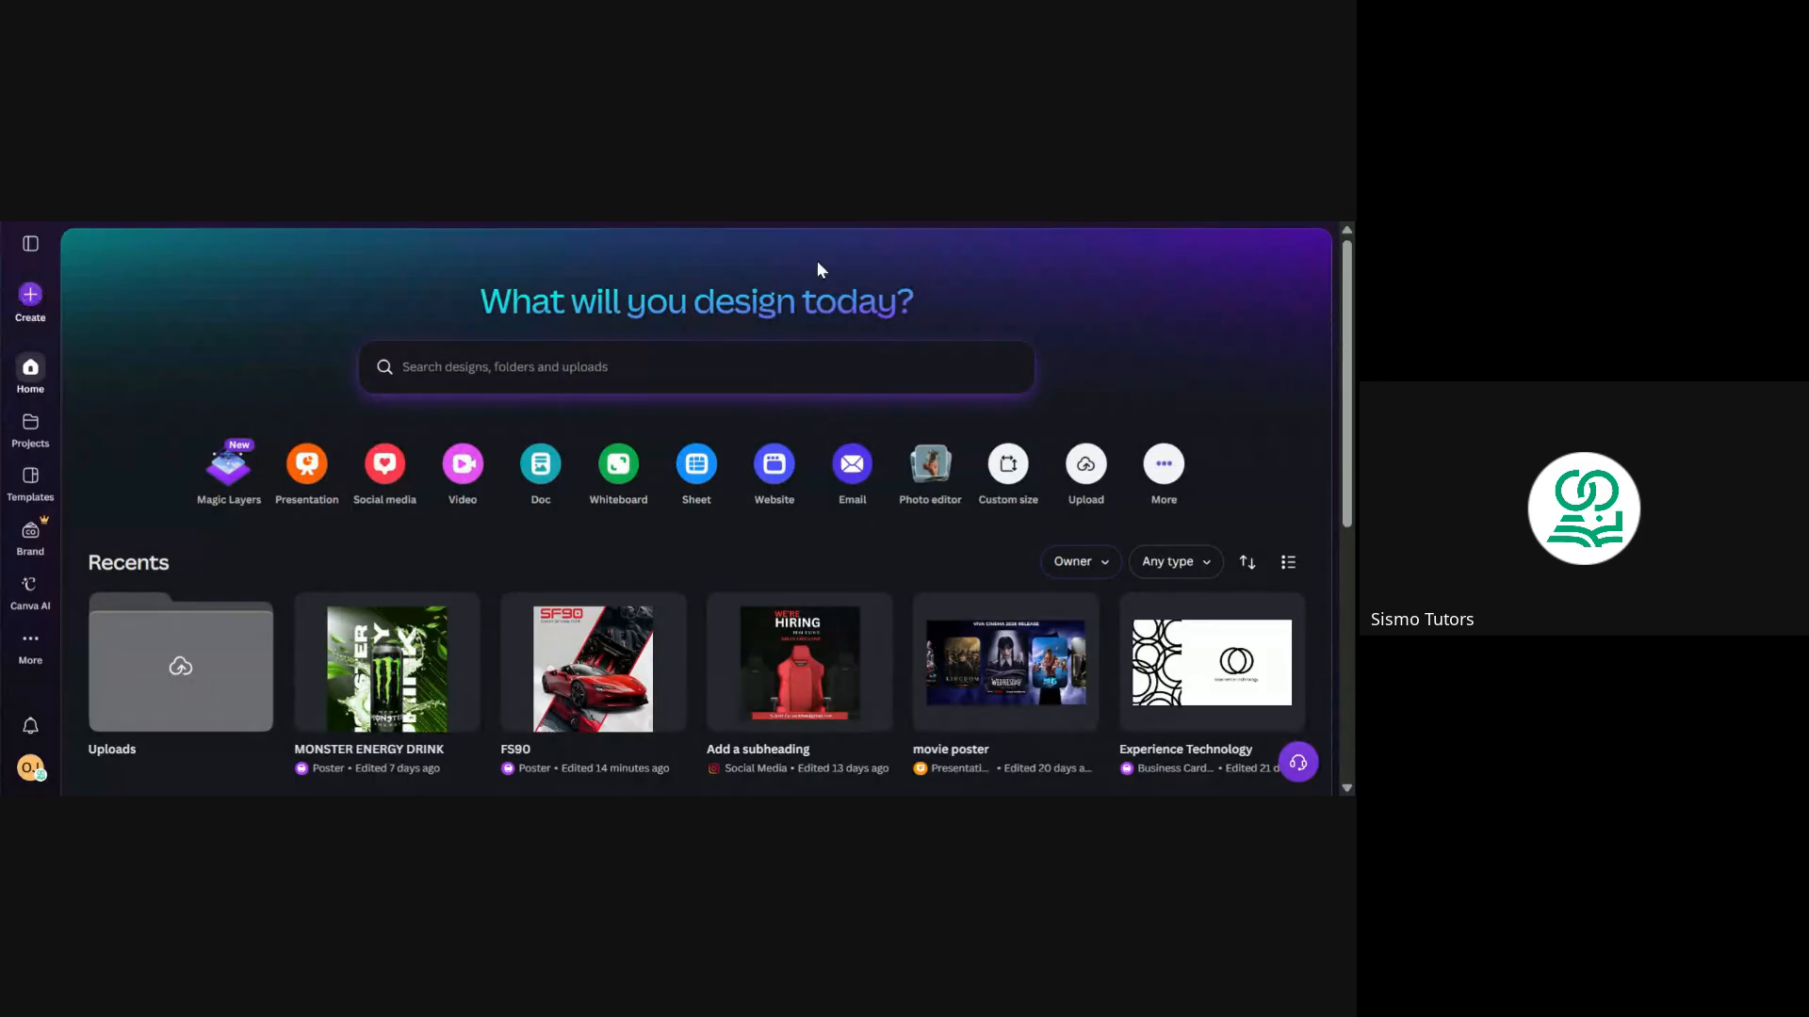
Create a new blank 1920 × 1080 px presentation design
click(30, 295)
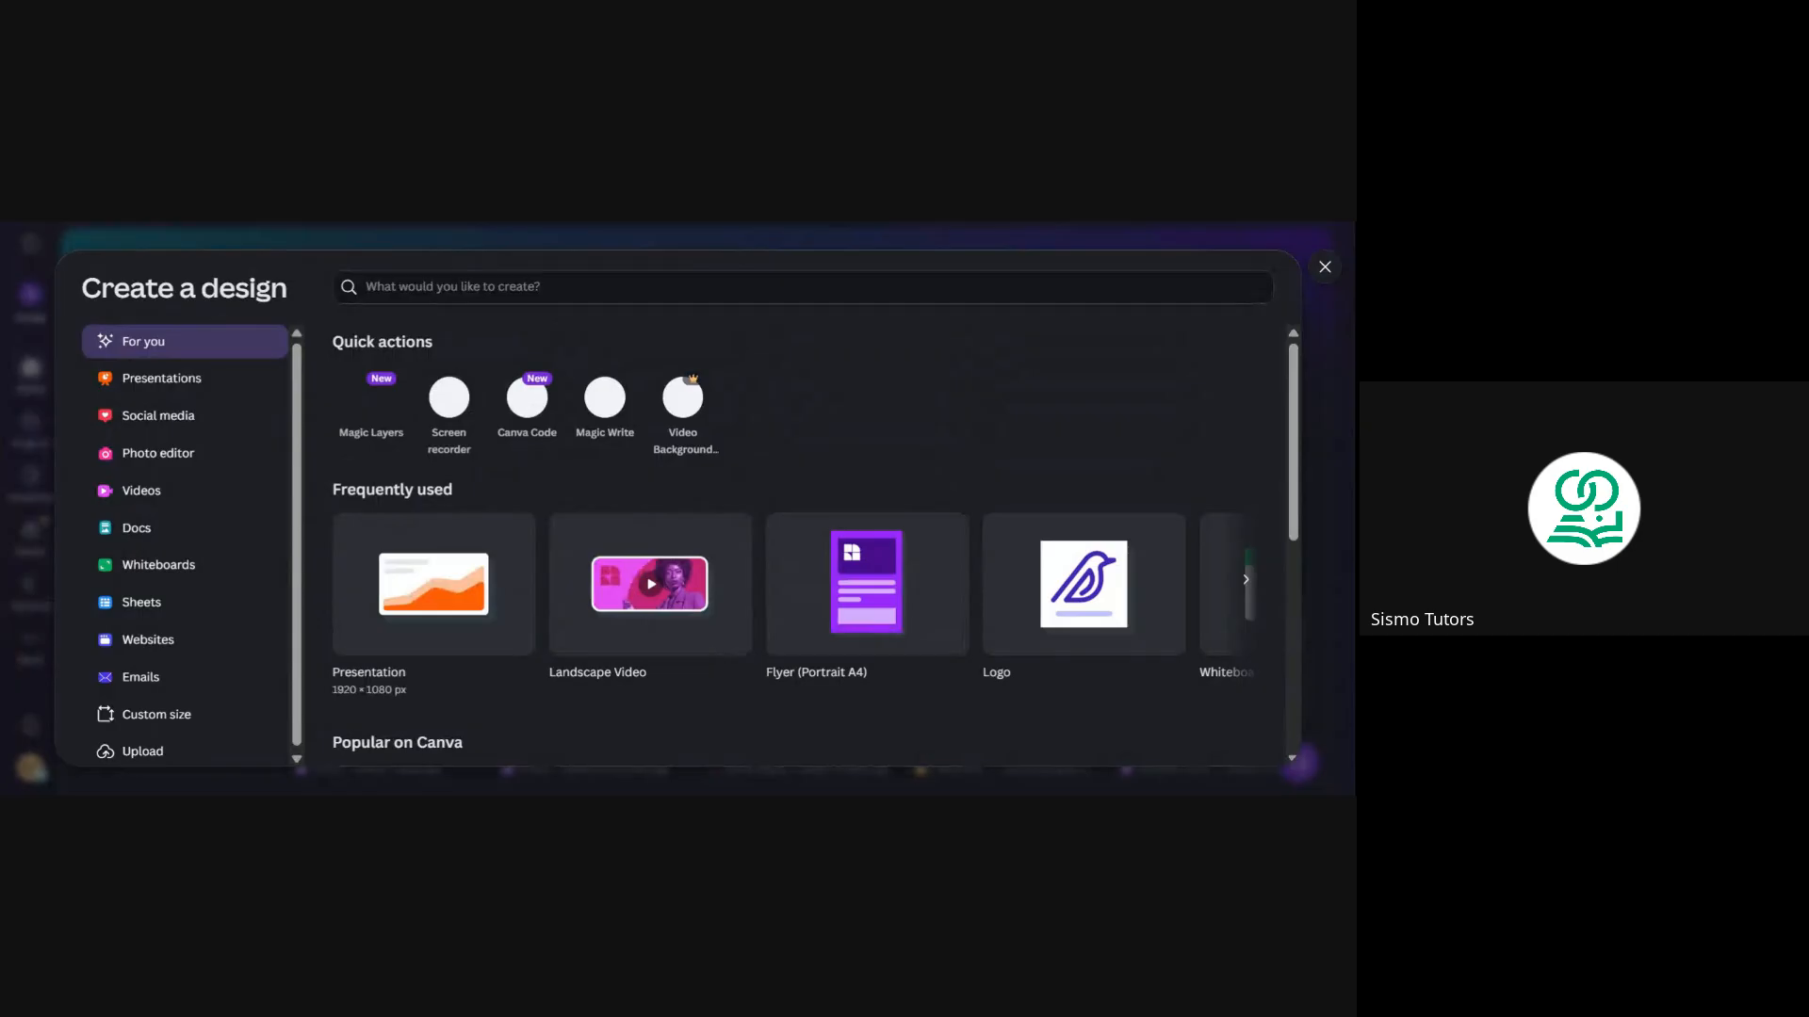
click(421, 606)
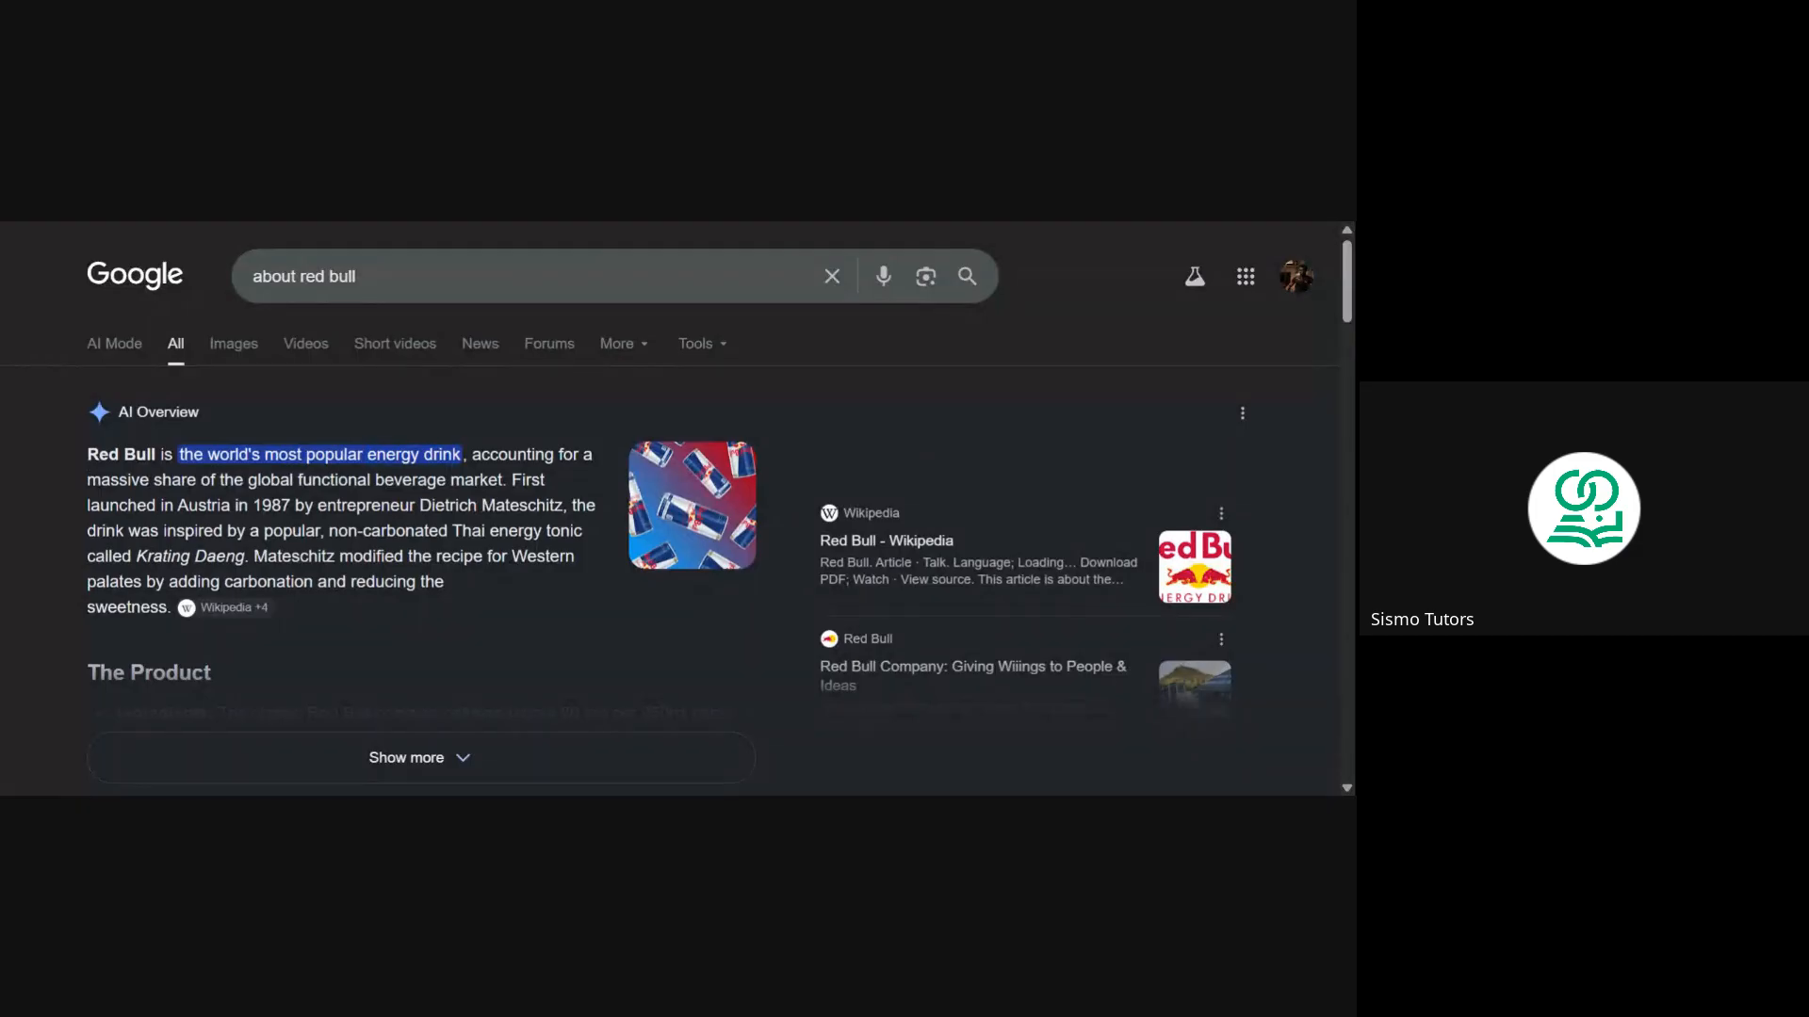
Examine the full AI overview and web results of the Google search for "about red bull"
scroll(392, 556, down, 2)
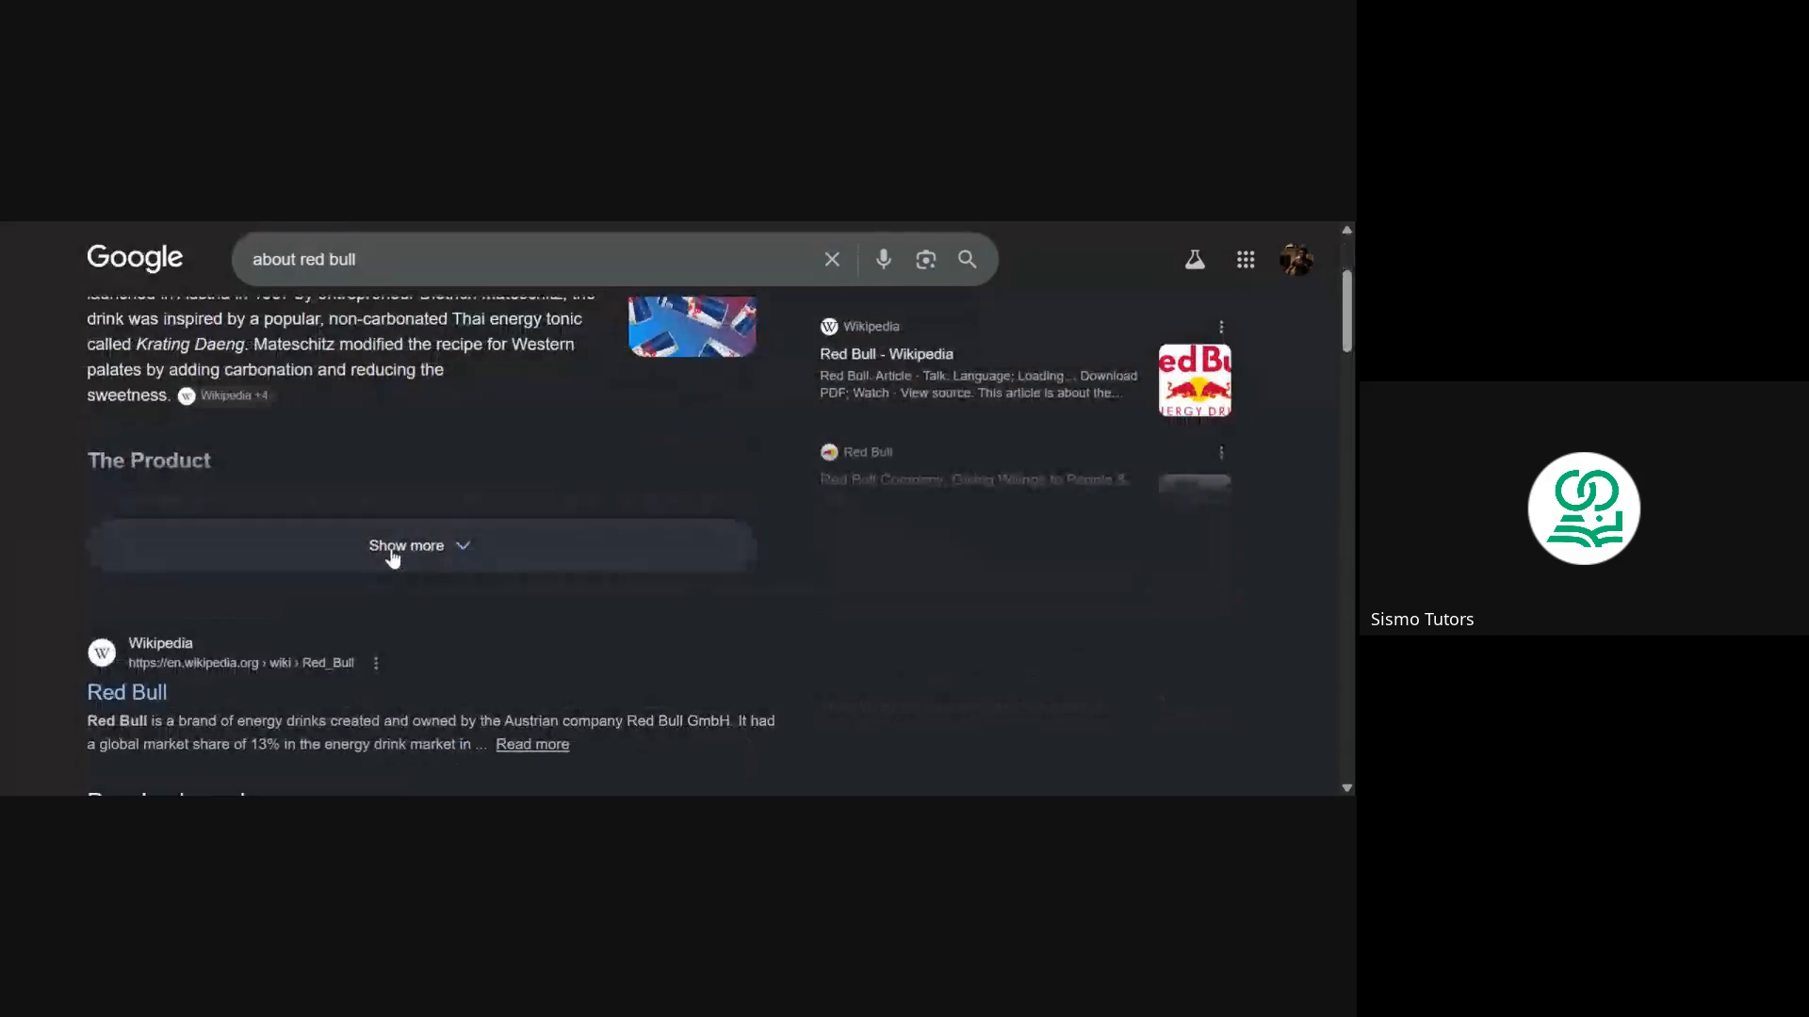
click(392, 551)
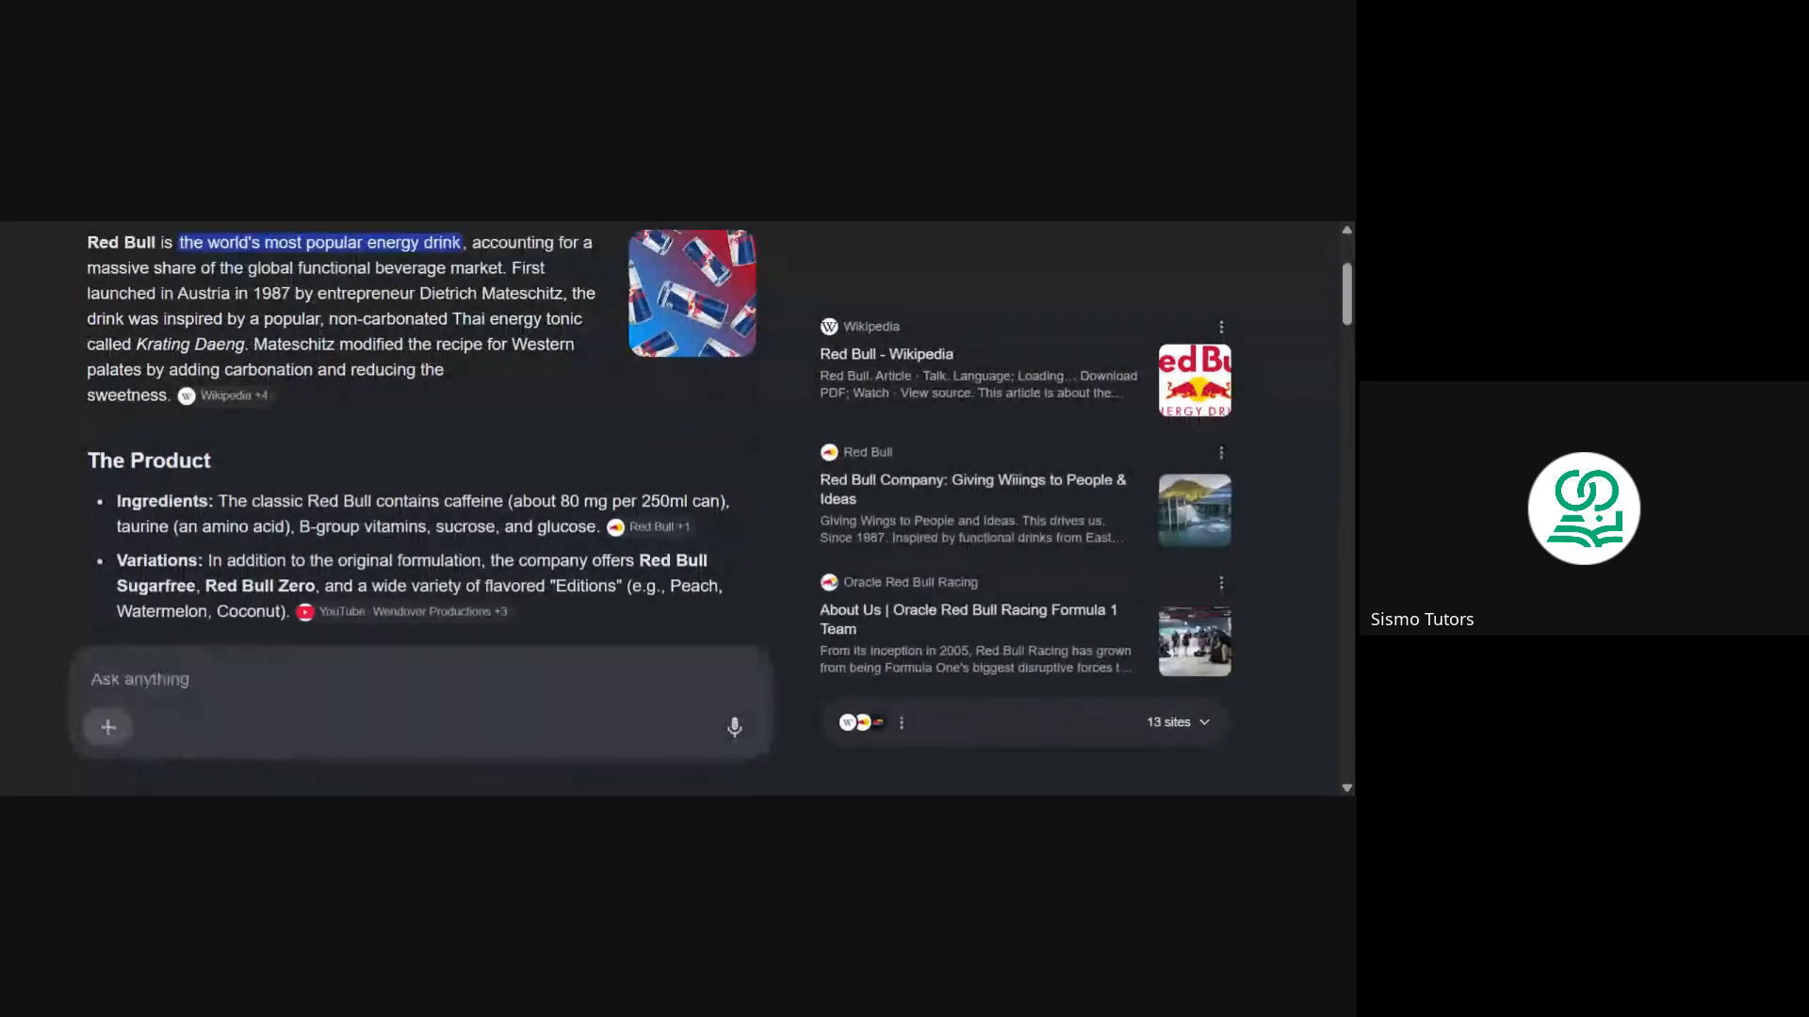
scroll(419, 508, down, 1)
scroll(489, 536, up, 1)
scroll(489, 536, down, 5)
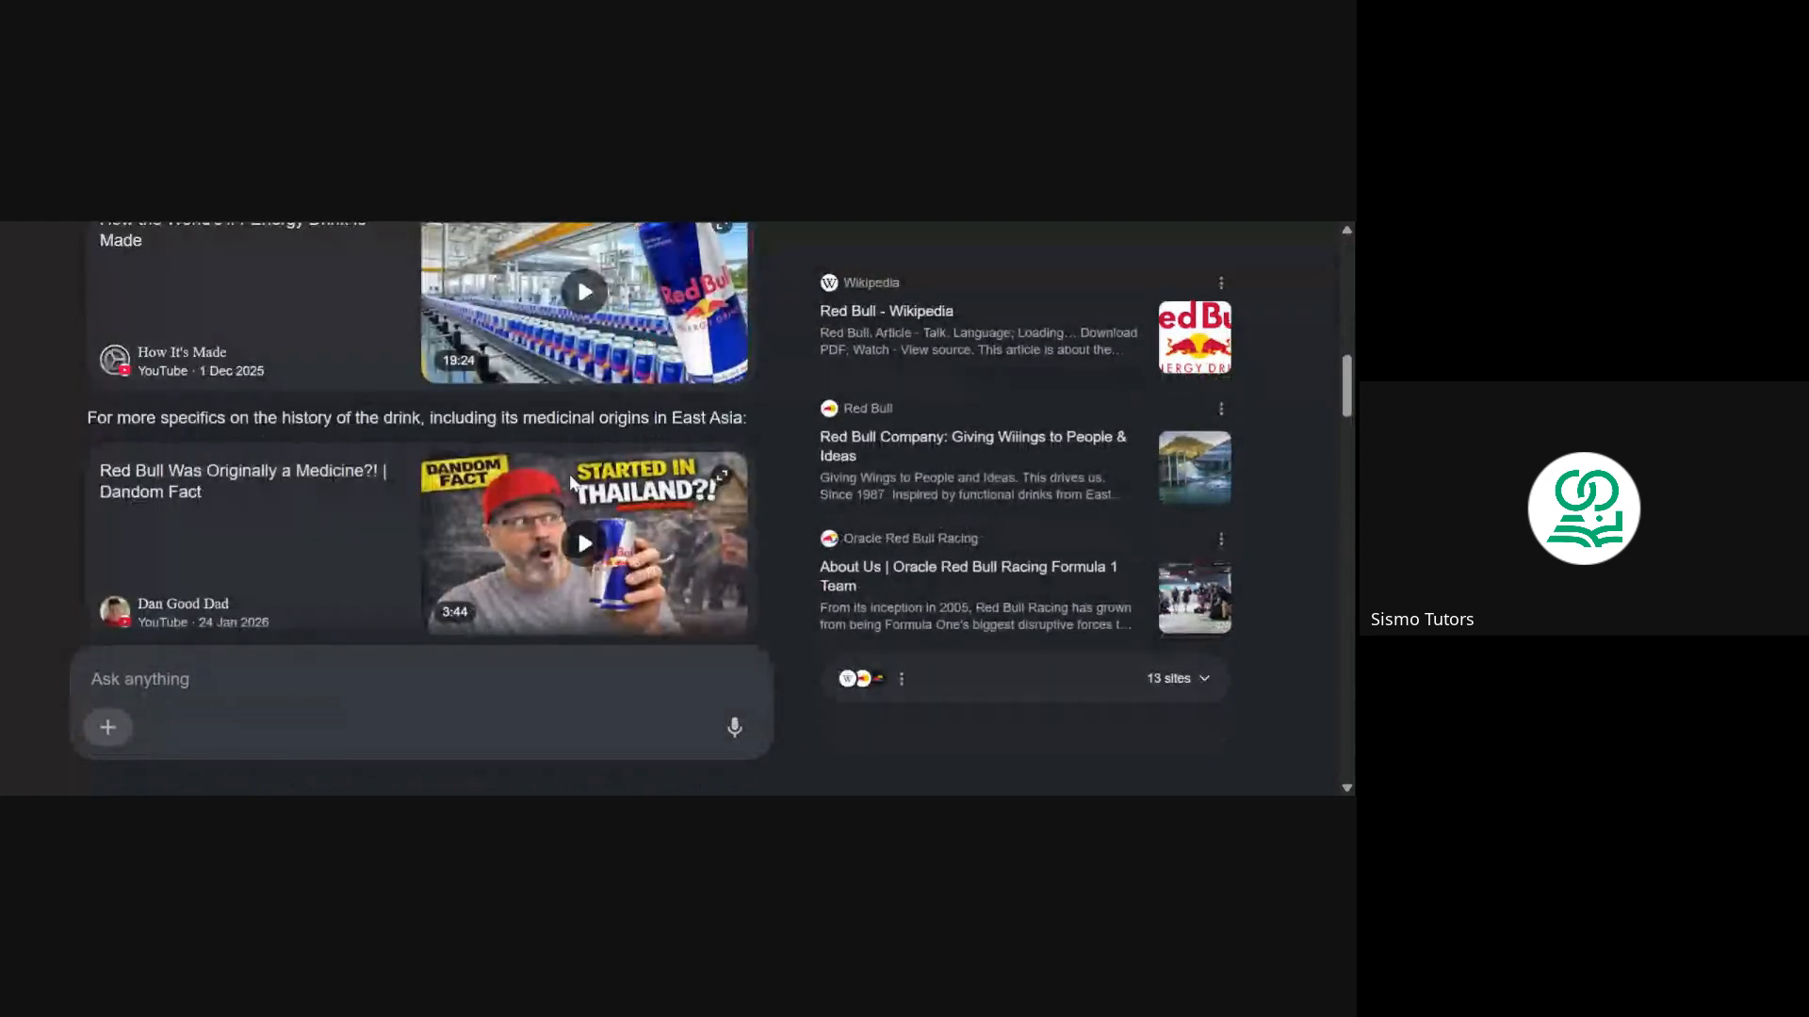
scroll(566, 514, down, 2)
scroll(566, 513, down, 4)
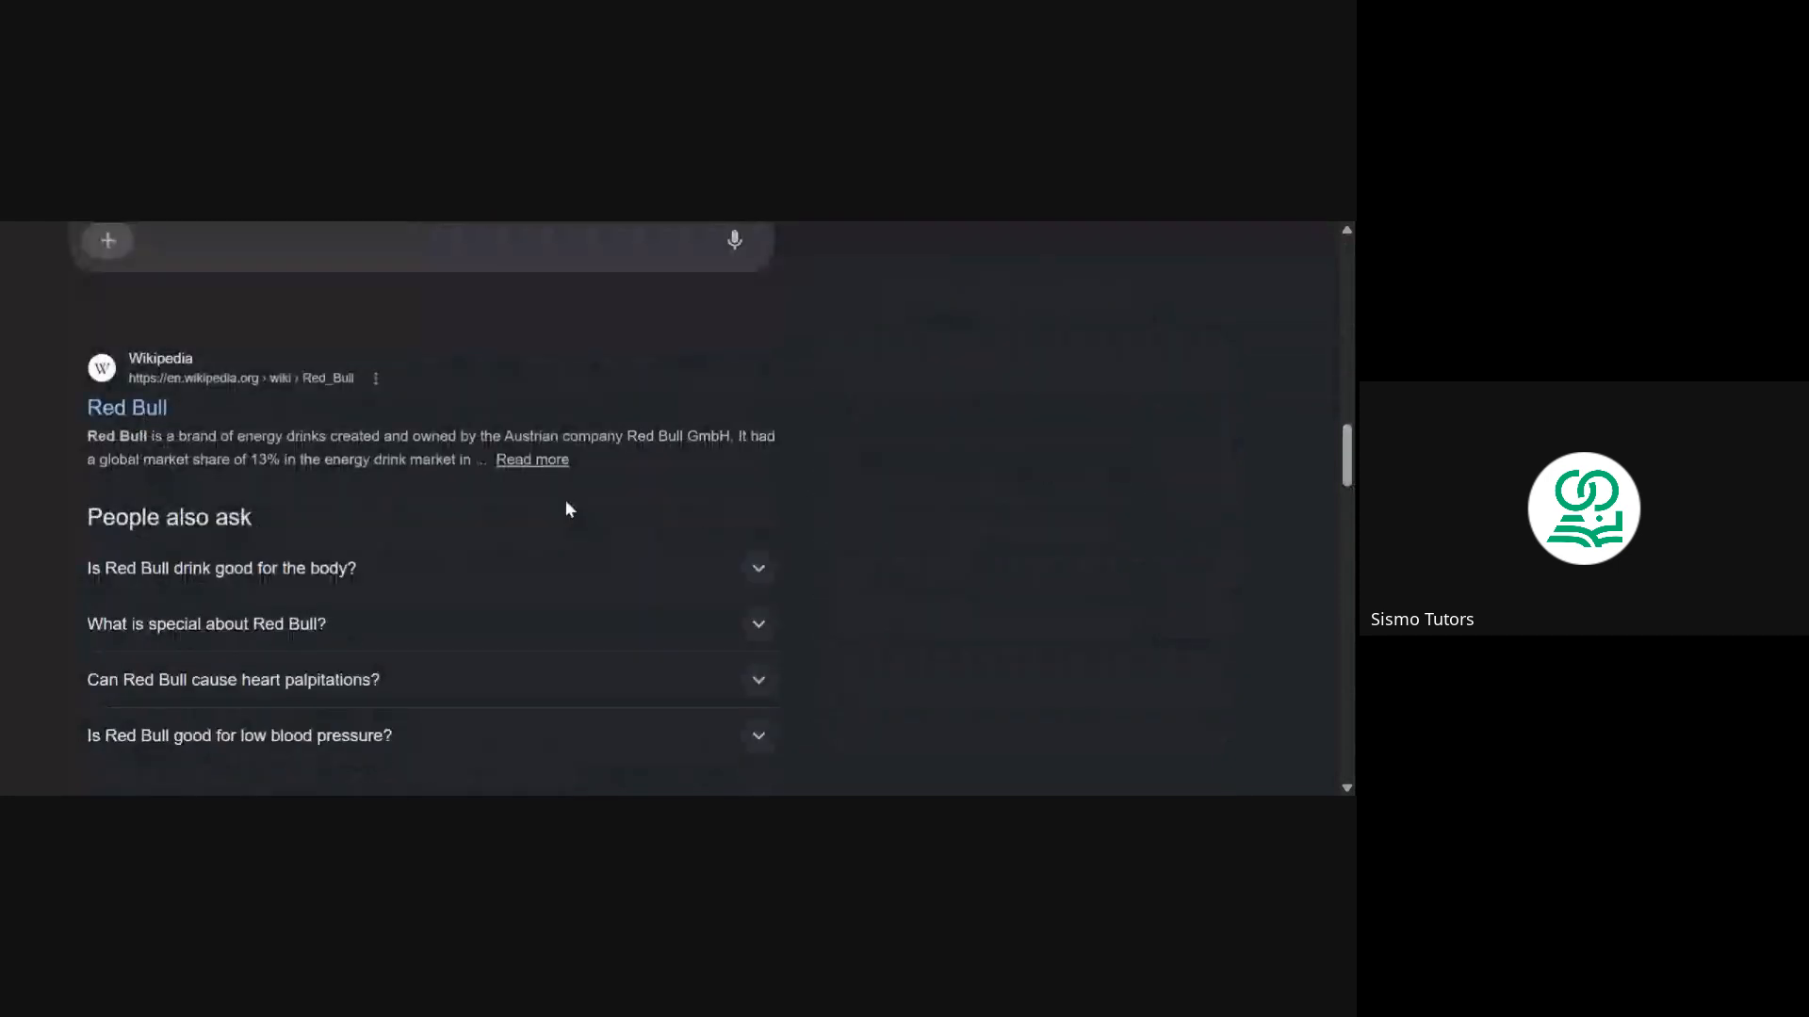
scroll(565, 509, up, 4)
scroll(565, 500, up, 10)
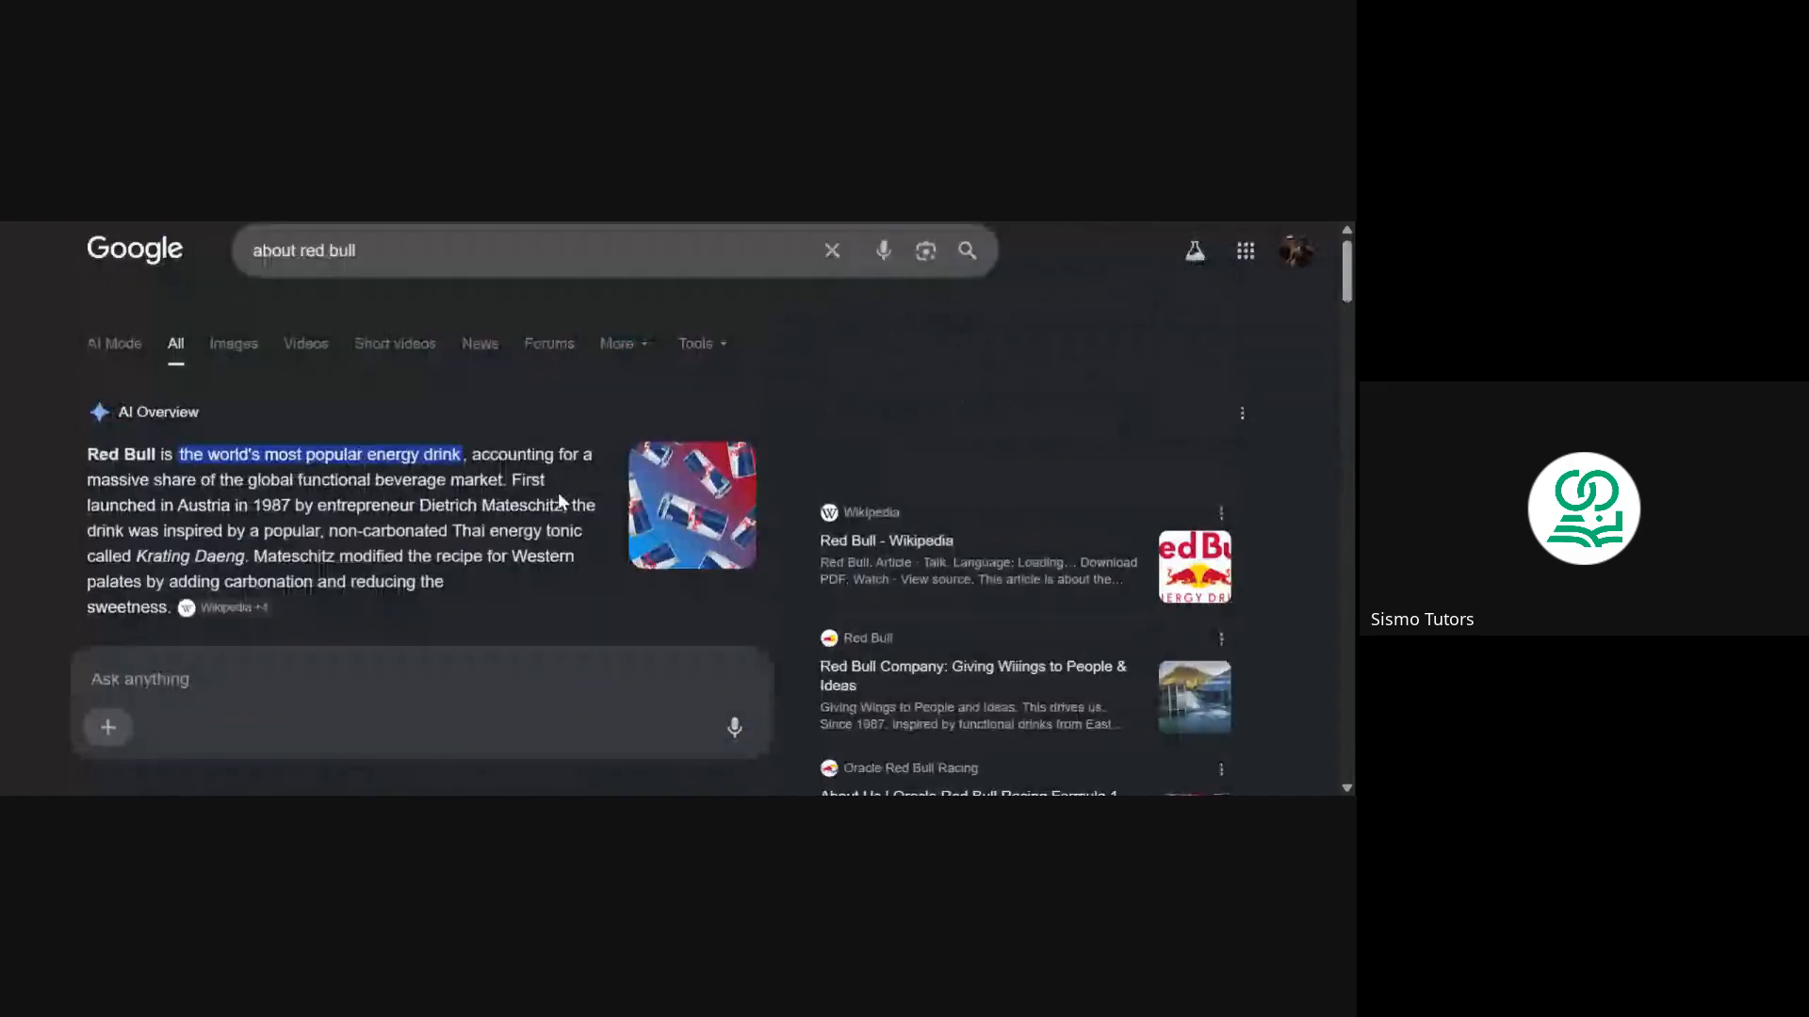
Search Google for "about red bull sports" and read the overview and results
click(528, 250)
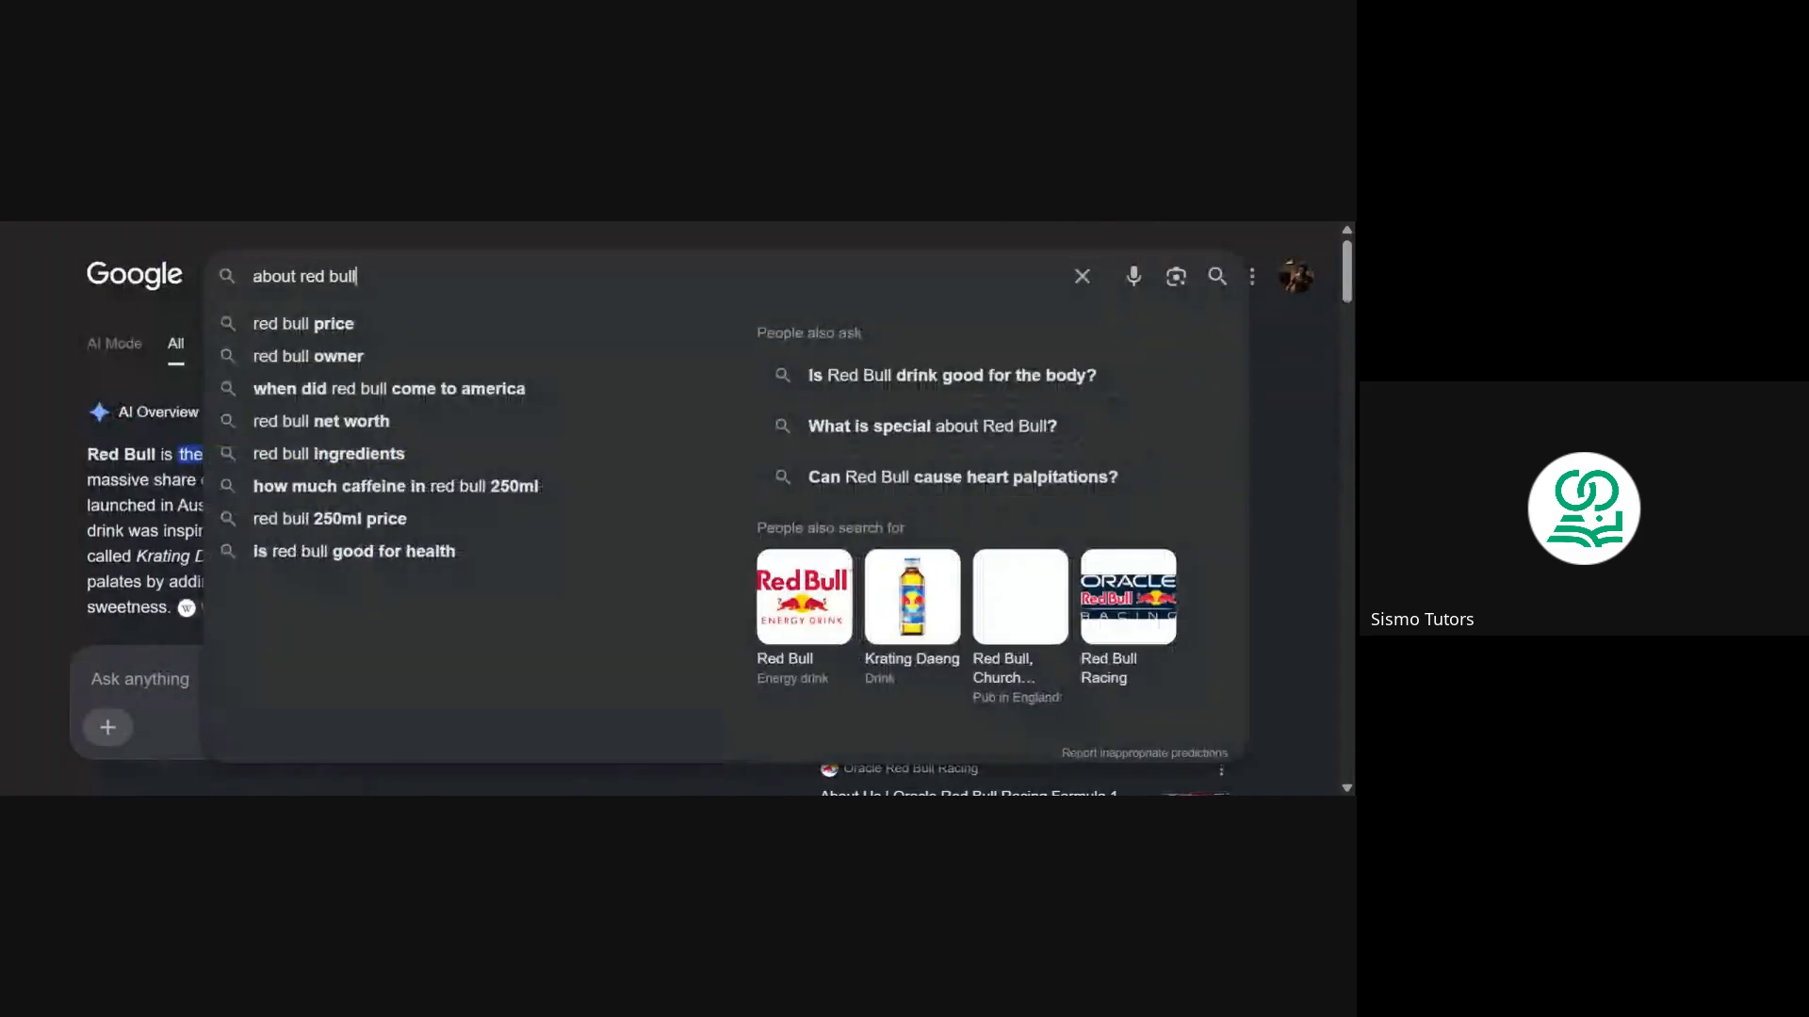
text(sp)
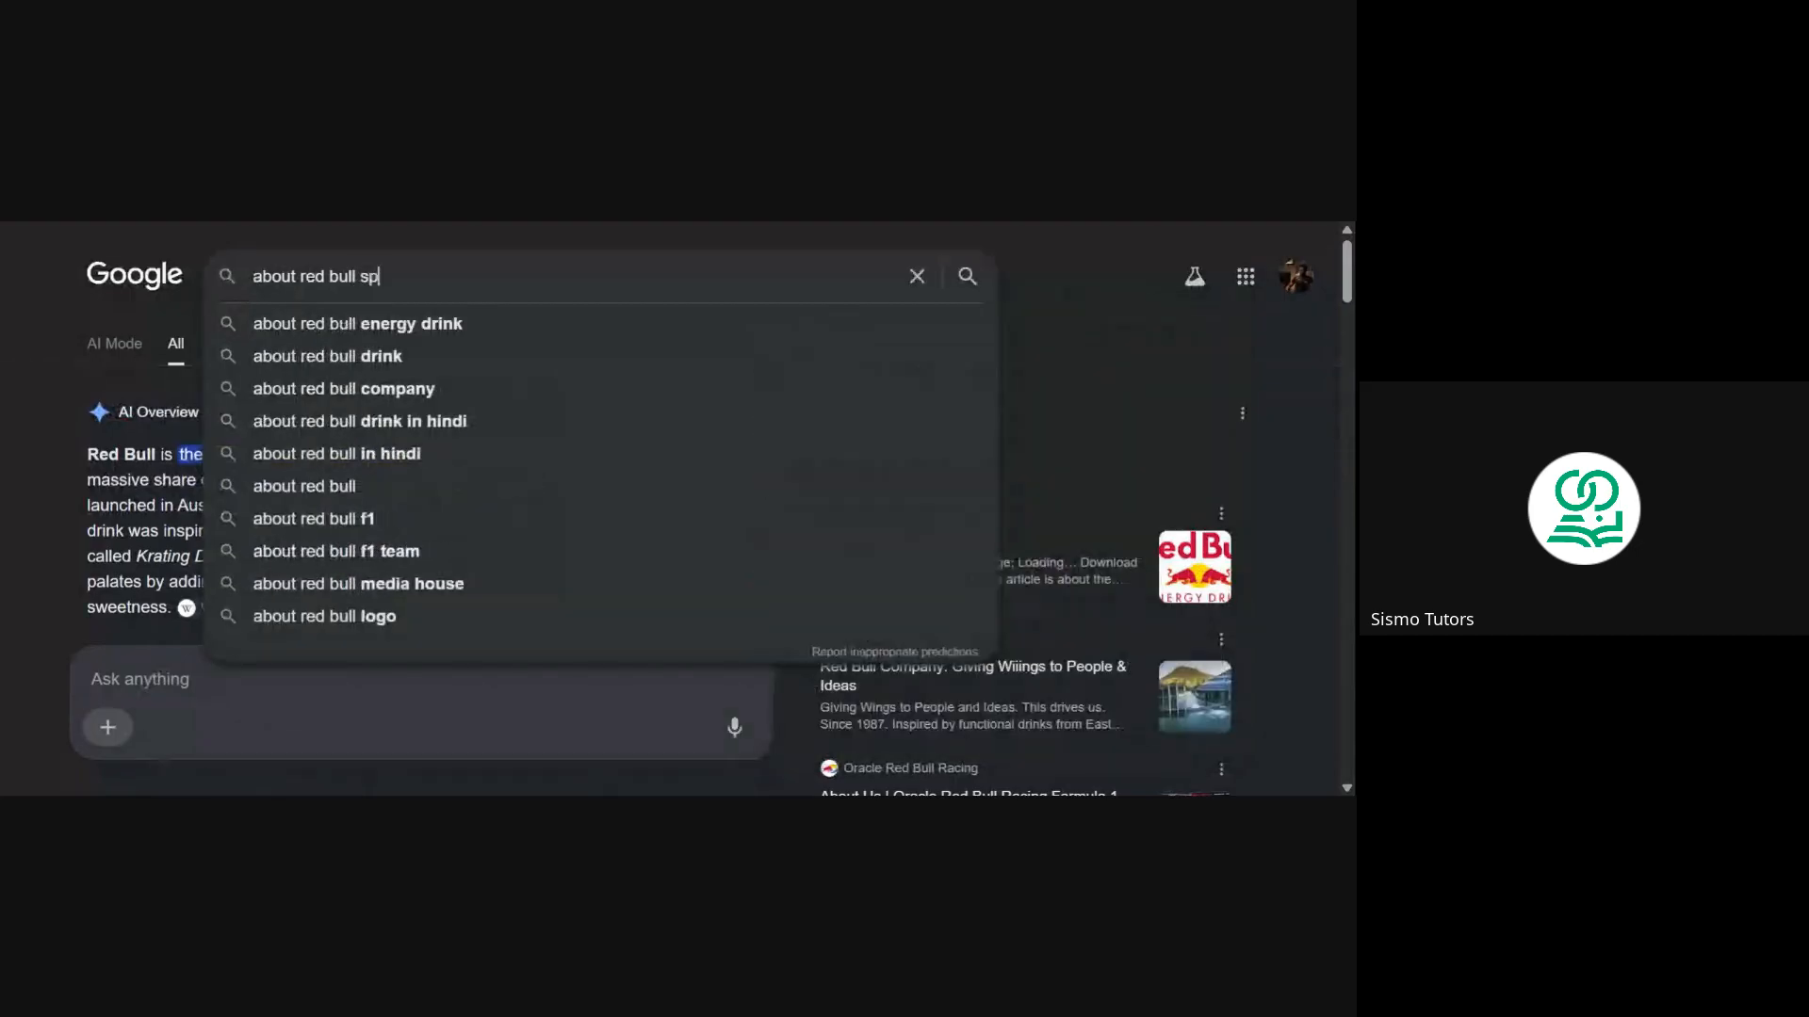
text(orts)
key(Return)
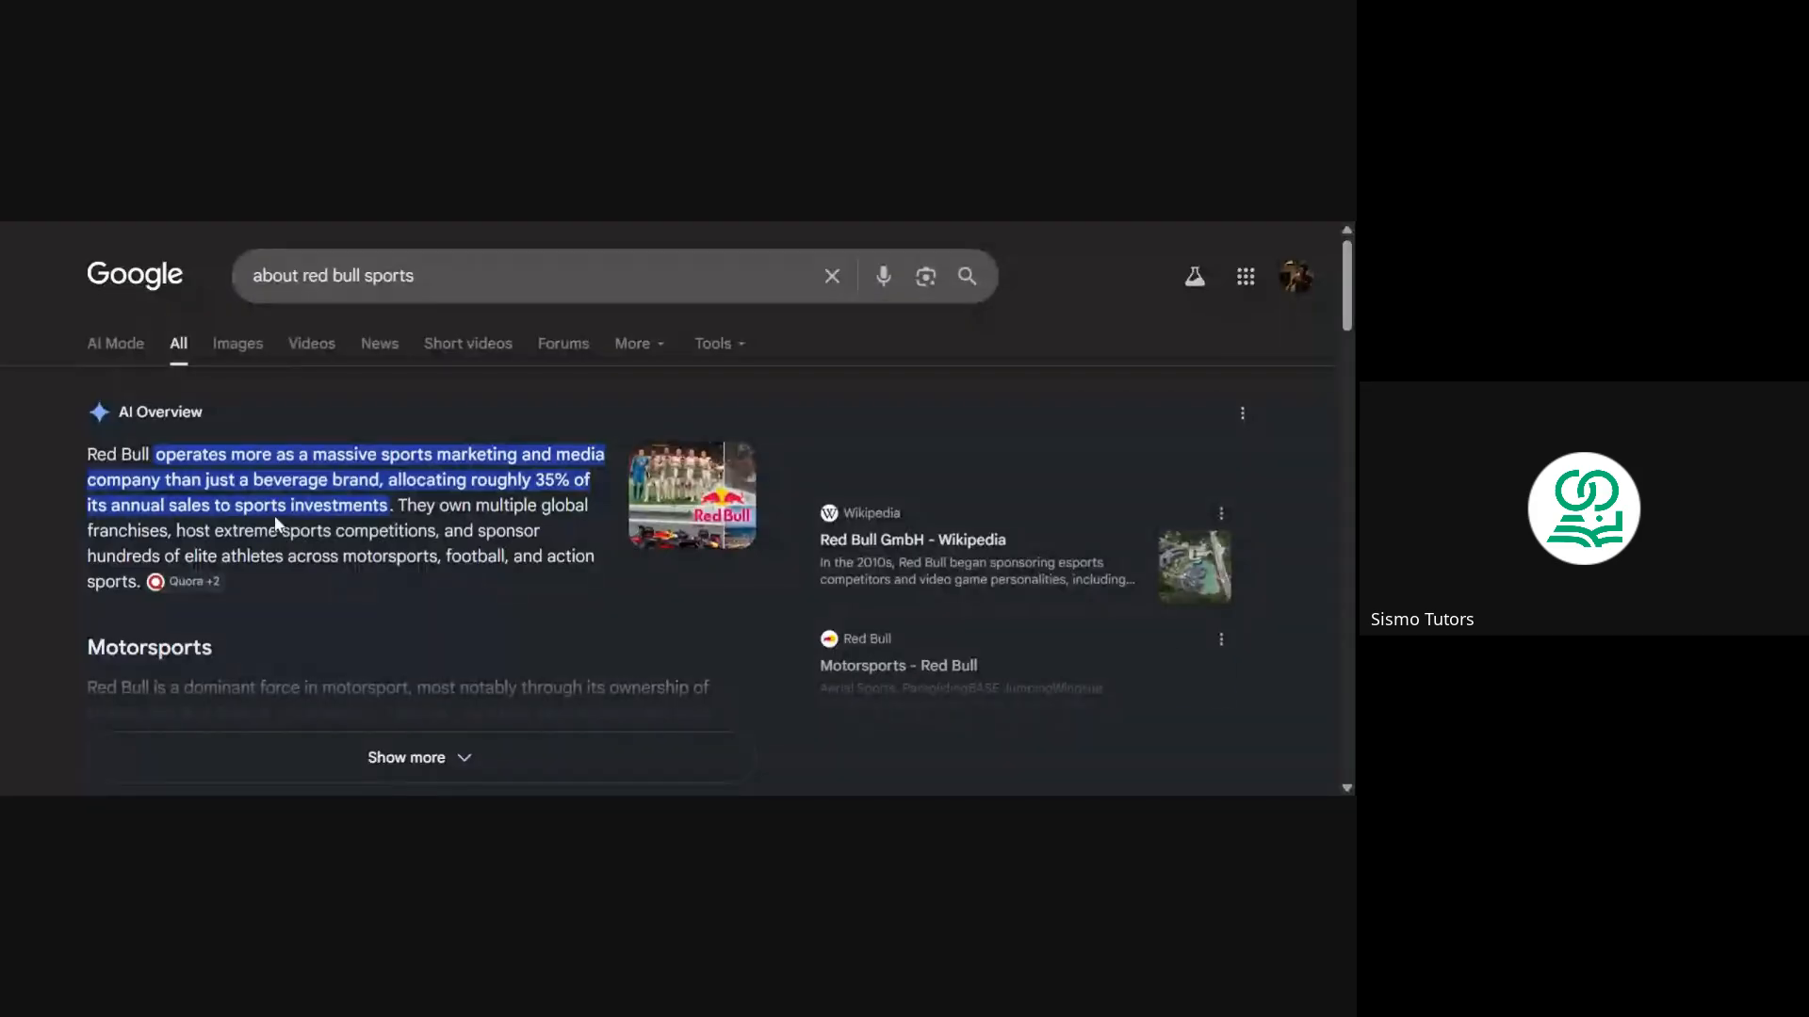
drag(87, 457, 384, 481)
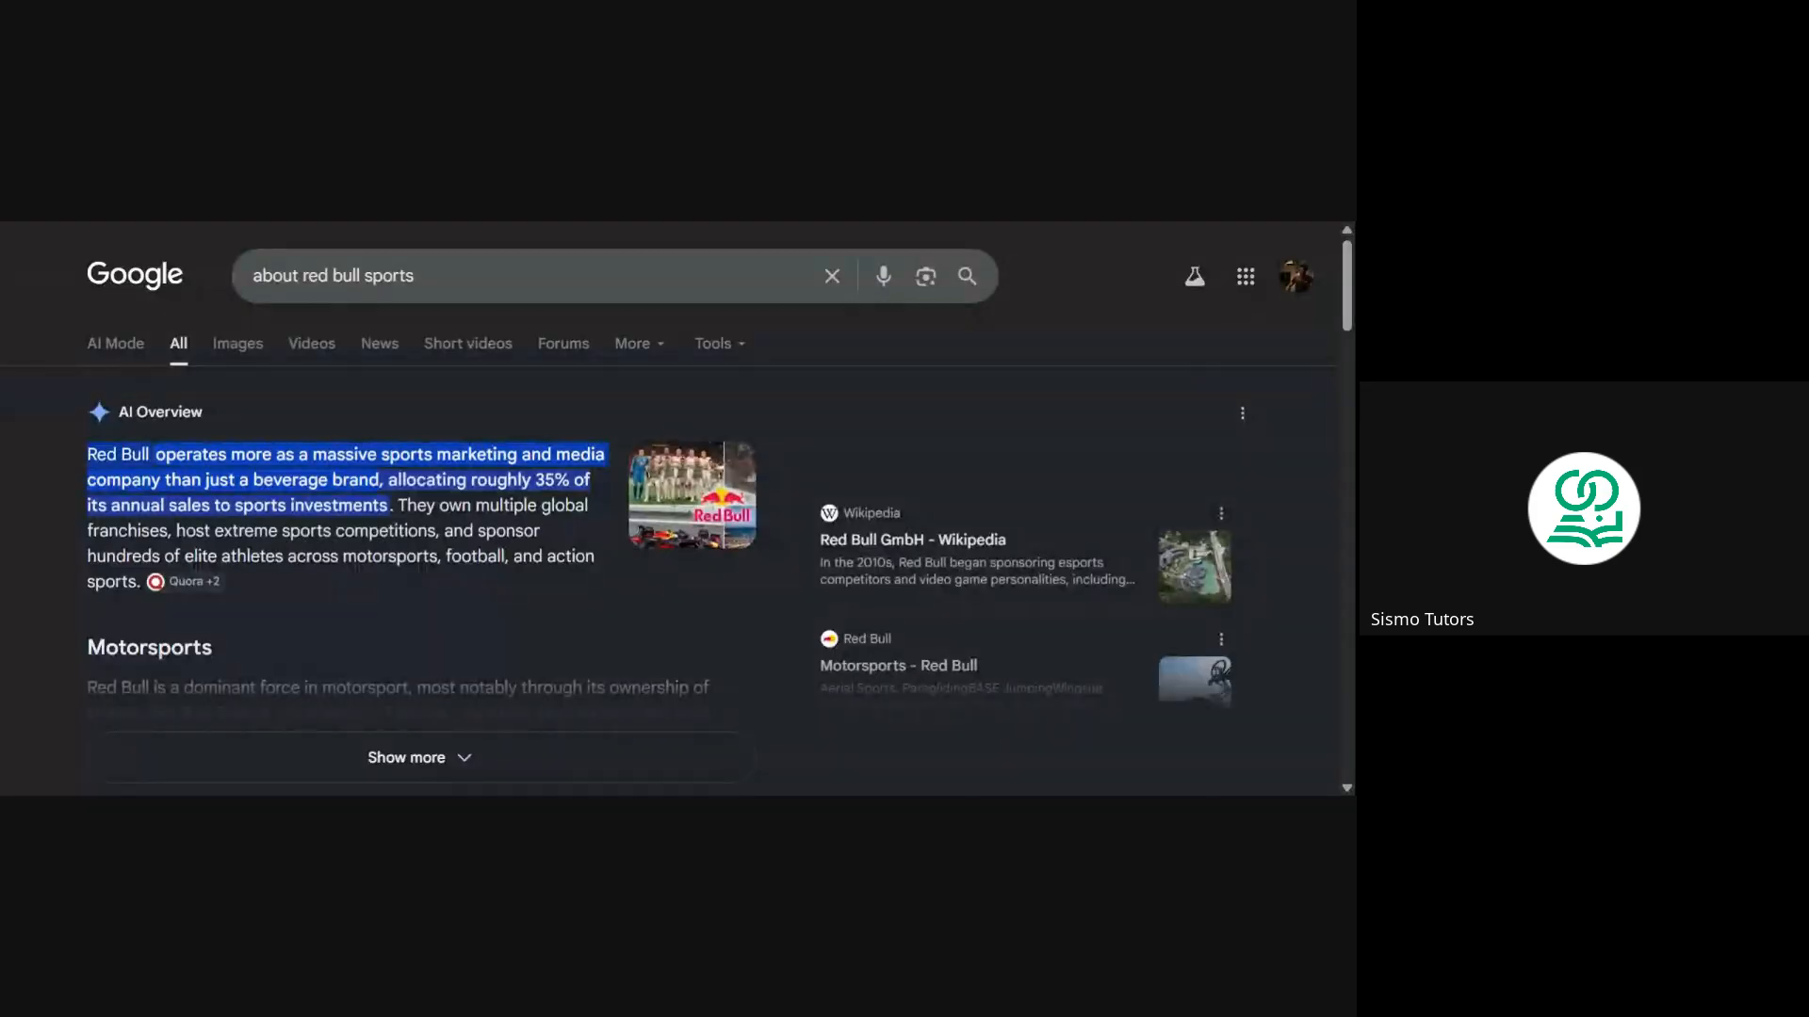
scroll(669, 528, down, 5)
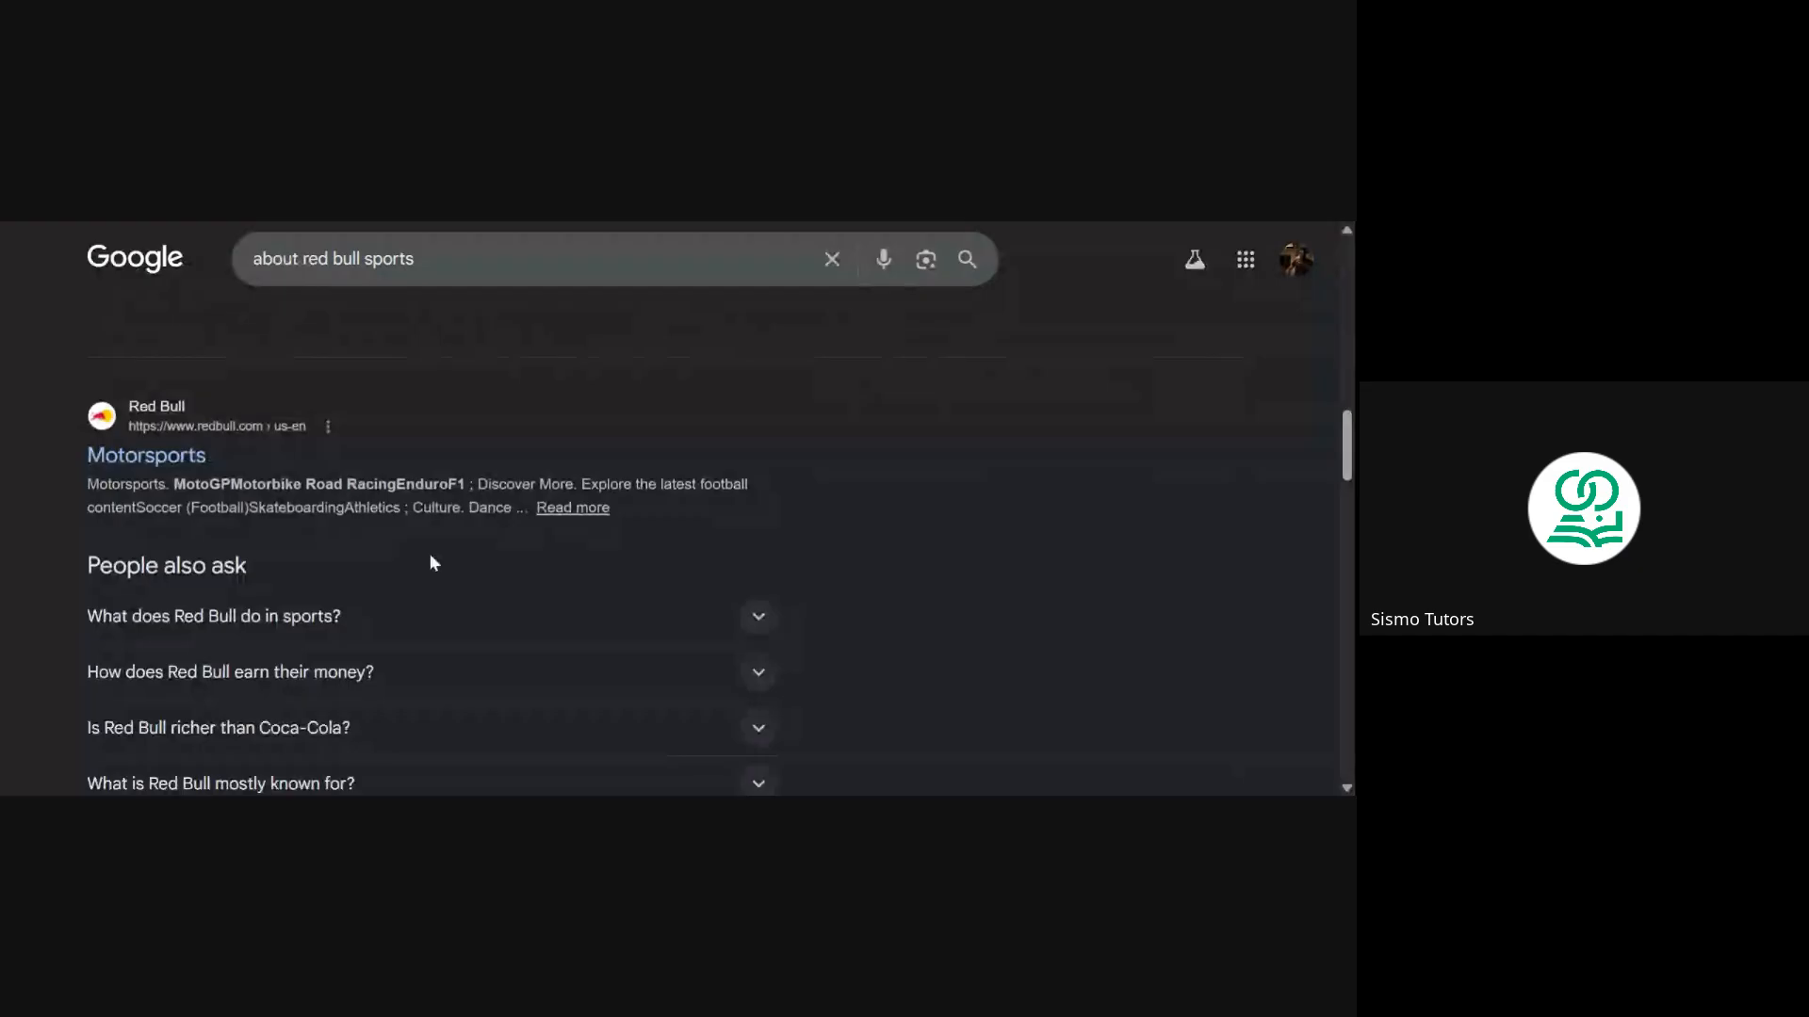
scroll(434, 563, up, 5)
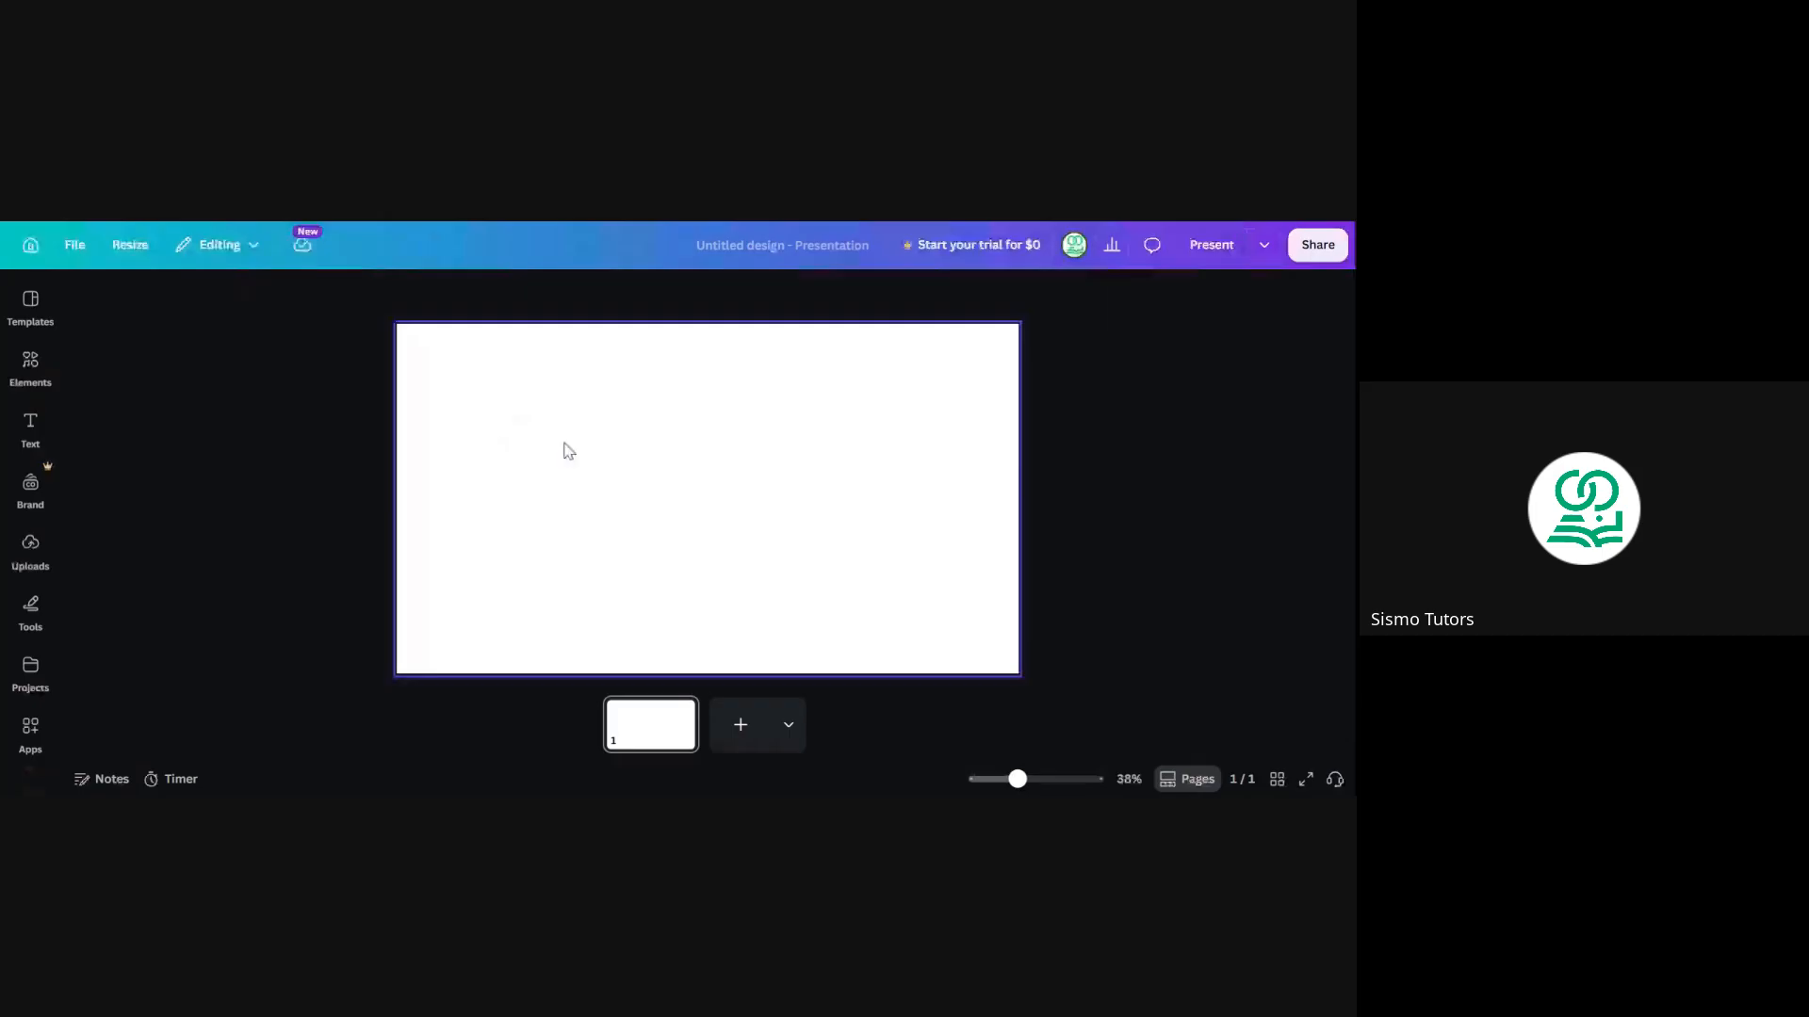
click(671, 474)
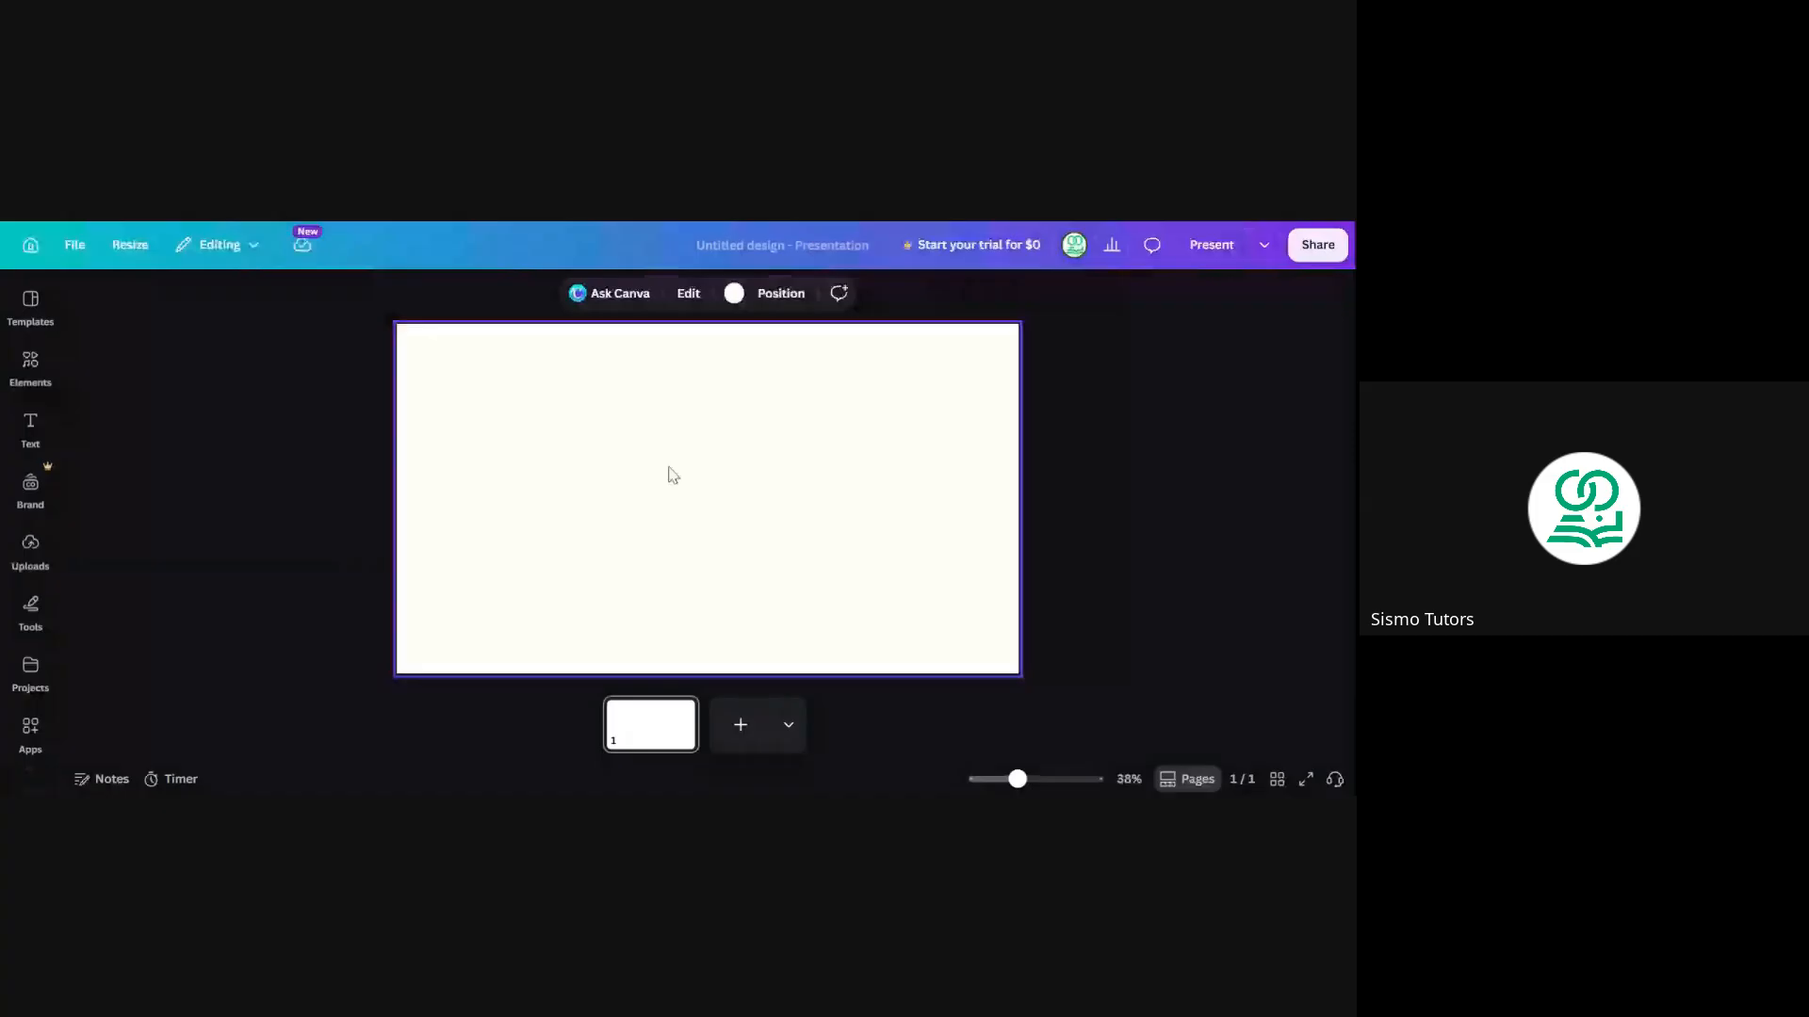
click(672, 475)
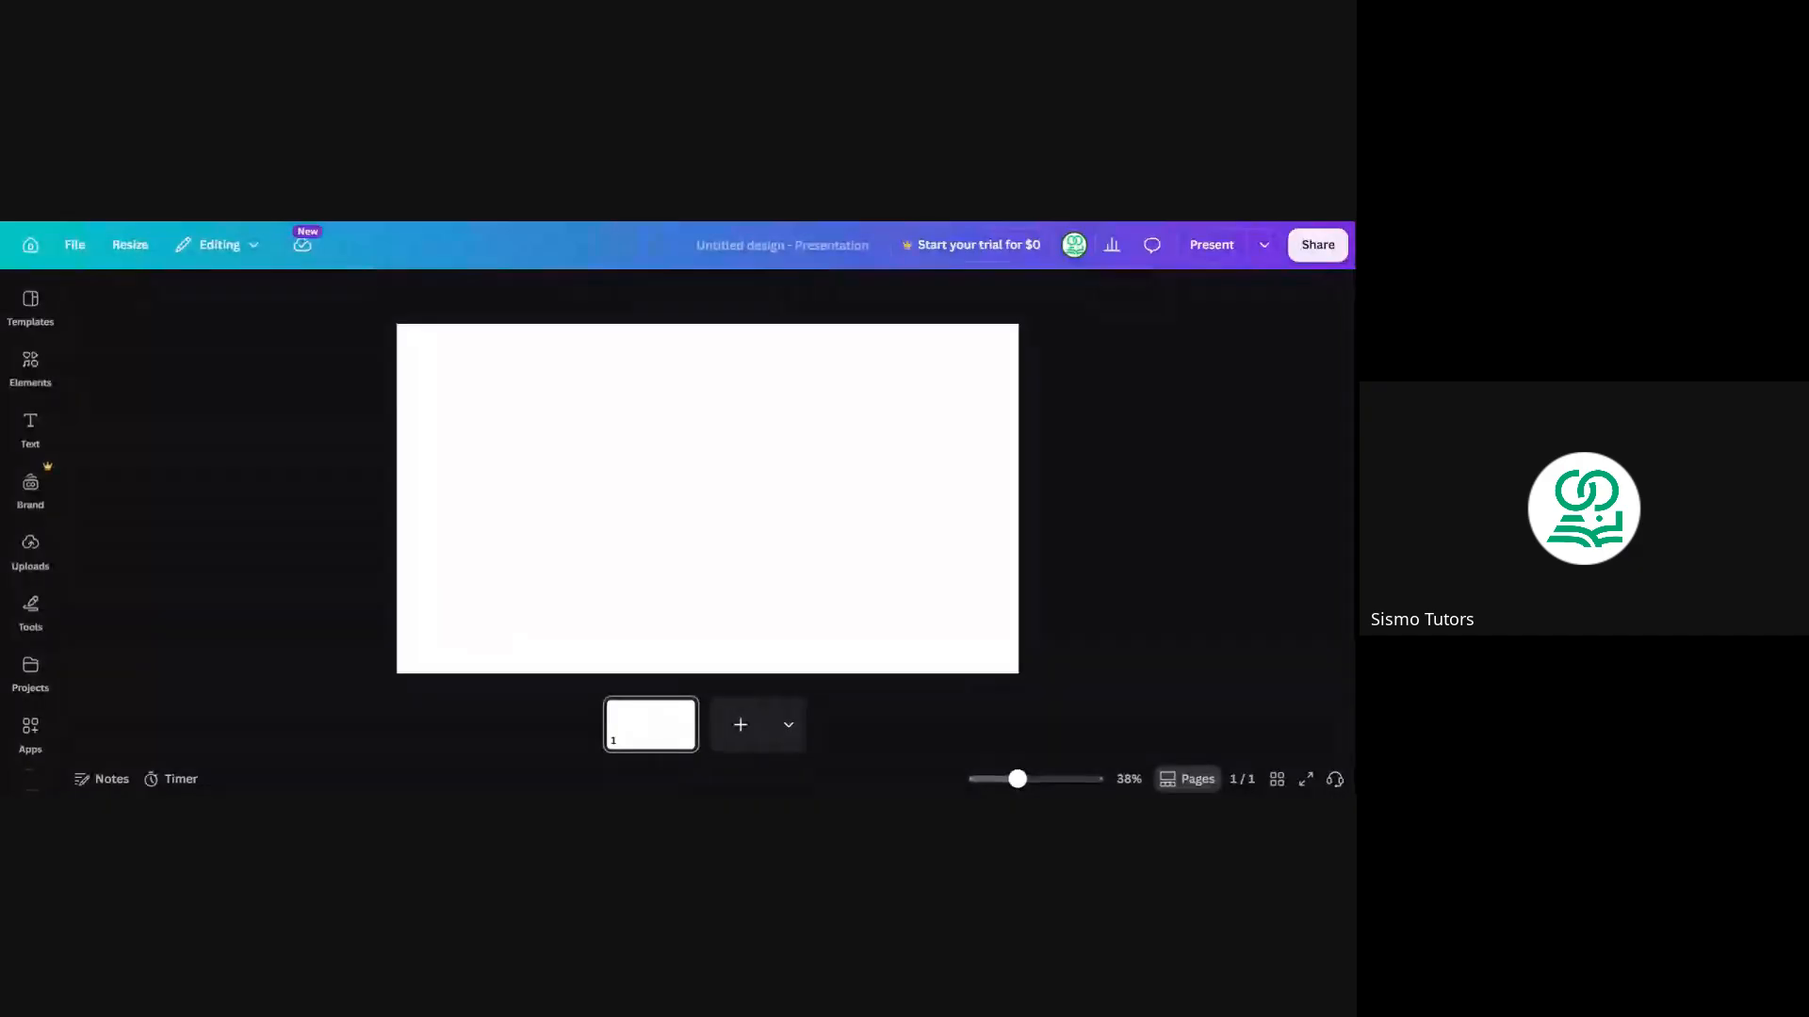
Switch to Google Images, search for "red bull logo" and open the horizontal Wikimedia Commons logo result
key(ctrl+Tab)
scroll(530, 362, up, 5)
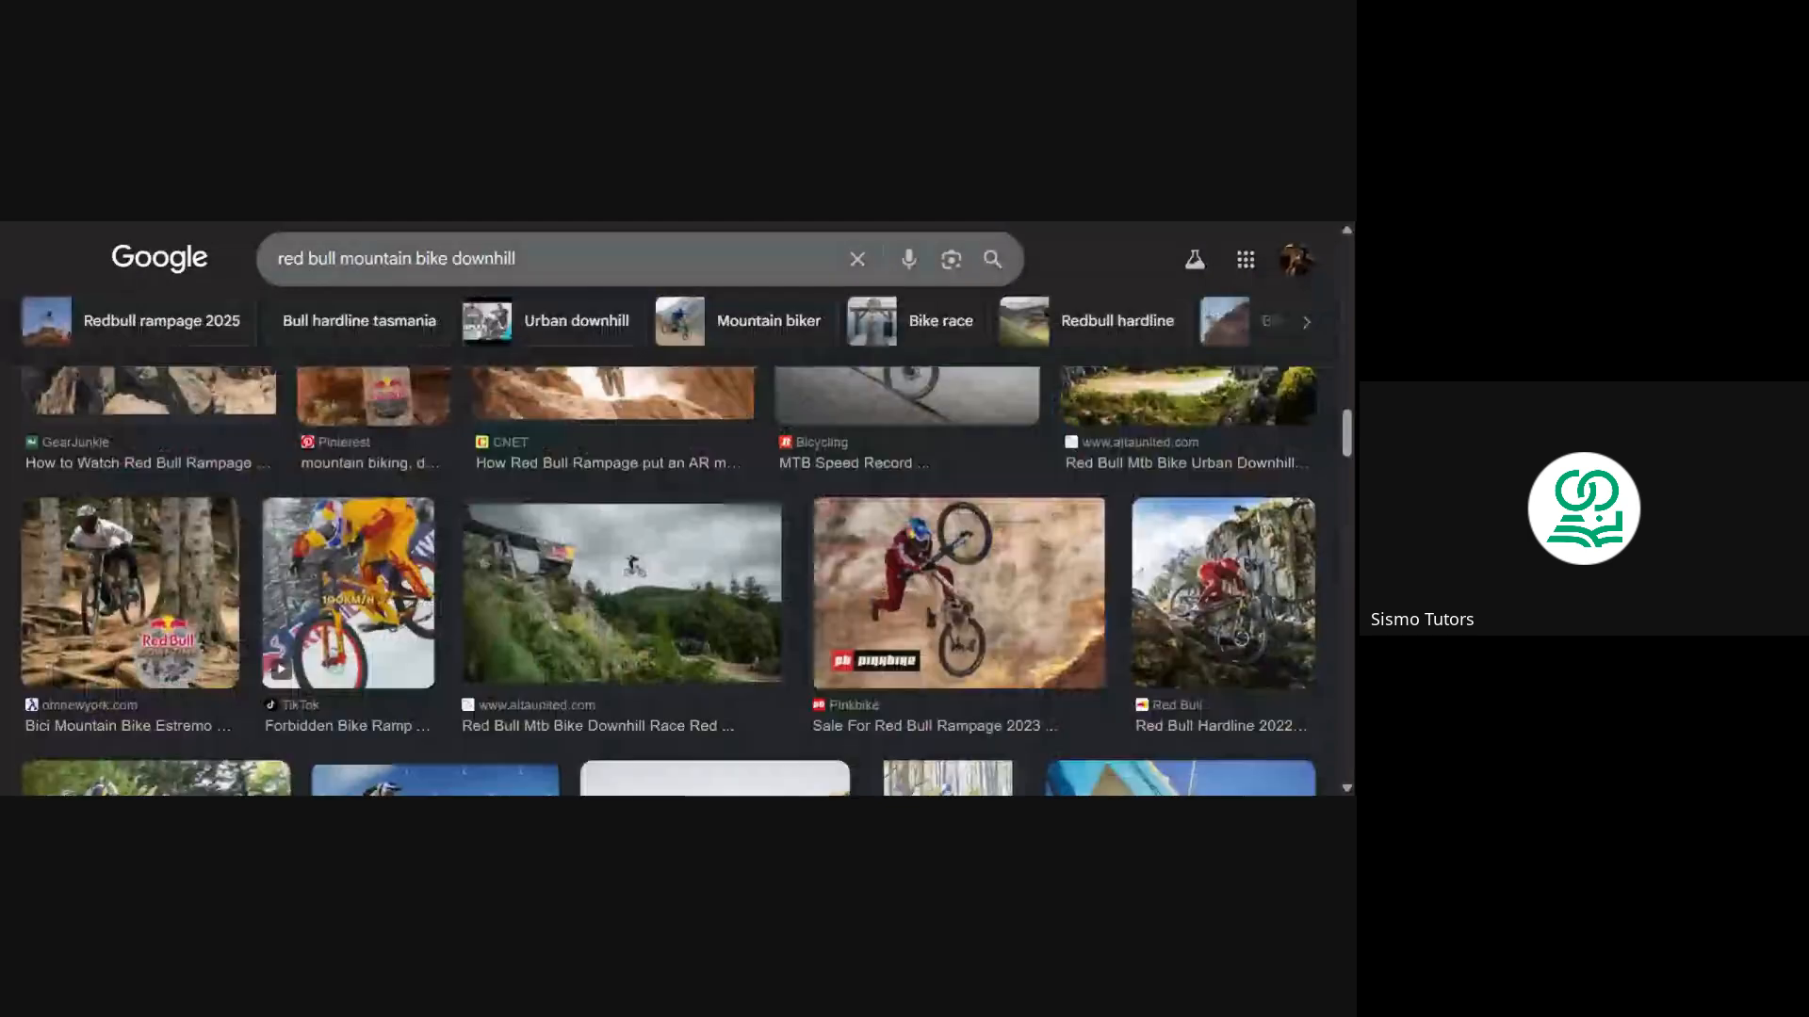
drag(517, 260, 270, 265)
key(BackSpace)
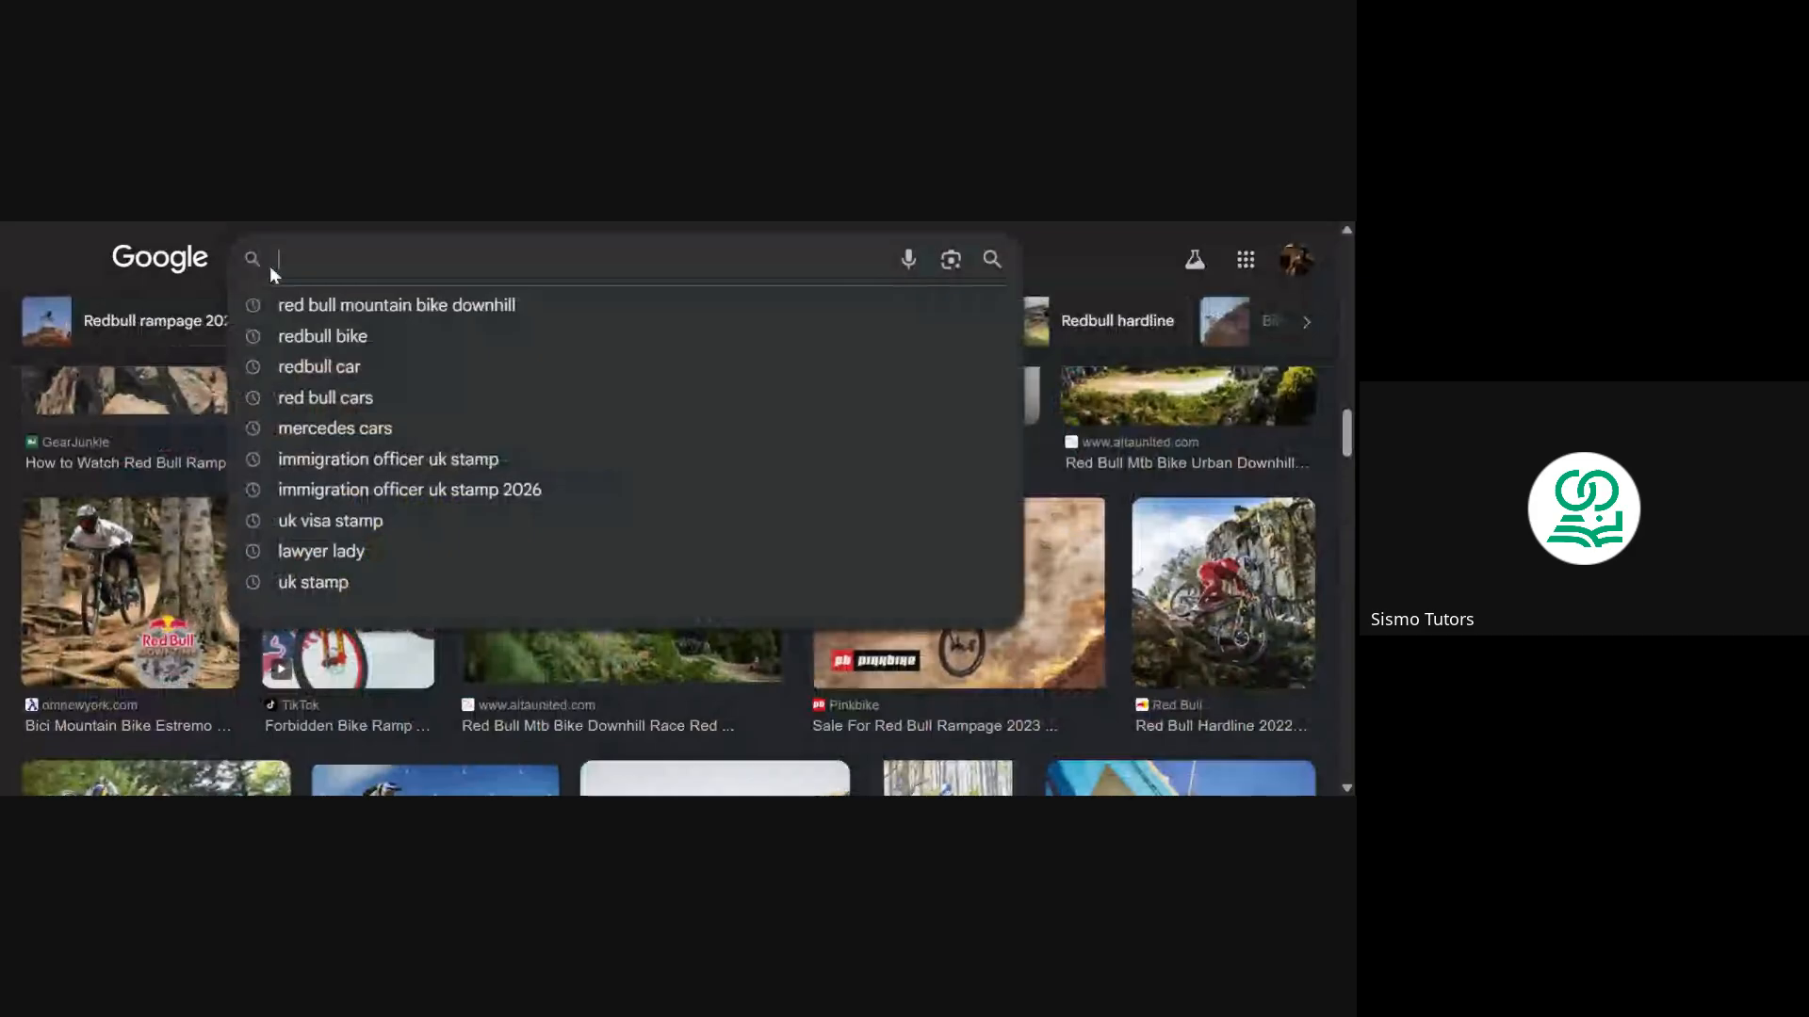
text(red bull )
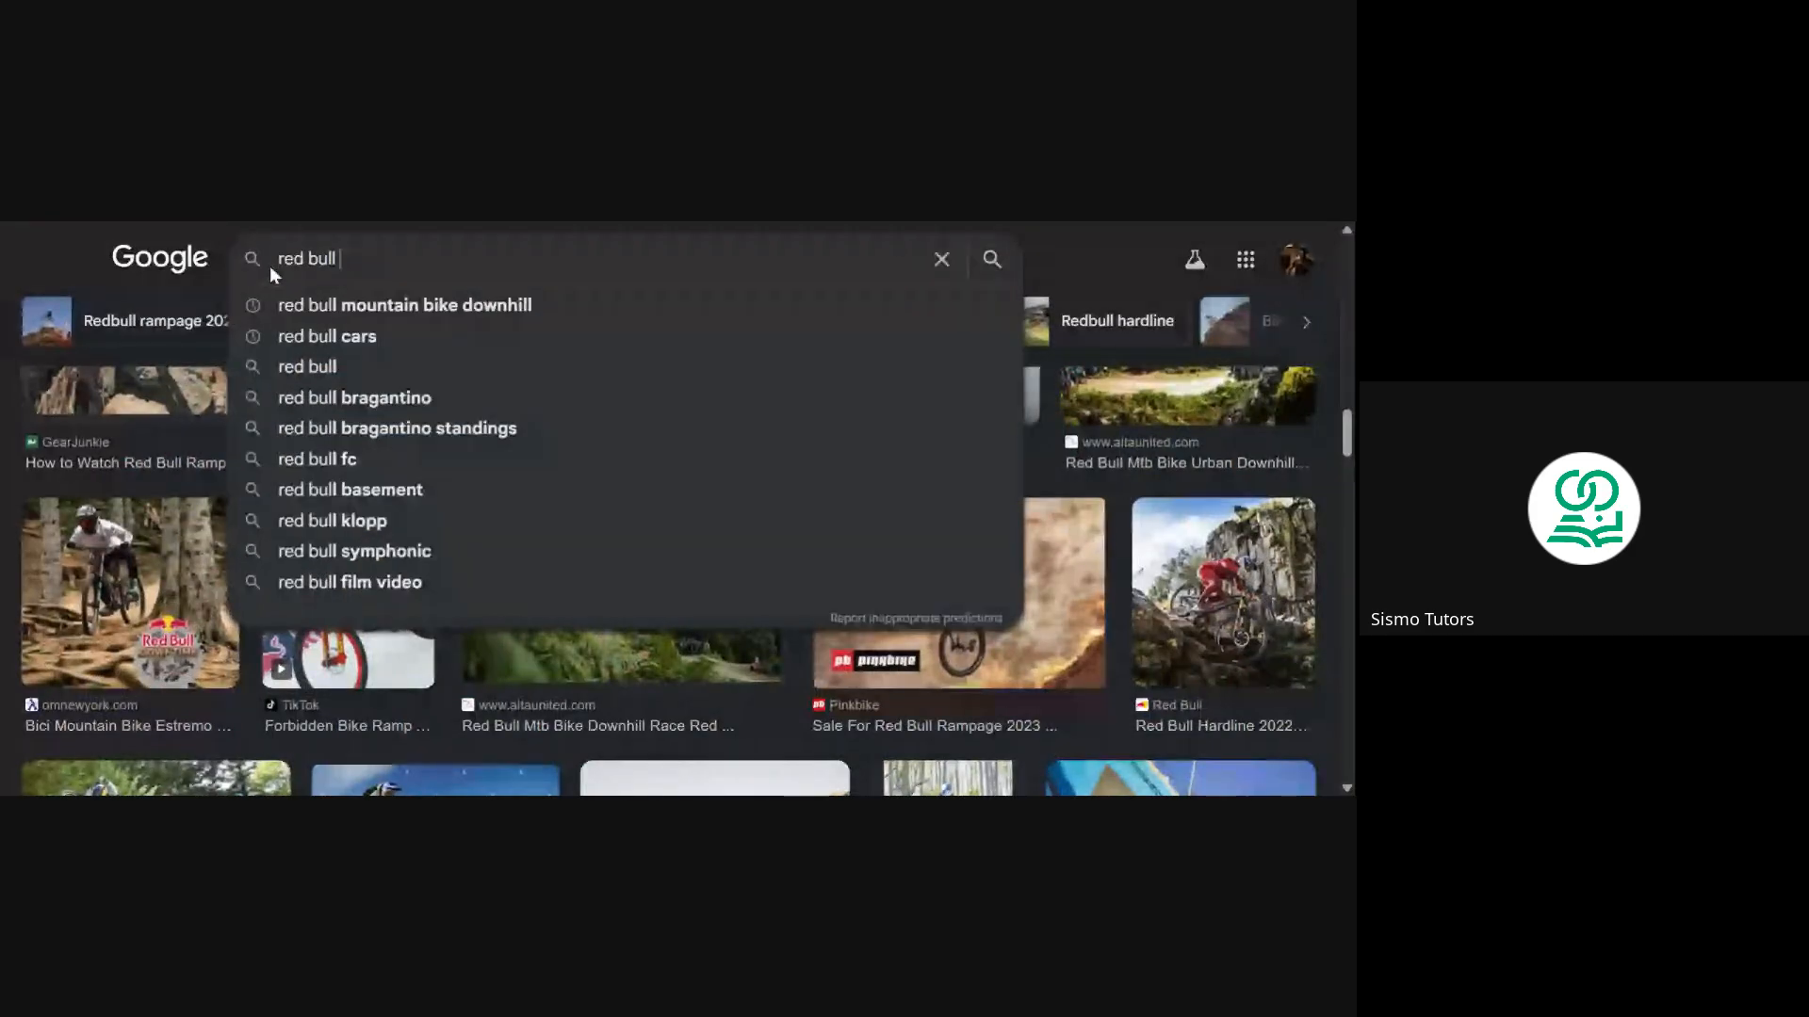
text(logo)
key(Return)
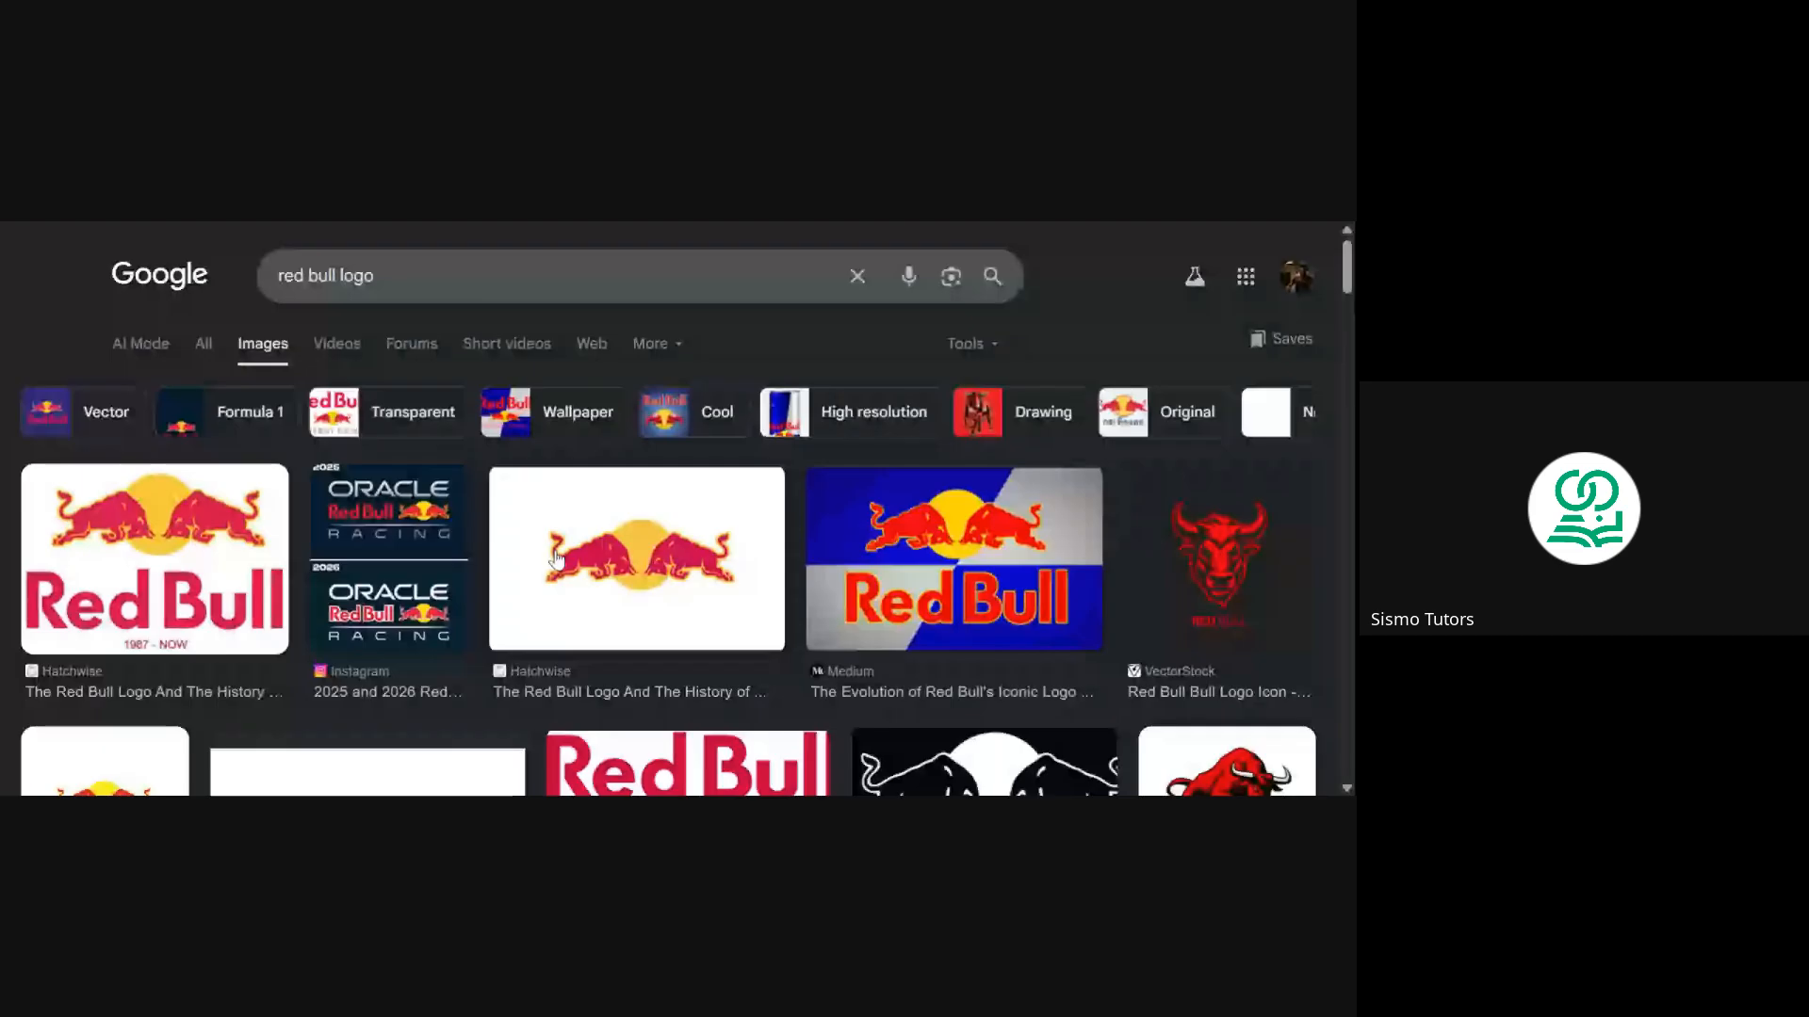
scroll(555, 559, down, 3)
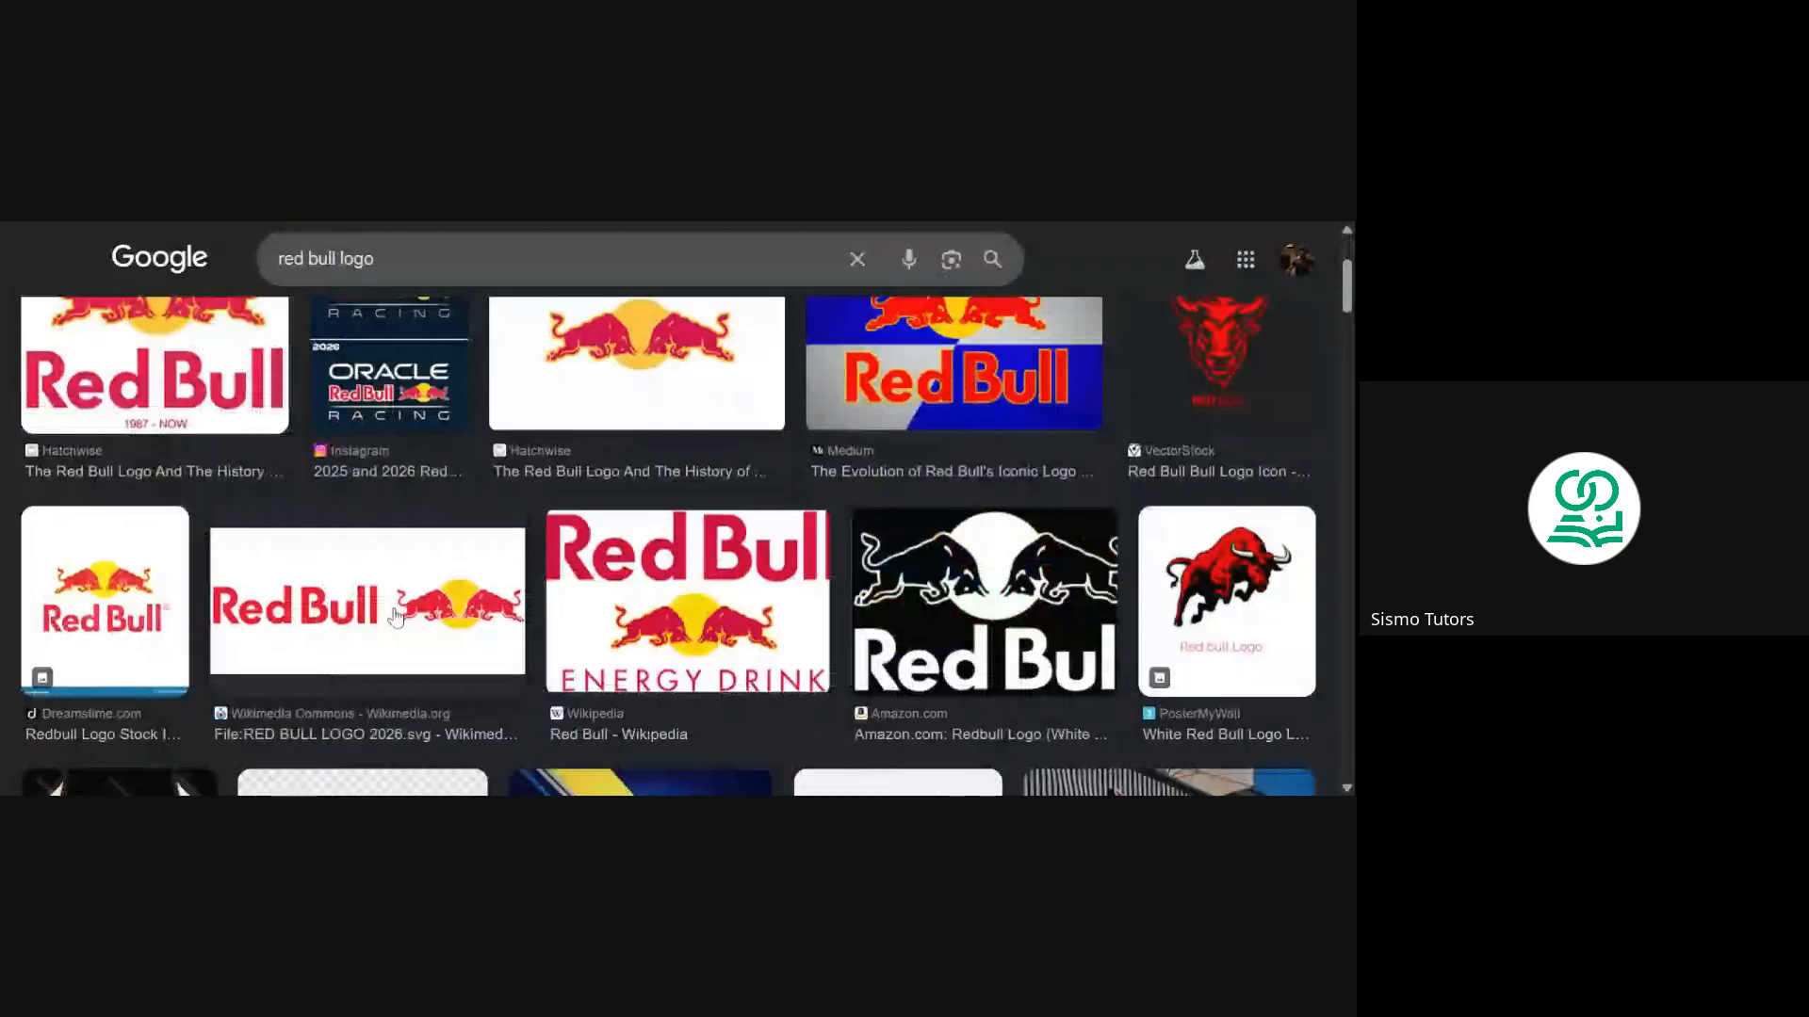
click(395, 617)
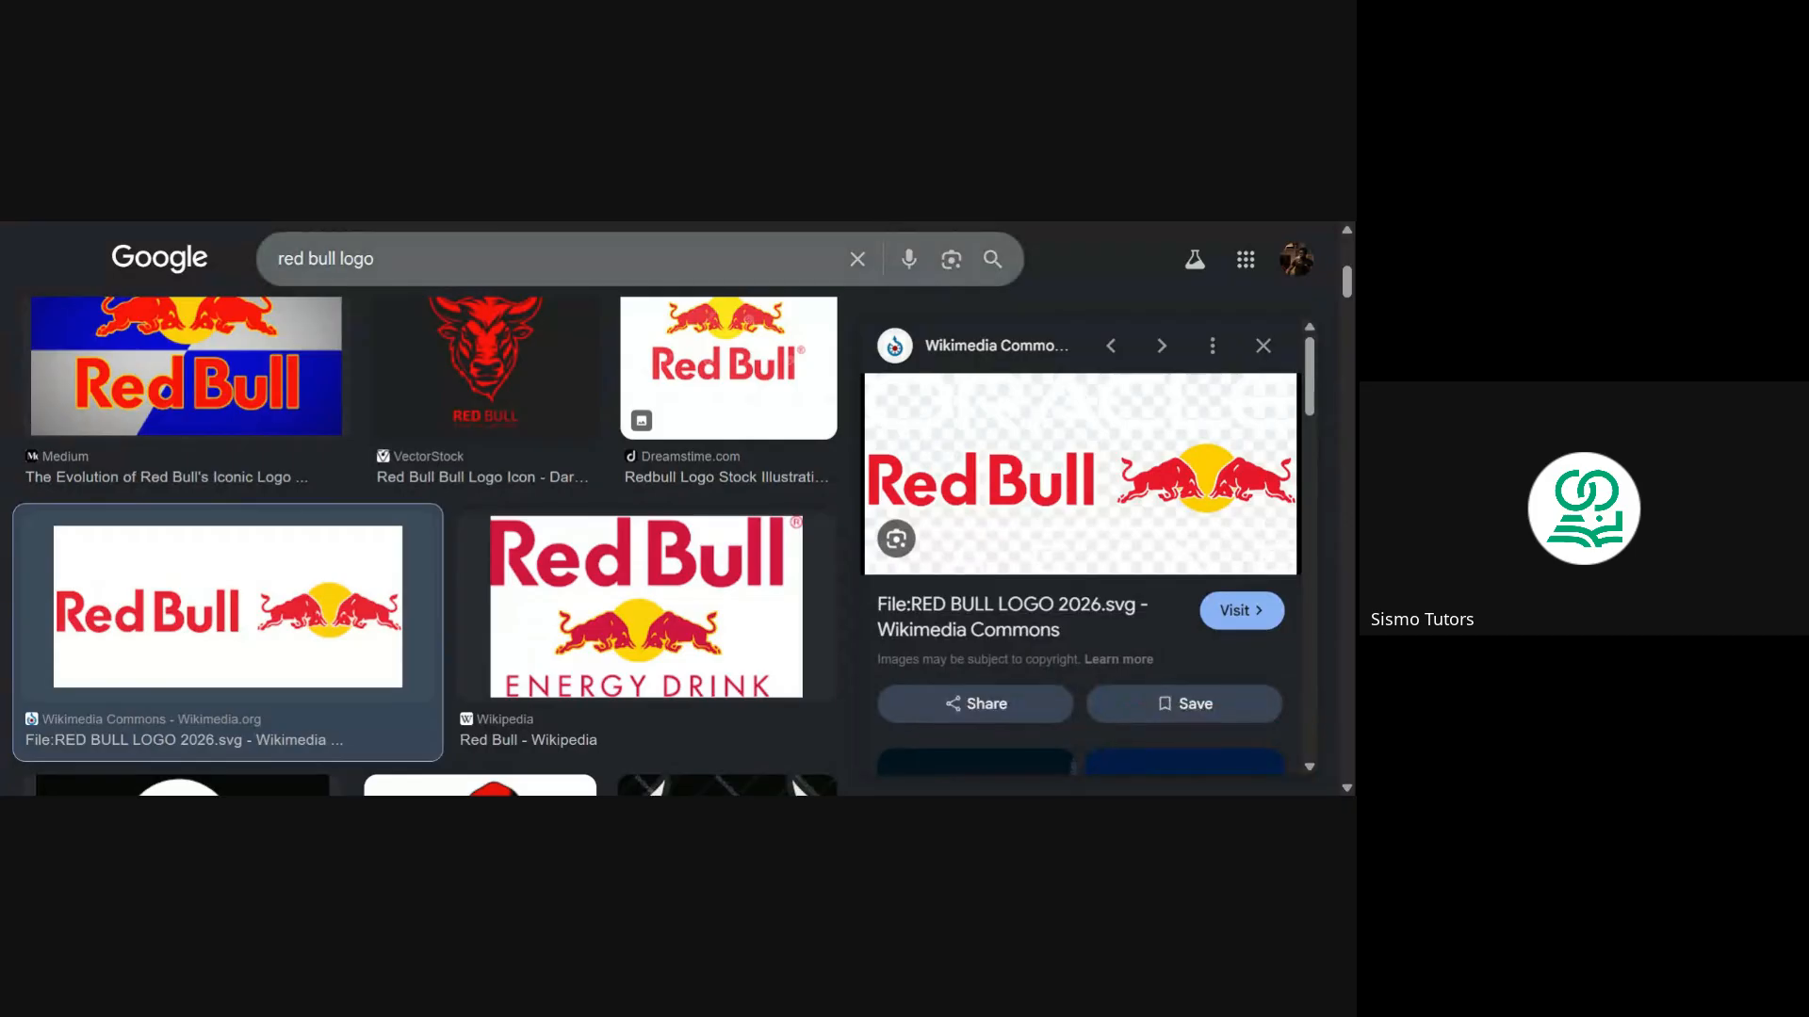
Search Google Images for "red bull mountain bike downhill"
click(377, 259)
key(ctrl+a)
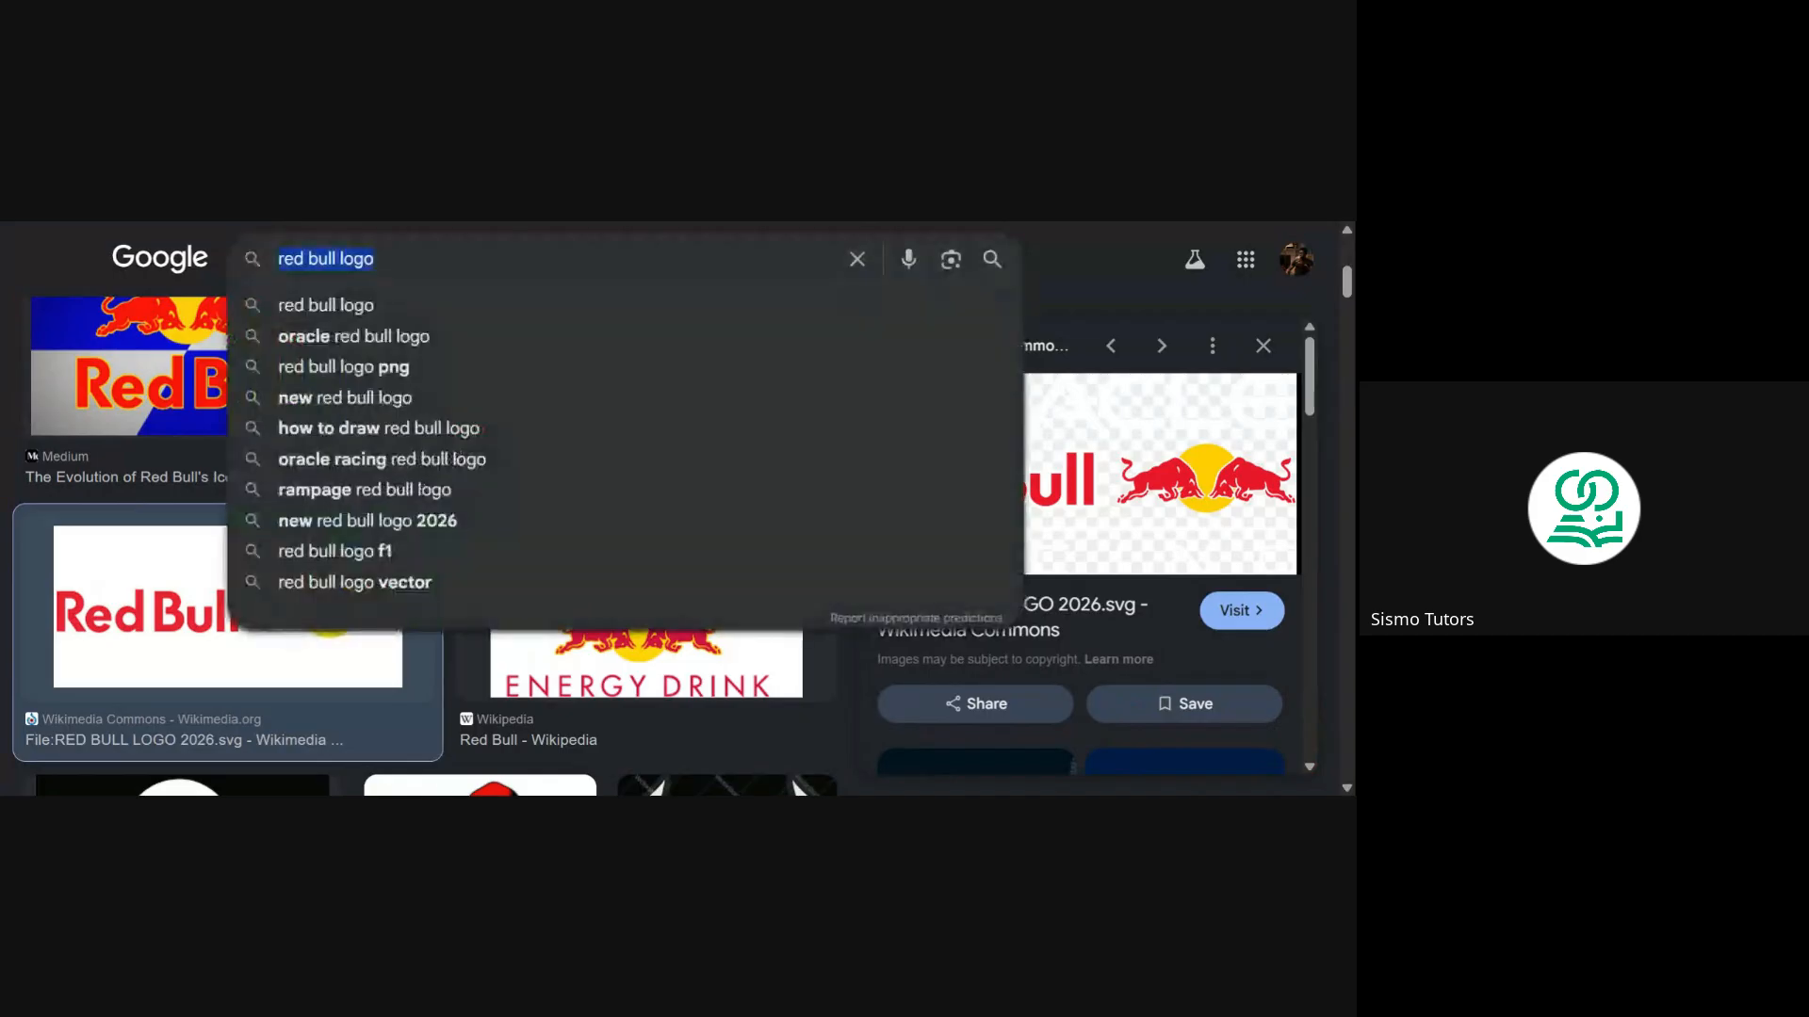
text(red bull mountain bike downhill)
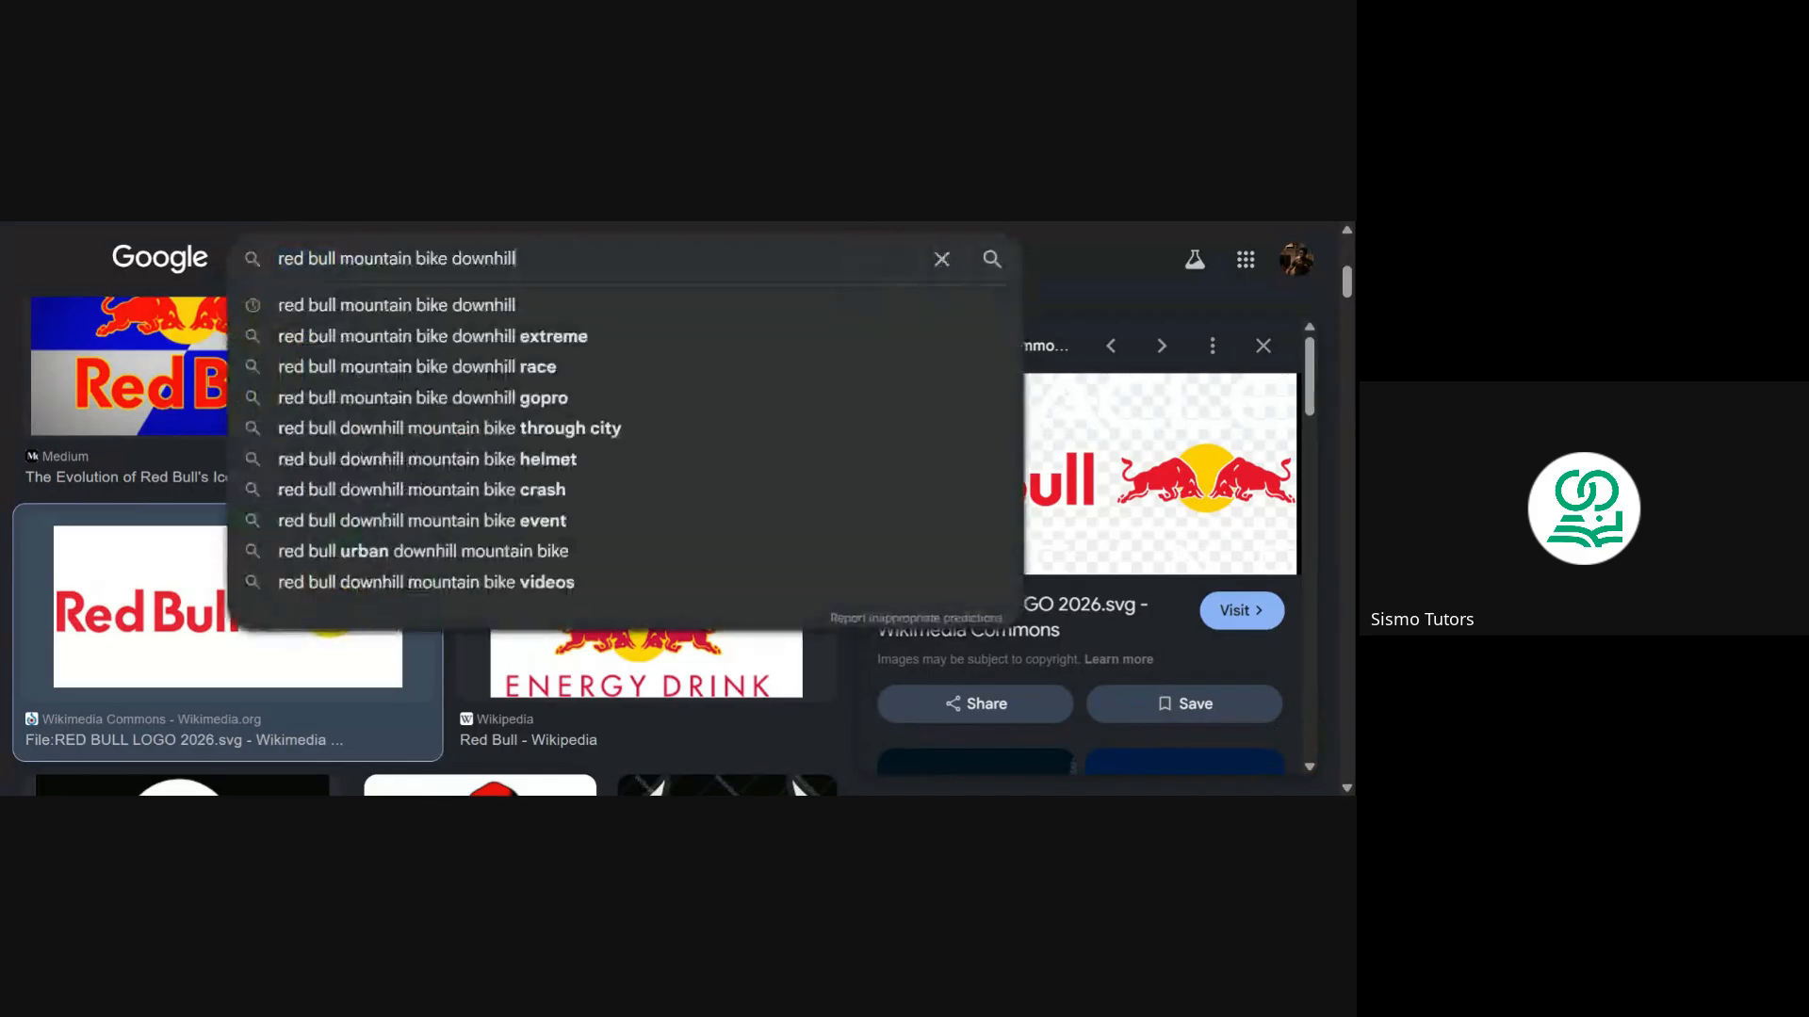
click(417, 309)
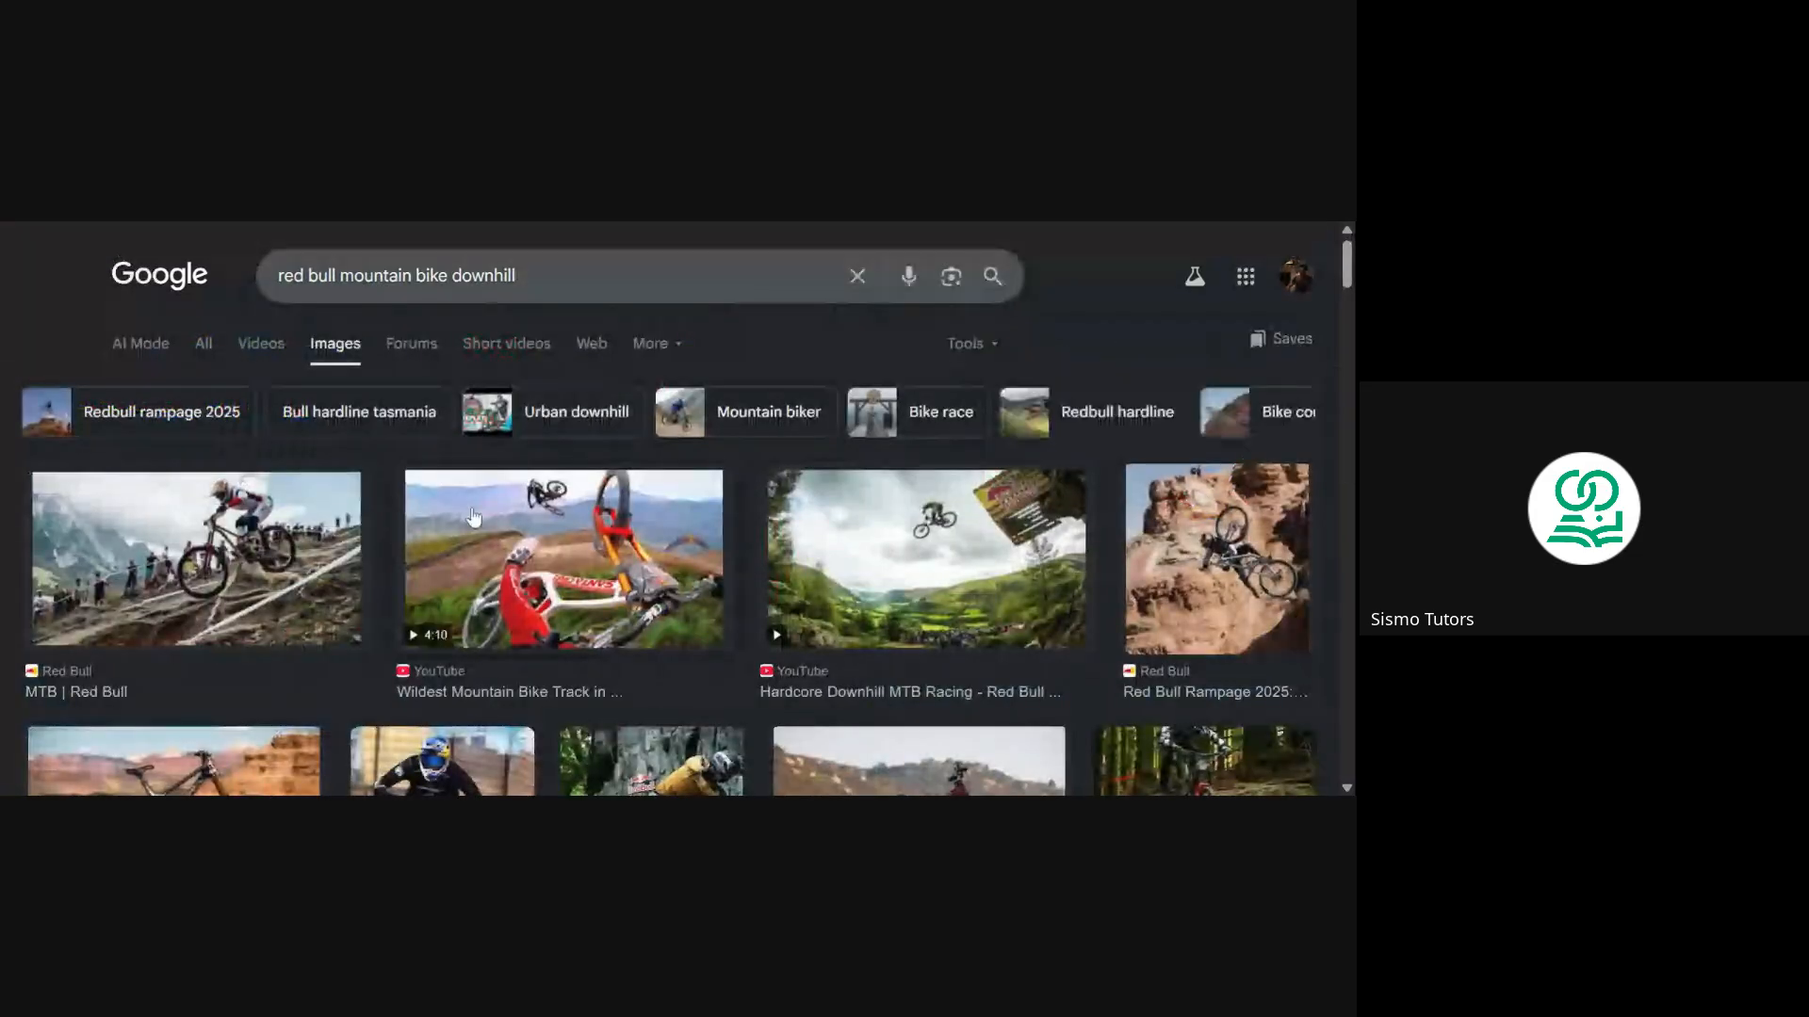
Look through the downhill mountain bike image results for a suitable Red Bull rider photo
scroll(474, 516, down, 4)
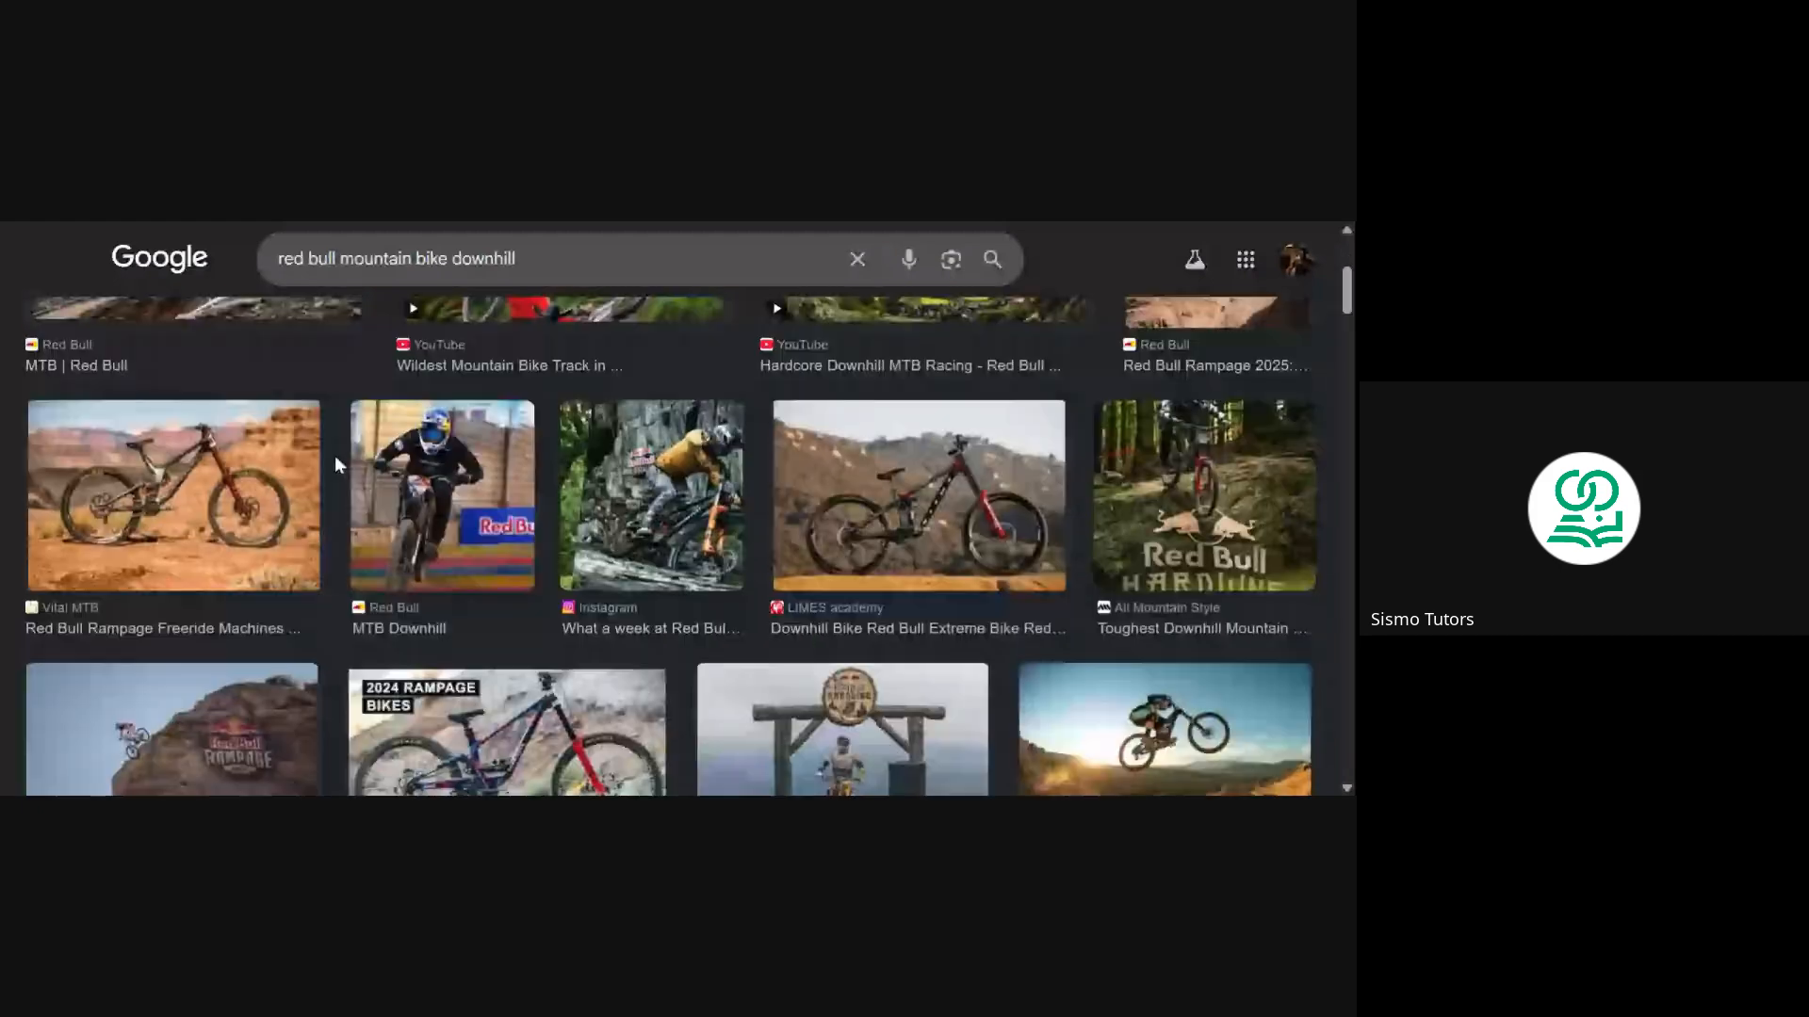
scroll(336, 464, up, 1)
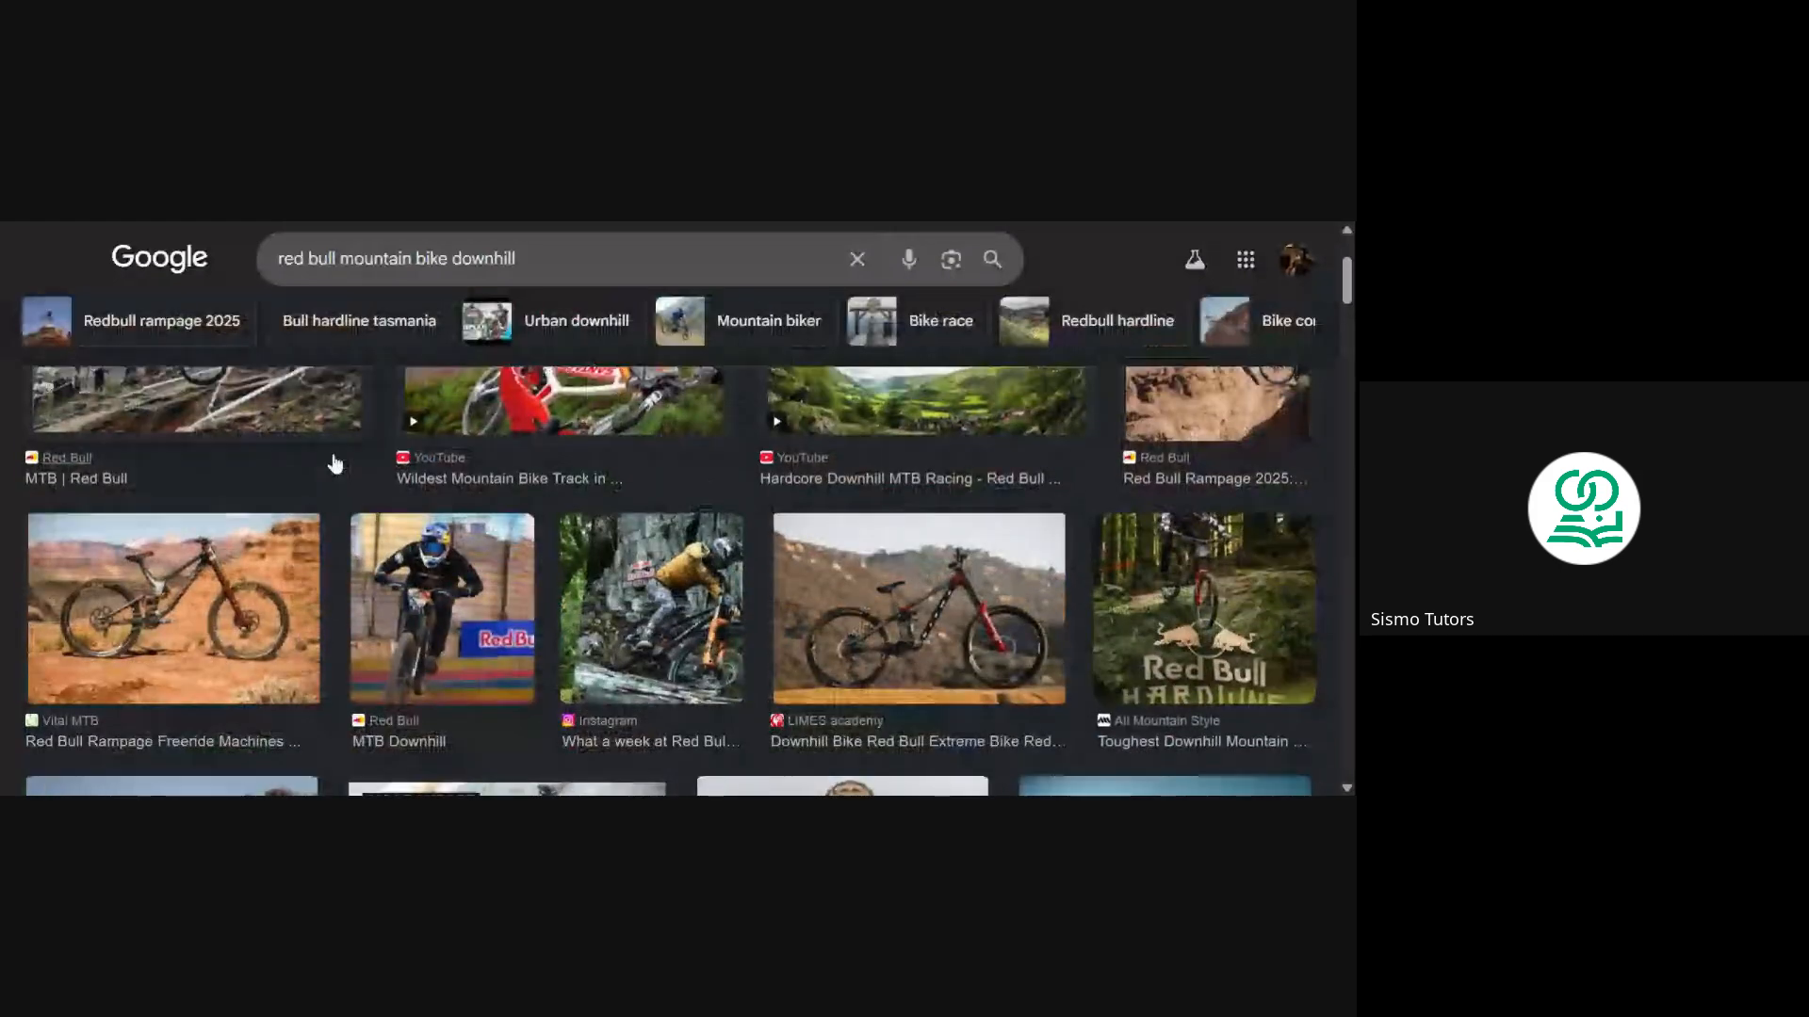
scroll(336, 464, up, 2)
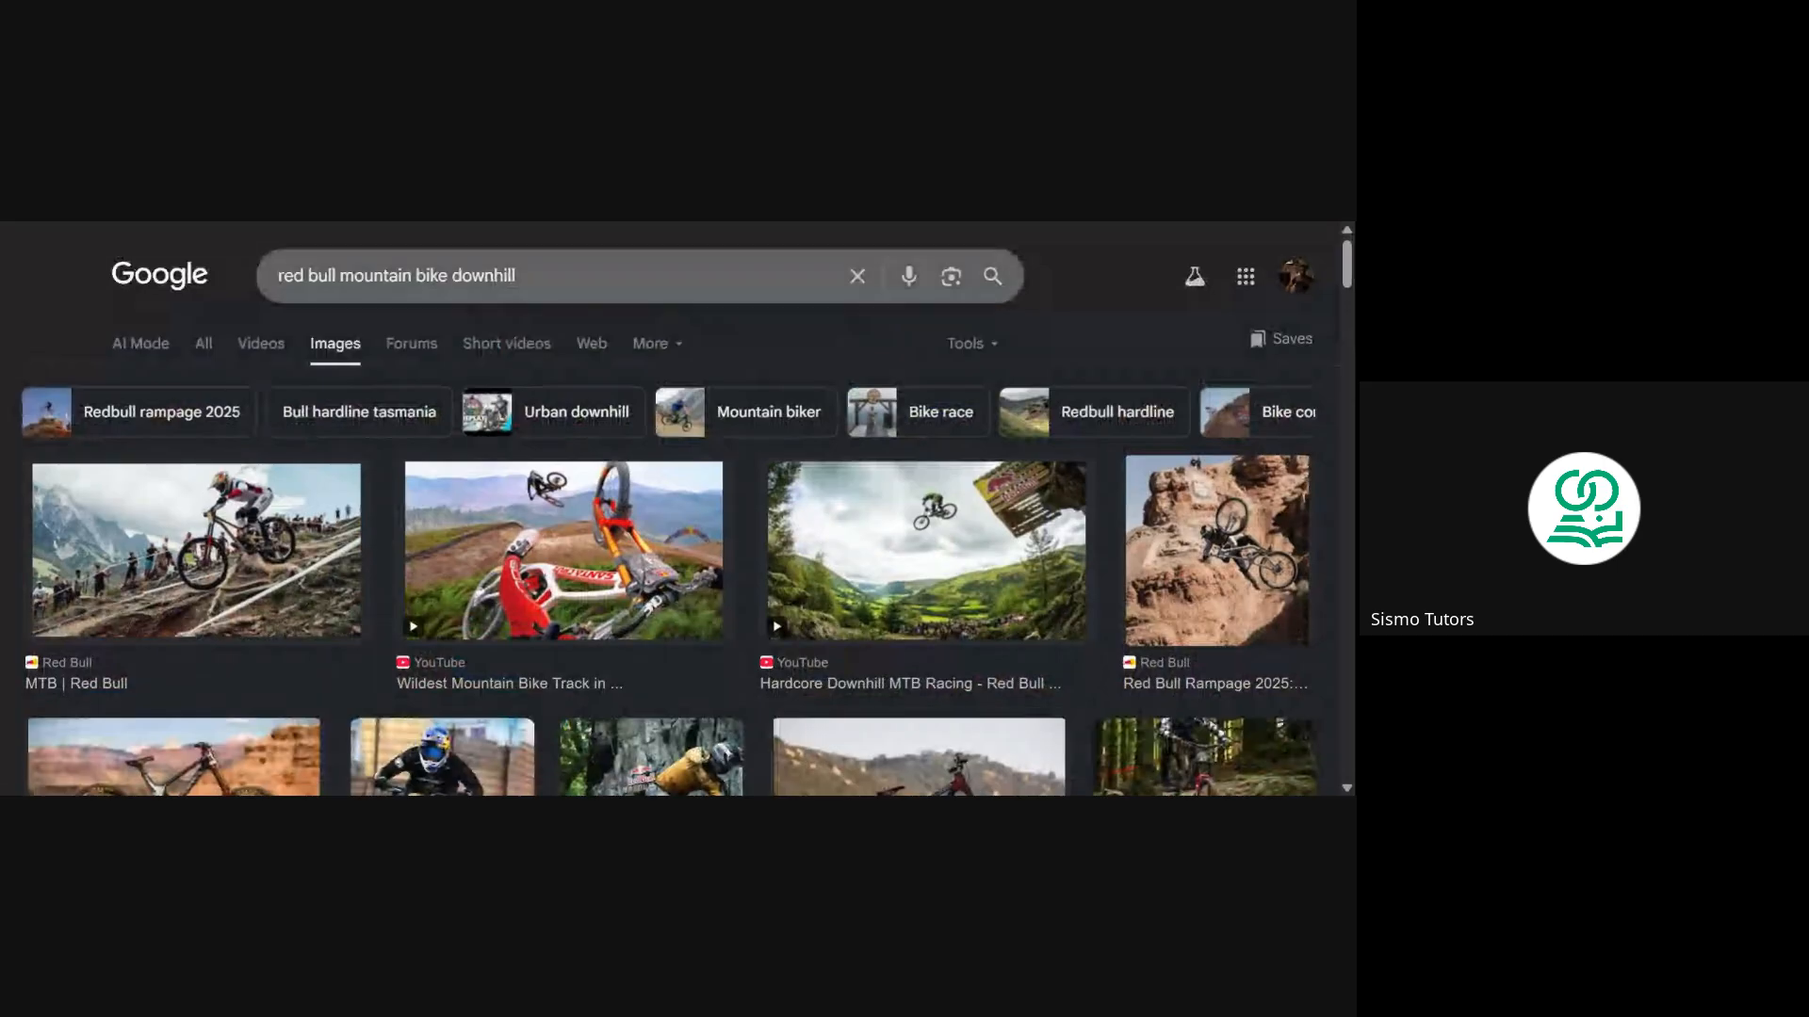
scroll(539, 399, down, 4)
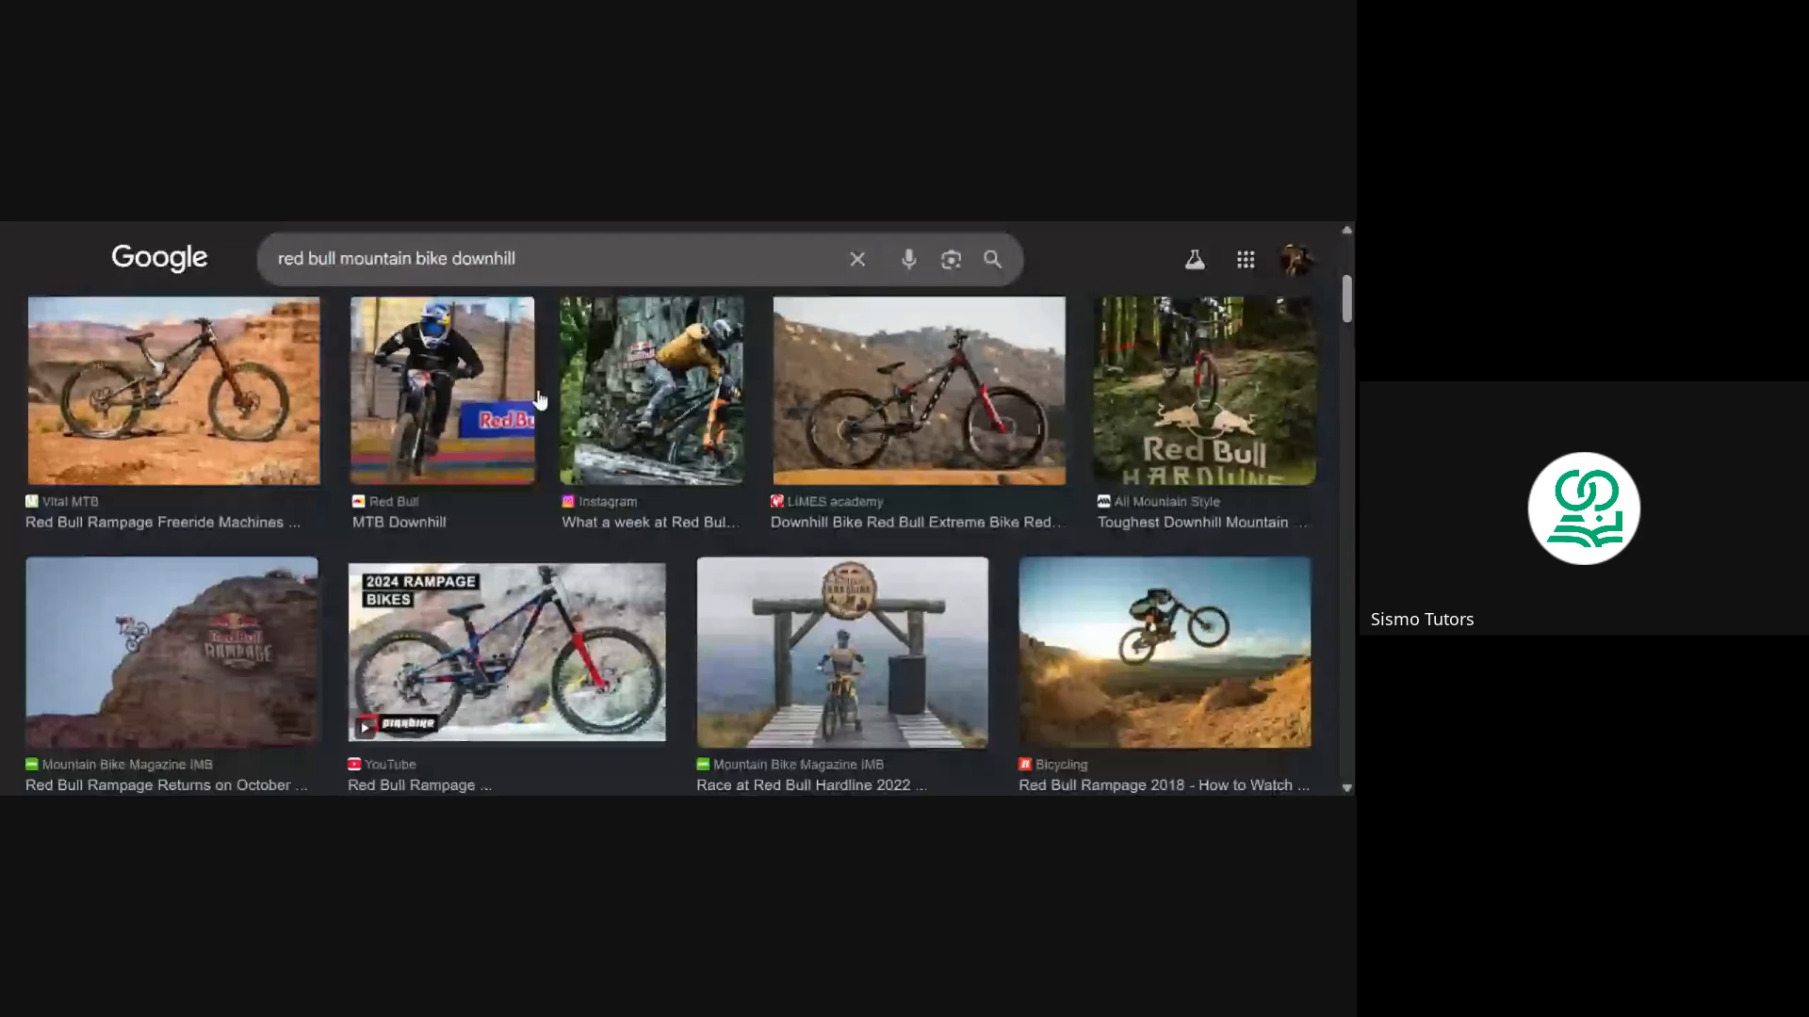
scroll(516, 524, up, 1)
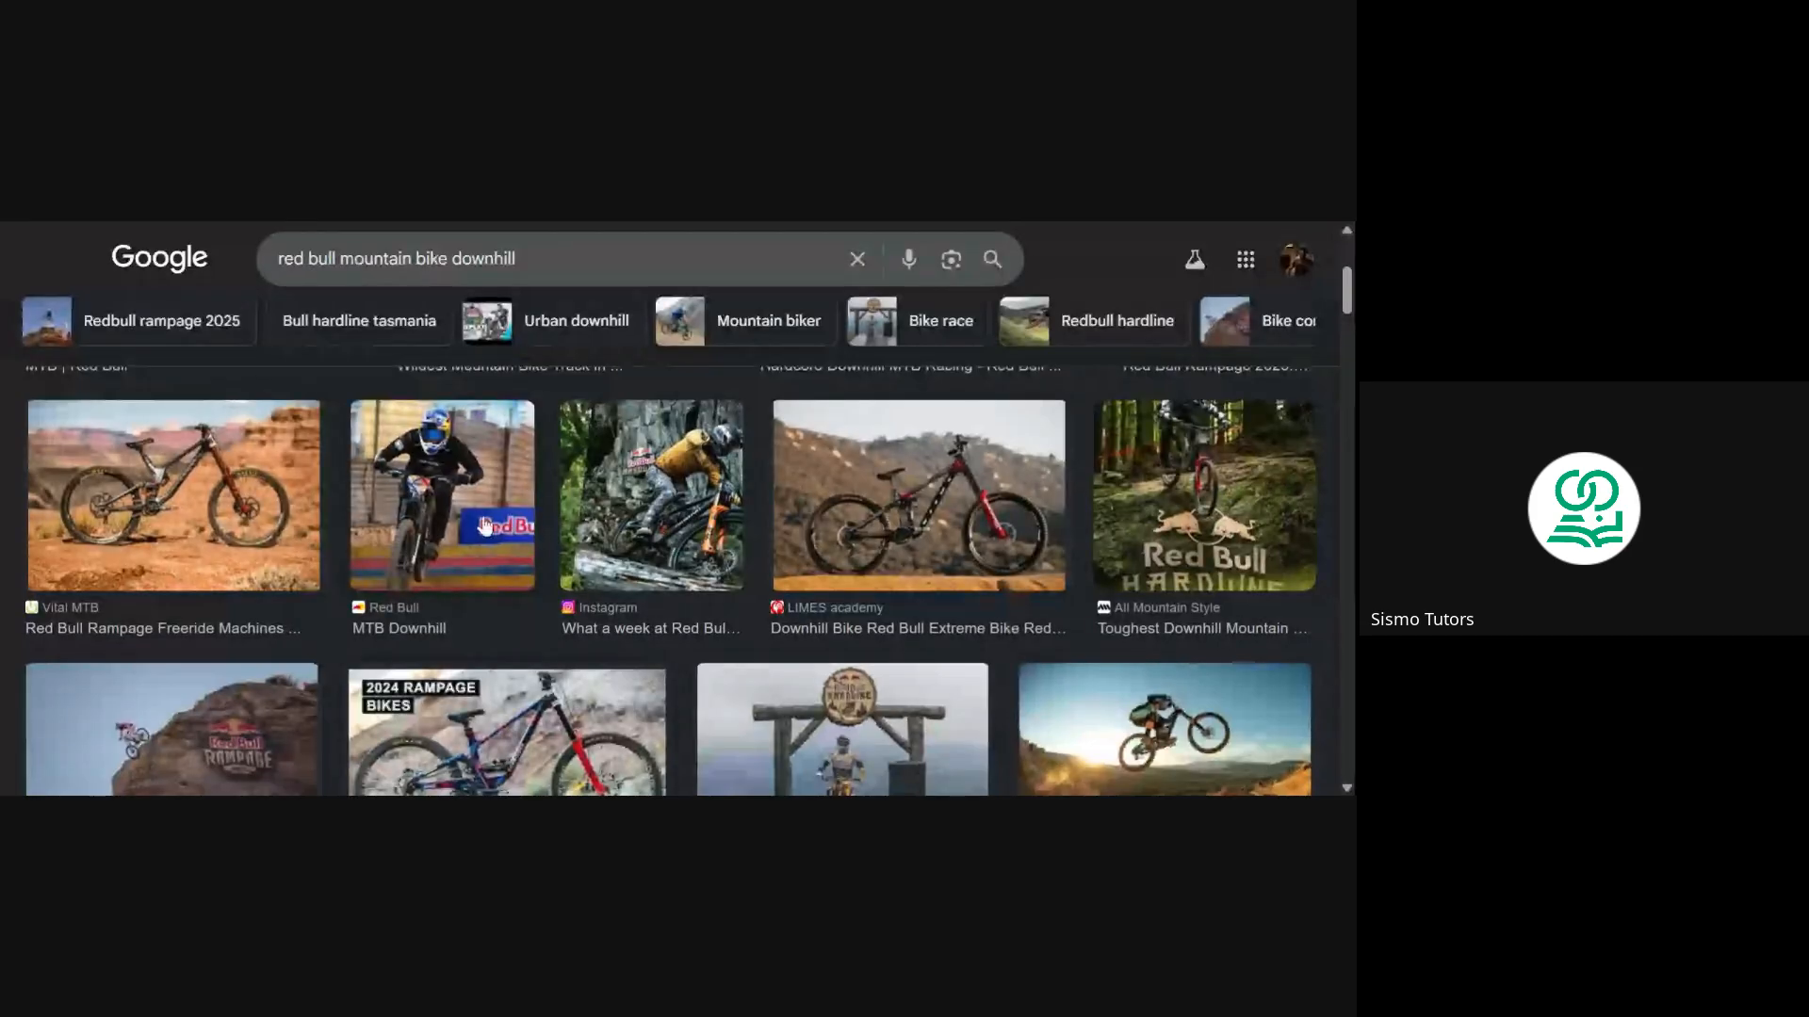
scroll(553, 592, down, 2)
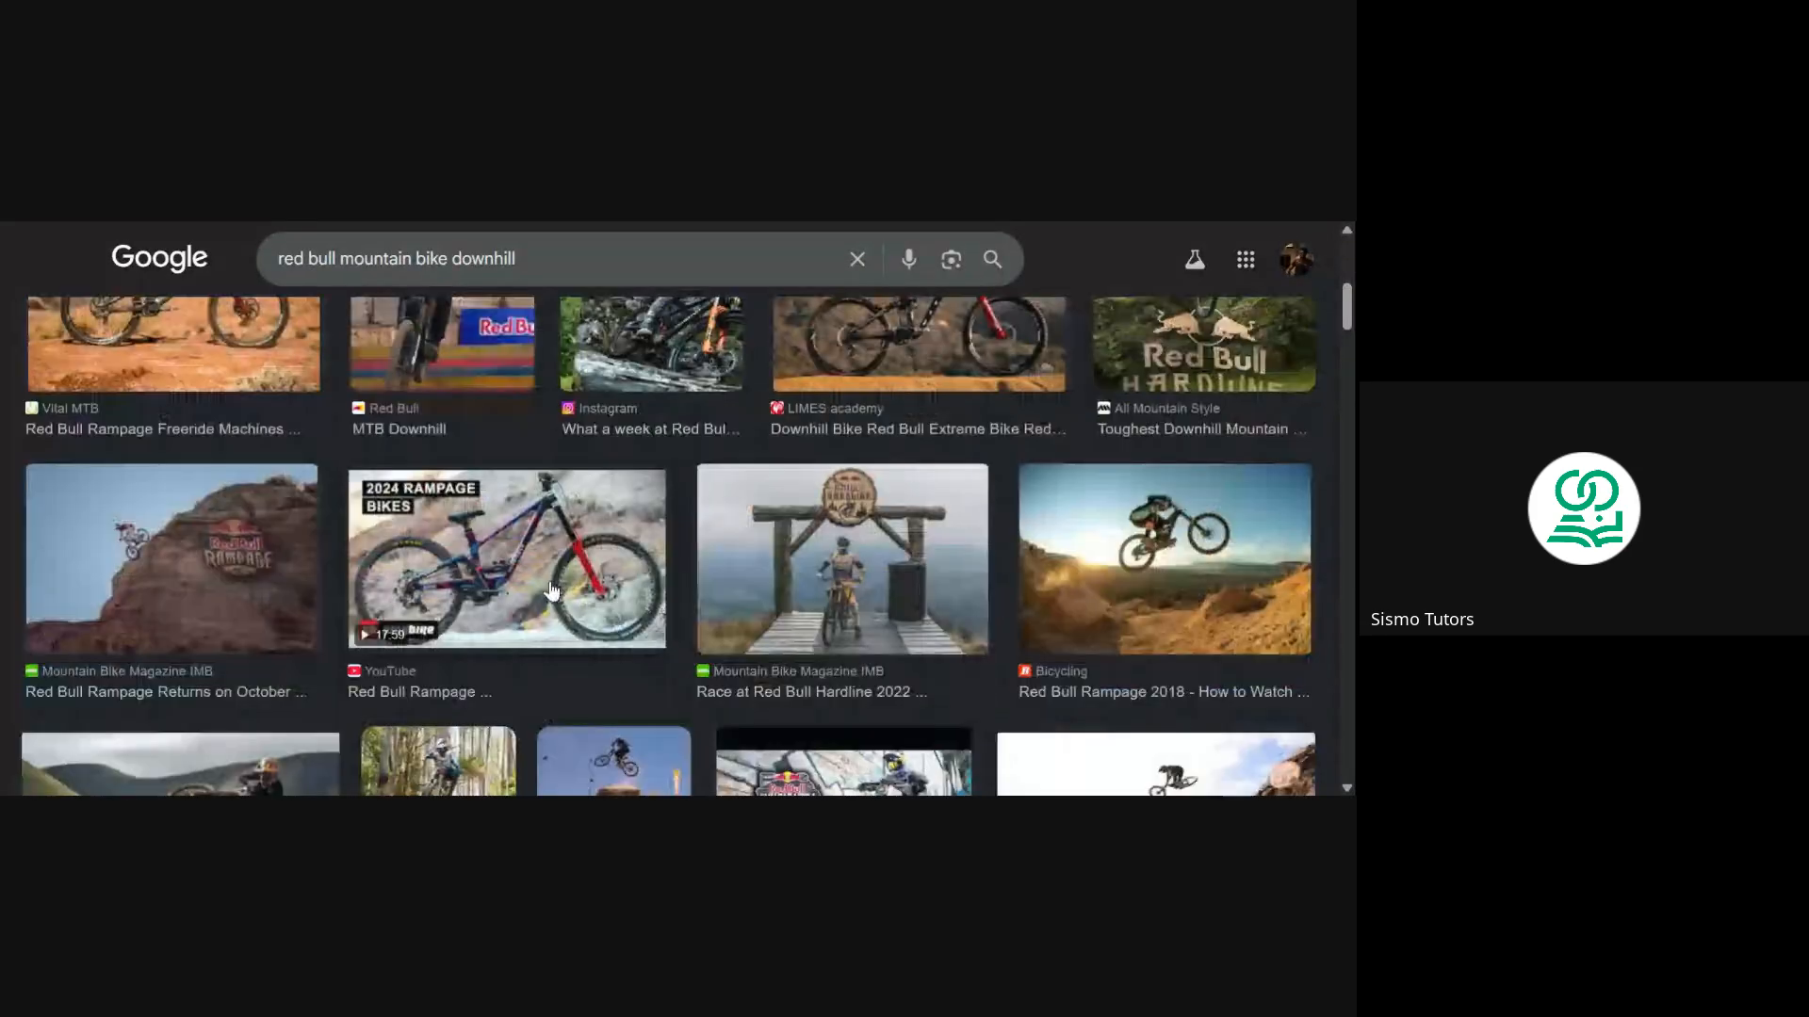
scroll(554, 591, down, 5)
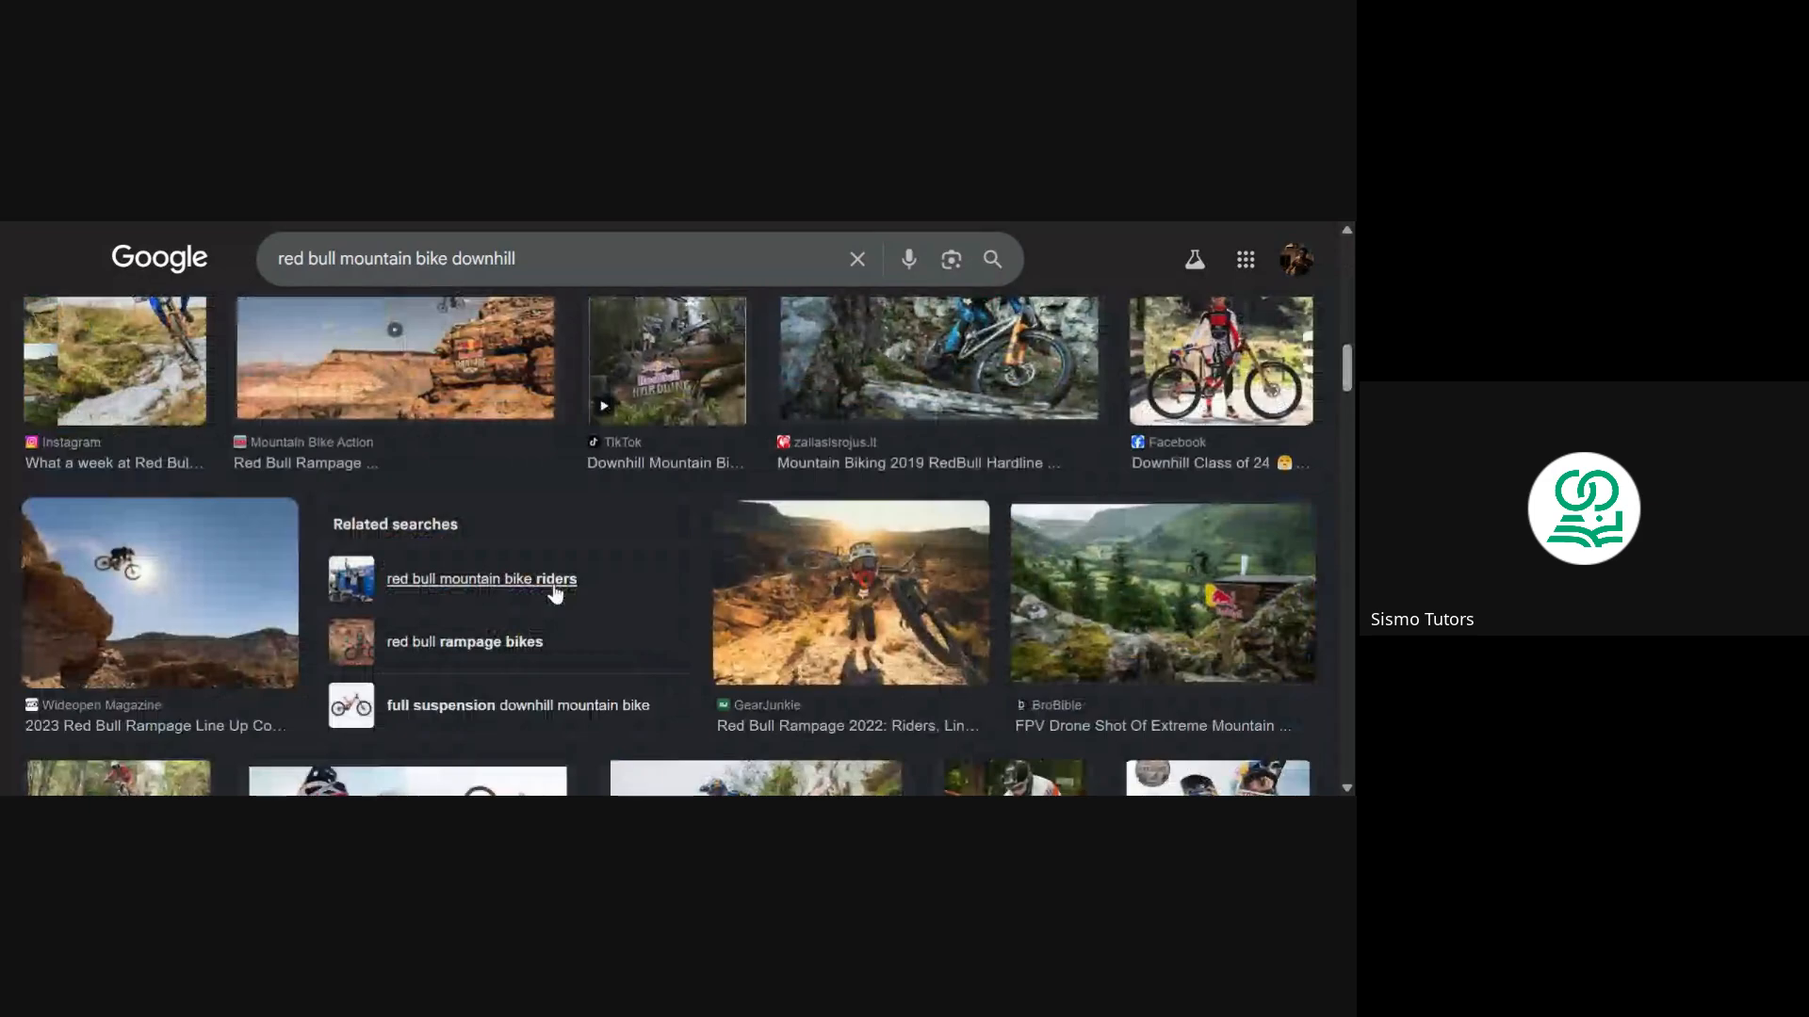
scroll(556, 592, down, 3)
scroll(558, 591, down, 2)
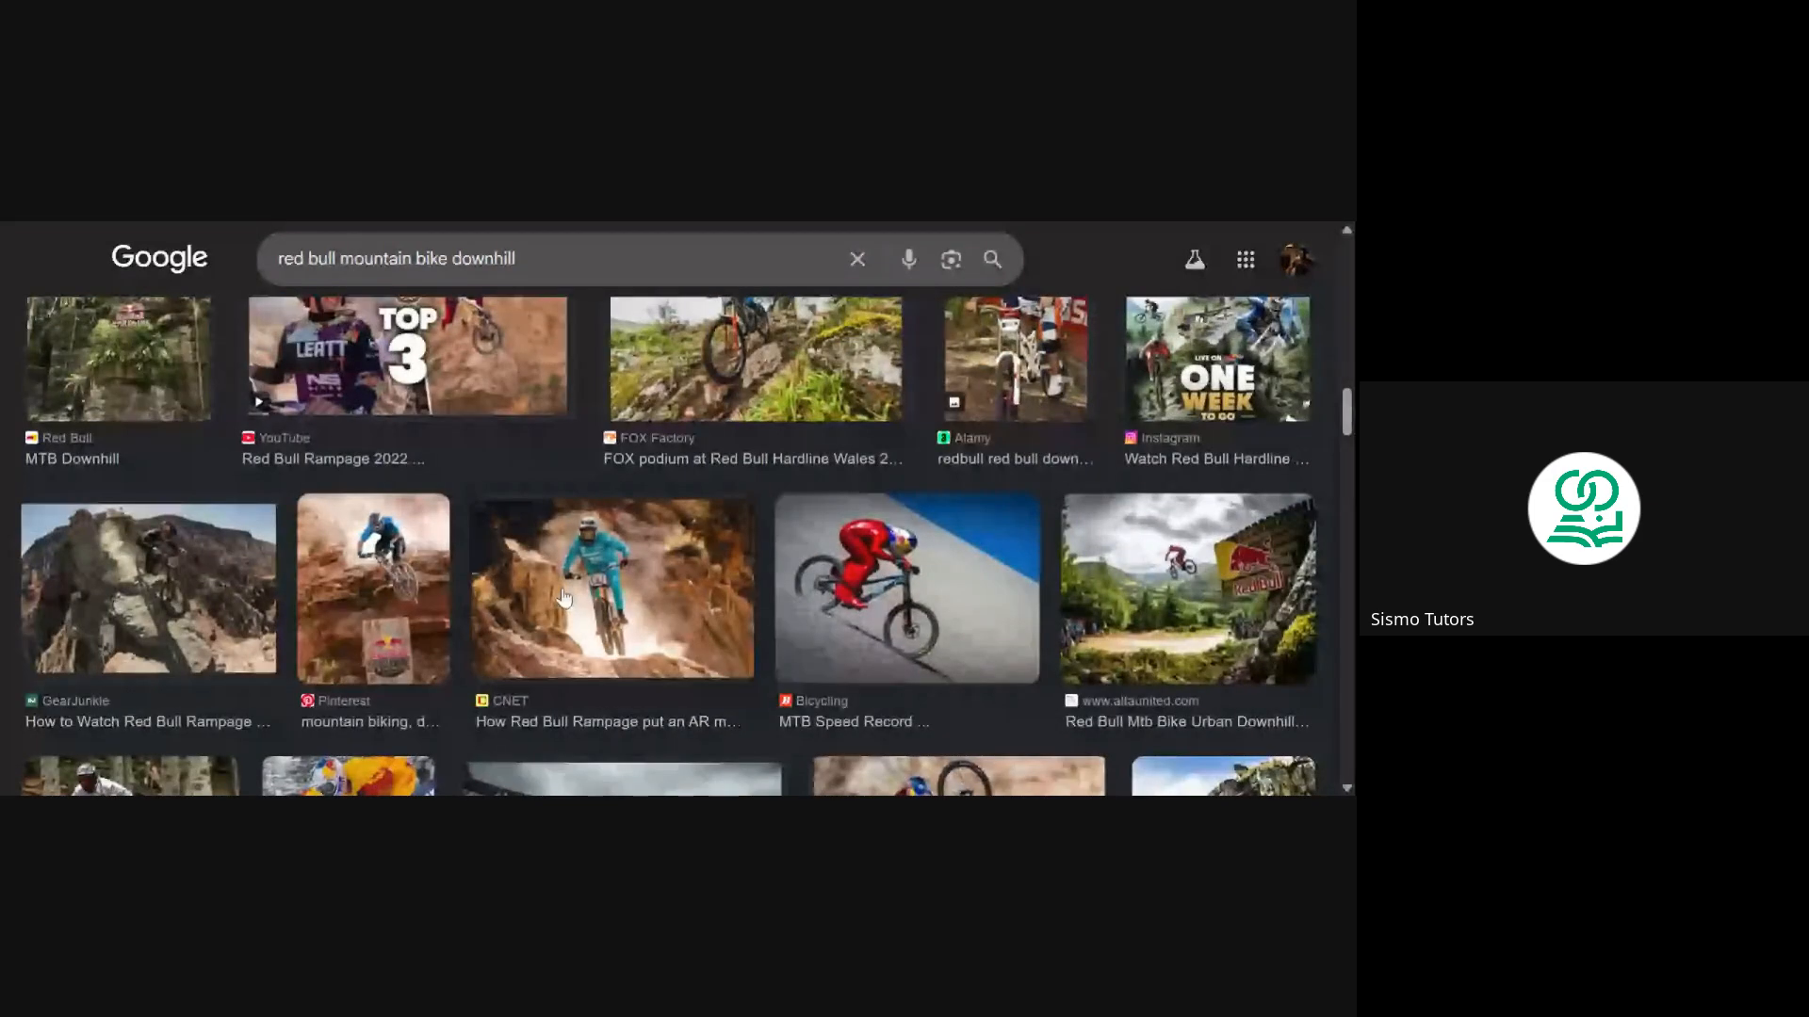
scroll(563, 598, down, 3)
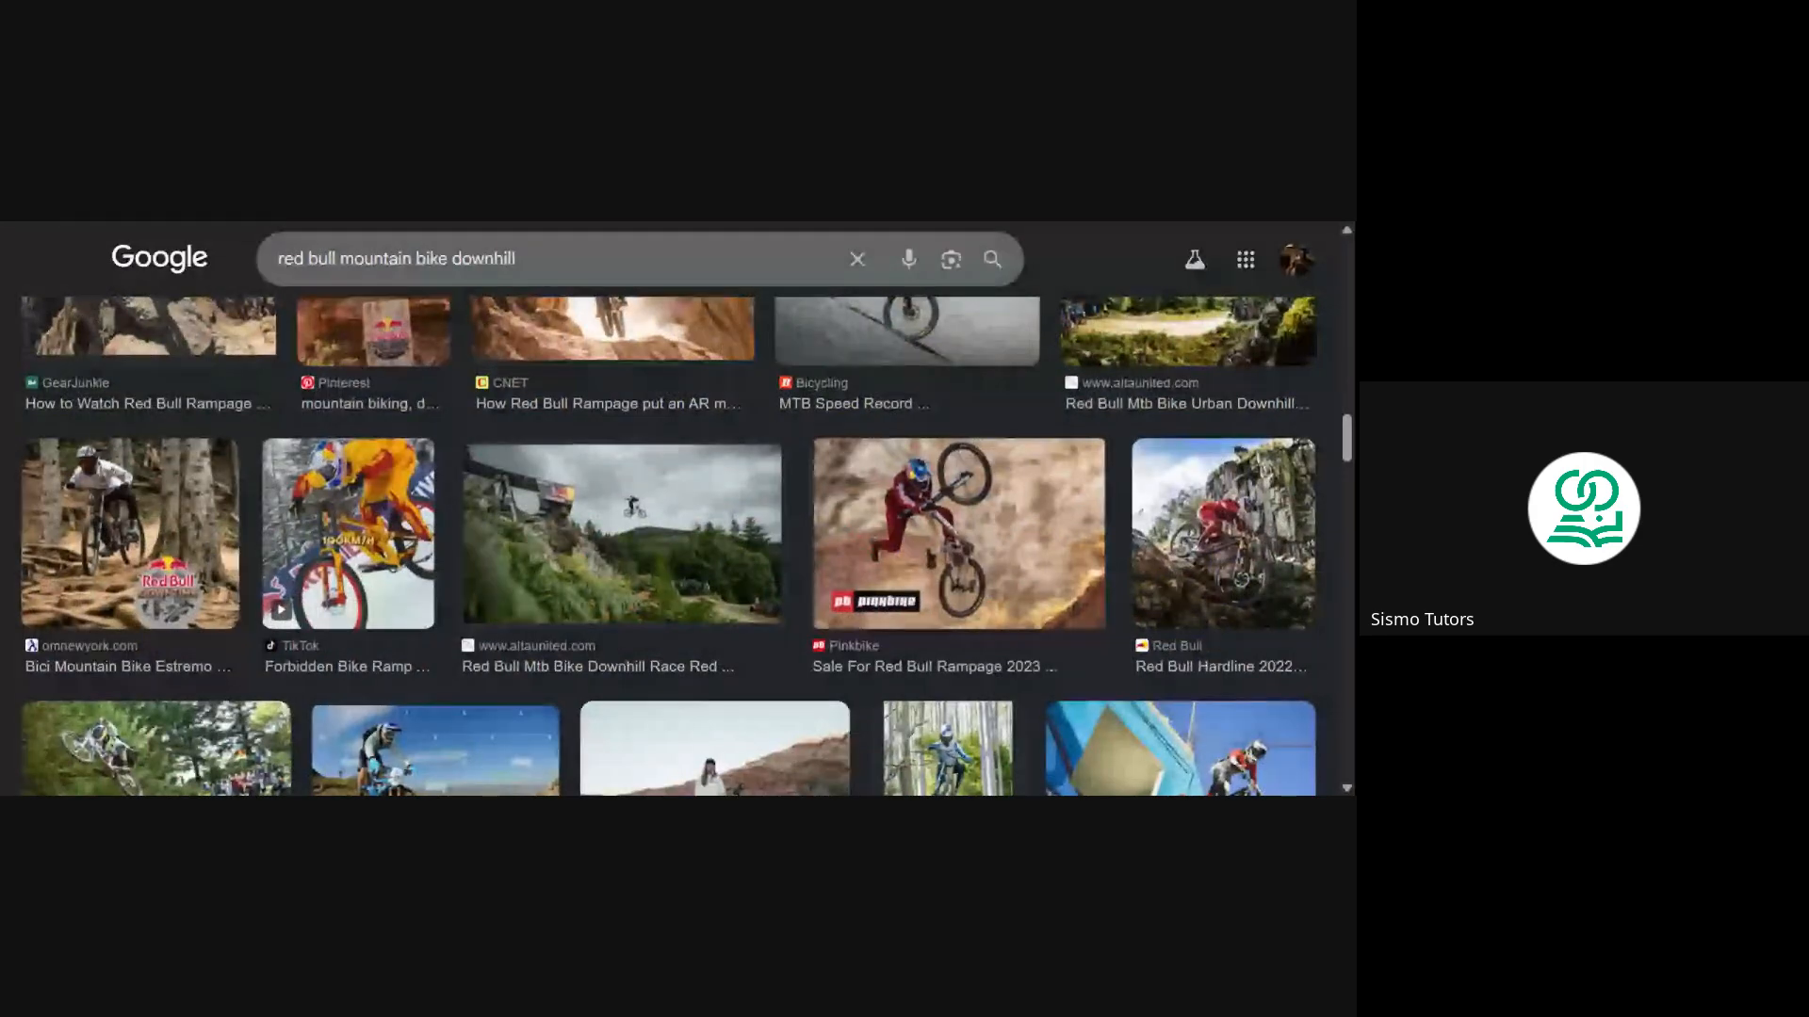
Shorten the image search to "red bull mountain bike" and run it
click(565, 259)
key(ctrl+BackSpace)
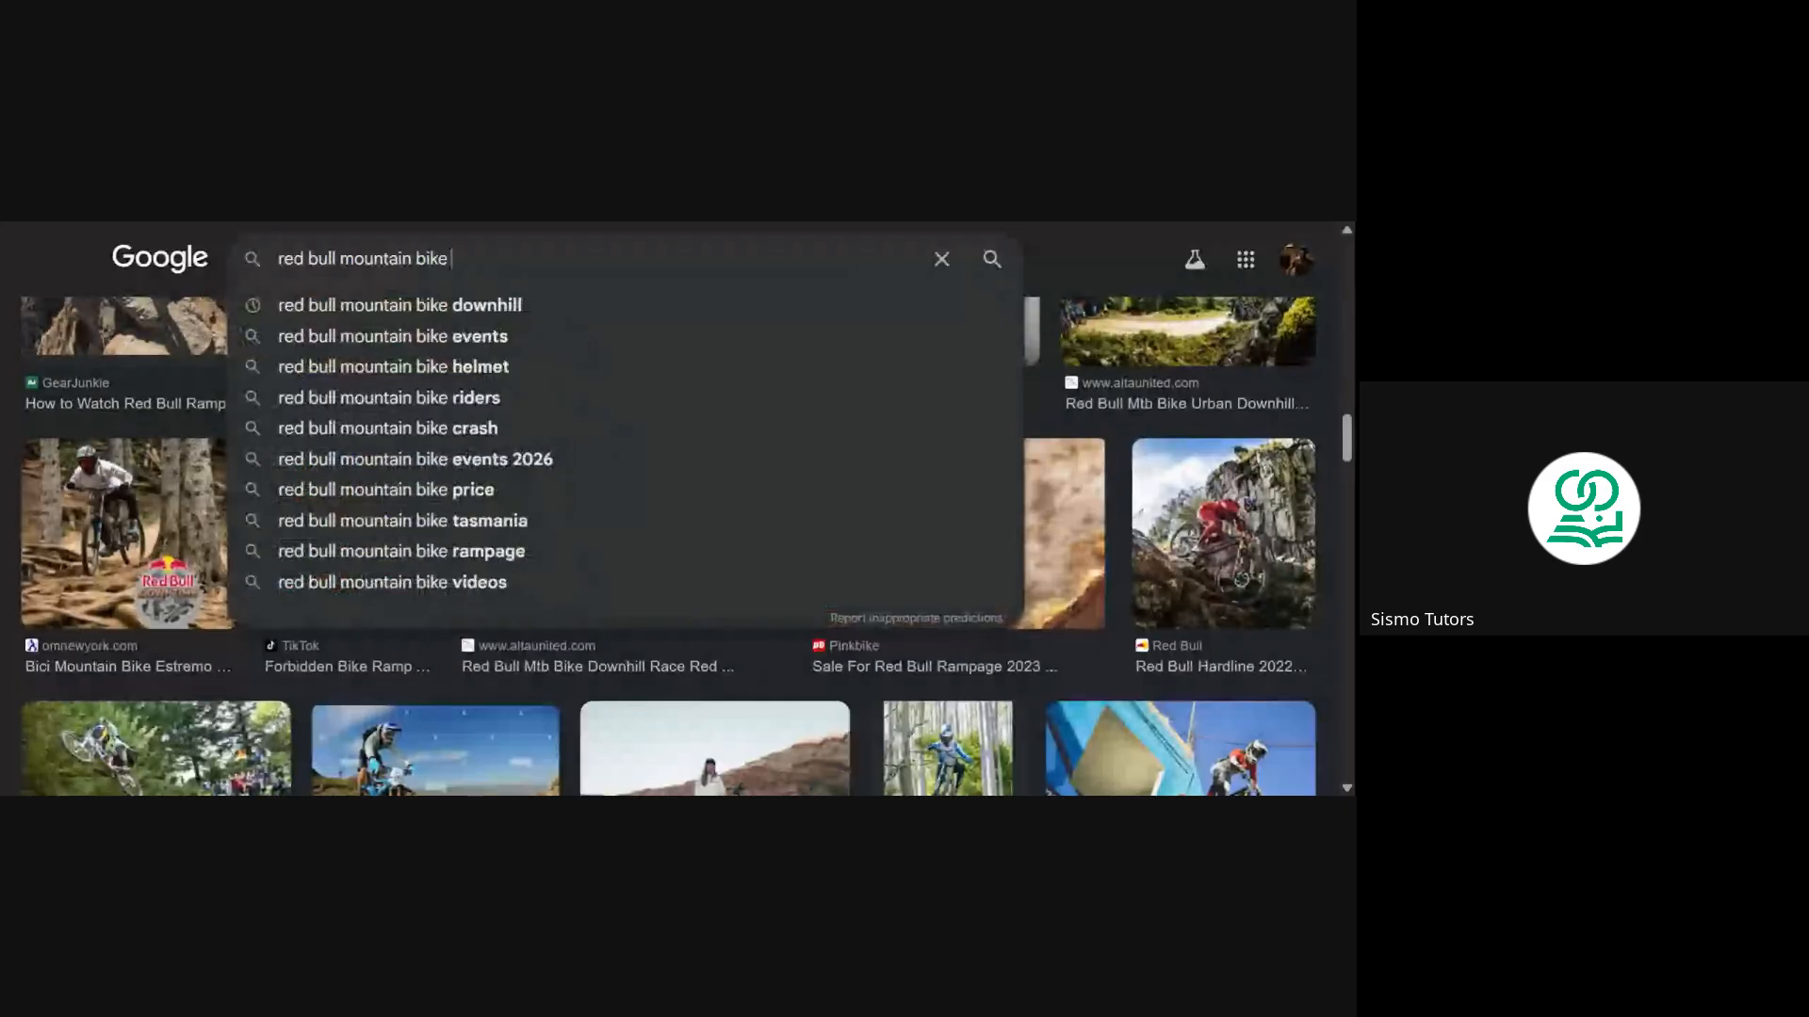
key(Return)
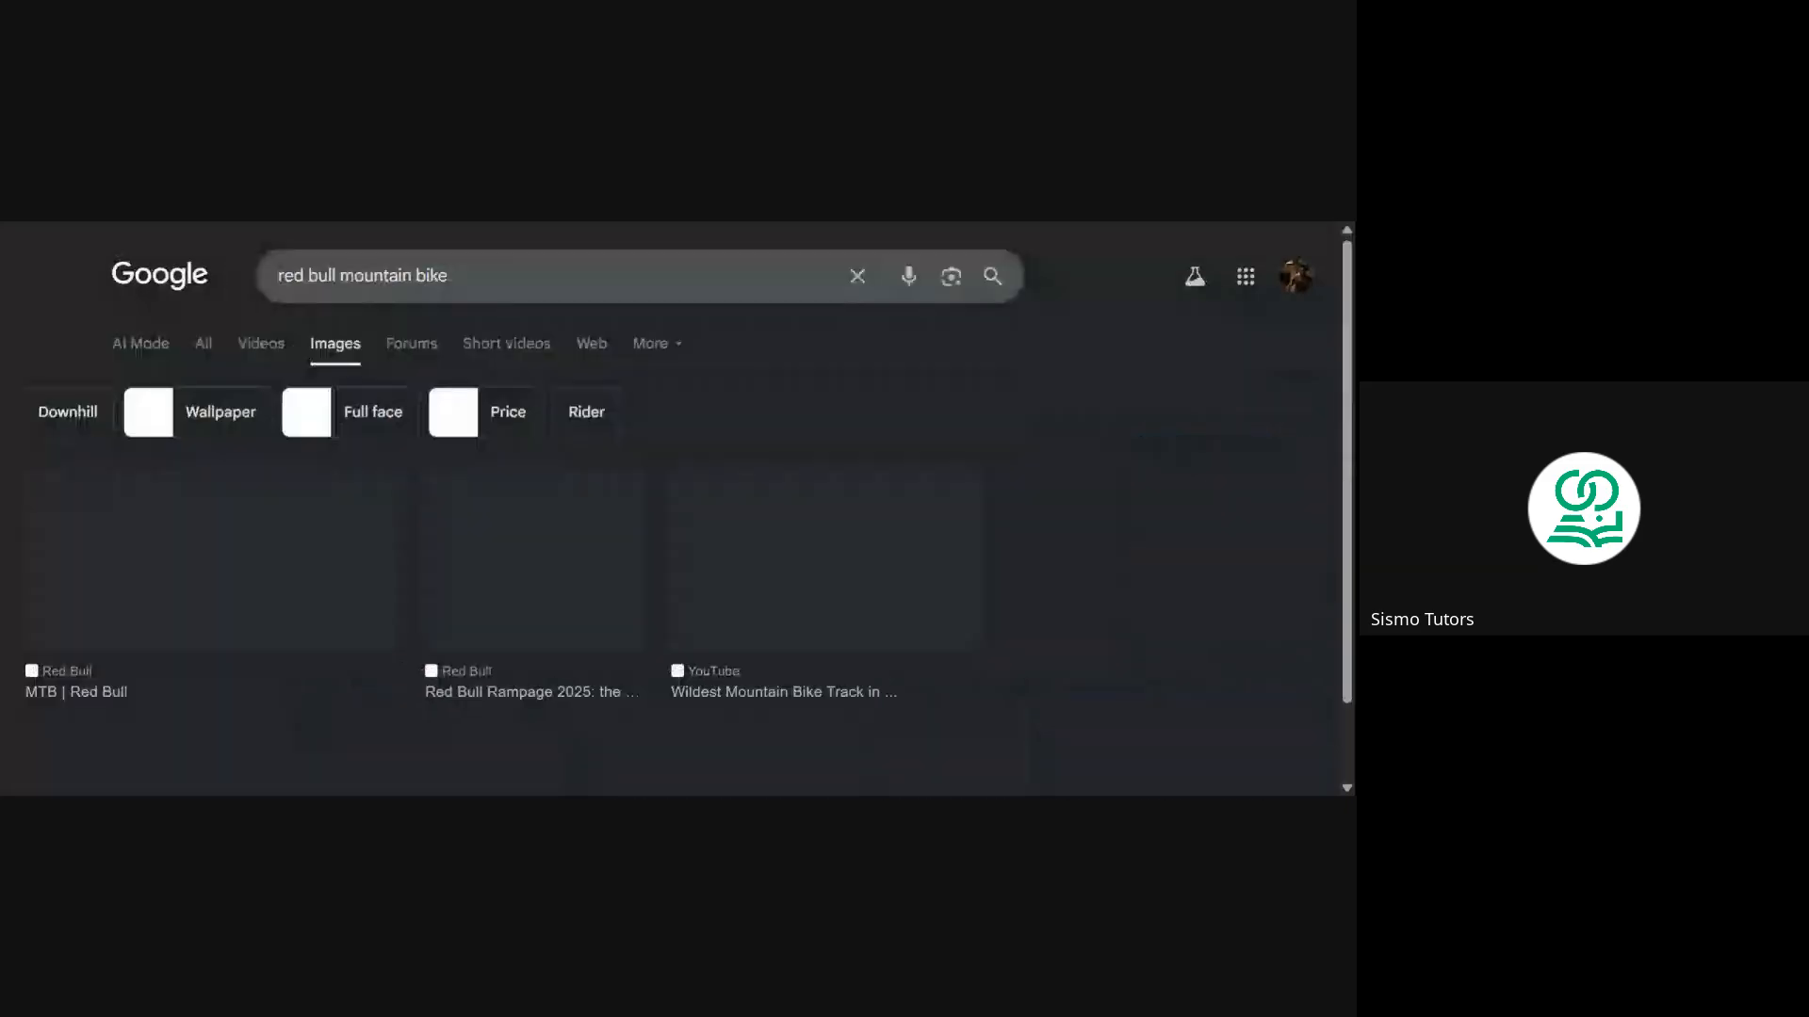
Look through the "red bull mountain bike" image results for a suitable photo of a rider in action
scroll(695, 516, down, 2)
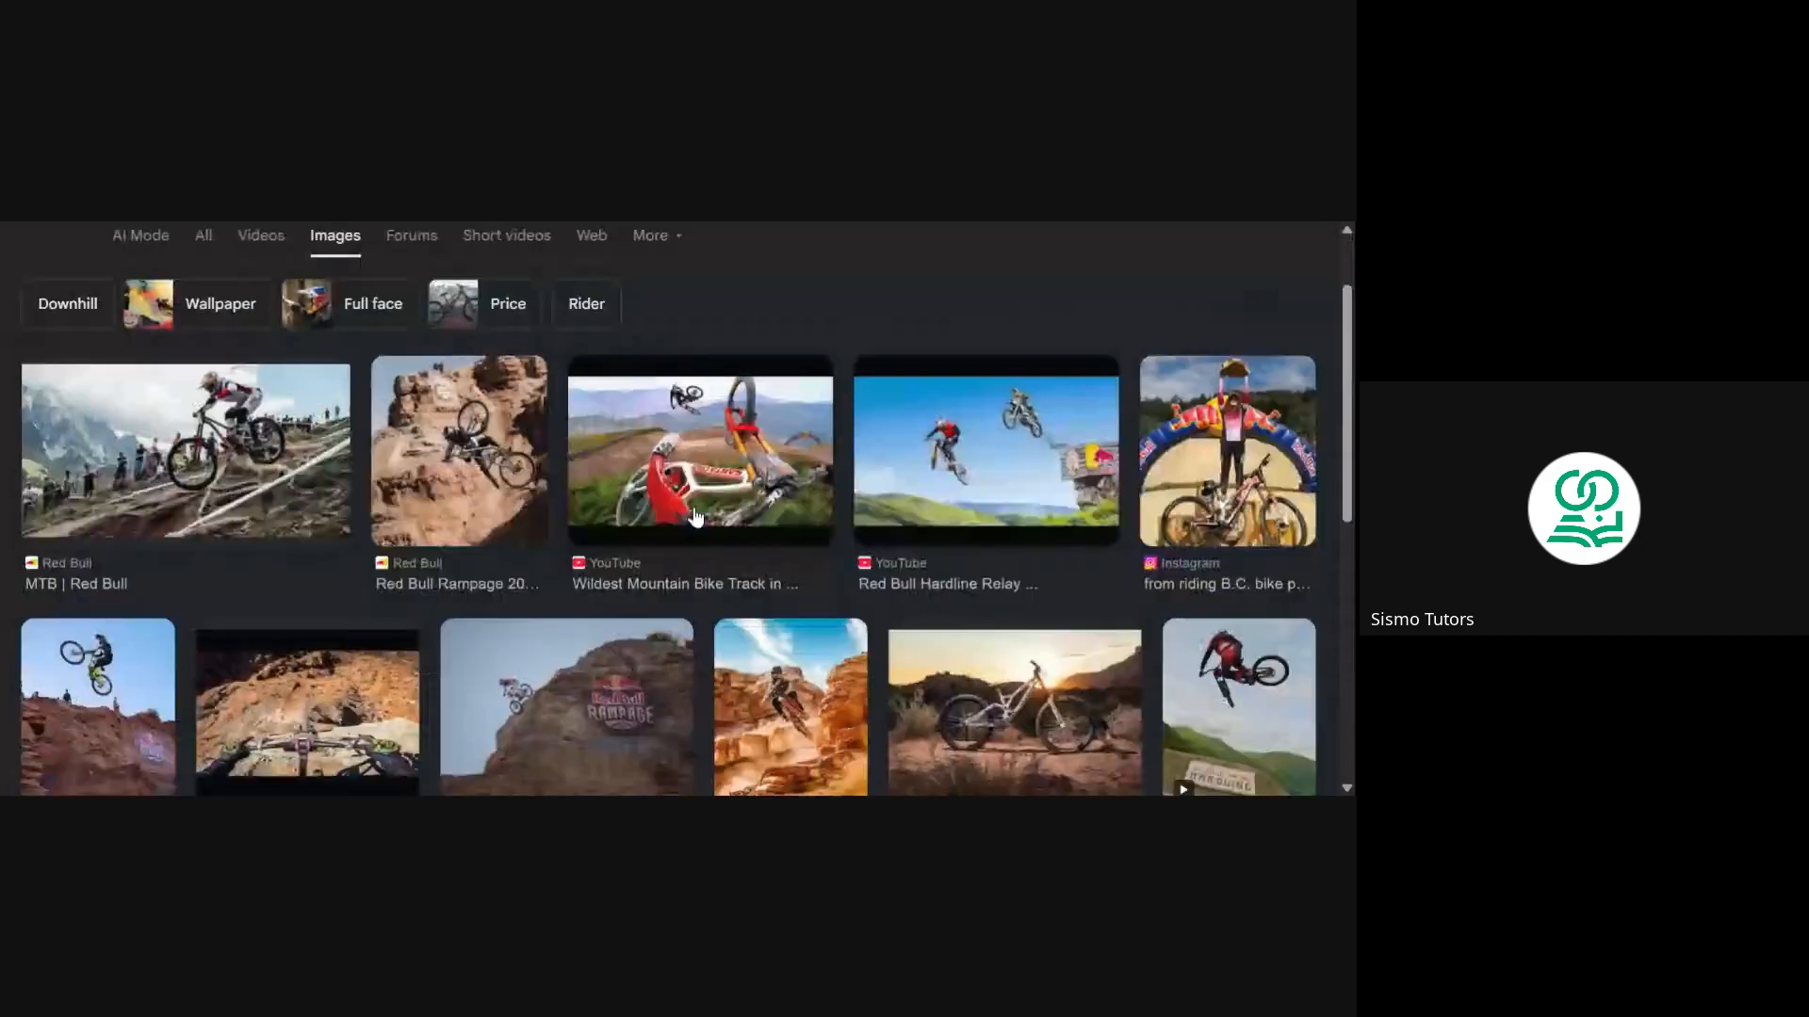
scroll(1074, 353, down, 1)
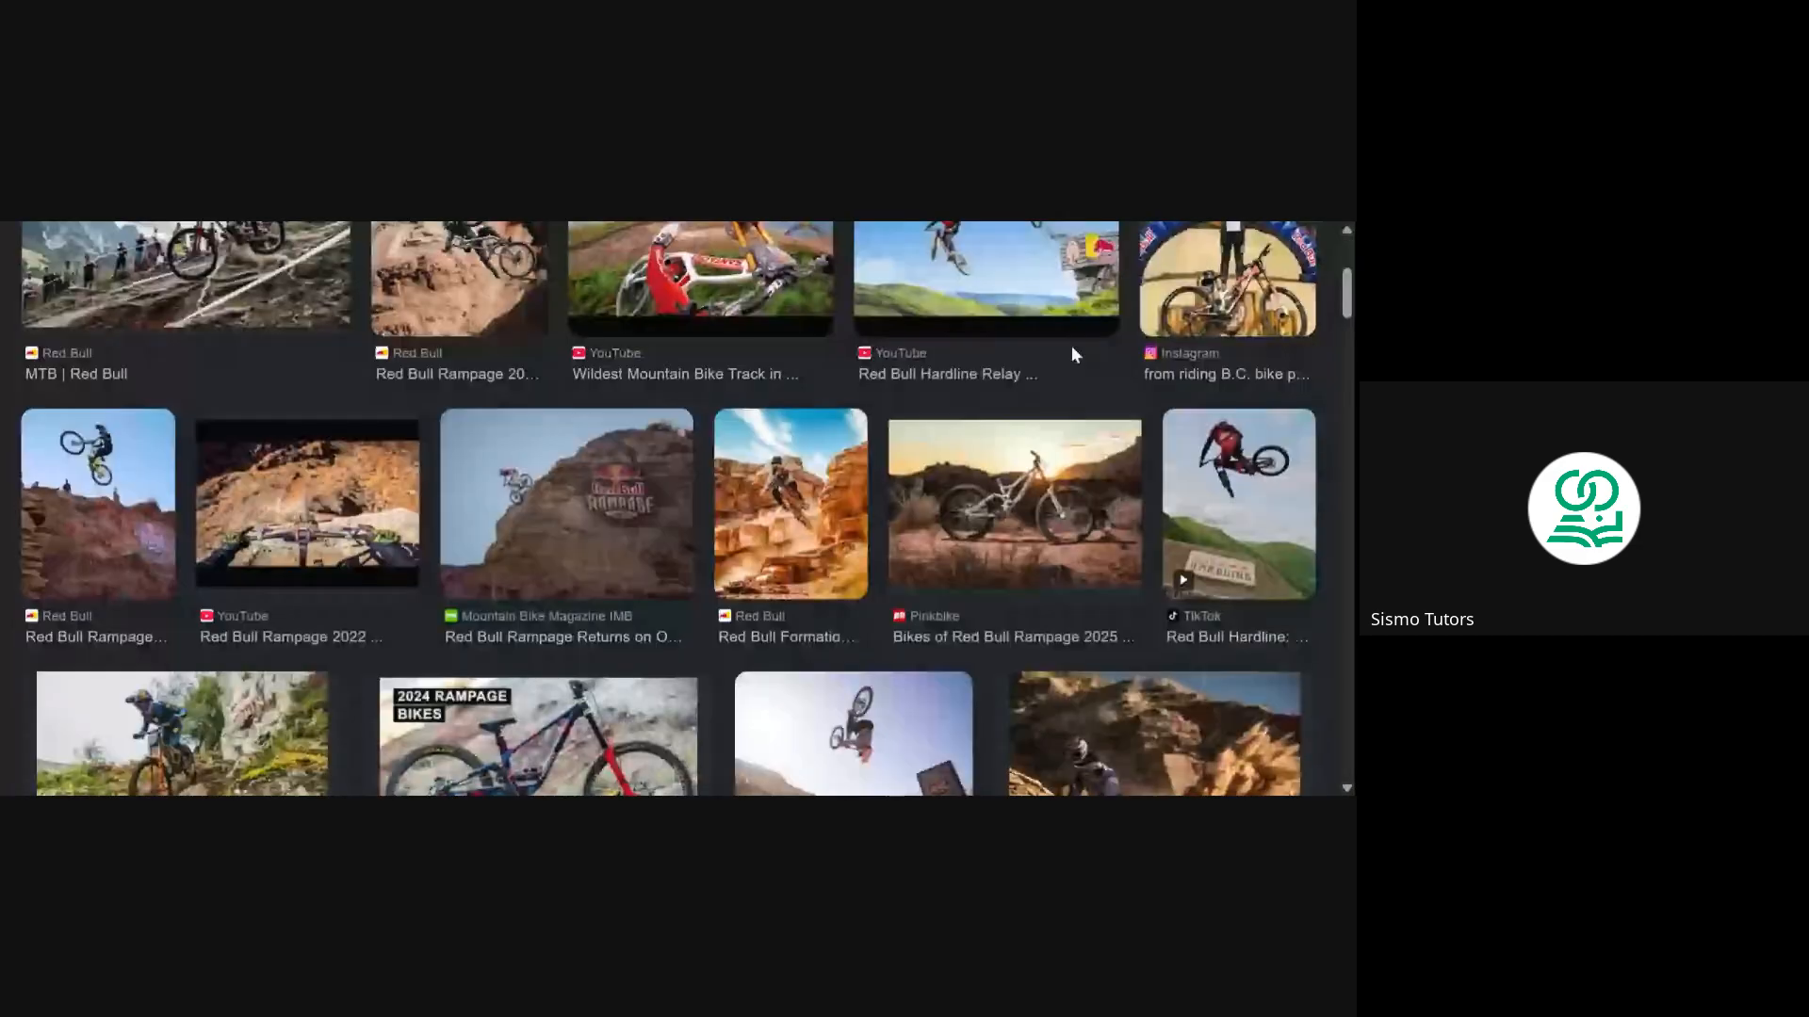
scroll(934, 423, down, 3)
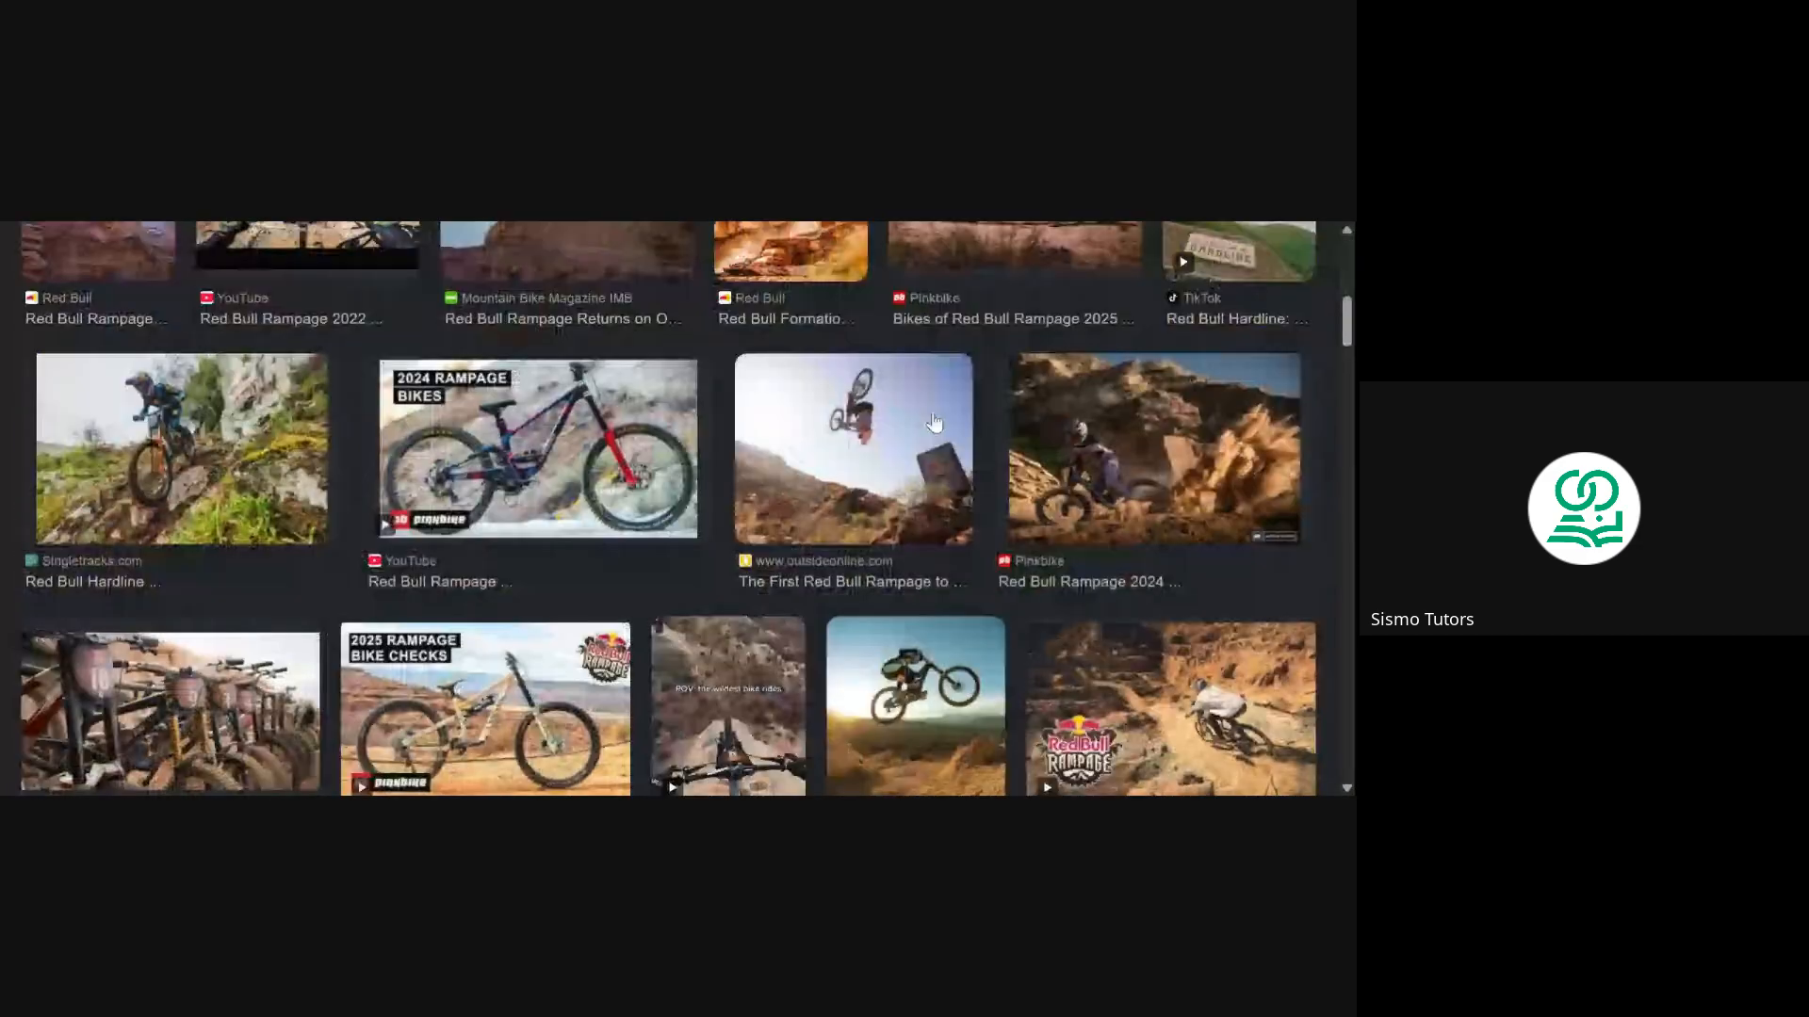
scroll(934, 423, down, 4)
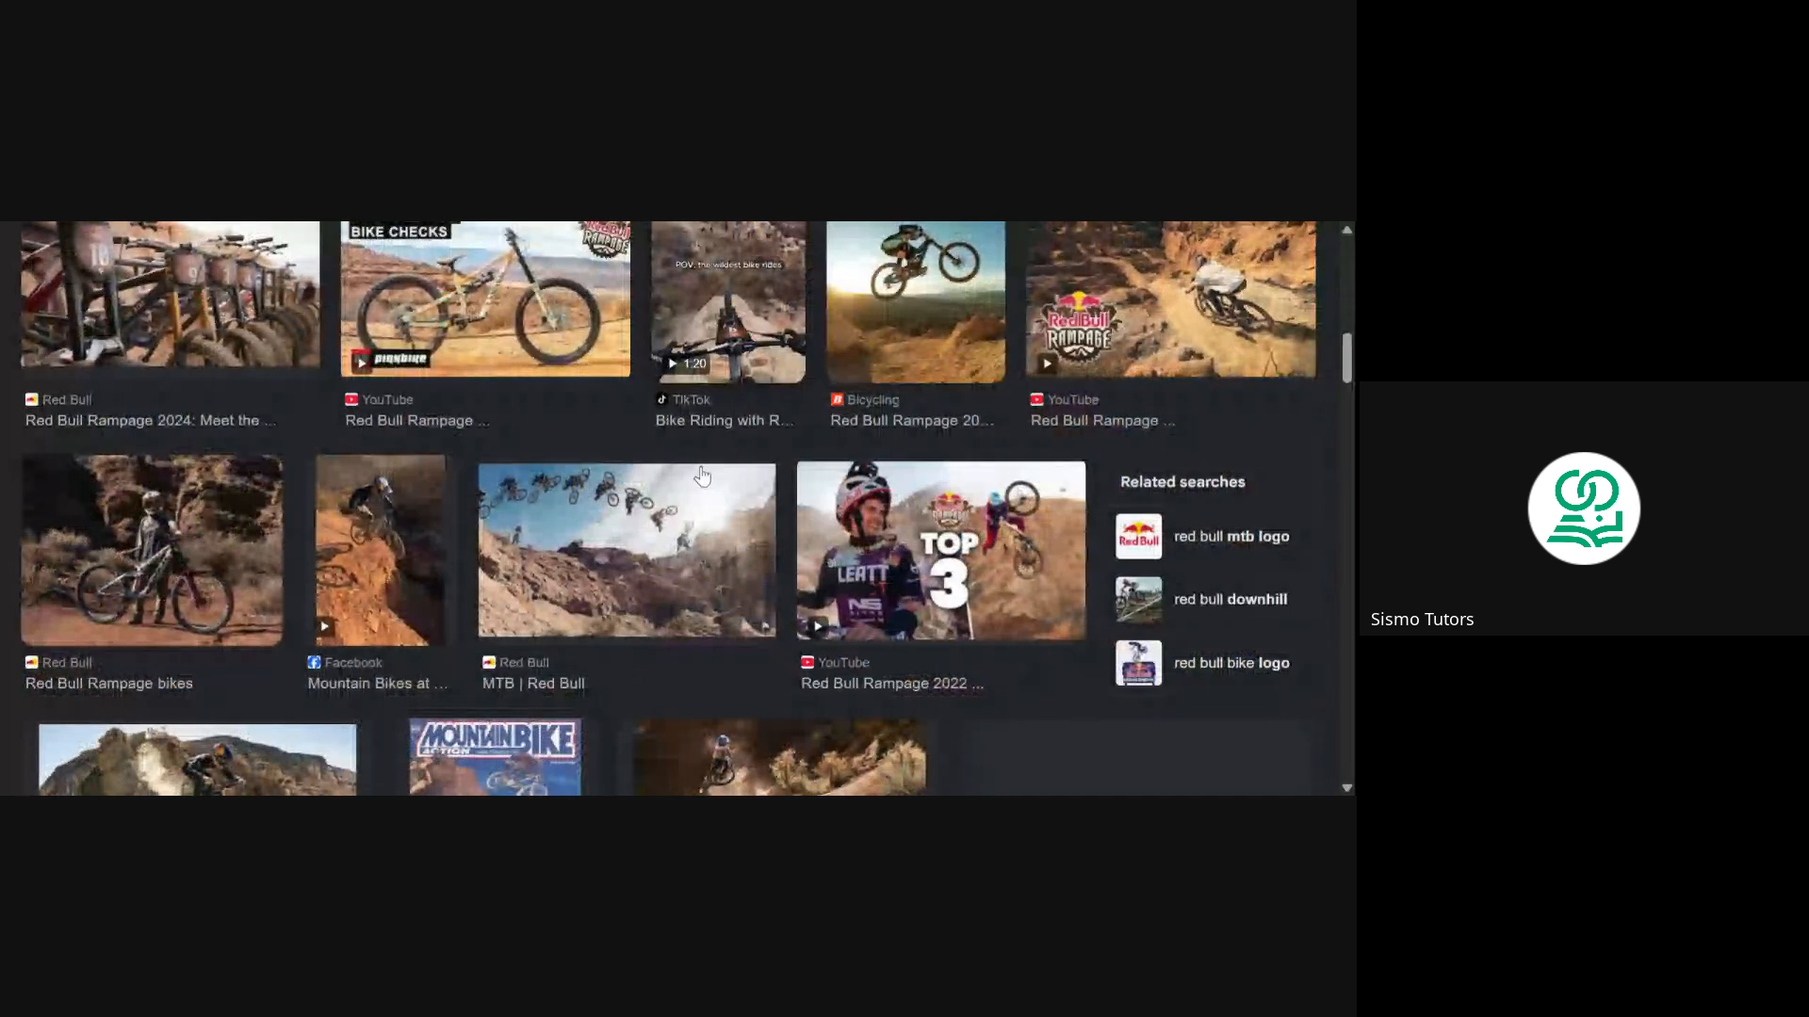
scroll(702, 474, down, 3)
scroll(702, 478, up, 1)
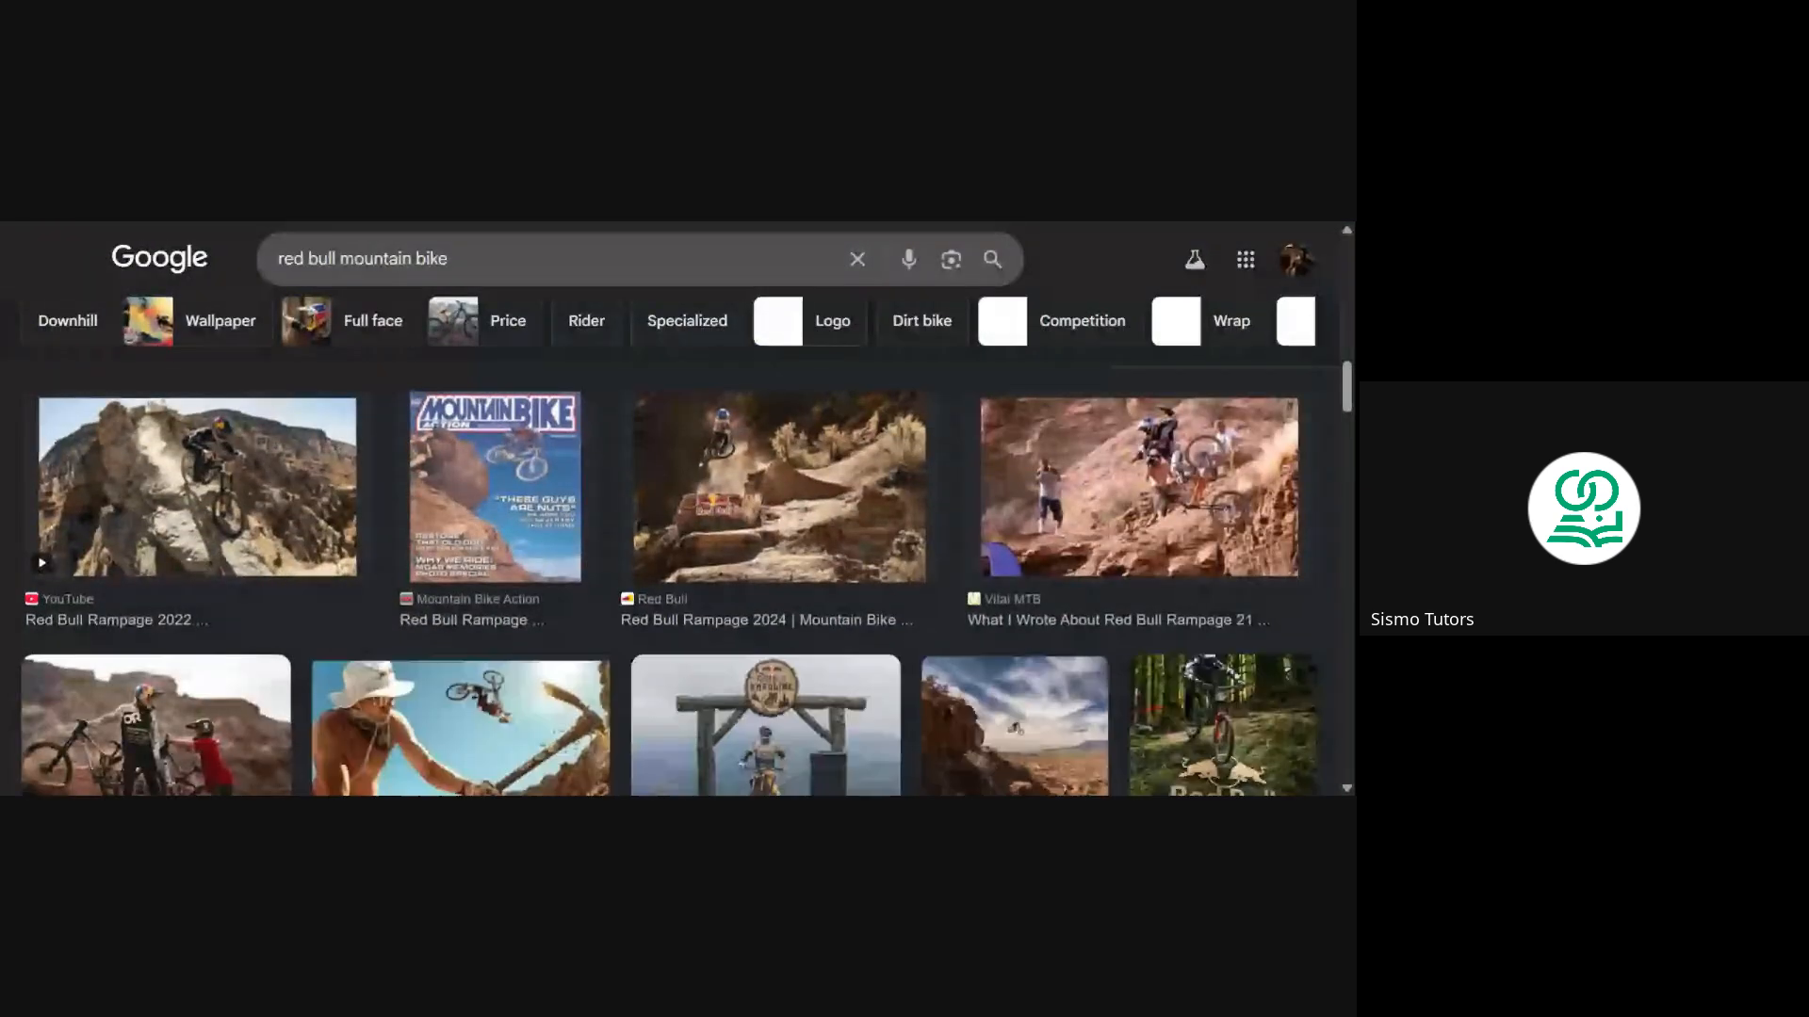
scroll(540, 502, down, 3)
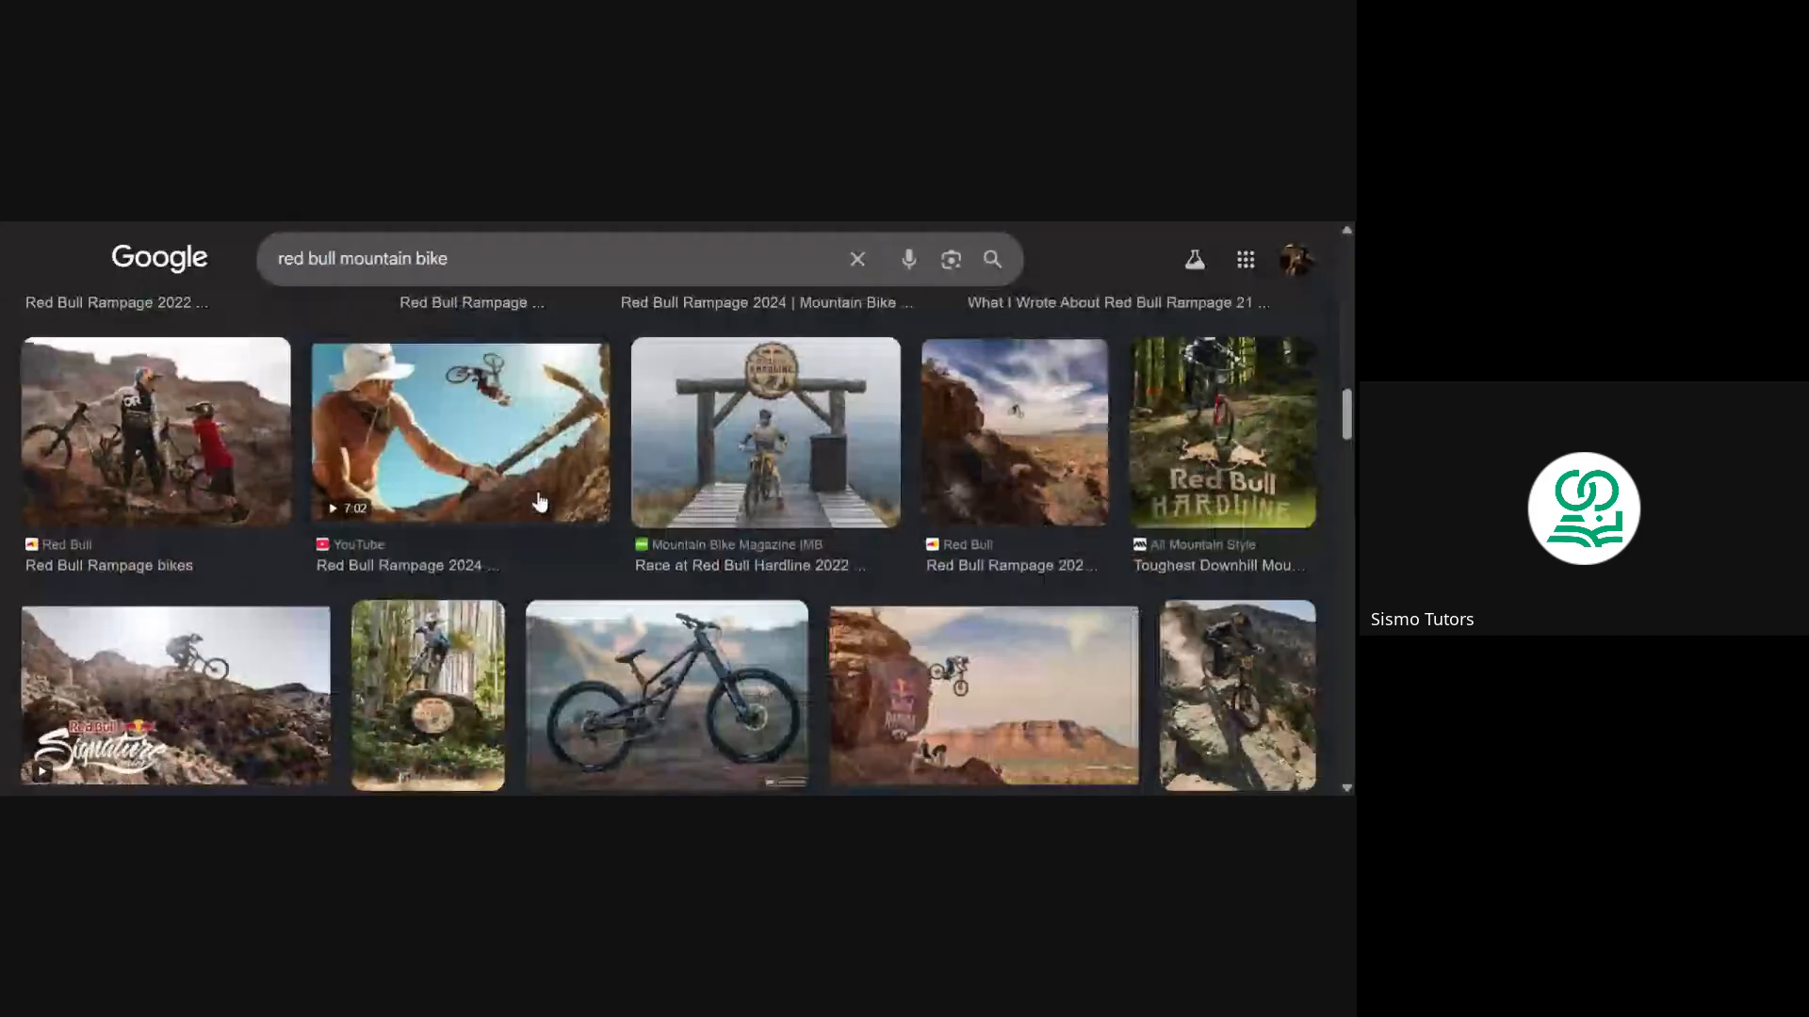
scroll(540, 502, down, 1)
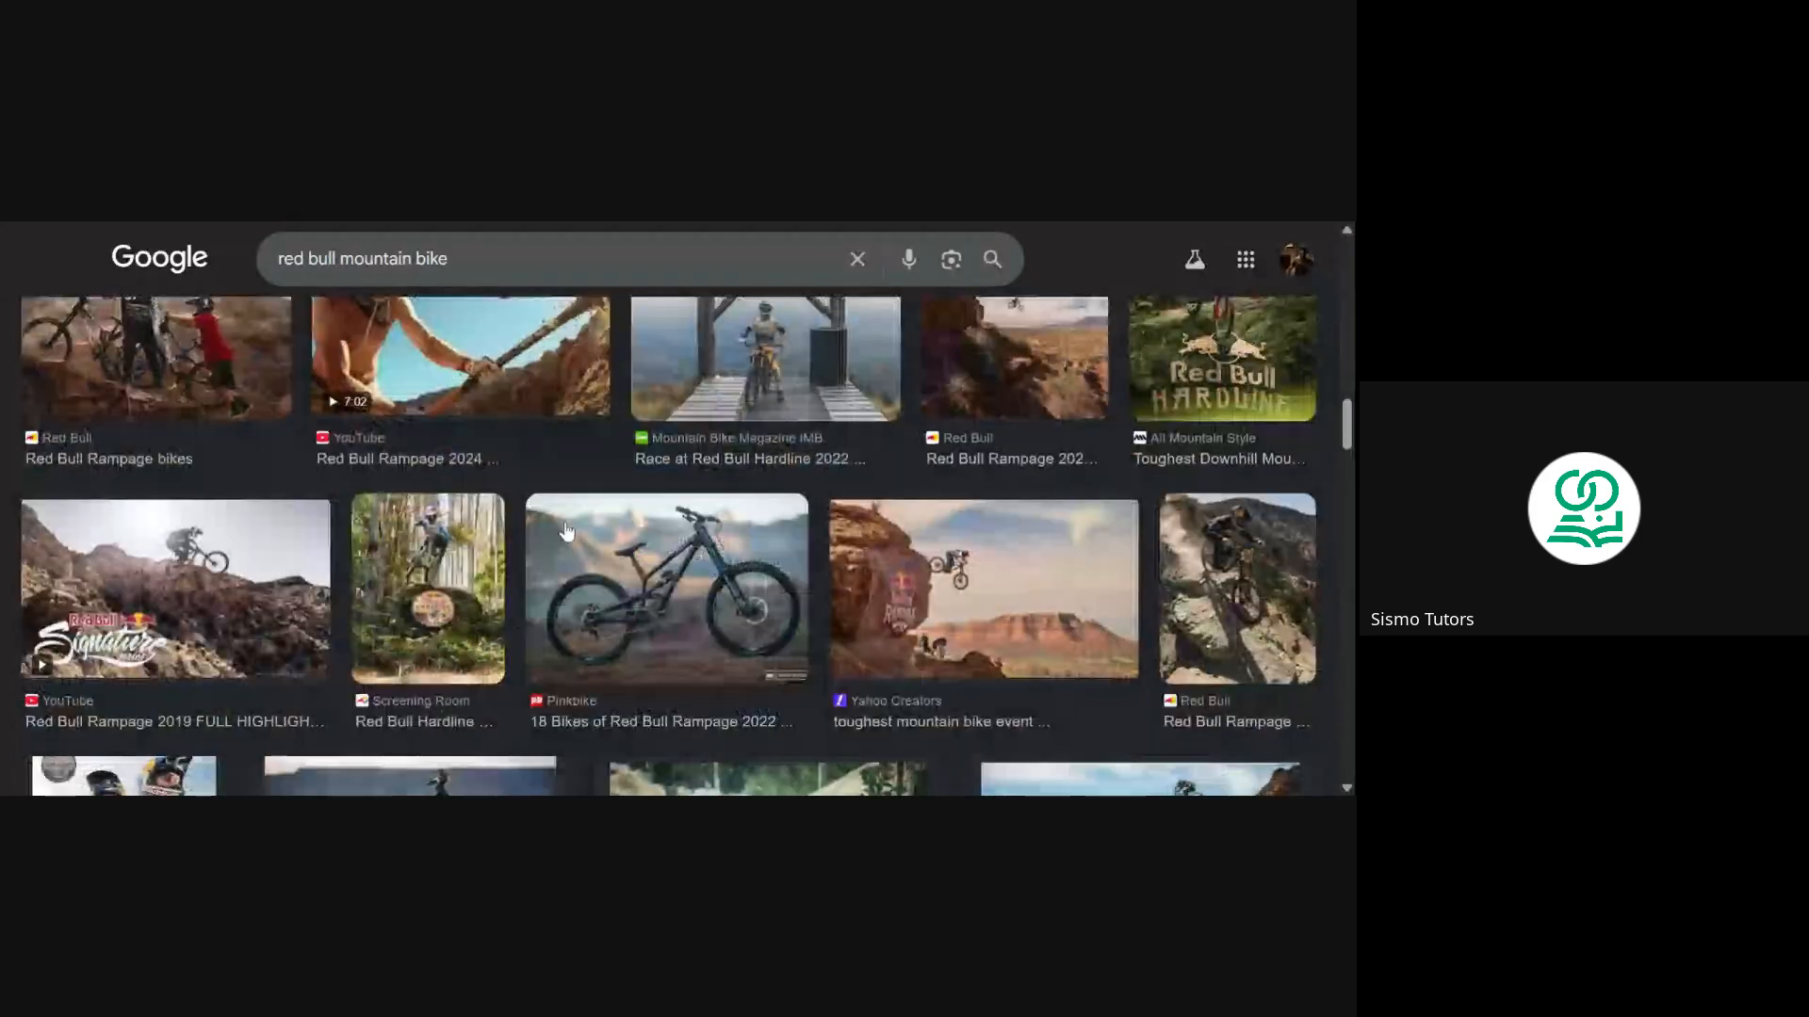
scroll(566, 532, down, 3)
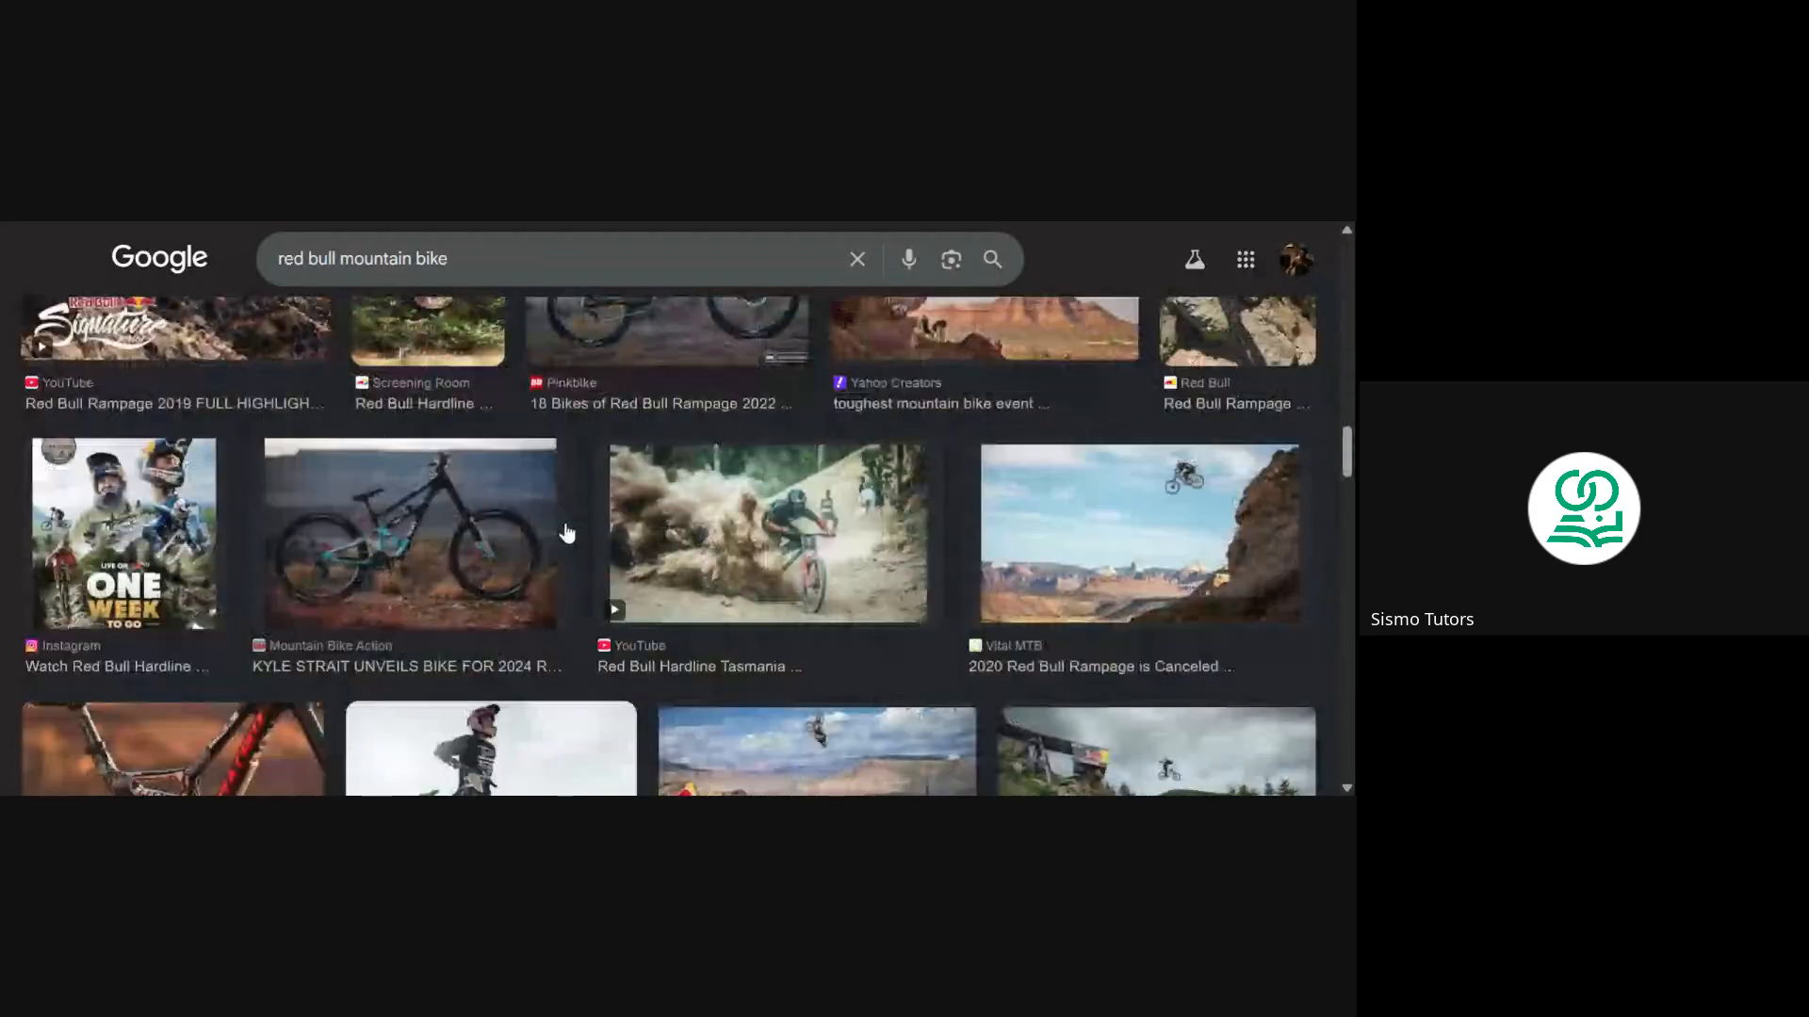
scroll(566, 532, down, 5)
scroll(629, 546, down, 4)
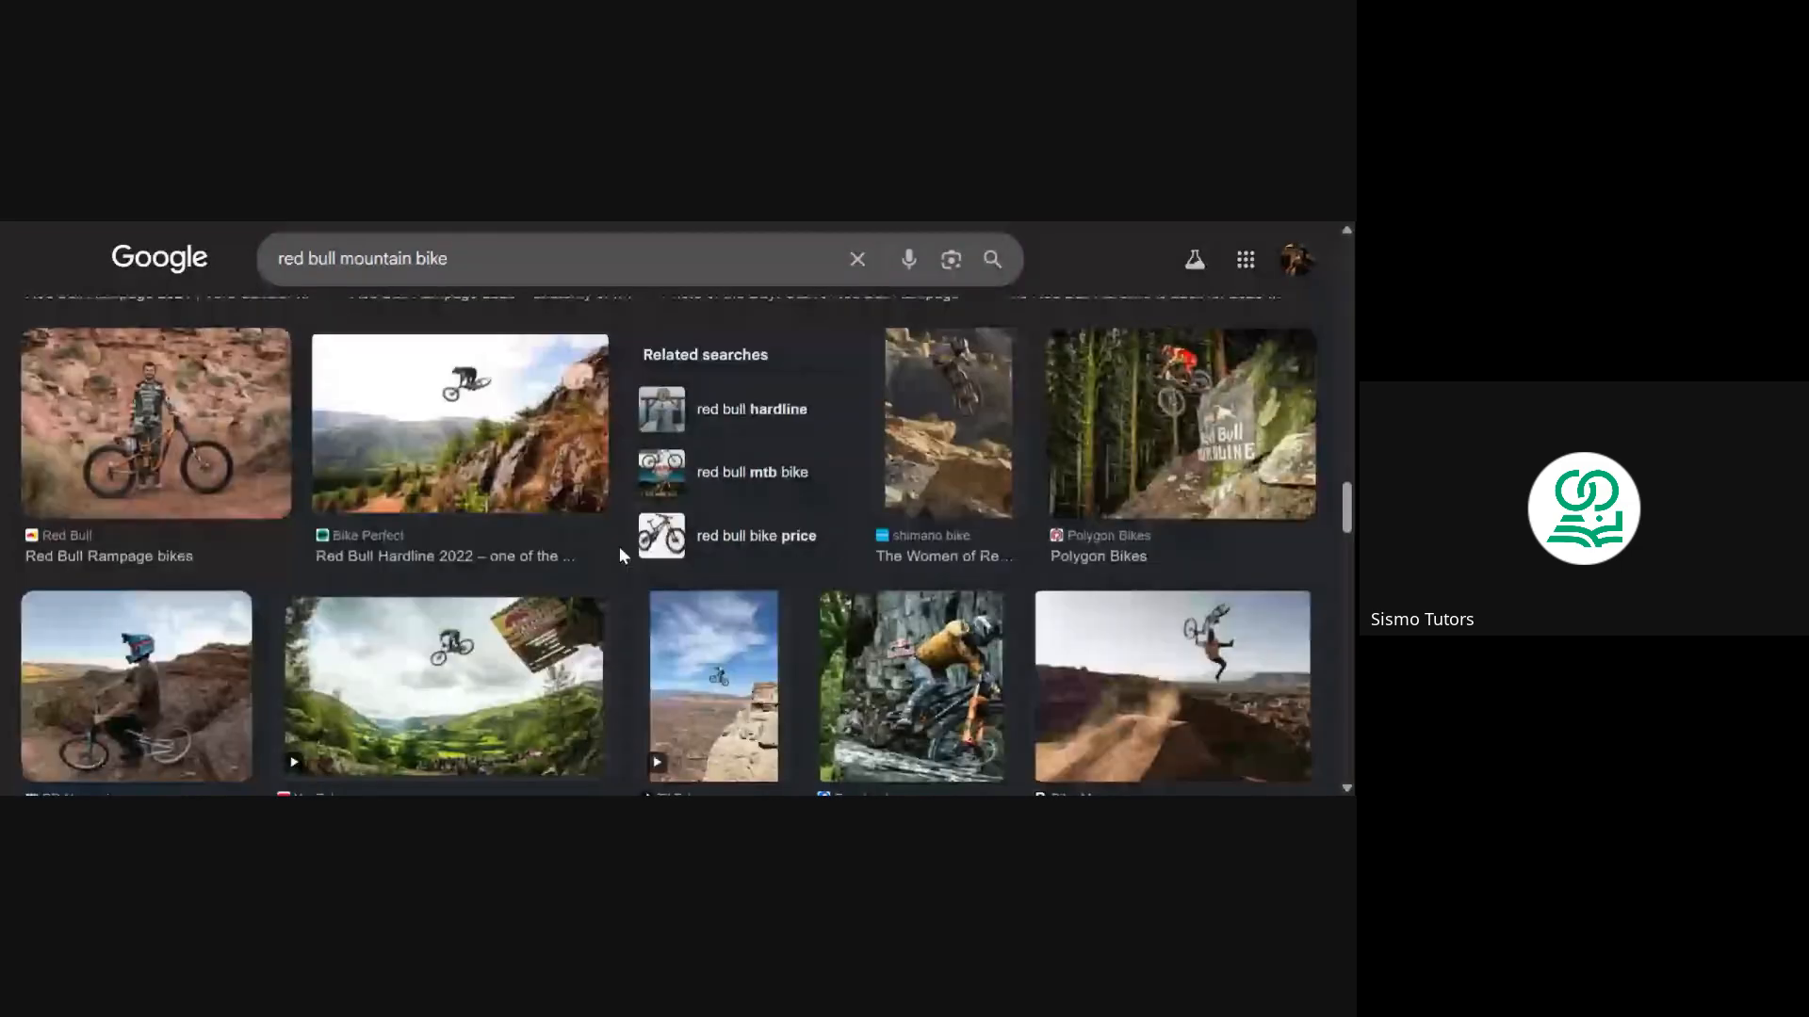
scroll(620, 551, down, 4)
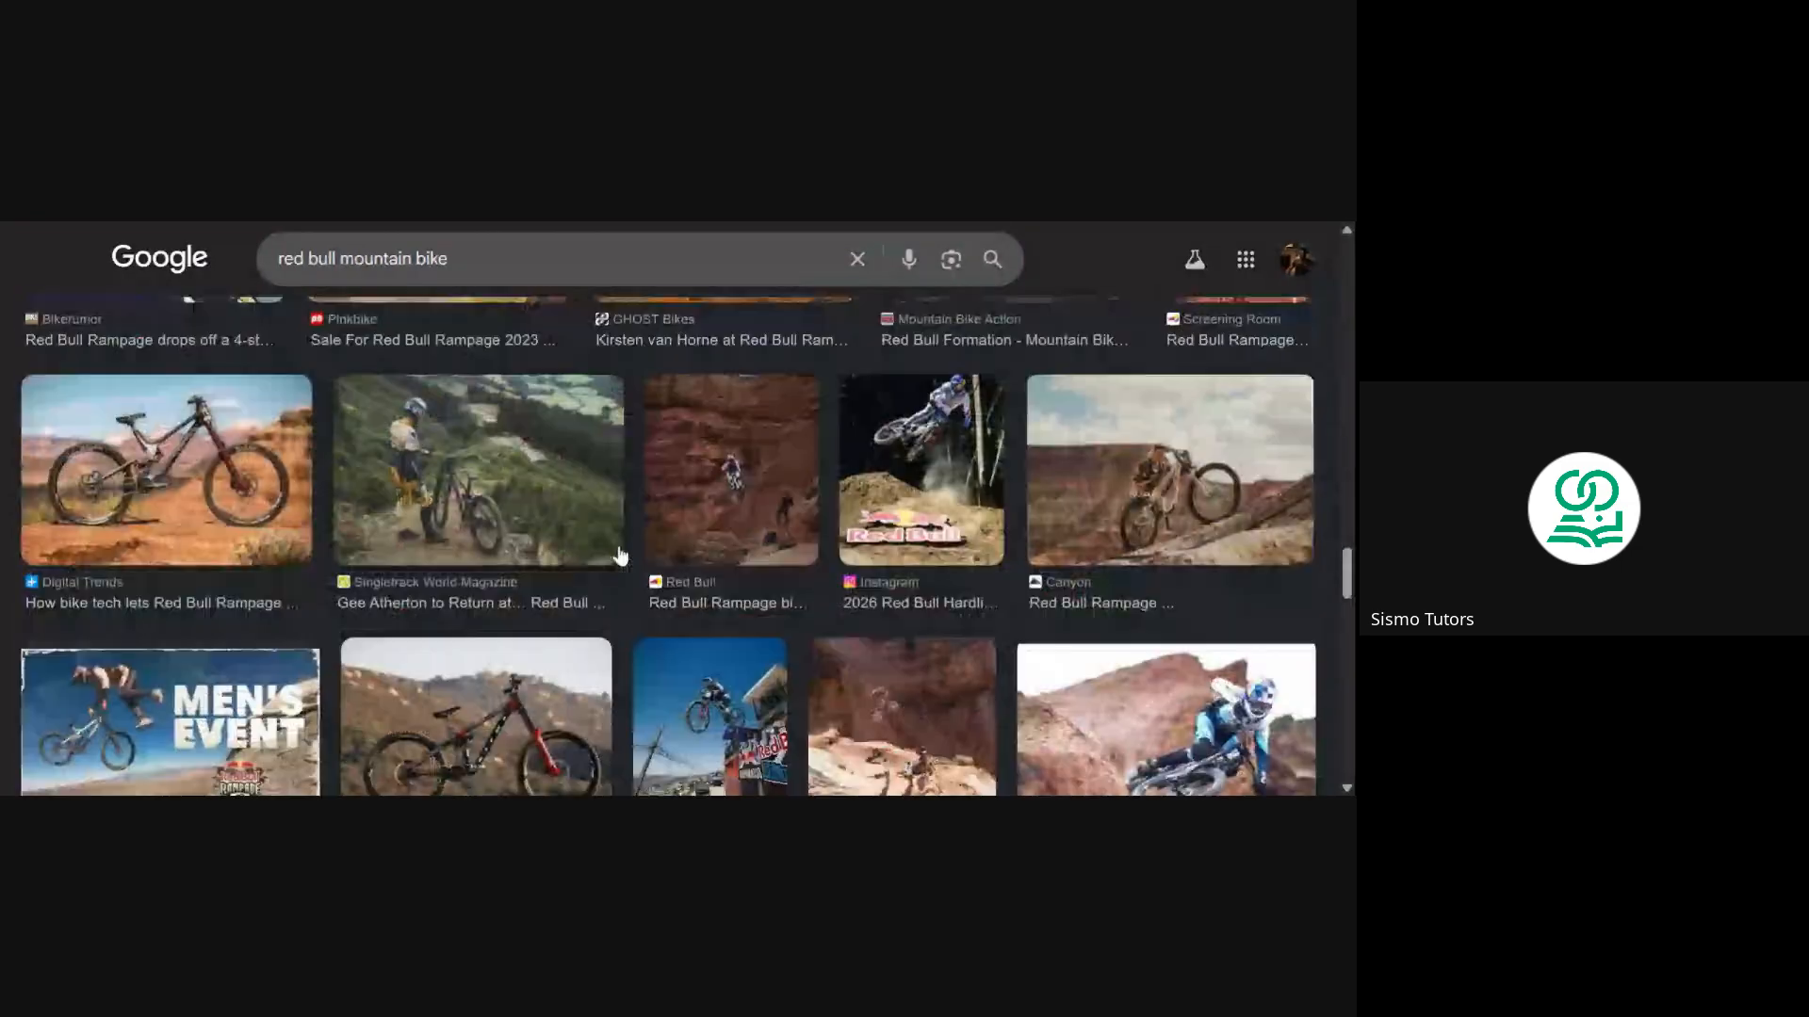
scroll(620, 556, down, 5)
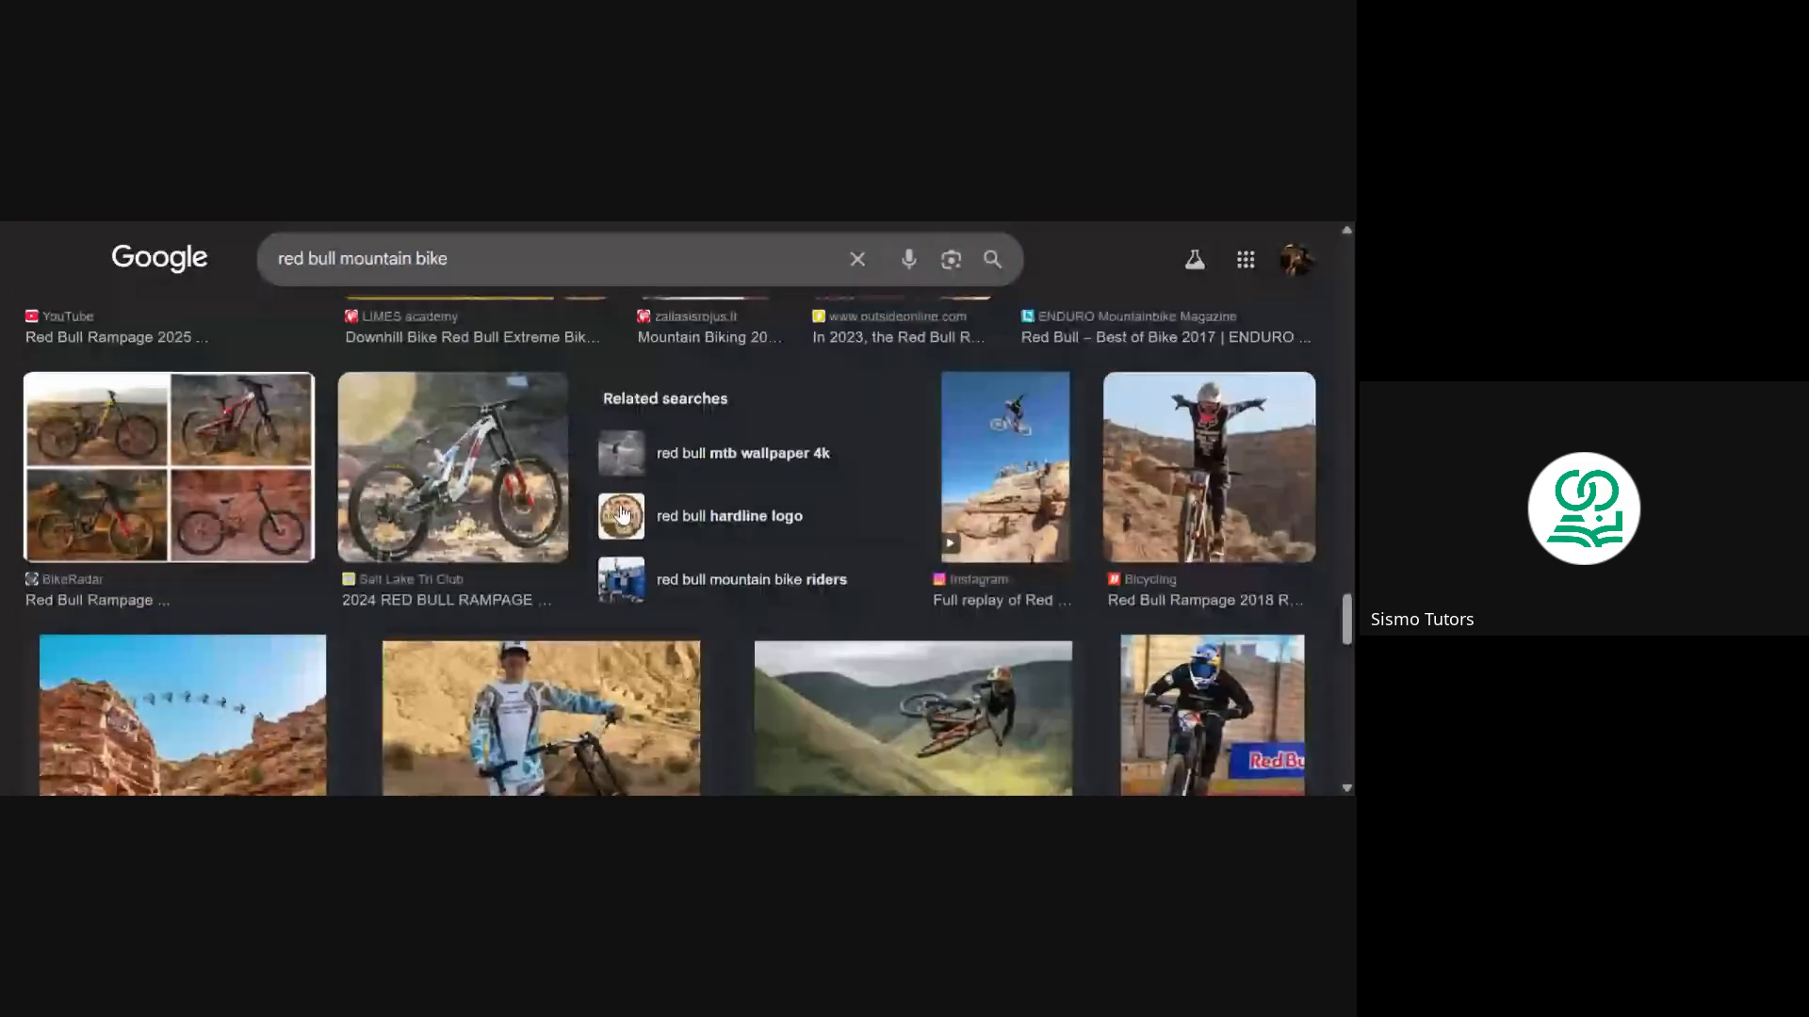
scroll(622, 514, down, 5)
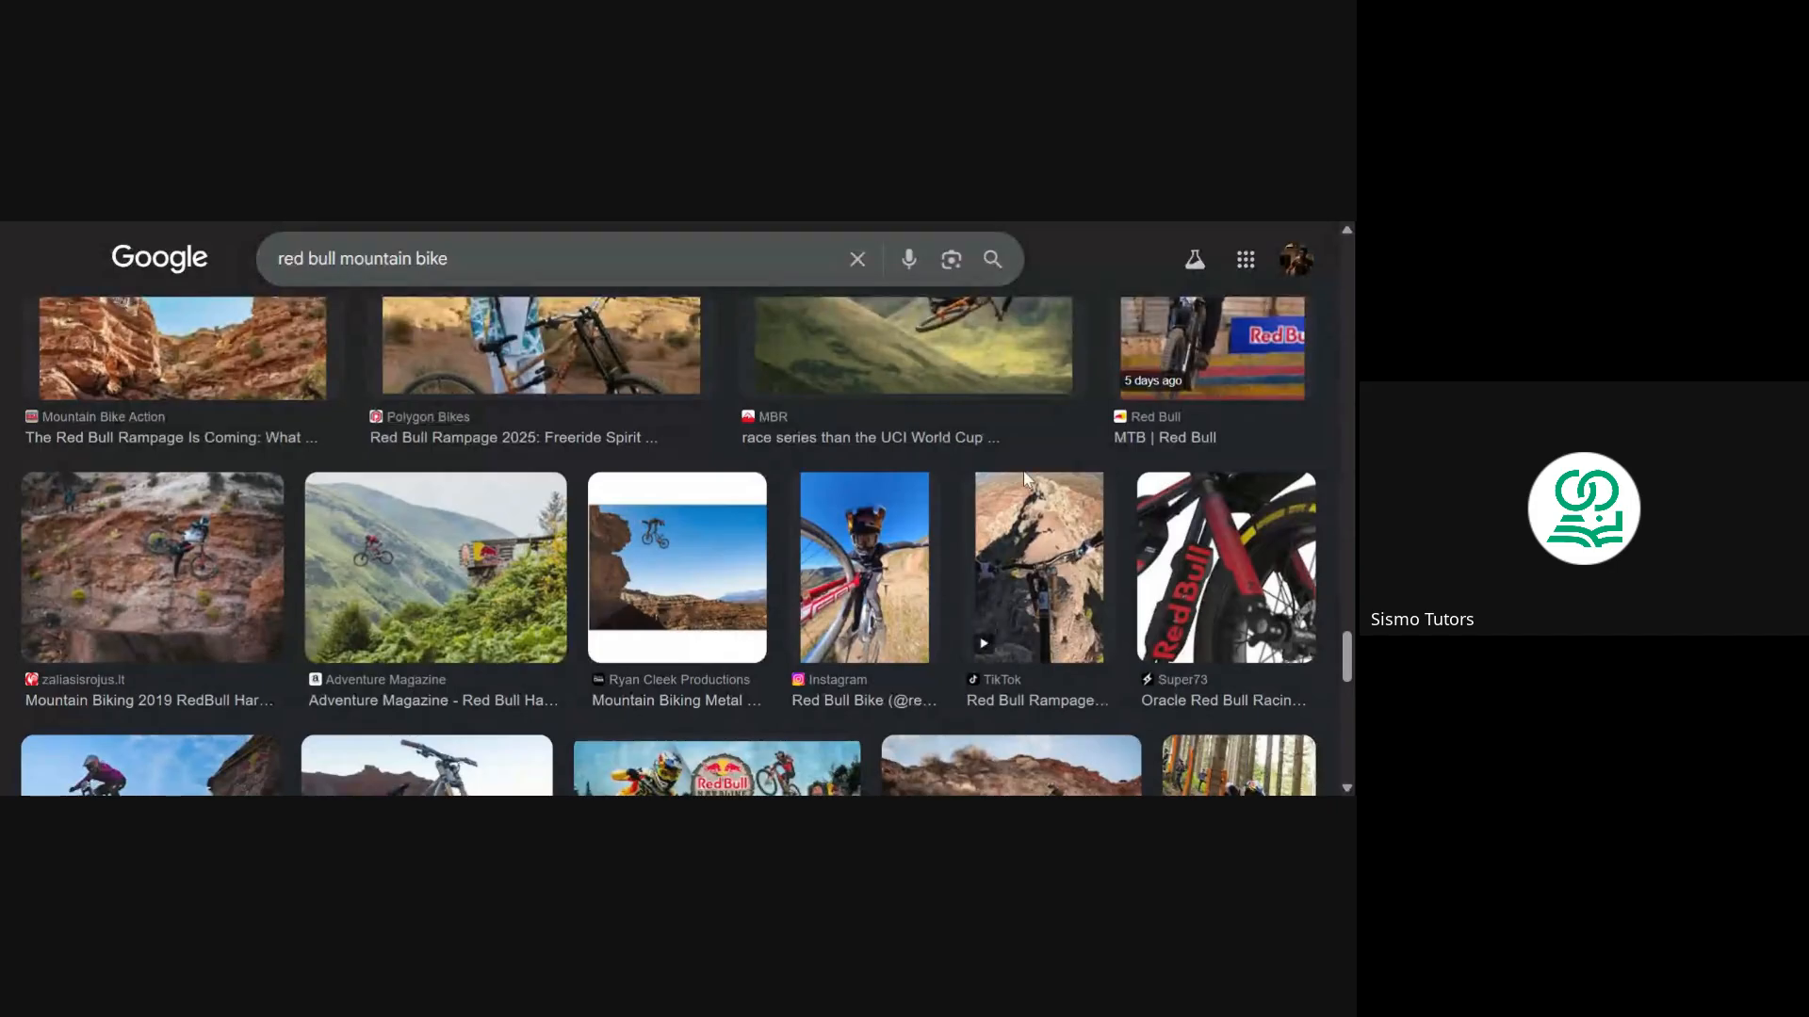
scroll(1026, 479, up, 1)
scroll(1027, 479, up, 1)
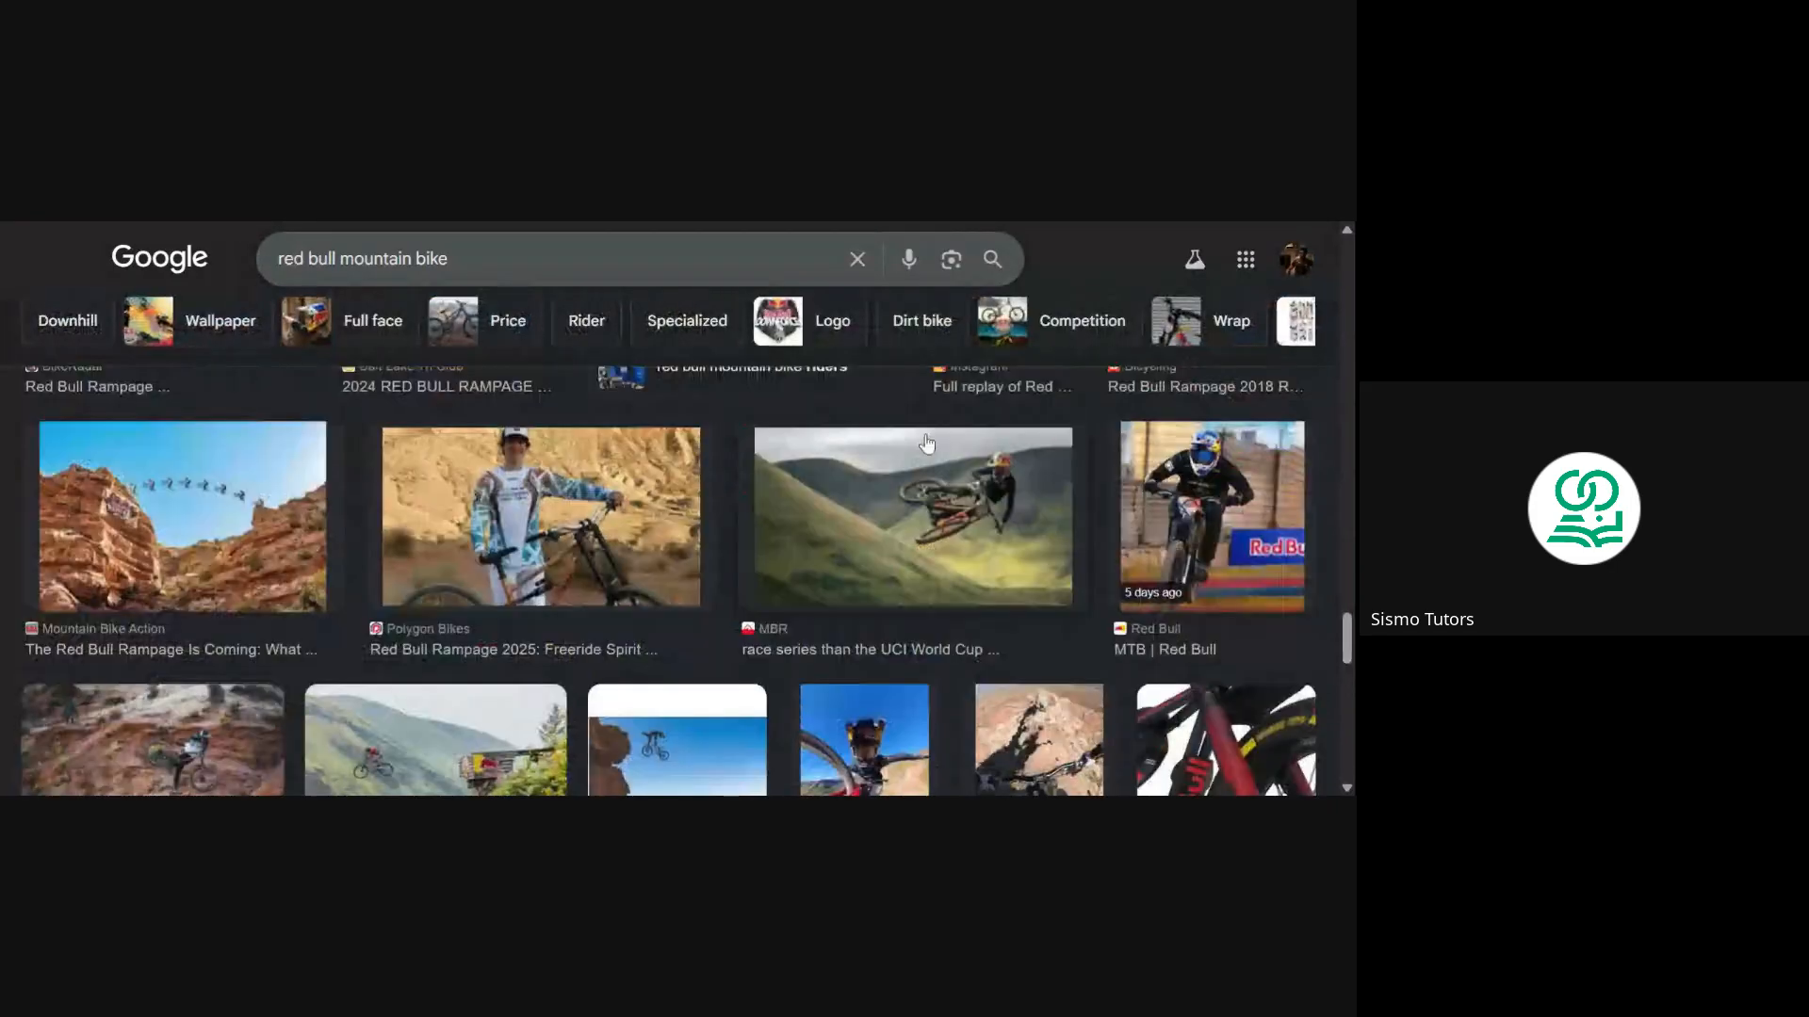
Open the MBR photo of a rider jumping over green hills and look through its related images
click(890, 532)
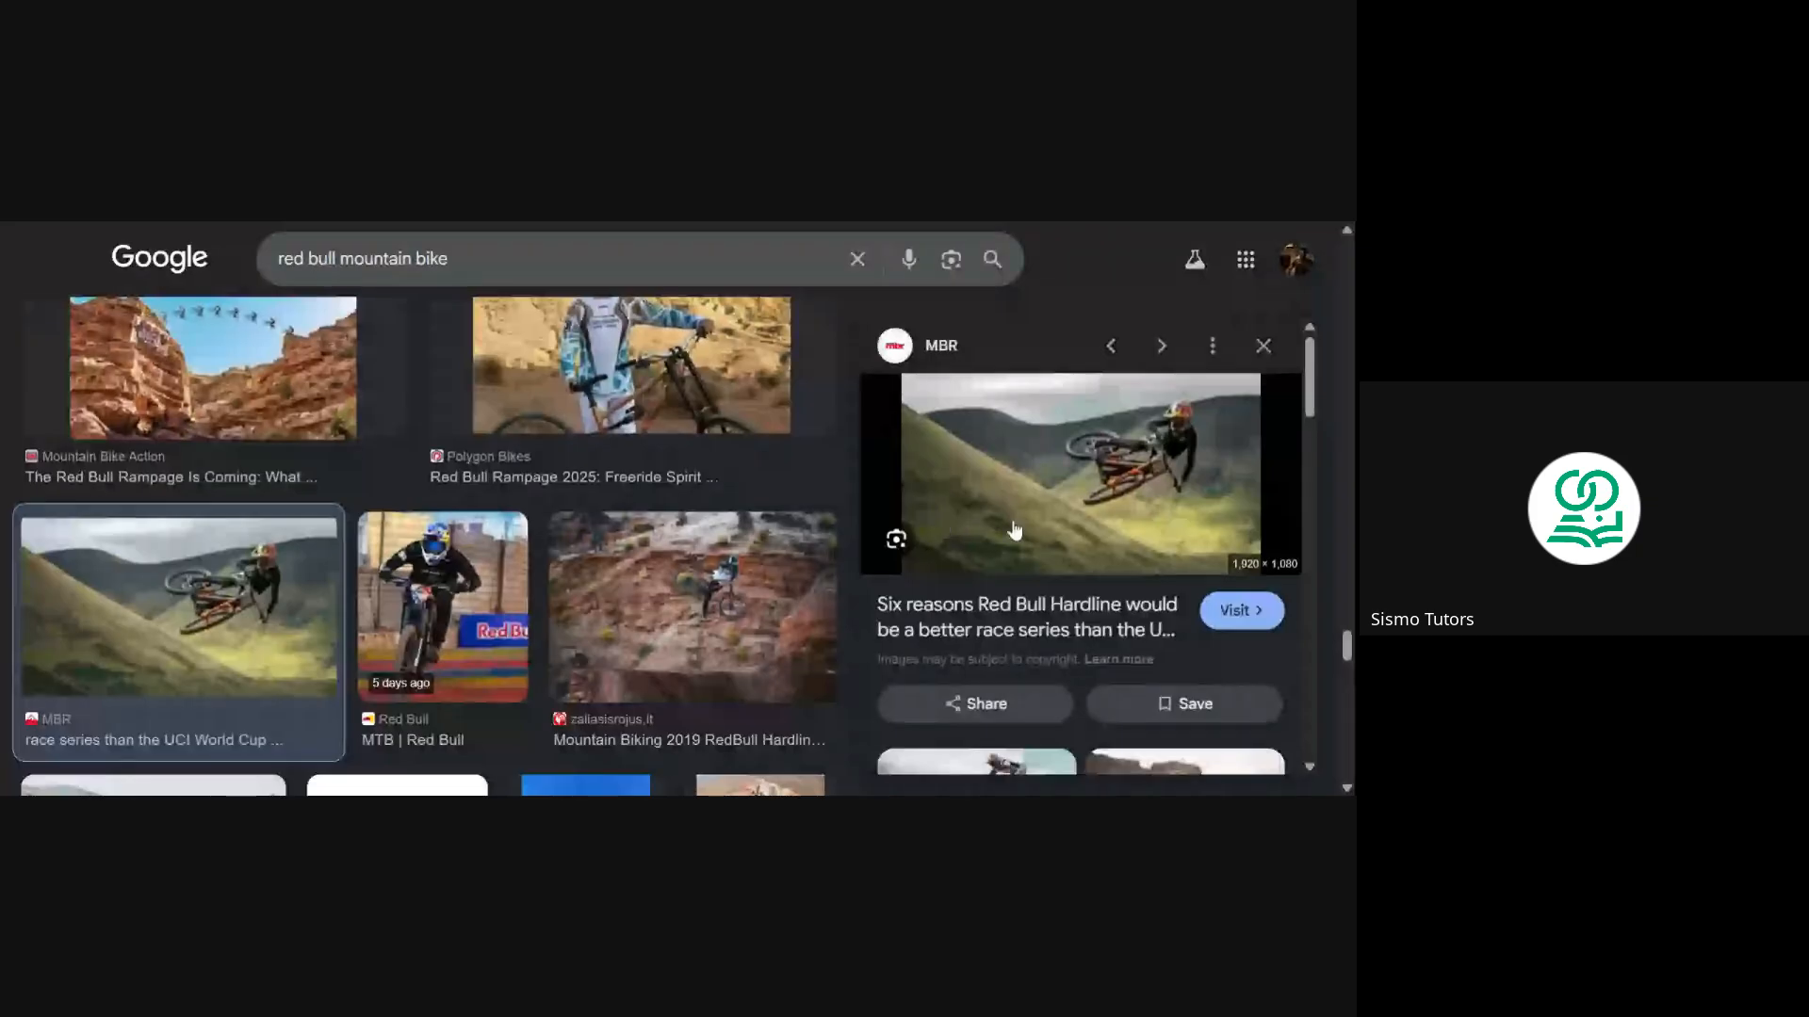
scroll(1135, 550, down, 3)
scroll(1135, 550, down, 2)
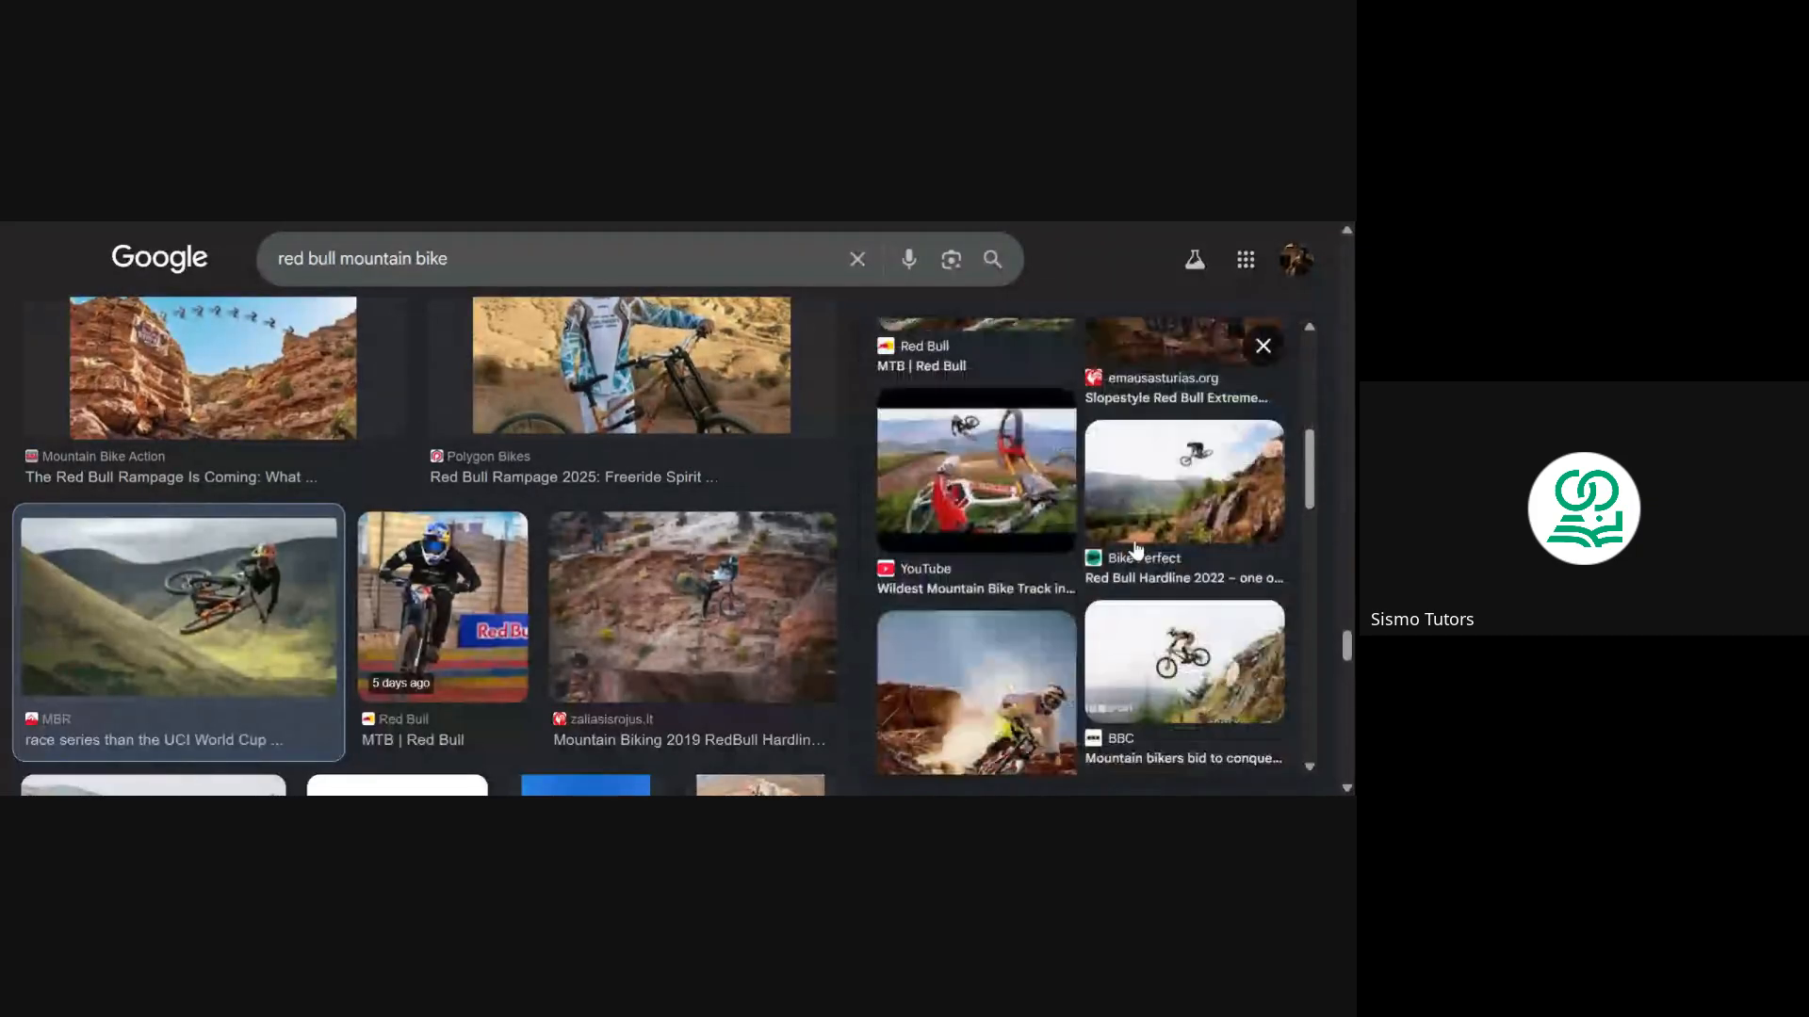
scroll(1112, 560, down, 3)
scroll(1108, 564, down, 3)
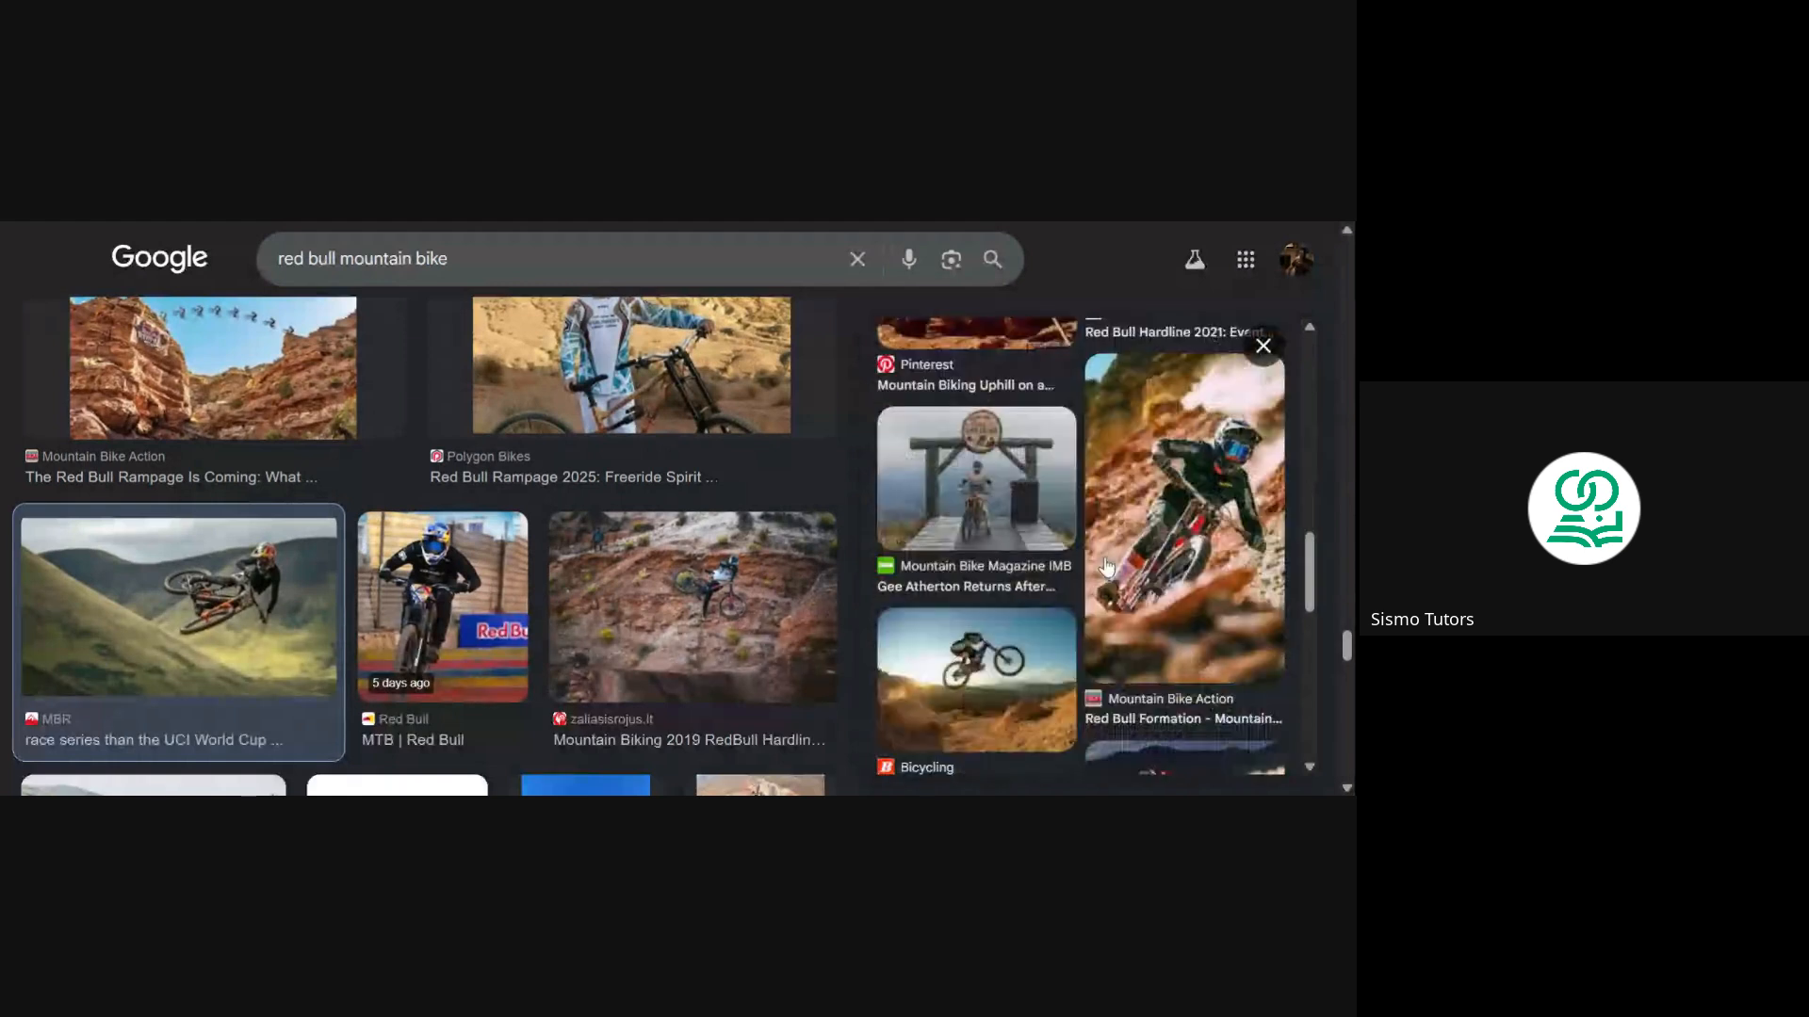
scroll(1107, 566, down, 5)
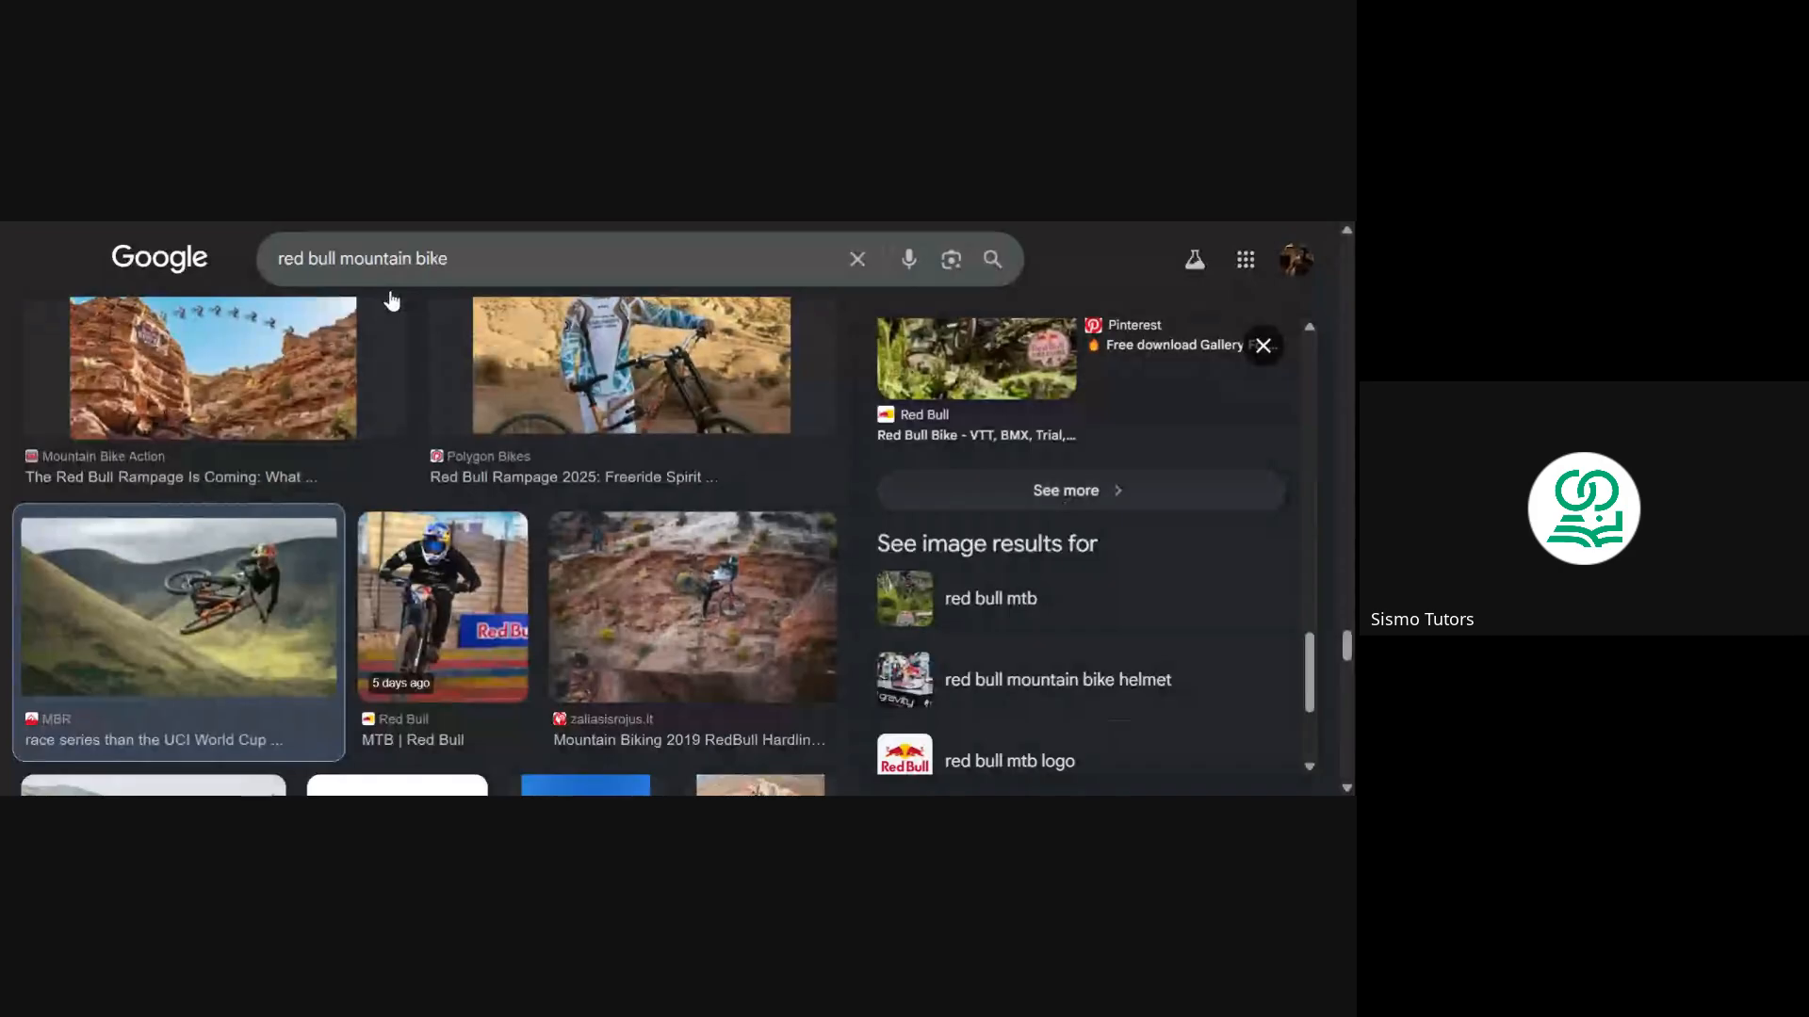
Expand the MBR photo's related images, browse them for rider shots and open the Singletracks.com Red Bull Hardline result
scroll(588, 574, down, 5)
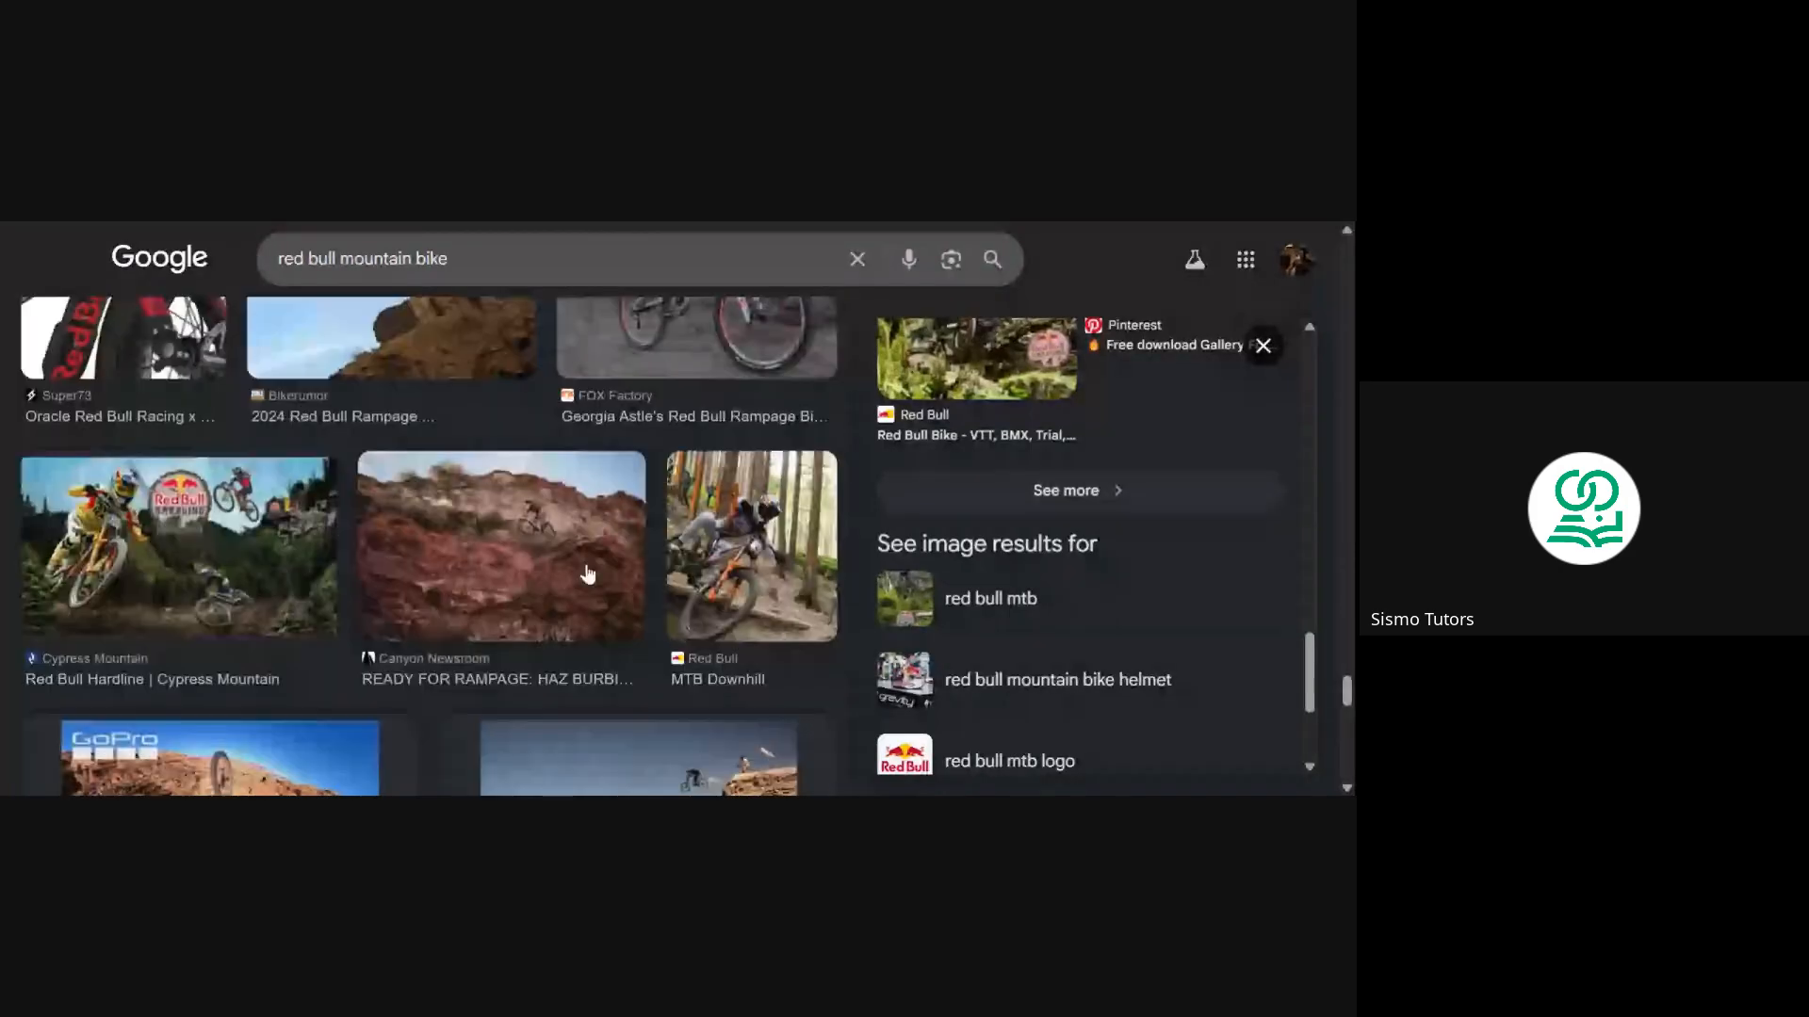
click(588, 574)
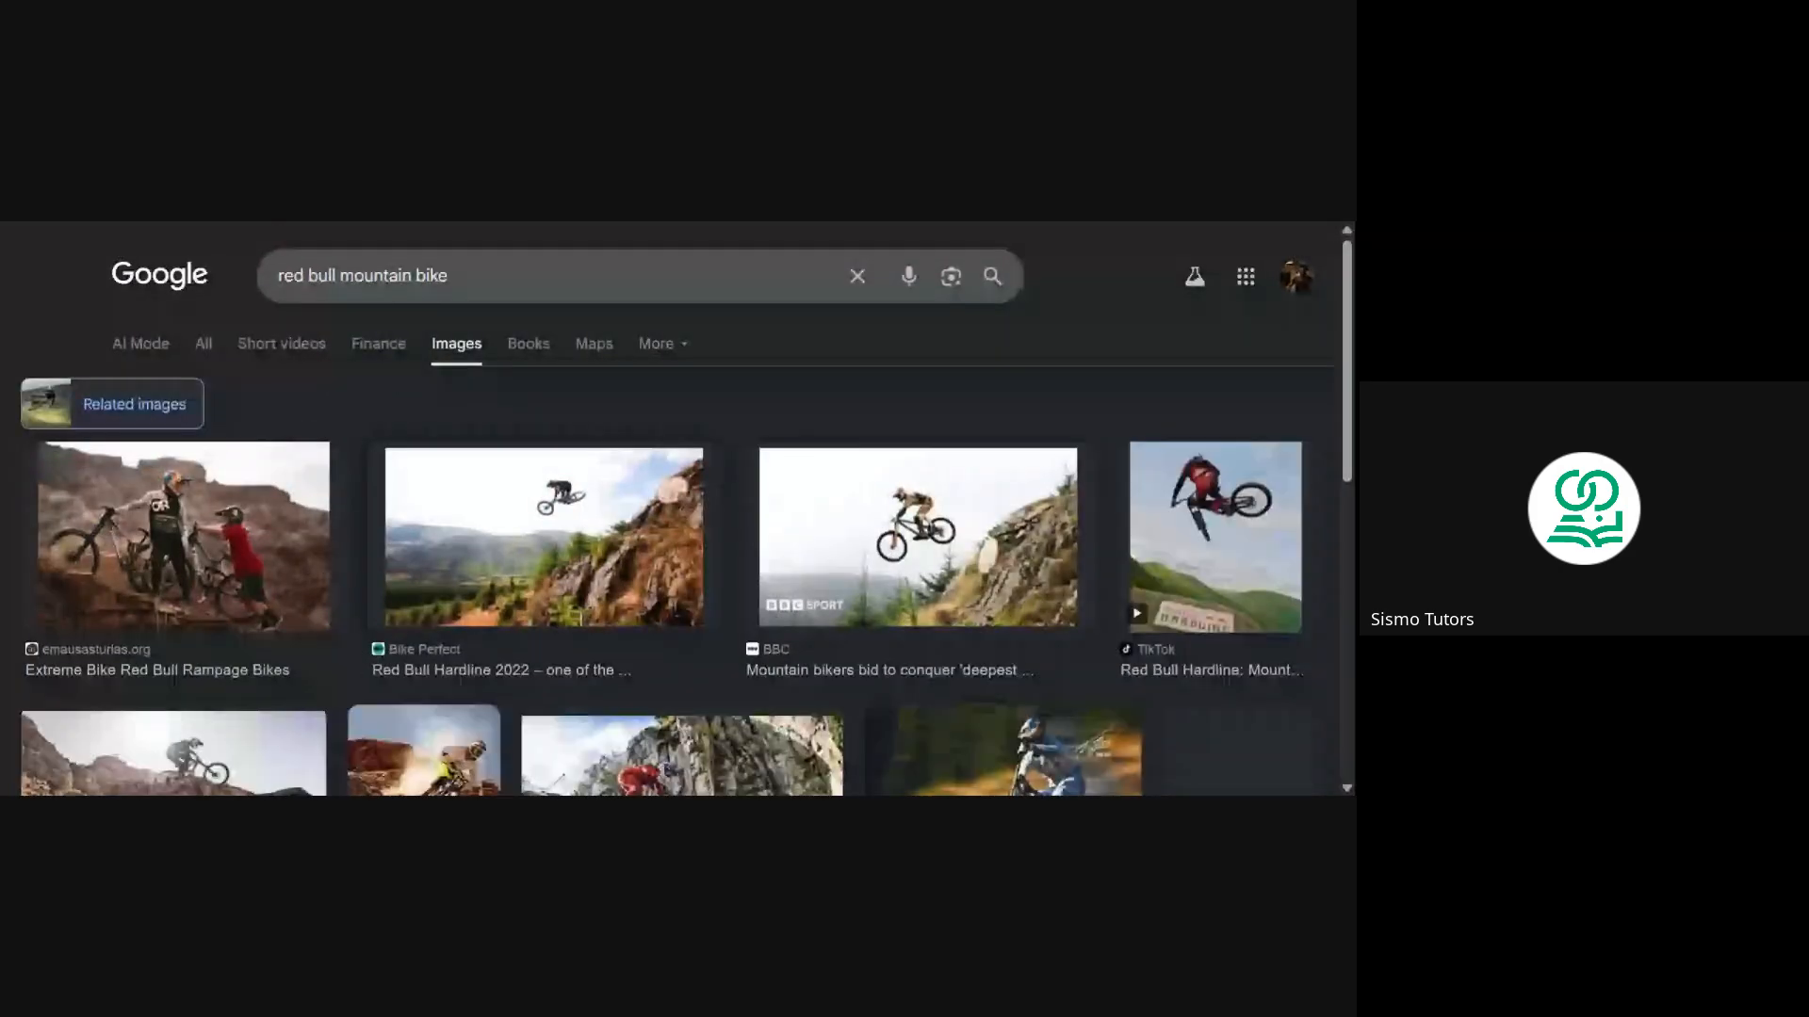
scroll(627, 576, down, 1)
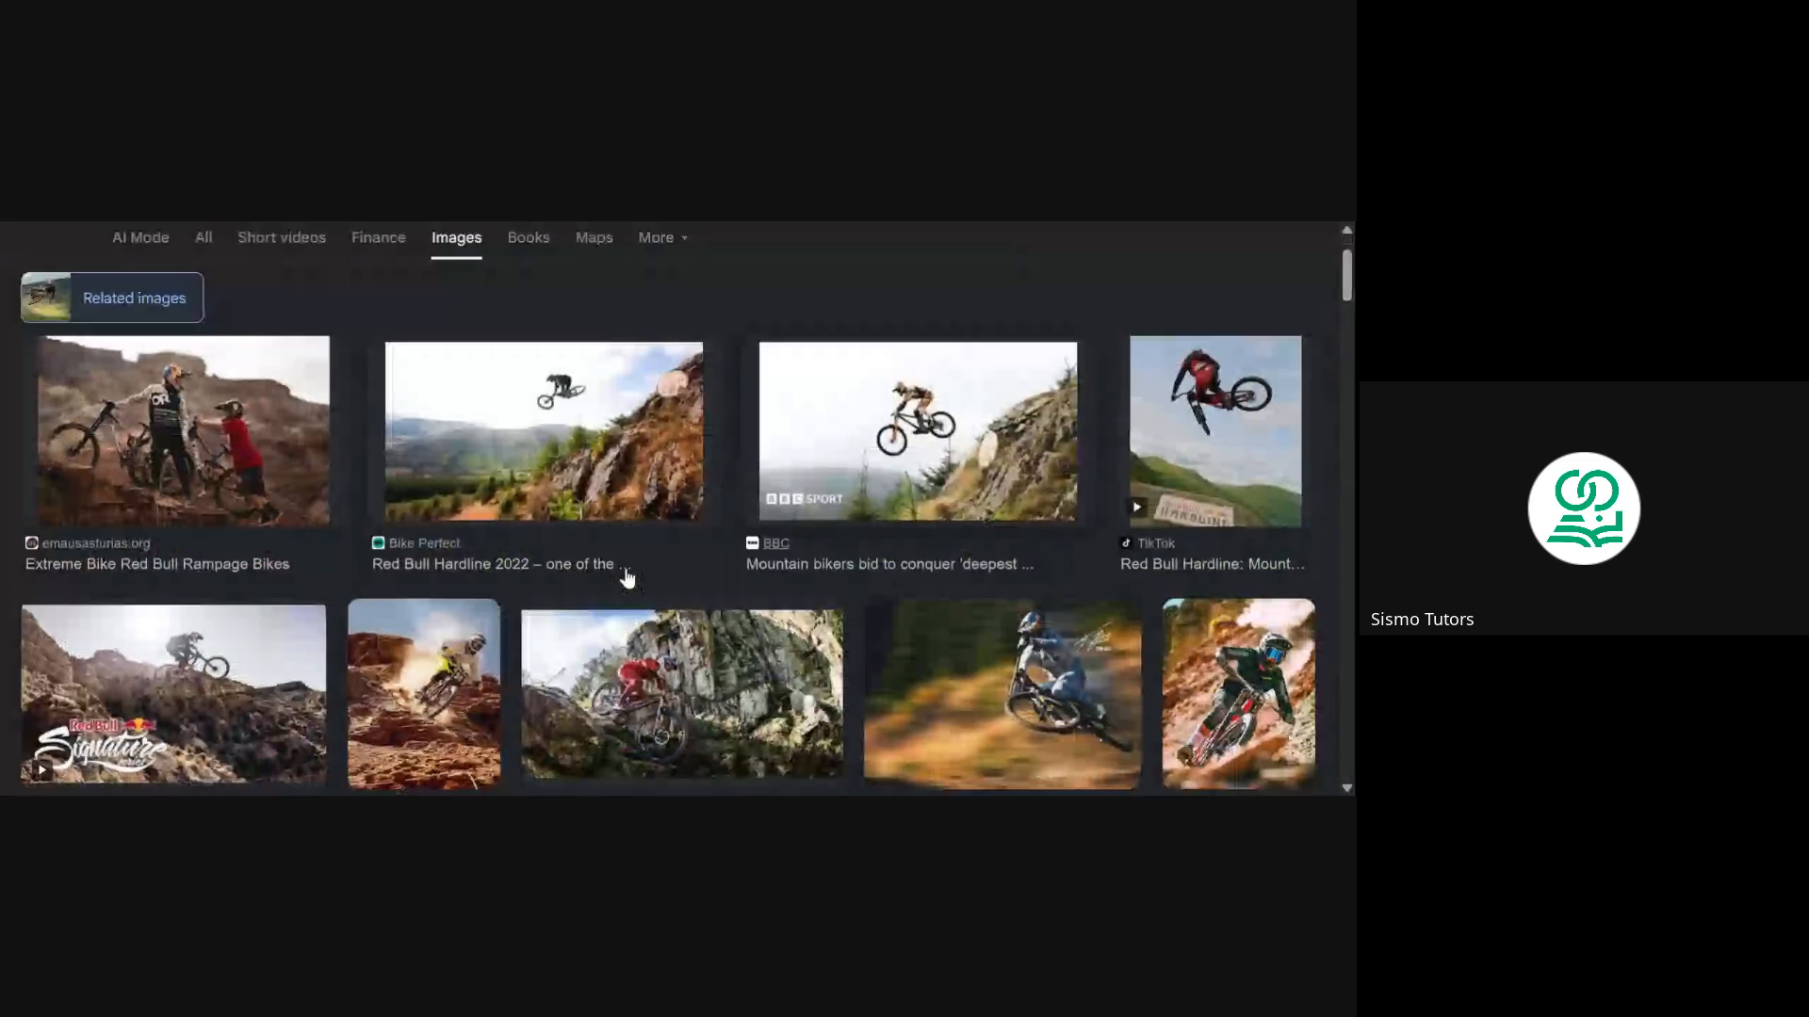
scroll(627, 576, down, 3)
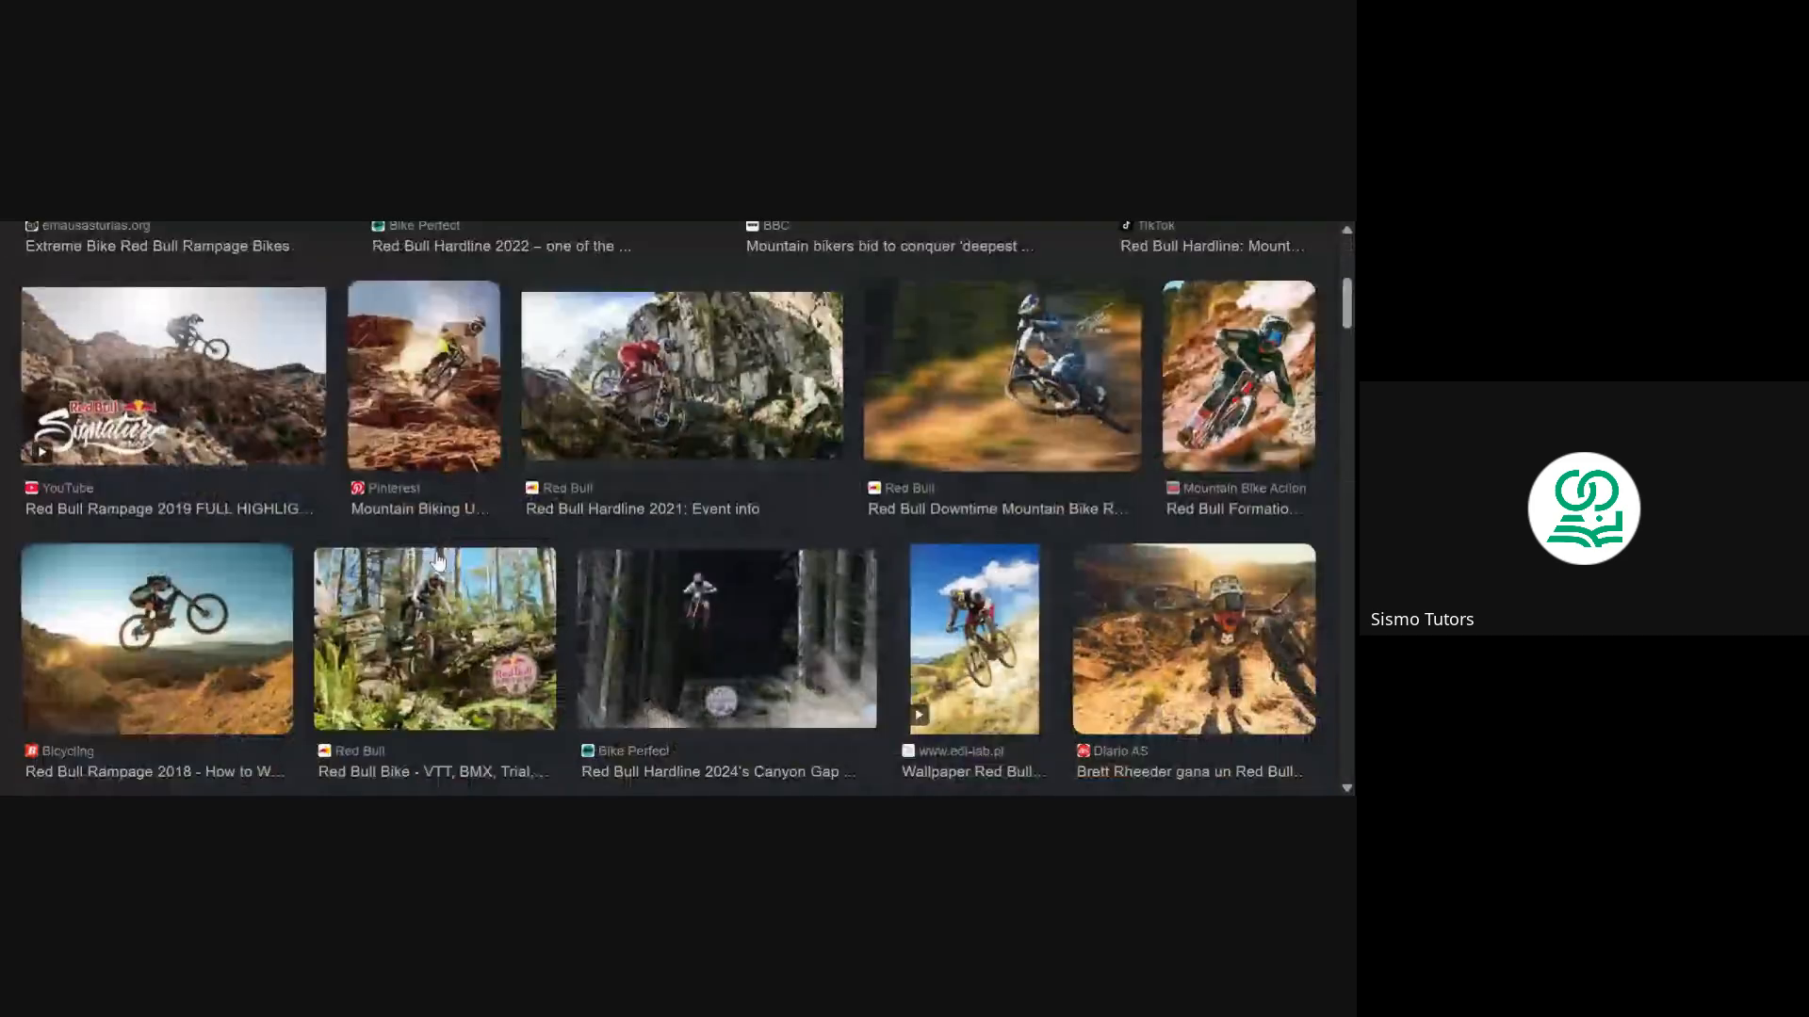
scroll(438, 561, down, 6)
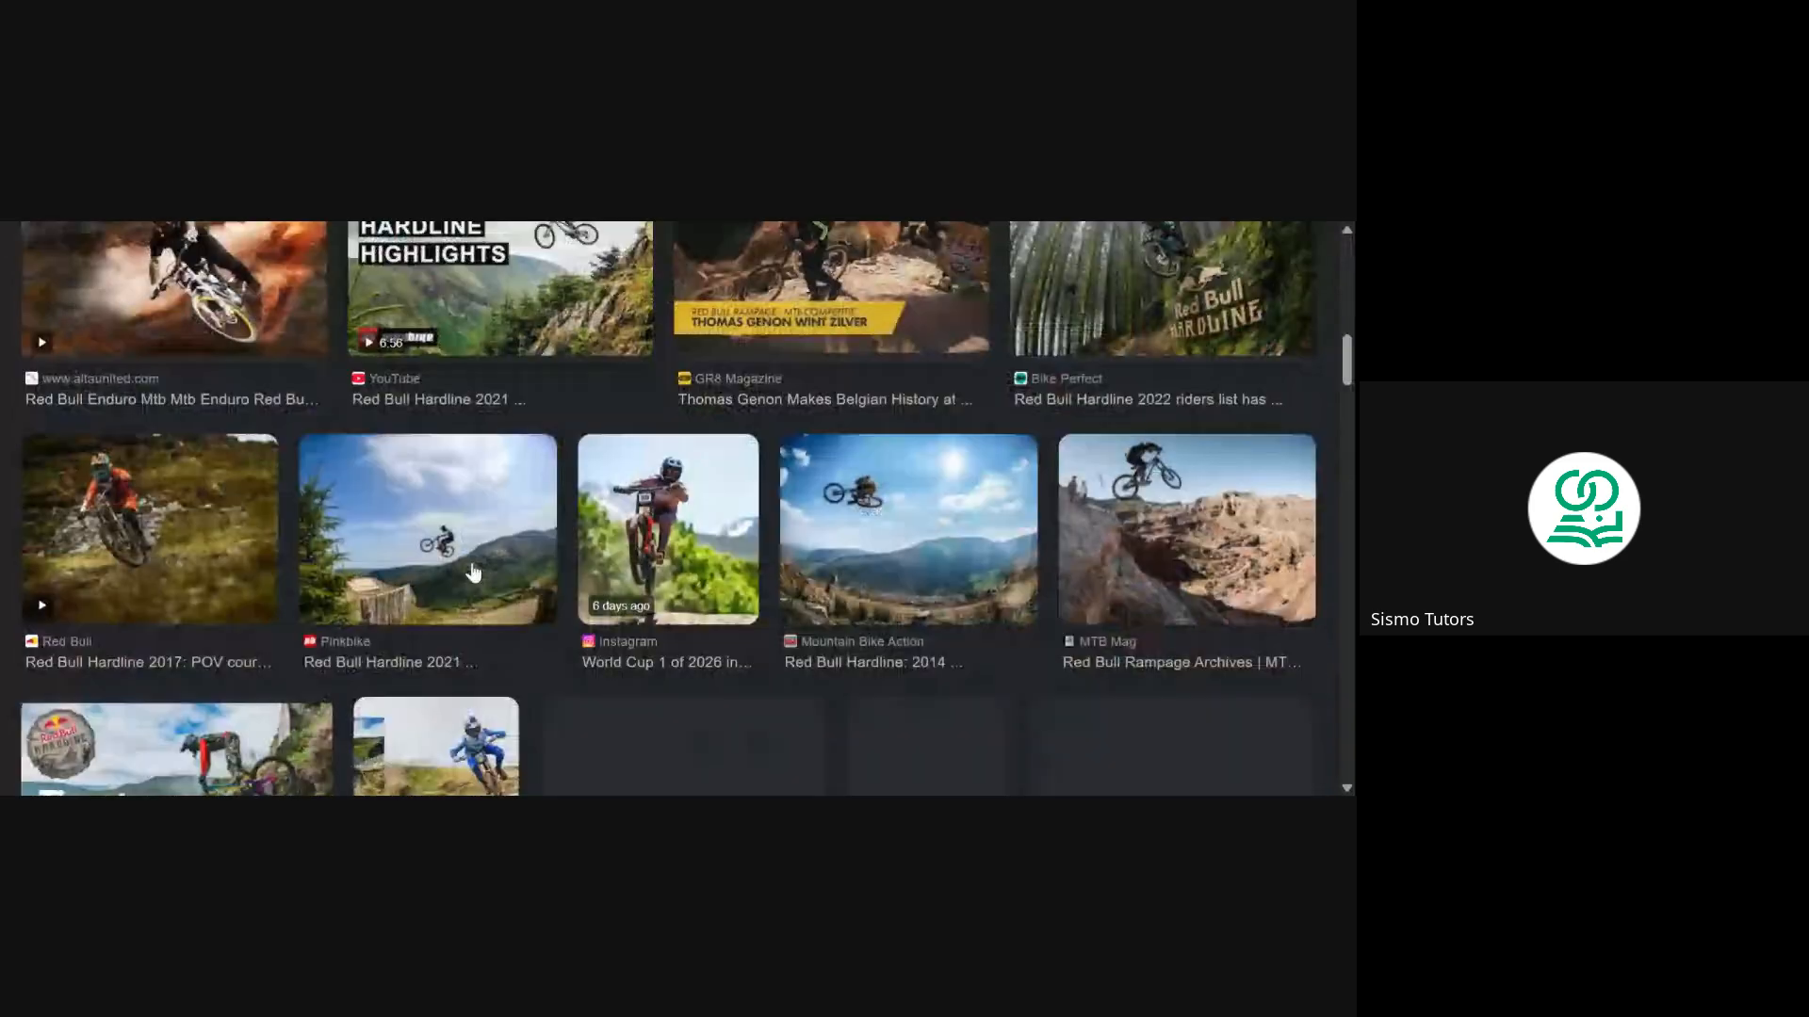
scroll(473, 572, down, 4)
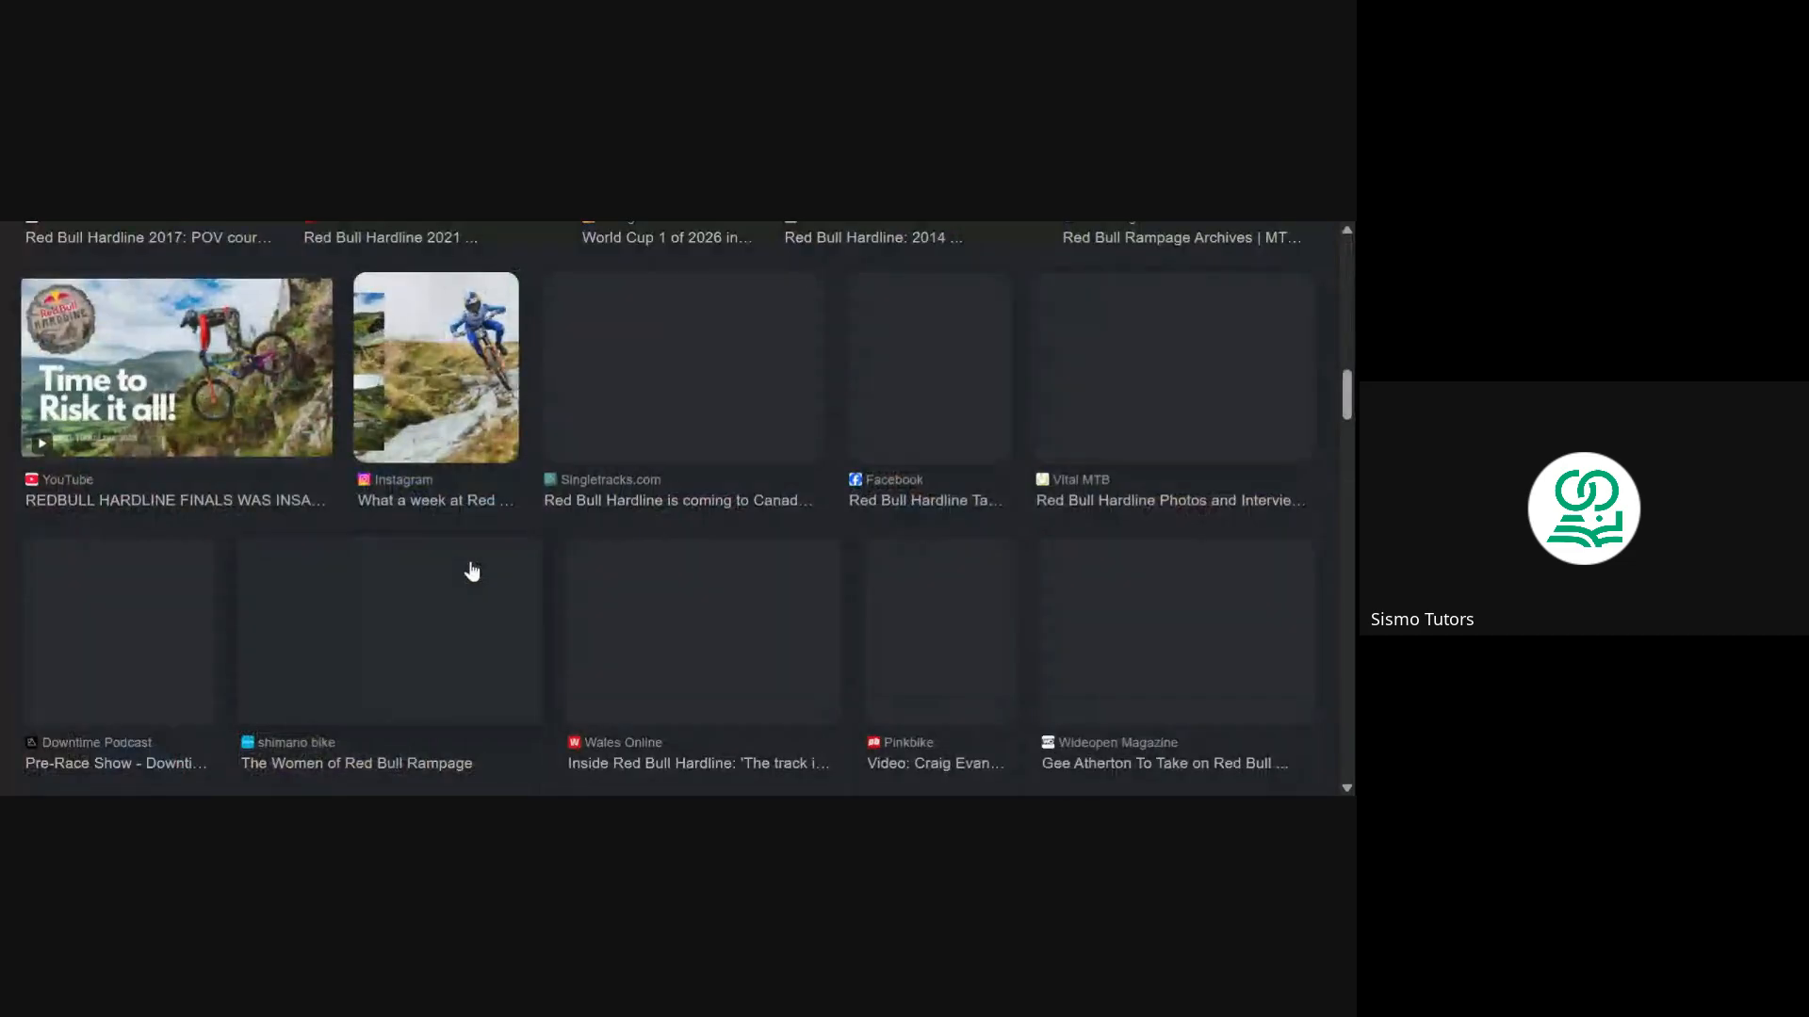
scroll(473, 572, up, 1)
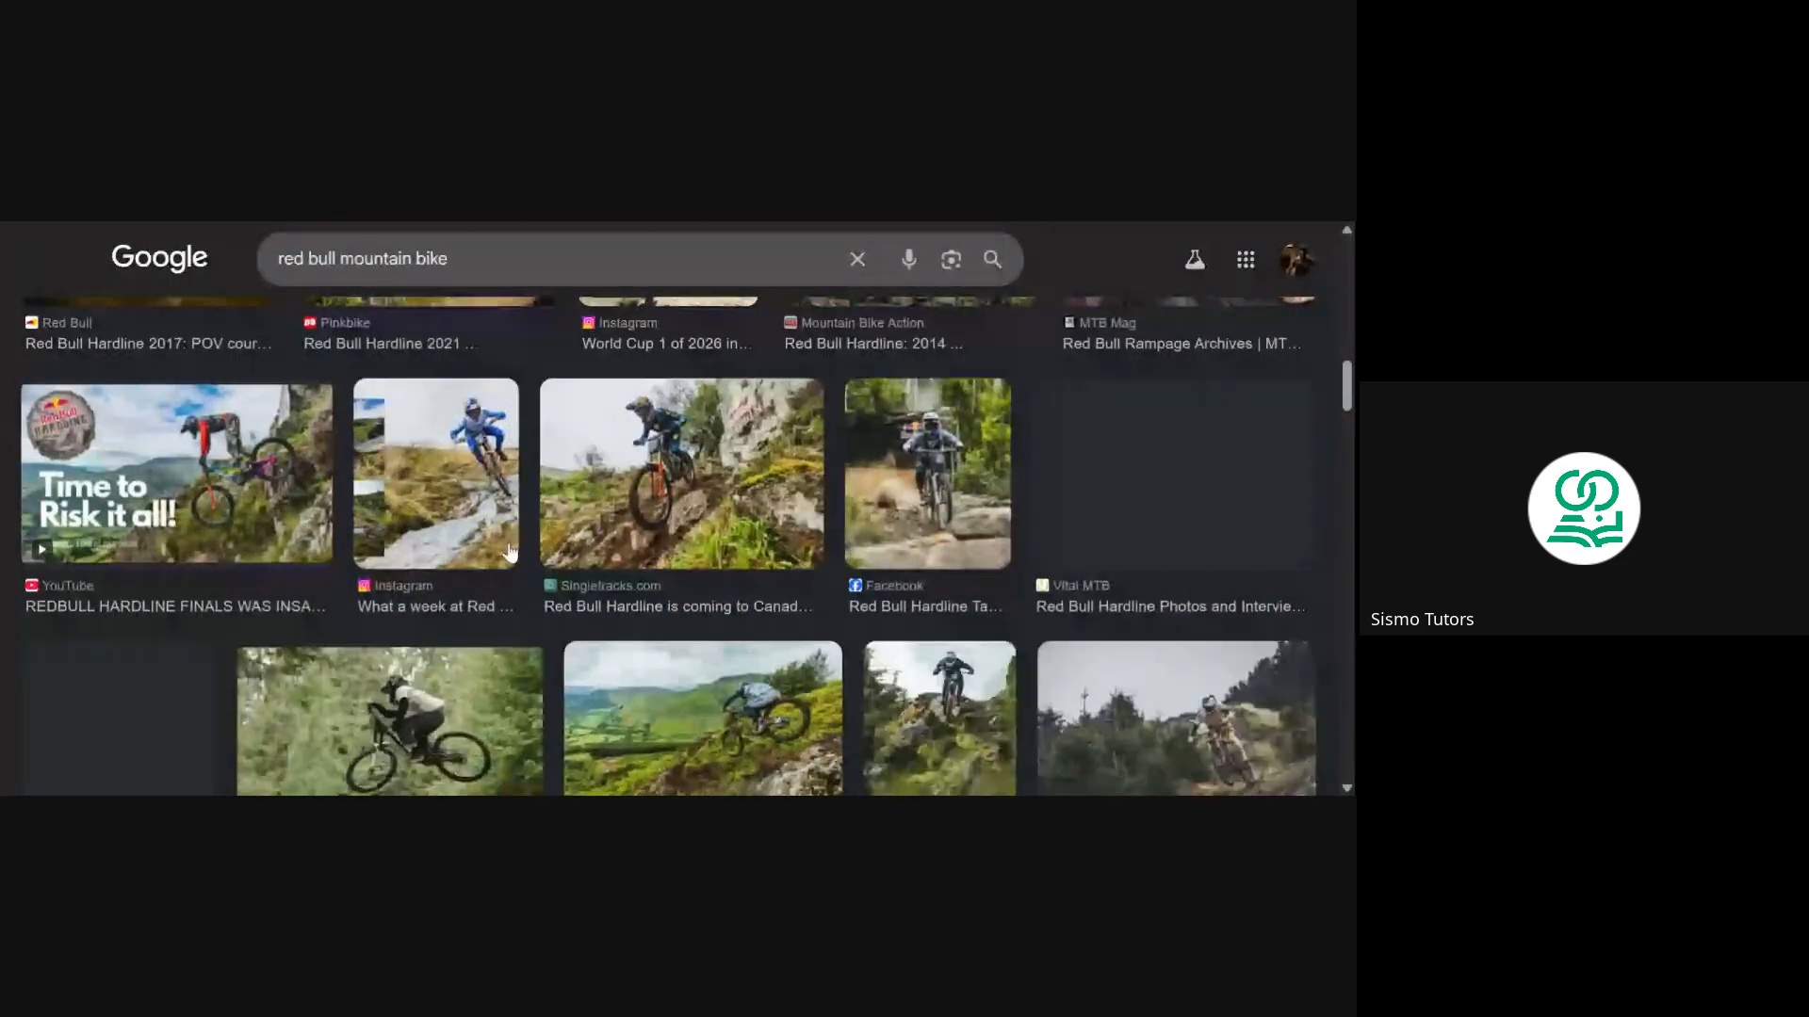
scroll(476, 567, down, 1)
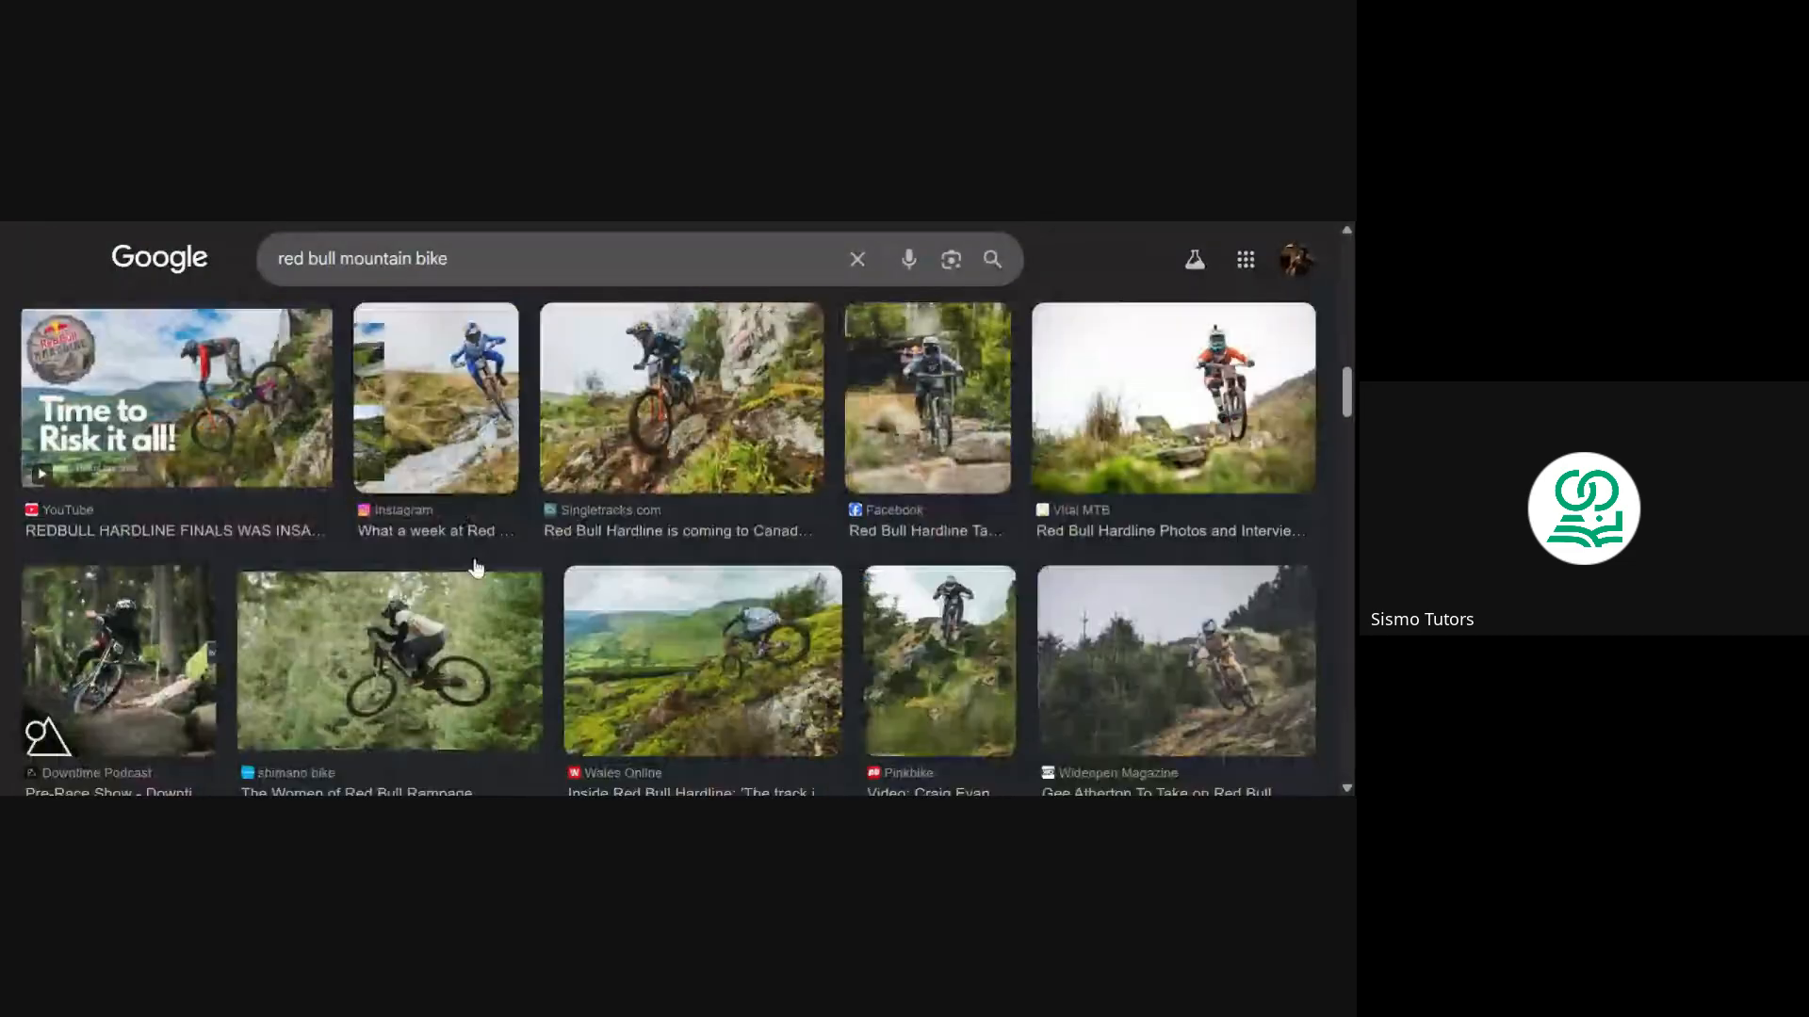
scroll(476, 567, down, 1)
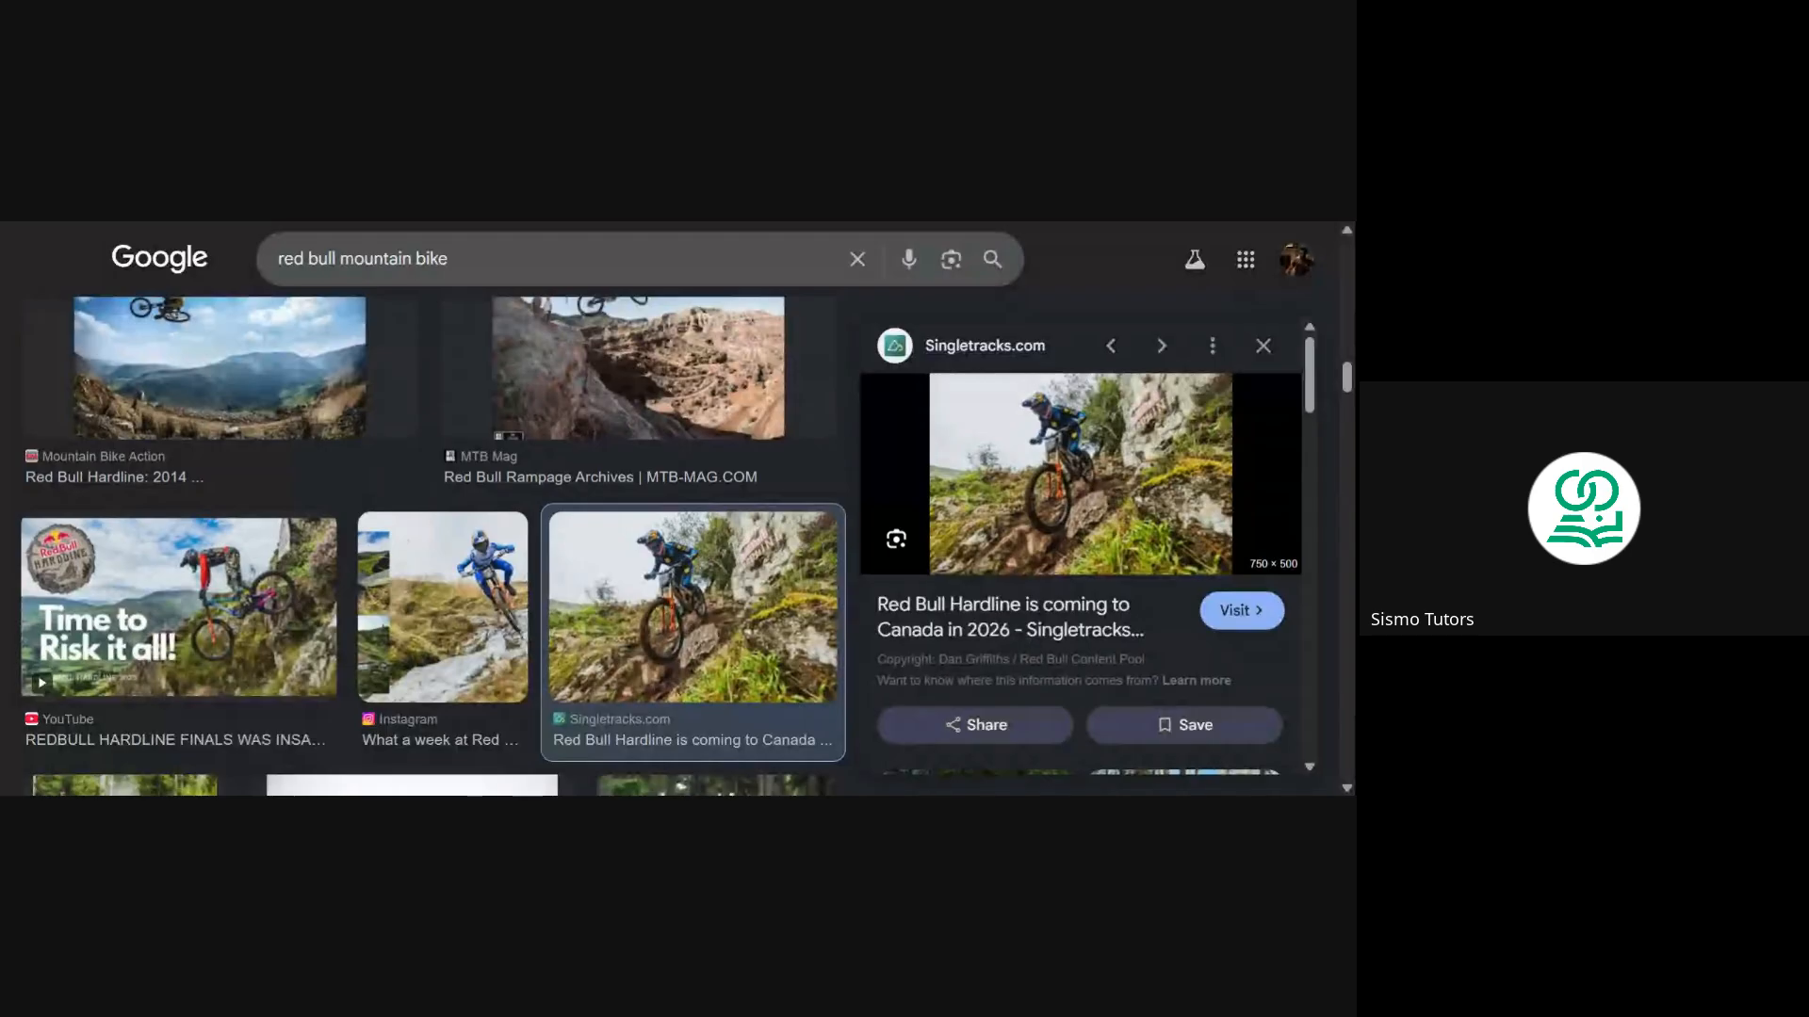
scroll(1070, 530, down, 15)
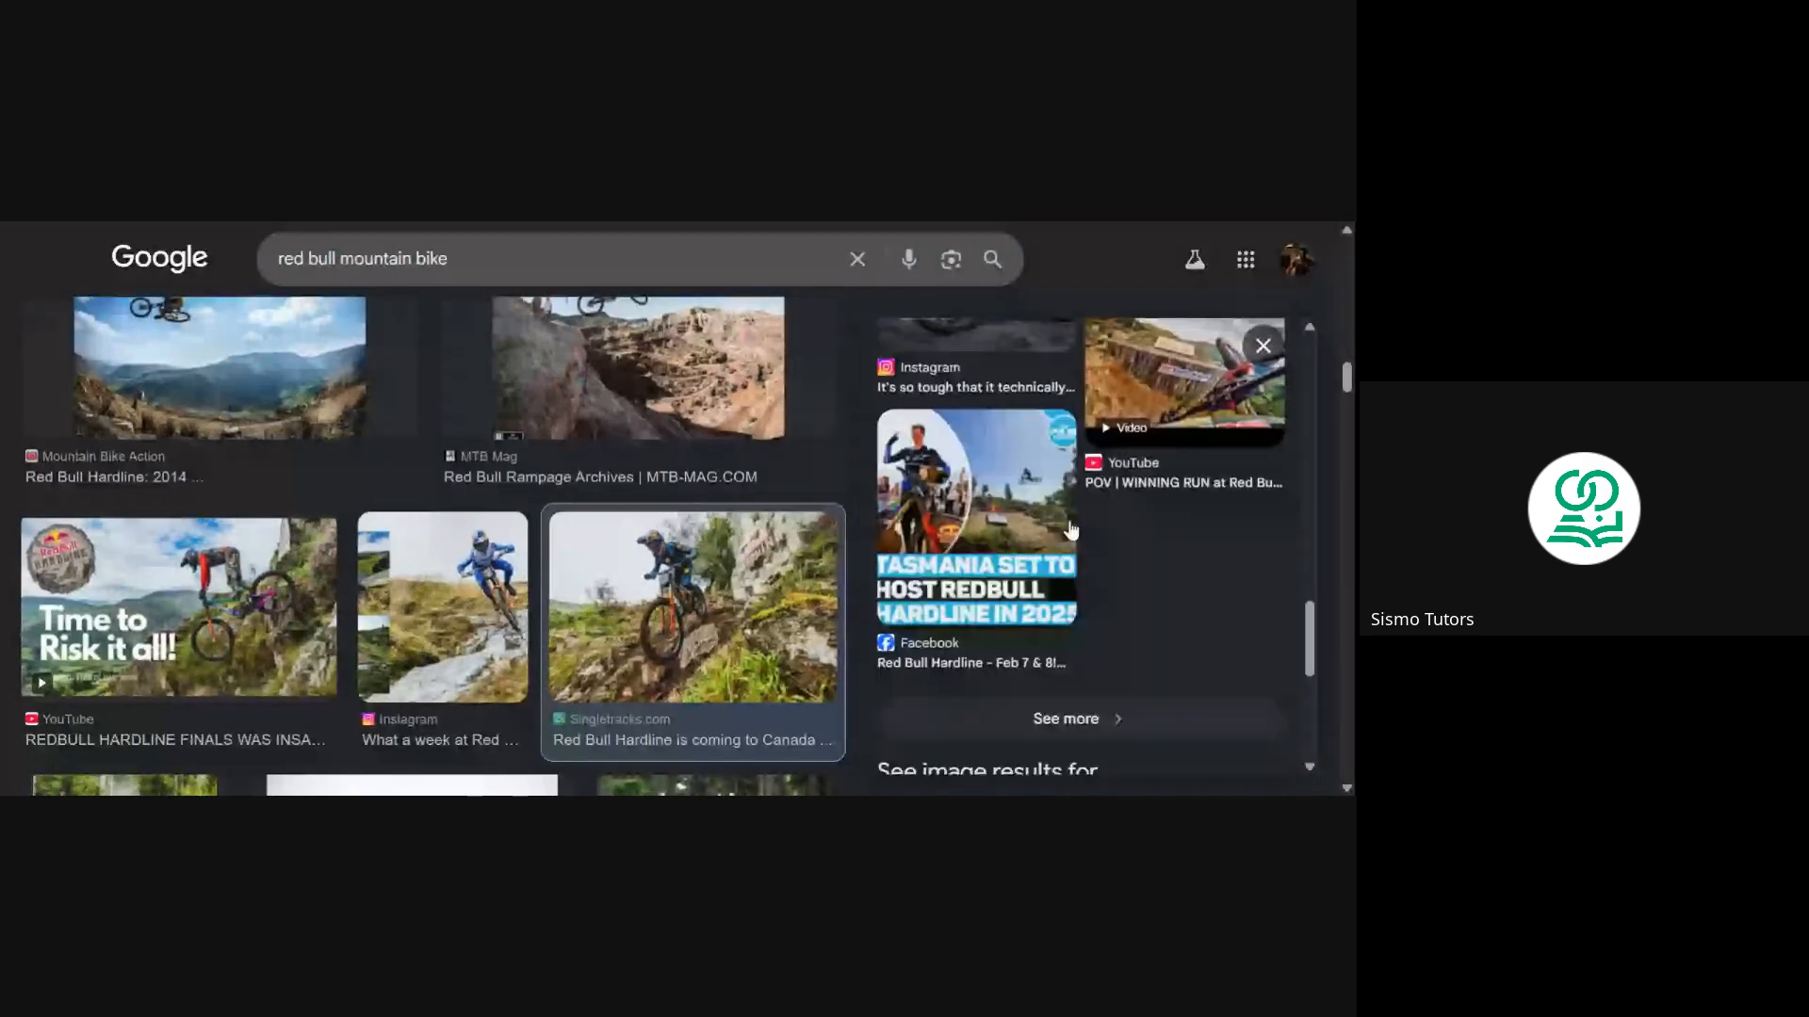
Remove "red bull" from the image search and run it as "mountain bike"
click(403, 258)
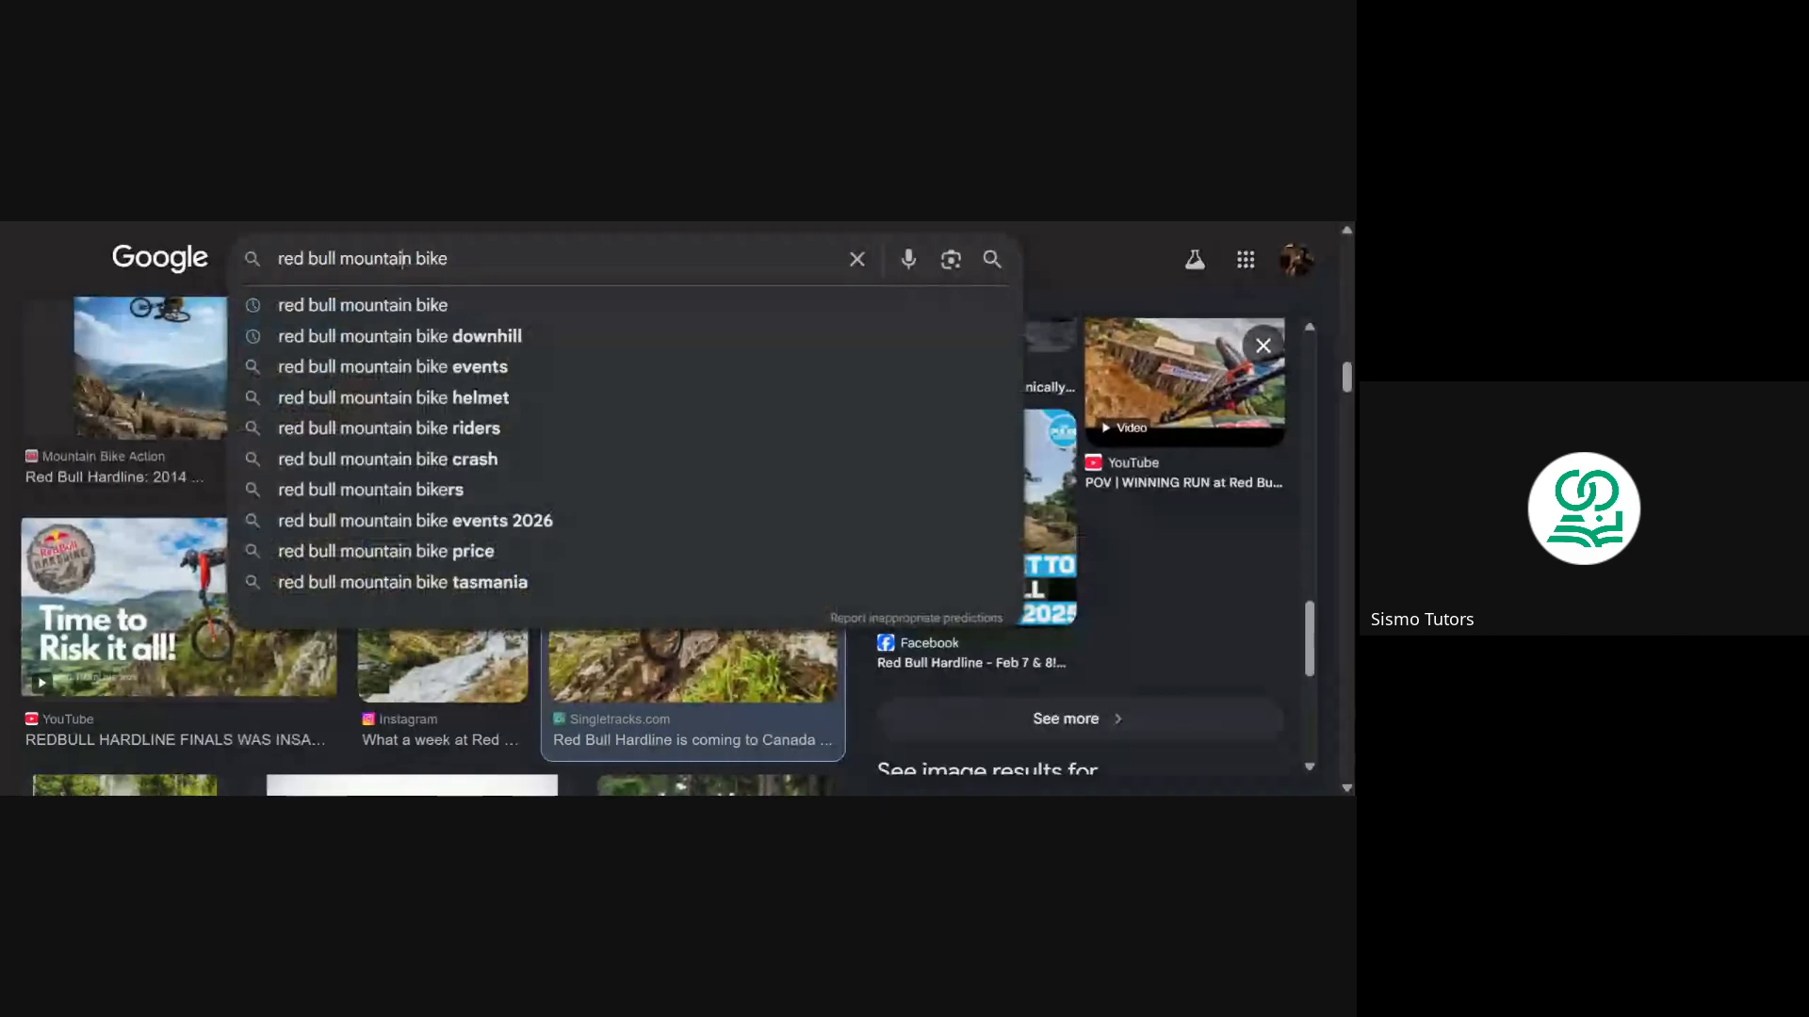
drag(337, 258, 264, 264)
key(BackSpace)
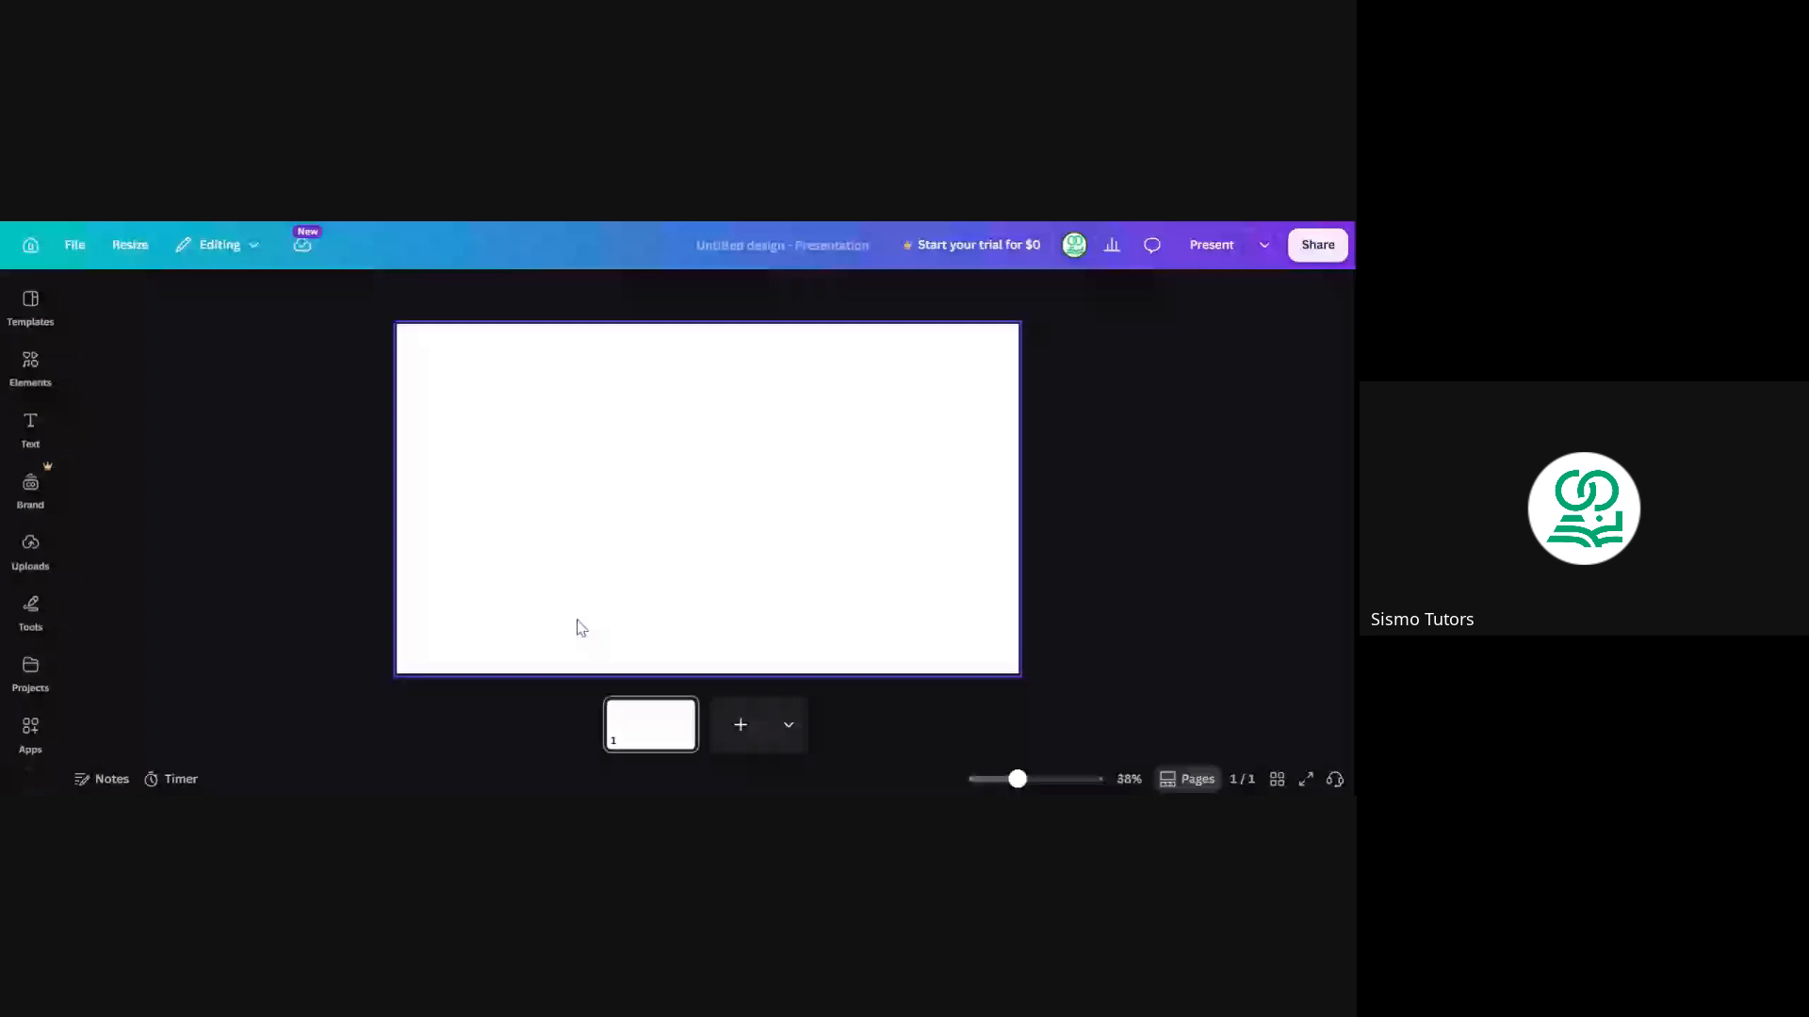
click(826, 222)
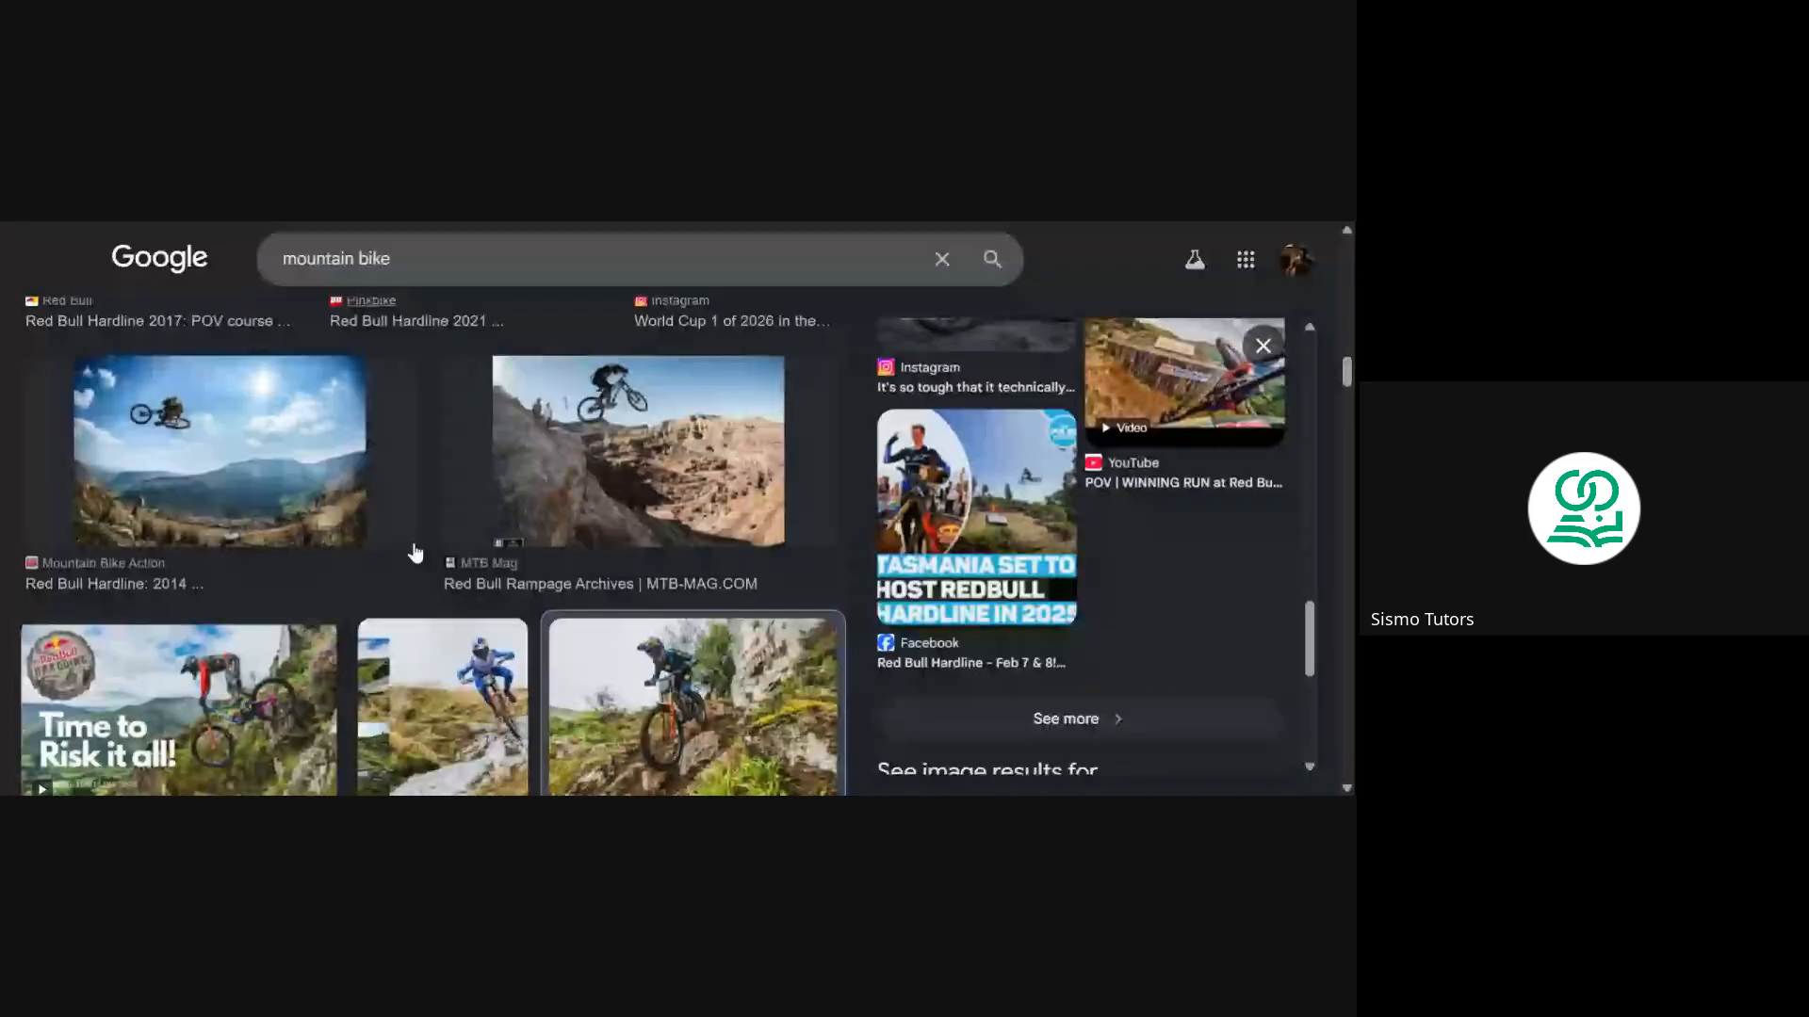
key(alt+Left)
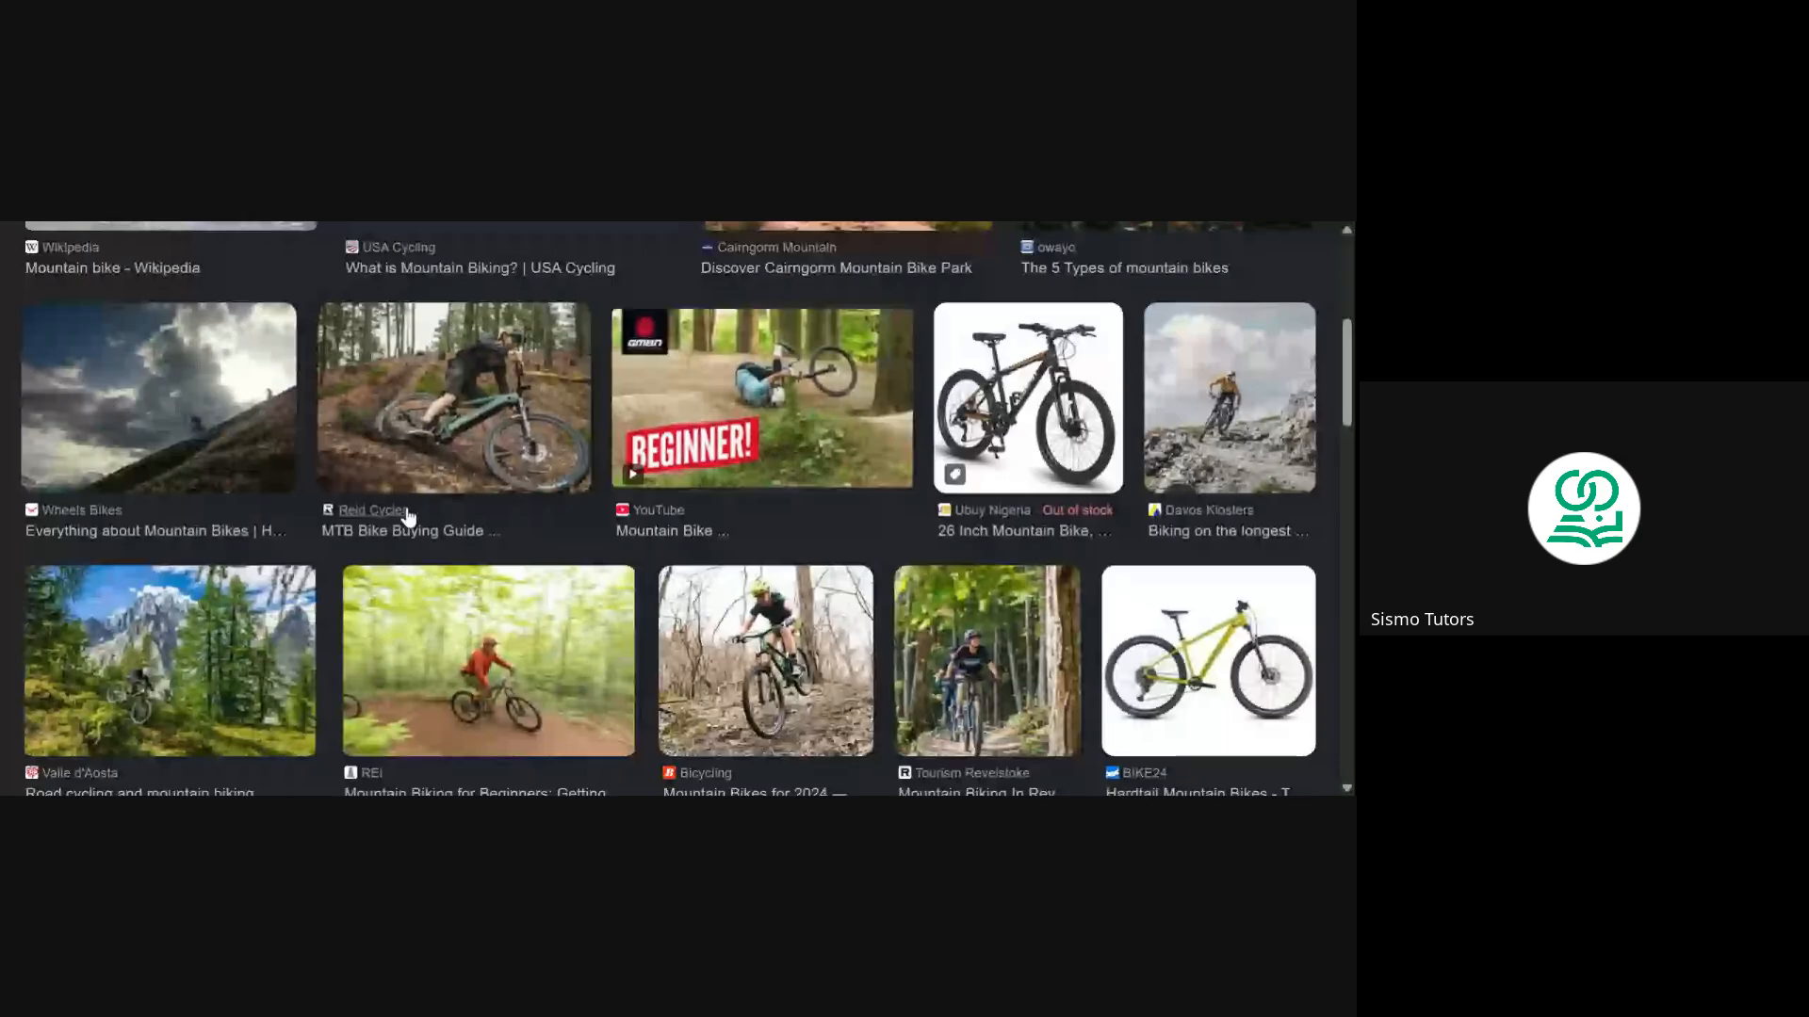
Look through the "mountain bike" image results for a suitable action photo of a rider
scroll(512, 533, down, 2)
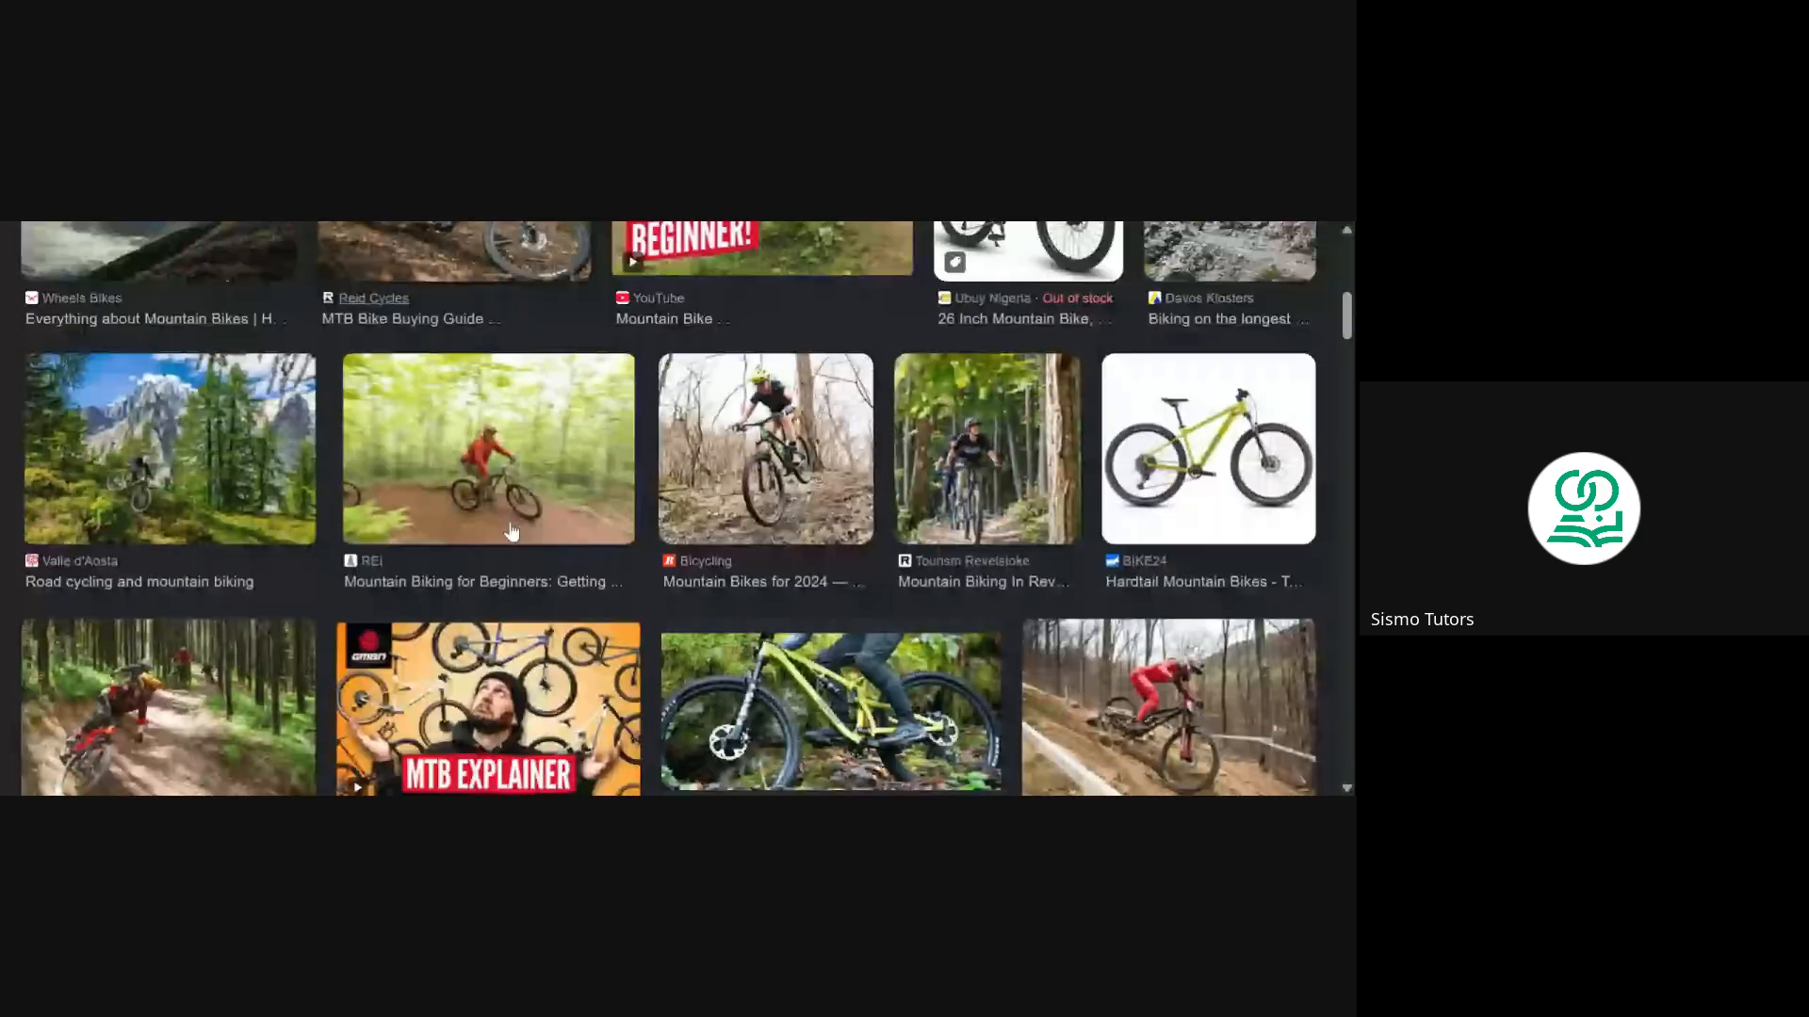
scroll(511, 533, down, 2)
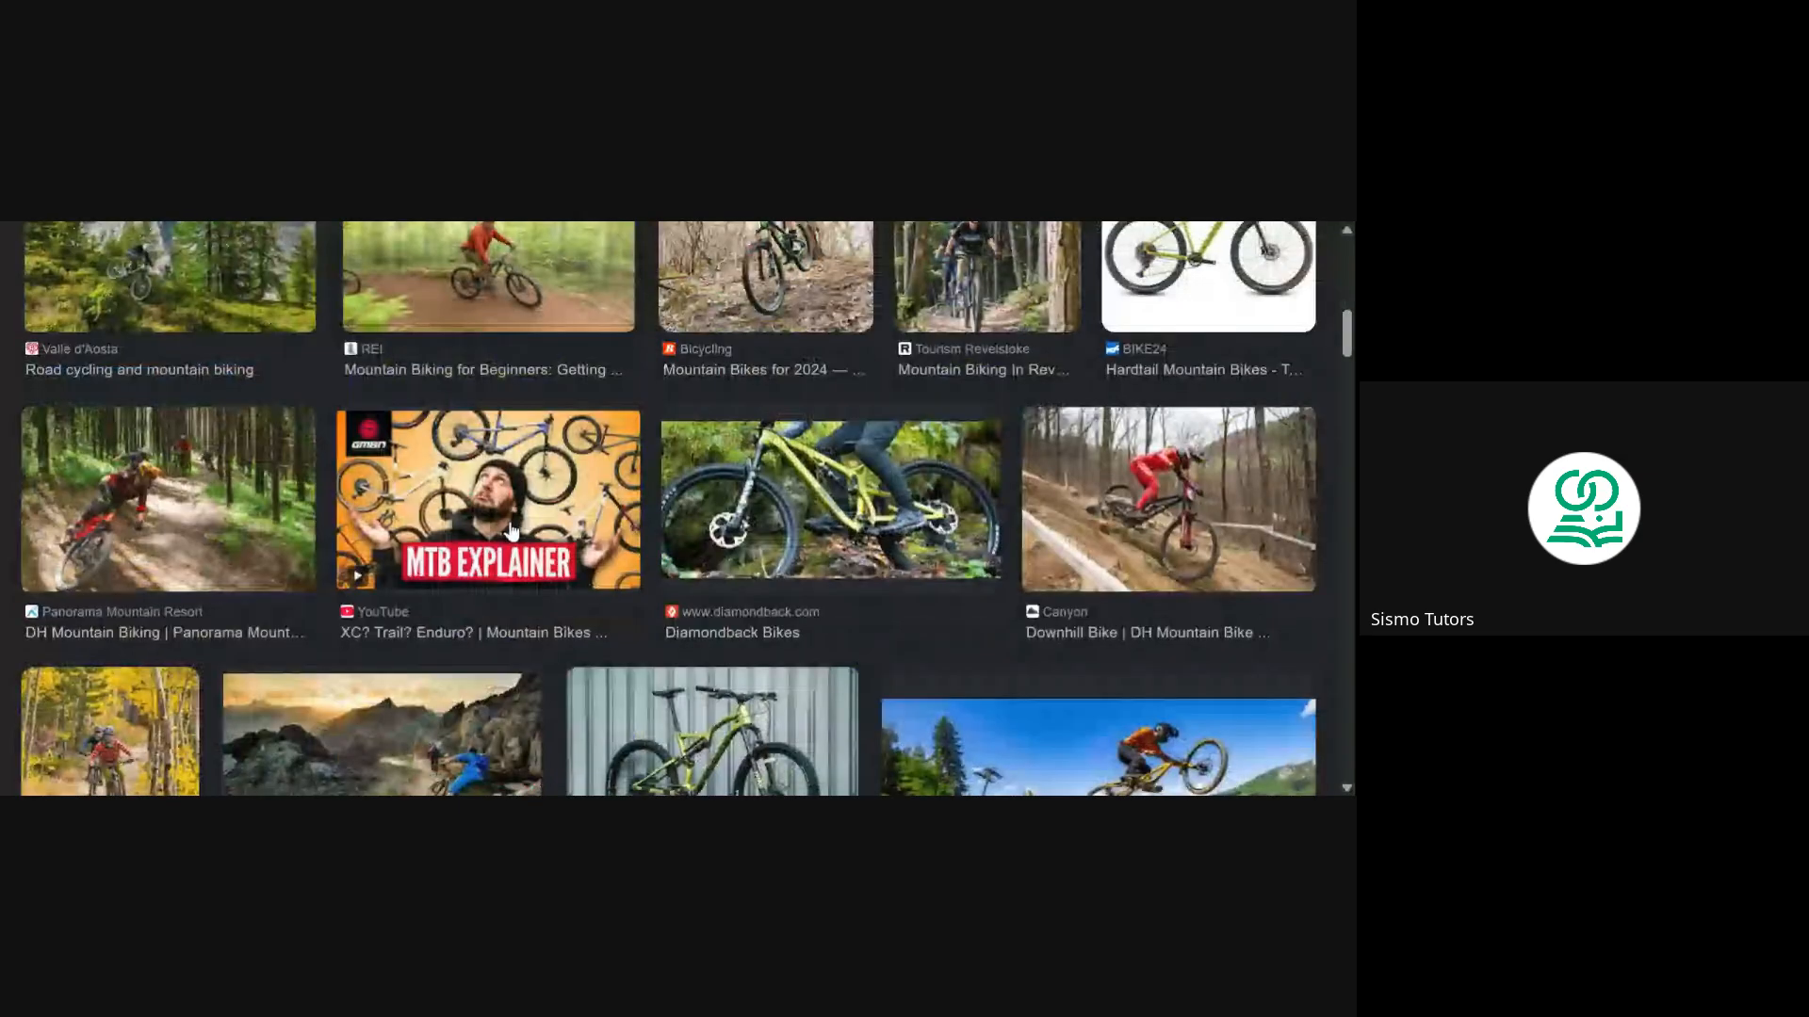
scroll(511, 533, down, 2)
scroll(511, 534, down, 3)
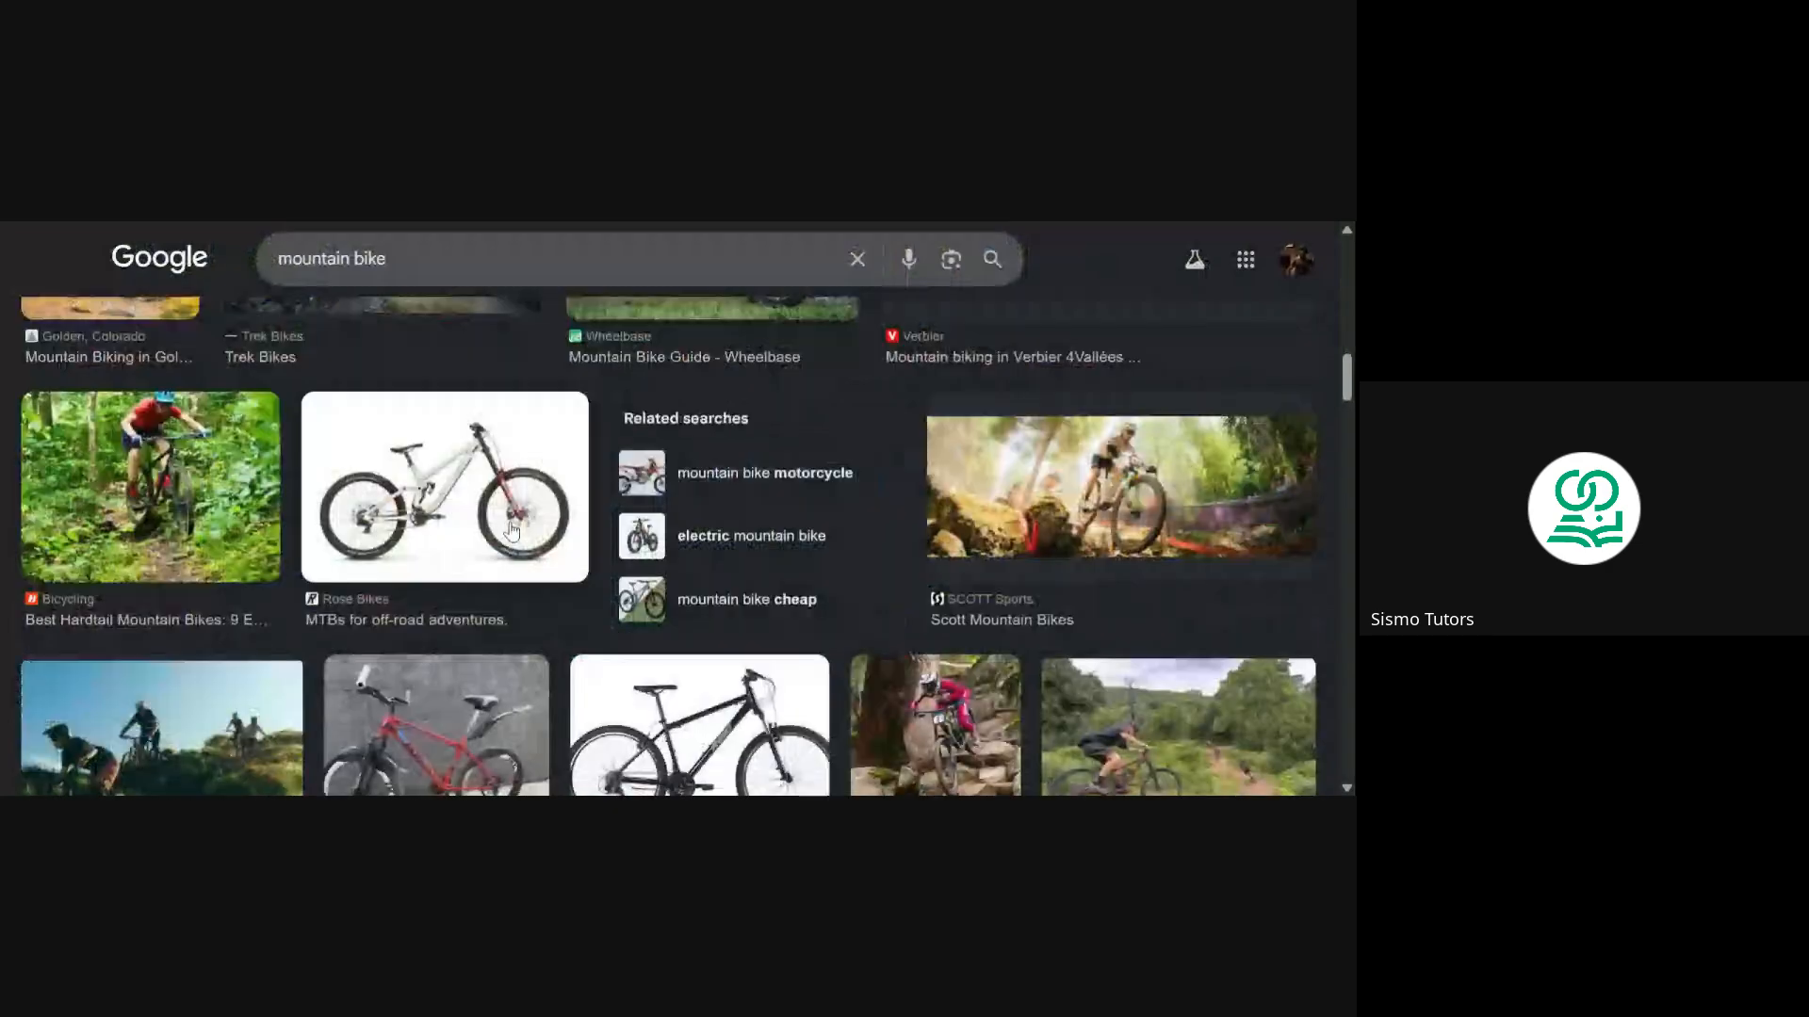
scroll(511, 533, down, 5)
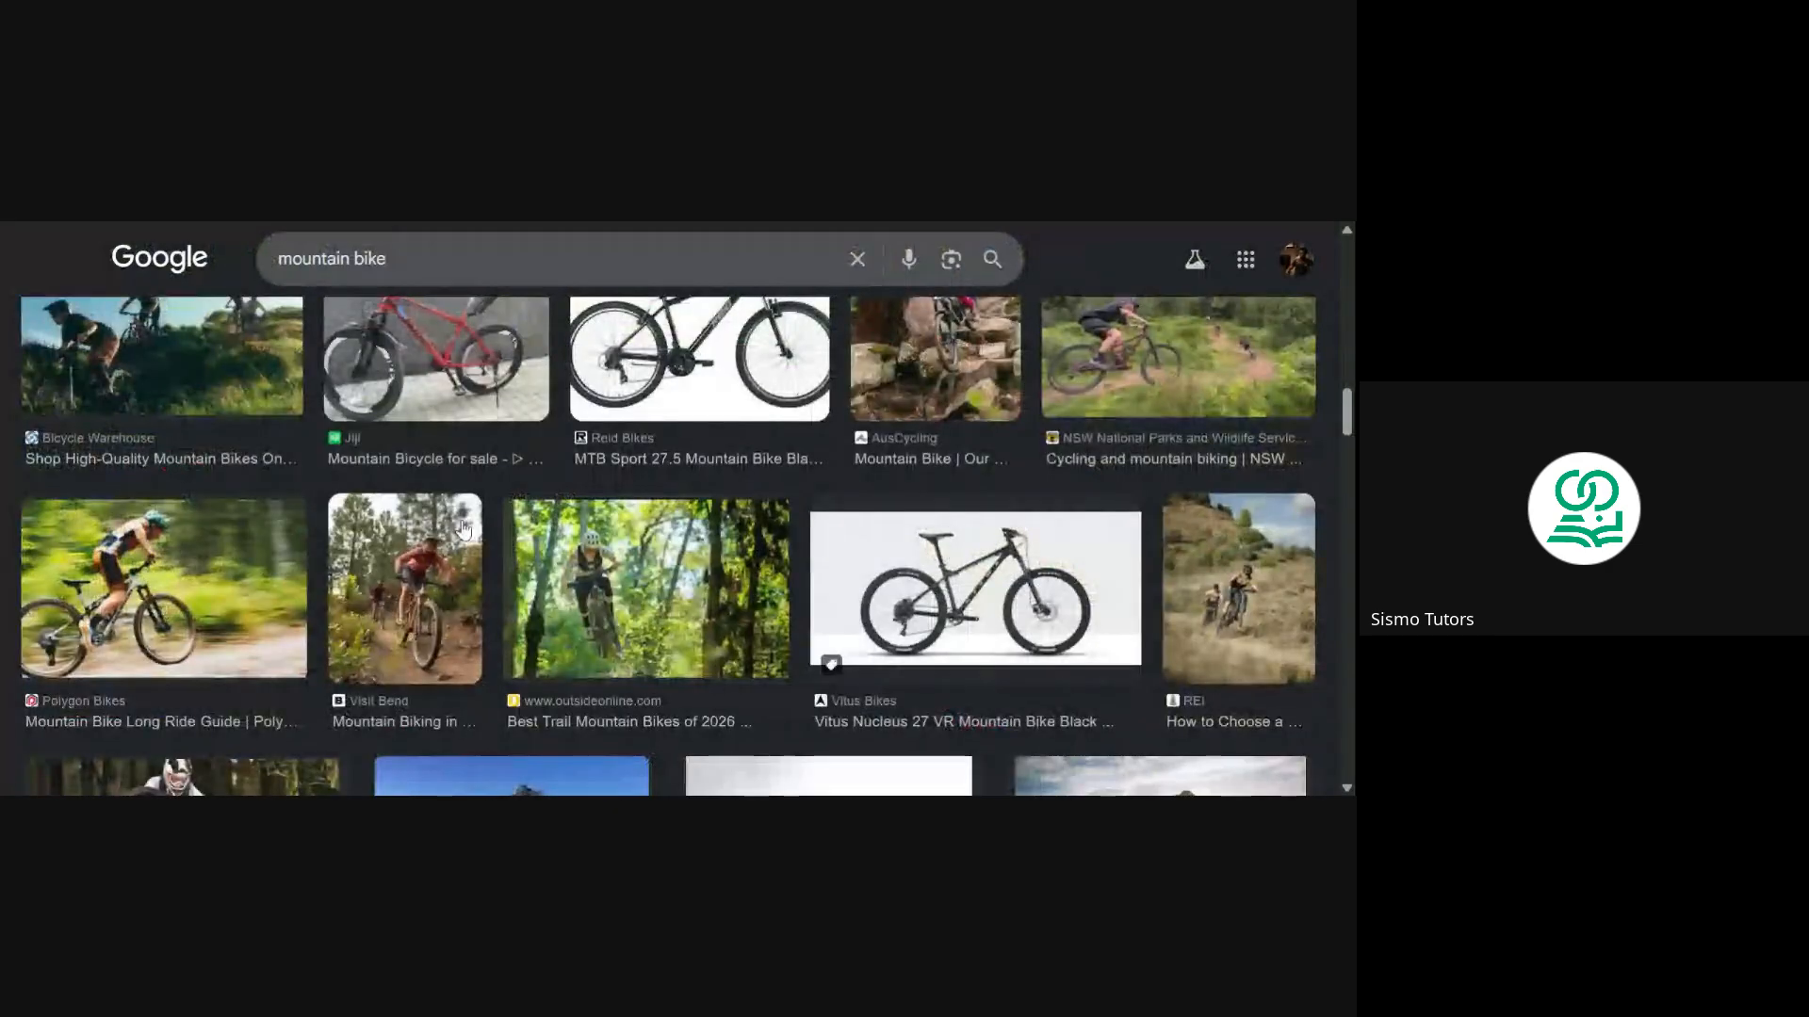
scroll(534, 524, down, 3)
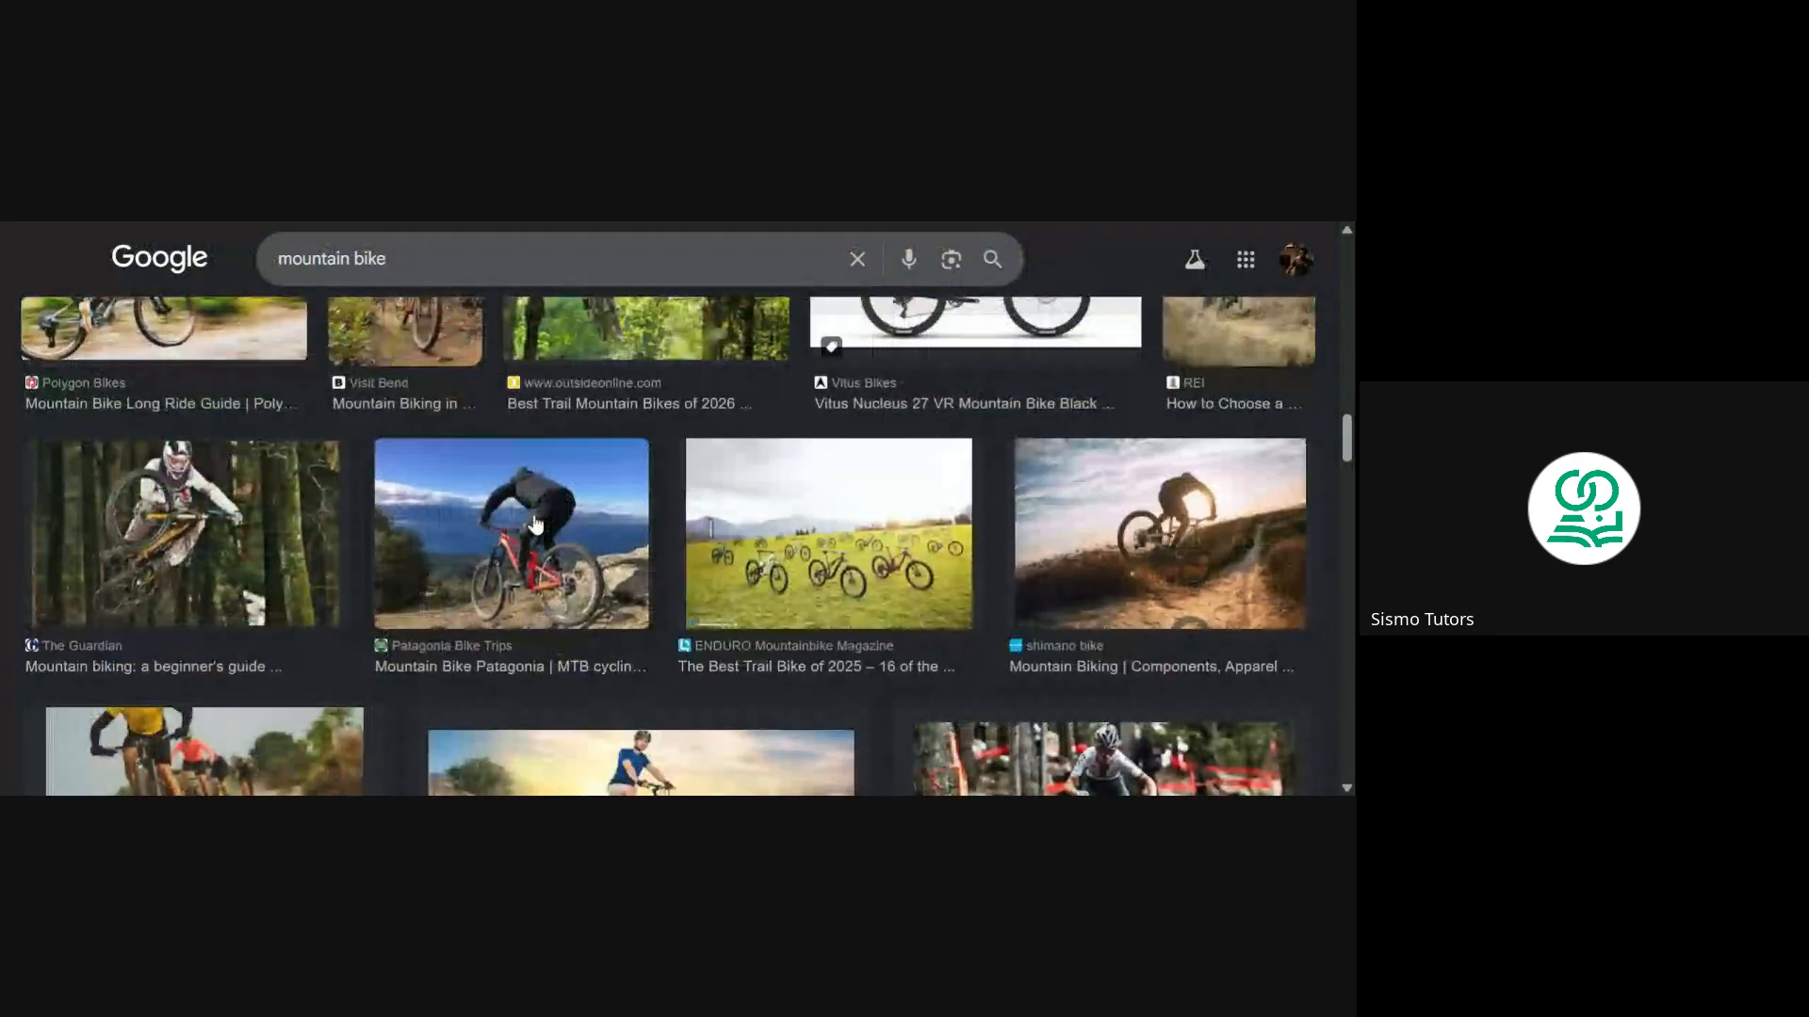
scroll(534, 524, down, 5)
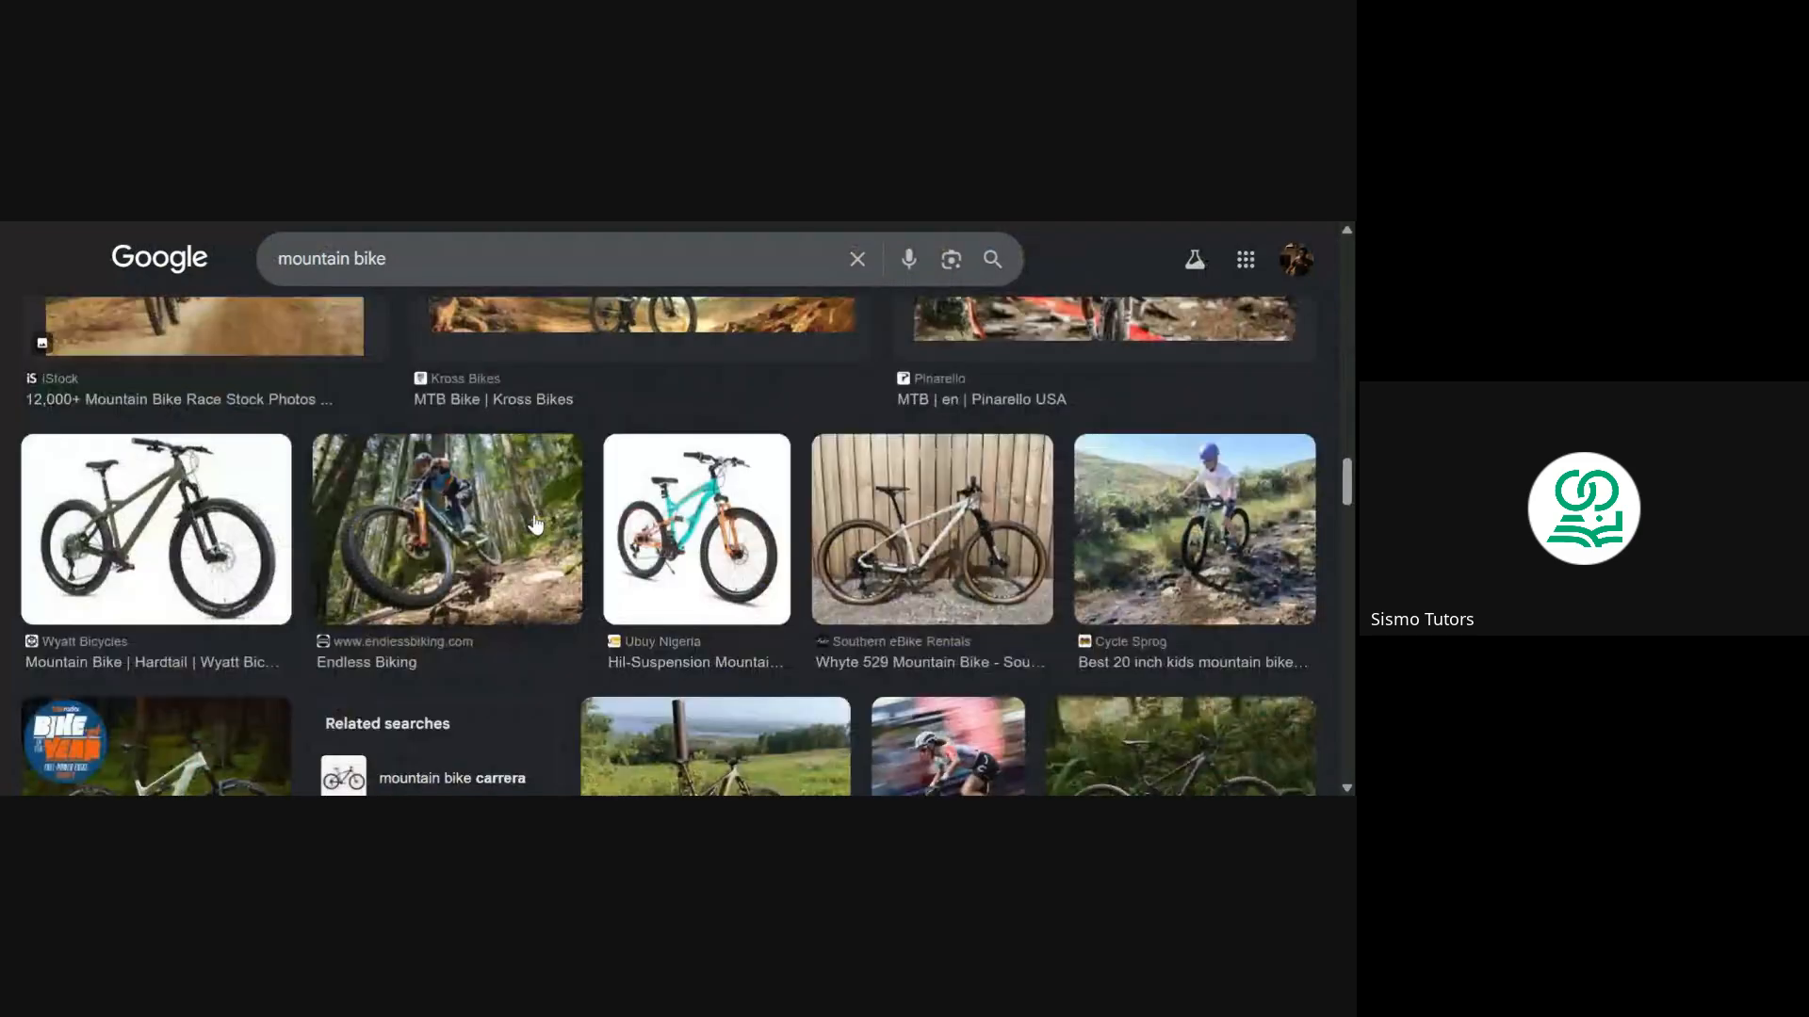
scroll(534, 524, down, 3)
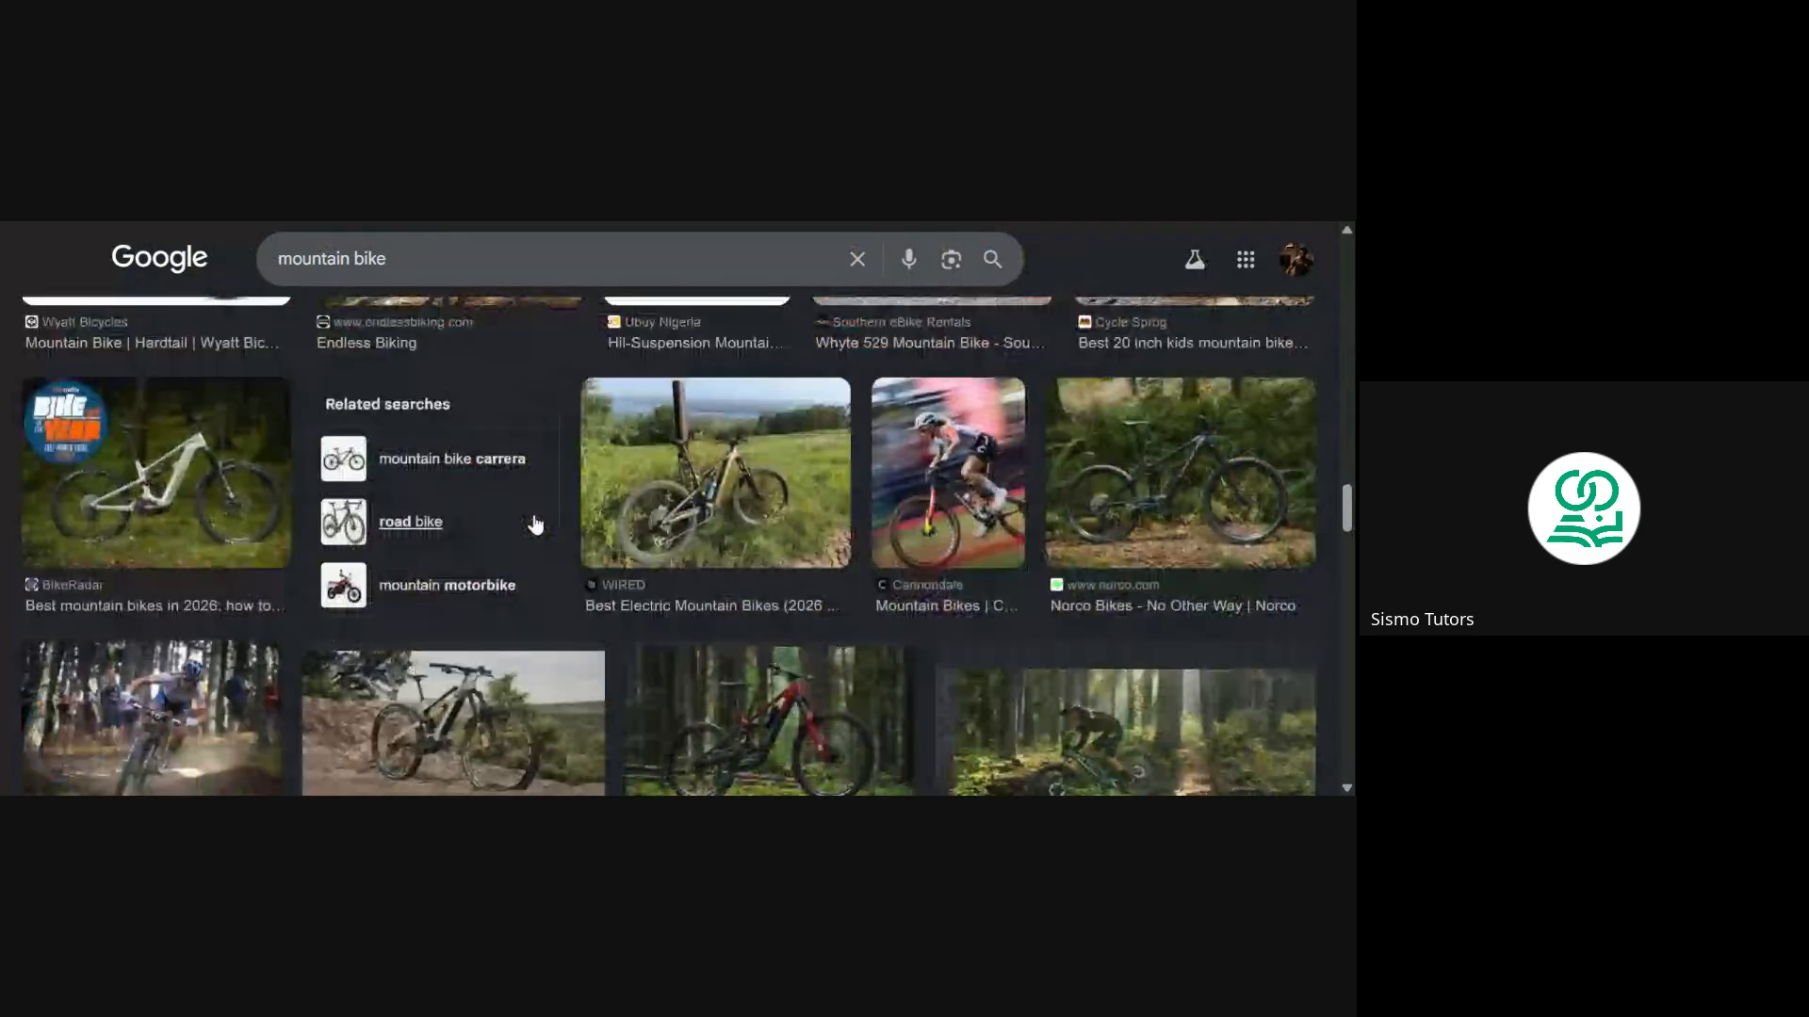
scroll(534, 524, down, 5)
scroll(534, 524, down, 1)
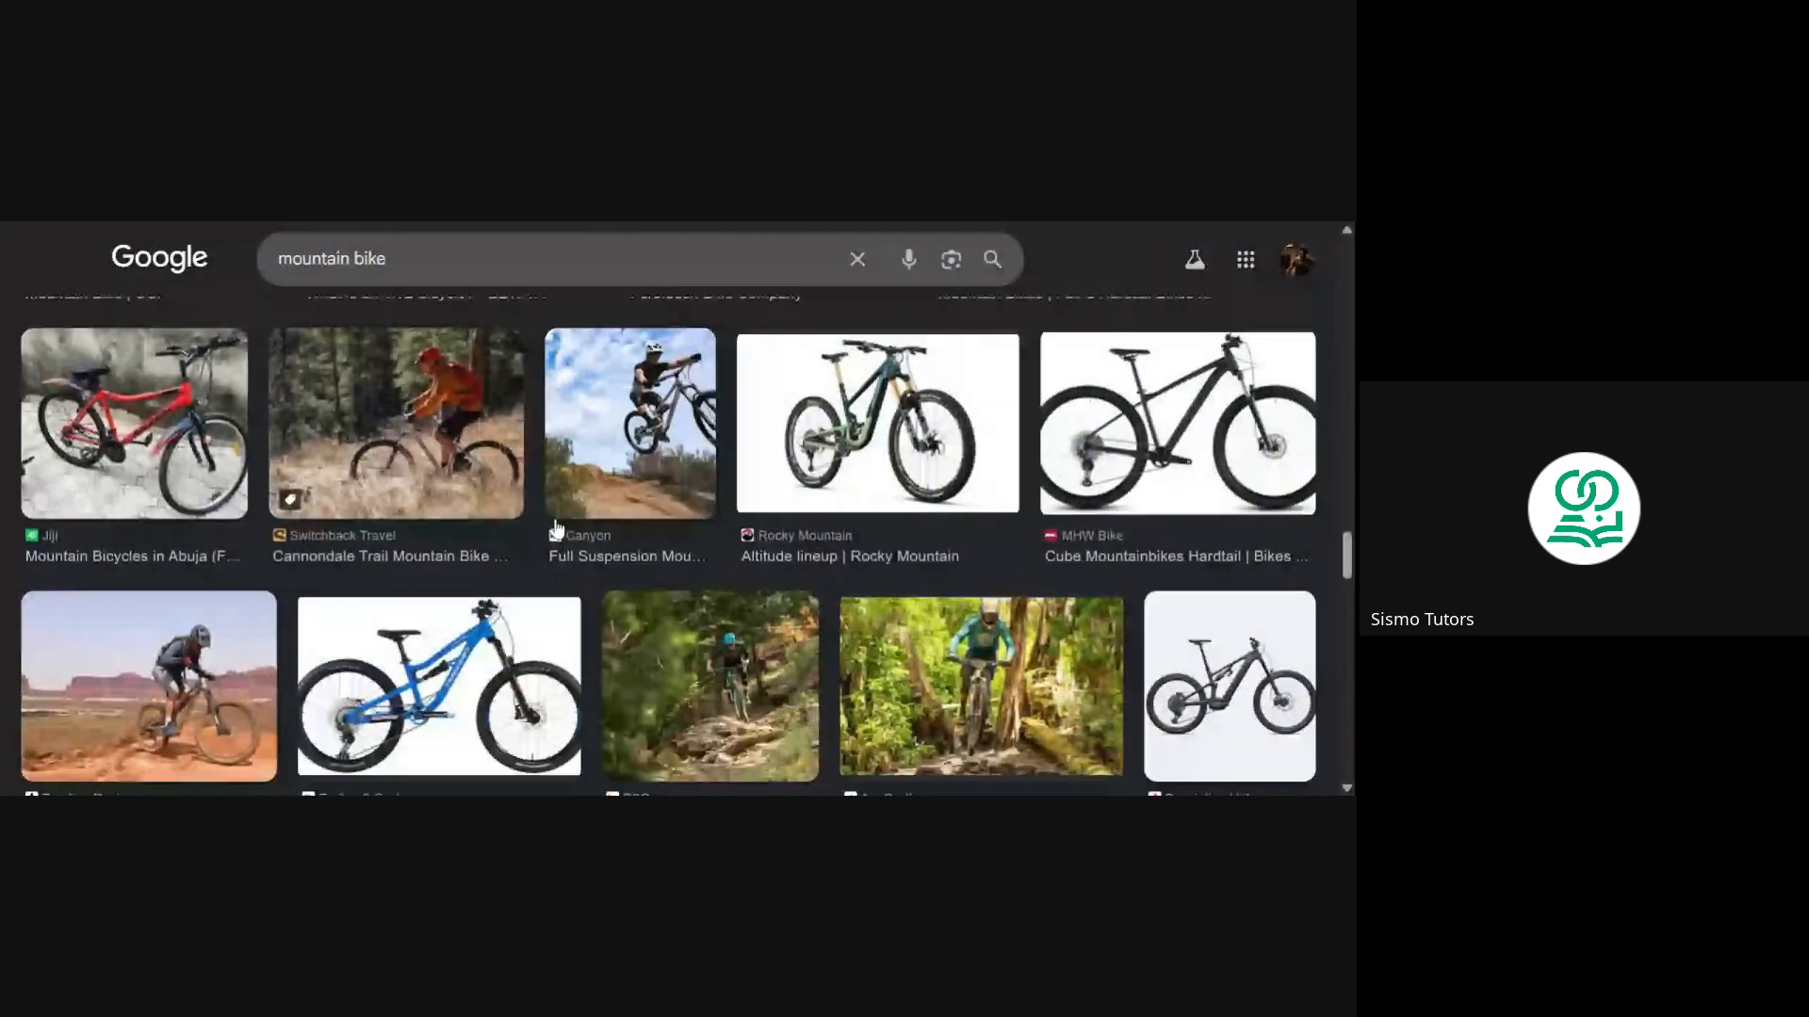
scroll(556, 528, down, 4)
Change the image search to "mountain power bike" and run it
double_click(369, 258)
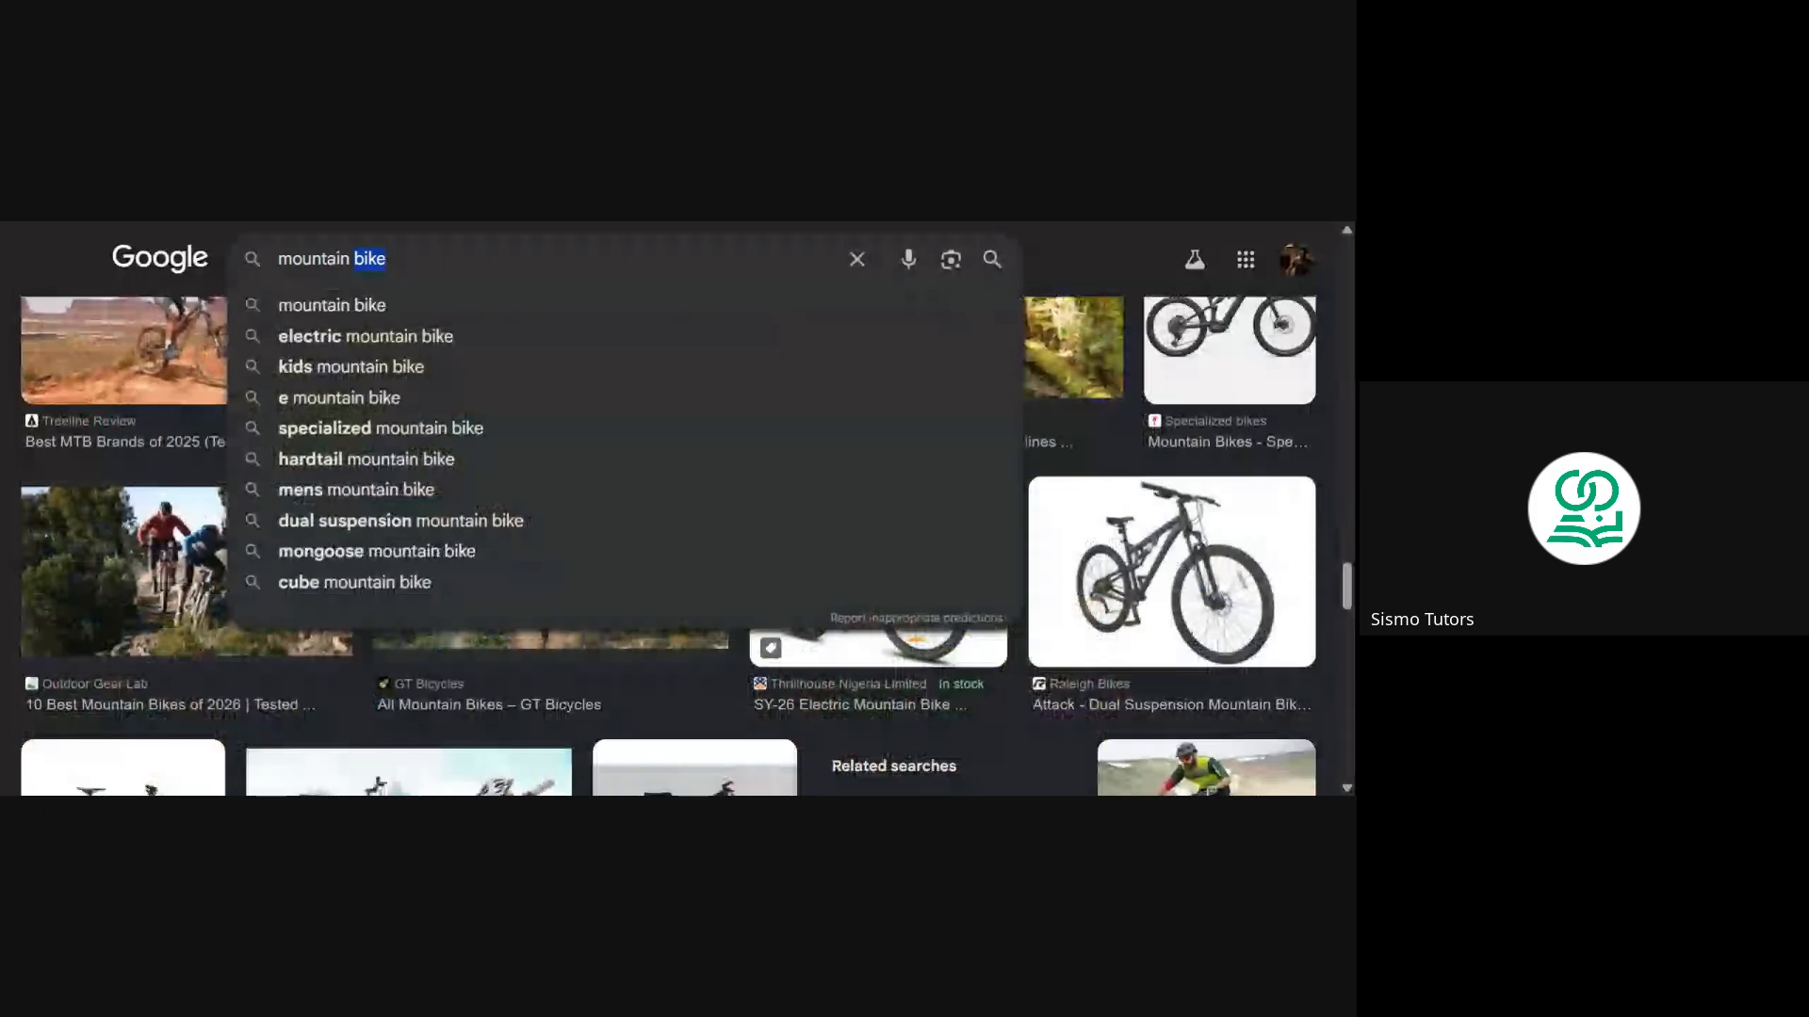
text(power)
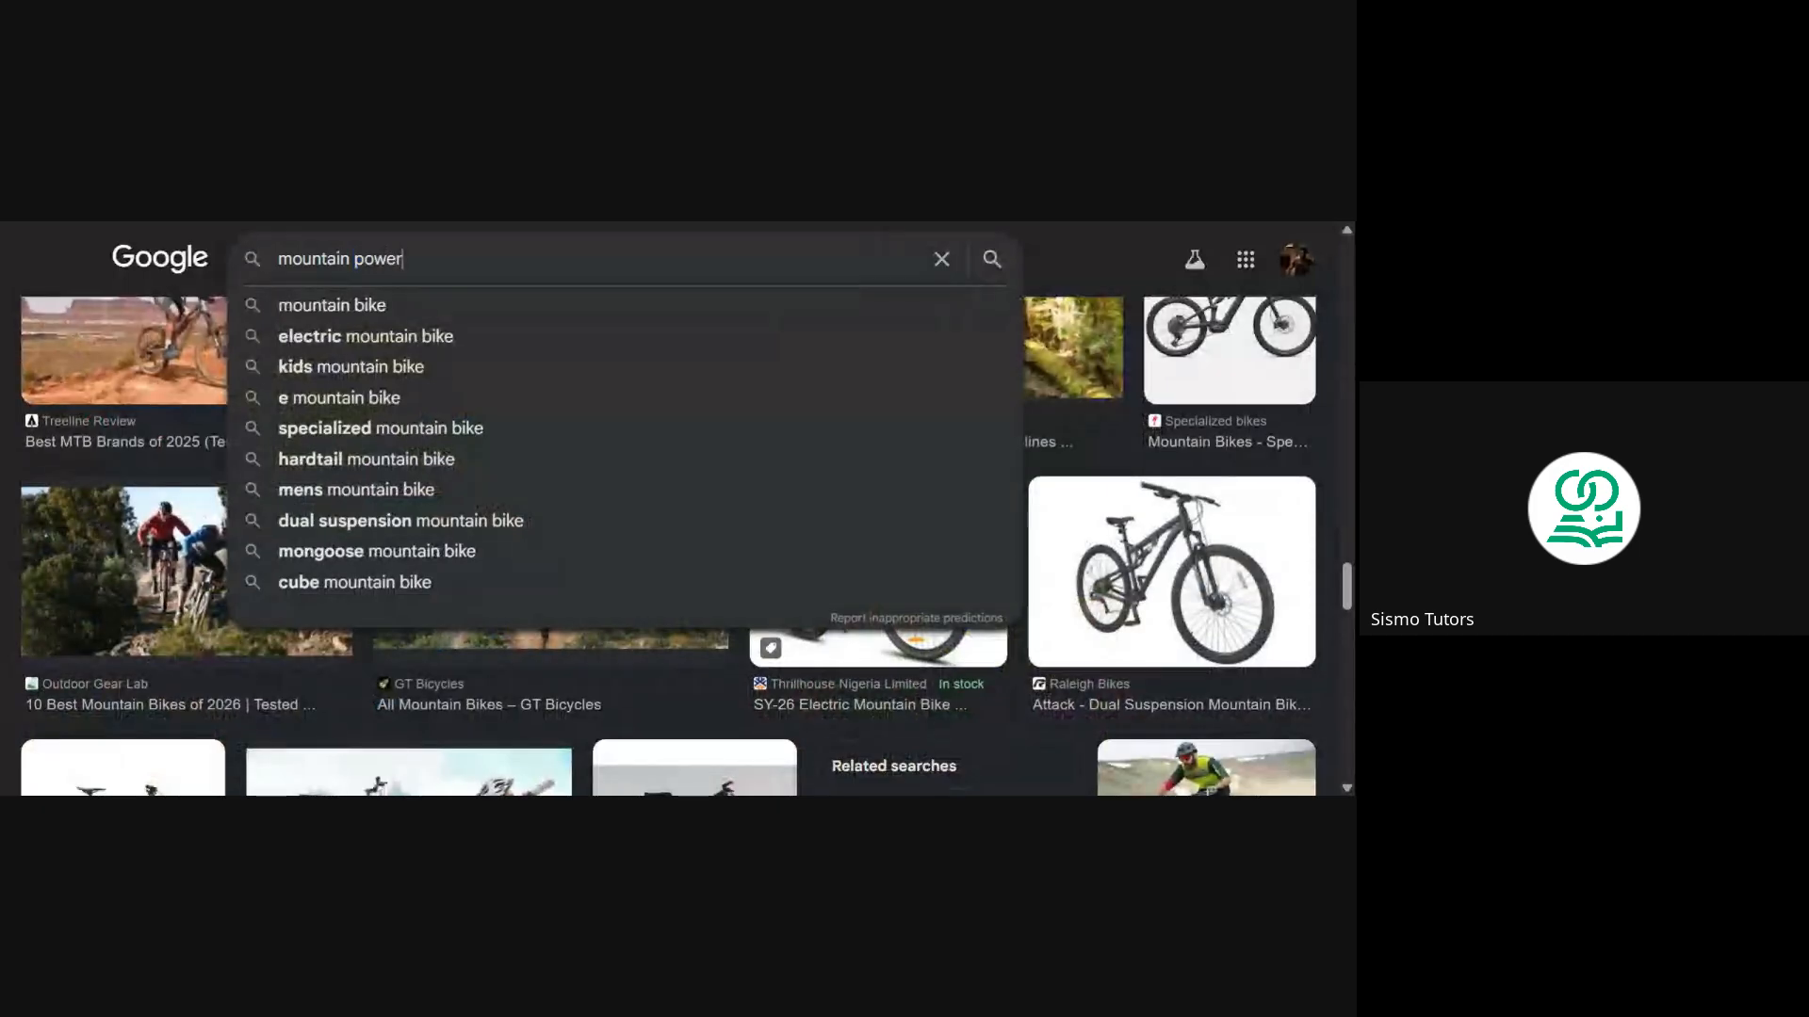
text( bike)
key(Return)
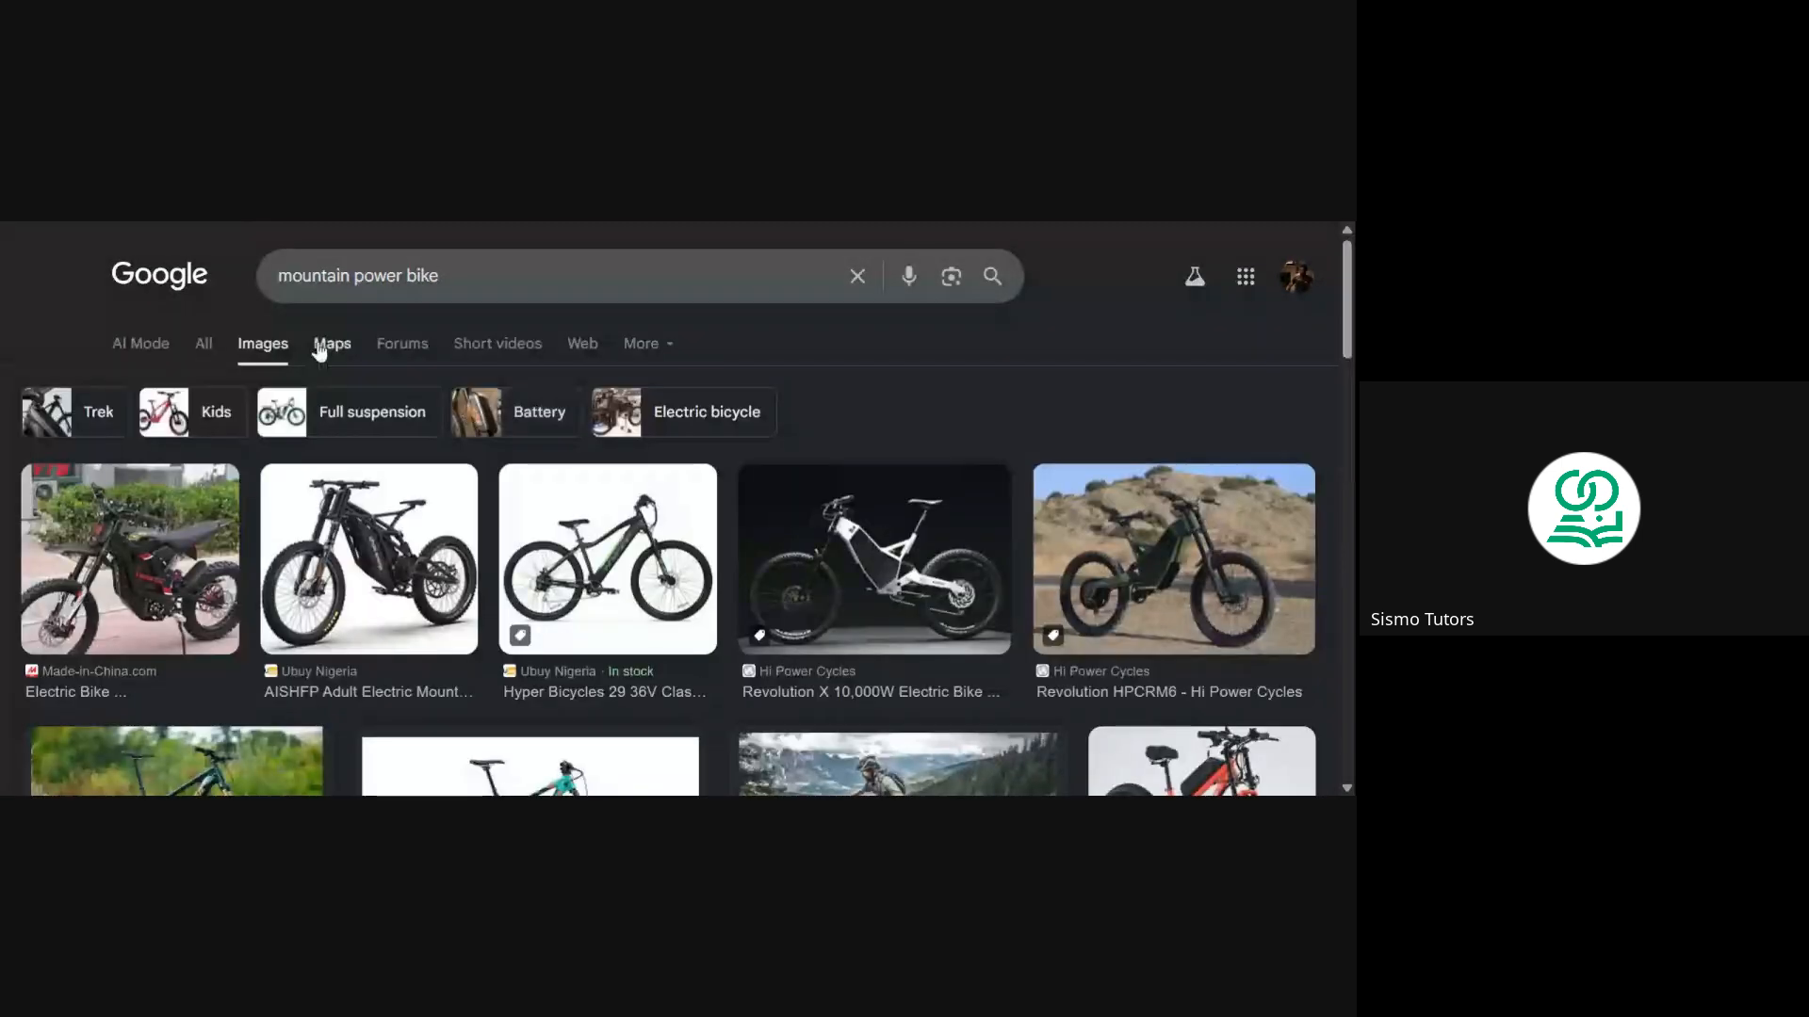
Open the e-bikeshop.co.uk photo of a rider on a mountain trail and dismiss the McAfee download notice
scroll(481, 454, down, 5)
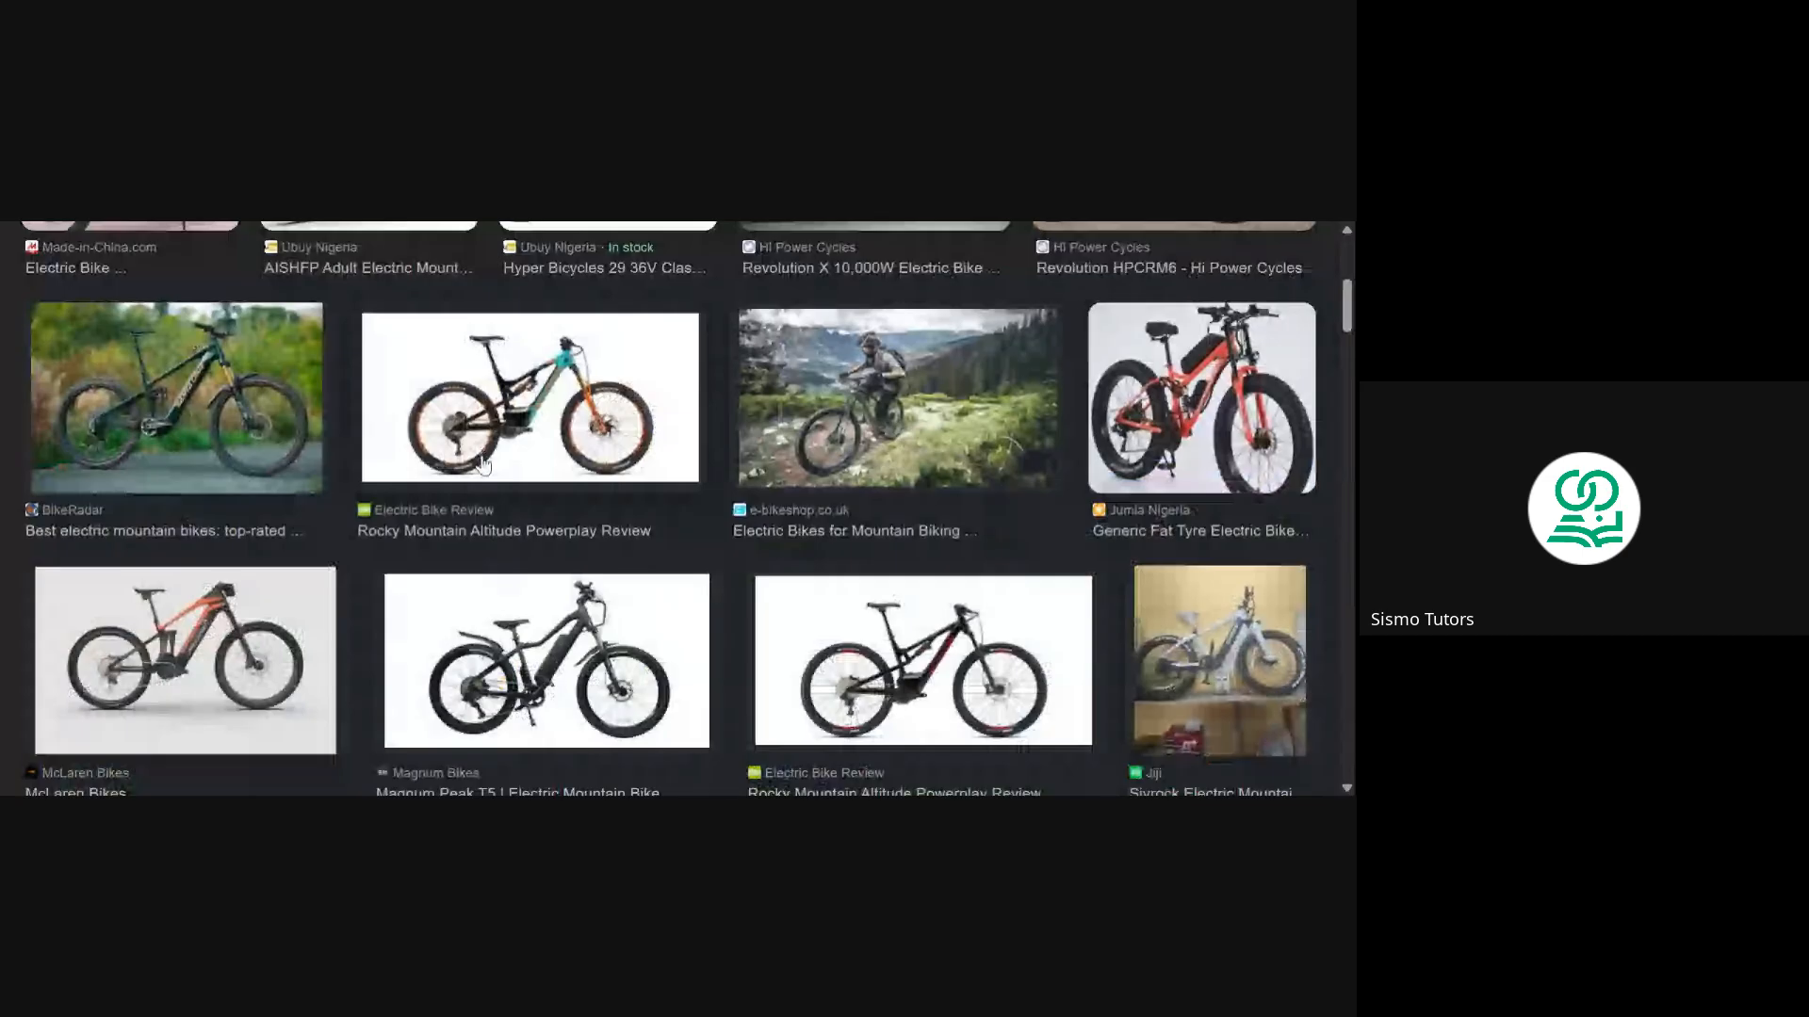
click(895, 386)
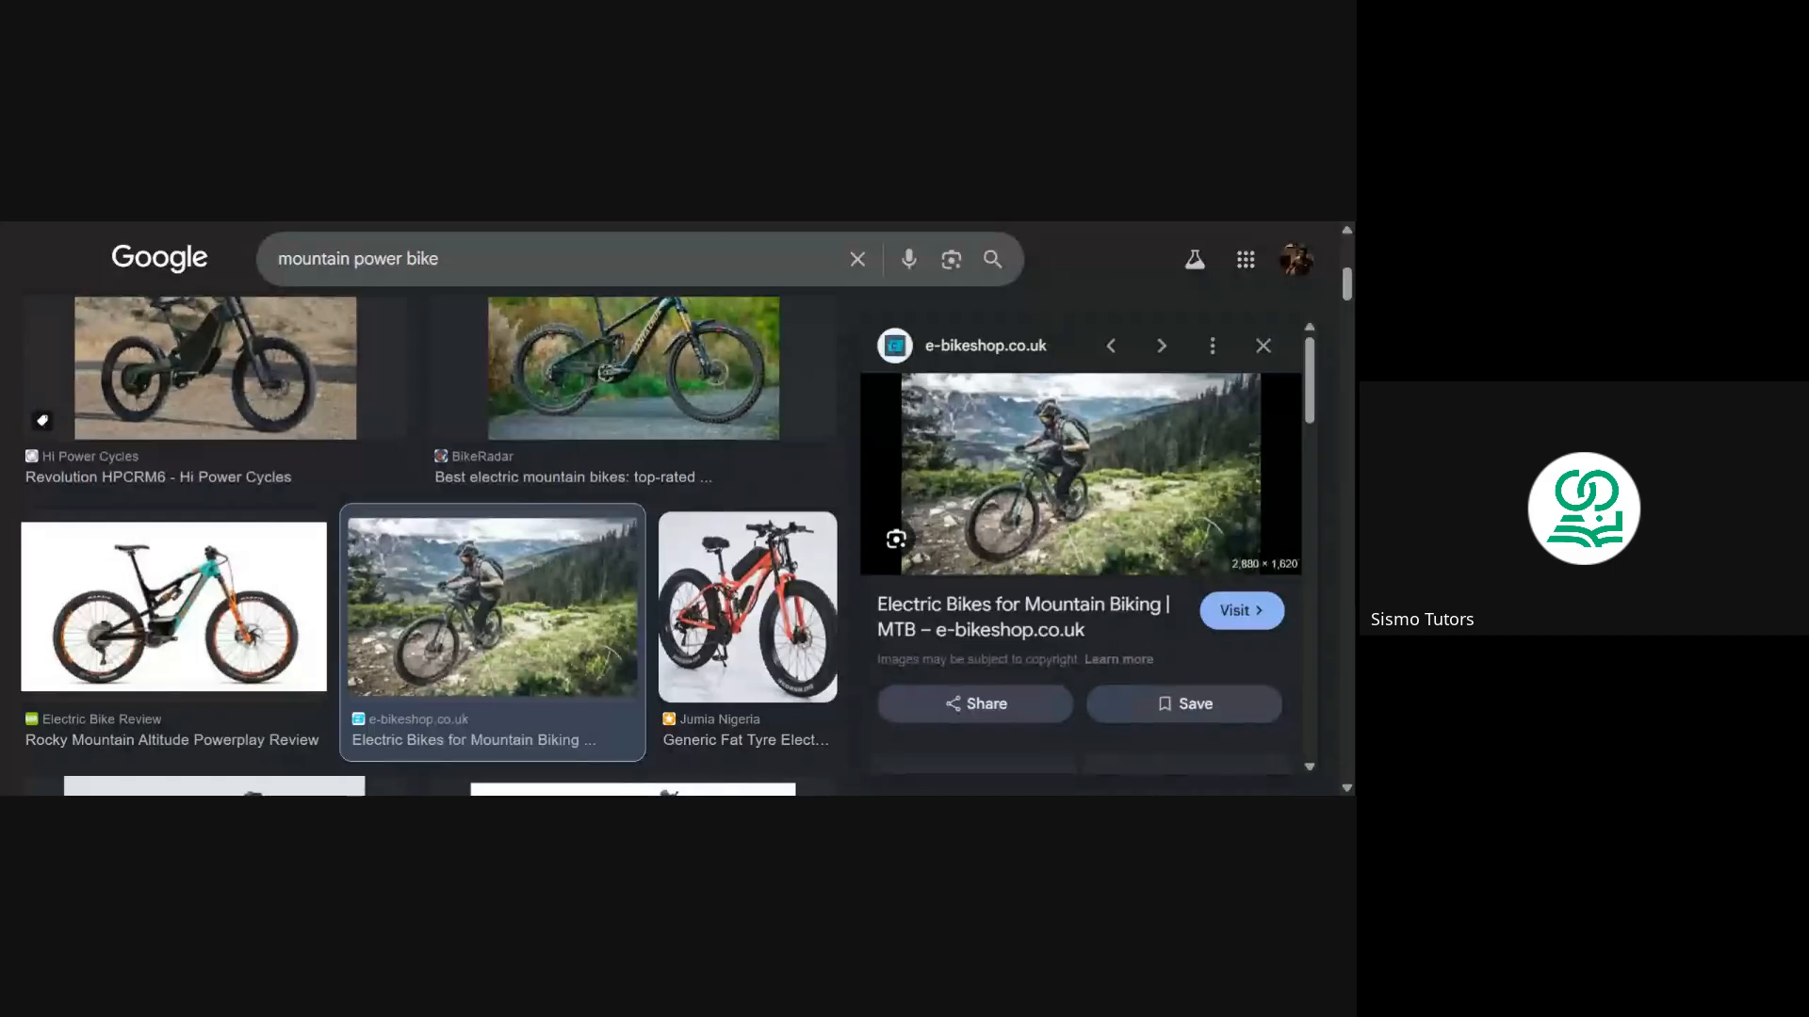
scroll(1114, 527, down, 5)
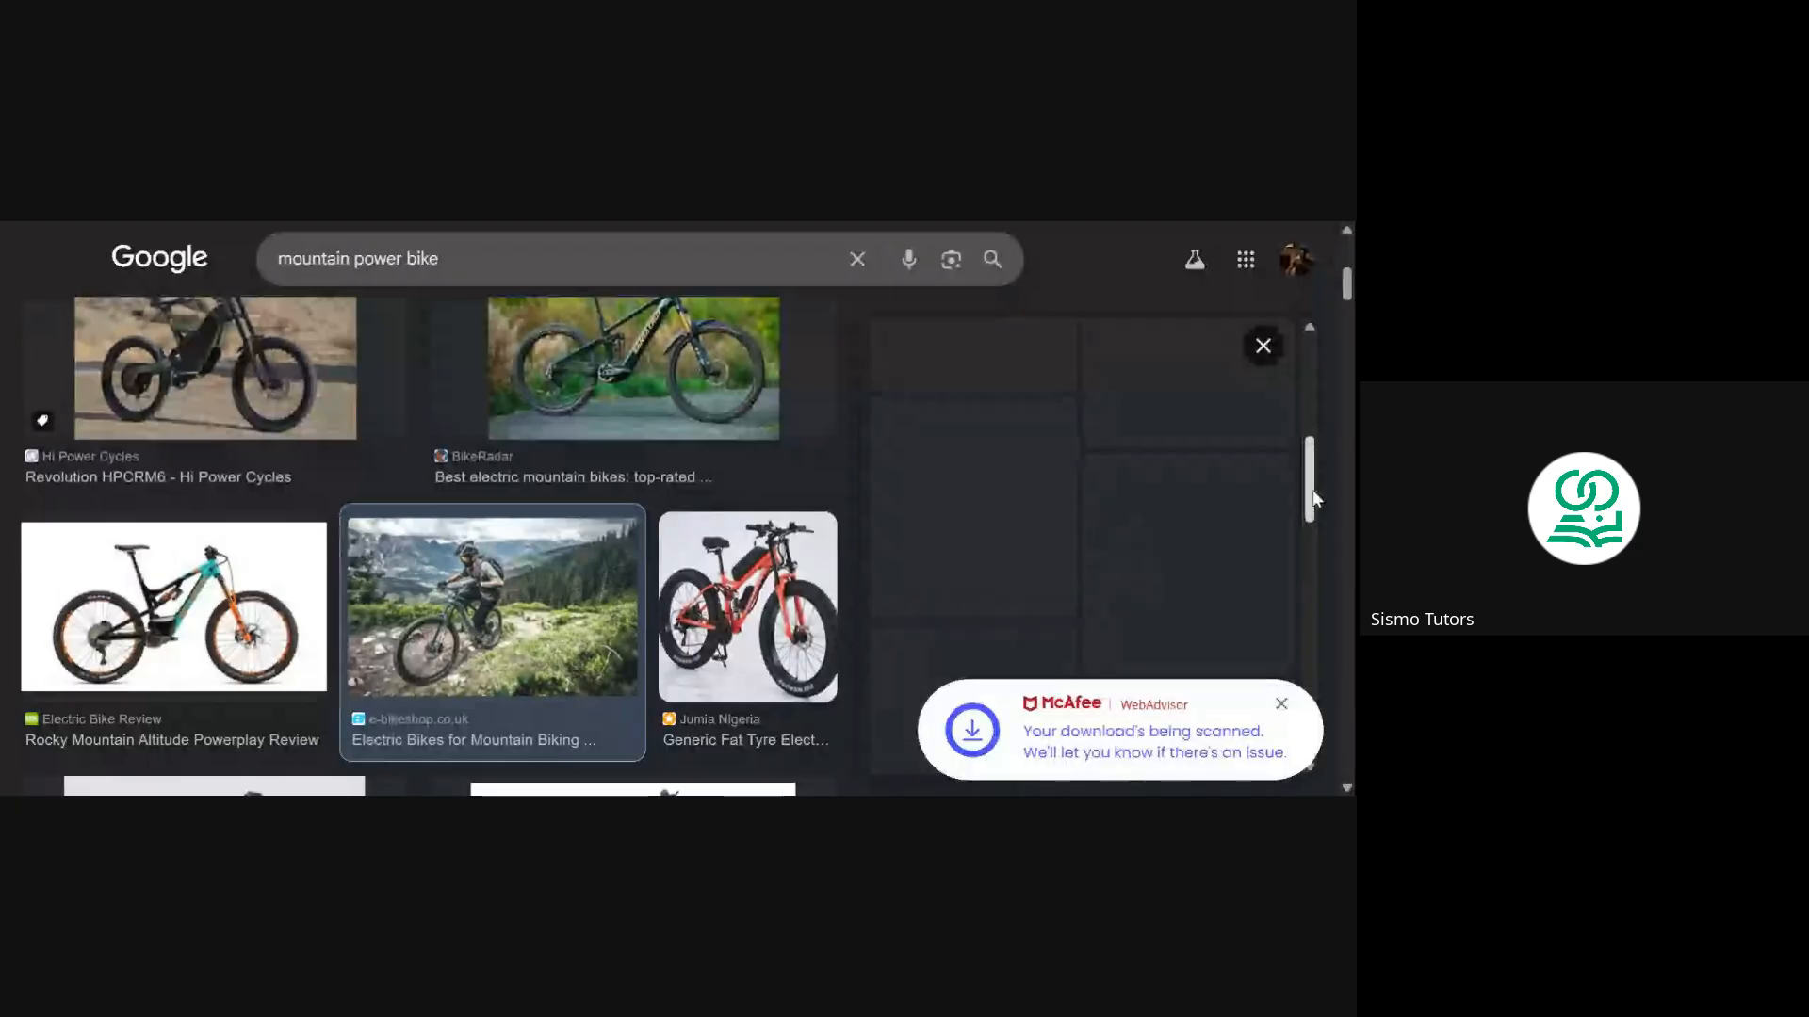
scroll(1312, 490, up, 2)
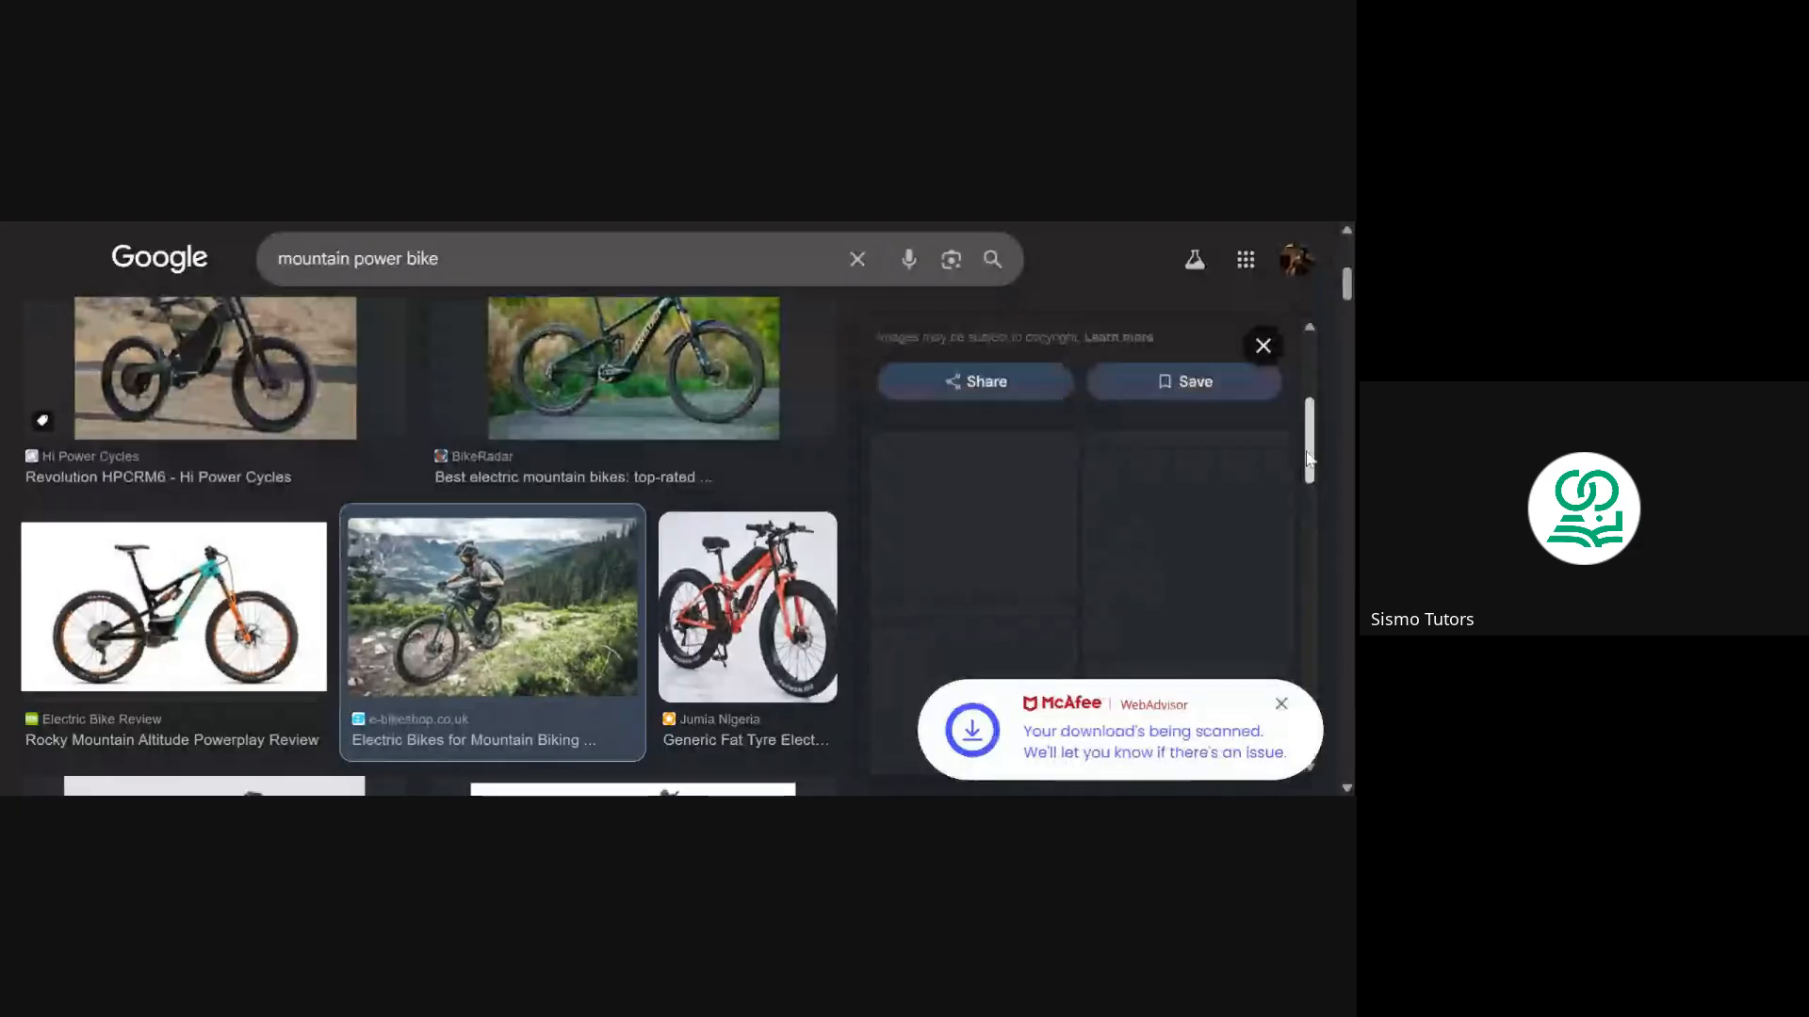
click(1281, 706)
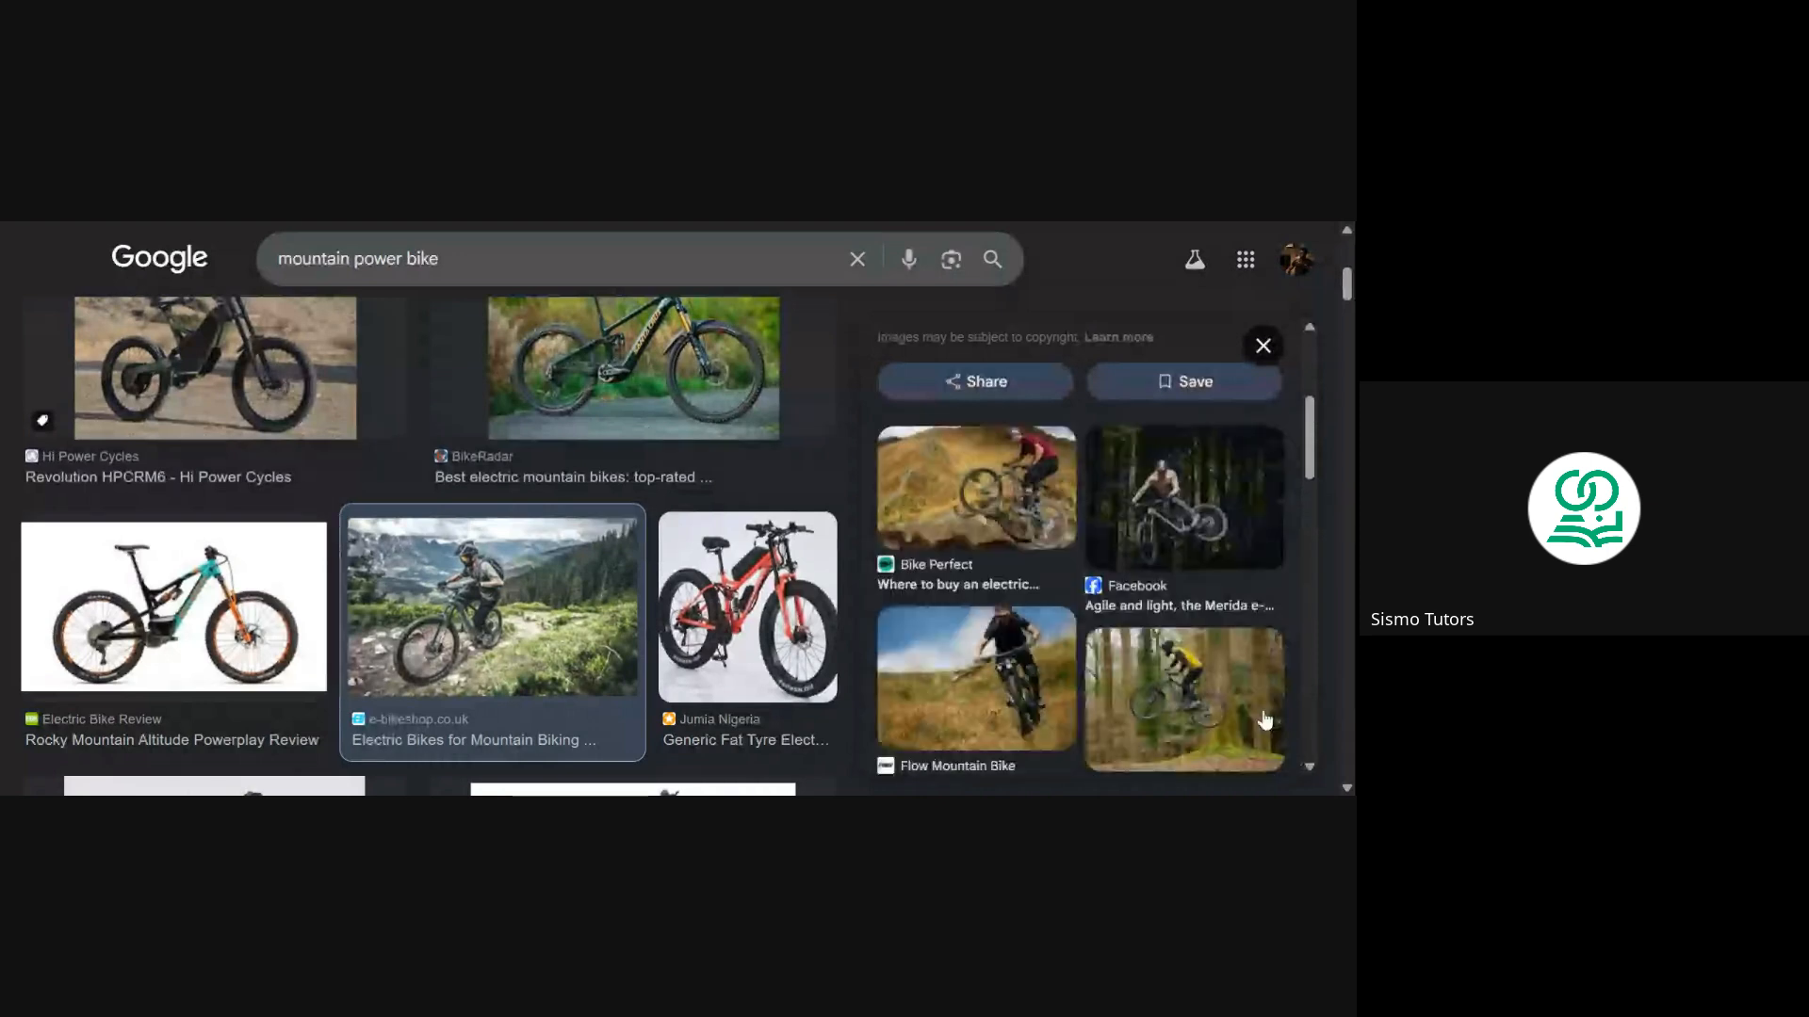
Browse the e-bikeshop.co.uk photo's related images and open the Road.cc Giant e-bike range result
scroll(1264, 721, down, 2)
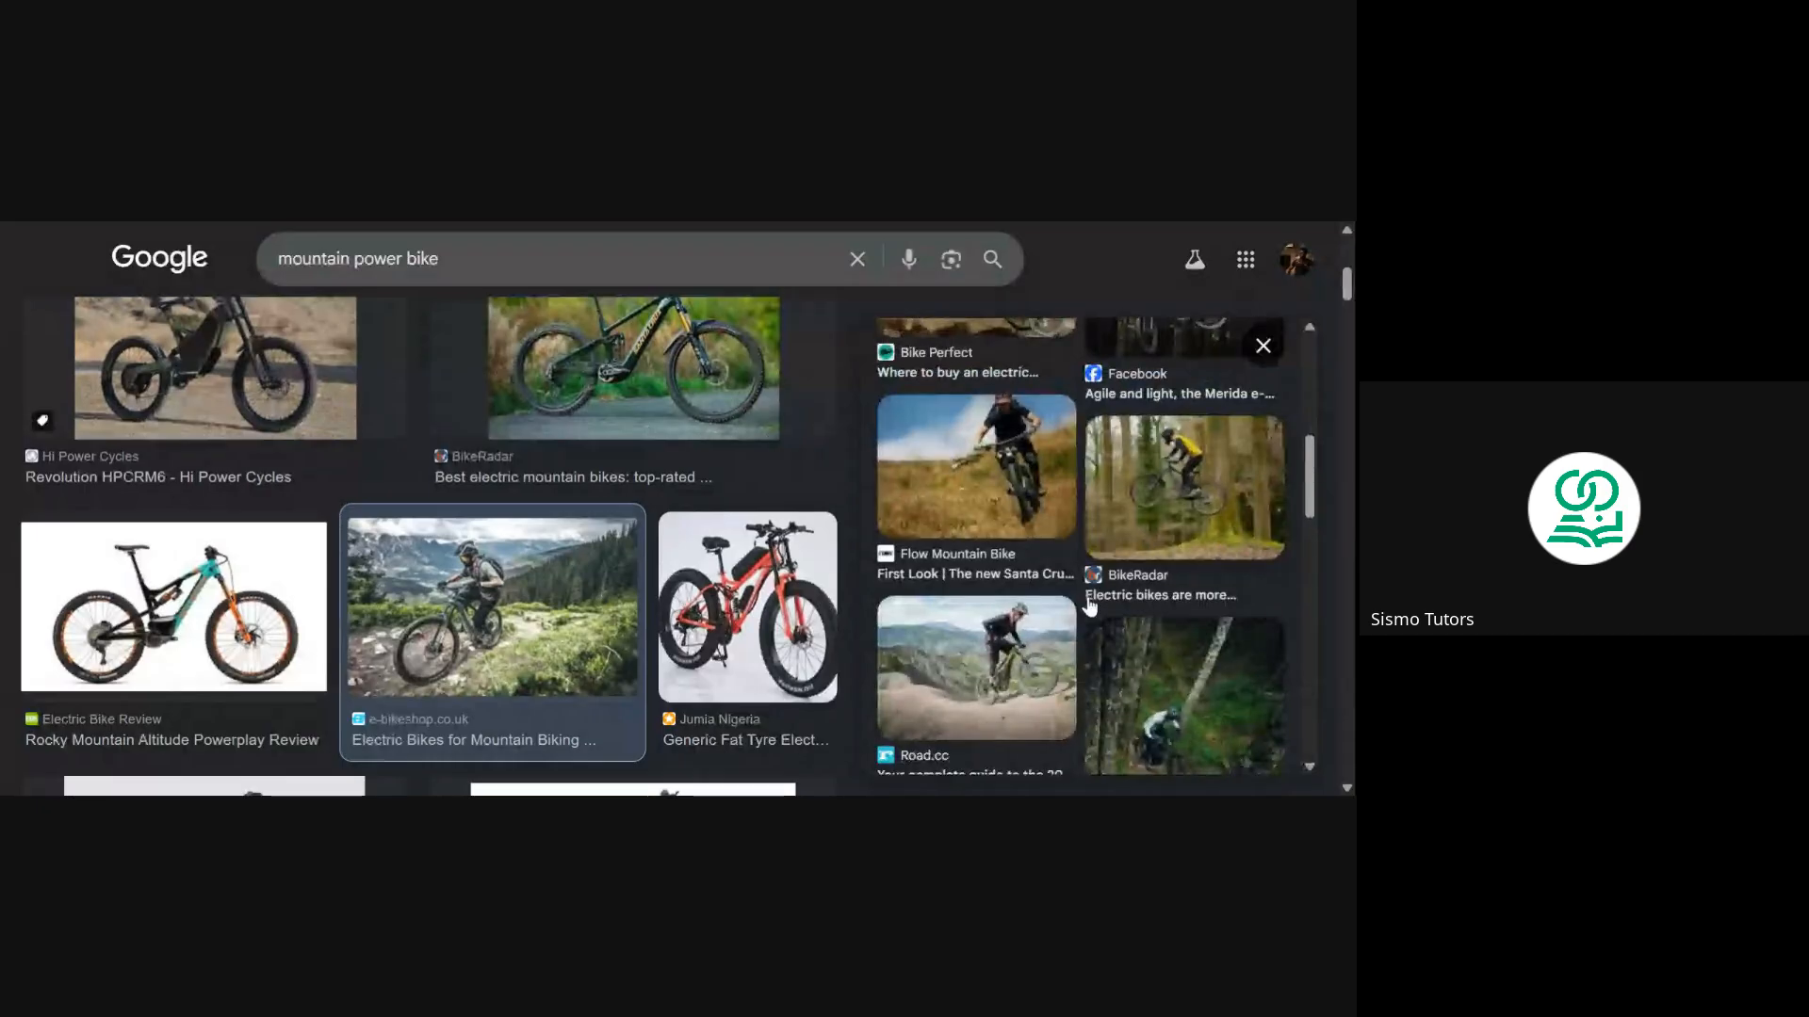
scroll(1090, 606, down, 2)
click(998, 484)
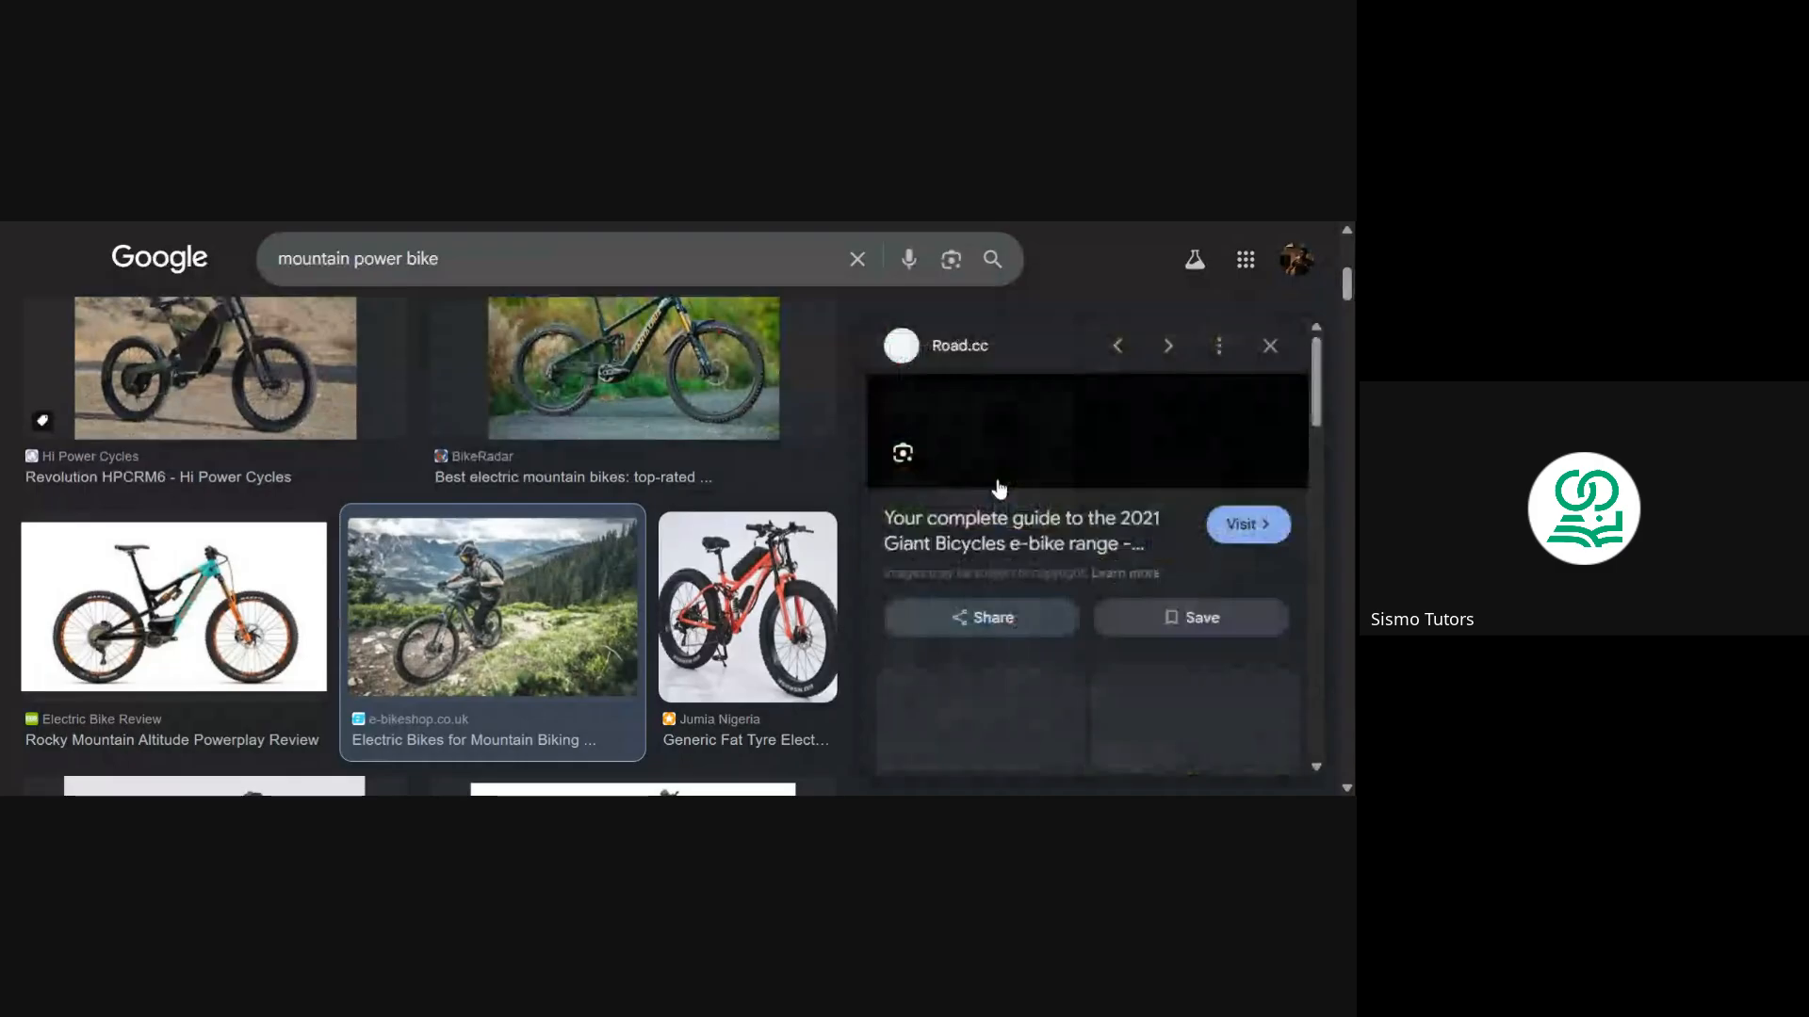
Browse the Road.cc photo's related images and open the CRUSSIS photo of the rider in yellow
scroll(1105, 533, down, 3)
scroll(1112, 551, down, 2)
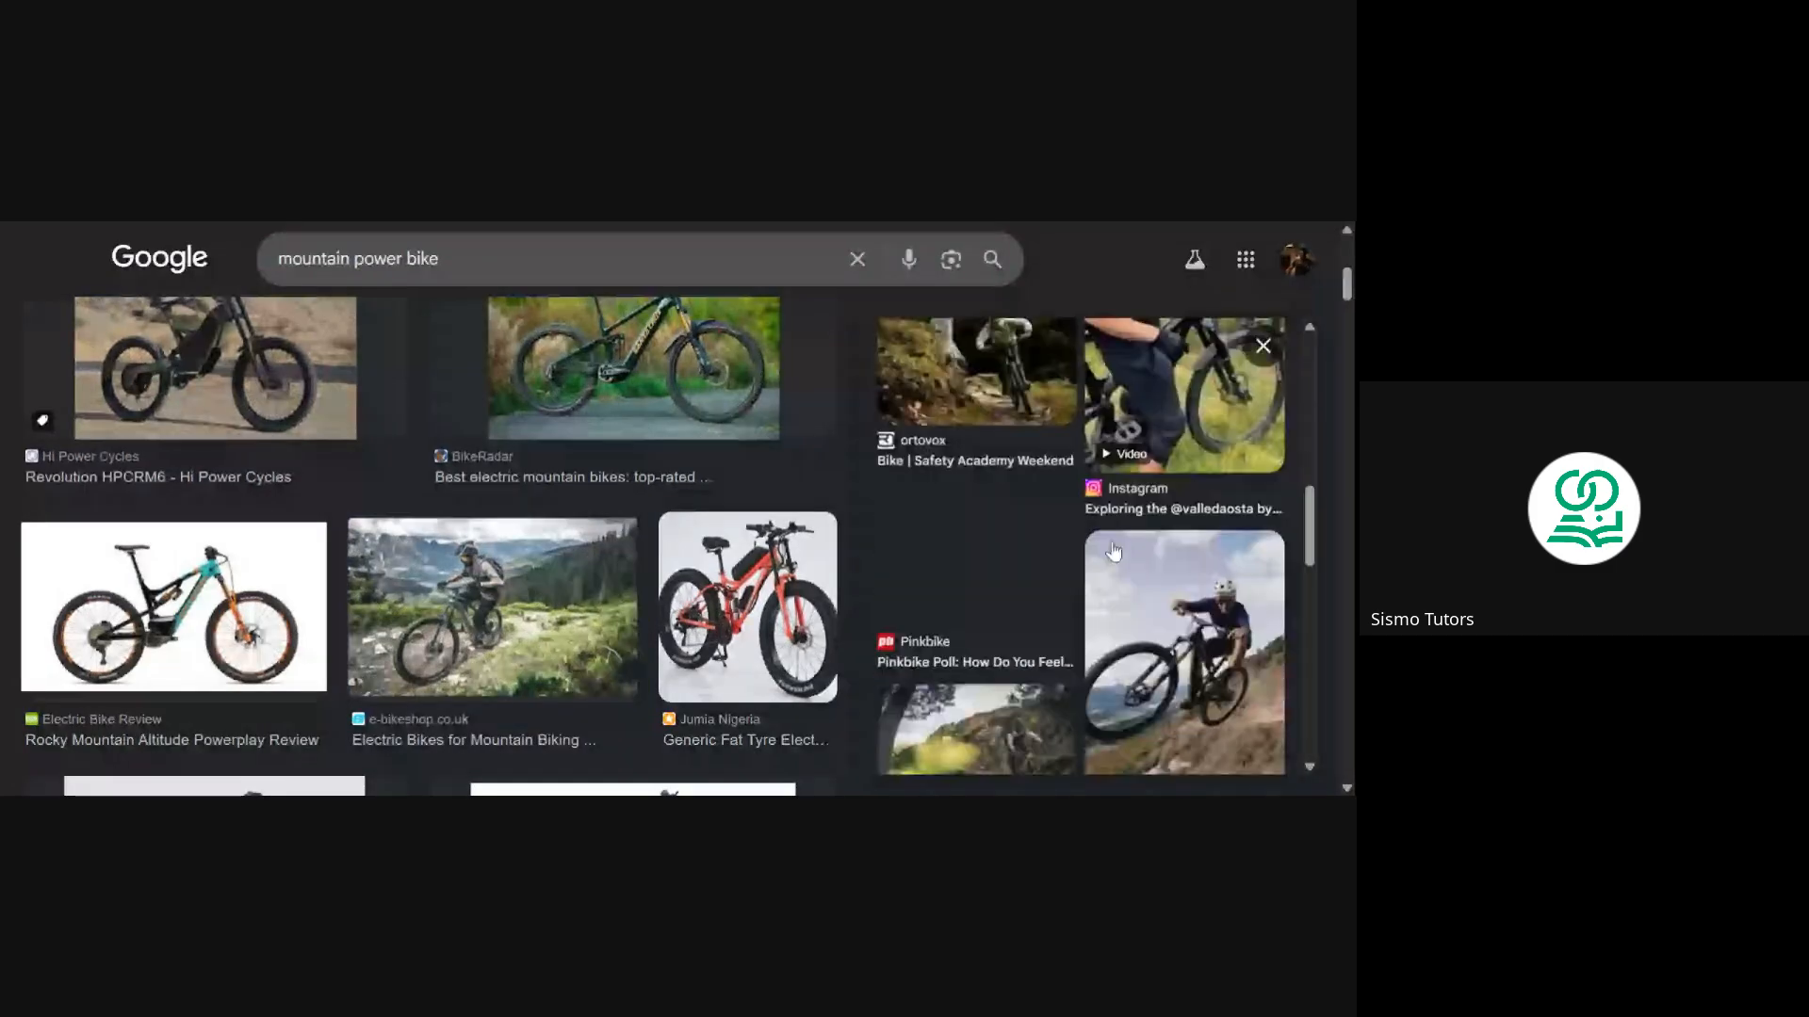
scroll(1113, 551, down, 3)
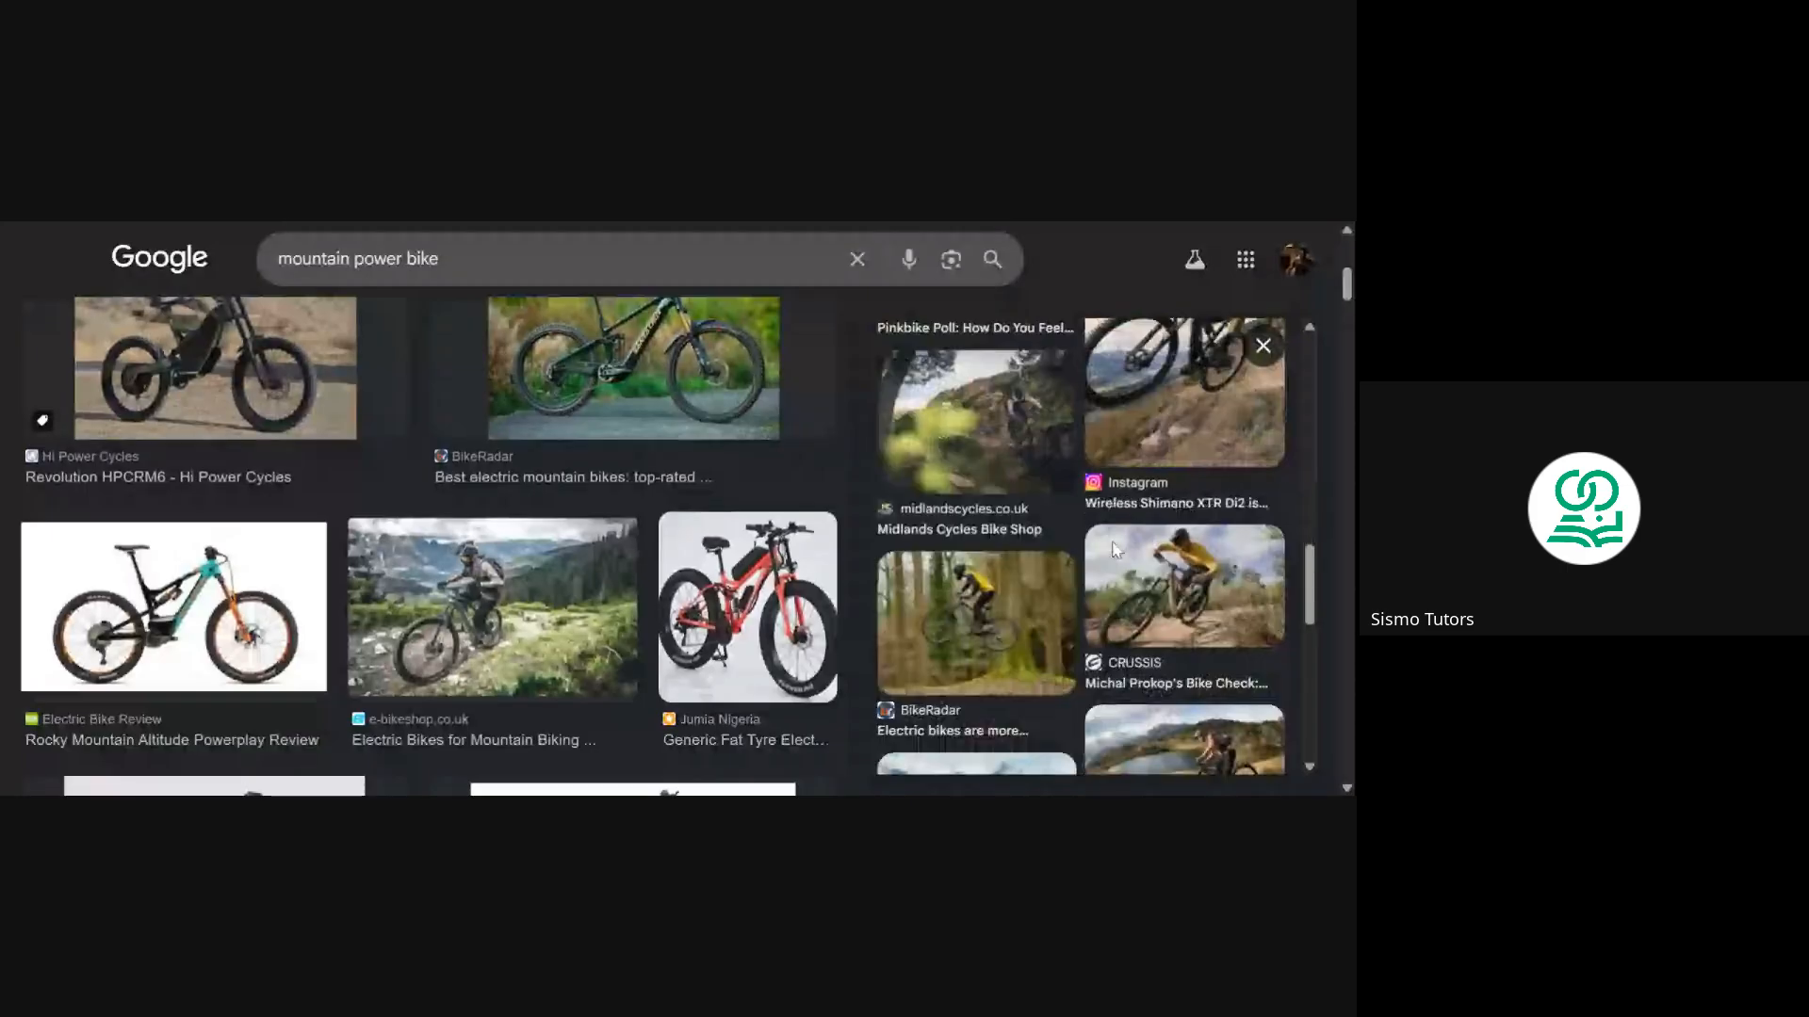
scroll(1115, 550, down, 2)
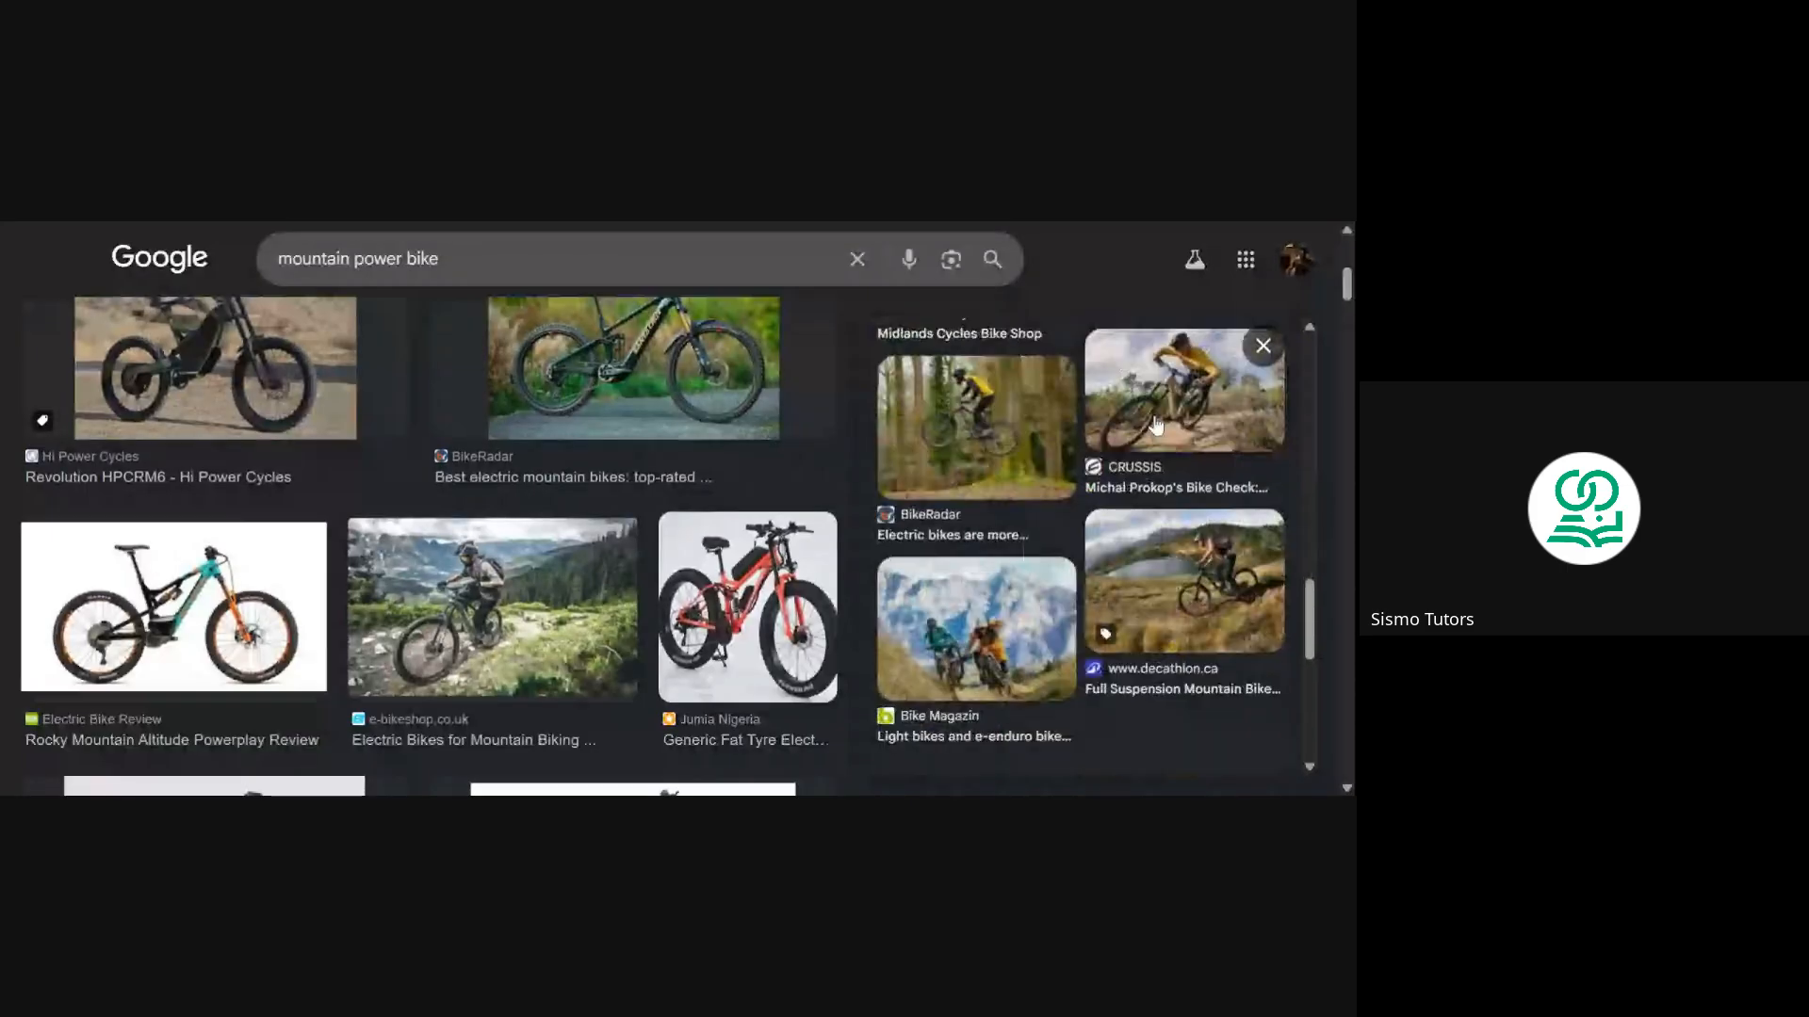
click(1156, 426)
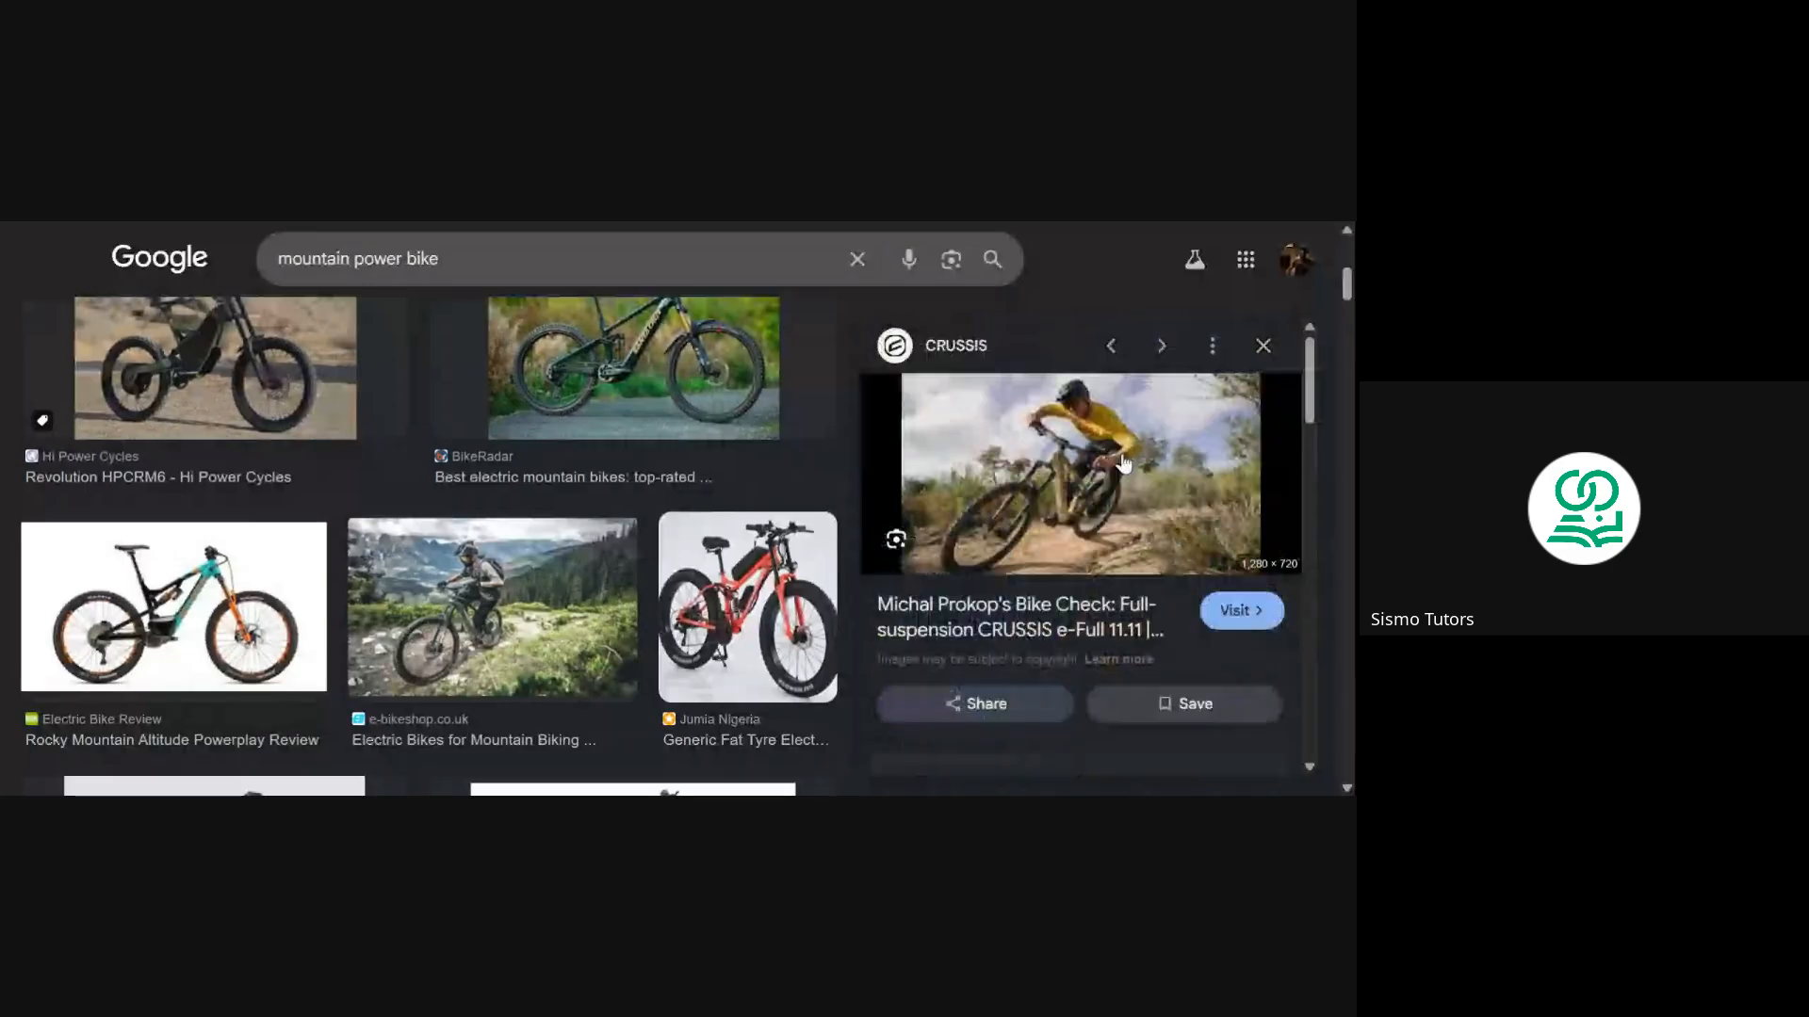
Look through the CRUSSIS photo's related images for more rider shots
scroll(1129, 541, down, 3)
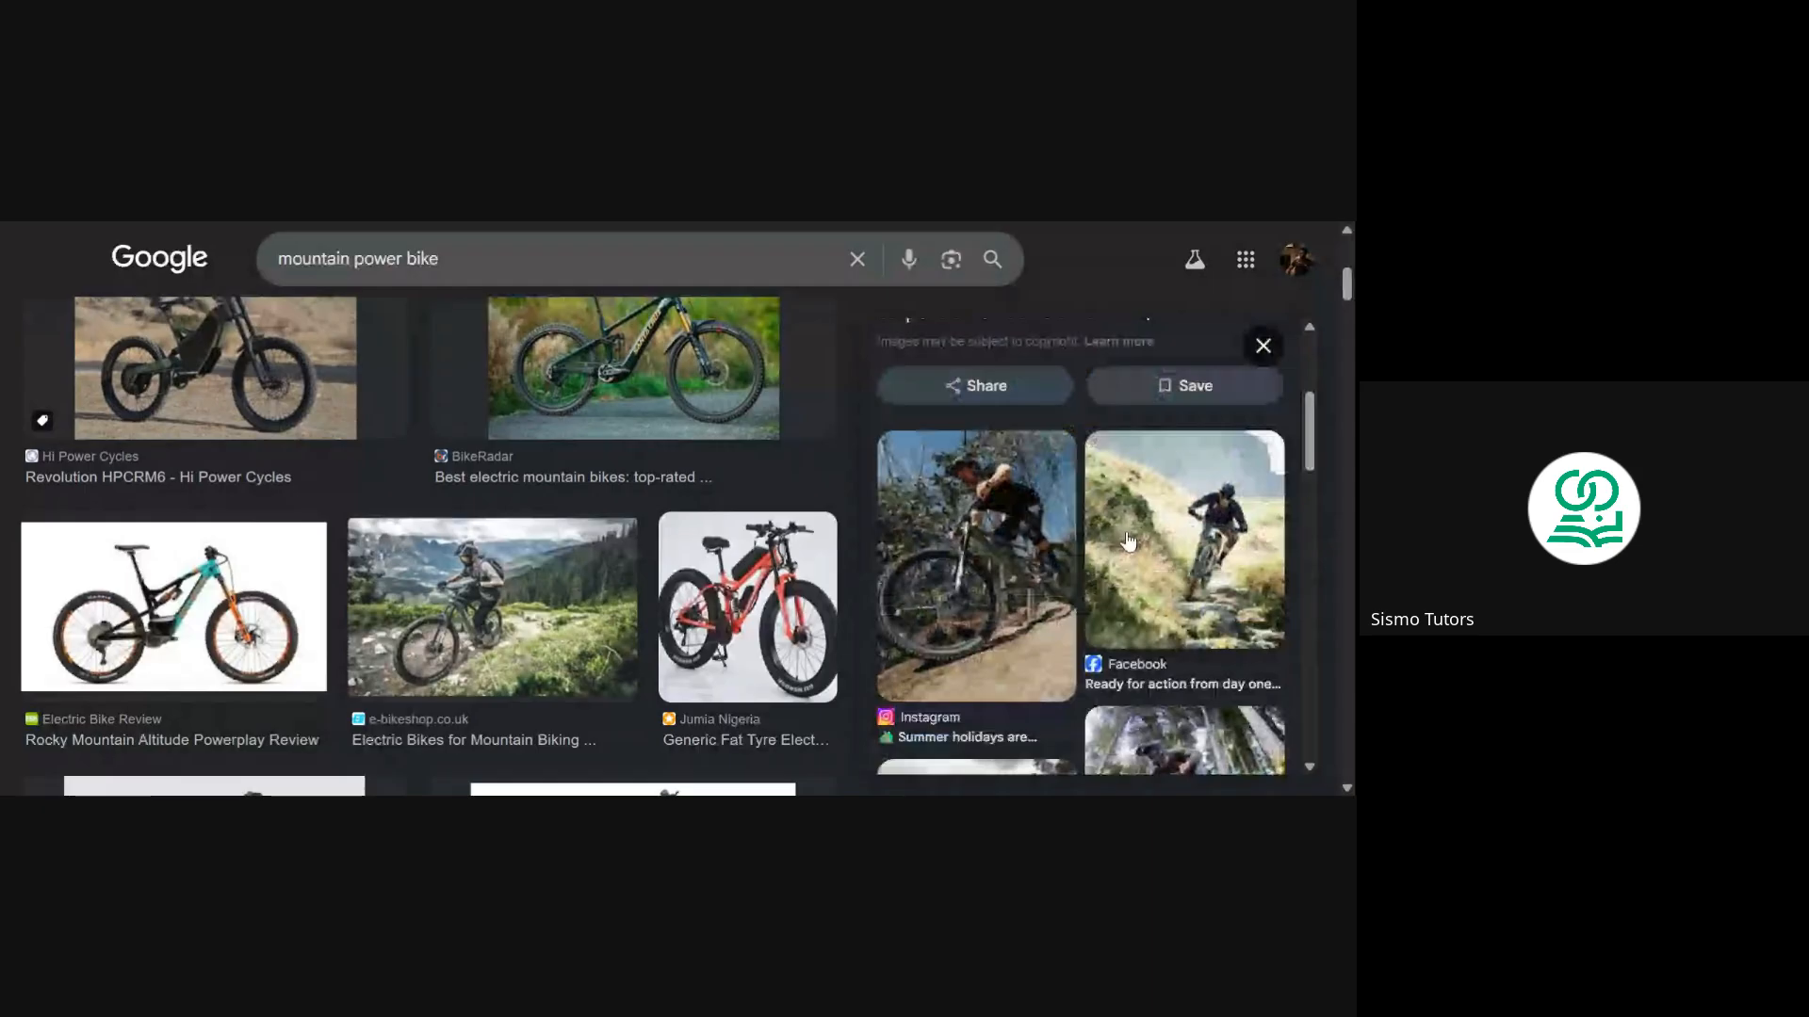
scroll(1129, 541, down, 5)
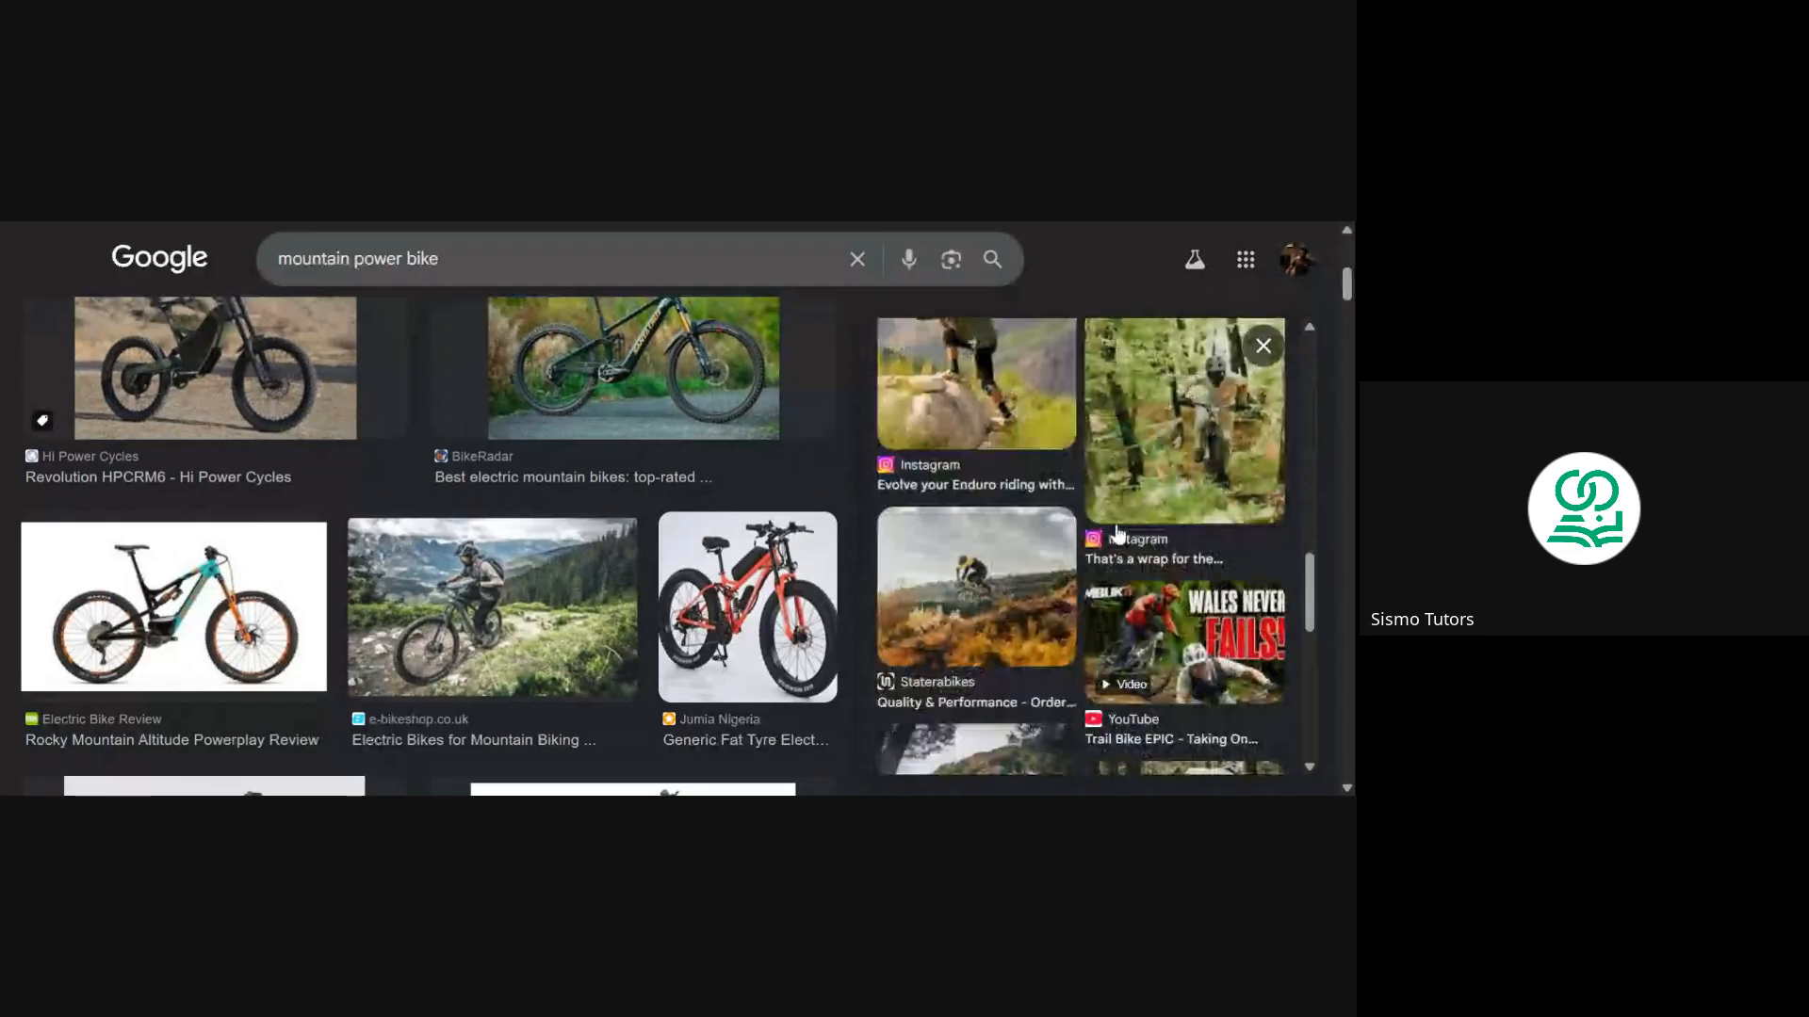
scroll(1118, 533, down, 5)
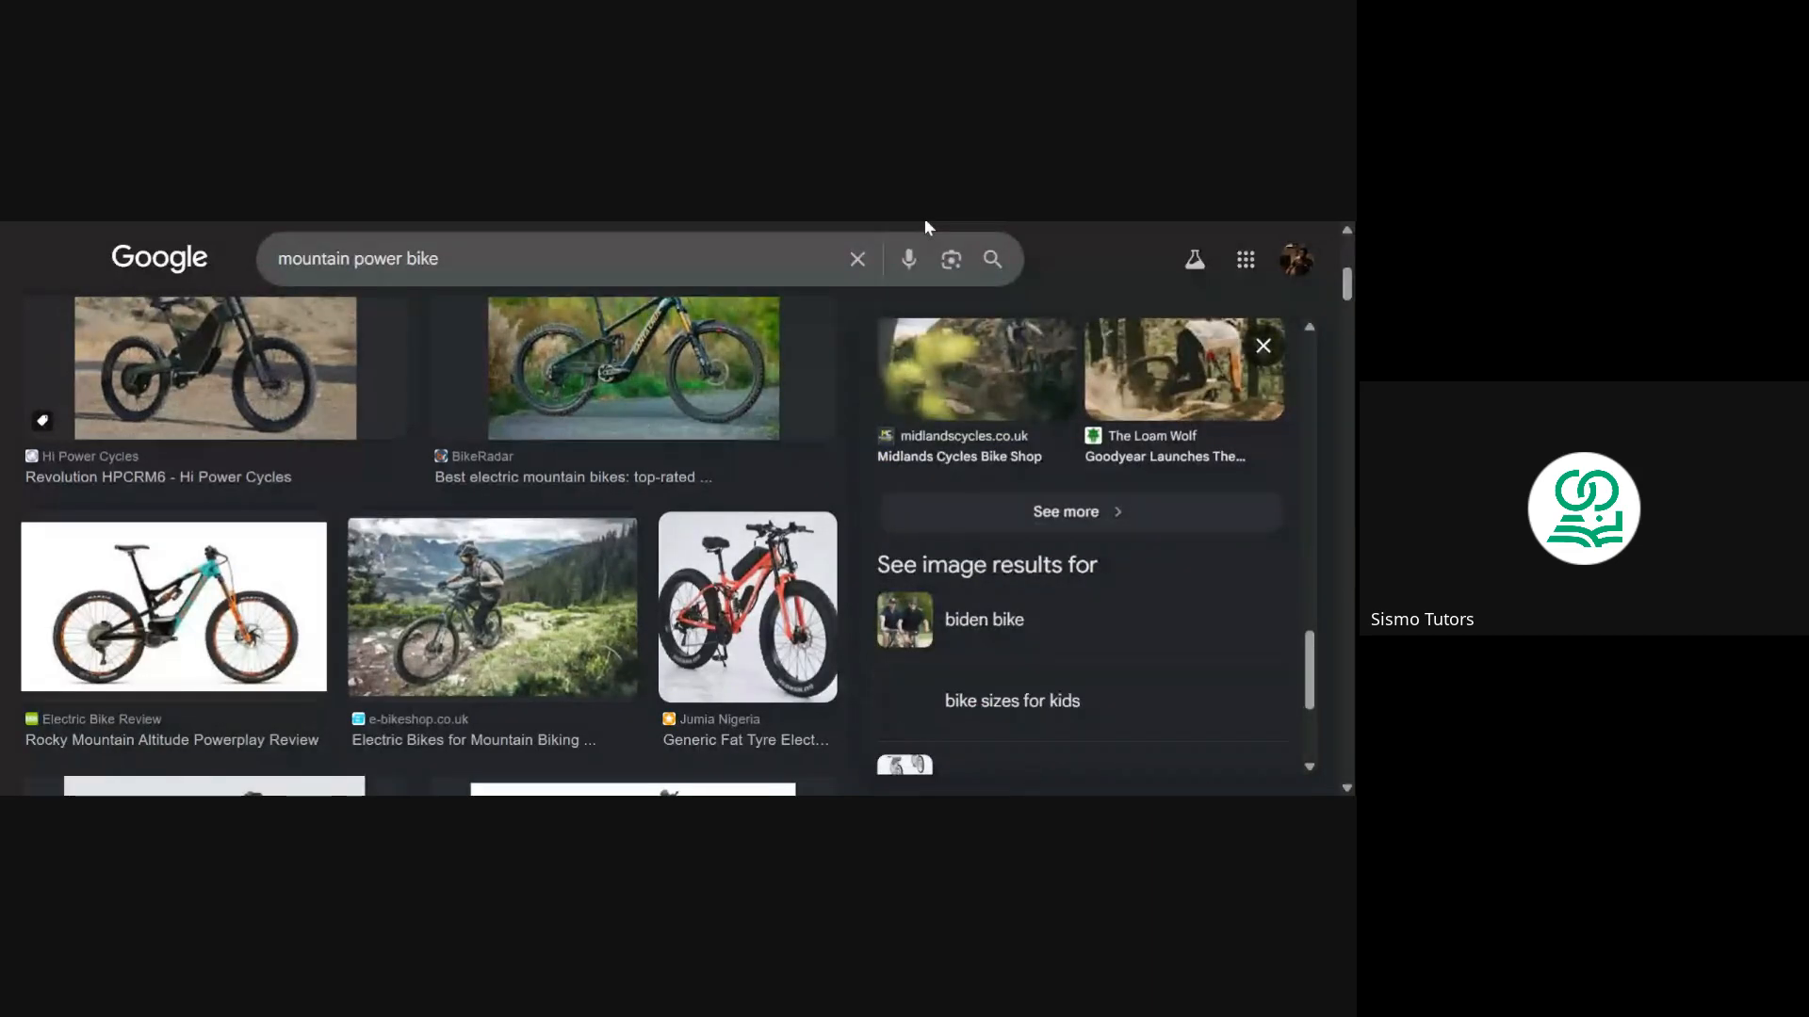
Switch to the Canva design and add "About Us" after "Motorsport" in the menu text, spaced apart from it
key(ctrl+Tab)
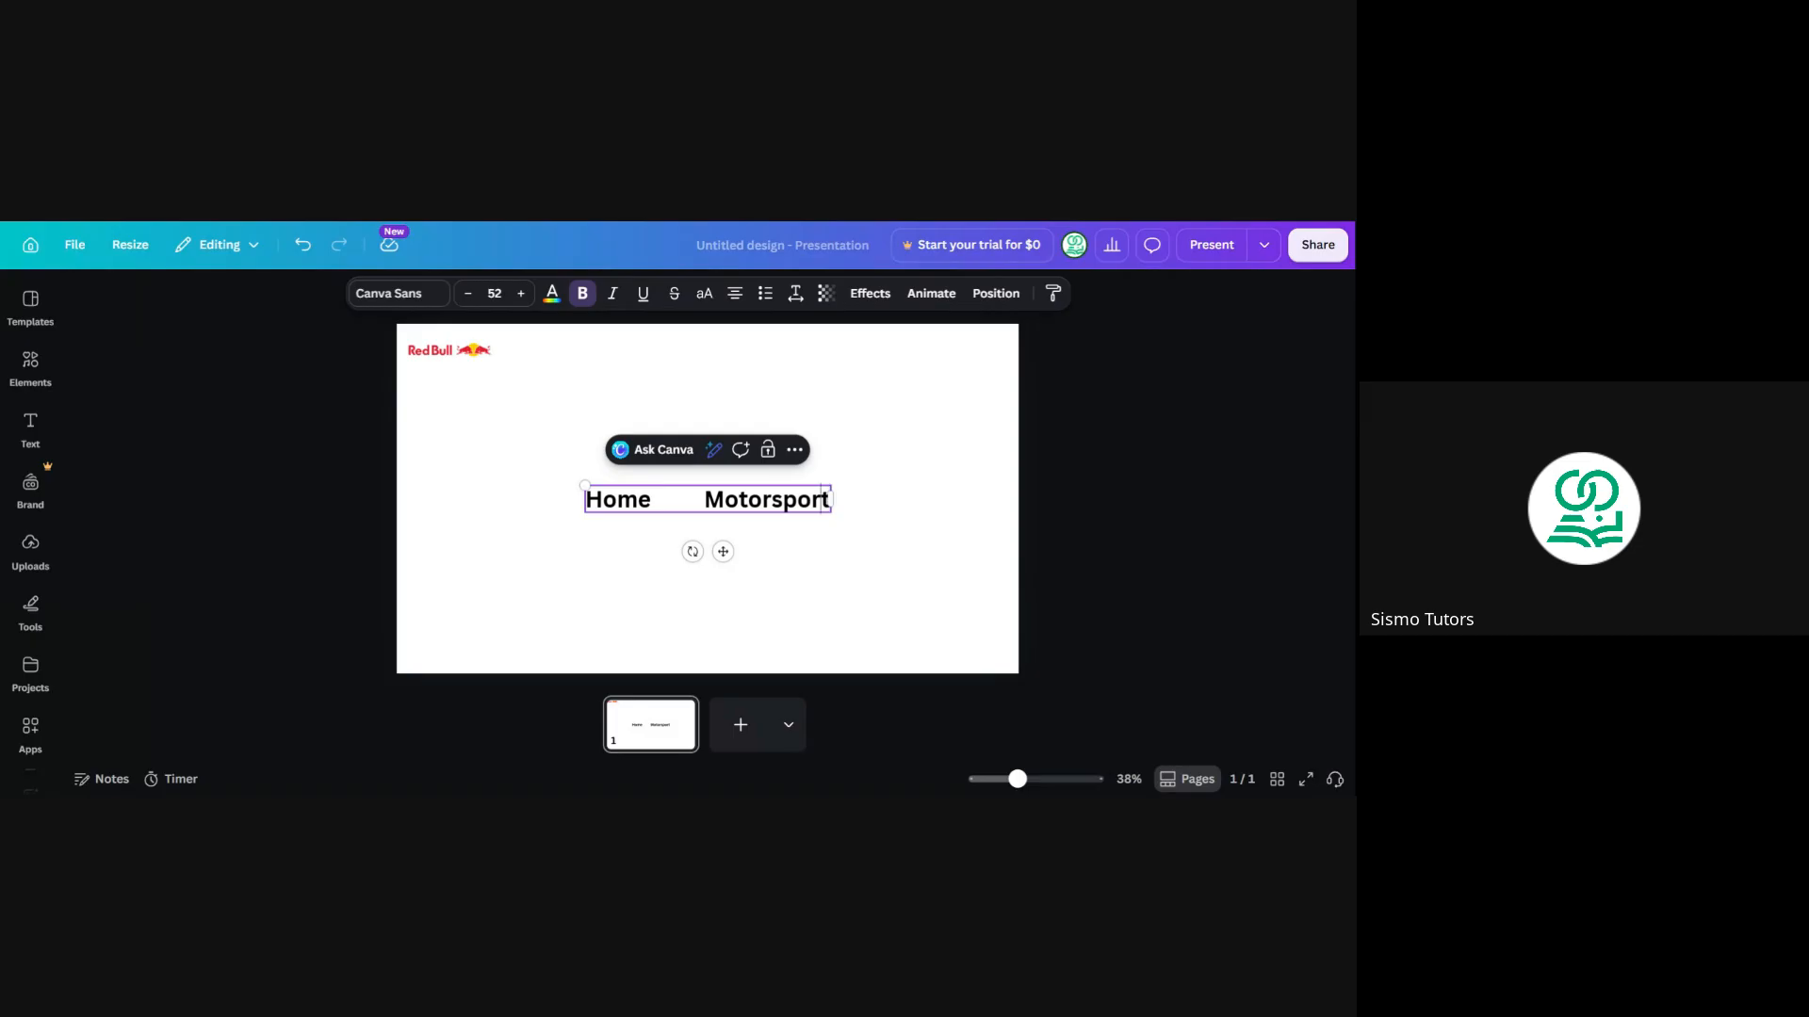
key(BackSpace)
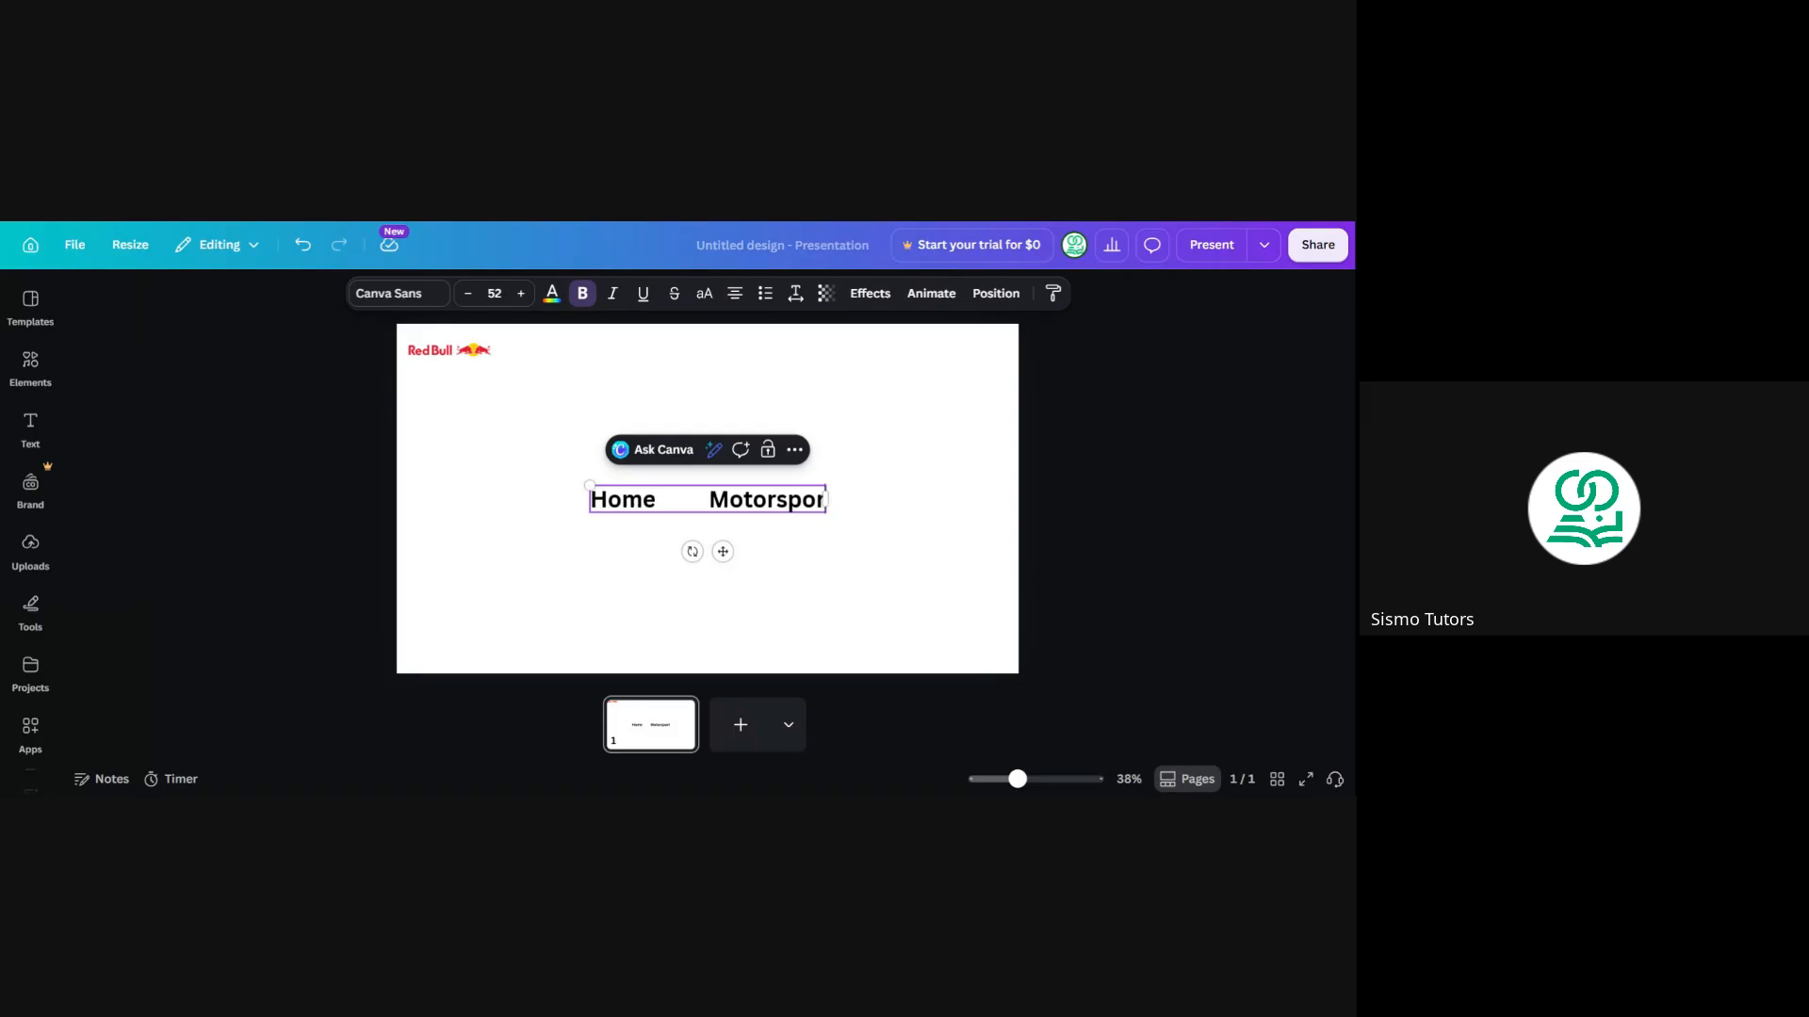
text(t)
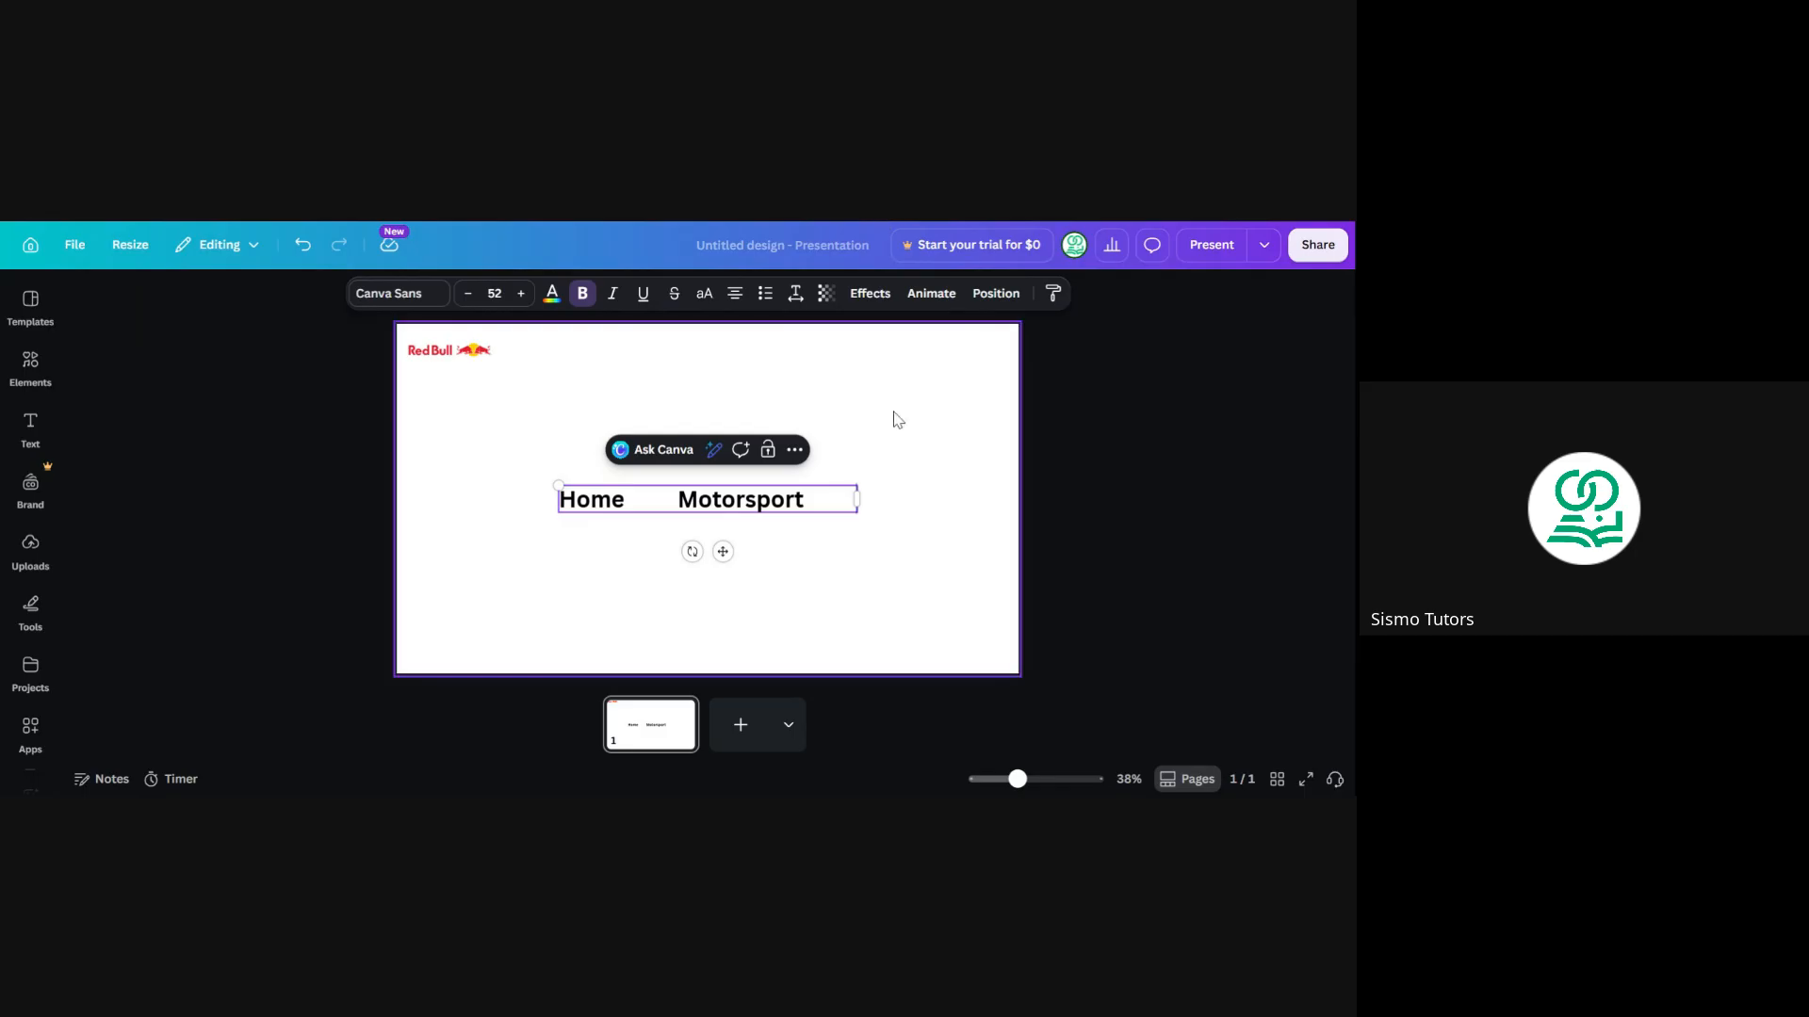
text(Abouit)
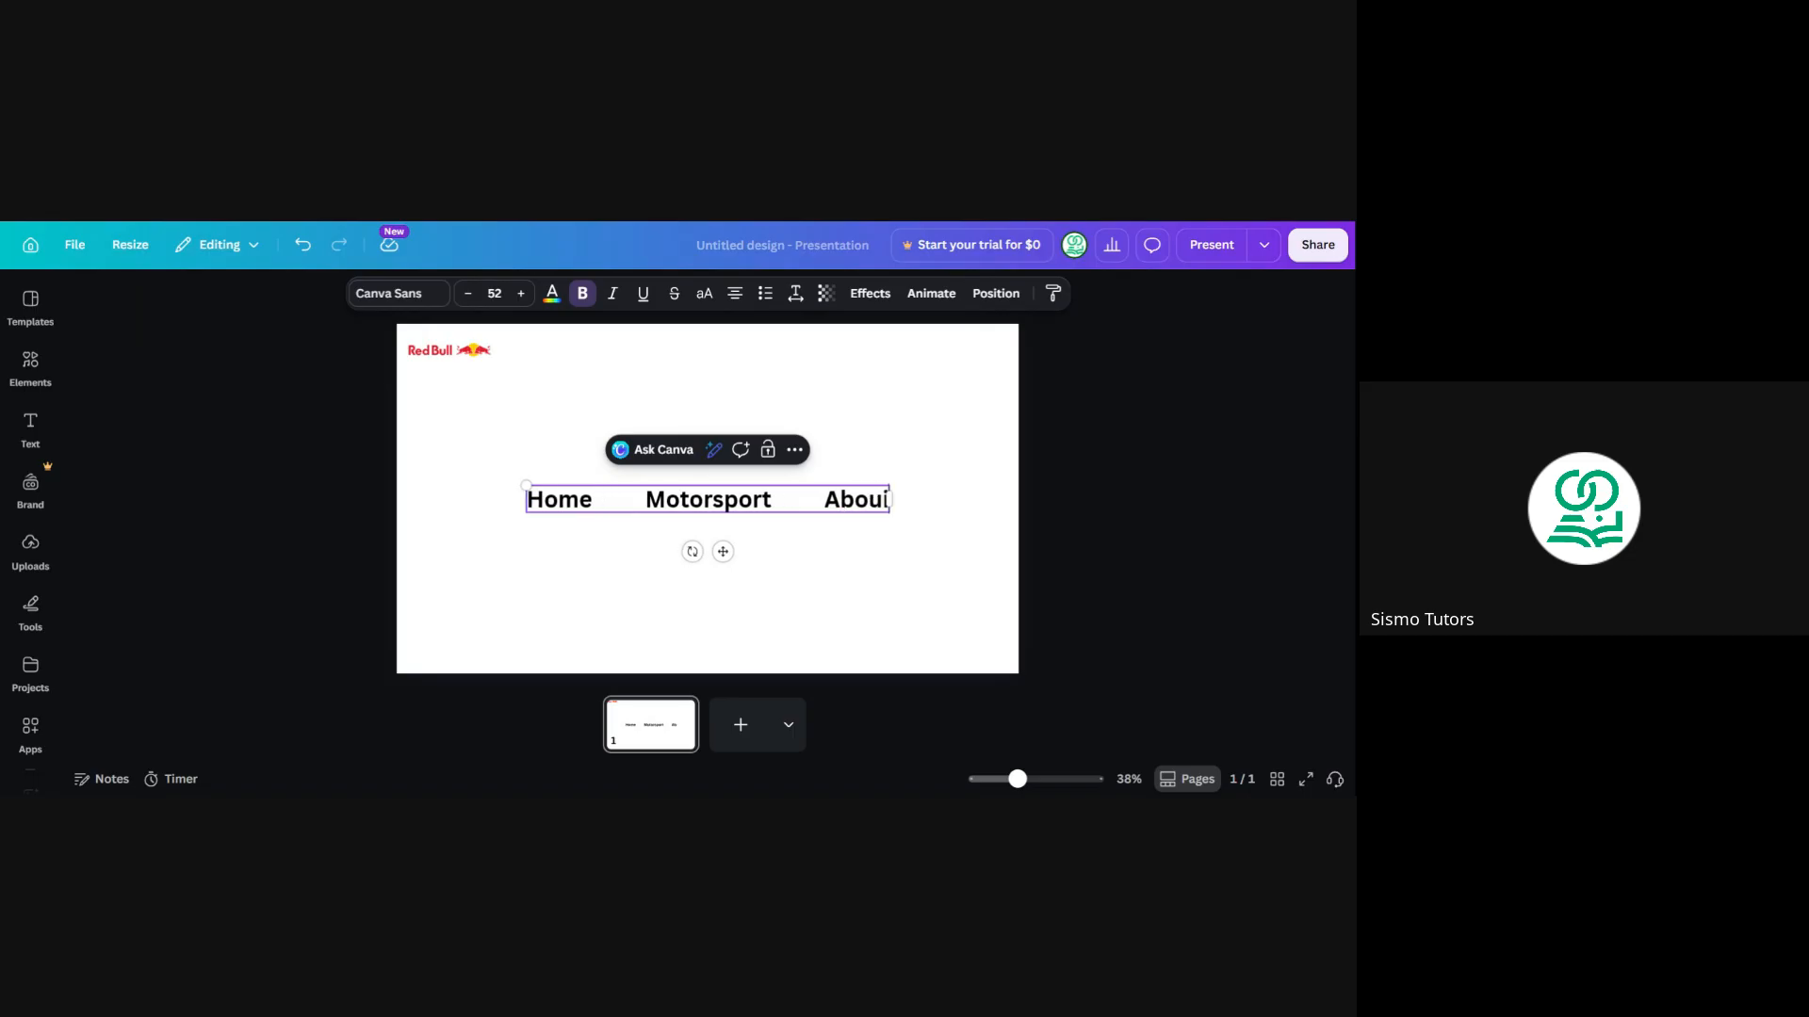
key(BackSpace)
key(BackSpace)
text(t Us)
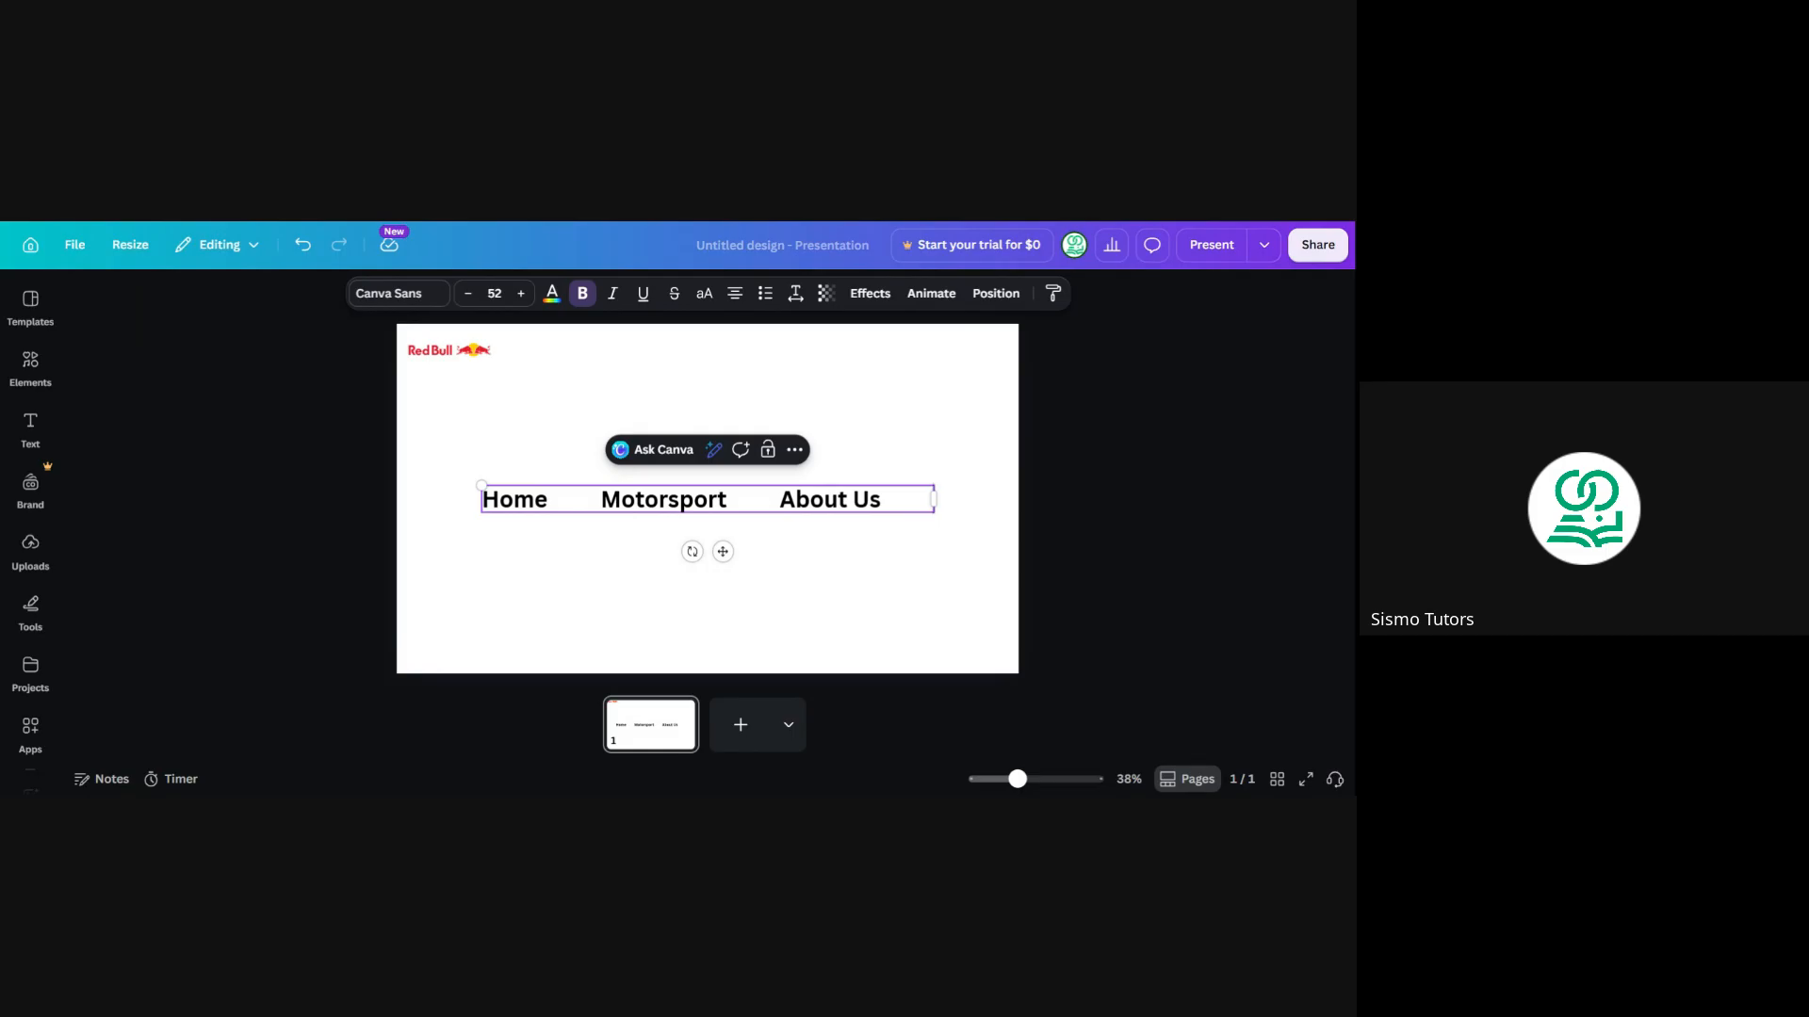
Extend the menu text with "Shop" and "Contact Us", separated by wide spaces
text(Shop          )
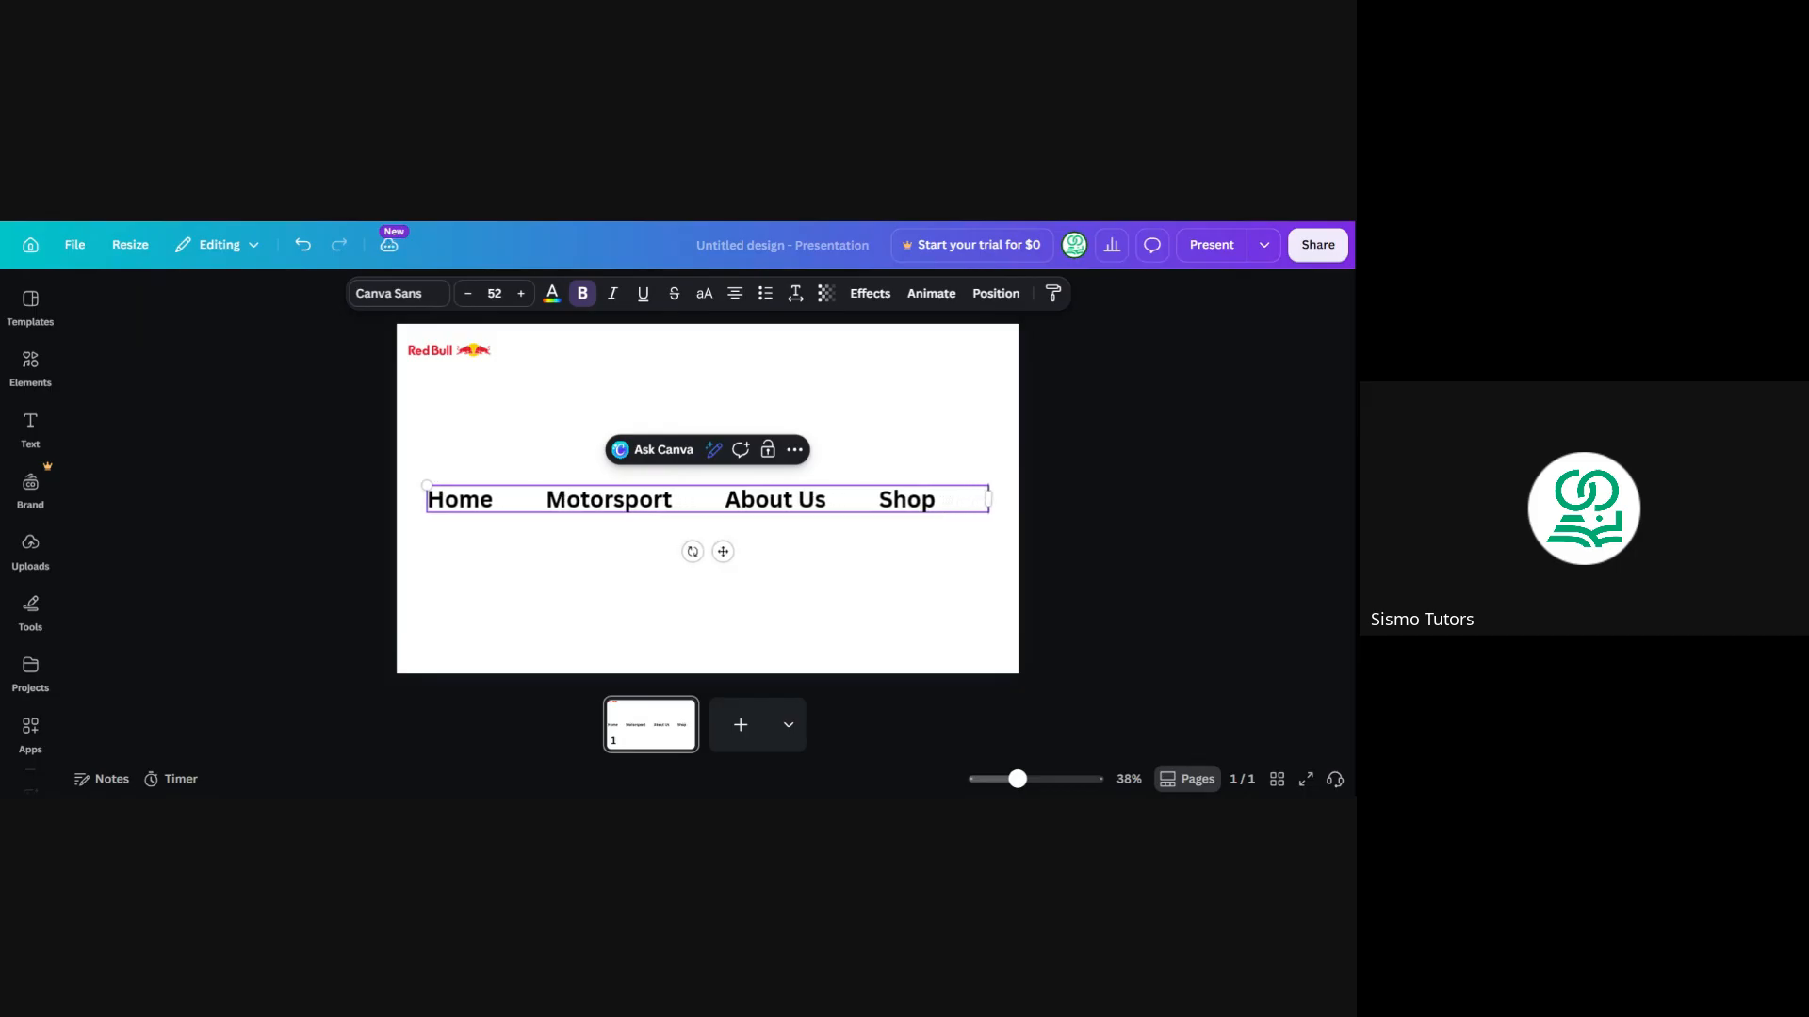
text( Con)
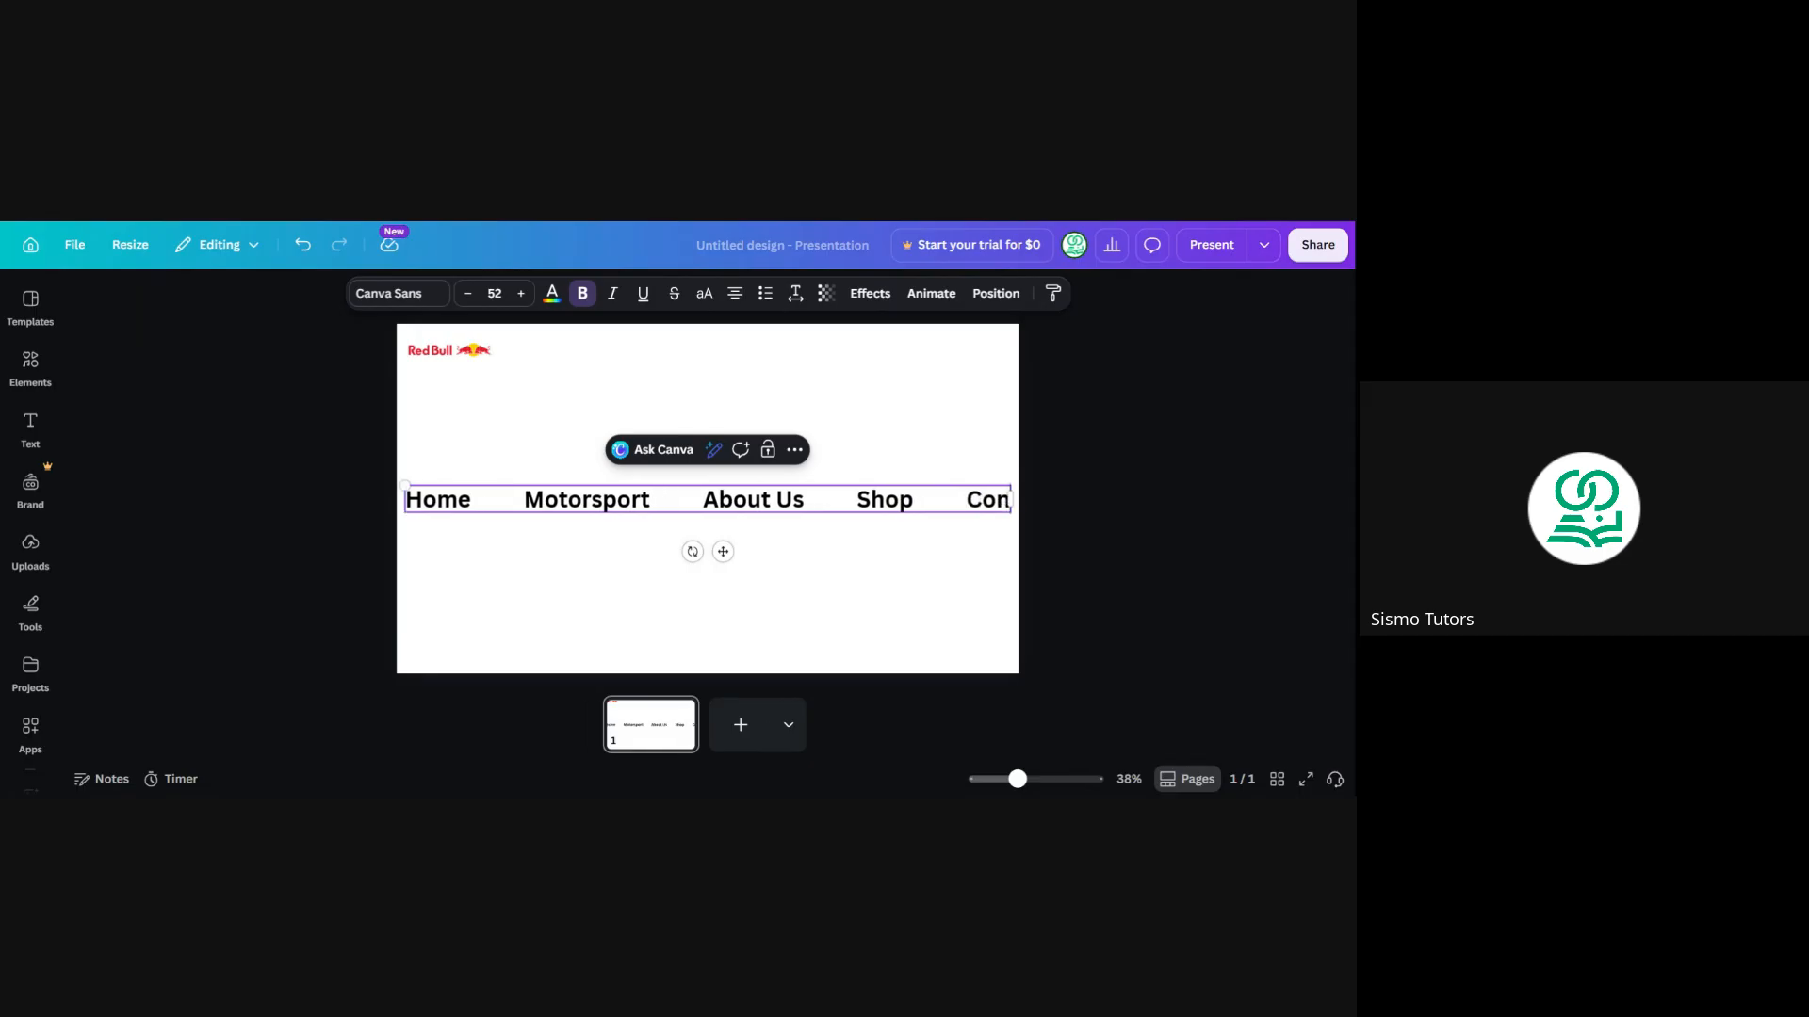
text(tact us)
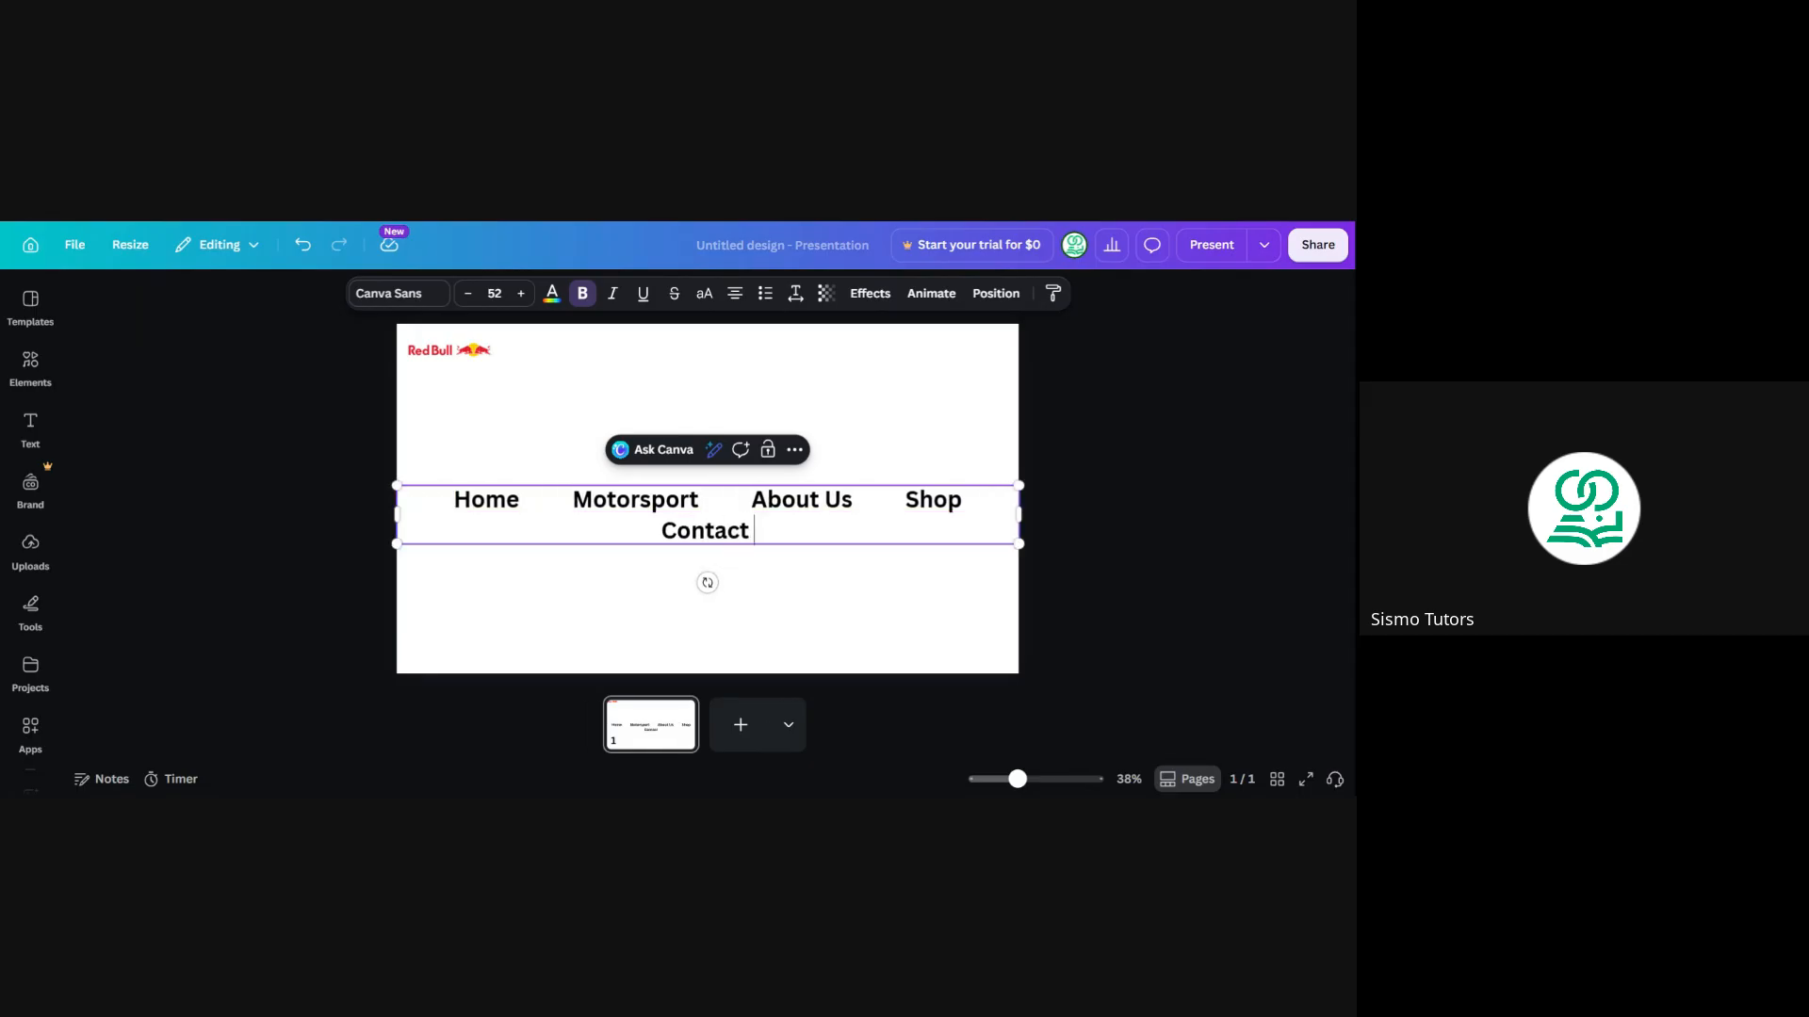
text(Us)
Shrink the menu text to about size 27.6, widen its box to fit one line and place it in the slide's right half
drag(397, 485, 505, 496)
drag(777, 583, 669, 517)
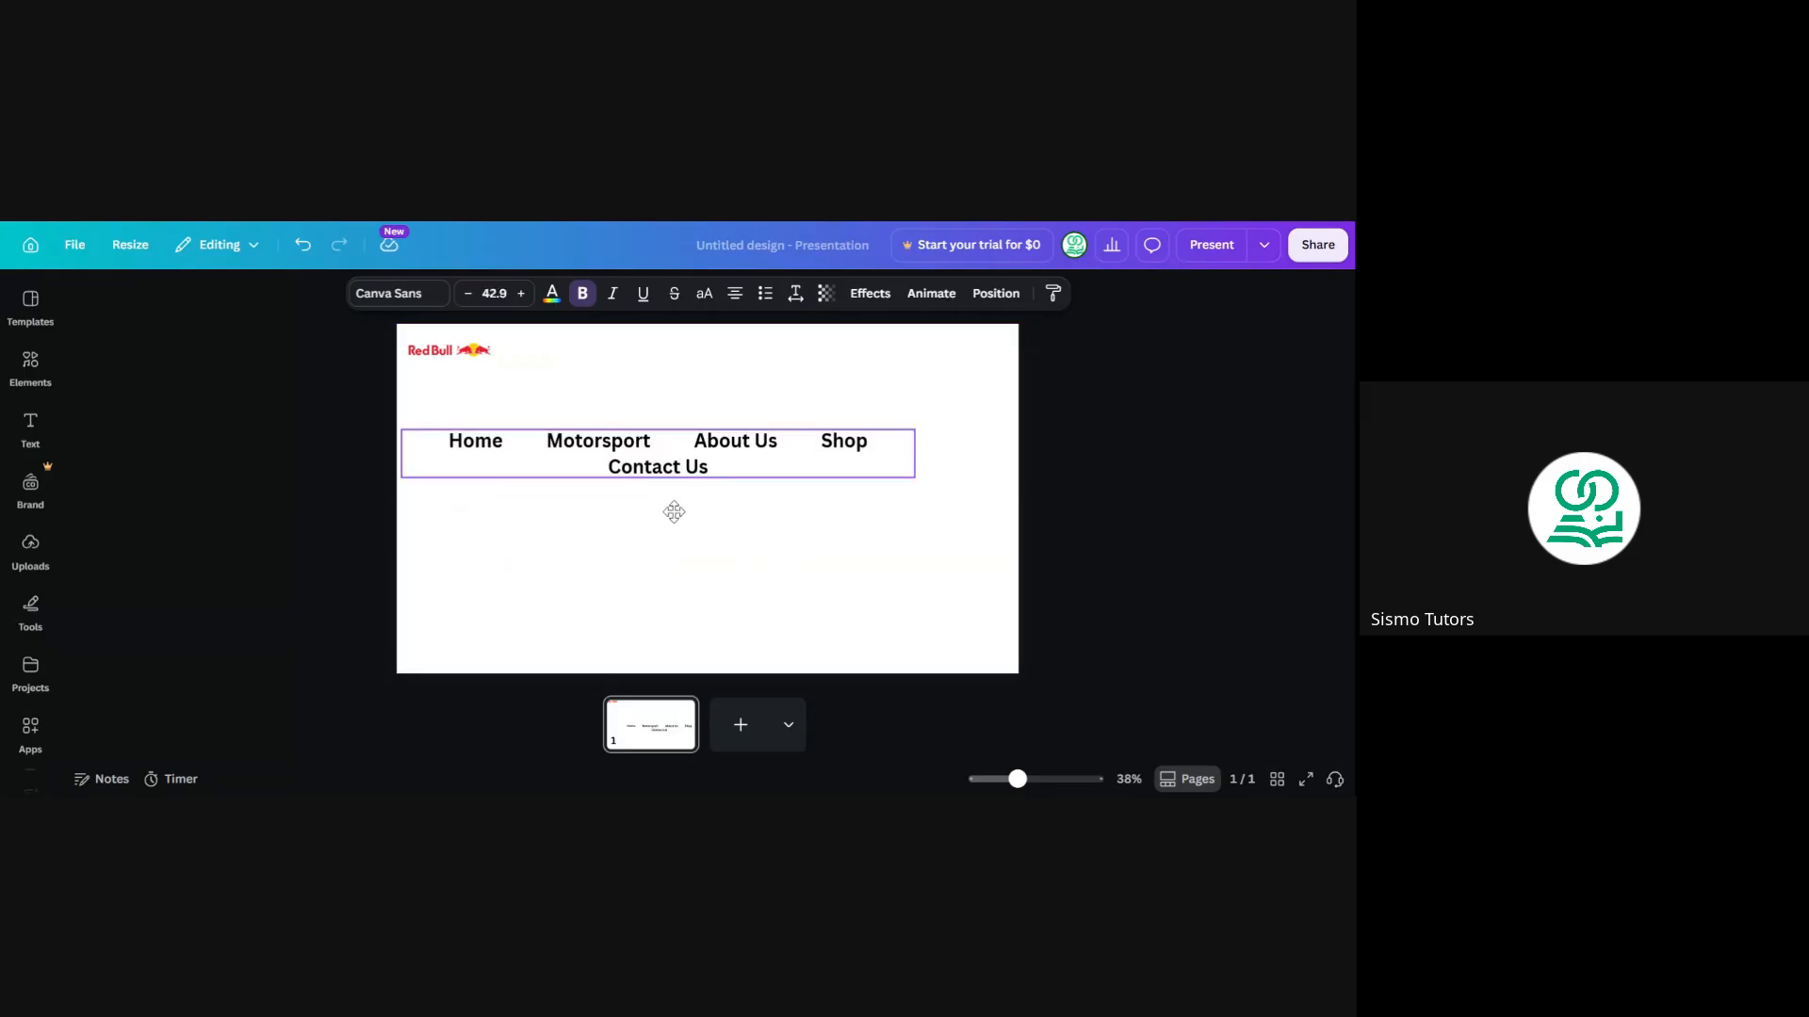
drag(910, 453, 998, 476)
drag(397, 430, 606, 442)
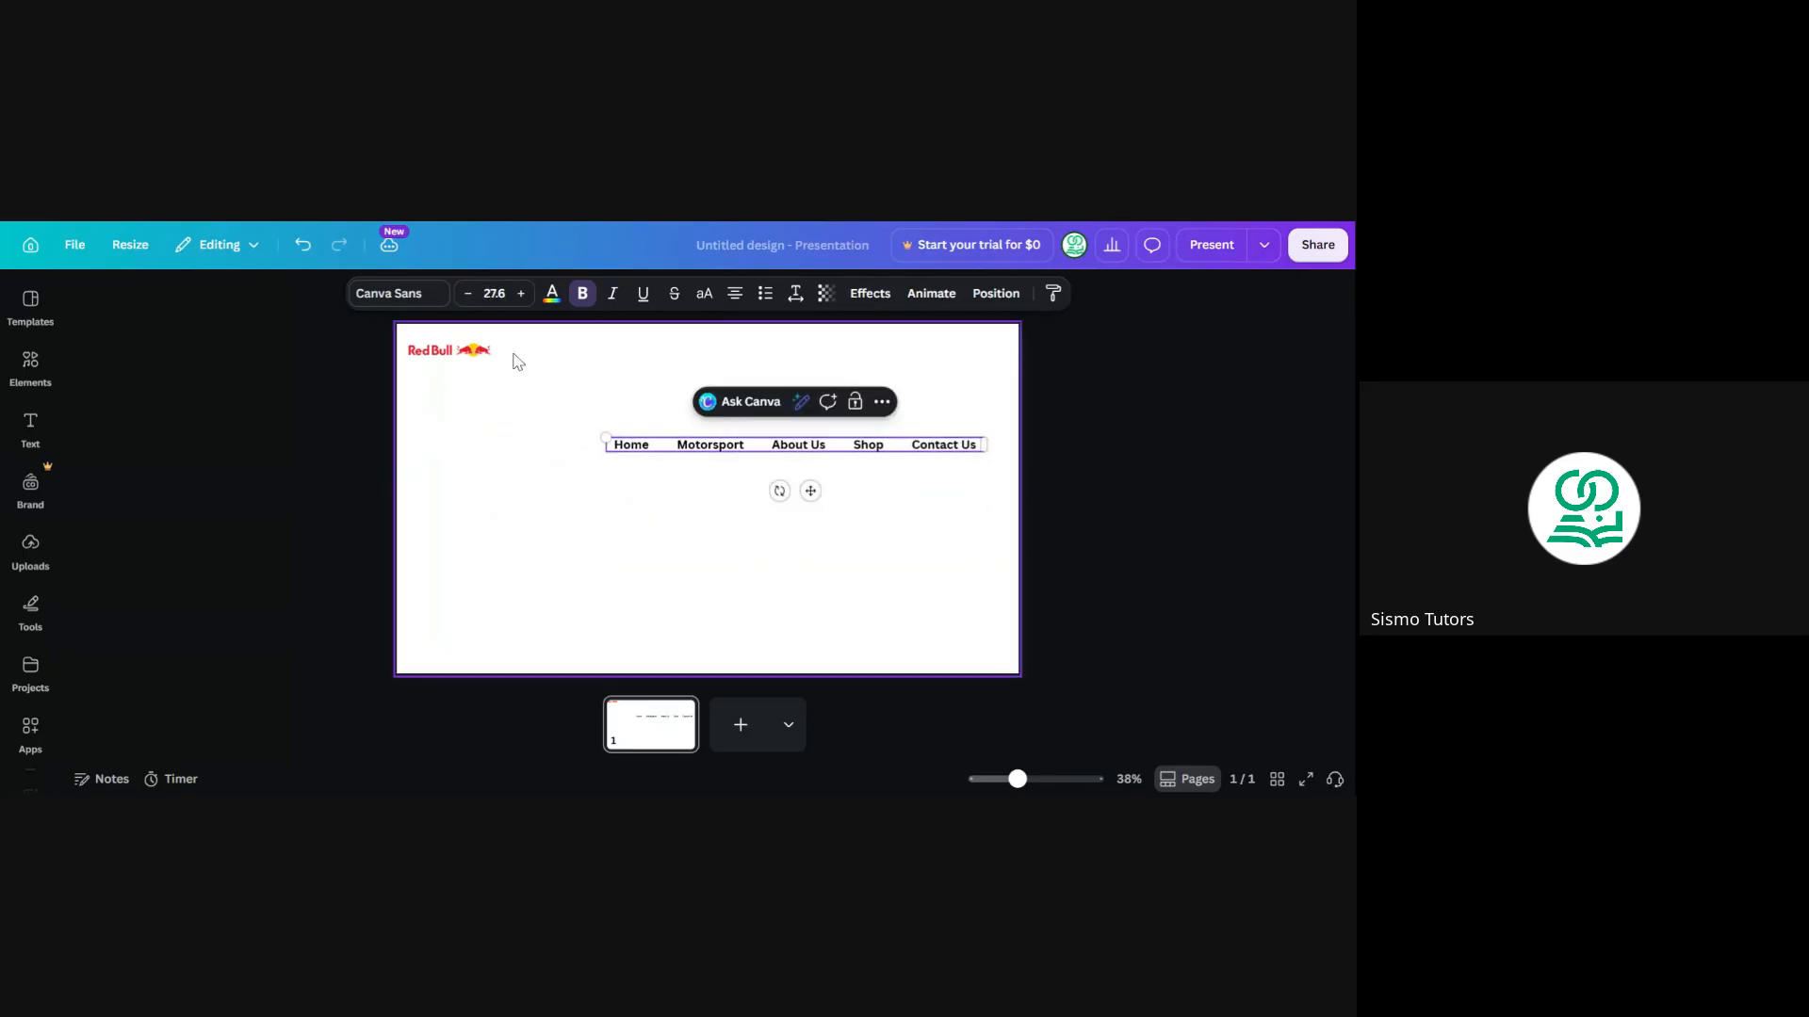
Set the menu text size to 26 and move it to the slide's top edge, centred horizontally and aligned with the logo
click(509, 297)
text(2)
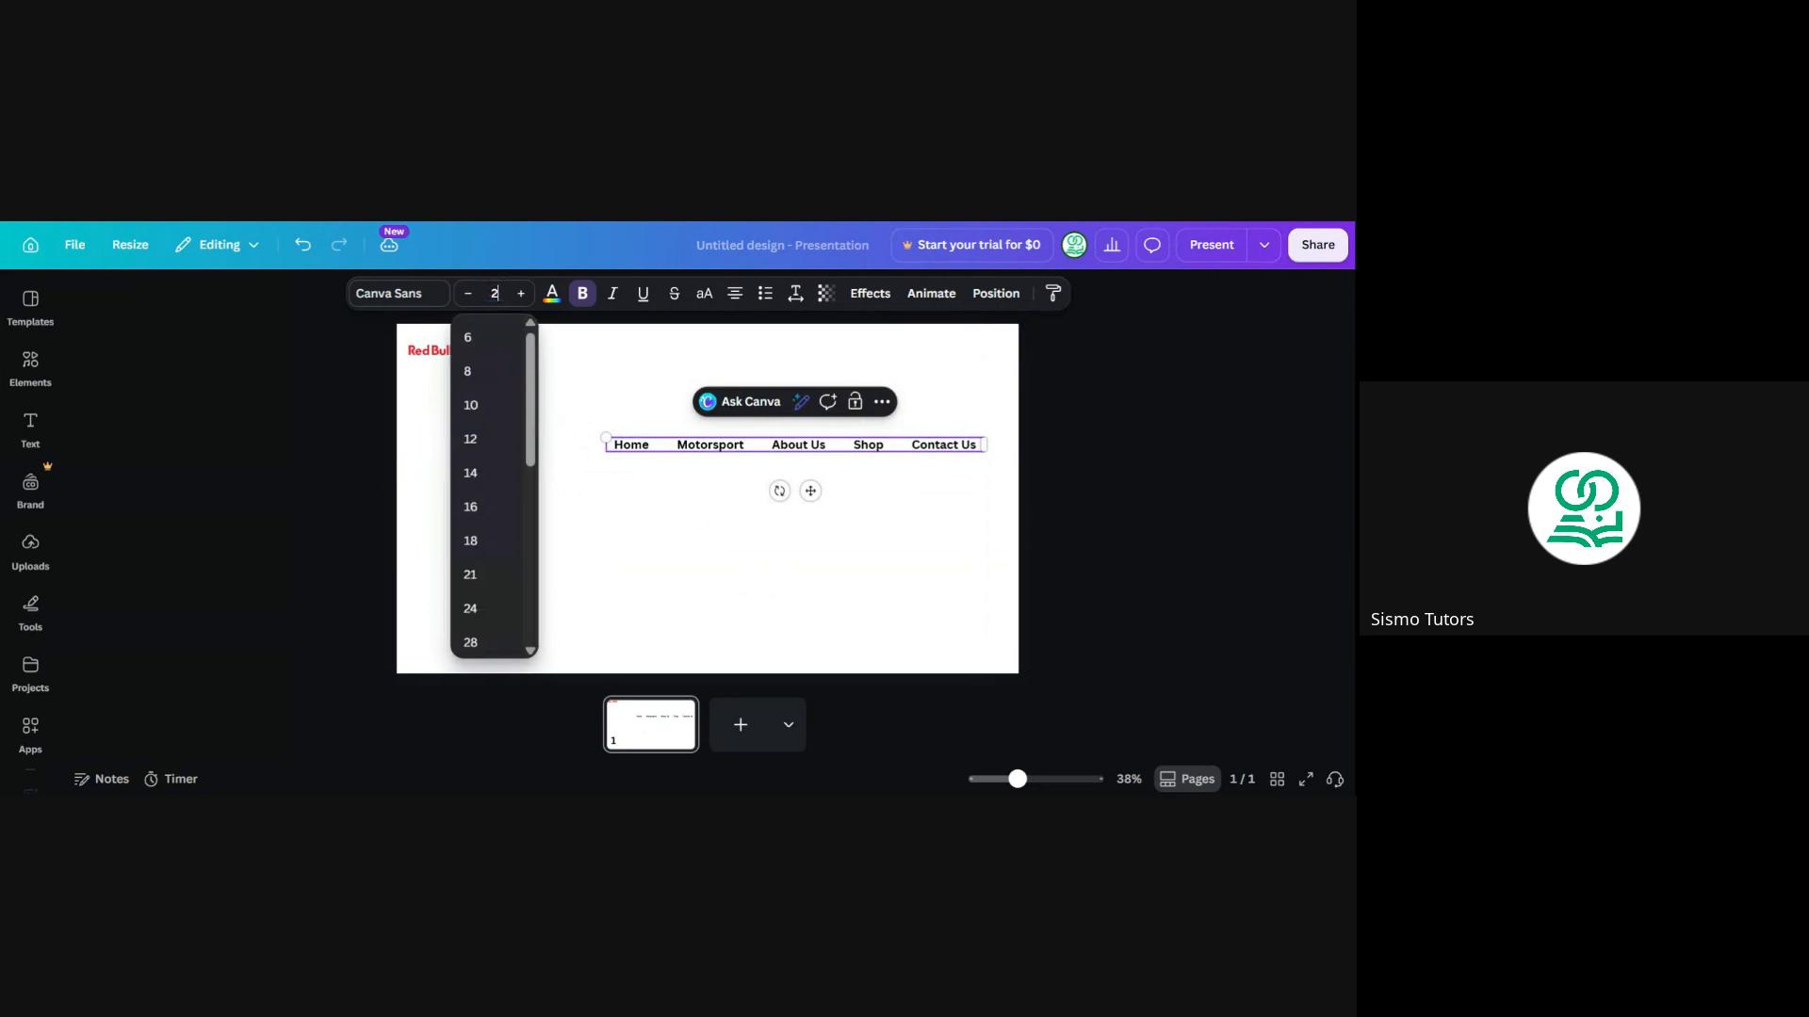
text(6)
key(Return)
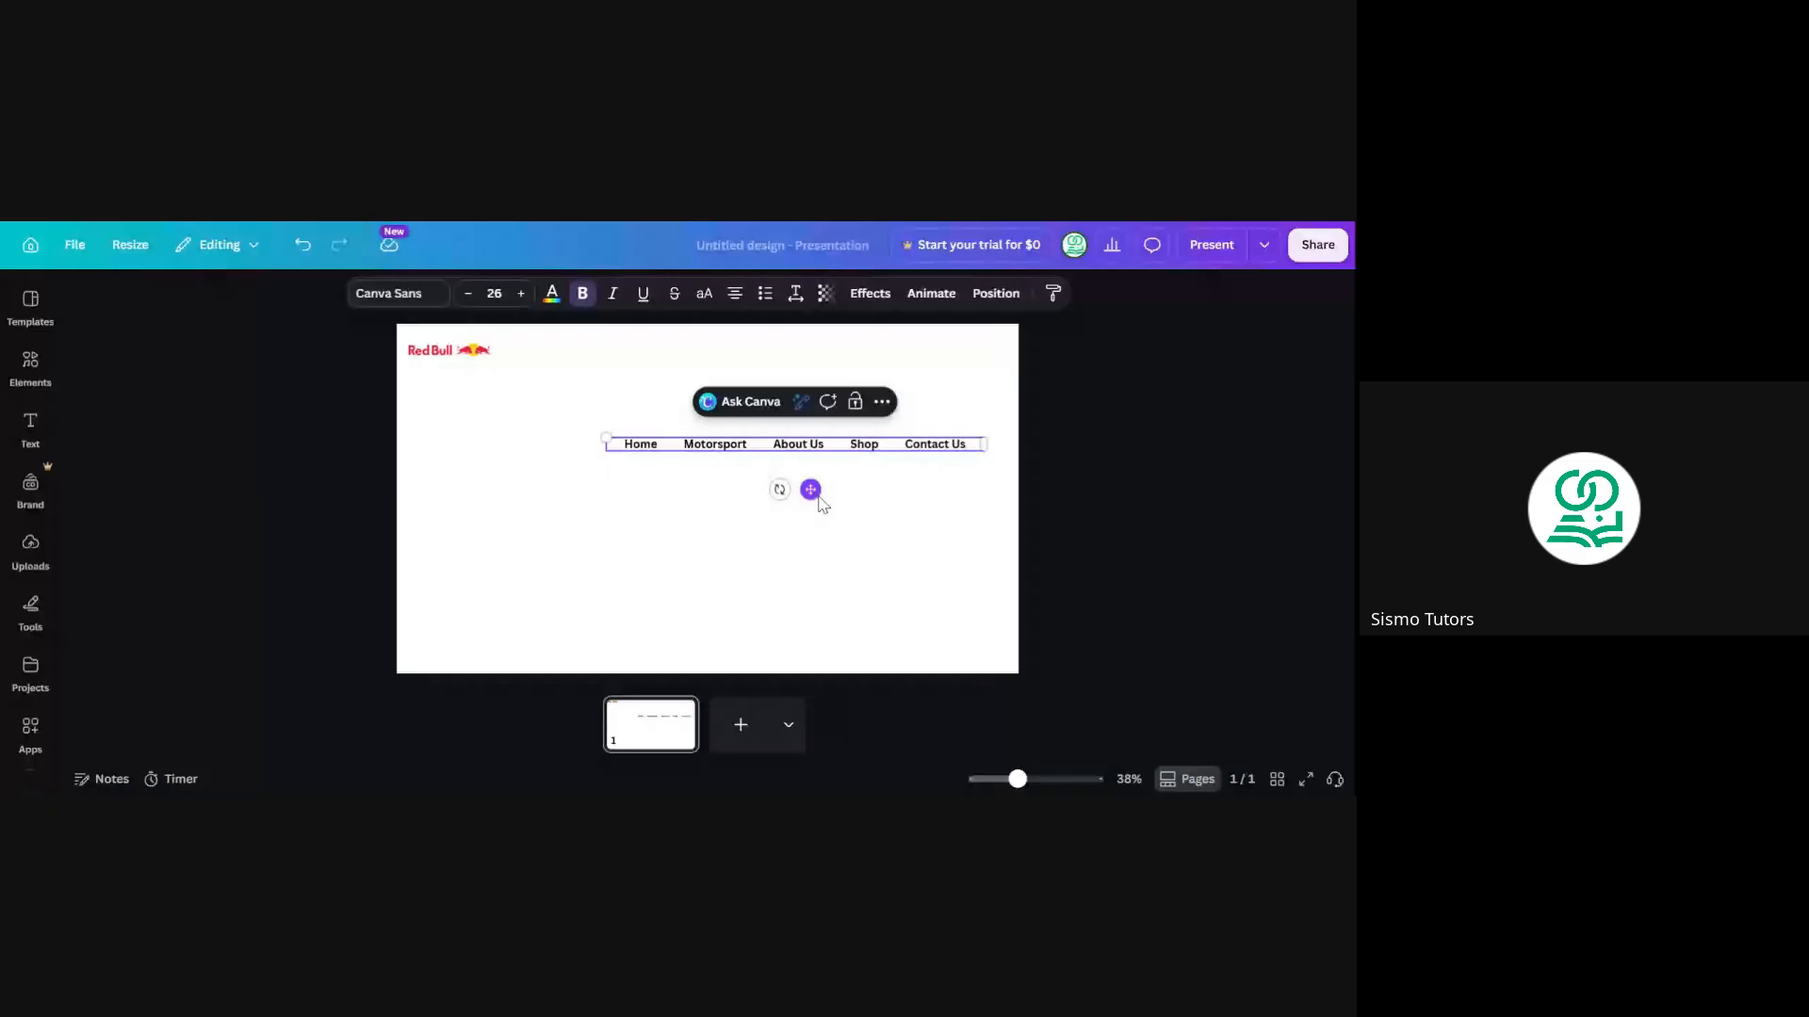
drag(812, 491, 744, 396)
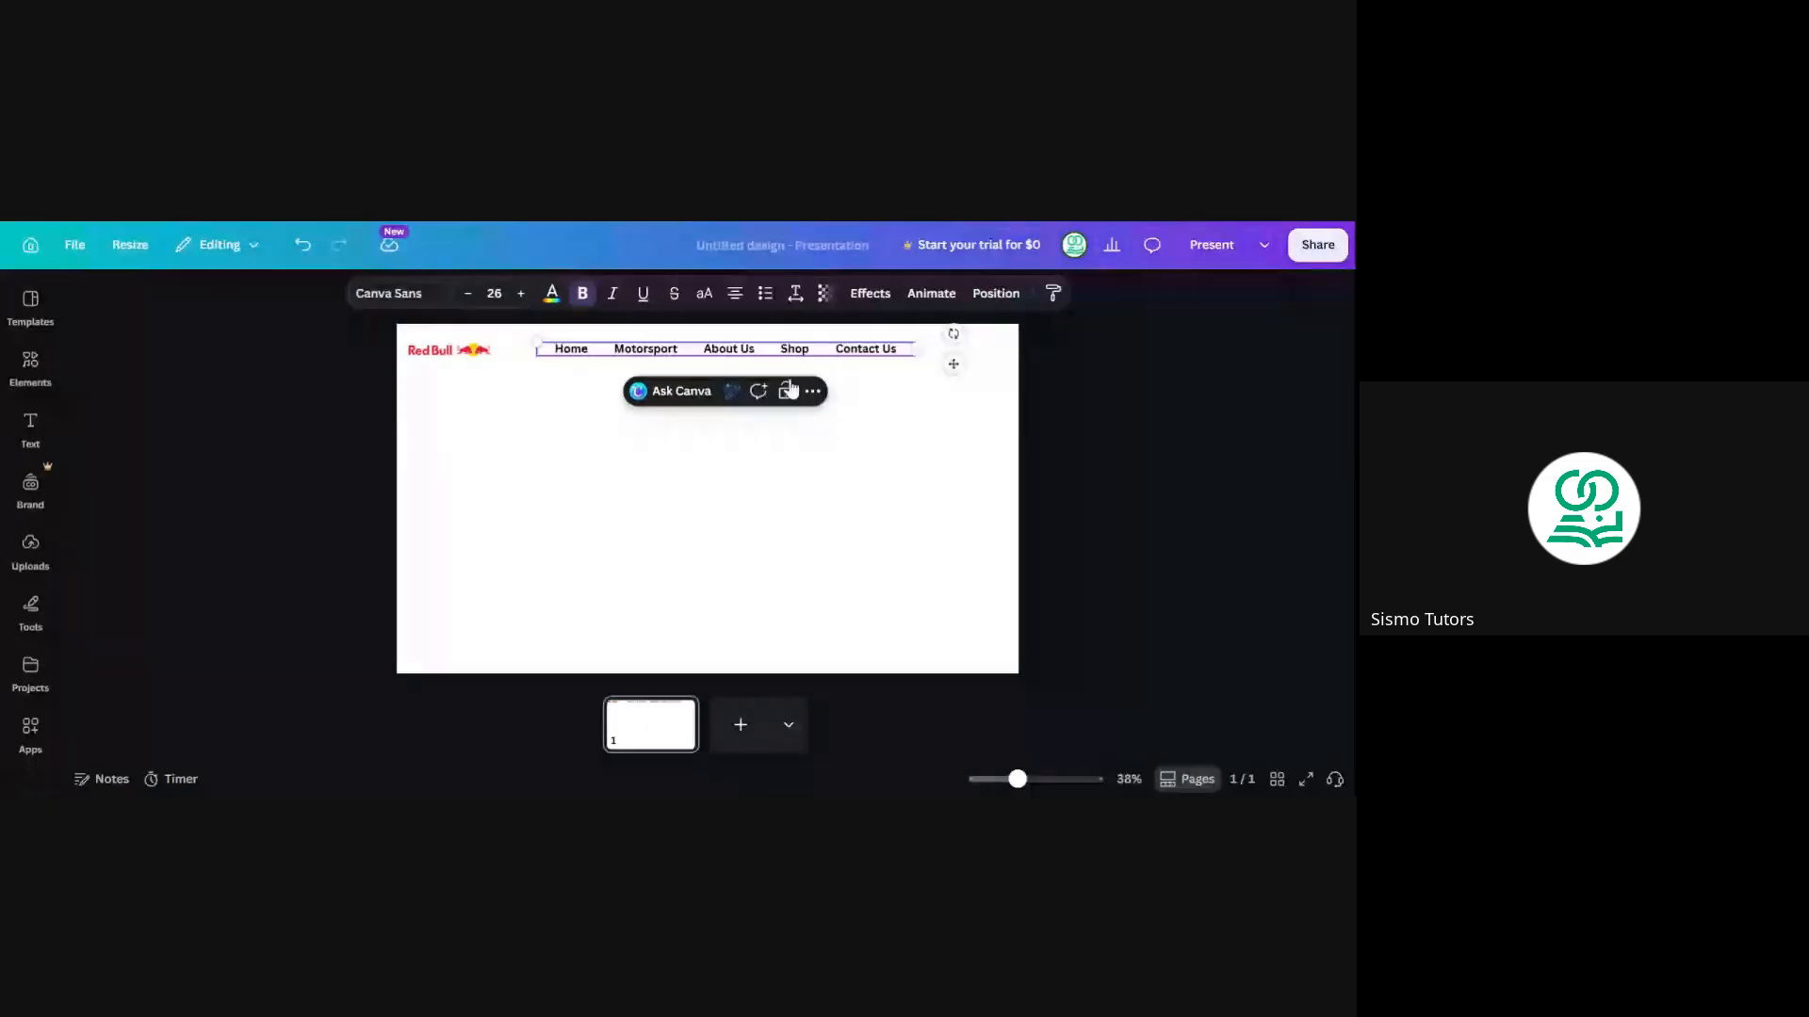
drag(954, 363, 943, 364)
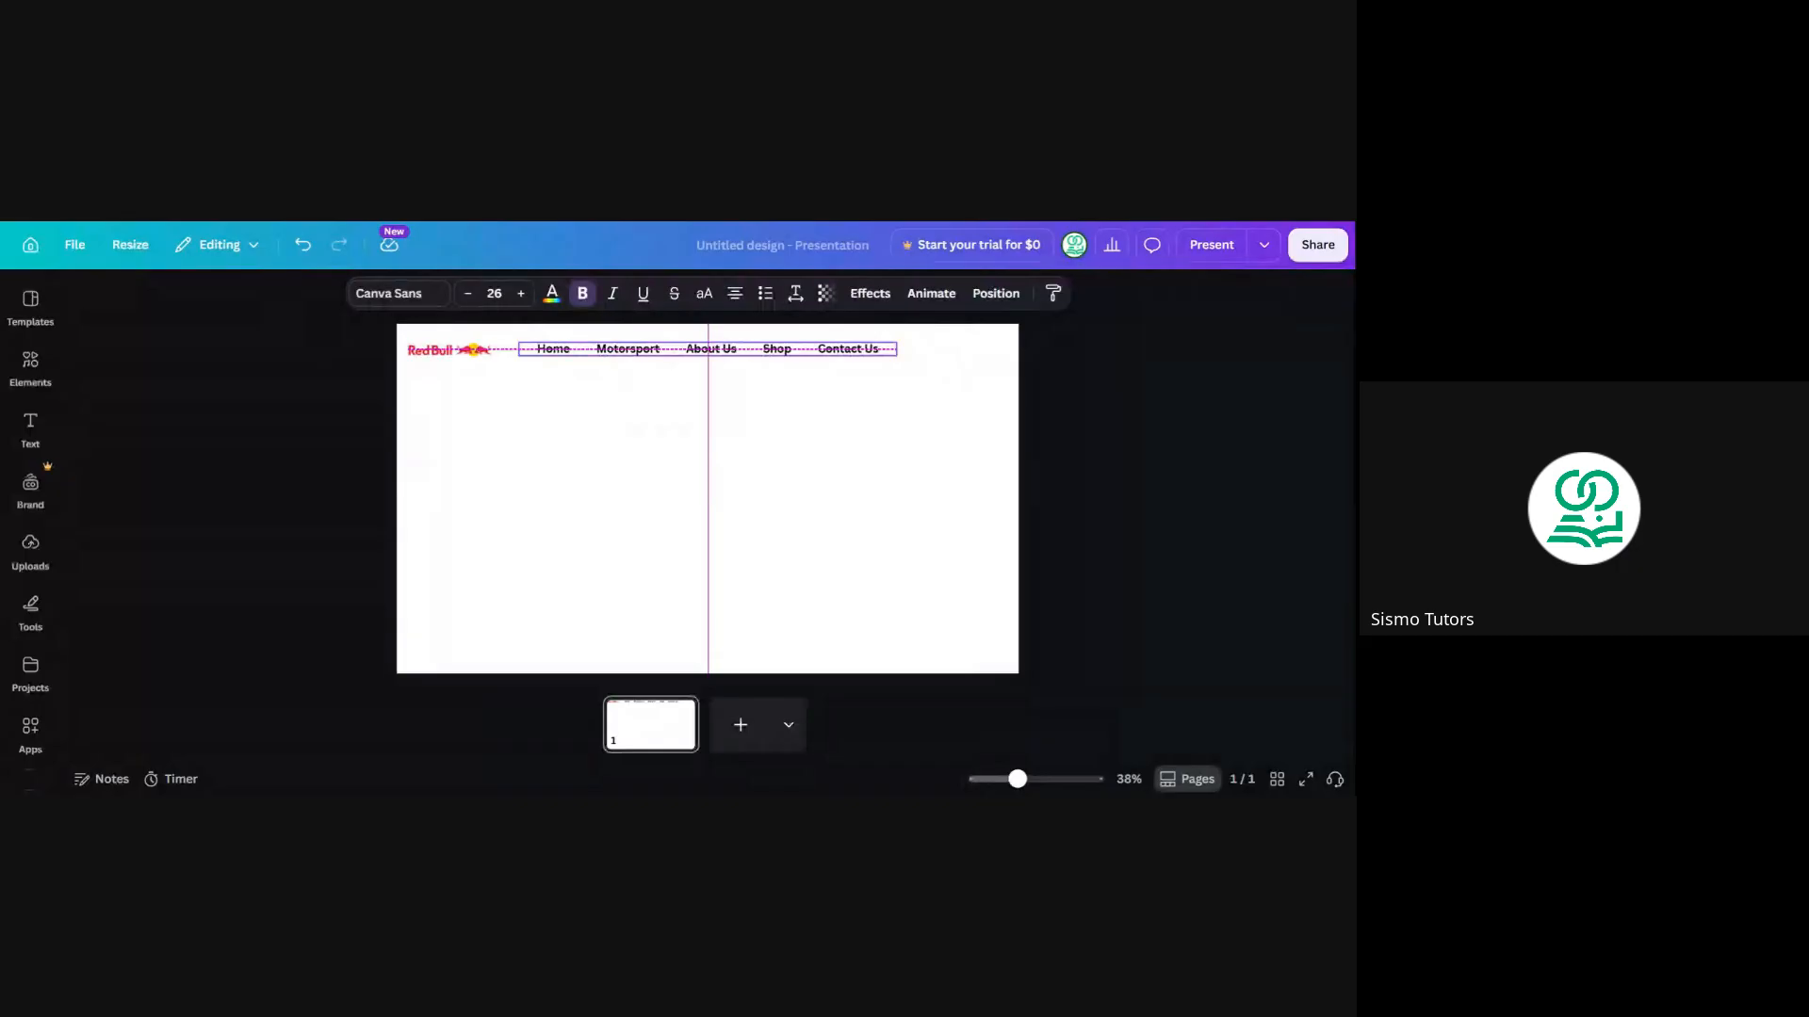
drag(940, 364, 940, 364)
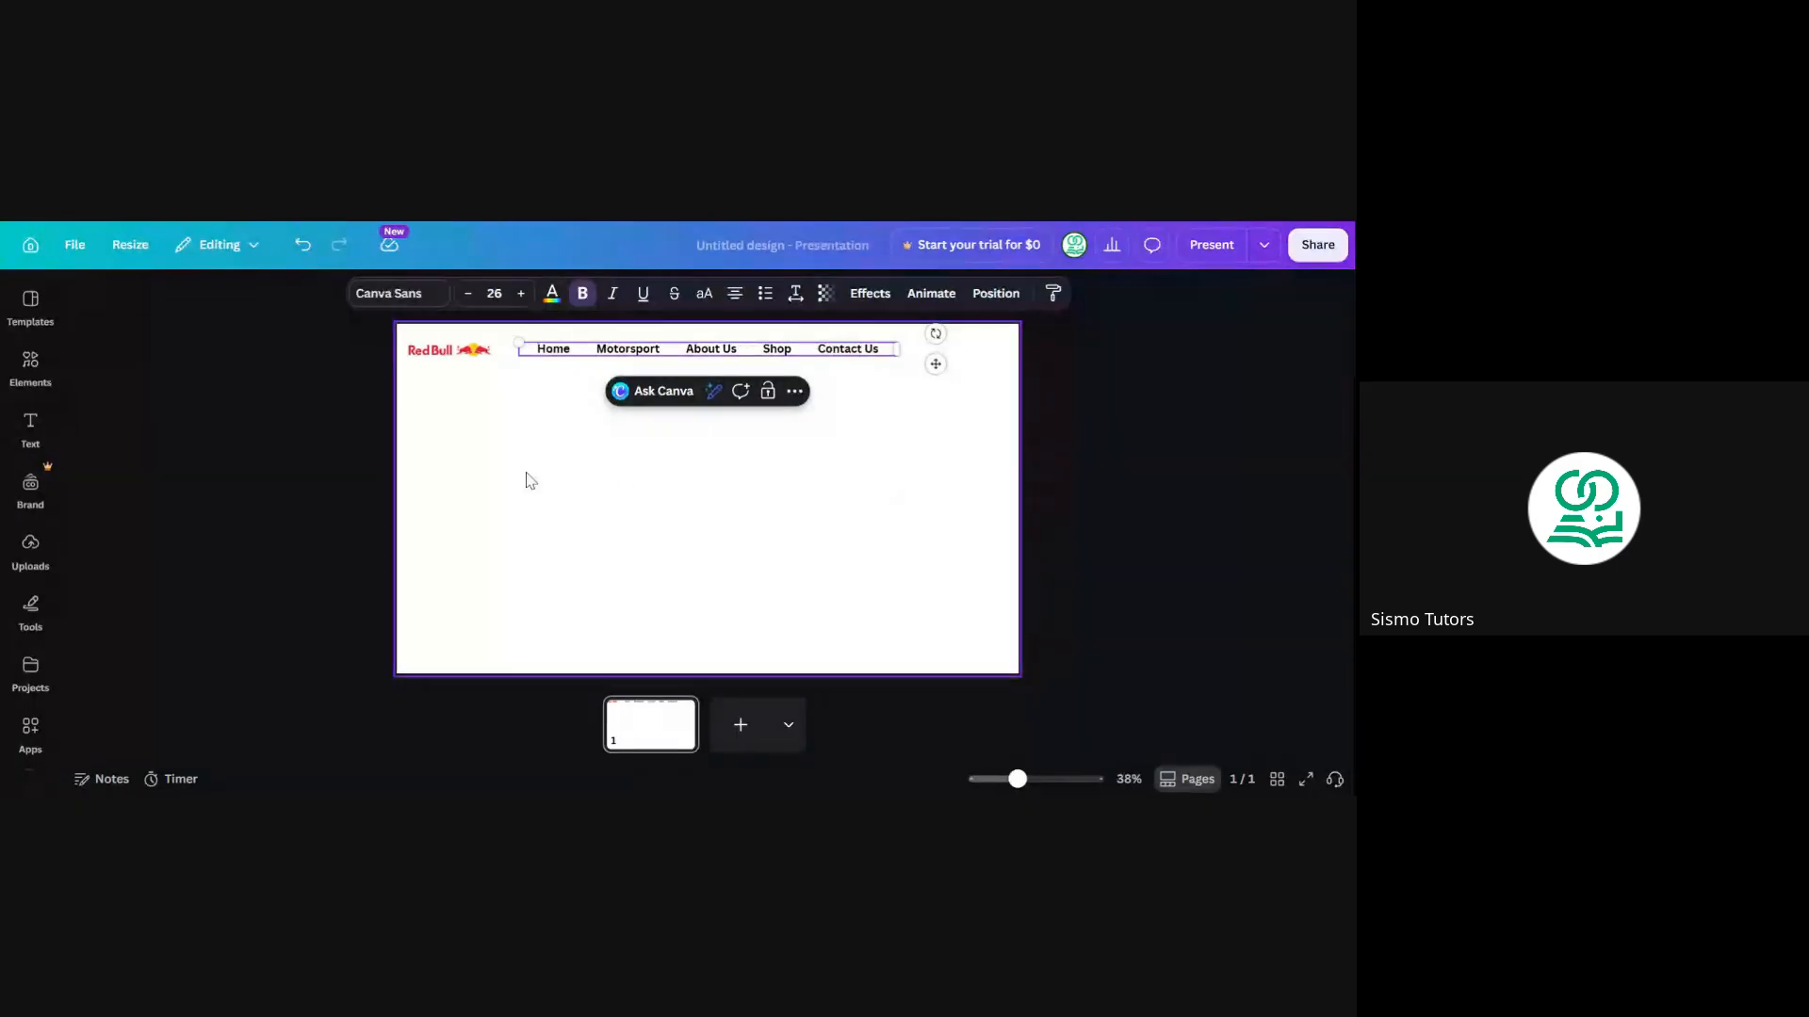
Add a heading text box to the slide
click(35, 433)
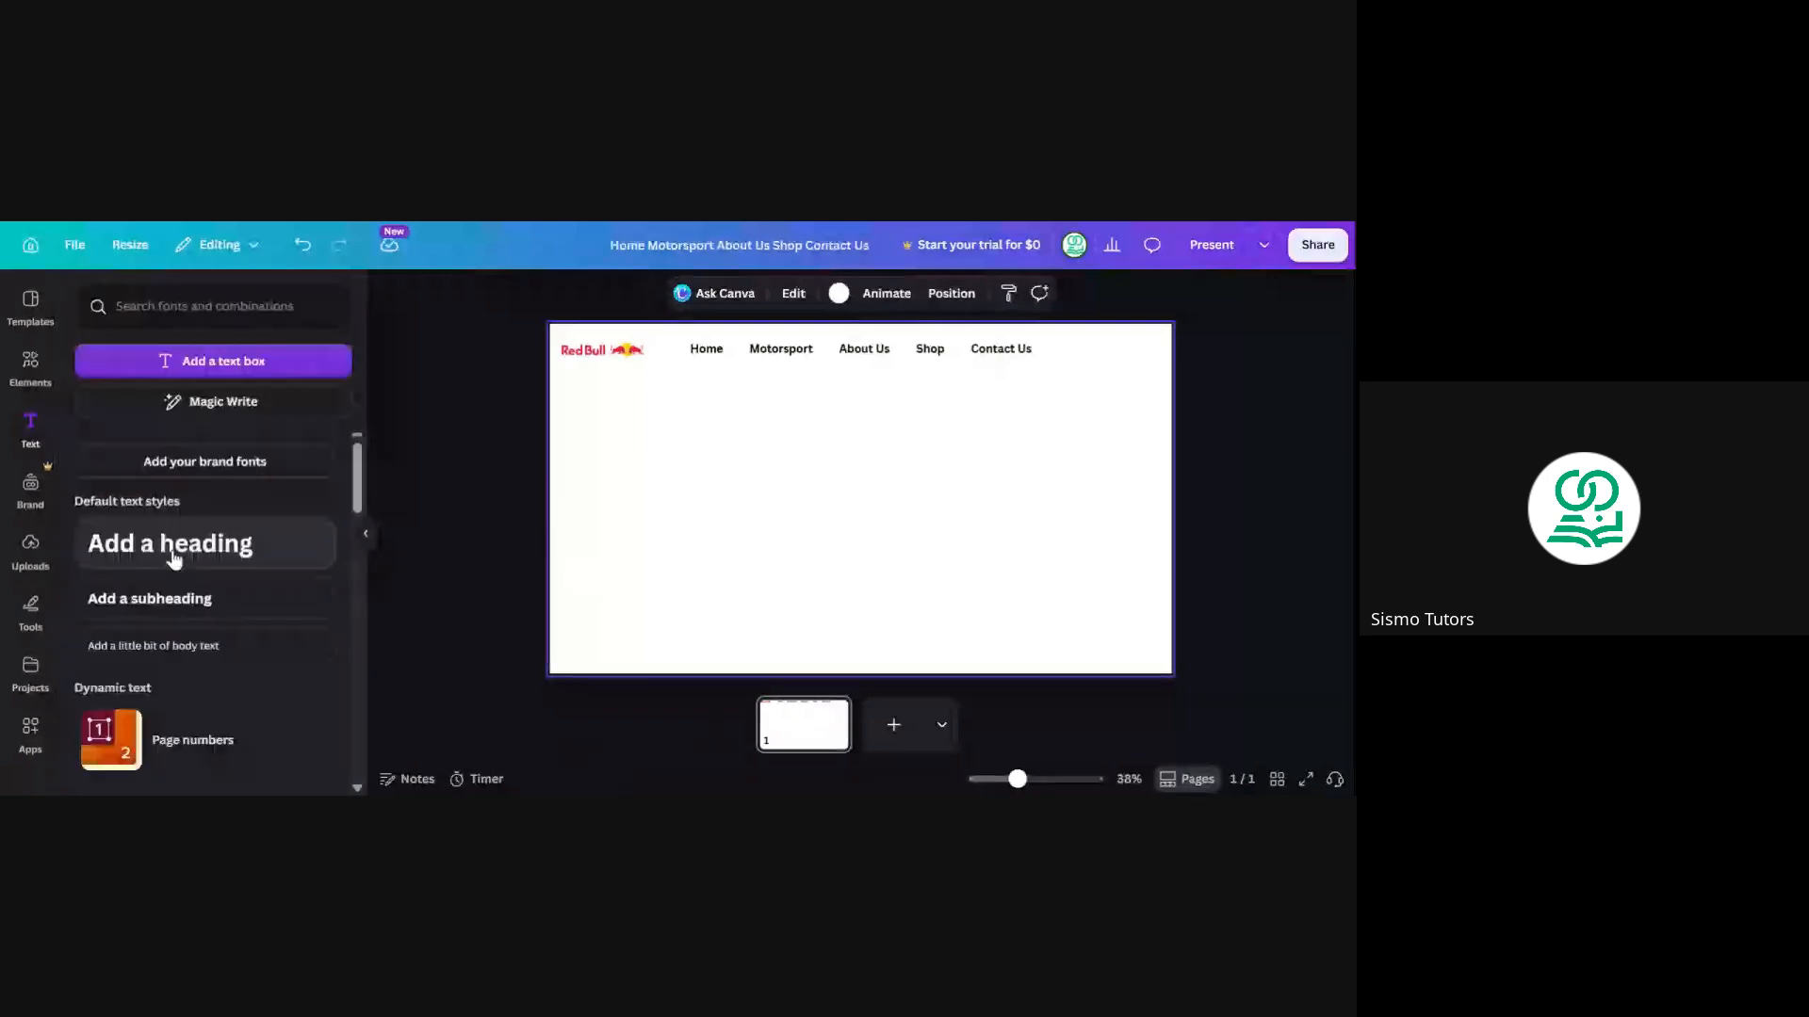
click(173, 559)
click(363, 535)
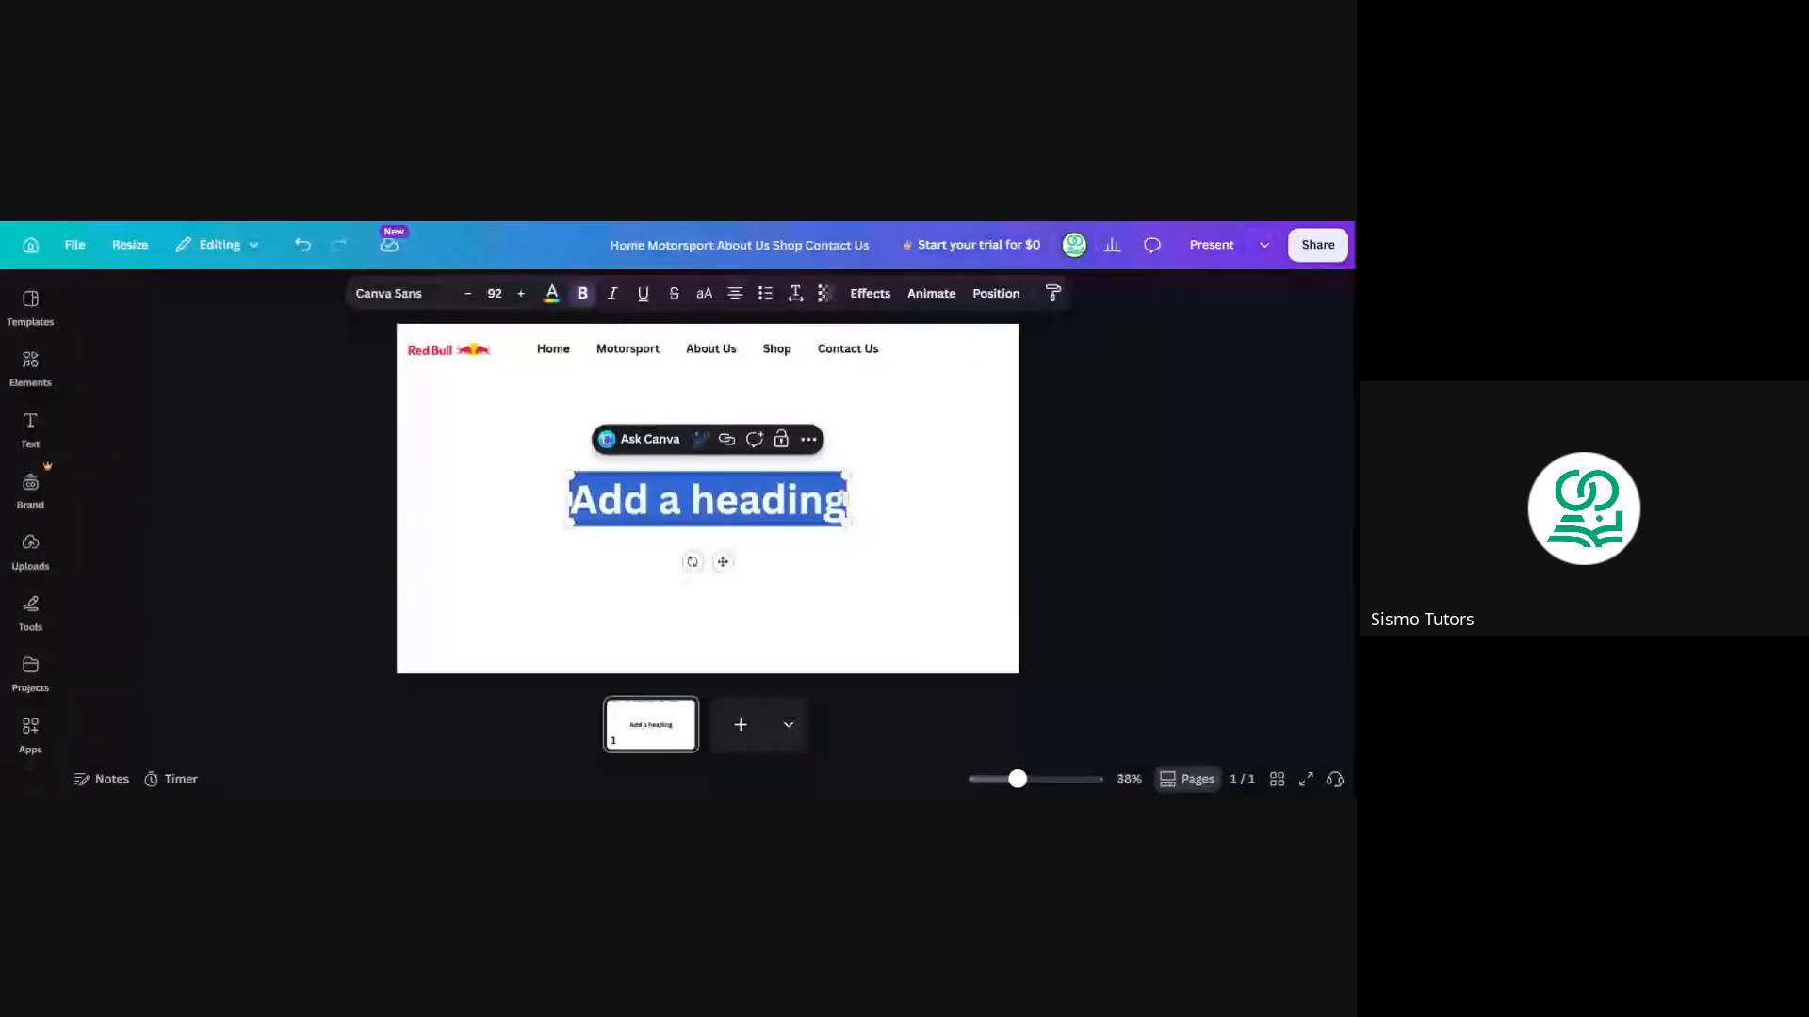
click(802, 224)
key(ctrl+v)
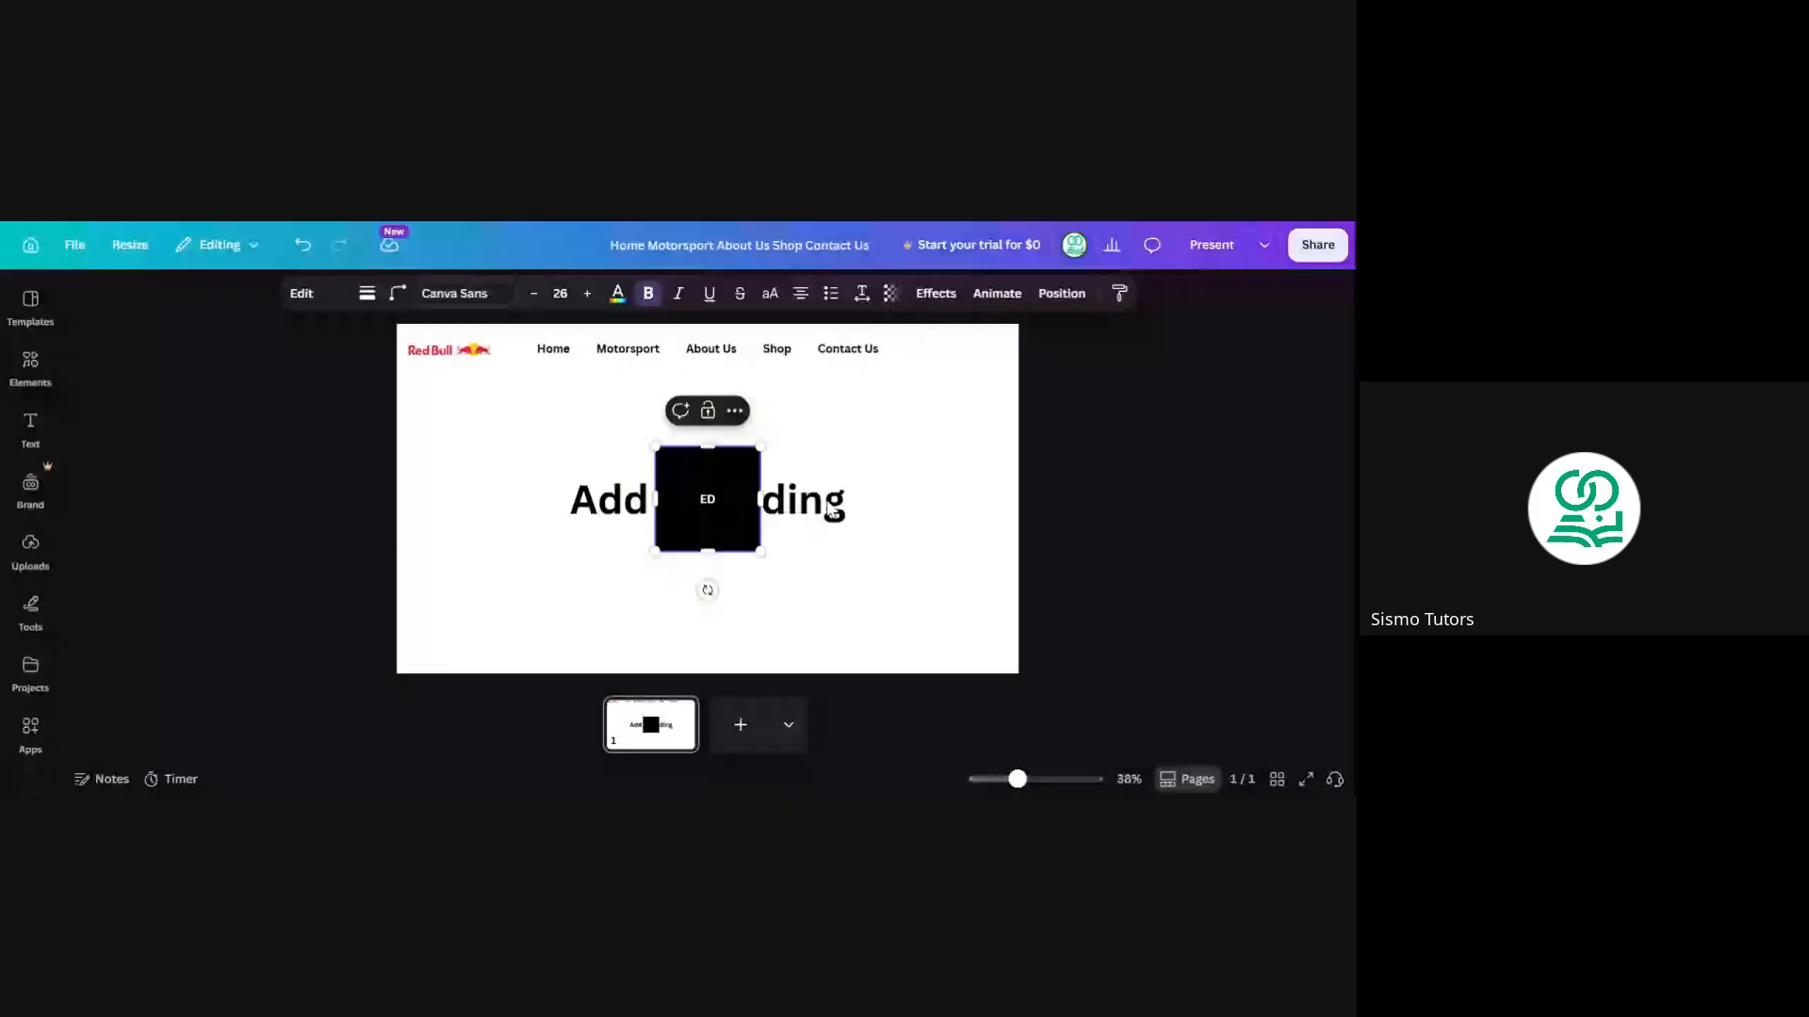
key(ctrl+a)
key(BackSpace)
click(781, 511)
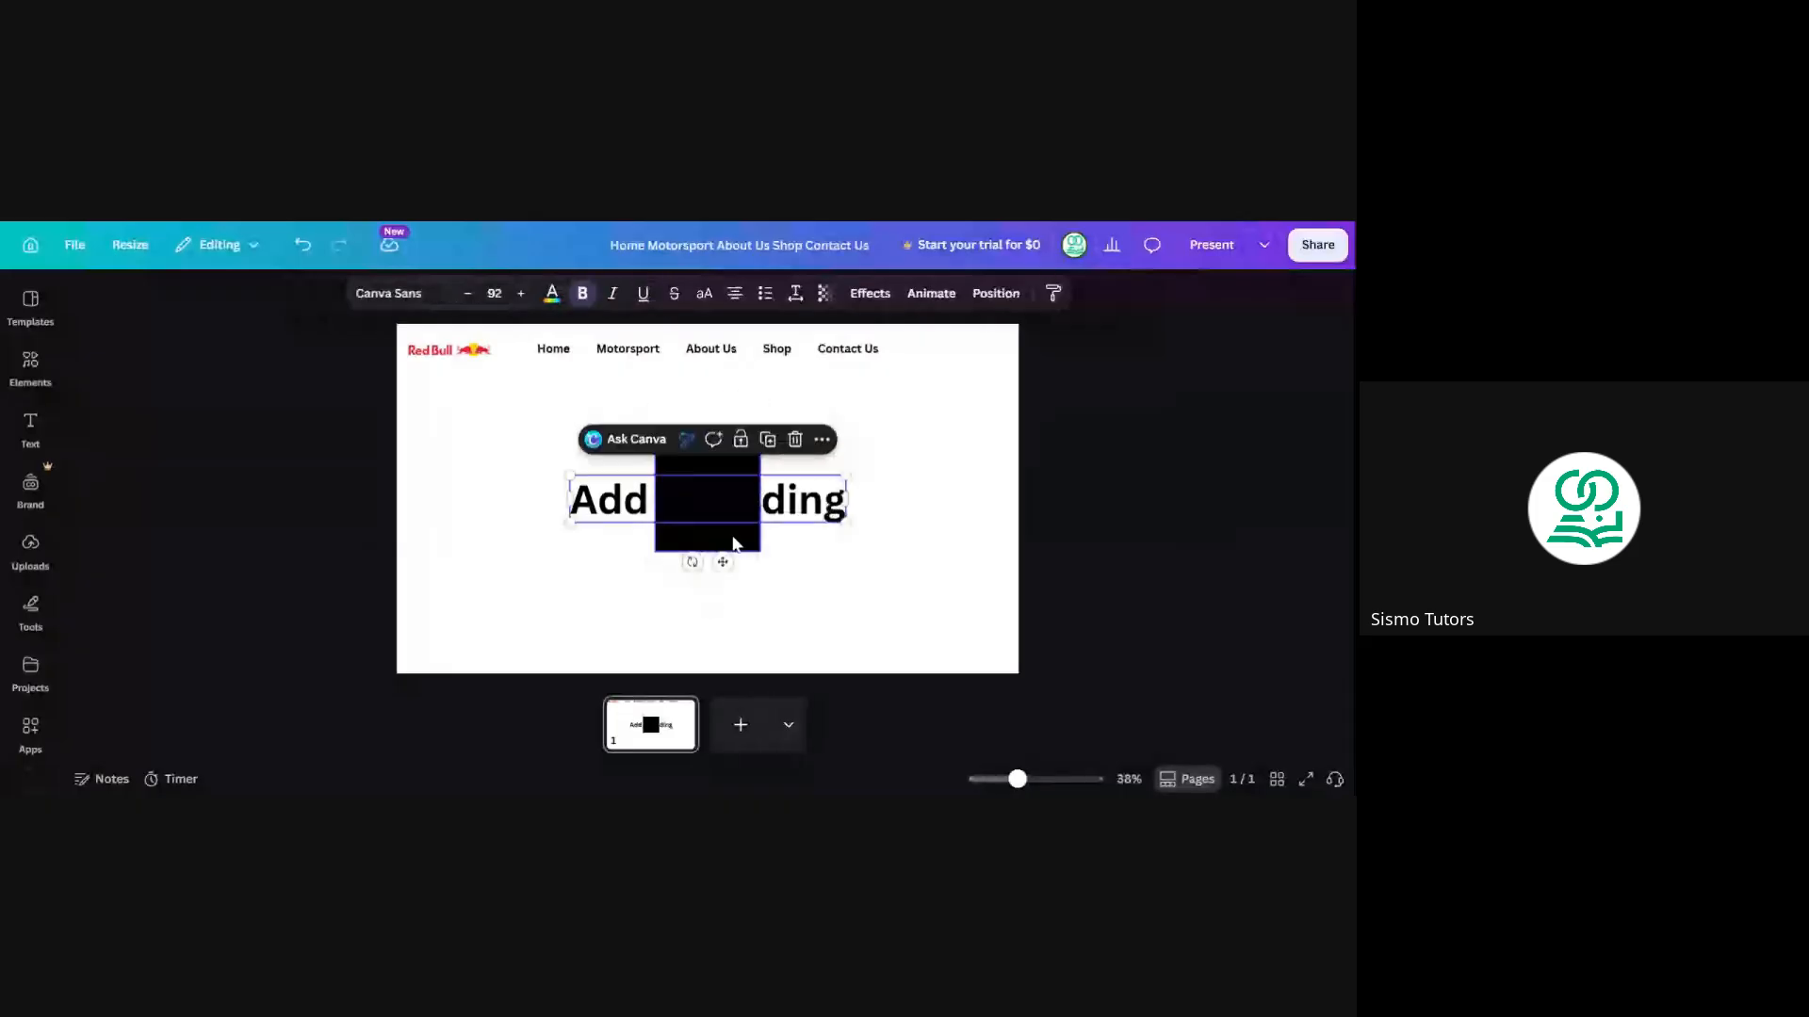
key(Delete)
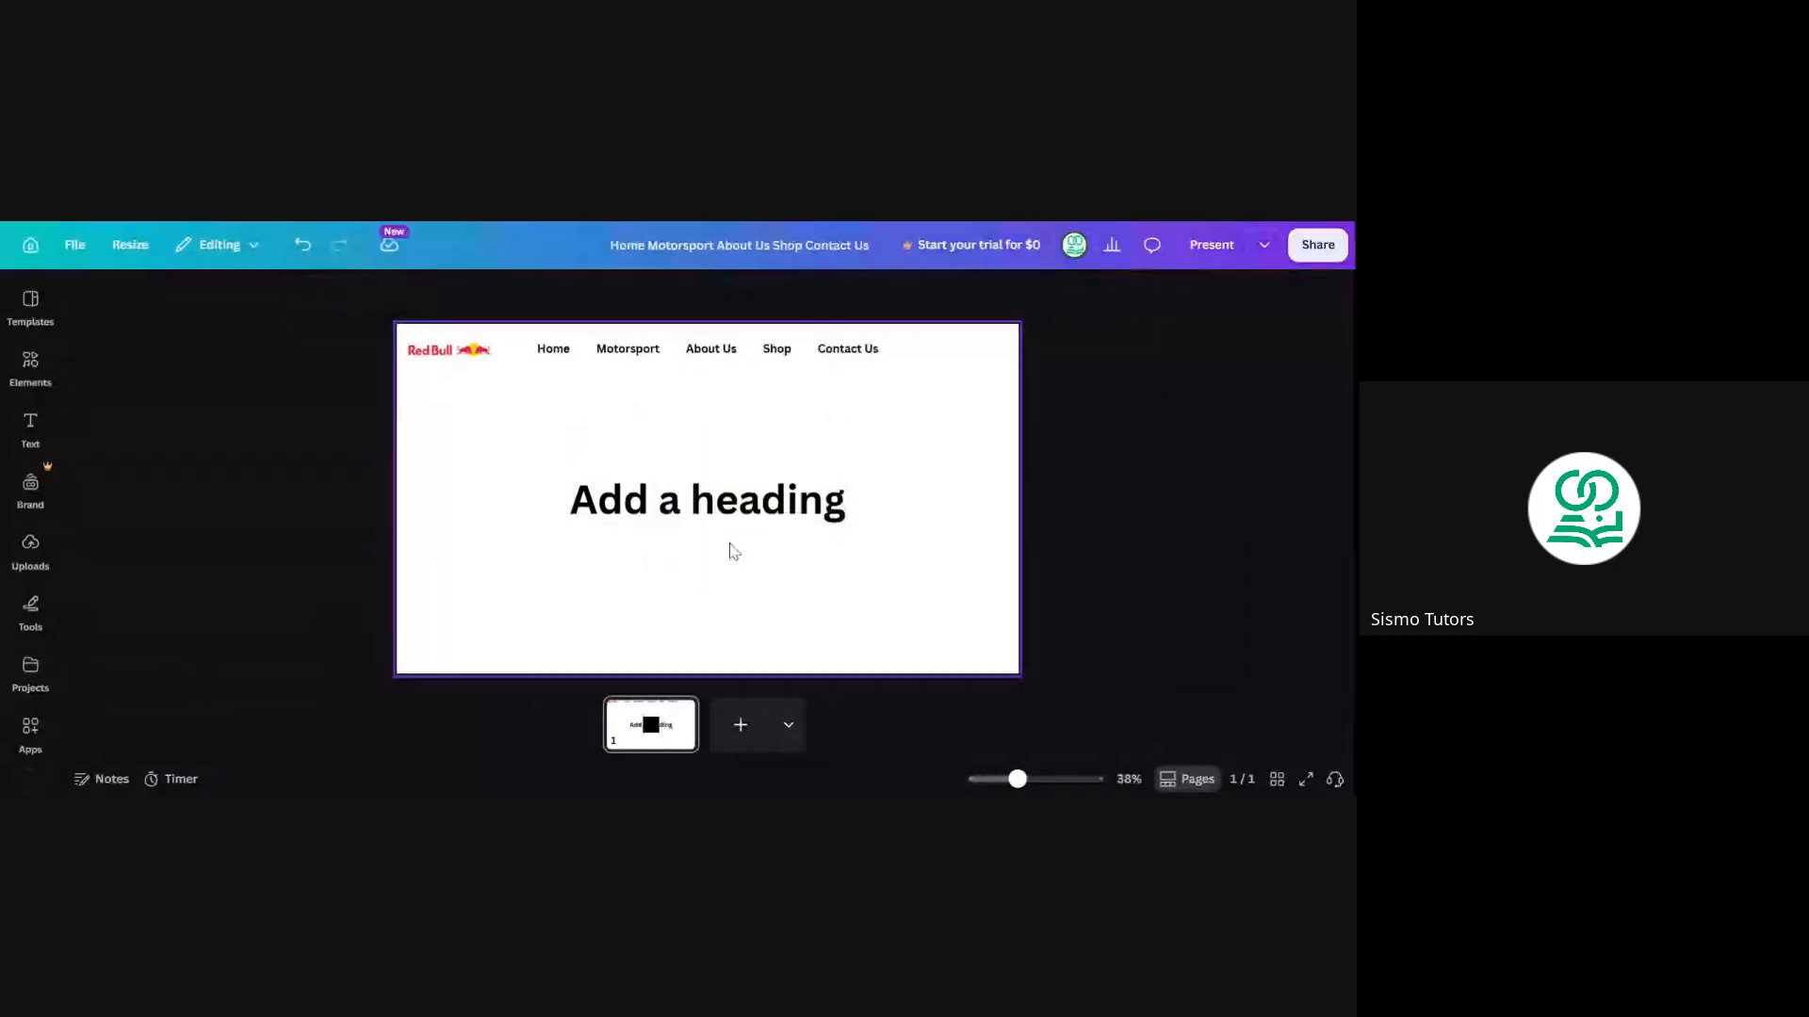
Replace the heading placeholder with "REDBULL", "RAPID" and "RUNNER" on three separate lines
double_click(702, 509)
text(RED)
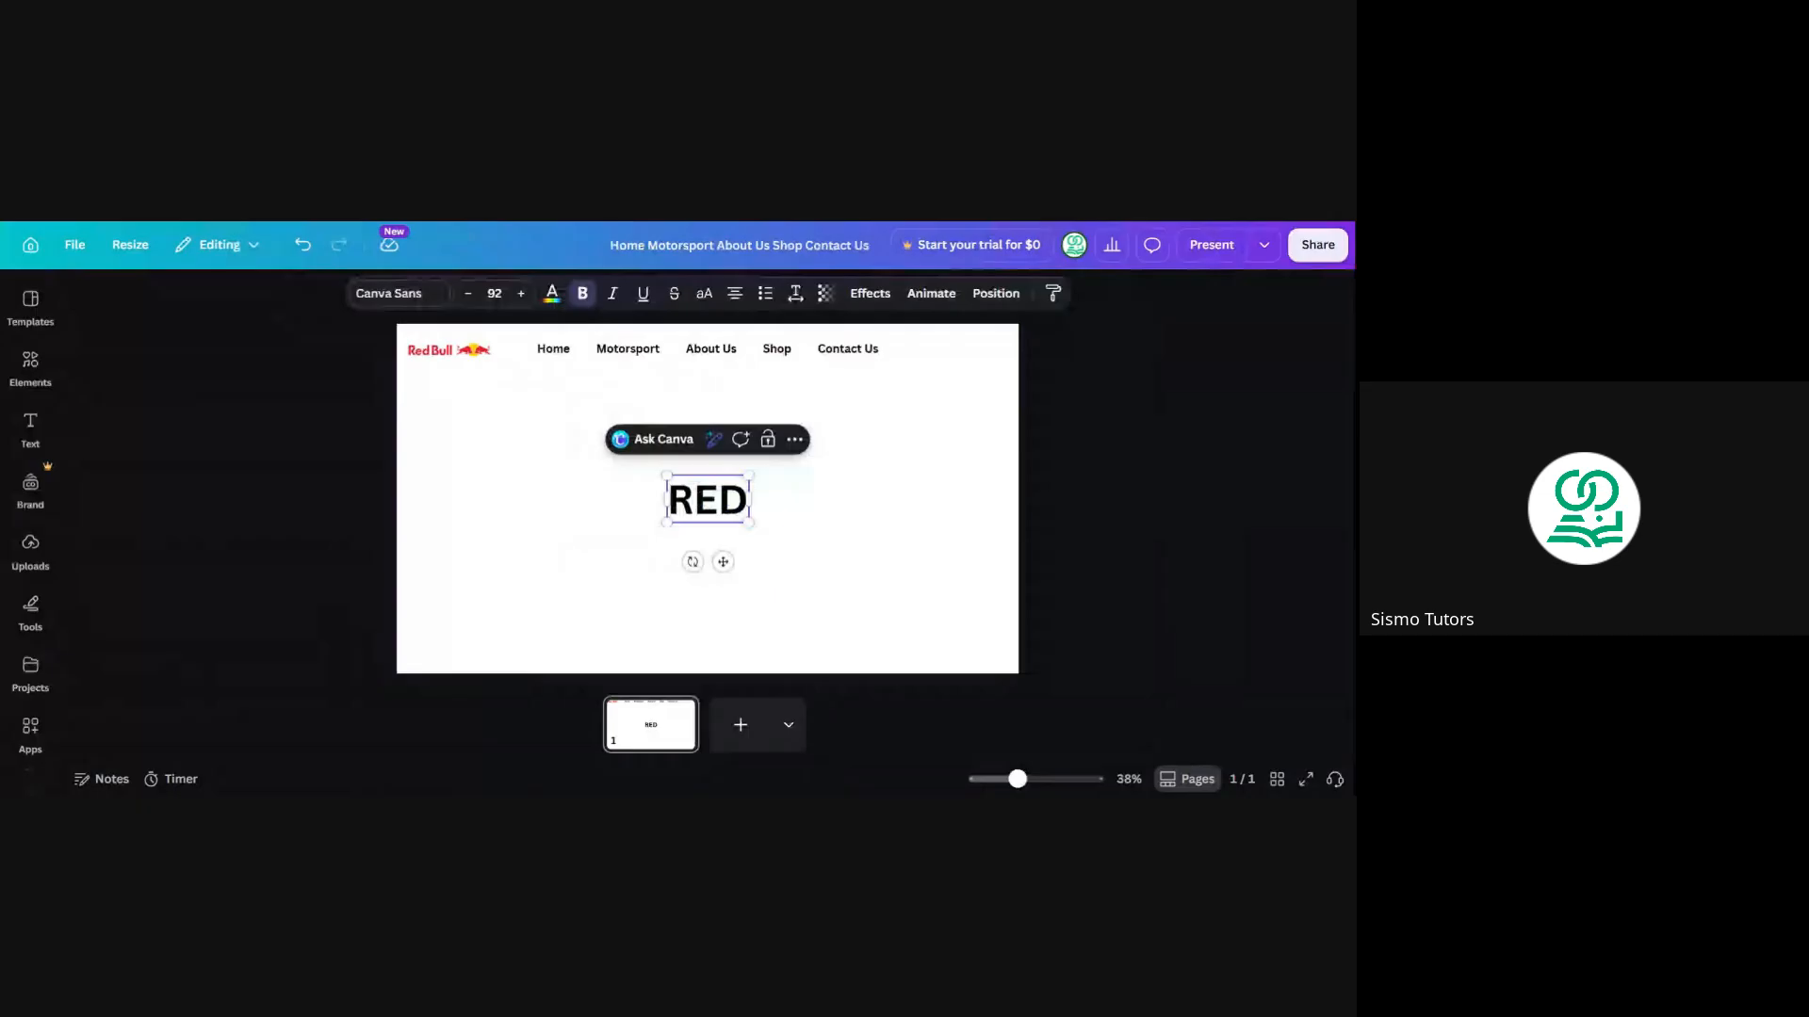
text(BULL)
key(Return)
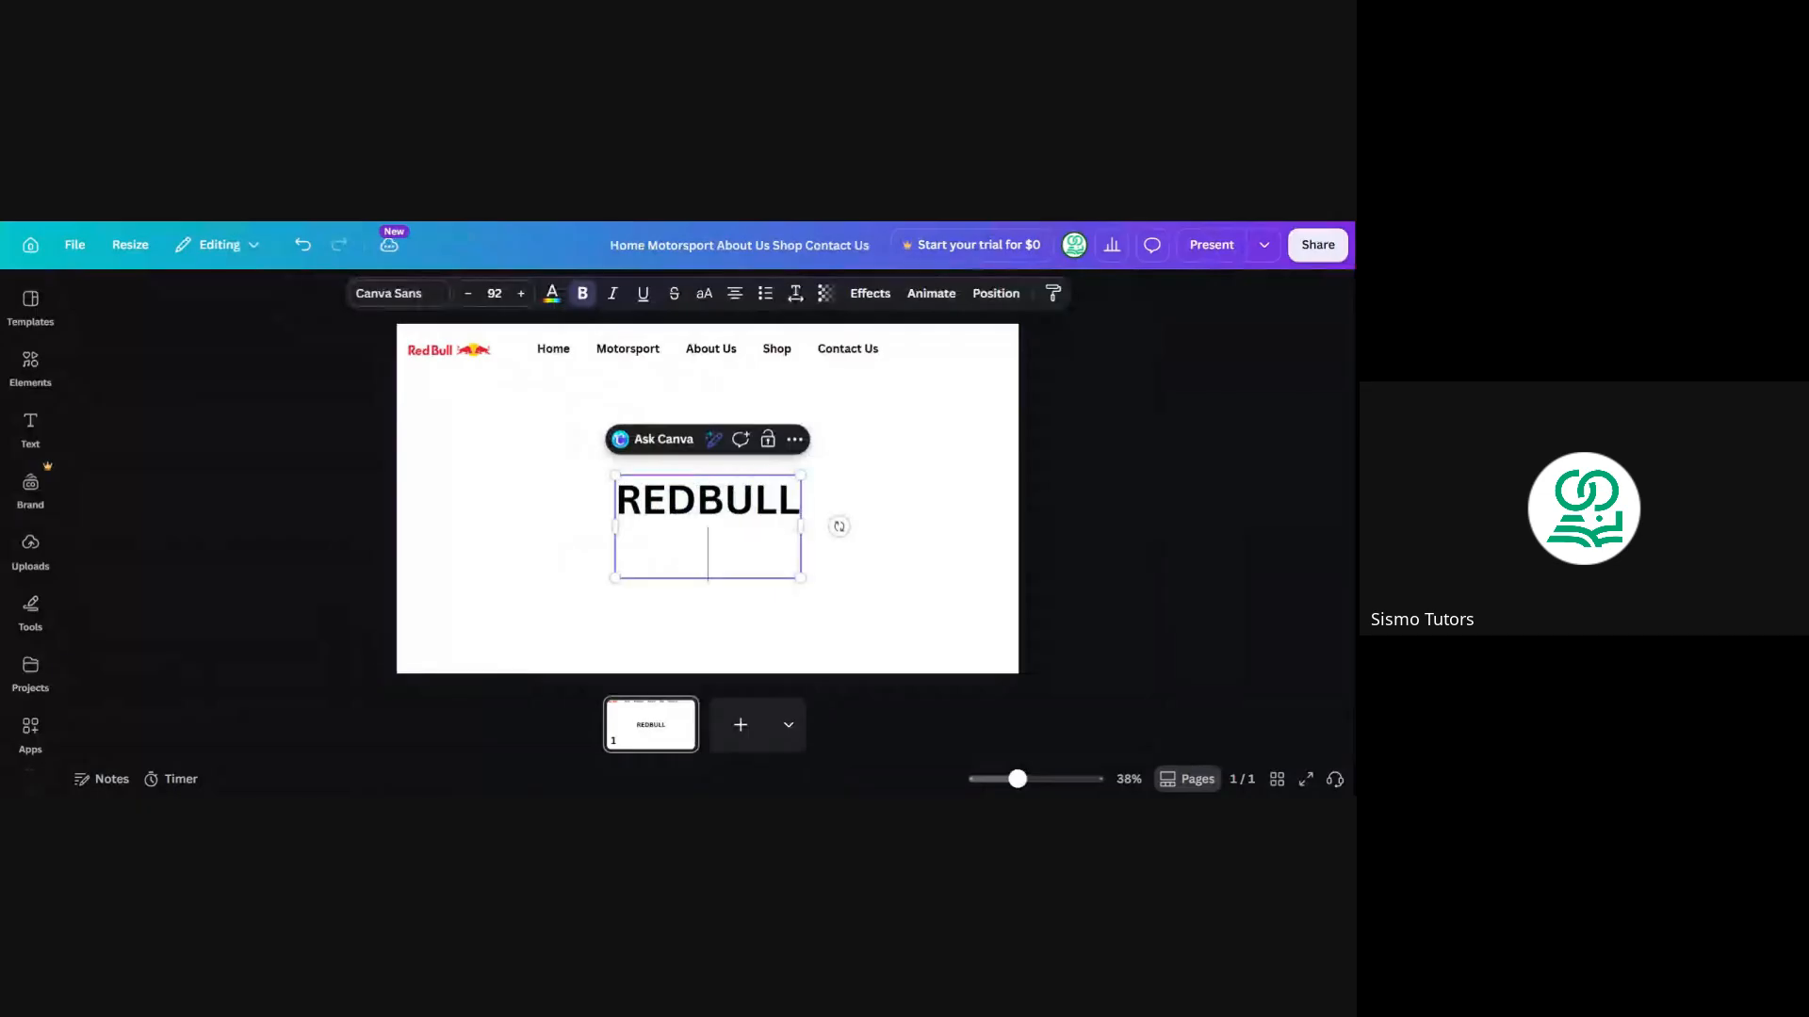
text(RAPID)
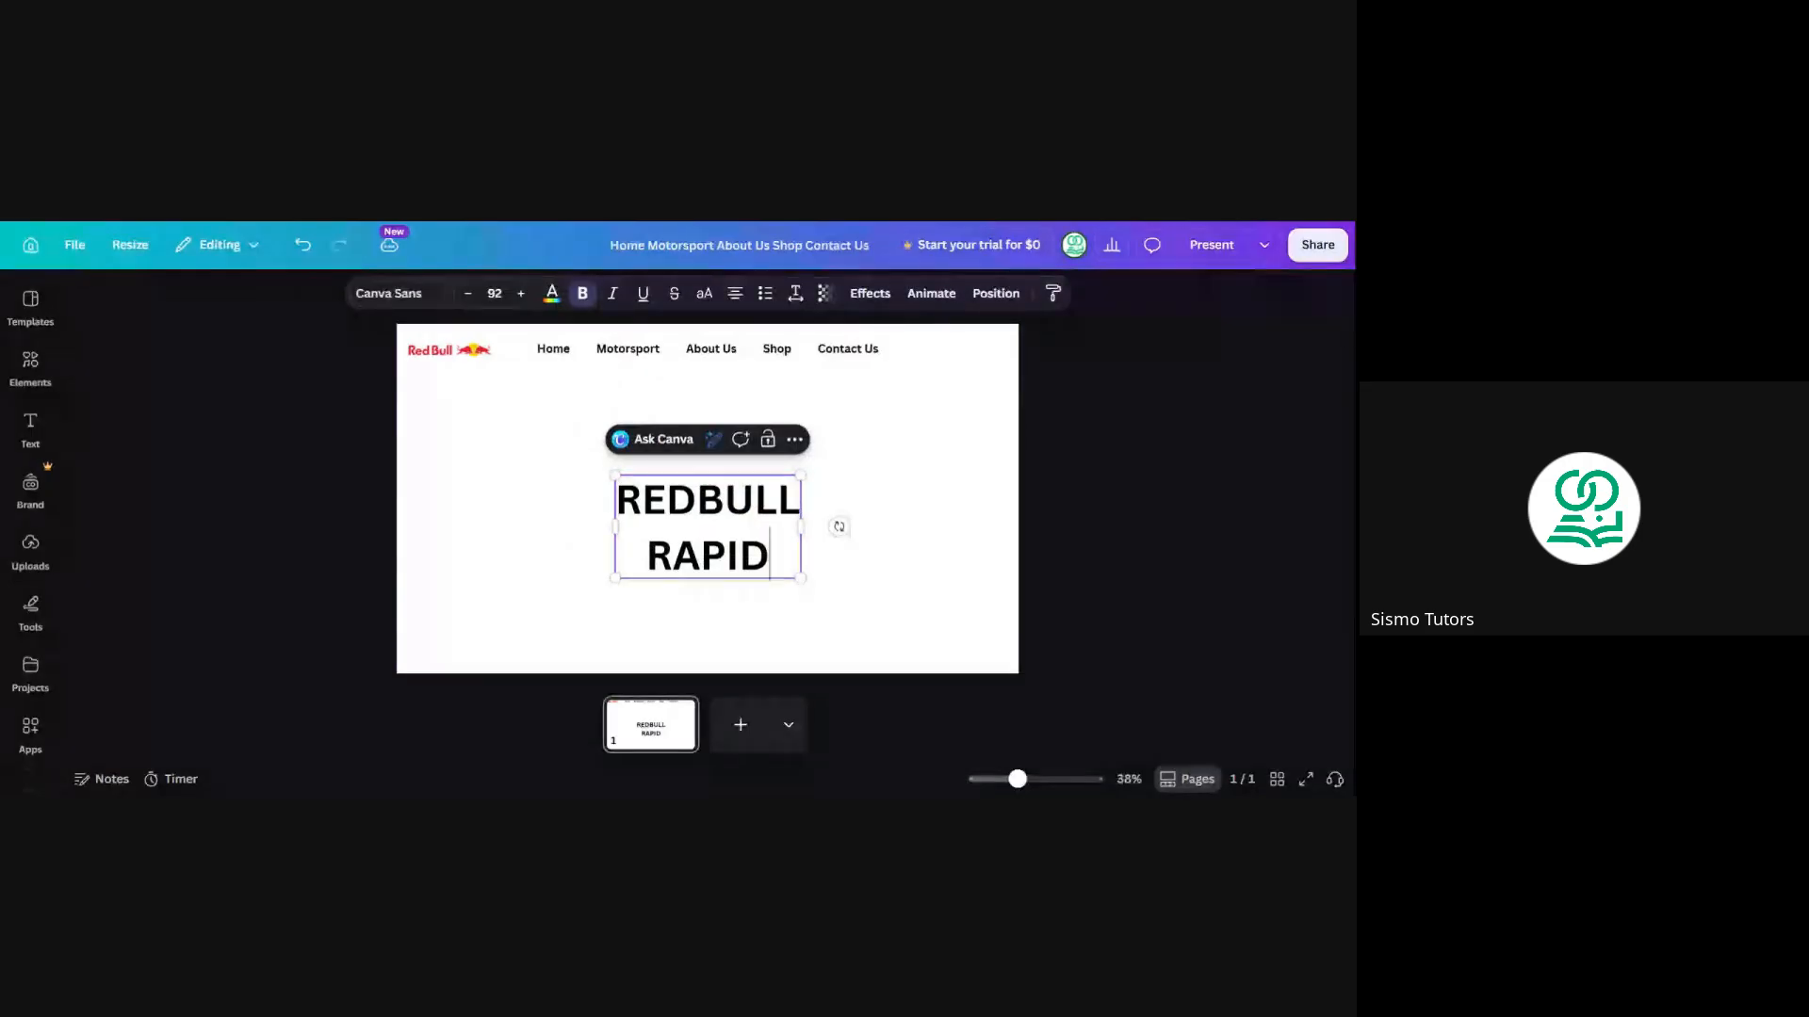
key(Return)
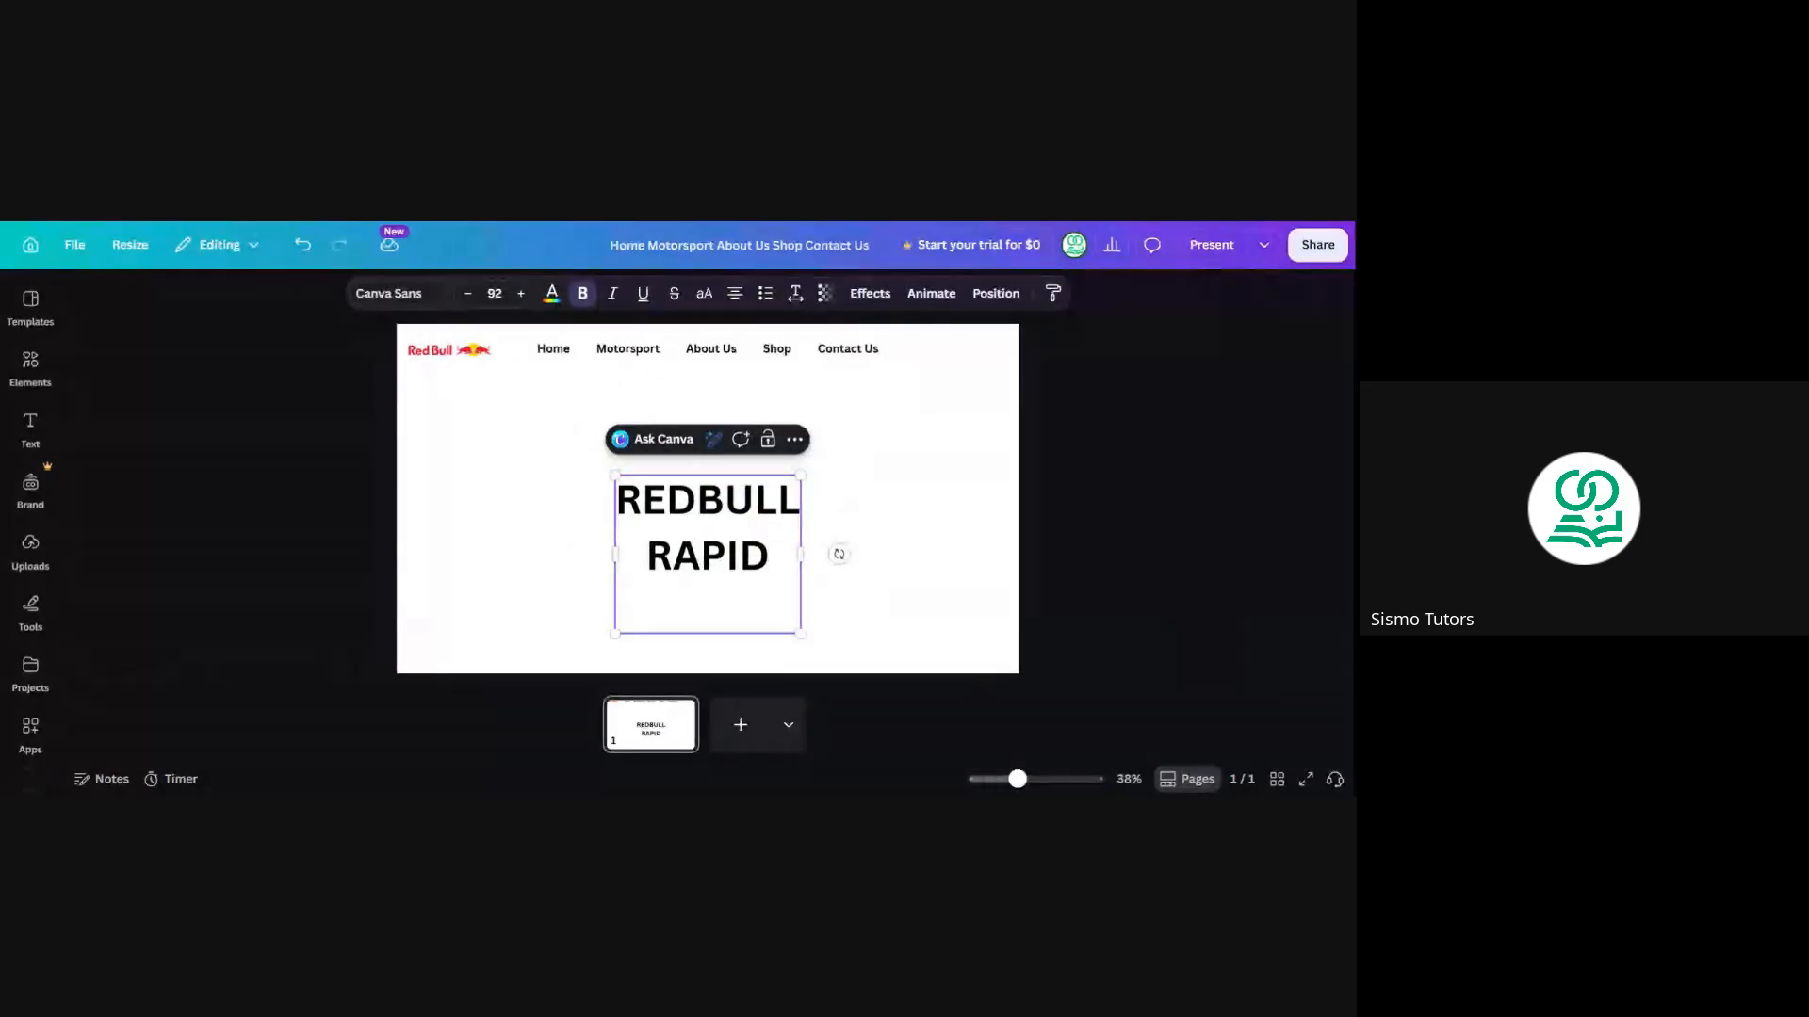
text(RUNNER)
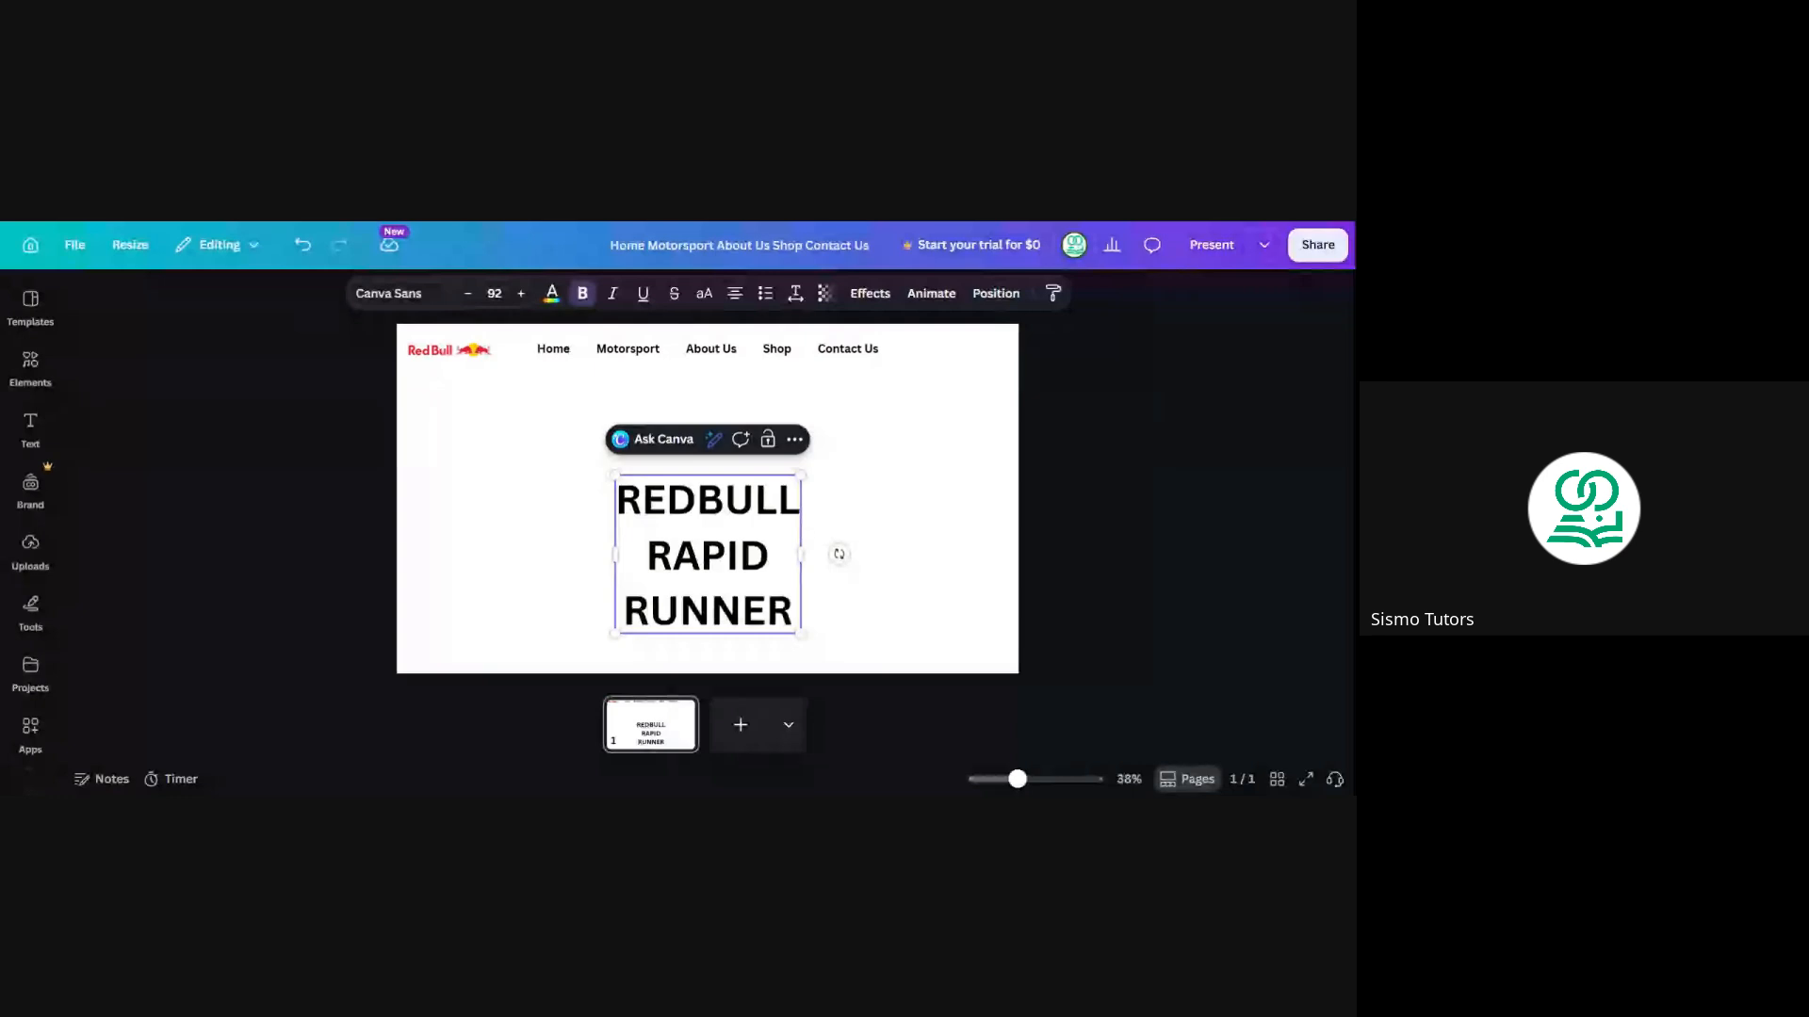
Shrink the heading to about size 52.4, place it below the logo near the slide's left edge and left-align its text
click(816, 557)
drag(746, 563, 533, 497)
drag(606, 578, 494, 472)
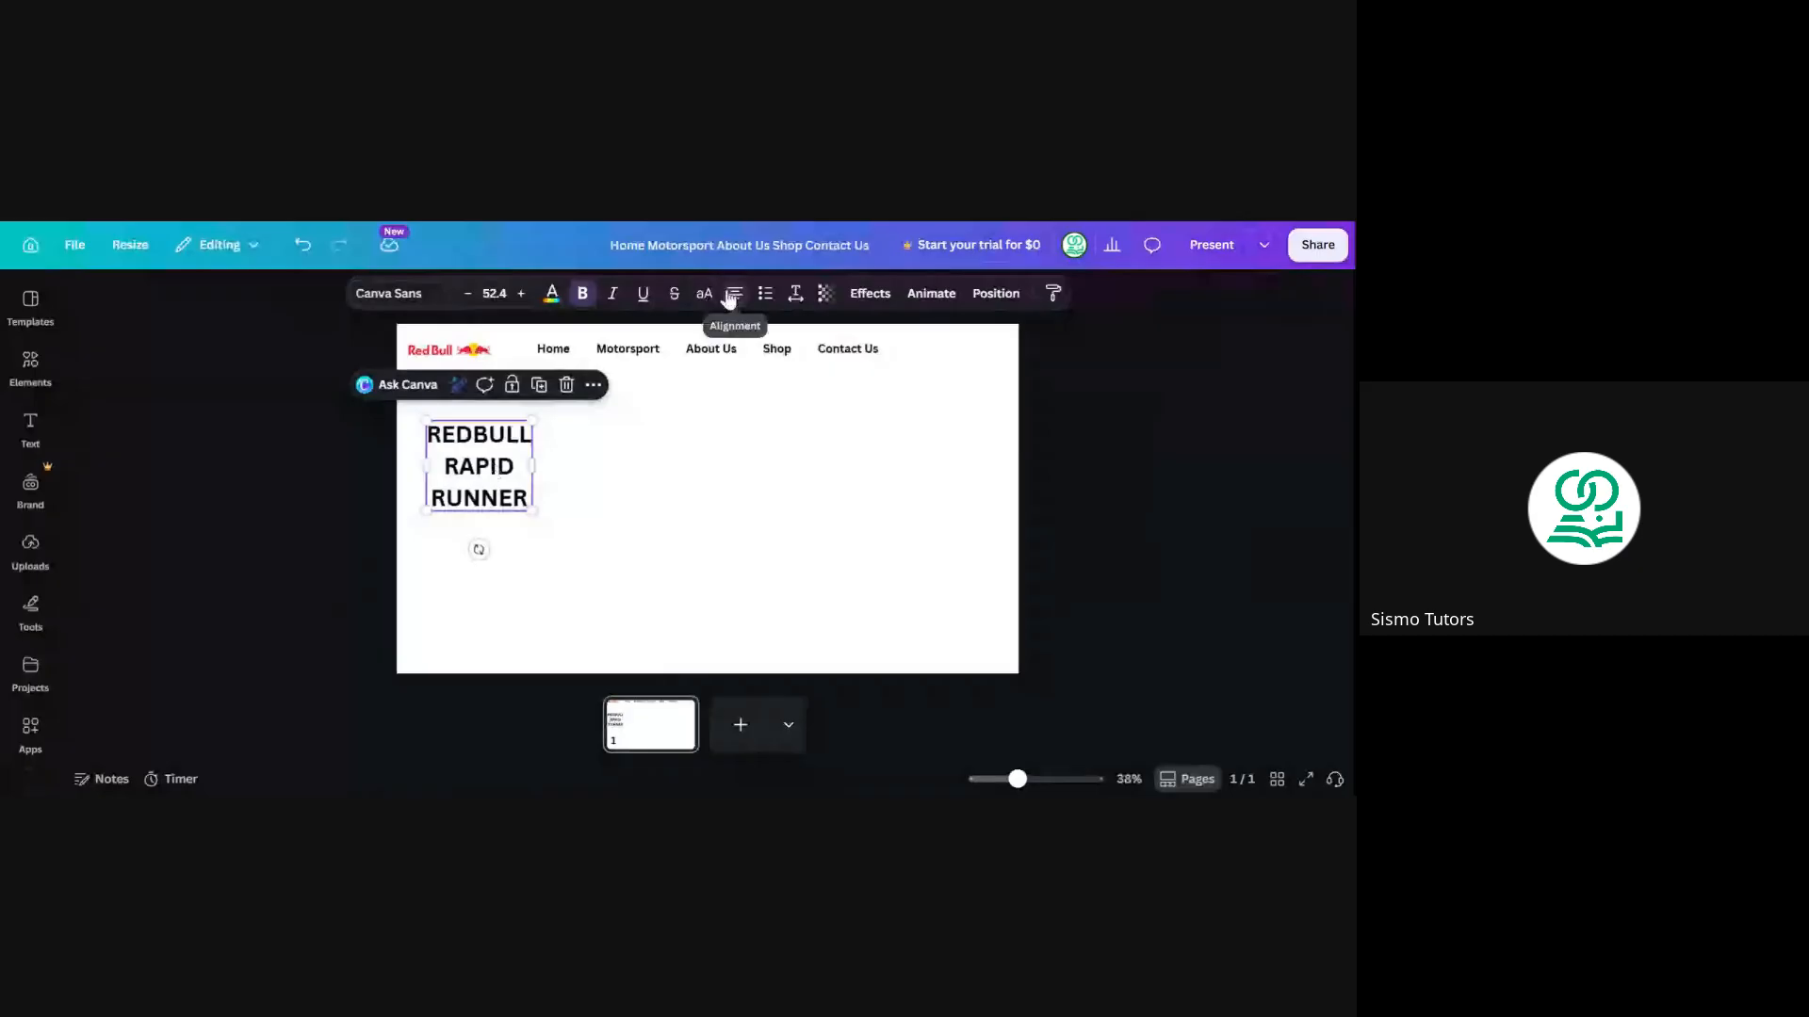
click(733, 296)
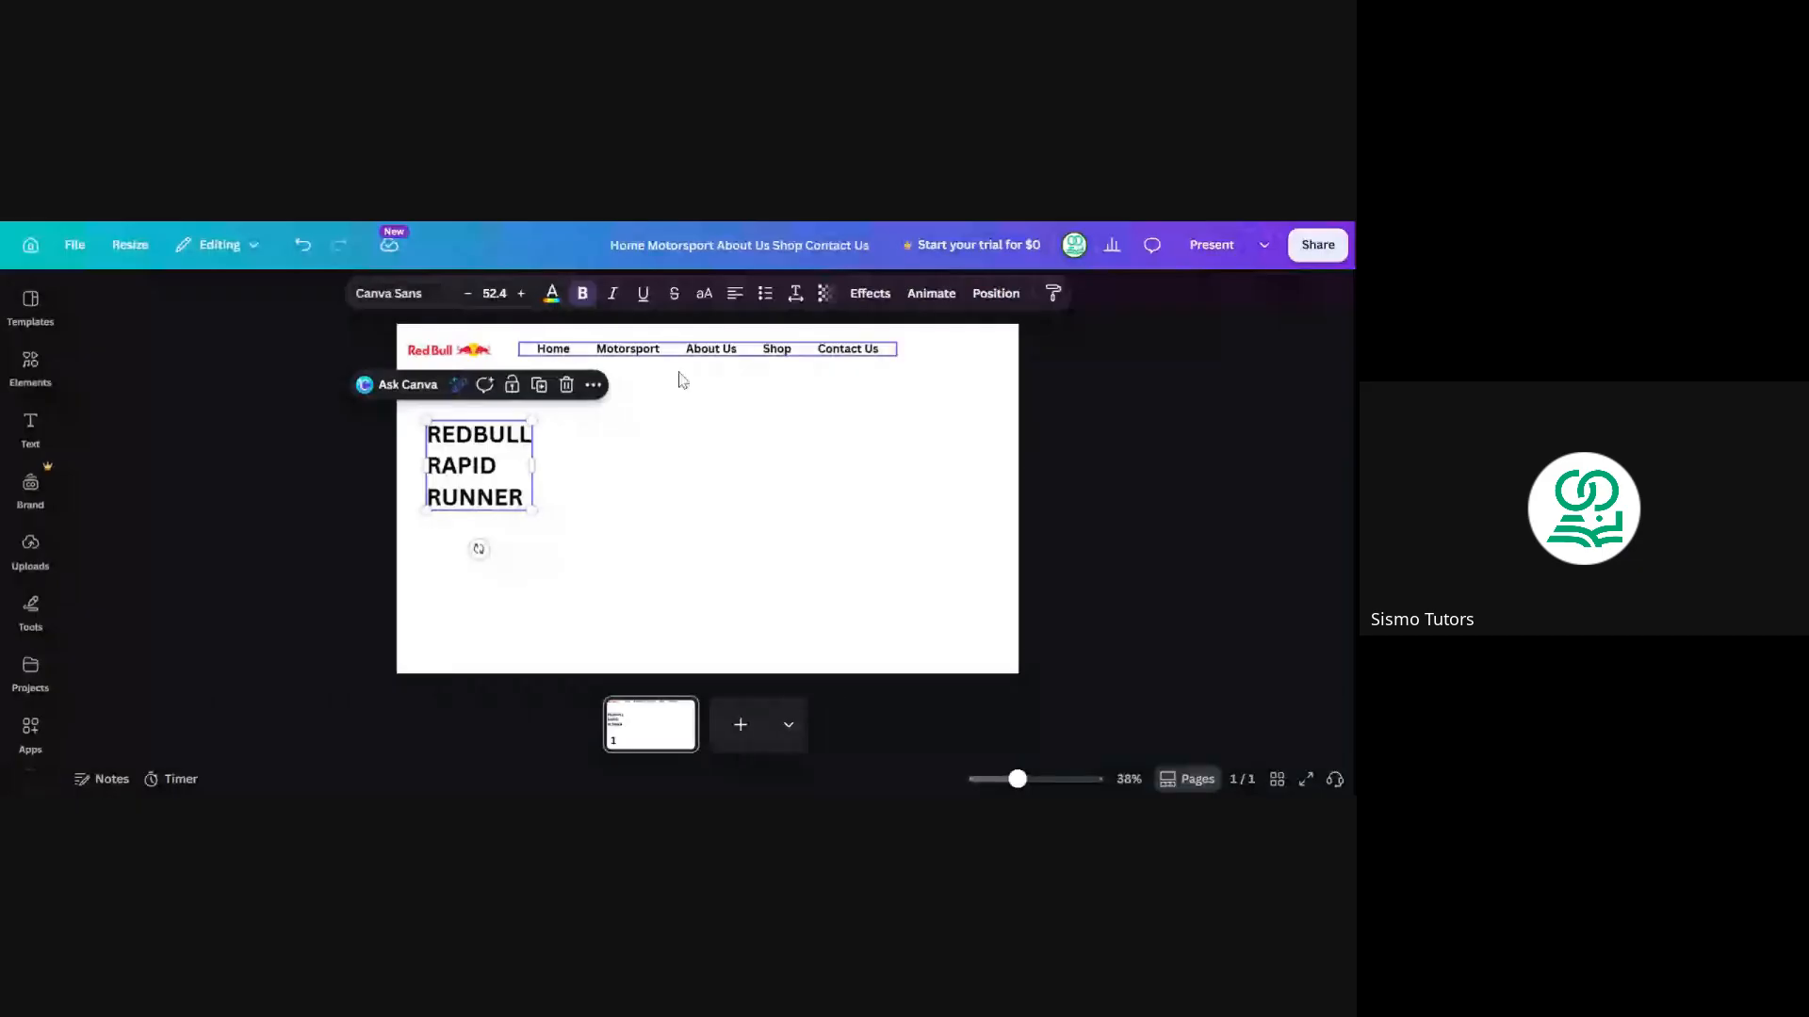
Colour the word "RUNNER" in the heading with the yellow from the photo colours
double_click(474, 498)
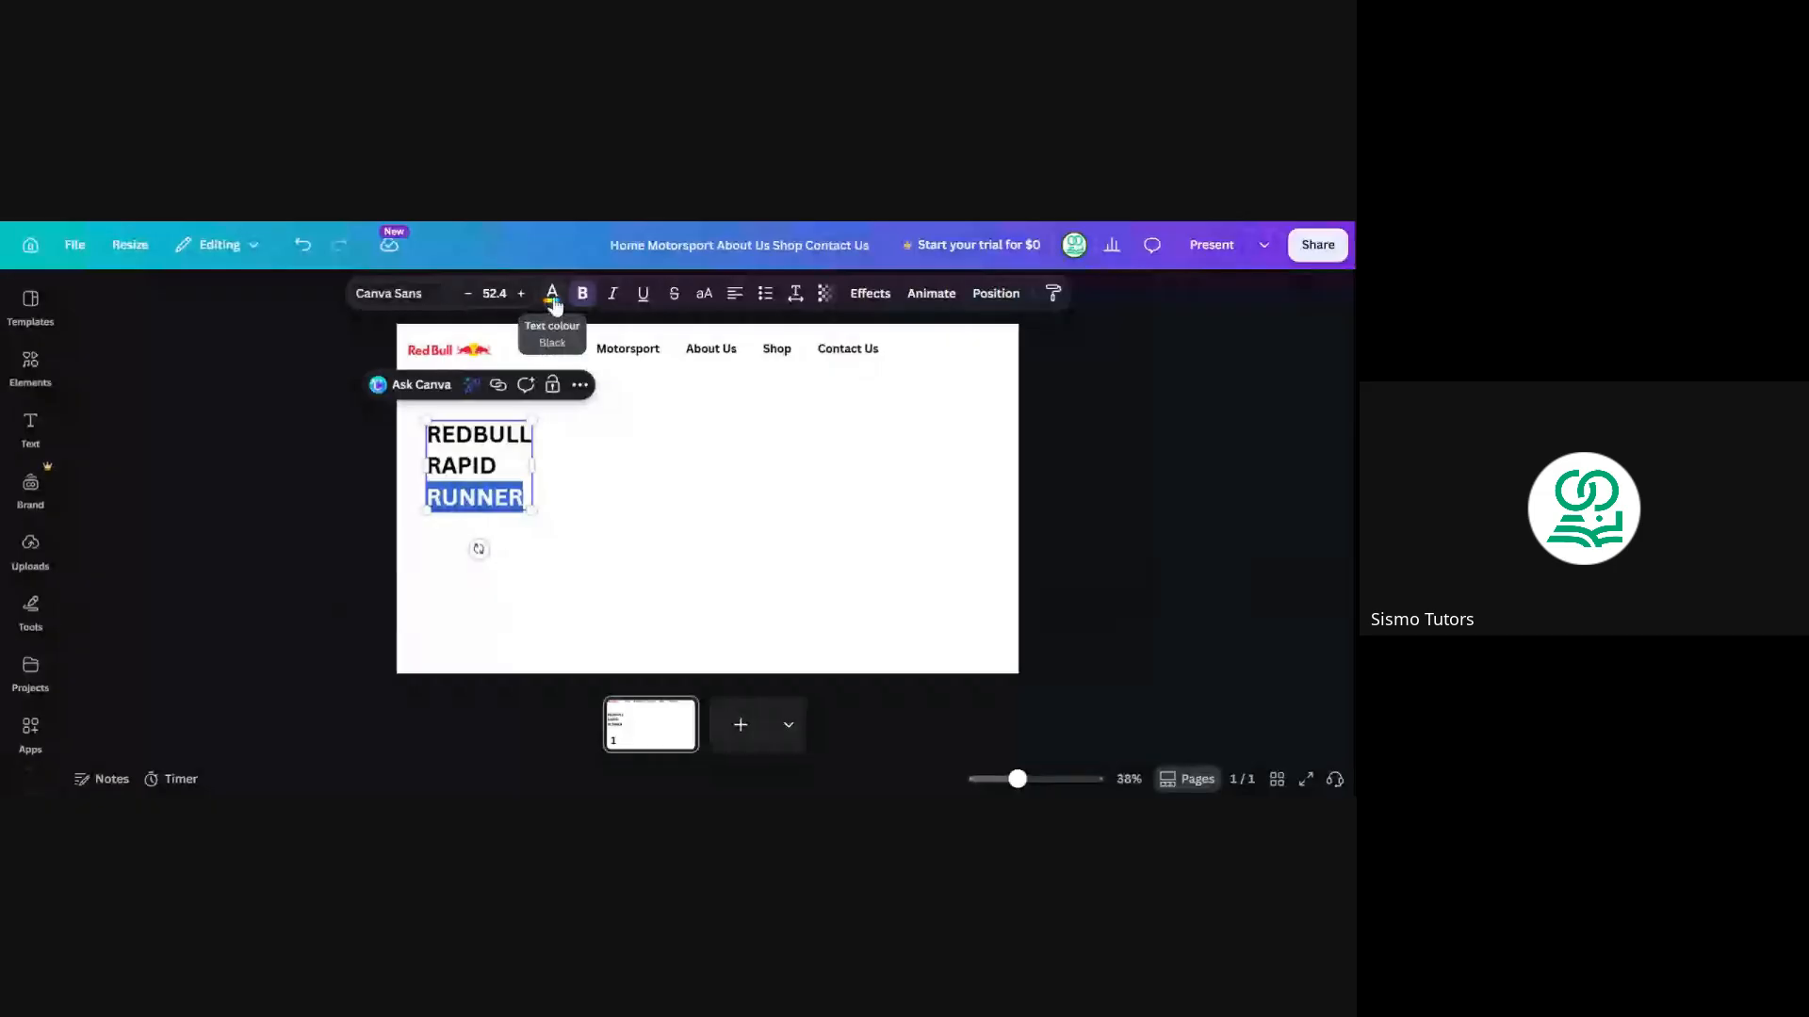
click(552, 294)
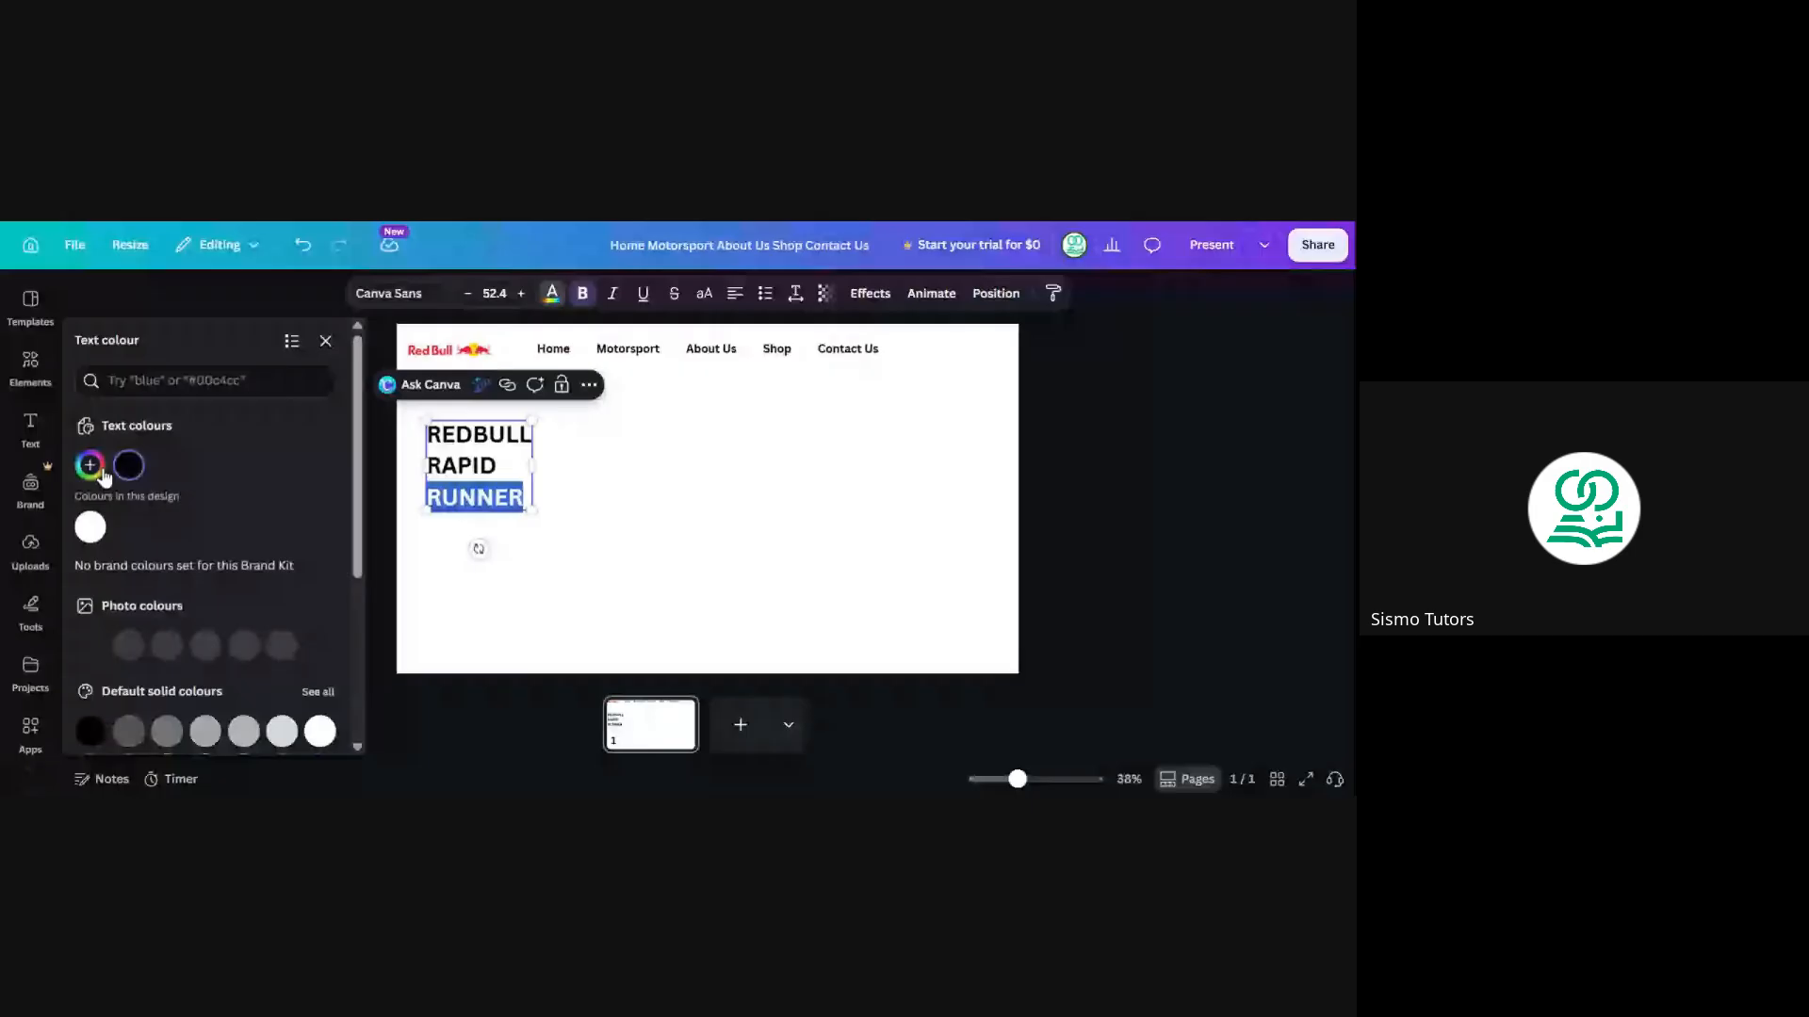
drag(358, 513, 358, 673)
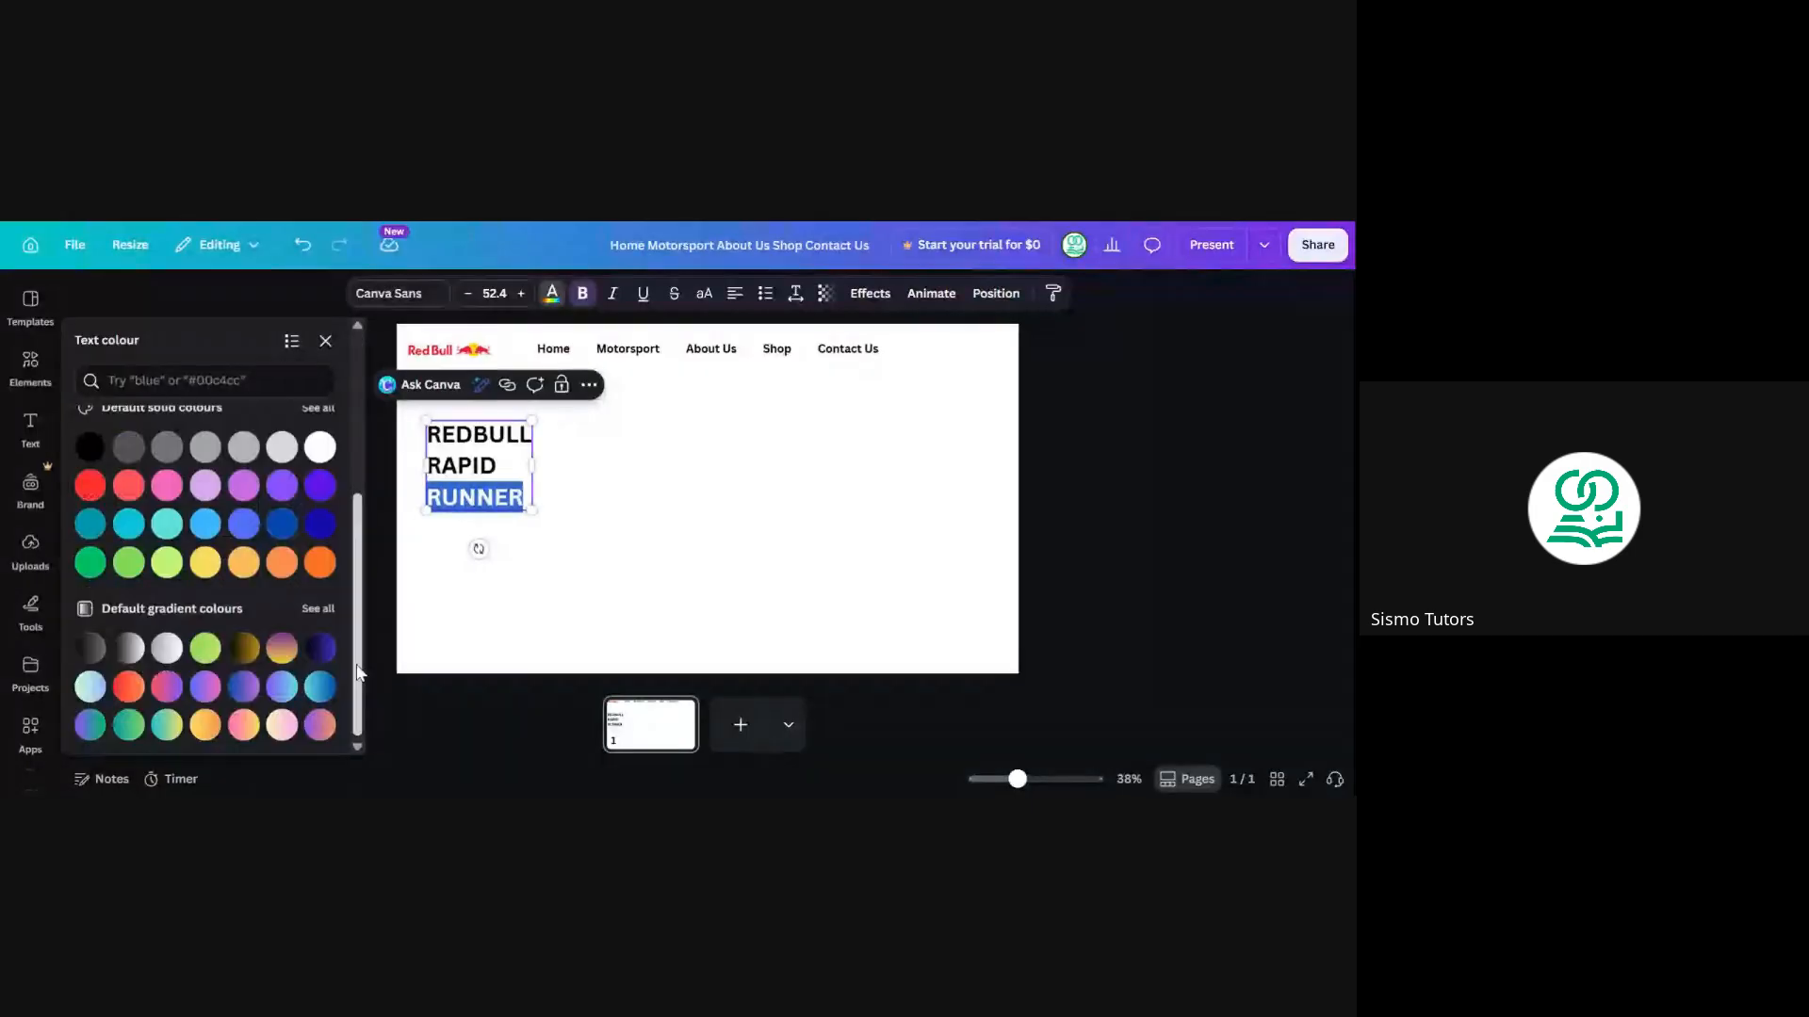
scroll(171, 586, up, 4)
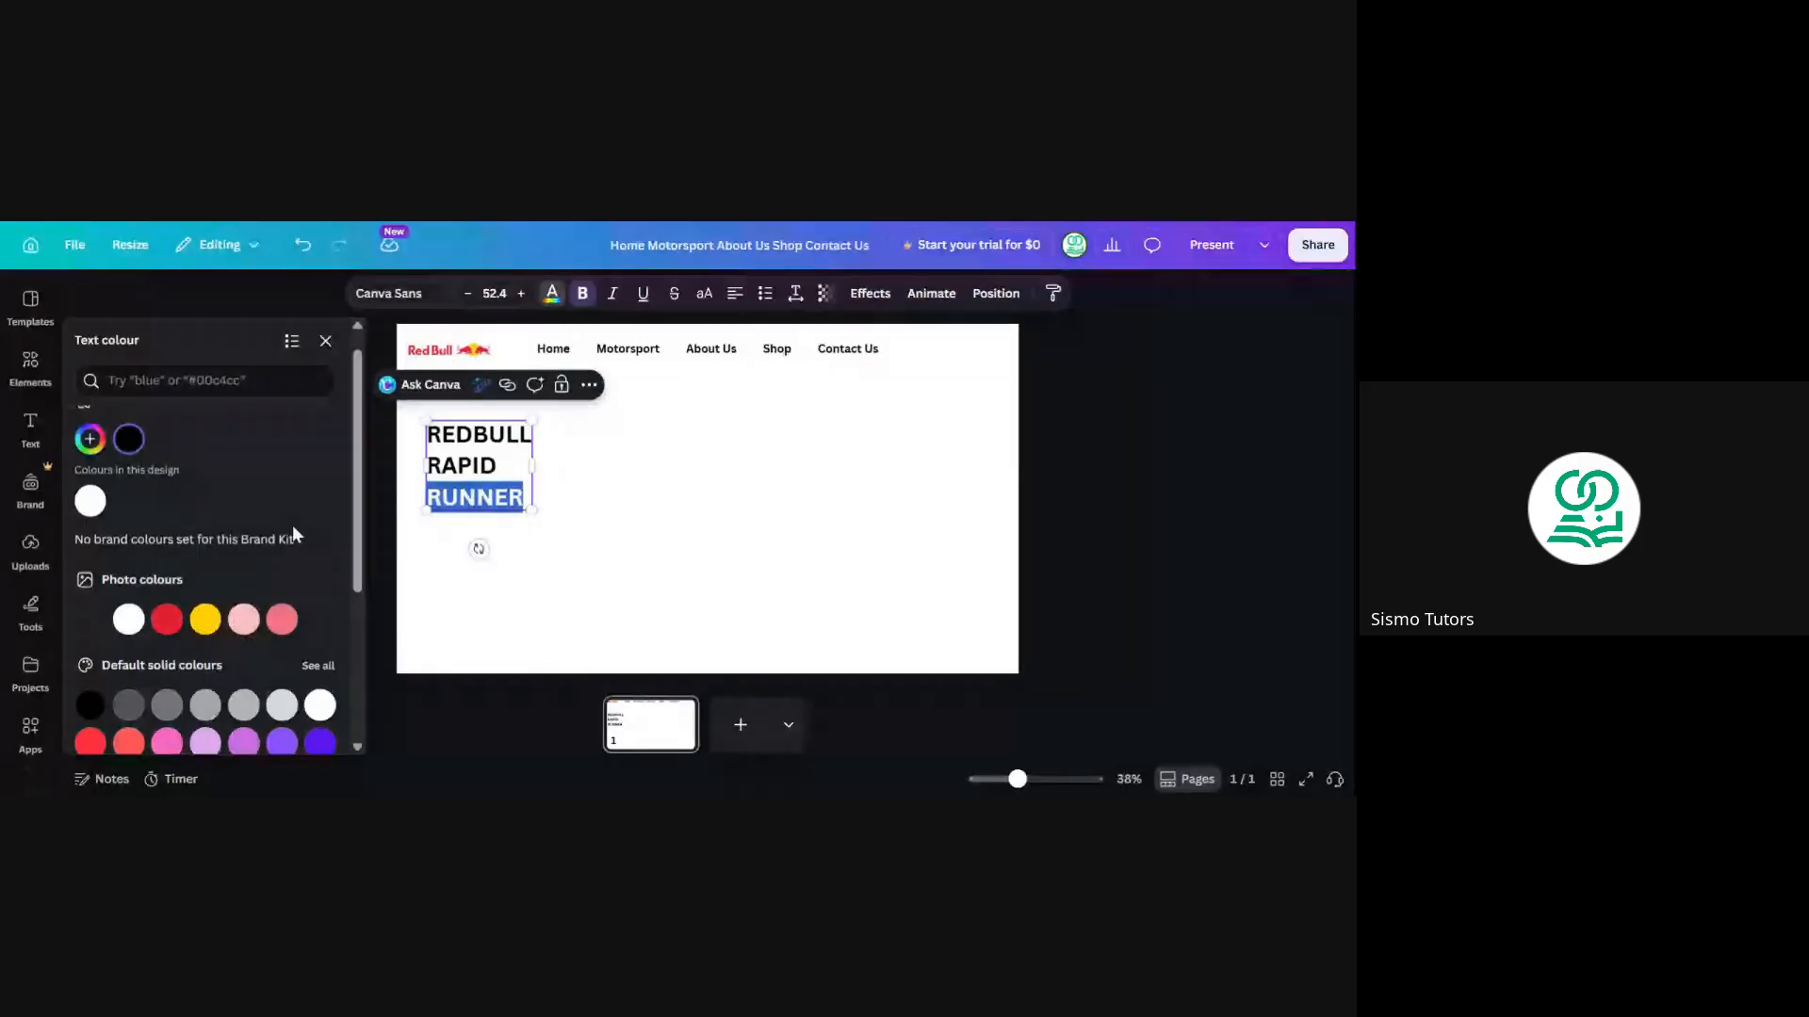
click(204, 620)
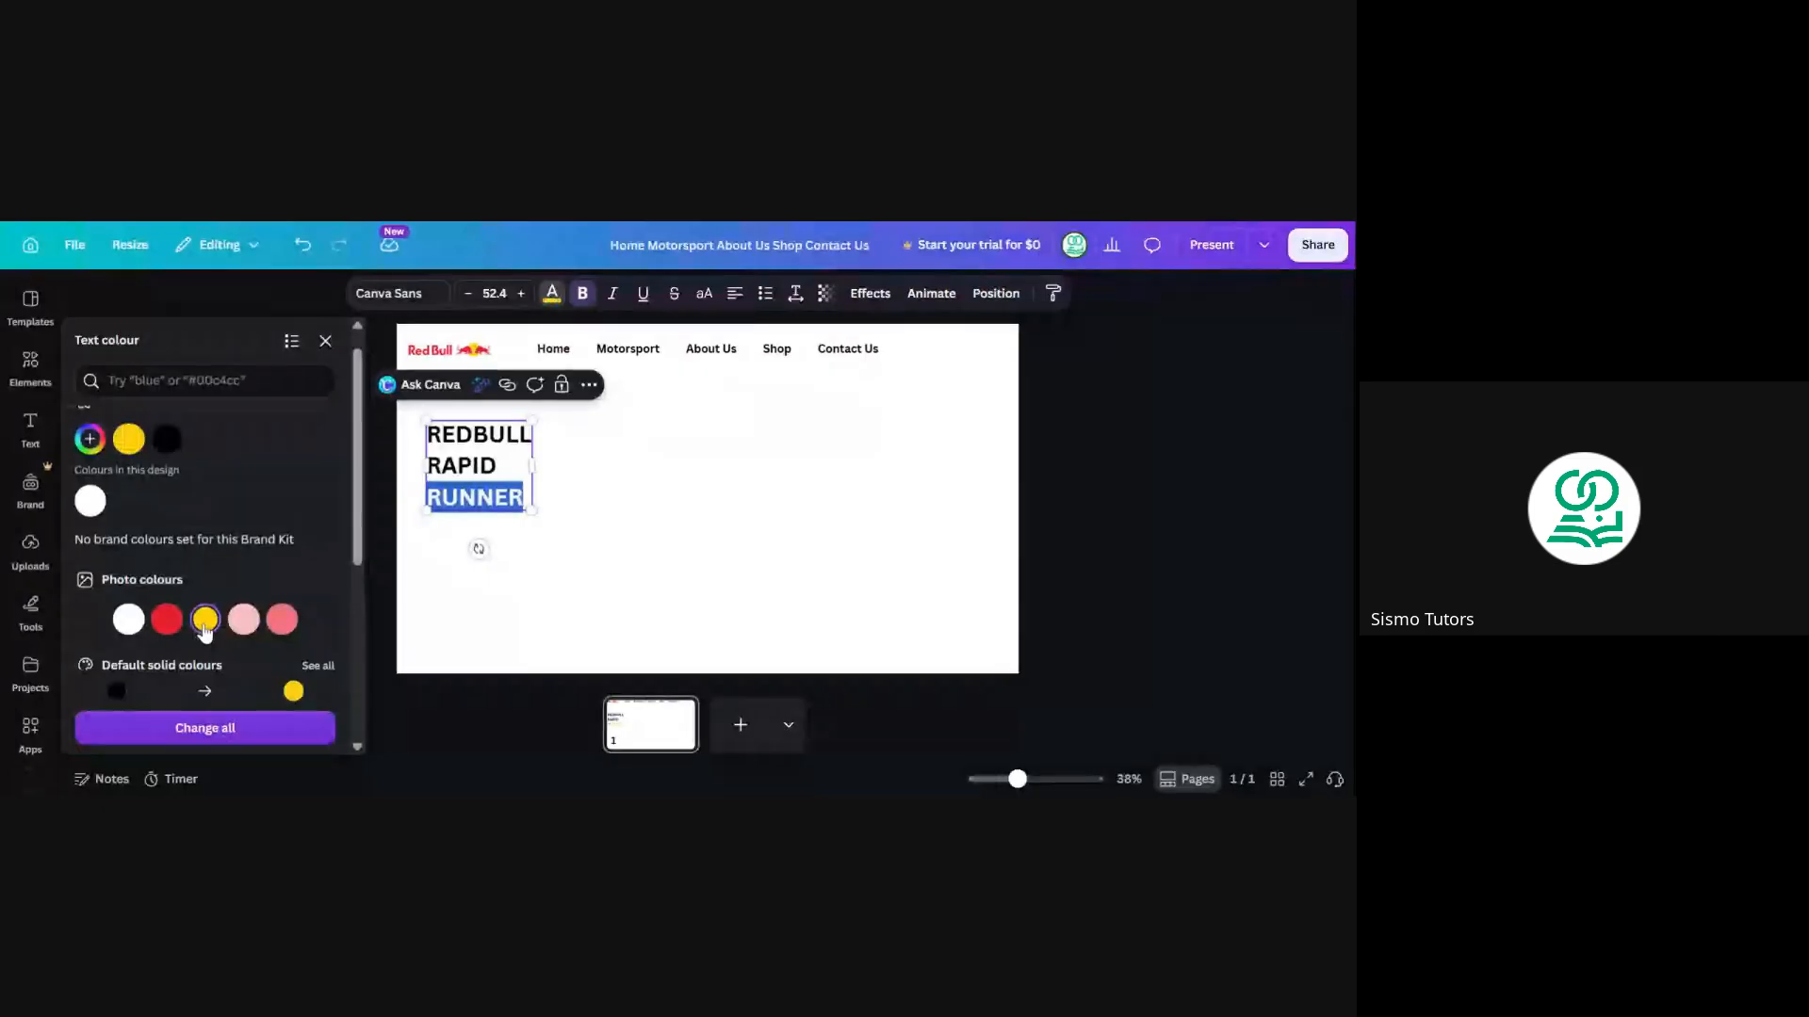
click(478, 495)
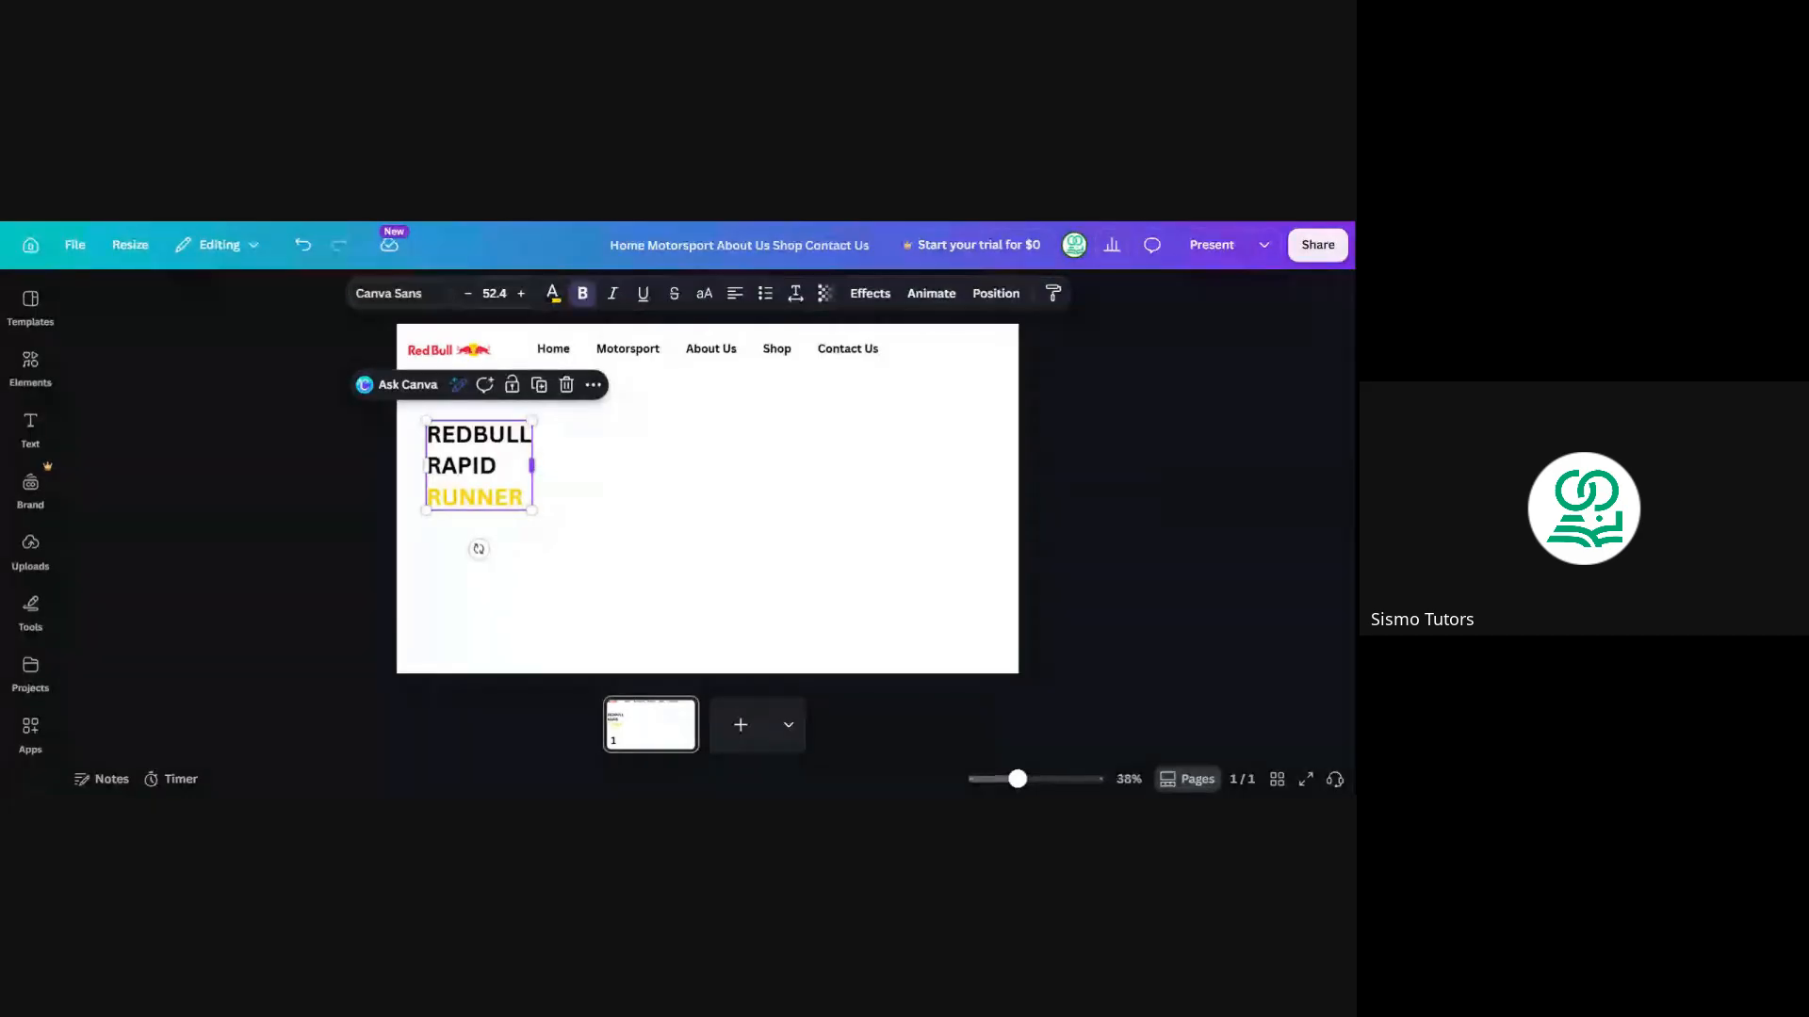
Select all the heading text and search the fonts for "ANDROID"
double_click(467, 466)
key(ctrl+a)
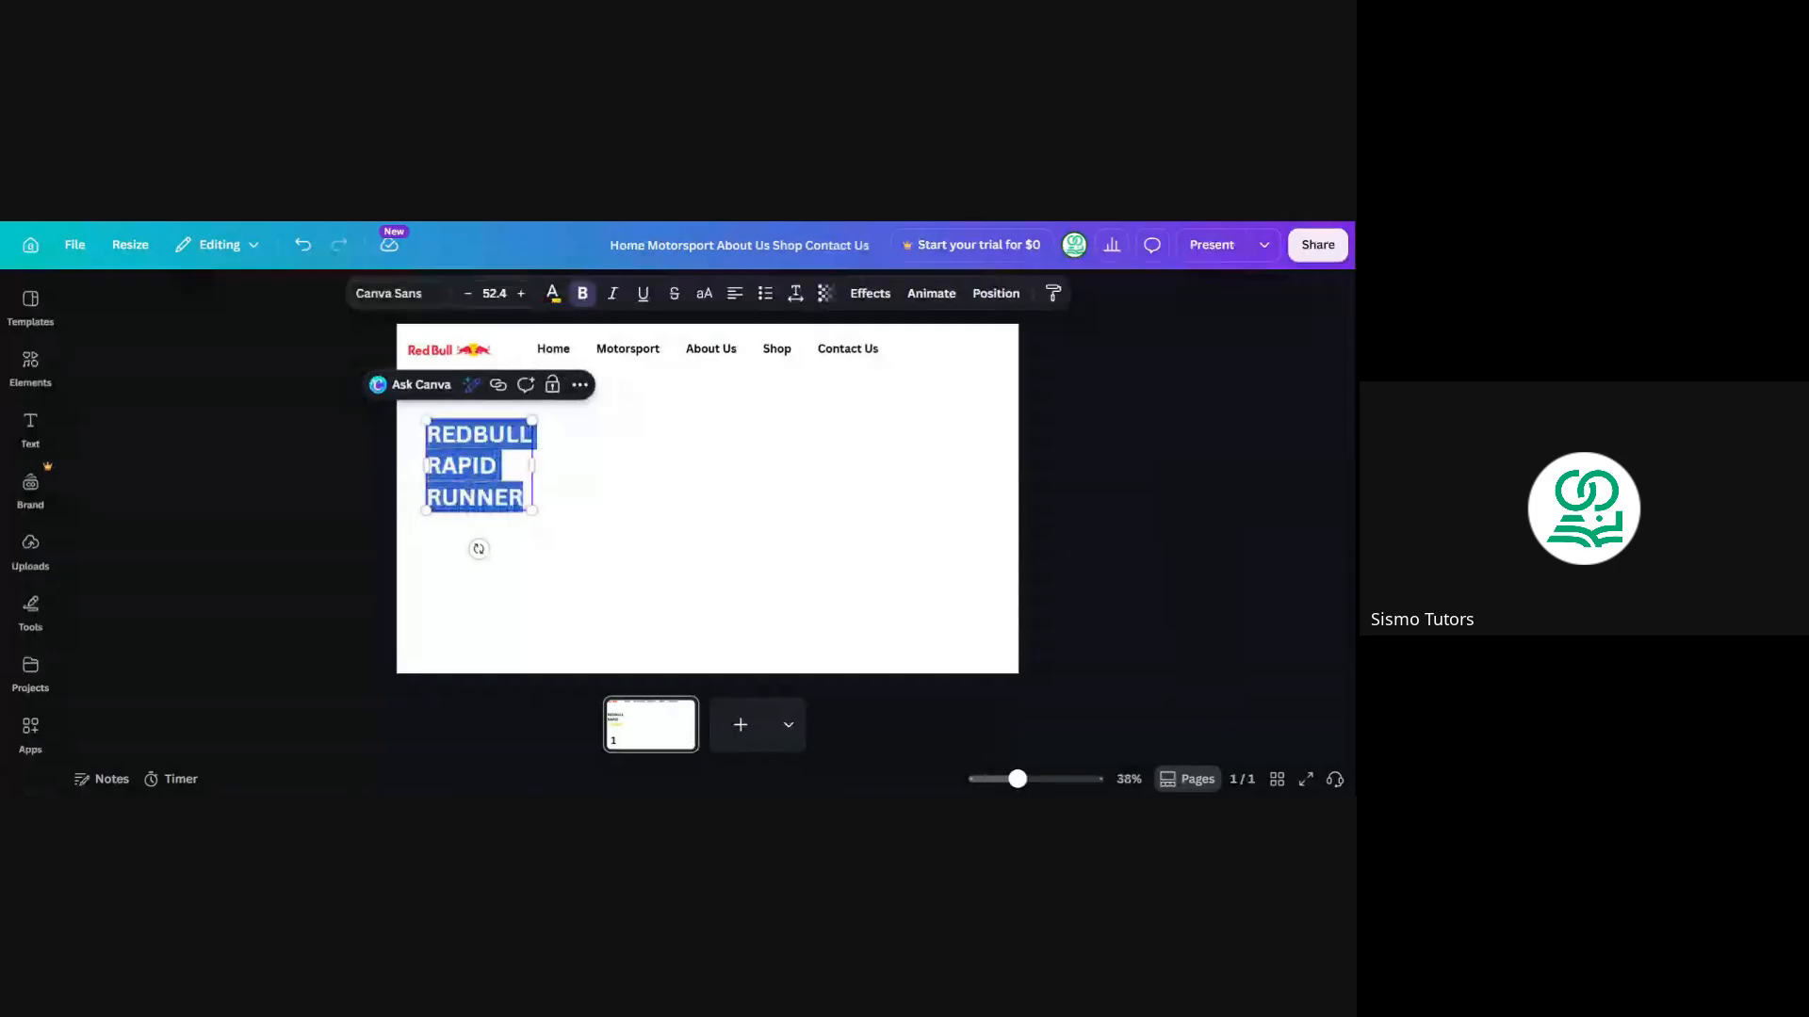
click(478, 467)
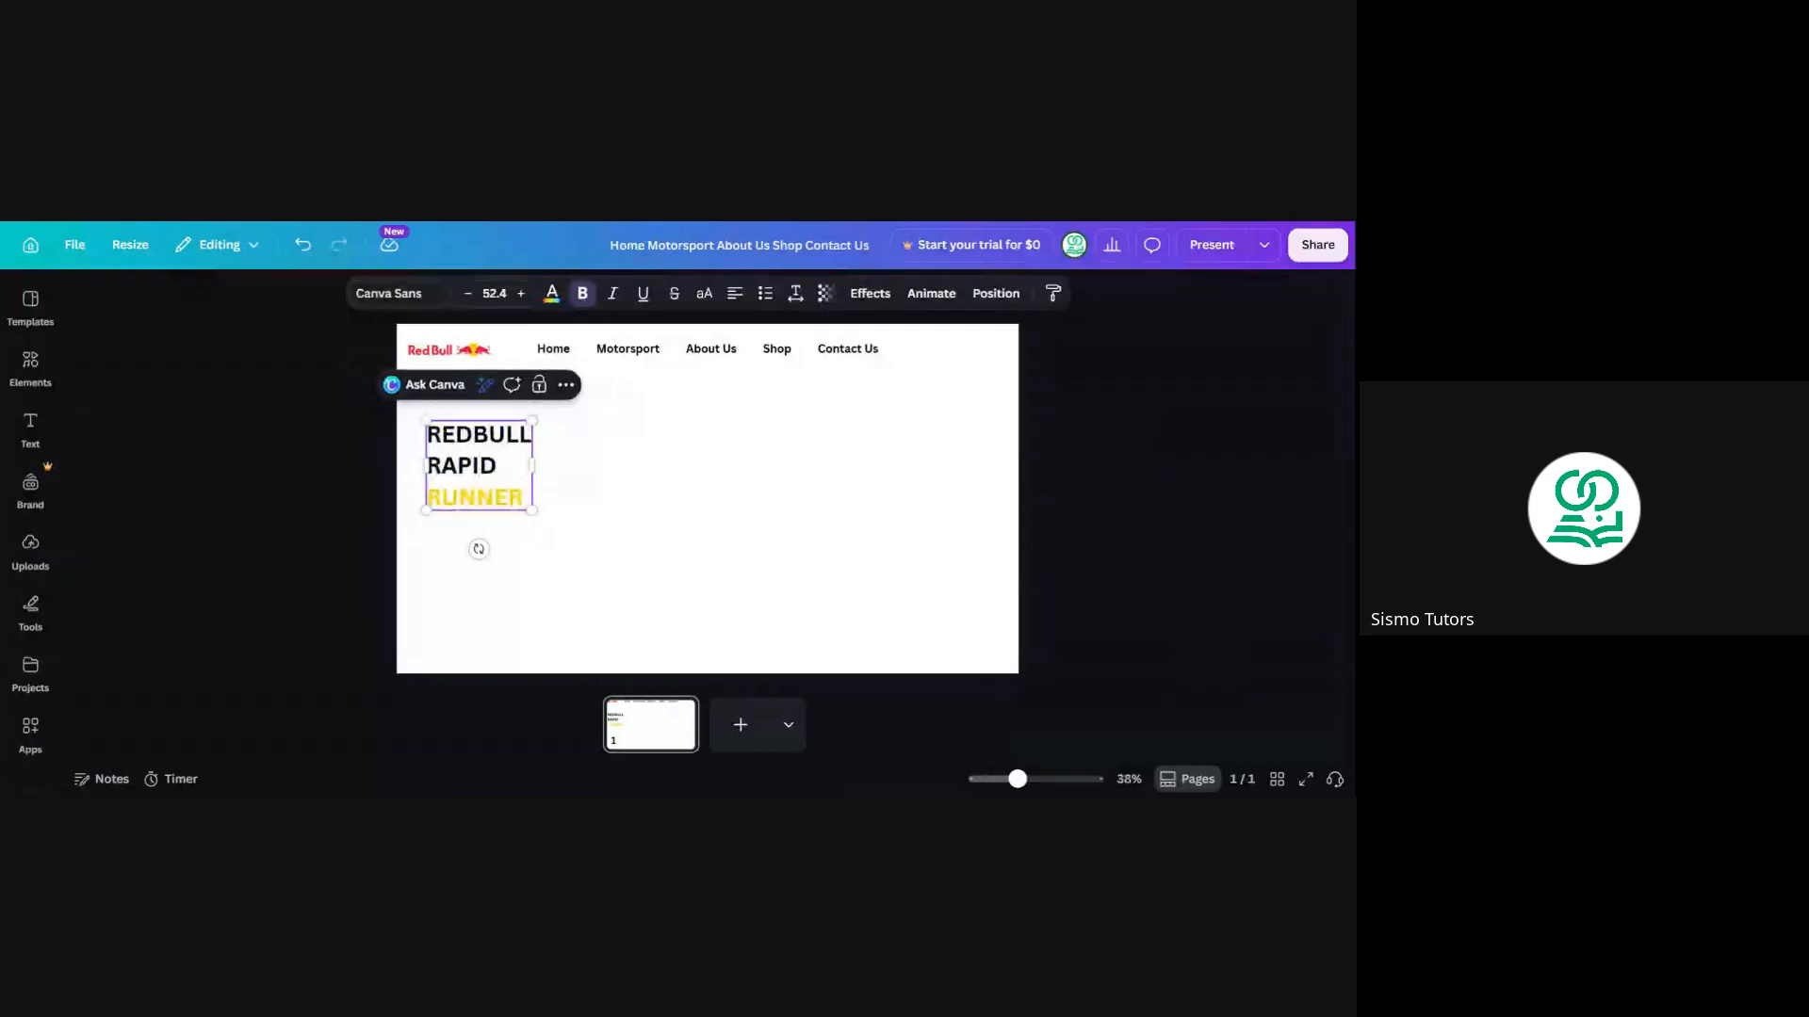
key(ctrl+a)
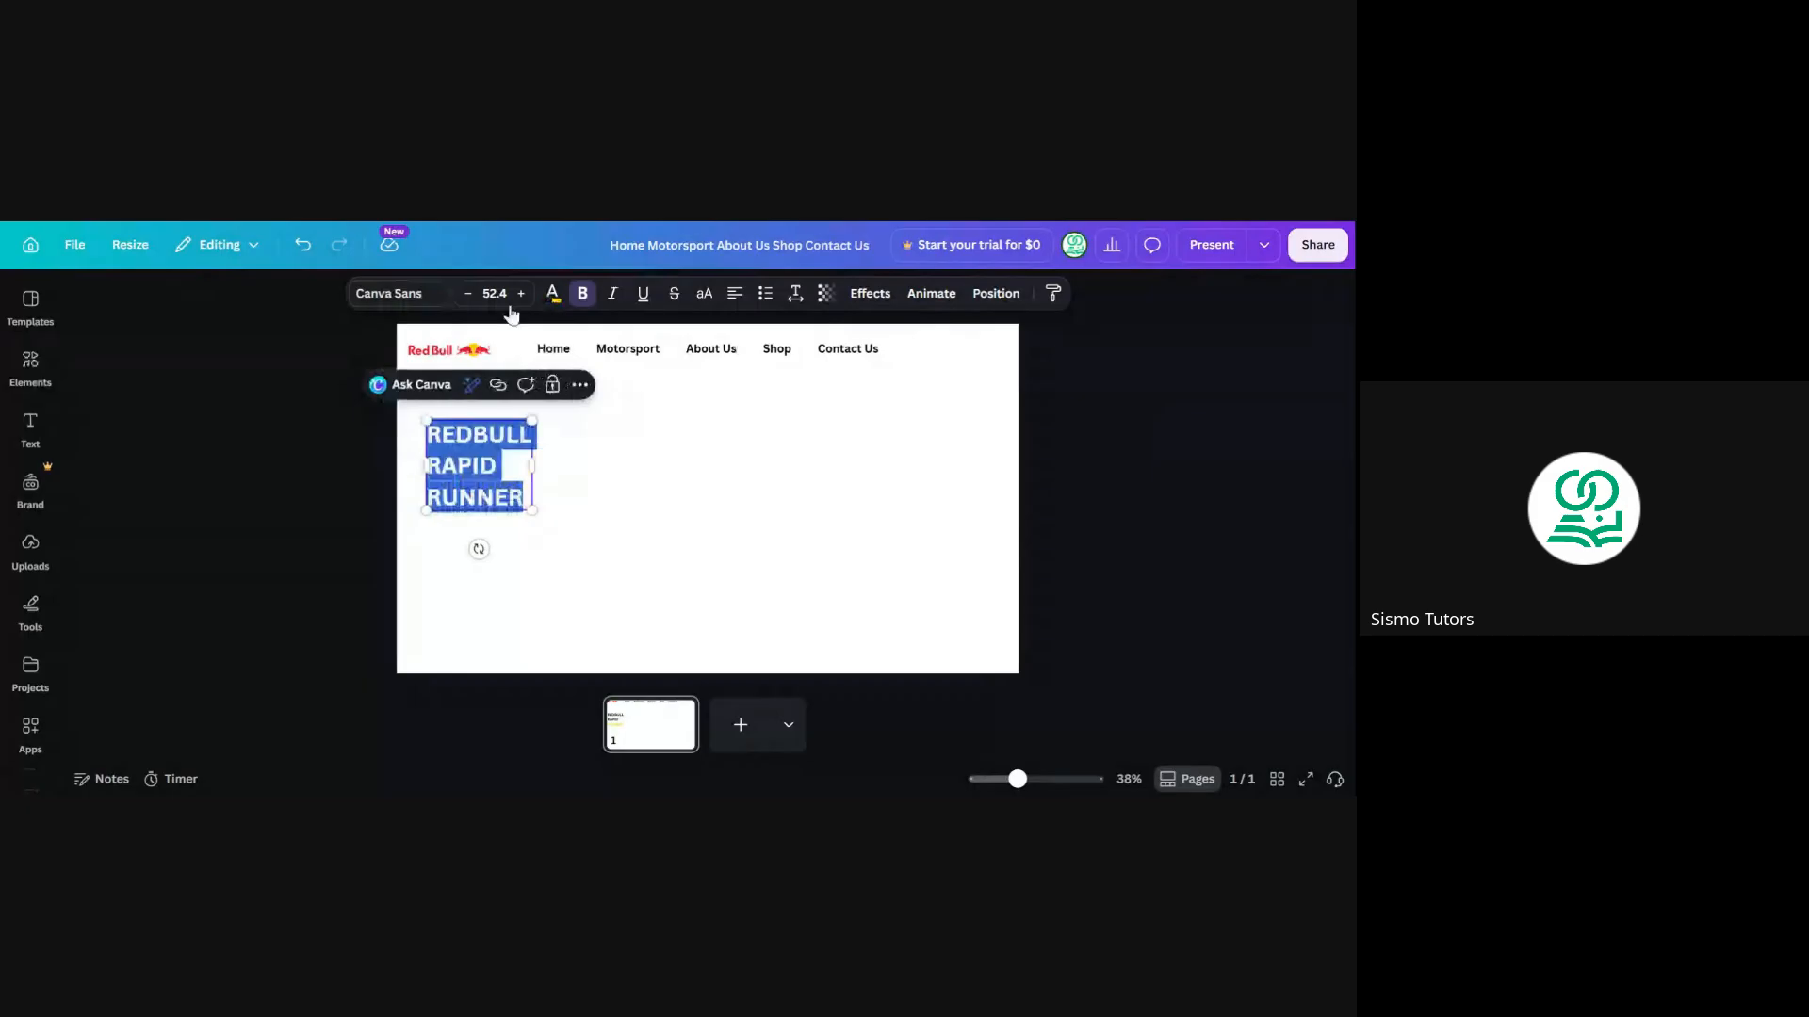
click(410, 299)
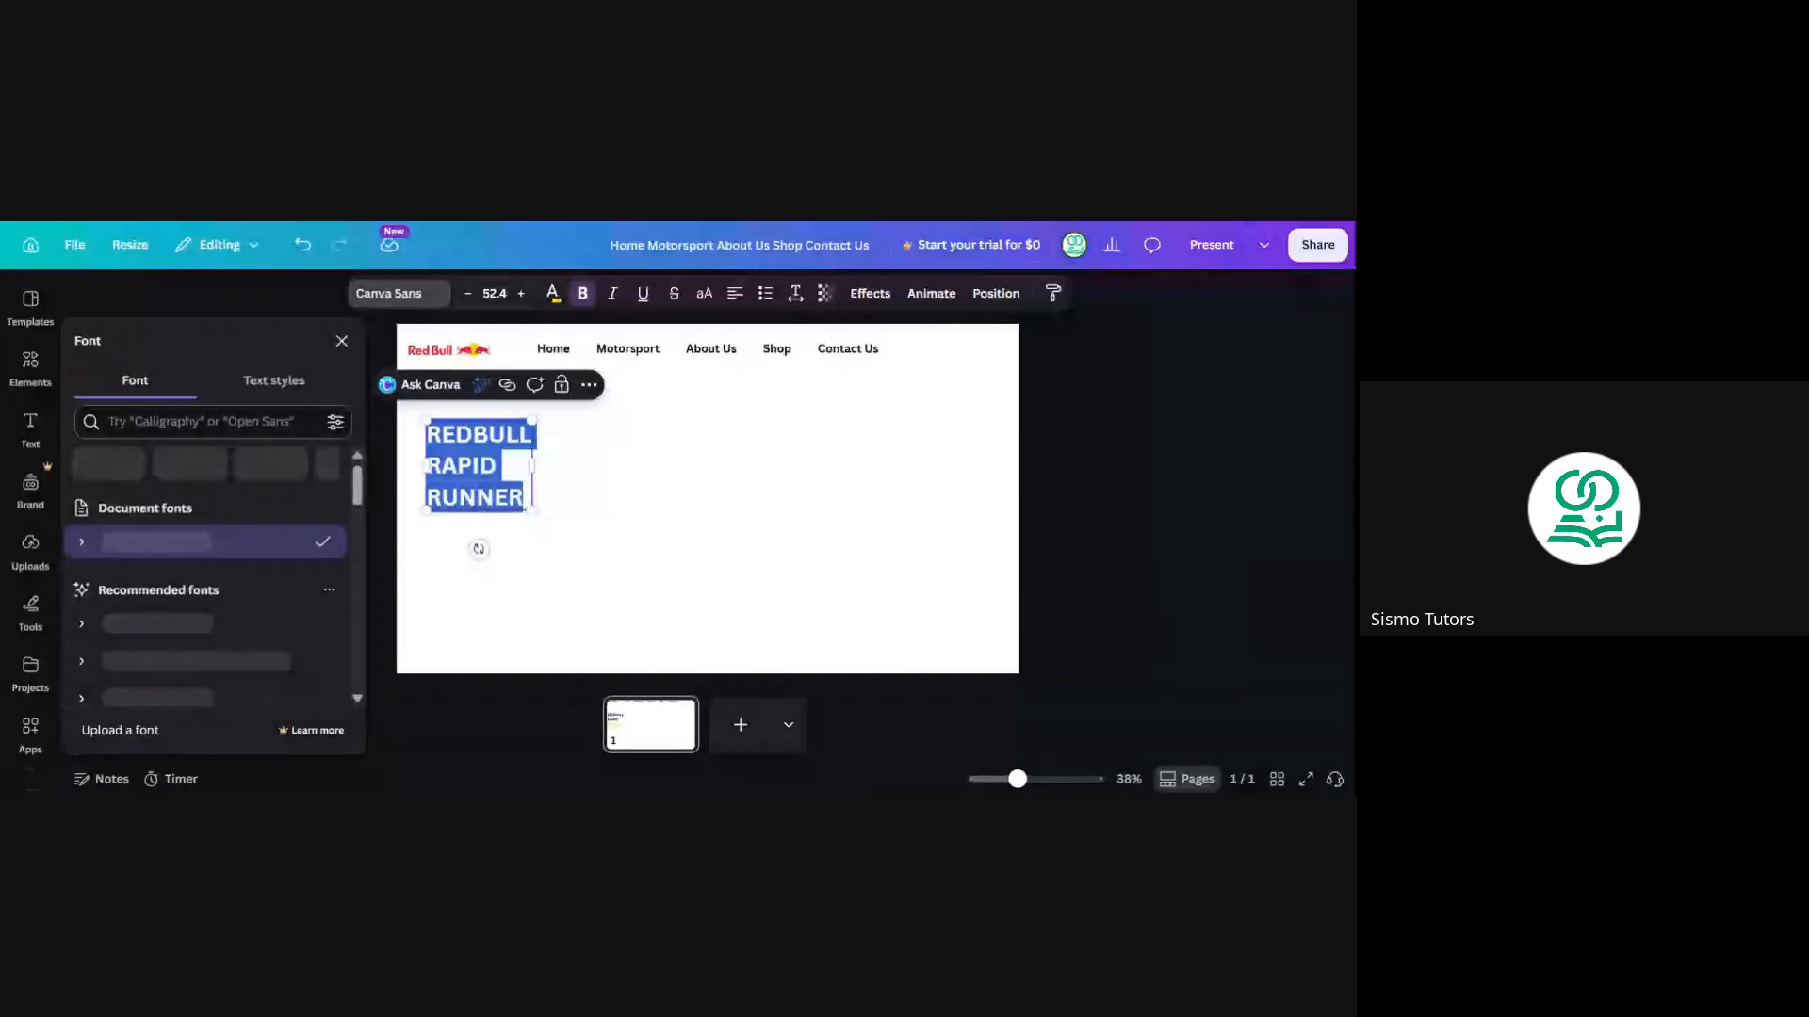
click(201, 422)
text(A)
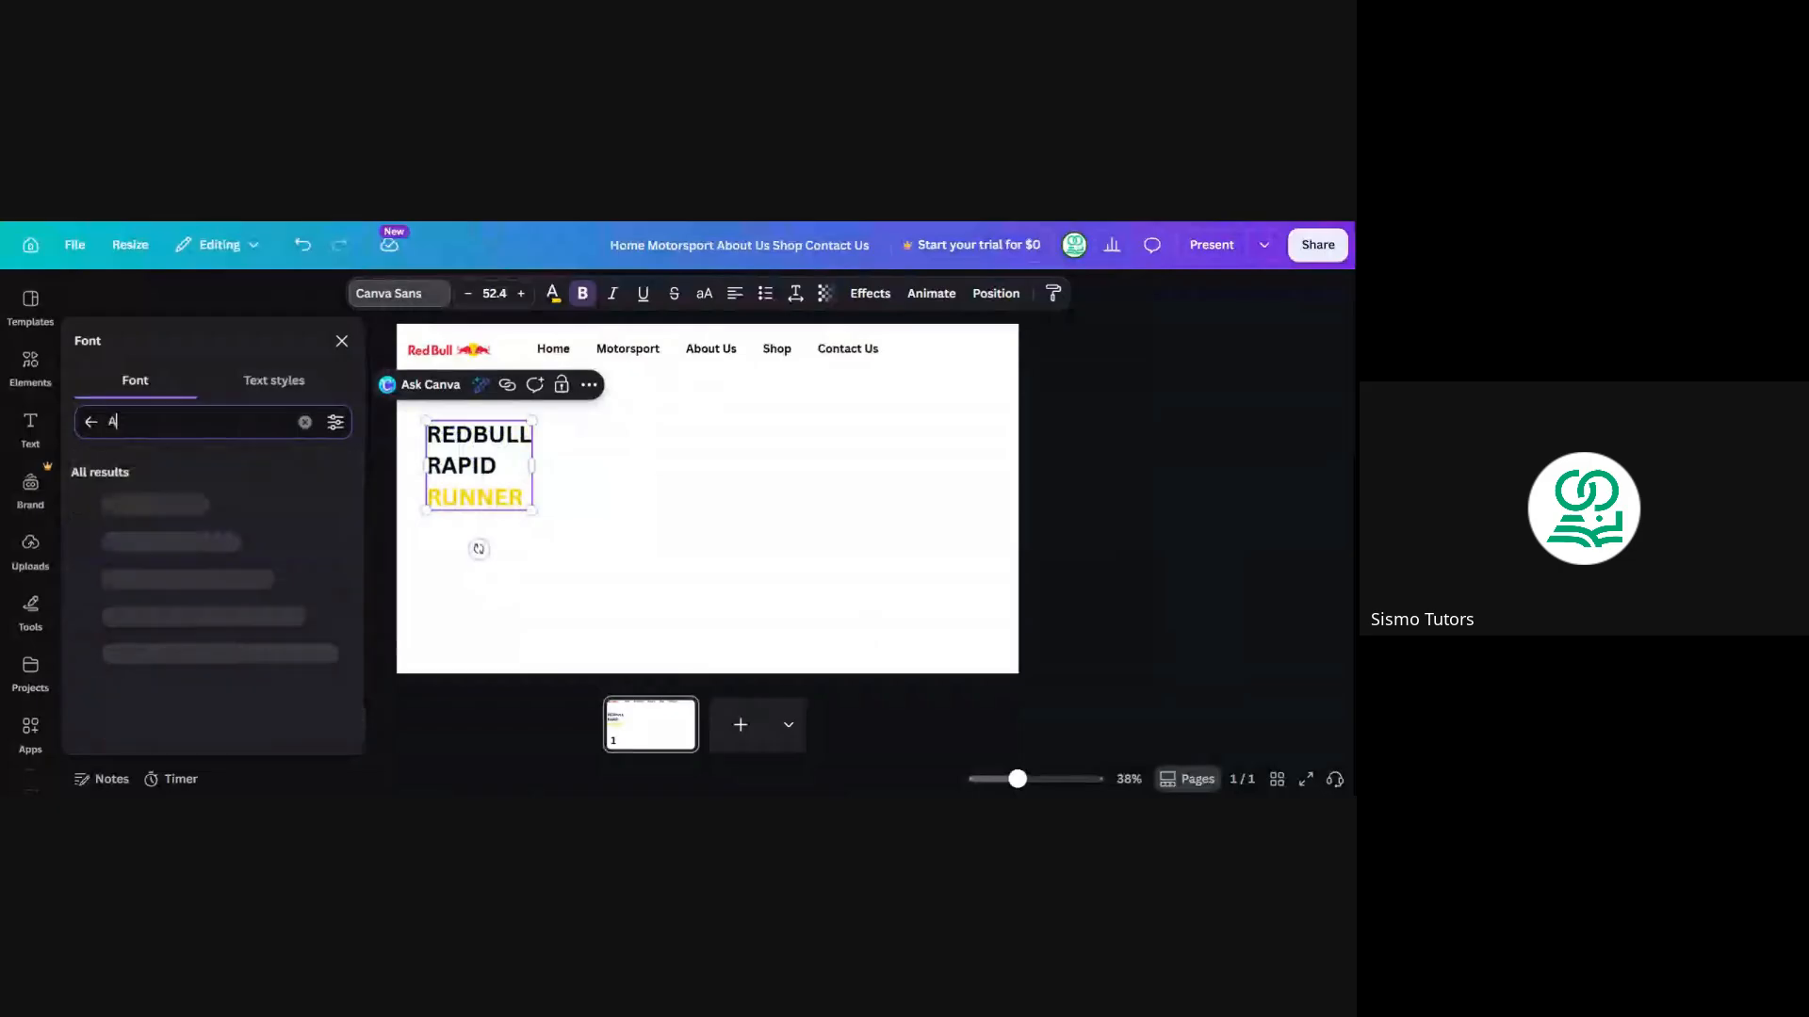
text(NDR)
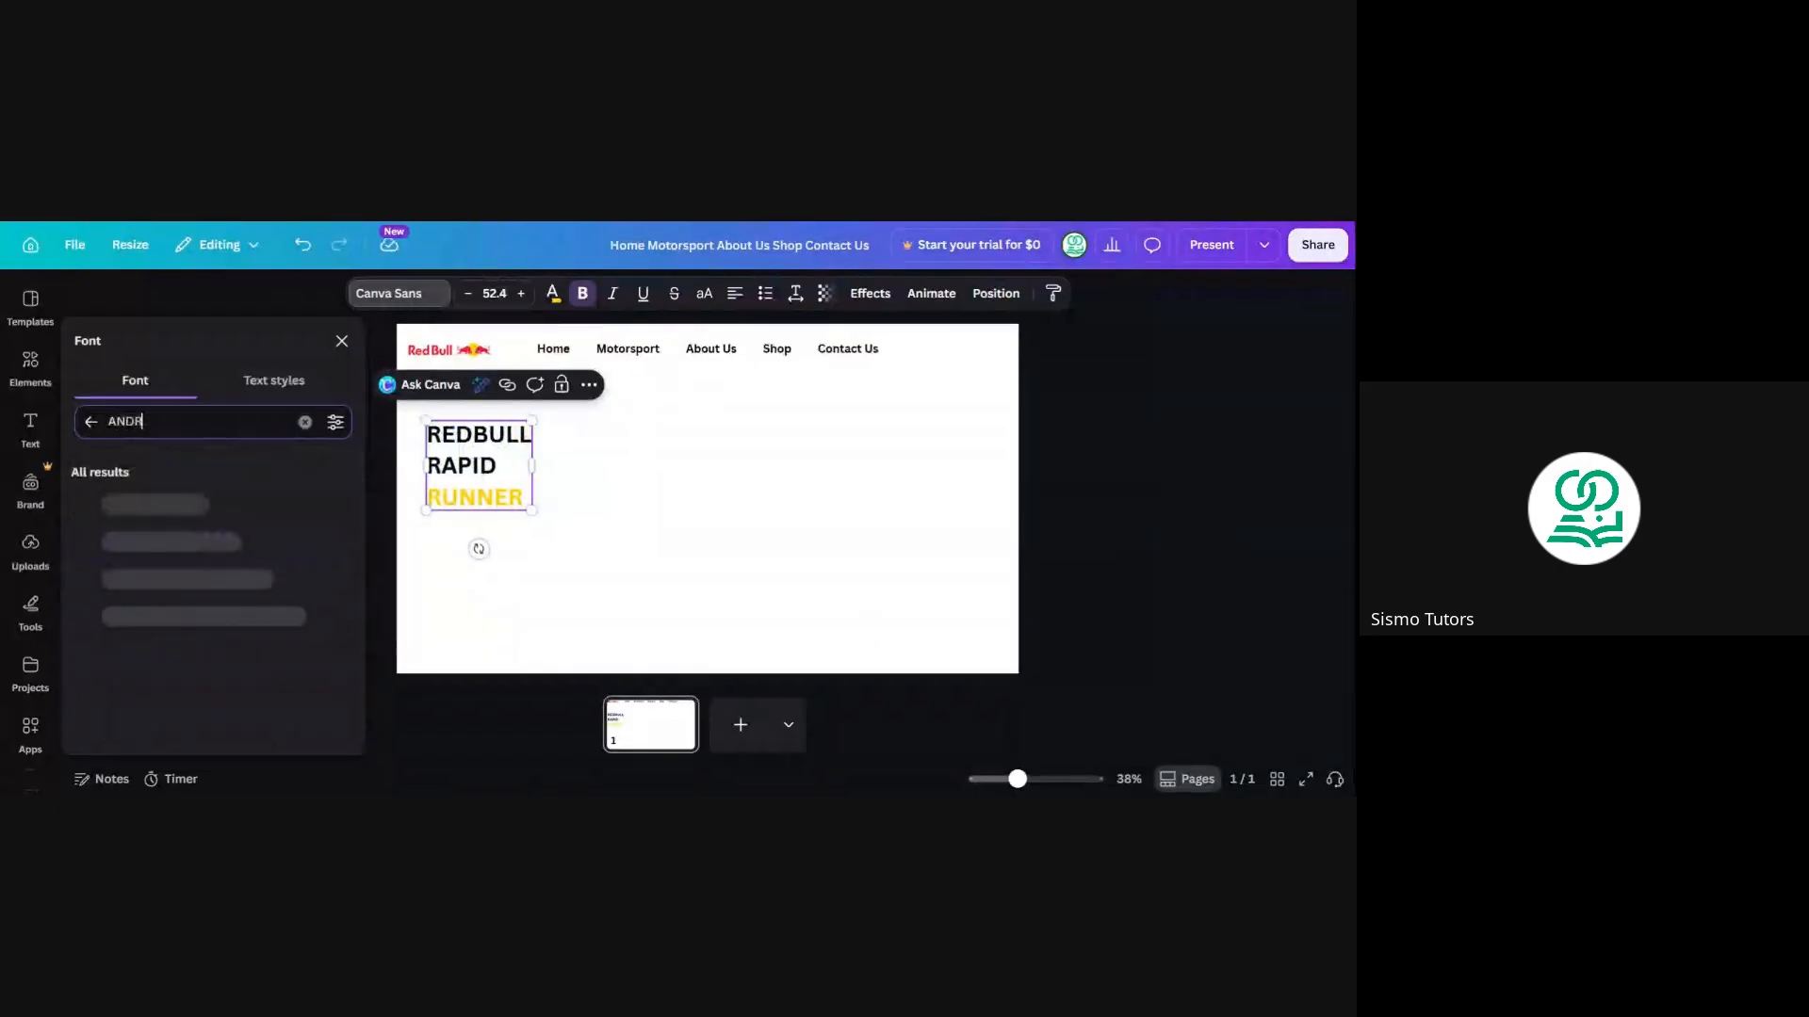
text(OID)
Check the font search results for the whole heading, and clear the search to return to the full font list
double_click(427, 465)
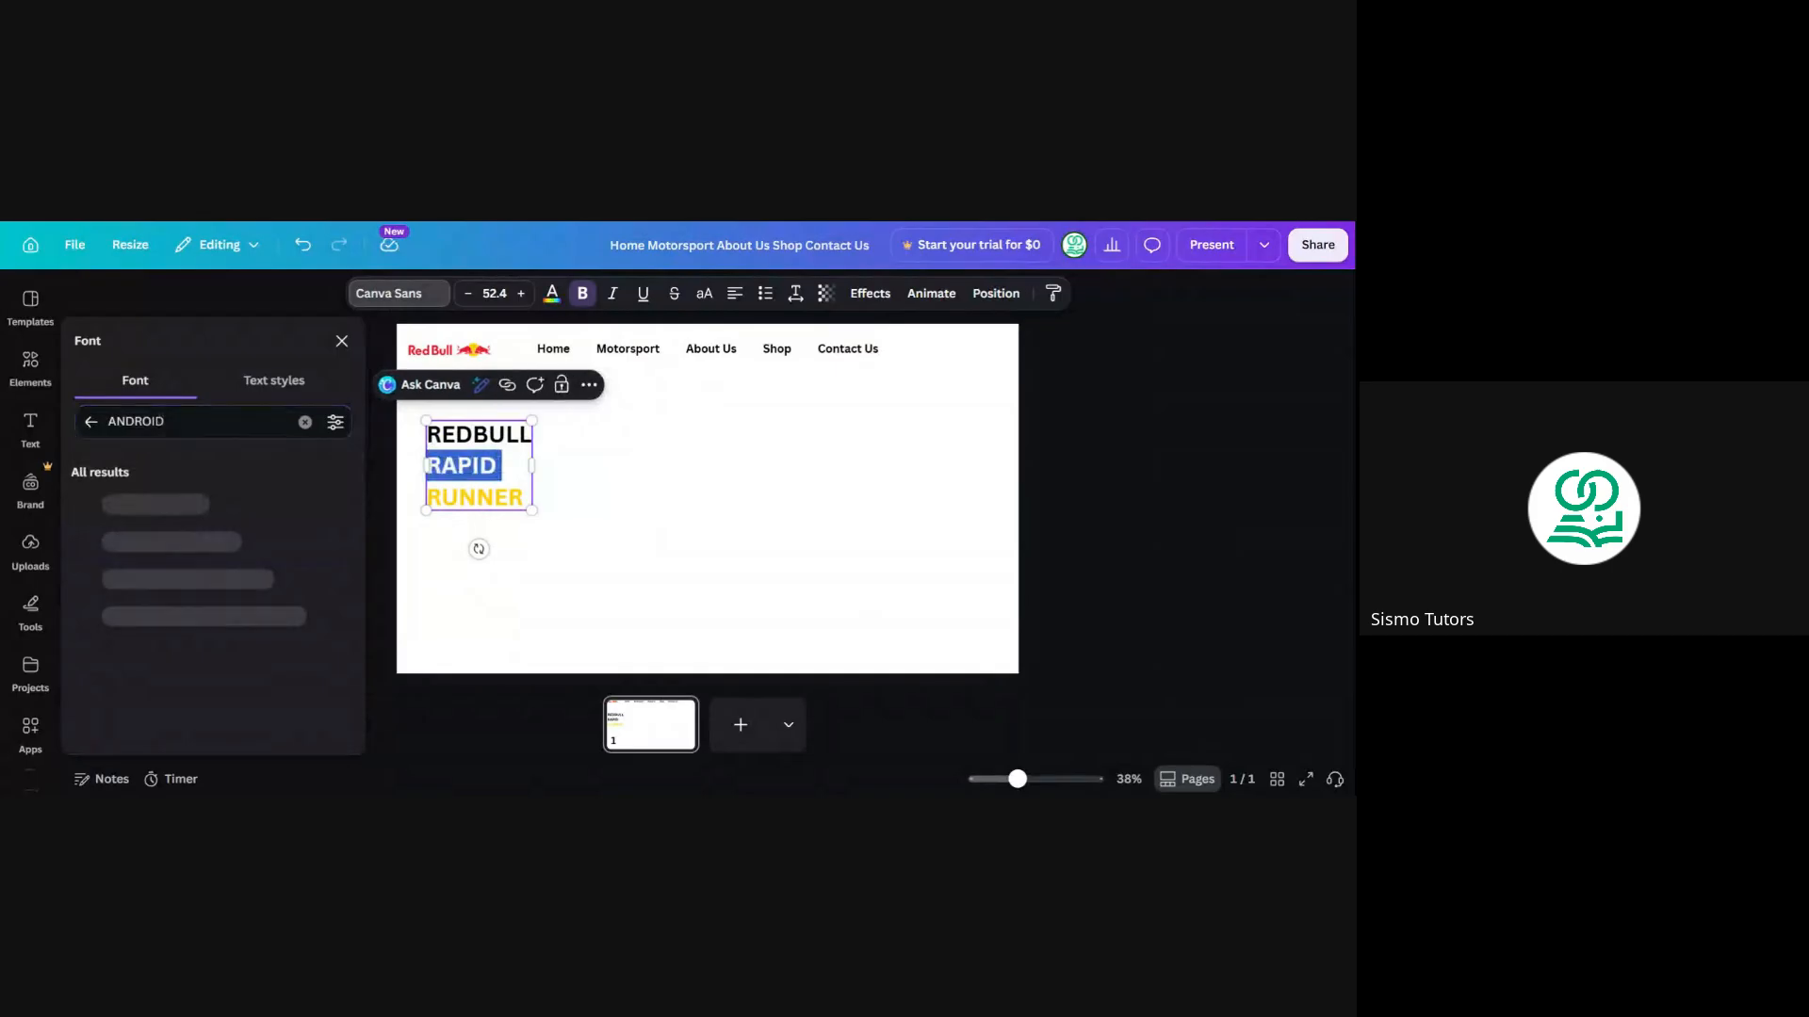
key(ctrl+a)
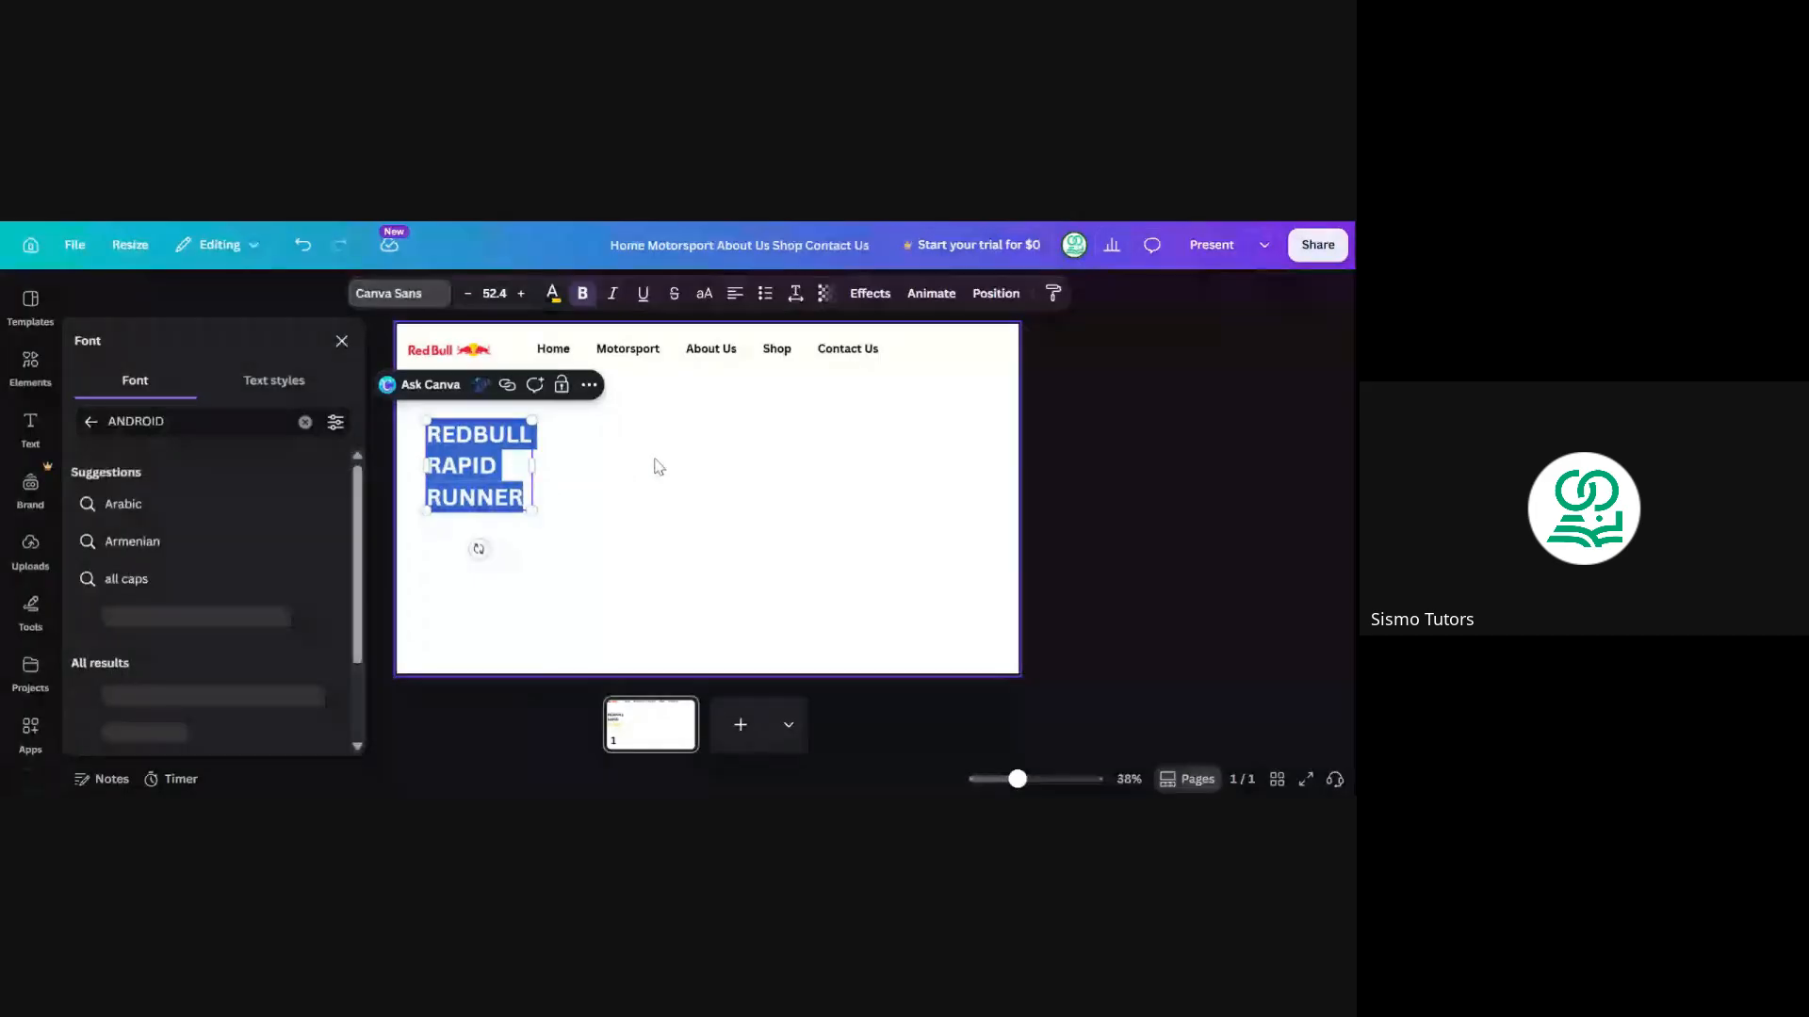
scroll(356, 589, down, 1)
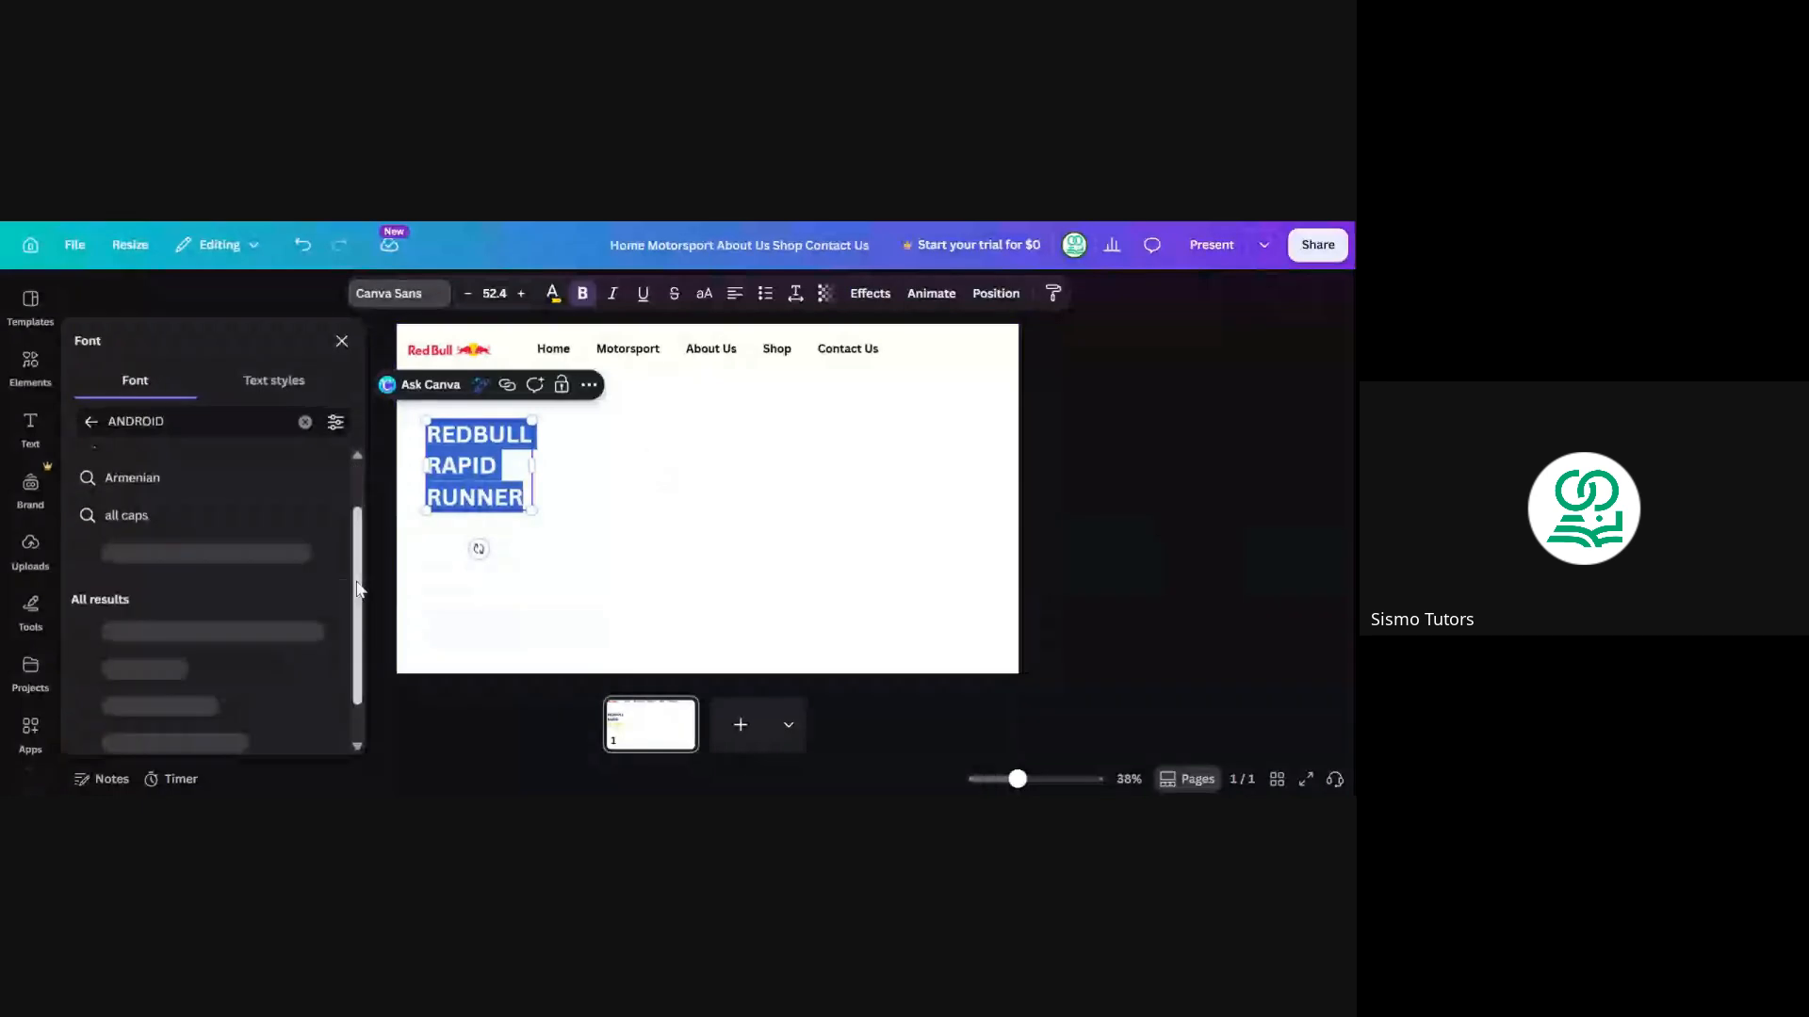
scroll(356, 589, up, 1)
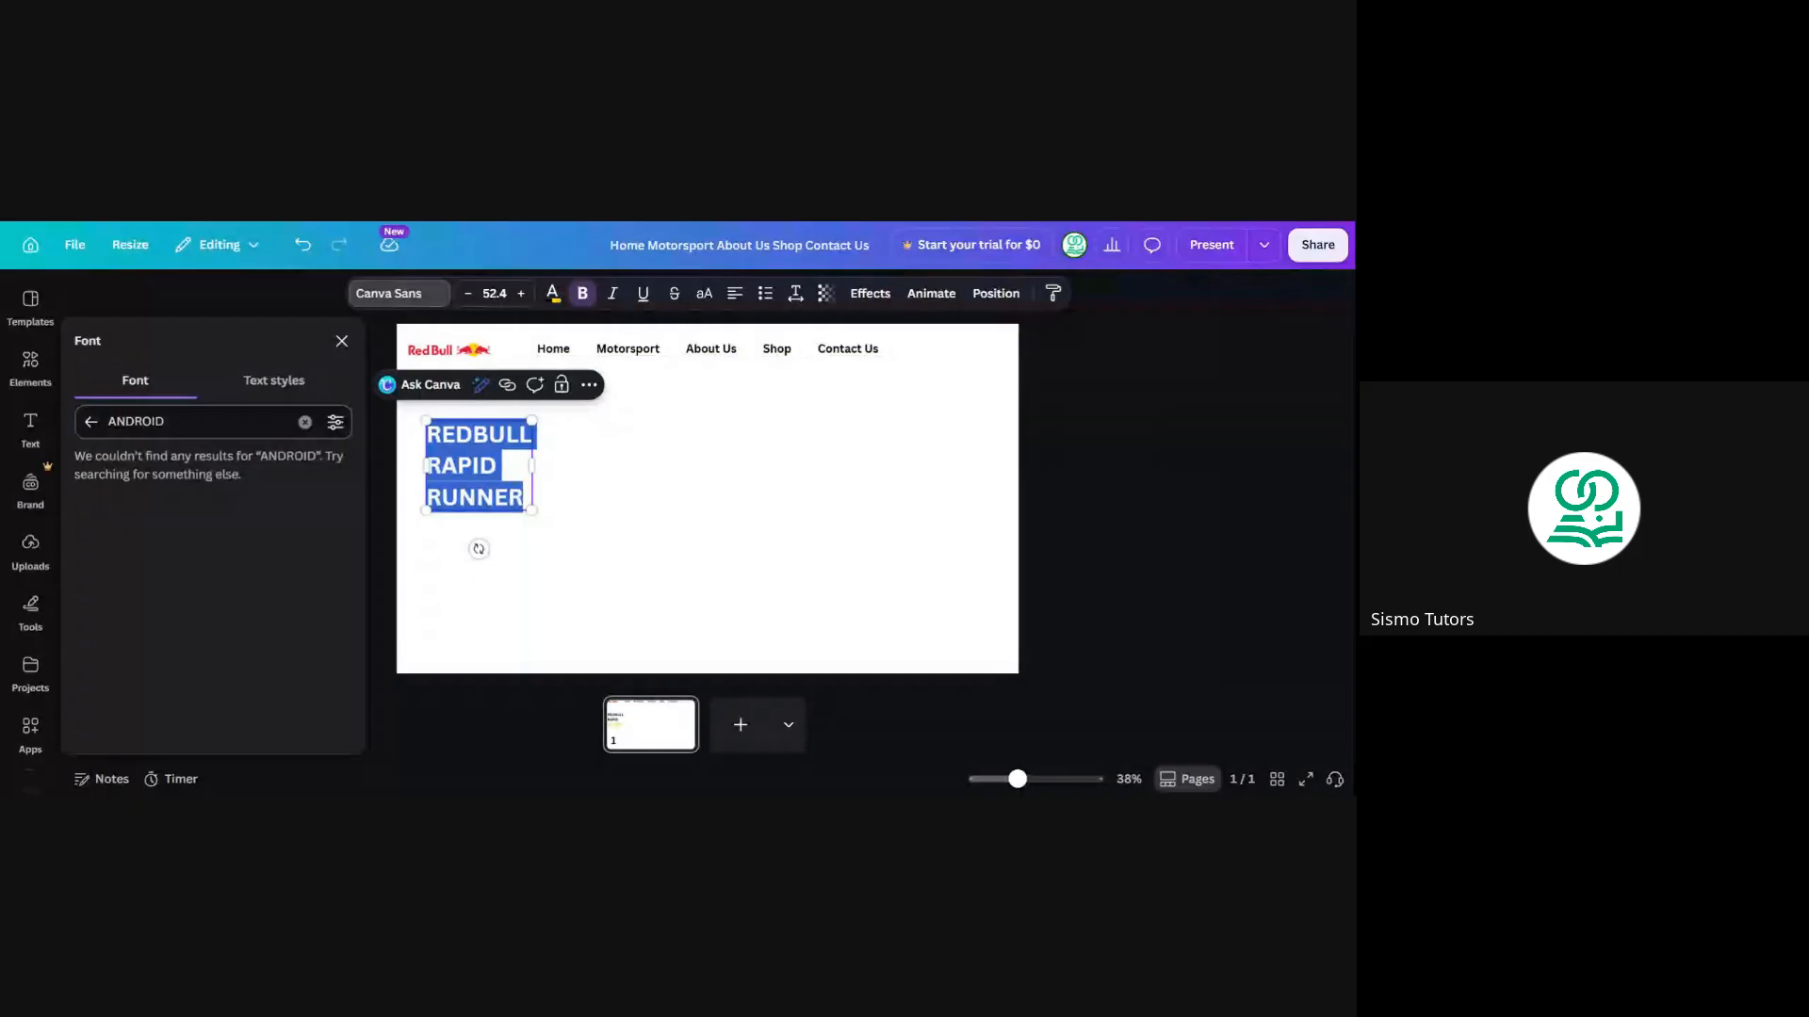
click(304, 421)
scroll(211, 556, down, 2)
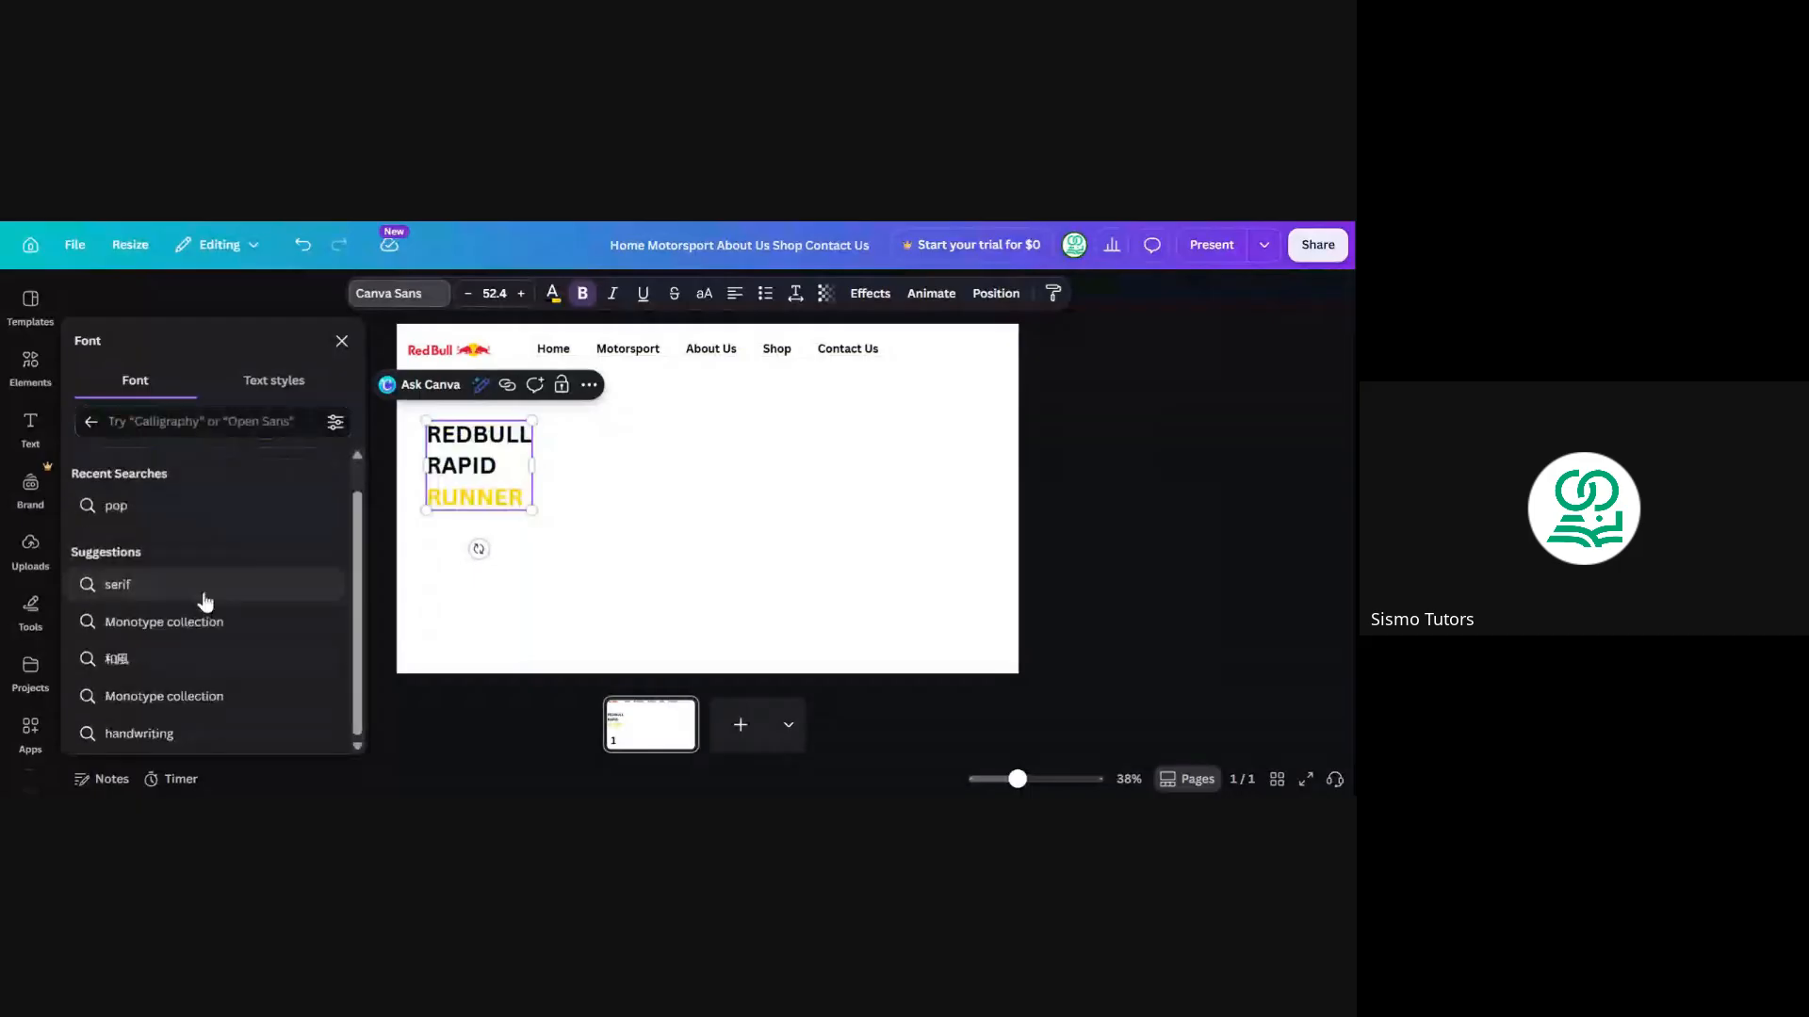
scroll(177, 681, up, 2)
click(94, 426)
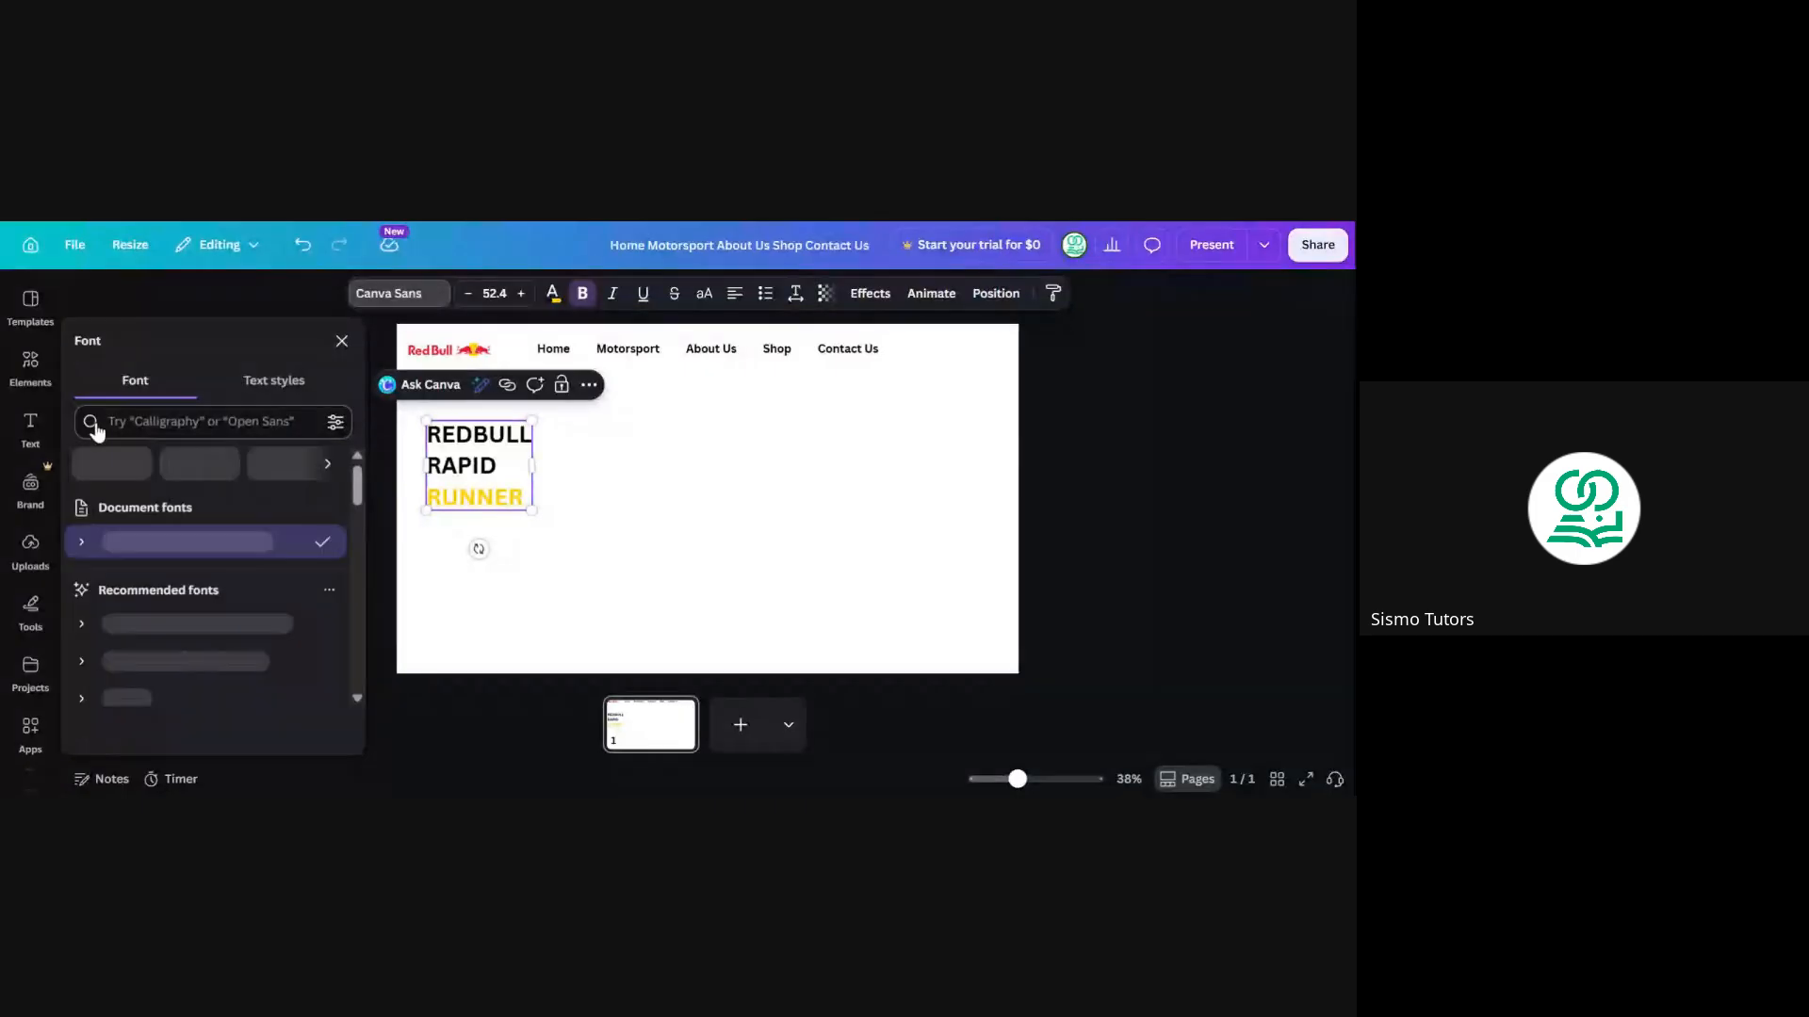
Try to set the whole heading in the Cooper BT font from the recommended fonts
mouse_move(357, 493)
mouse_down()
mouse_move(371, 609)
mouse_move(348, 524)
mouse_up()
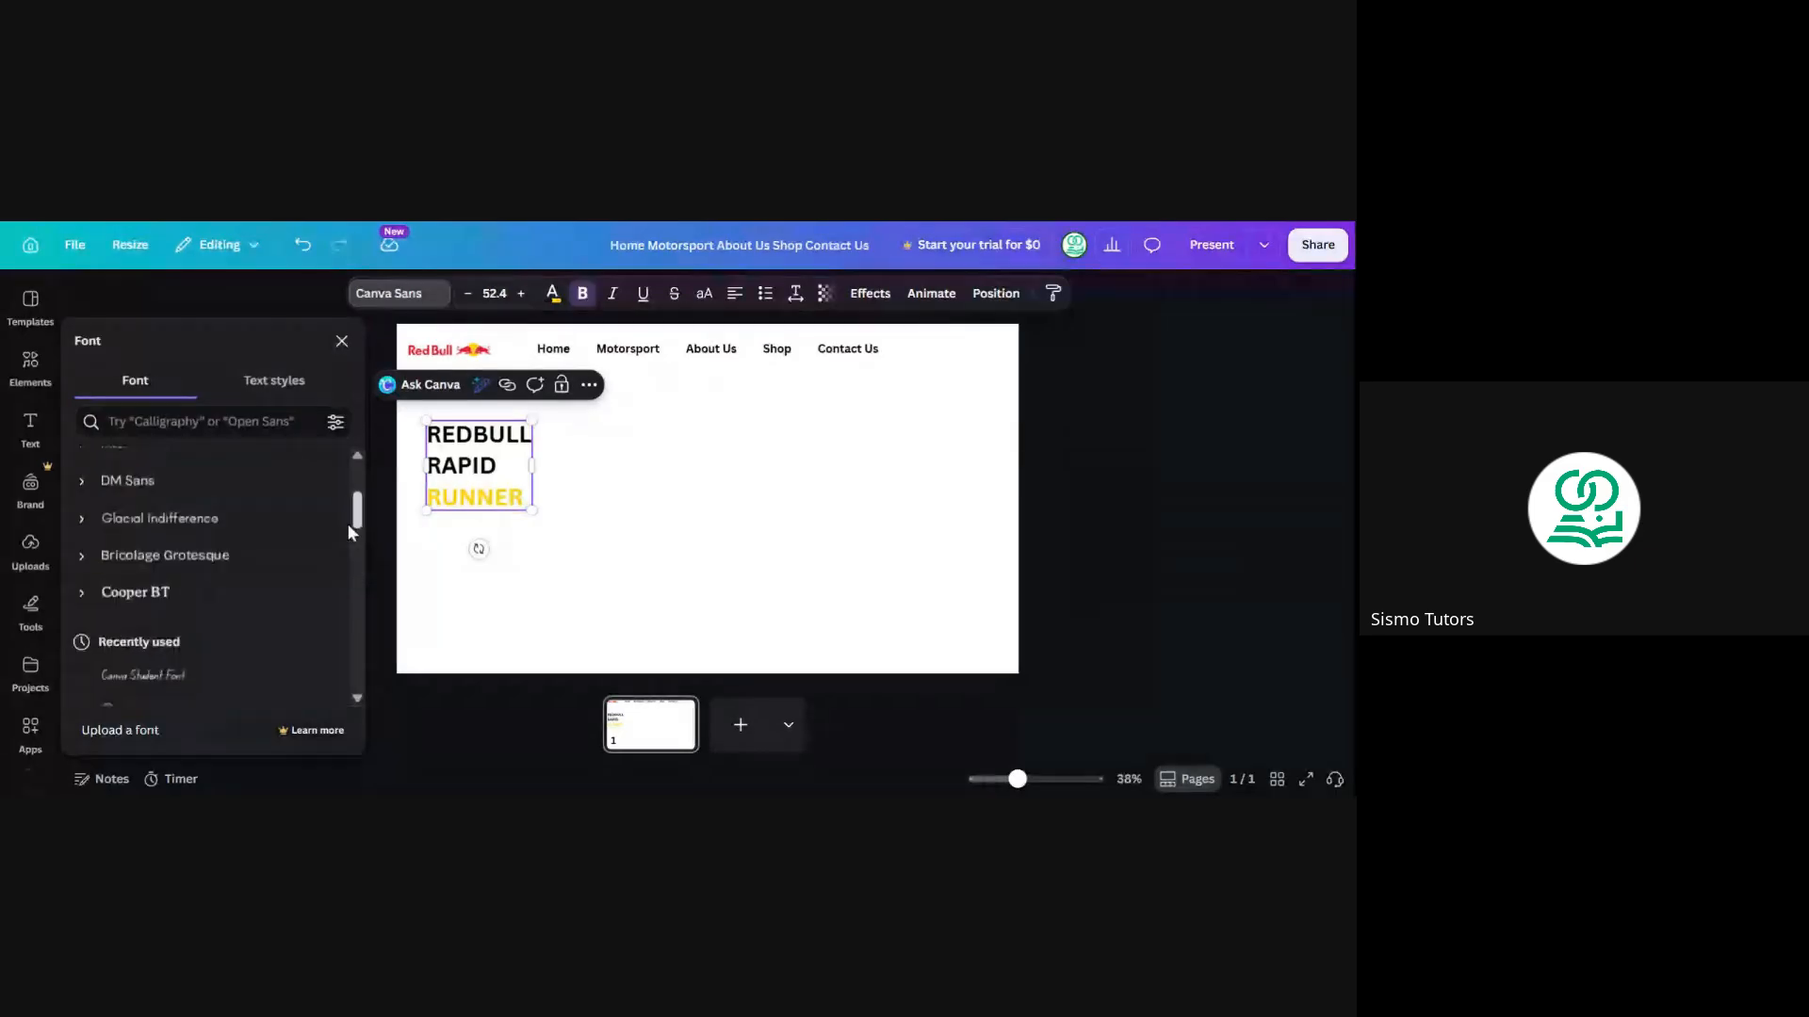
click(162, 596)
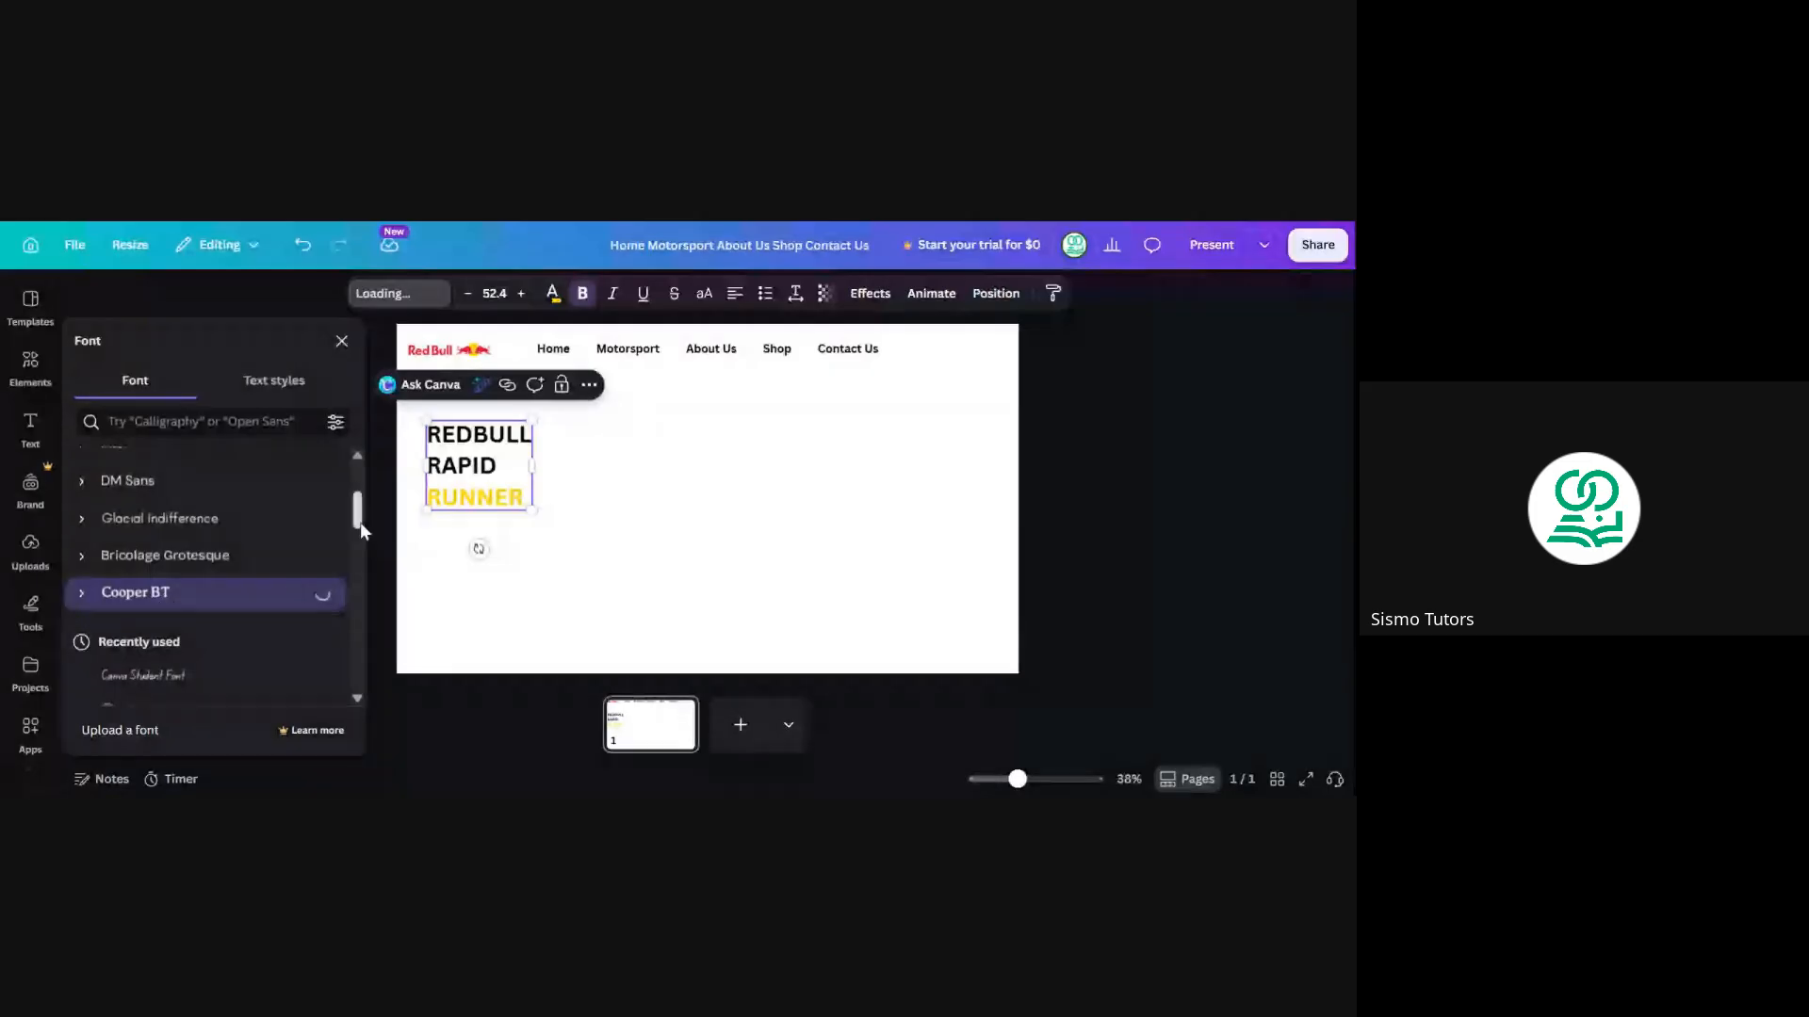
drag(360, 522, 361, 525)
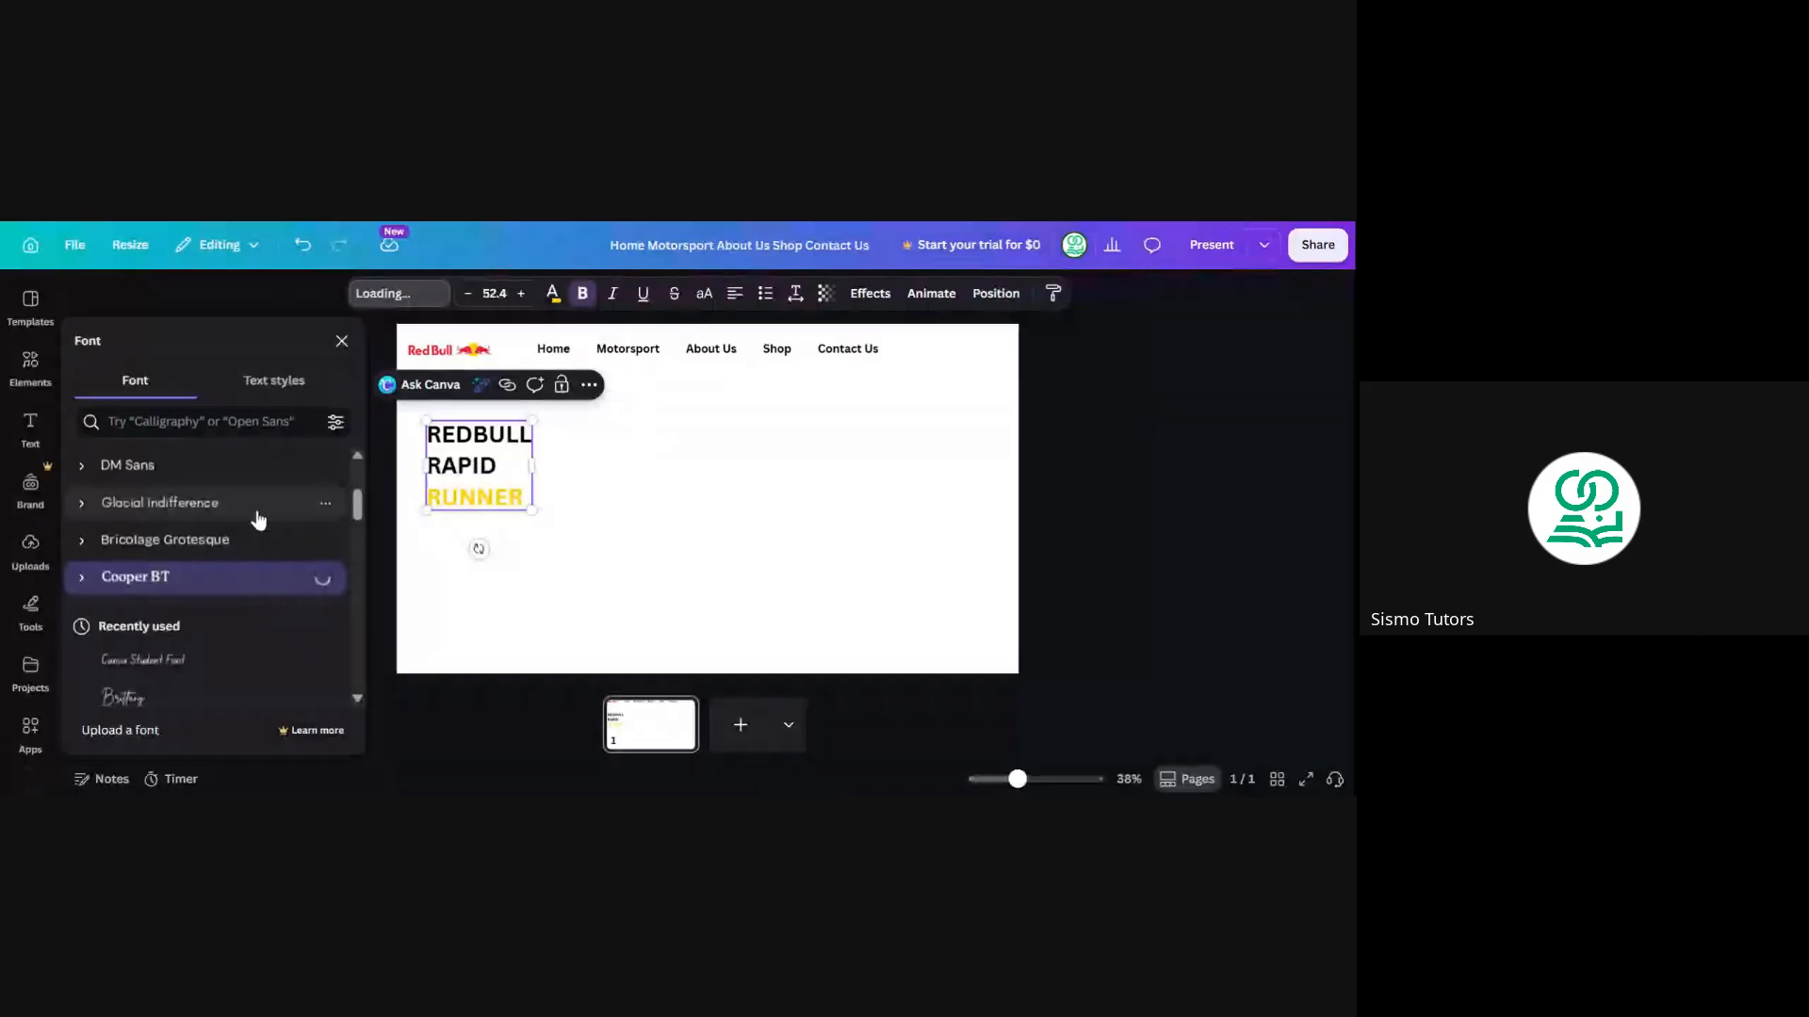
click(466, 485)
click(473, 438)
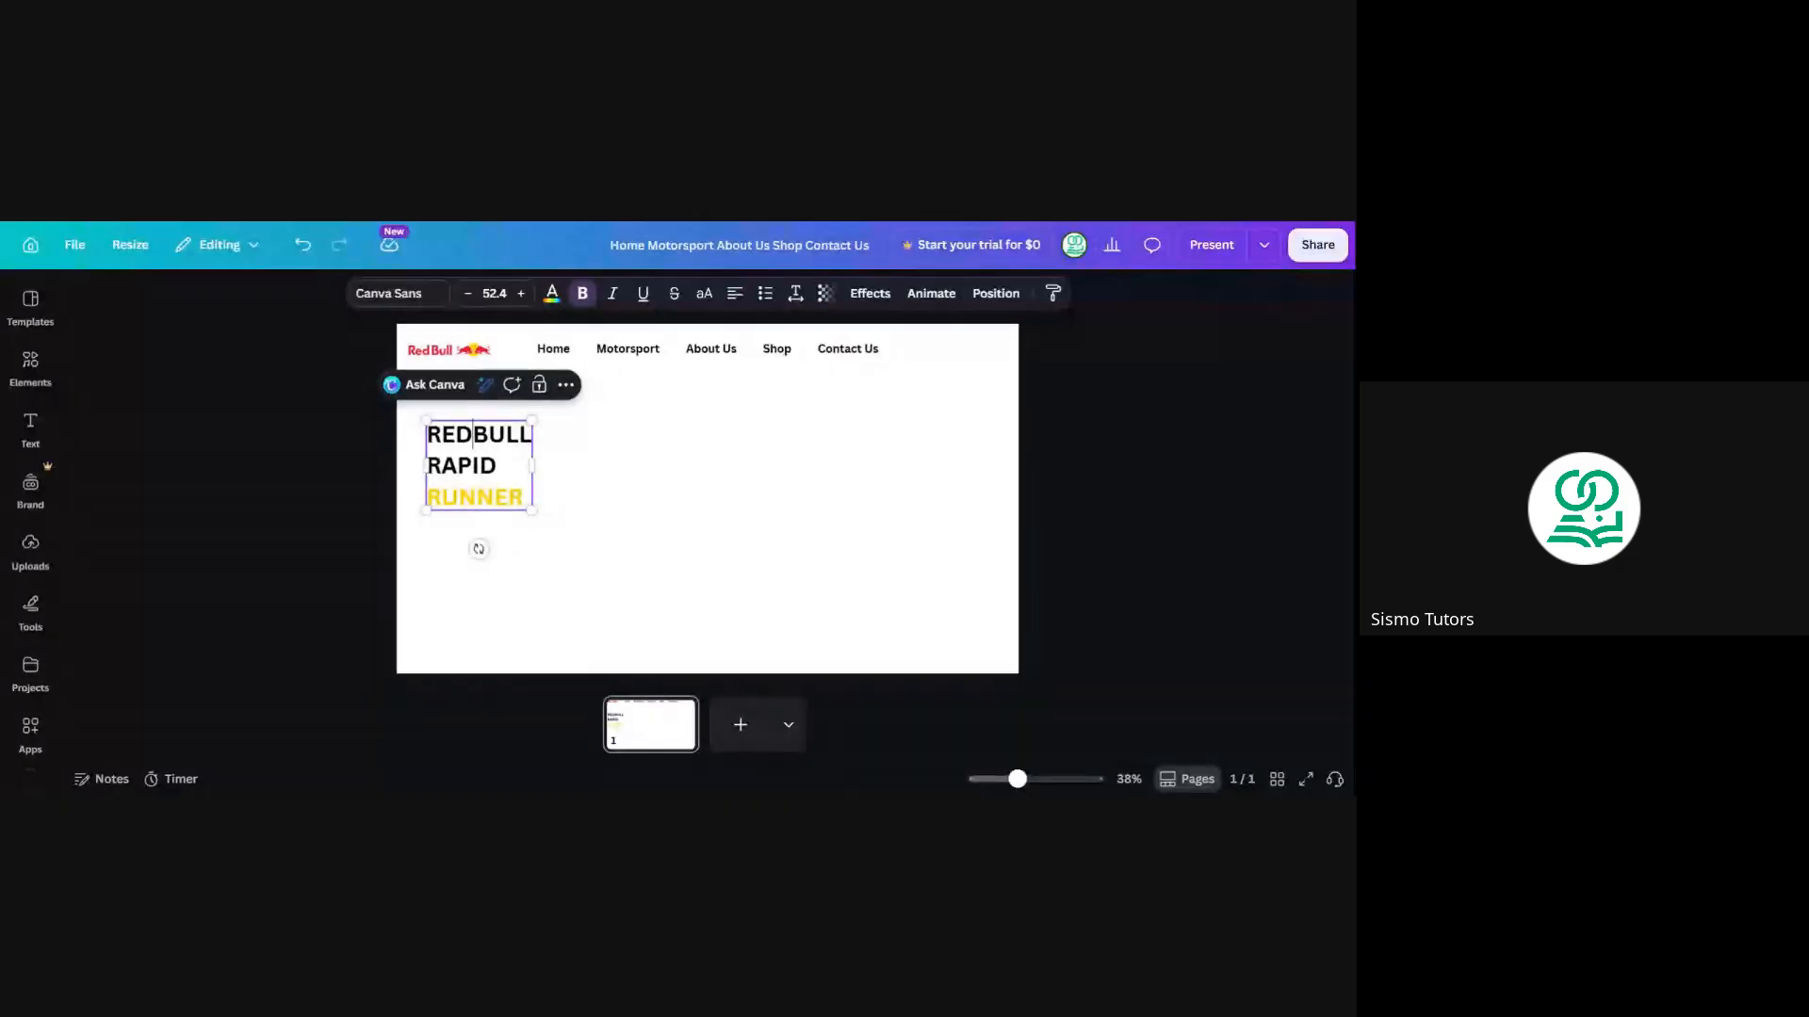
click(226, 496)
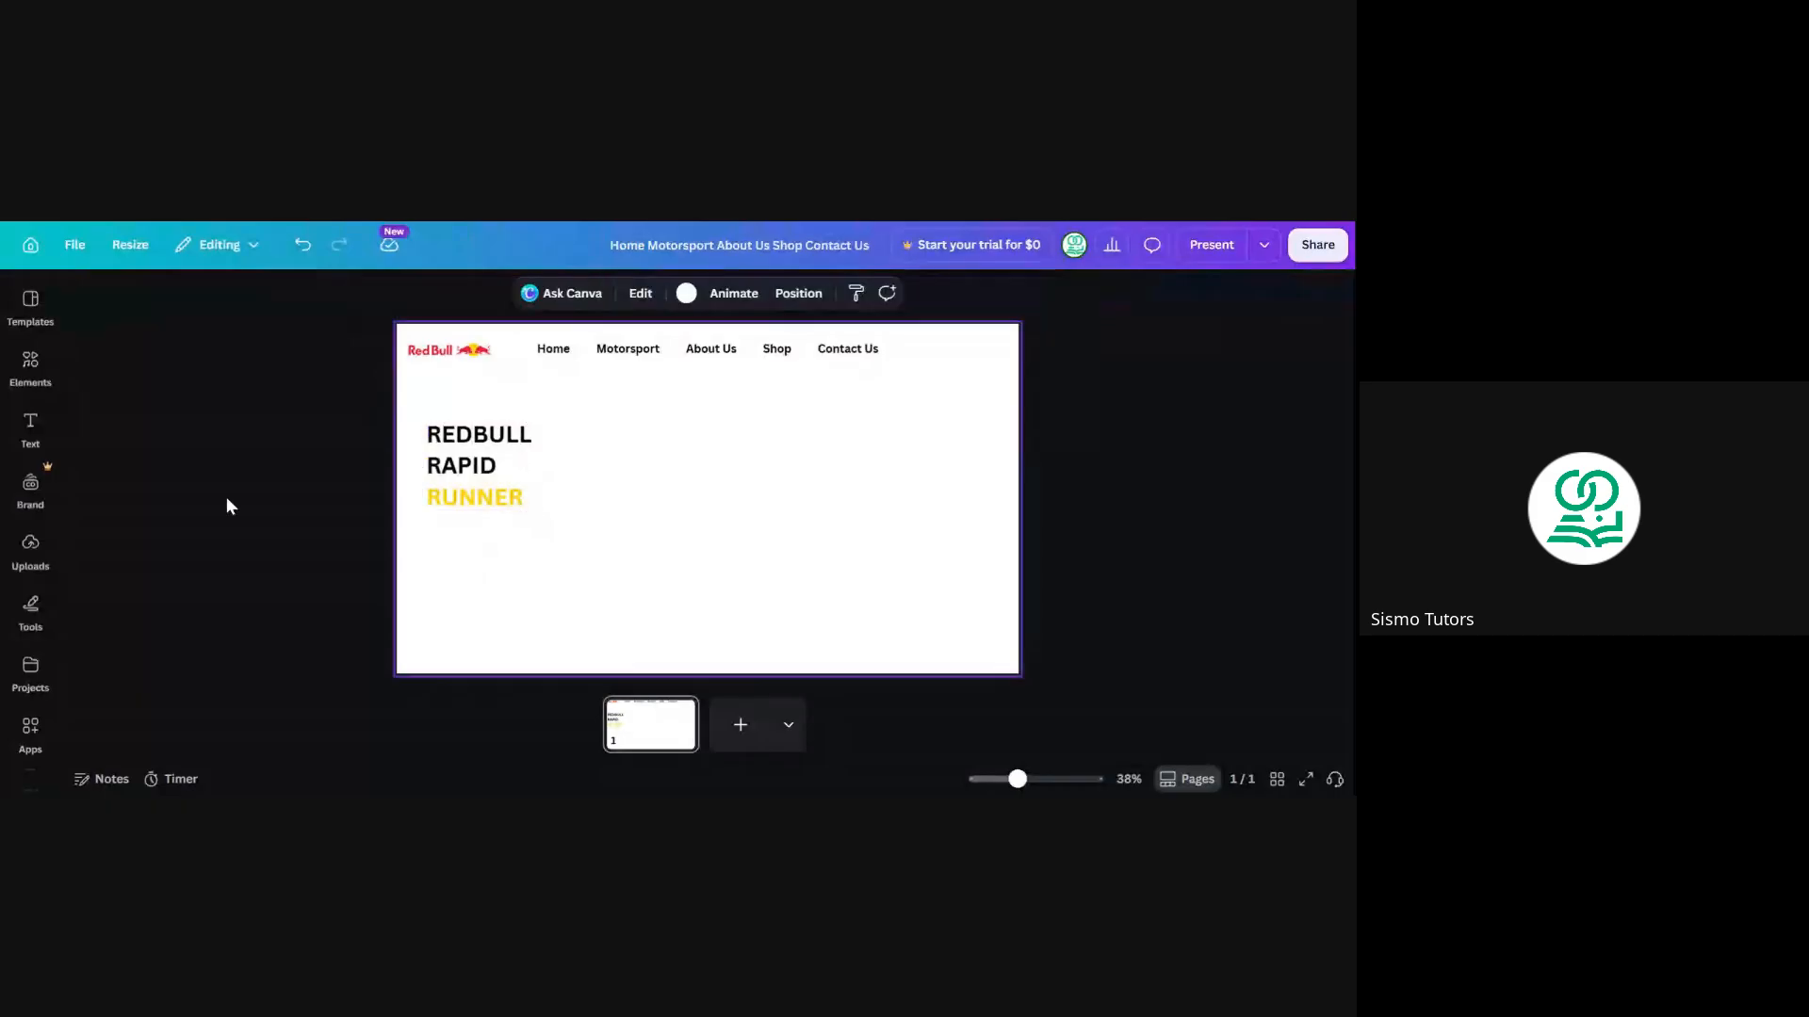
Add the uploaded mountain bike photo and enlarge it from the slide's upper-left corner until it fills the whole slide
click(39, 556)
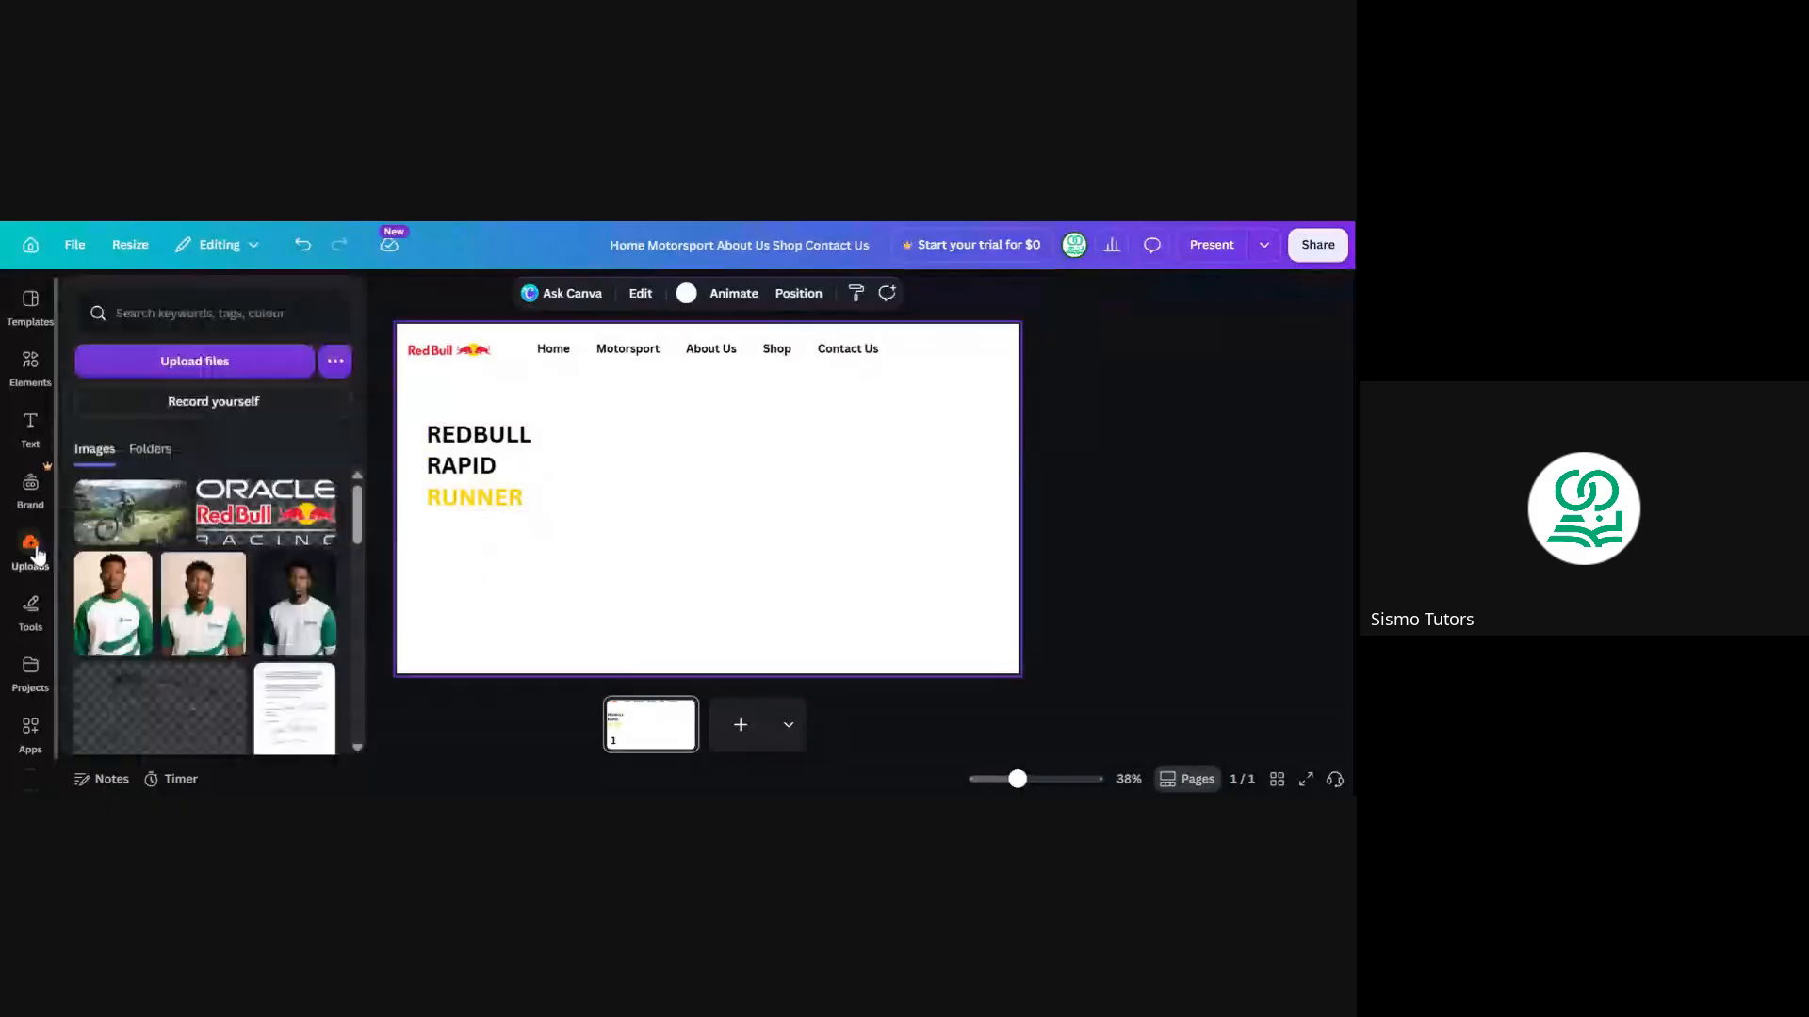
click(128, 543)
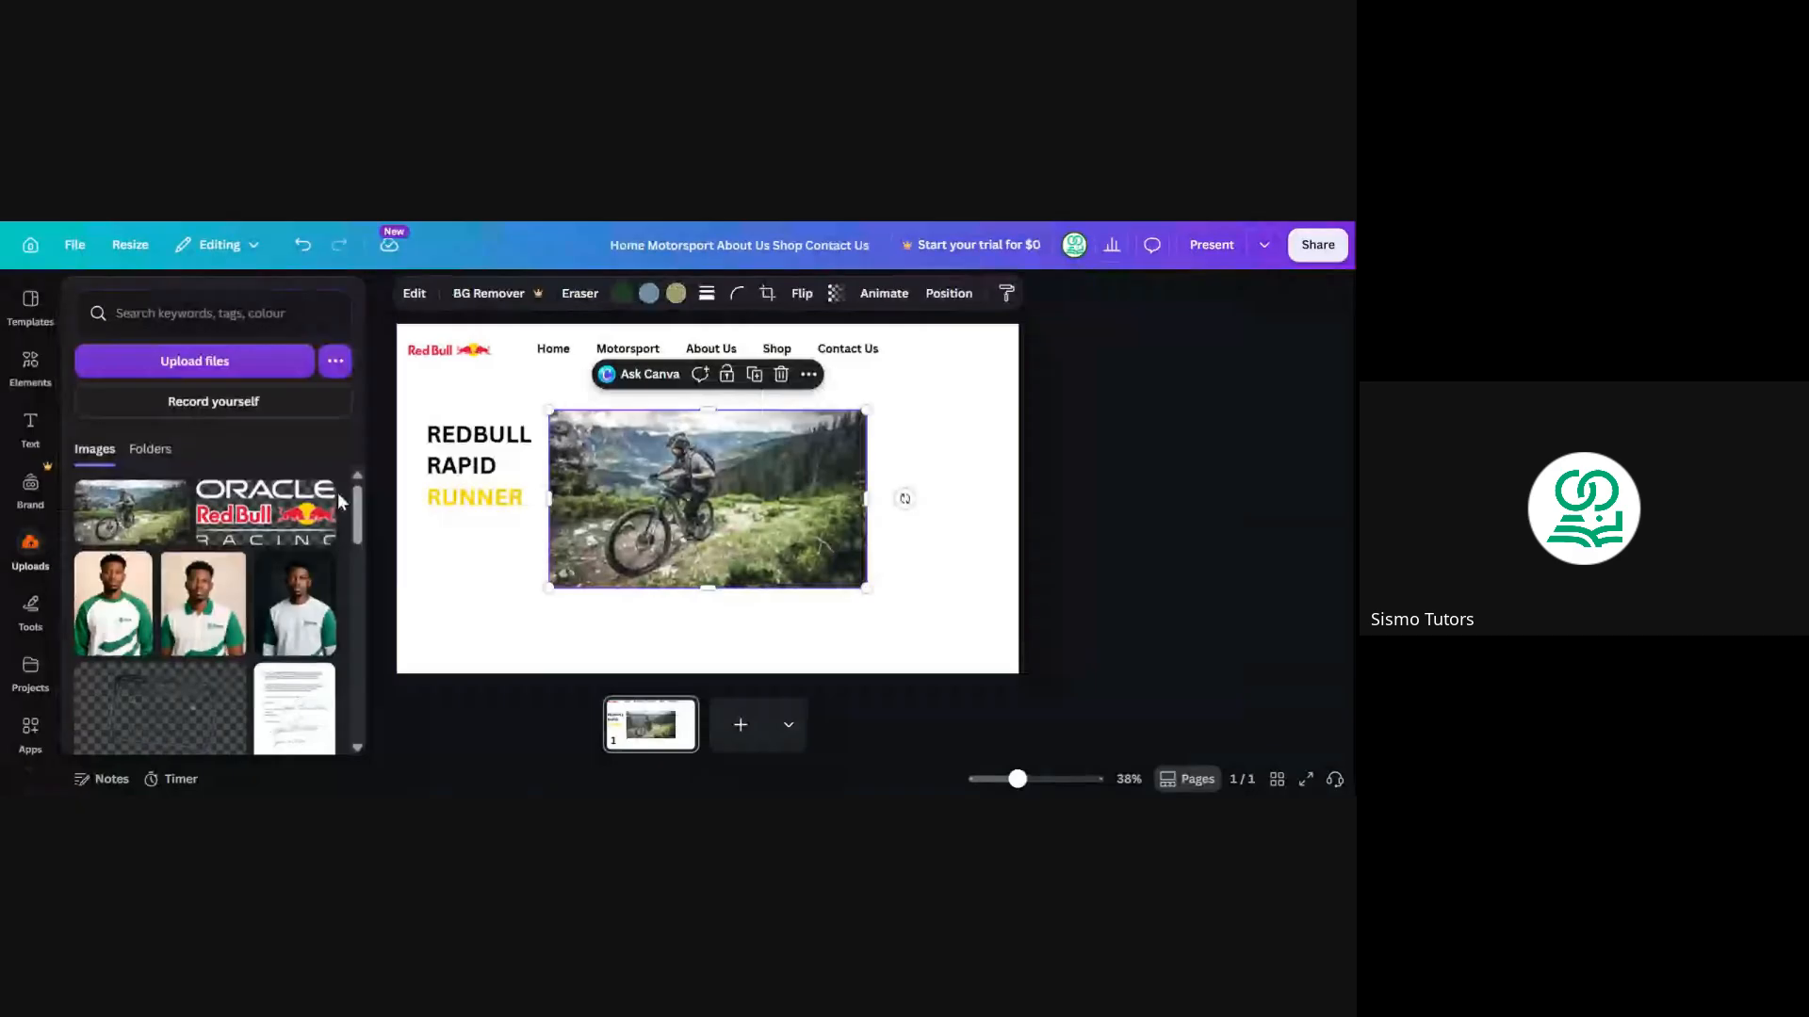
click(32, 552)
click(34, 554)
click(43, 533)
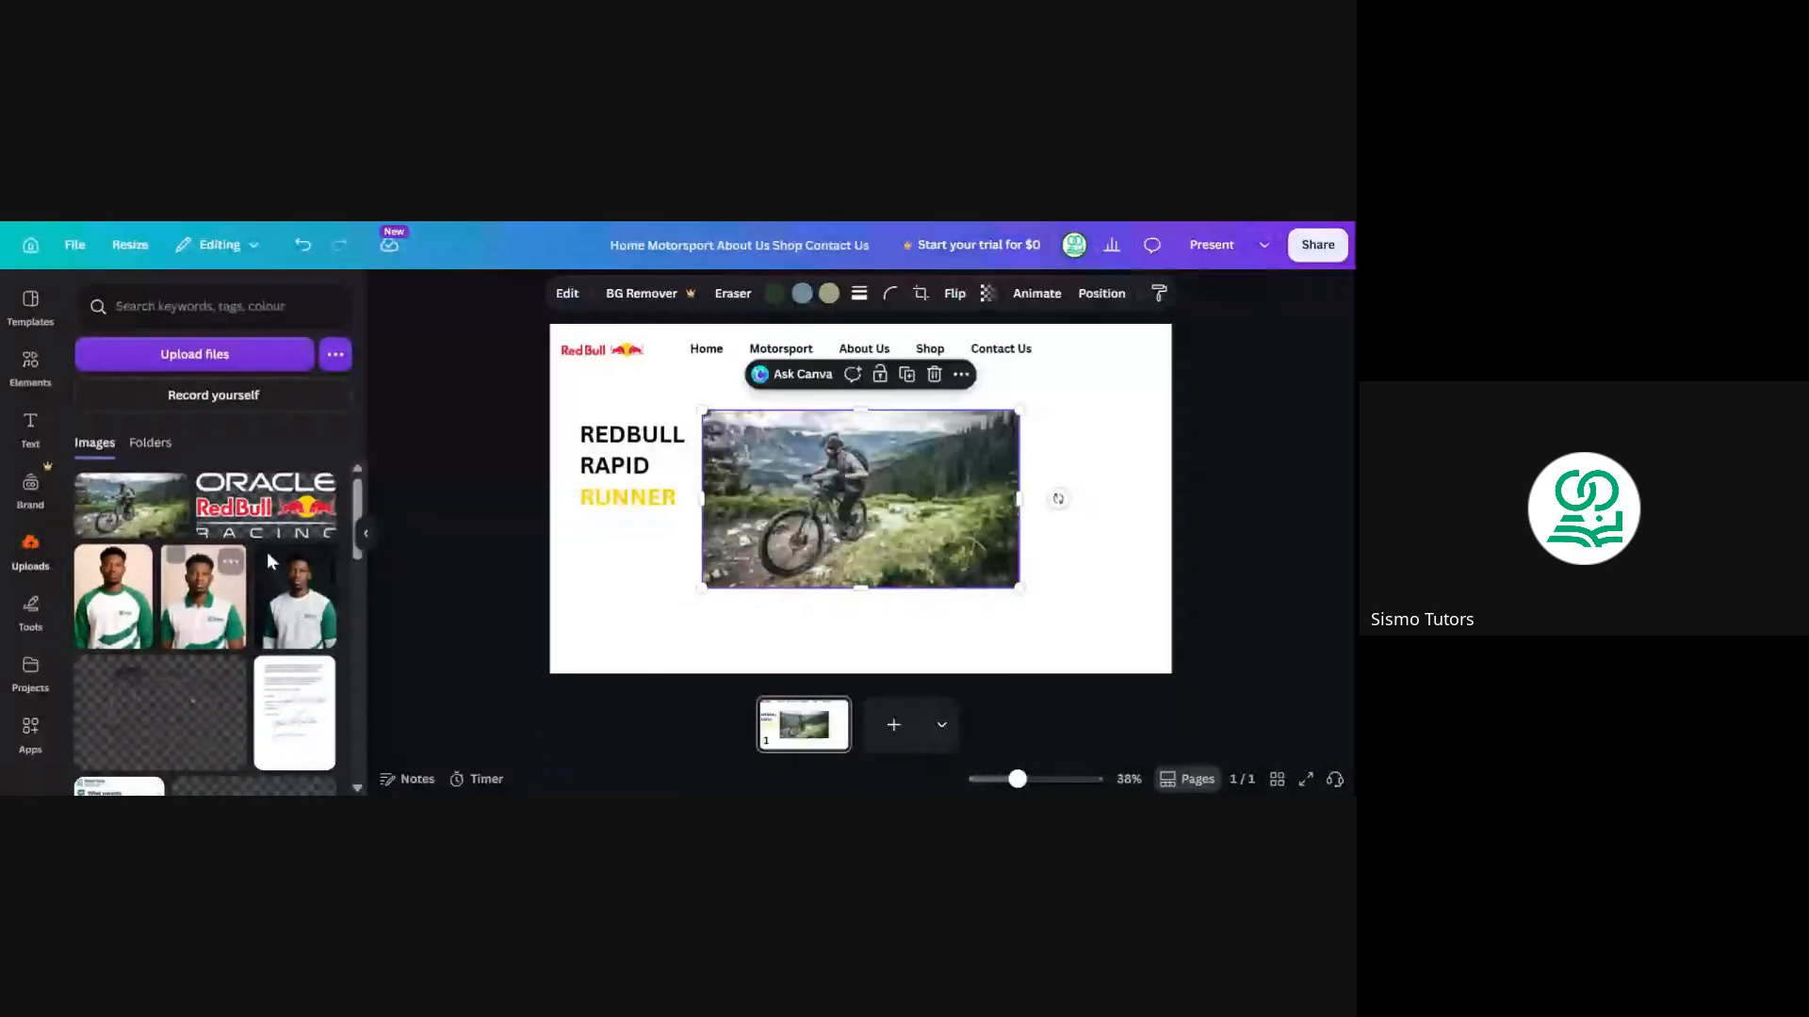
click(368, 540)
drag(743, 497, 590, 410)
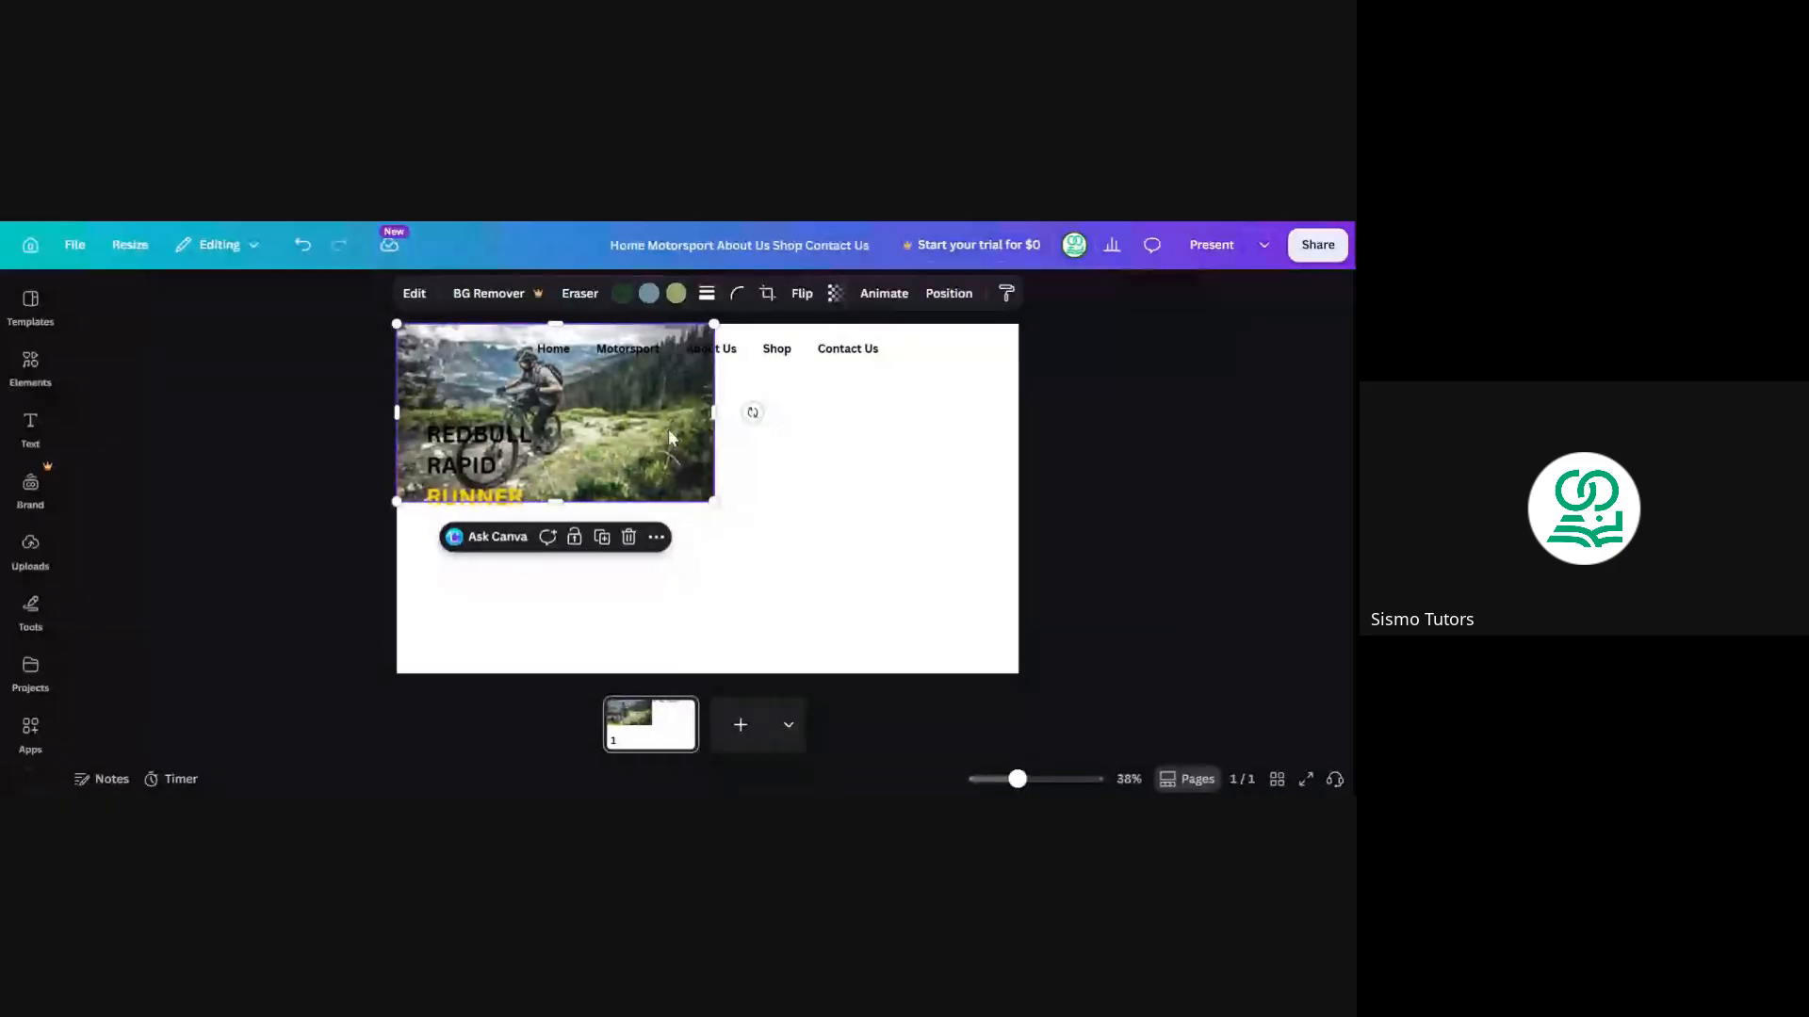
drag(714, 500, 1016, 675)
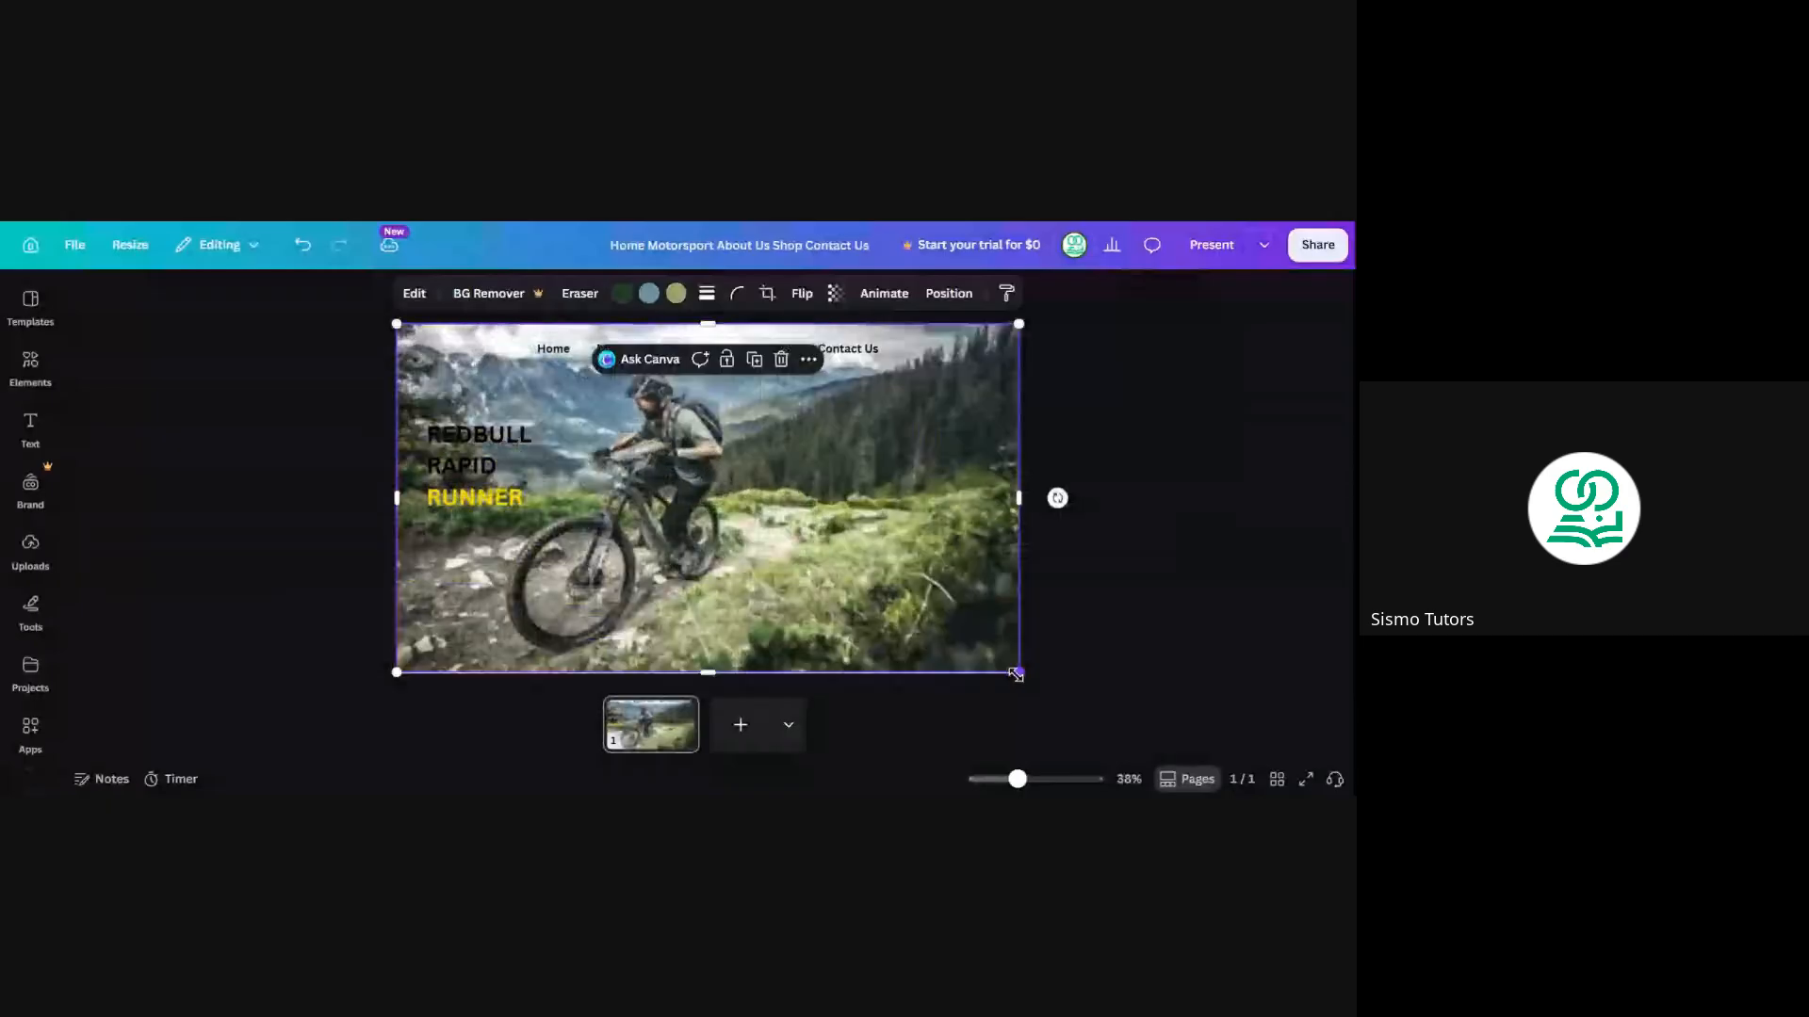
click(301, 537)
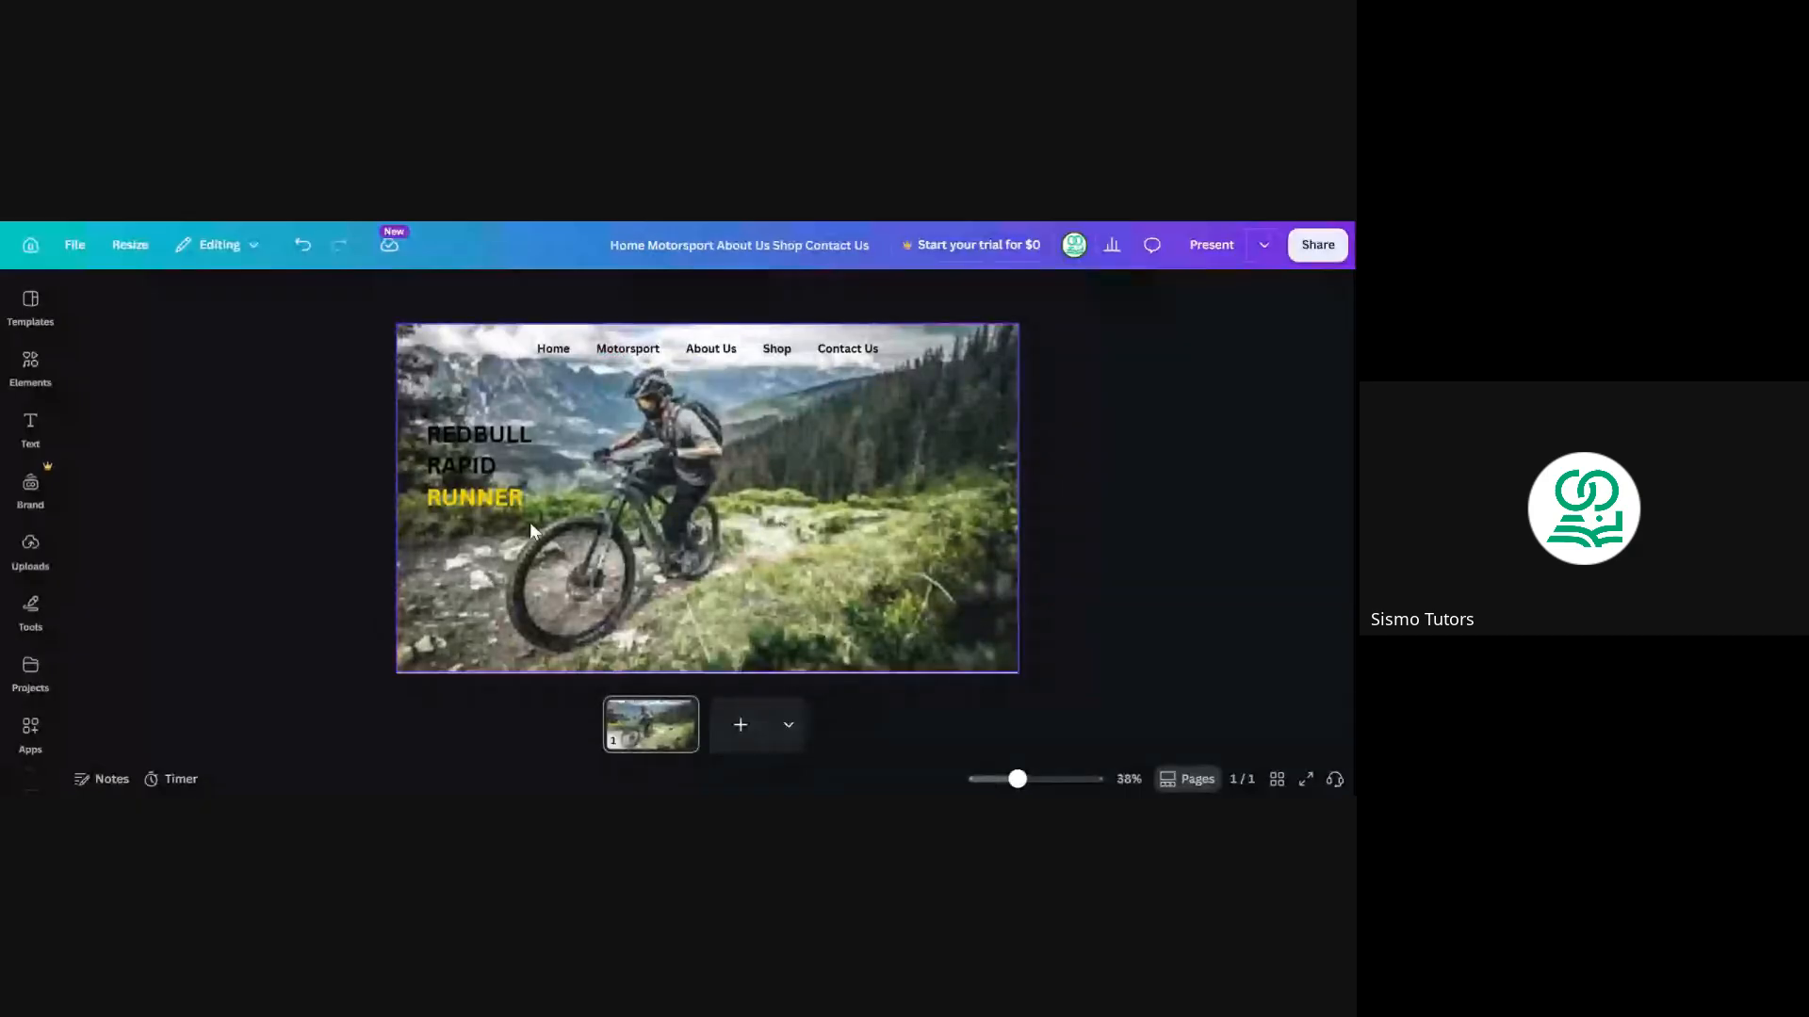
click(573, 575)
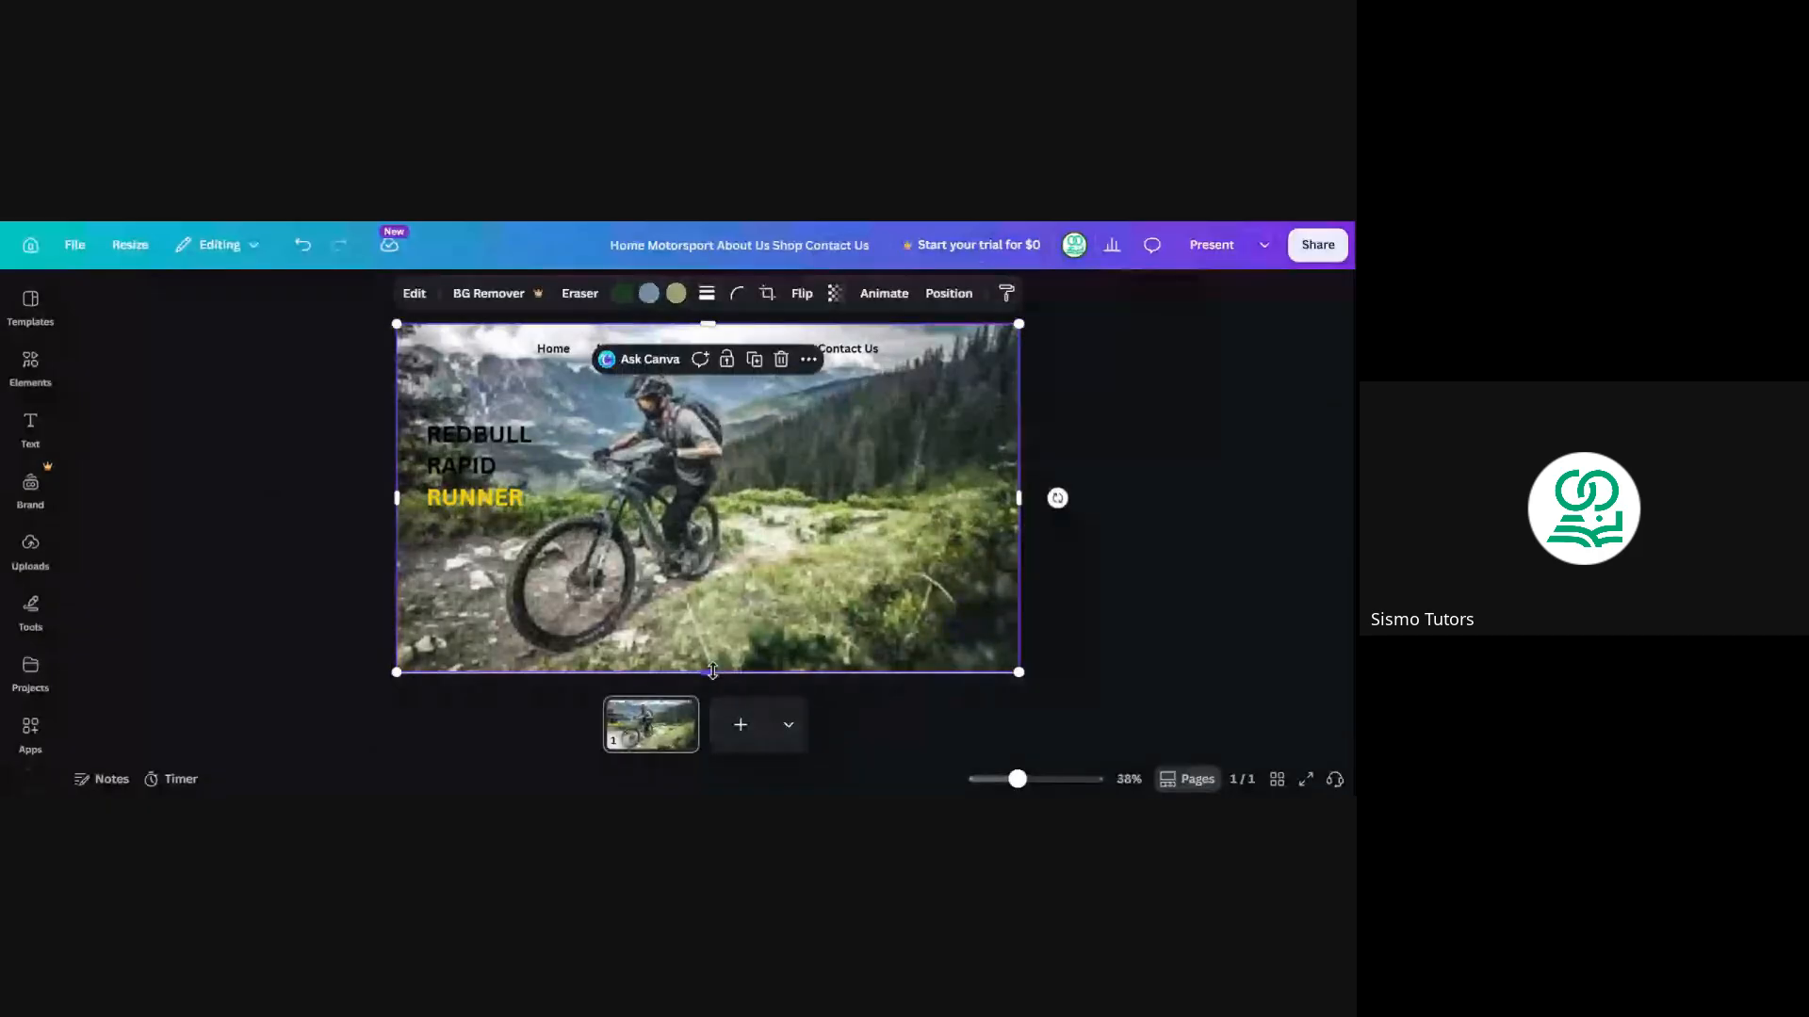
click(308, 447)
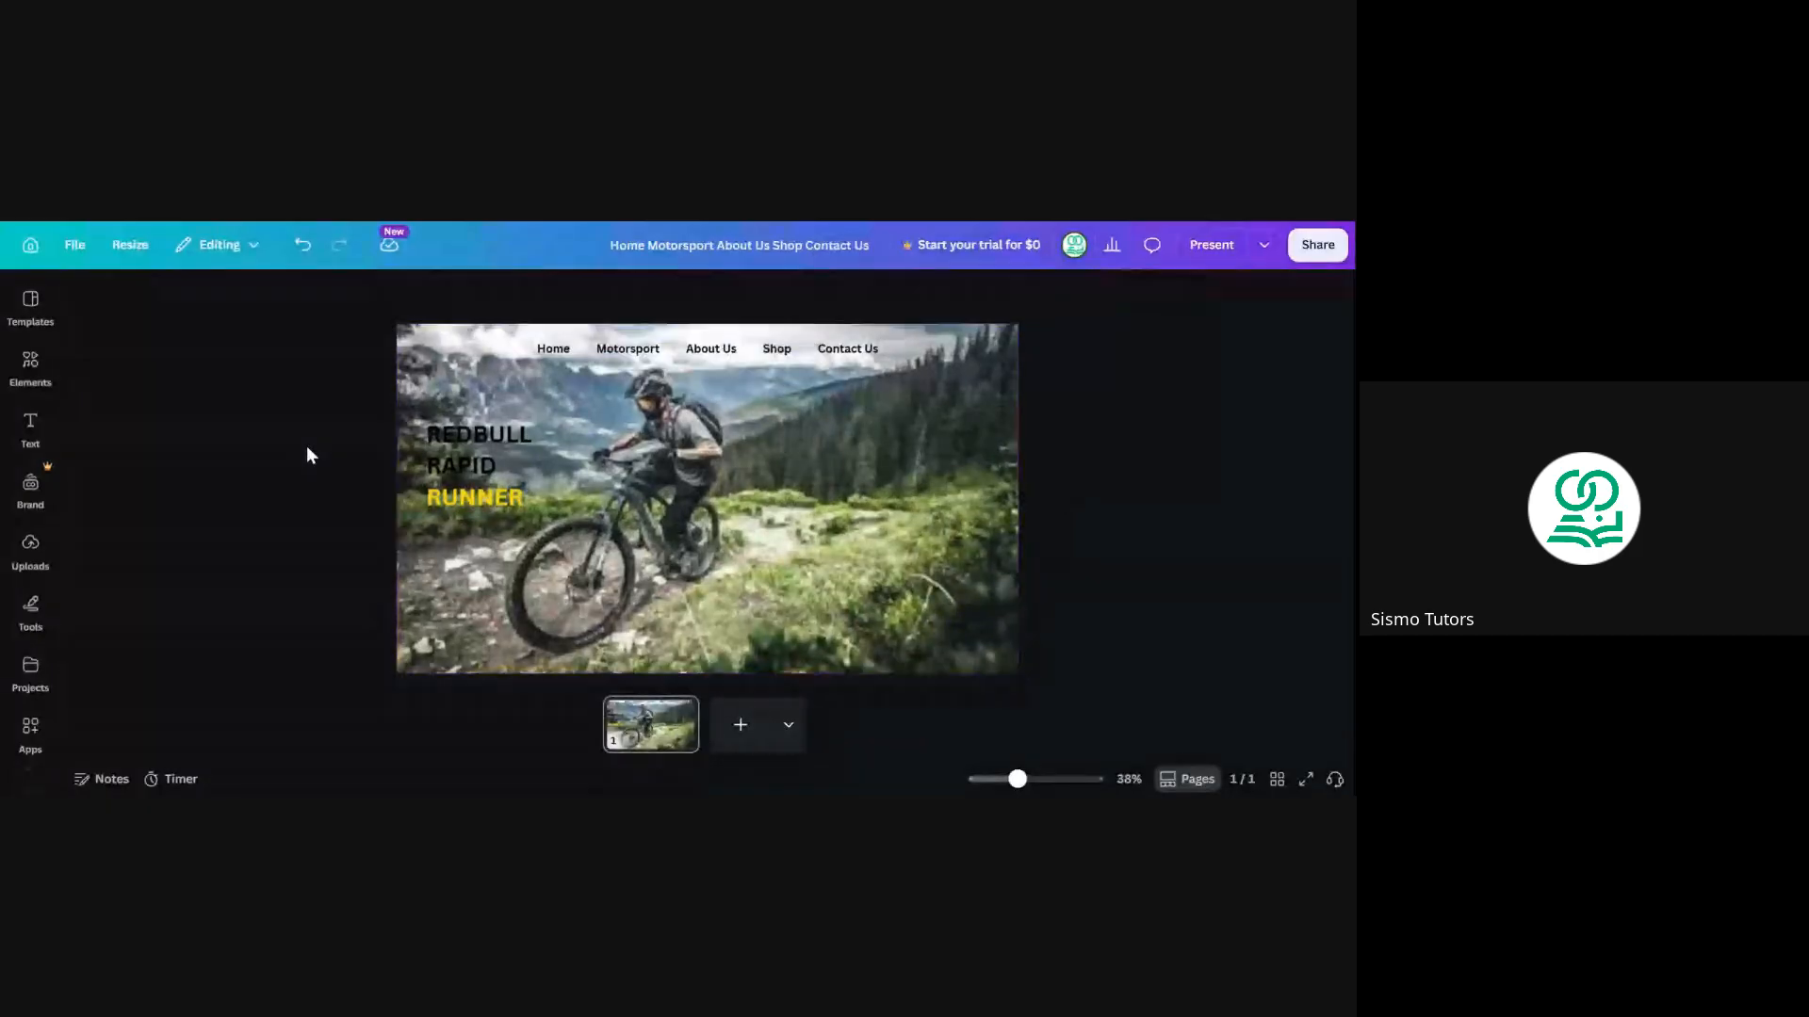
Try placing a second, smaller copy of the uploaded mountain bike photo over the full-slide one, and delete that copy
click(707, 480)
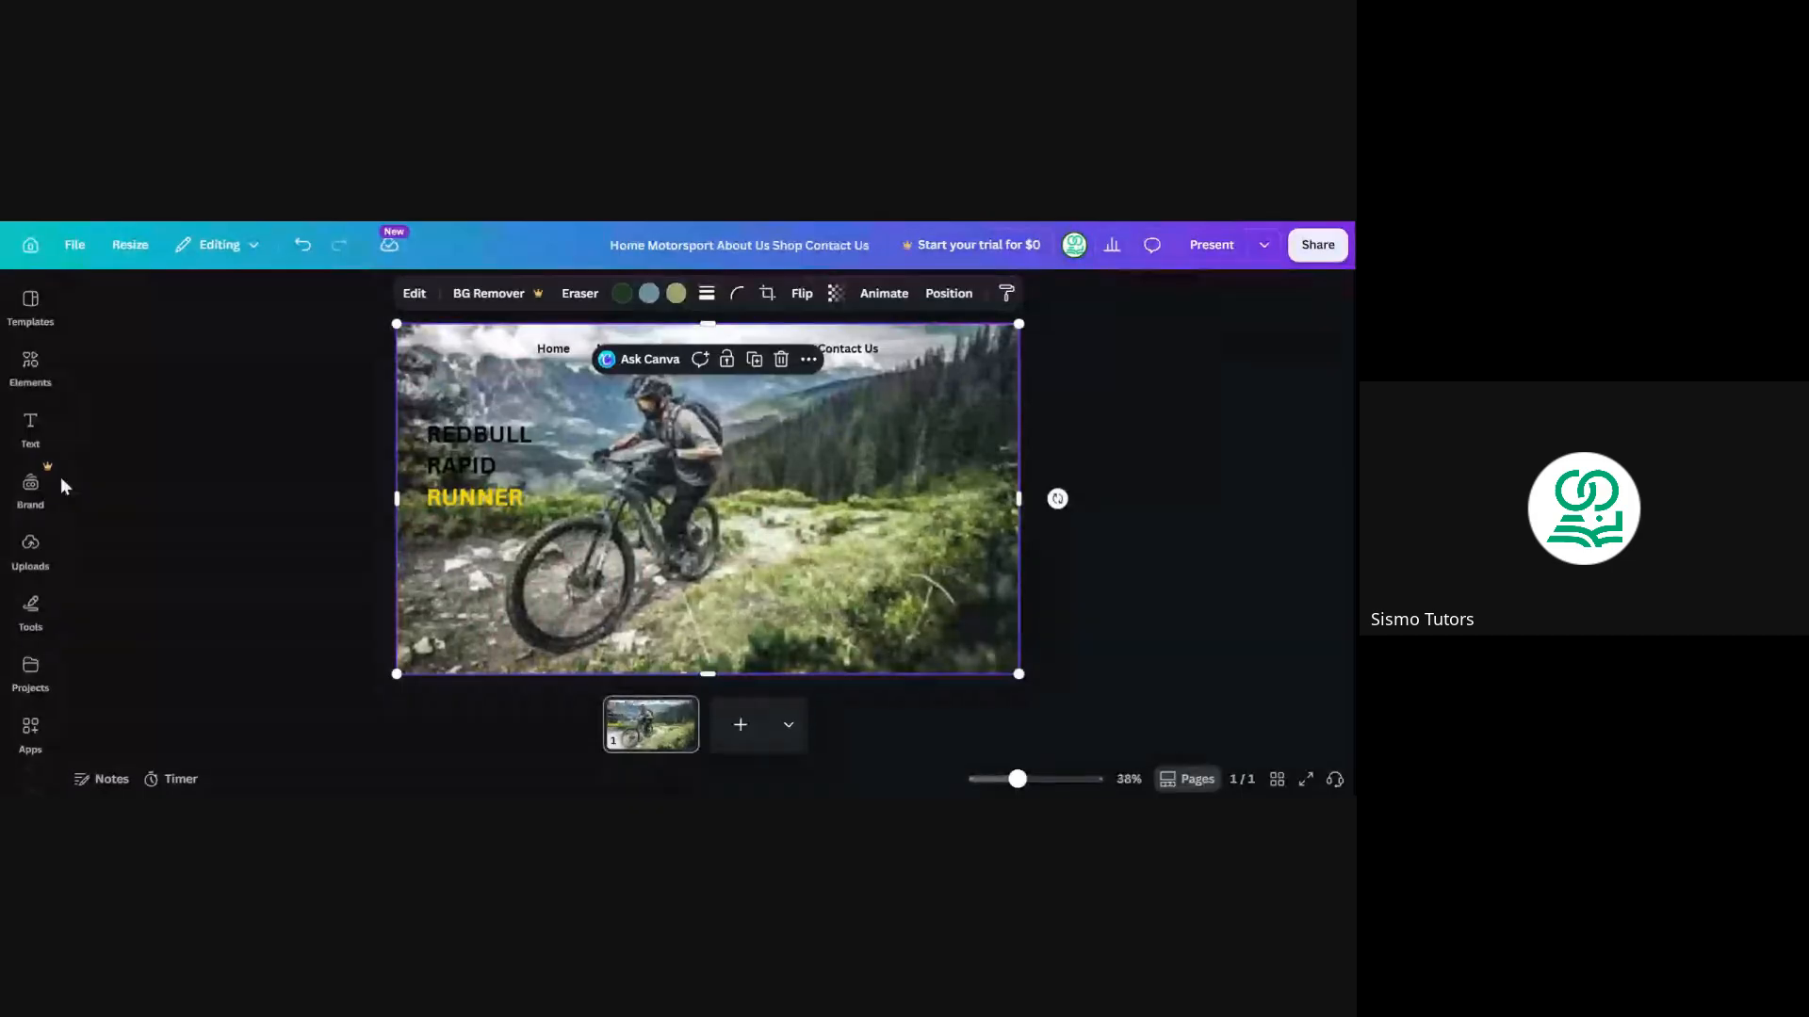
click(36, 560)
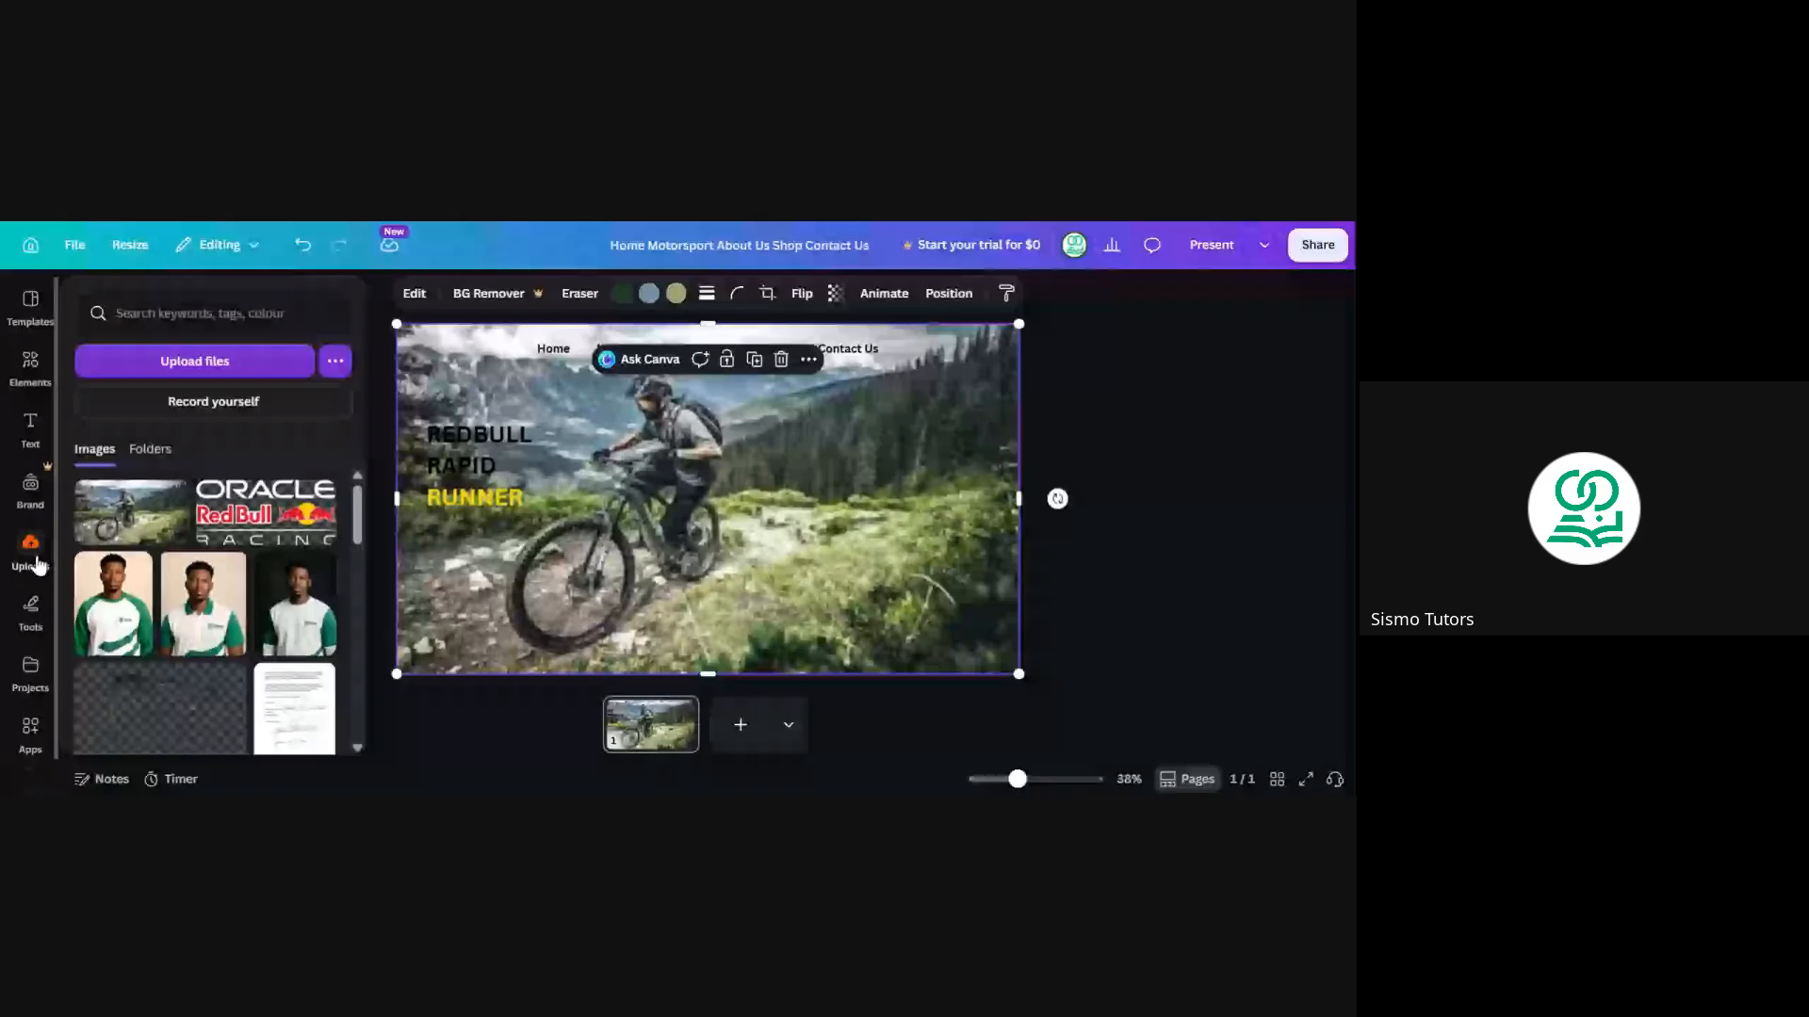
click(127, 524)
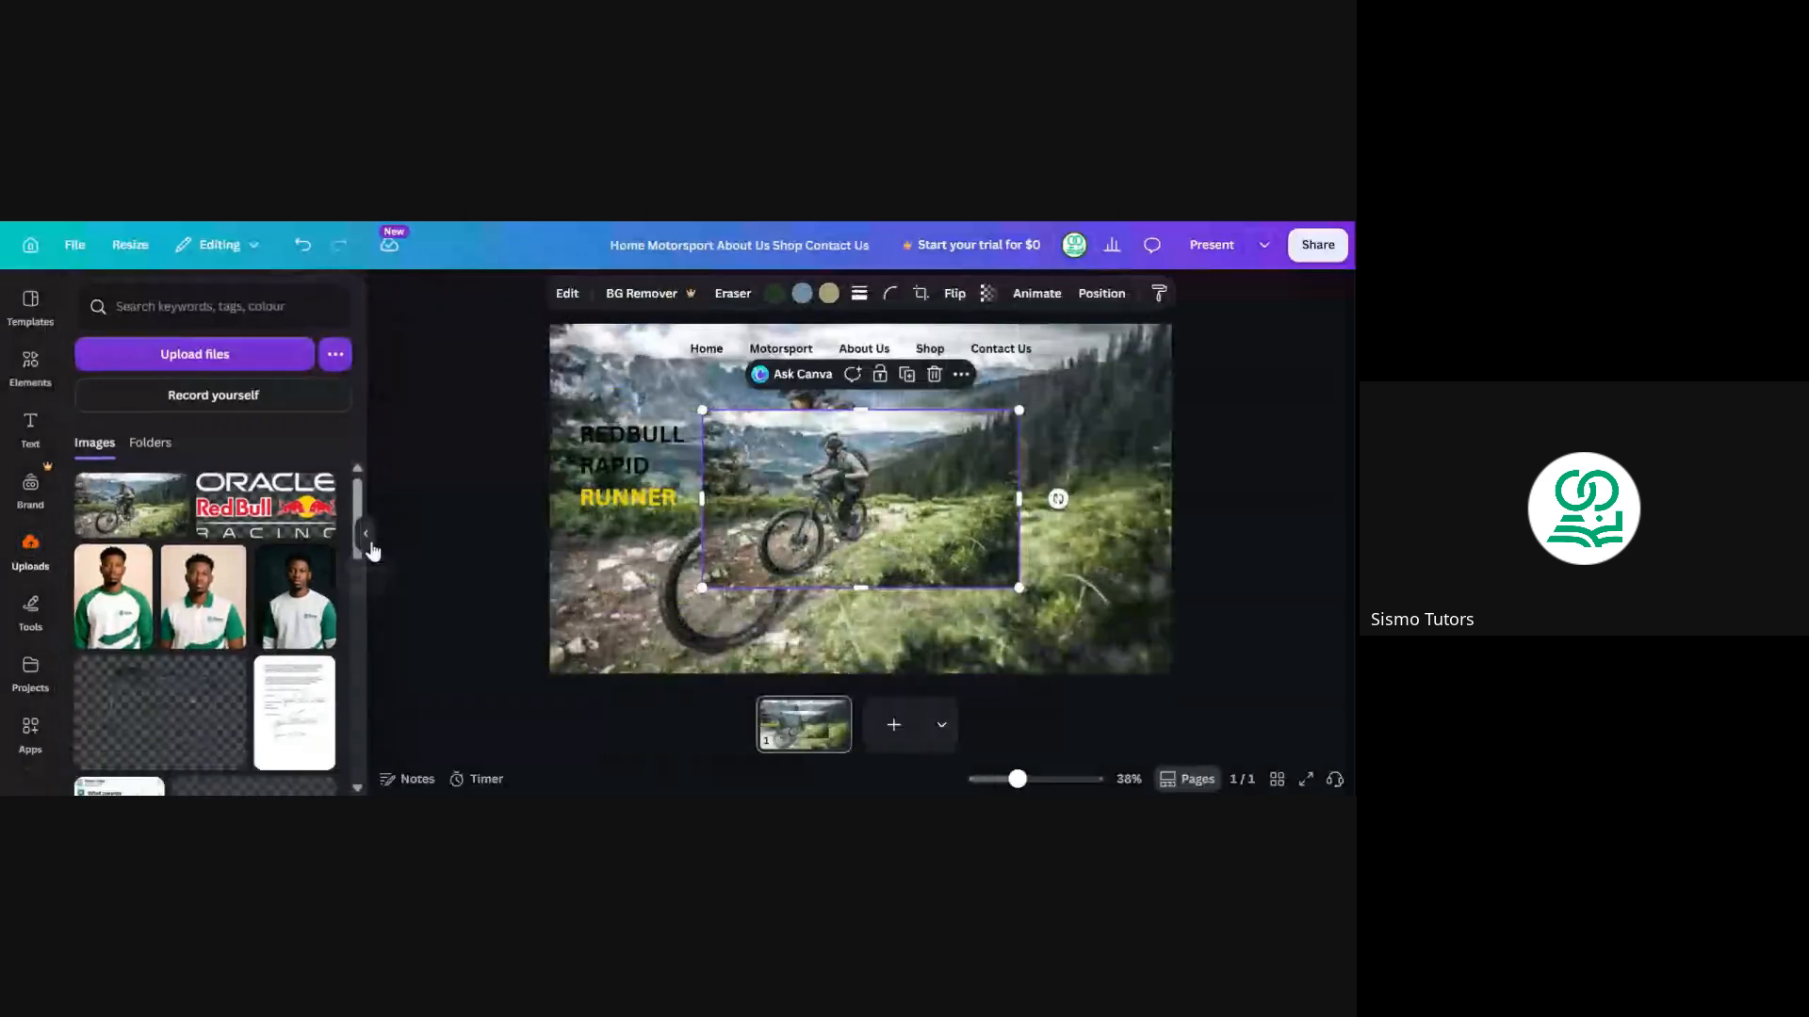
click(372, 552)
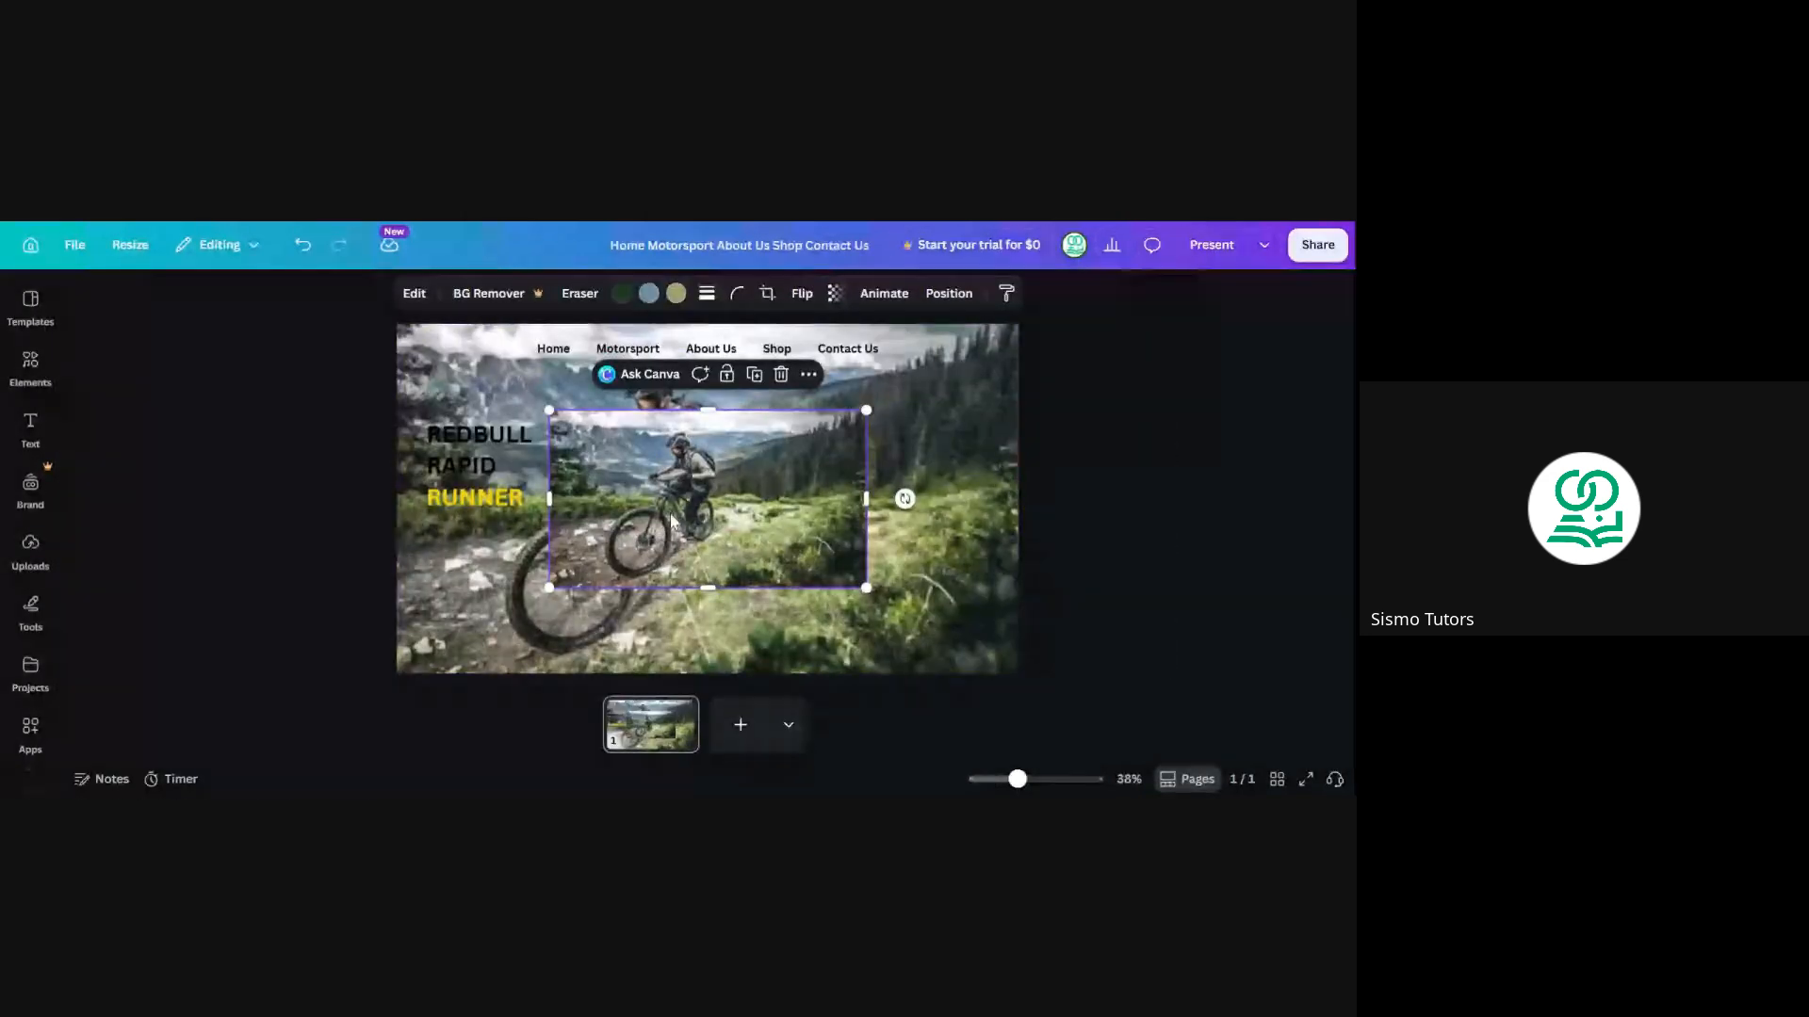
drag(673, 522, 665, 414)
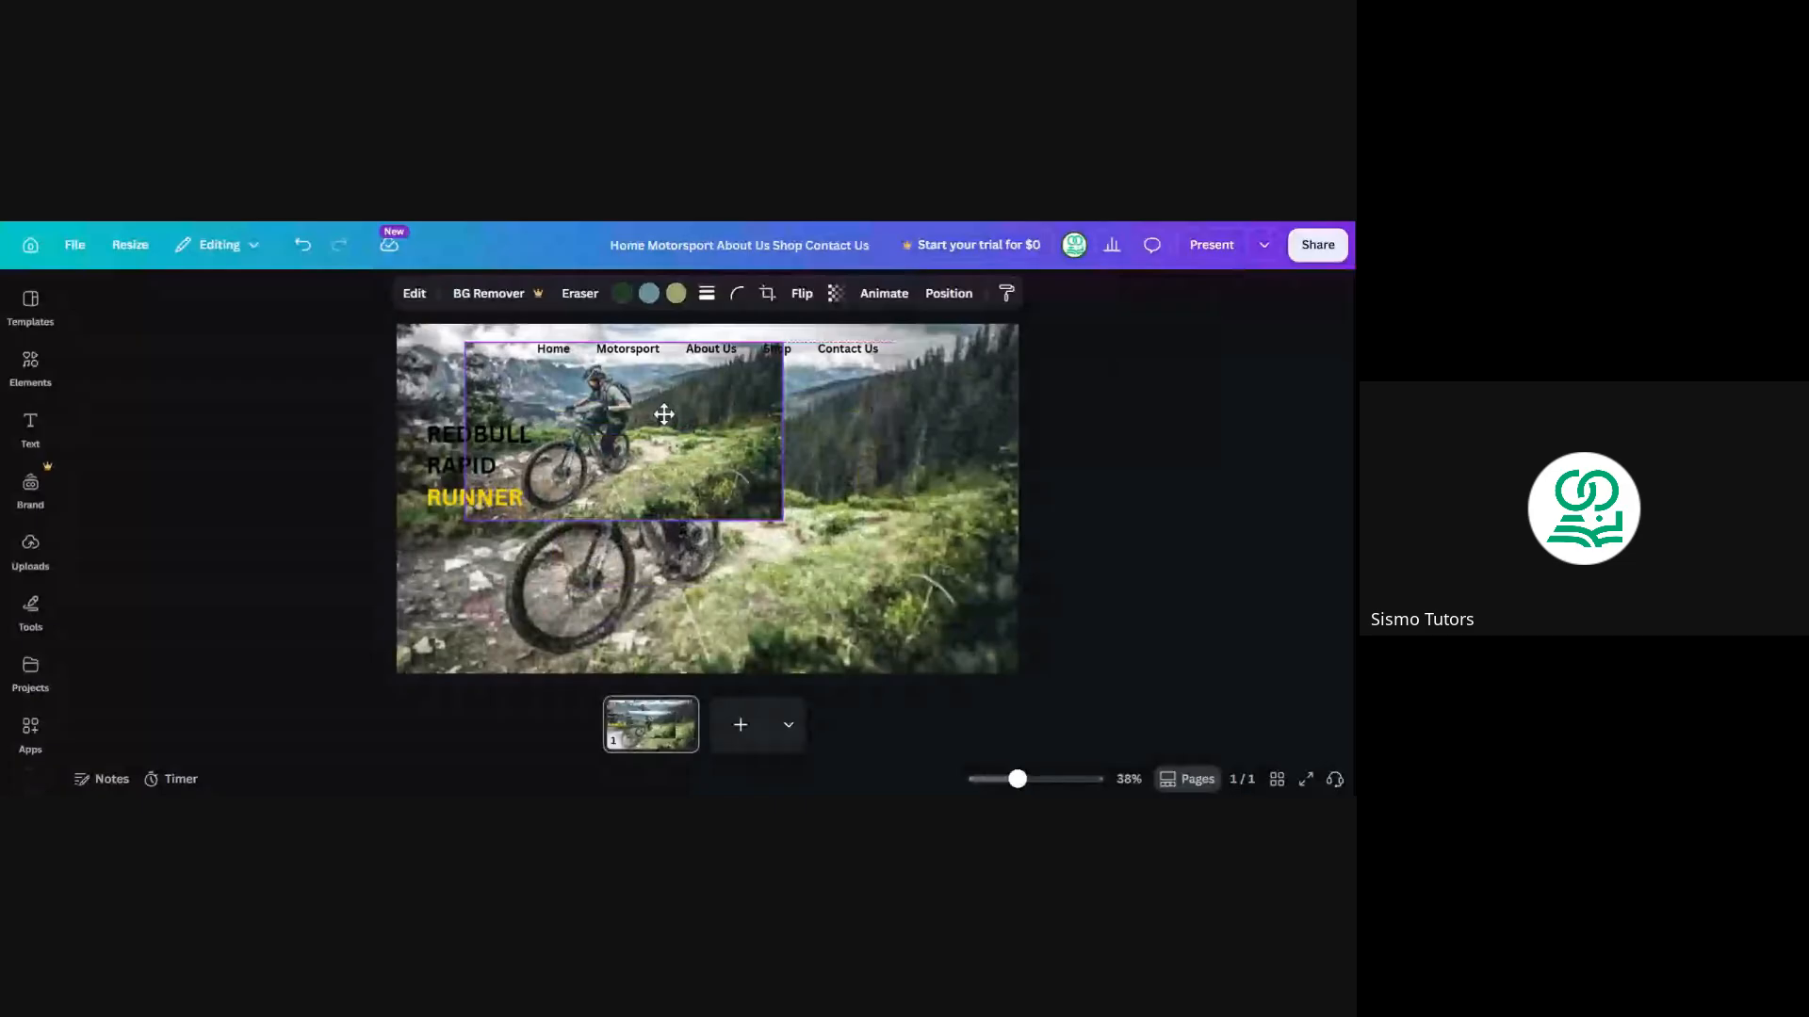
drag(782, 520, 961, 621)
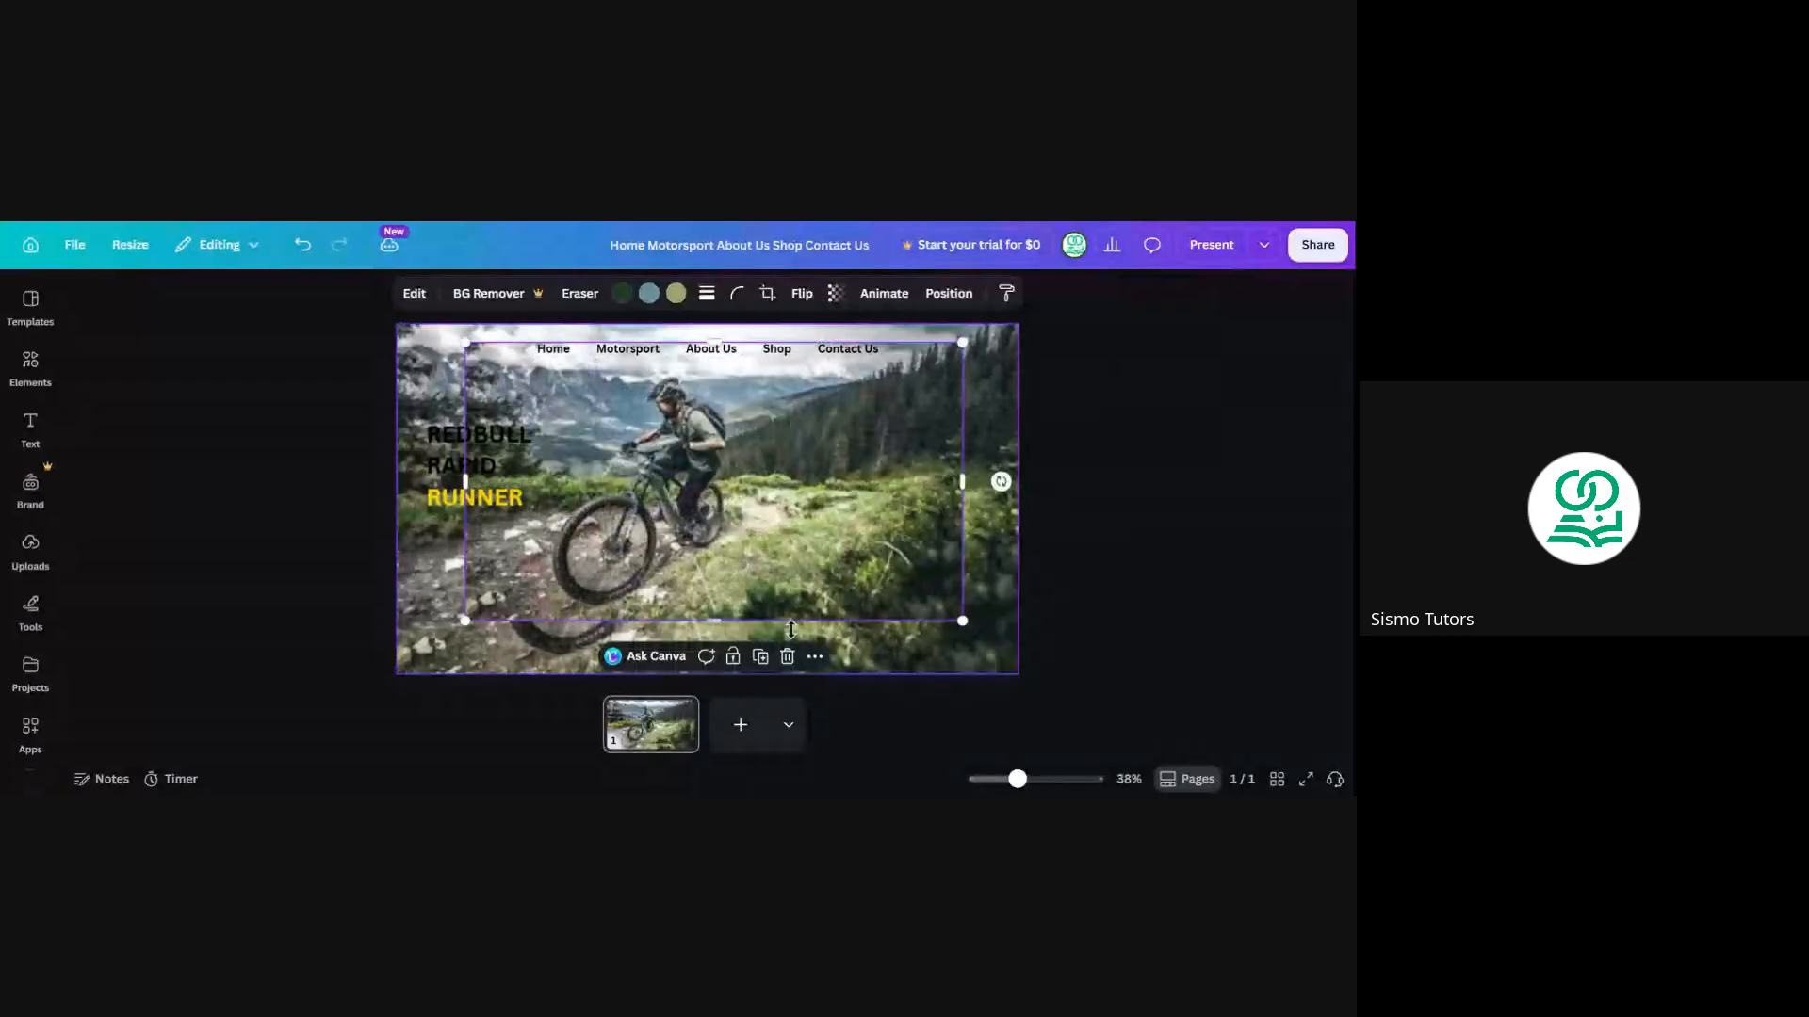
click(788, 657)
click(645, 522)
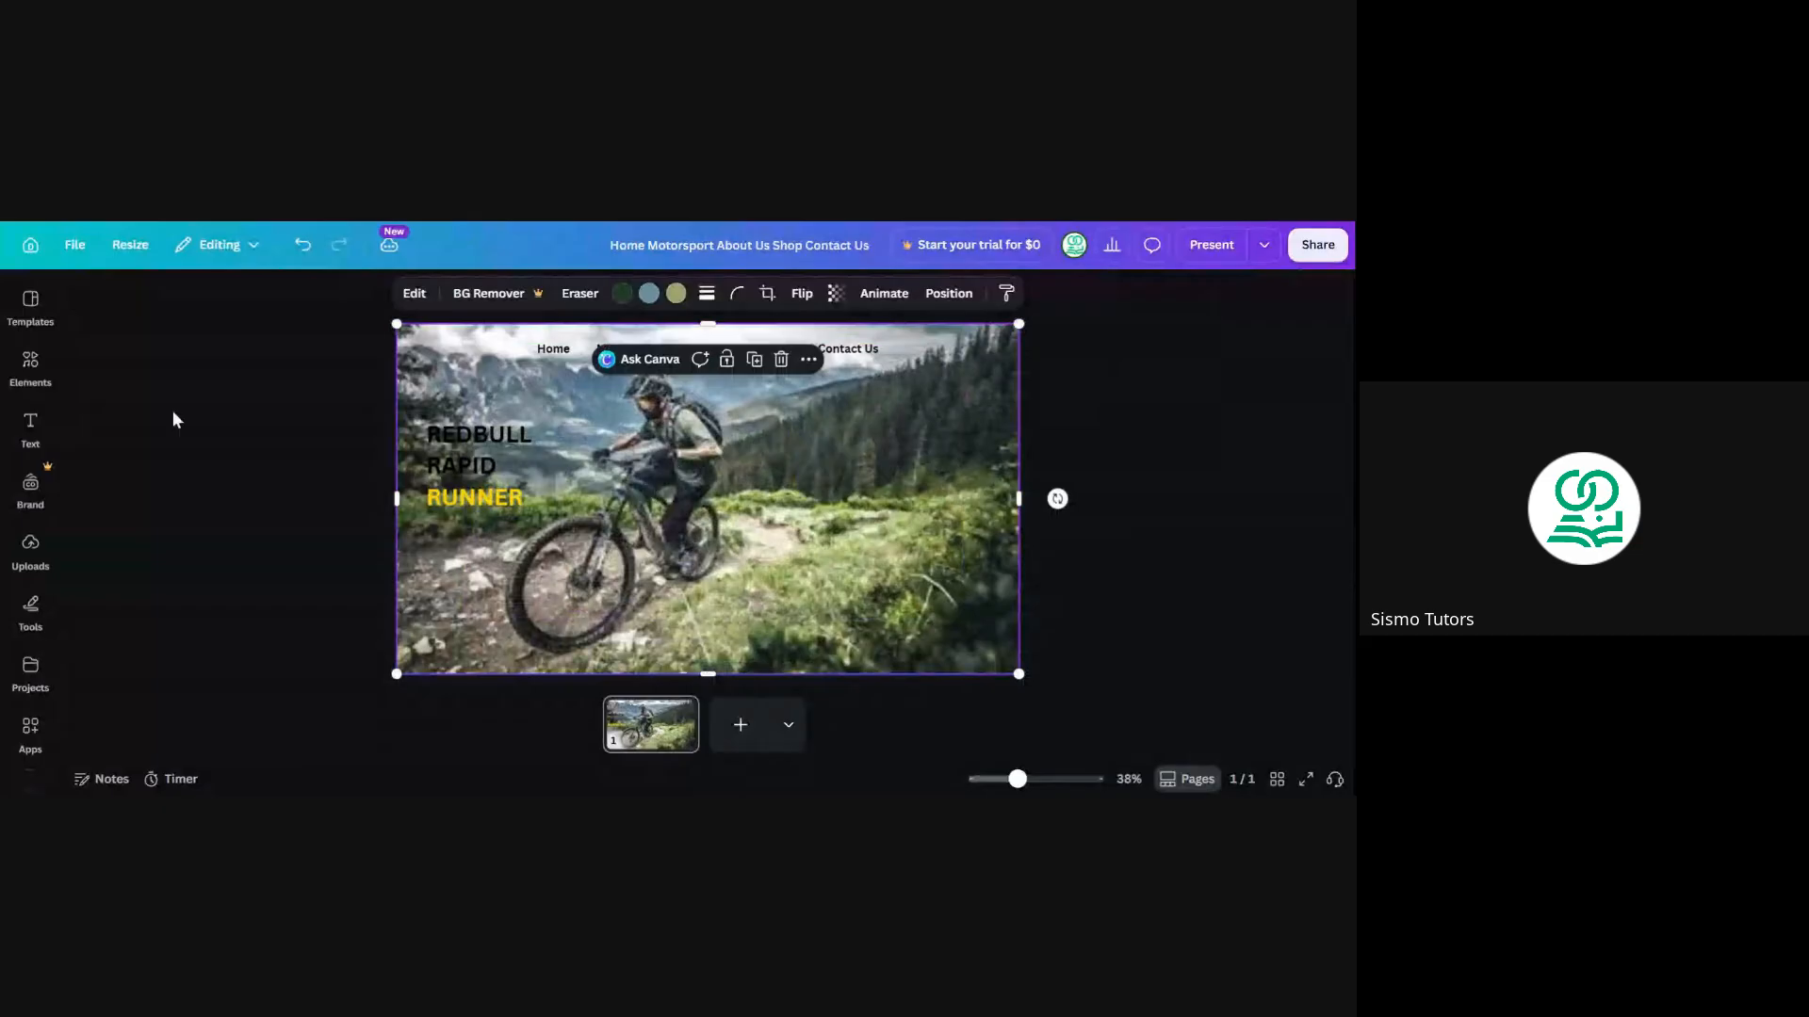
Search the elements library for "mountain biker" and limit the results to photos
click(246, 382)
click(31, 365)
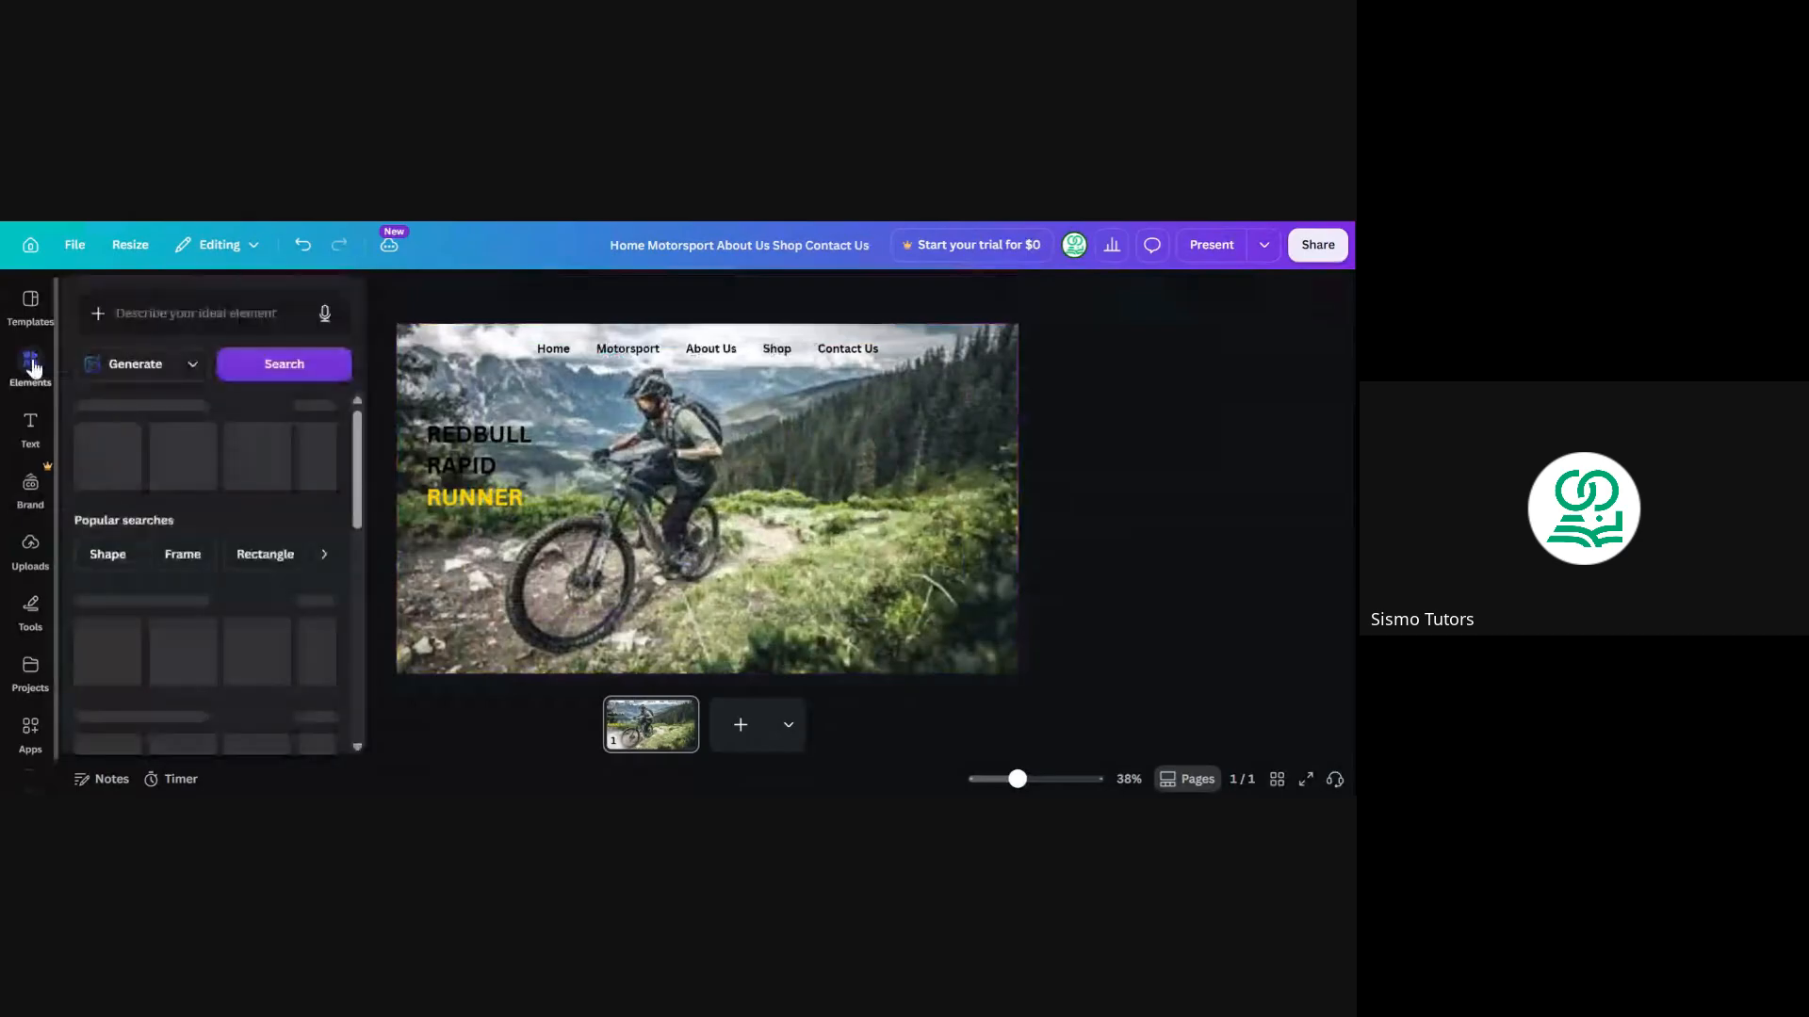
click(170, 316)
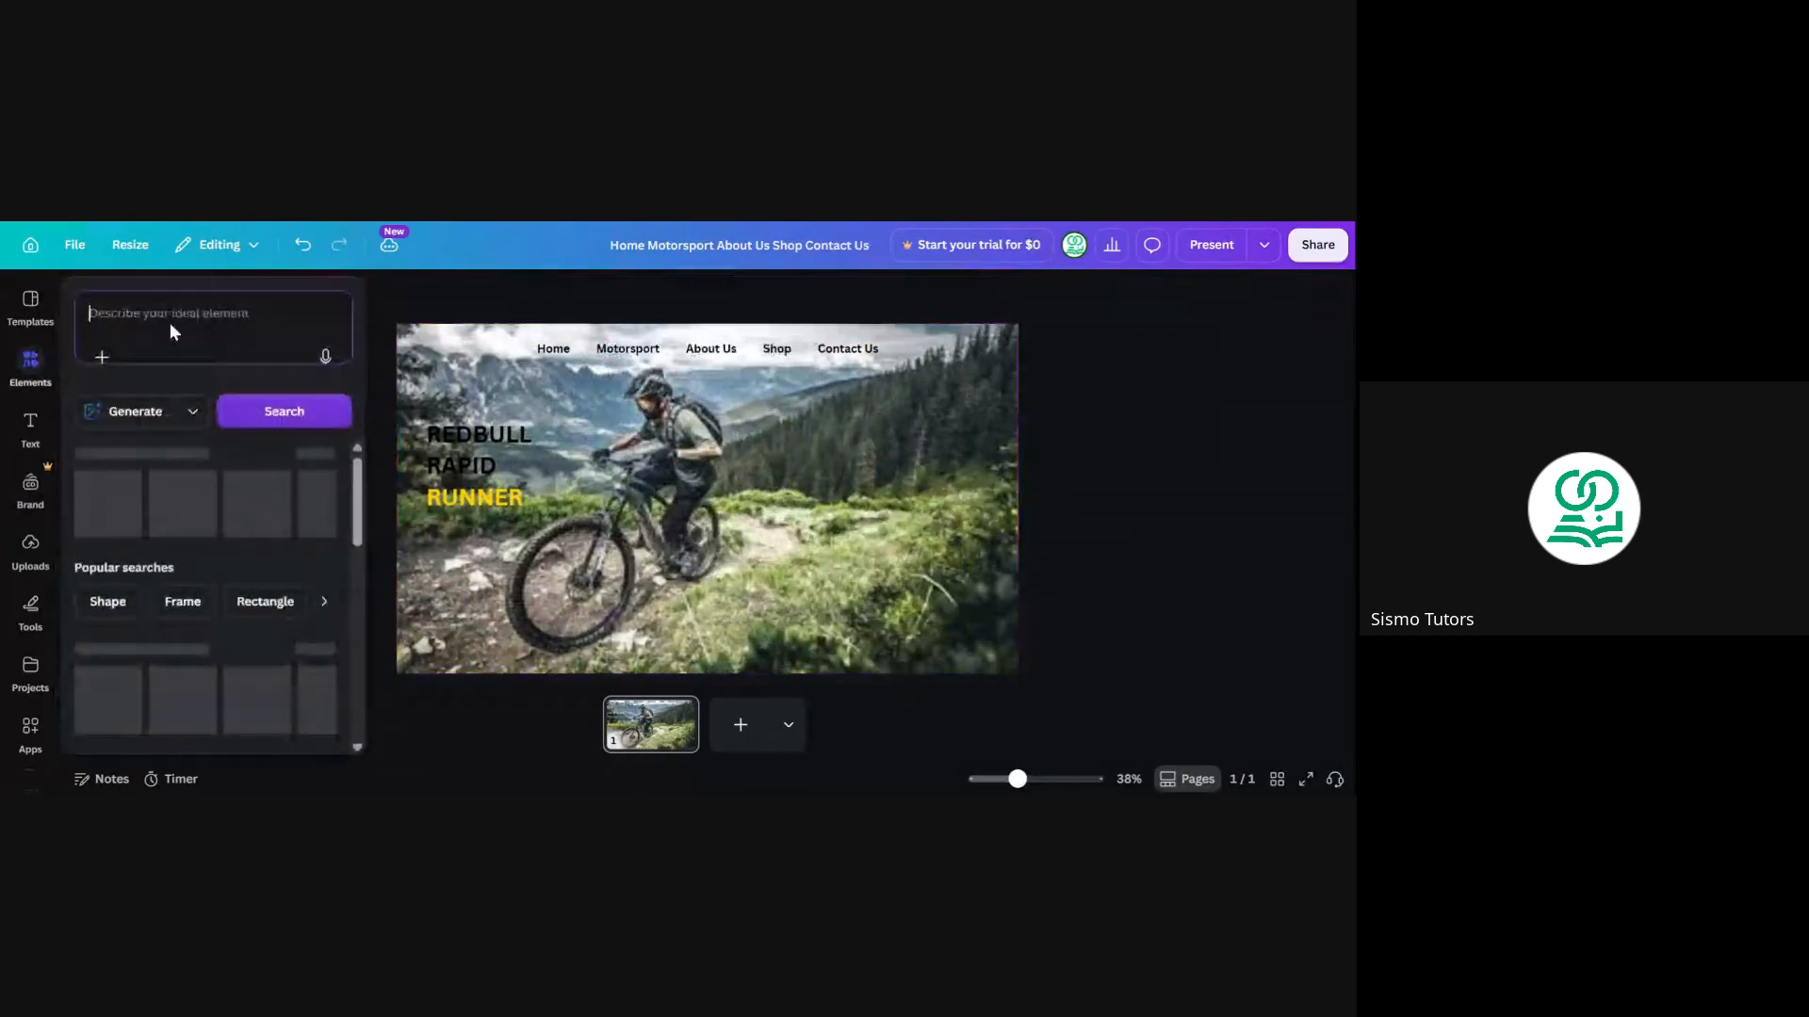
text(mountain biker)
key(Return)
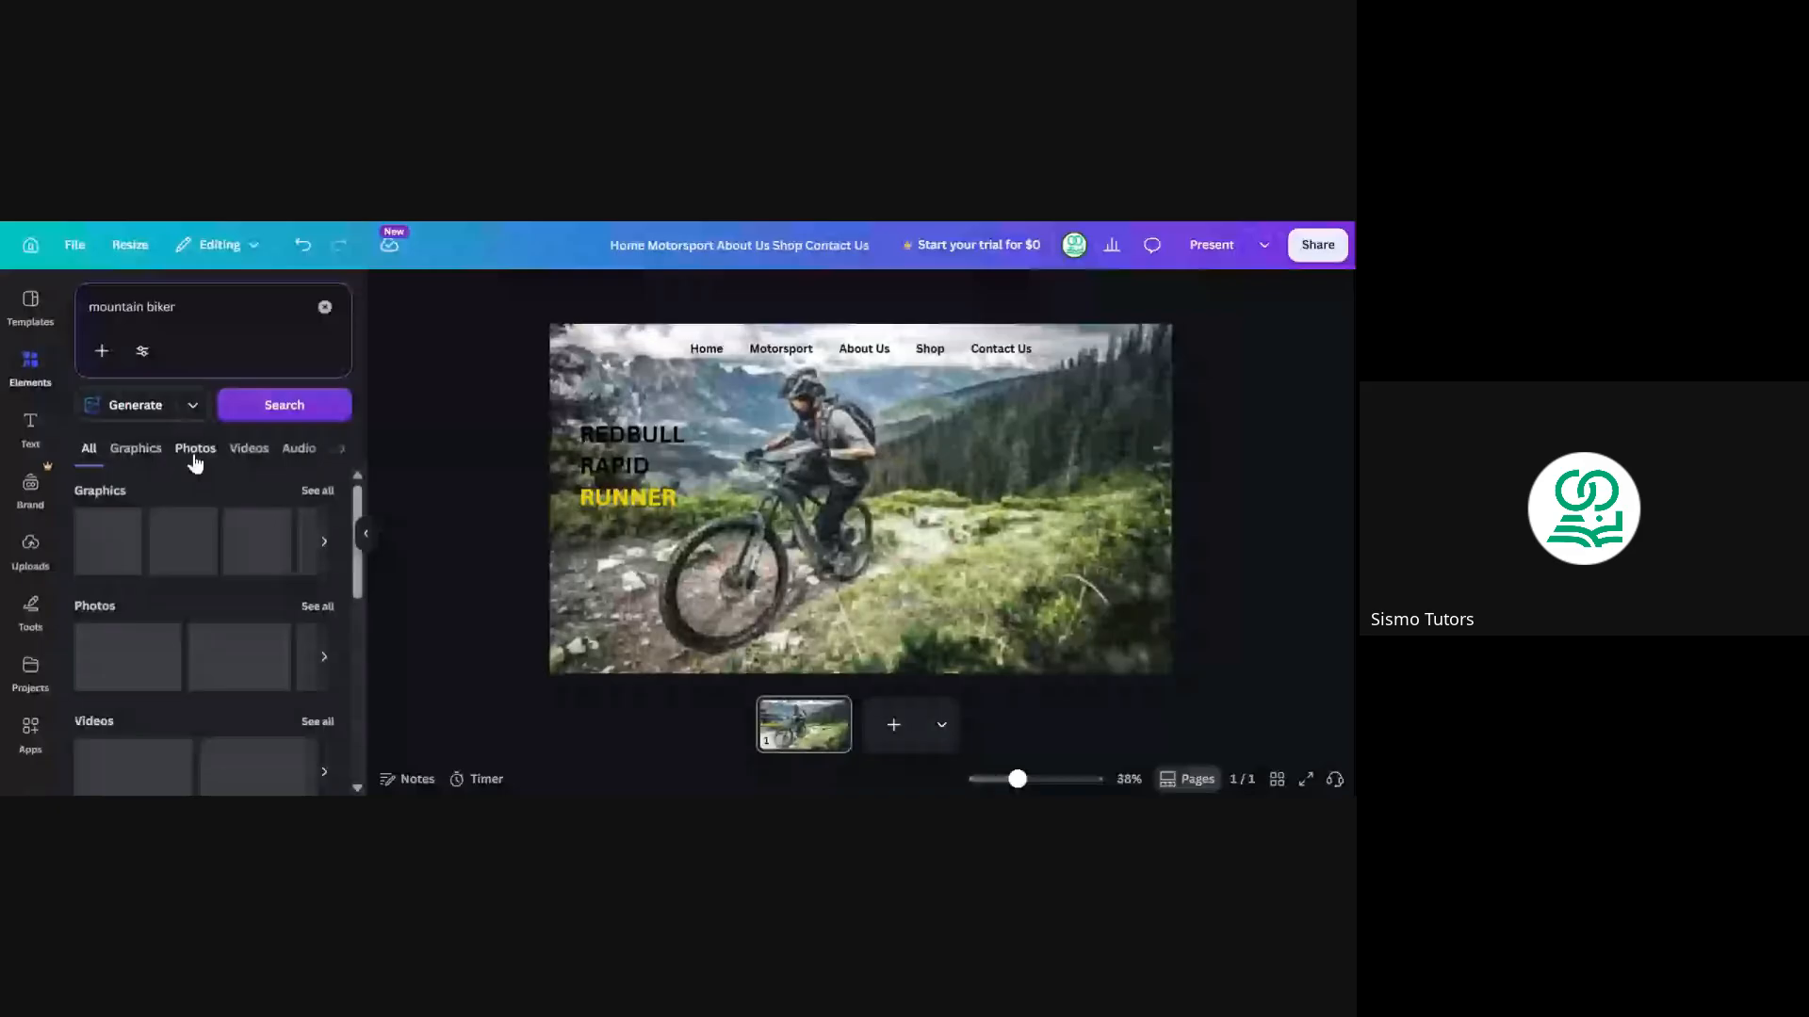
click(196, 448)
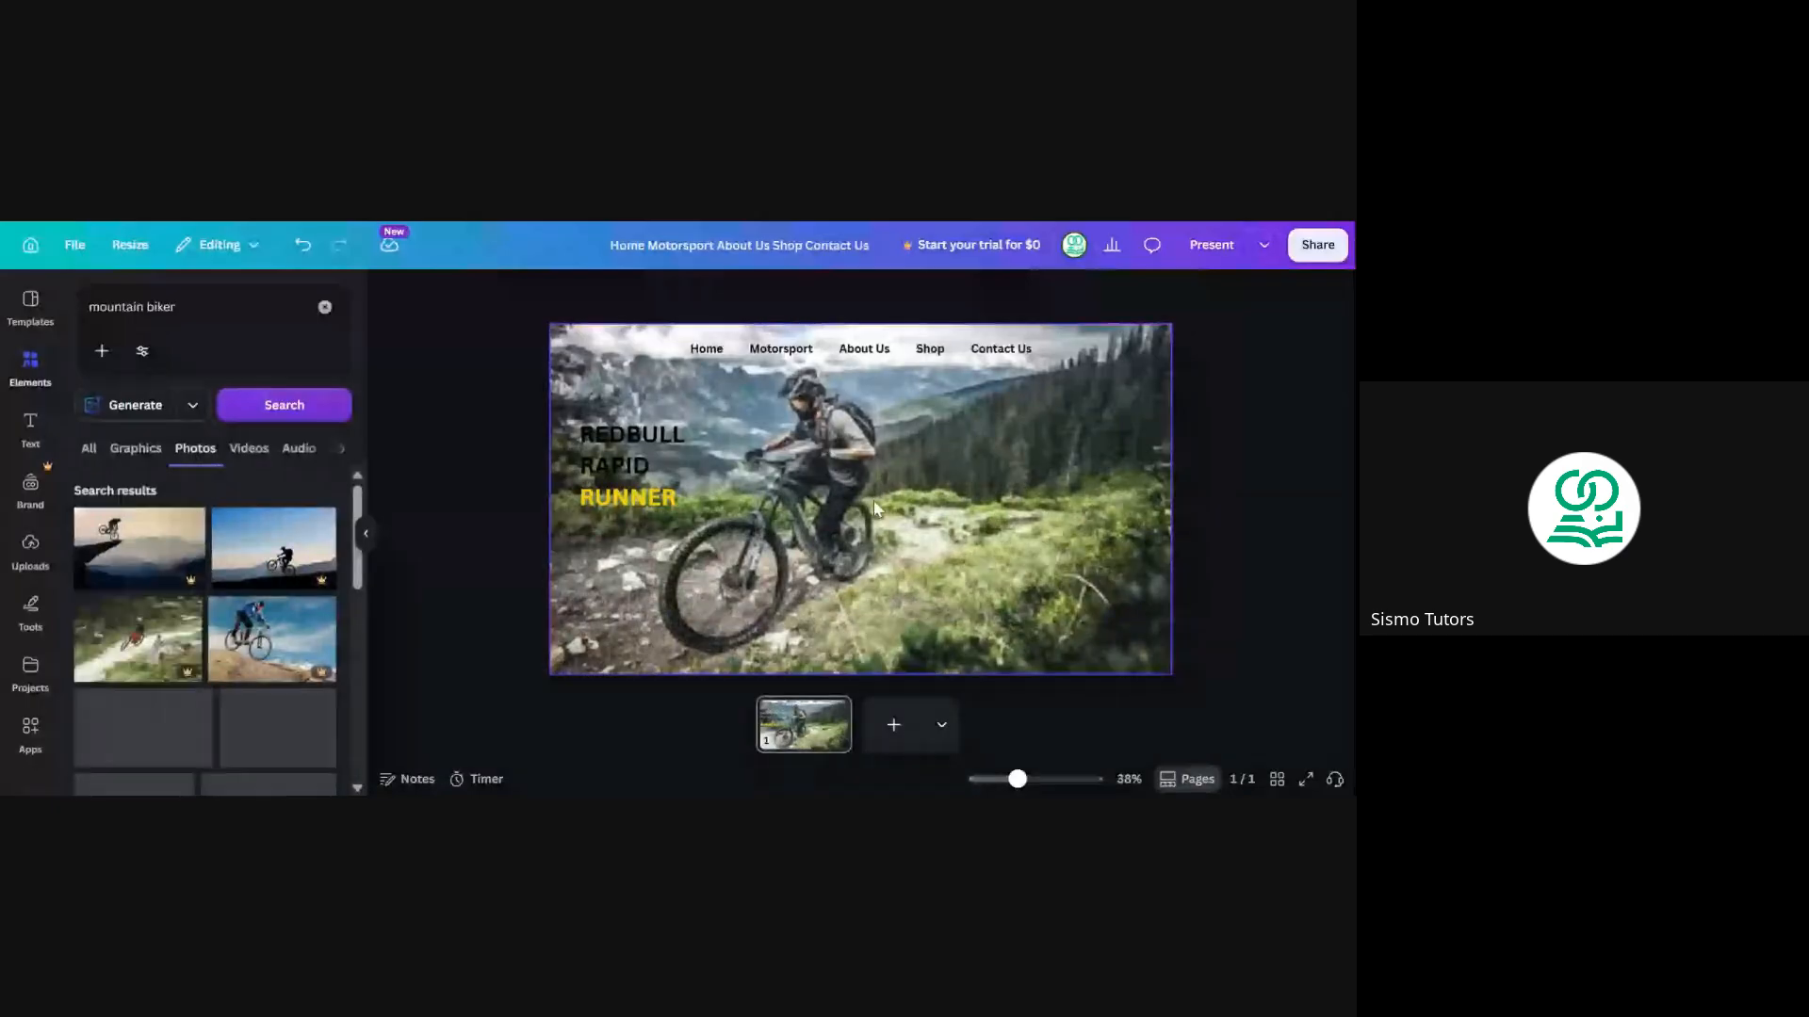
Look through the mountain biker photo results for a different background picture
click(812, 510)
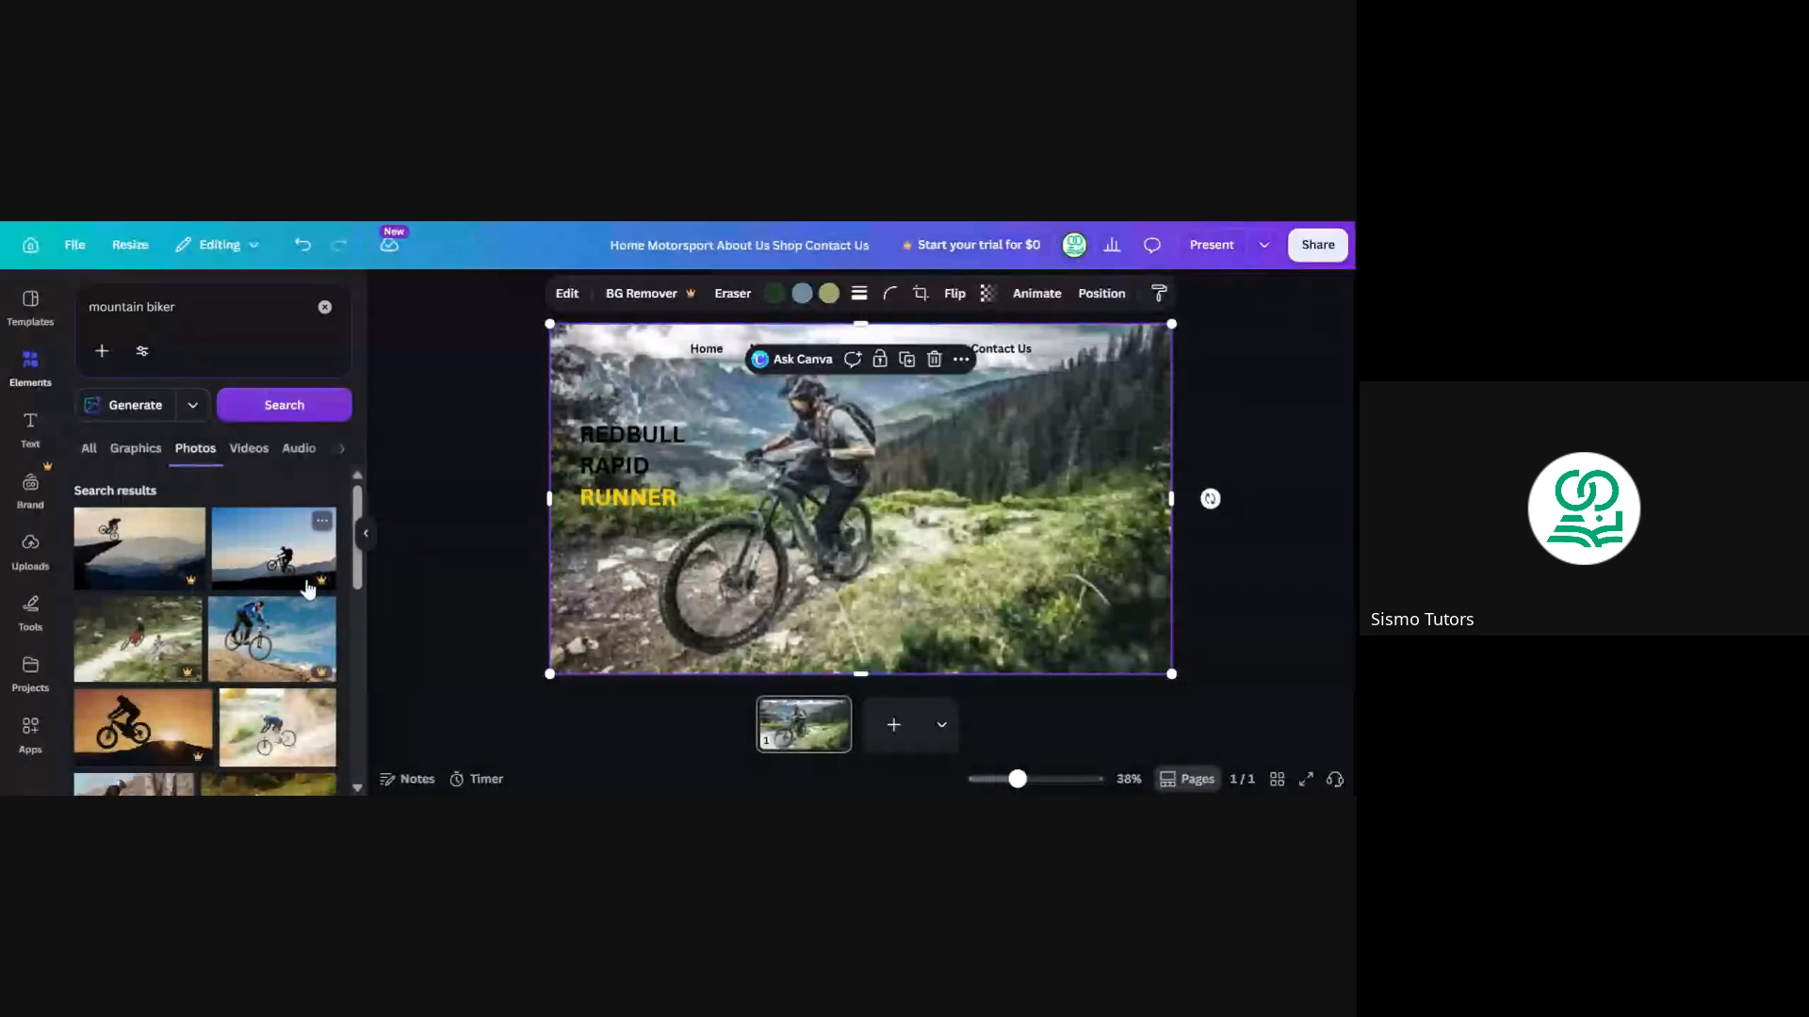
scroll(308, 588, down, 3)
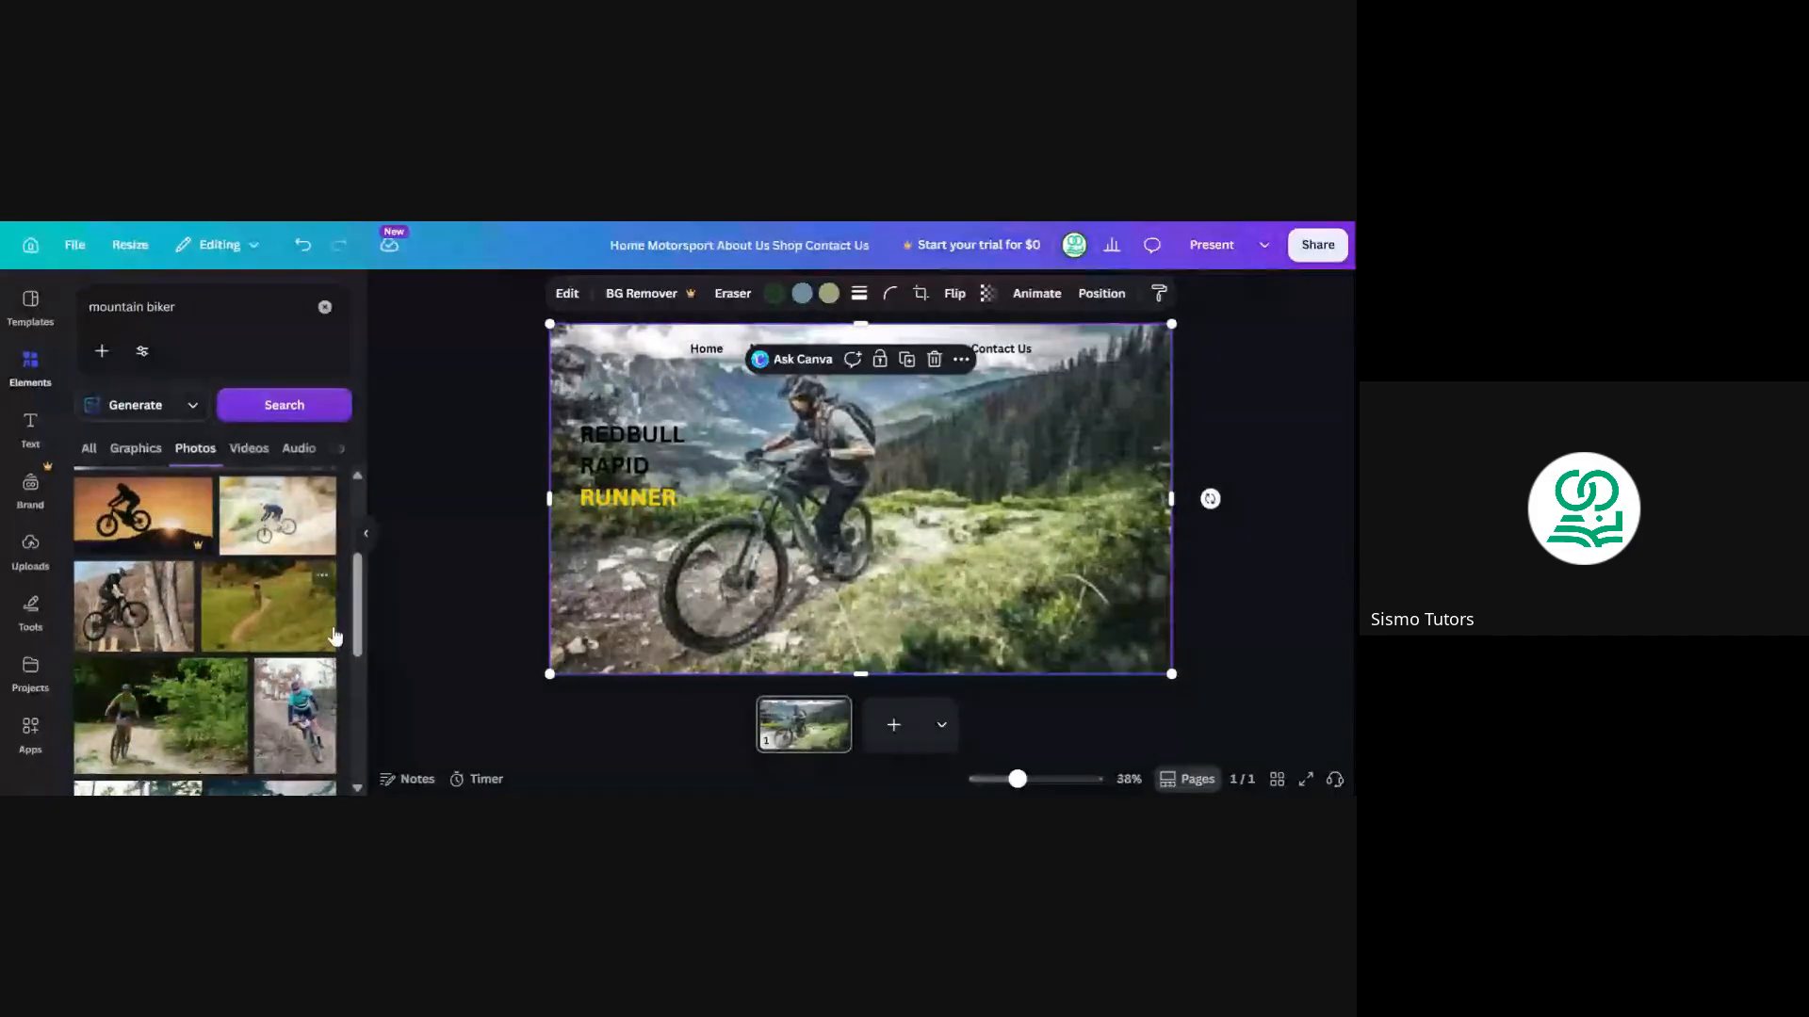
scroll(350, 639, down, 2)
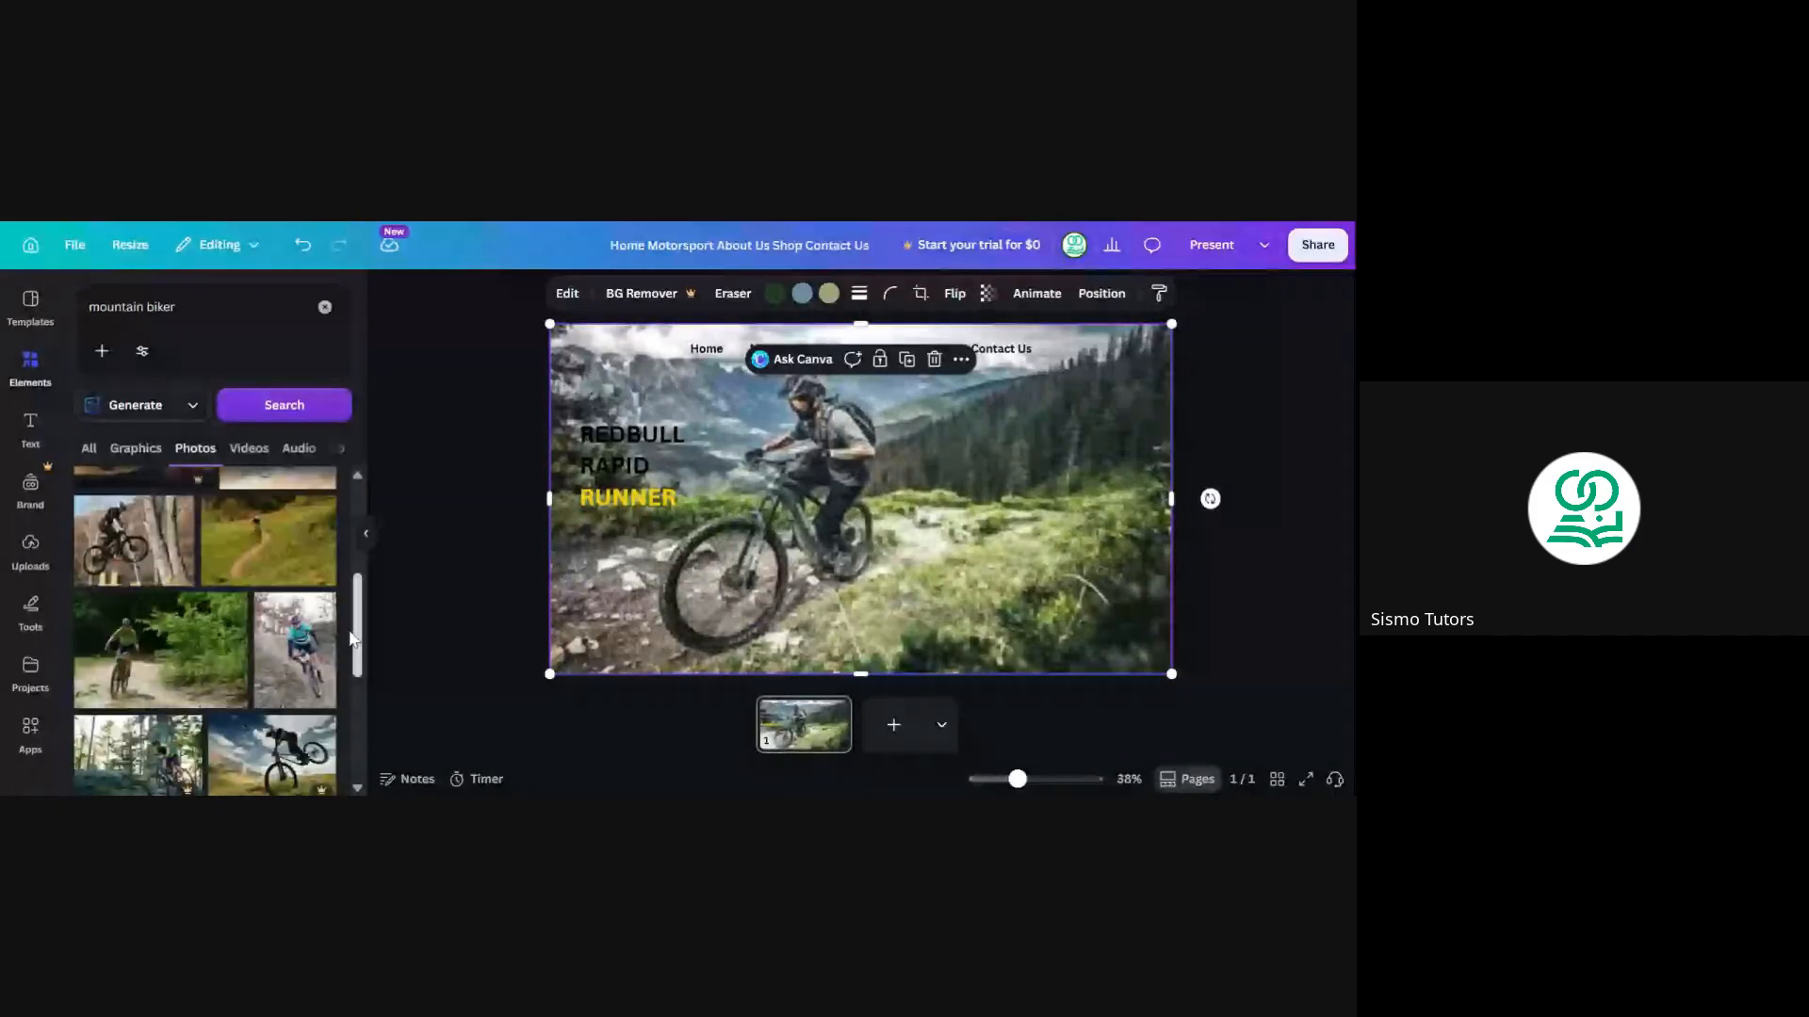
scroll(247, 644, down, 3)
scroll(247, 637, down, 2)
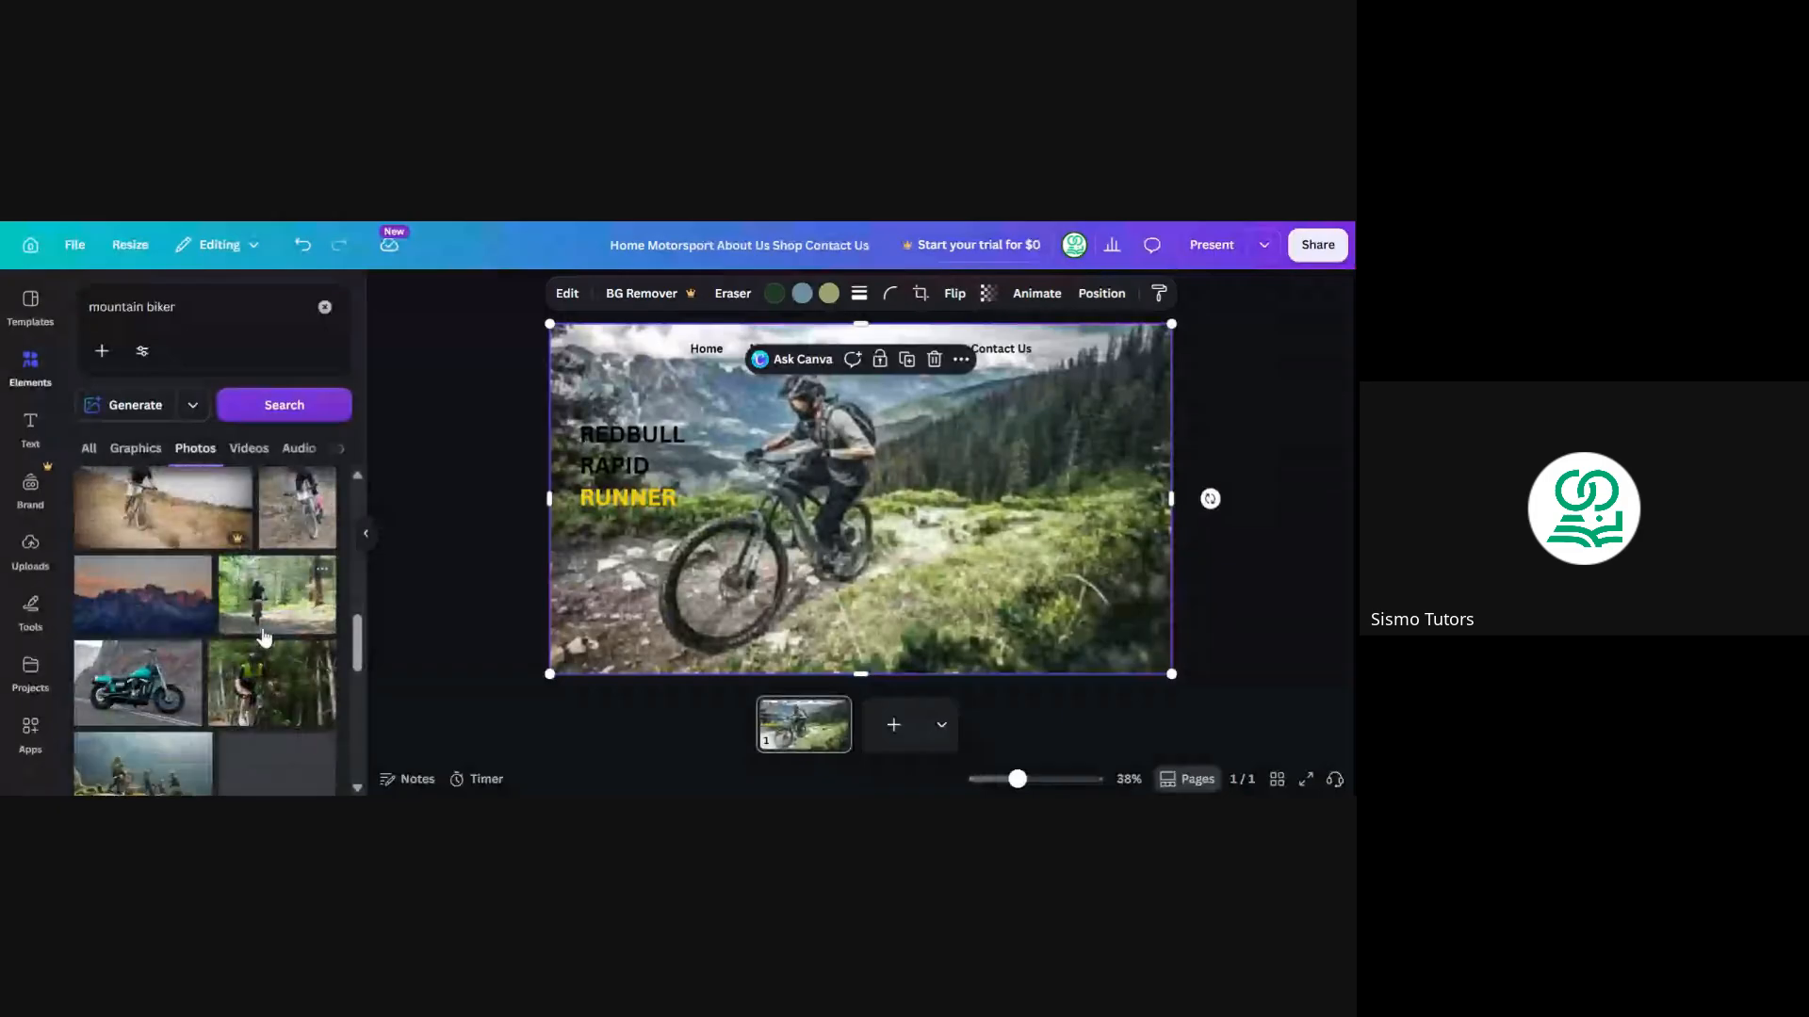
scroll(263, 639, down, 2)
scroll(235, 618, down, 2)
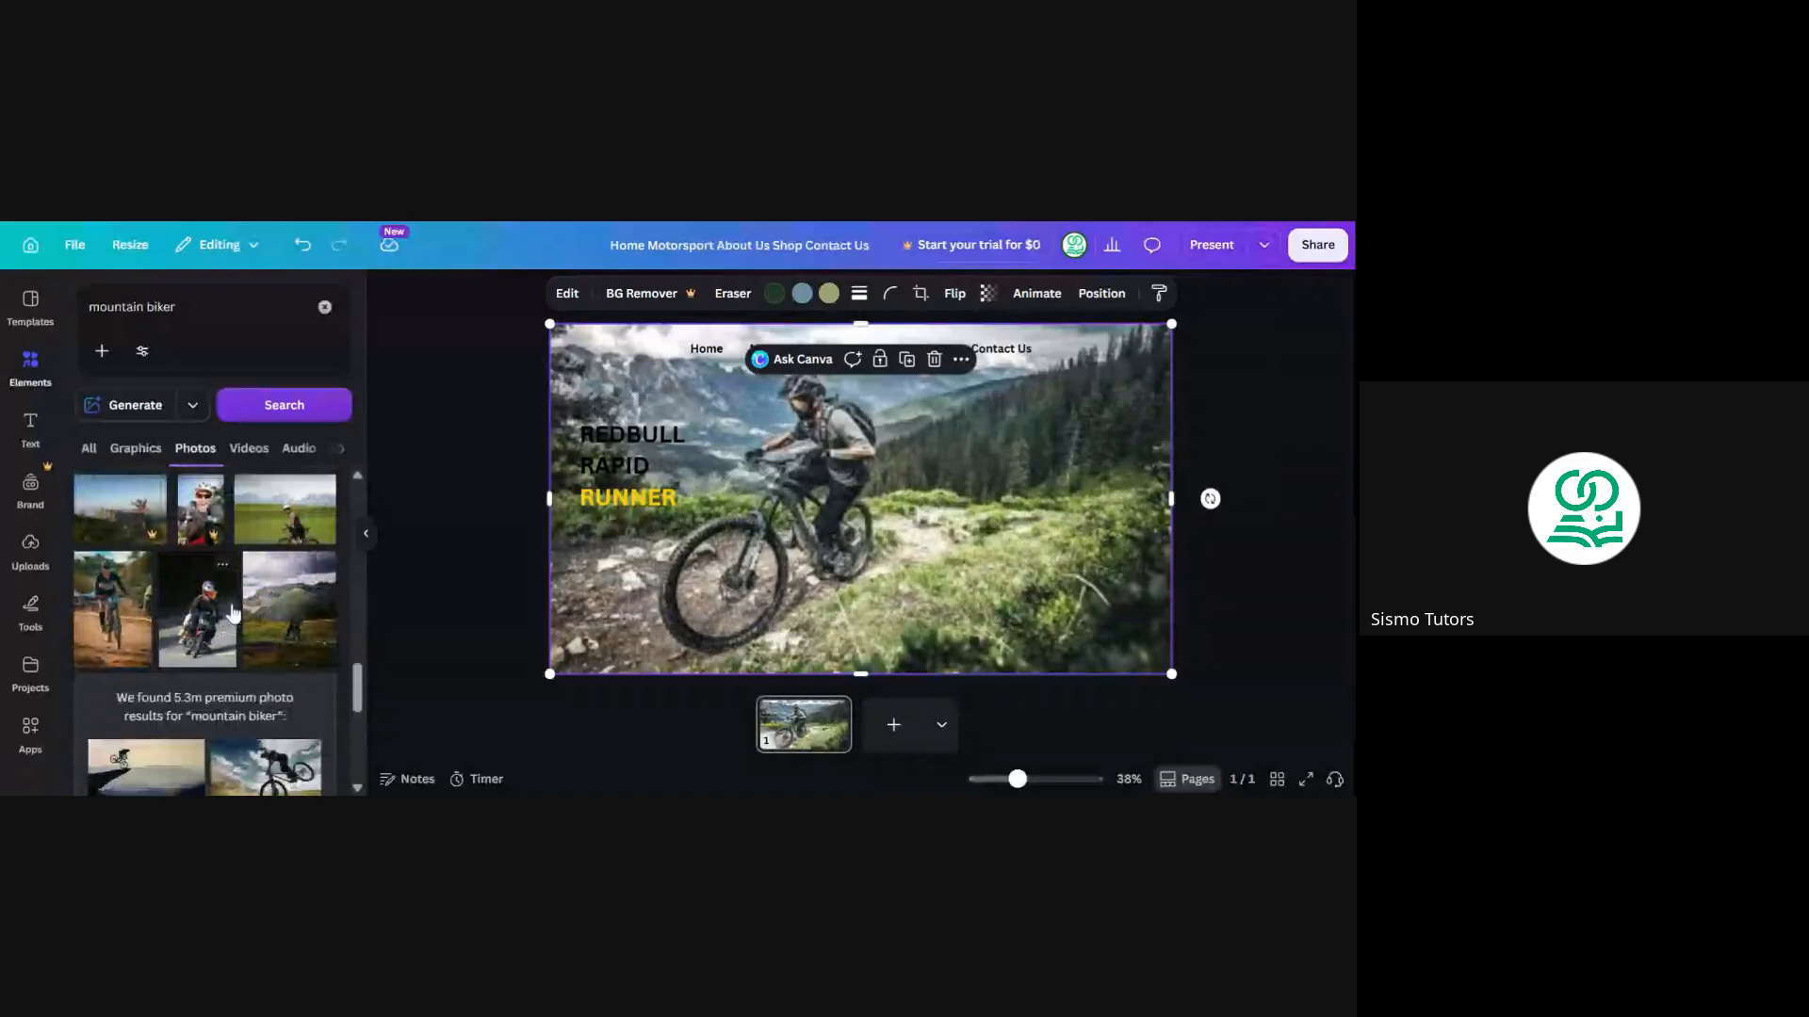
scroll(234, 614, down, 1)
scroll(235, 612, down, 3)
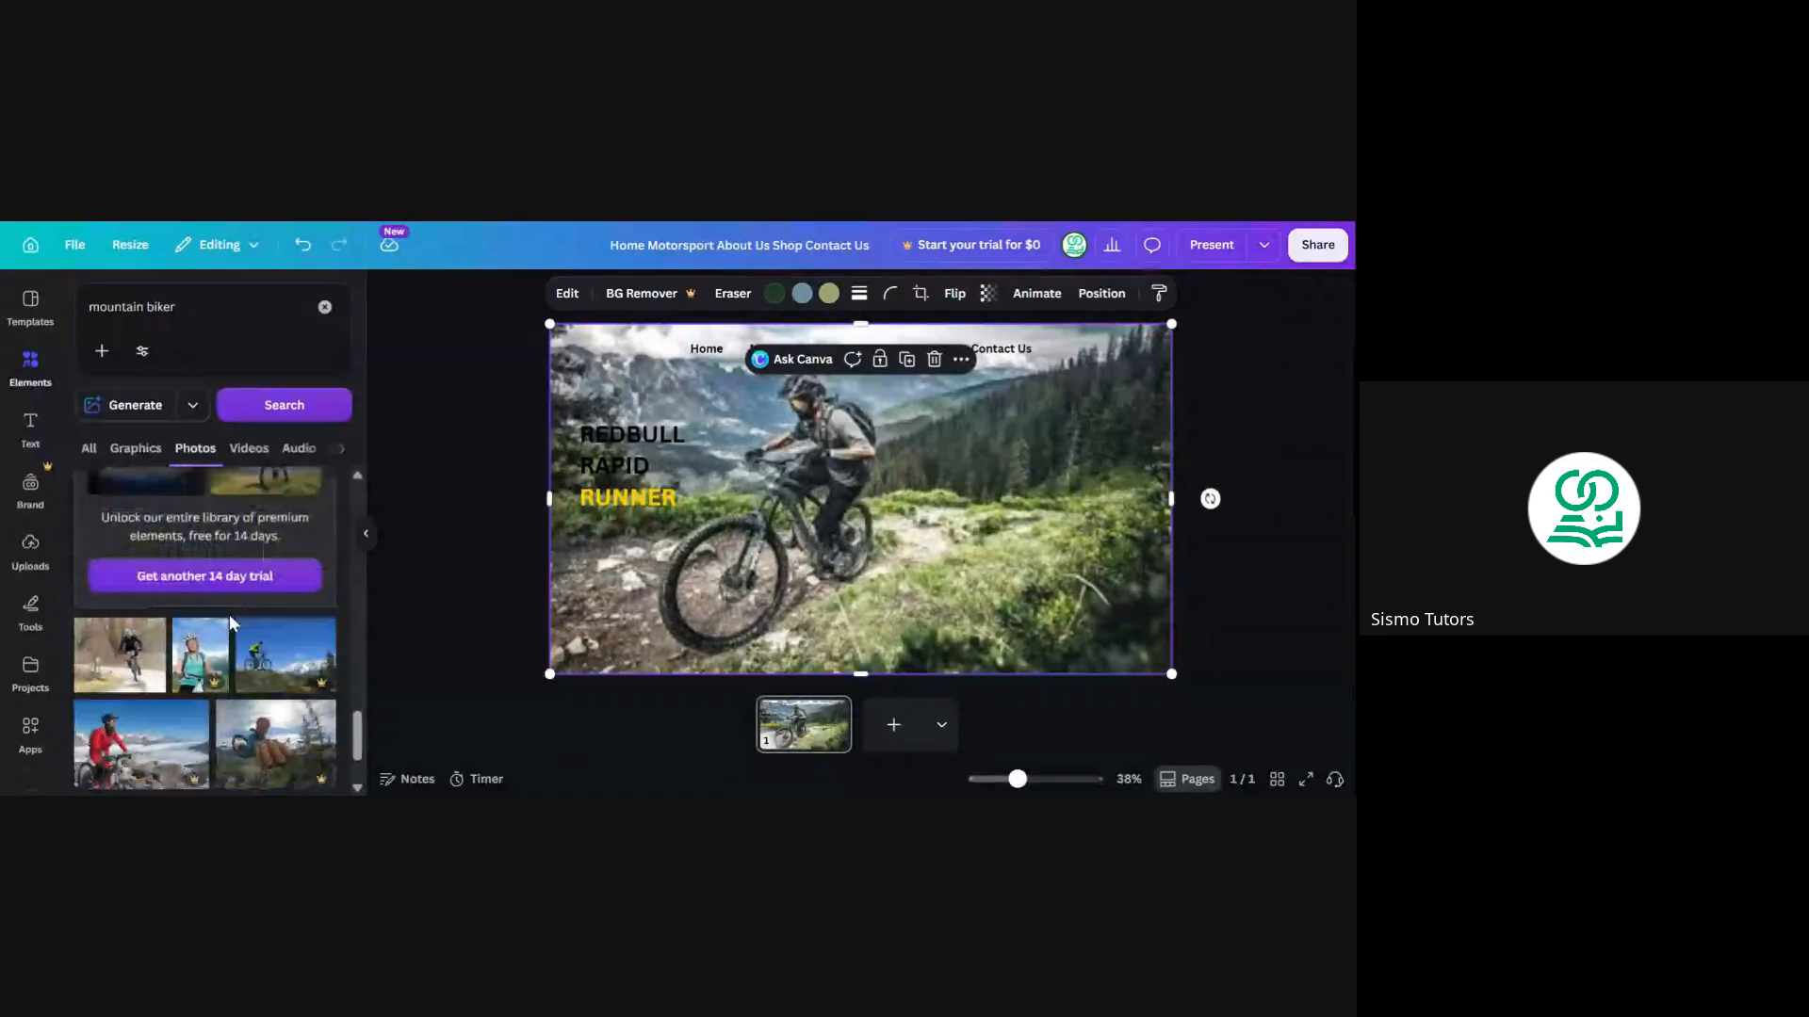
scroll(231, 622, down, 1)
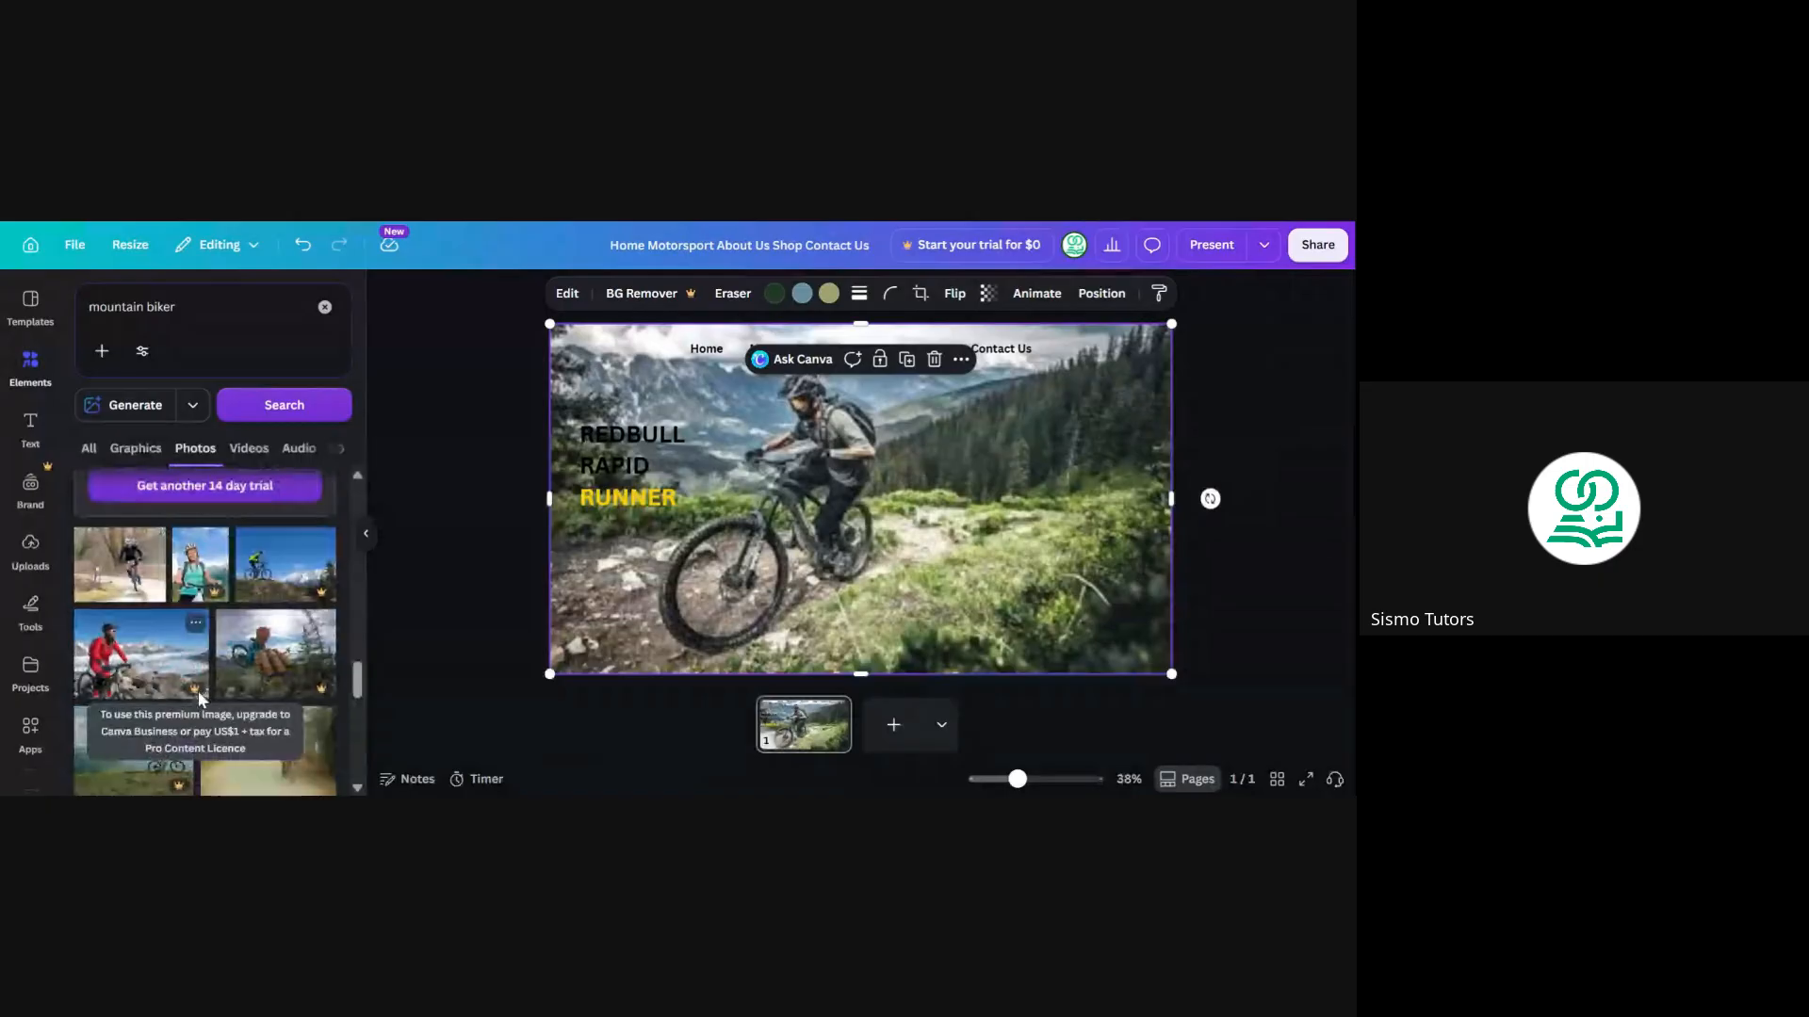
scroll(197, 630, down, 3)
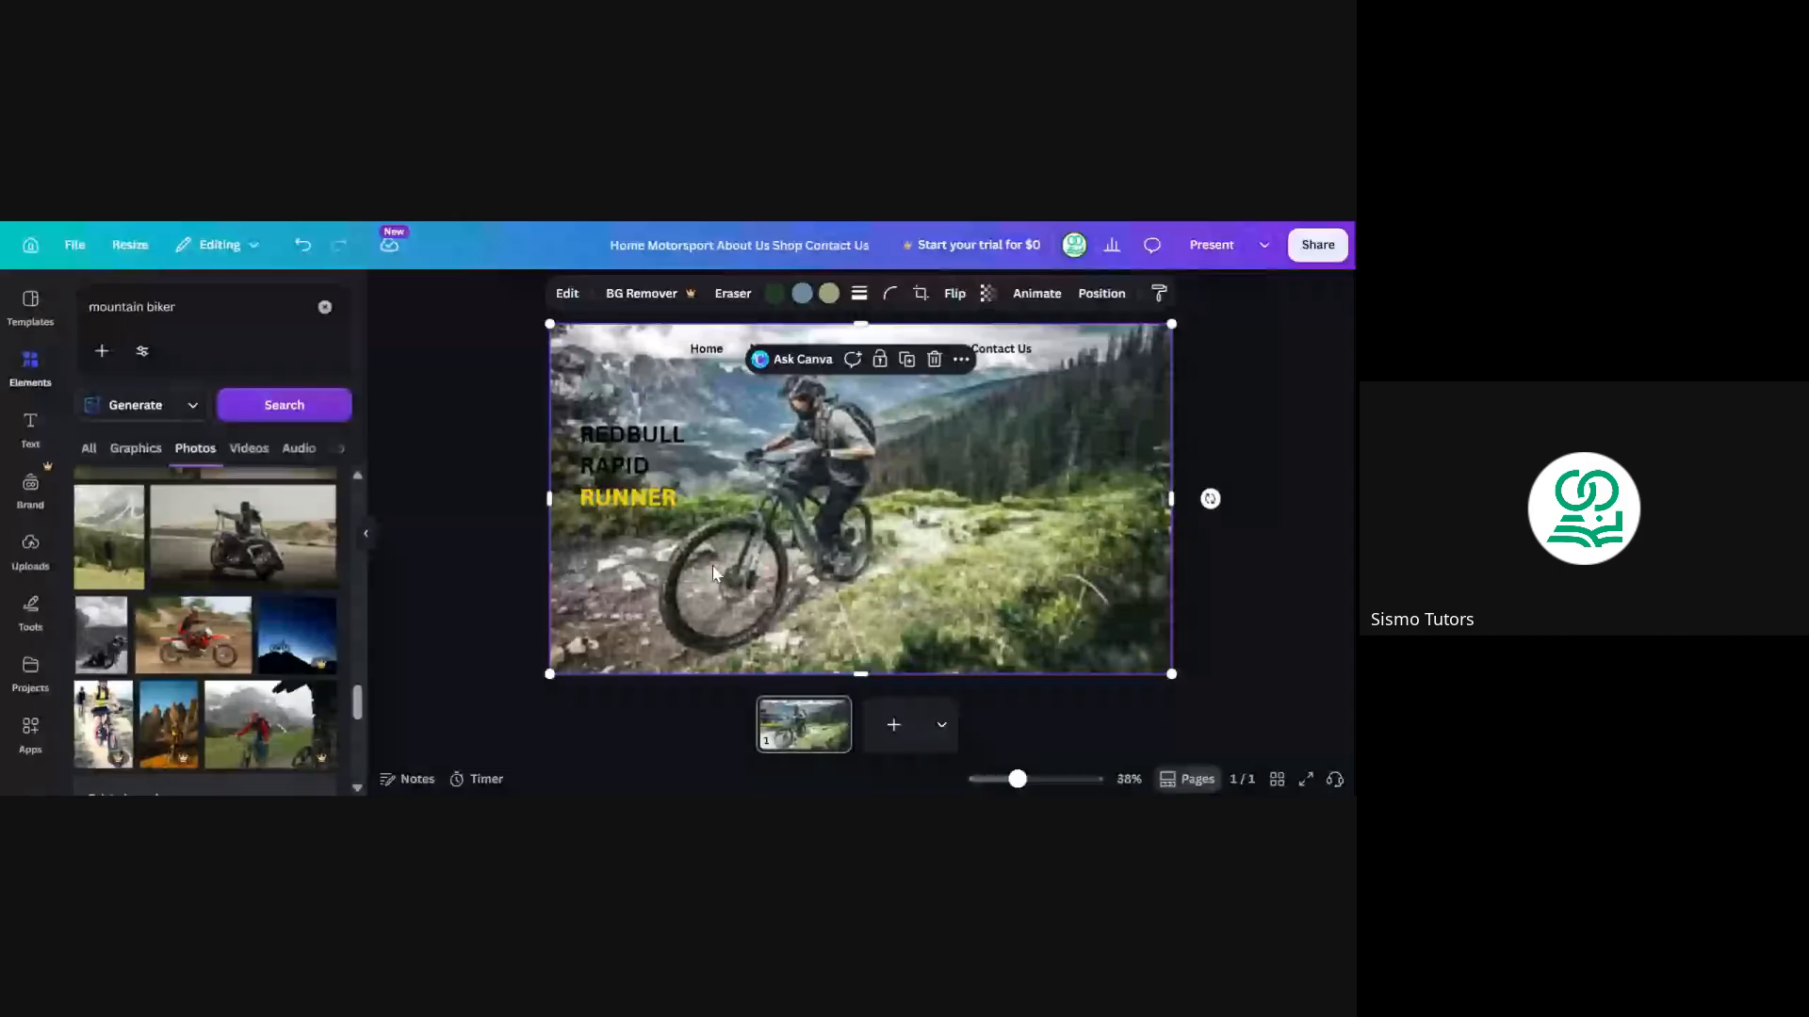
Replace the full-slide mountain bike photo with the orange dirt bike rider photo, aligned to the slide's upper-left corner
key(Delete)
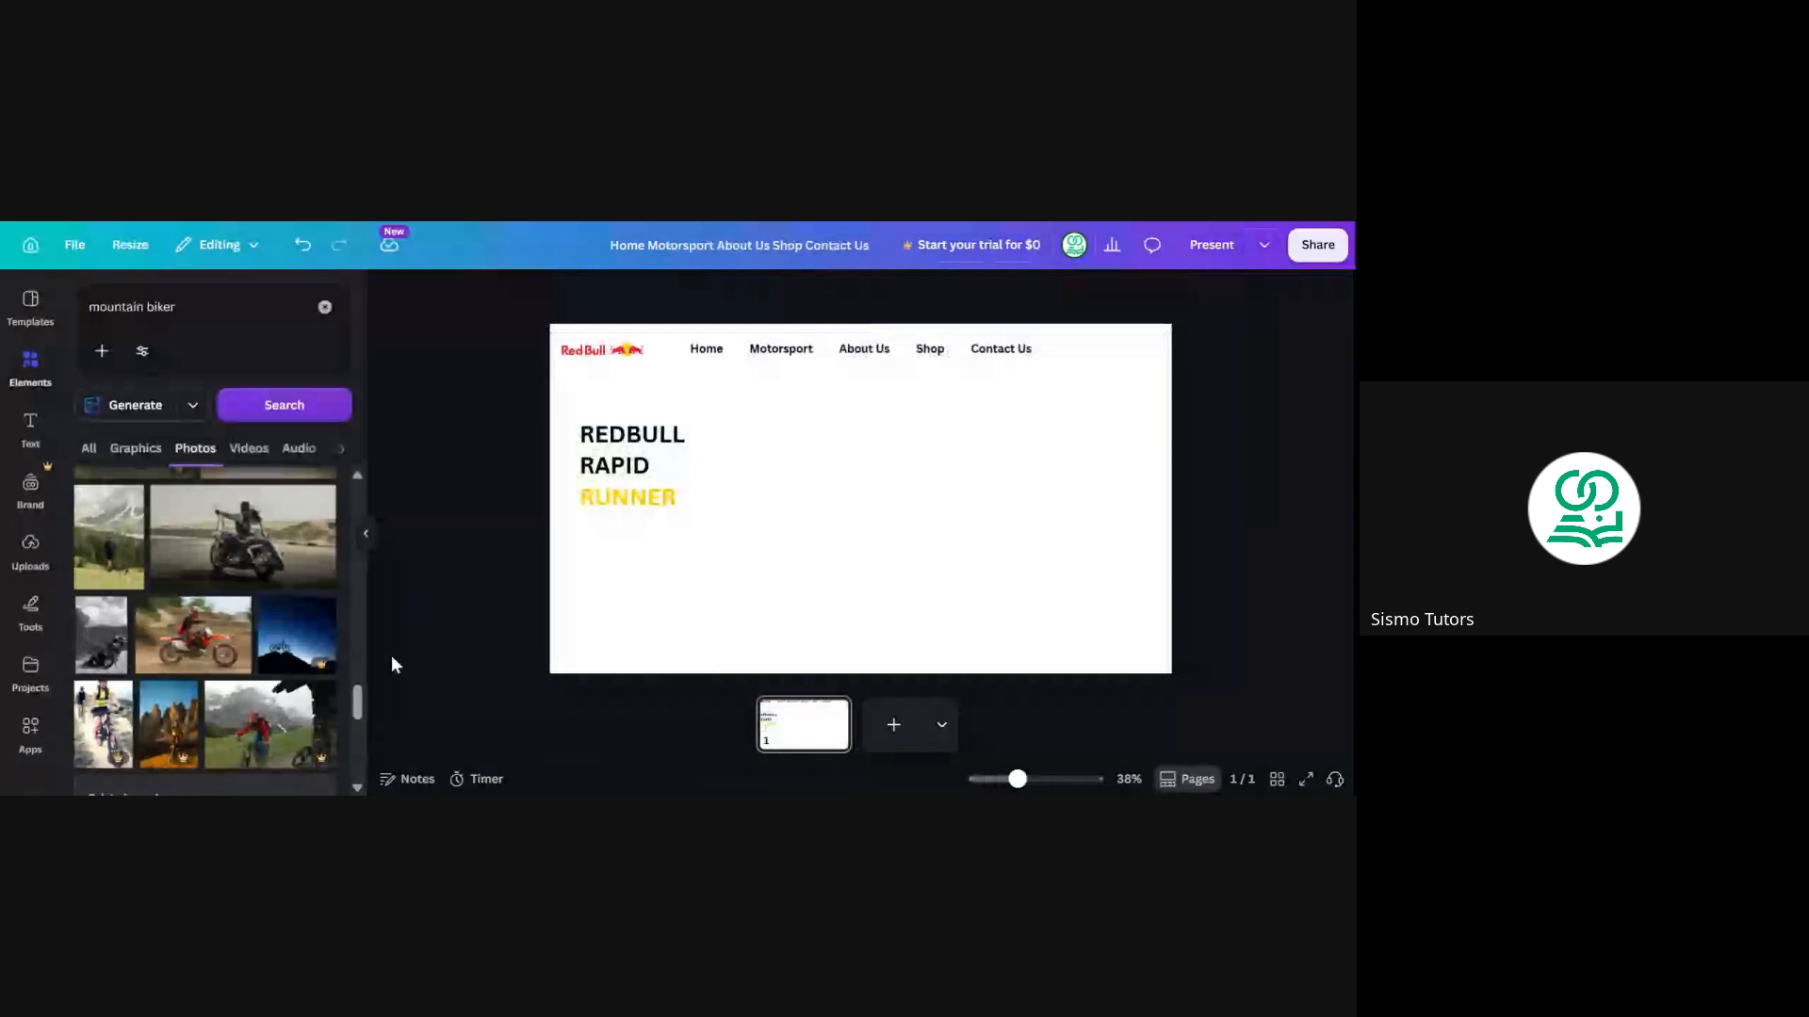
click(194, 634)
scroll(243, 626, down, 2)
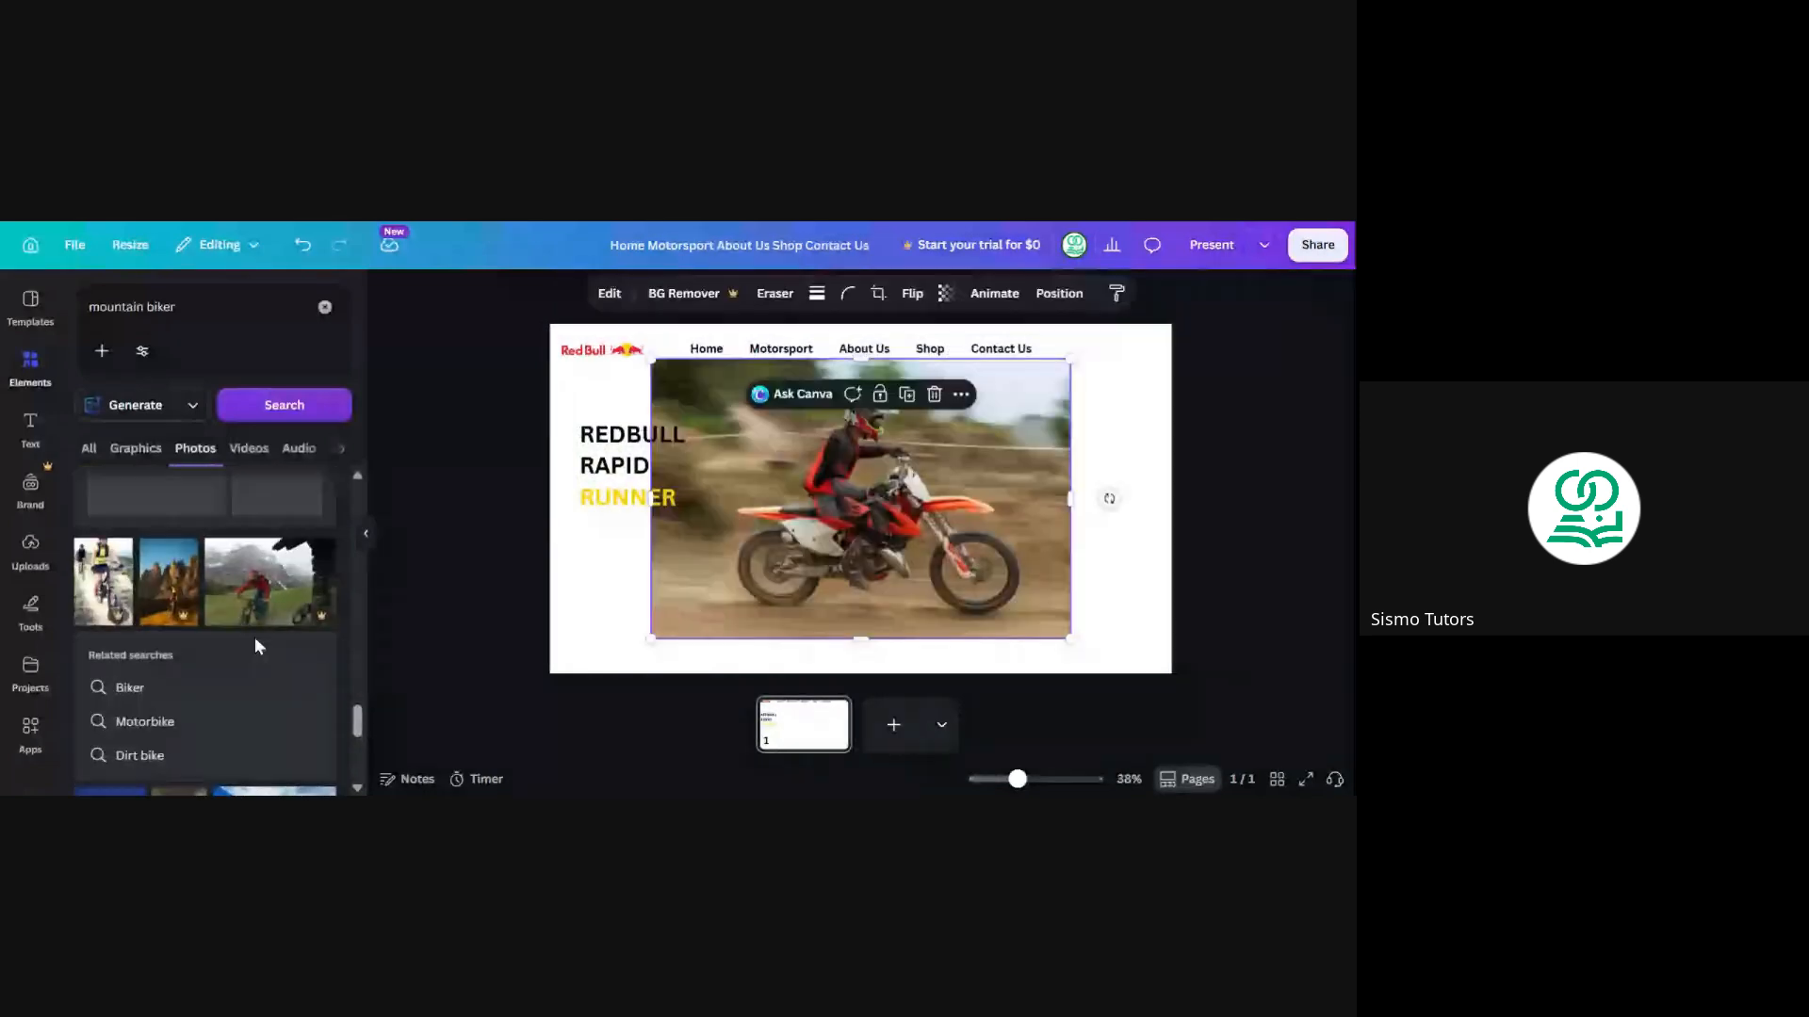
click(368, 546)
drag(734, 526, 636, 493)
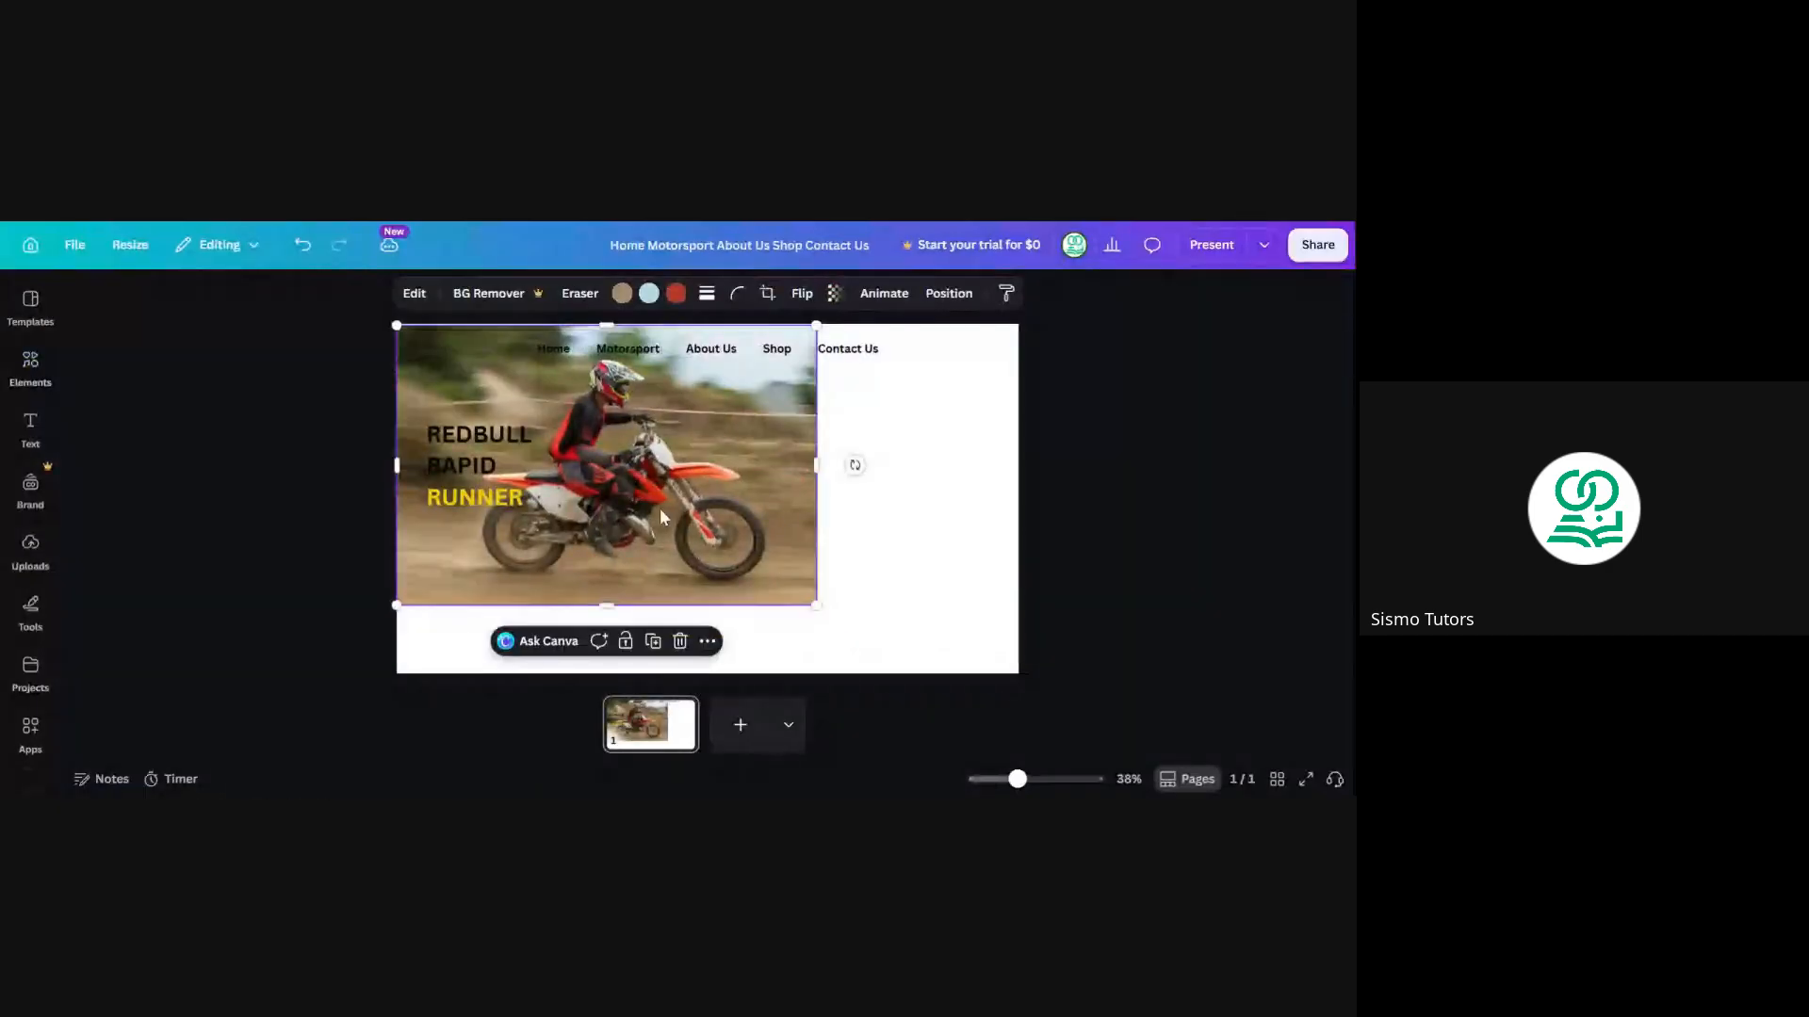
Enlarge the orange dirt bike rider photo to the slide's full height and stretch it to the slide's full width
drag(816, 605, 936, 650)
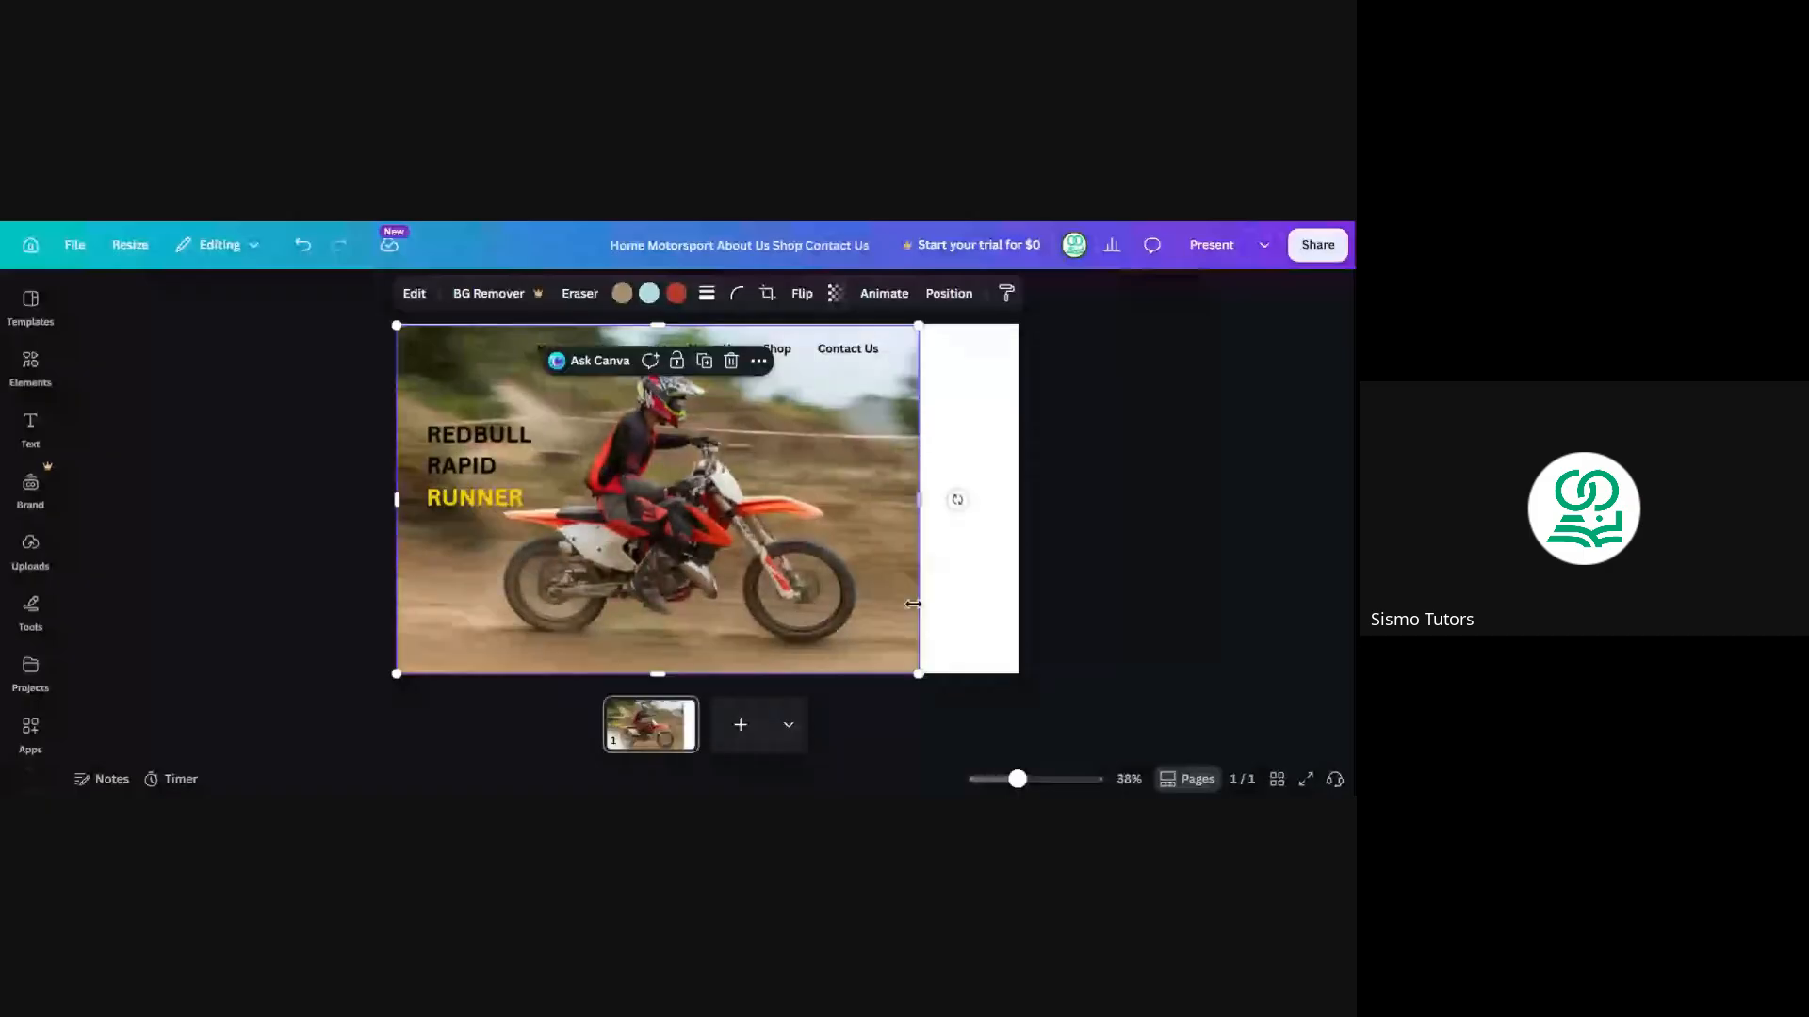
drag(918, 500, 1020, 500)
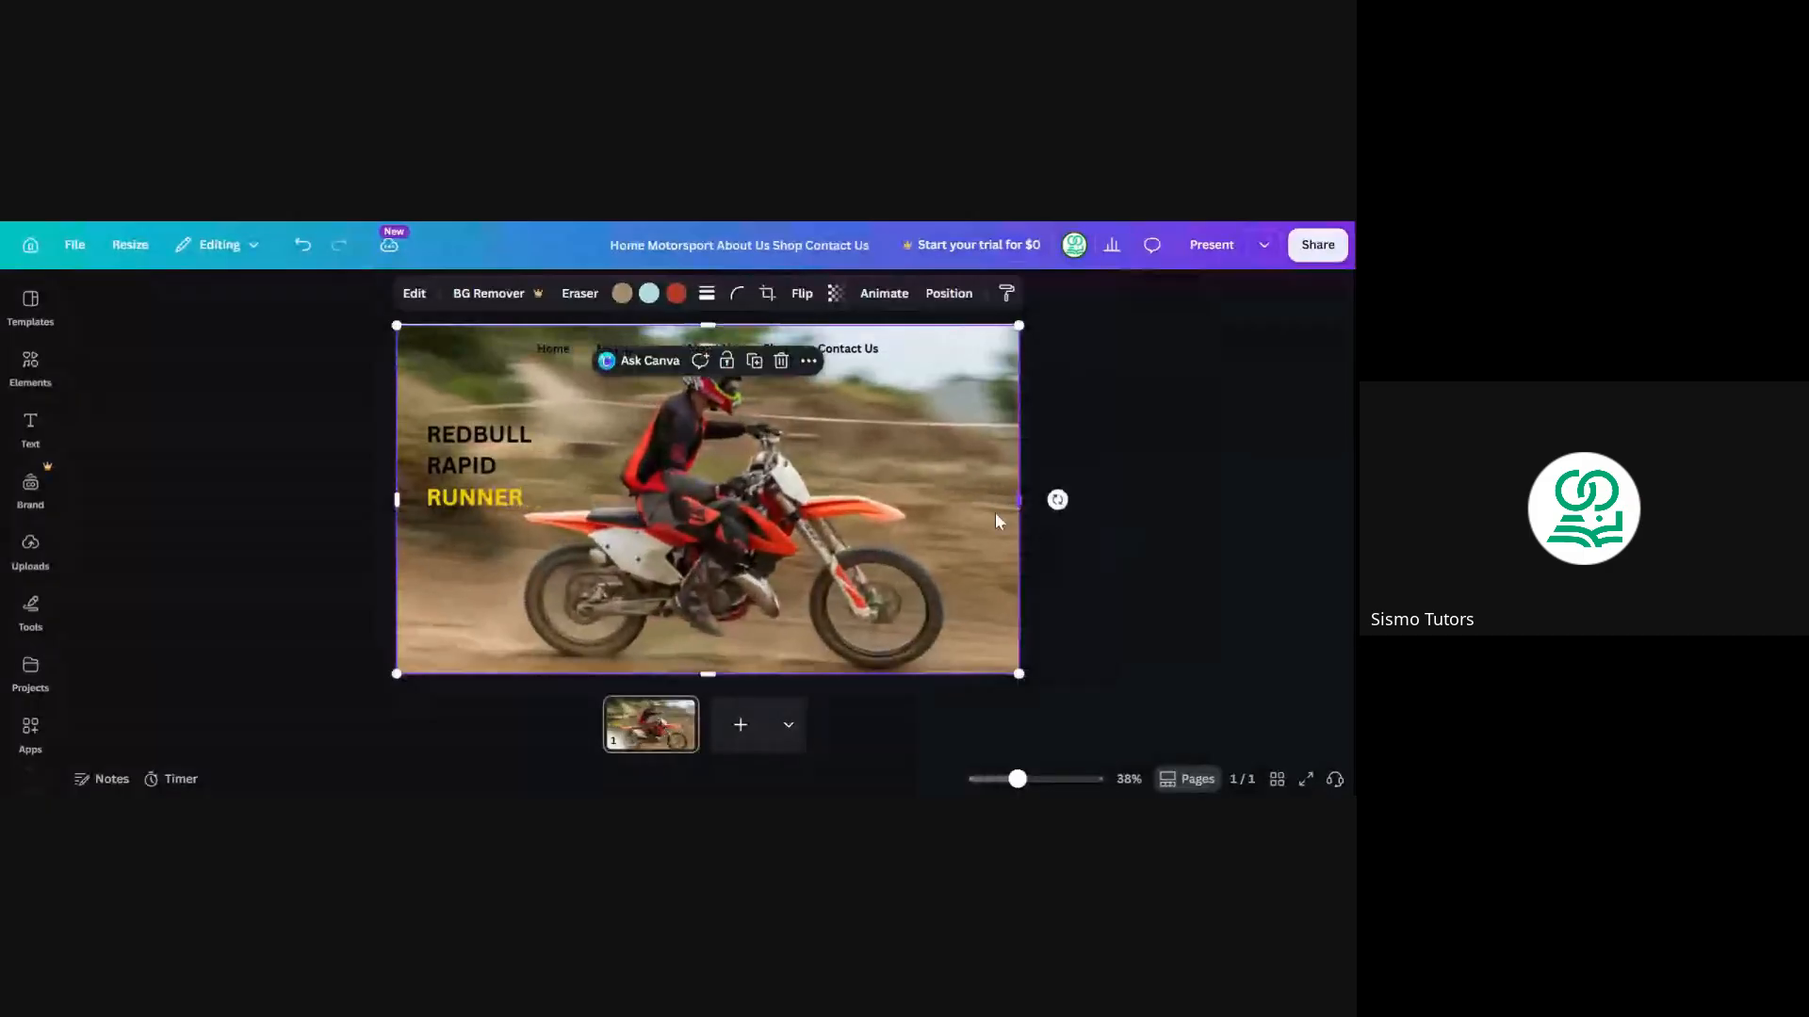
click(299, 437)
click(770, 418)
click(292, 405)
click(717, 459)
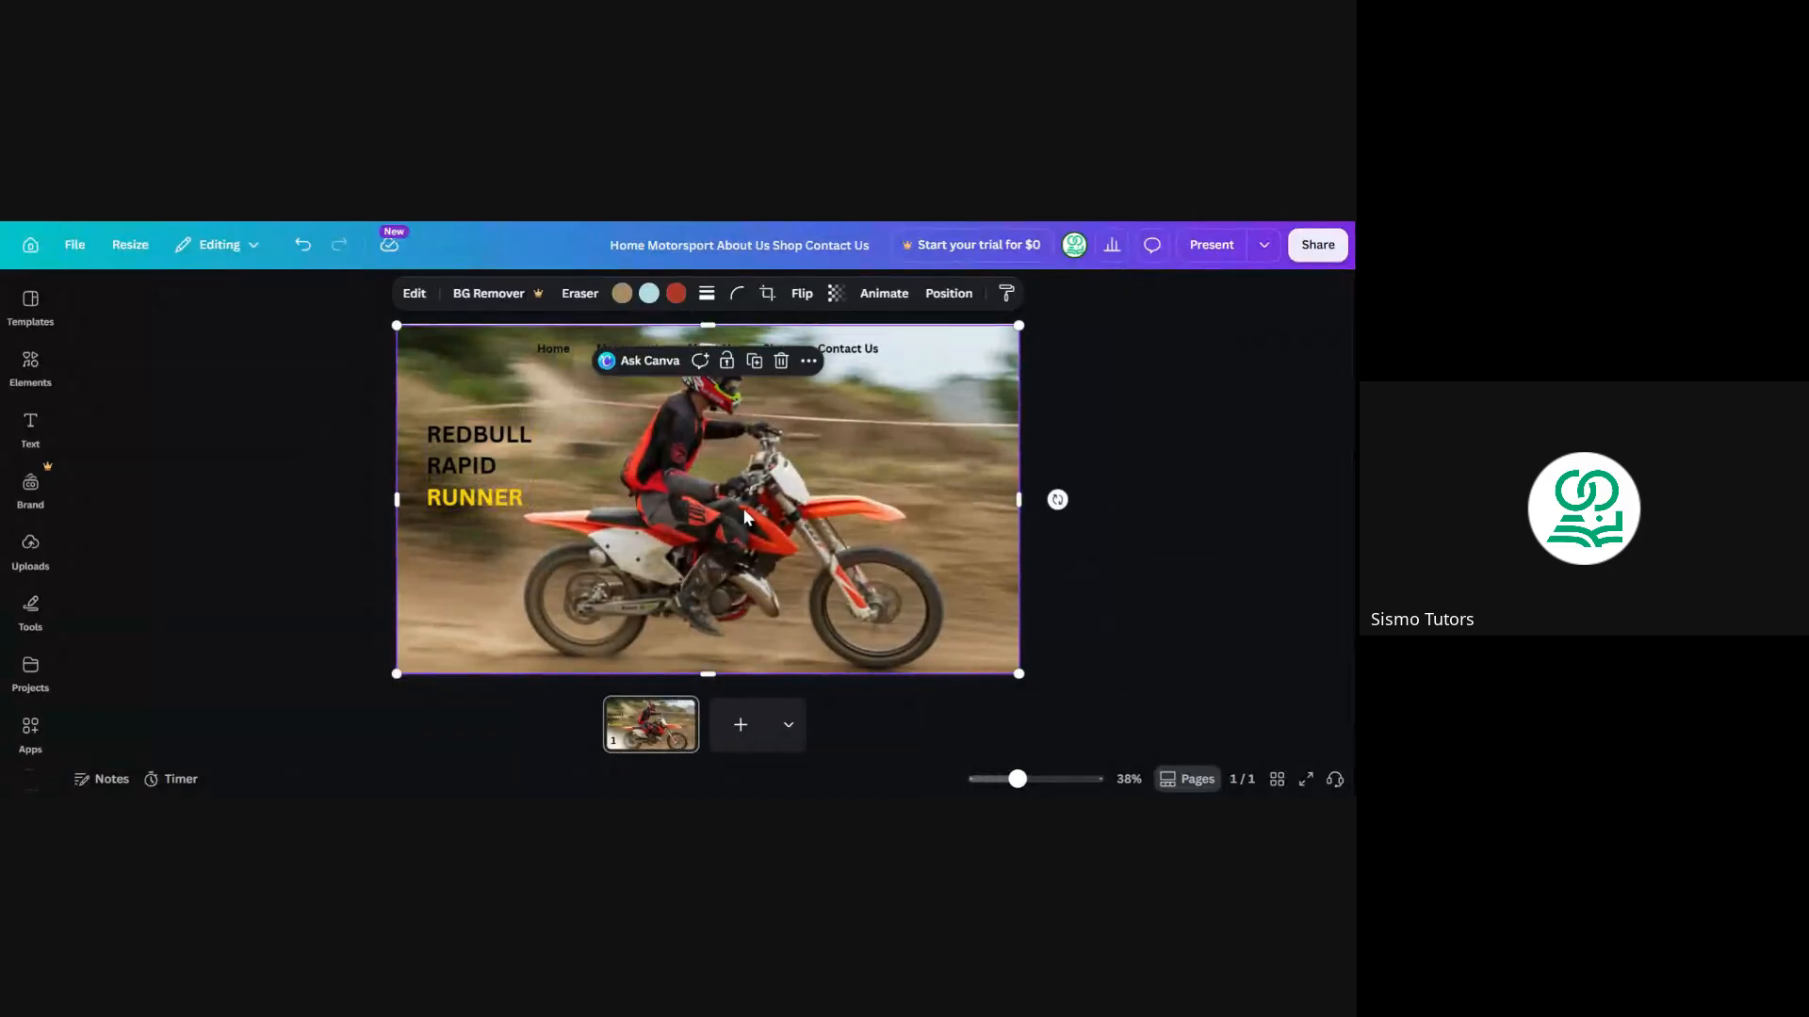
Send the dirt bike photo to the back, behind the logo, menu and heading
click(943, 298)
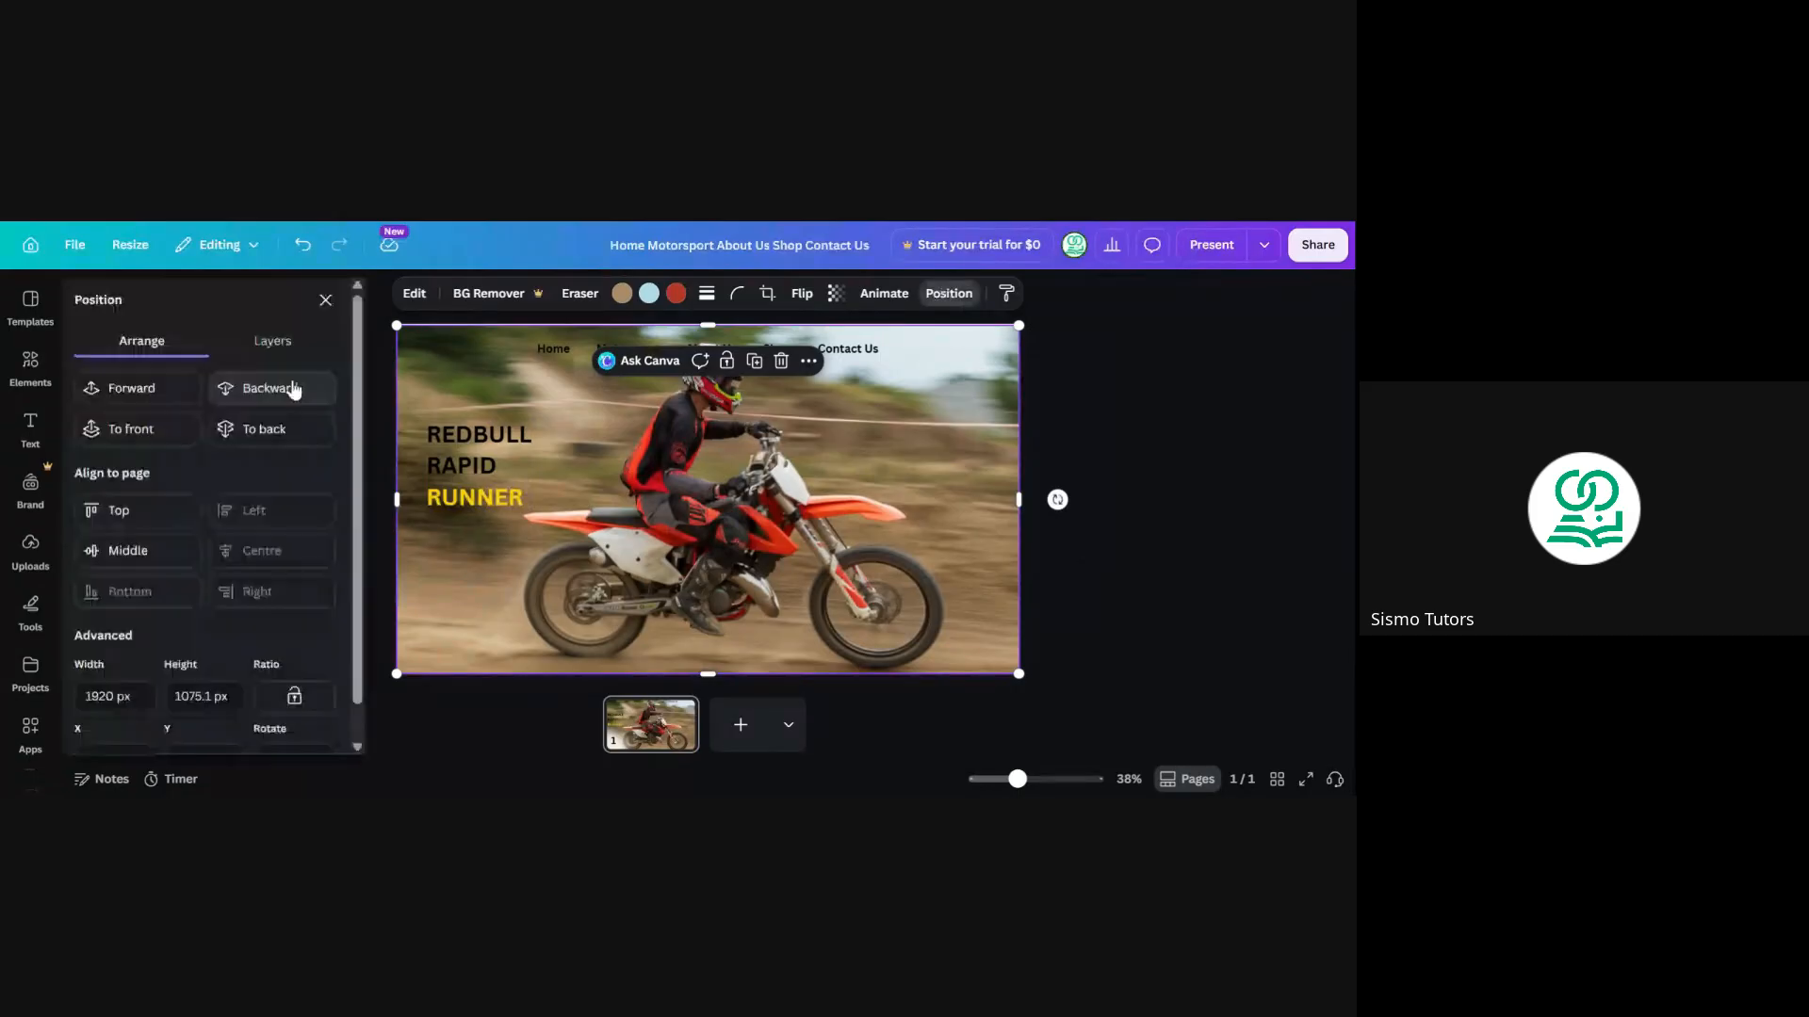
click(271, 440)
click(326, 302)
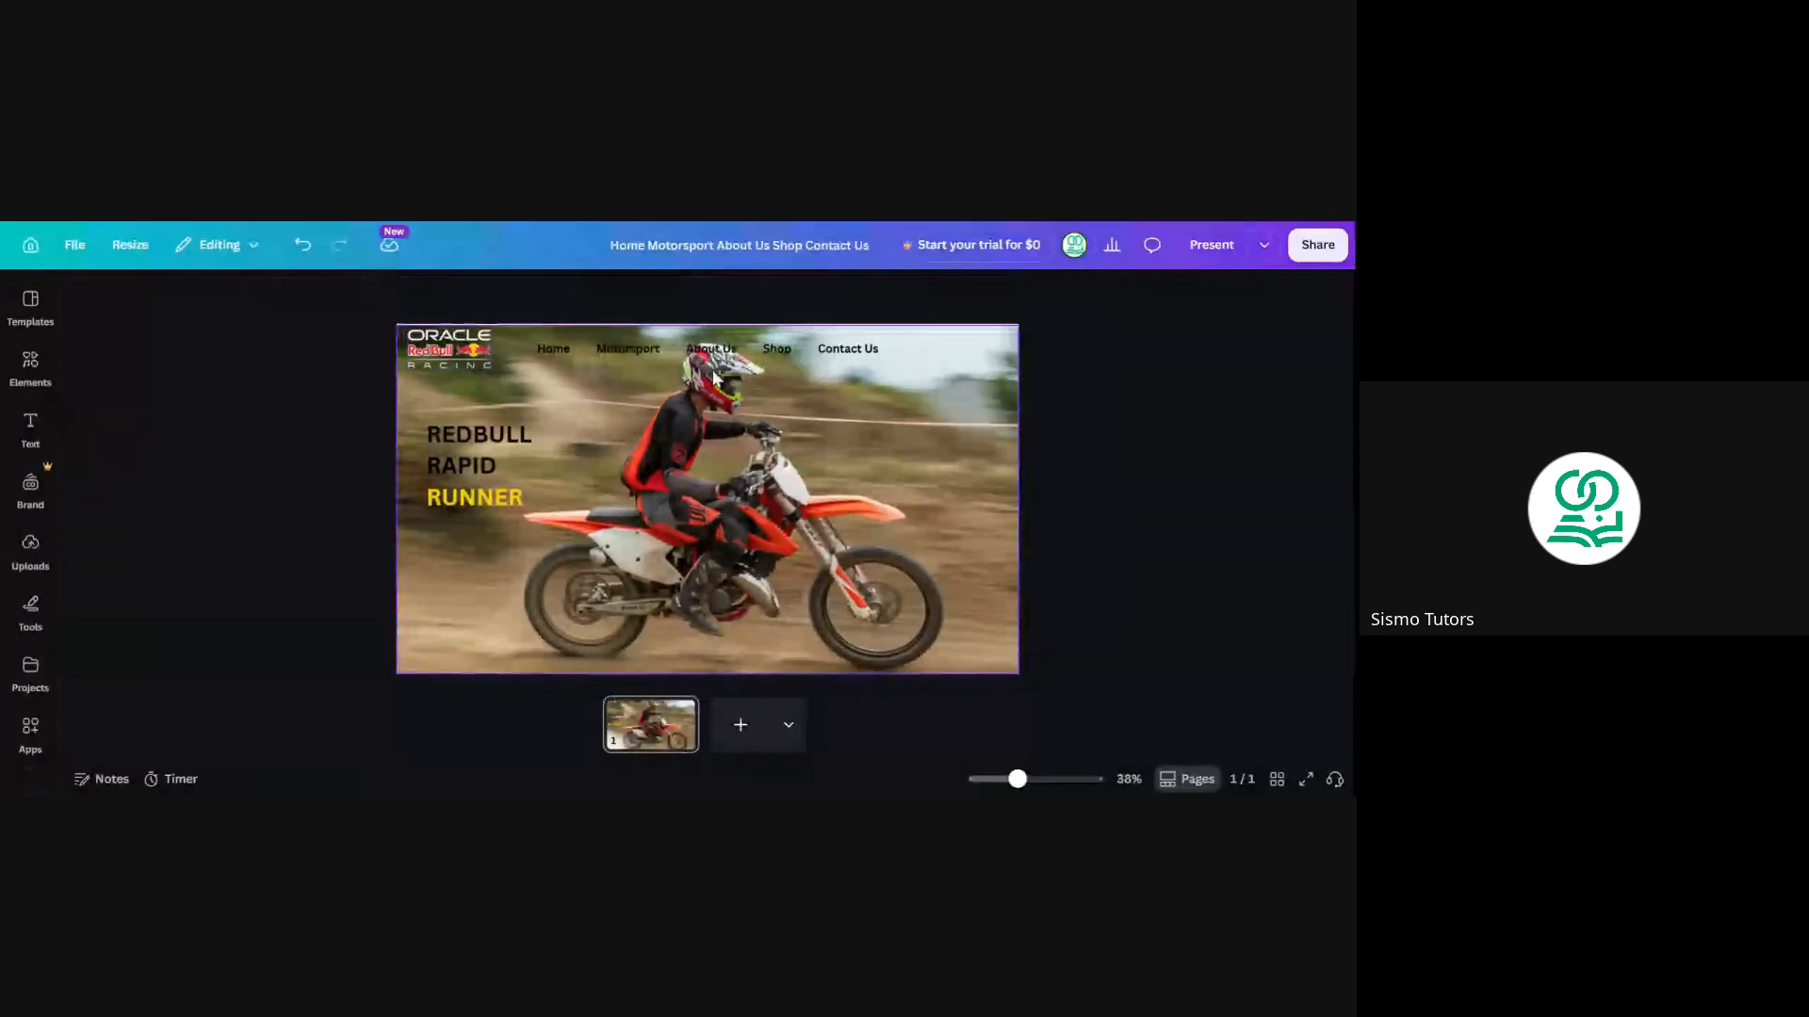
click(626, 352)
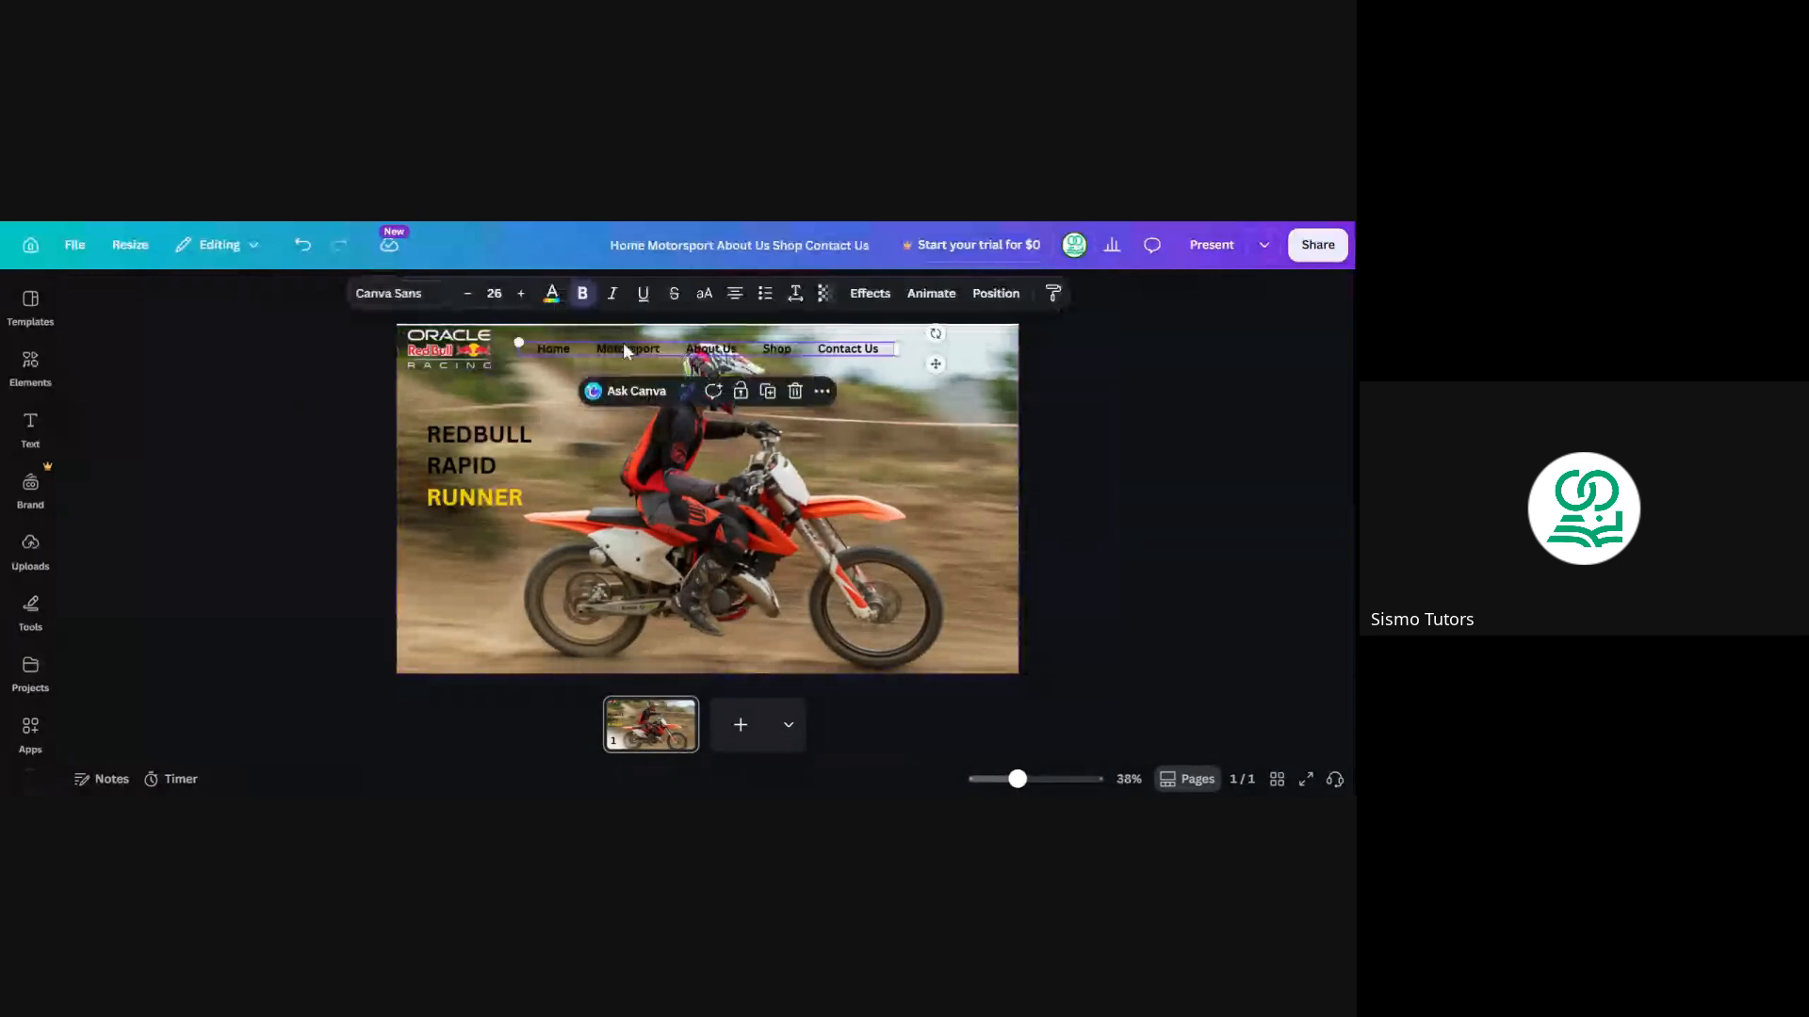
click(265, 373)
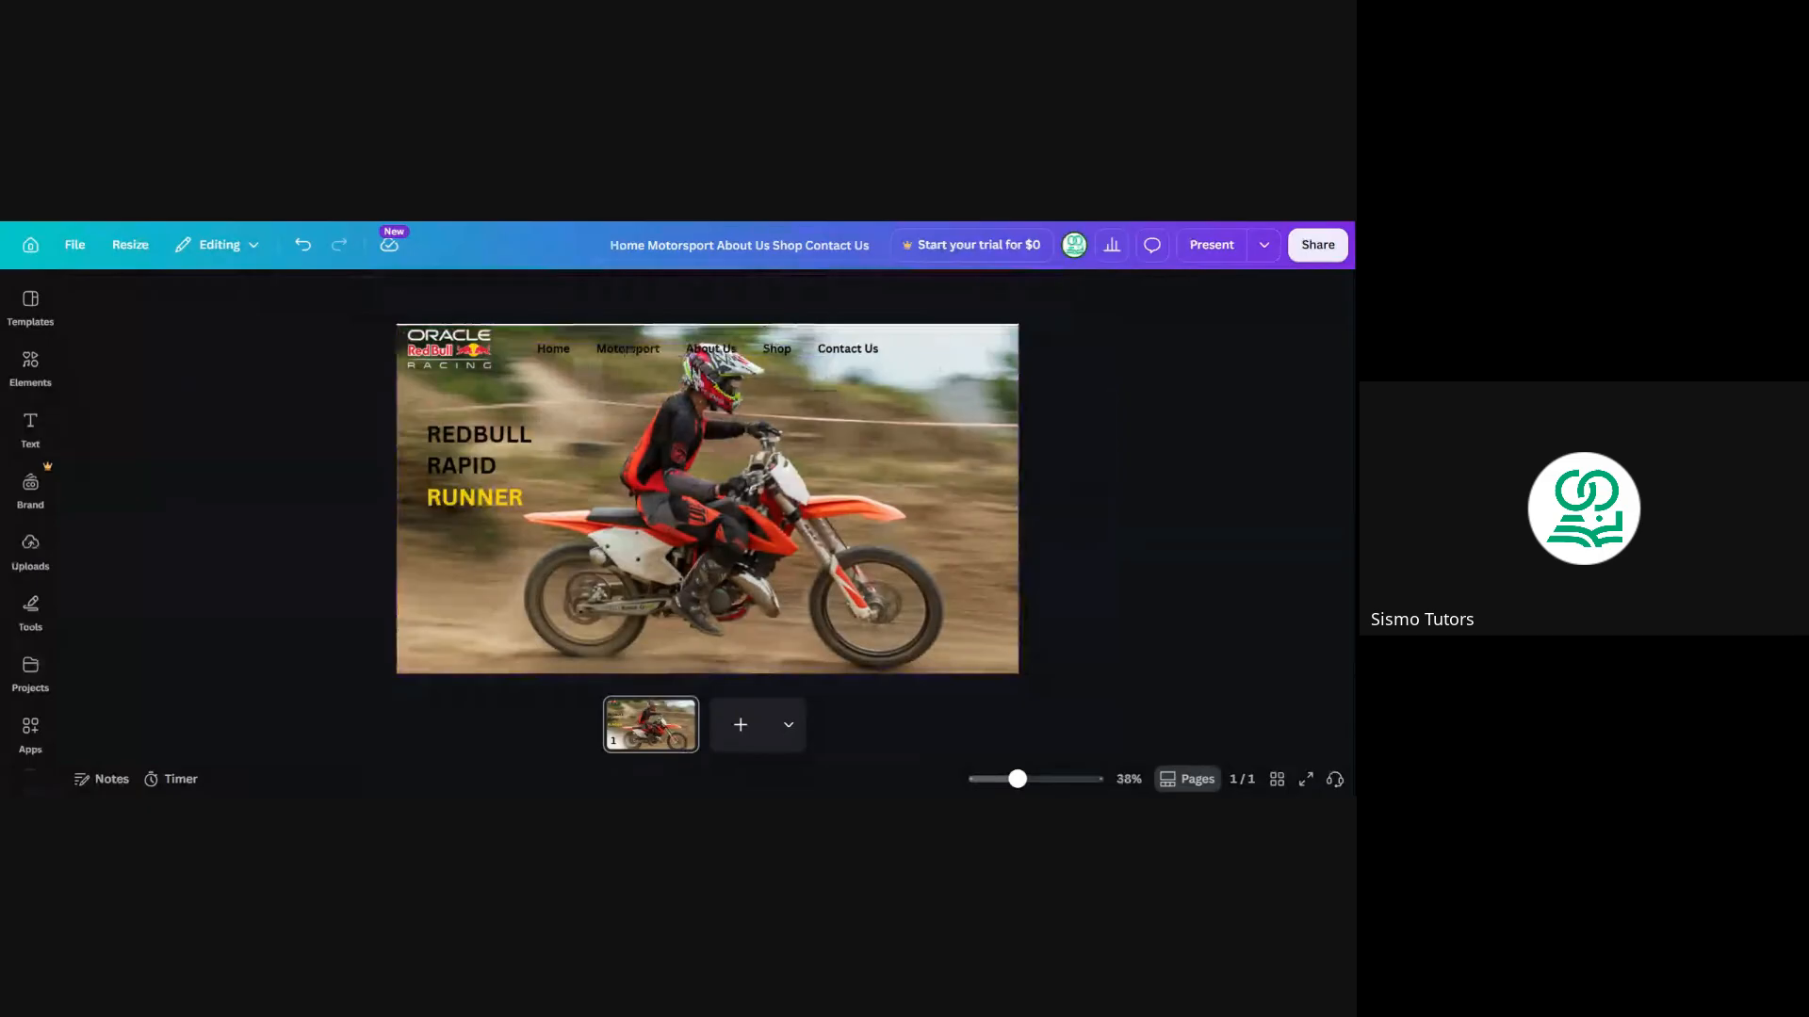
click(707, 354)
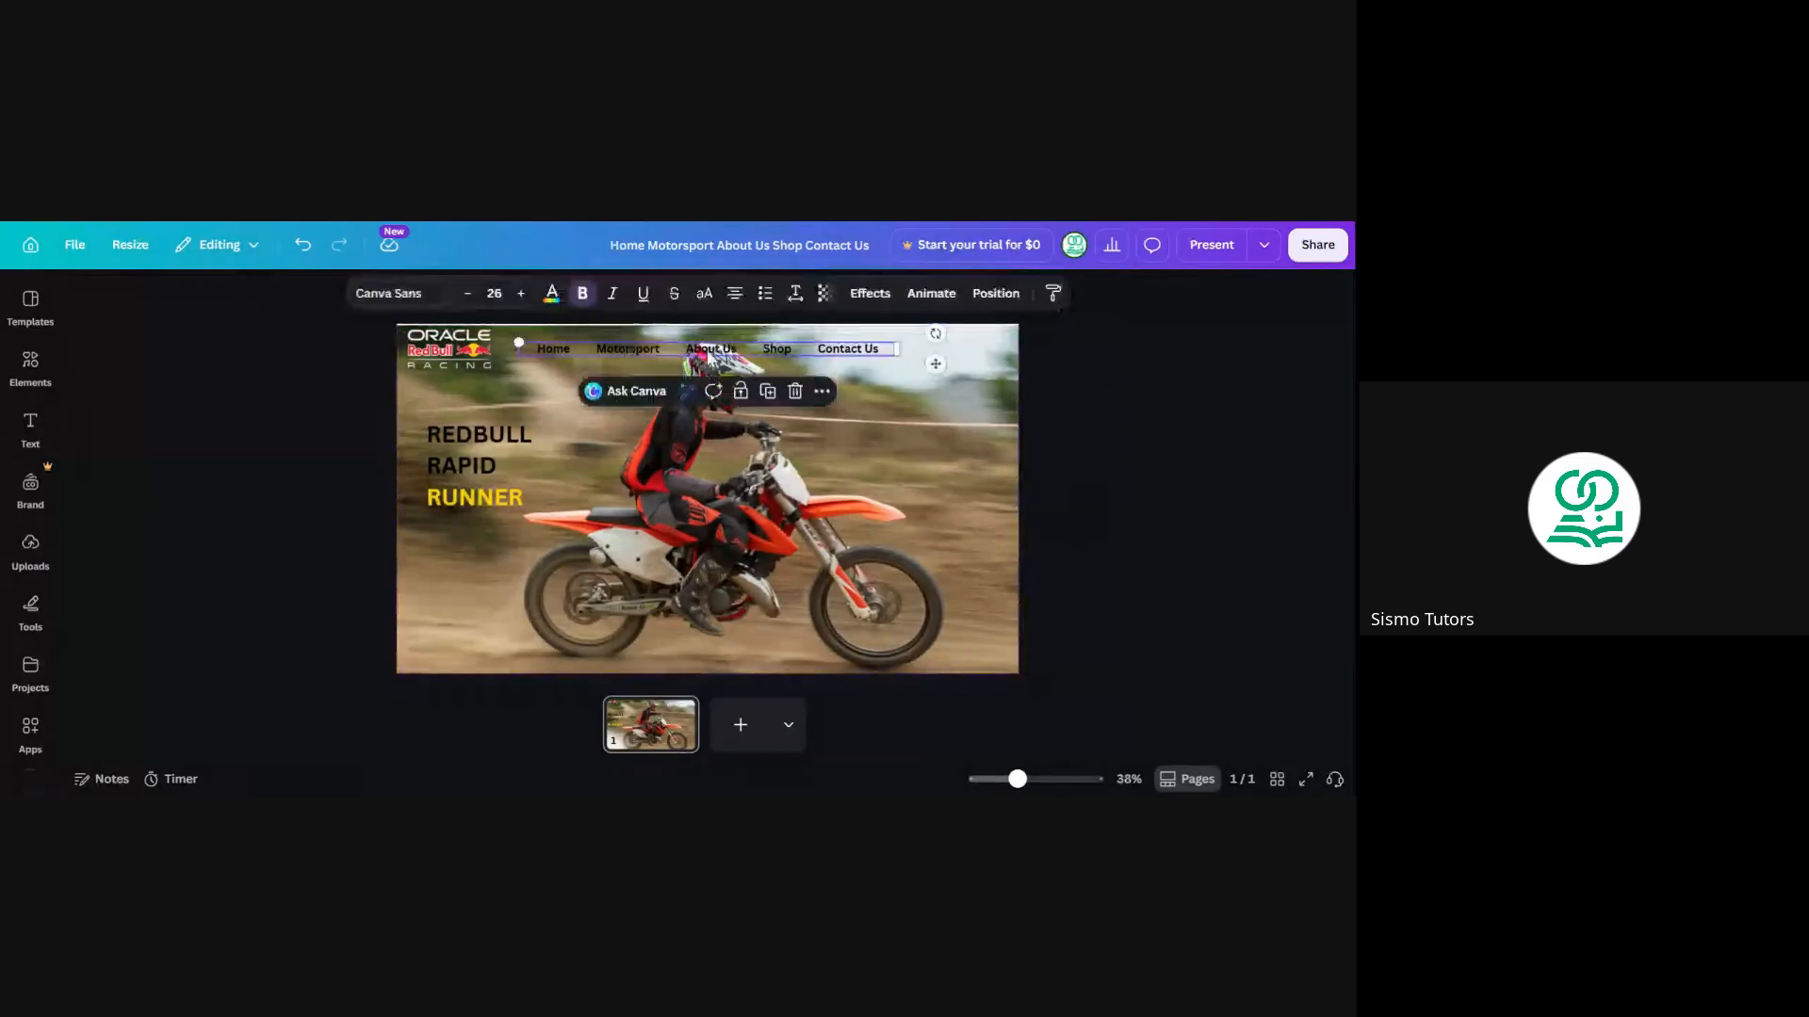
click(871, 415)
click(851, 353)
click(428, 371)
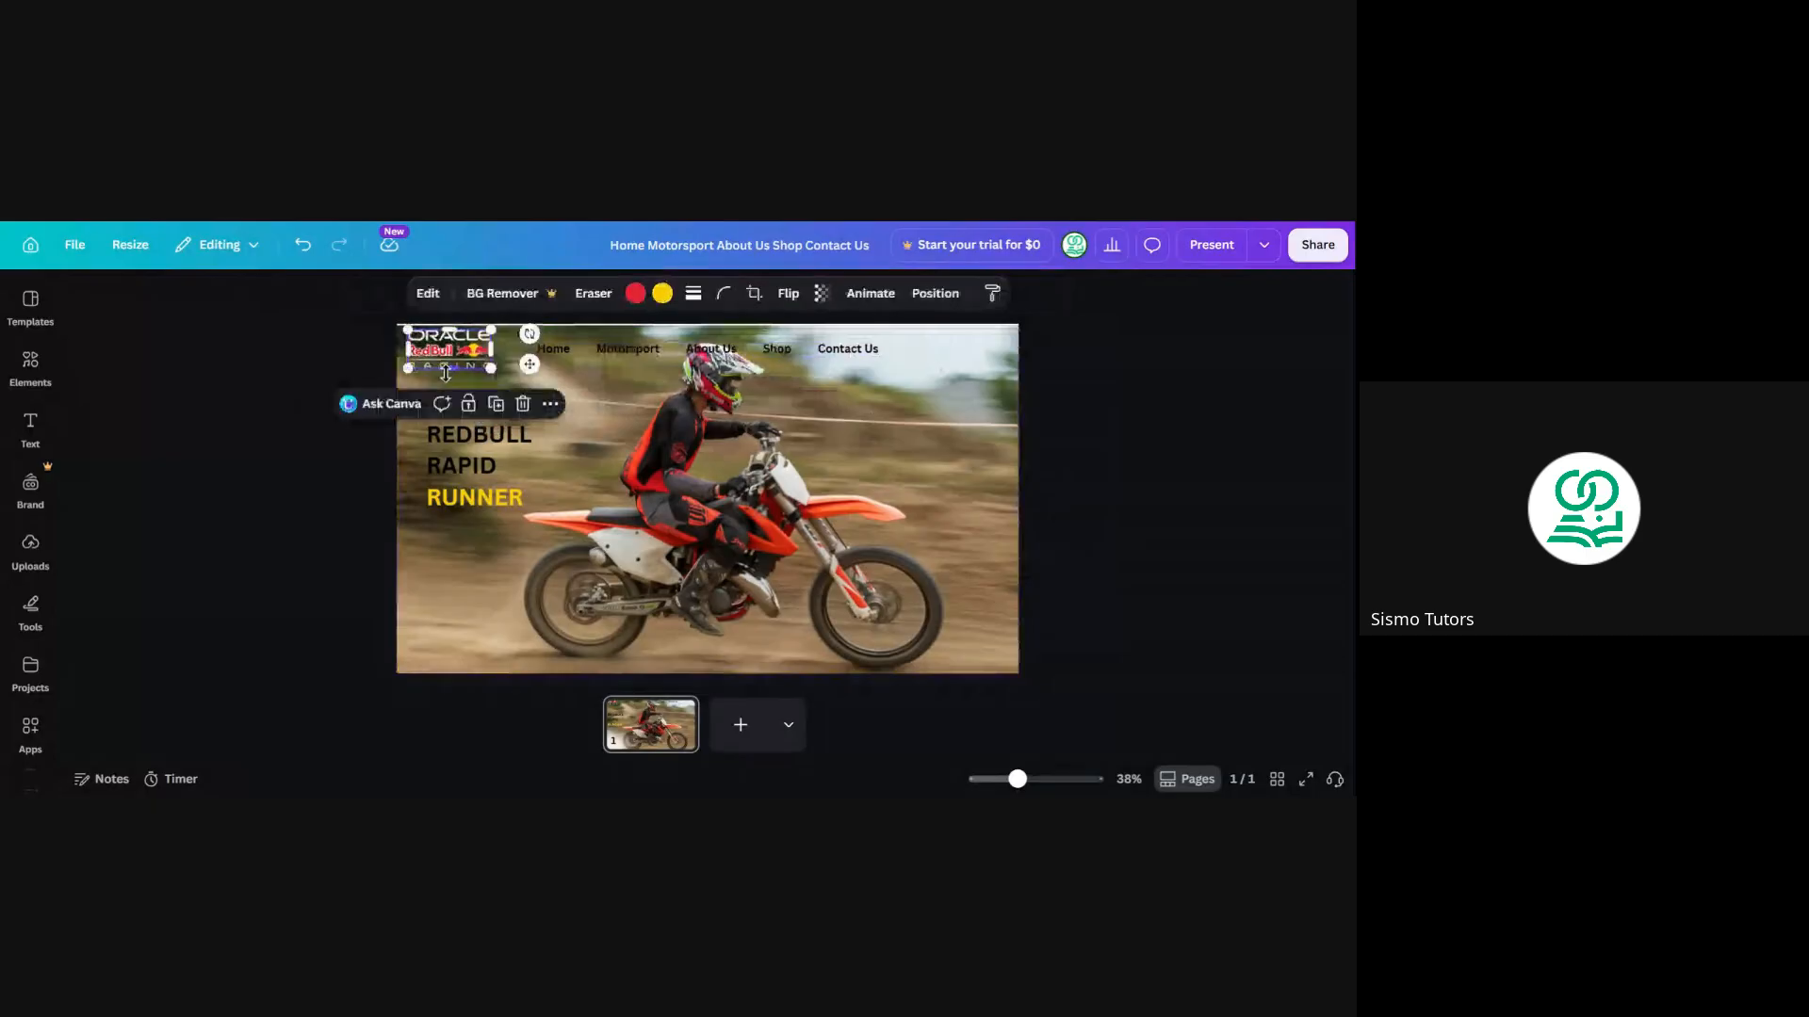
click(352, 360)
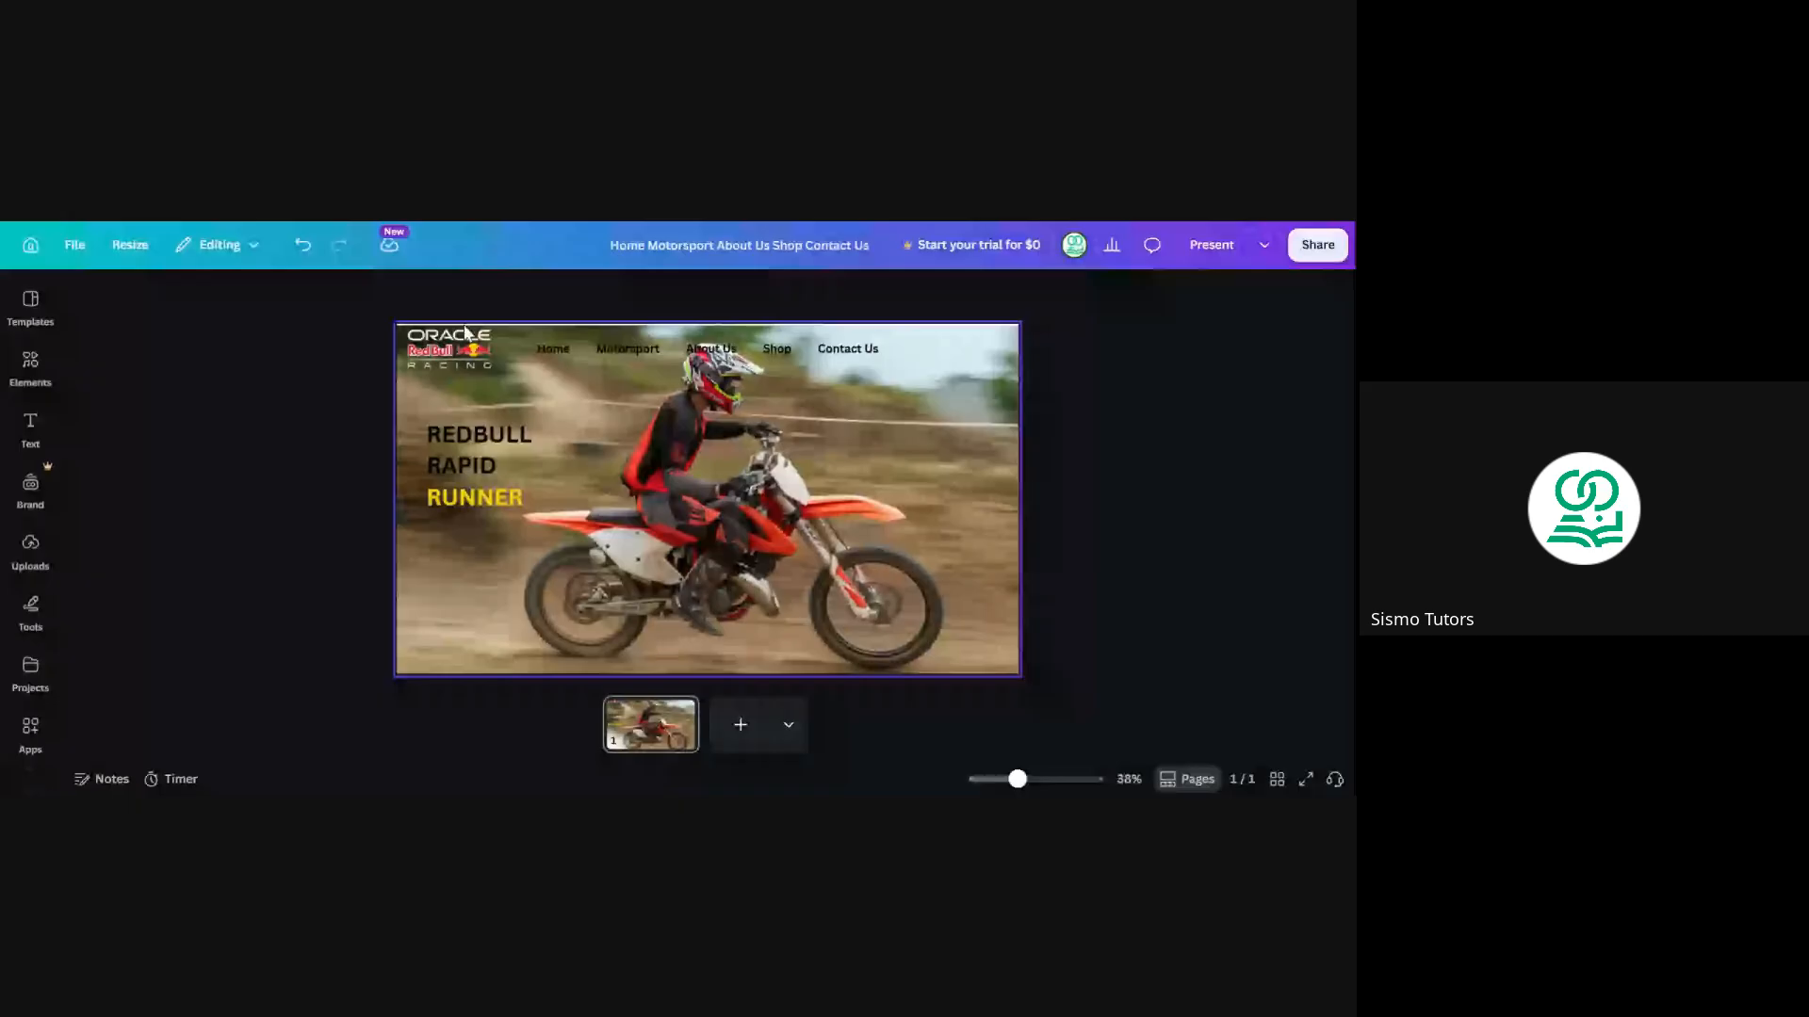
click(571, 356)
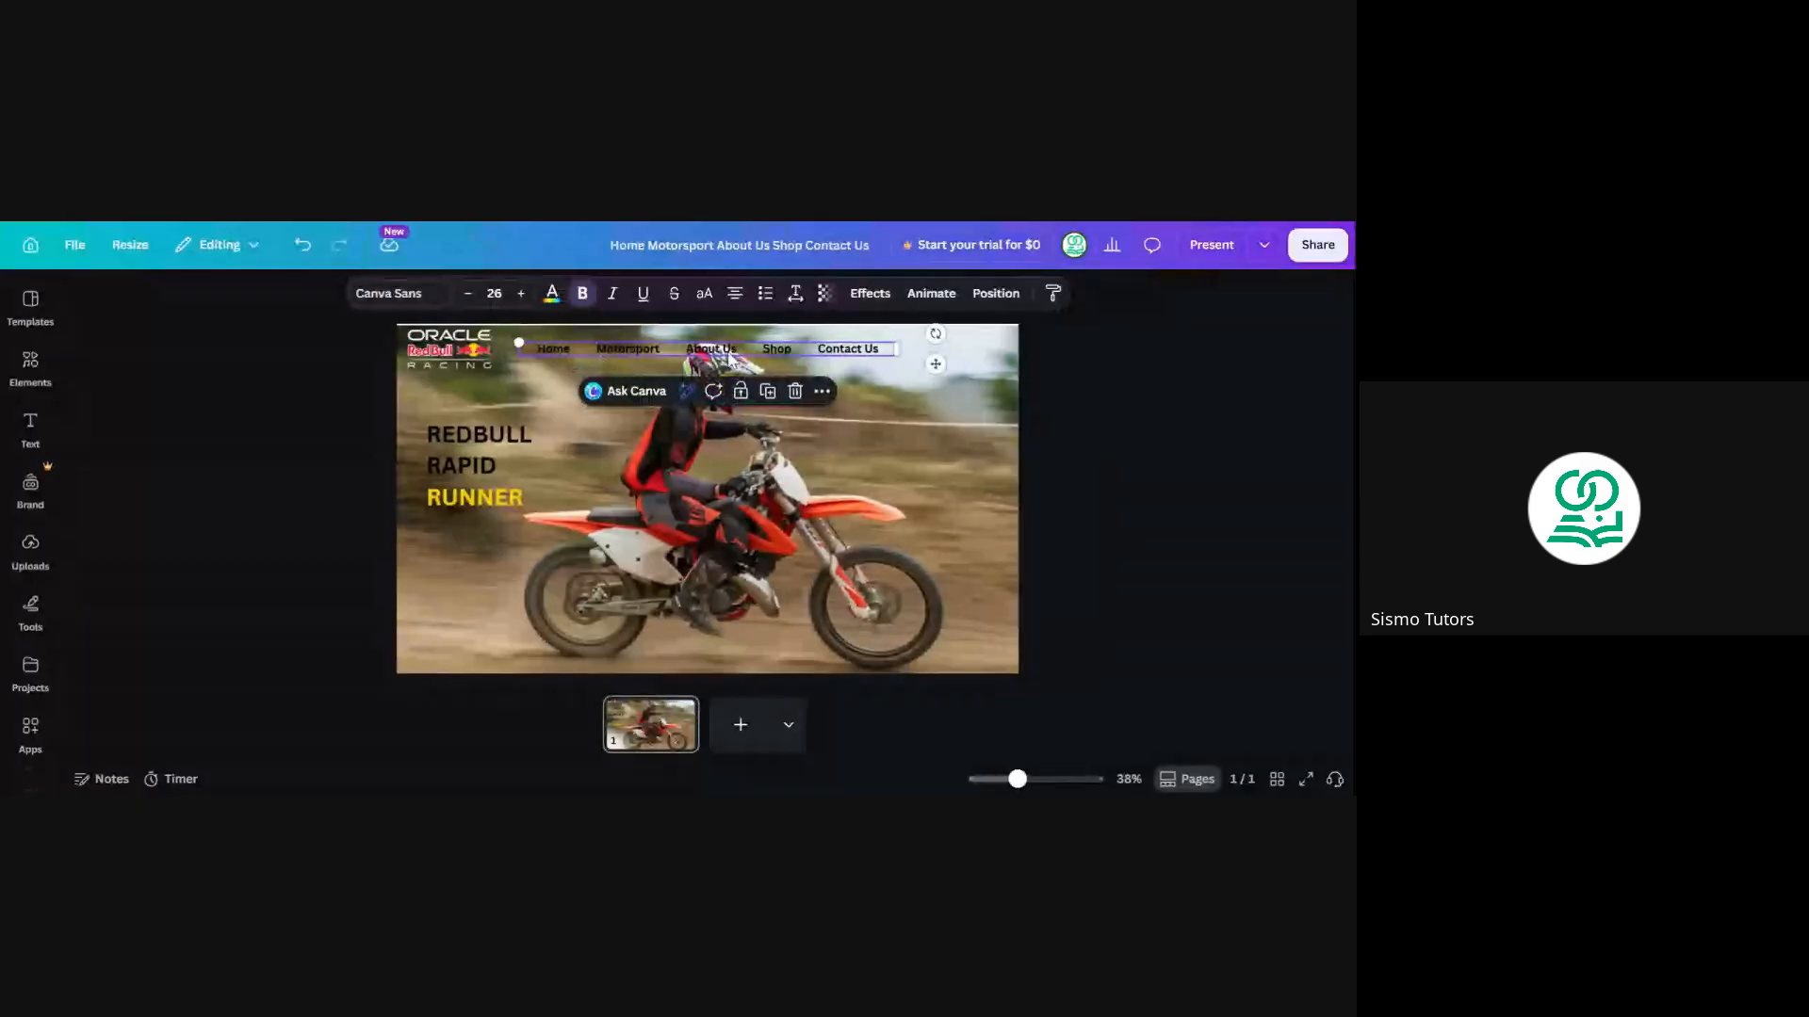
double_click(554, 349)
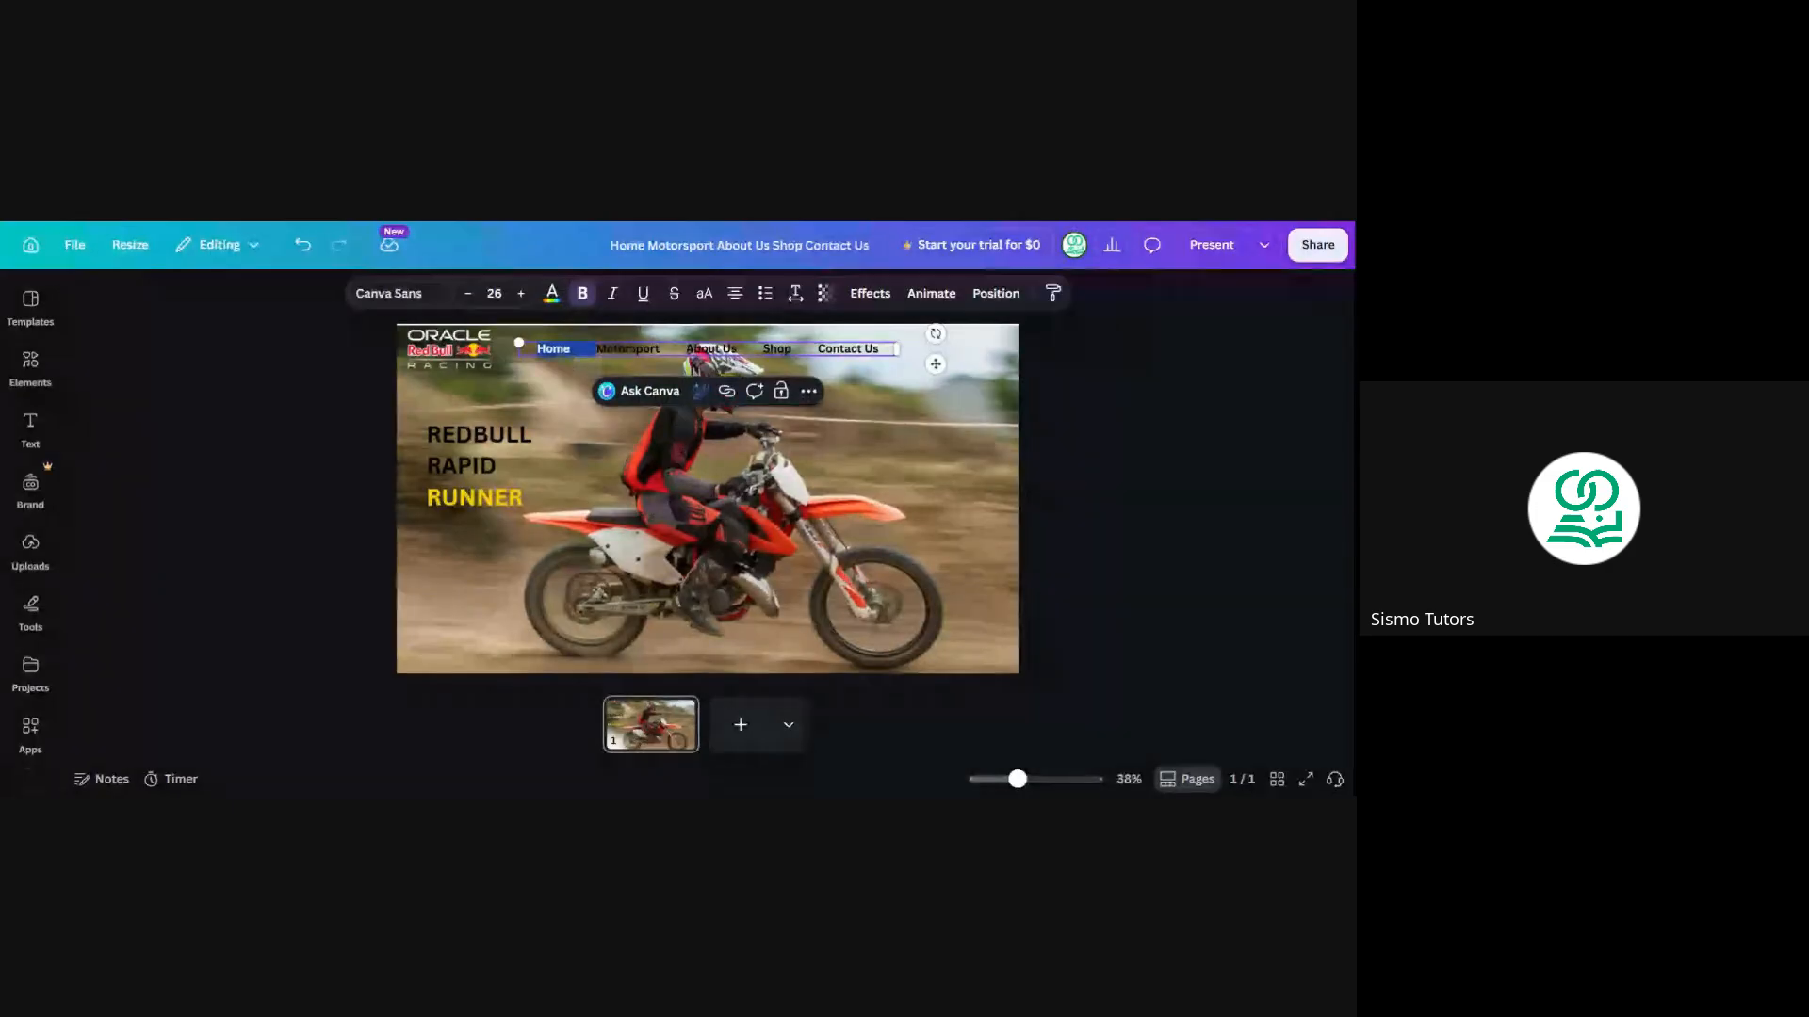
key(ctrl+a)
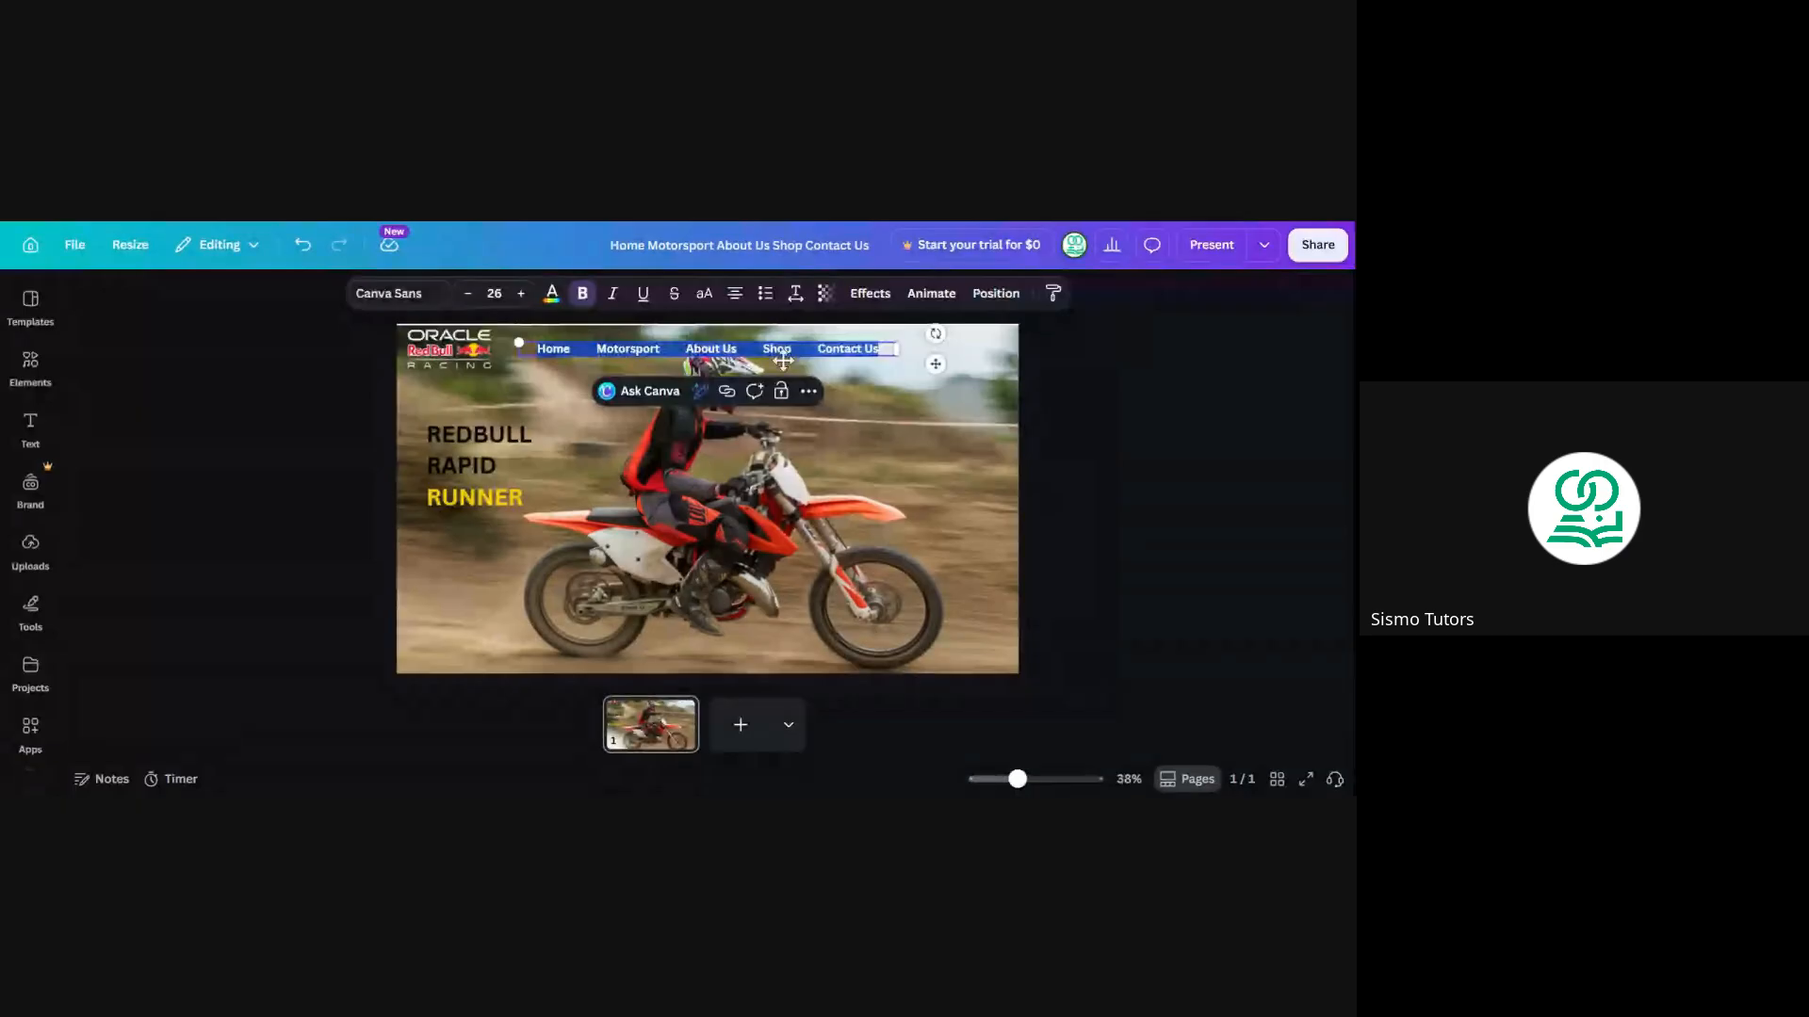
Look through more of the mountain biker photo results for an alternative background picture
click(31, 426)
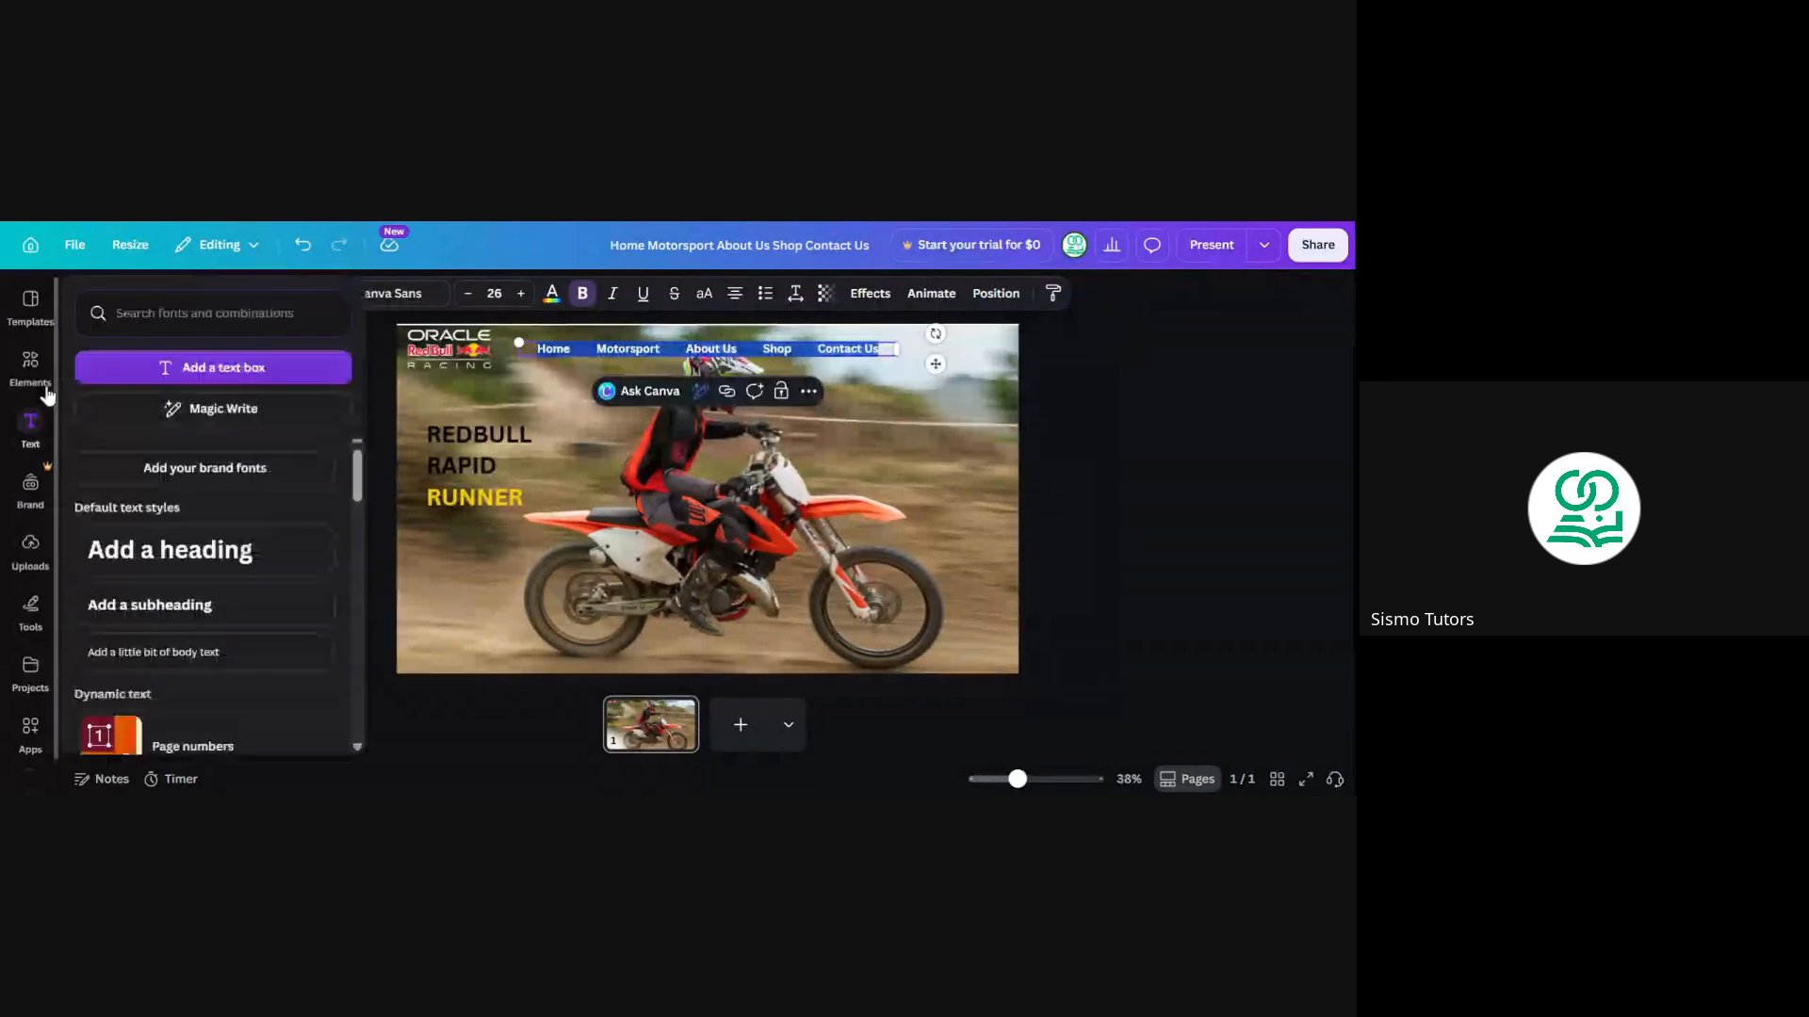
click(41, 382)
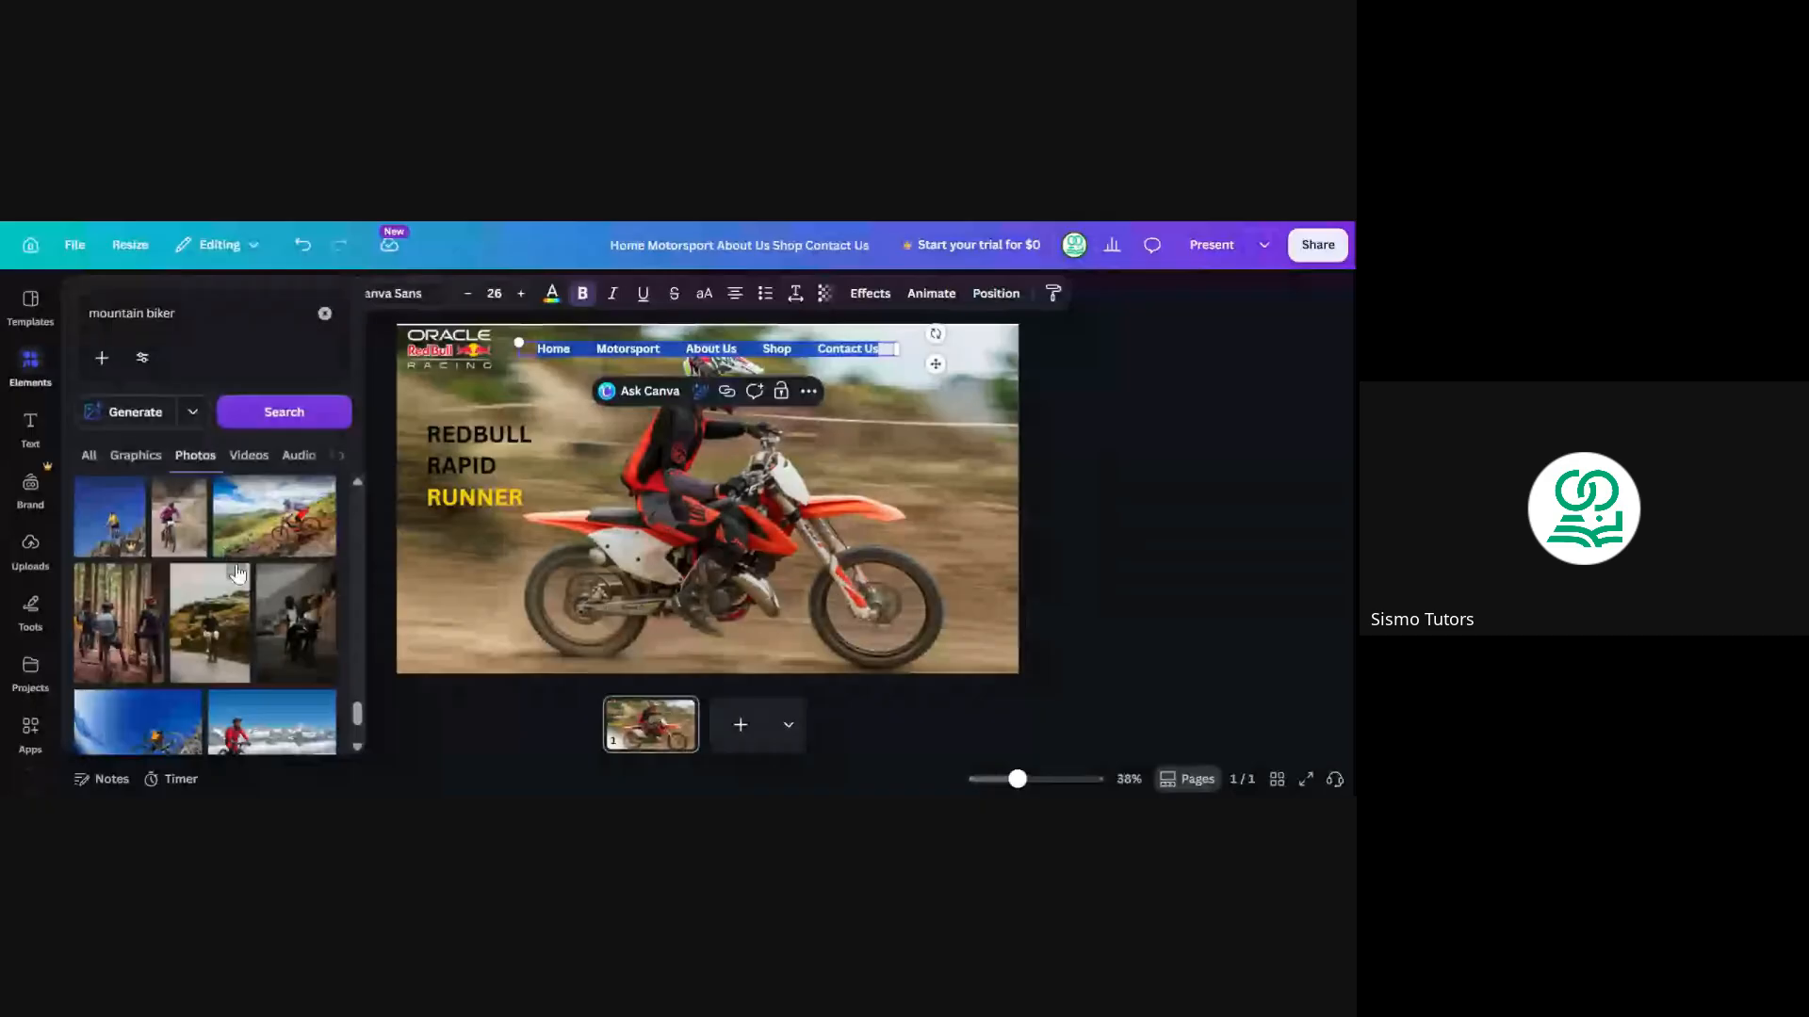
scroll(238, 575, down, 2)
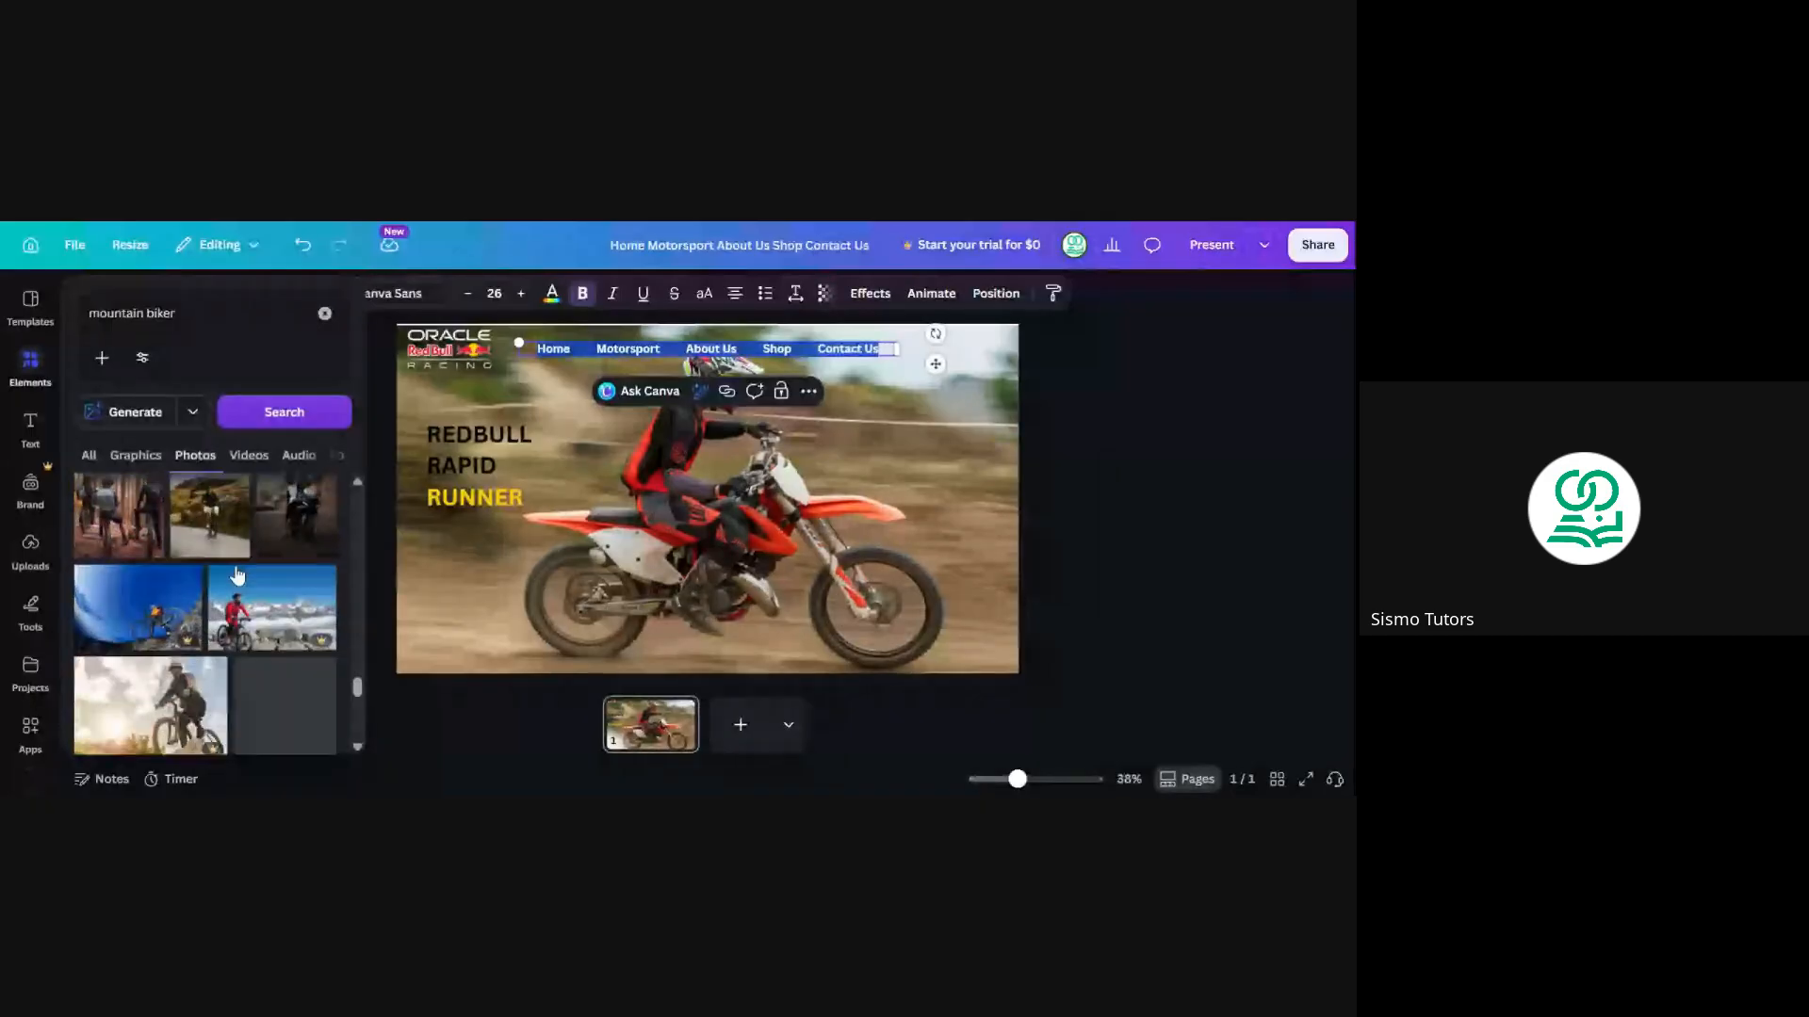
scroll(243, 589, up, 3)
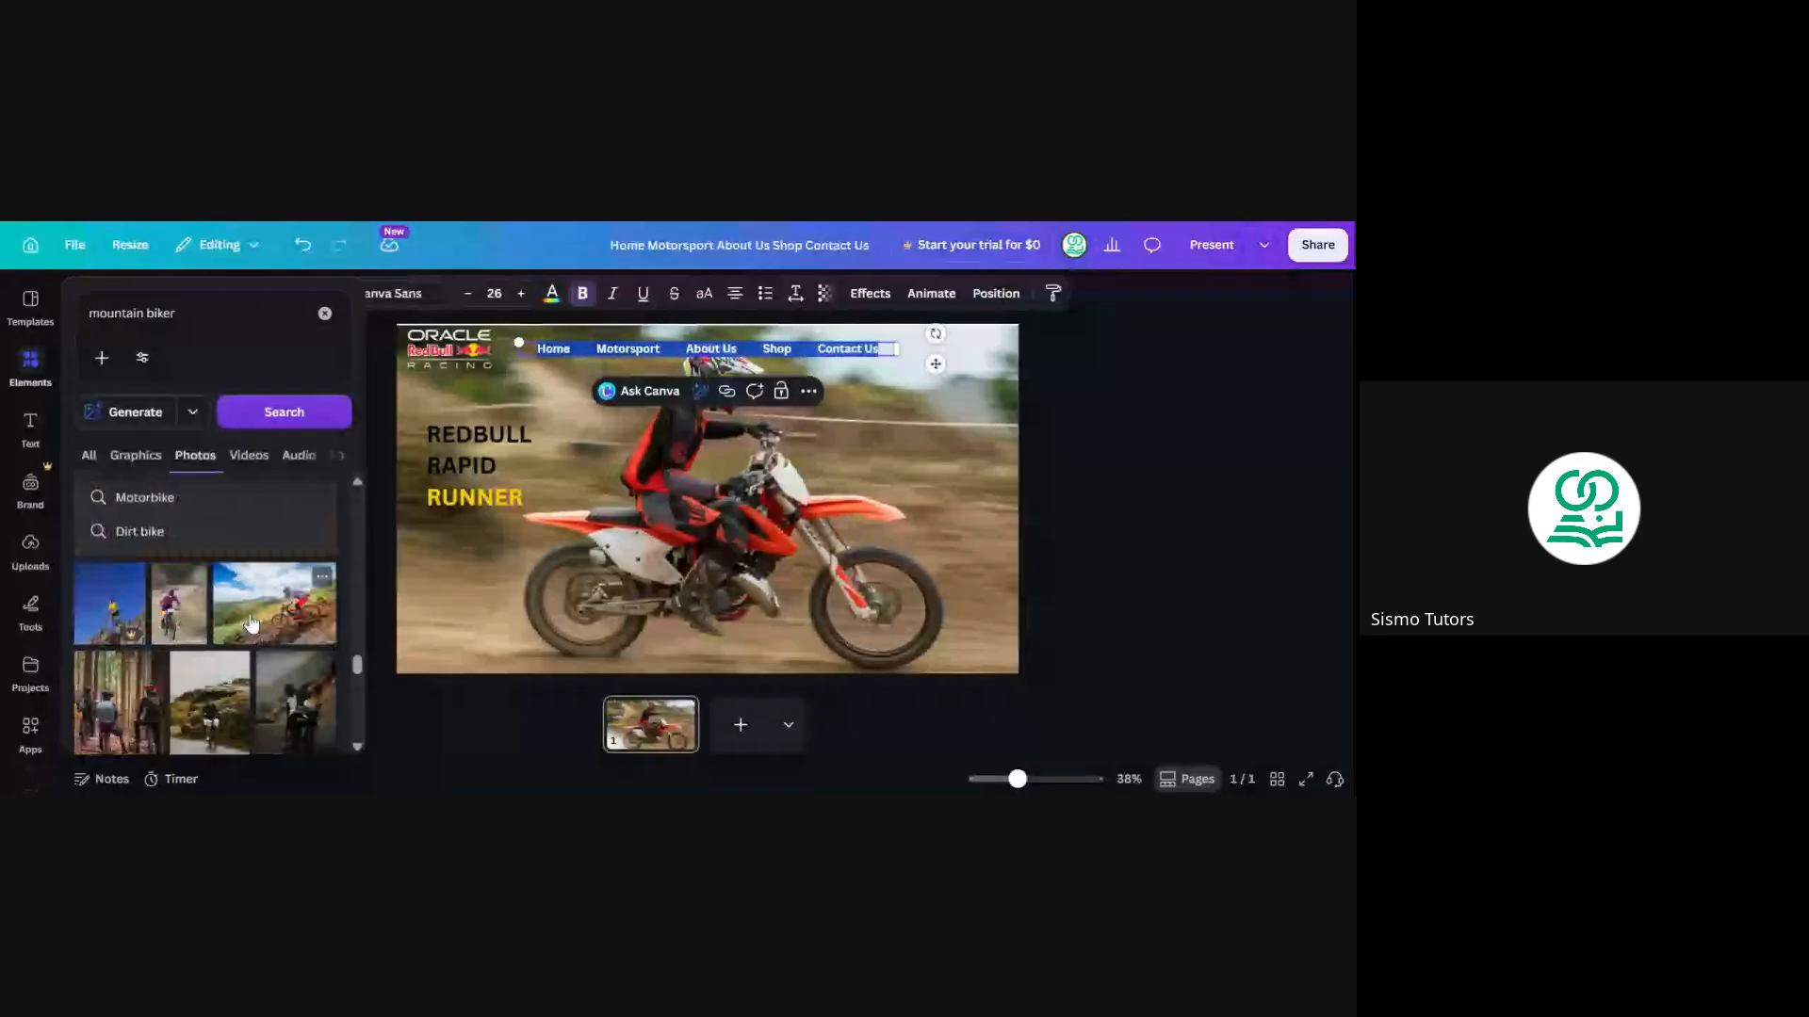
click(33, 379)
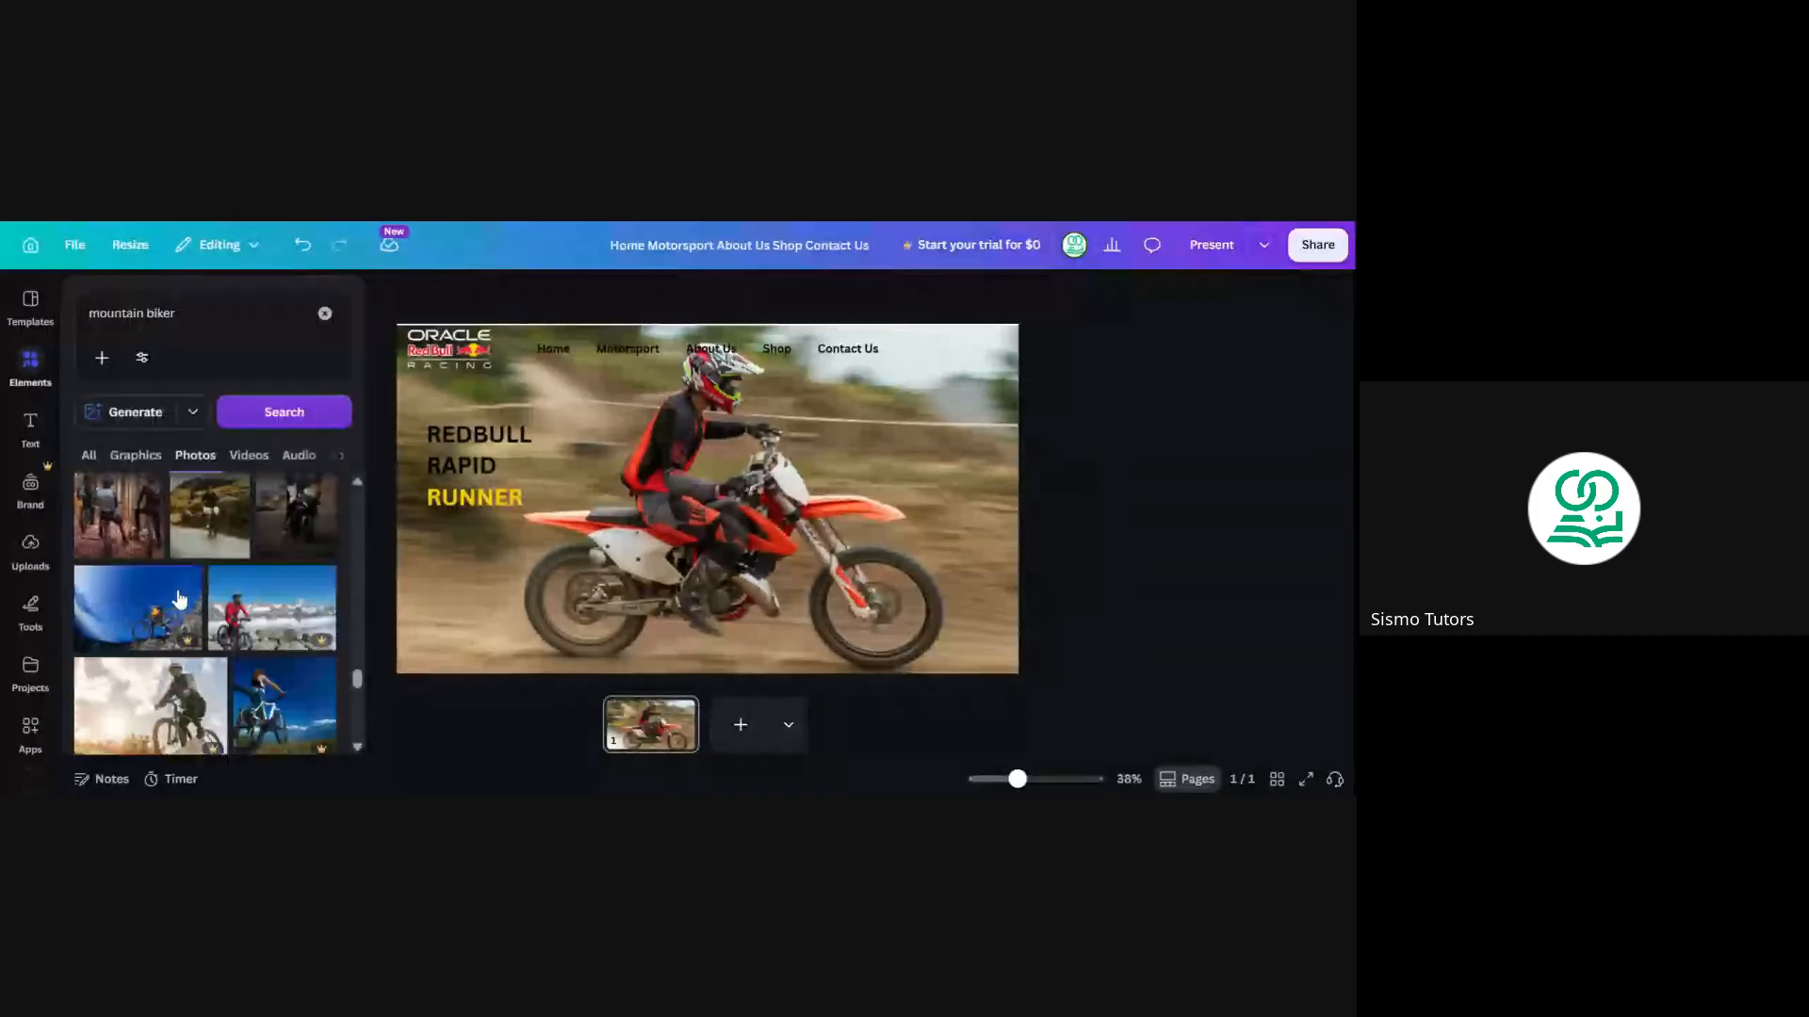
scroll(198, 594, down, 1)
scroll(223, 586, down, 2)
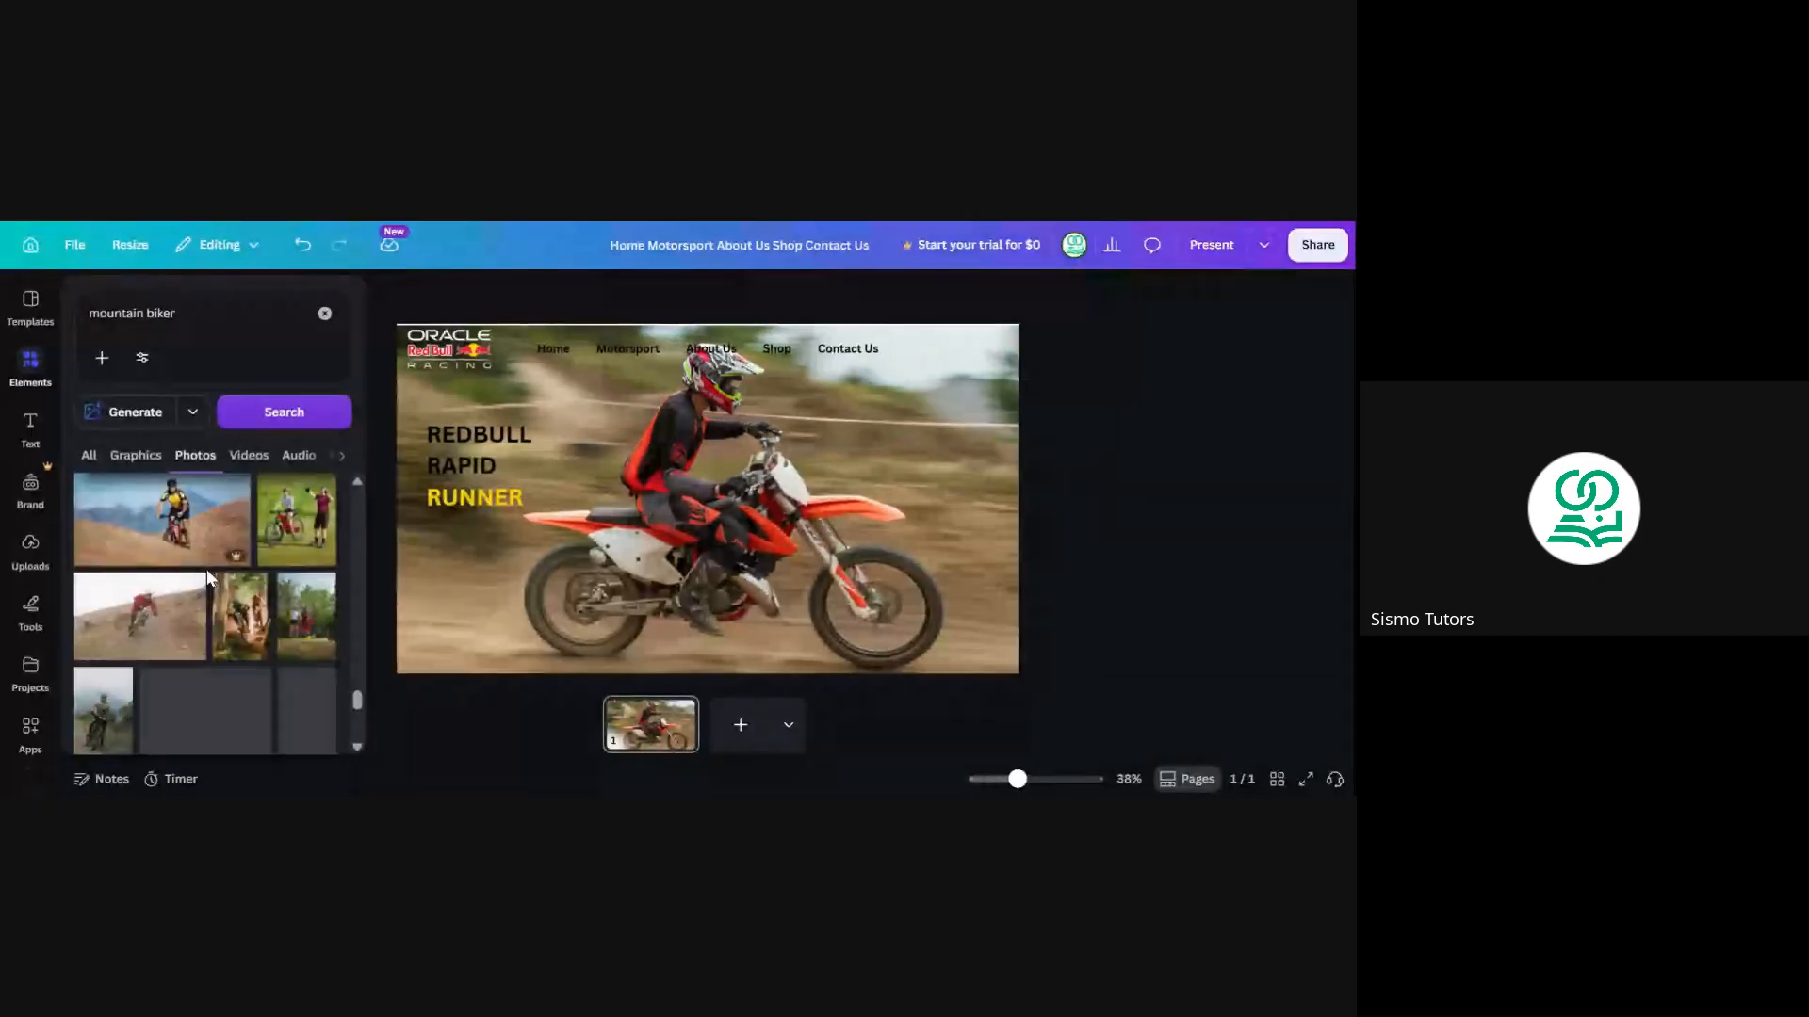
scroll(206, 569, down, 1)
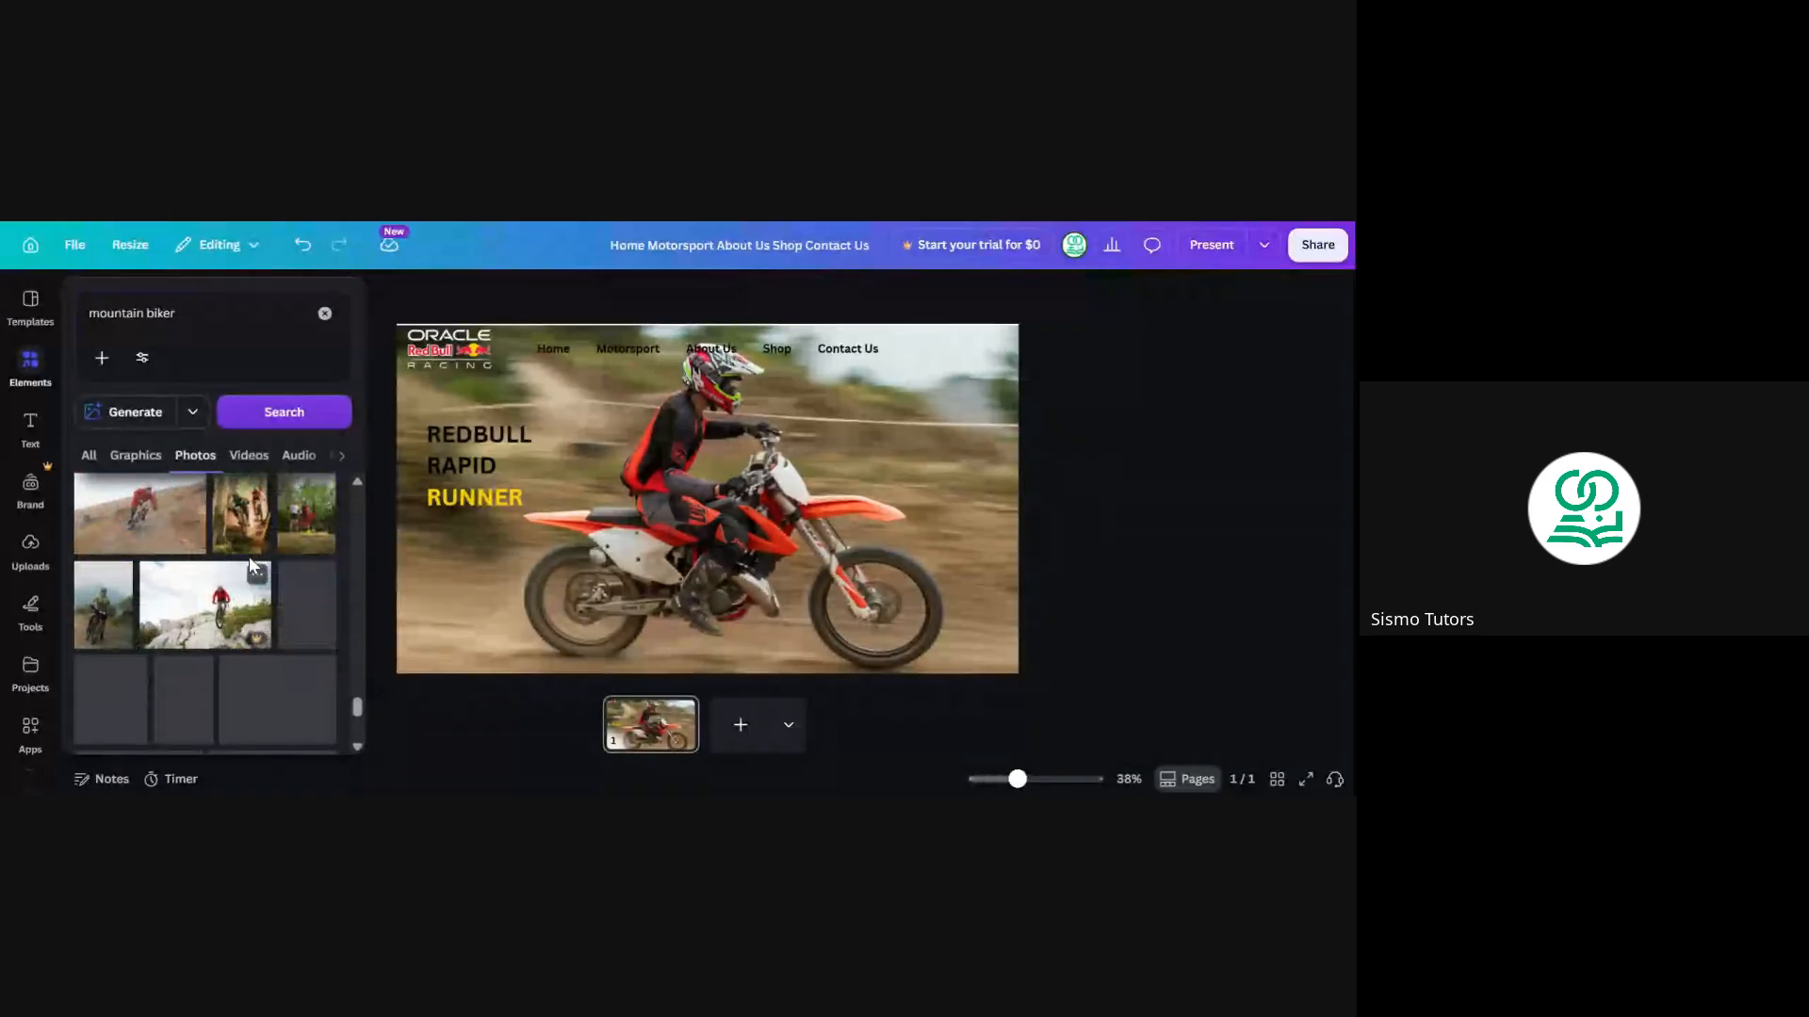
scroll(236, 563, down, 1)
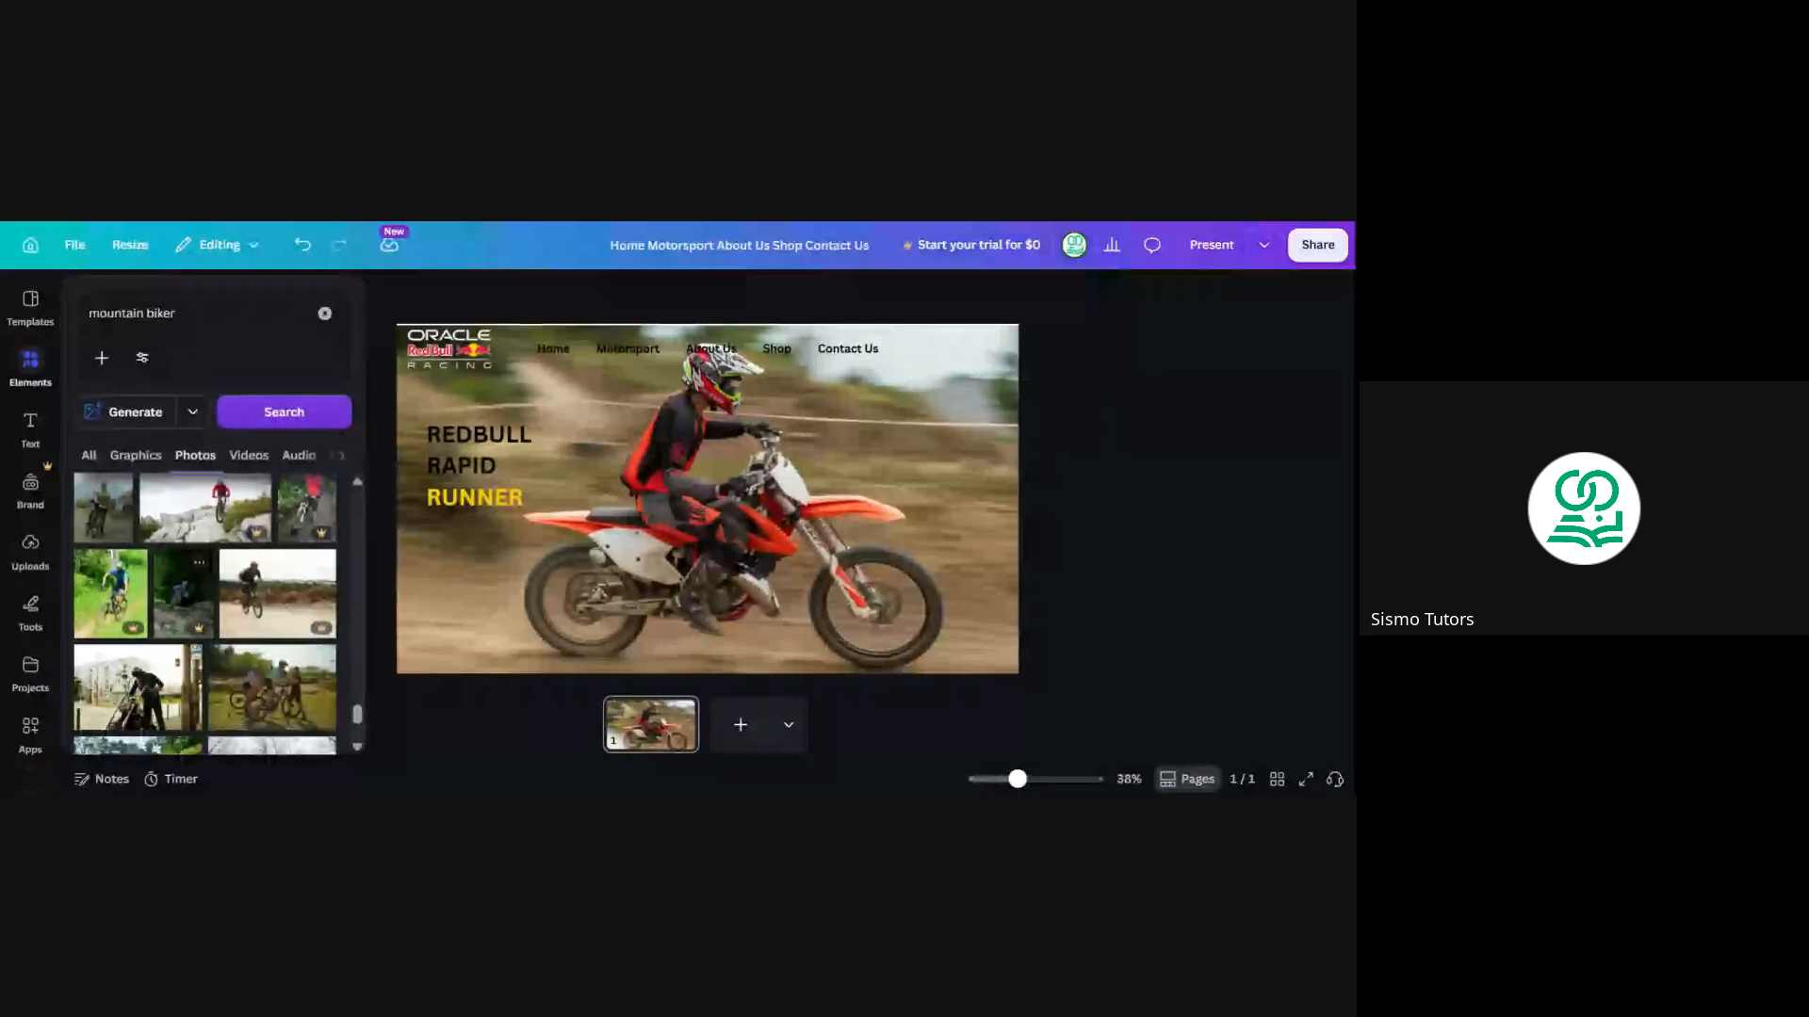
scroll(196, 617, down, 3)
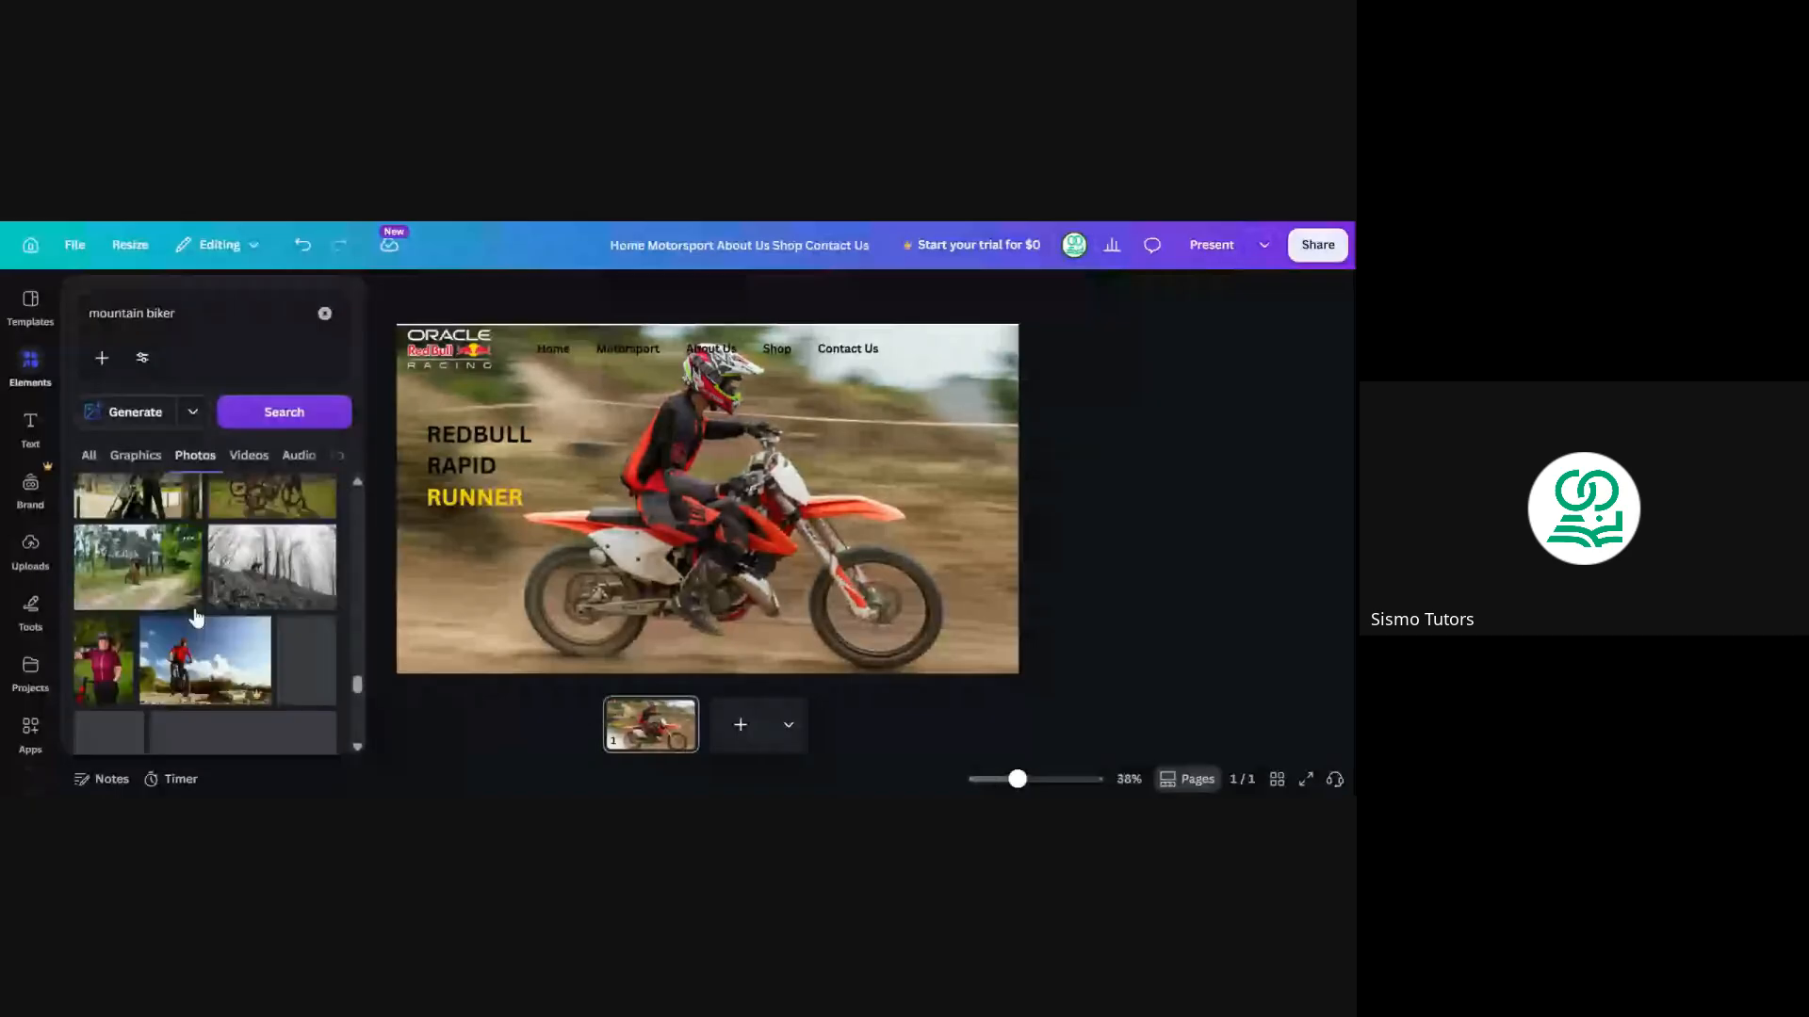
scroll(196, 617, down, 3)
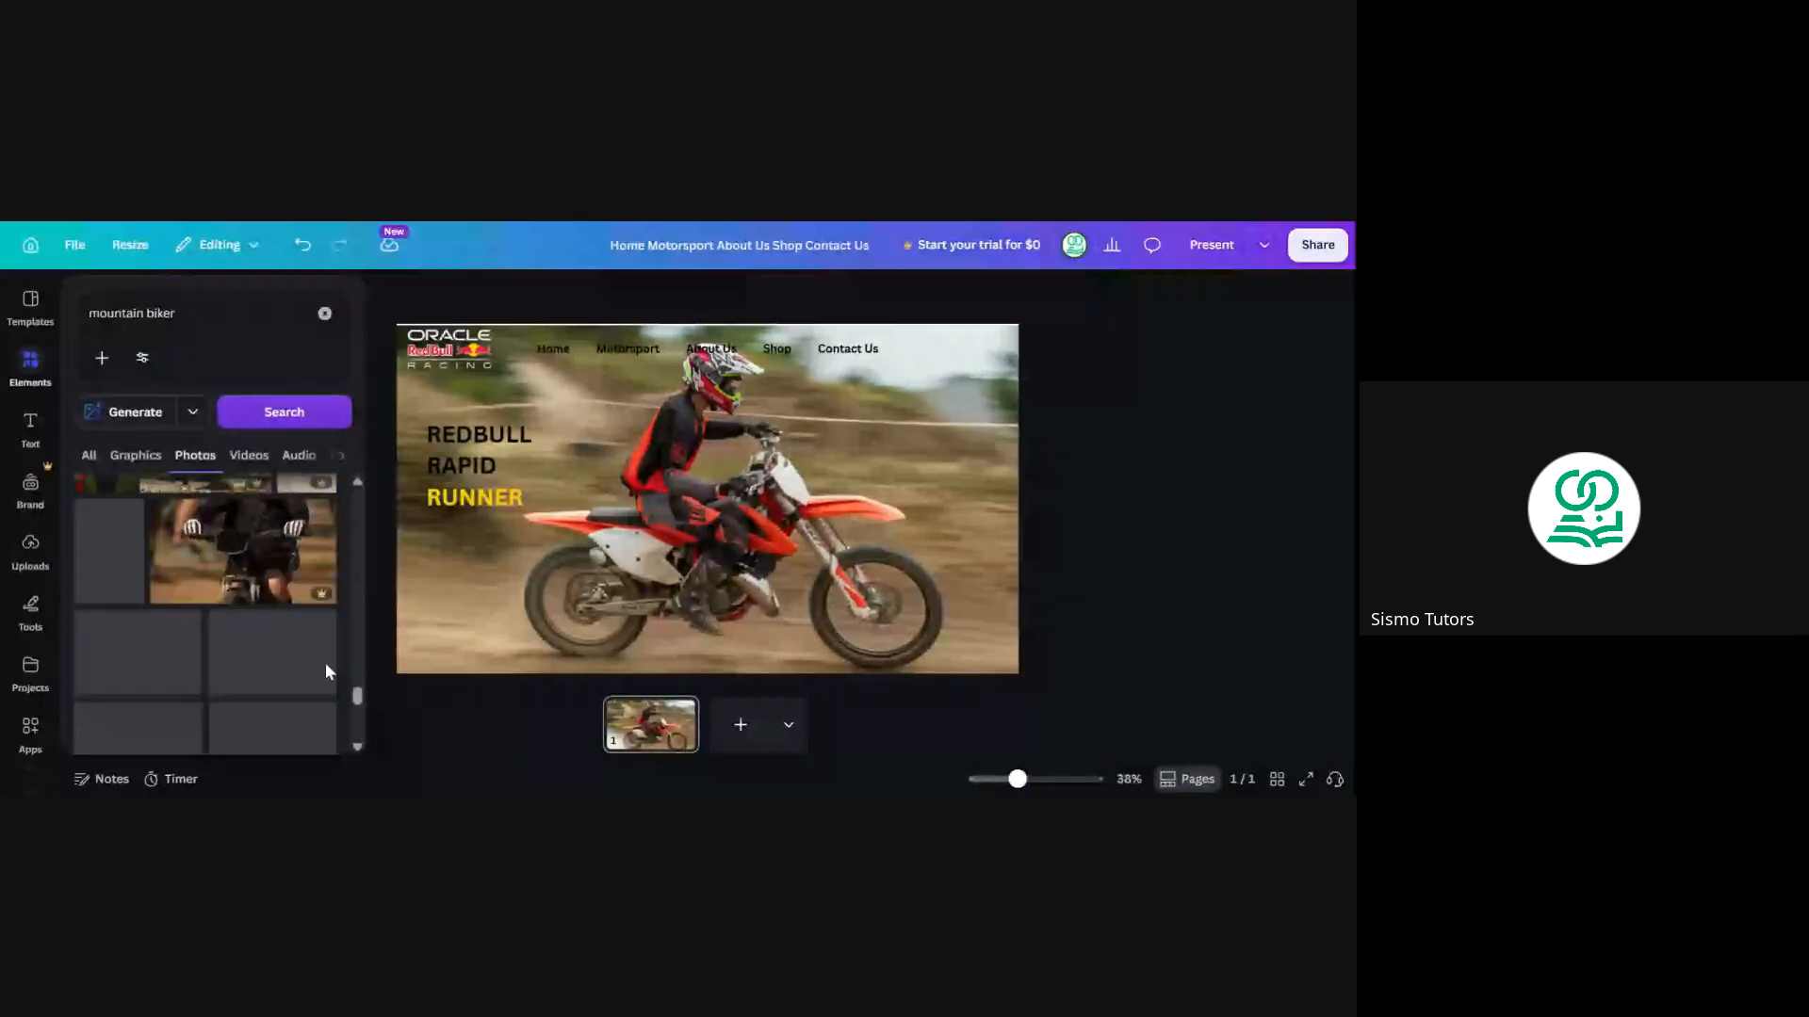
click(375, 574)
click(29, 377)
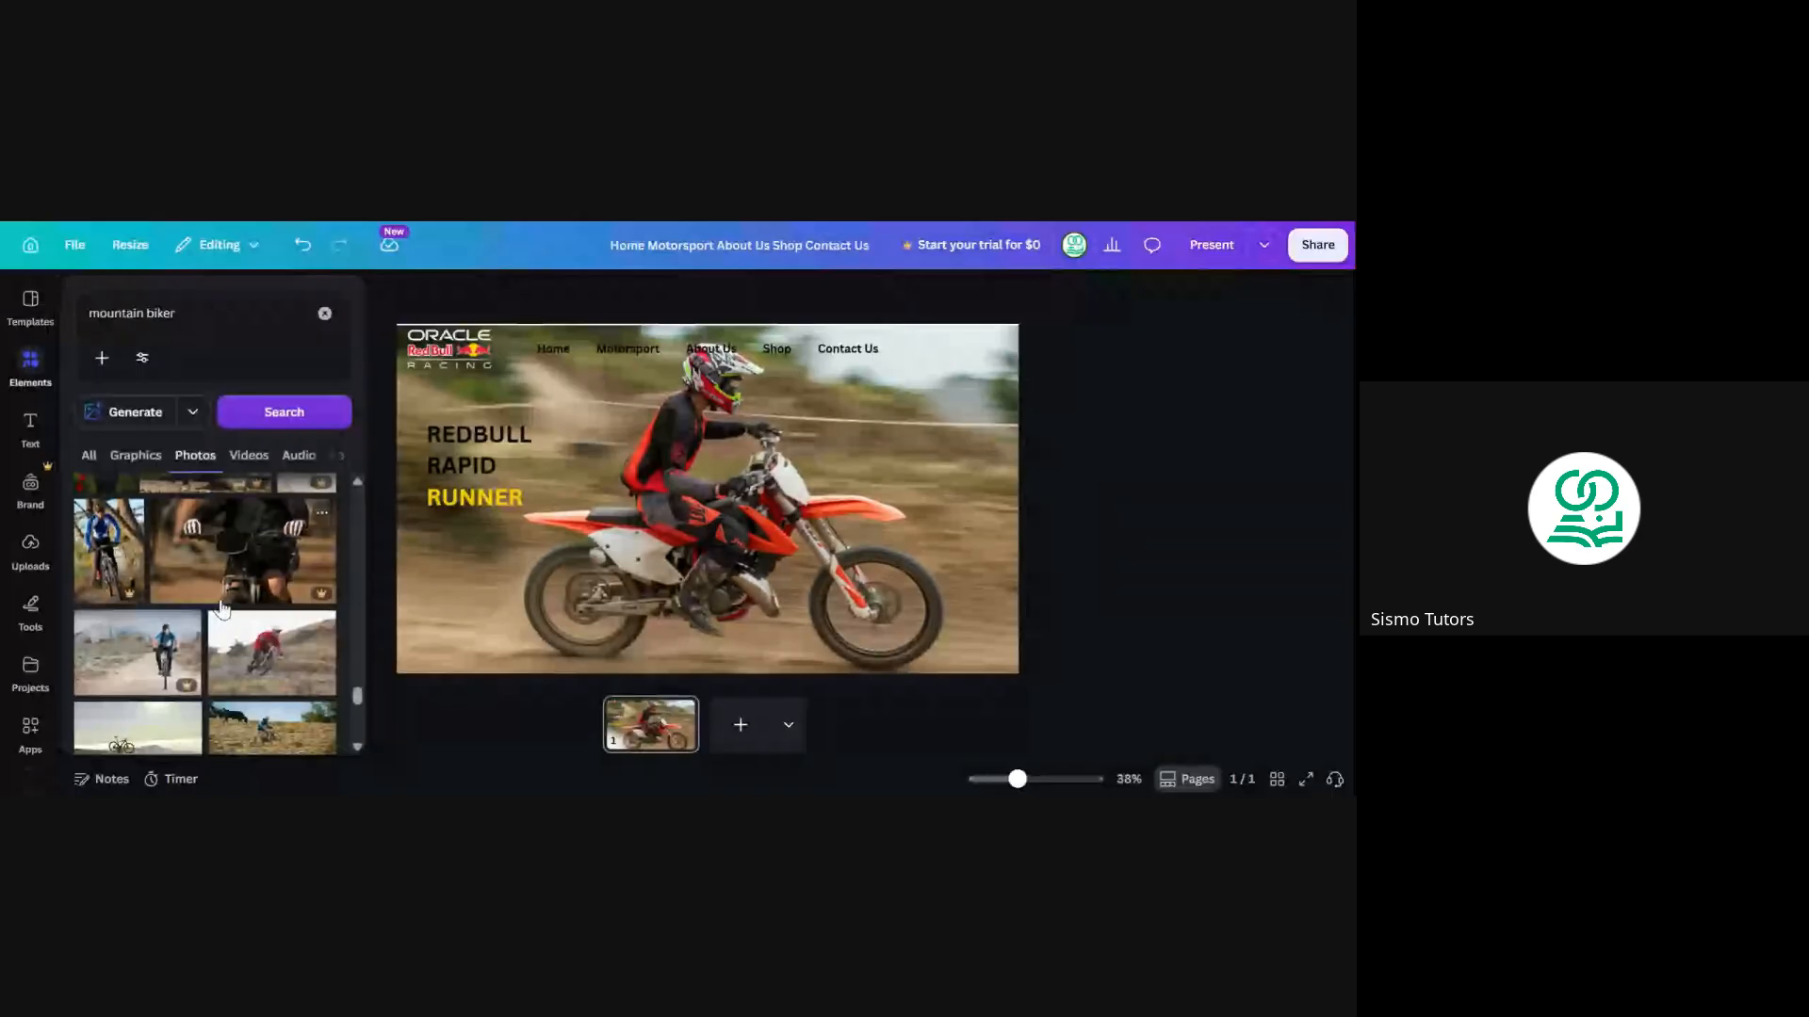
scroll(223, 608, down, 3)
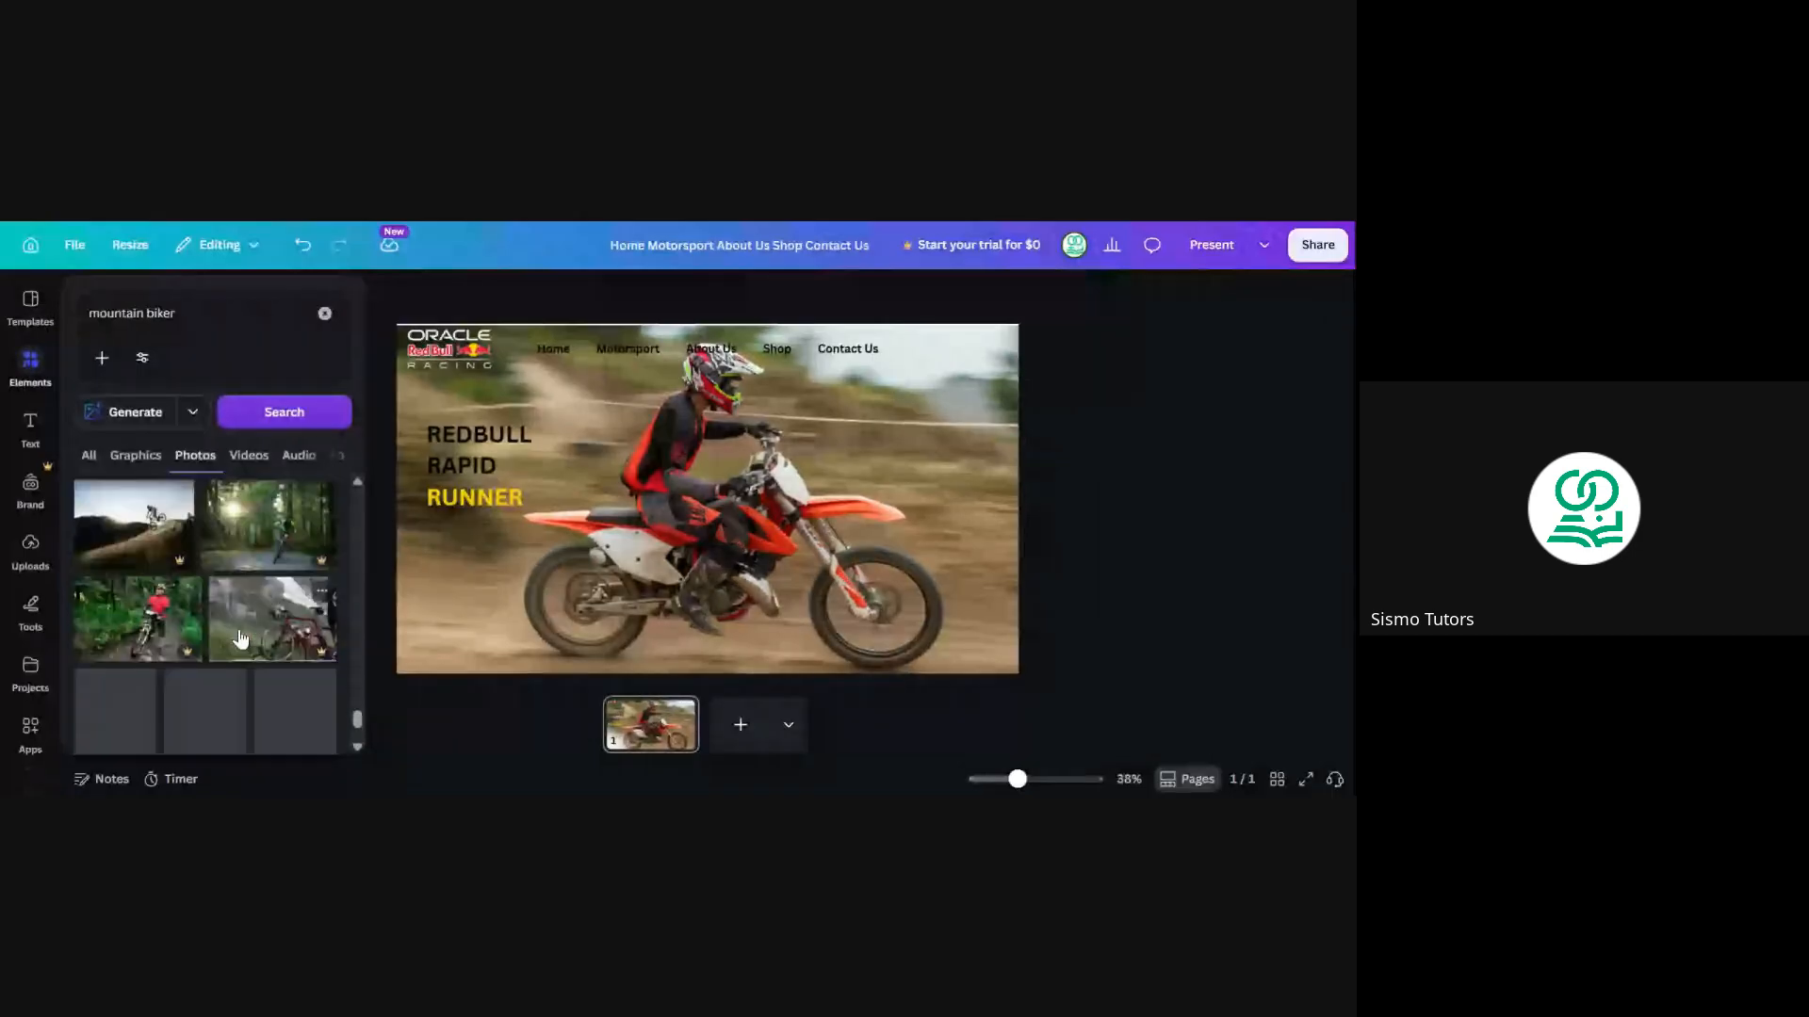
scroll(240, 638, down, 3)
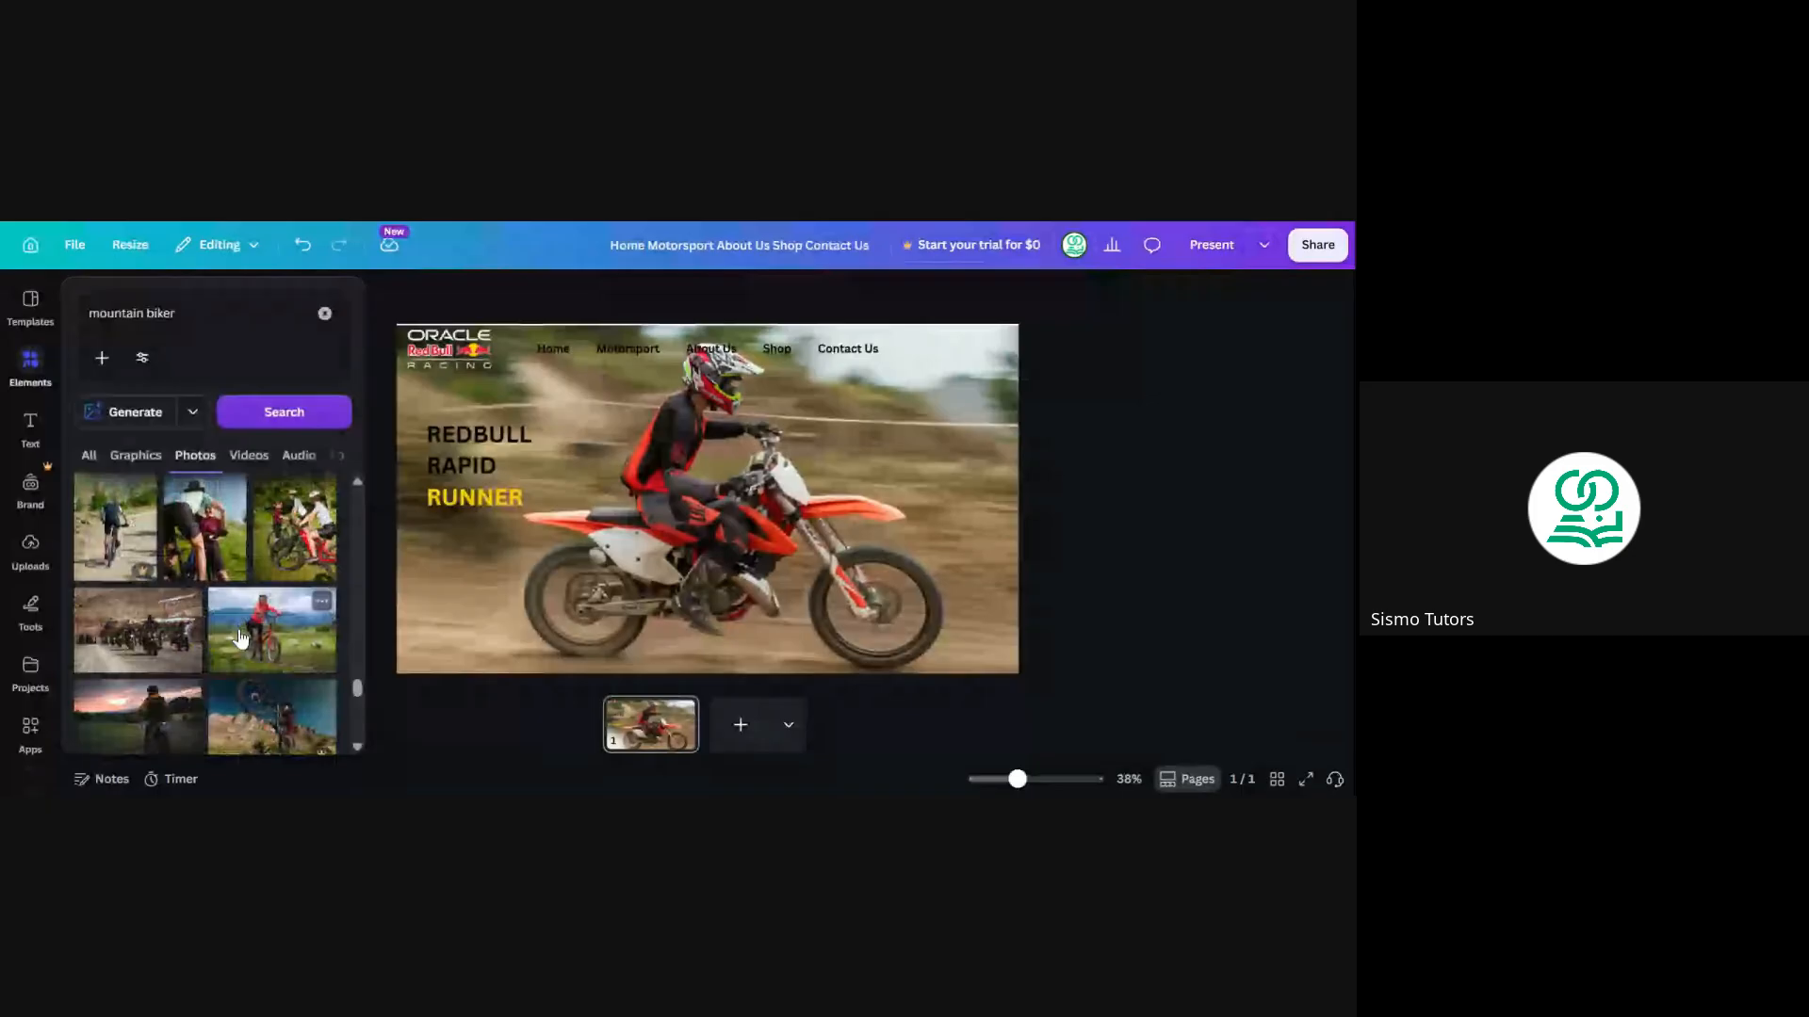
scroll(241, 638, down, 2)
Try adding the photo of the red-shirted rider on a red bicycle over the dirt bike background, and delete it
click(253, 543)
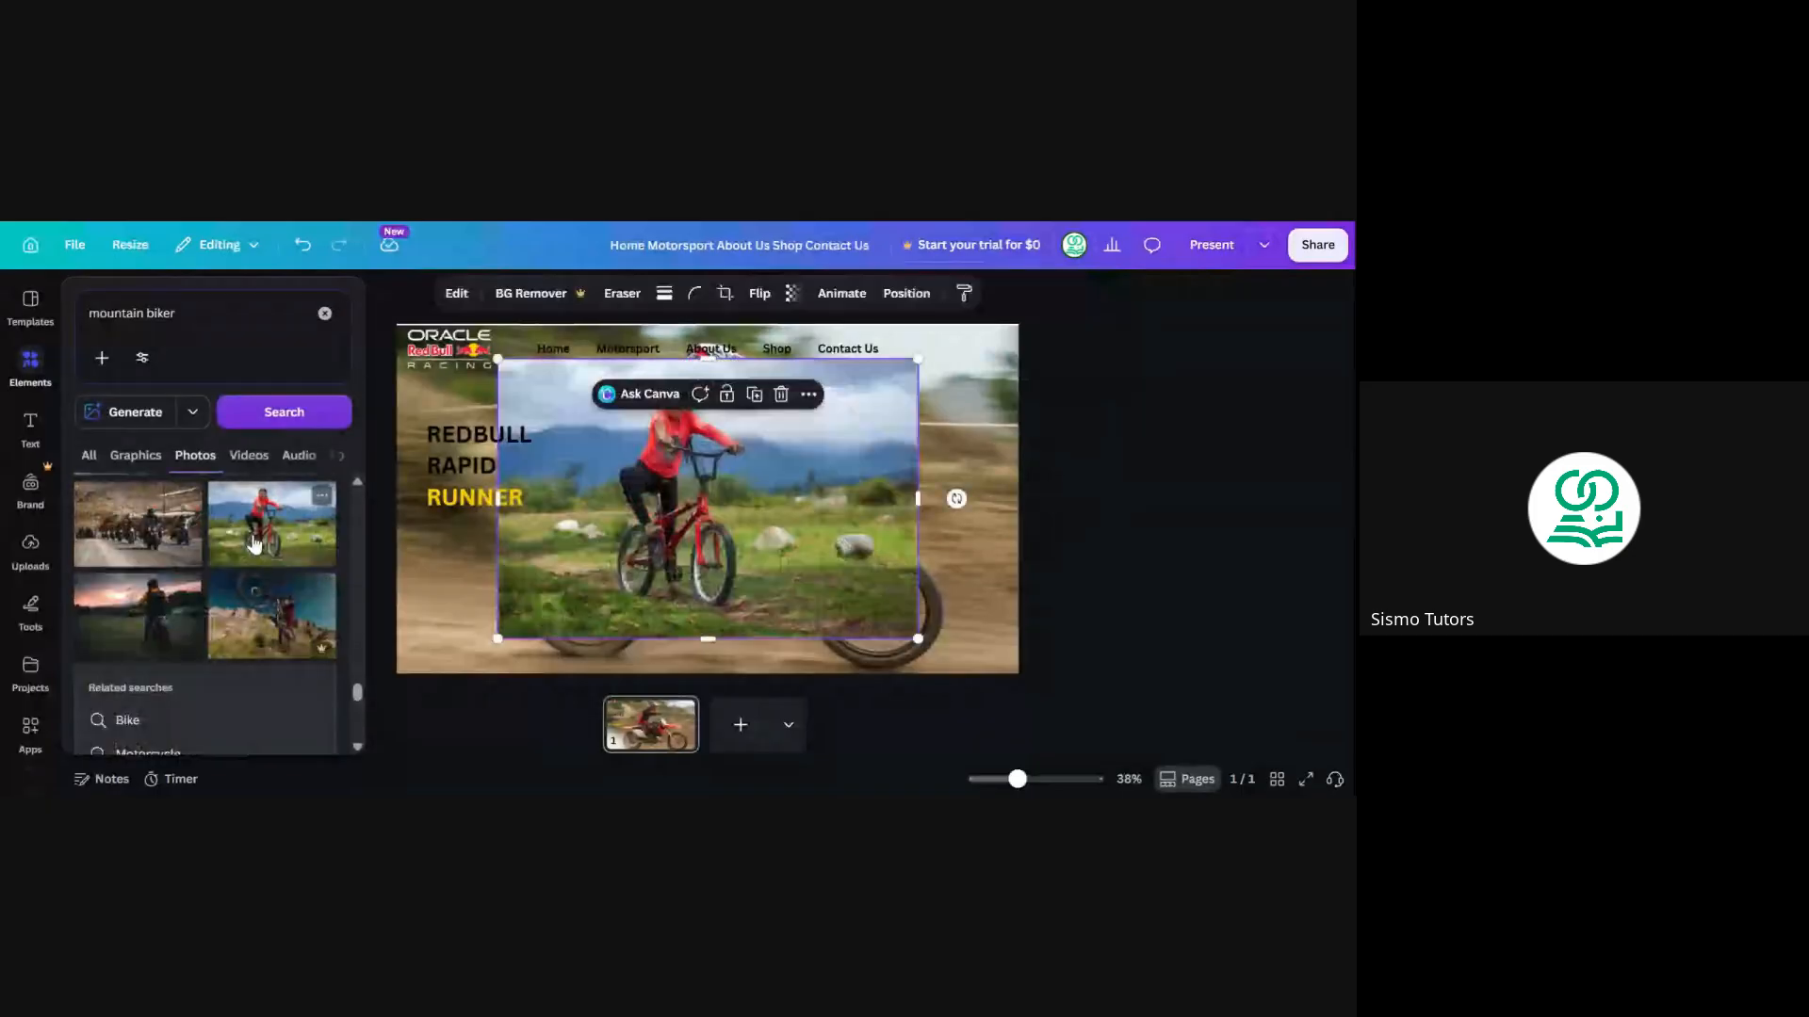
click(781, 395)
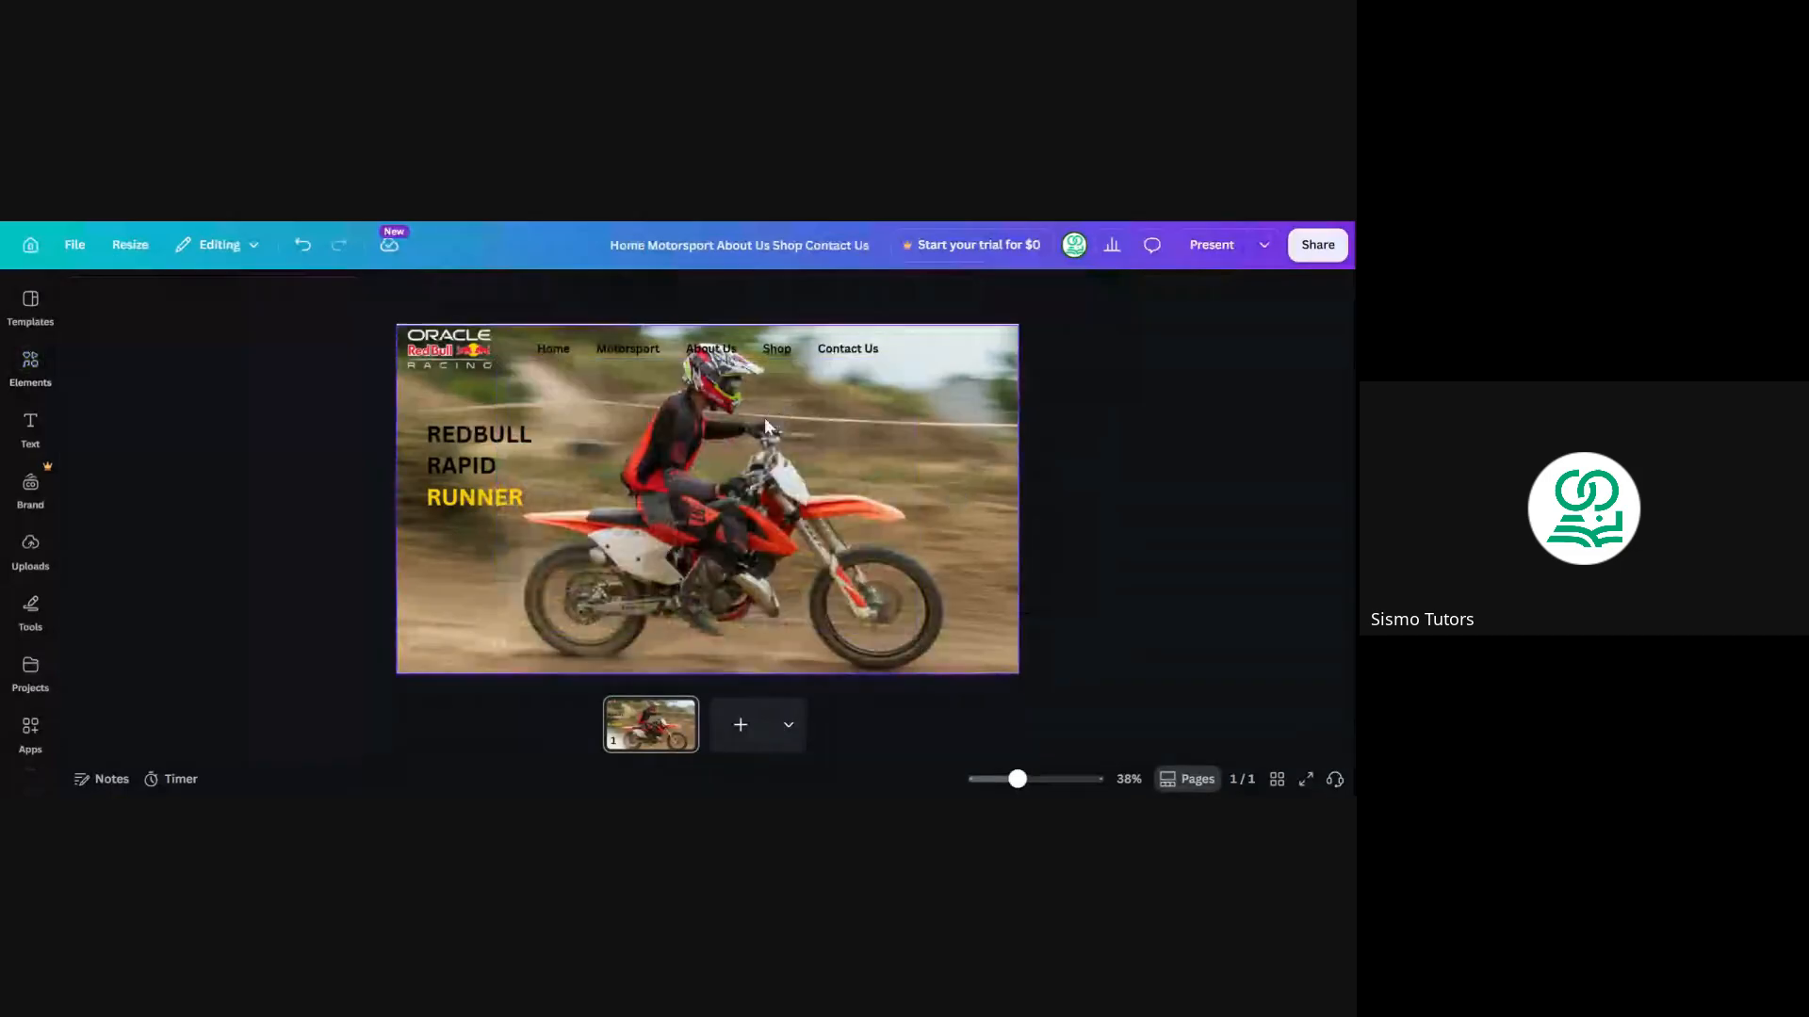
click(644, 452)
click(308, 394)
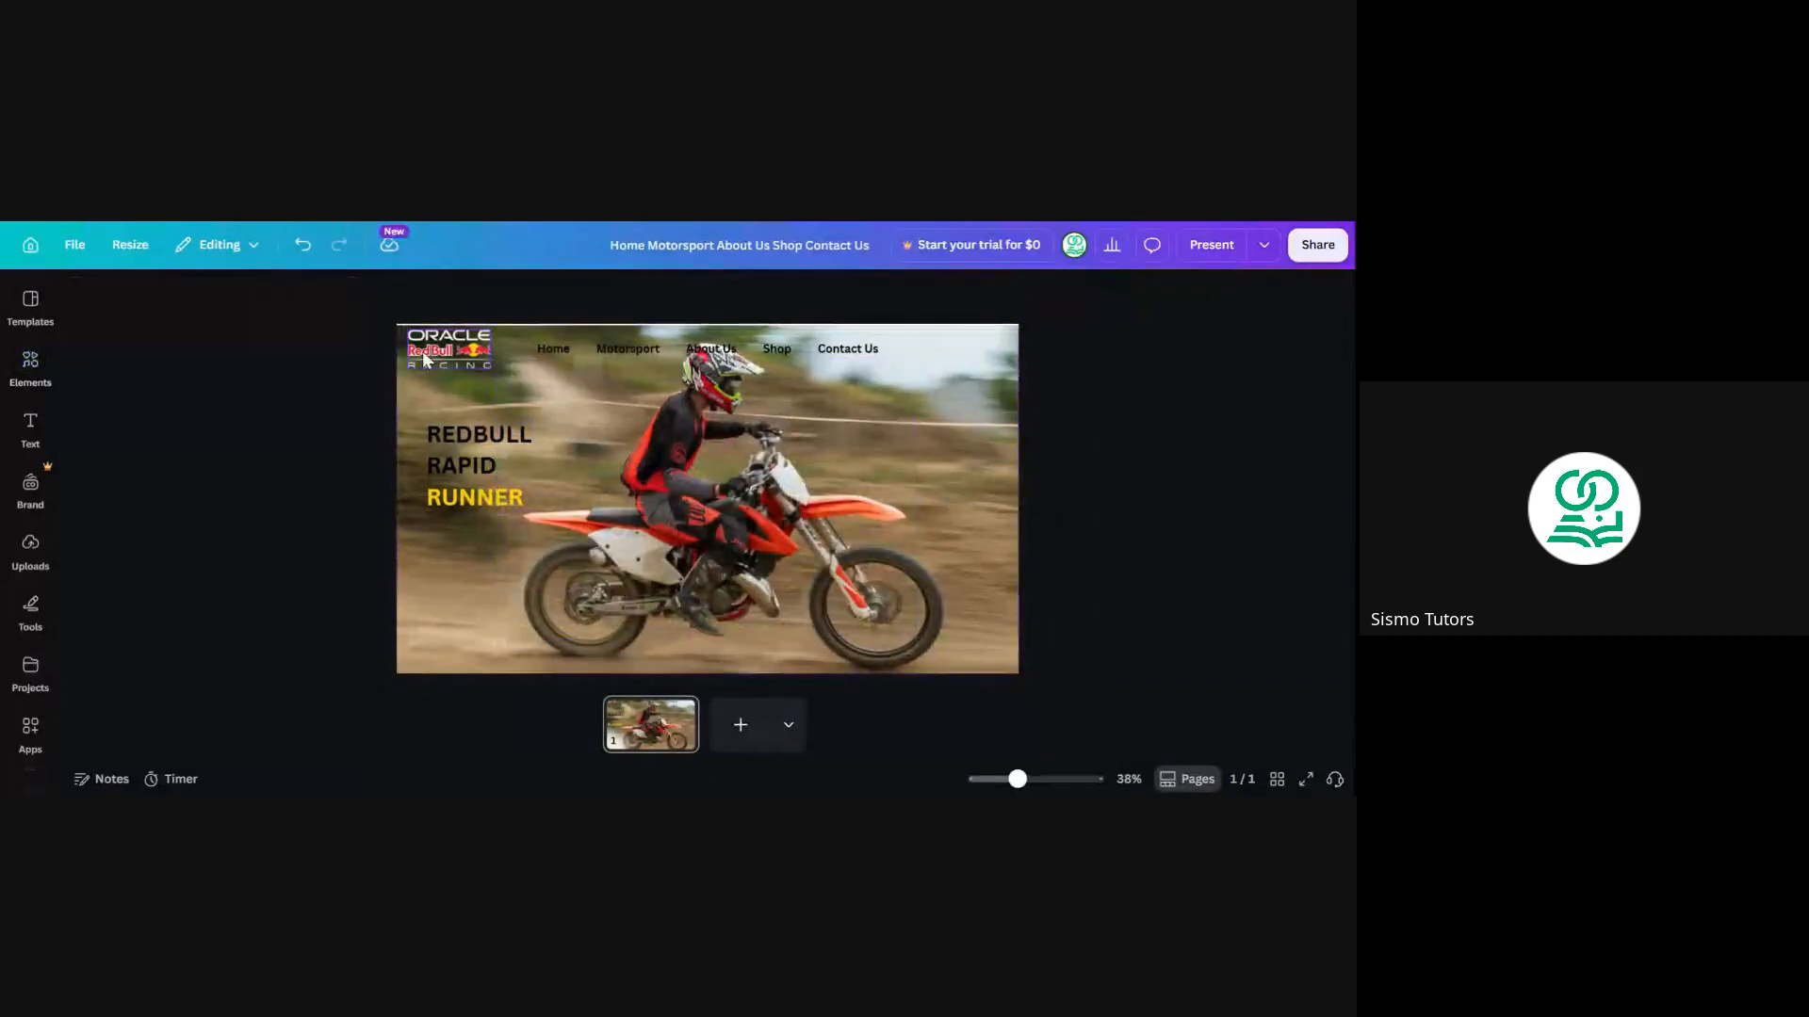
Move the logo slightly down from the slide's upper edge and lower the menu text to line up with it, centred on the slide
click(446, 356)
drag(446, 356, 448, 362)
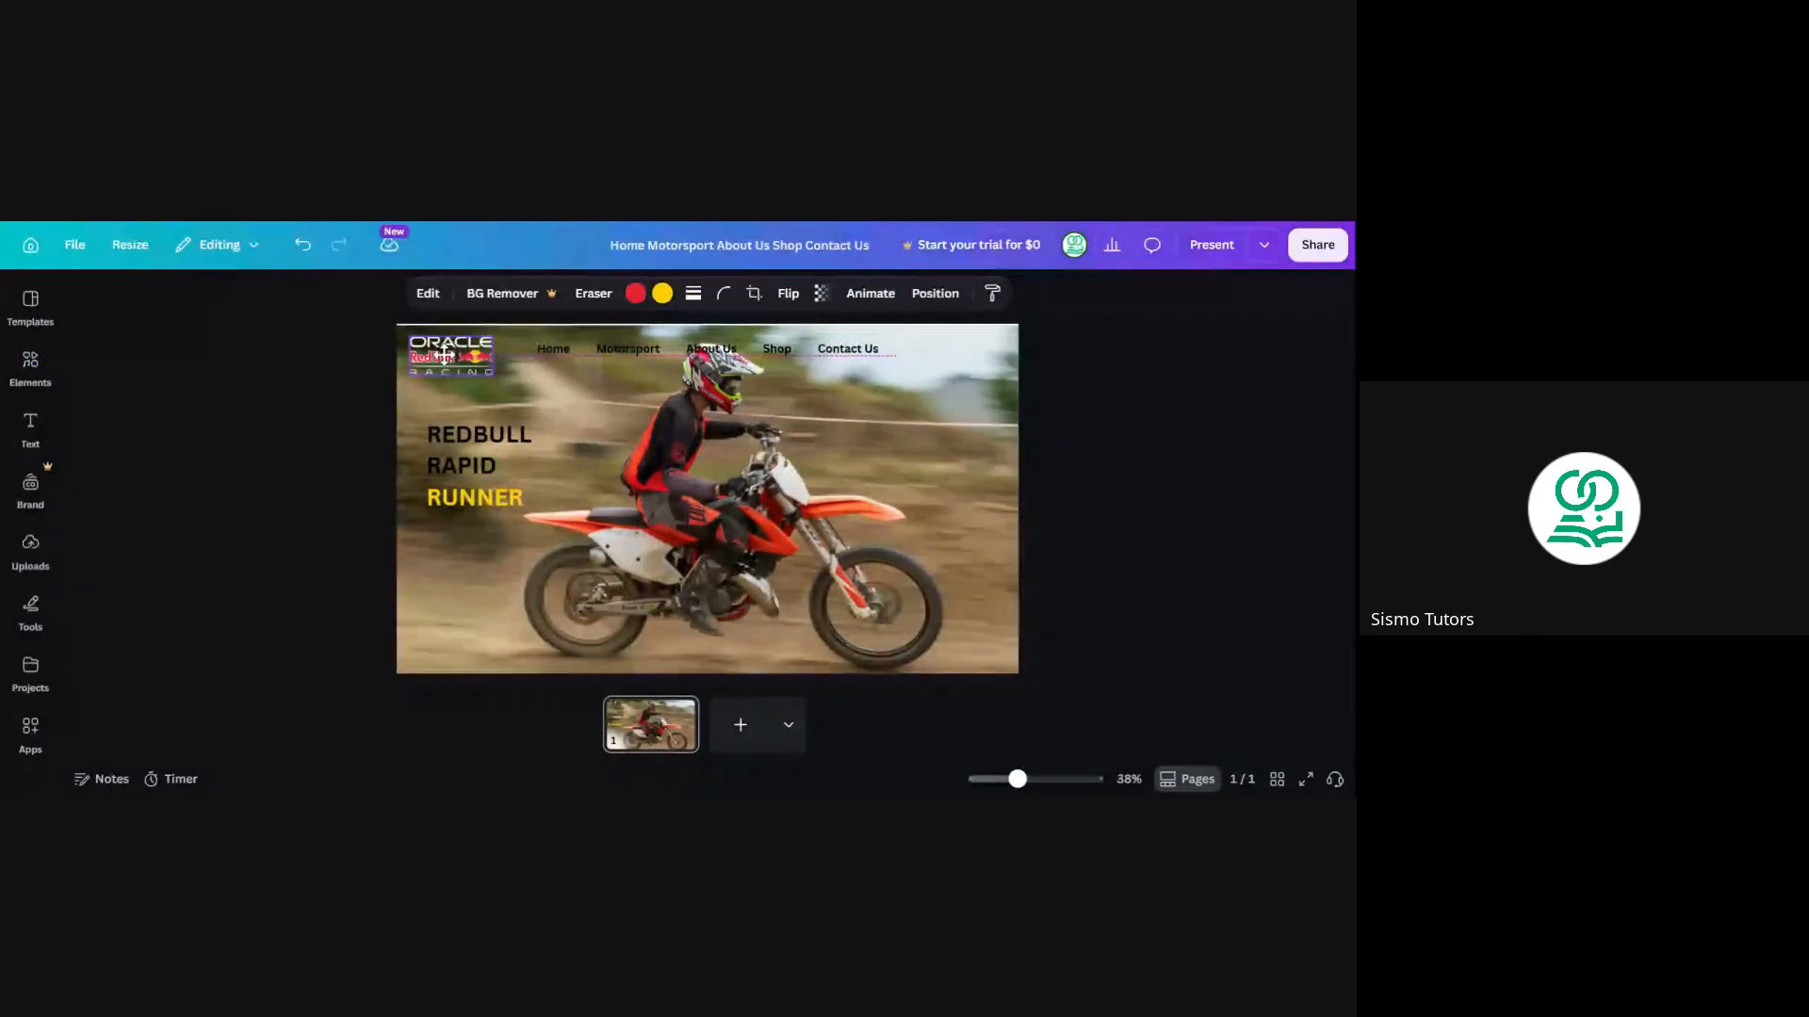
click(289, 383)
click(656, 352)
drag(657, 356, 656, 355)
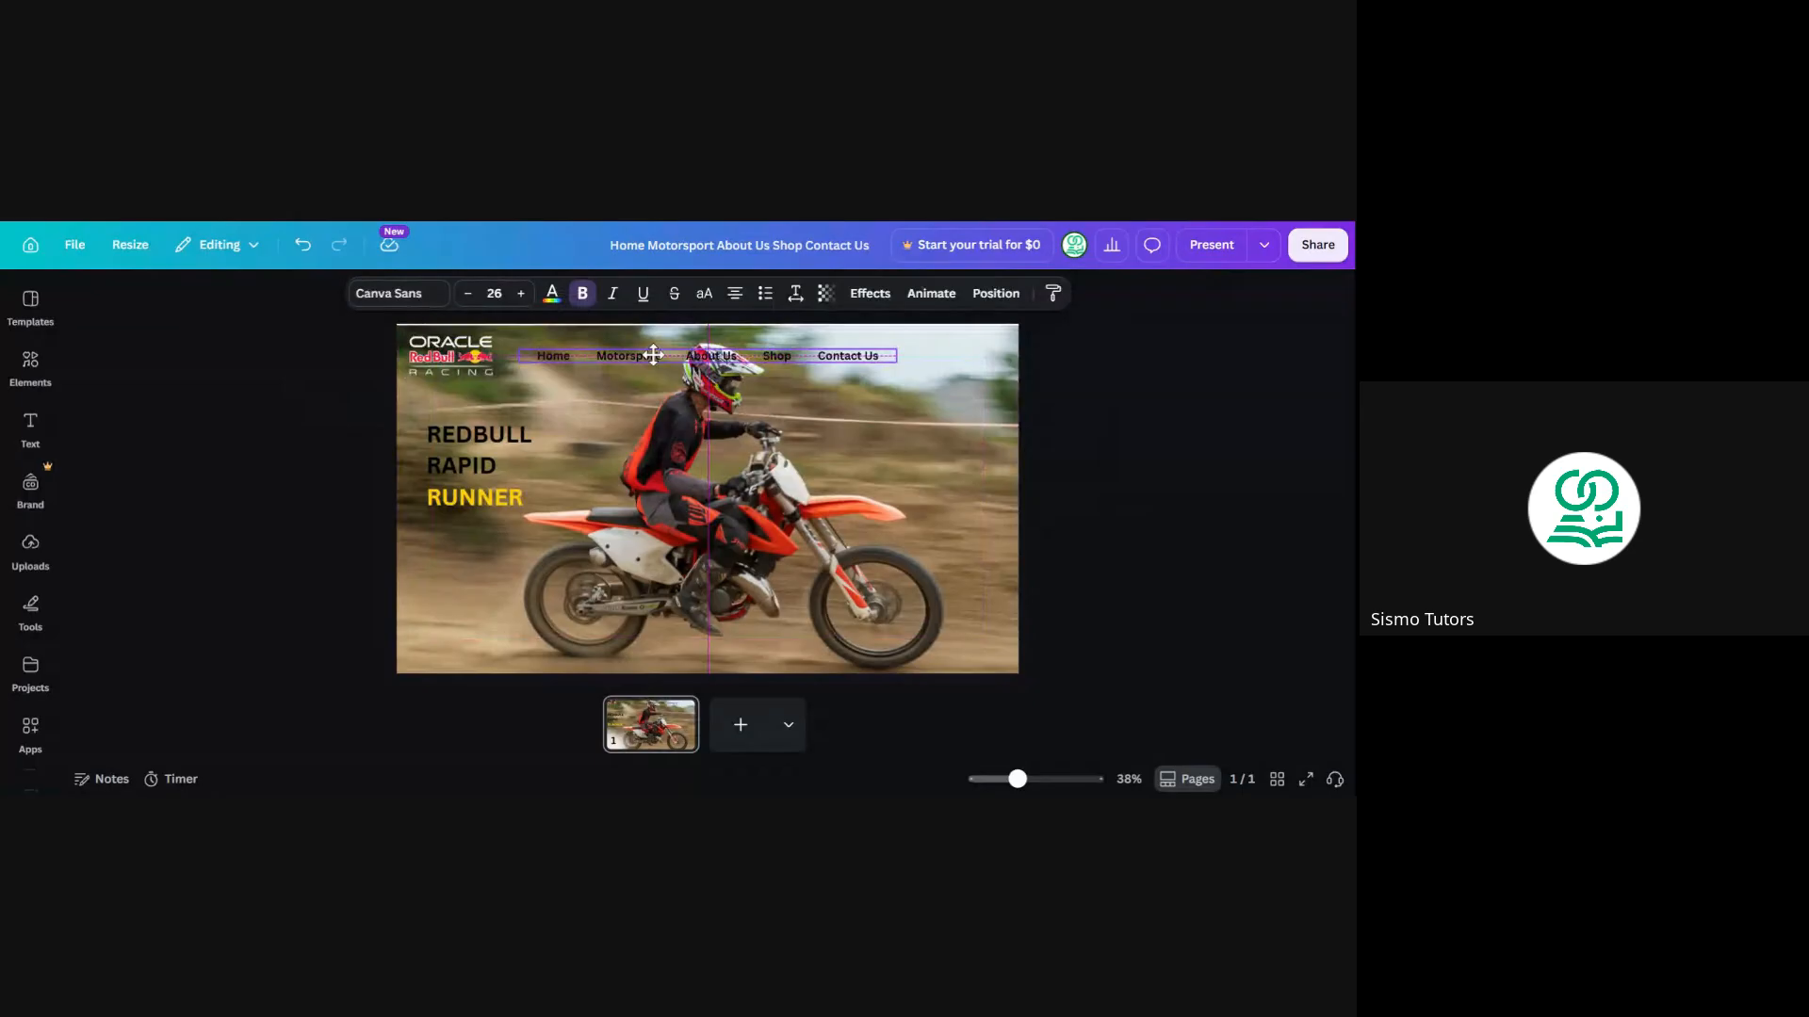
click(276, 420)
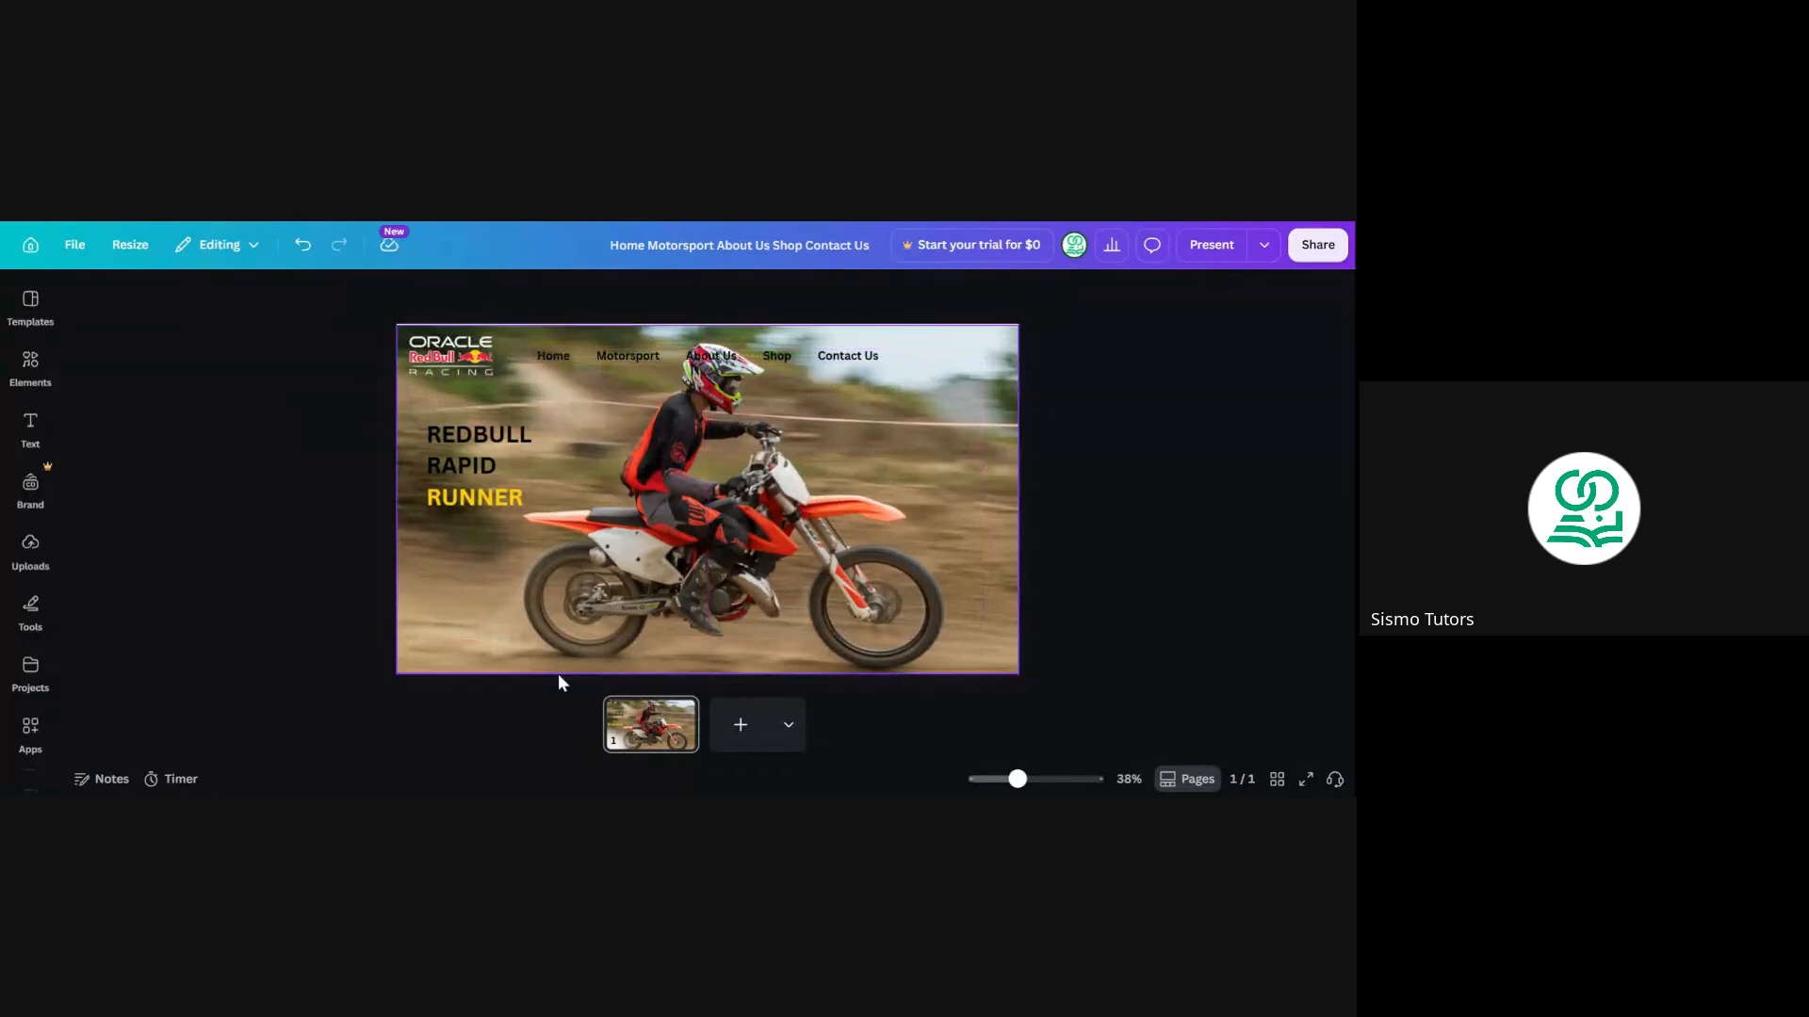
Extend the dirt bike photo's upper edge slightly past the slide's upper edge to cover the thin white gap
click(707, 332)
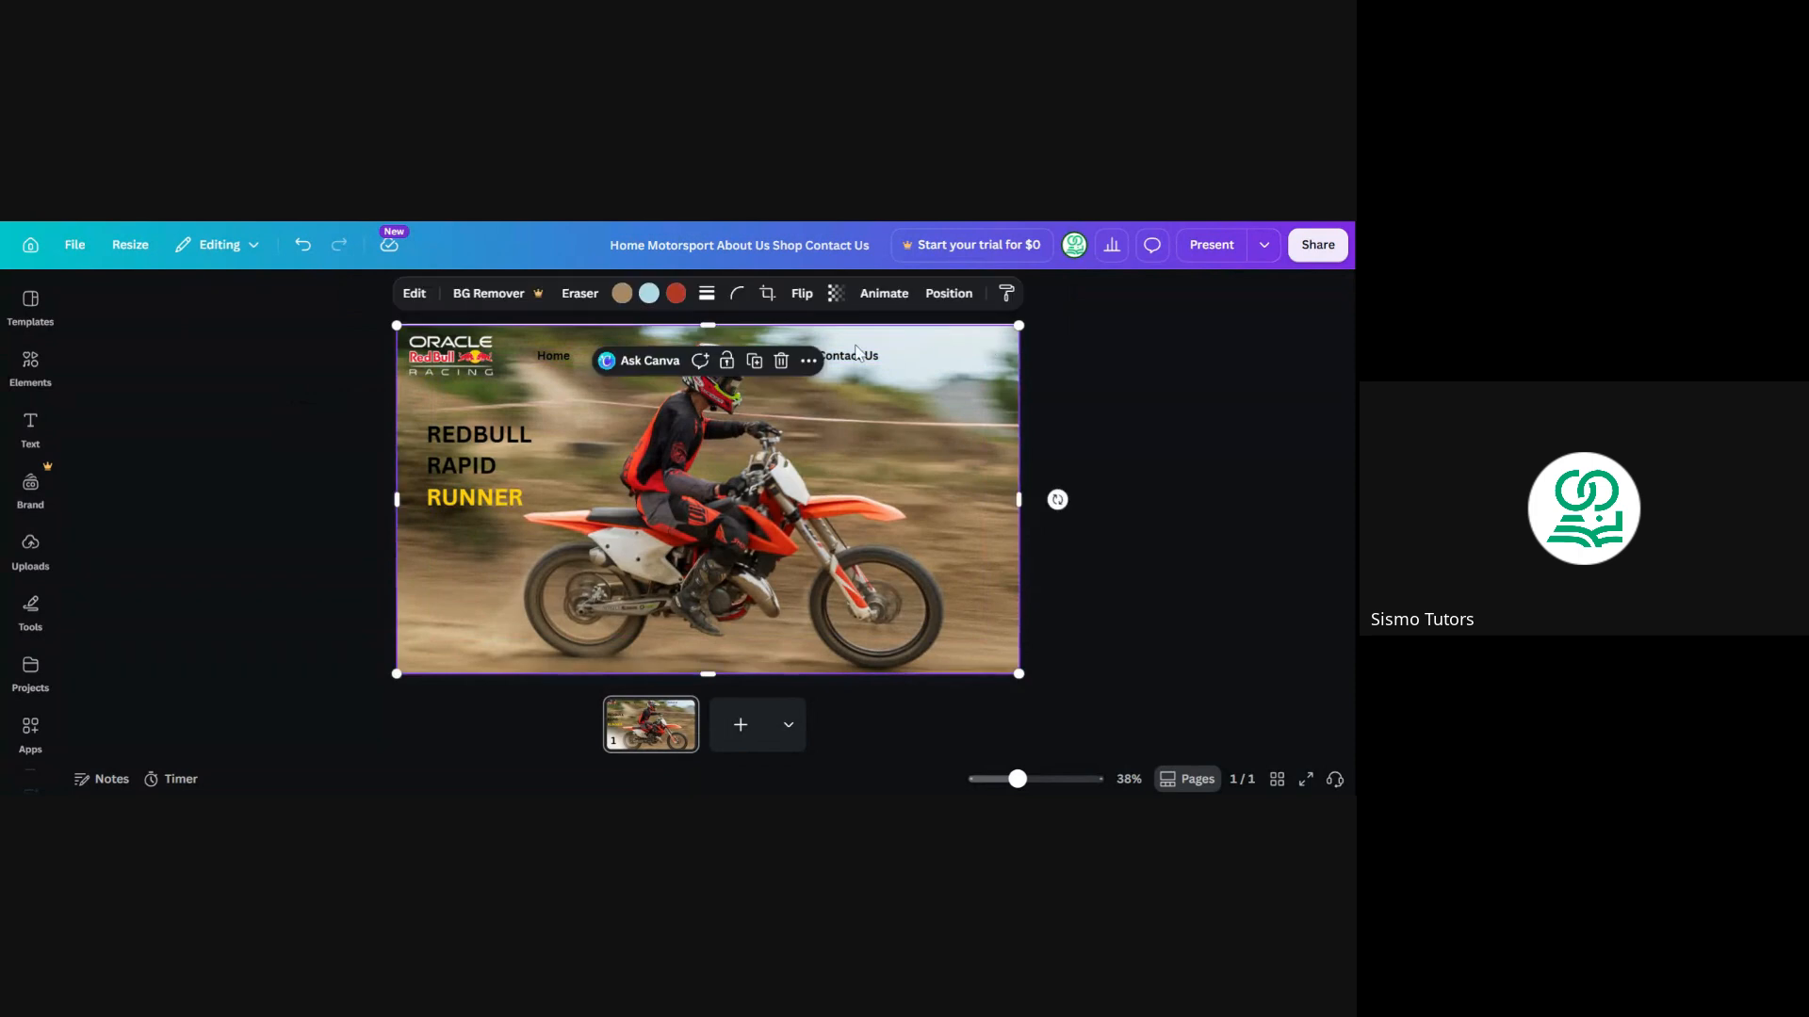
drag(709, 325, 711, 321)
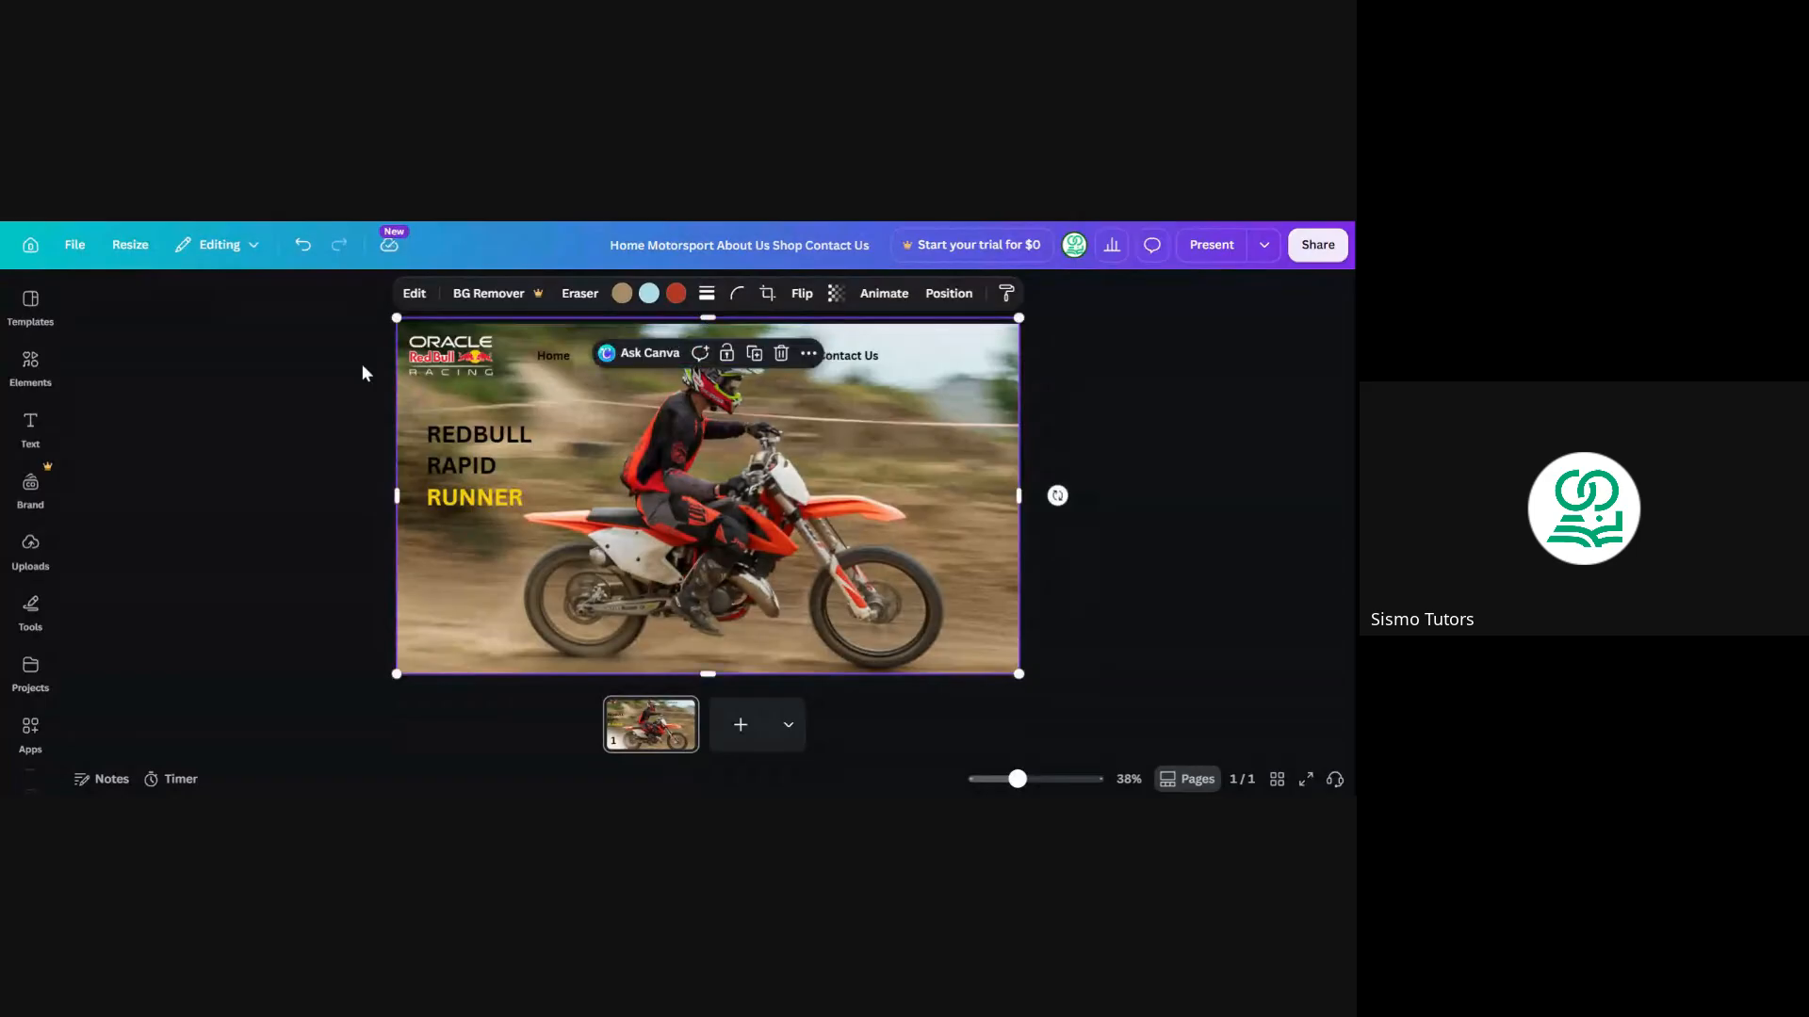
click(358, 362)
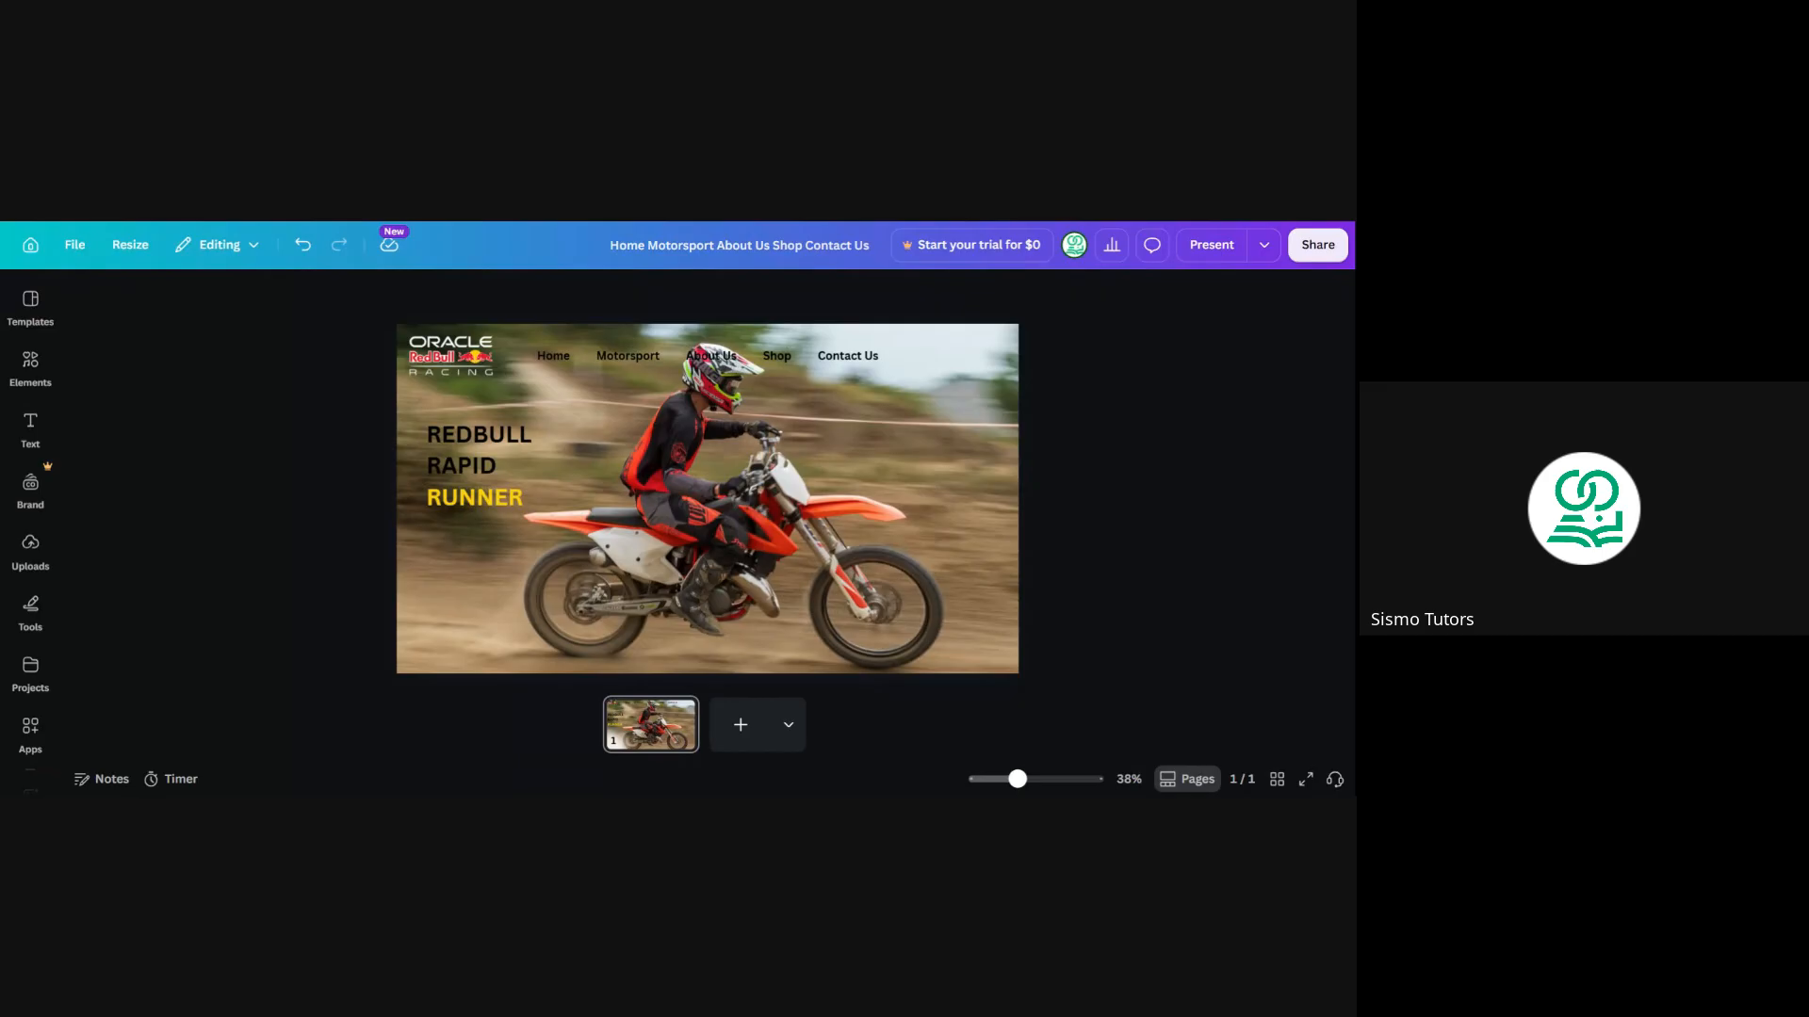
Replace the mountain biker element search with Shapes and add a rectangle to the slide
click(766, 434)
click(322, 384)
click(31, 365)
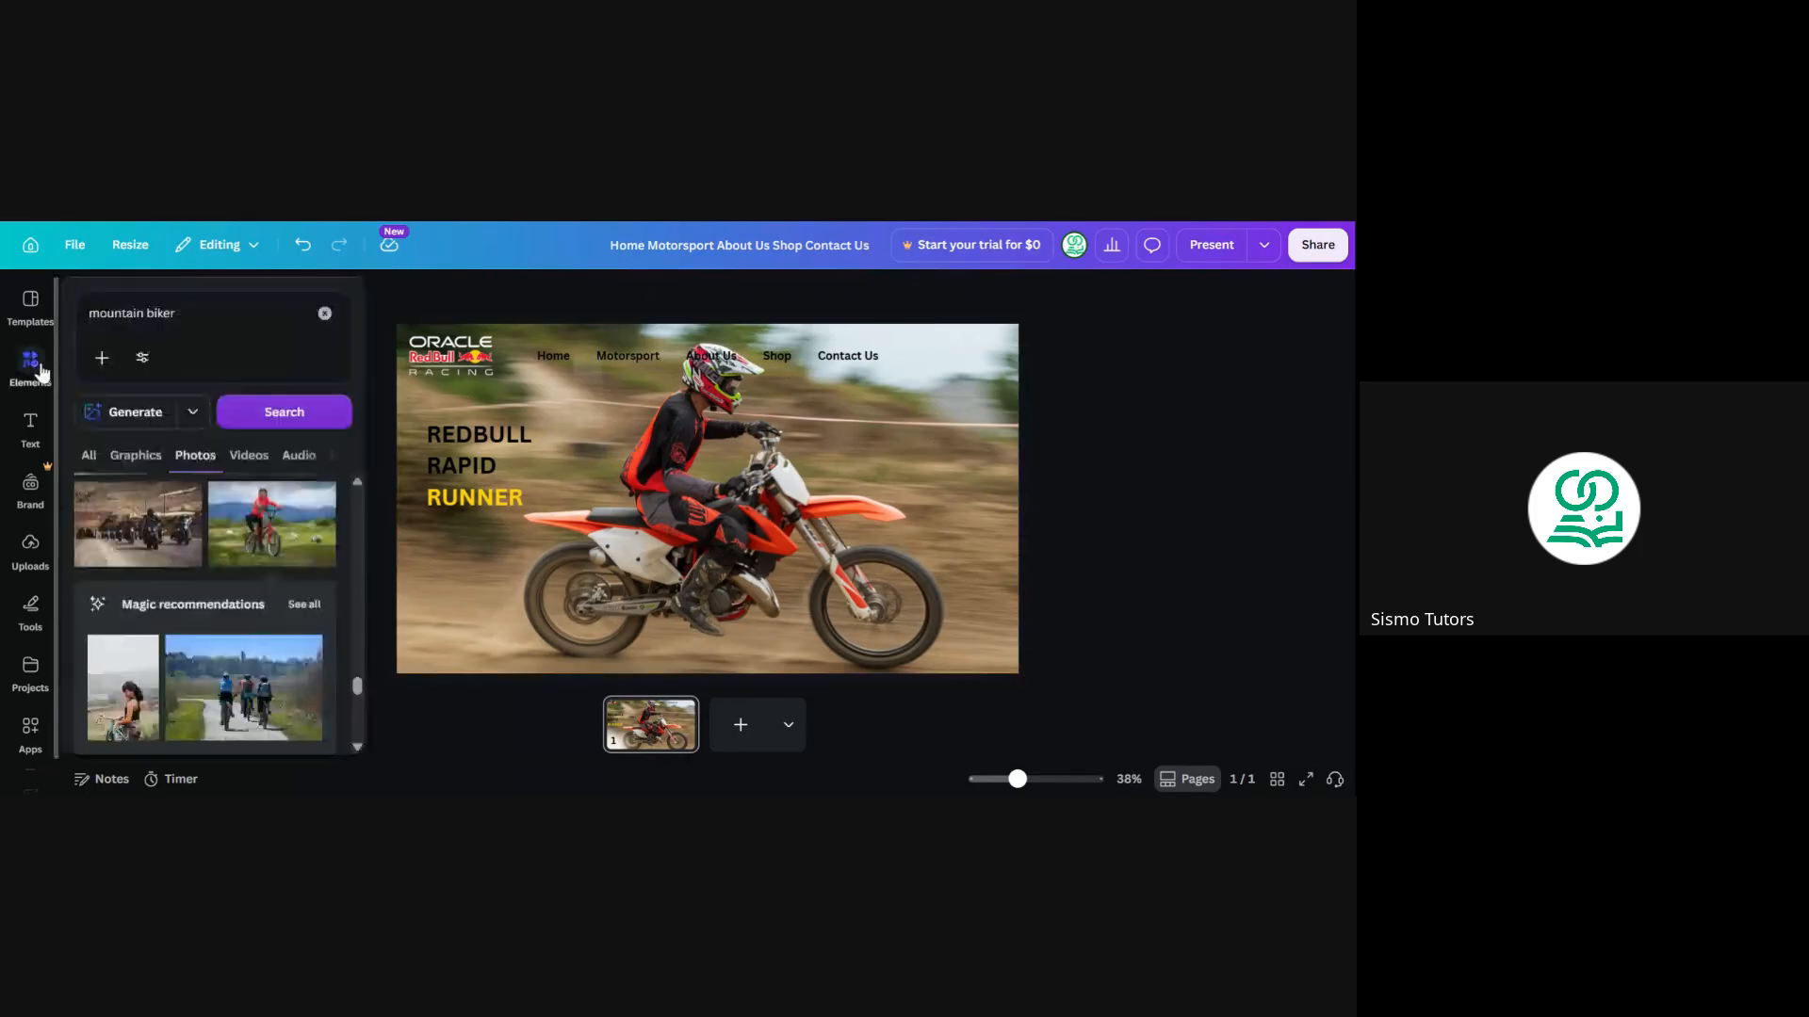
click(322, 318)
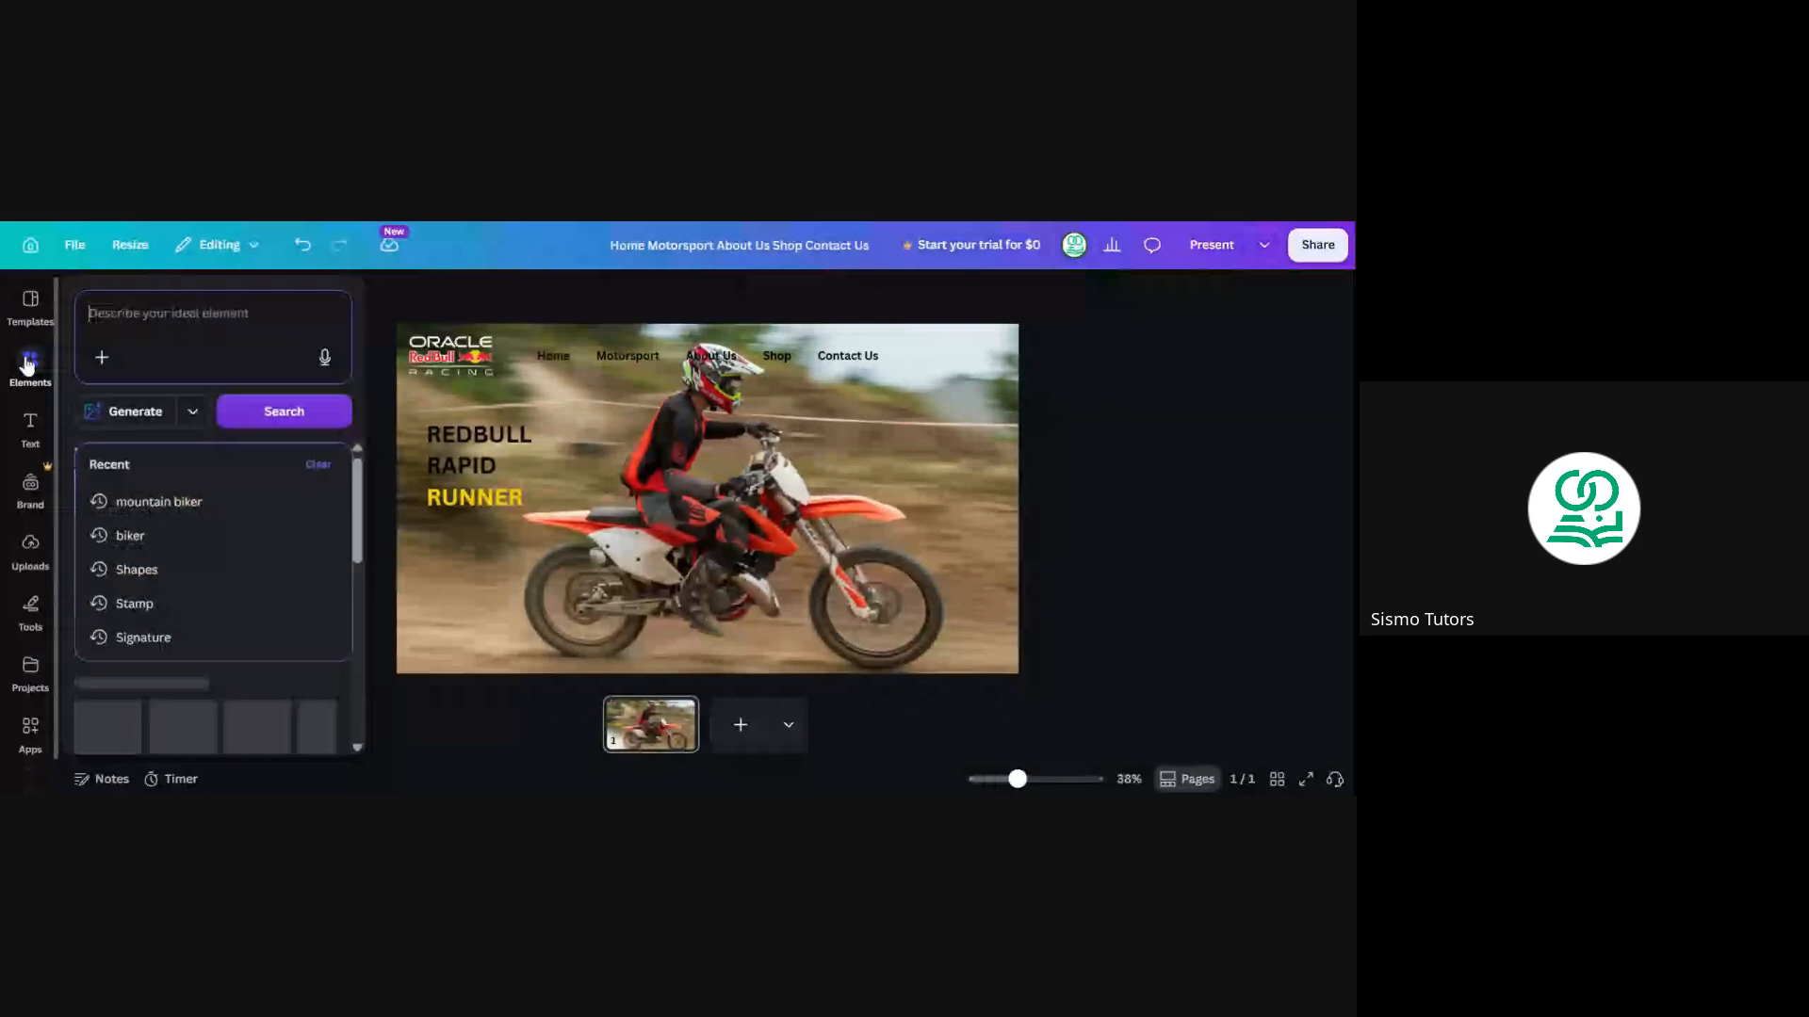
click(136, 569)
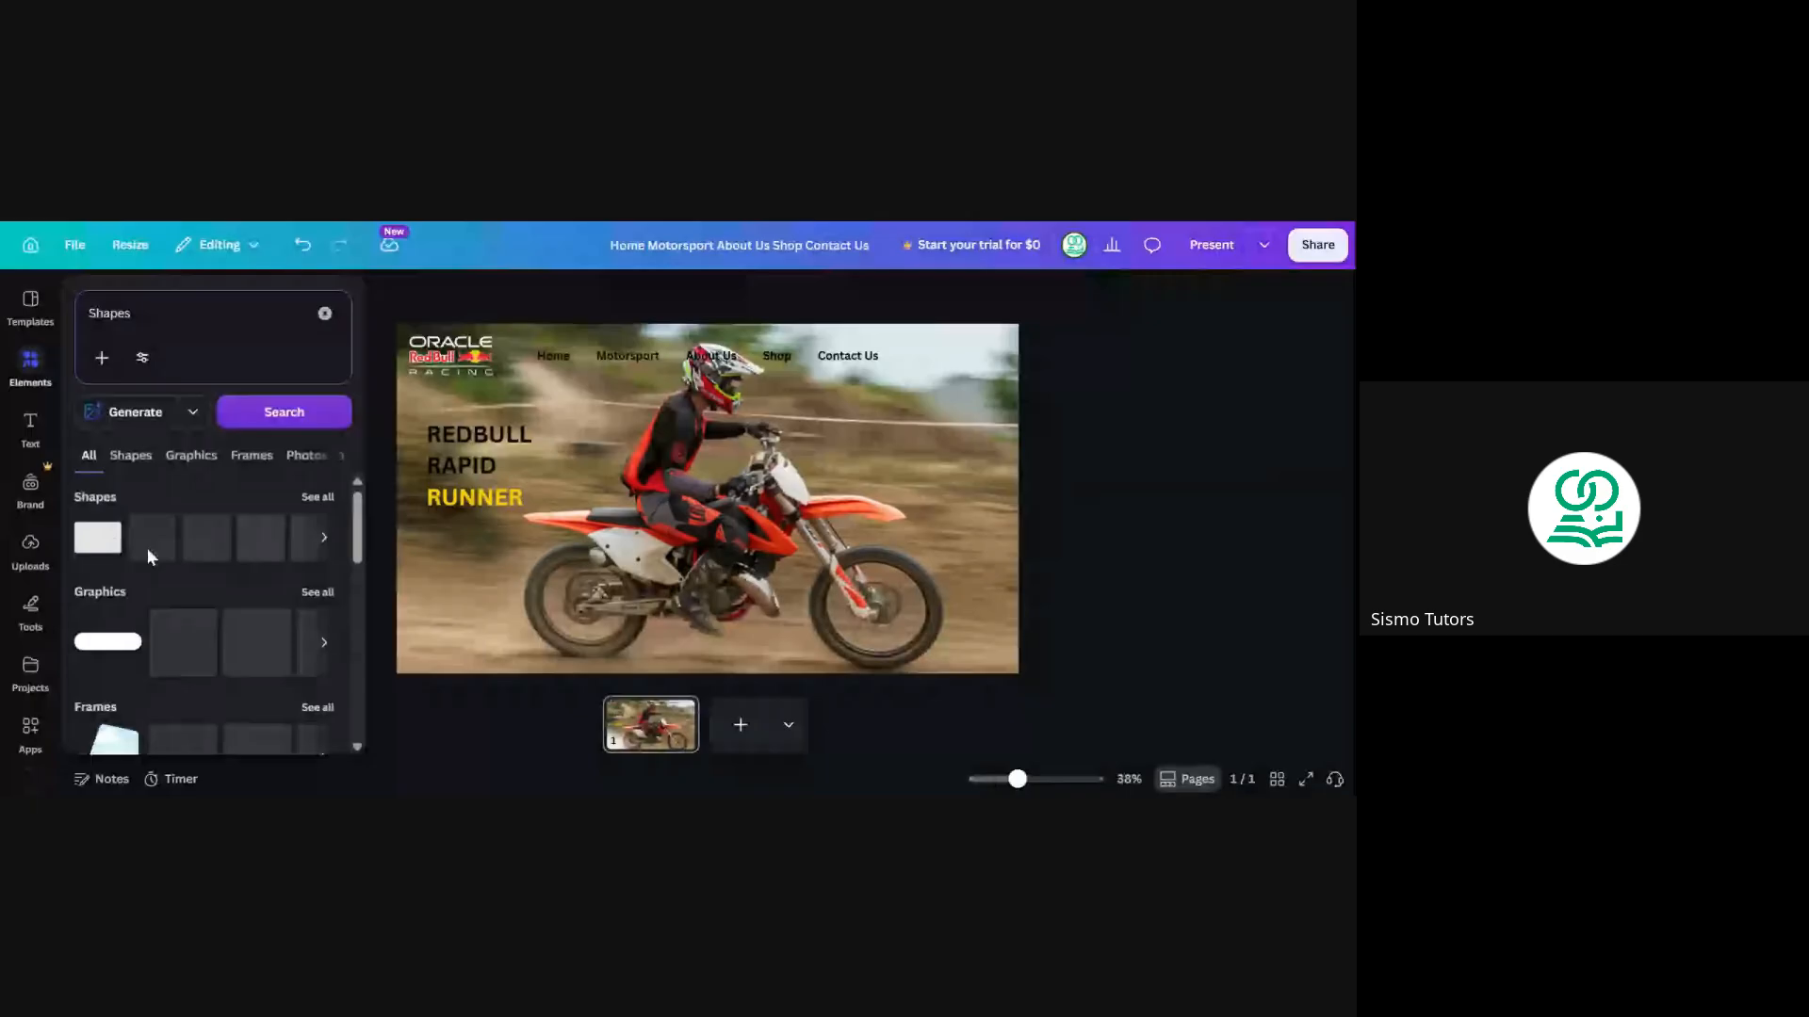
click(92, 550)
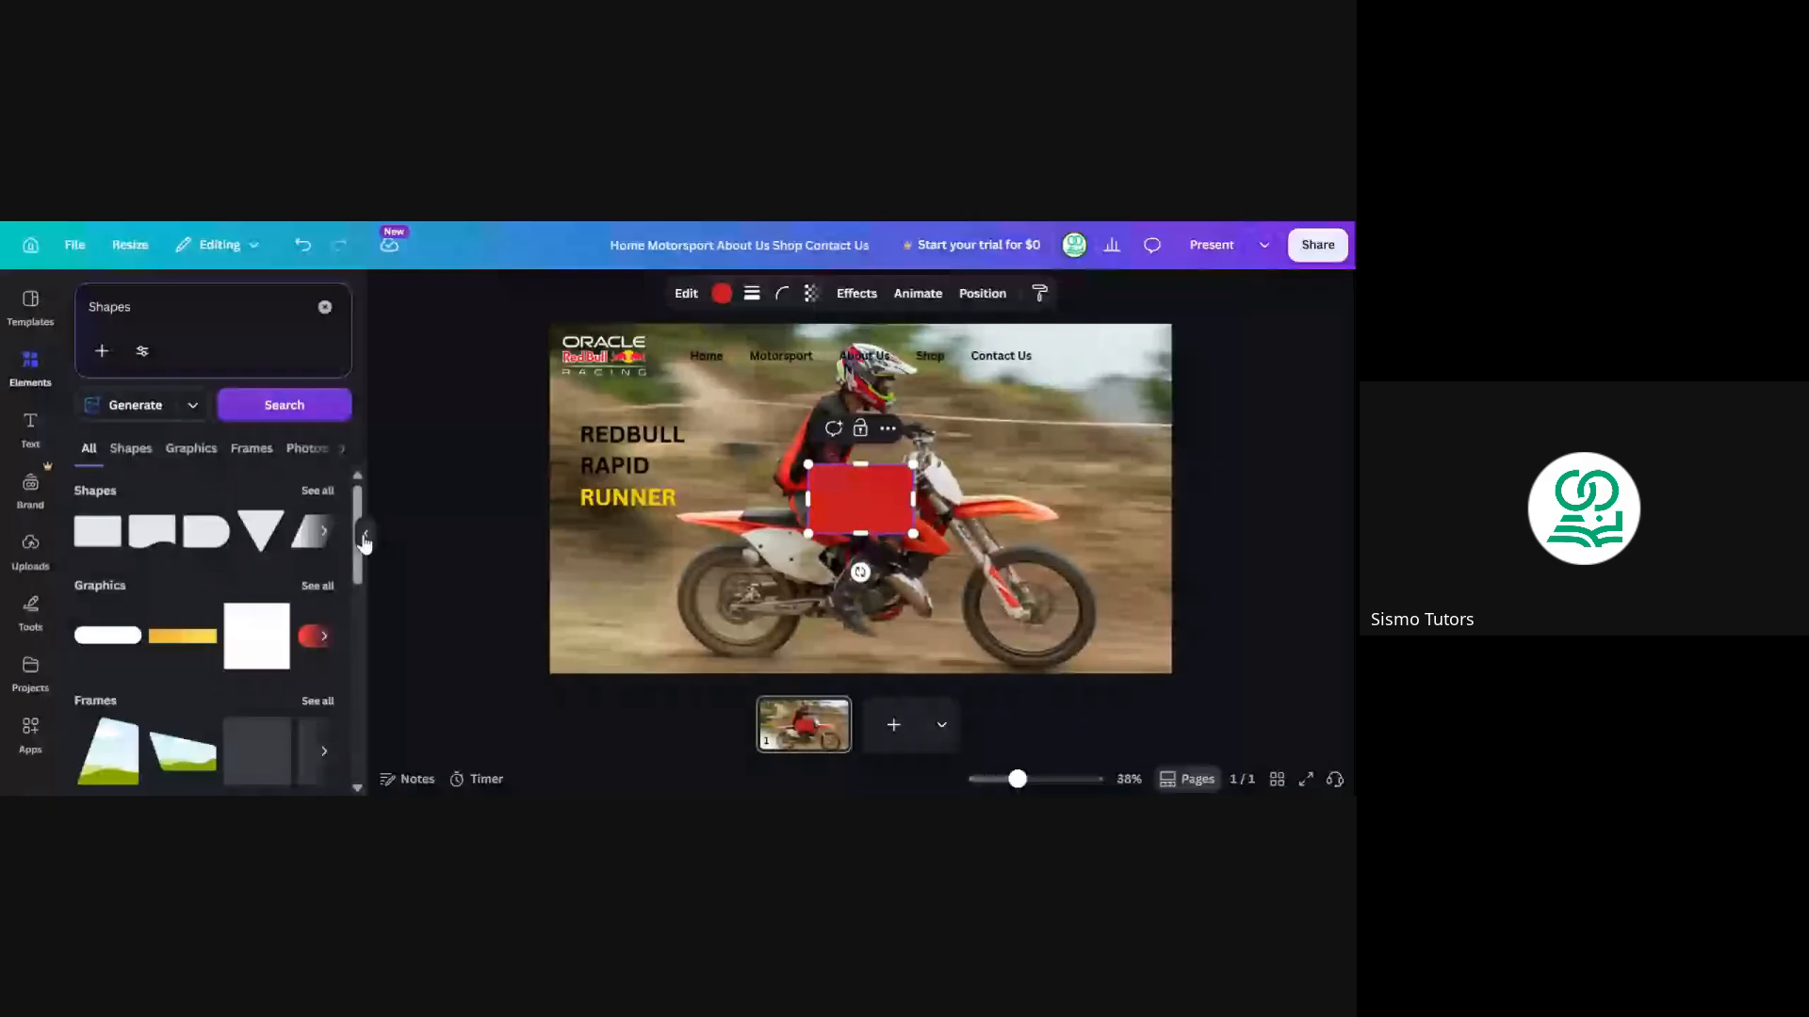
click(365, 540)
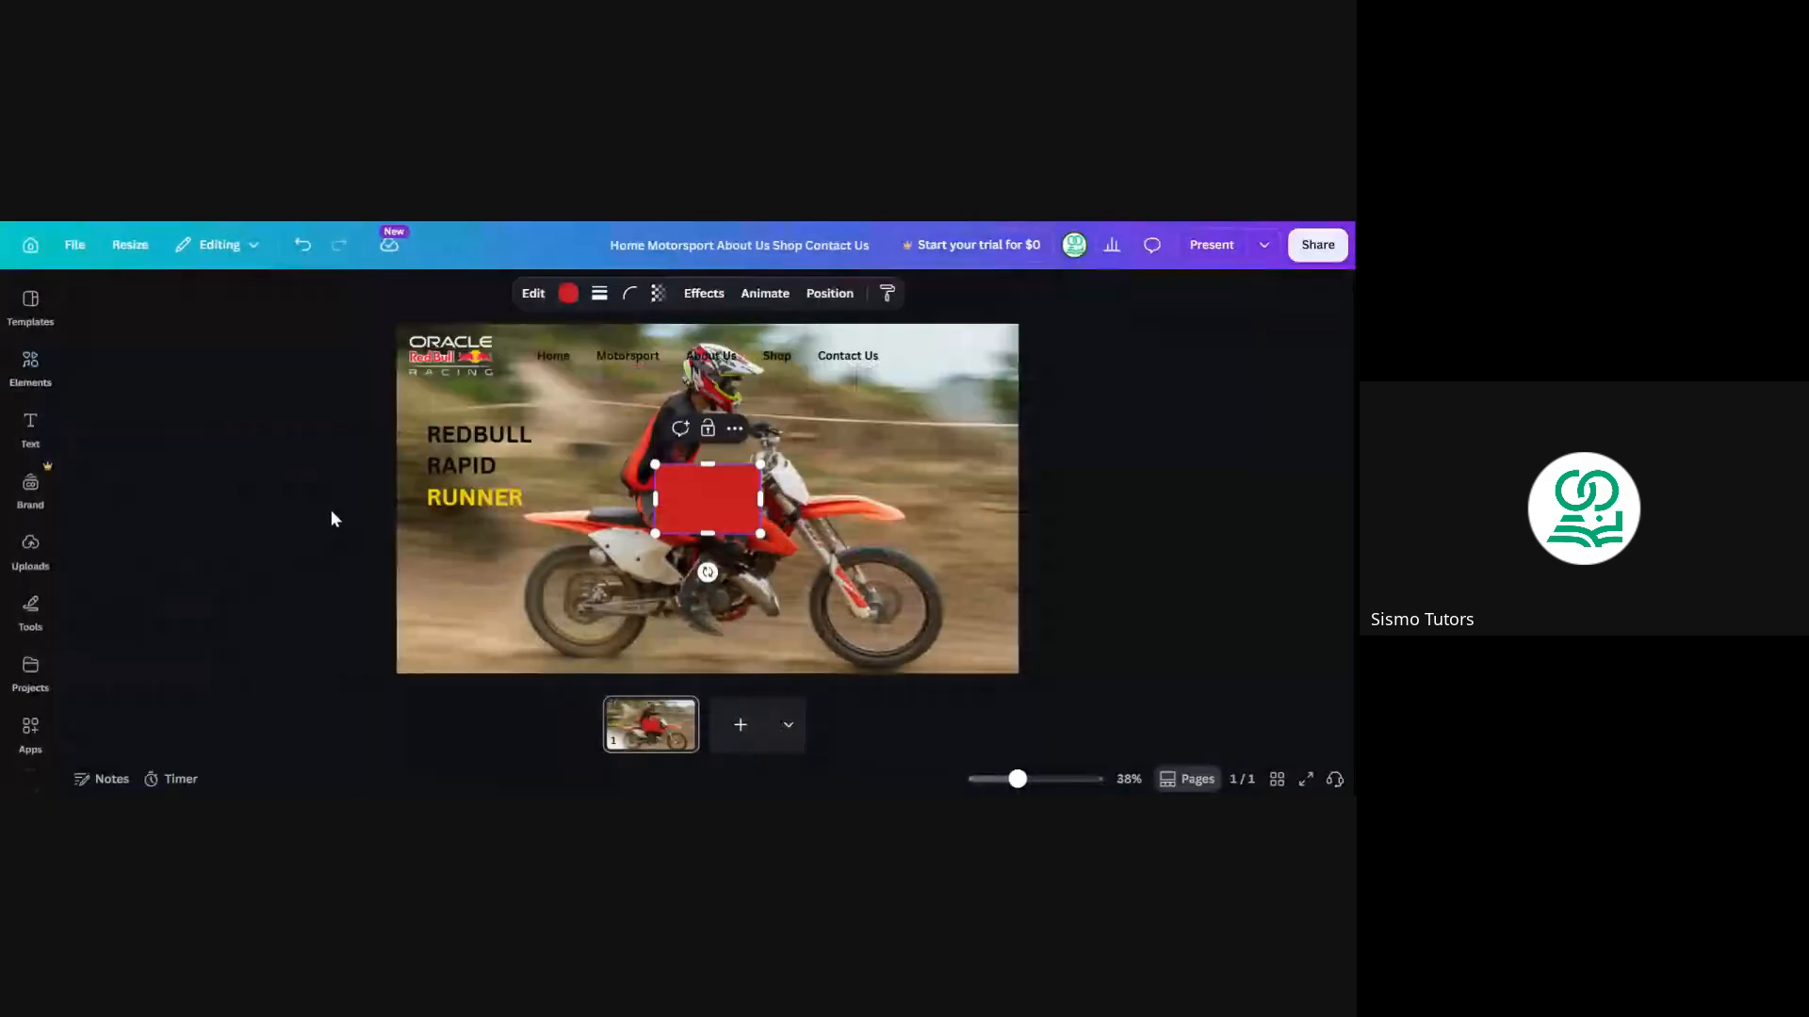
click(331, 510)
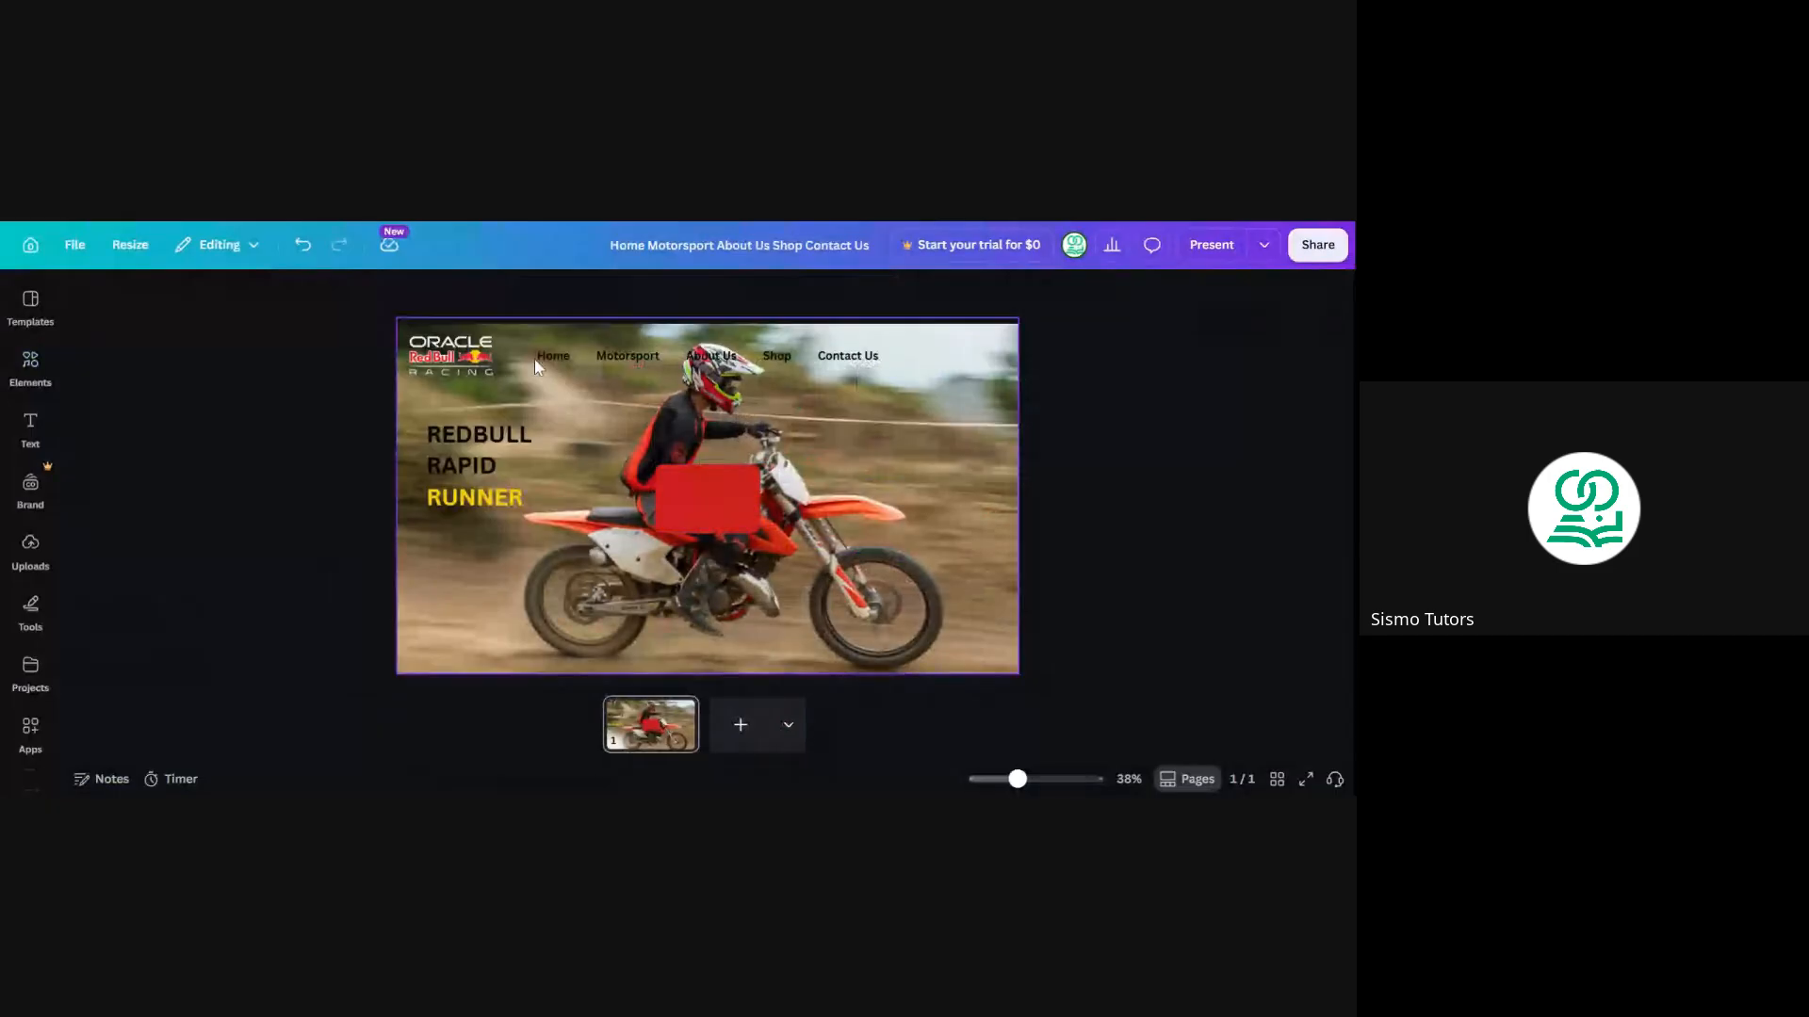
Set the rectangle's corner rounding to 0 and fill it with black (#000000)
click(698, 501)
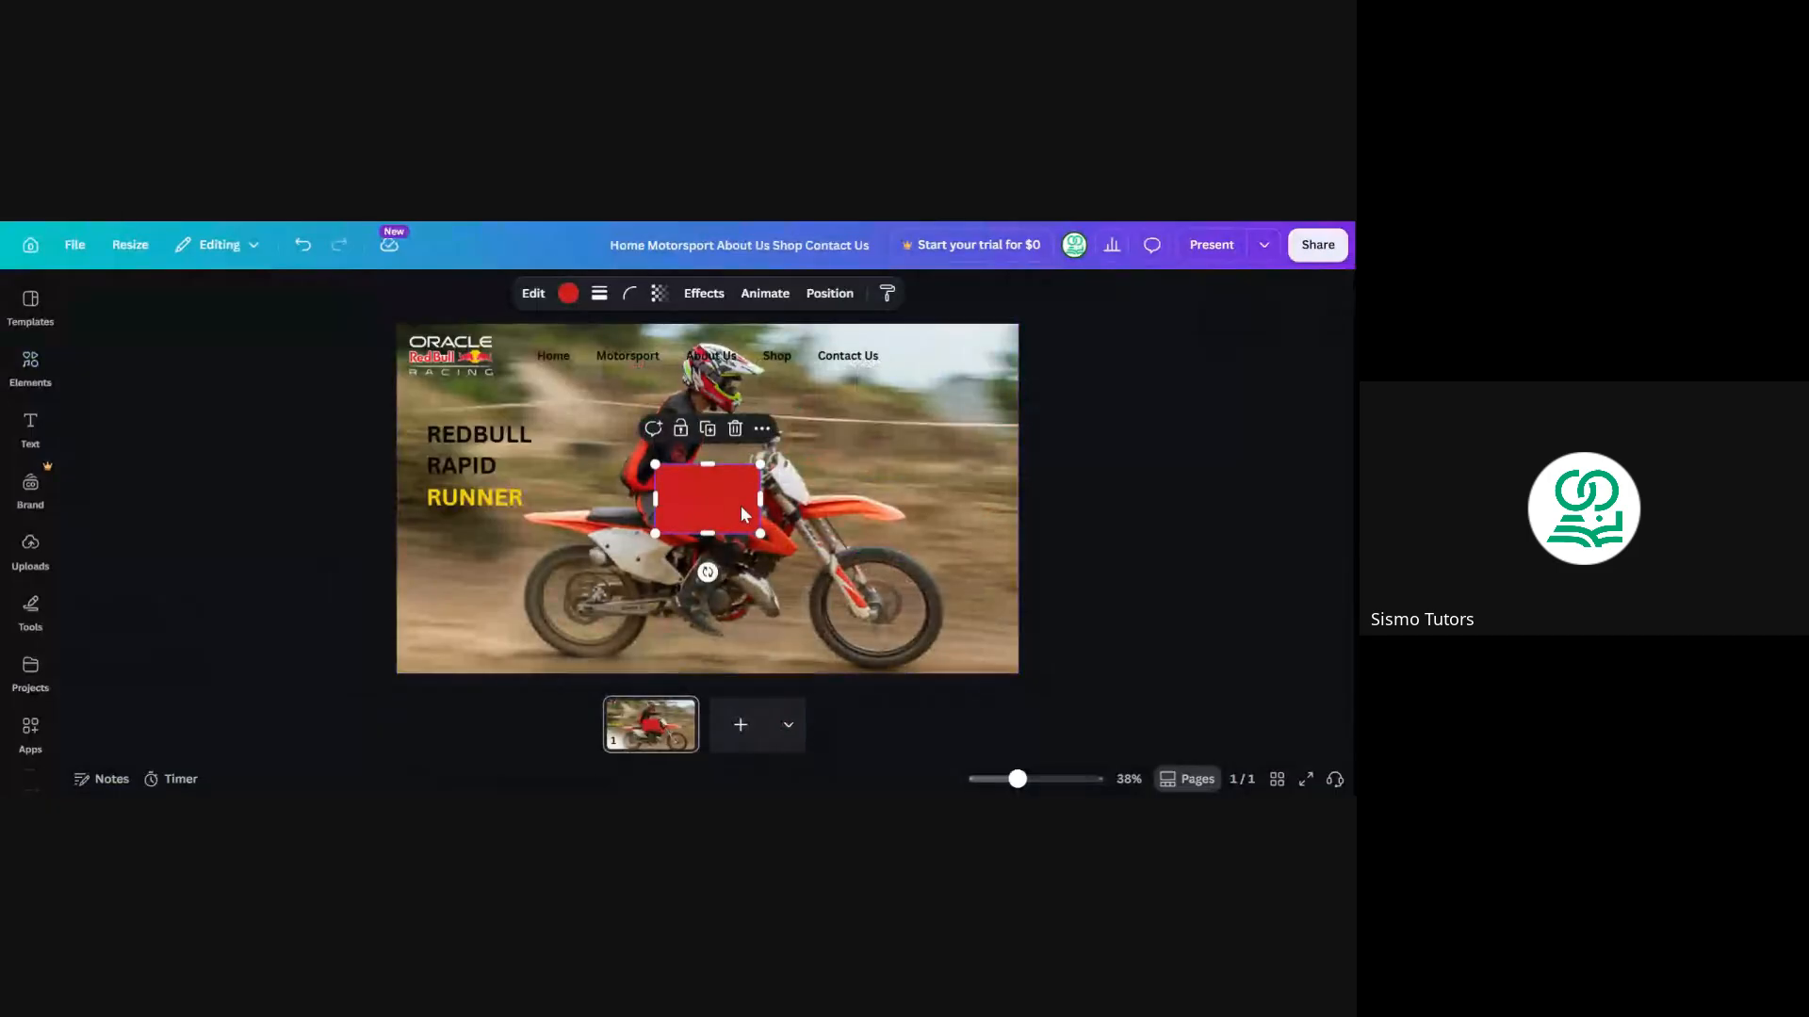
click(627, 298)
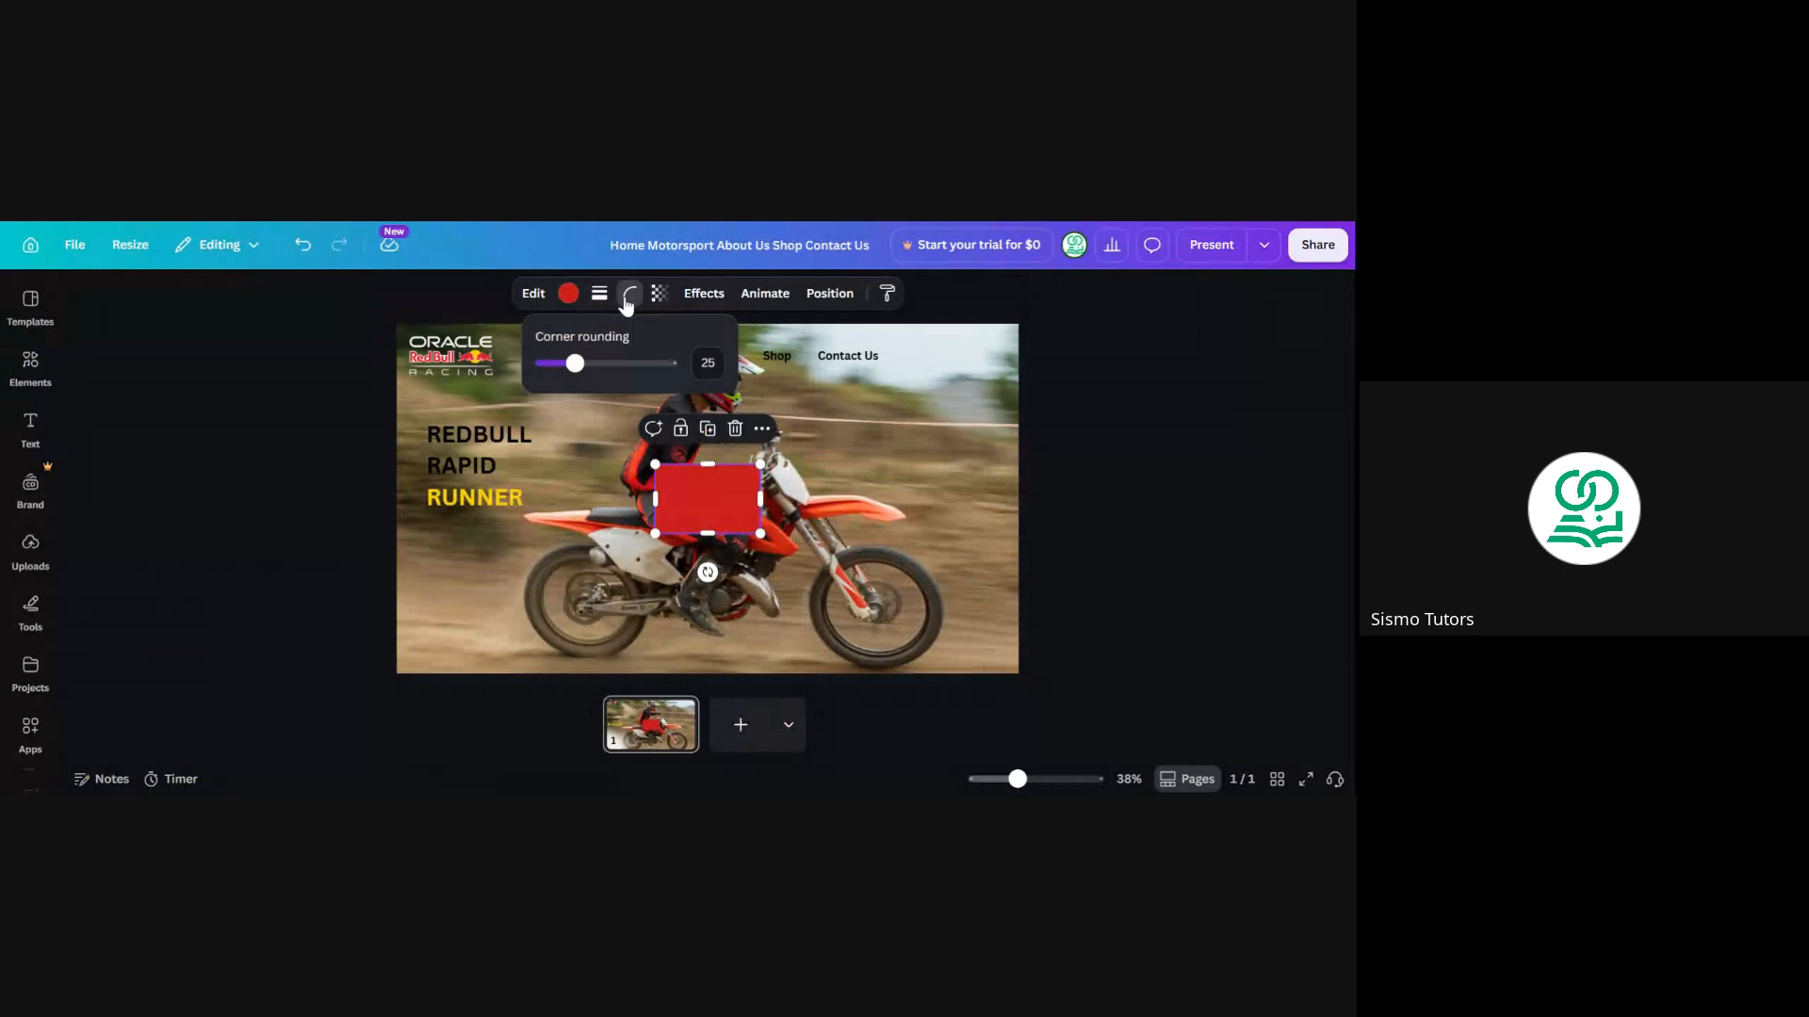
drag(577, 359, 464, 378)
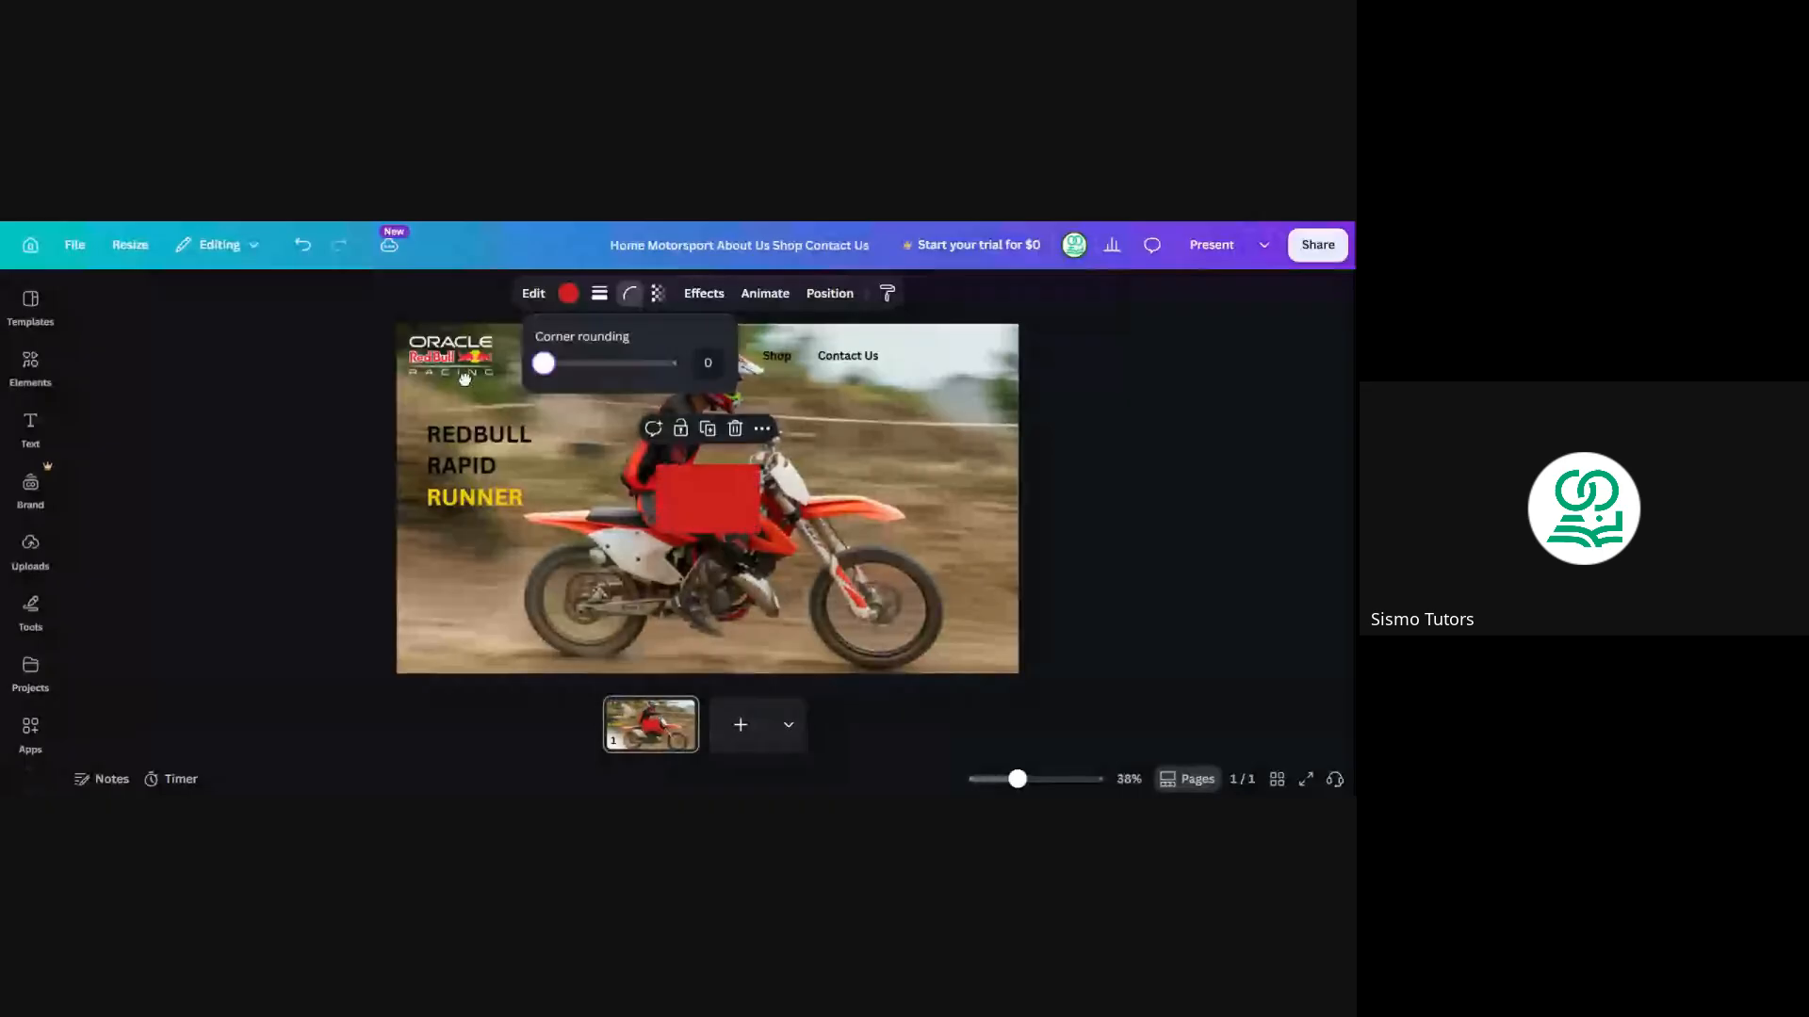
click(753, 529)
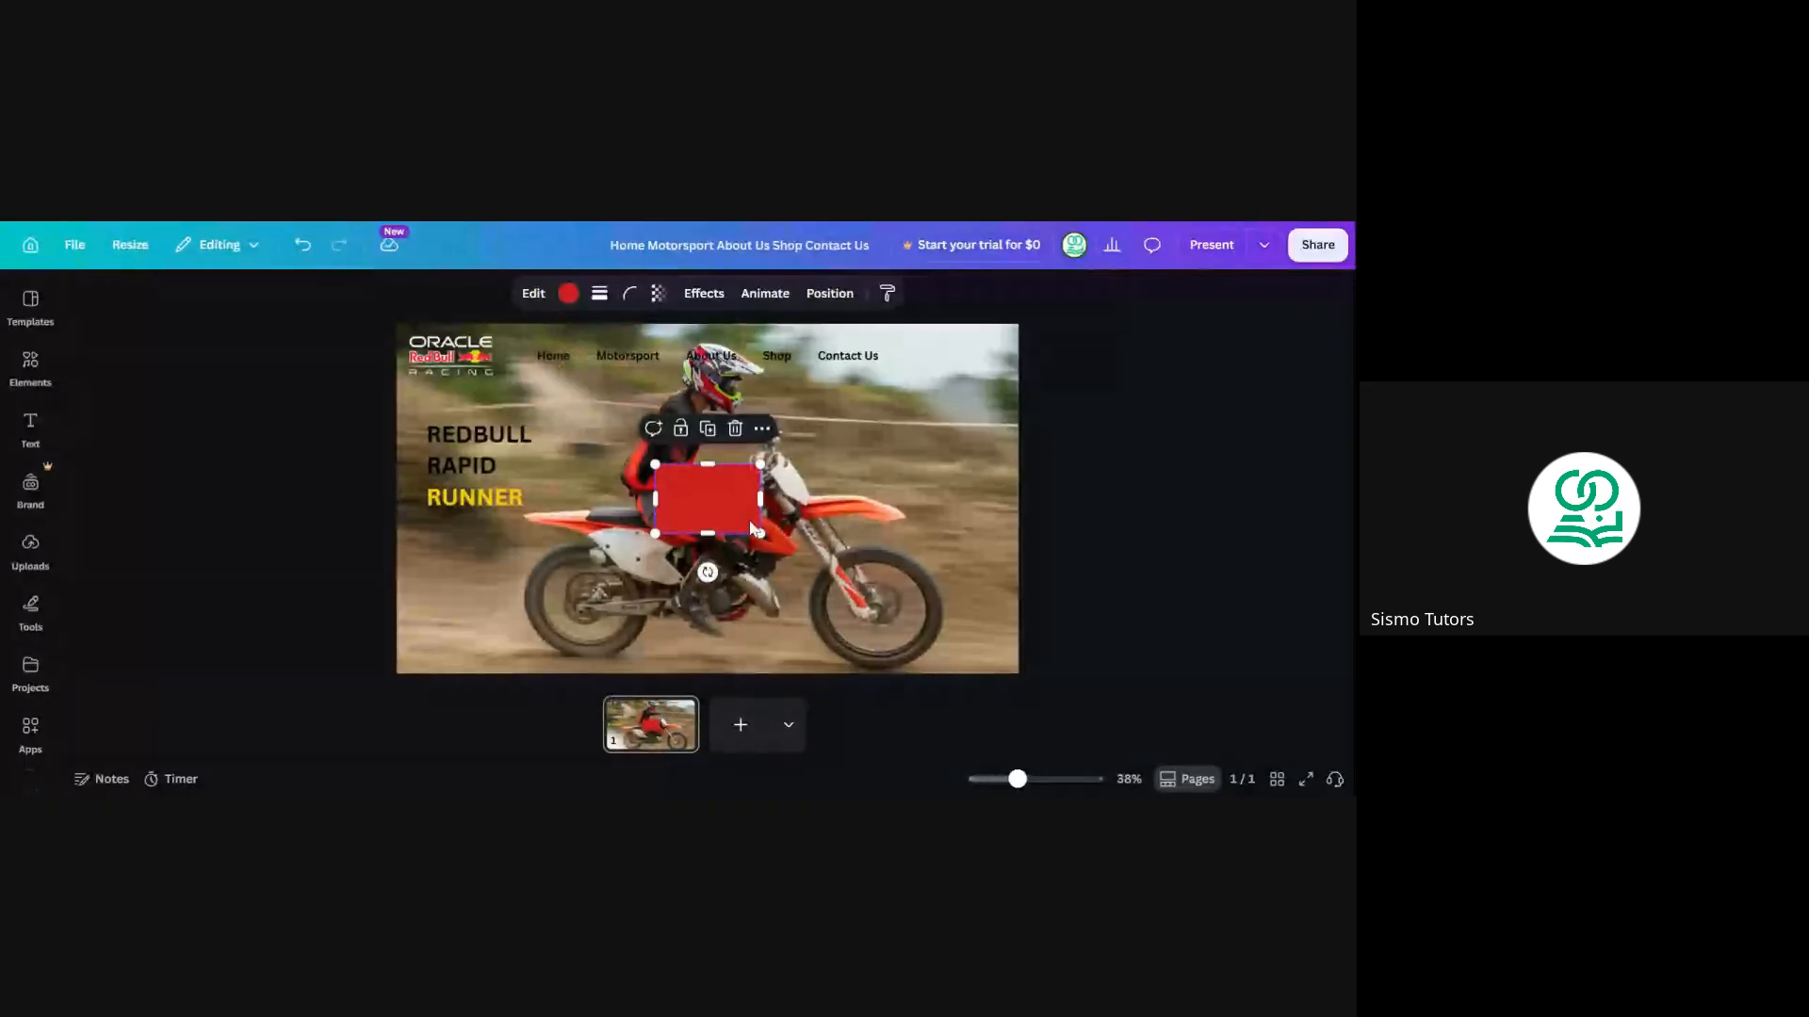
click(569, 294)
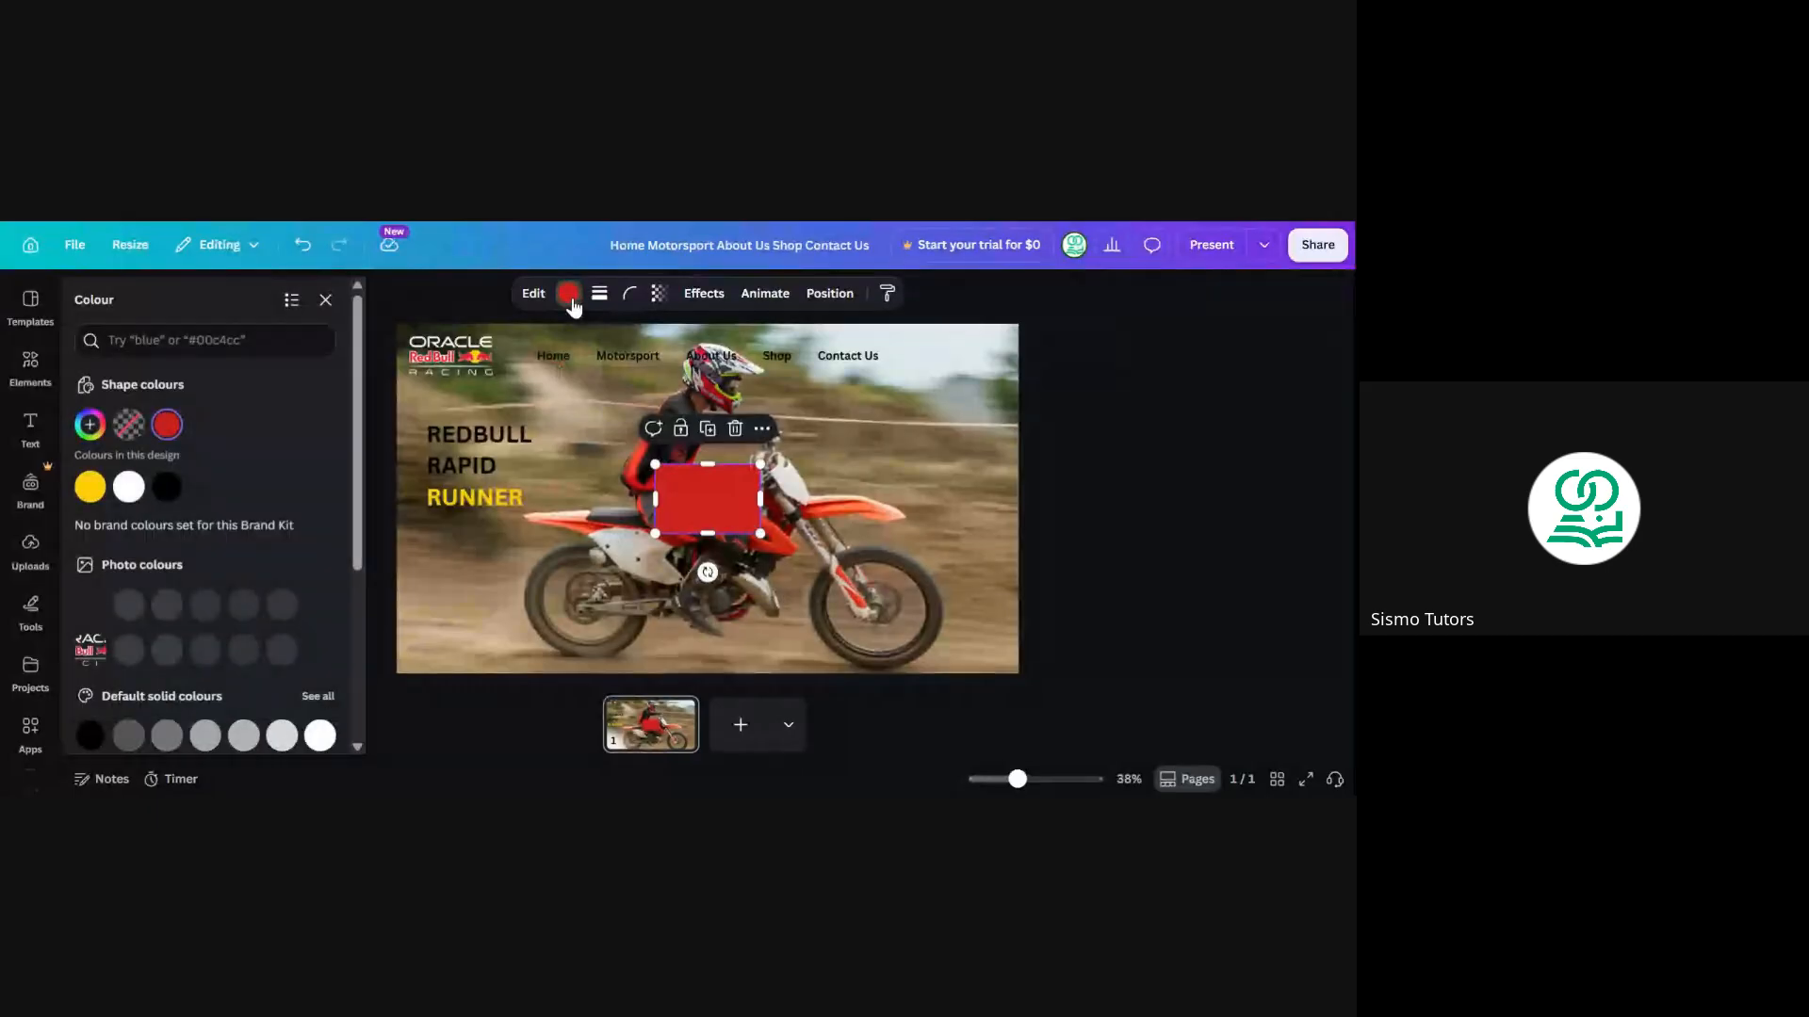
click(167, 486)
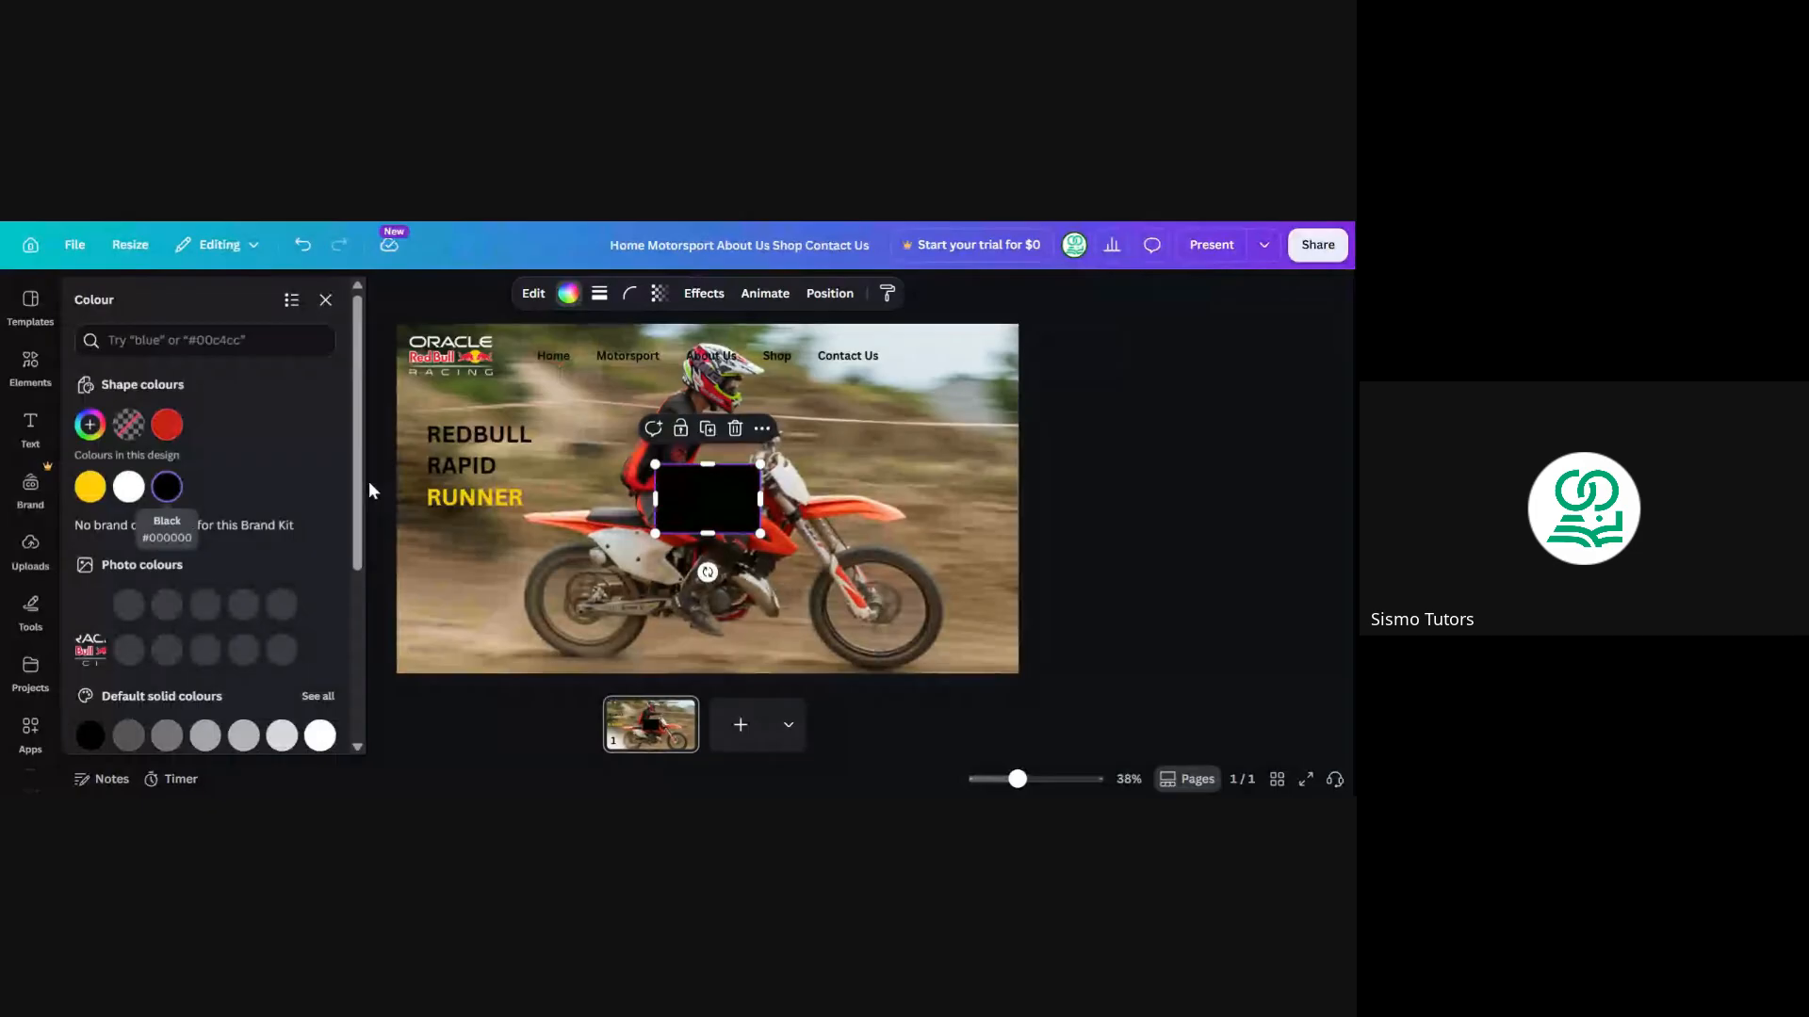
click(369, 481)
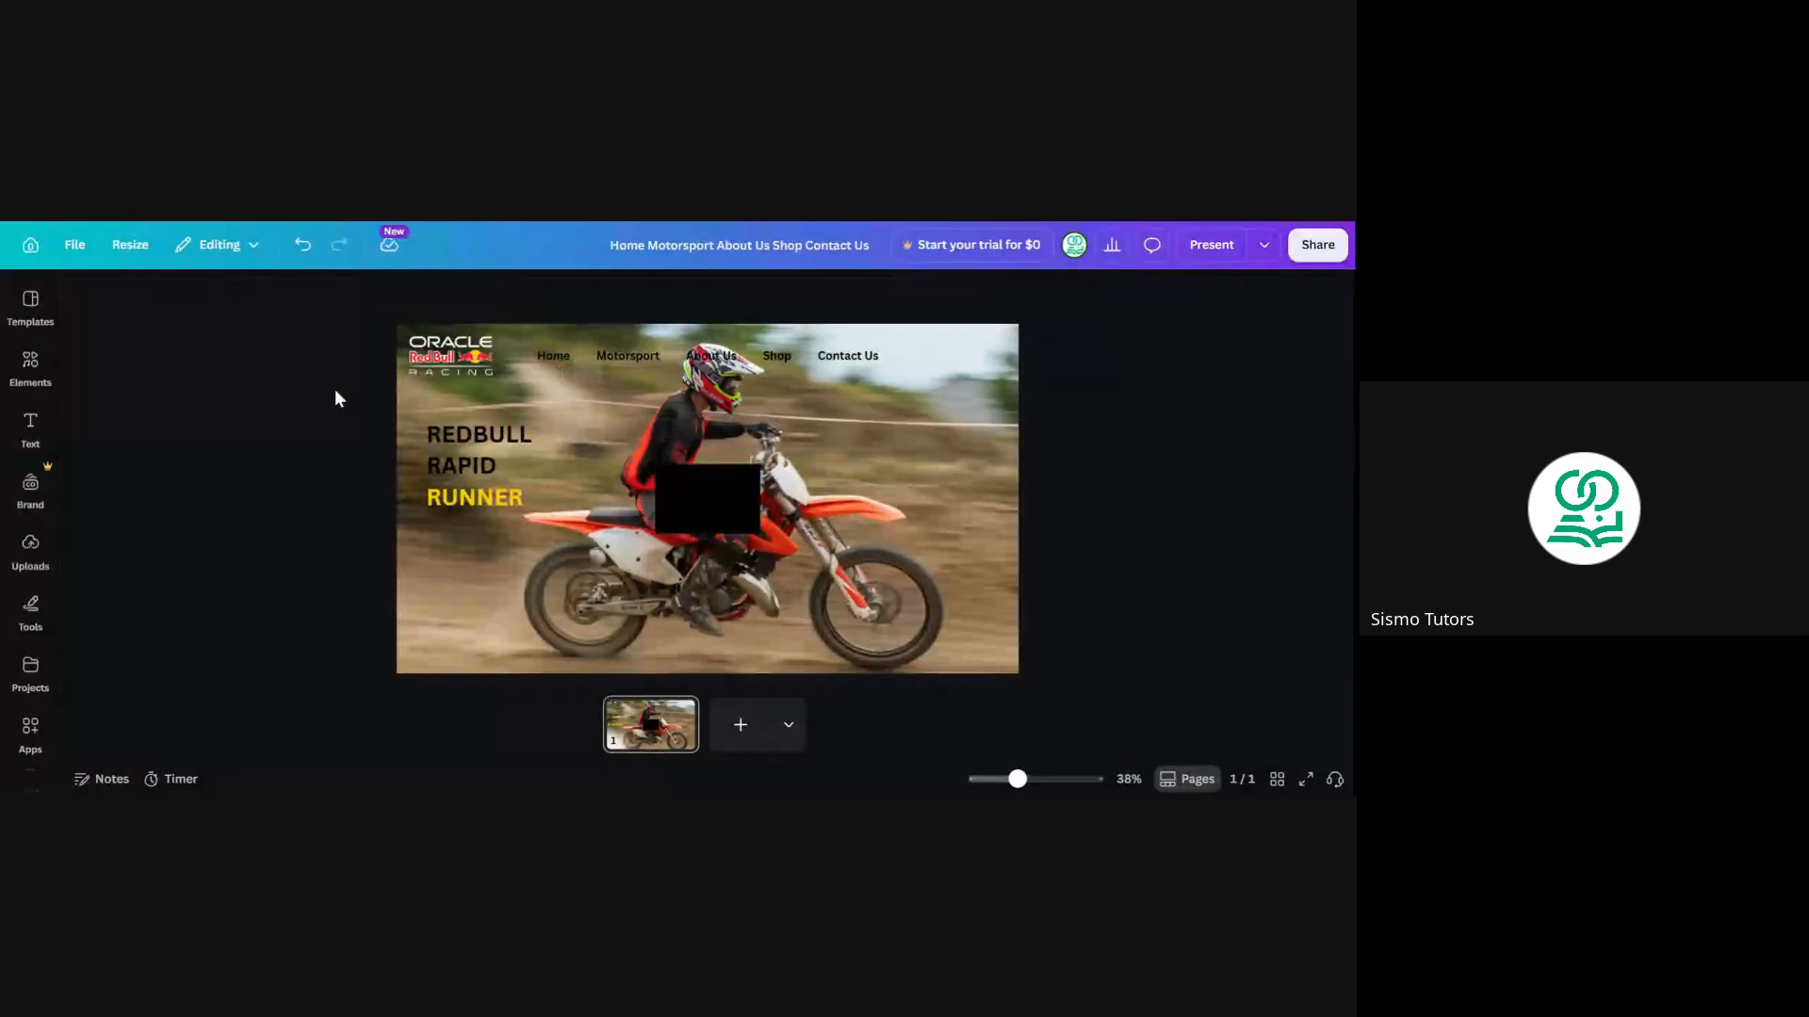
Move the black rectangle to the slide's upper-left corner and stretch it to about 756 px wide and 1089 px high, covering the slide's full height
click(678, 497)
drag(679, 497, 642, 357)
click(311, 399)
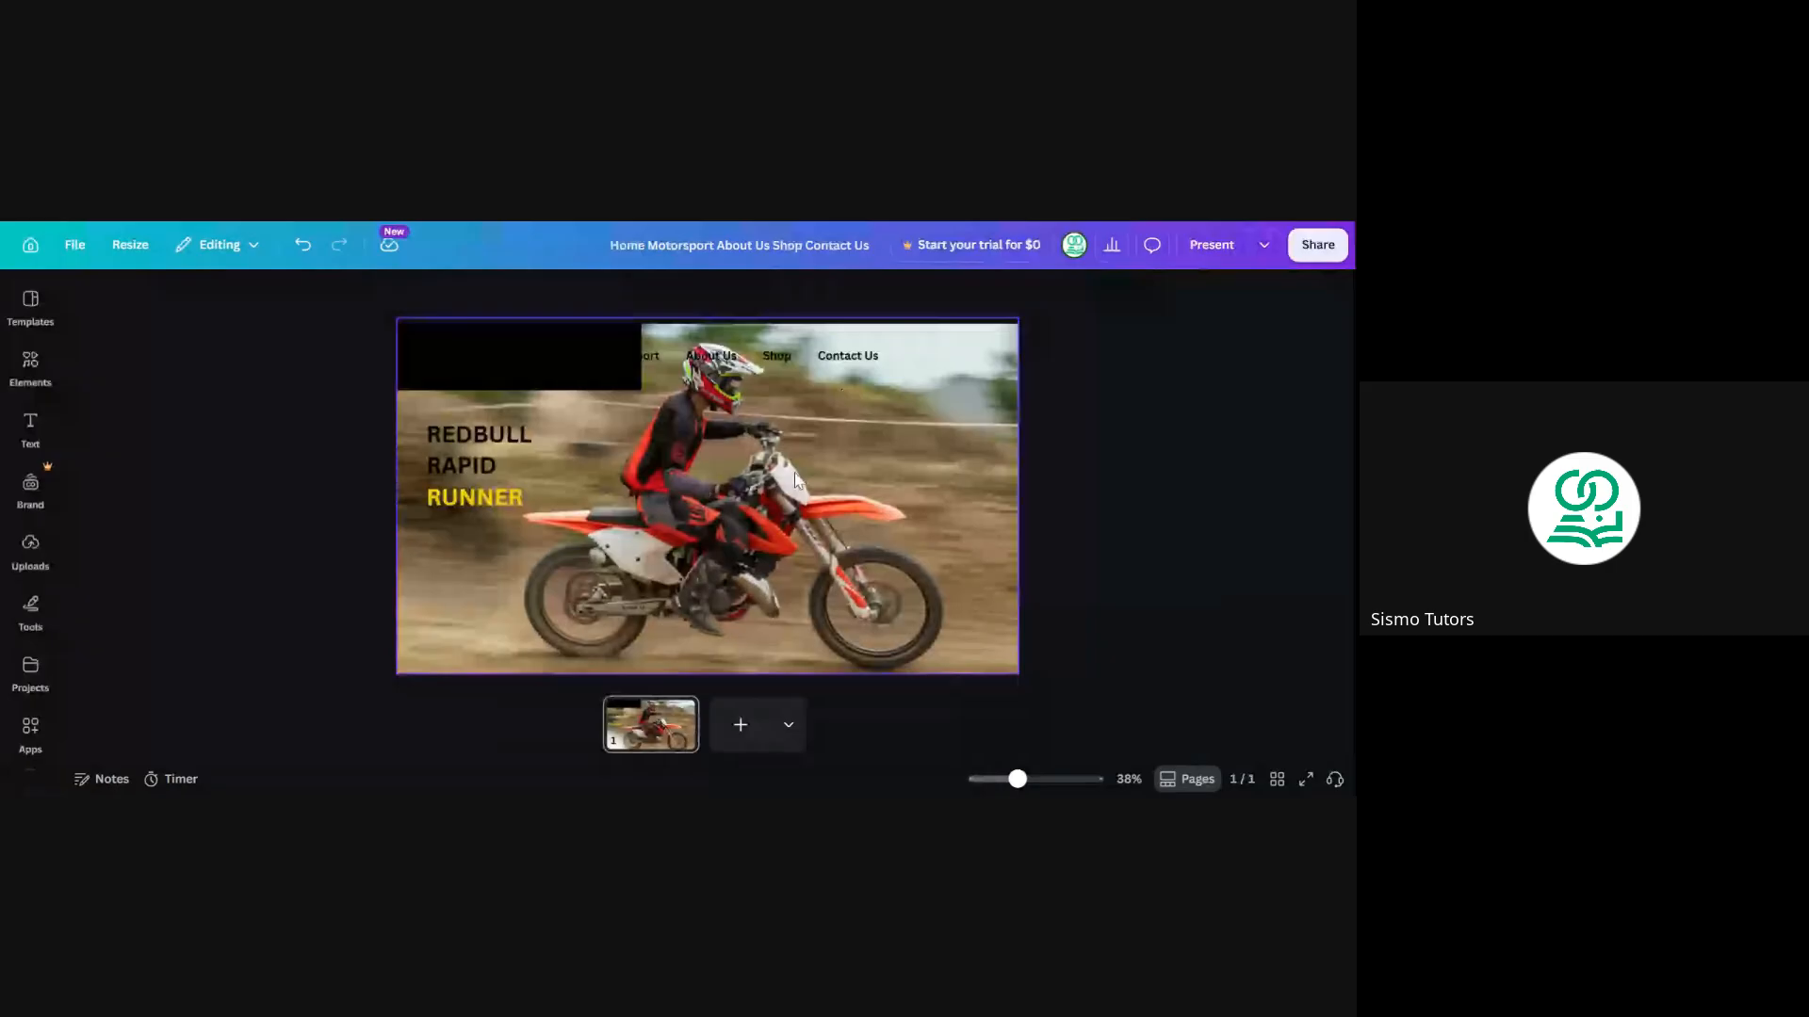
click(521, 387)
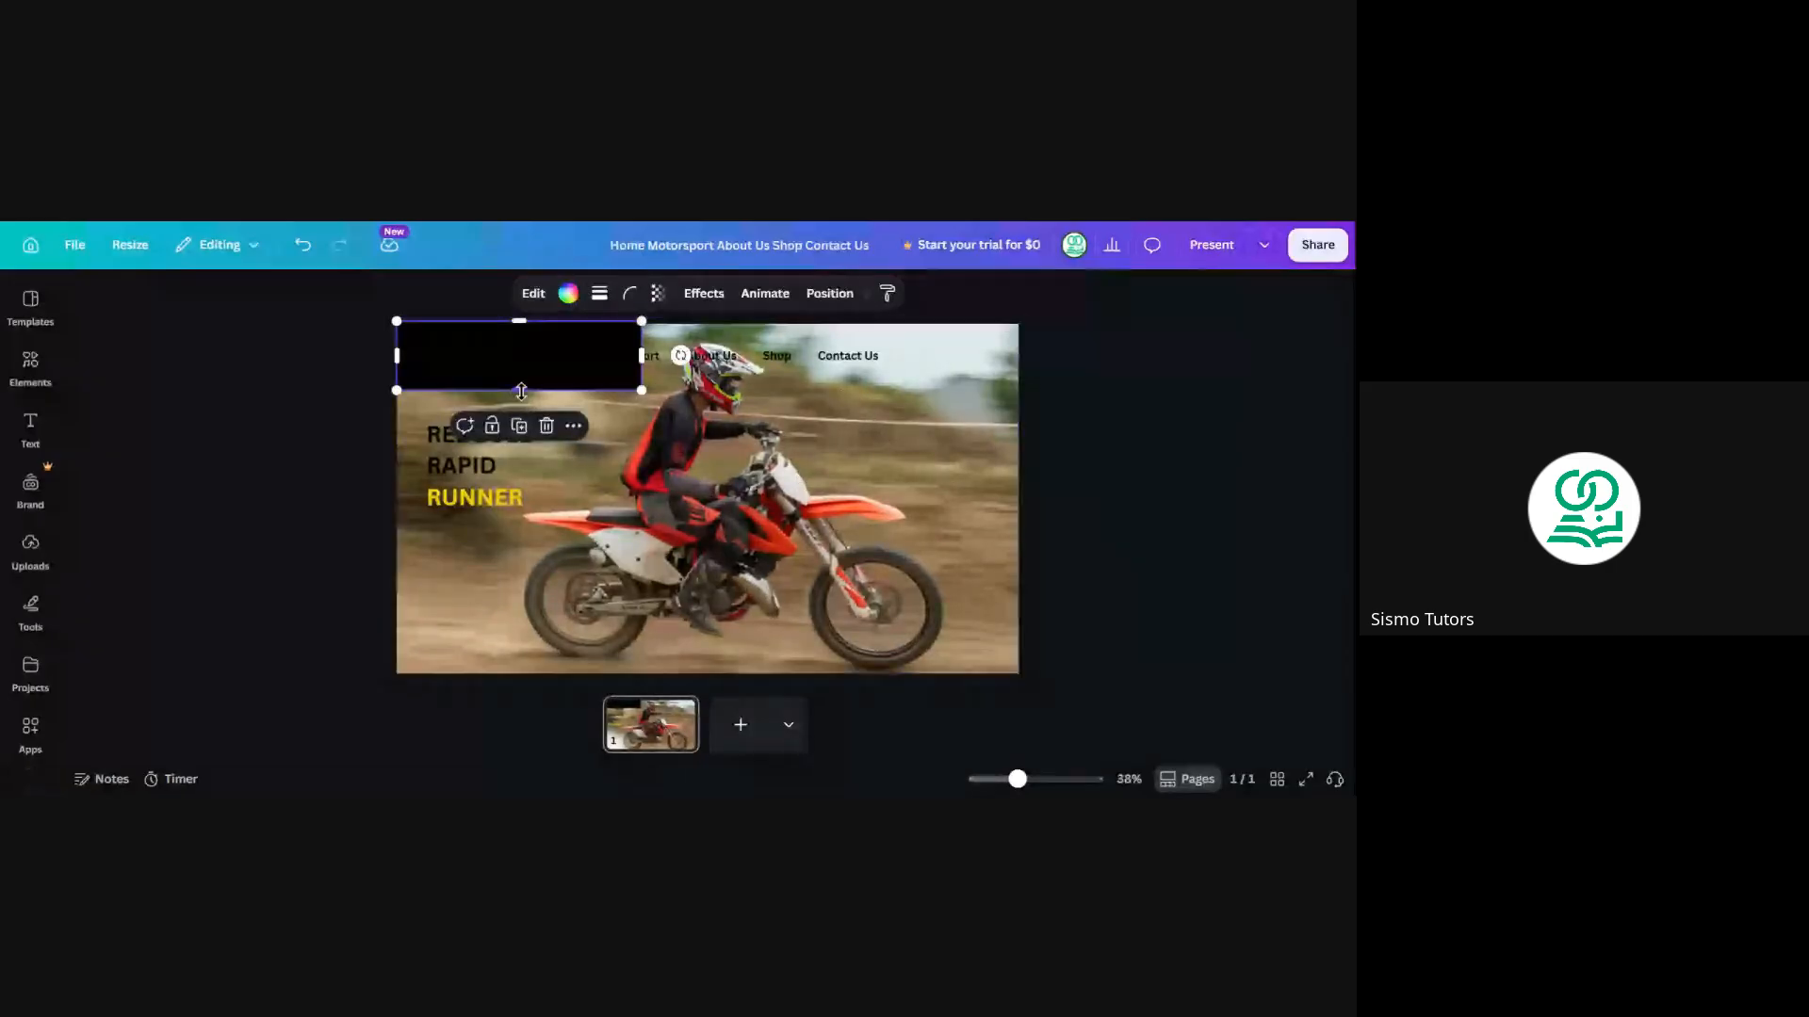
drag(521, 390, 600, 674)
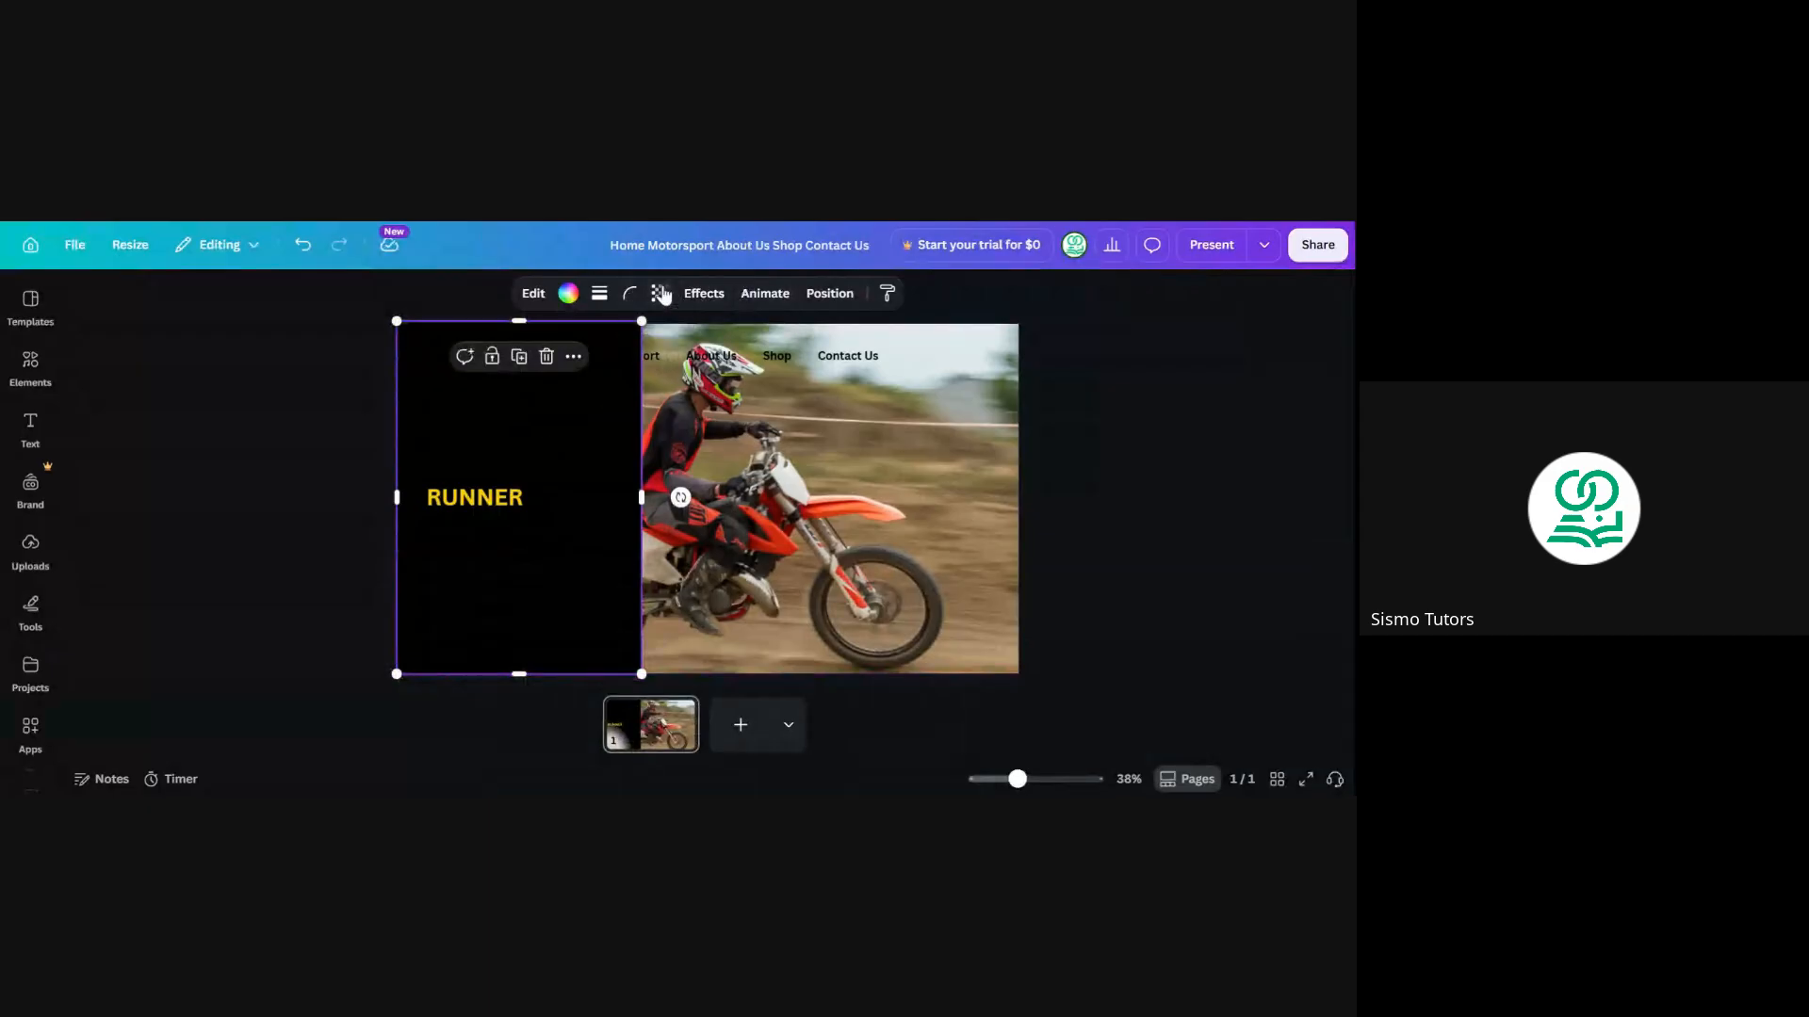
Set the black panel's transparency to 70
click(662, 296)
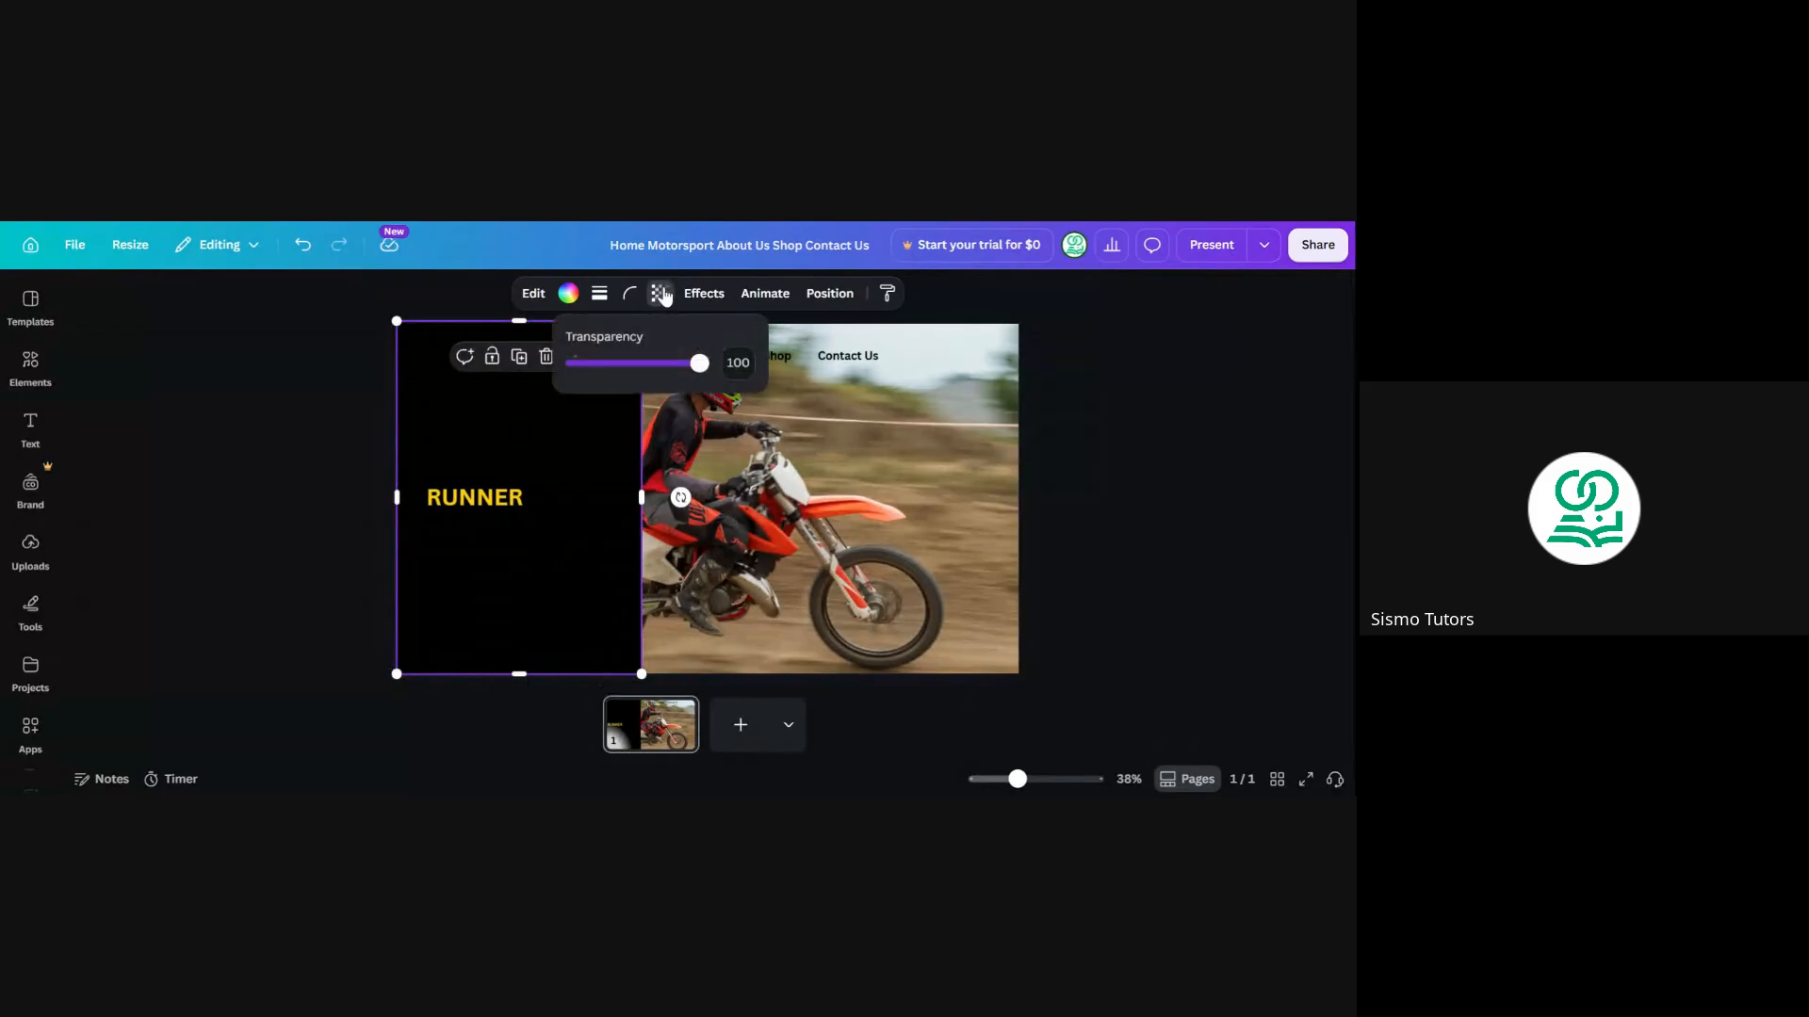
mouse_move(691, 357)
mouse_down()
mouse_move(634, 369)
mouse_move(667, 382)
mouse_up()
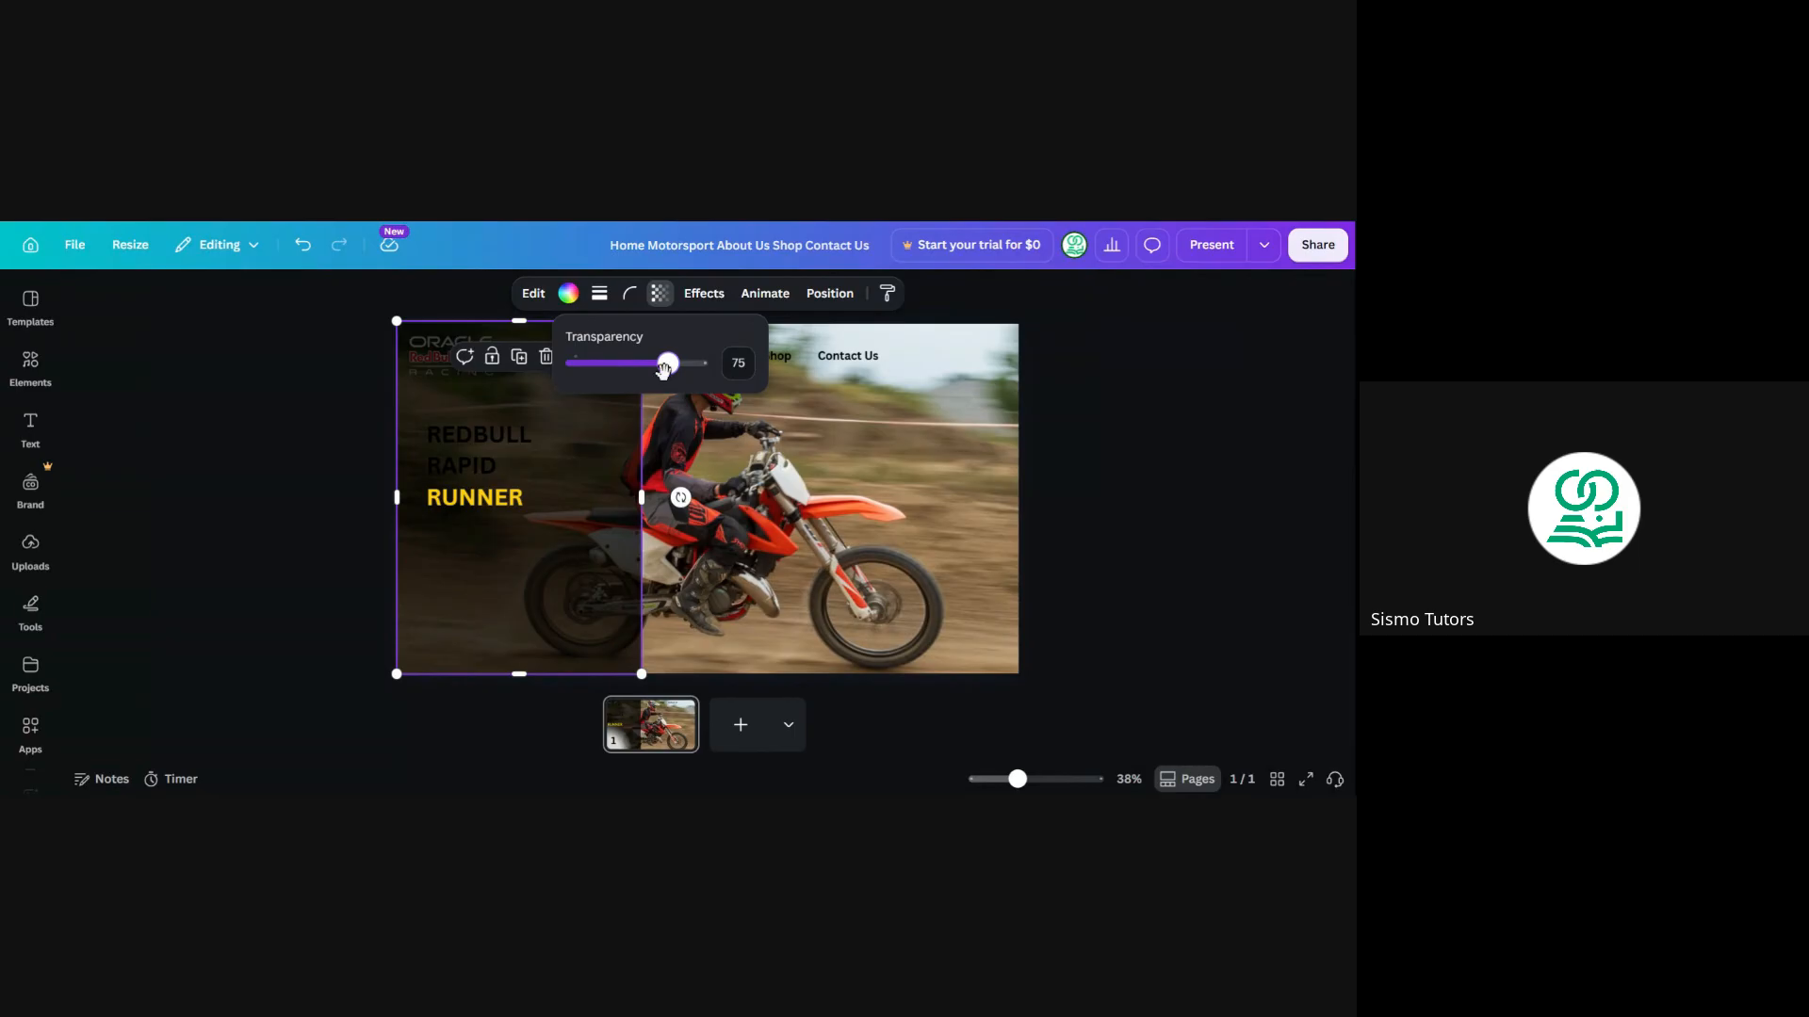
drag(663, 370, 662, 372)
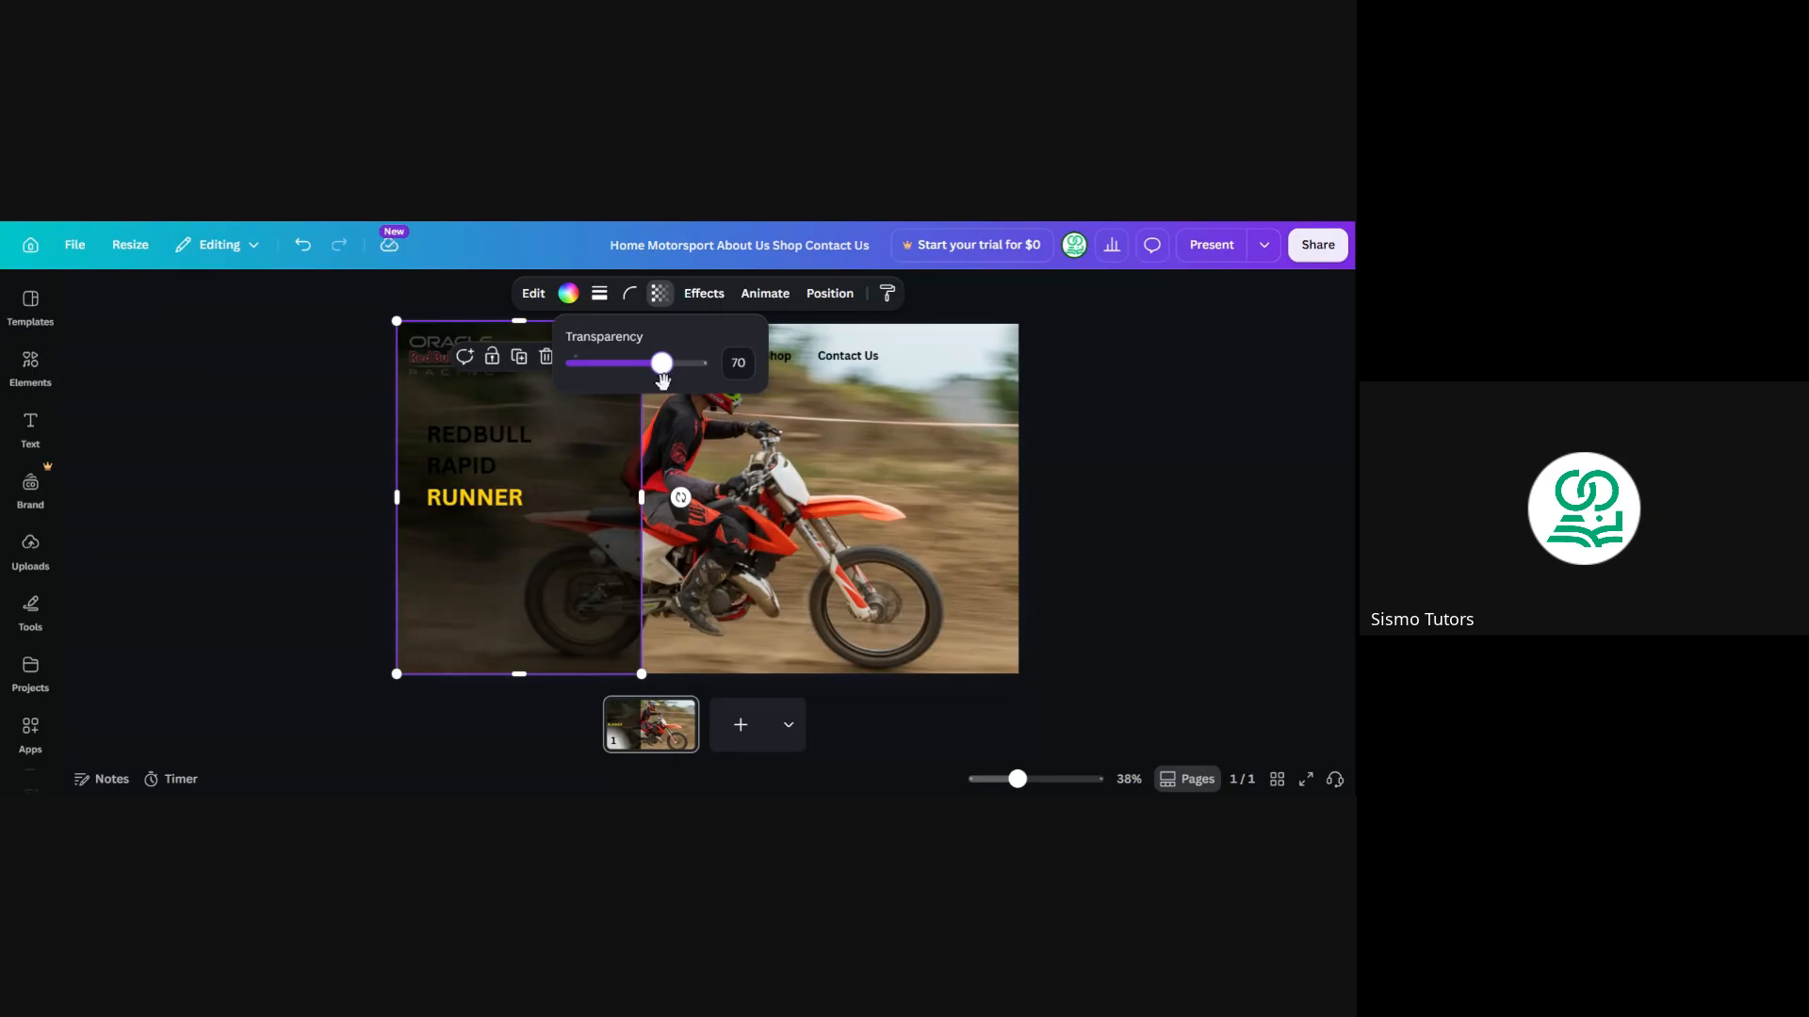
click(325, 369)
click(325, 369)
Duplicate the semi-transparent black panel and place the copy flush with the slide's right edge at full height
click(571, 450)
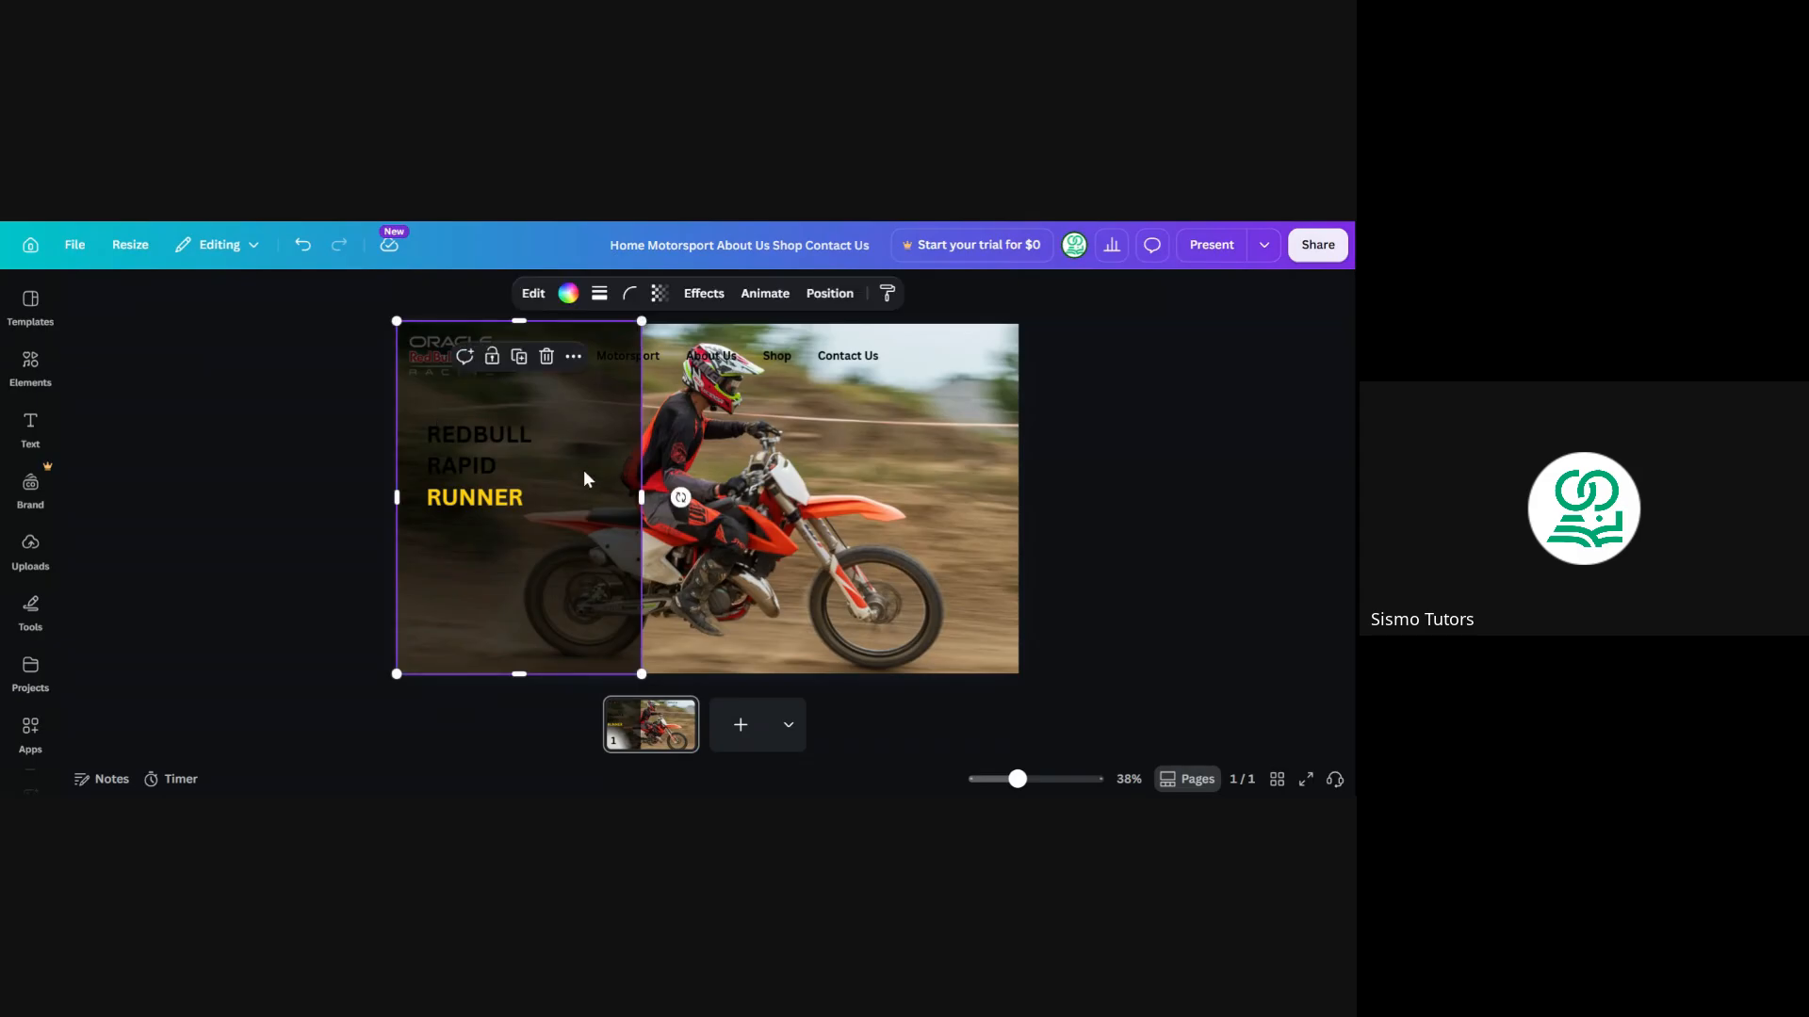
click(518, 356)
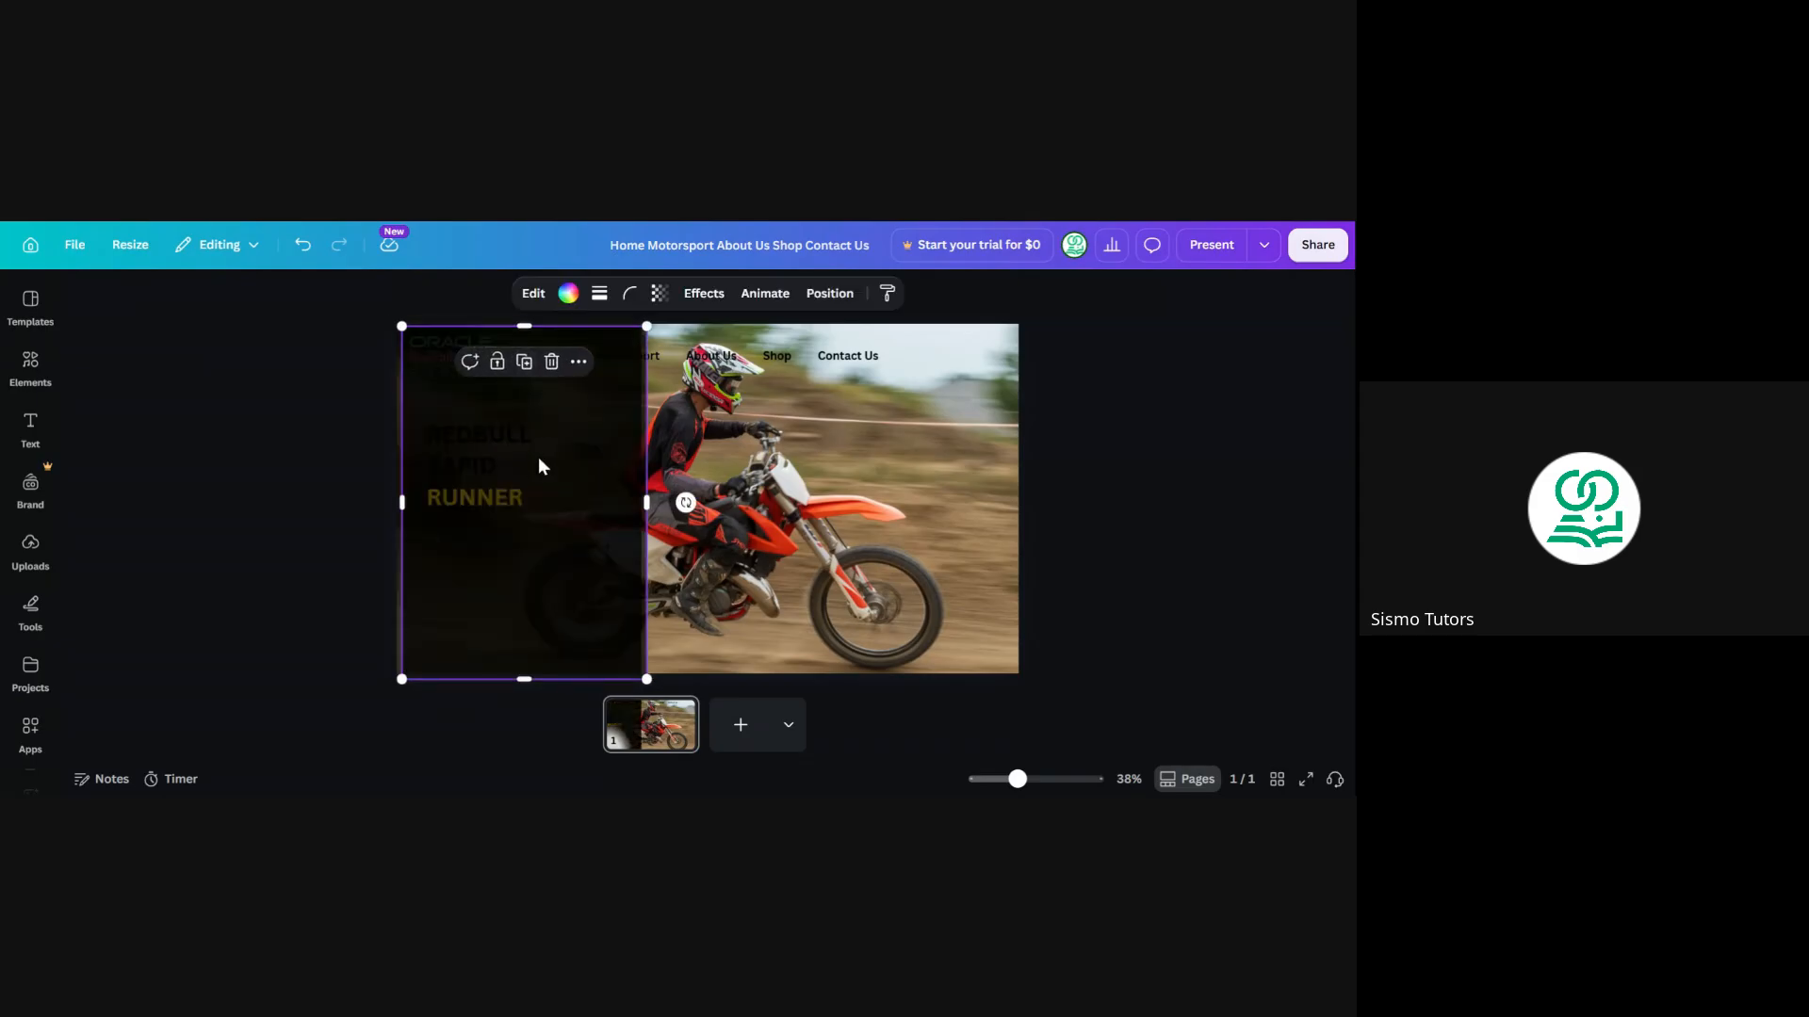
drag(539, 459, 903, 450)
click(279, 386)
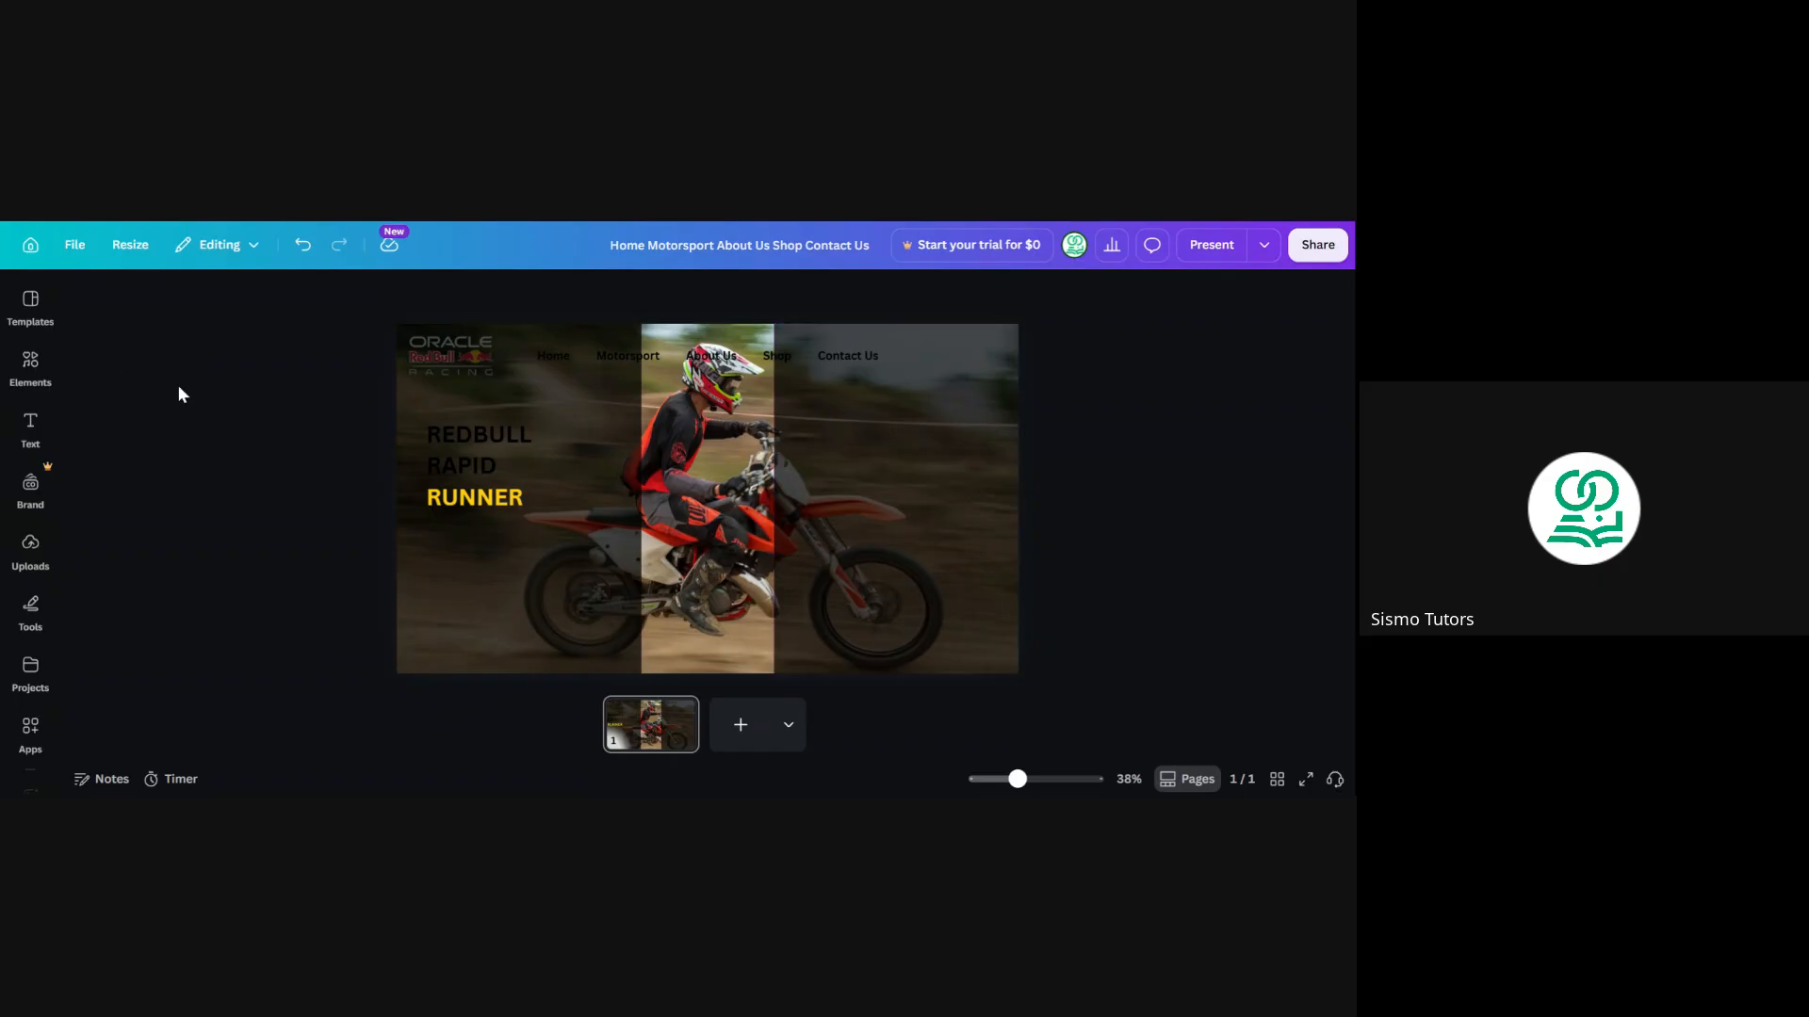
click(568, 457)
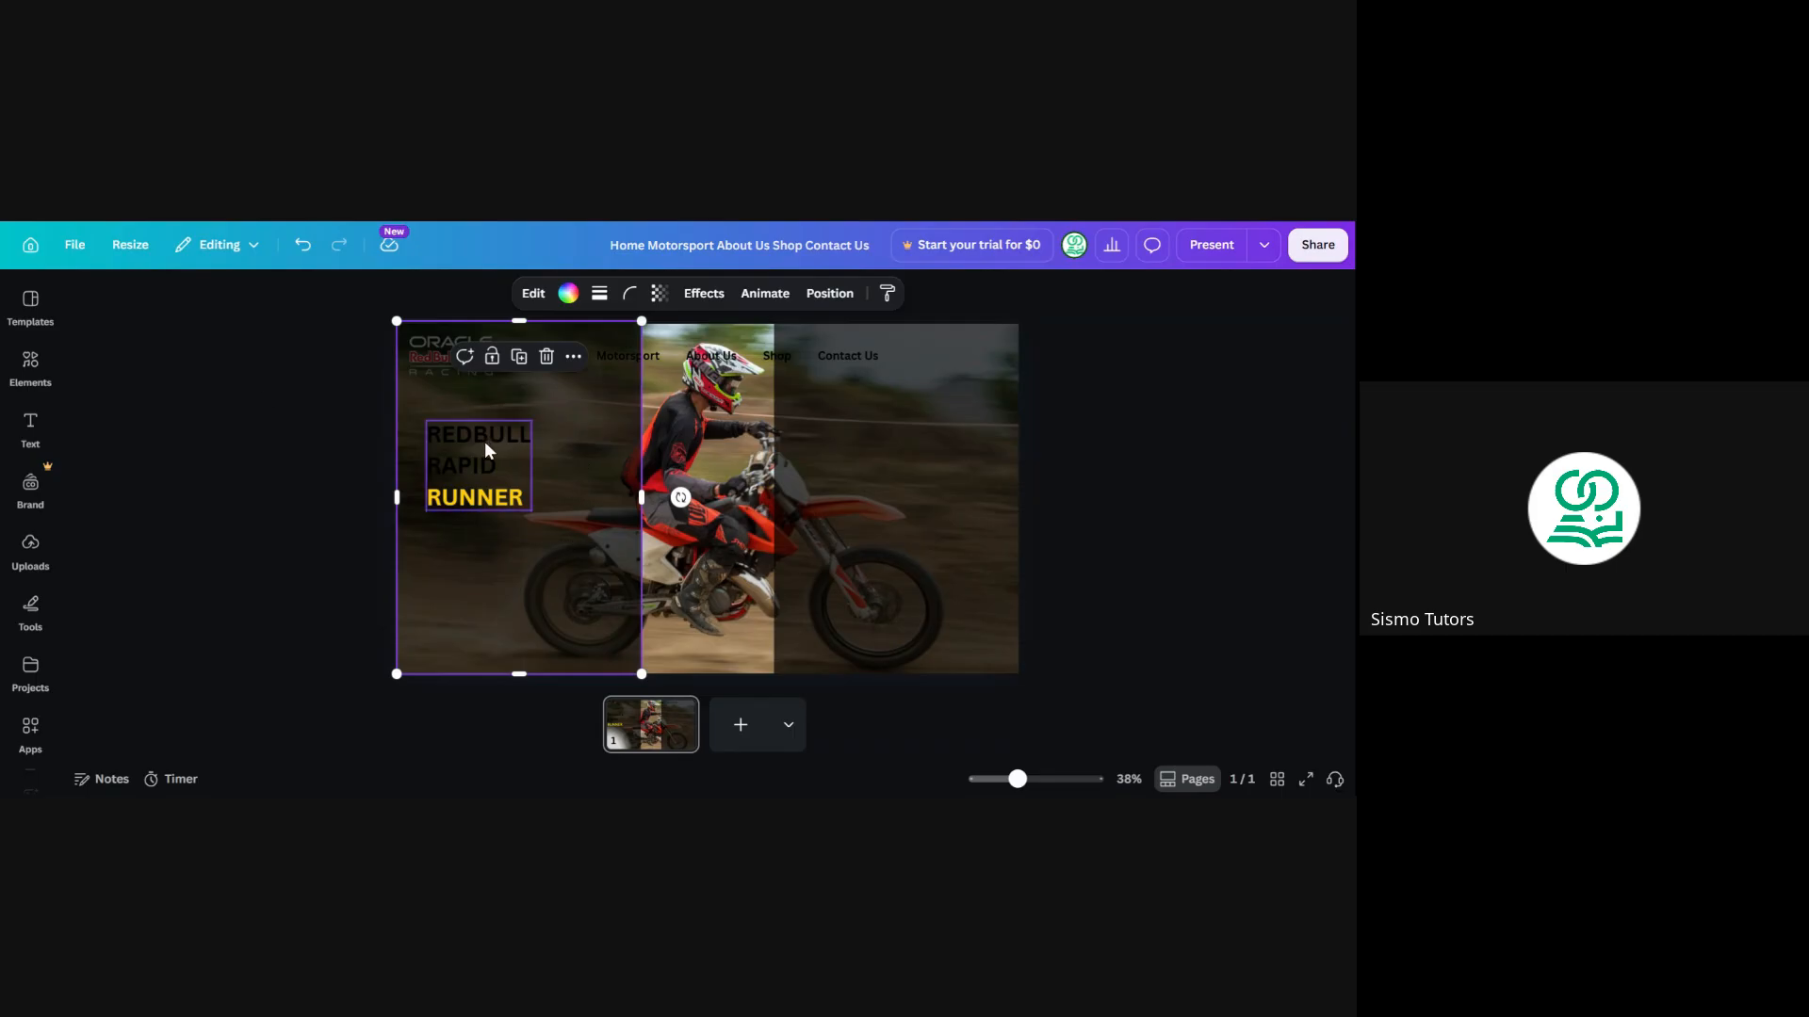
click(254, 390)
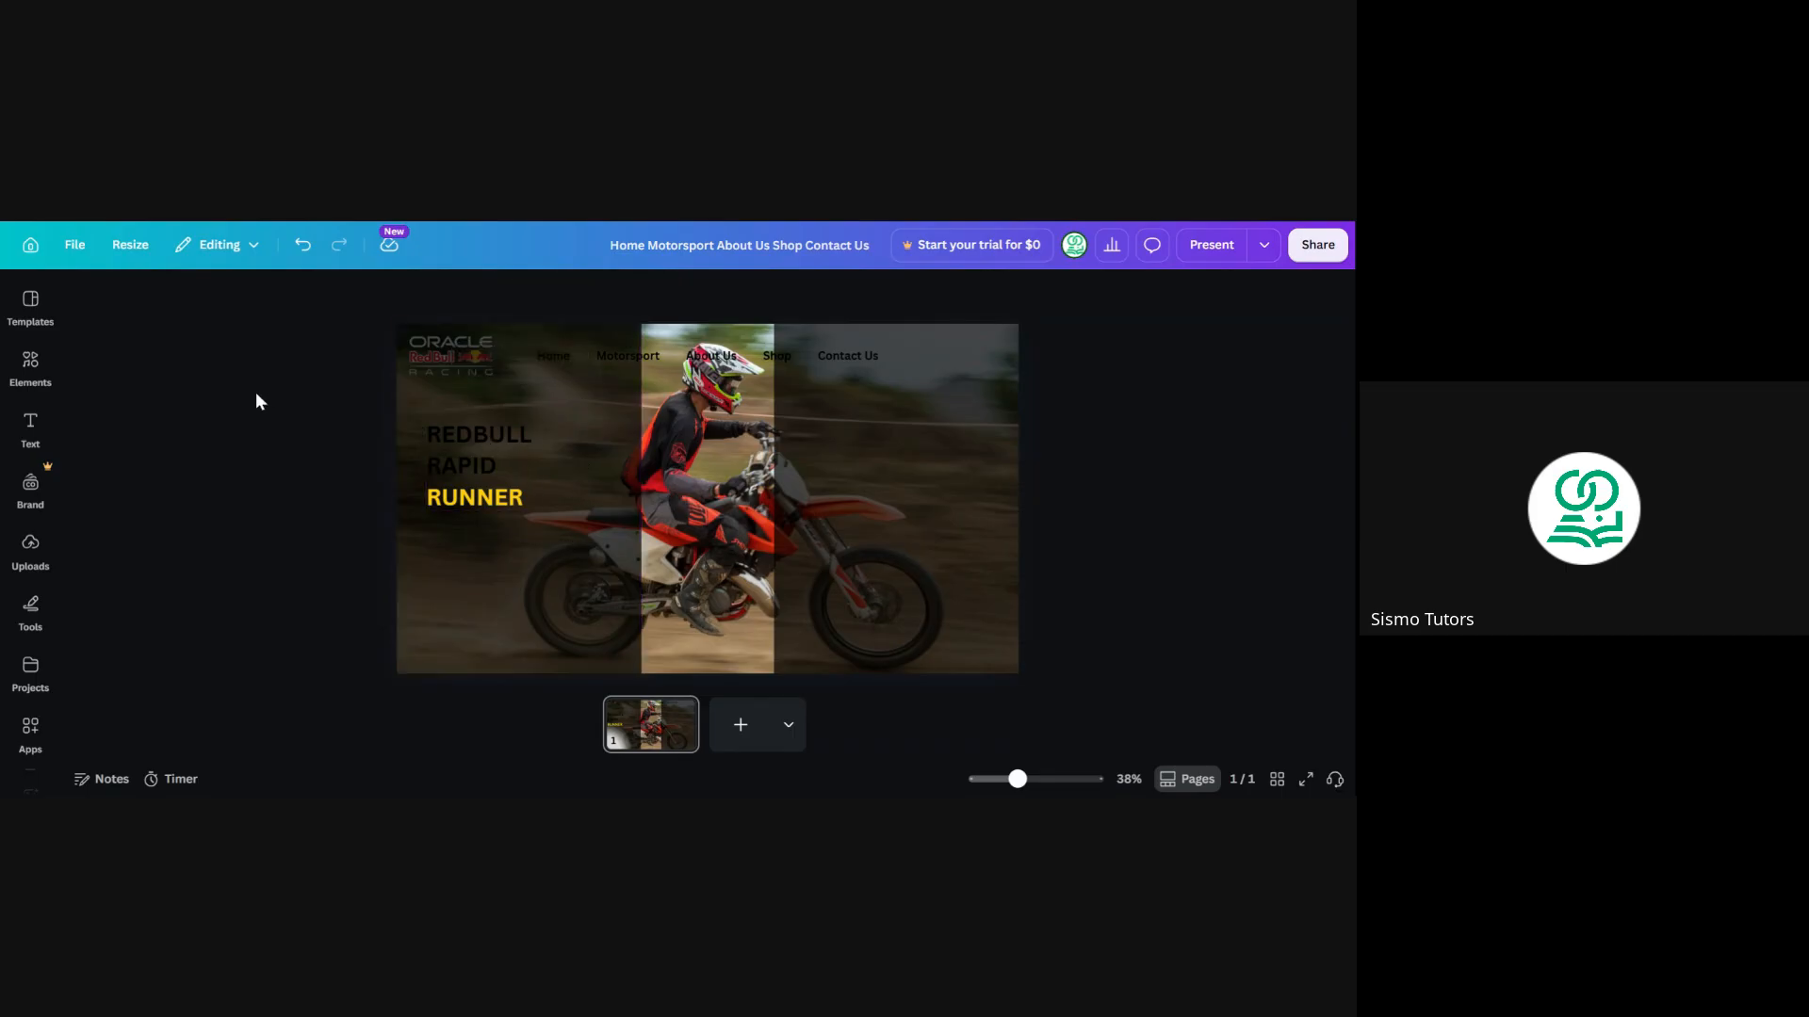
click(581, 429)
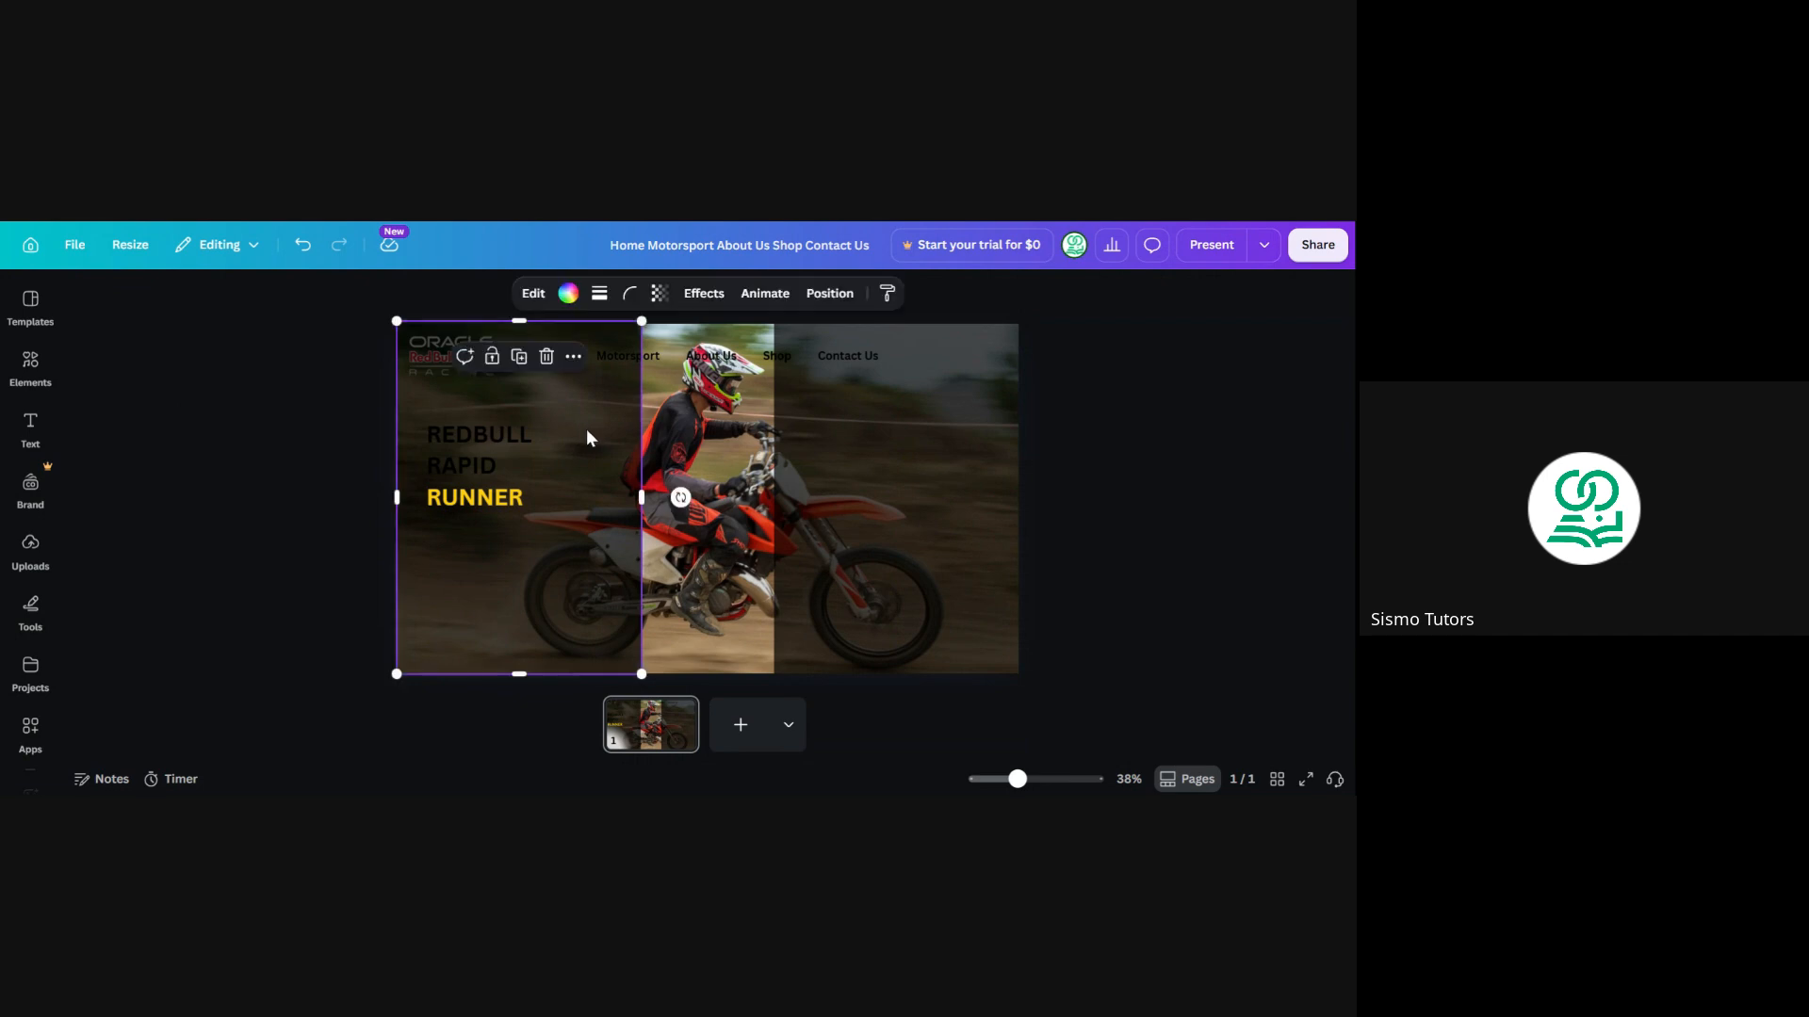
click(696, 369)
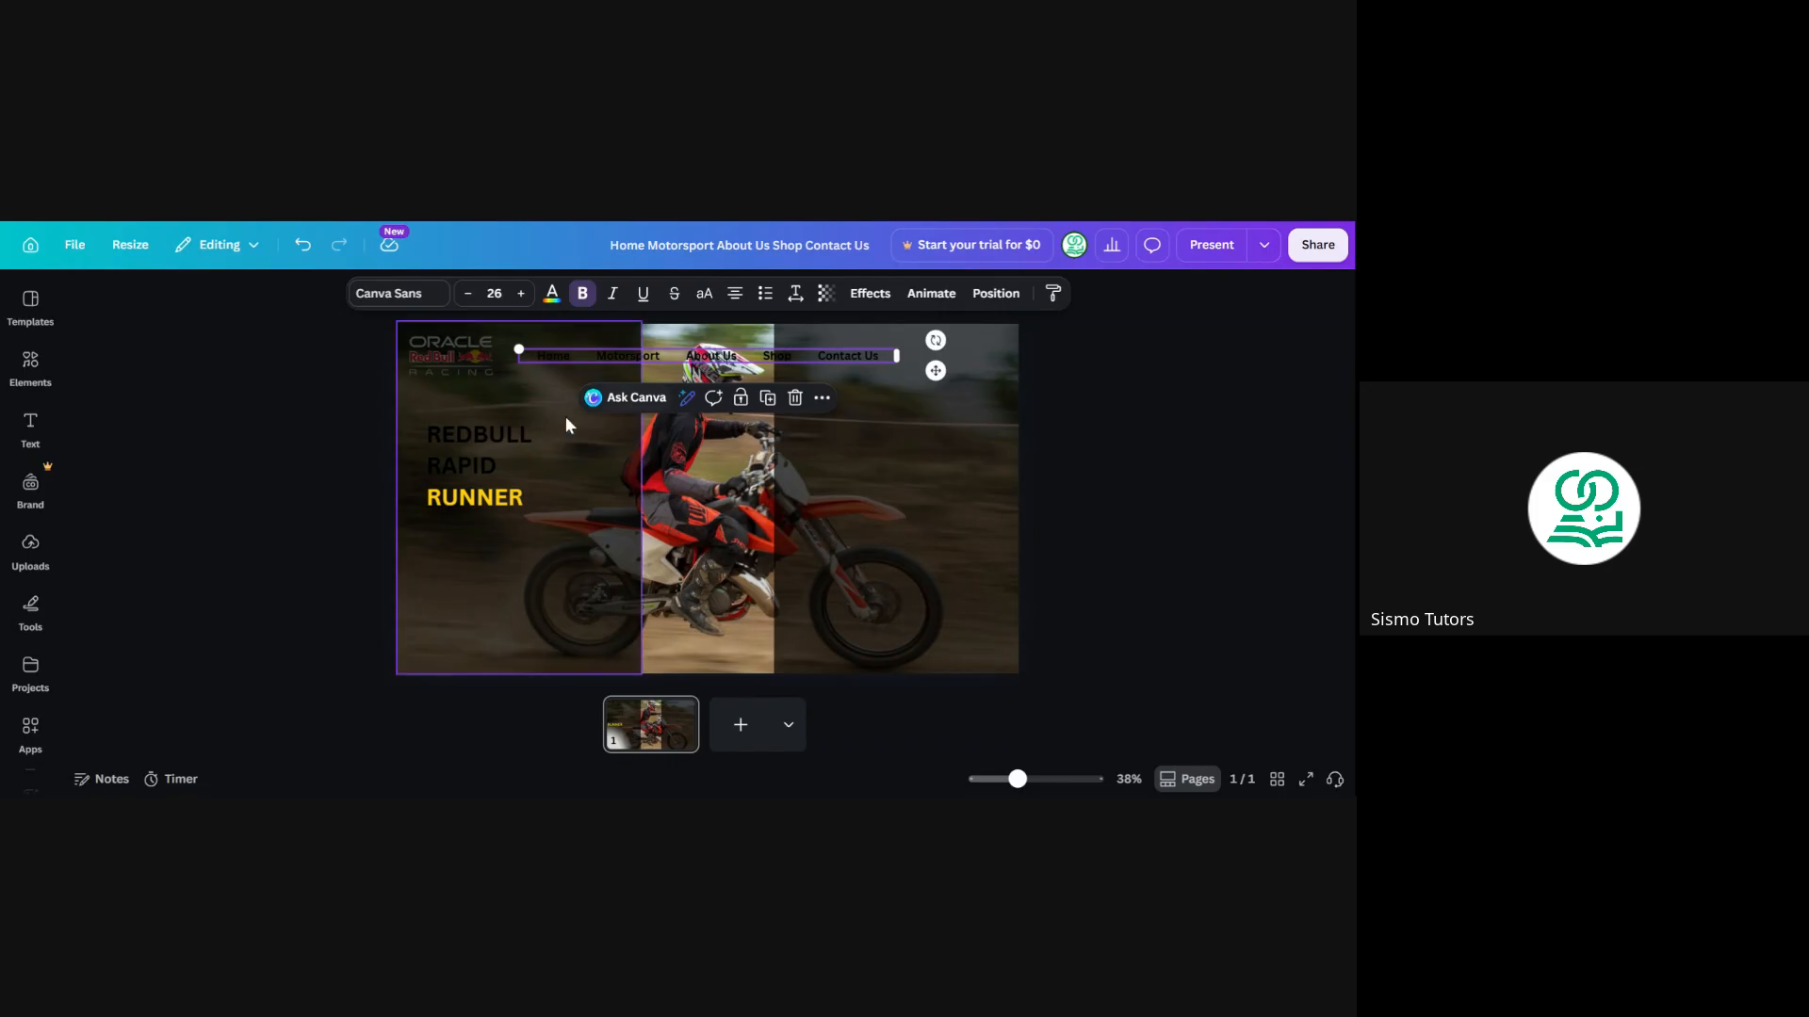
click(306, 409)
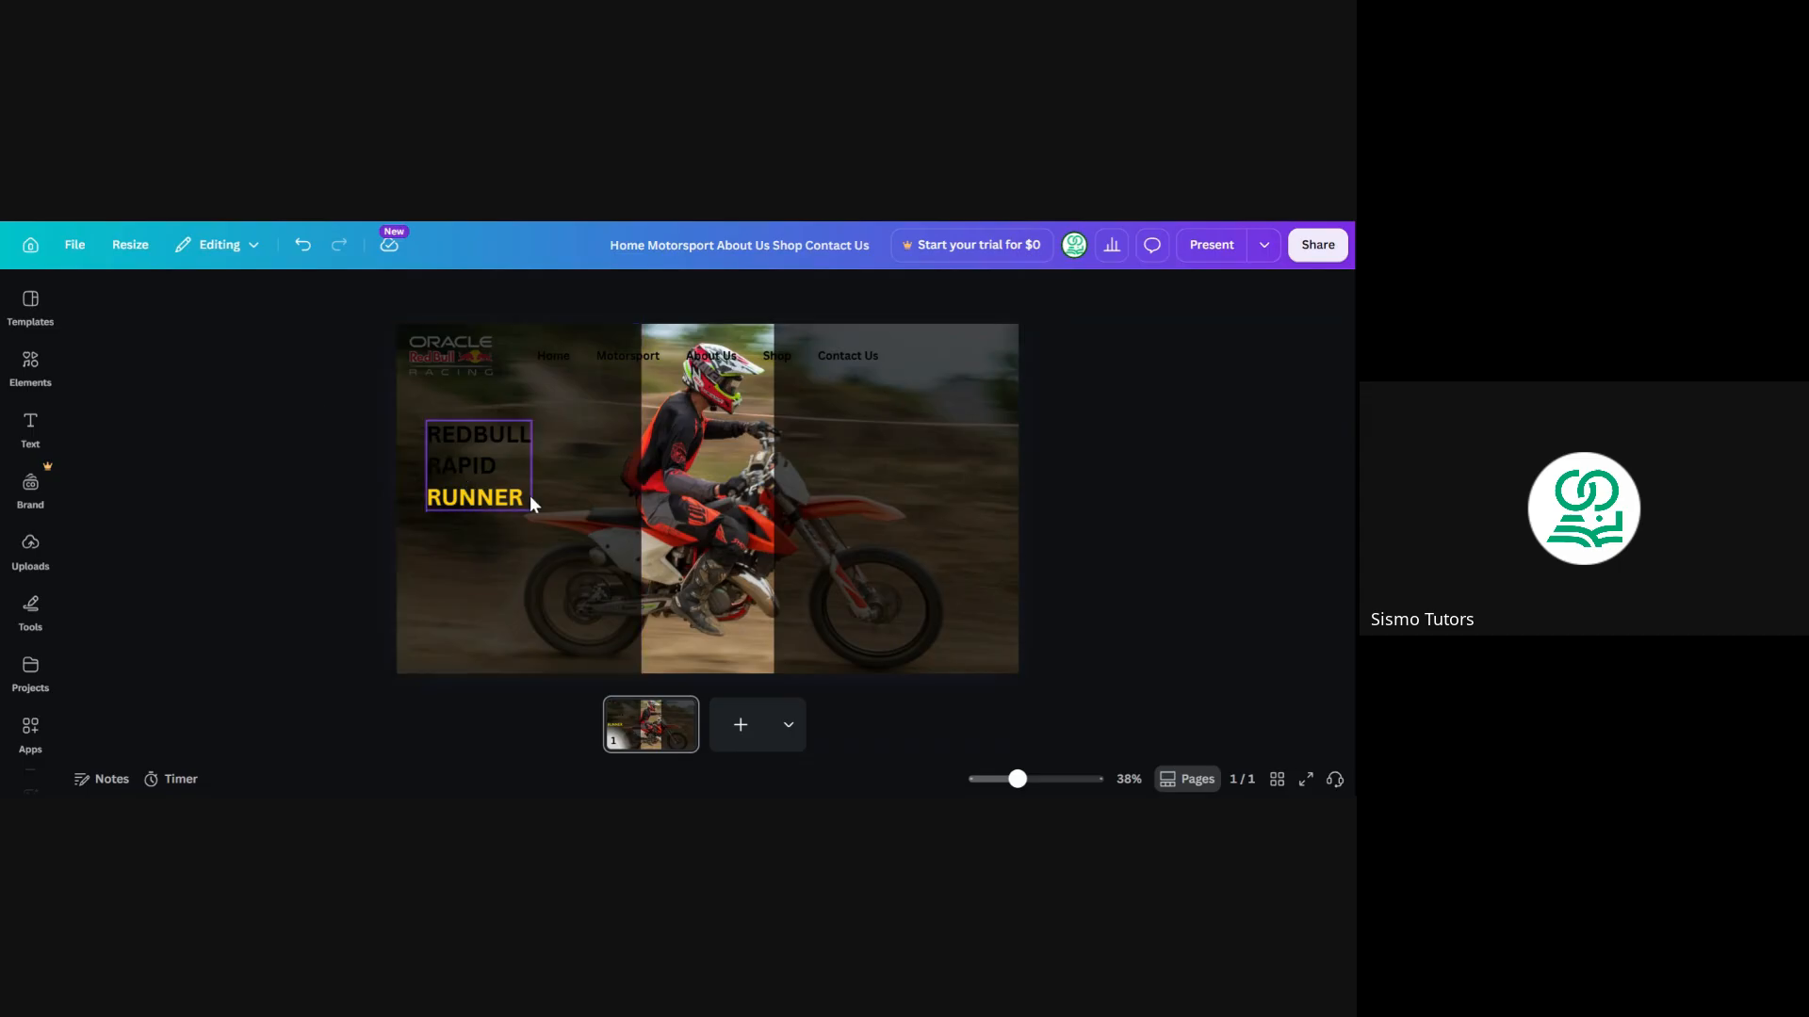
click(692, 360)
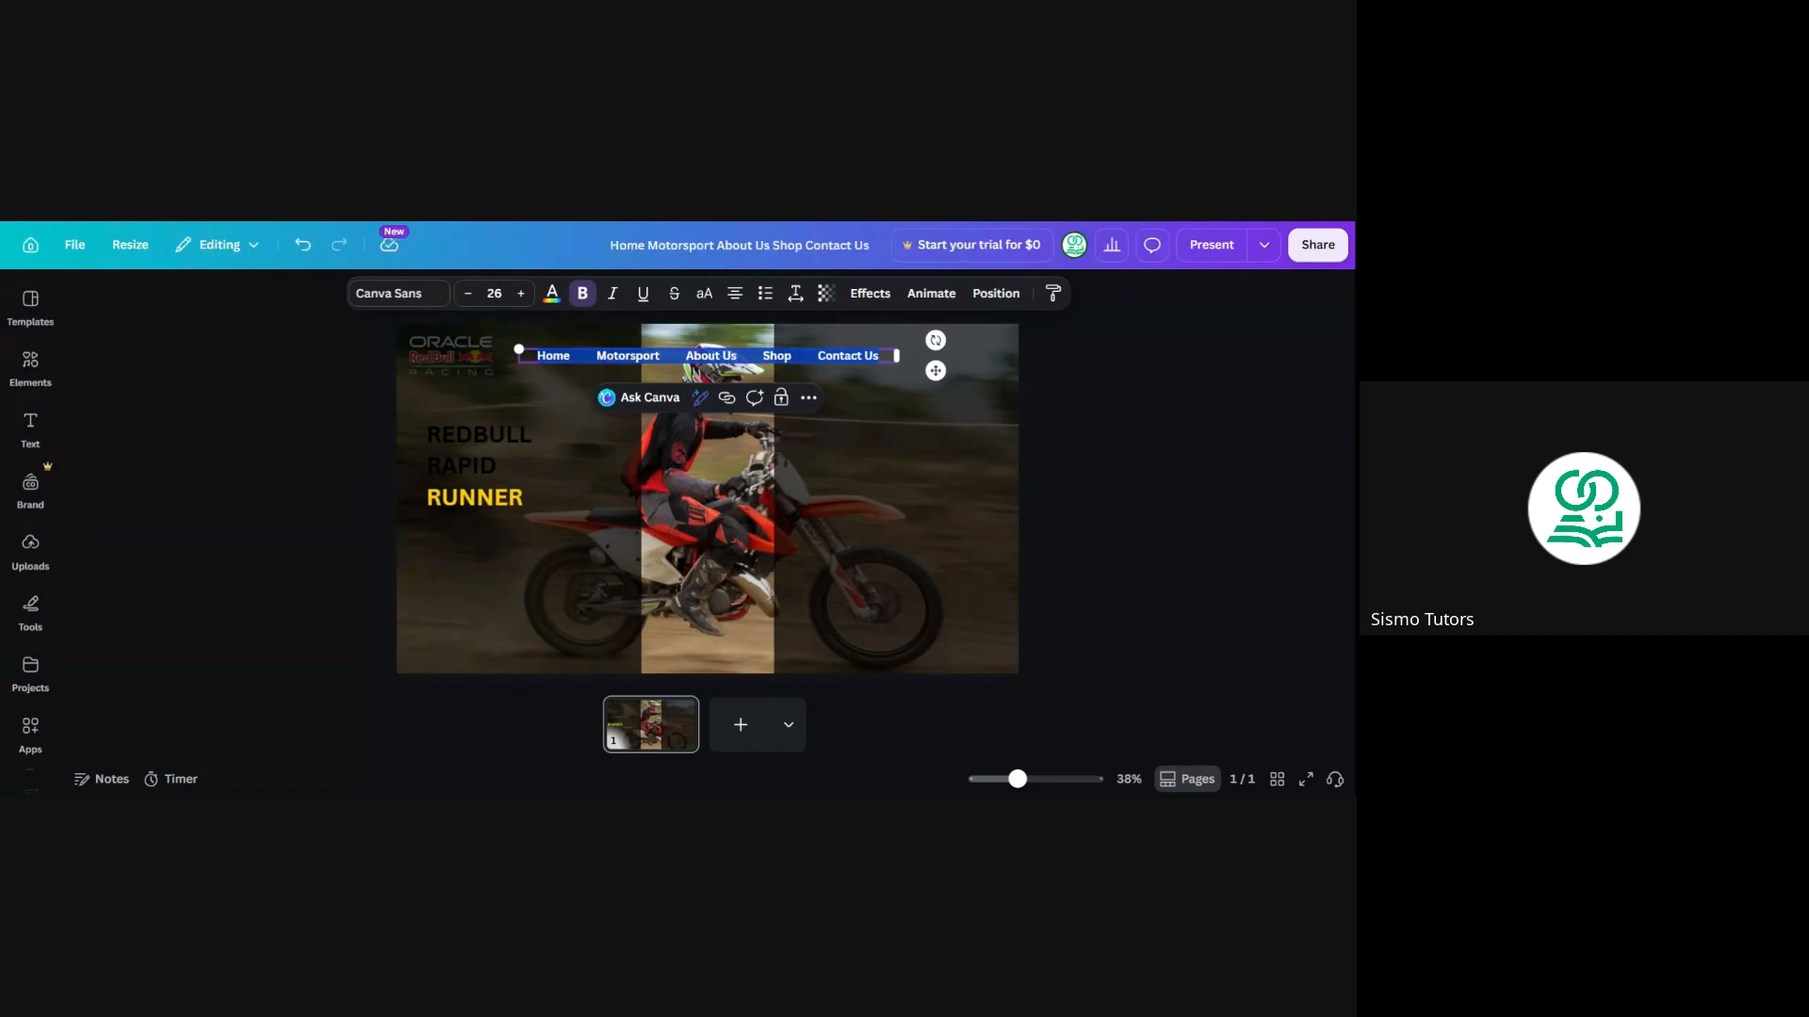
click(461, 438)
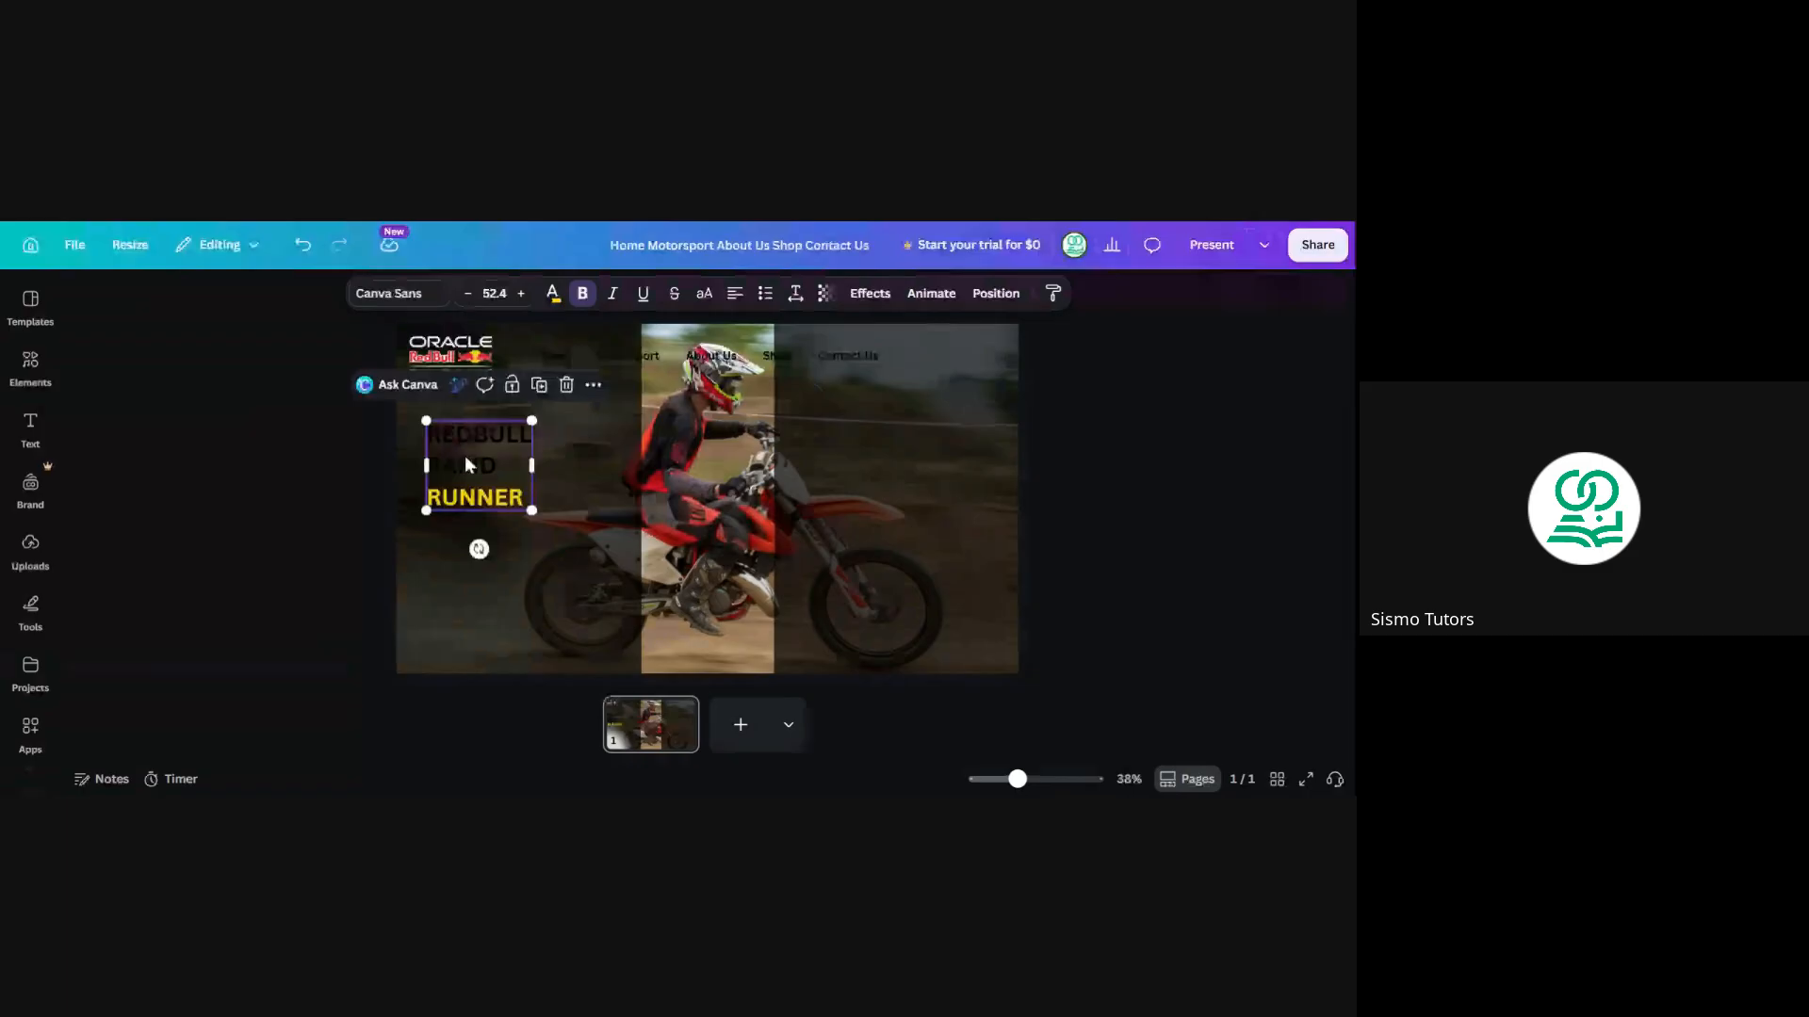
Send the dark panel on the slide's right side to the back, and bring it one layer forward to lie above the photo
click(837, 329)
click(829, 293)
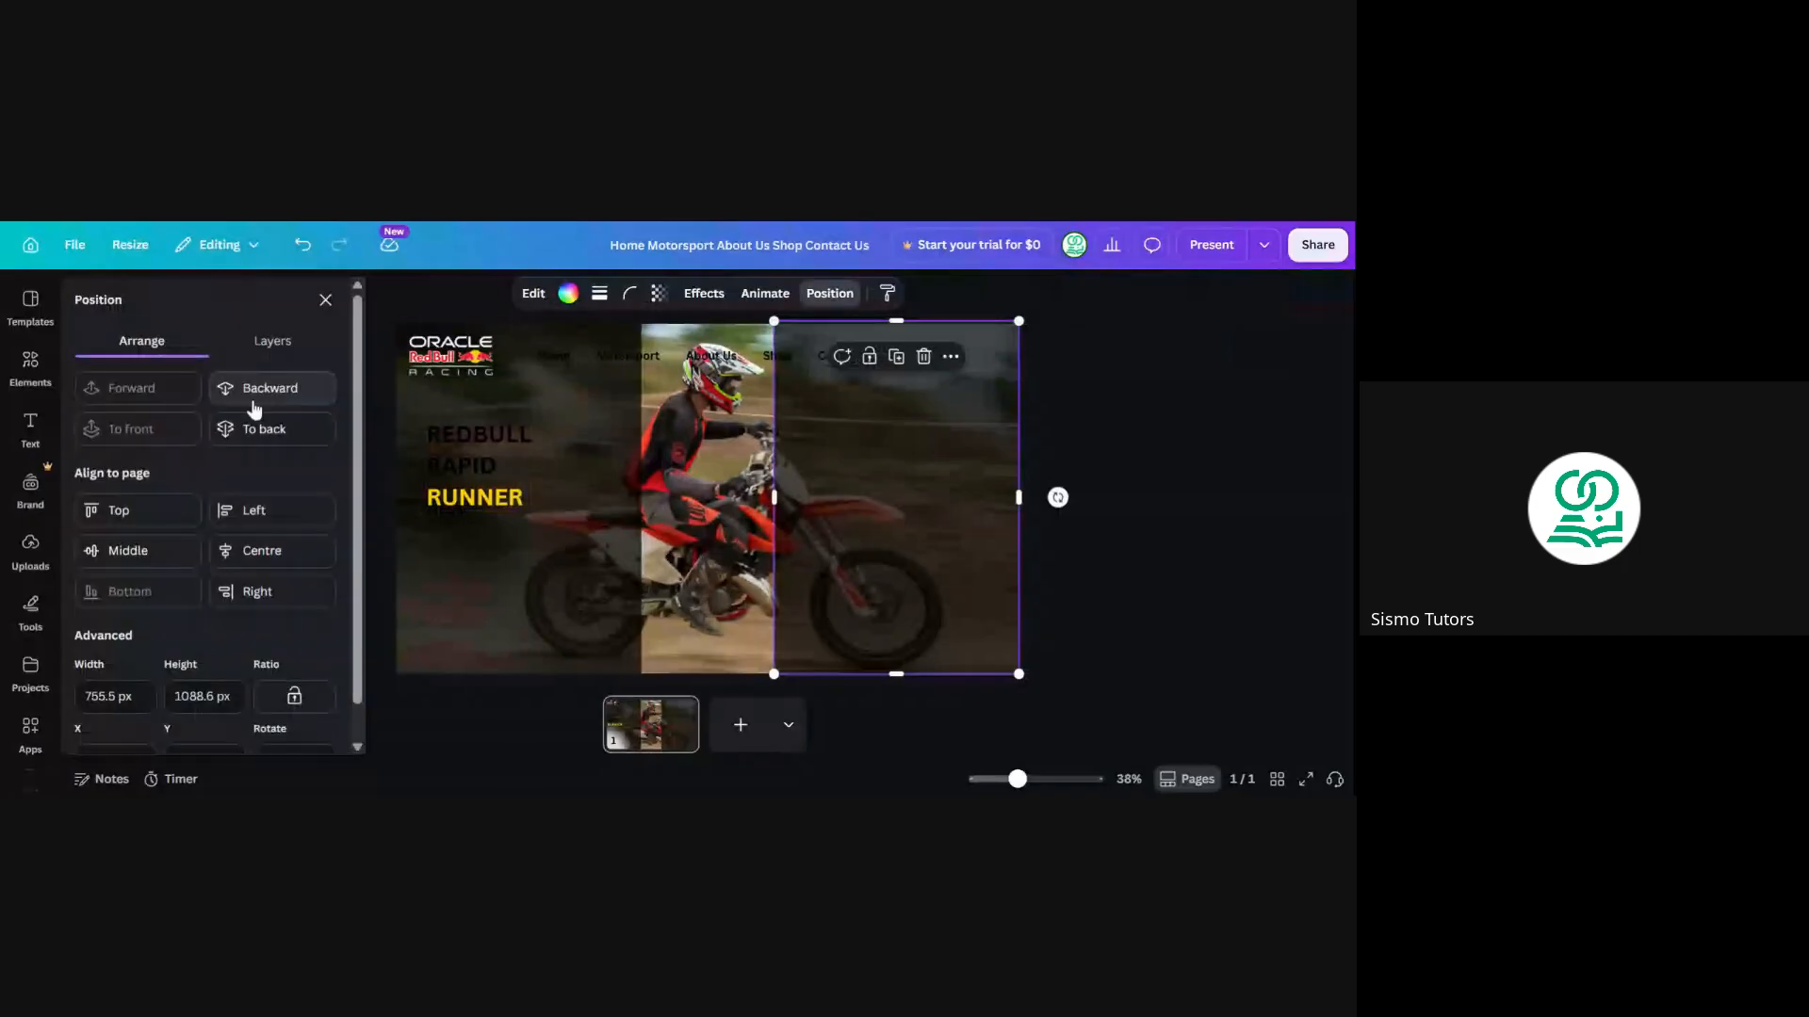
click(251, 430)
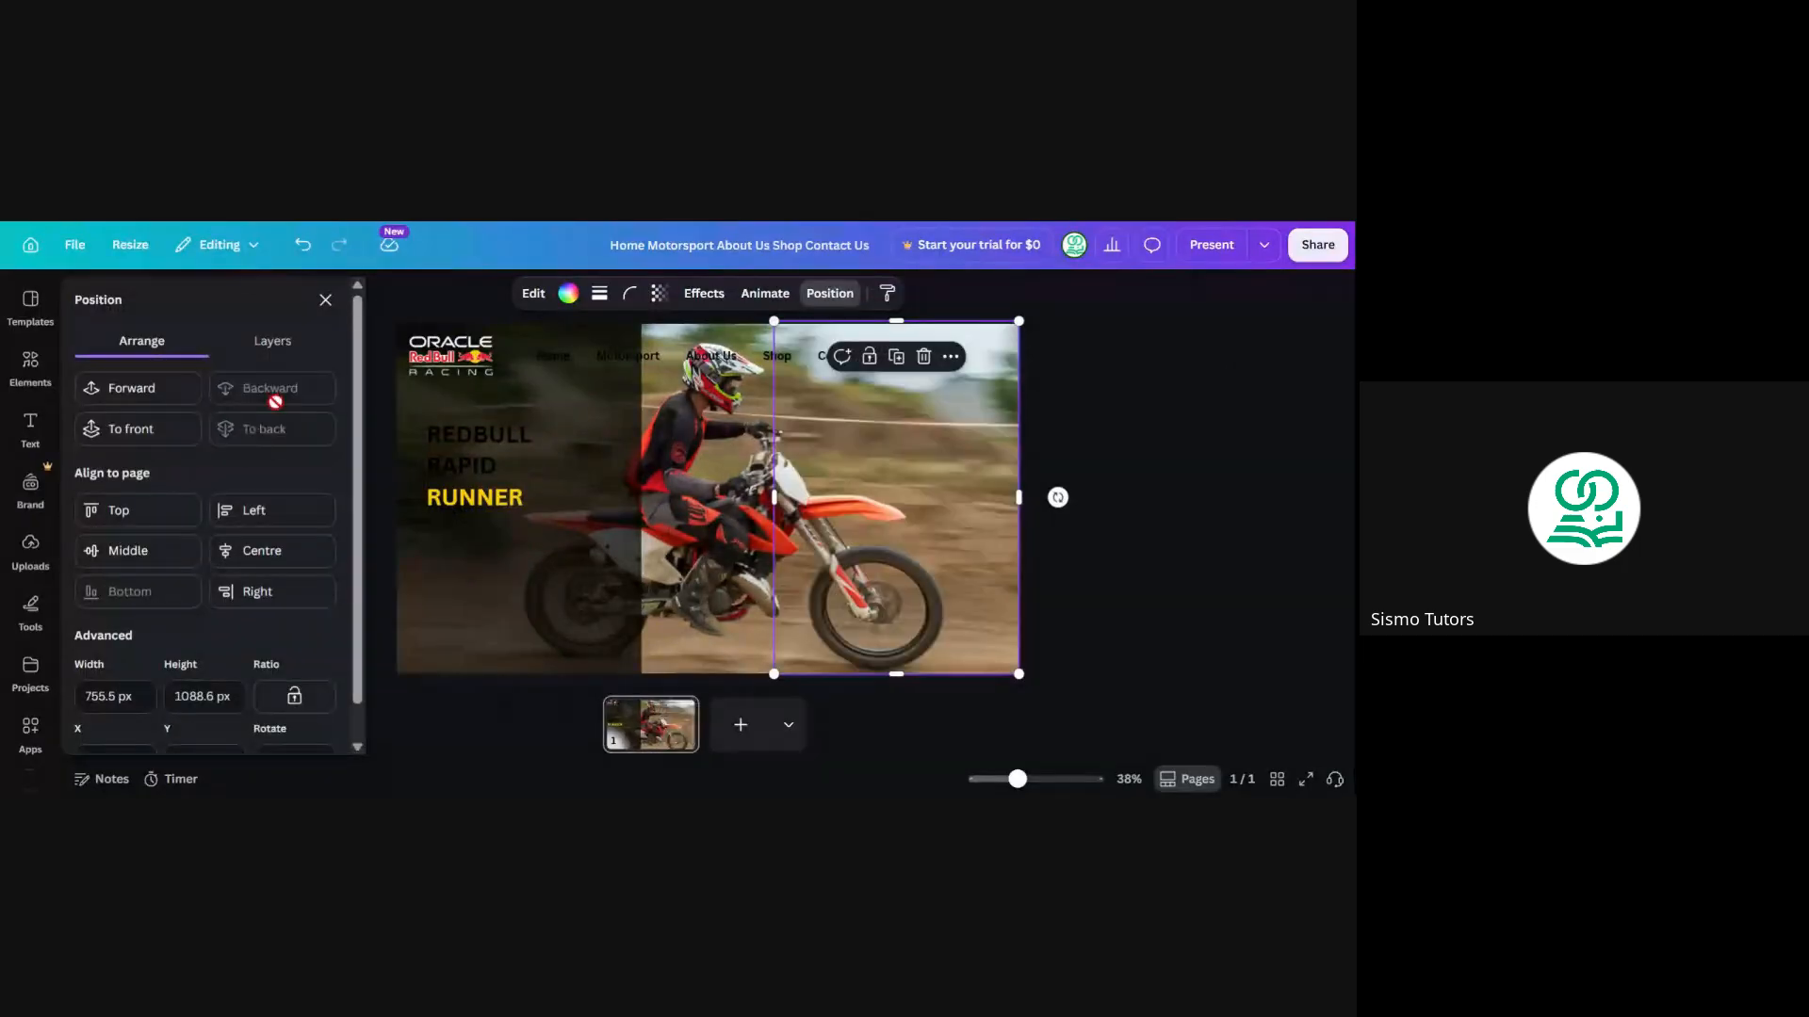
click(142, 388)
click(325, 299)
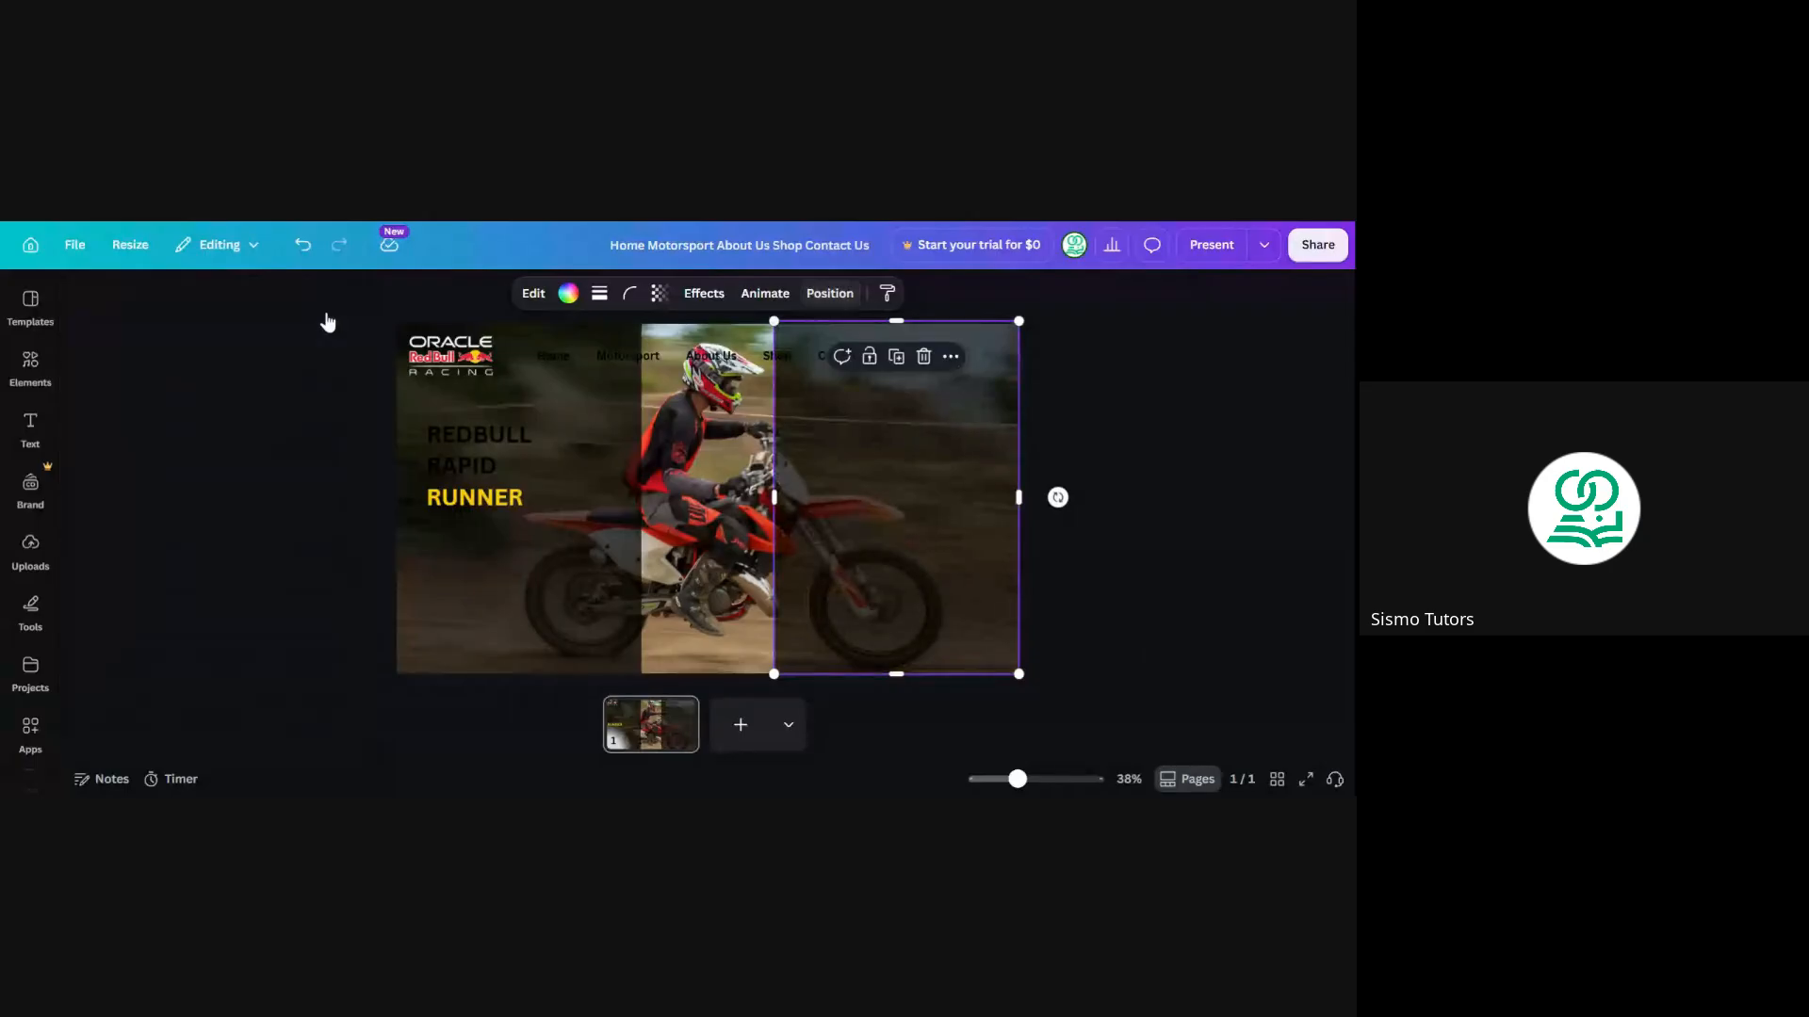
click(329, 408)
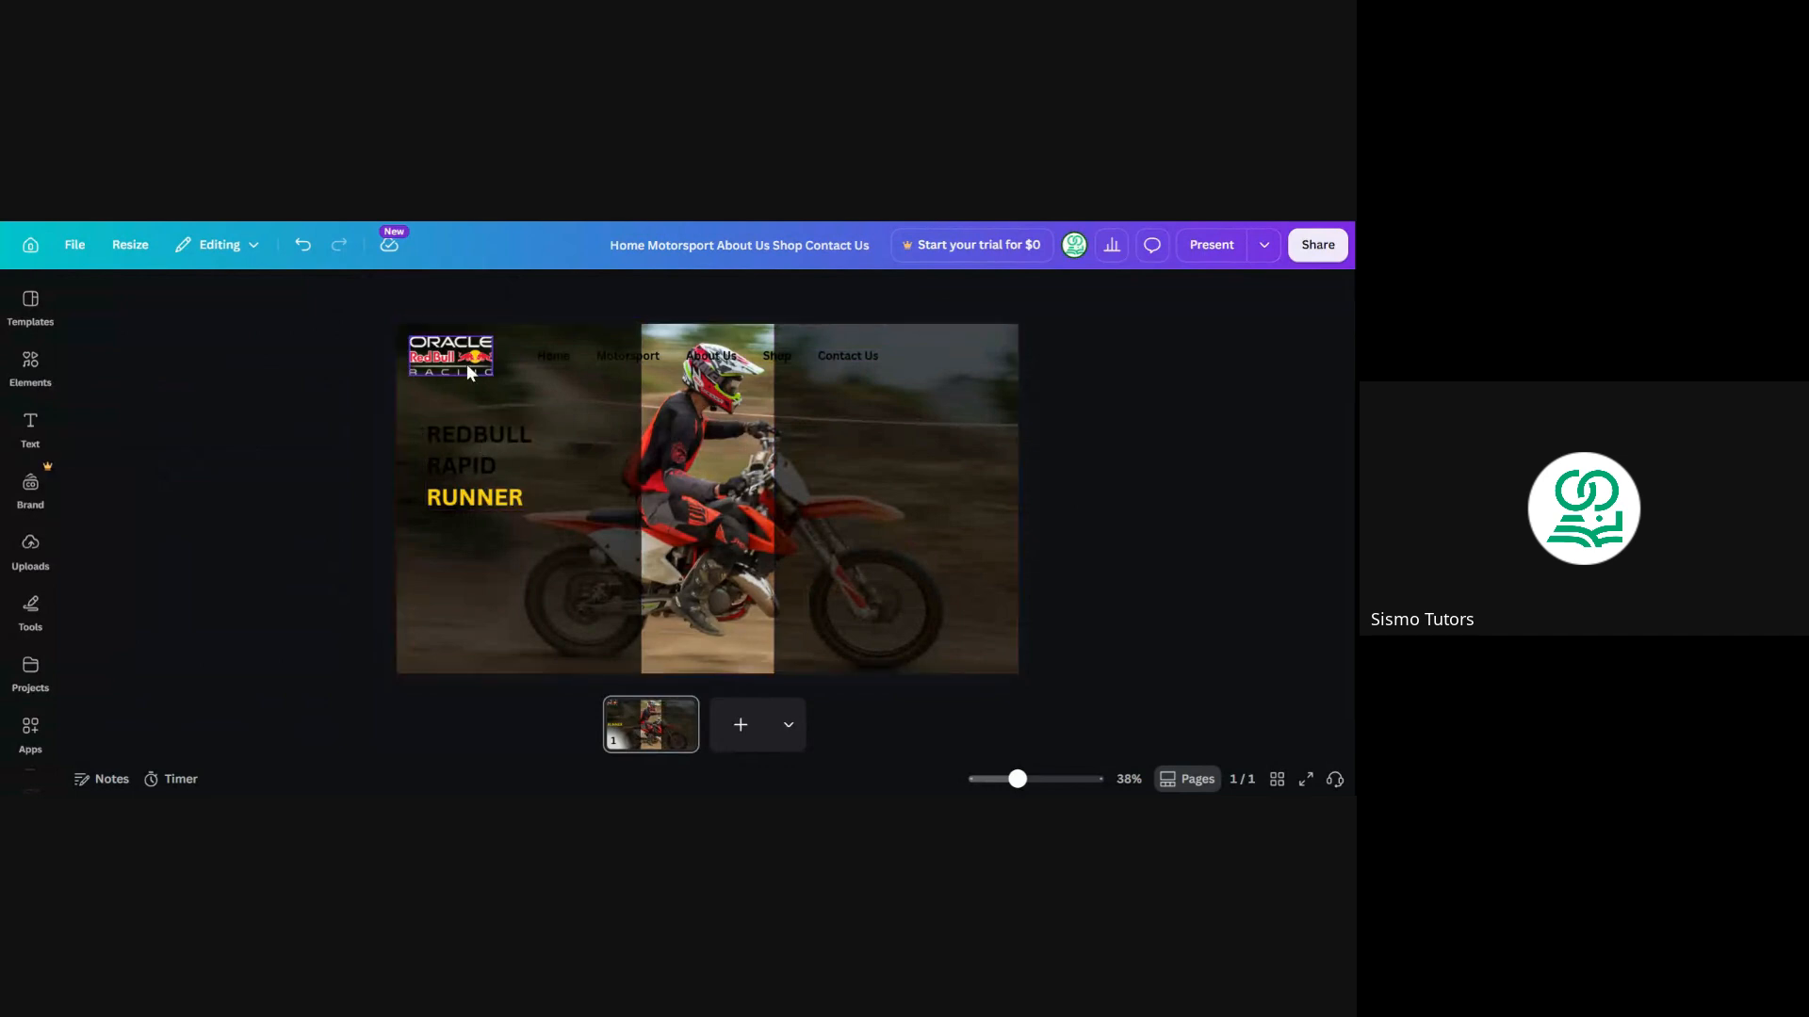
Change the website menu's text colour to white and centre the black bar behind it horizontally on the slide
click(573, 356)
double_click(595, 355)
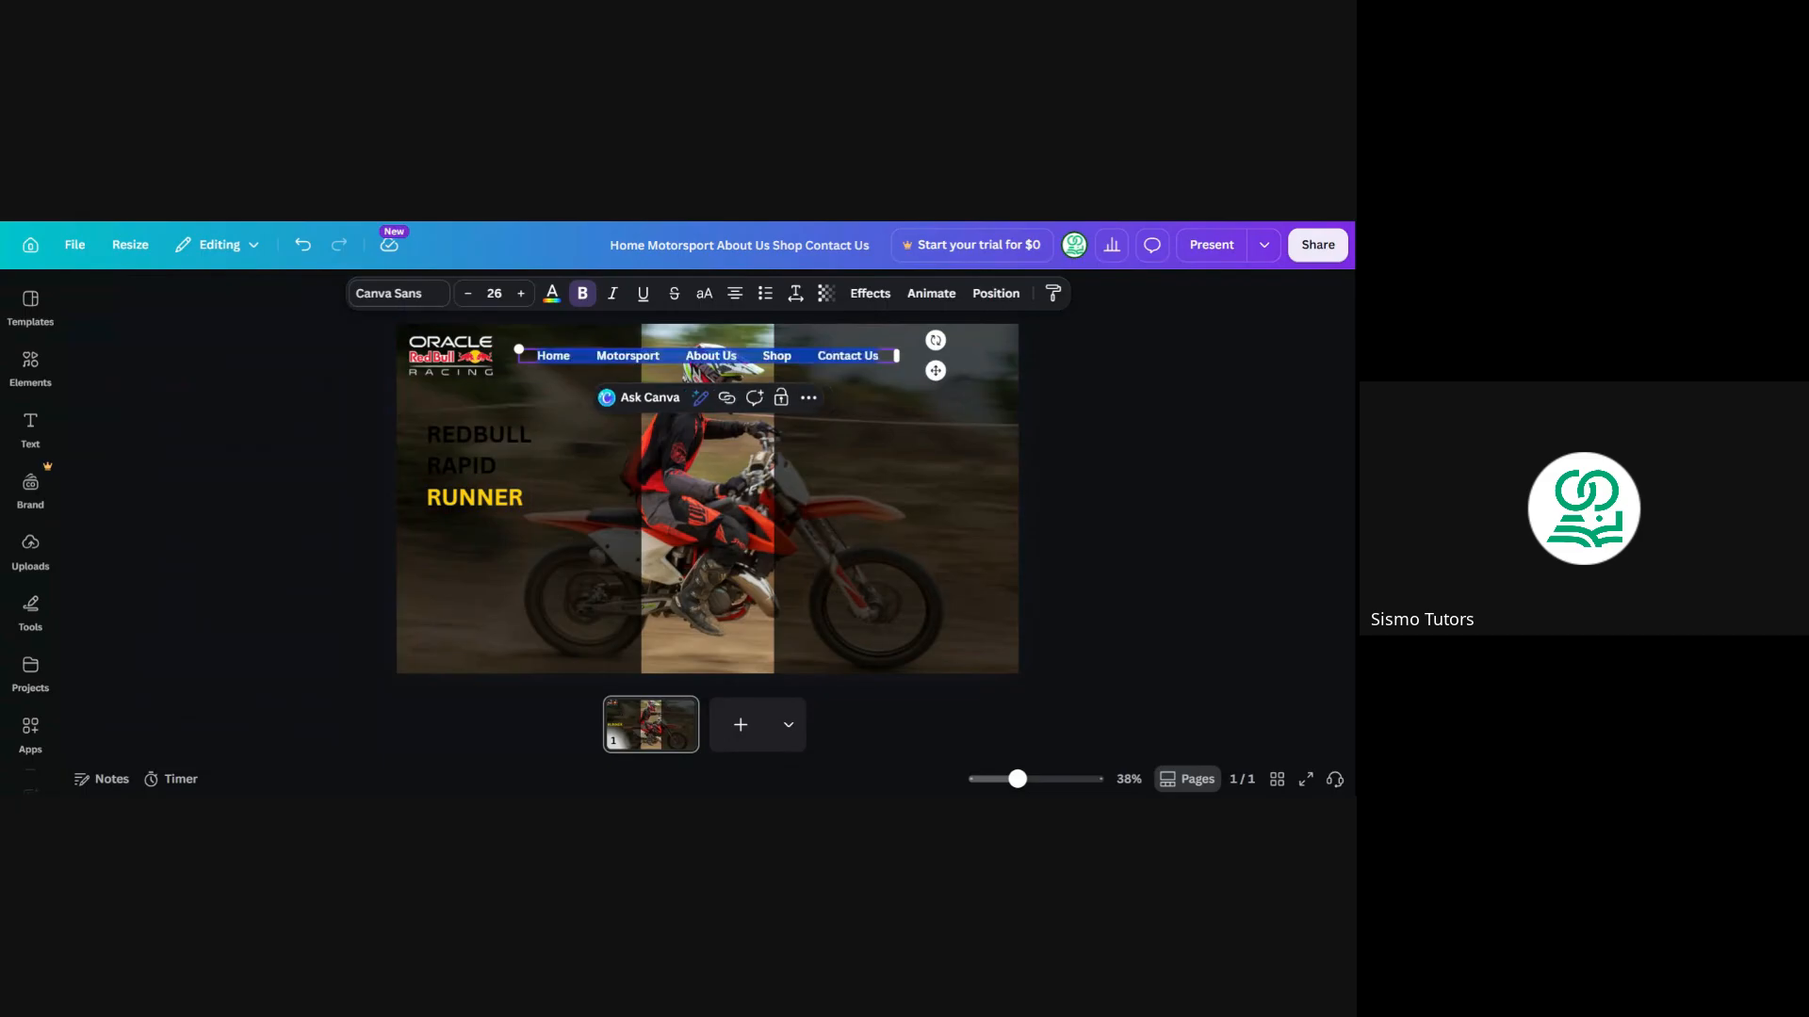
click(548, 296)
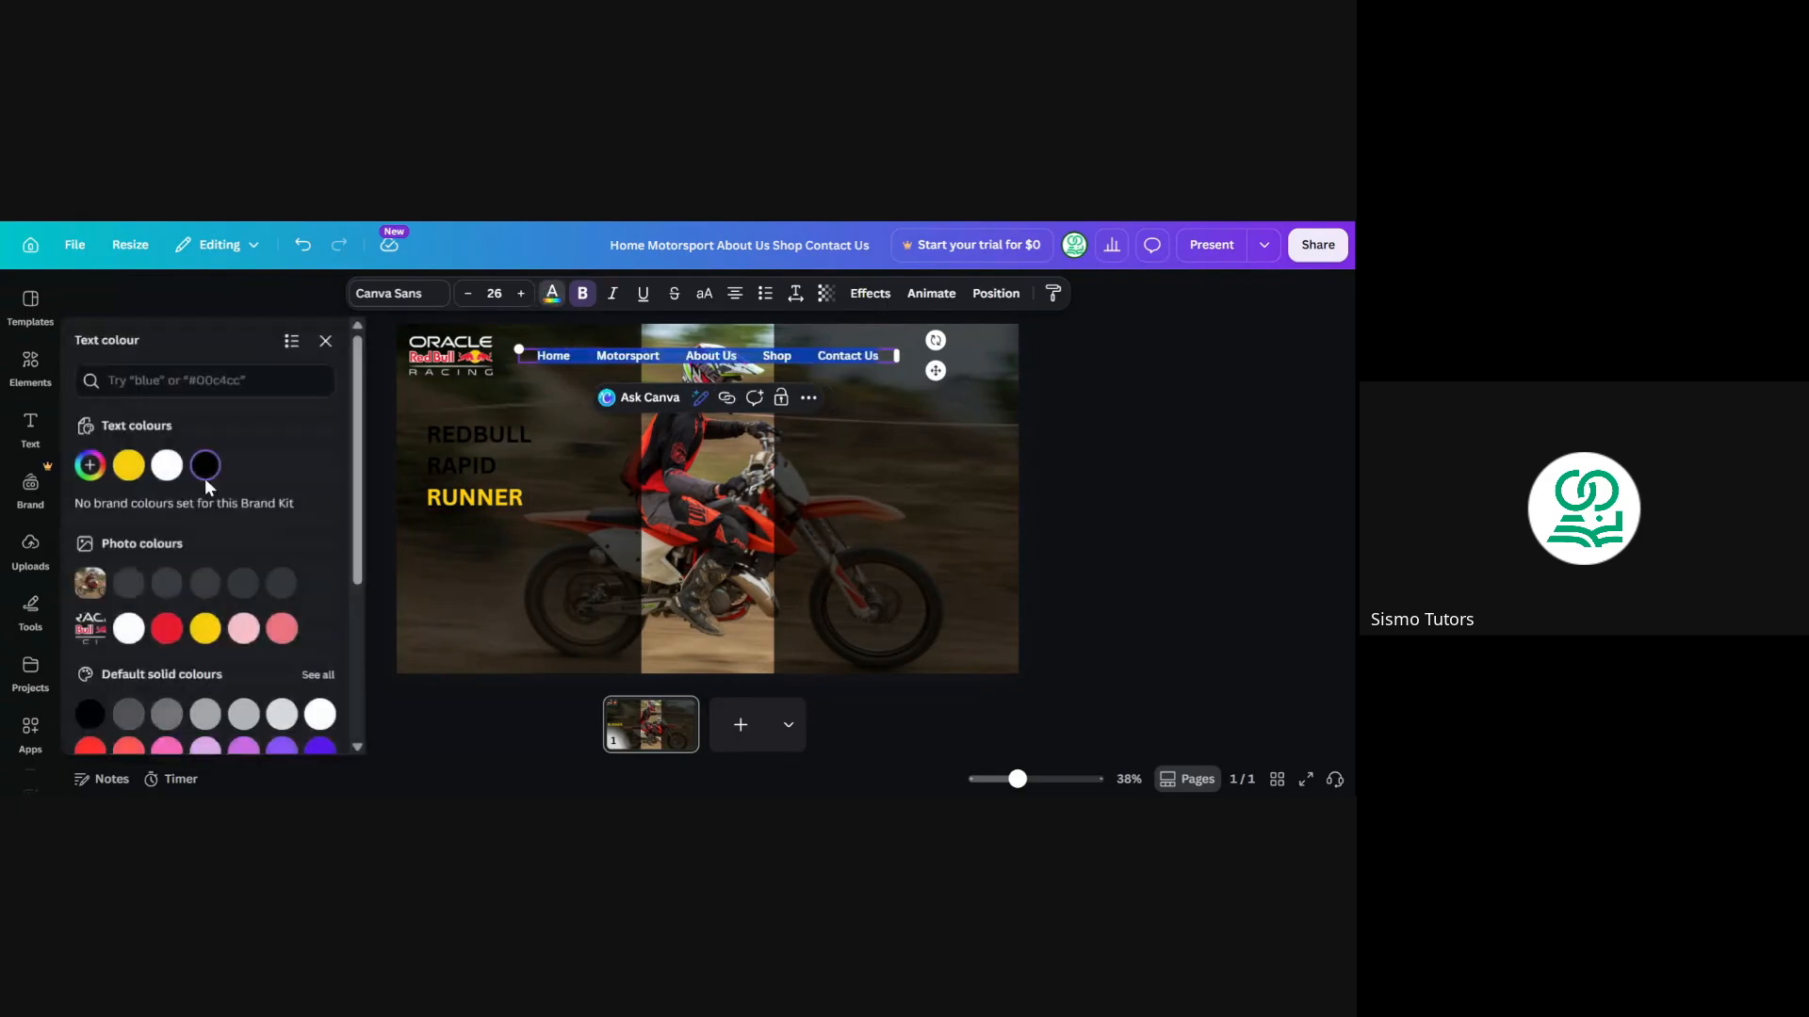
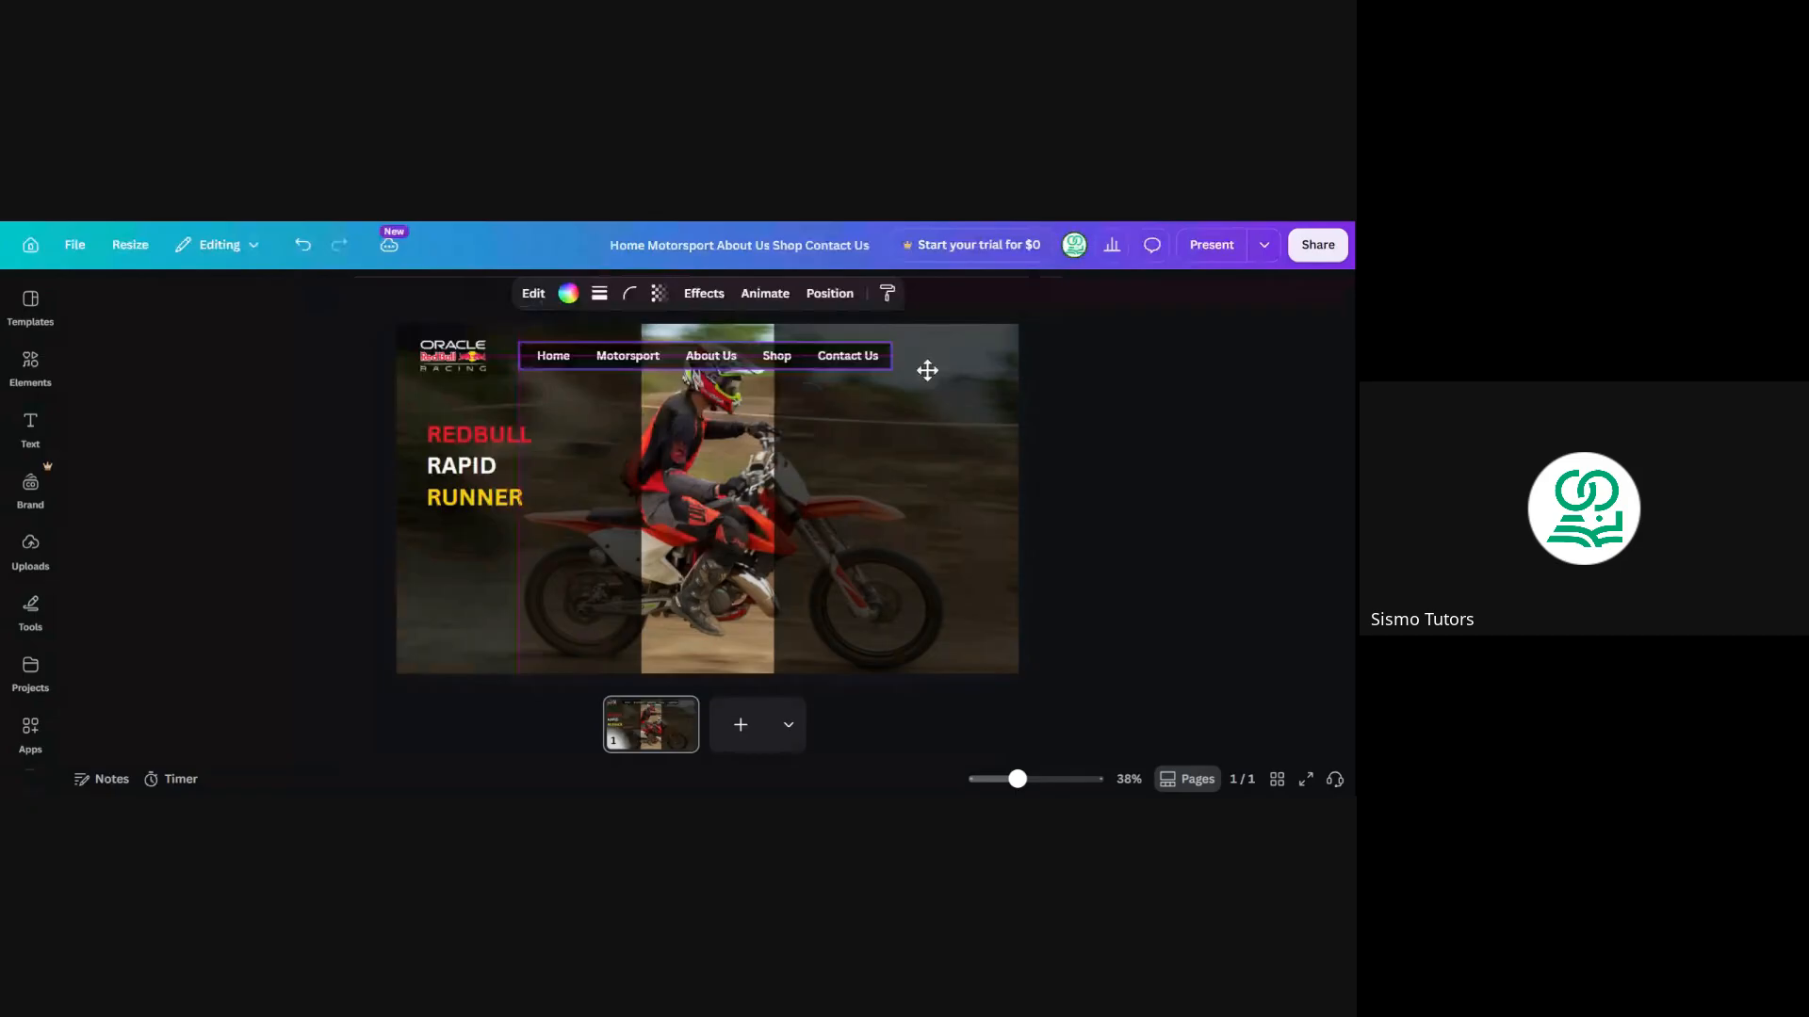
drag(927, 371, 929, 370)
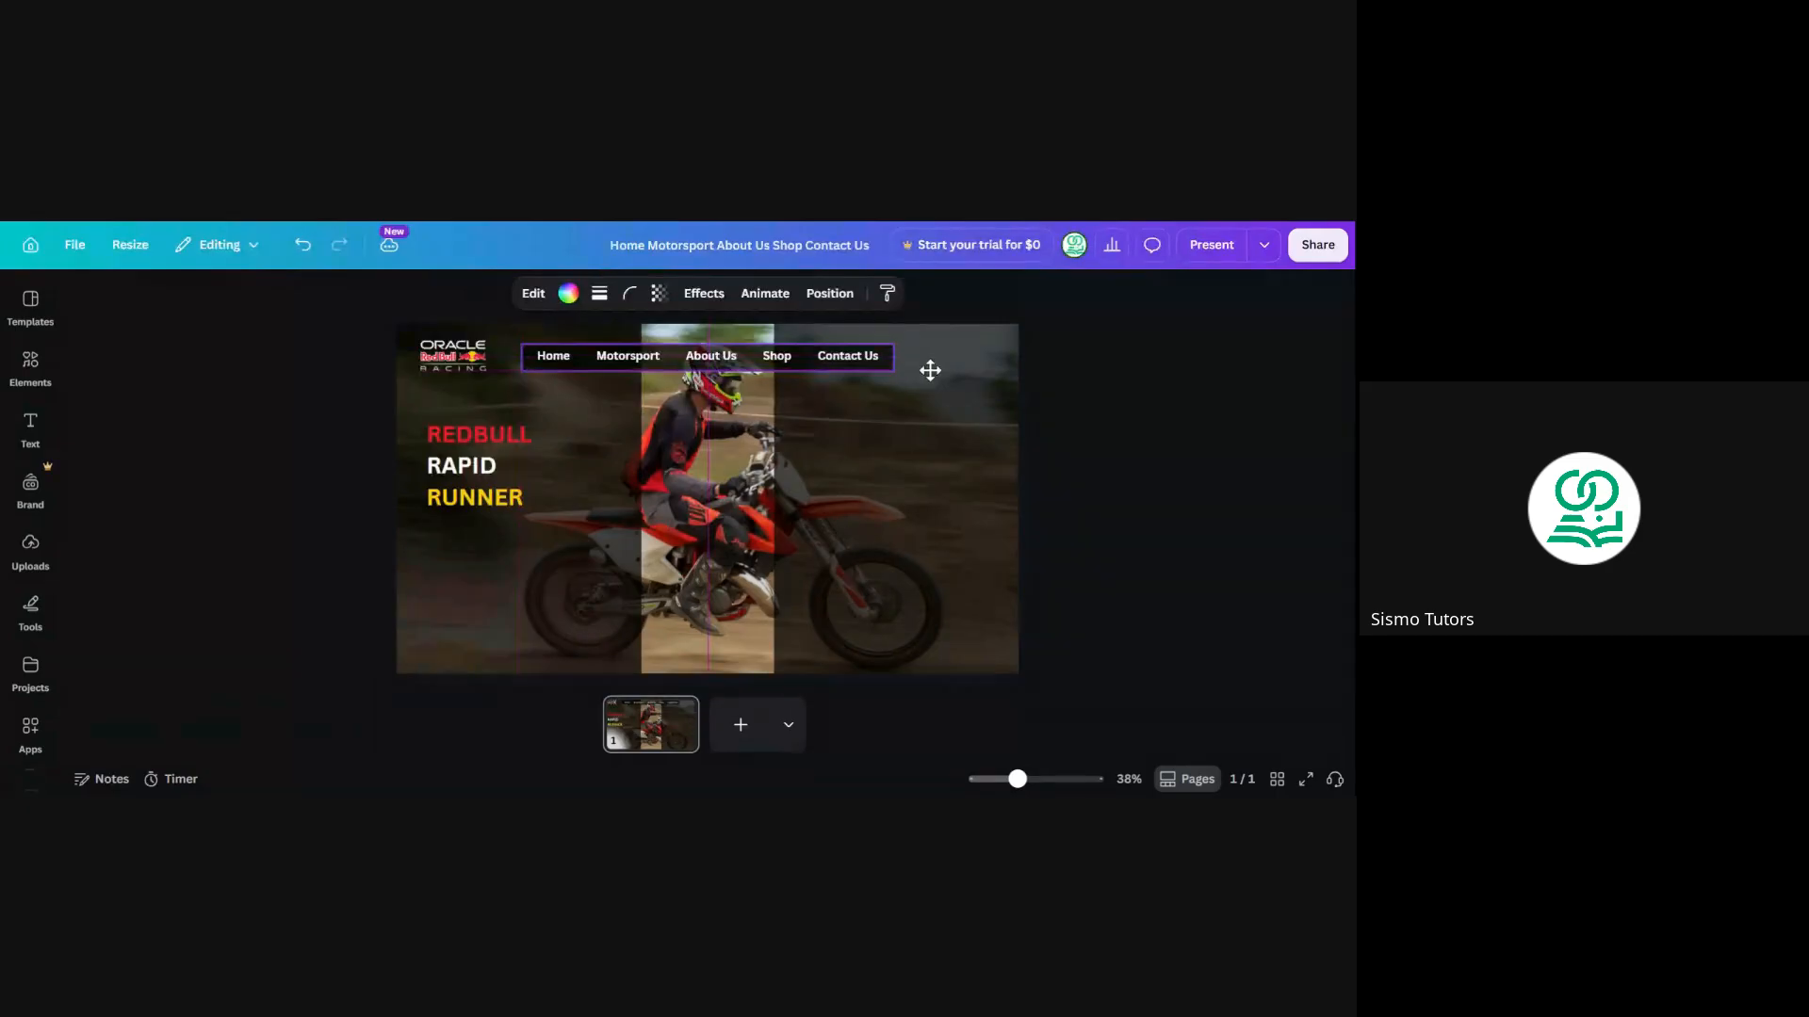
click(337, 366)
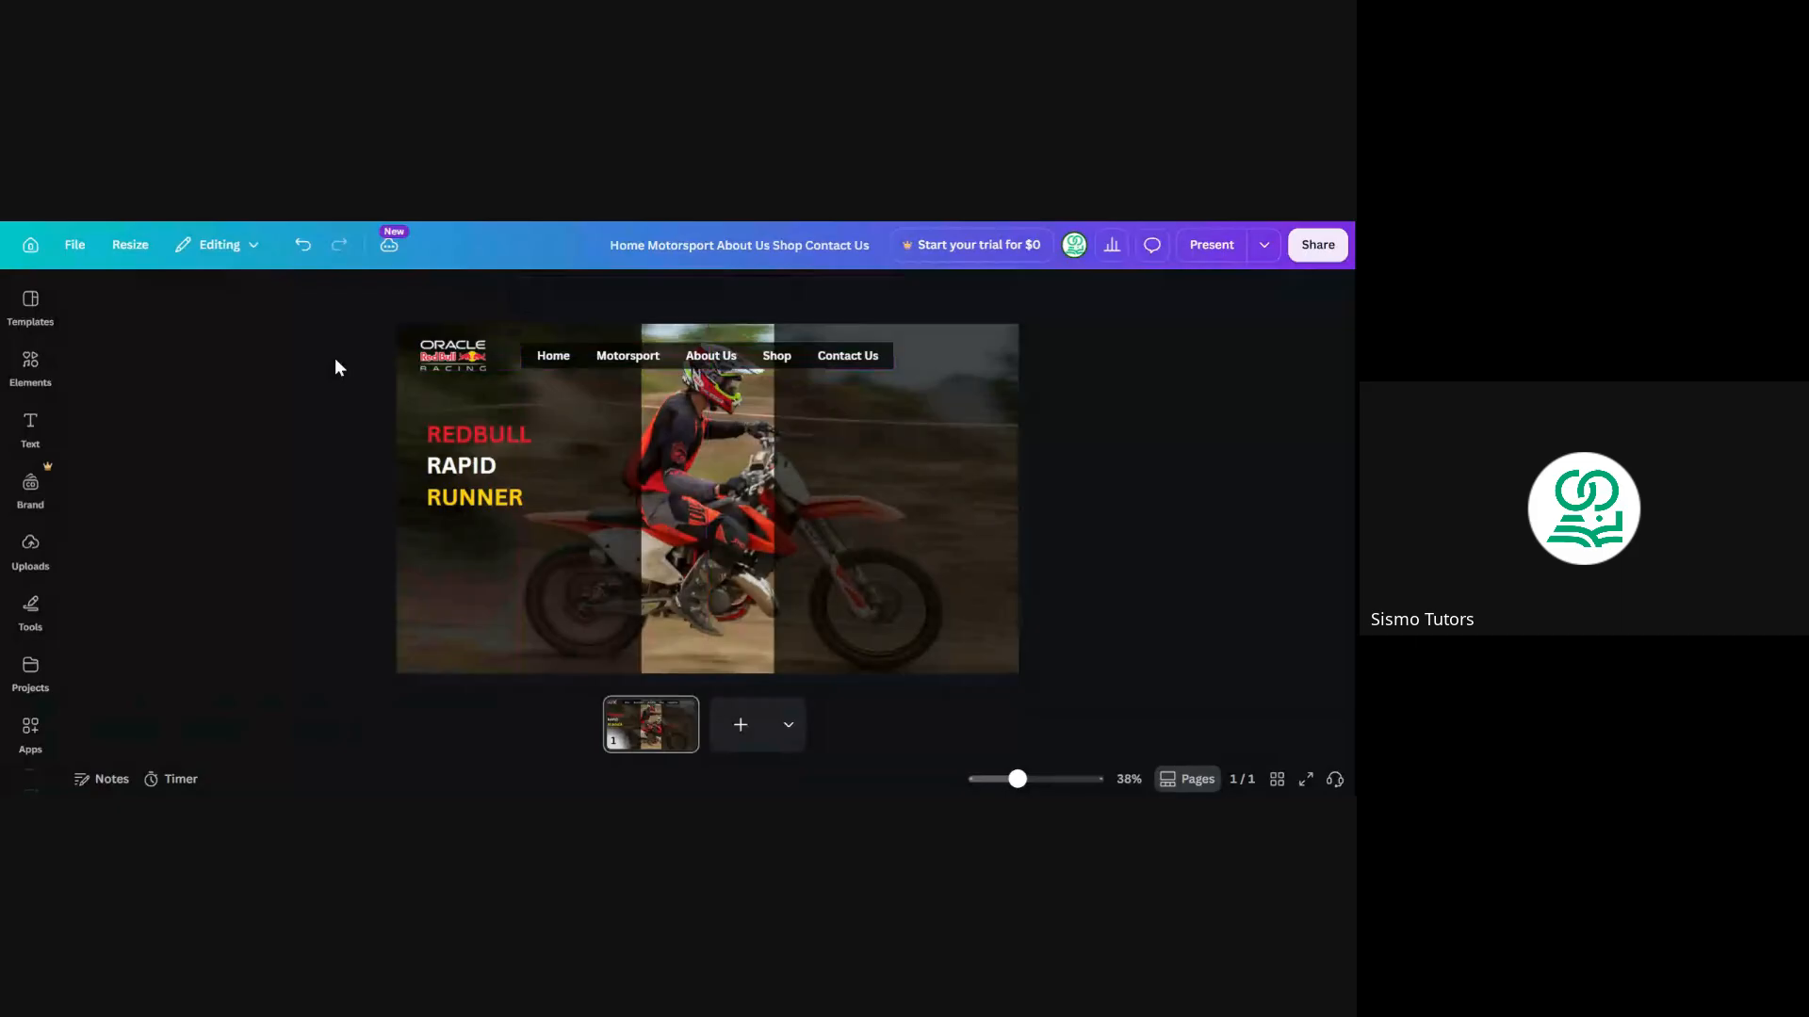
Shrink the dirt bike photo to about 1797 px wide and 1028 px high and centre it on the slide
click(704, 478)
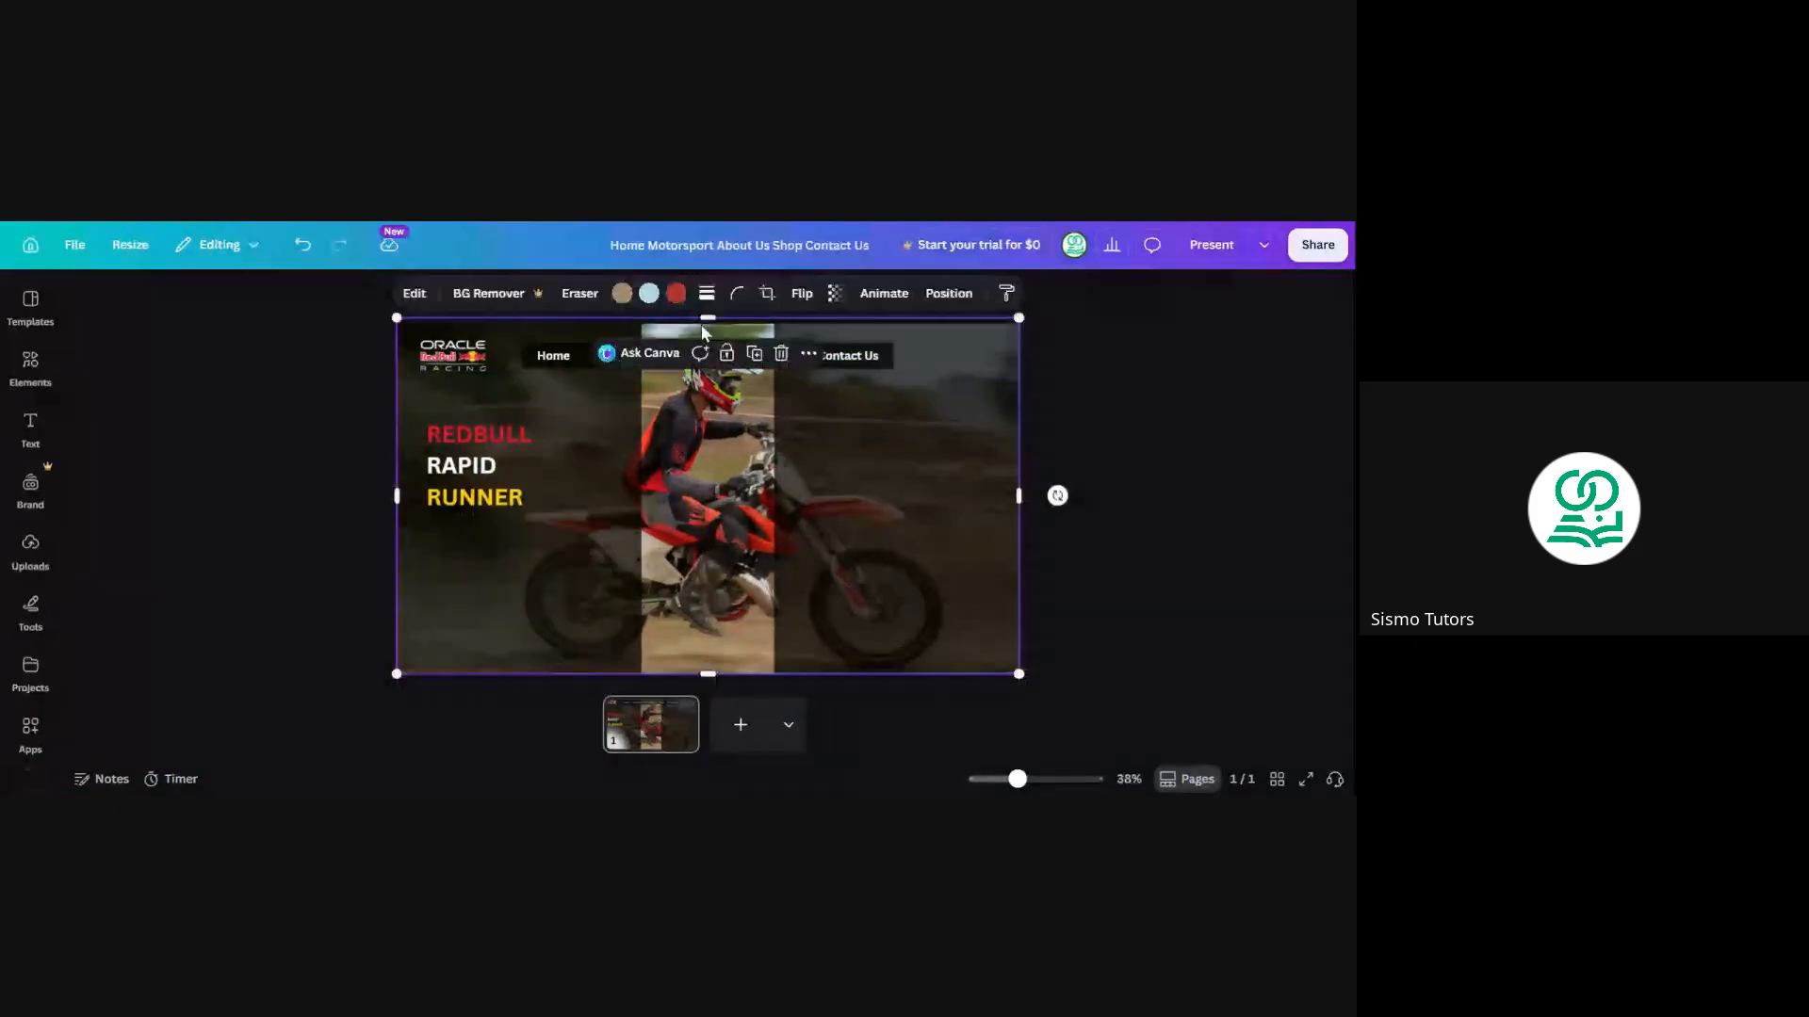
drag(396, 319, 419, 359)
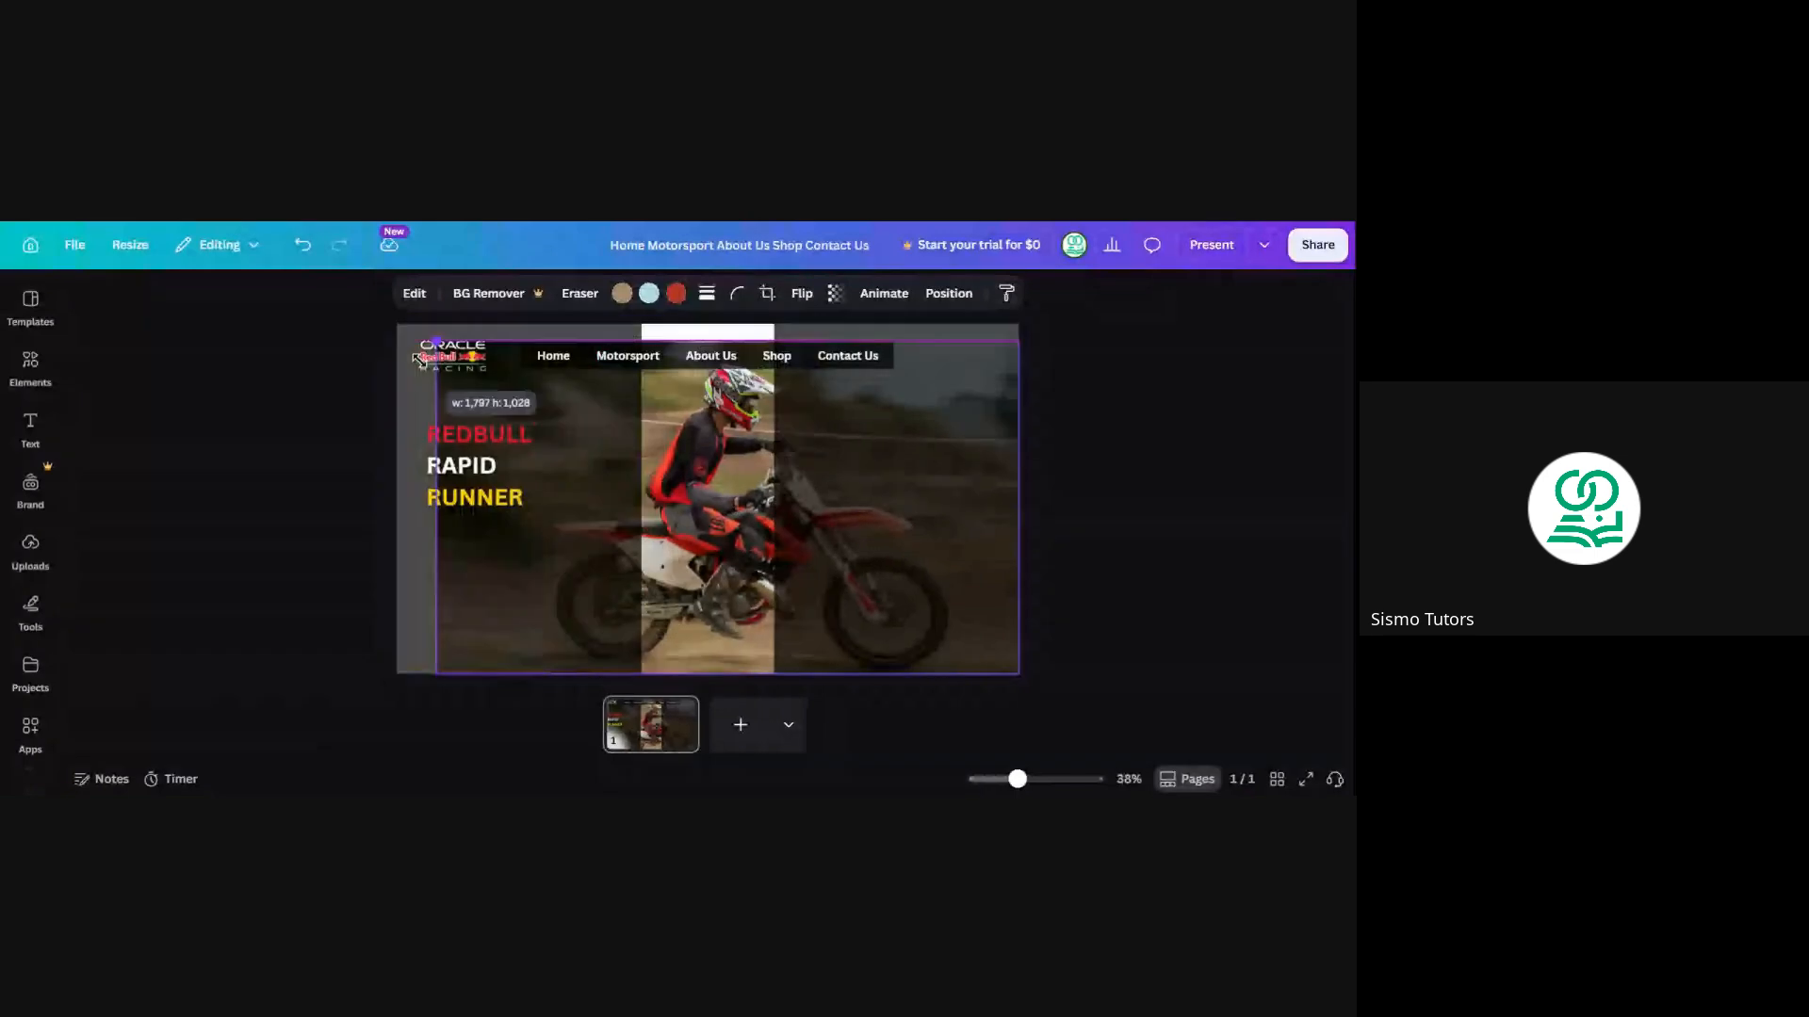
drag(703, 463, 685, 464)
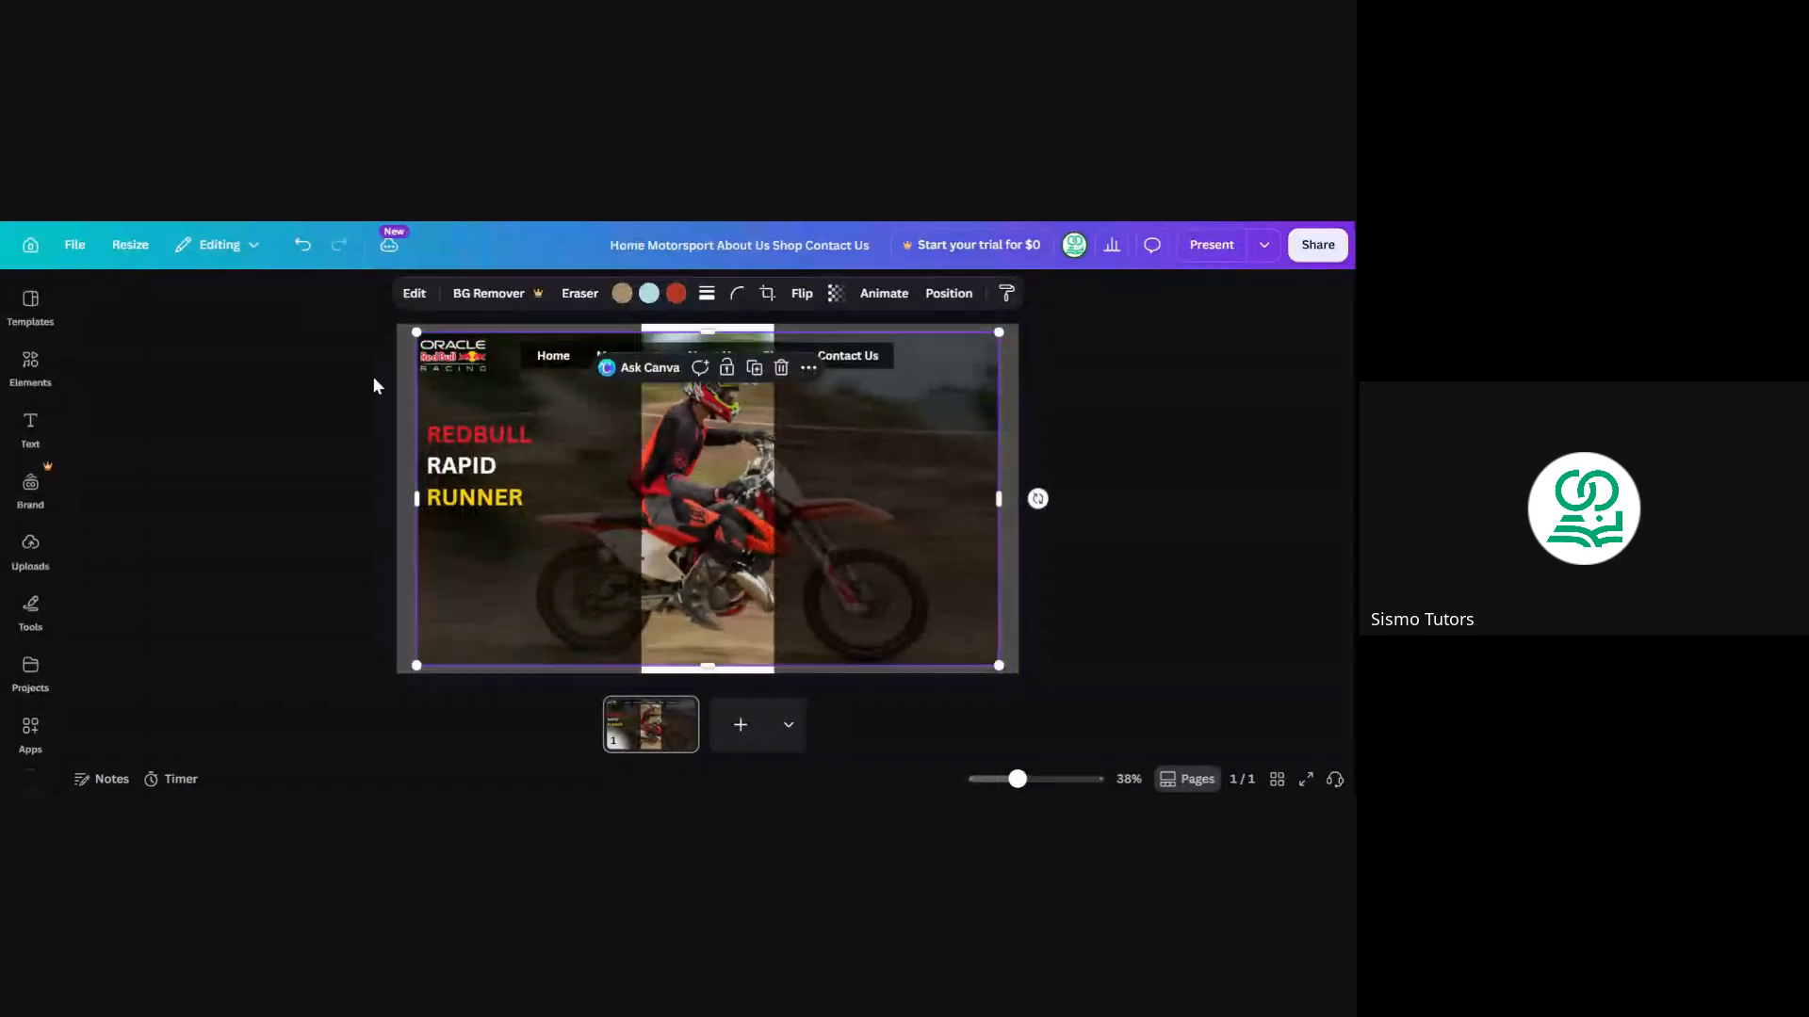
click(370, 375)
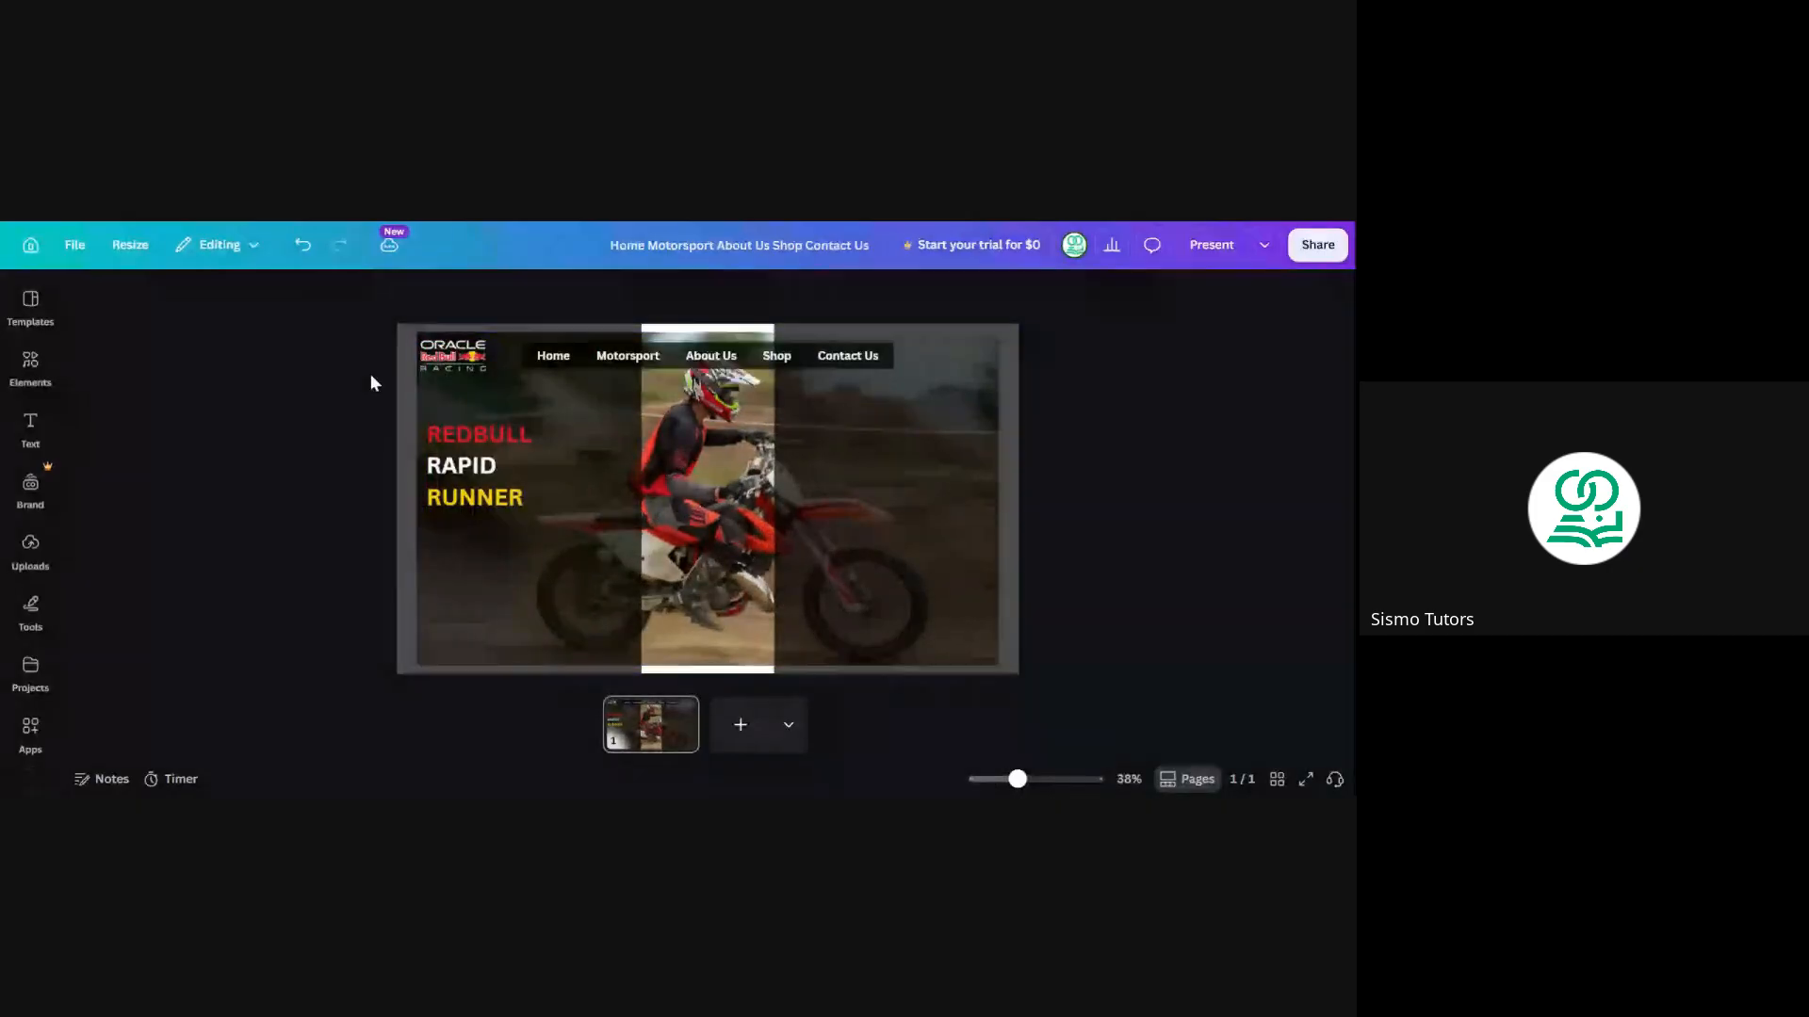
Reduce the dirt bike photo further, leaving a wider border around it, and centre it horizontally on the slide
click(776, 499)
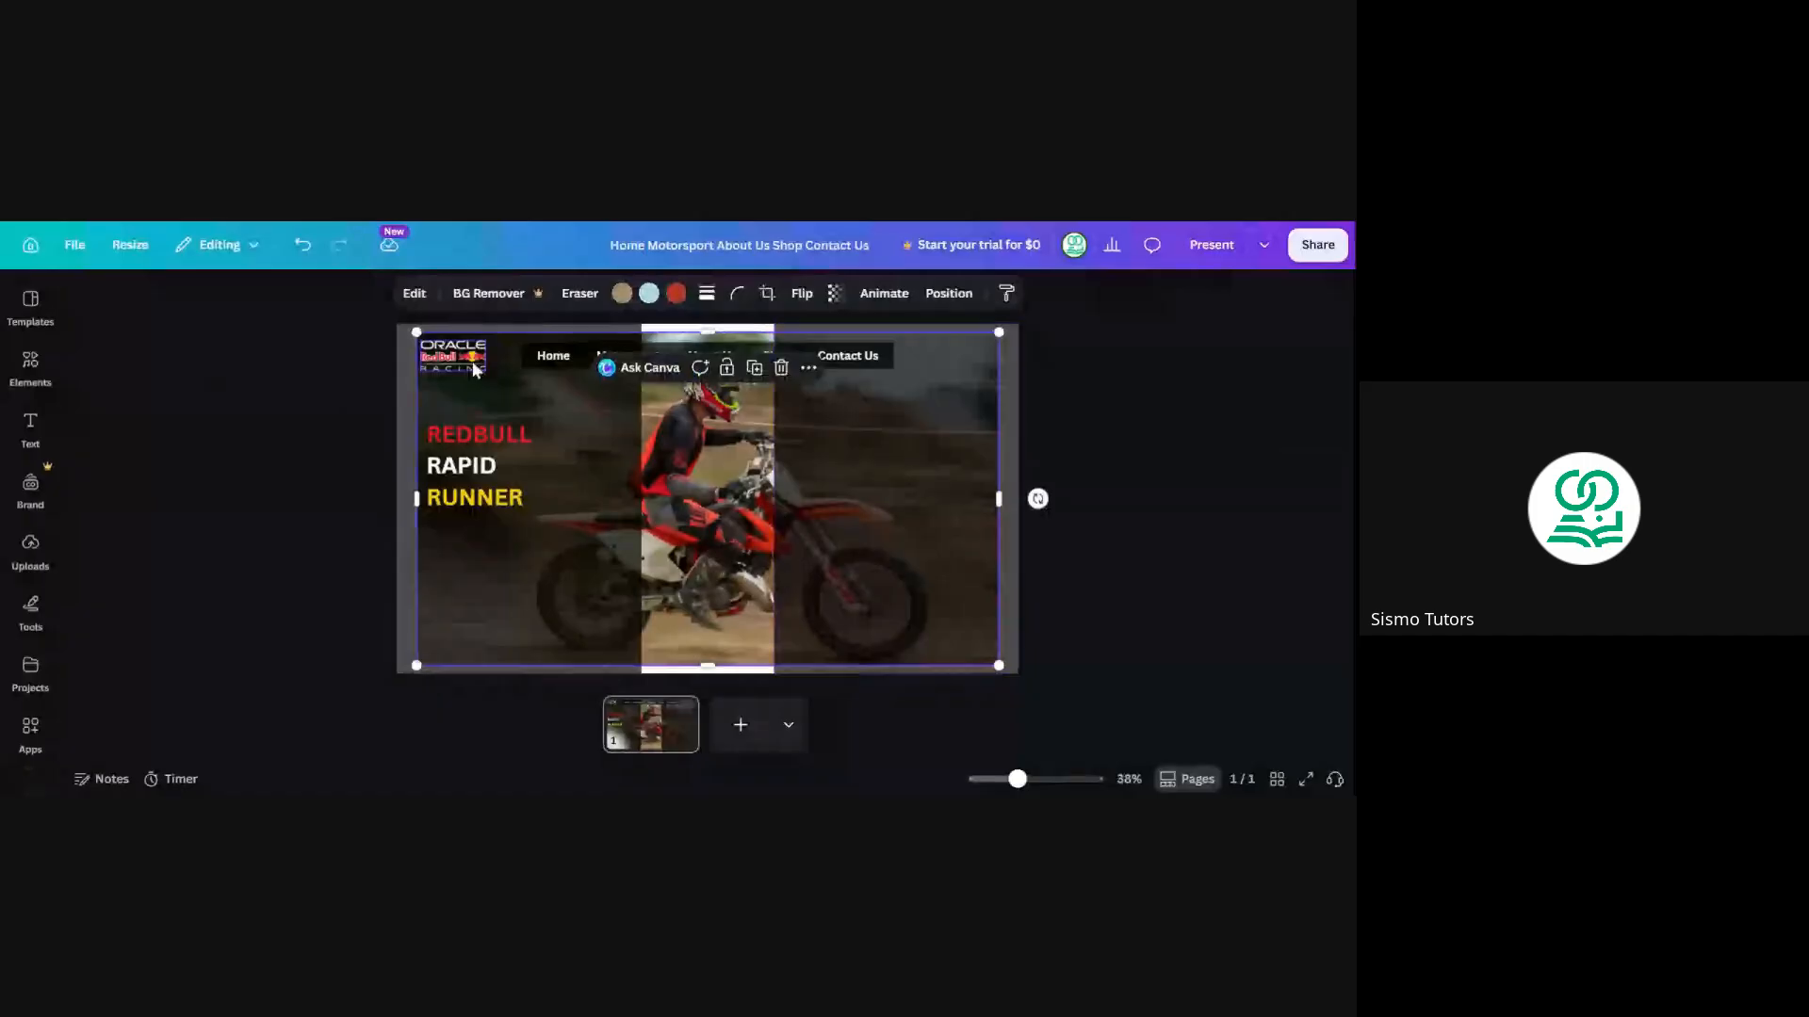
drag(416, 332, 469, 362)
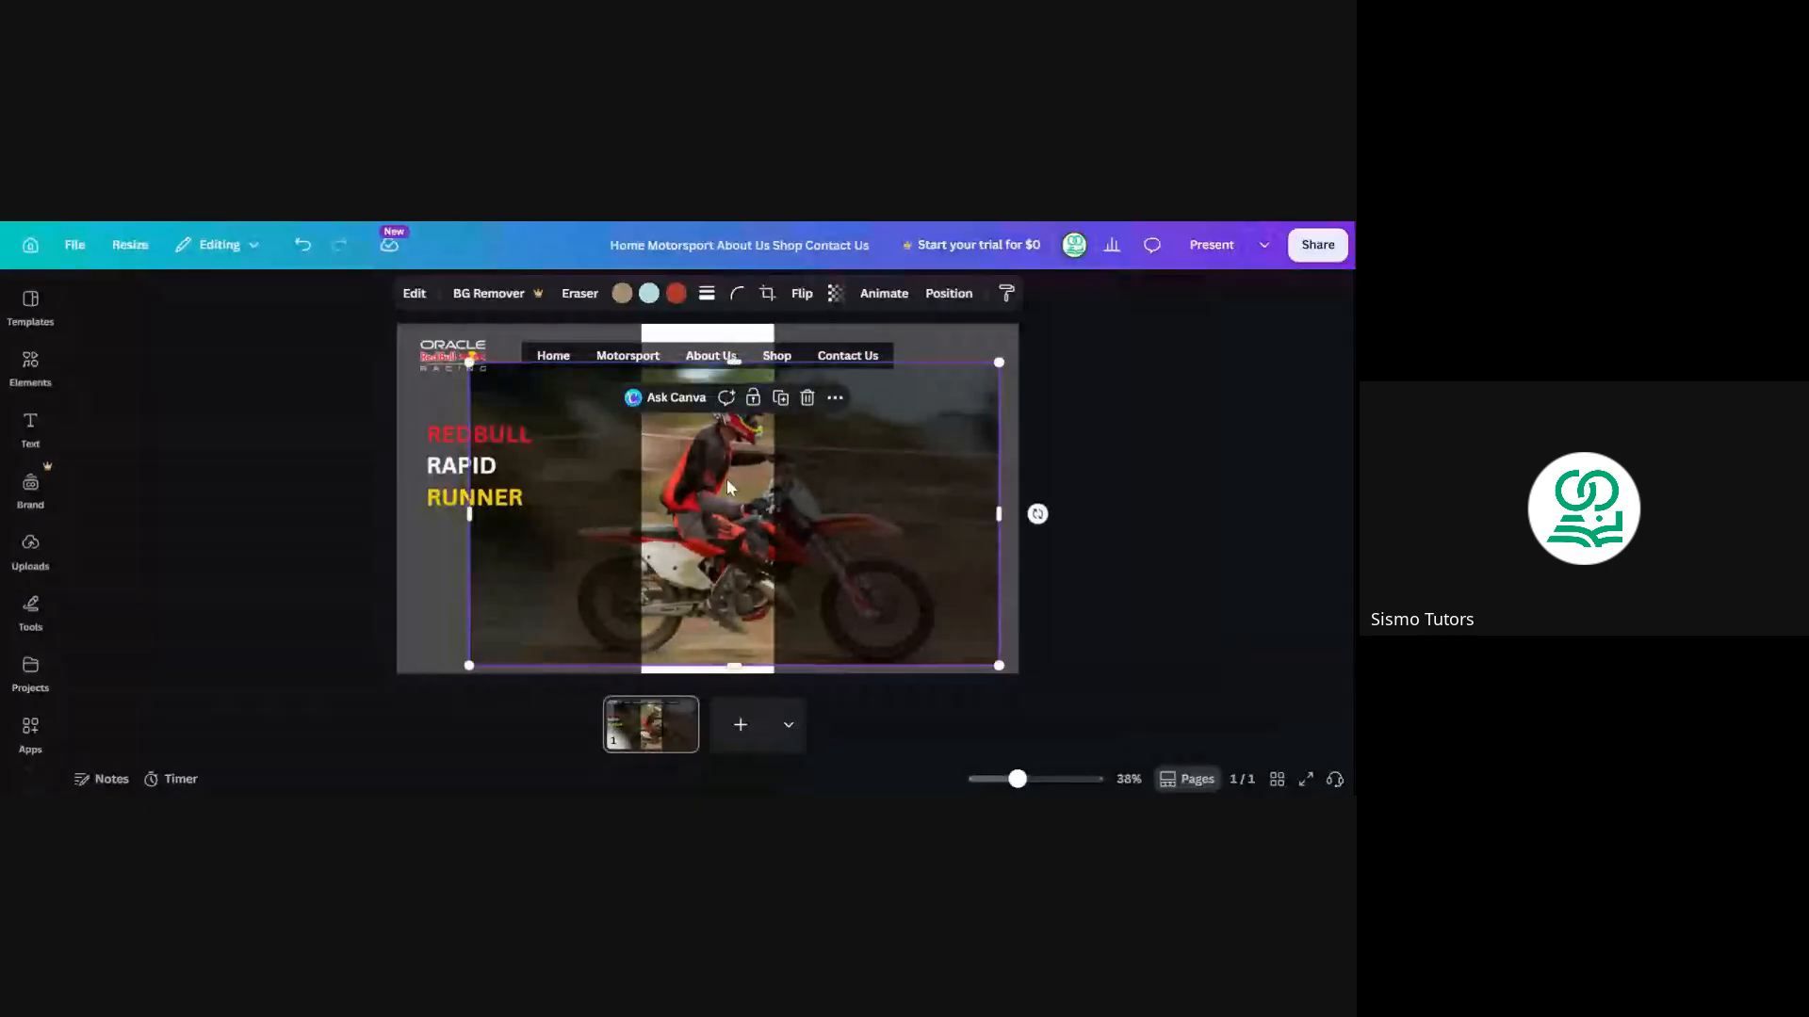
drag(727, 479, 699, 472)
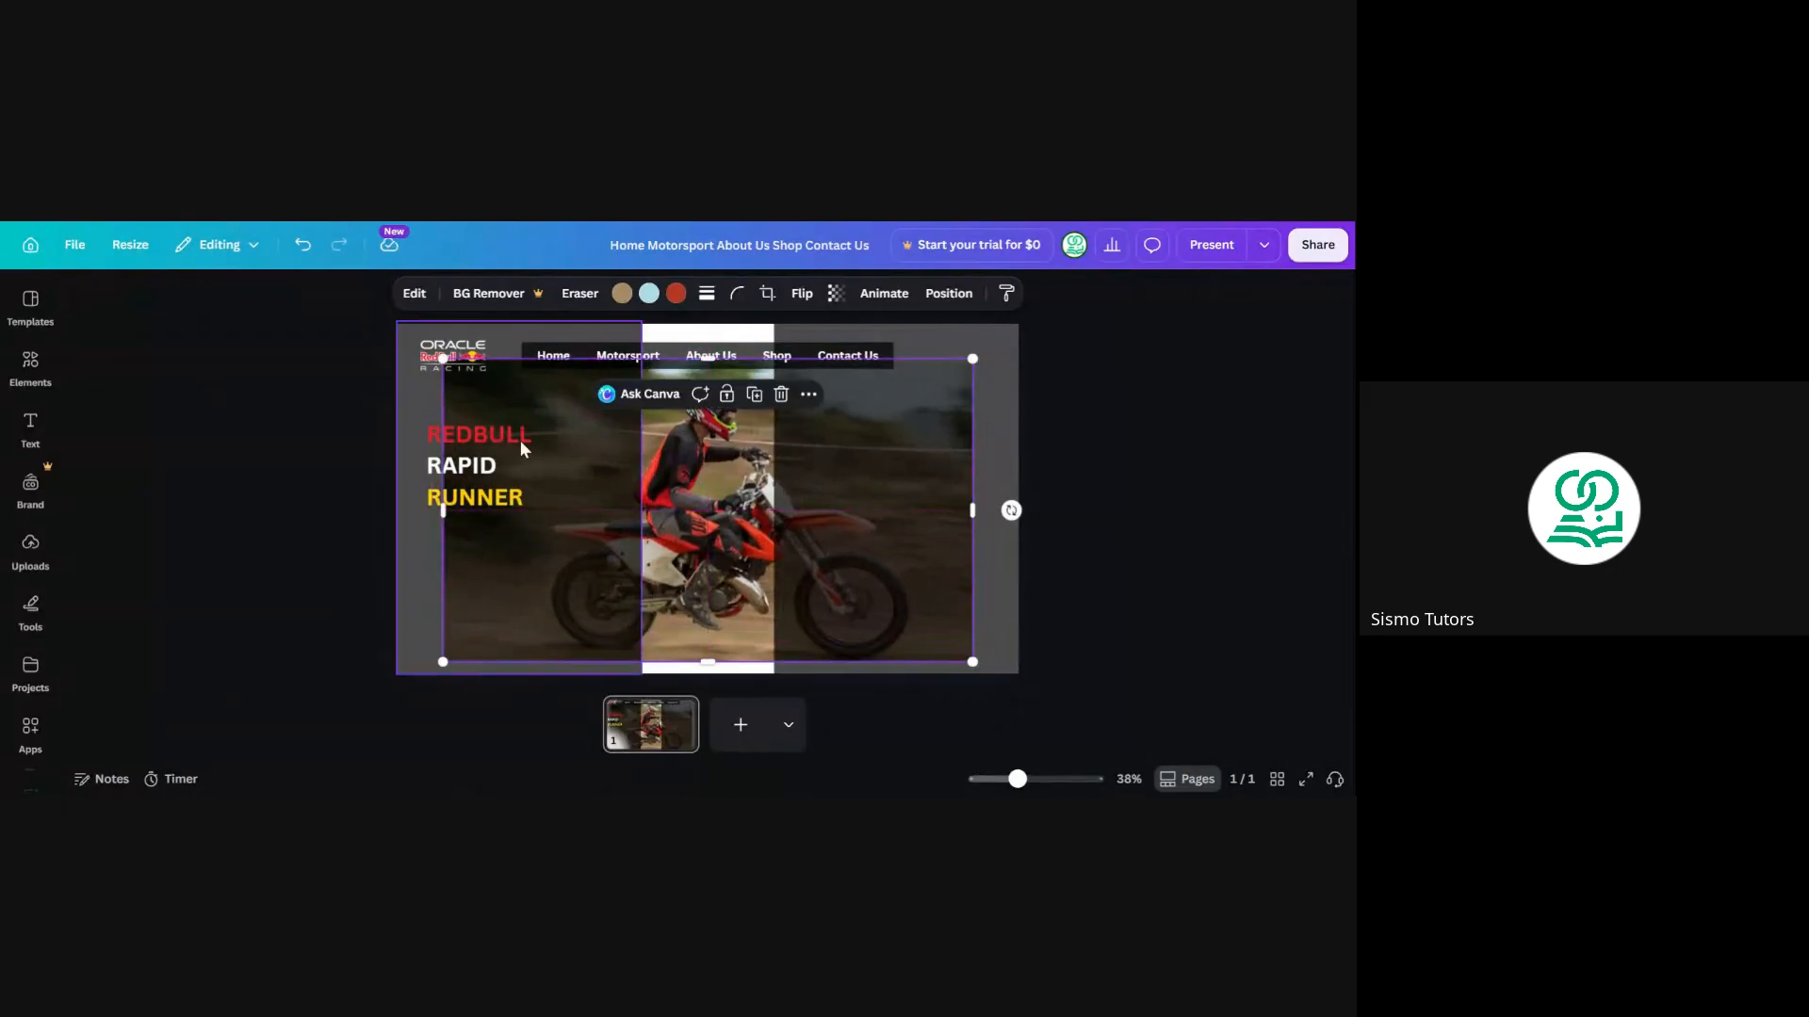
Set the slide's background colour to black (#000000)
click(415, 388)
click(698, 343)
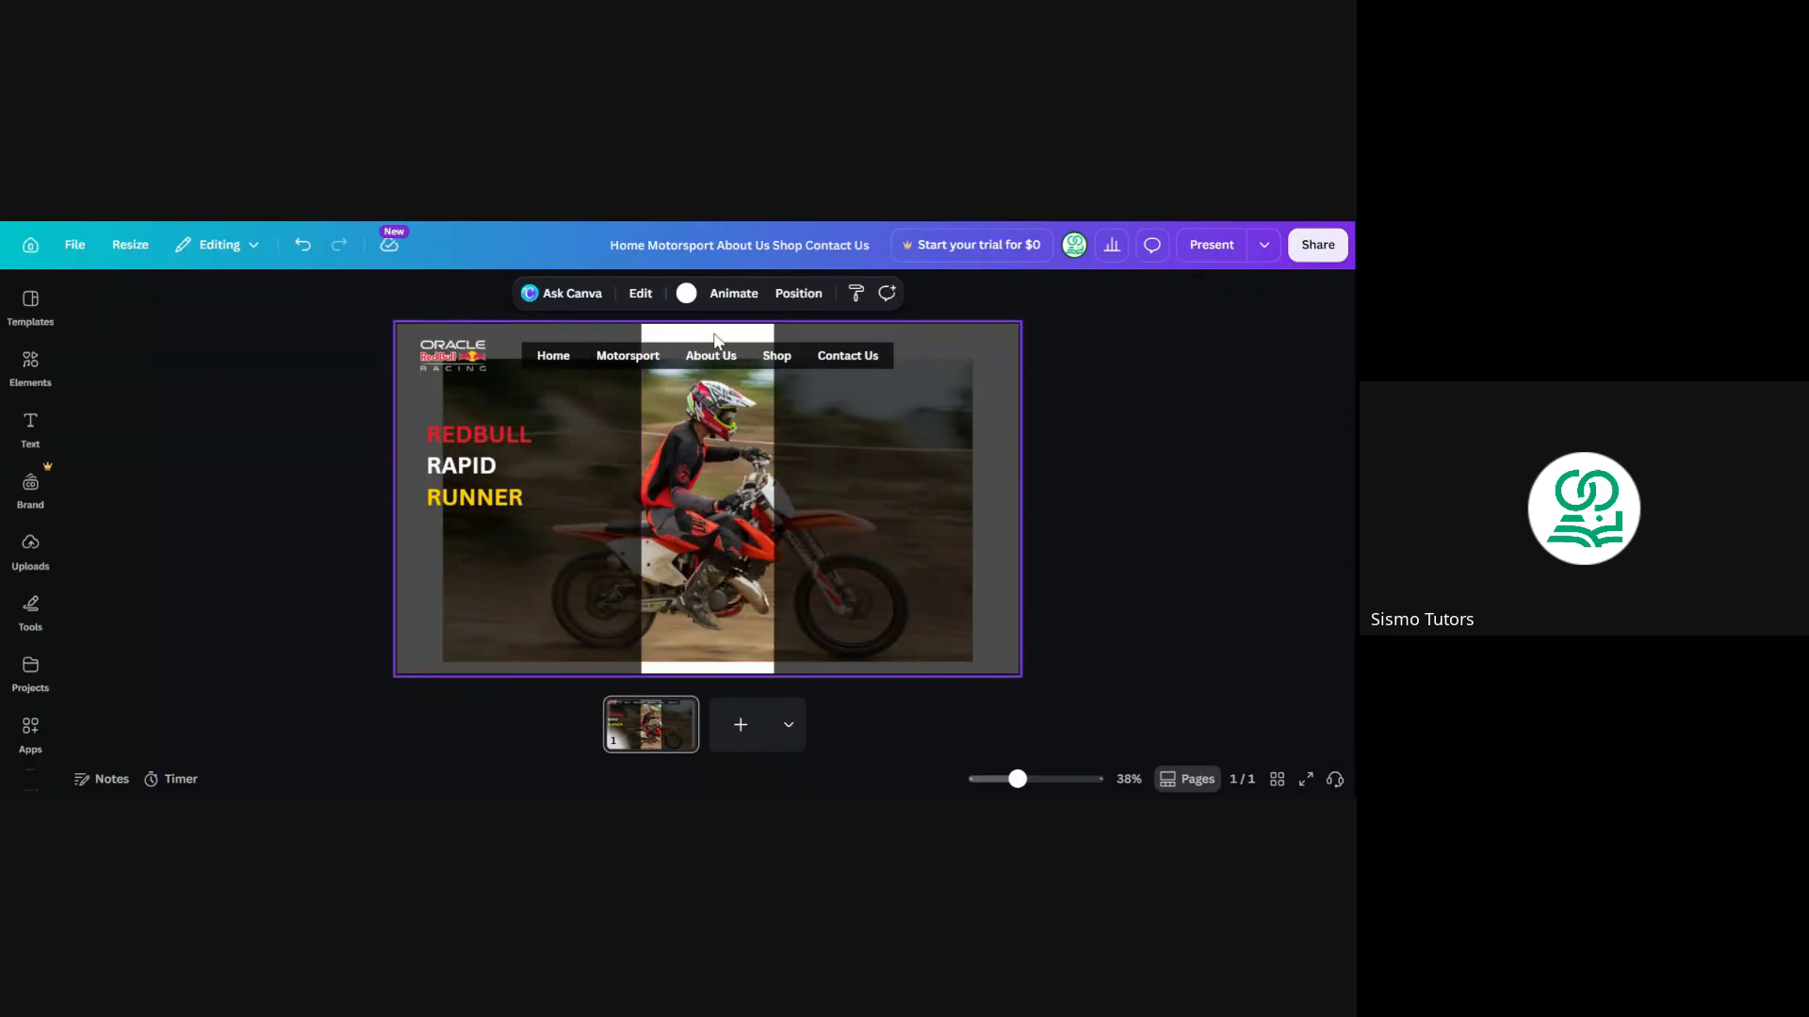
click(689, 295)
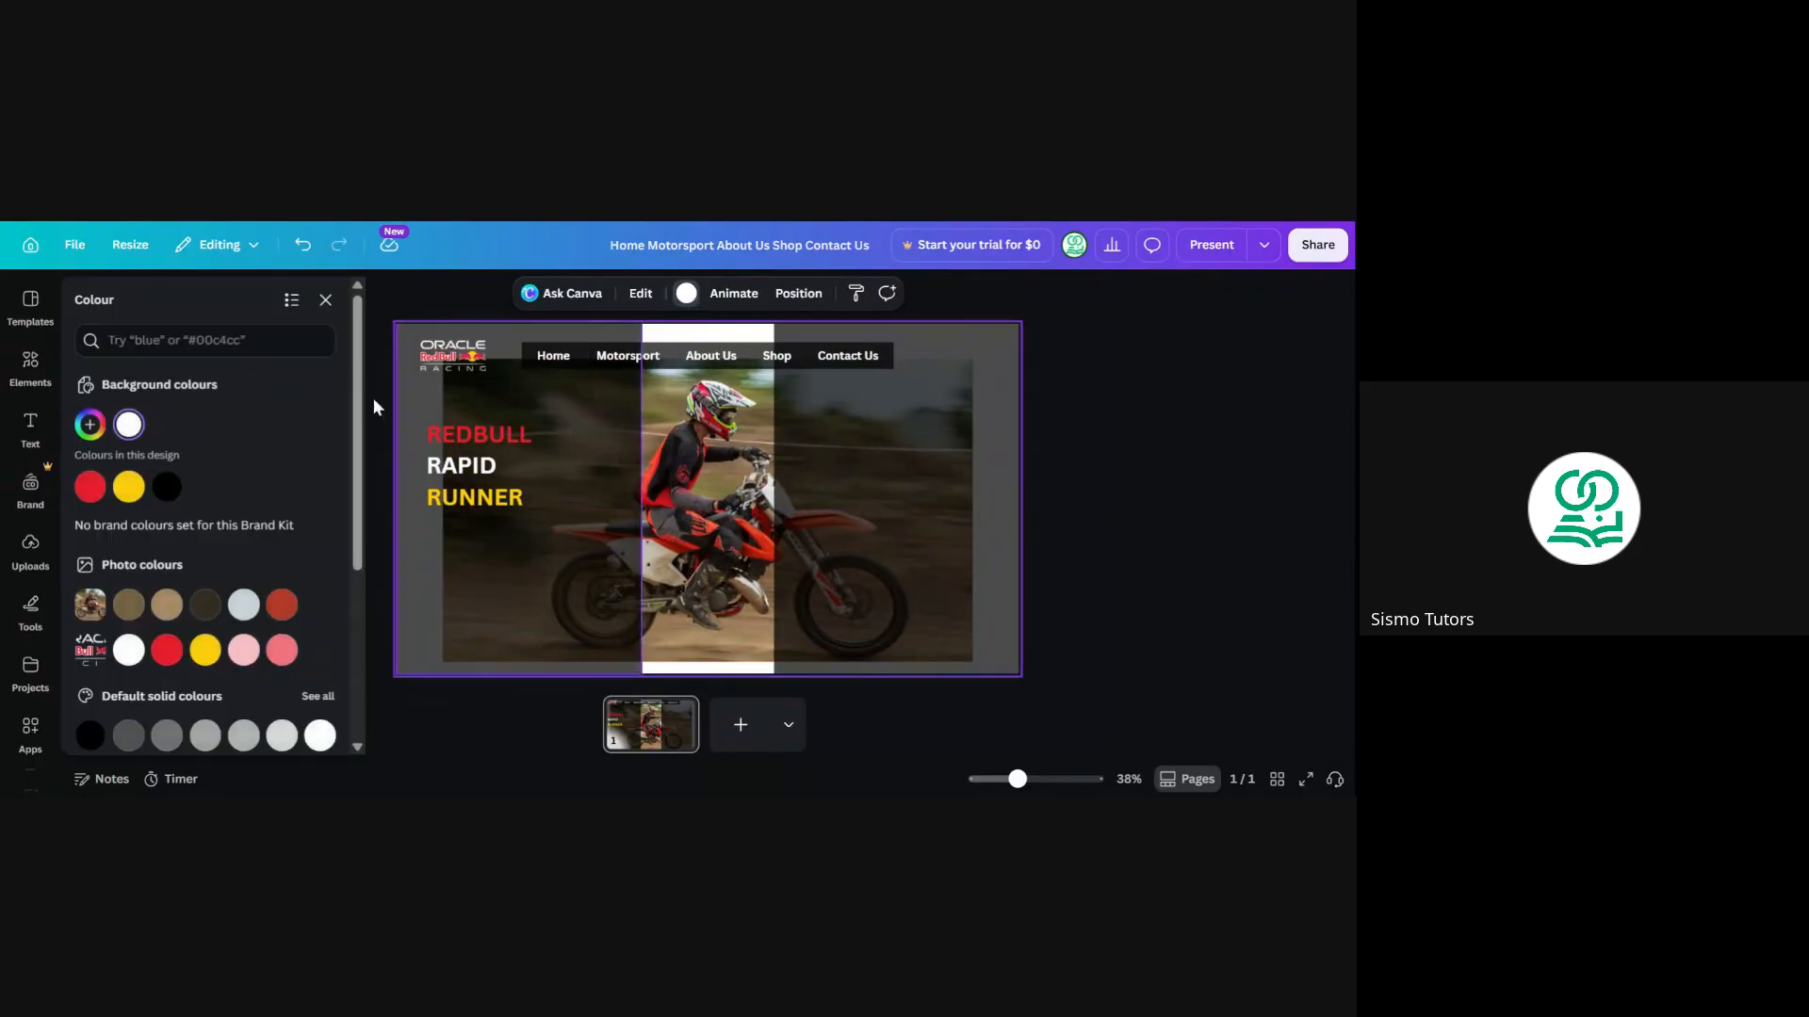
click(168, 487)
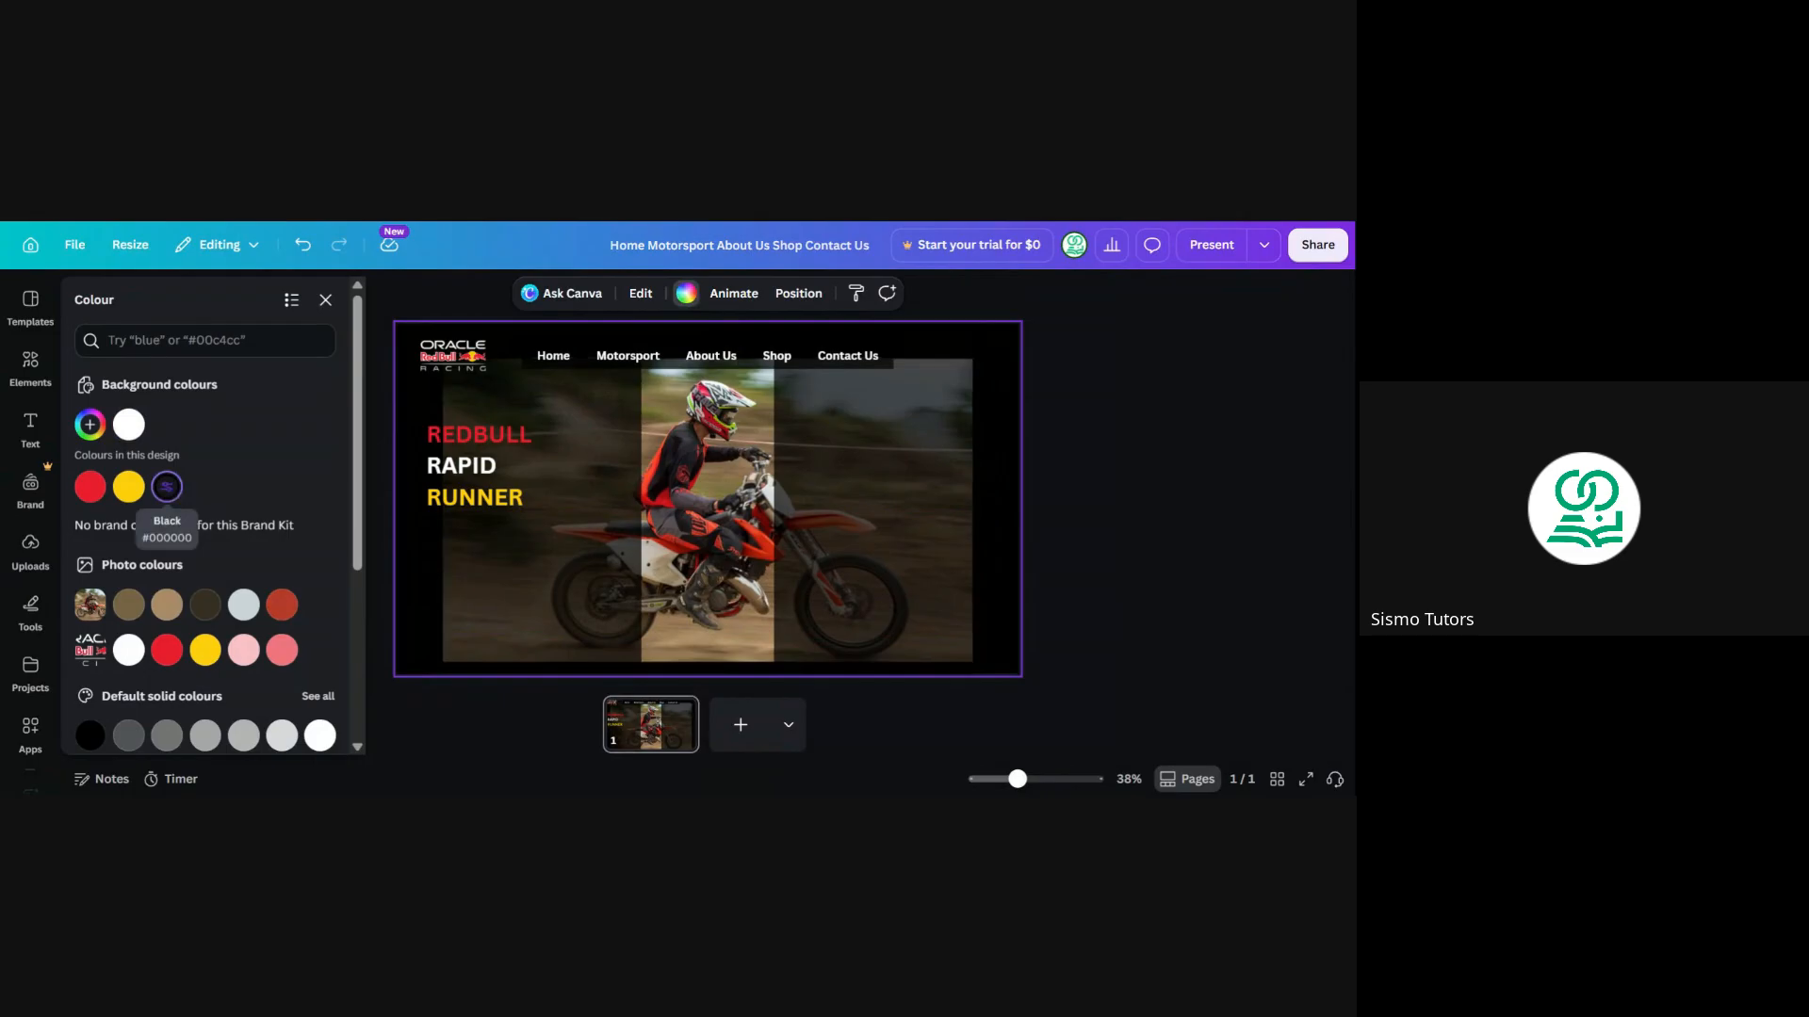
click(326, 301)
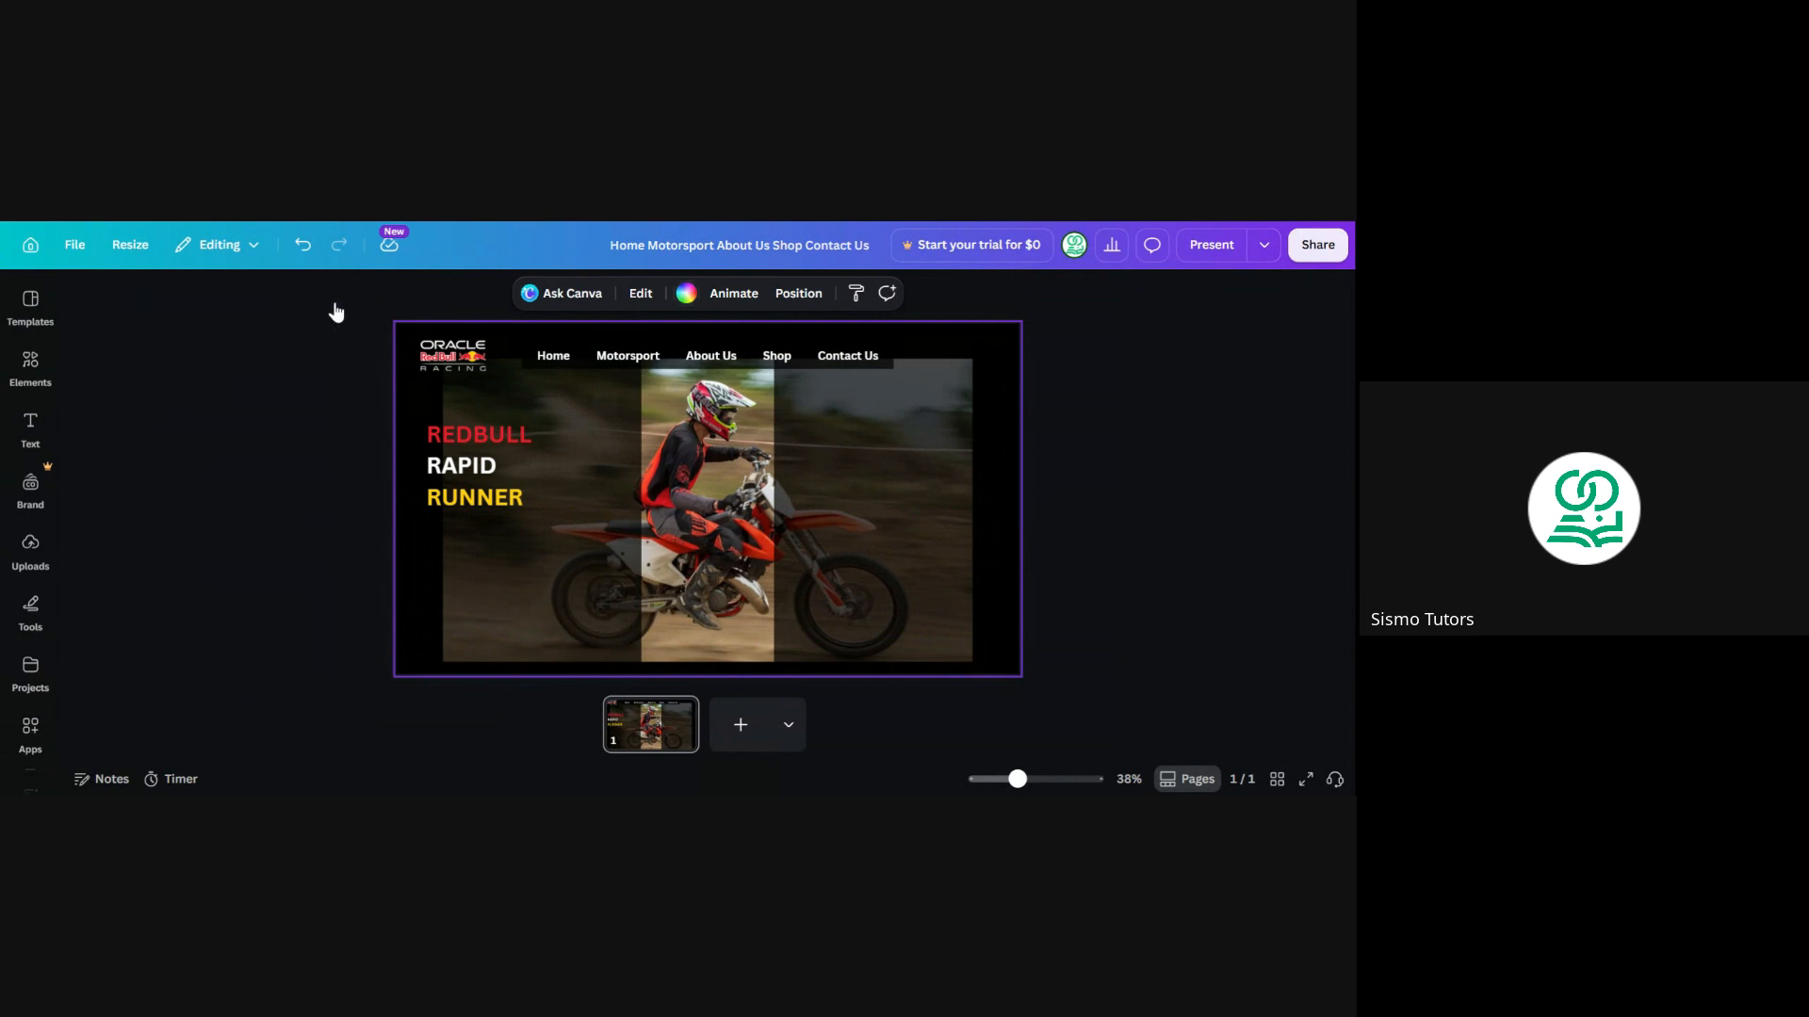
click(461, 510)
click(252, 392)
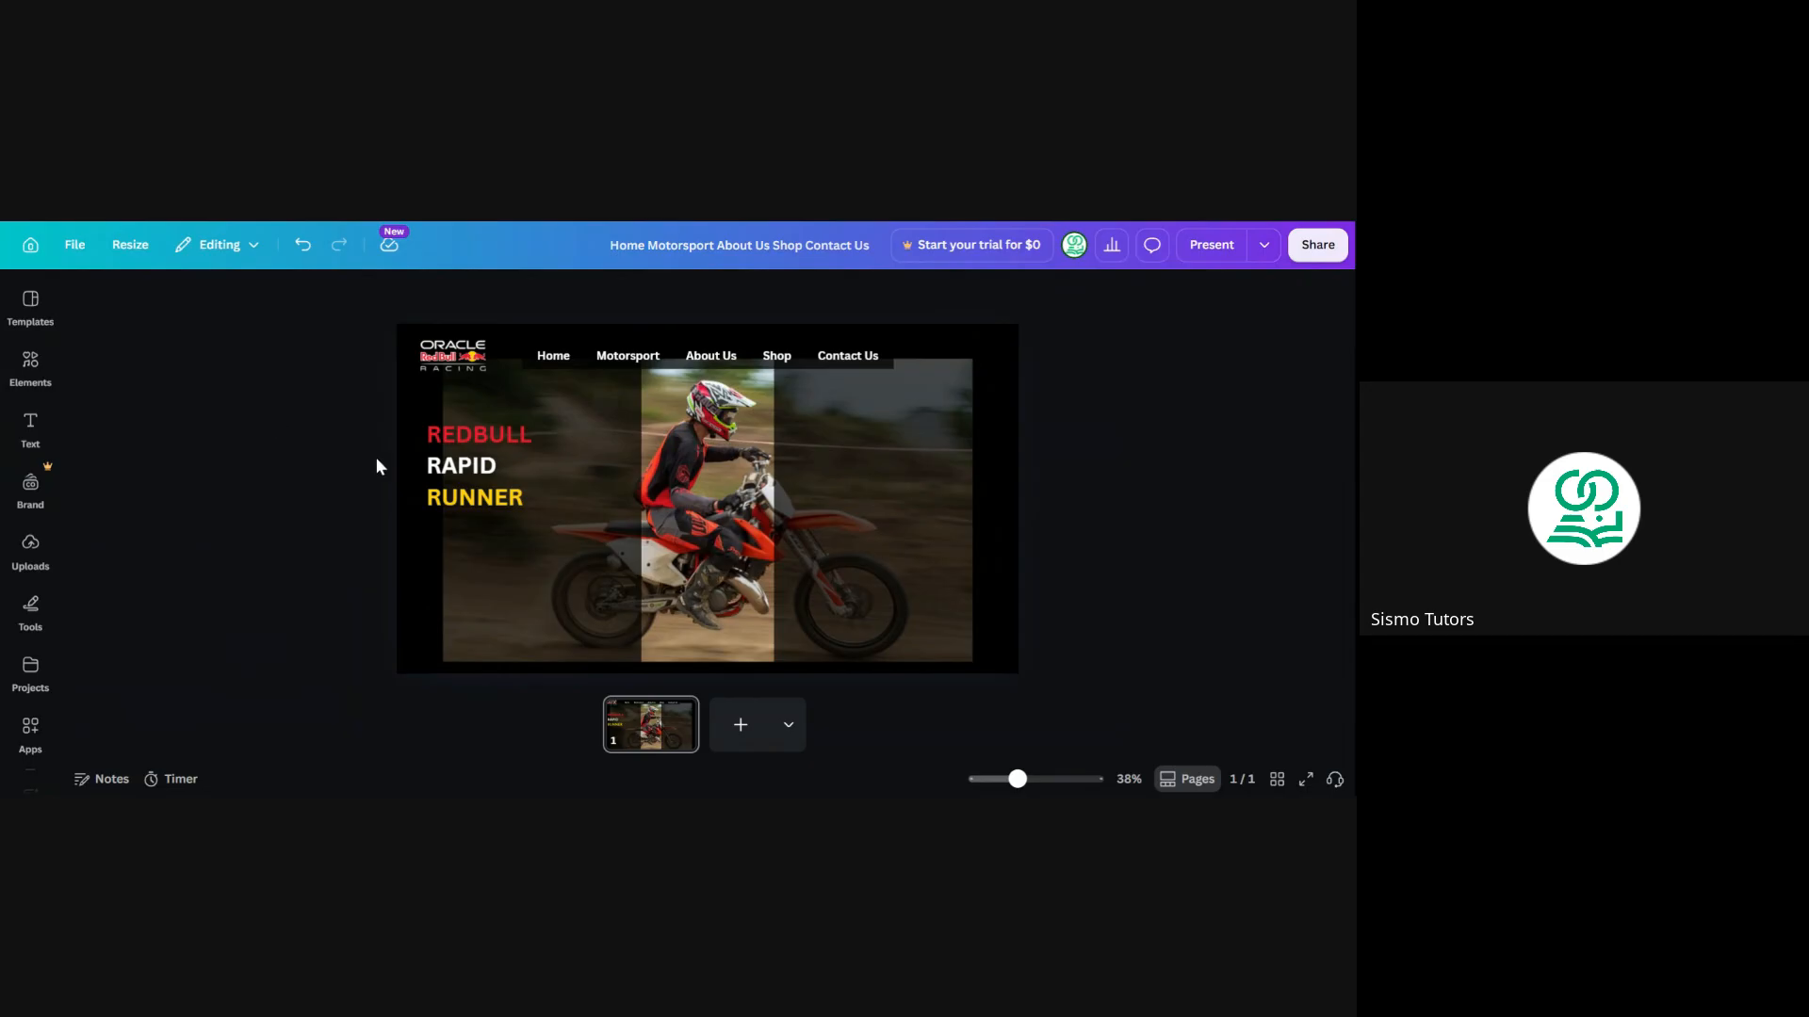
Undo the black background and the photo's resizing and repositioning
key(ctrl+z)
key(ctrl+z)
key(ctrl+z)
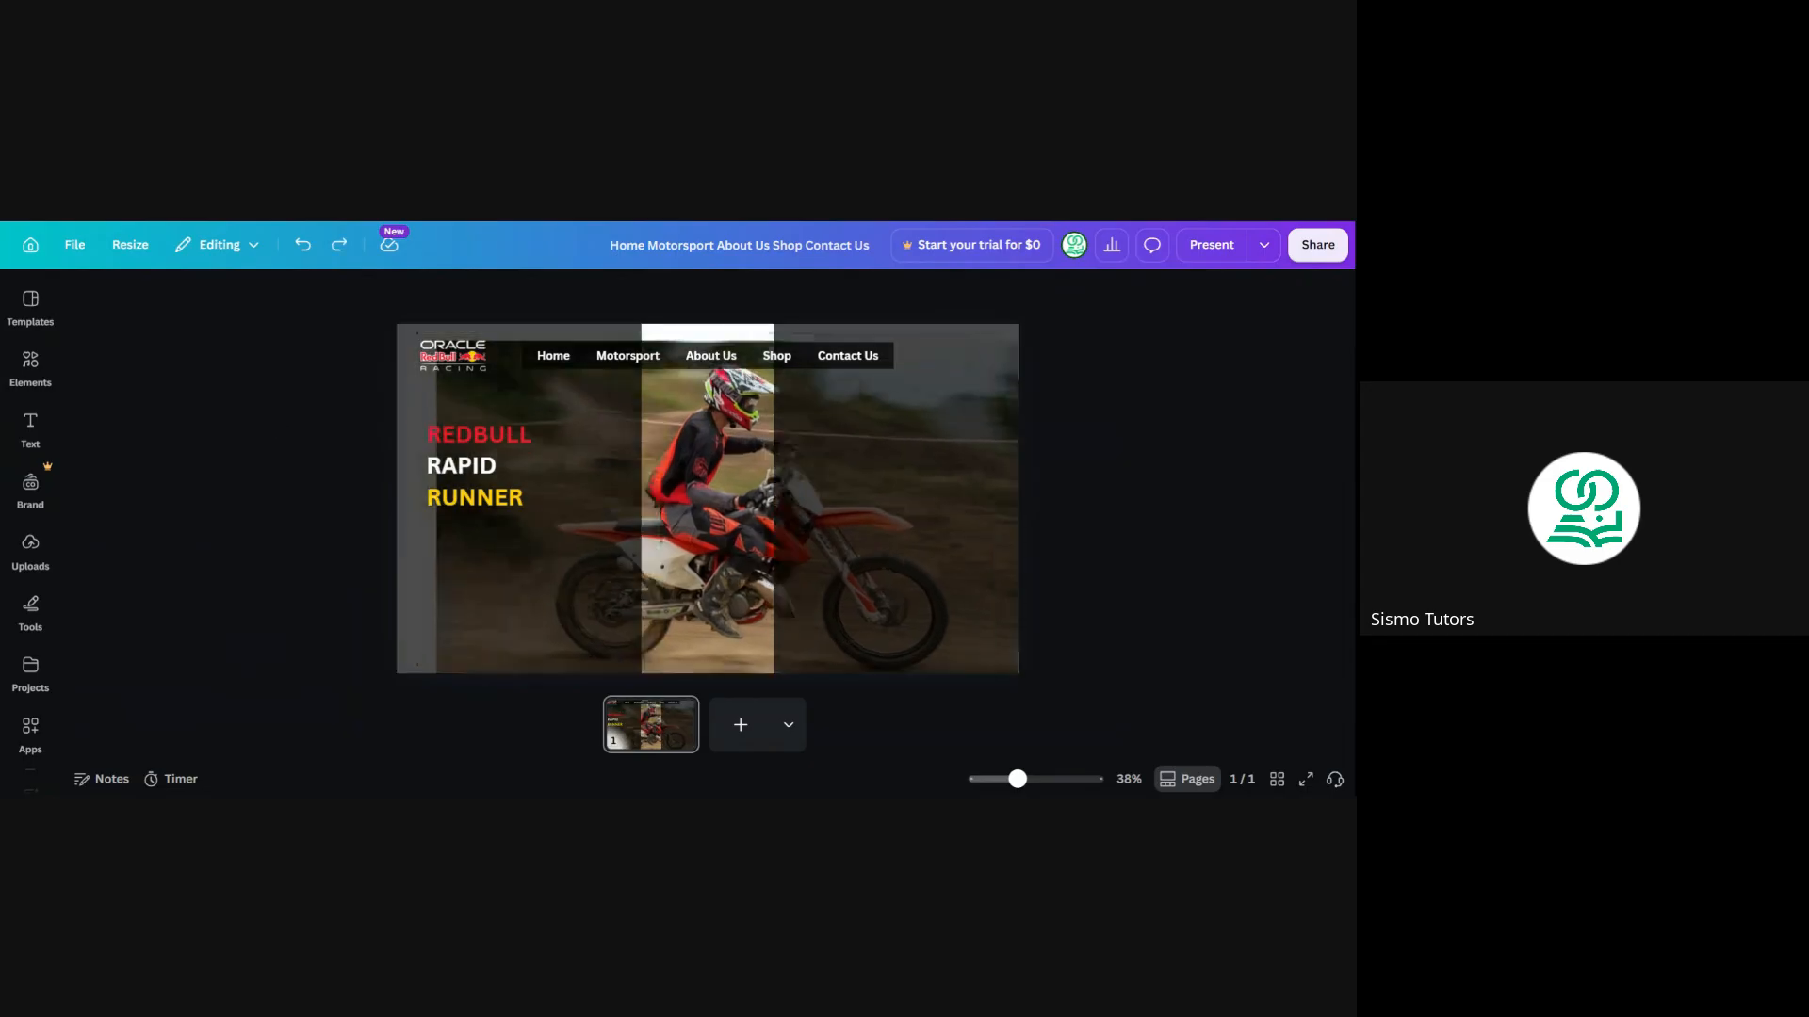
key(ctrl+z)
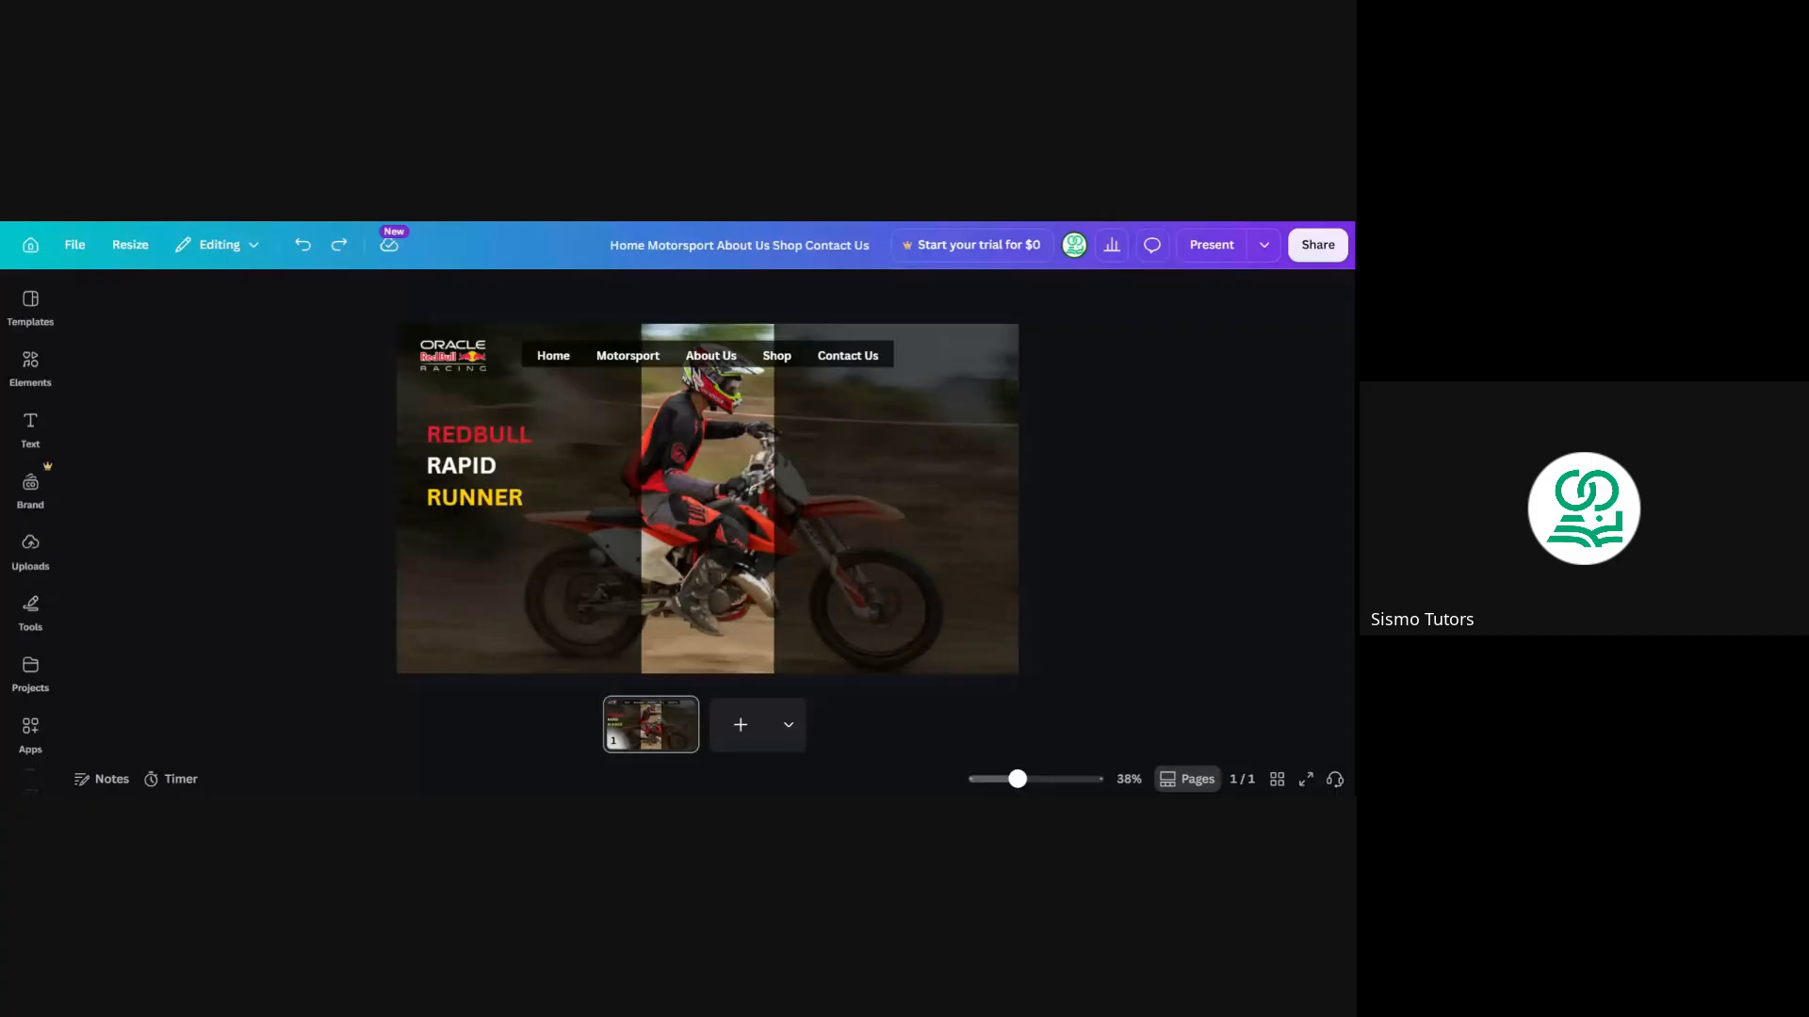
Delete the dark panel on the slide's left side, and undo the deletion
click(569, 501)
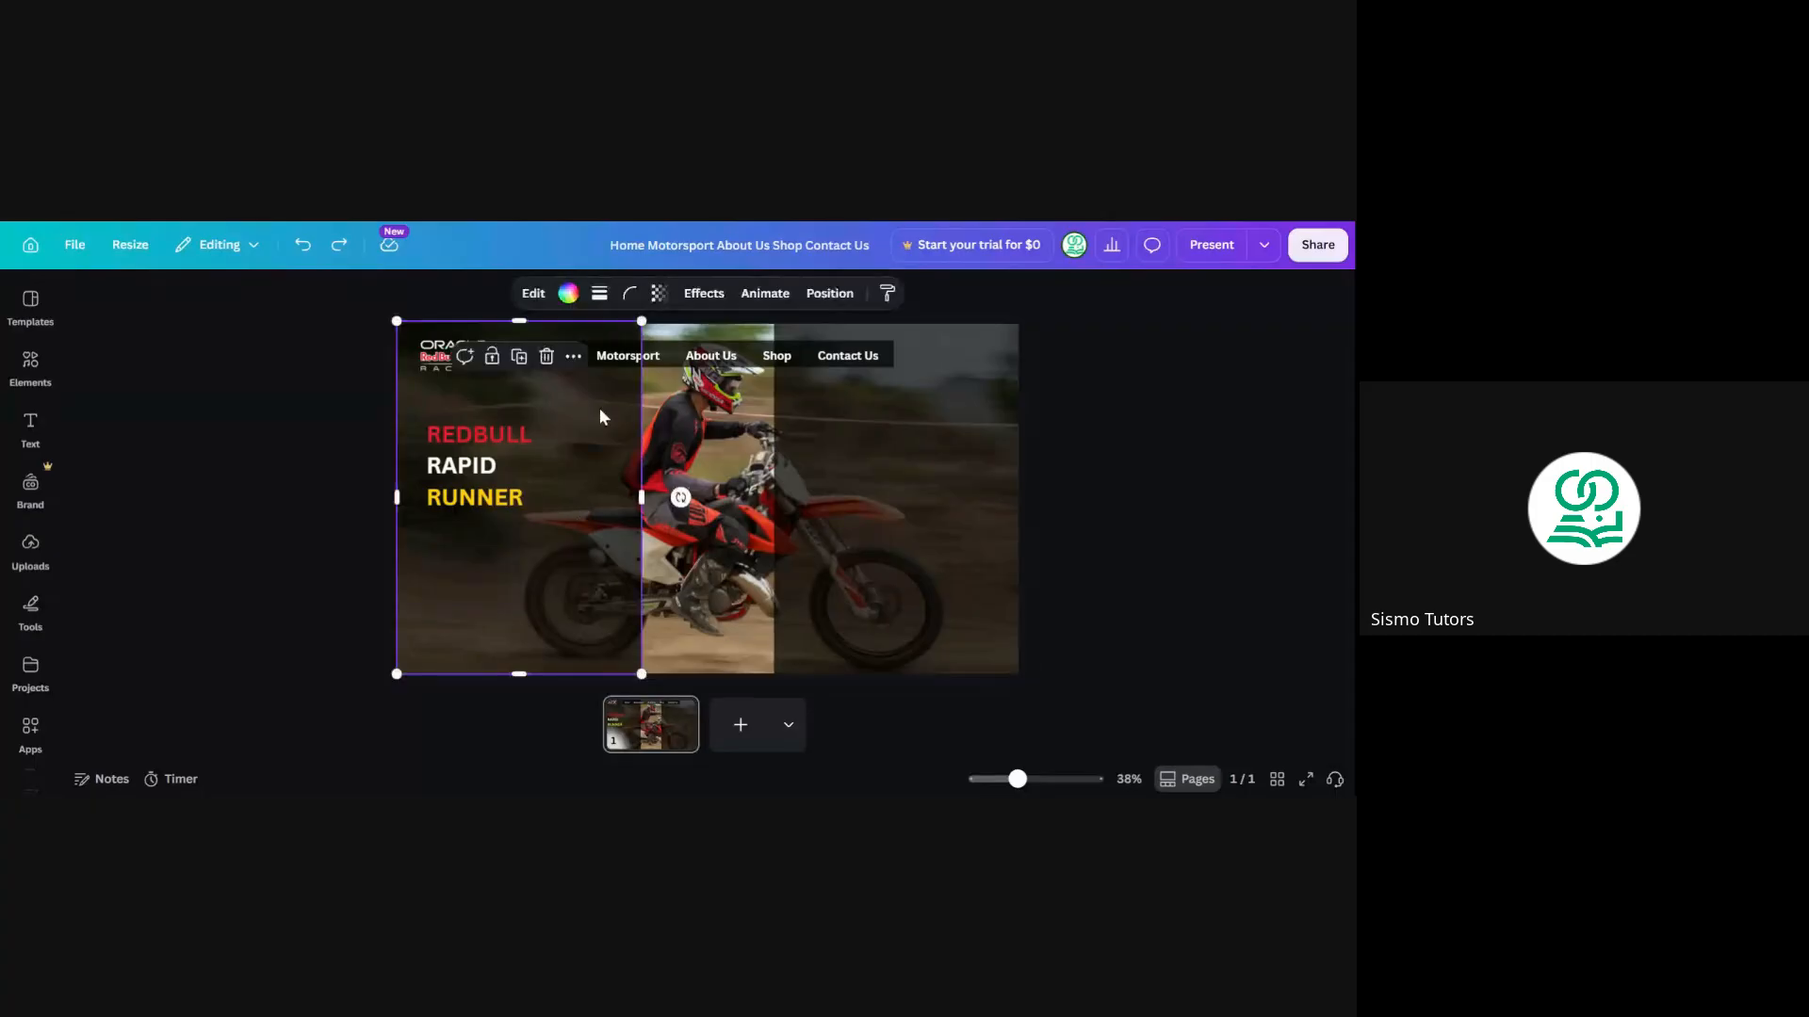
click(547, 358)
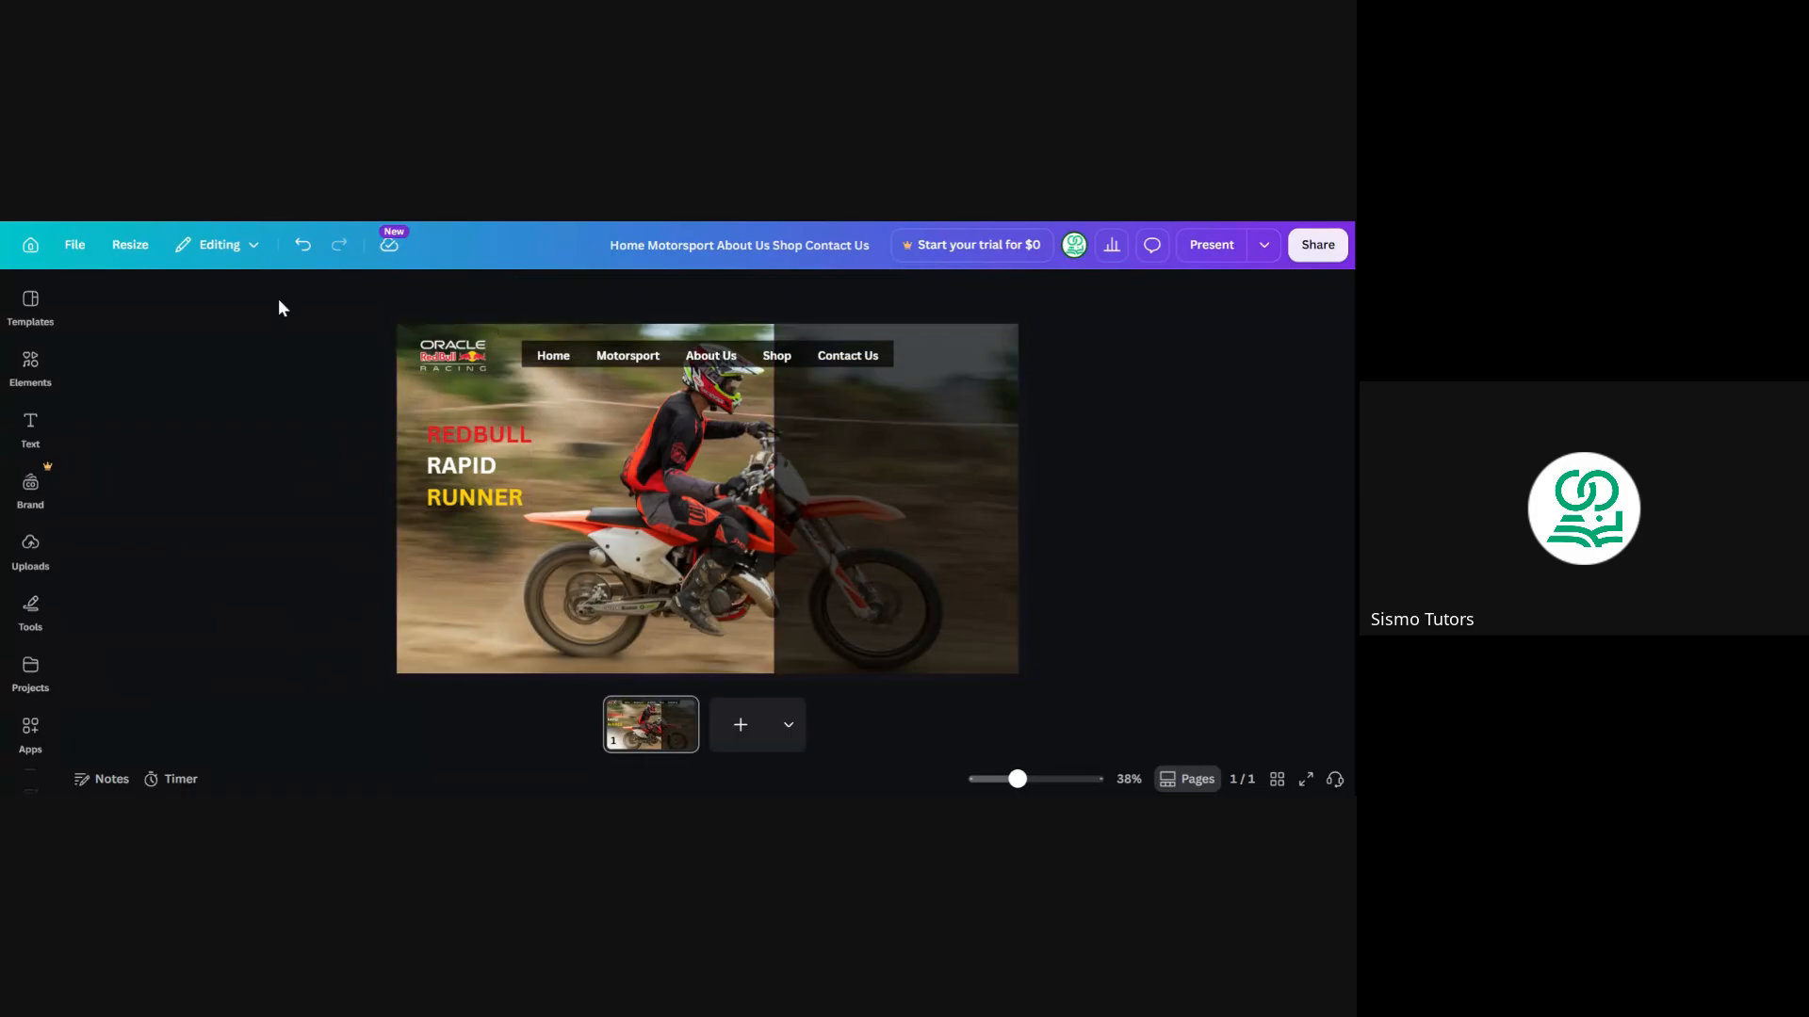
click(302, 244)
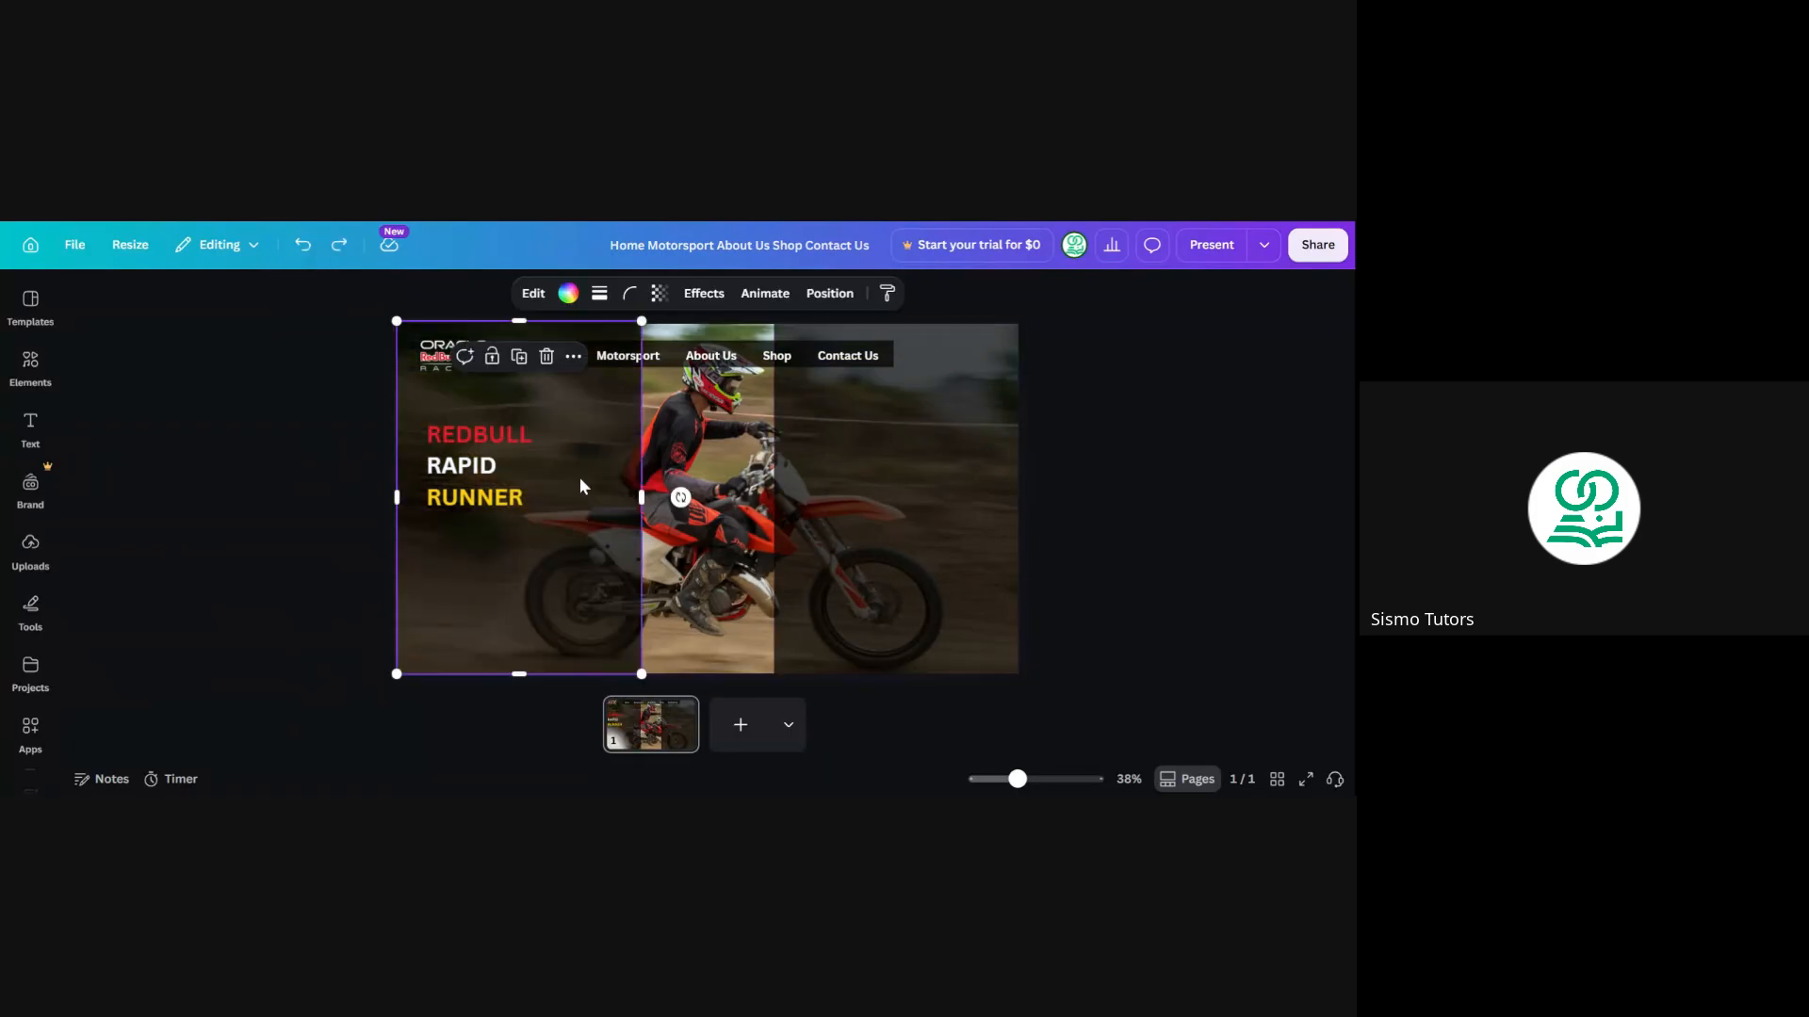
Narrow both dark side panels from their inner edges so they cover less of the rider and bike
mouse_move(641, 494)
mouse_down()
mouse_move(554, 483)
mouse_move(639, 495)
mouse_move(610, 495)
mouse_up()
click(783, 511)
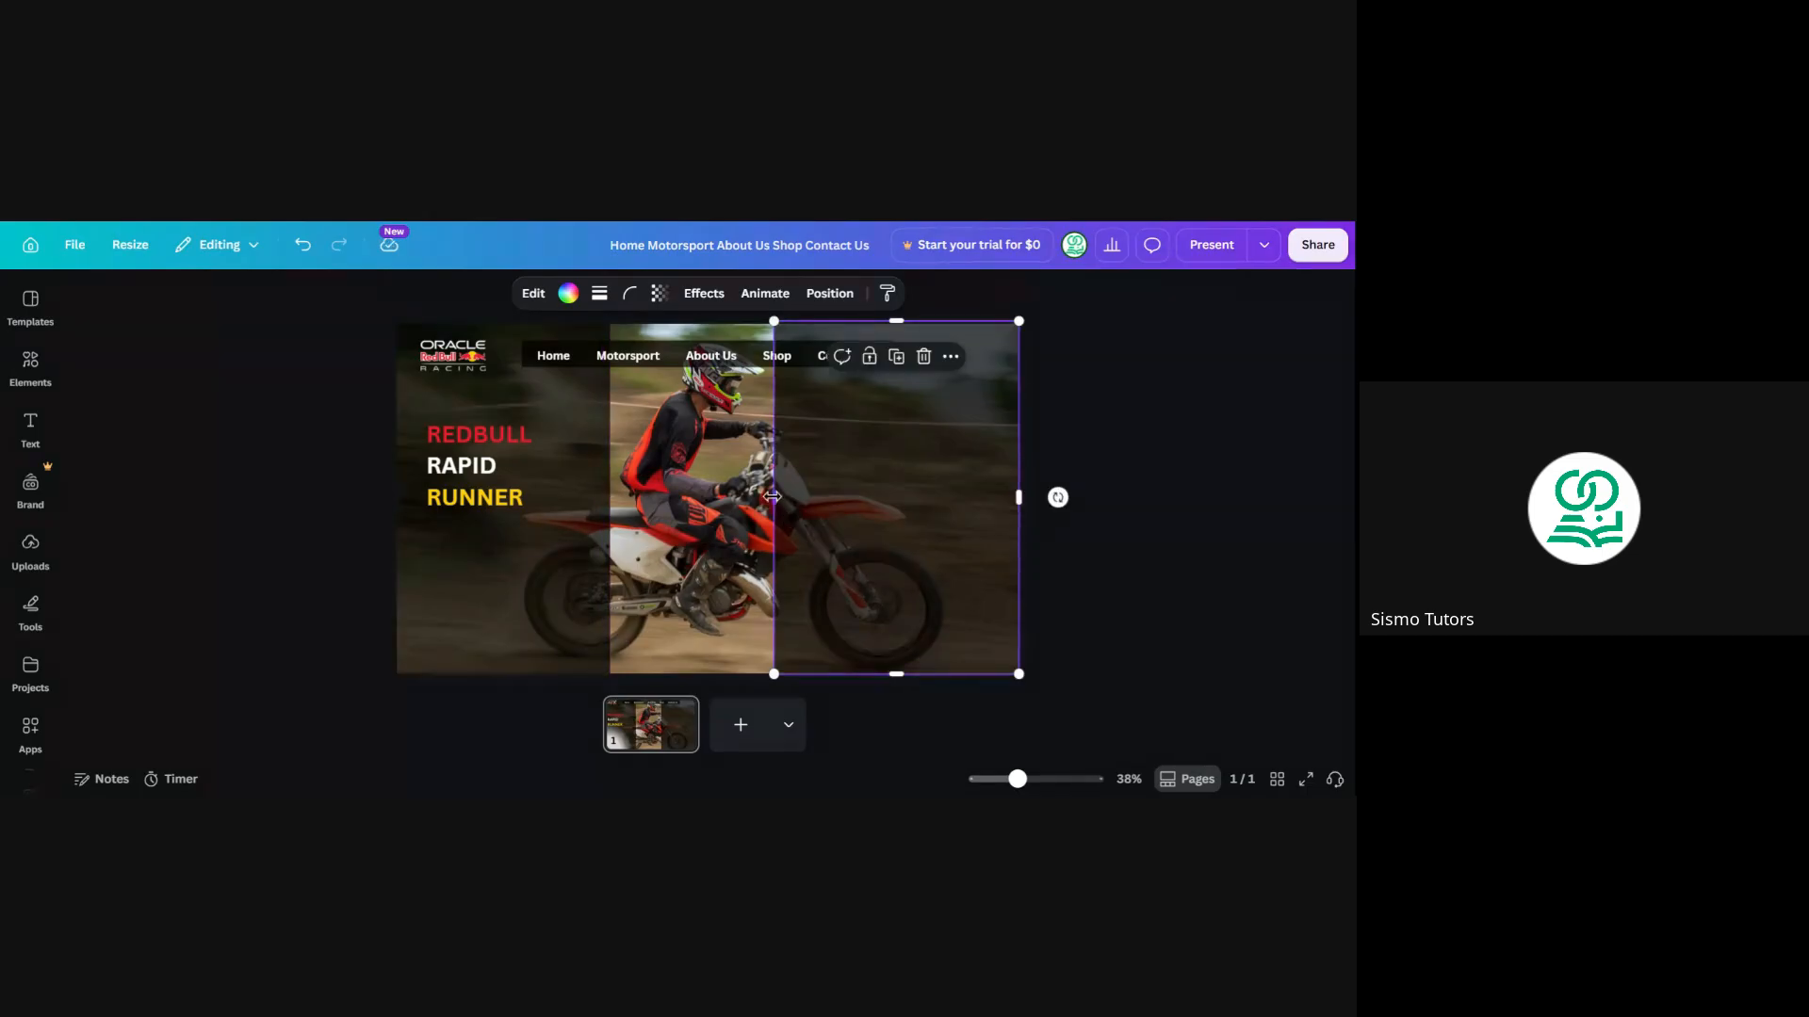
drag(774, 496, 808, 495)
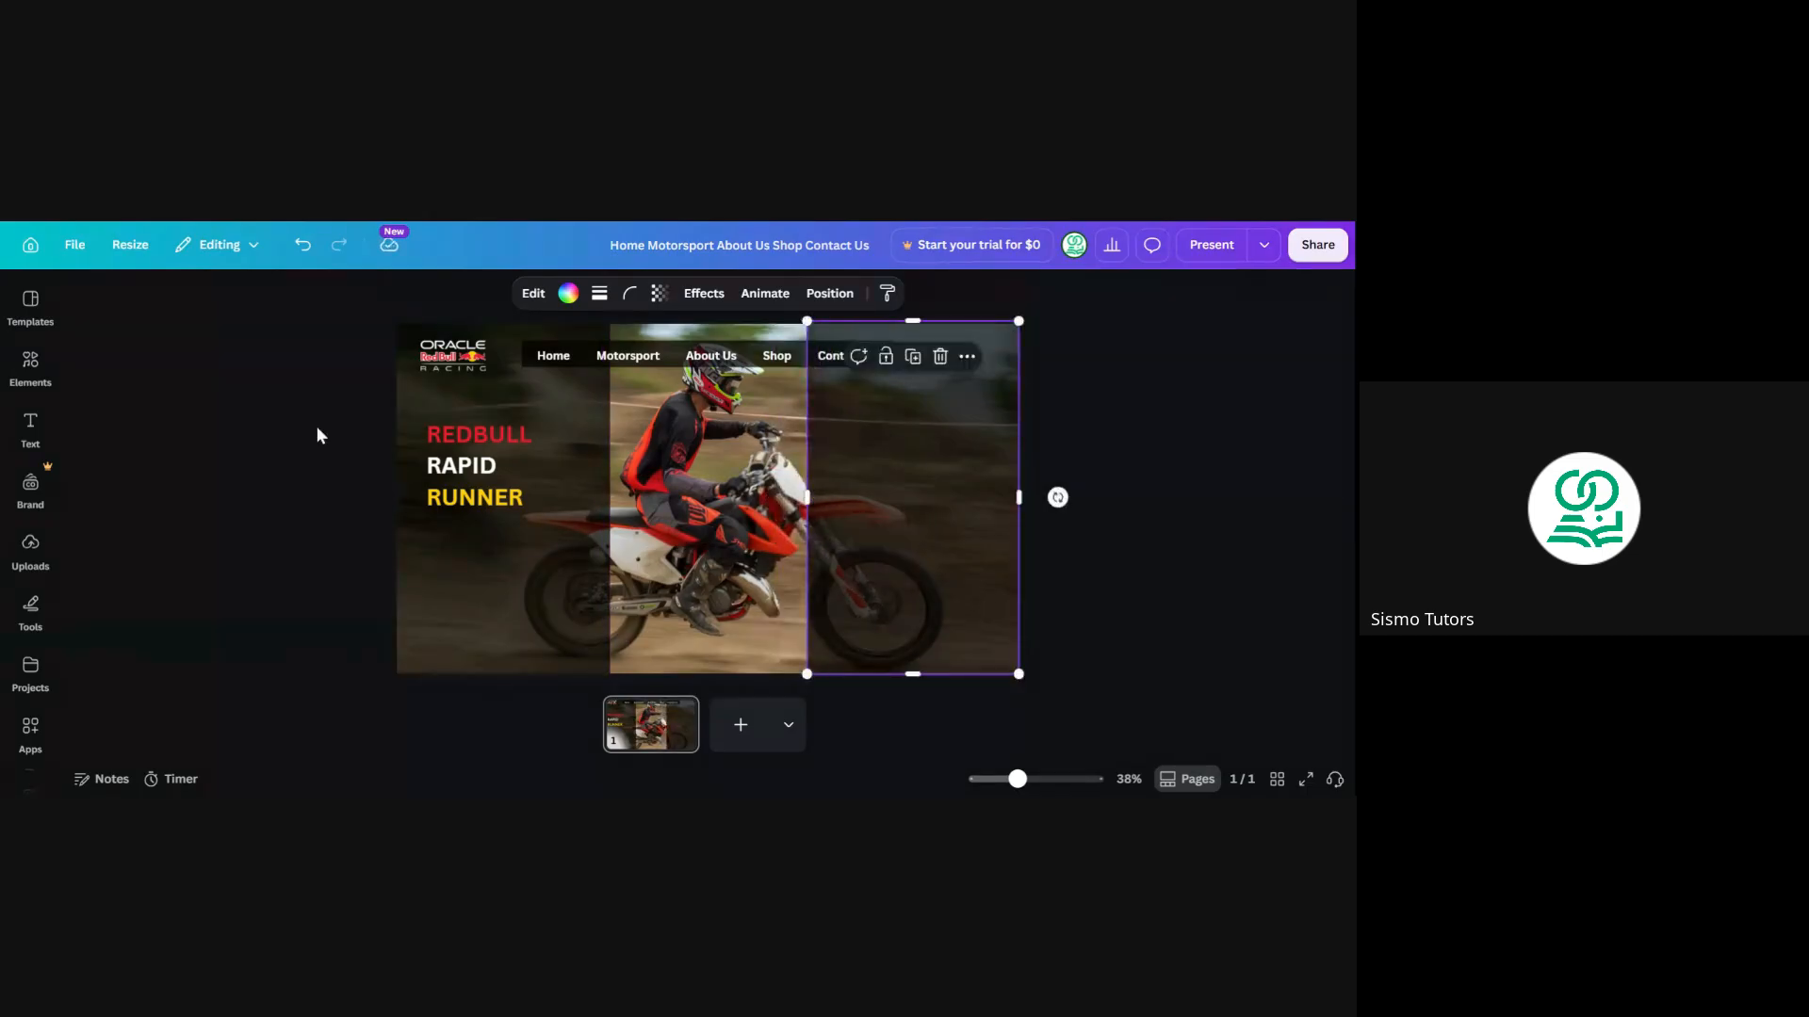
click(223, 398)
Delete the dark panel on the slide's right side, and undo the deletion
click(895, 537)
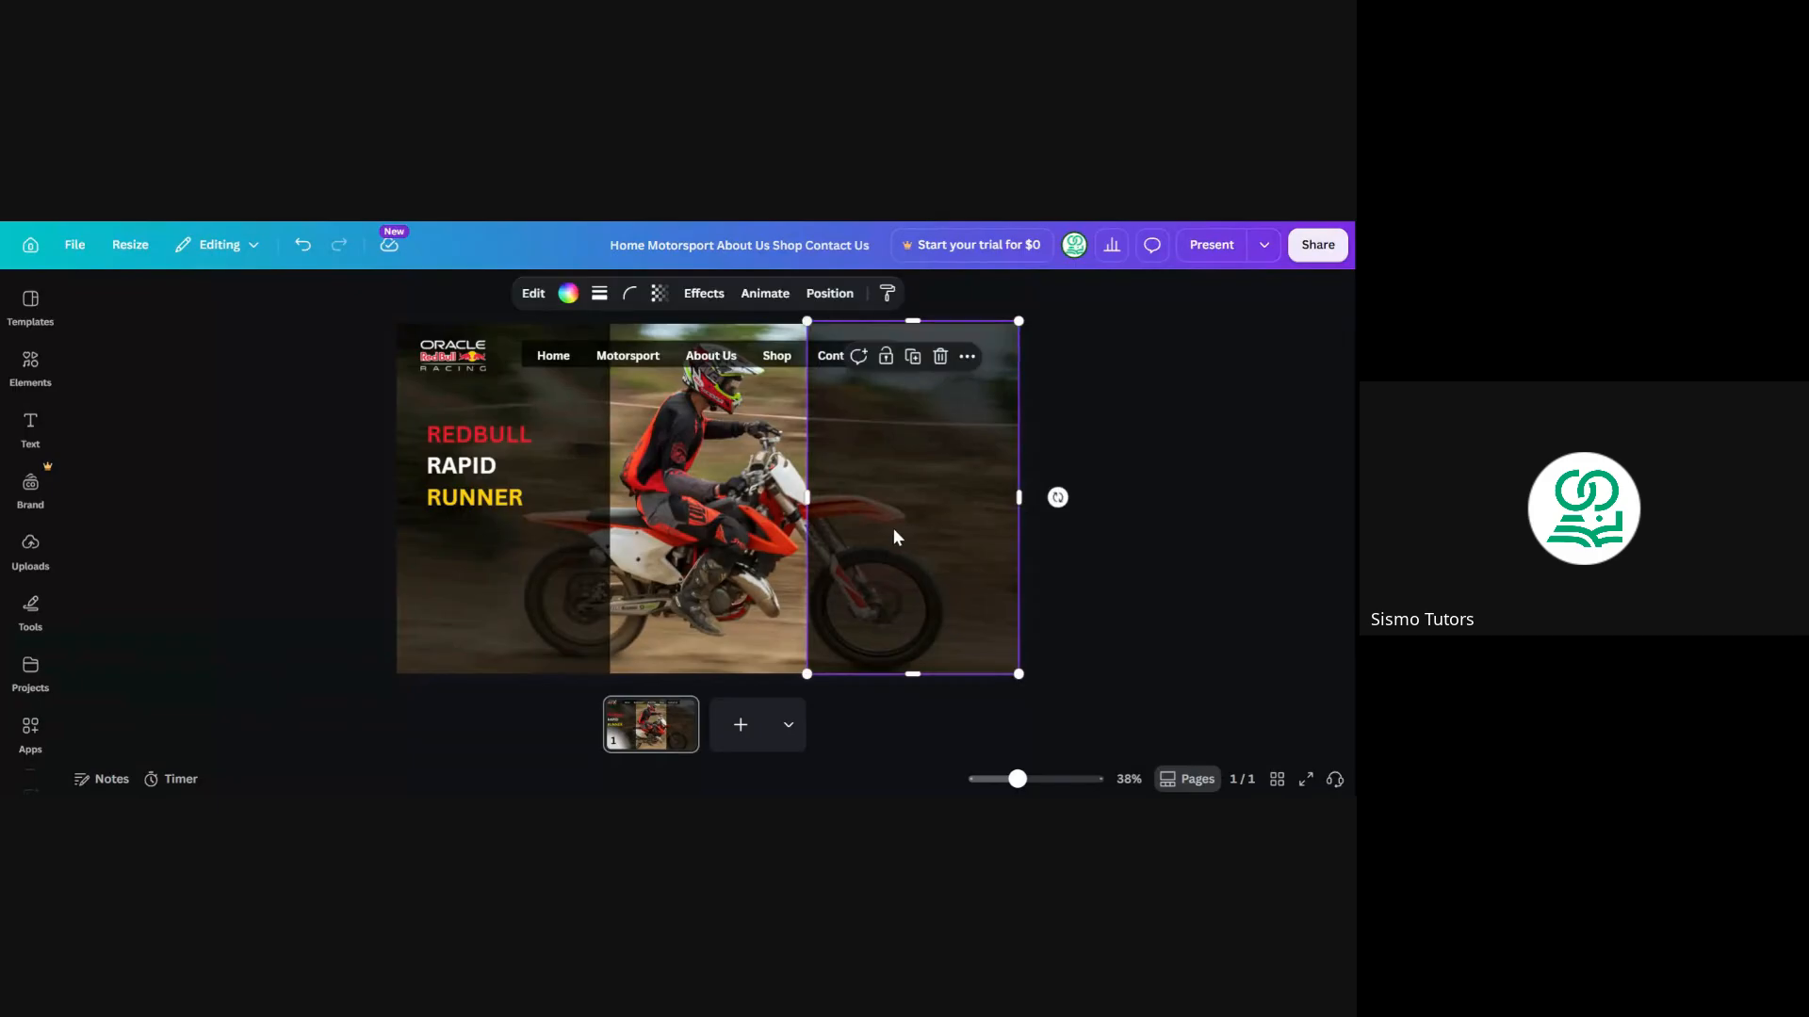
click(940, 356)
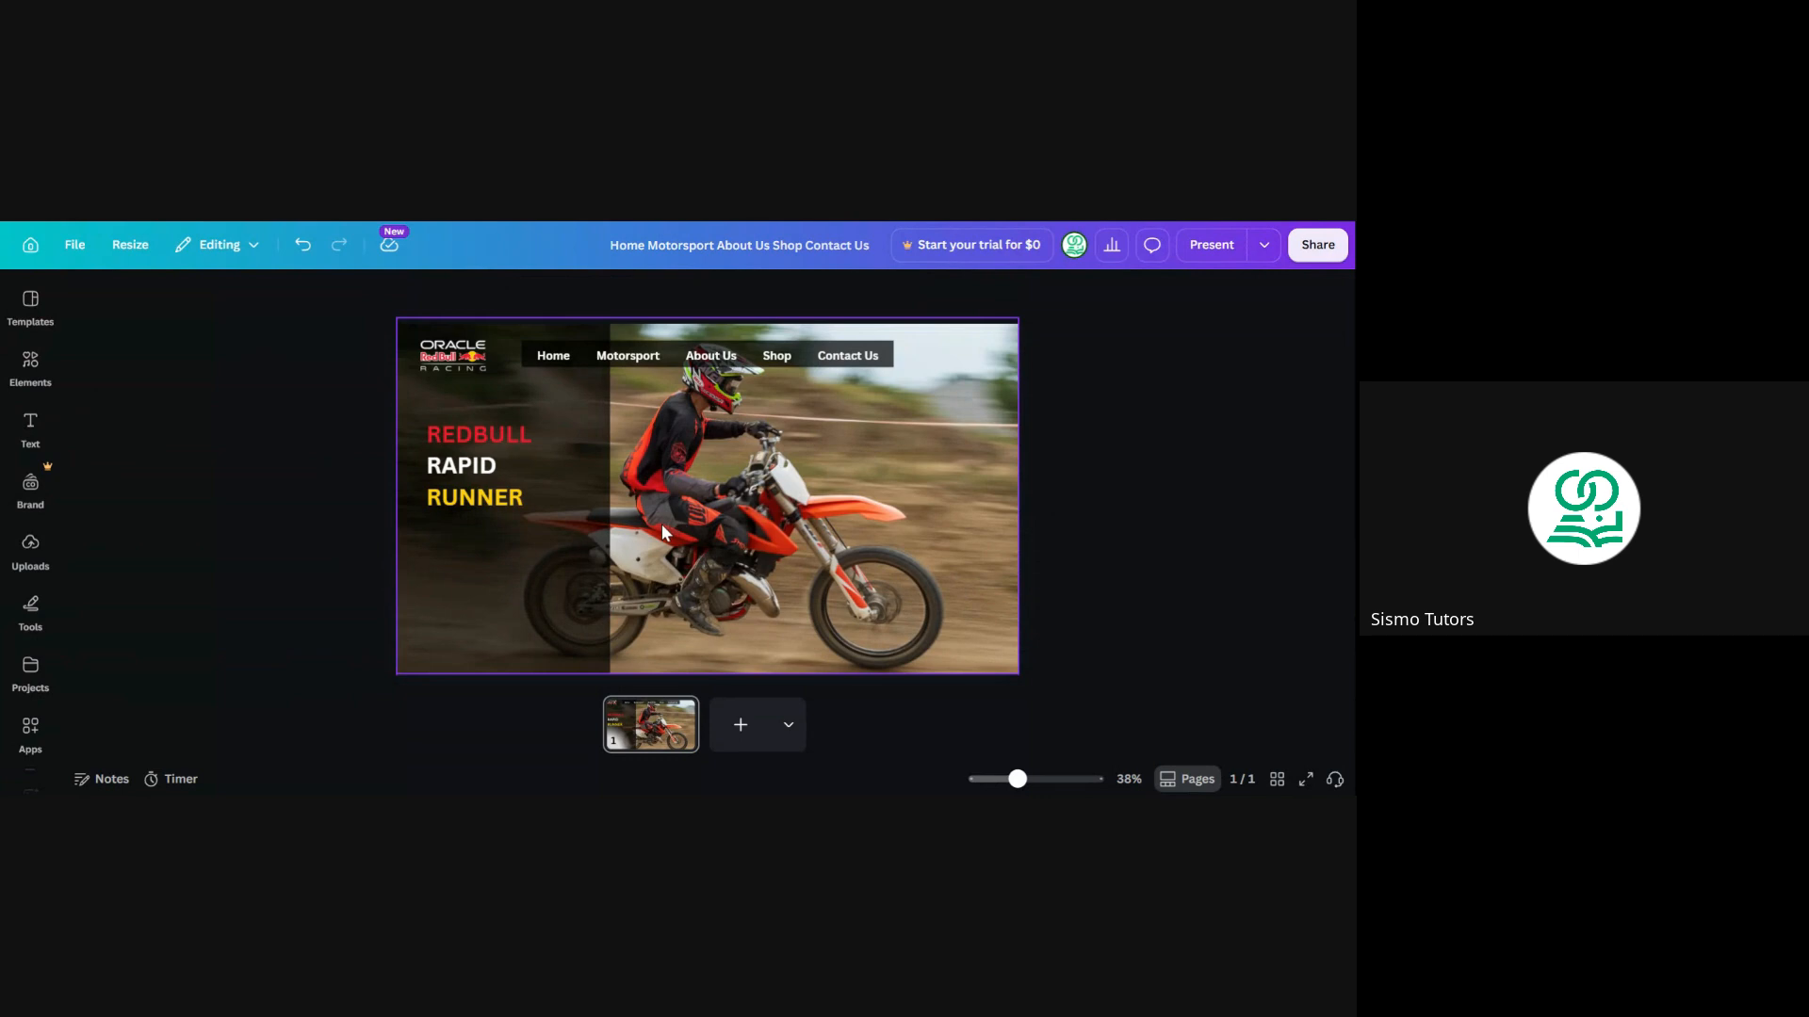
key(ctrl+z)
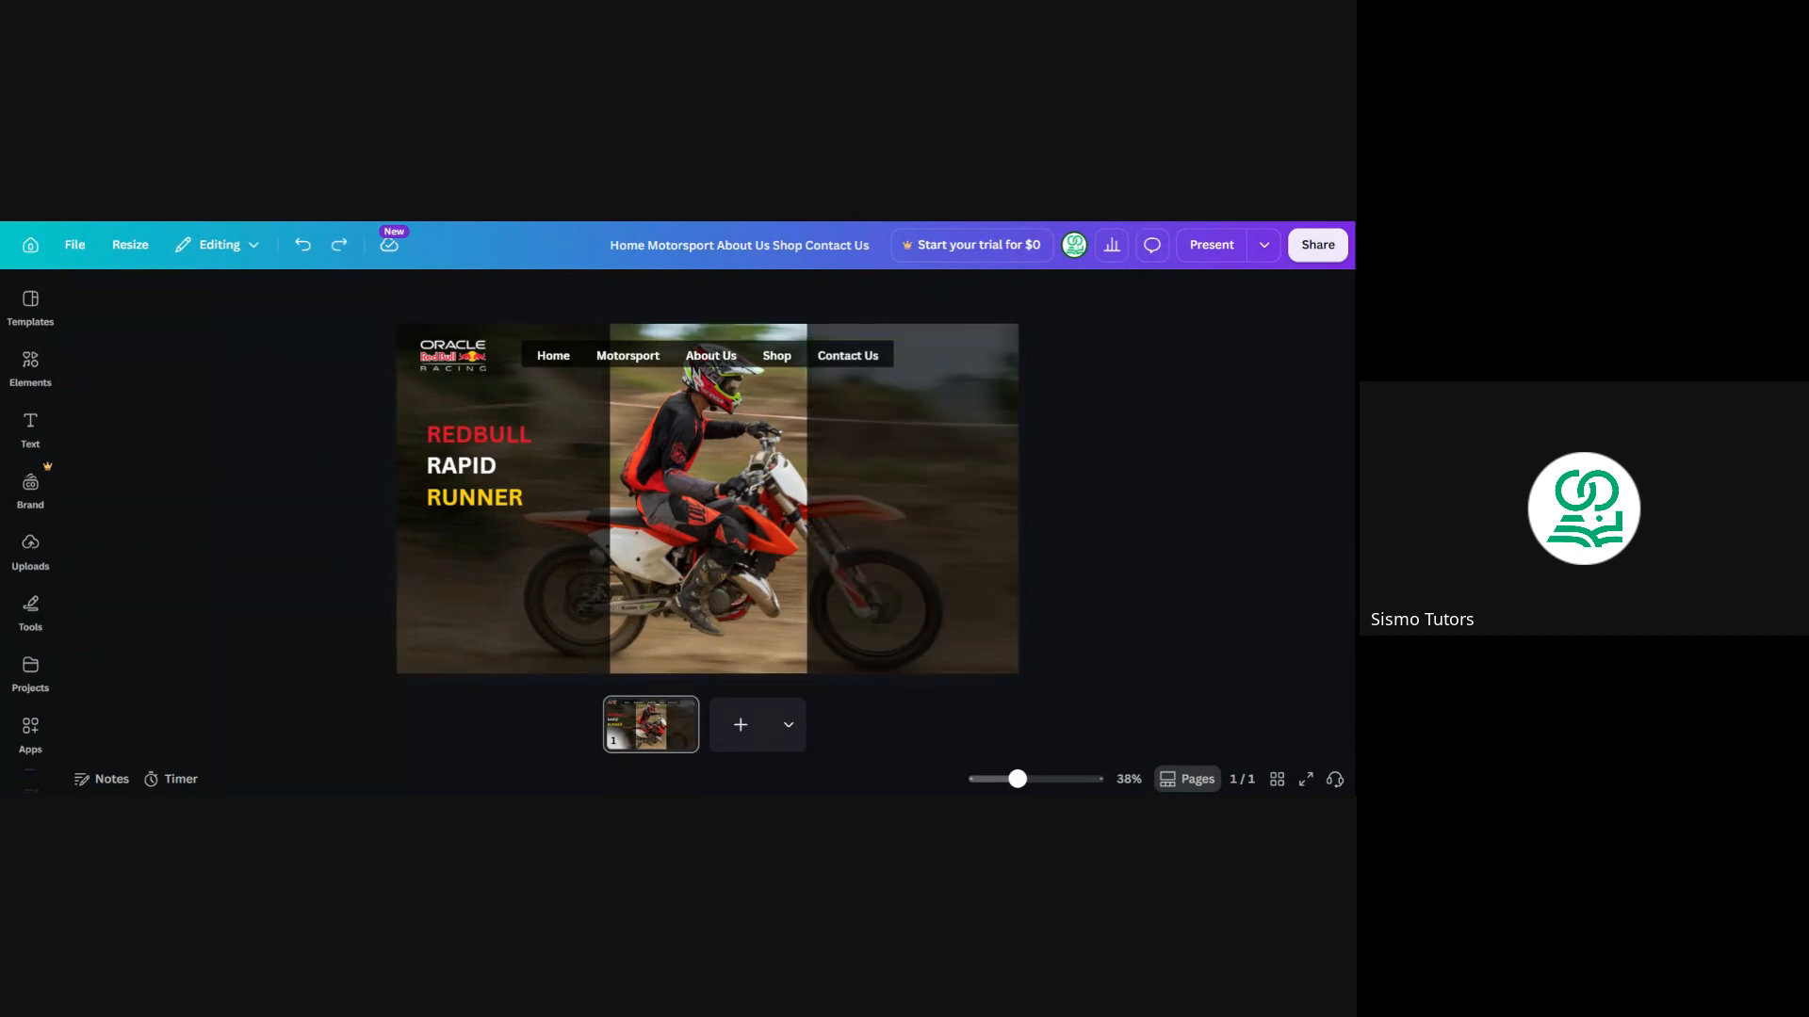
Widen the dark panel on the slide's left side up to the rider, and delete the right-hand panel
click(665, 444)
click(563, 482)
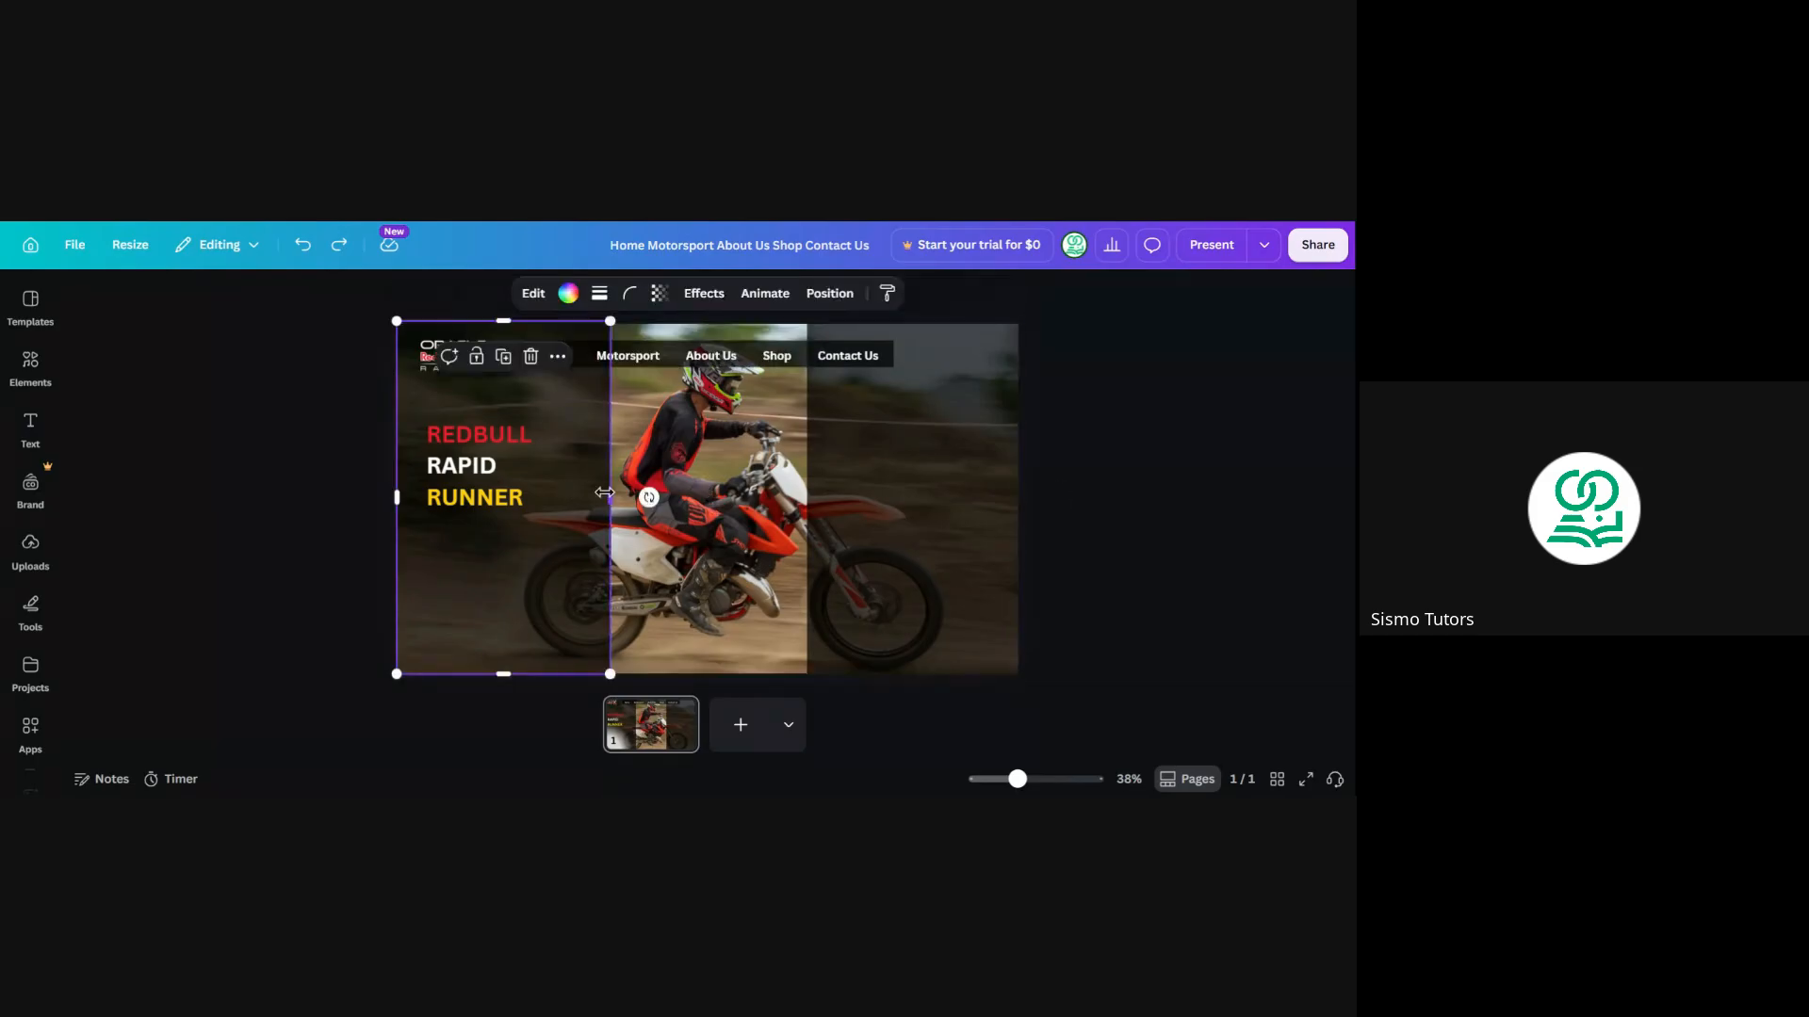
drag(604, 493, 644, 548)
click(929, 547)
click(940, 356)
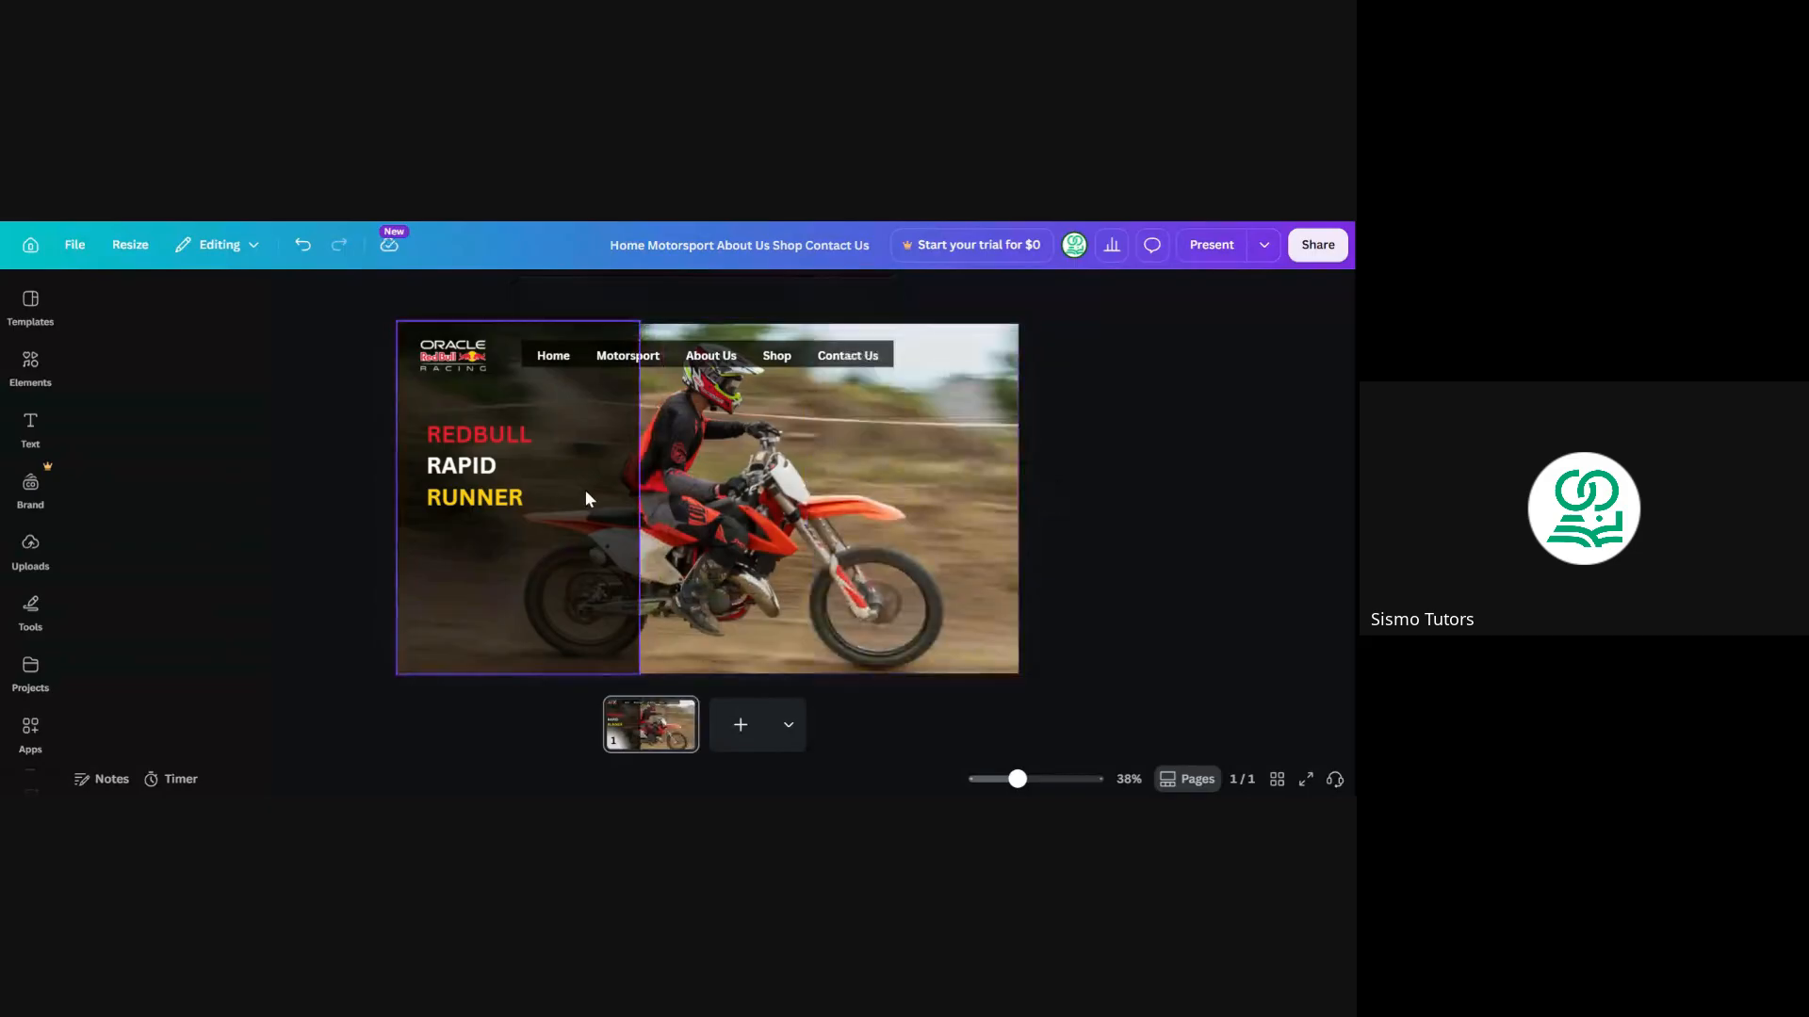
Stretch the remaining dark panel across the full slide width and set its transparency to 48
click(634, 504)
drag(634, 504, 1027, 548)
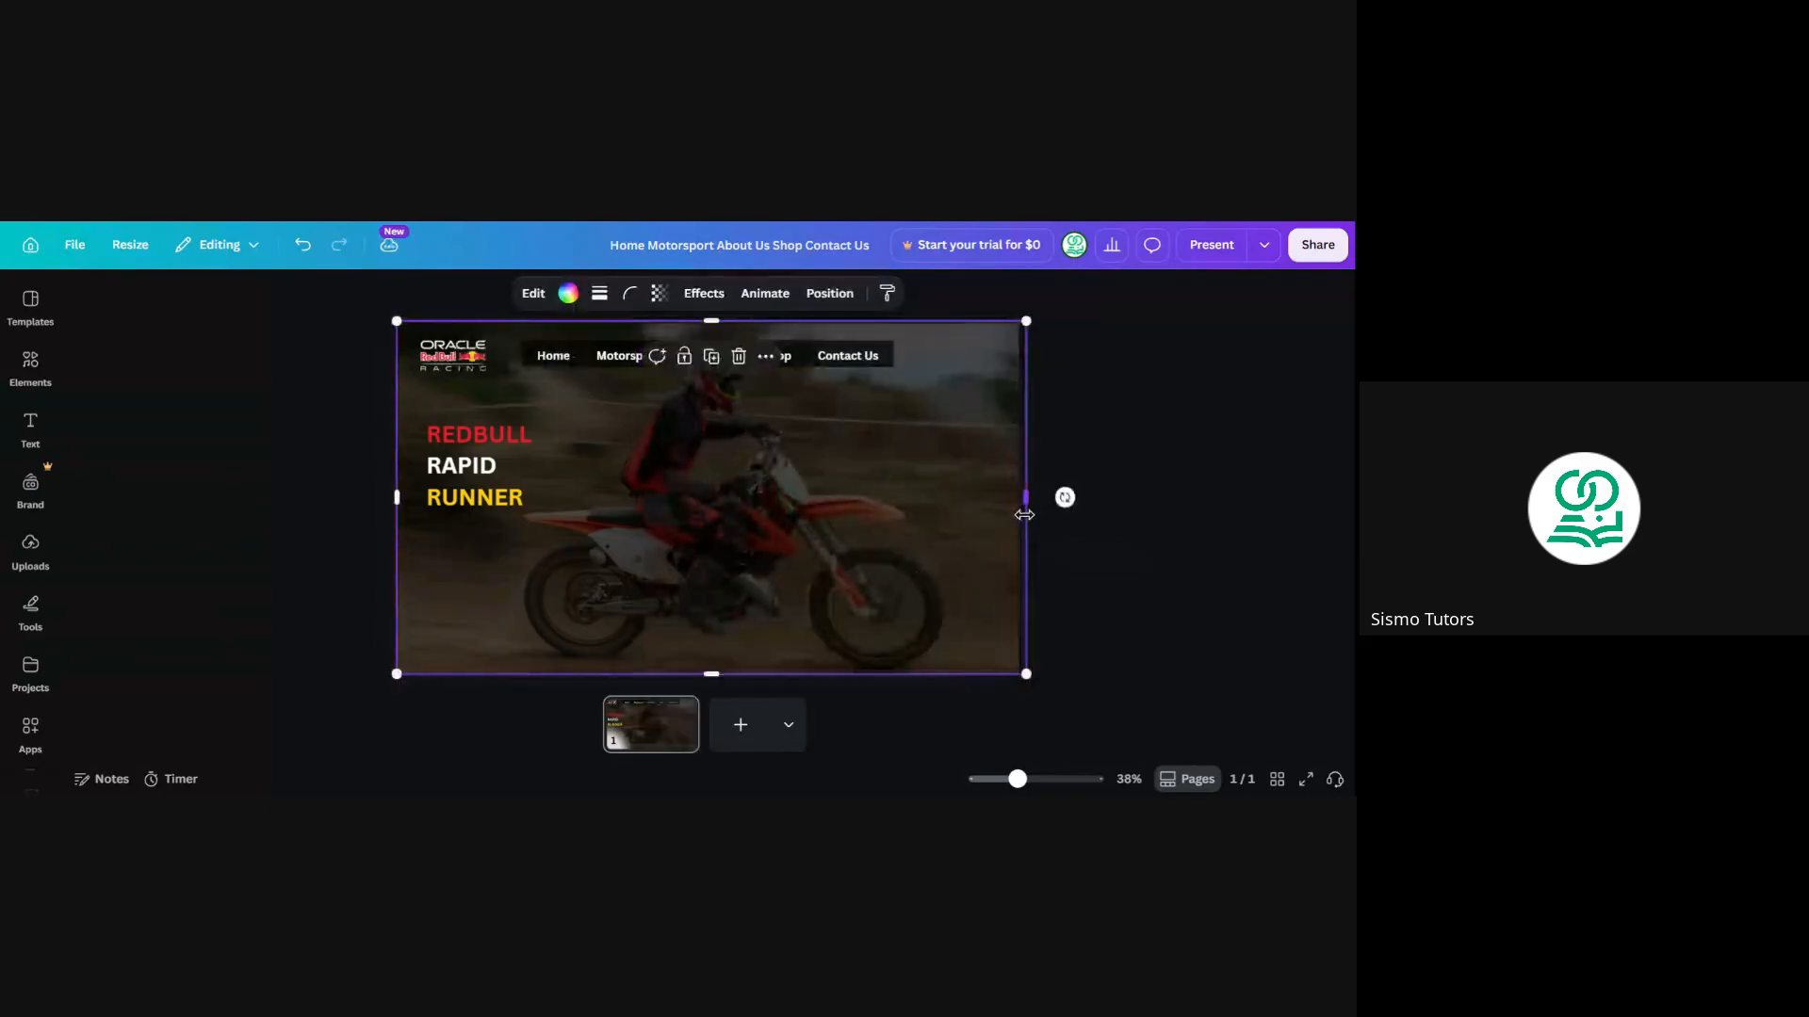
click(660, 300)
click(653, 307)
click(654, 307)
drag(660, 364, 635, 369)
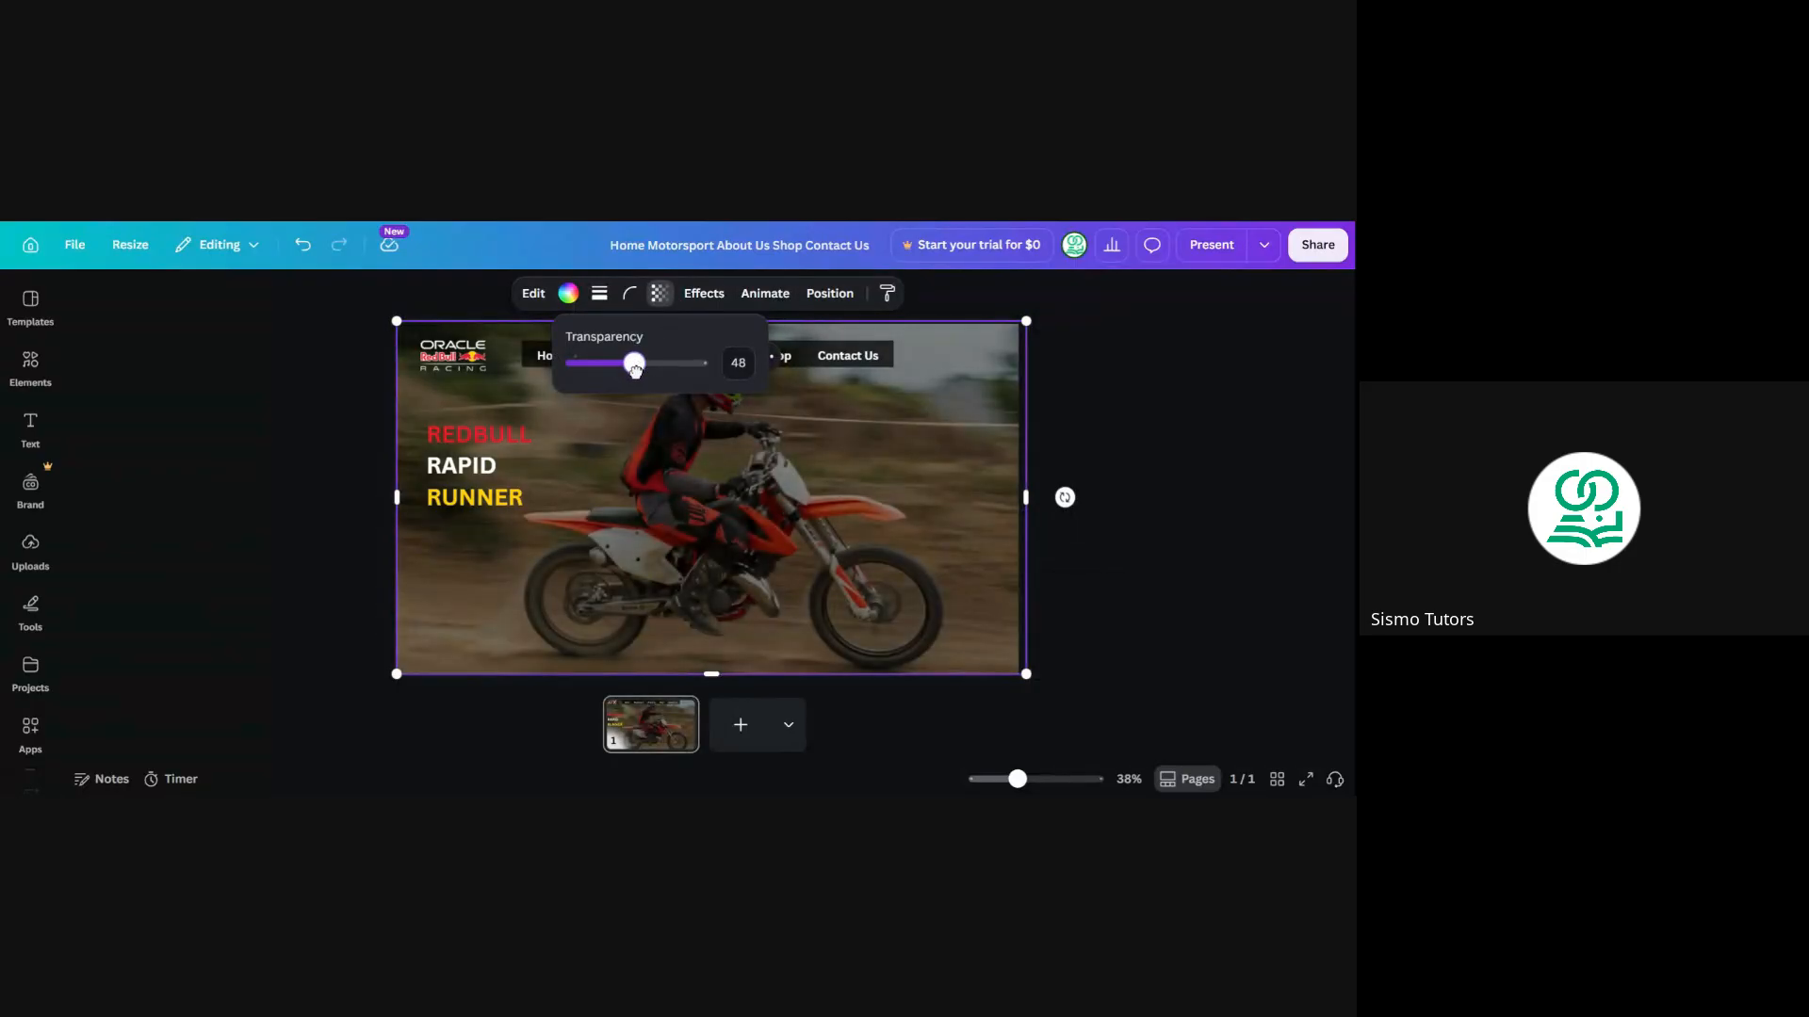
click(358, 371)
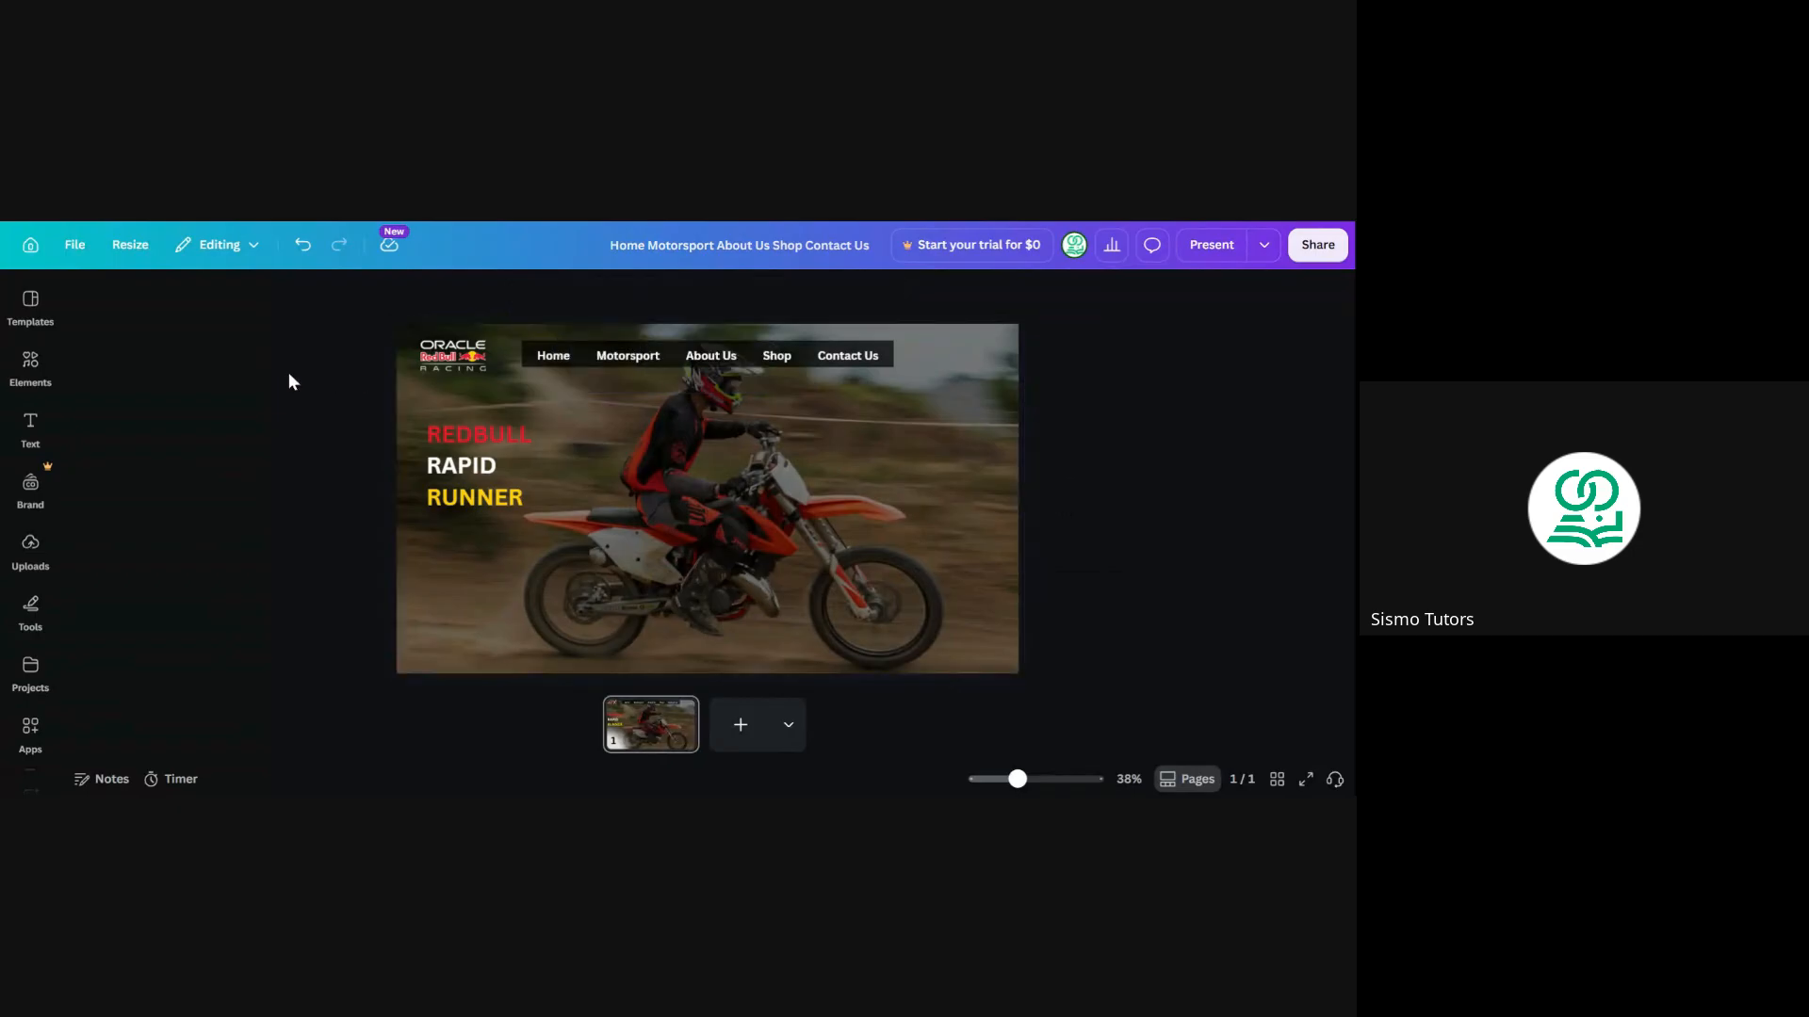
Narrow the dark panel to the slide's left portion, and place a narrower full-height copy flush with the slide's right edge
click(942, 483)
drag(1028, 498, 910, 462)
drag(765, 488, 848, 493)
click(252, 430)
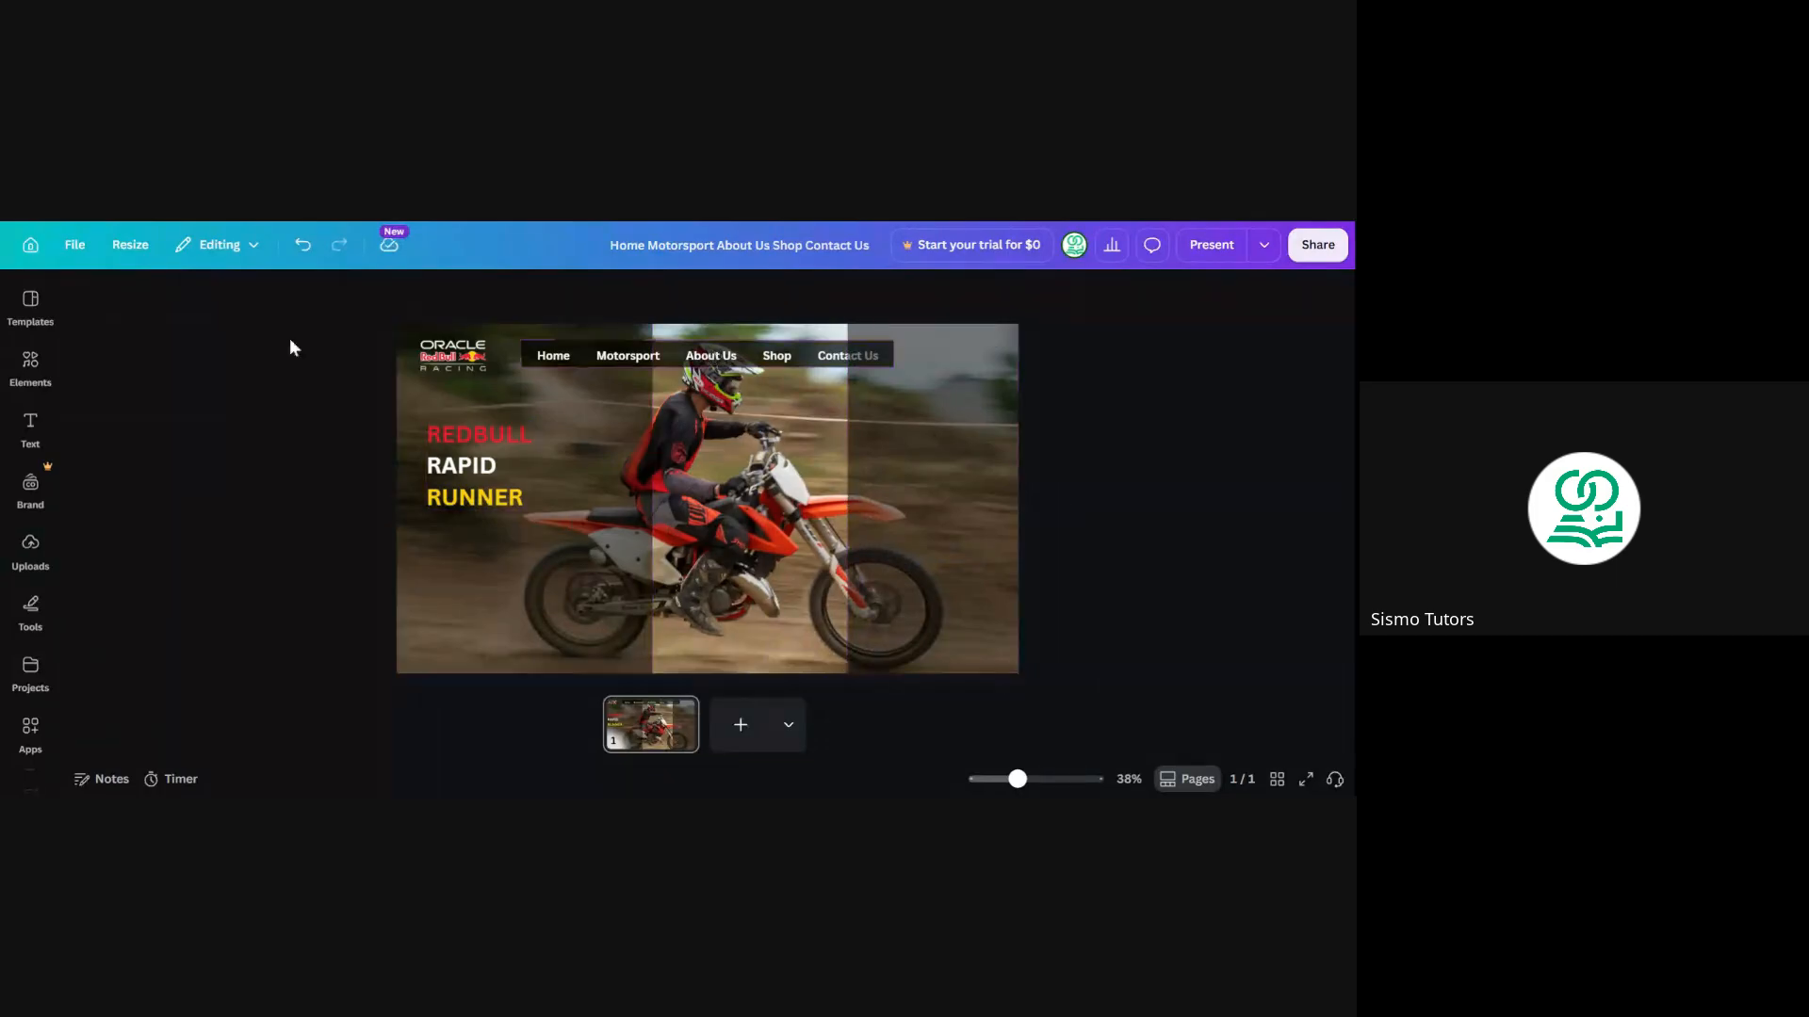
Narrow the left dark panel to the rider's back, and replace the right-hand panel with a same-width copy flush with the slide's right edge
click(622, 537)
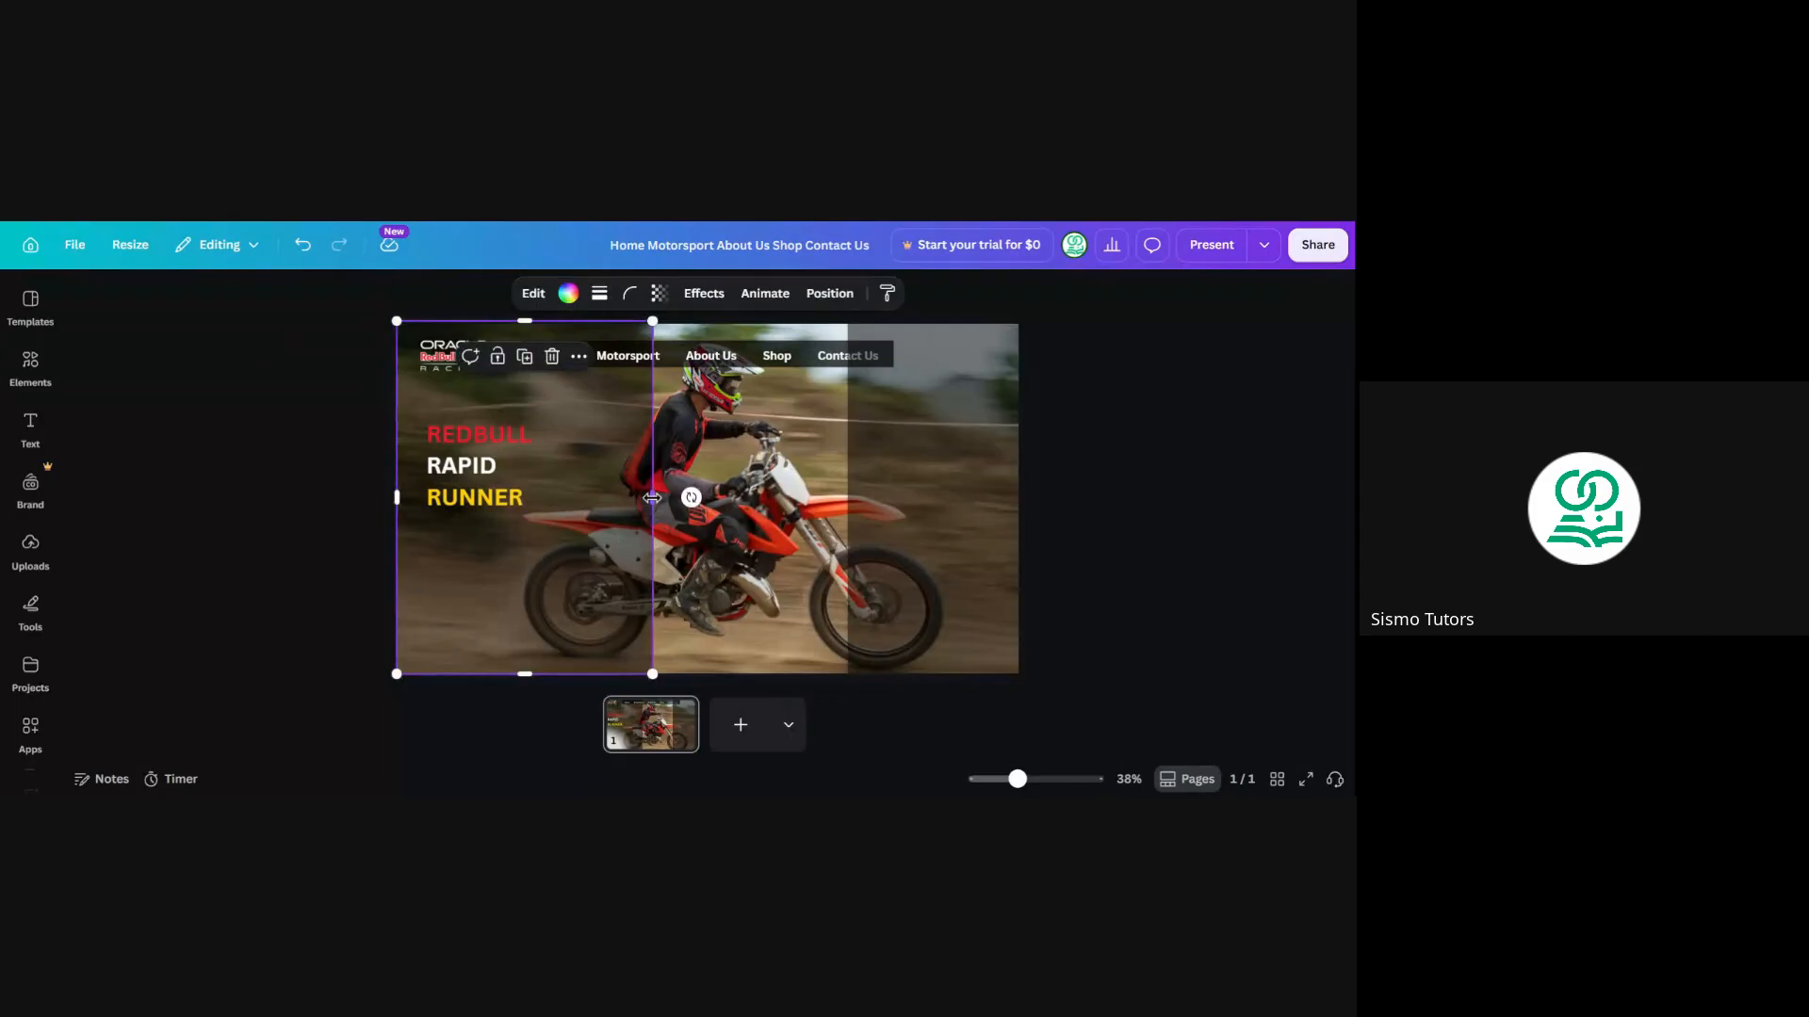
drag(652, 498, 627, 498)
click(1014, 555)
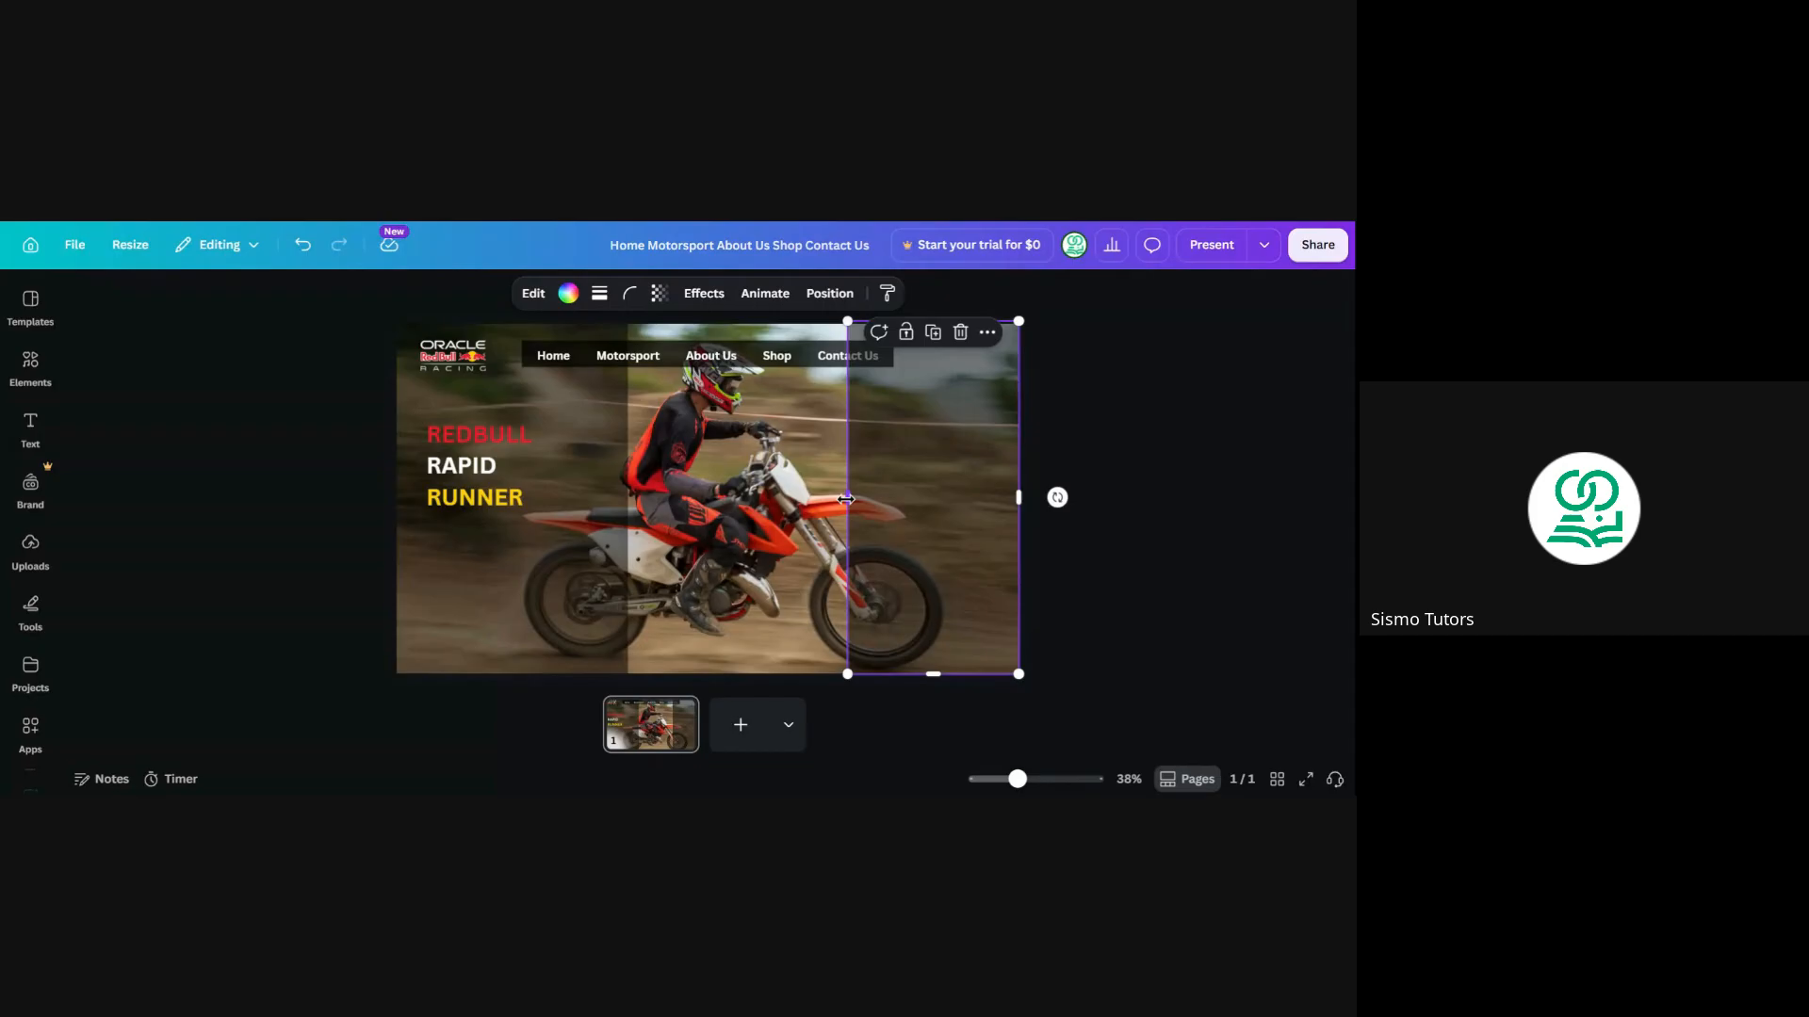
key(Escape)
click(607, 509)
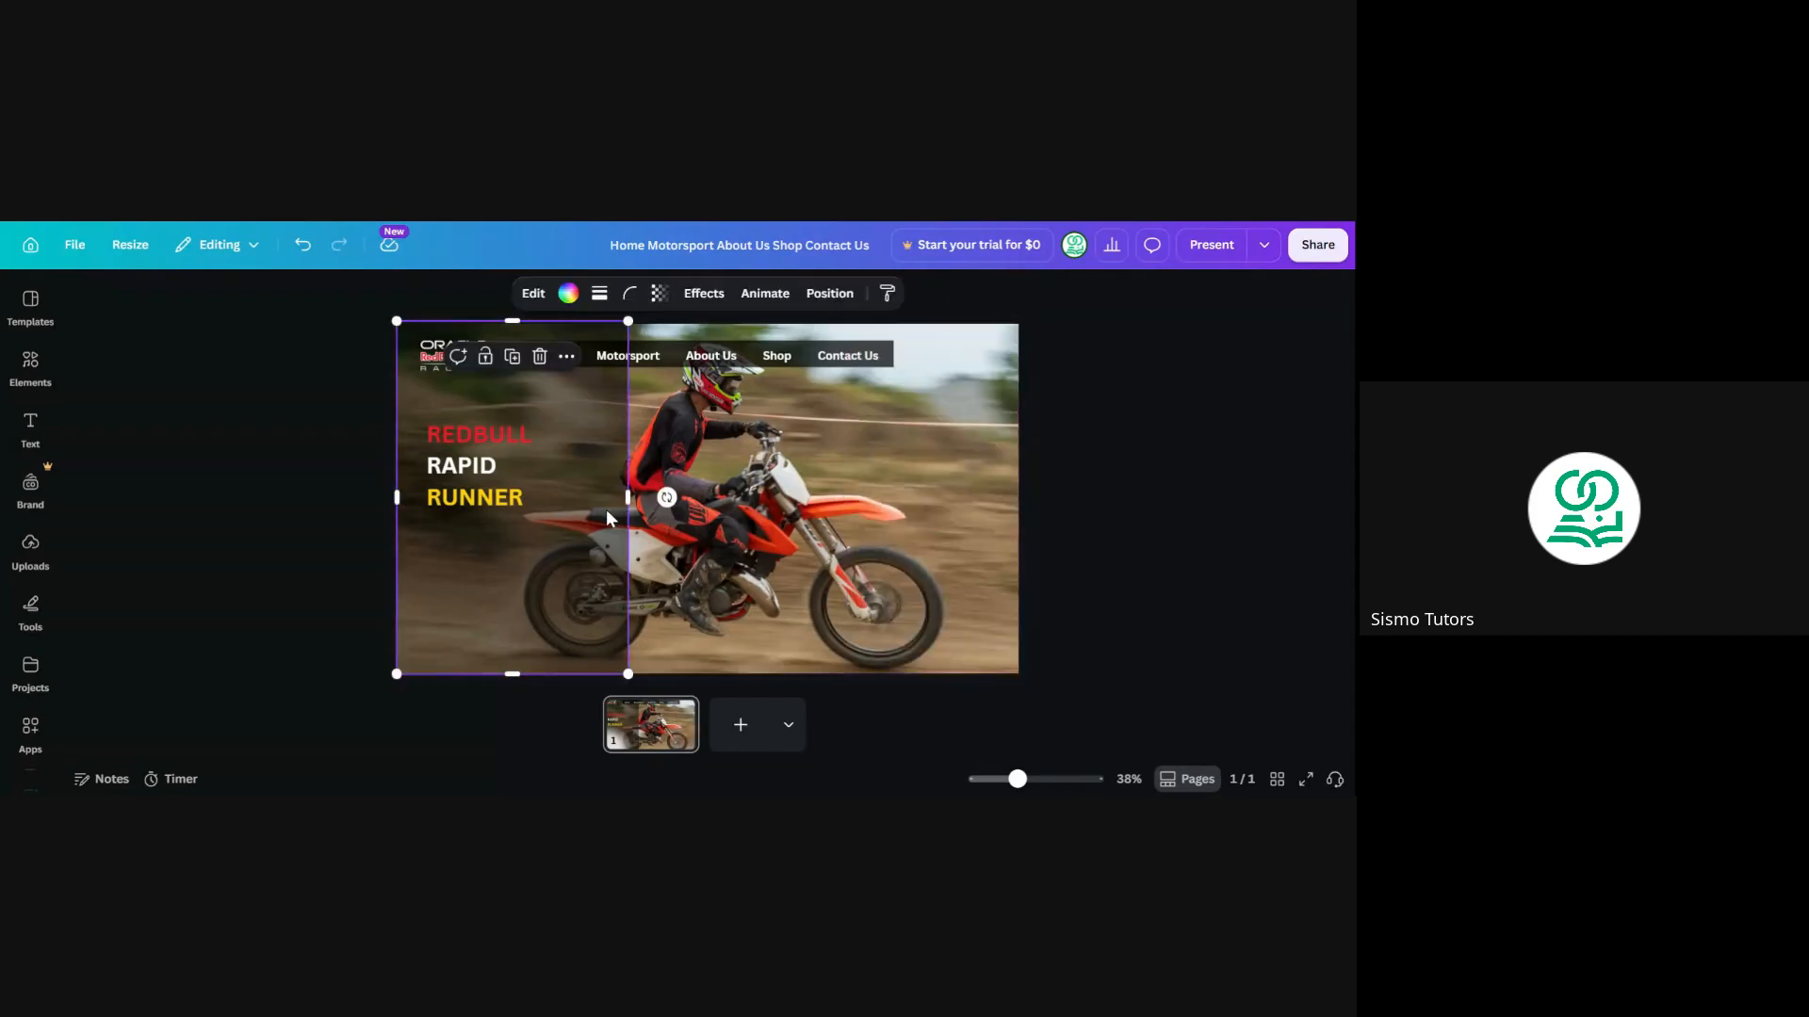
drag(543, 445, 924, 440)
click(326, 396)
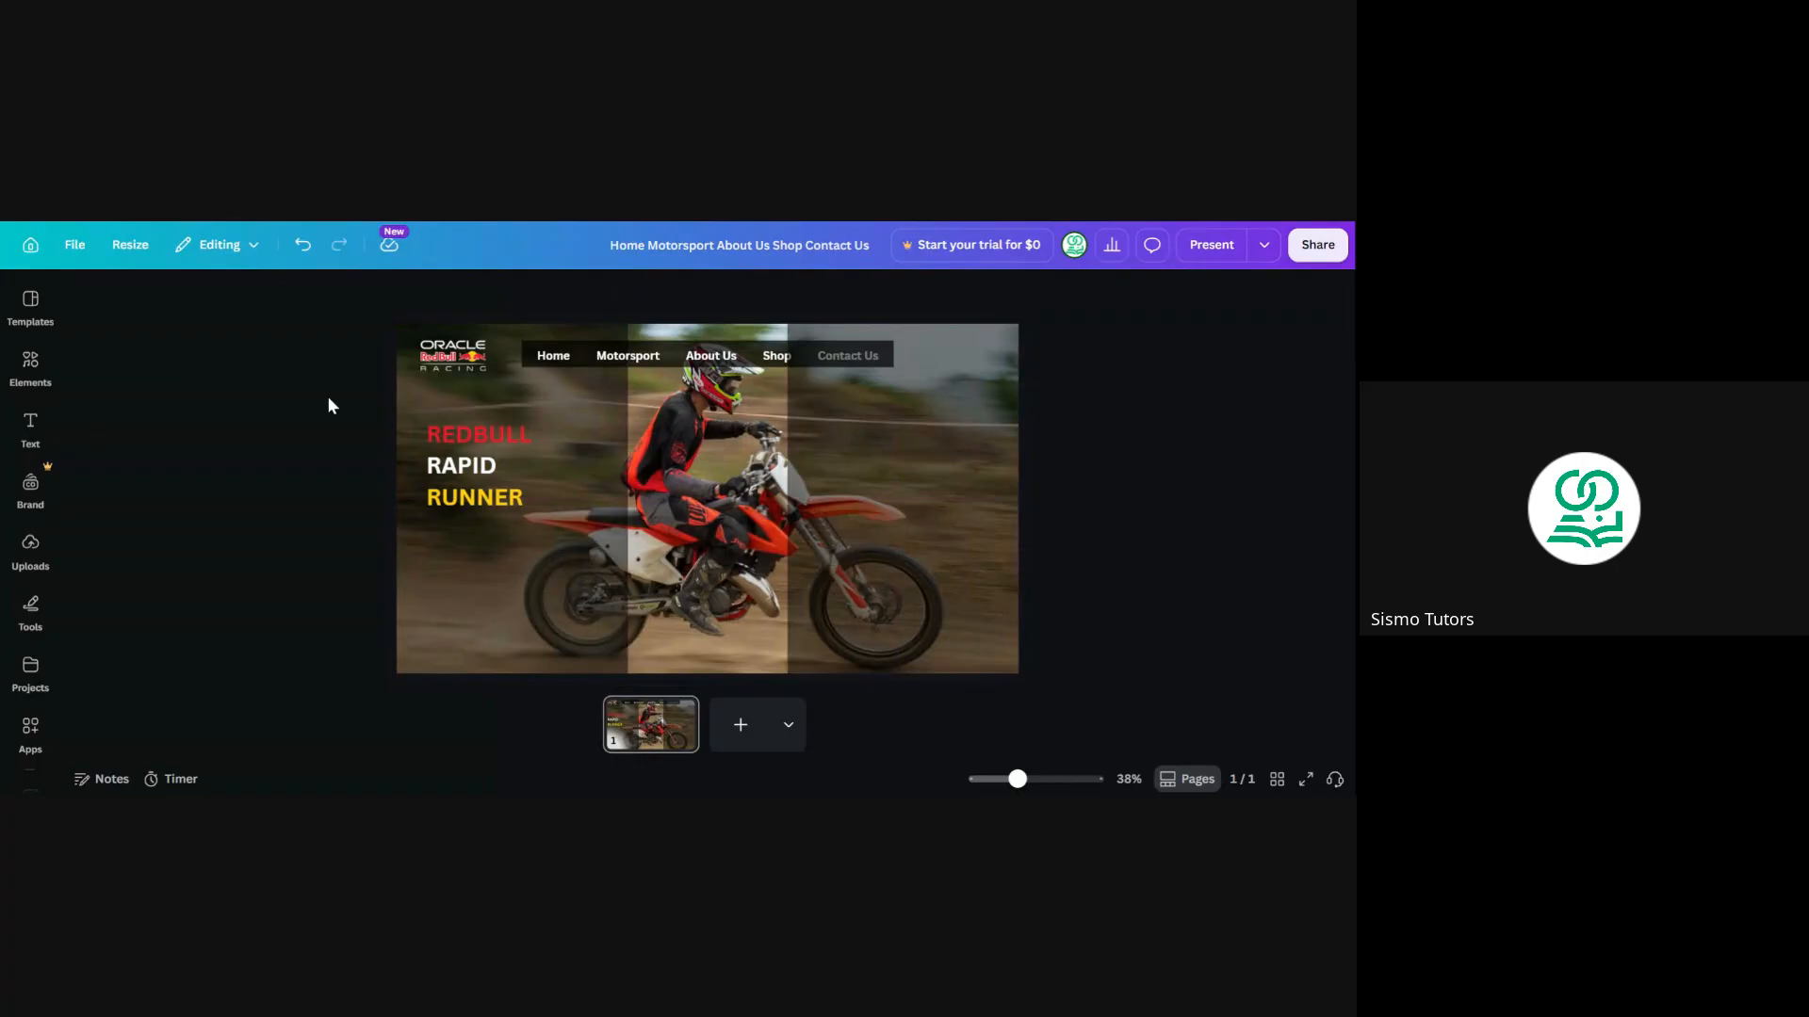
Set the transparency of the dark panel on the slide's left side to 68
click(590, 524)
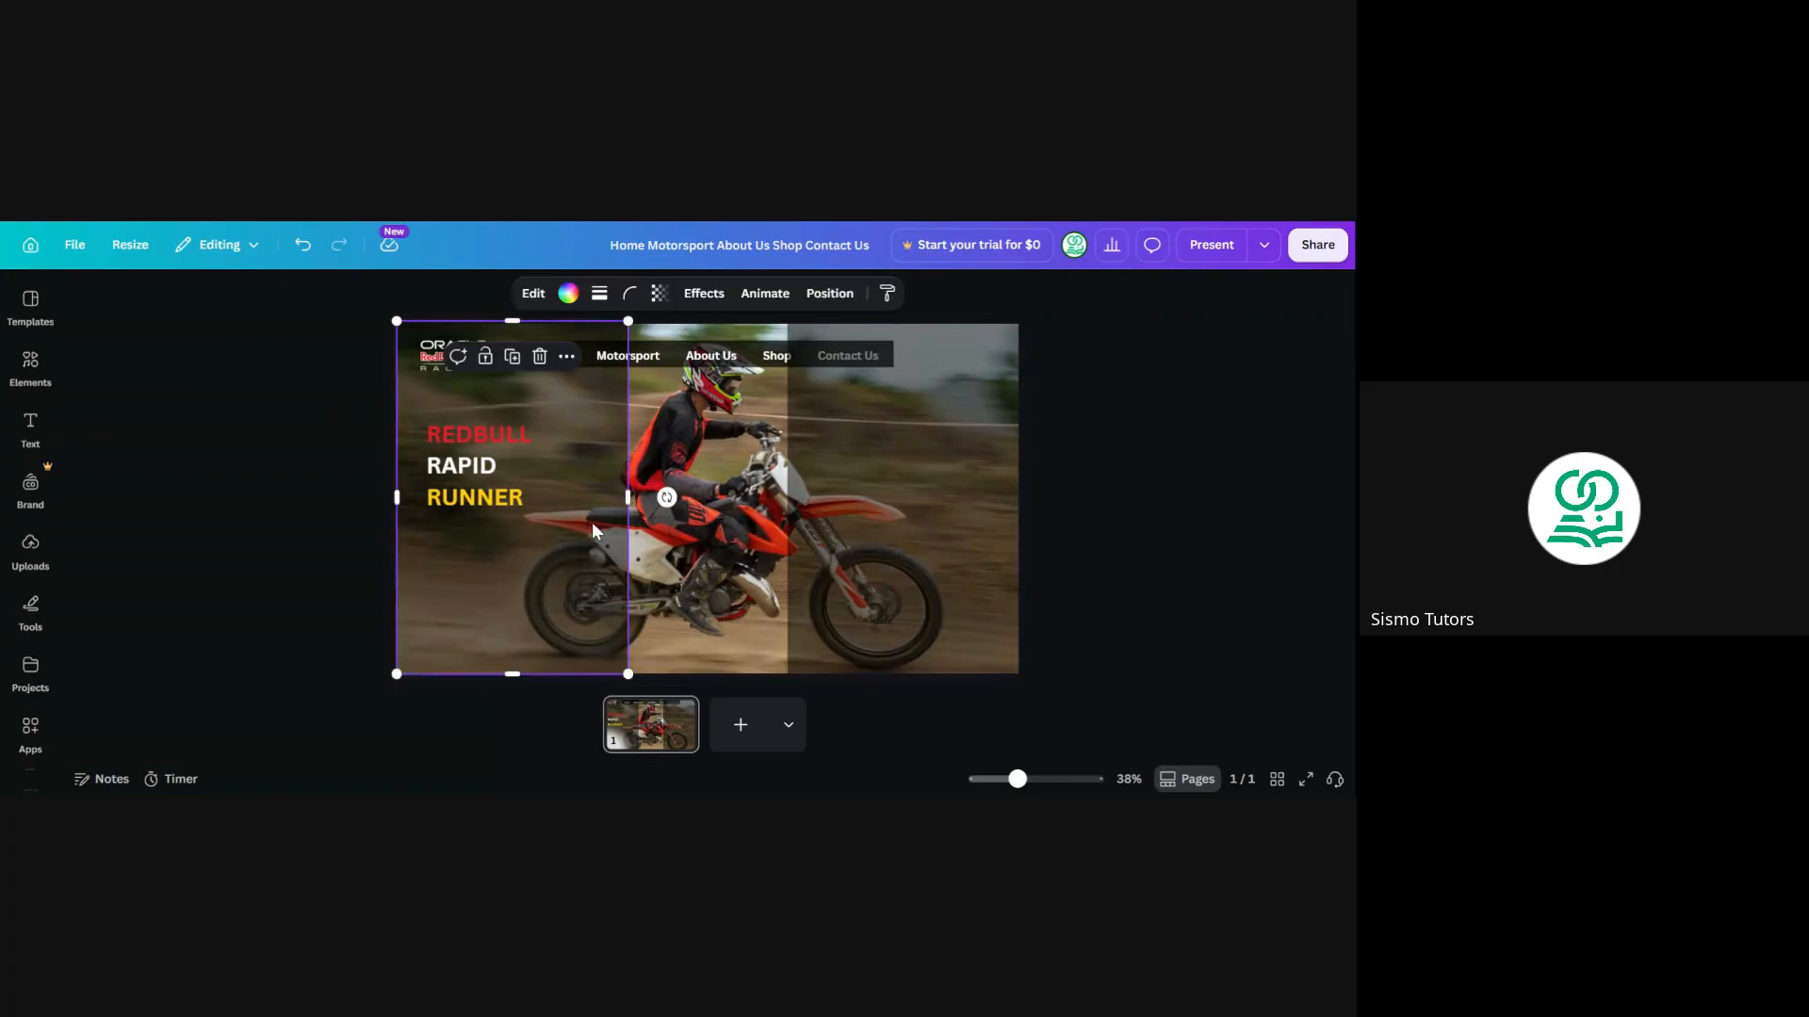
click(812, 294)
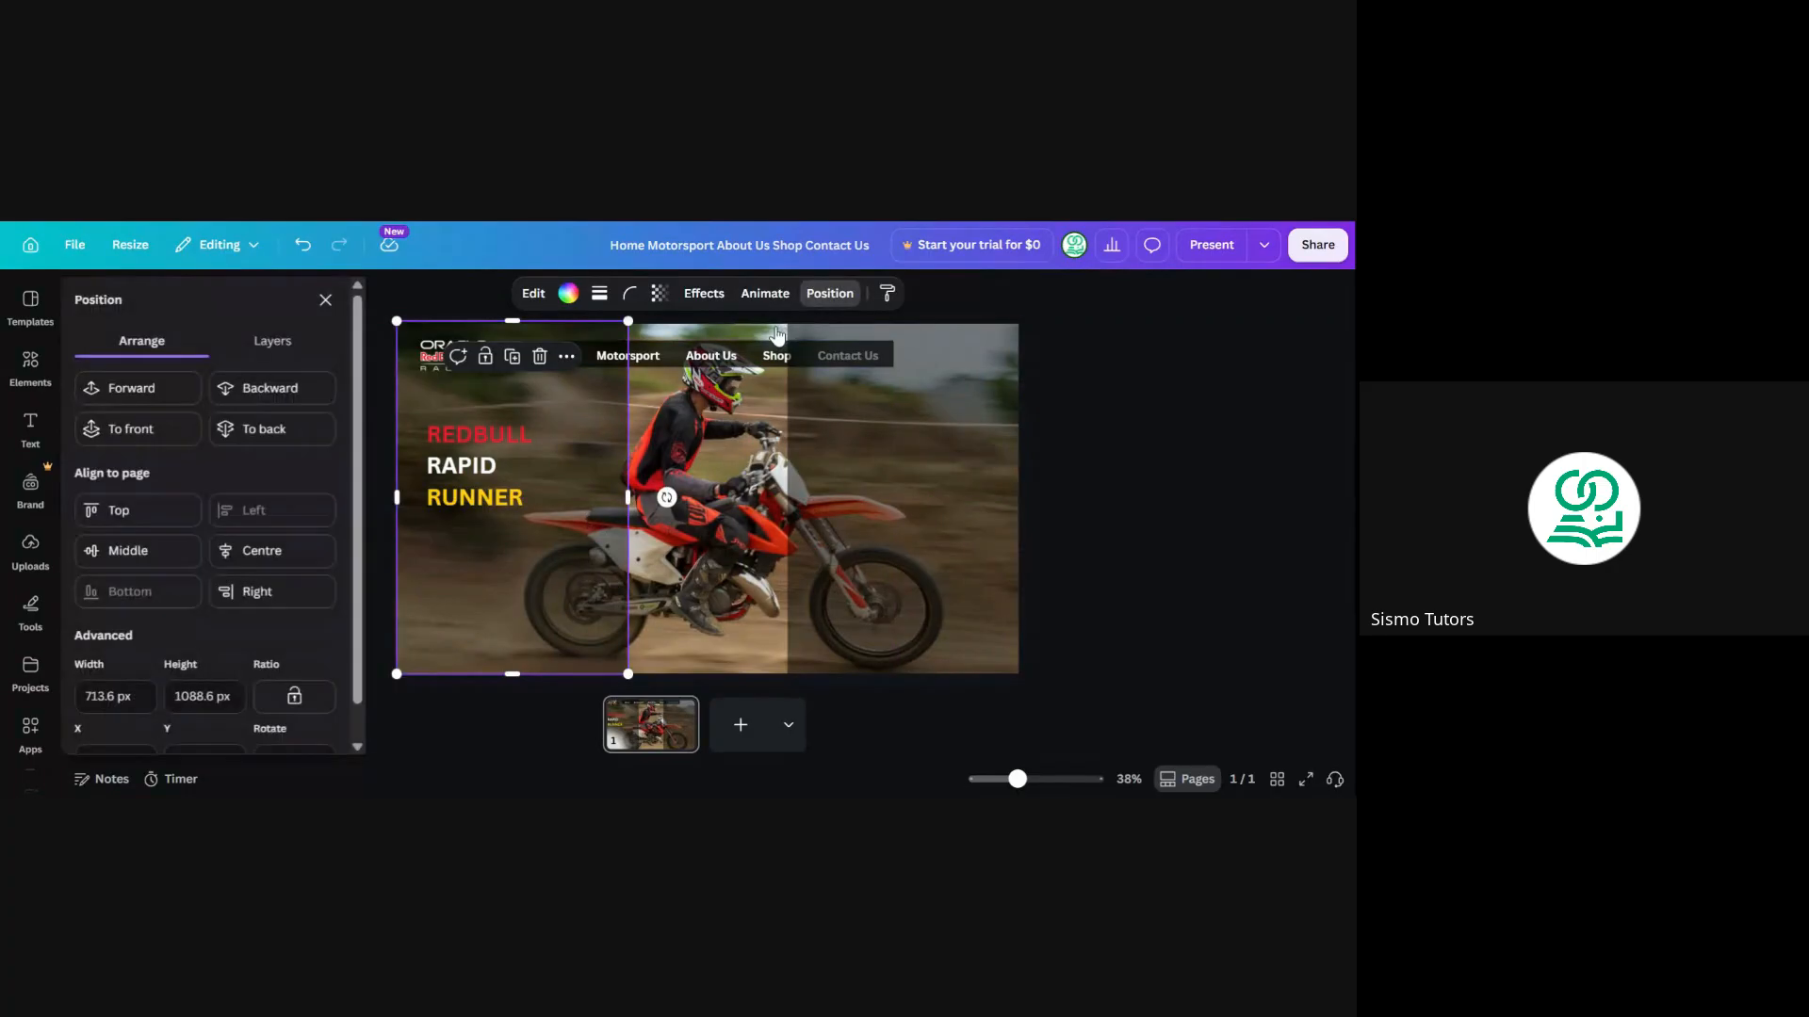
click(657, 294)
drag(629, 364, 659, 373)
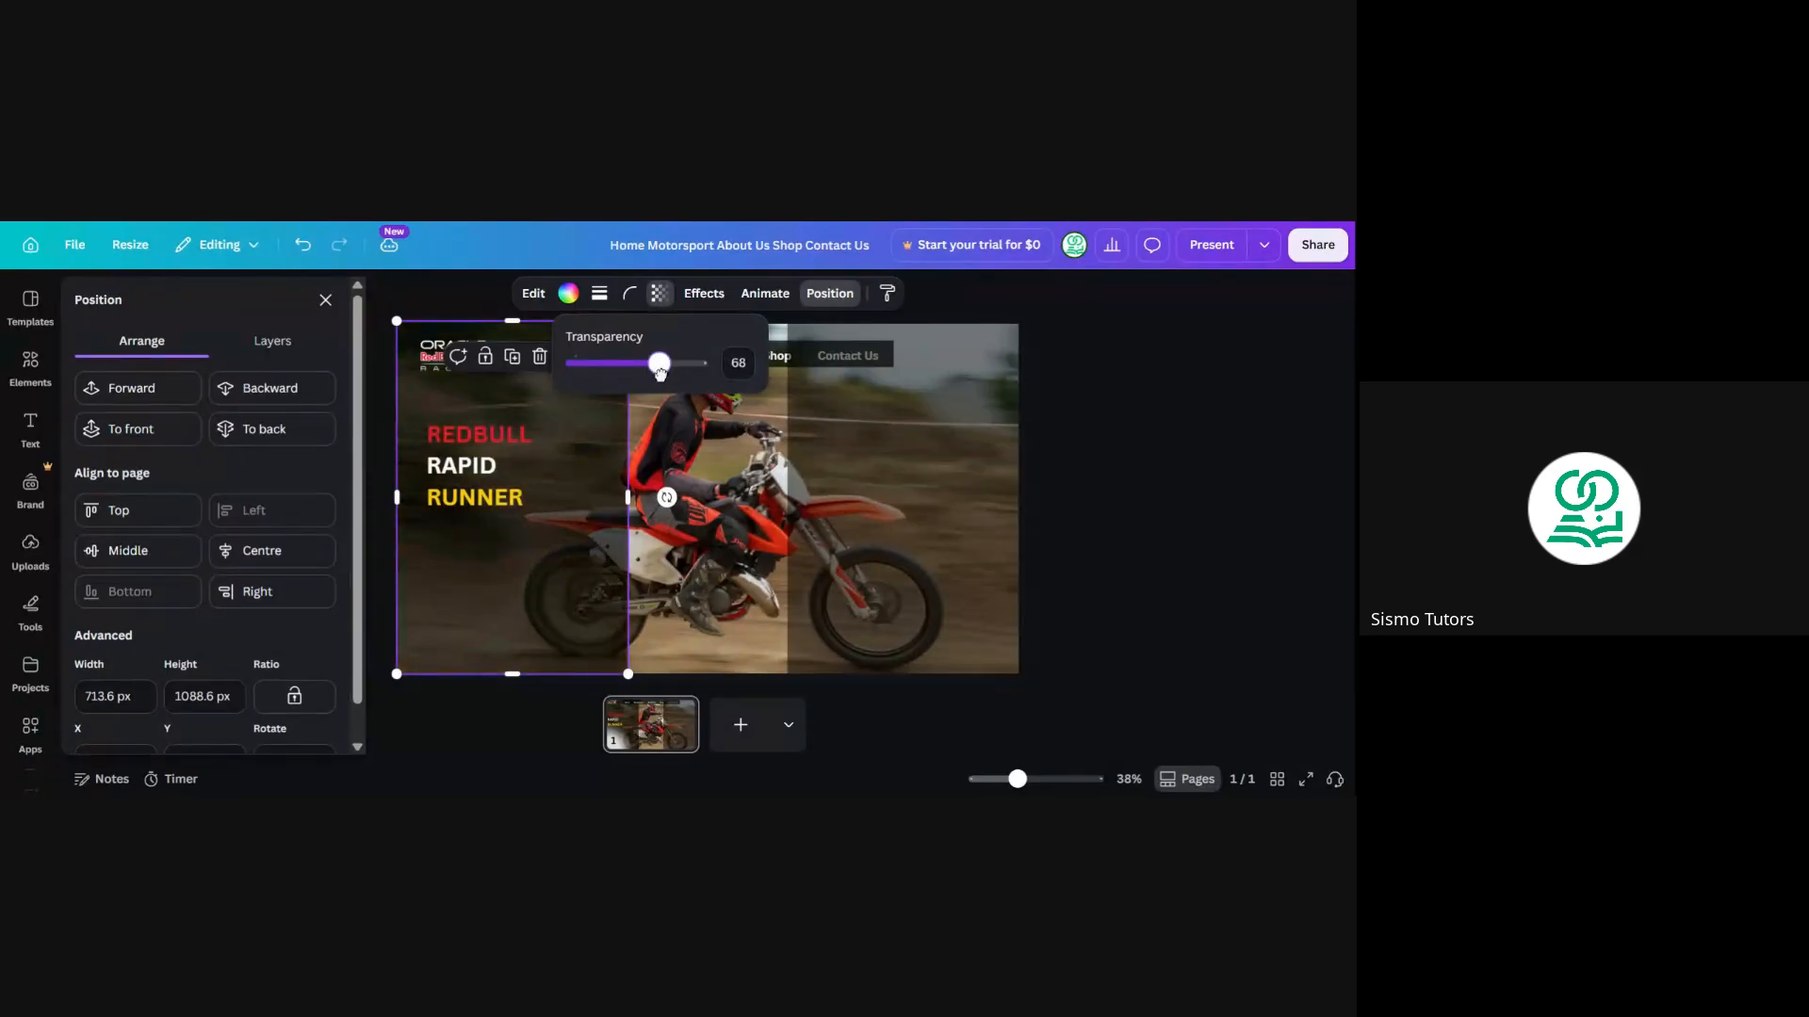
Set the transparency of the dark panel on the slide's right side to 72
click(821, 430)
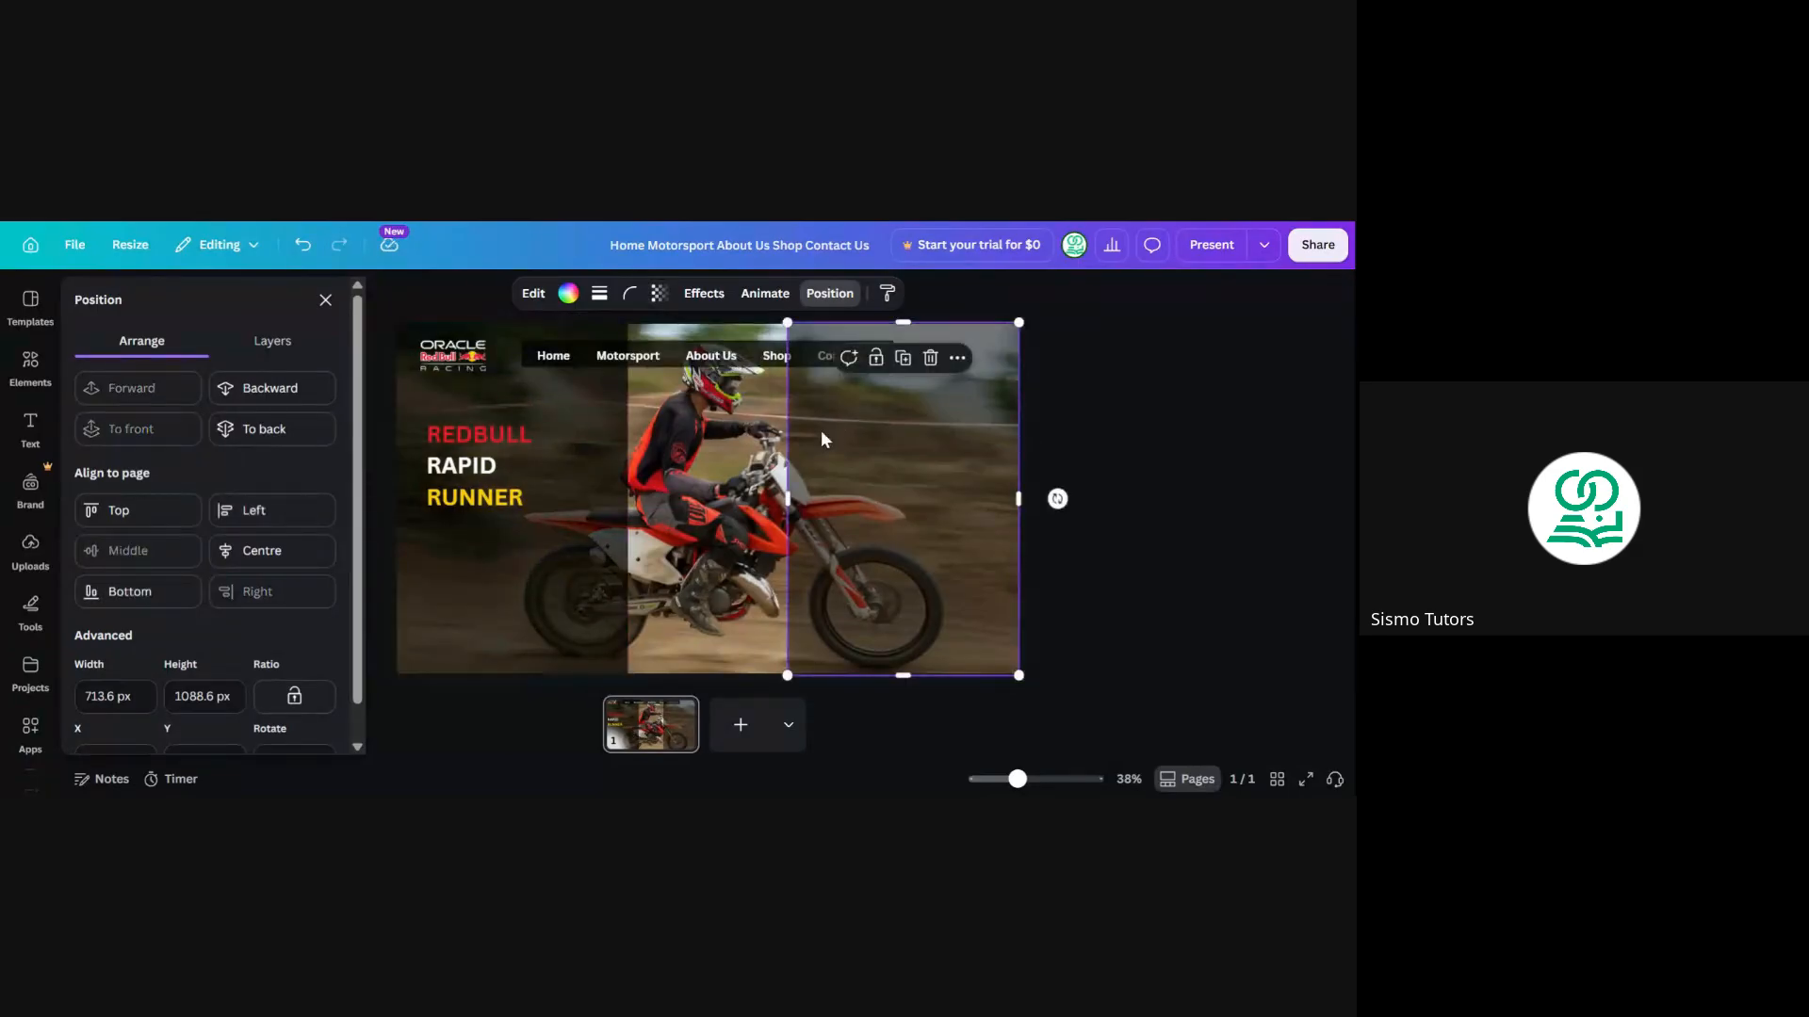
click(659, 294)
drag(635, 360, 664, 363)
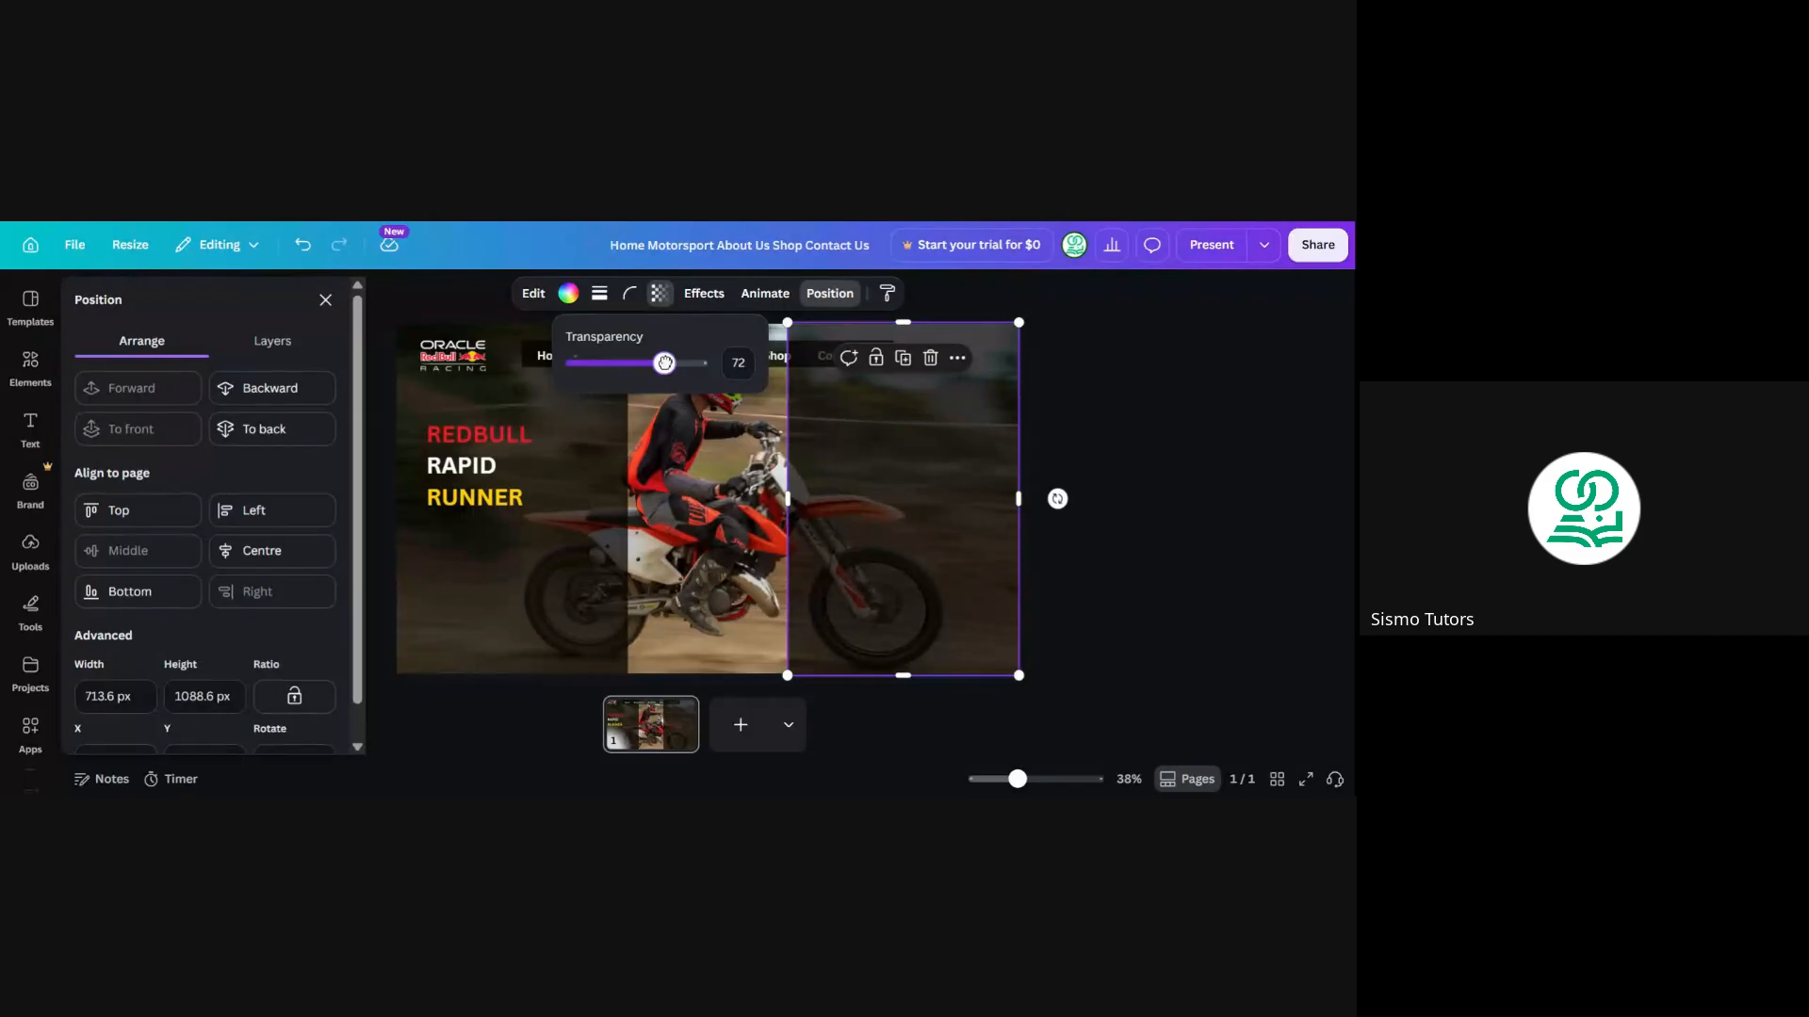
click(325, 300)
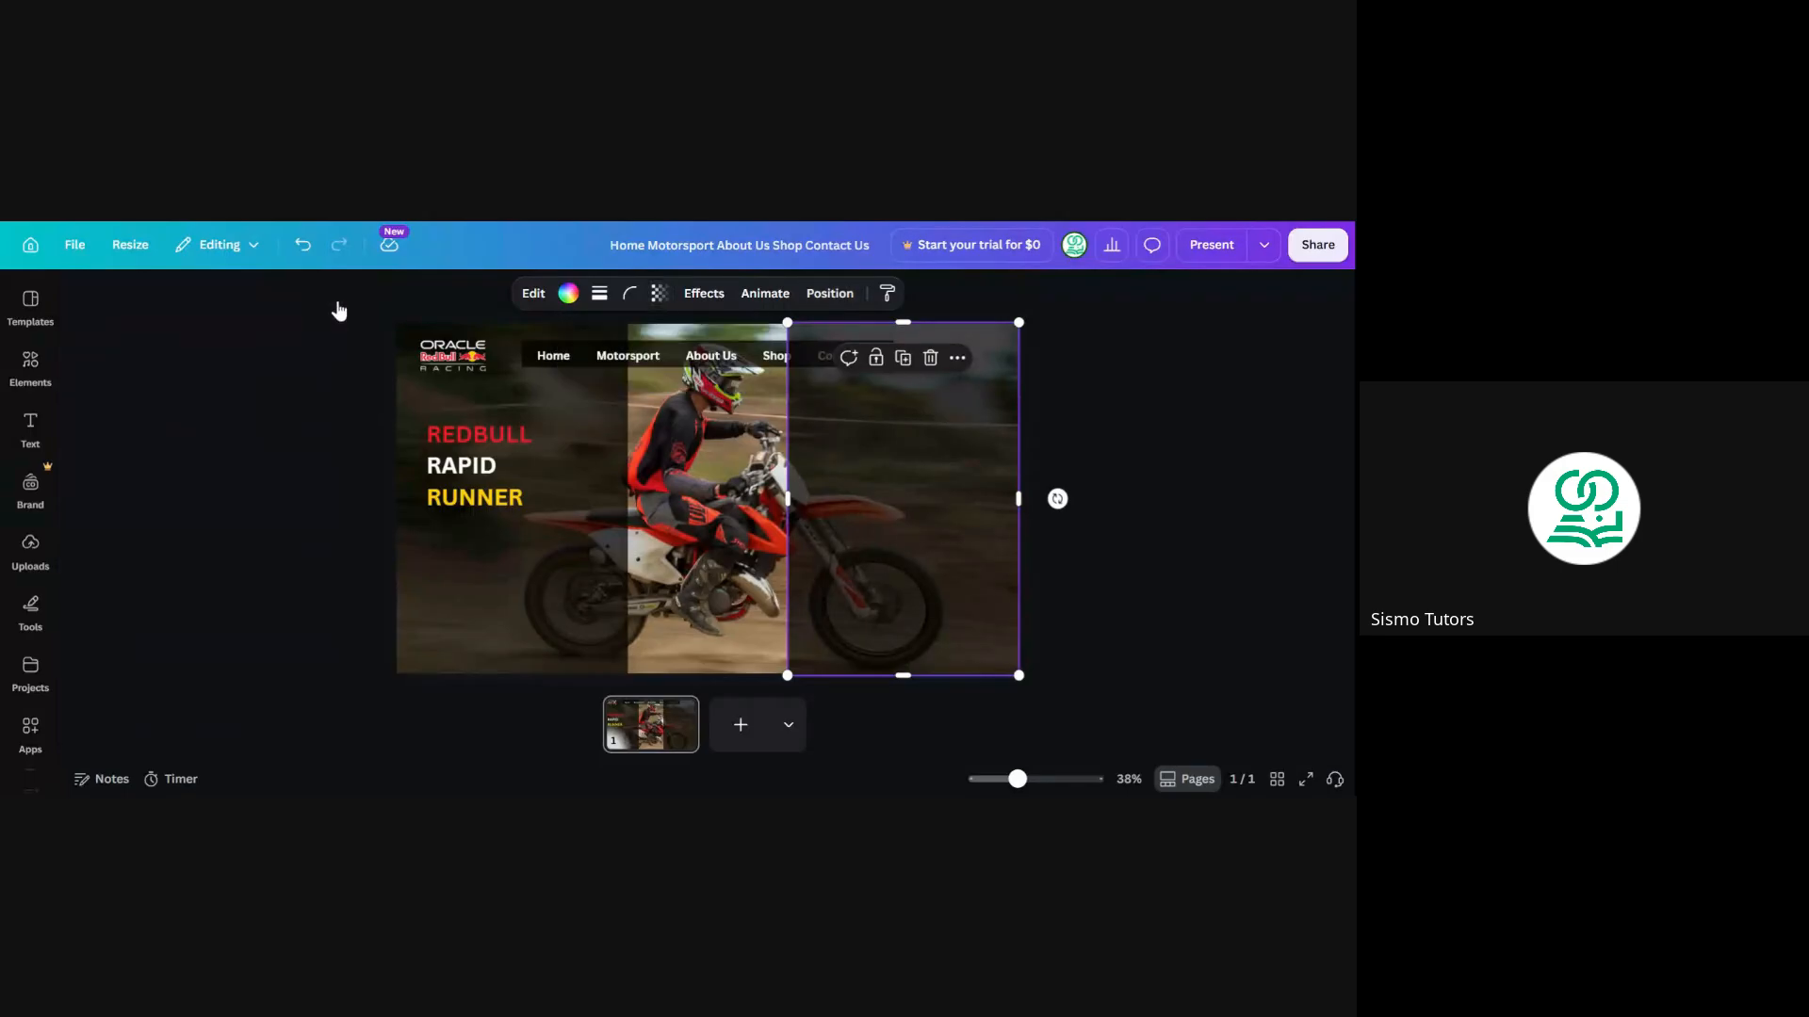
click(328, 316)
Narrow the inner edges of both dark panels slightly to widen the clear strip around the rider
click(527, 475)
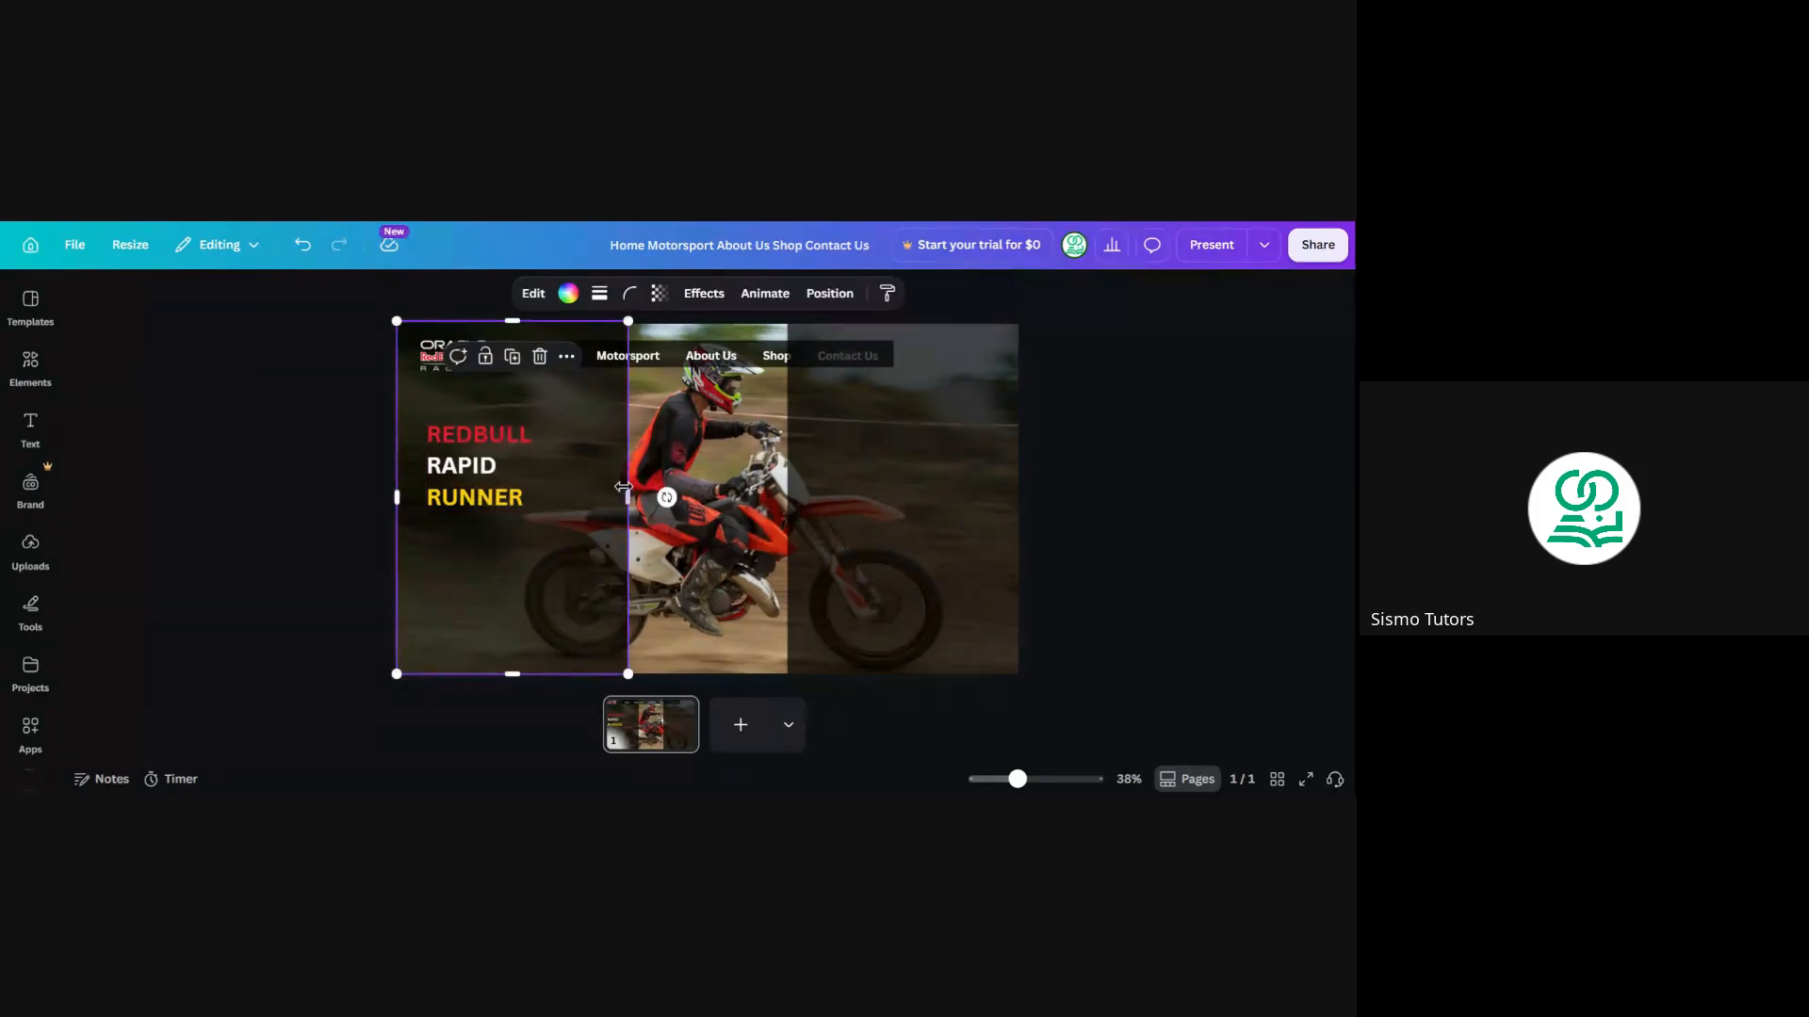
drag(625, 490, 616, 490)
click(841, 540)
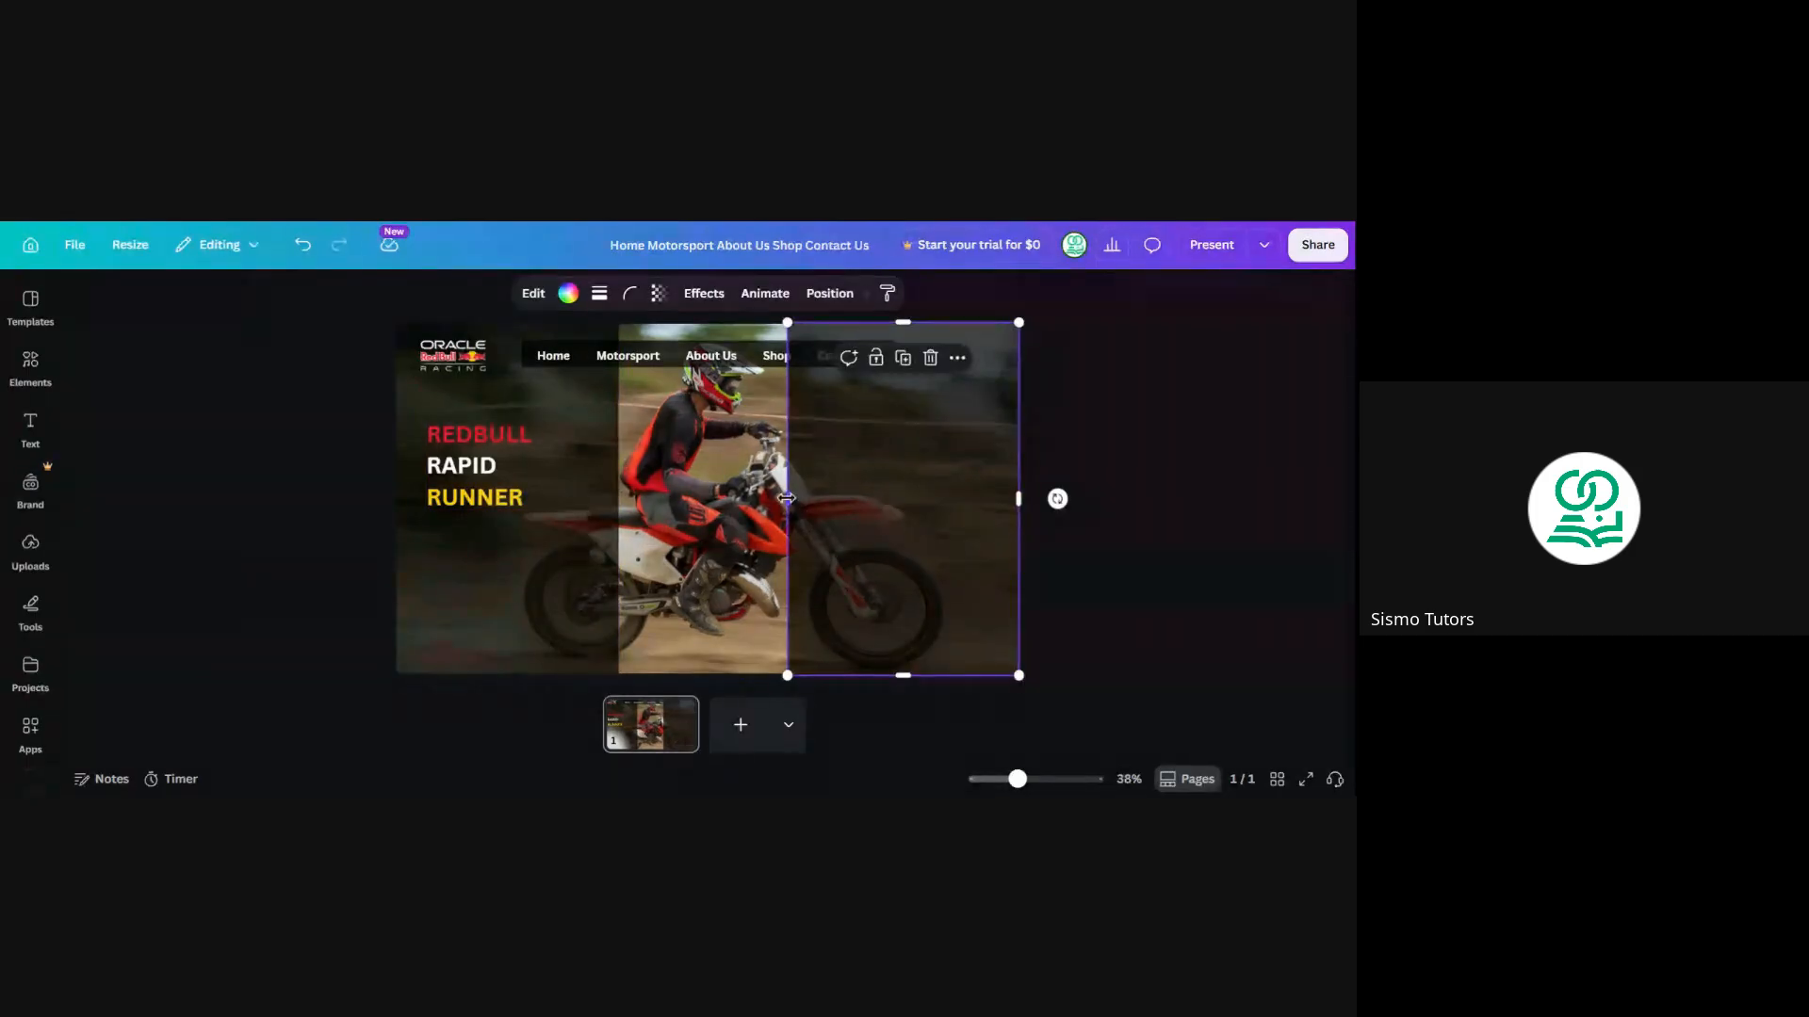
drag(787, 498, 796, 499)
click(324, 428)
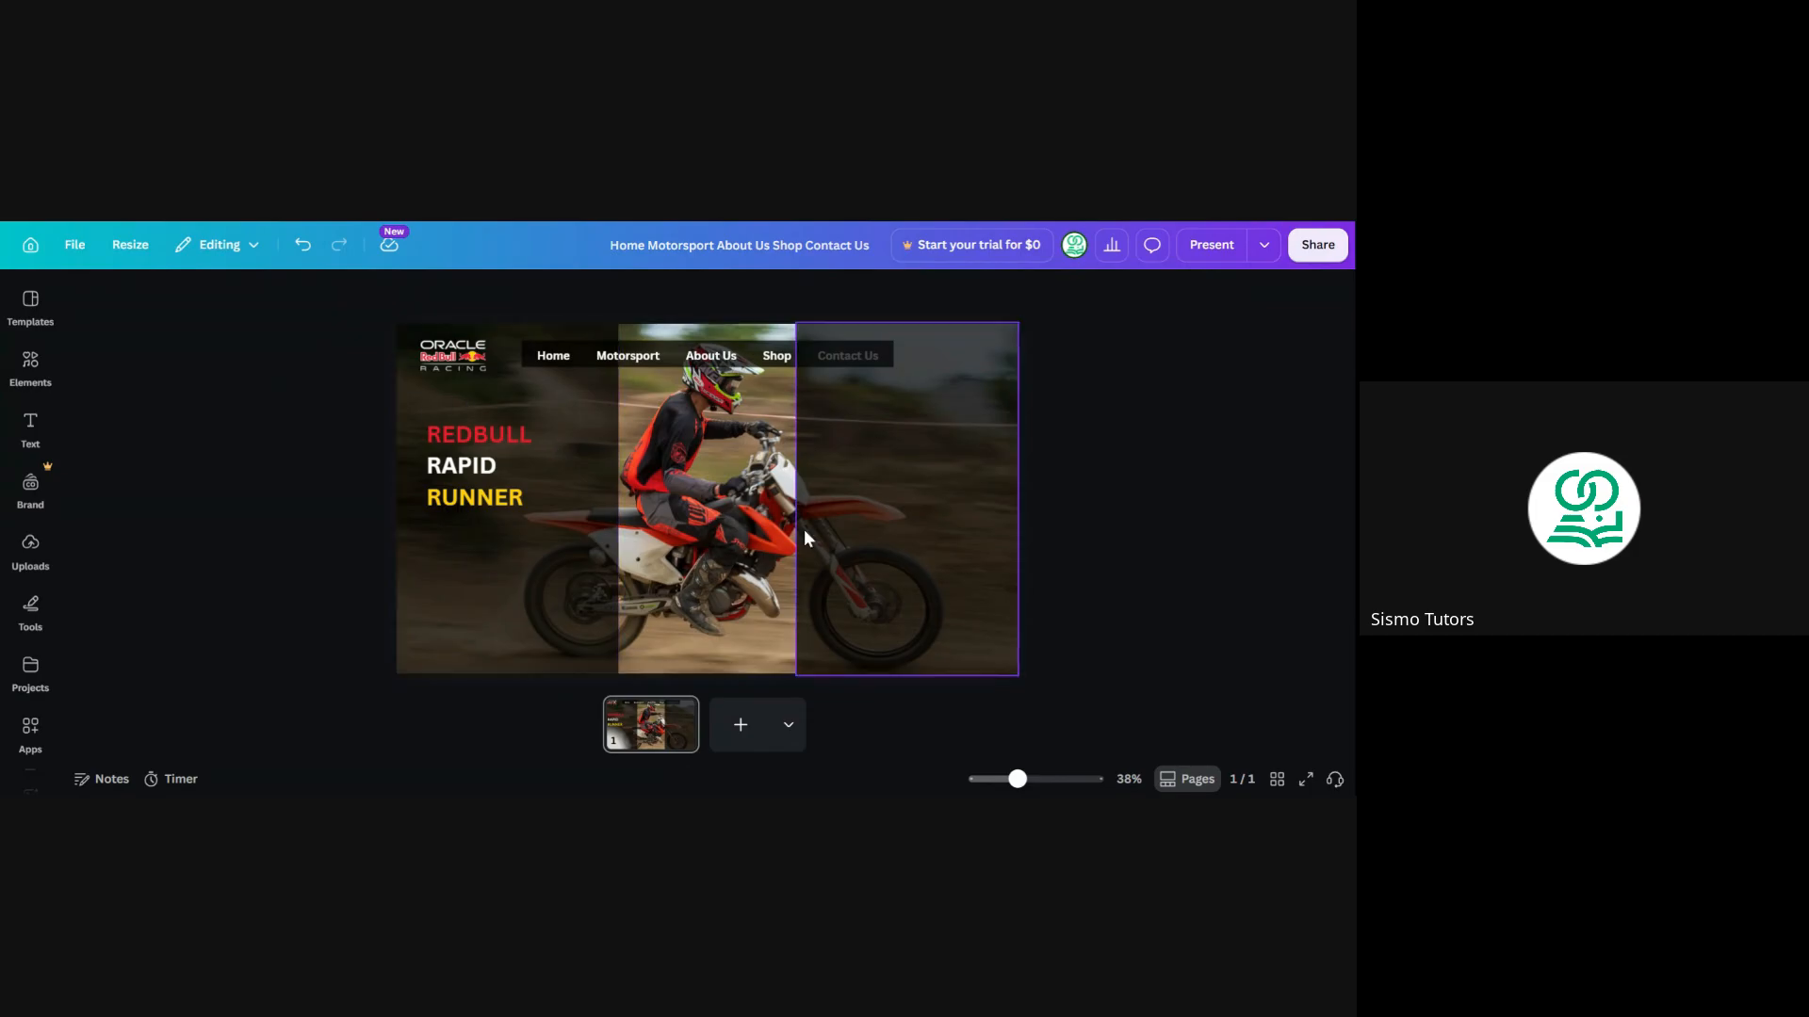
Rotate the left dark panel to a diagonal slant and fit it over the slide's left portion behind the heading
click(866, 450)
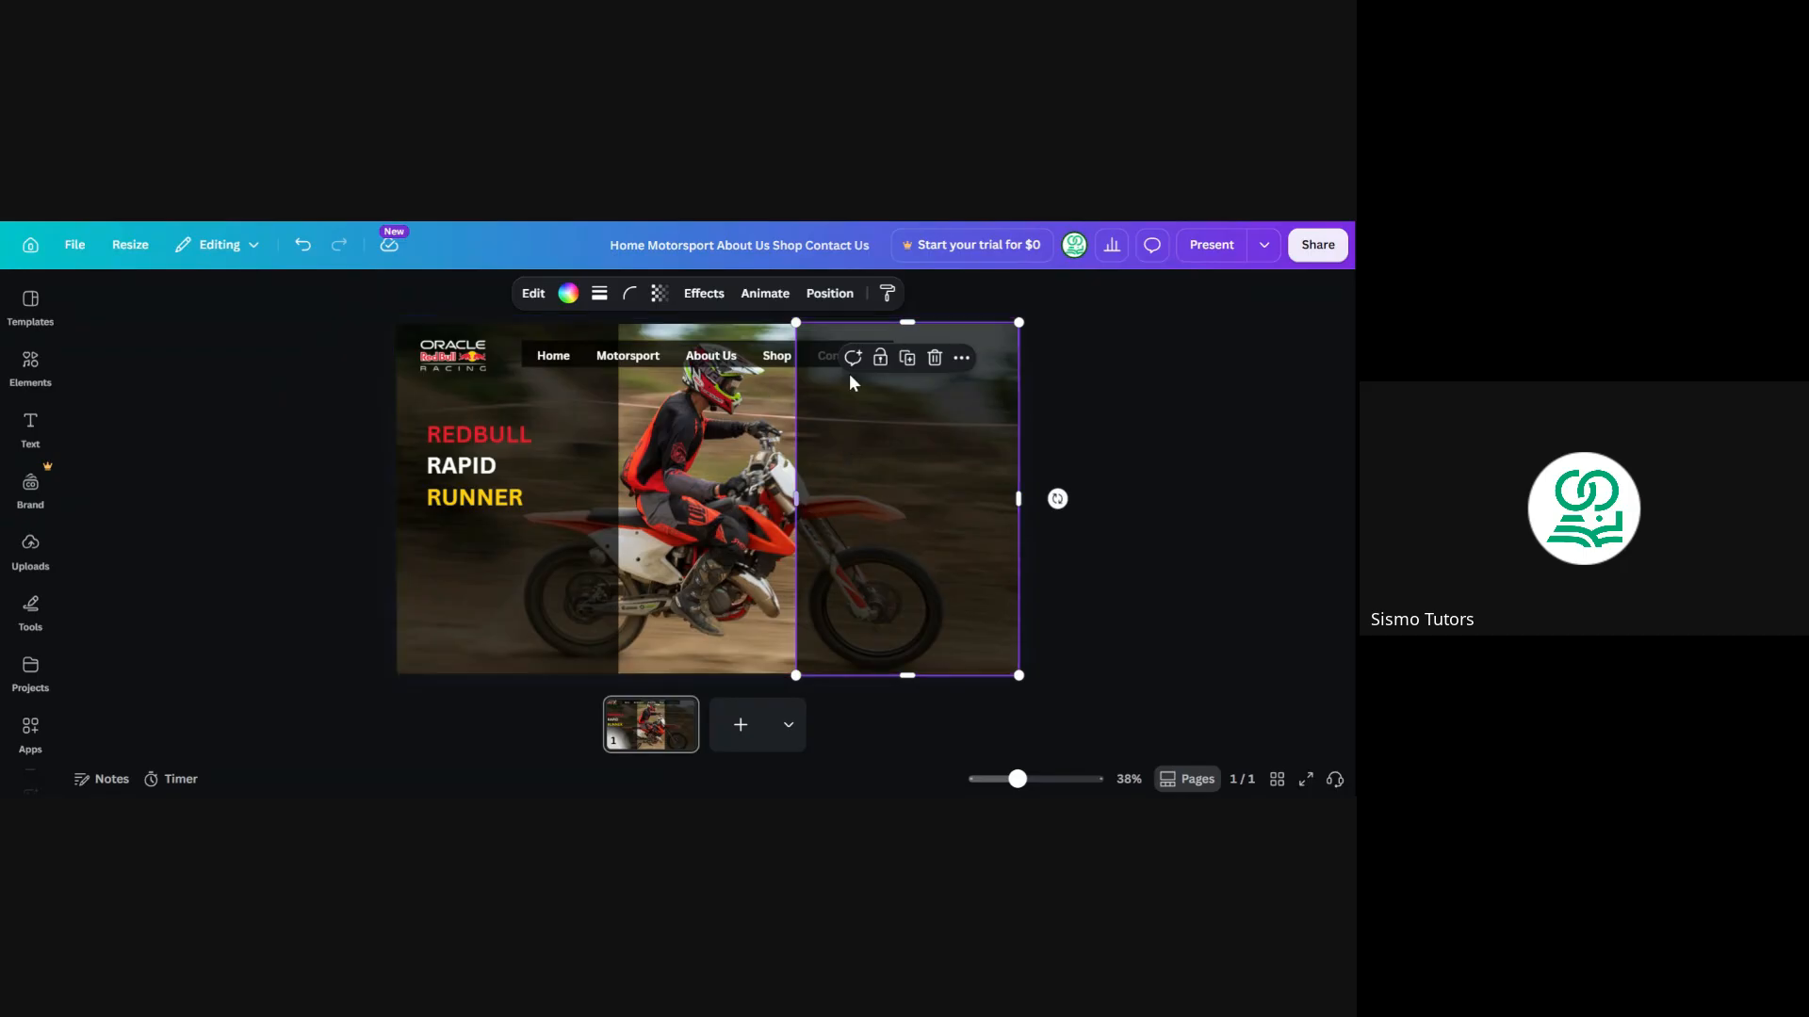
click(256, 398)
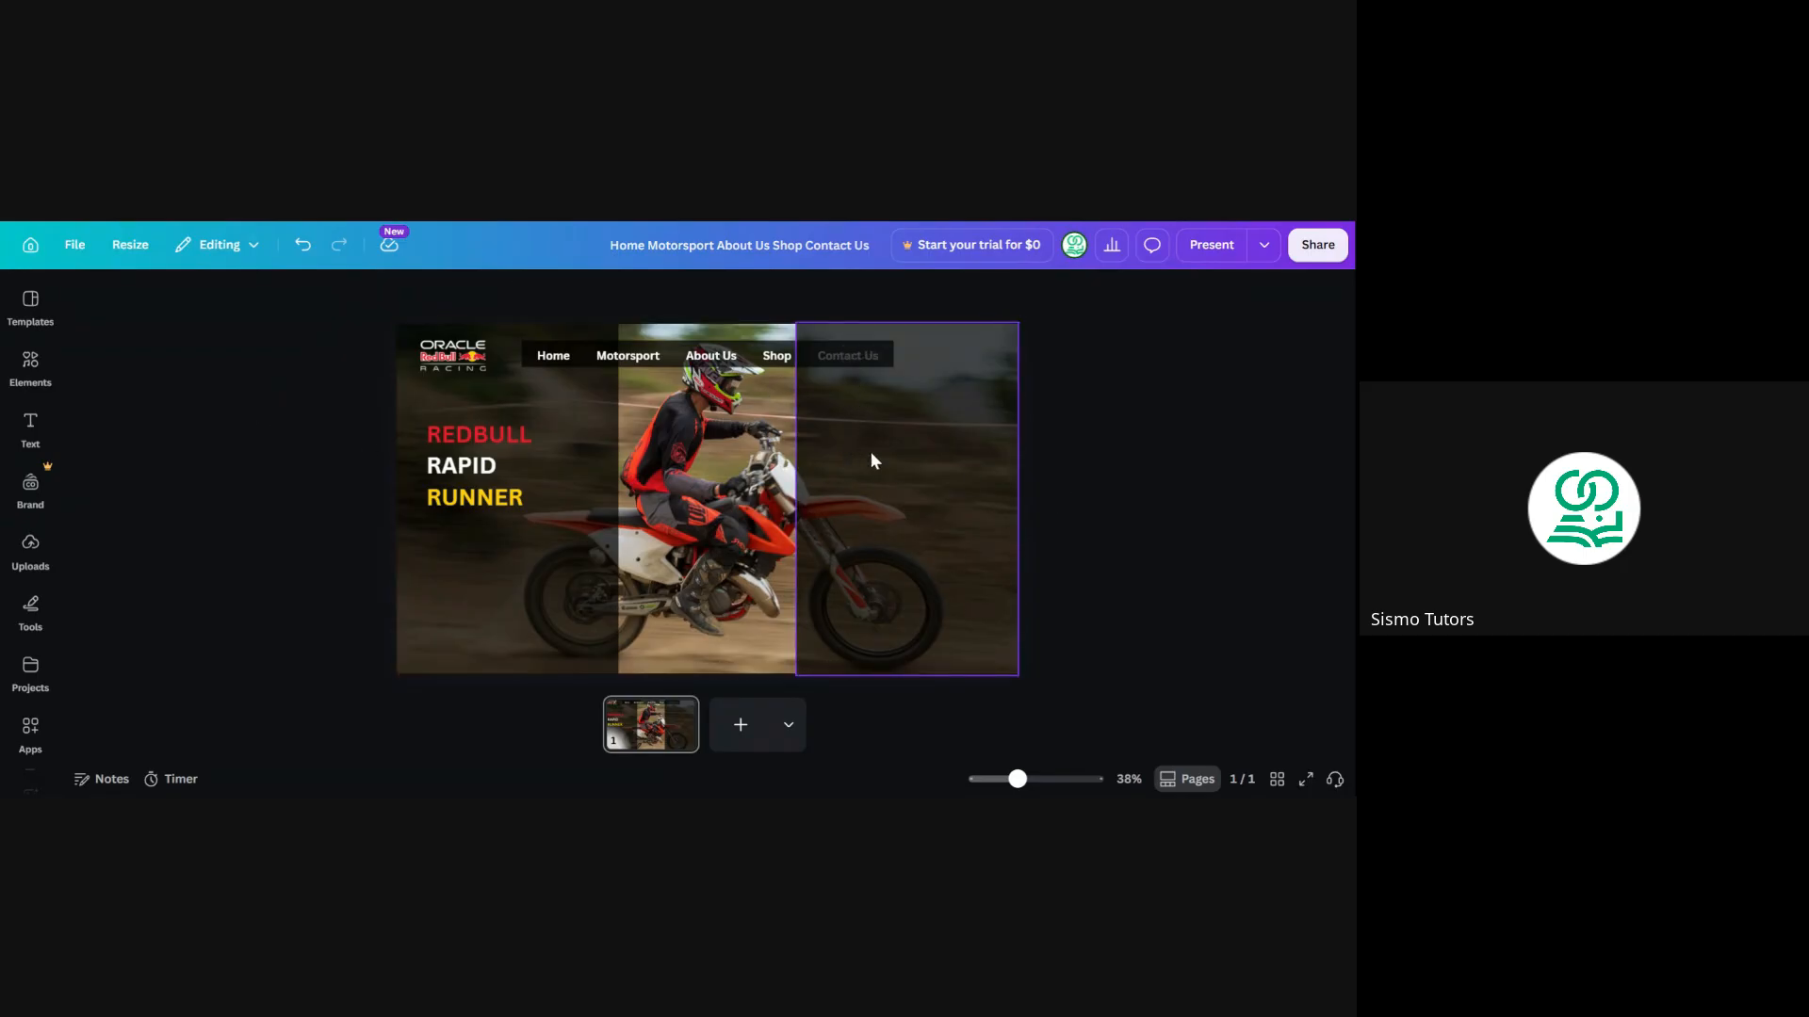
click(573, 477)
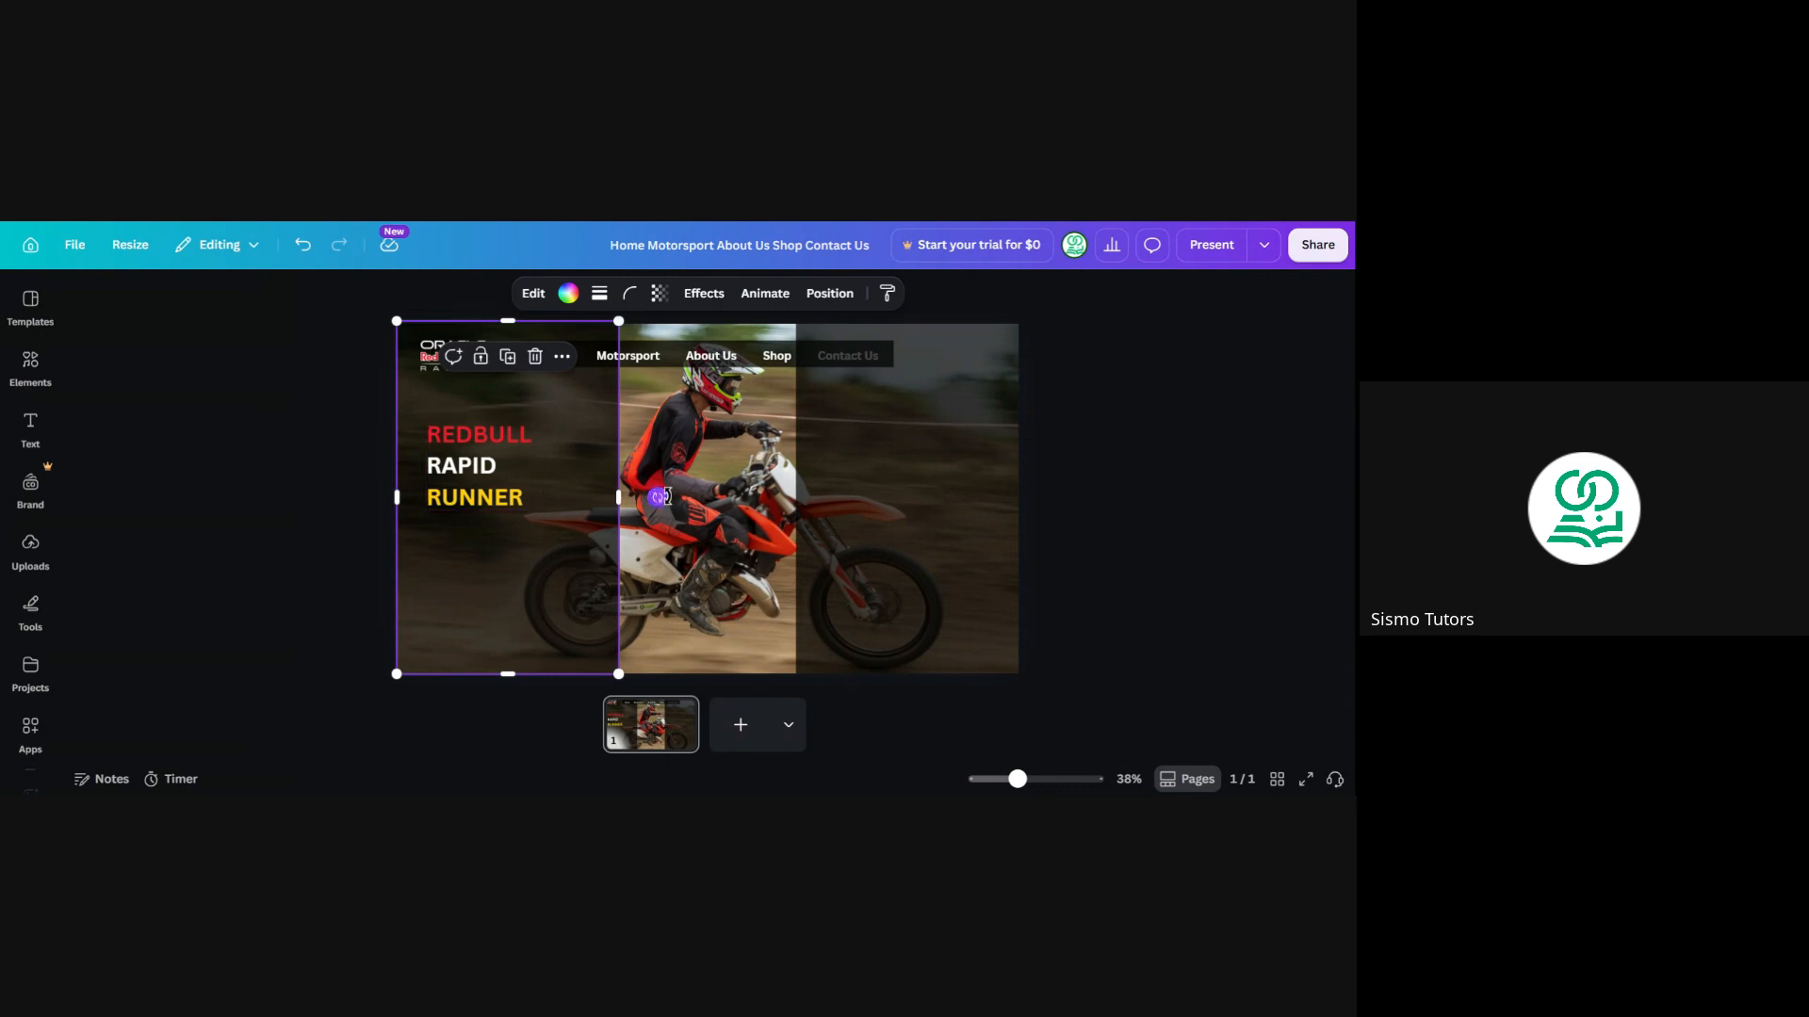
drag(660, 498, 621, 566)
key(ctrl+z)
click(928, 569)
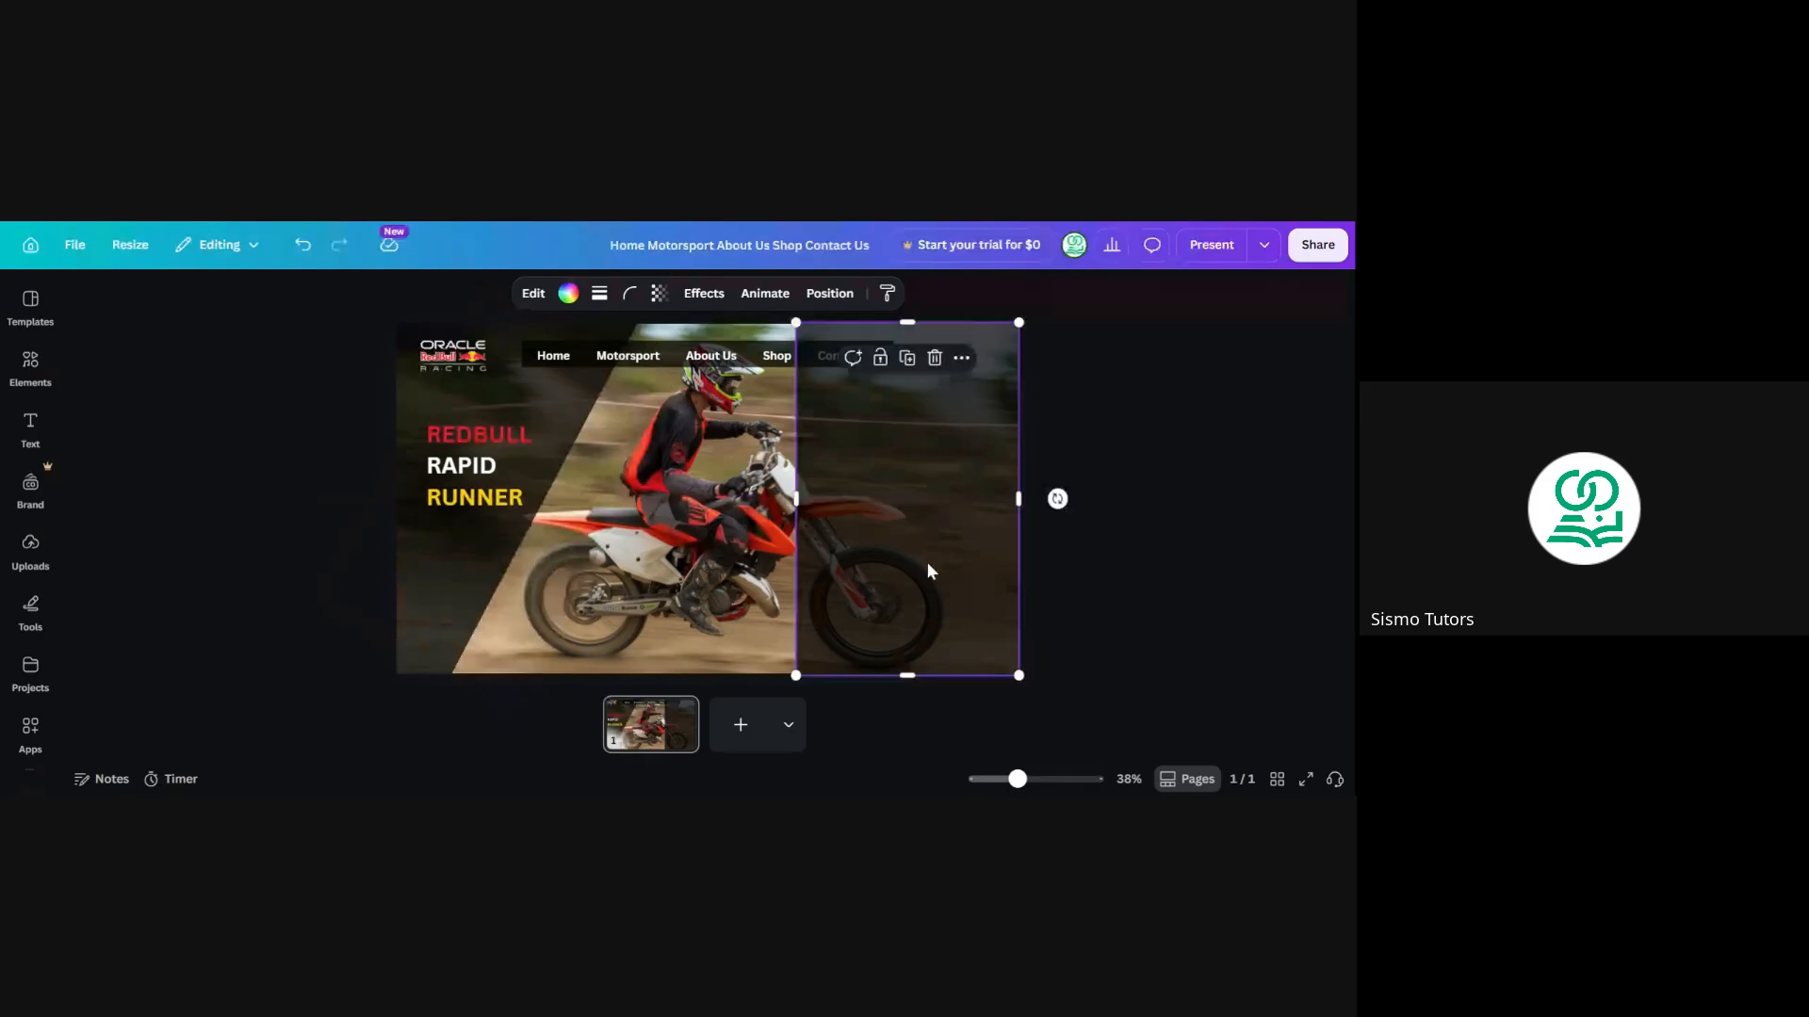
drag(921, 541, 885, 533)
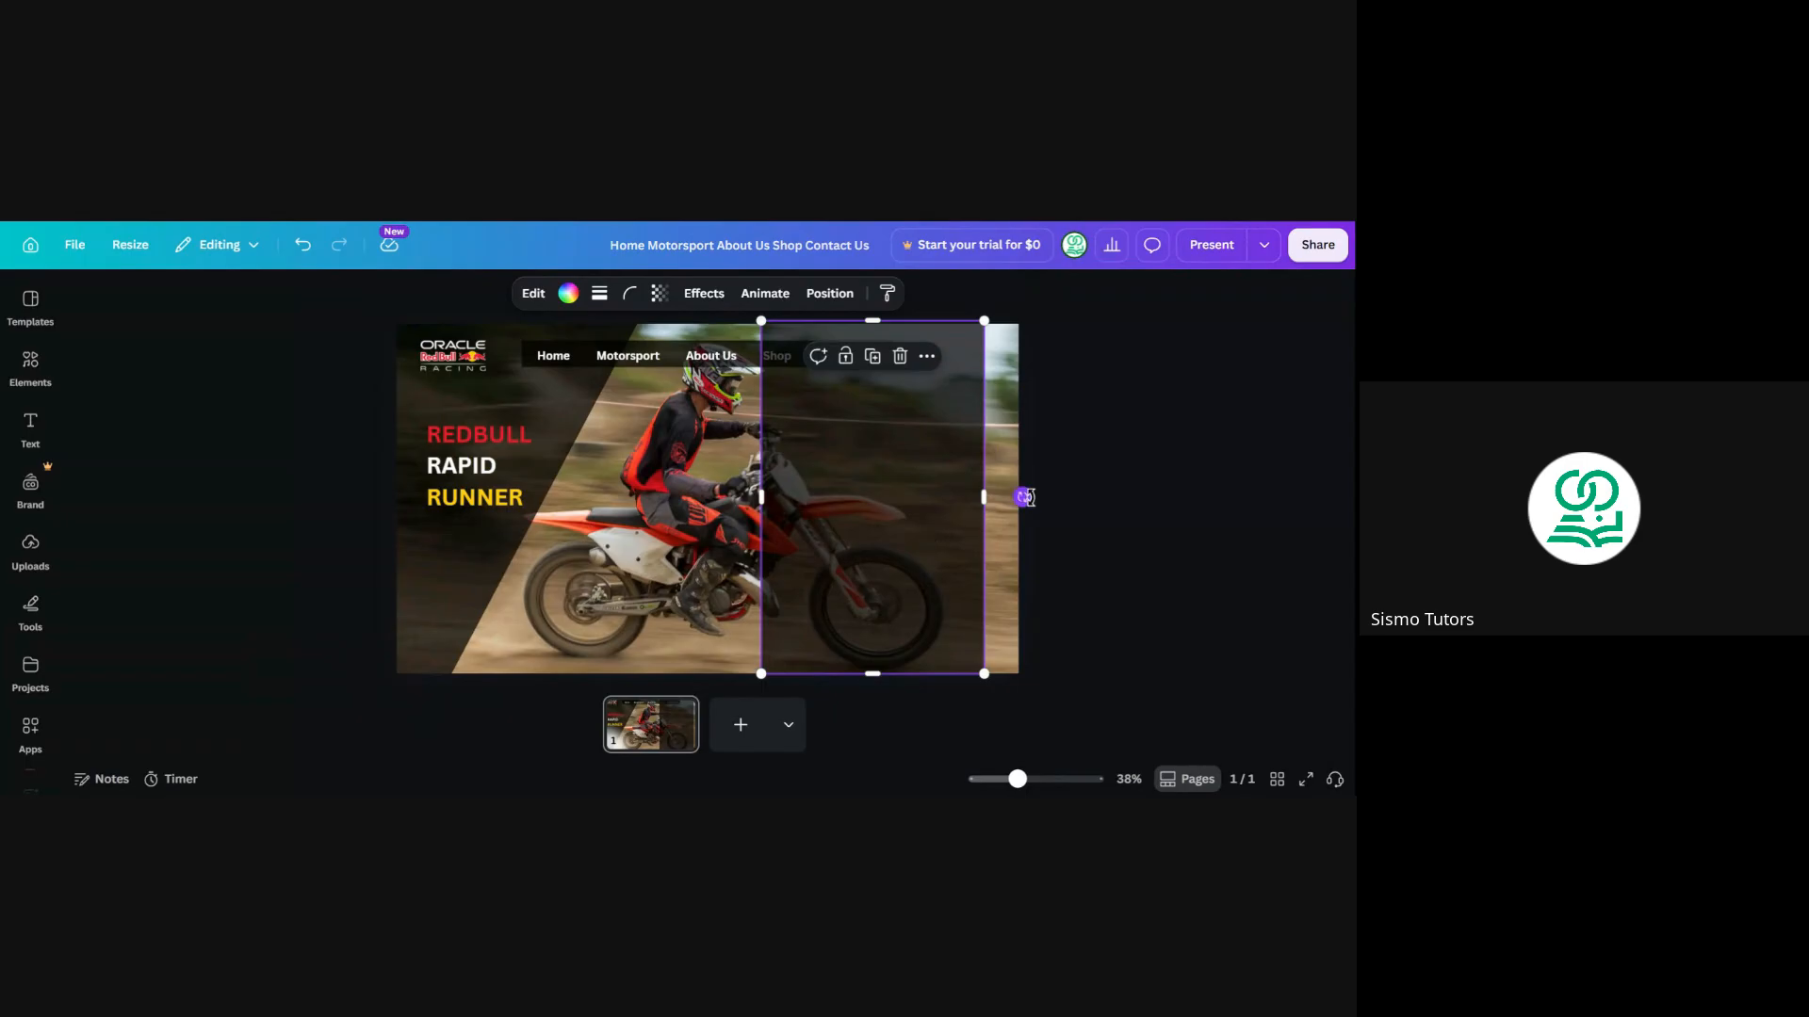
drag(1024, 498, 1021, 559)
Delete the right-hand dark panel and place a copy of the slanted left panel over the slide's right portion
click(898, 442)
click(422, 562)
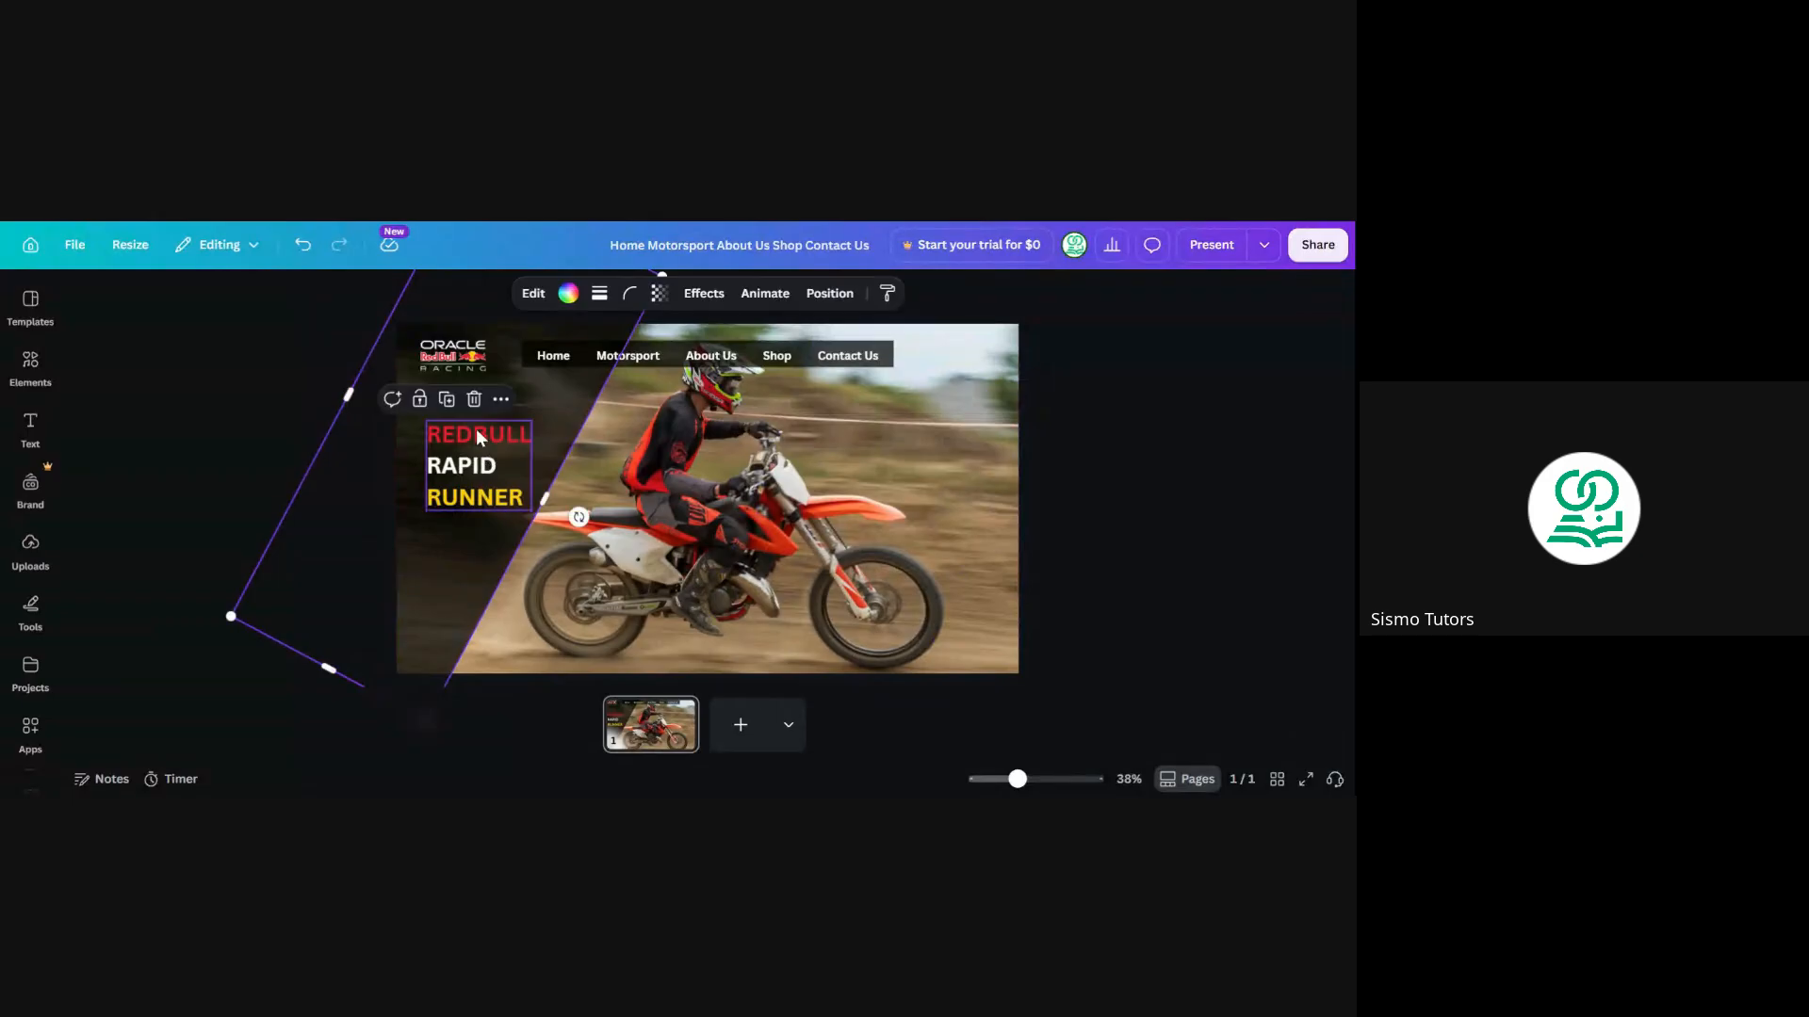
drag(477, 428, 964, 587)
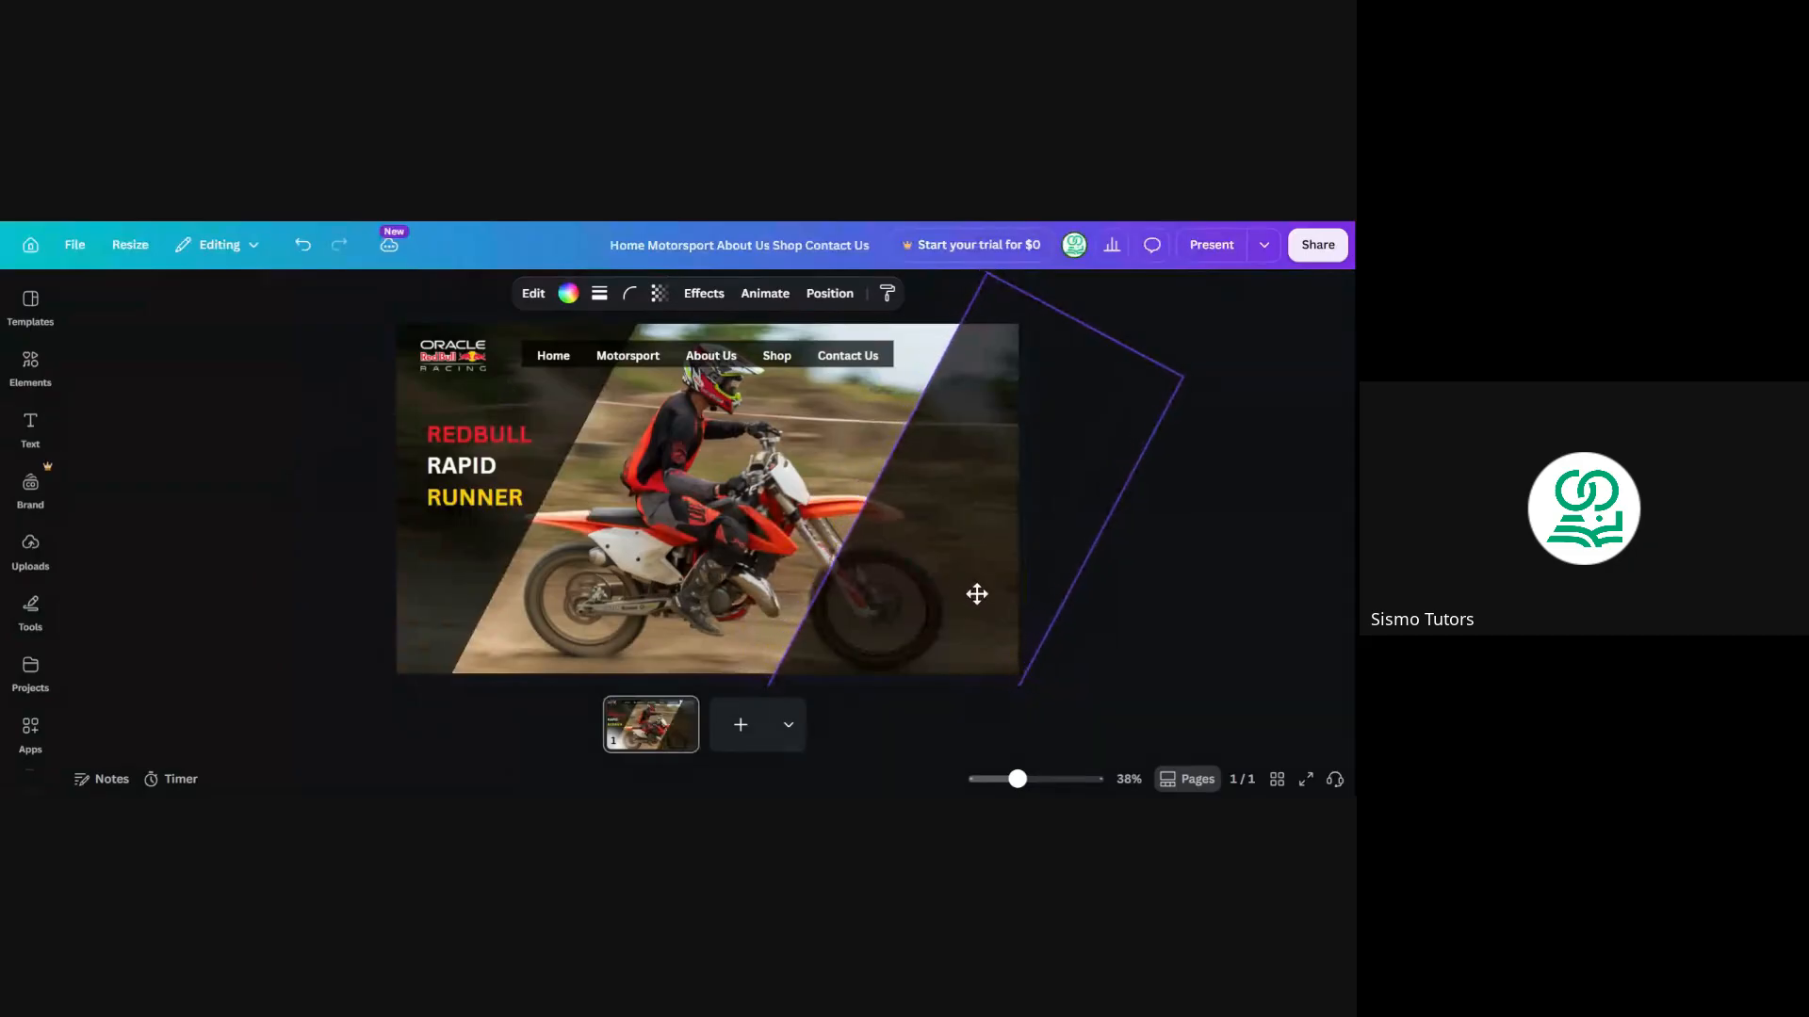
click(341, 488)
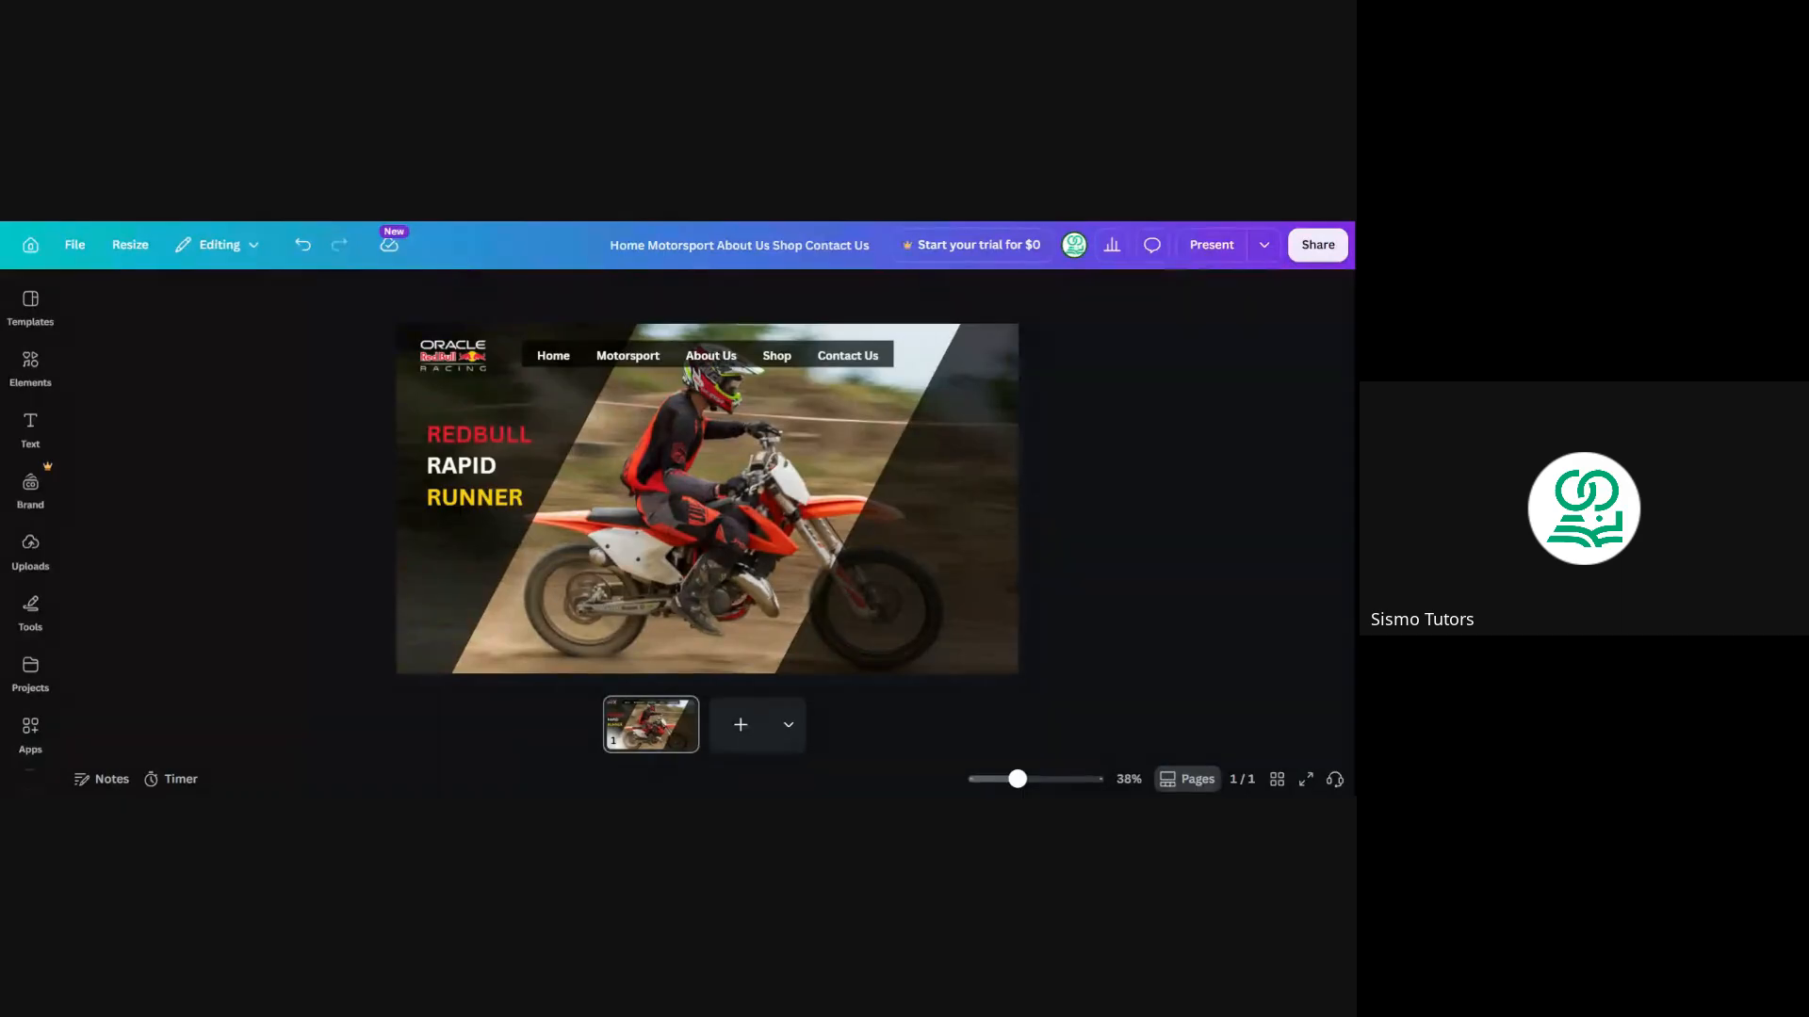
Shift the slanted right panel inward over the front wheel and widen it to cover the slide's lower-right corner
click(1013, 482)
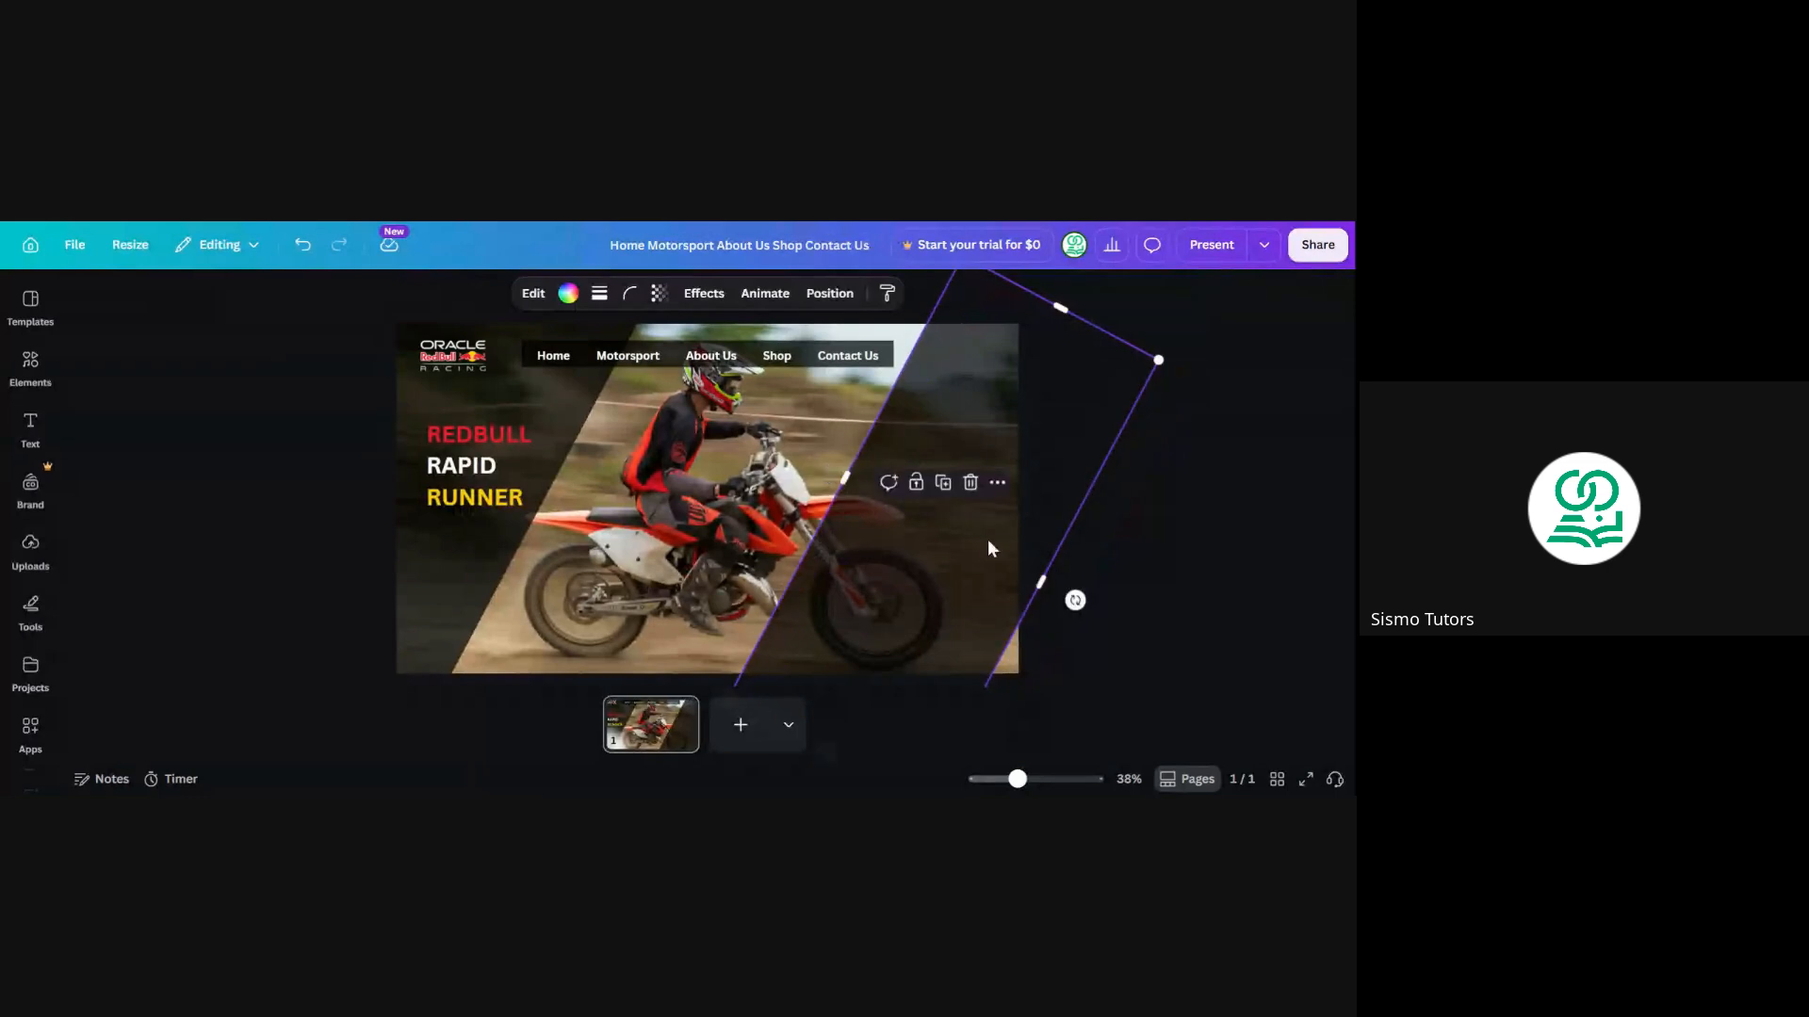
drag(1066, 597, 1057, 624)
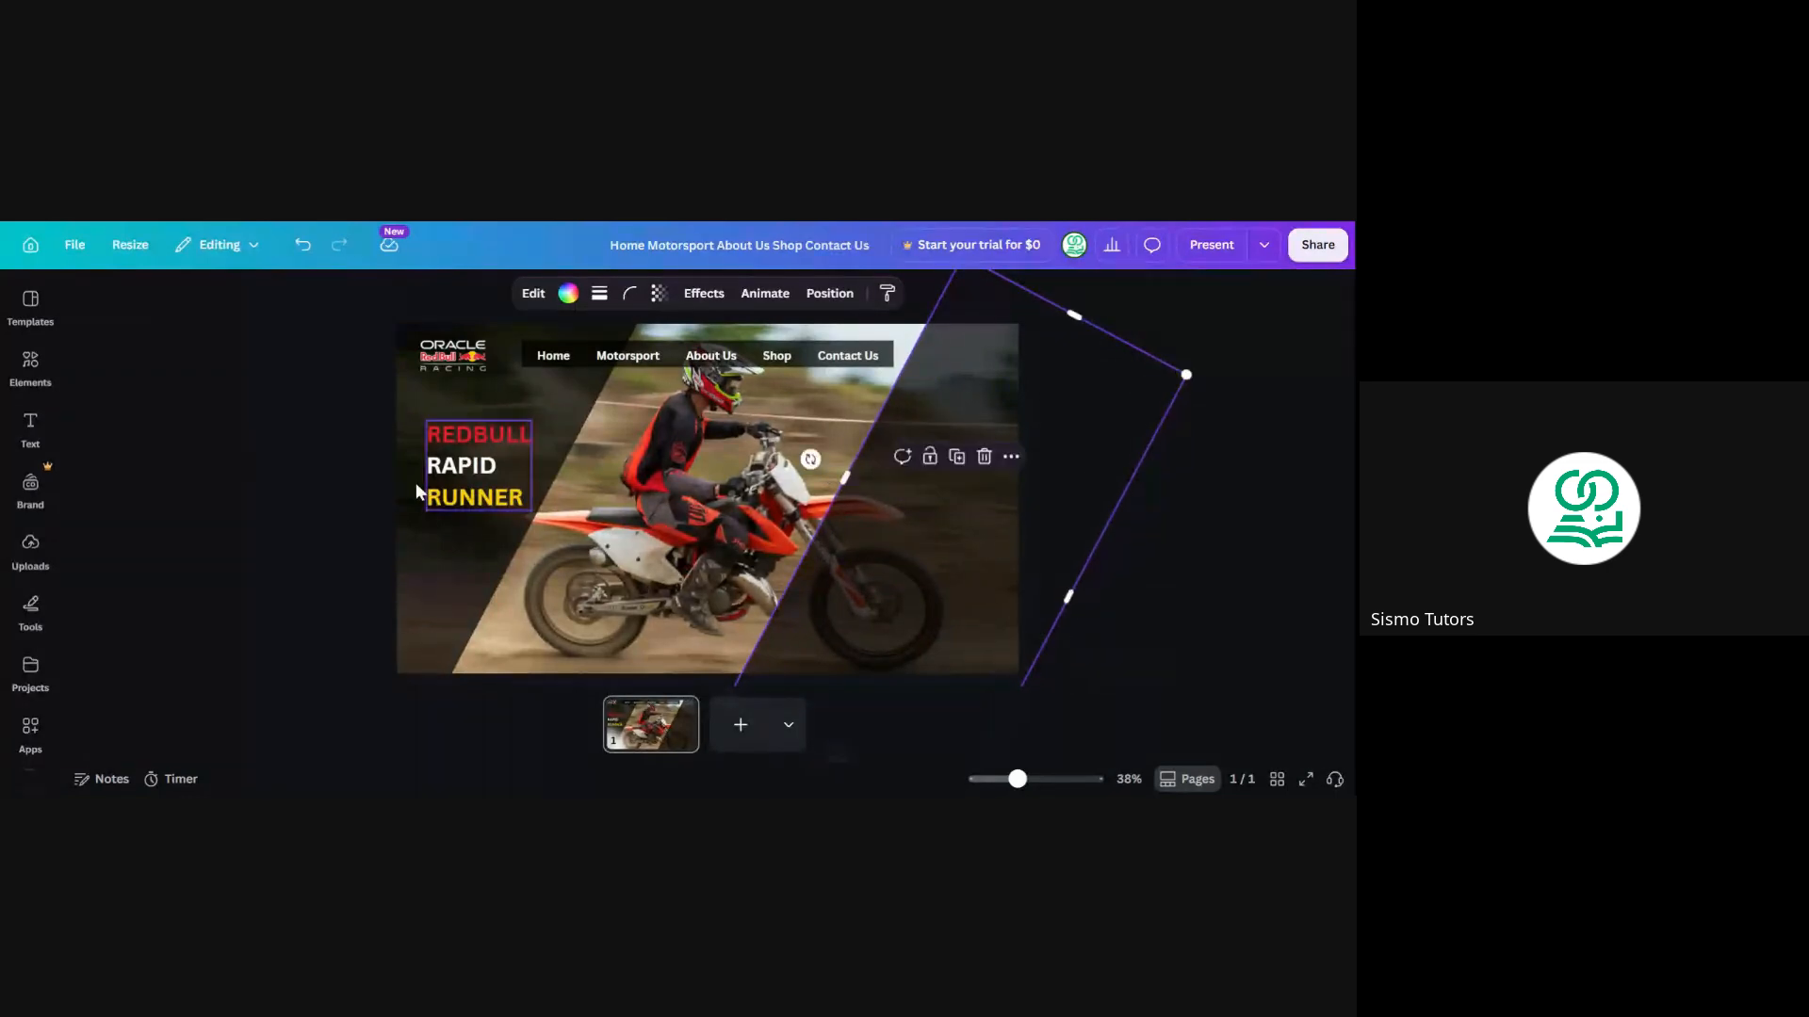
click(240, 450)
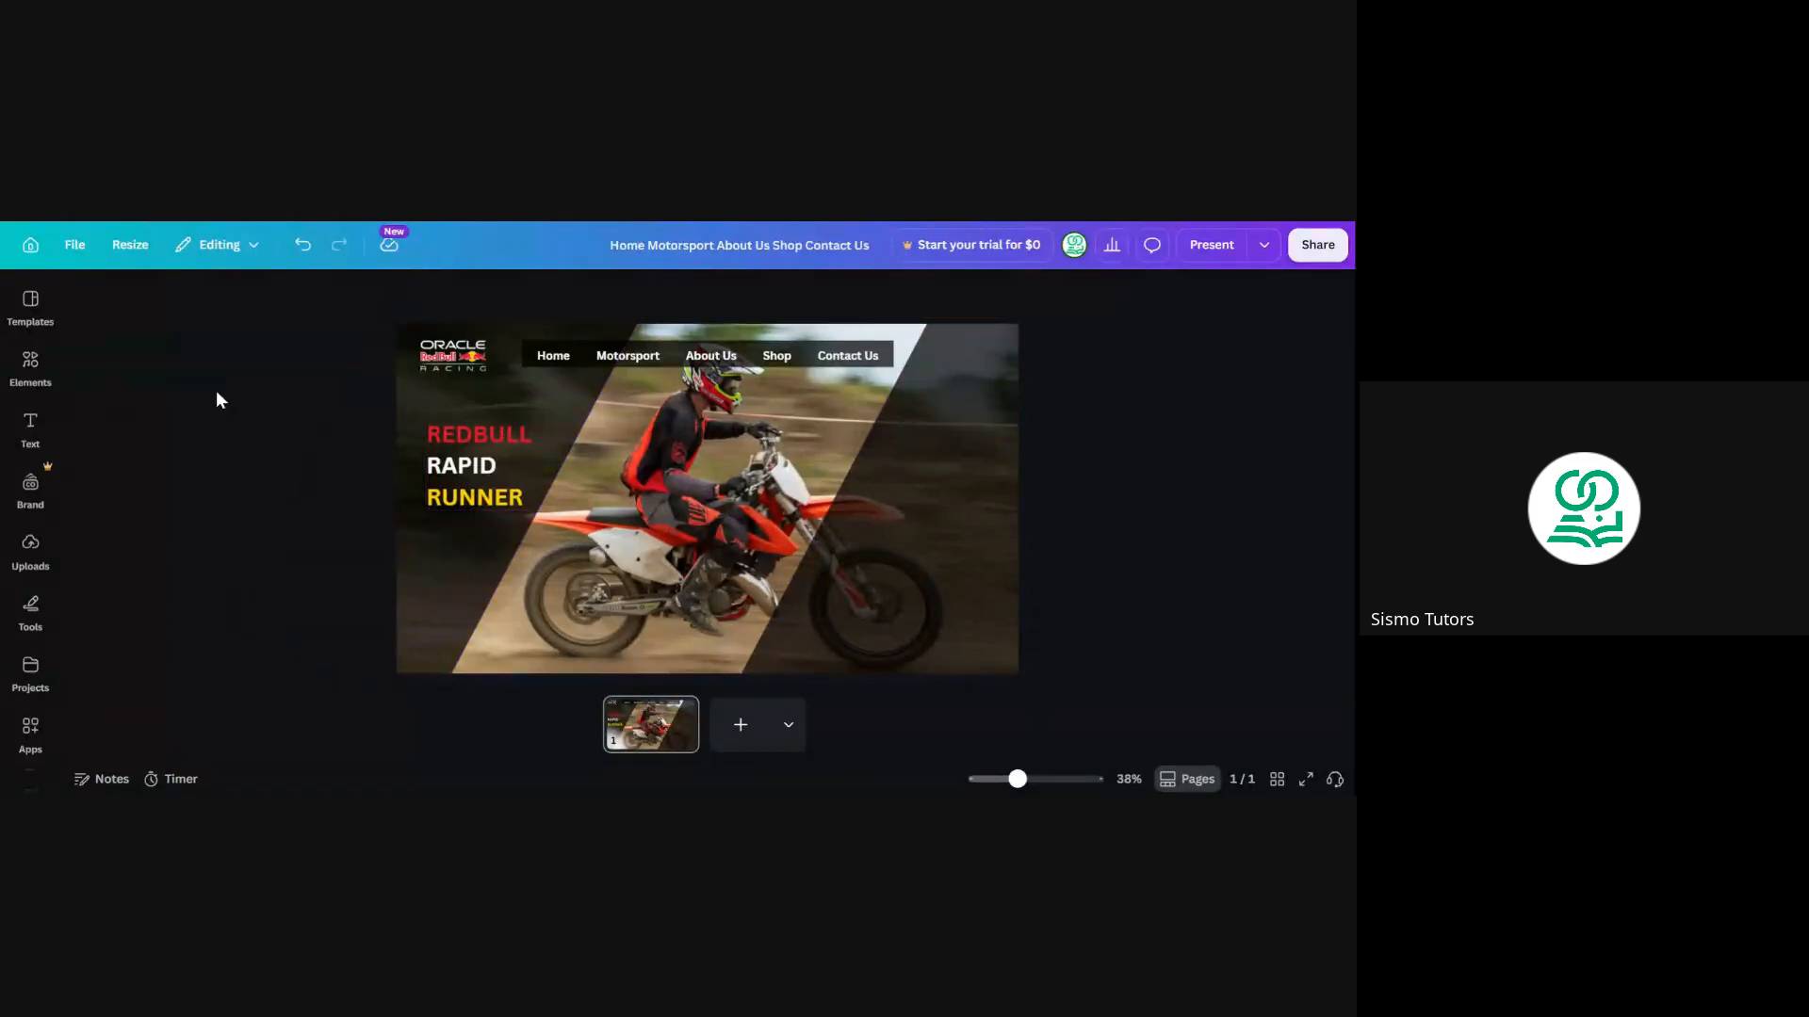
Add a solid stroke with a weight of 65 to the slanted left panel
click(581, 388)
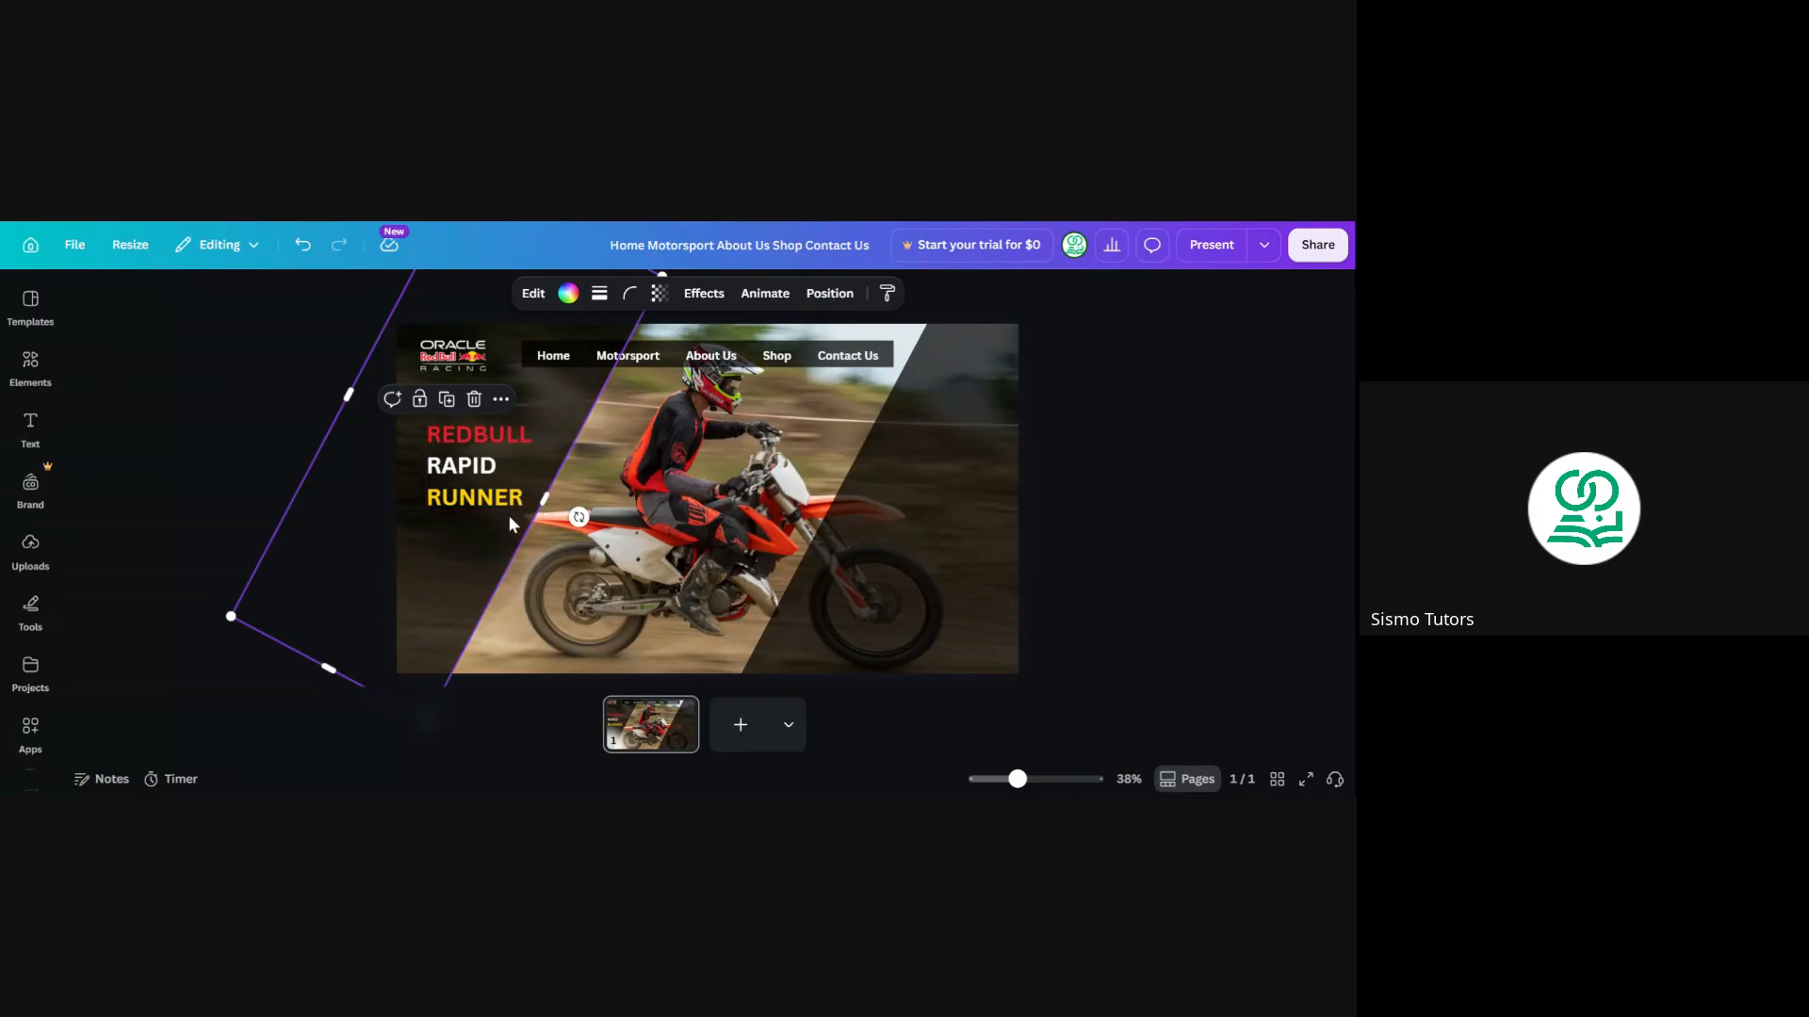
click(976, 607)
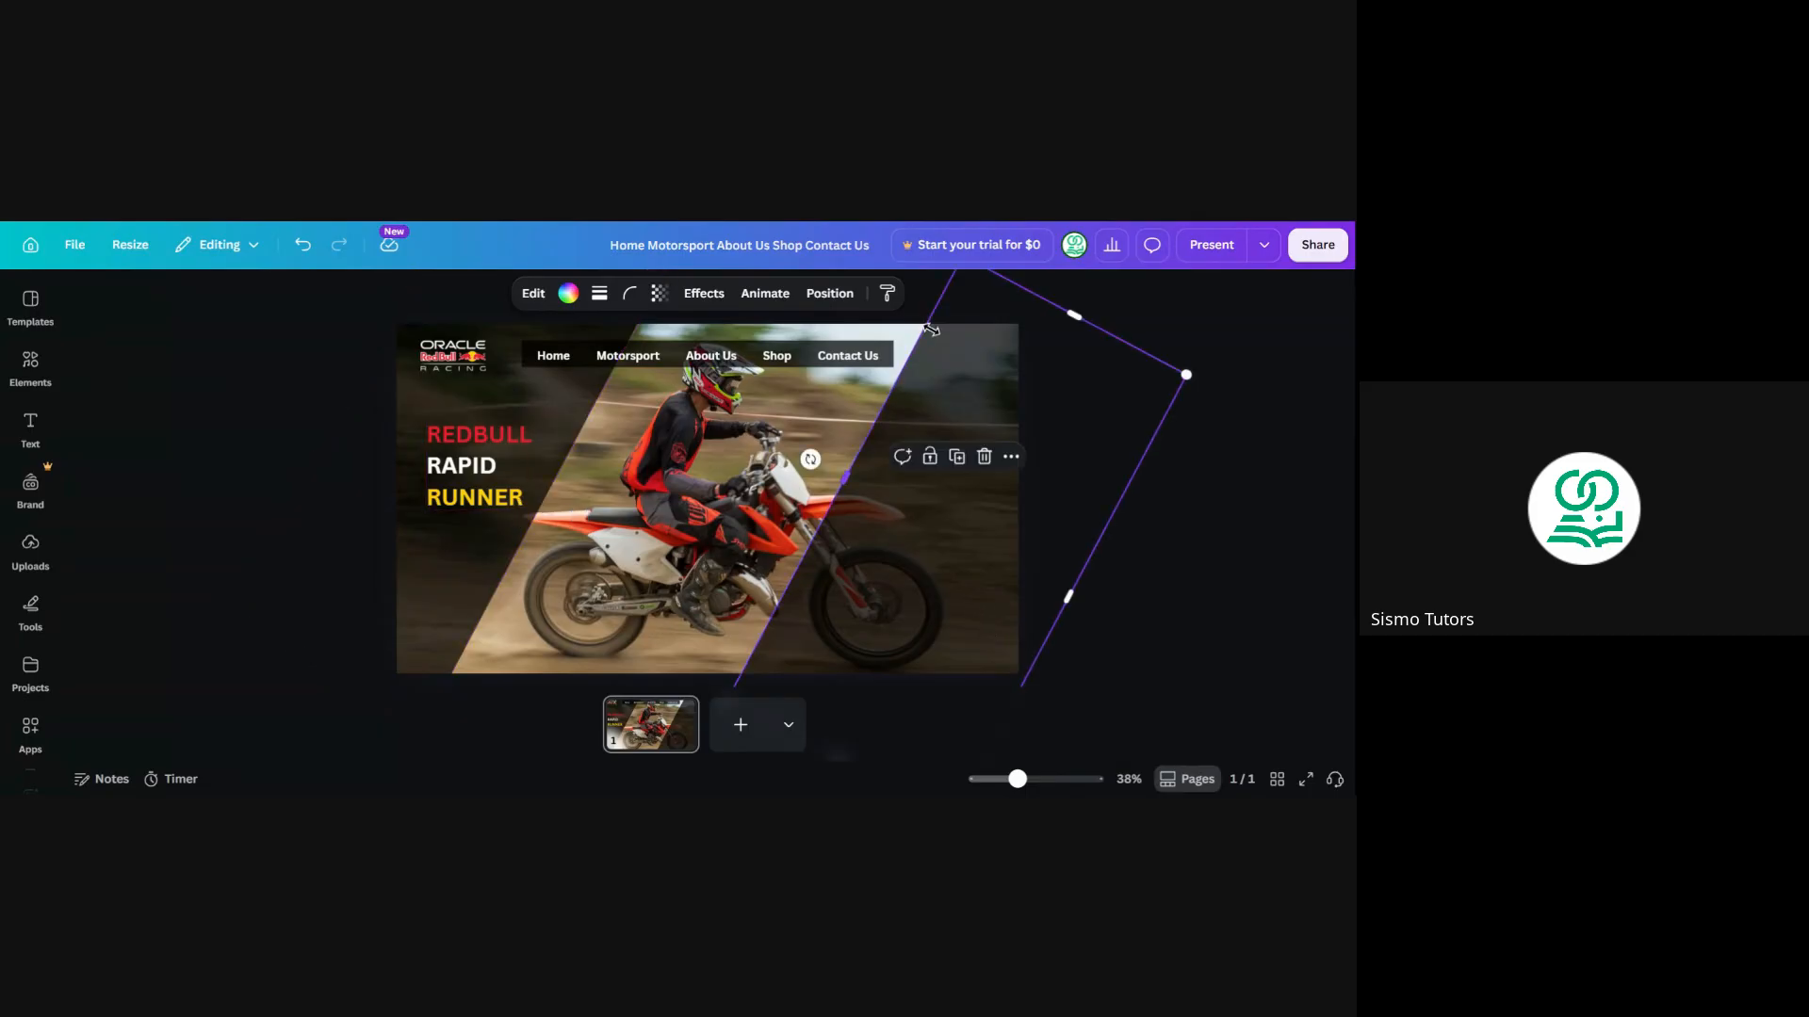
click(560, 396)
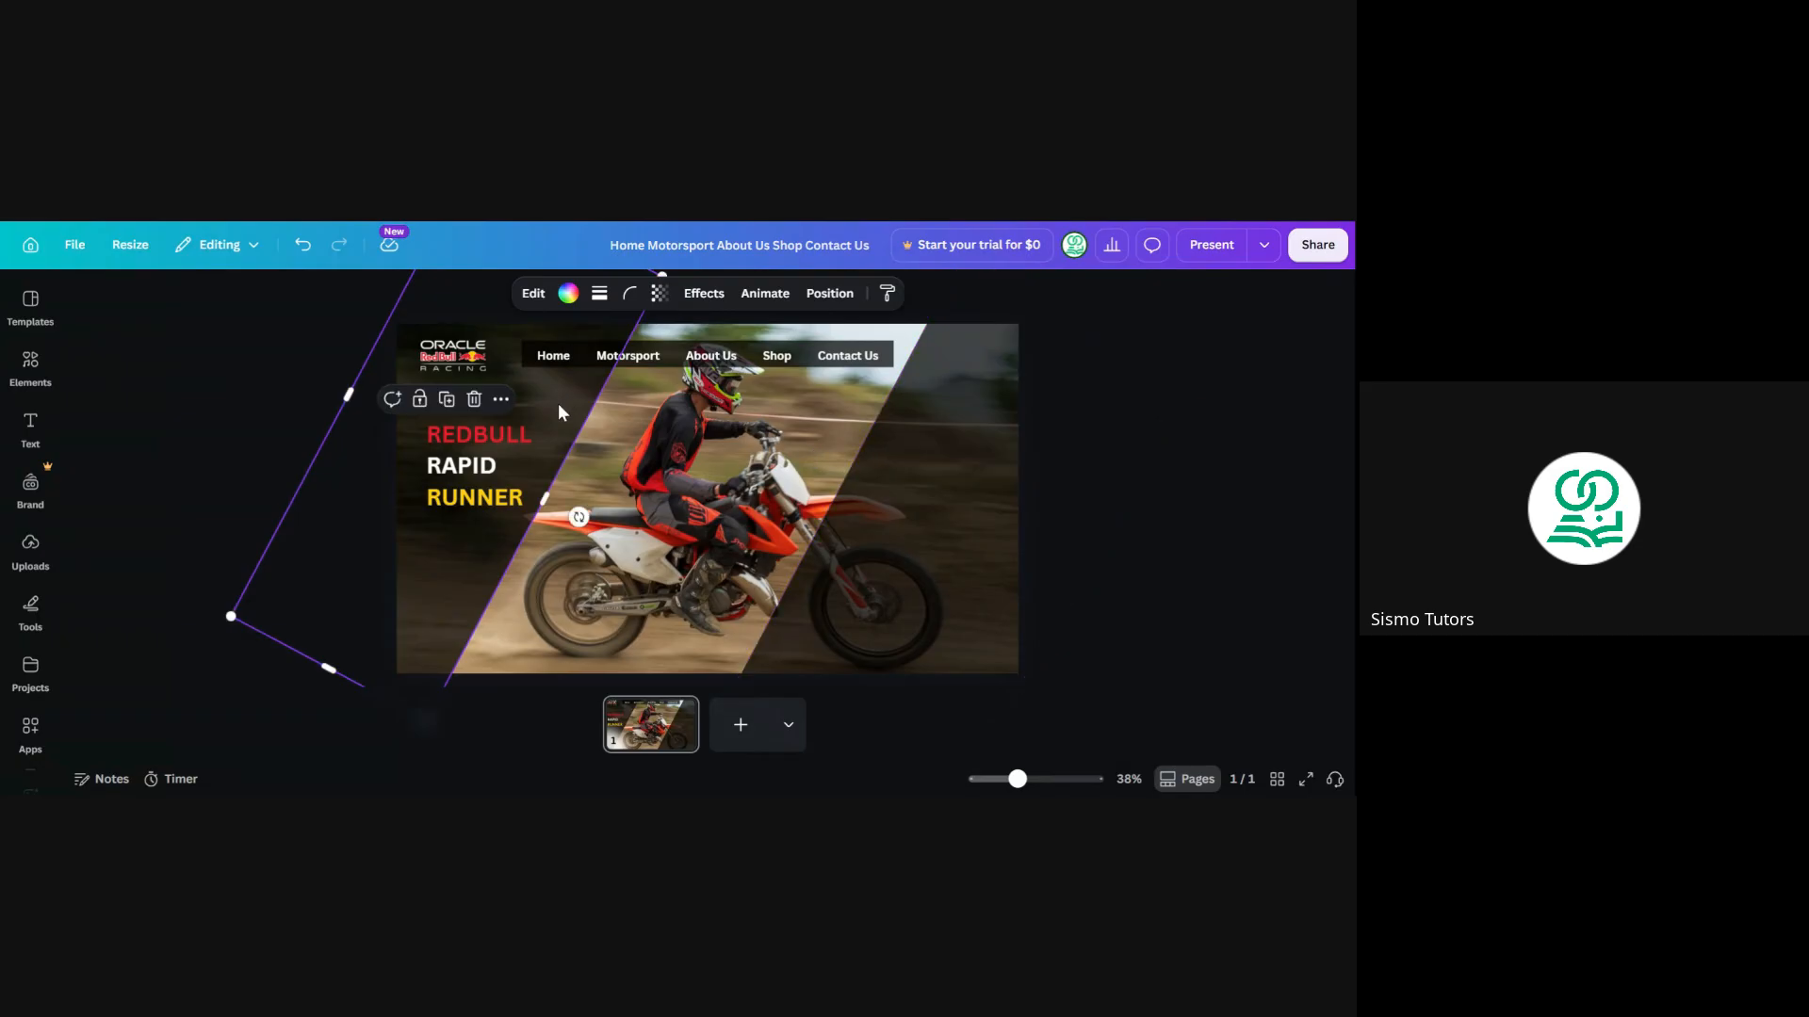
click(600, 296)
click(551, 345)
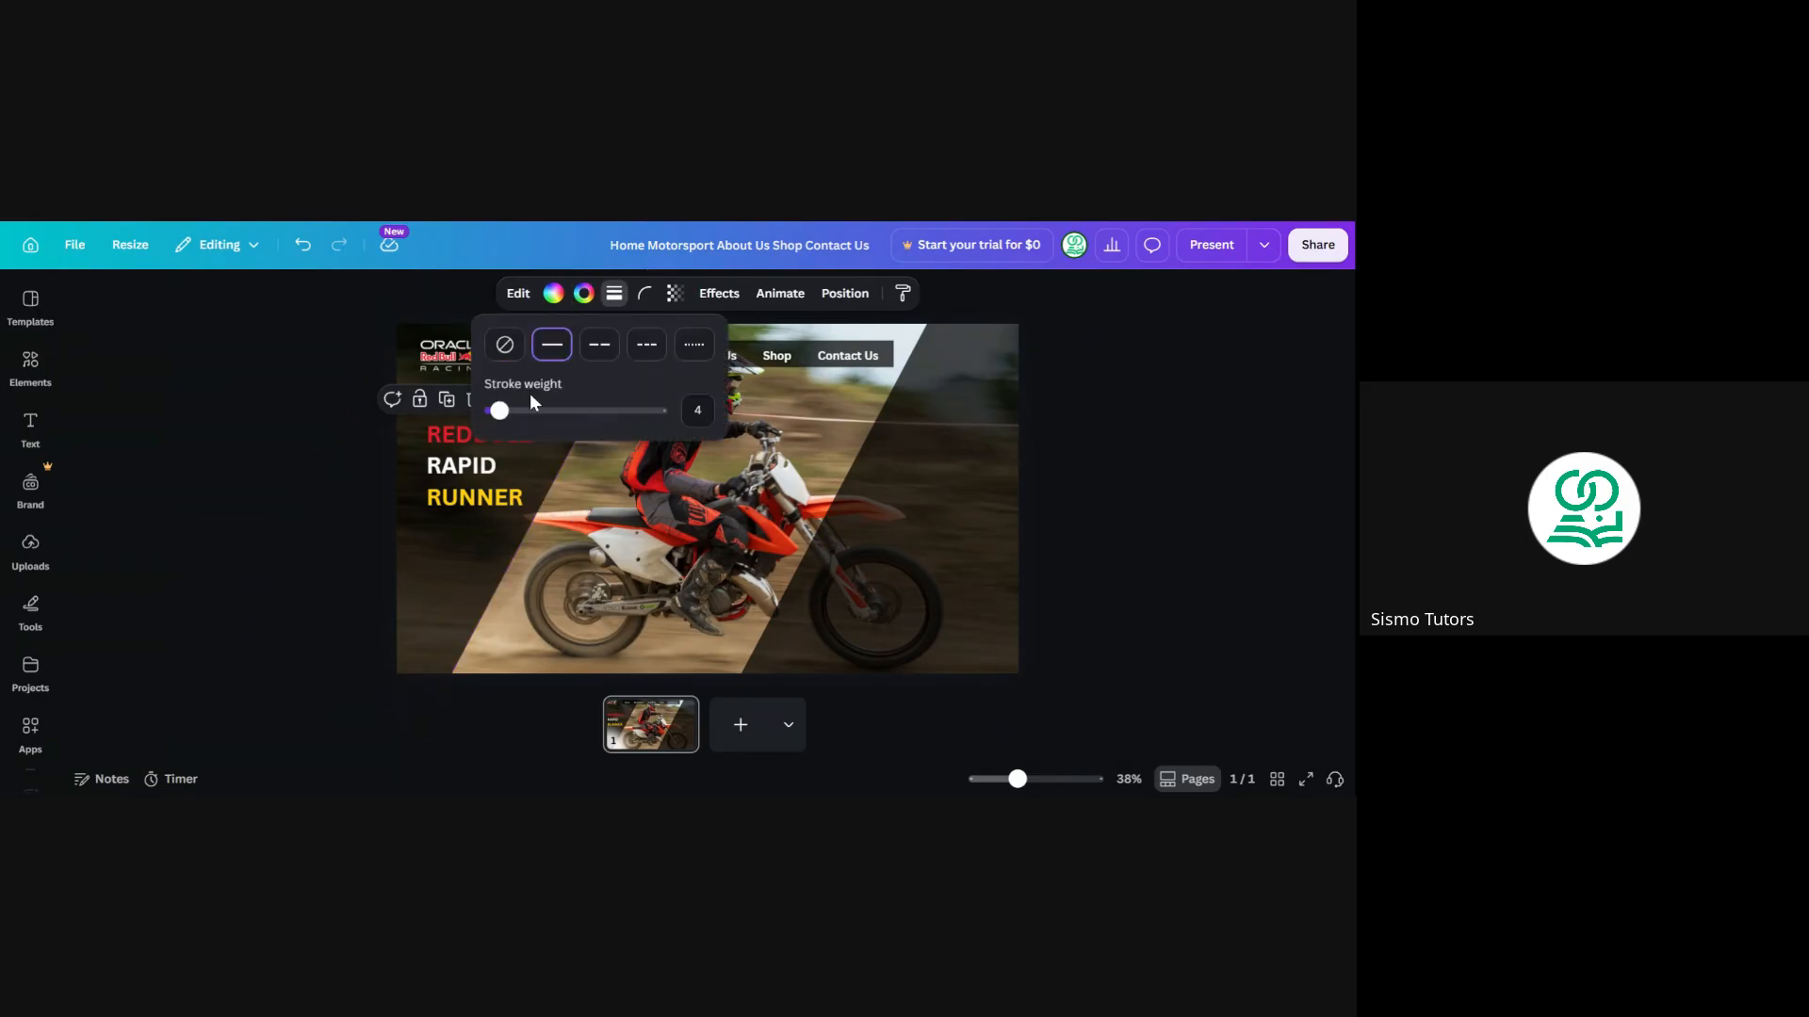
drag(499, 410, 600, 411)
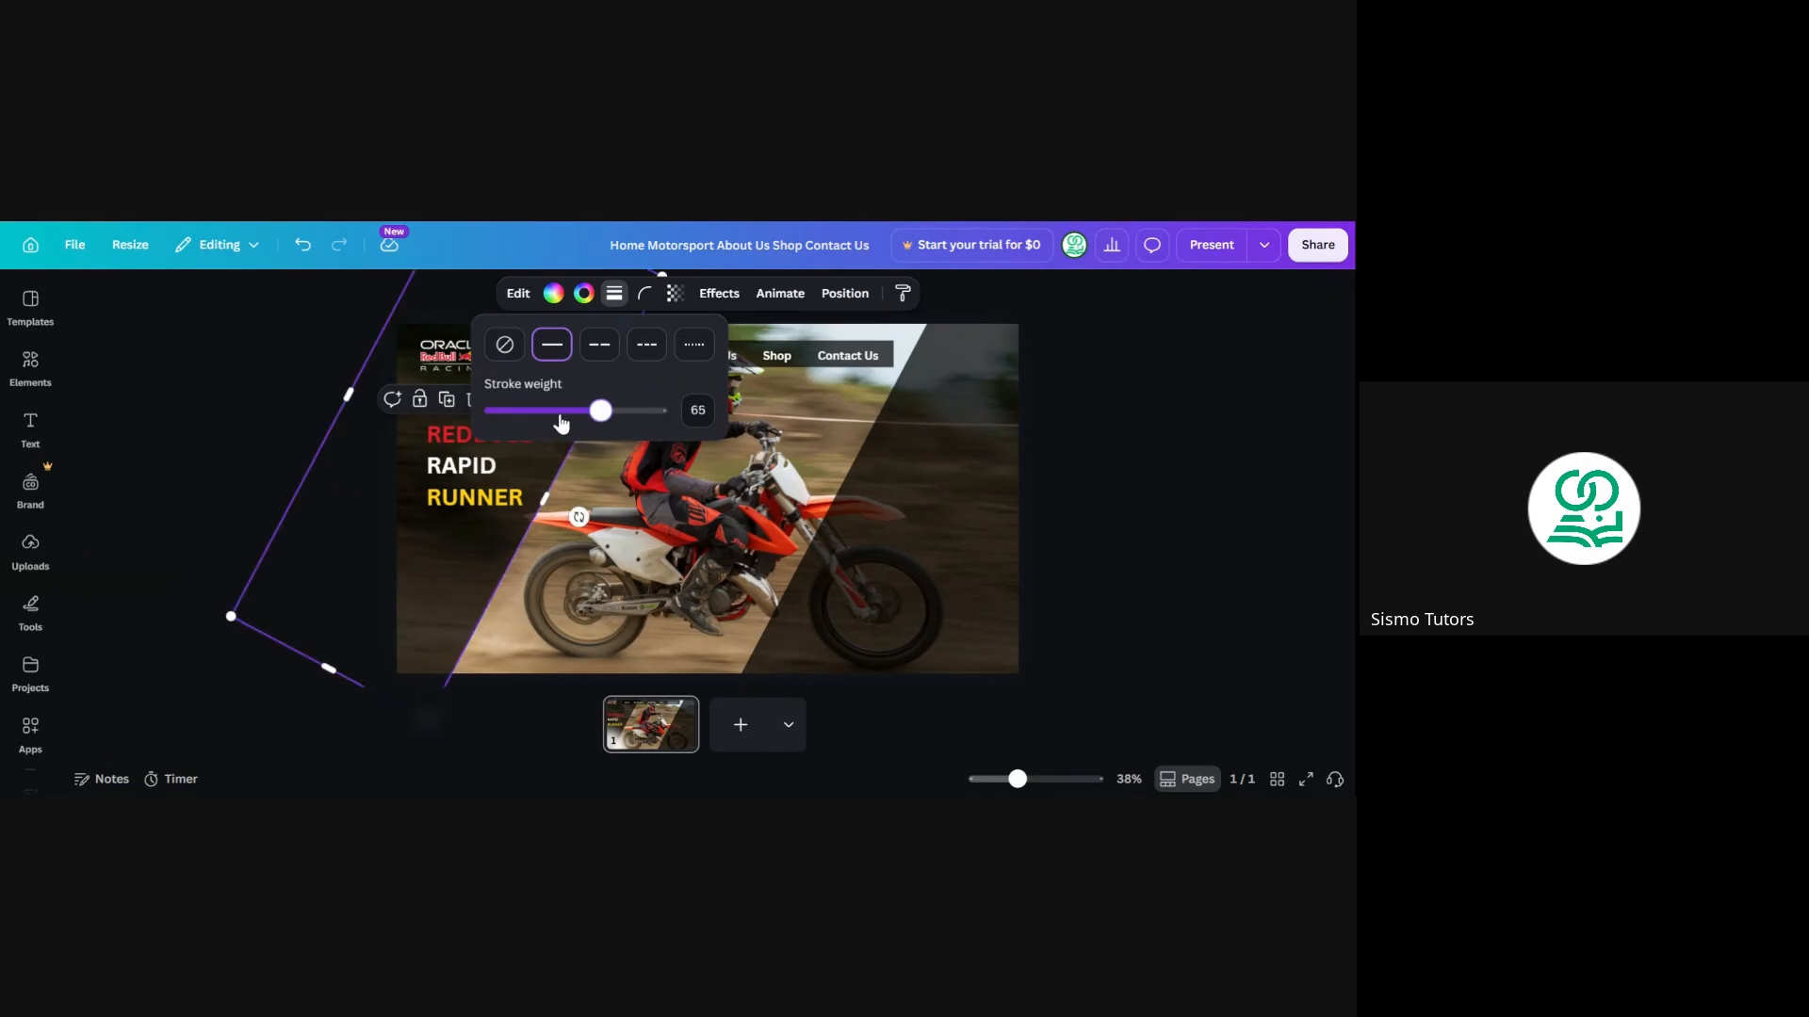
Colour the left panel's stroke with the design's red after trying white, and extend the panel's outer edge farther beyond the slide
click(584, 293)
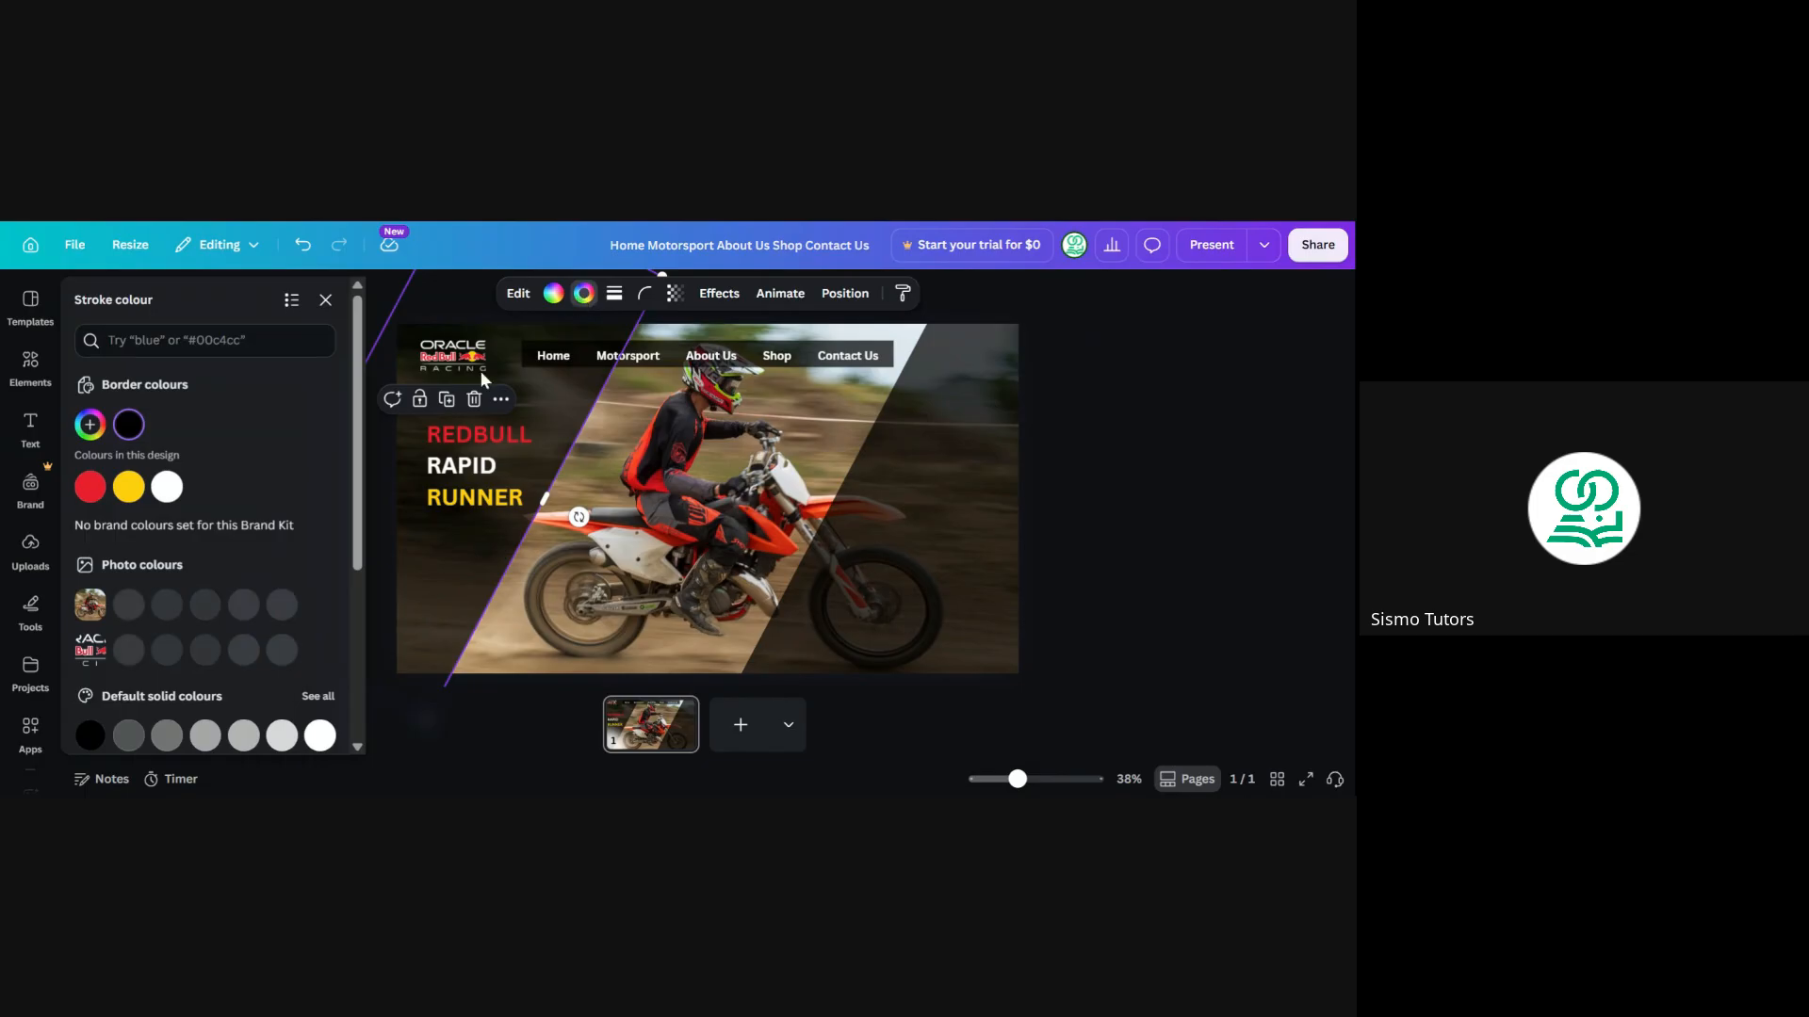
click(166, 487)
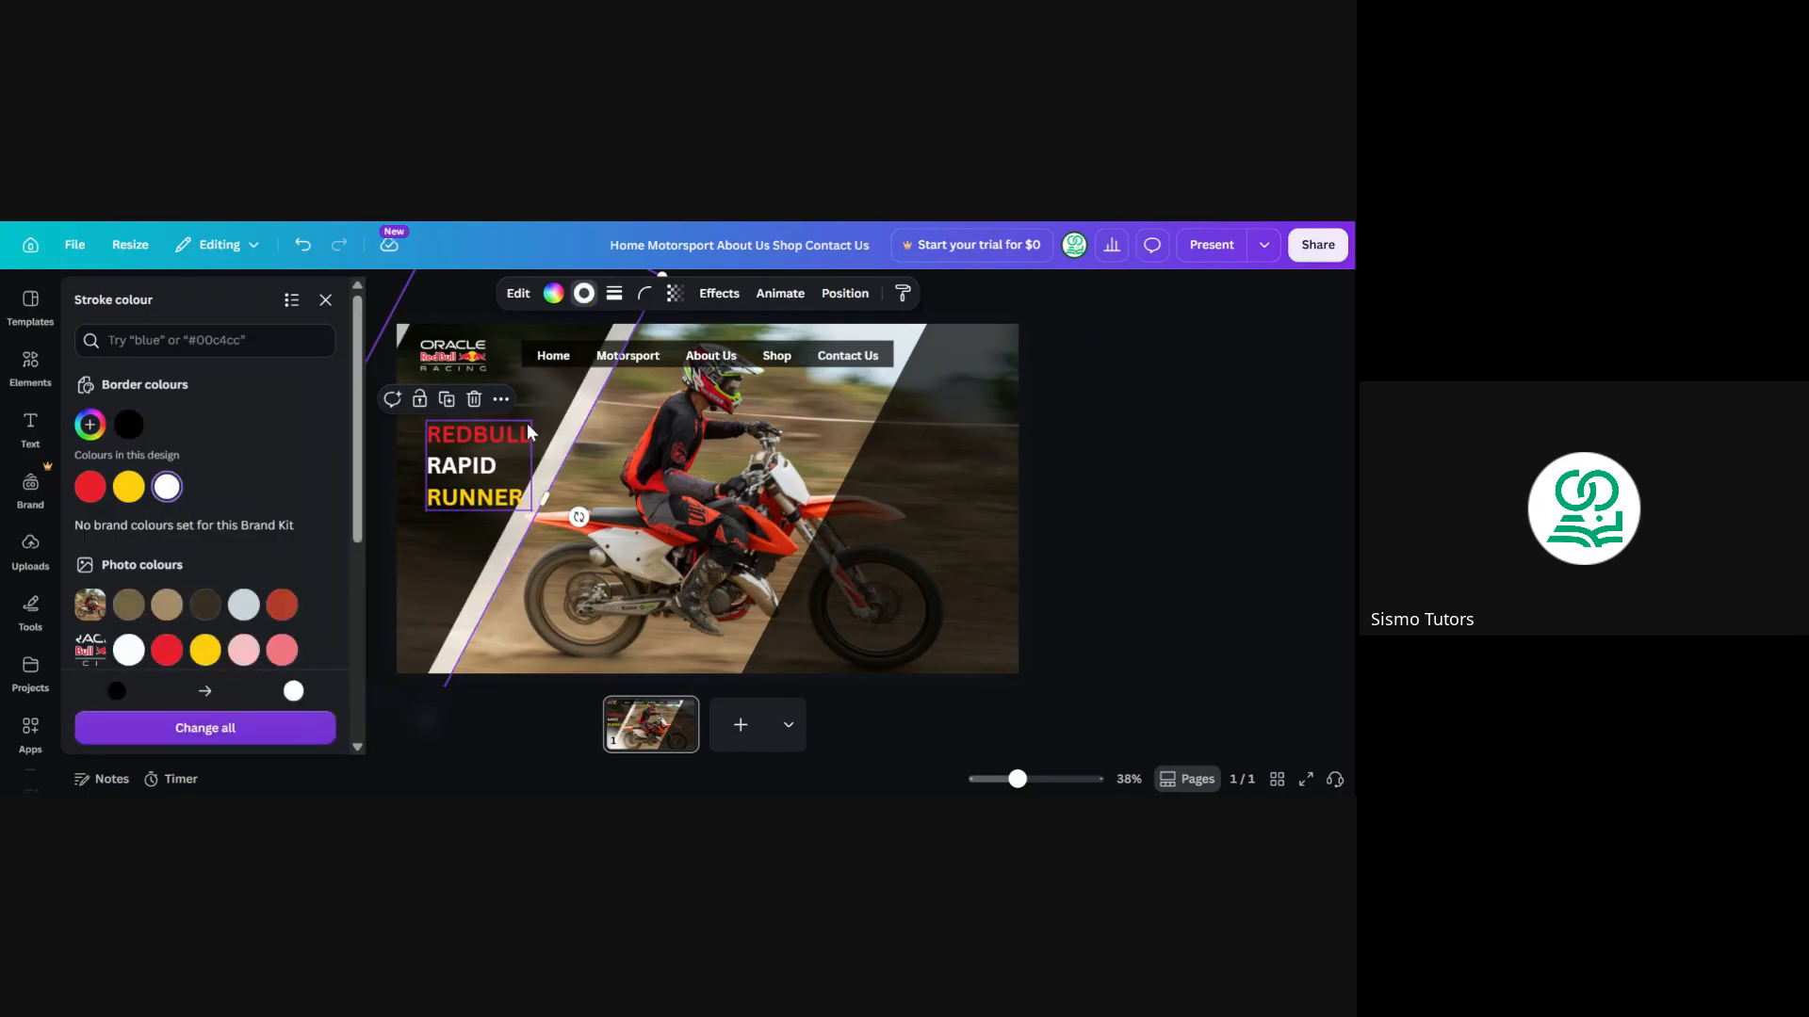
click(91, 489)
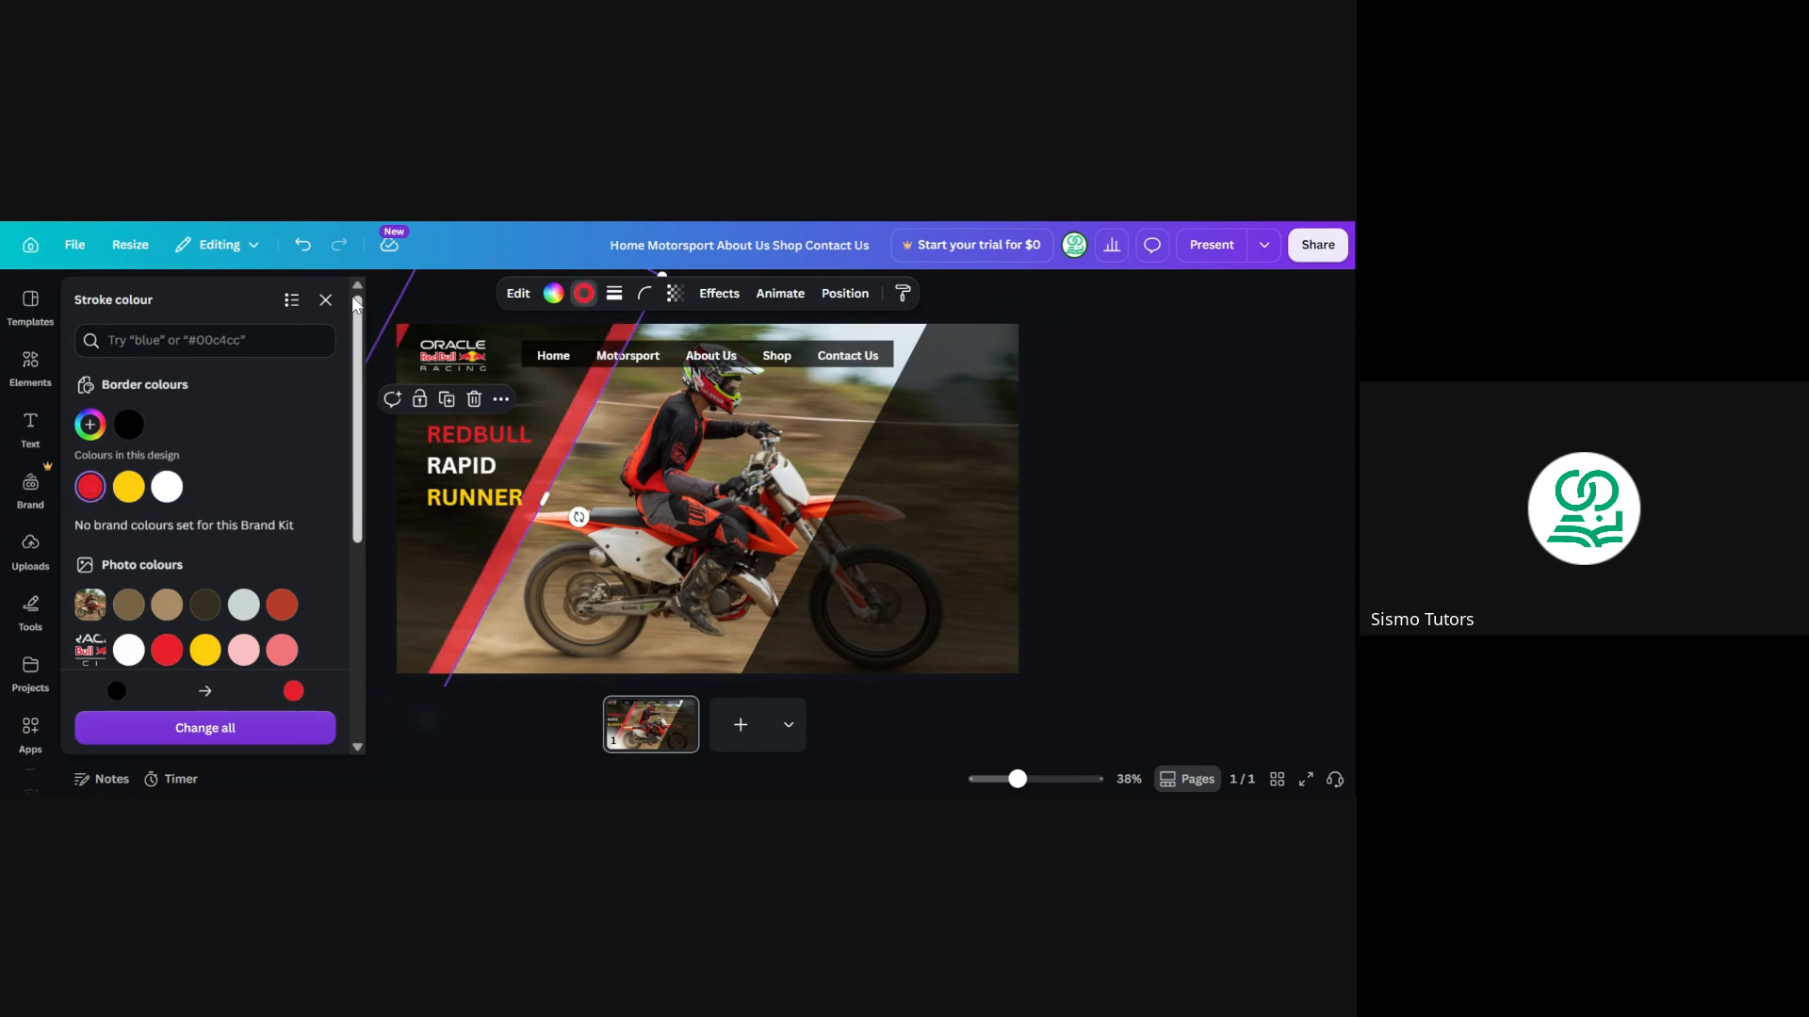
click(325, 299)
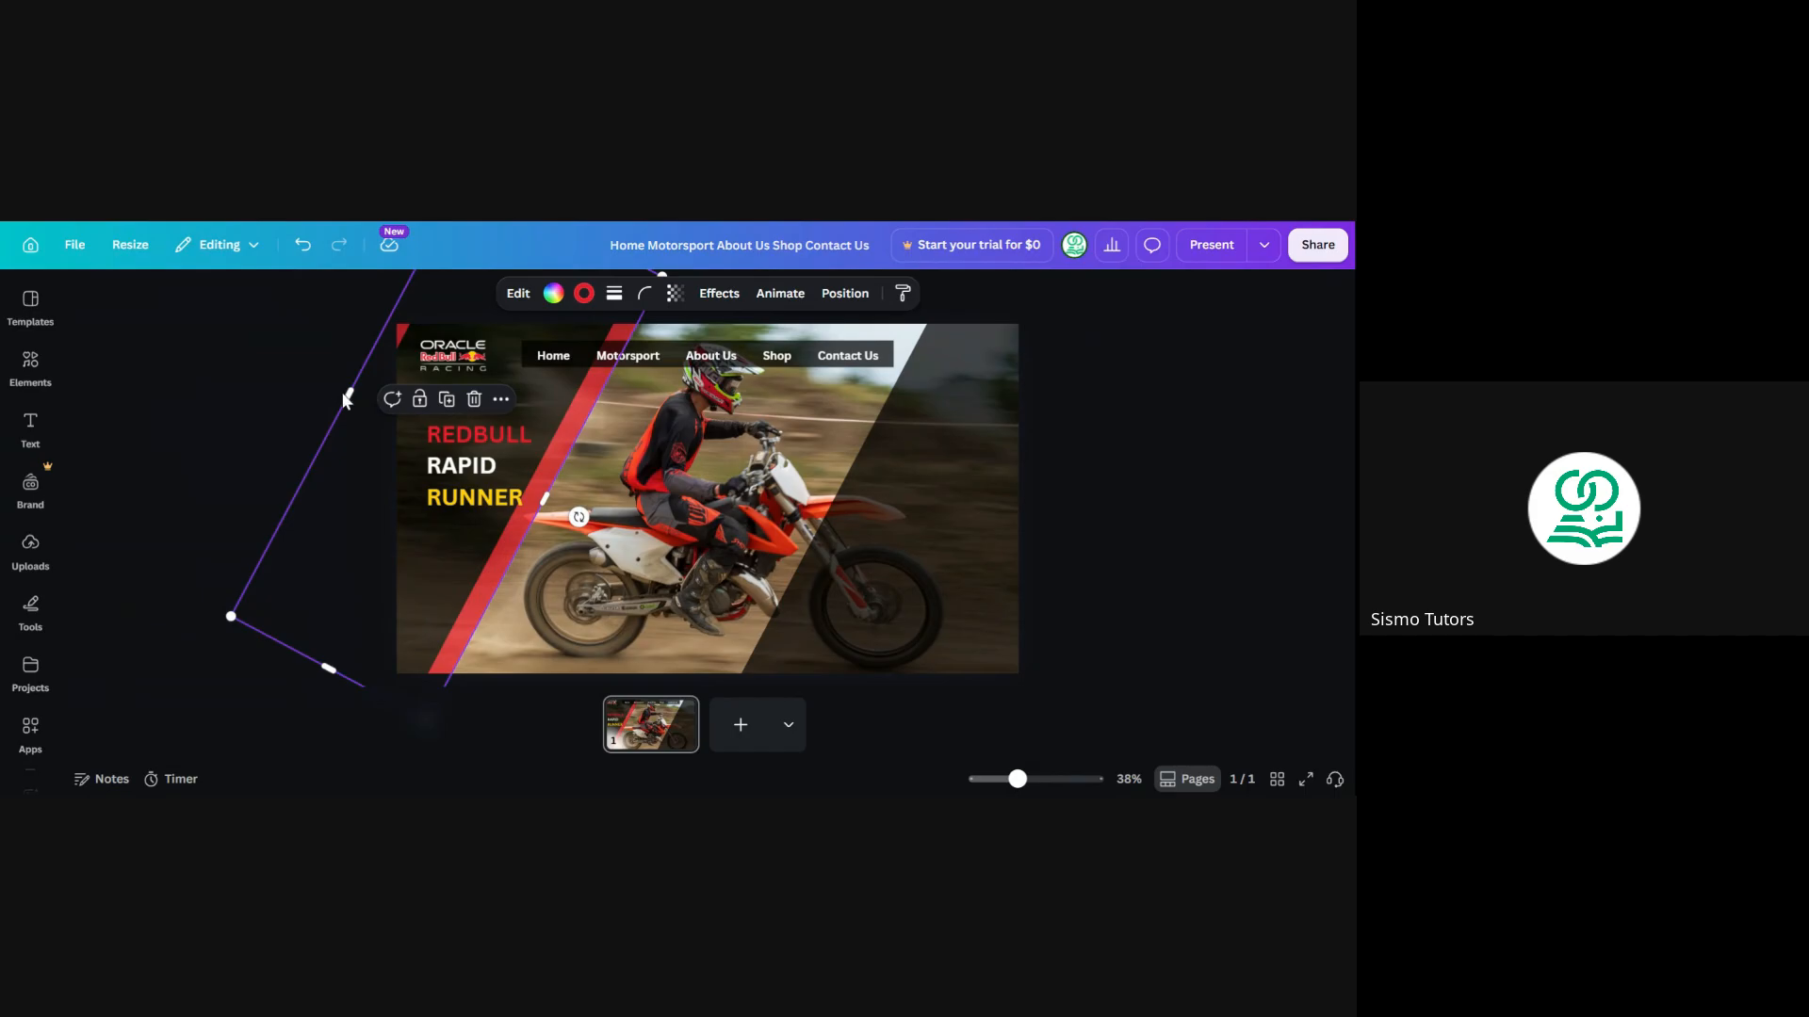
drag(346, 400, 328, 380)
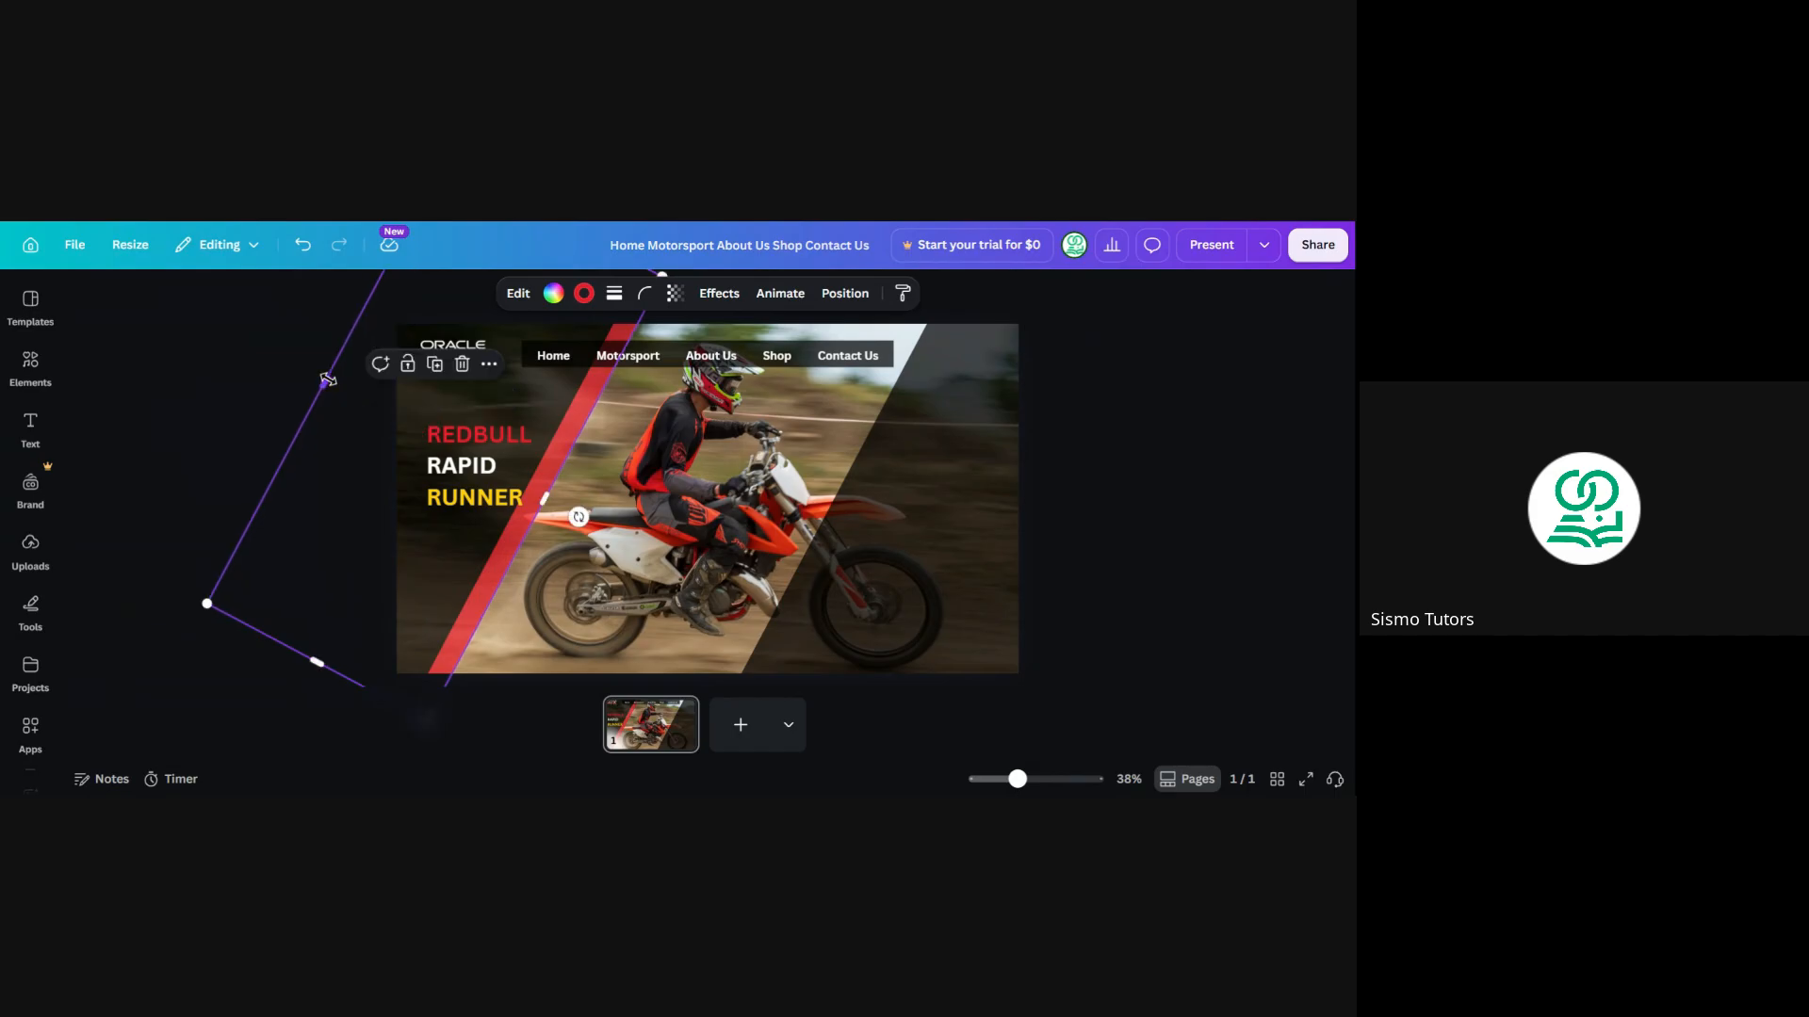
click(229, 396)
Reduce the slanted left panel's stroke weight to 30
click(570, 451)
click(614, 295)
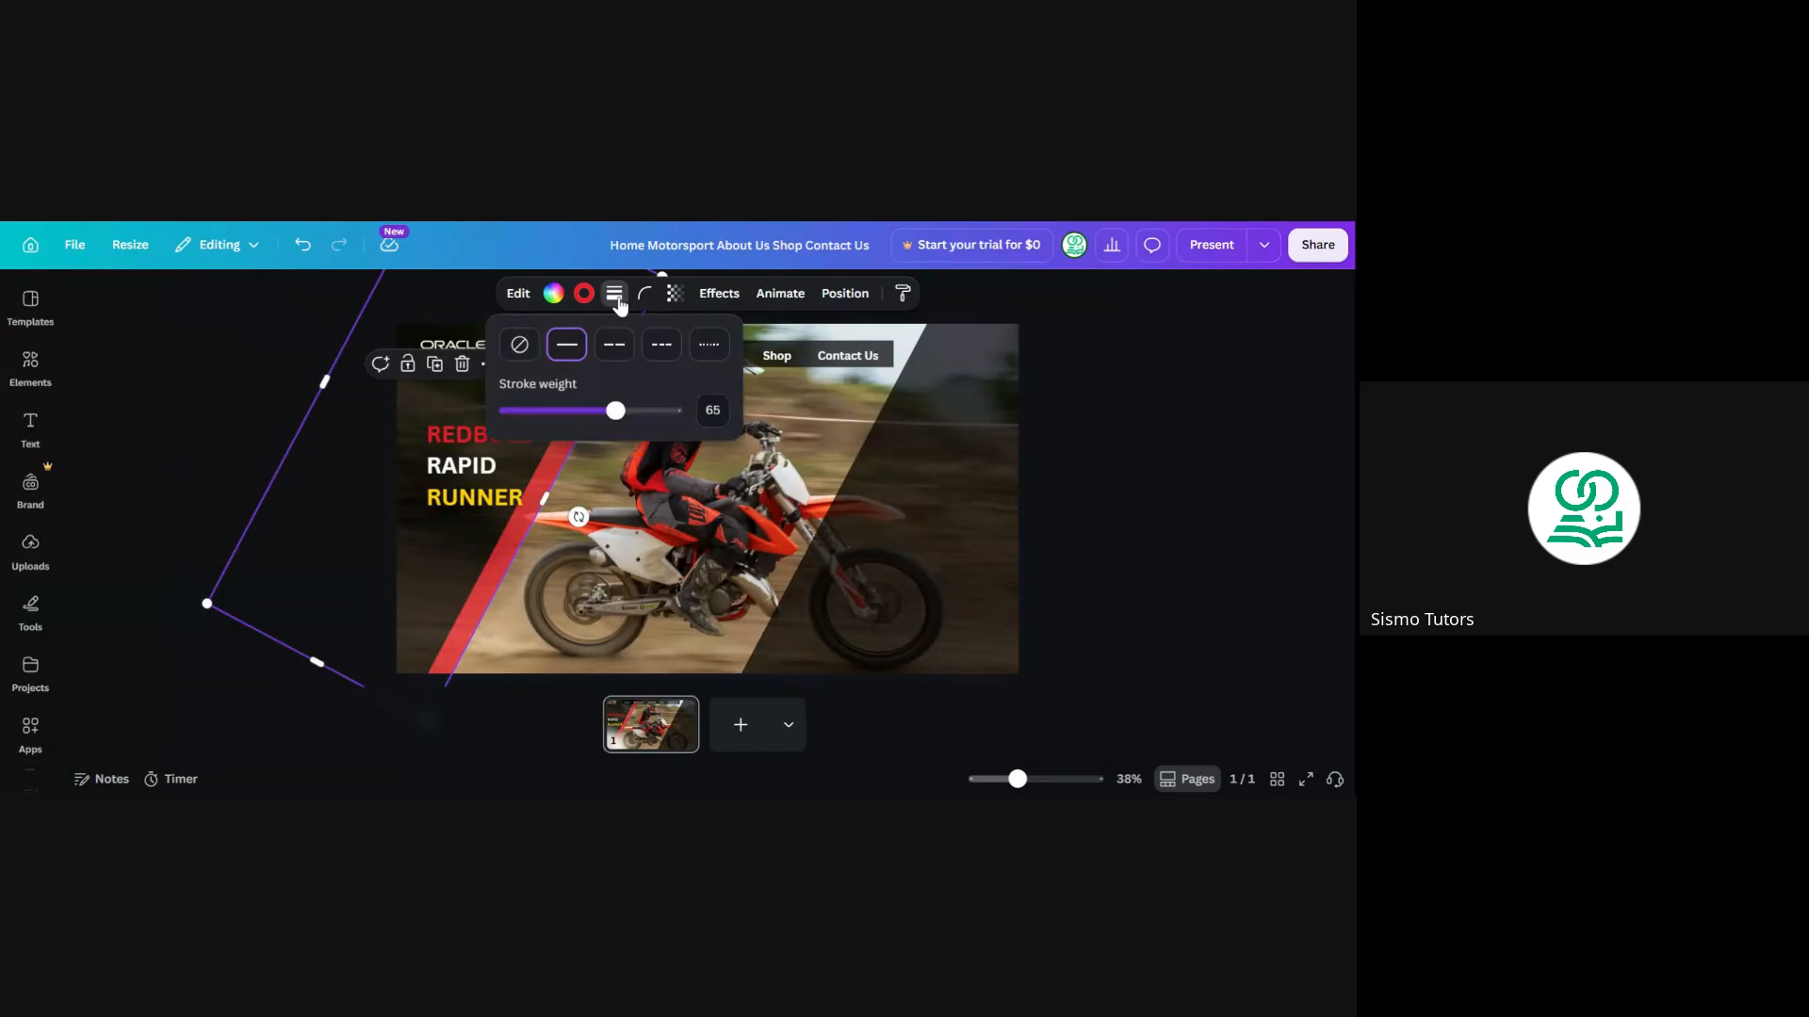
double_click(713, 410)
text(30)
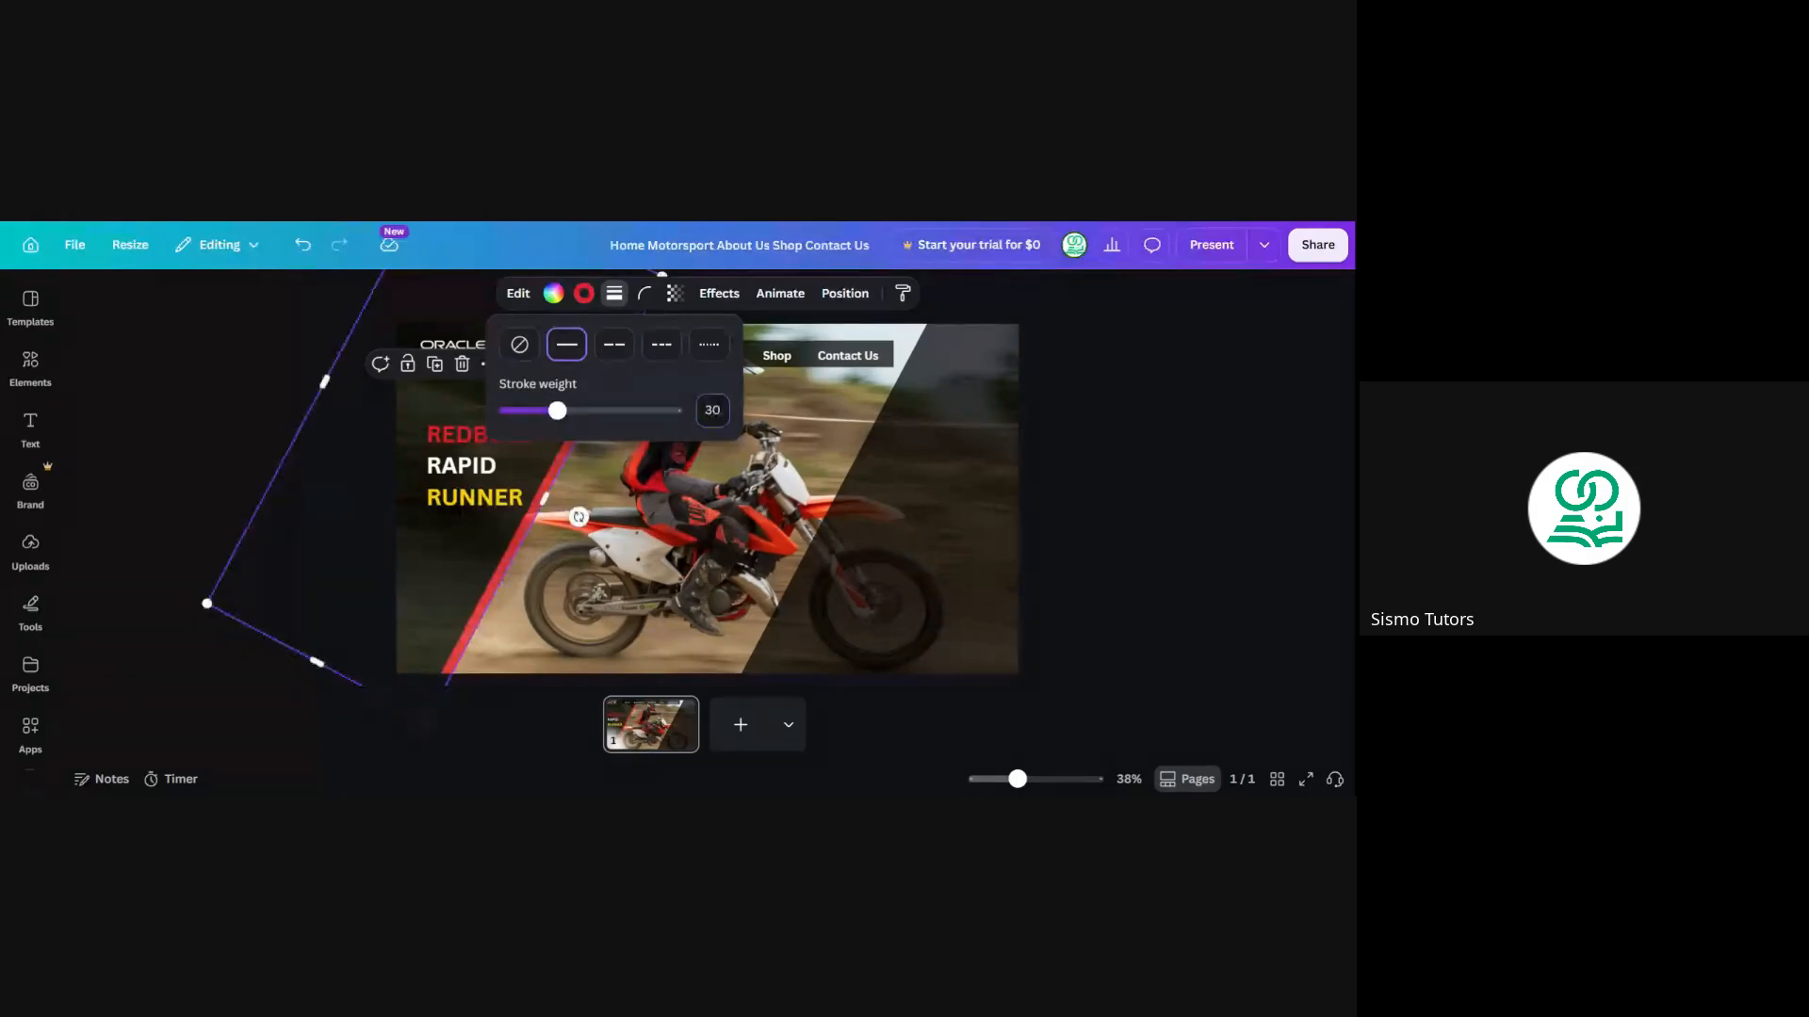
Add a solid stroke with a weight of 30 to the slanted right panel
click(930, 496)
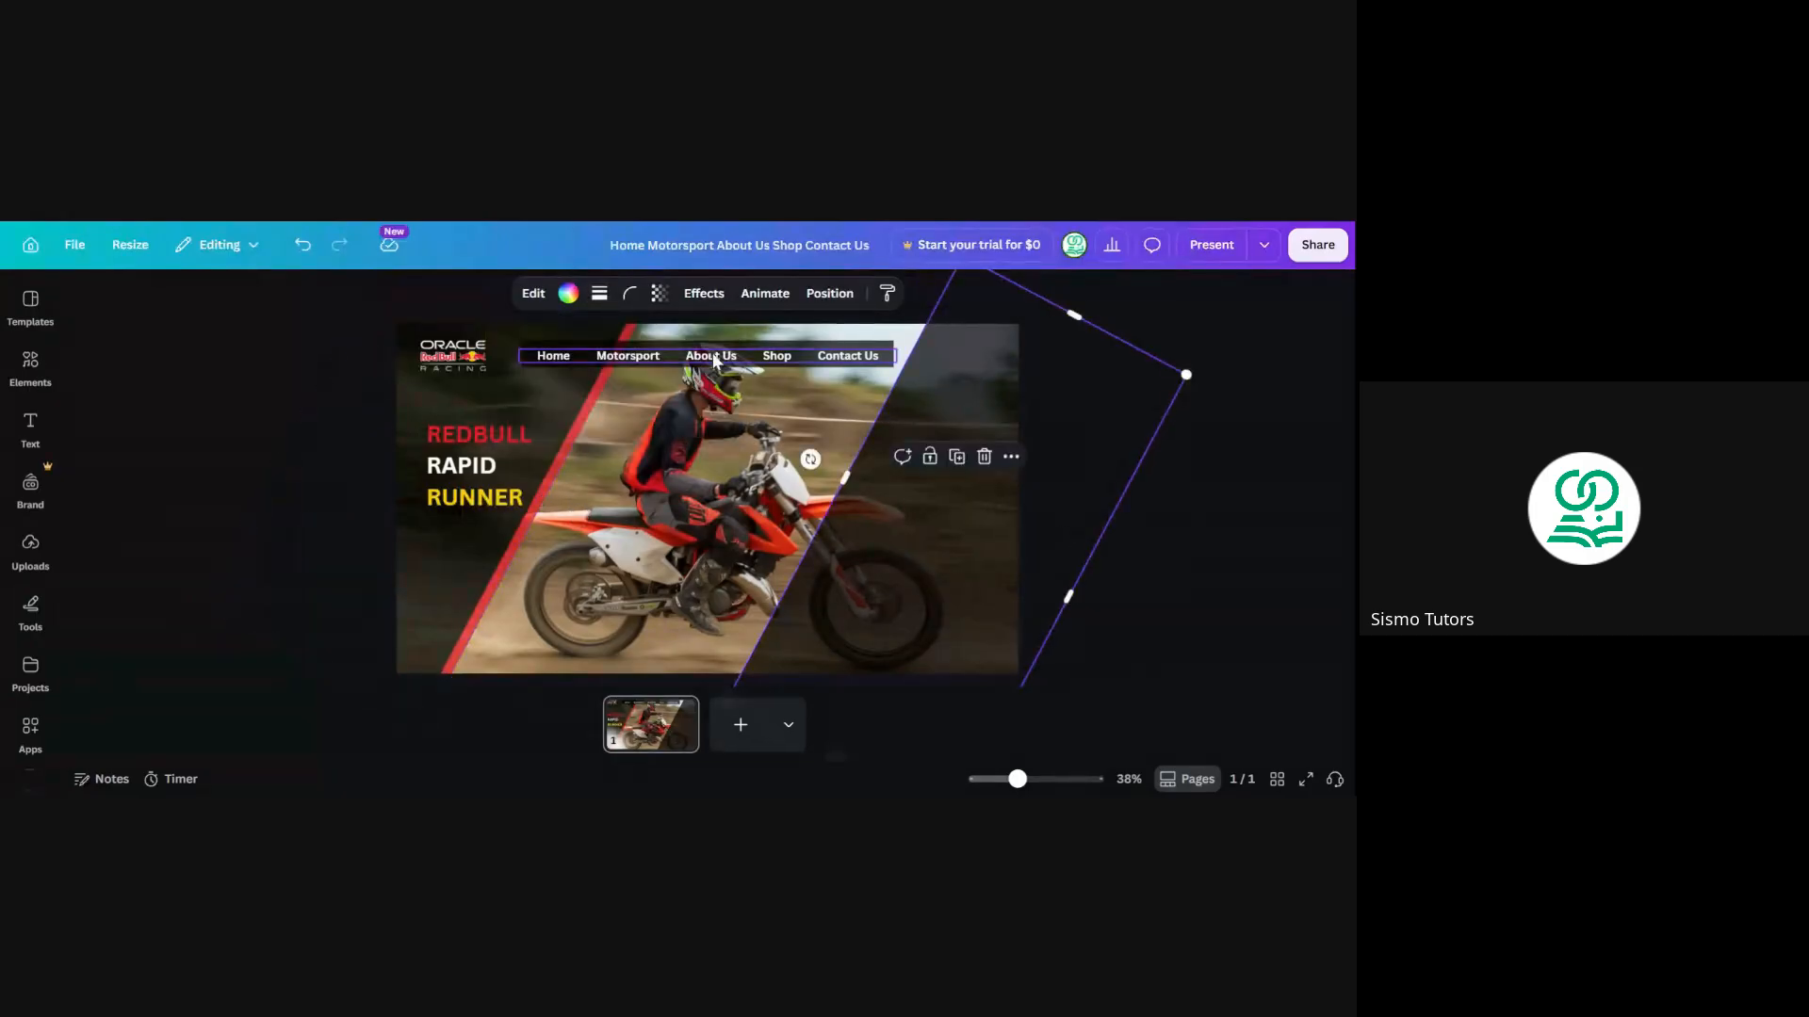
click(600, 293)
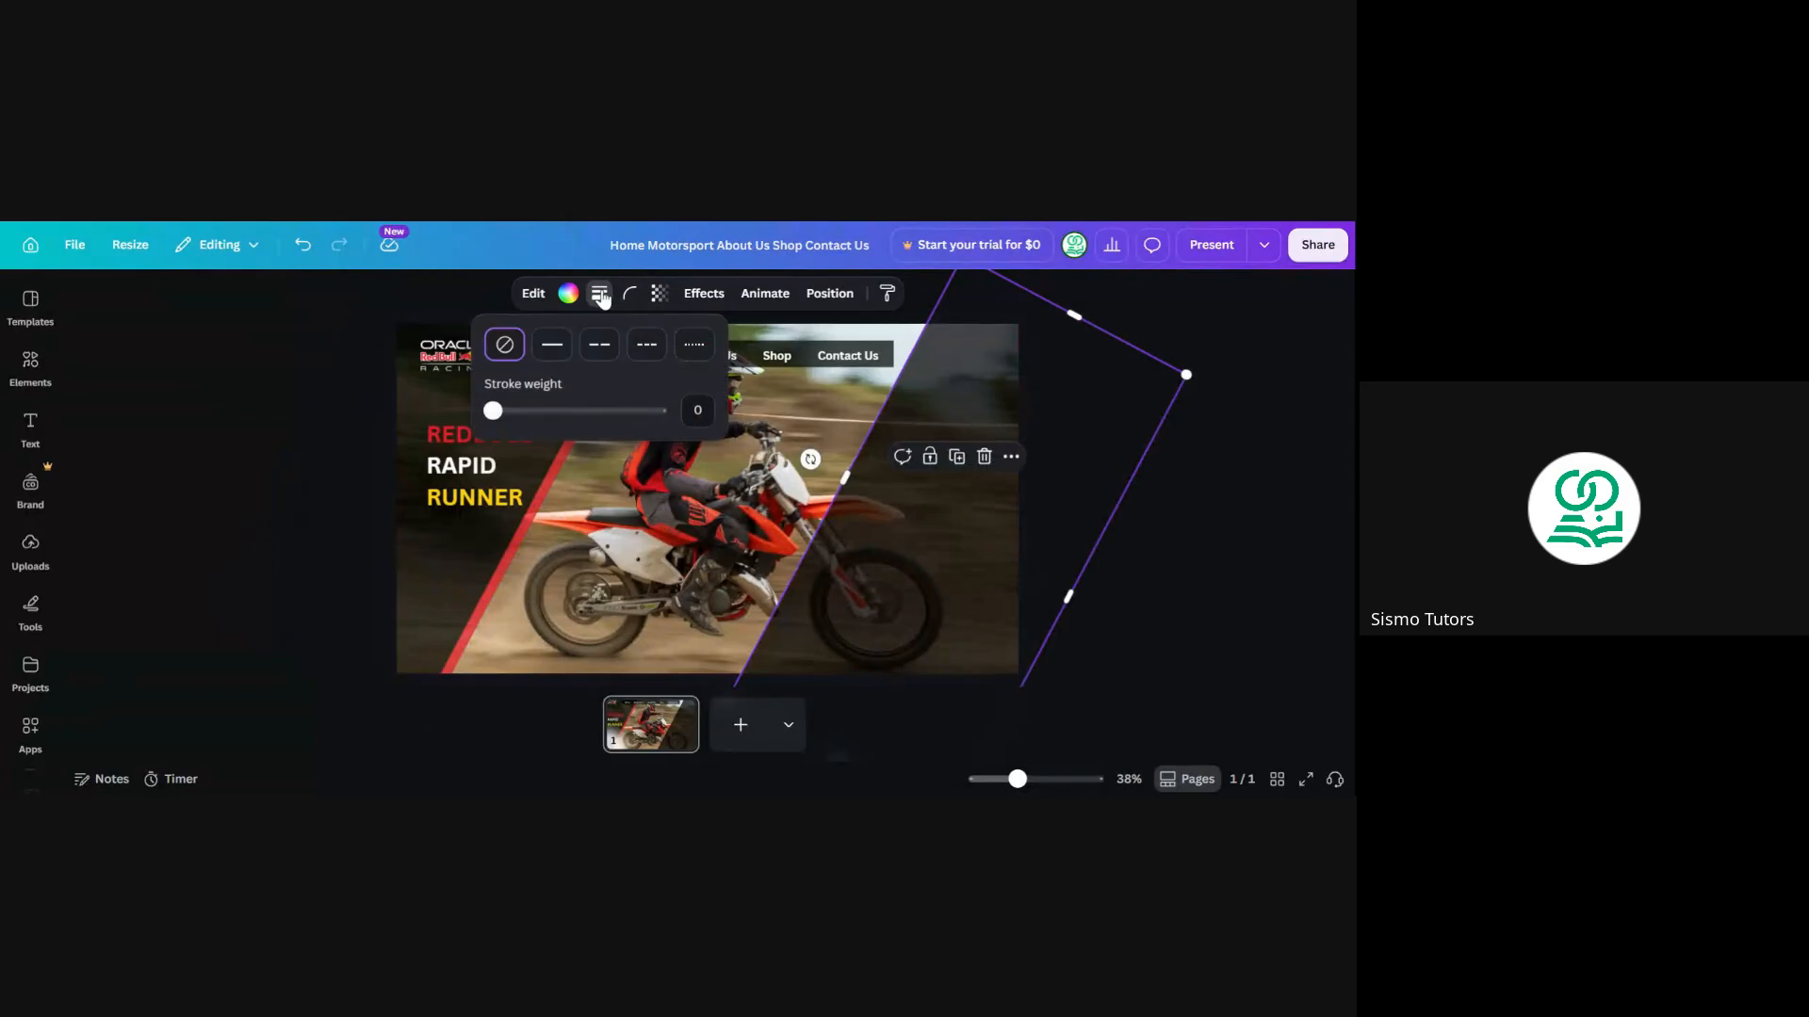
click(552, 347)
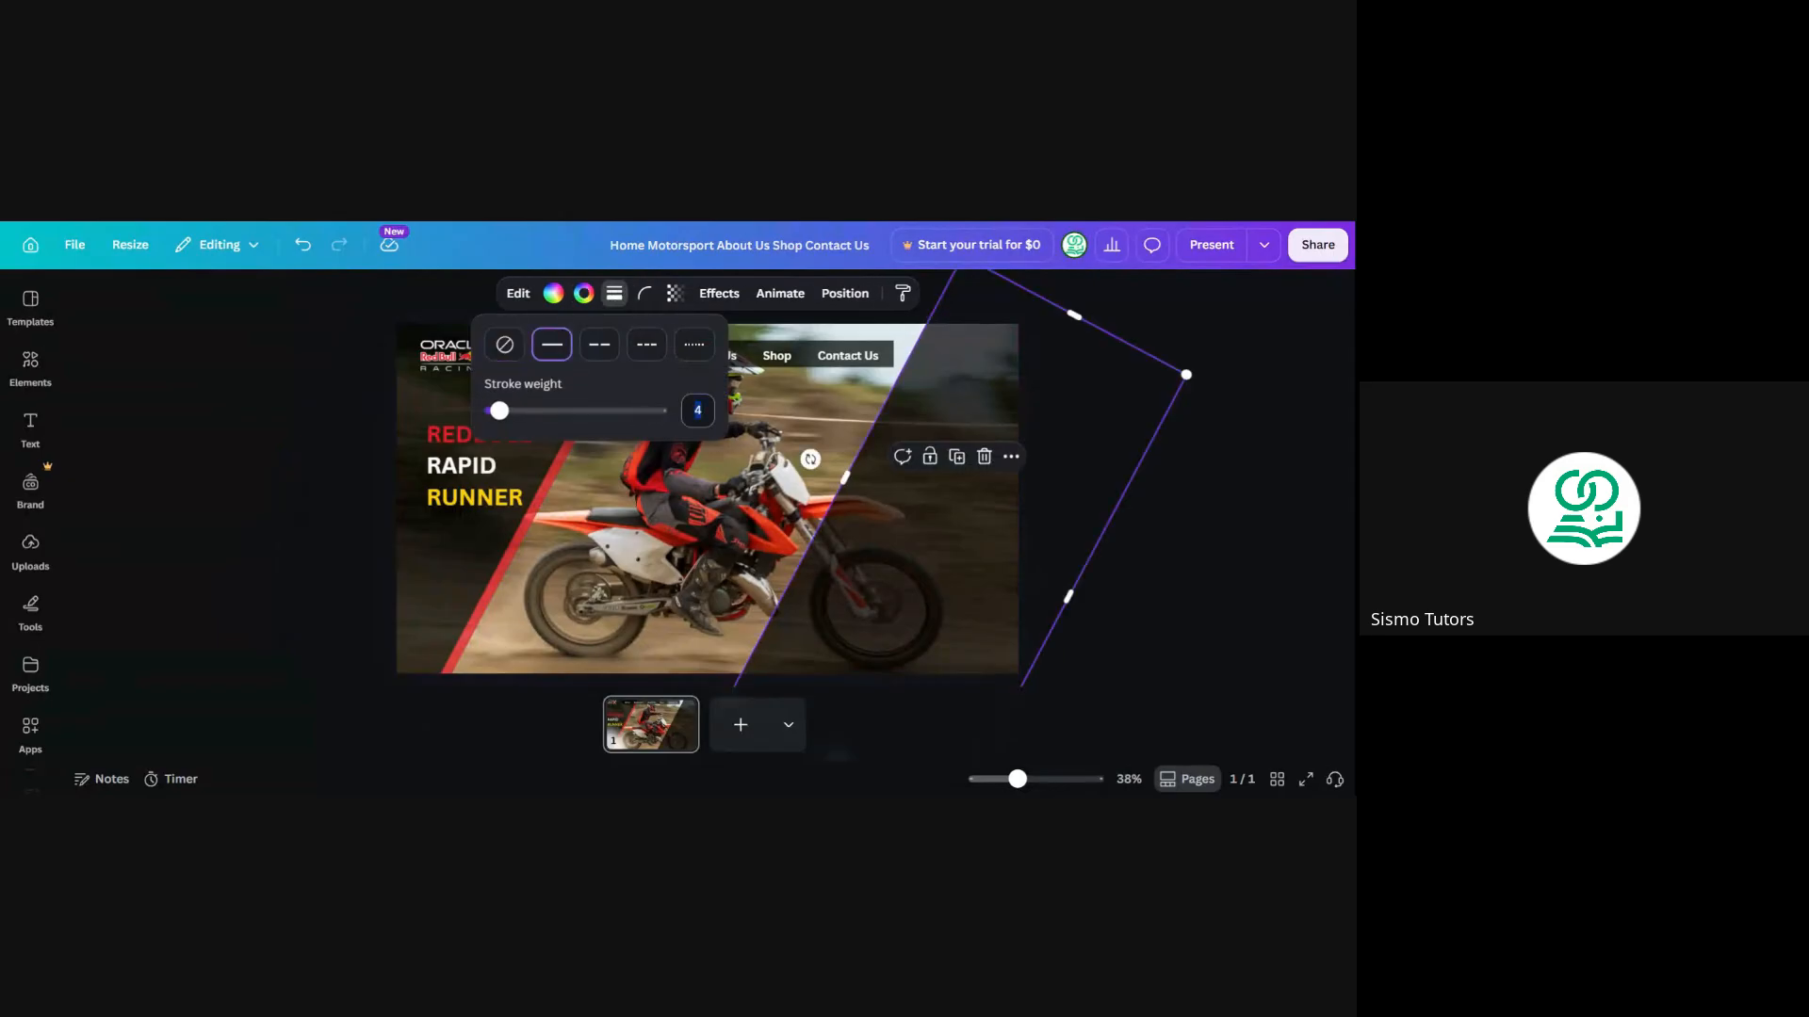
text(30)
key(Return)
Colour the slanted right panel's stroke vivid red to match the left panel
click(586, 295)
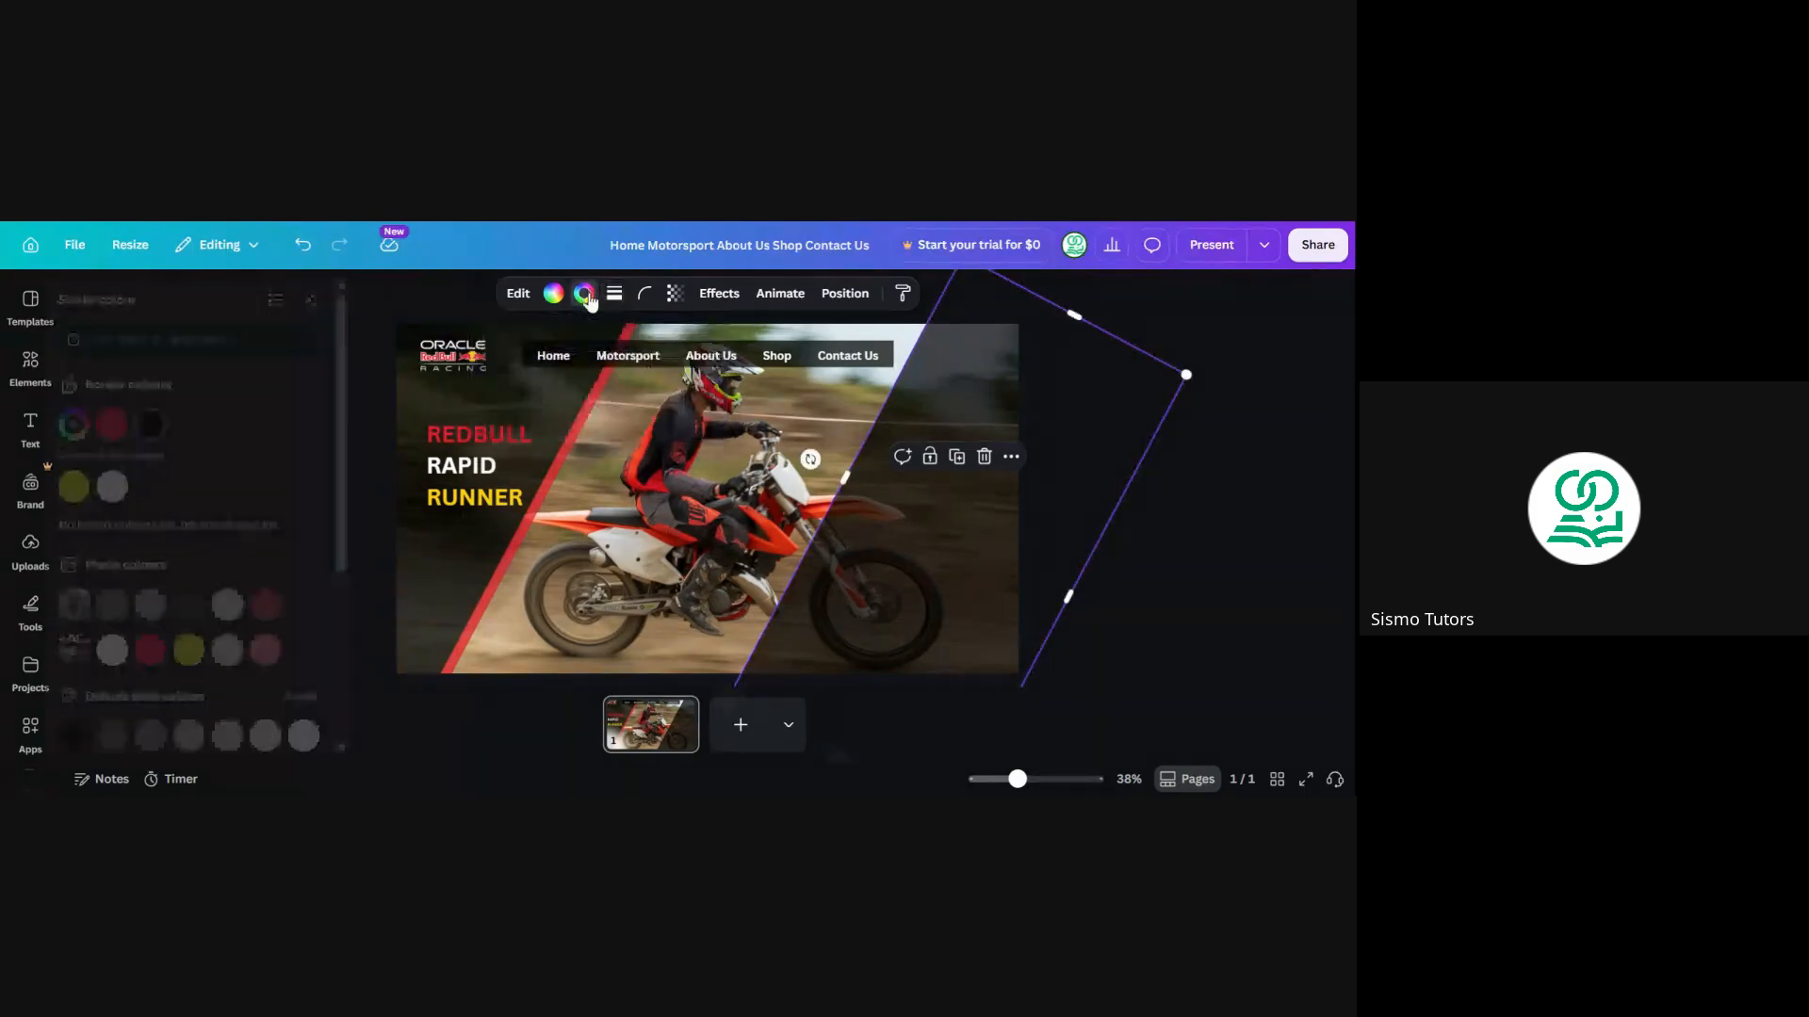
click(129, 425)
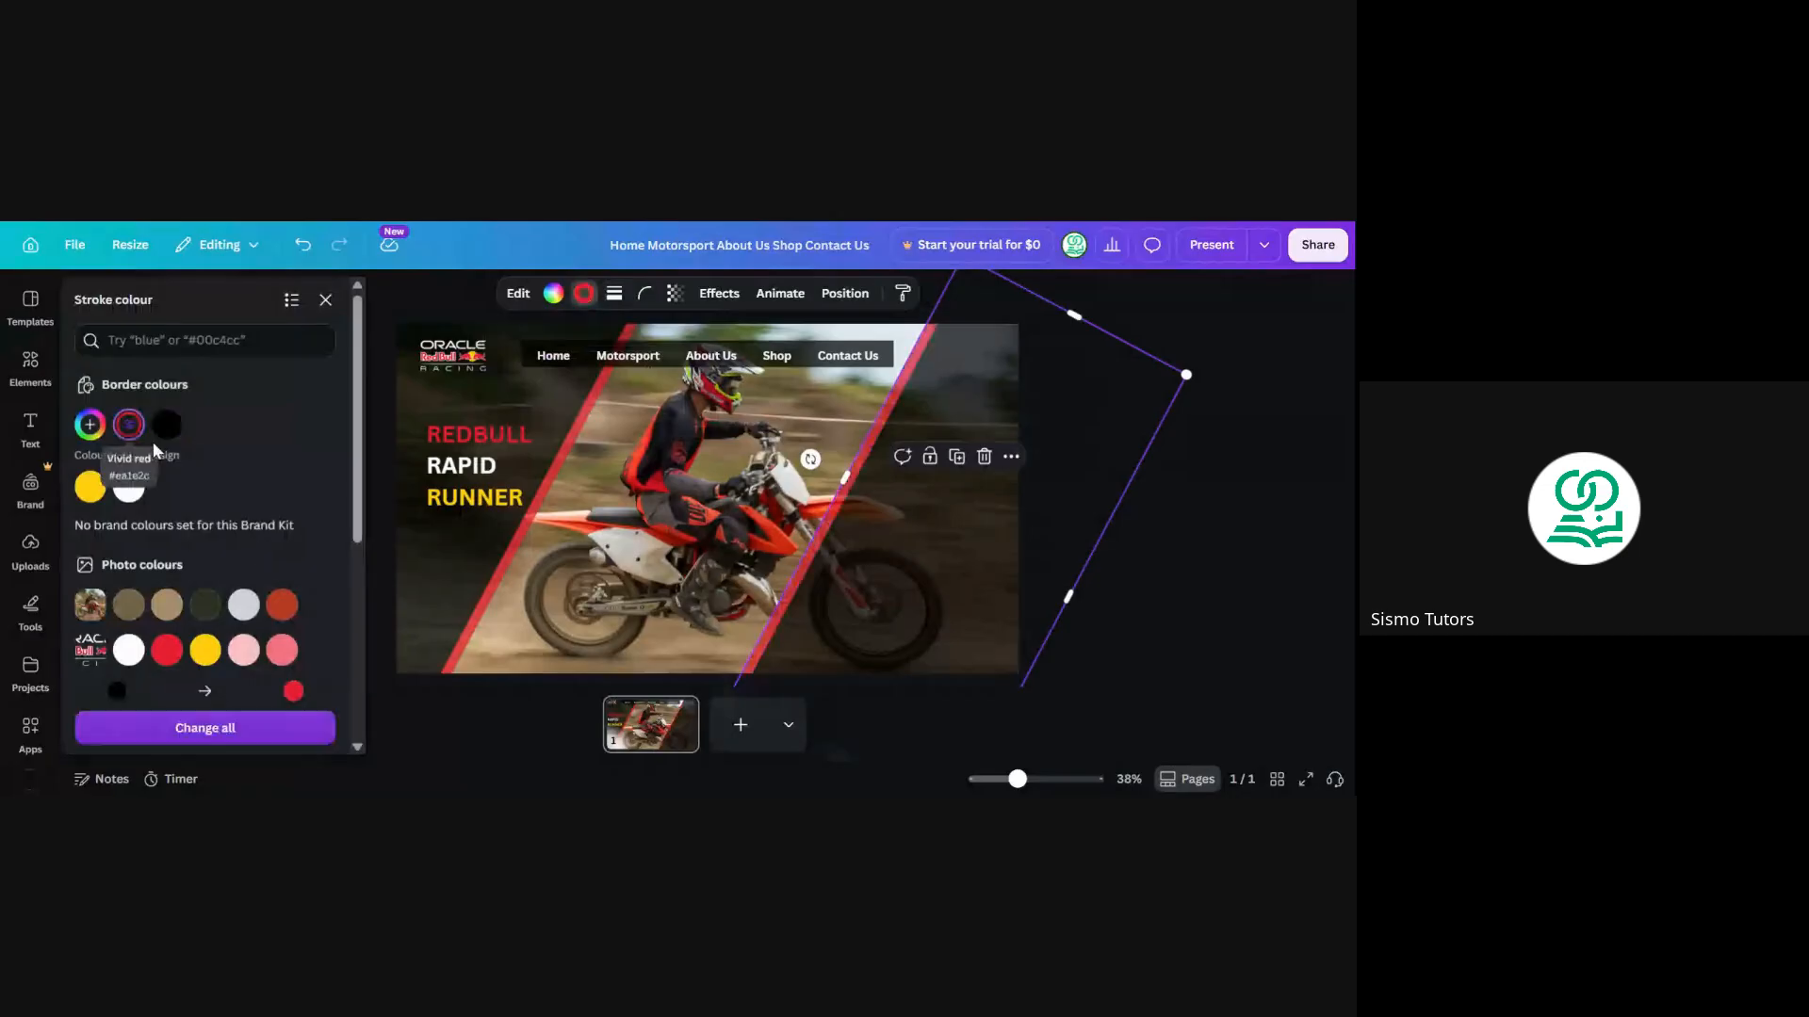
click(325, 300)
click(320, 407)
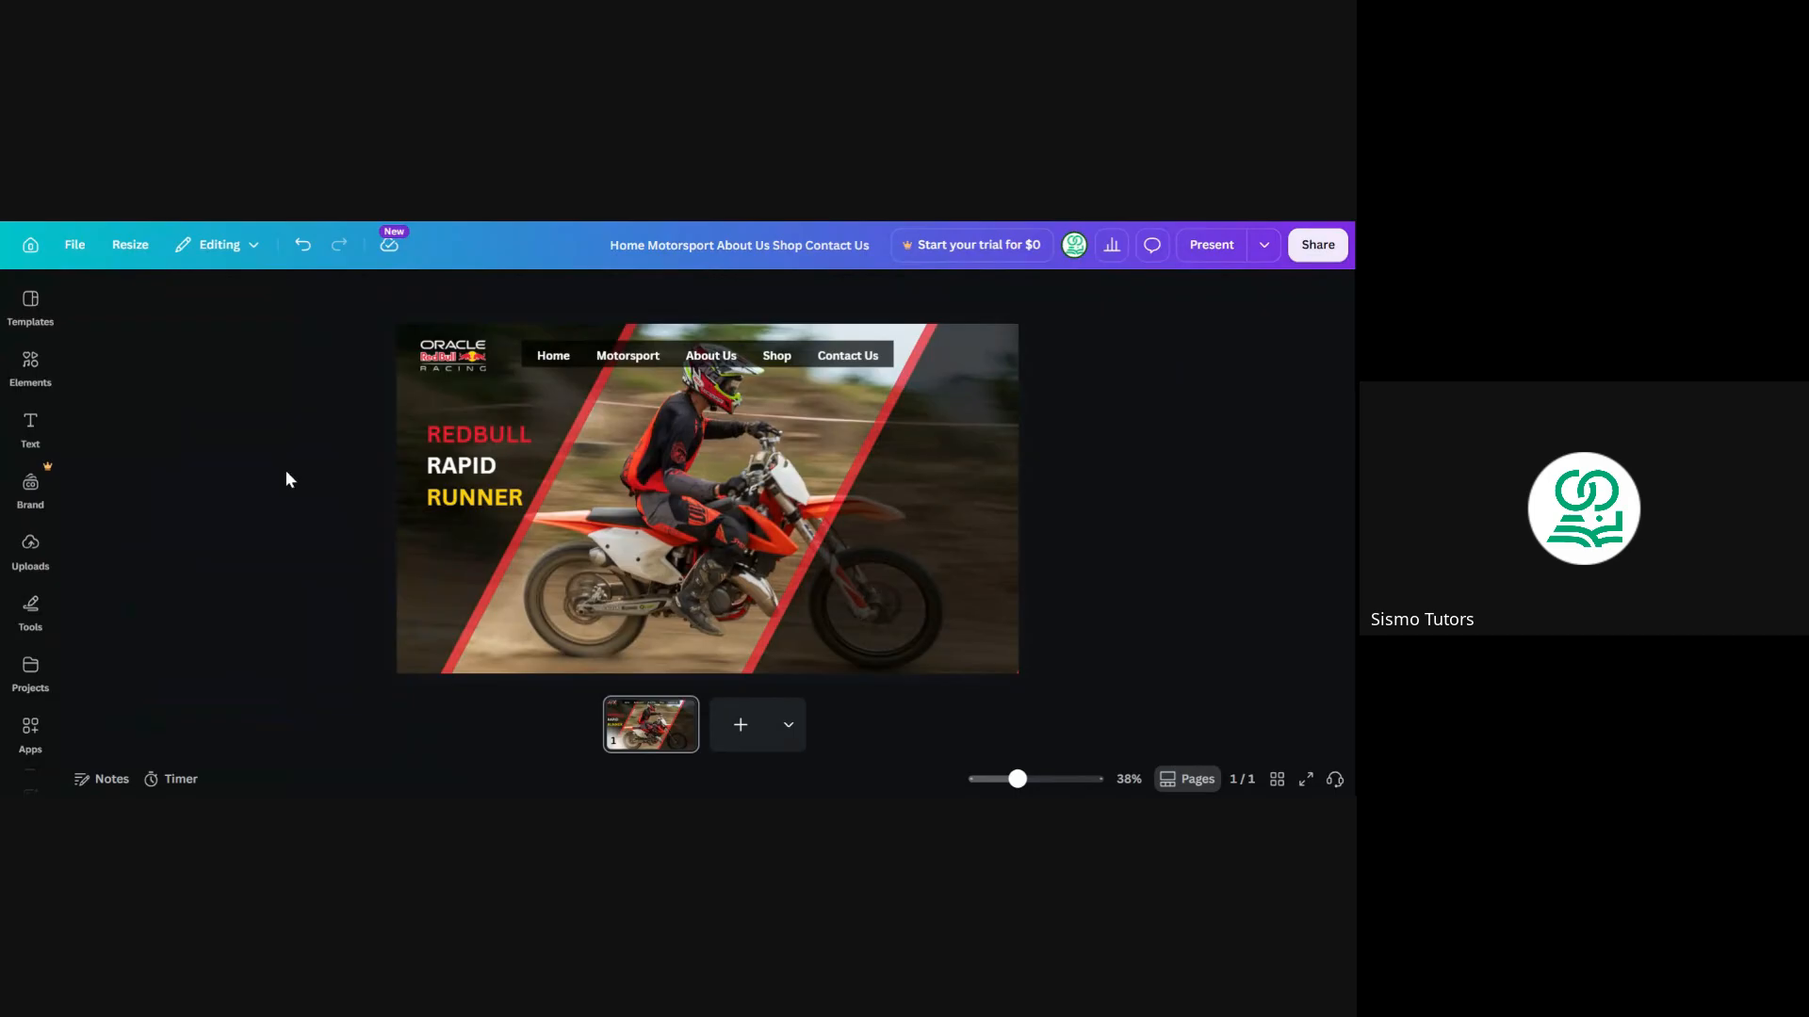
Colour the slanted right panel's stroke with the design's yellow
click(476, 554)
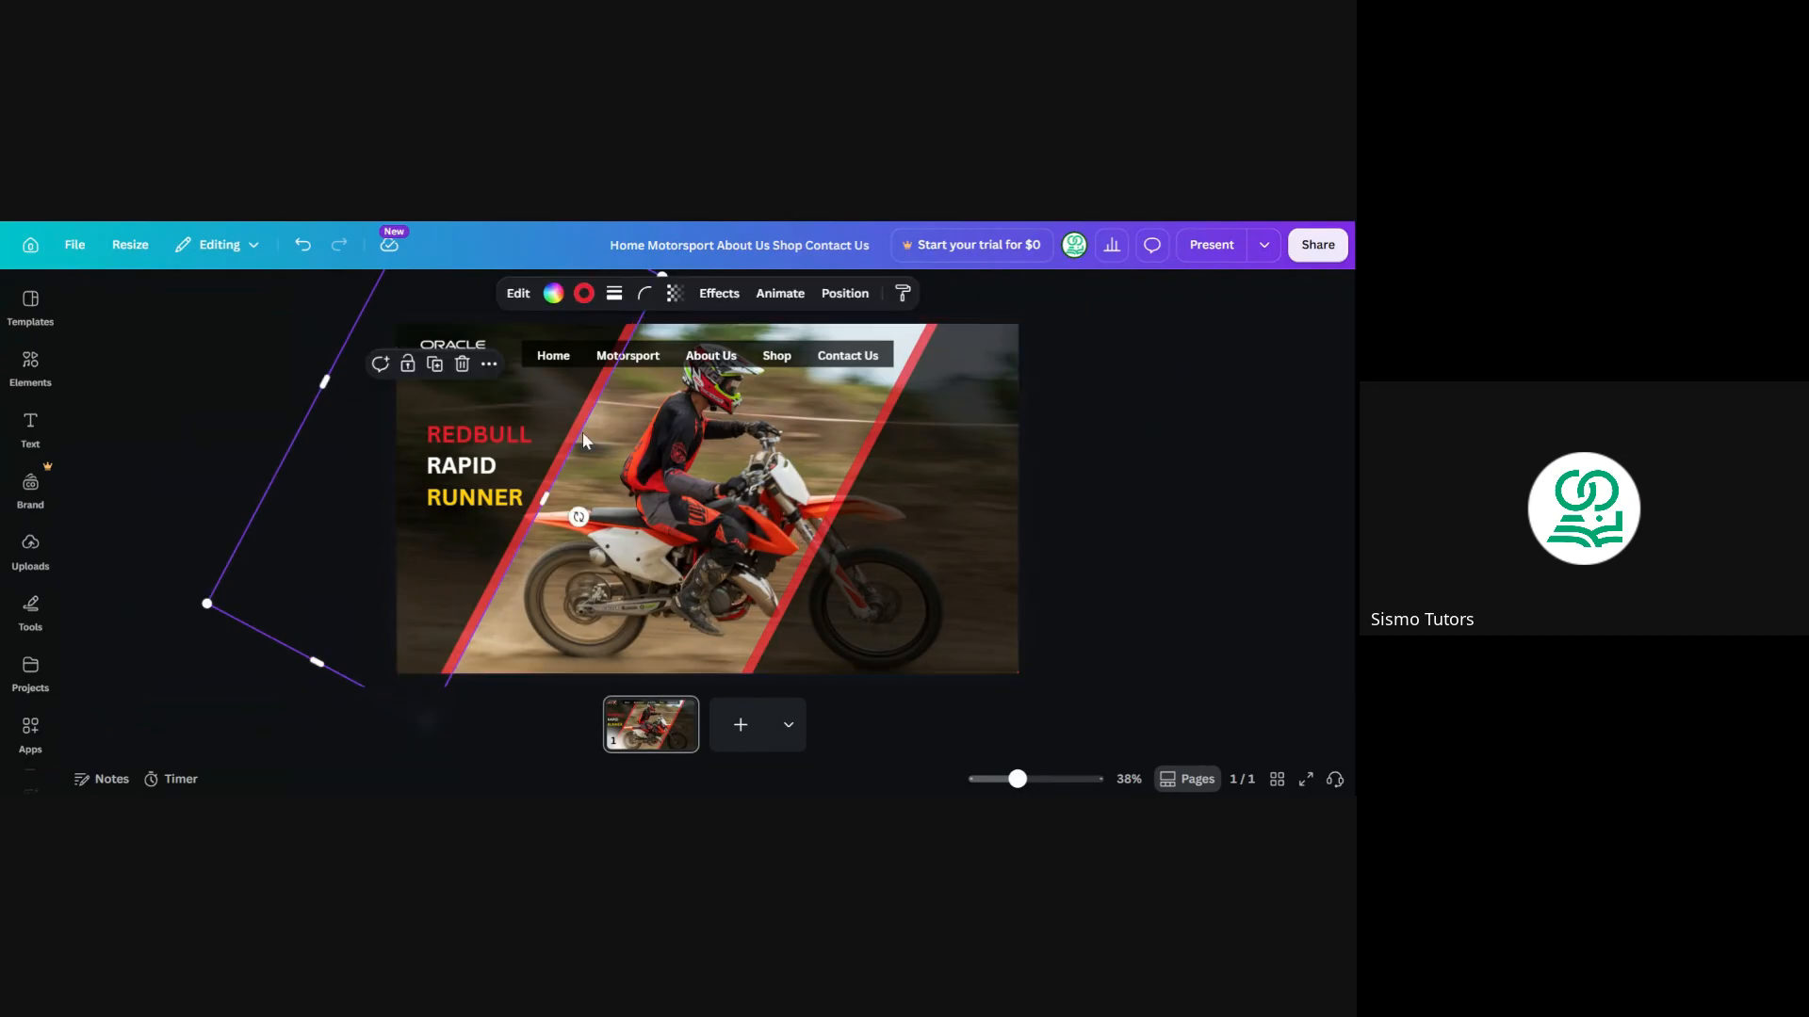
click(908, 494)
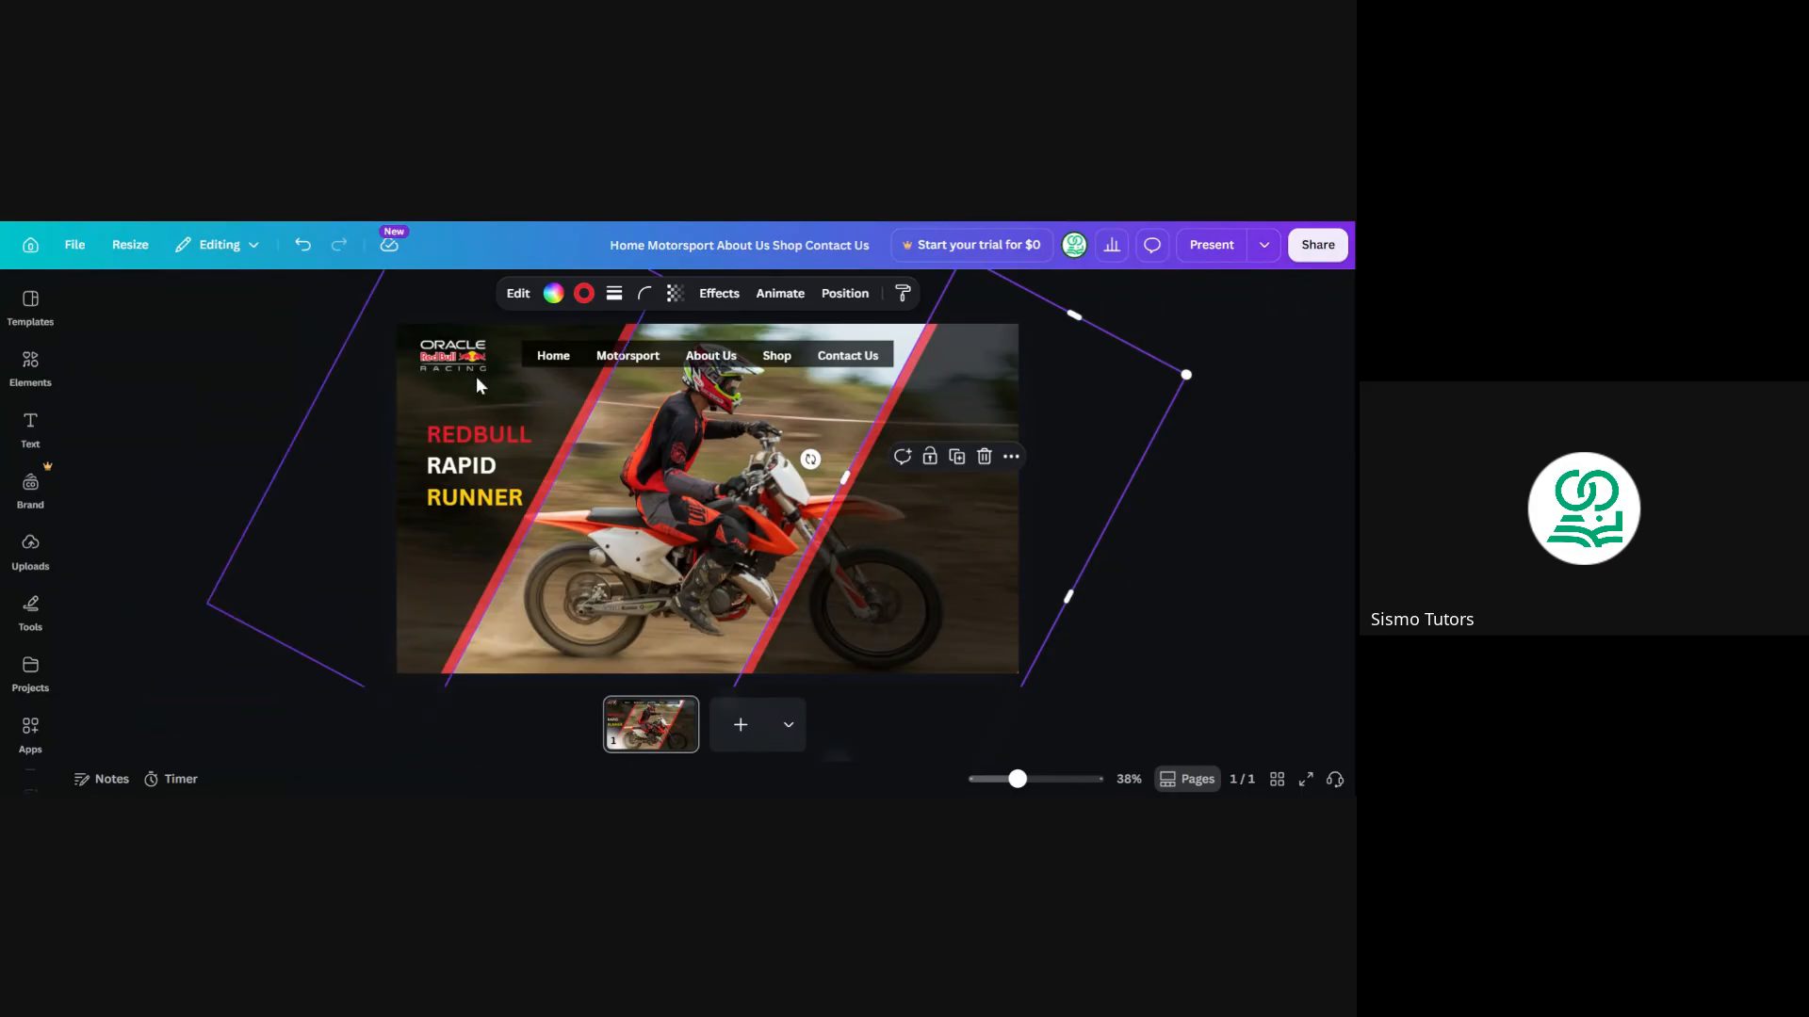
click(582, 295)
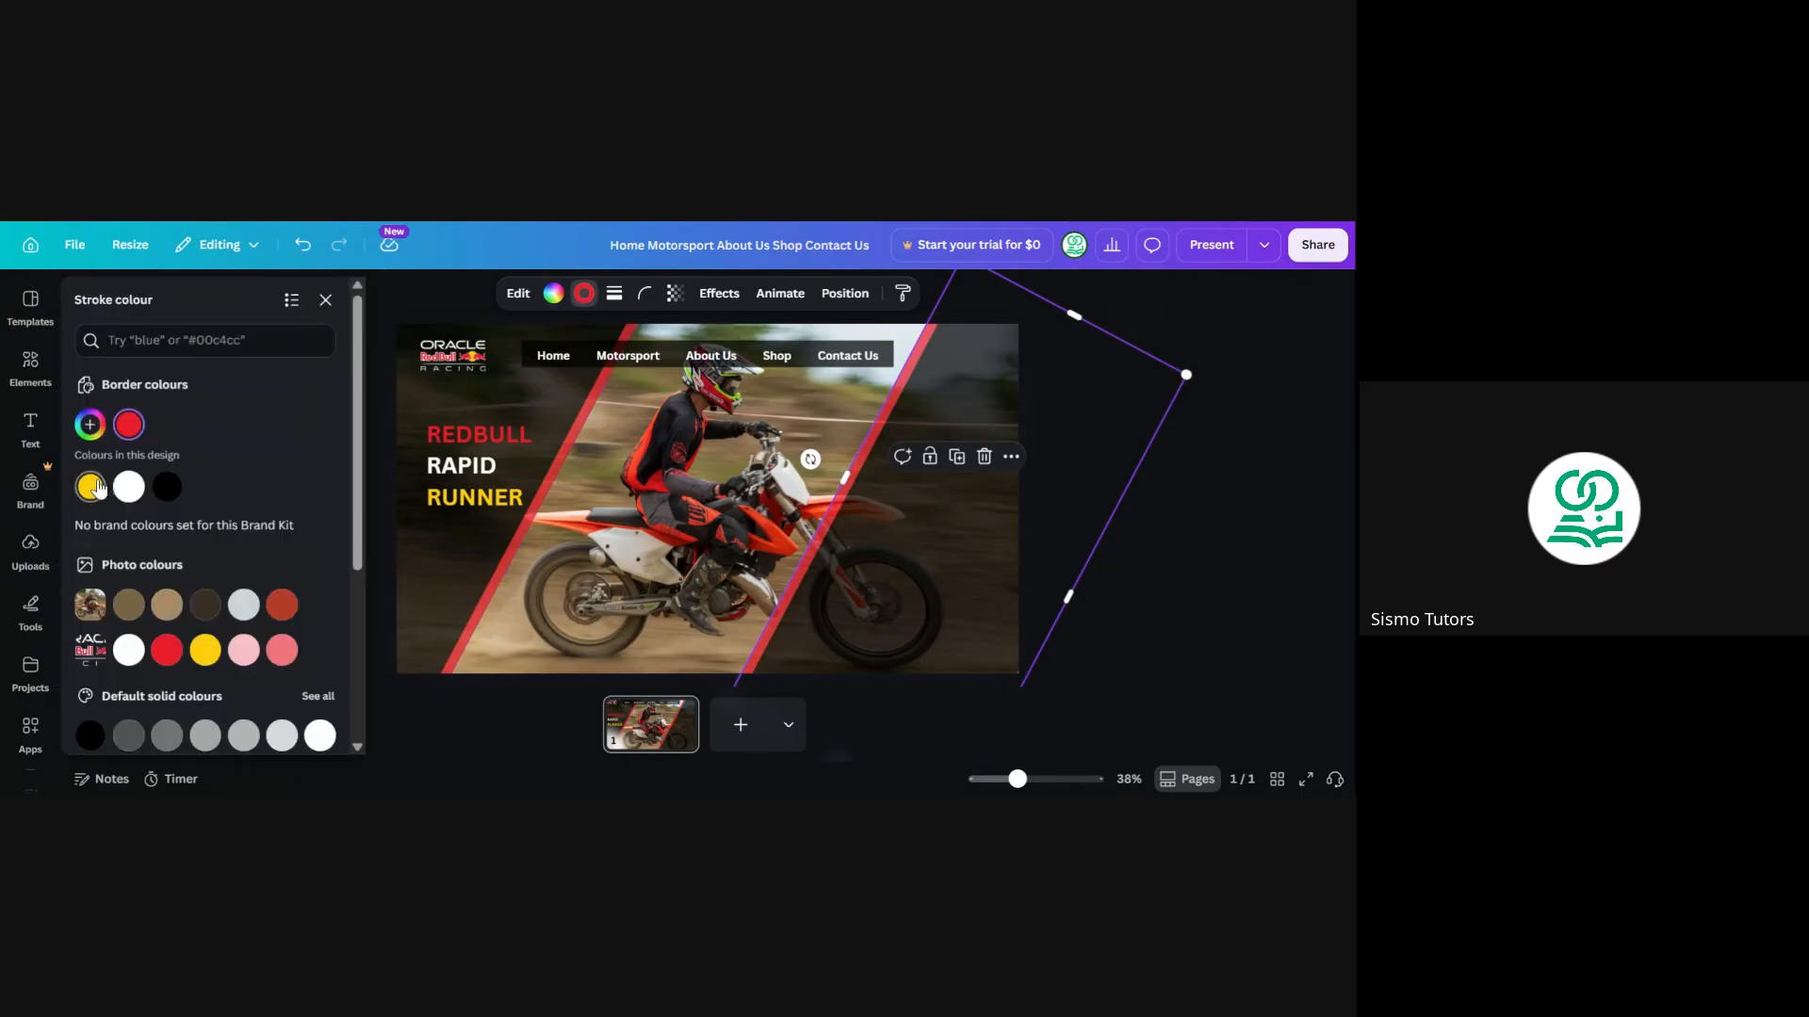
click(91, 487)
click(374, 471)
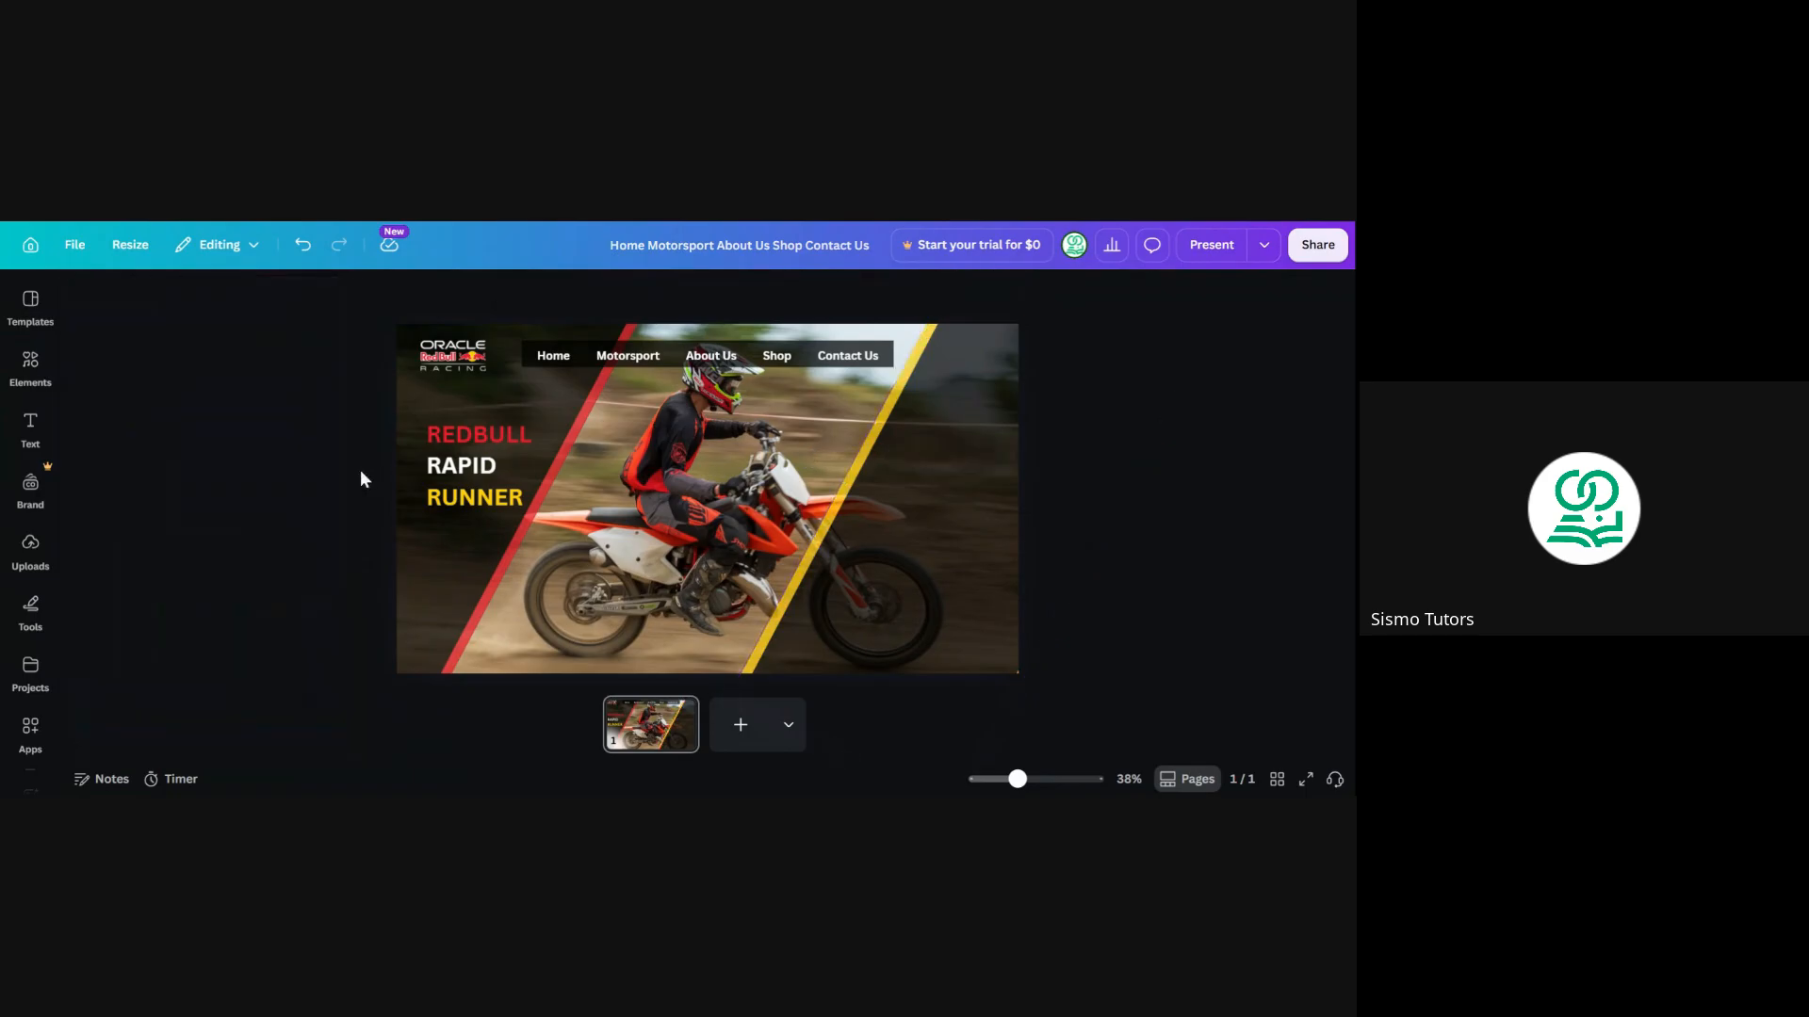
Change the font of the "REDBULL RAPID RUNNER" heading to Poppins
click(464, 470)
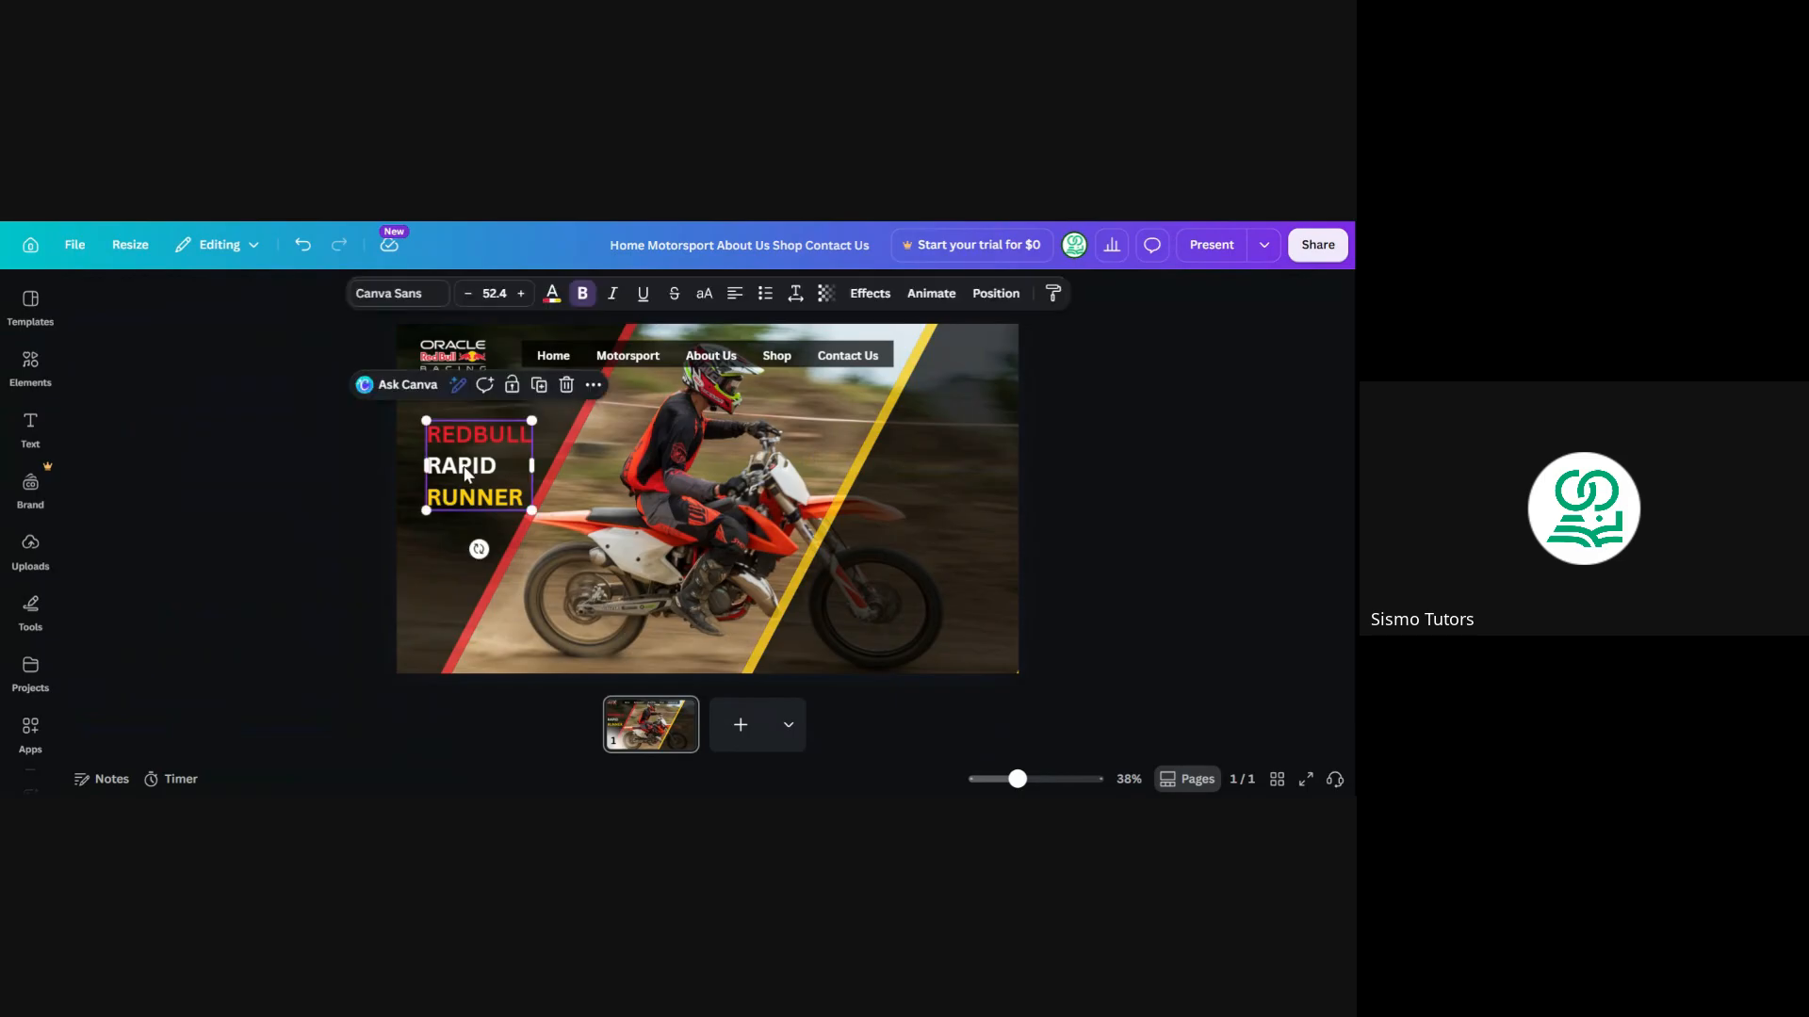
click(195, 478)
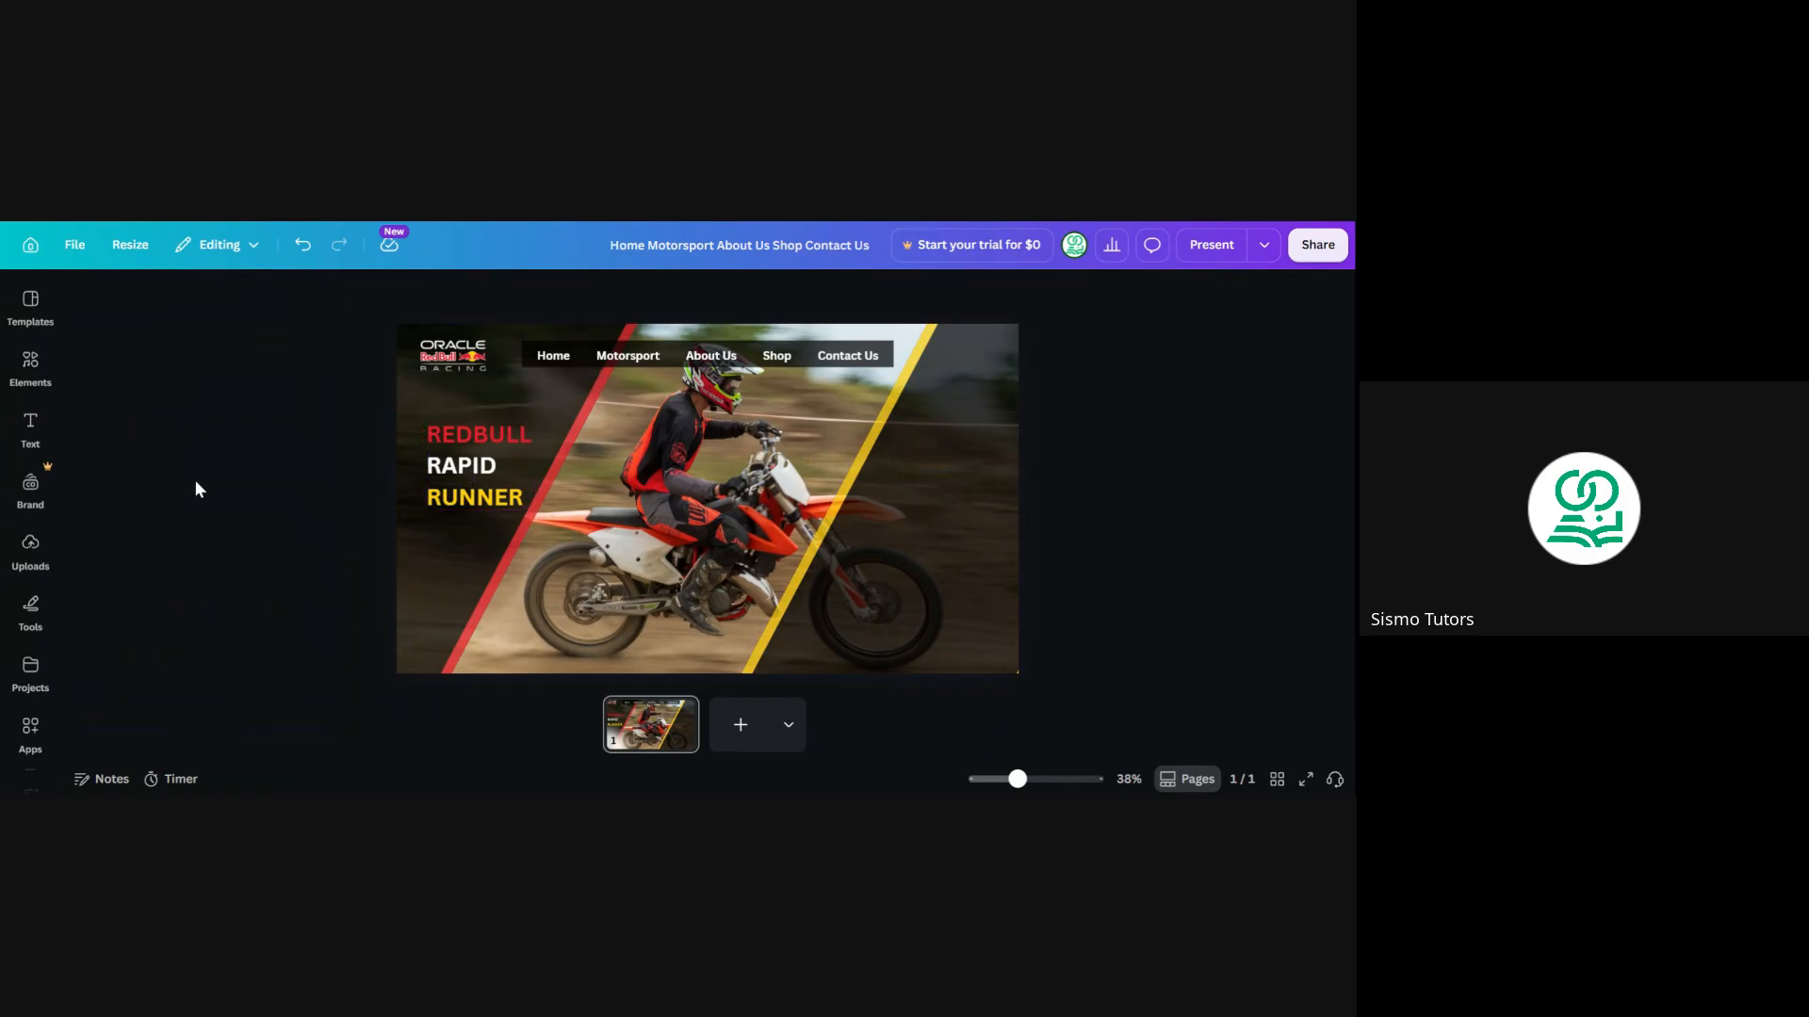
click(471, 464)
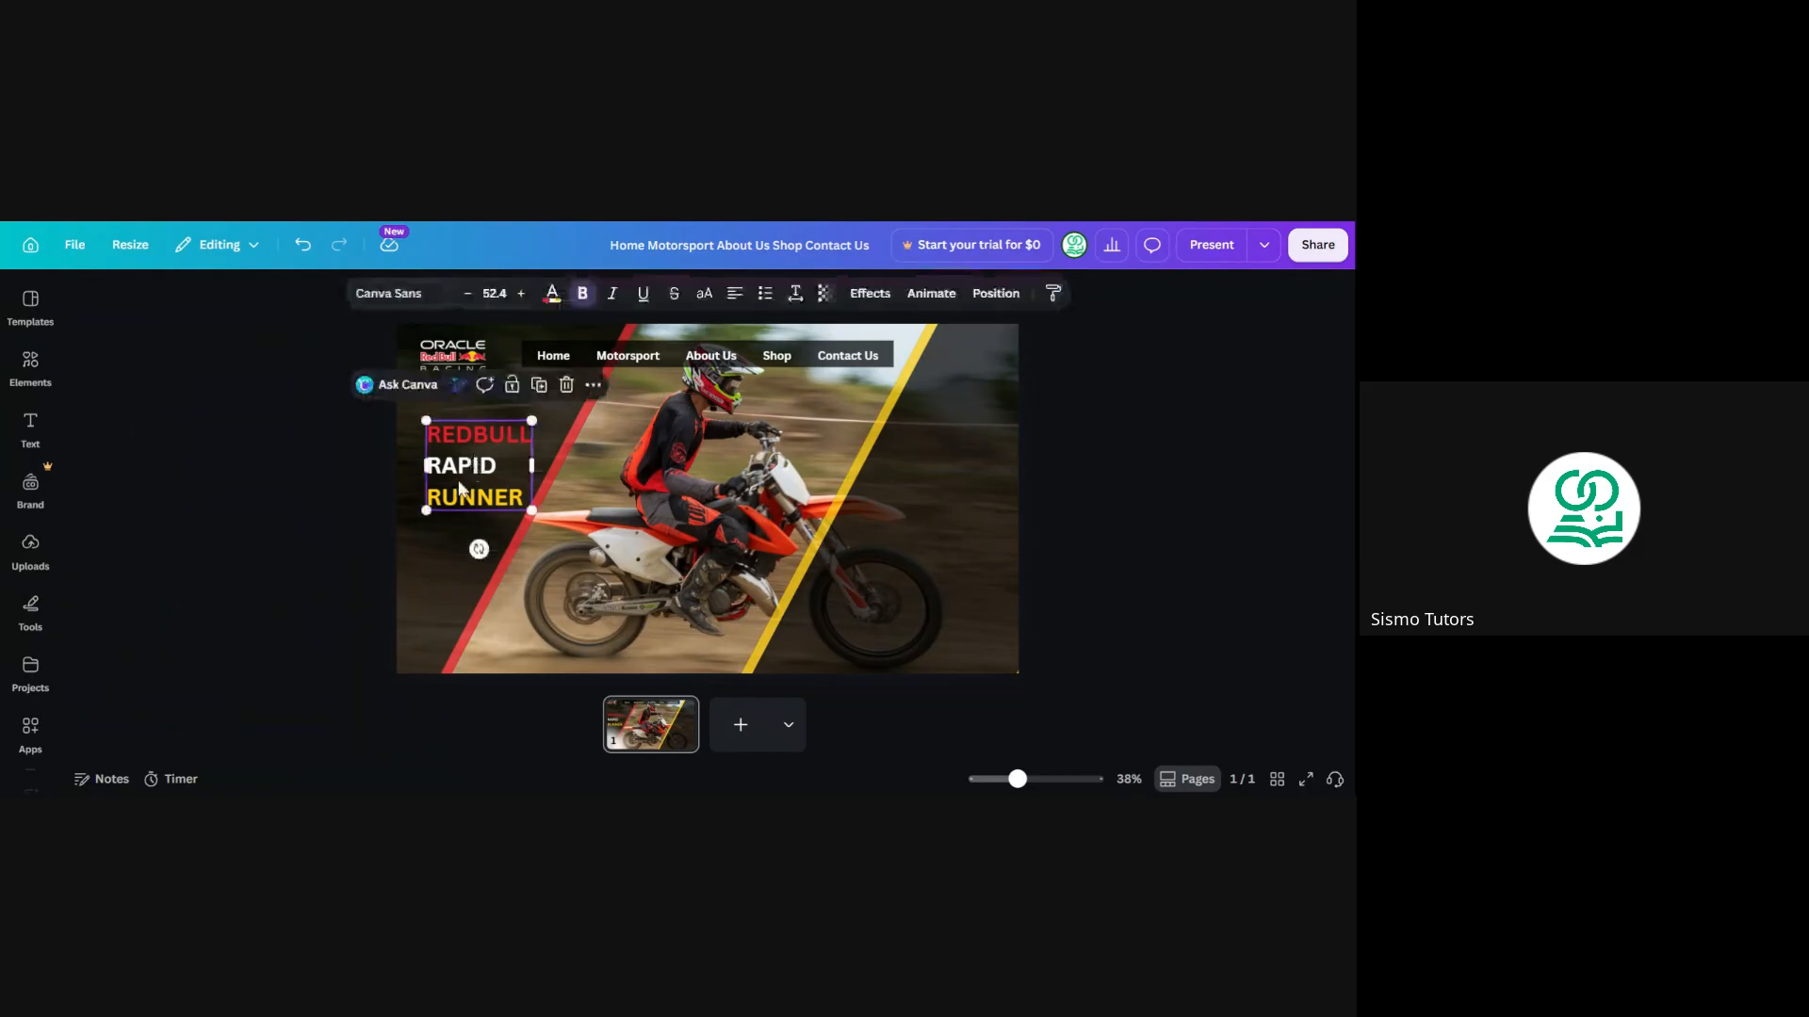
click(412, 301)
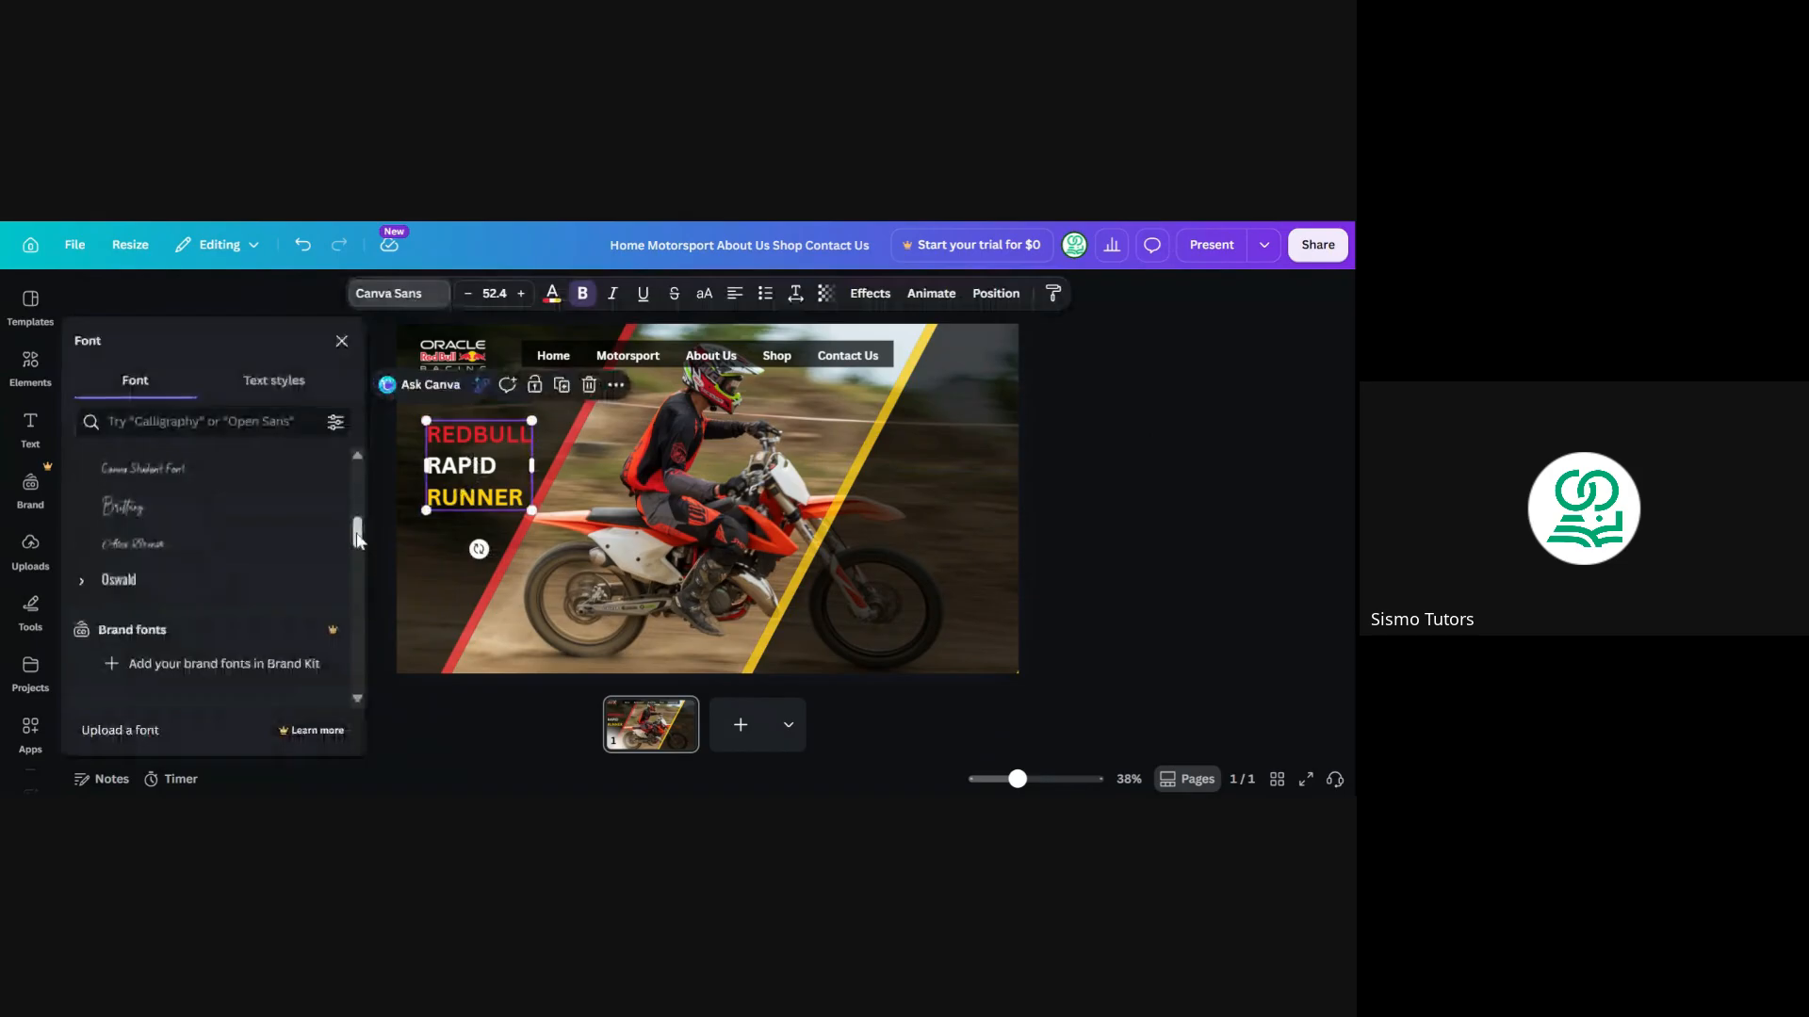
drag(357, 511, 355, 571)
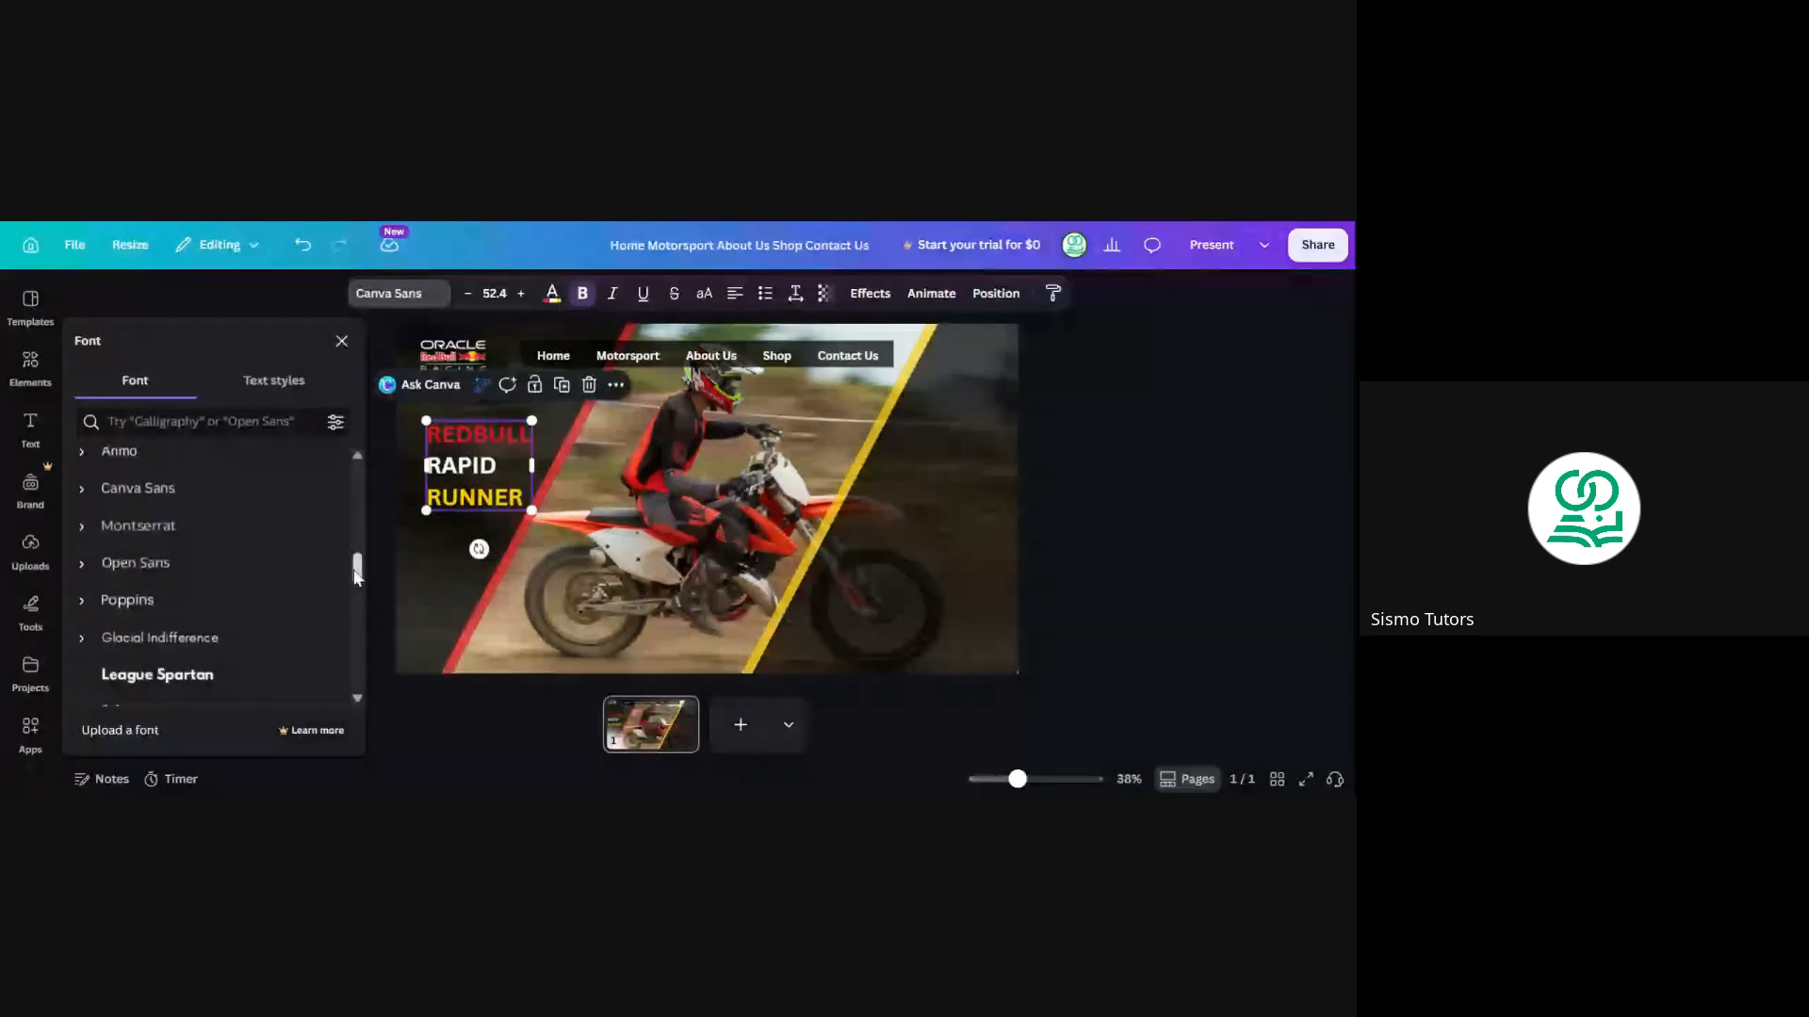
click(233, 603)
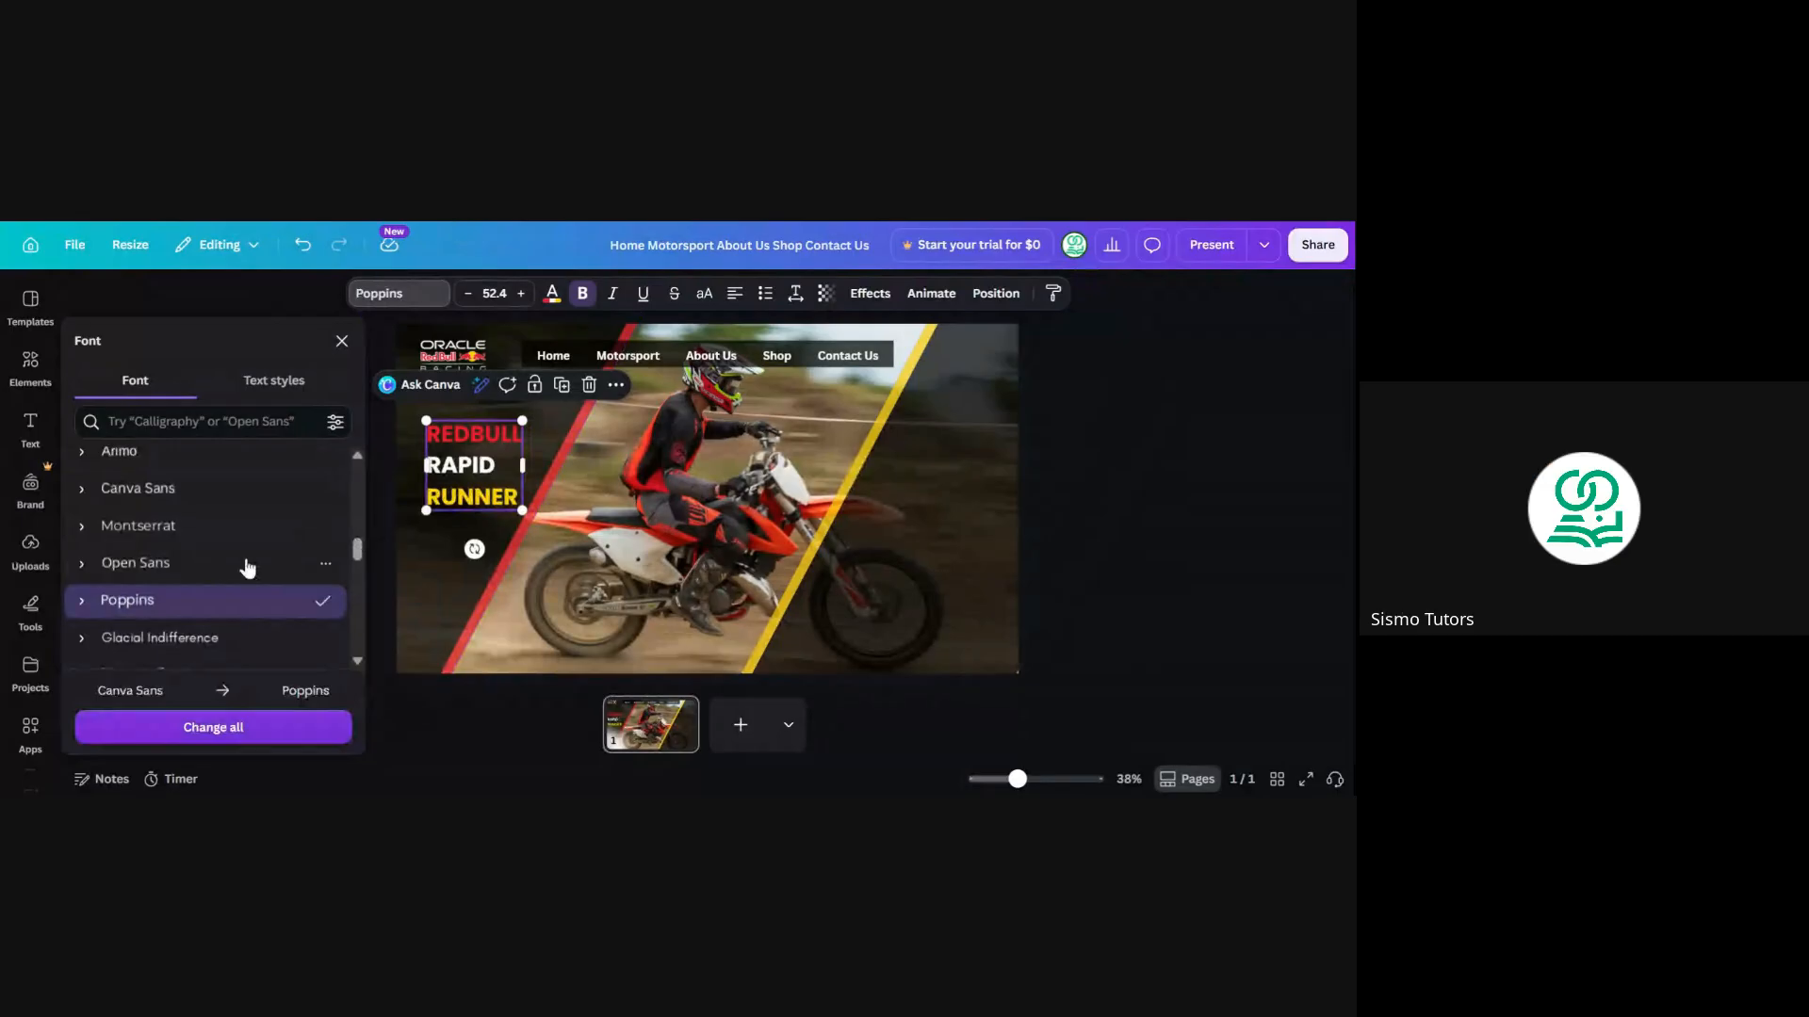
drag(364, 556, 358, 601)
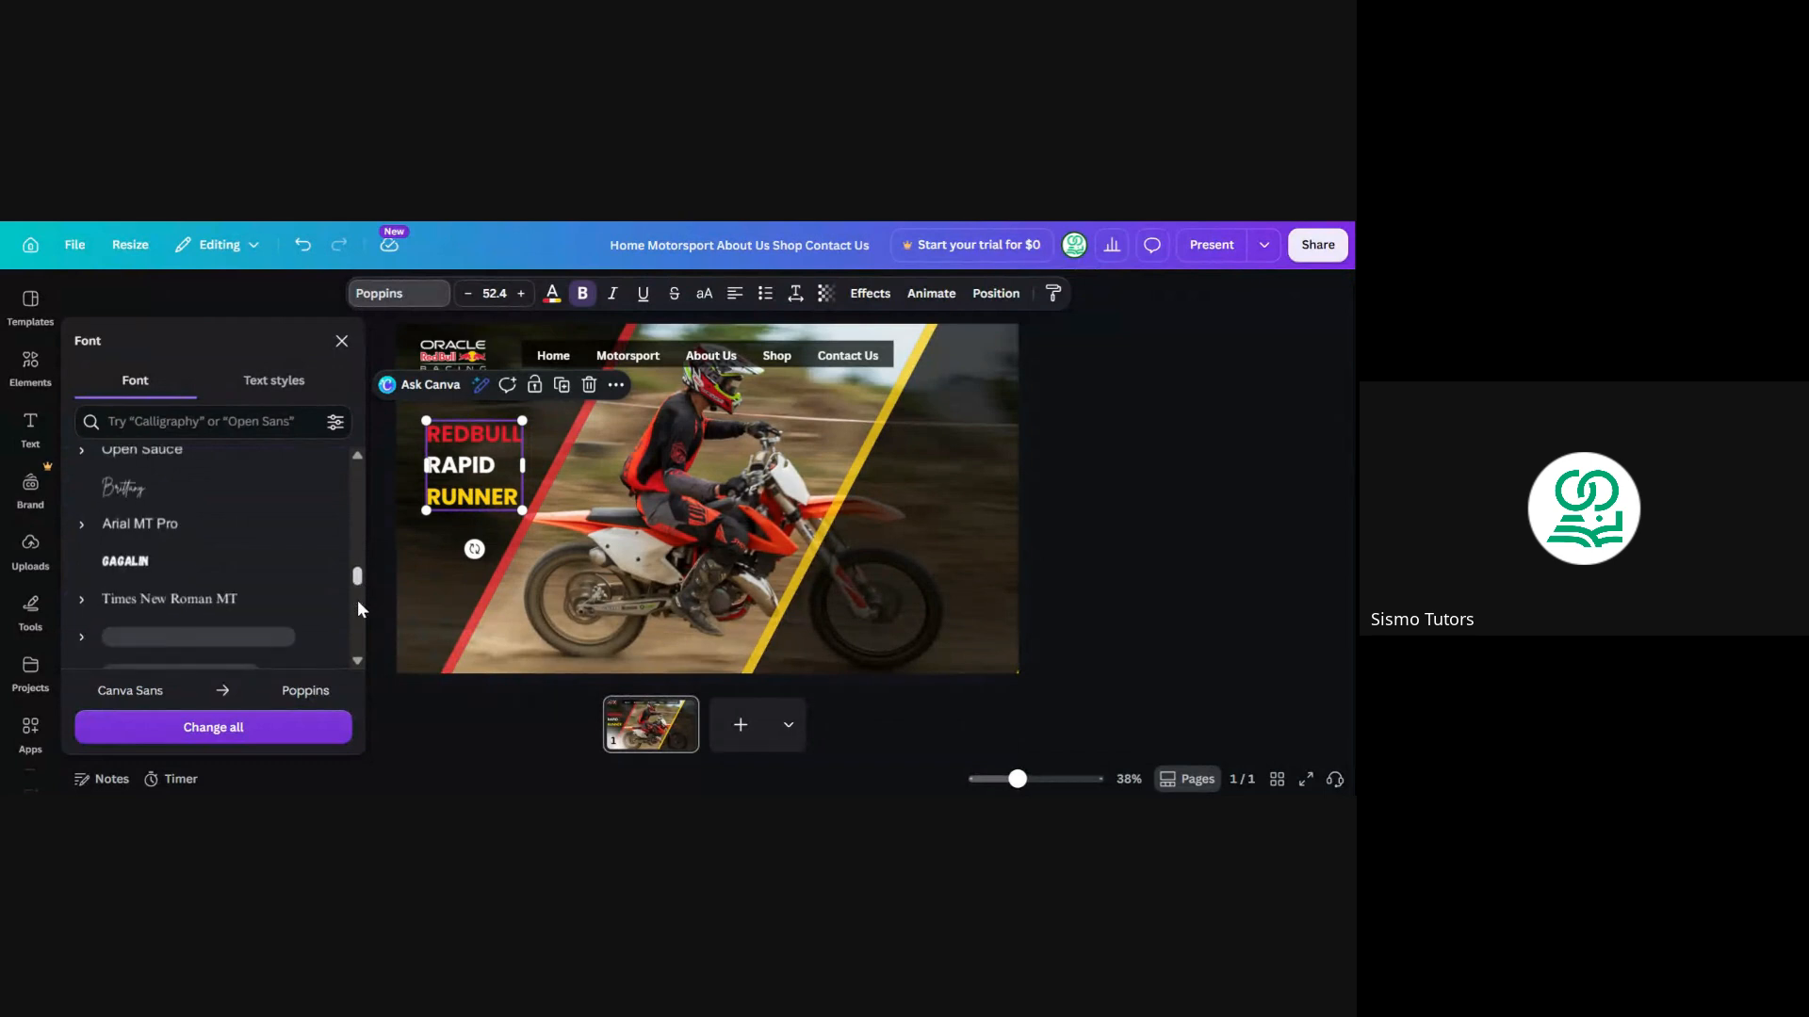
scroll(340, 579, down, 1)
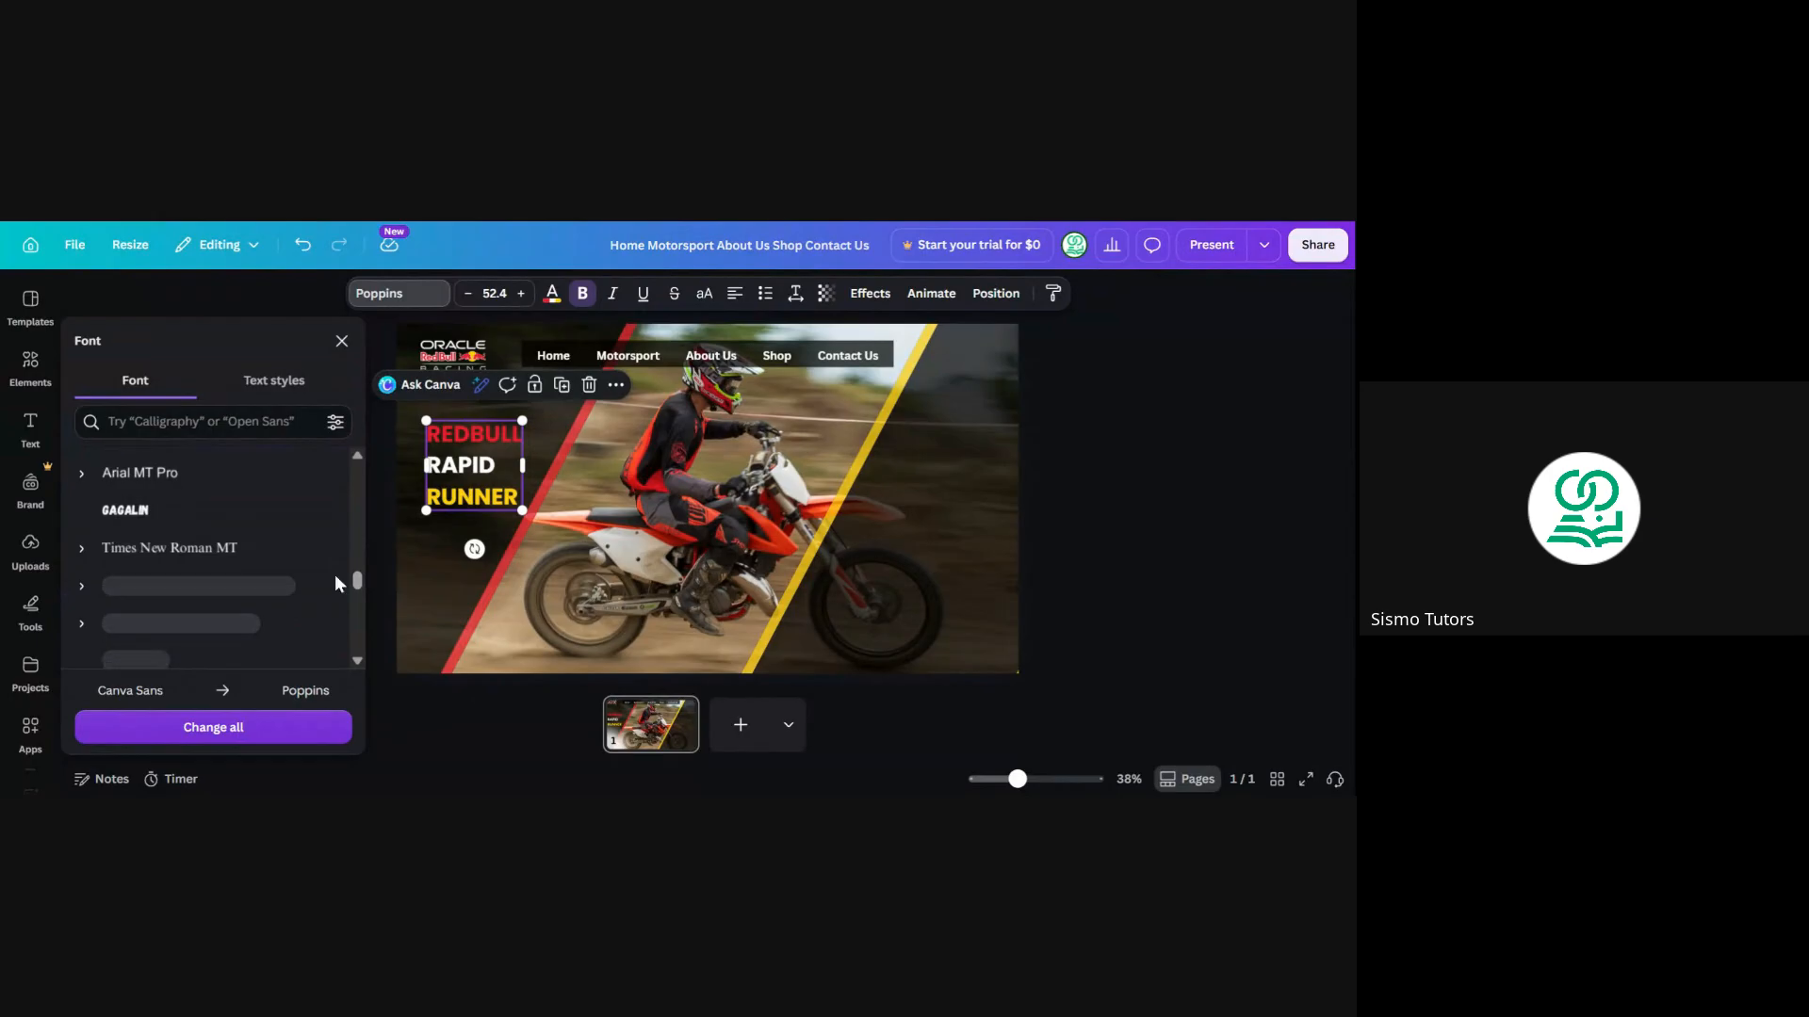
click(342, 341)
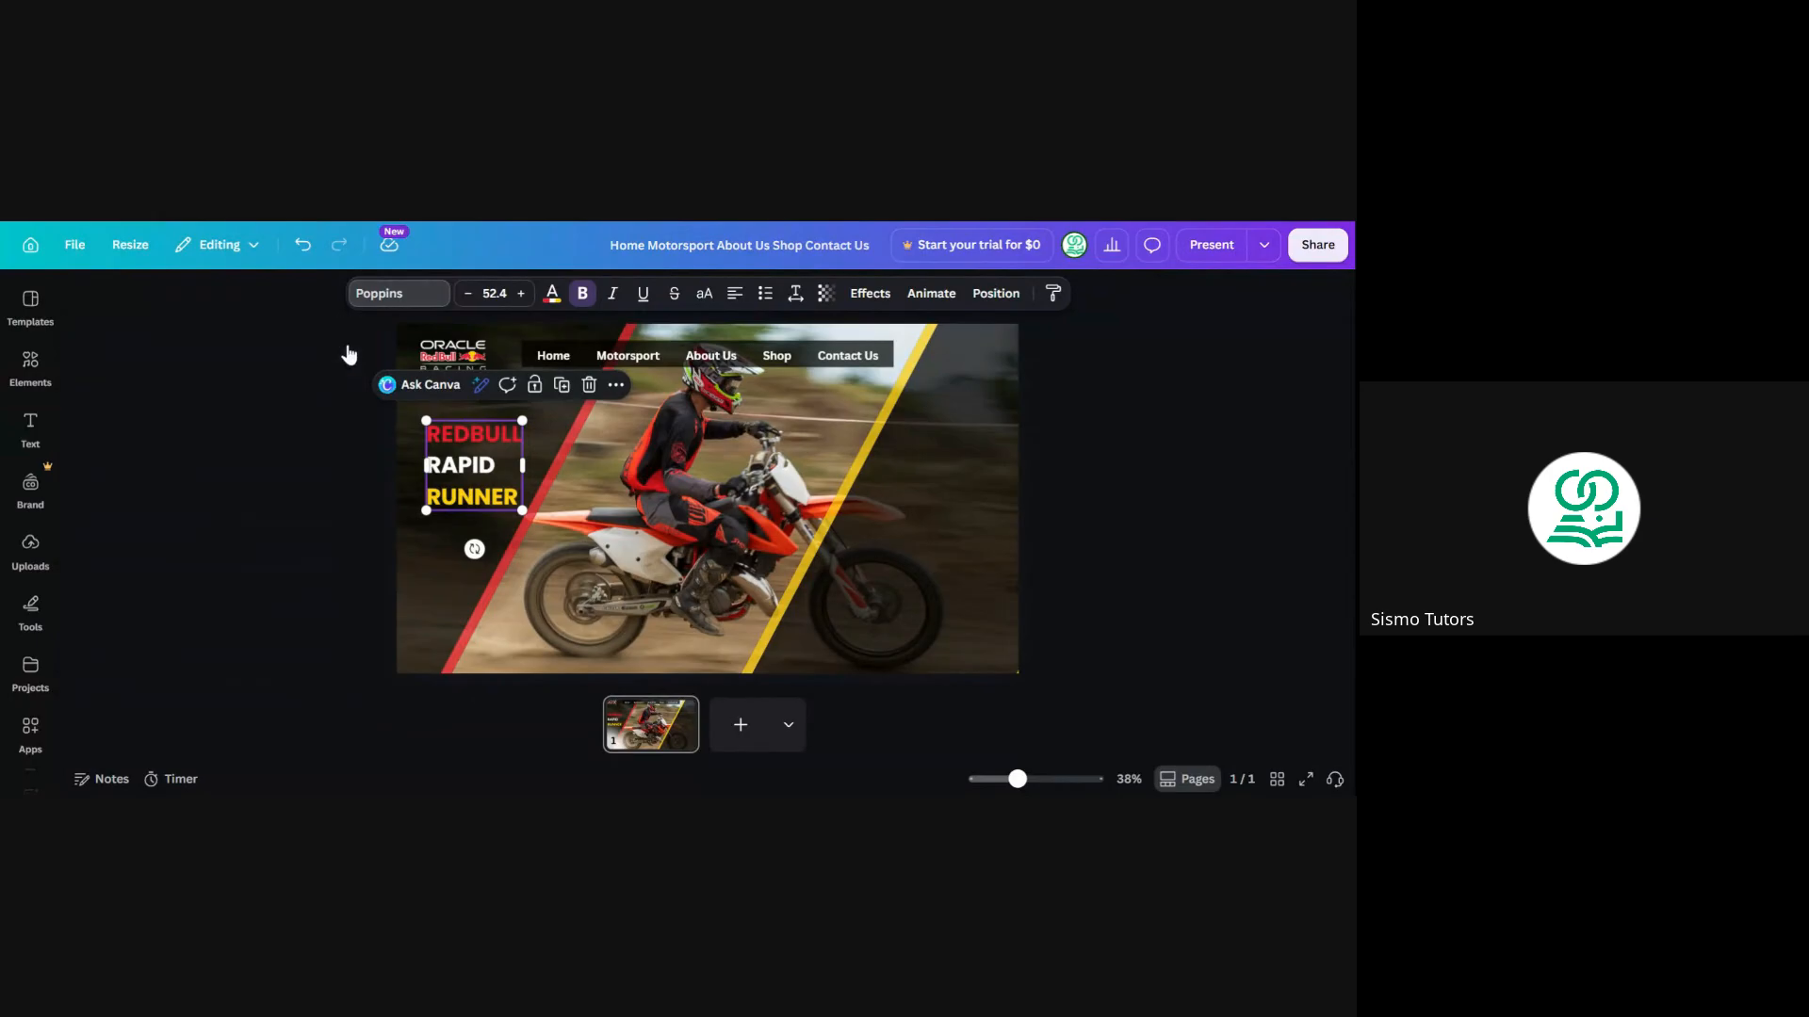
click(276, 453)
Rearrange the heading into two lines, "REDBULL" above "RAPID RUNNER", and widen its text box to fit
click(482, 469)
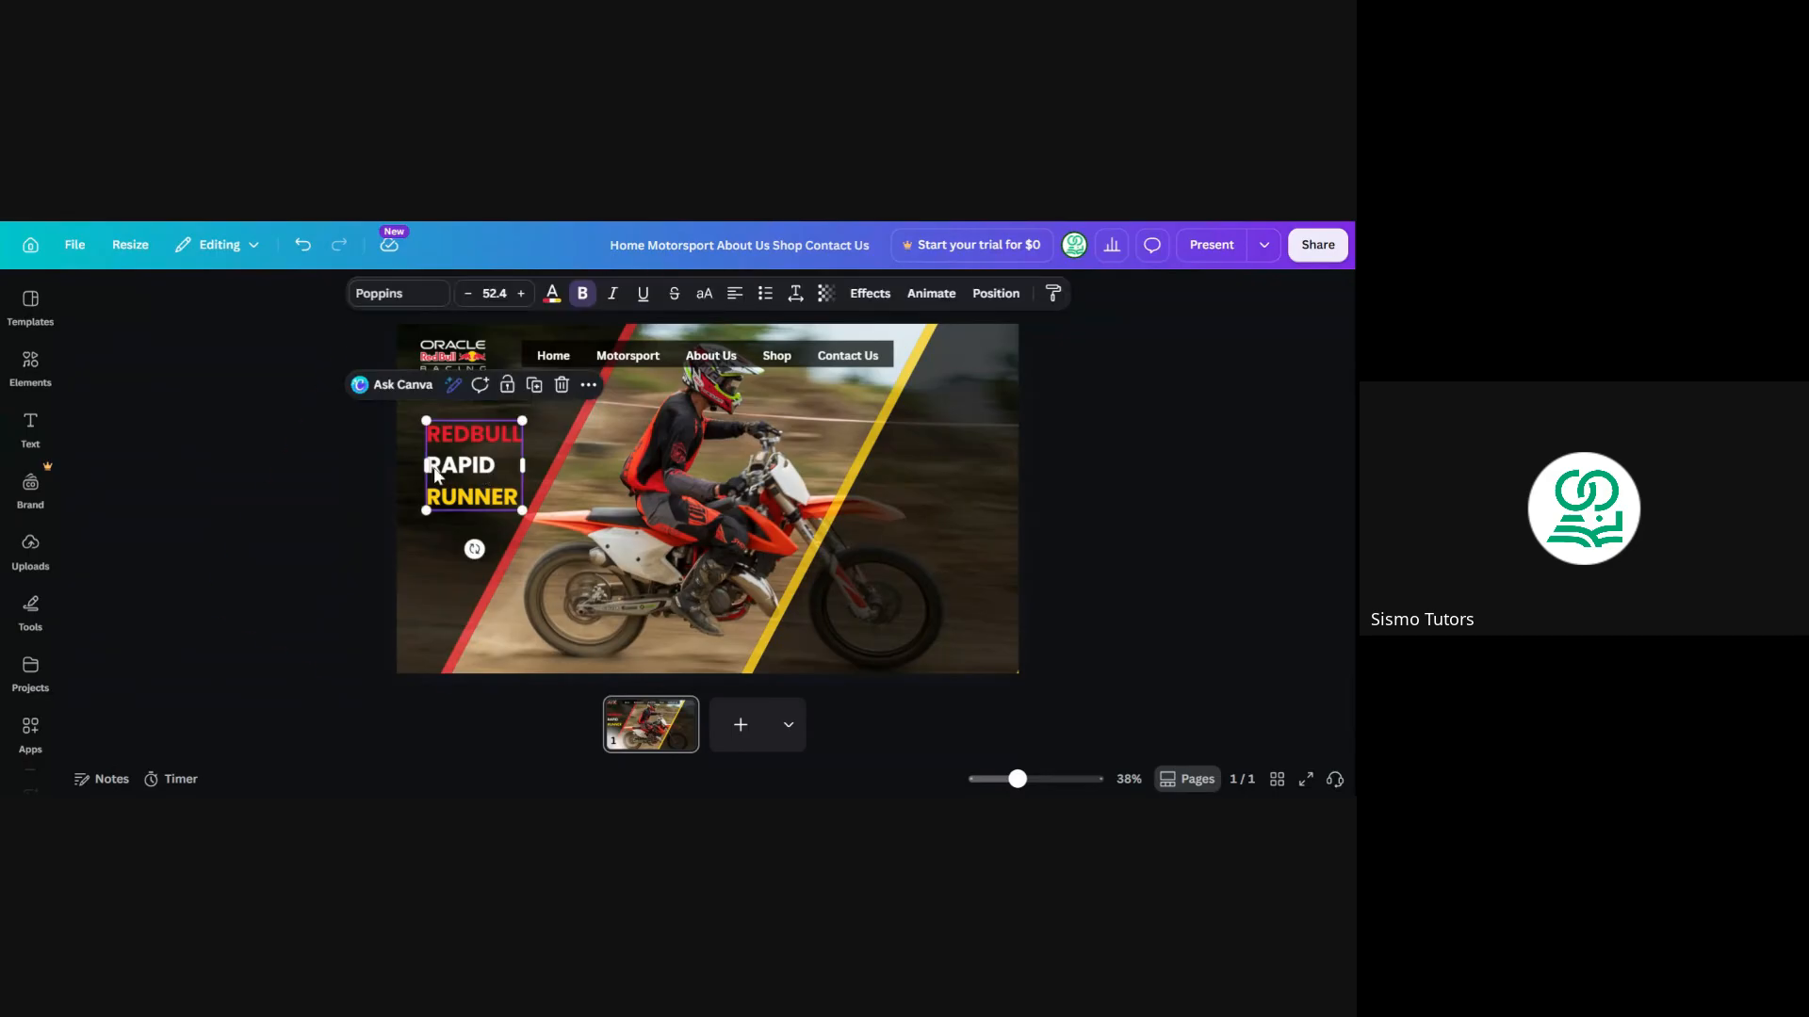
drag(523, 465, 556, 466)
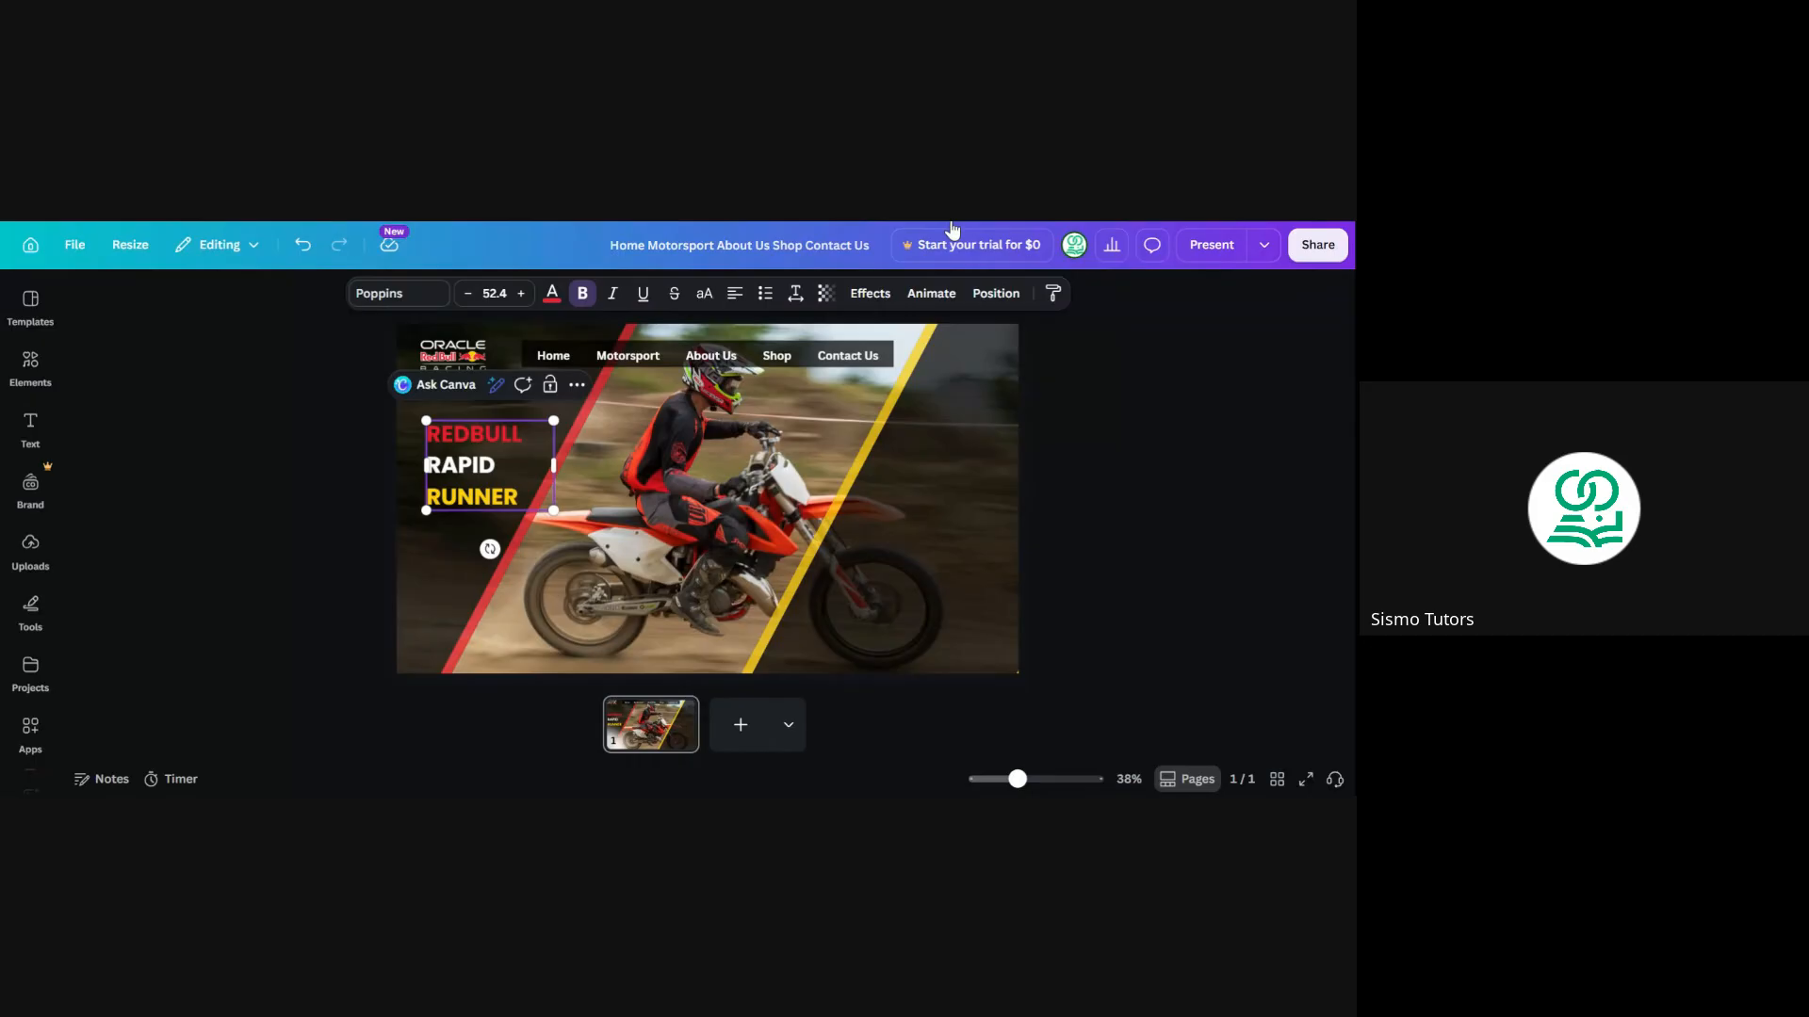
click(441, 500)
key(BackSpace)
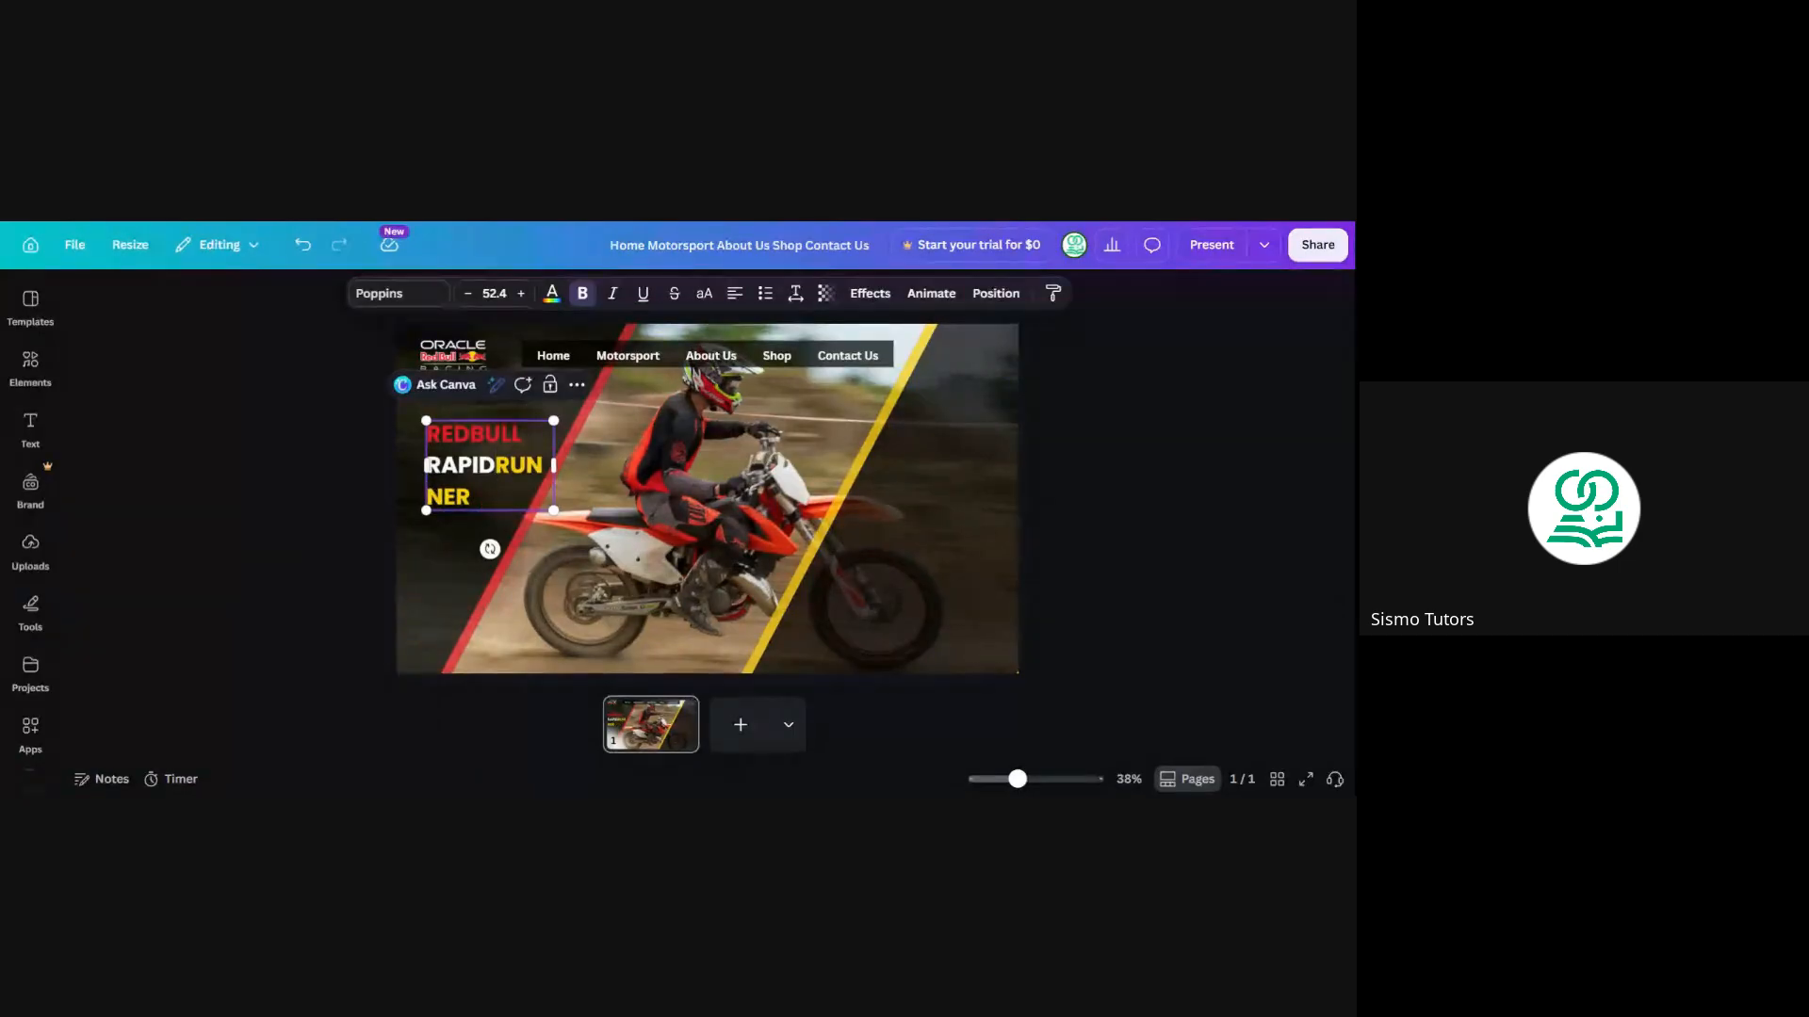
drag(554, 464, 618, 467)
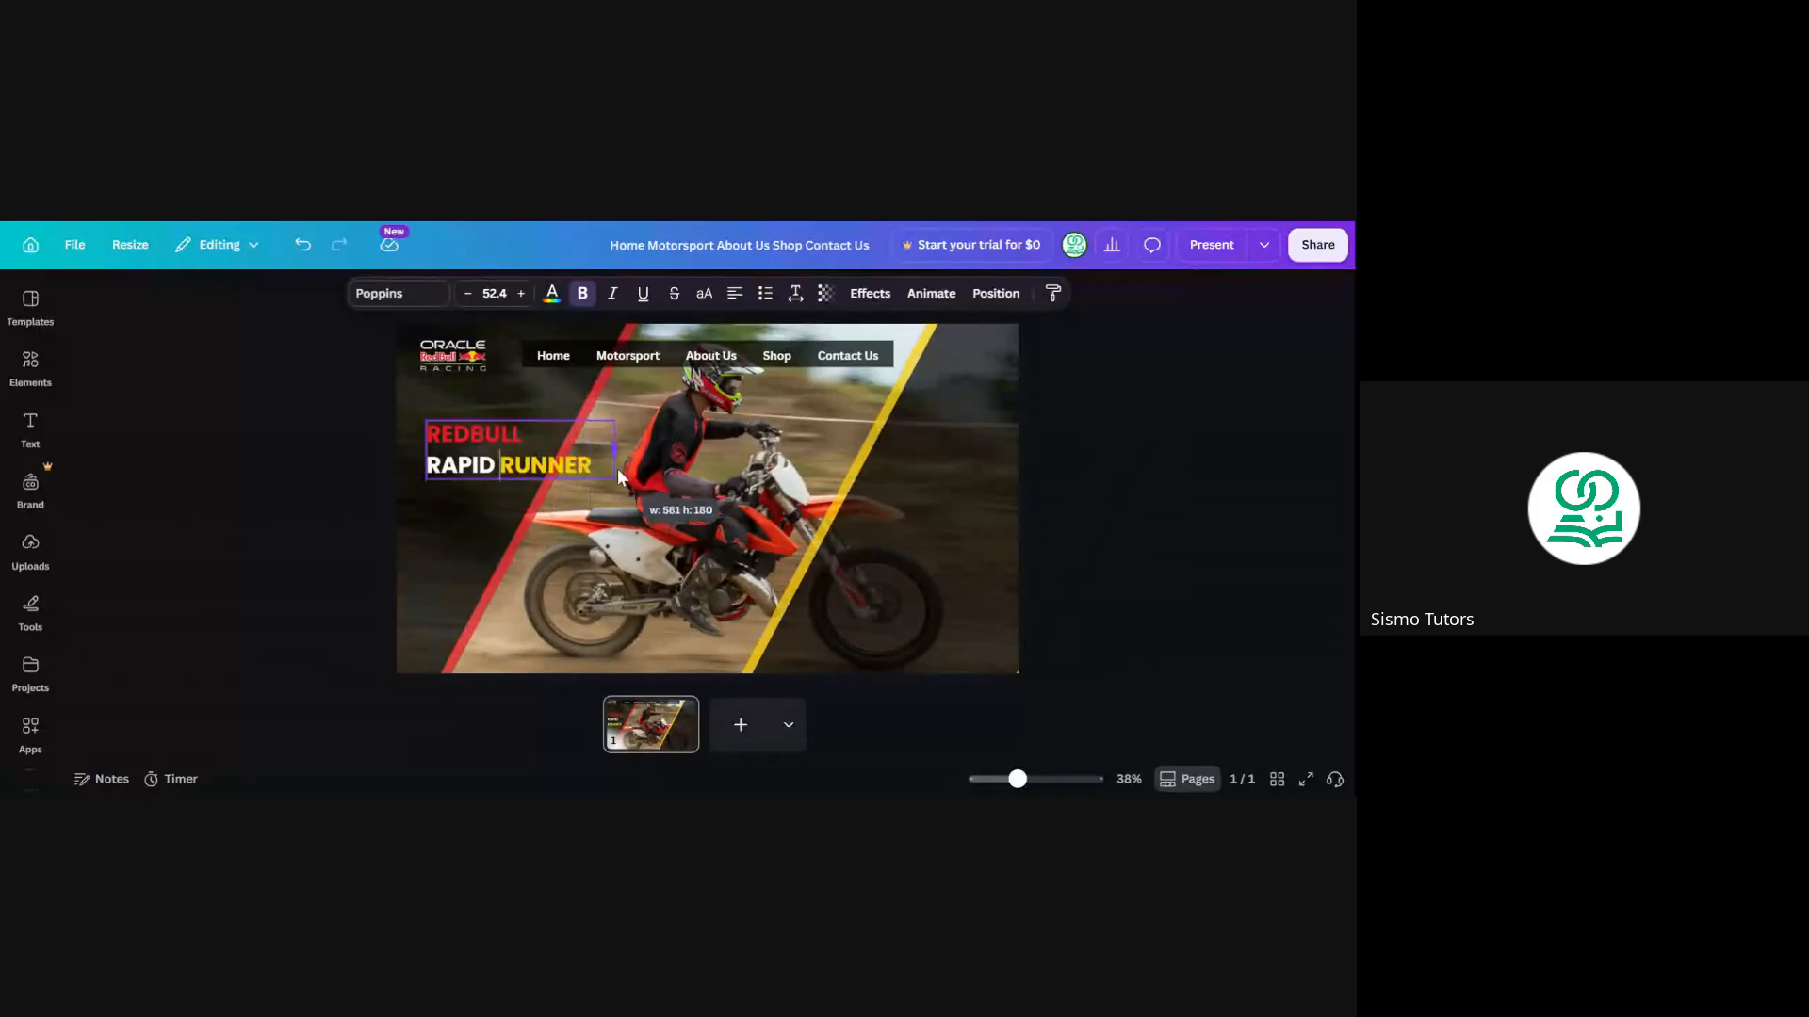
Scale the two-line heading down to font size 44.3 and align it beneath the logo's left edge
click(299, 461)
drag(473, 463, 473, 486)
drag(614, 496, 581, 490)
click(314, 468)
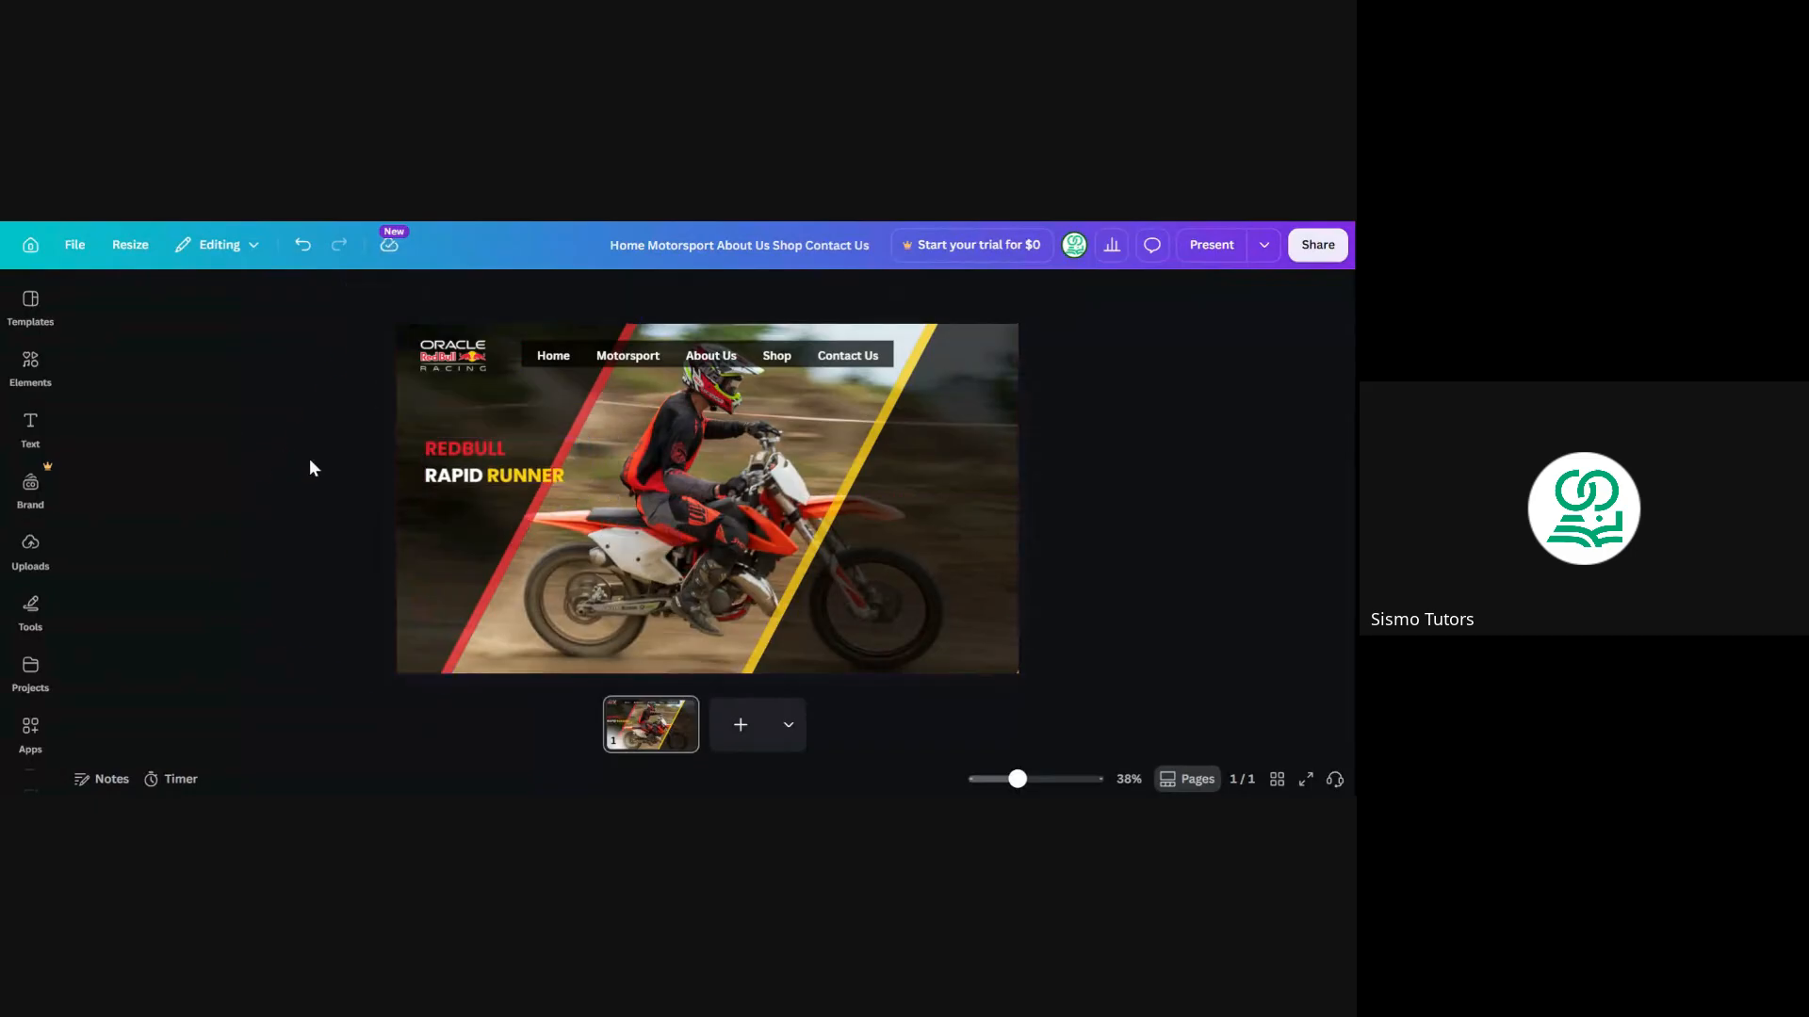
drag(476, 463, 472, 465)
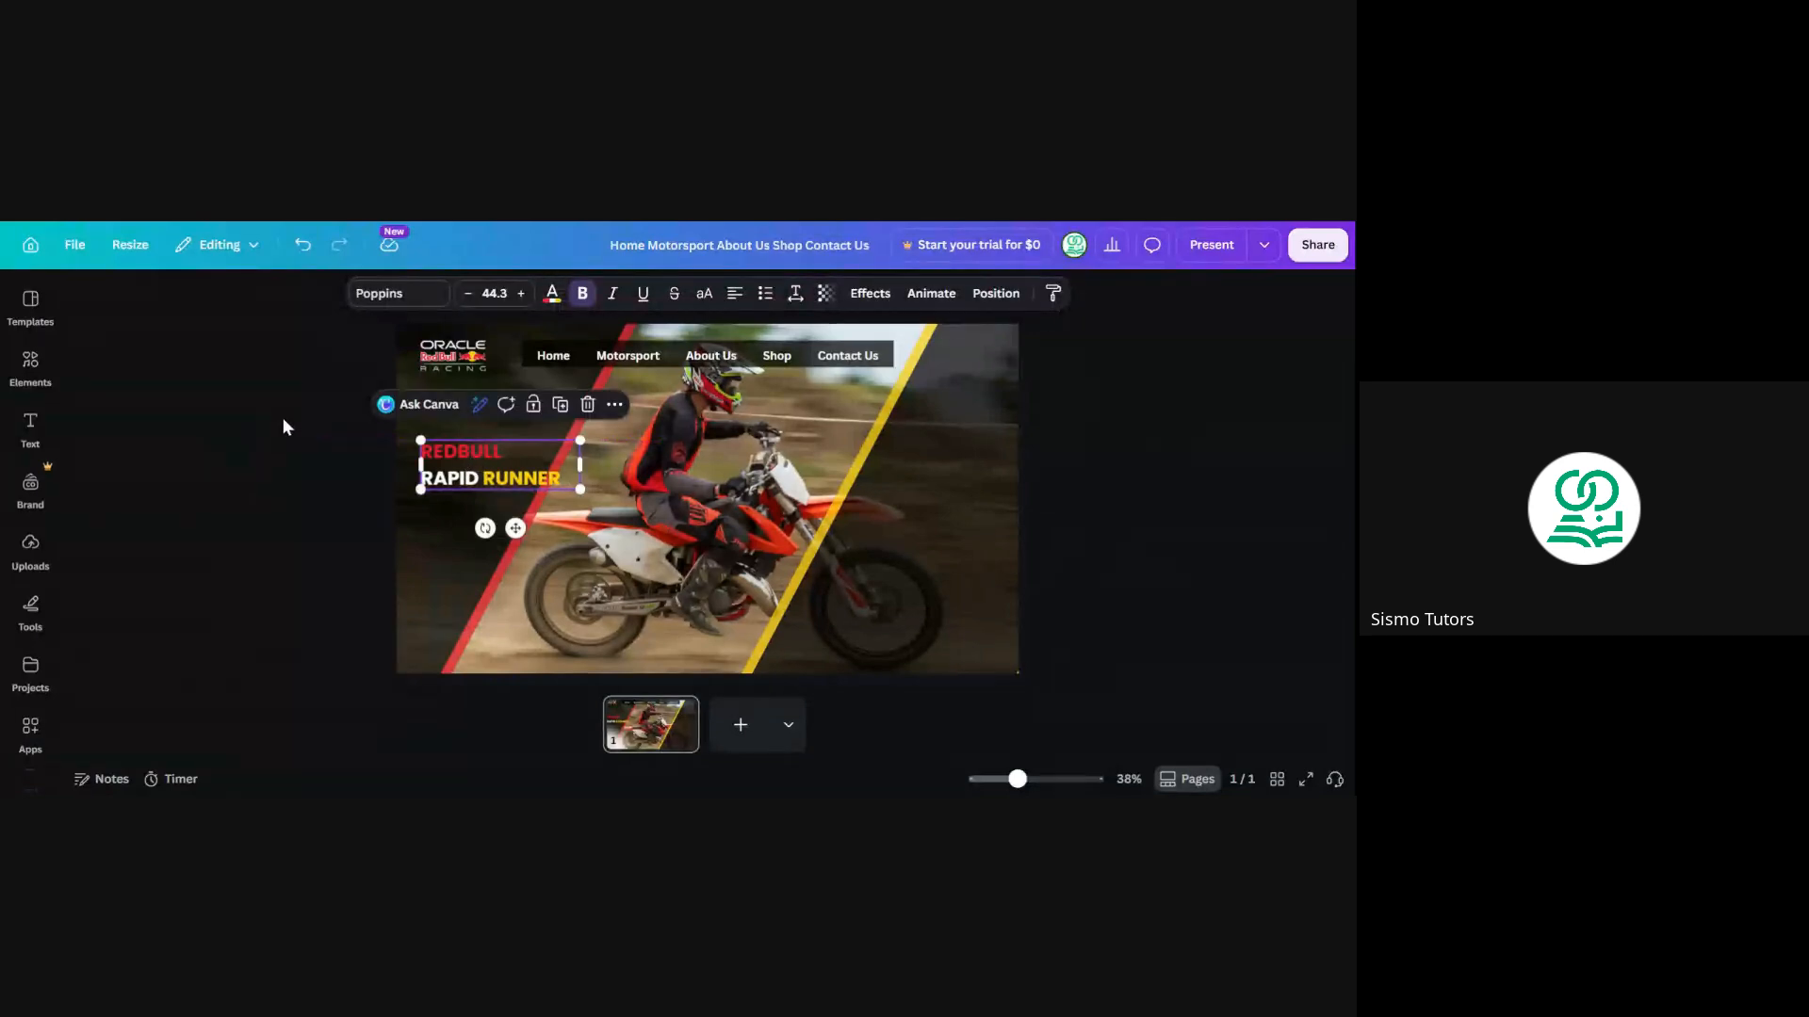
click(343, 454)
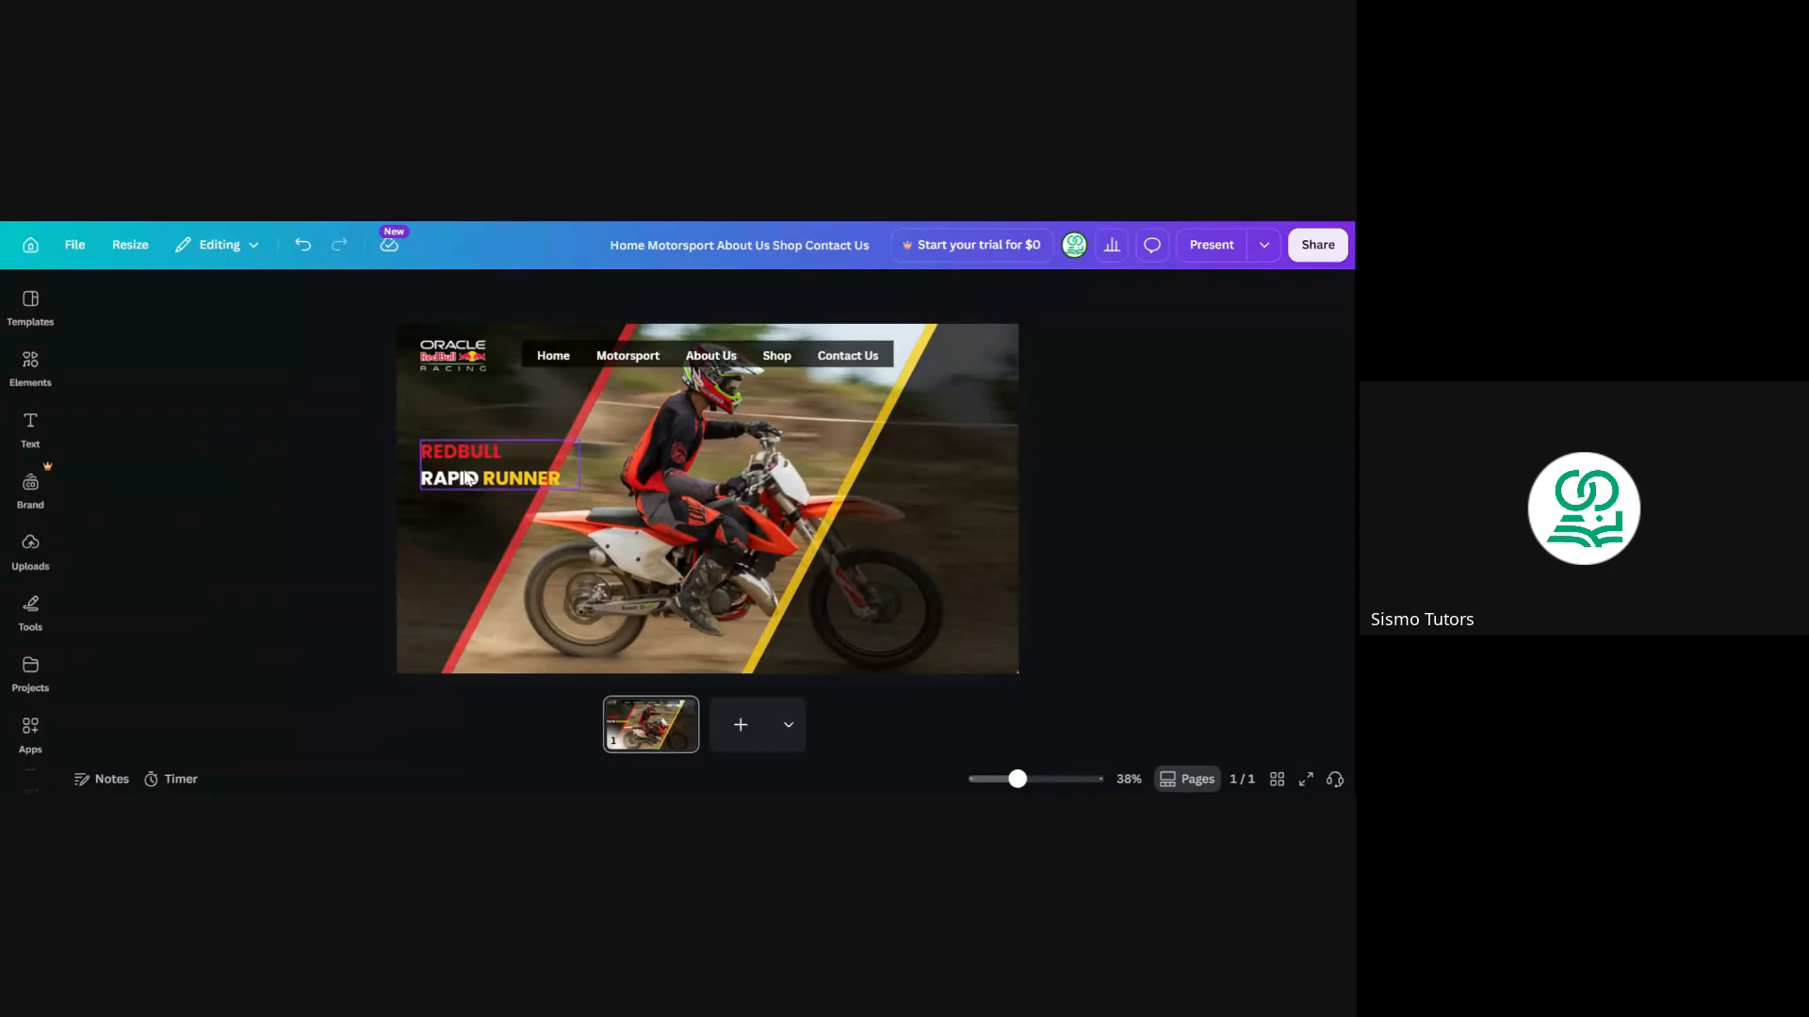
Apply the Outline effect to the heading and increase the outline's thickness to nearly the maximum
click(468, 478)
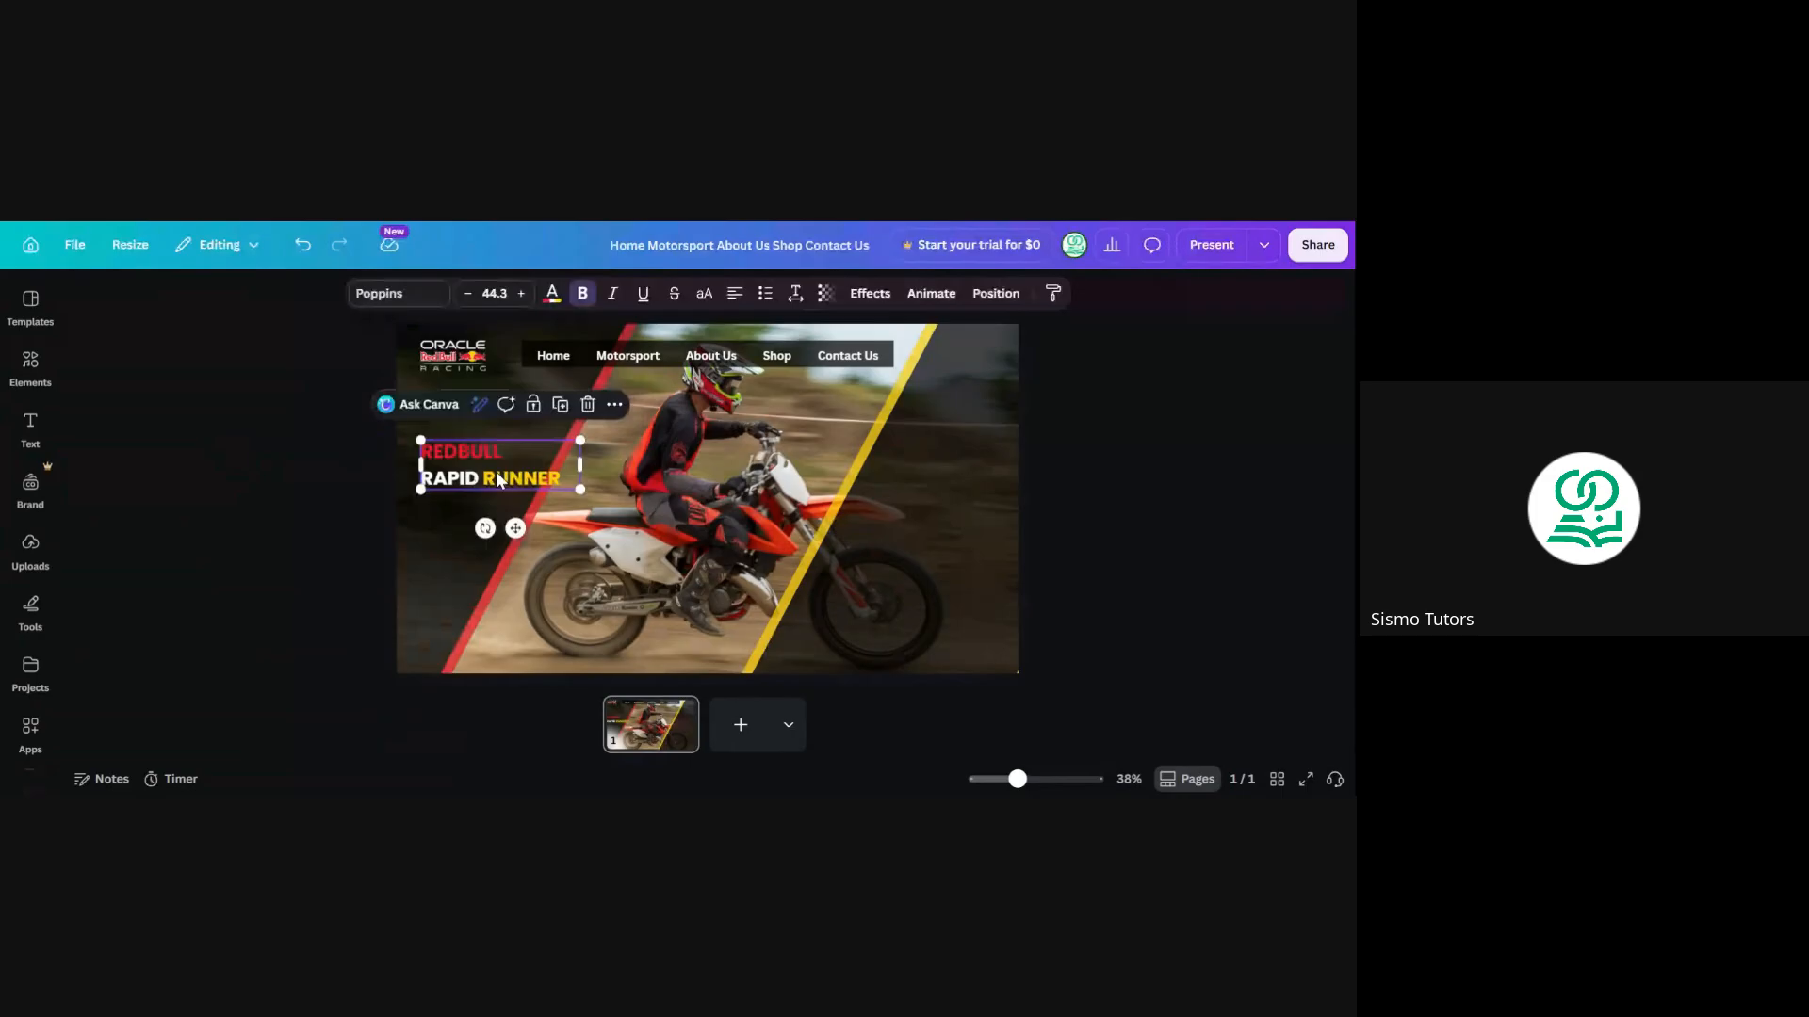
click(796, 295)
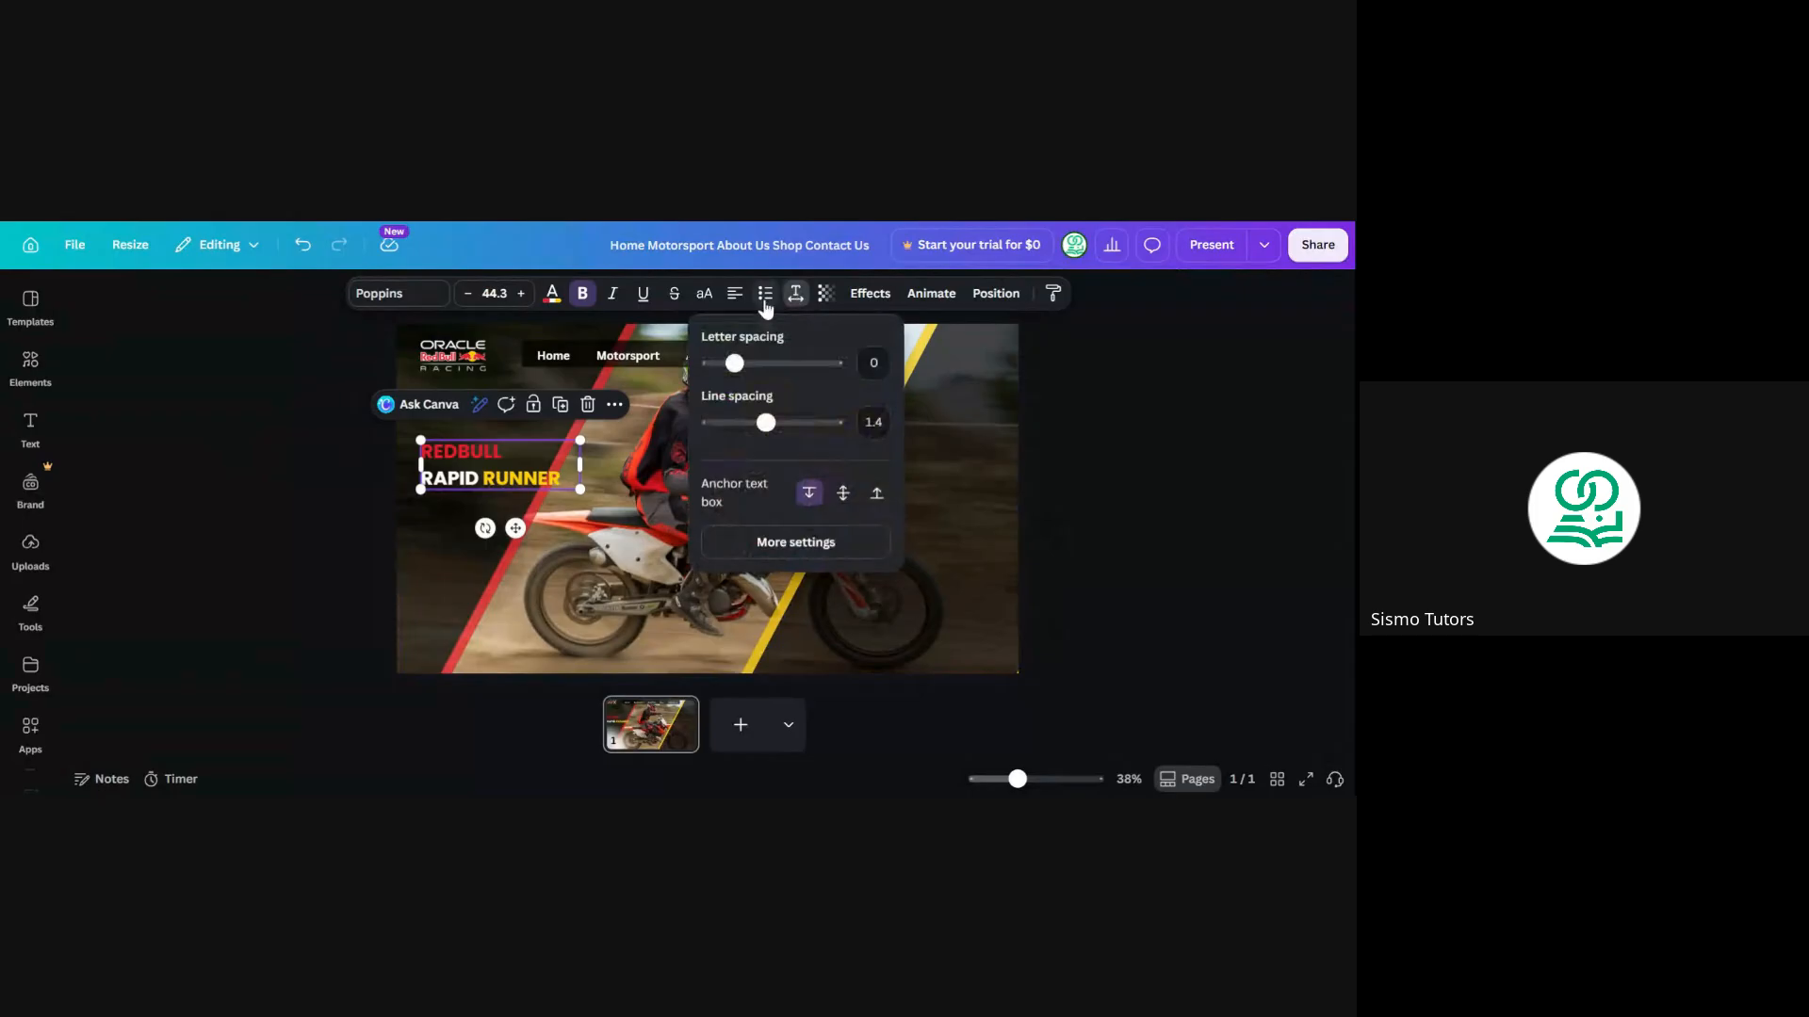
click(869, 294)
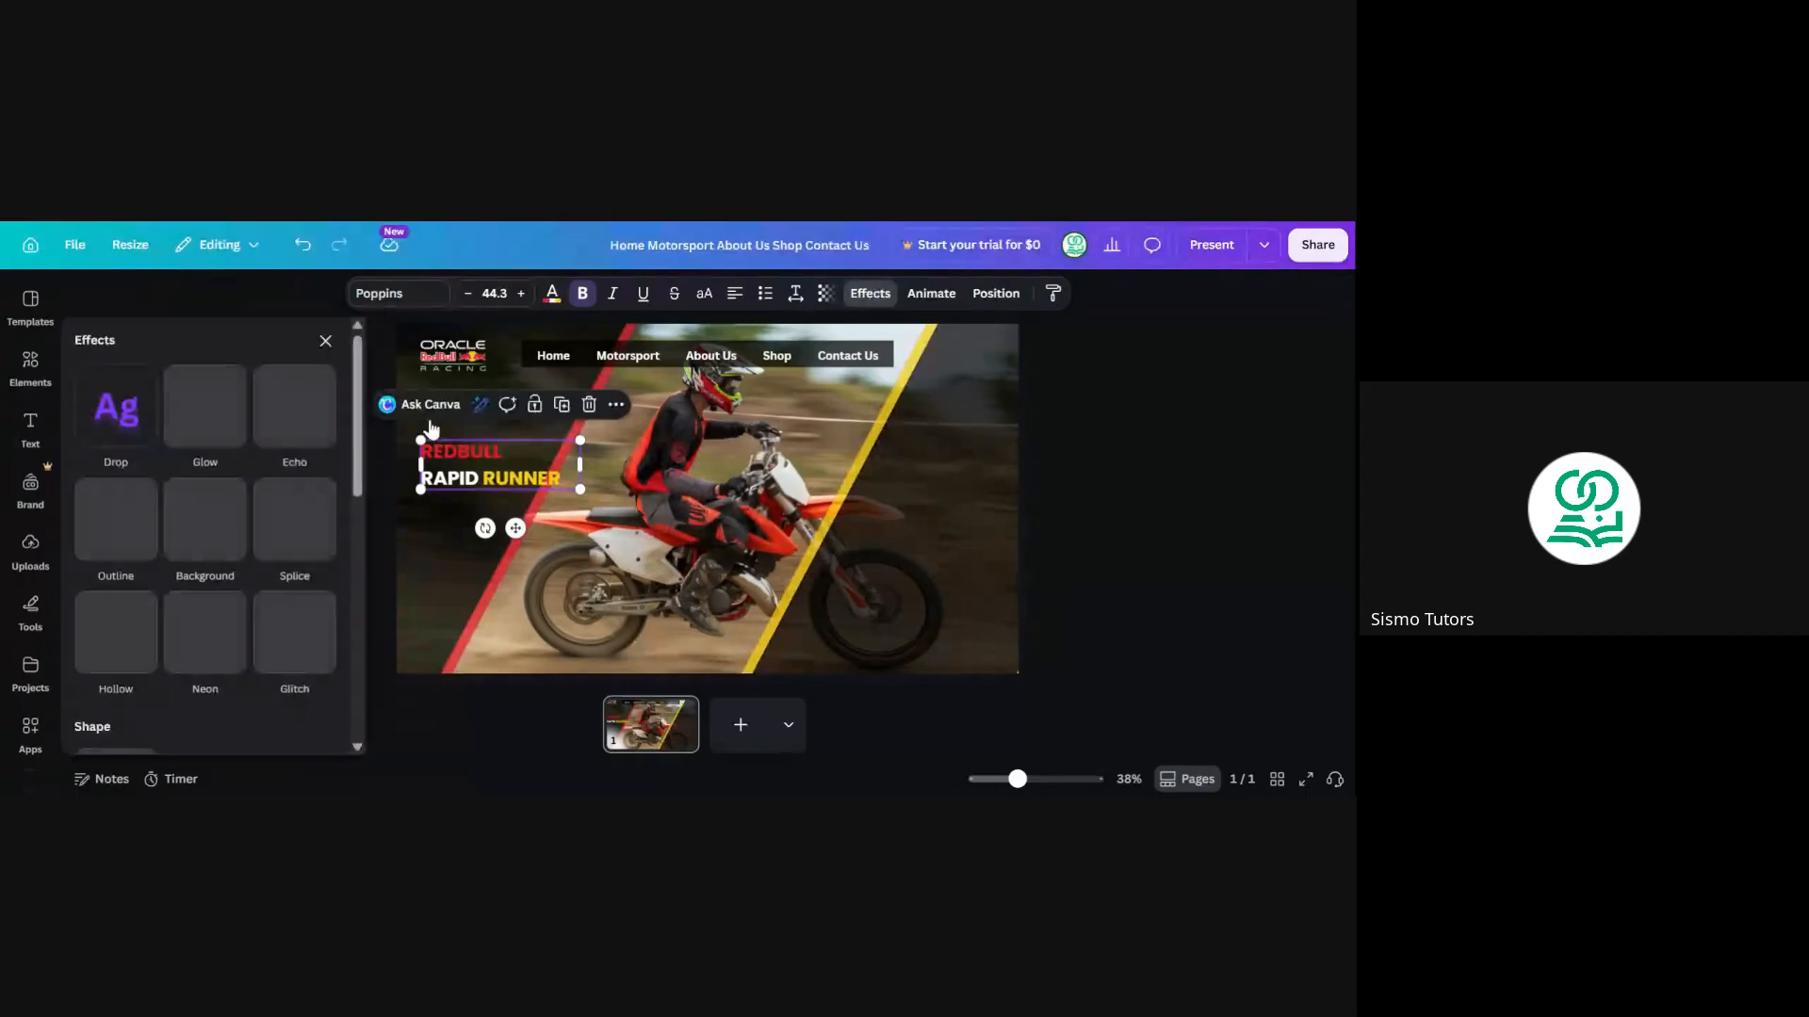
click(132, 542)
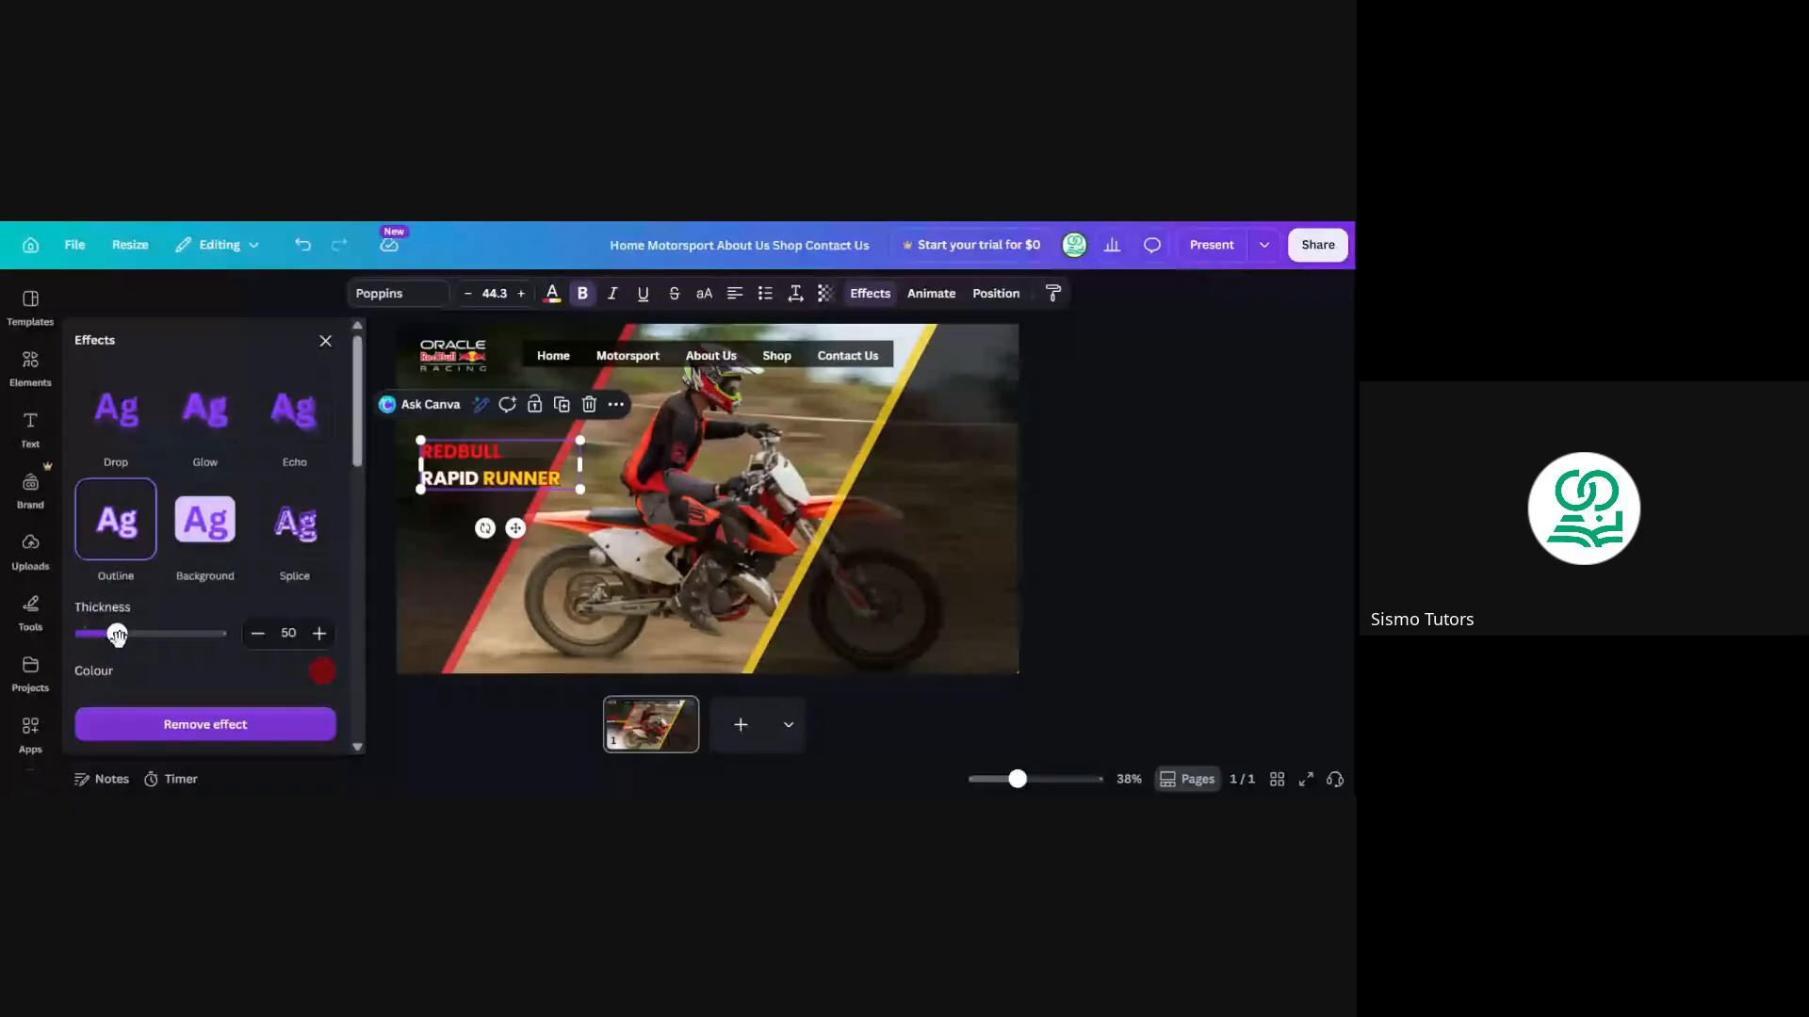
drag(116, 634, 219, 634)
Colour the heading's outline black after trying yellow and dark red
click(322, 671)
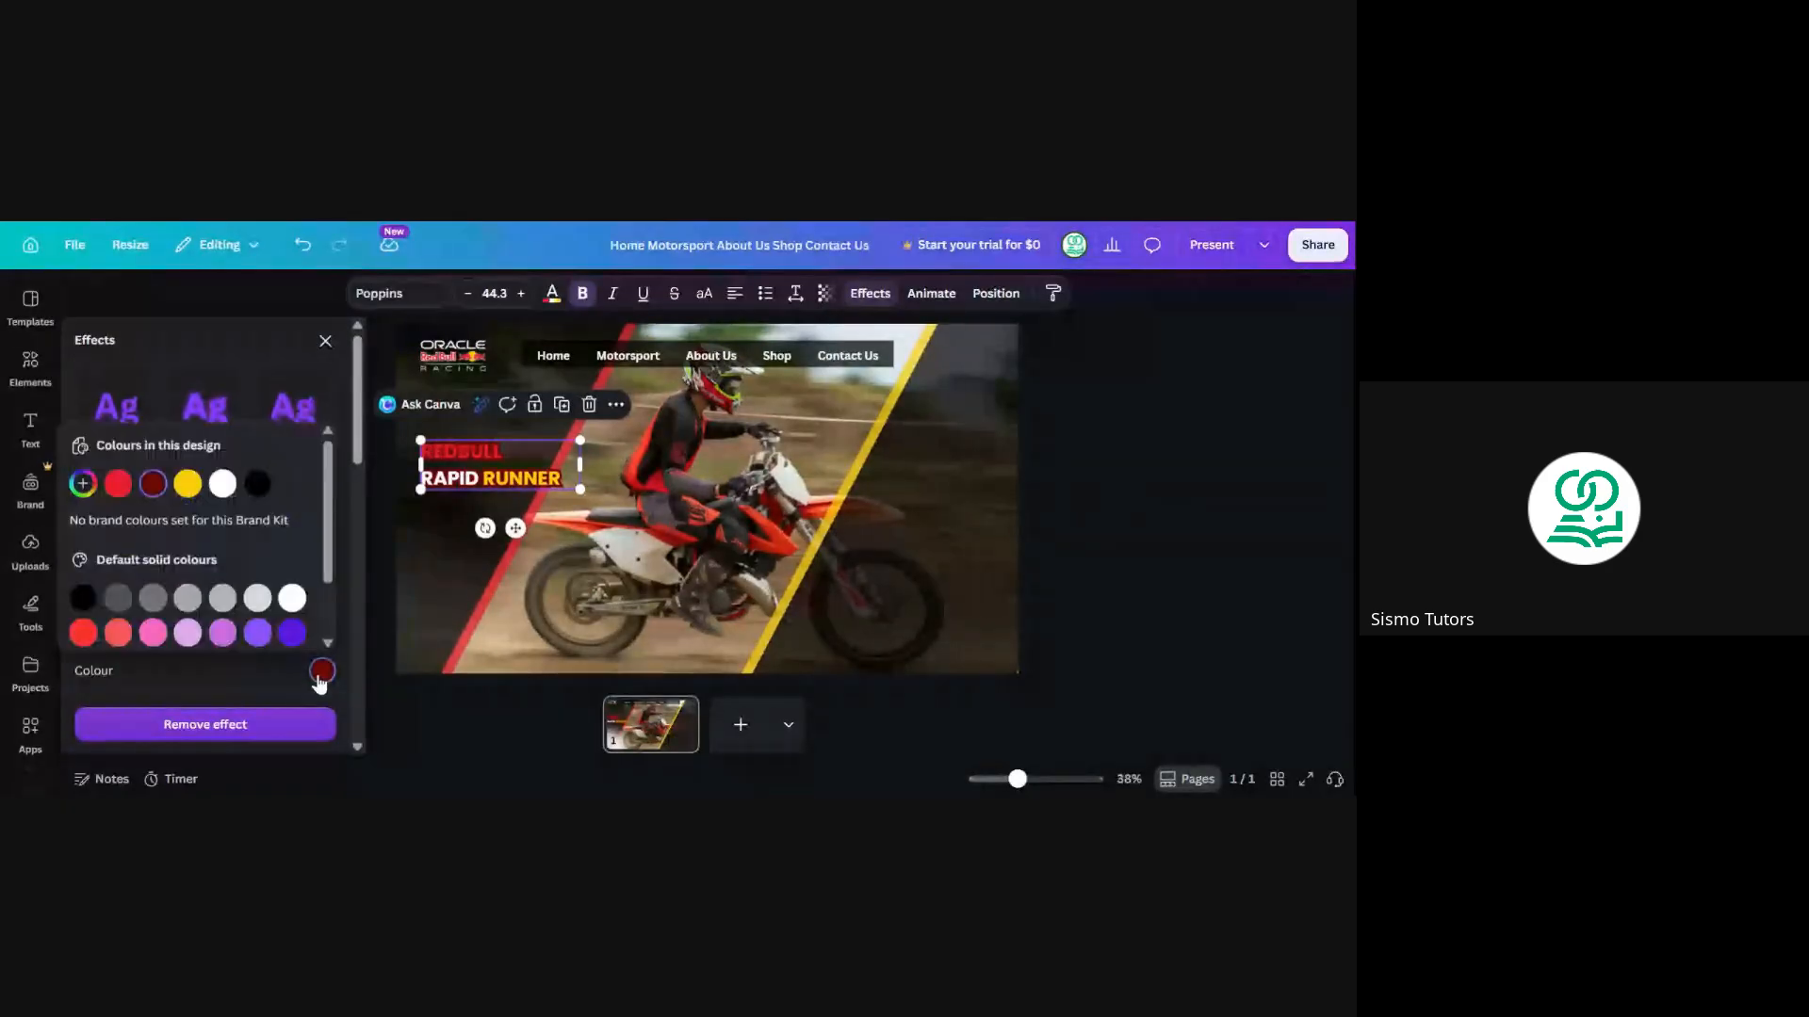
click(188, 483)
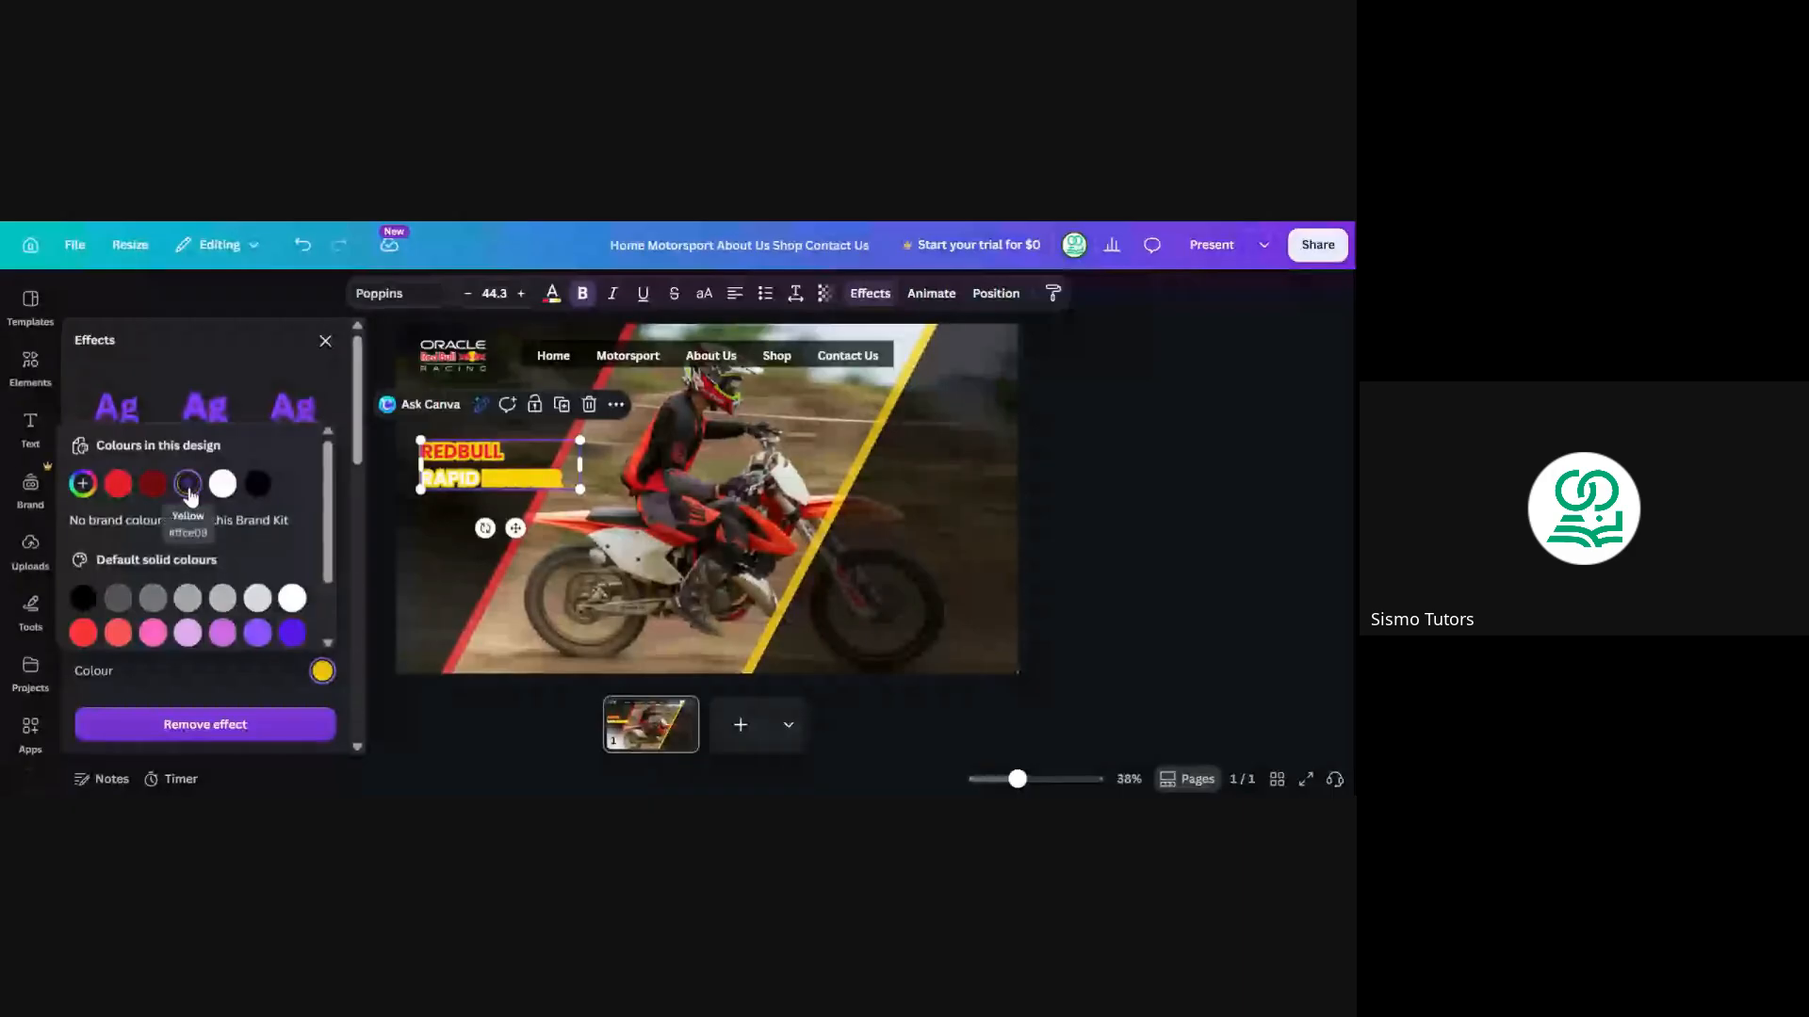
click(144, 494)
click(257, 494)
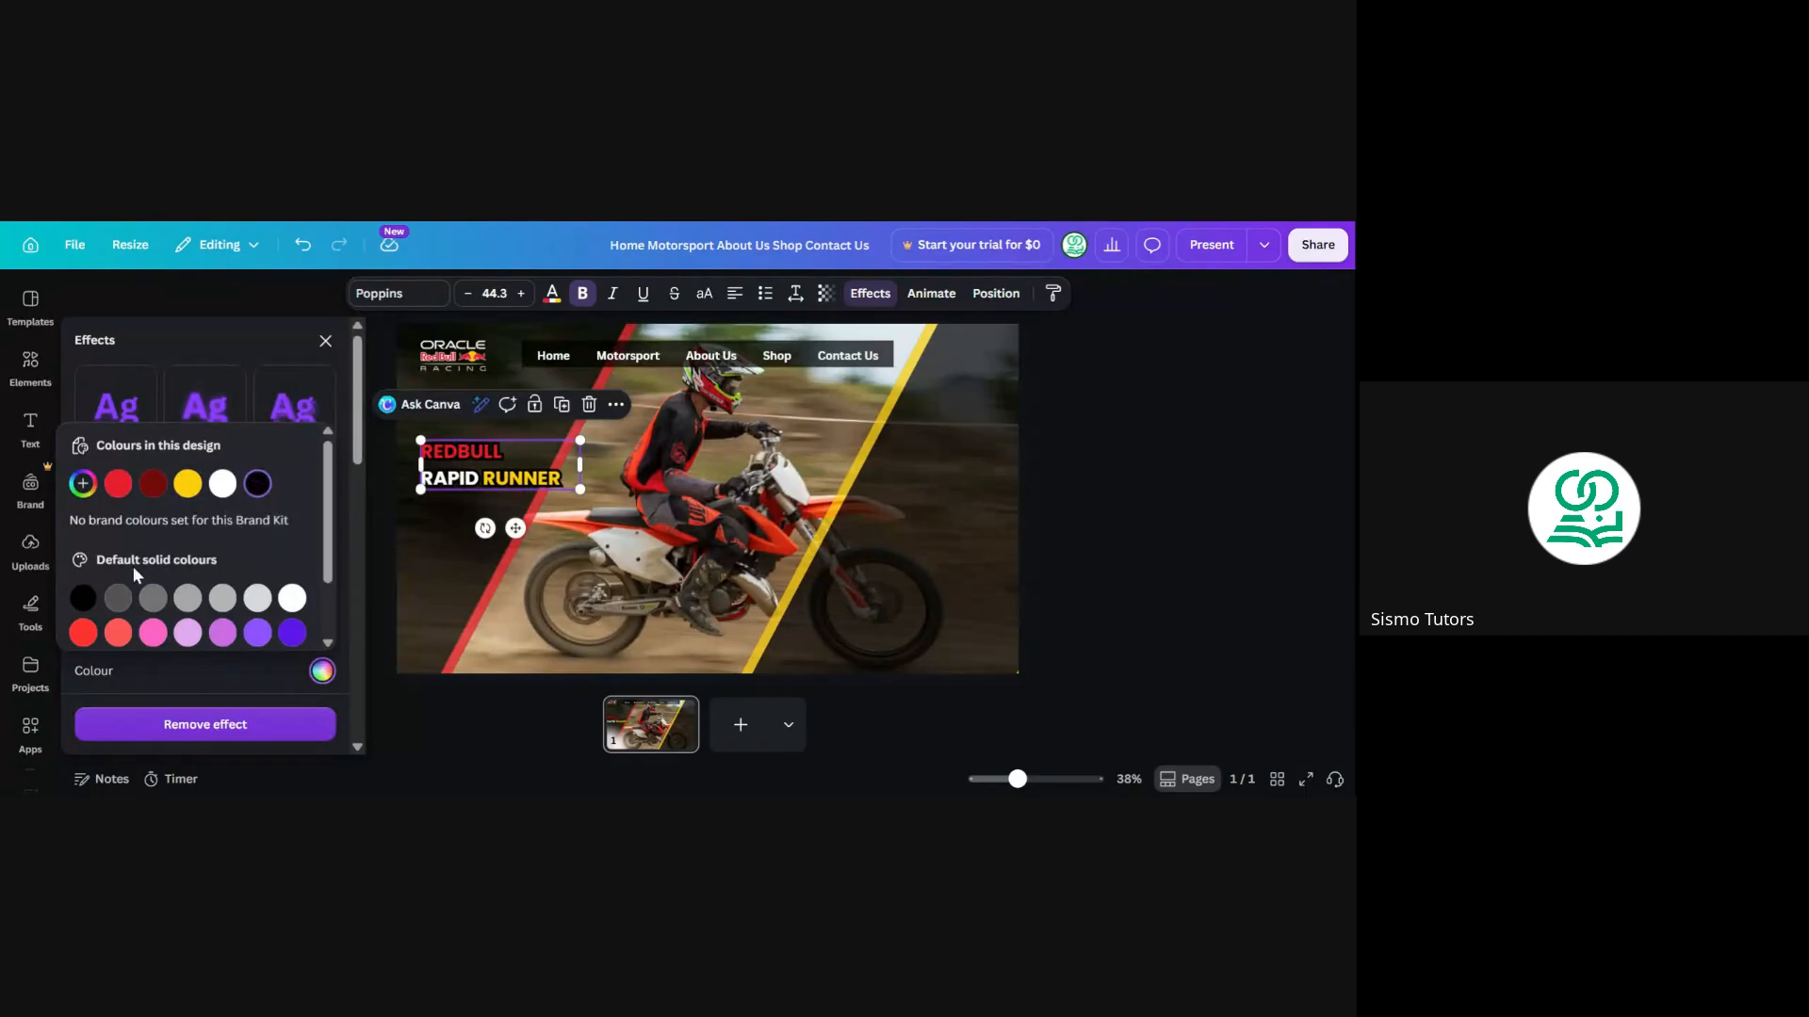
Reduce the outline thickness of the "REDBULL RAPID RUNNER" heading to 82
click(345, 488)
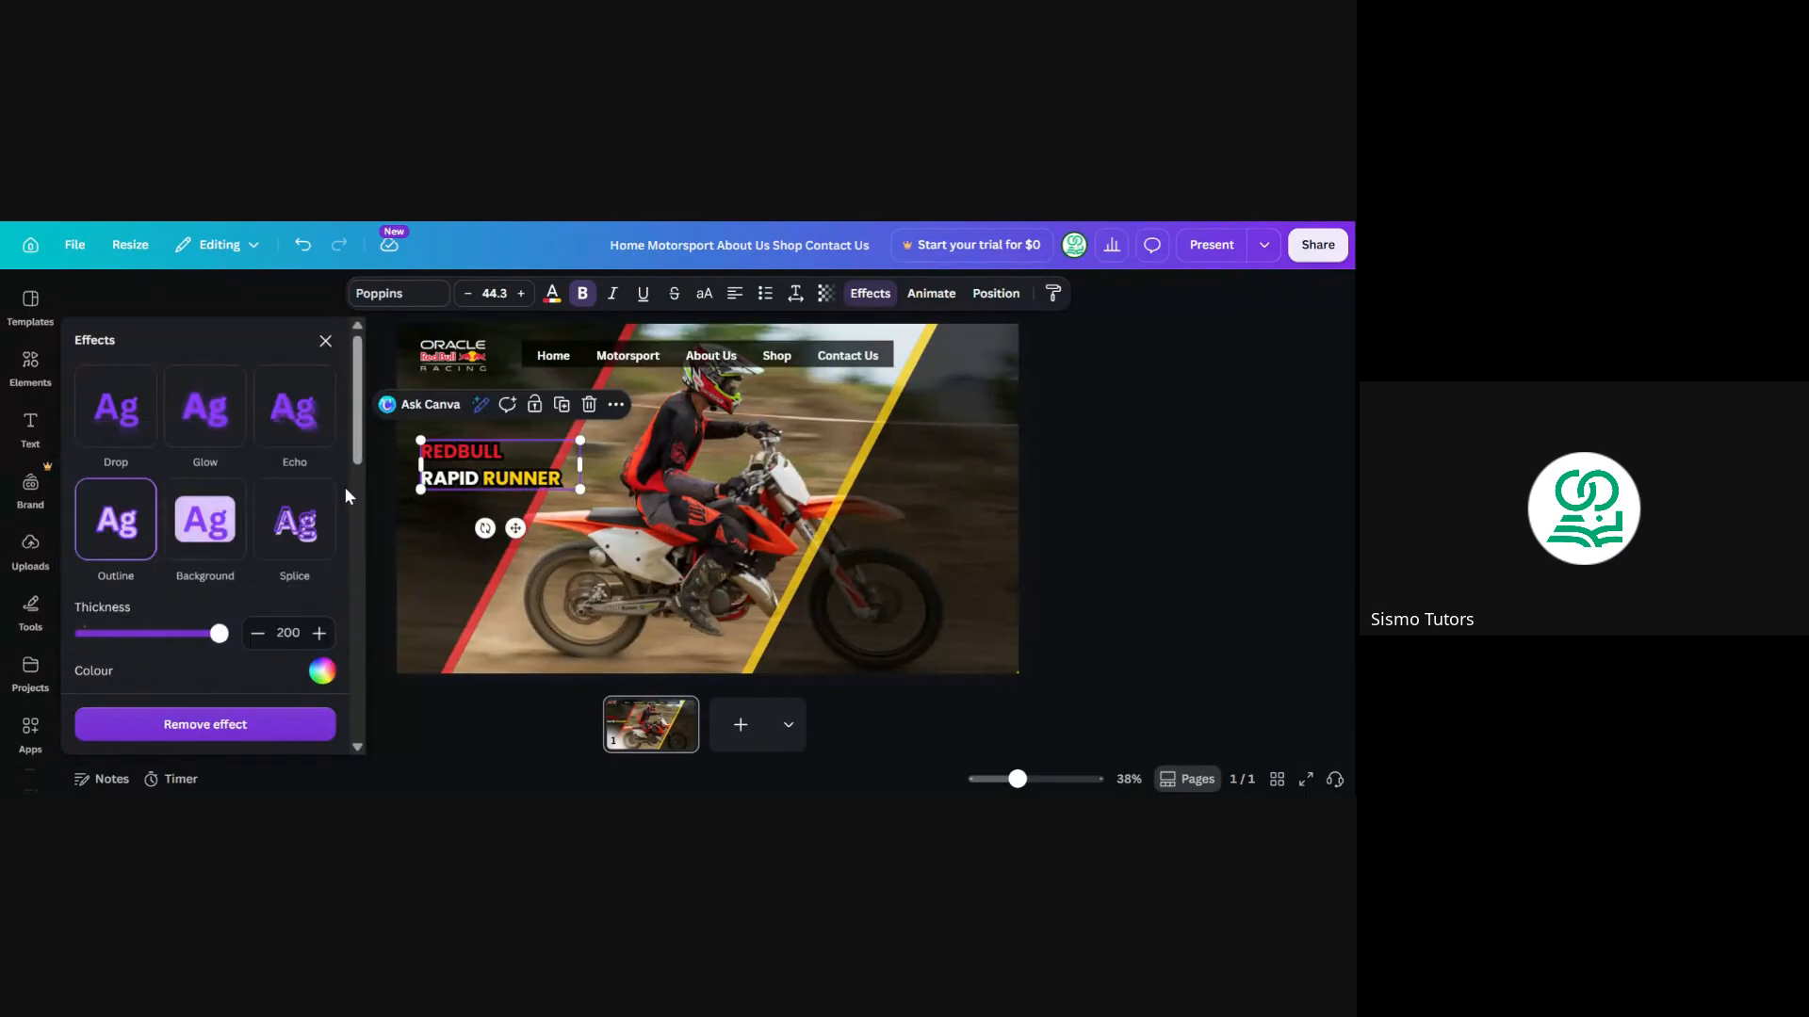
drag(217, 634, 195, 636)
drag(184, 640, 138, 637)
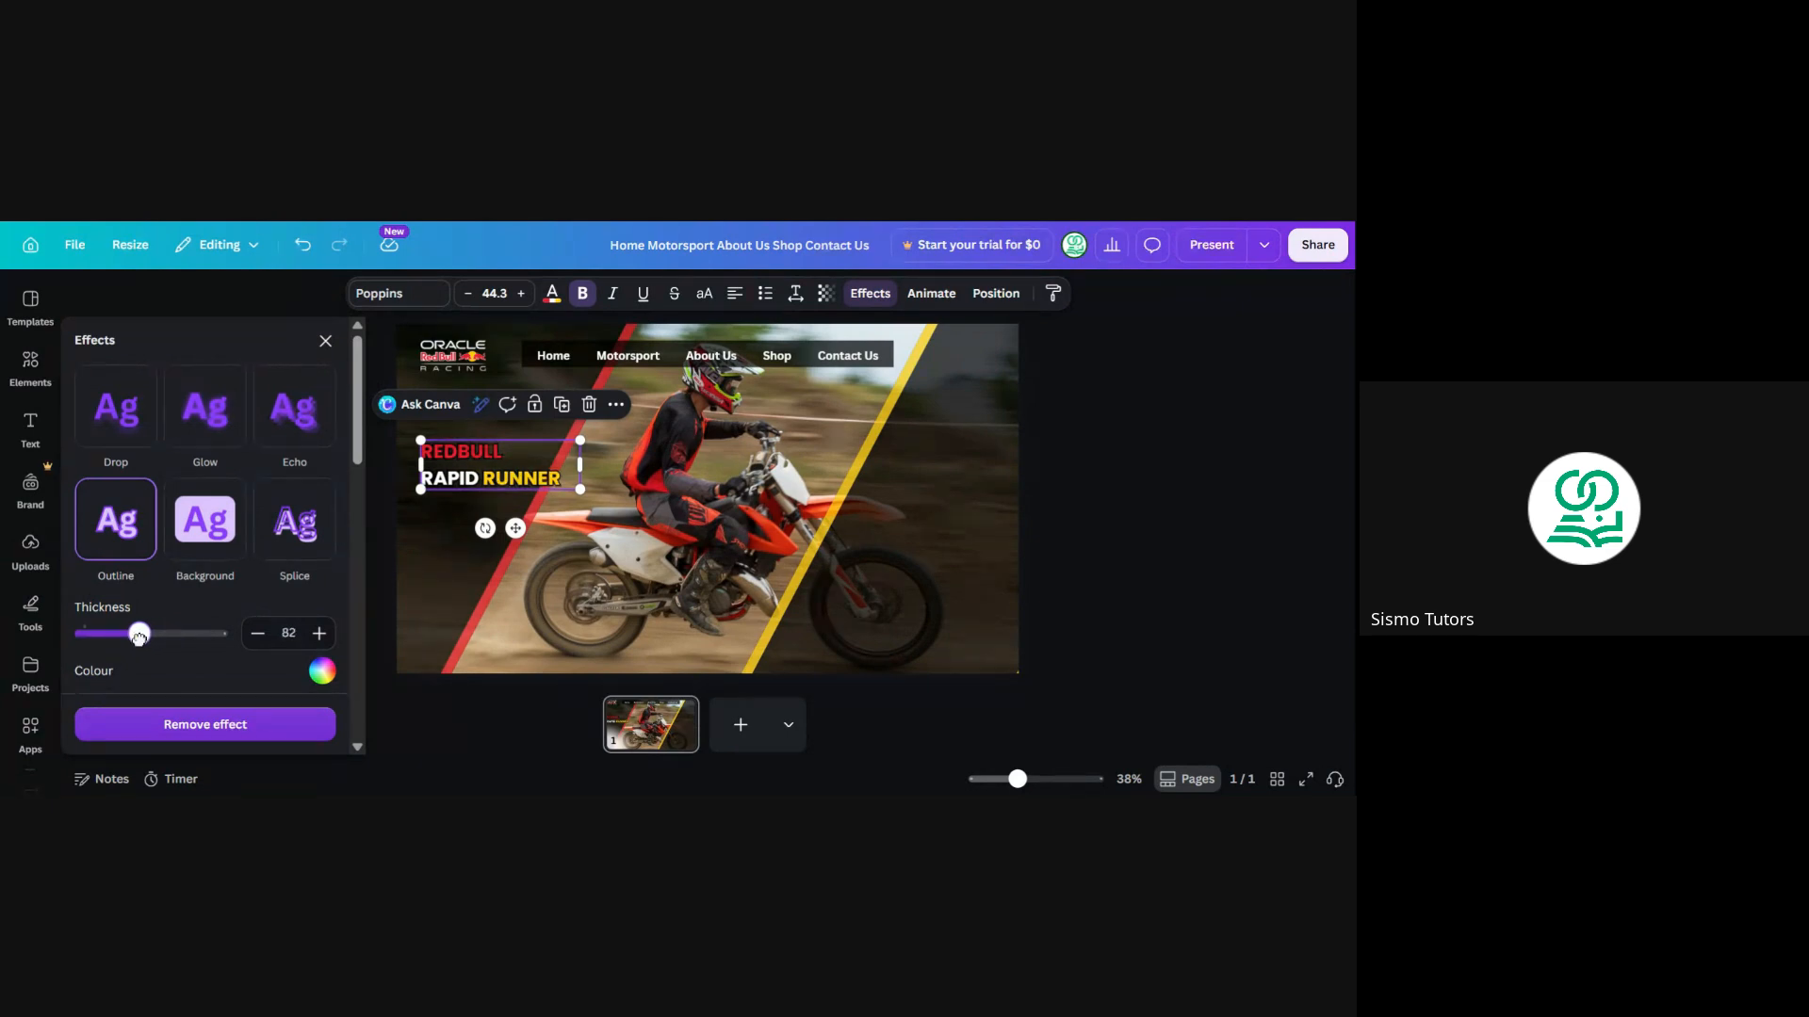
drag(356, 451, 348, 580)
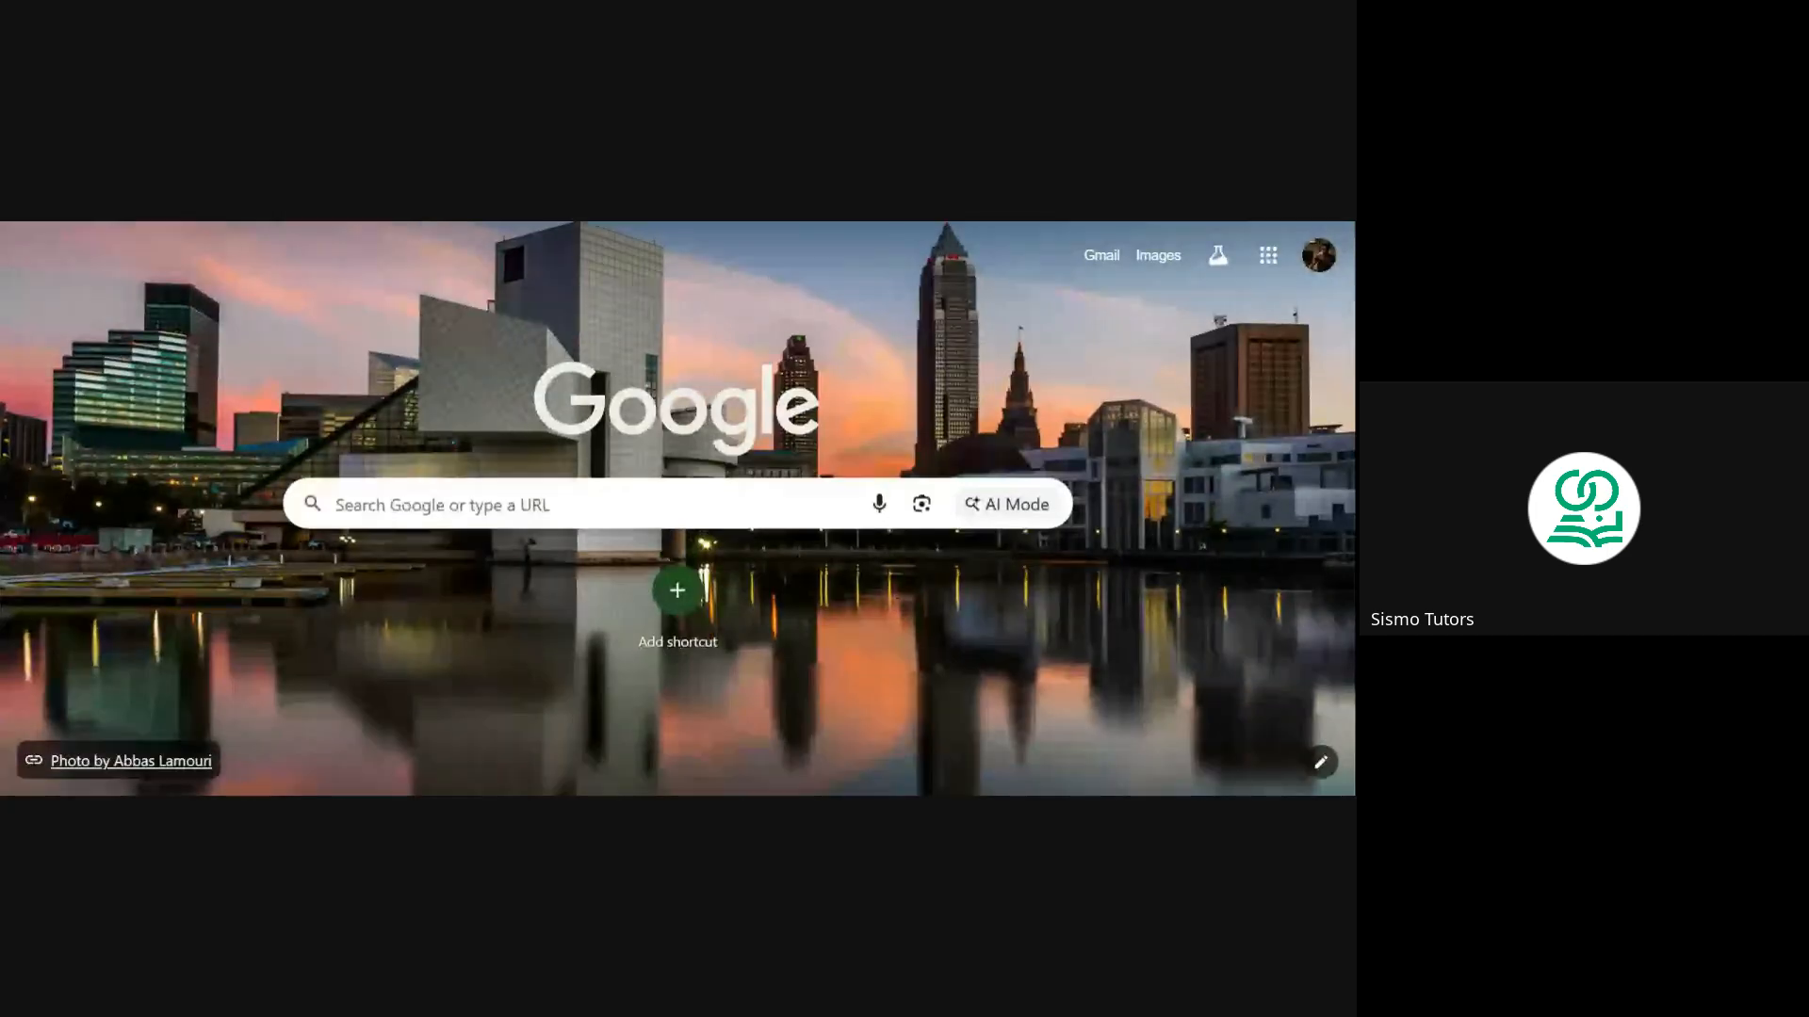
Search Google for "about red bull", copy the overview's opening sentence about the drink's creation, and return to the Canva design
click(565, 505)
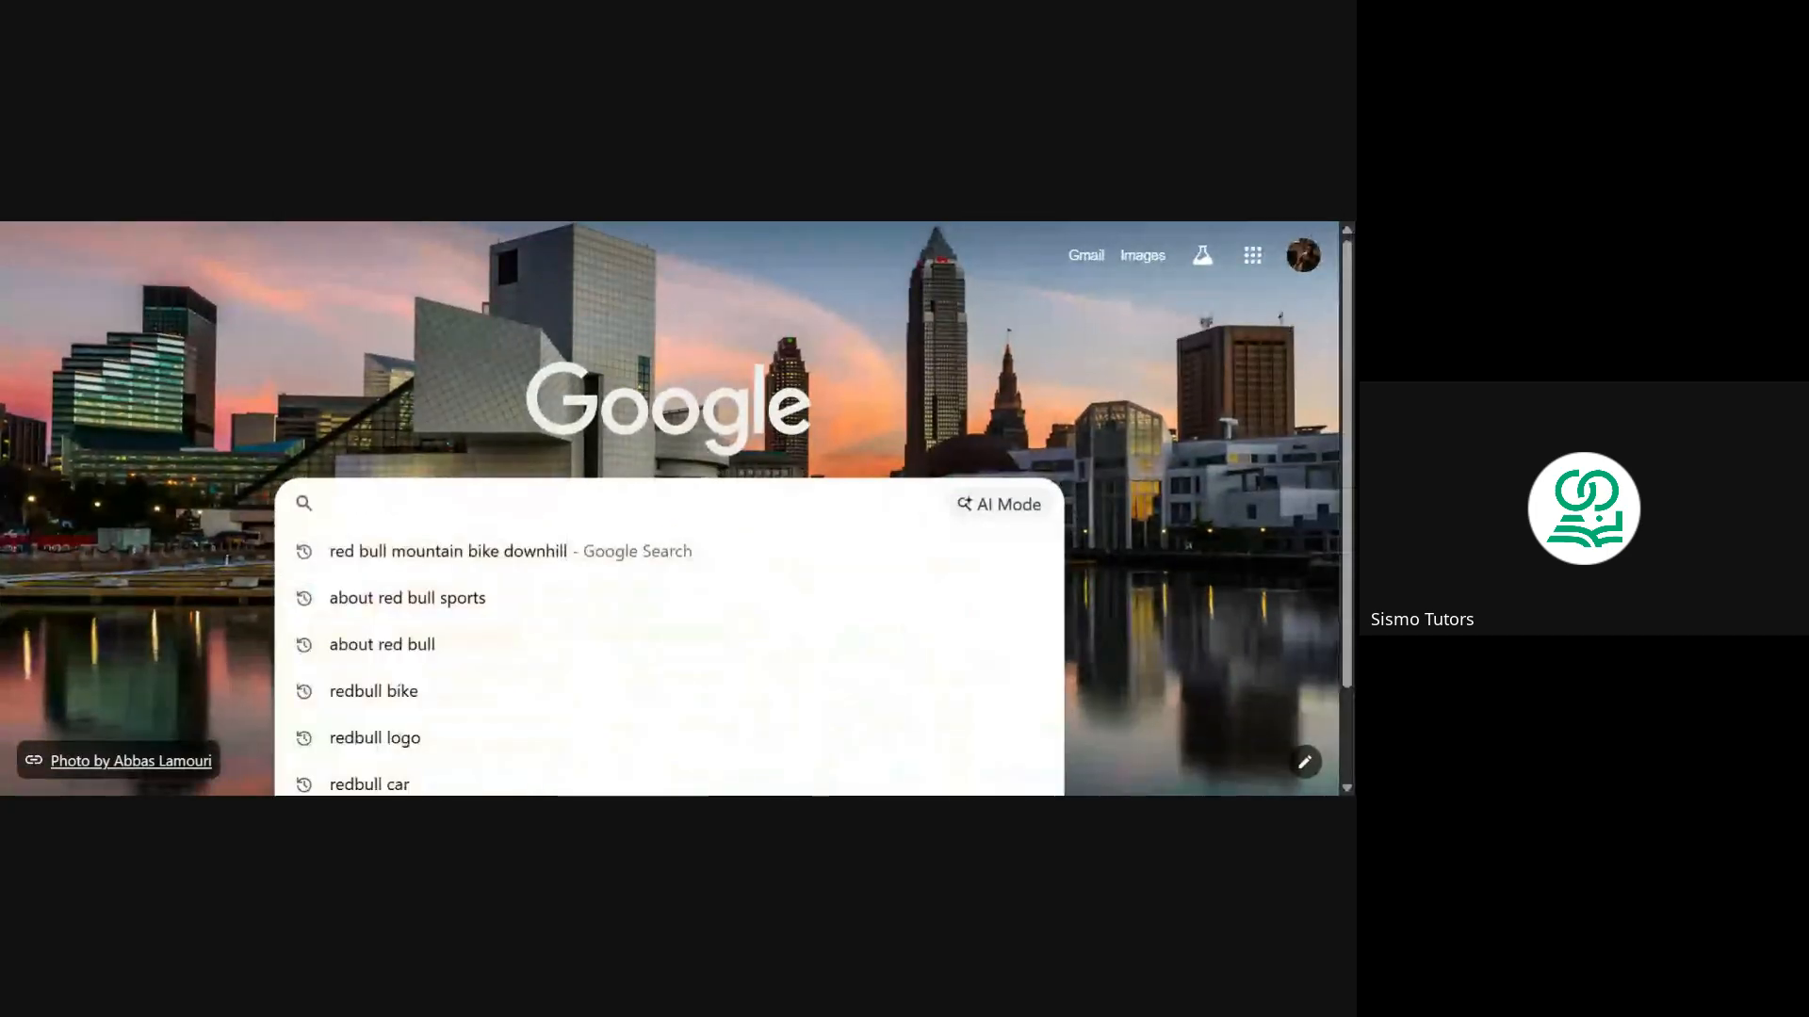
text(about red bull)
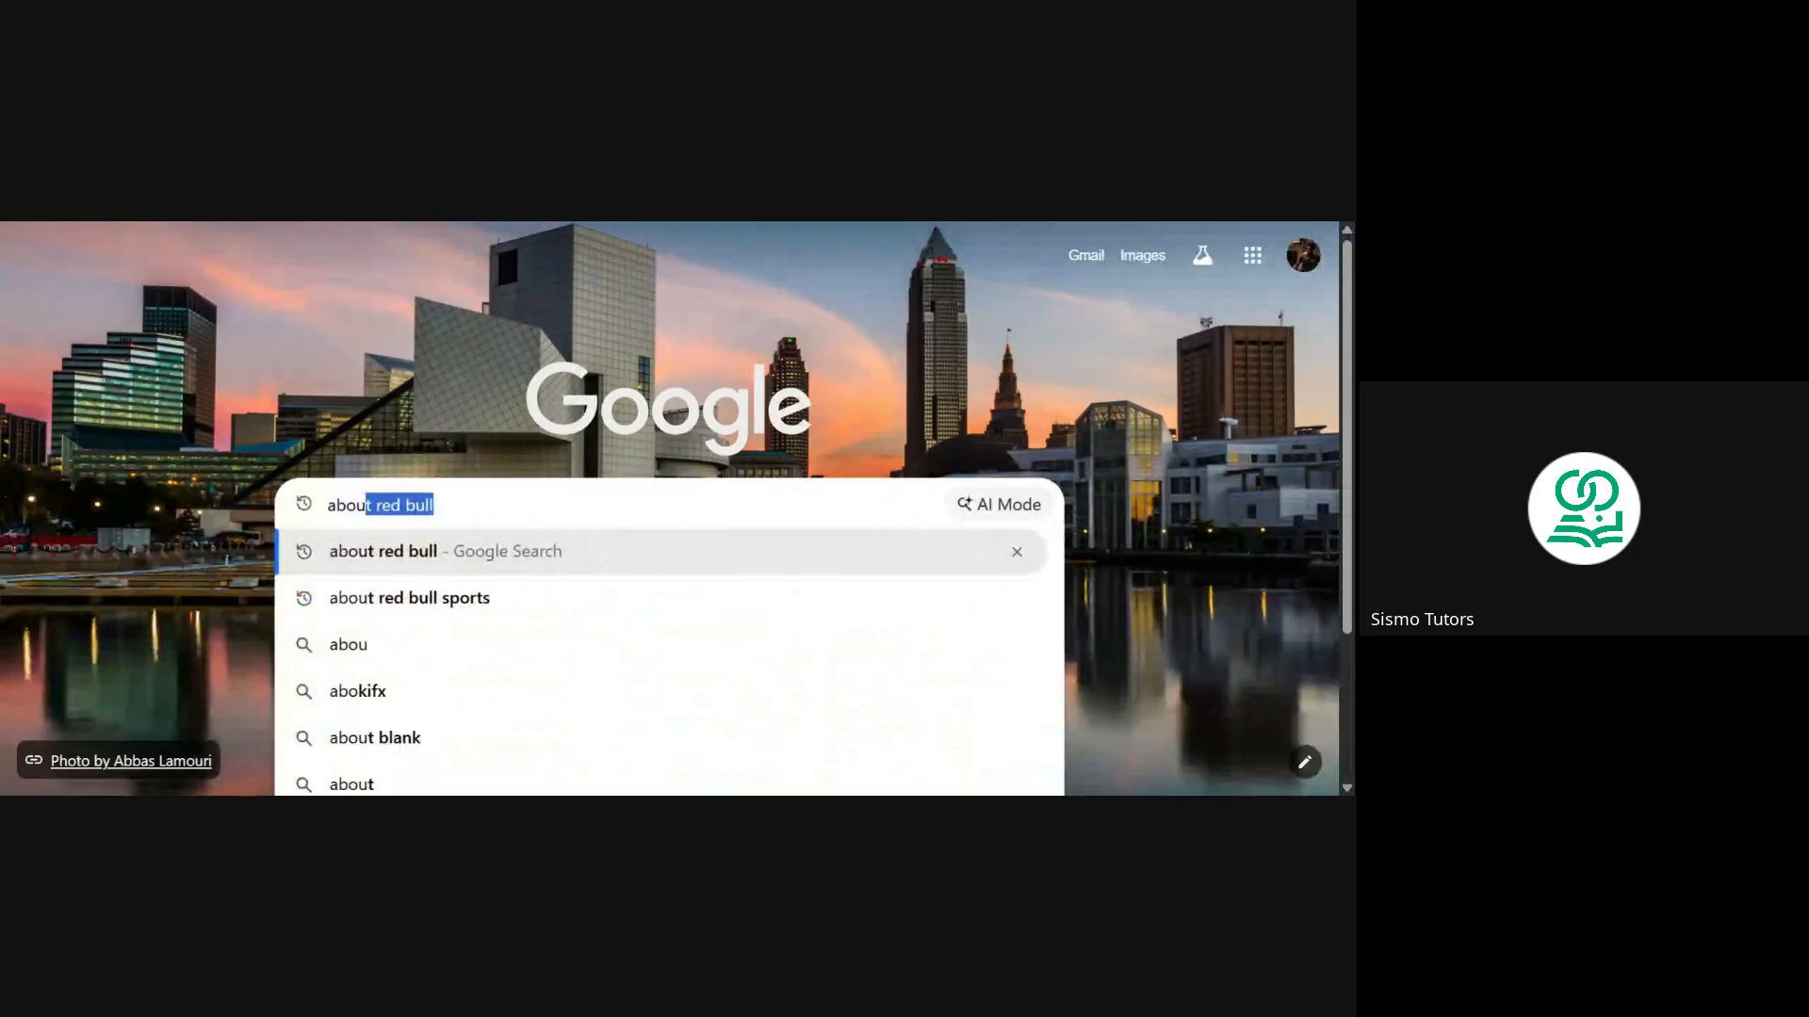
key(Return)
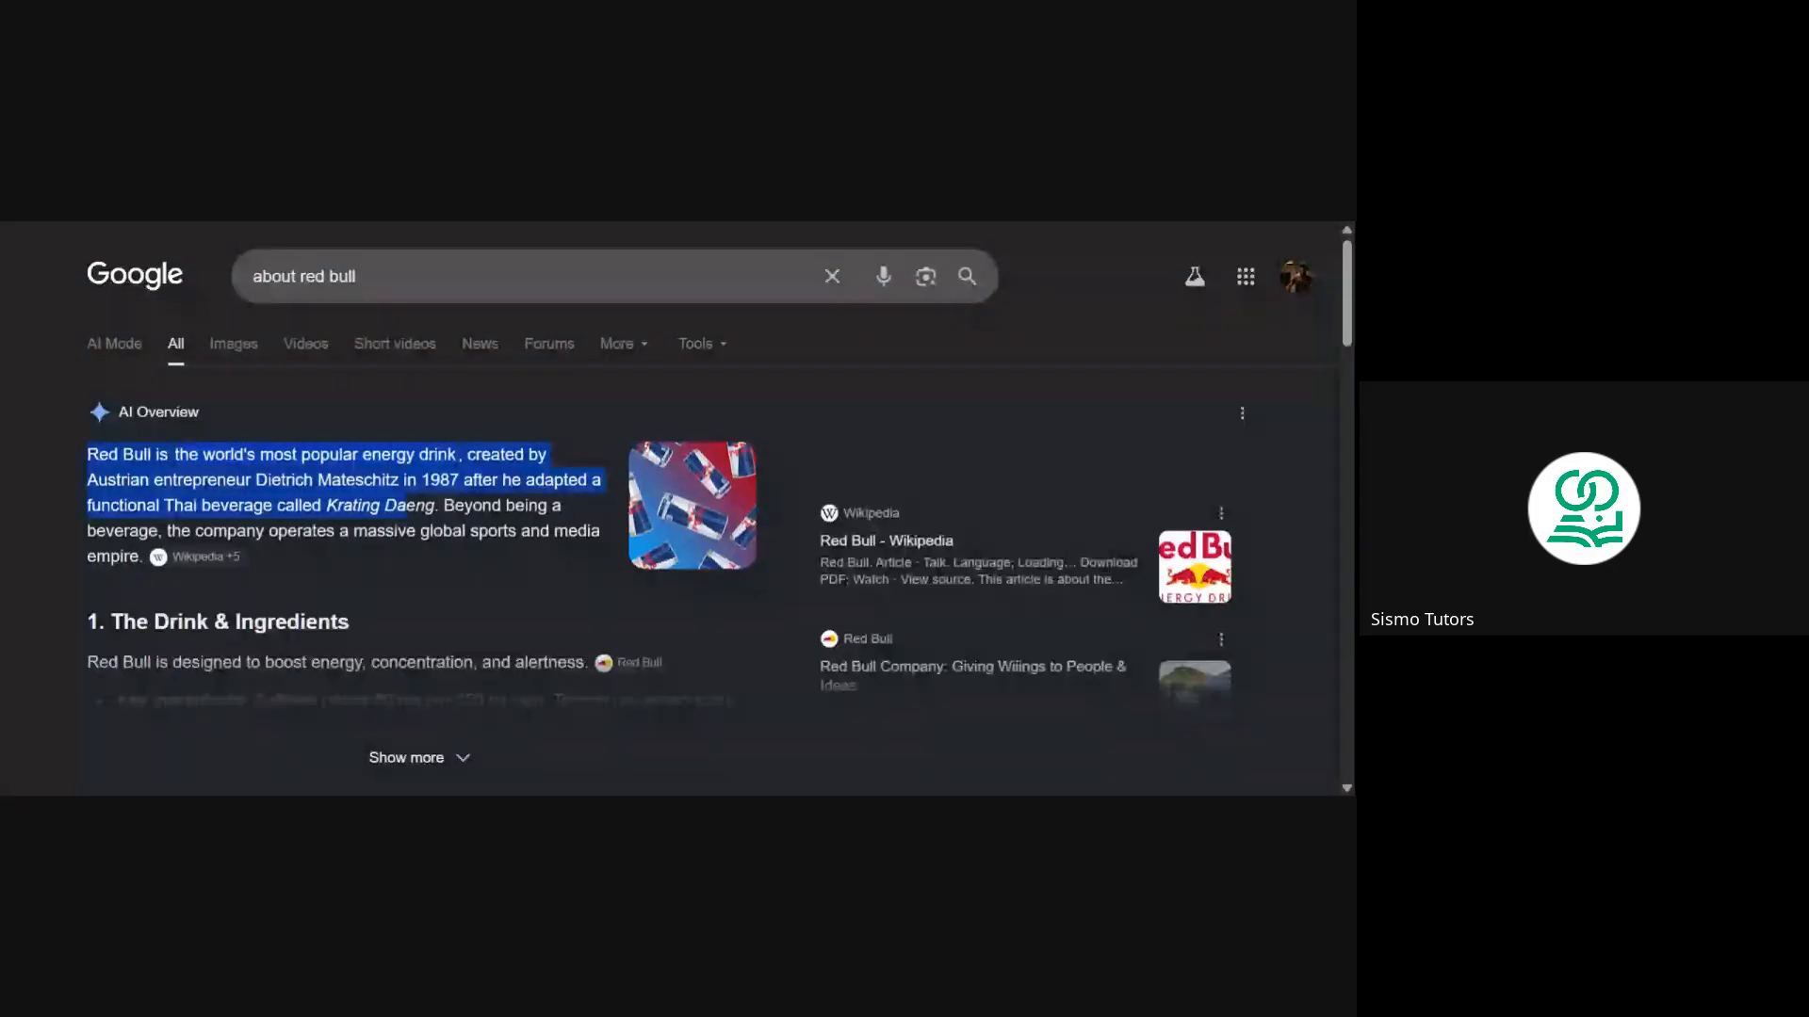
key(ctrl+Tab)
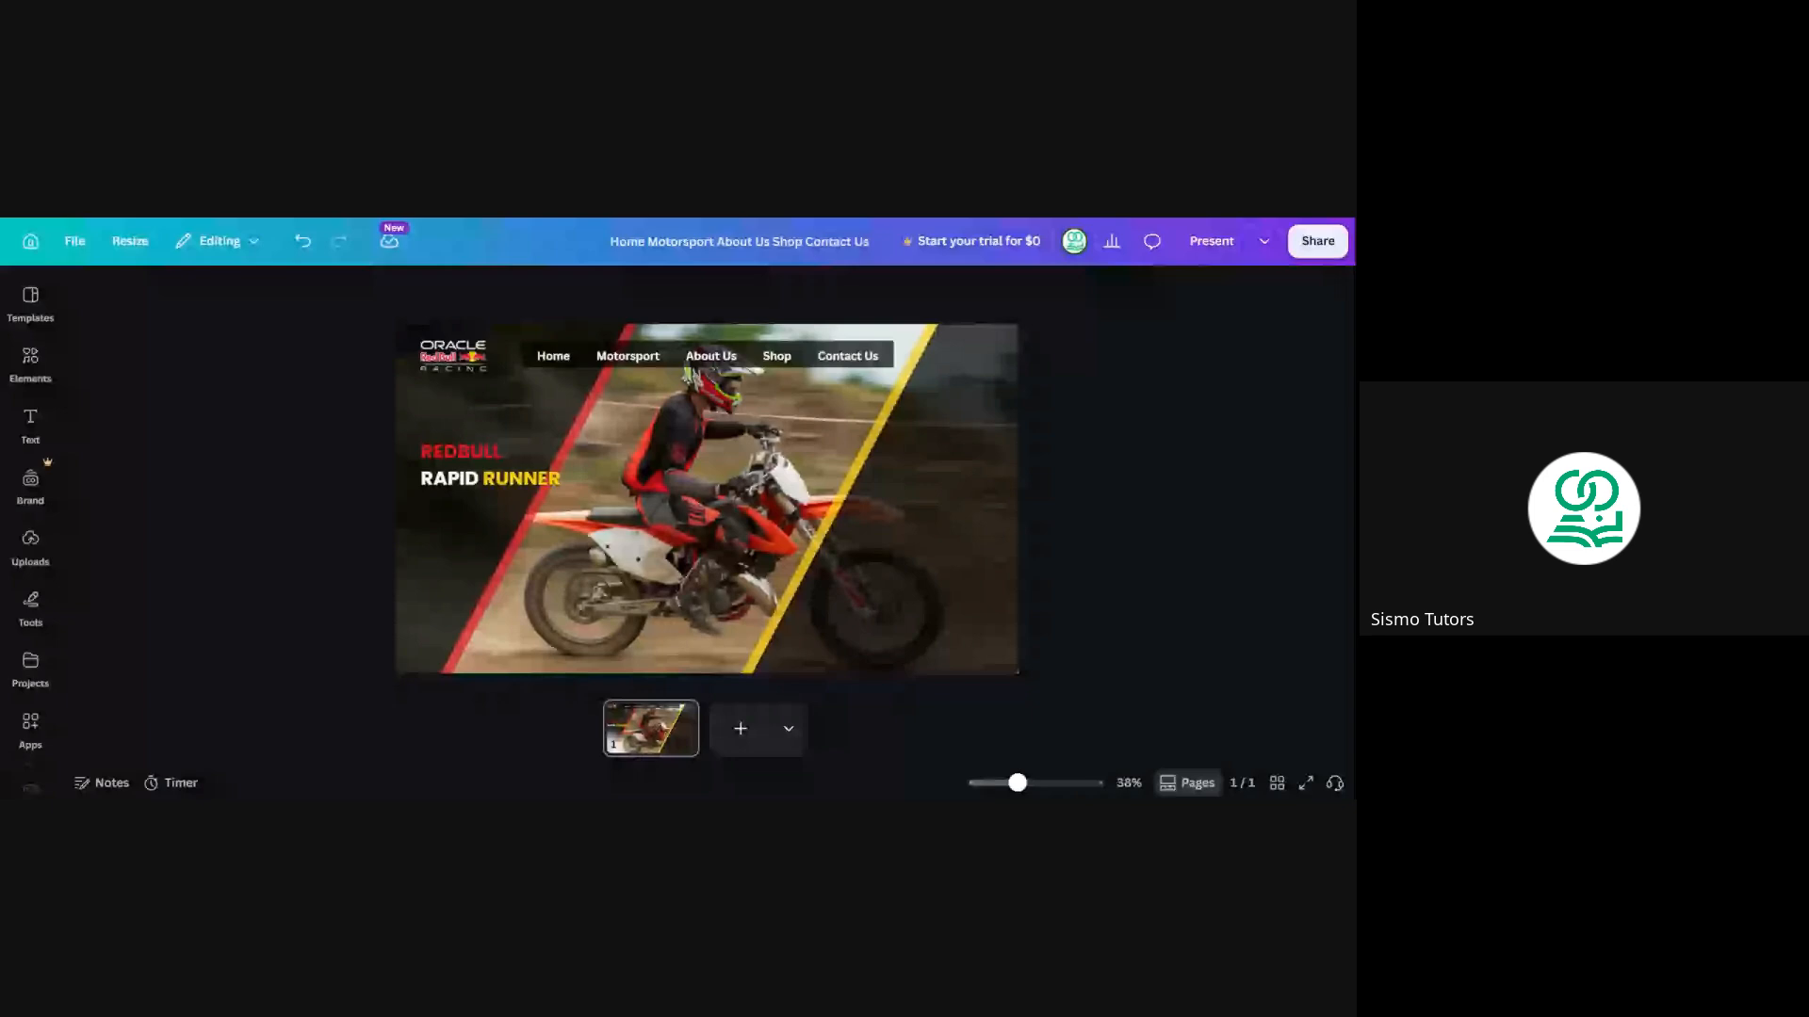
Add a body text box, replace its placeholder with the copied Red Bull sentence, and colour the text white
click(26, 431)
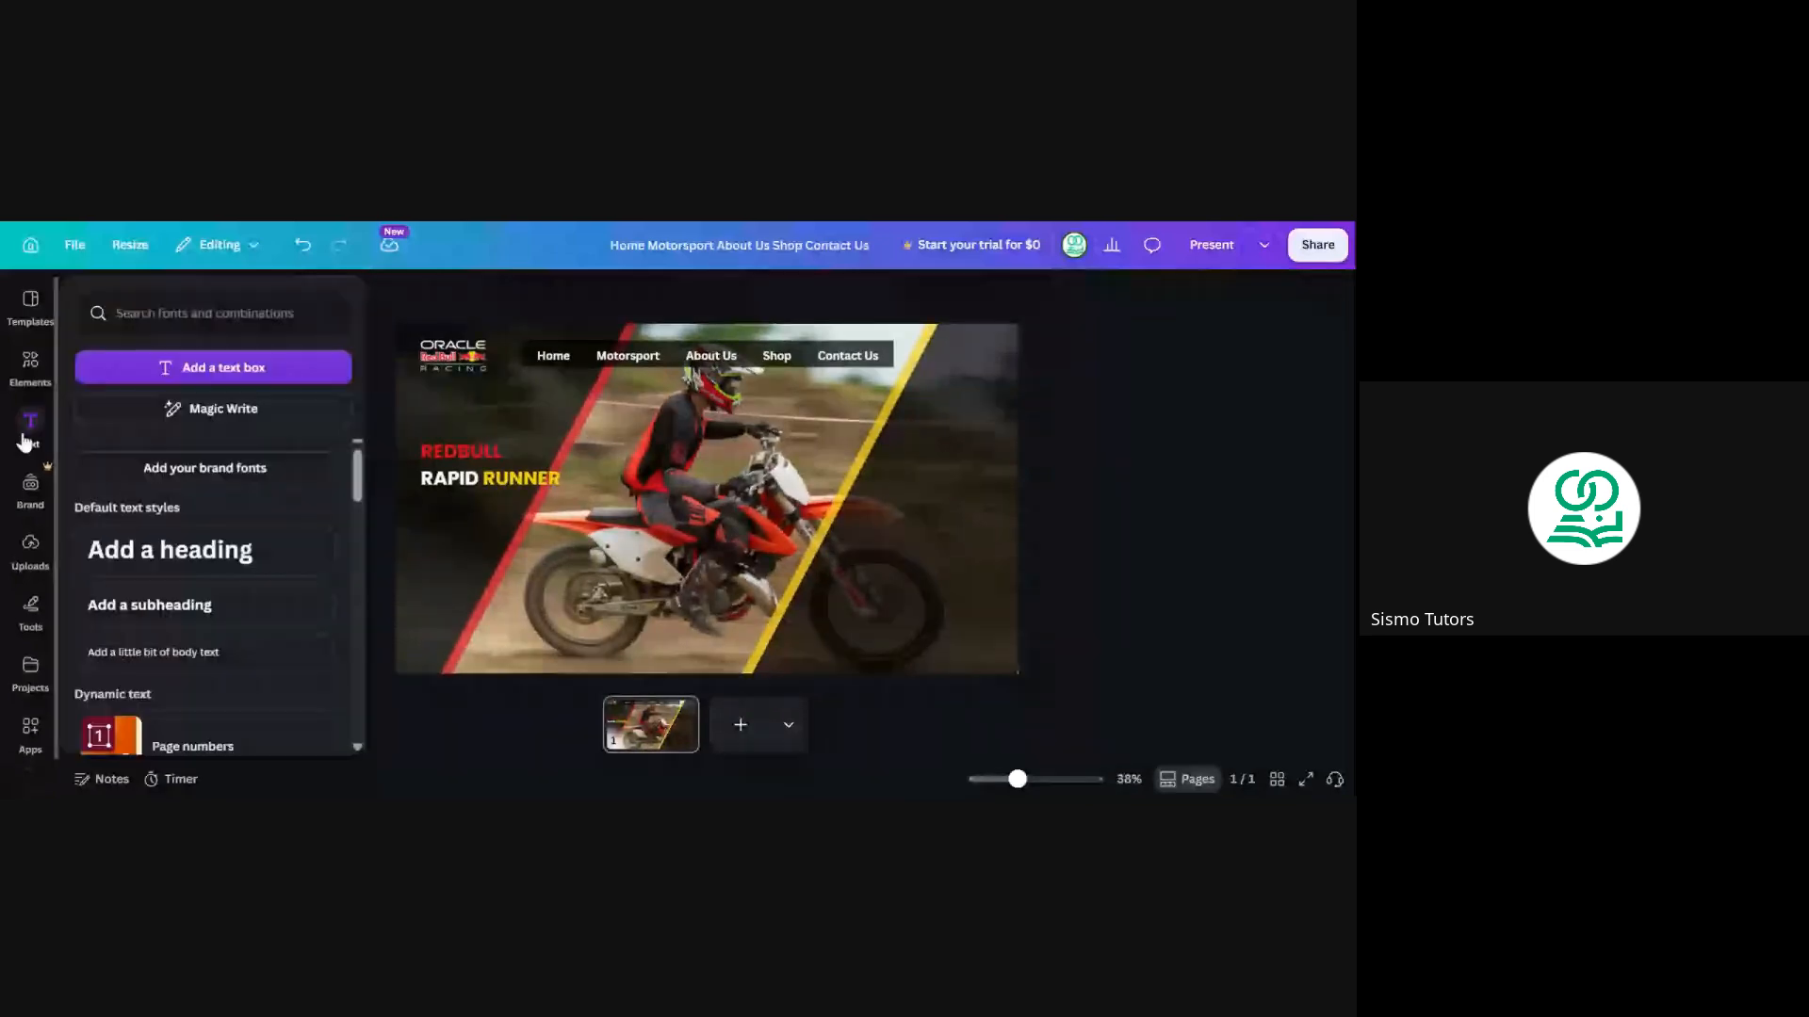
click(152, 652)
double_click(707, 500)
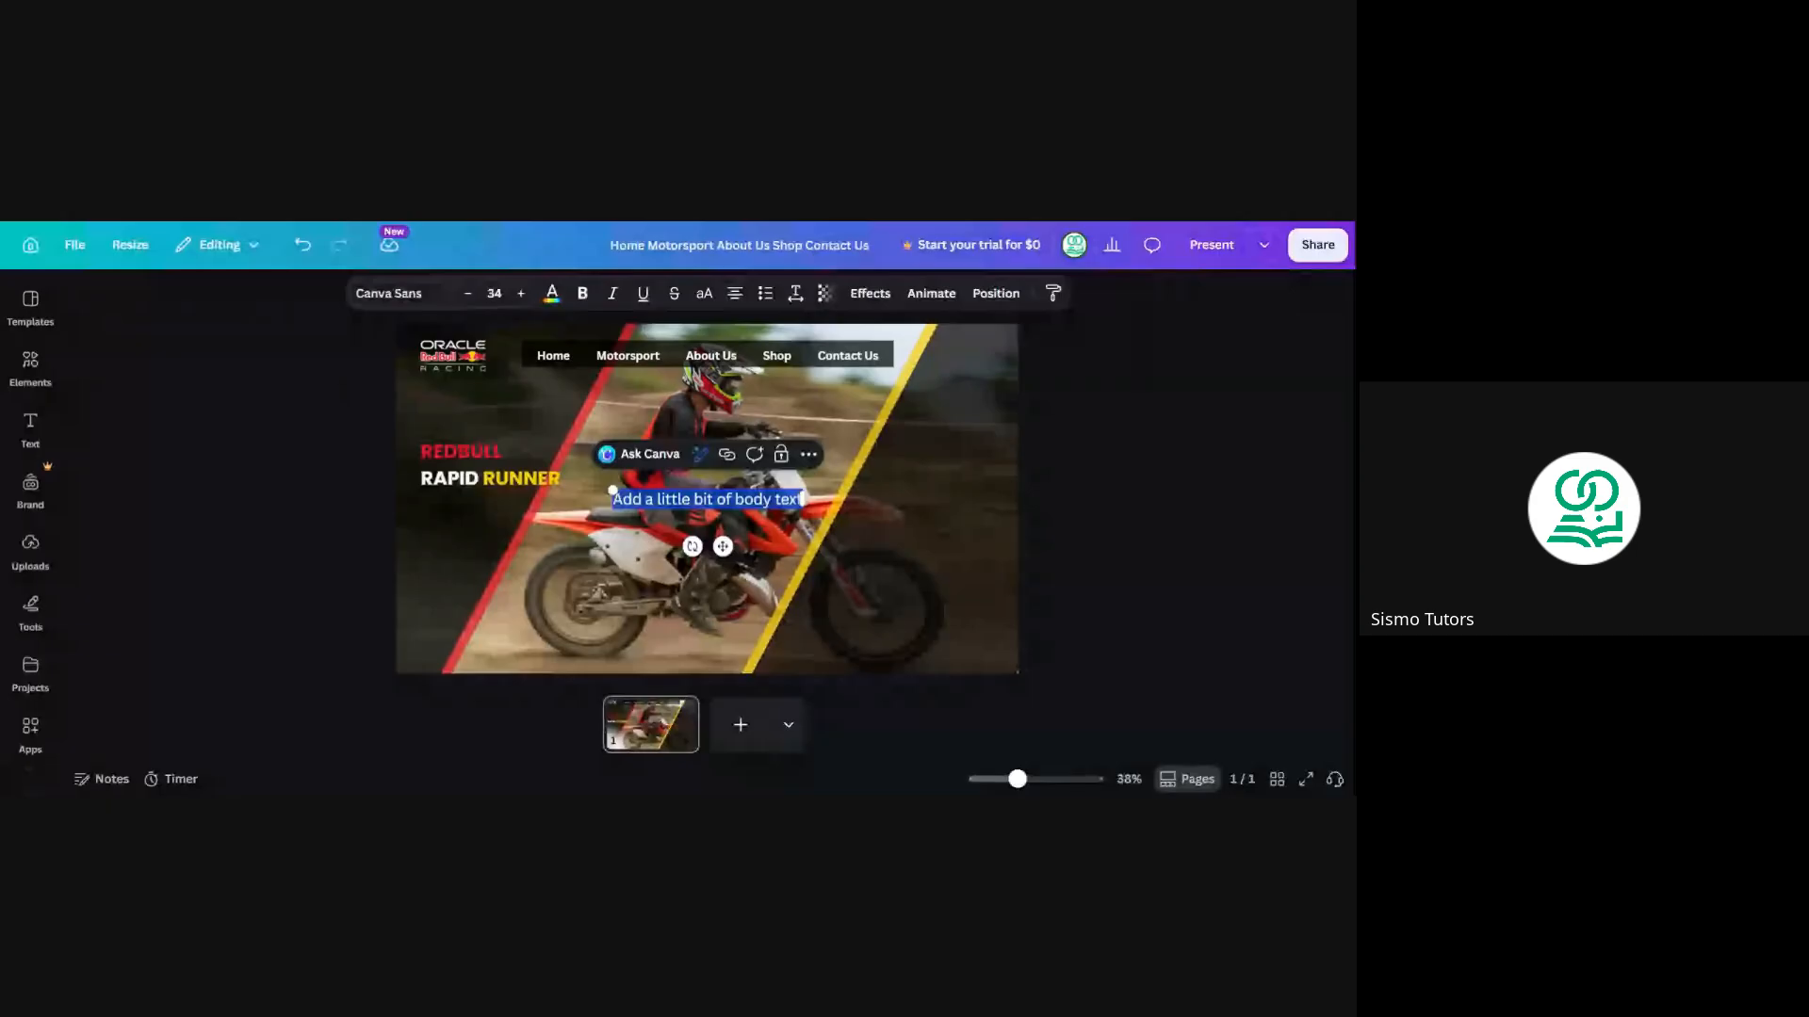
click(706, 500)
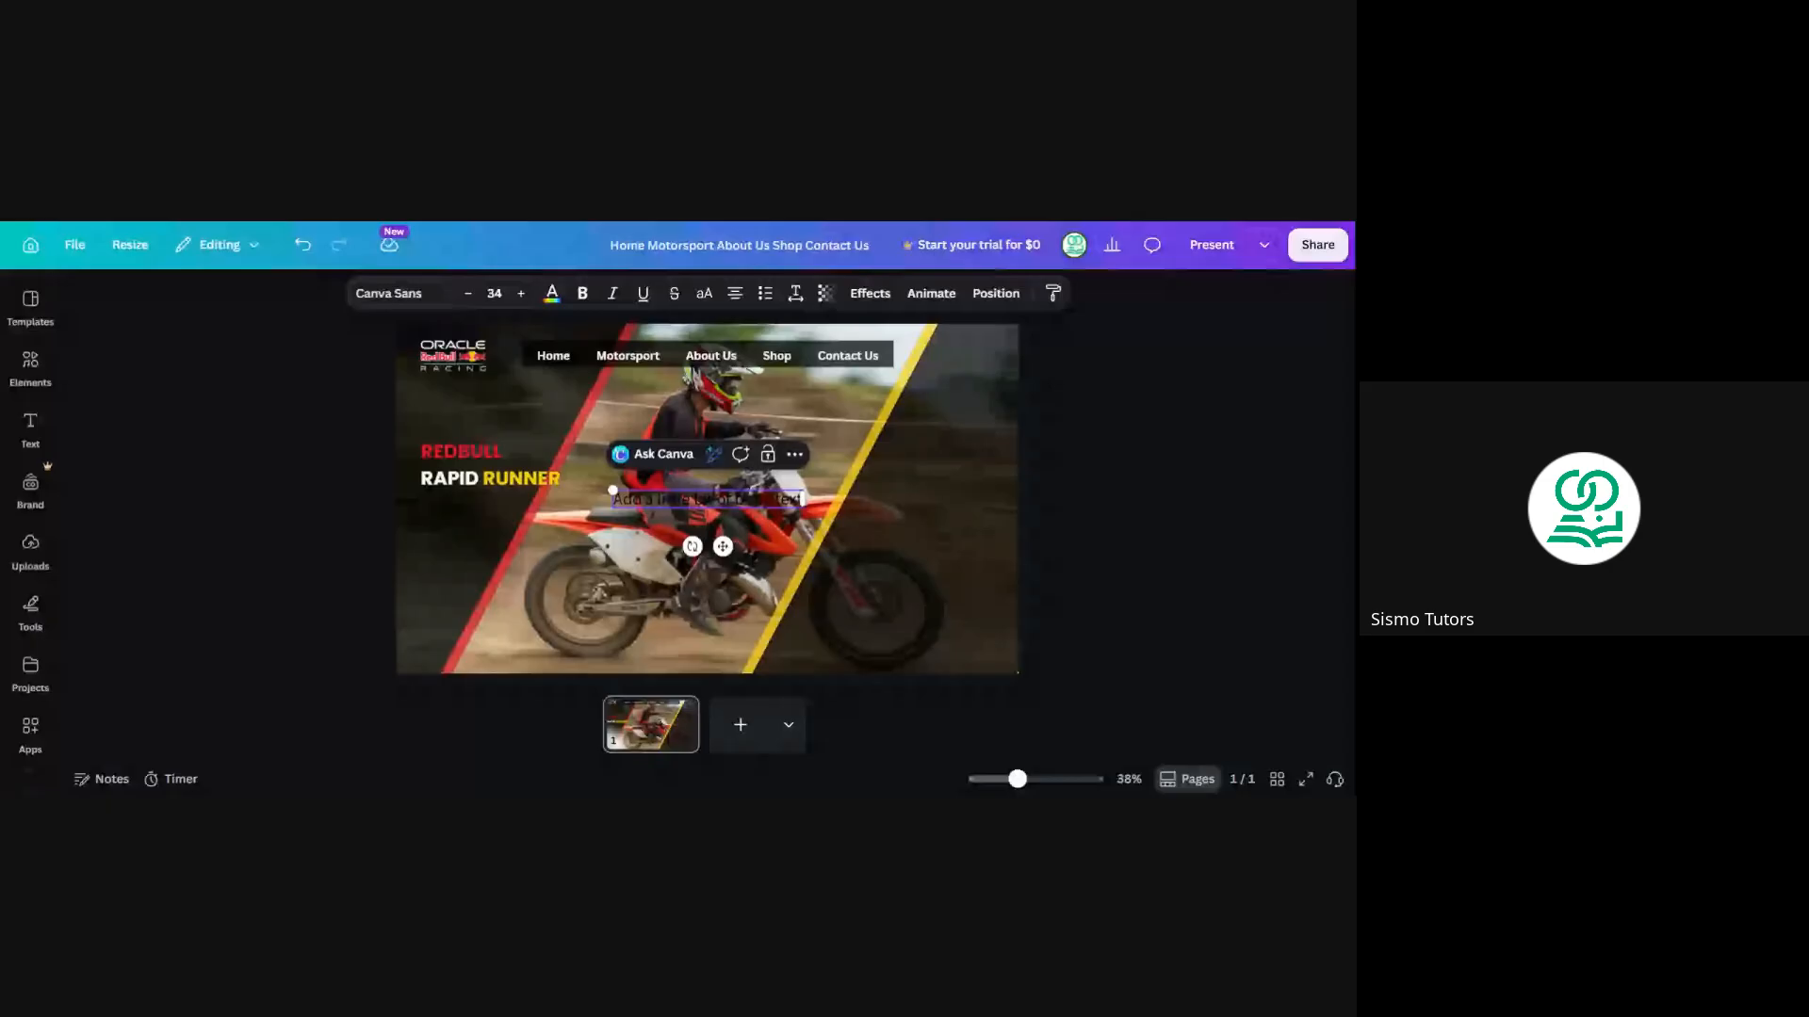
key(ctrl+a)
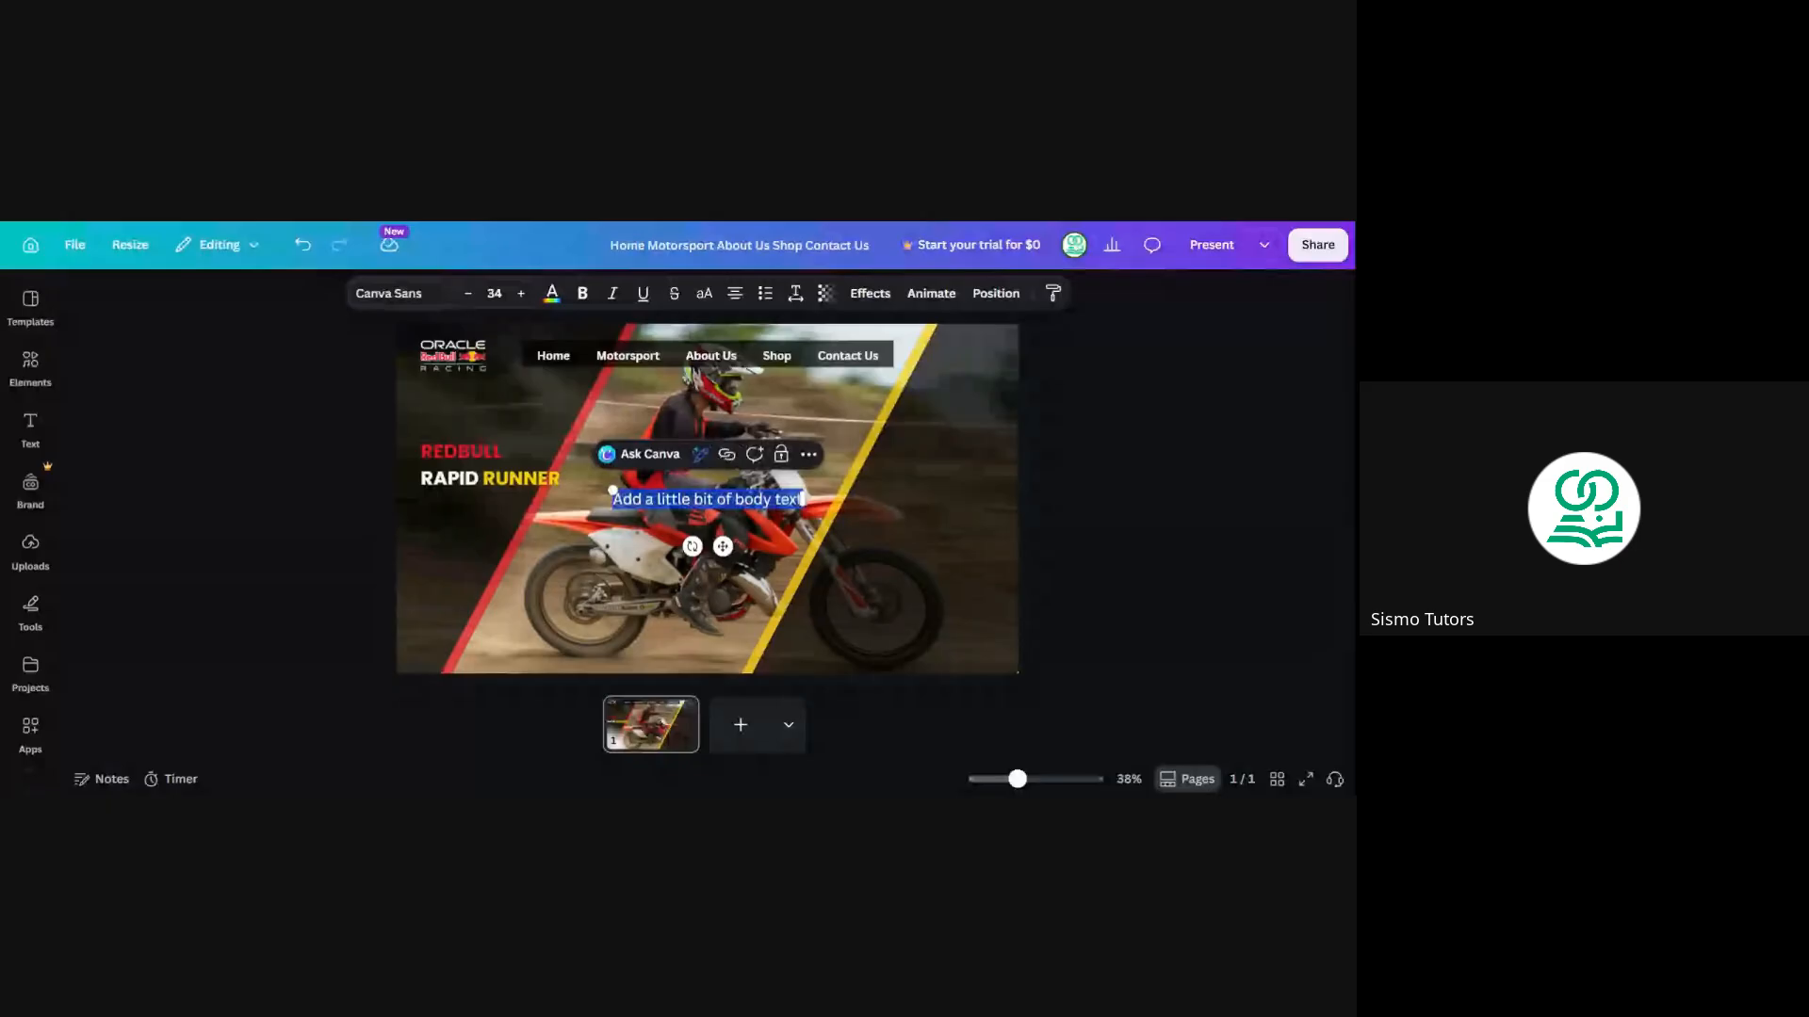
key(ctrl+v)
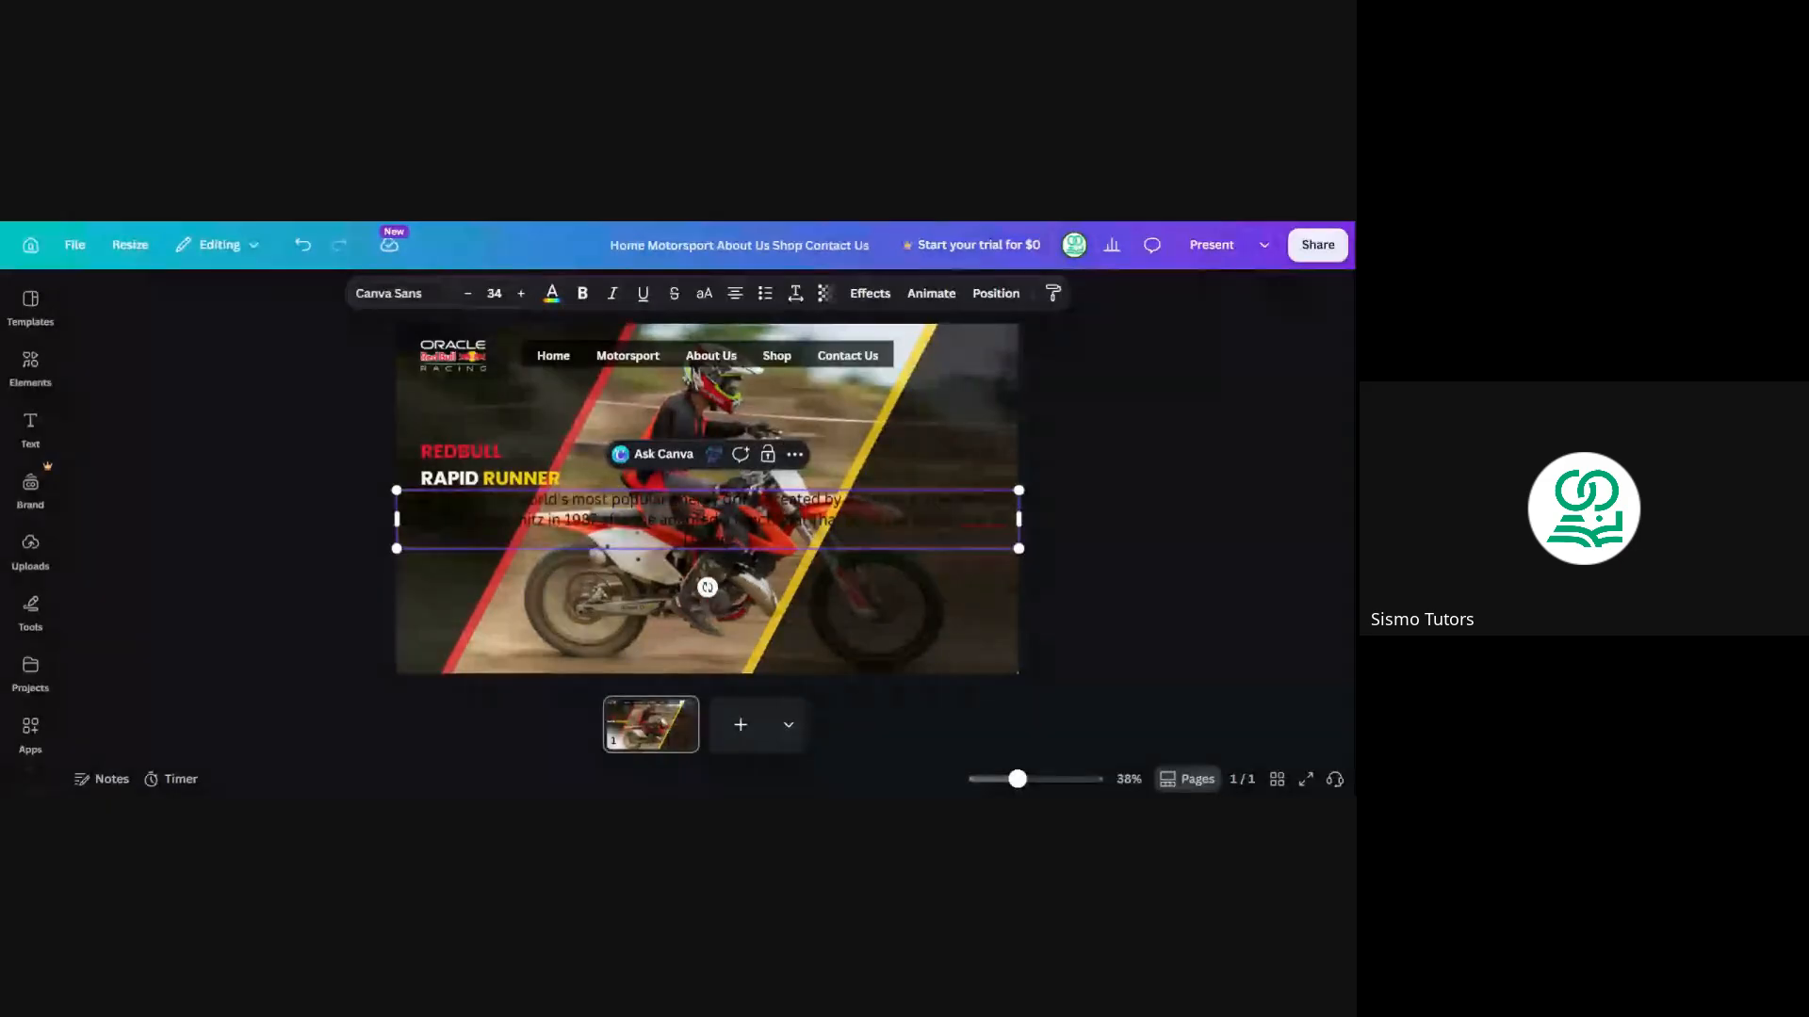
key(ctrl+a)
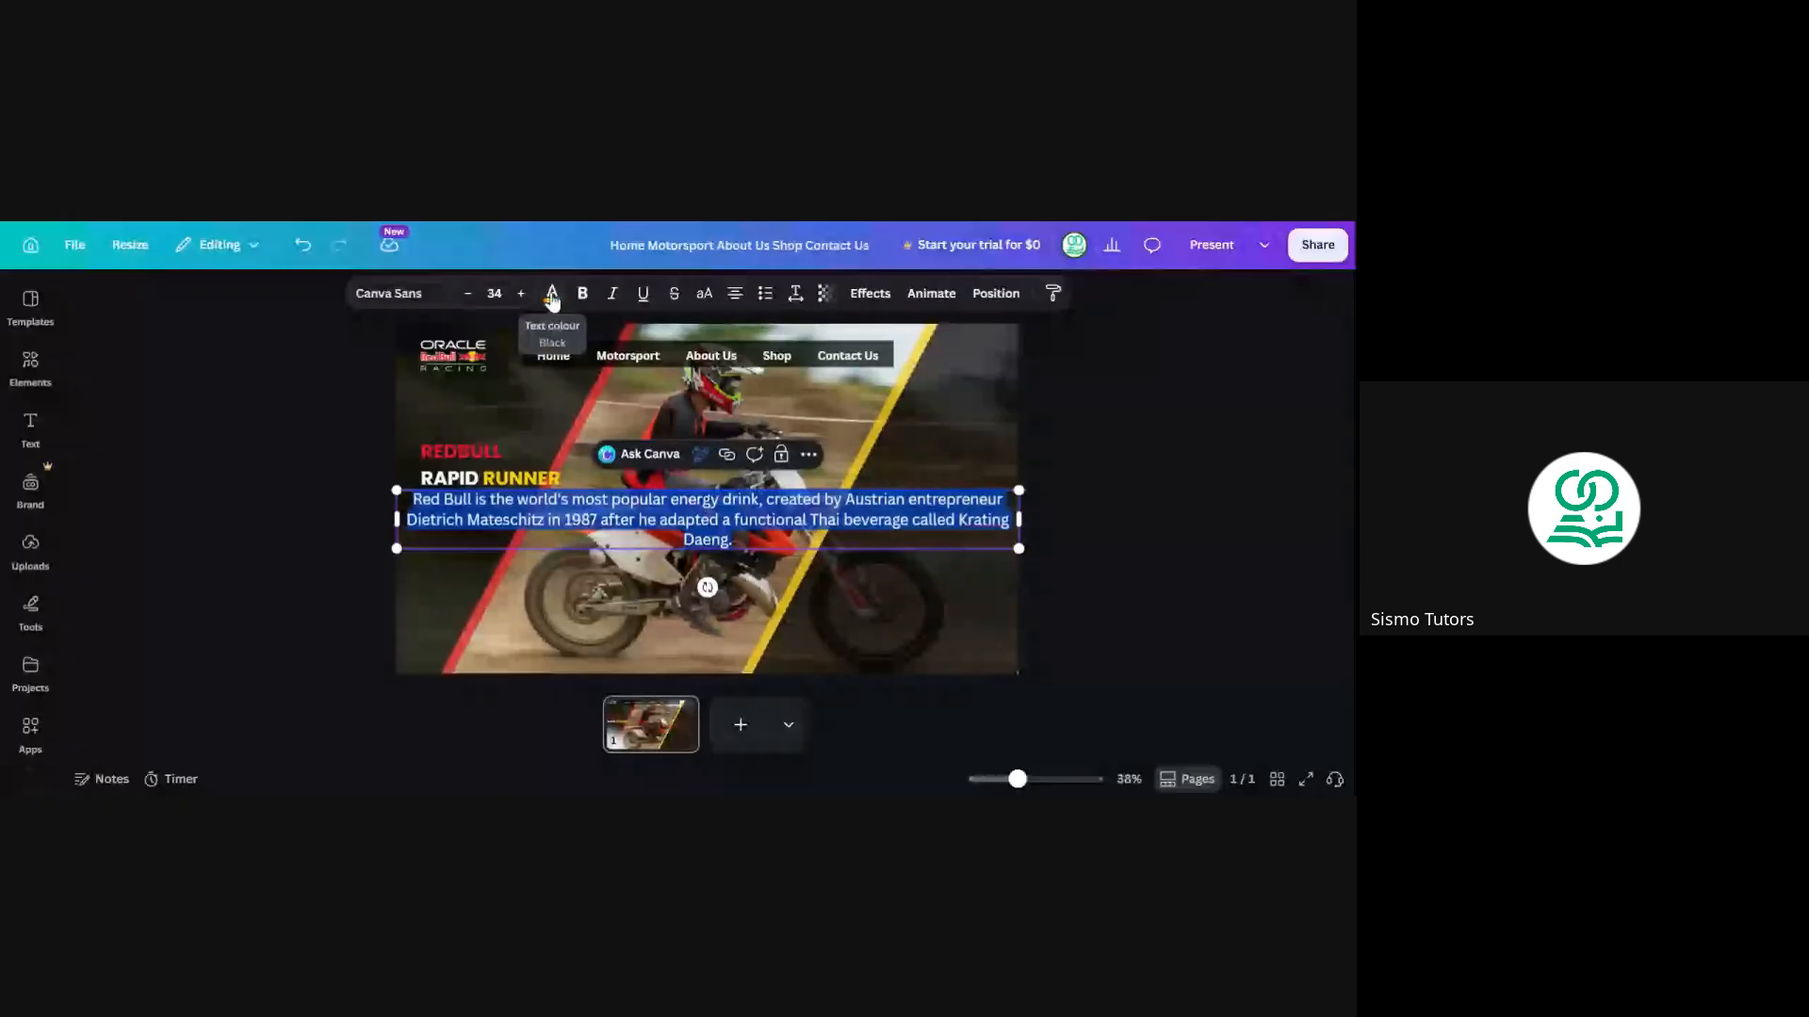
click(552, 298)
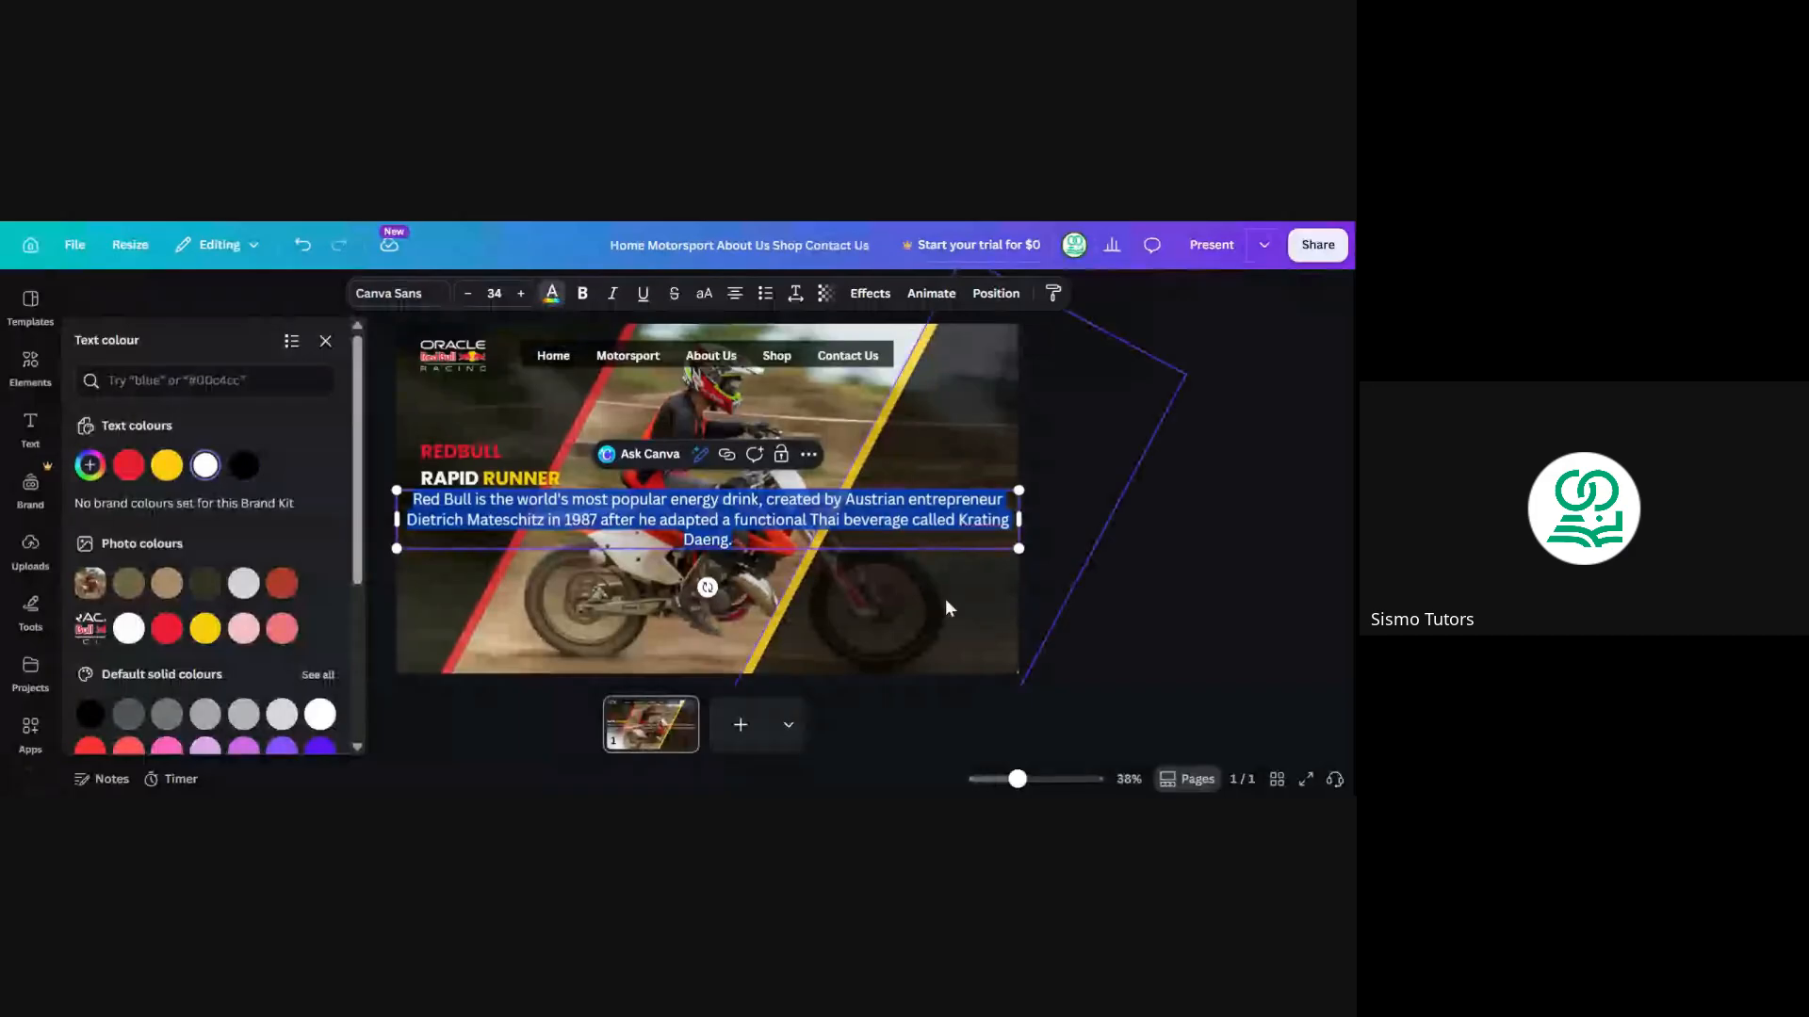
Narrow and scale the paragraph to font size 21.9 beneath the heading, and left-align its text
drag(1018, 519, 529, 520)
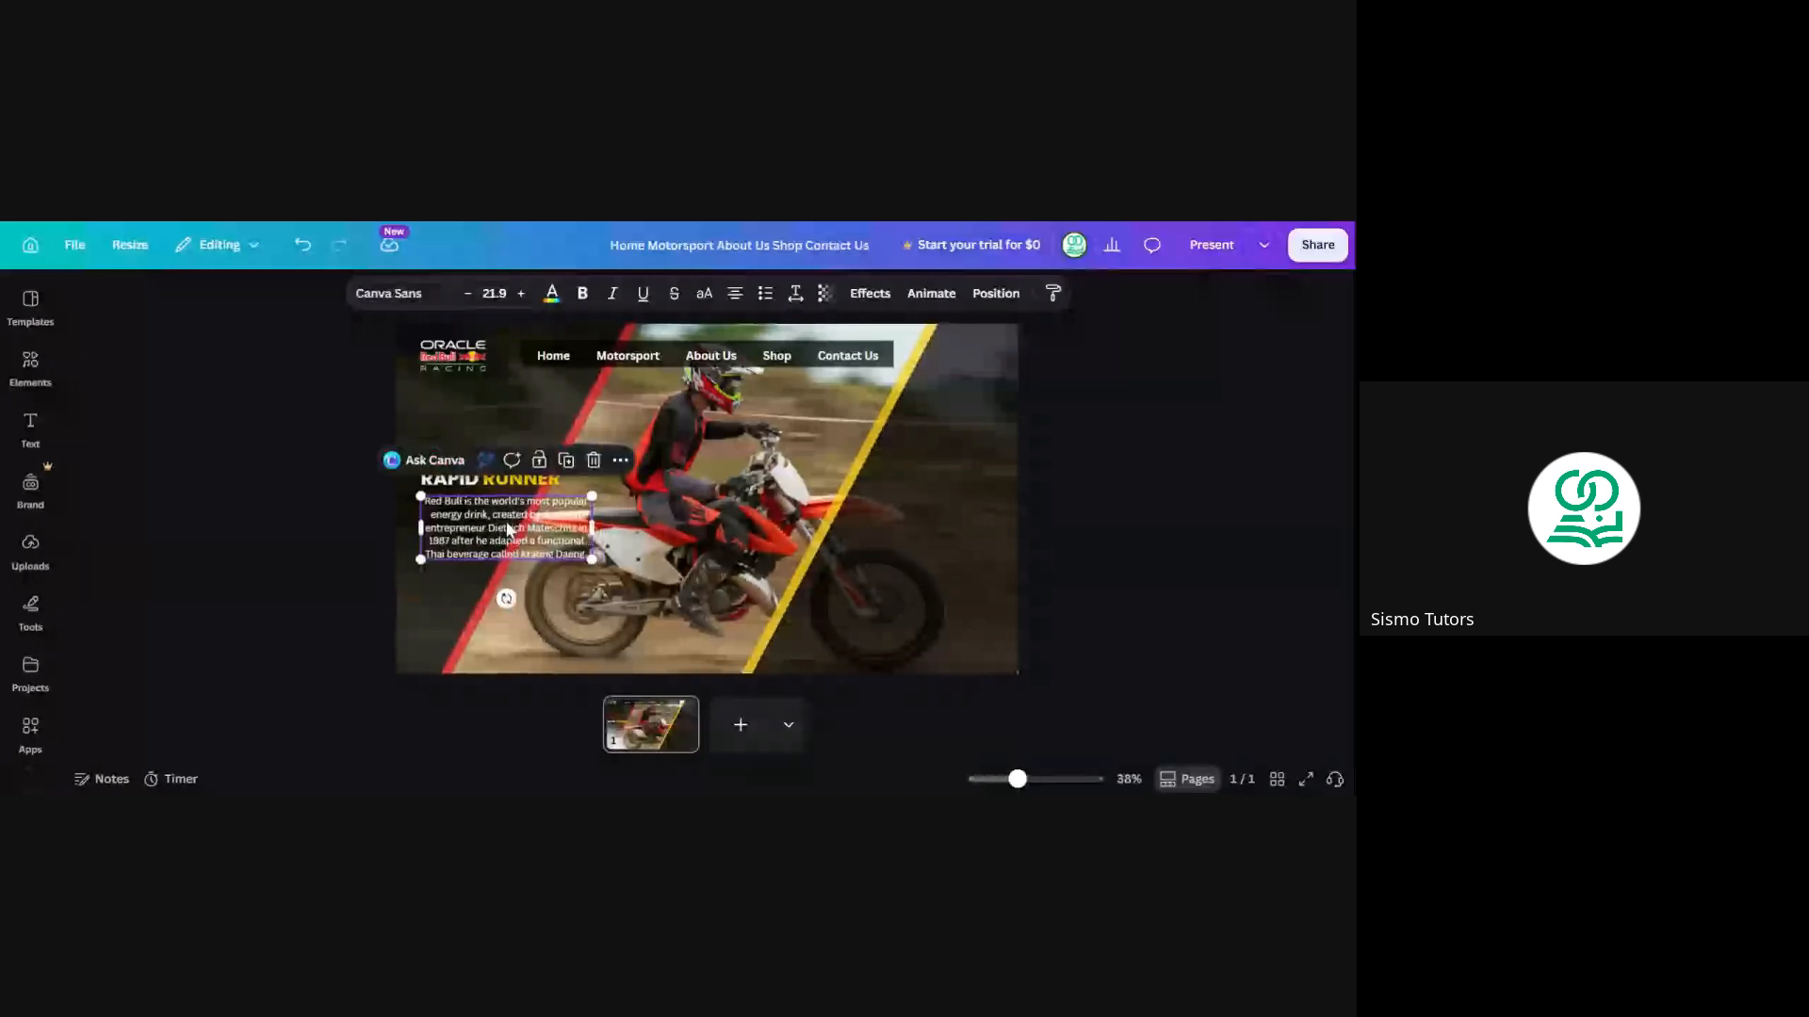
click(737, 294)
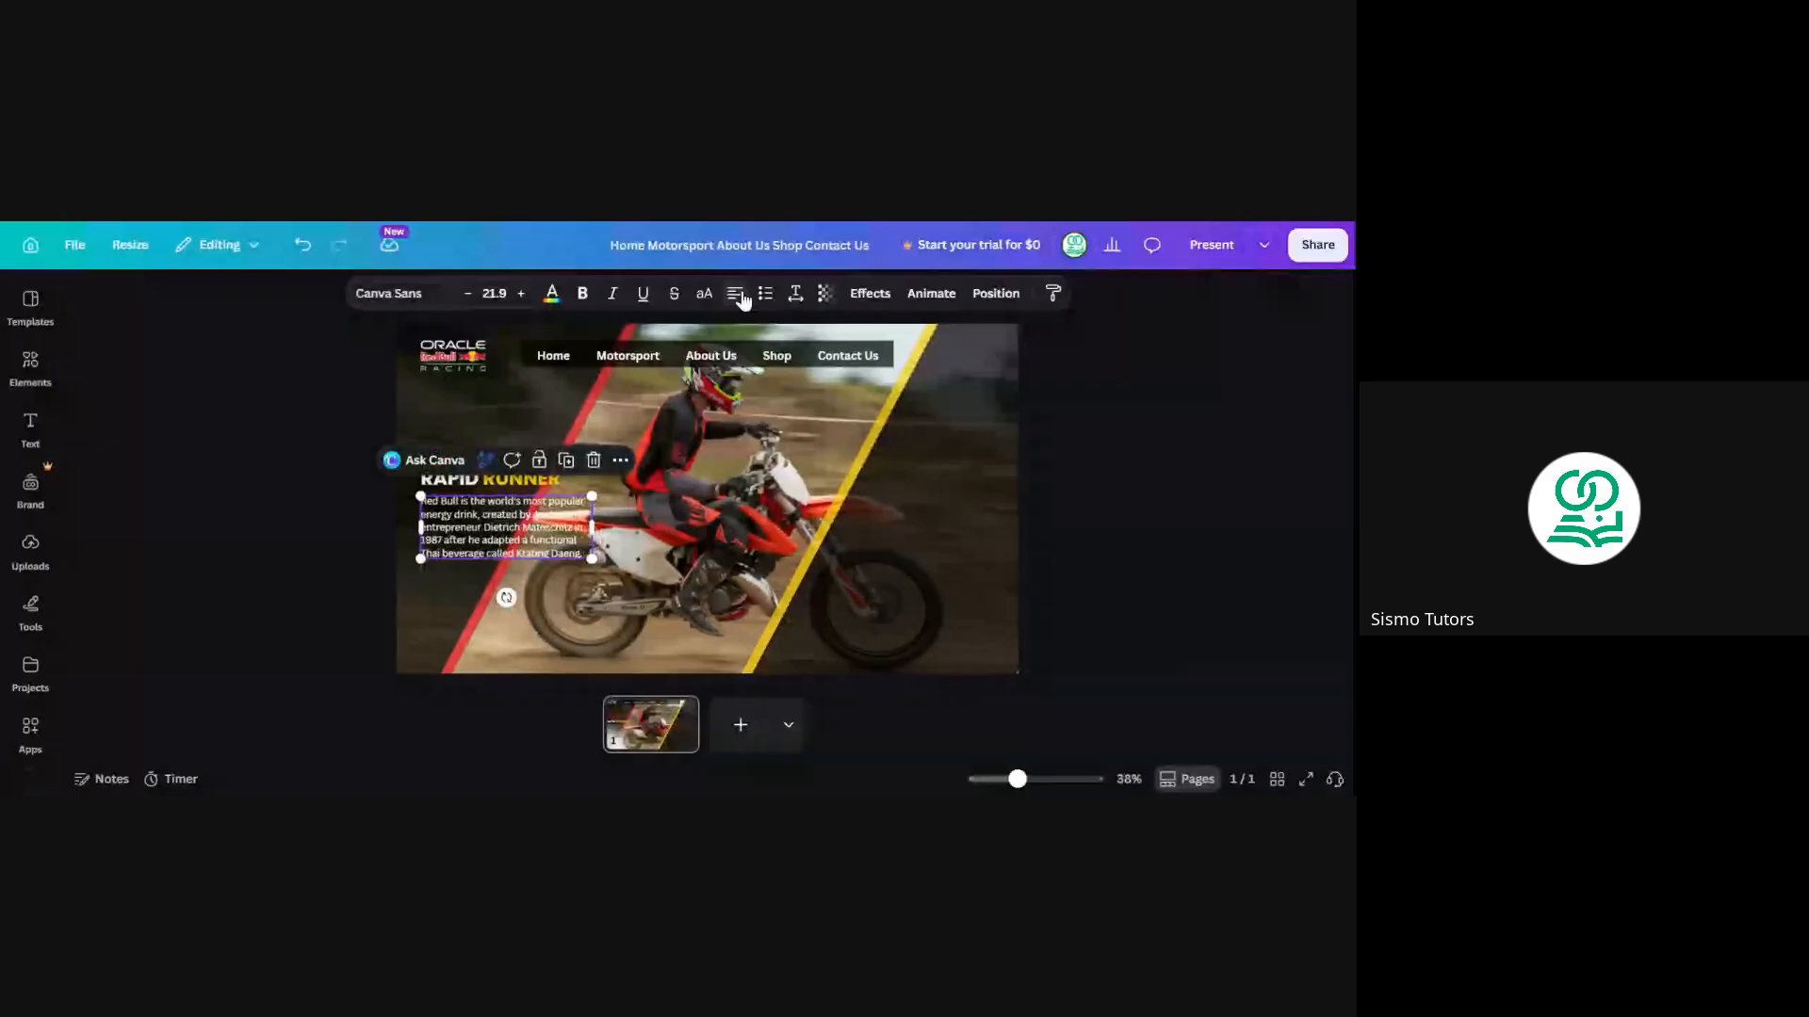
click(555, 464)
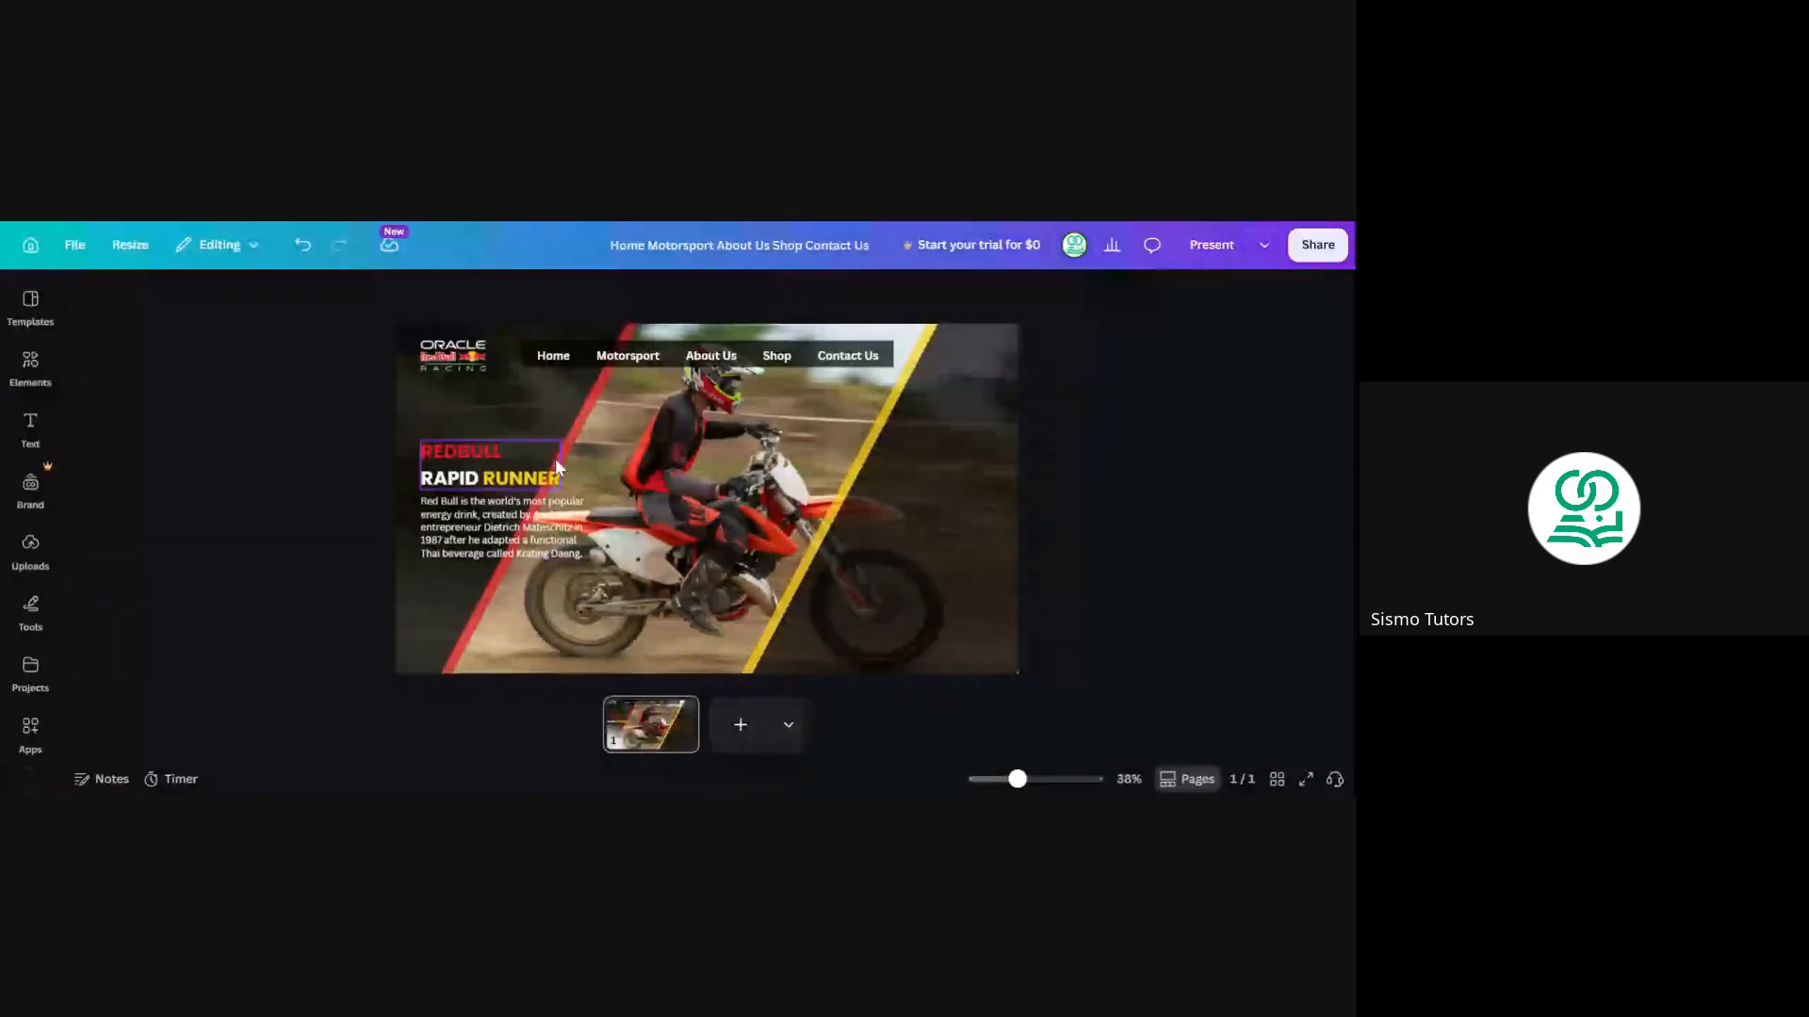
Shift the red-stroked panel right behind the paragraph and widen it to about 928 so its outer edge lies off the slide
drag(556, 458, 628, 431)
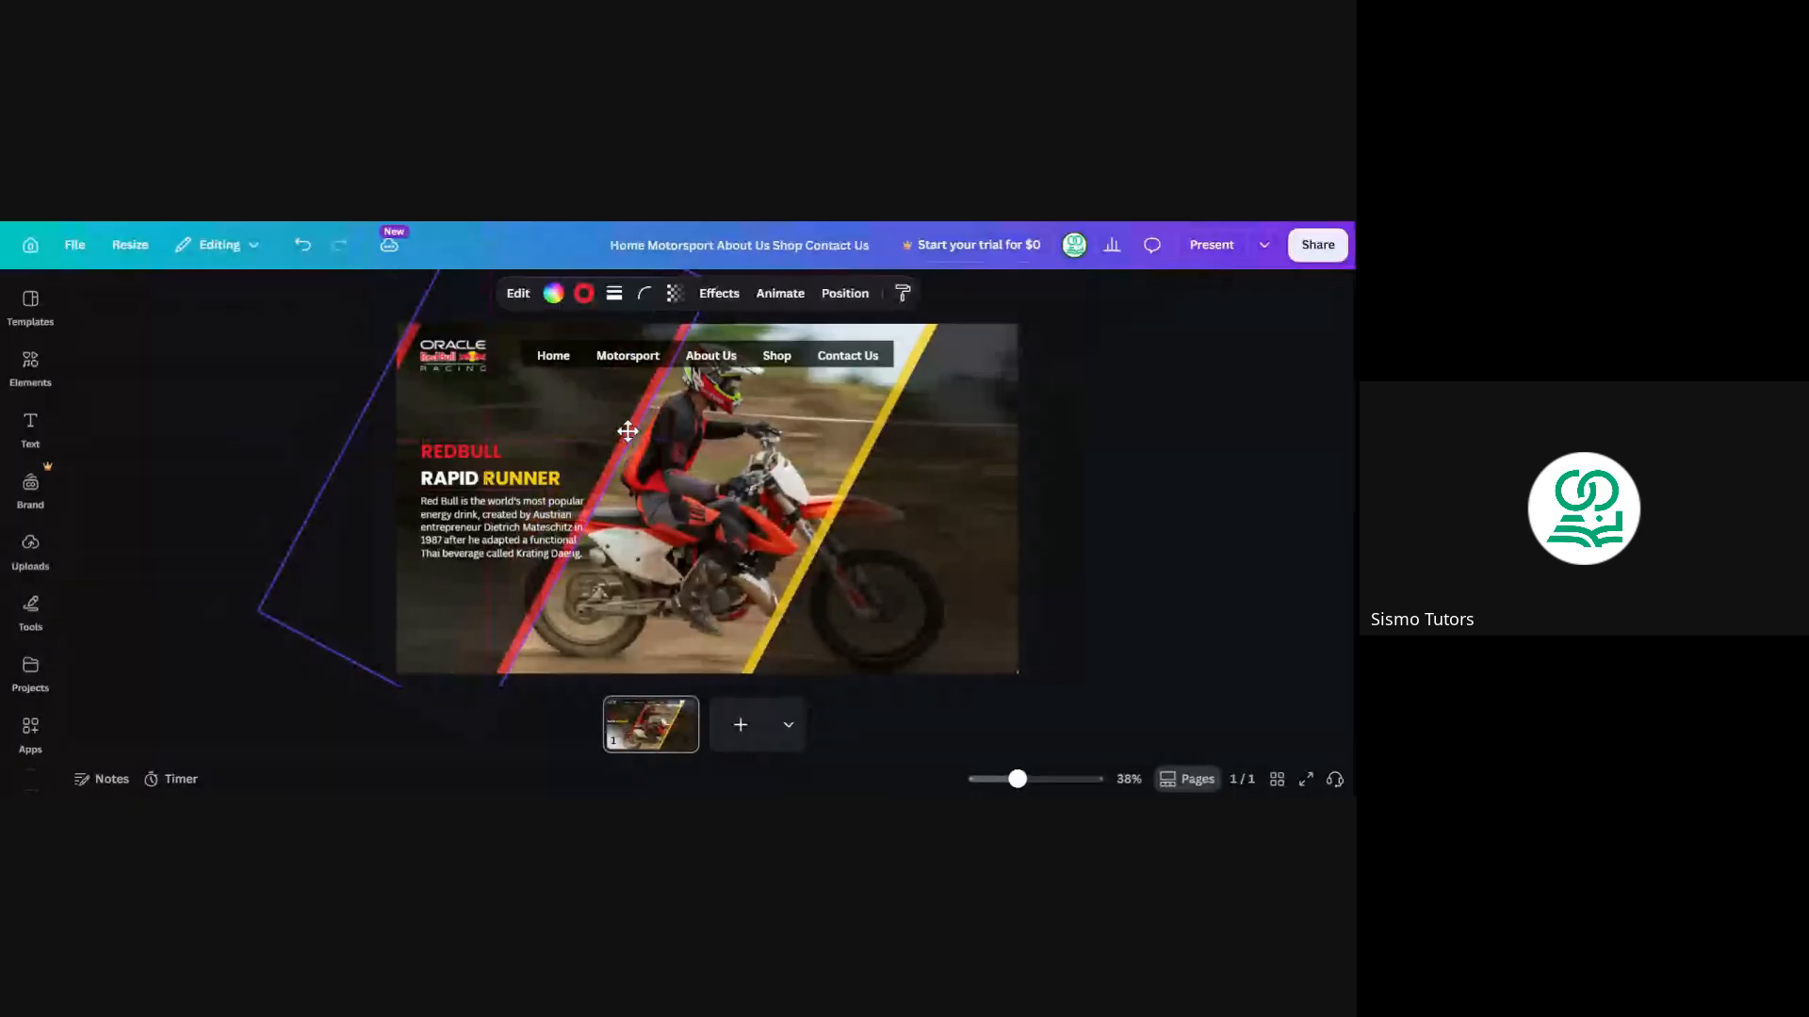
mouse_move(627, 432)
mouse_down()
mouse_move(575, 403)
mouse_move(608, 424)
mouse_up()
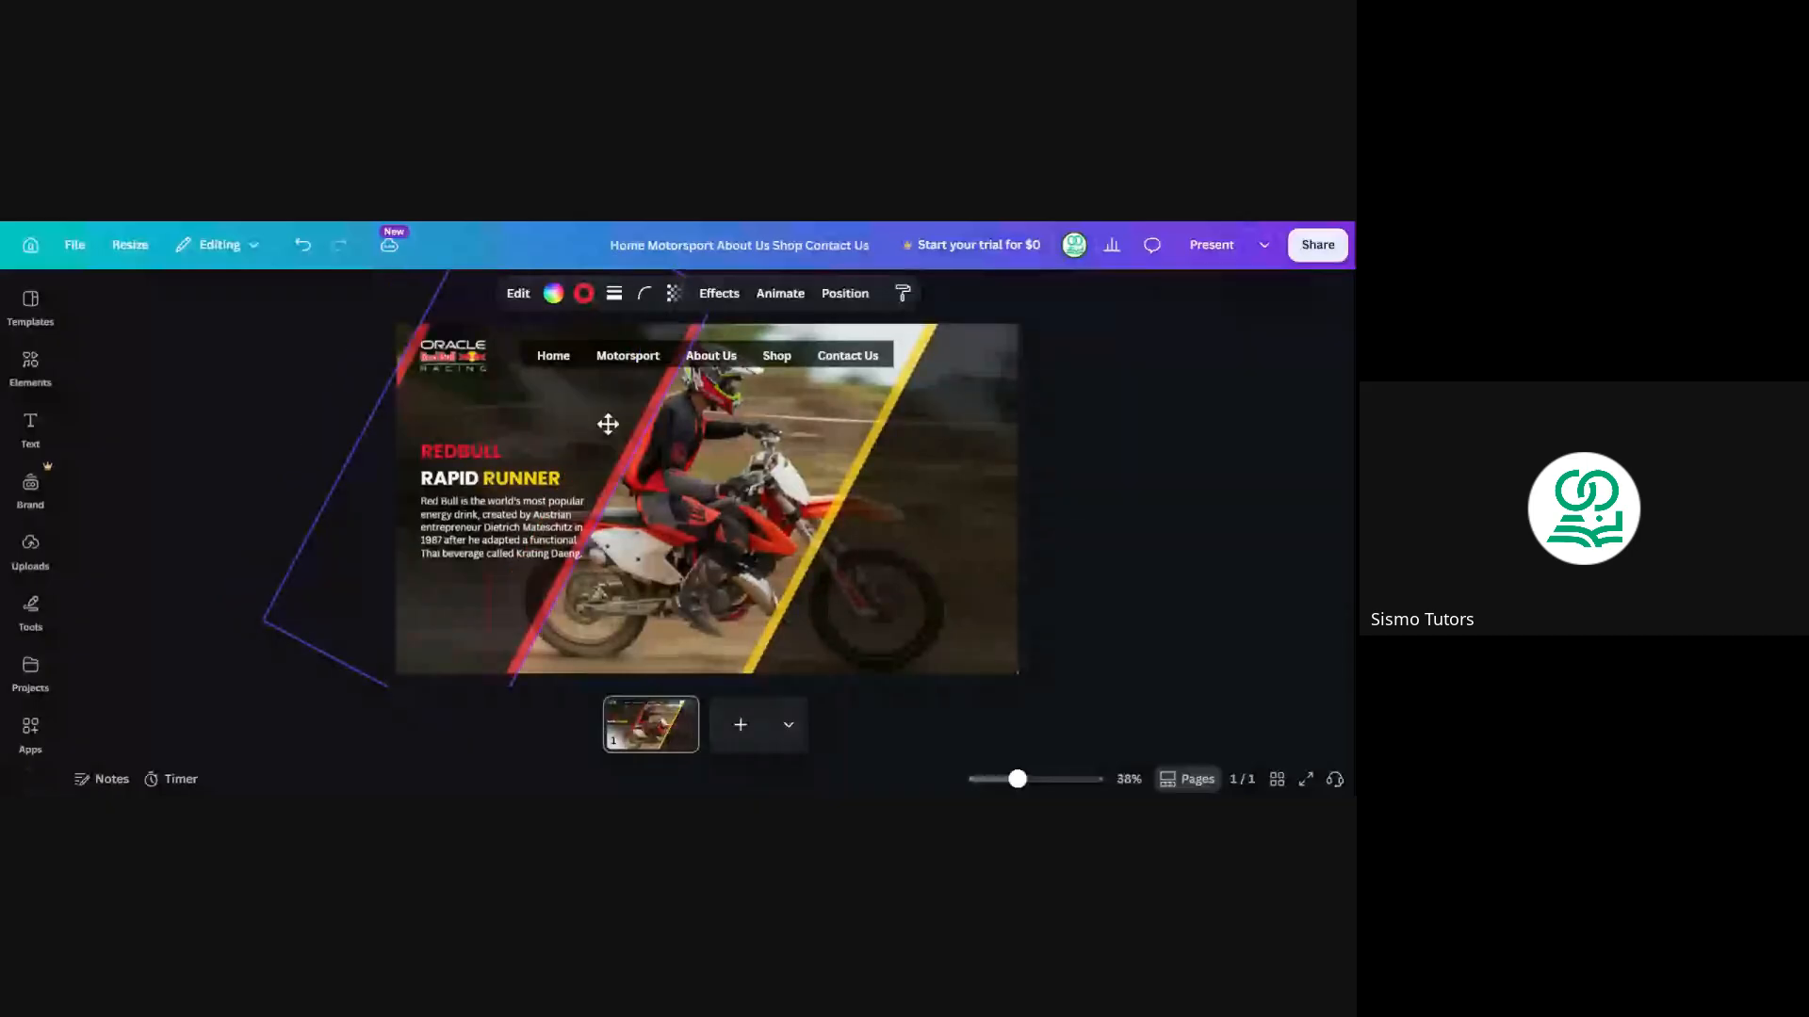
drag(382, 396, 334, 379)
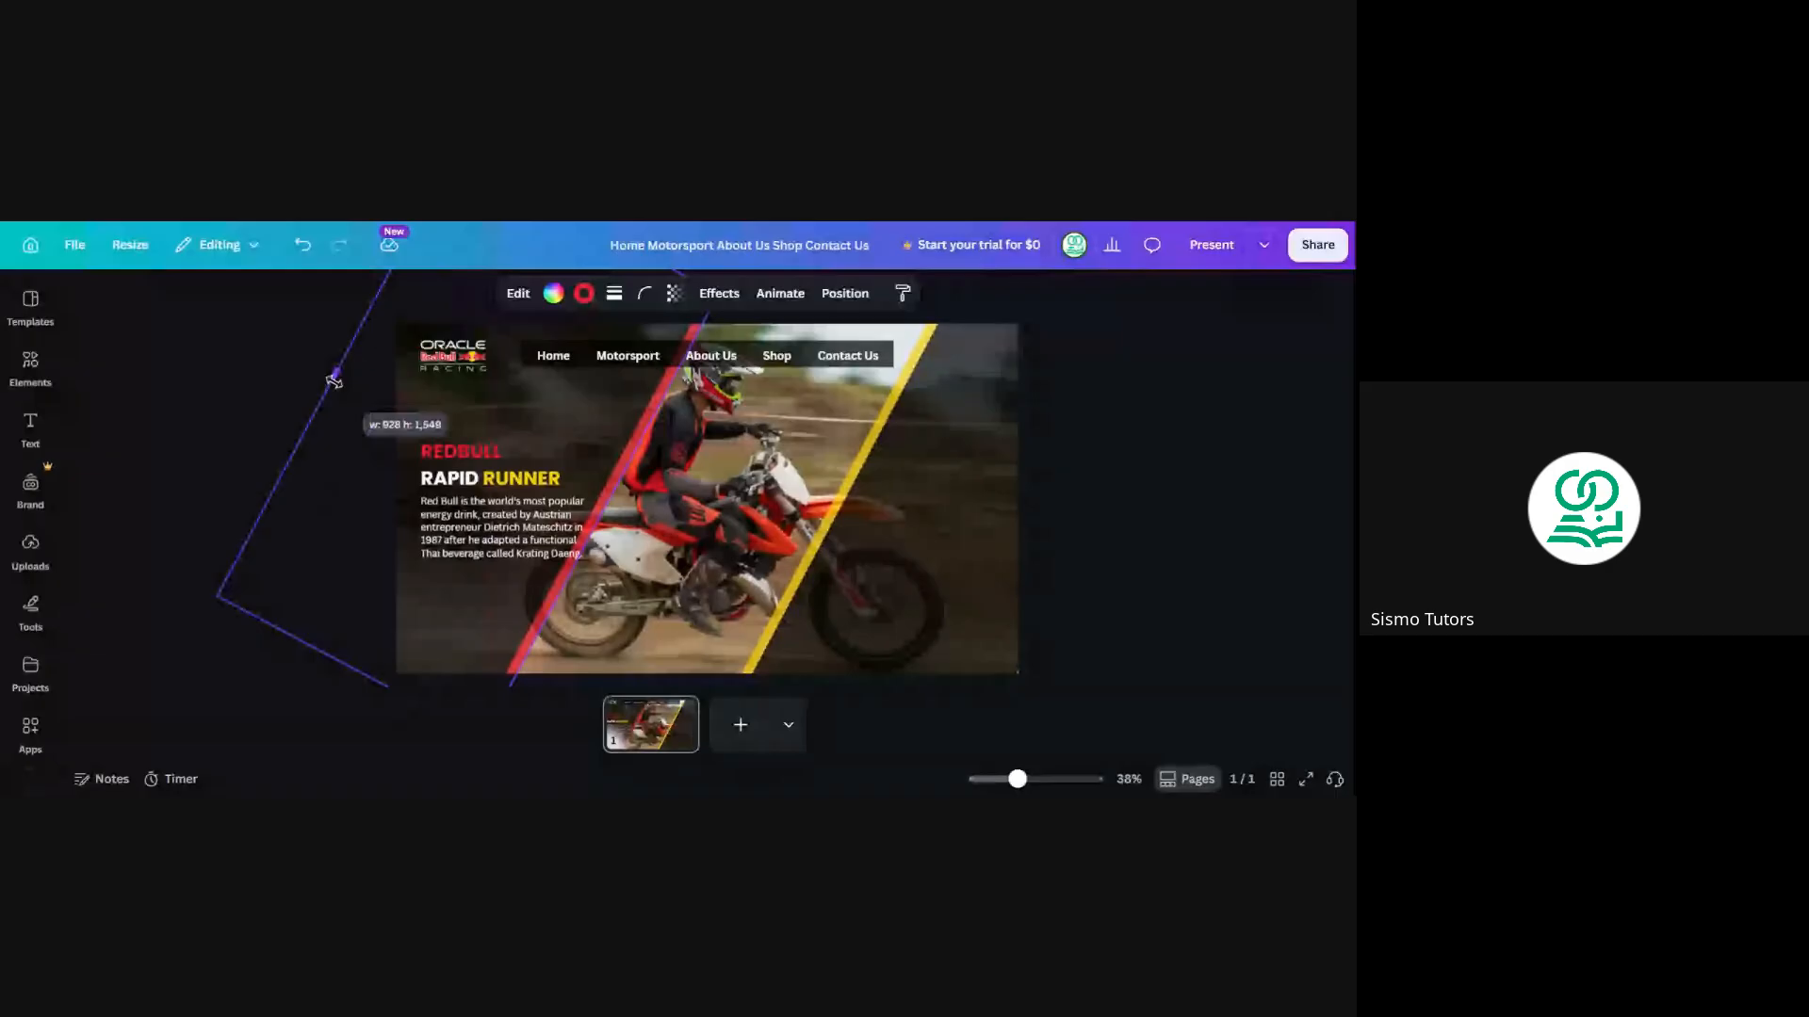
Scale the paragraph beneath the heading down to font size 19.7, about 476 wide and 175 high
click(577, 556)
drag(576, 556, 571, 554)
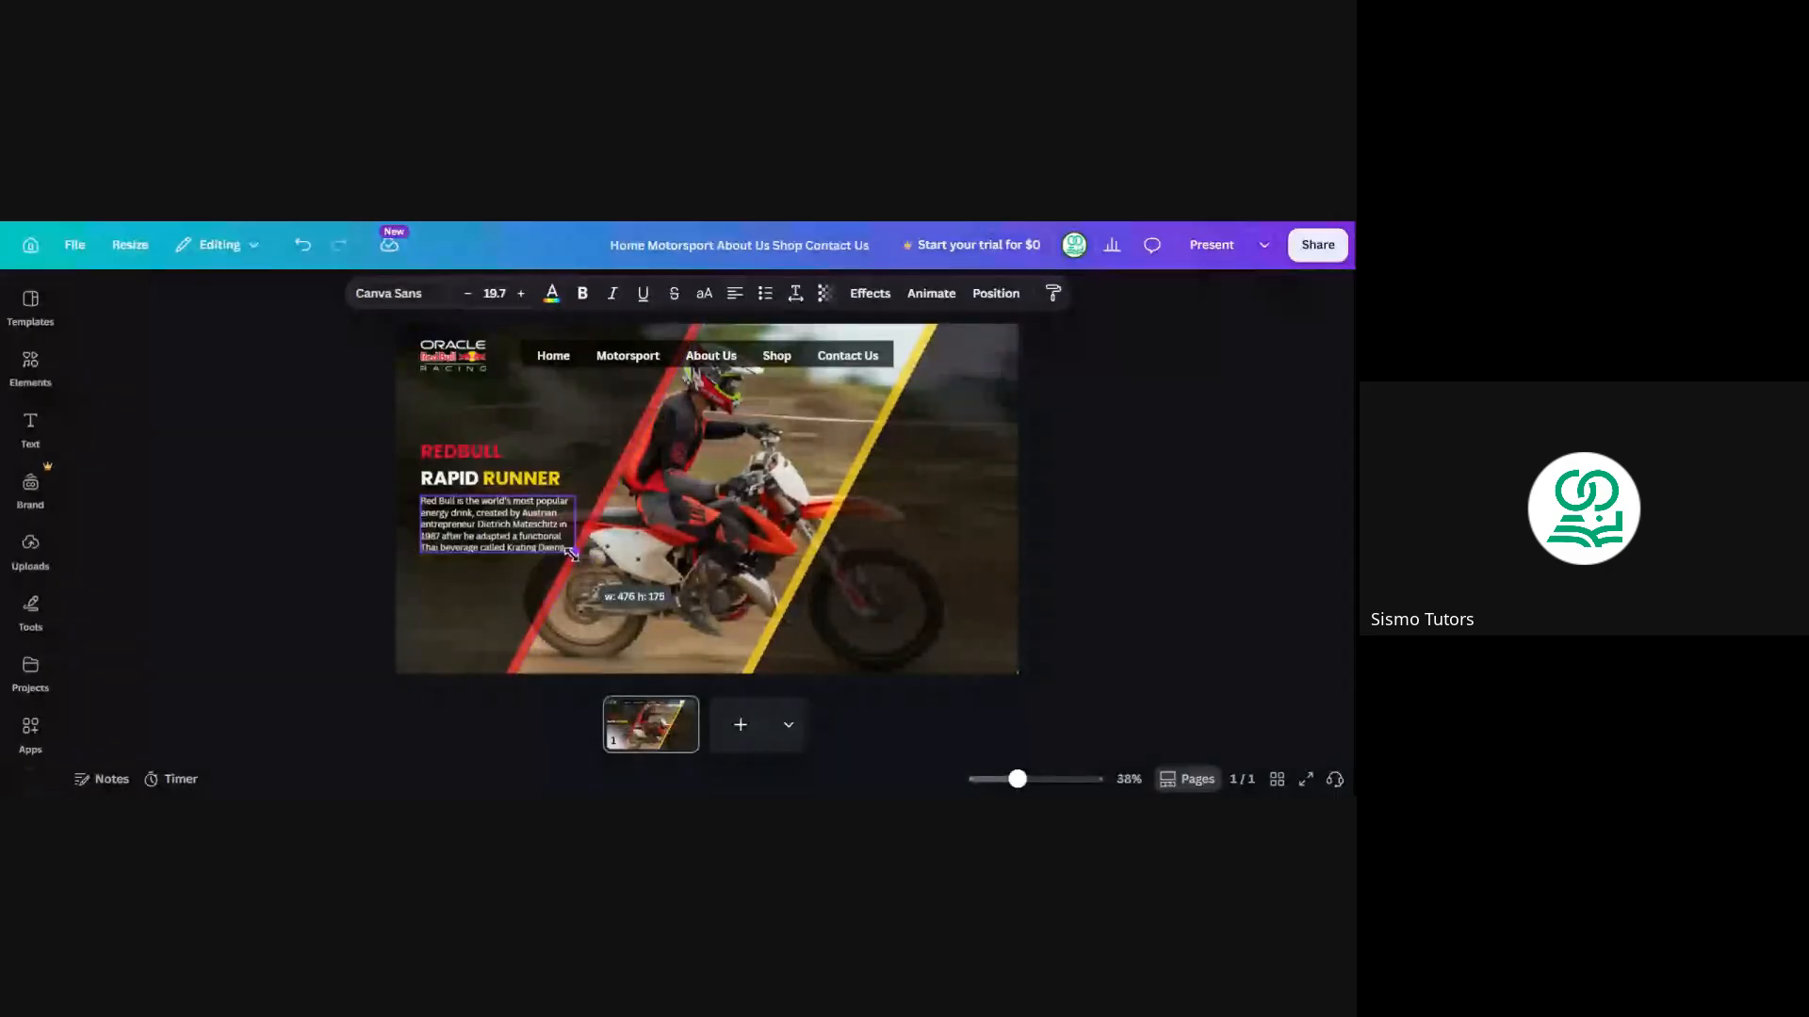
click(285, 442)
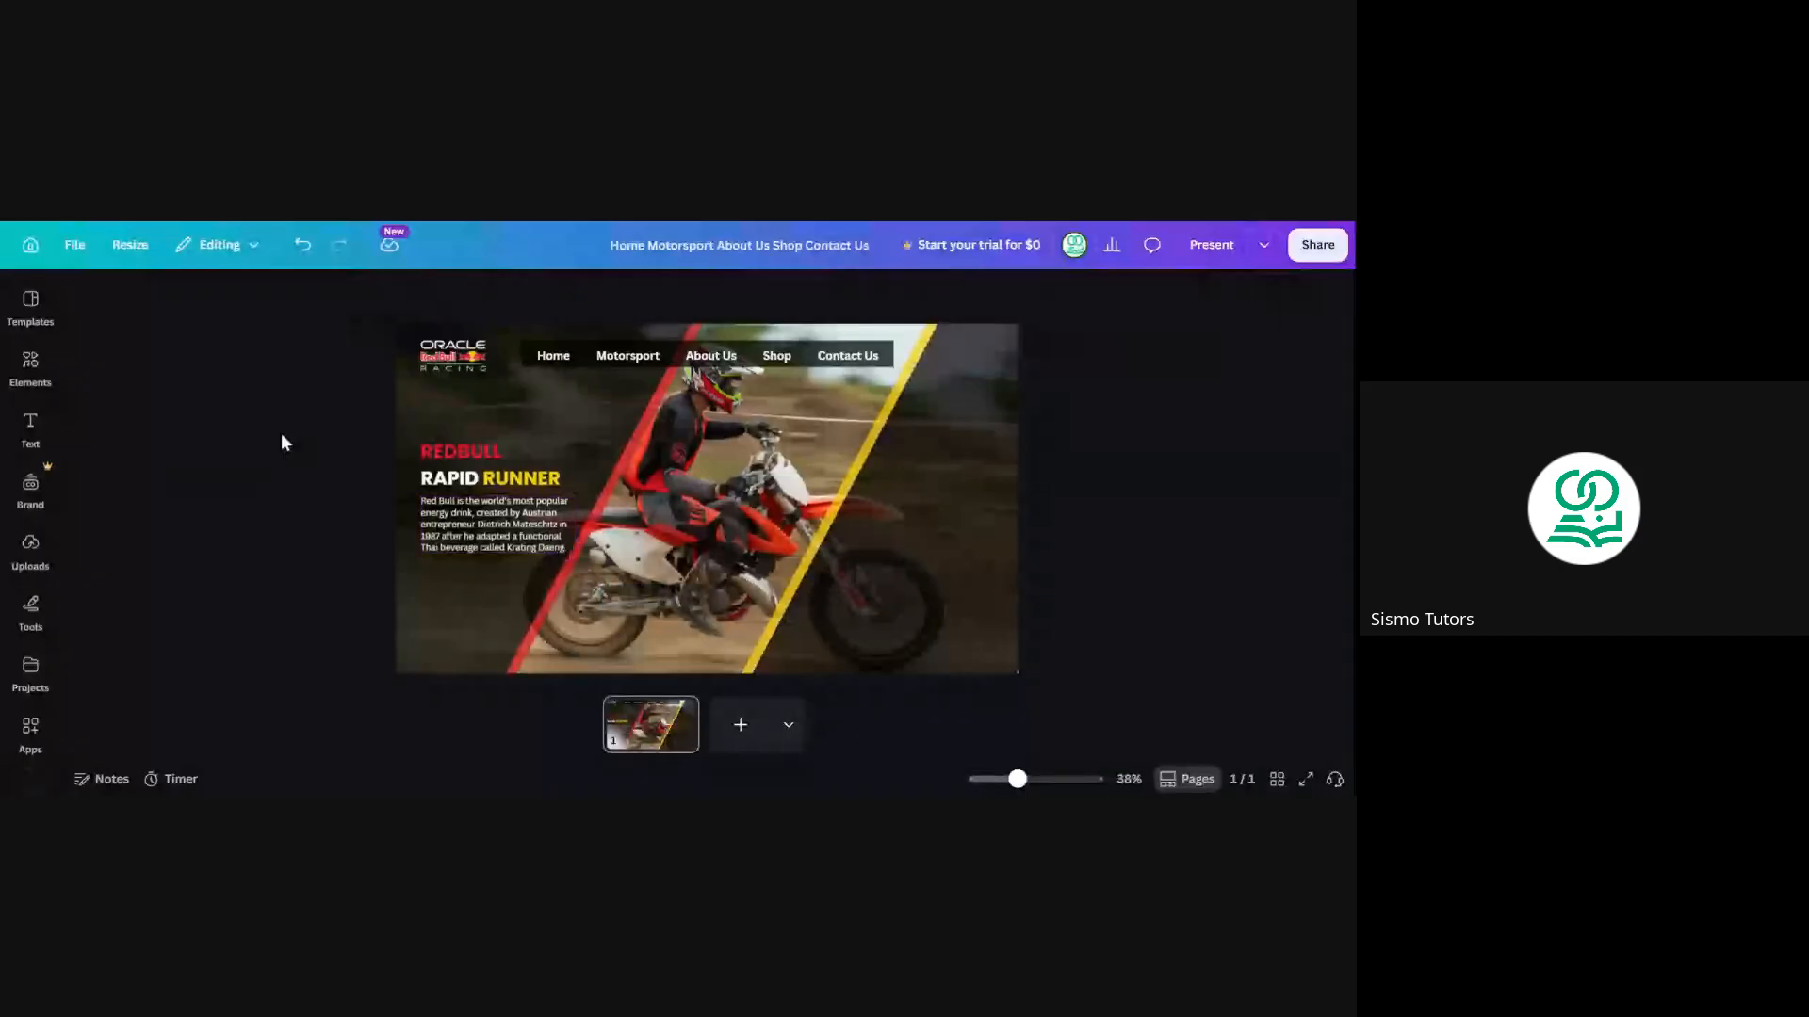
click(728, 496)
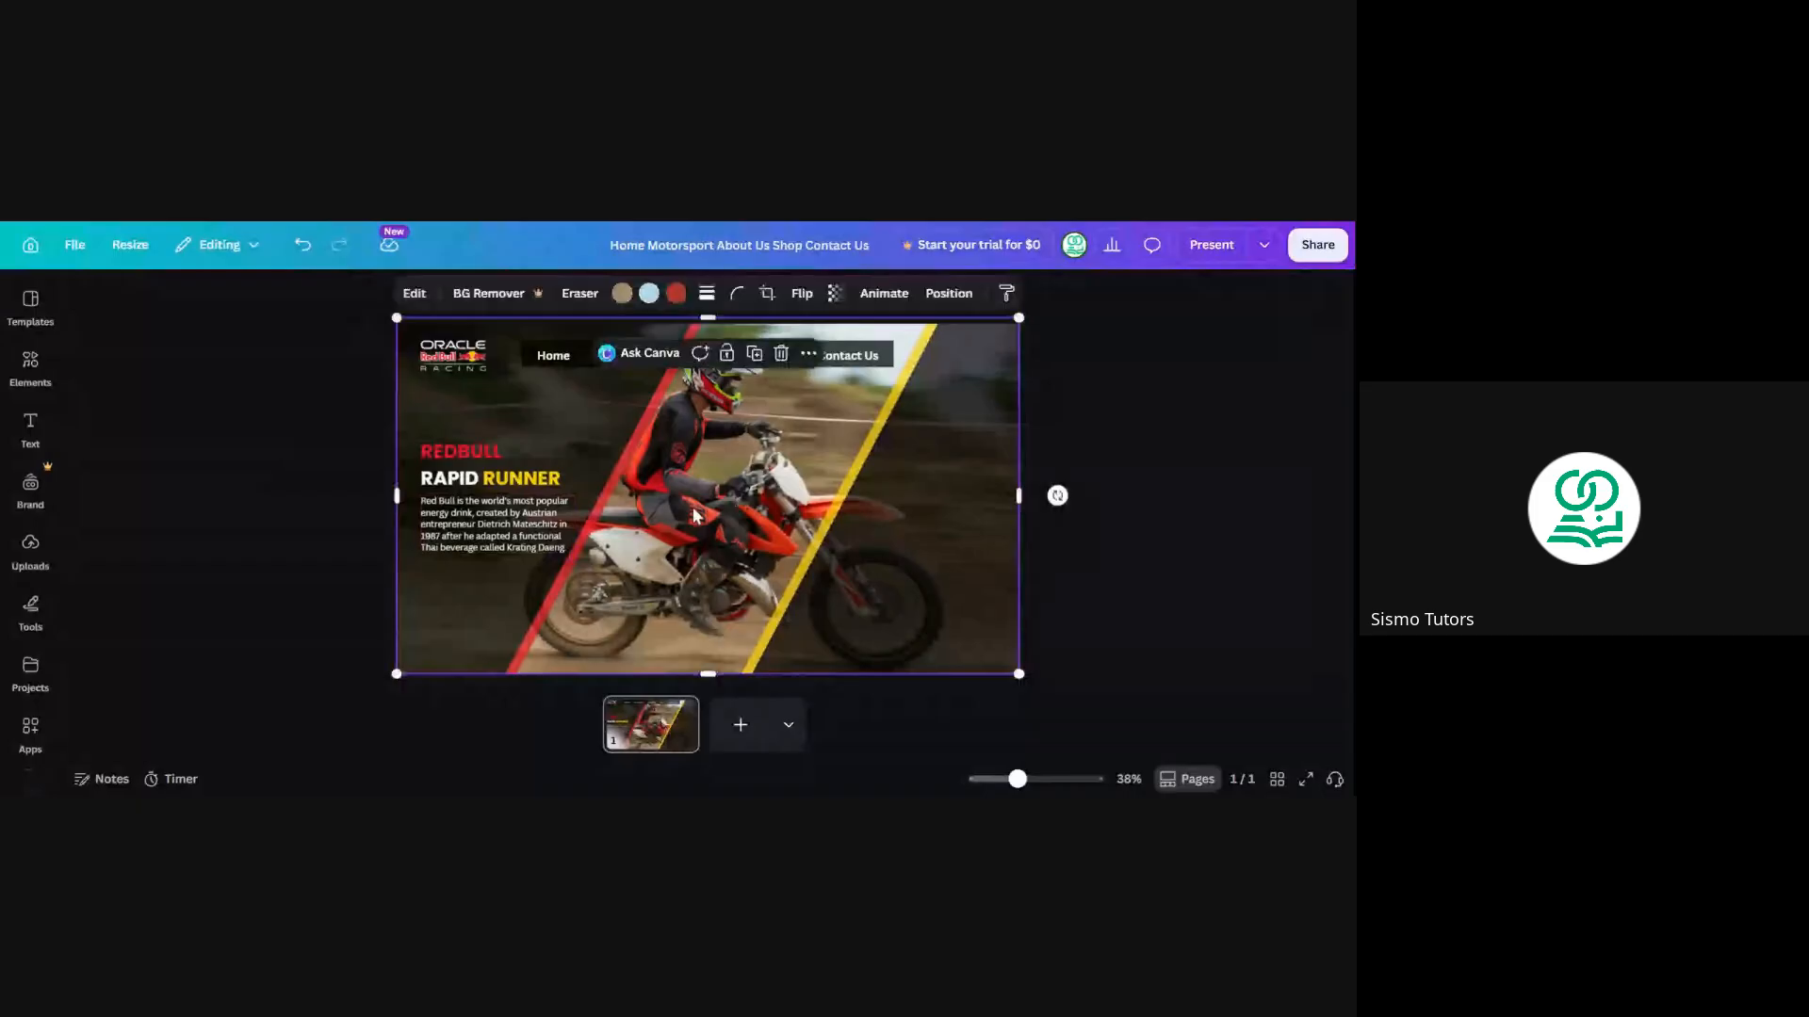
click(274, 490)
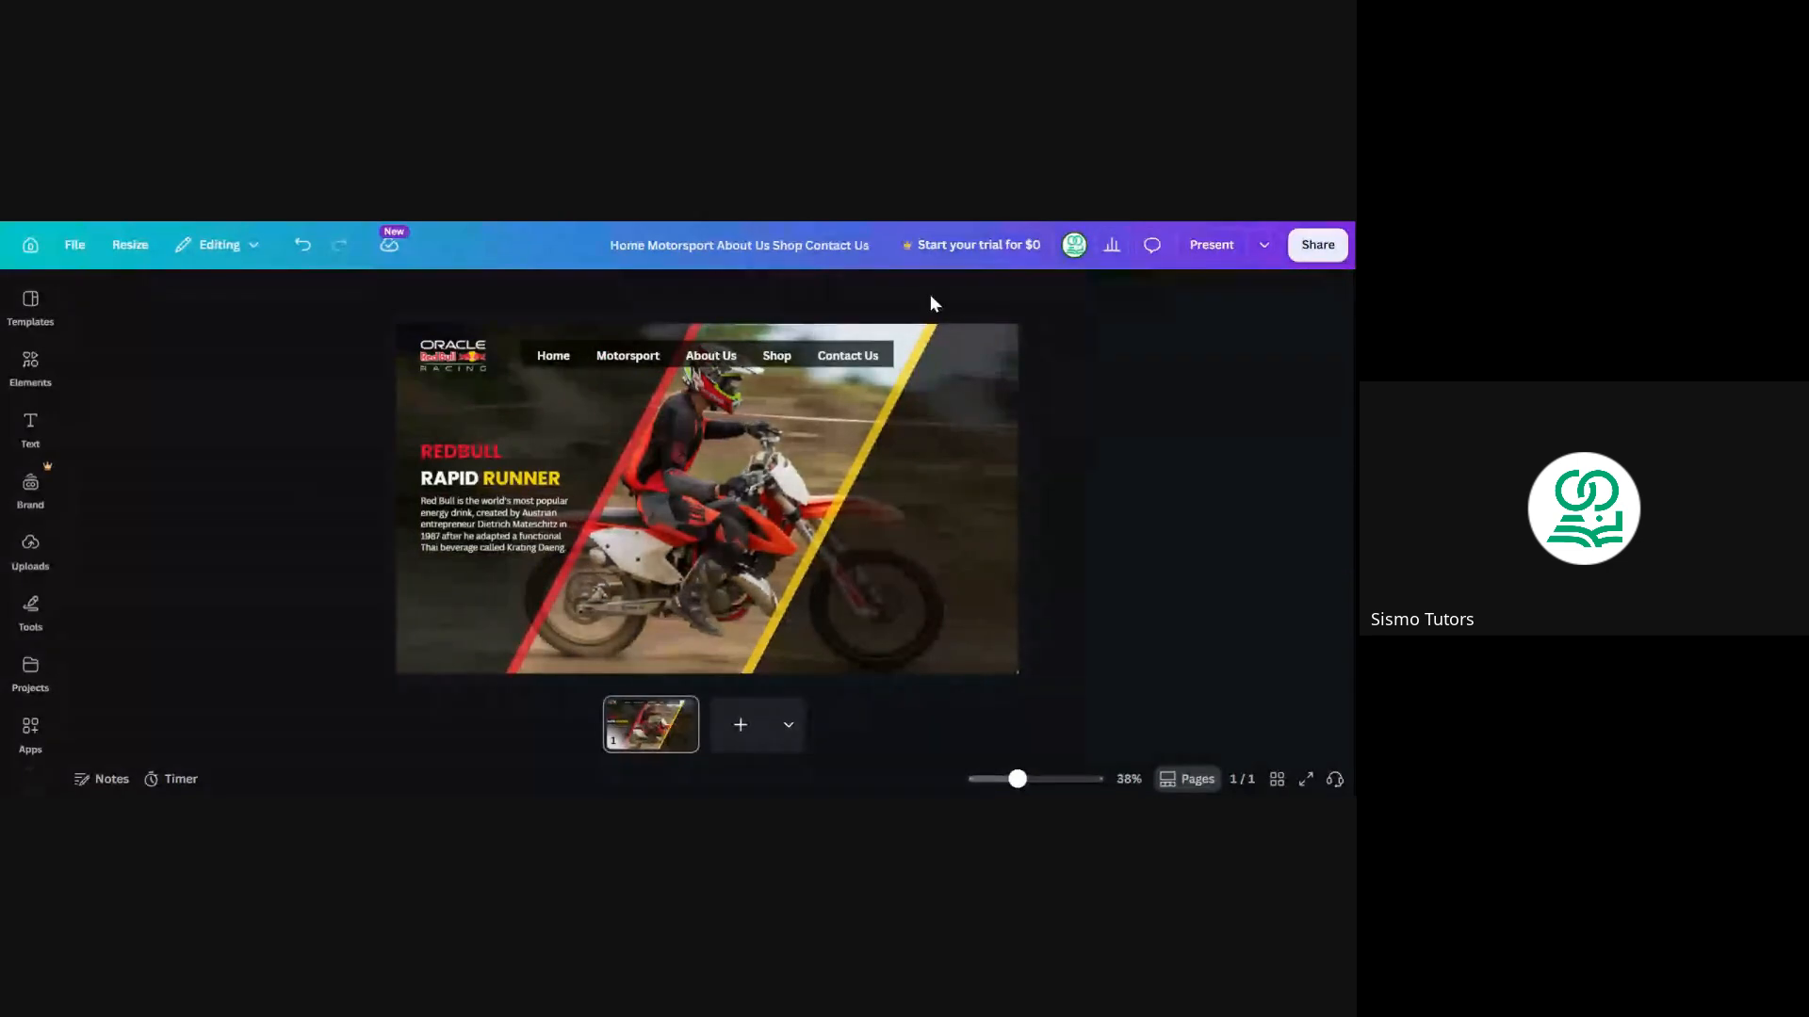
Shift the yellow-edged dark panel slightly left and widen it so its outer yellow edge lies beyond the page
drag(948, 534, 921, 524)
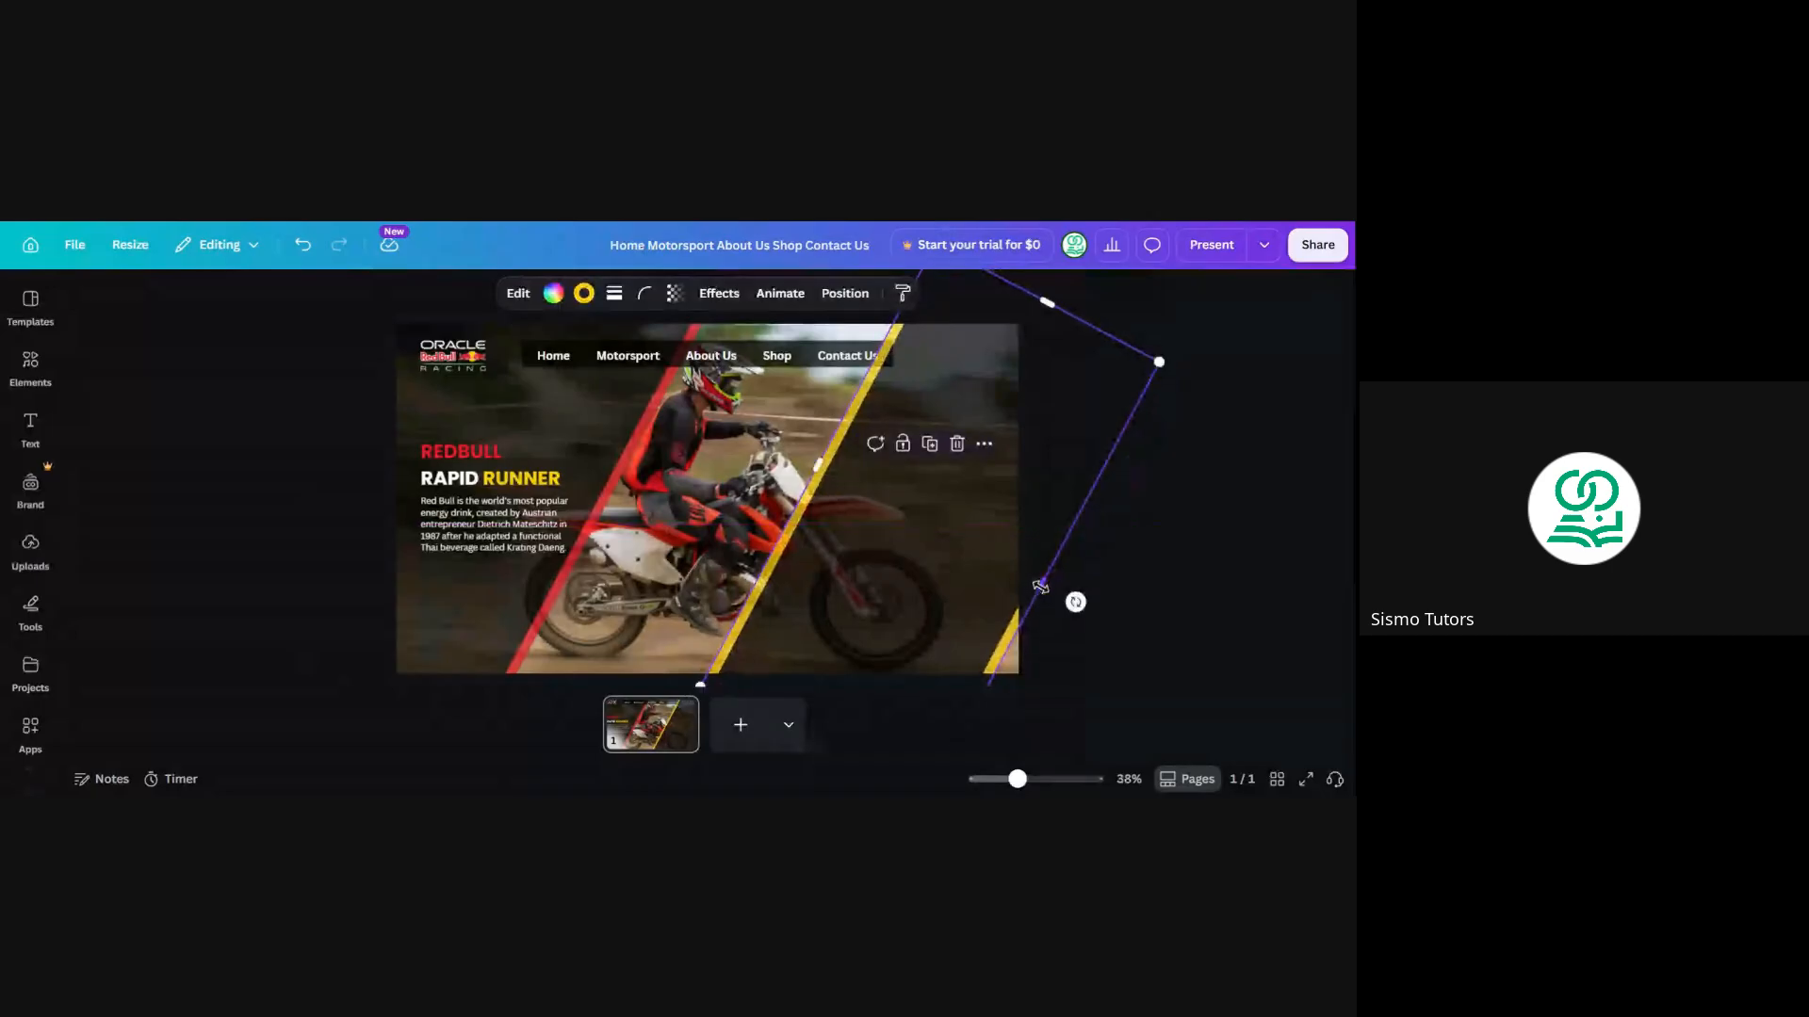
mouse_move(1037, 590)
mouse_down()
mouse_move(1072, 607)
mouse_move(1044, 594)
mouse_move(1057, 603)
mouse_up()
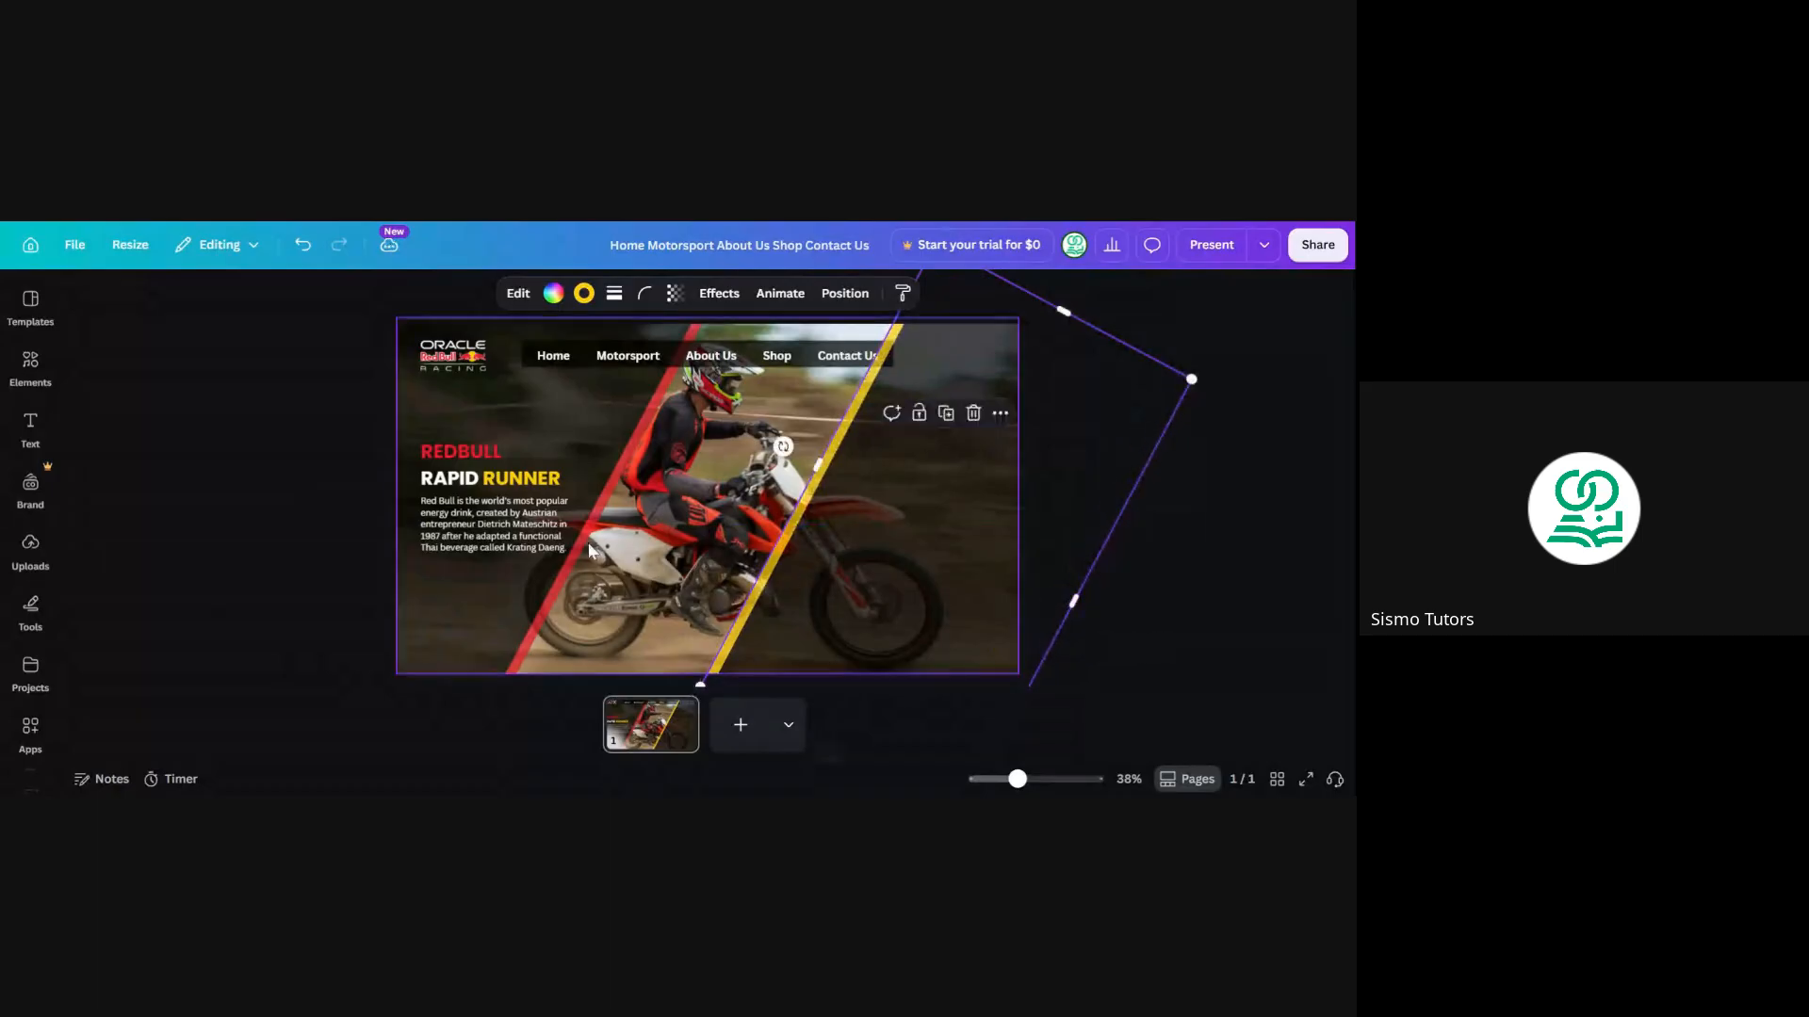
click(288, 481)
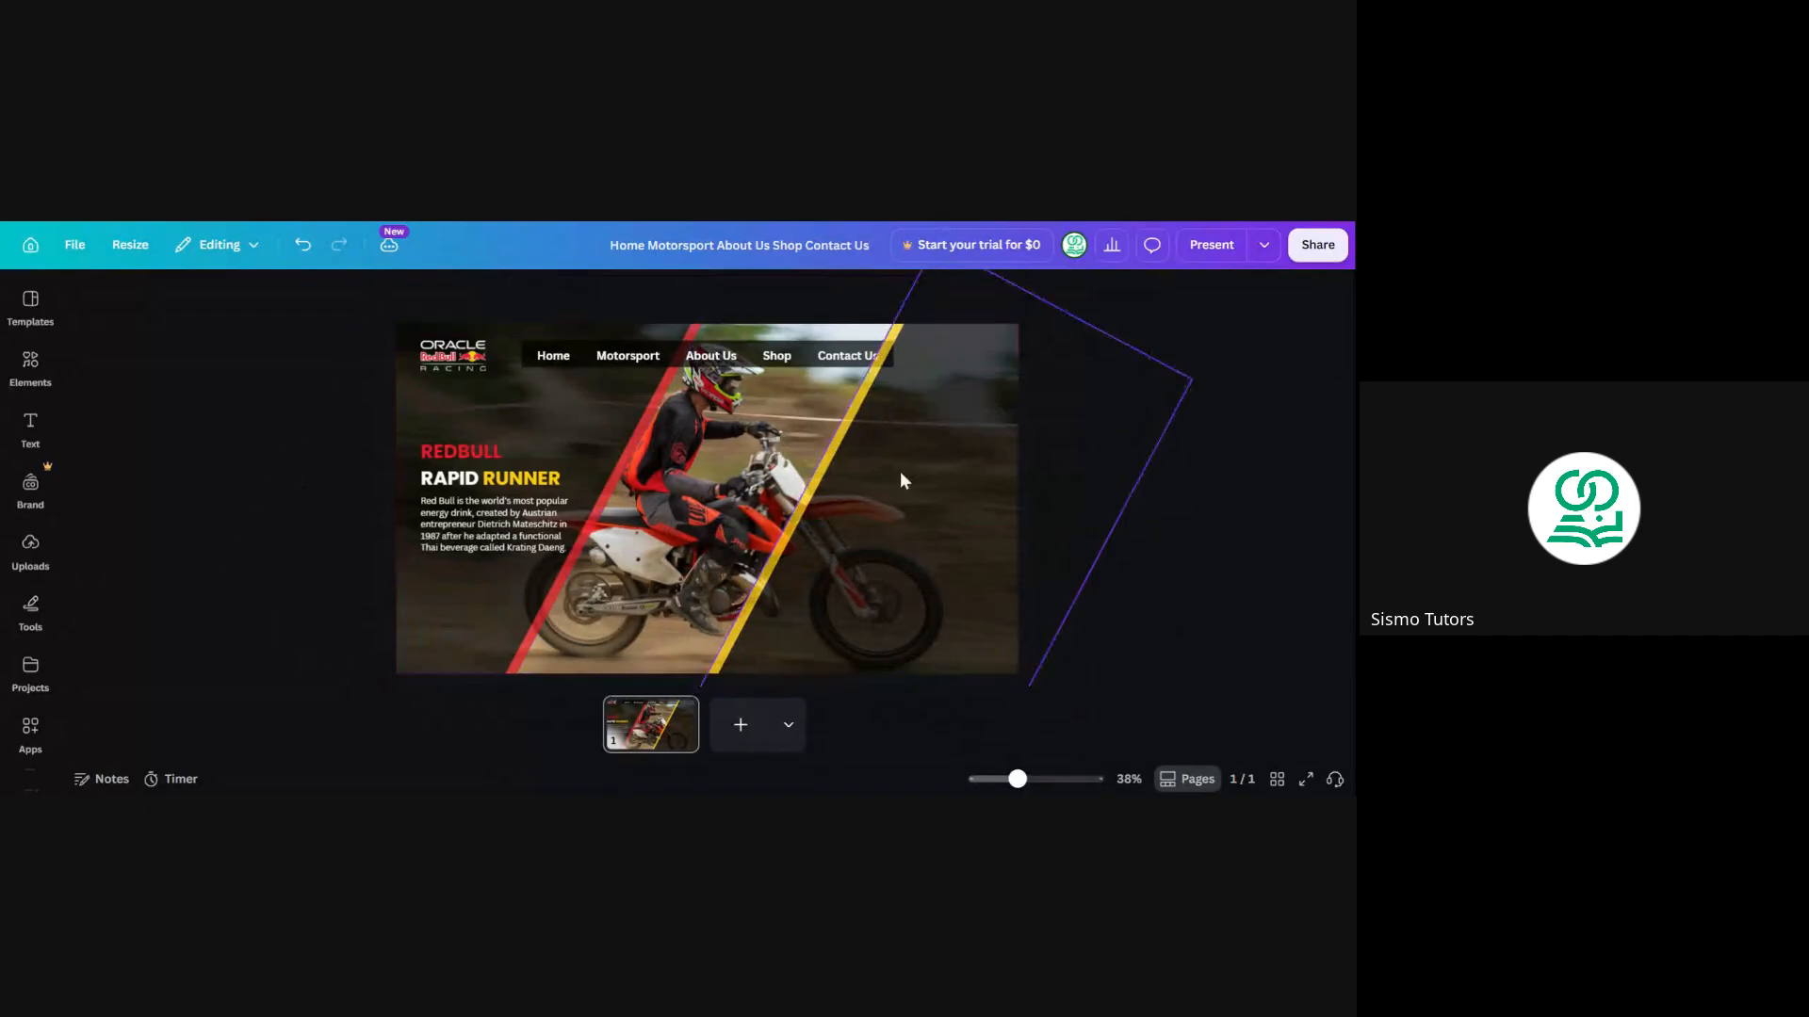
click(836, 346)
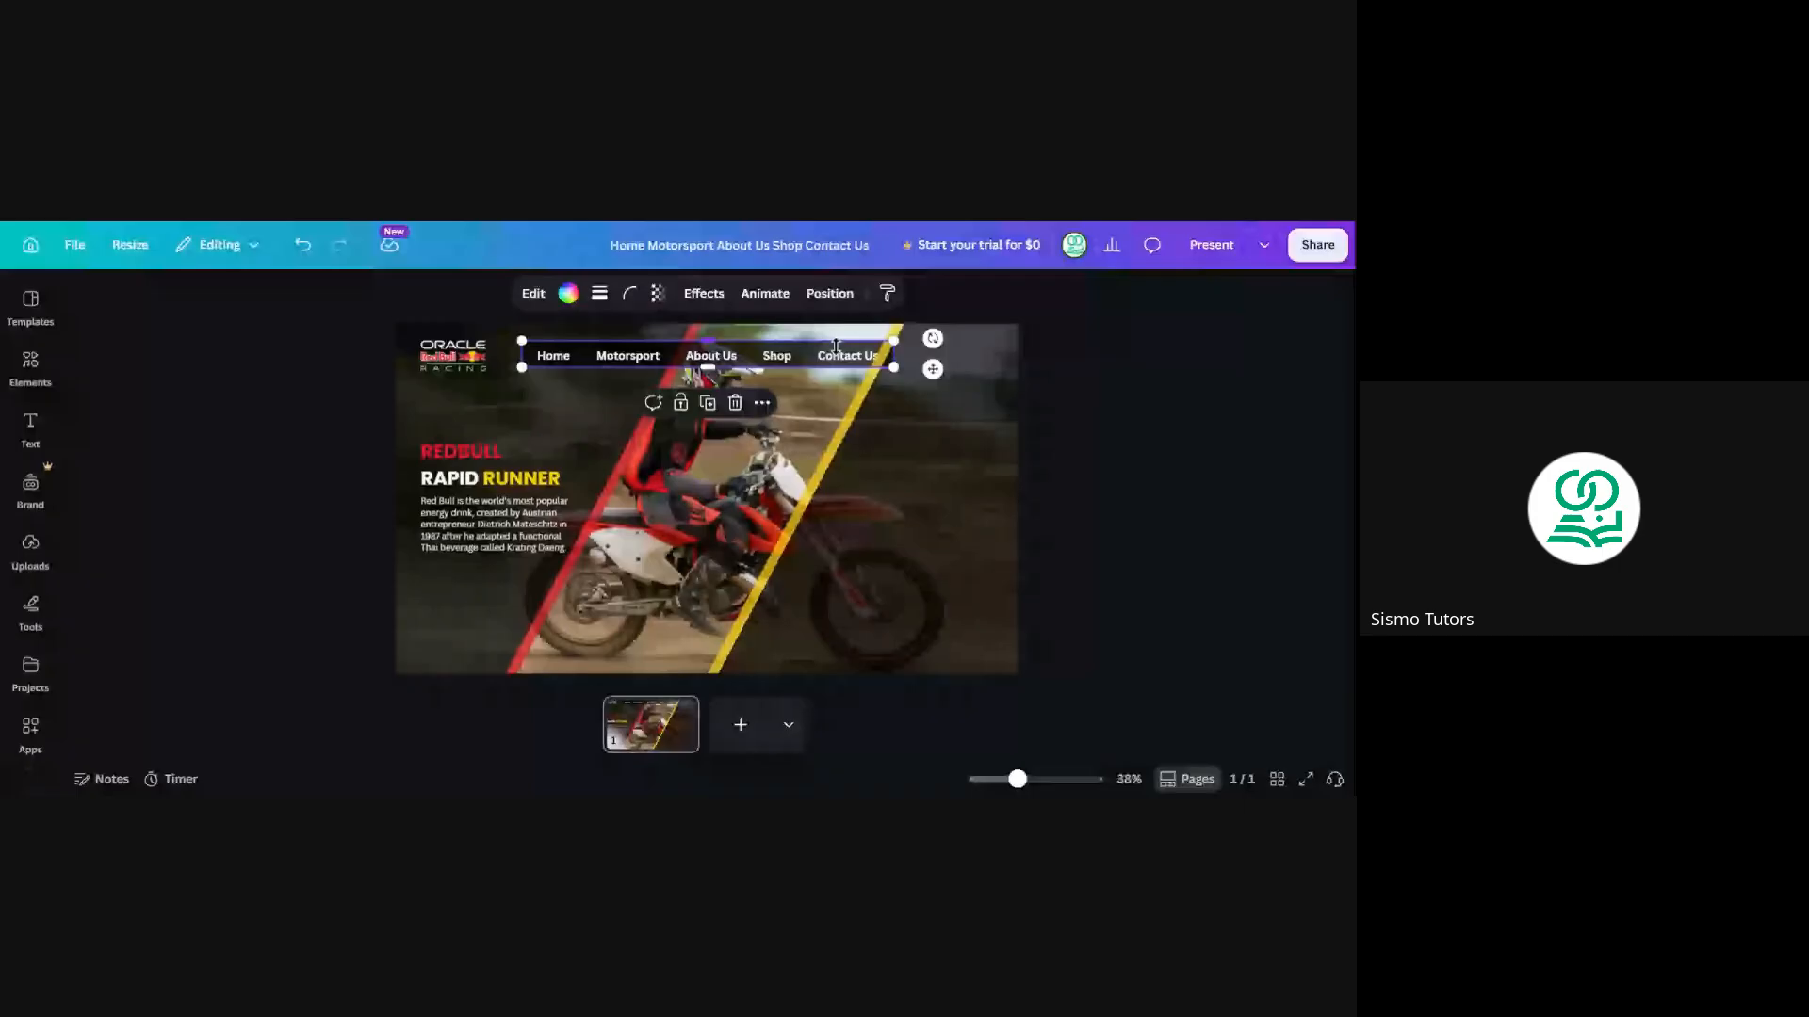
click(892, 454)
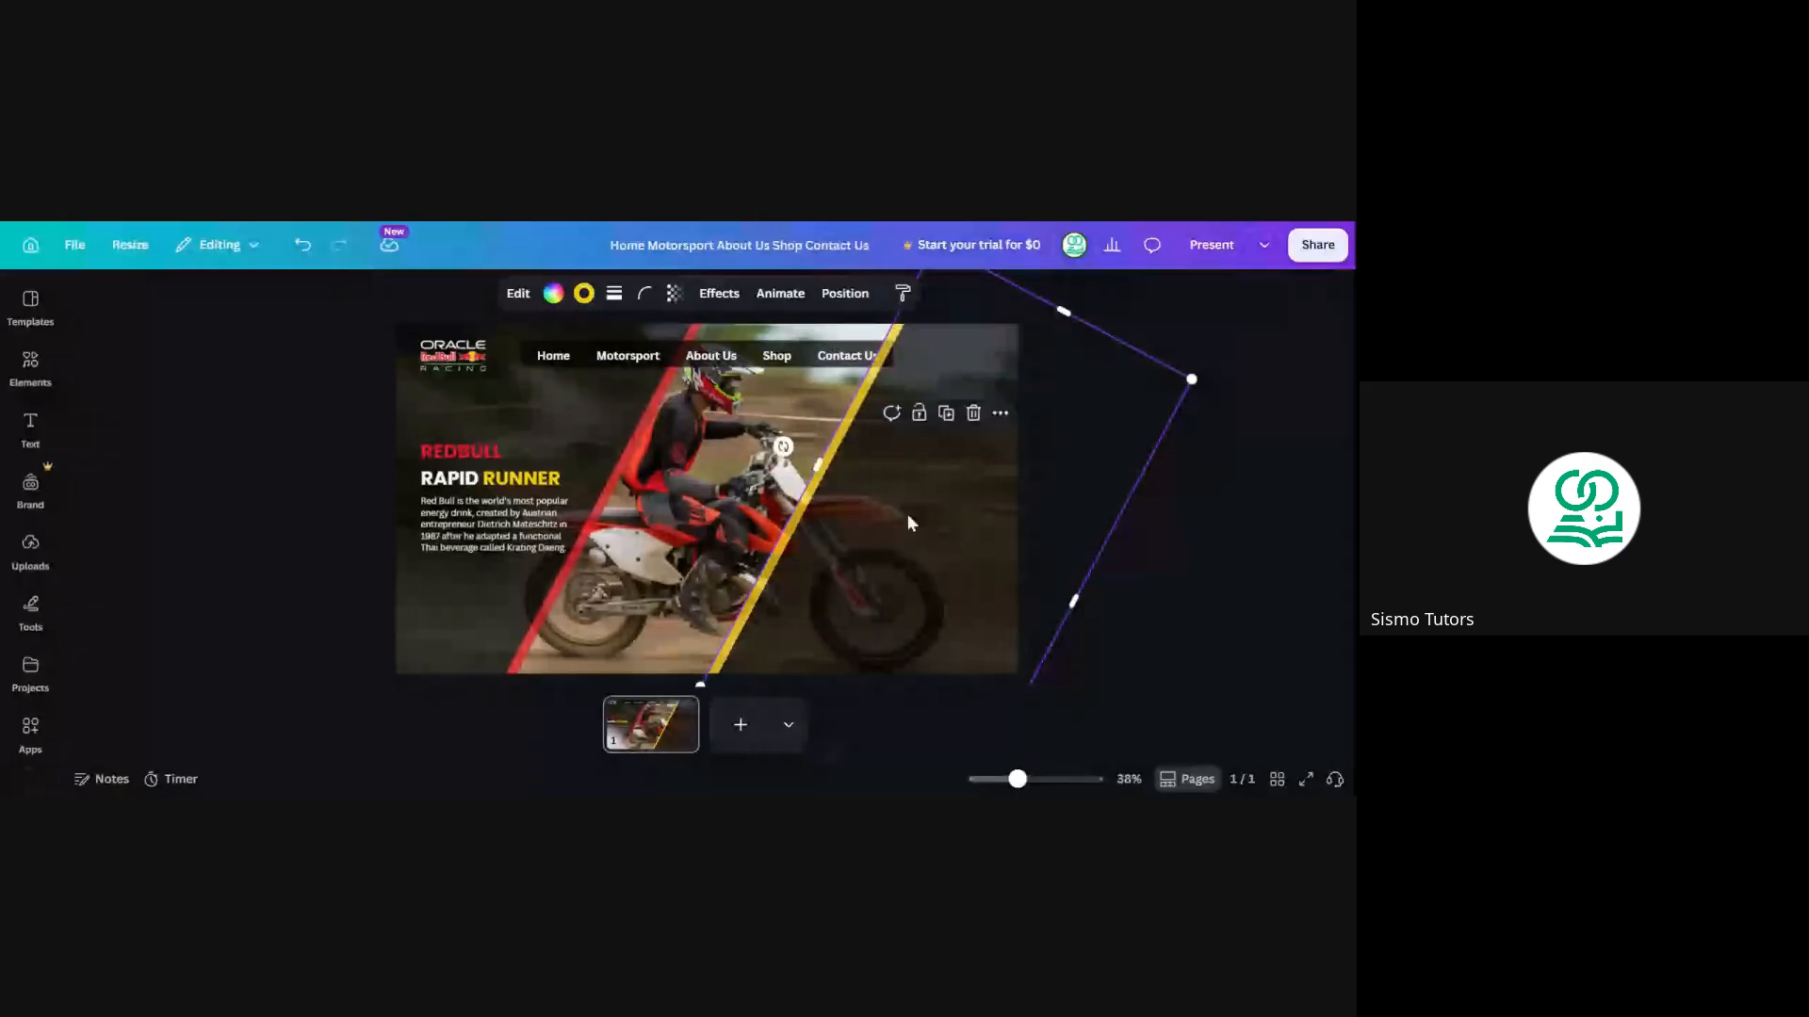
key(Escape)
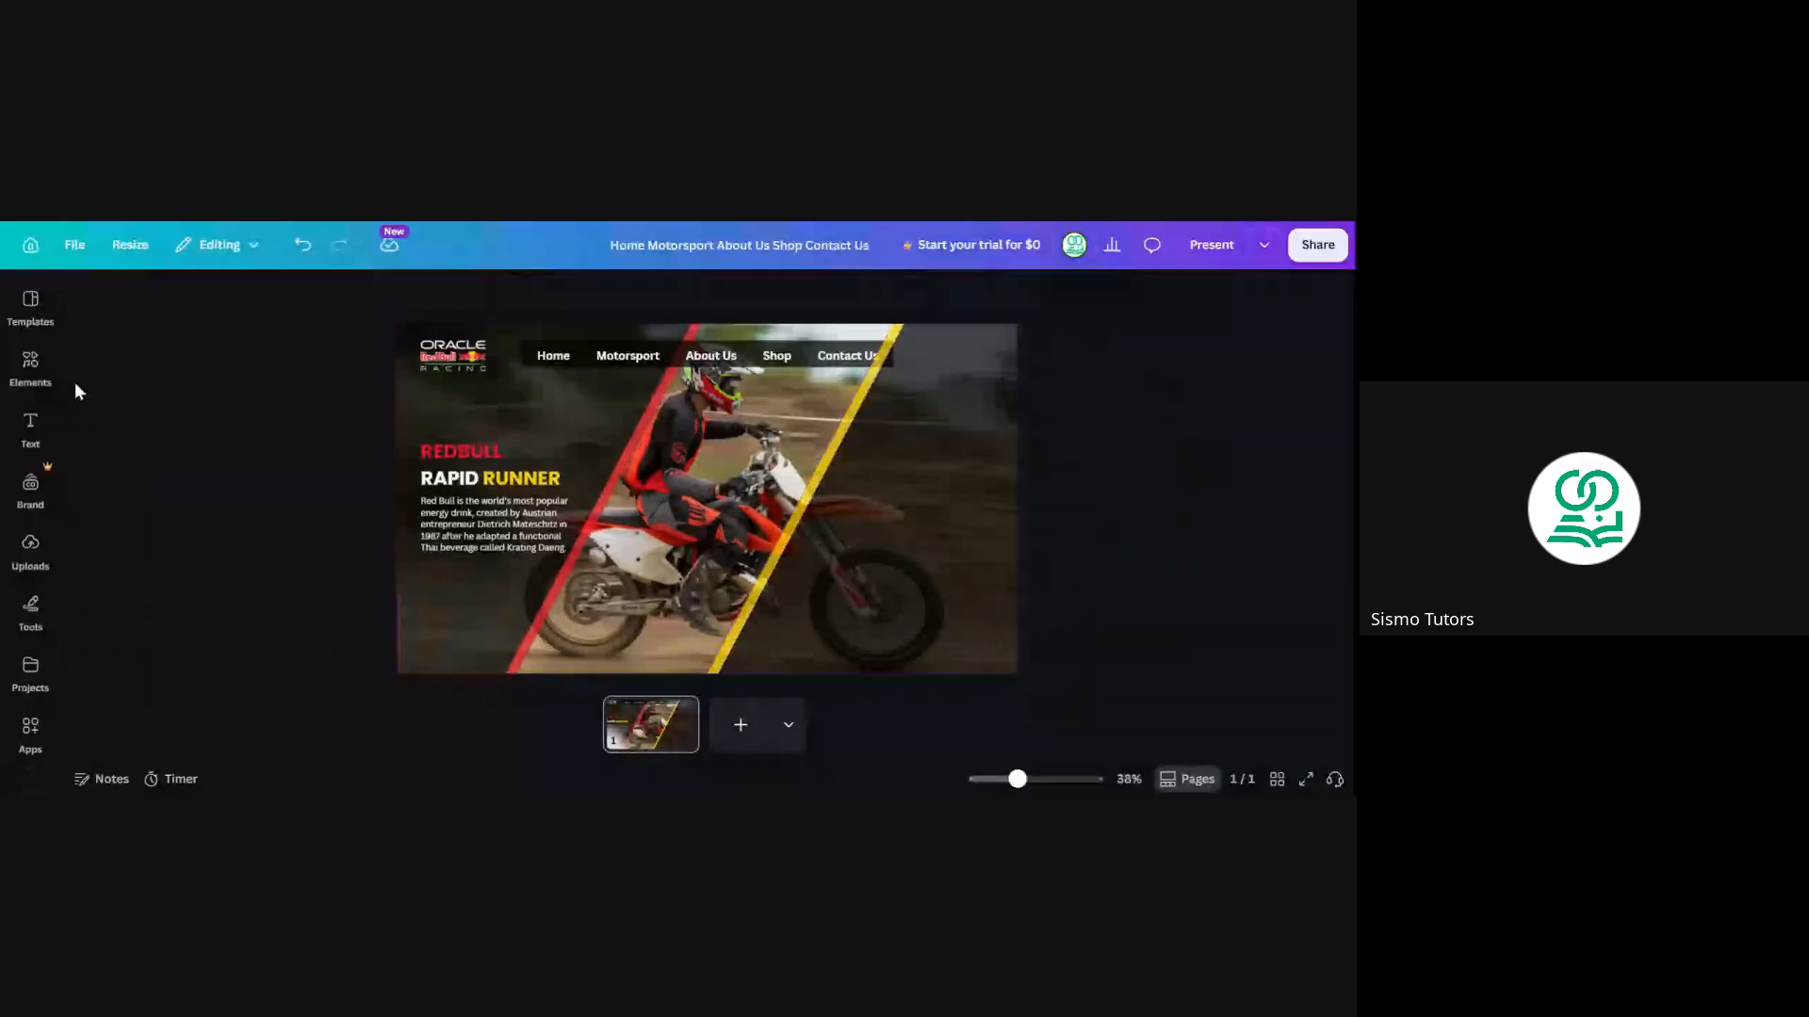
Search the elements for "frame" and add the rounded square frame to the page
click(33, 365)
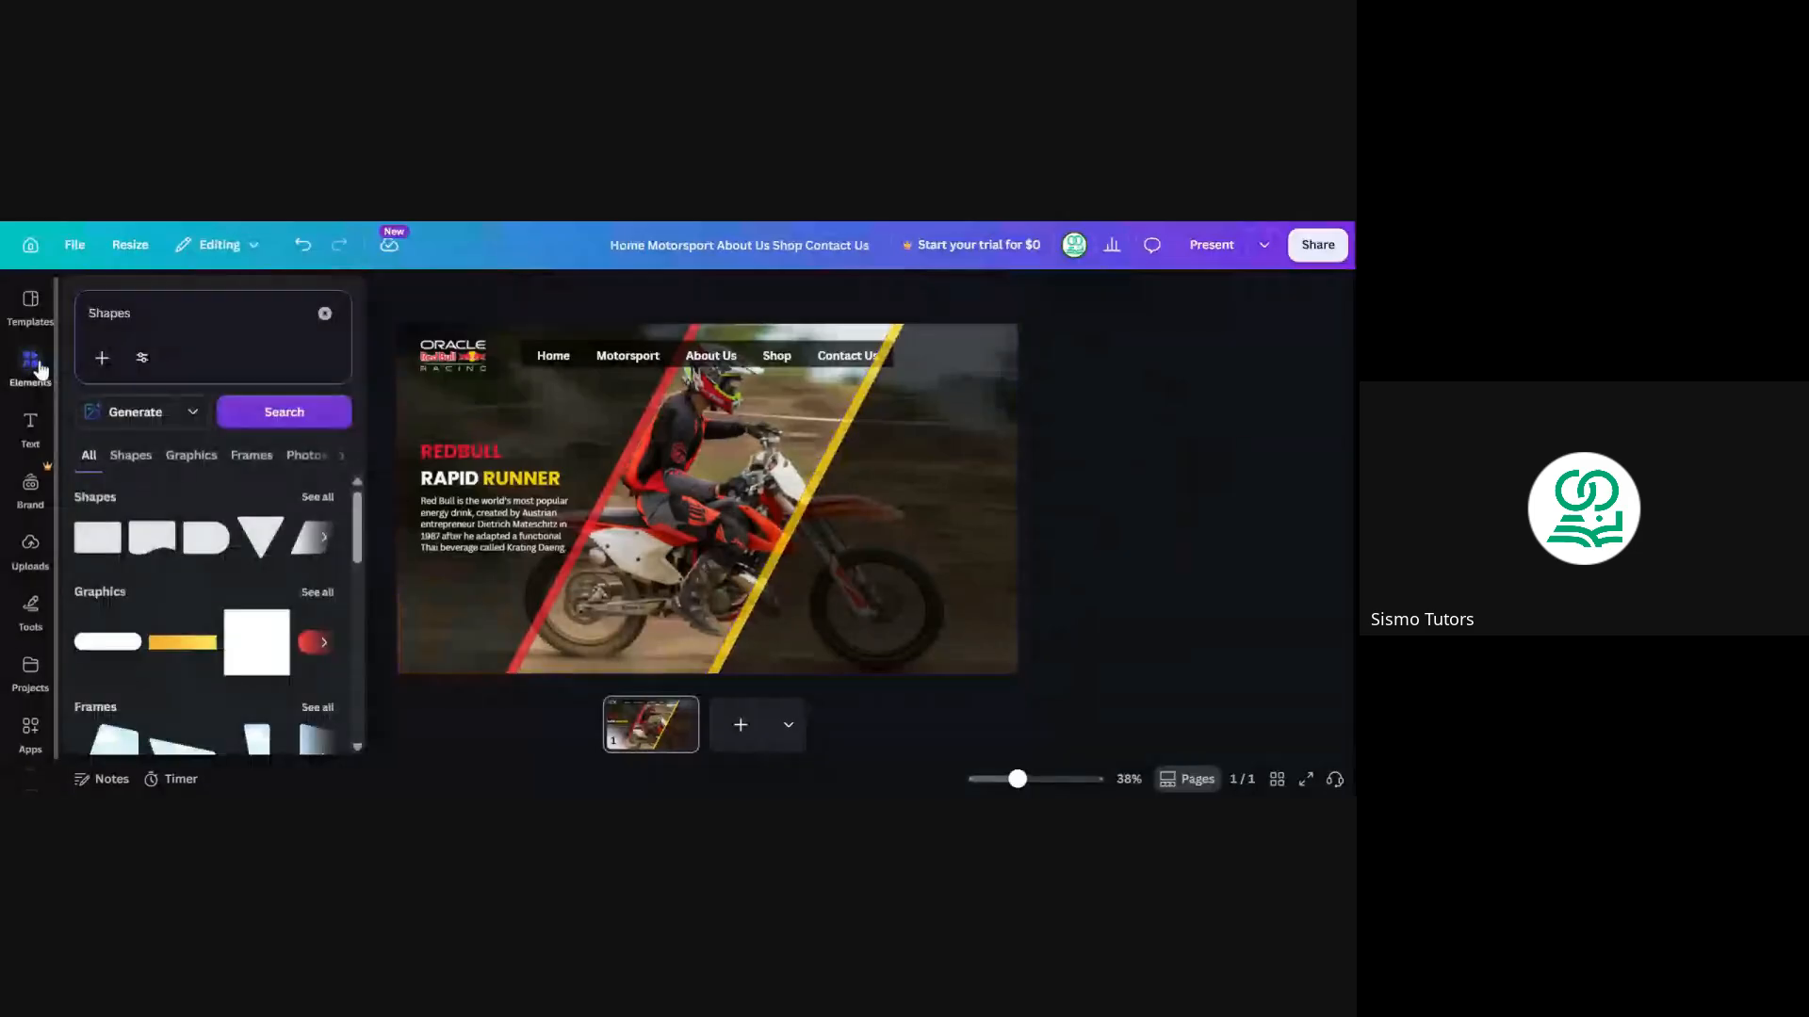
text(f)
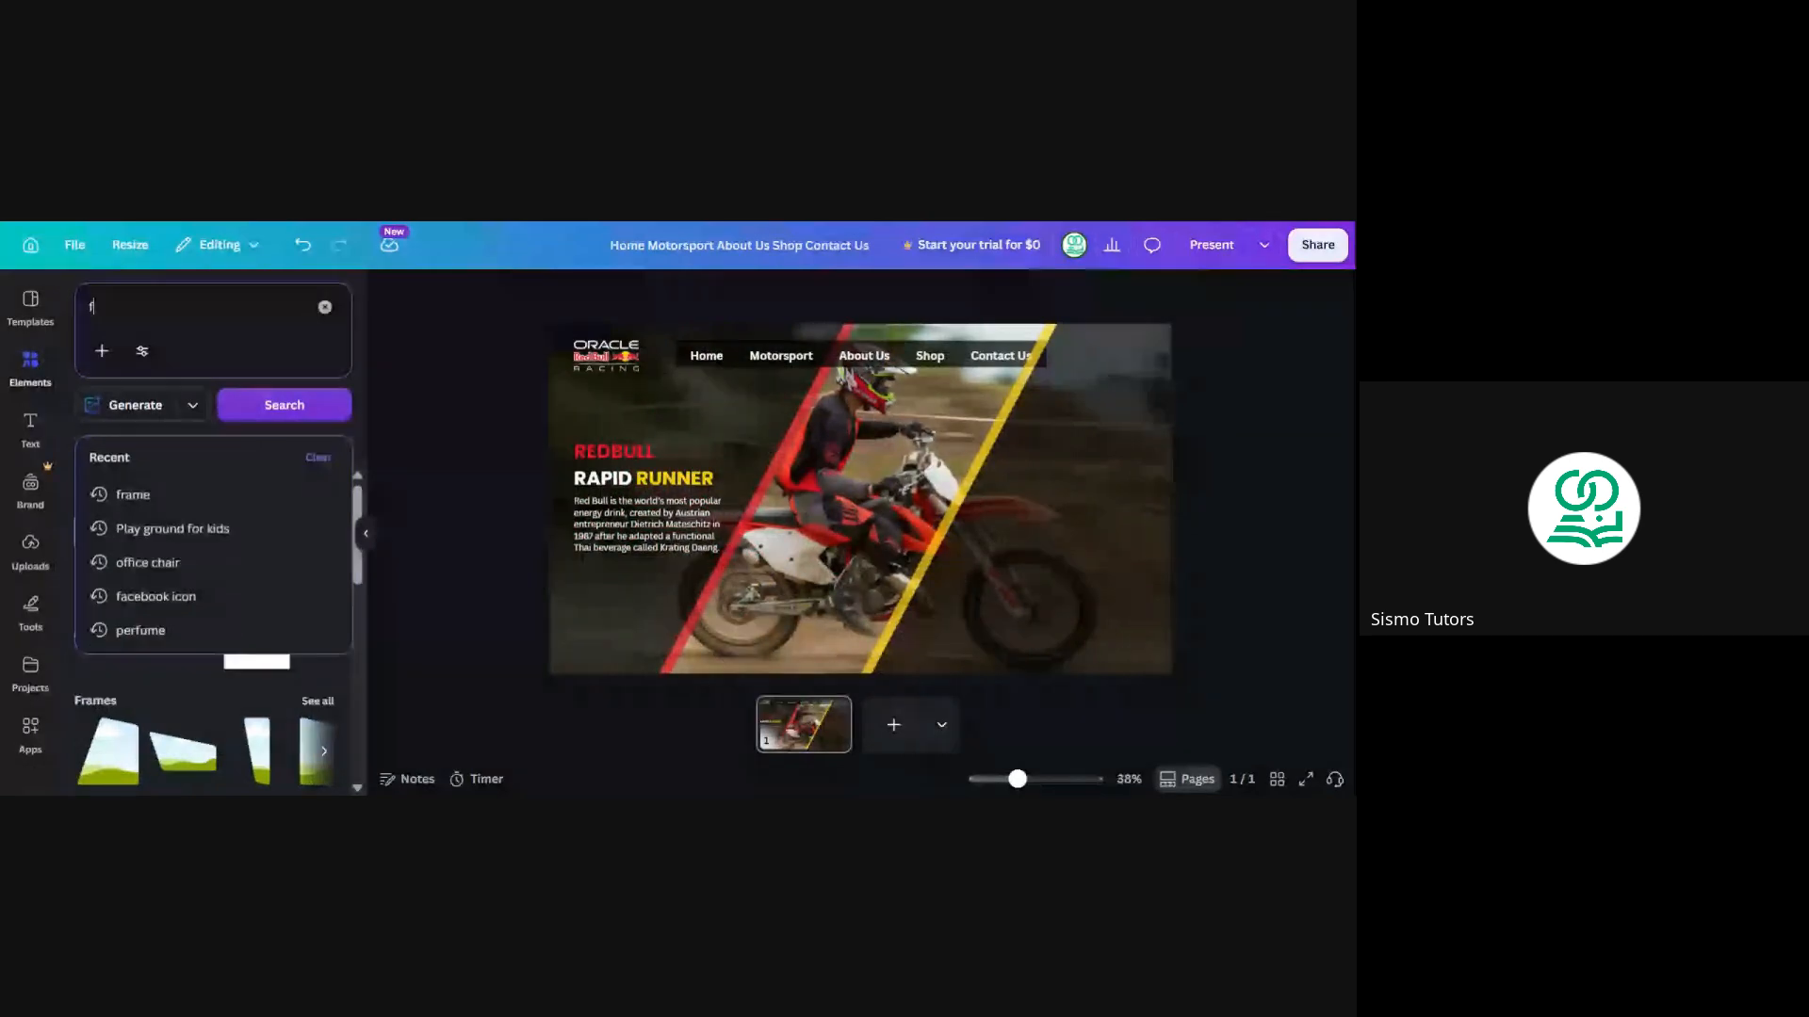
text(rame)
key(Return)
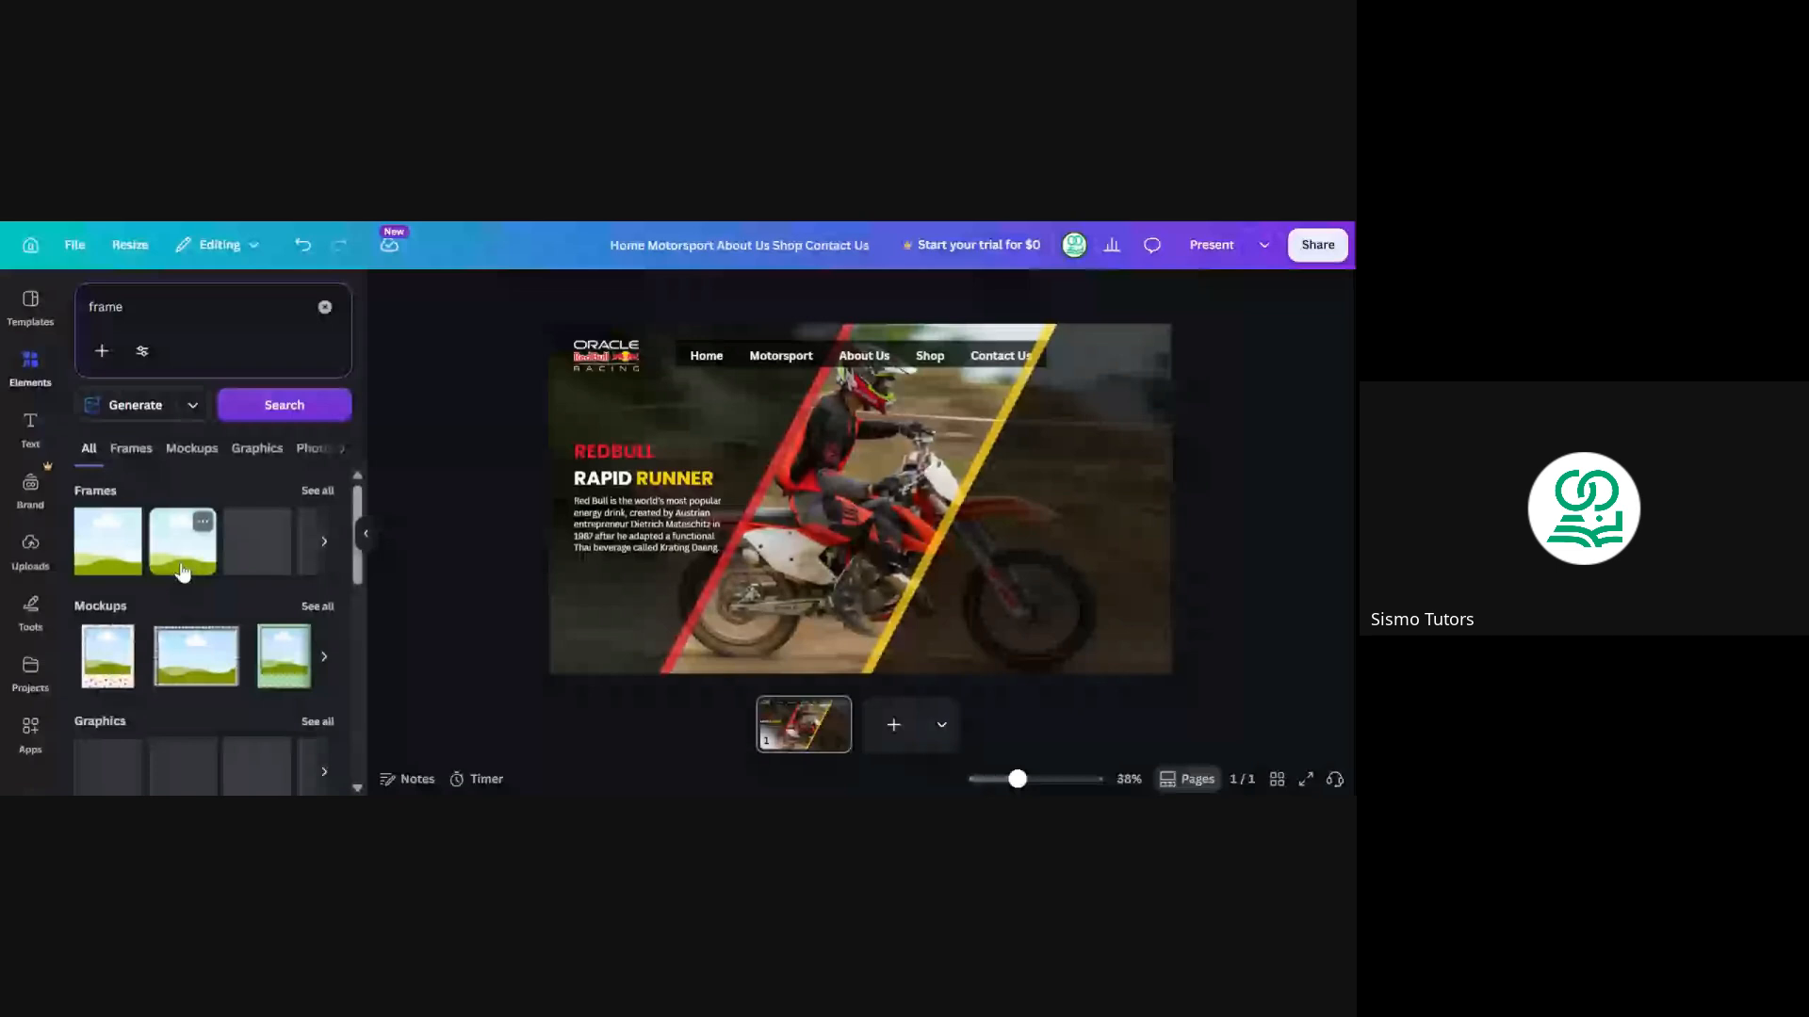
click(183, 569)
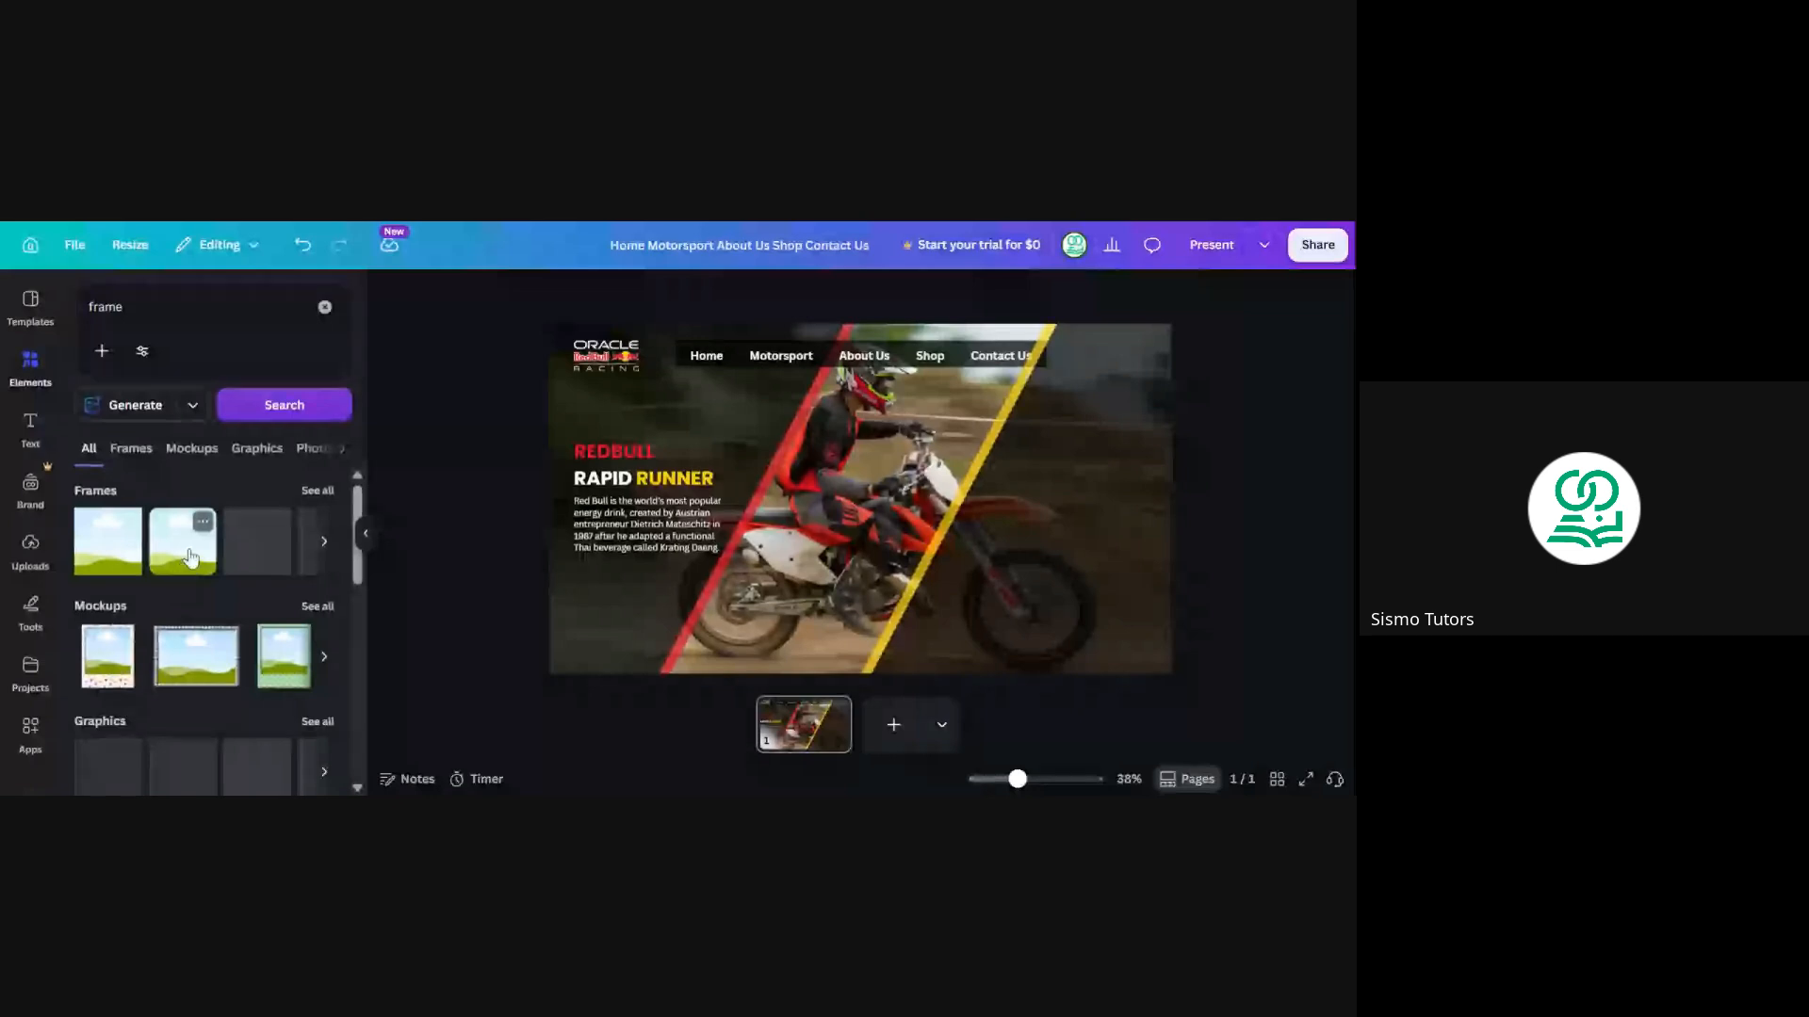
click(366, 538)
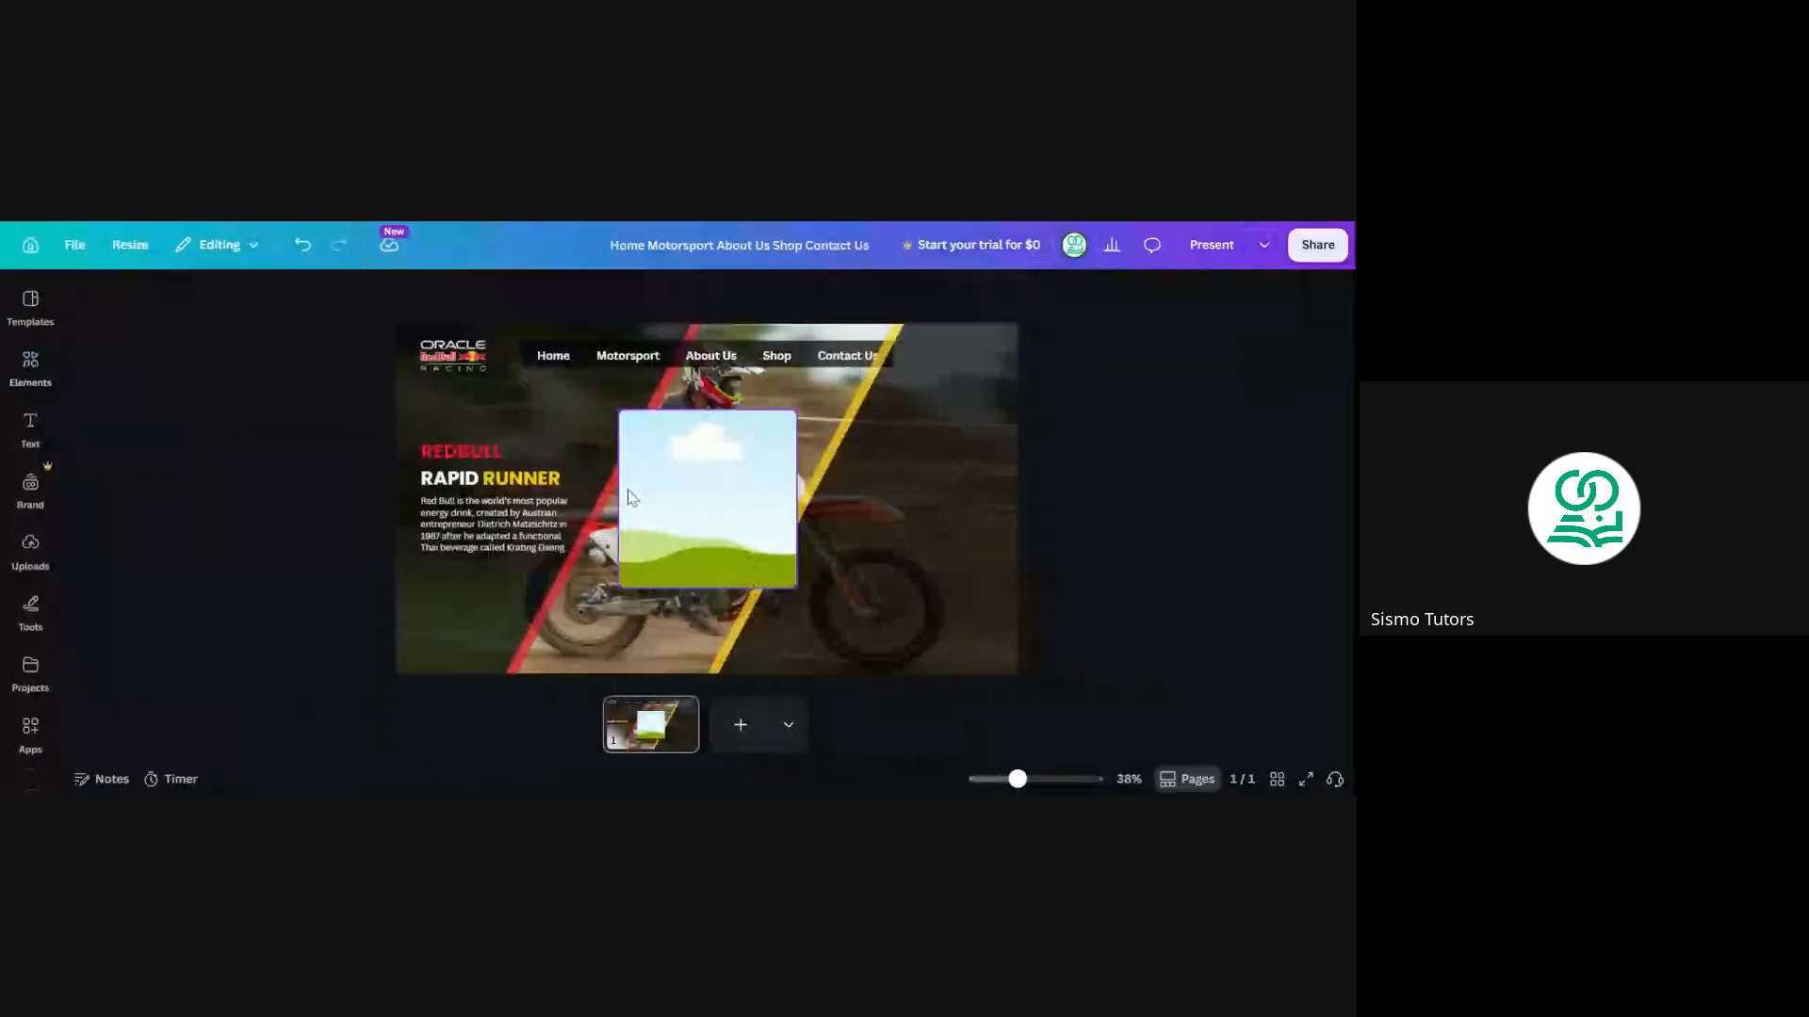
Move the frame onto the dark panel below the navigation bar and resize it to a small landscape rectangle
drag(631, 497, 822, 486)
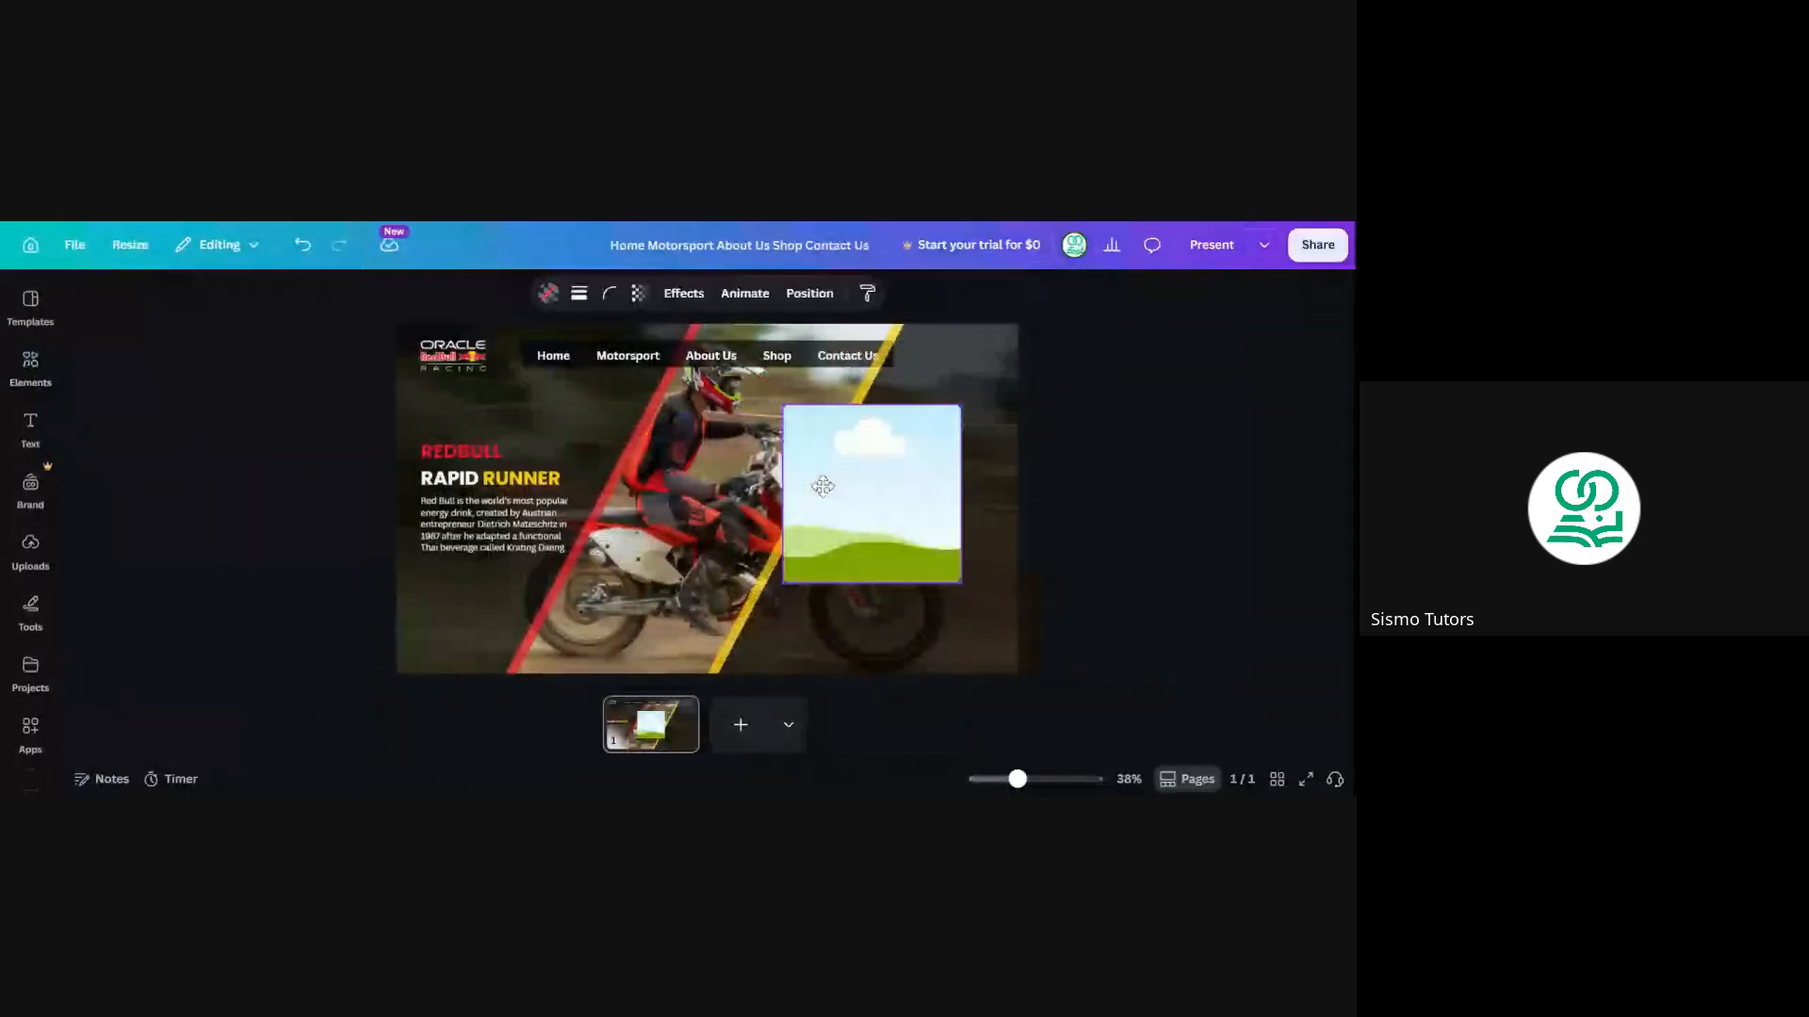
drag(961, 583, 922, 425)
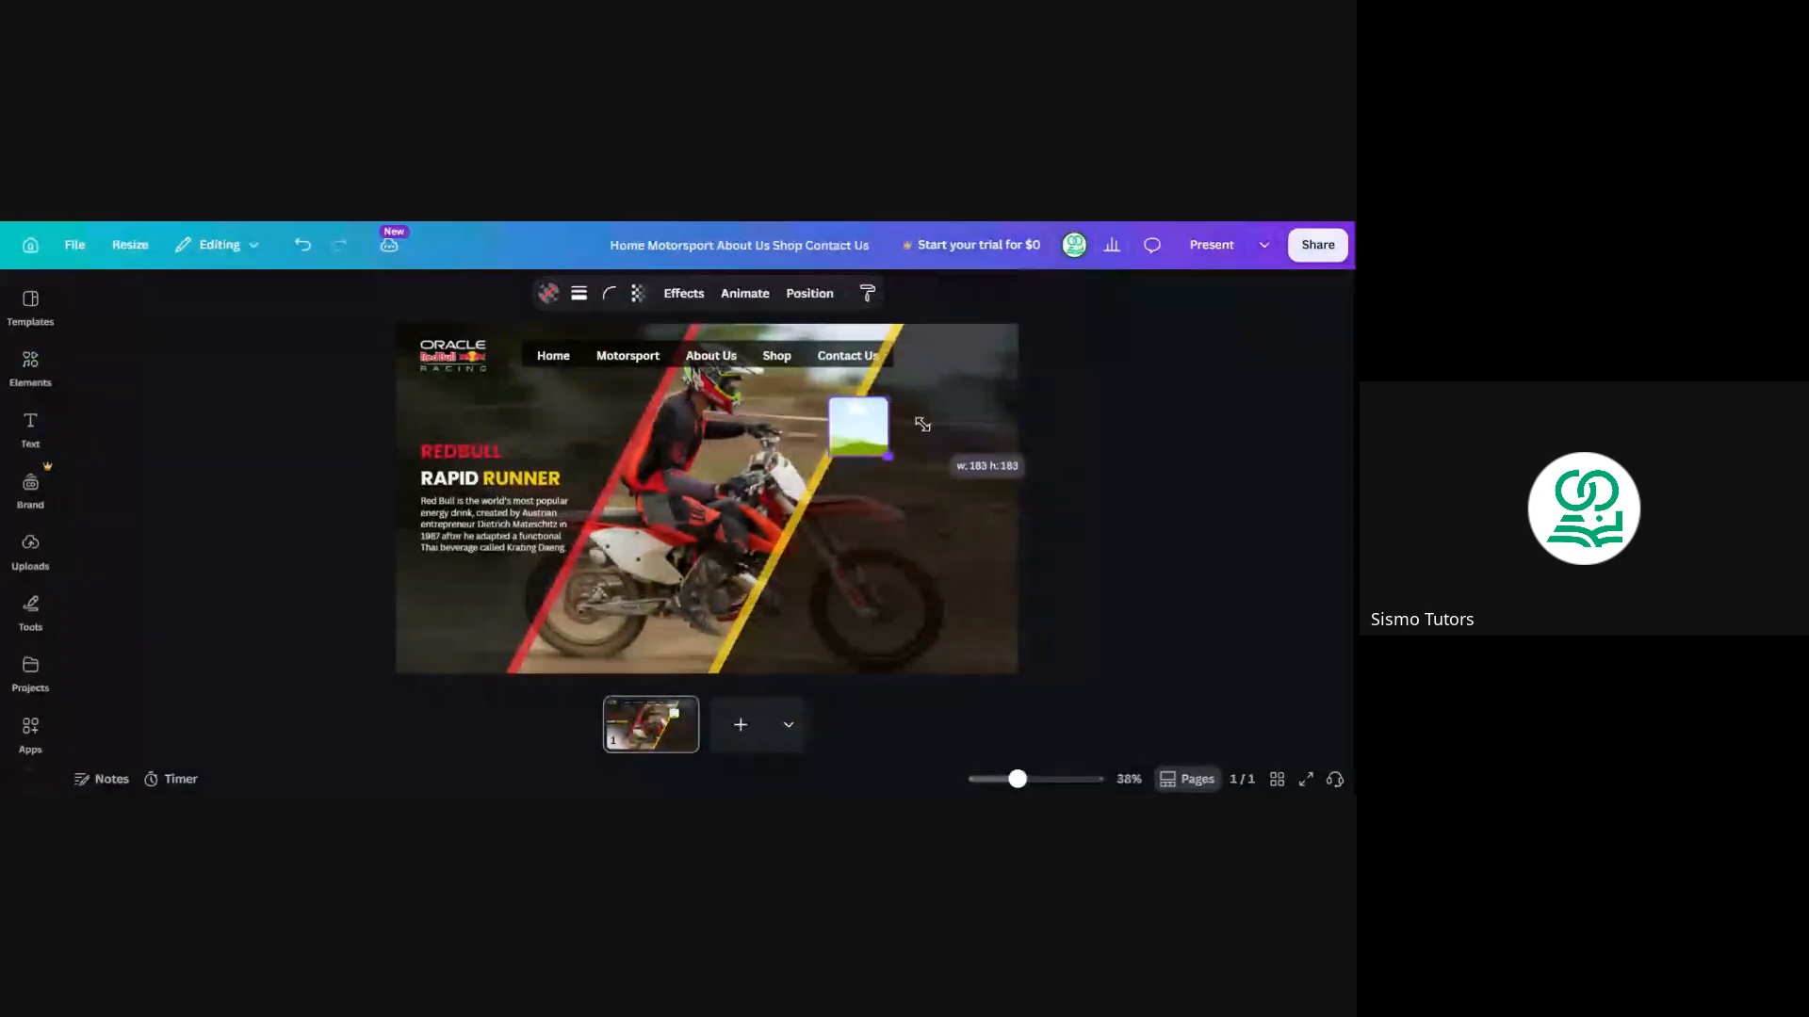
mouse_move(923, 425)
mouse_down()
mouse_move(947, 435)
mouse_move(931, 440)
mouse_up()
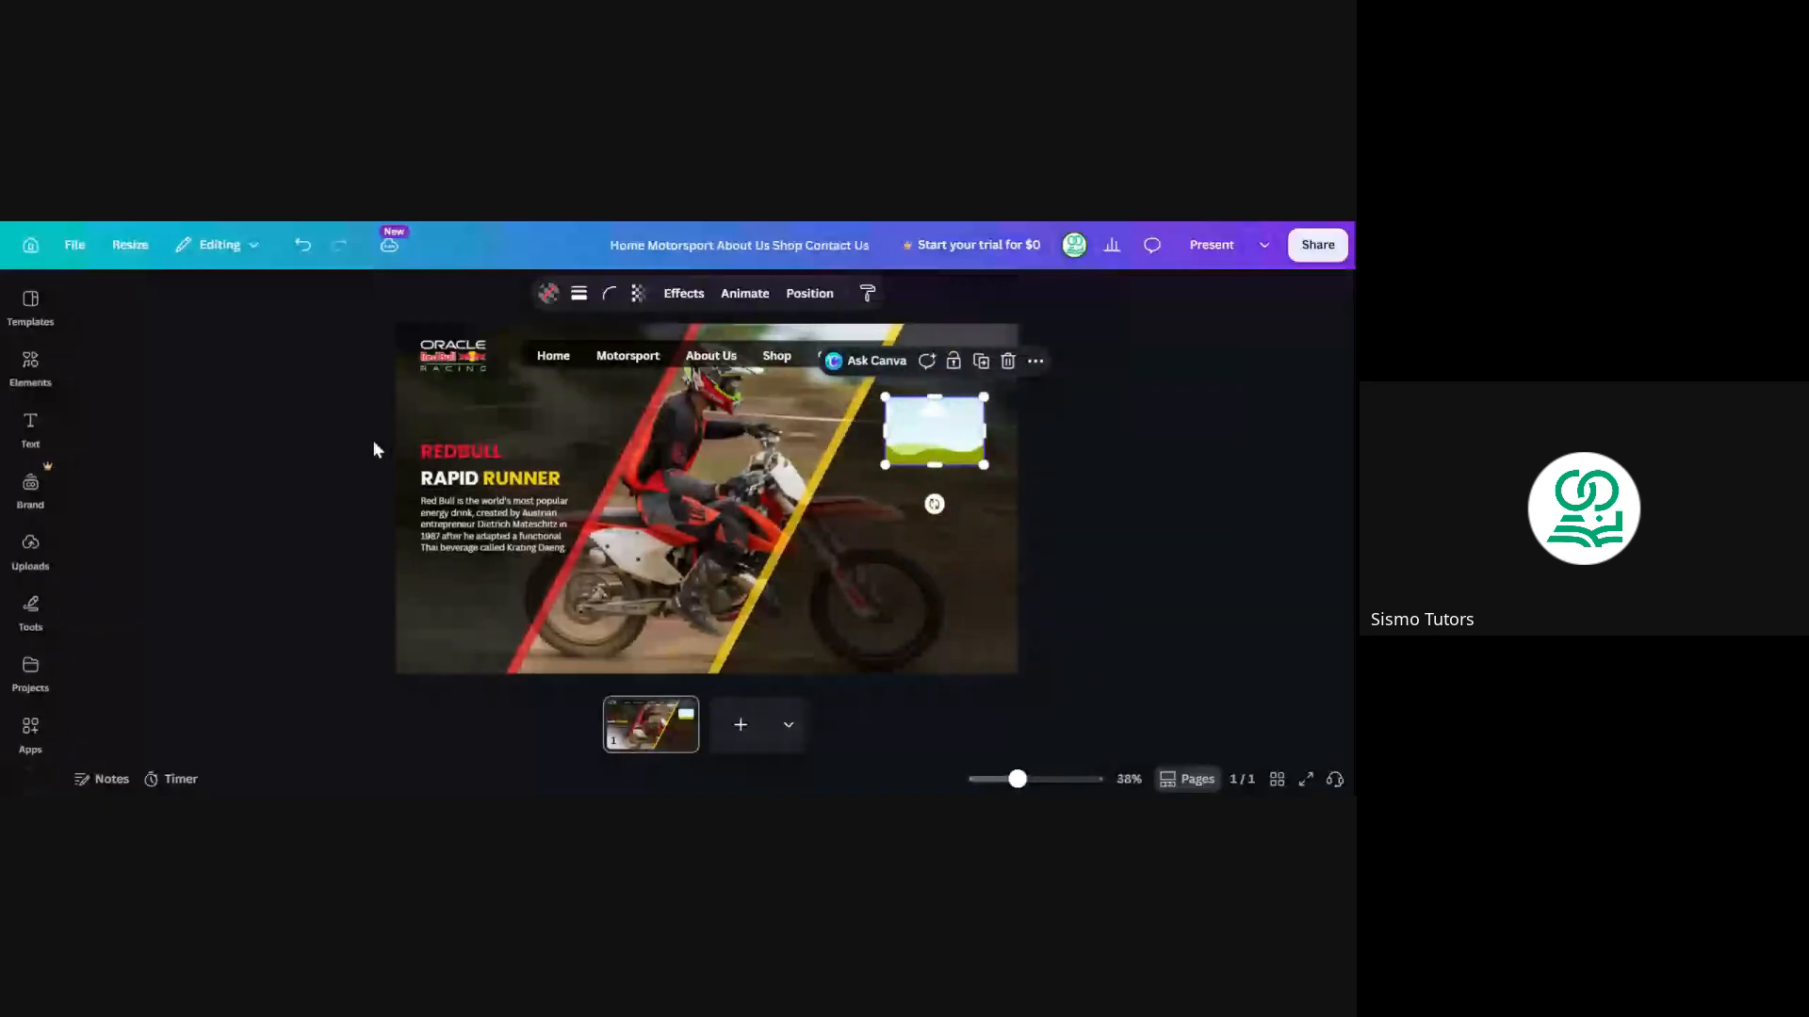
click(373, 449)
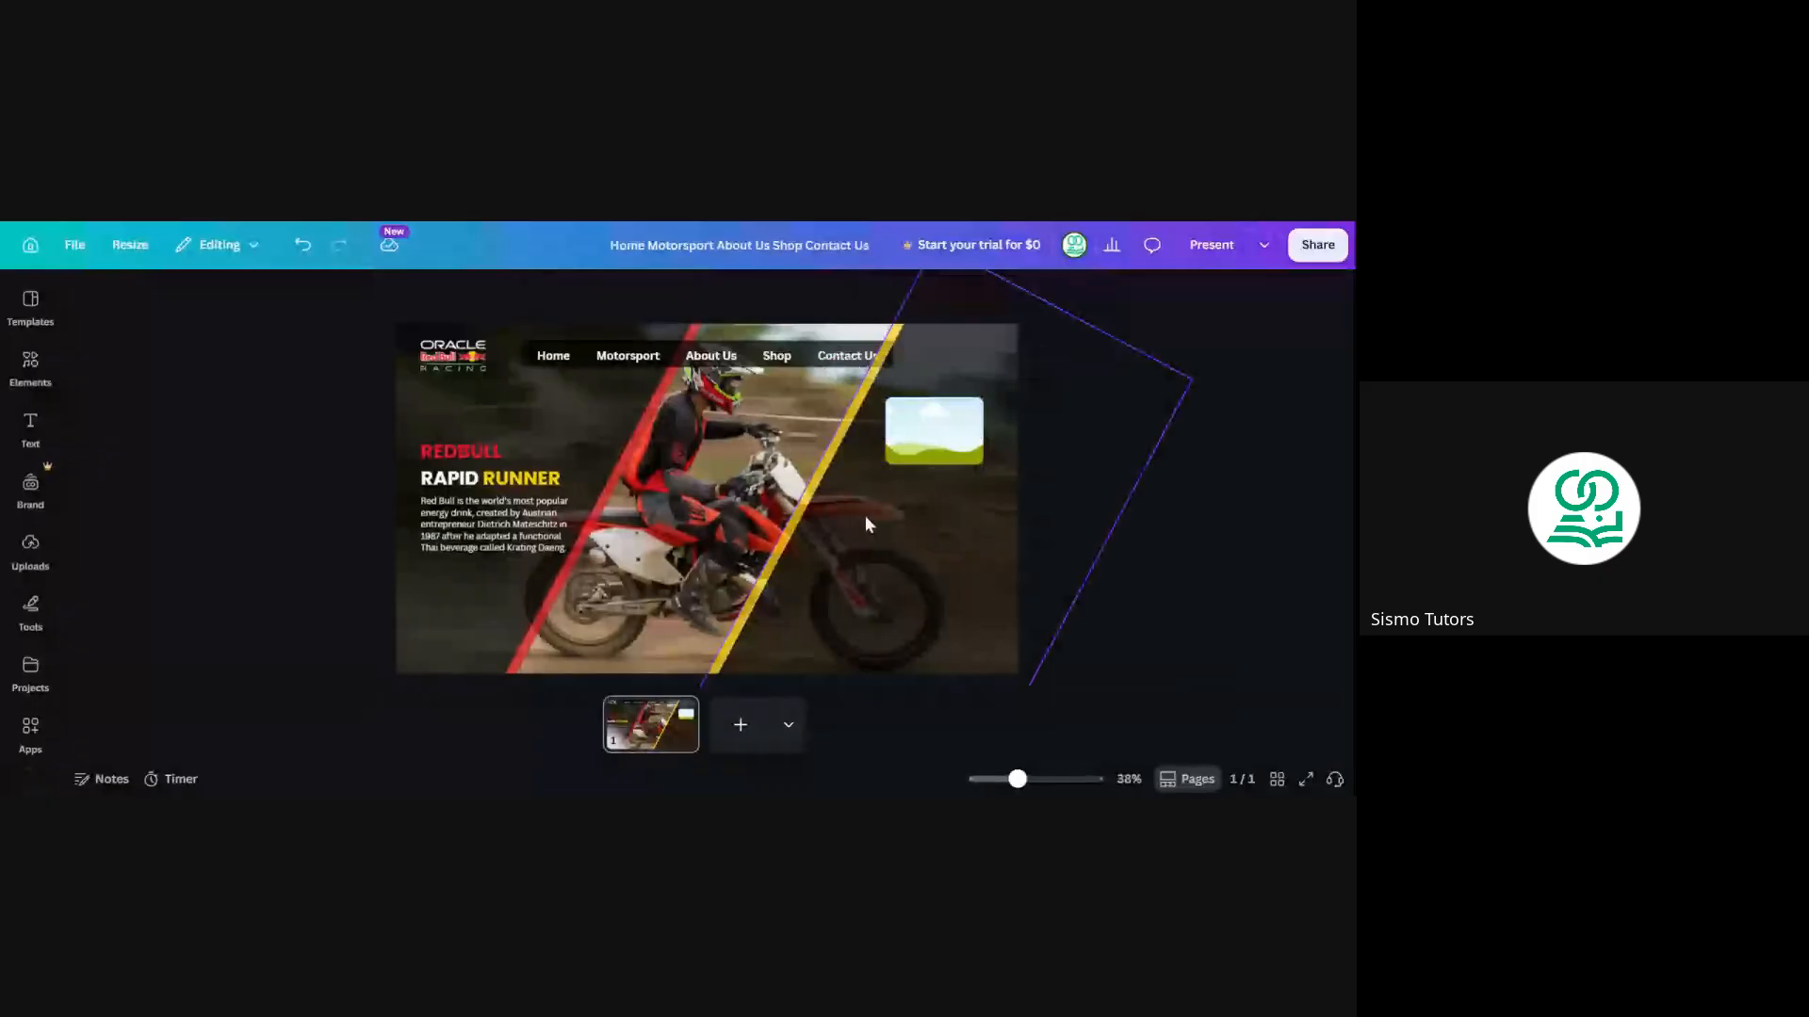
Duplicate the small frame twice to form an evenly spaced vertical column of three frames on the dark panel
click(927, 441)
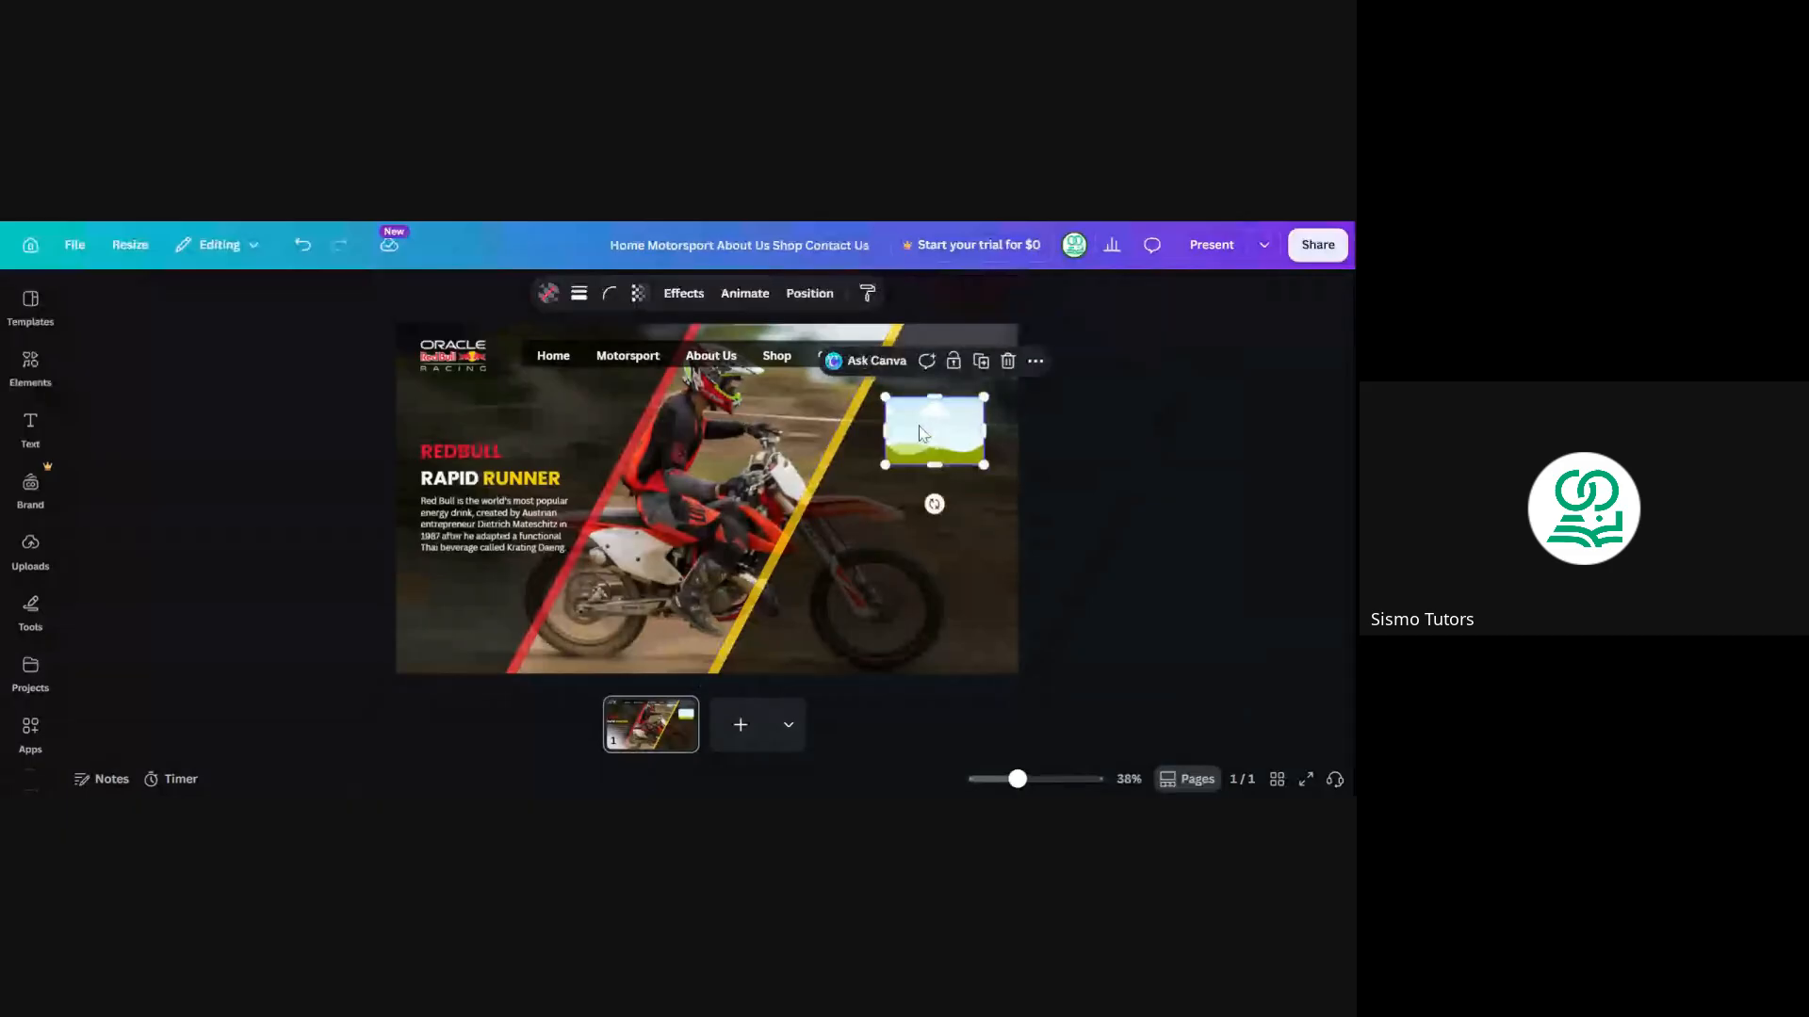
drag(922, 433, 929, 509)
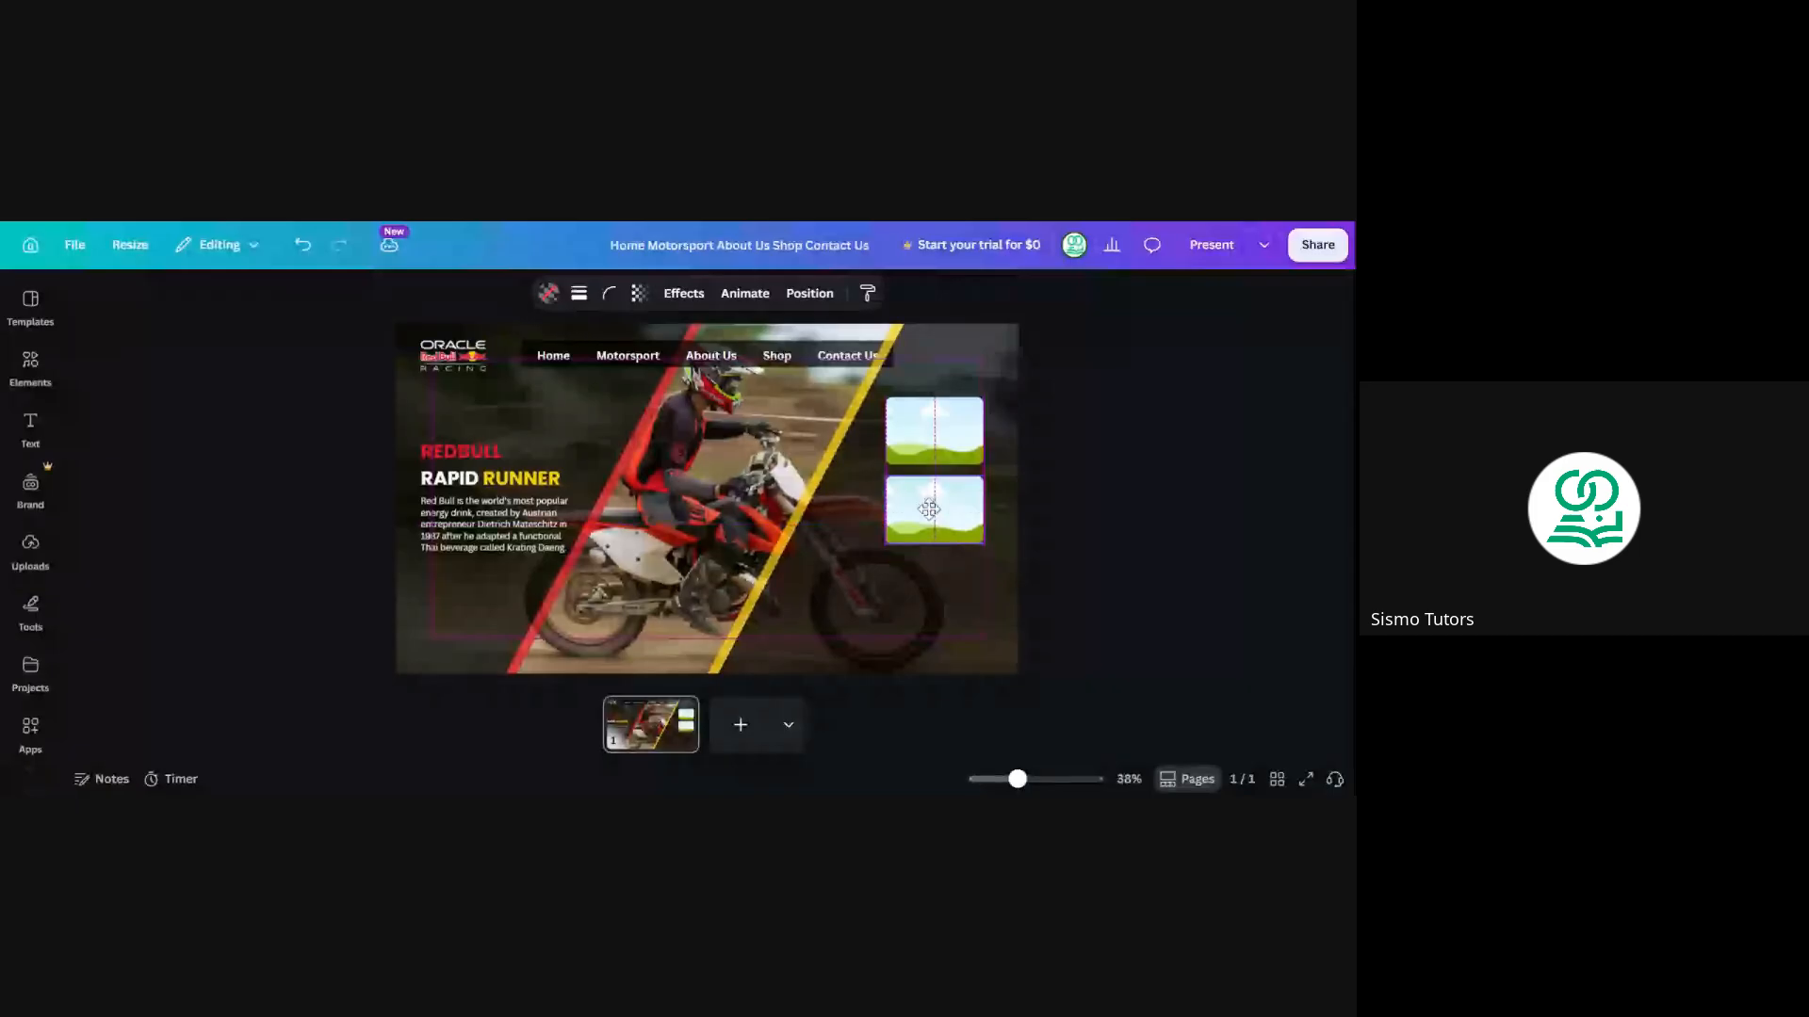
key(ctrl+d)
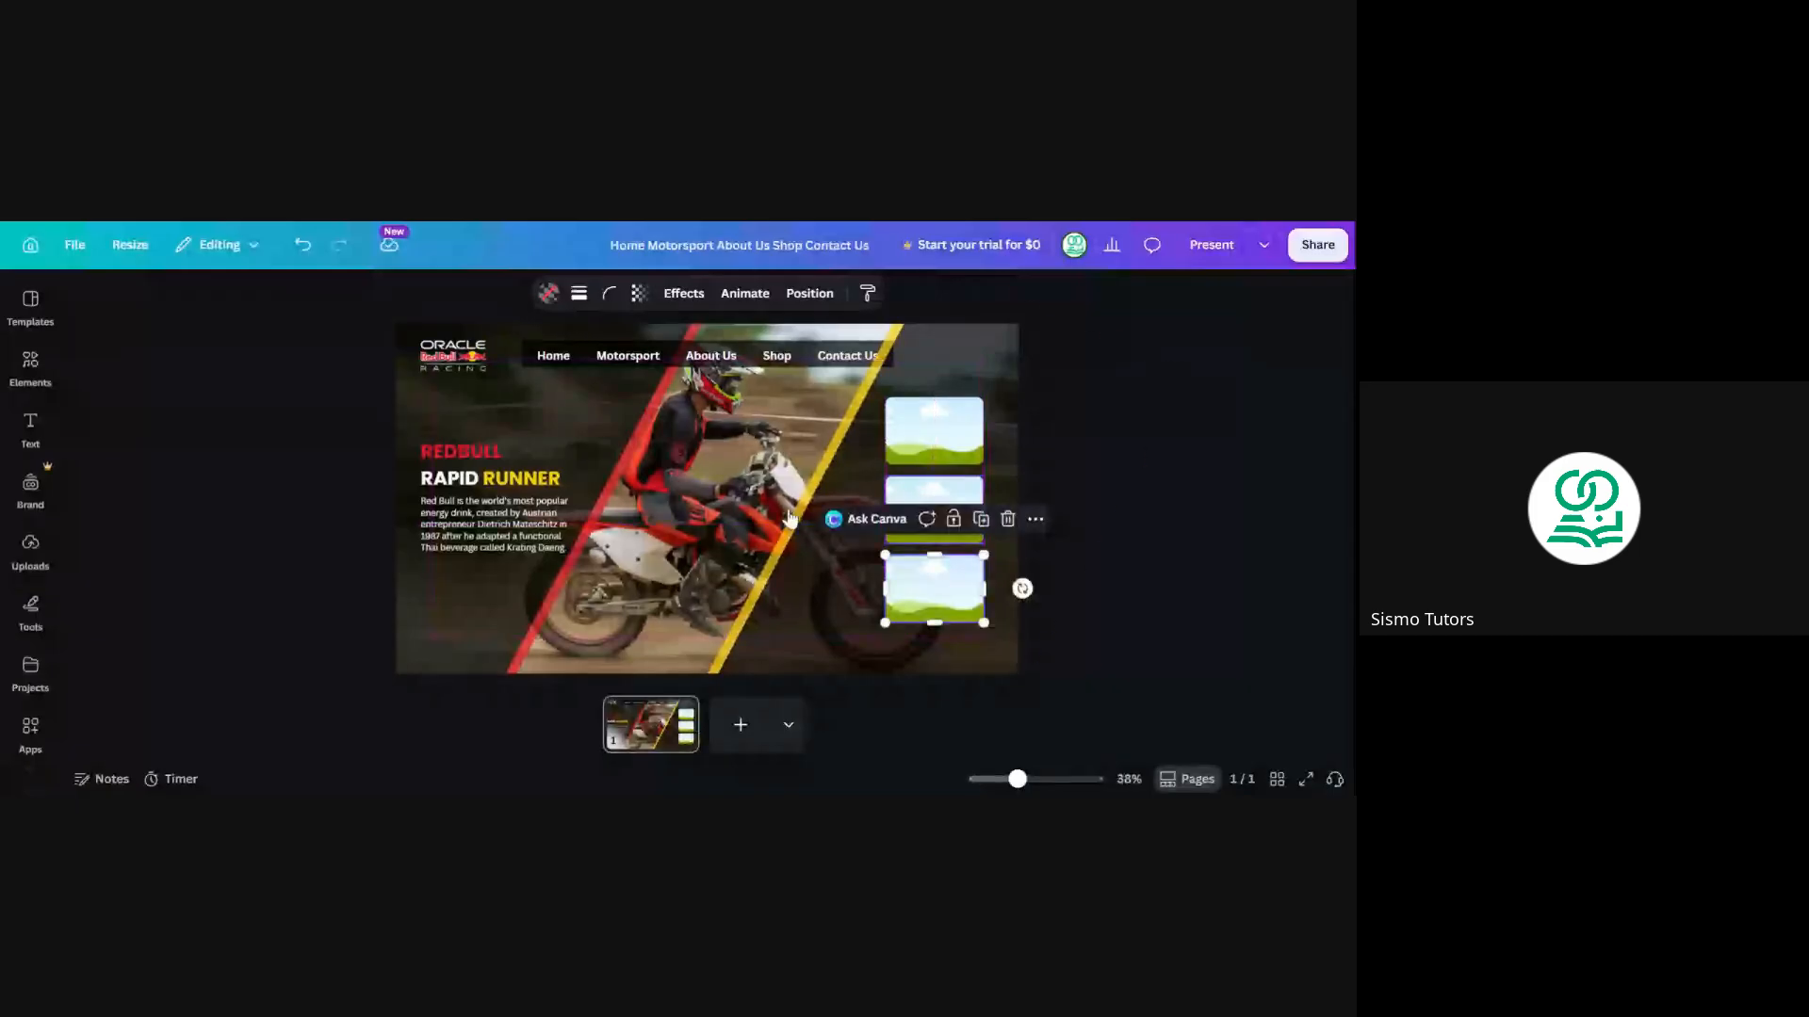
click(291, 408)
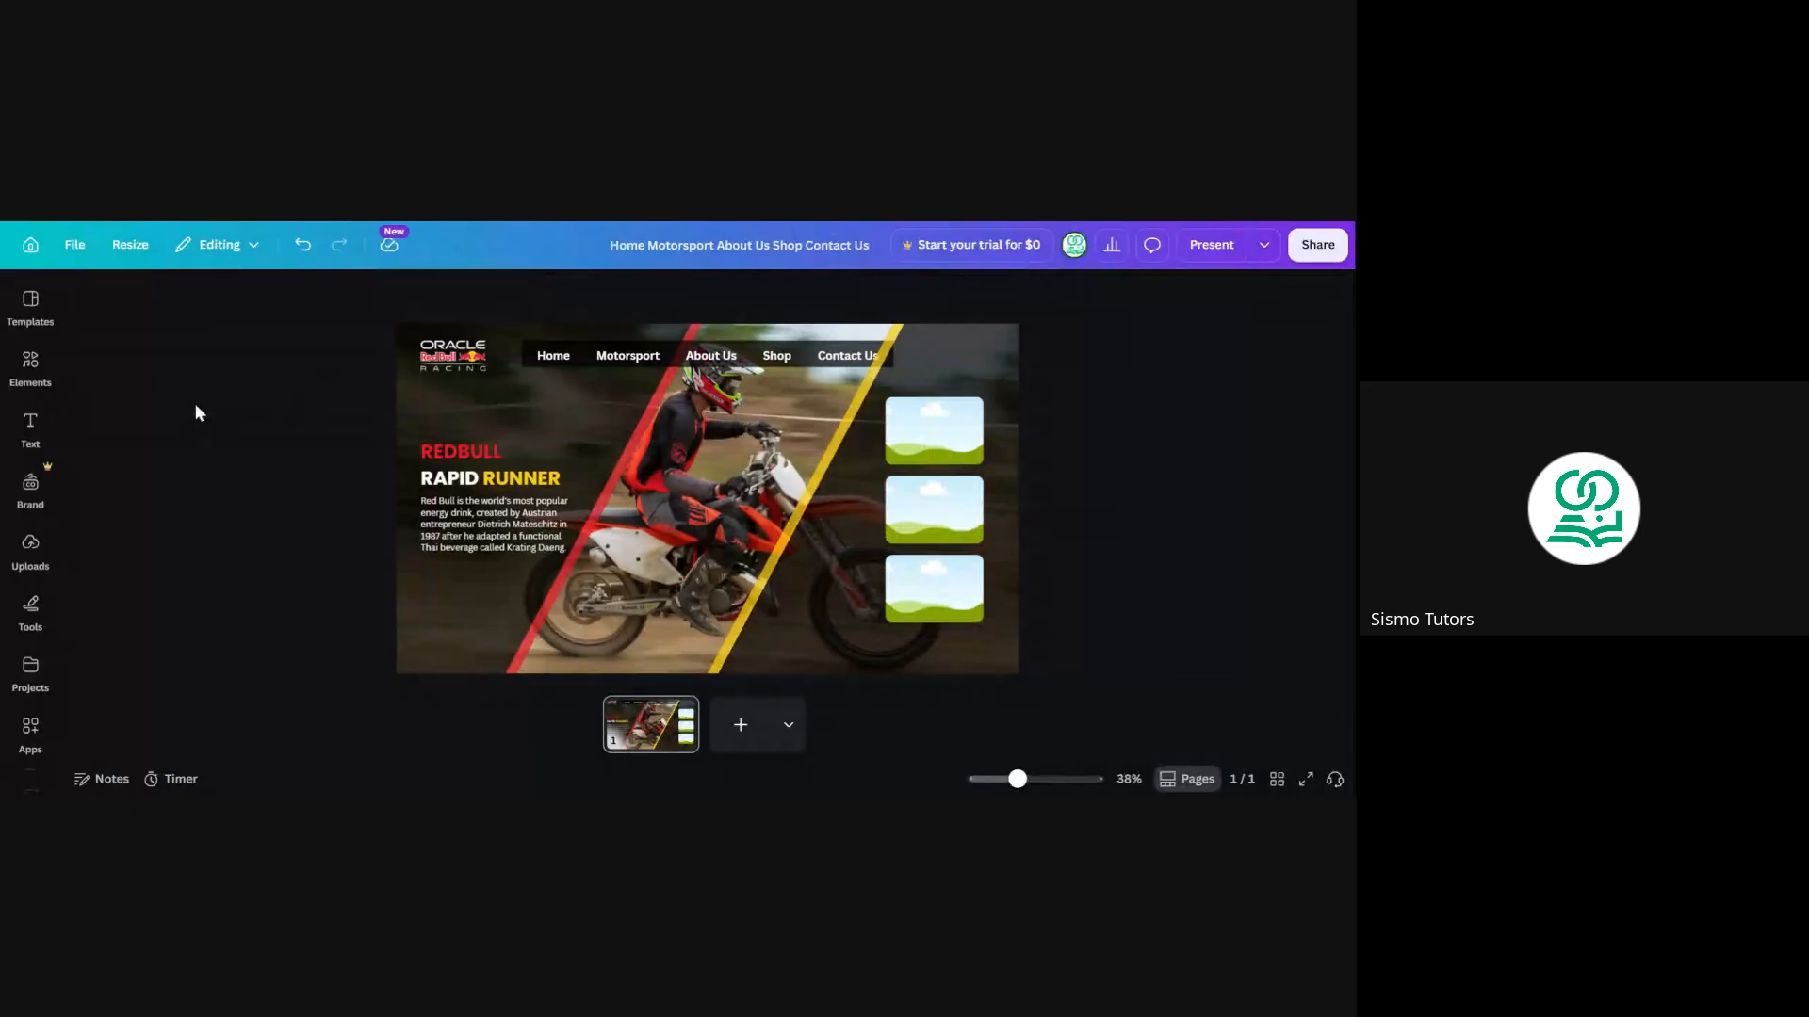
Shift the middle frame down against the lowest one and realign it with equal gaps of 34 to both neighbours
click(911, 456)
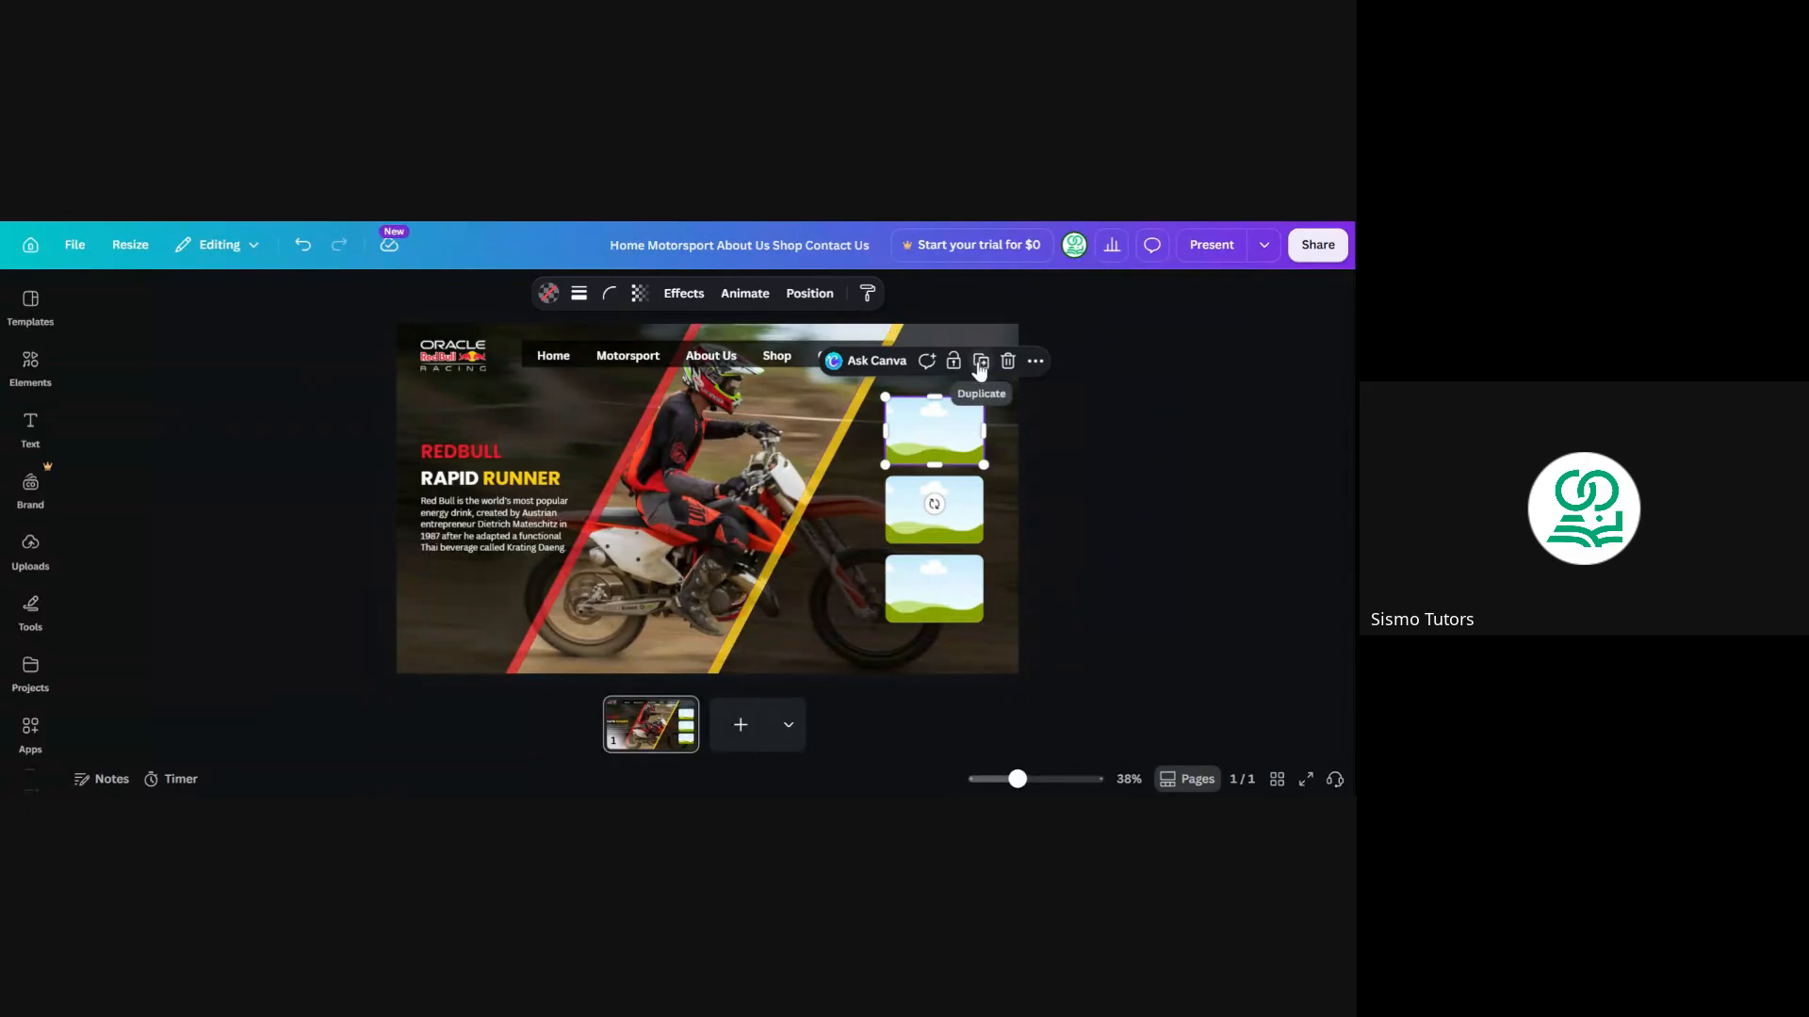
drag(940, 518, 933, 561)
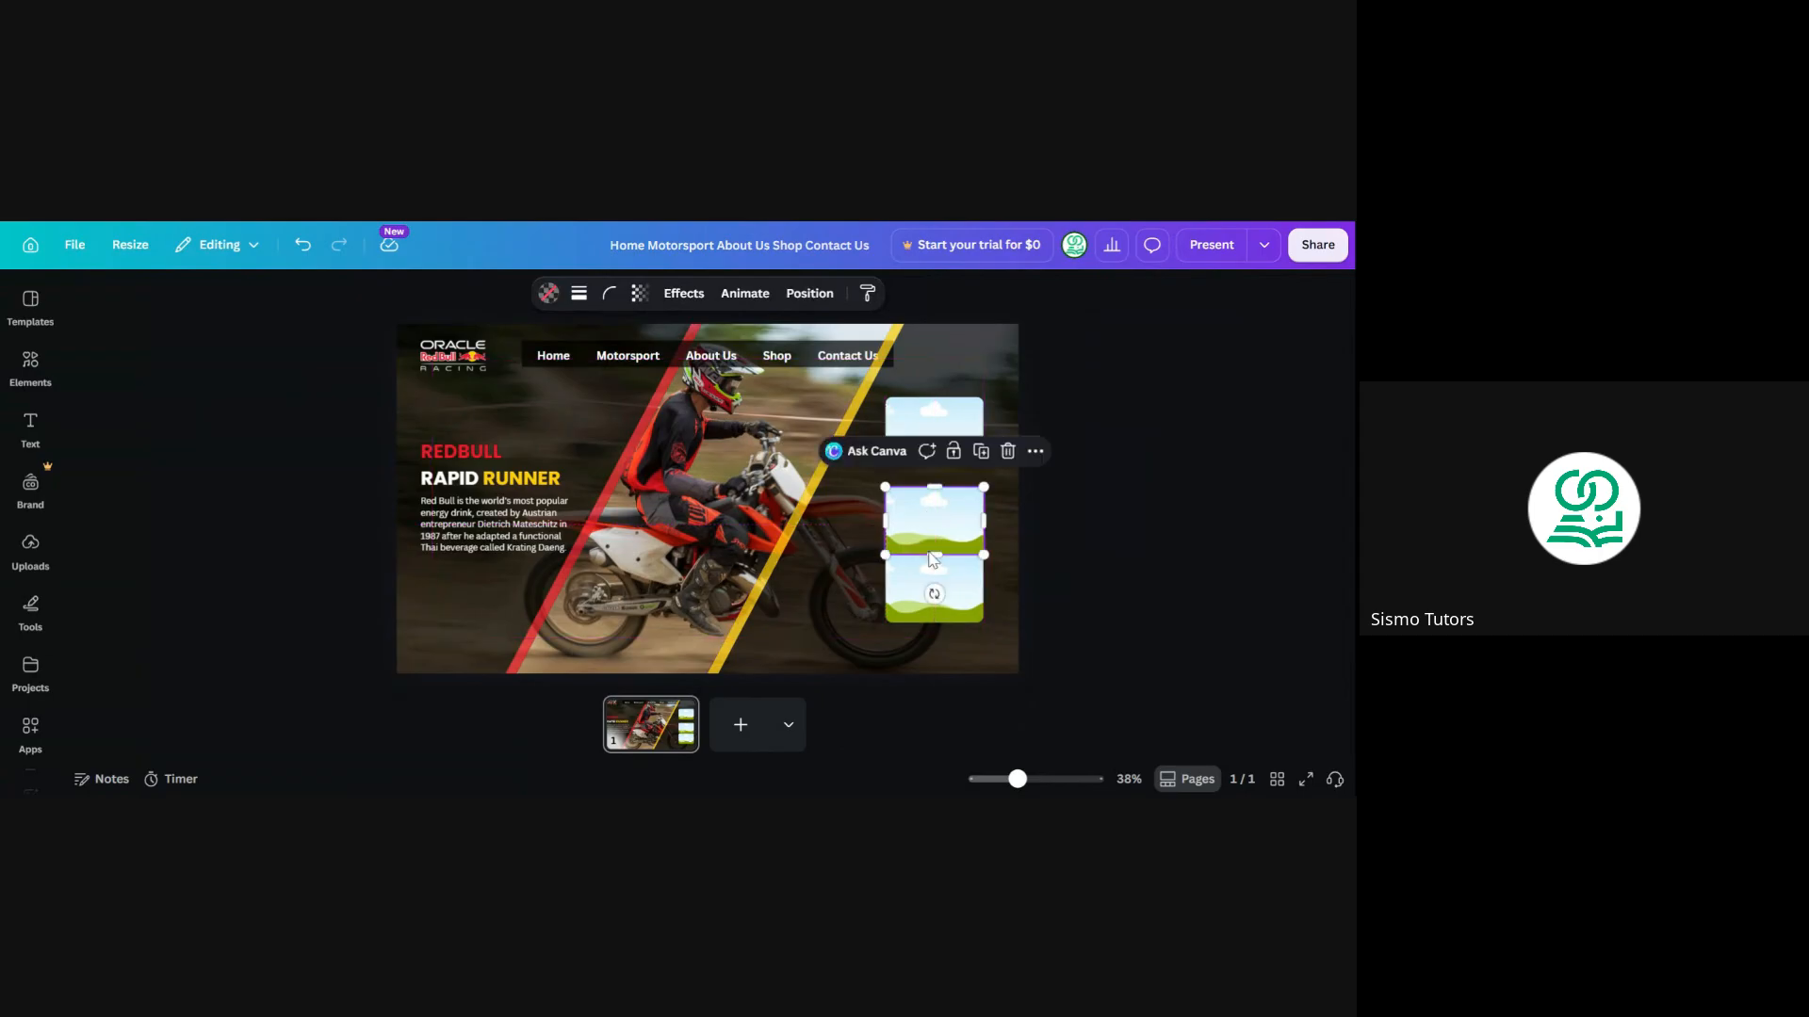
click(955, 308)
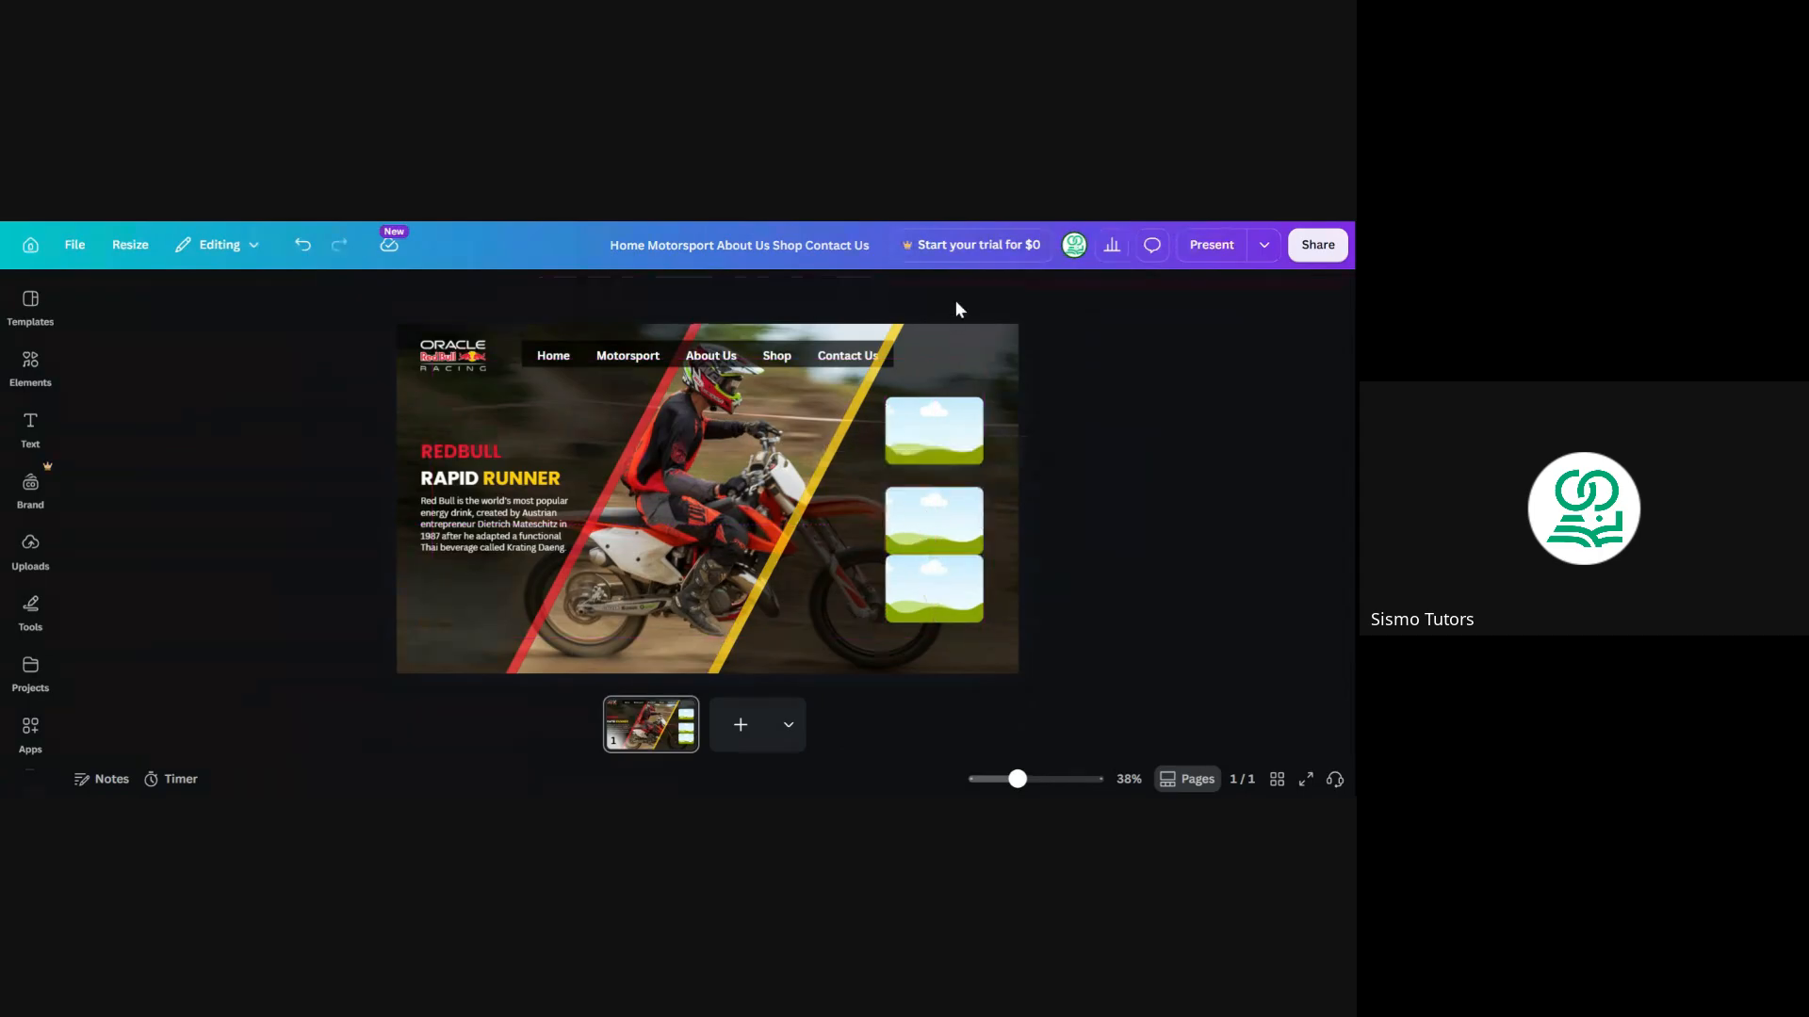
drag(942, 524, 931, 513)
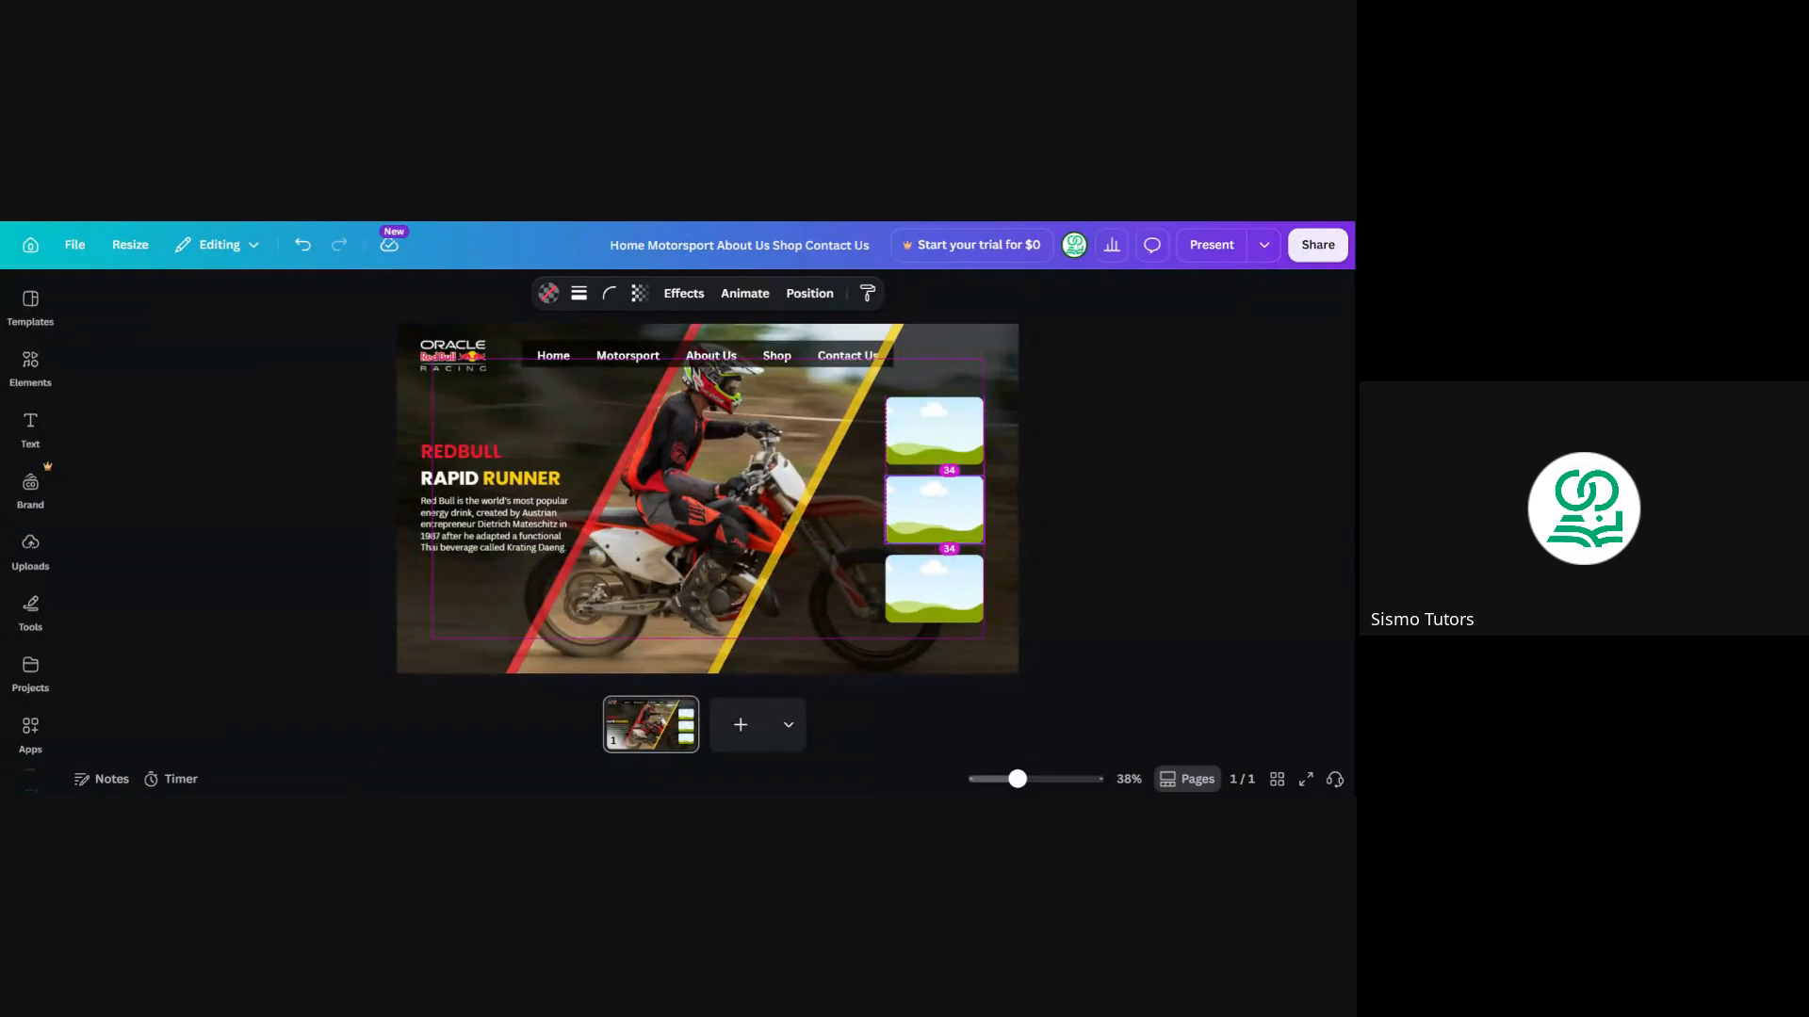
drag(931, 514, 931, 513)
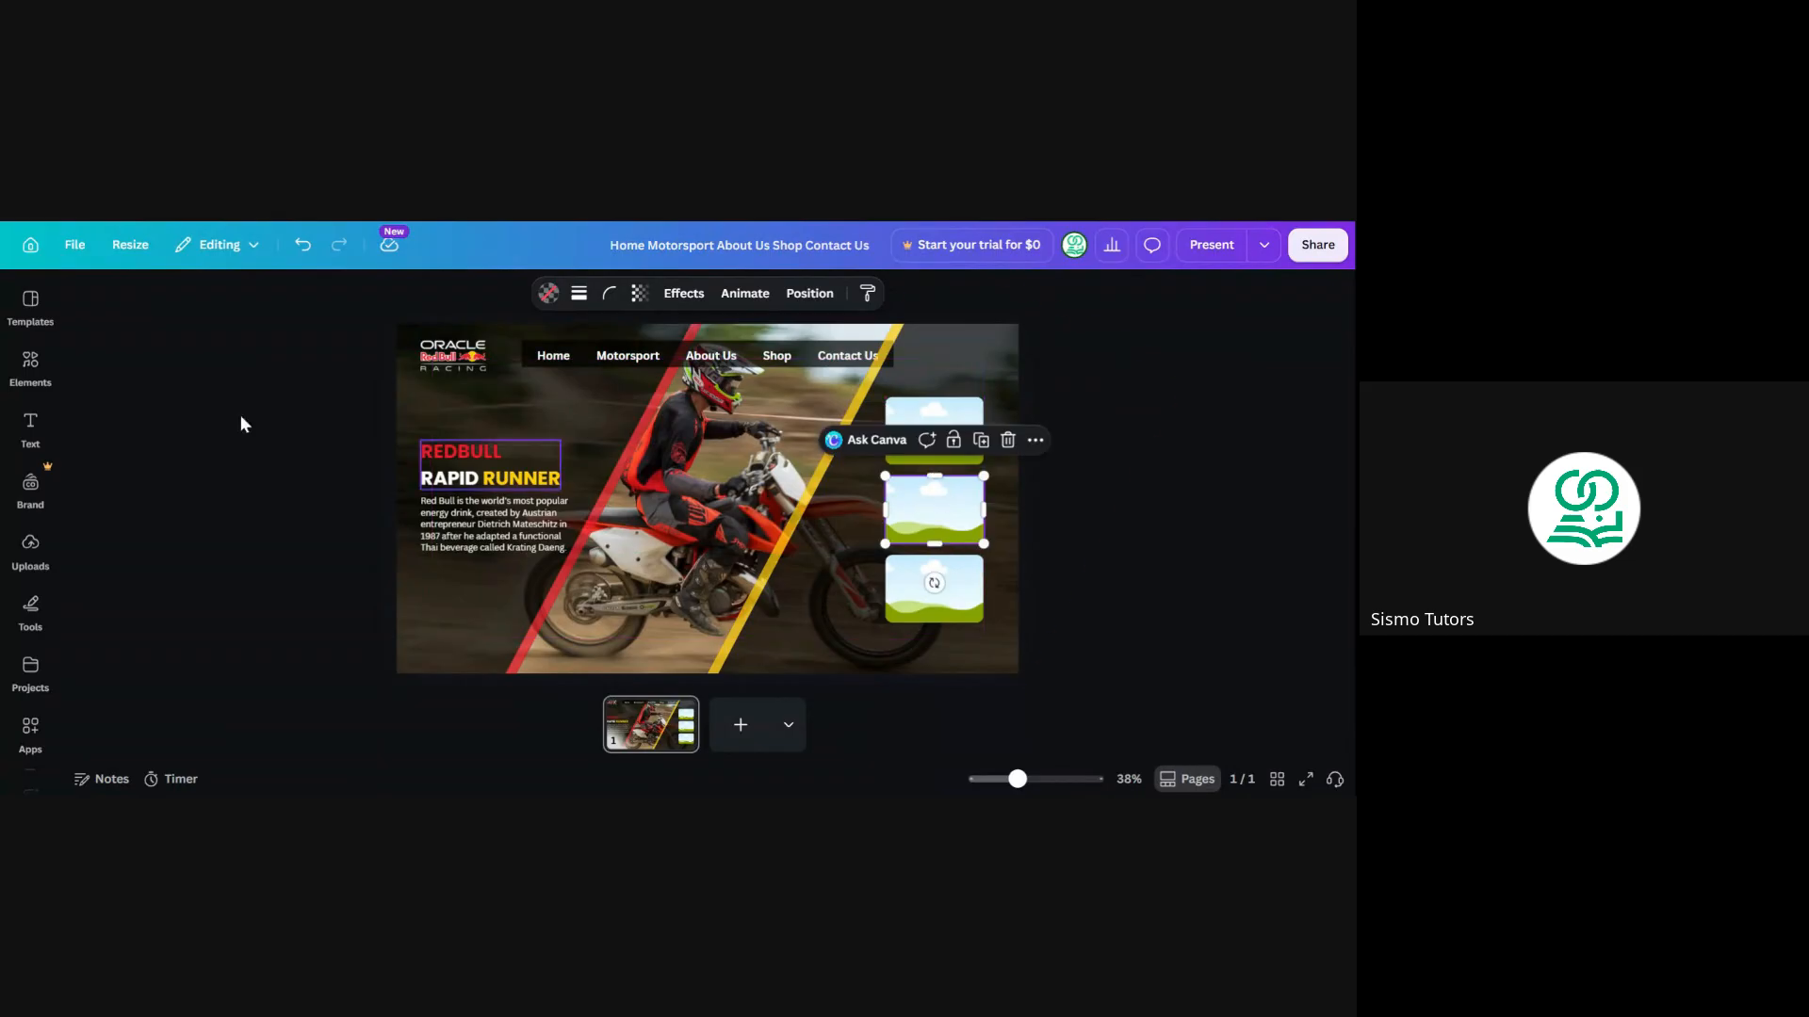
click(201, 403)
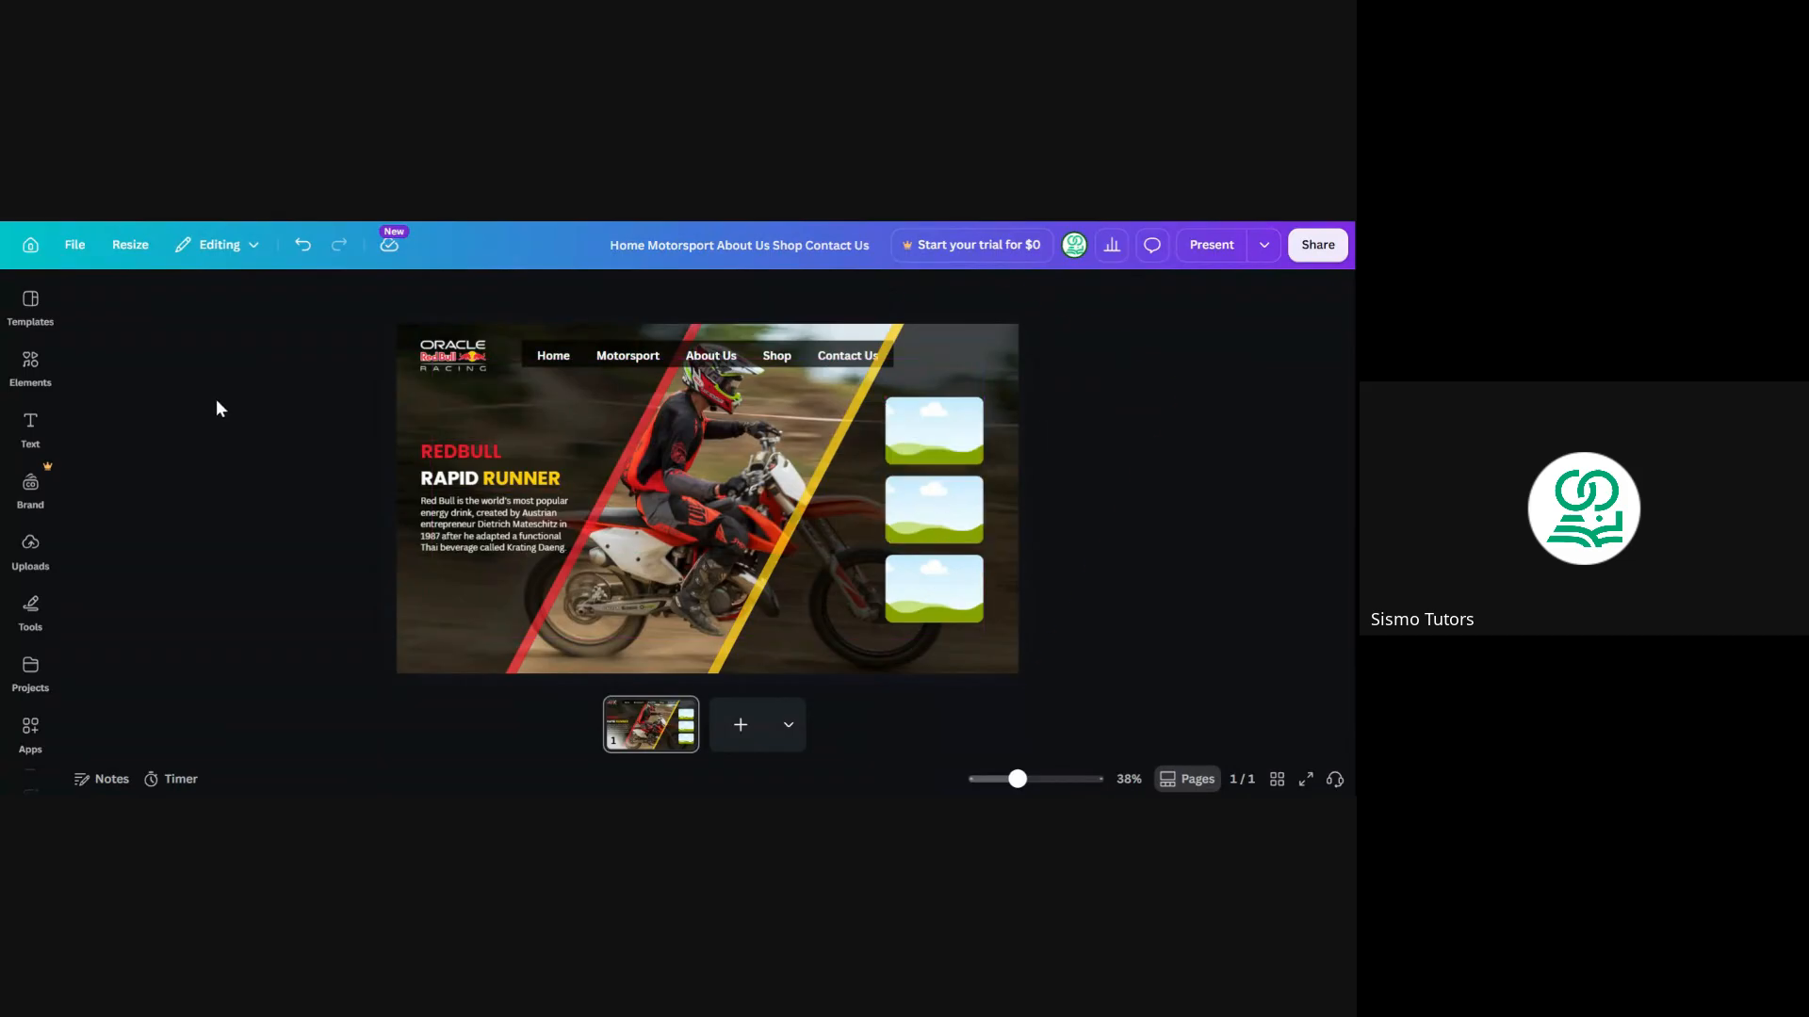
Search the elements for "mountain biker" and limit the results to videos
click(29, 368)
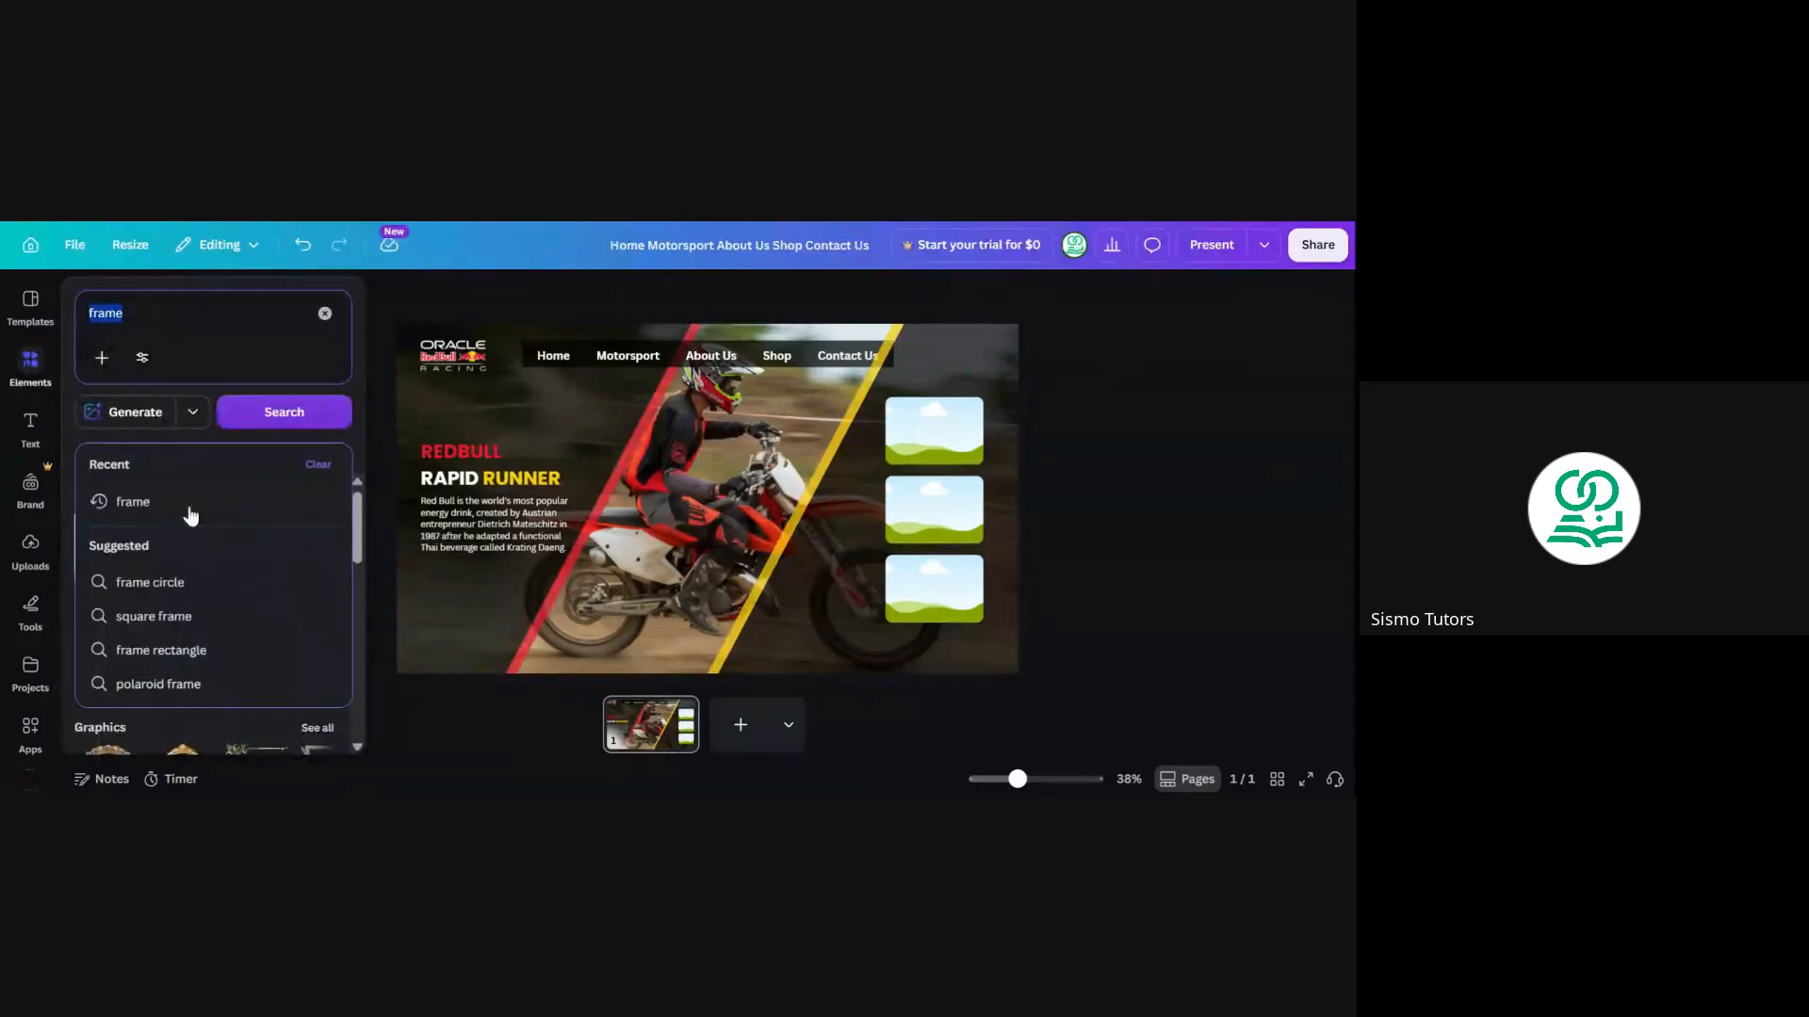
click(324, 314)
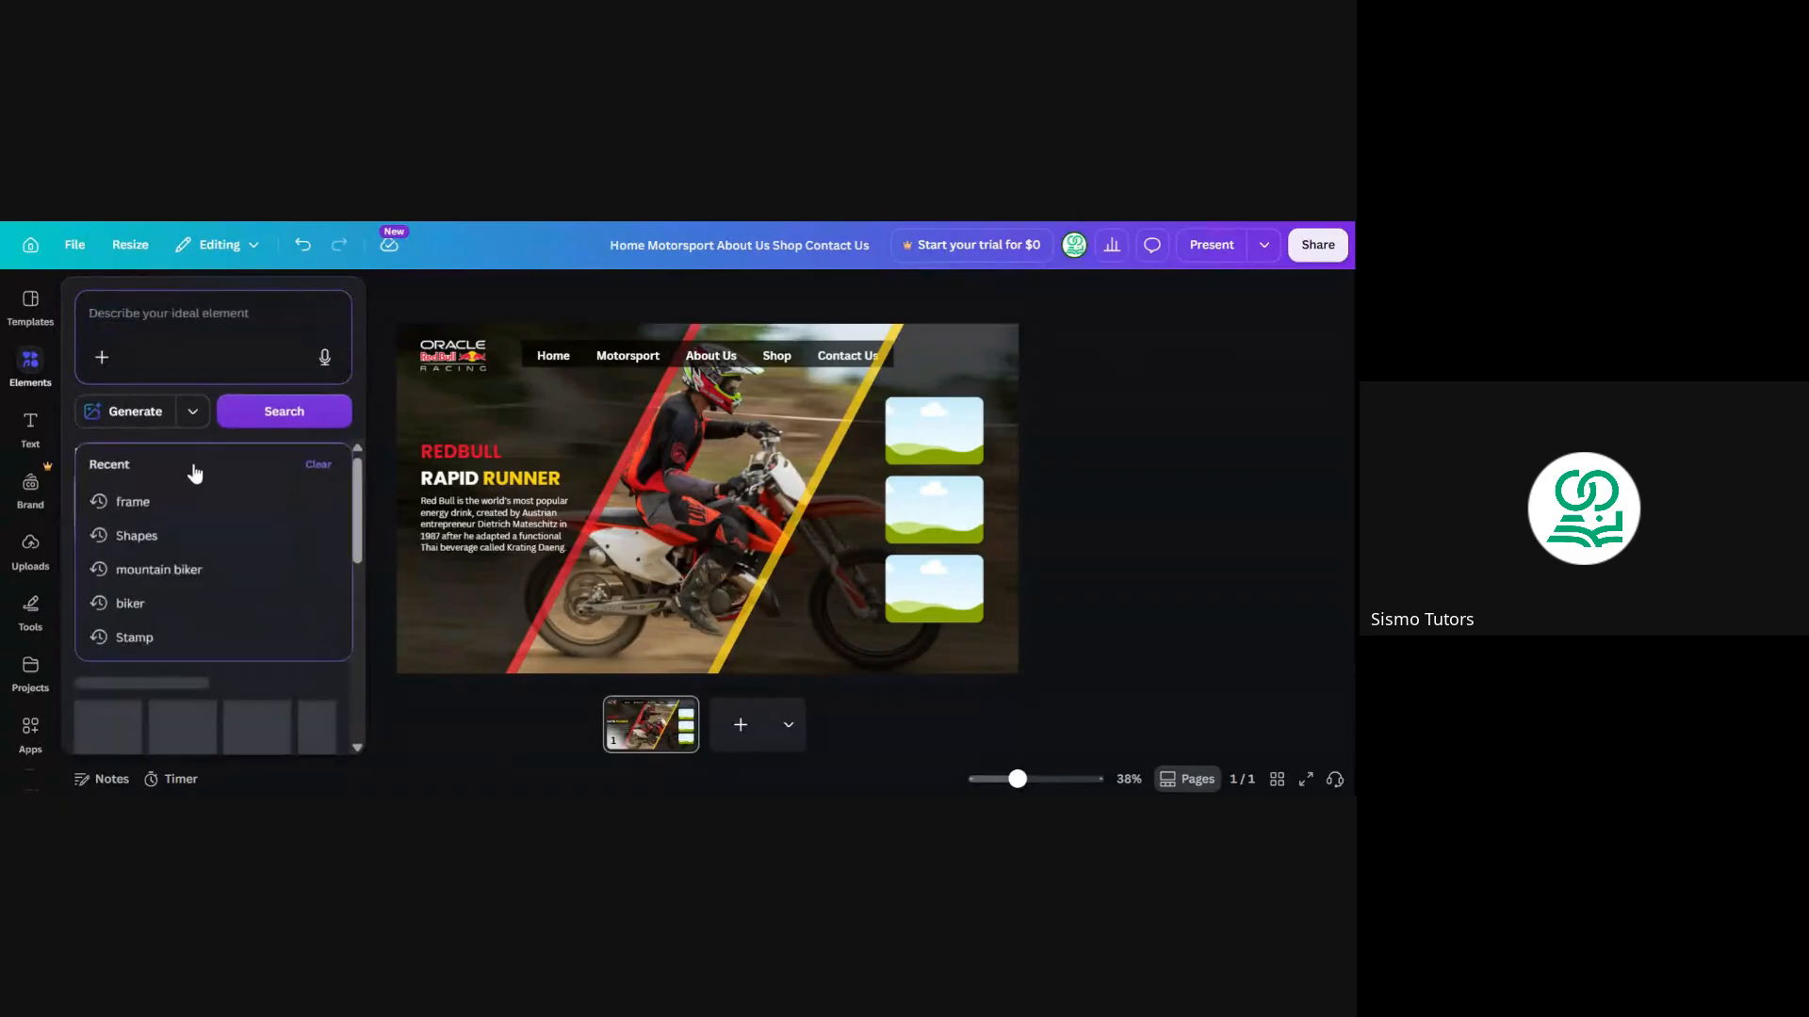
click(188, 570)
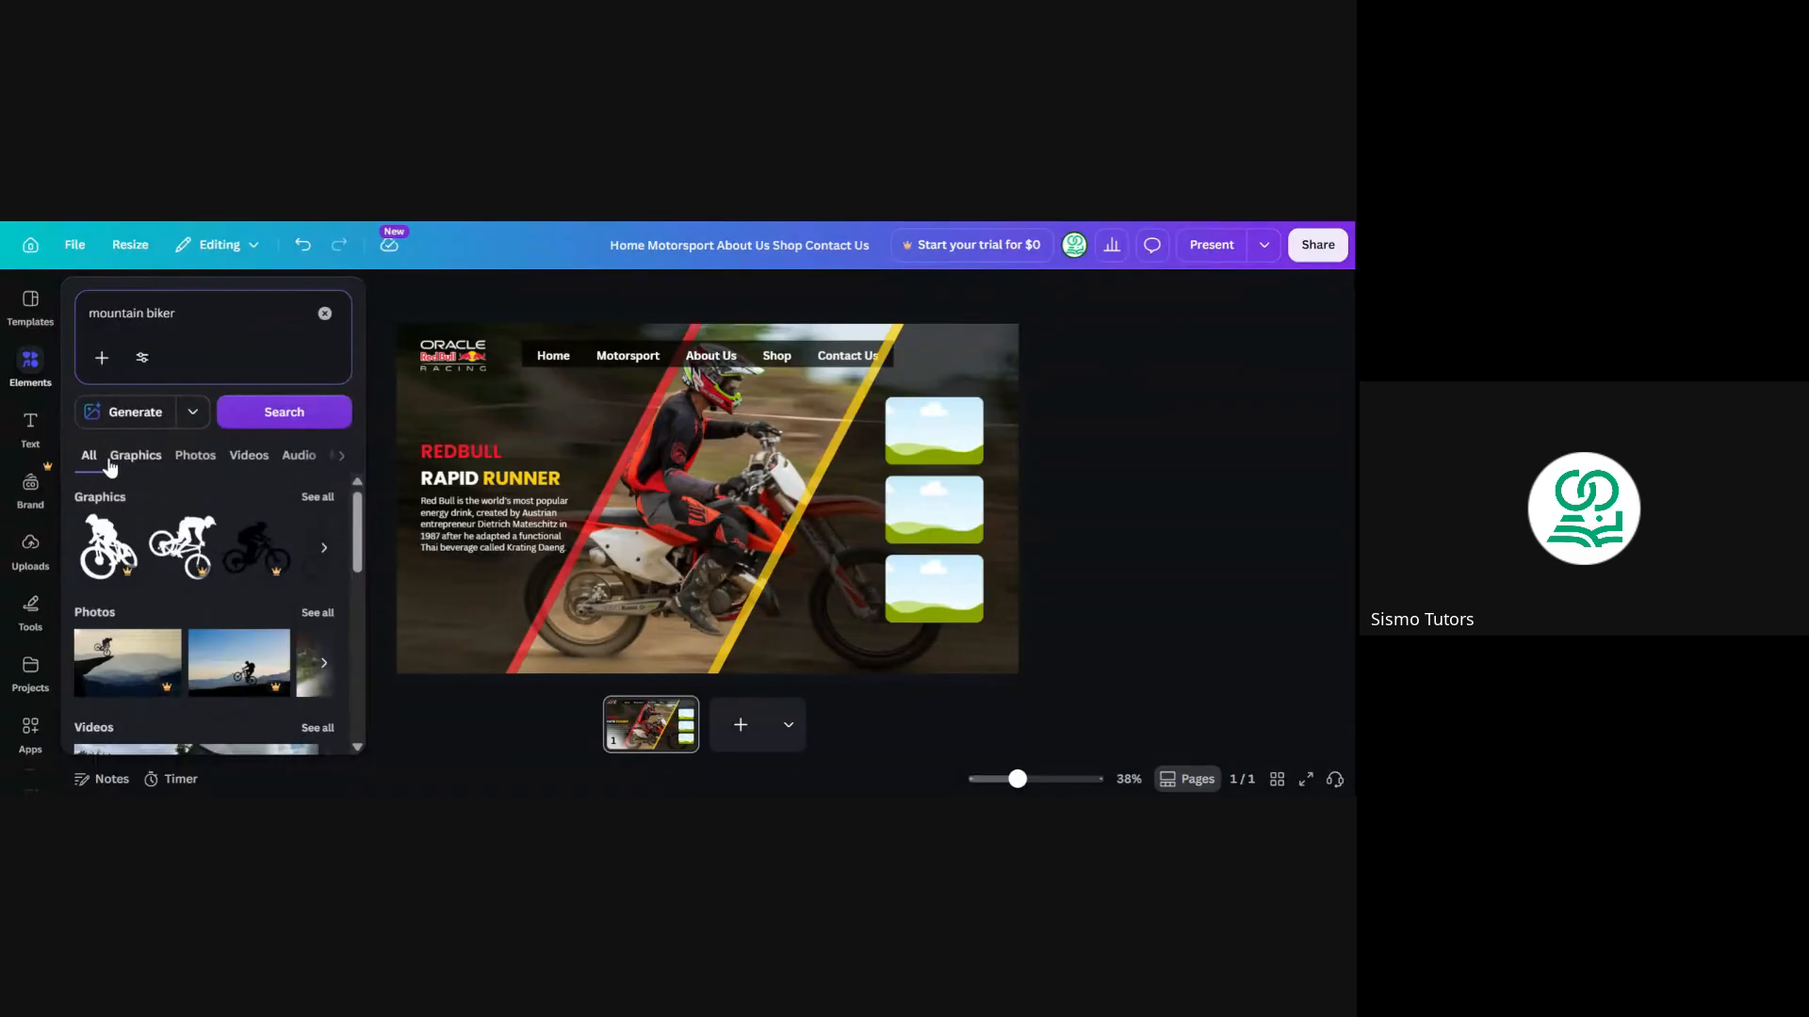
click(247, 457)
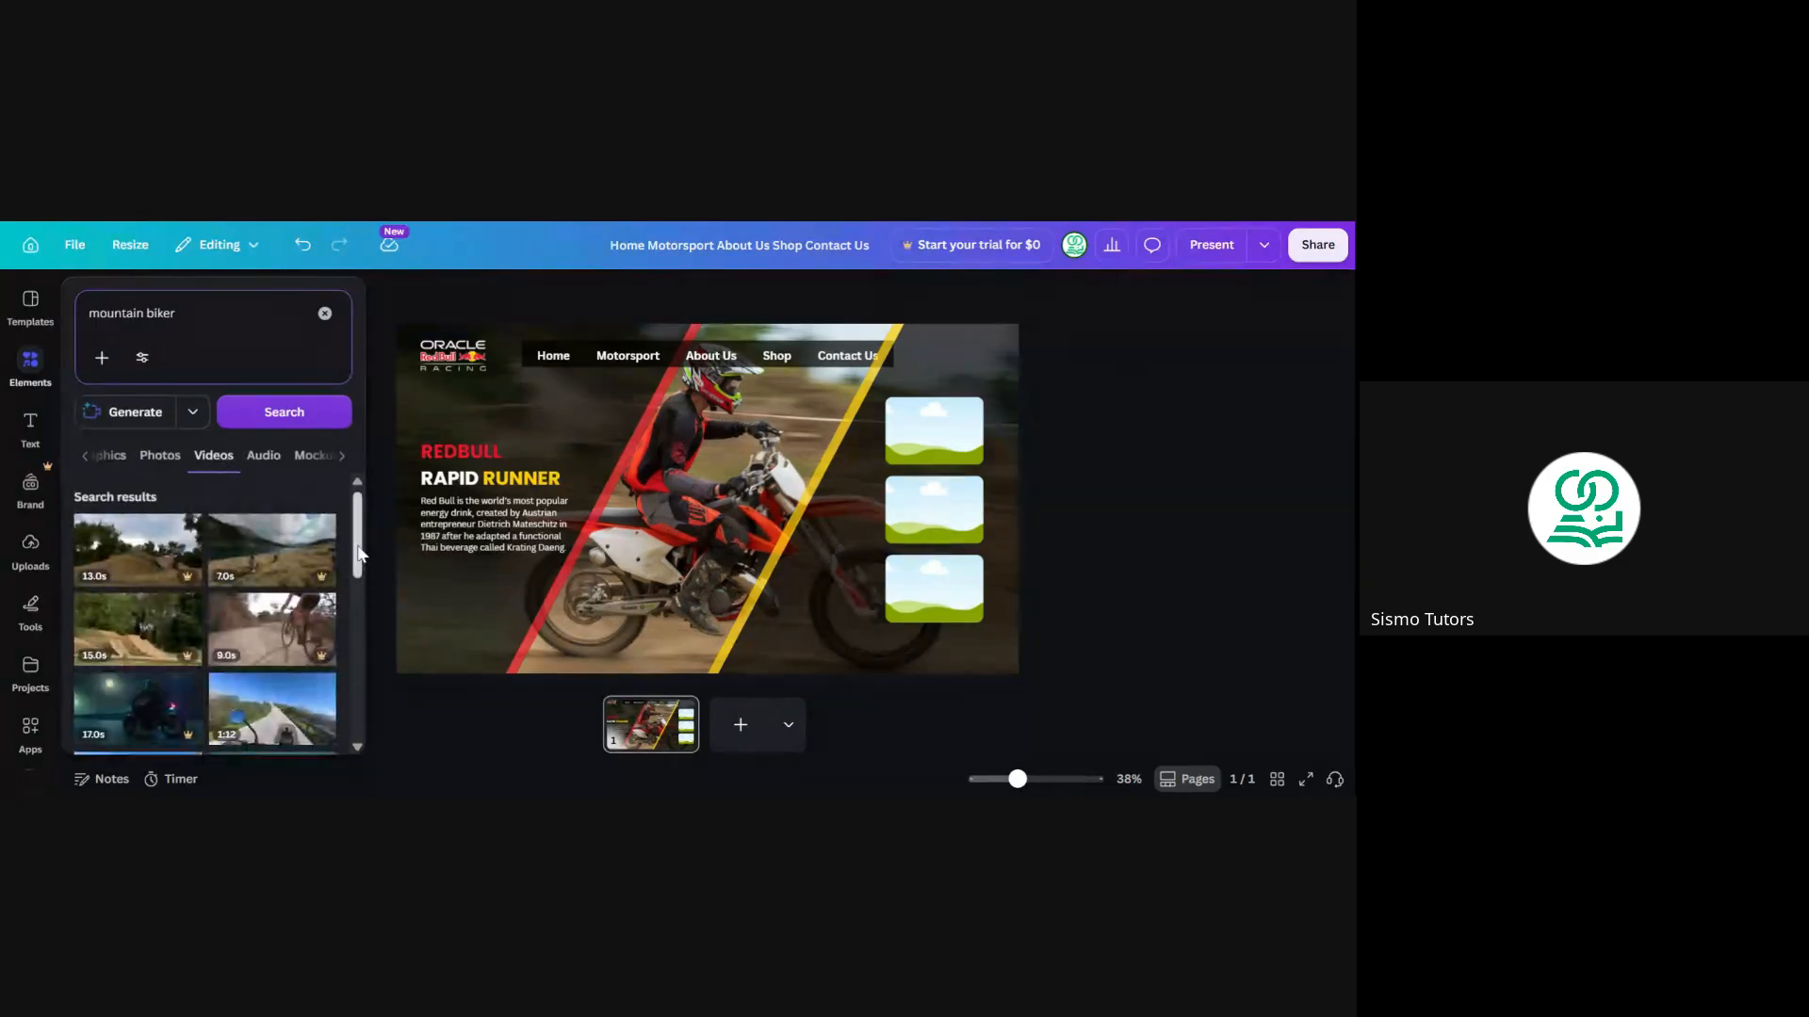
Add the 17-second video of a rider in a dark helmet from the results and place it in the topmost frame
scroll(363, 574, down, 1)
drag(362, 569, 366, 646)
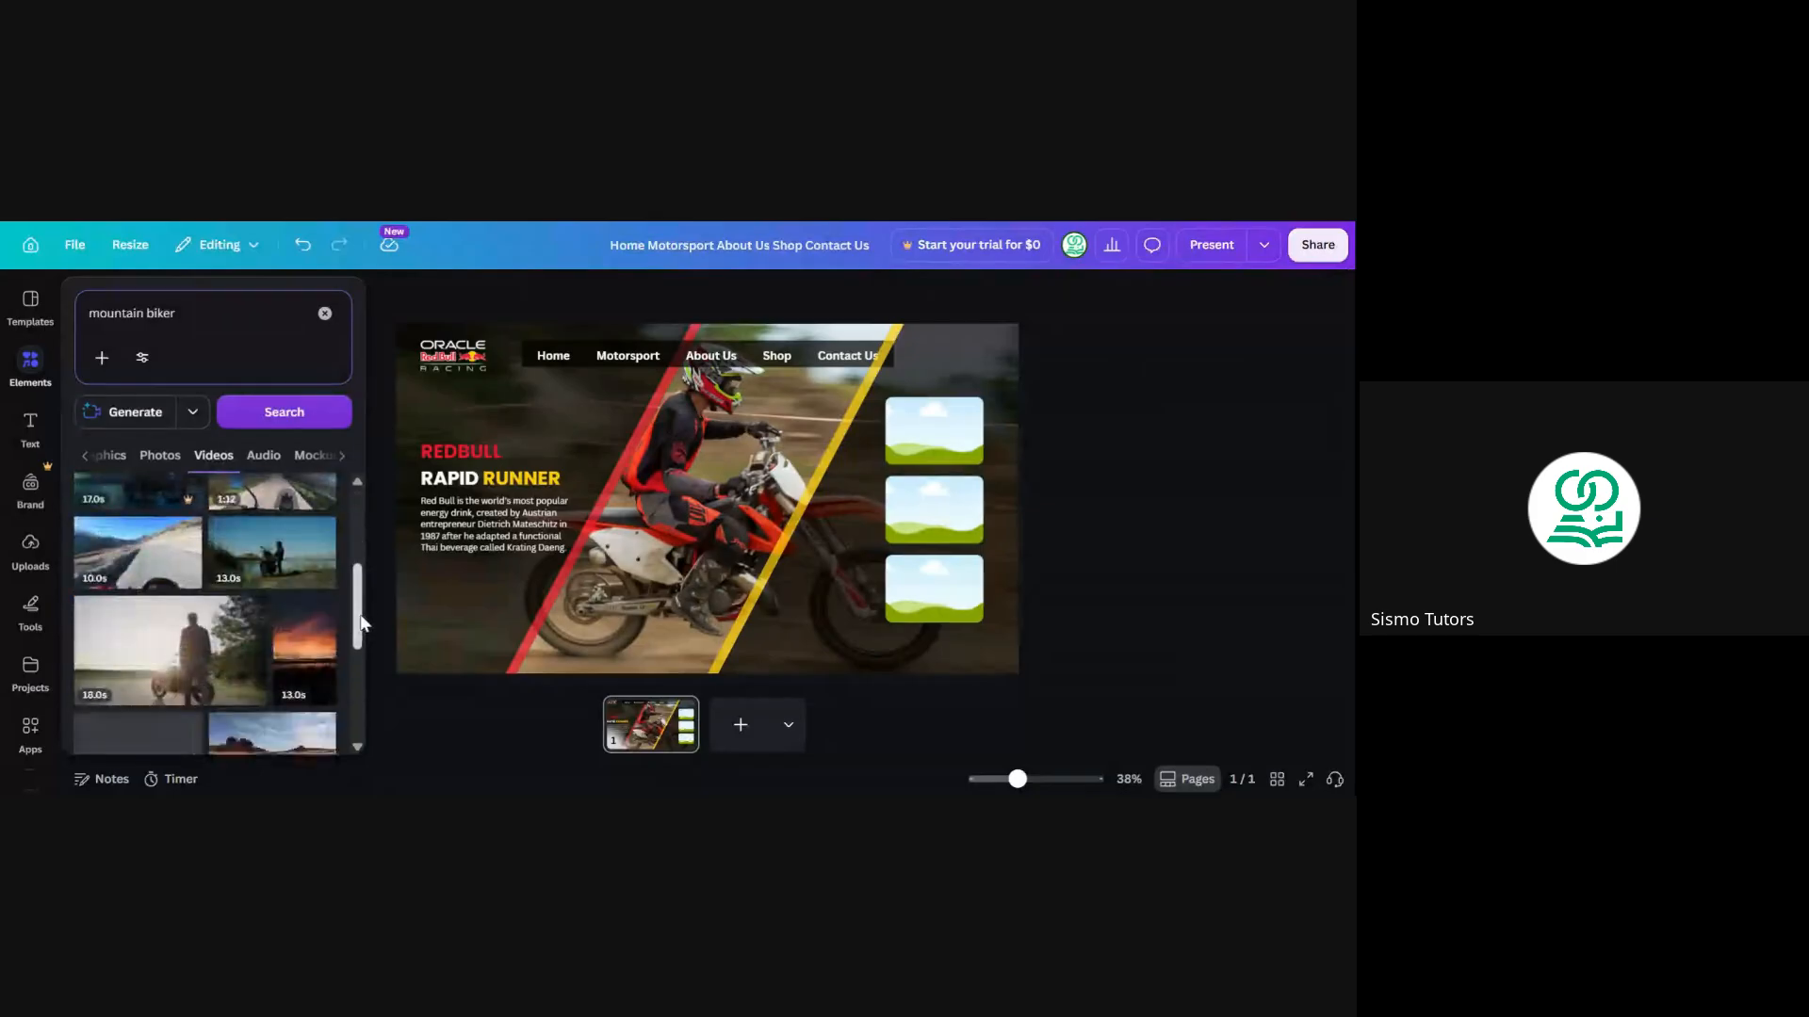
scroll(363, 650, down, 3)
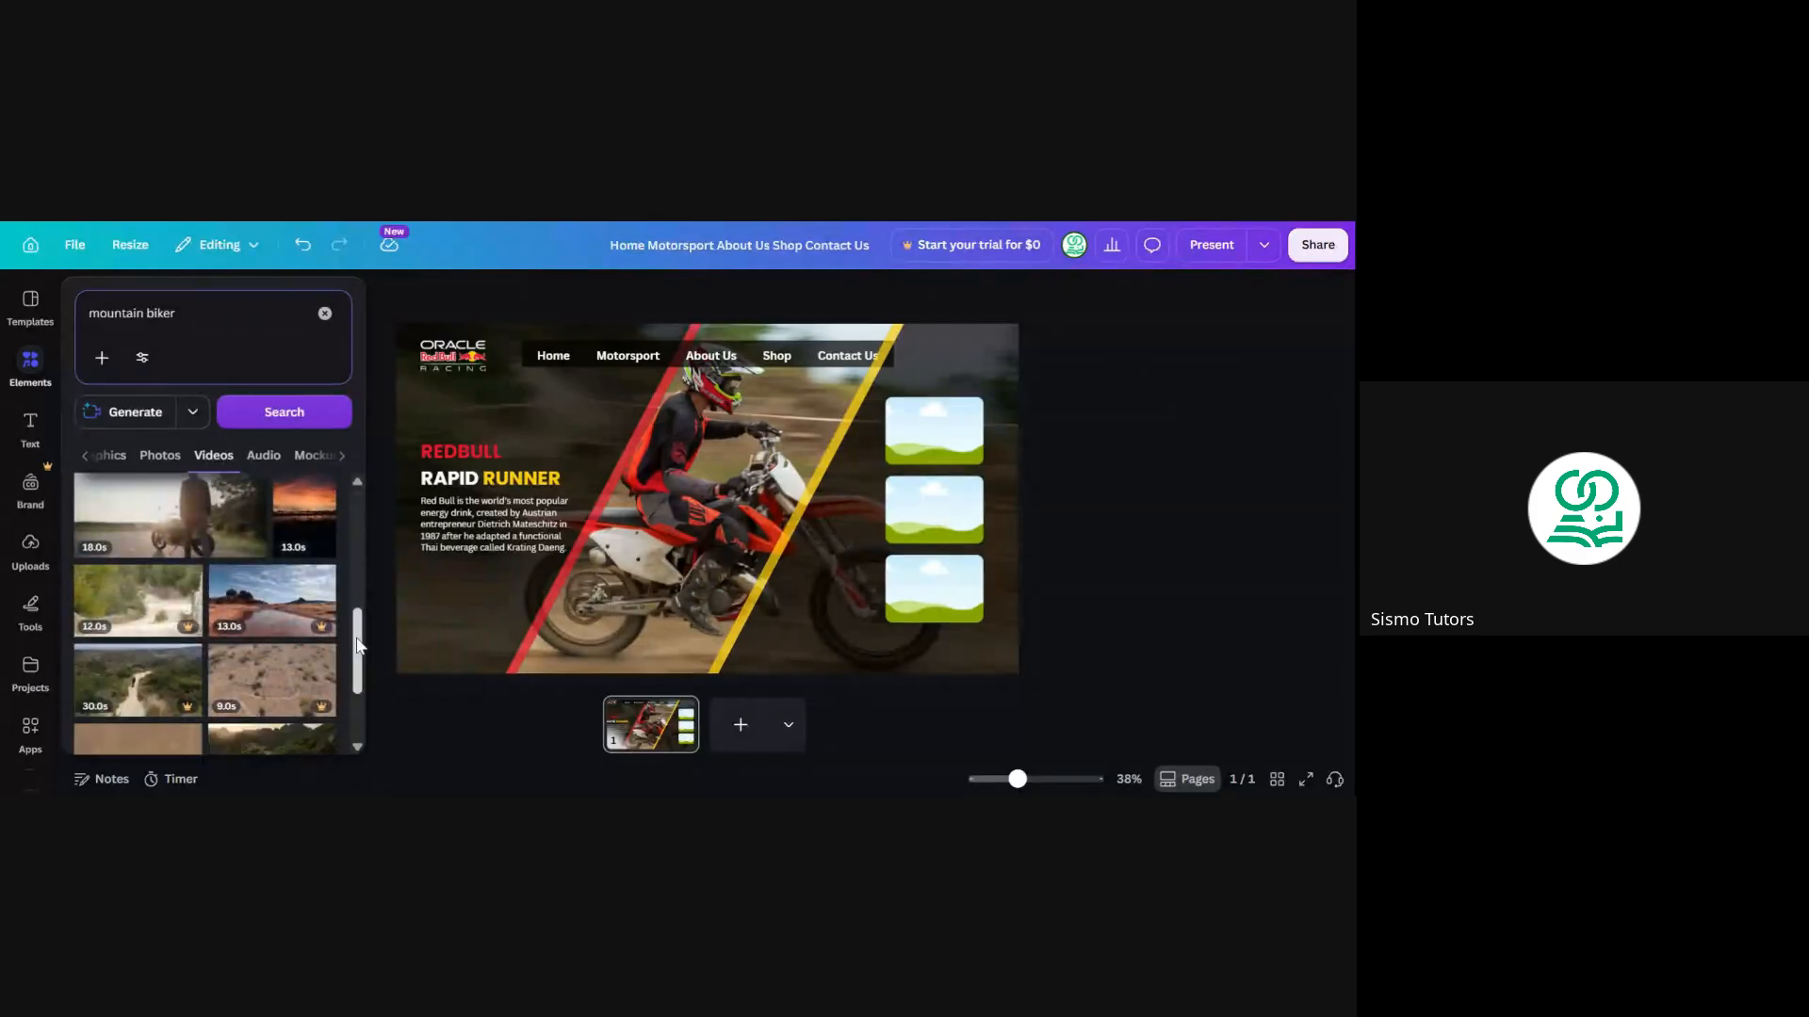
scroll(368, 635, down, 3)
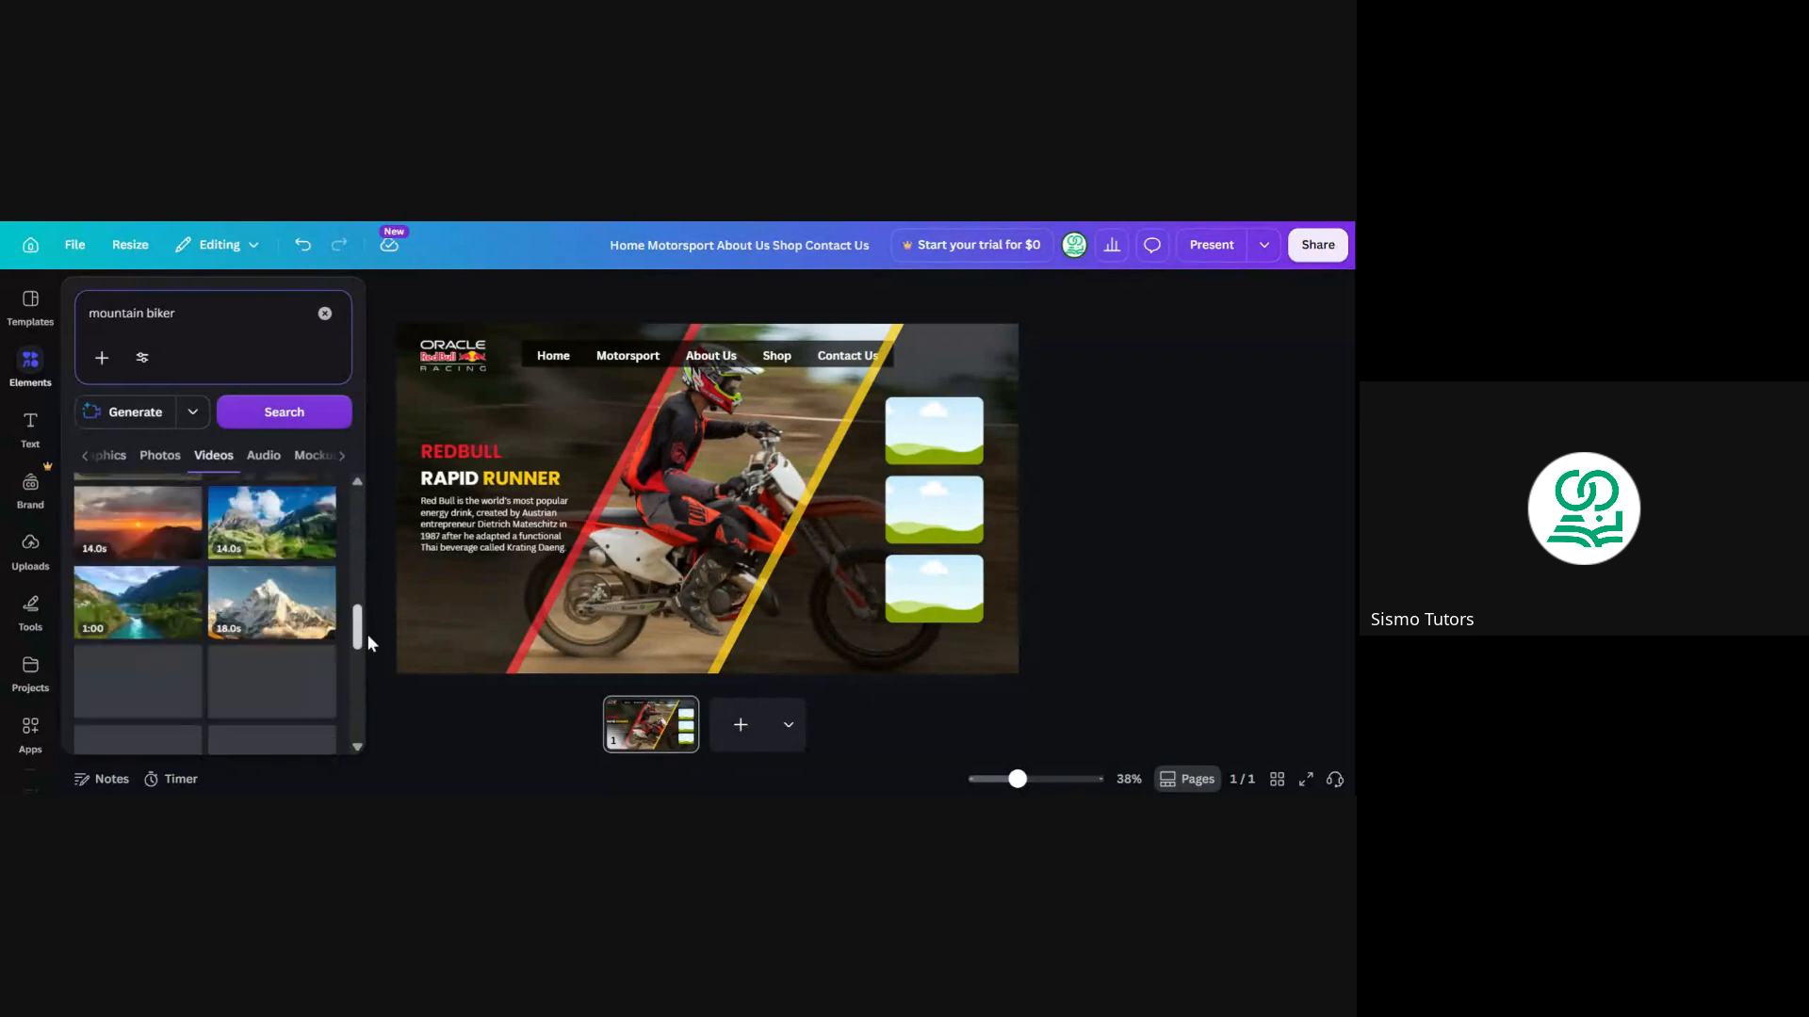
scroll(368, 635, down, 4)
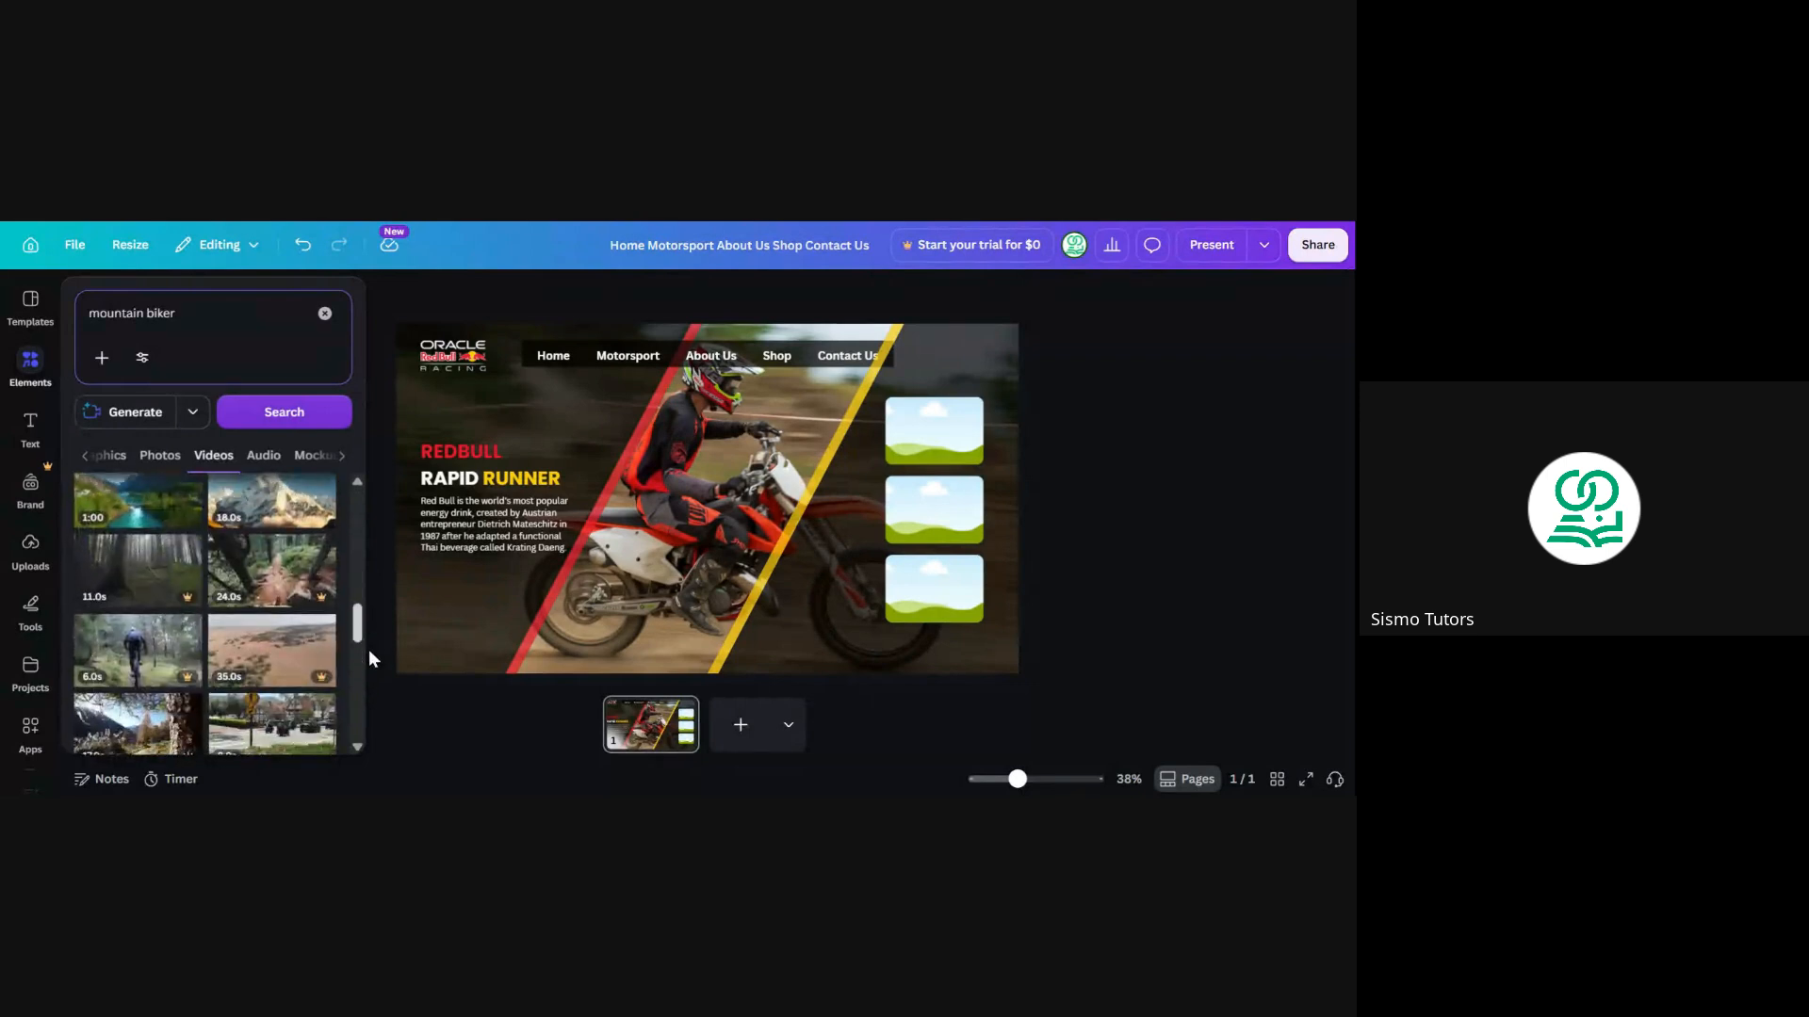
scroll(366, 673, down, 3)
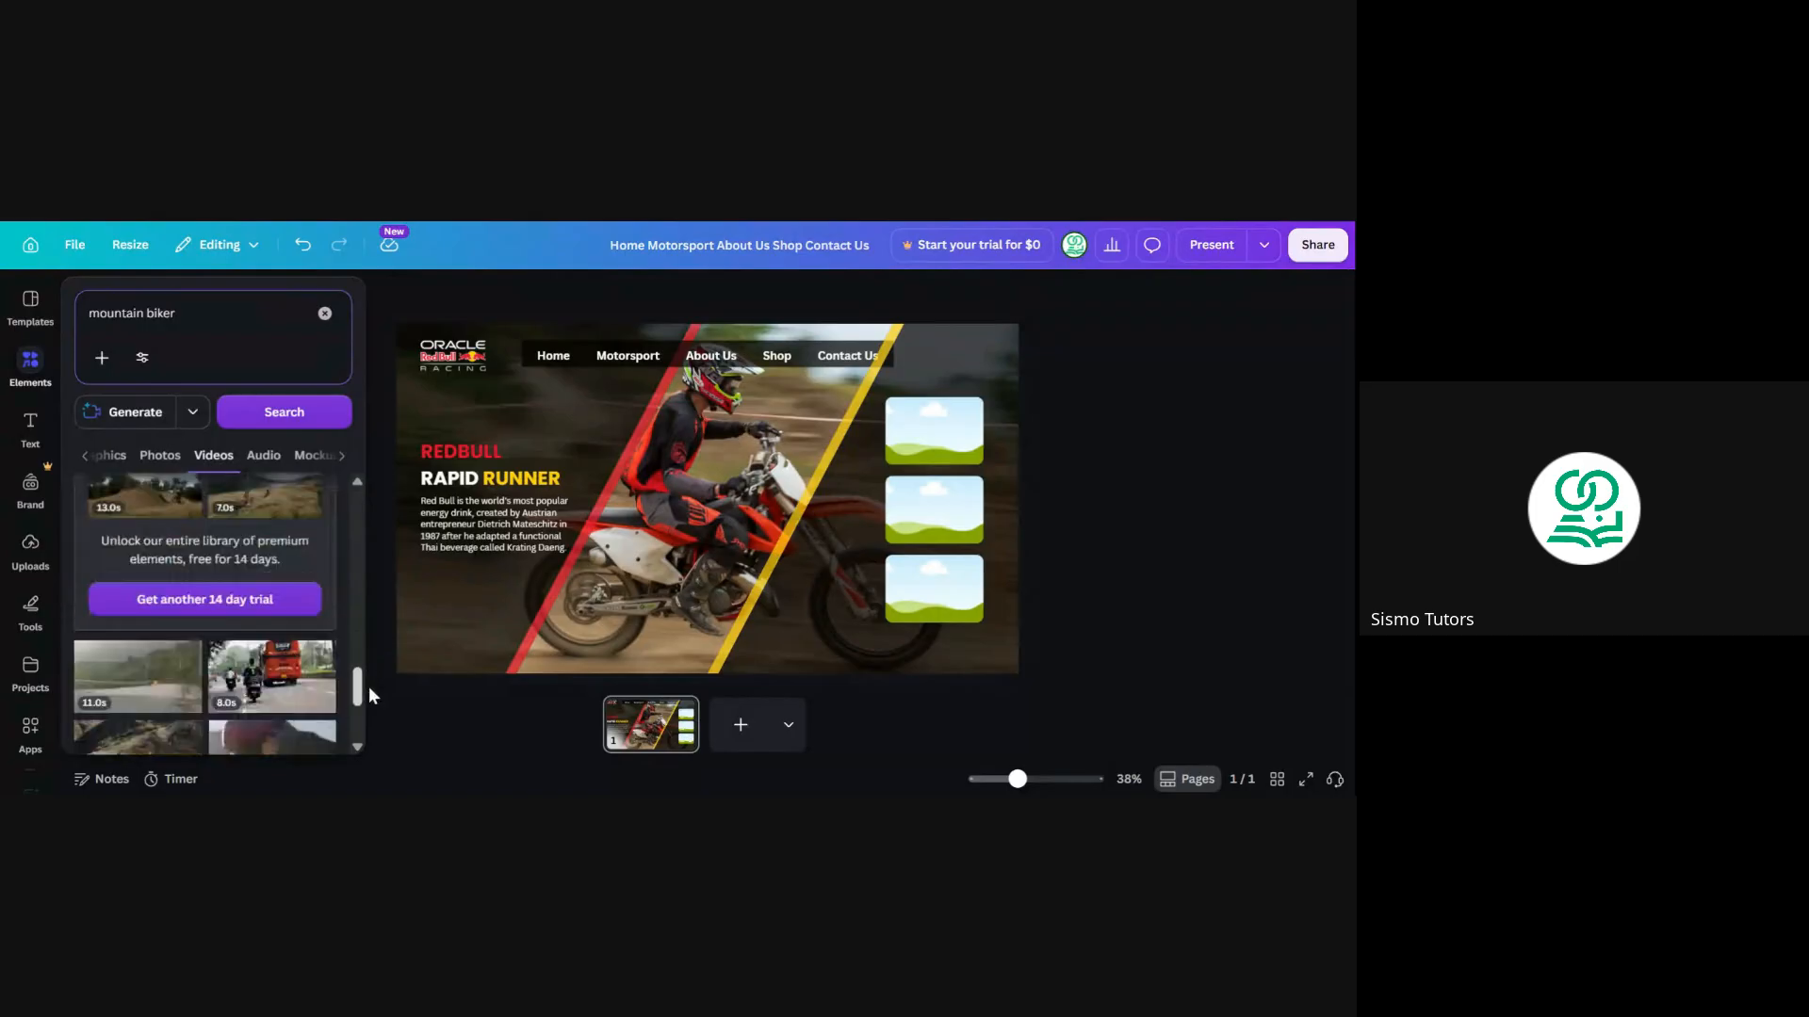
scroll(369, 685, down, 2)
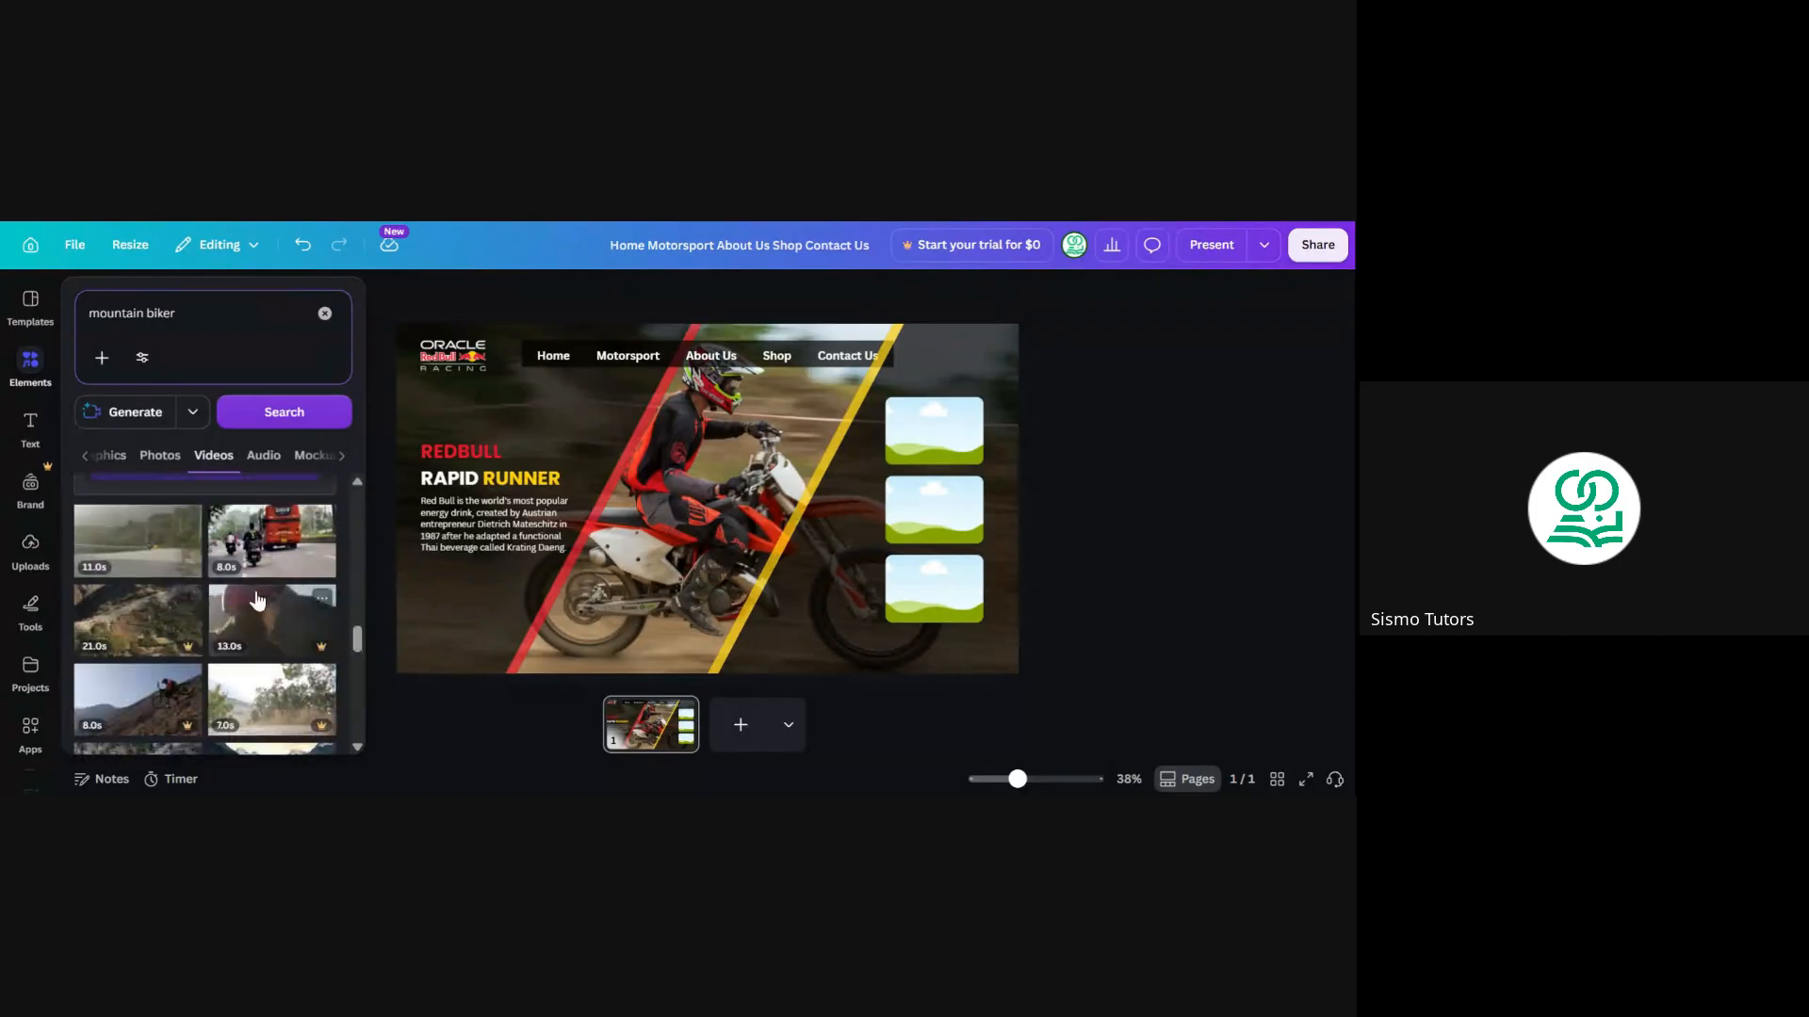
scroll(257, 599, down, 3)
scroll(257, 599, down, 3)
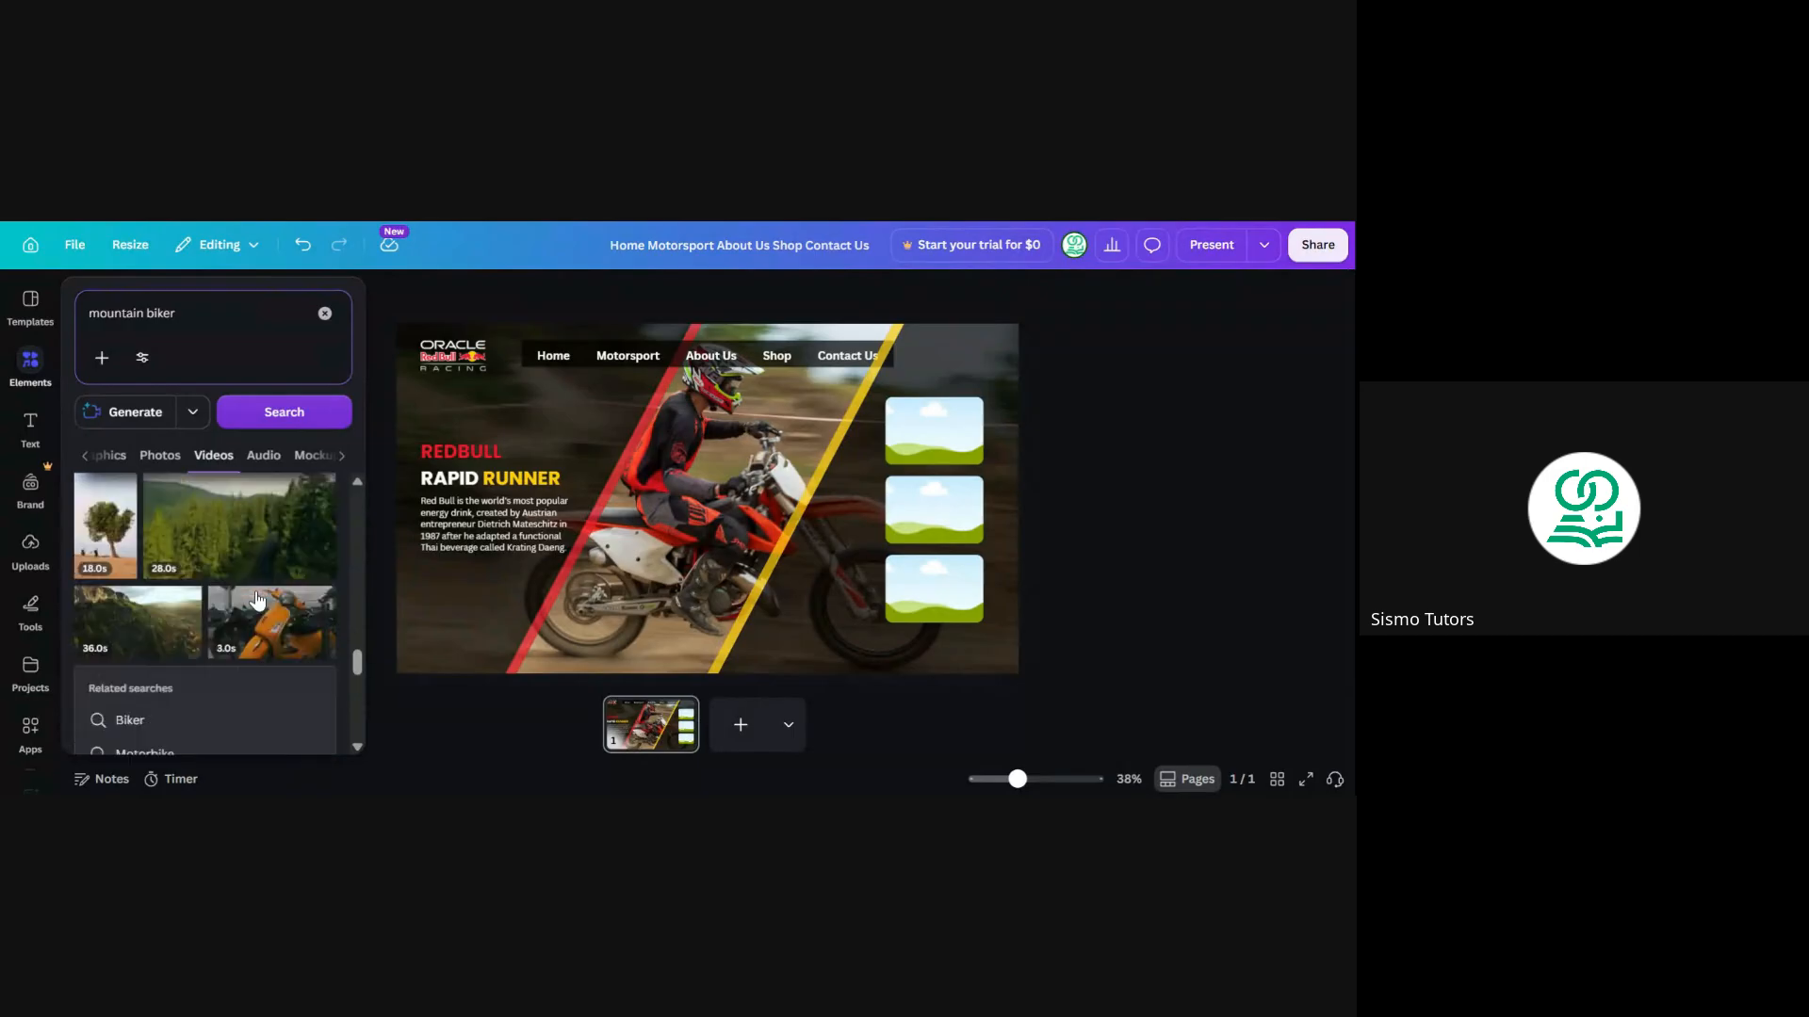
drag(357, 678, 363, 716)
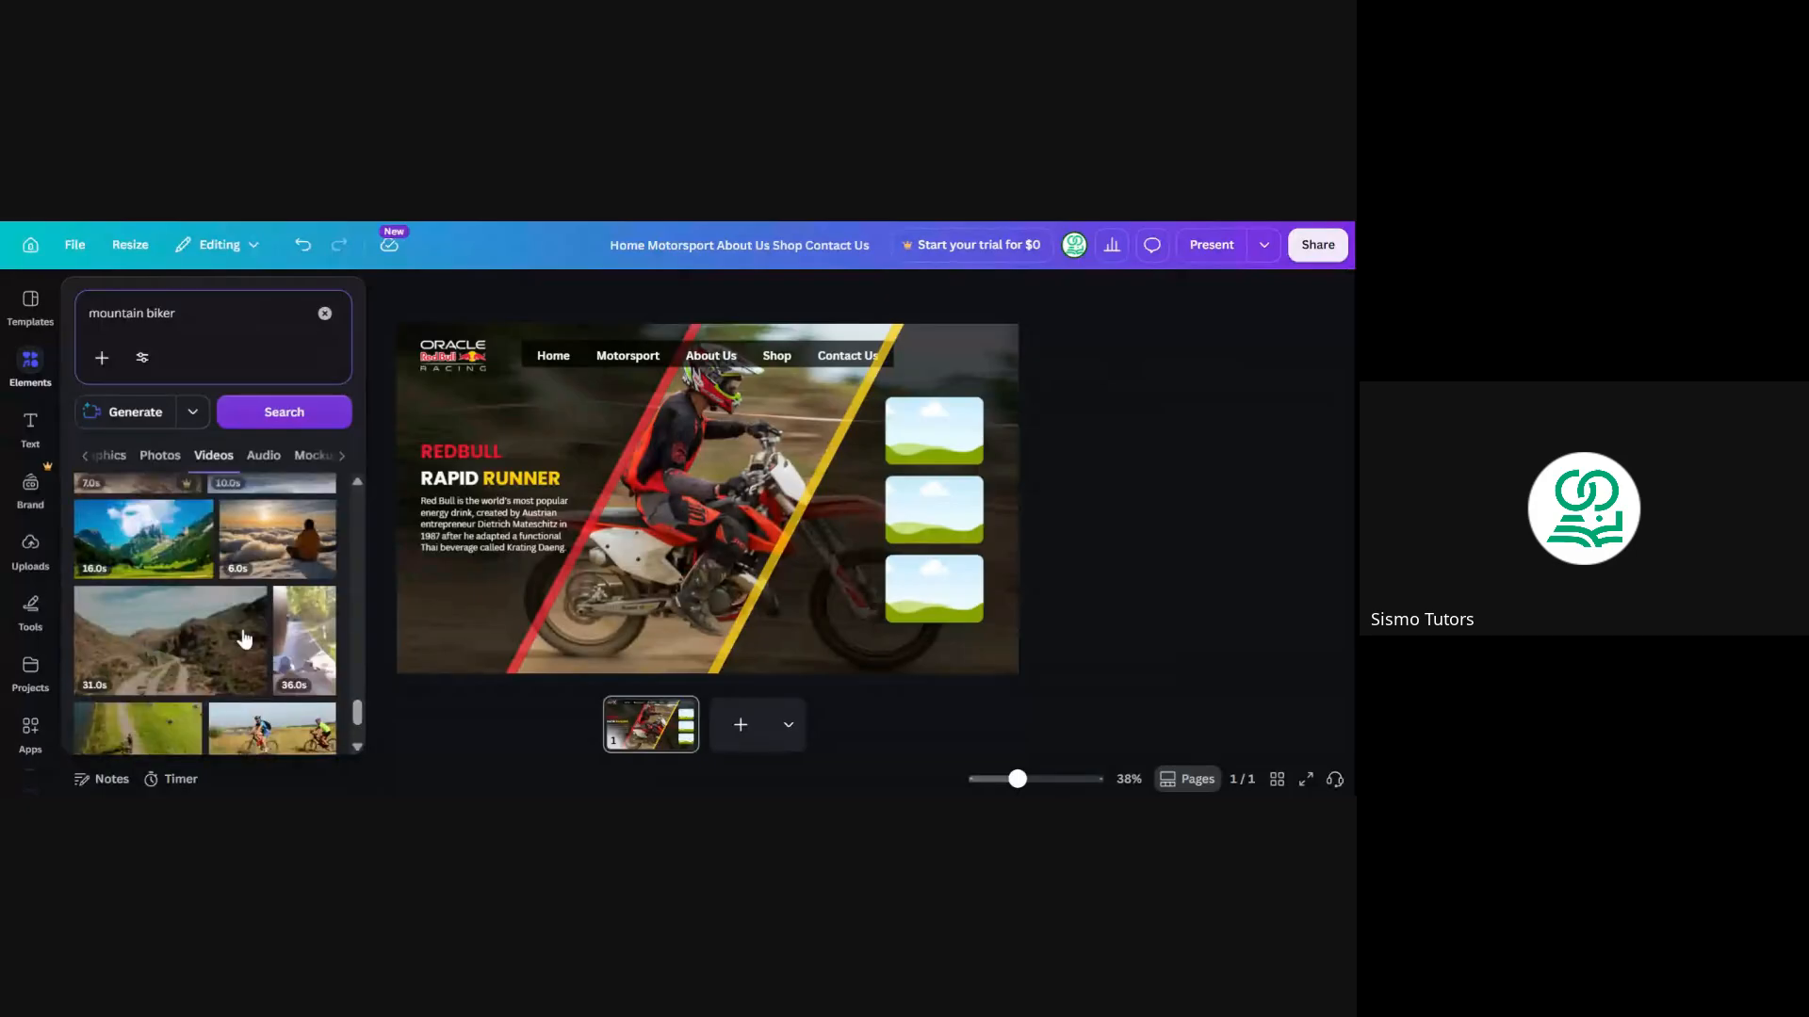
scroll(242, 634, down, 2)
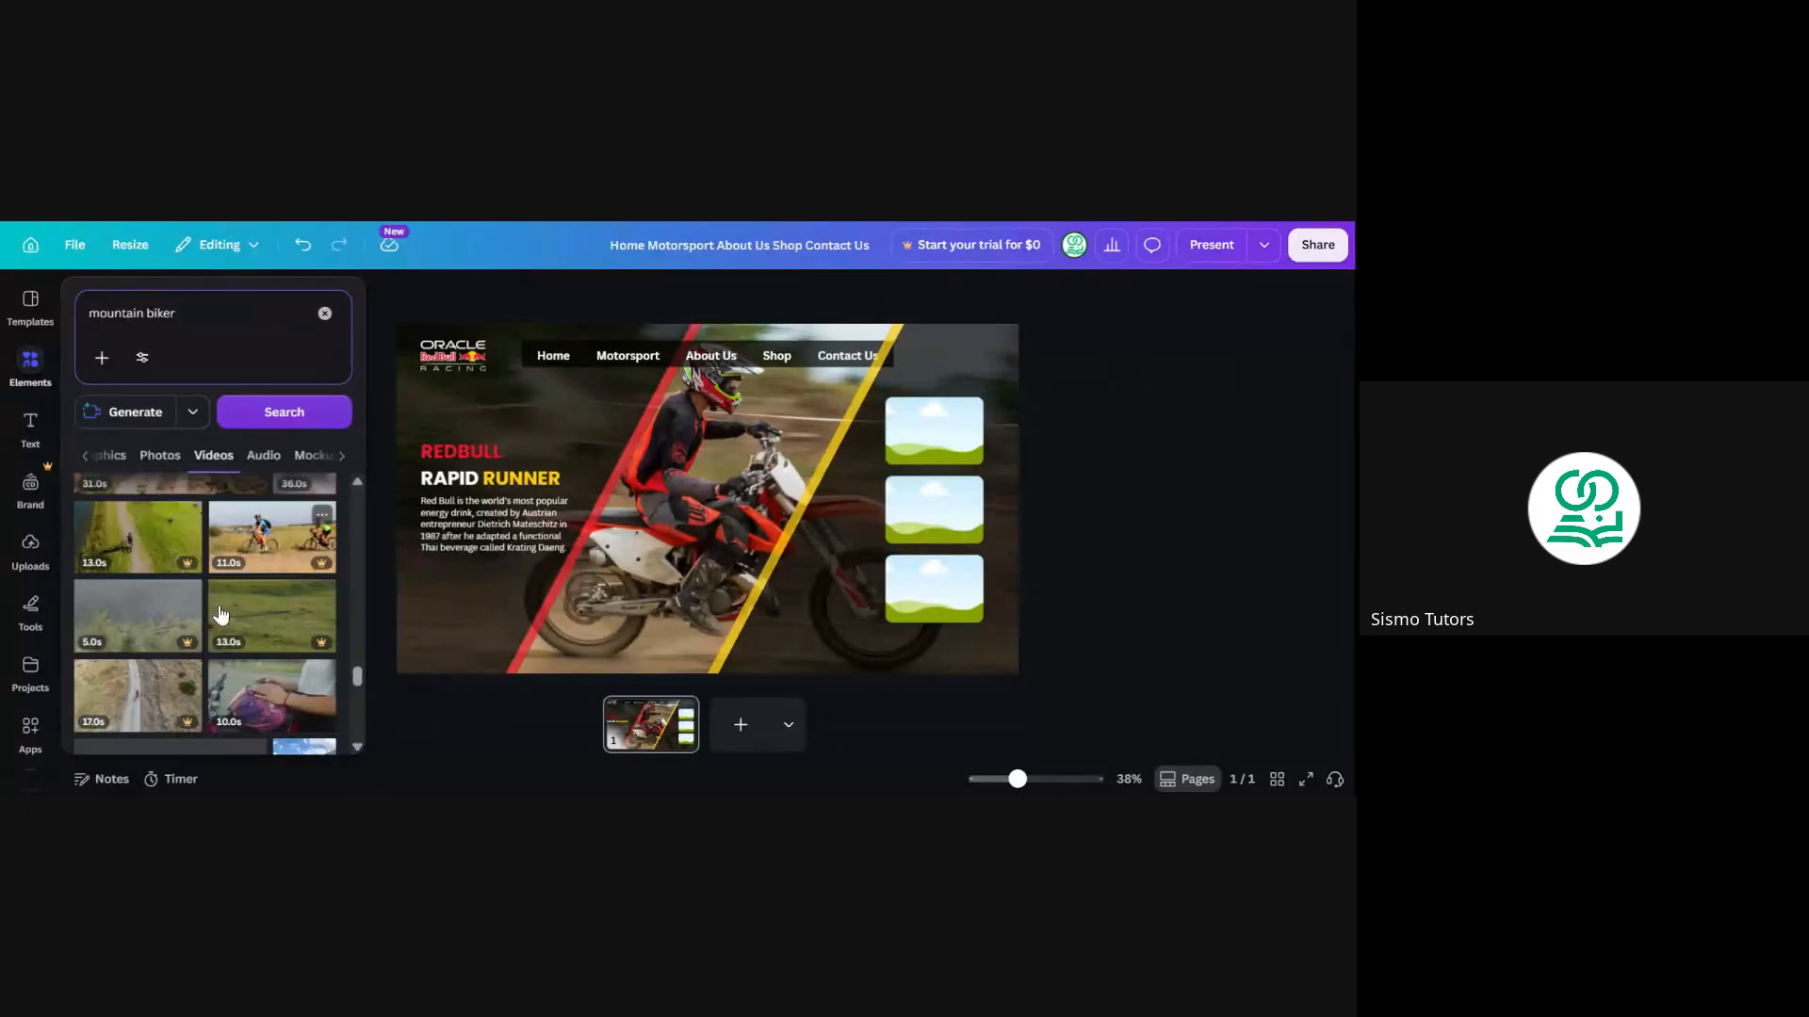
scroll(211, 579, down, 2)
scroll(205, 609, down, 2)
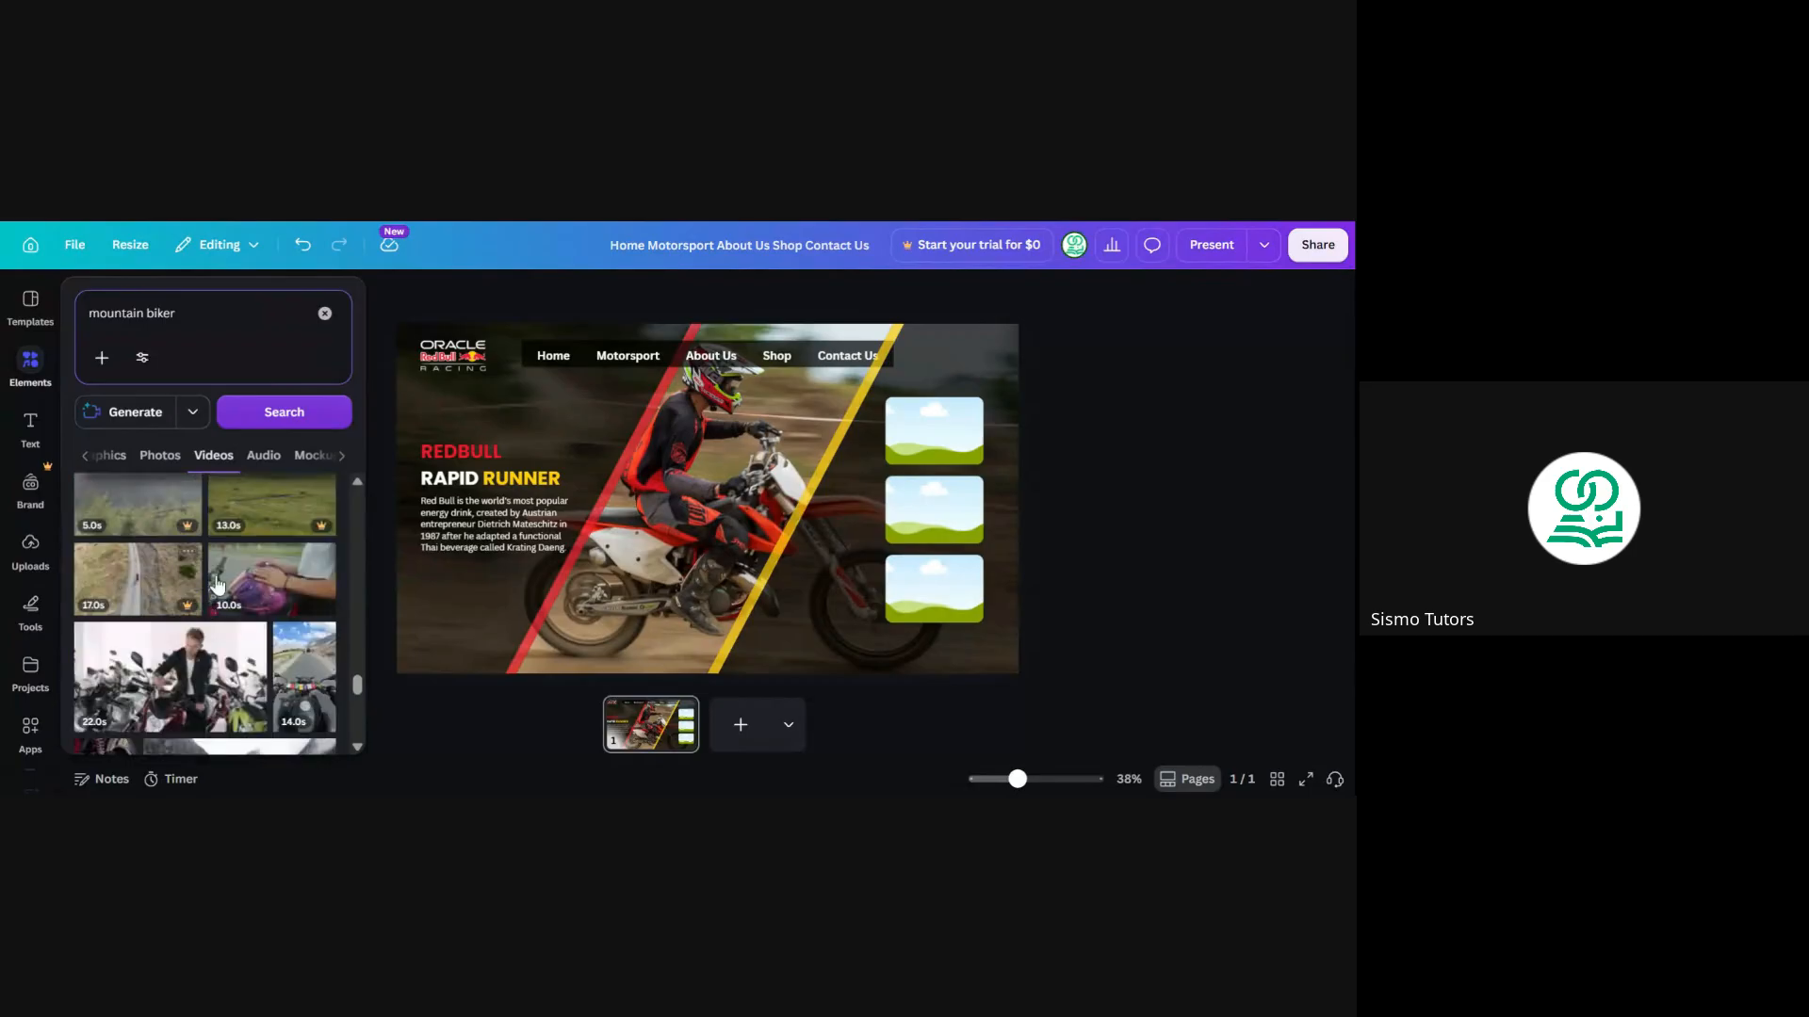
scroll(213, 599, down, 3)
scroll(207, 575, up, 4)
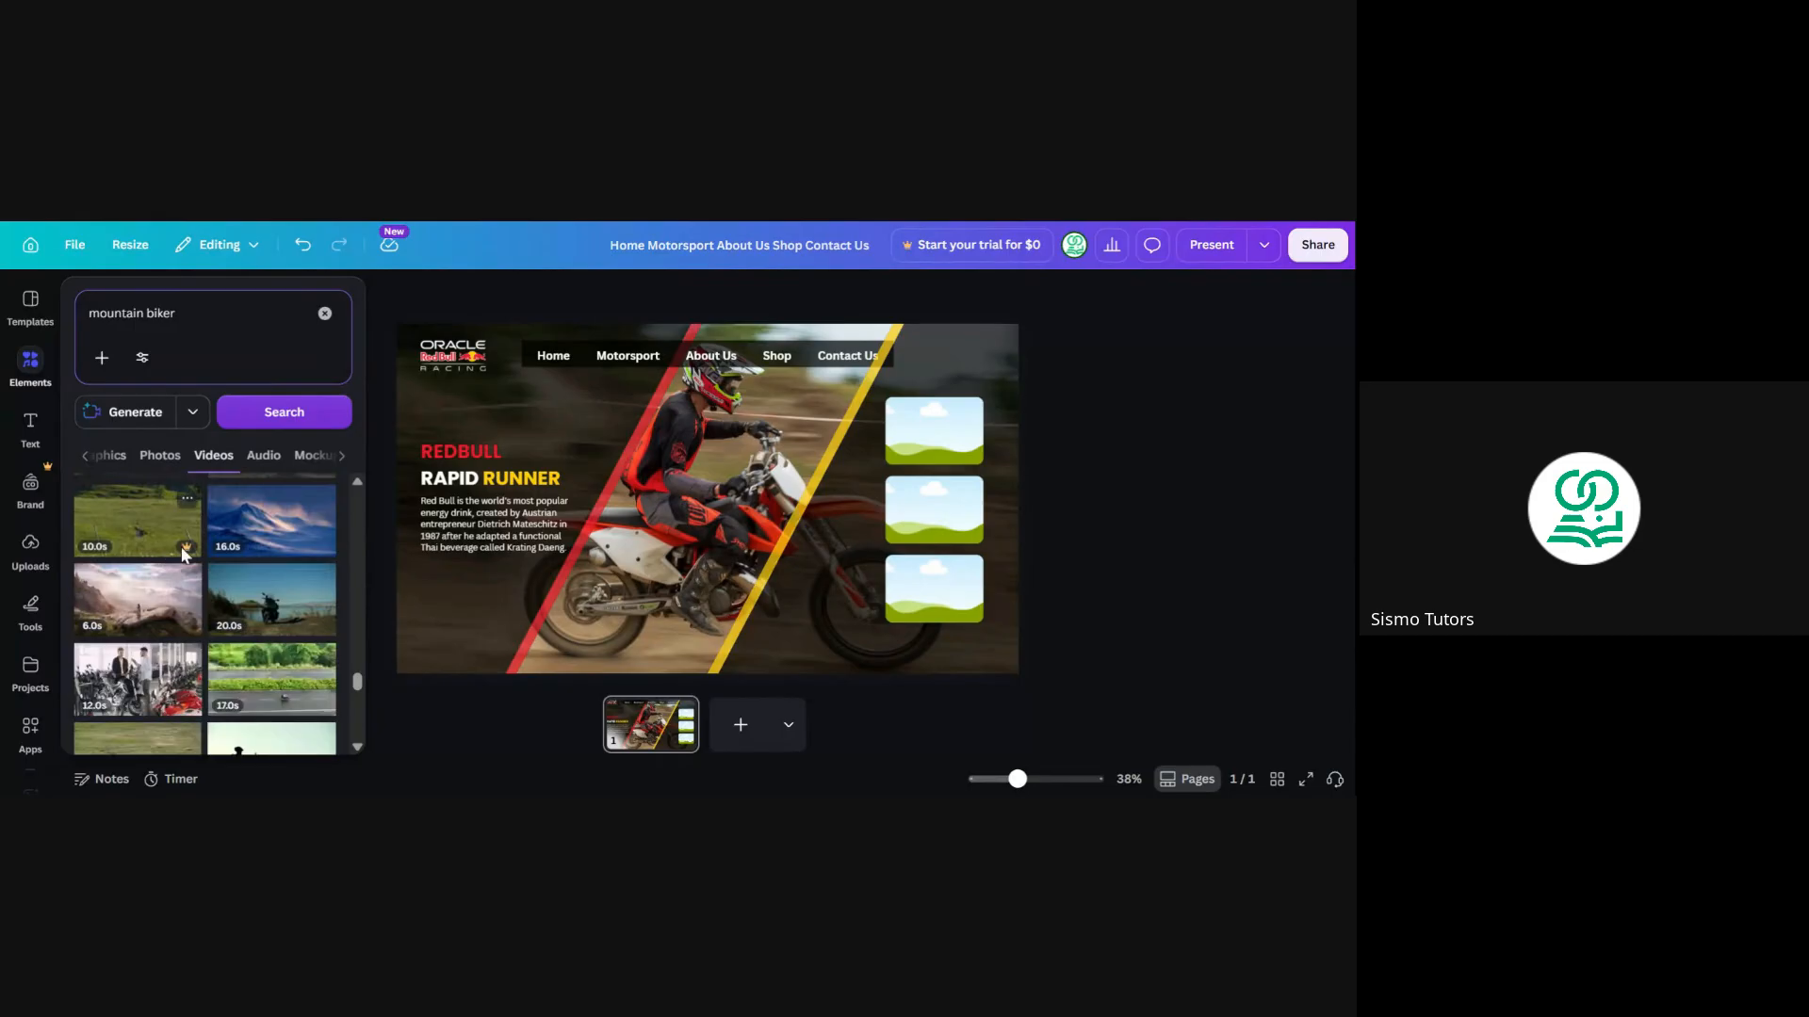
scroll(187, 565, down, 3)
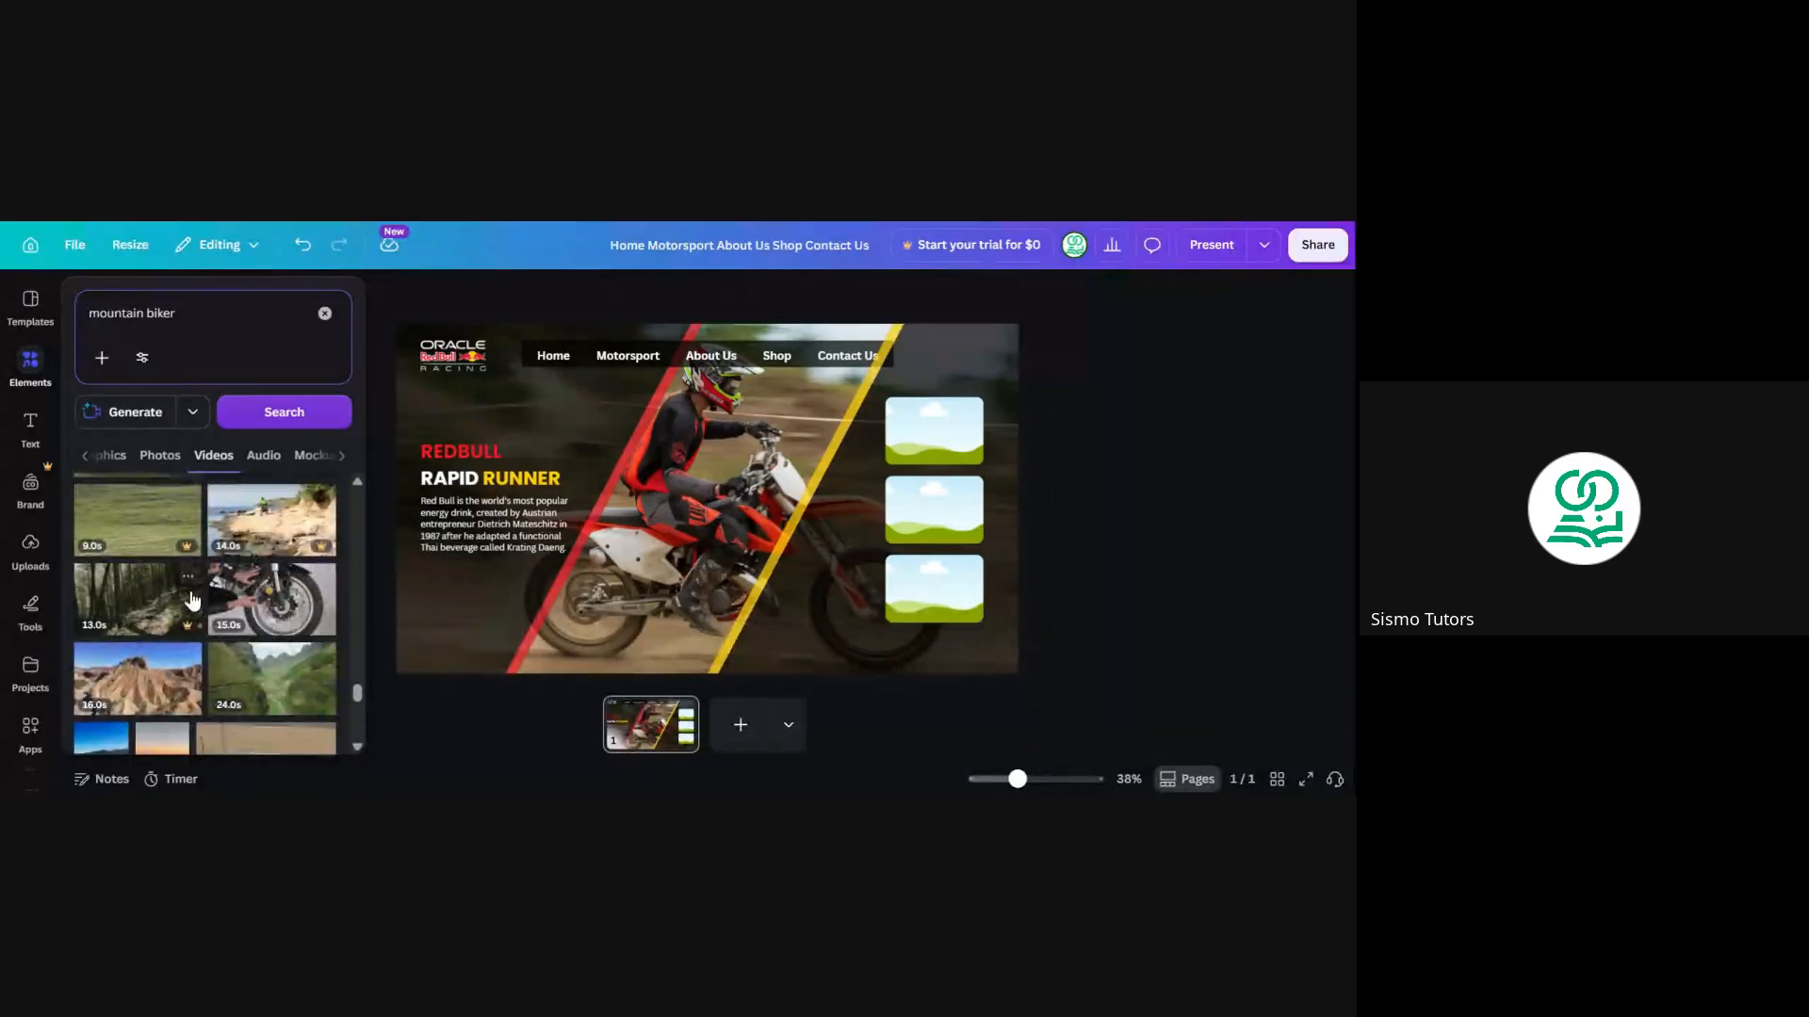
scroll(196, 598, down, 2)
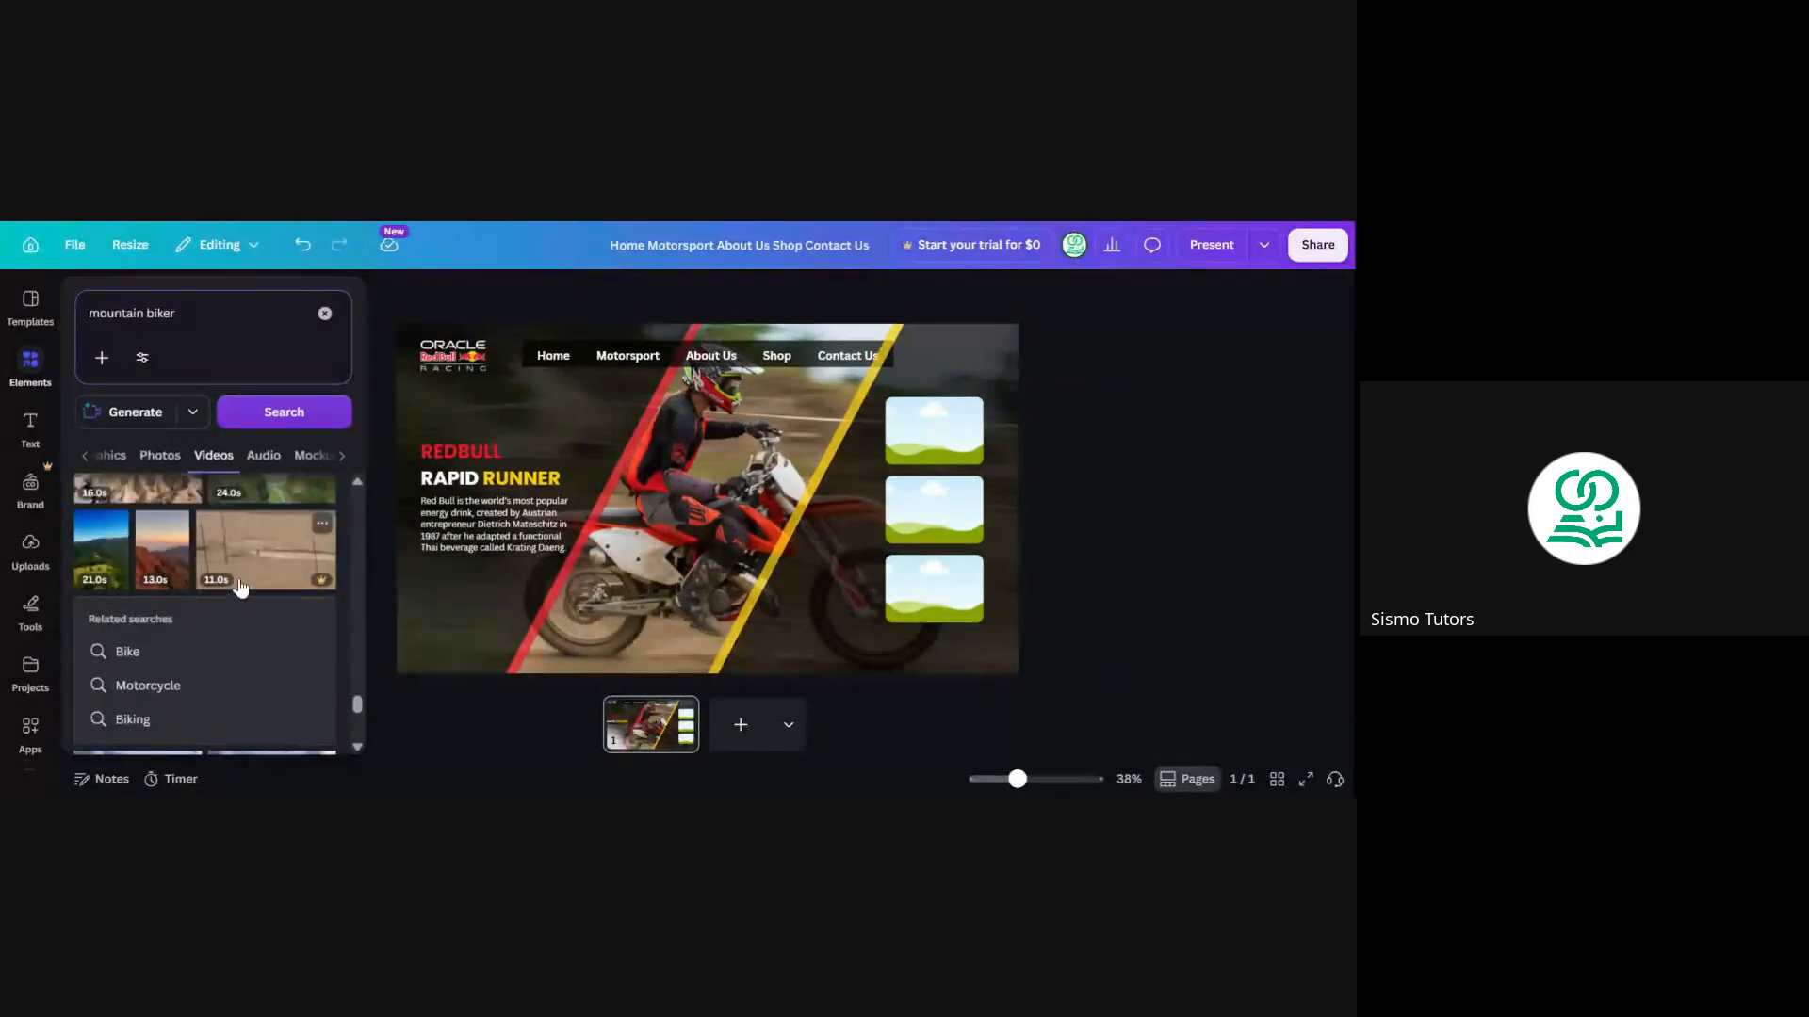
scroll(239, 590, up, 2)
scroll(264, 584, down, 1)
click(266, 568)
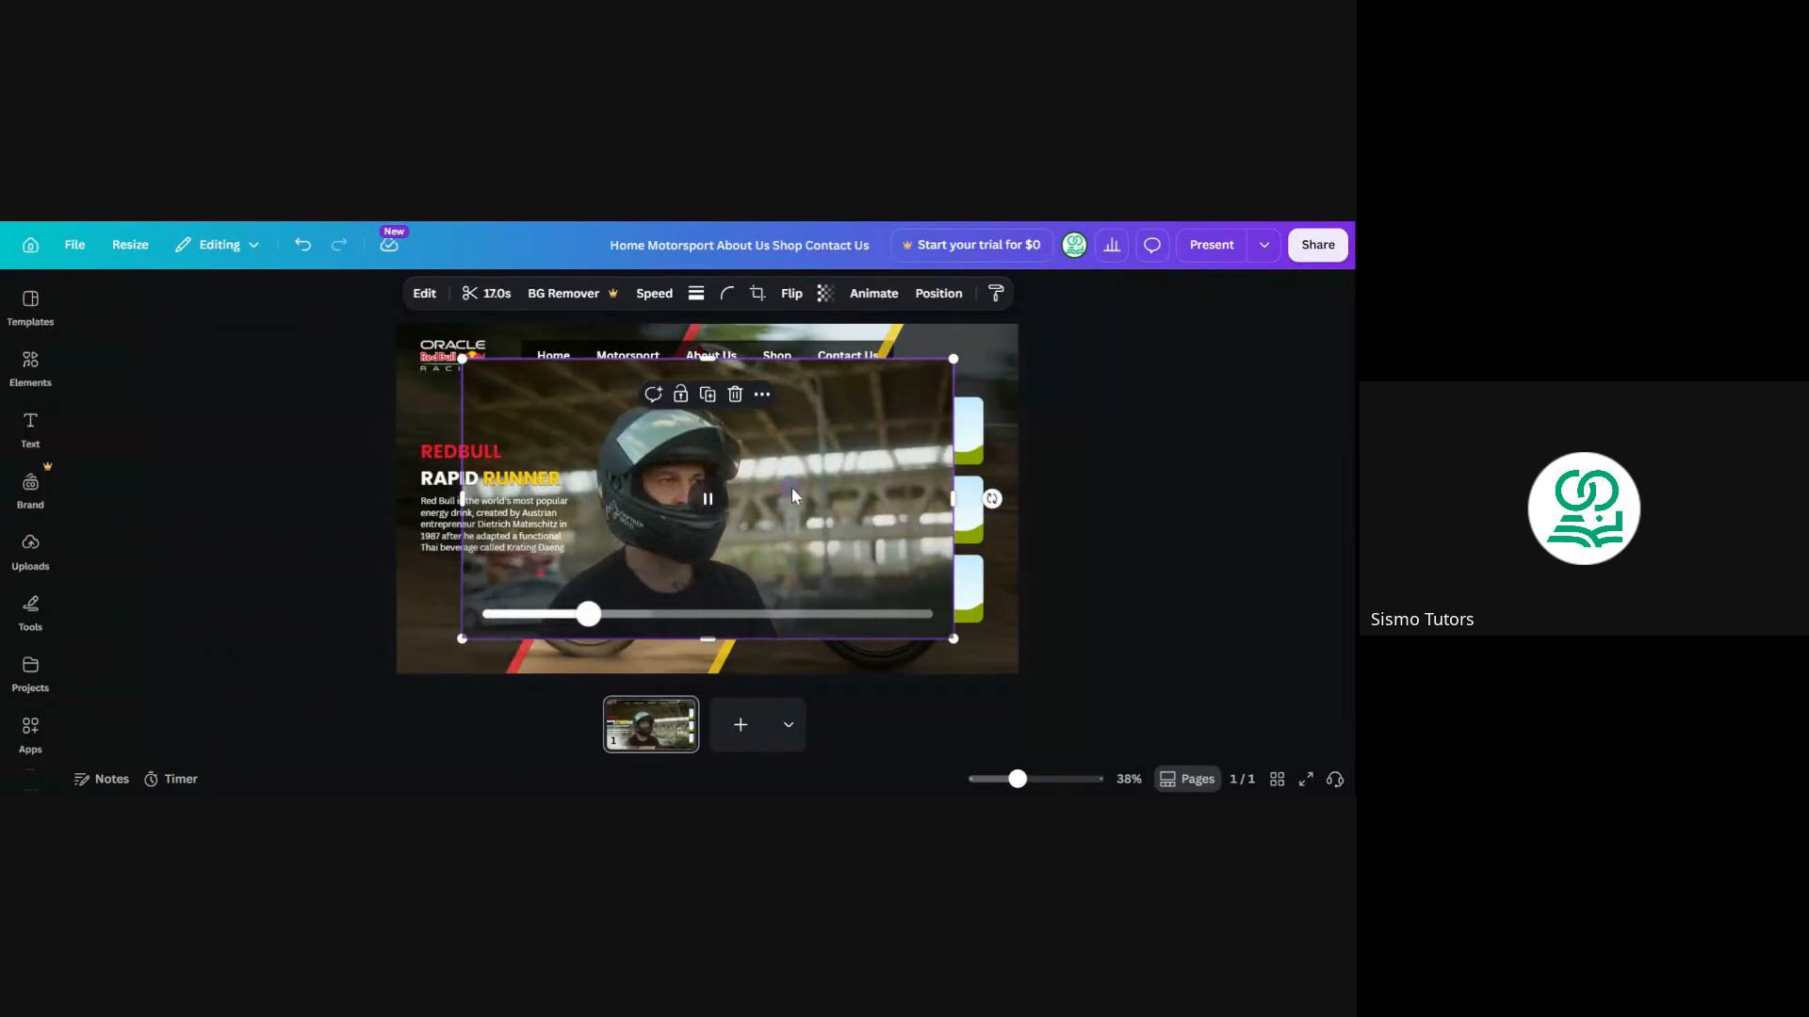
drag(743, 475, 914, 438)
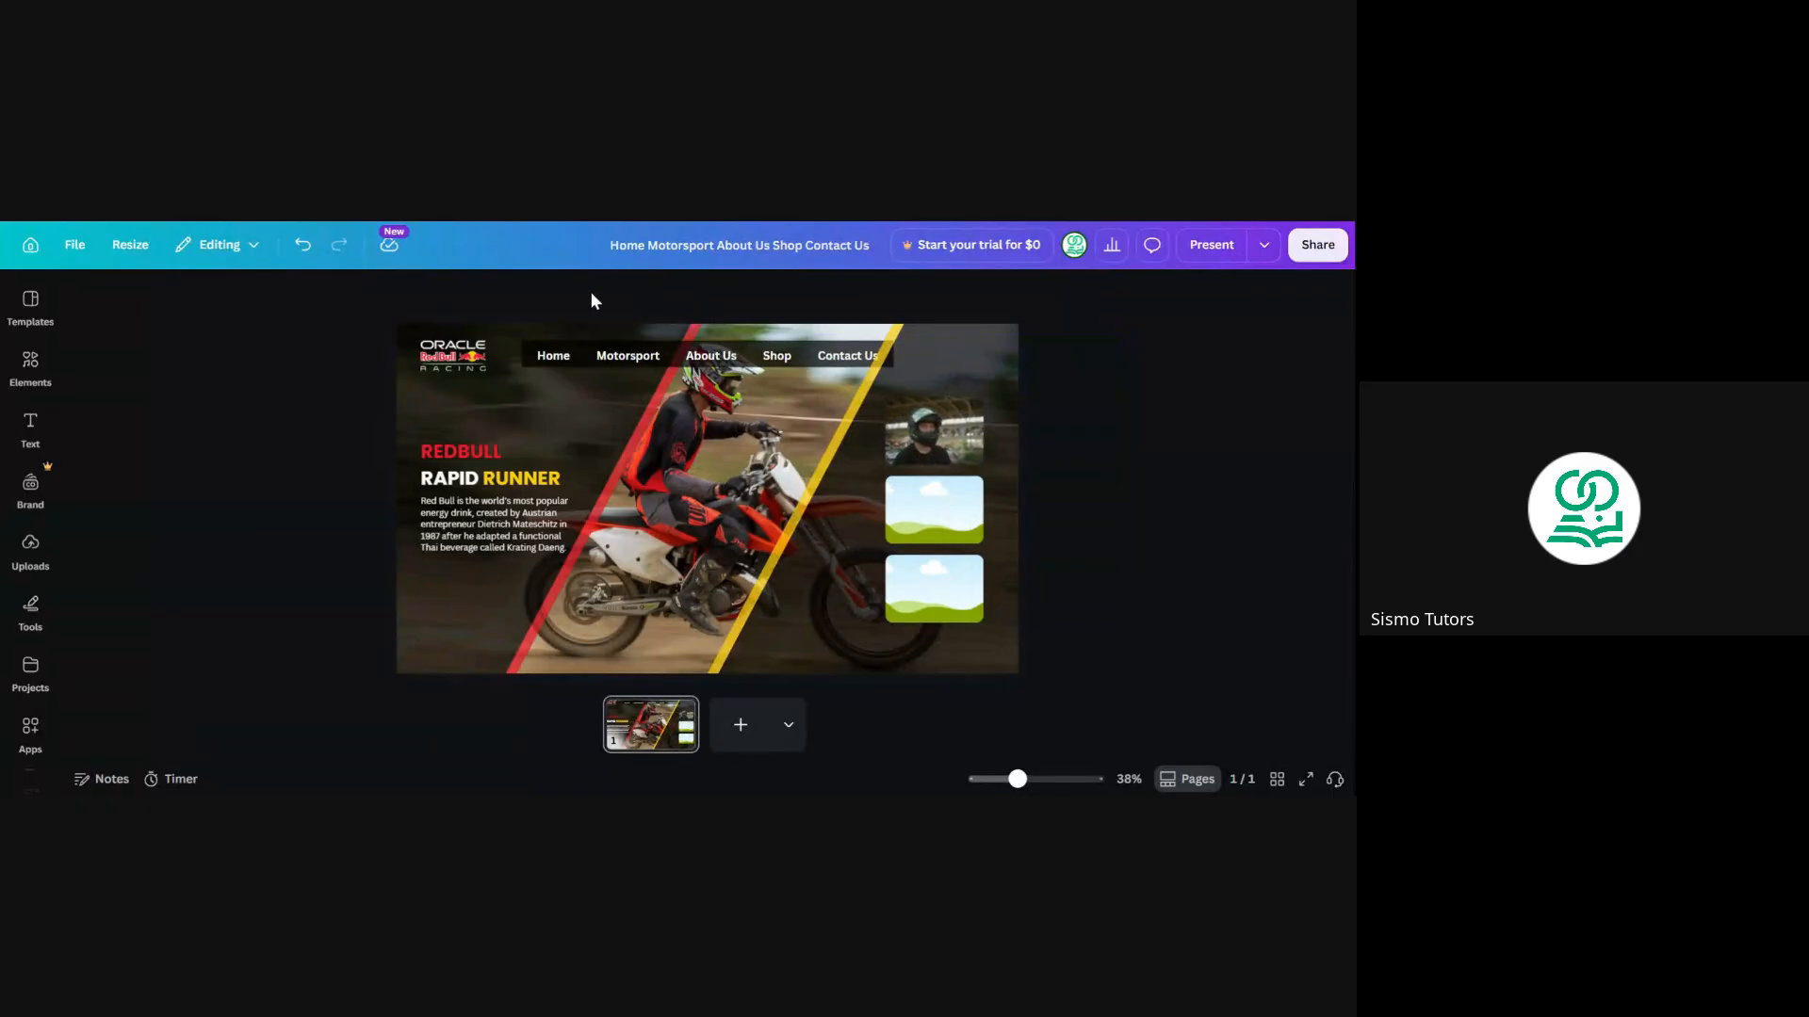
Look through the remaining mountain biker video results for another clip suited to the empty frames
click(30, 363)
scroll(205, 612, down, 5)
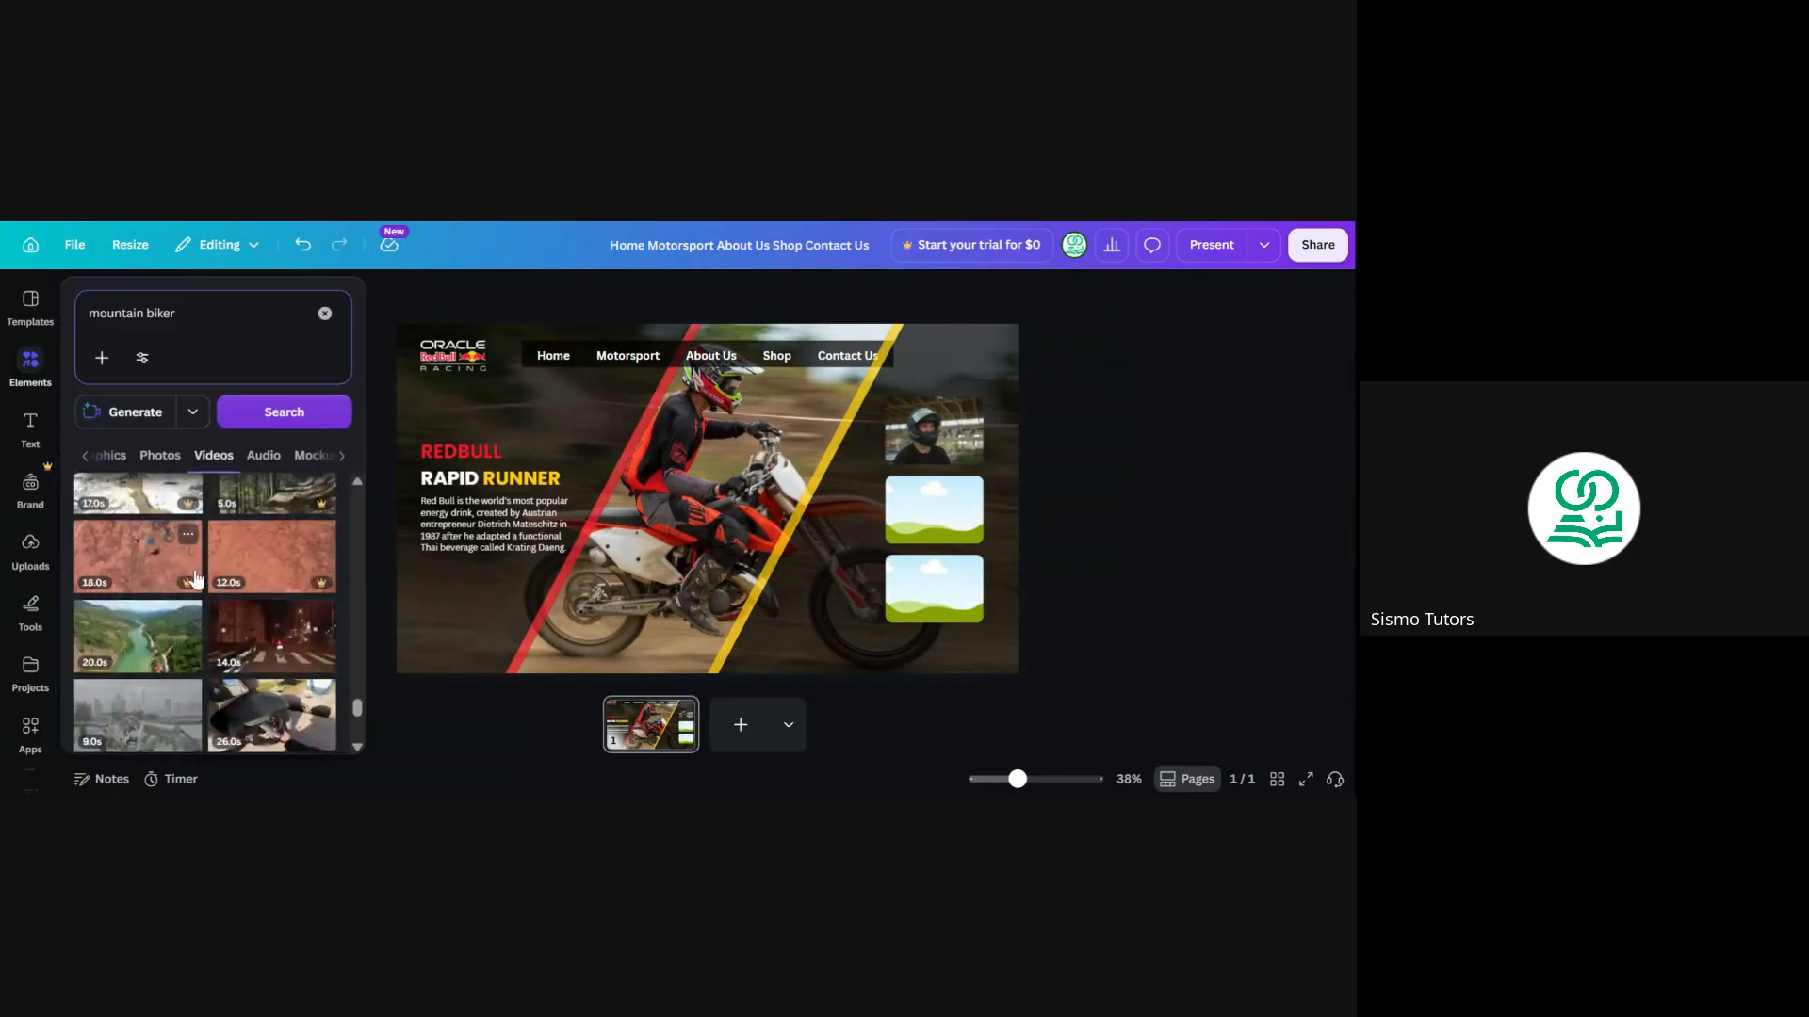
scroll(196, 575, down, 2)
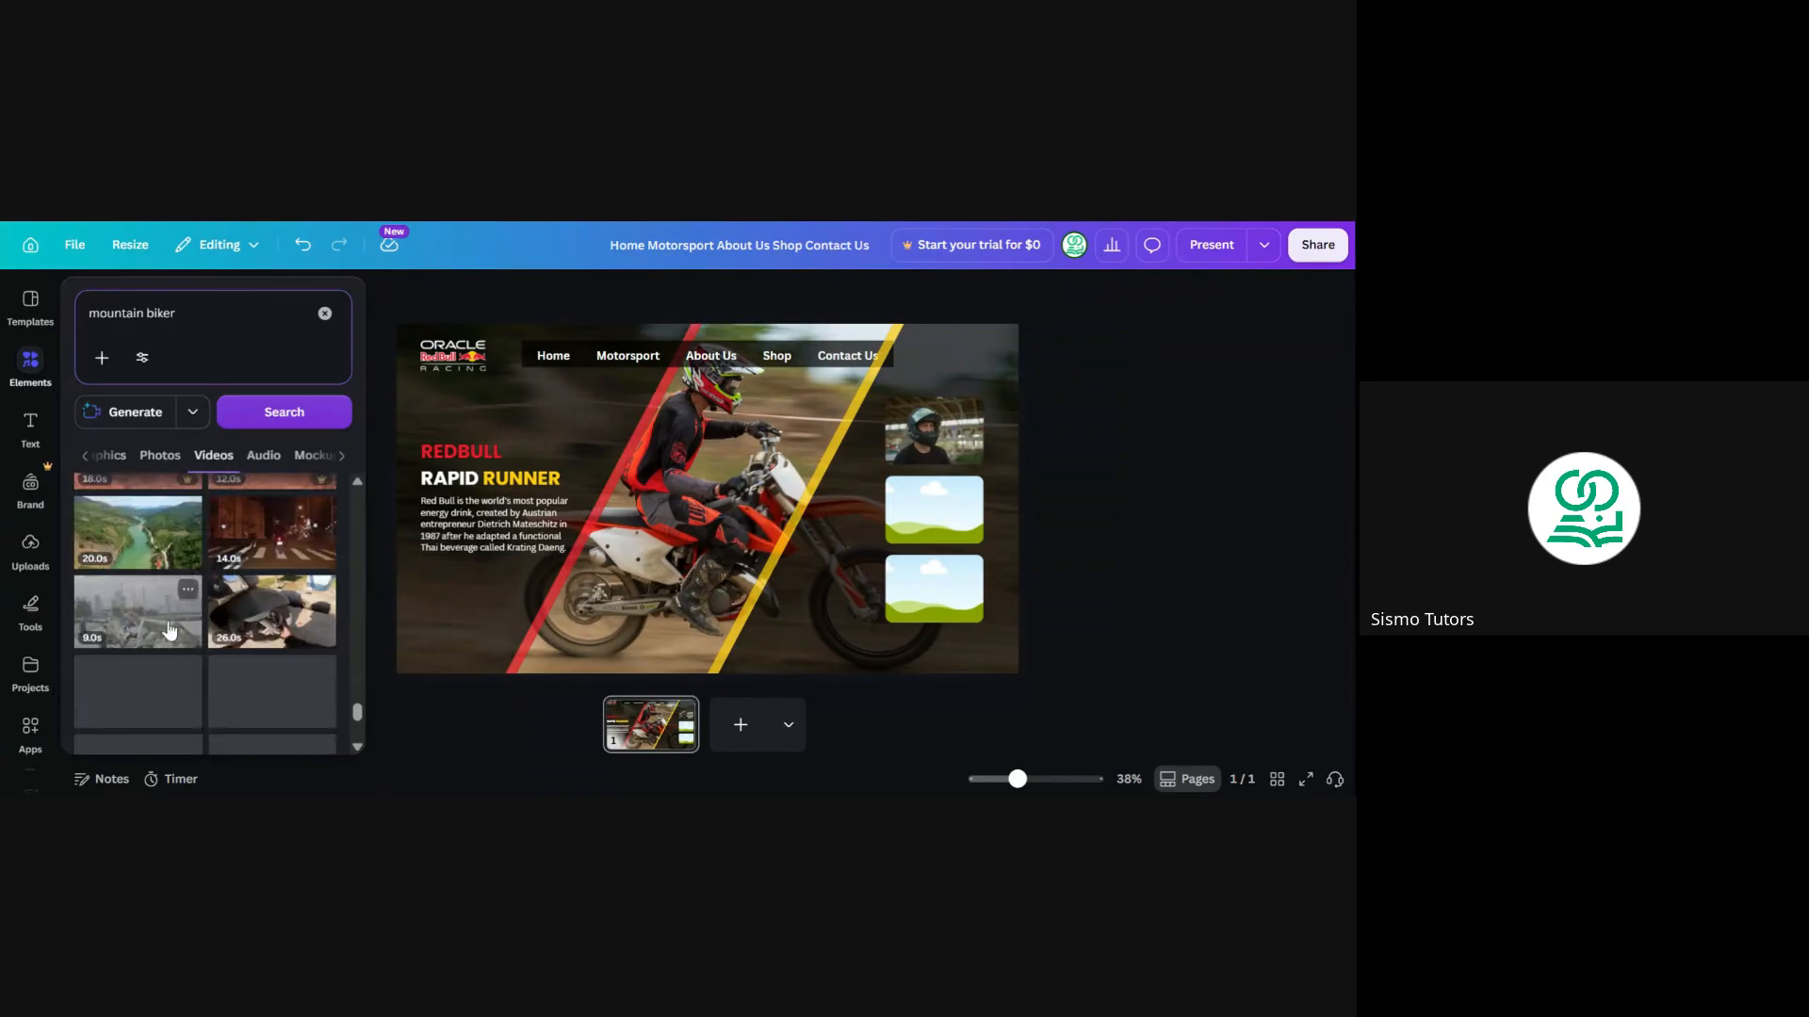
scroll(170, 630, down, 1)
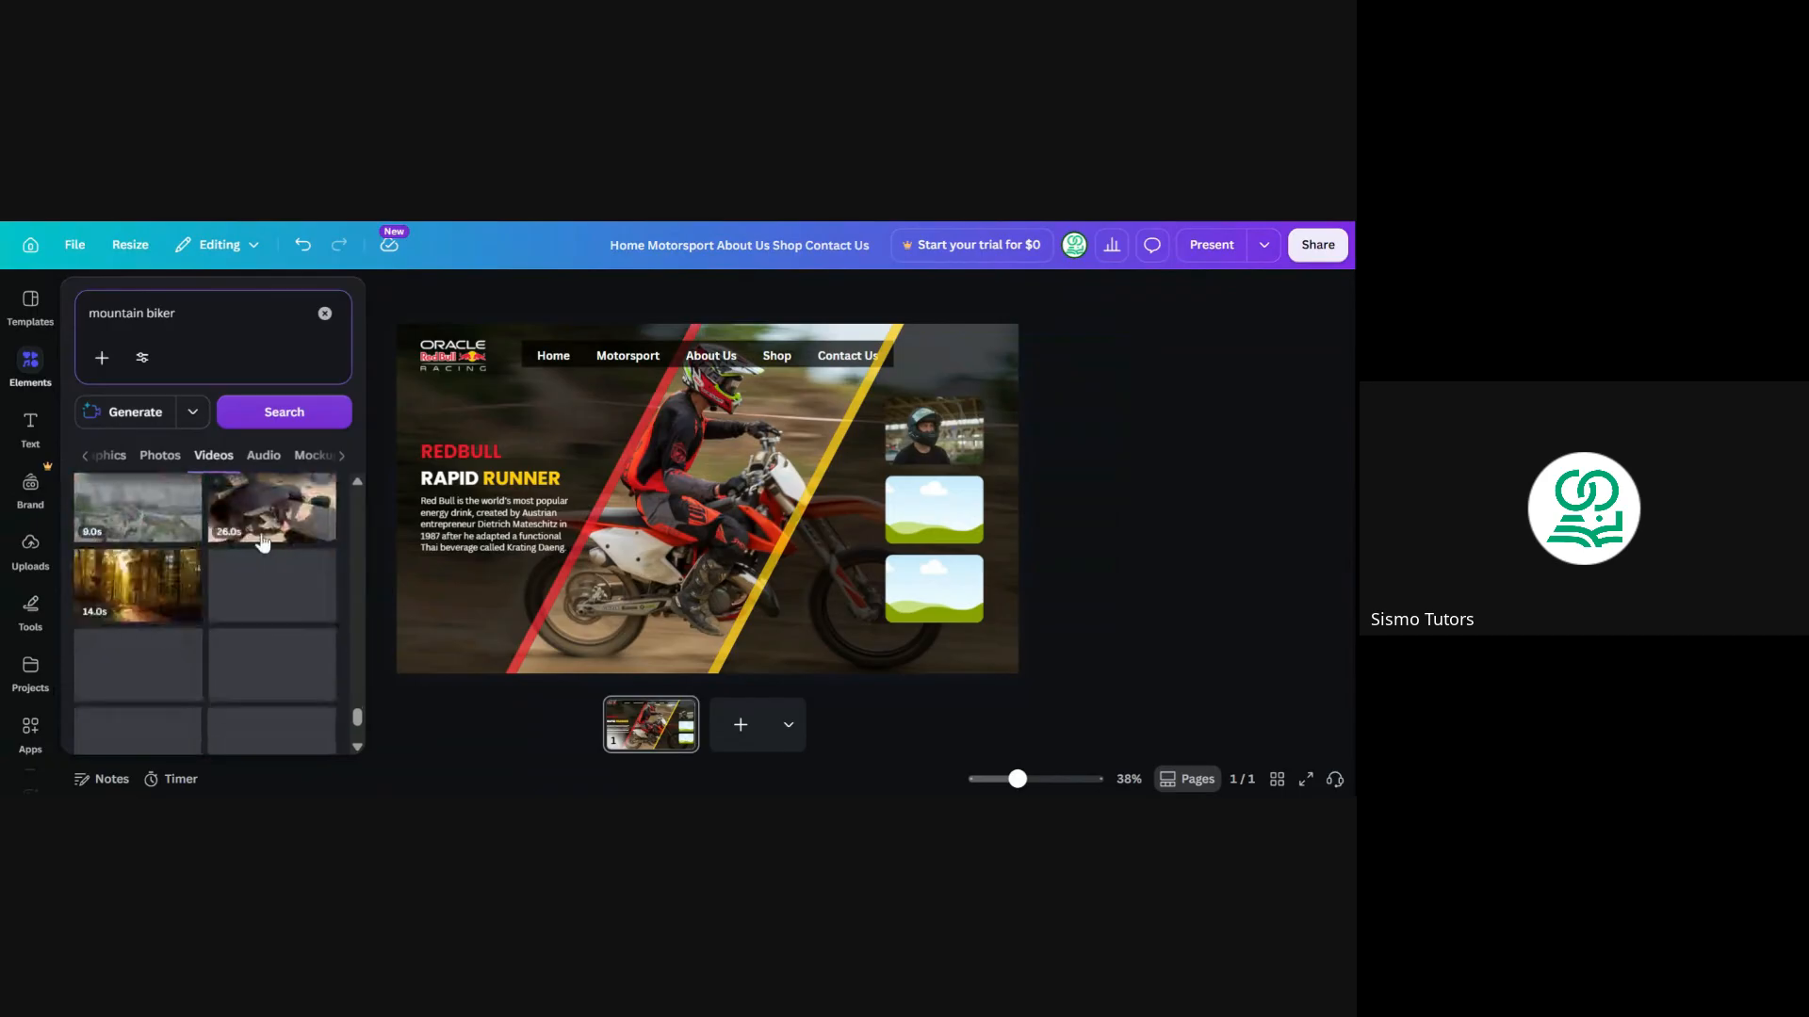
scroll(242, 592, down, 1)
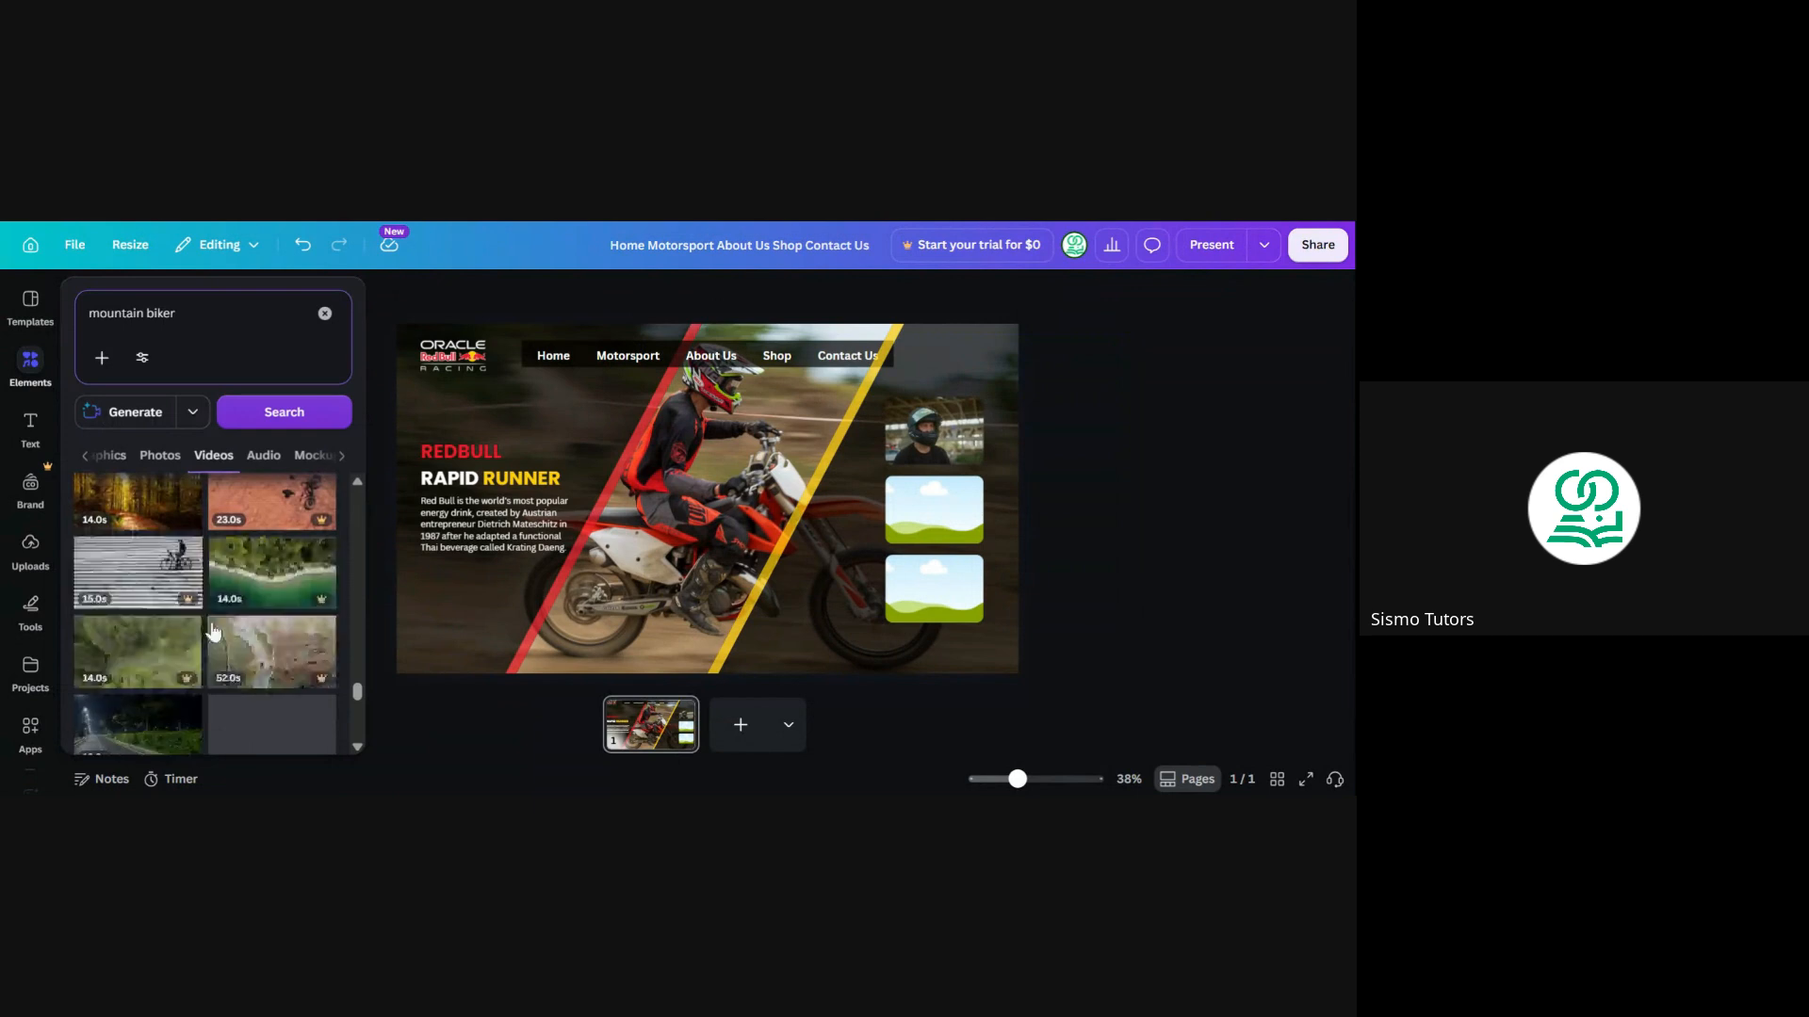
scroll(207, 603, down, 1)
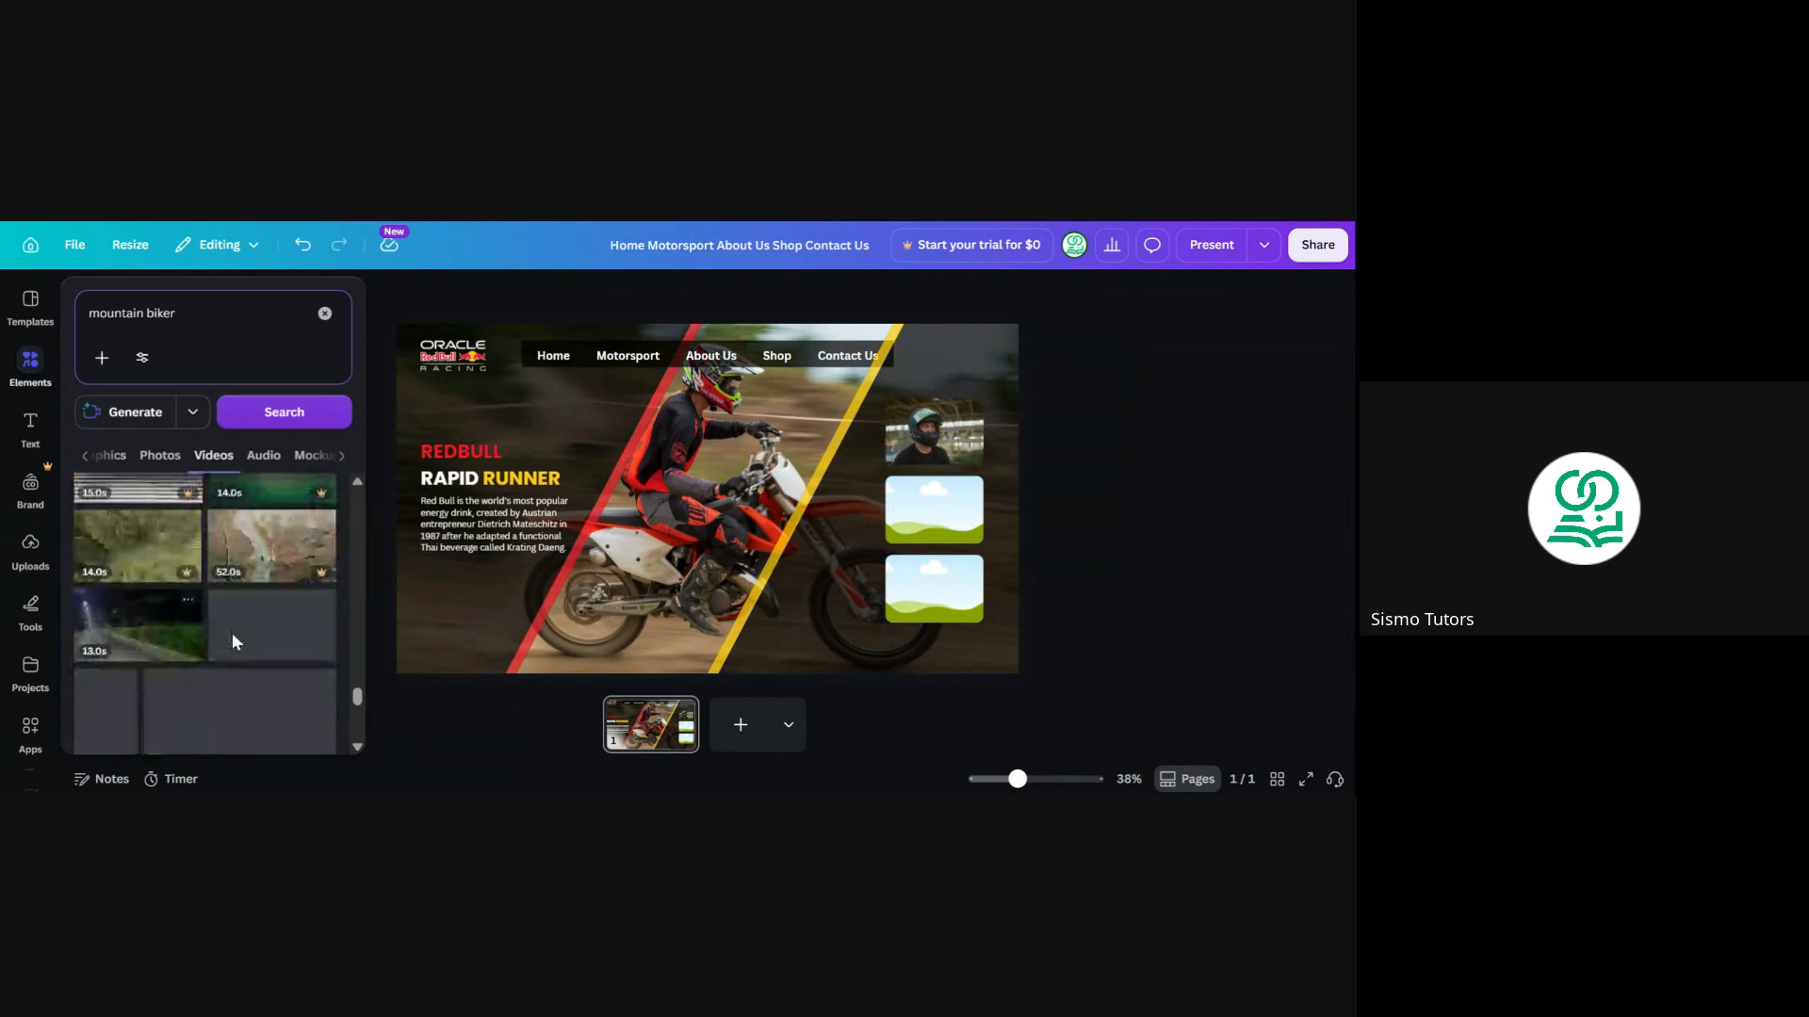
scroll(233, 642, down, 1)
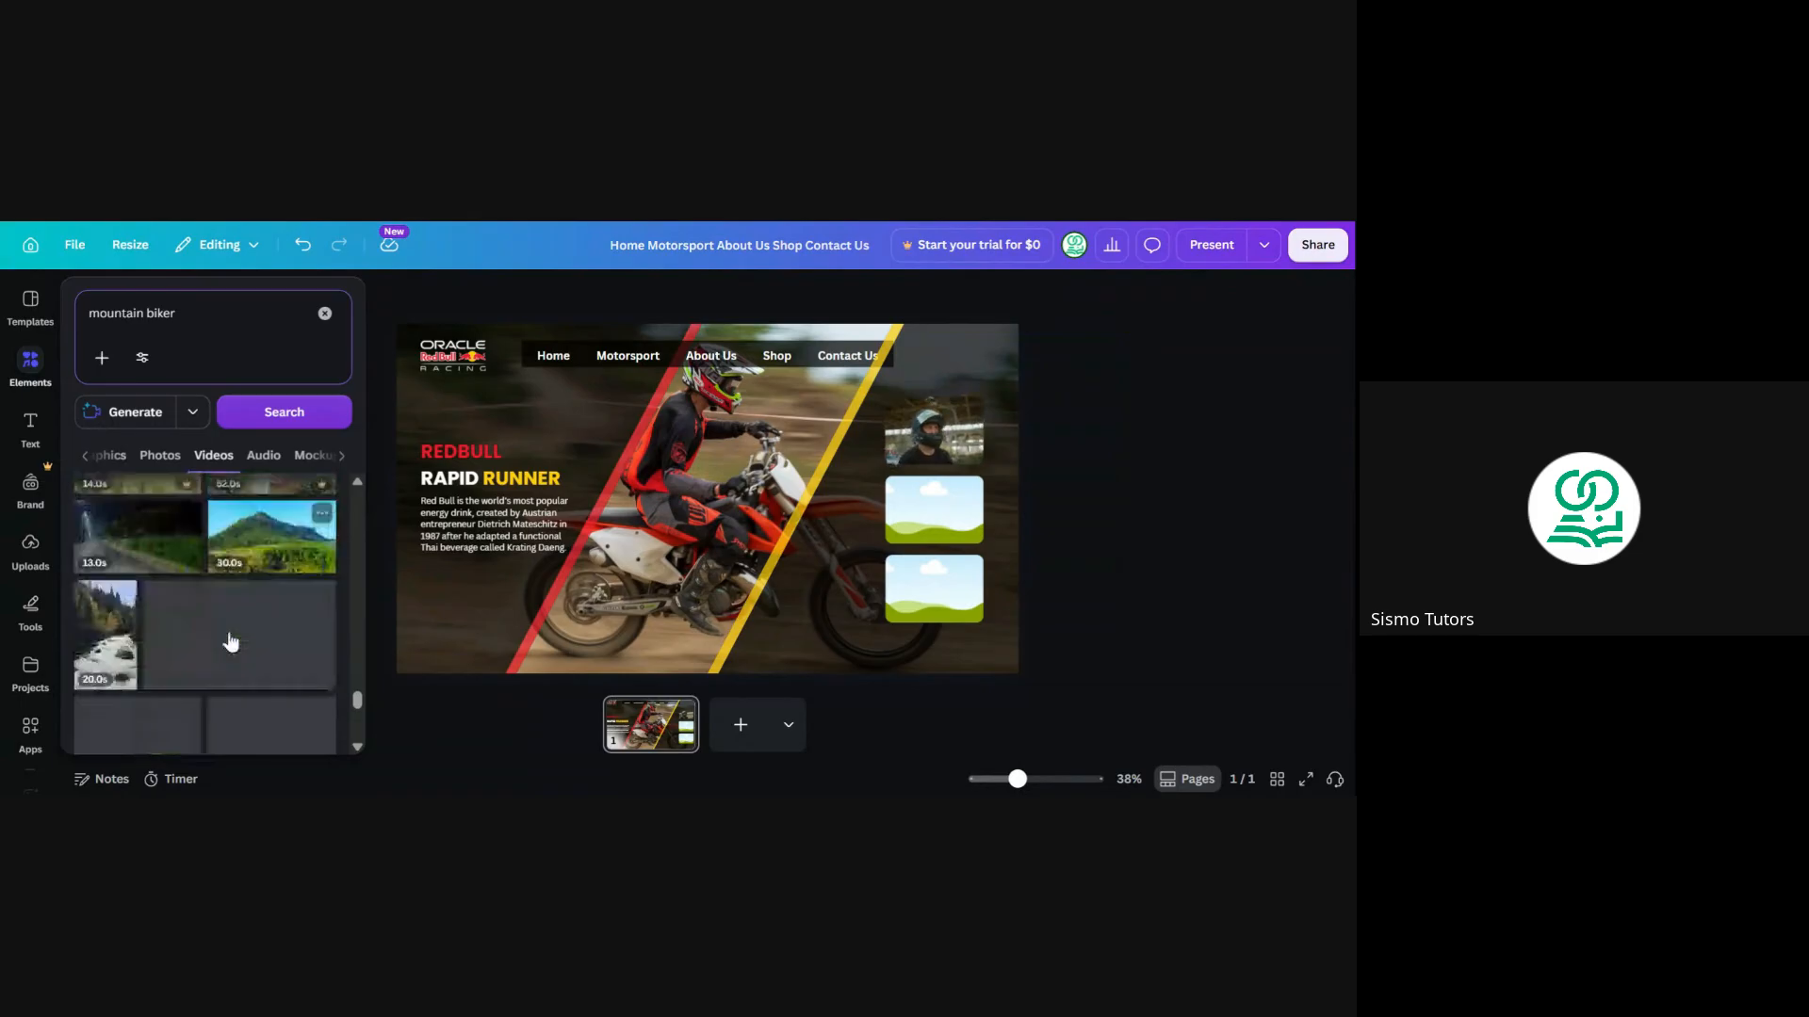
scroll(273, 678, down, 2)
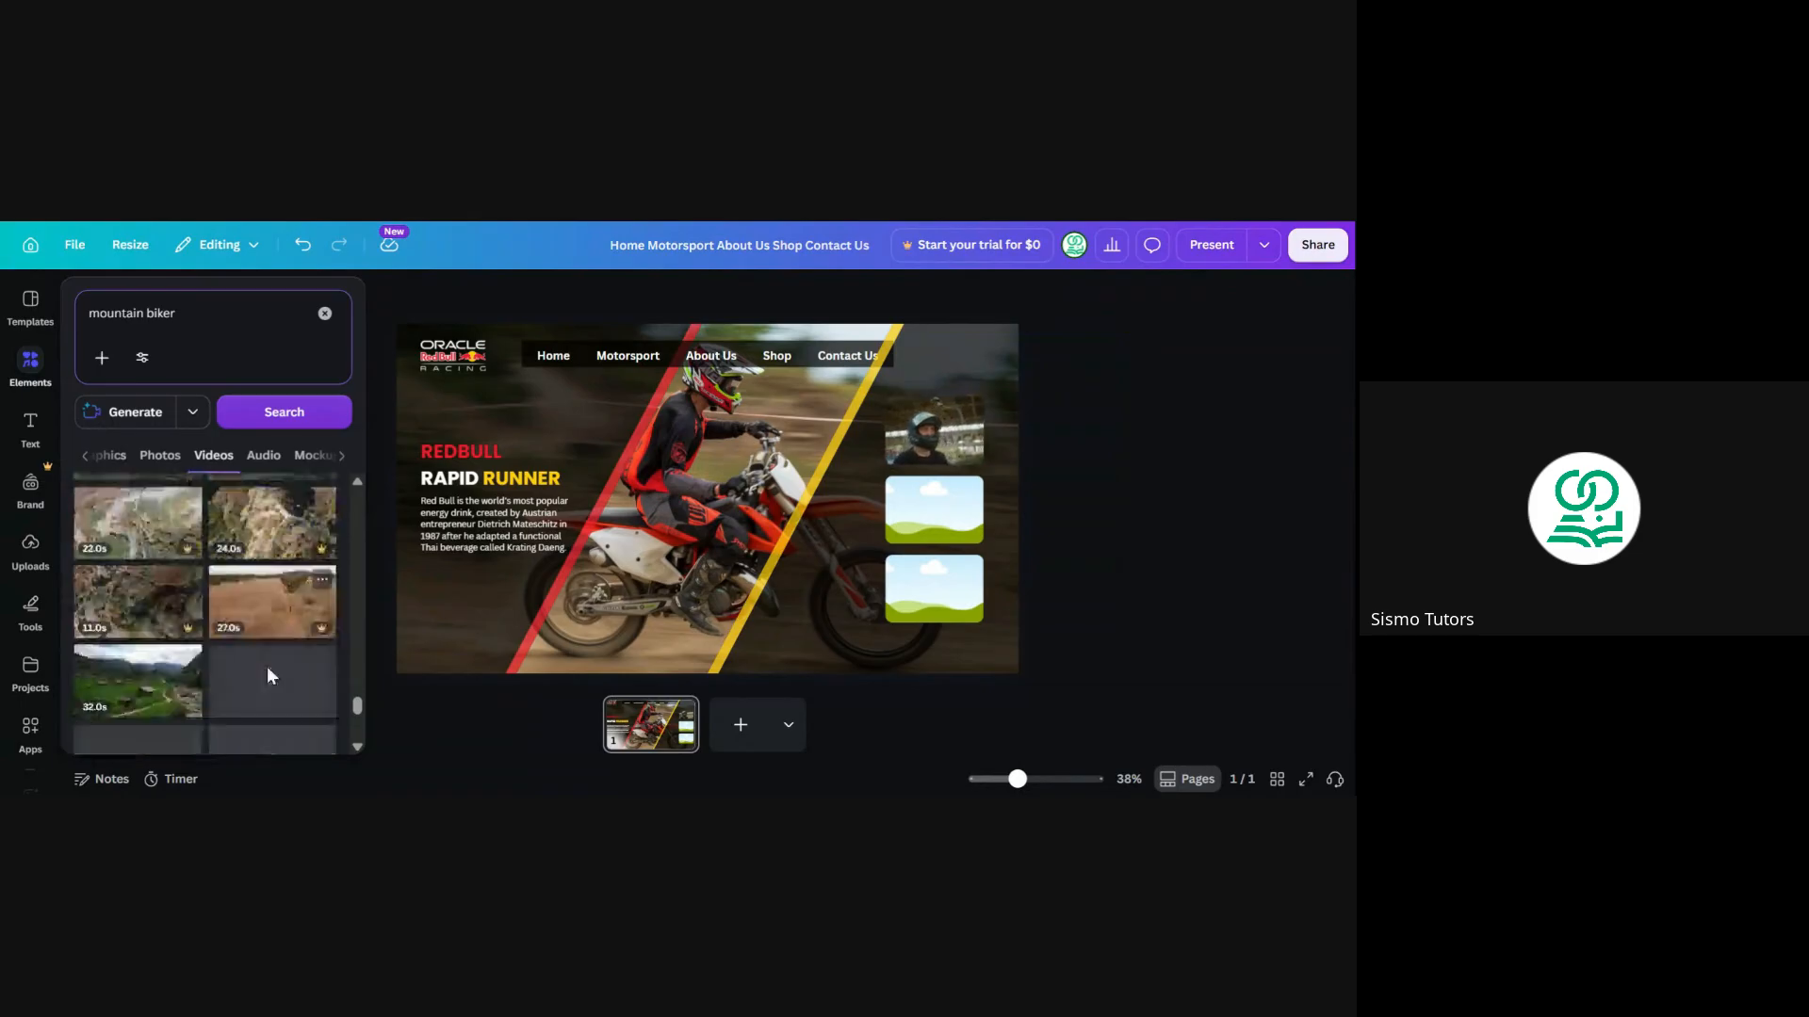
scroll(268, 669, down, 2)
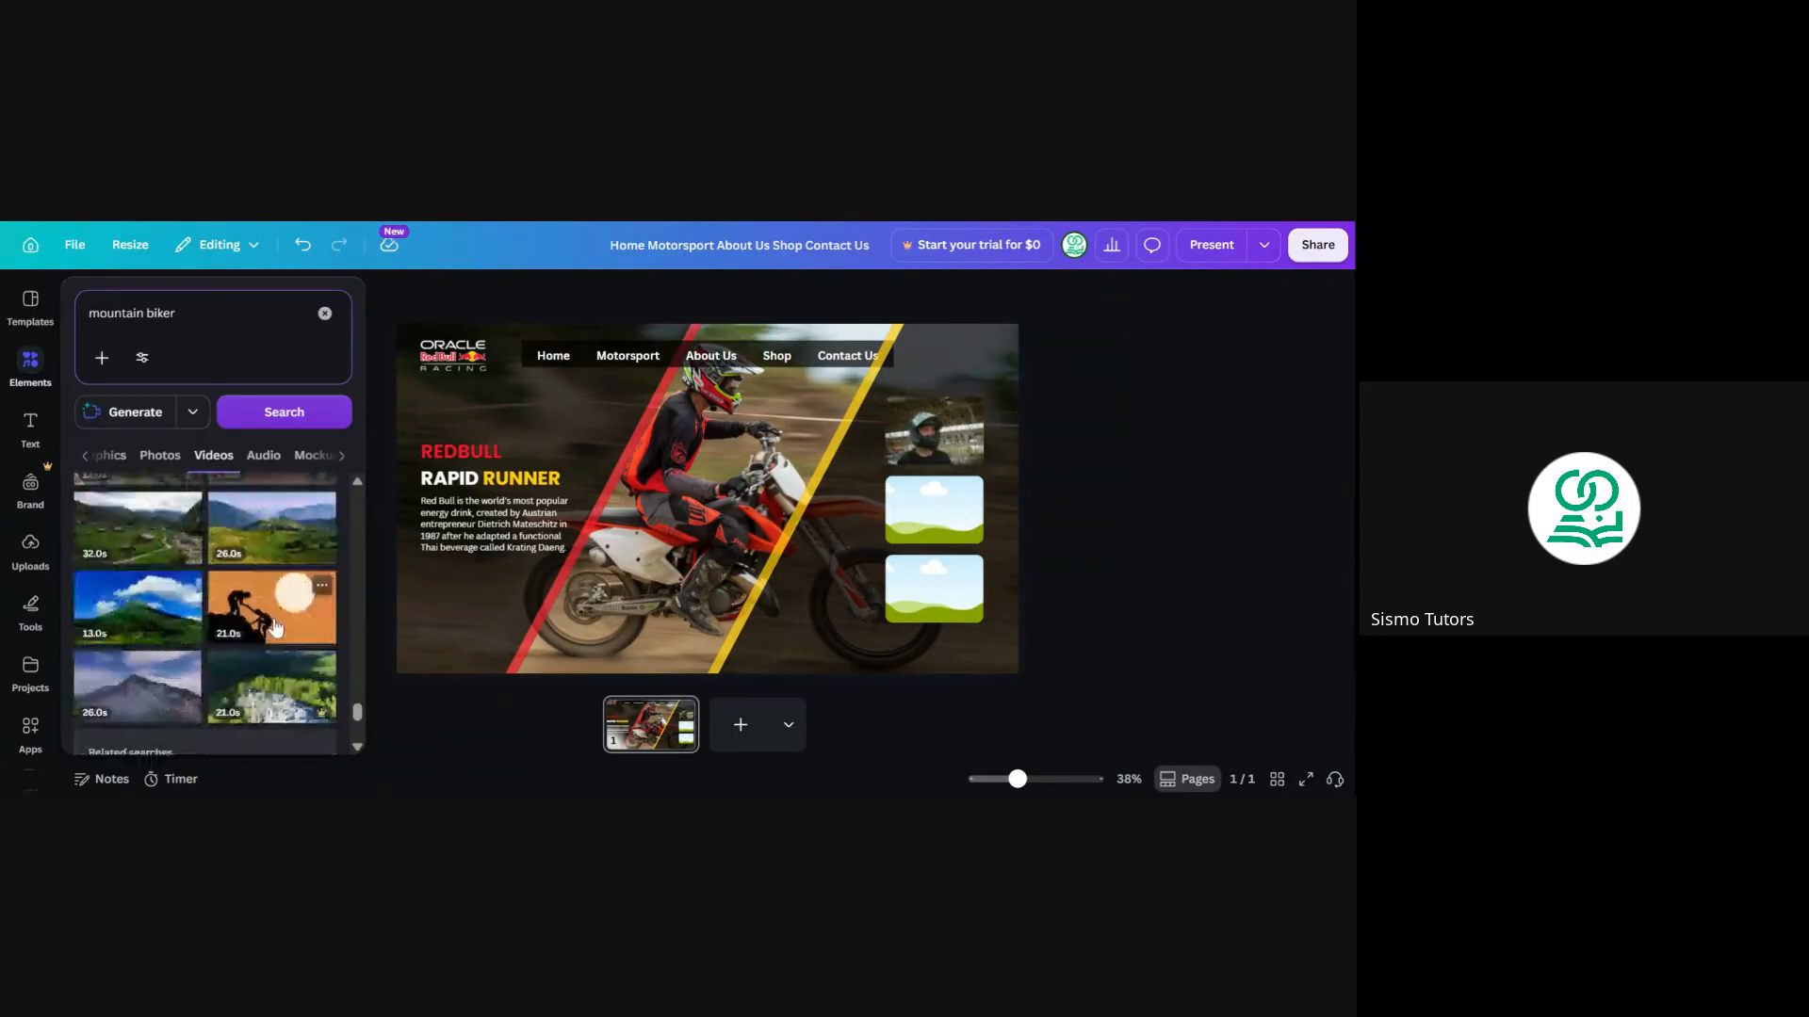
scroll(188, 565, down, 2)
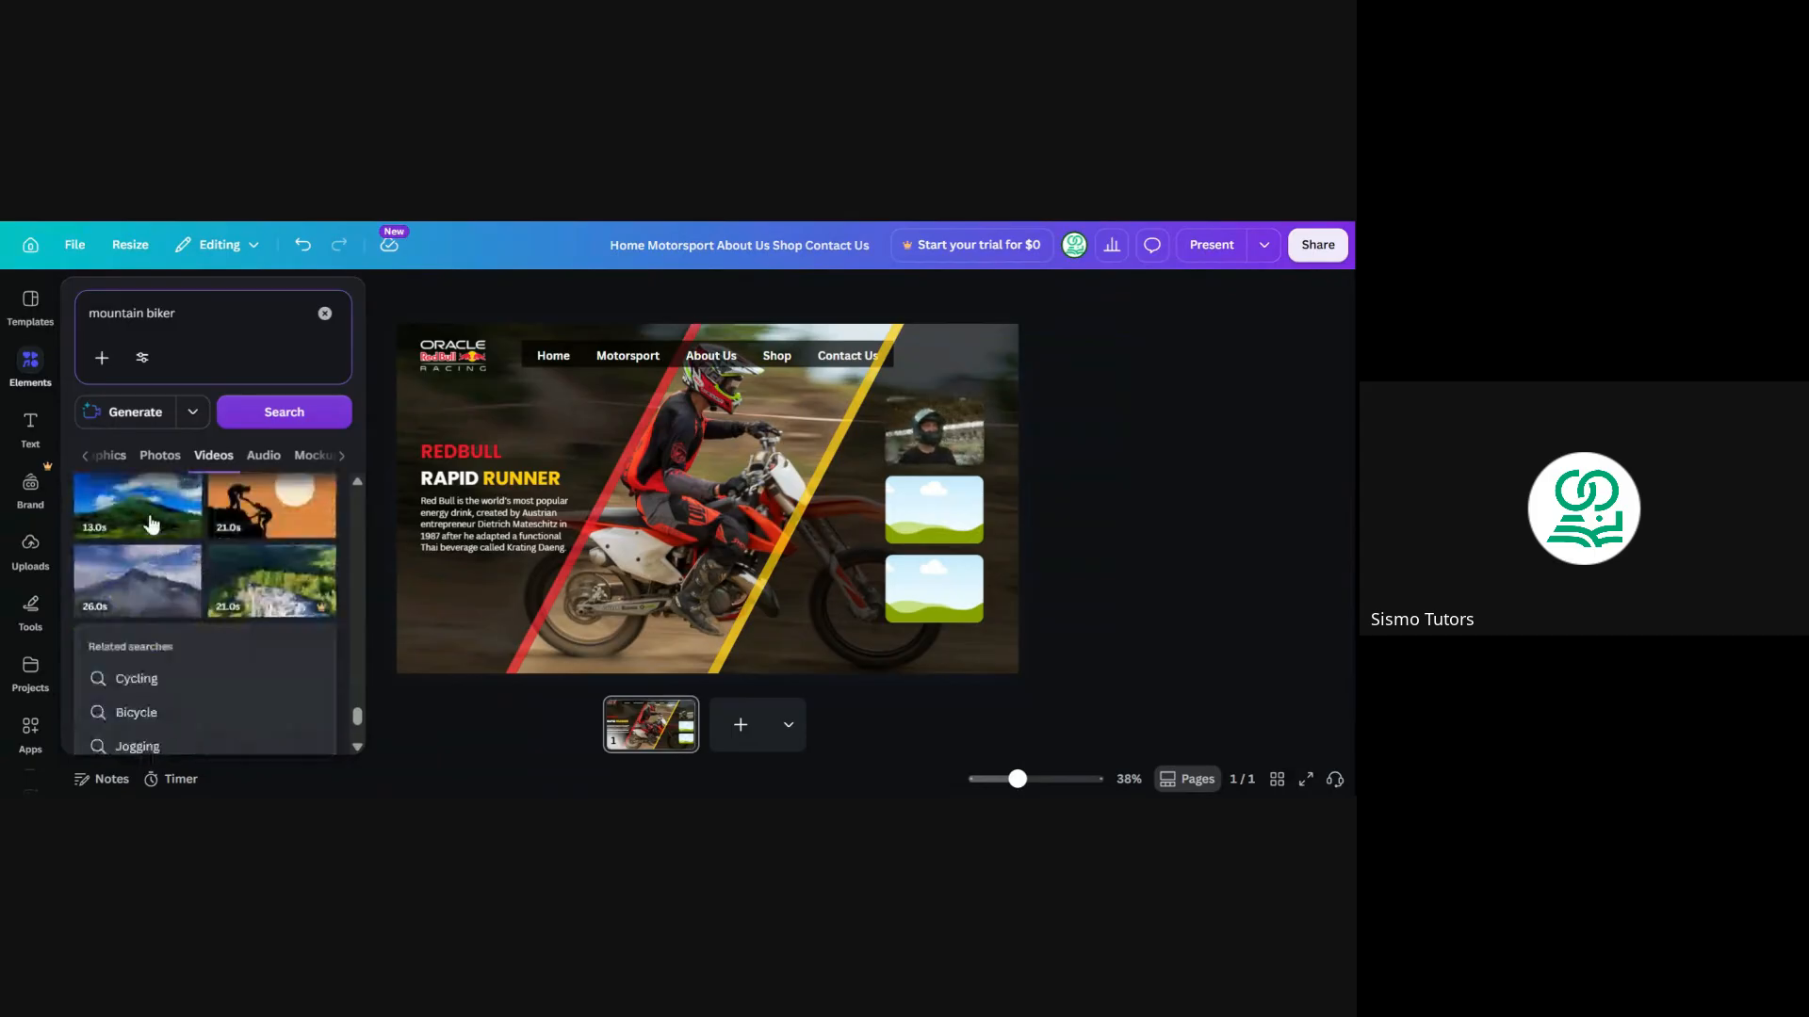
scroll(214, 597, down, 2)
scroll(362, 727, down, 2)
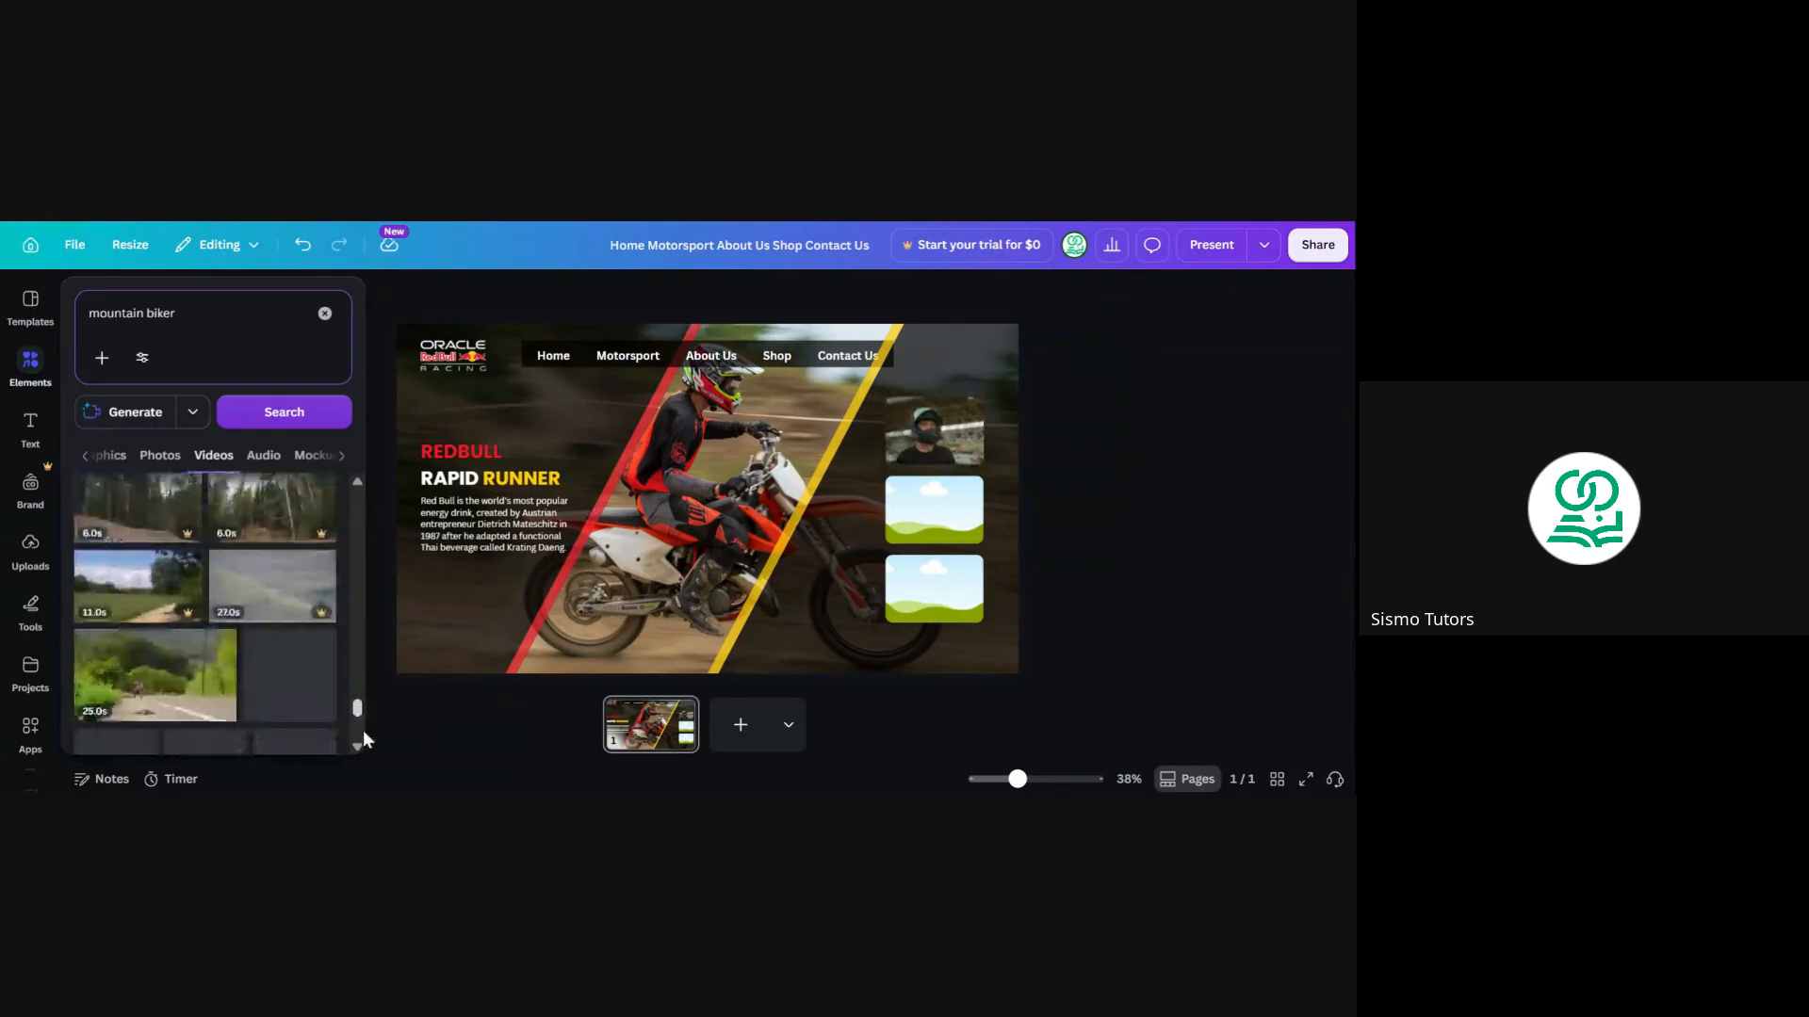
scroll(363, 731, down, 2)
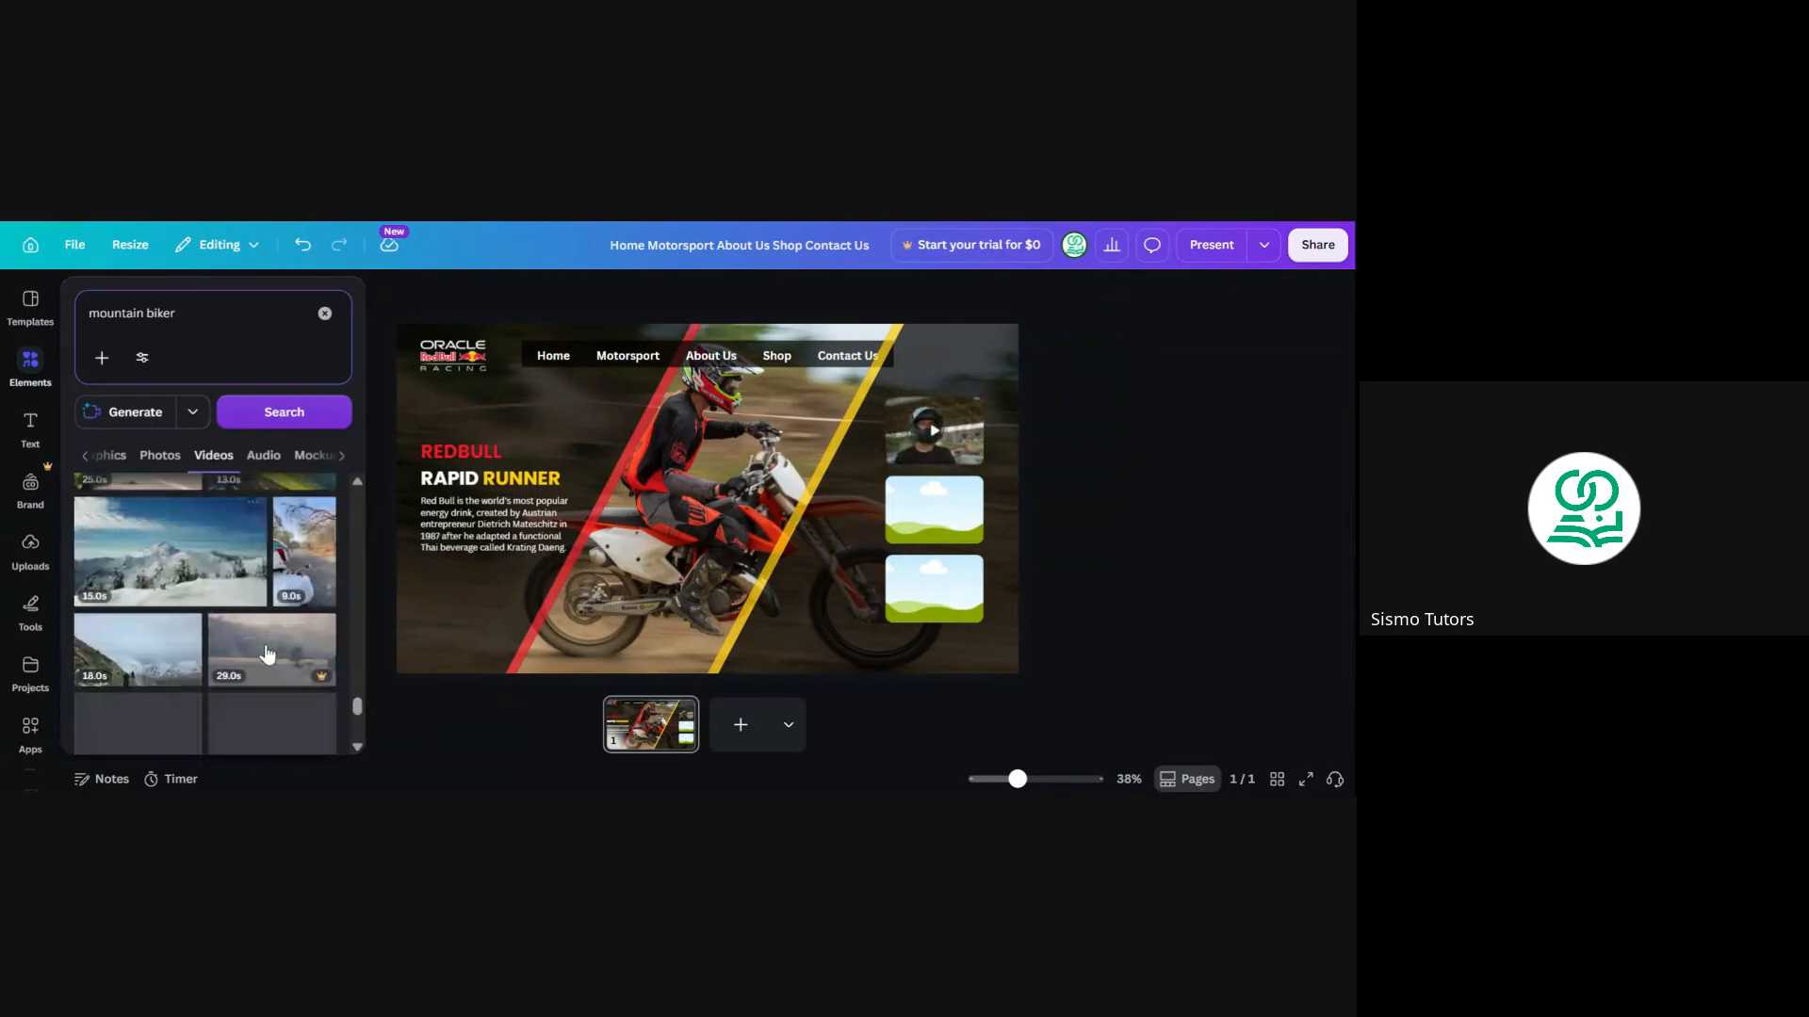
scroll(267, 654, down, 2)
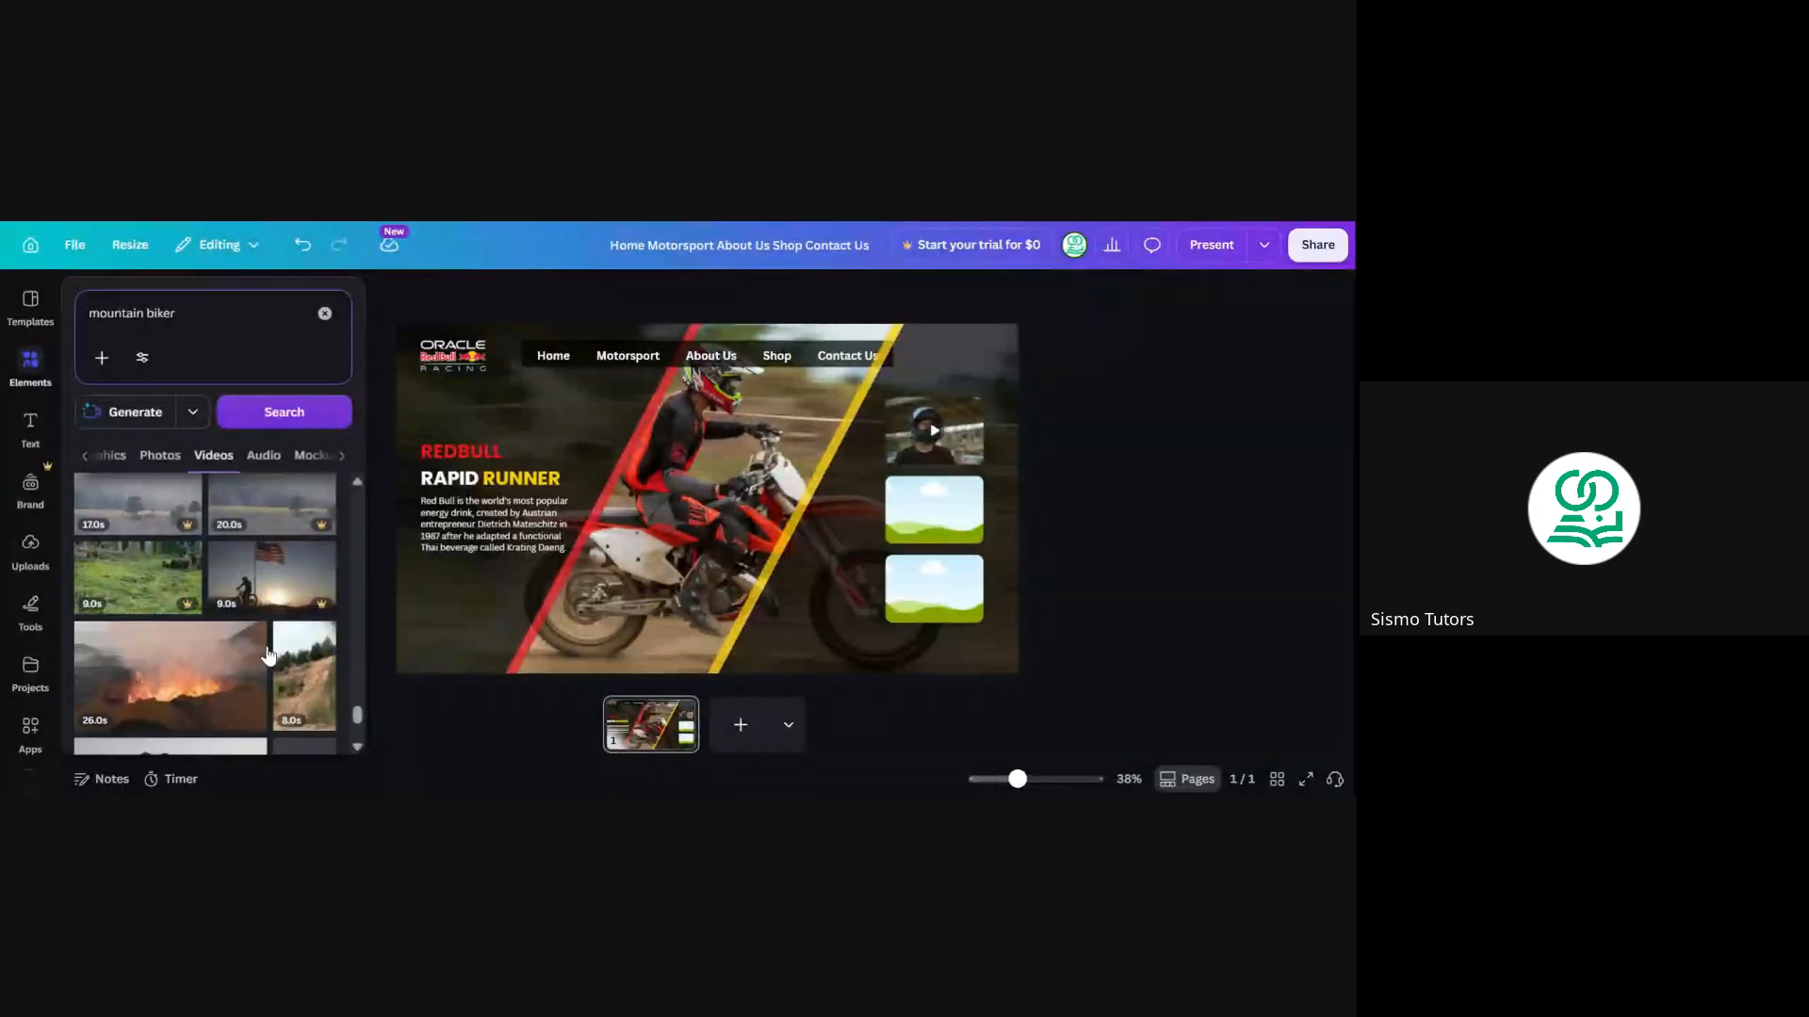
scroll(356, 721, down, 2)
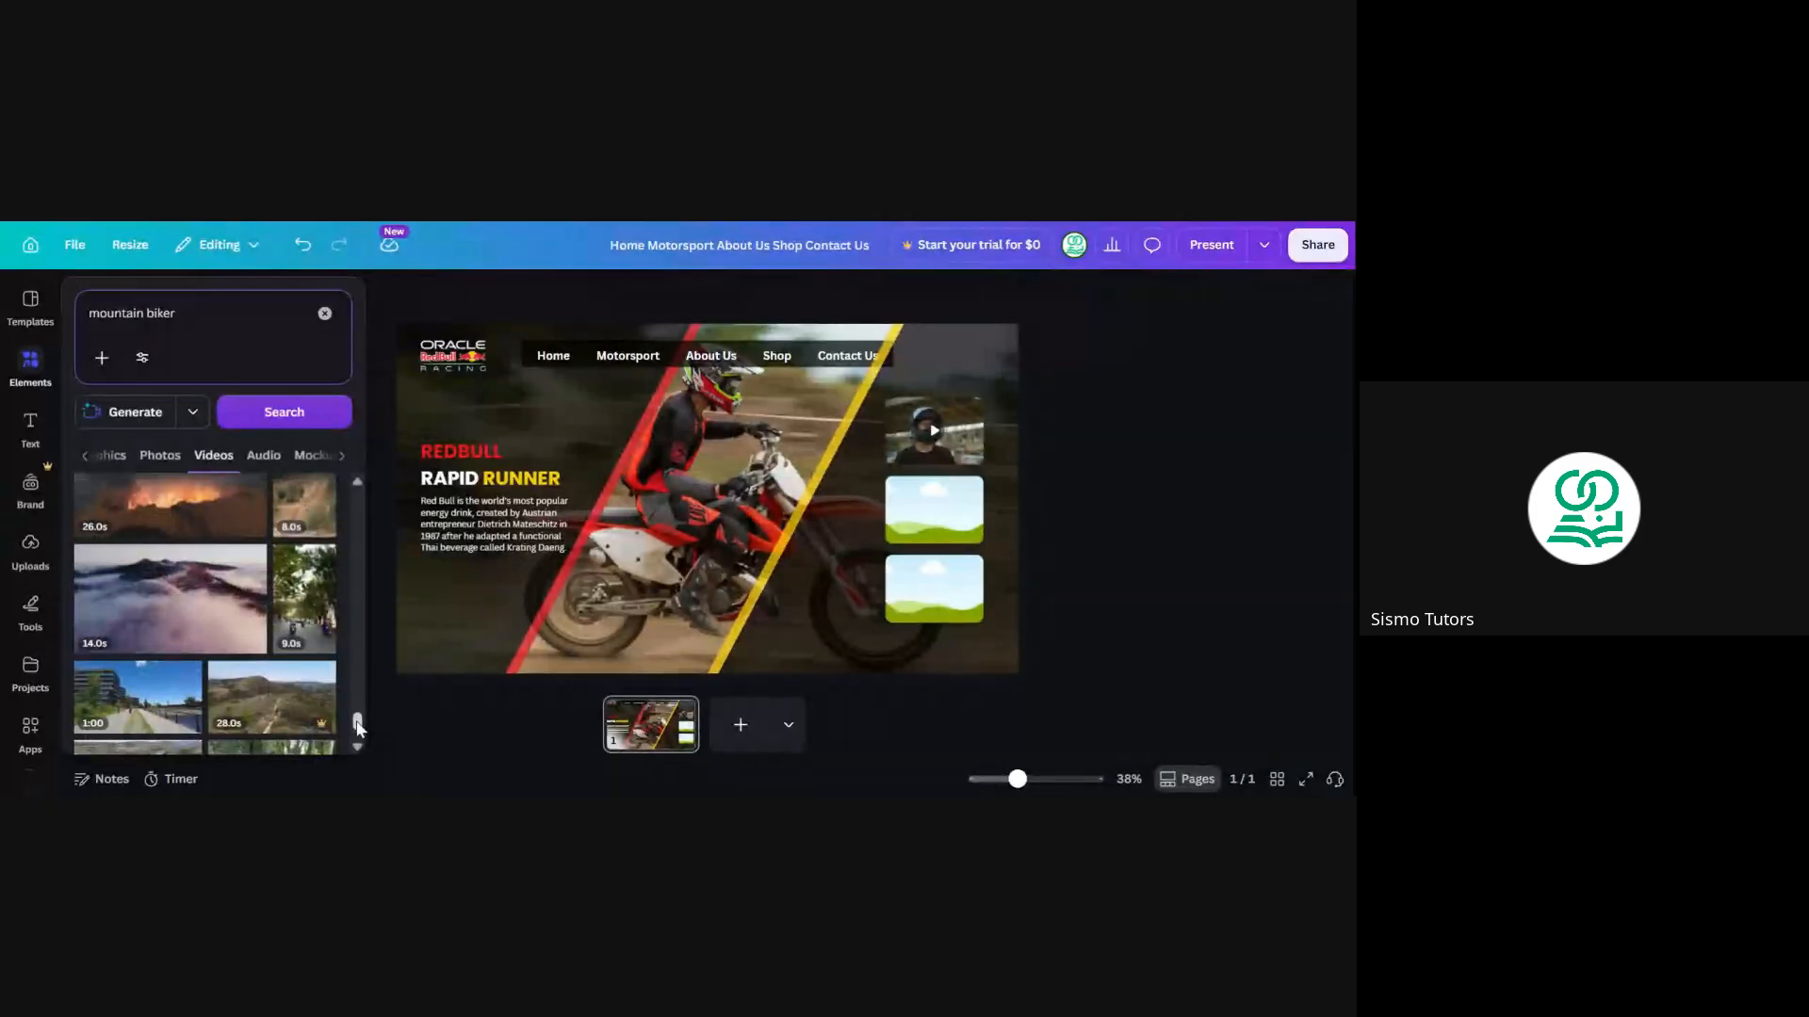
drag(357, 724, 337, 589)
scroll(326, 522, up, 2)
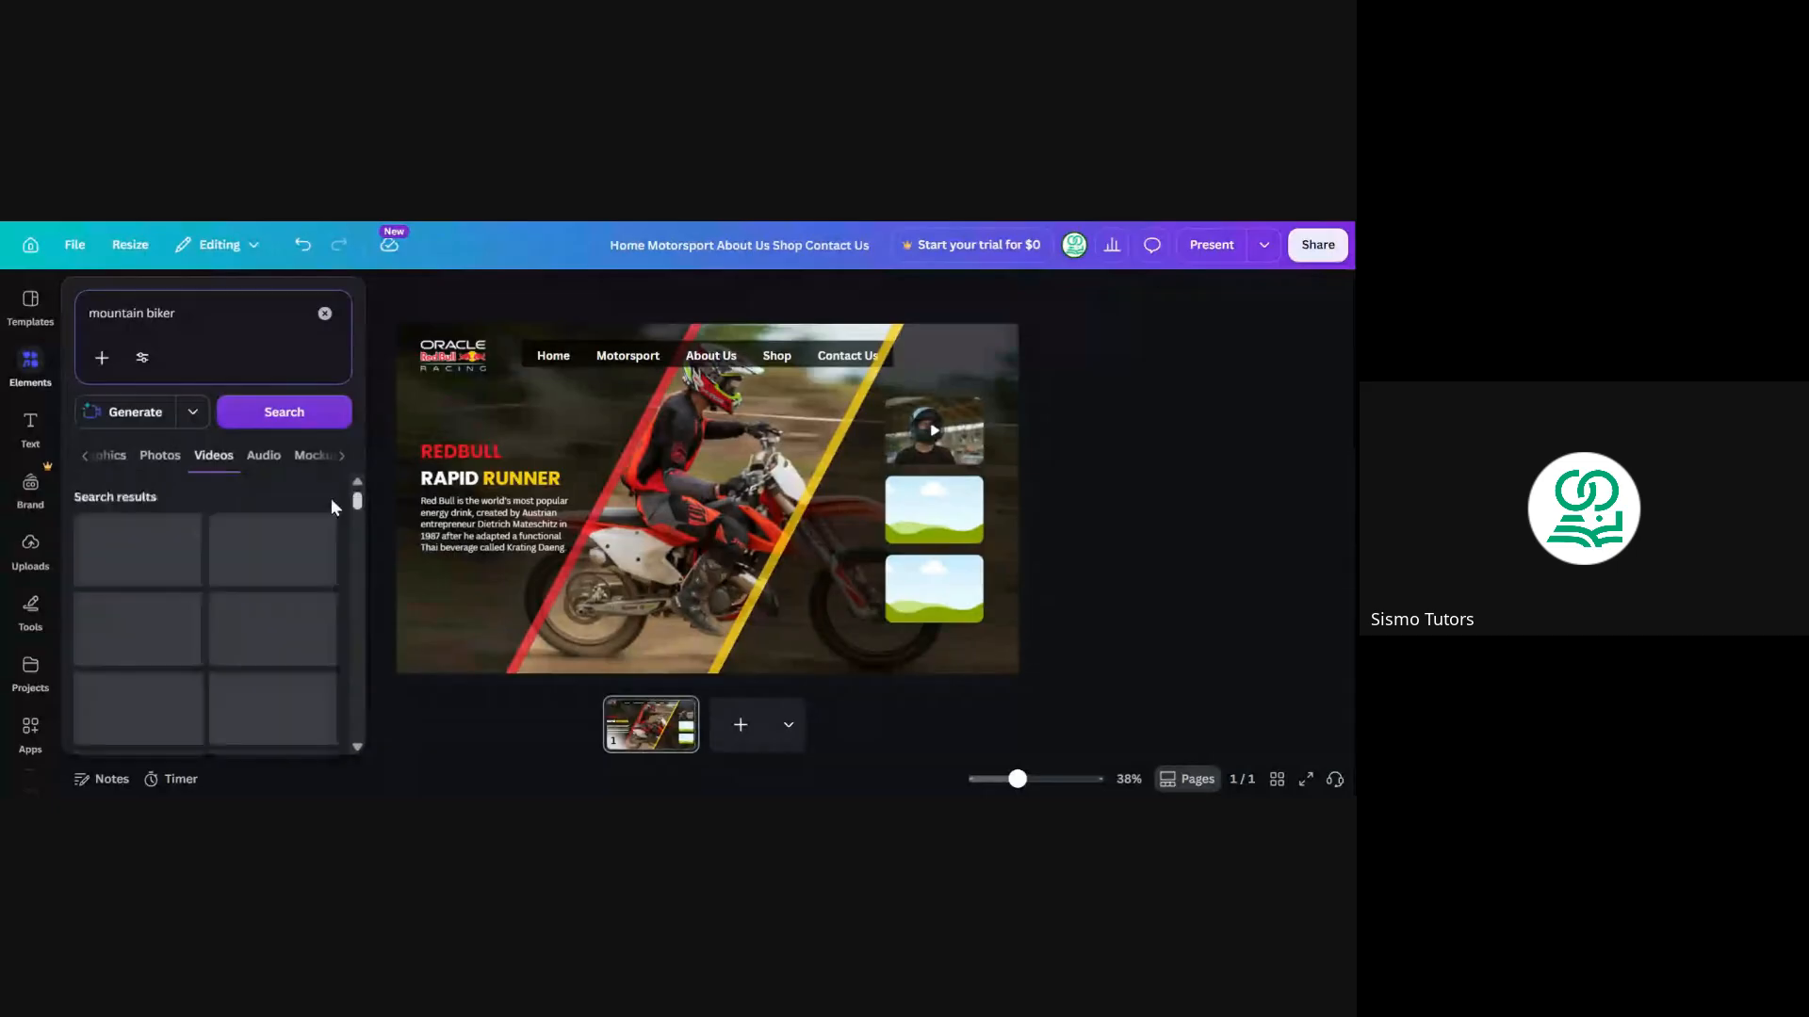
Switch the mountain biker results to photos and place the shot of a cyclist on a forest trail in the lowest frame
click(160, 456)
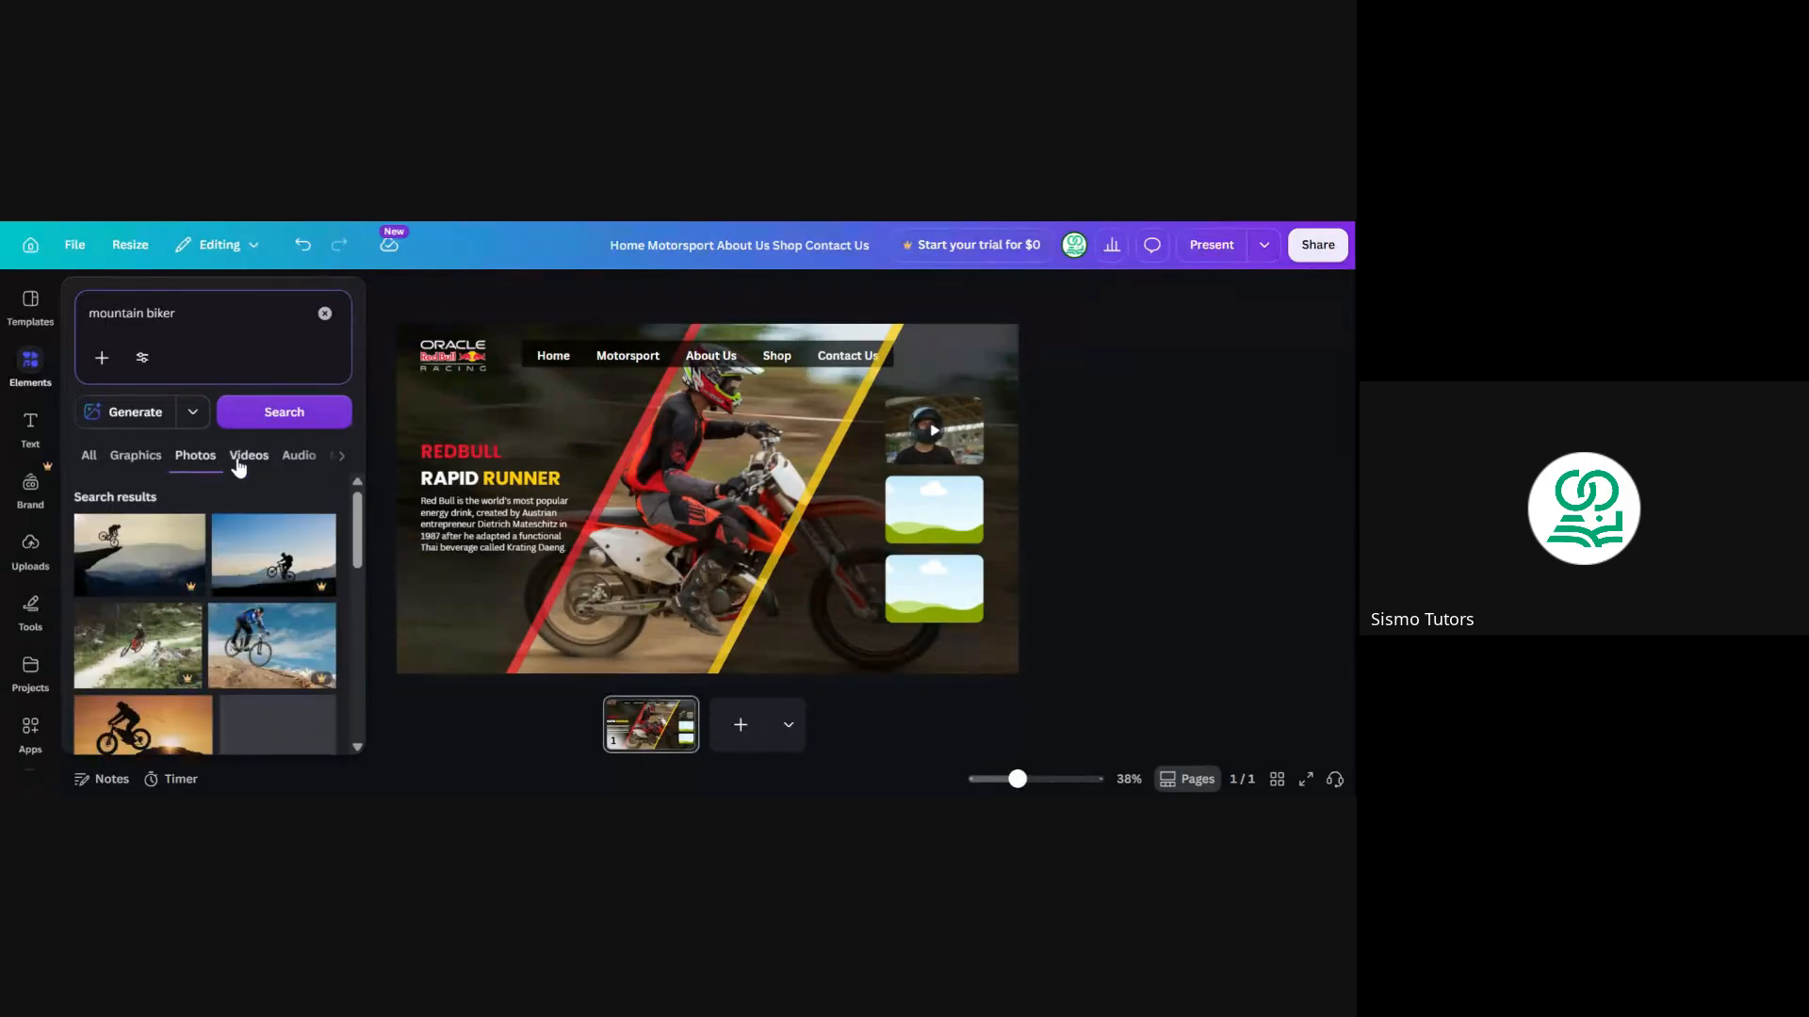
scroll(326, 563, down, 3)
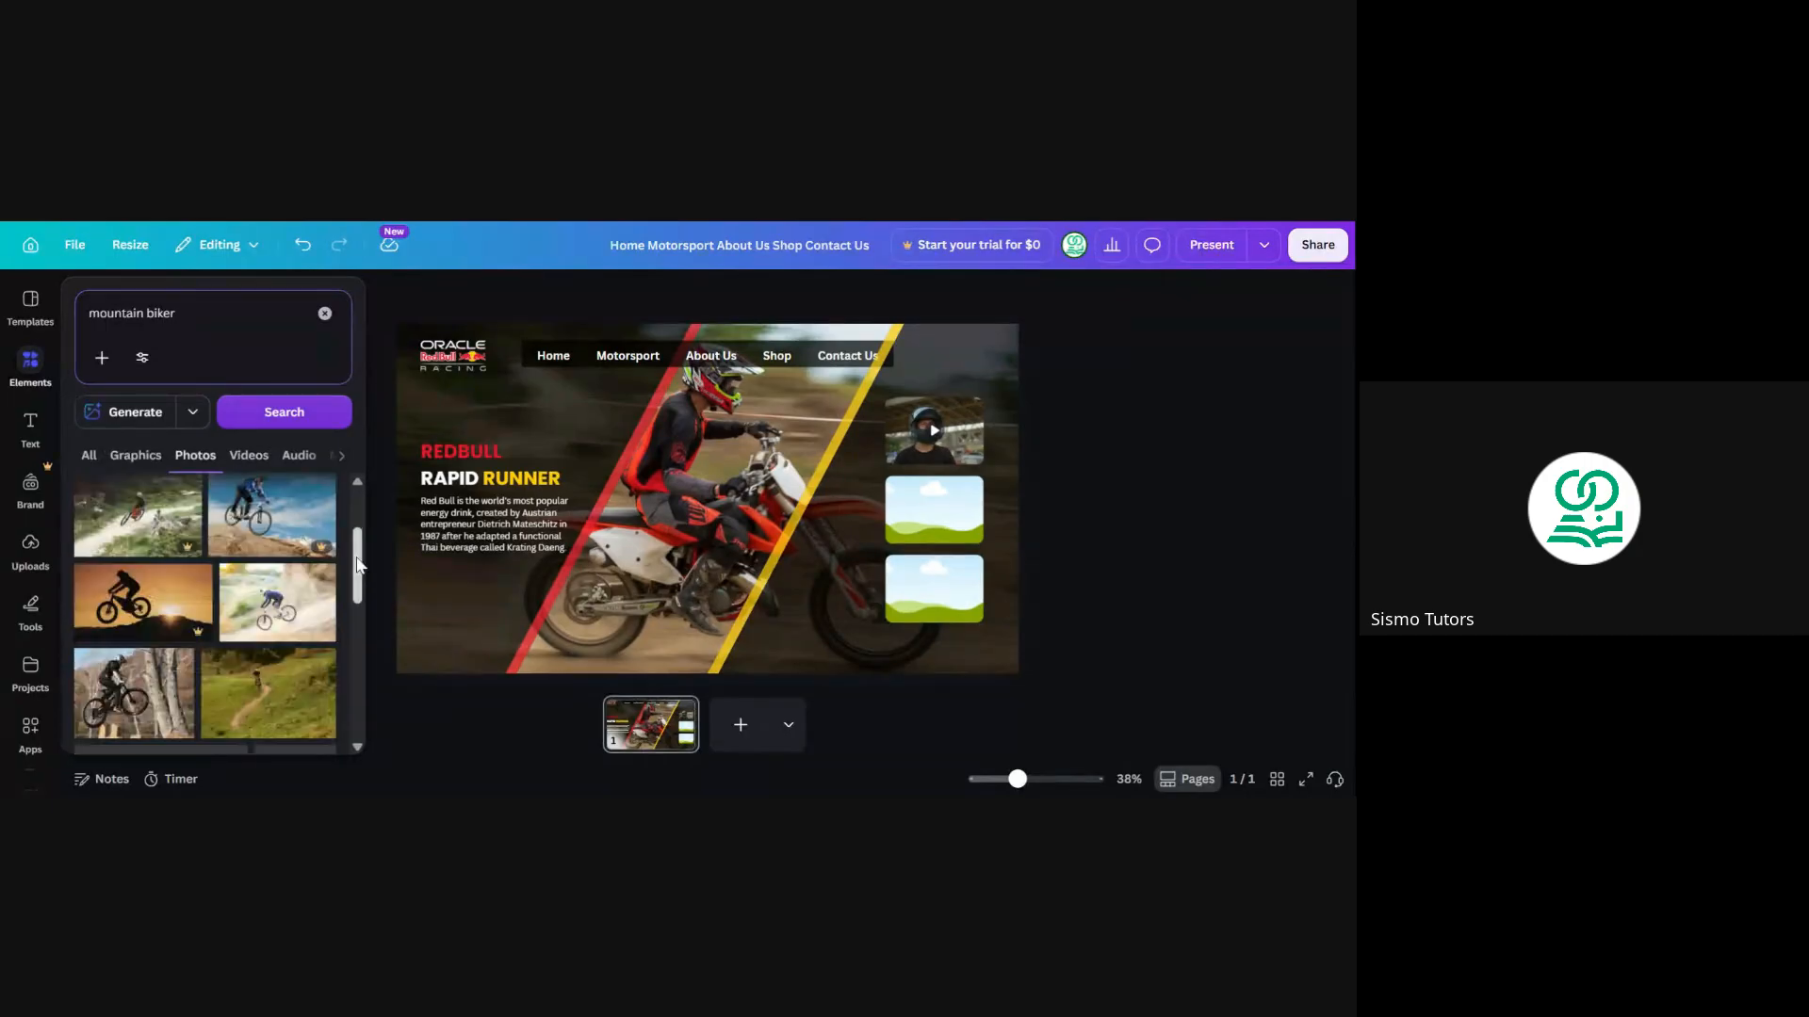
scroll(358, 571, down, 1)
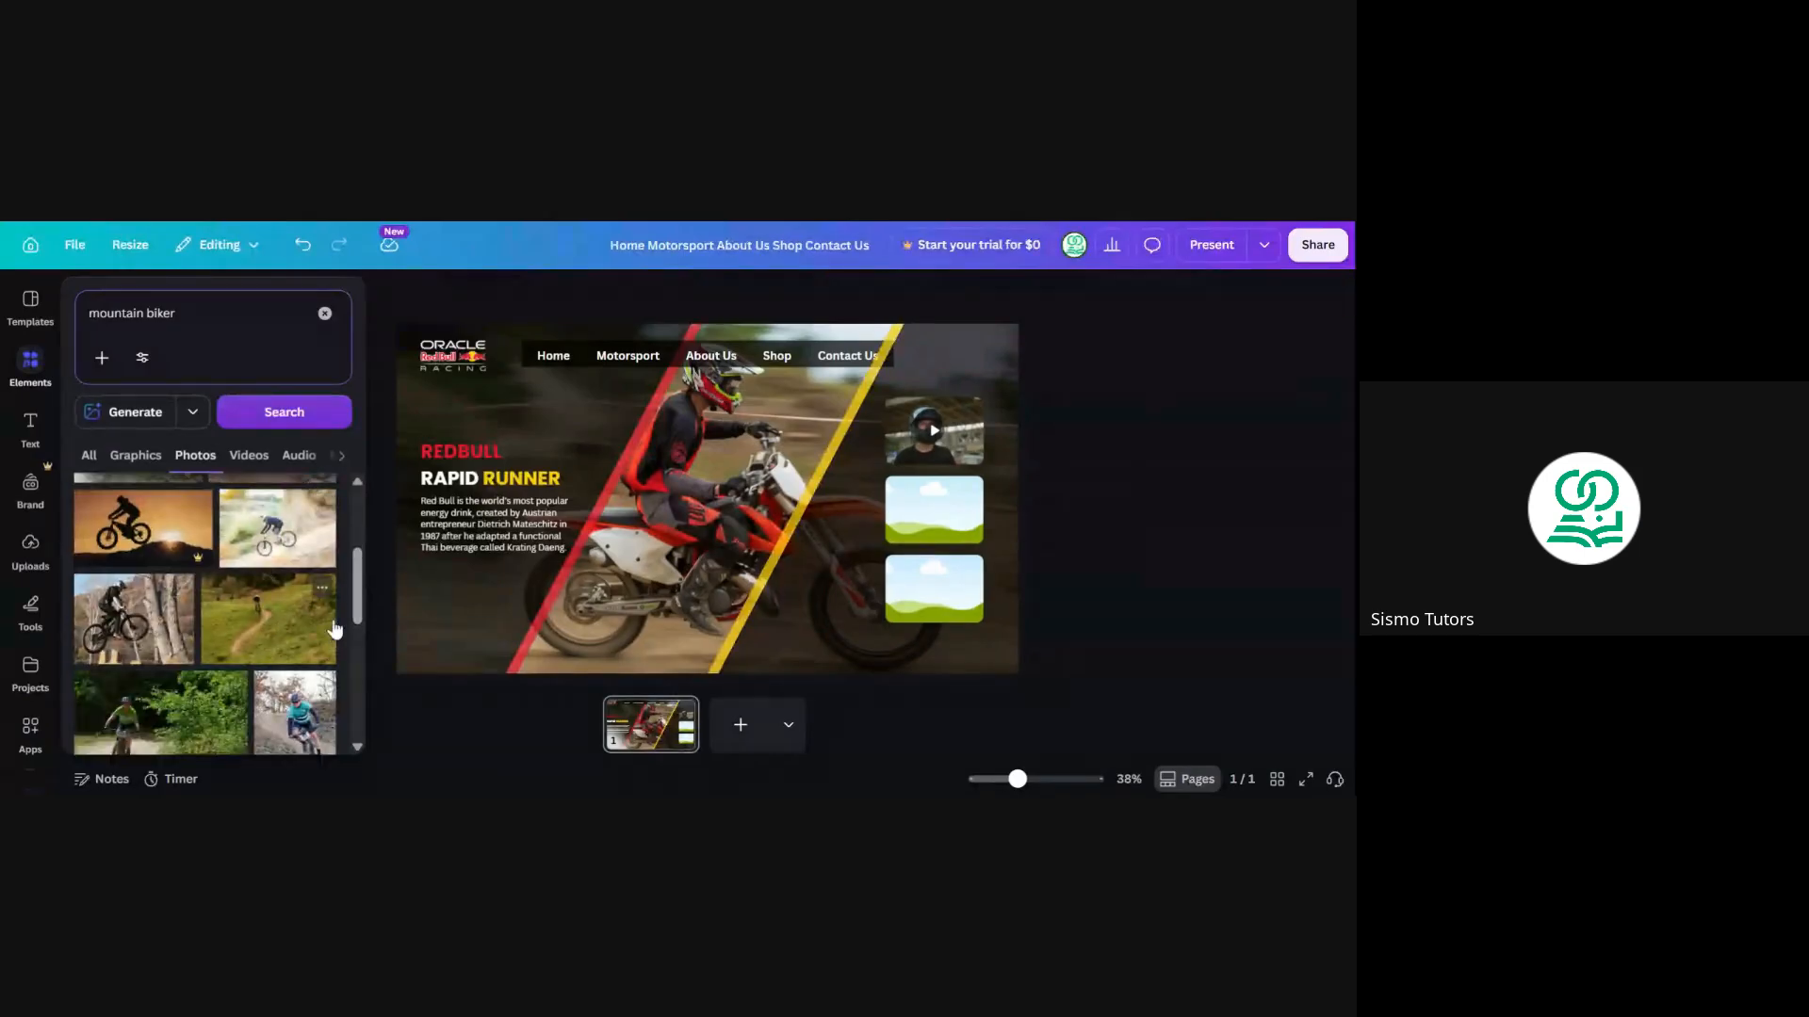
scroll(264, 603, down, 2)
scroll(263, 615, down, 5)
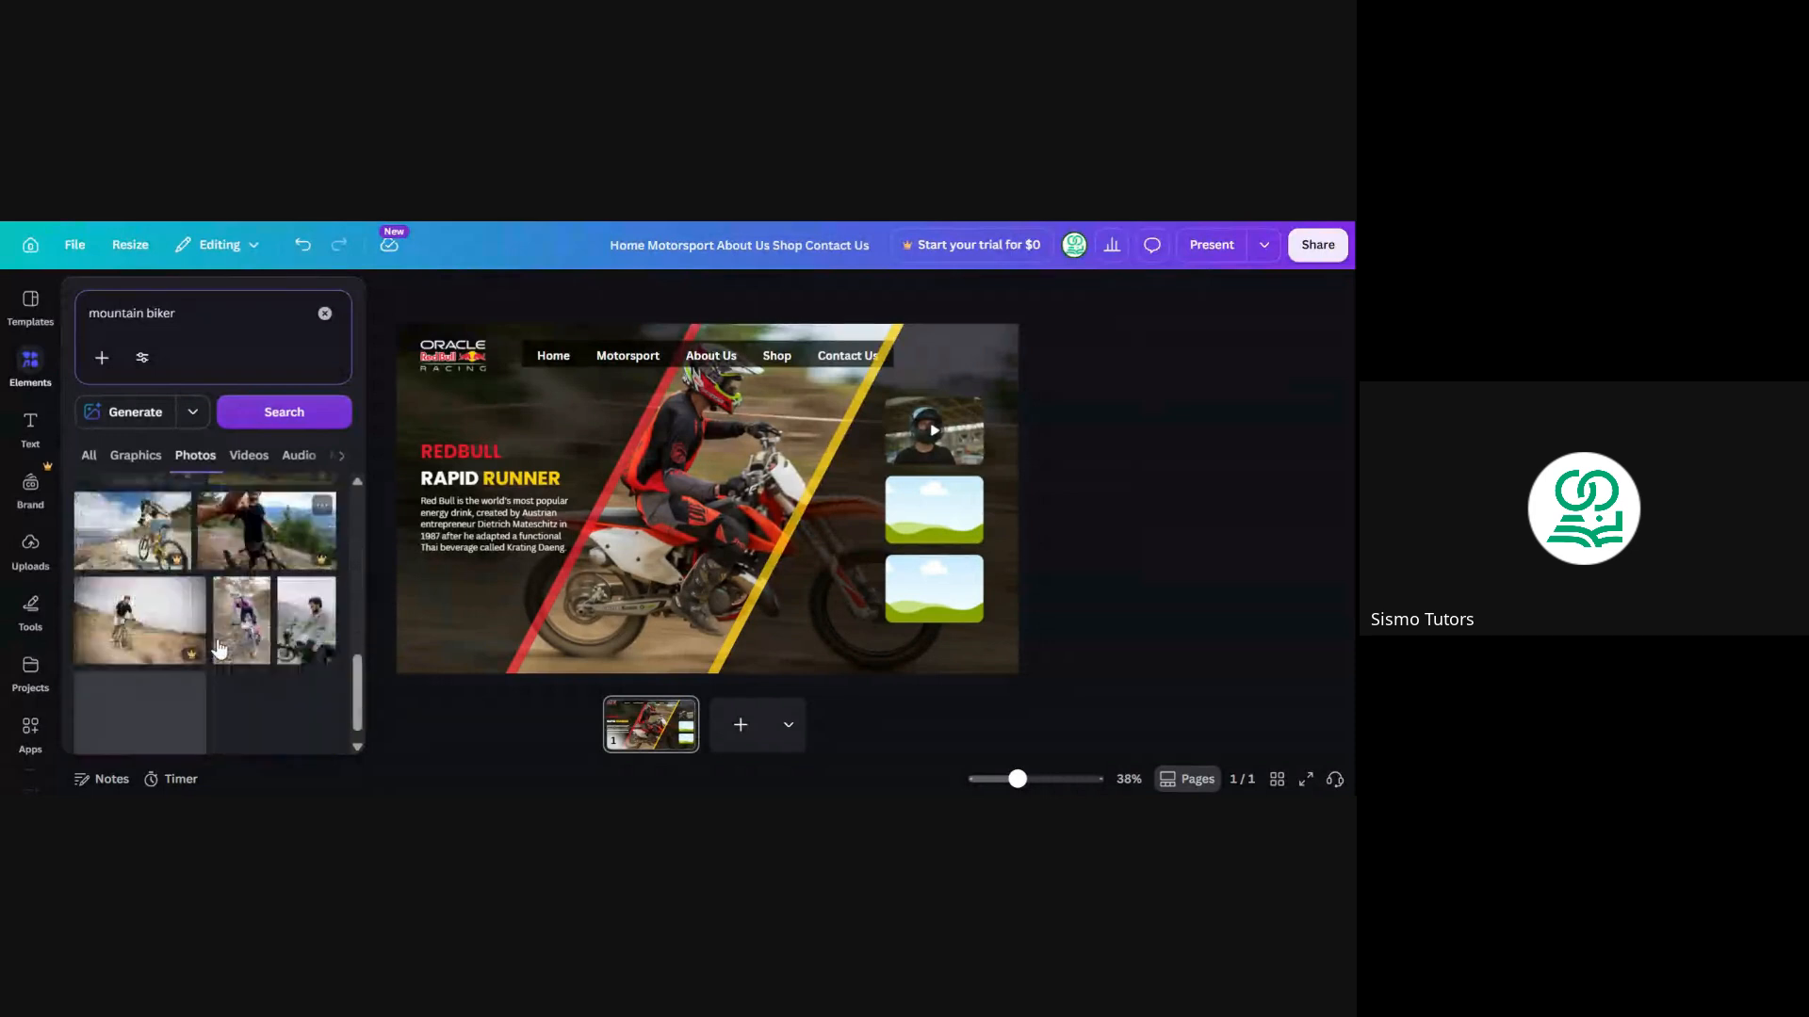
scroll(212, 643, down, 2)
click(199, 626)
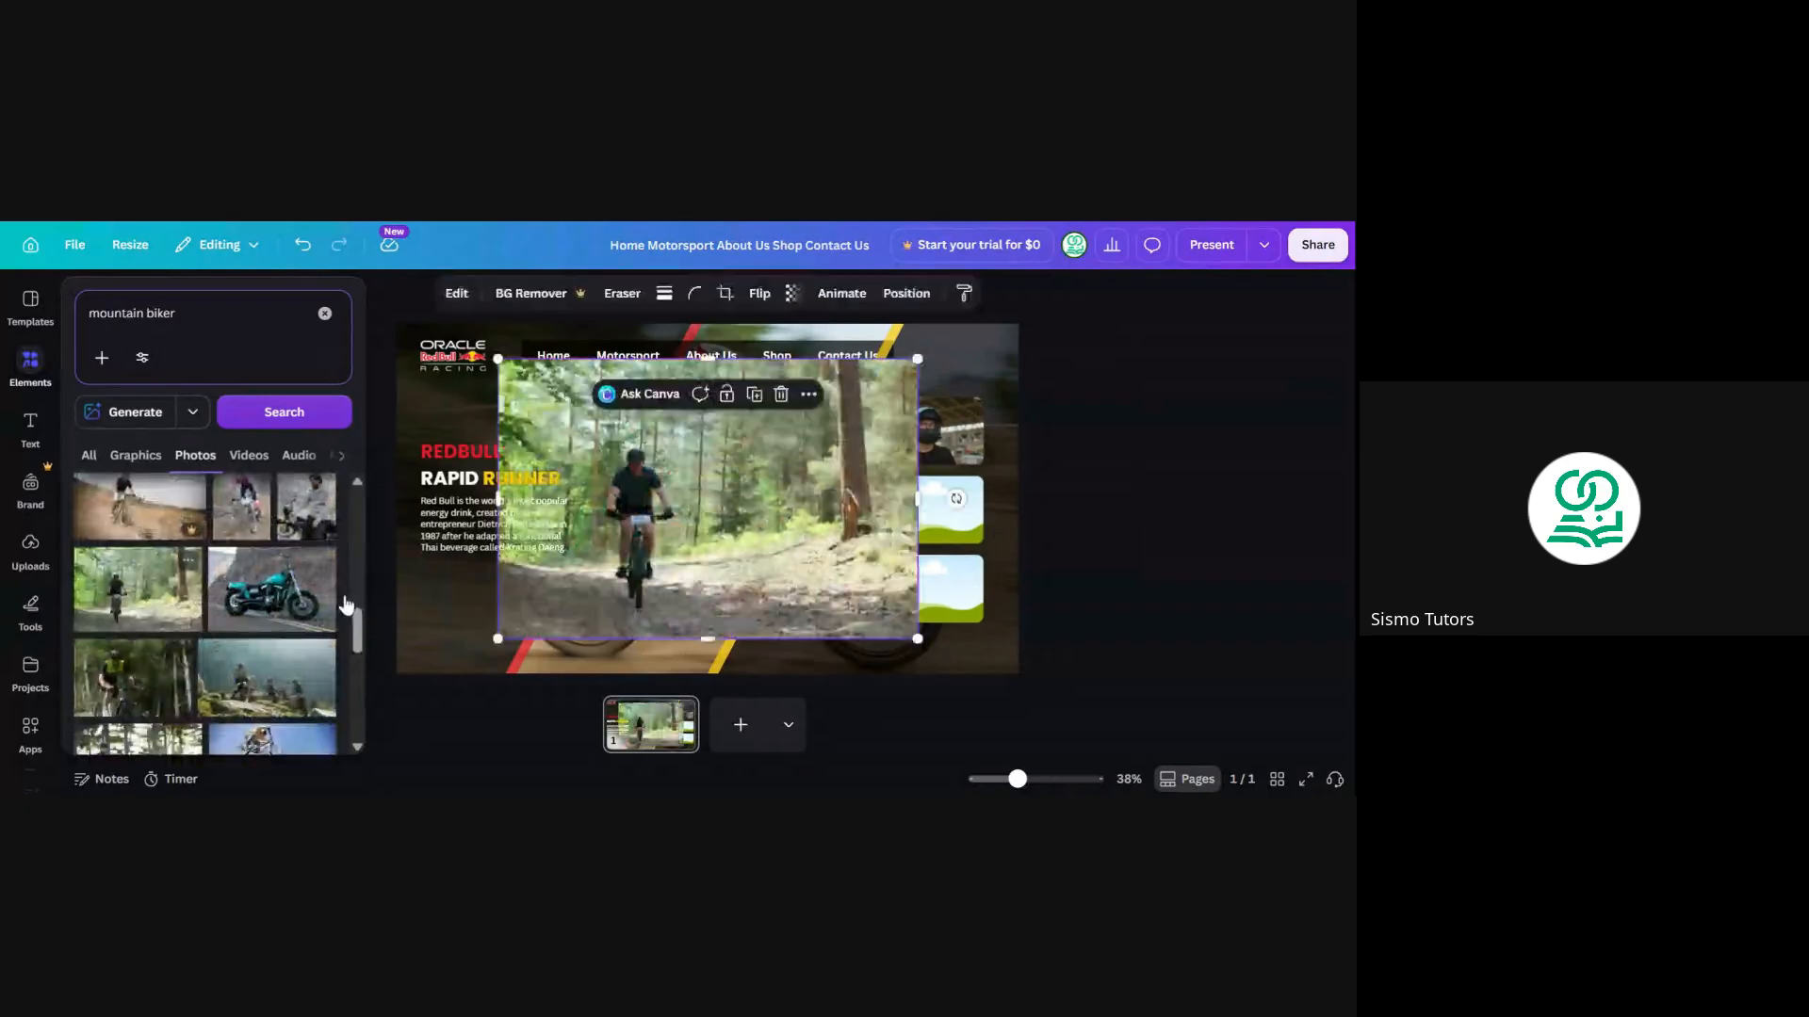
drag(691, 494, 937, 576)
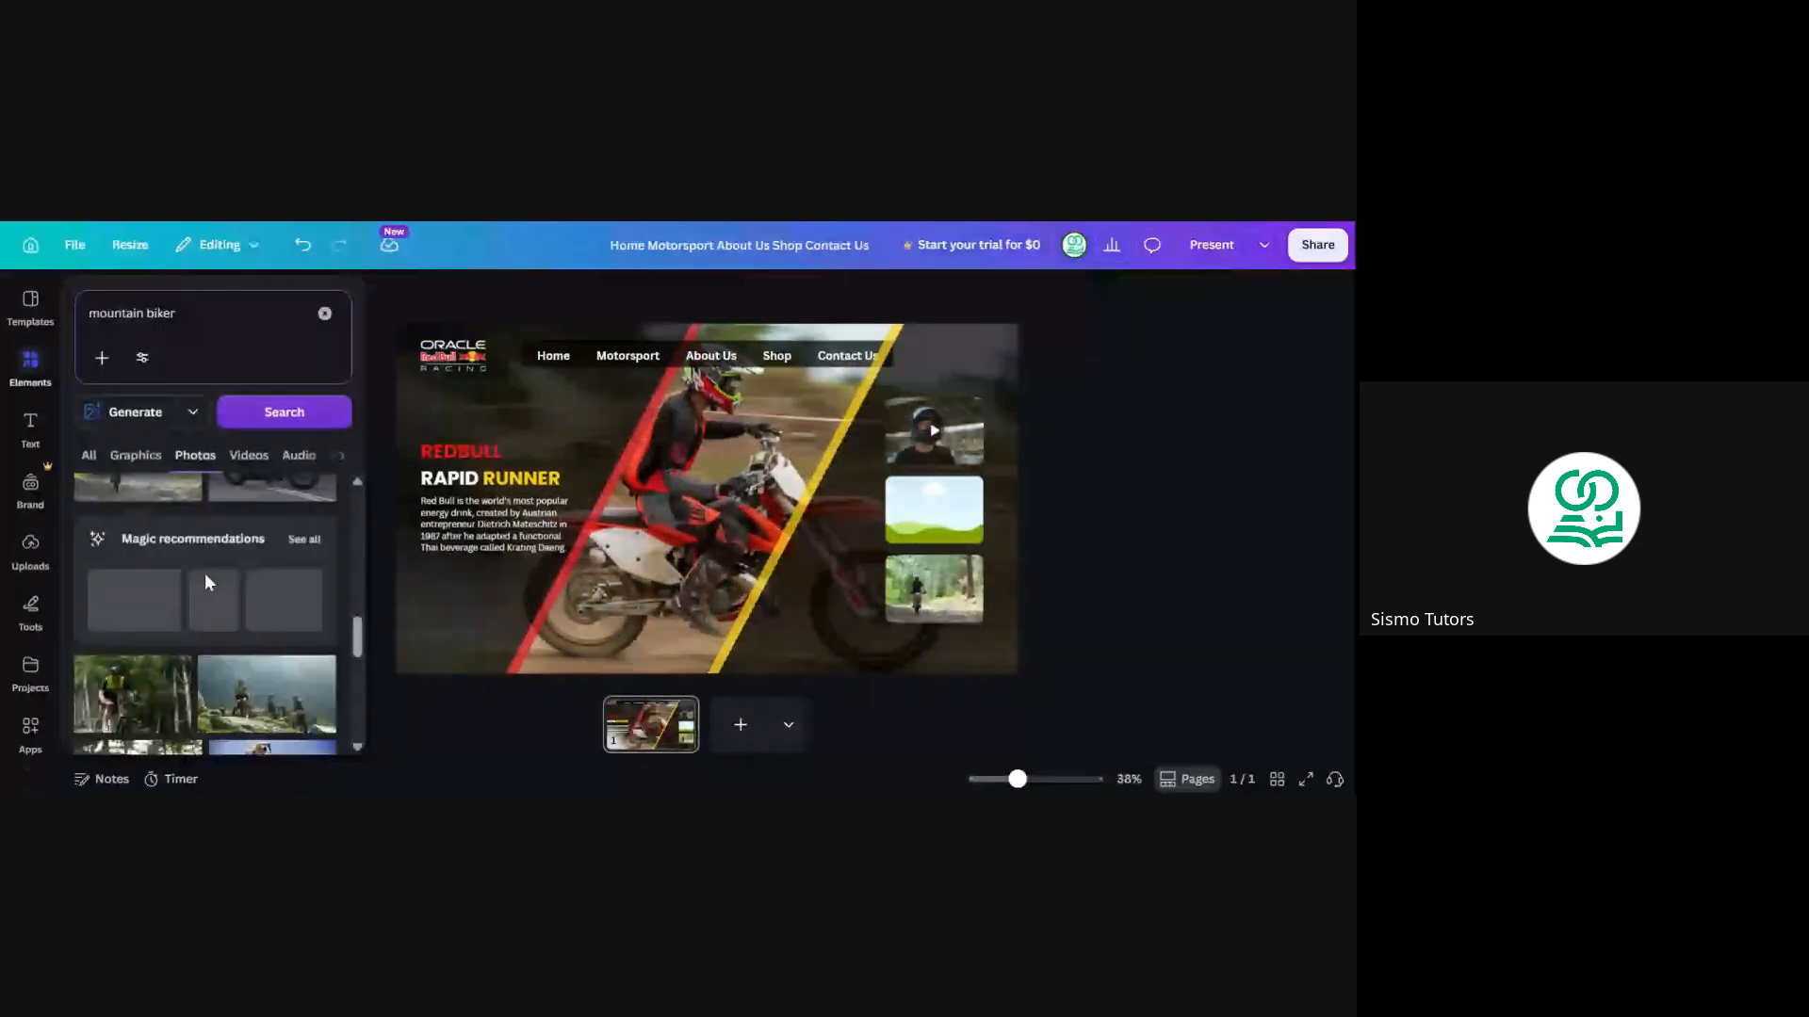
Fill the middle frame with the photo of a group of bikers in front of a misty mountain forest
scroll(205, 572, down, 1)
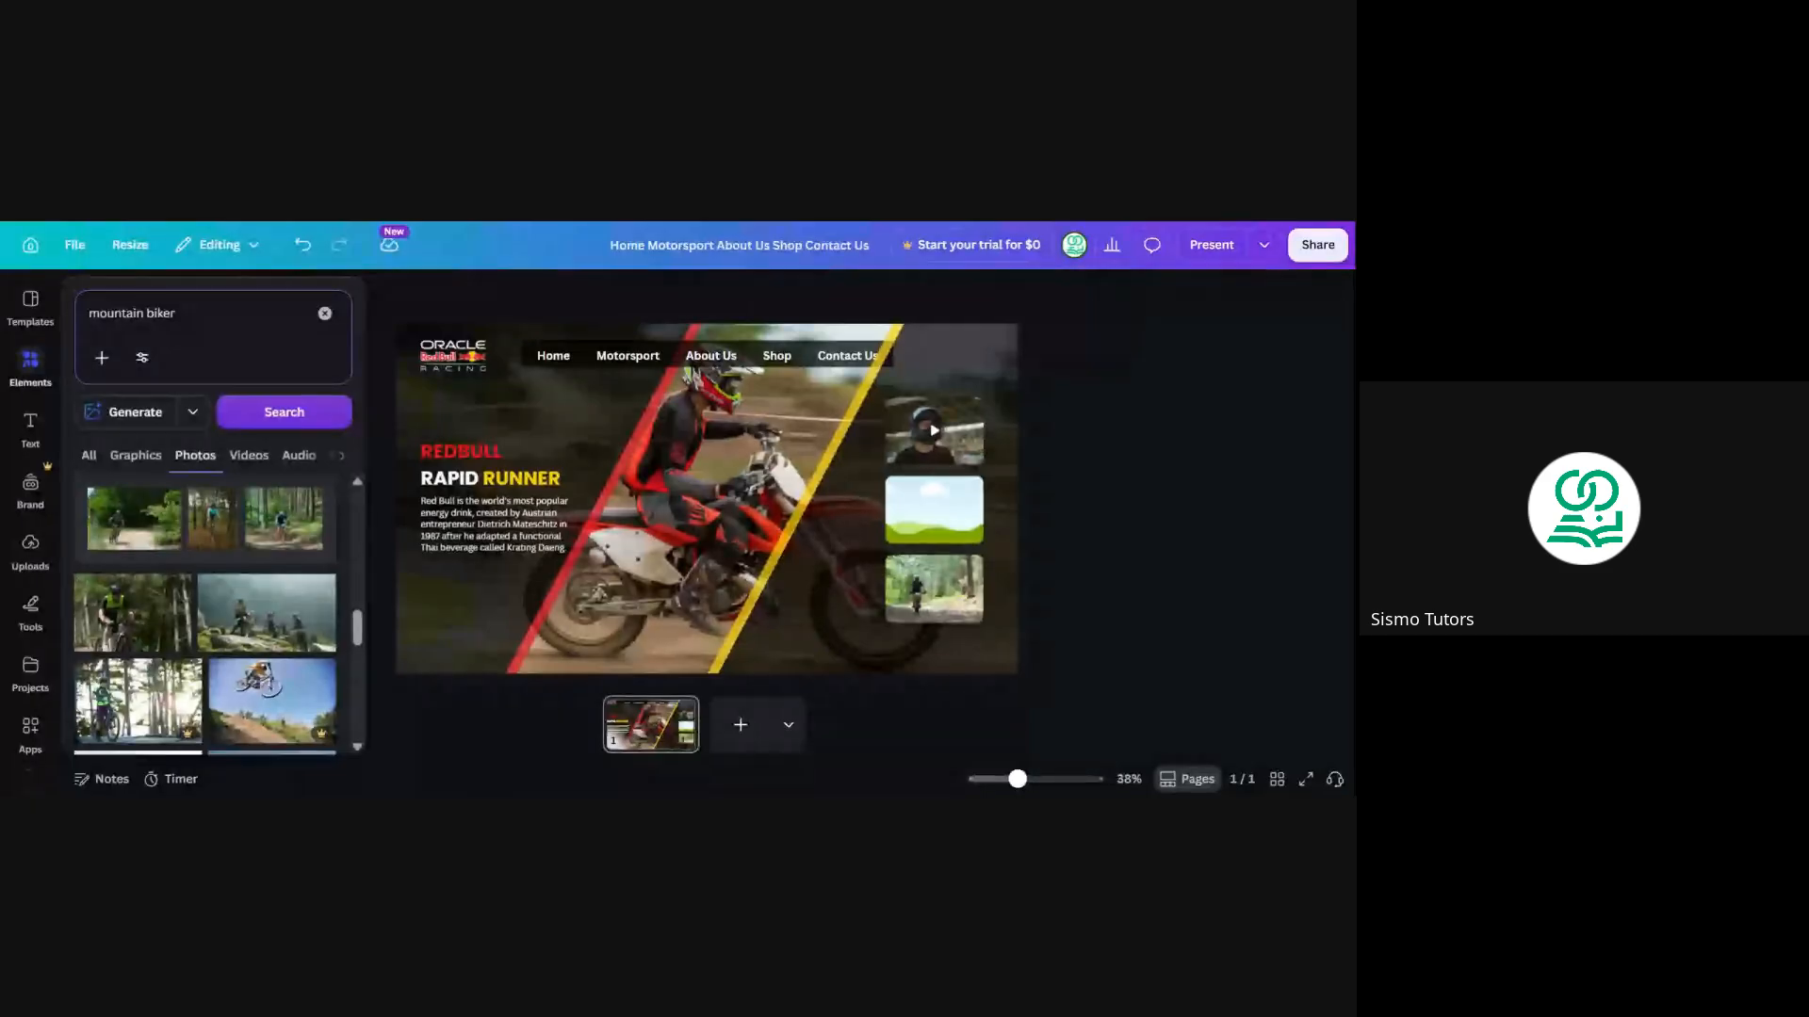
click(254, 625)
drag(254, 625, 874, 392)
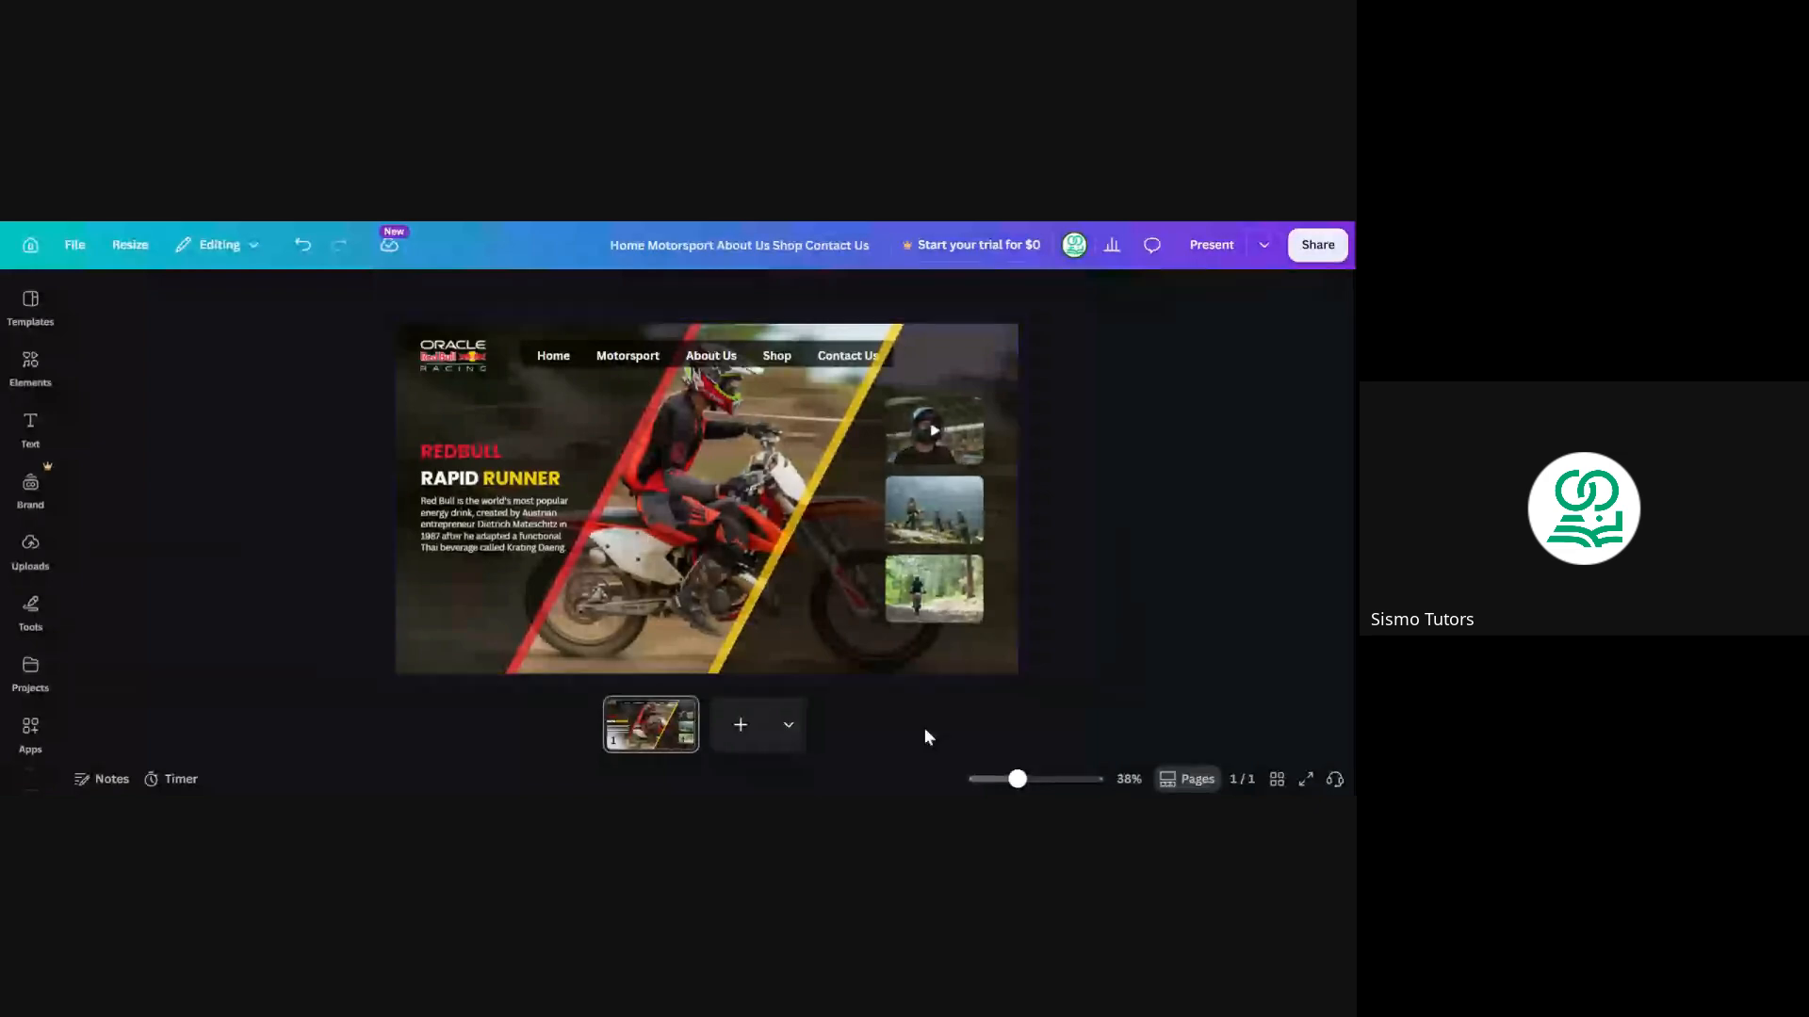
Replace the video in the topmost frame with the photo of a cyclist in a green field
click(43, 367)
scroll(234, 601, down, 1)
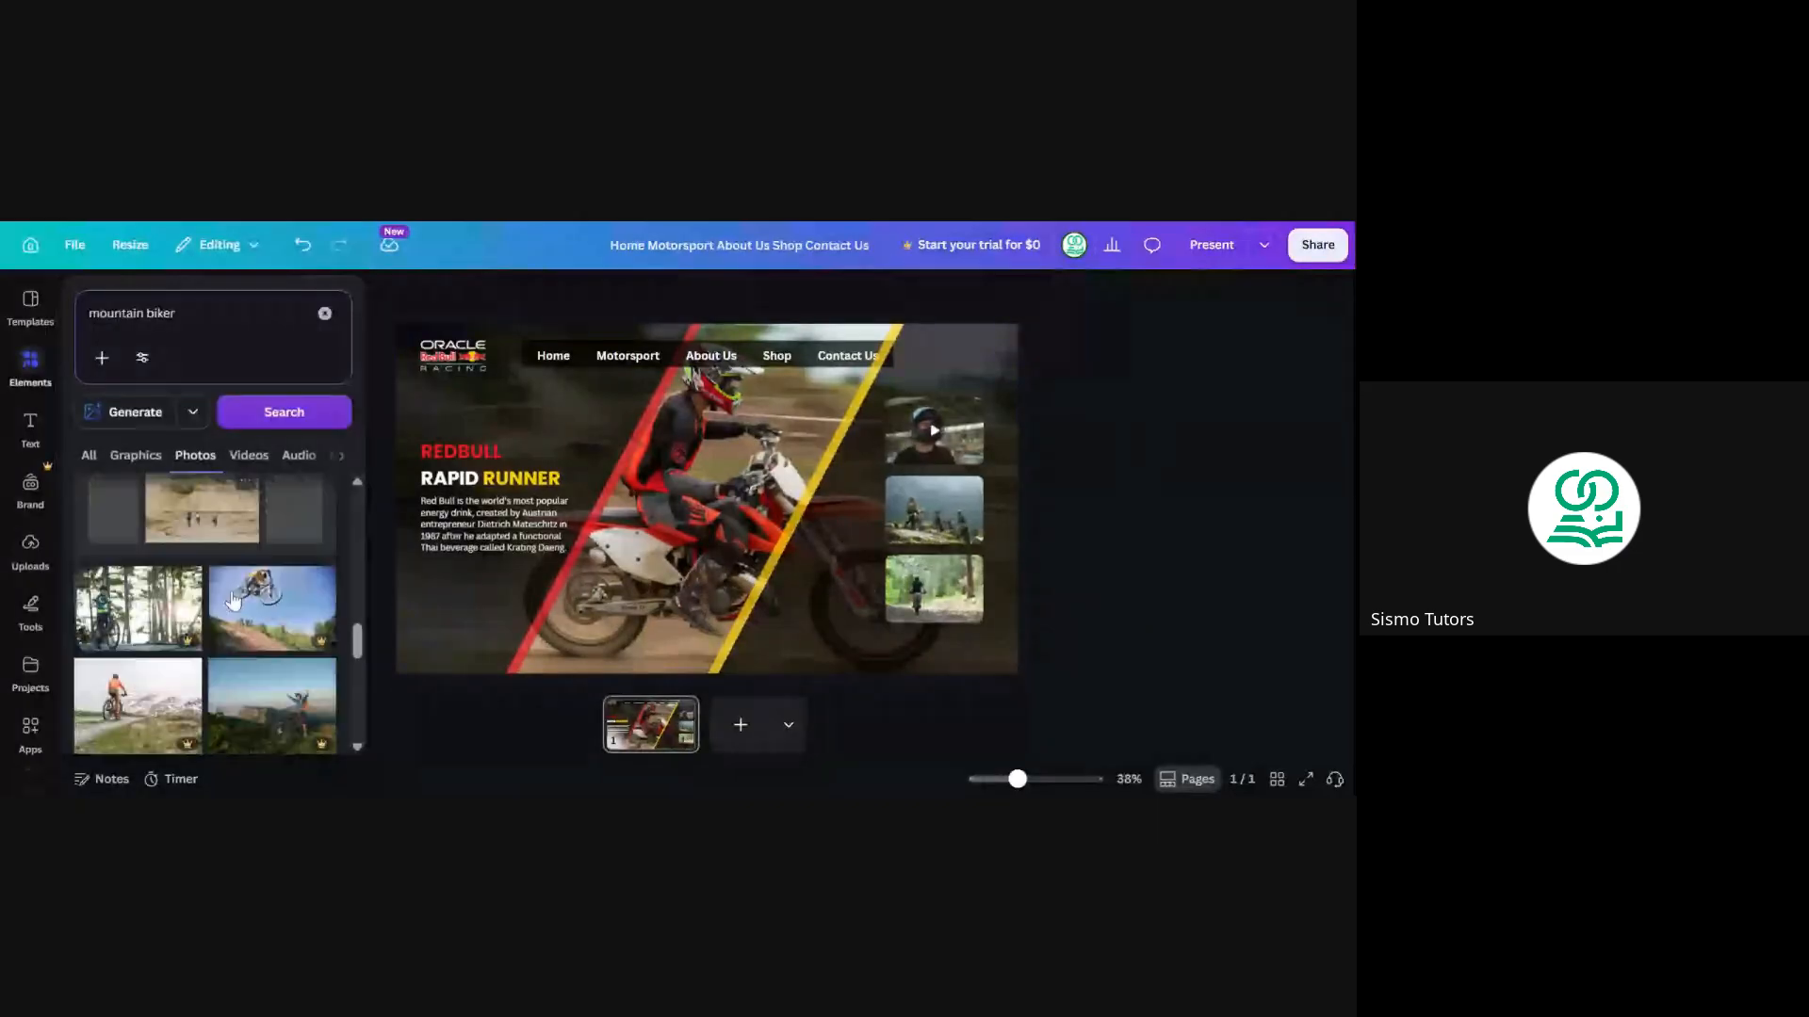
scroll(225, 601, down, 2)
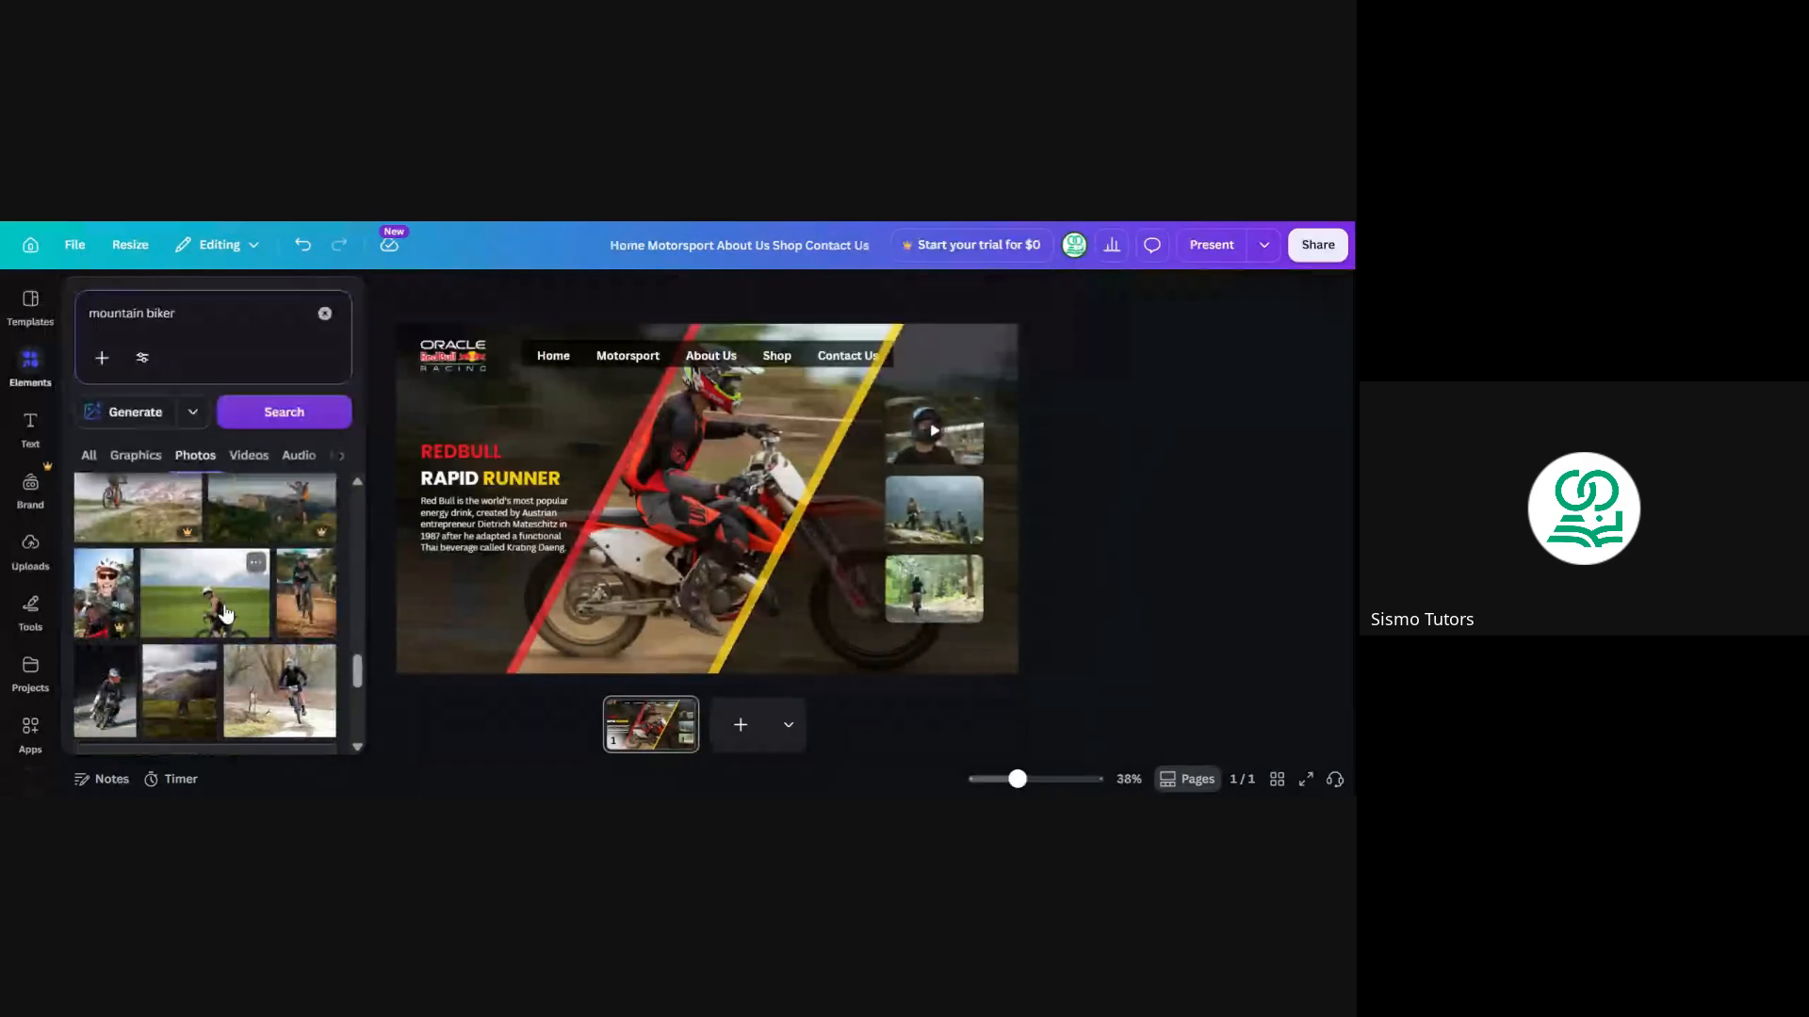
drag(224, 613, 911, 429)
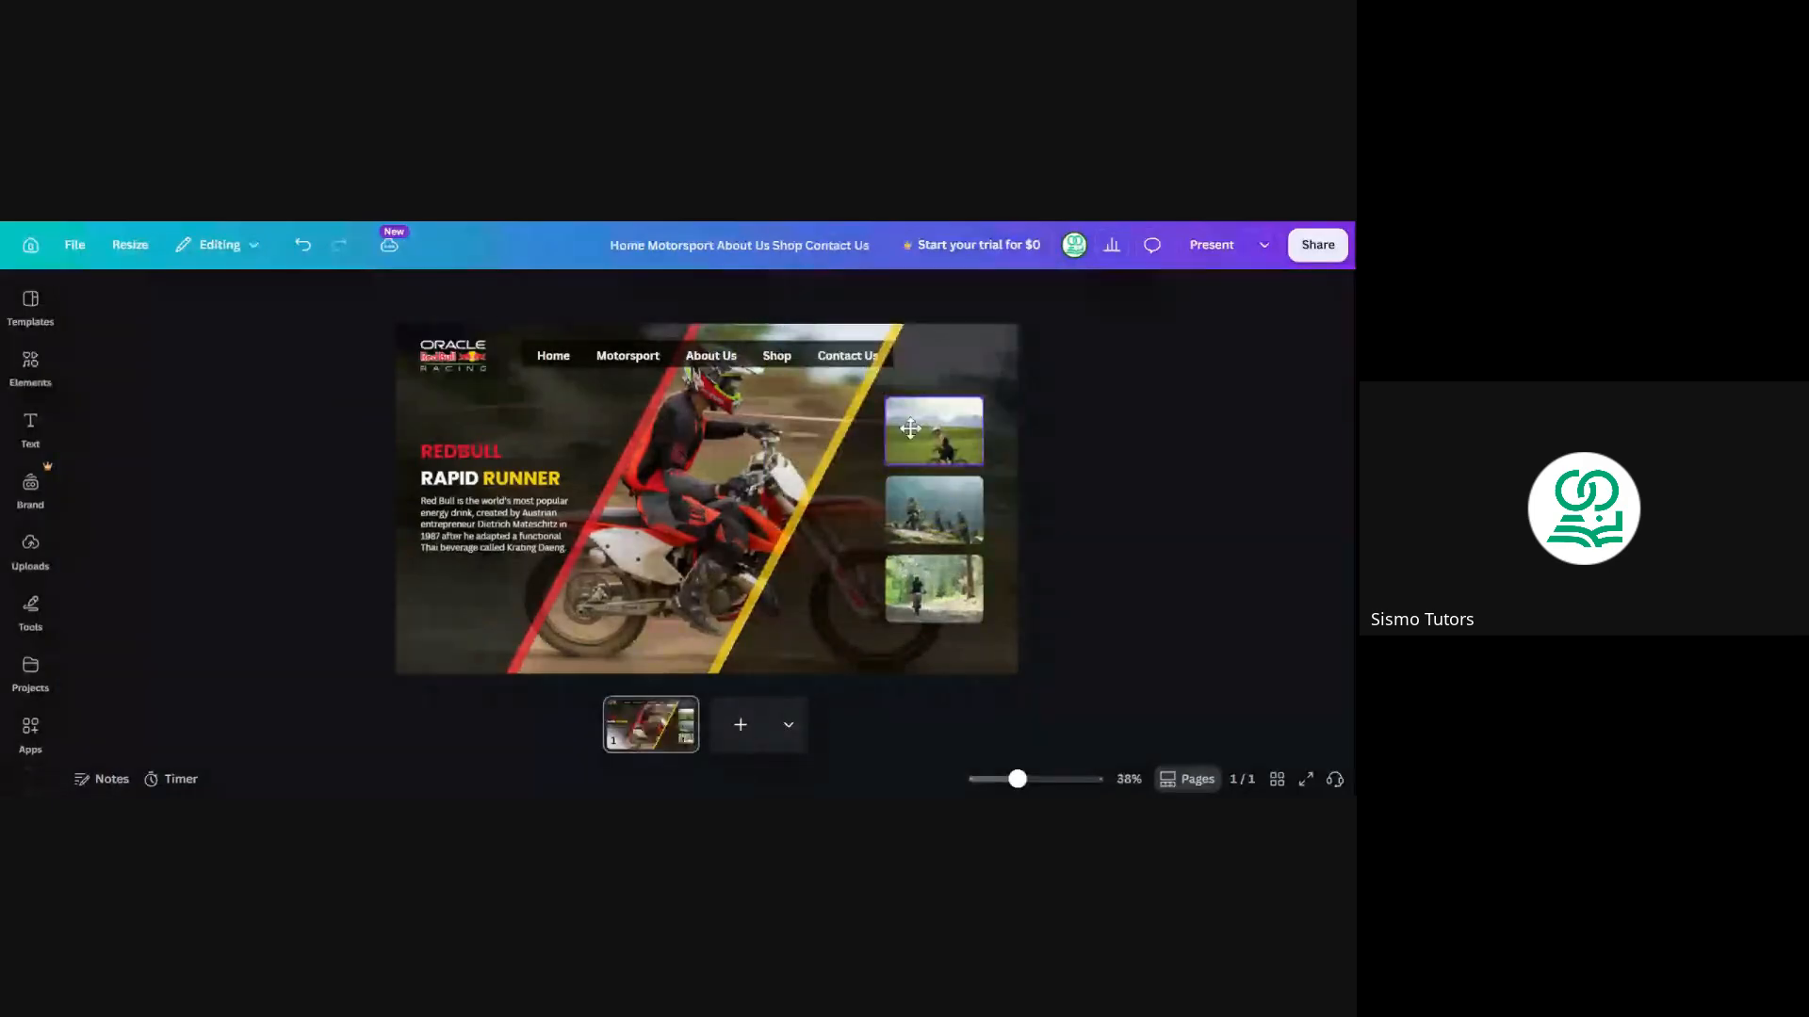
Swap the topmost frame's photo for the premium one of a rider balancing on the front wheel under a cloudy sky
click(30, 368)
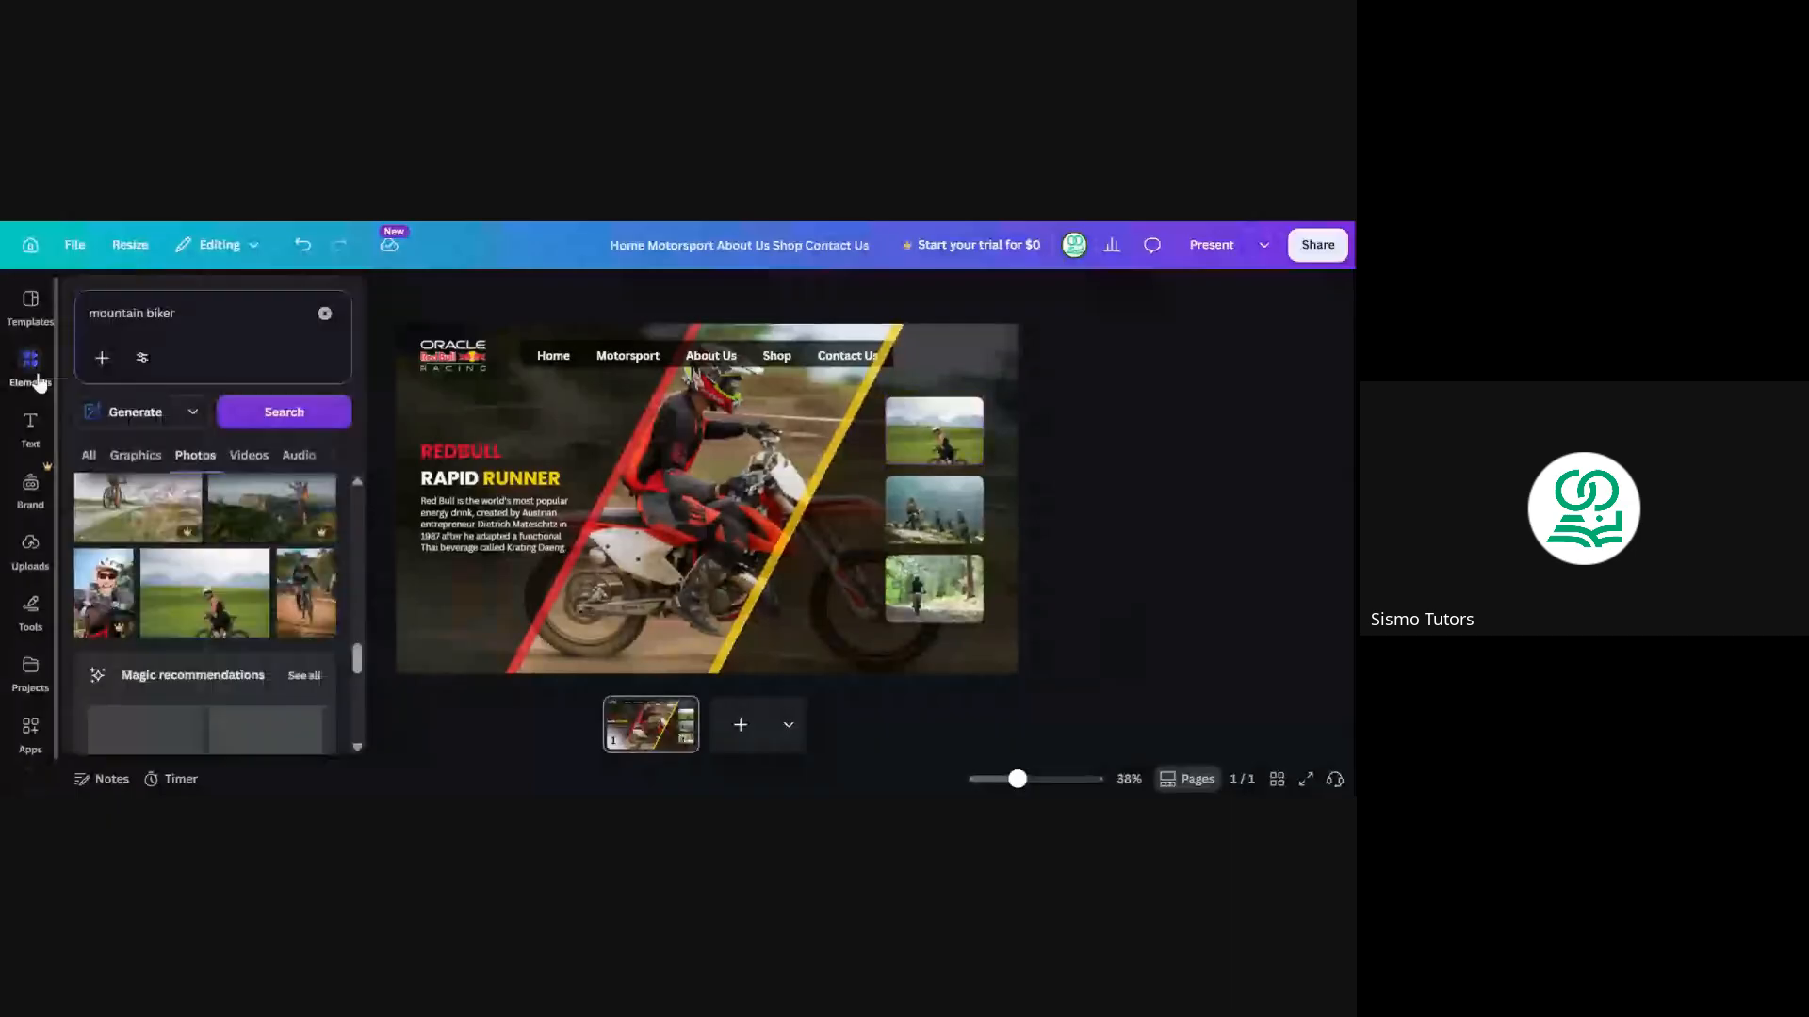
scroll(307, 562, down, 1)
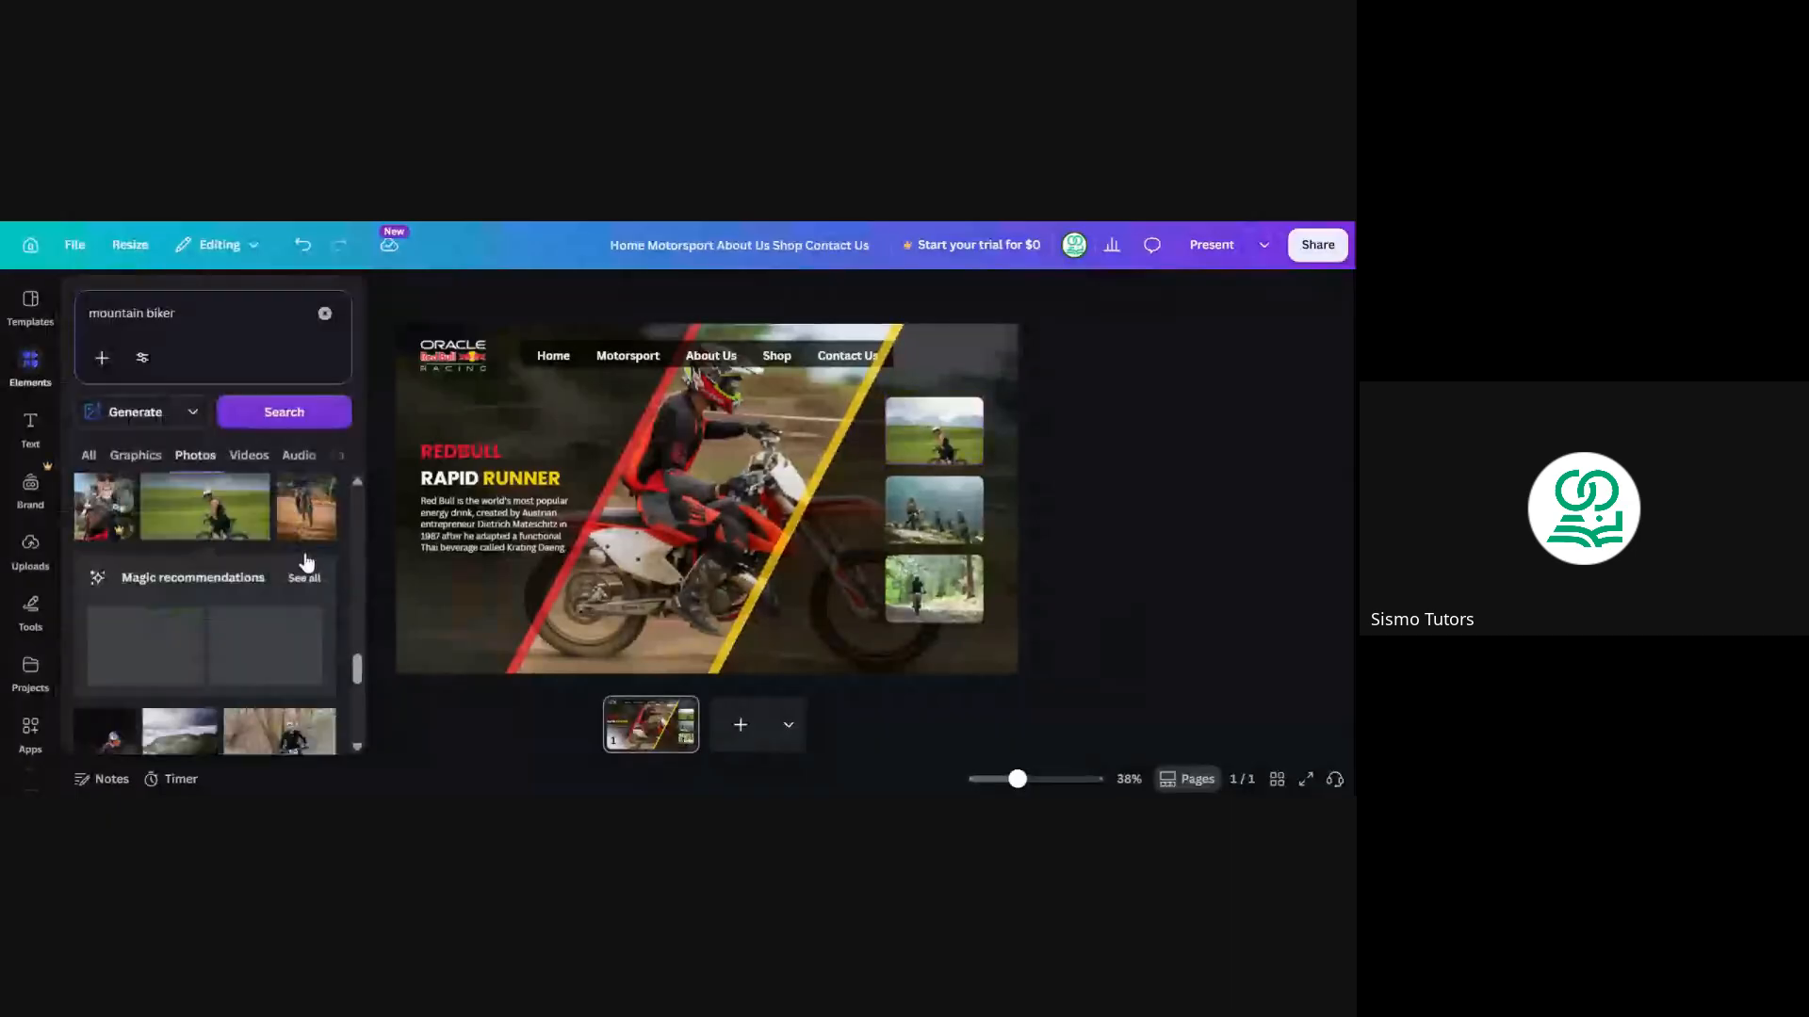
scroll(175, 671, down, 1)
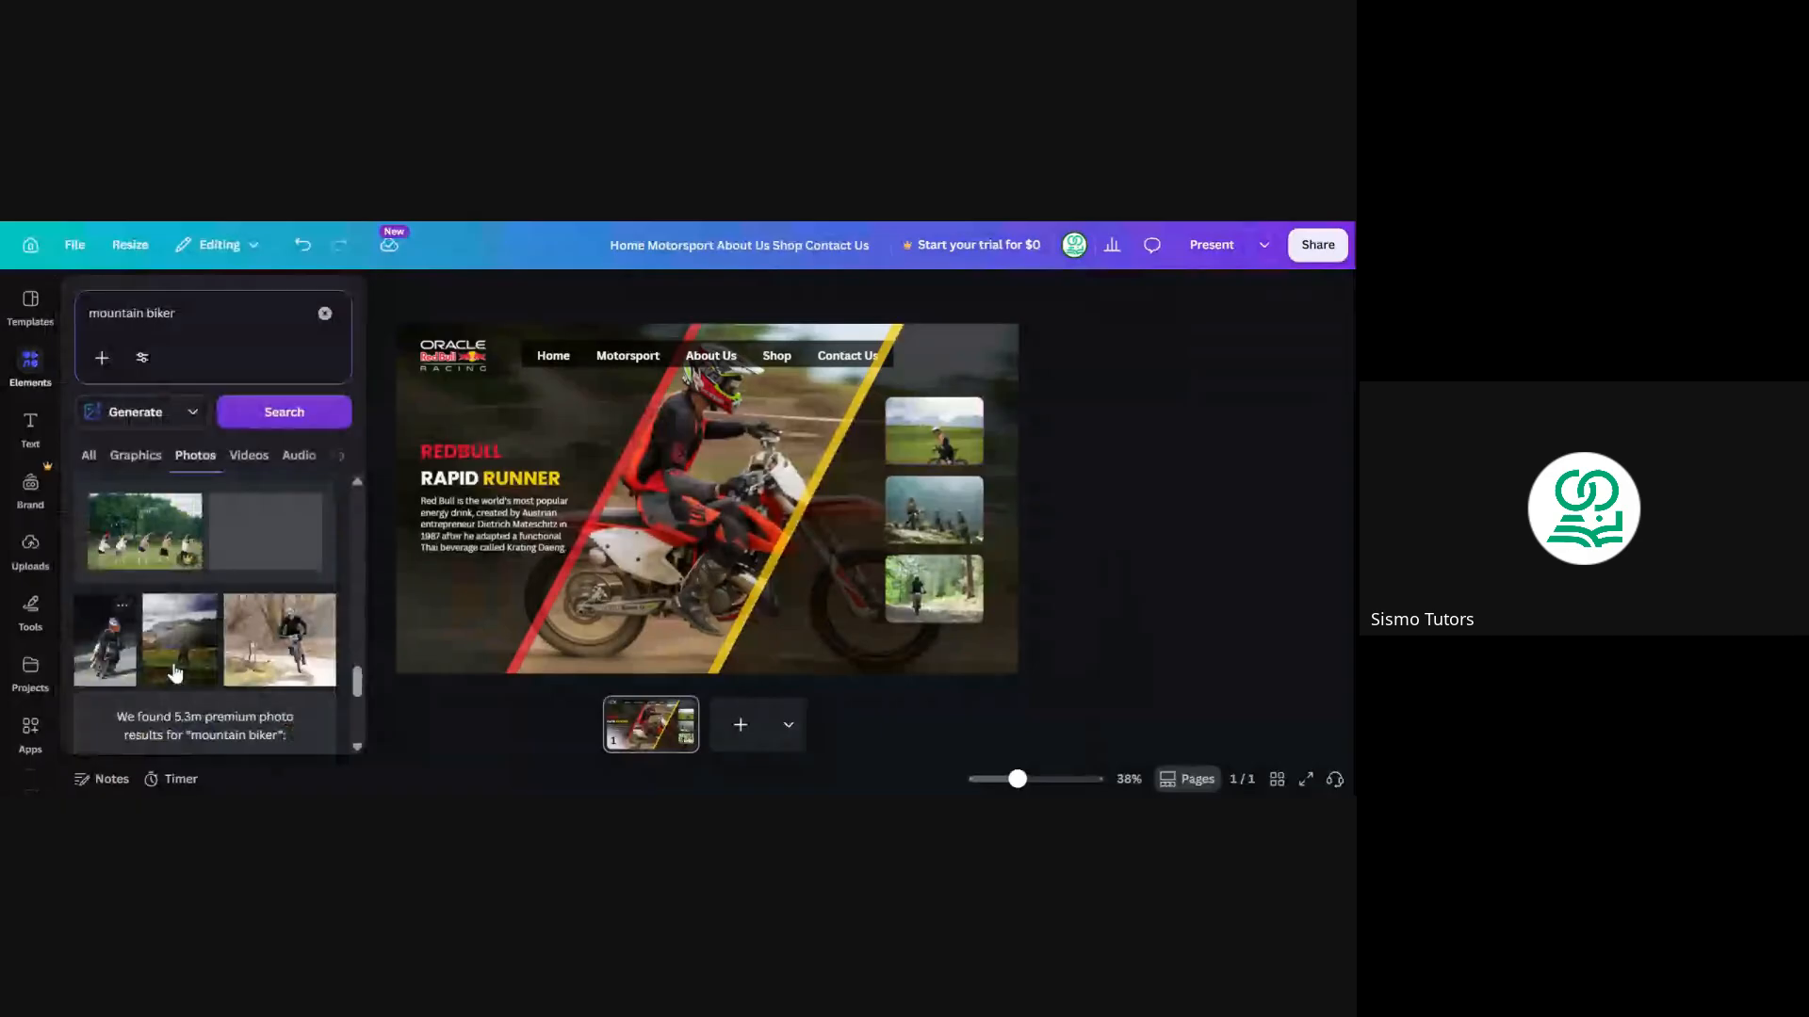
scroll(259, 598, down, 2)
click(259, 598)
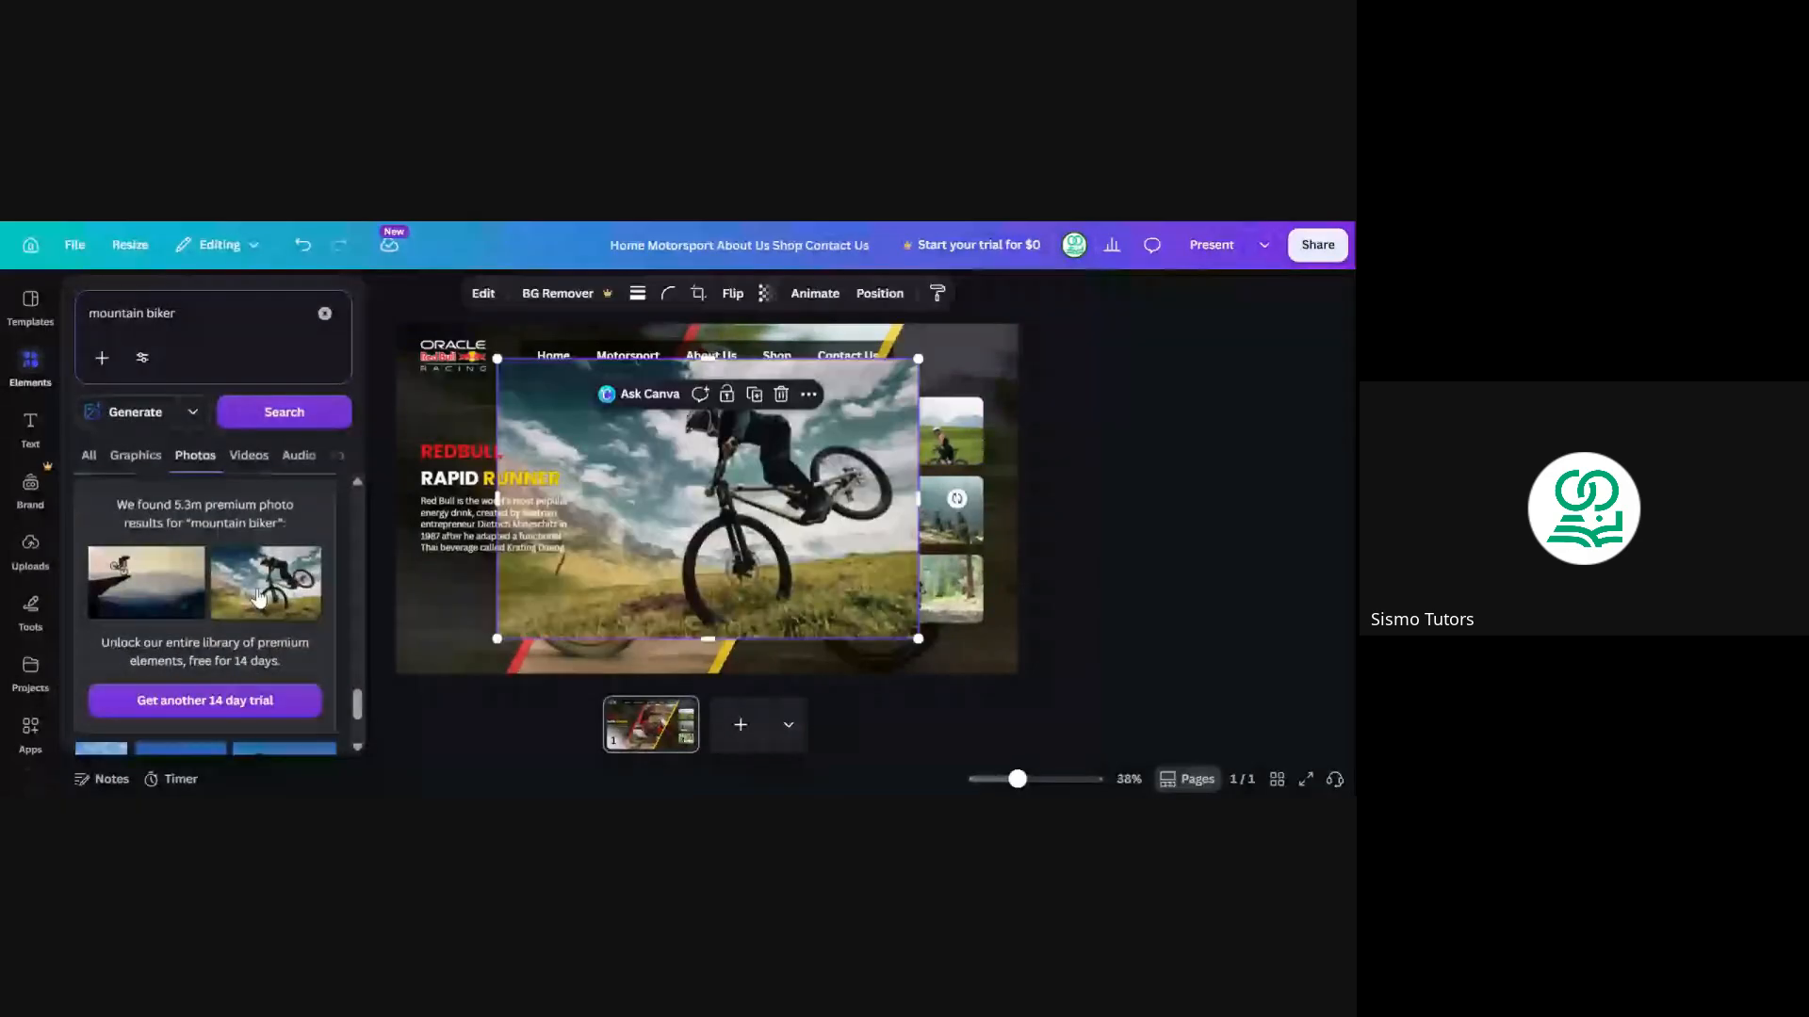
drag(496, 499, 911, 435)
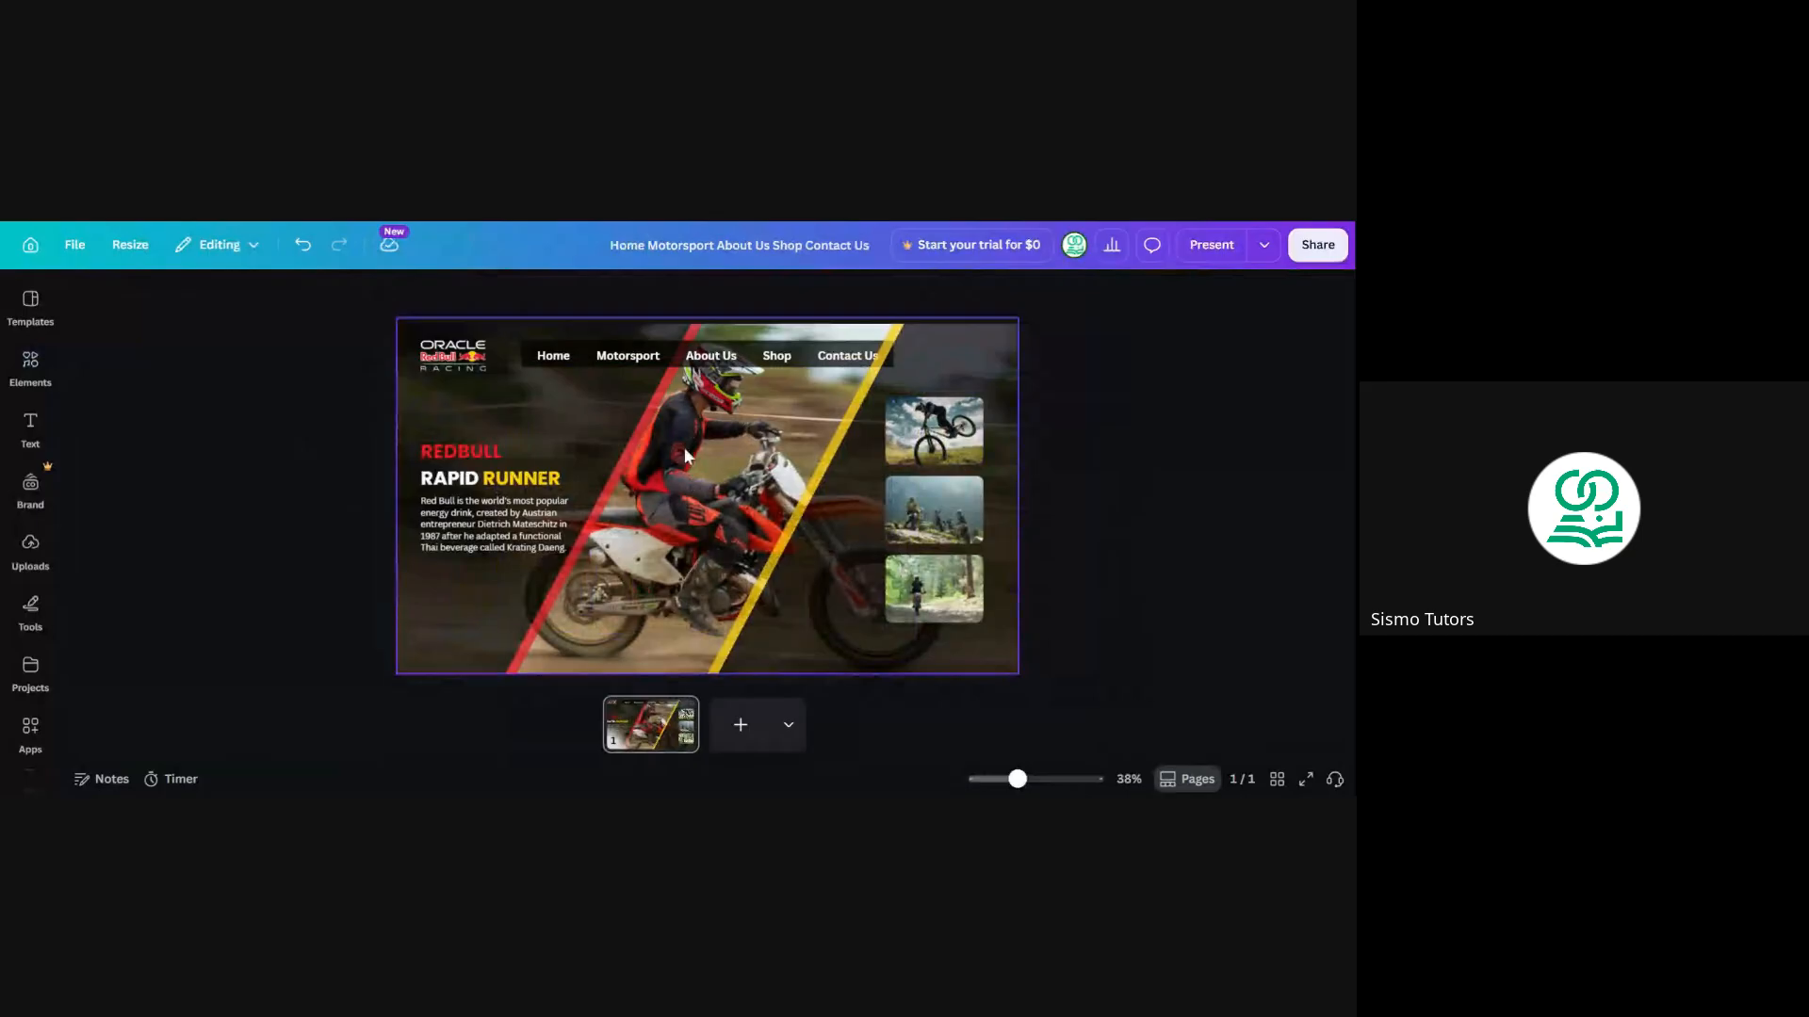
Search the elements for "play icon" and show all matching graphics
click(722, 400)
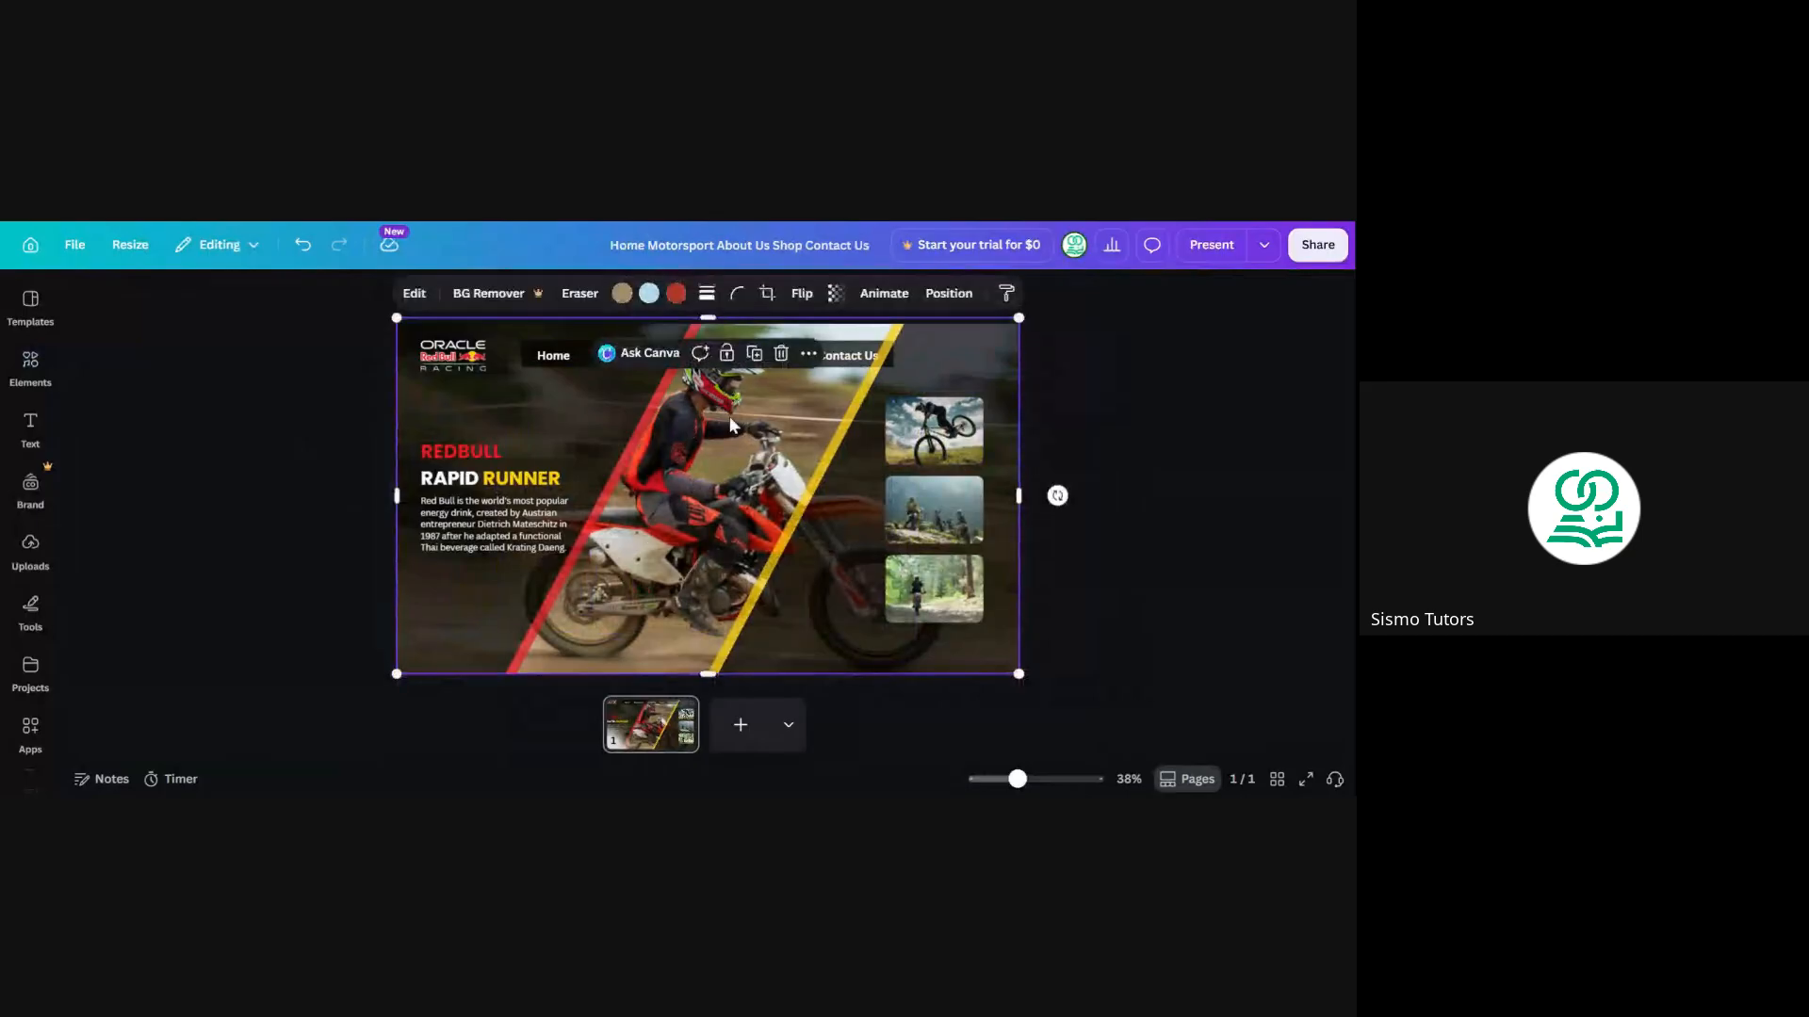
click(197, 448)
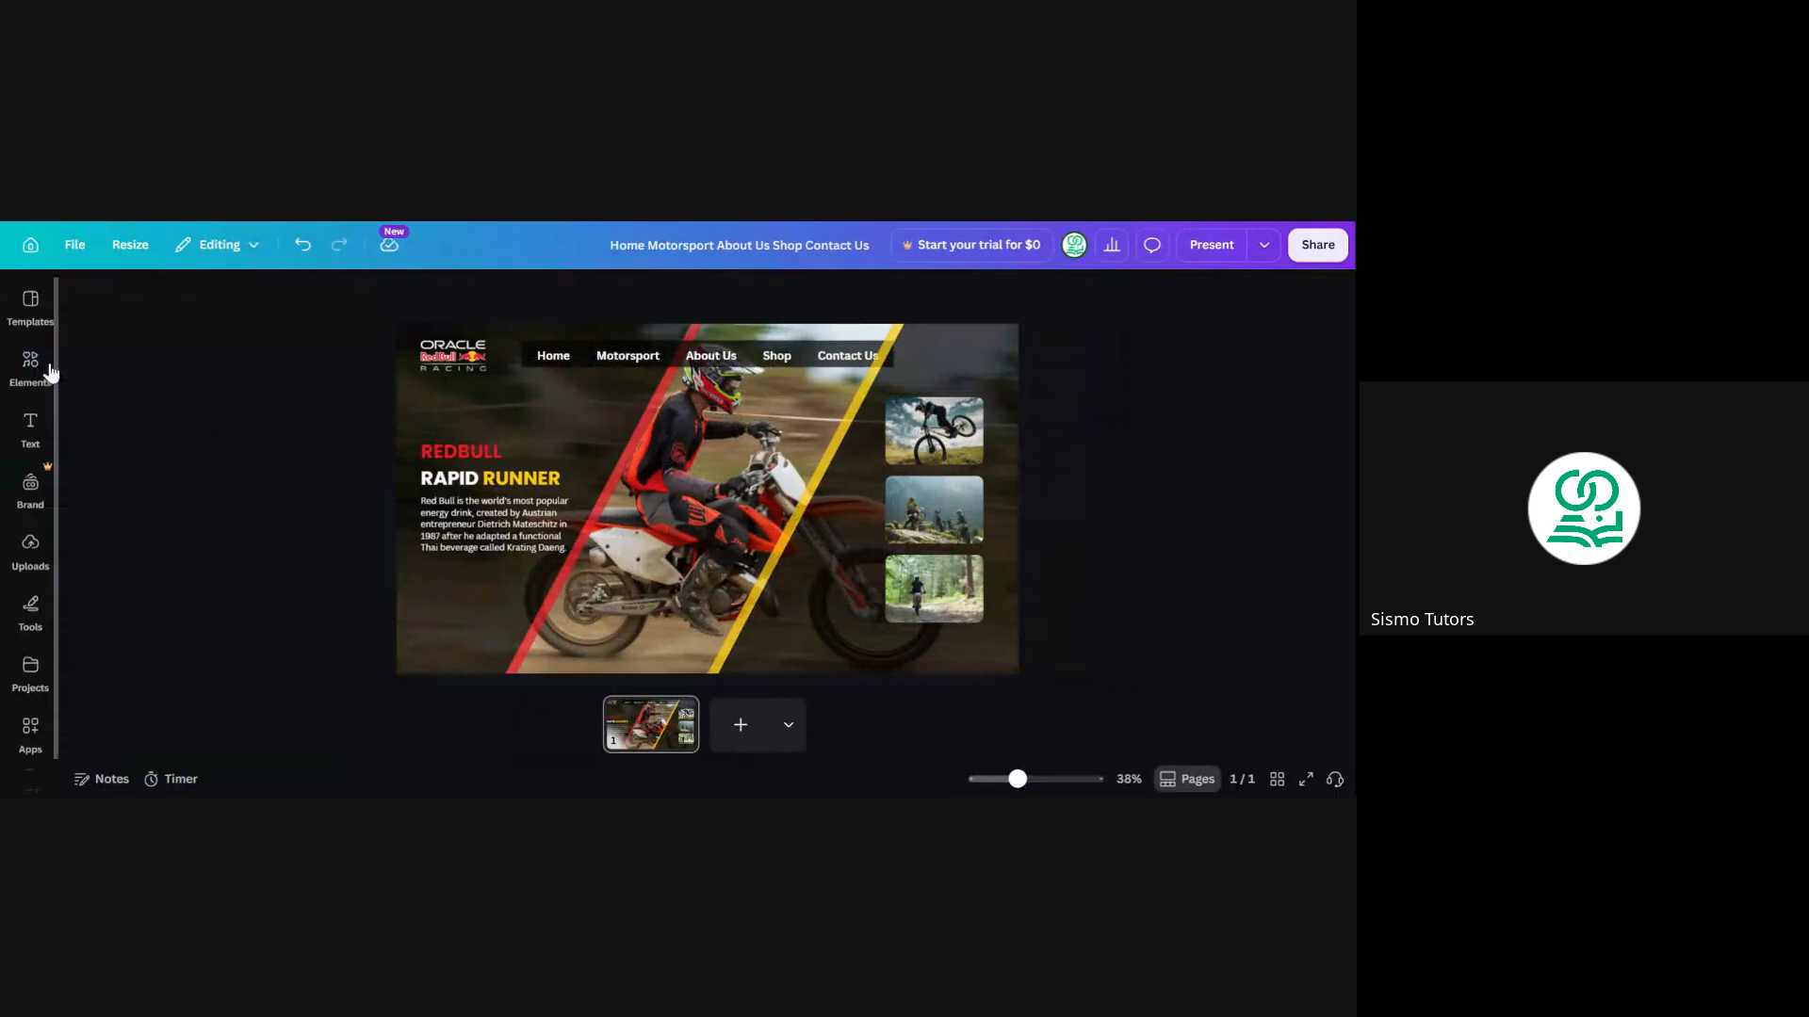
click(30, 366)
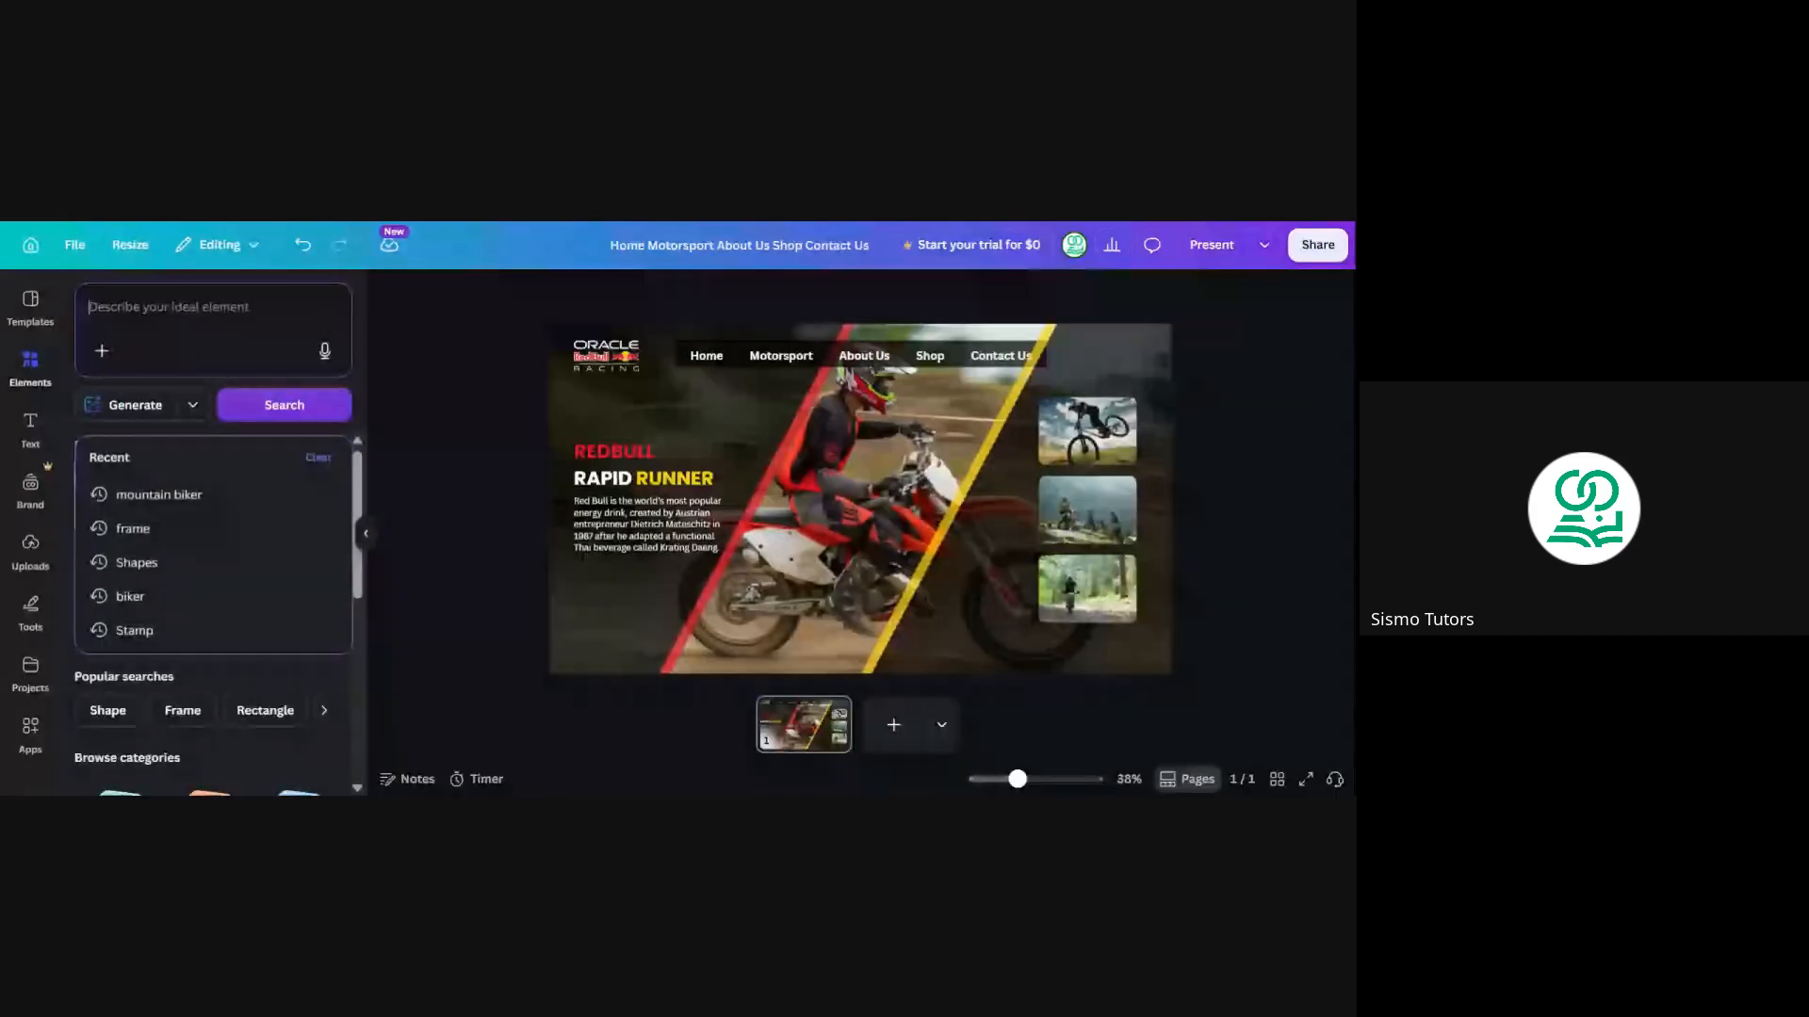
text(play b)
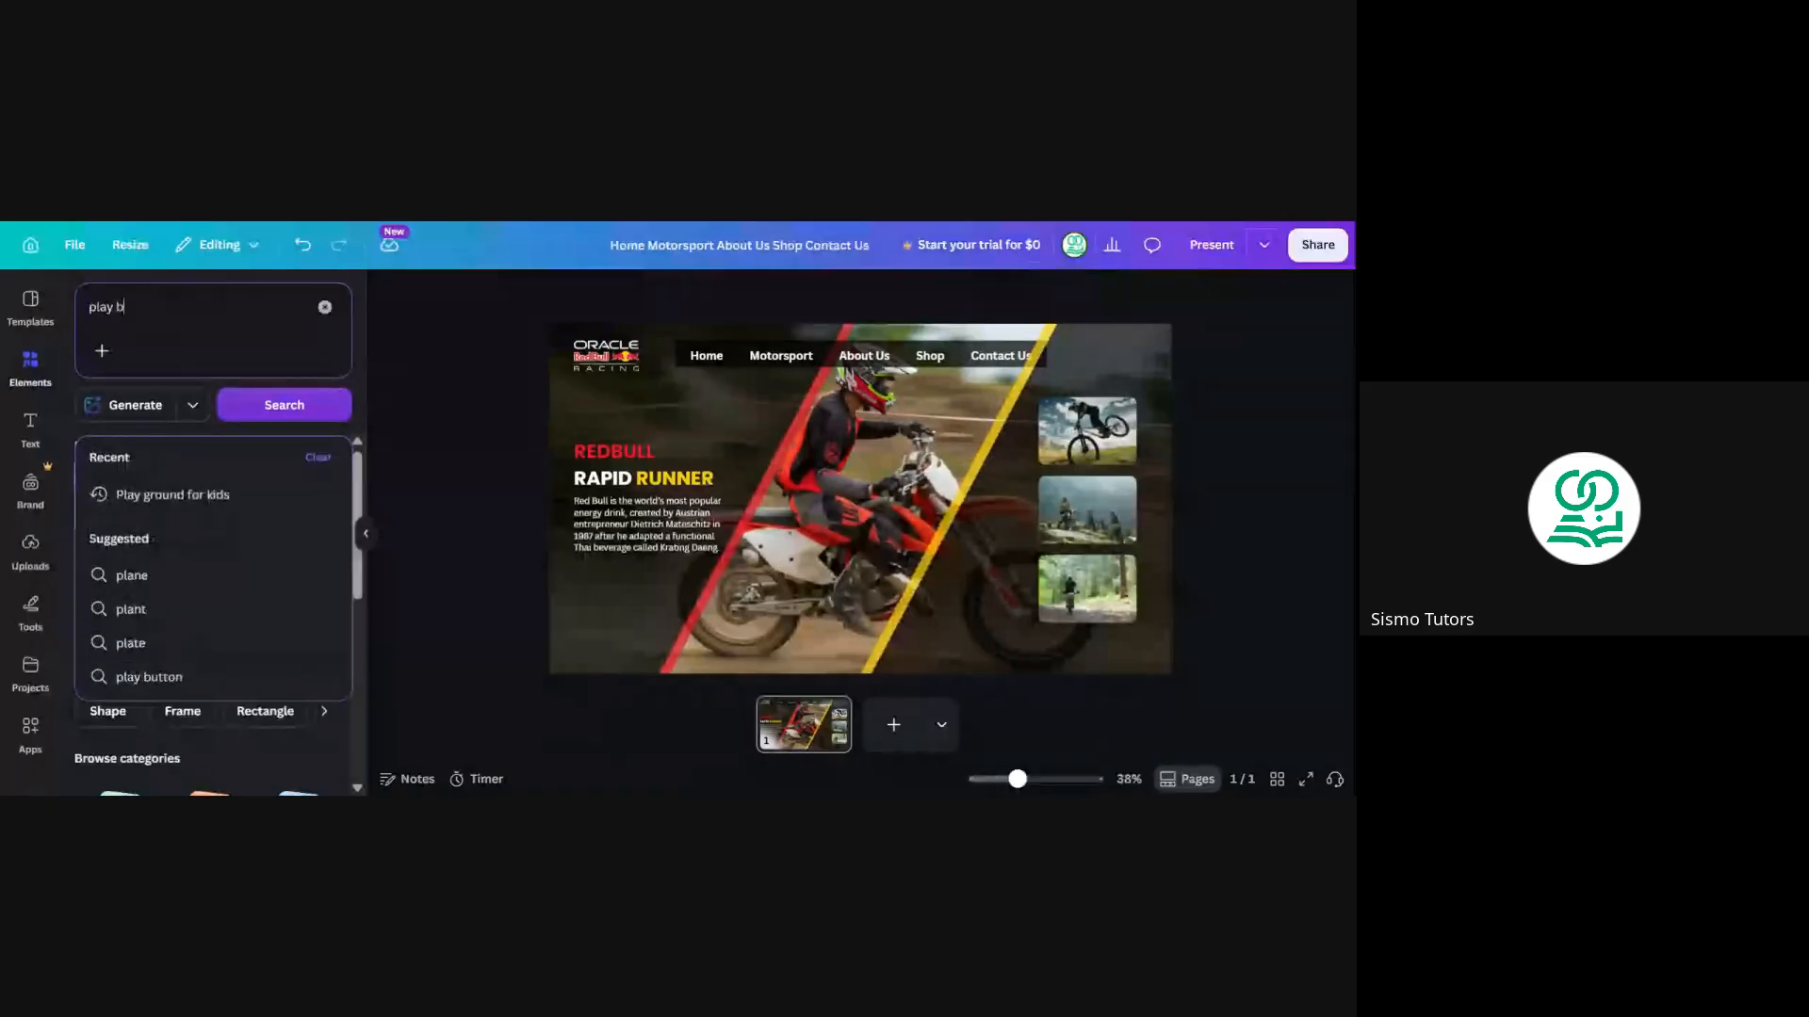
key(BackSpace)
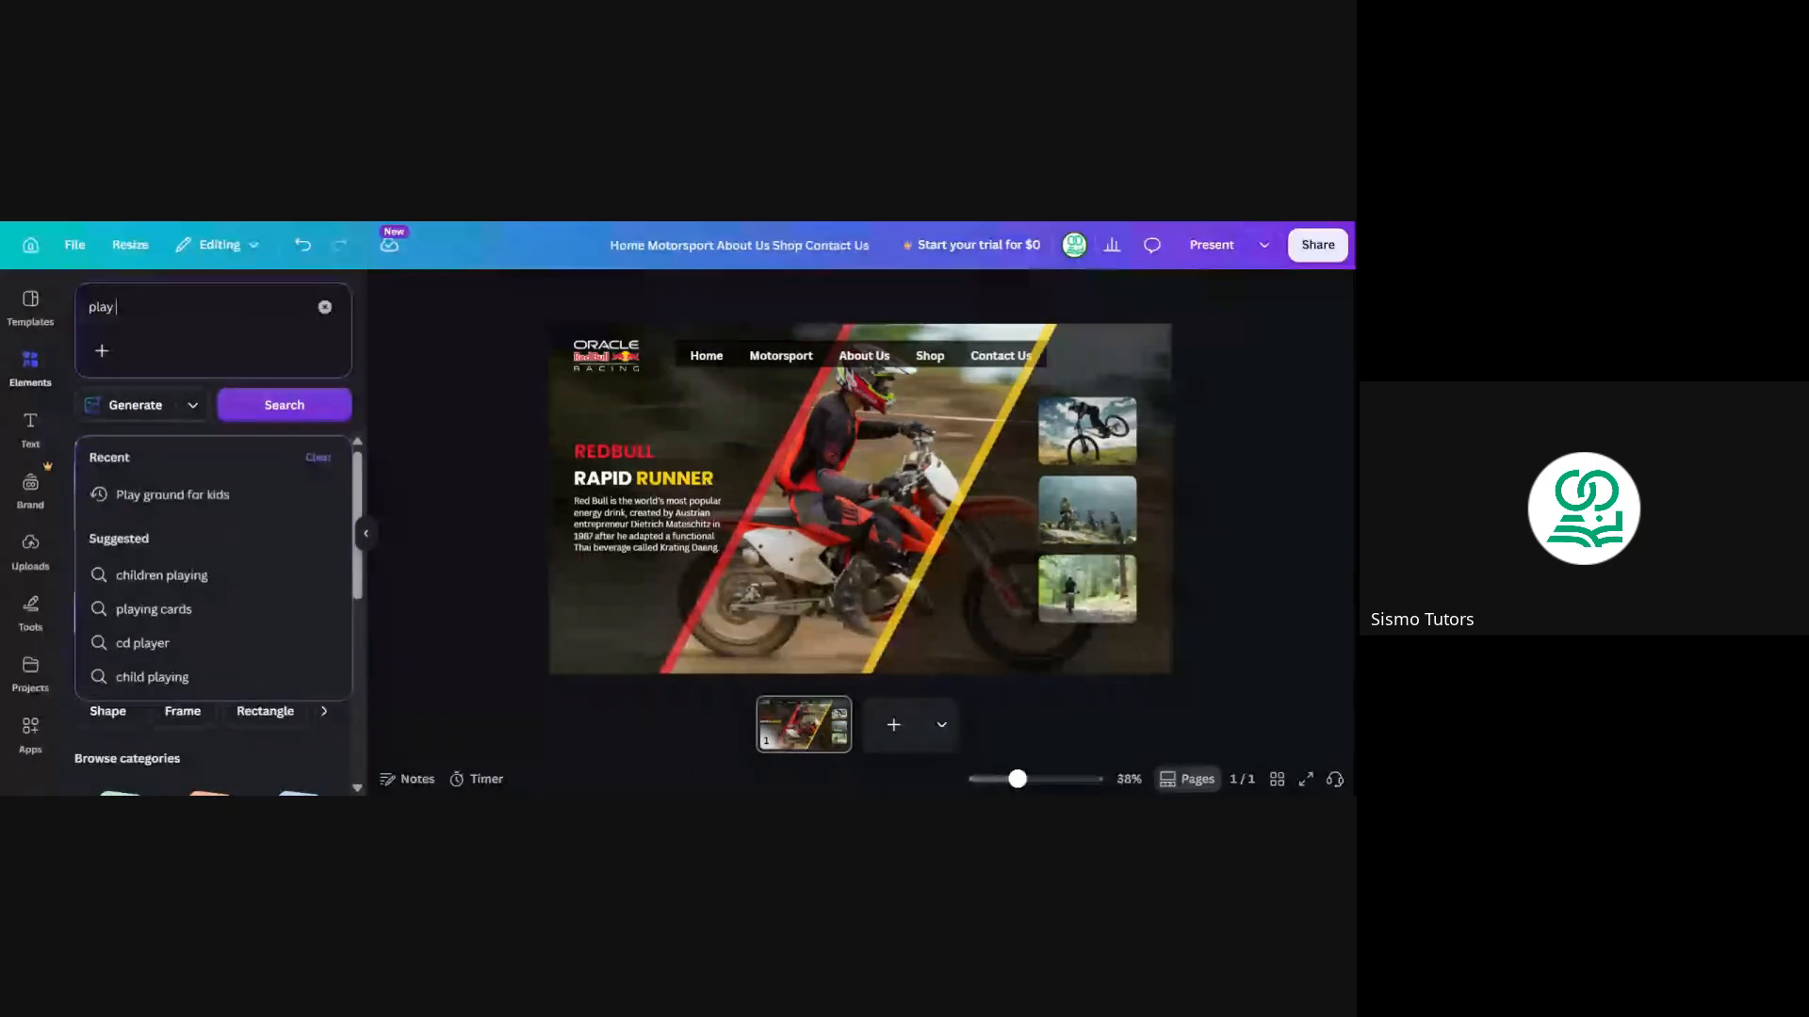
text(icon)
key(Return)
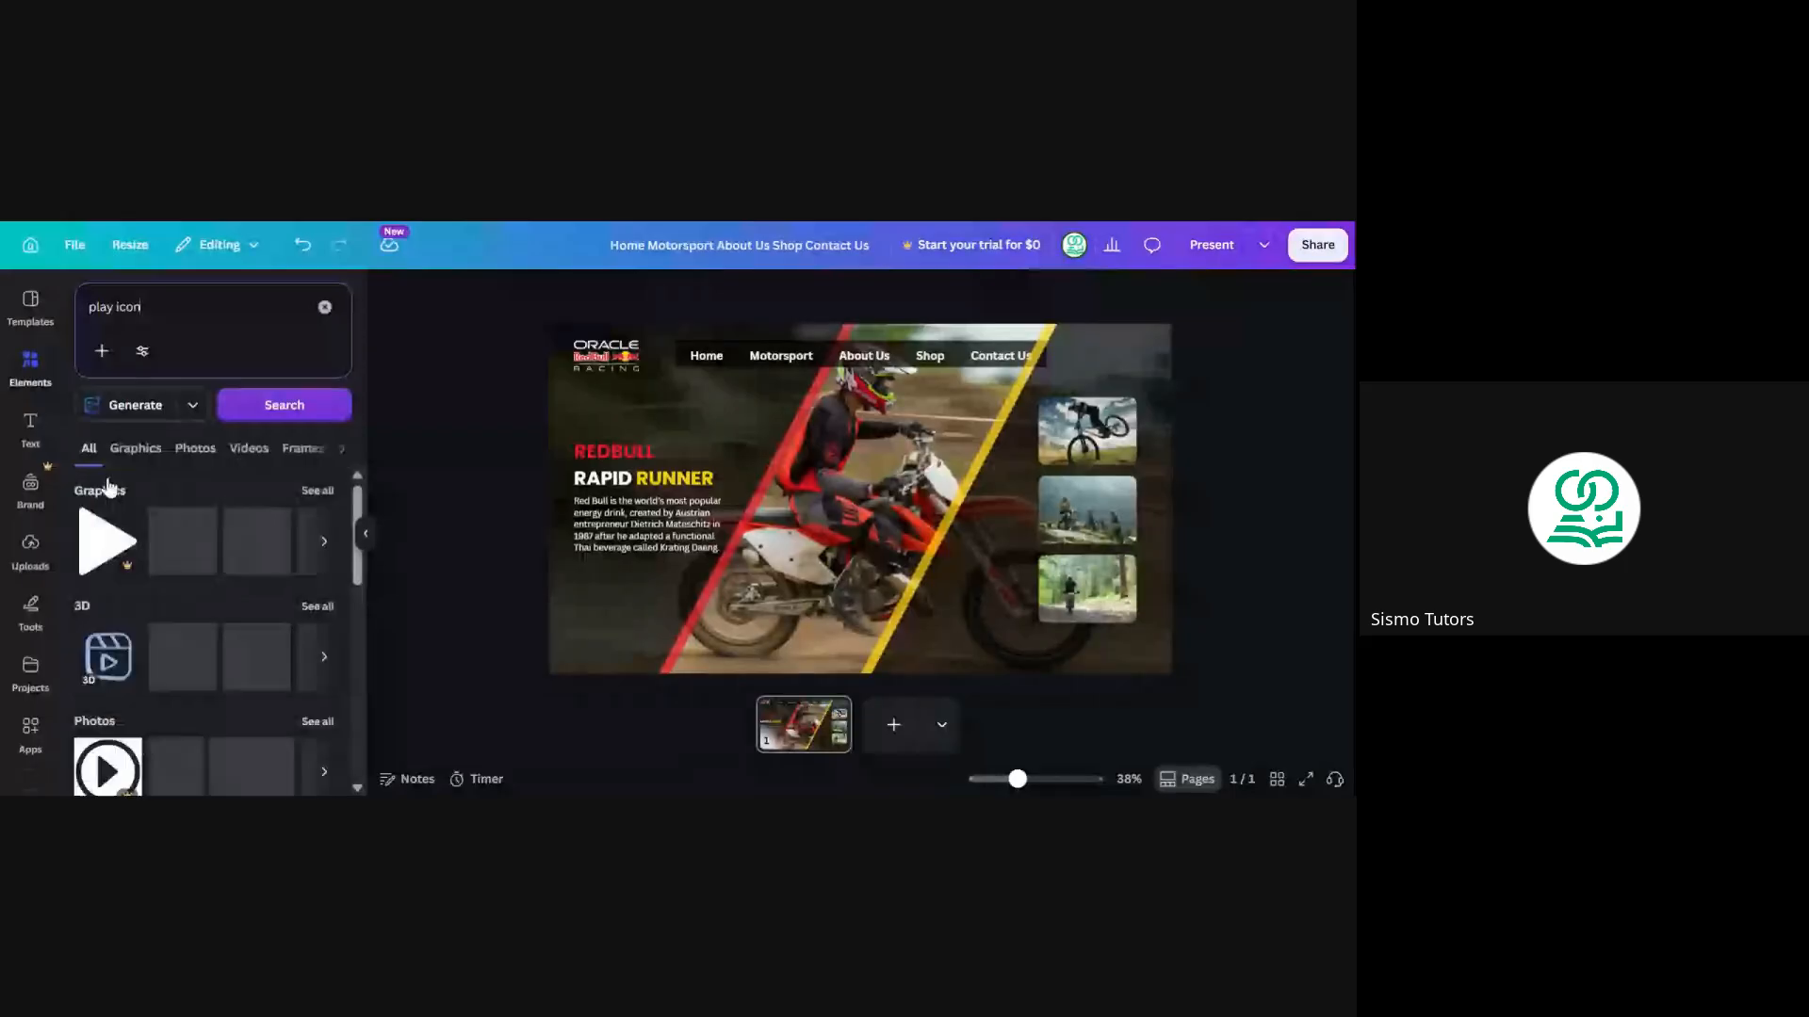
click(318, 491)
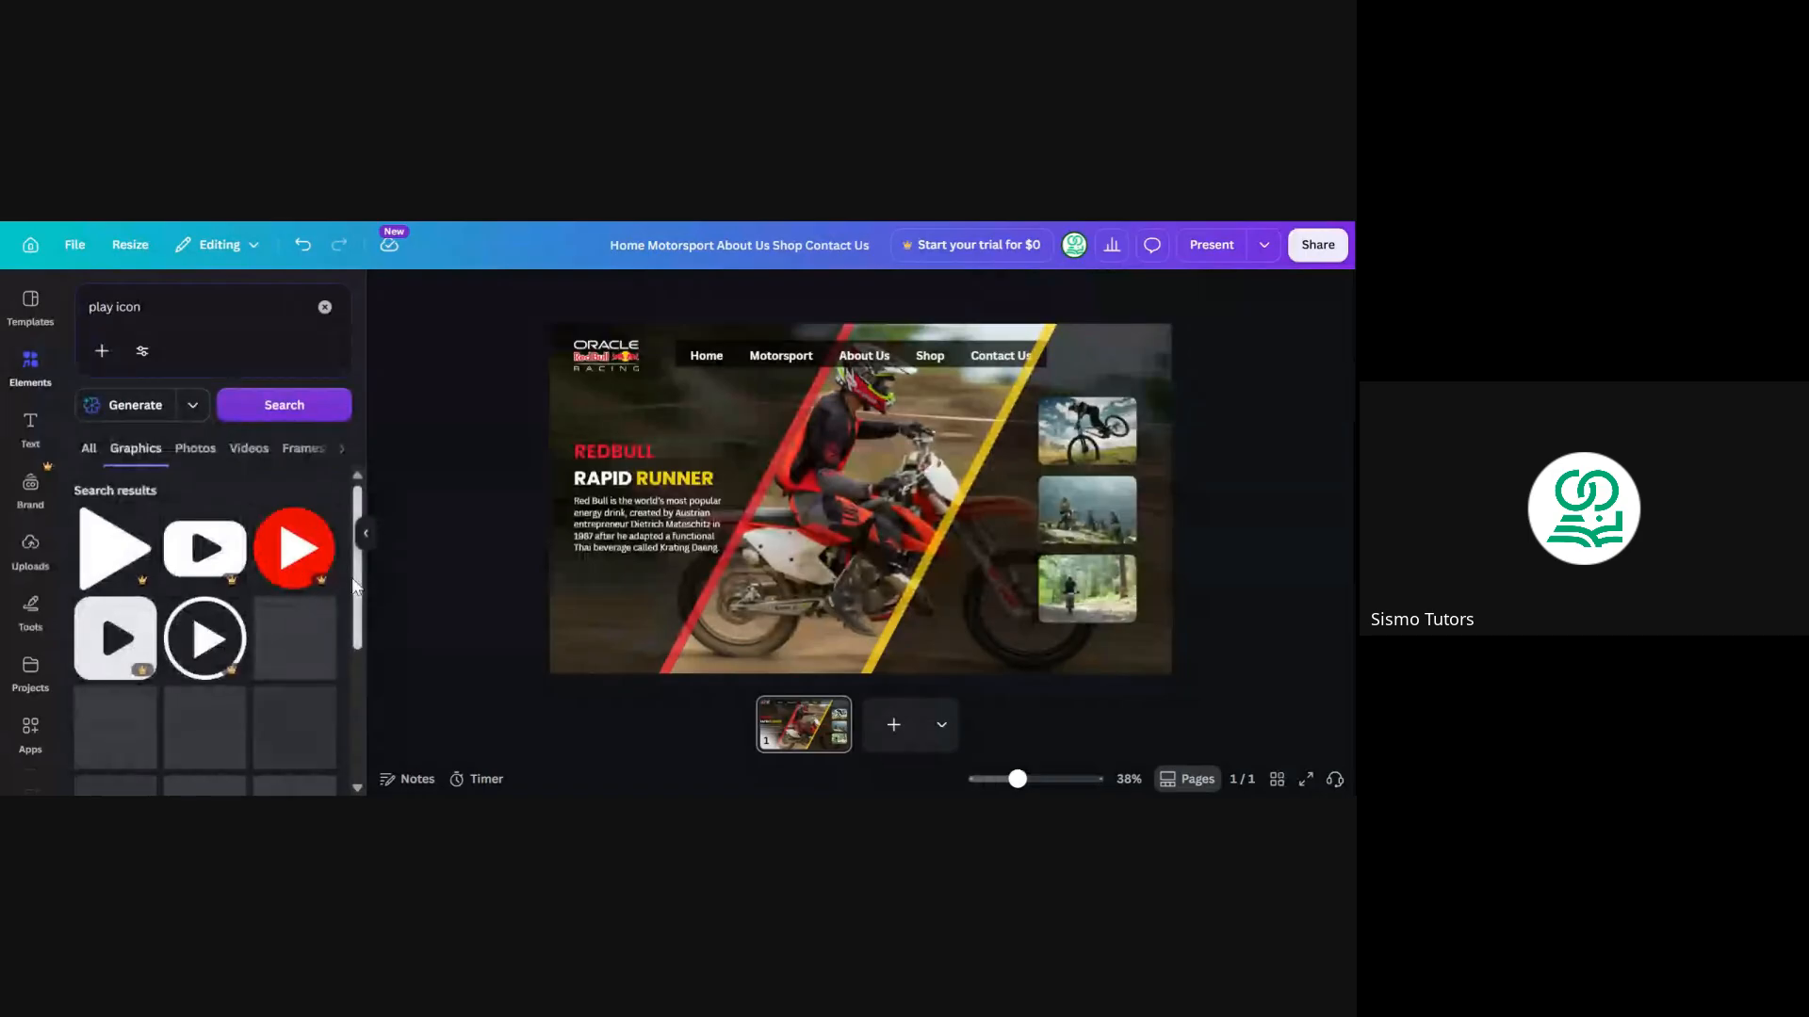
Add a white circular play icon from the results and shrink it over the motorcycle rider in the central panel
scroll(353, 628, down, 2)
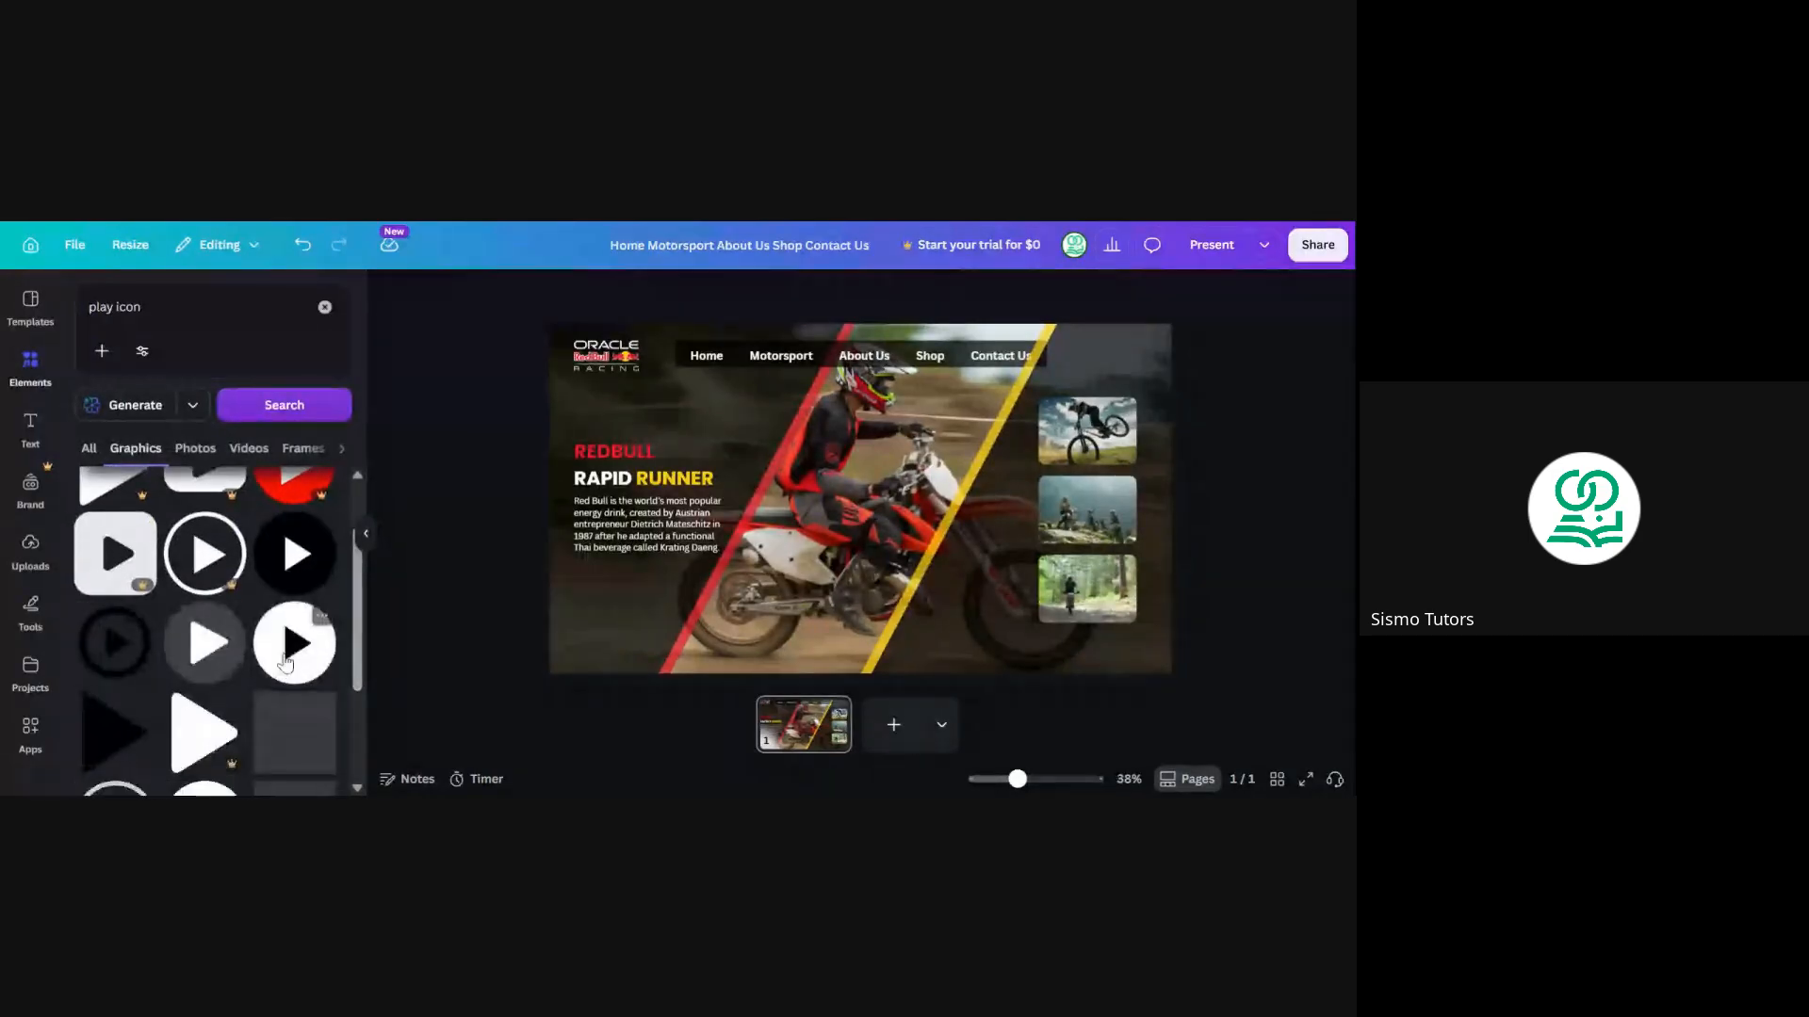
click(290, 658)
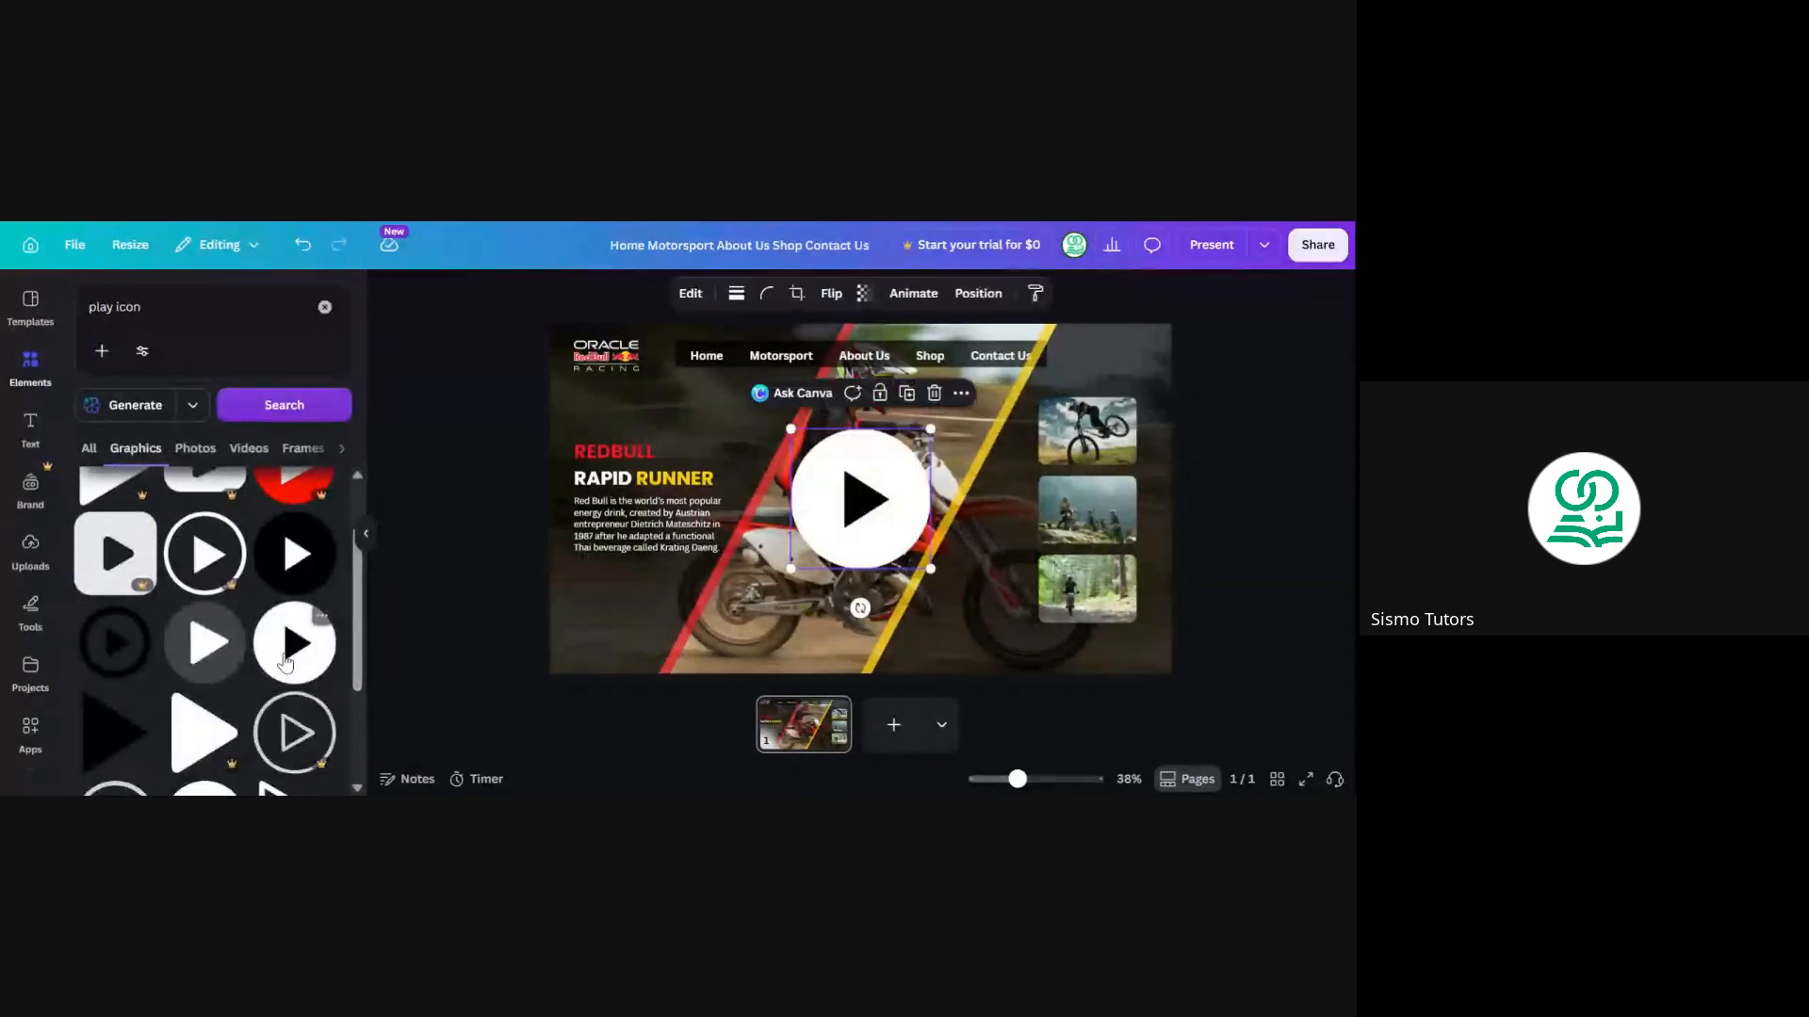
click(365, 542)
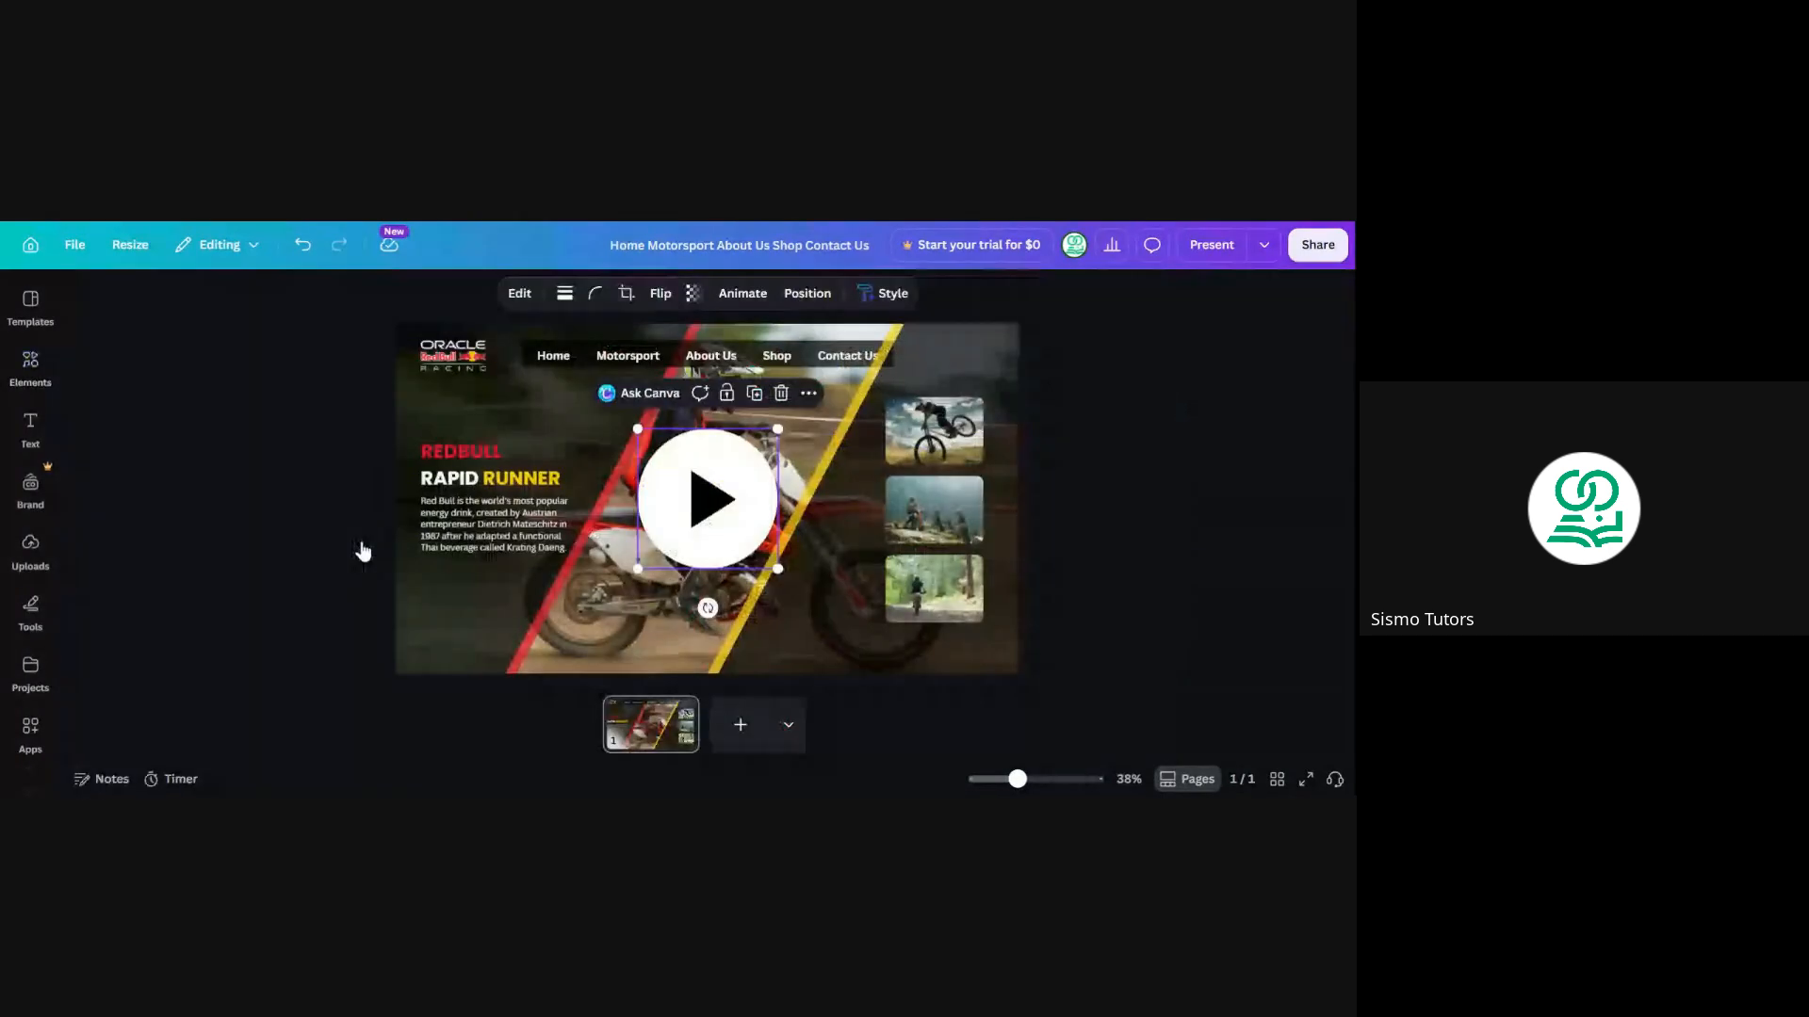
drag(638, 428, 733, 554)
Replace the topmost frame's photo with the mountain biker photo of a rider jumping beside bare tree trunks
click(360, 565)
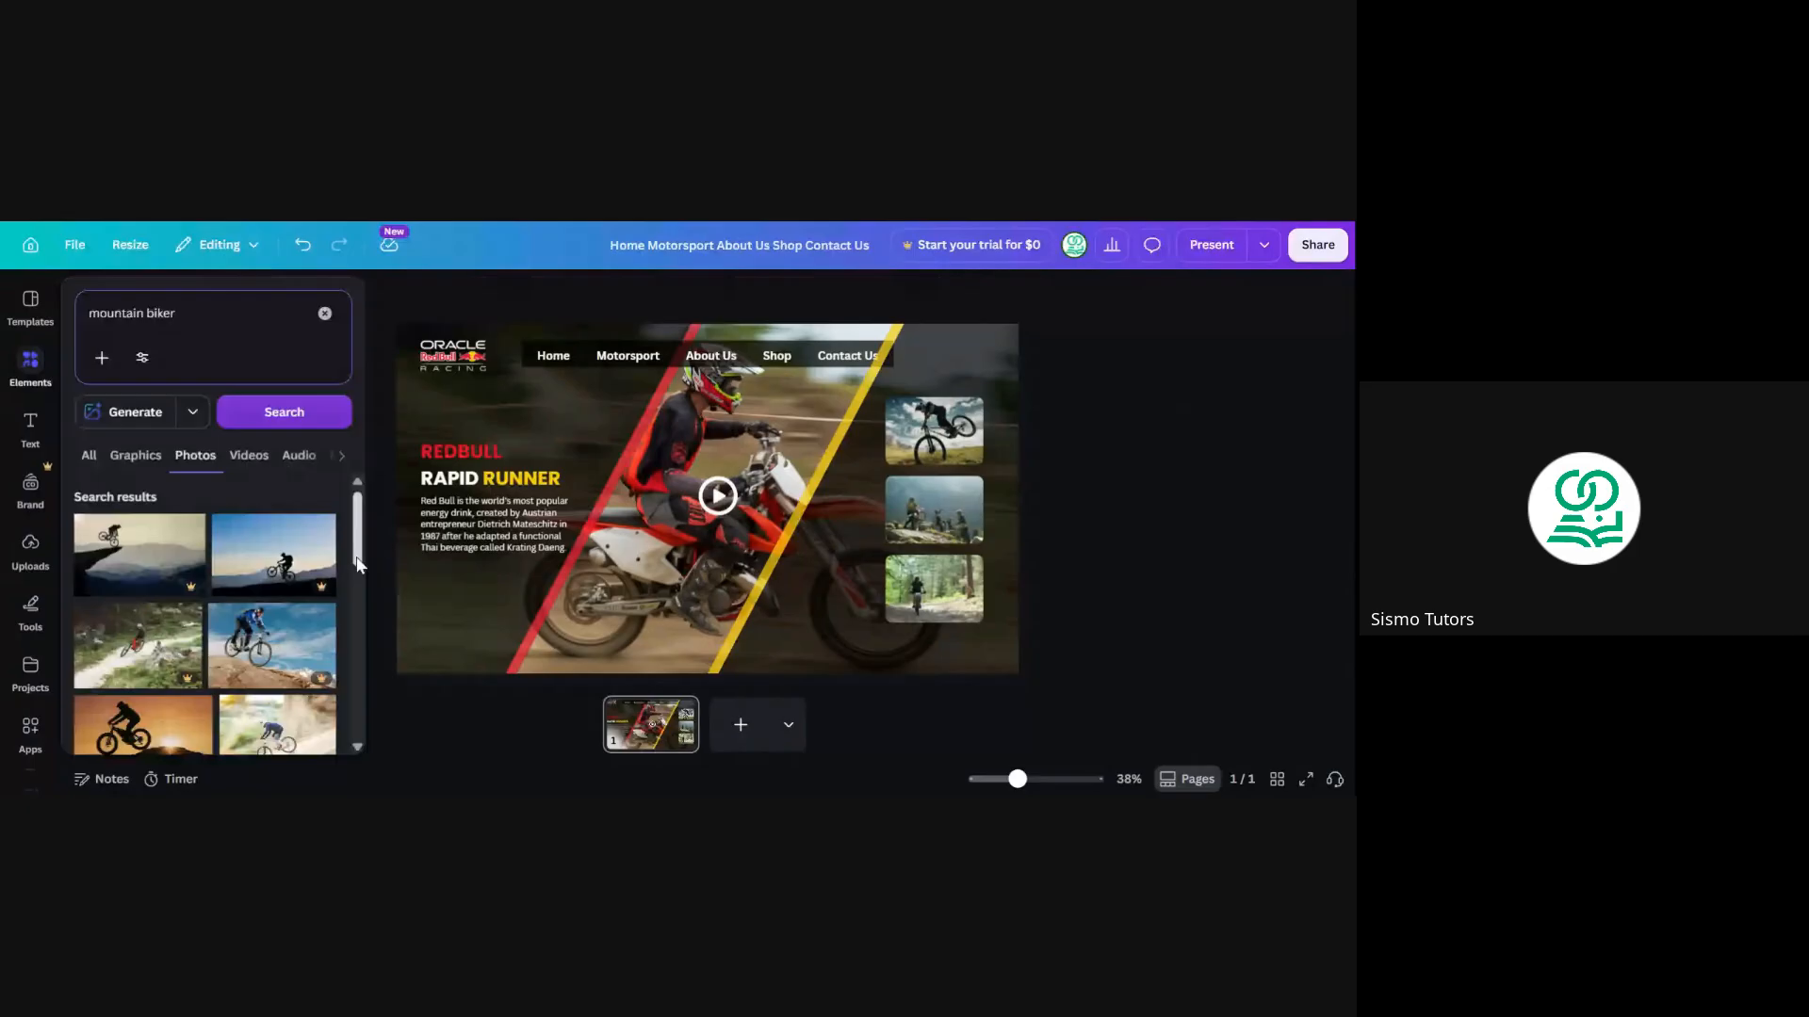
drag(358, 564, 365, 631)
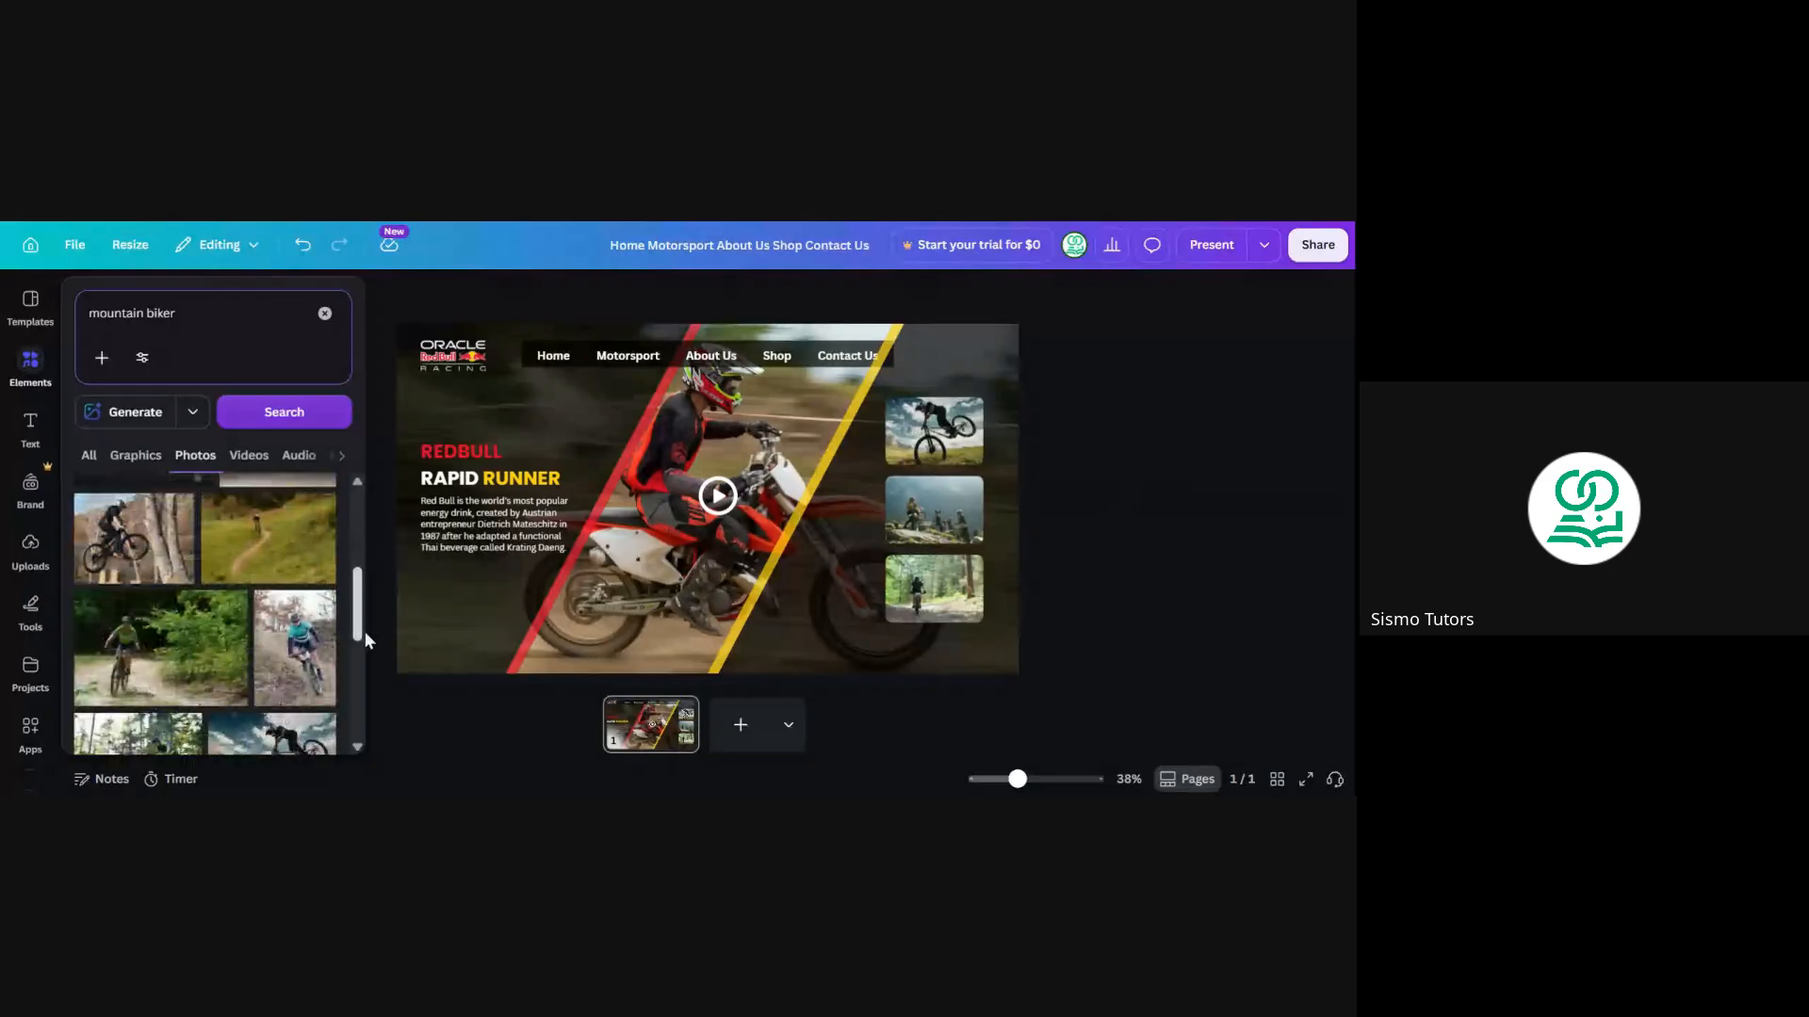
click(132, 549)
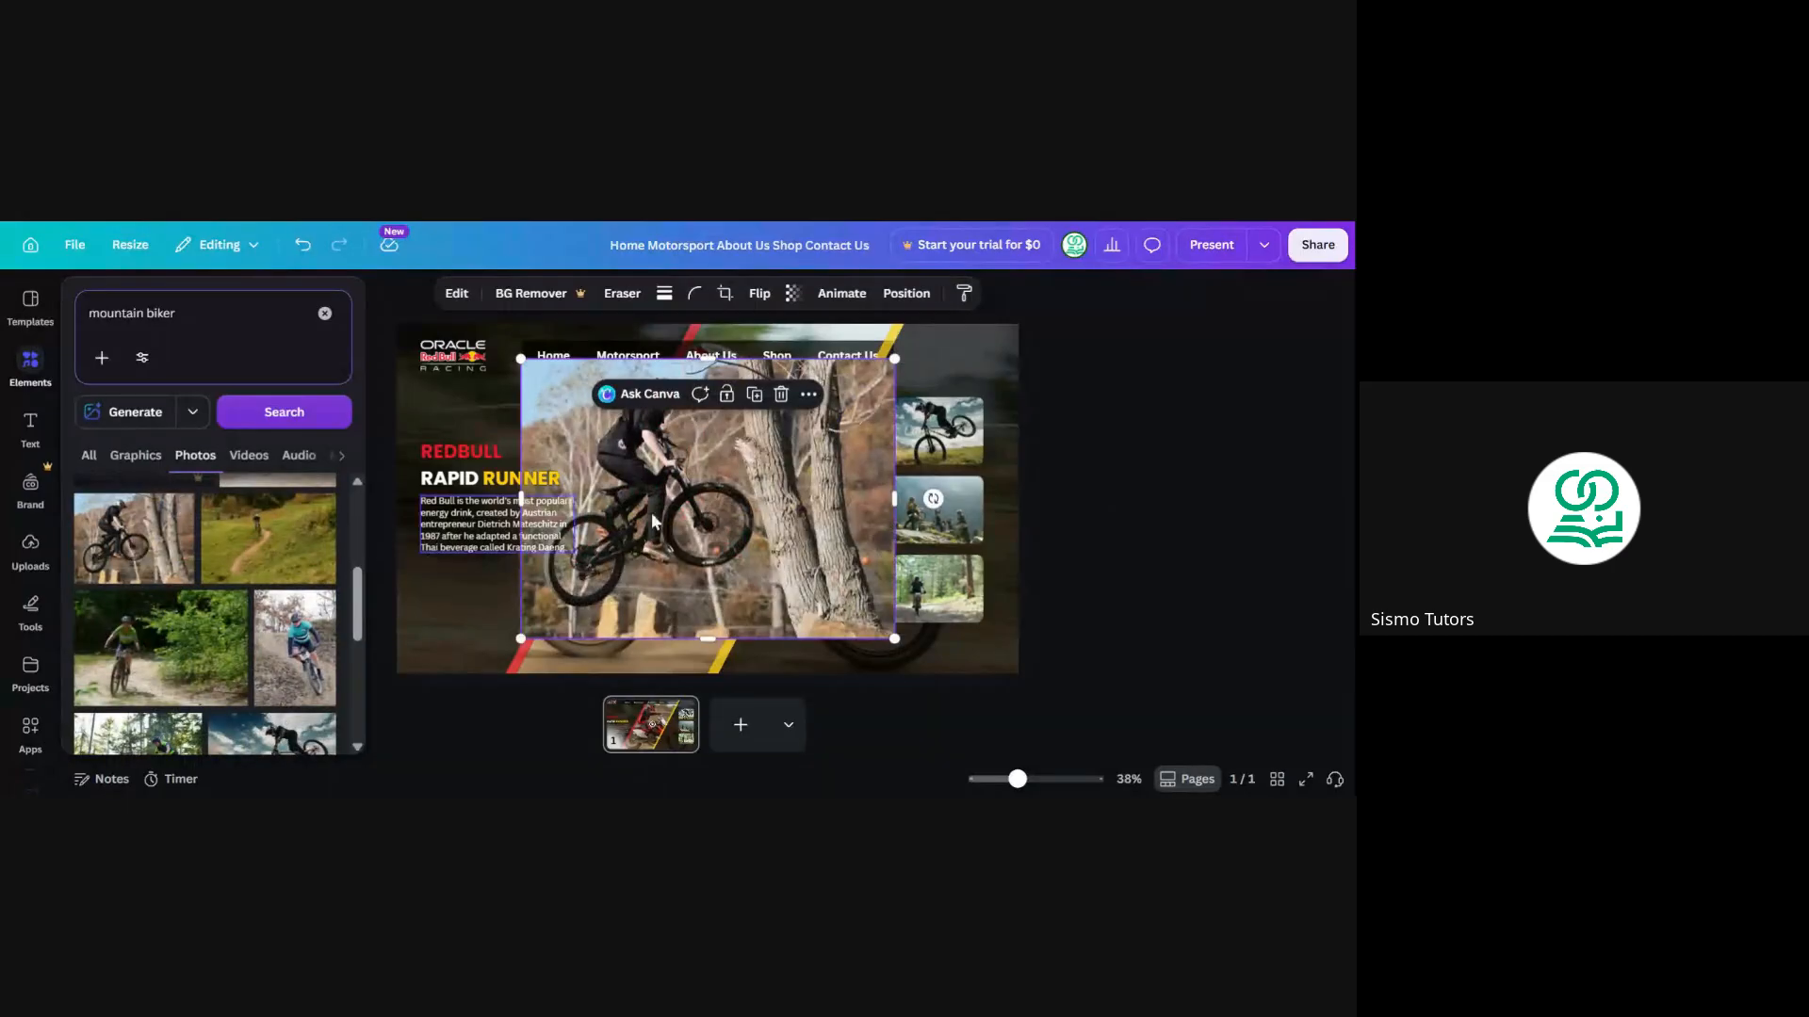
drag(650, 522, 919, 438)
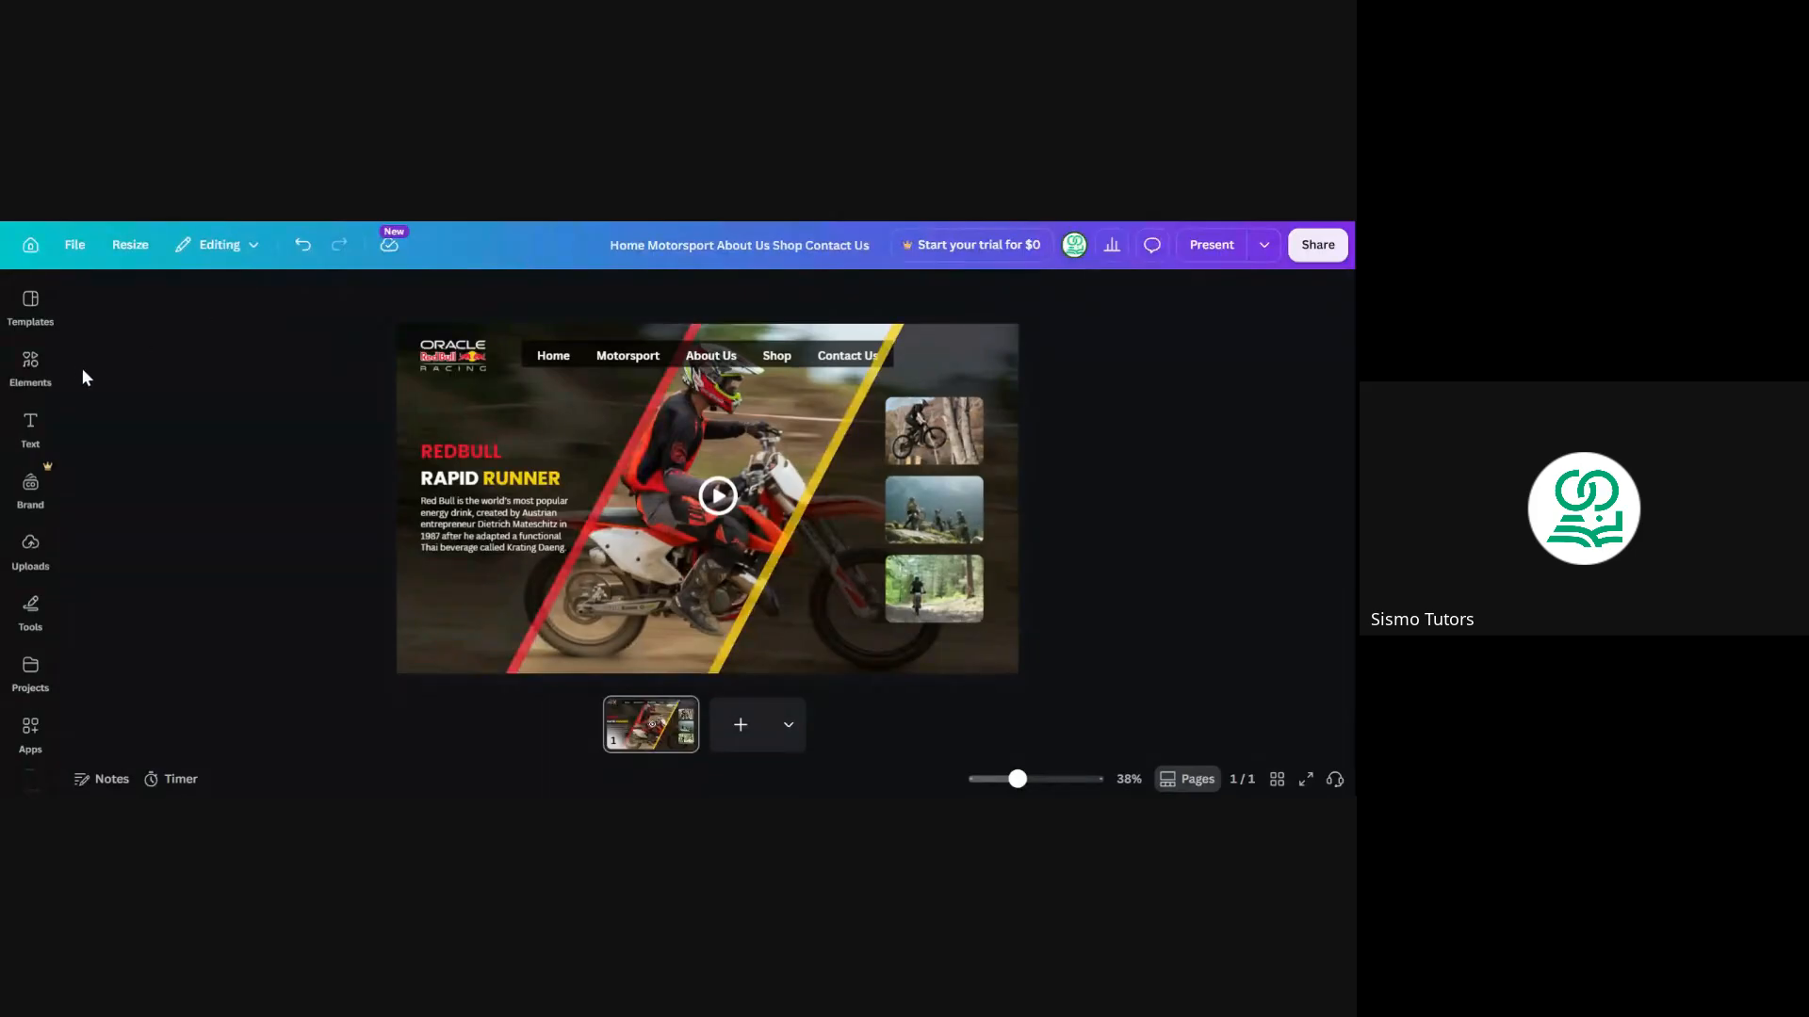
Give the topmost photo frame a solid border with a stroke weight of 4
click(930, 586)
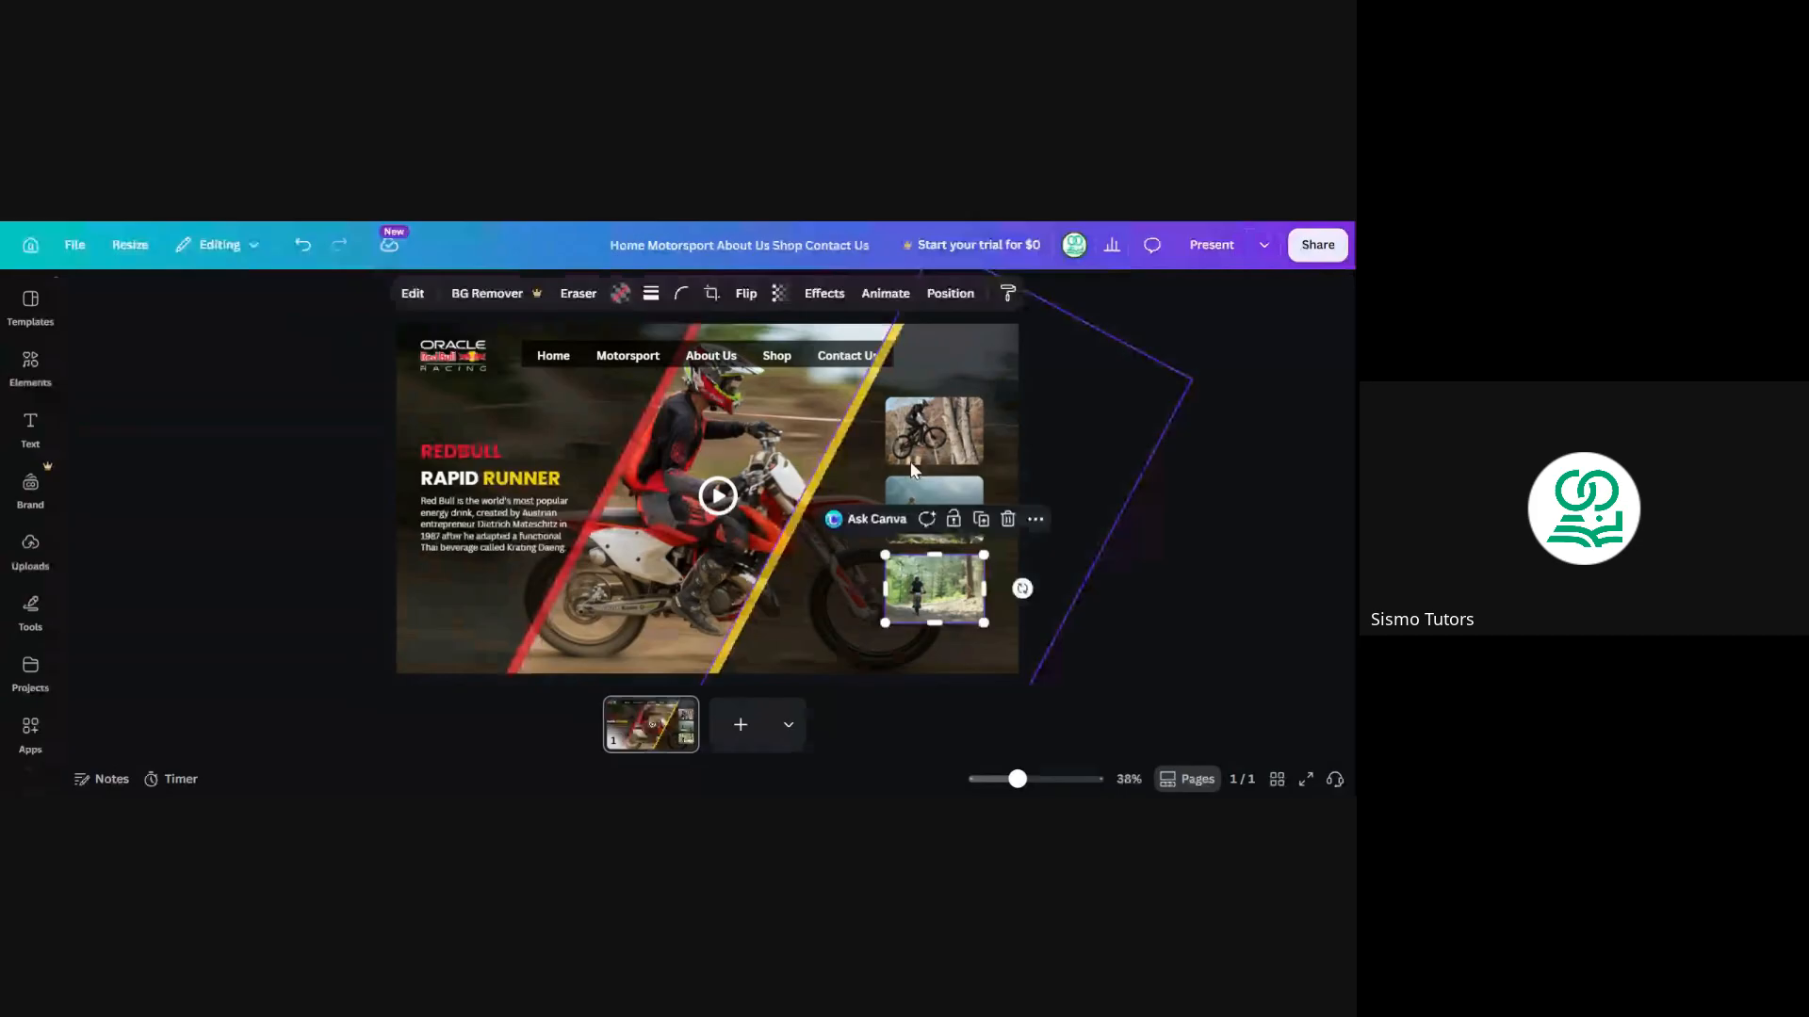
click(360, 456)
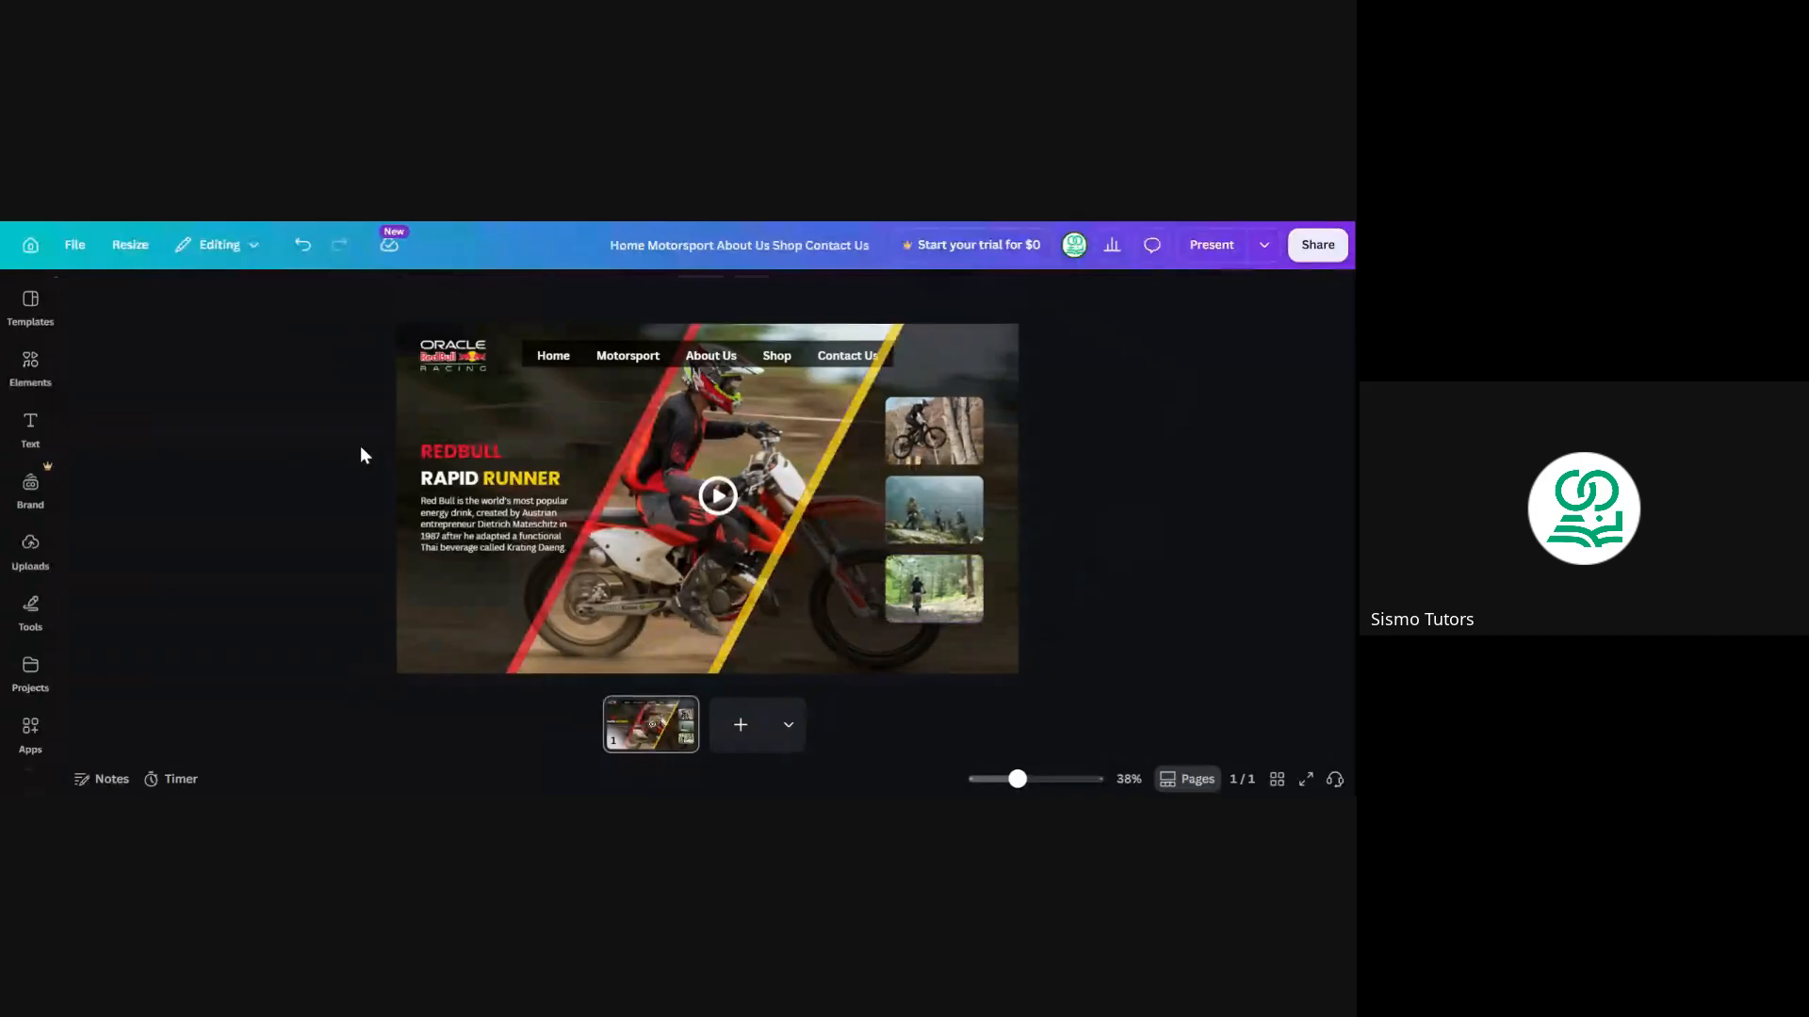
click(898, 439)
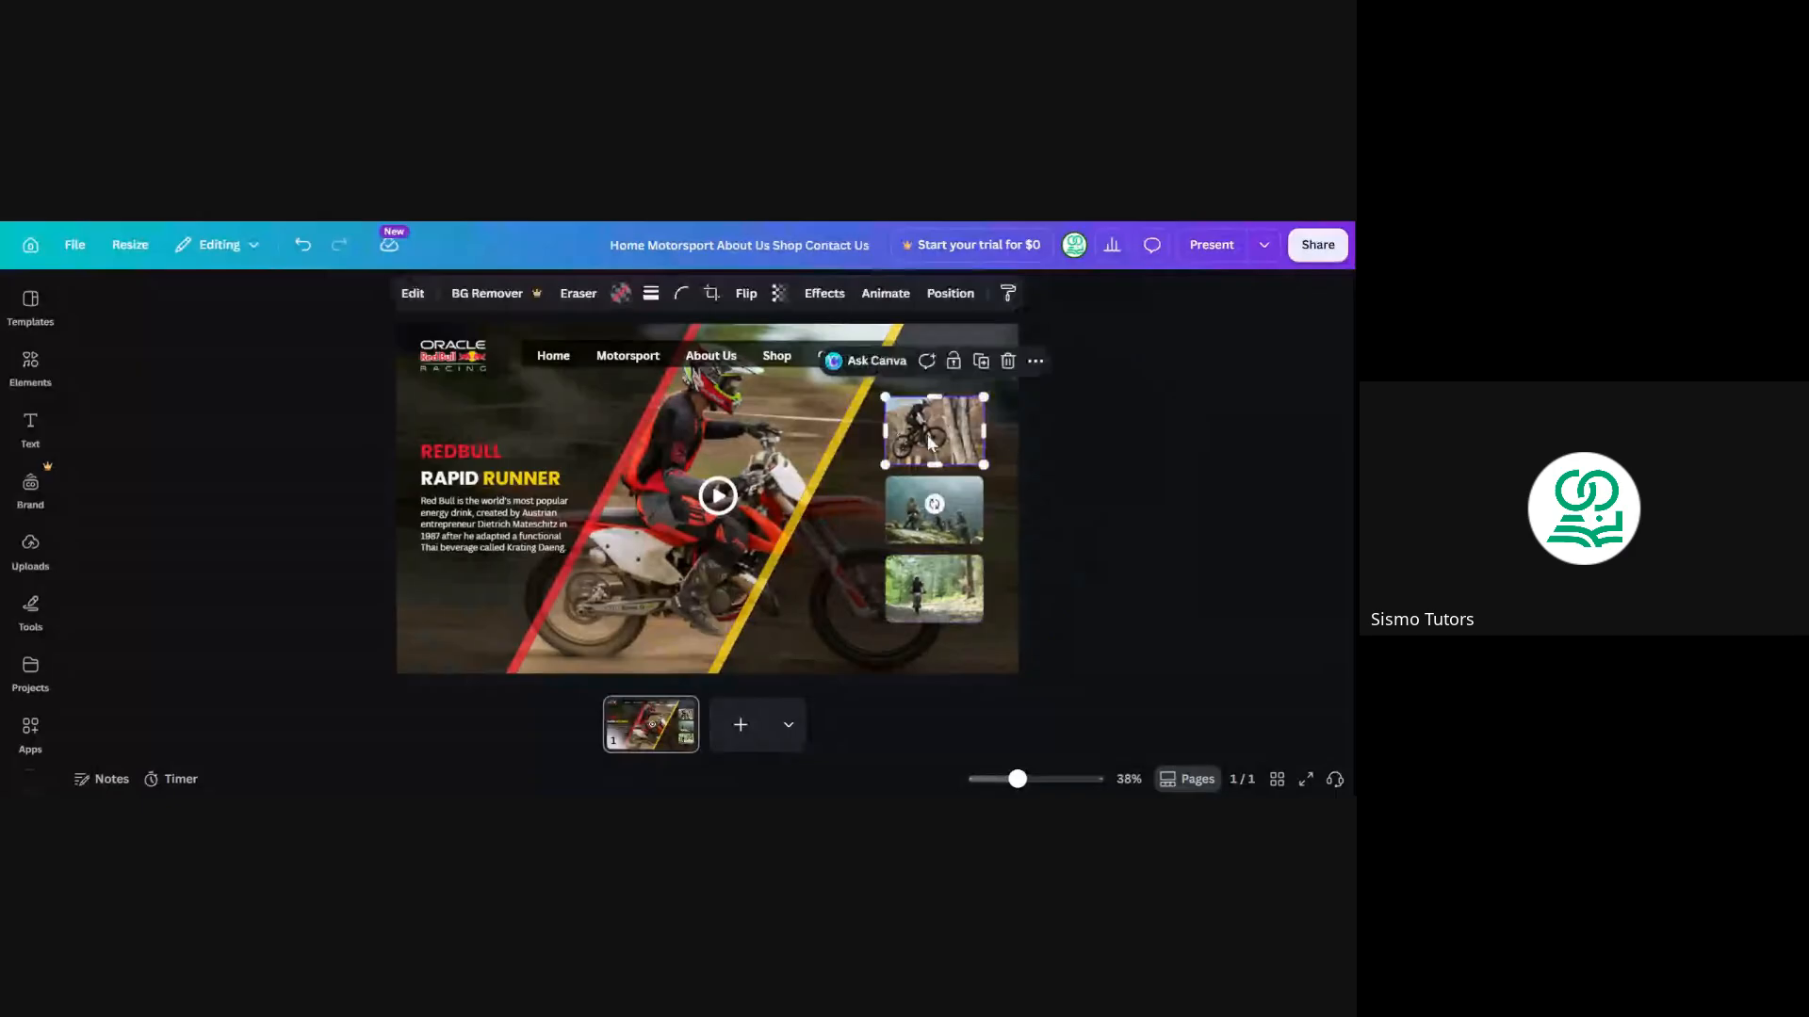
click(650, 293)
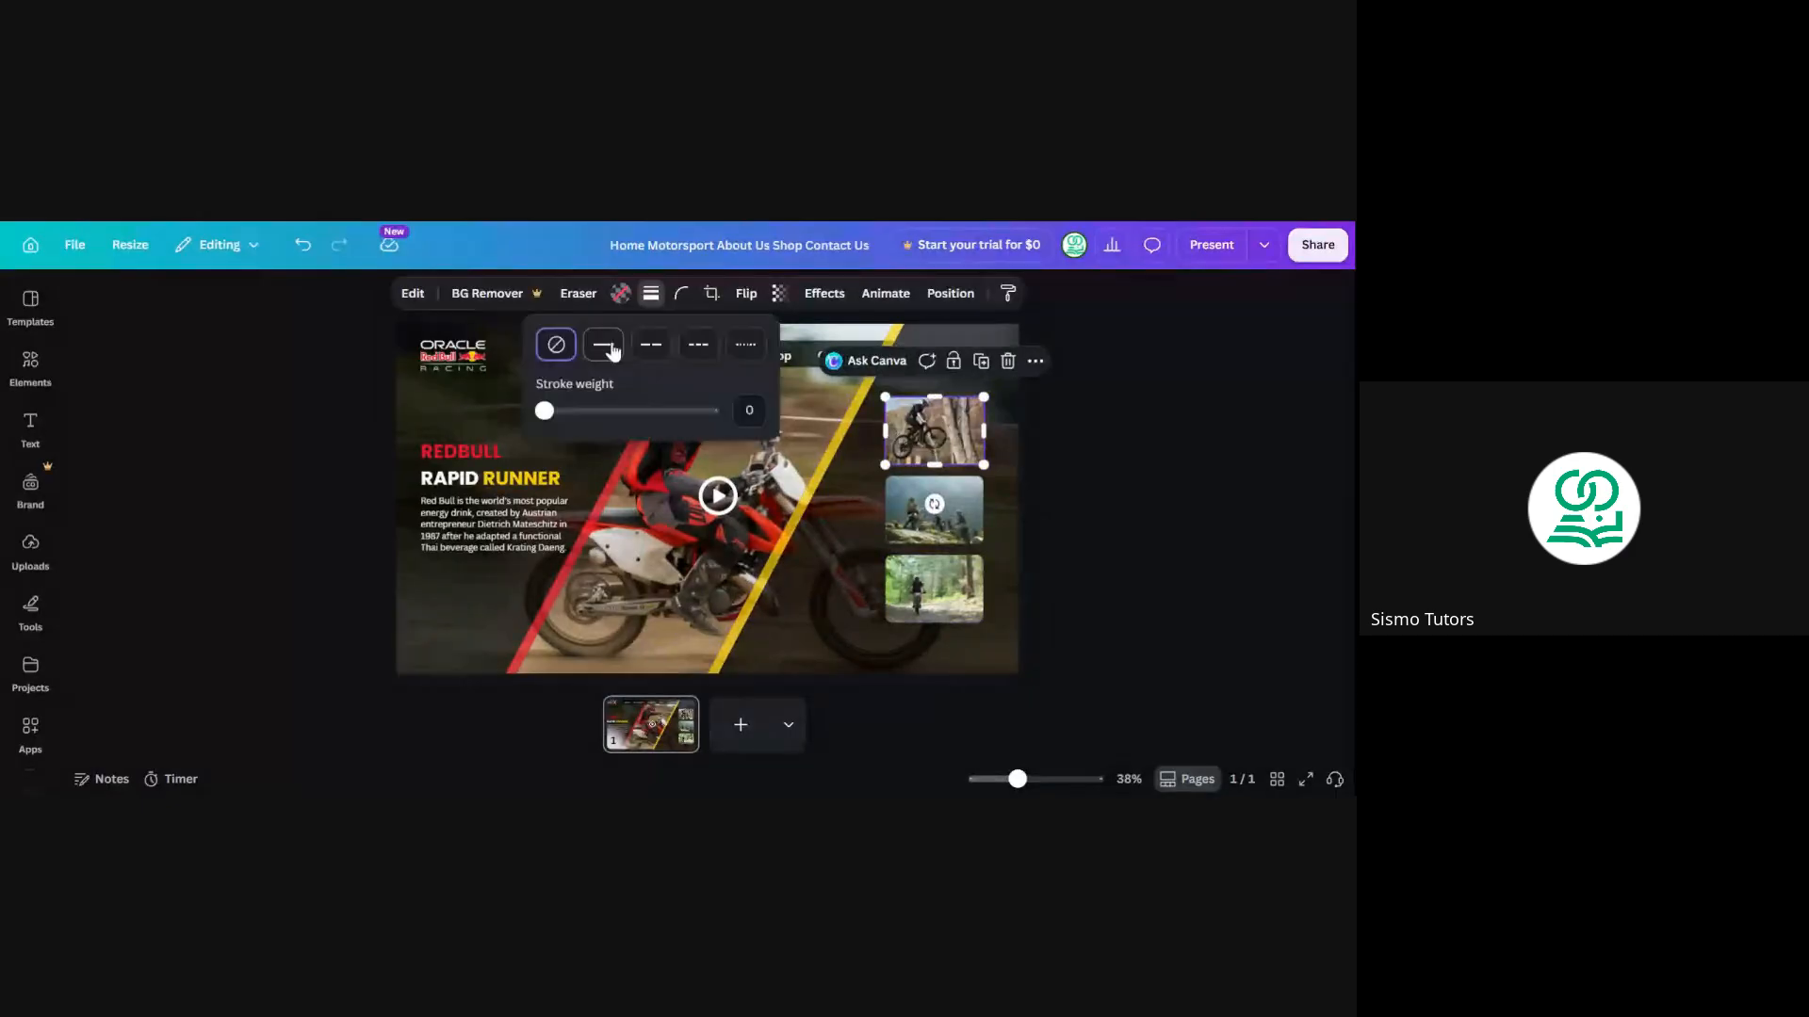
click(610, 347)
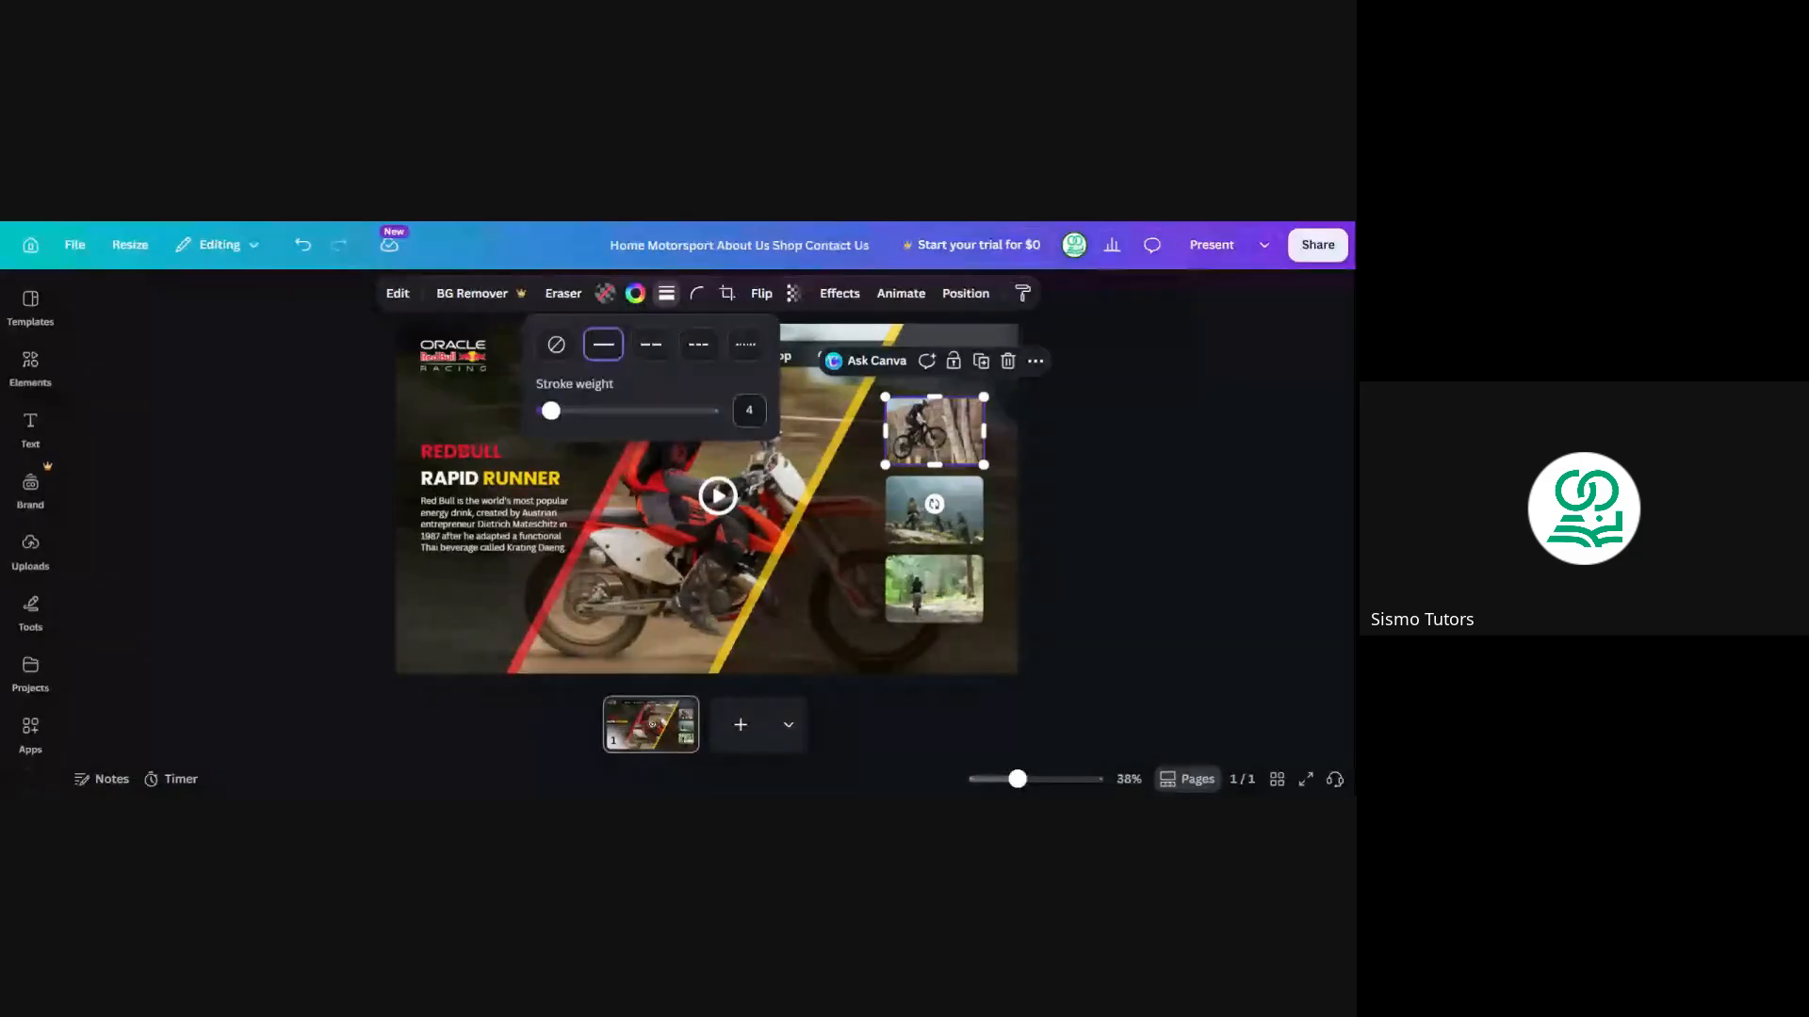
Set the topmost photo frame's border weight to 5 and colour the border red
click(749, 410)
text(5)
click(635, 294)
click(126, 427)
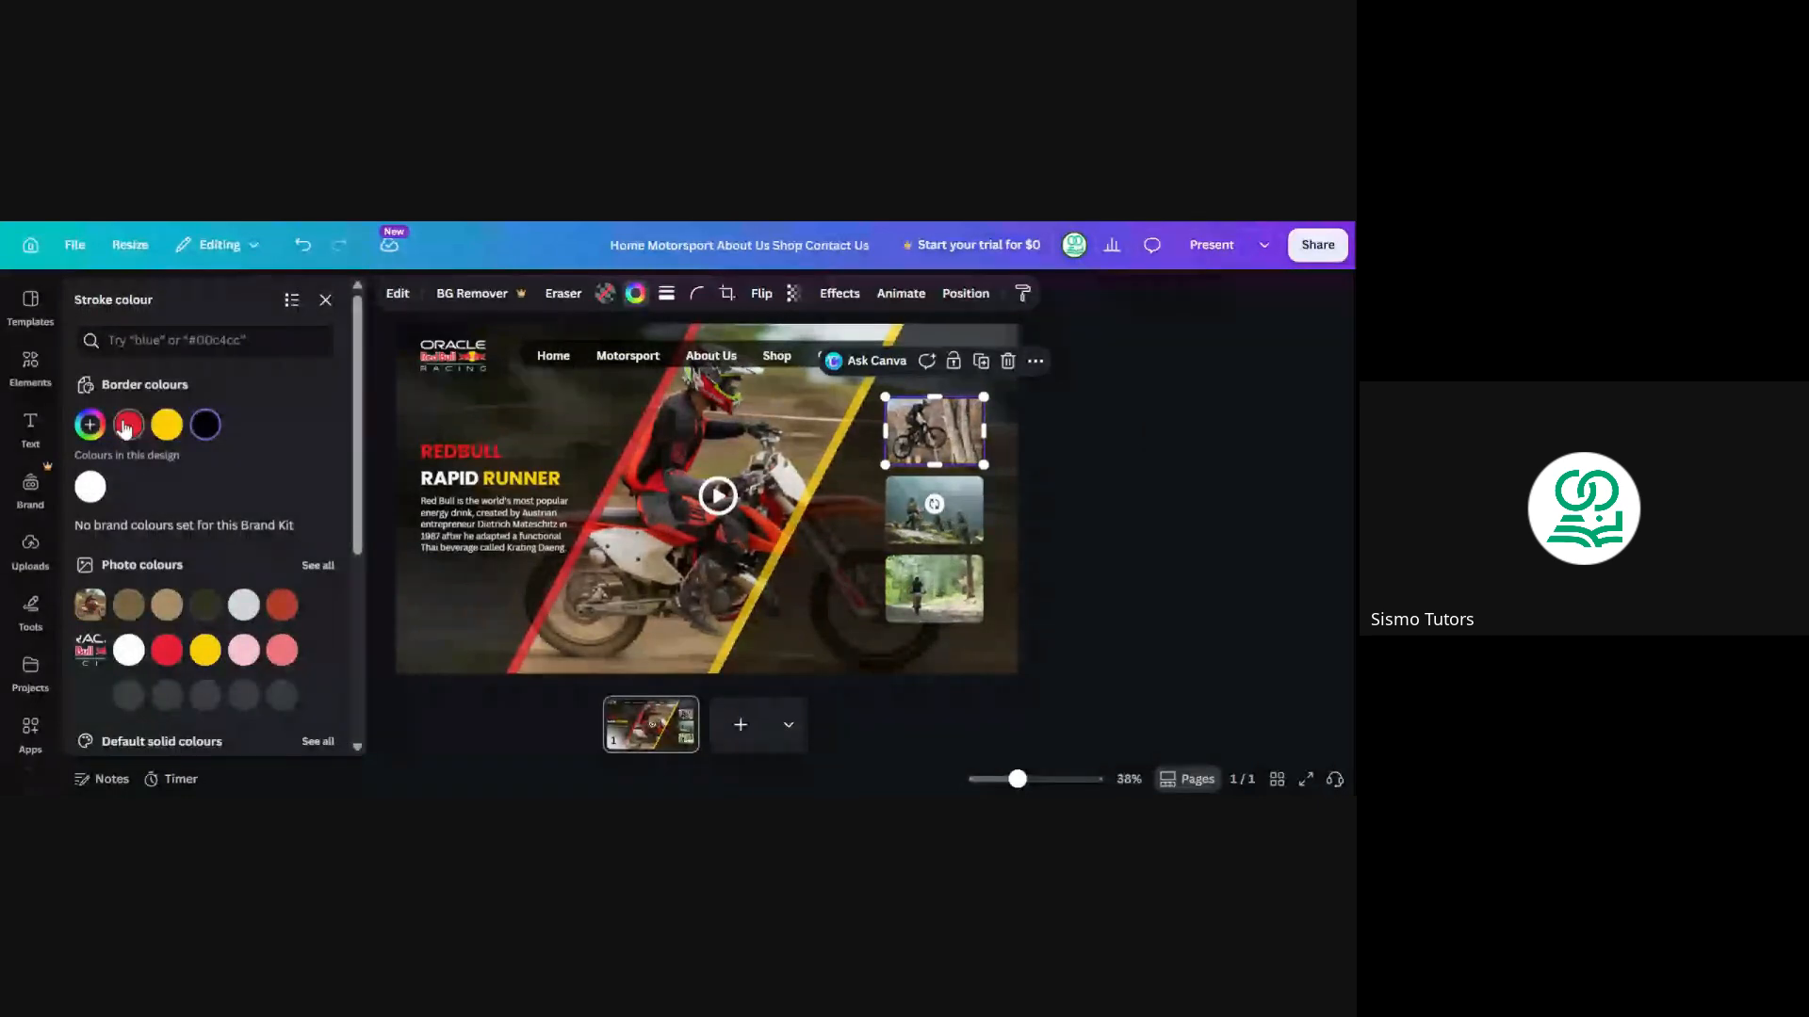
click(126, 427)
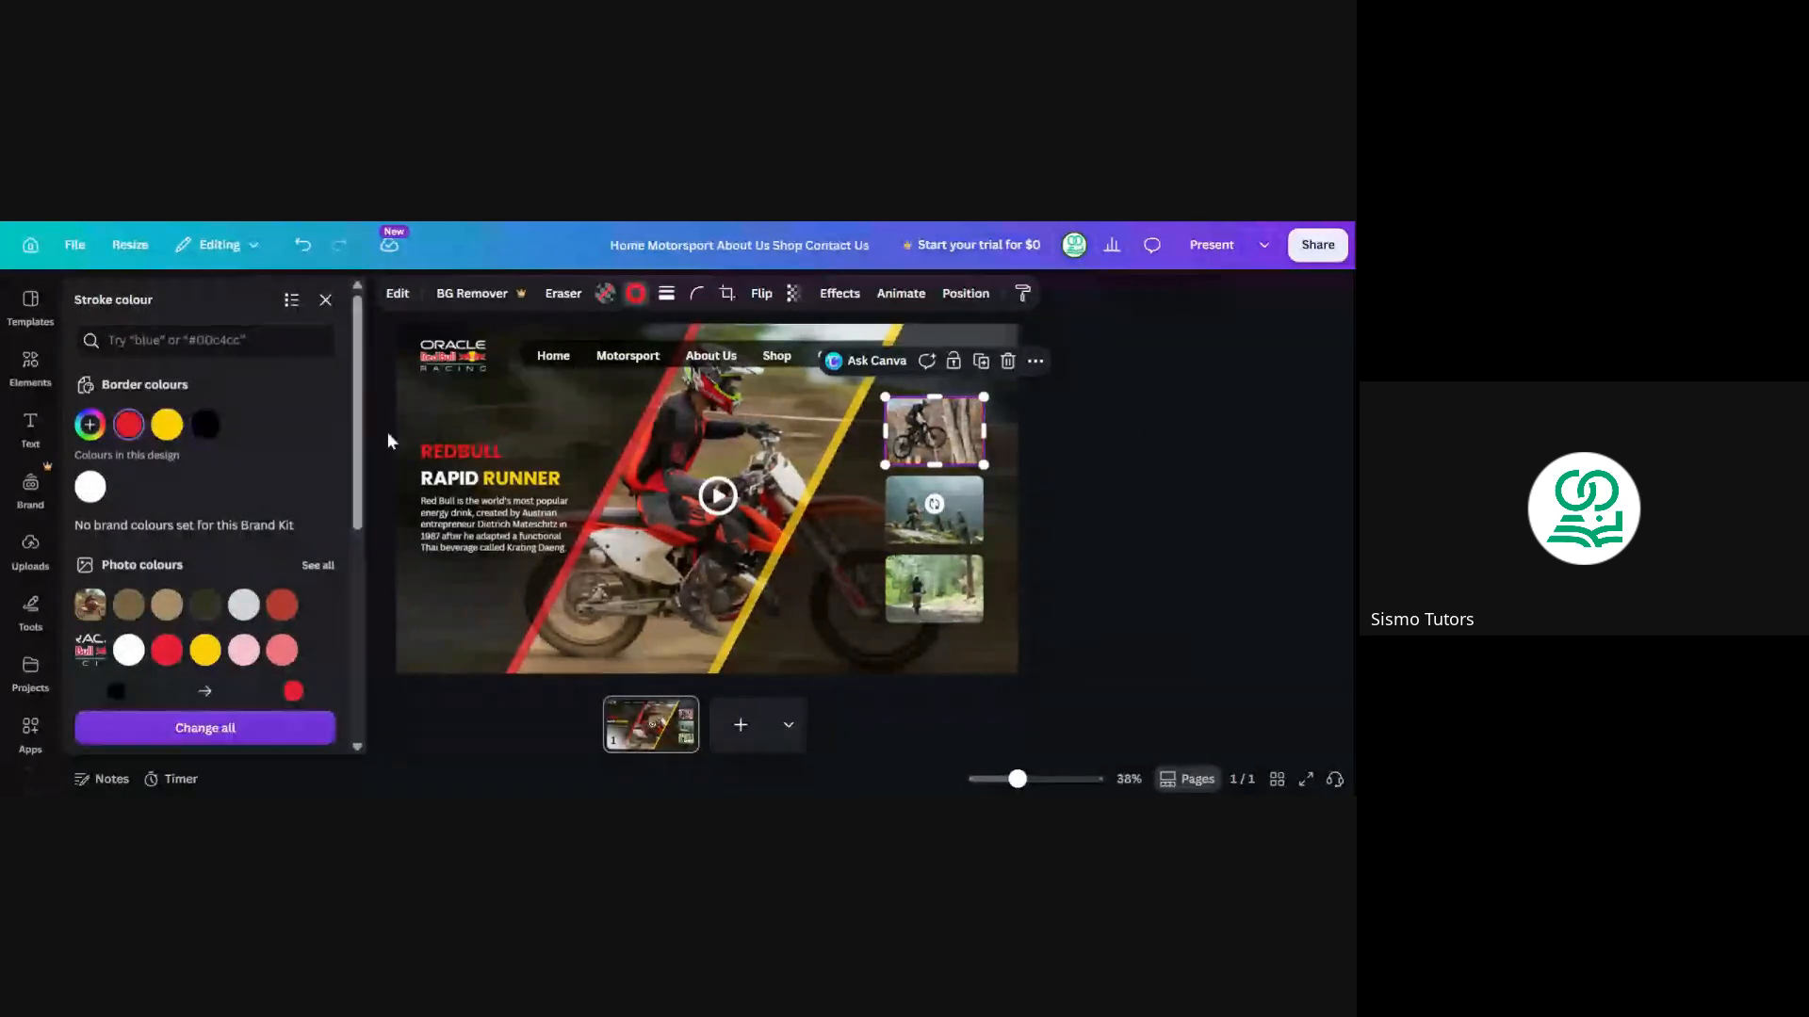
click(387, 432)
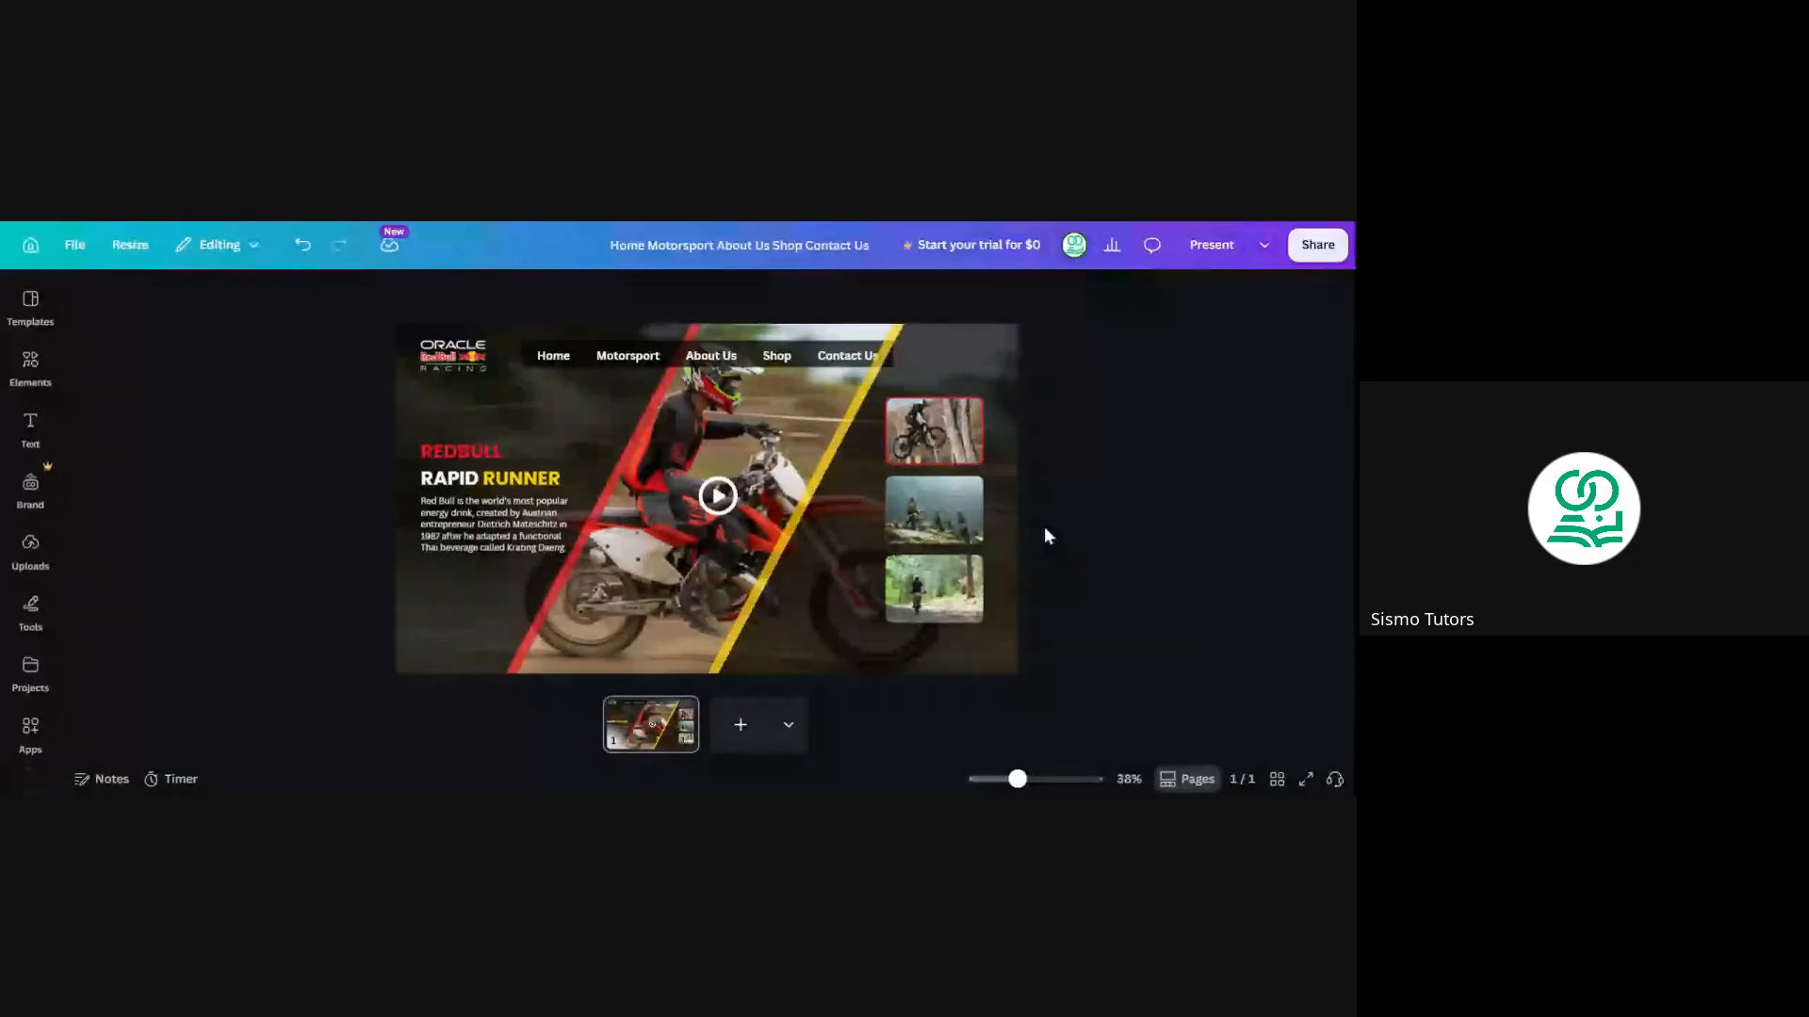
Give the middle photo frame a solid yellow border with a stroke weight of 5
click(917, 504)
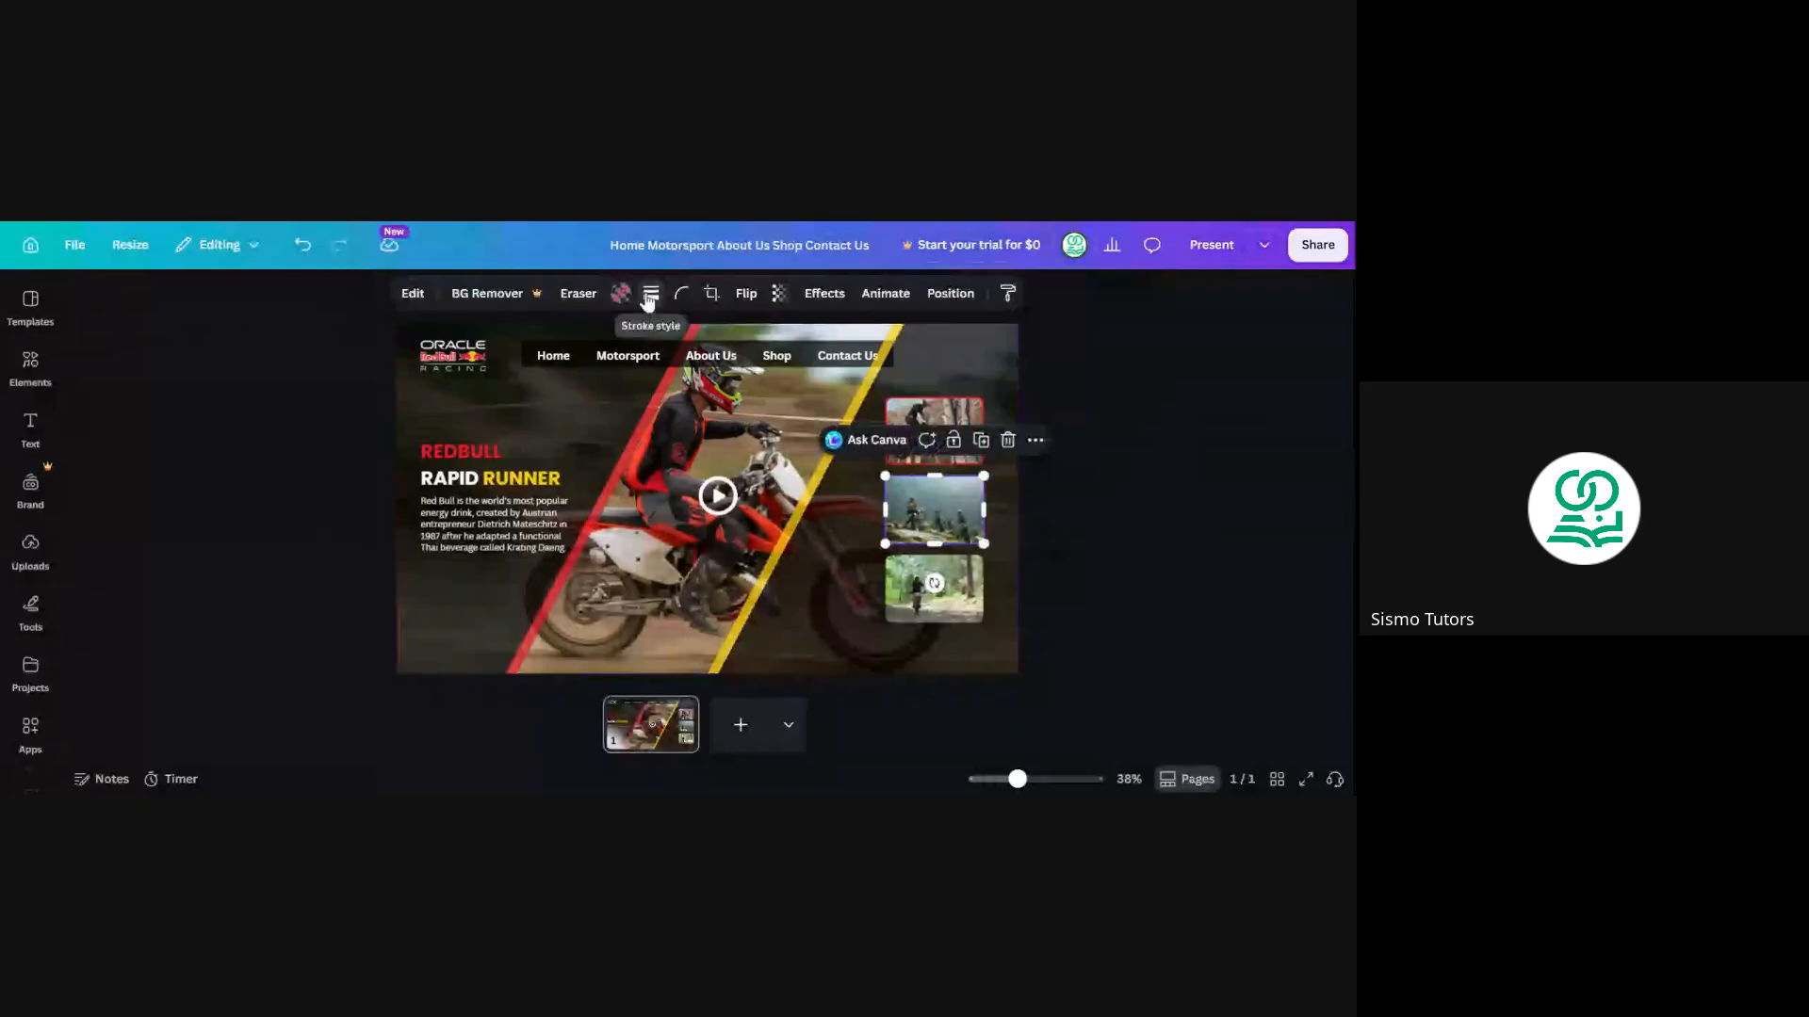
click(650, 293)
click(604, 347)
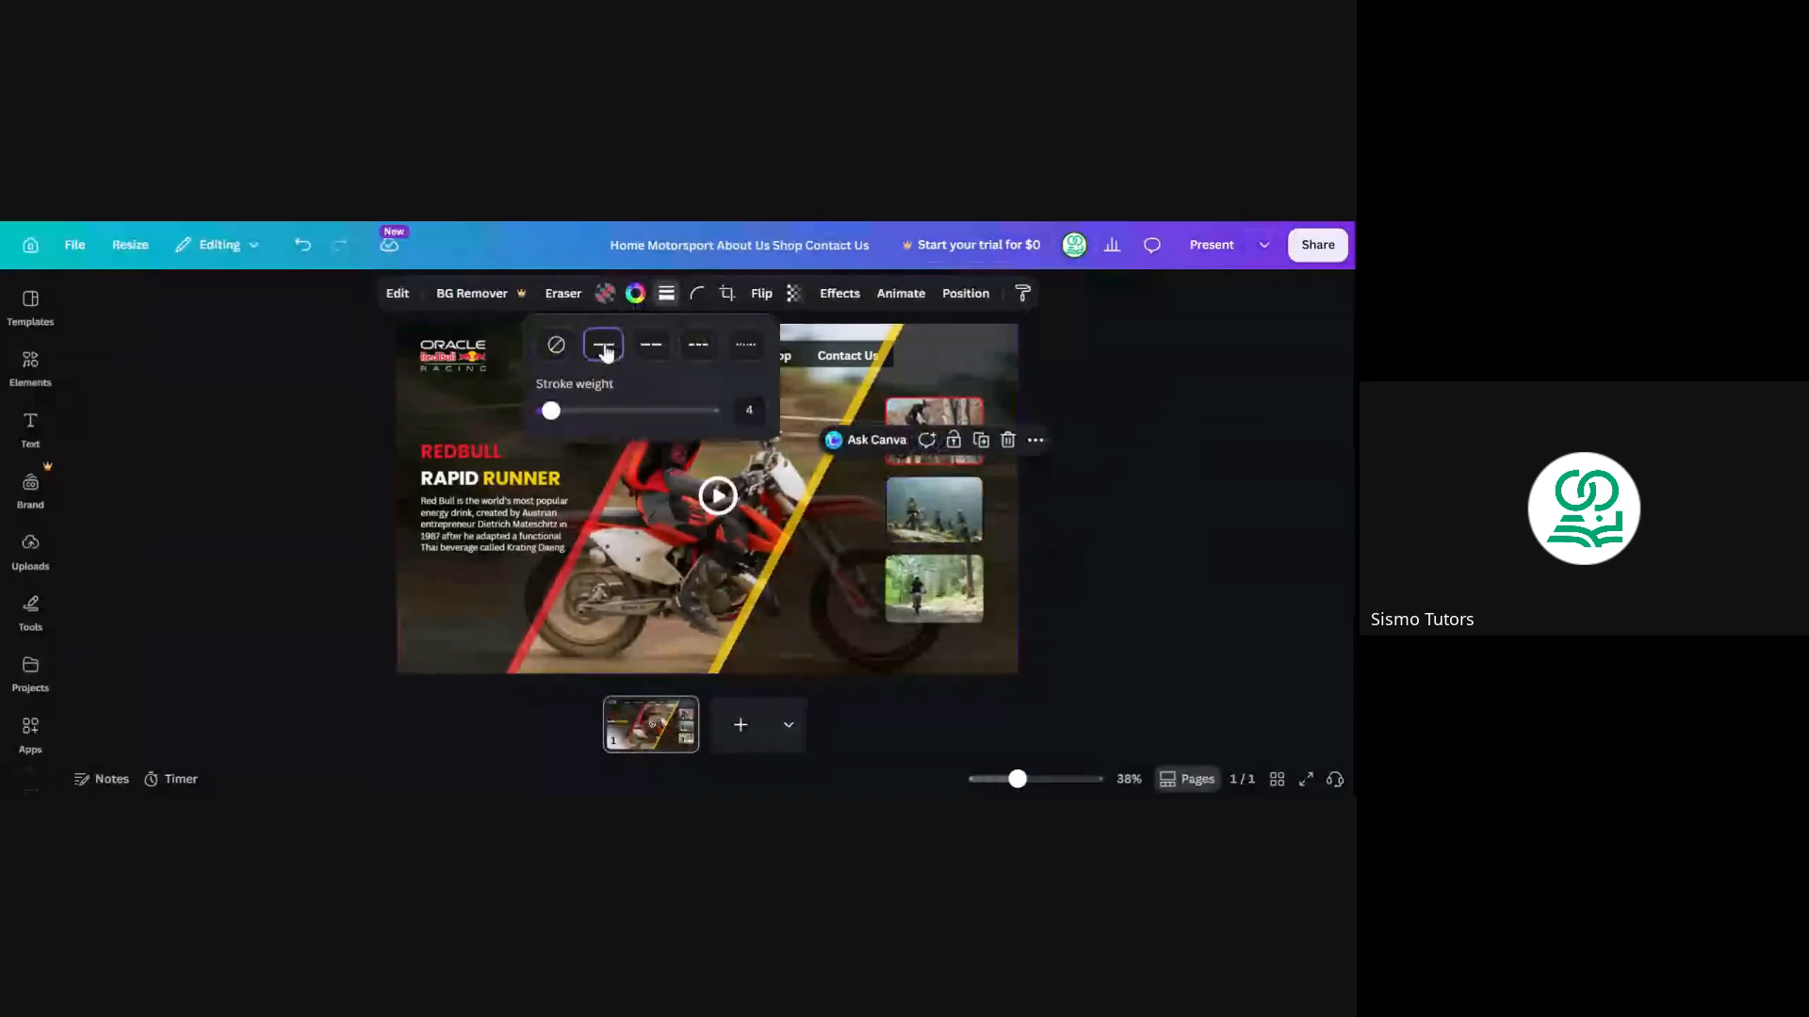
click(749, 410)
text(5)
click(635, 293)
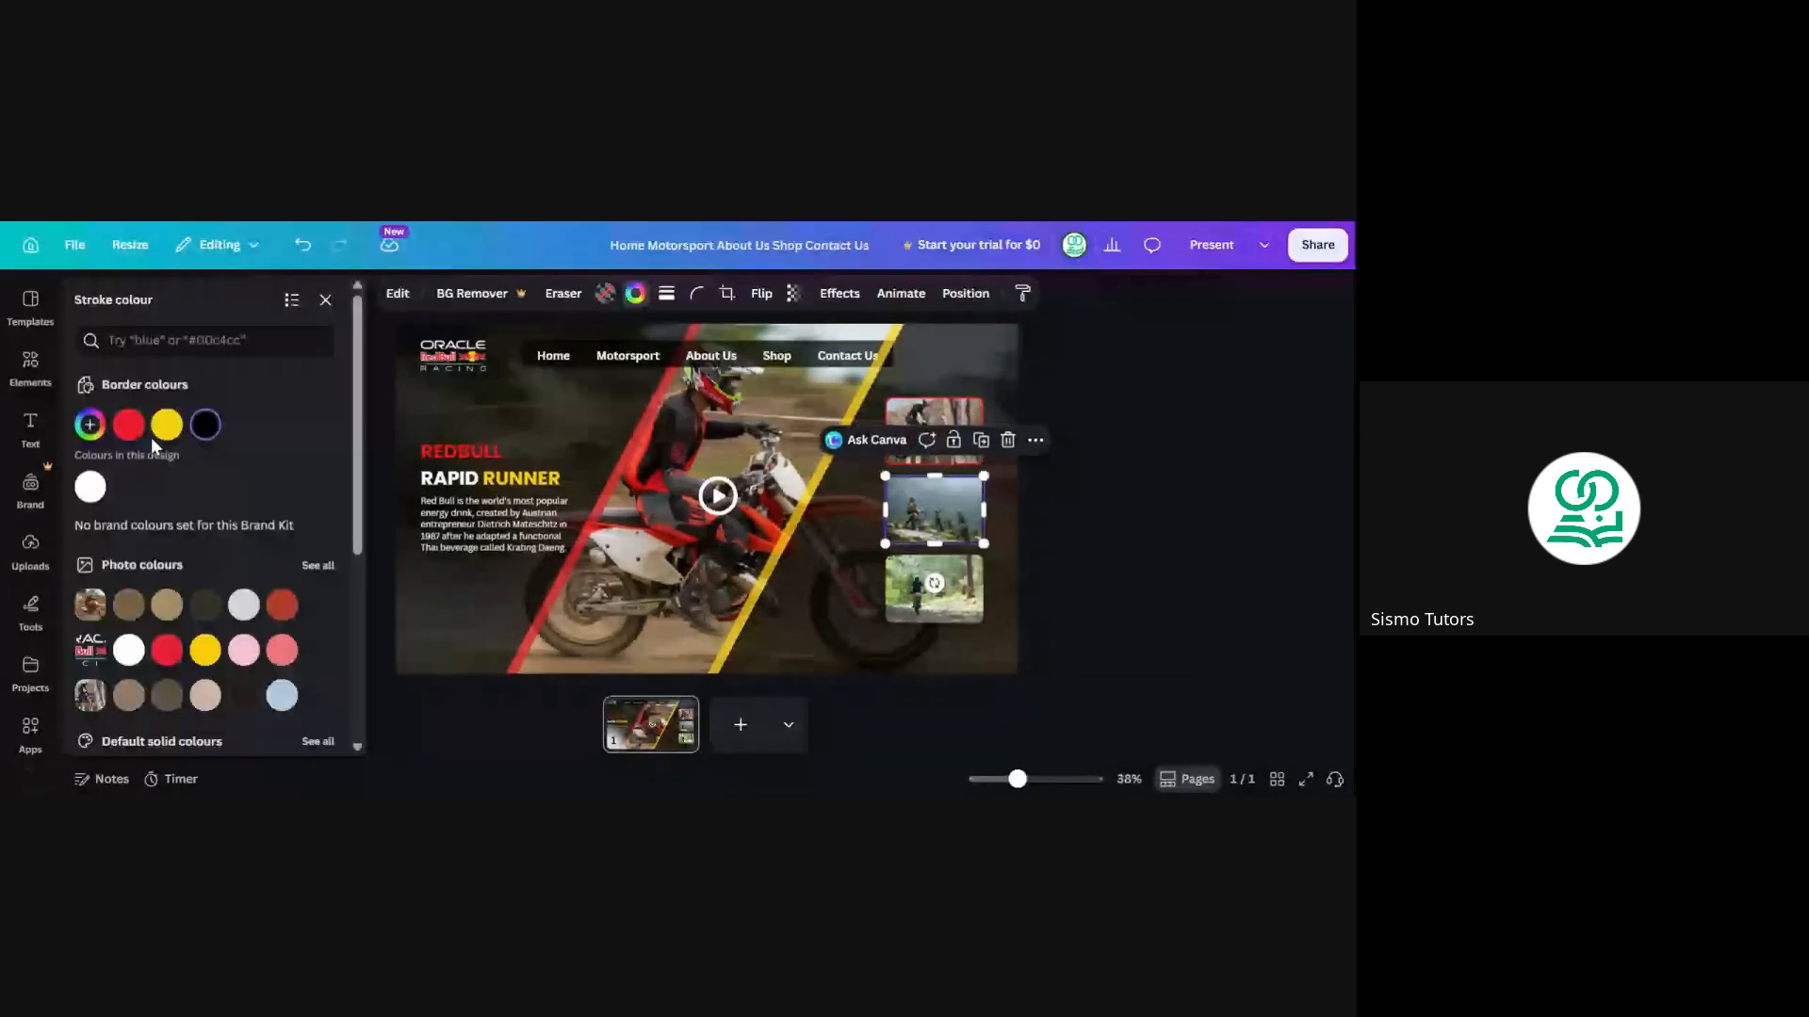
click(167, 426)
click(382, 469)
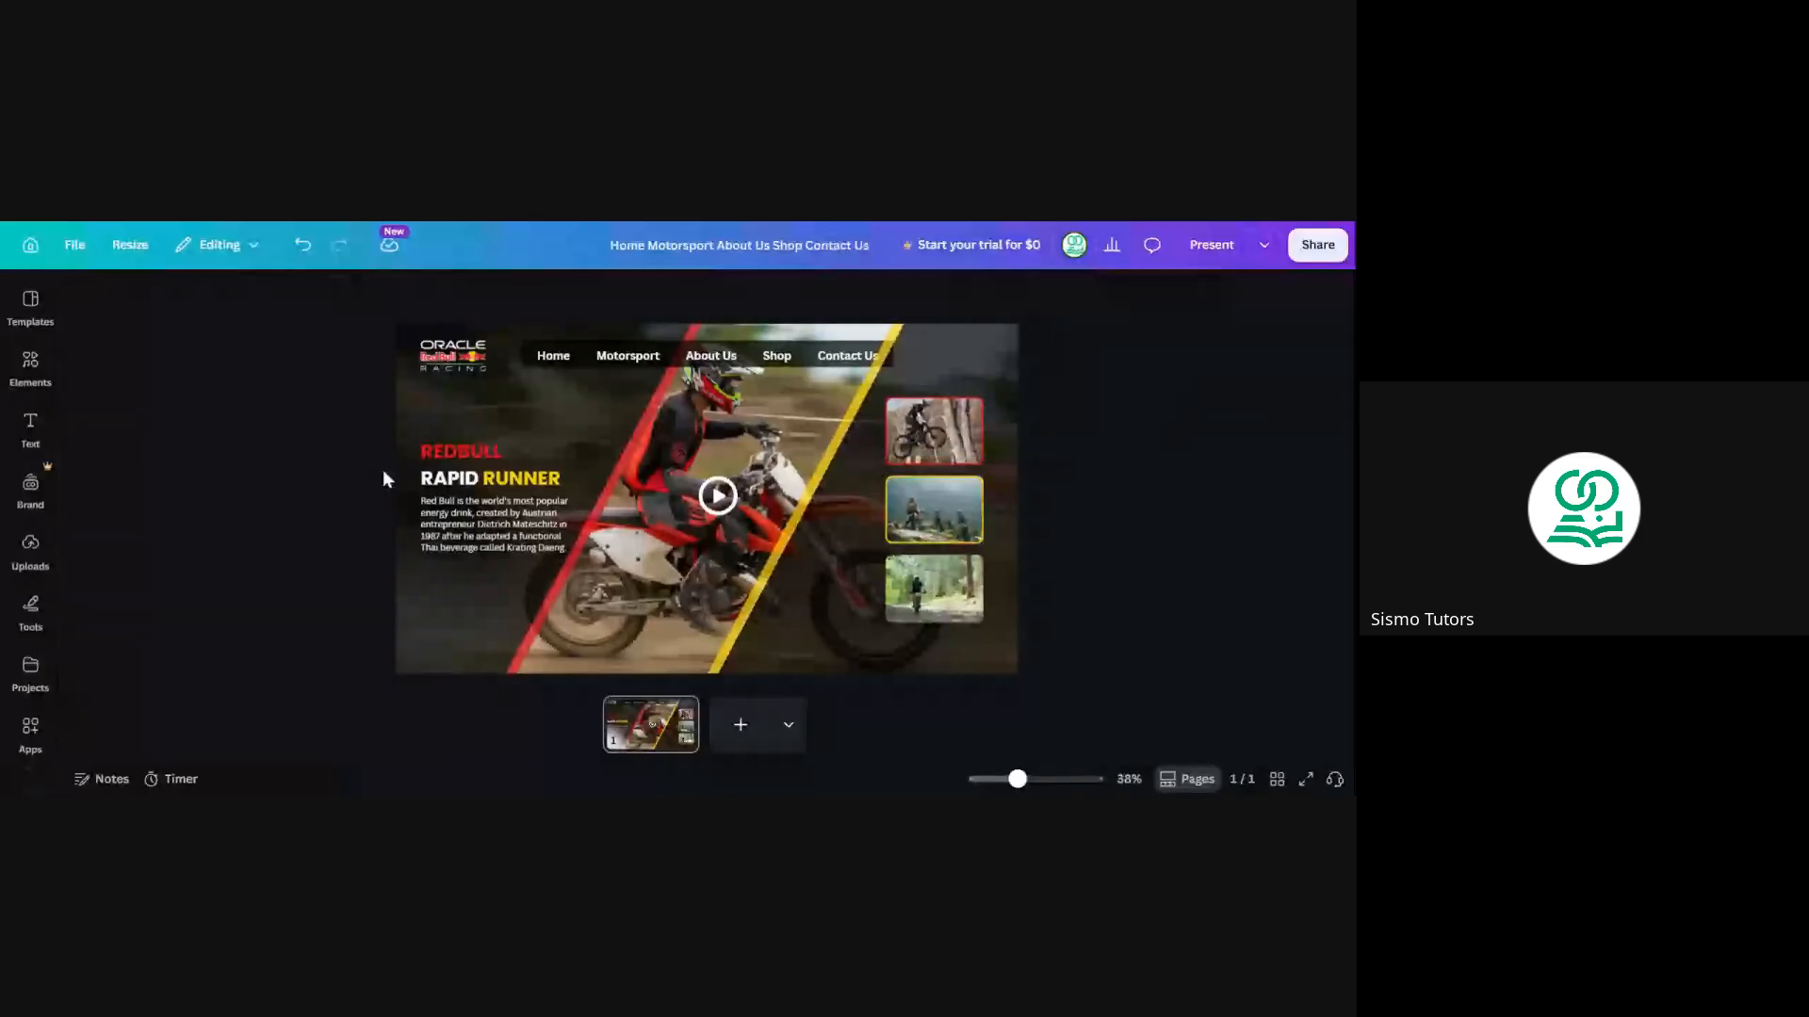
Give the lowest photo frame a solid red border with a stroke weight of 5
click(940, 604)
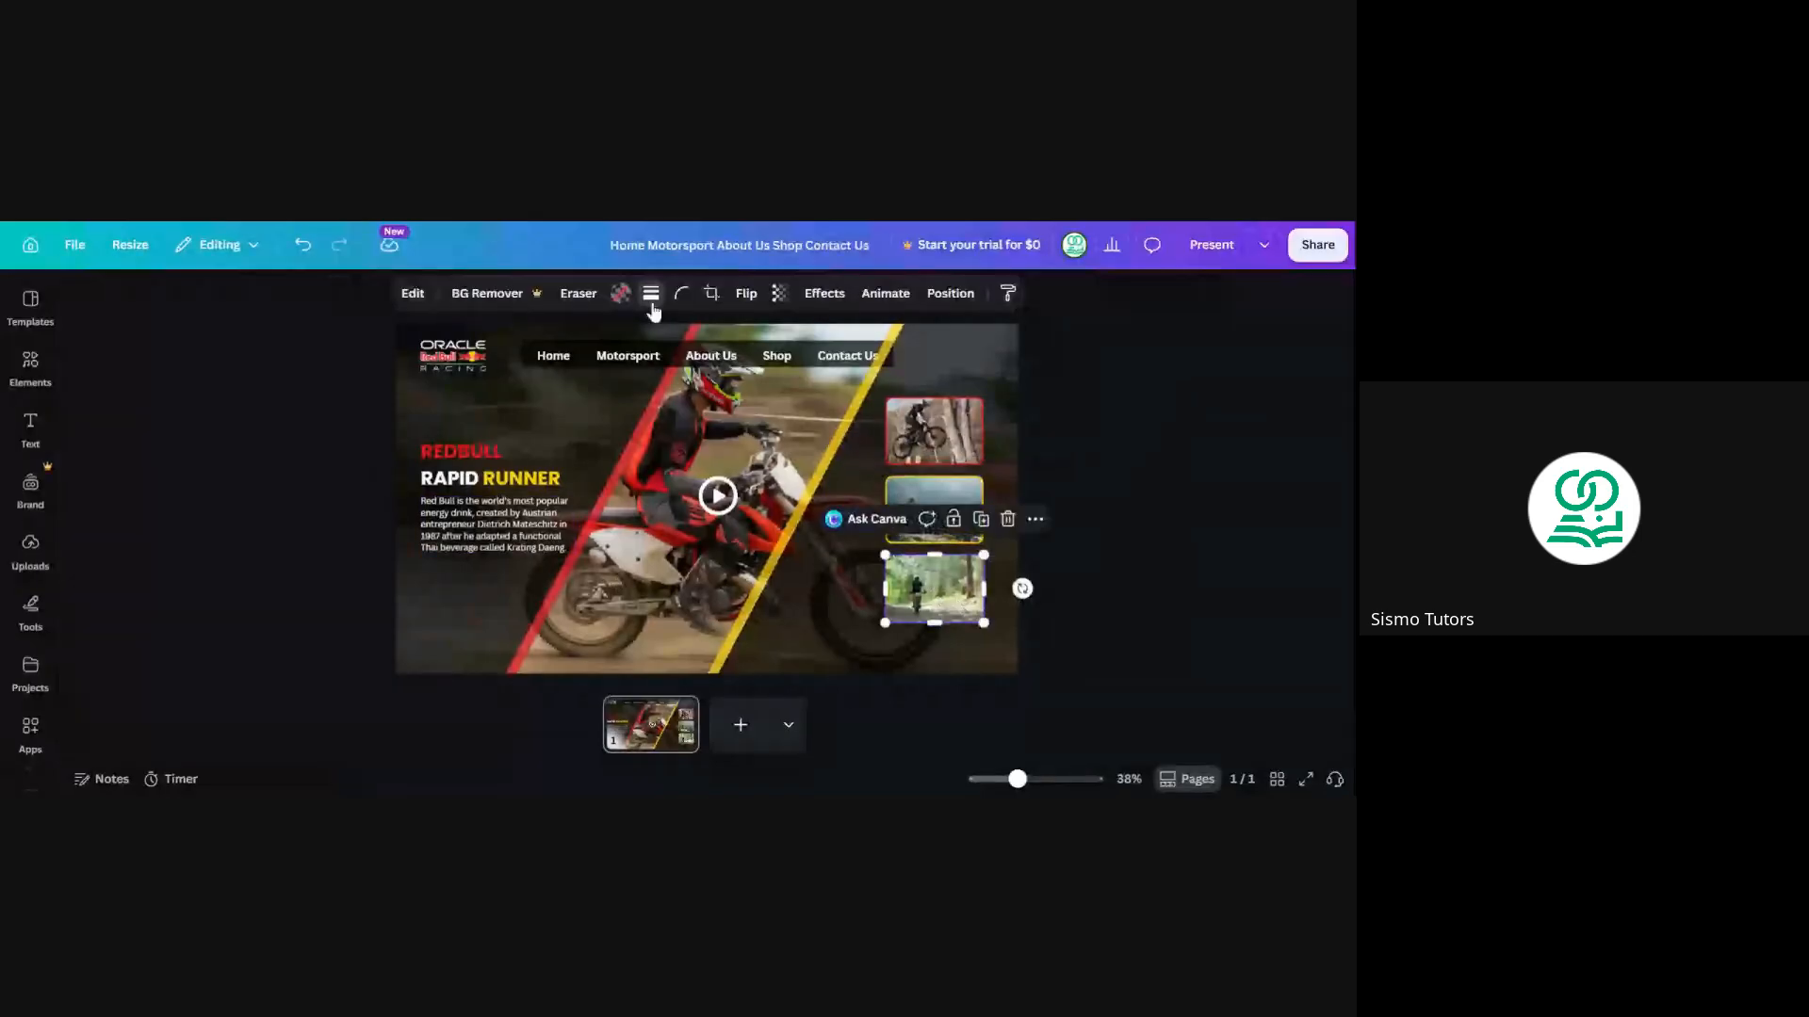
click(650, 293)
click(599, 345)
click(749, 410)
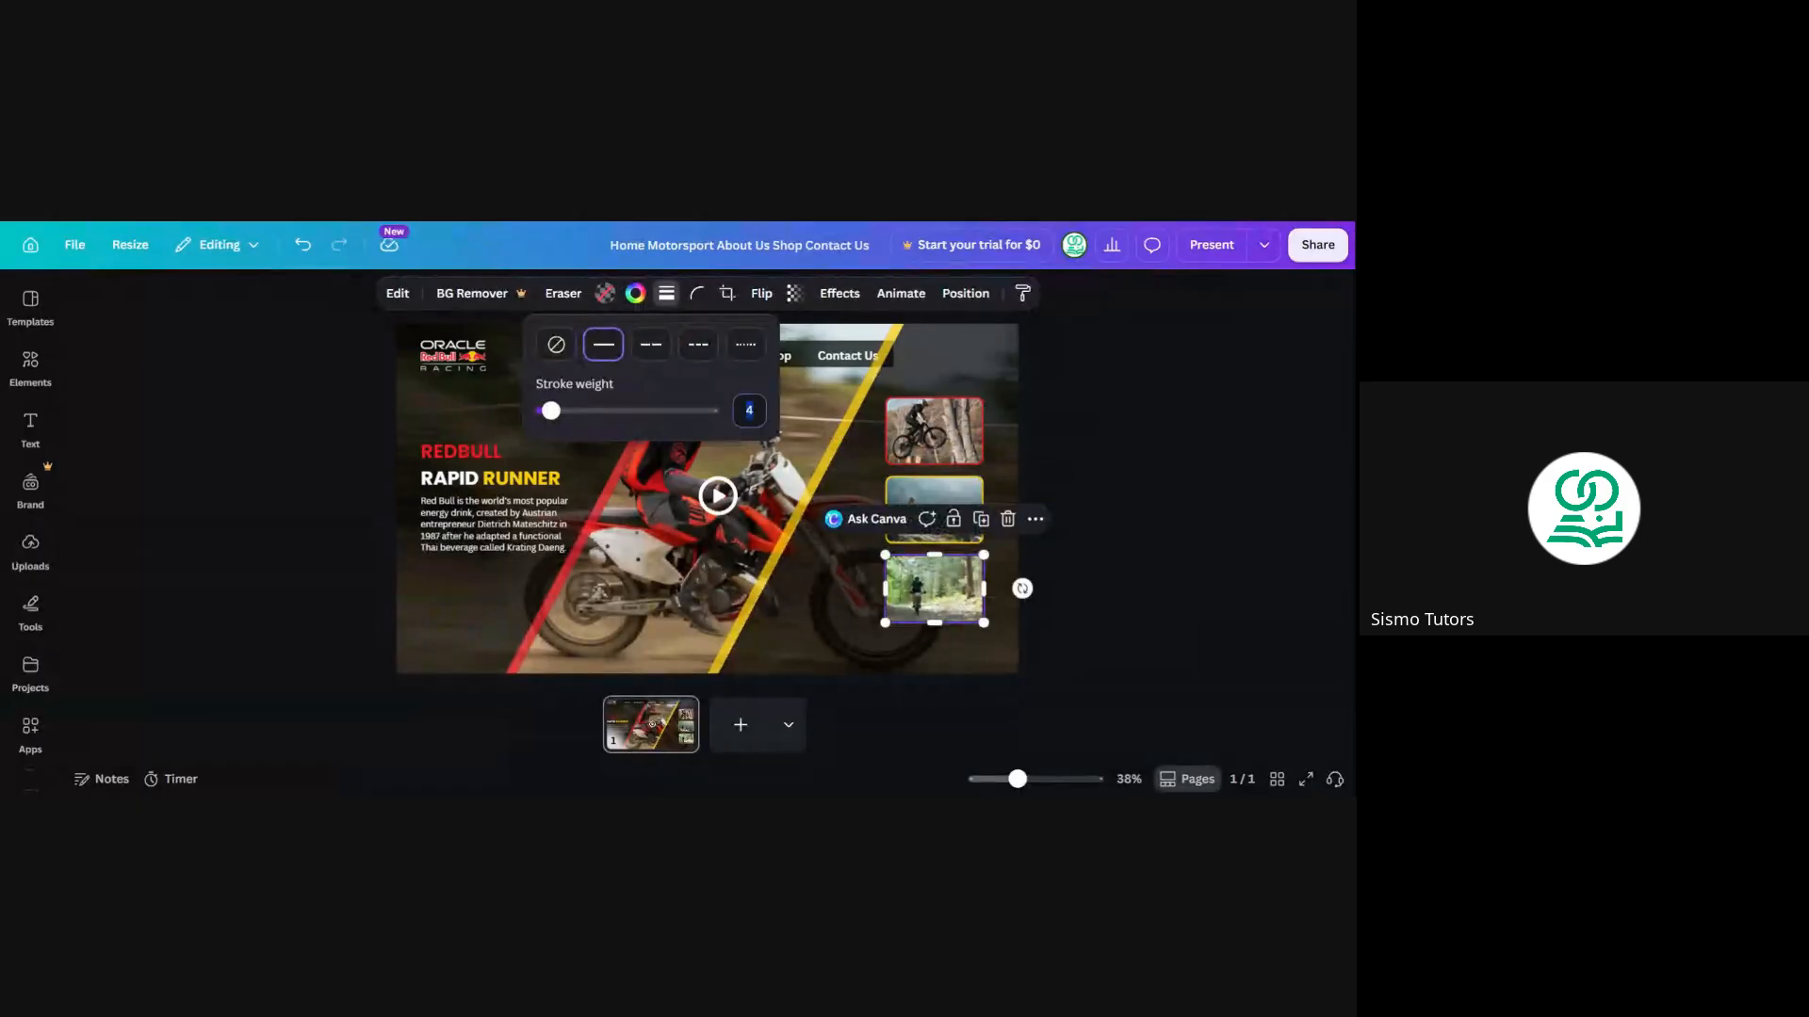
text(5)
key(Return)
click(635, 292)
click(129, 431)
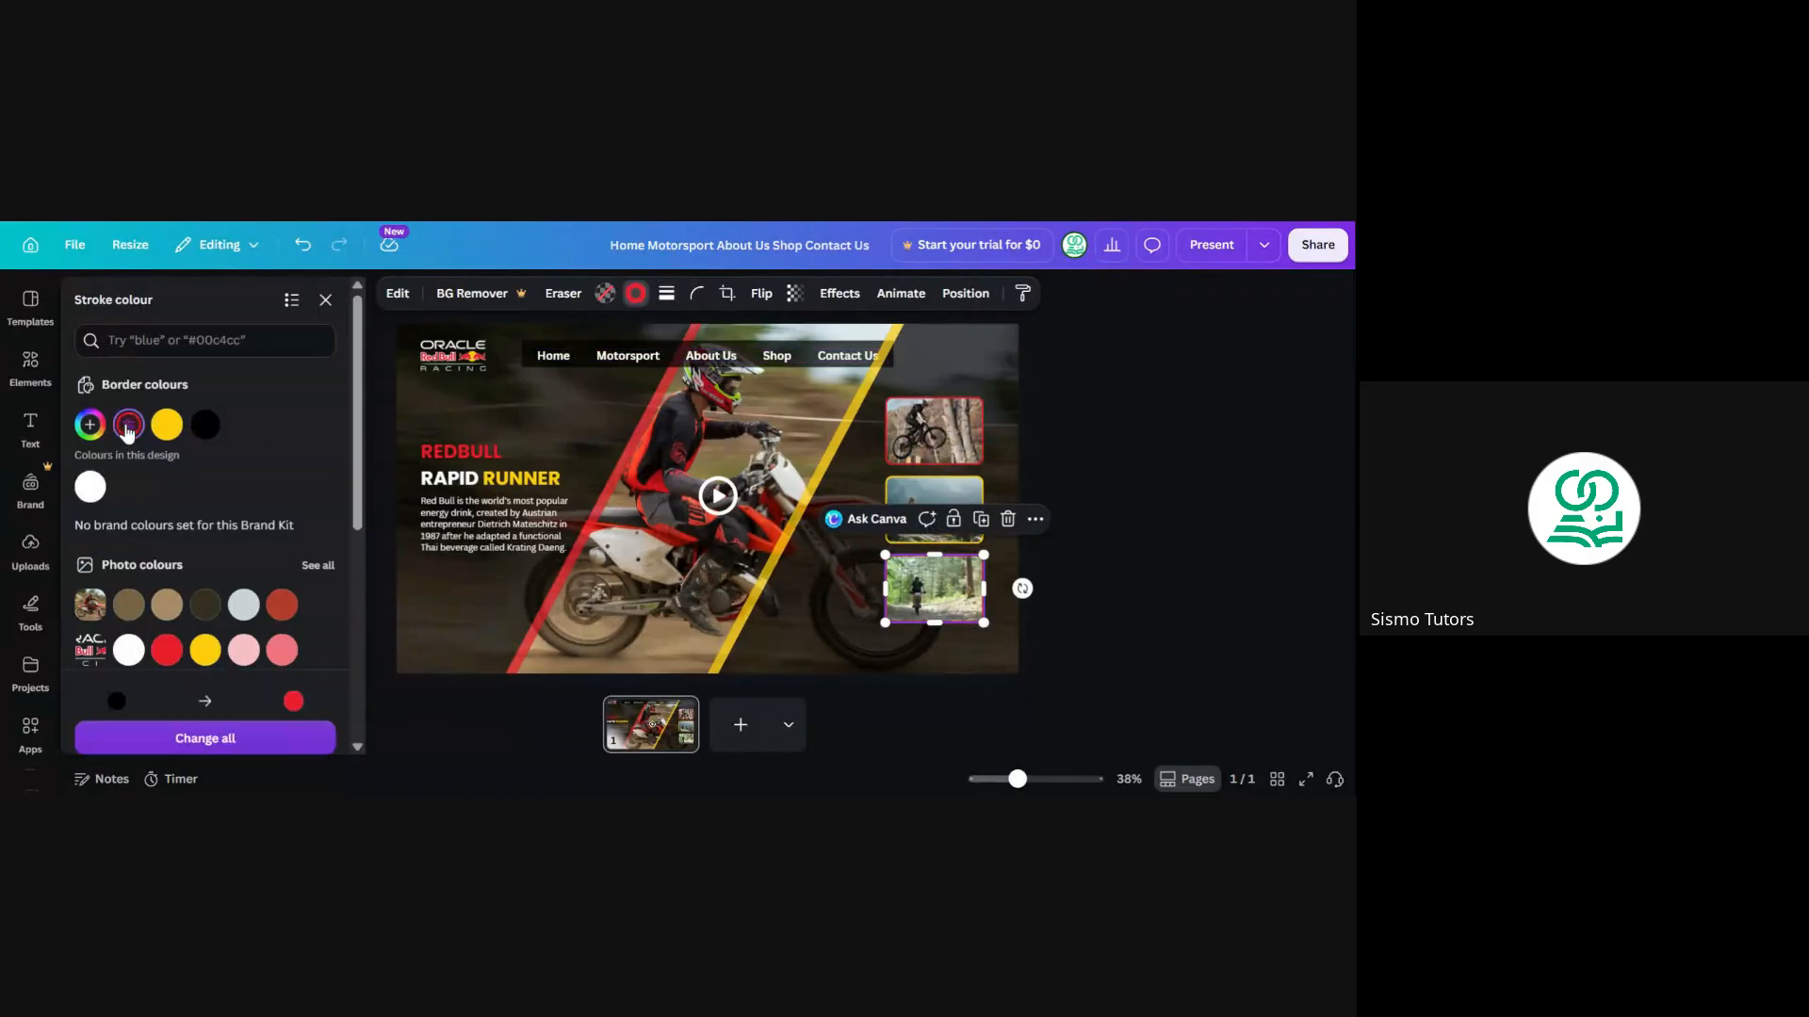
click(375, 471)
click(376, 473)
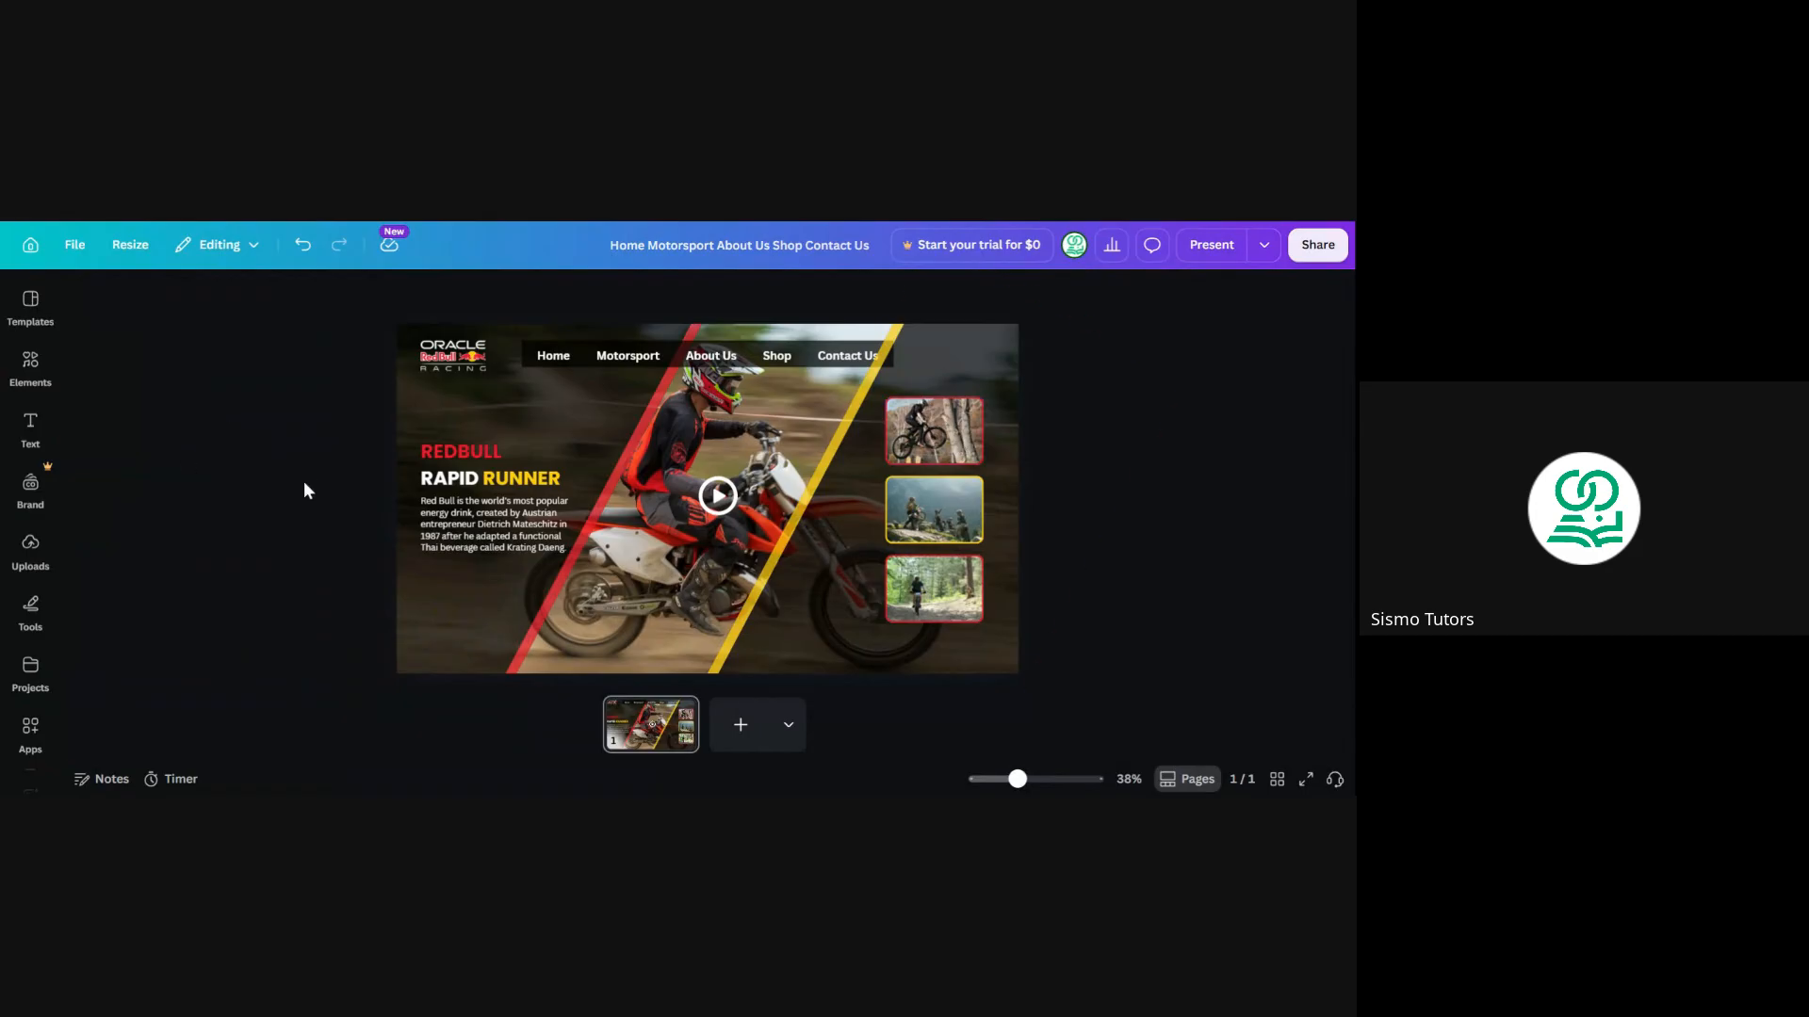
Add a rounded rectangle and reshape it into a flat bar below the paragraph, near the design's lower edge
click(44, 386)
click(91, 557)
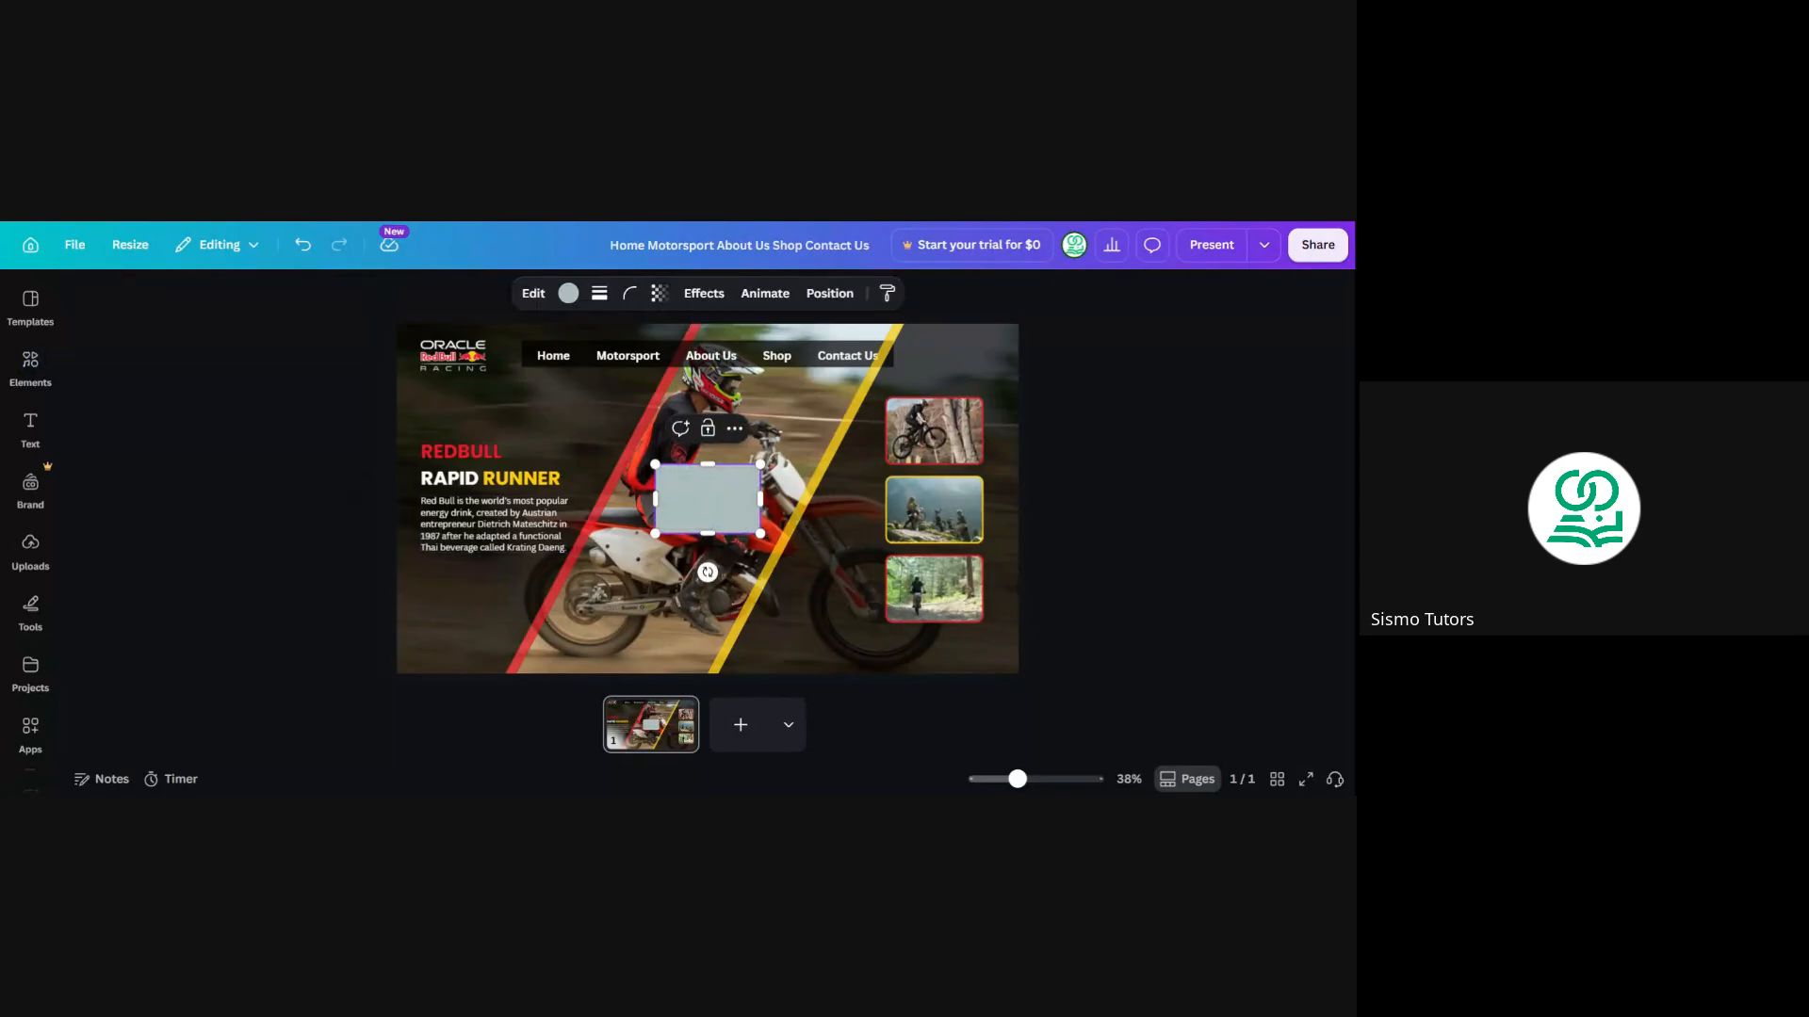
click(345, 492)
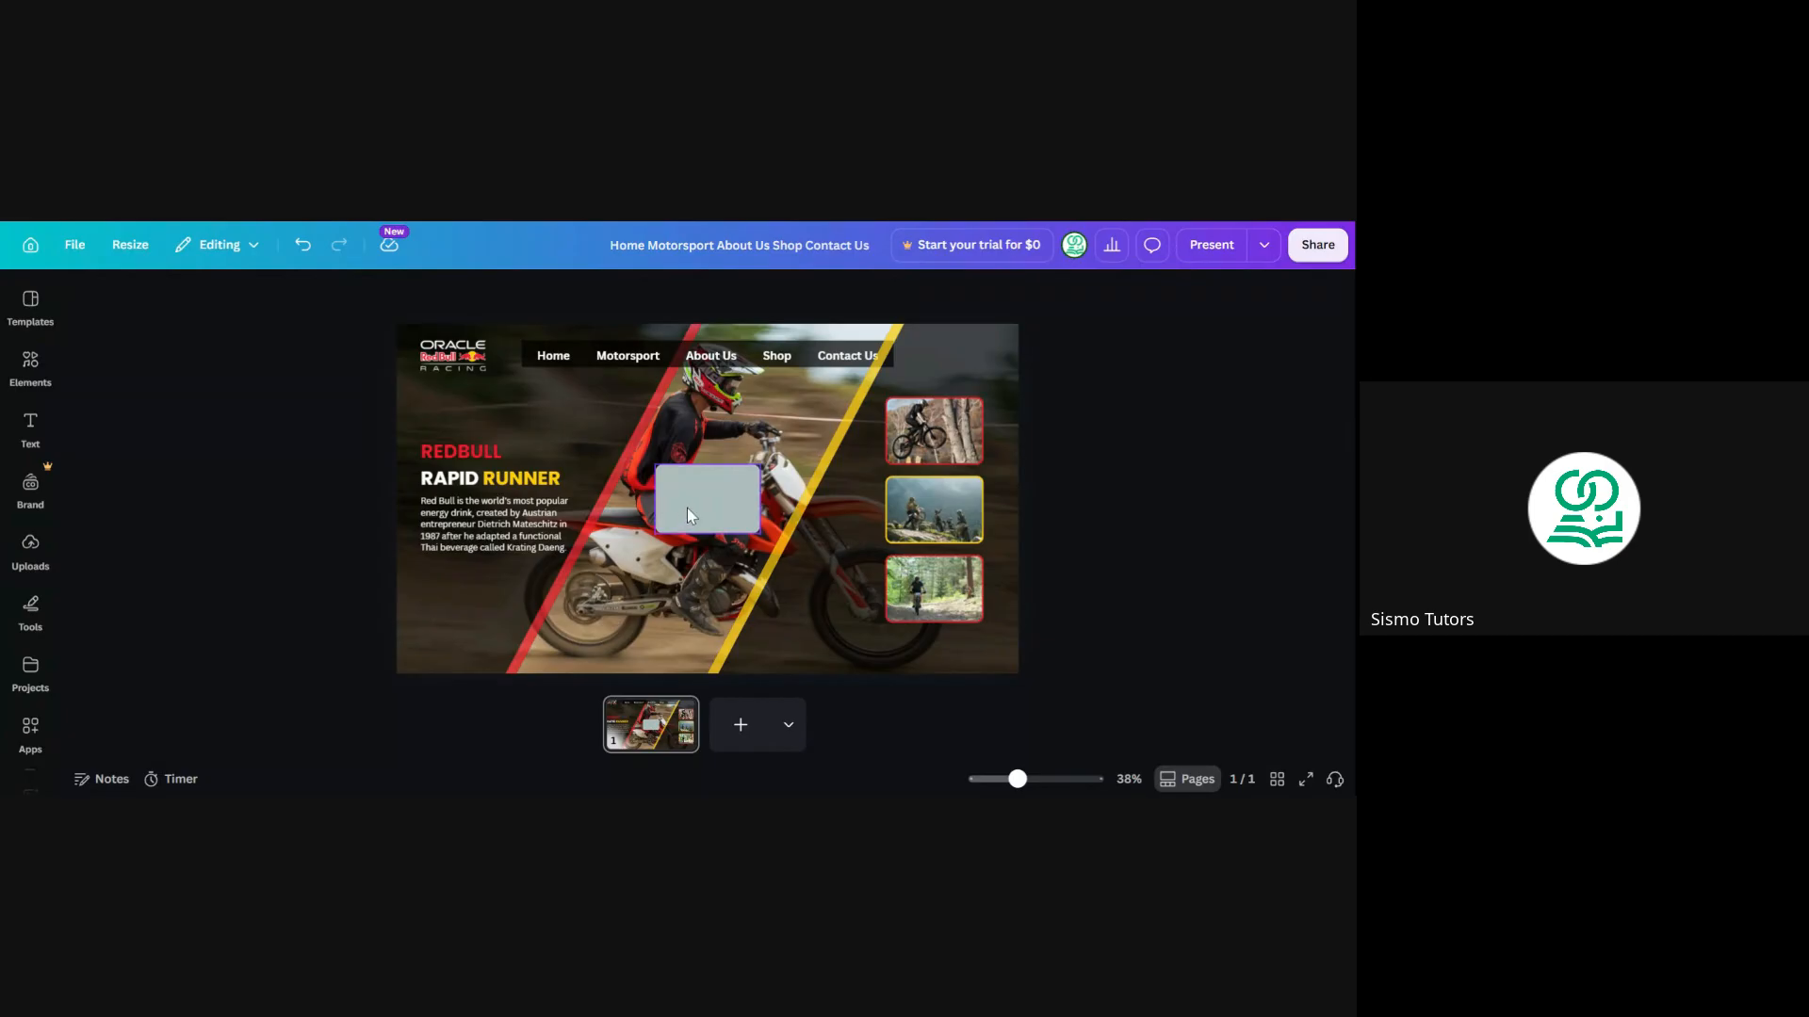
drag(687, 506, 611, 628)
drag(513, 595, 513, 630)
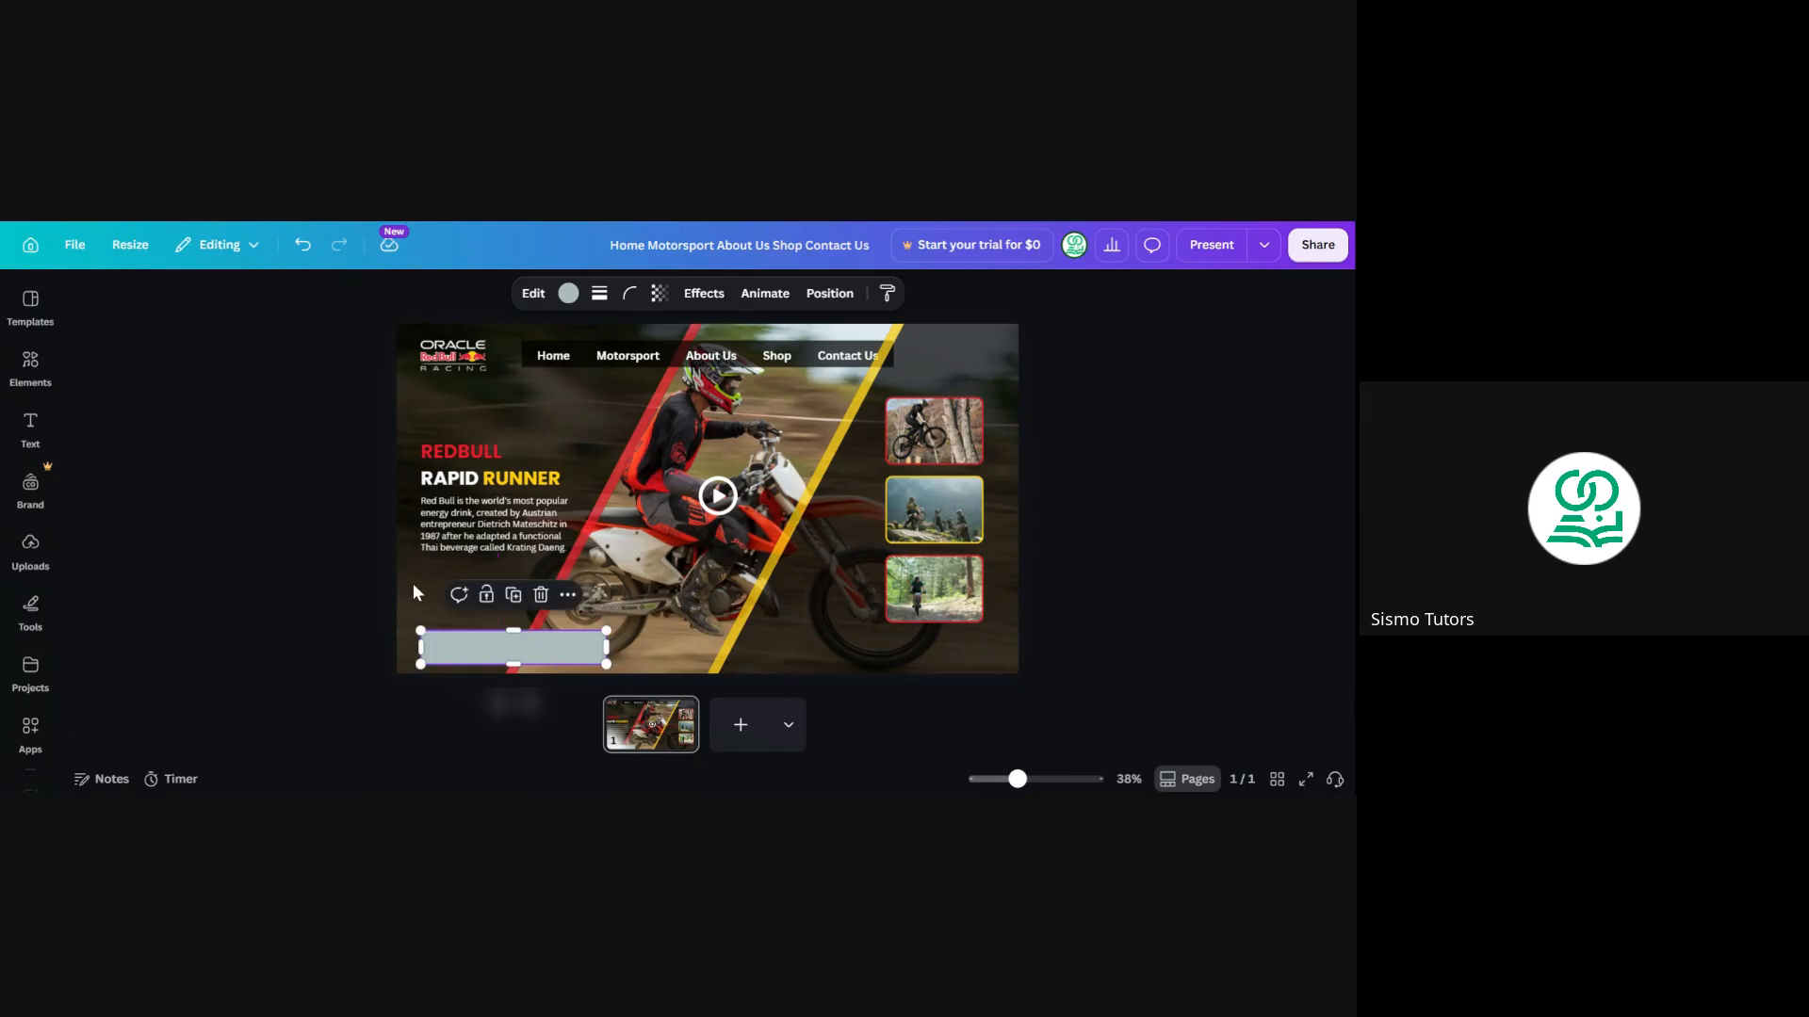
Shrink the rounded bar so its width matches the paragraph above it
click(274, 527)
click(509, 651)
drag(608, 664, 478, 637)
click(358, 622)
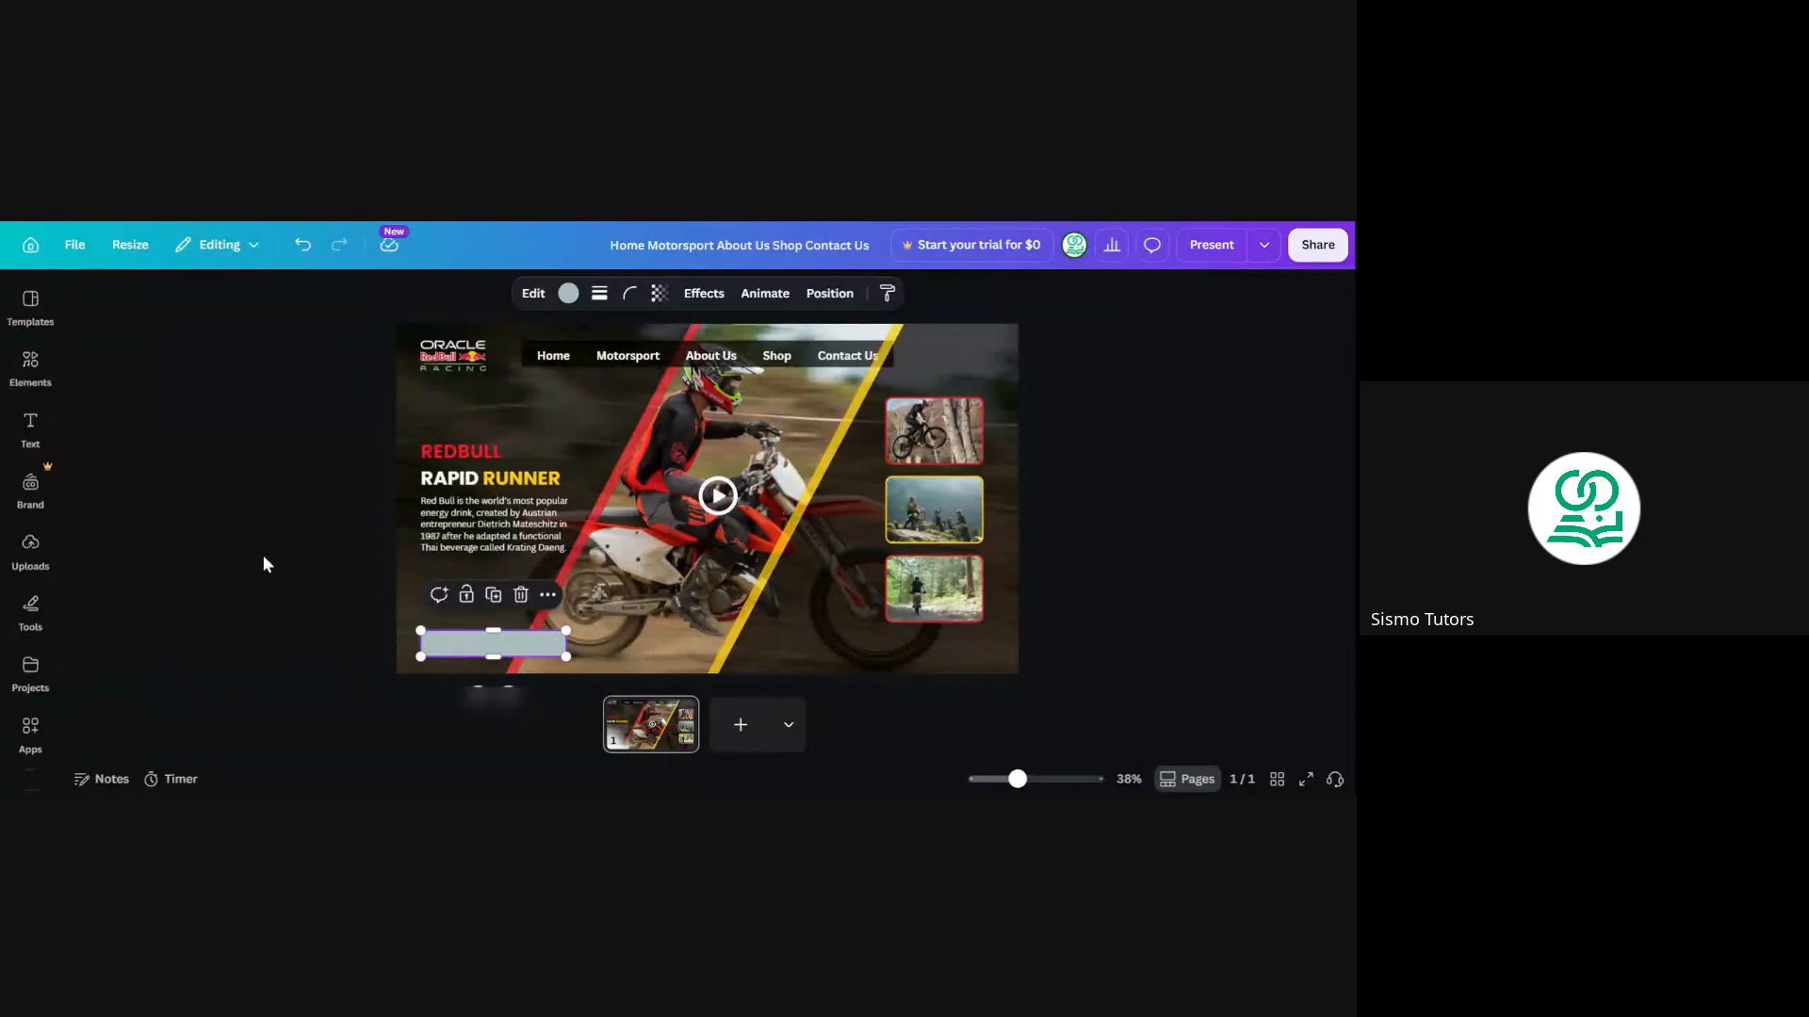
click(242, 534)
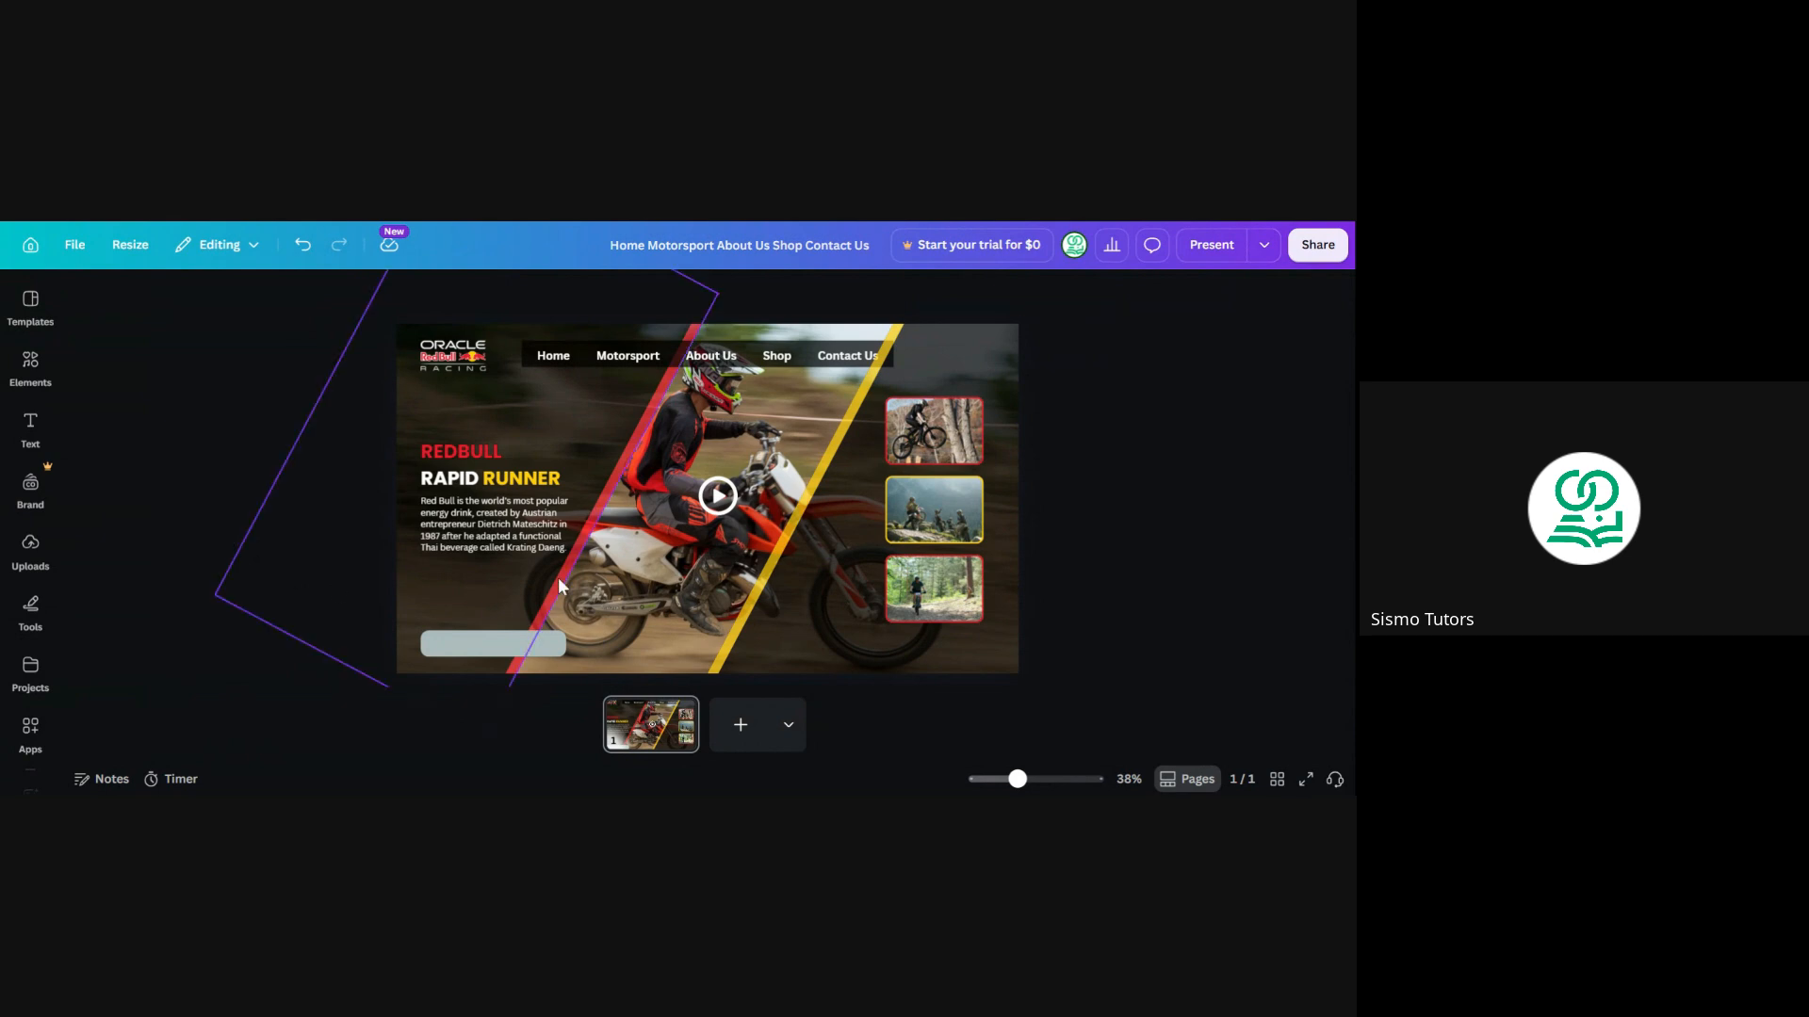
click(722, 503)
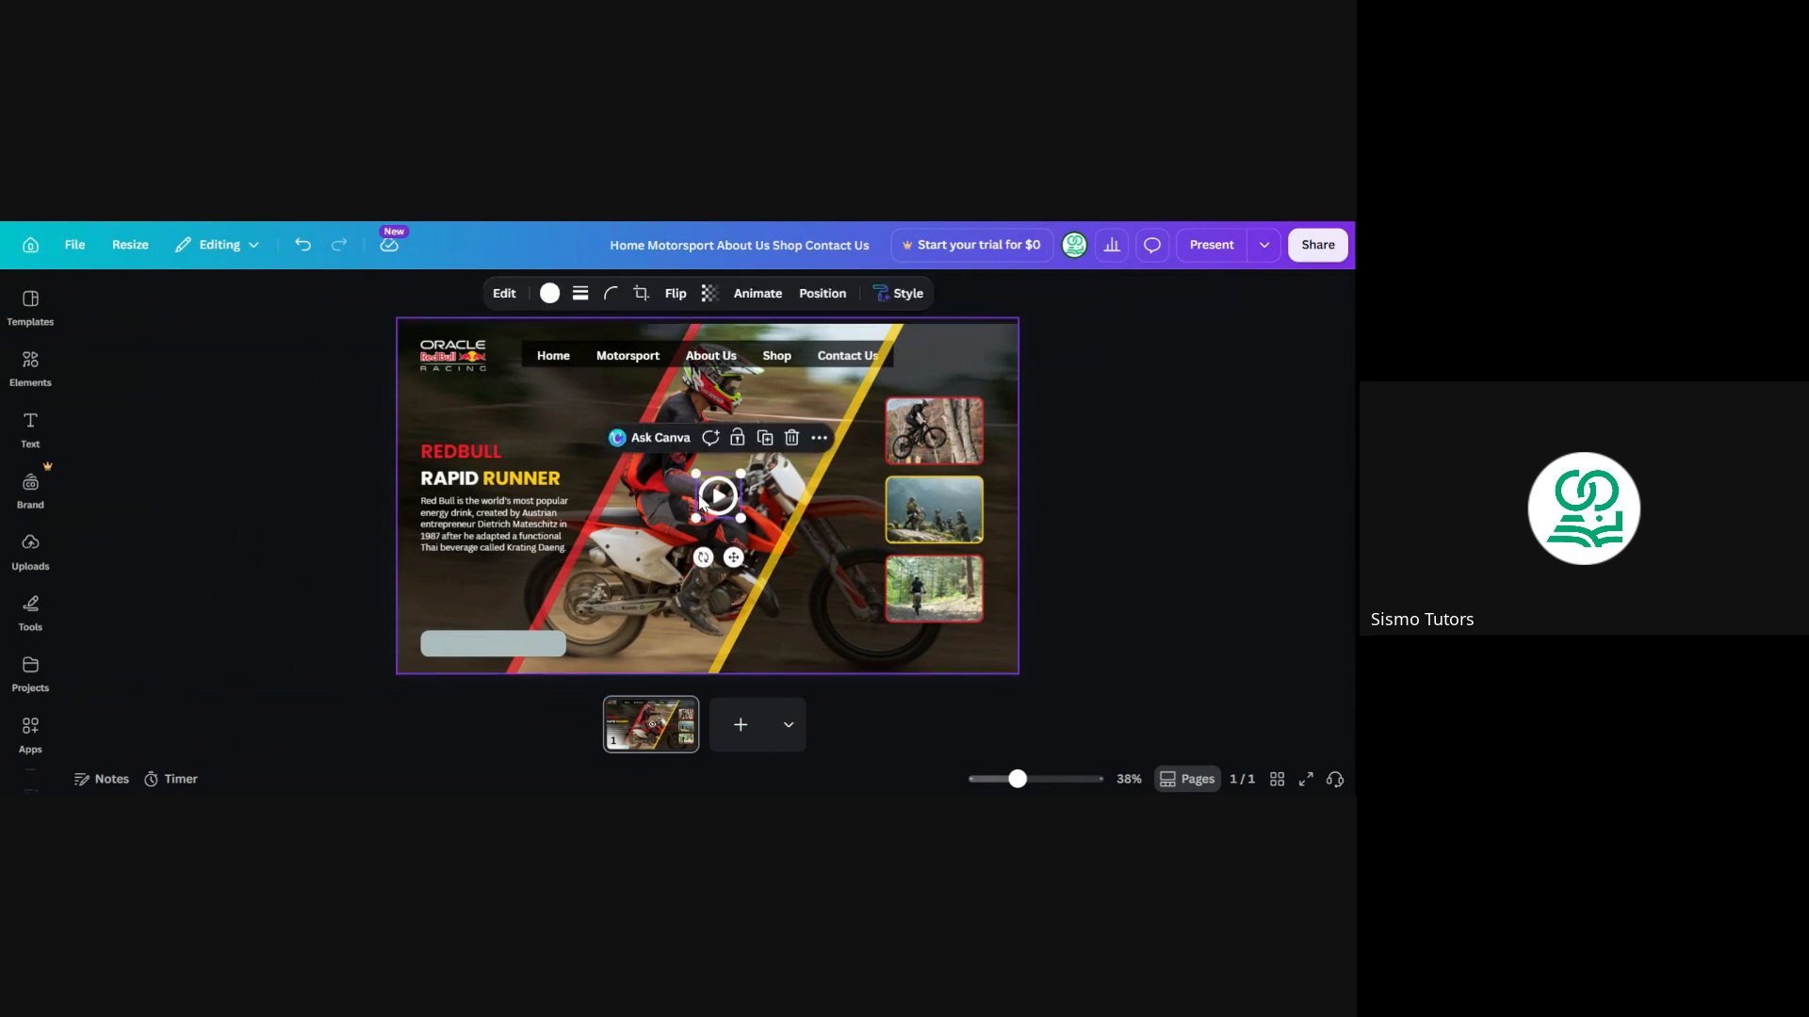
click(308, 441)
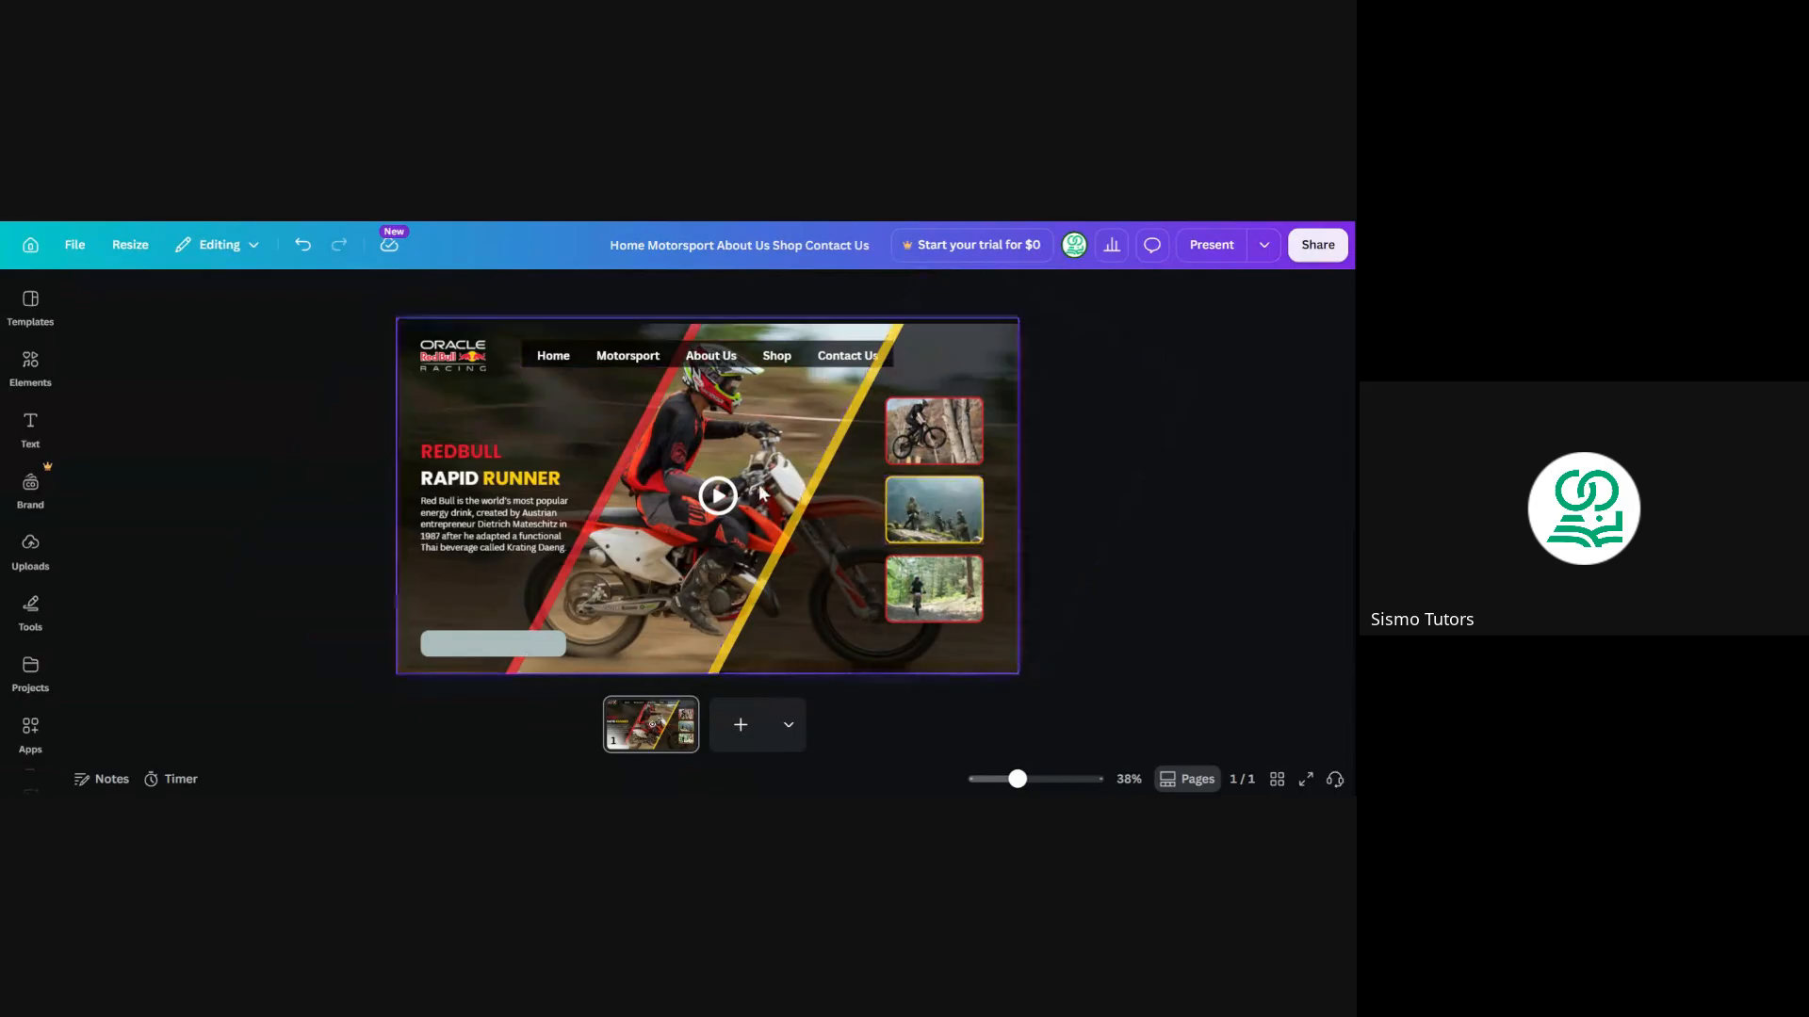
Resize the rounded bar to about 449 by 96 and fill it vivid red with a yellow border
click(473, 650)
drag(485, 634, 485, 629)
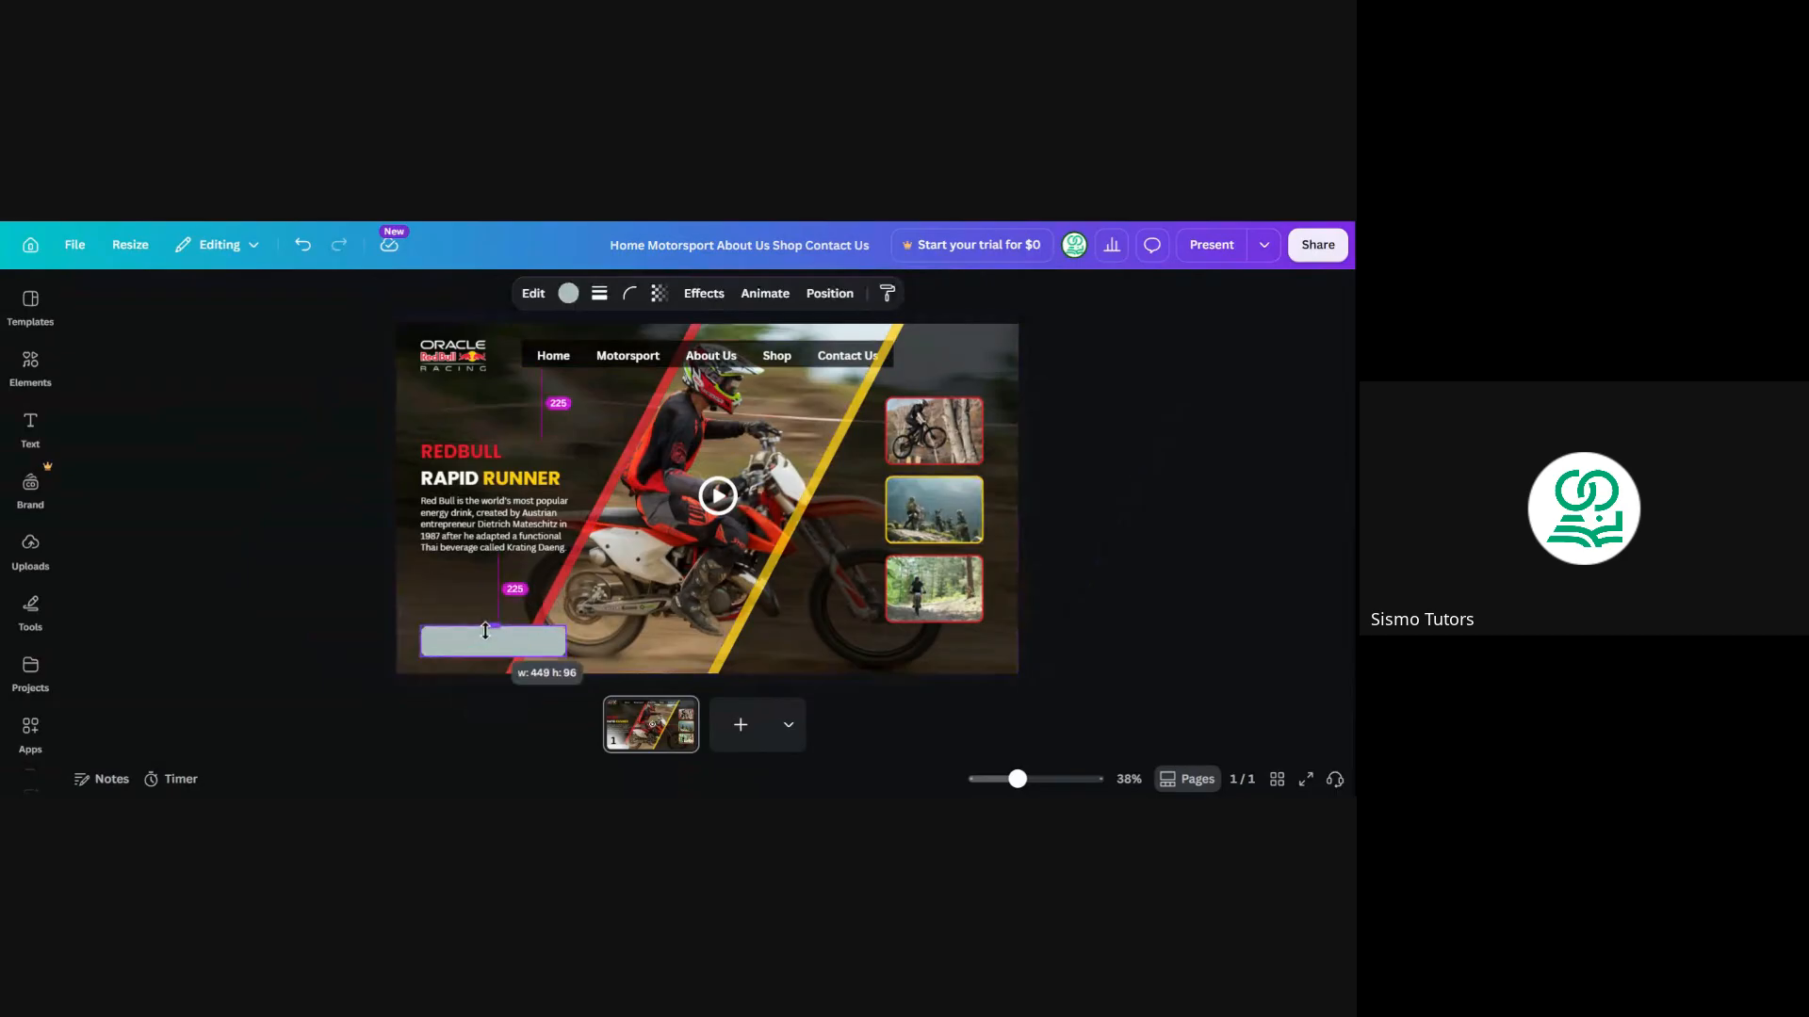
click(288, 529)
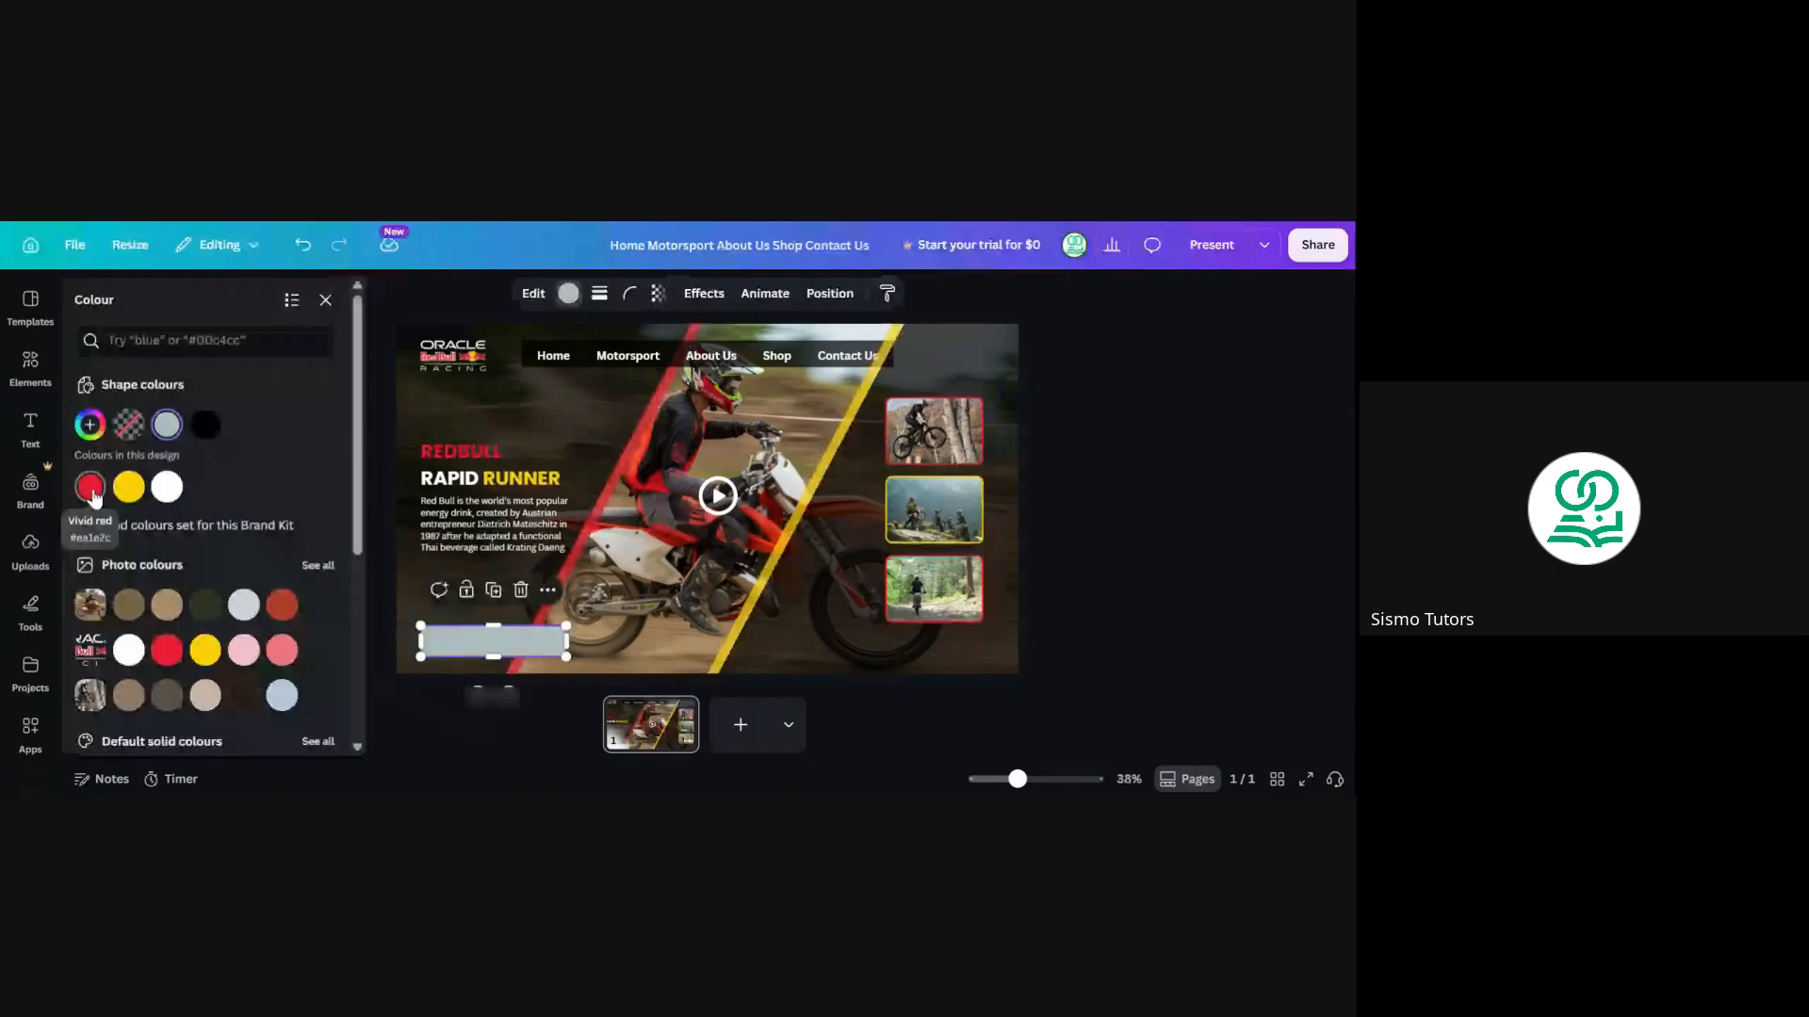
click(91, 487)
Duplicate the white play icon and place a shrunken copy inside the left end of the red bar
click(718, 495)
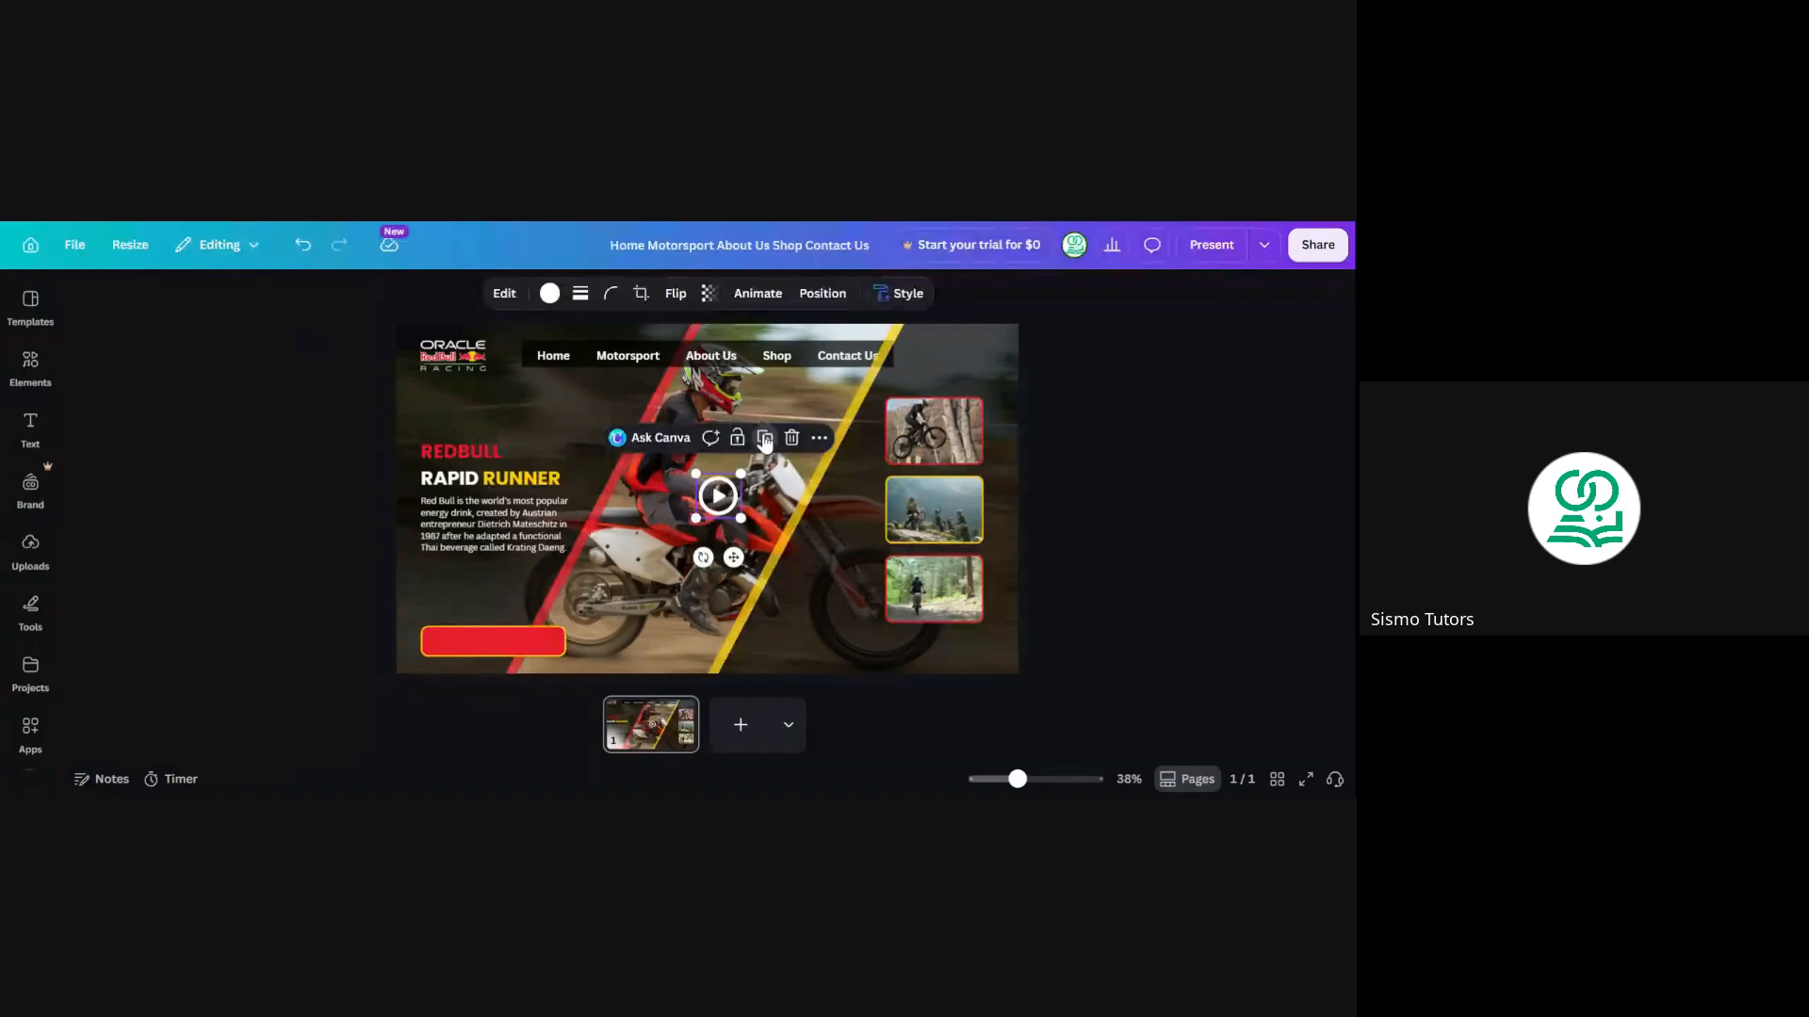
click(765, 440)
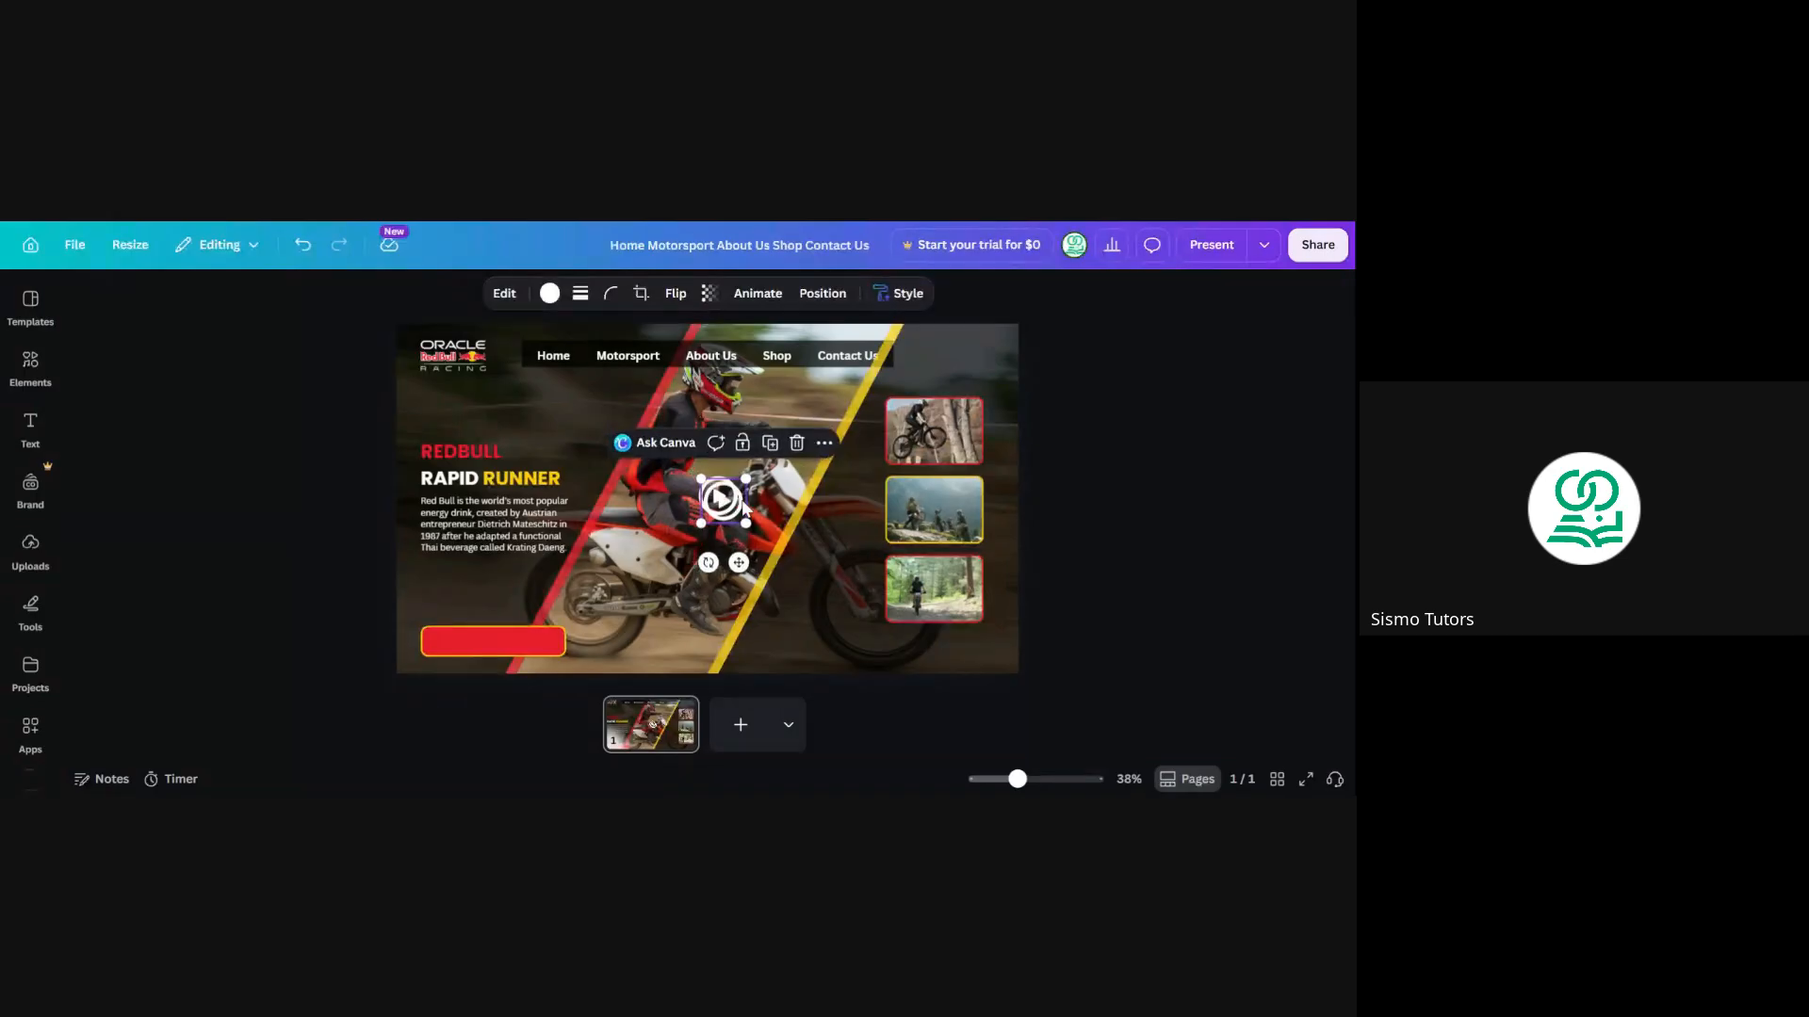
drag(744, 505, 464, 694)
click(283, 534)
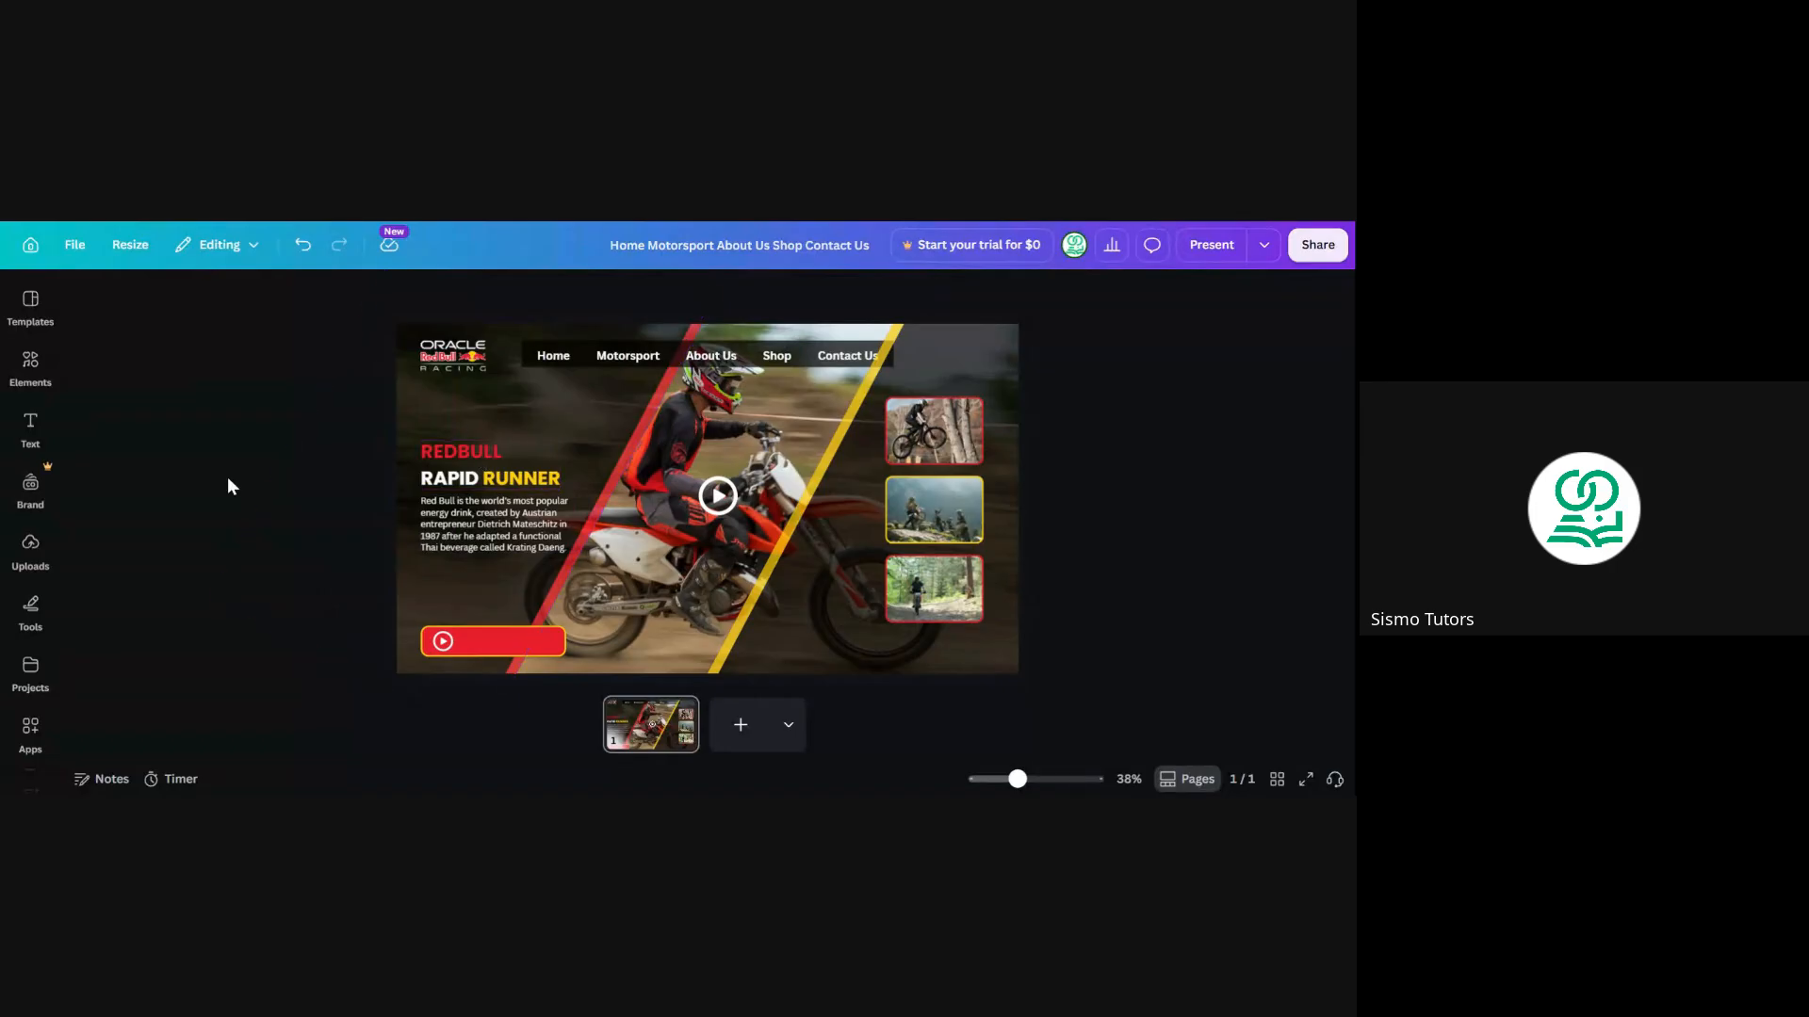
Add a subheading without bold that reads "Watch Previous Videos"
click(33, 431)
click(189, 605)
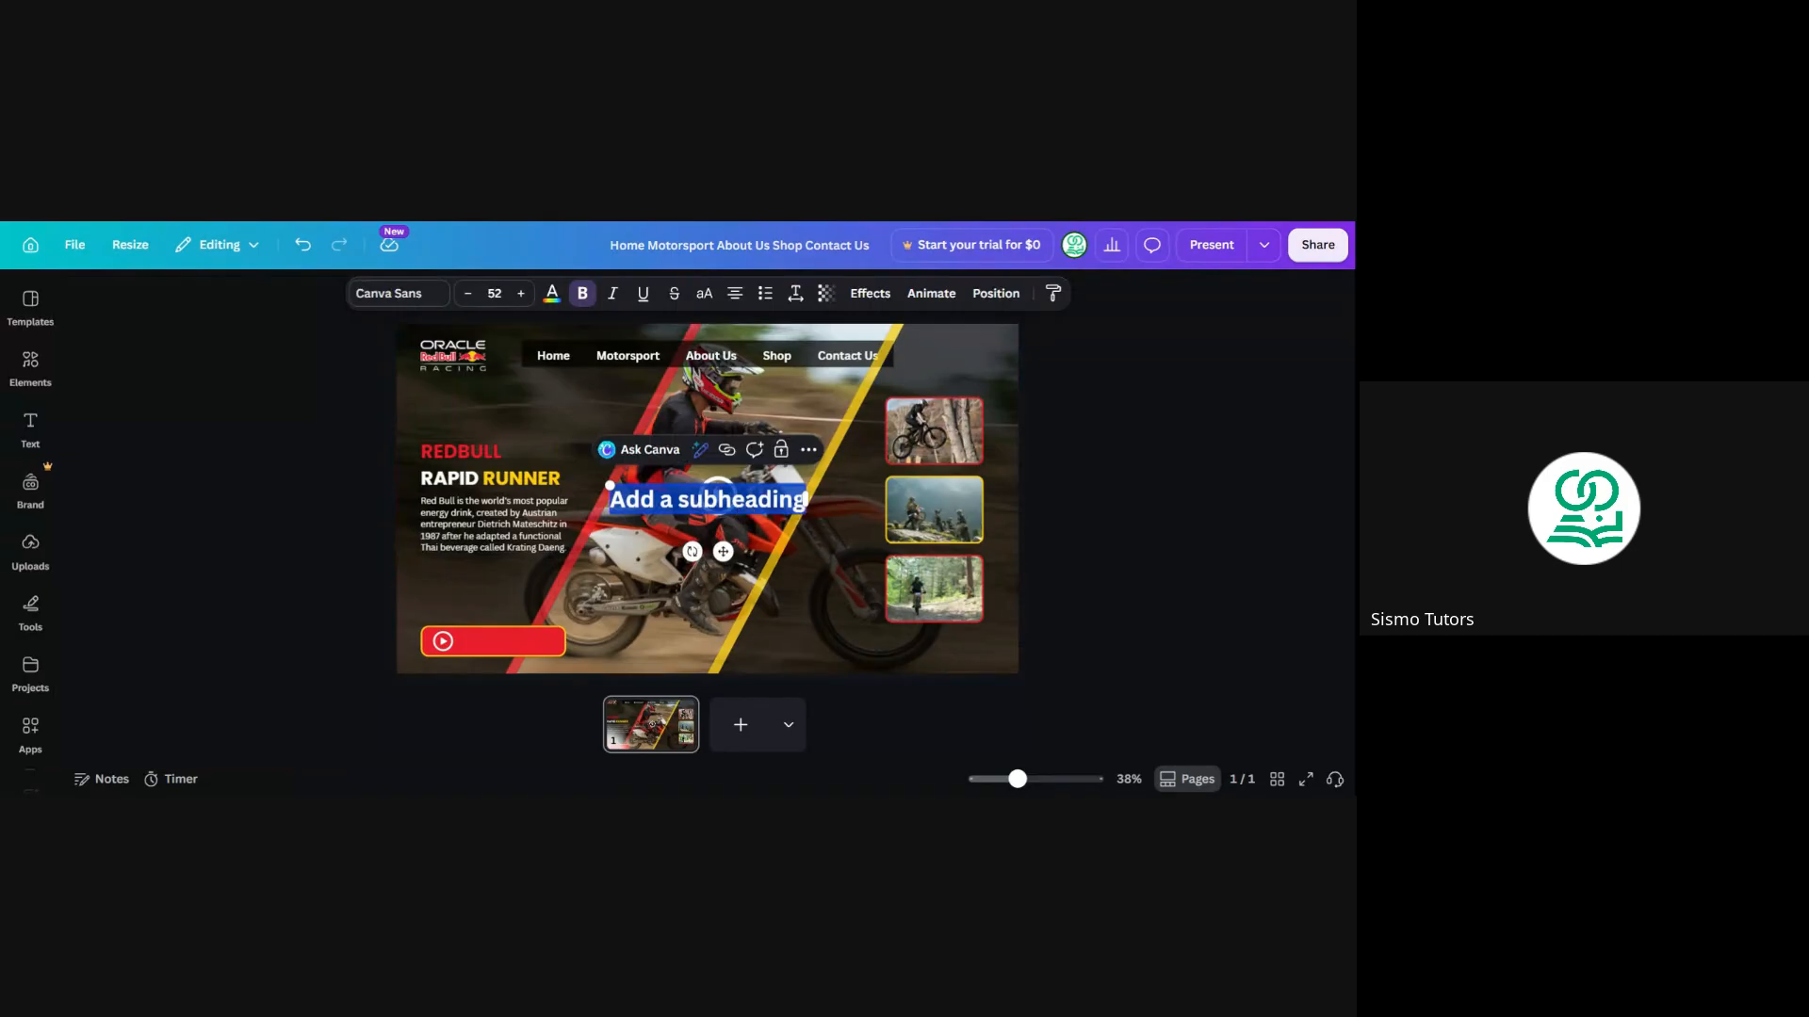
text(Watc)
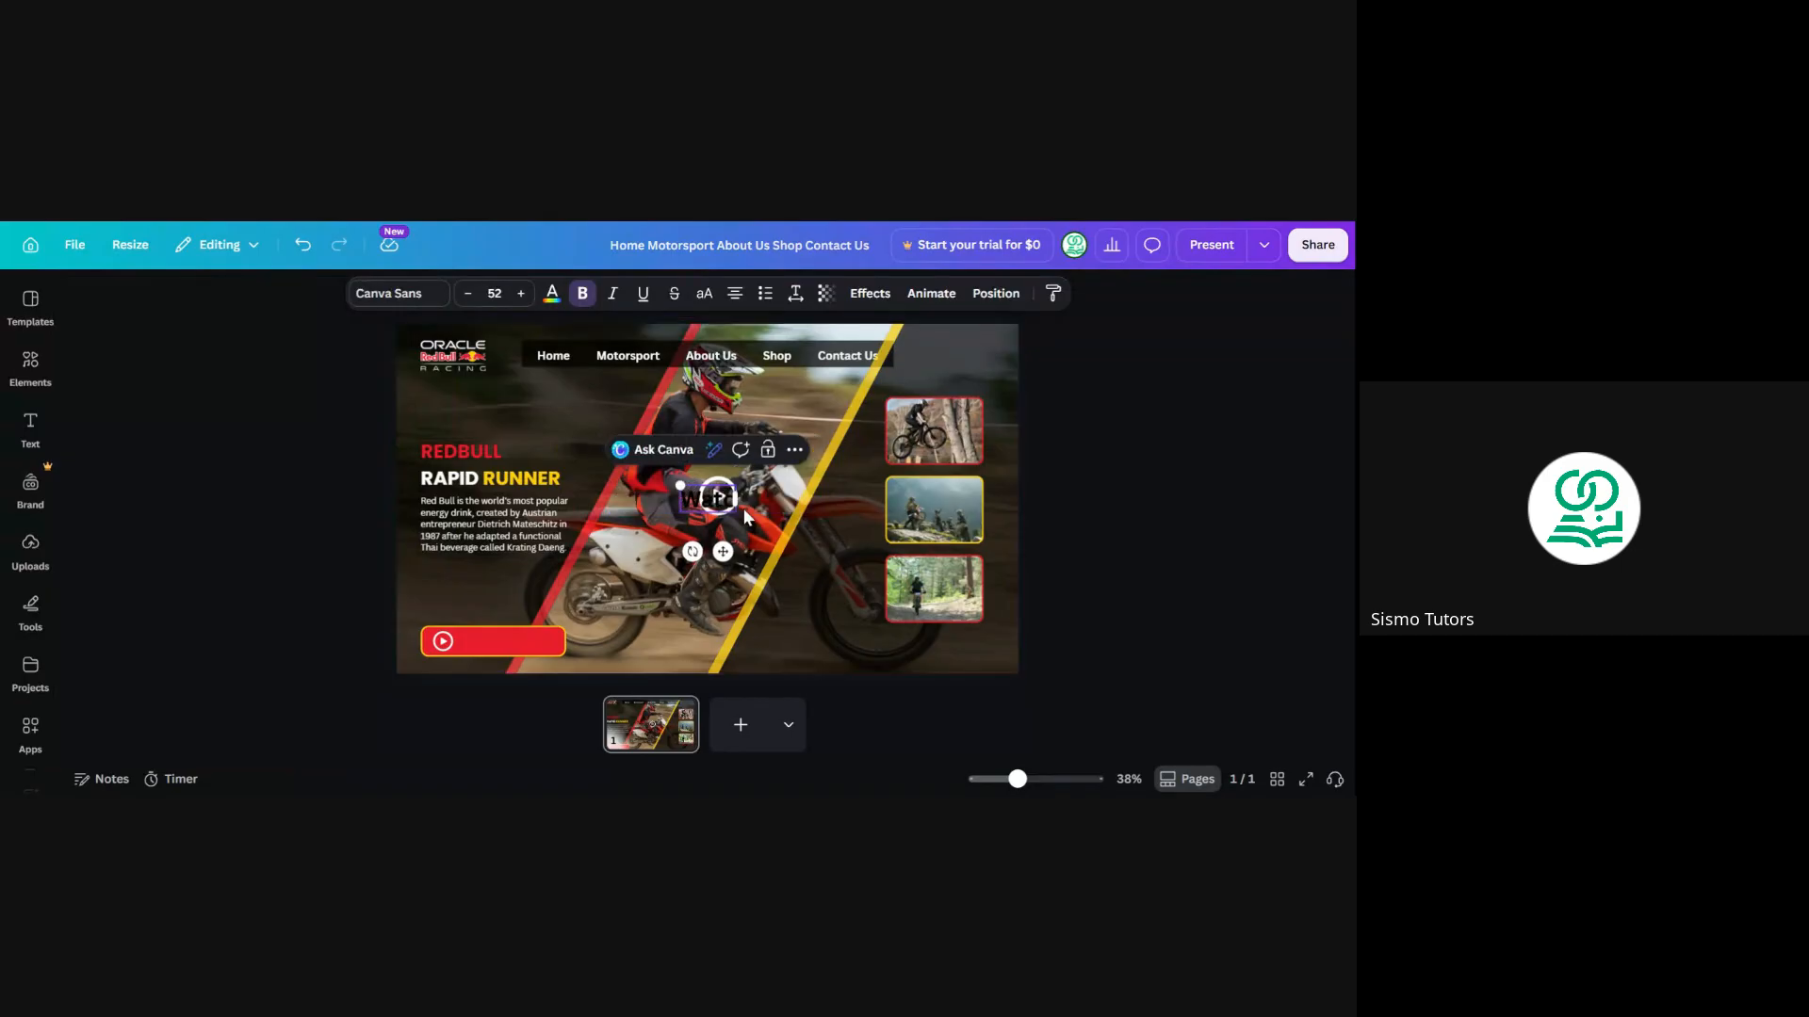
text(h Watch)
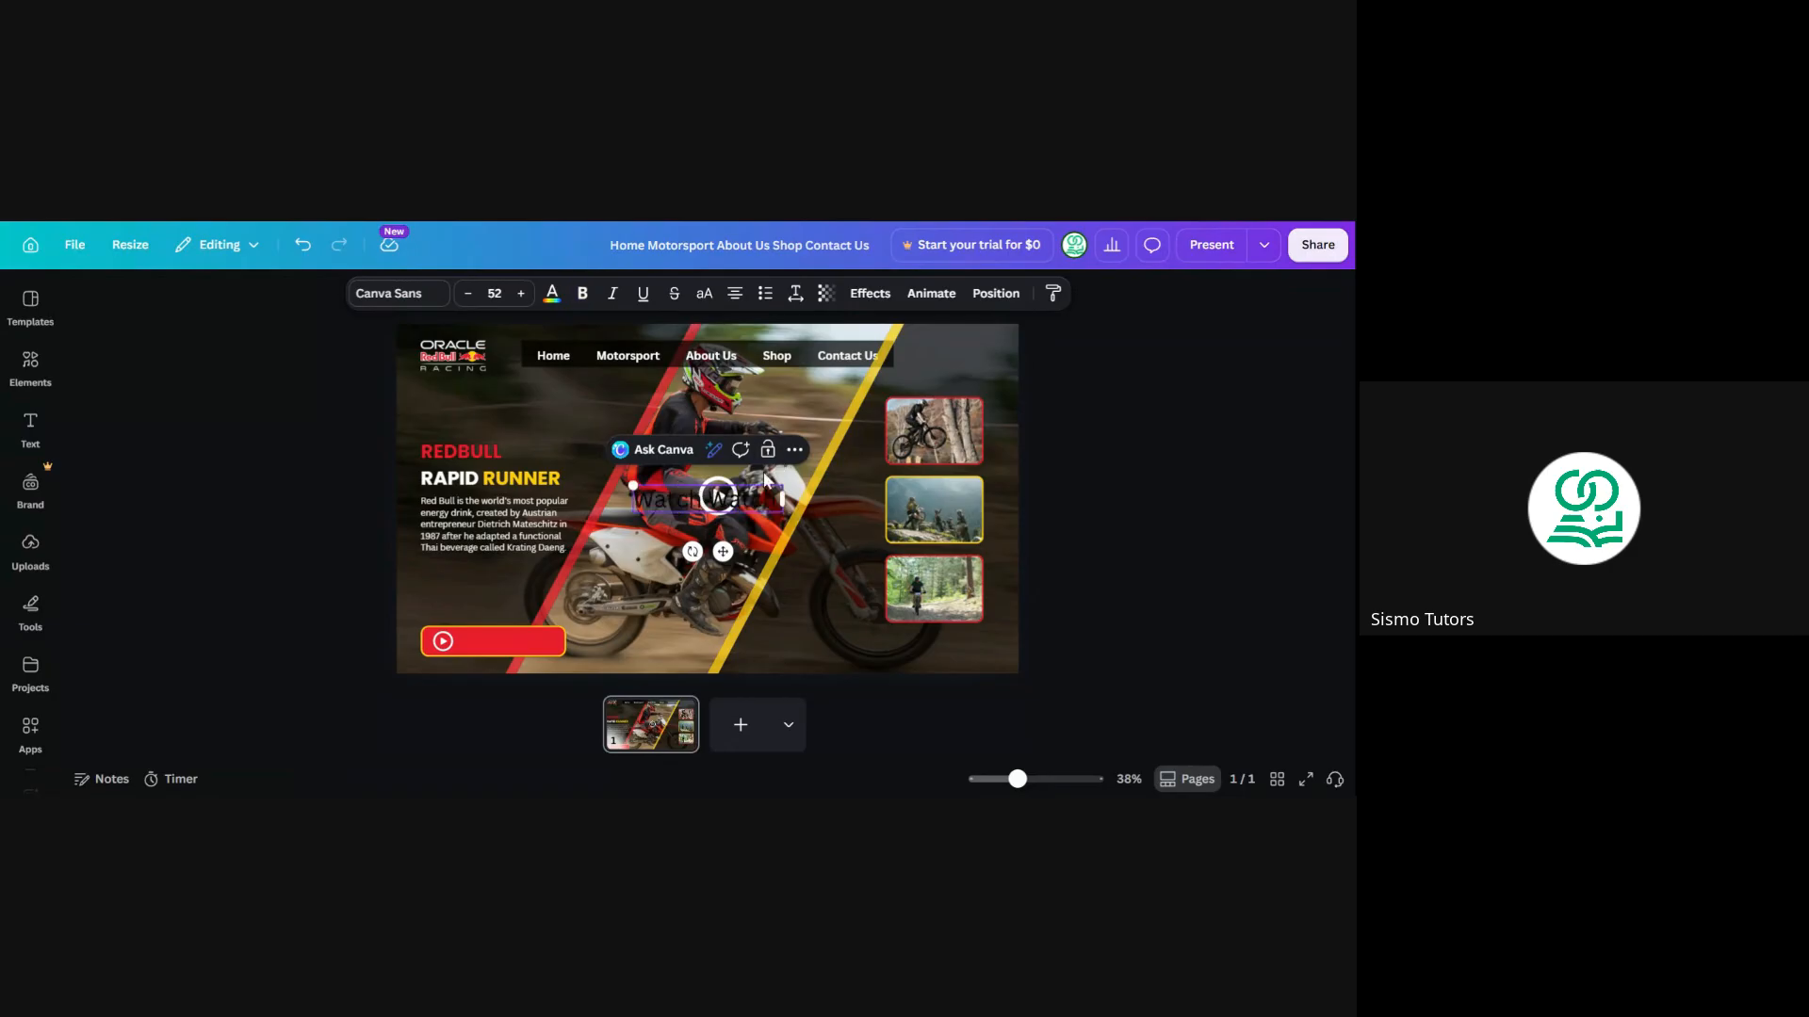
key(ctrl+shift+Left)
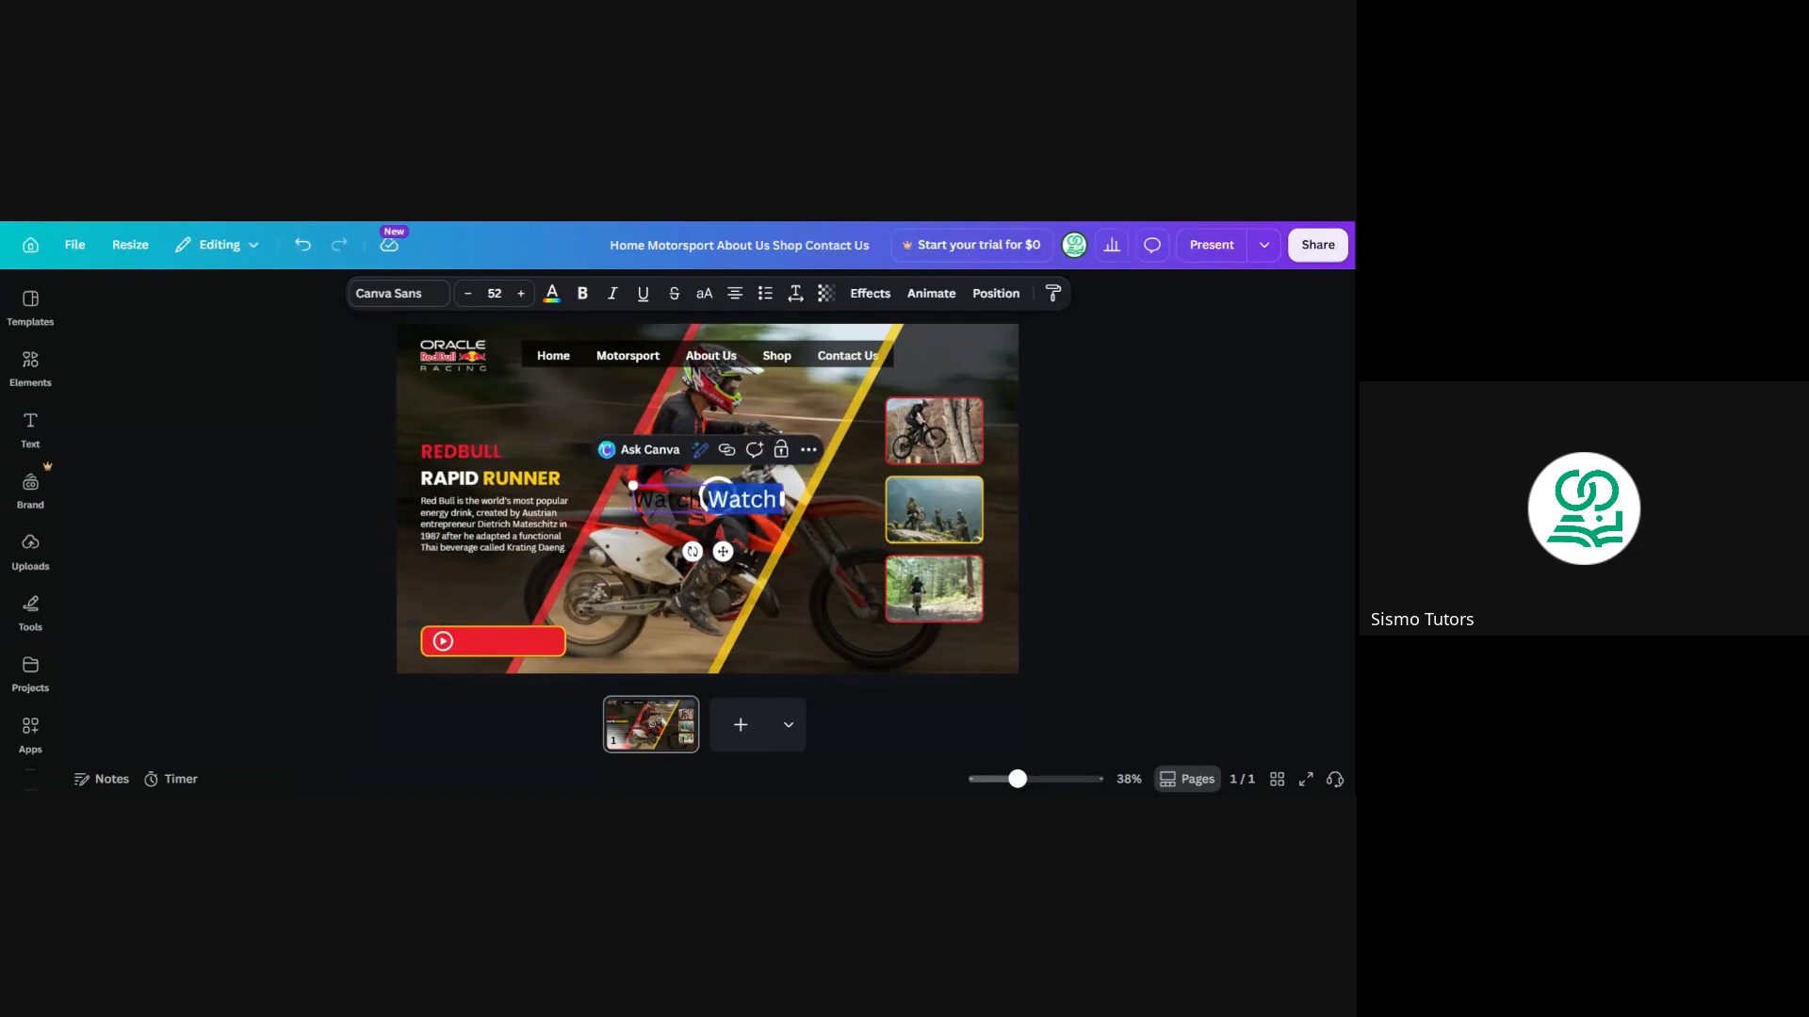
text(Previo)
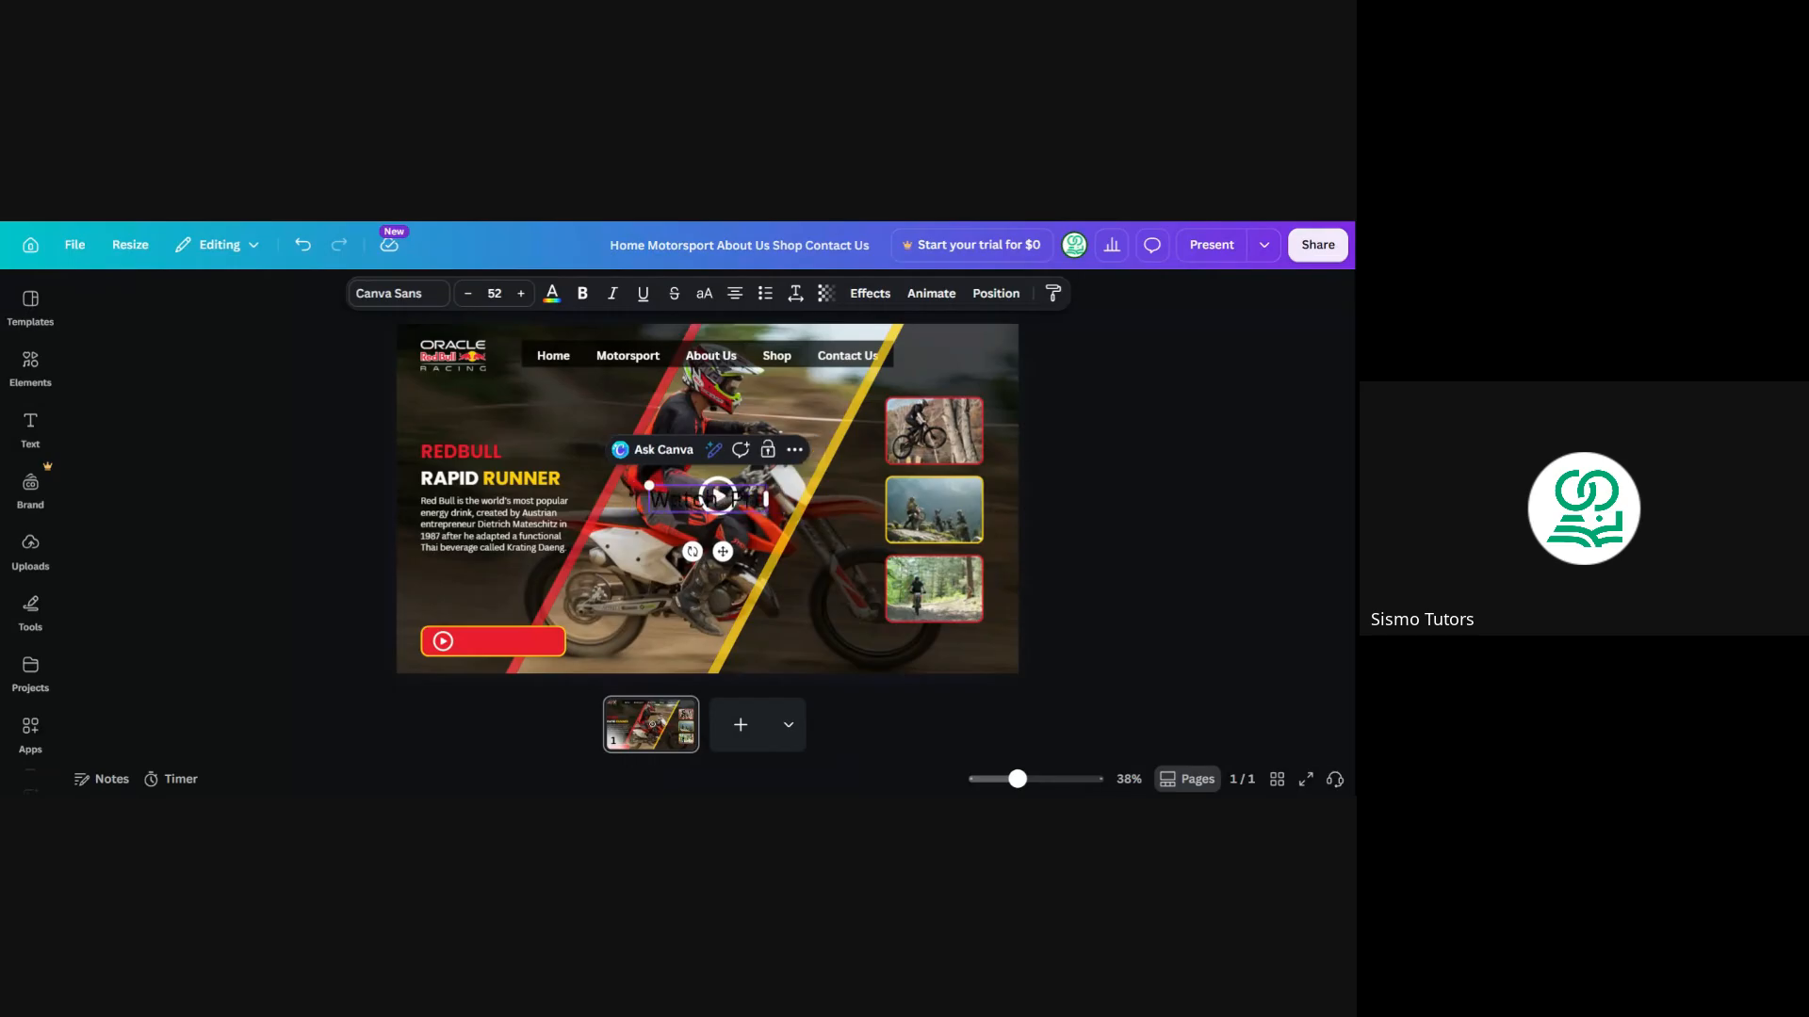
text(us Videos)
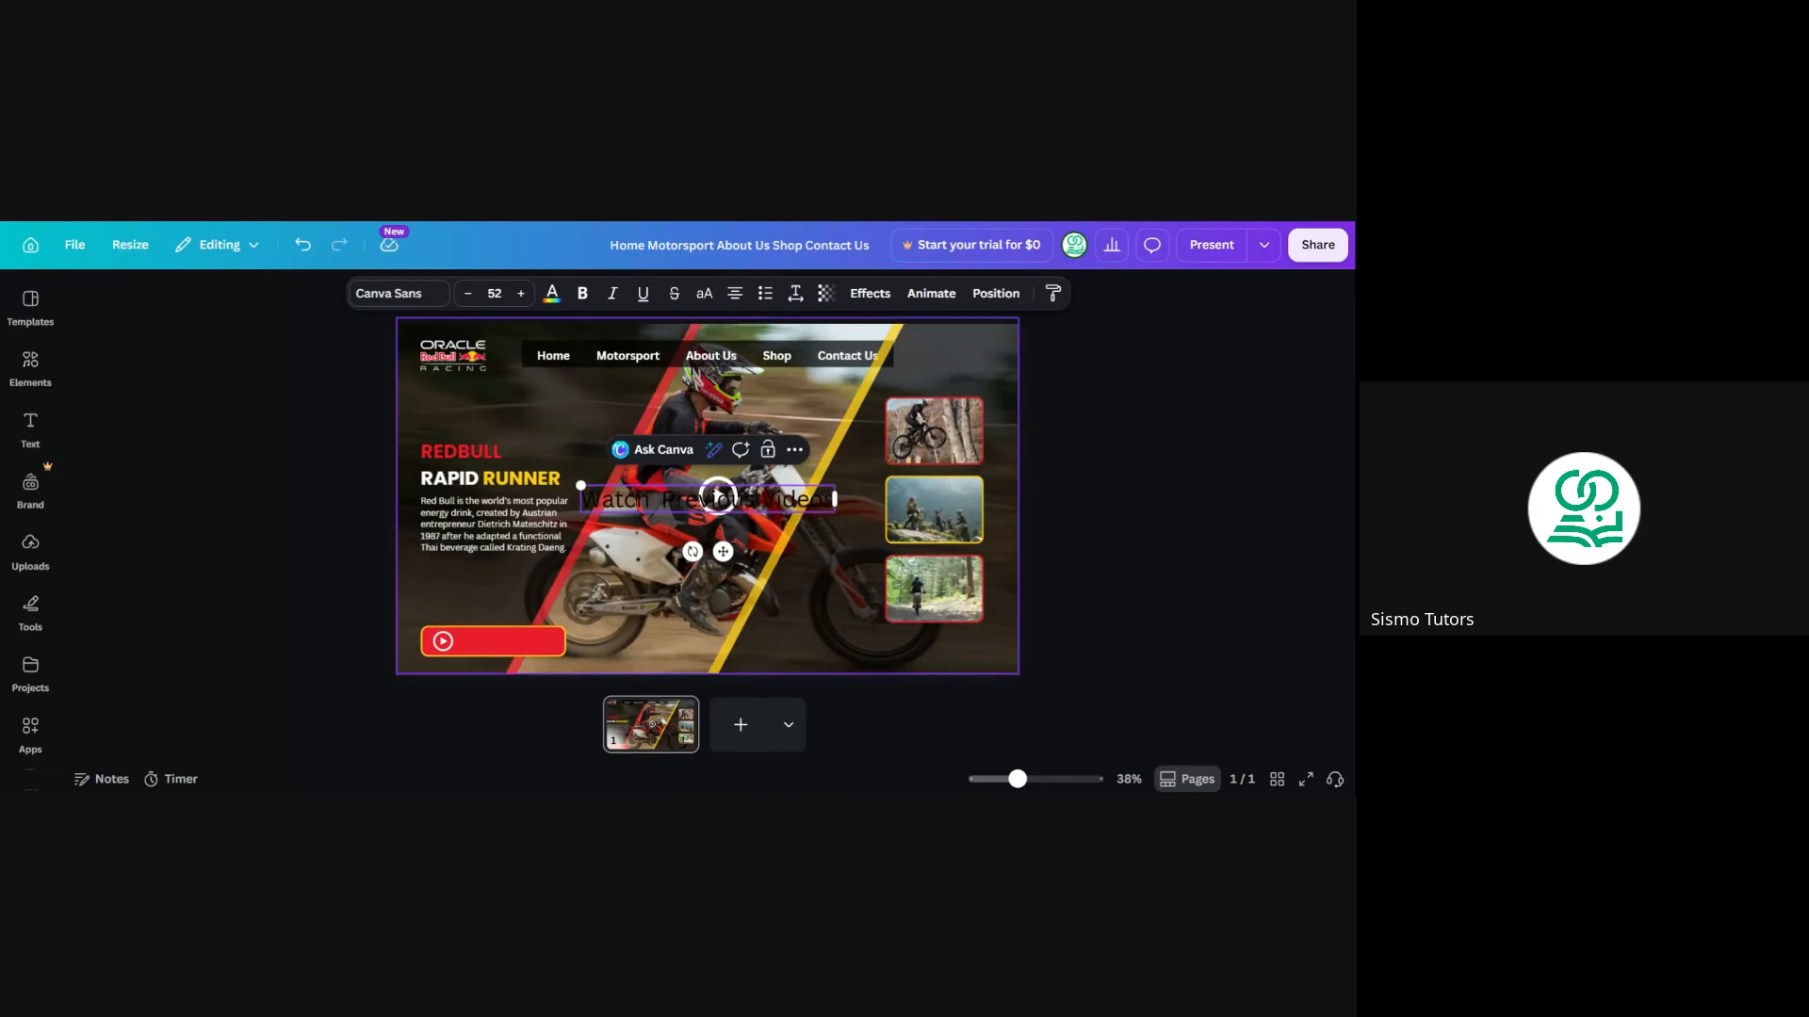
Fit the subheading onto the red bar beside the play icon at size 35.2, shortening it to "Watch Videos"
drag(722, 551, 562, 682)
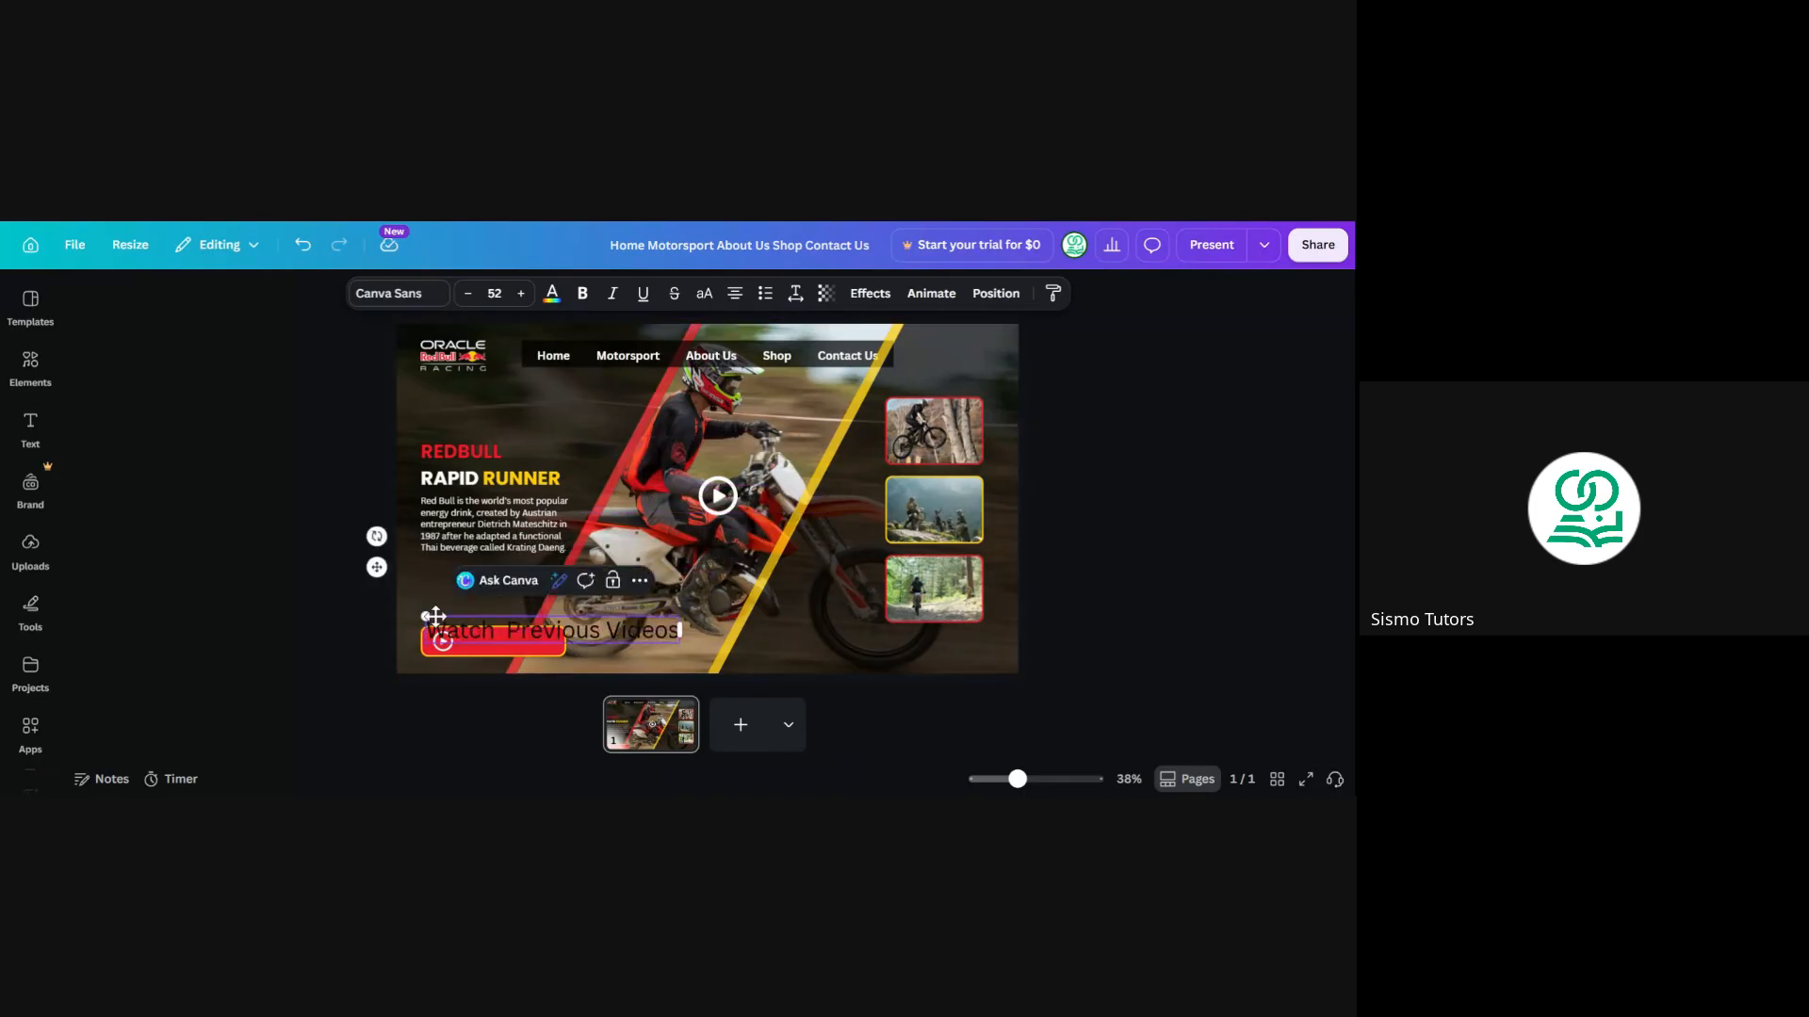
drag(431, 618, 508, 625)
drag(609, 680, 576, 680)
double_click(561, 641)
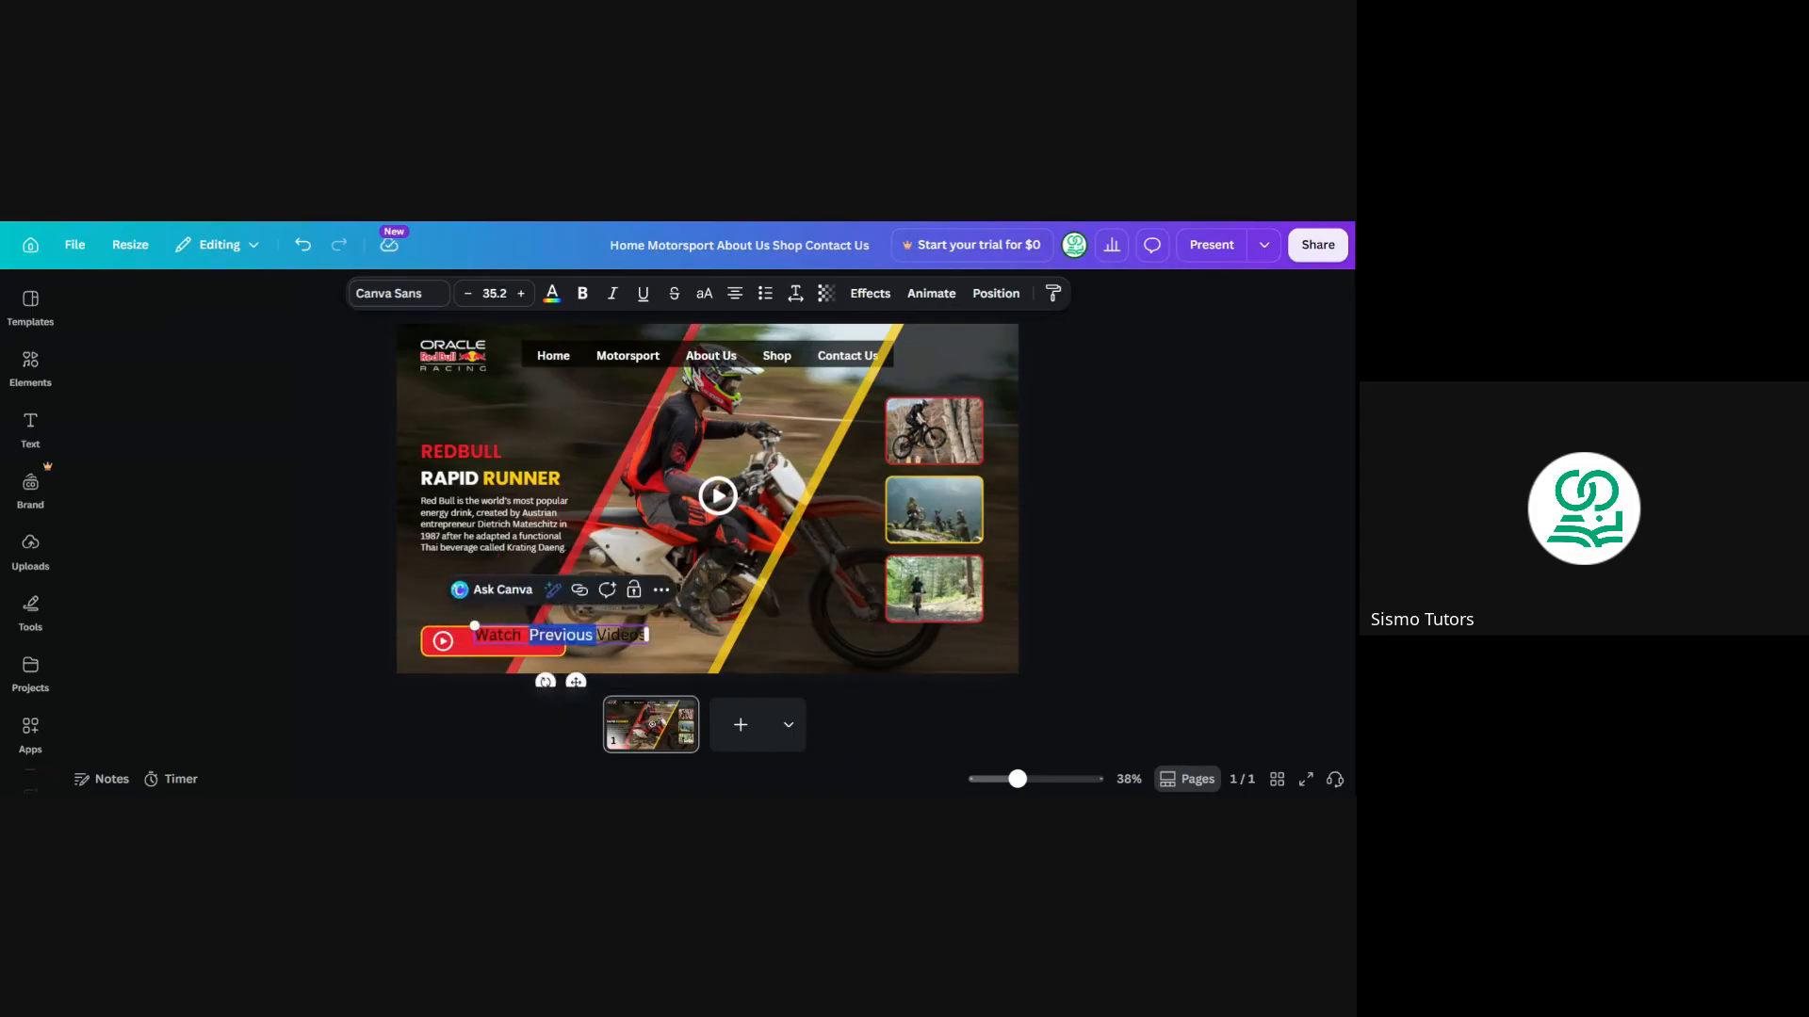
key(BackSpace)
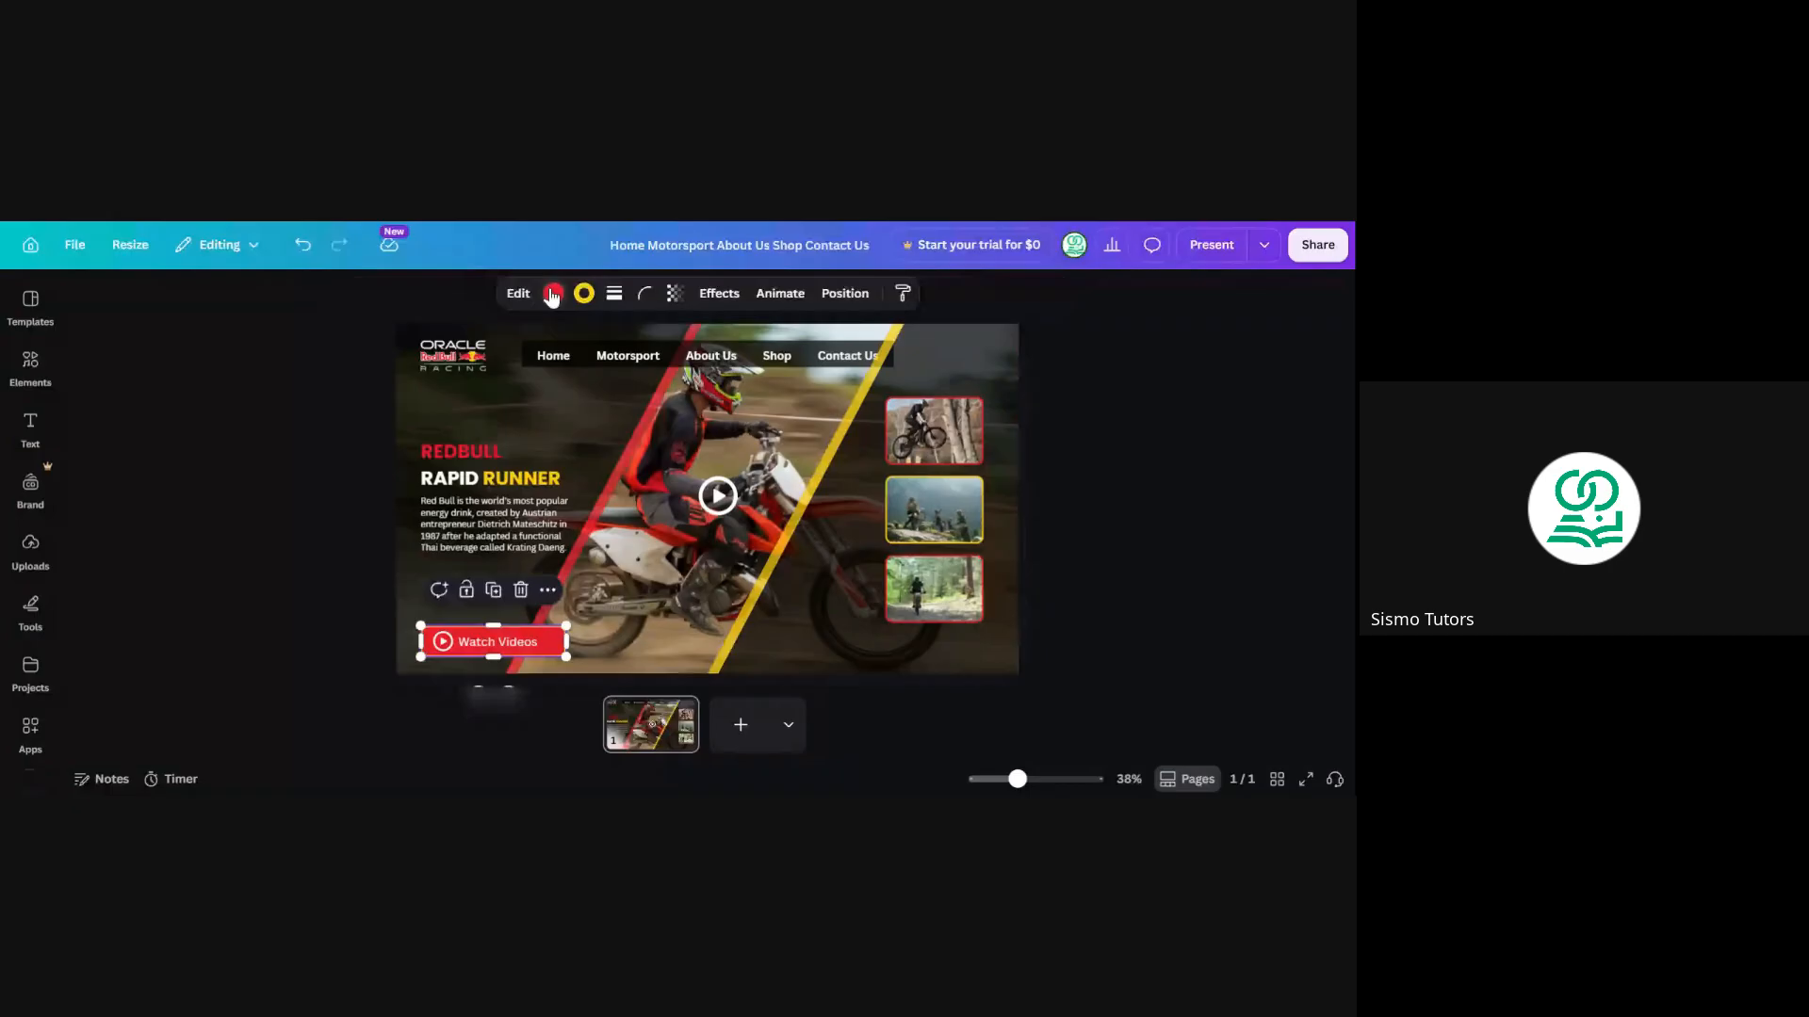
Change the fill colour of the bar behind "Watch Videos" to black
click(553, 294)
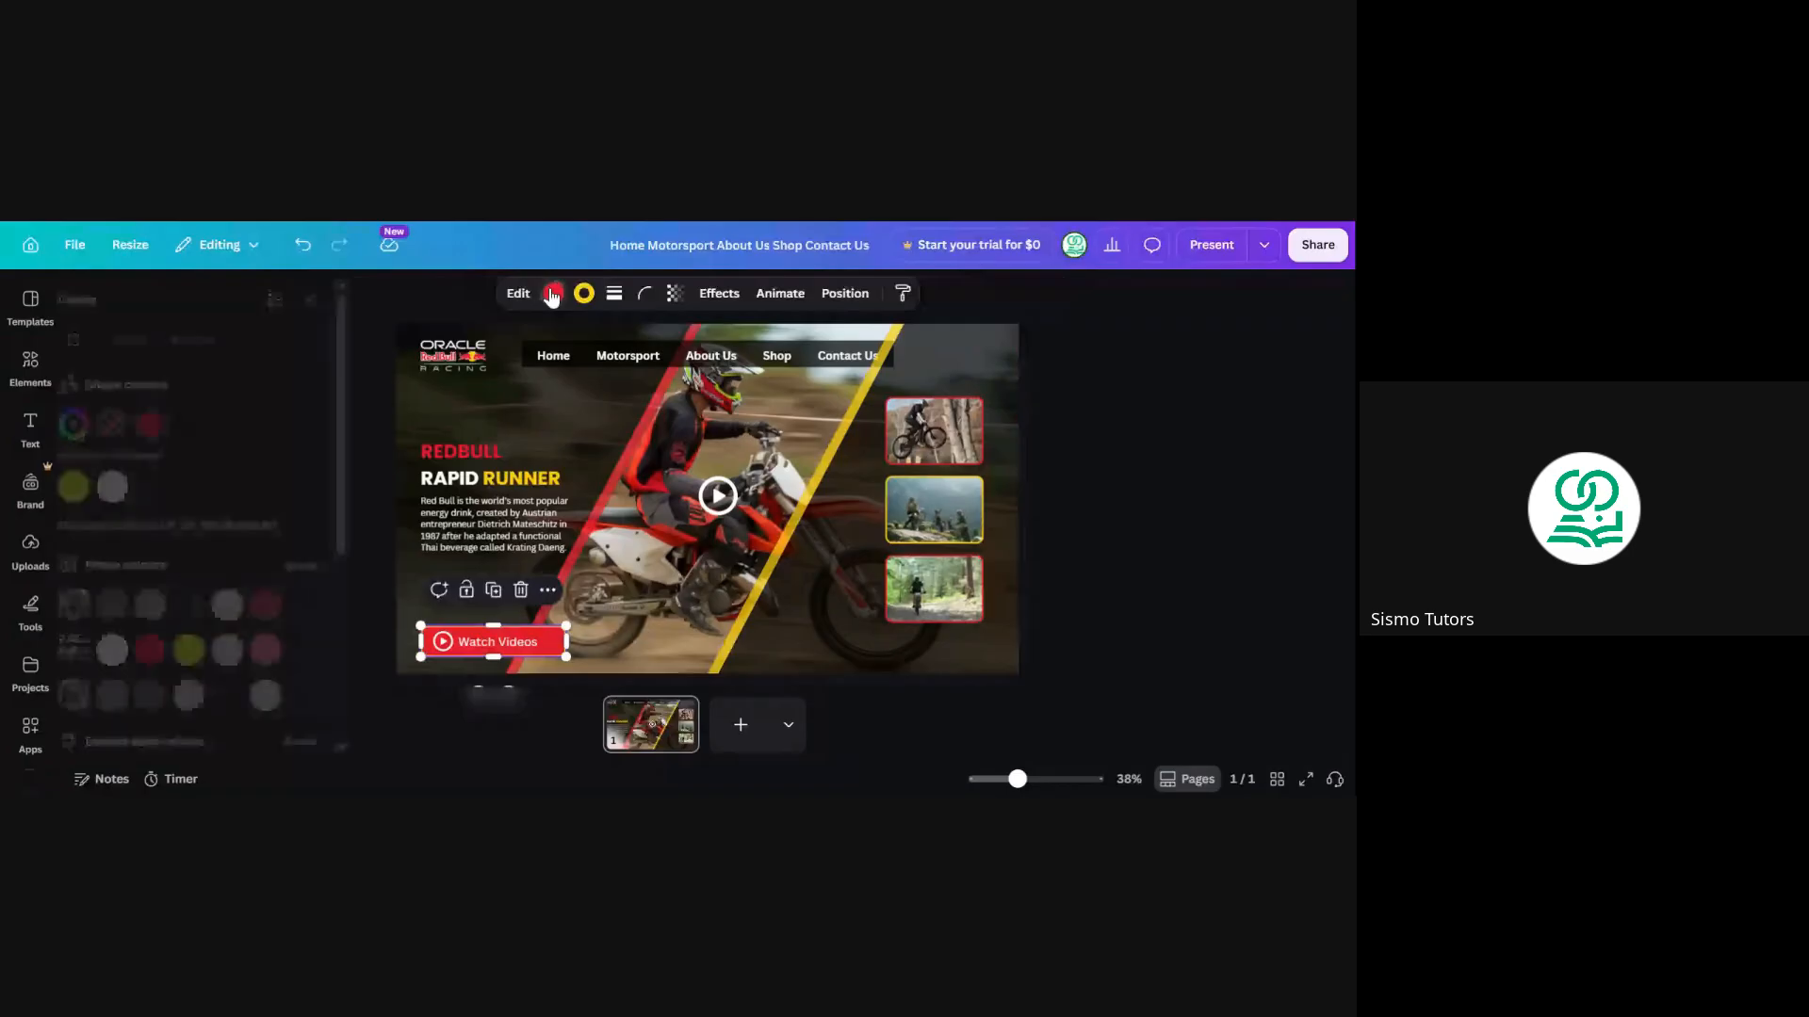
click(205, 425)
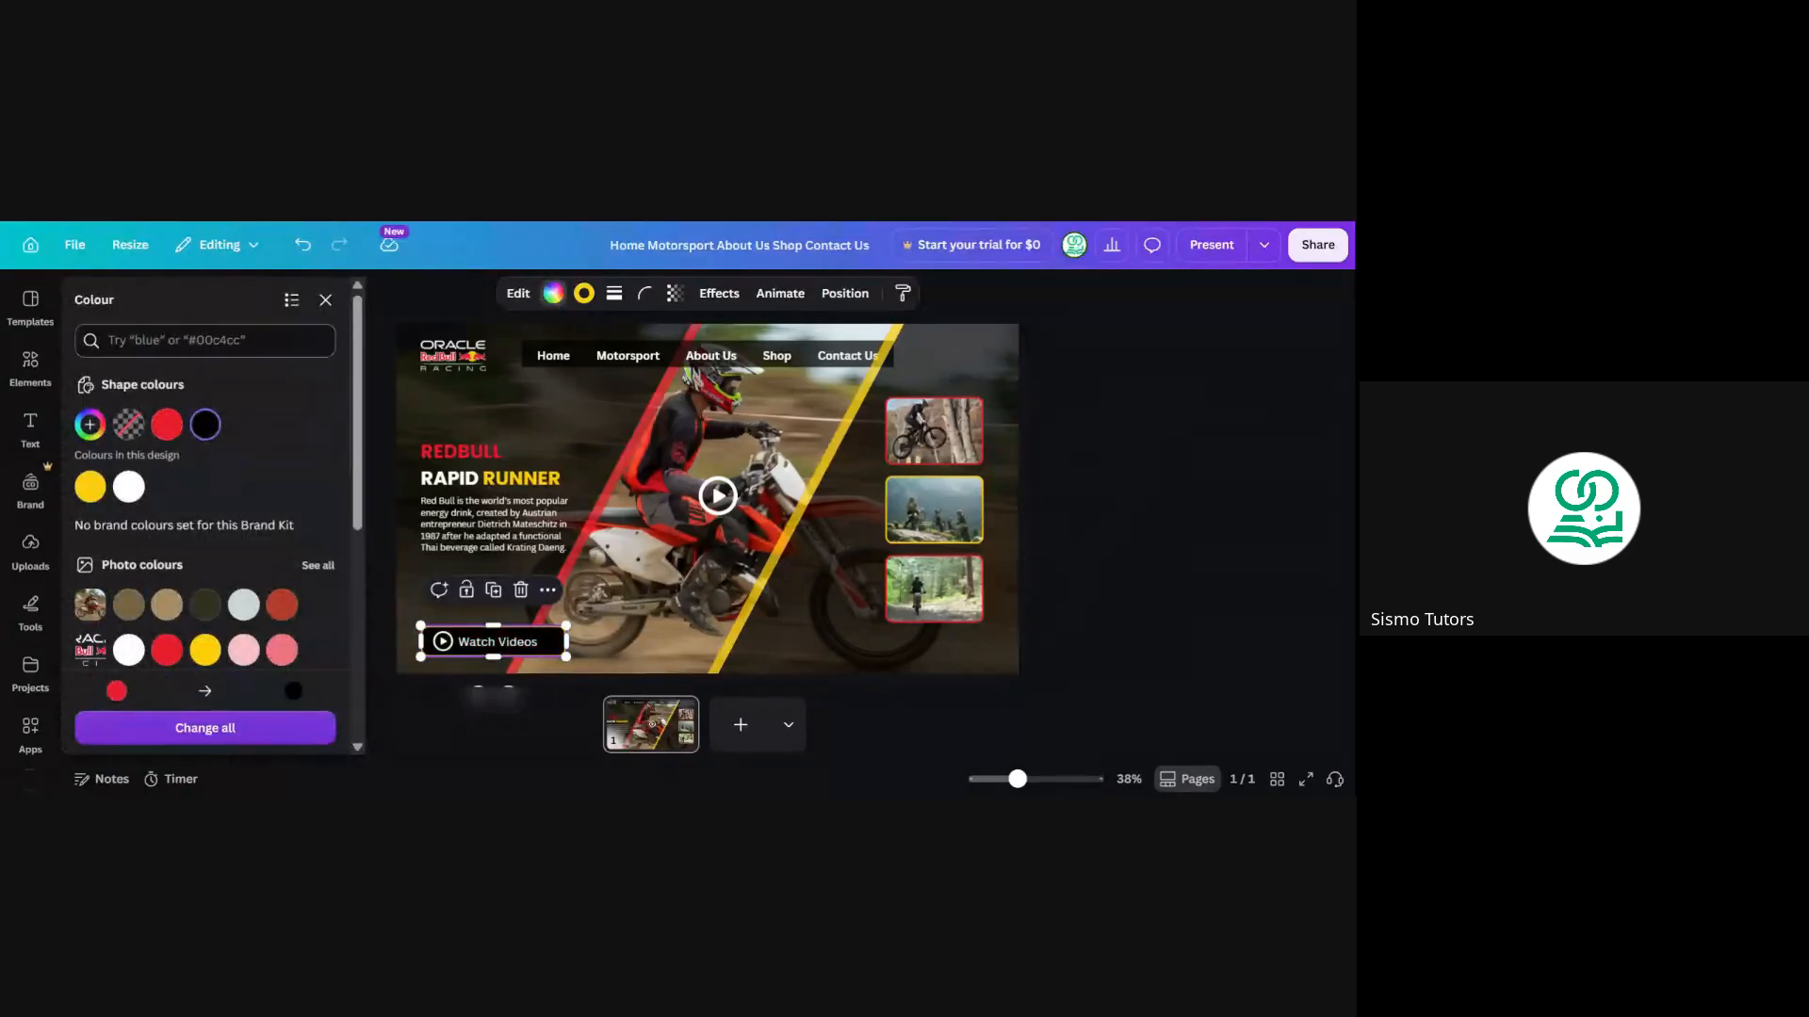
click(325, 301)
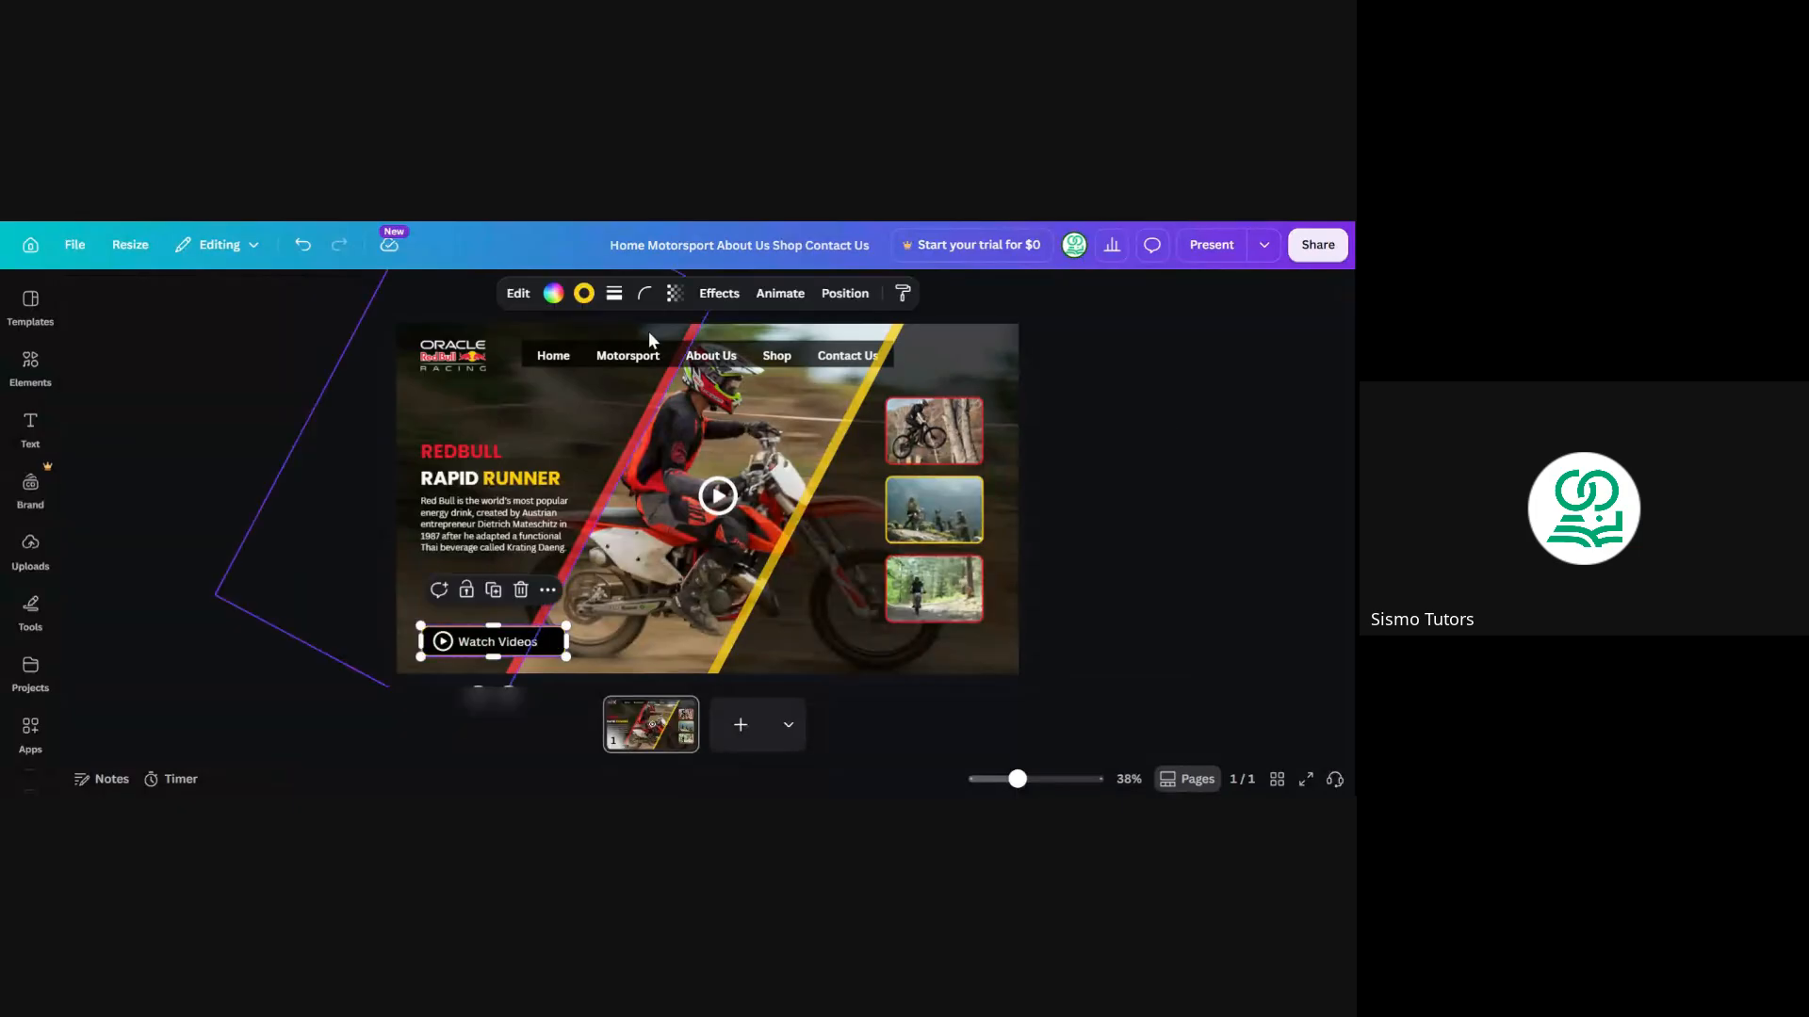
Make the black bar behind "Watch Videos" semi-transparent so the background shows through
click(674, 293)
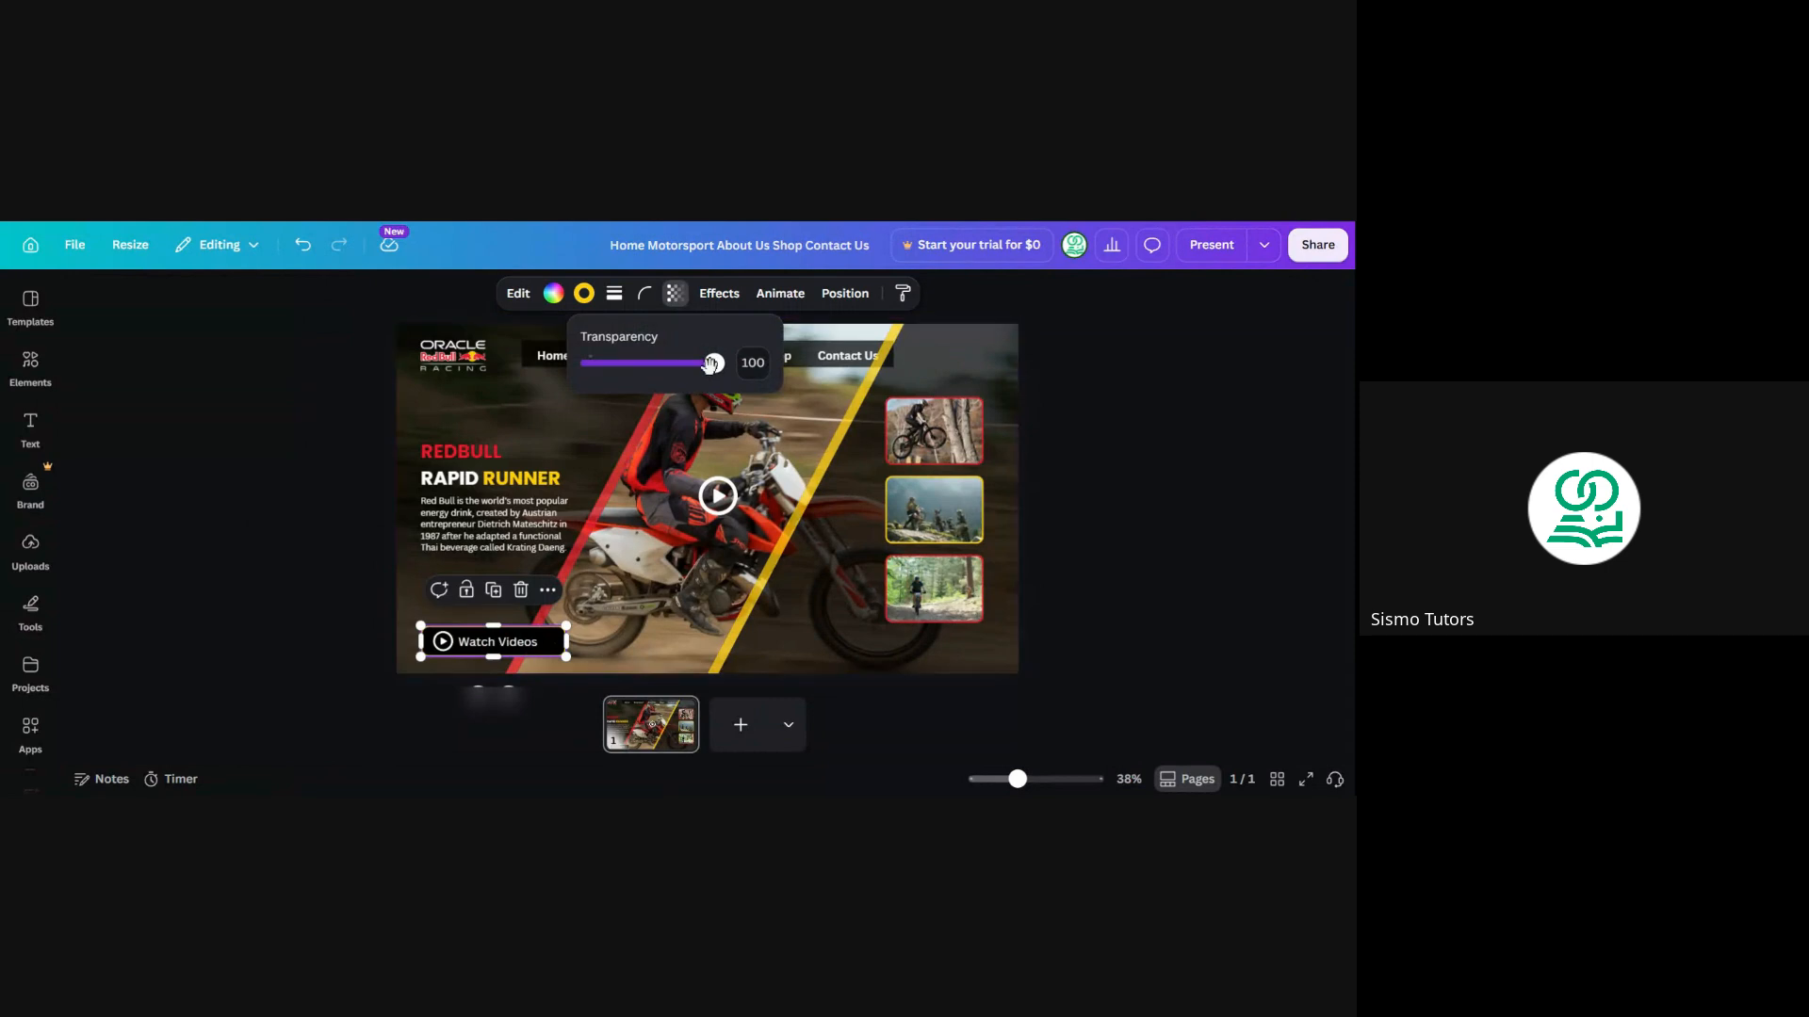
drag(714, 364, 639, 367)
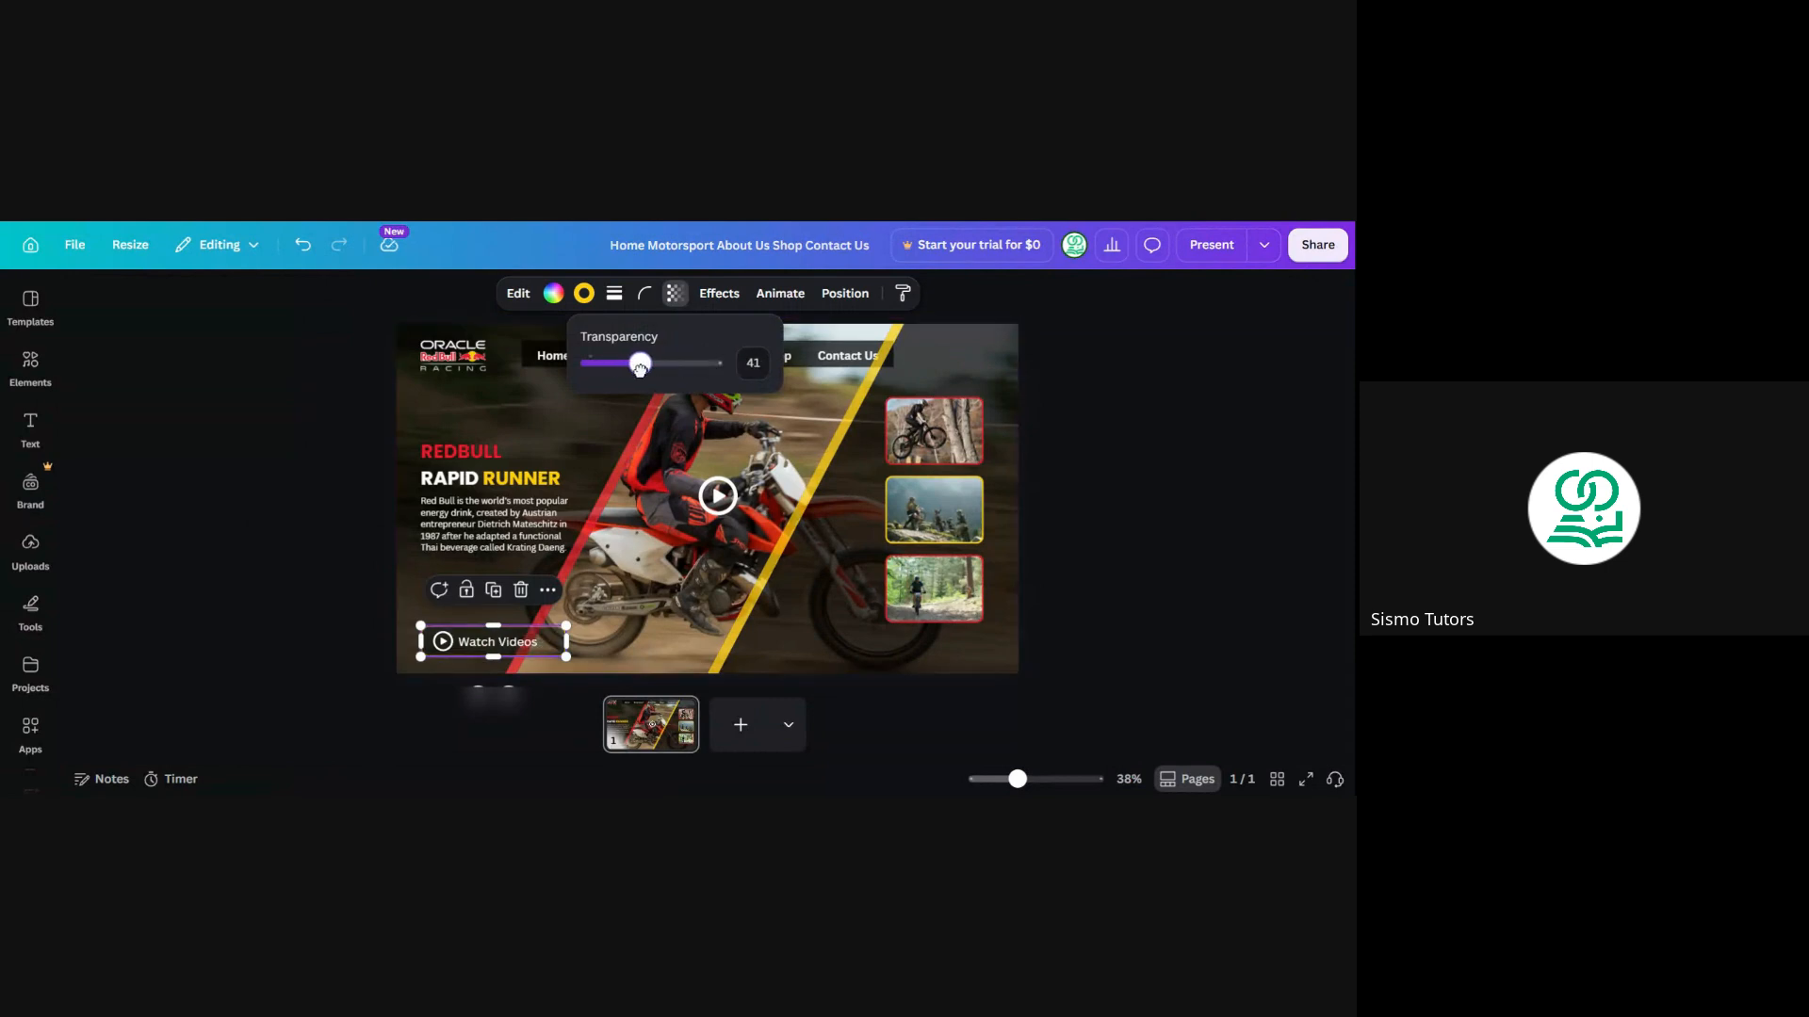
drag(639, 368, 654, 374)
click(296, 399)
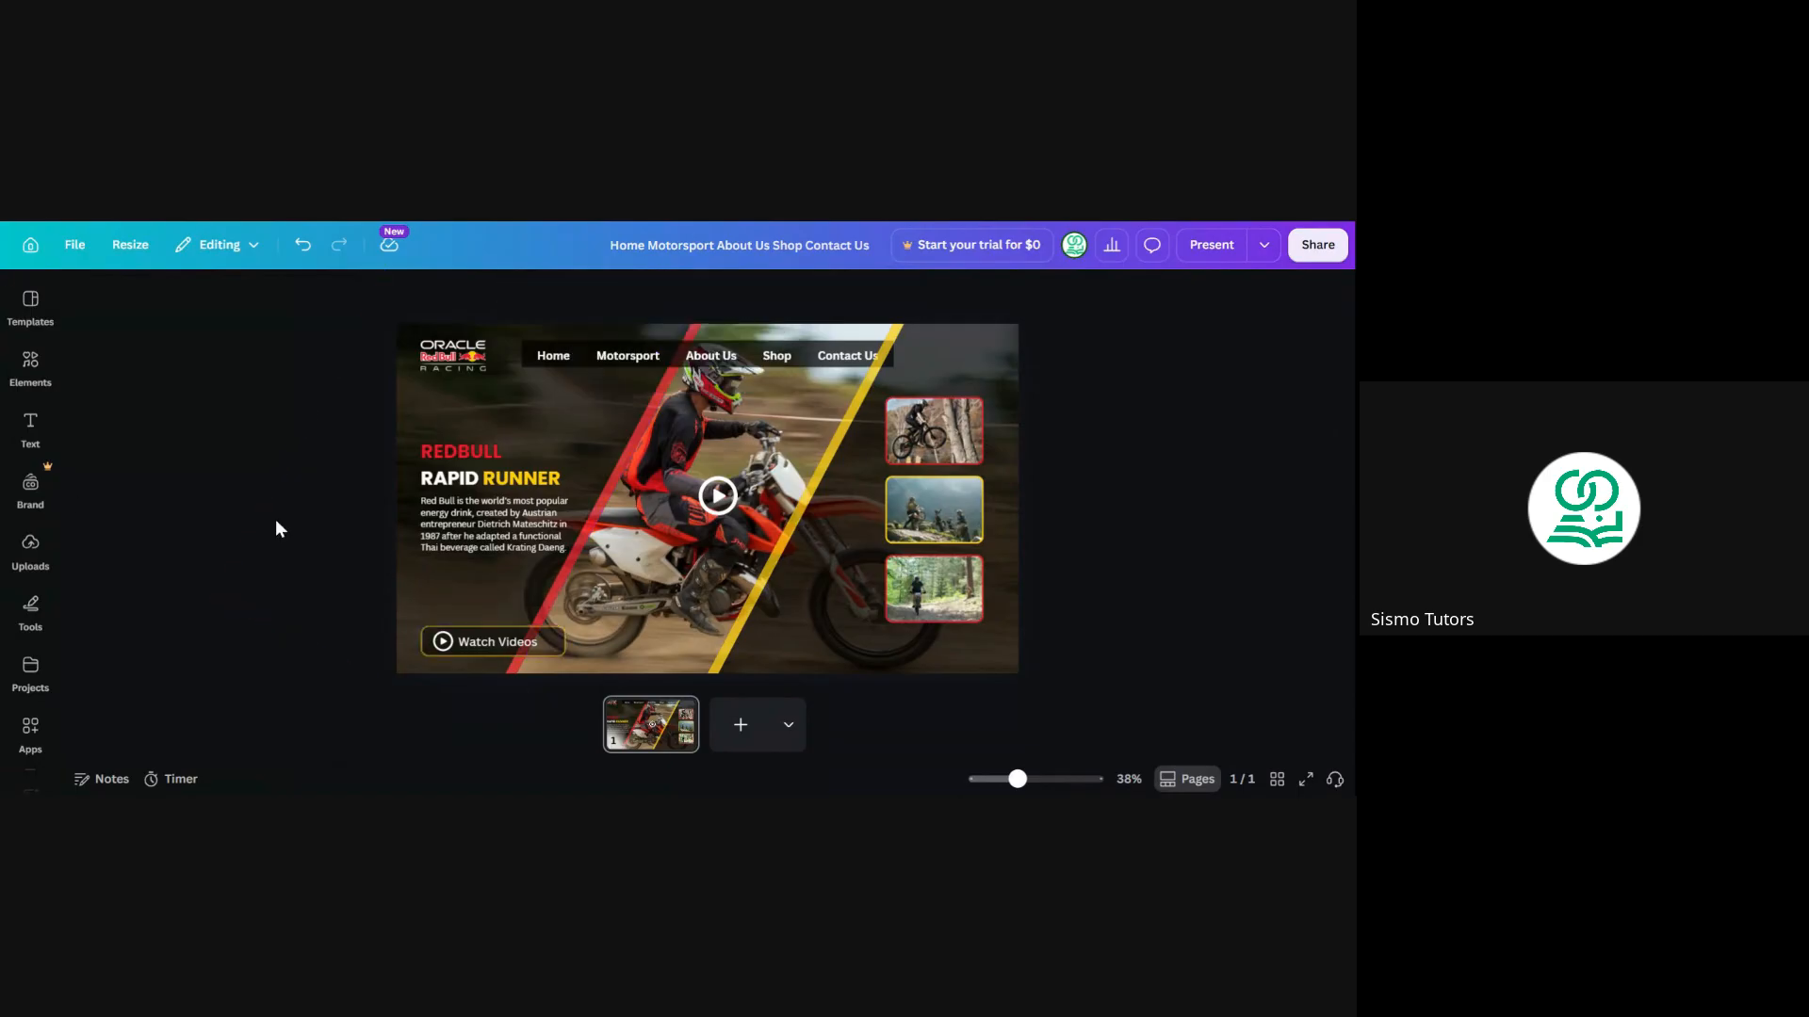
Change the border colour of the "Watch Videos" bar to red
click(443, 644)
click(424, 644)
click(563, 647)
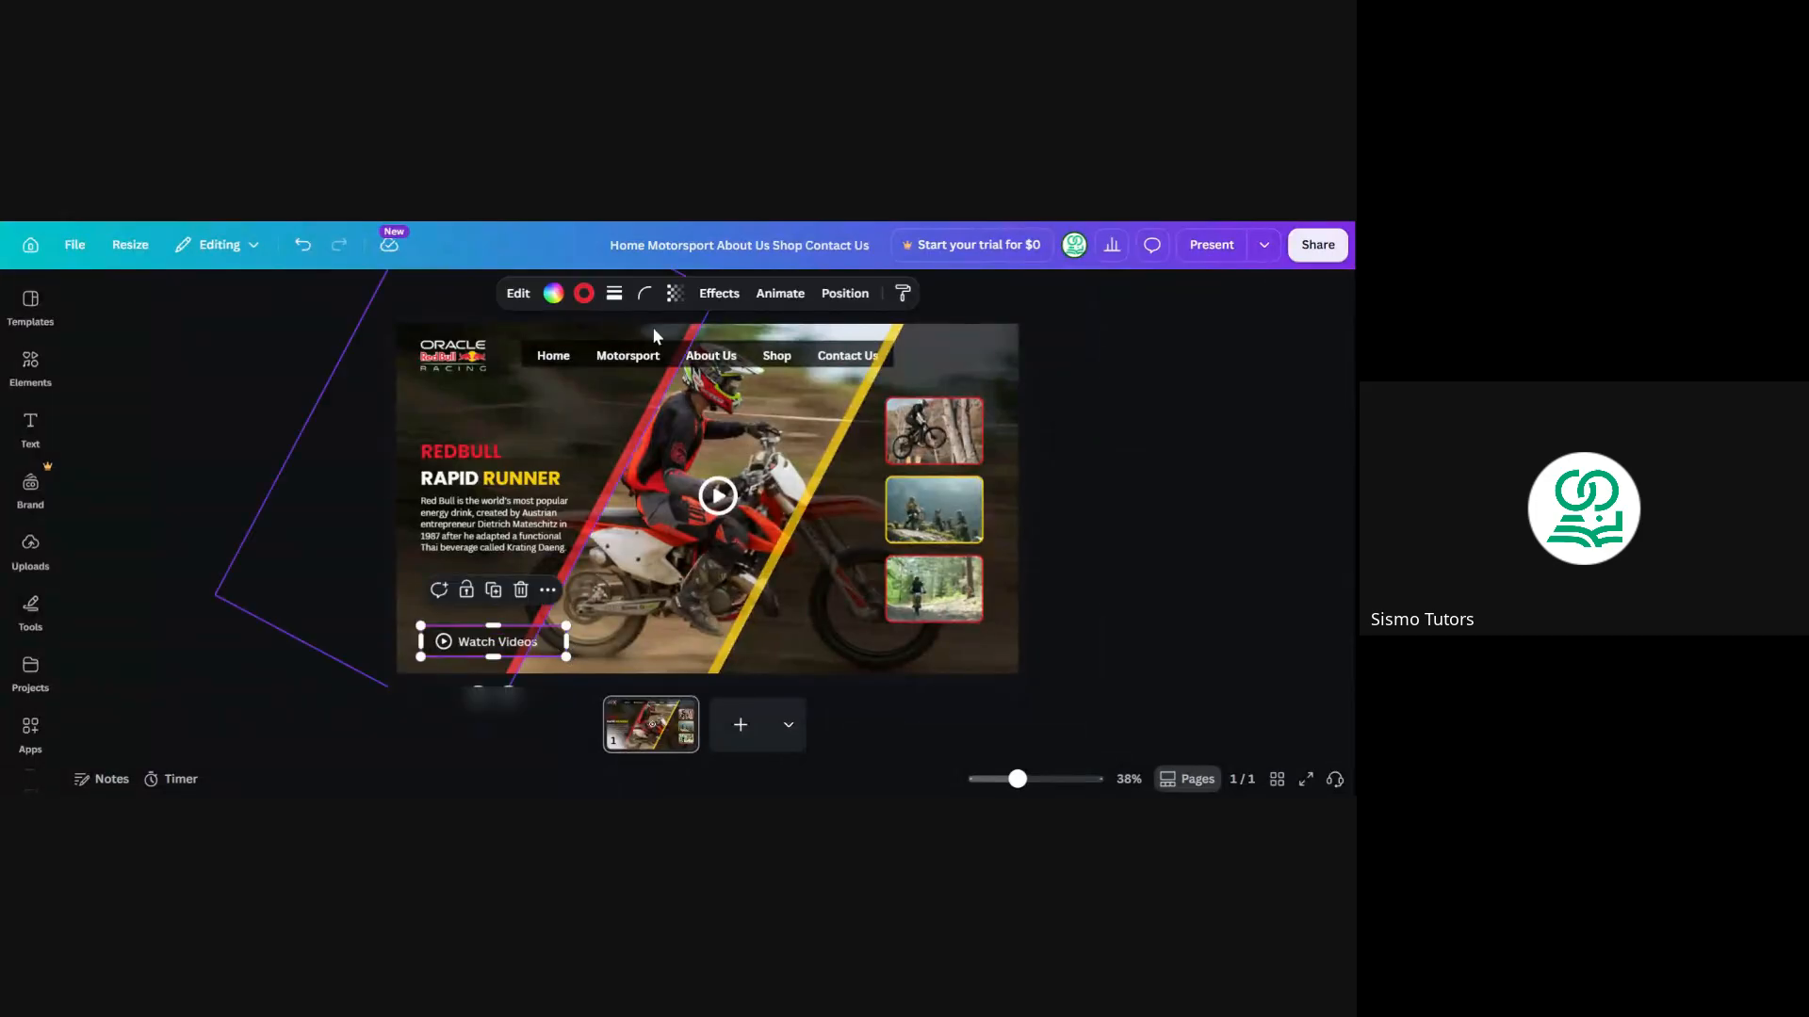
Try full corner rounding on the "Watch Videos" bar, settling on square corners with a rounding of 0
click(645, 300)
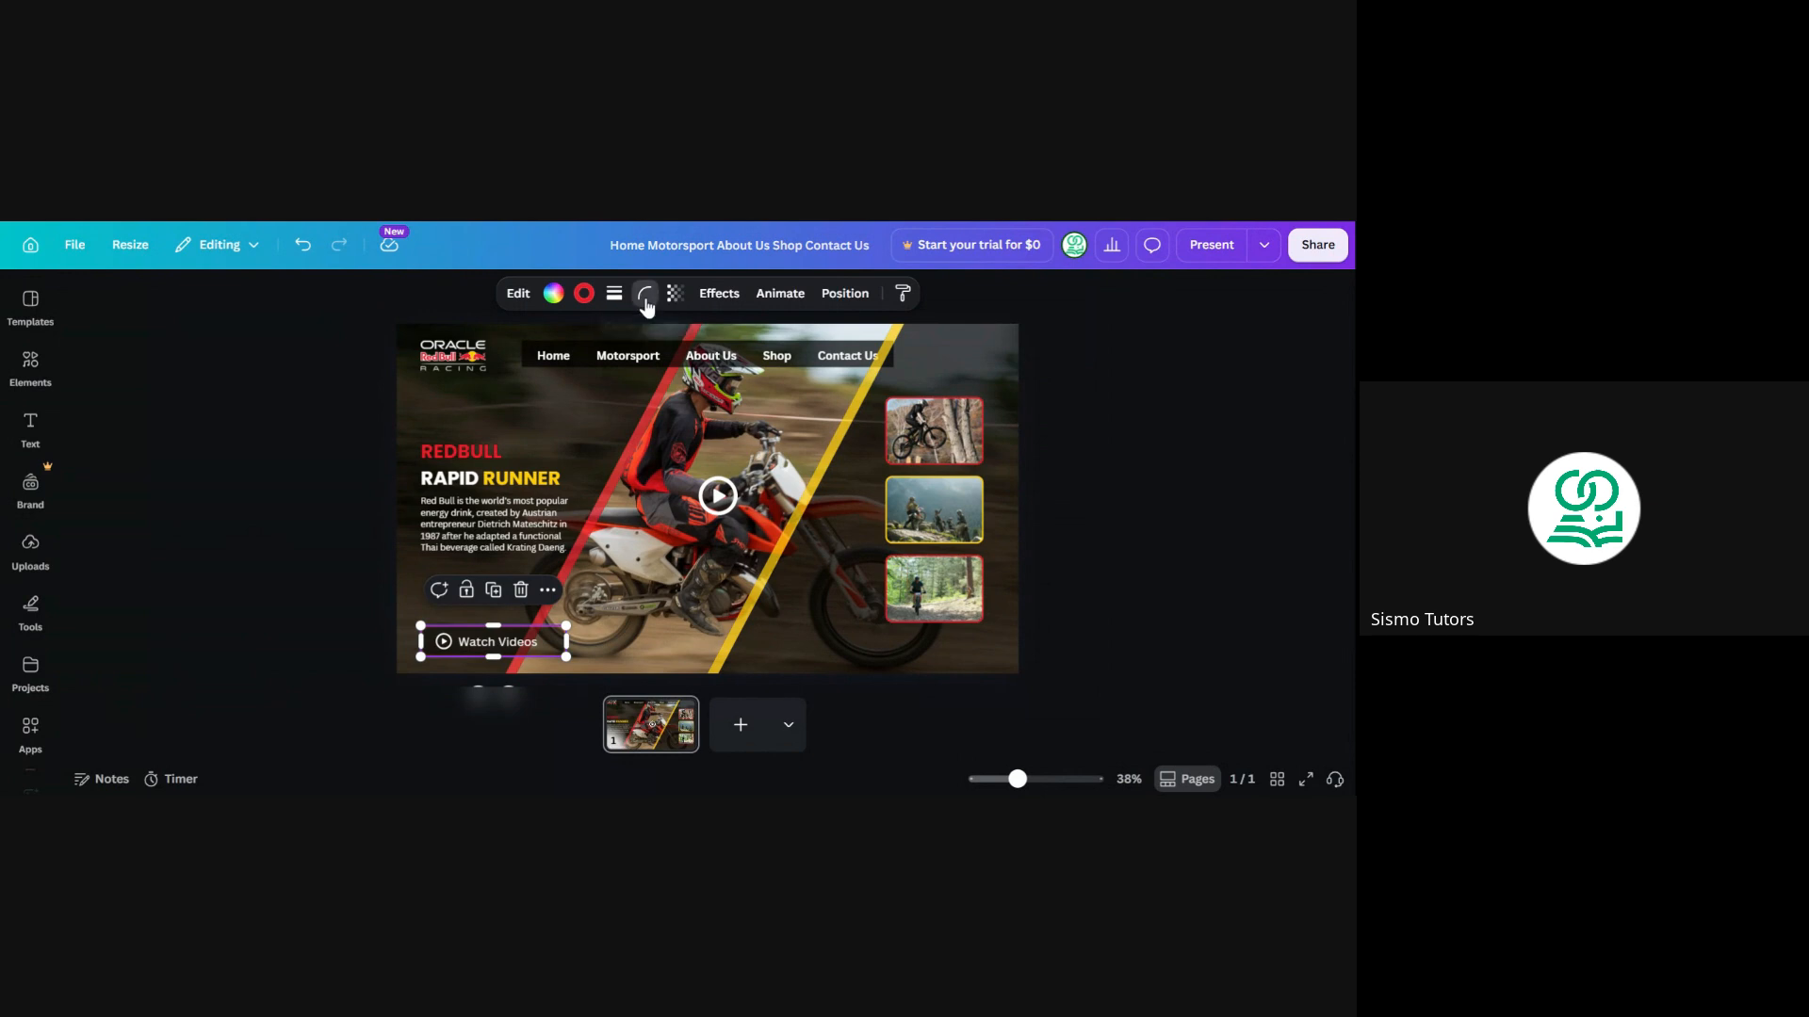
drag(593, 364, 699, 422)
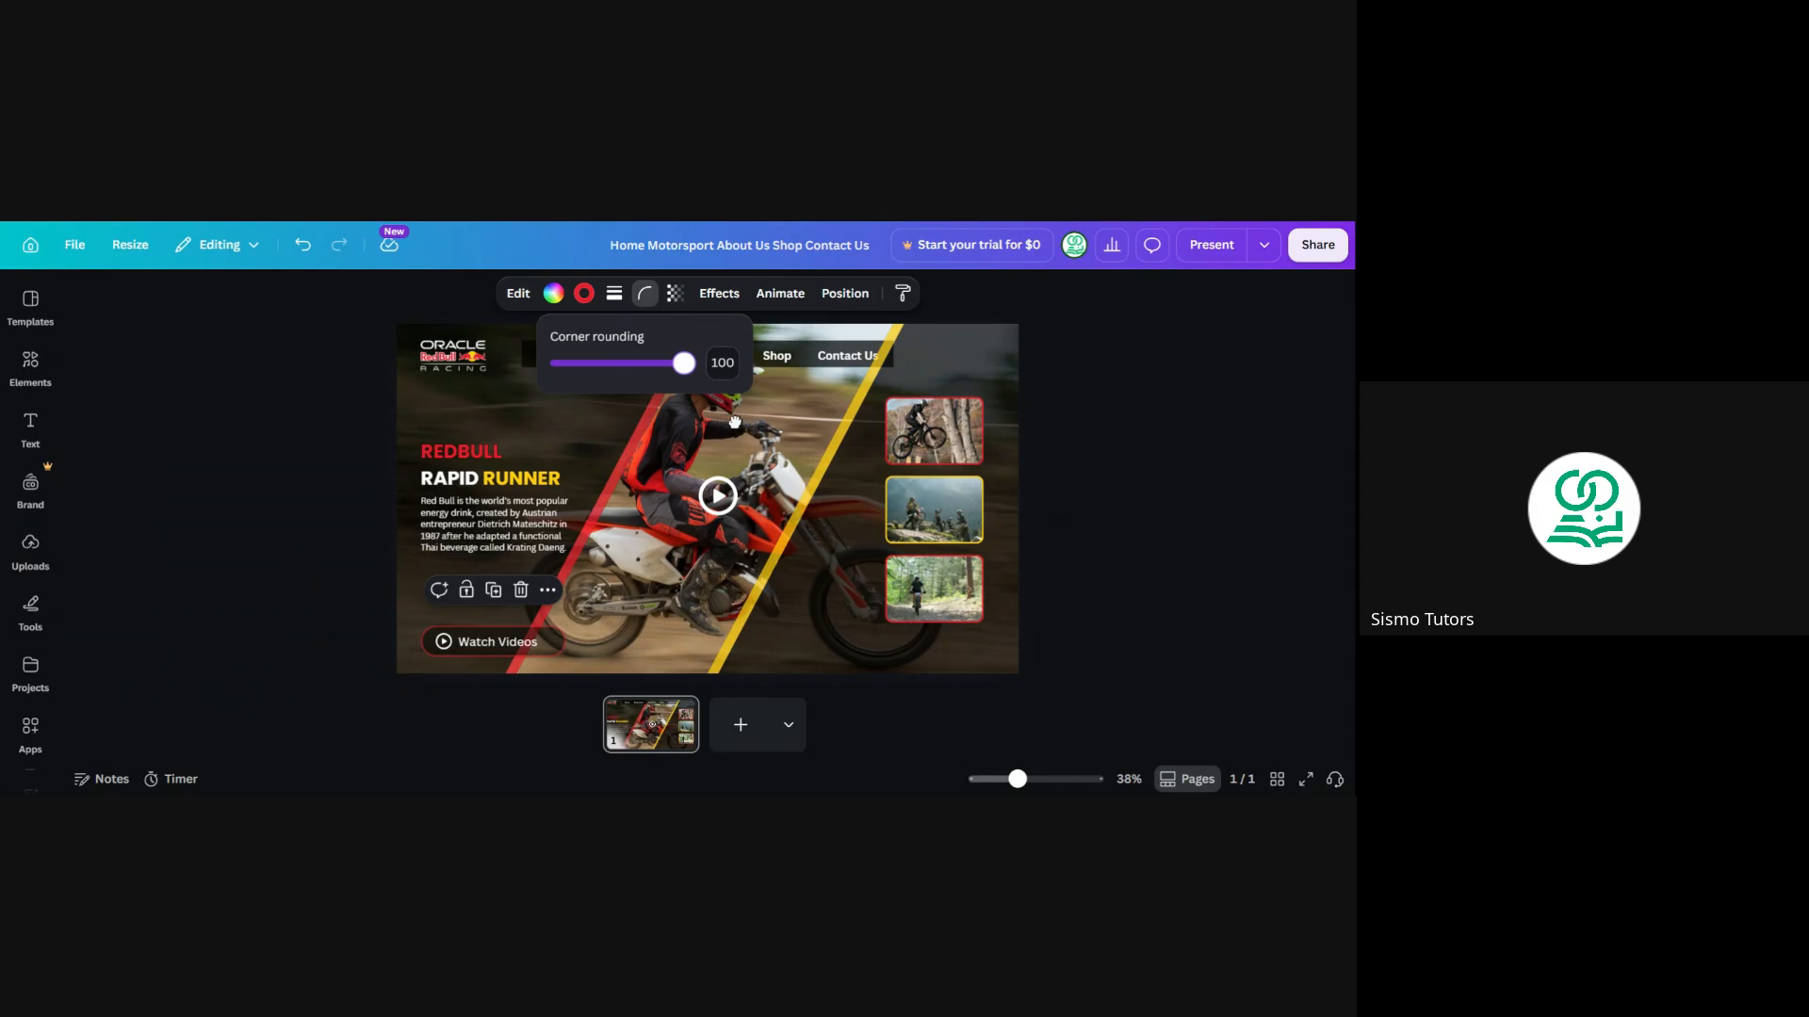
drag(687, 367, 429, 369)
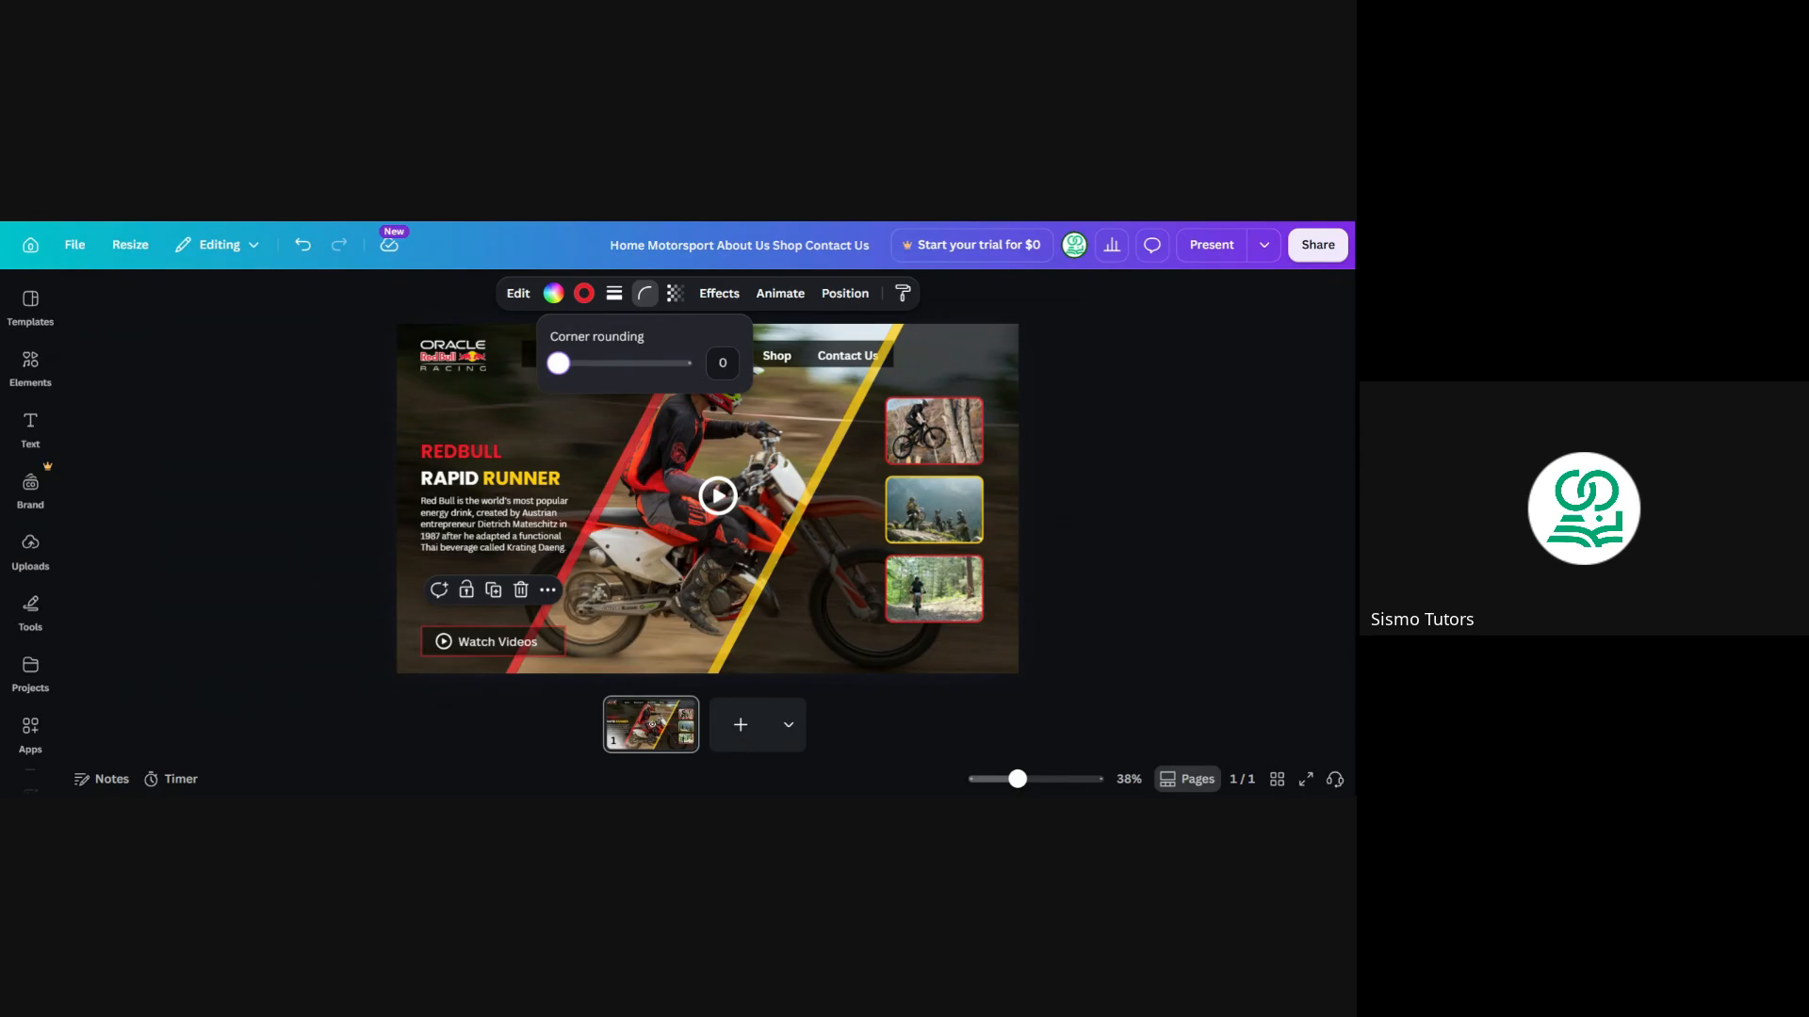
drag(559, 364, 687, 367)
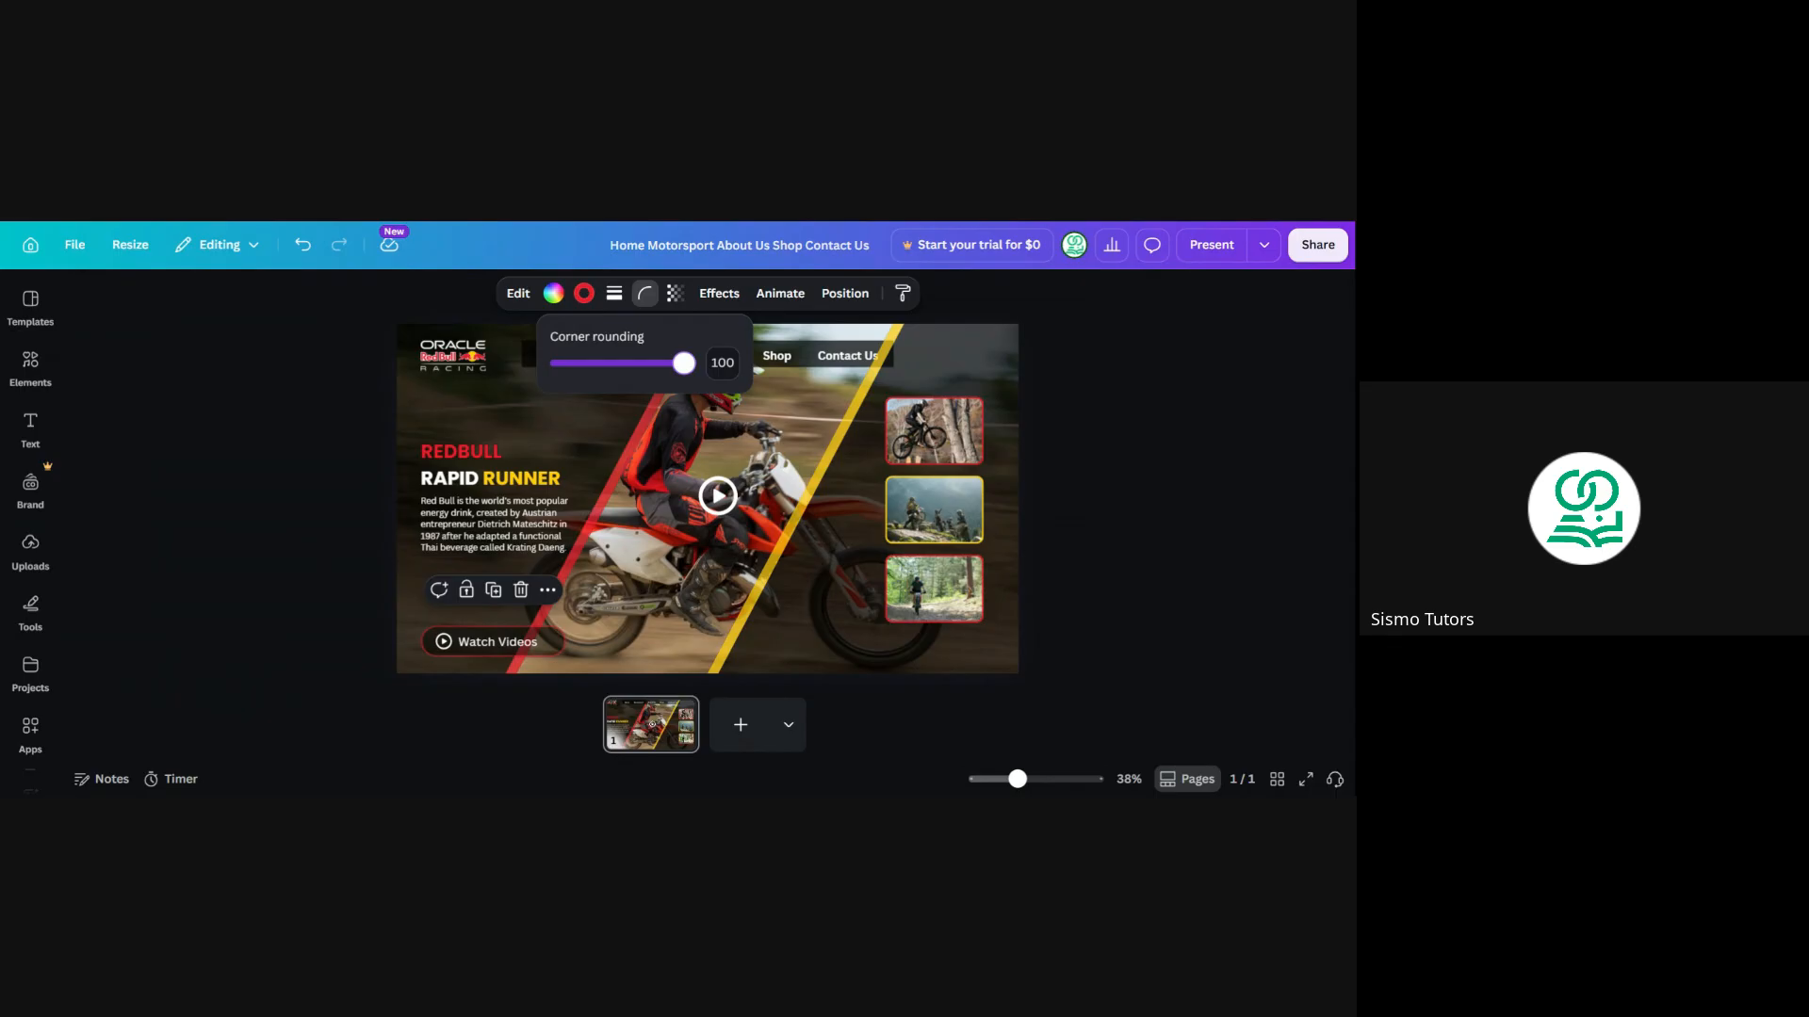
drag(683, 364, 500, 394)
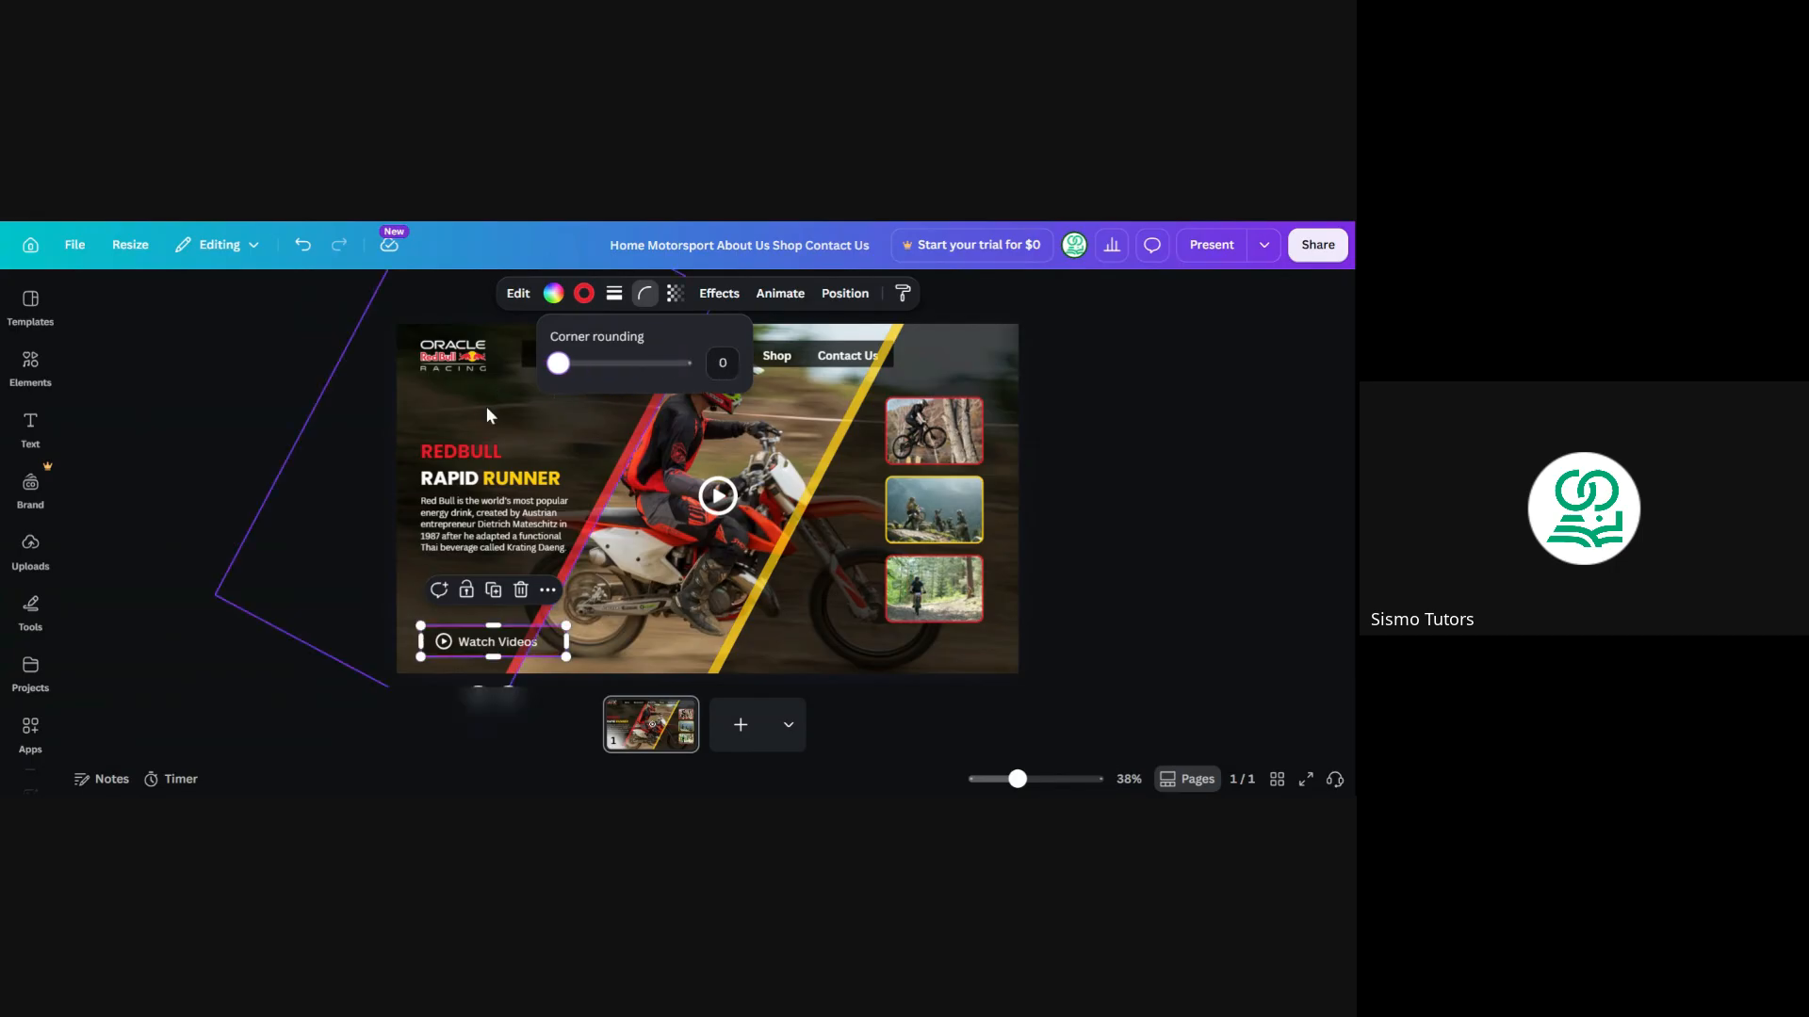
click(254, 429)
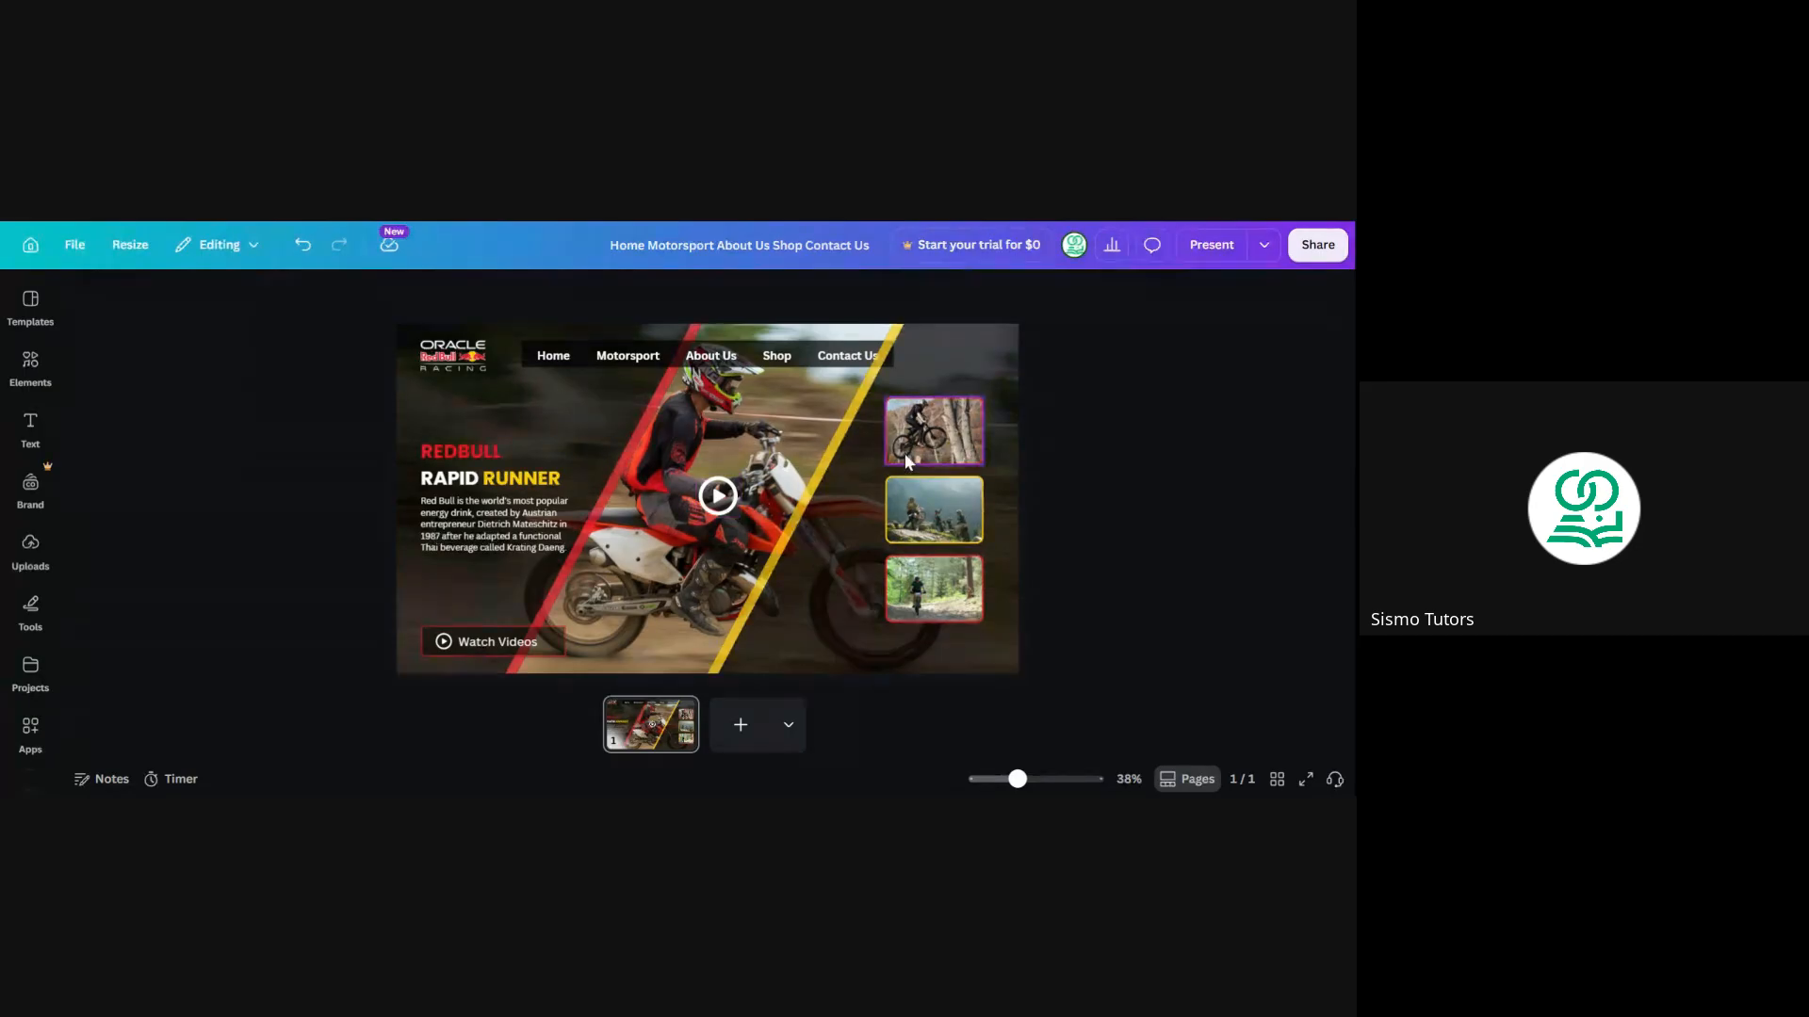
Square off the corners of all three bordered biker photos by setting their corner rounding to 0
click(934, 455)
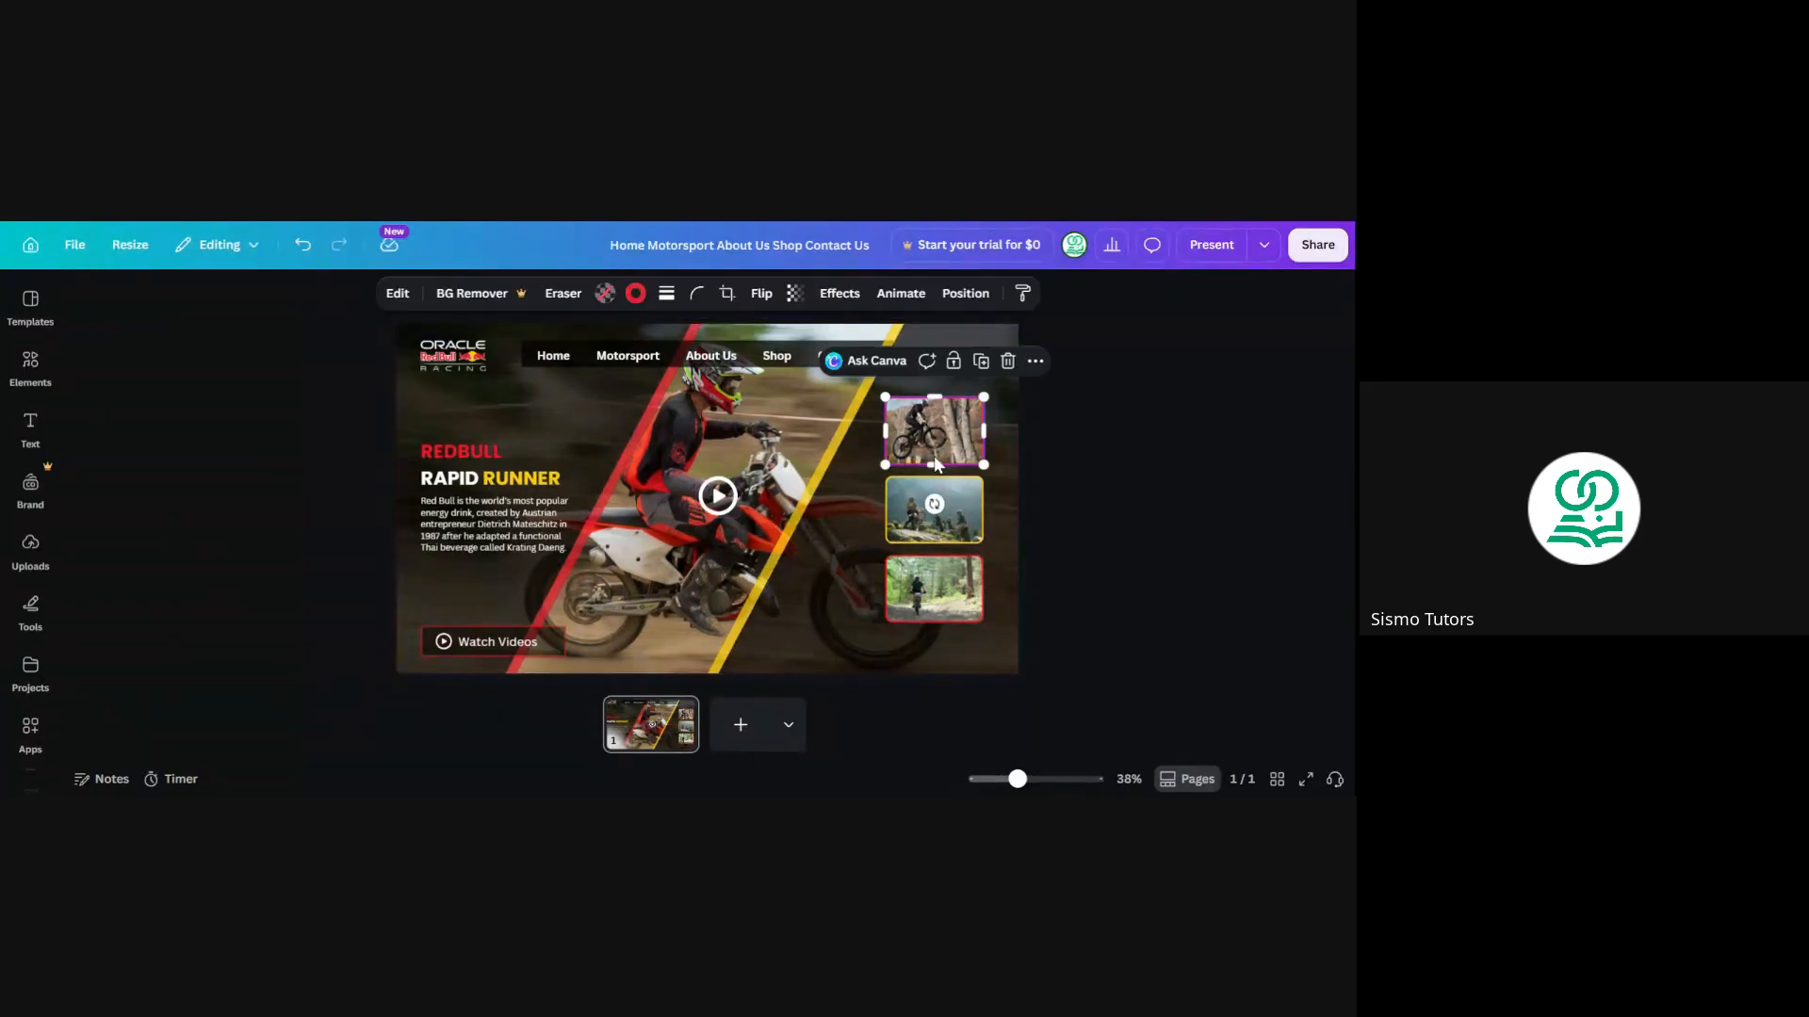
click(696, 293)
drag(639, 362, 611, 363)
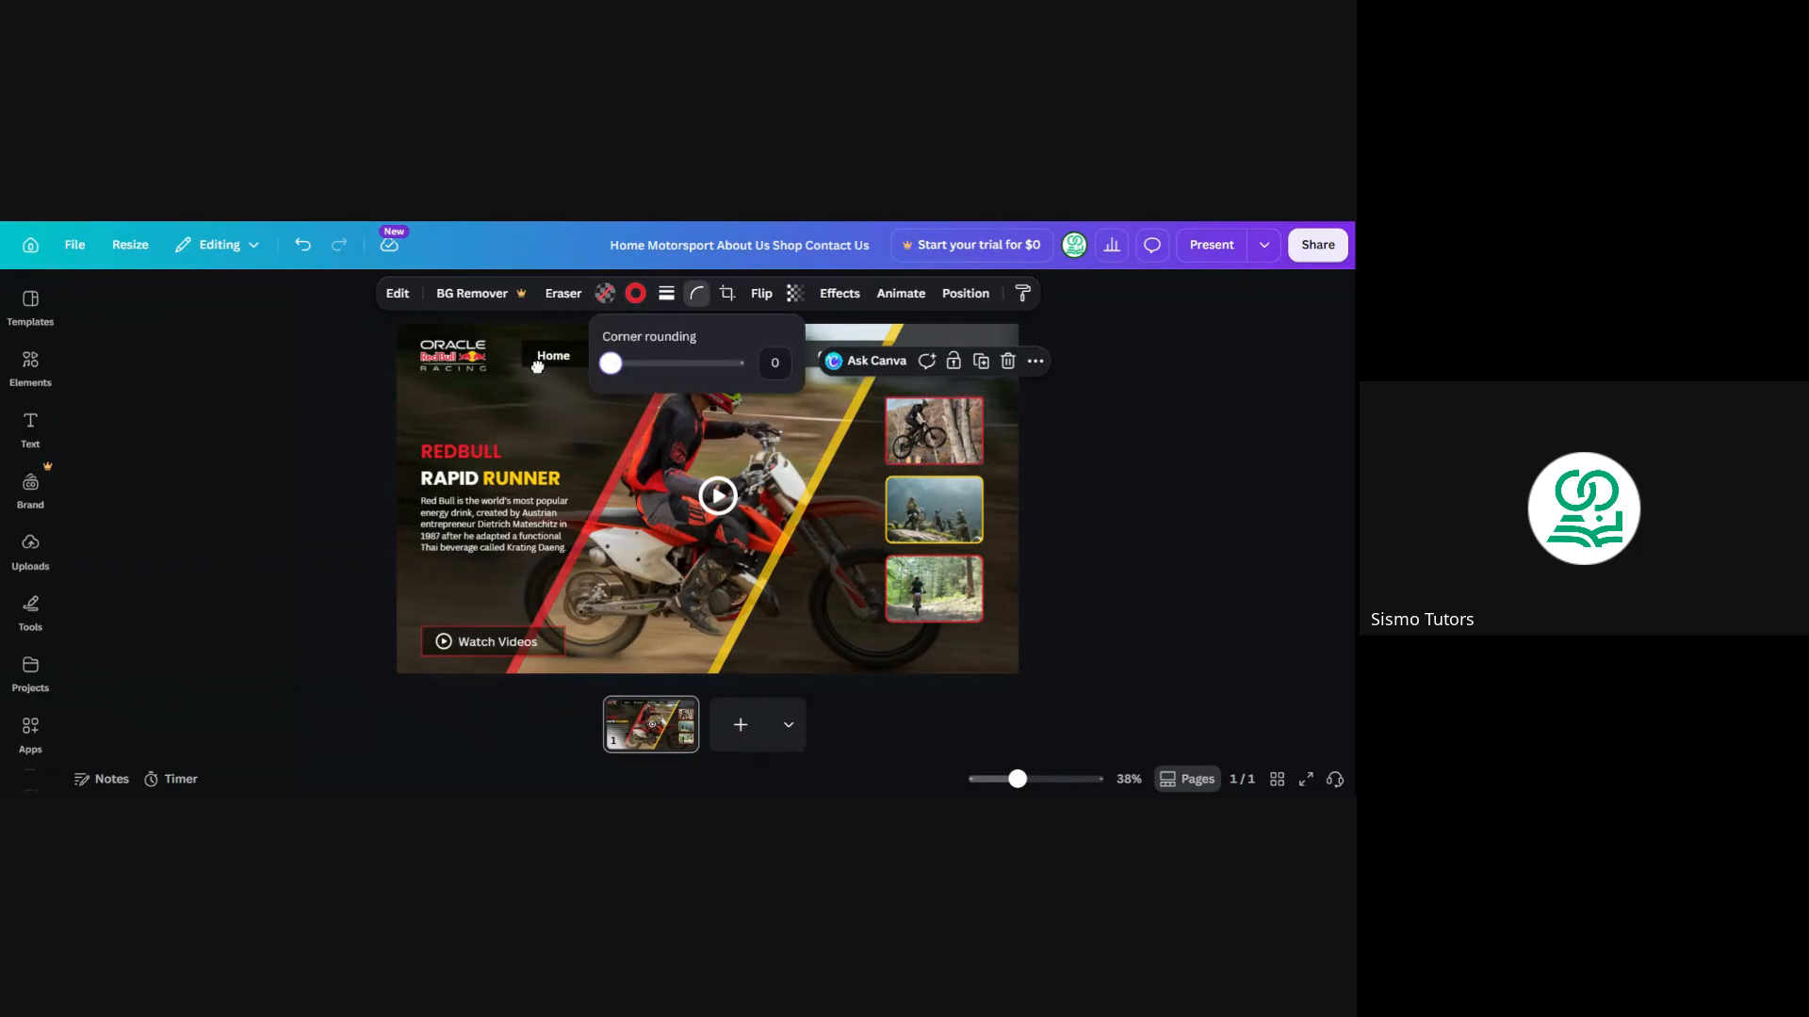
click(981, 507)
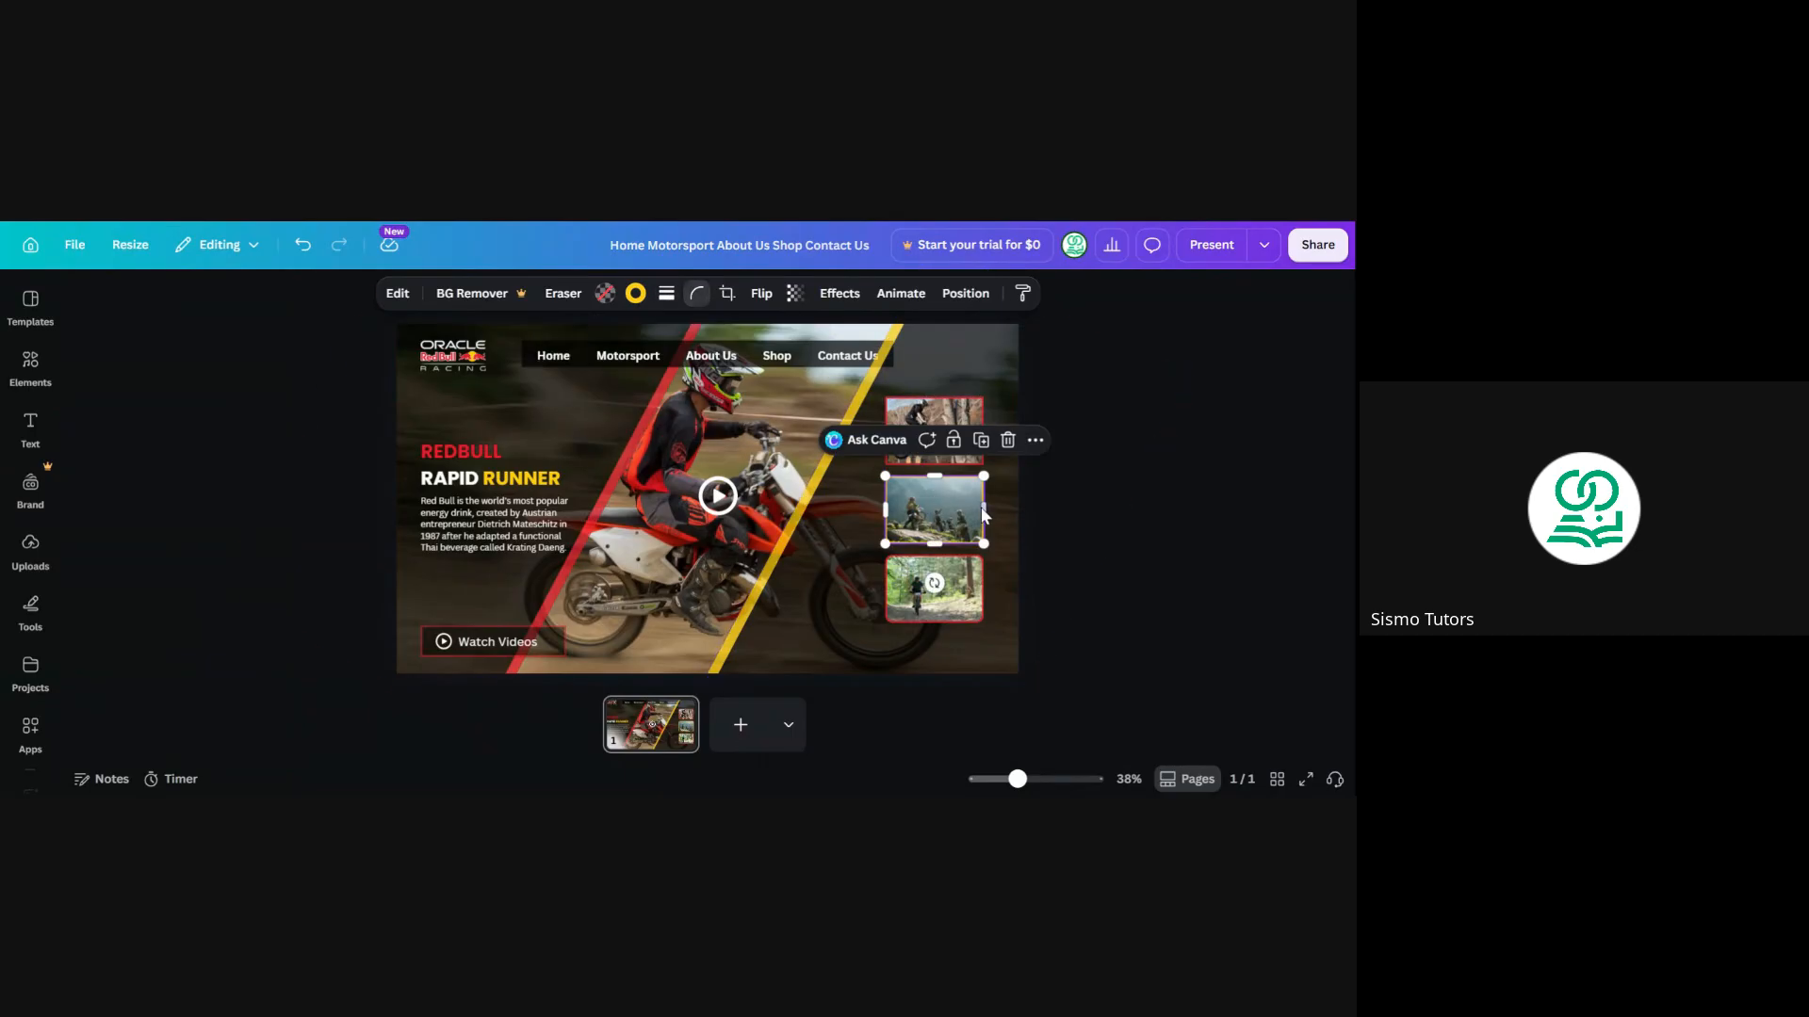
click(697, 293)
click(957, 580)
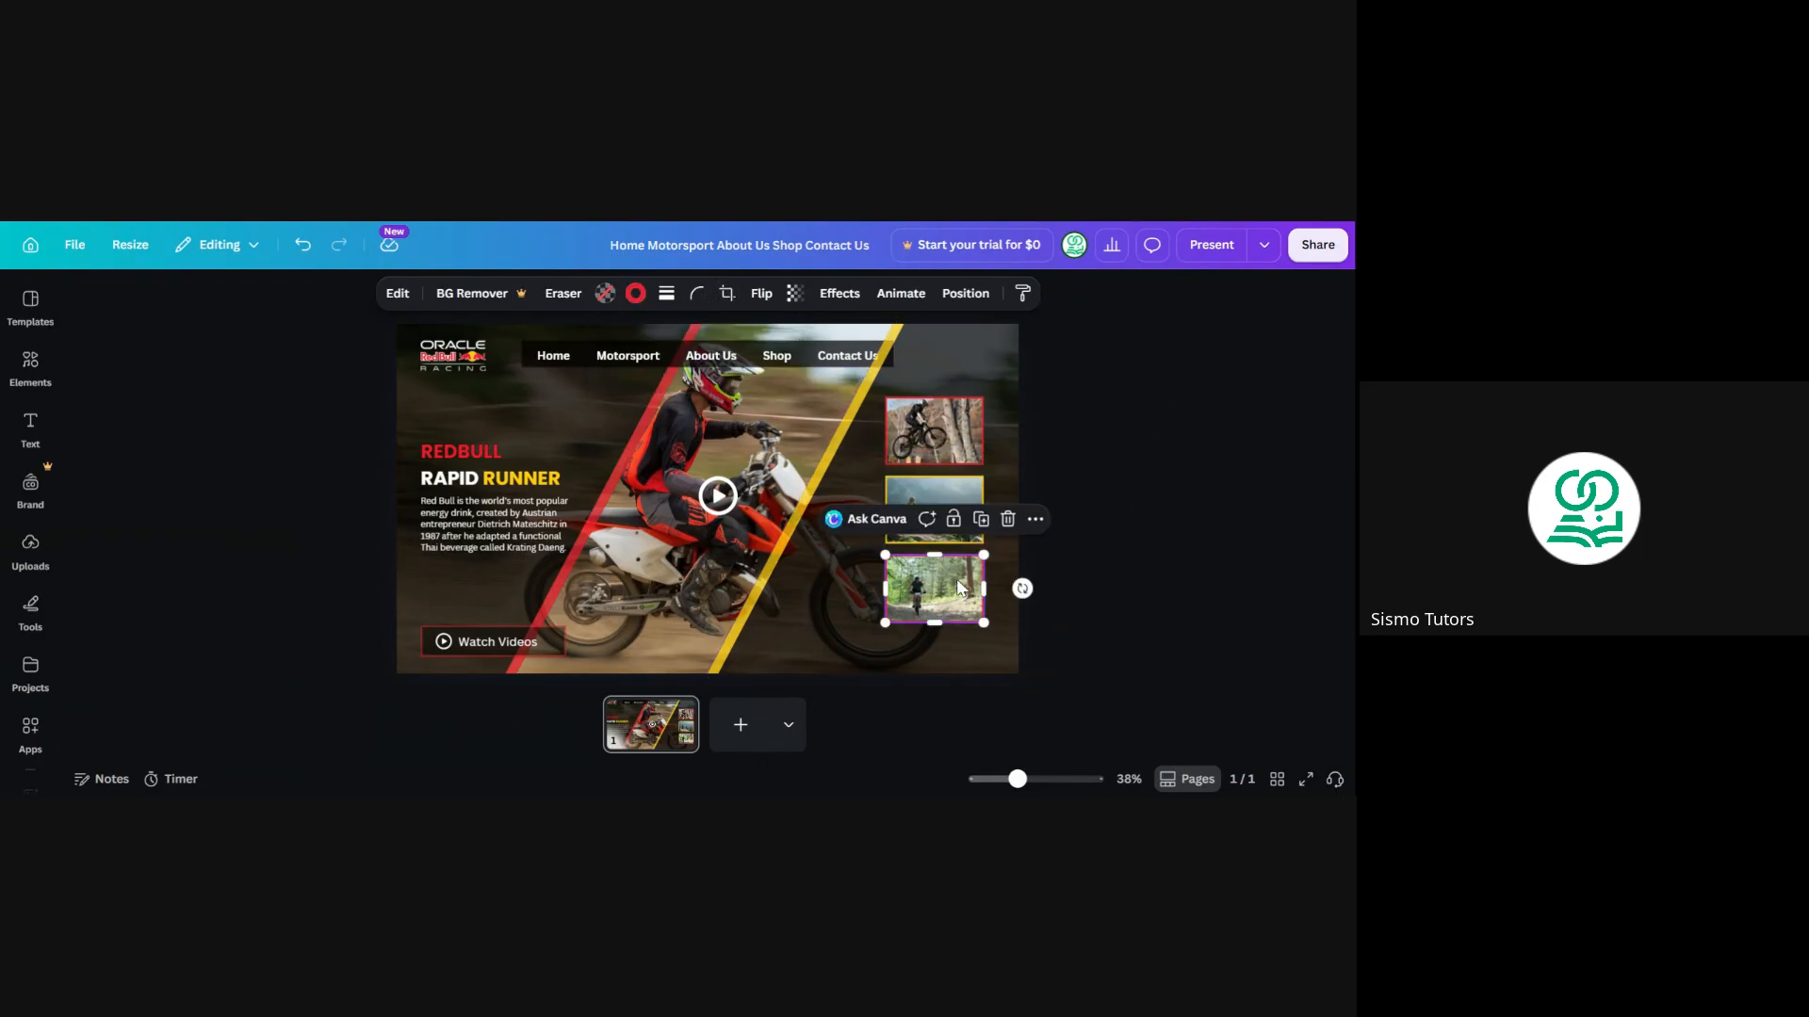
click(698, 300)
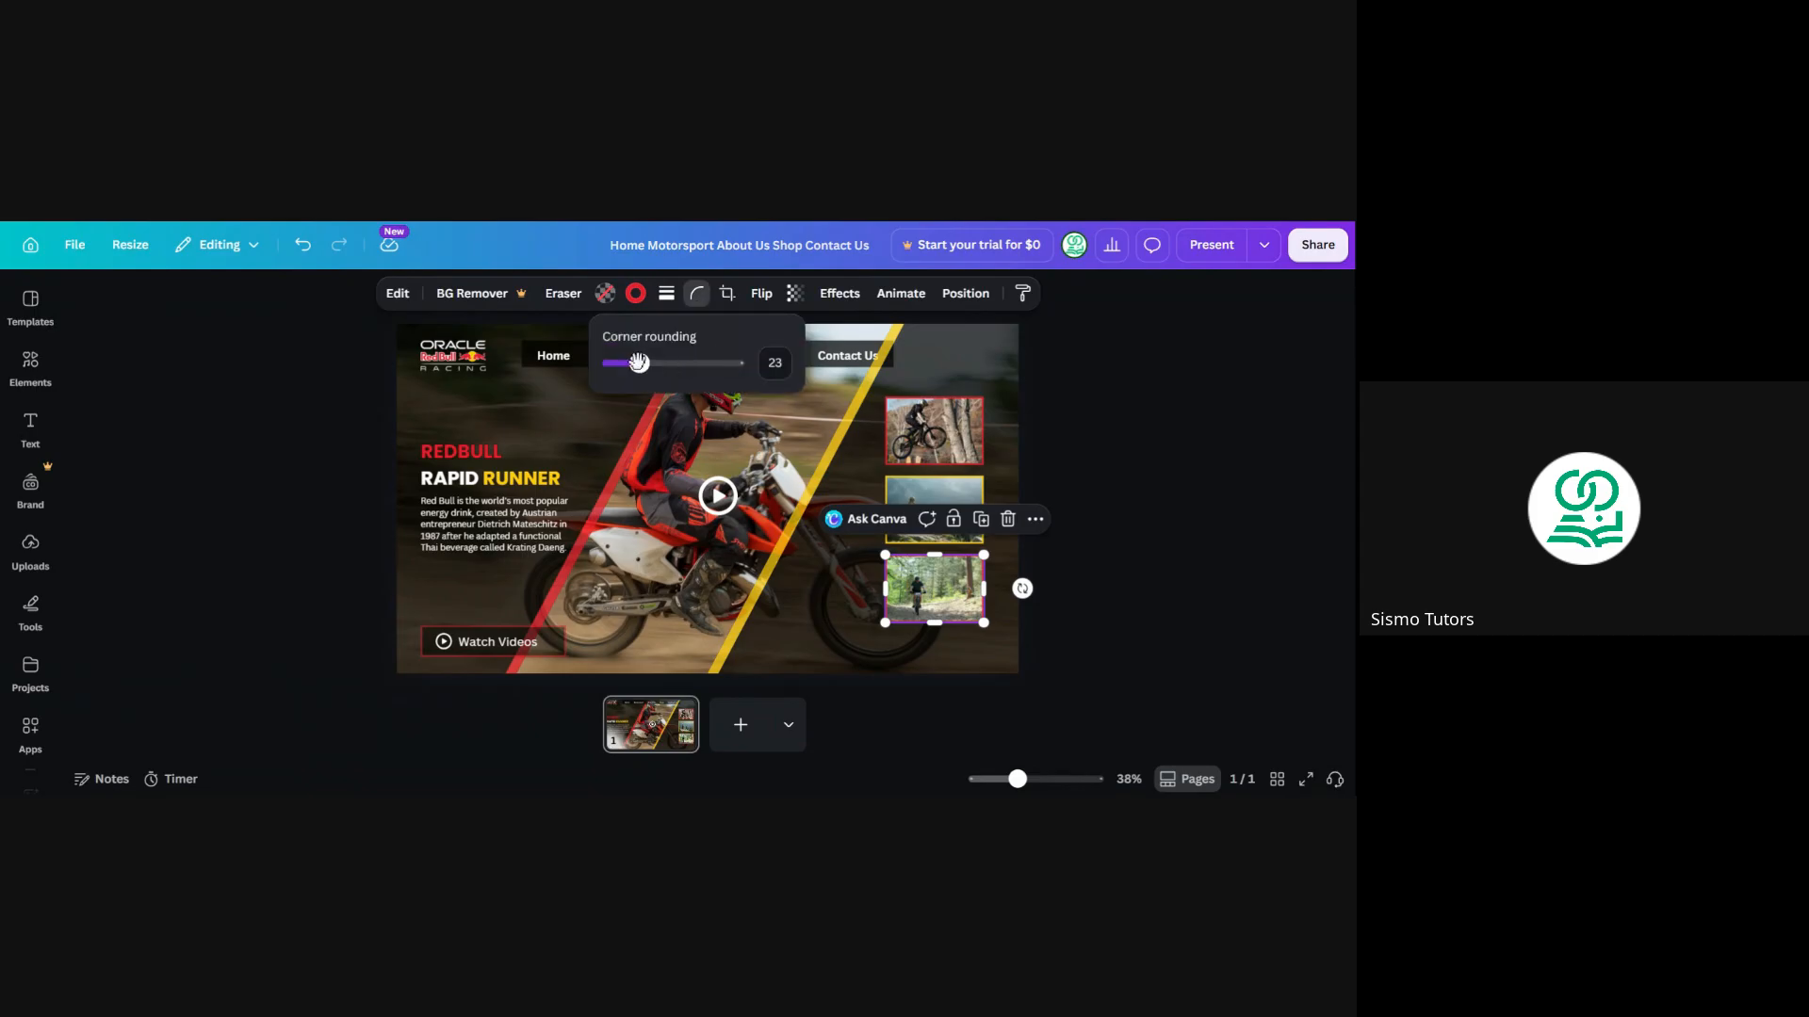
drag(638, 362, 549, 374)
click(265, 421)
click(265, 421)
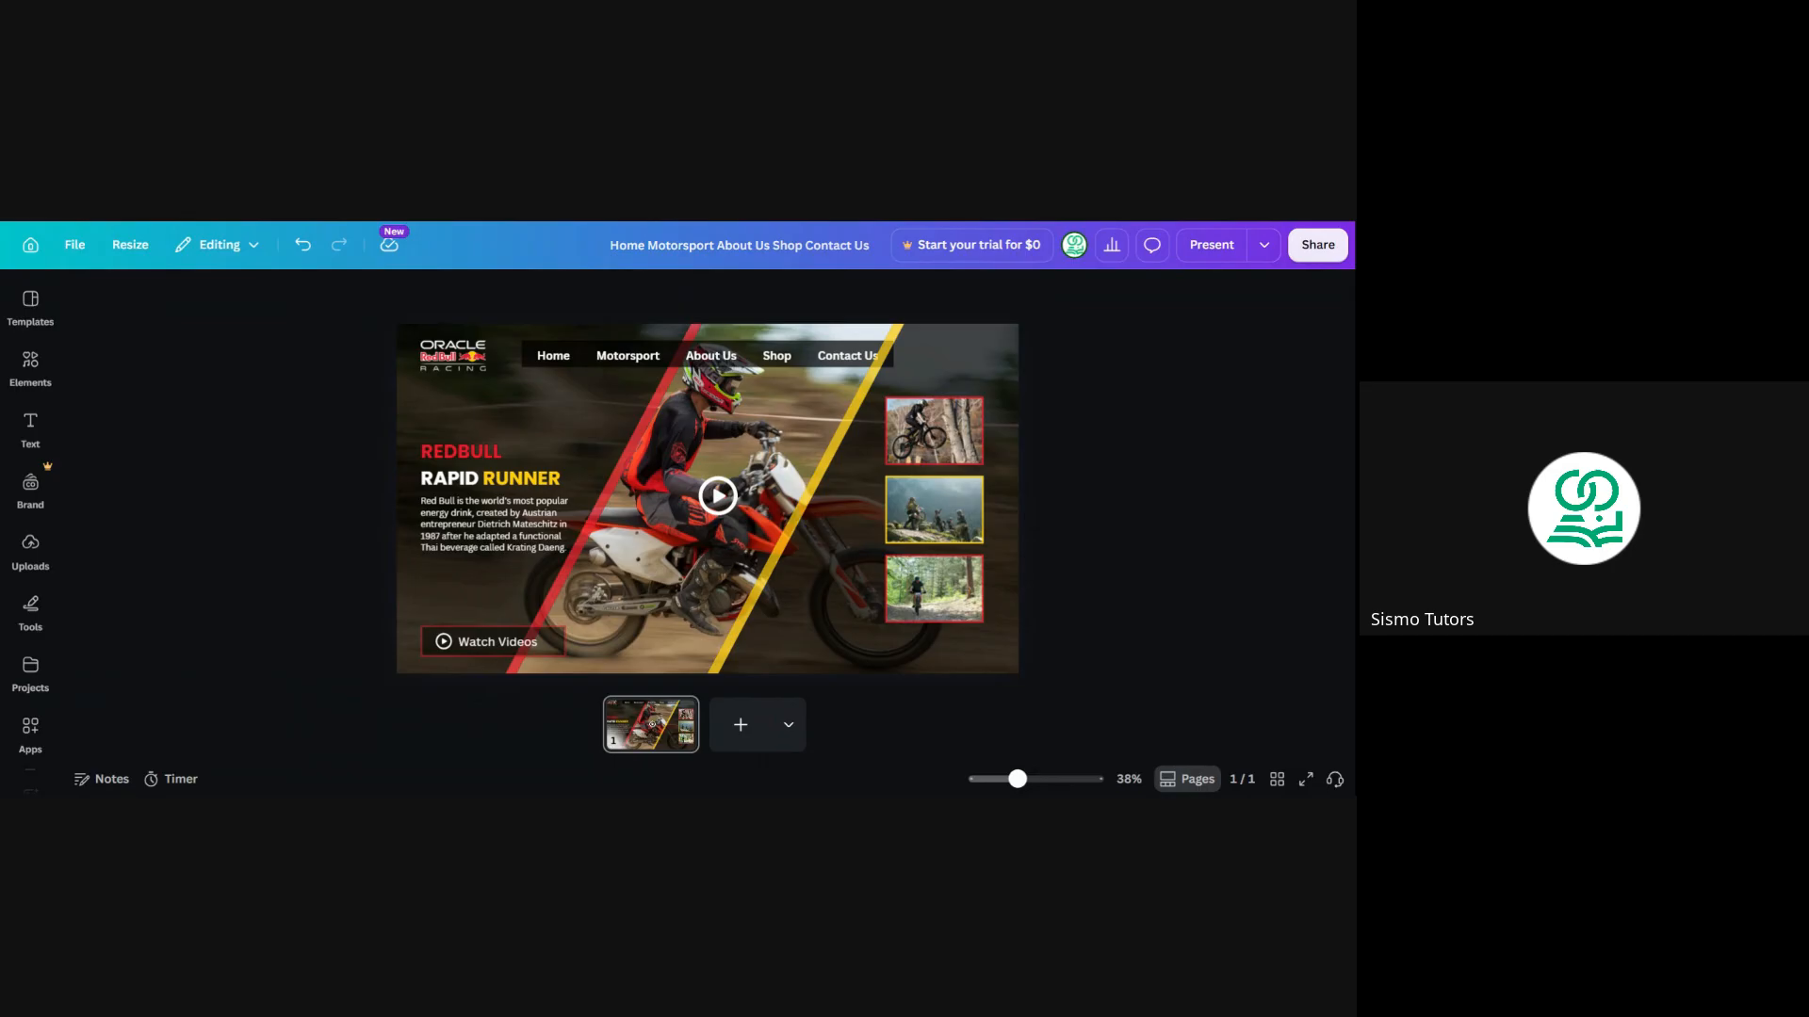
click(529, 640)
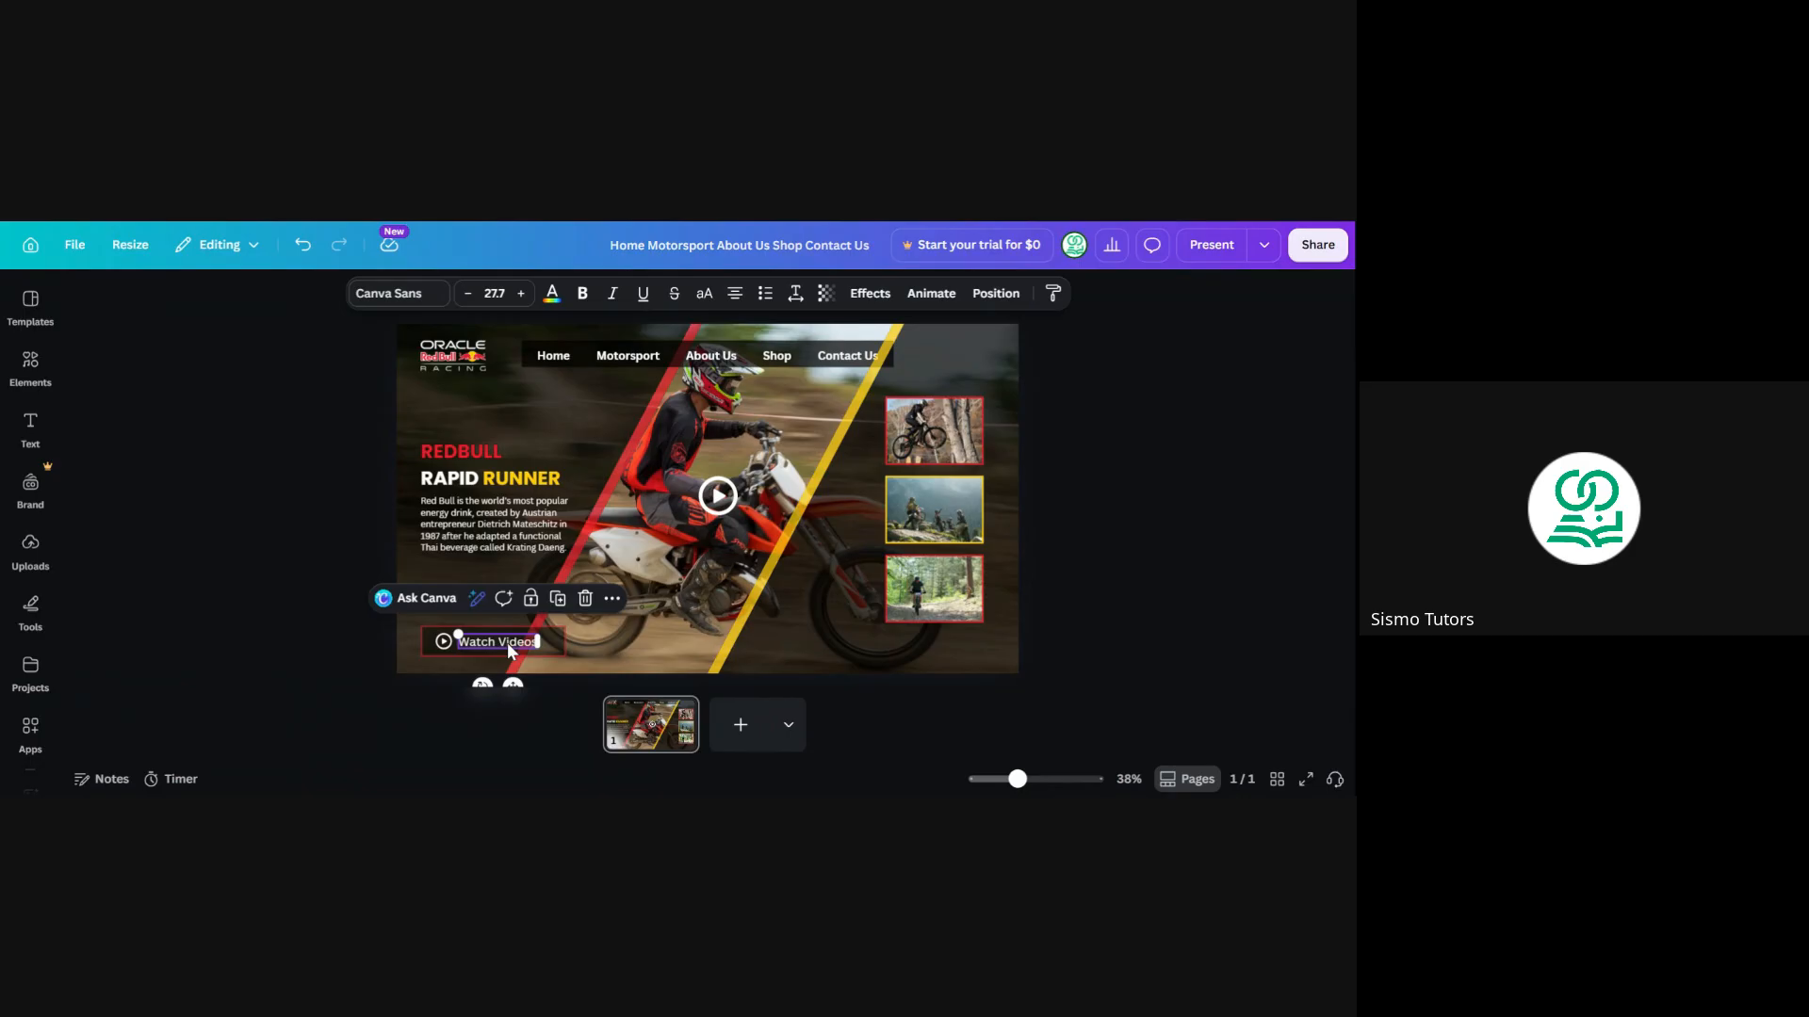
click(559, 600)
drag(510, 662, 939, 657)
double_click(938, 658)
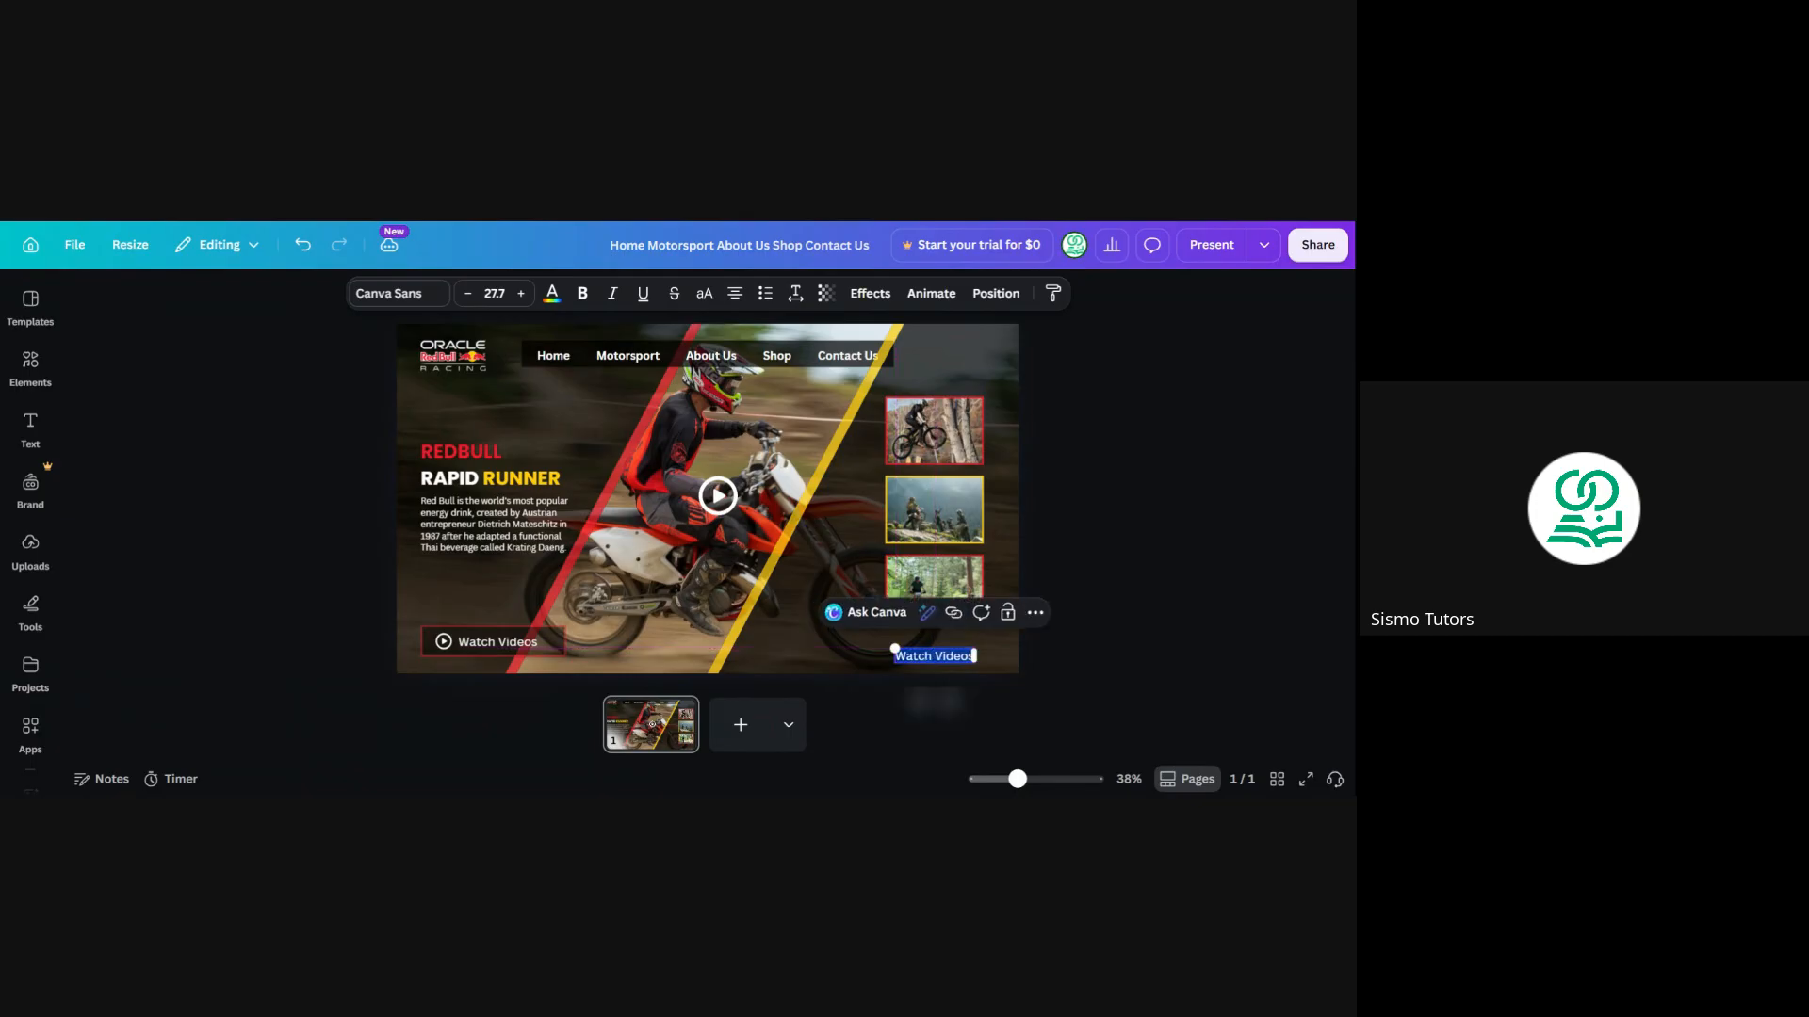
text(WW)
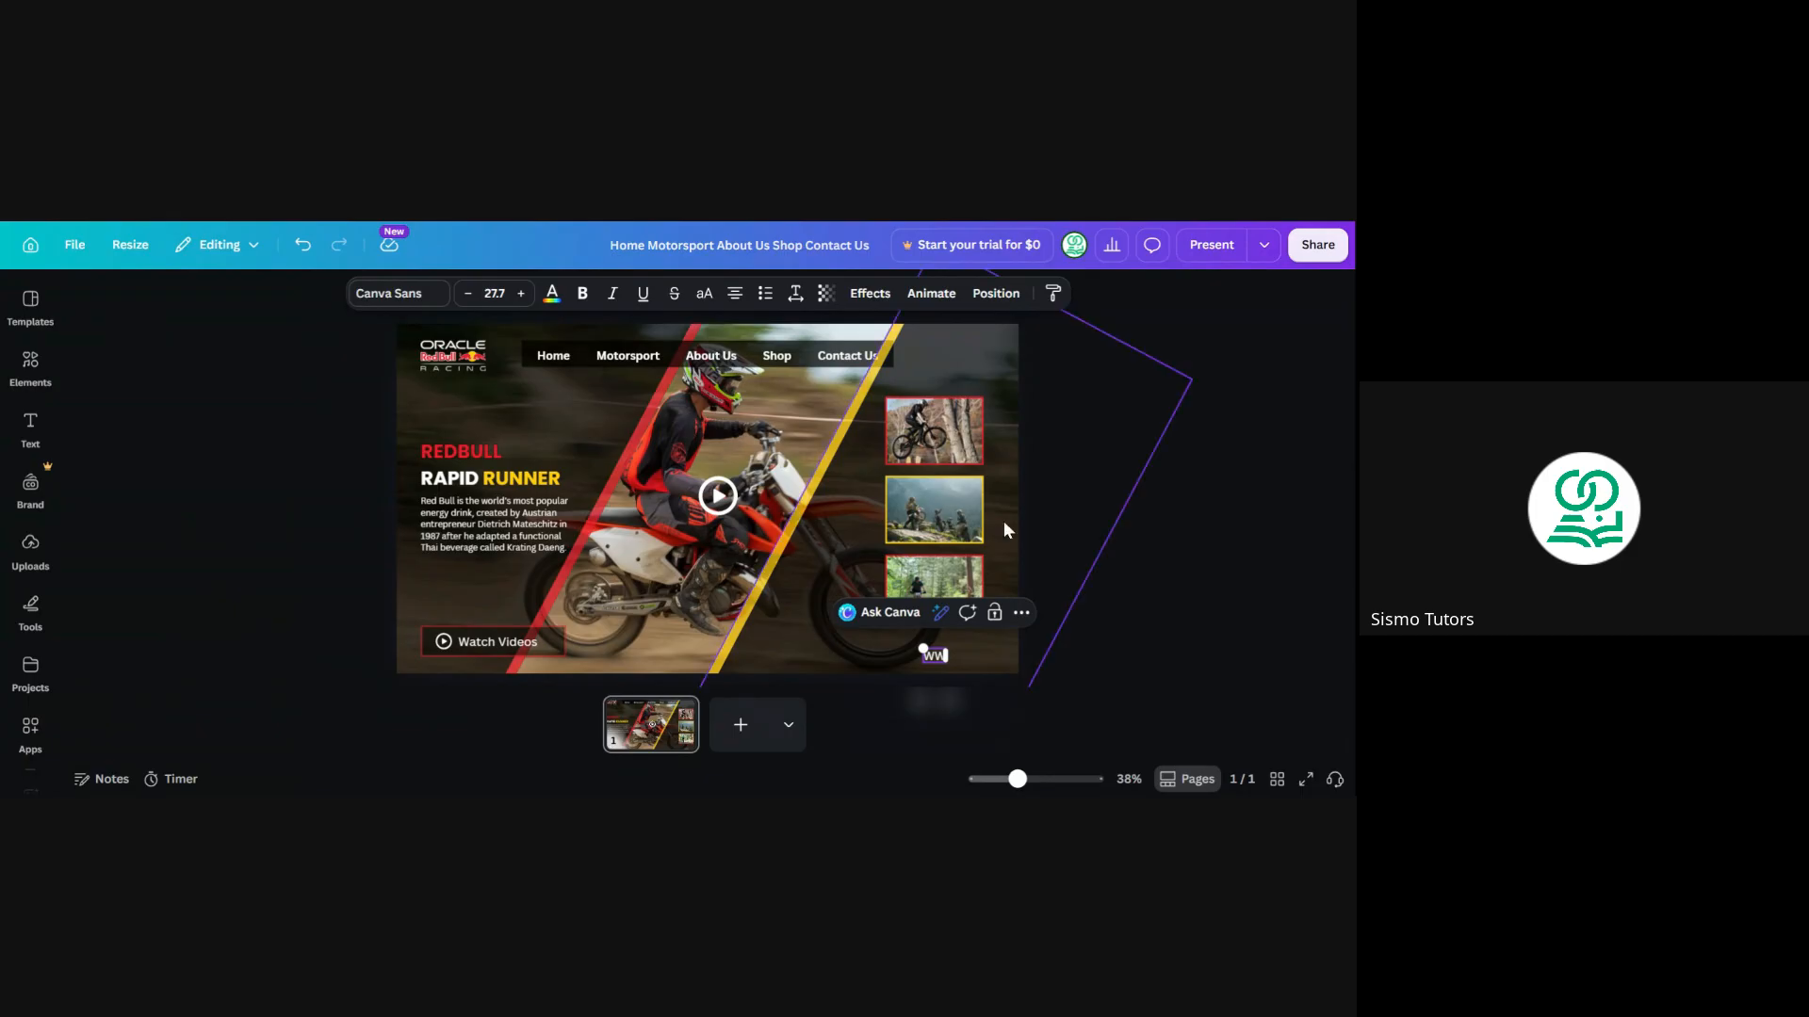
text(w)
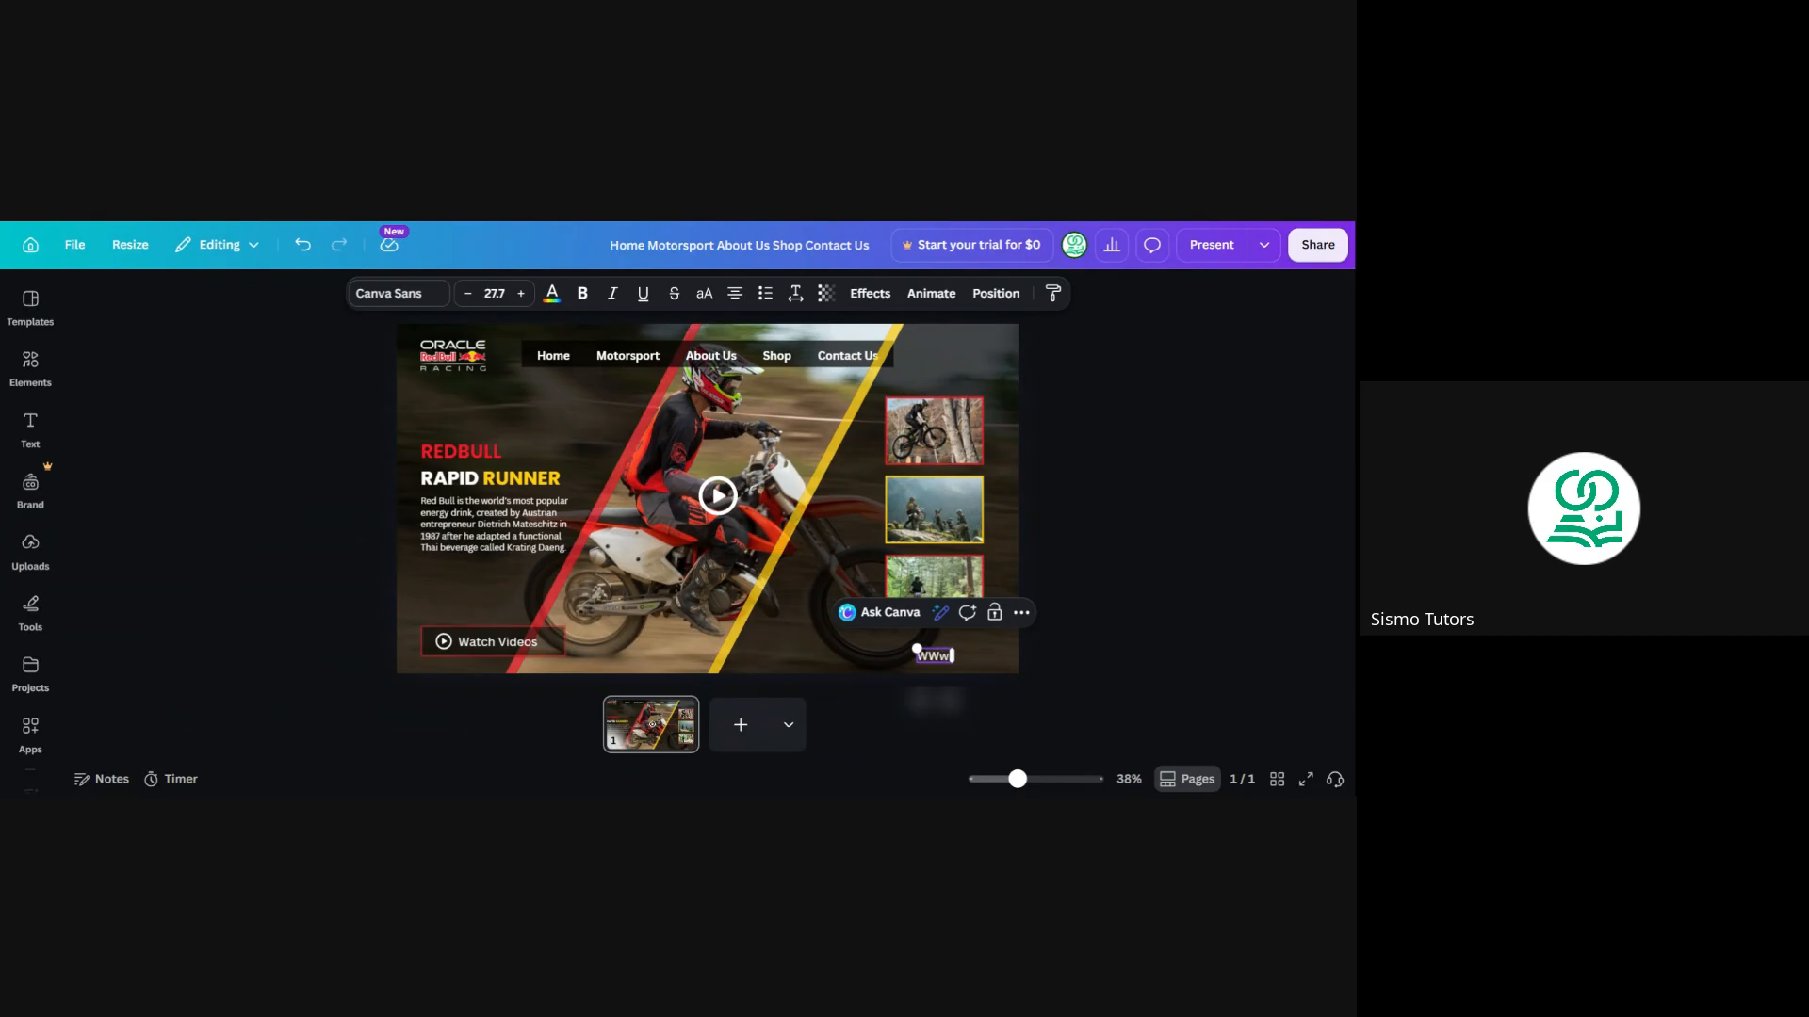
text(.Redbull.com)
click(246, 507)
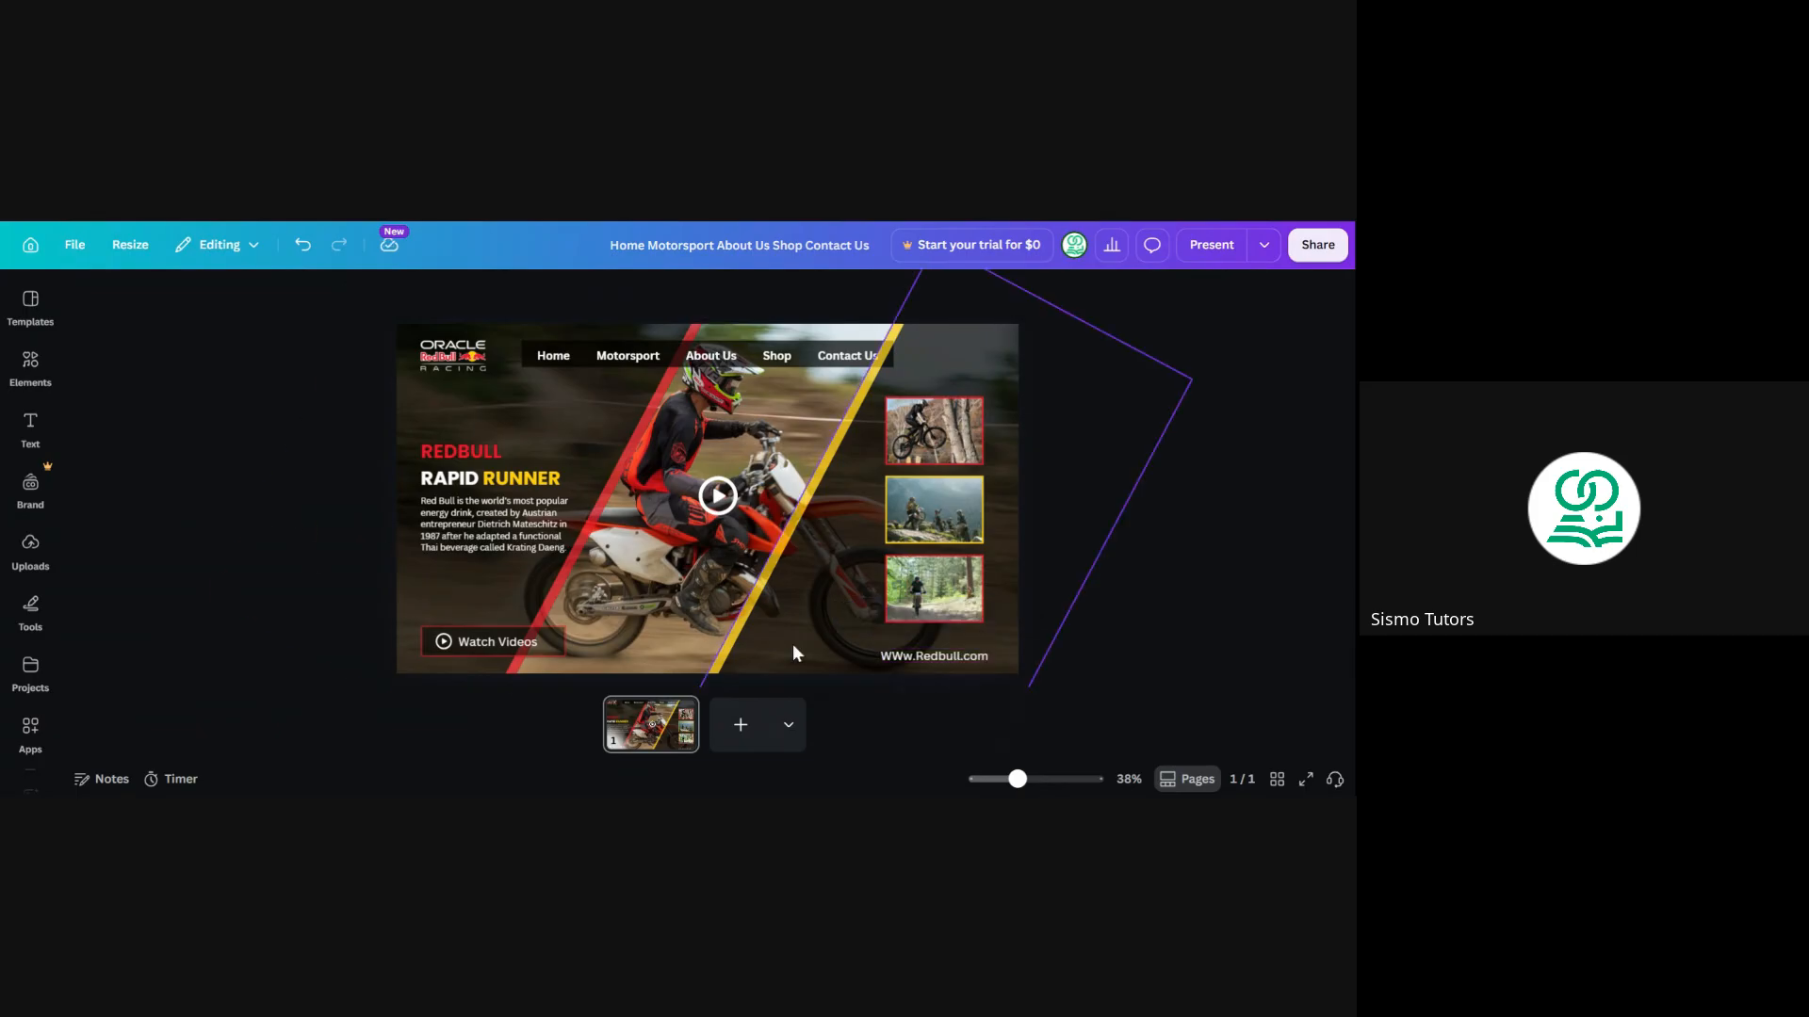
click(953, 656)
click(924, 657)
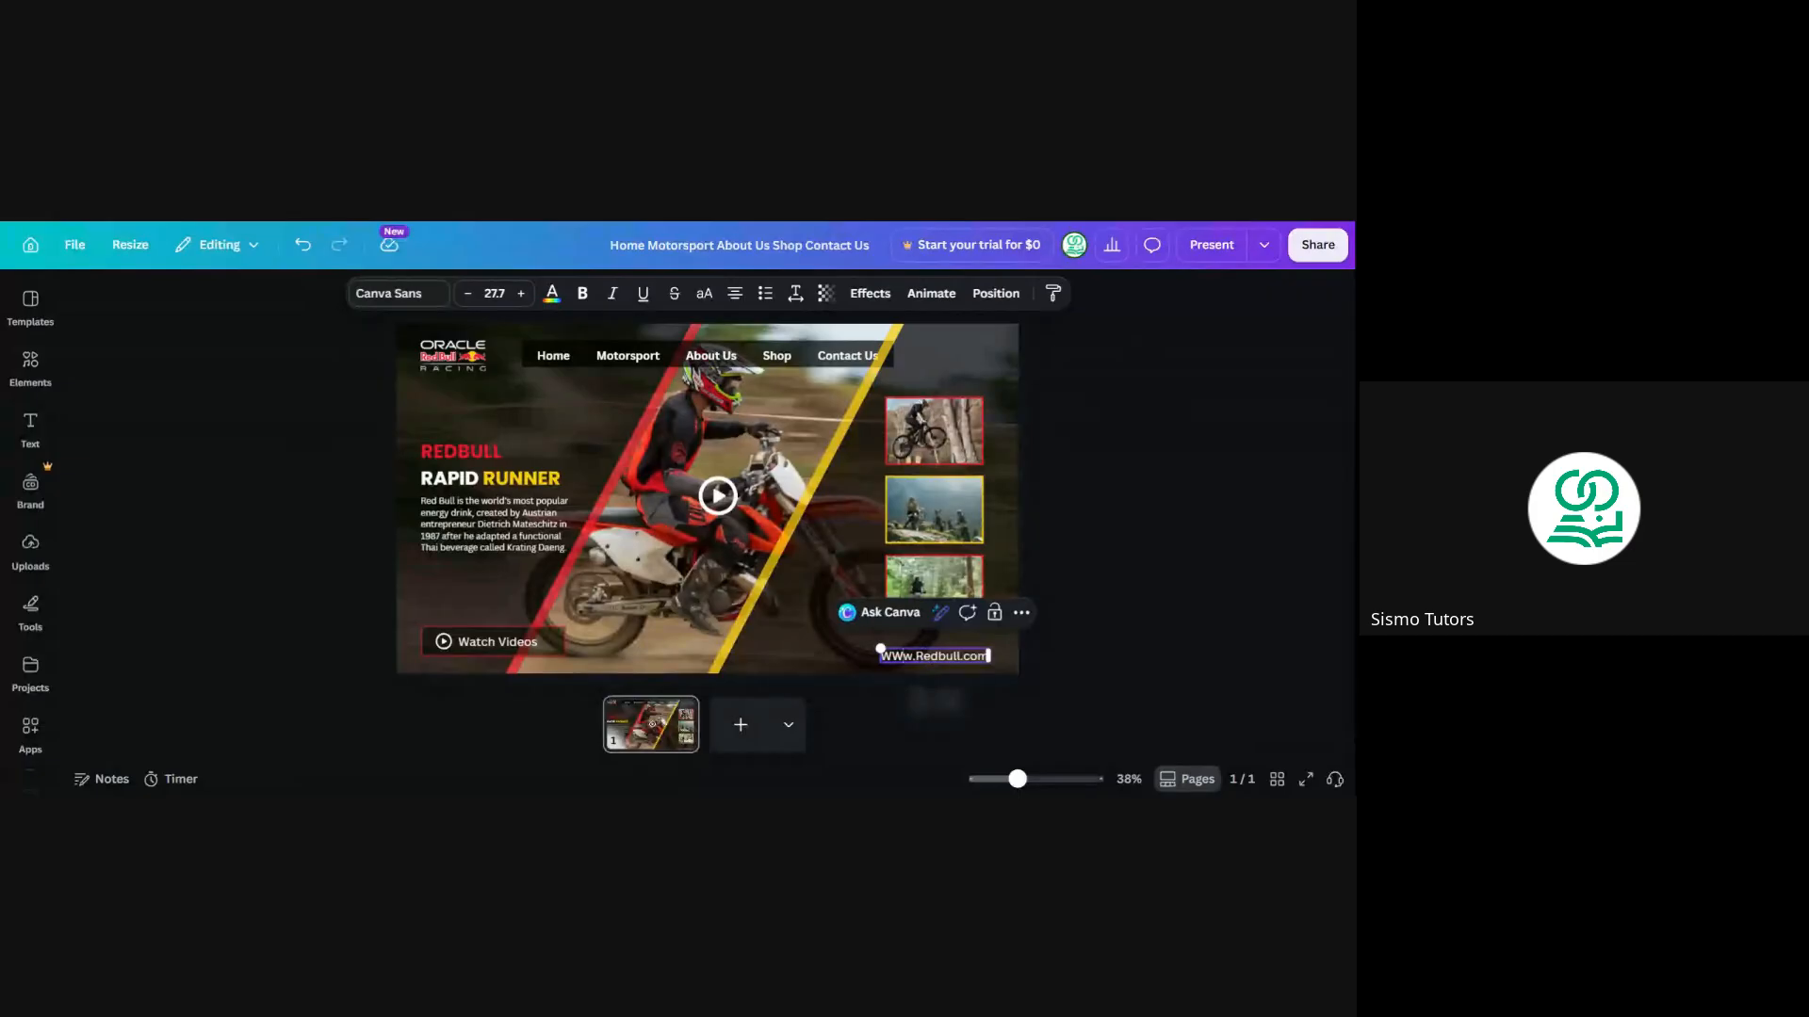
key(BackSpace)
key(BackSpace)
key(BackSpace)
key(BackSpace)
text(www)
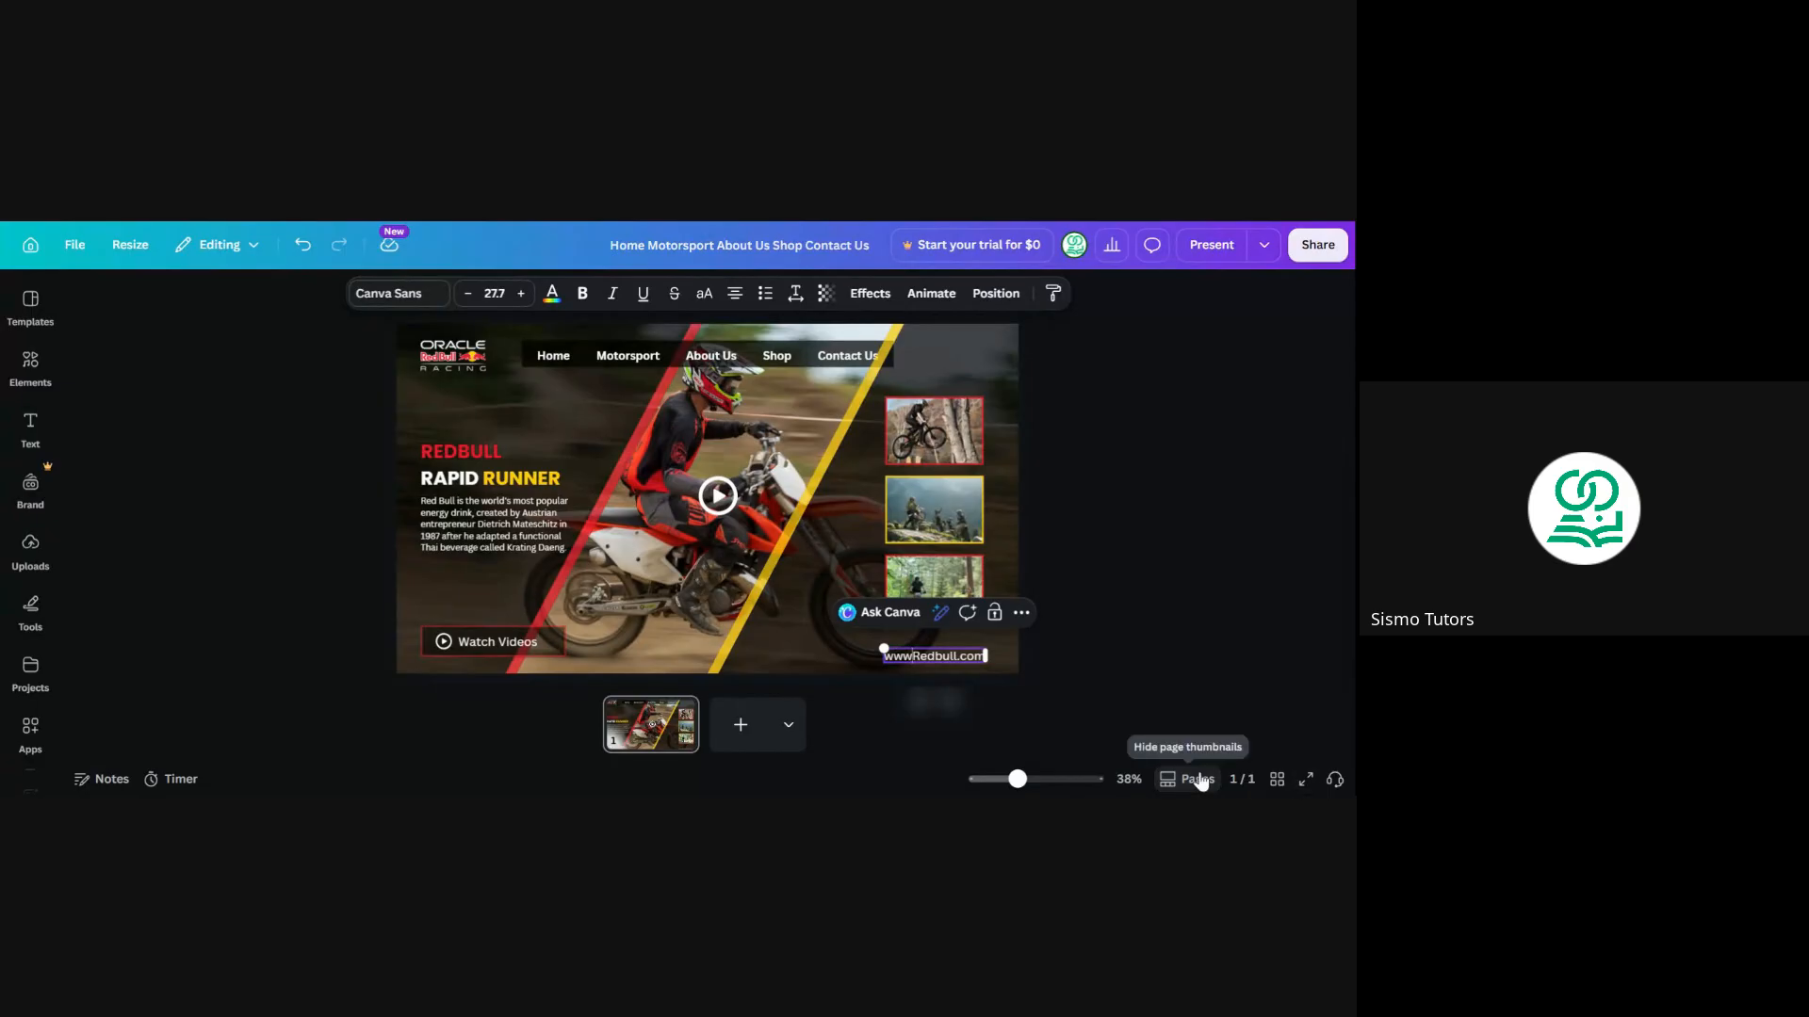
text(.)
click(995, 705)
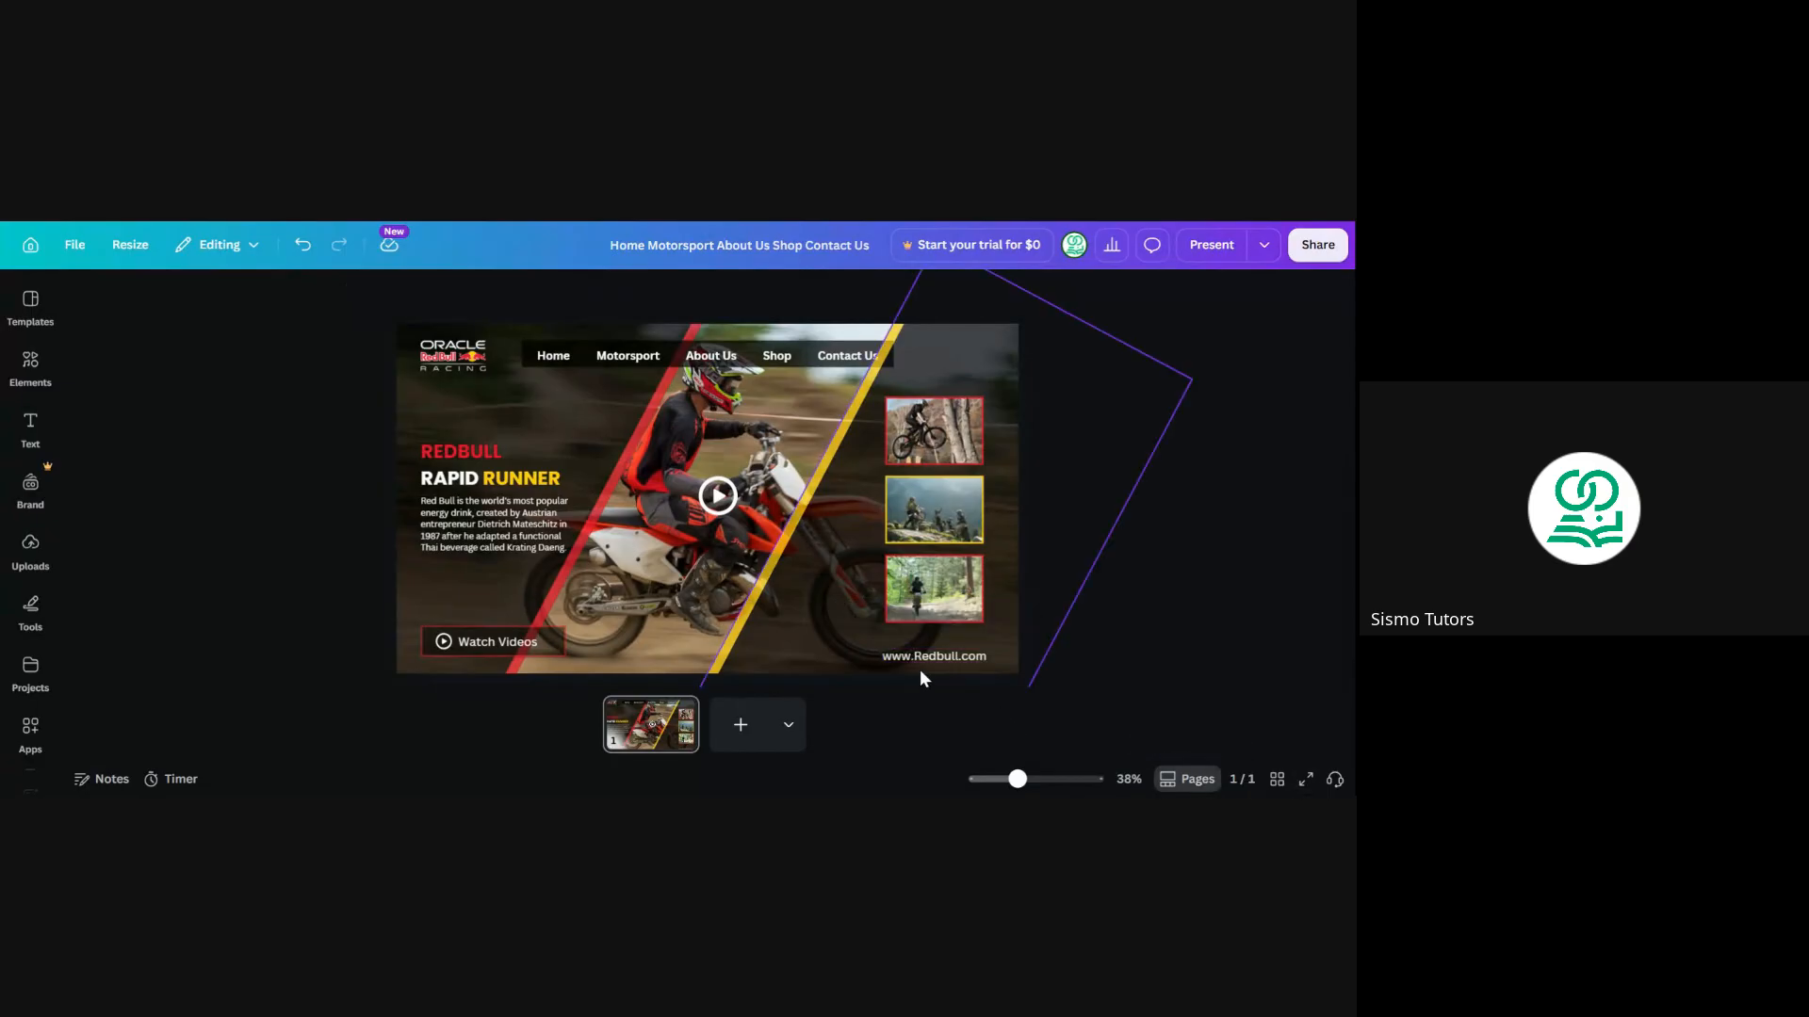
click(916, 663)
drag(883, 655, 954, 659)
click(967, 698)
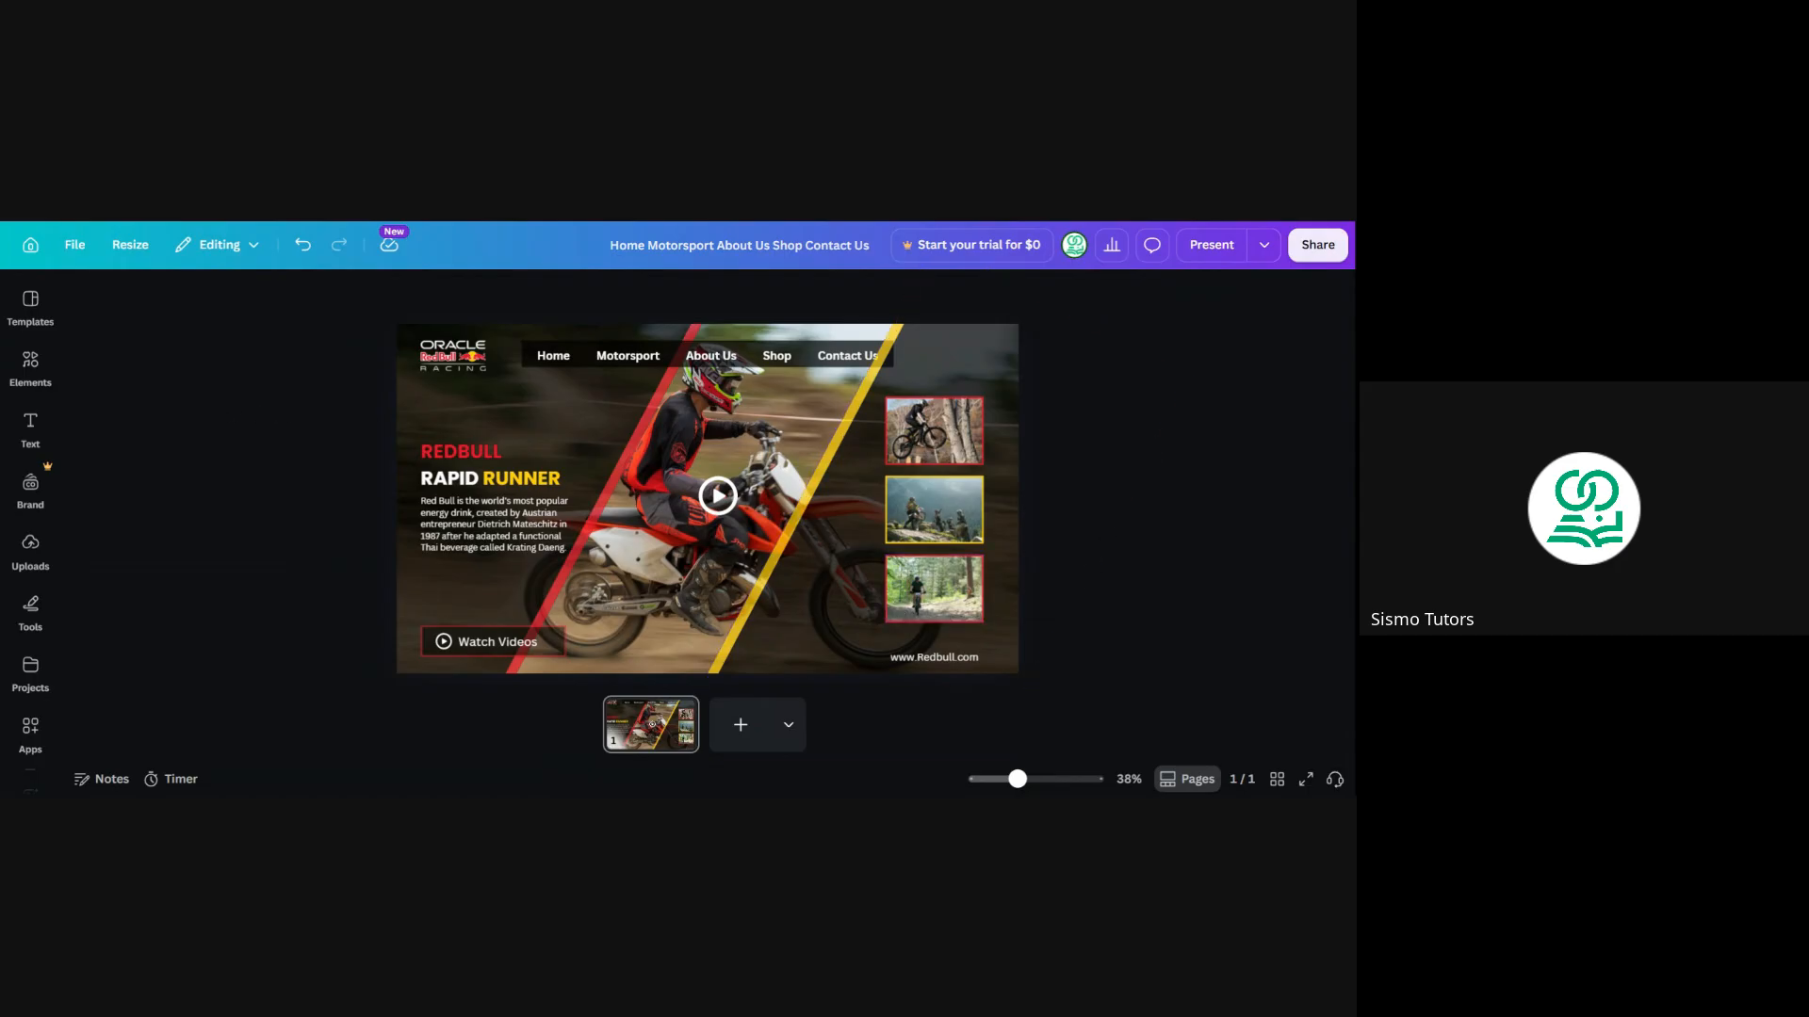
Shift the dark angled panel with the red edge a little to the right, toward the rider
click(533, 394)
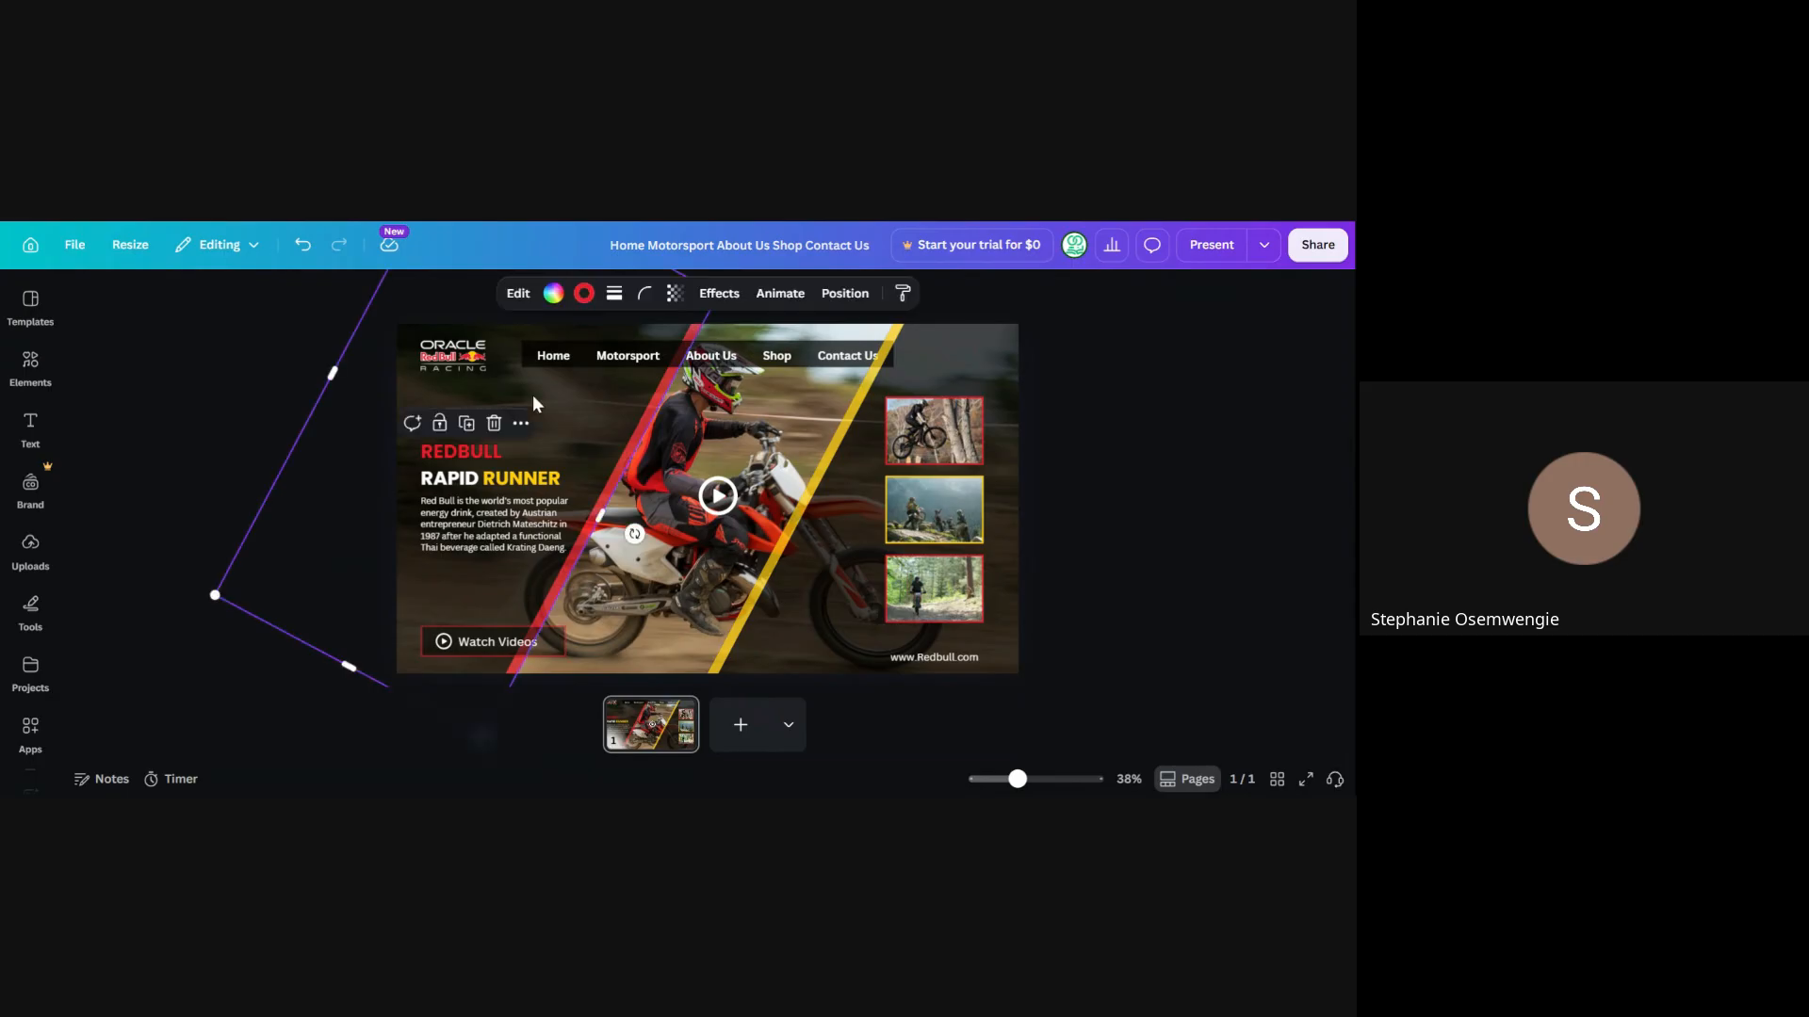
click(256, 379)
click(585, 450)
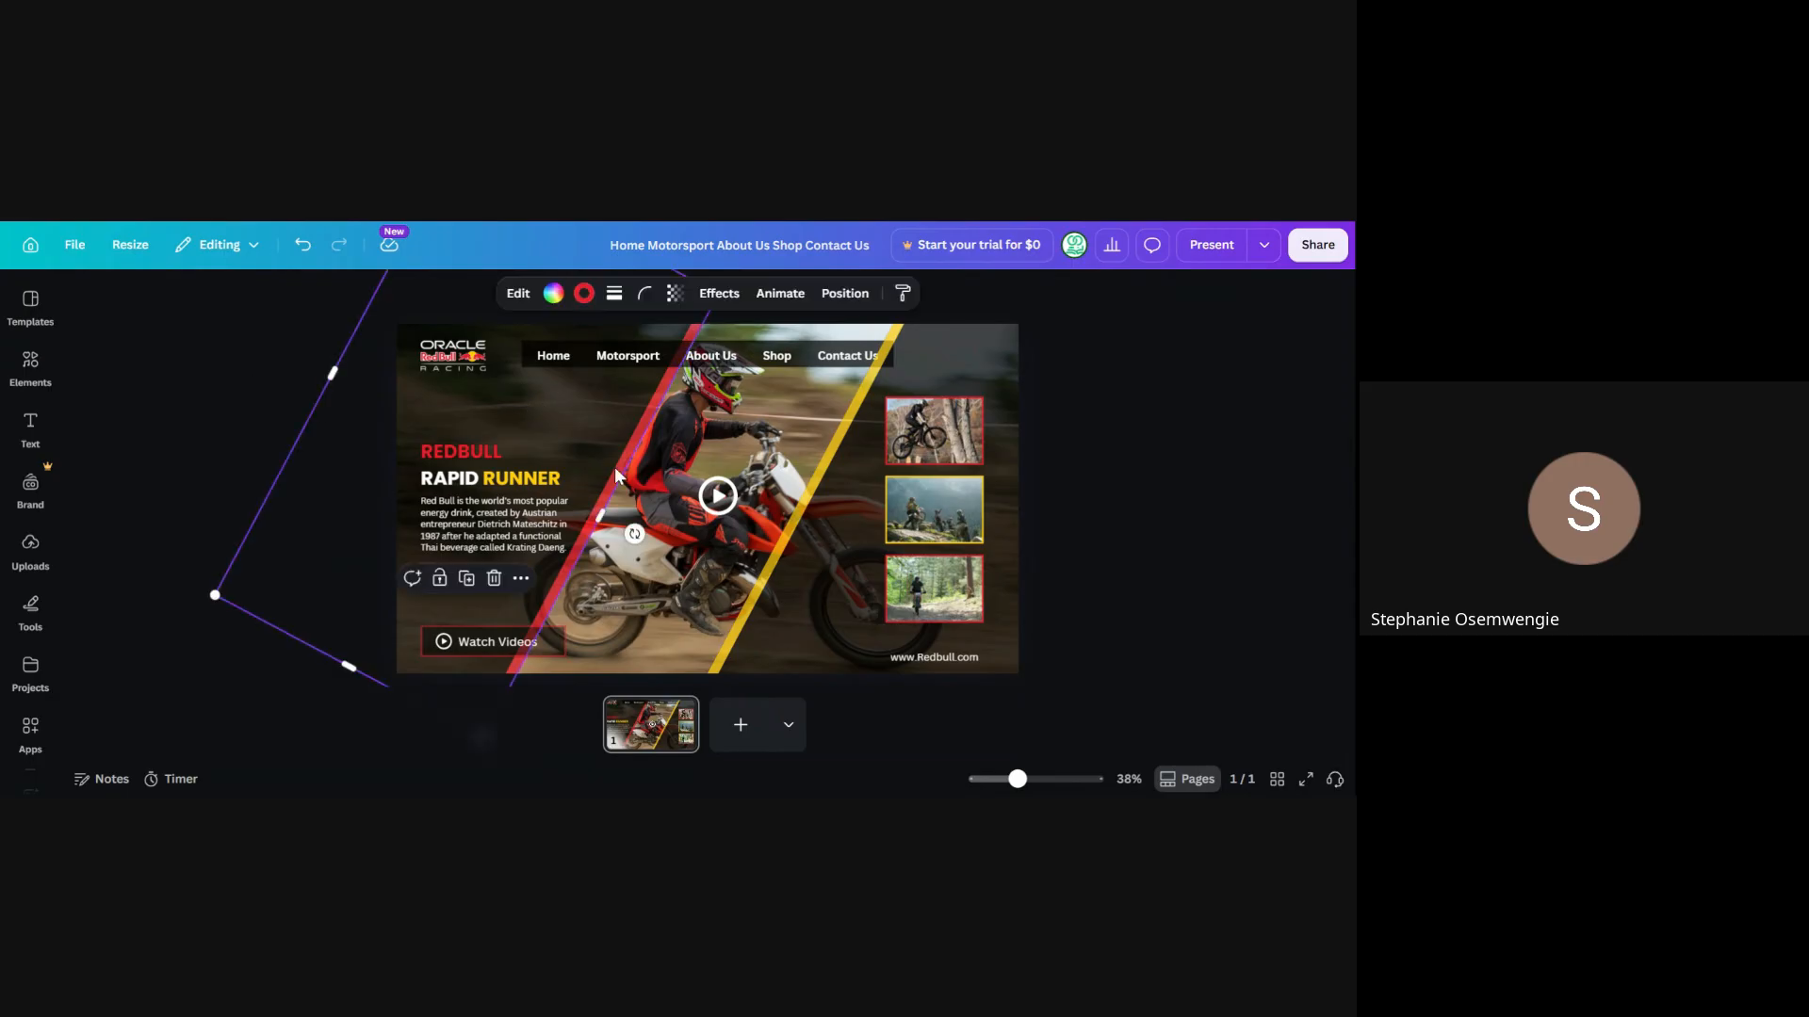
drag(598, 506, 617, 539)
click(252, 399)
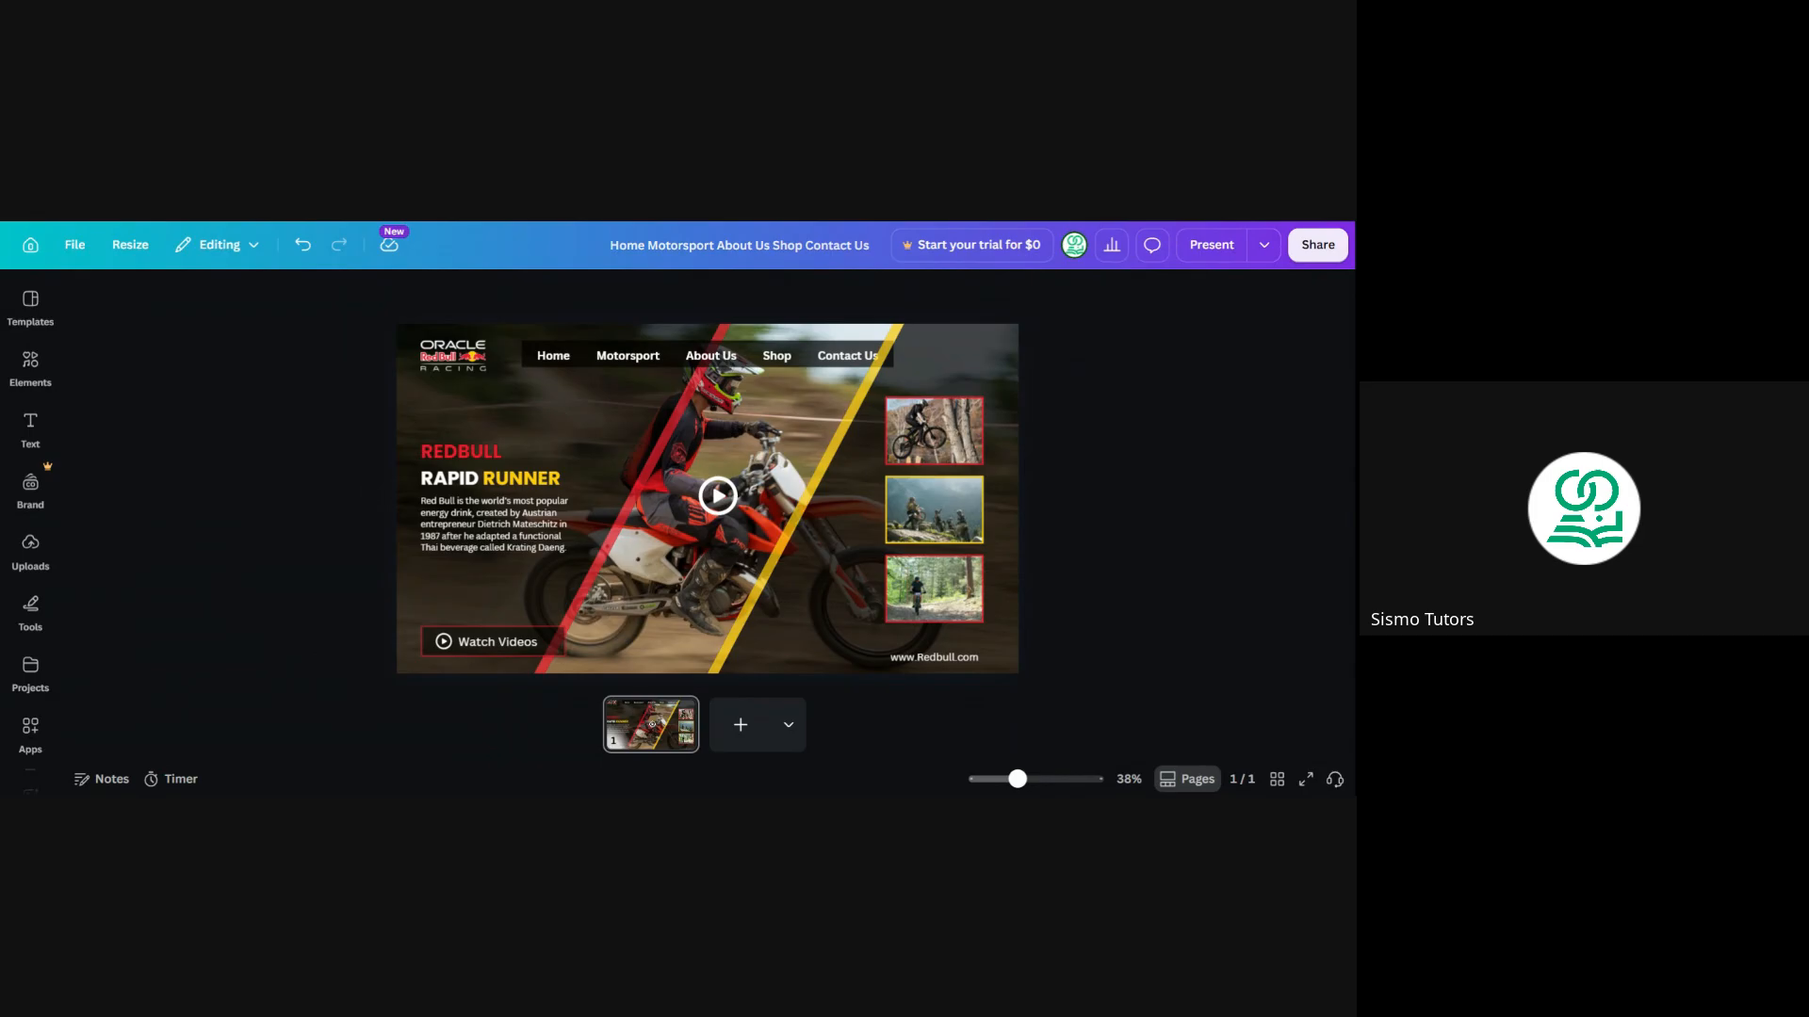
Change the wording on the red-bordered bar to lowercase "watch videos"
click(475, 645)
click(475, 645)
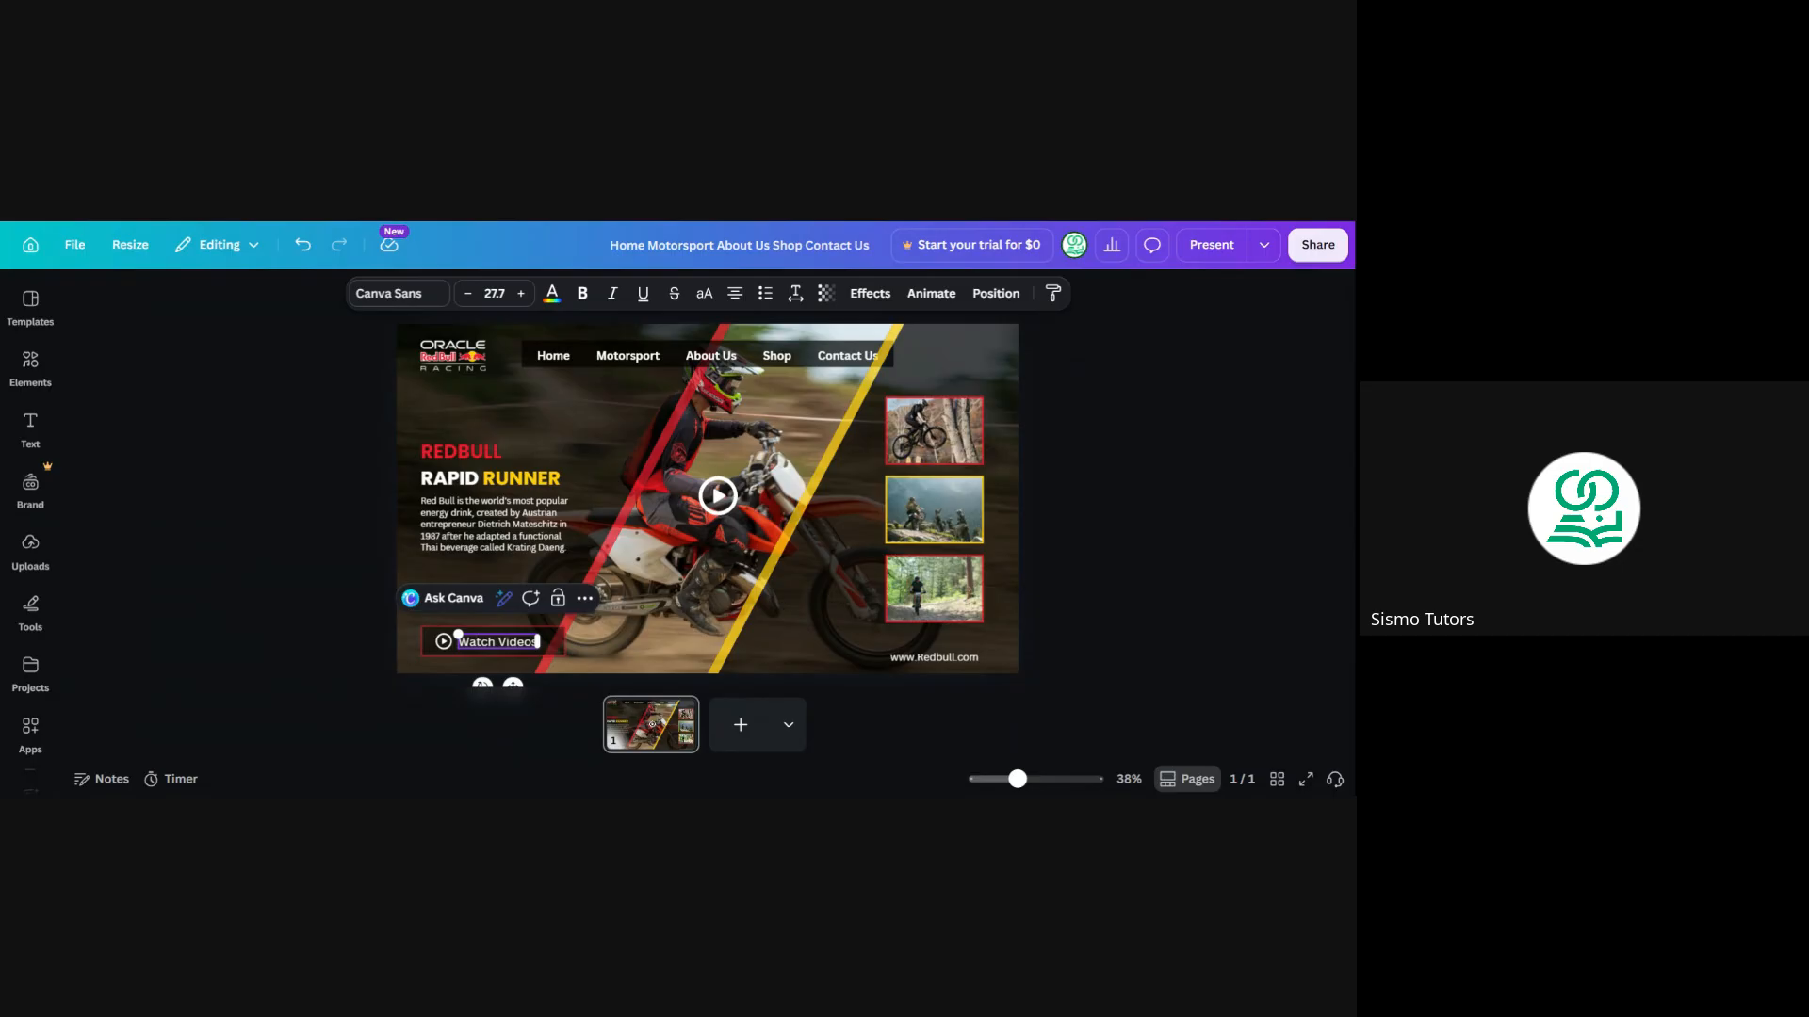
key(BackSpace)
text(v)
key(BackSpace)
text(w)
click(260, 491)
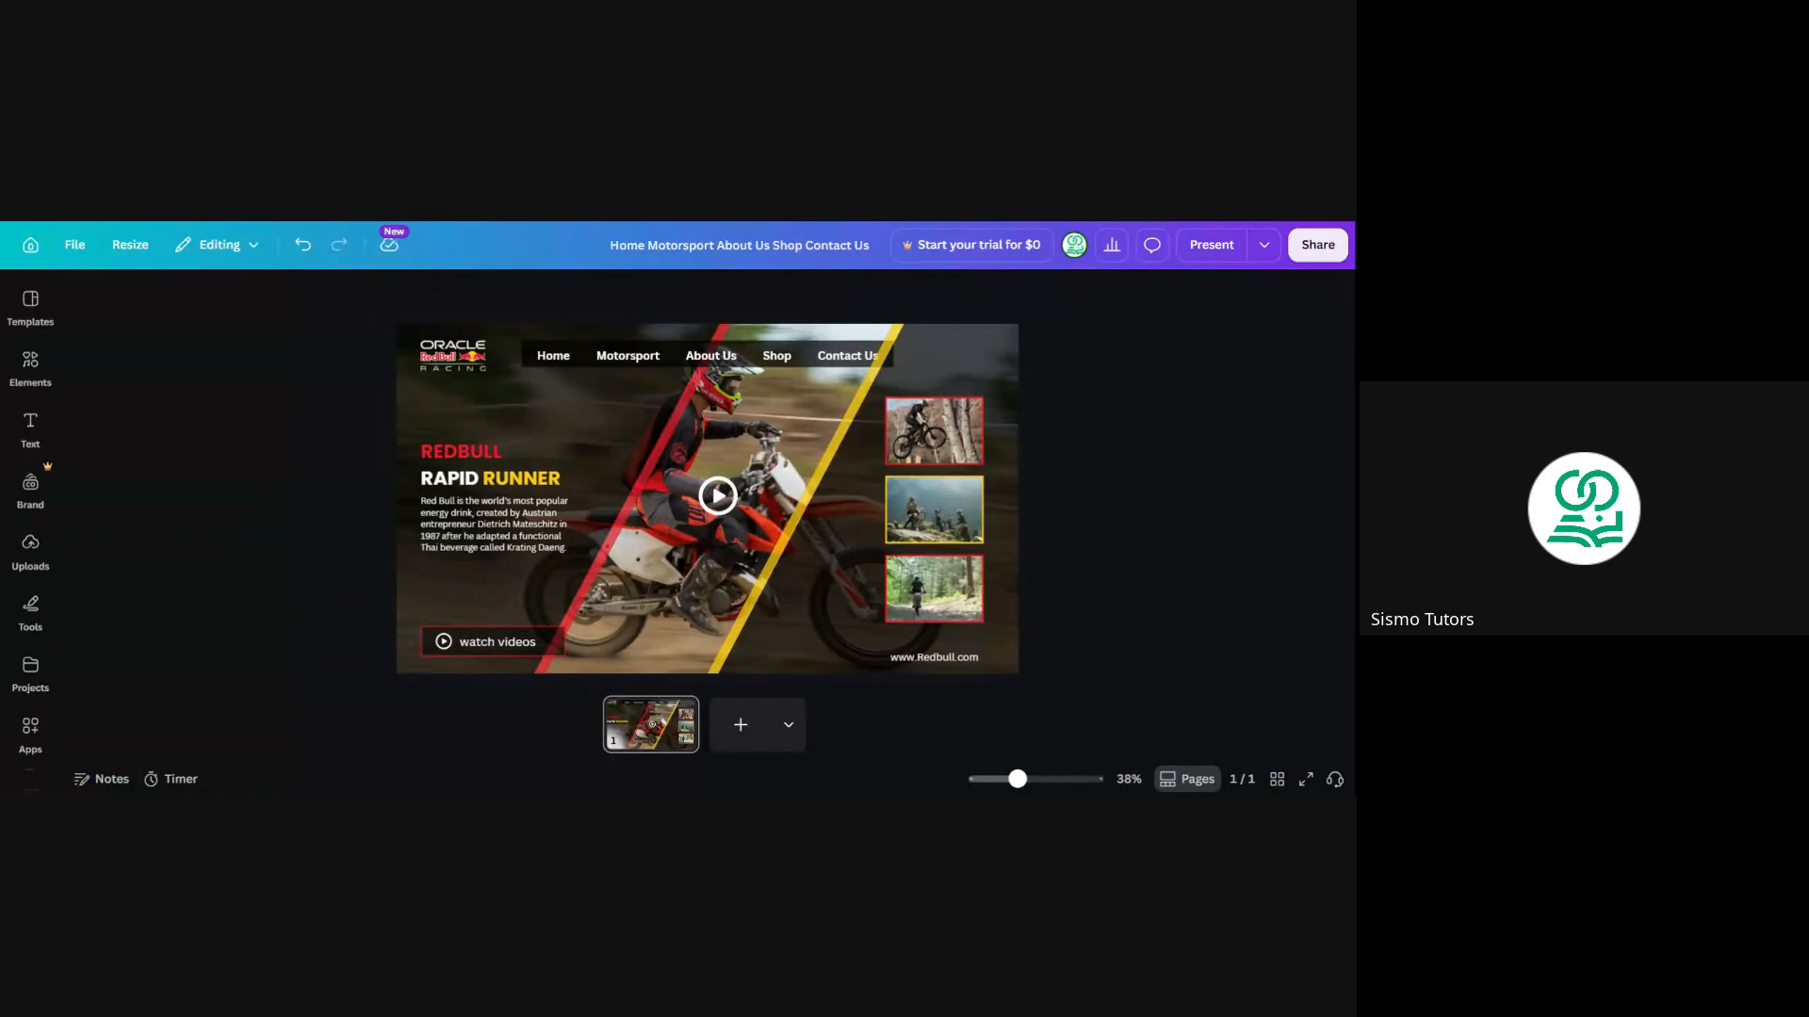
double_click(477, 648)
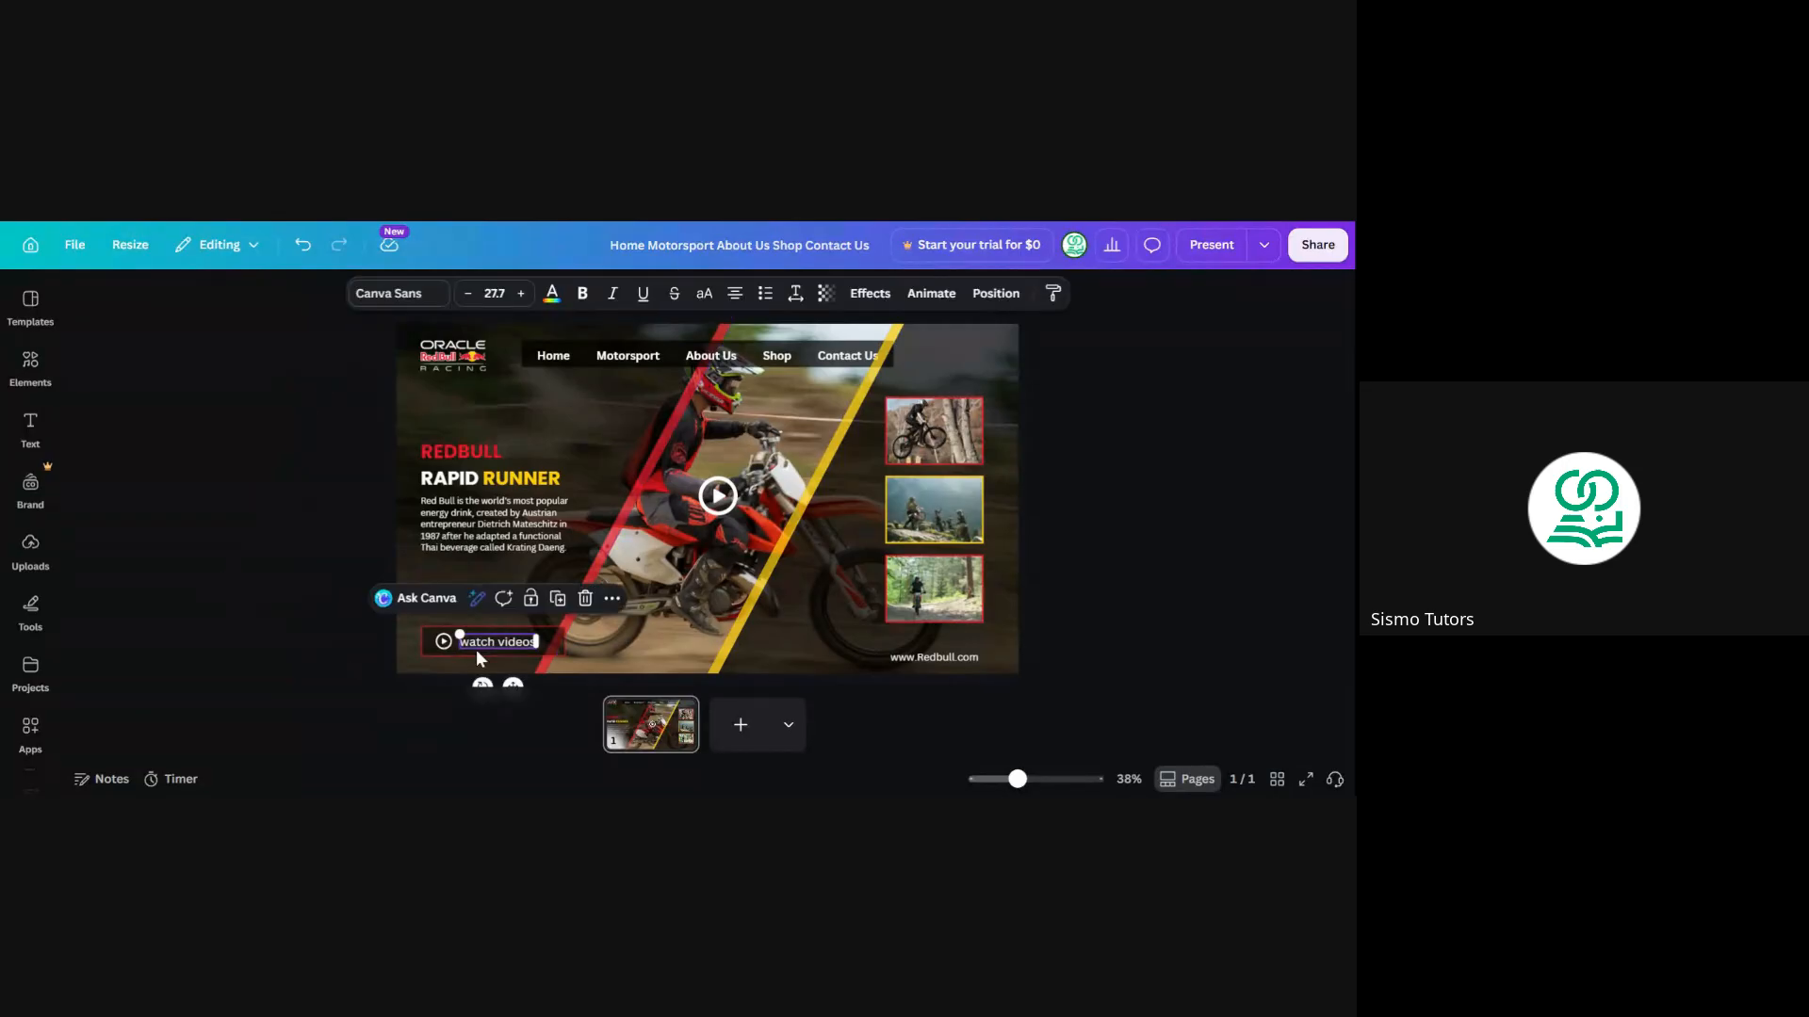
click(345, 505)
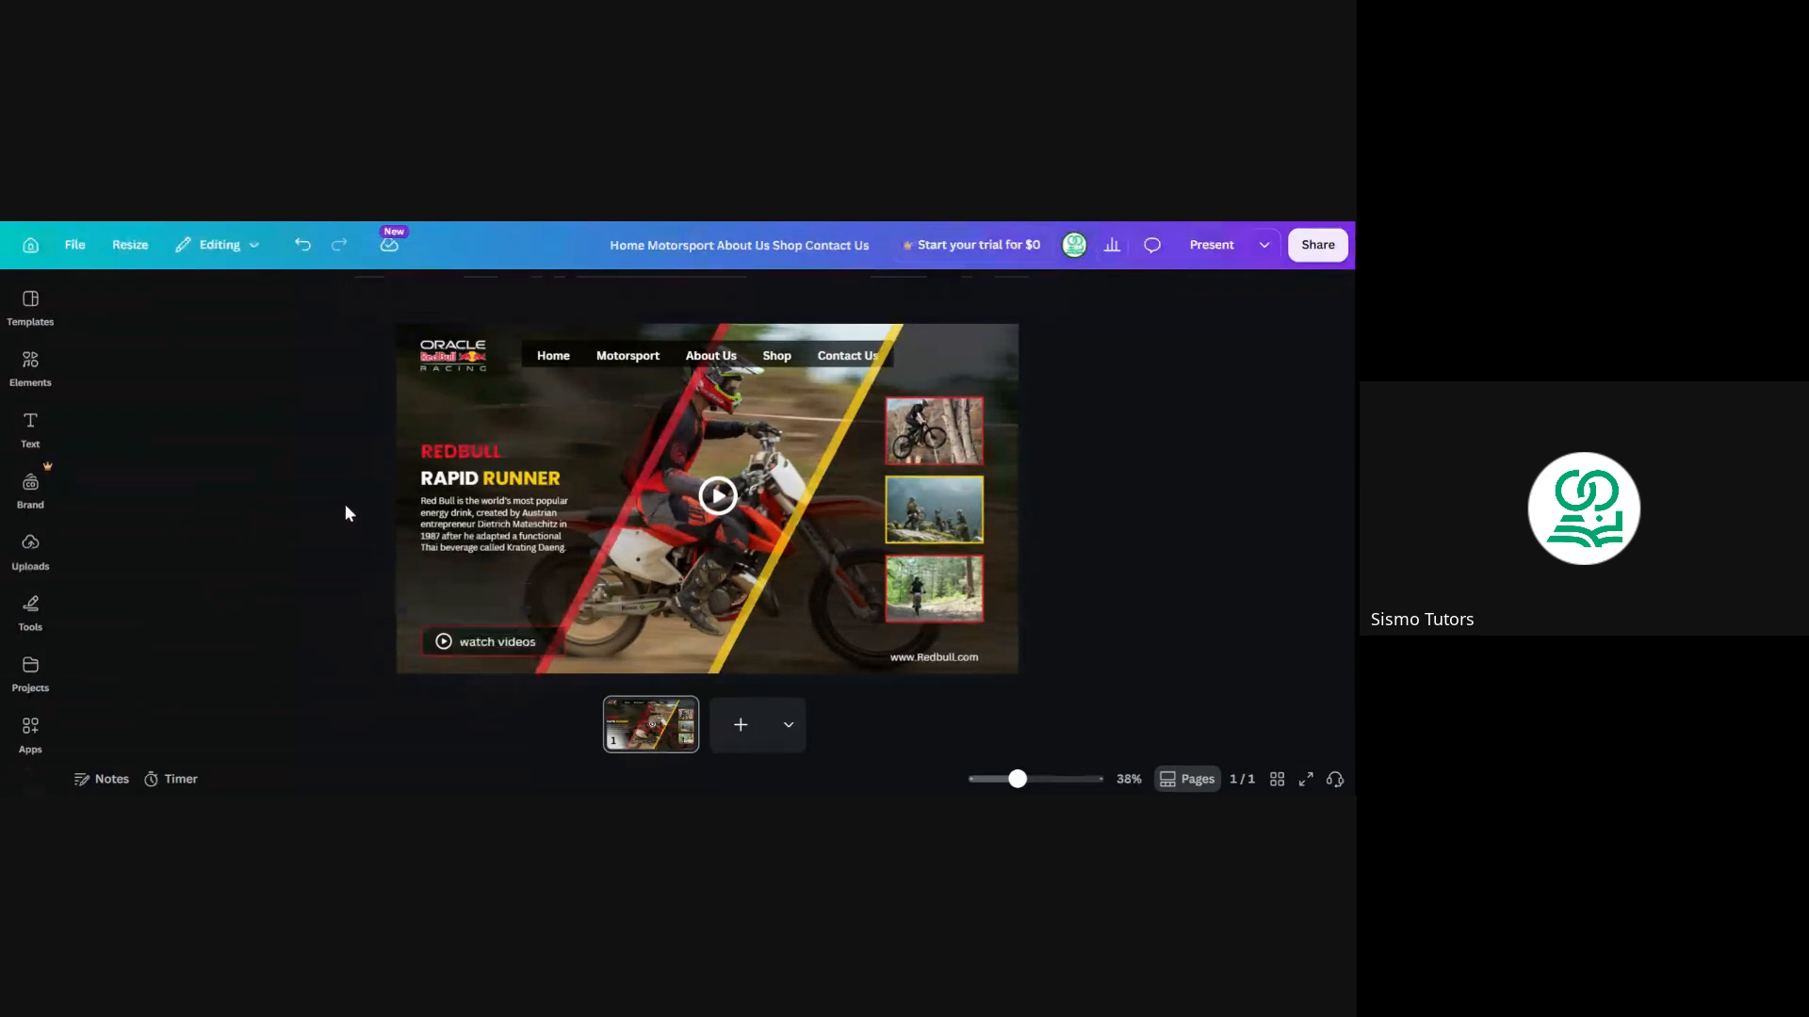
Nudge the red-edged angled panel back slightly to the left to uncover more of the rider
click(563, 465)
drag(589, 484, 574, 474)
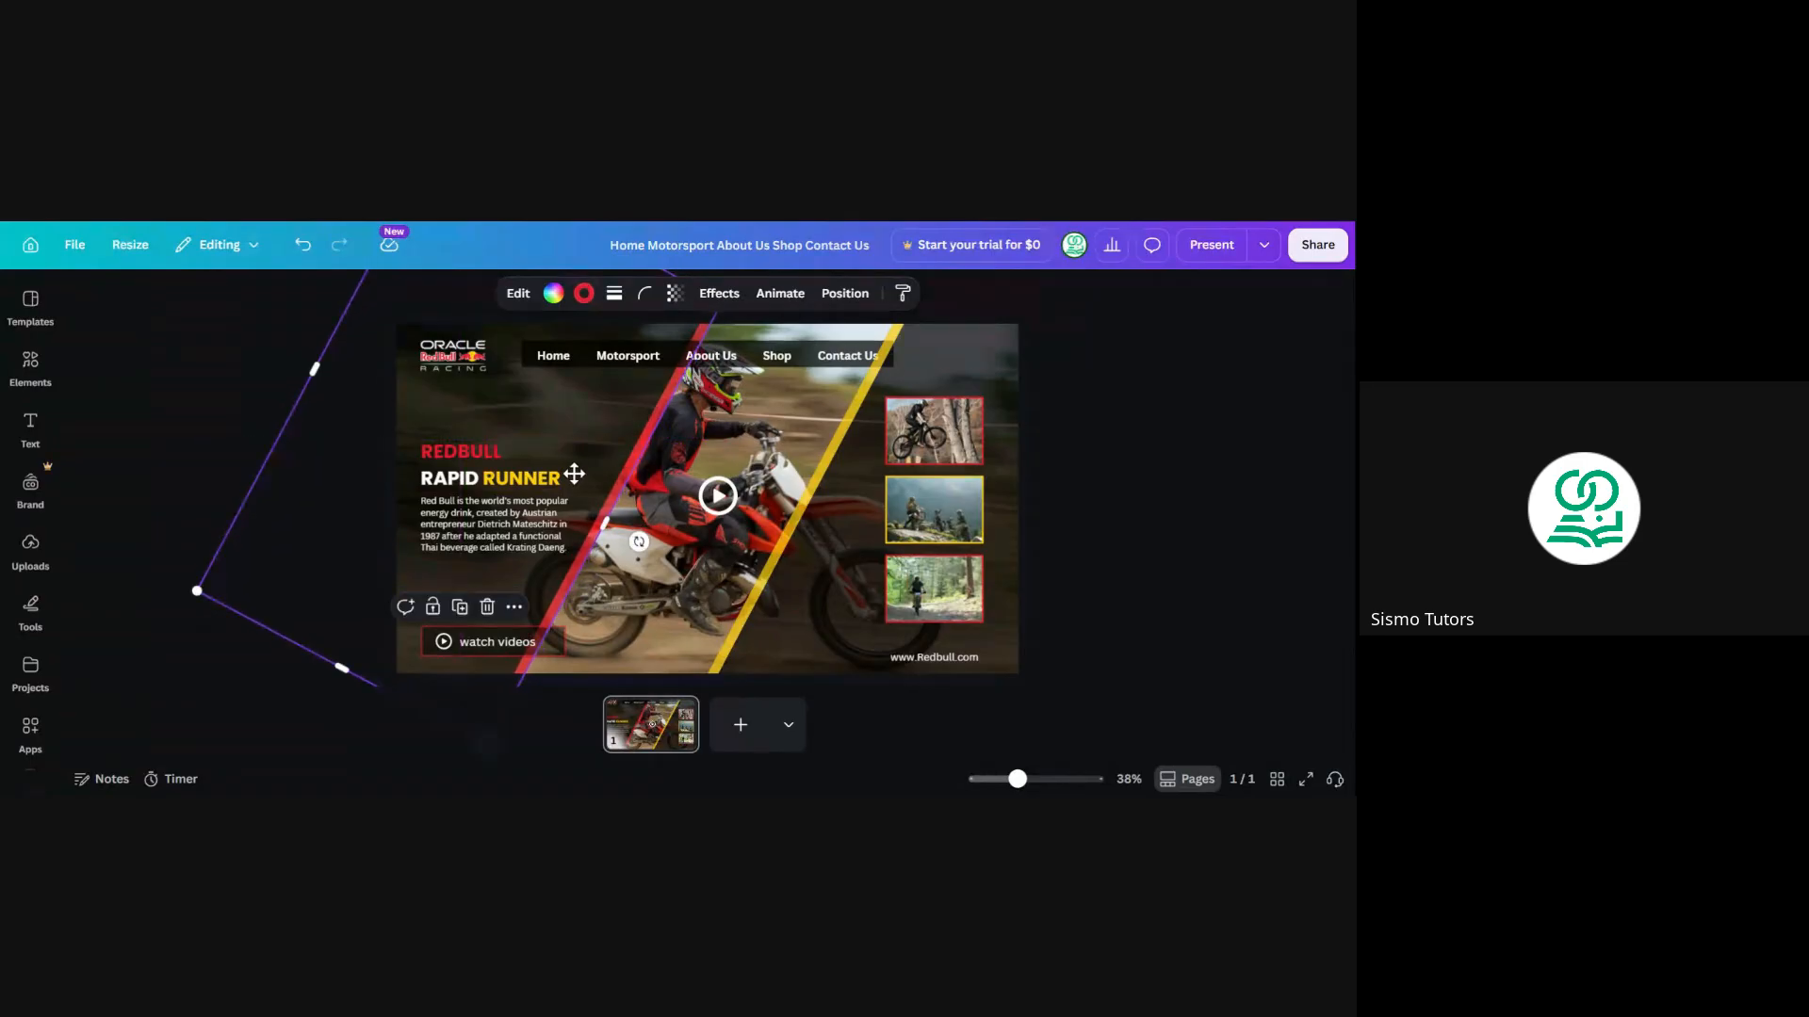
click(262, 356)
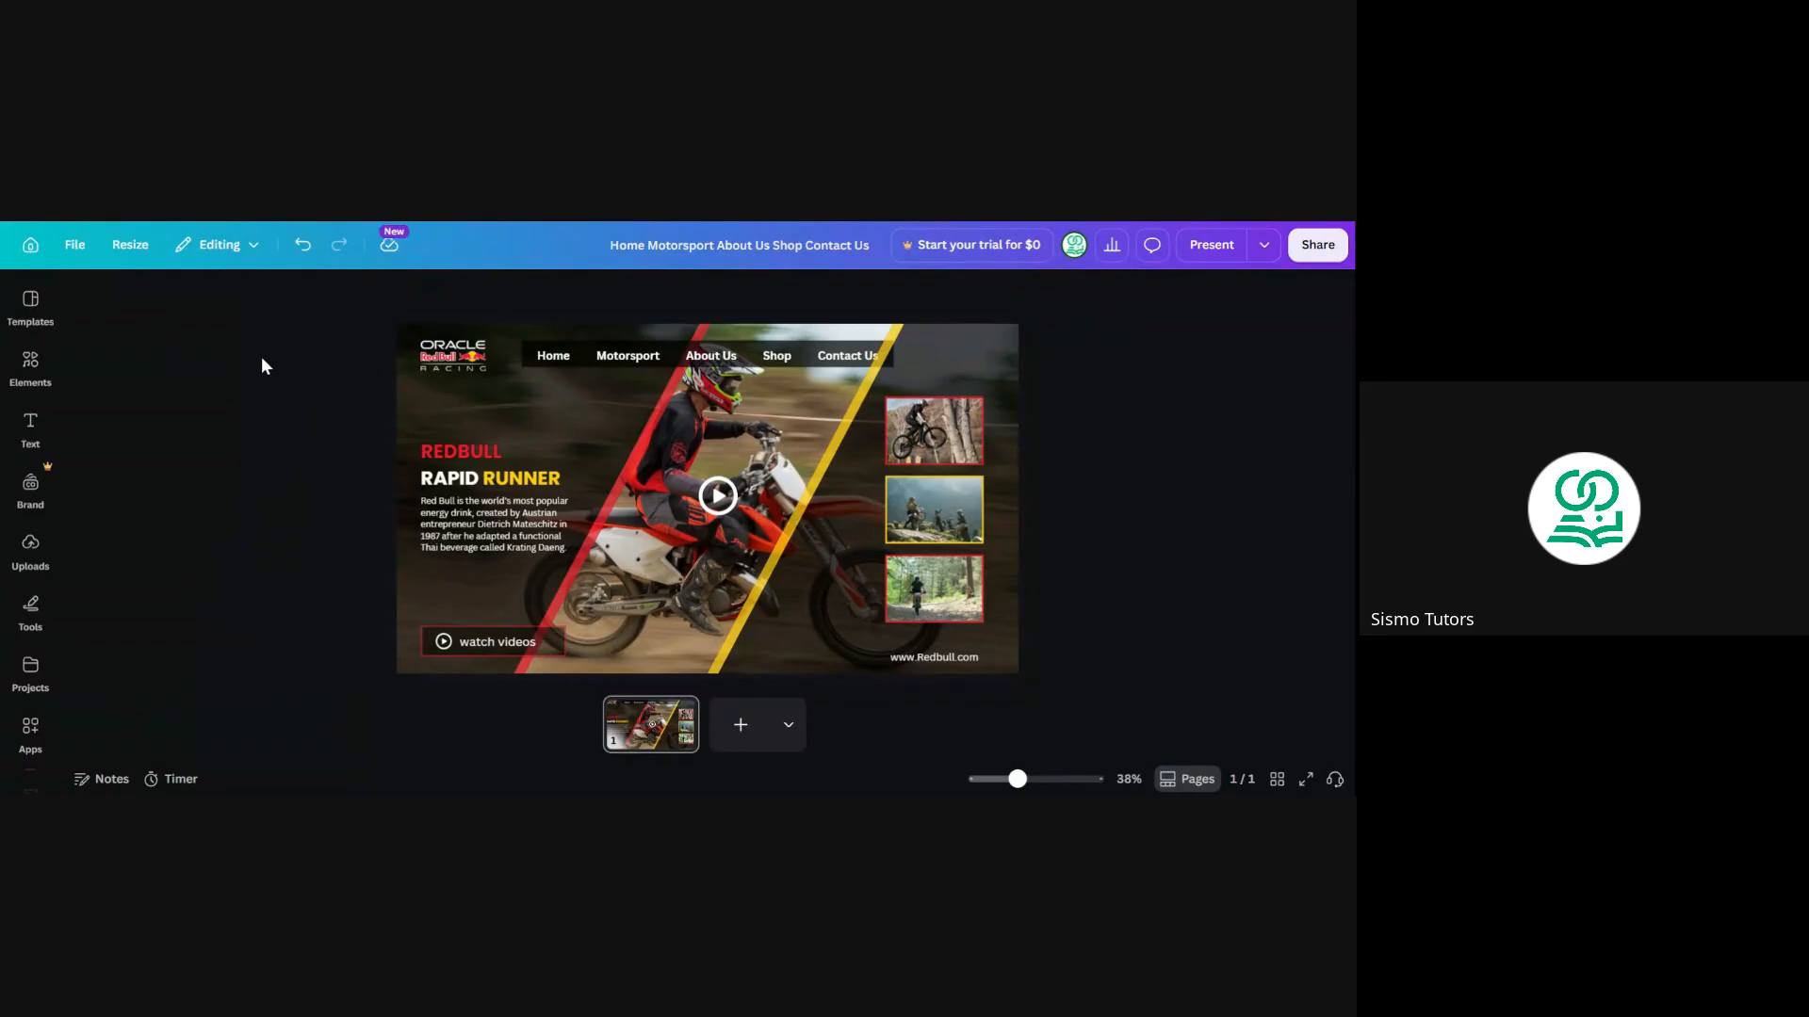
Shorten the dark bar behind the navigation menu so it ends at the "Contact Us" item
click(872, 374)
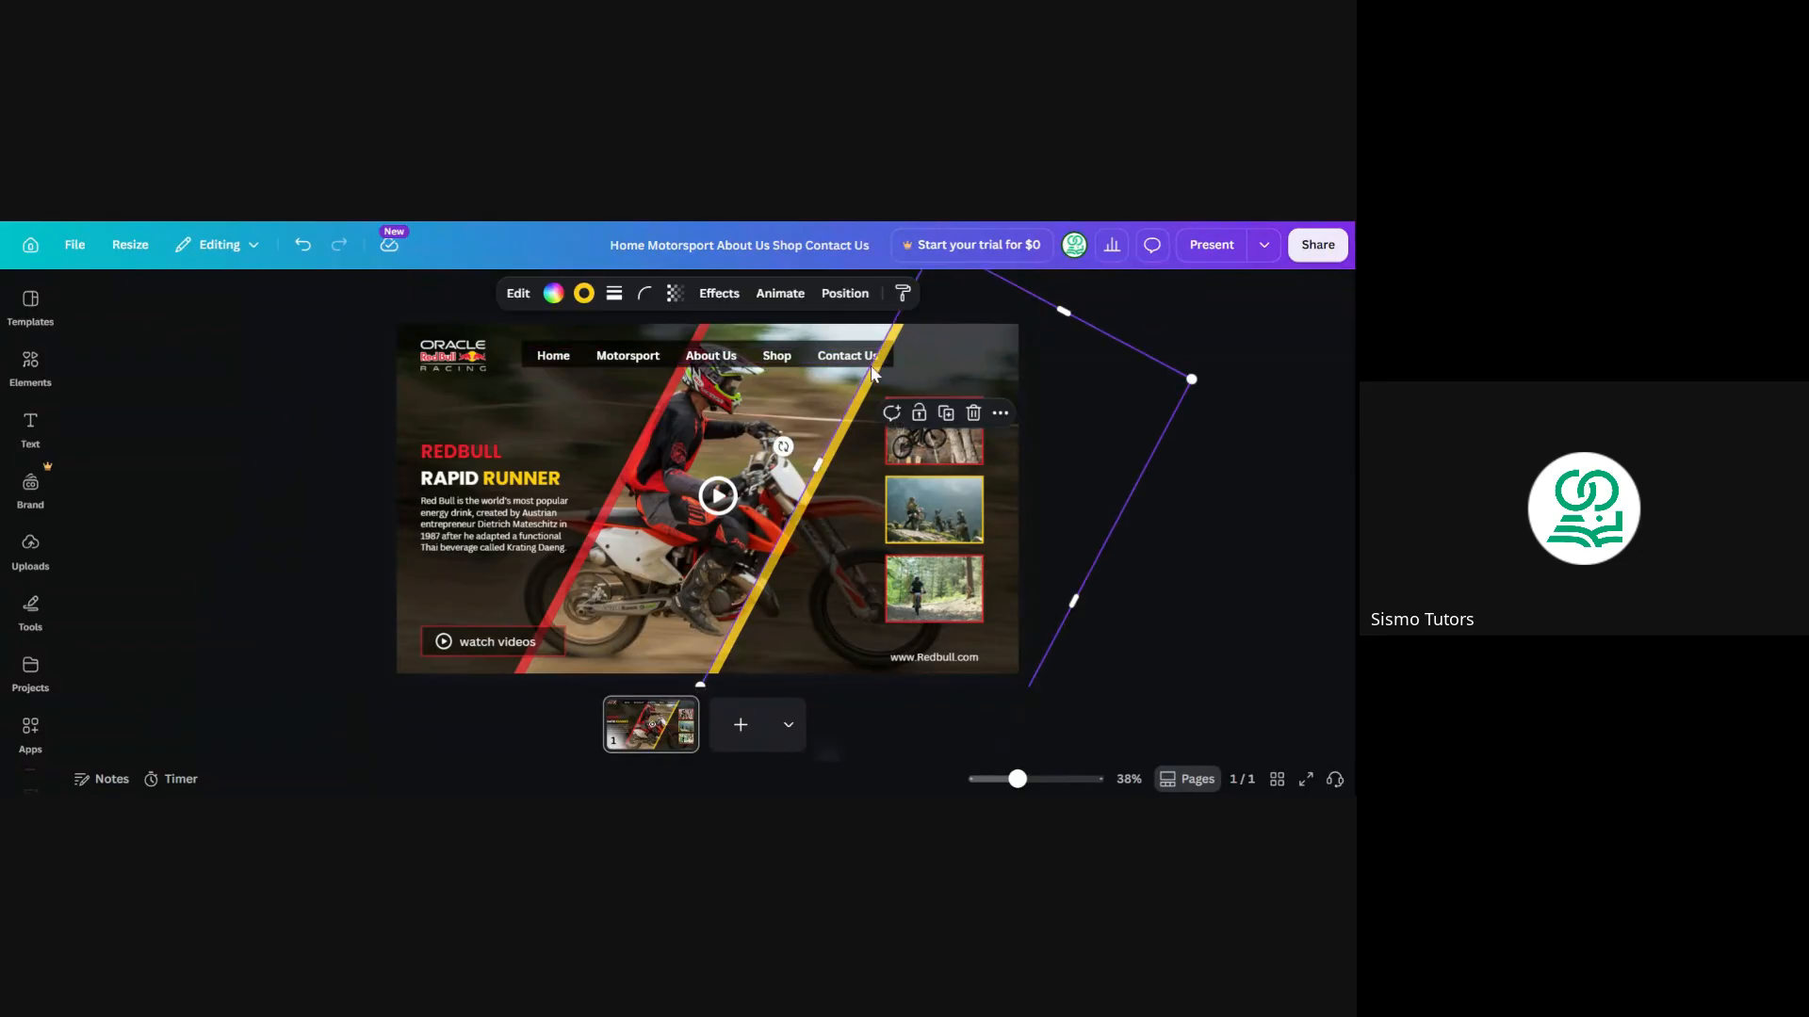
click(876, 360)
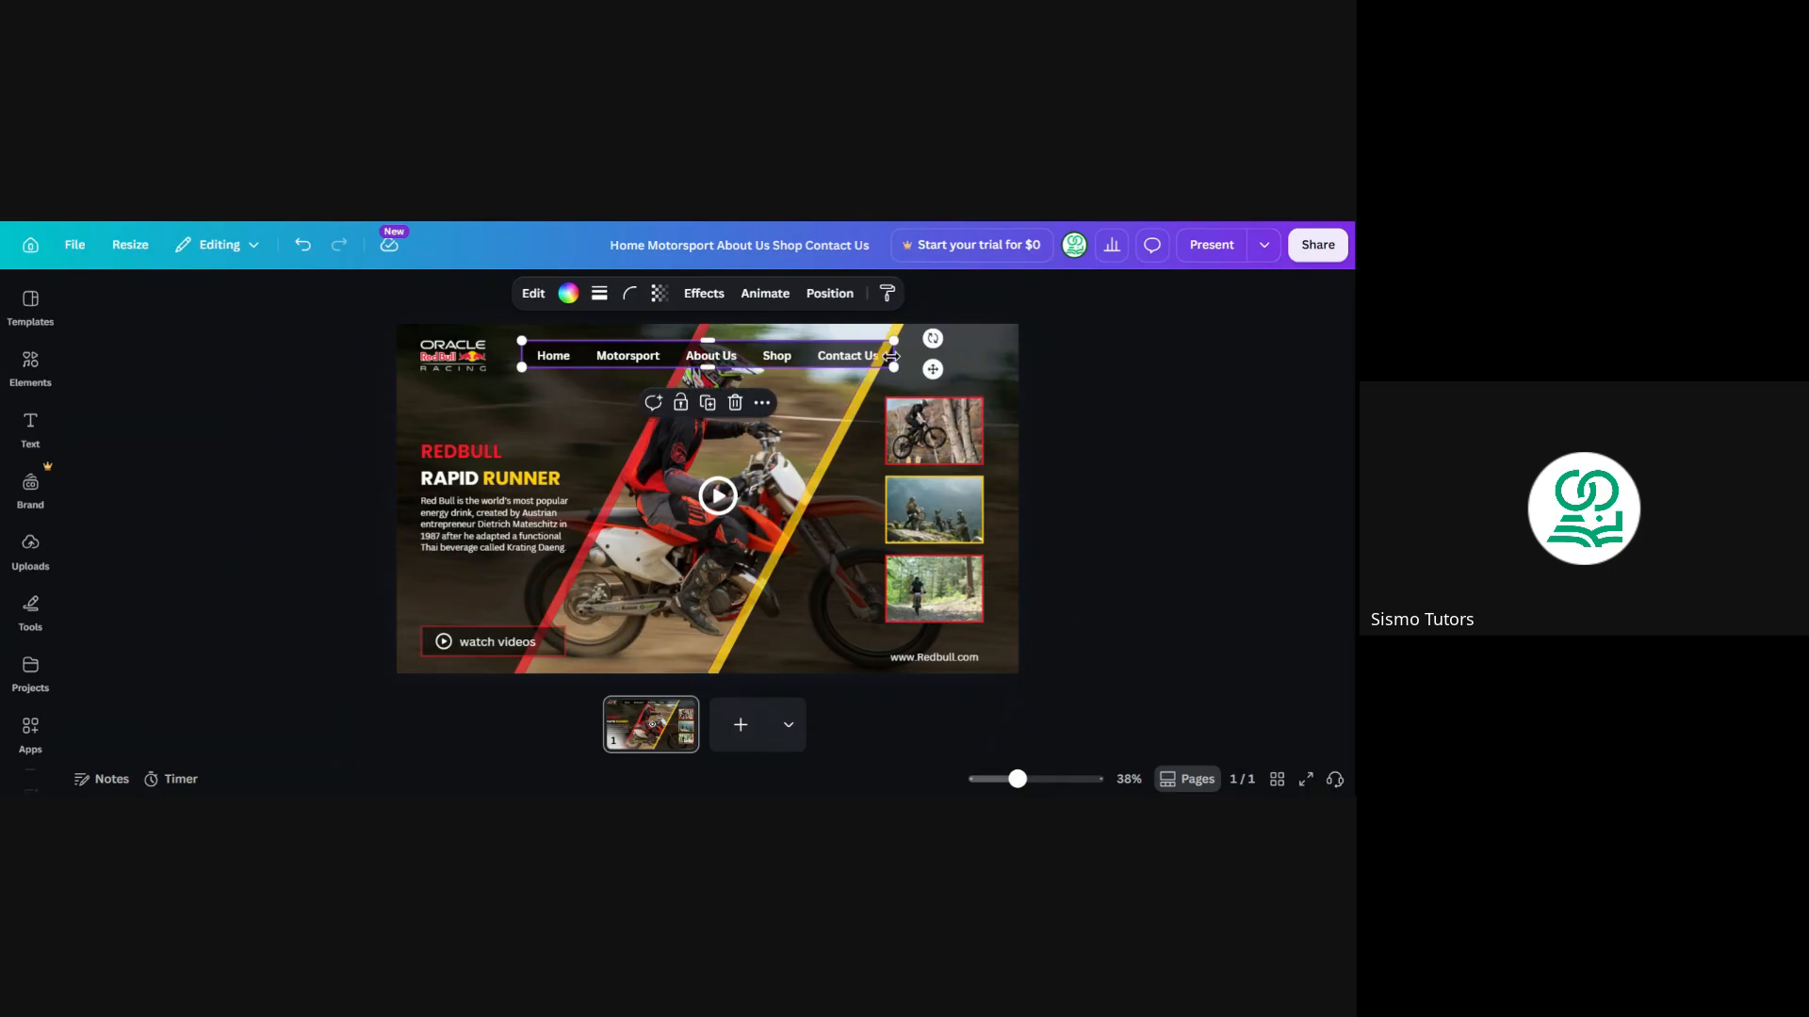
drag(890, 356, 878, 356)
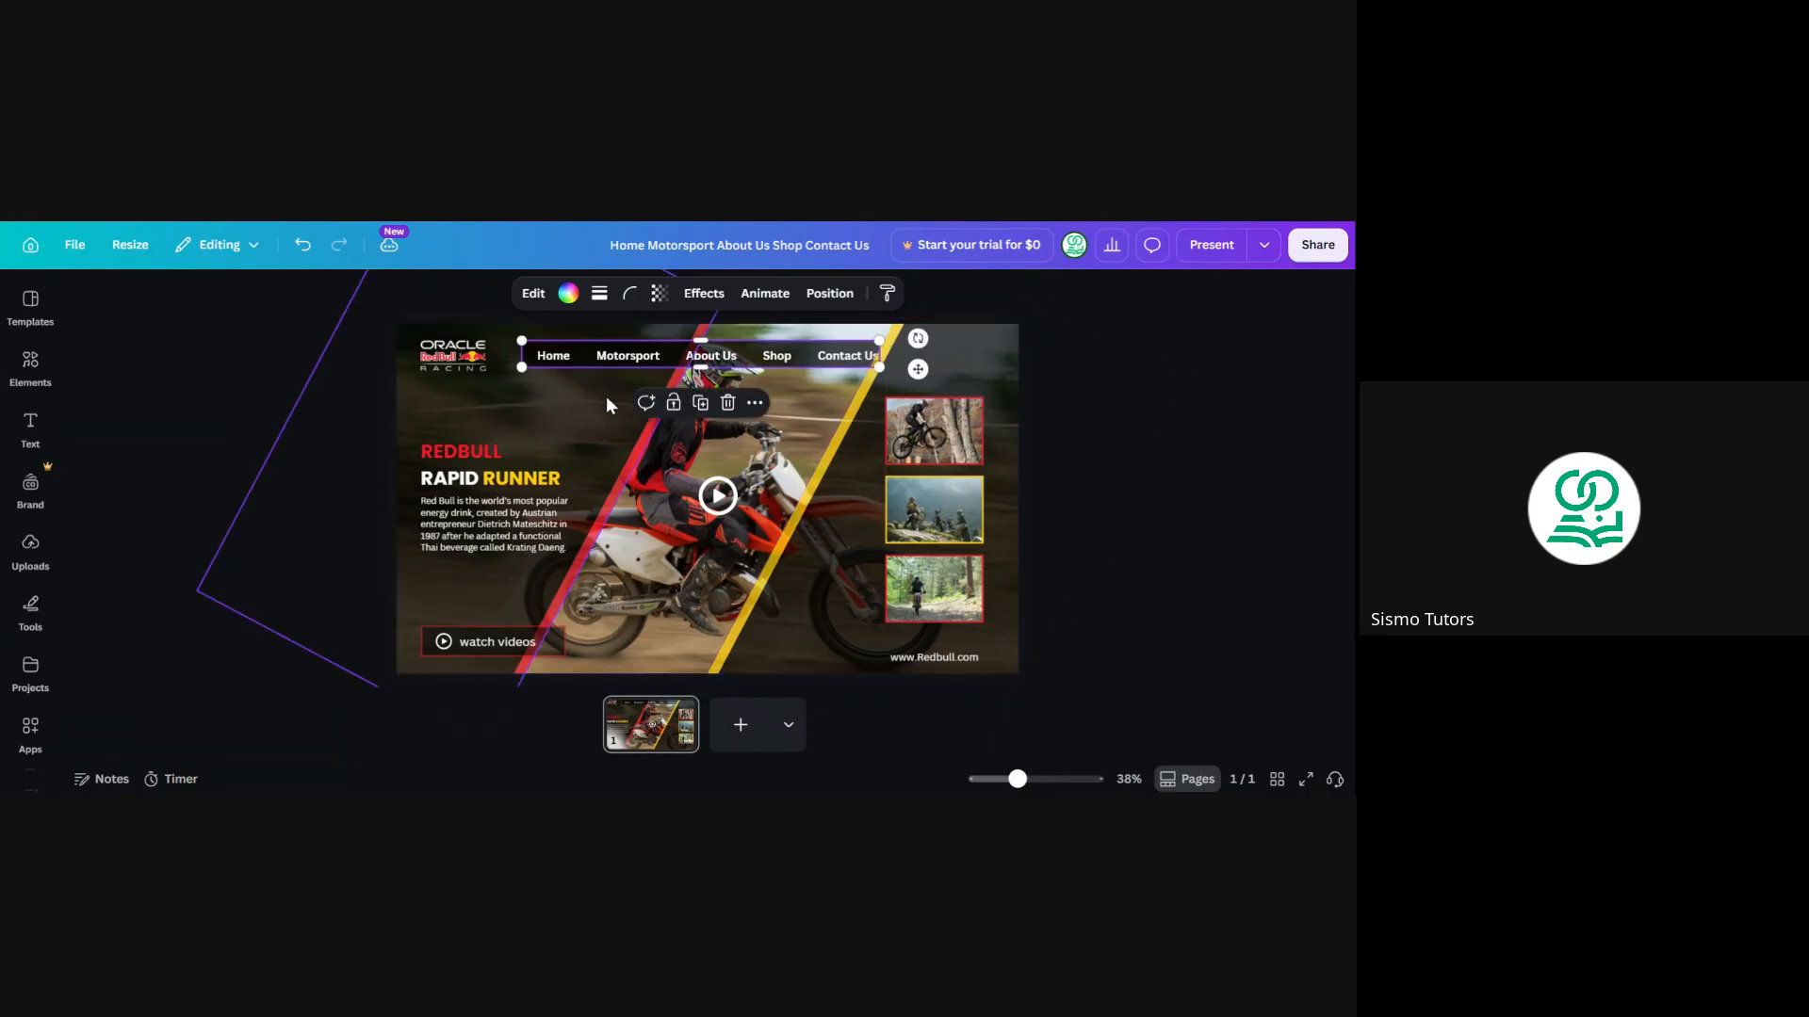
click(271, 369)
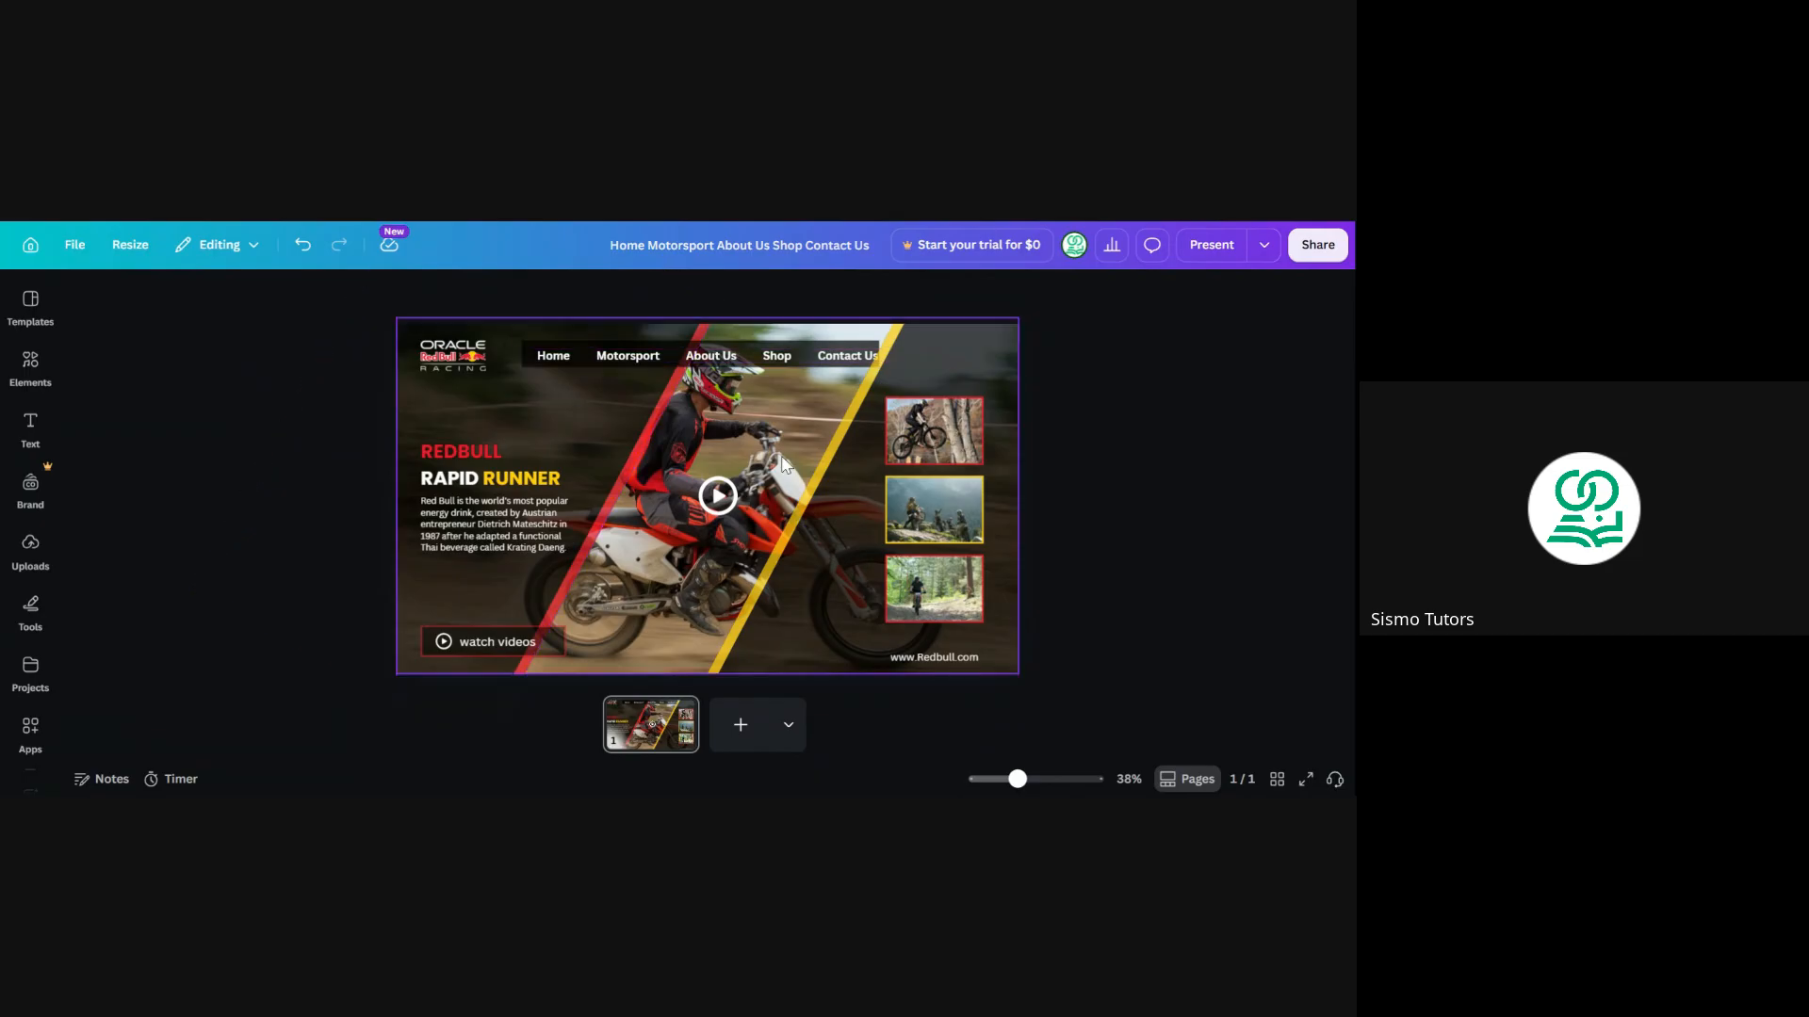
Shift the dark angled panel with the yellow edge slightly to the right, toward the photo column
click(821, 483)
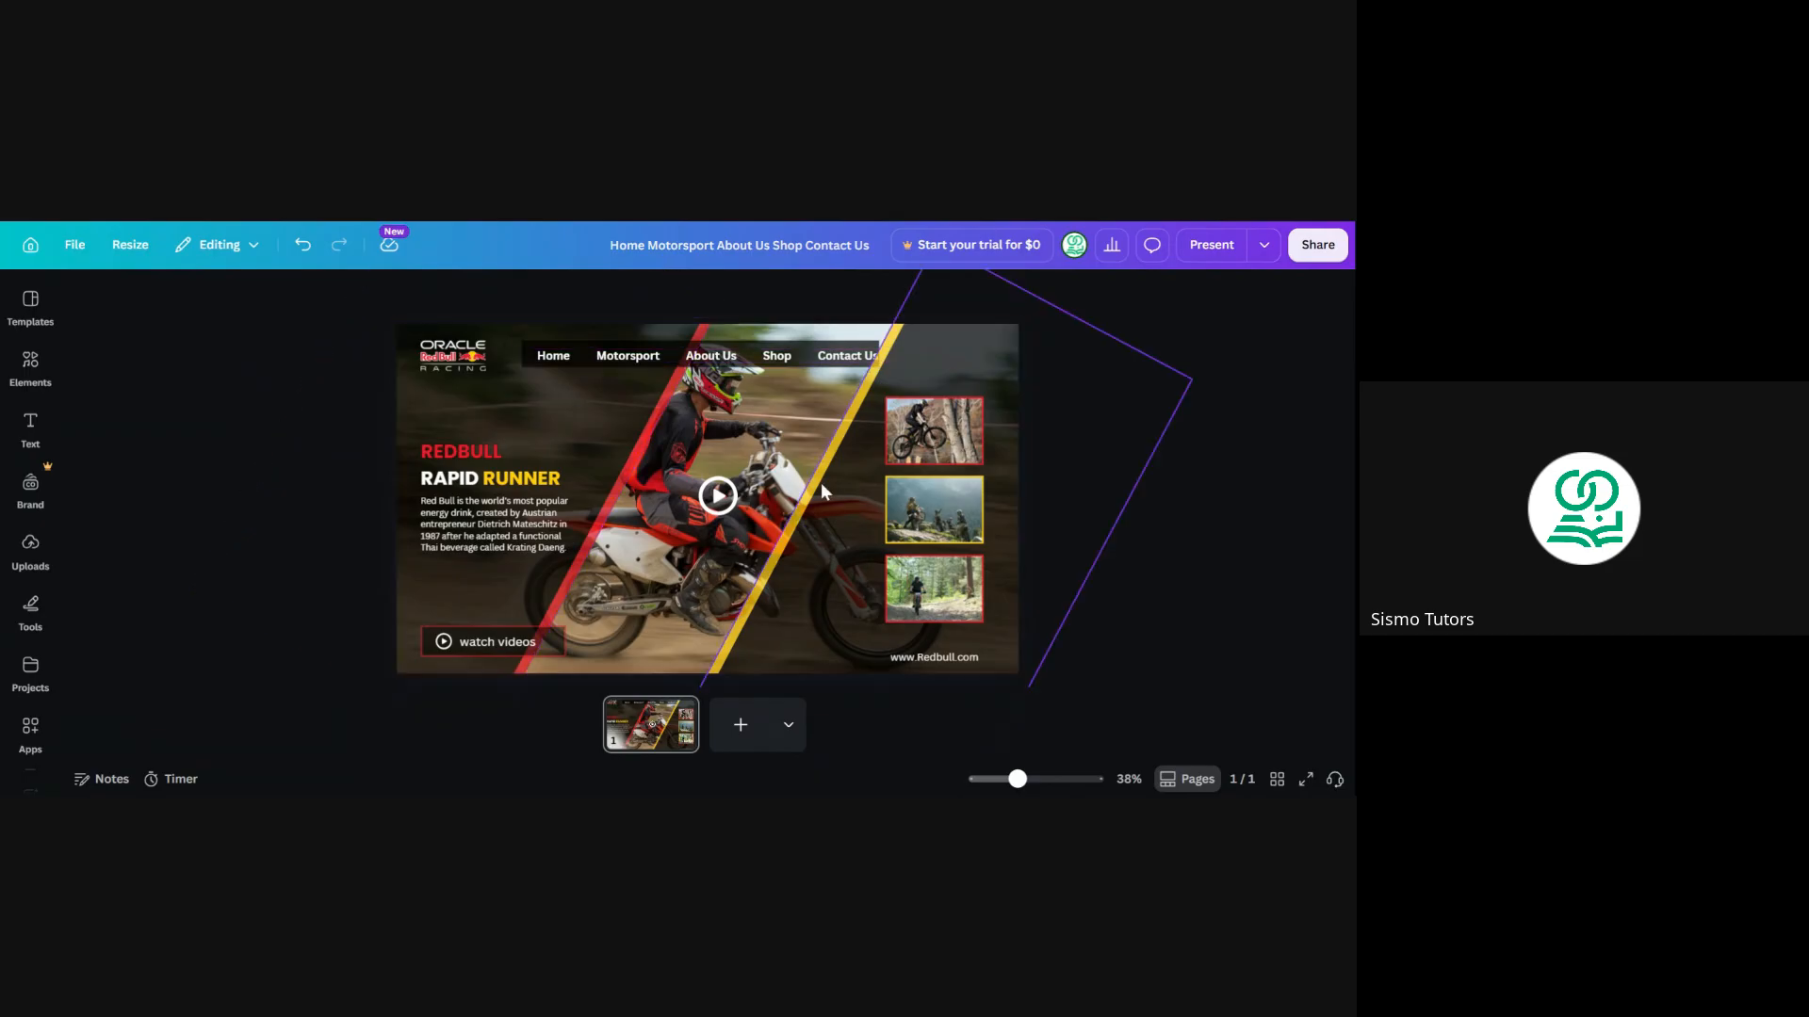
click(336, 405)
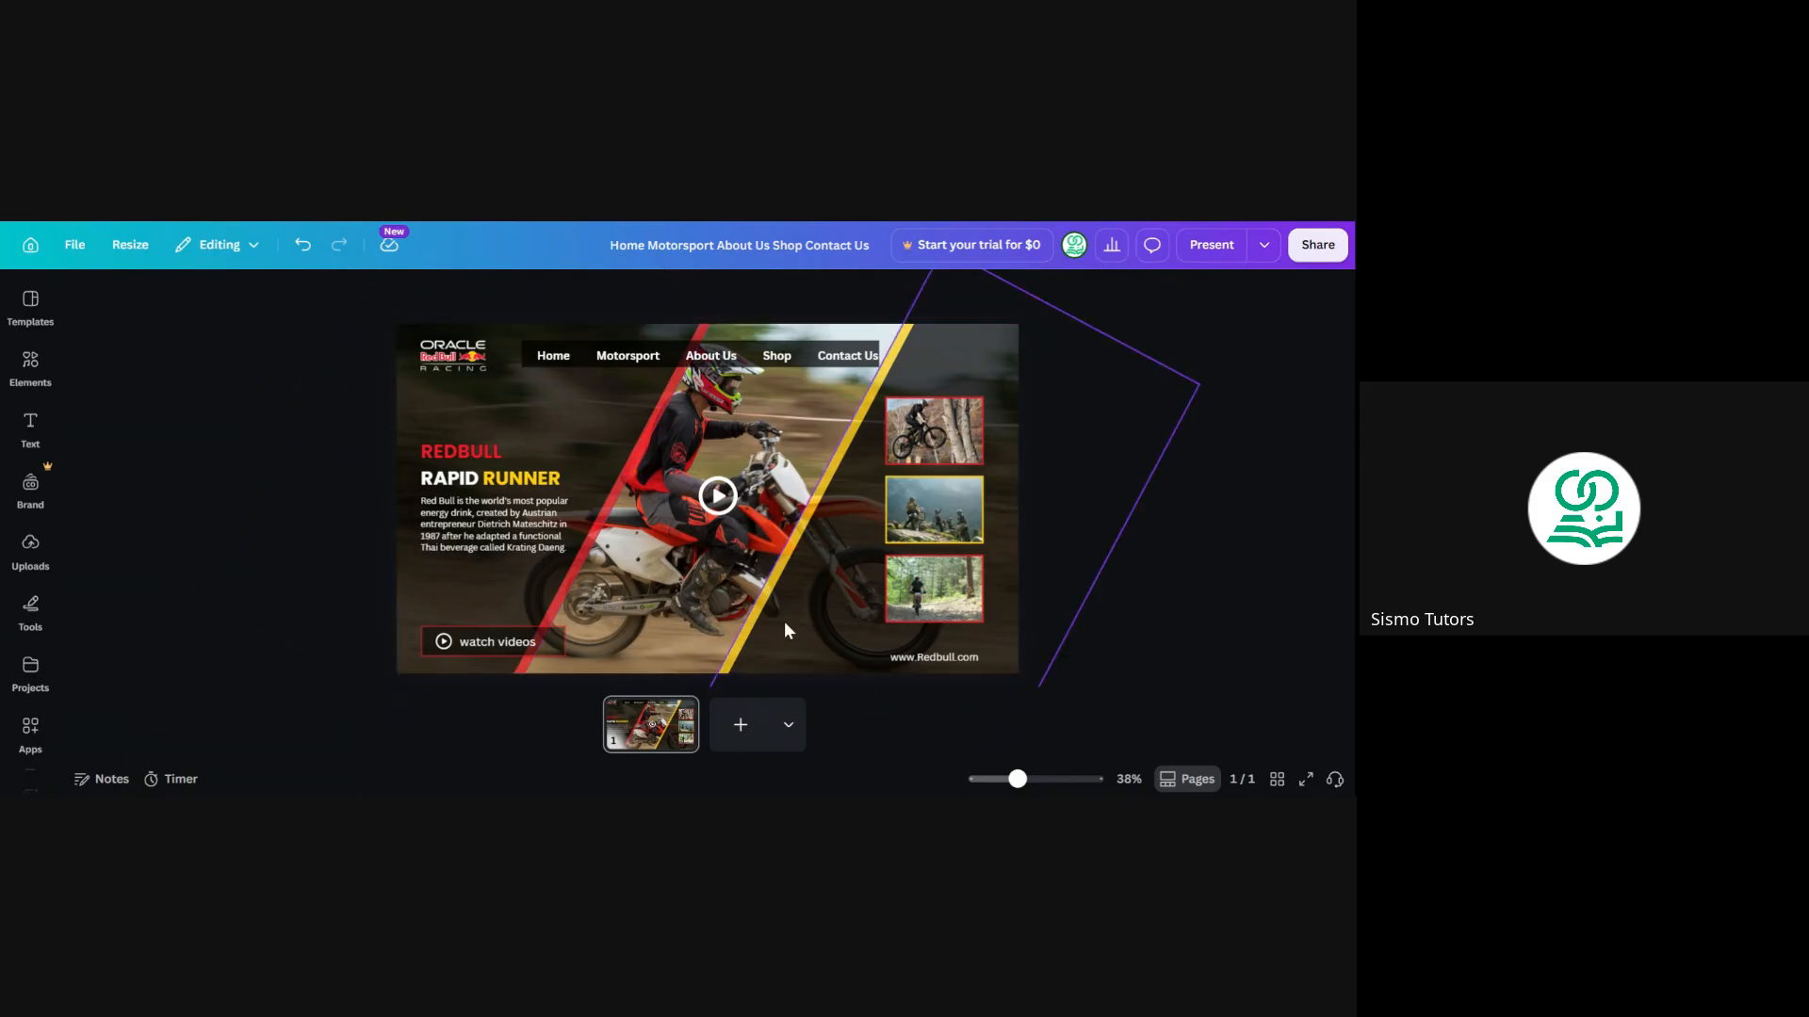
click(720, 506)
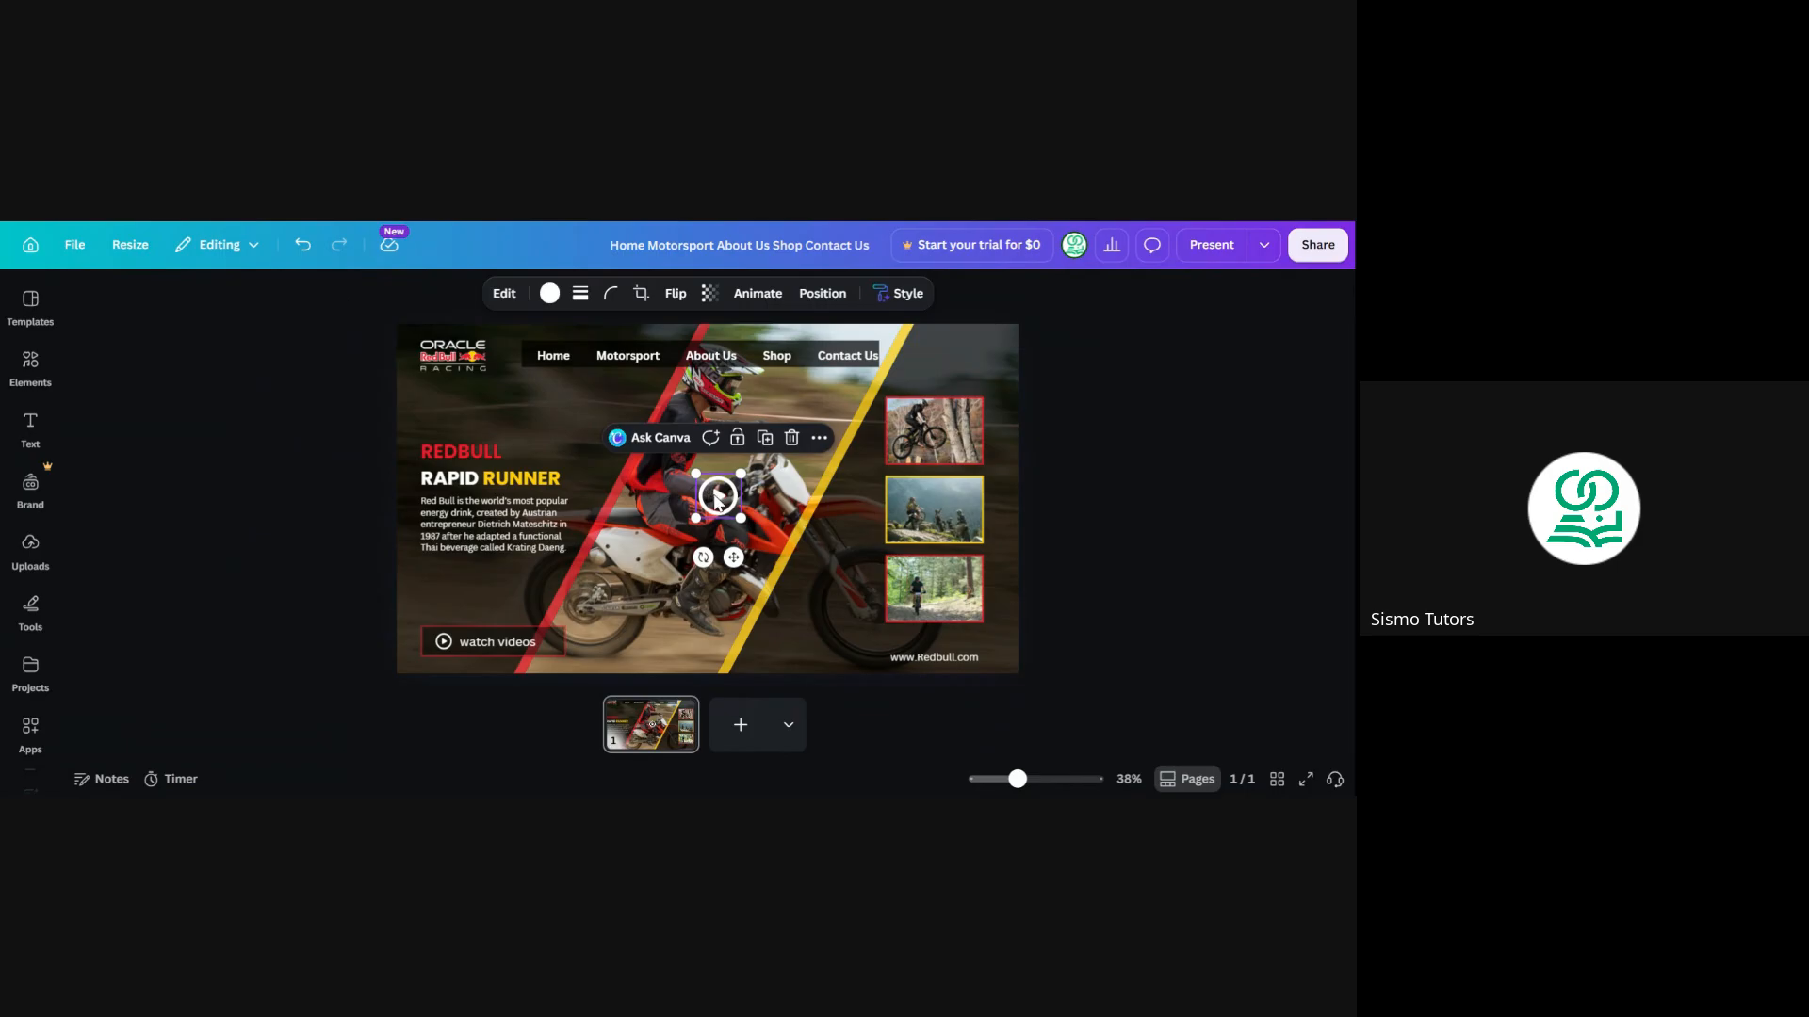
click(858, 688)
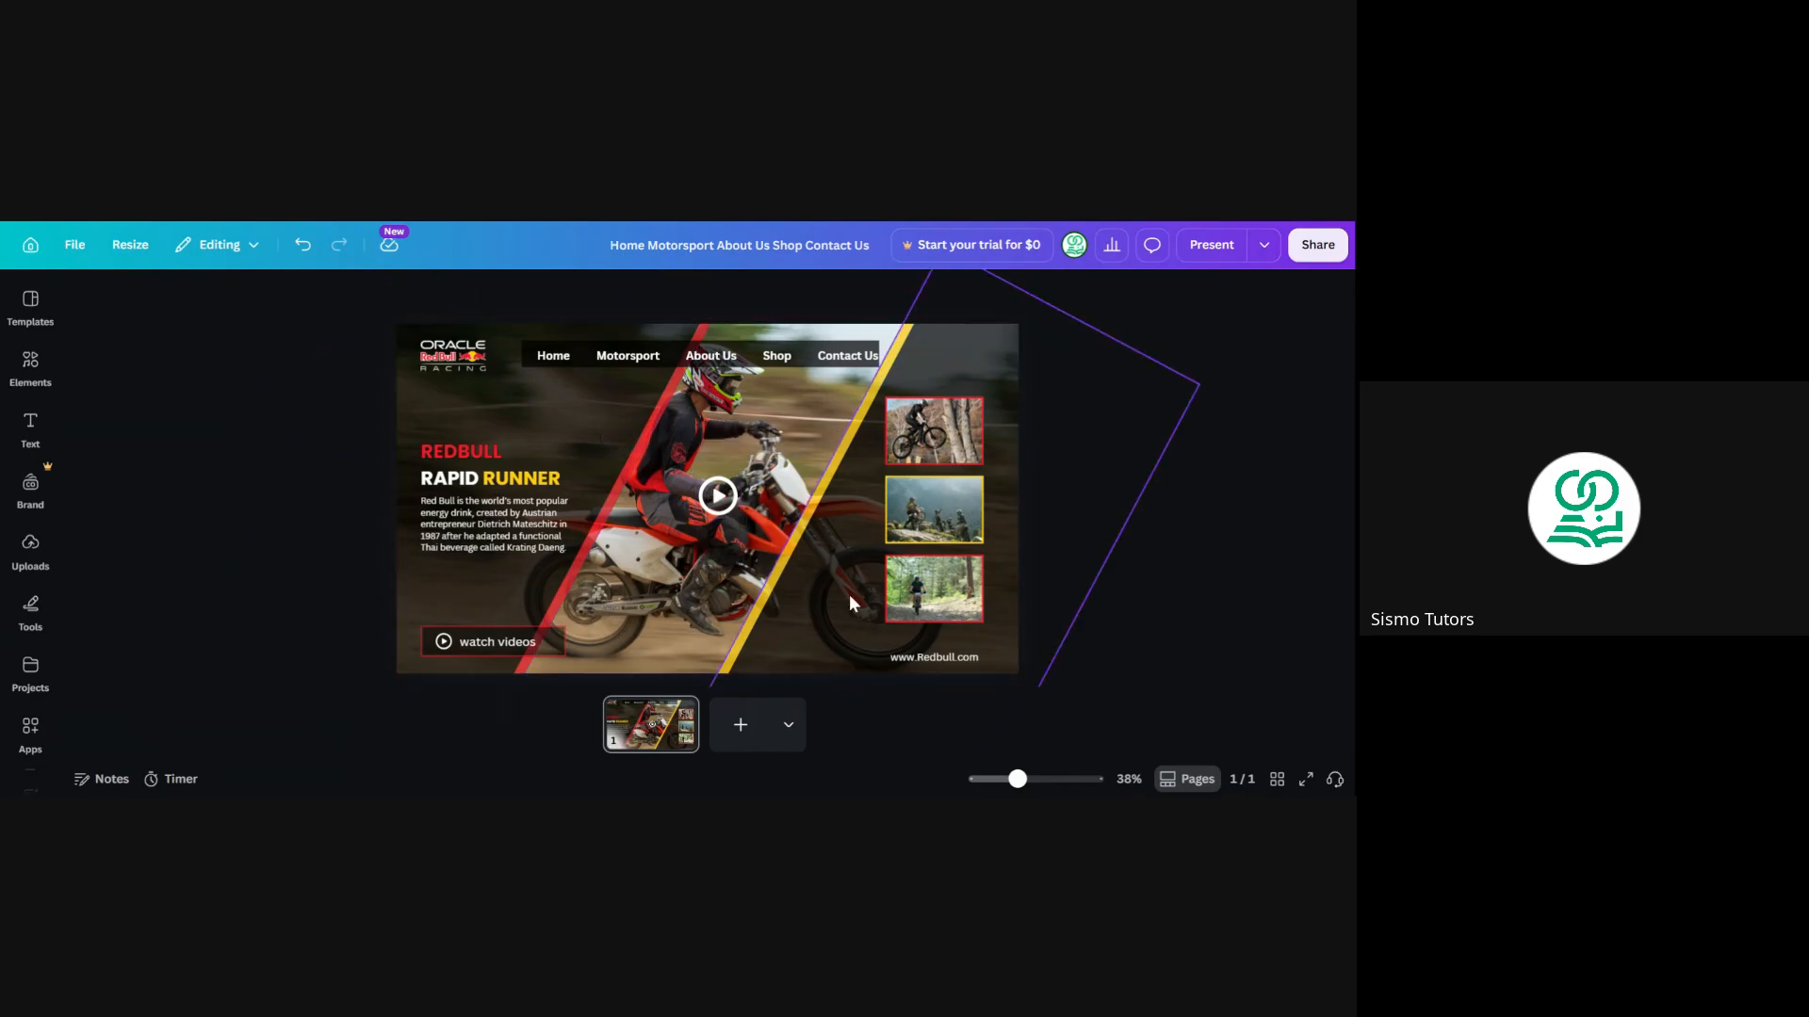
click(717, 500)
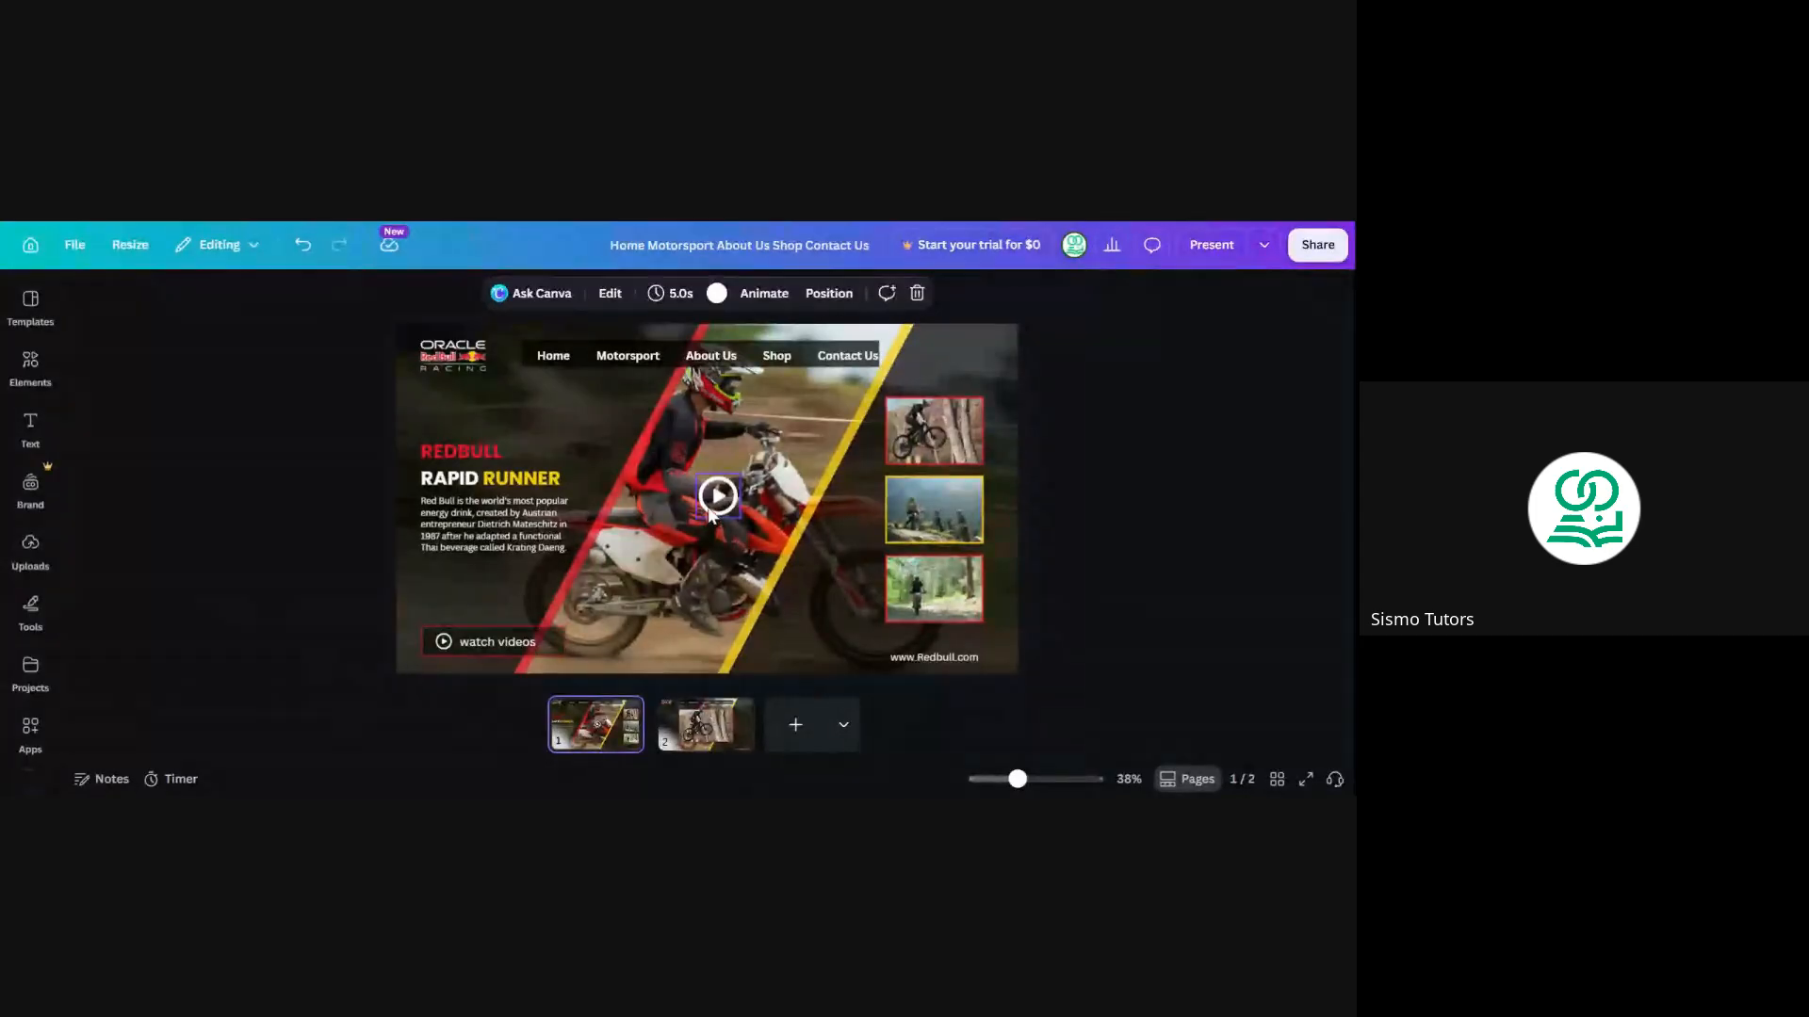
click(719, 501)
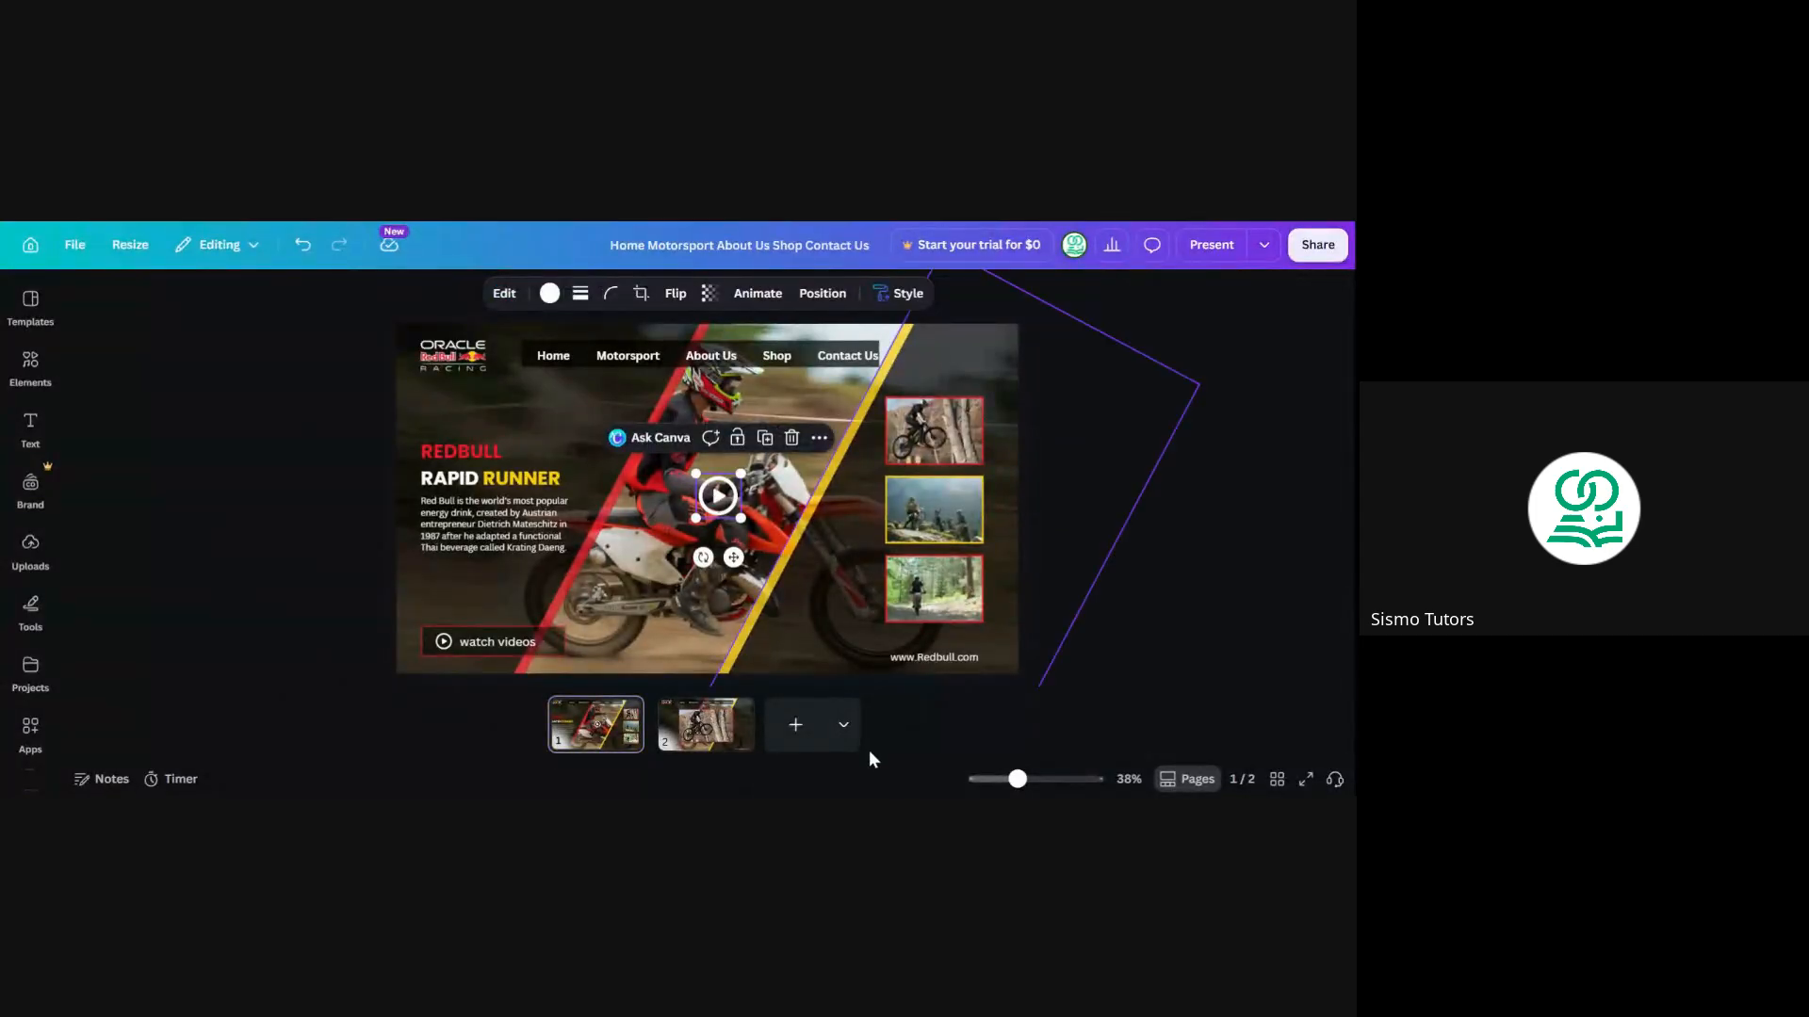
click(931, 733)
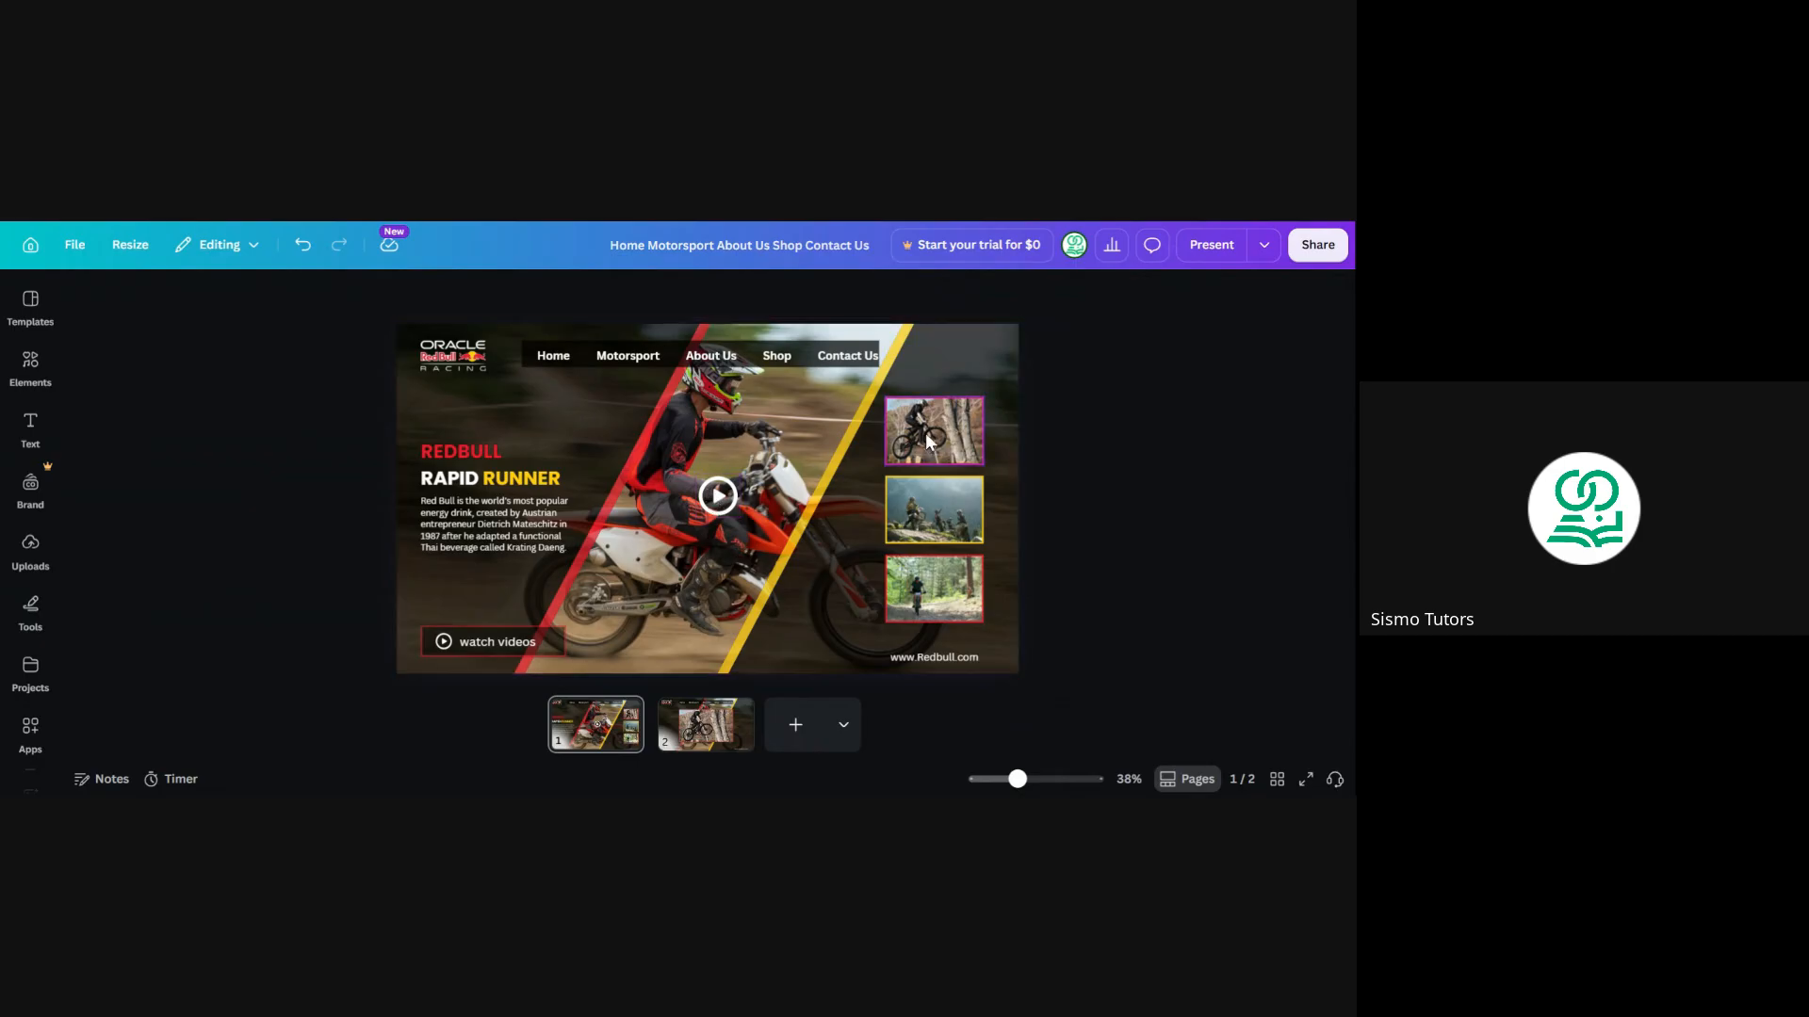
On page 2, move the large bordered biker photo aside toward the page's lower-right corner to uncover the angled panels
click(709, 723)
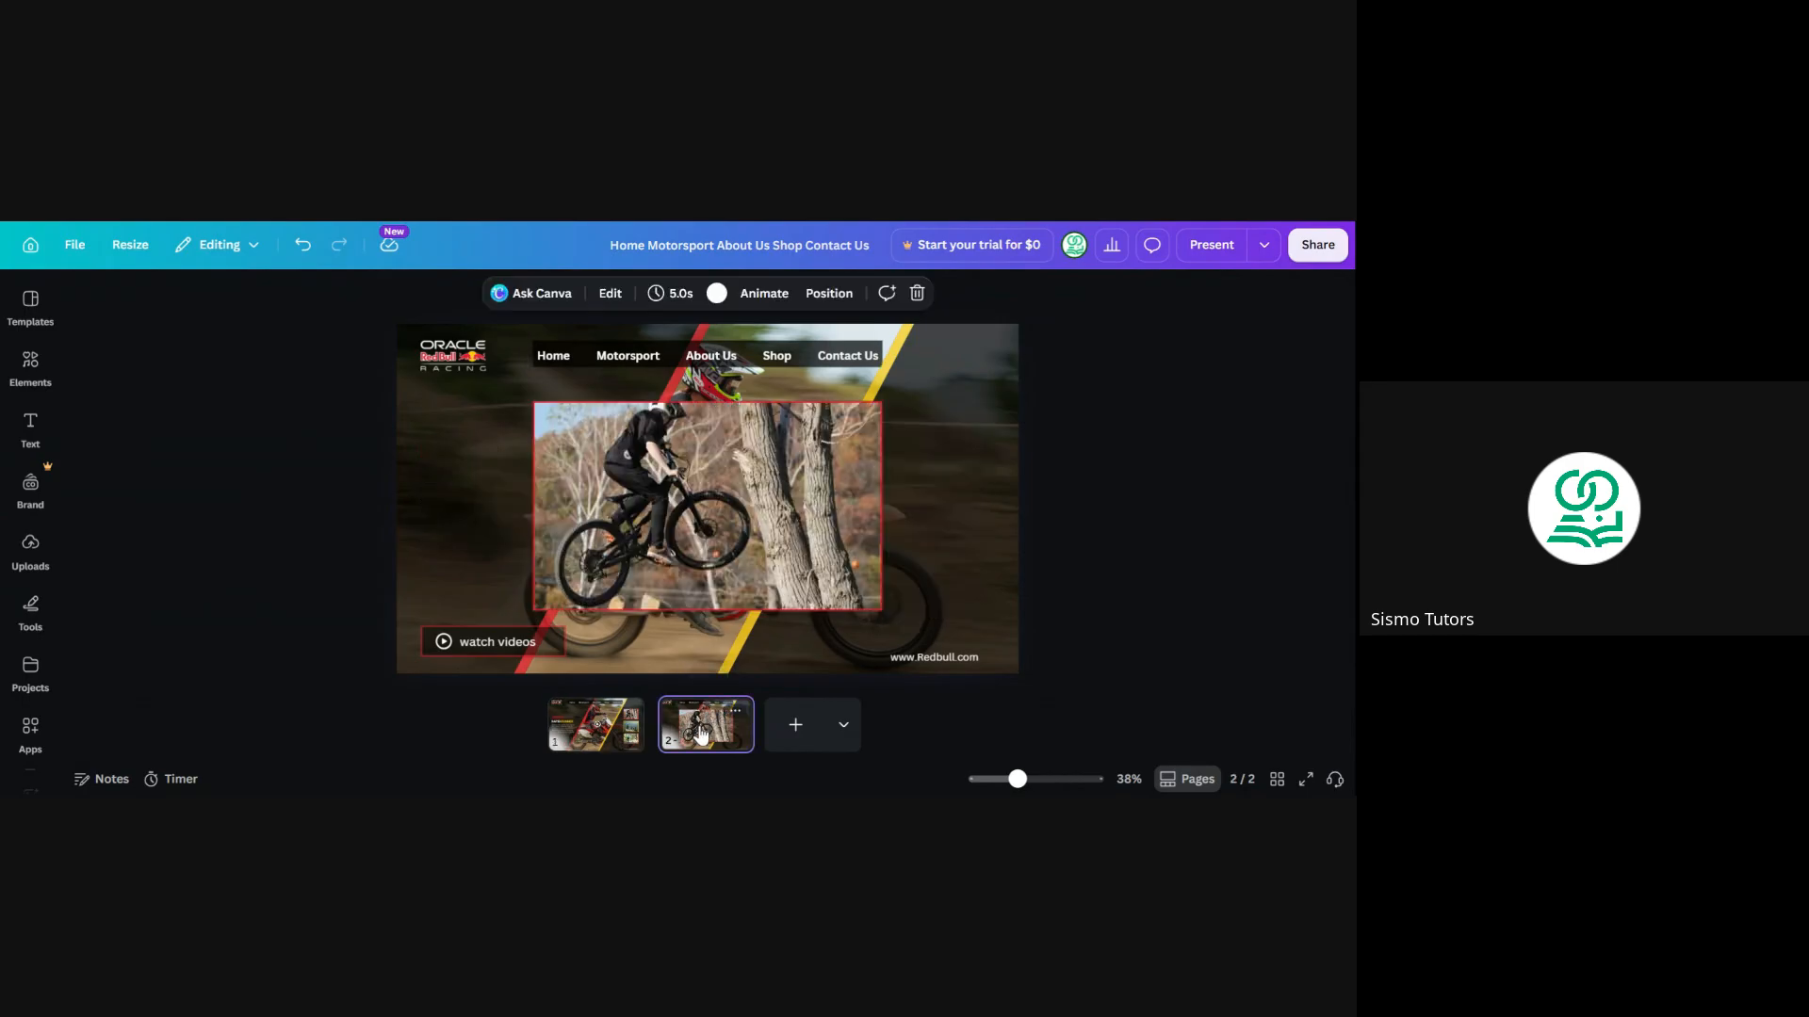
click(694, 642)
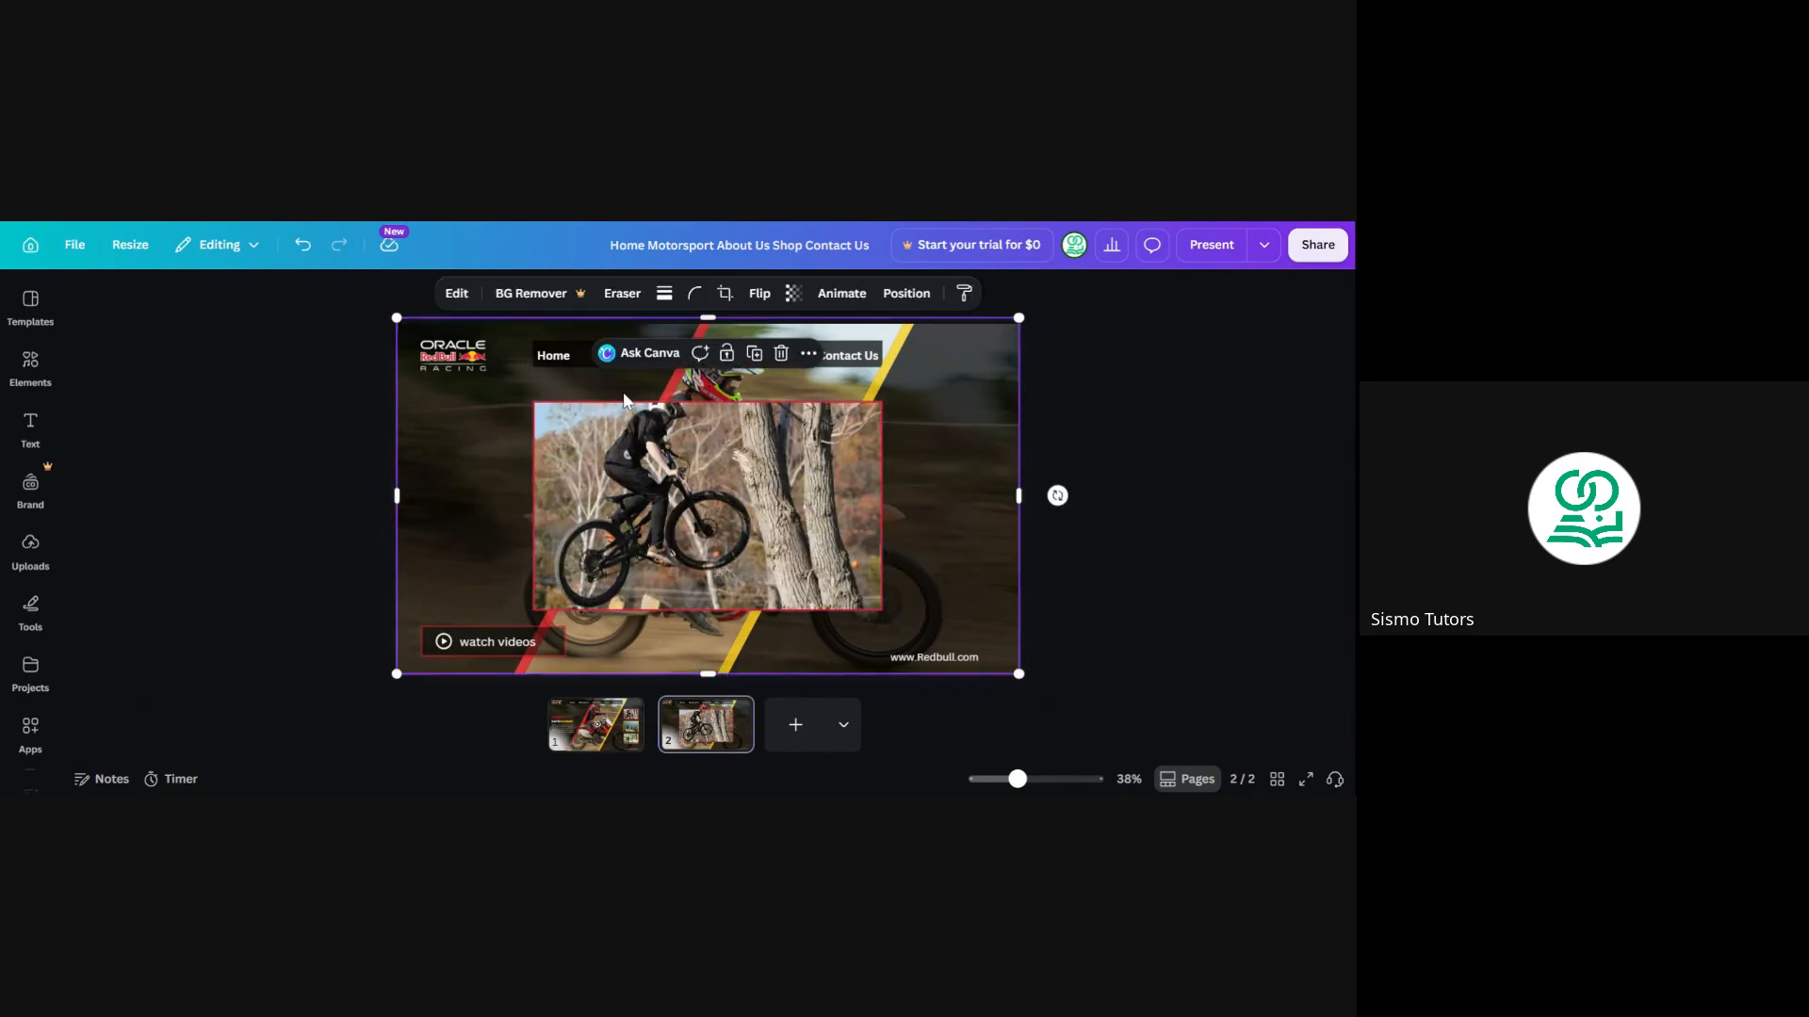
click(592, 384)
click(714, 479)
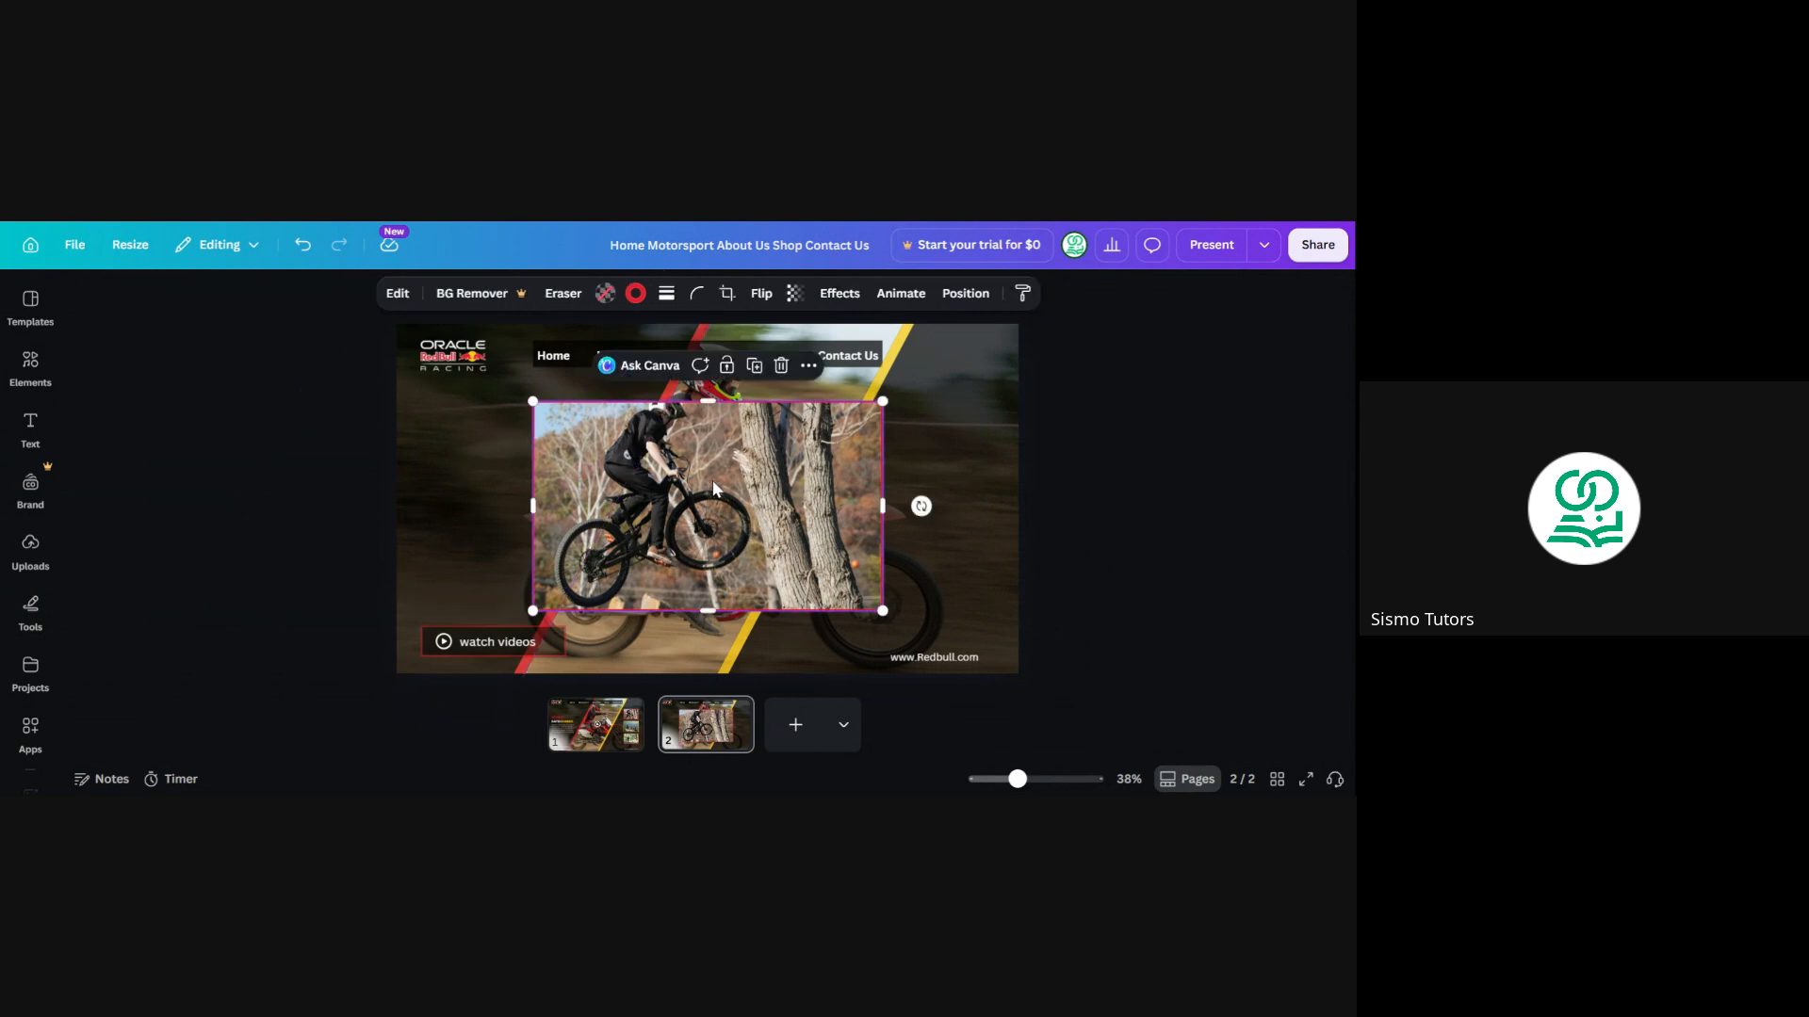
drag(714, 479, 997, 525)
Extend page 2's red-edged panel rightward and yellow-edged panel leftward and downward until their edges meet as one diagonal stripe
click(443, 460)
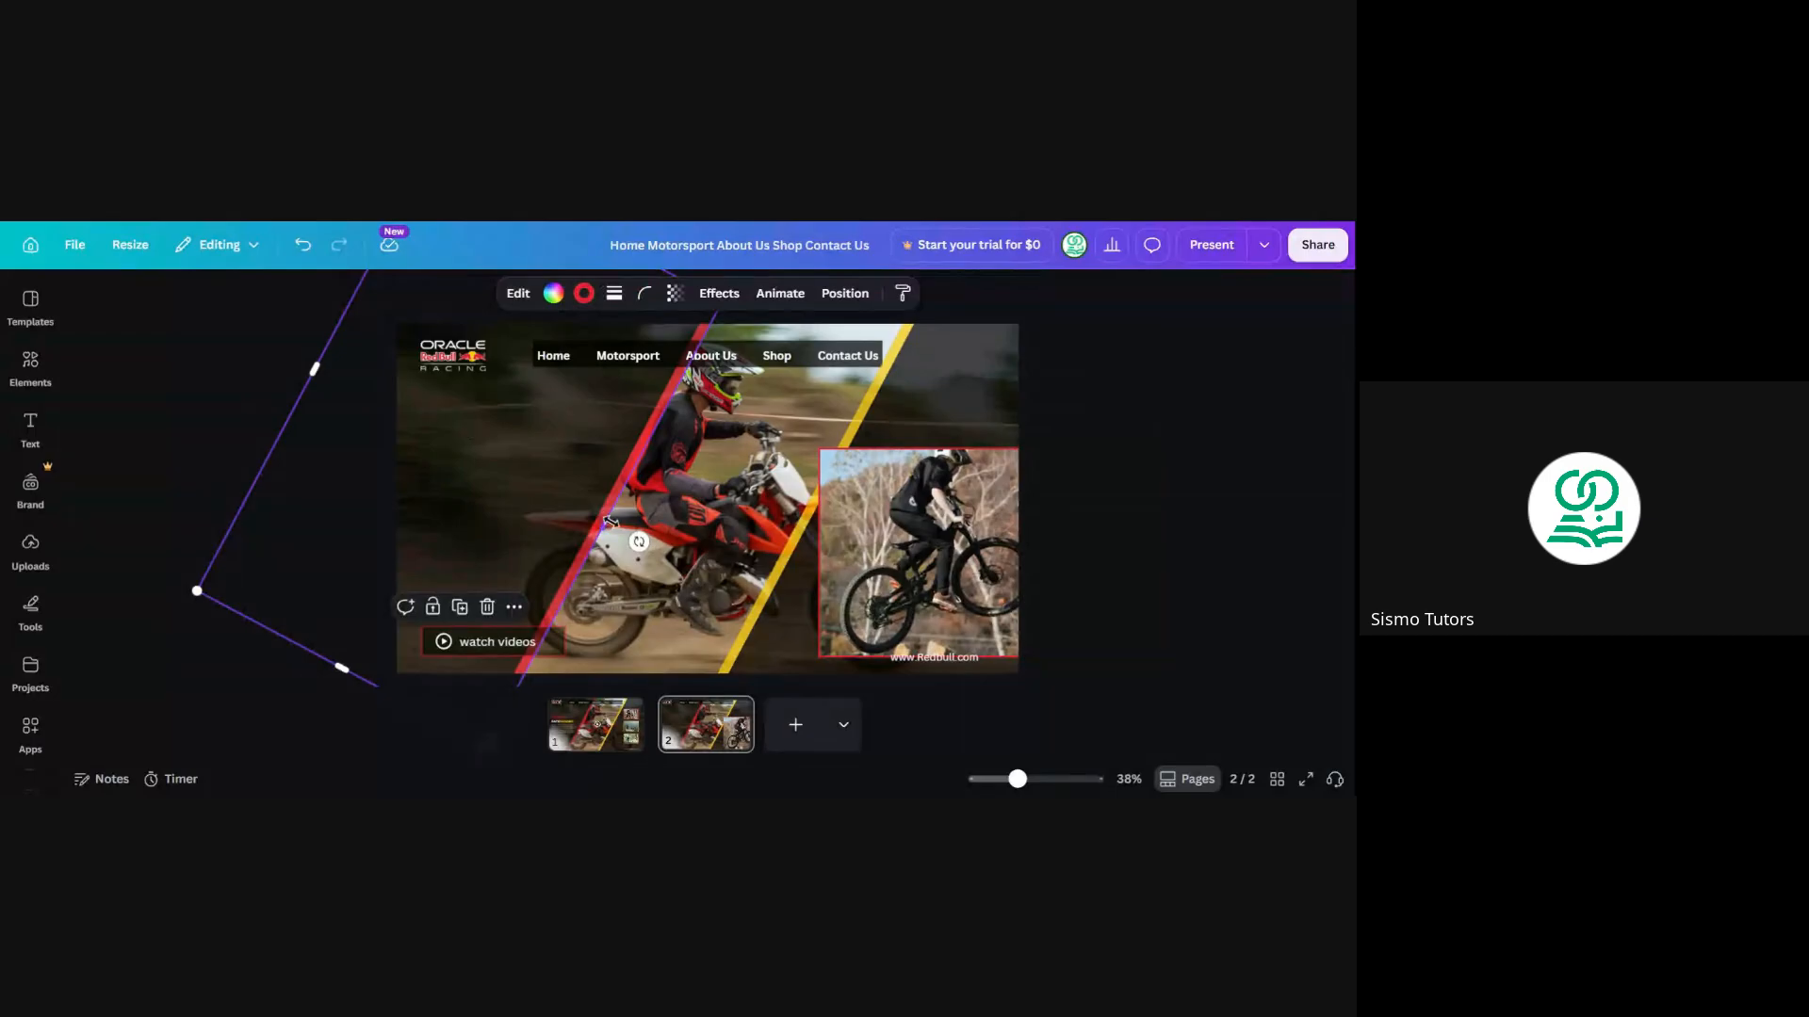
drag(611, 521, 680, 521)
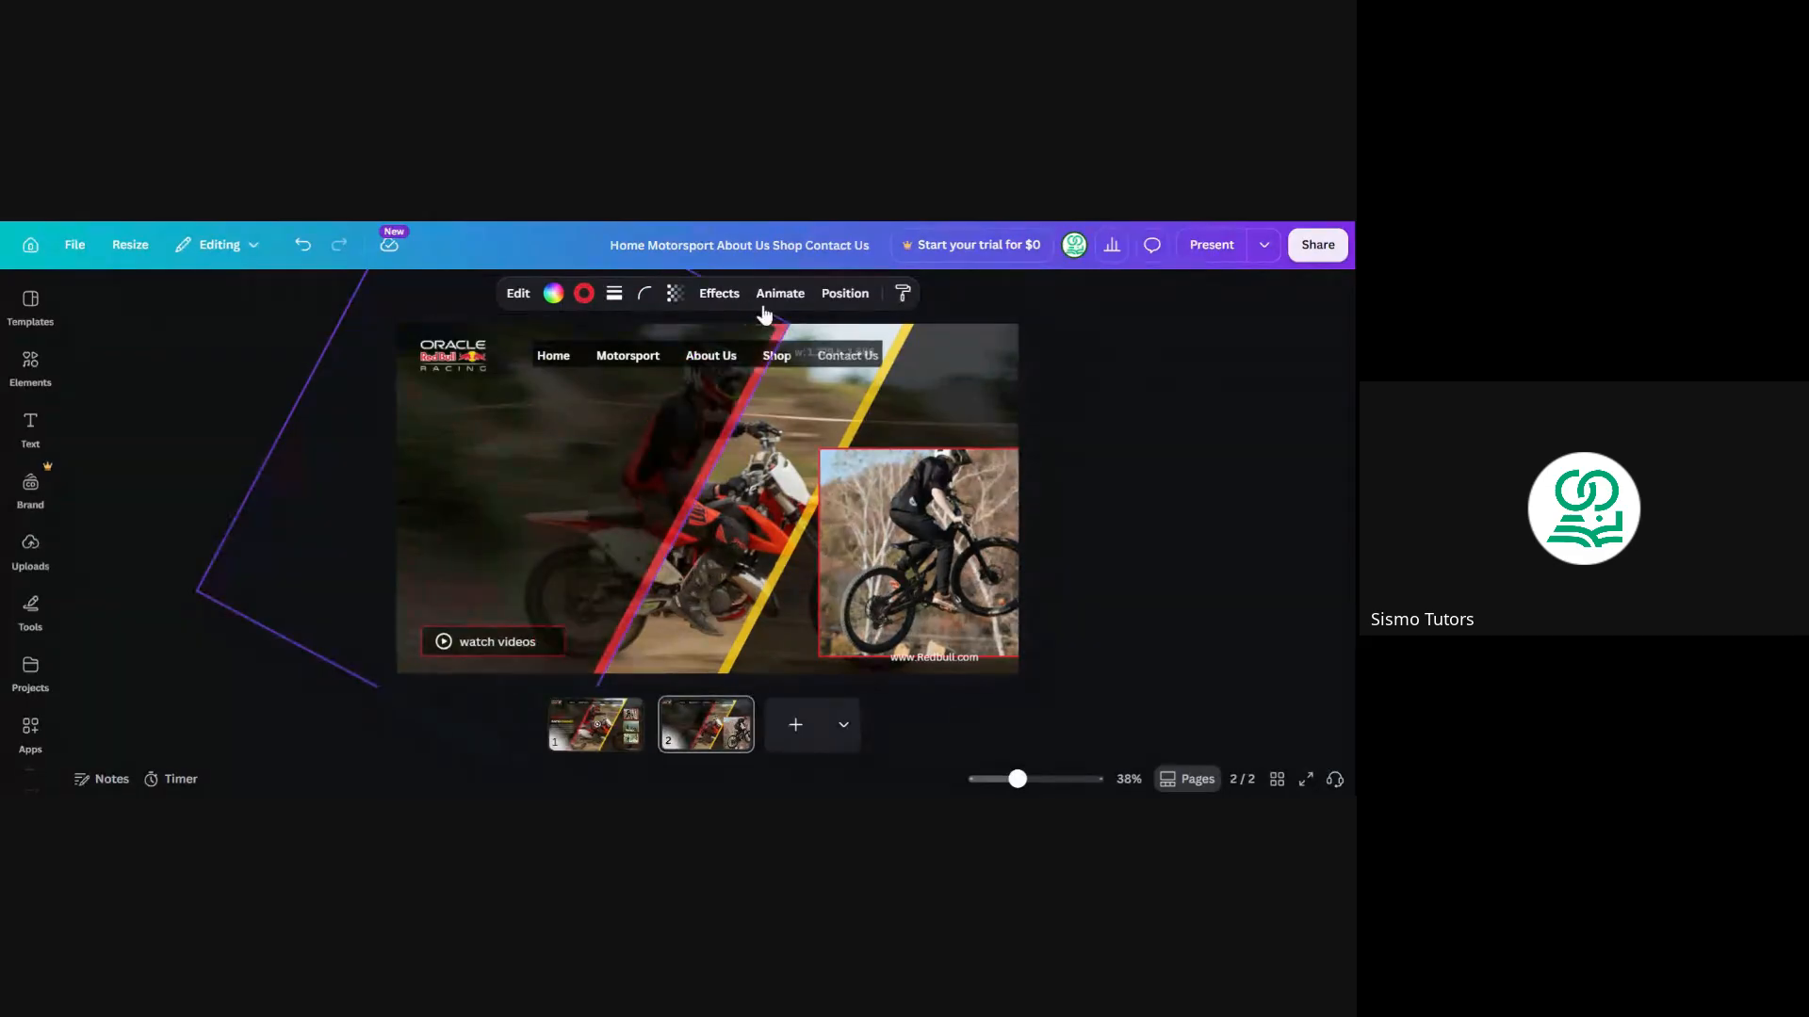
click(947, 377)
drag(828, 463, 723, 458)
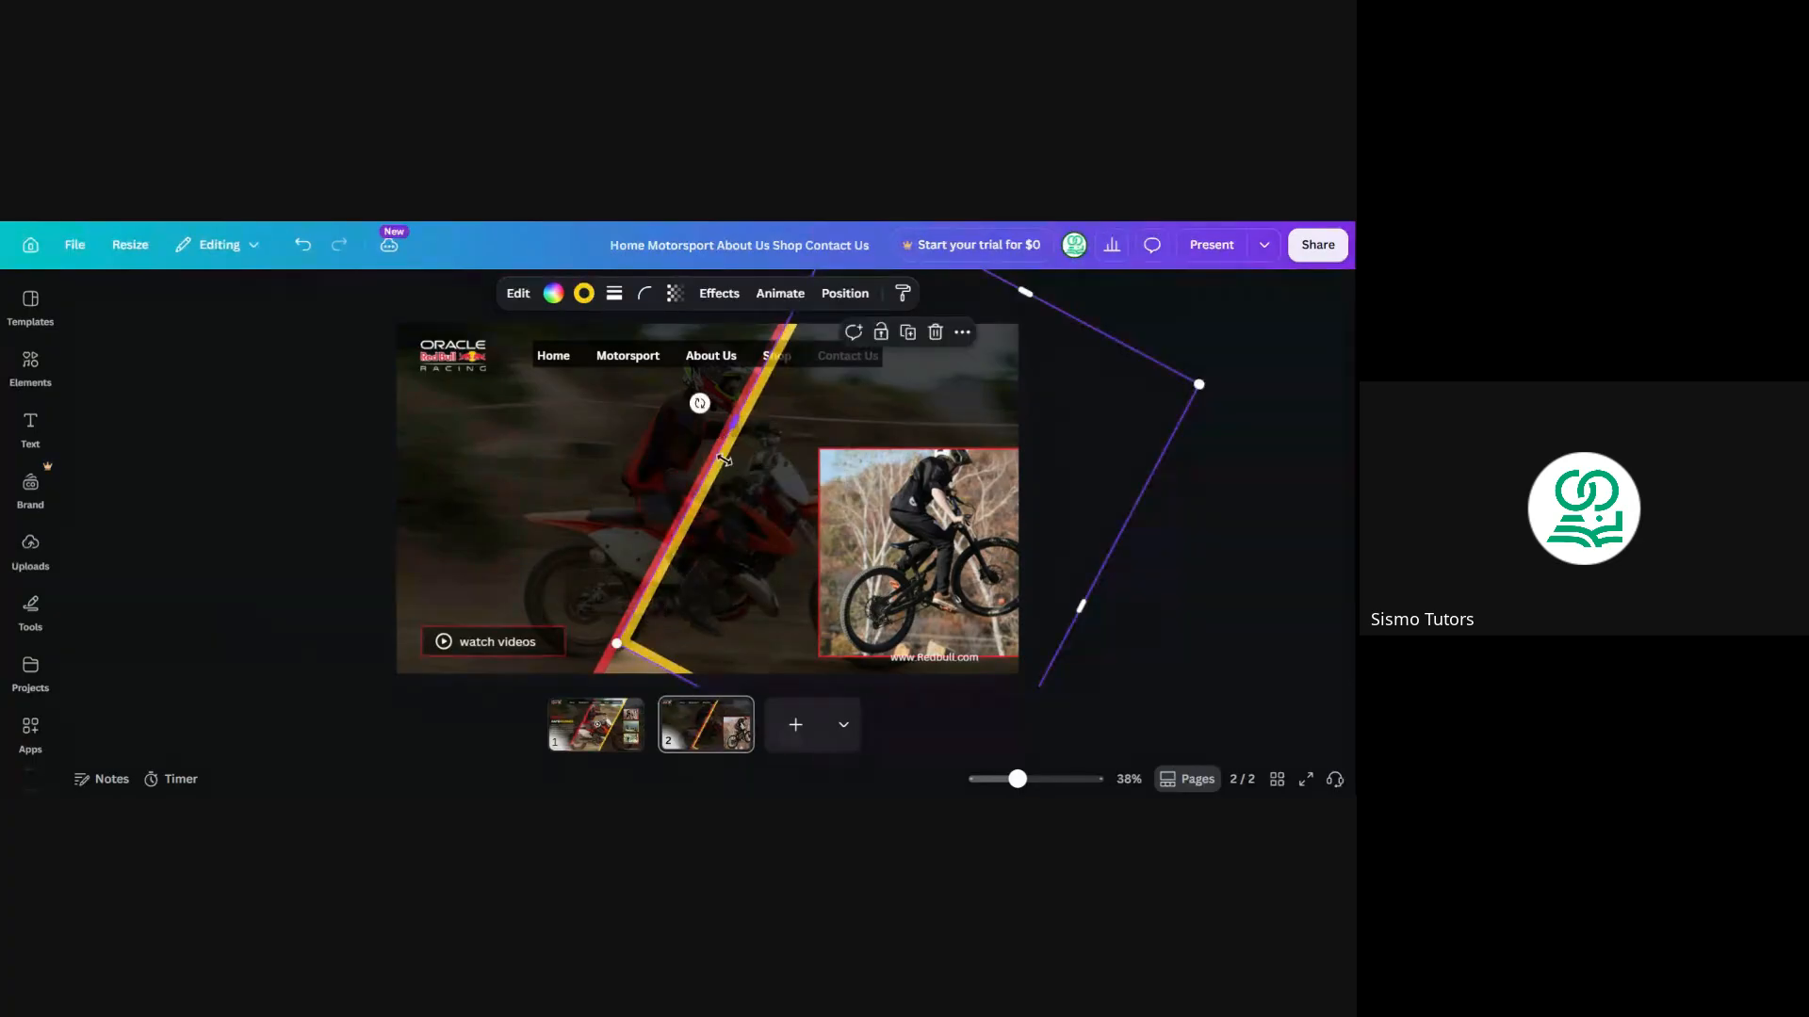
drag(662, 675, 644, 720)
click(296, 540)
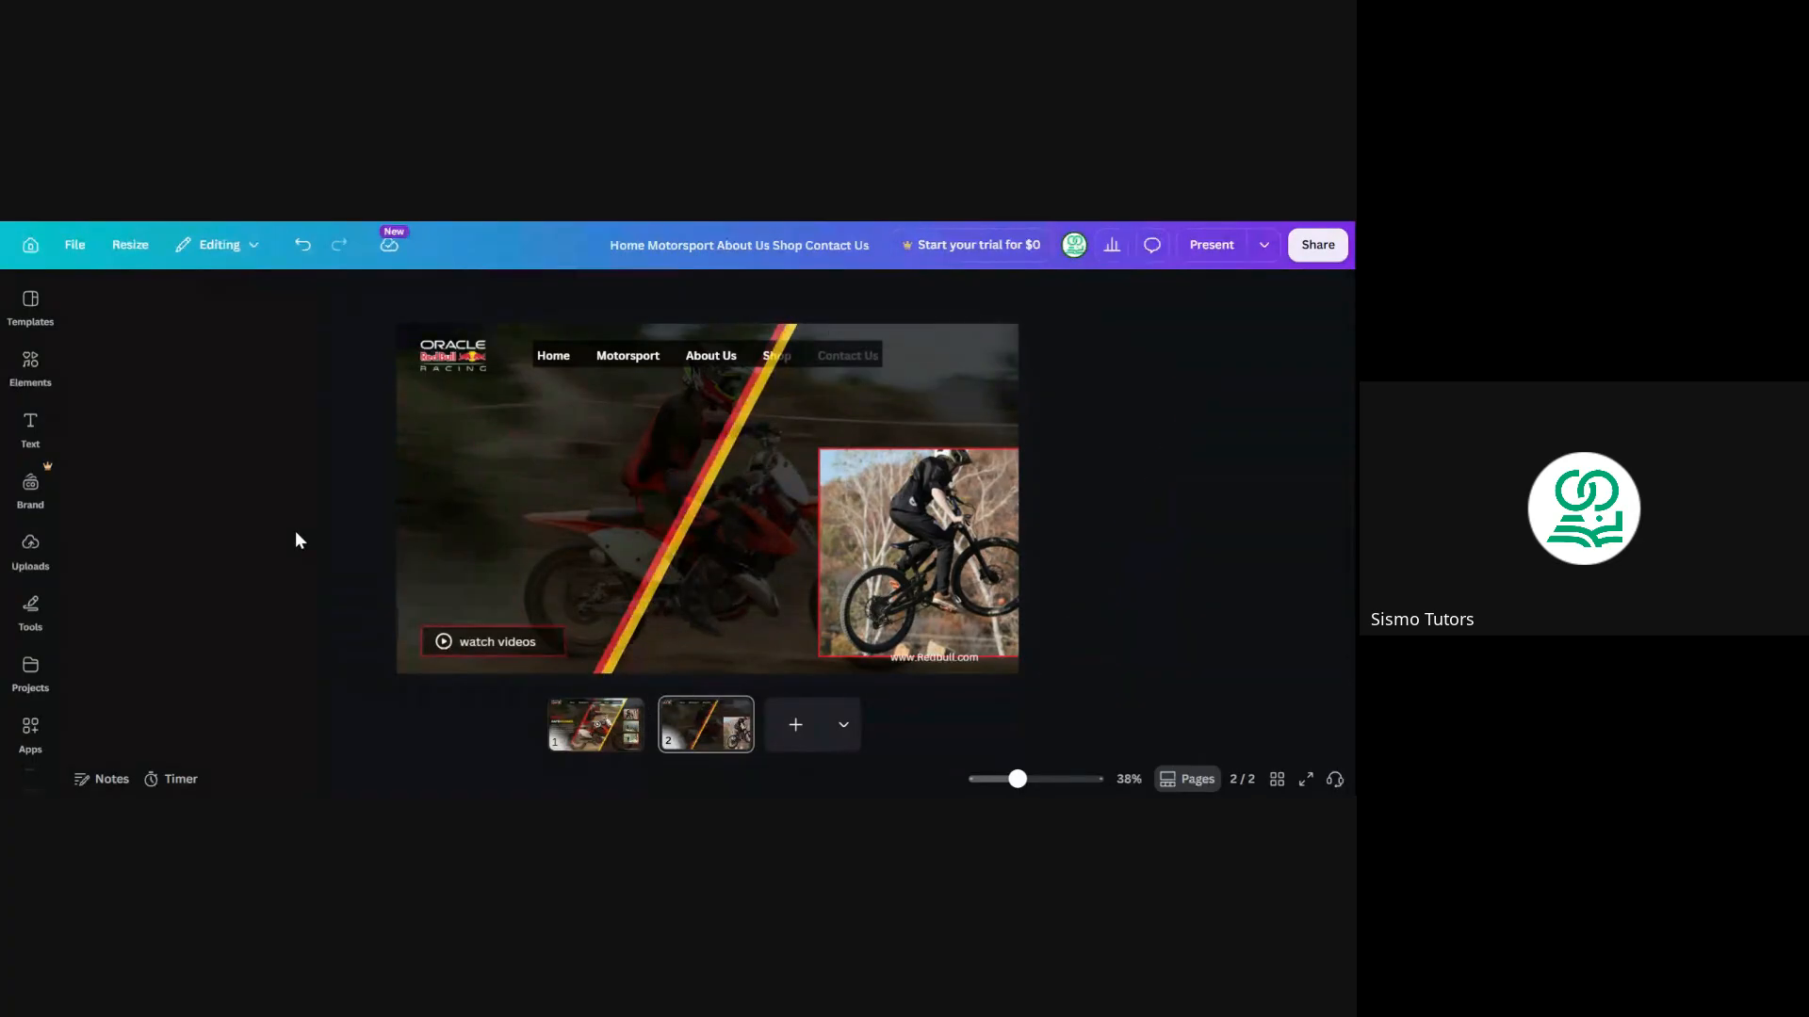
Send the yellow-edged panel on page 2 backward so it sits behind the navigation menu
click(758, 396)
click(843, 309)
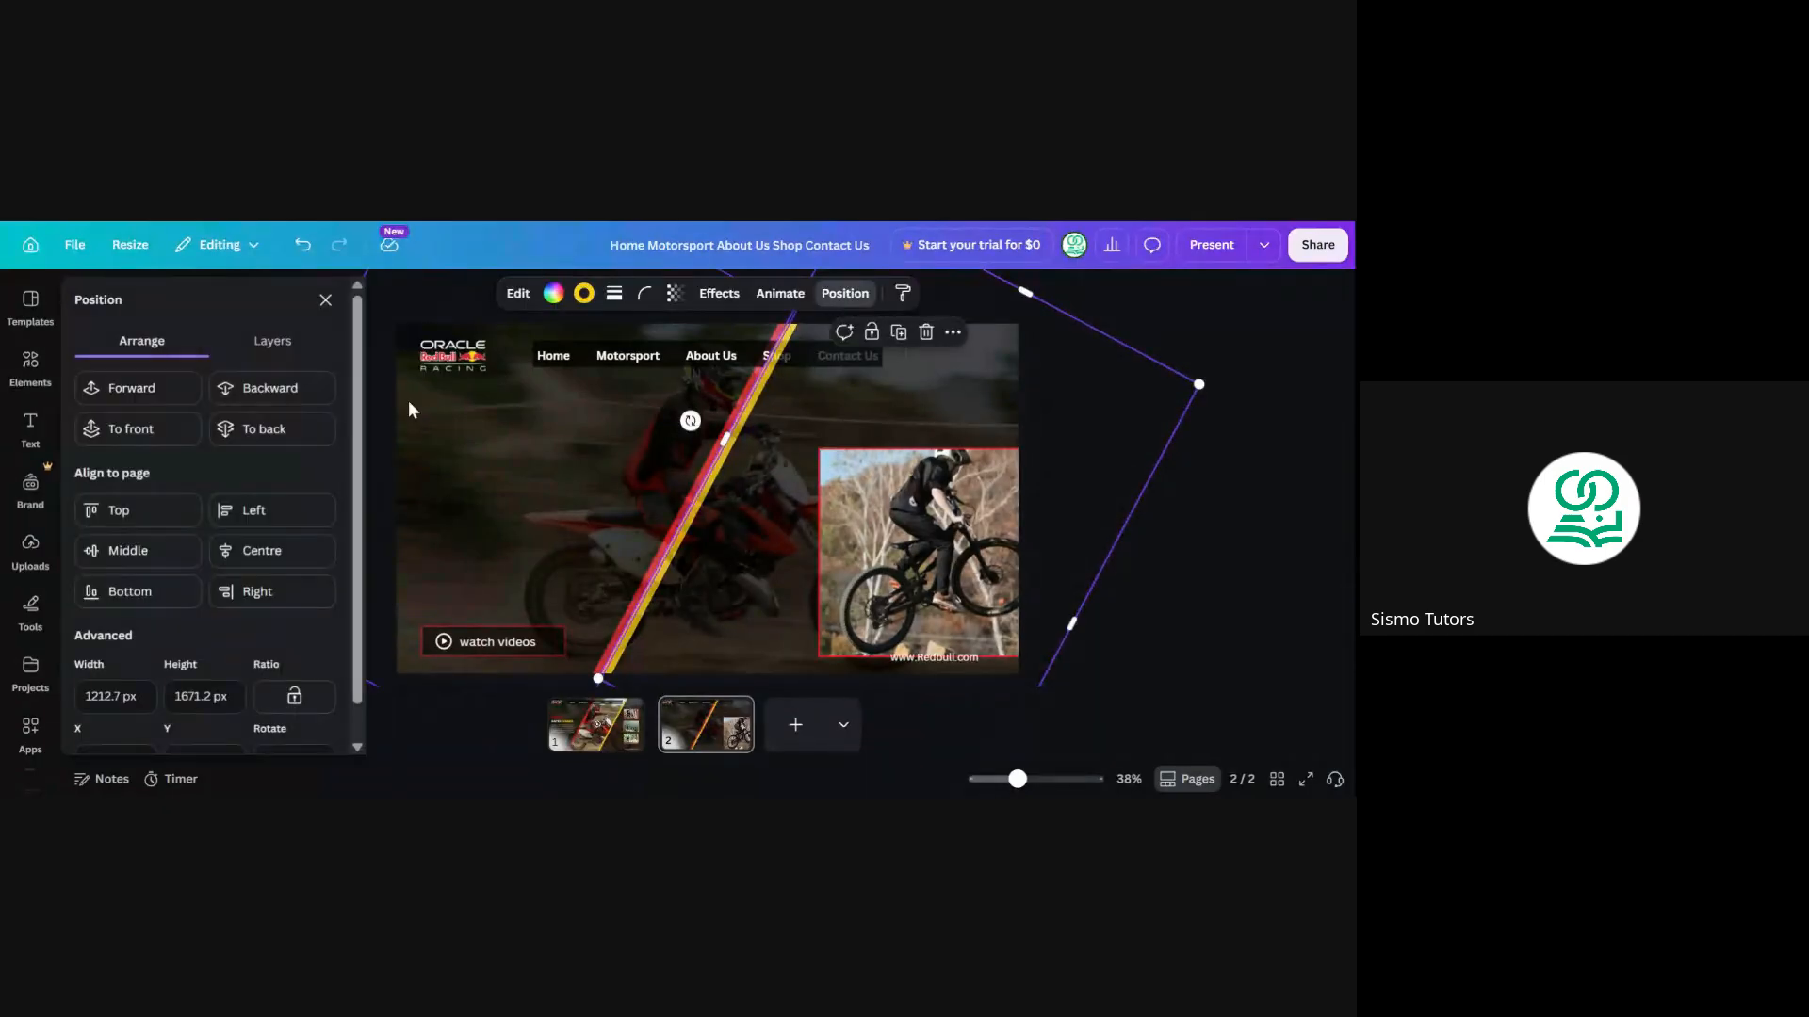
click(289, 397)
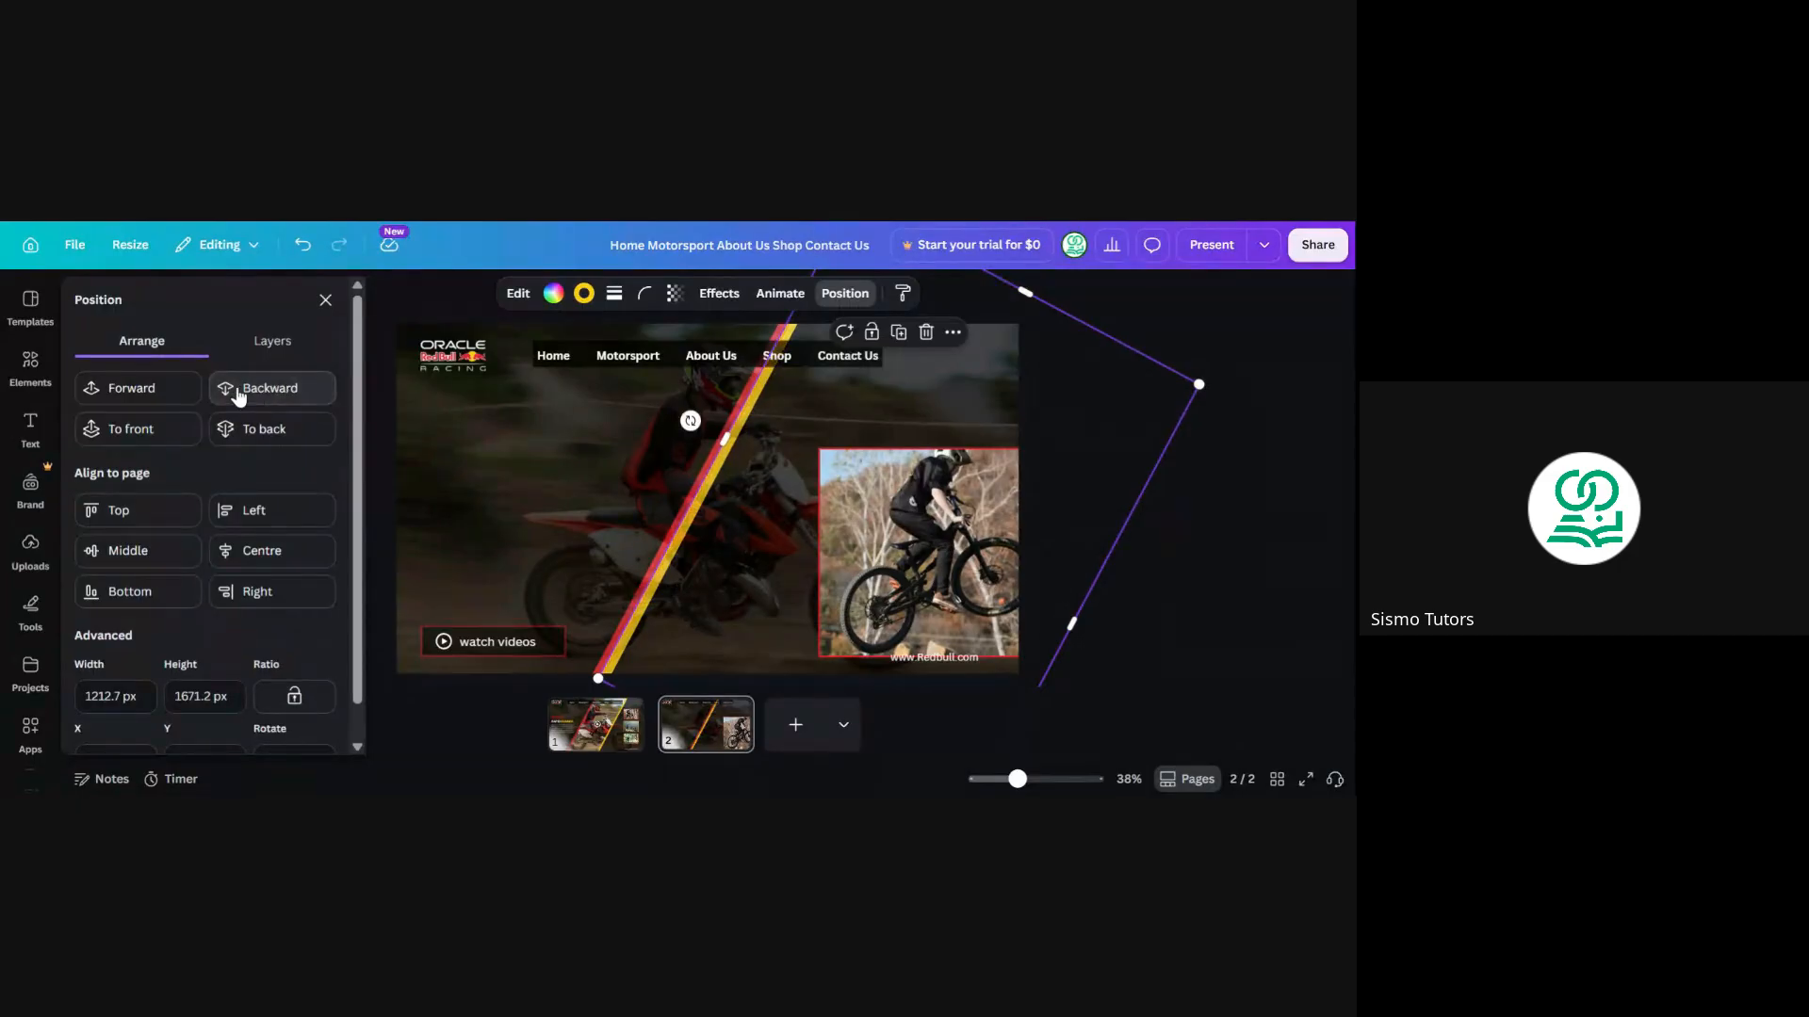
click(325, 300)
click(347, 373)
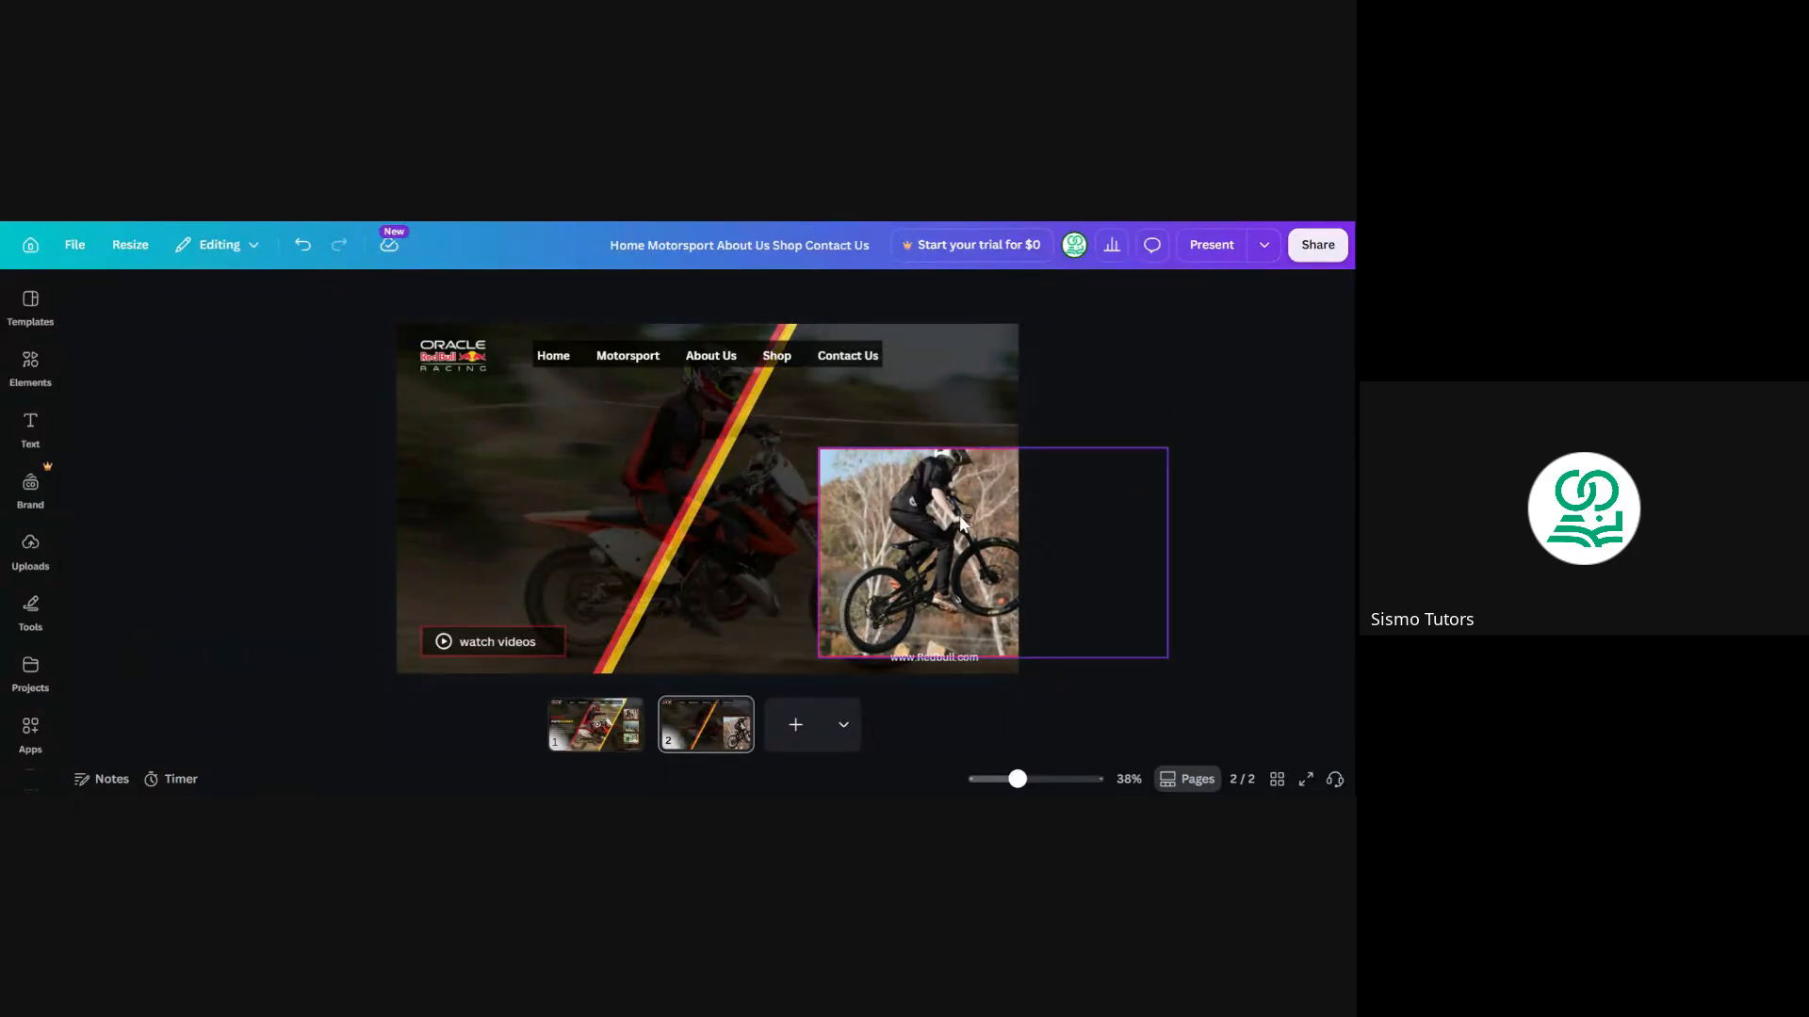
Move the large biker photo back to the centre of page 2, beneath the navigation menu
drag(957, 515, 673, 460)
click(250, 422)
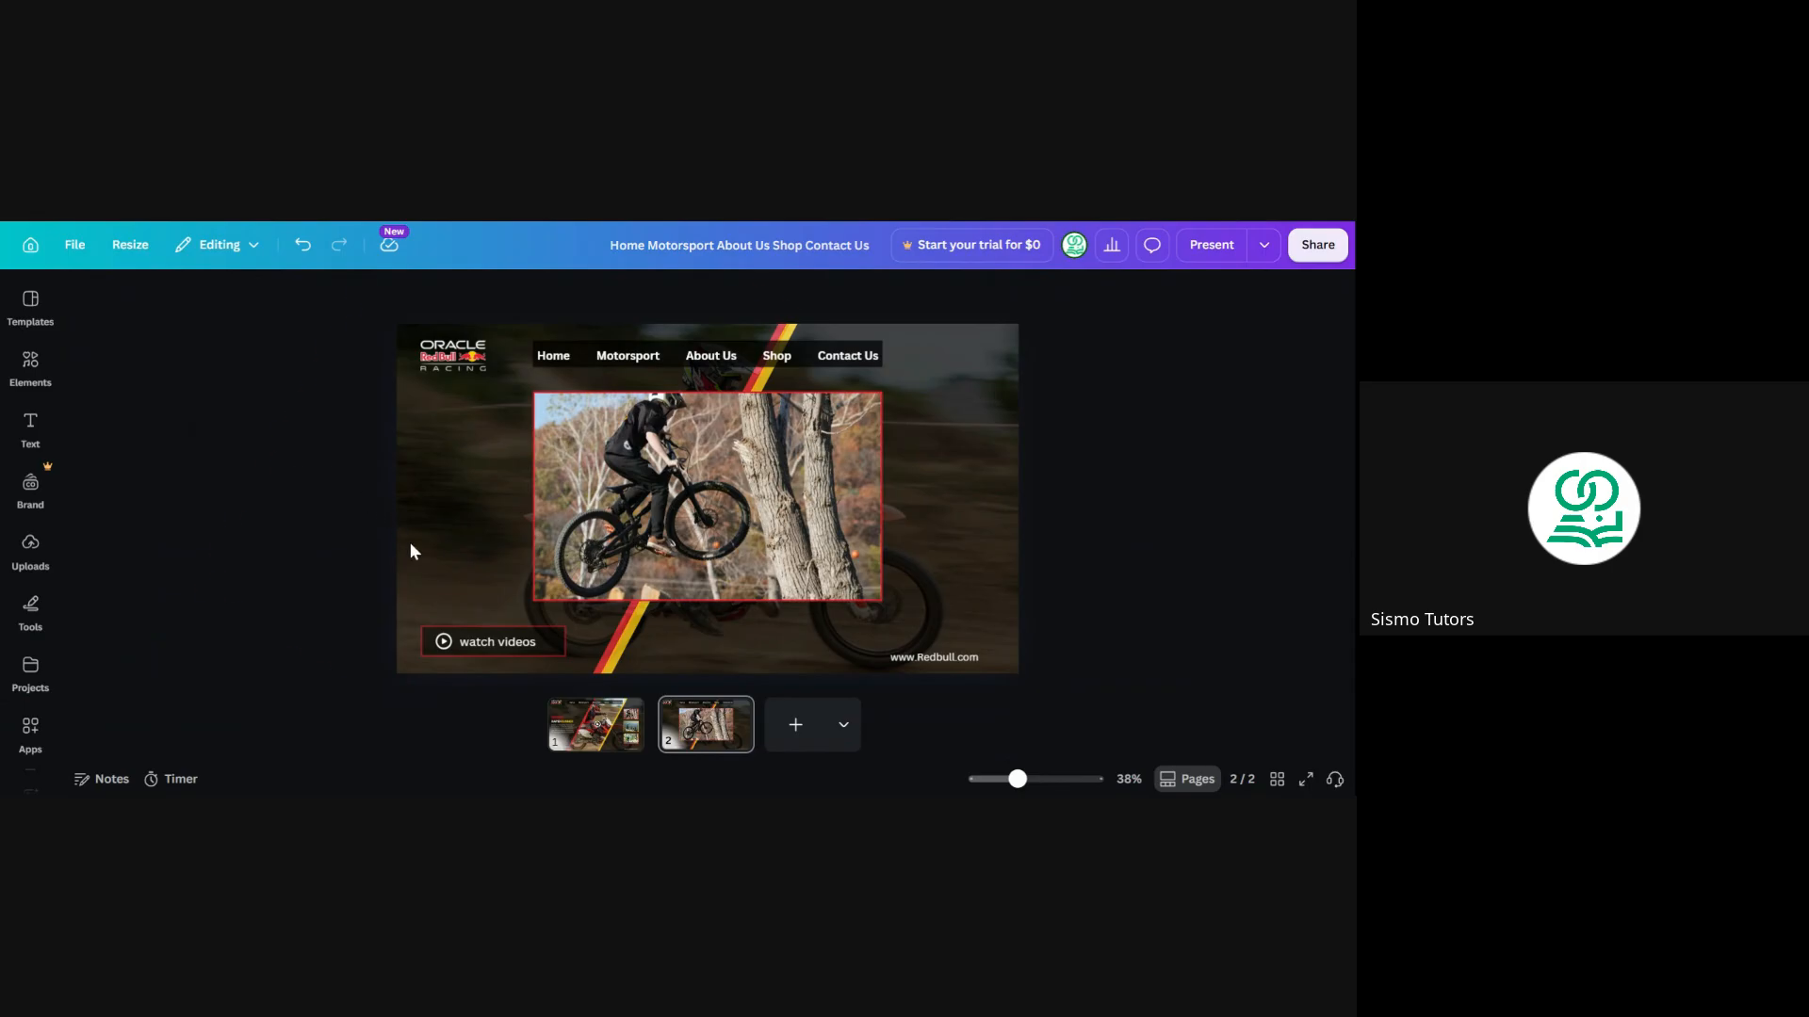
On page 1, nudge the yellow-edged angled panel slightly back to the left
click(596, 723)
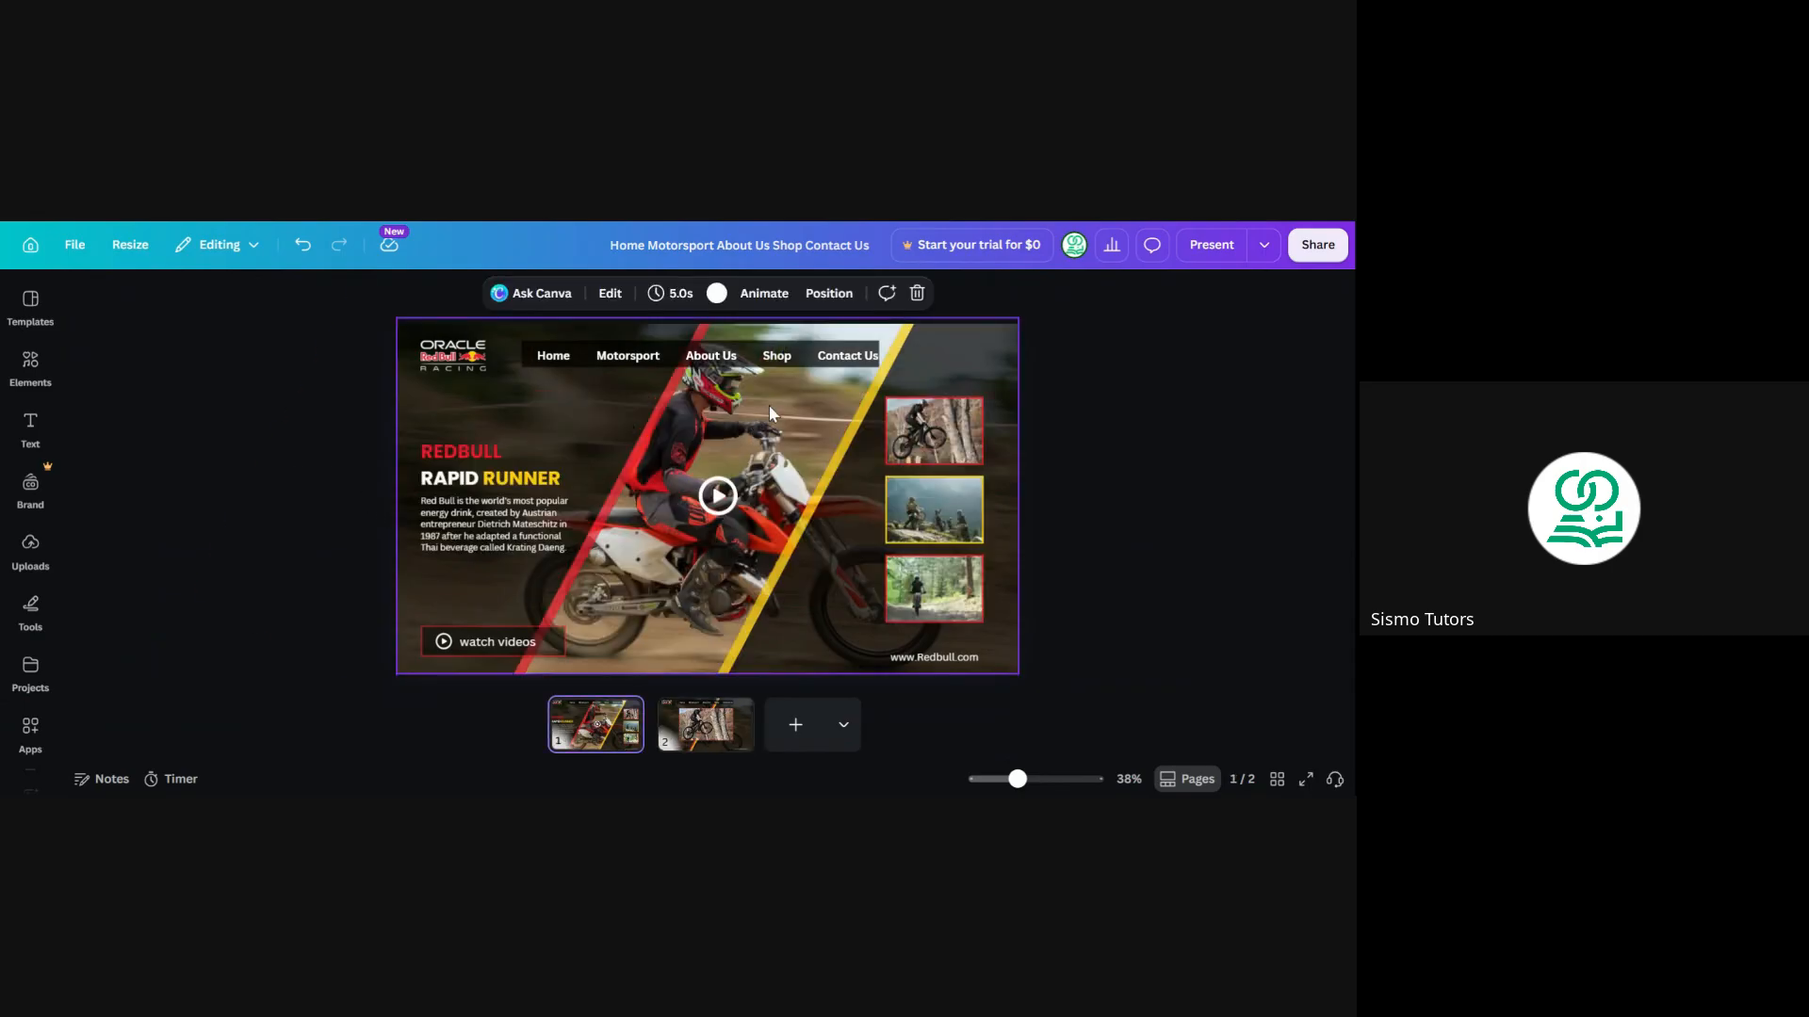
click(893, 354)
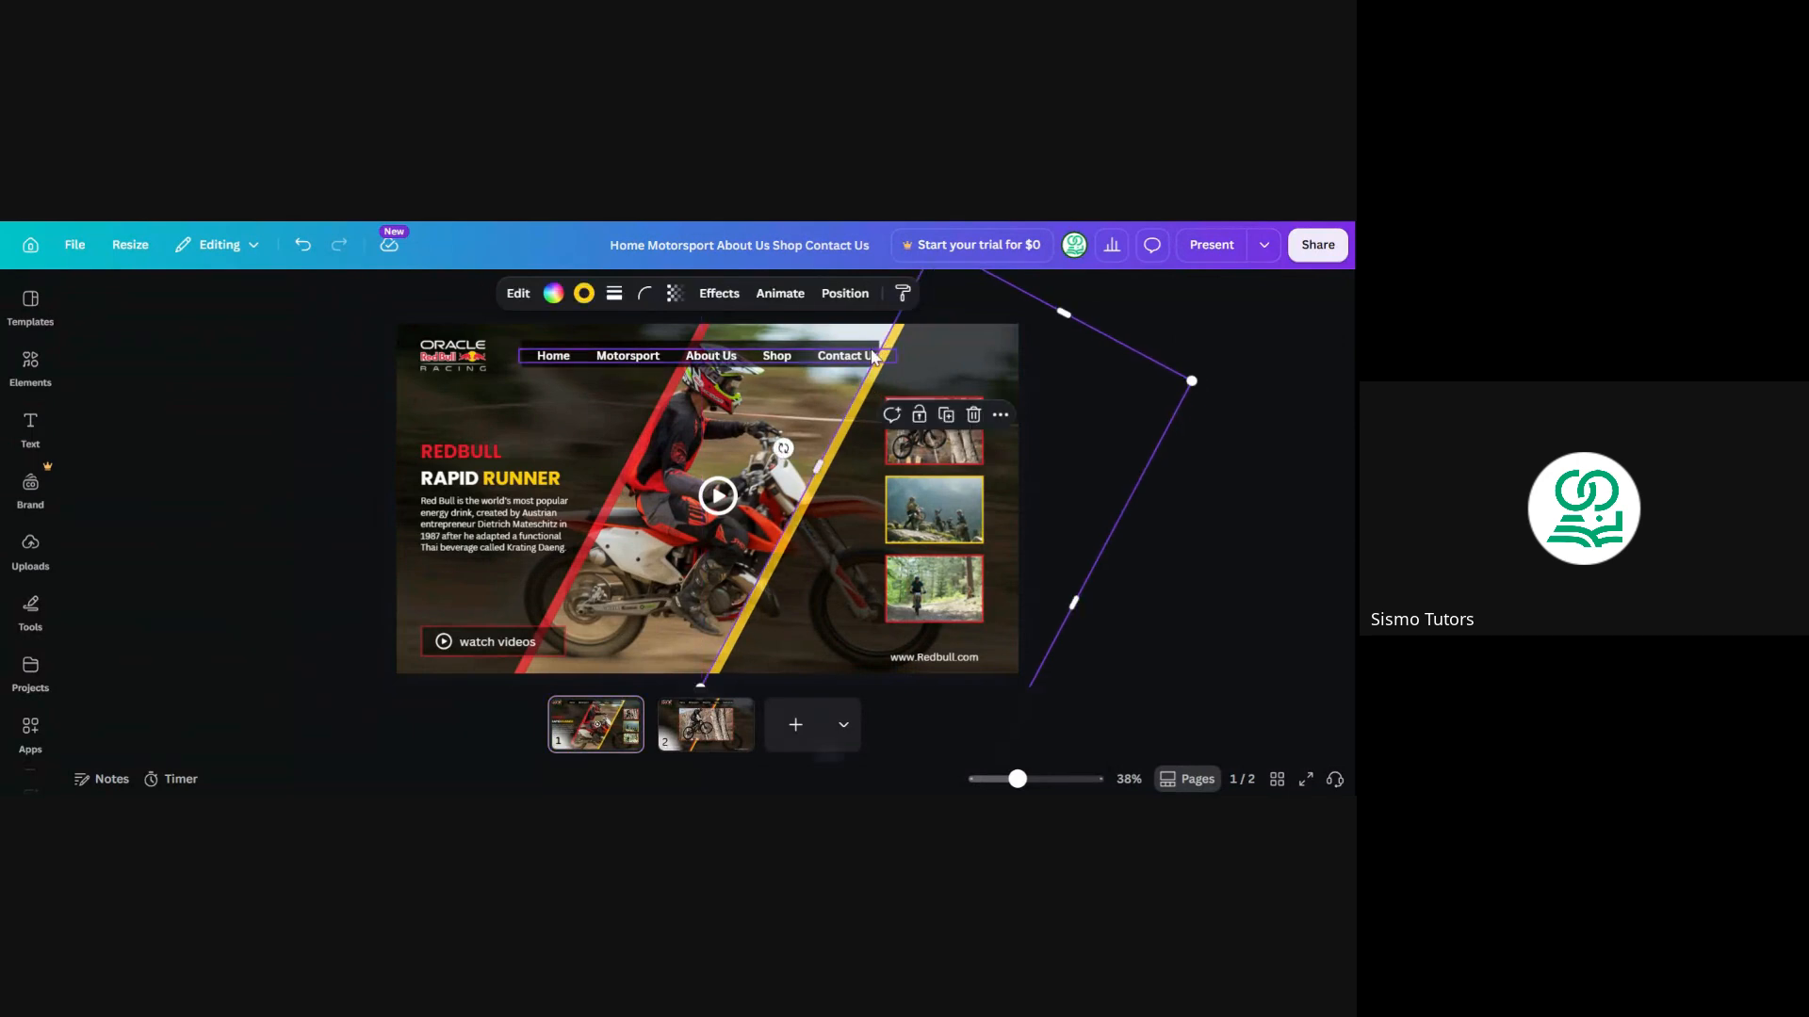
Widen the large biker photo on page 2 at both sides to about 1,407 px and centre it on the page
scroll(725, 507, down, 3)
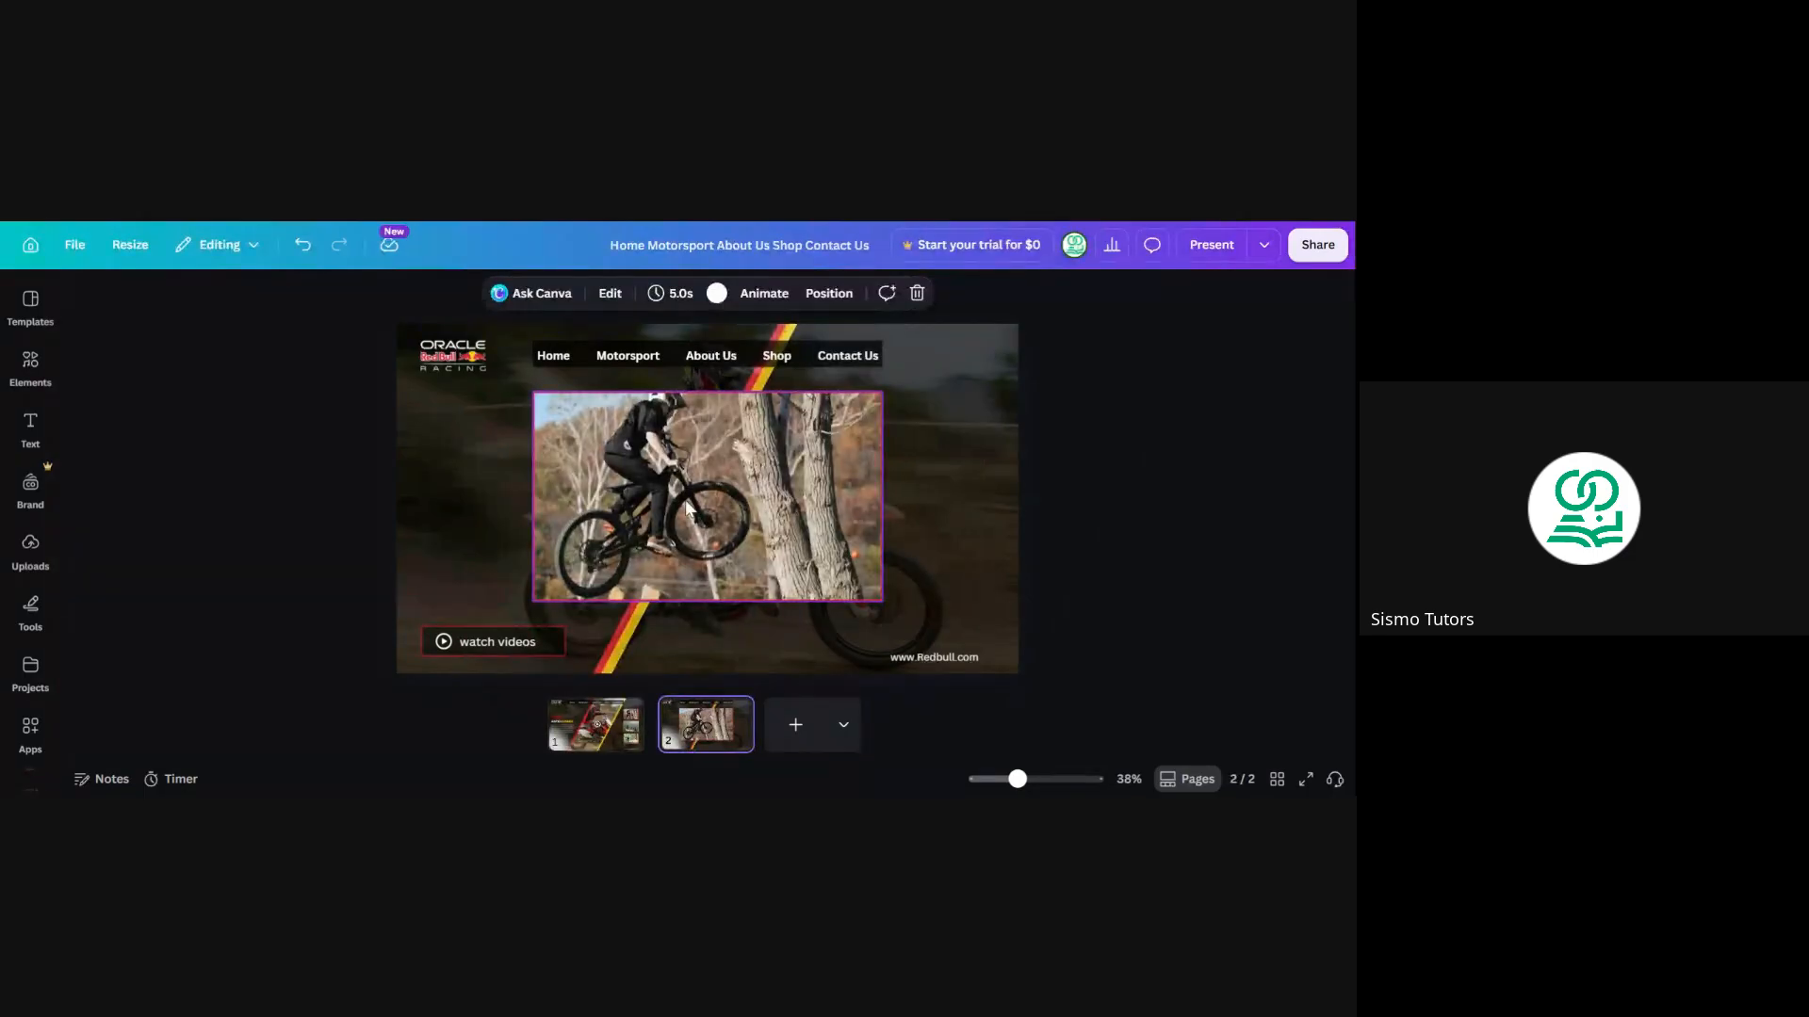
click(684, 537)
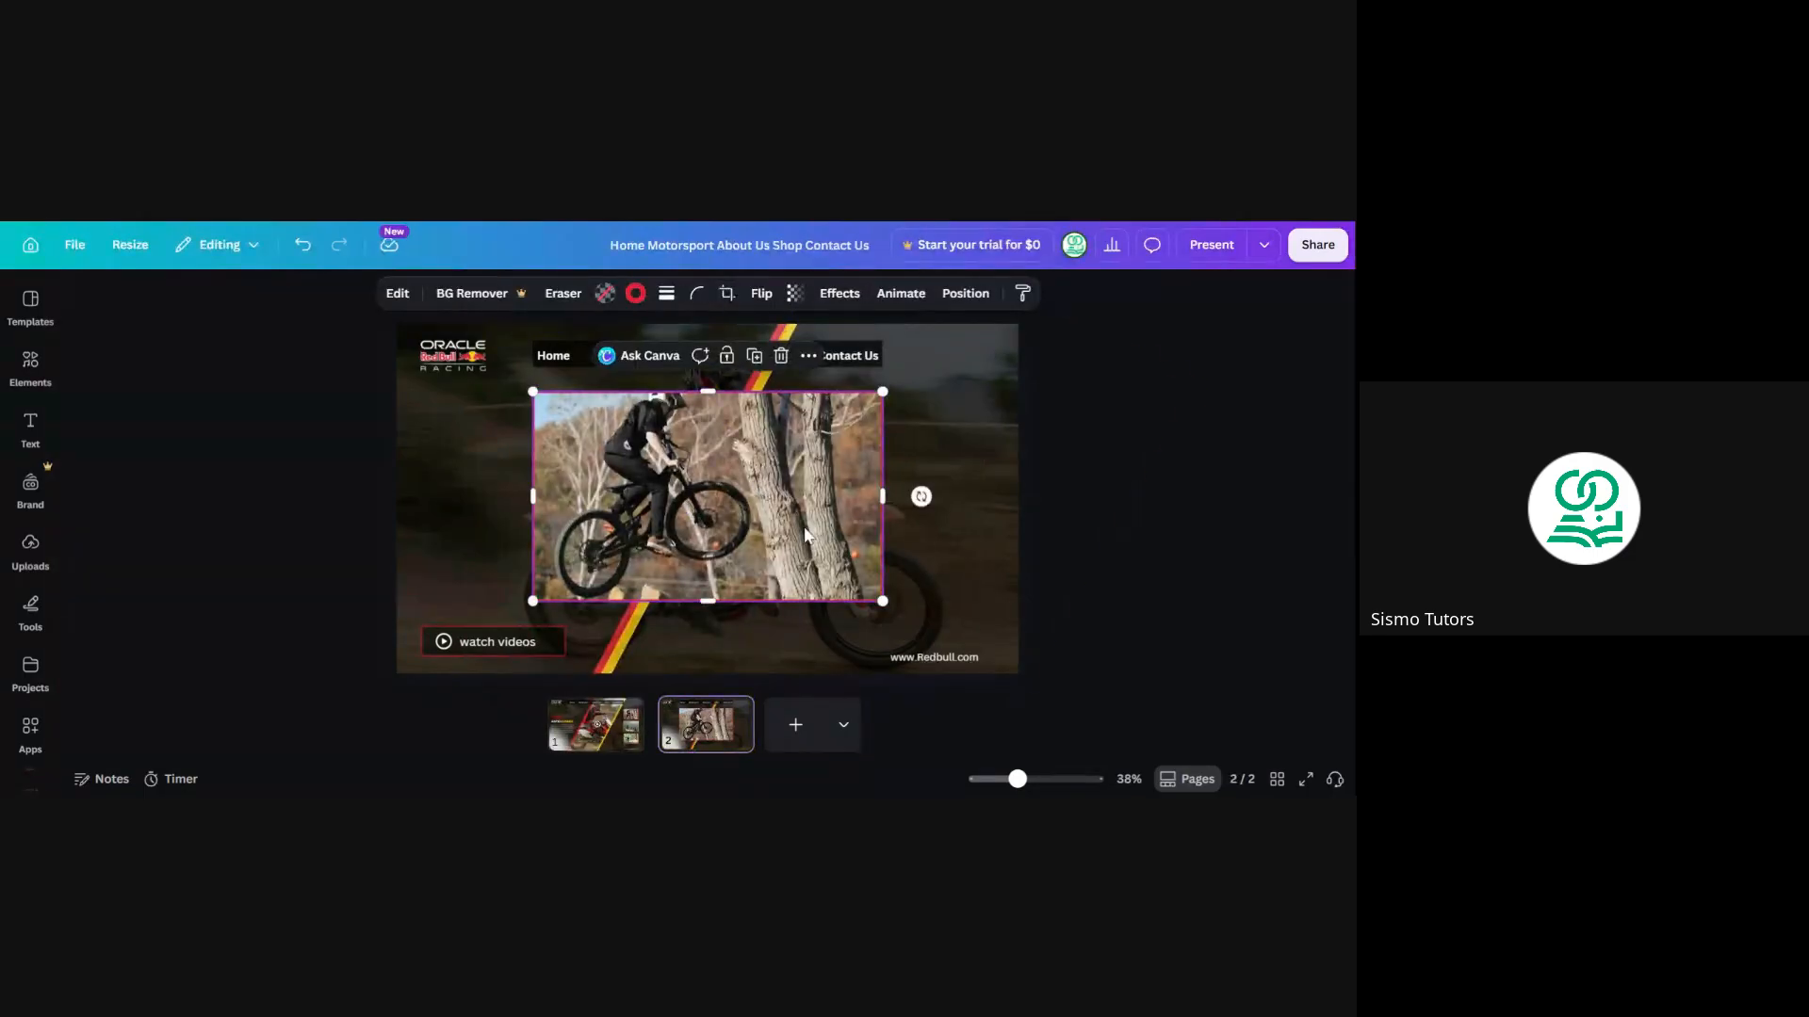
click(970, 733)
click(592, 413)
drag(533, 497, 479, 496)
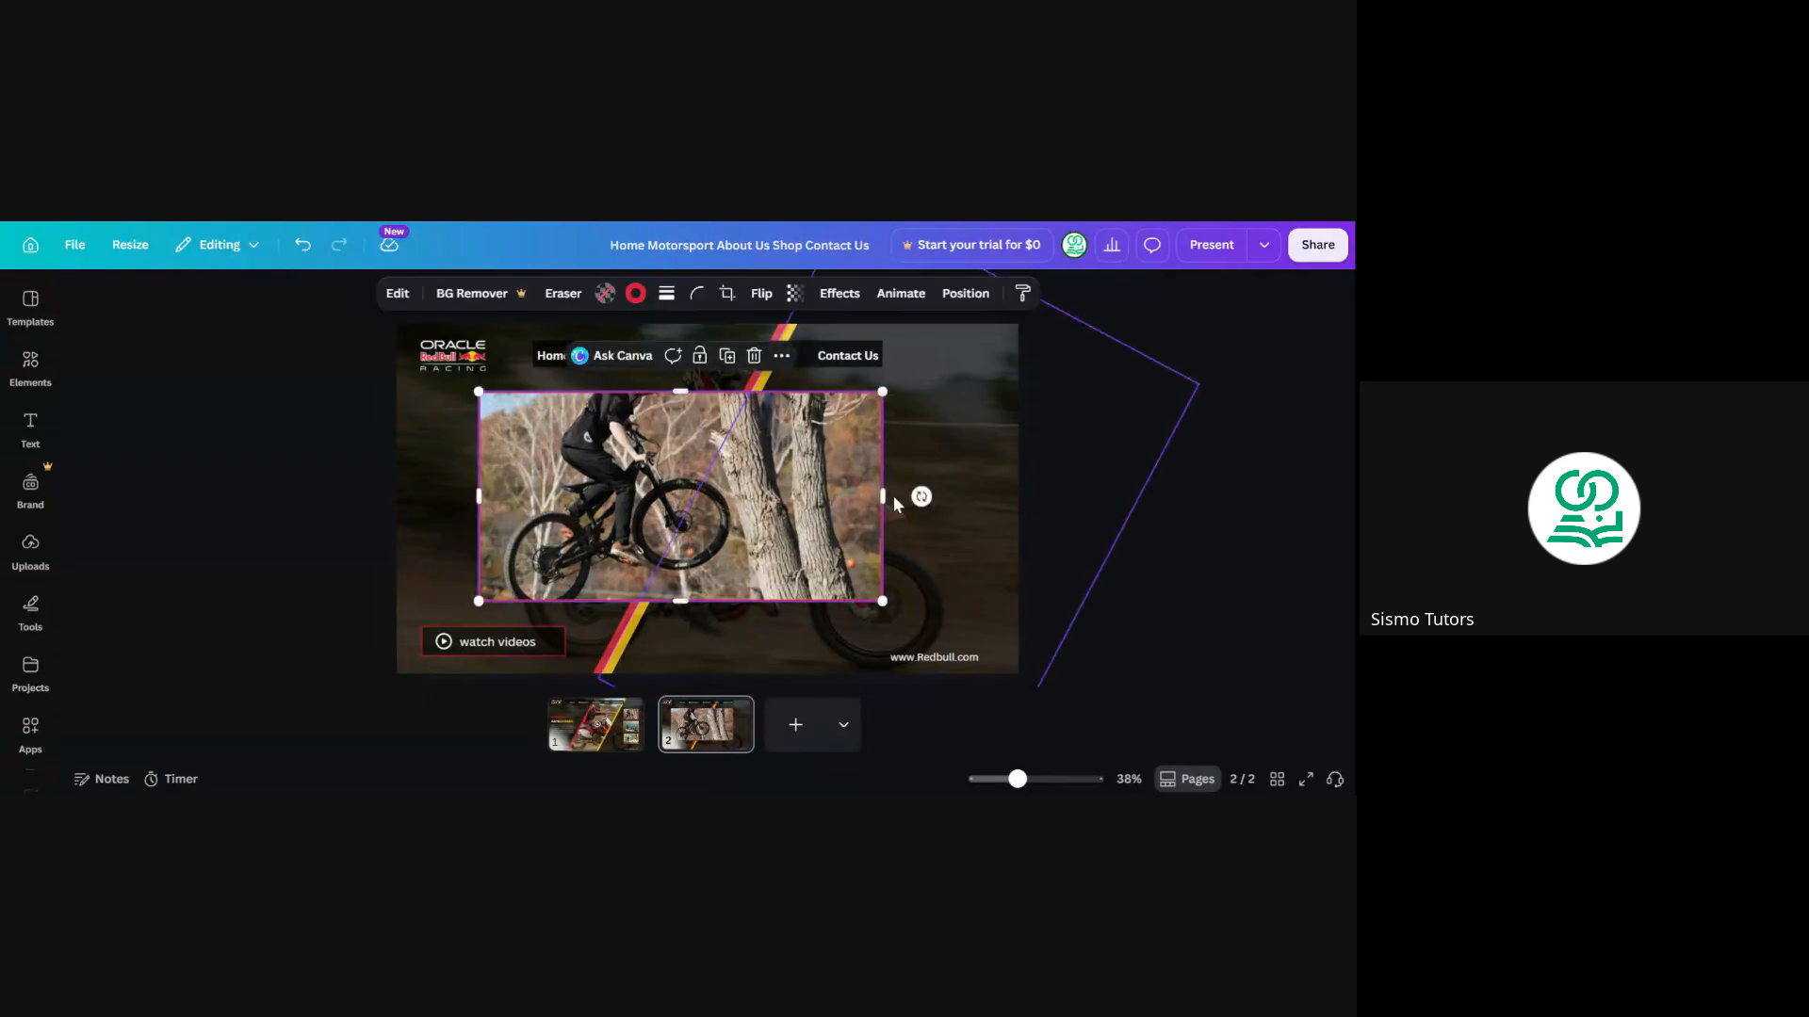
drag(883, 496, 938, 501)
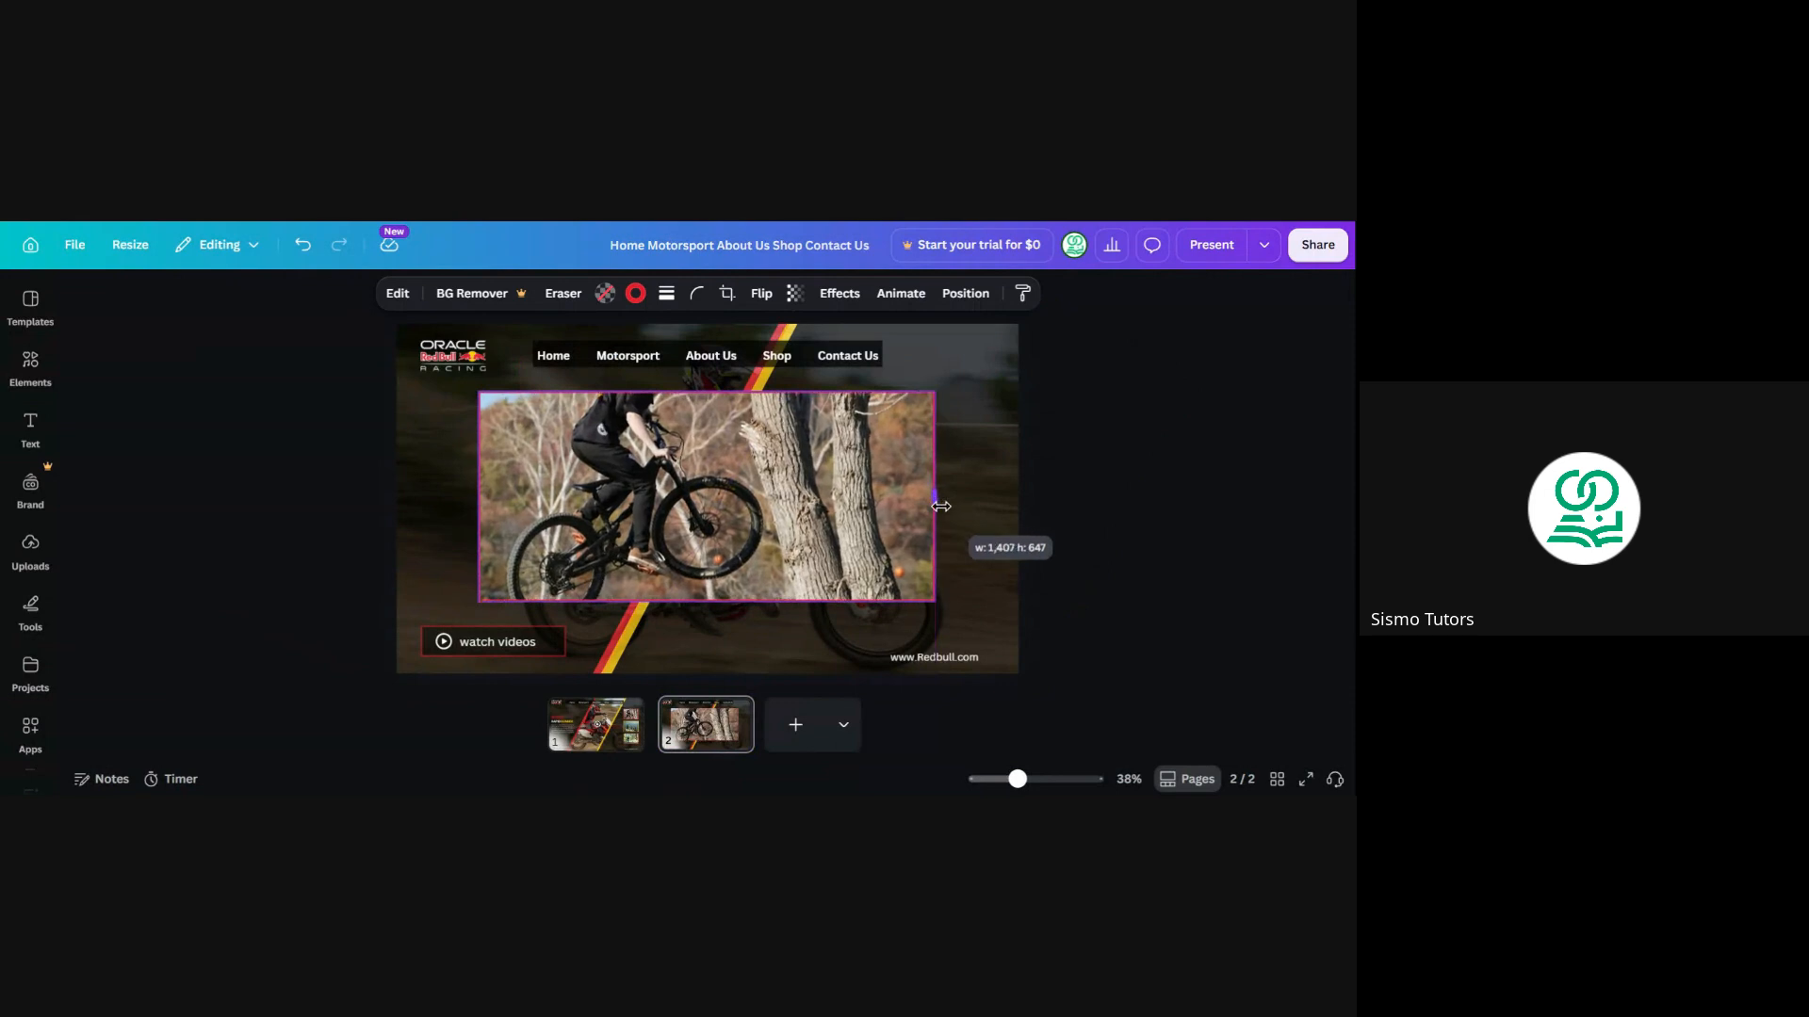
drag(699, 488, 701, 487)
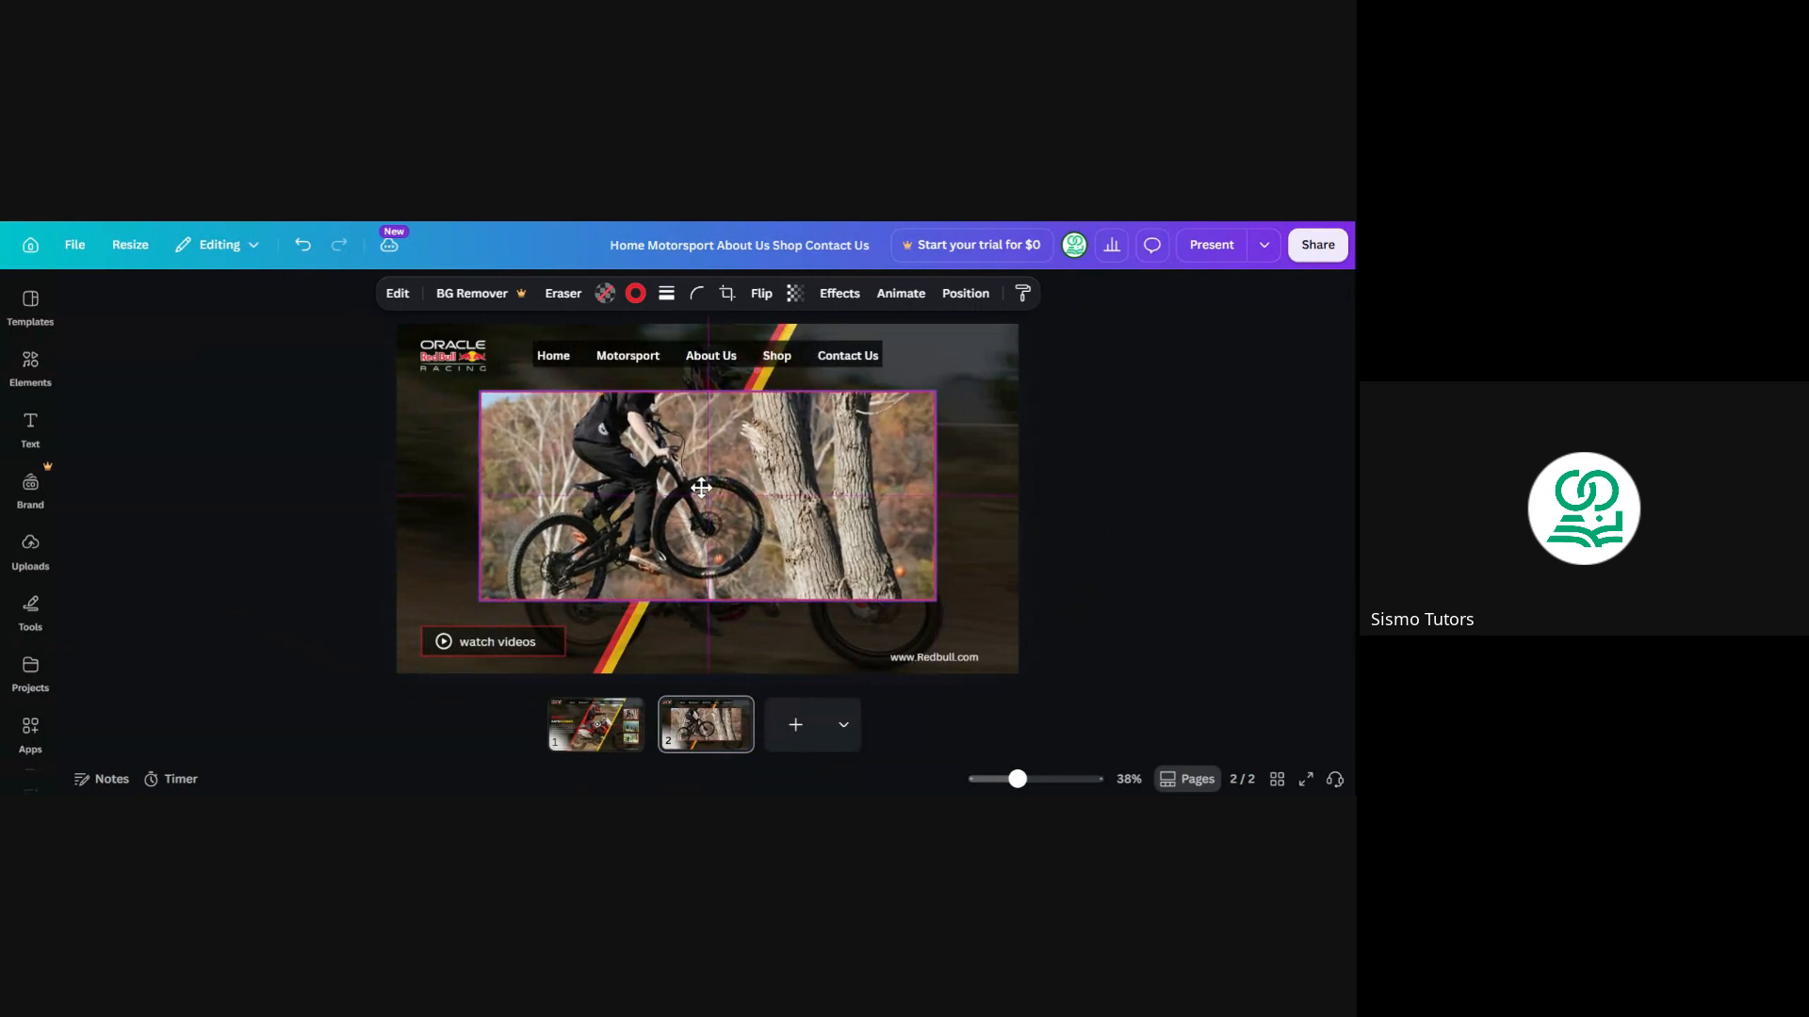
click(901, 704)
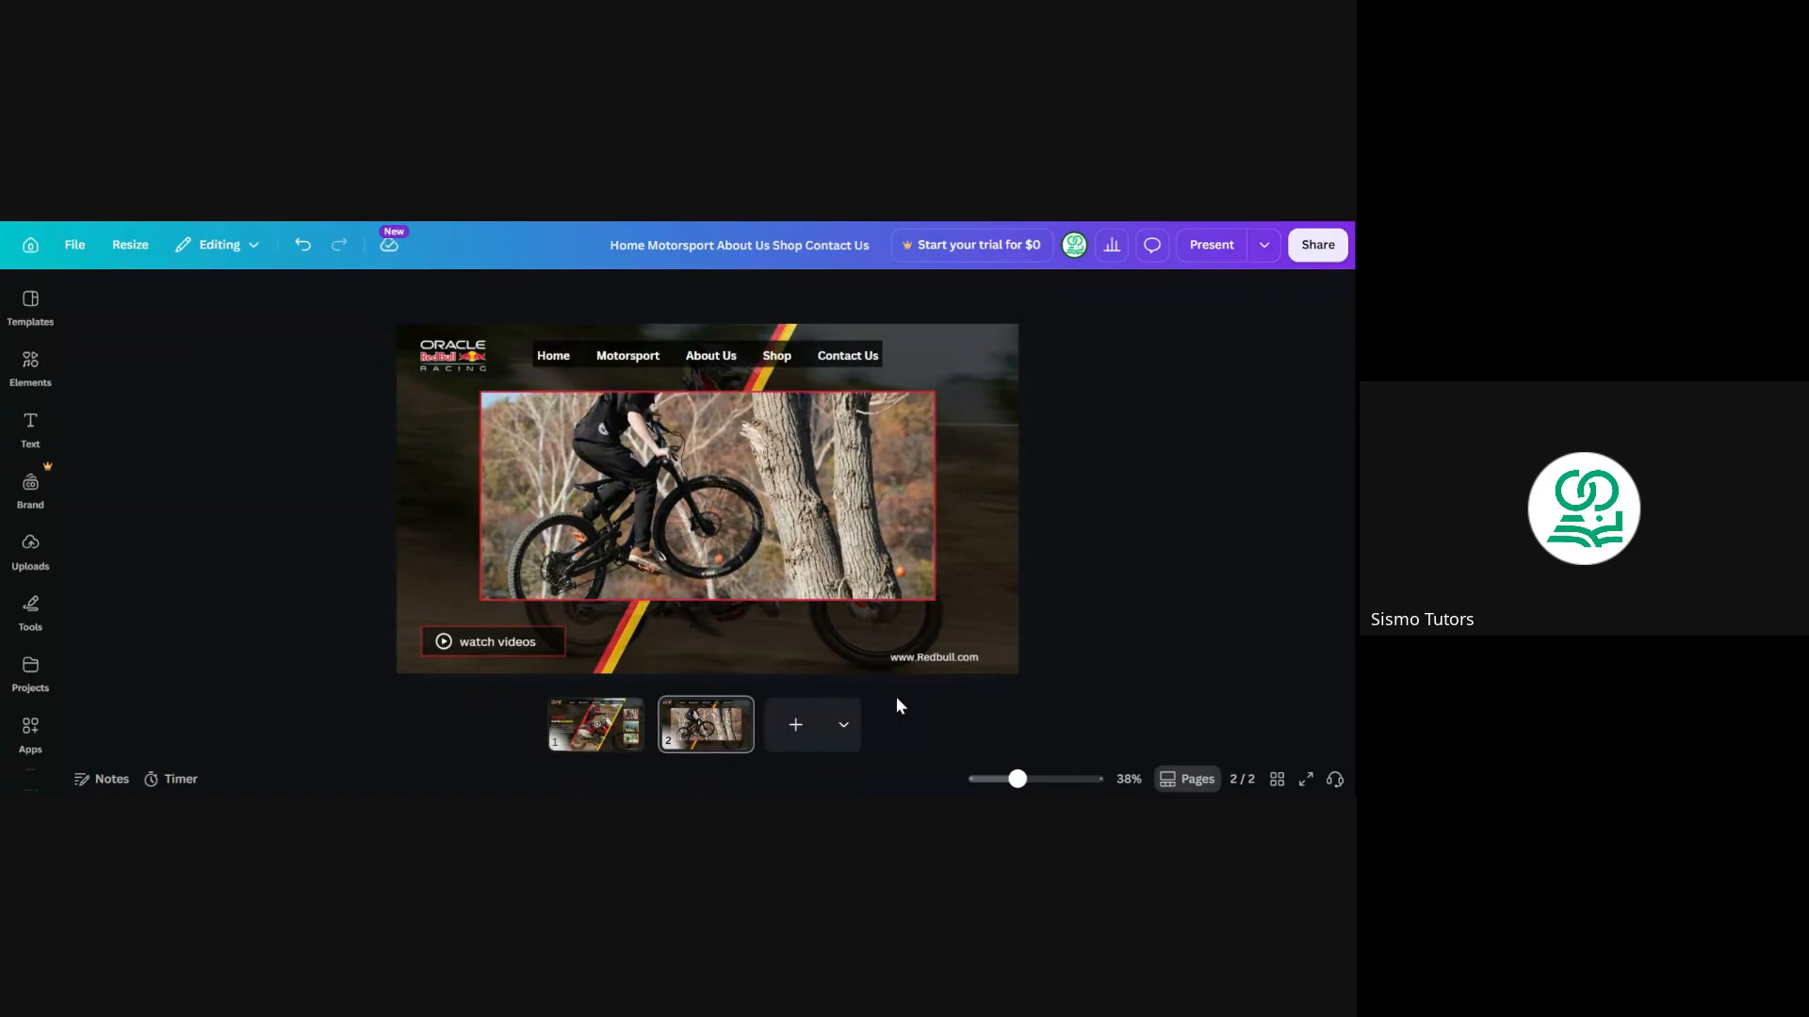
Narrow the large biker photo somewhat from both sides and re-centre it on page 2
click(787, 479)
drag(481, 496, 499, 496)
drag(939, 495, 896, 494)
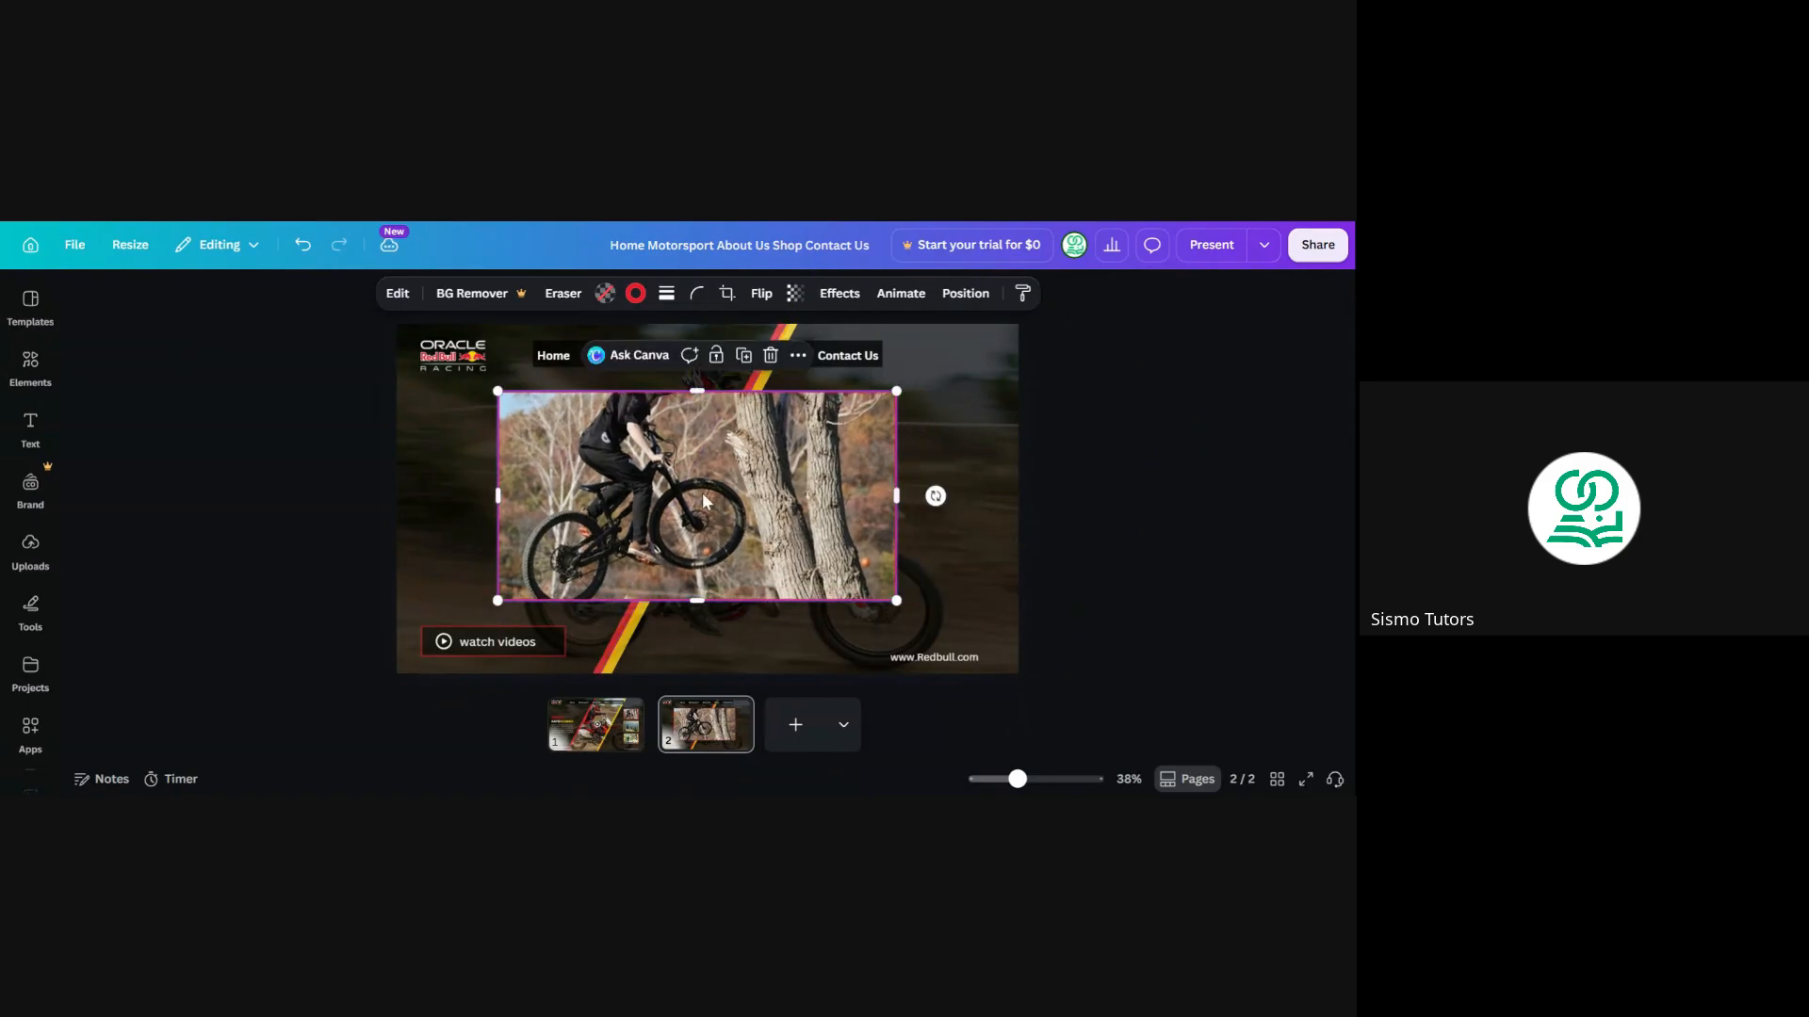
drag(703, 492, 706, 492)
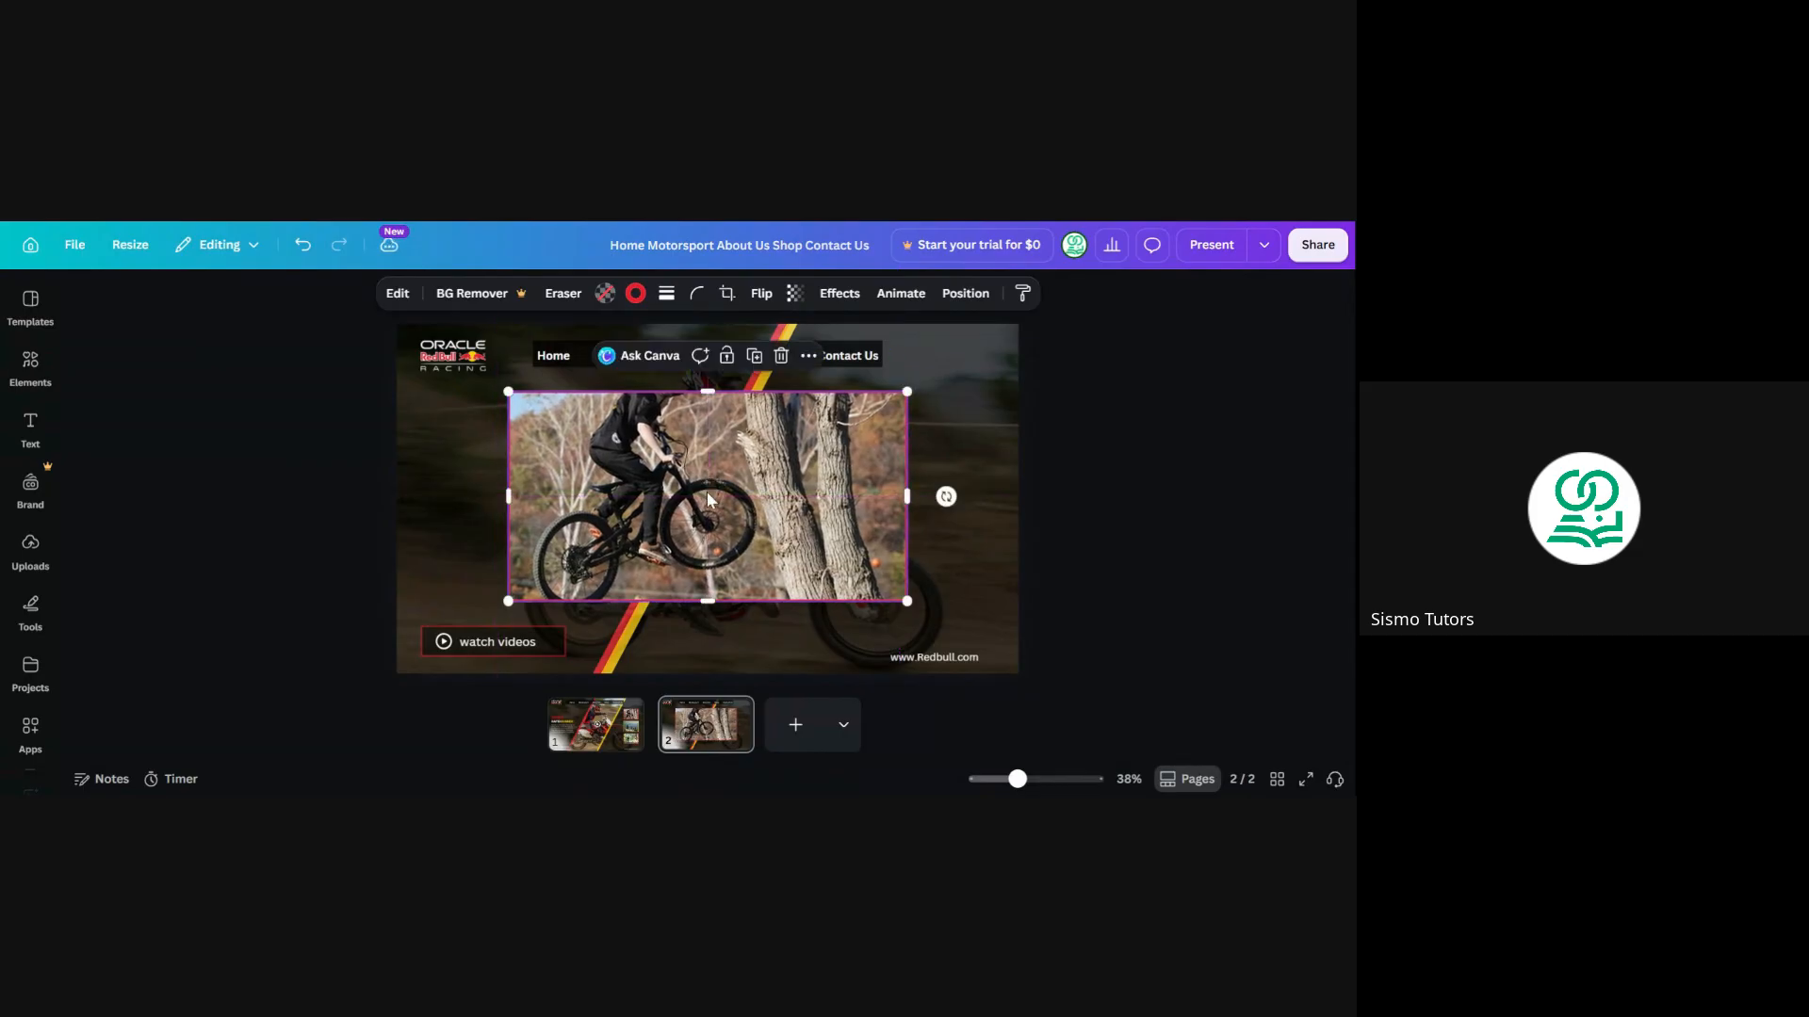
click(346, 509)
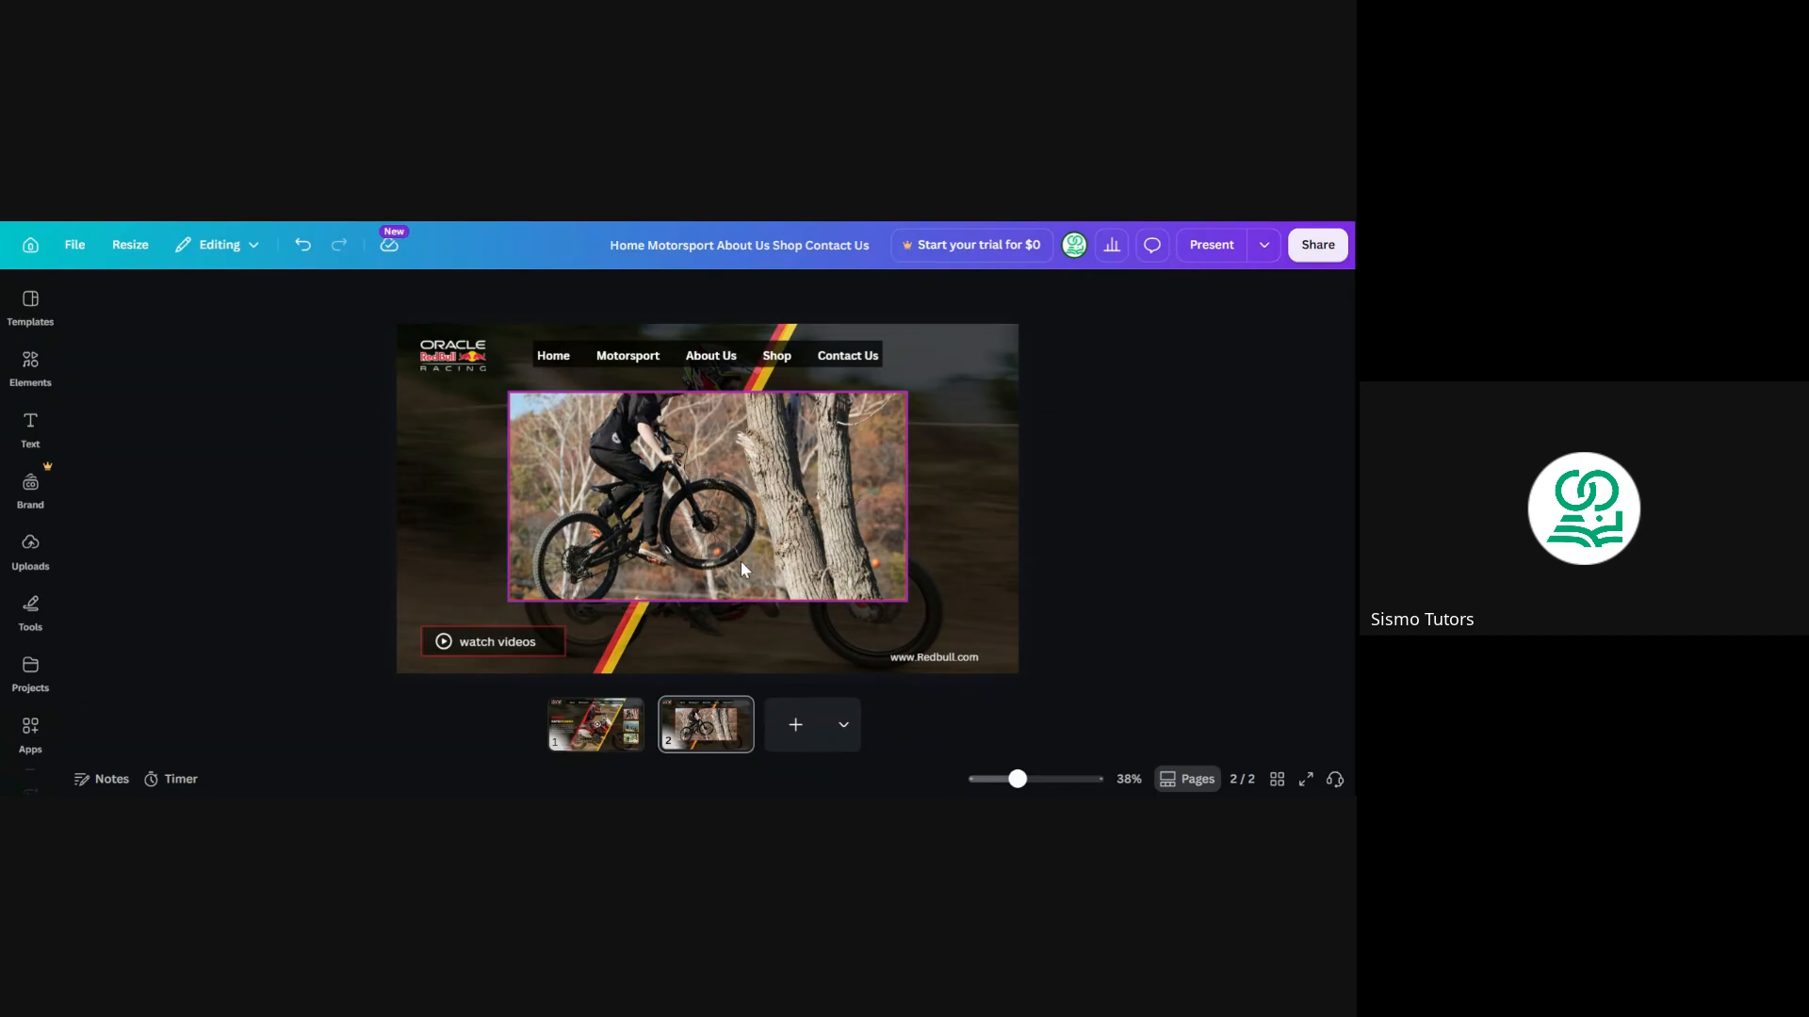
Search the element library for mountain biker videos and browse them for a clip of a helmeted rider
click(29, 367)
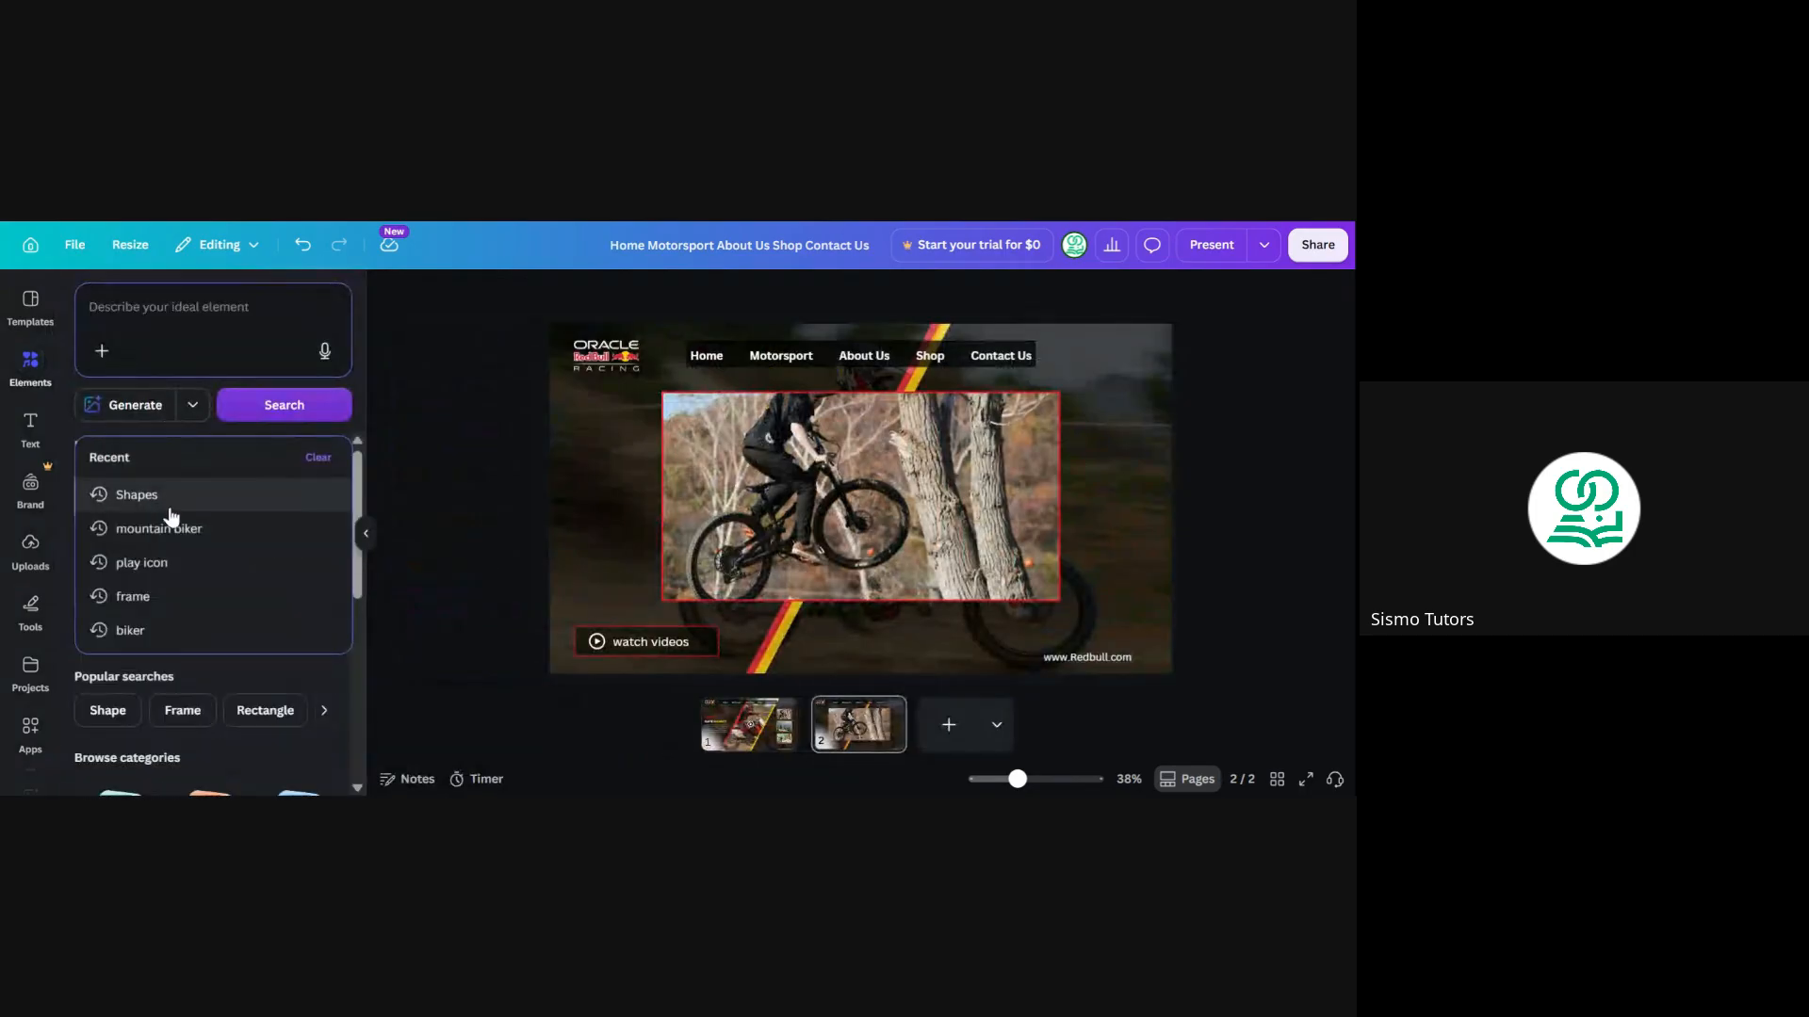
click(175, 529)
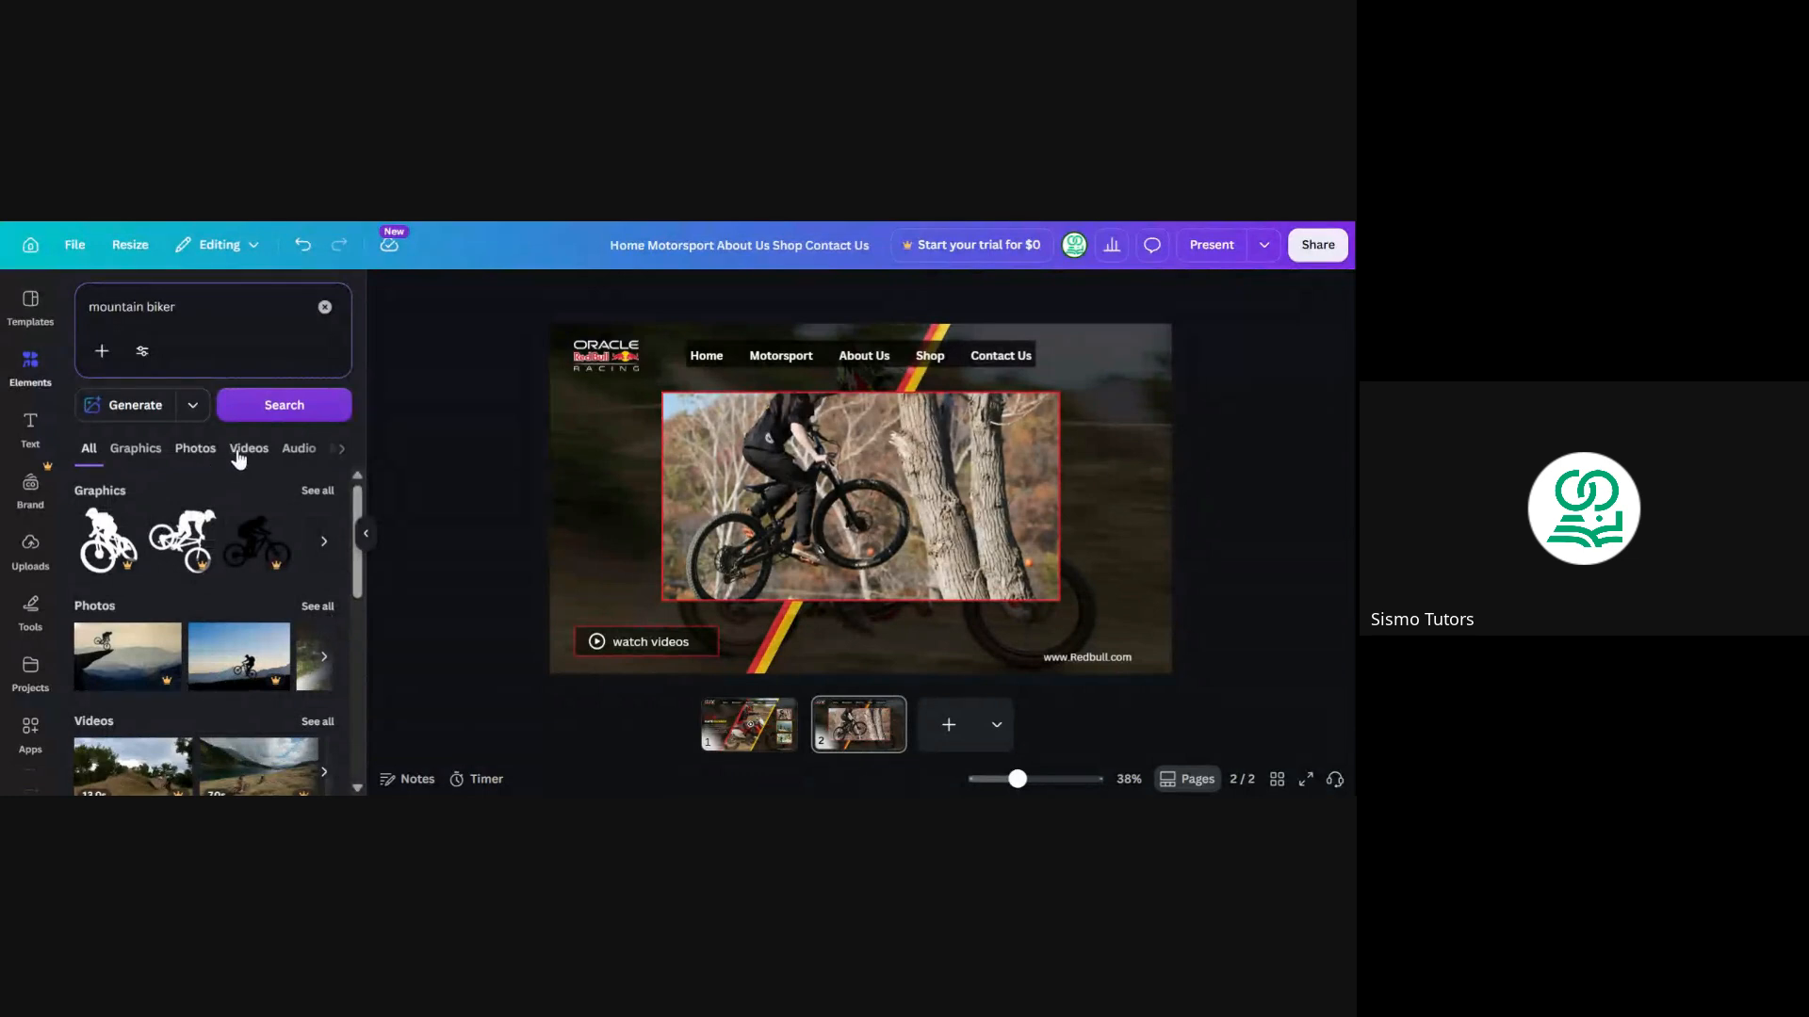
click(241, 451)
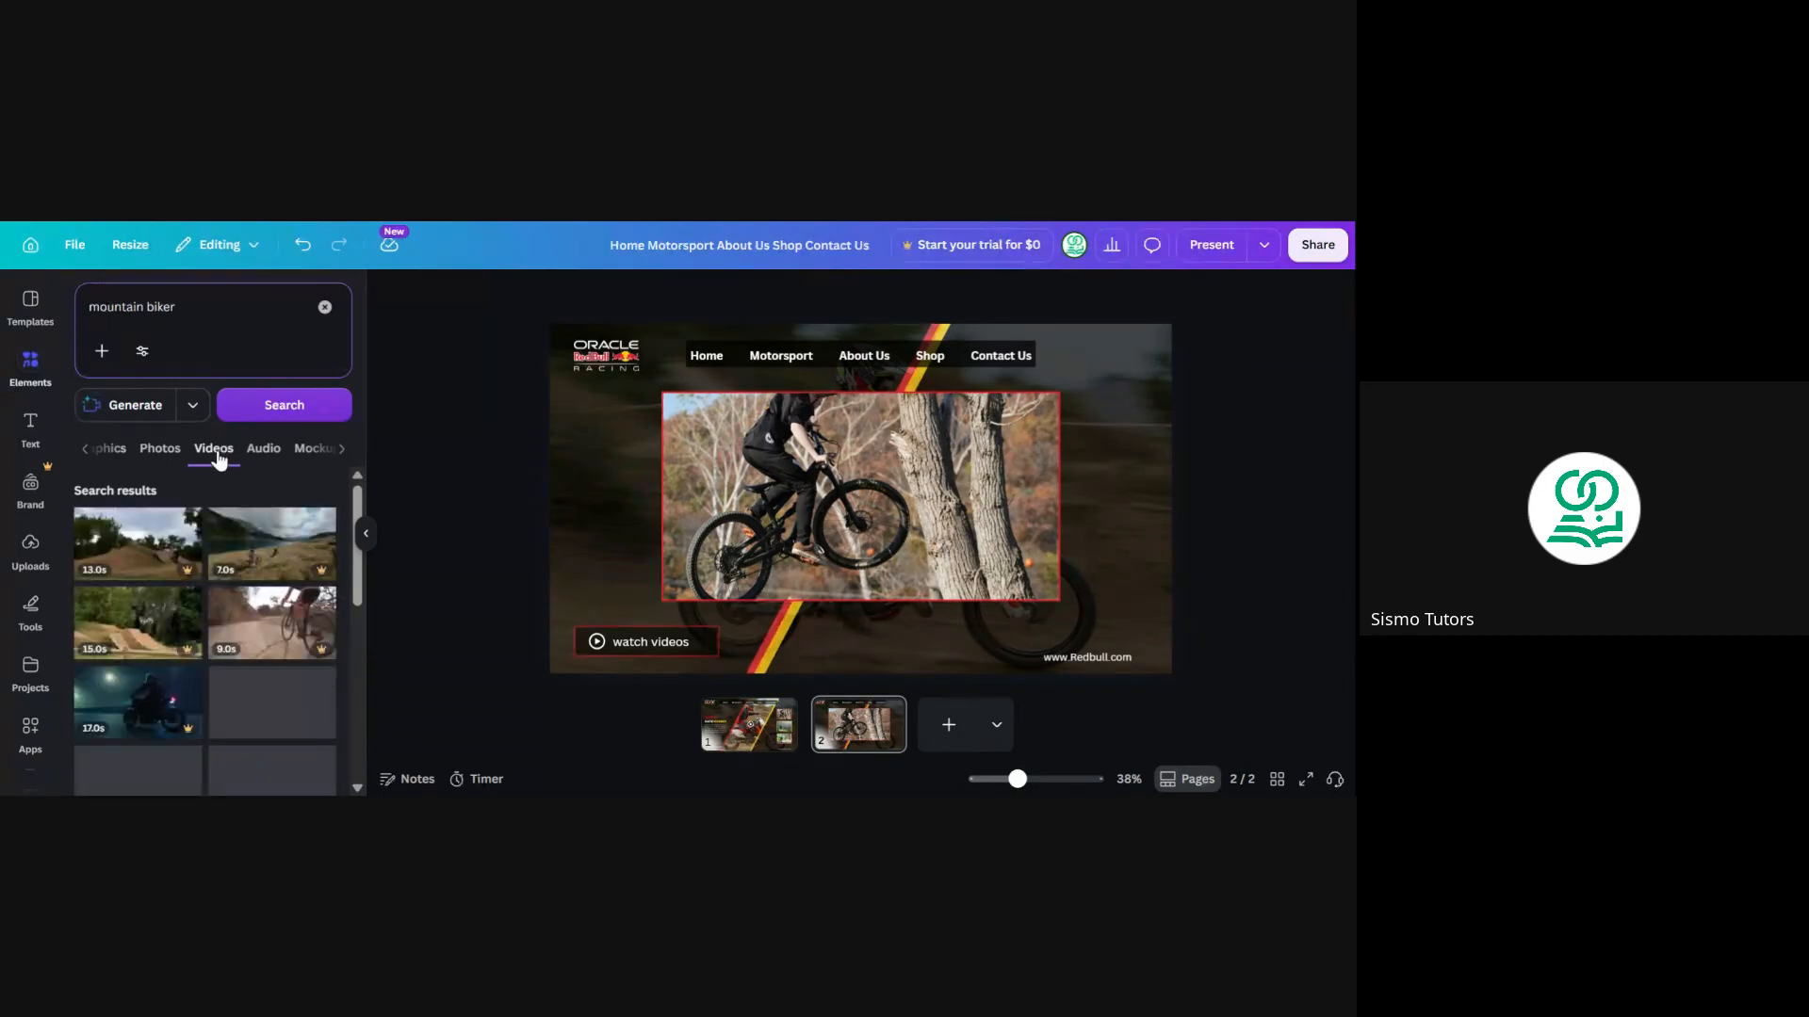
scroll(230, 581, down, 3)
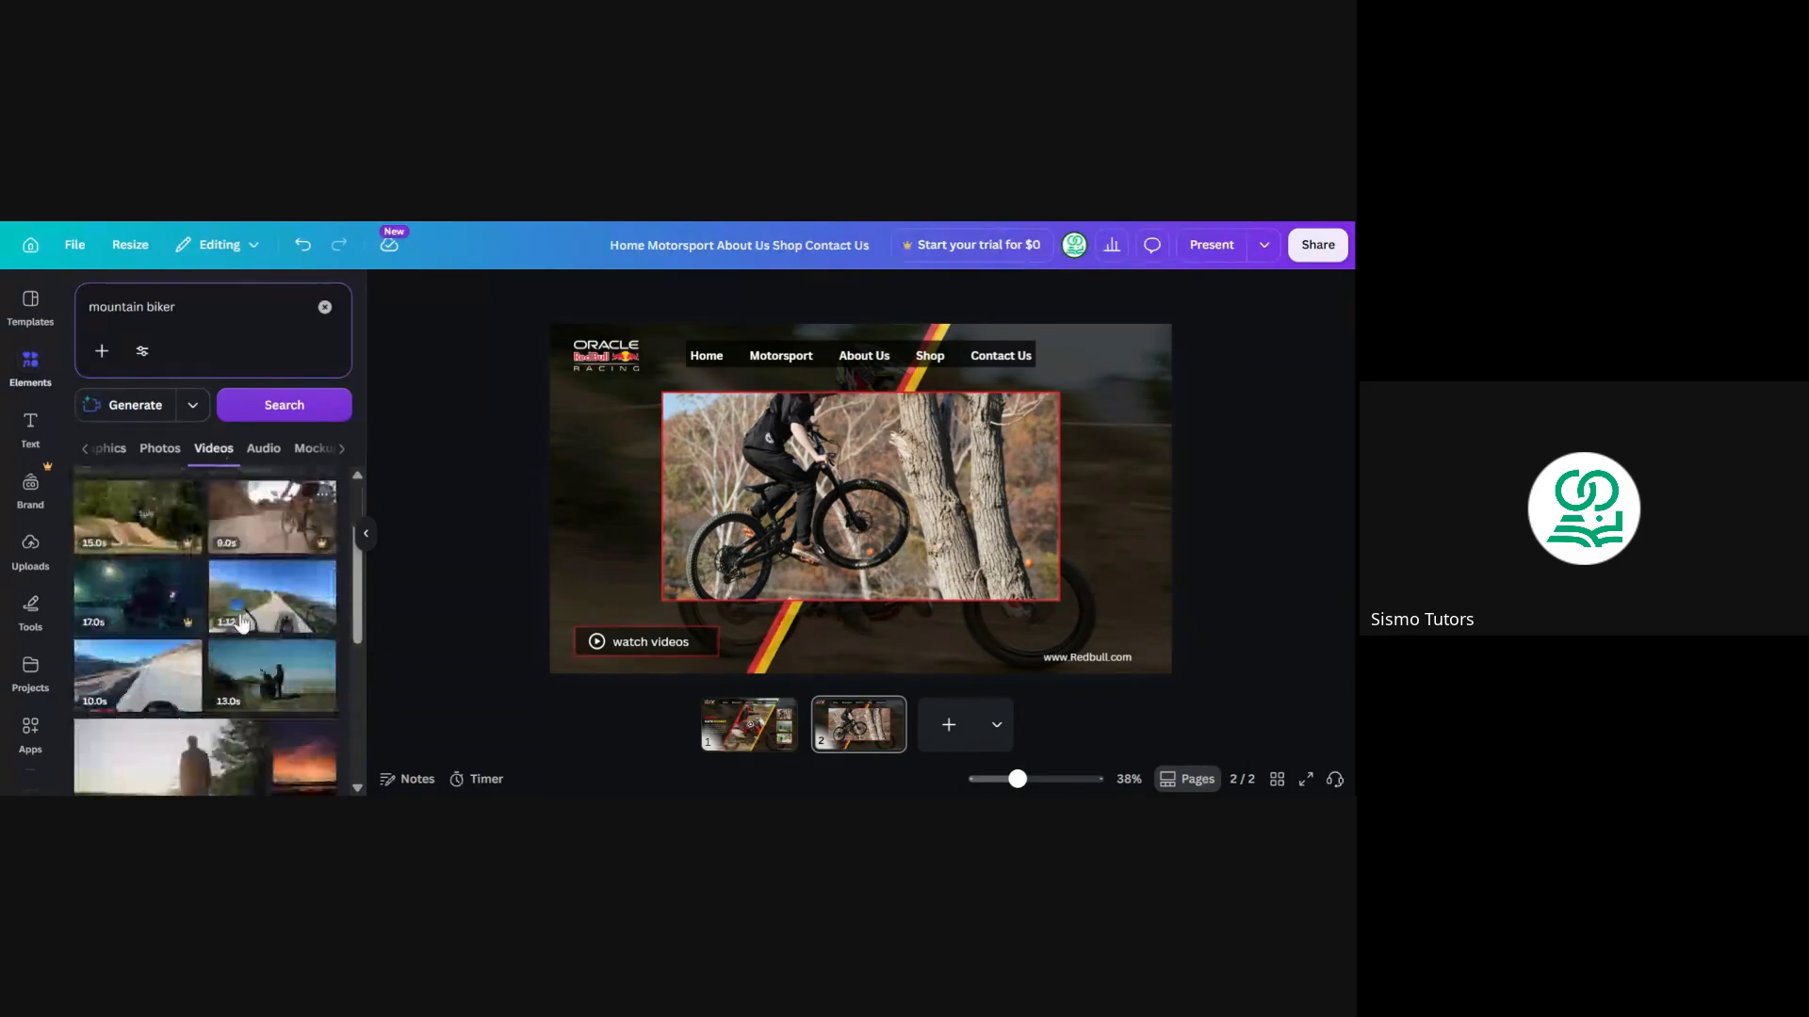
scroll(220, 617, down, 5)
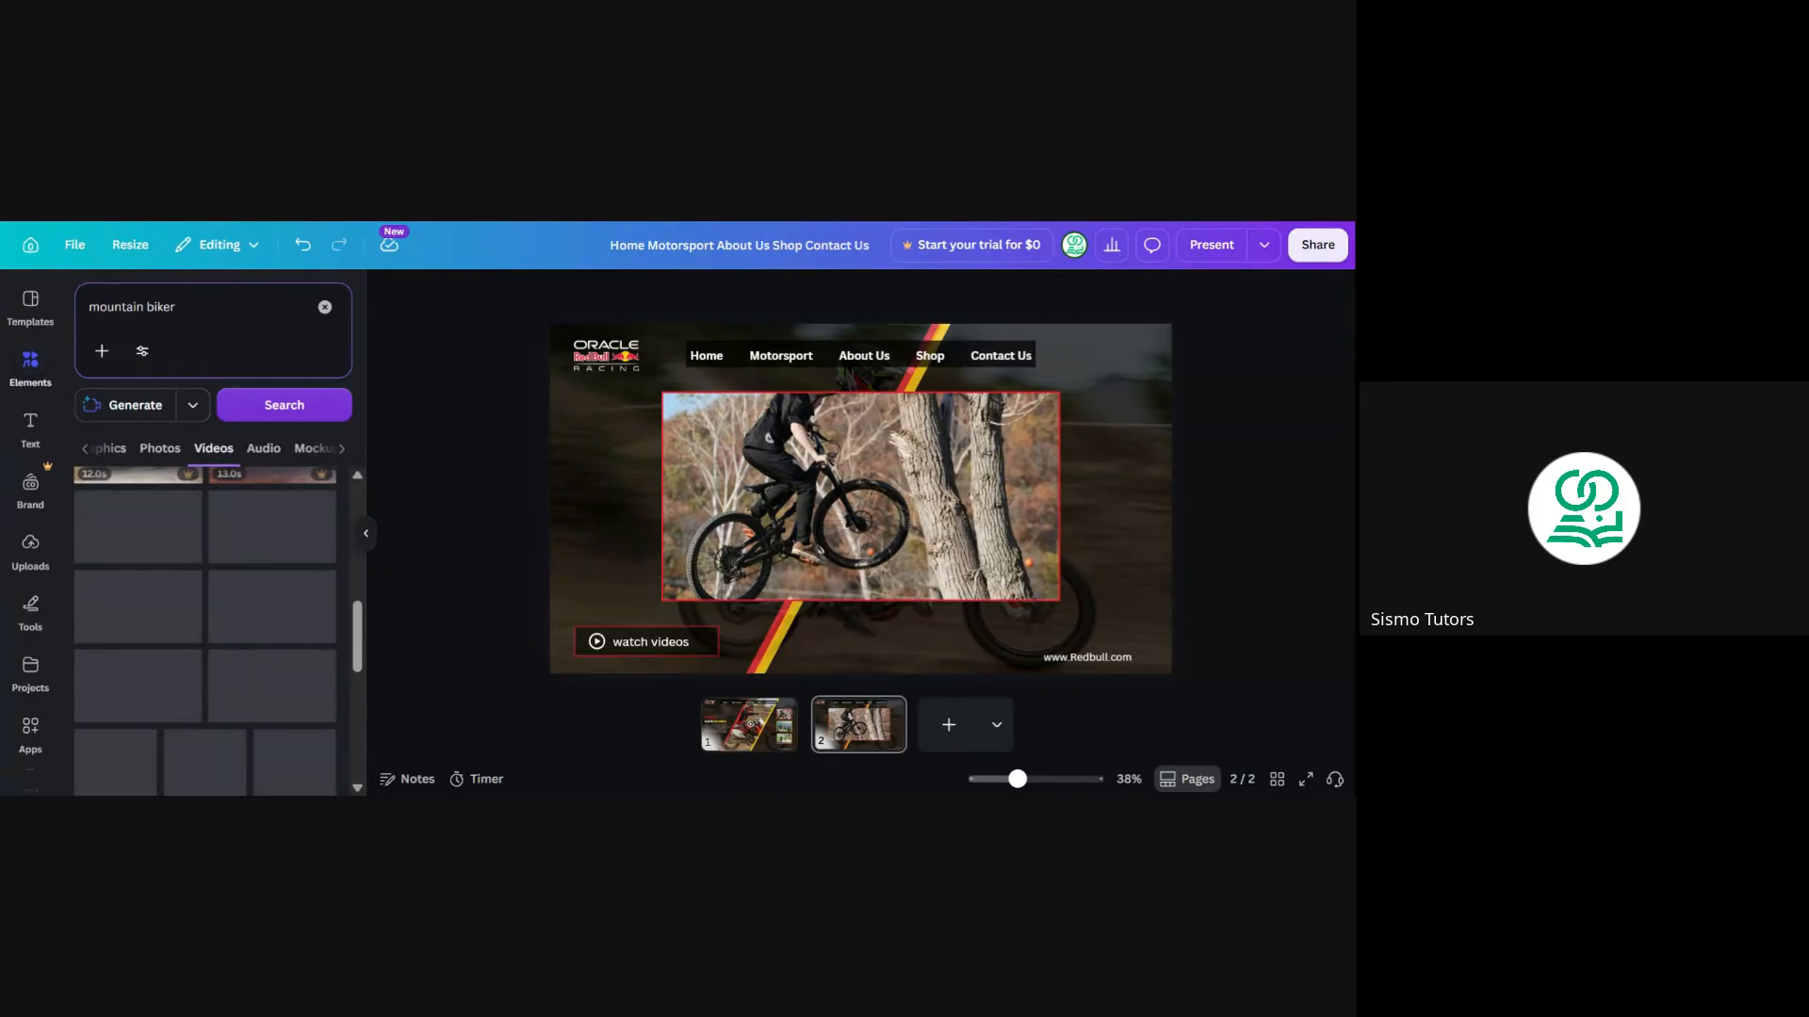
scroll(217, 547, down, 2)
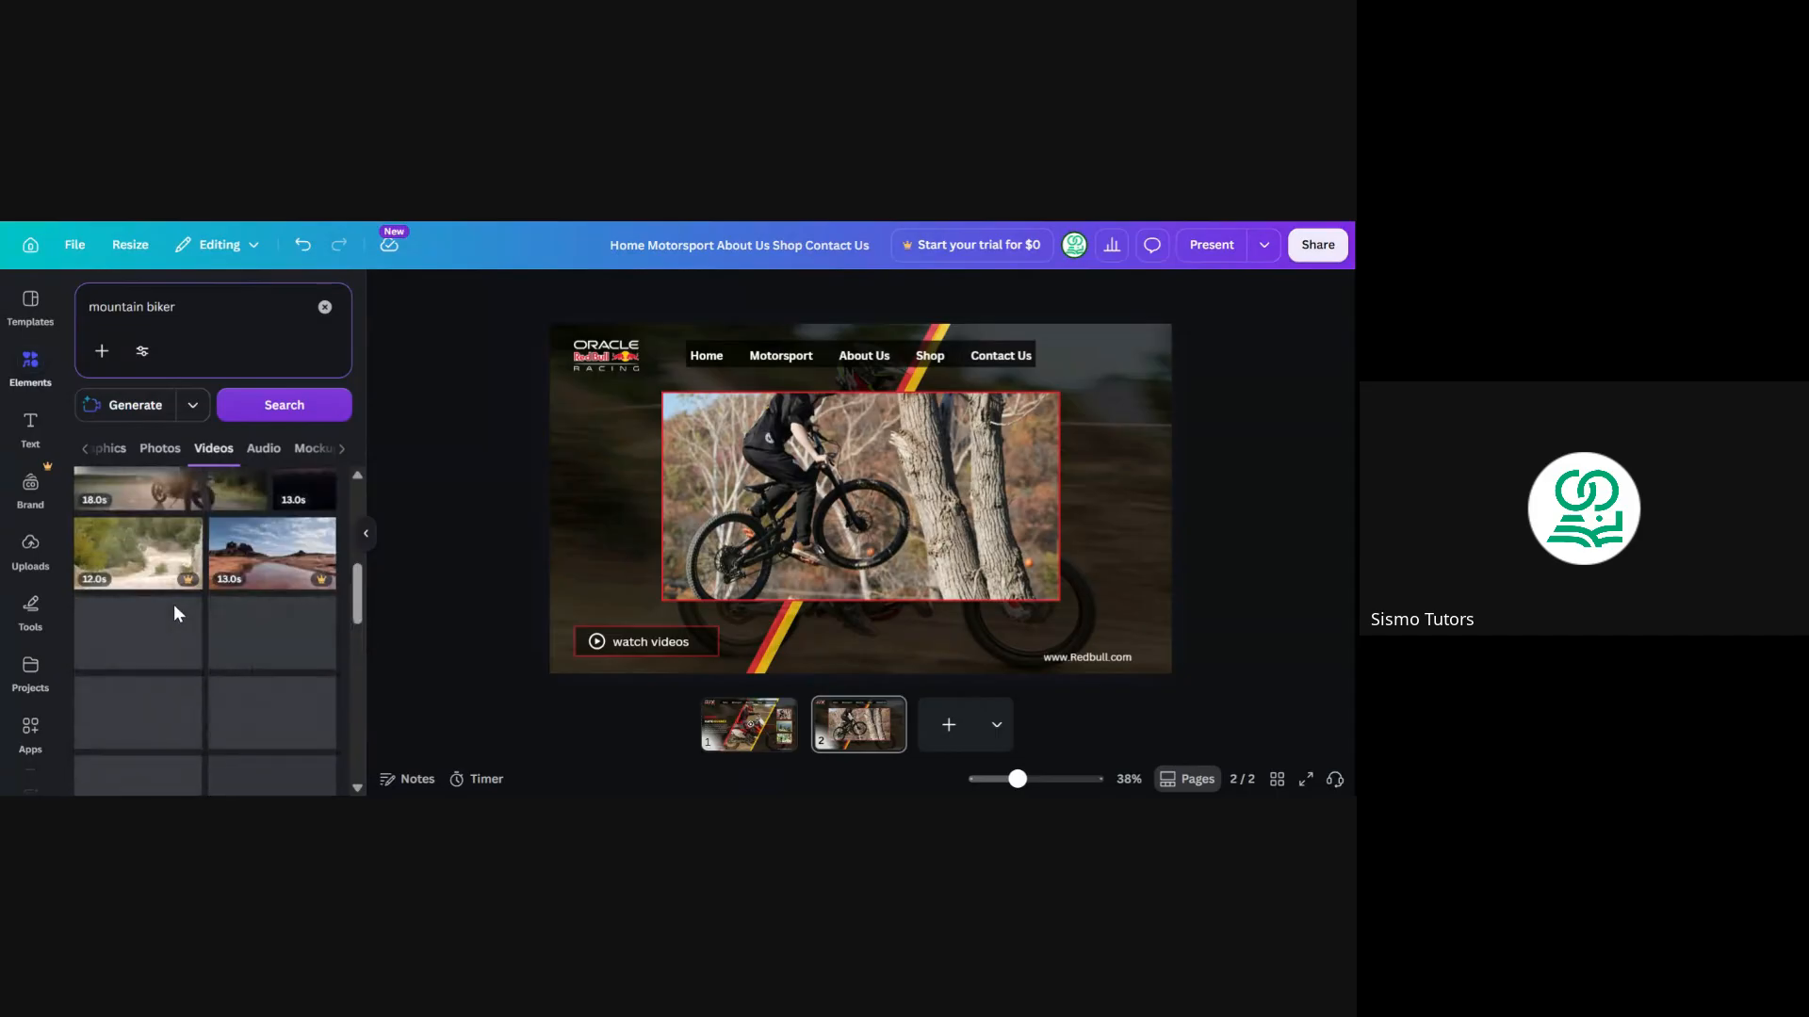
drag(356, 608, 351, 577)
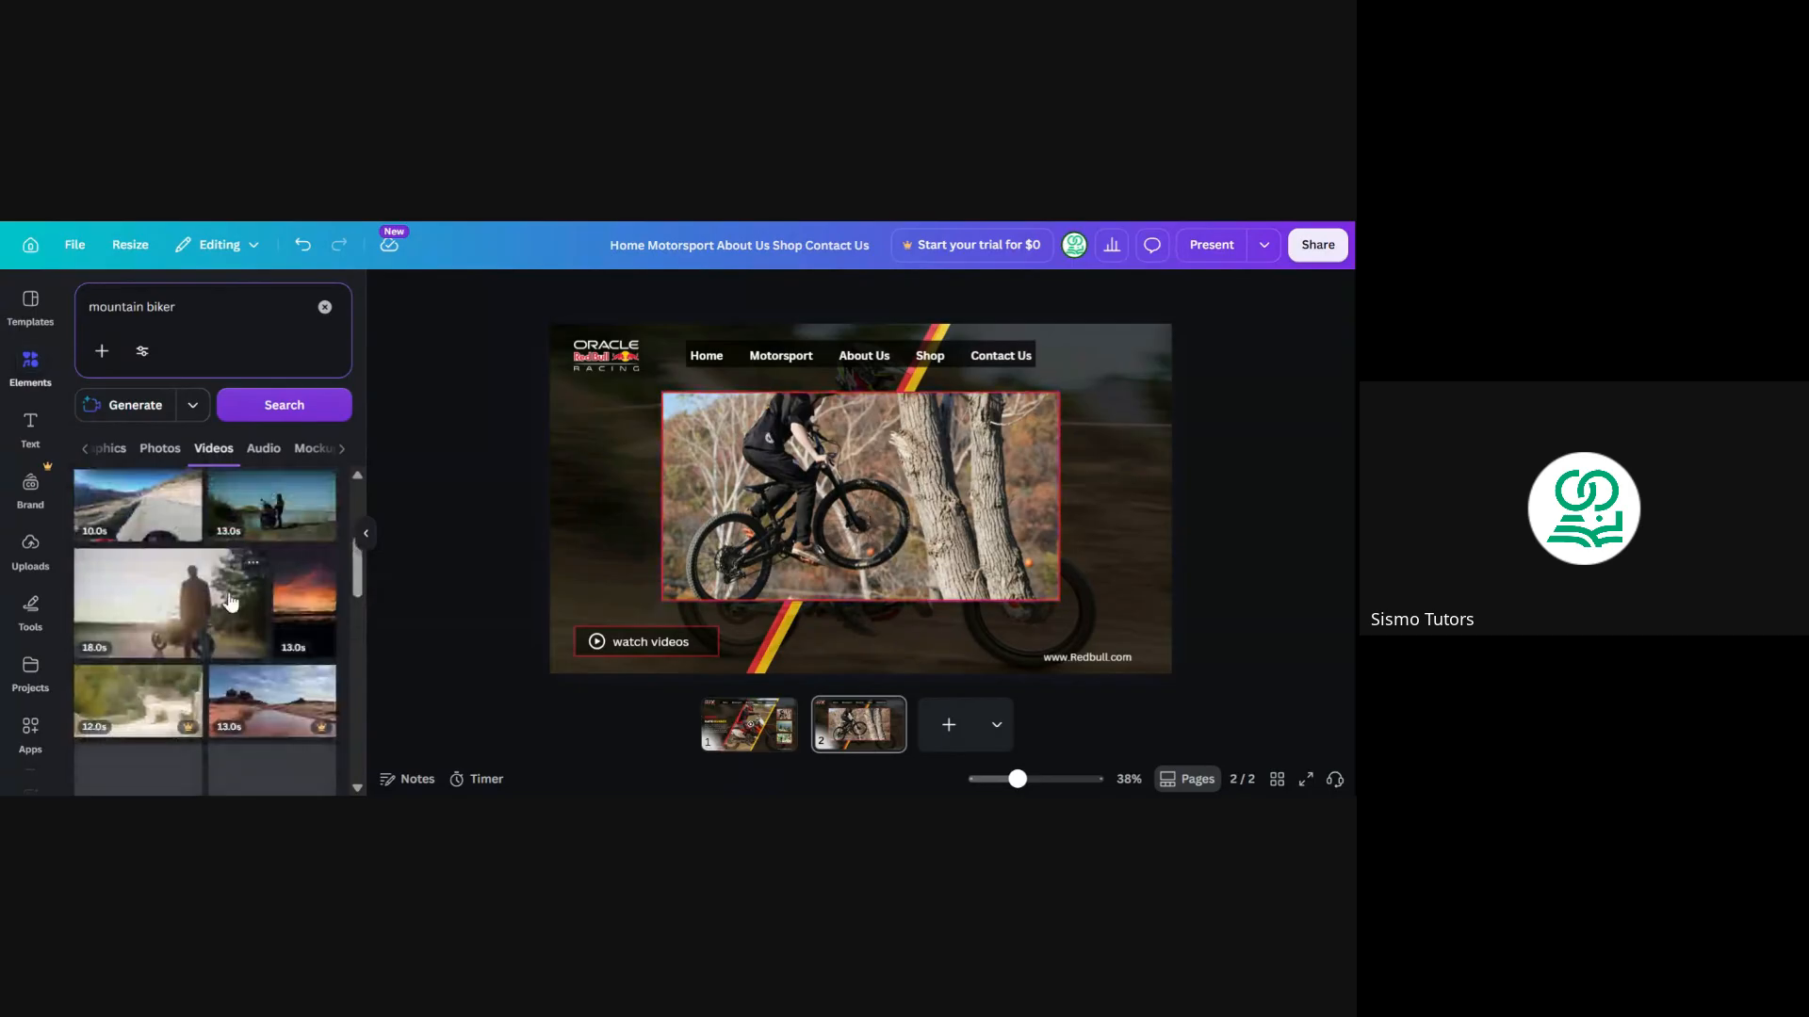
scroll(231, 603, down, 1)
scroll(231, 604, up, 4)
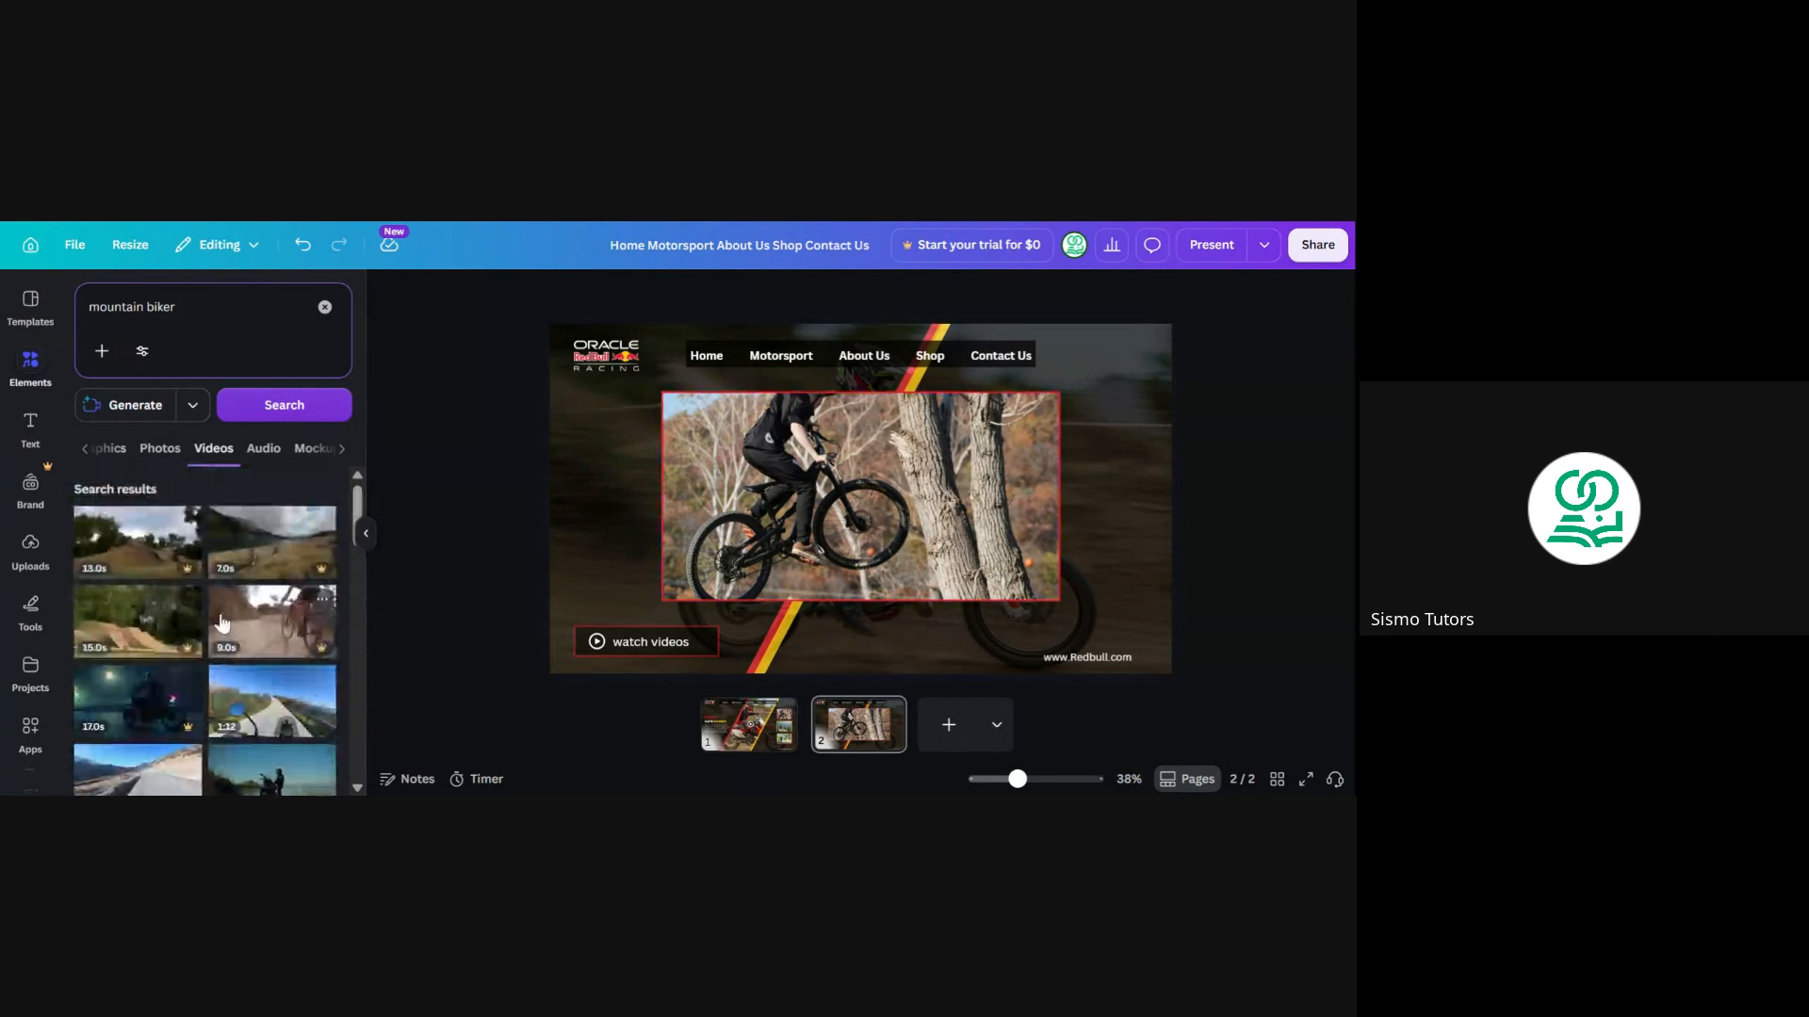
scroll(223, 624, down, 5)
scroll(225, 626, down, 1)
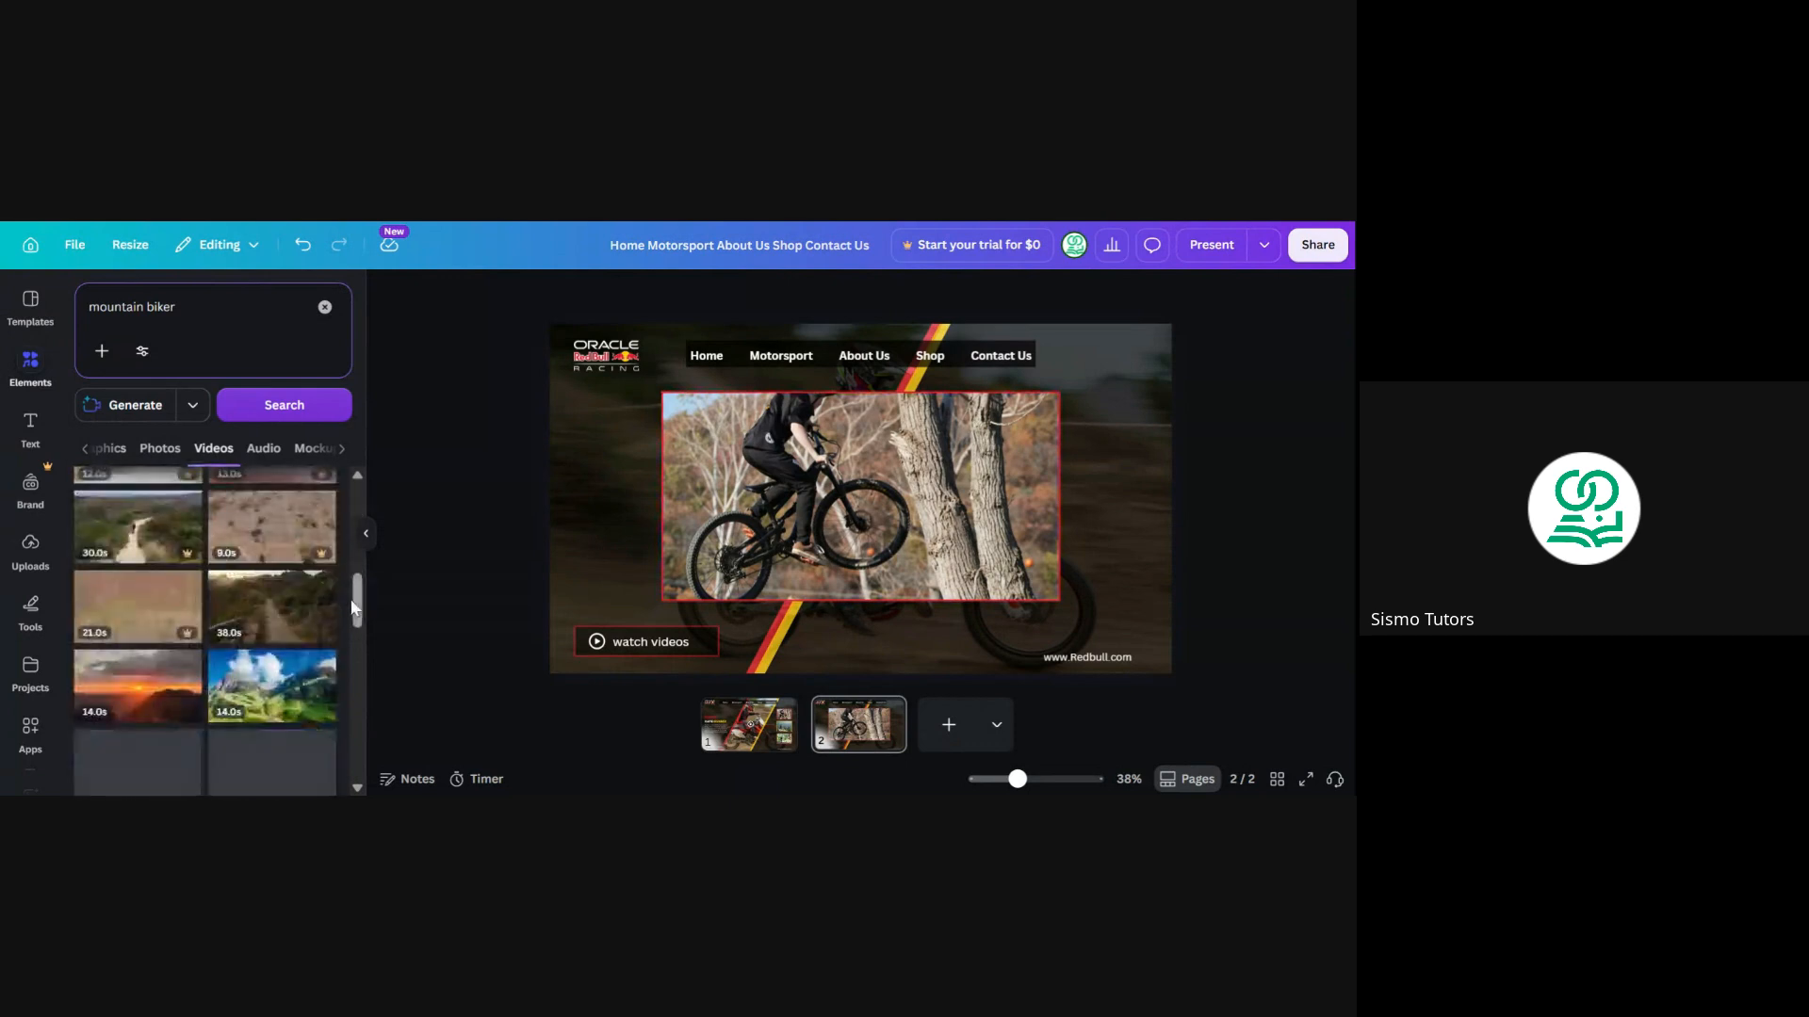
drag(356, 608, 376, 740)
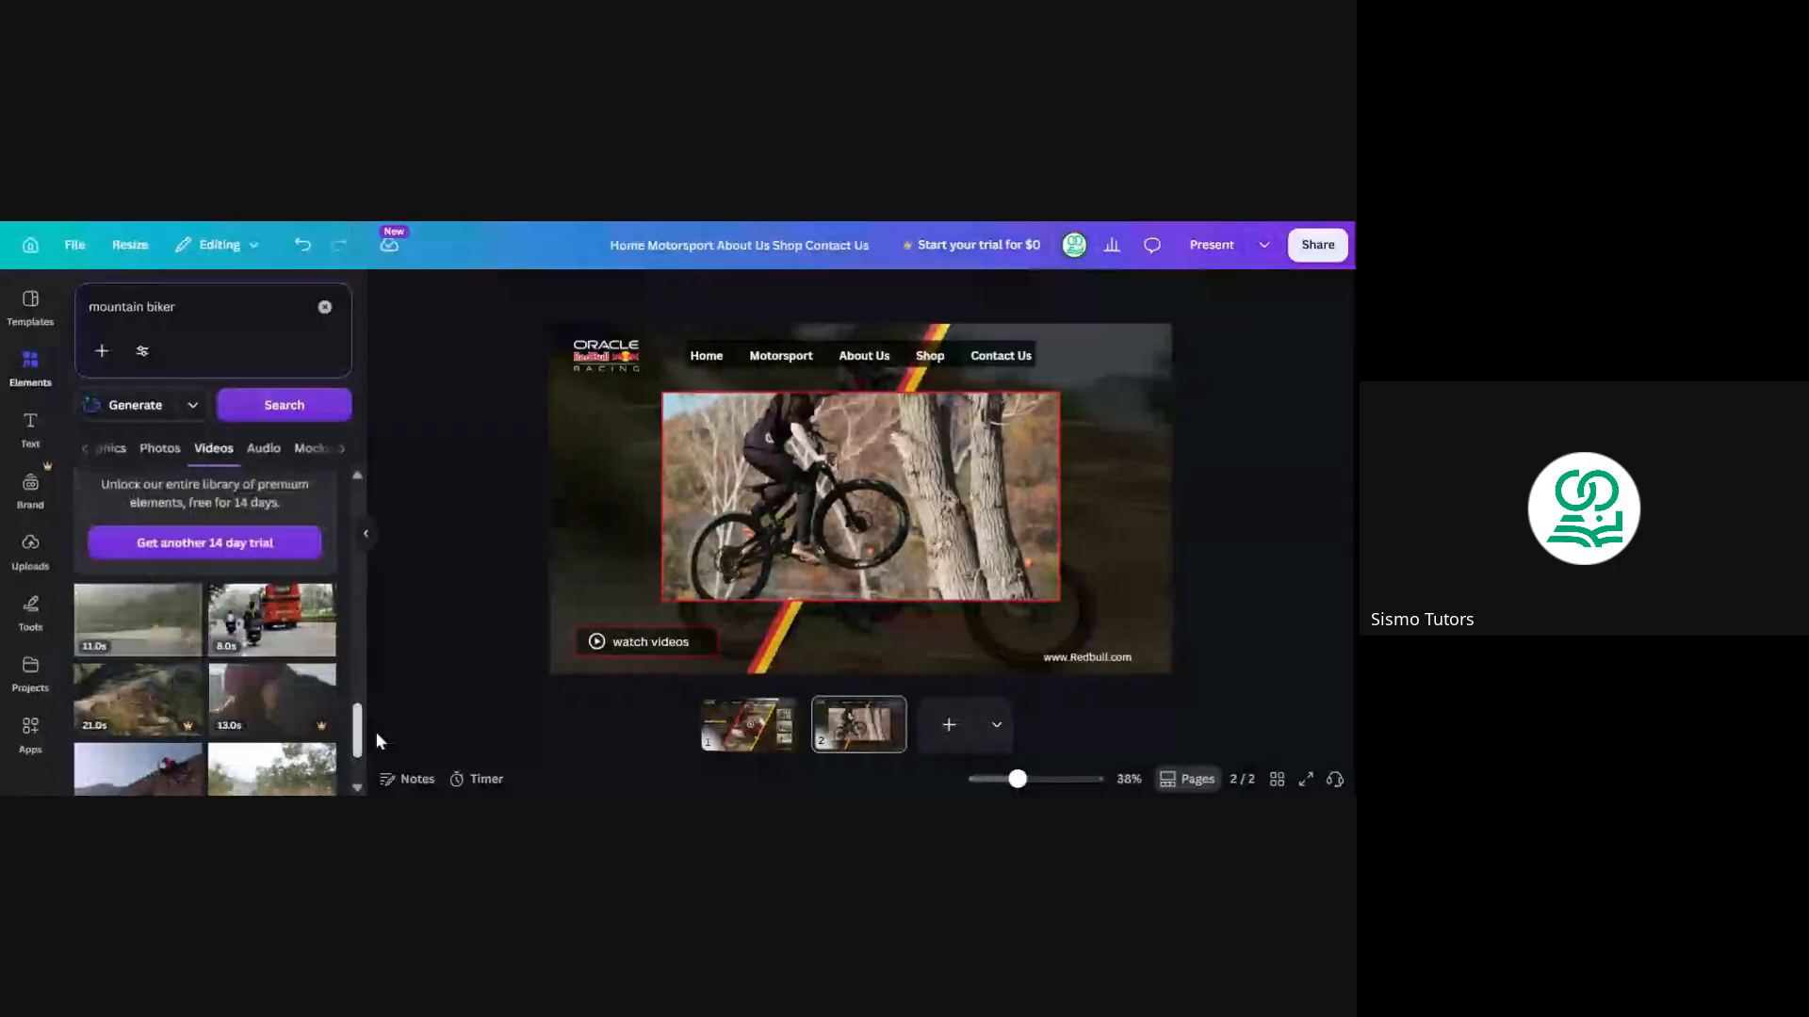
click(358, 713)
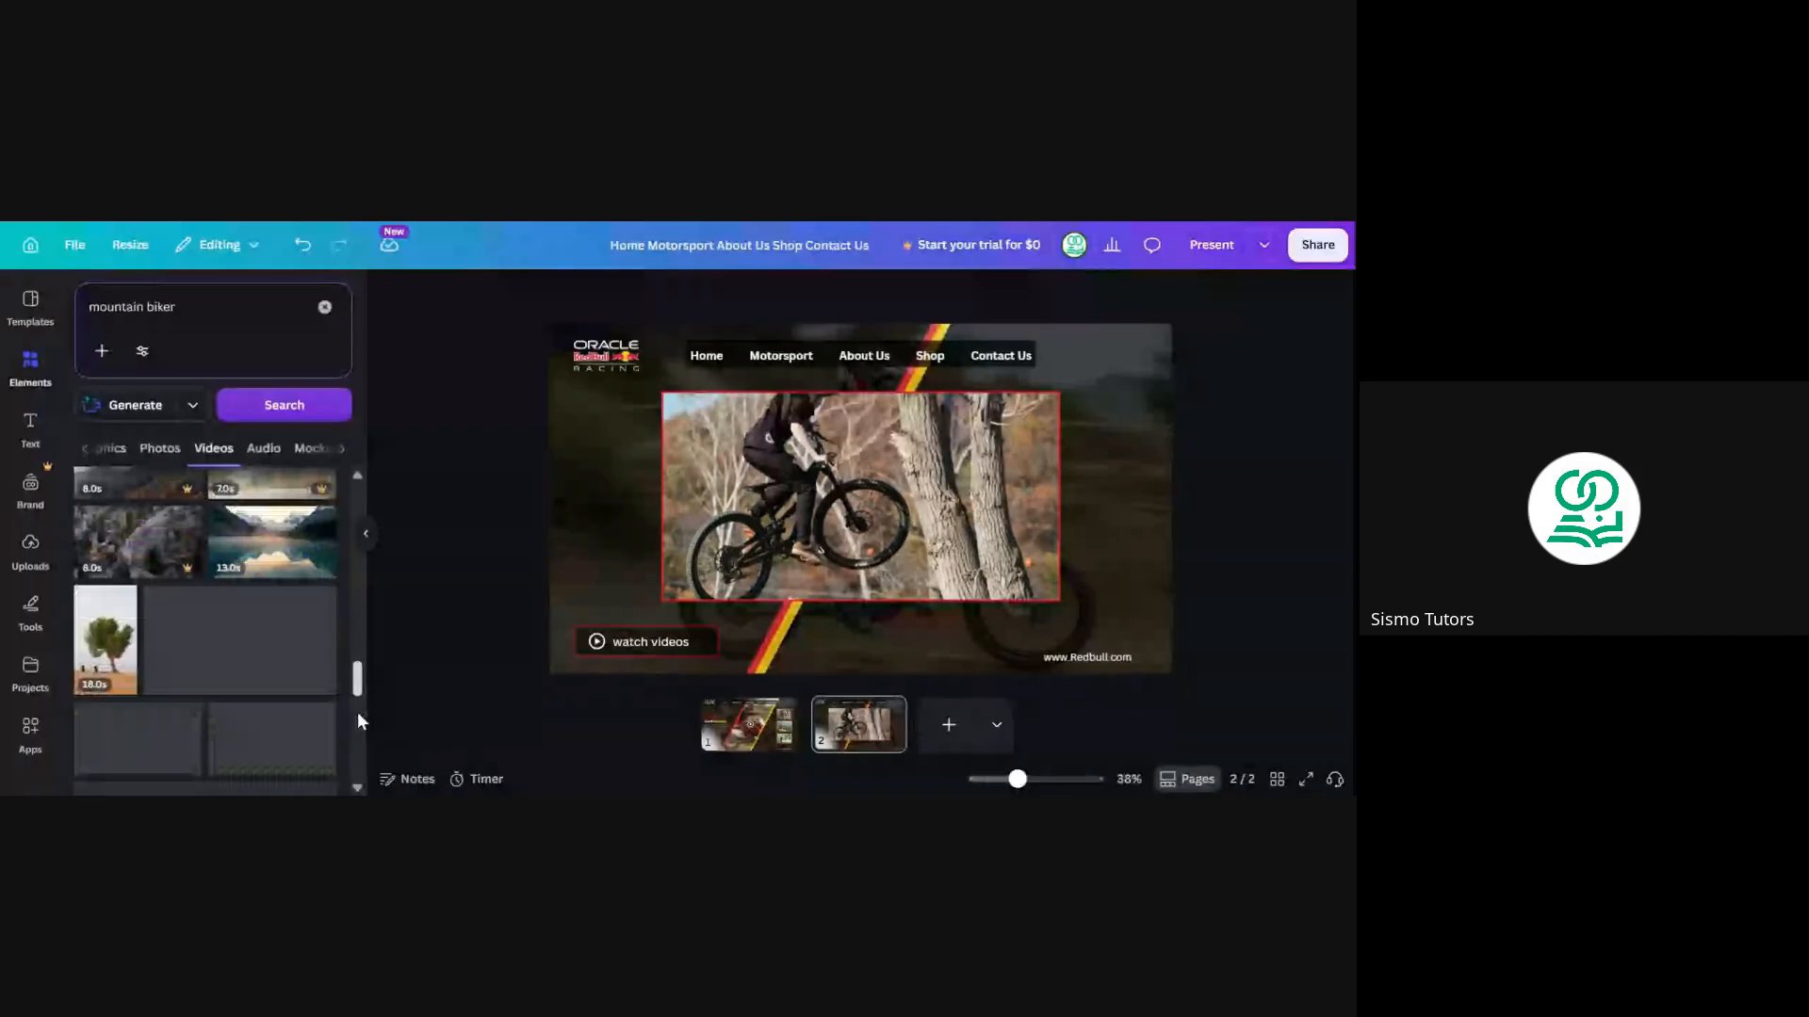
drag(358, 713, 357, 729)
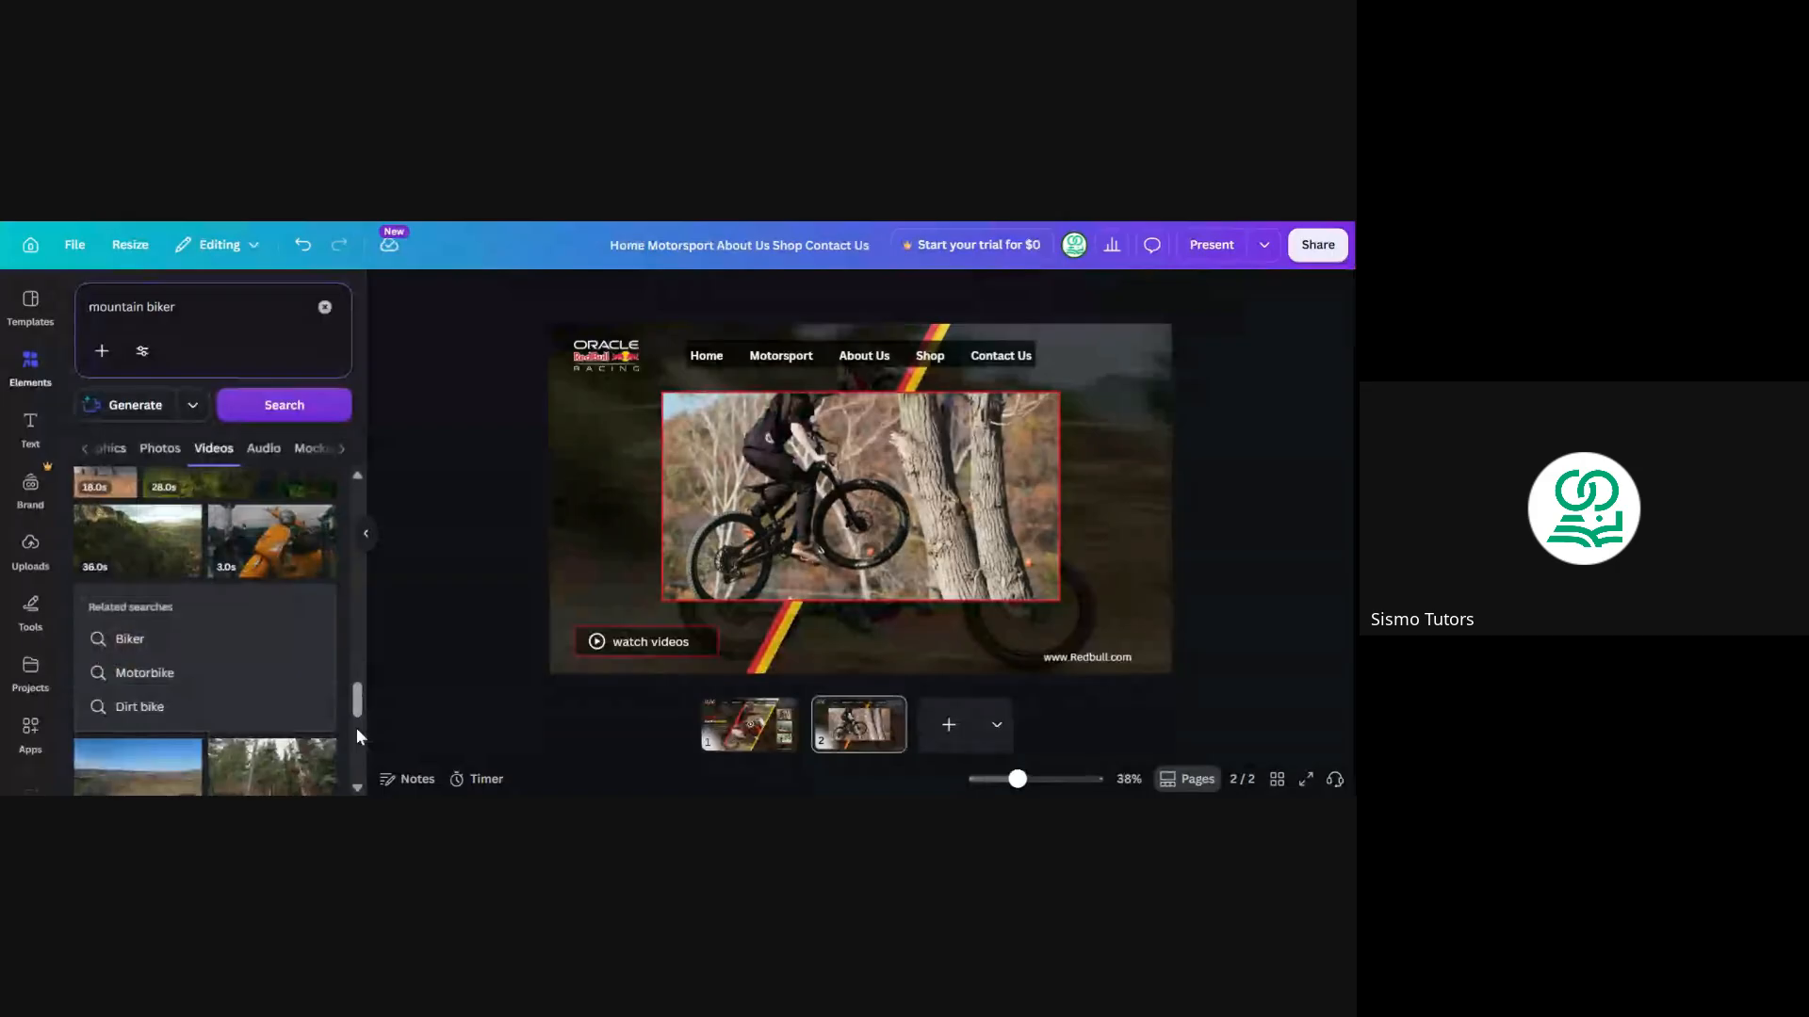
scroll(217, 647, down, 5)
scroll(217, 642, down, 2)
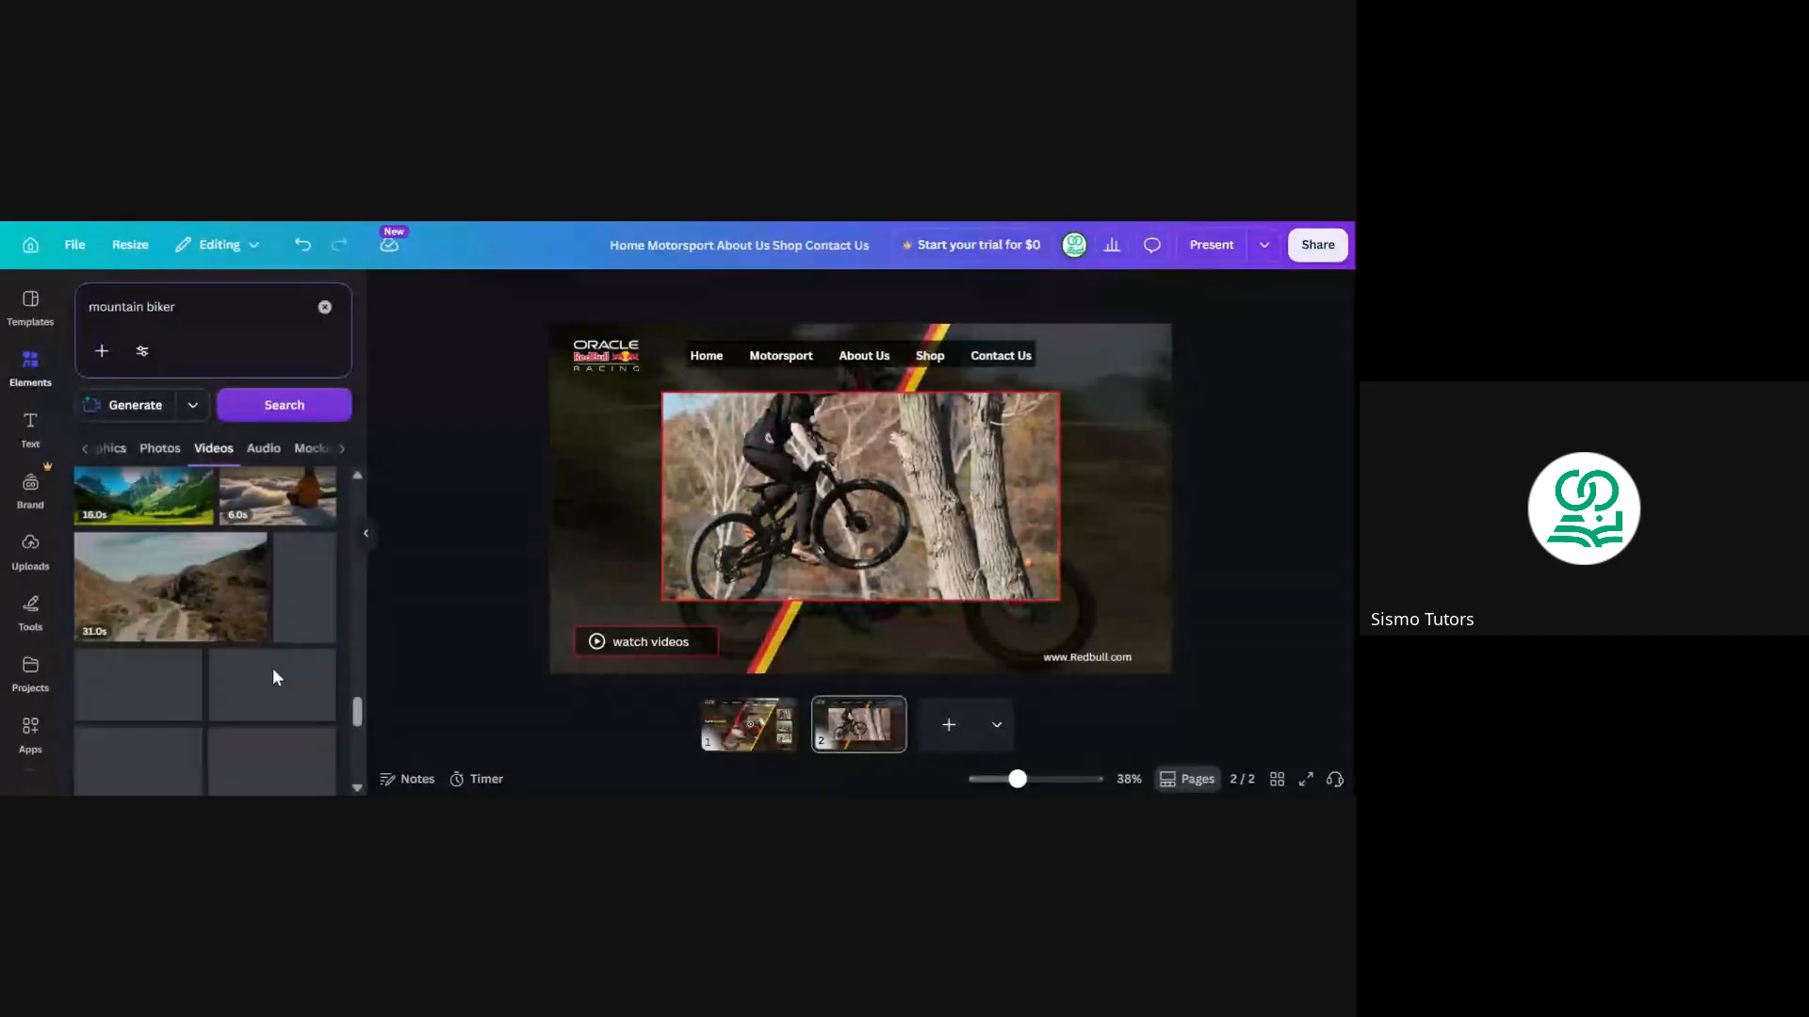
scroll(250, 662, down, 2)
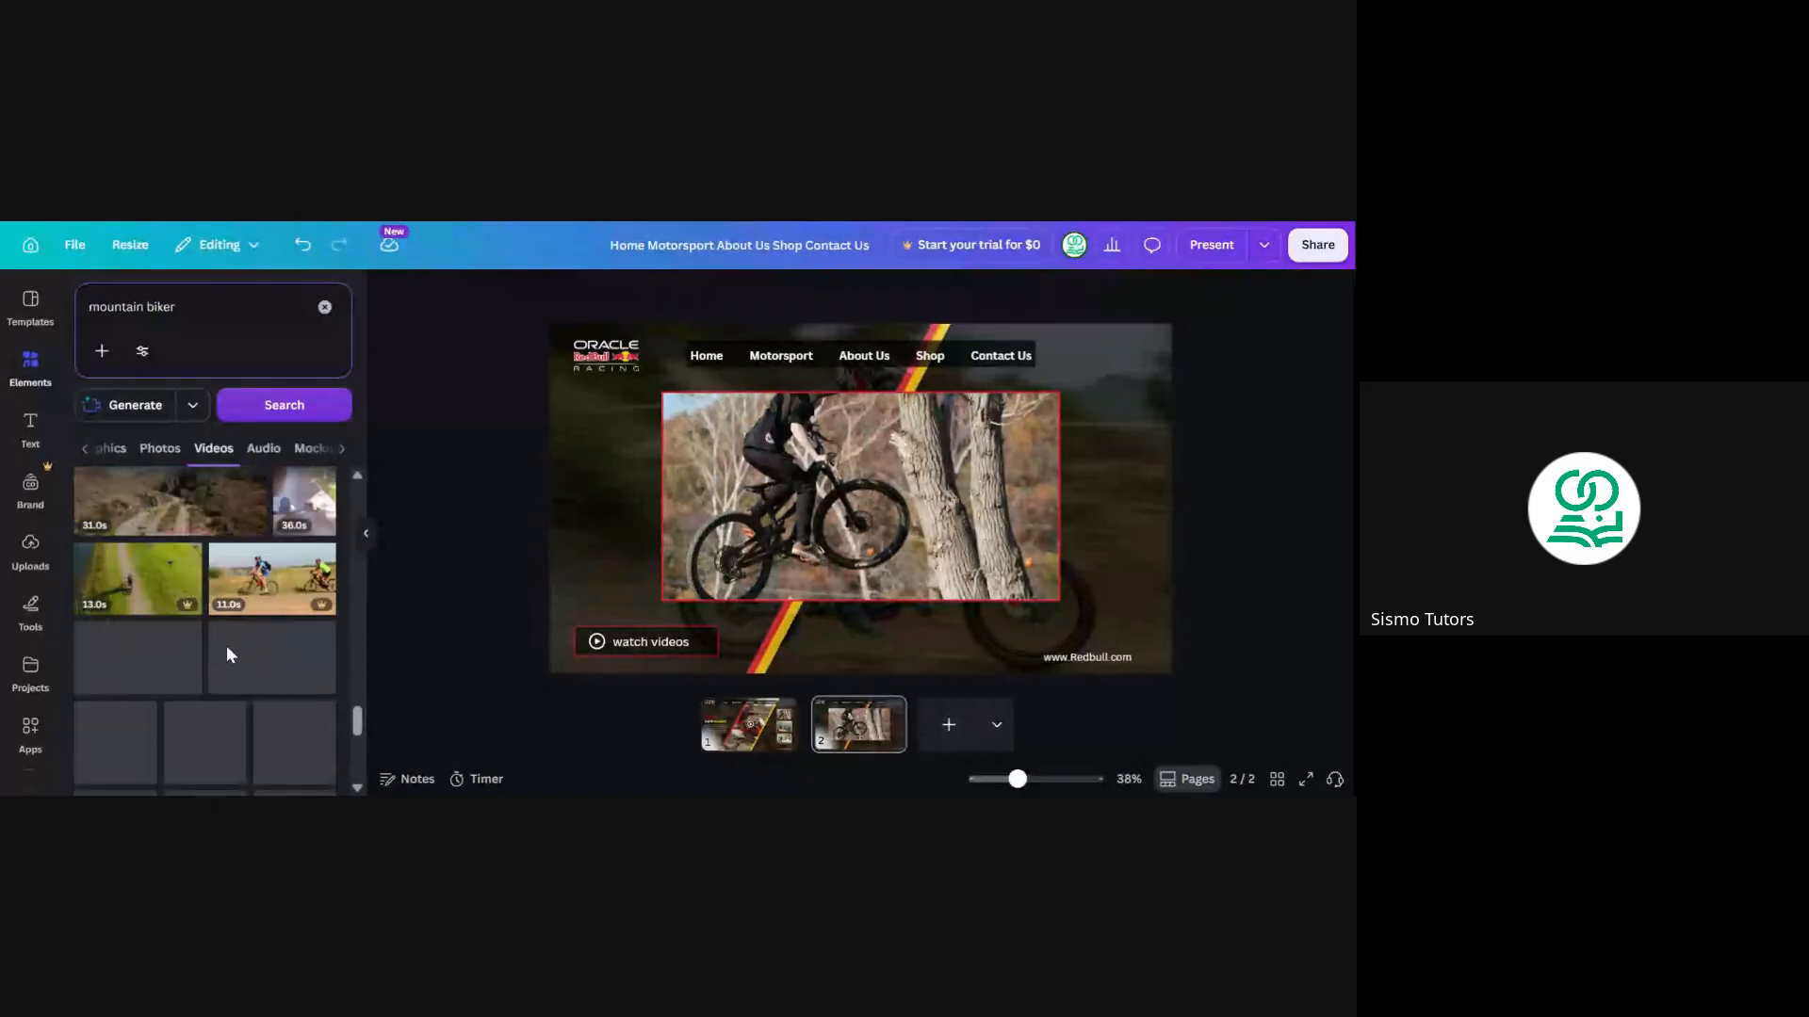
scroll(206, 609, down, 2)
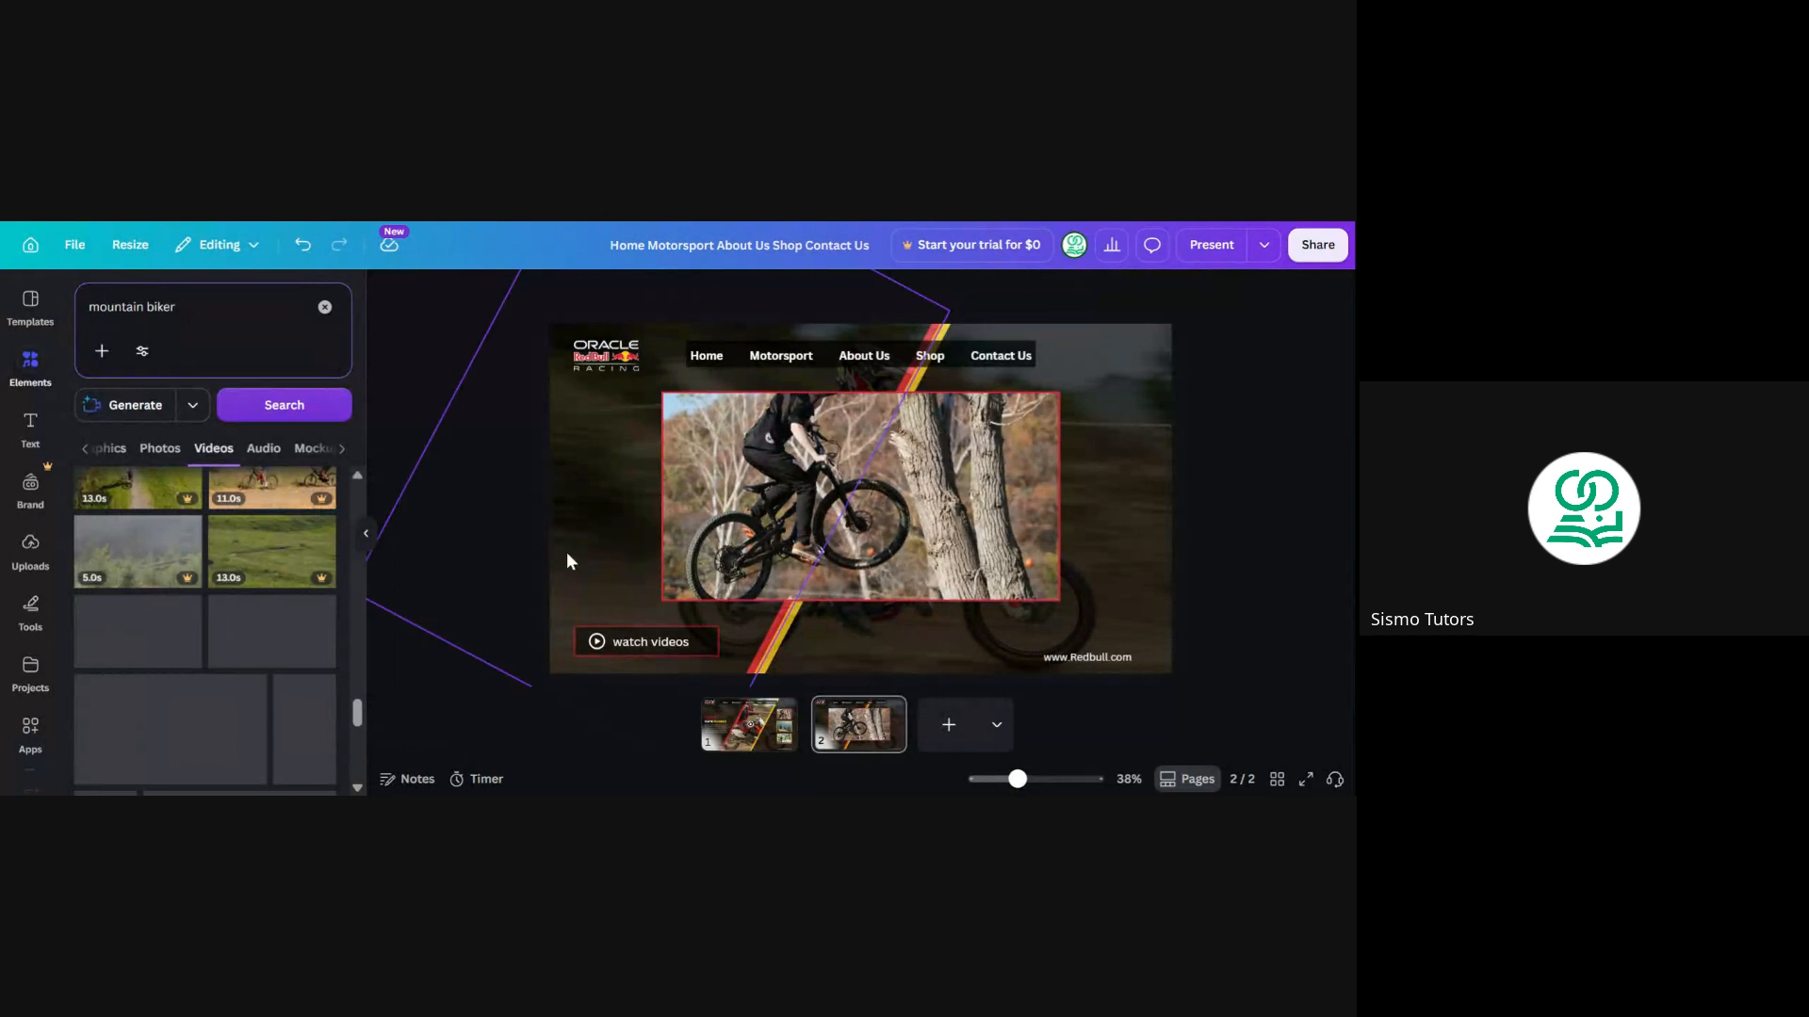
scroll(263, 656, down, 1)
scroll(263, 656, up, 1)
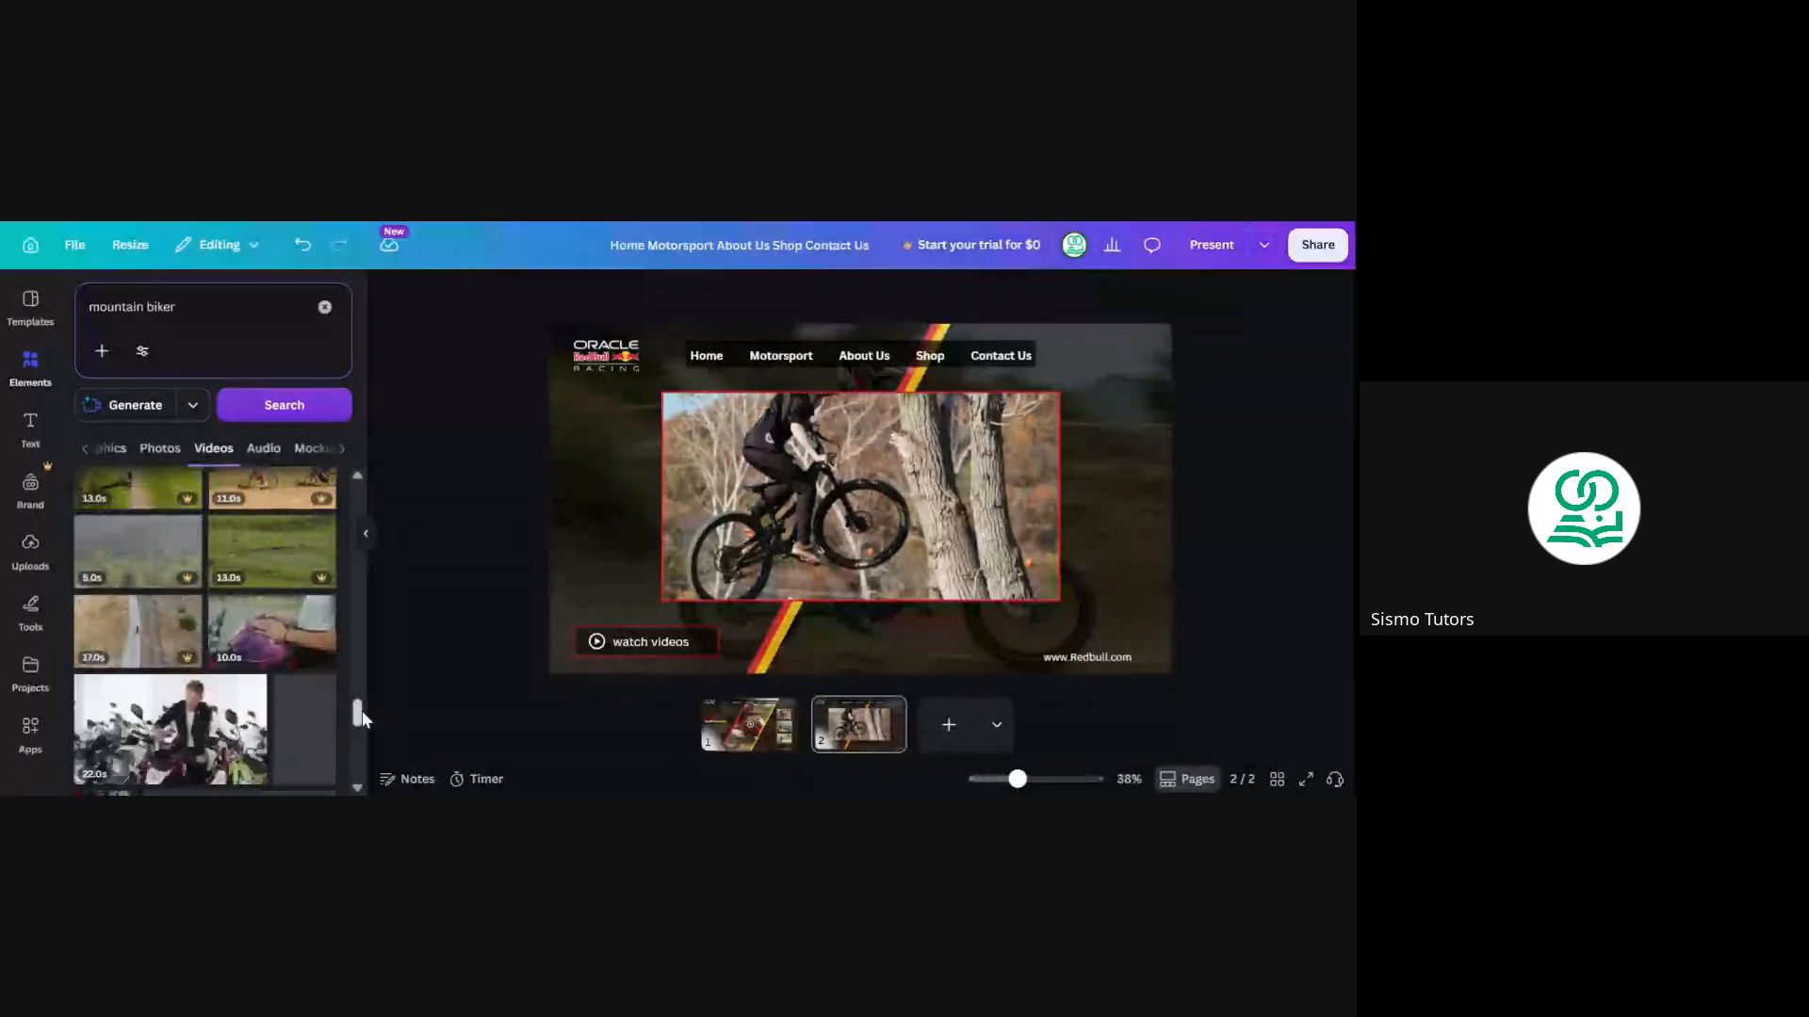
drag(359, 716, 352, 745)
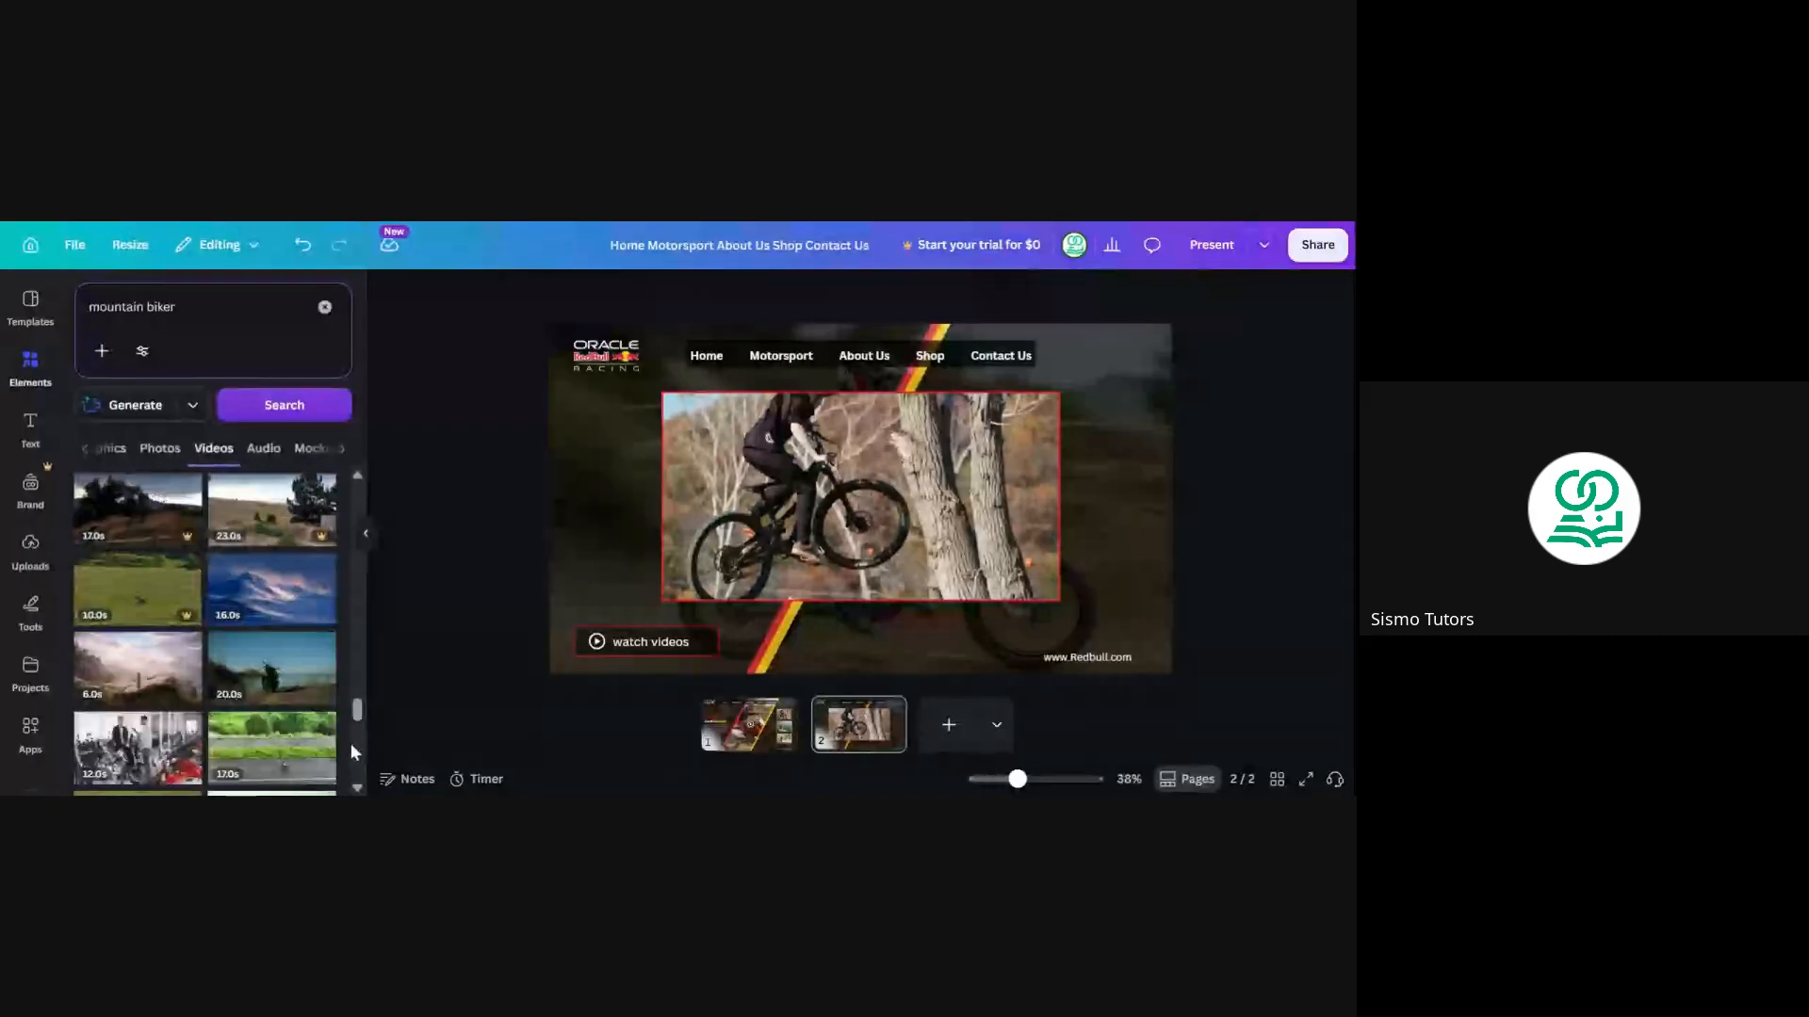
scroll(354, 745, down, 3)
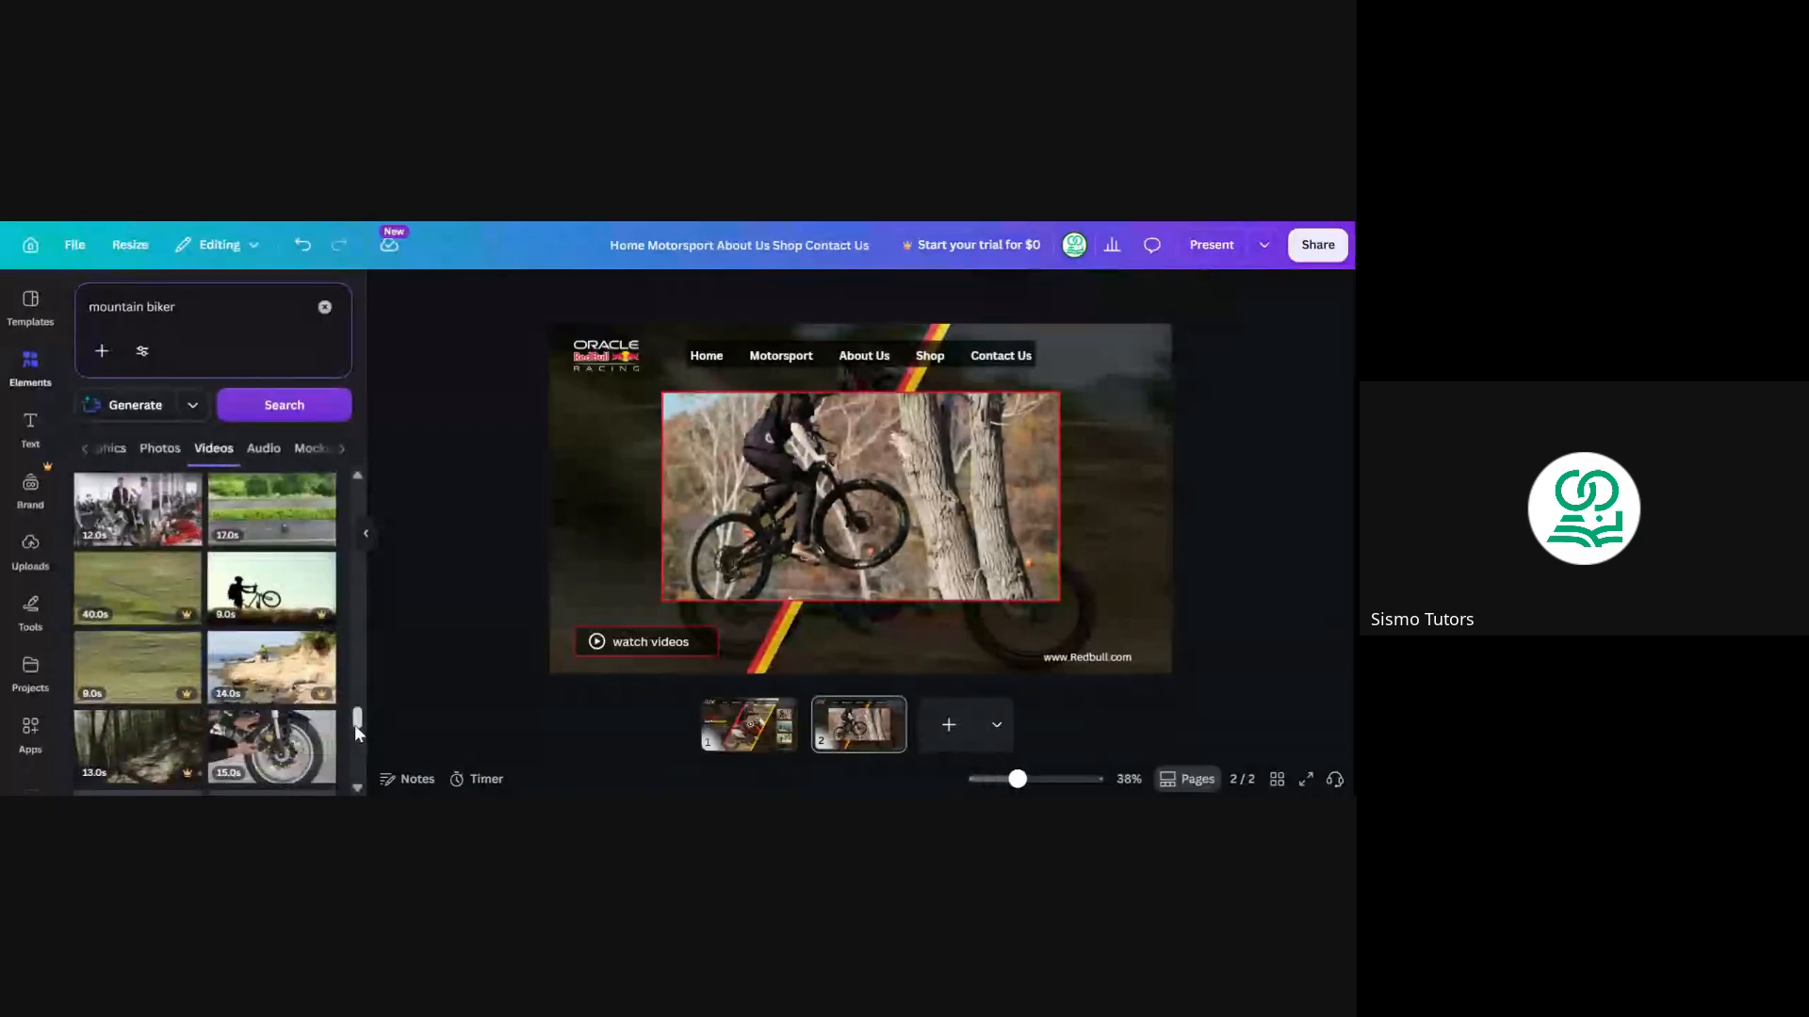
drag(355, 725, 368, 770)
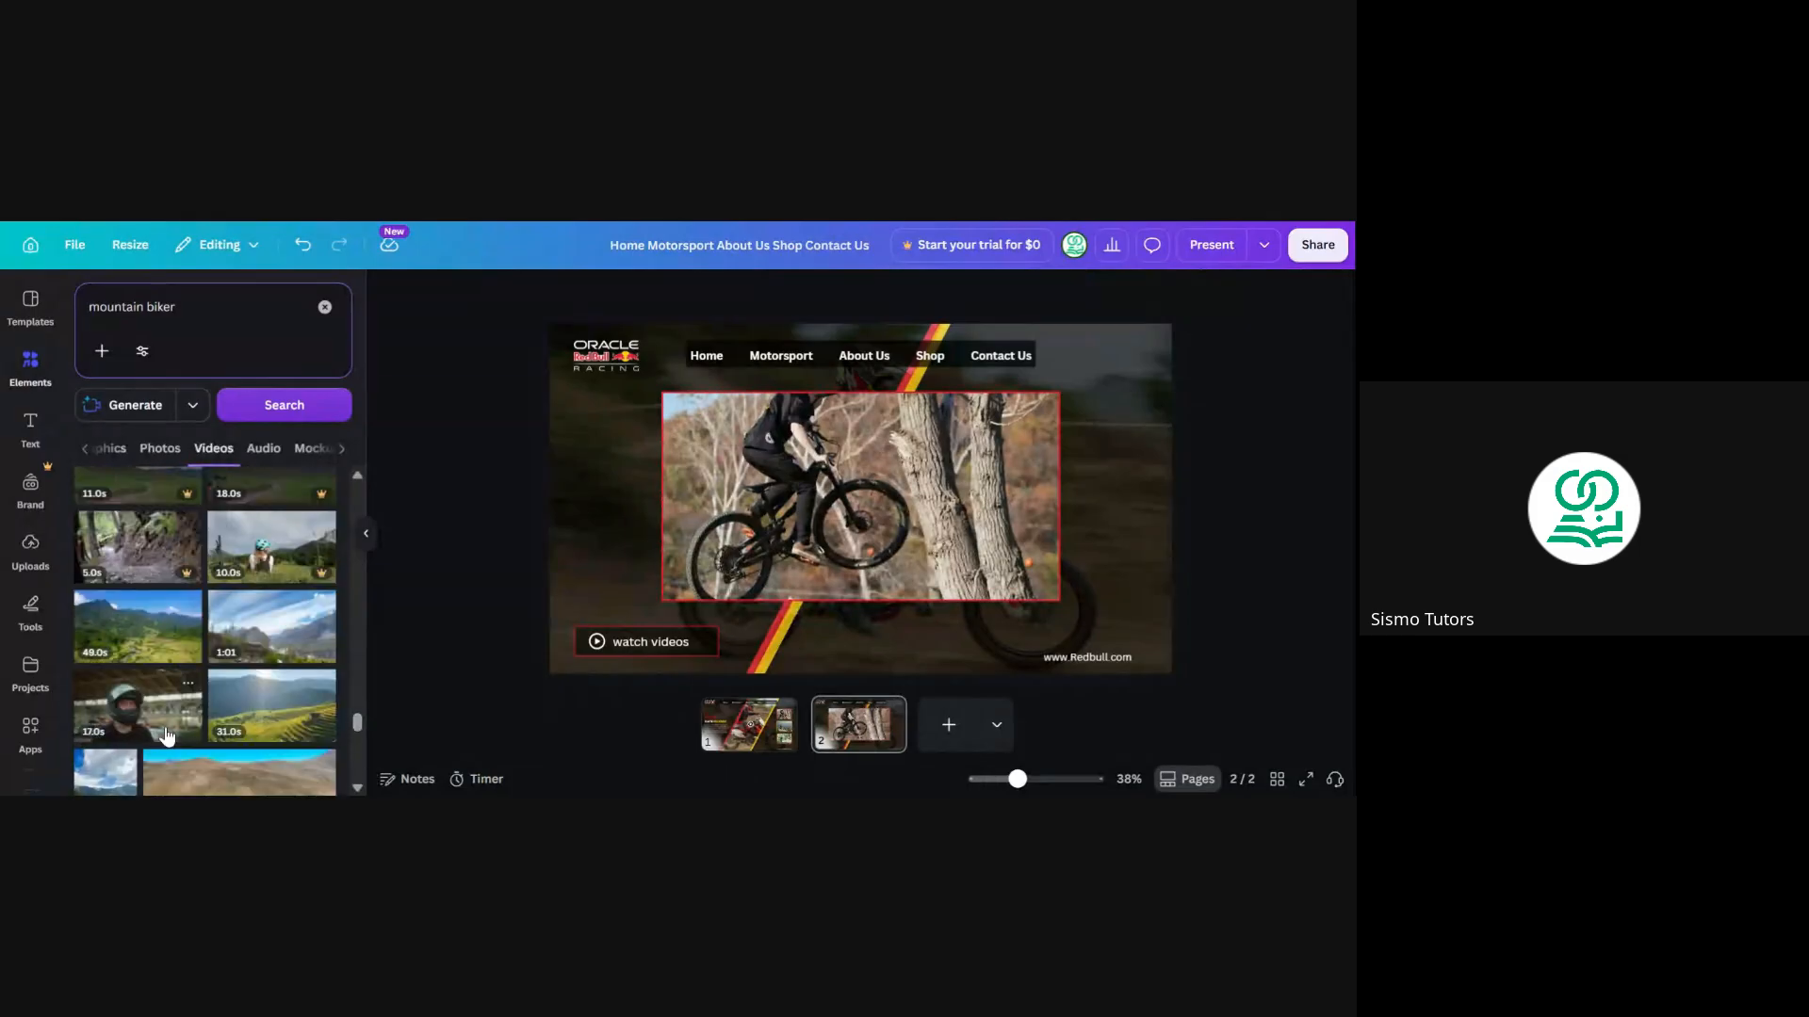
drag(358, 727, 358, 734)
Replace the large biker photo in page 2's centre frame with the 17.0 s video of the helmeted rider
click(156, 577)
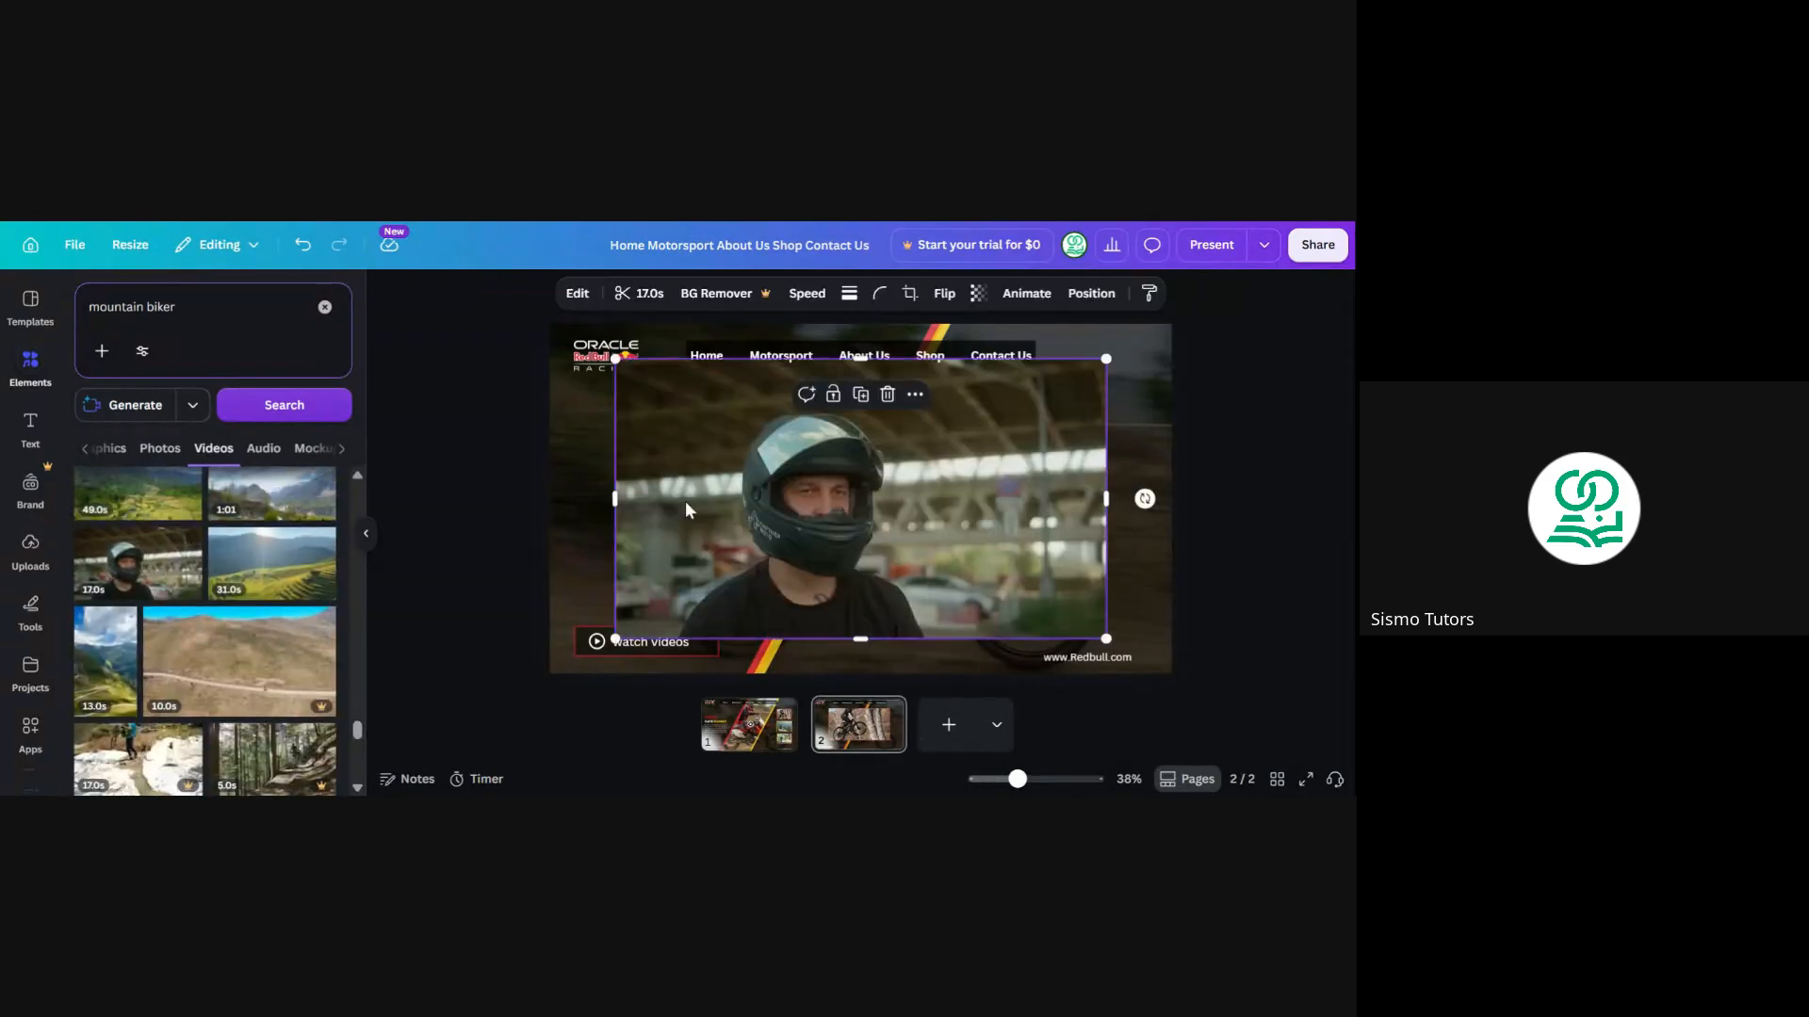
drag(770, 493, 761, 495)
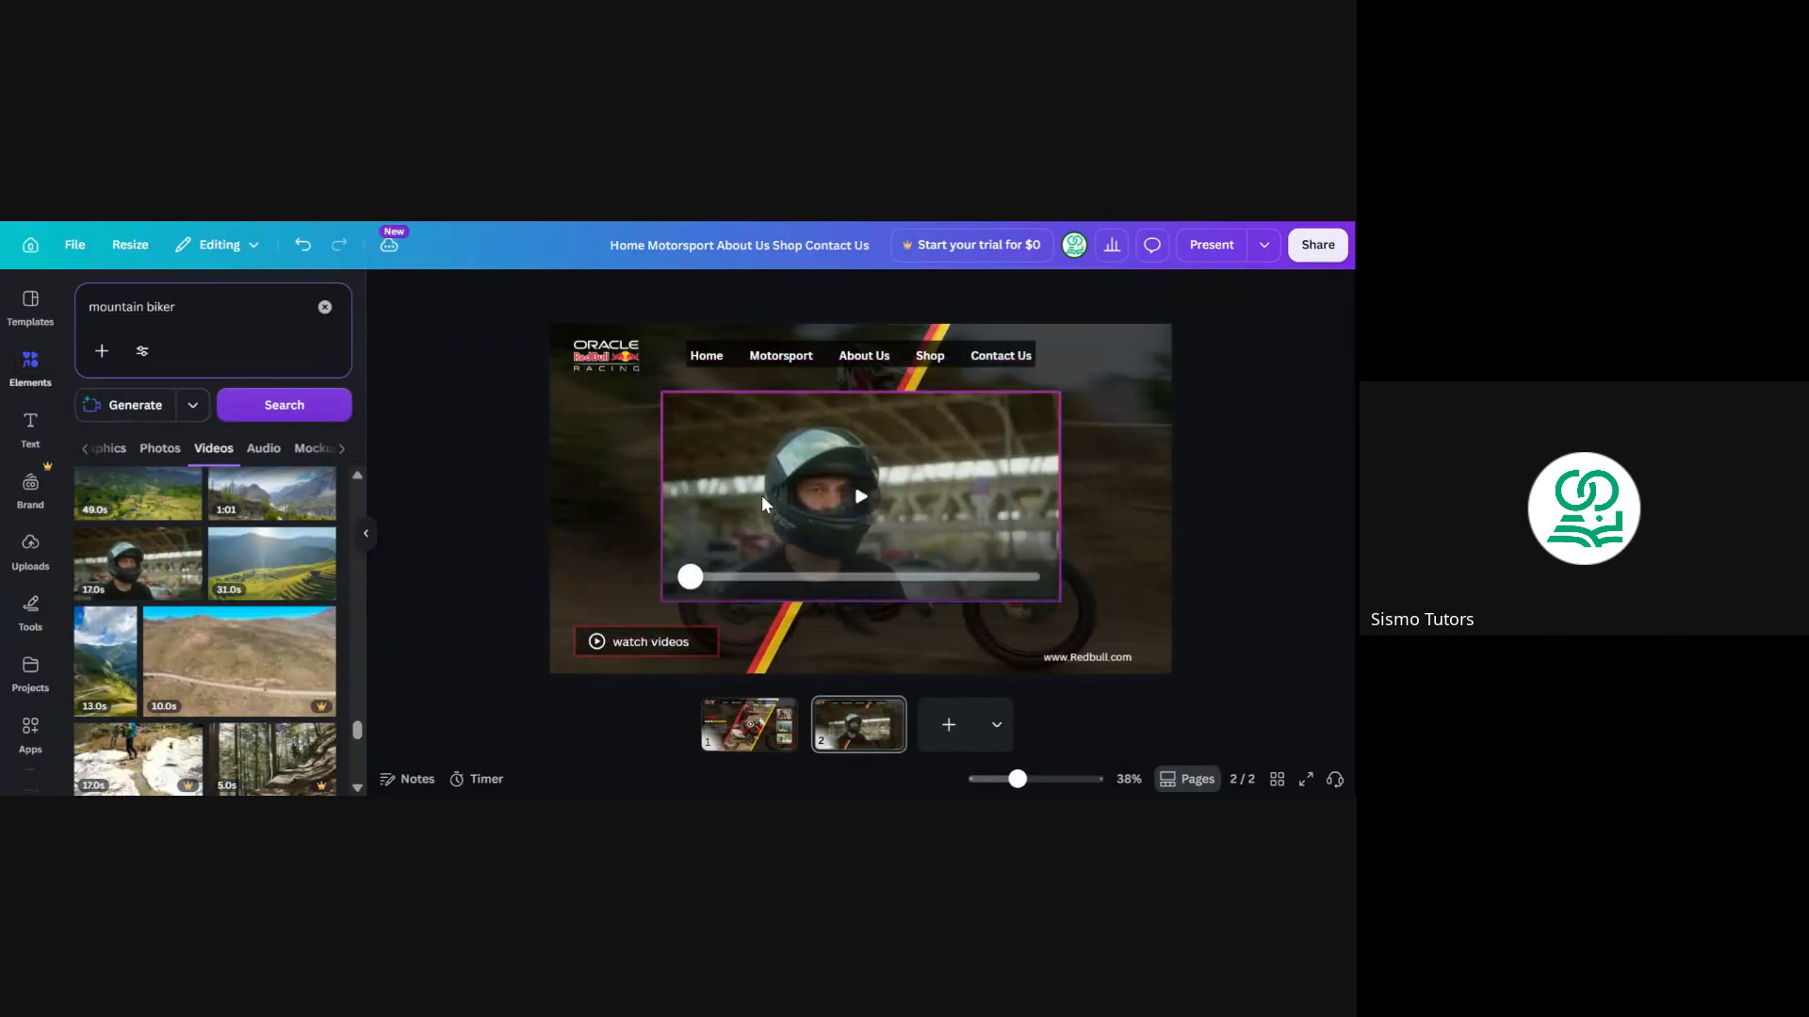
click(368, 537)
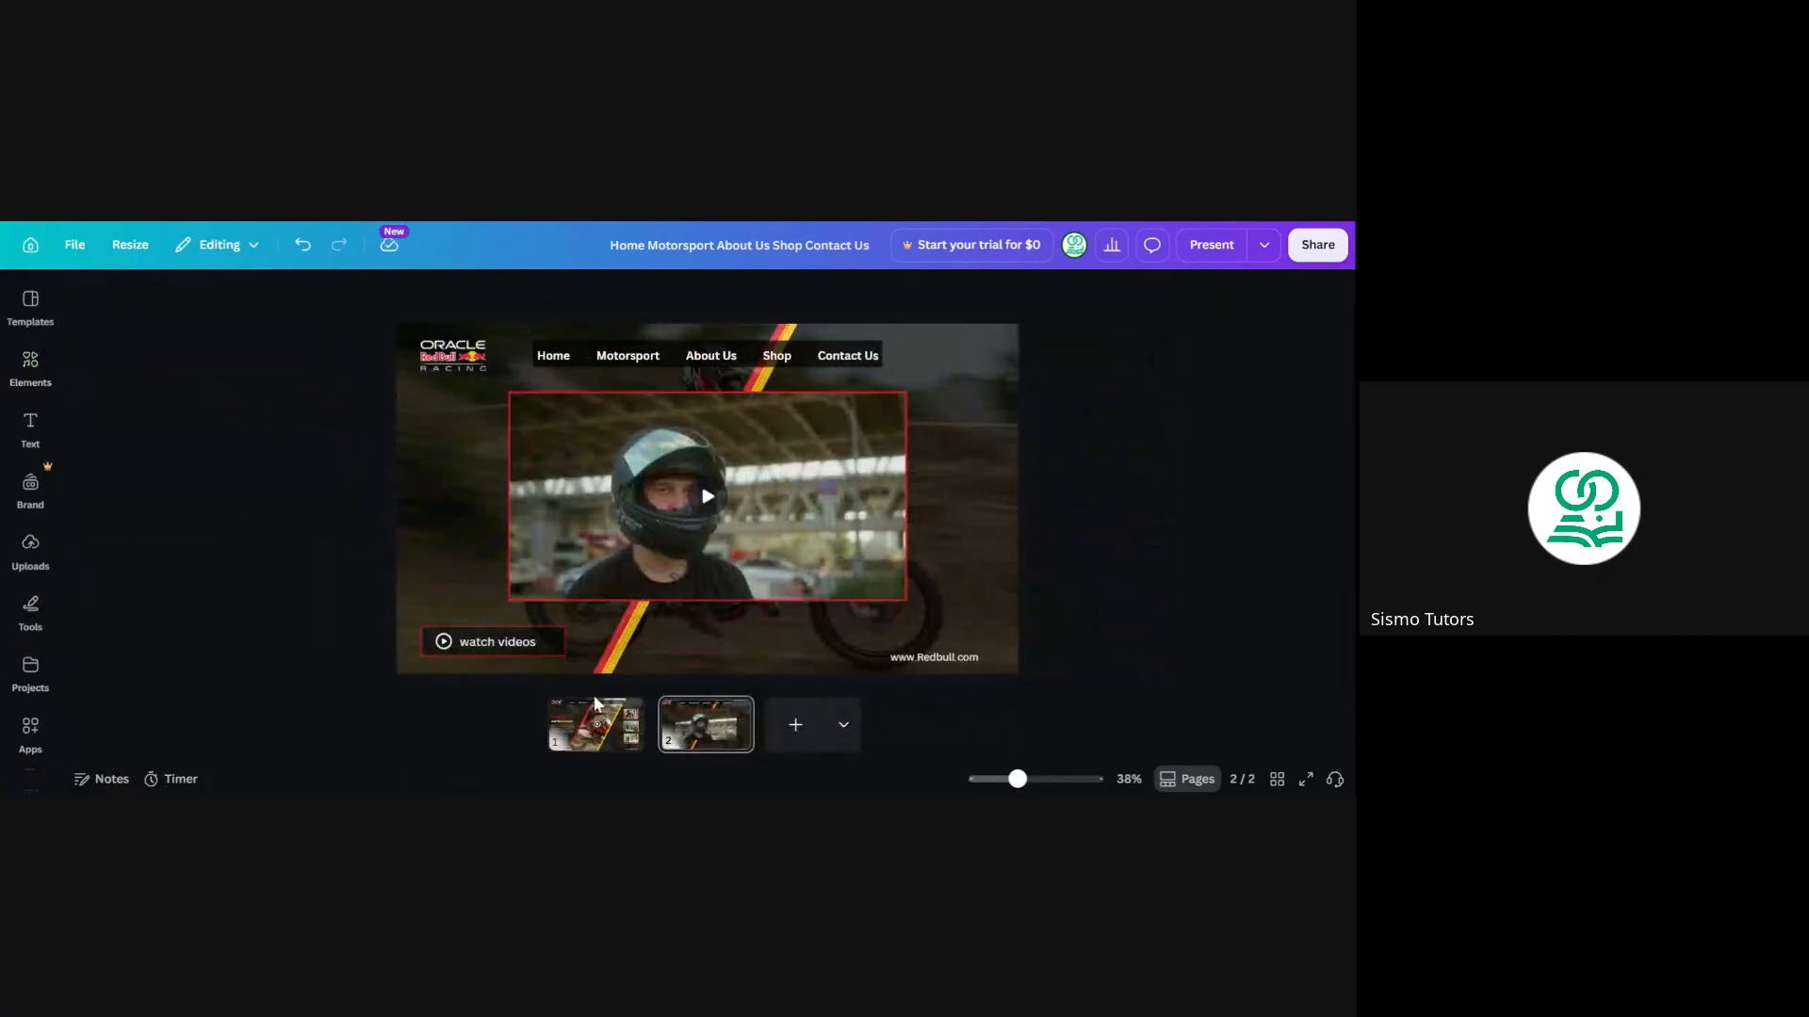
click(610, 737)
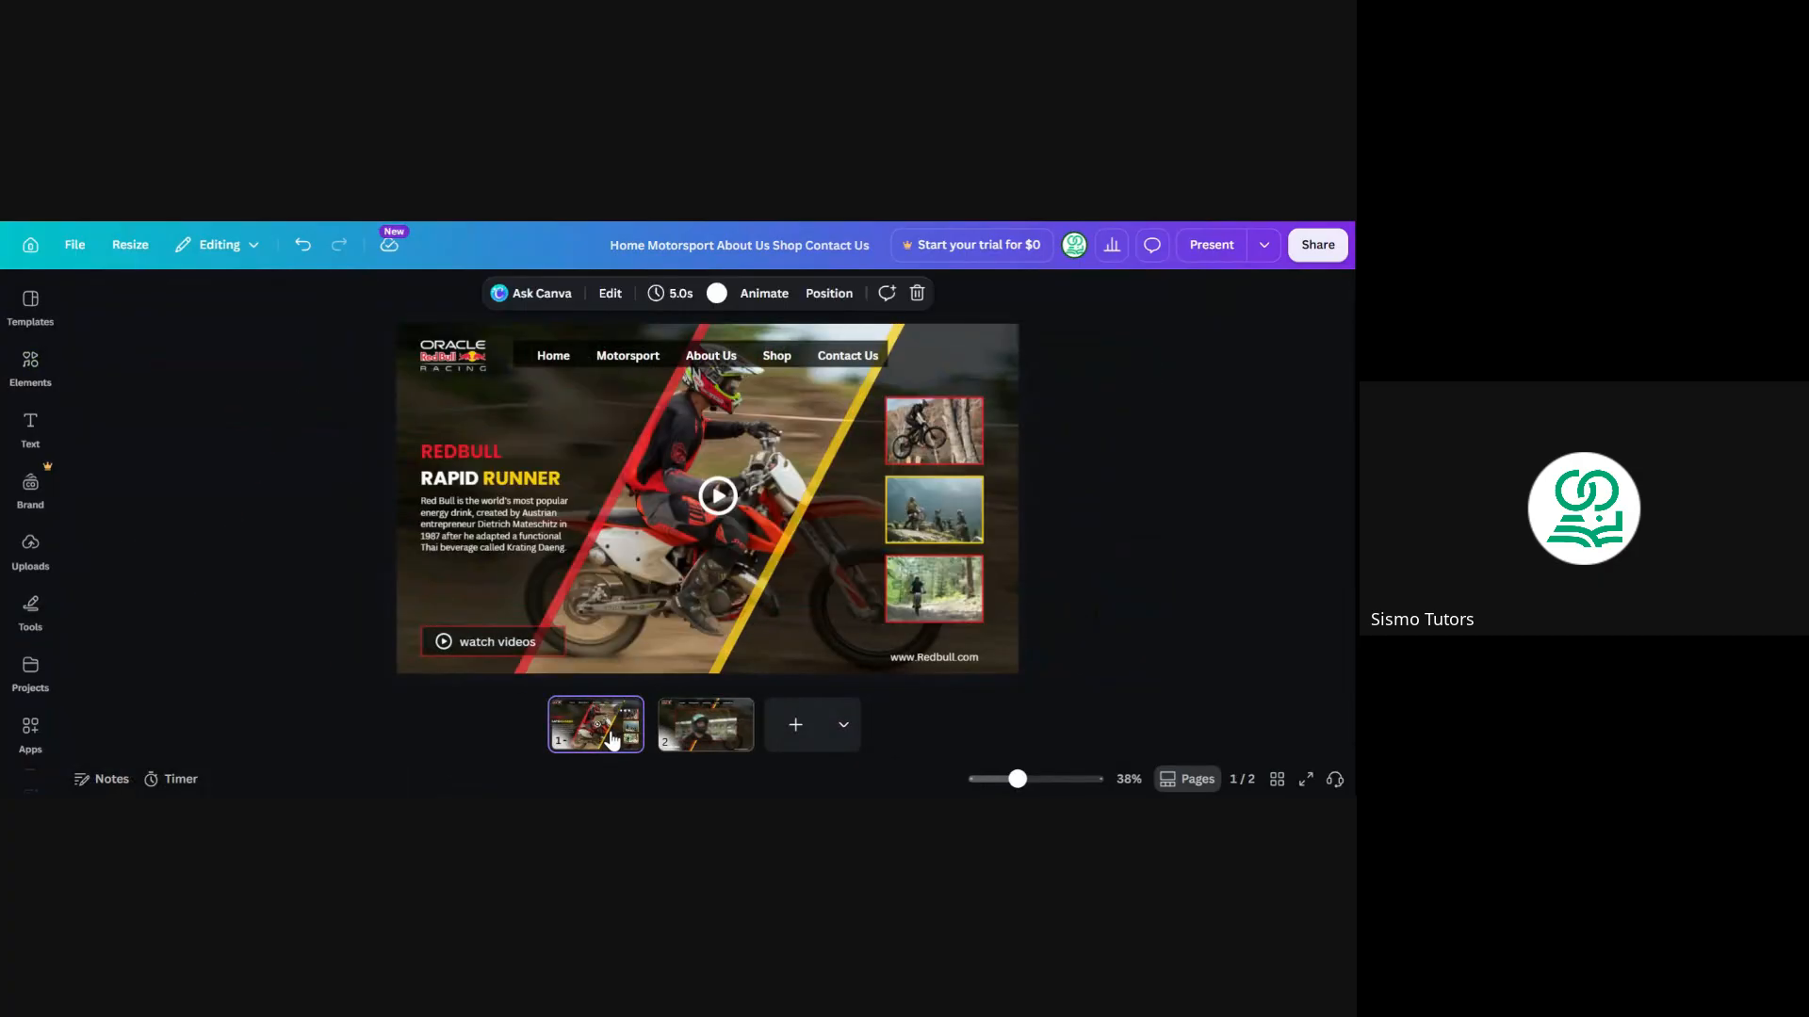
click(718, 497)
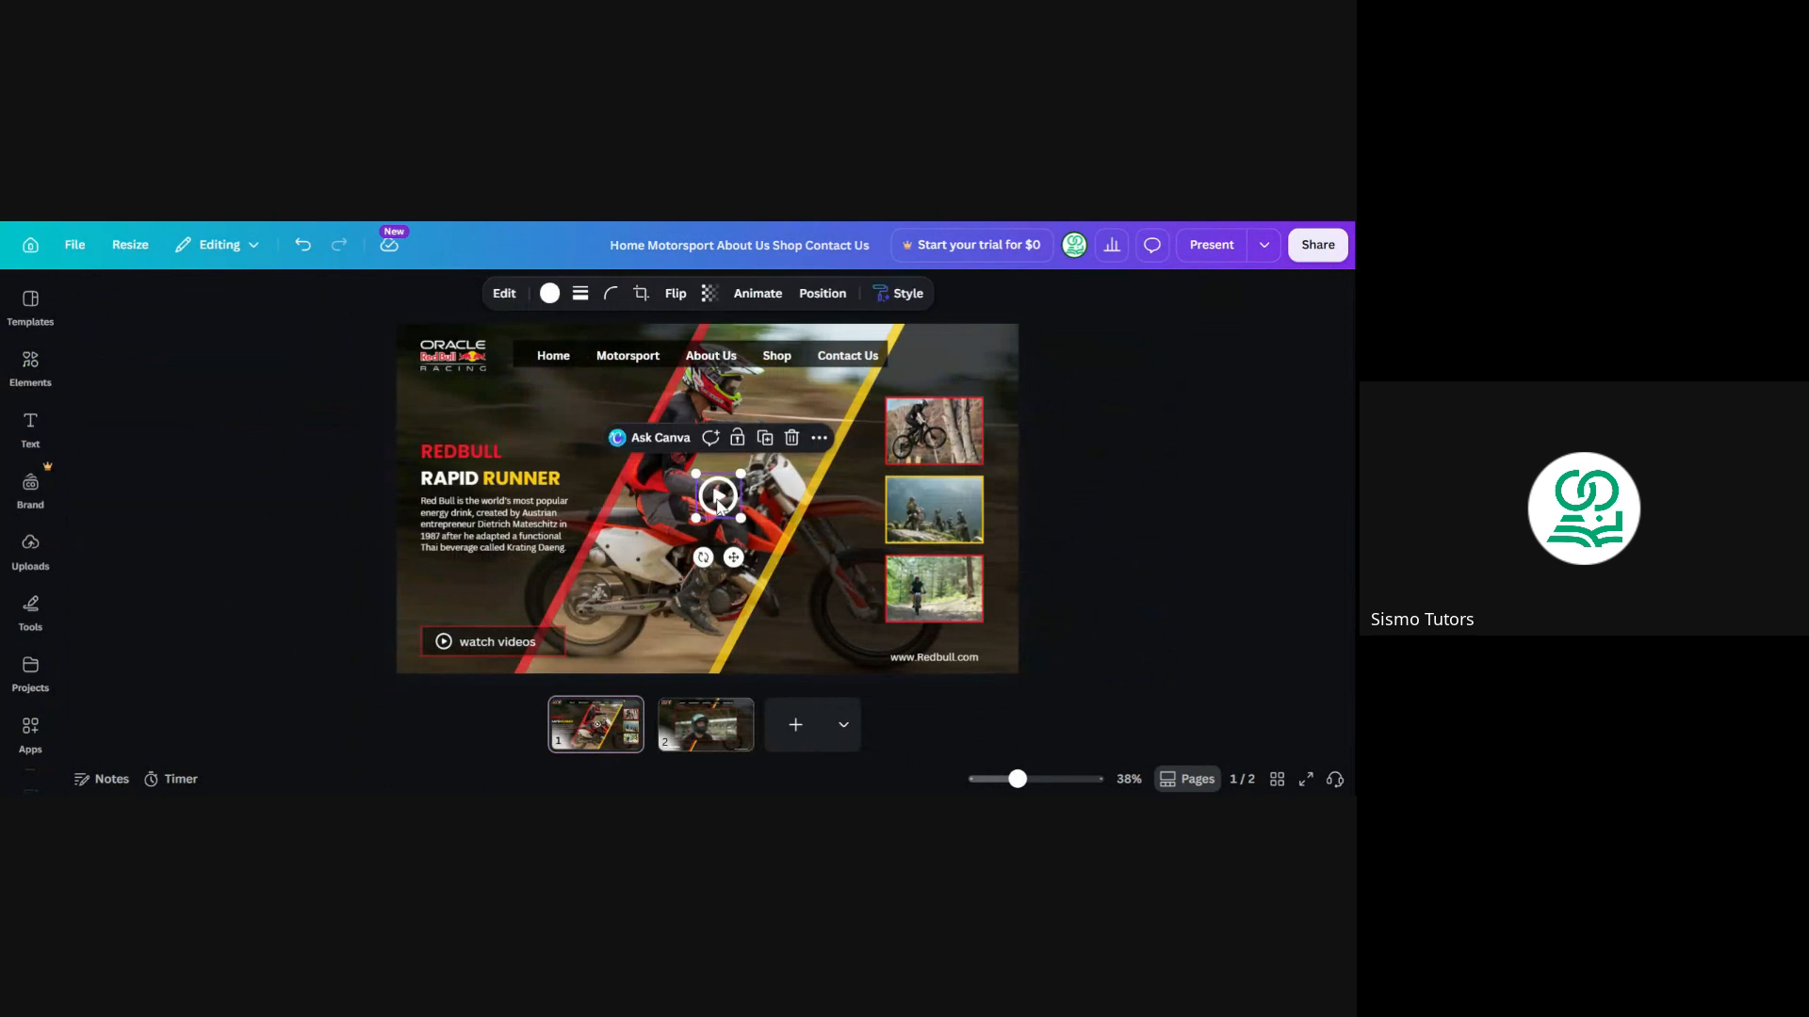
click(581, 294)
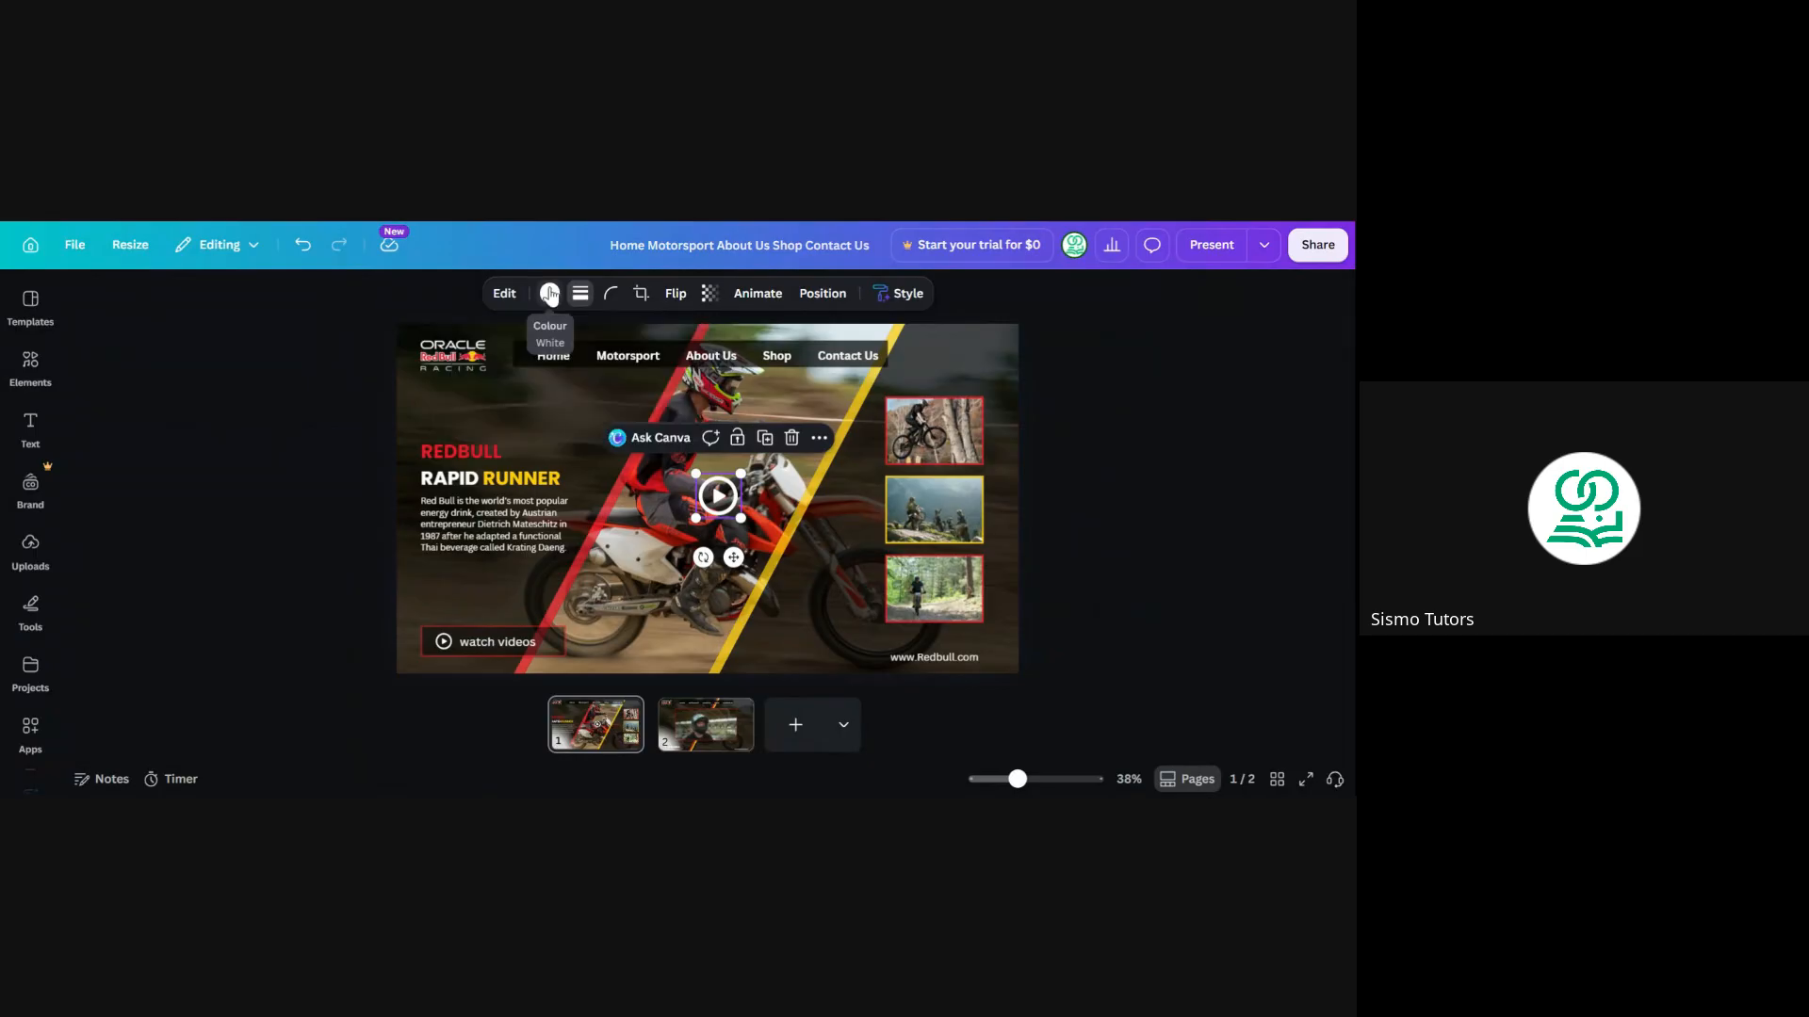
click(549, 294)
click(329, 298)
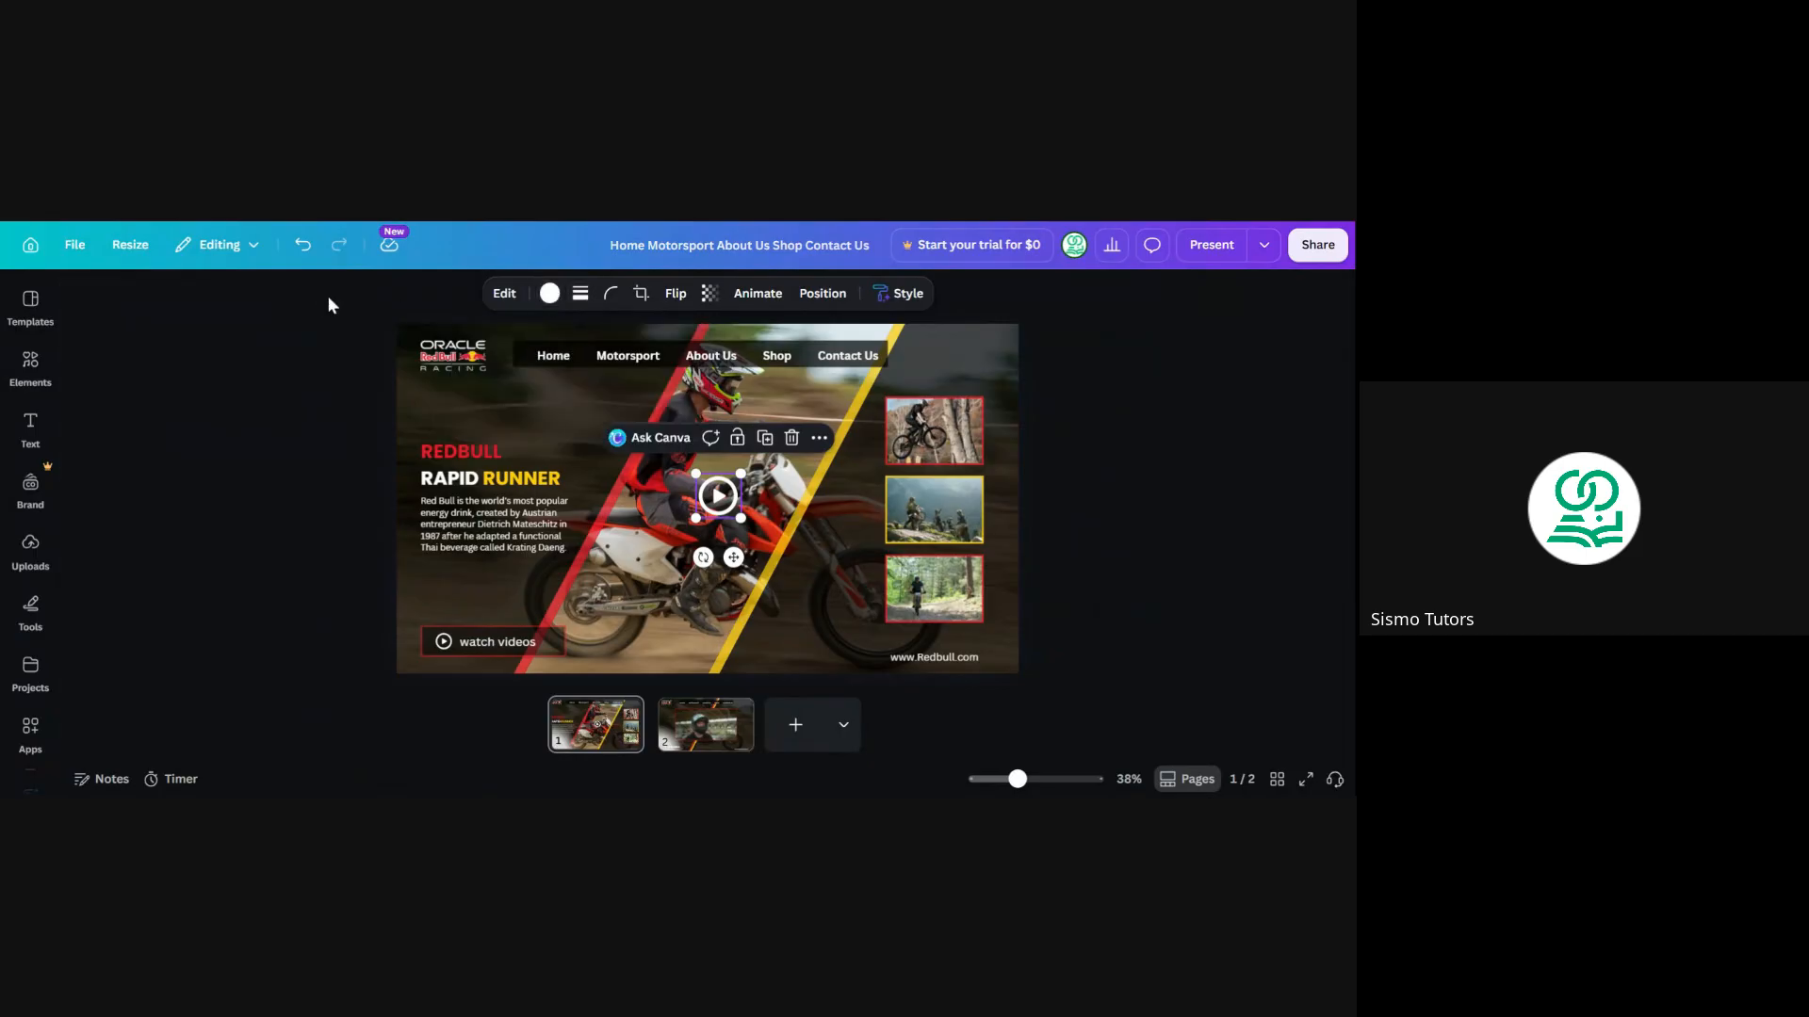
click(234, 348)
Preview page 2 with the helmeted rider video playing in its centre frame
click(690, 741)
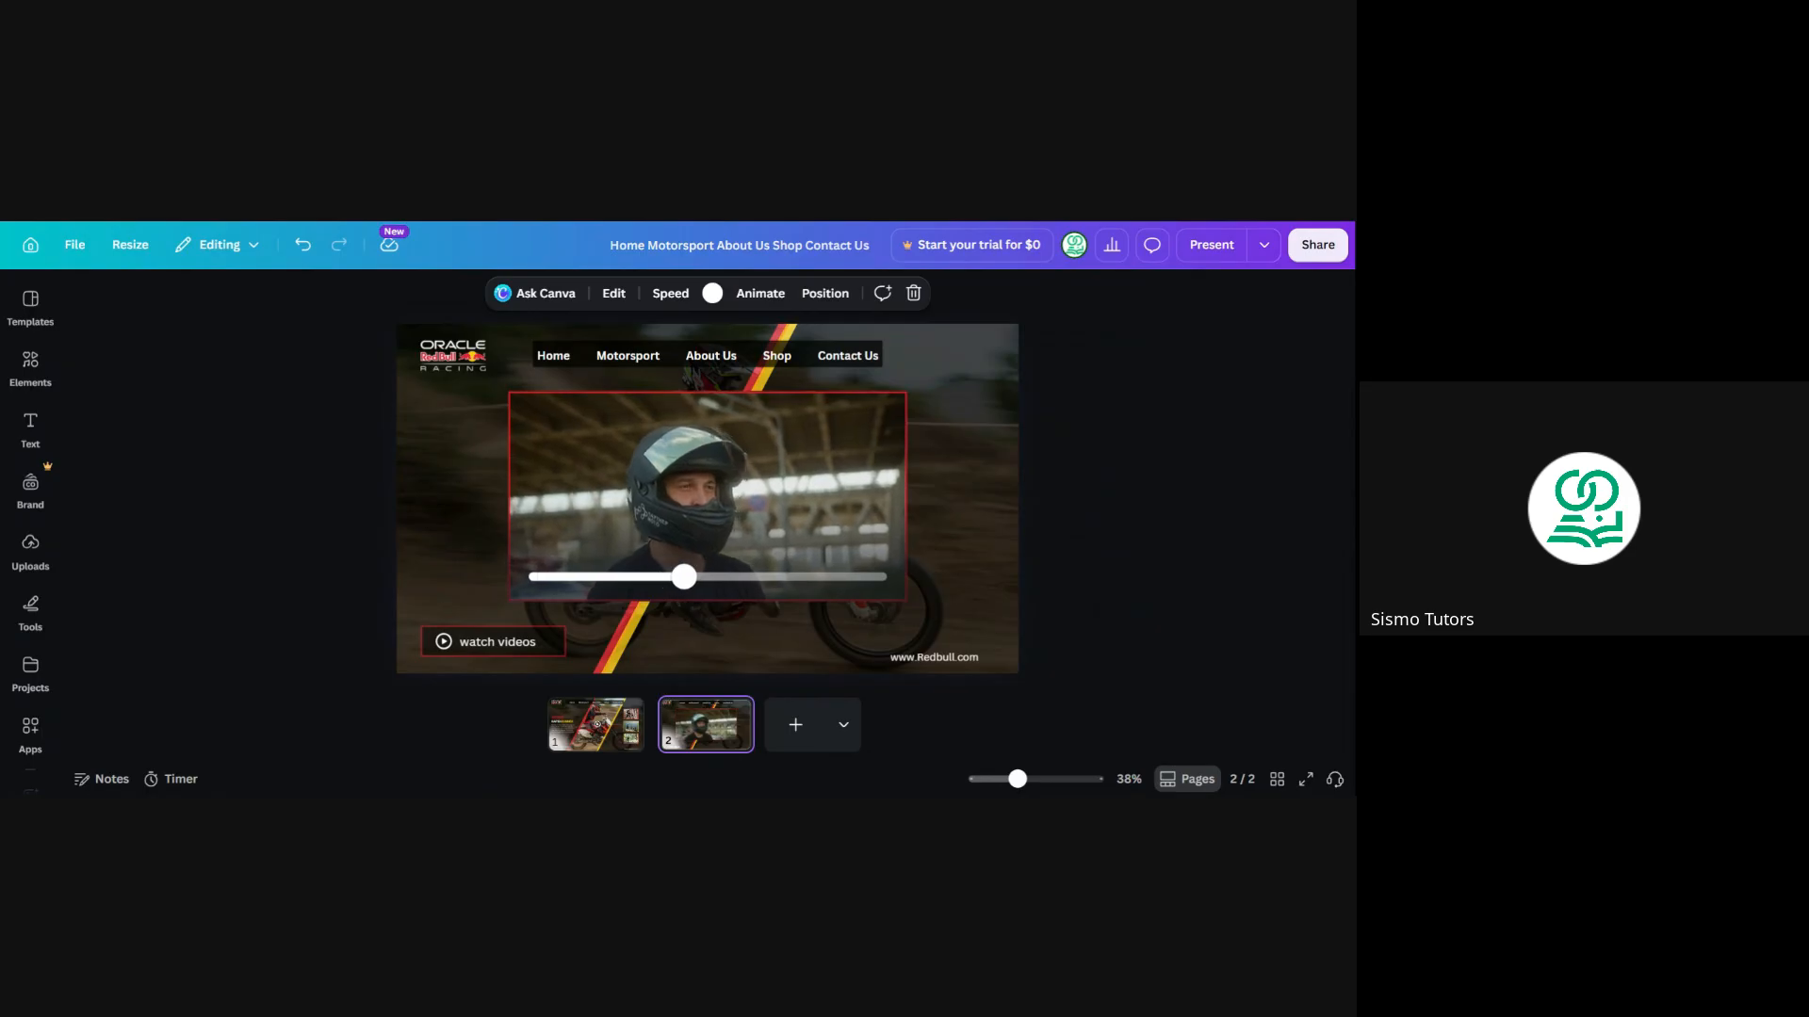
click(324, 435)
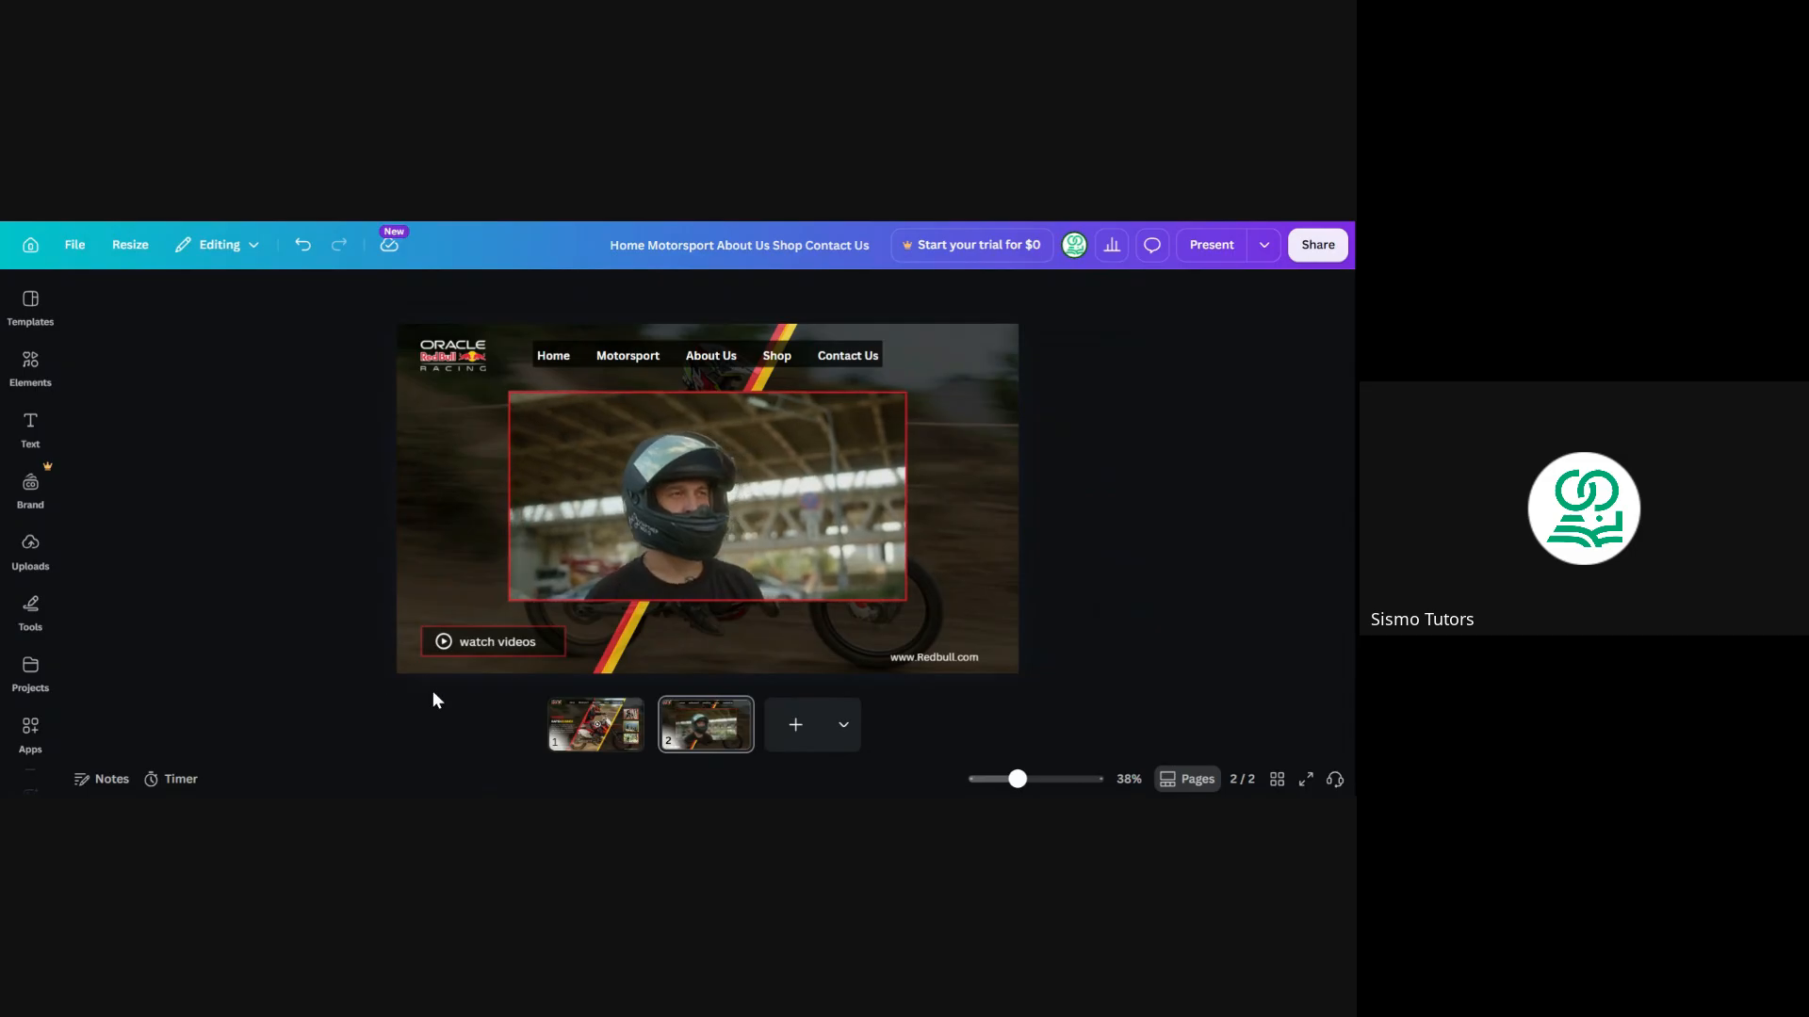
Apply the Pan animation to the uppermost red-framed biker photo on page 1 and review its direction settings
click(591, 744)
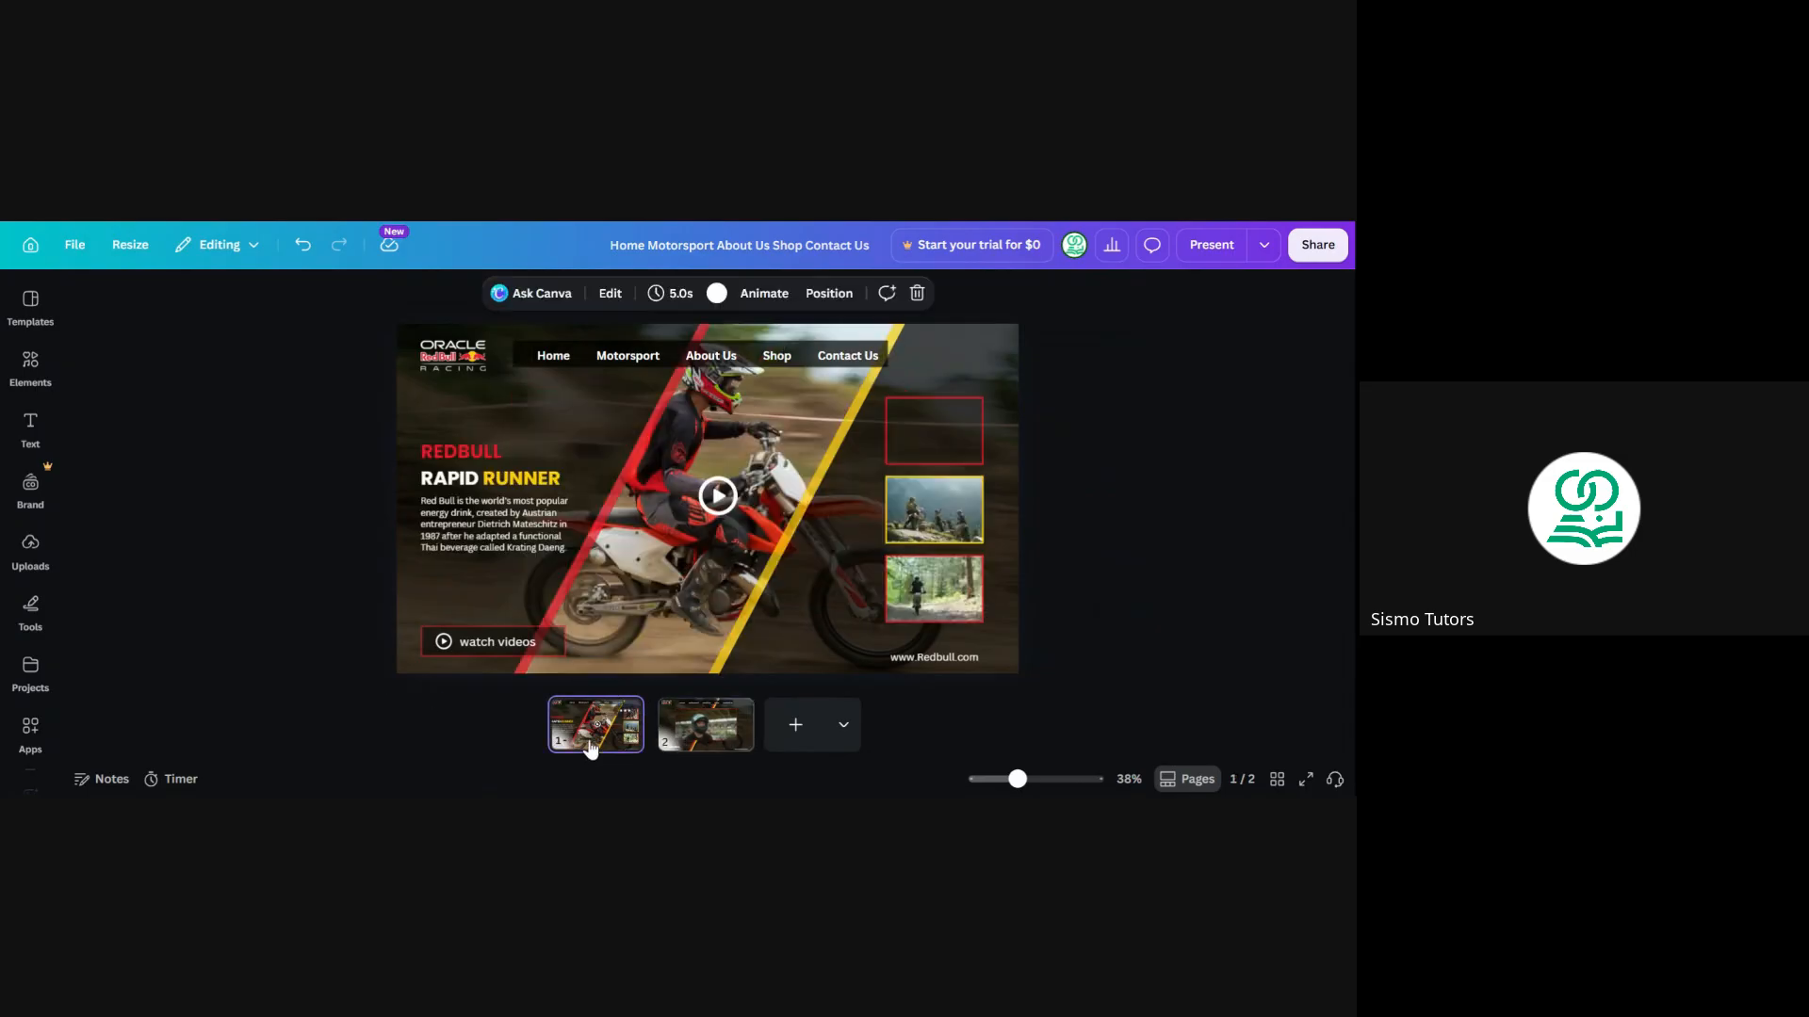
click(920, 439)
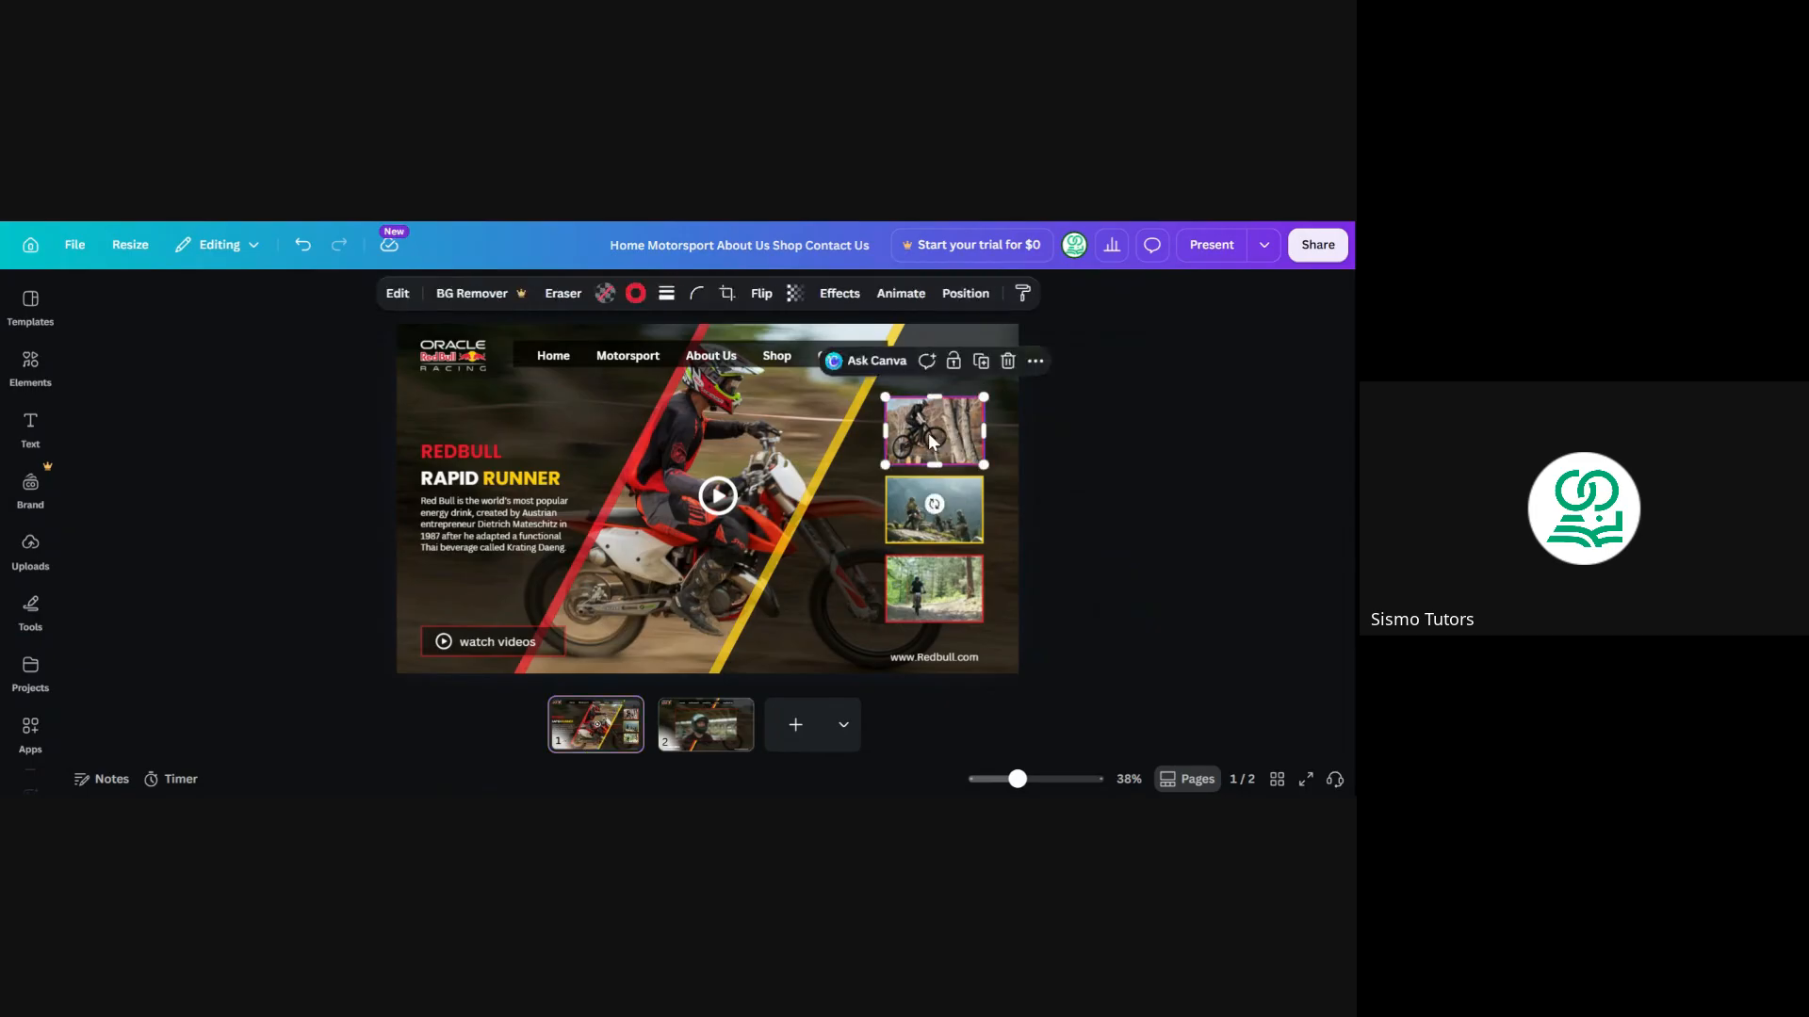
click(900, 295)
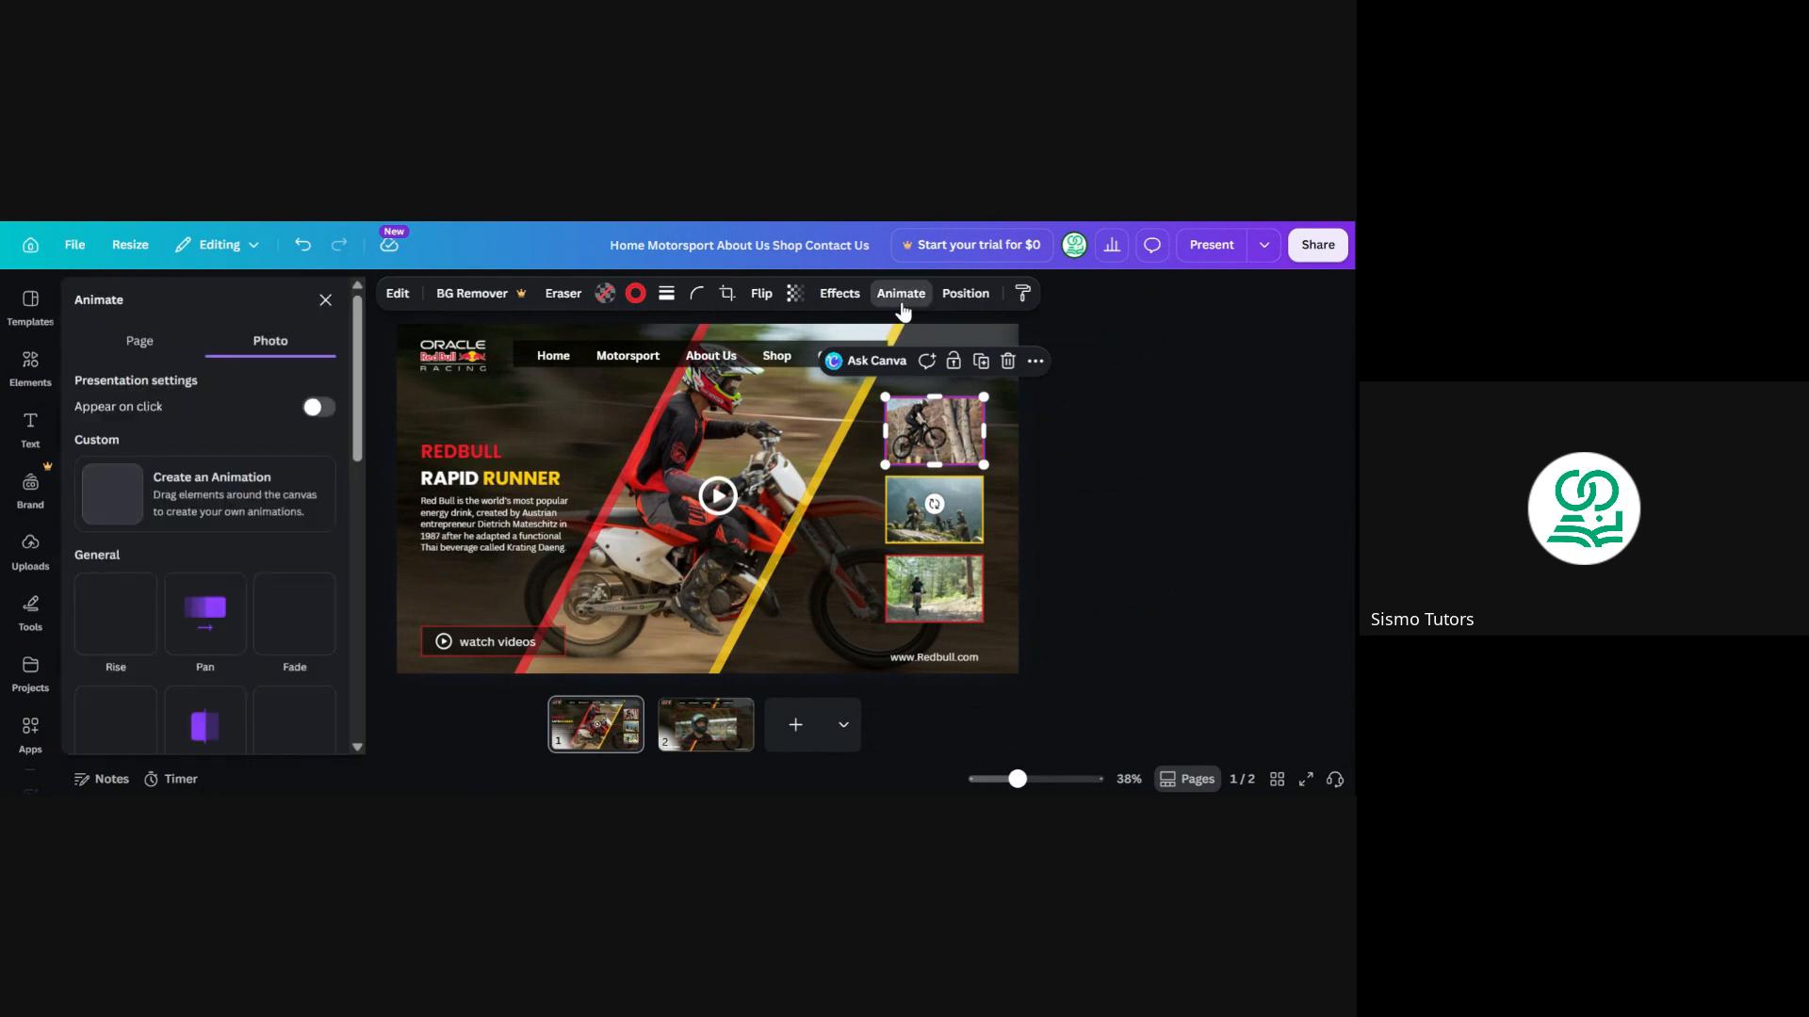
scroll(365, 452, down, 2)
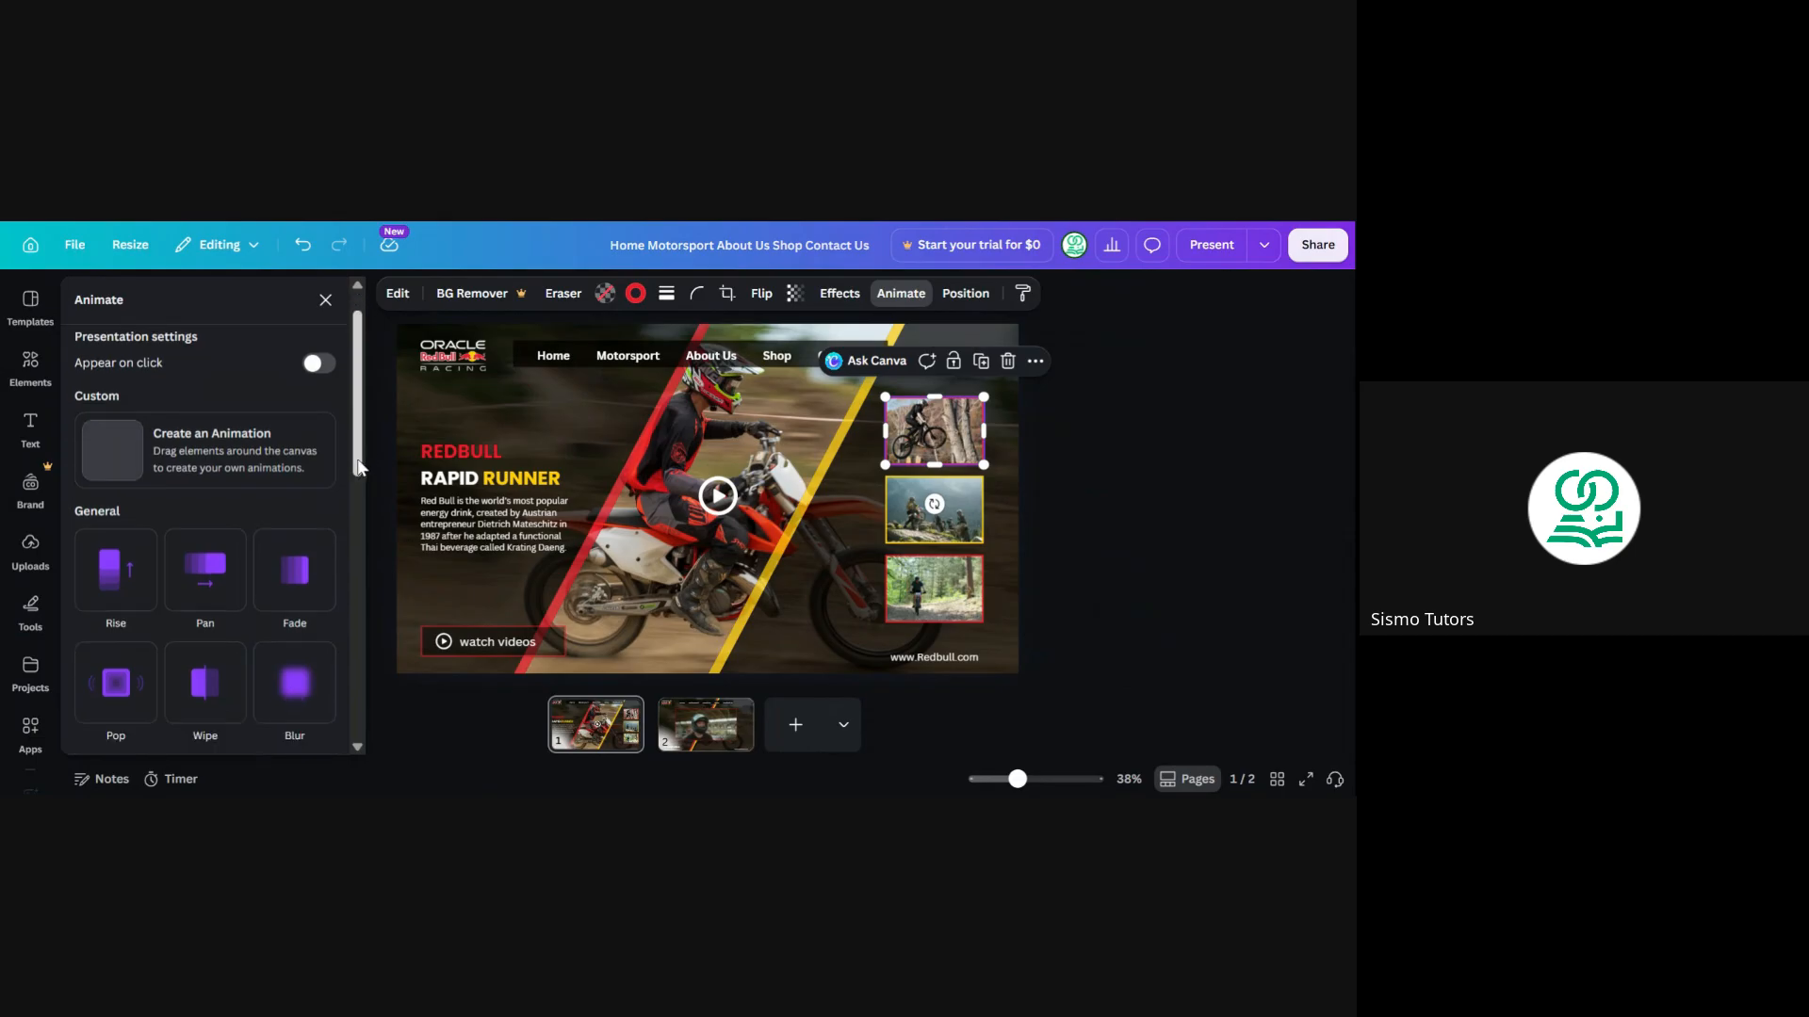
drag(365, 489, 364, 505)
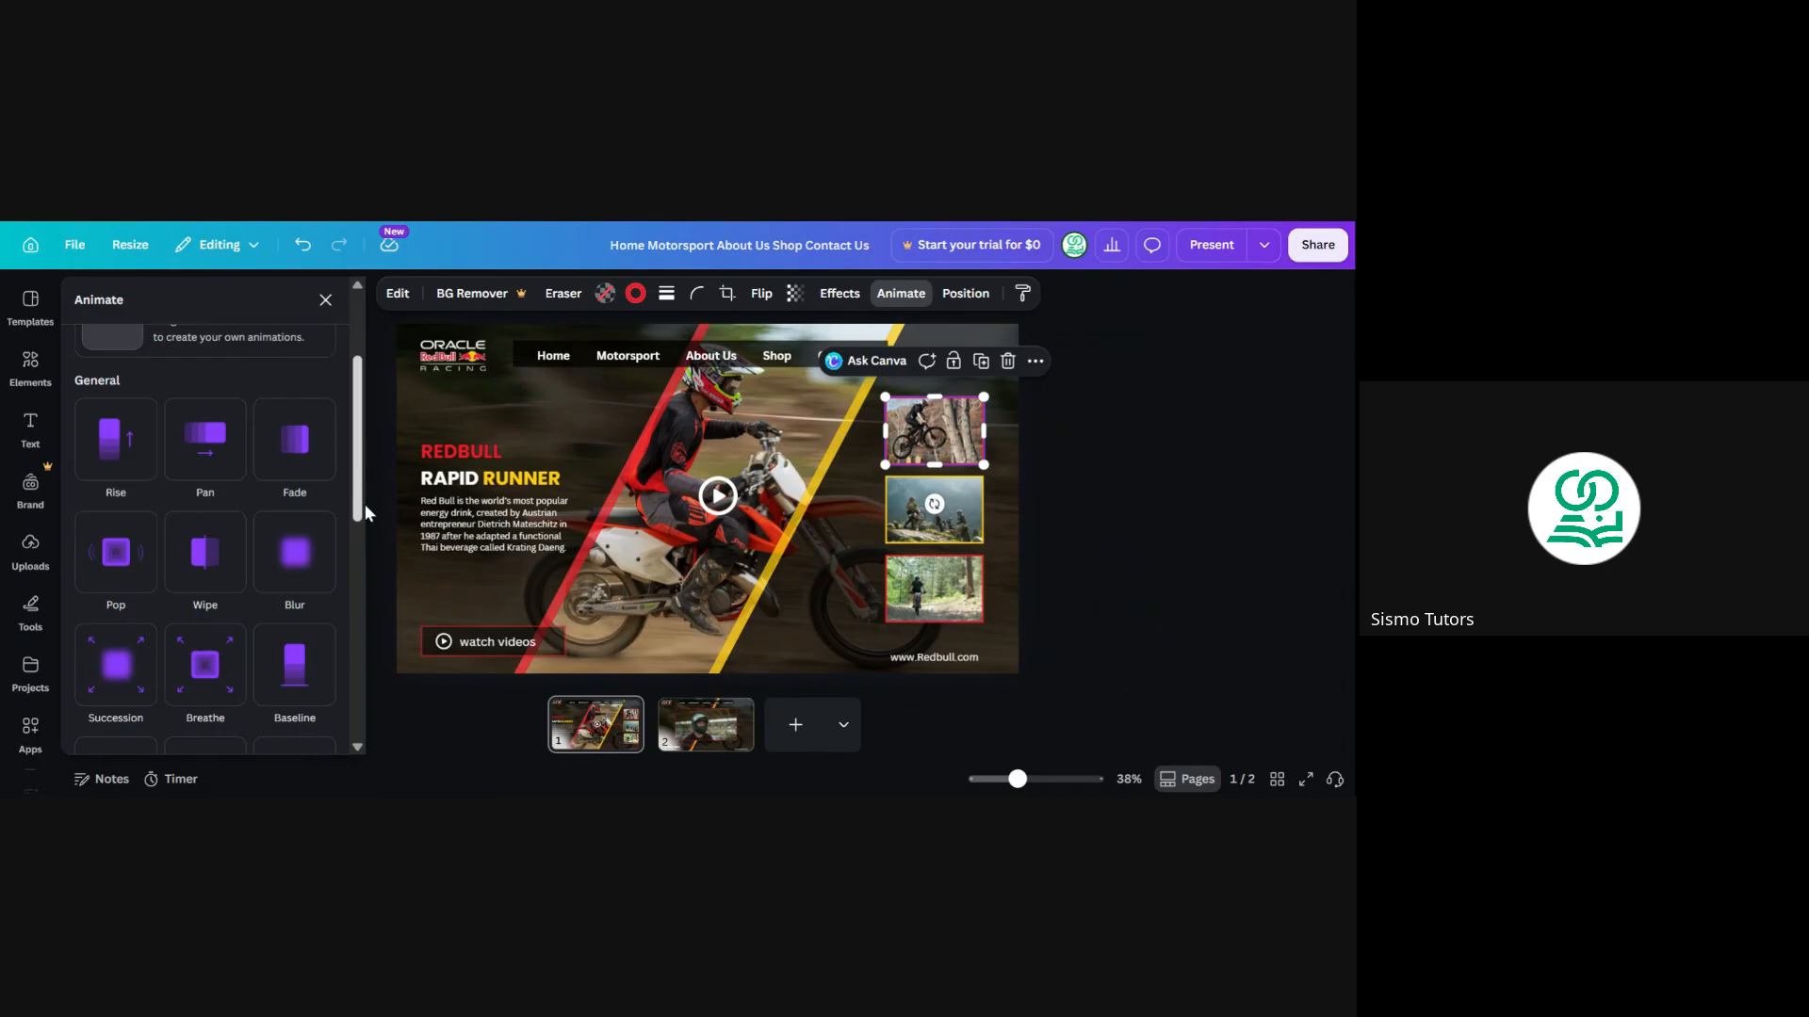
click(224, 461)
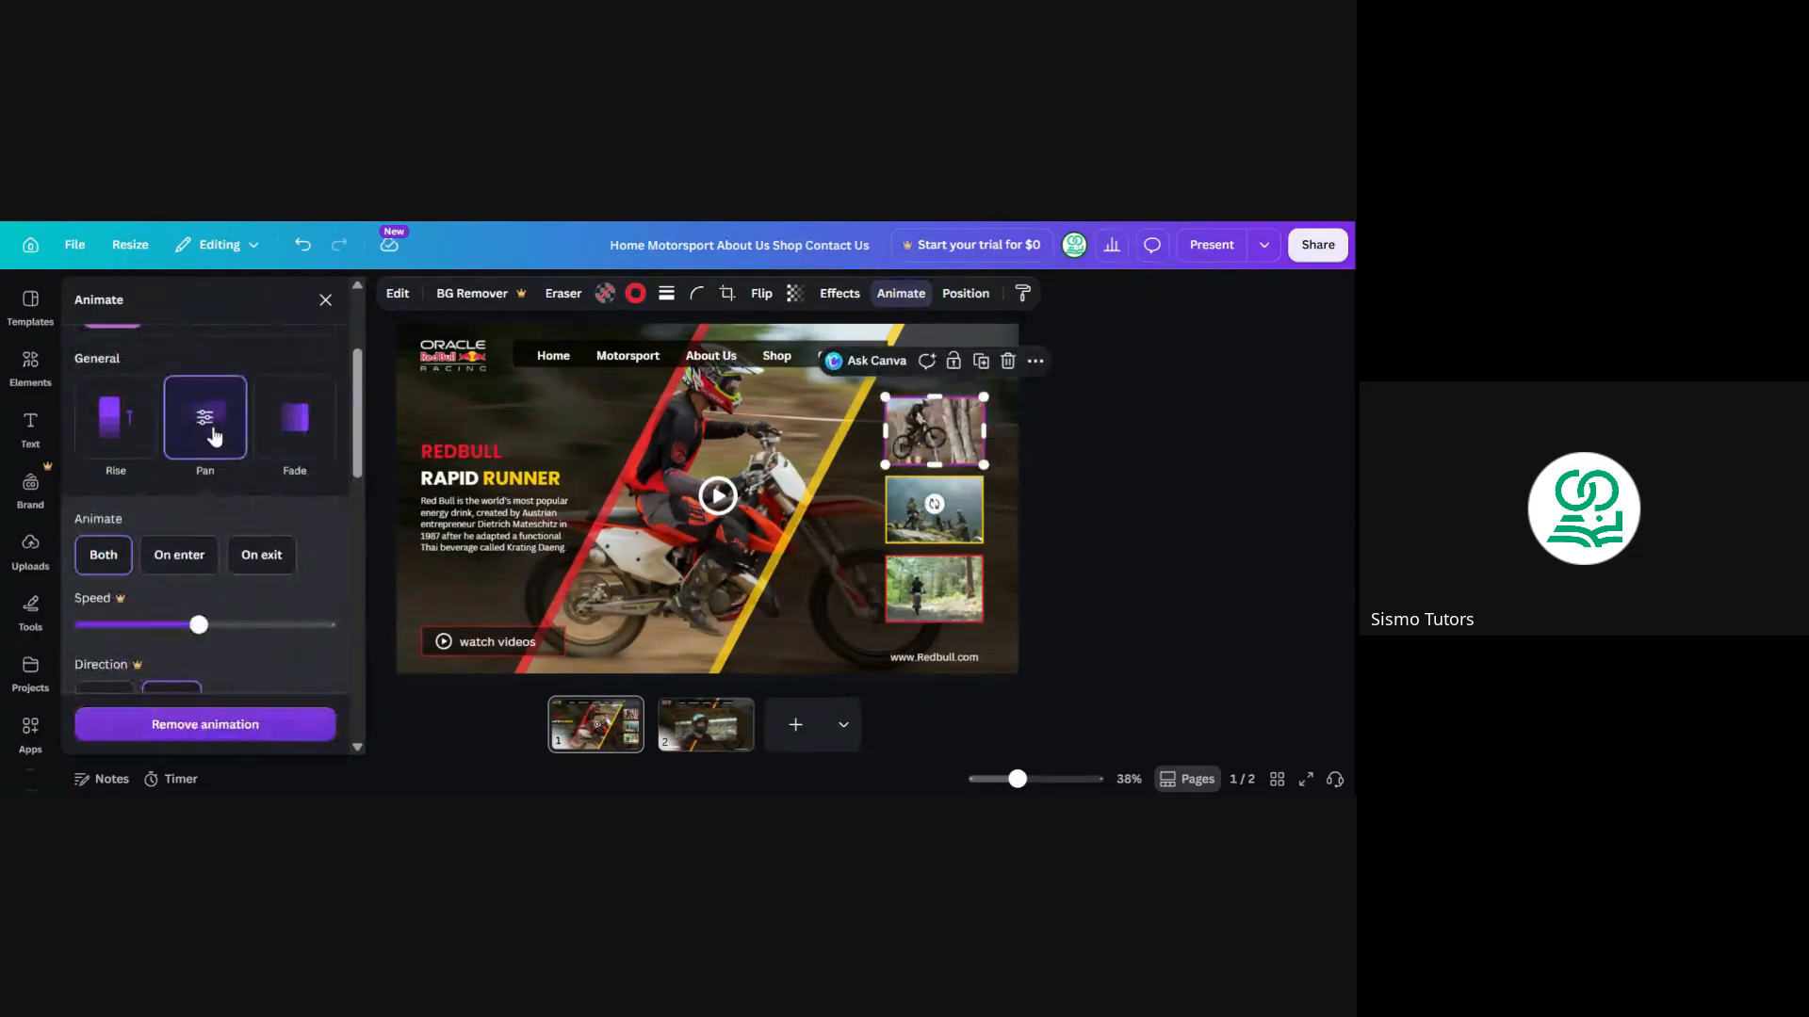
drag(357, 429, 358, 477)
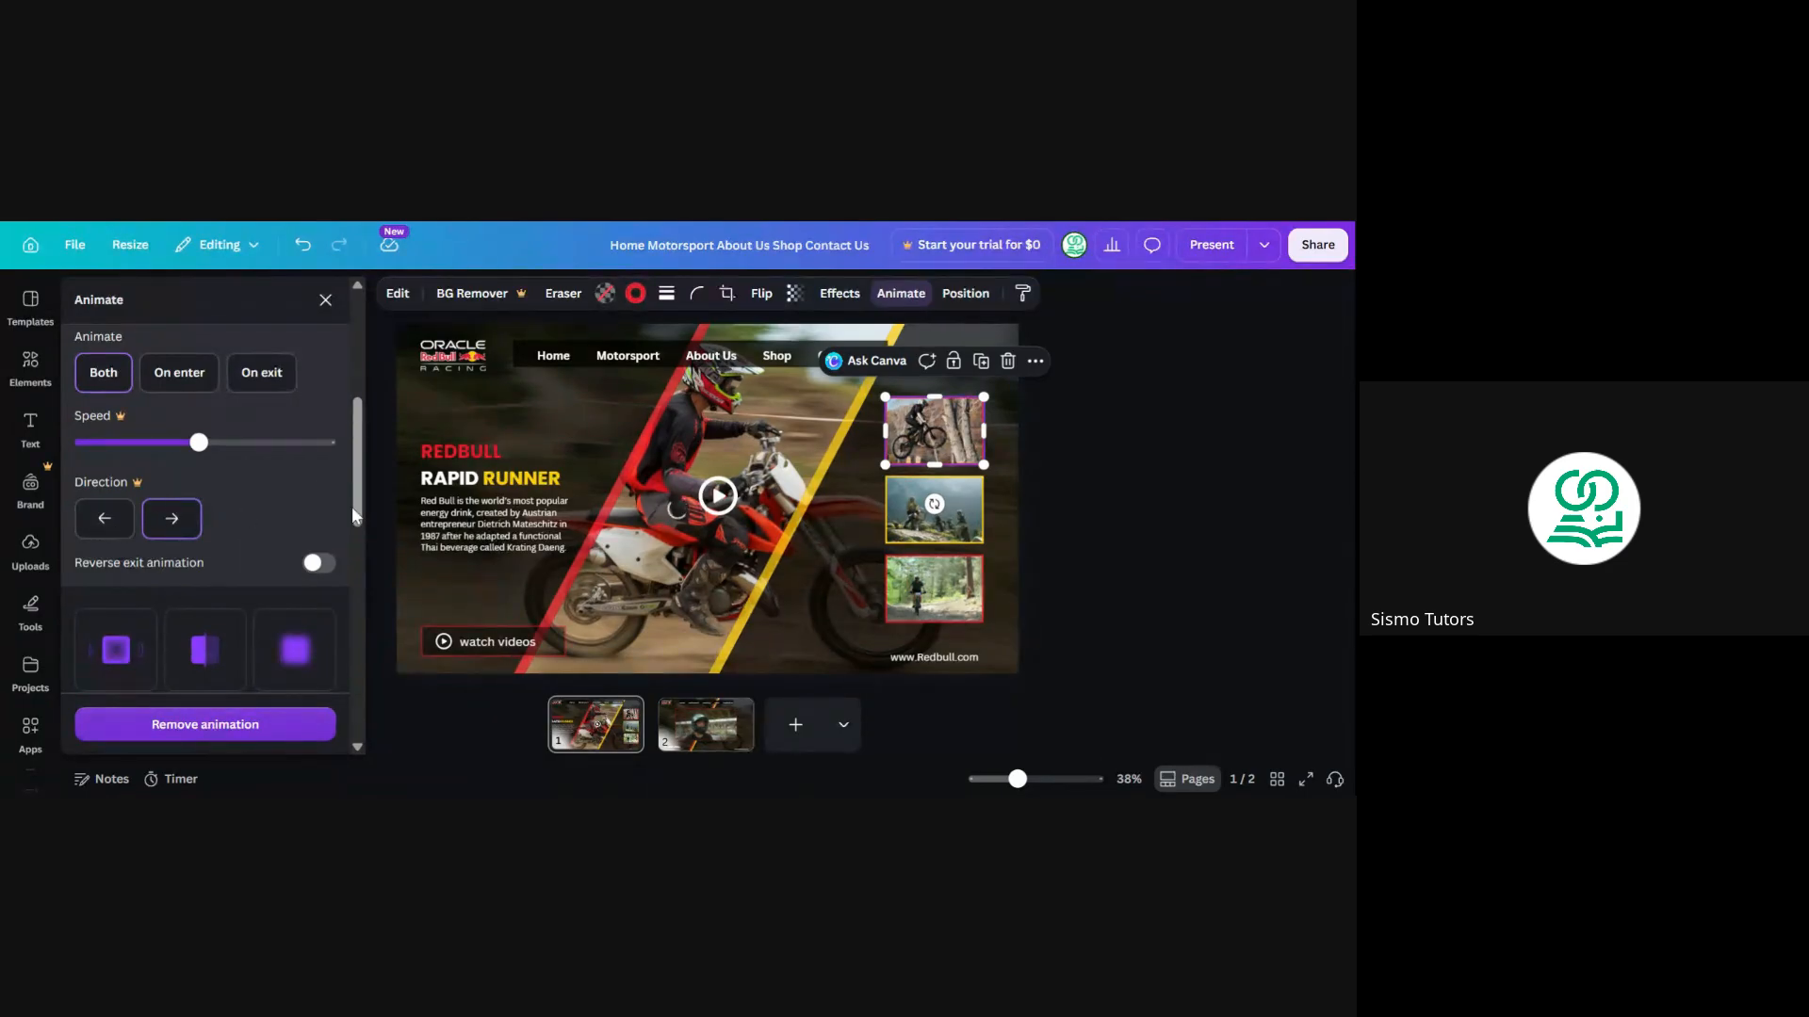
Apply the Pan animation to the yellow-framed photo and the lowest red-framed photo on page 1
drag(358, 512, 356, 503)
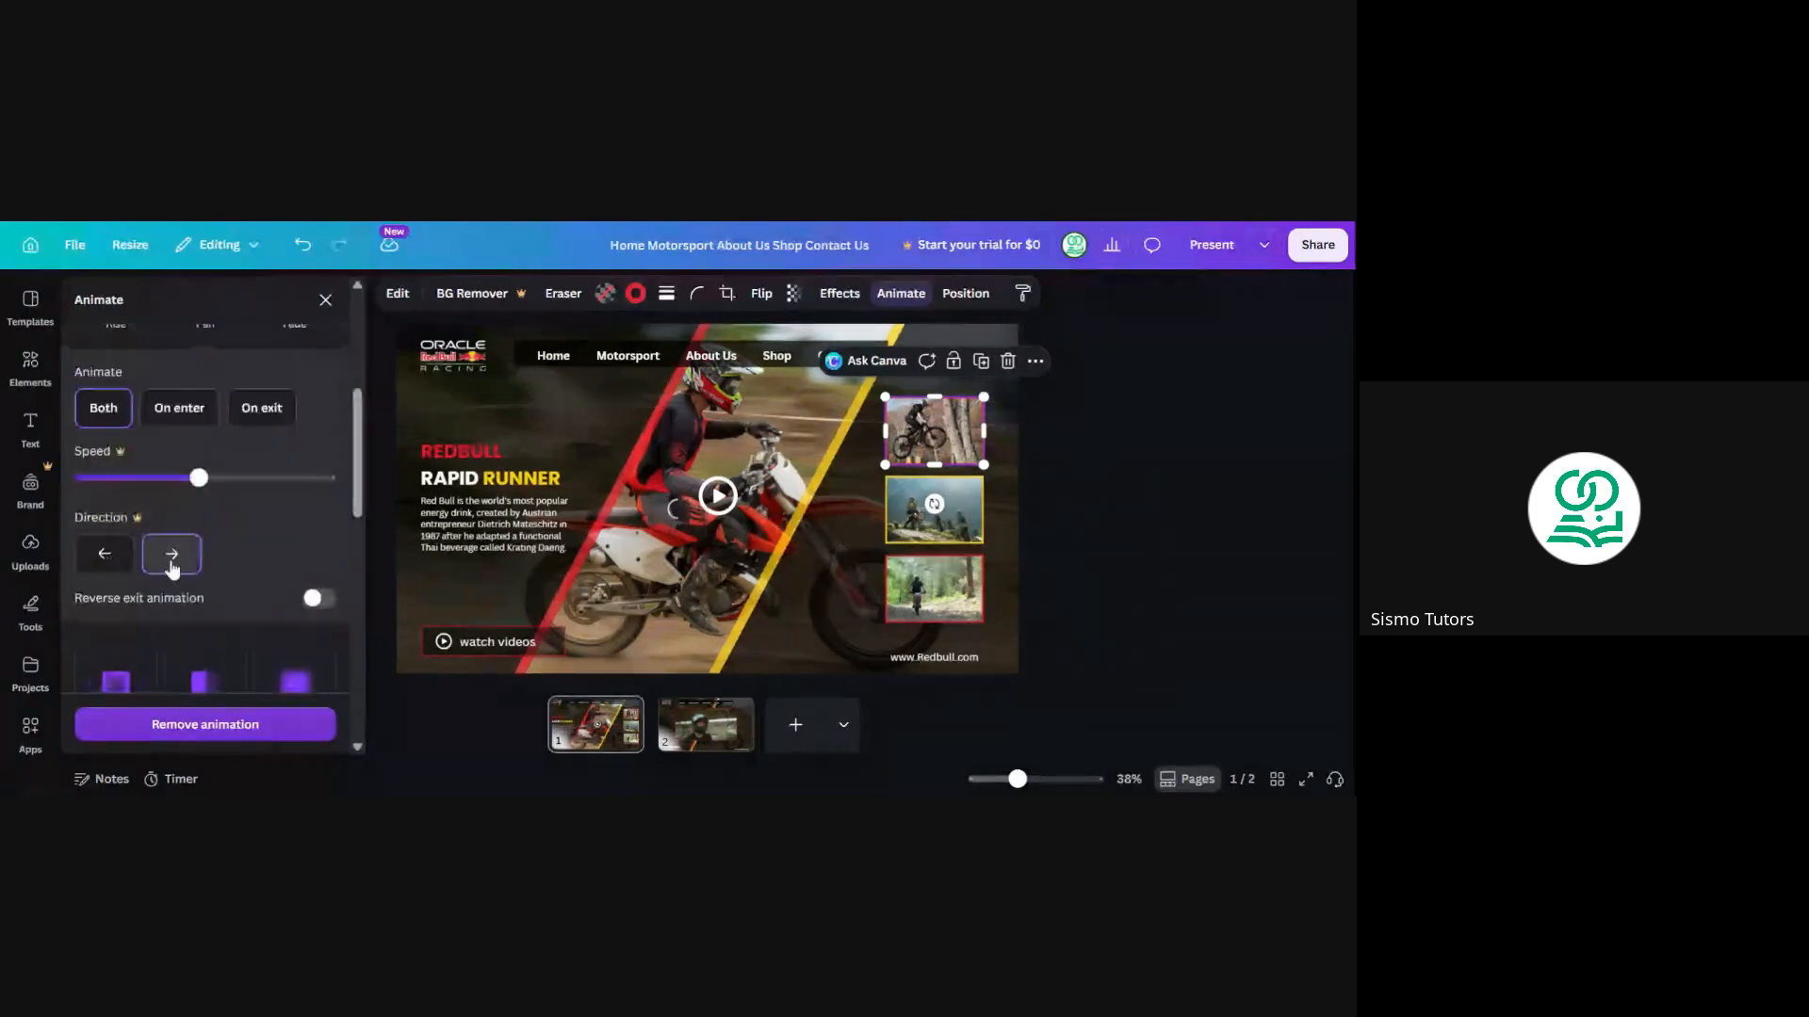
click(179, 552)
click(916, 511)
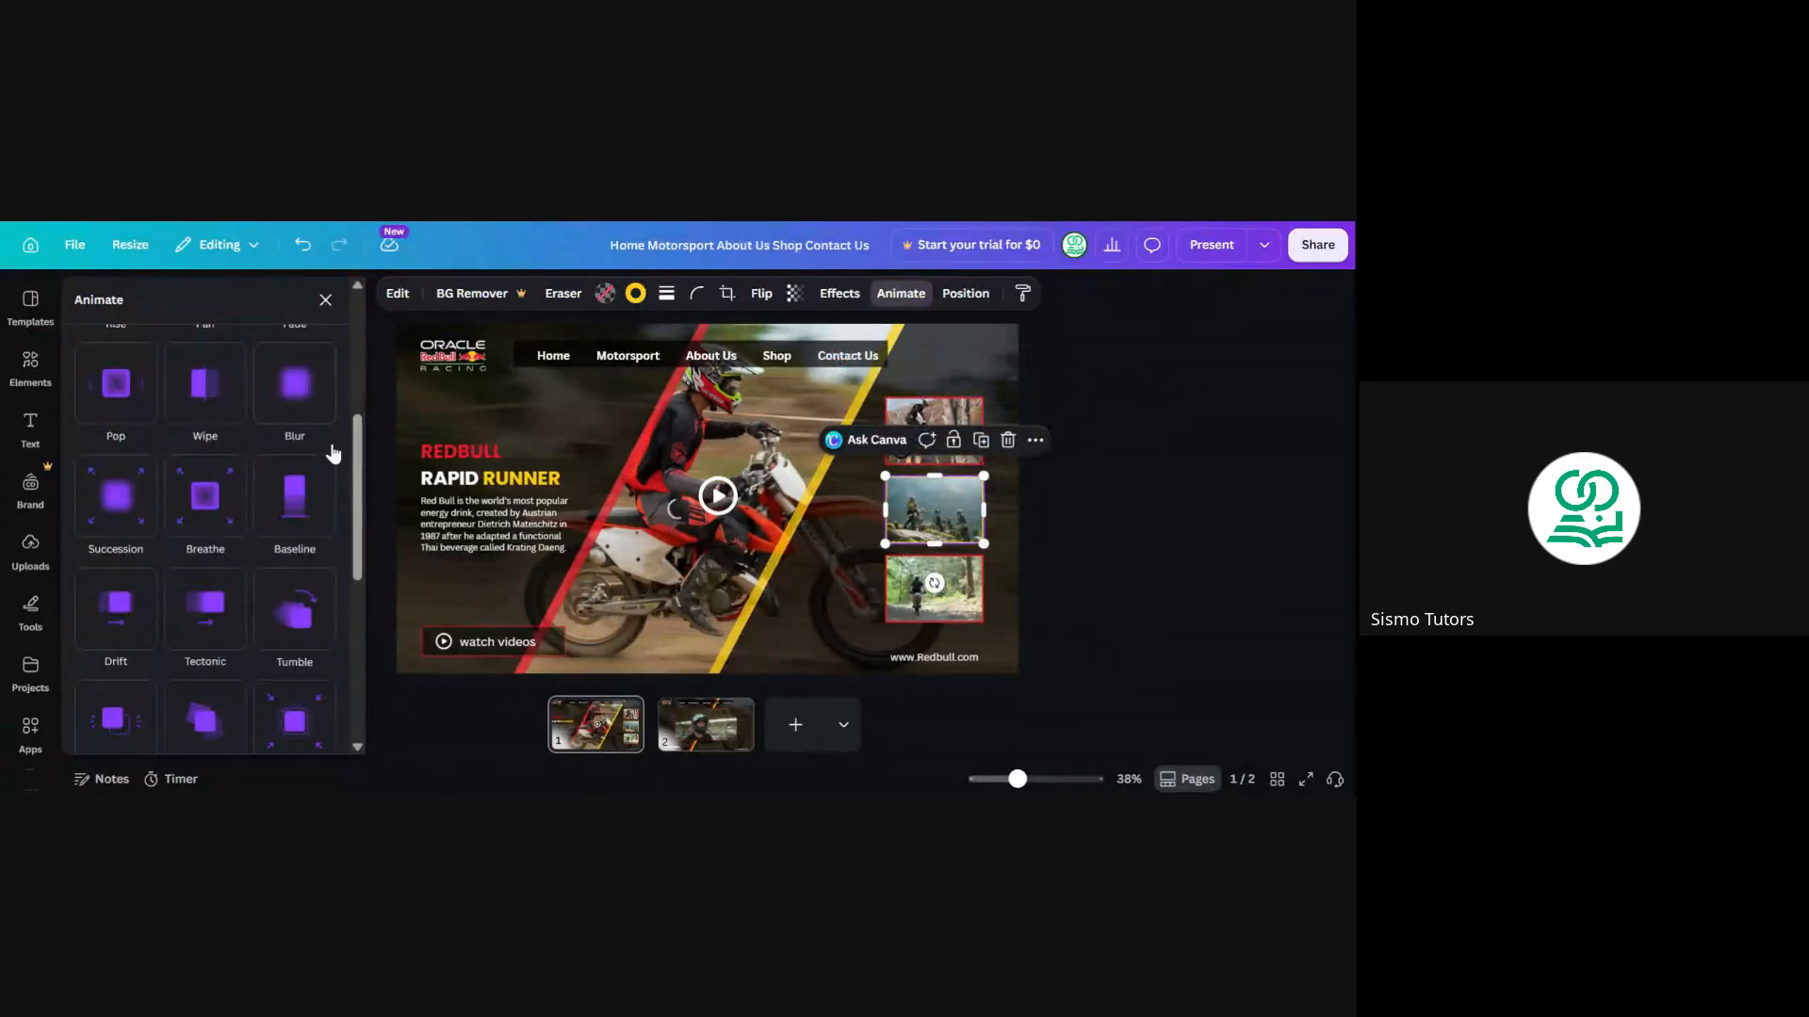
scroll(263, 405, up, 3)
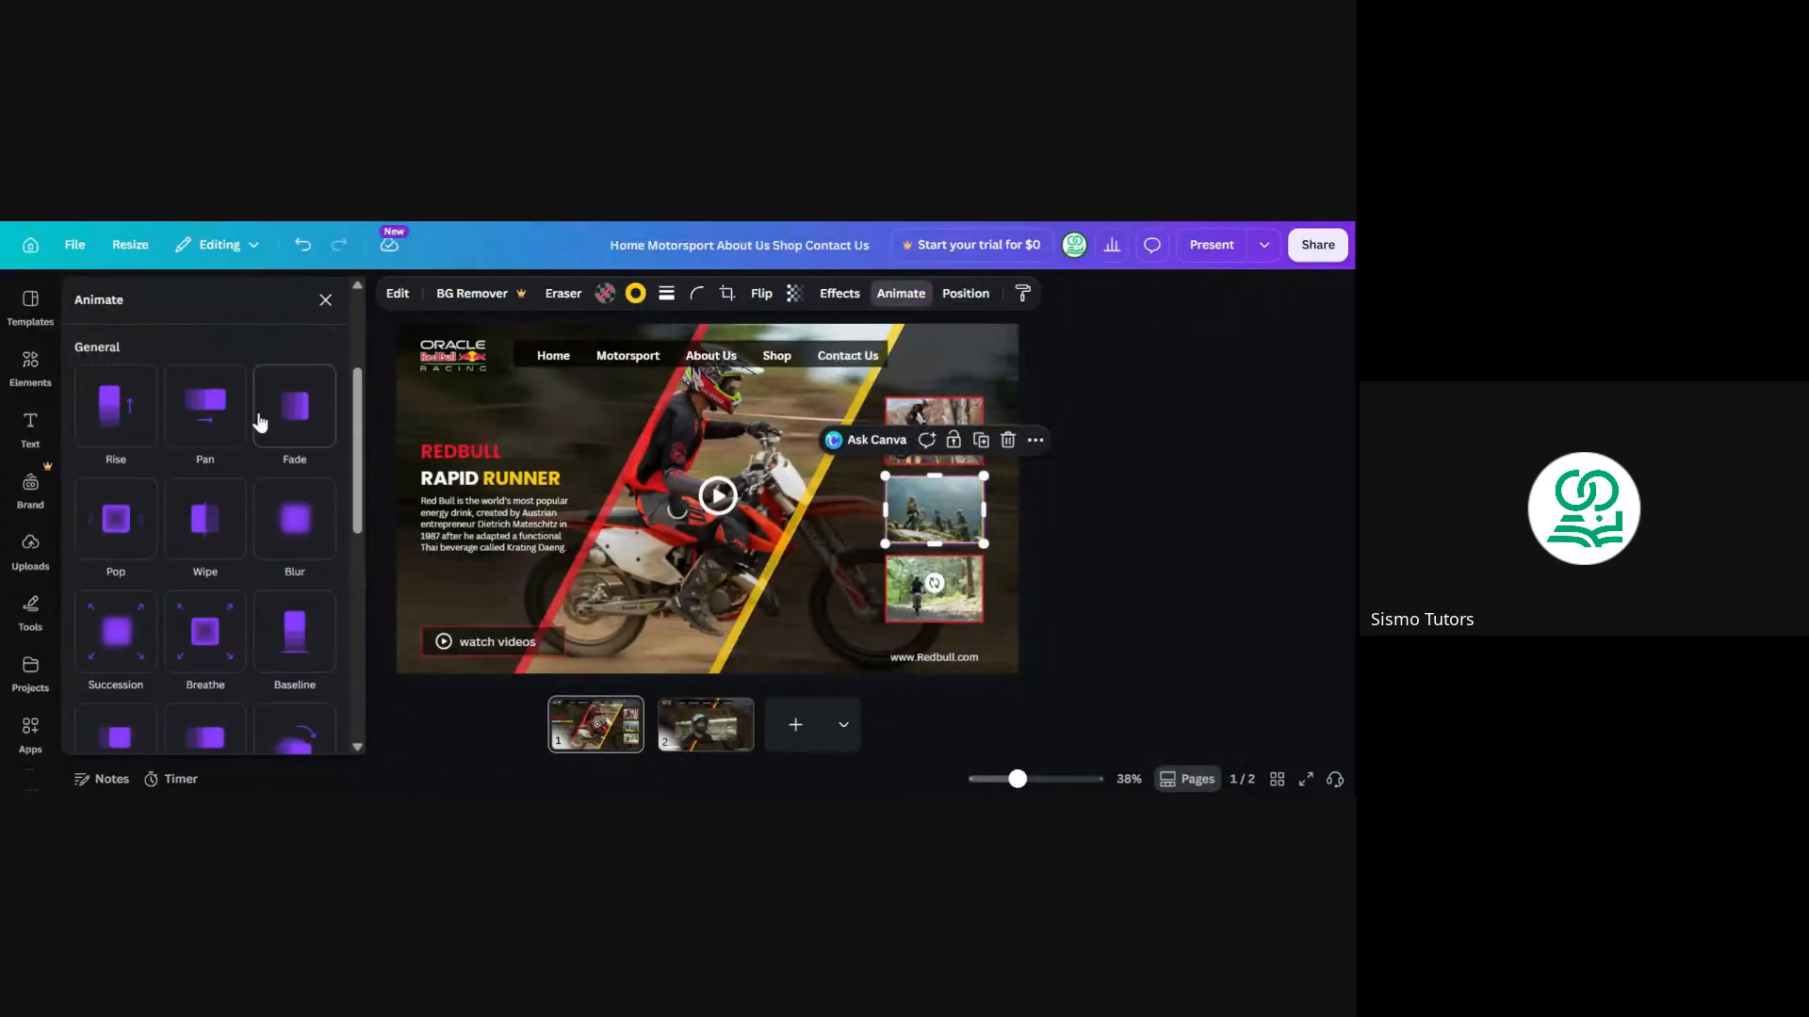
click(212, 443)
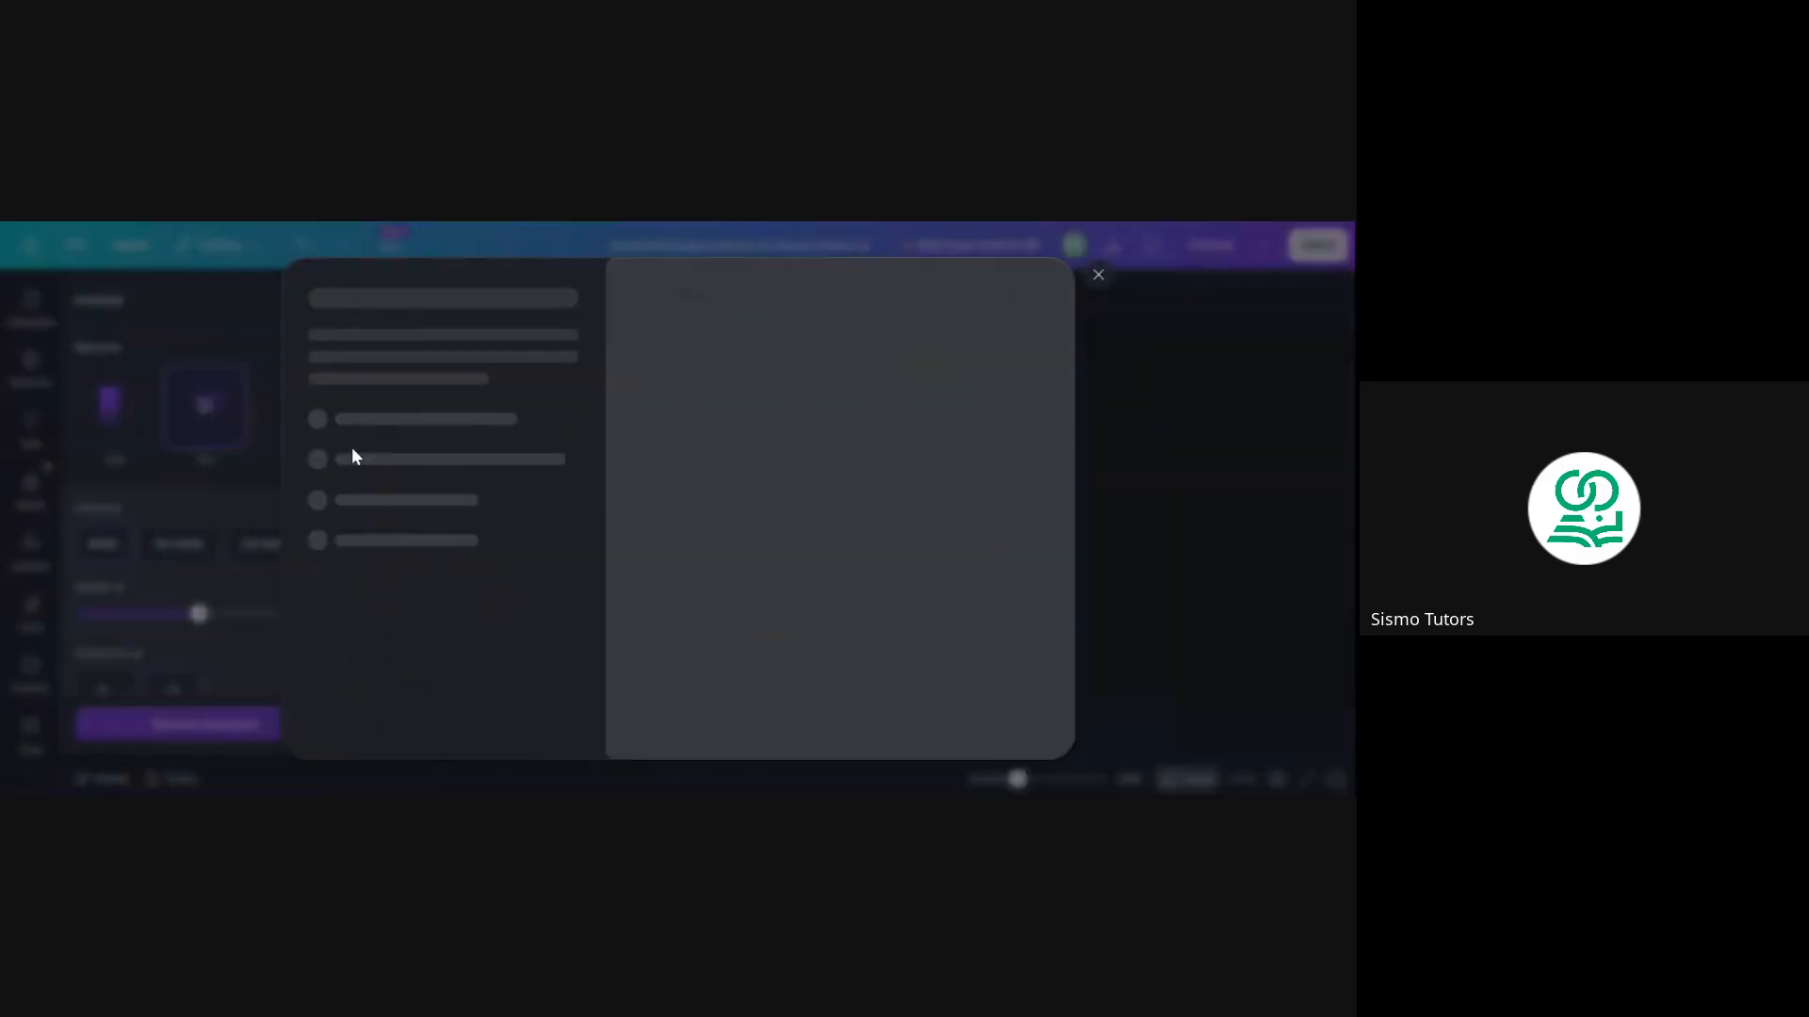
click(418, 248)
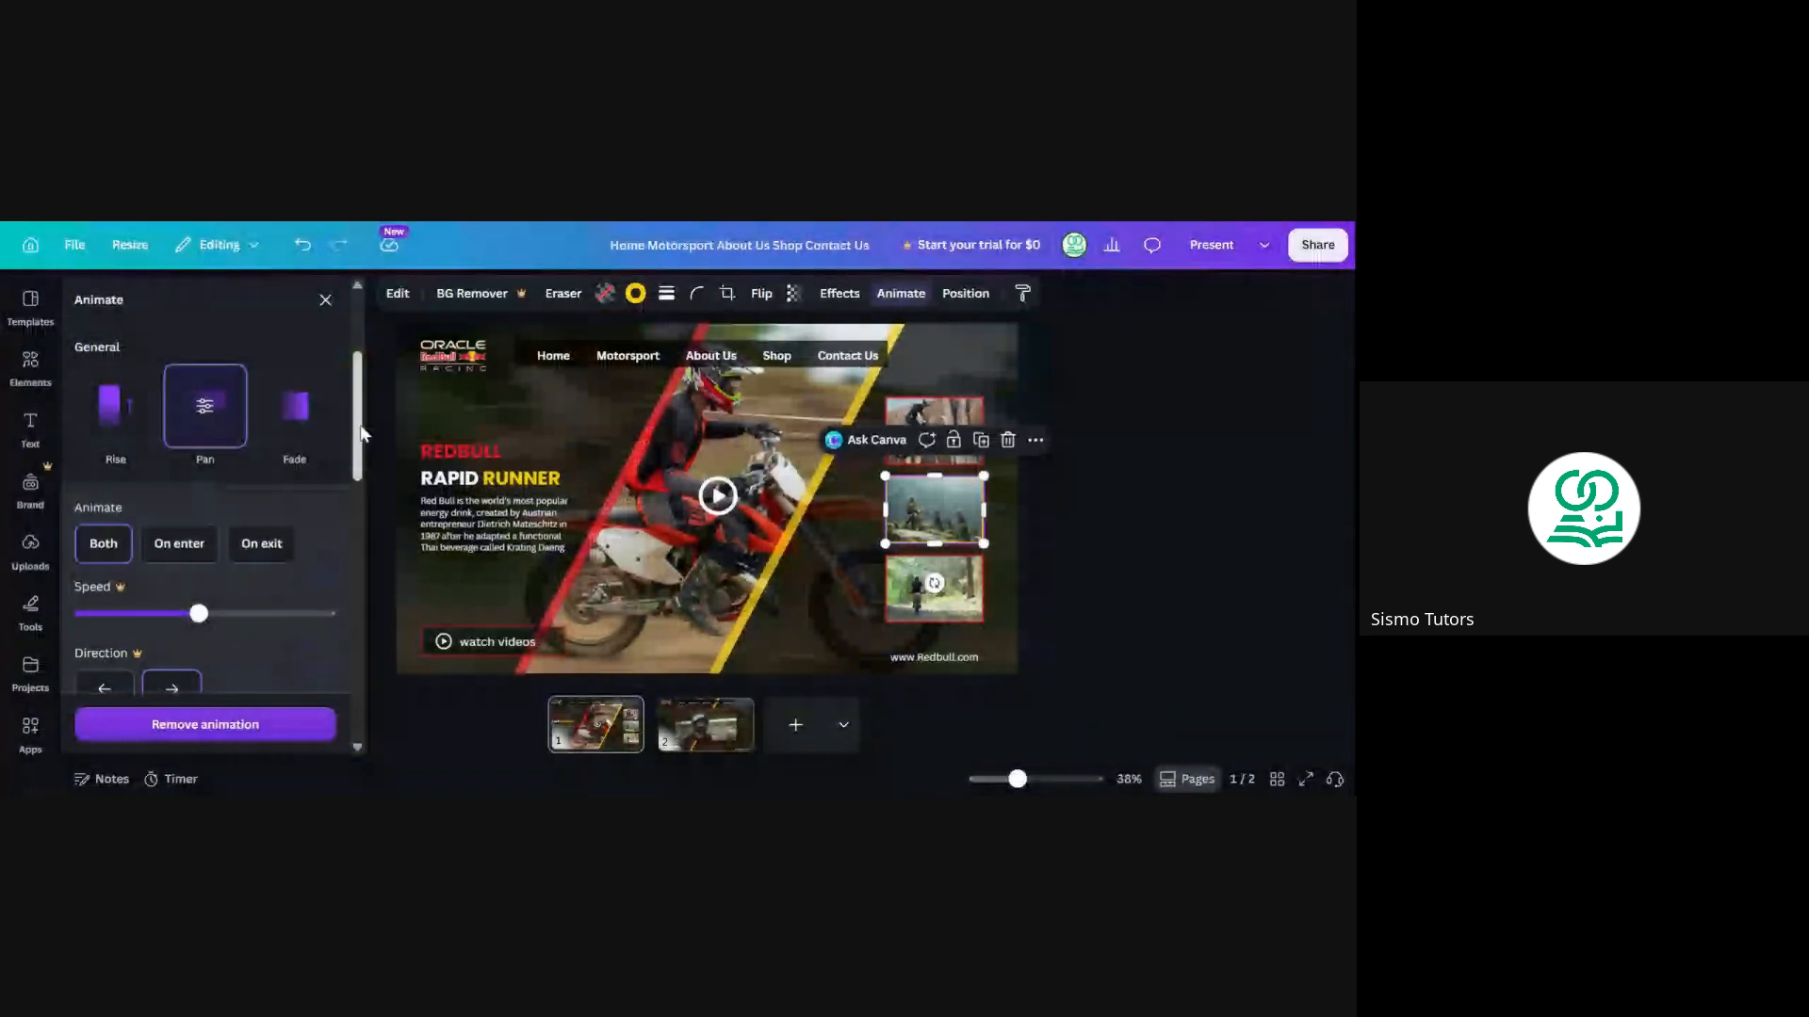
click(928, 600)
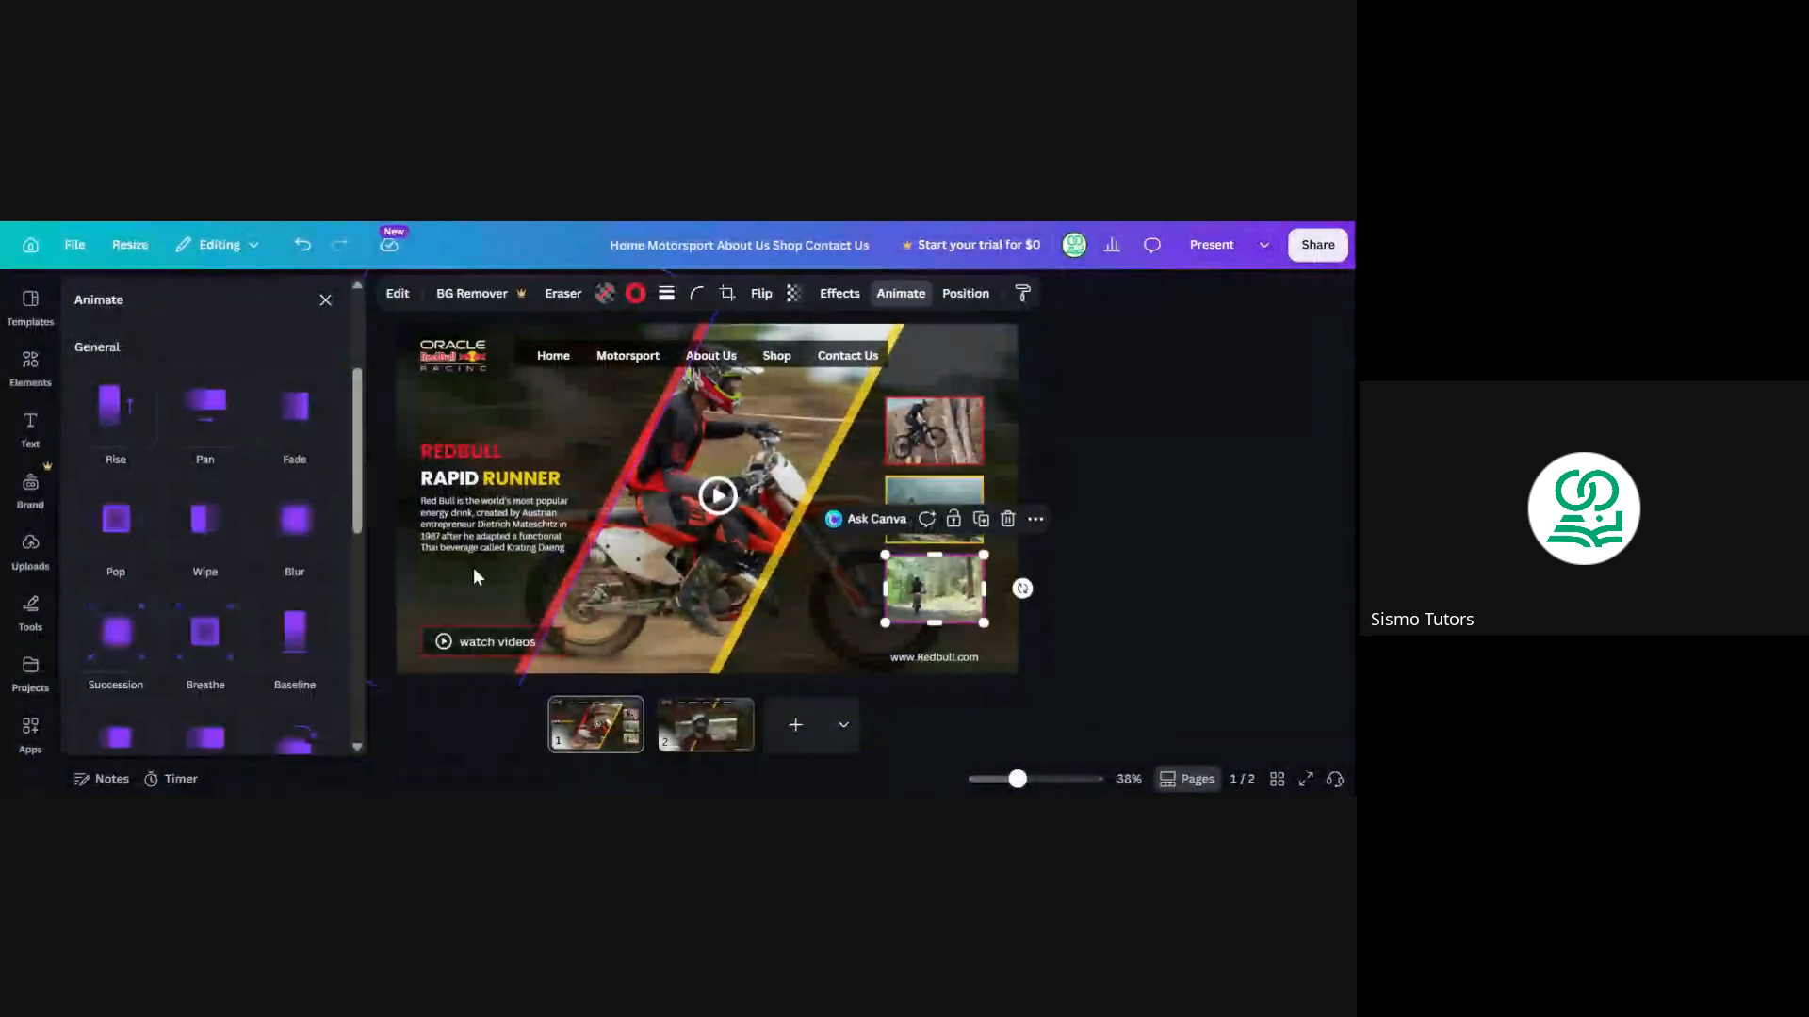
click(206, 424)
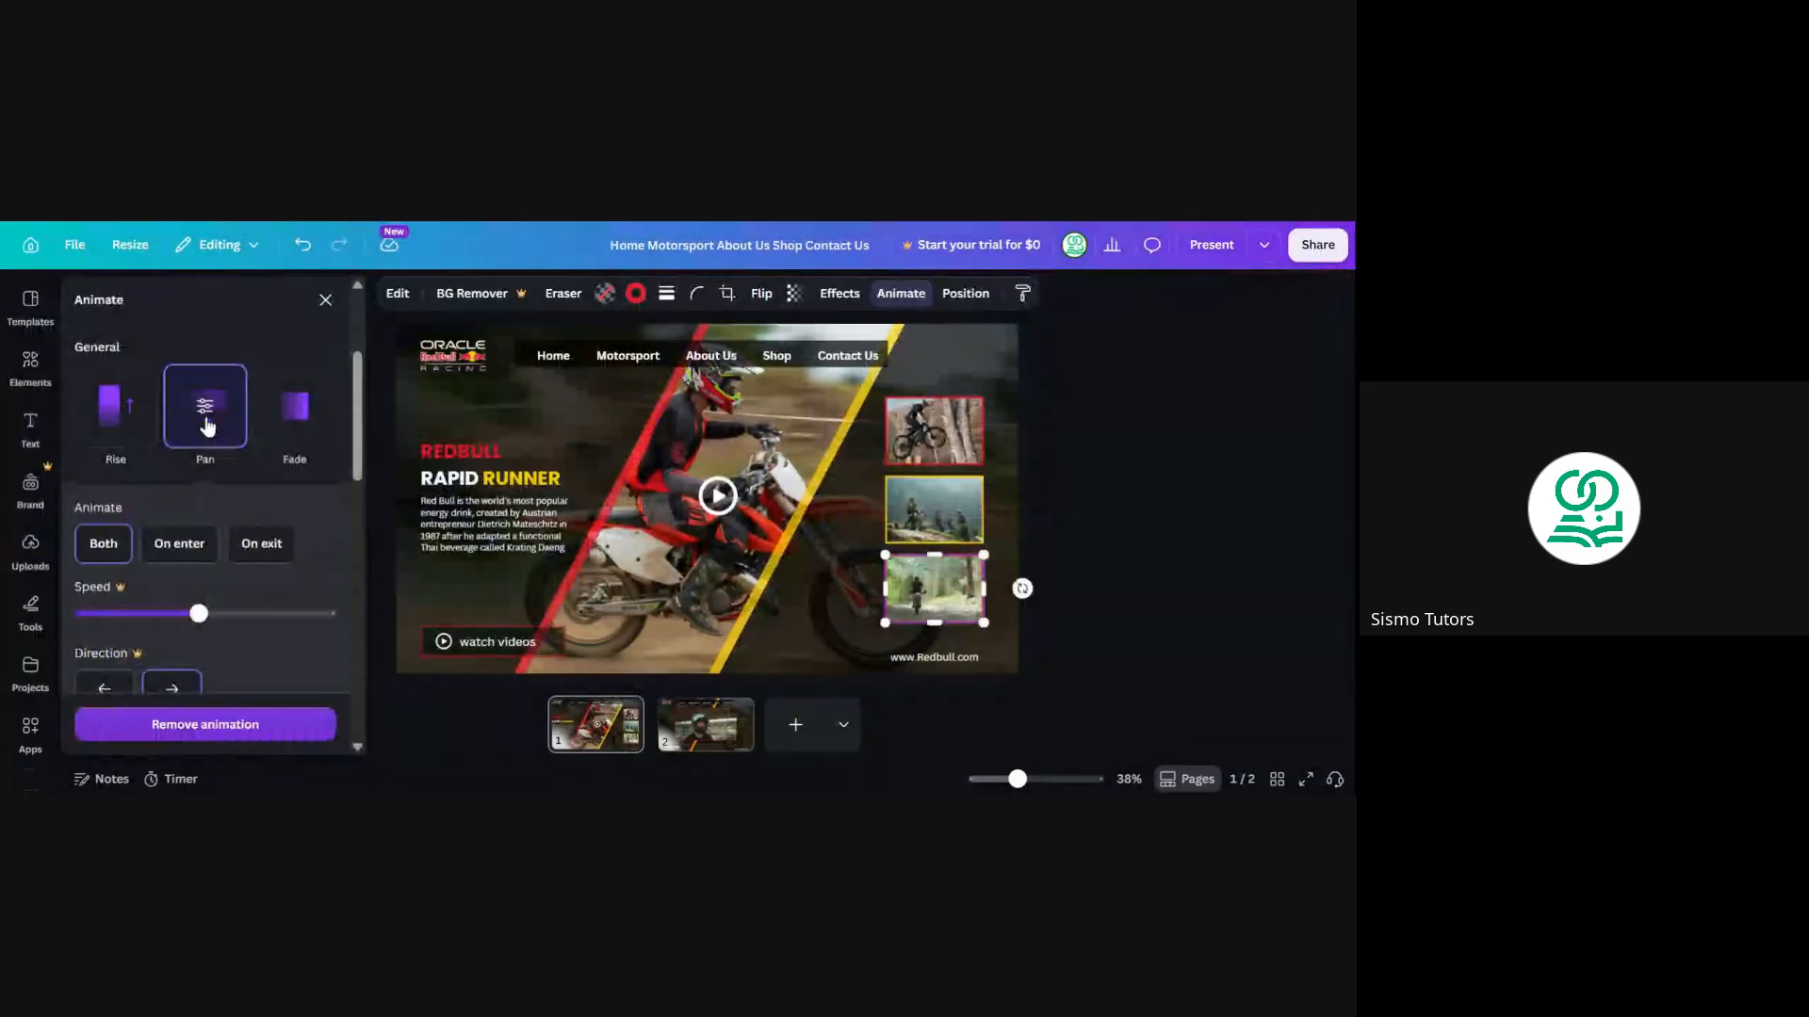
click(377, 414)
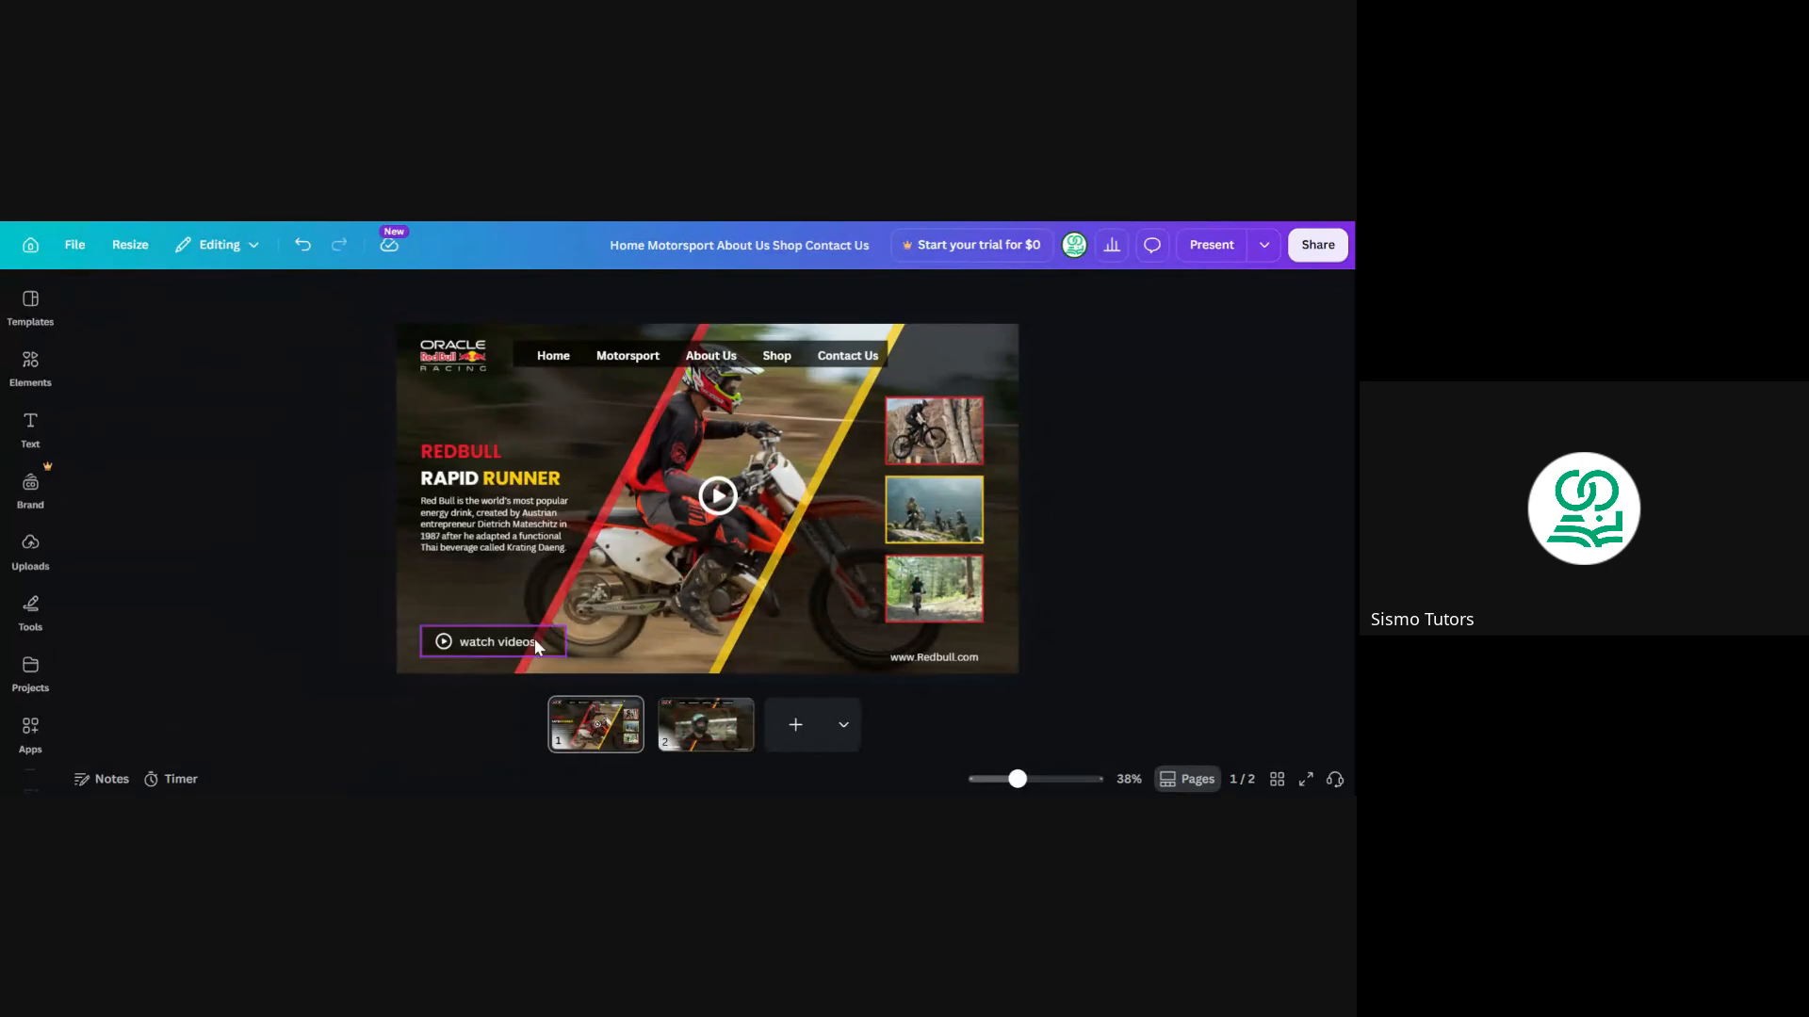
Preview the design full screen, switching between both pages to check the photo animations
key(ctrl+alt+p)
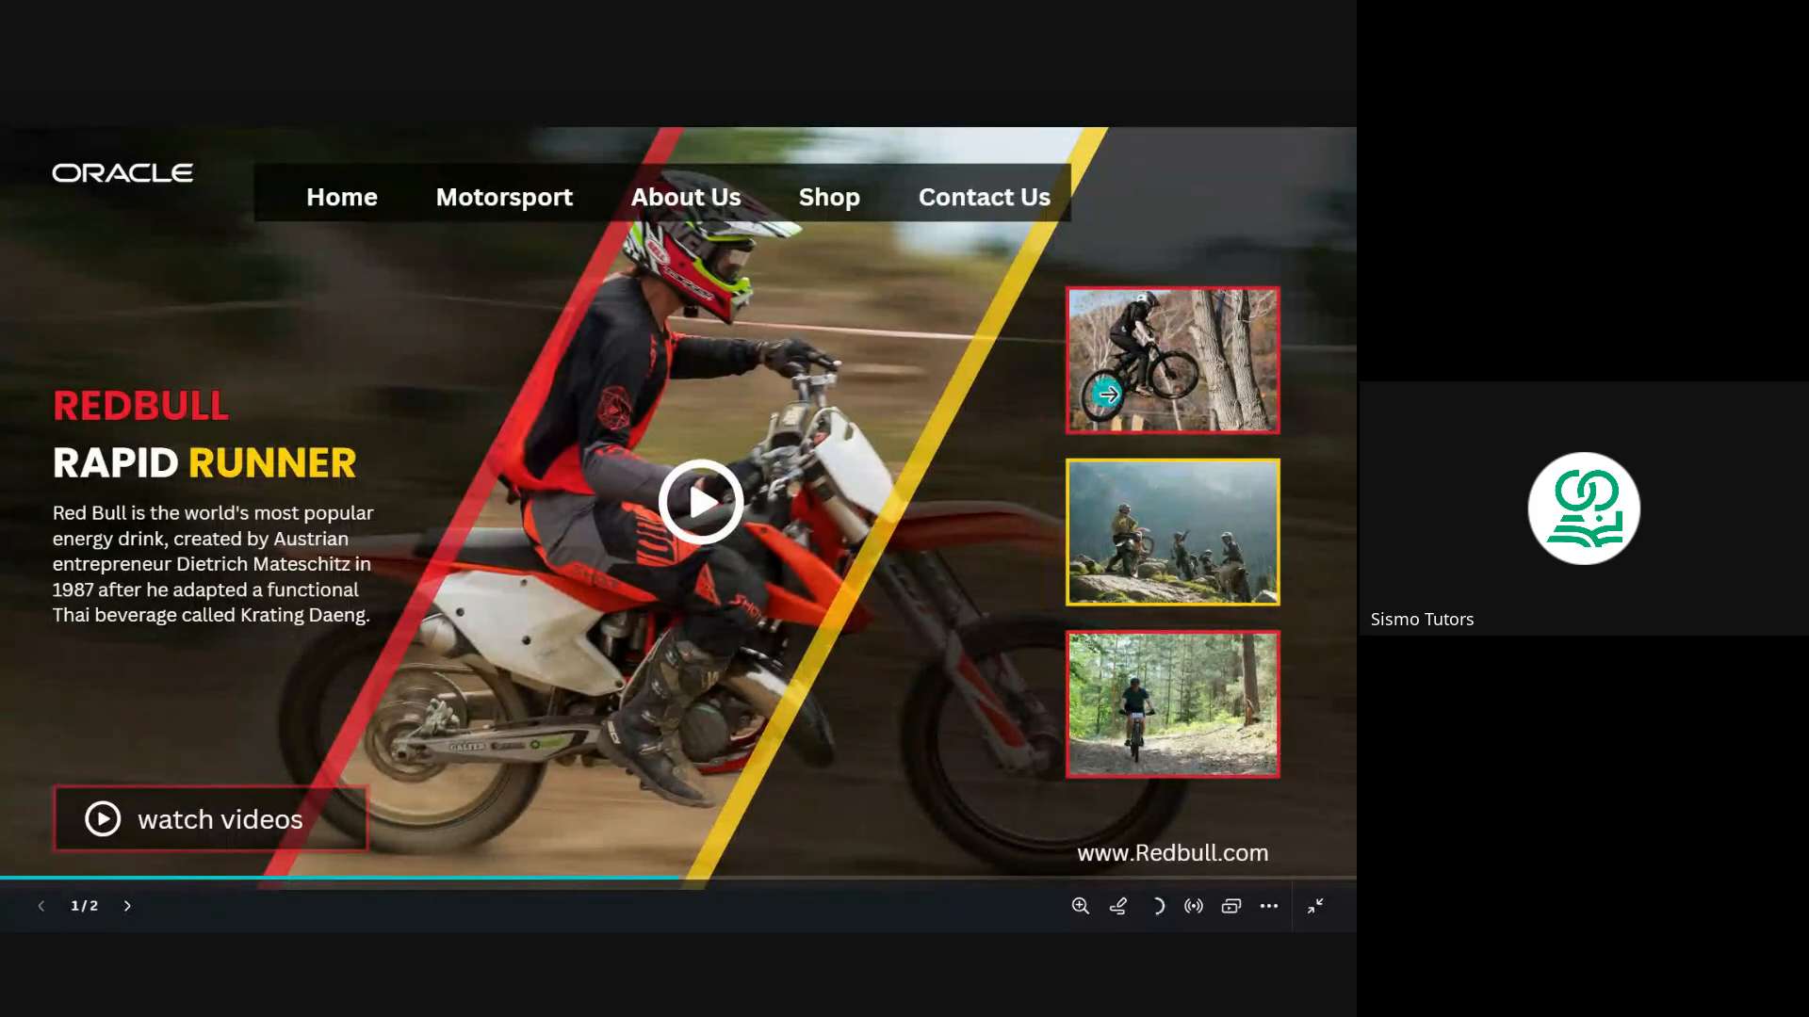
click(1109, 394)
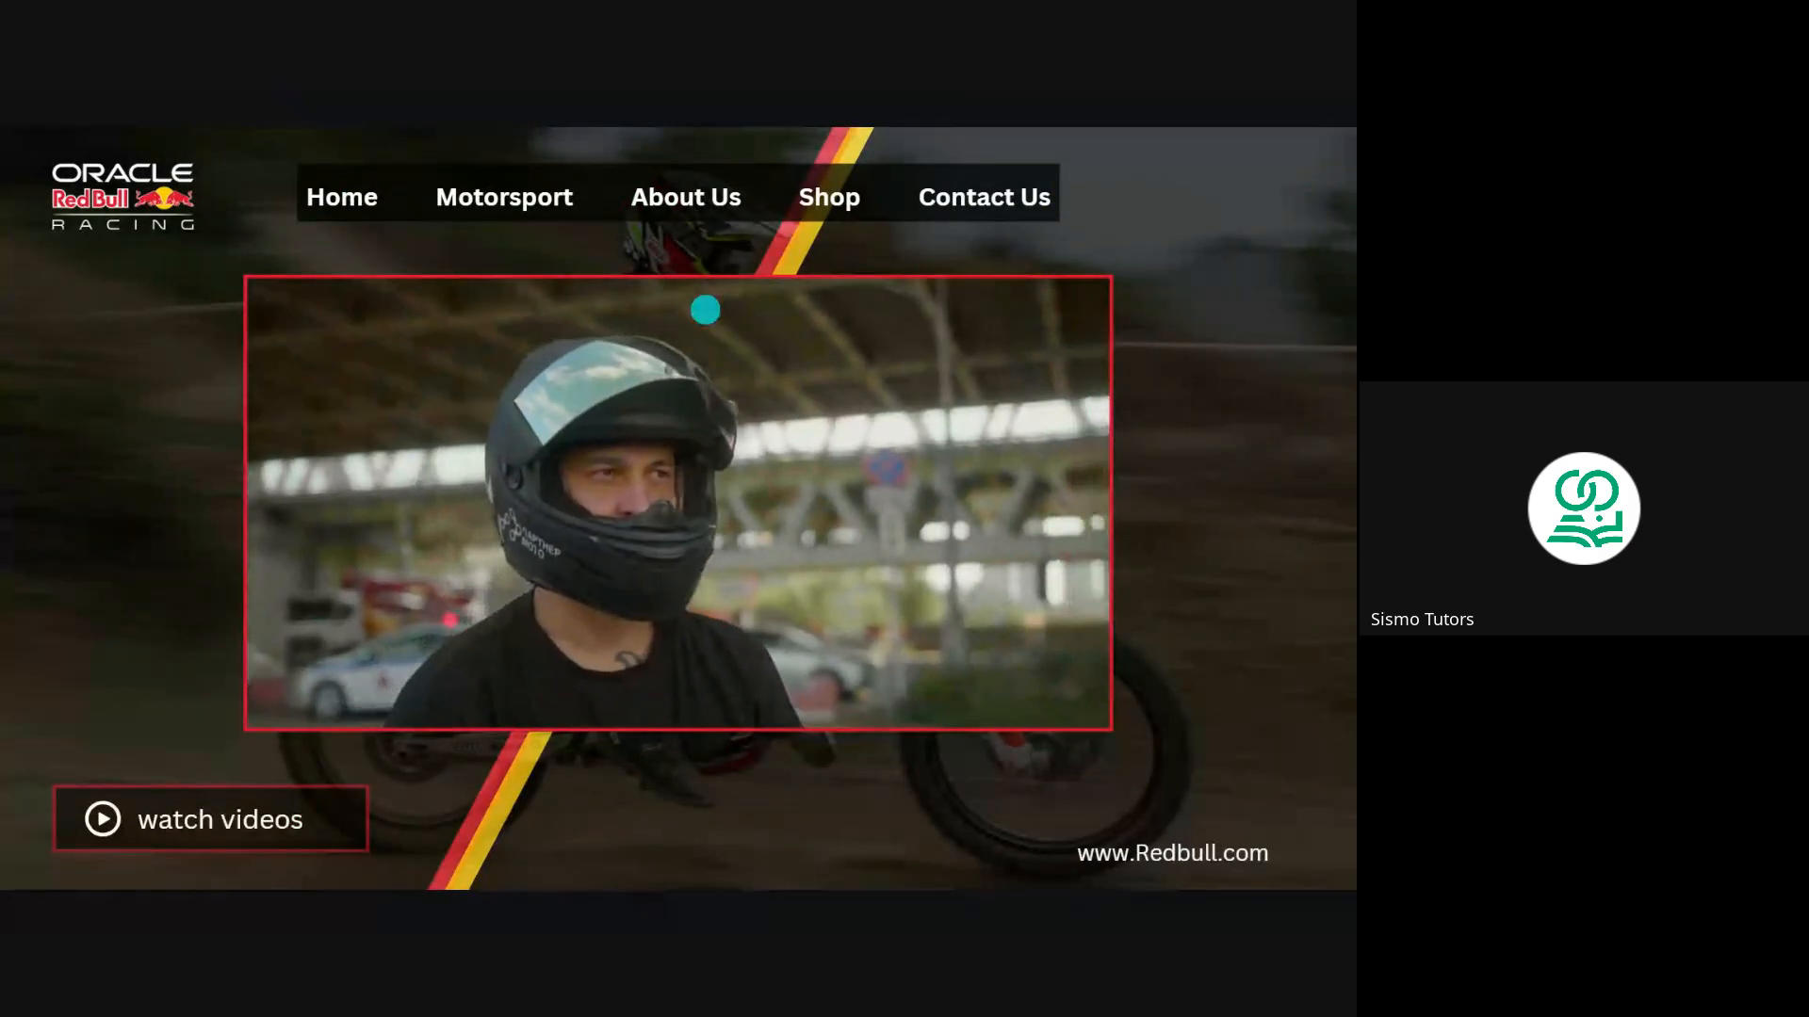
click(155, 386)
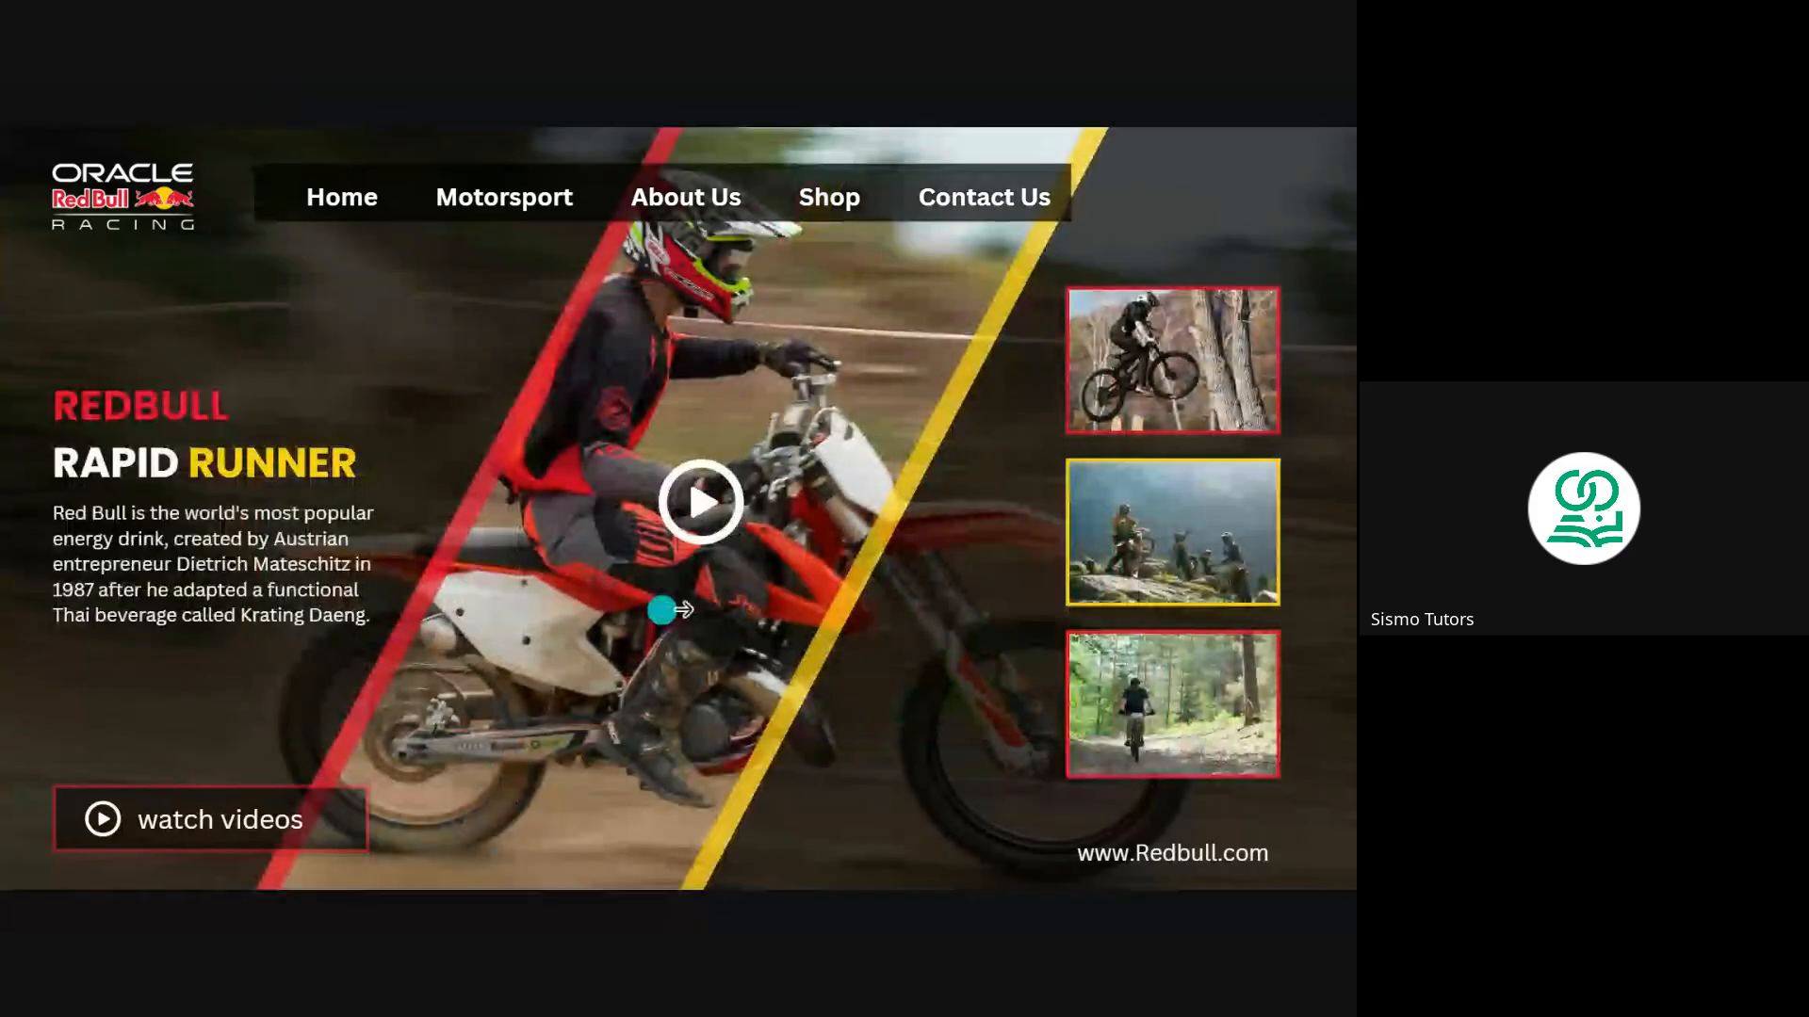
click(869, 535)
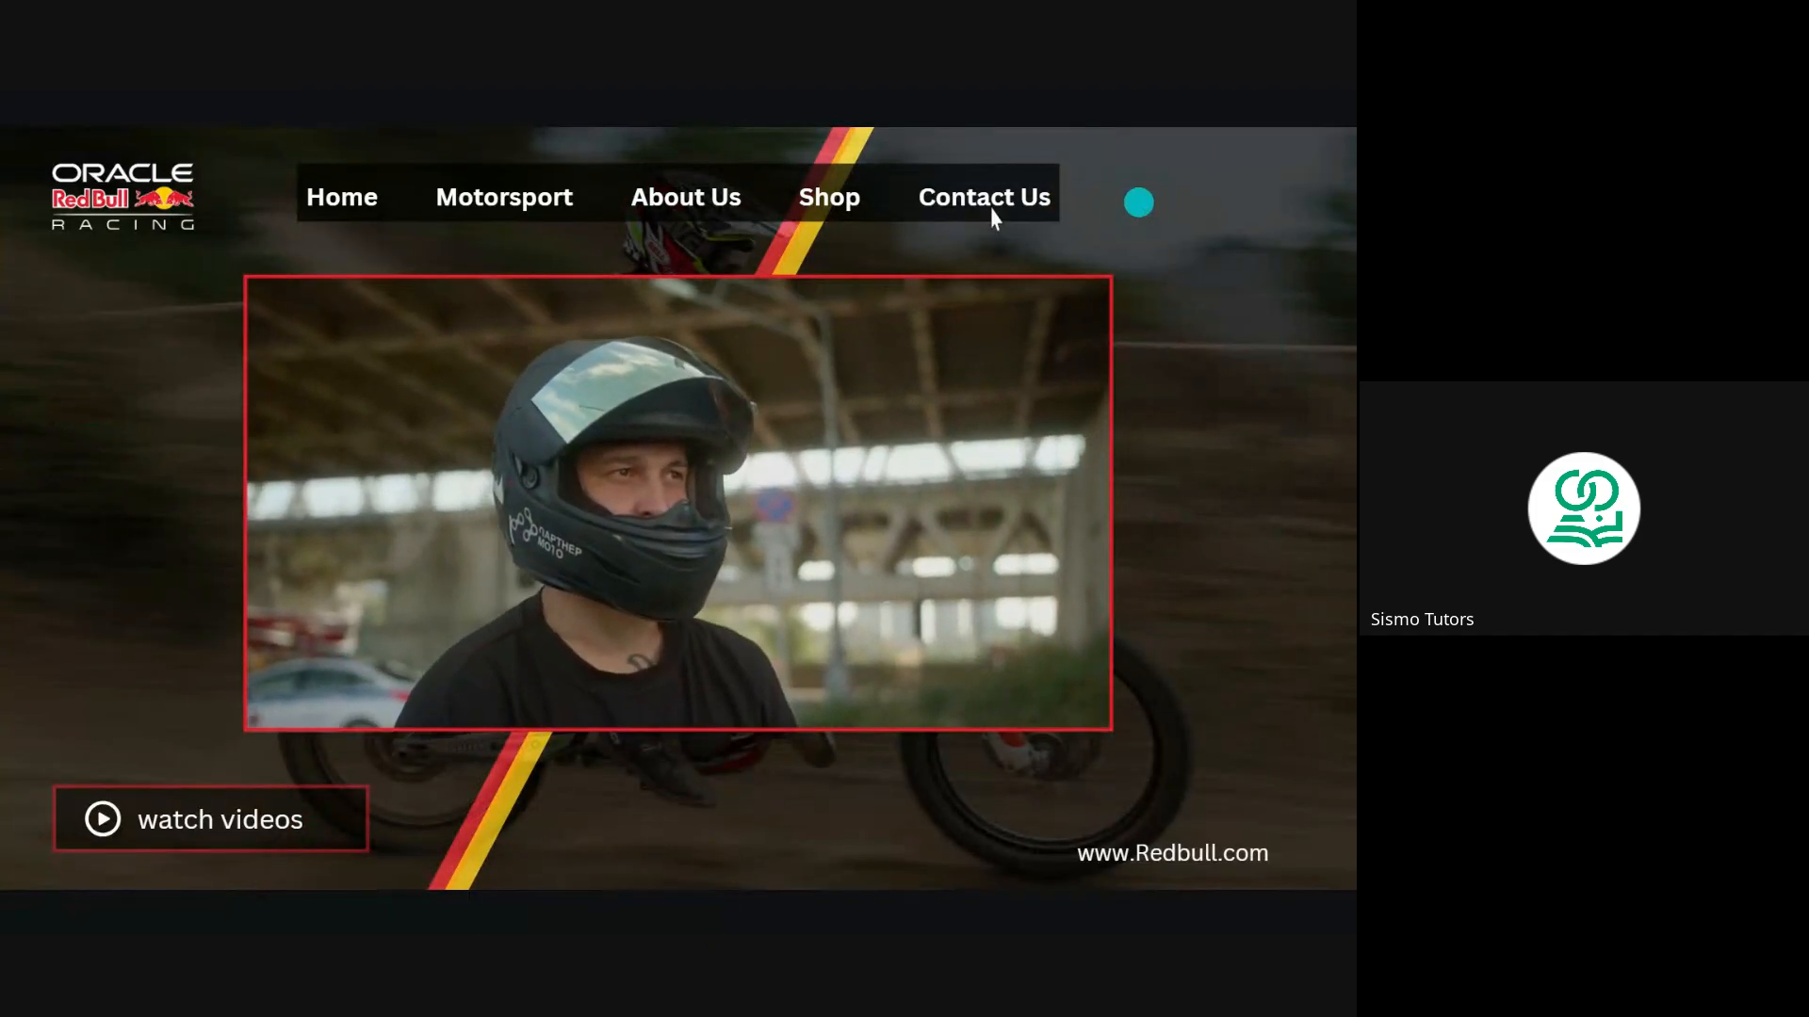
key(Escape)
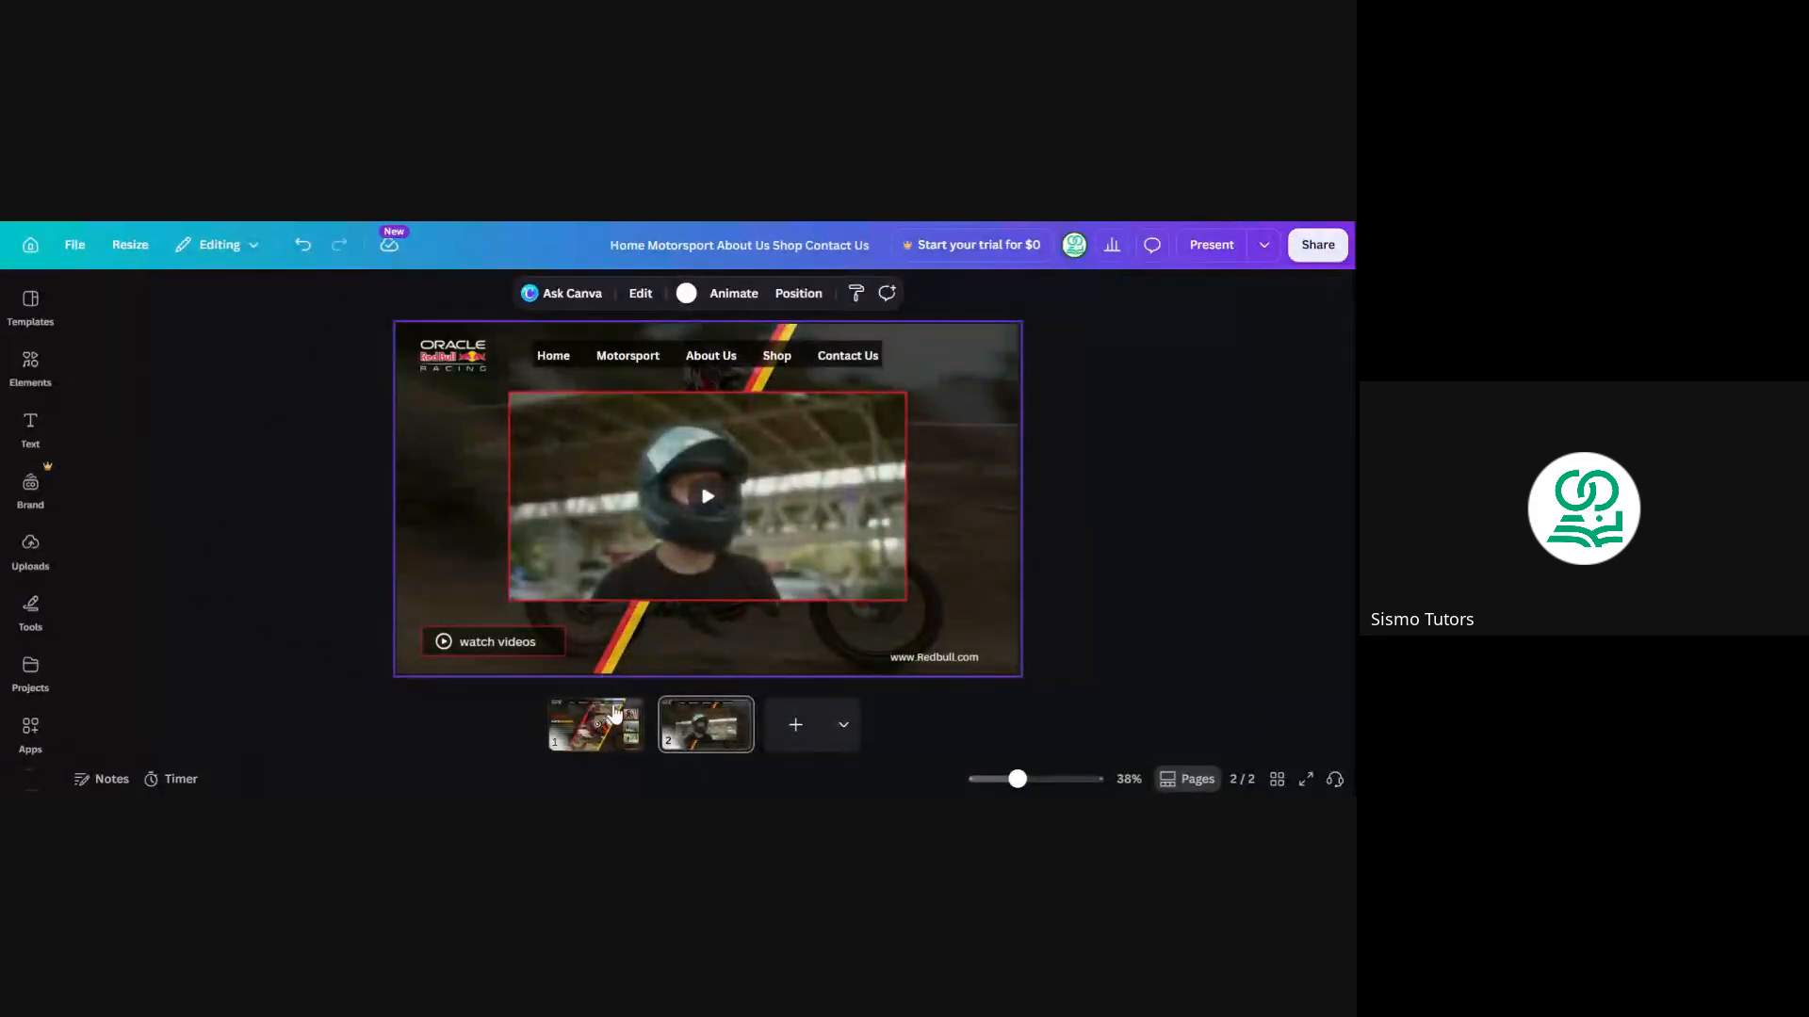
Apply the Rise animation to the Red Bull description paragraph on page 1
click(607, 725)
click(507, 520)
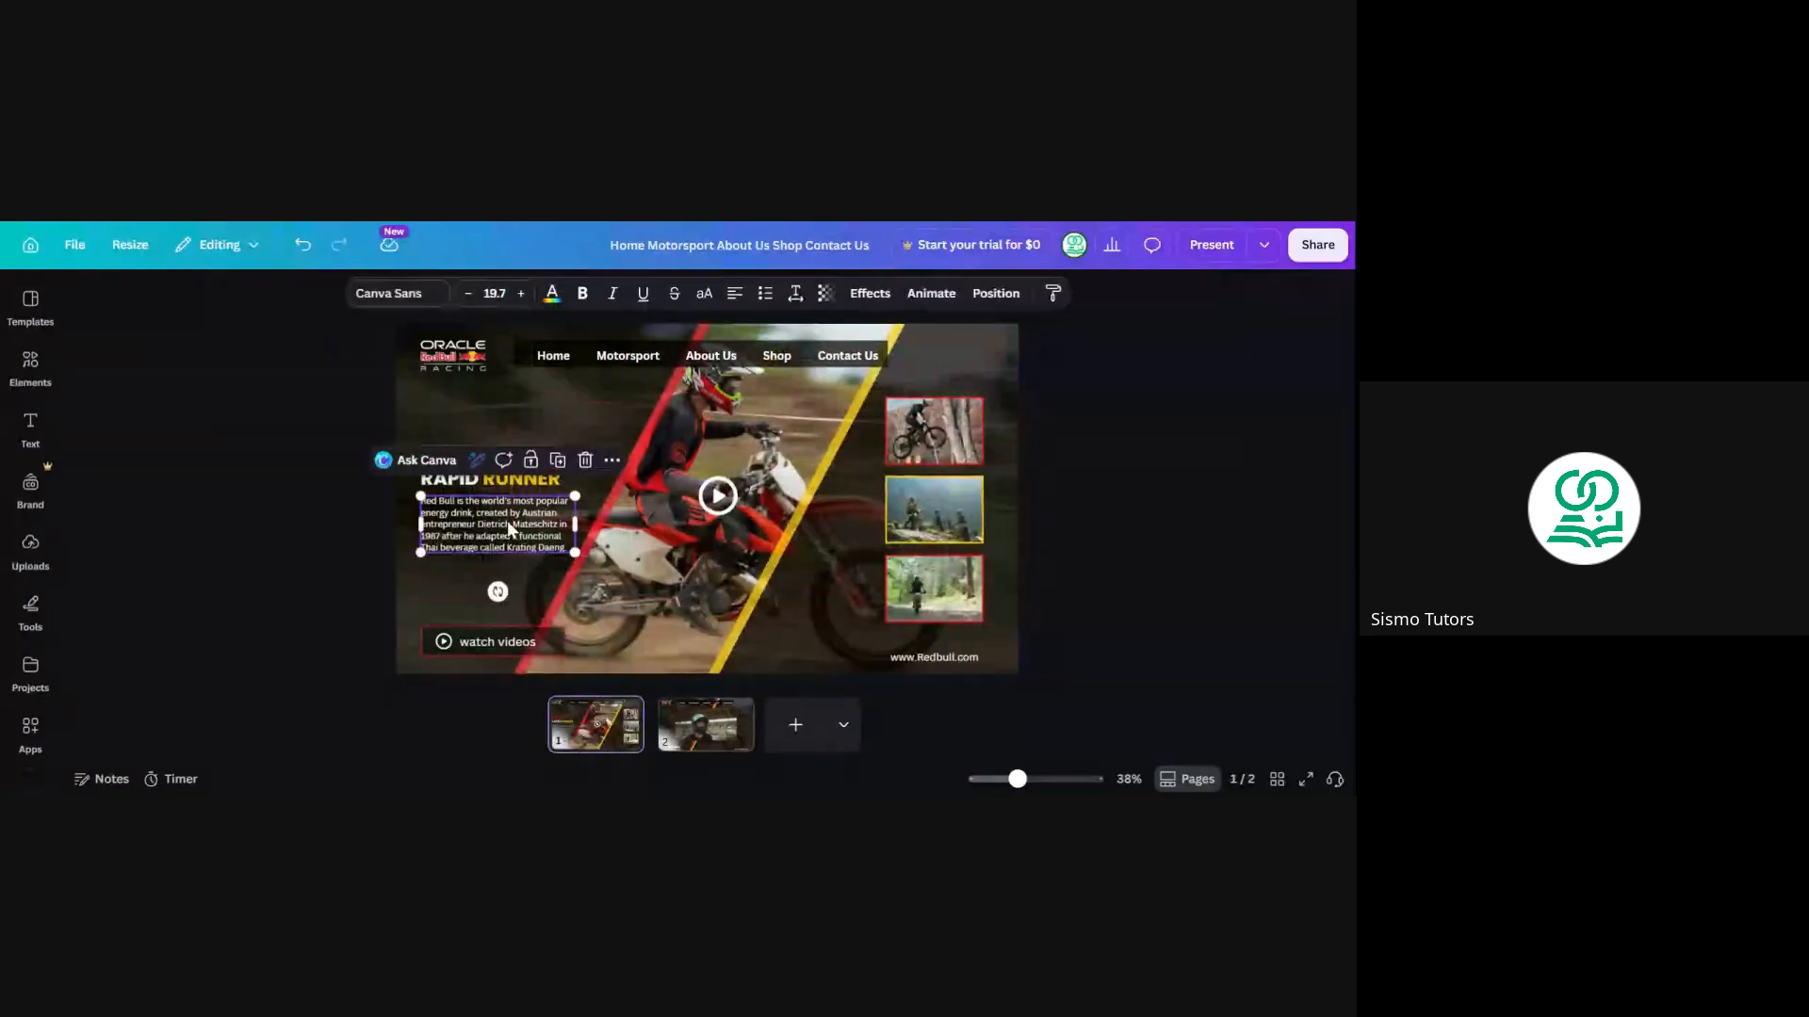
click(932, 294)
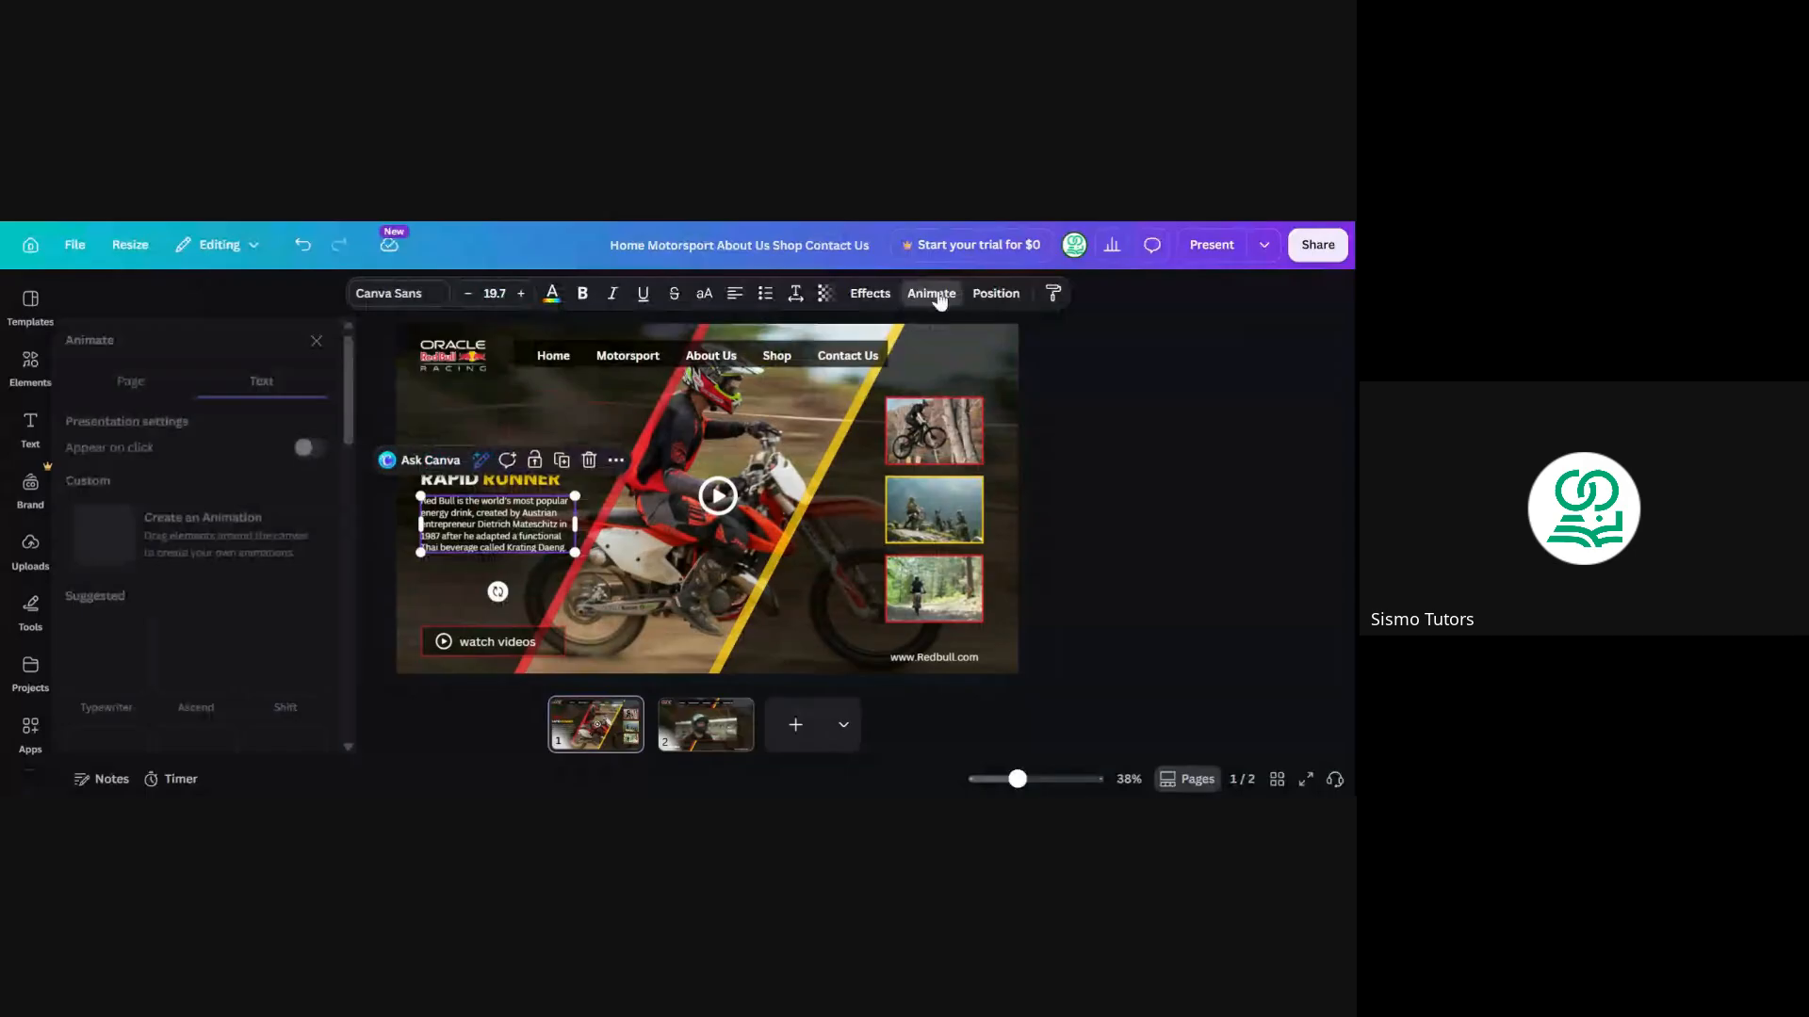
scroll(356, 506, down, 3)
drag(356, 506, 347, 579)
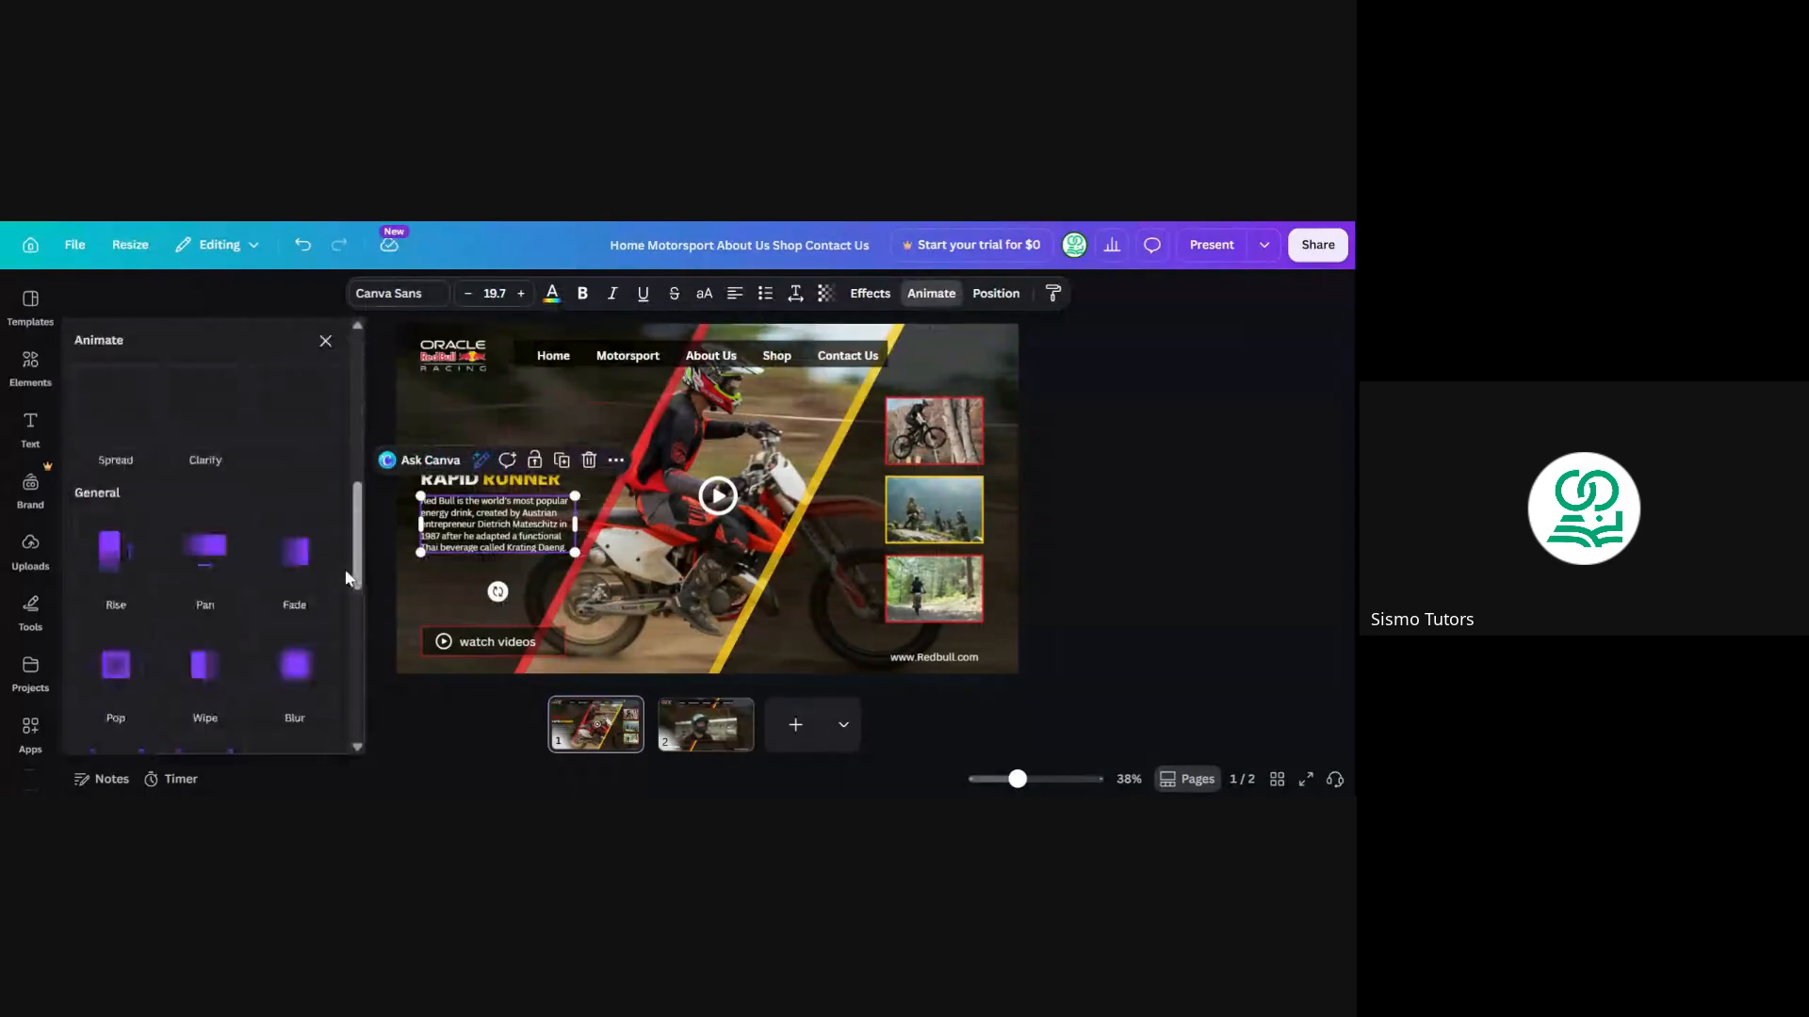
click(139, 569)
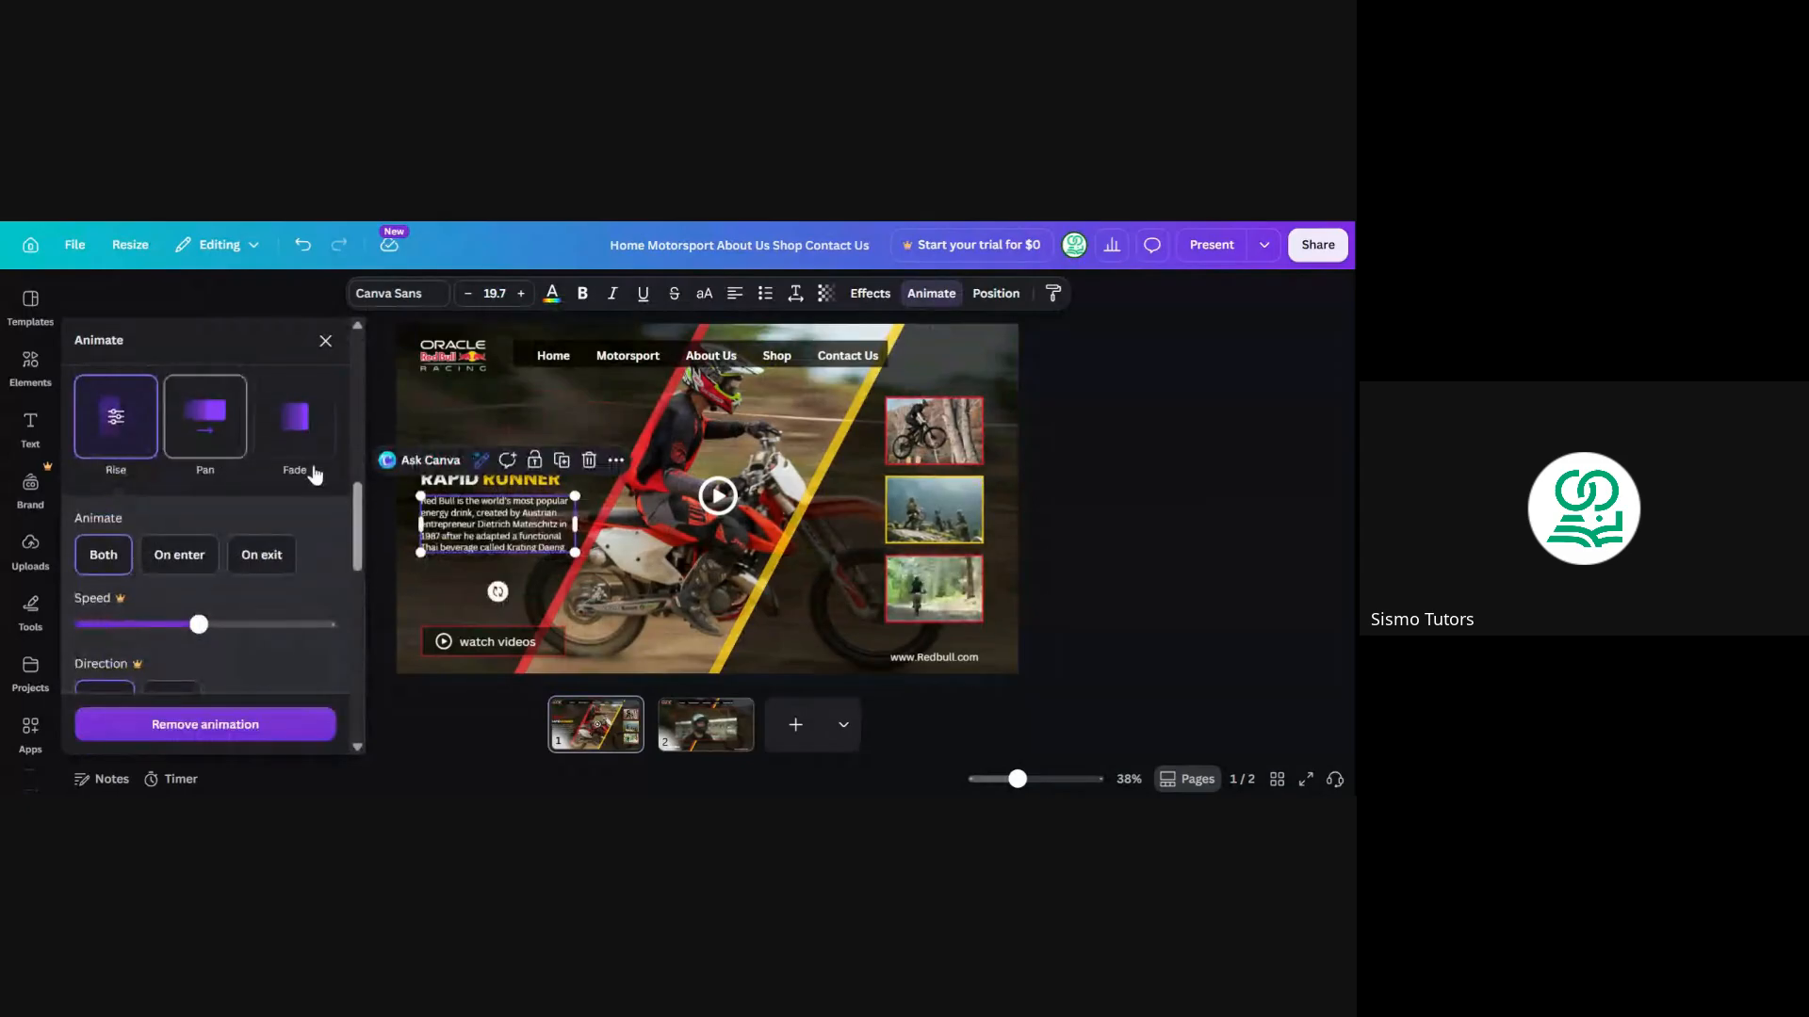
Apply the Baseline animation to the REDBULL RAPID RUNNER heading on page 1
click(453, 485)
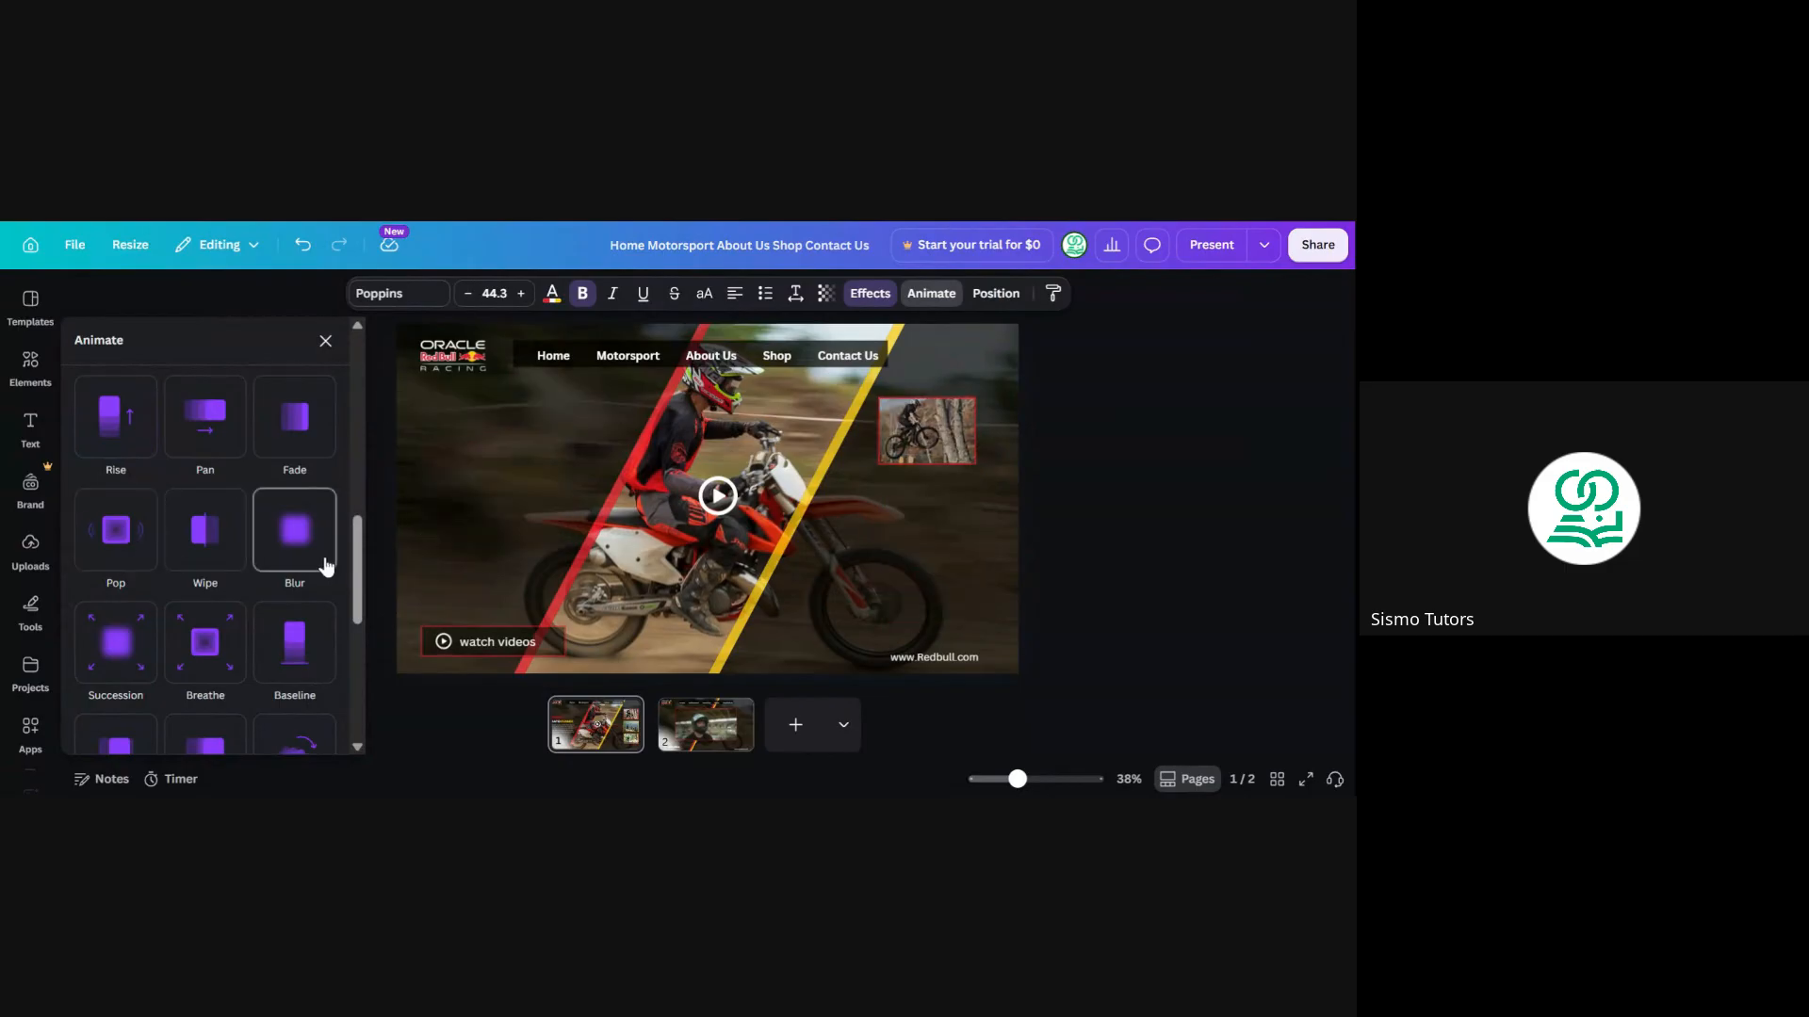
drag(364, 571, 358, 608)
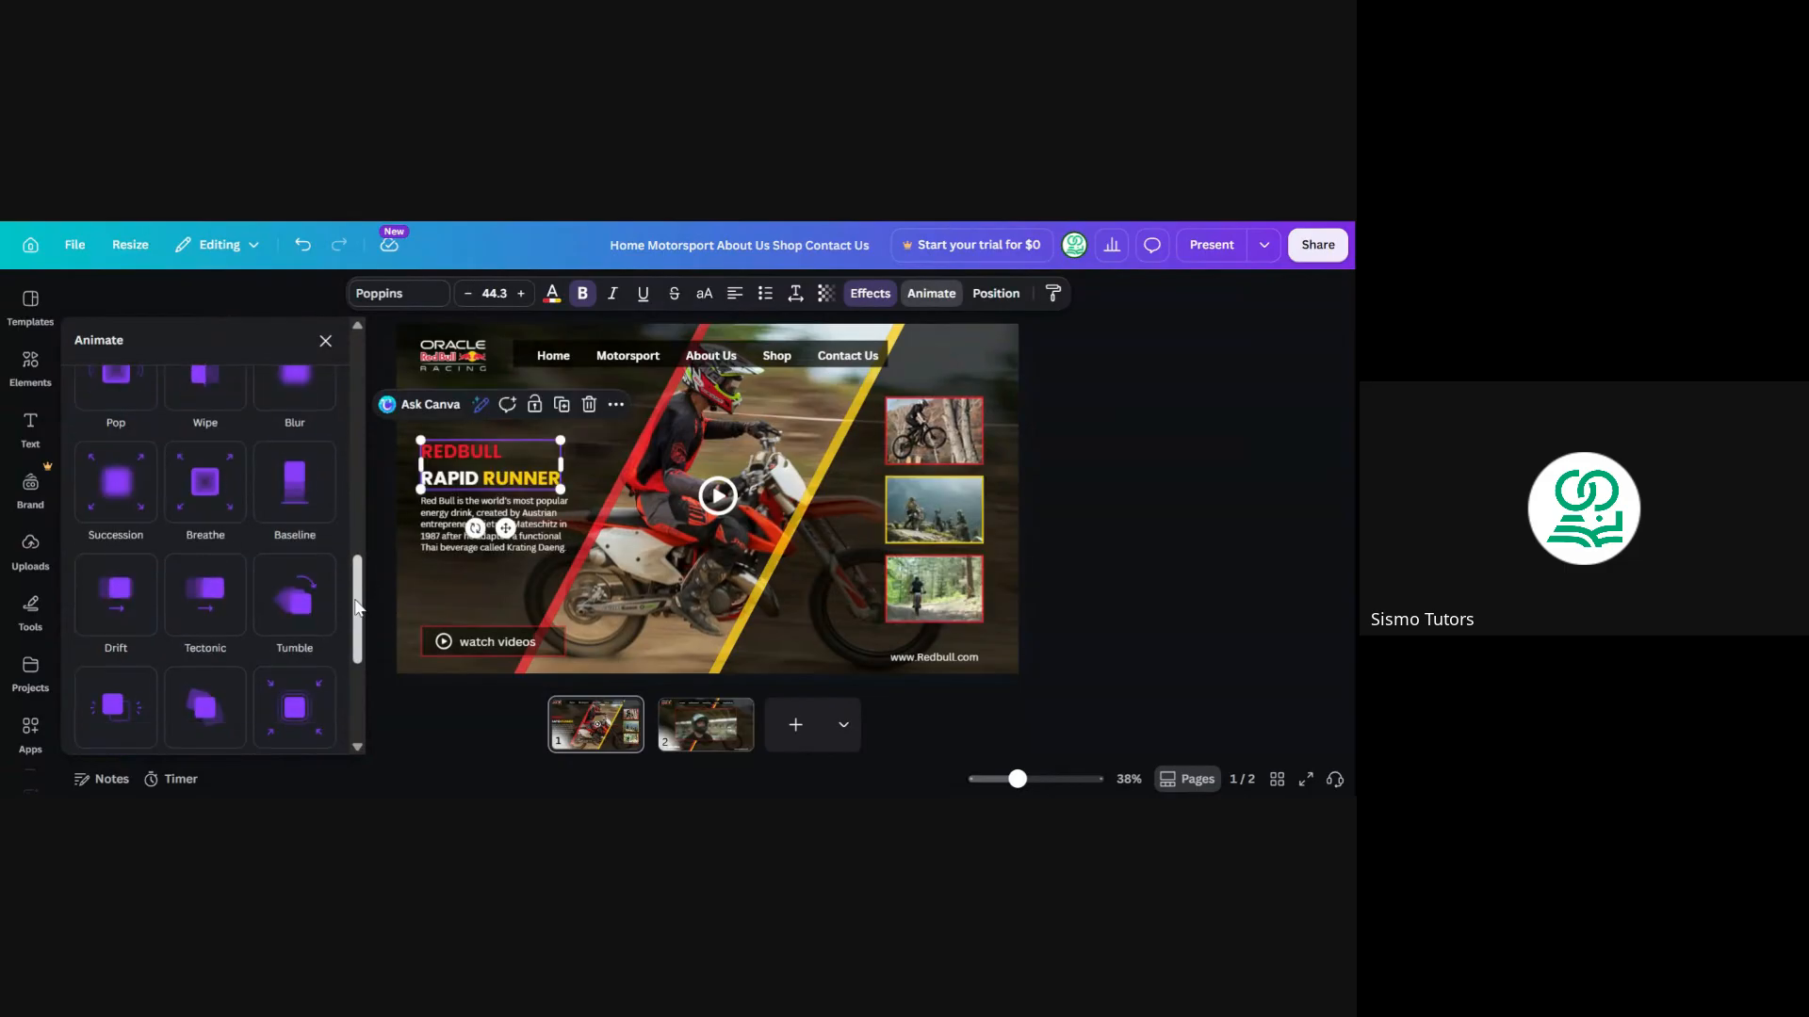
click(270, 512)
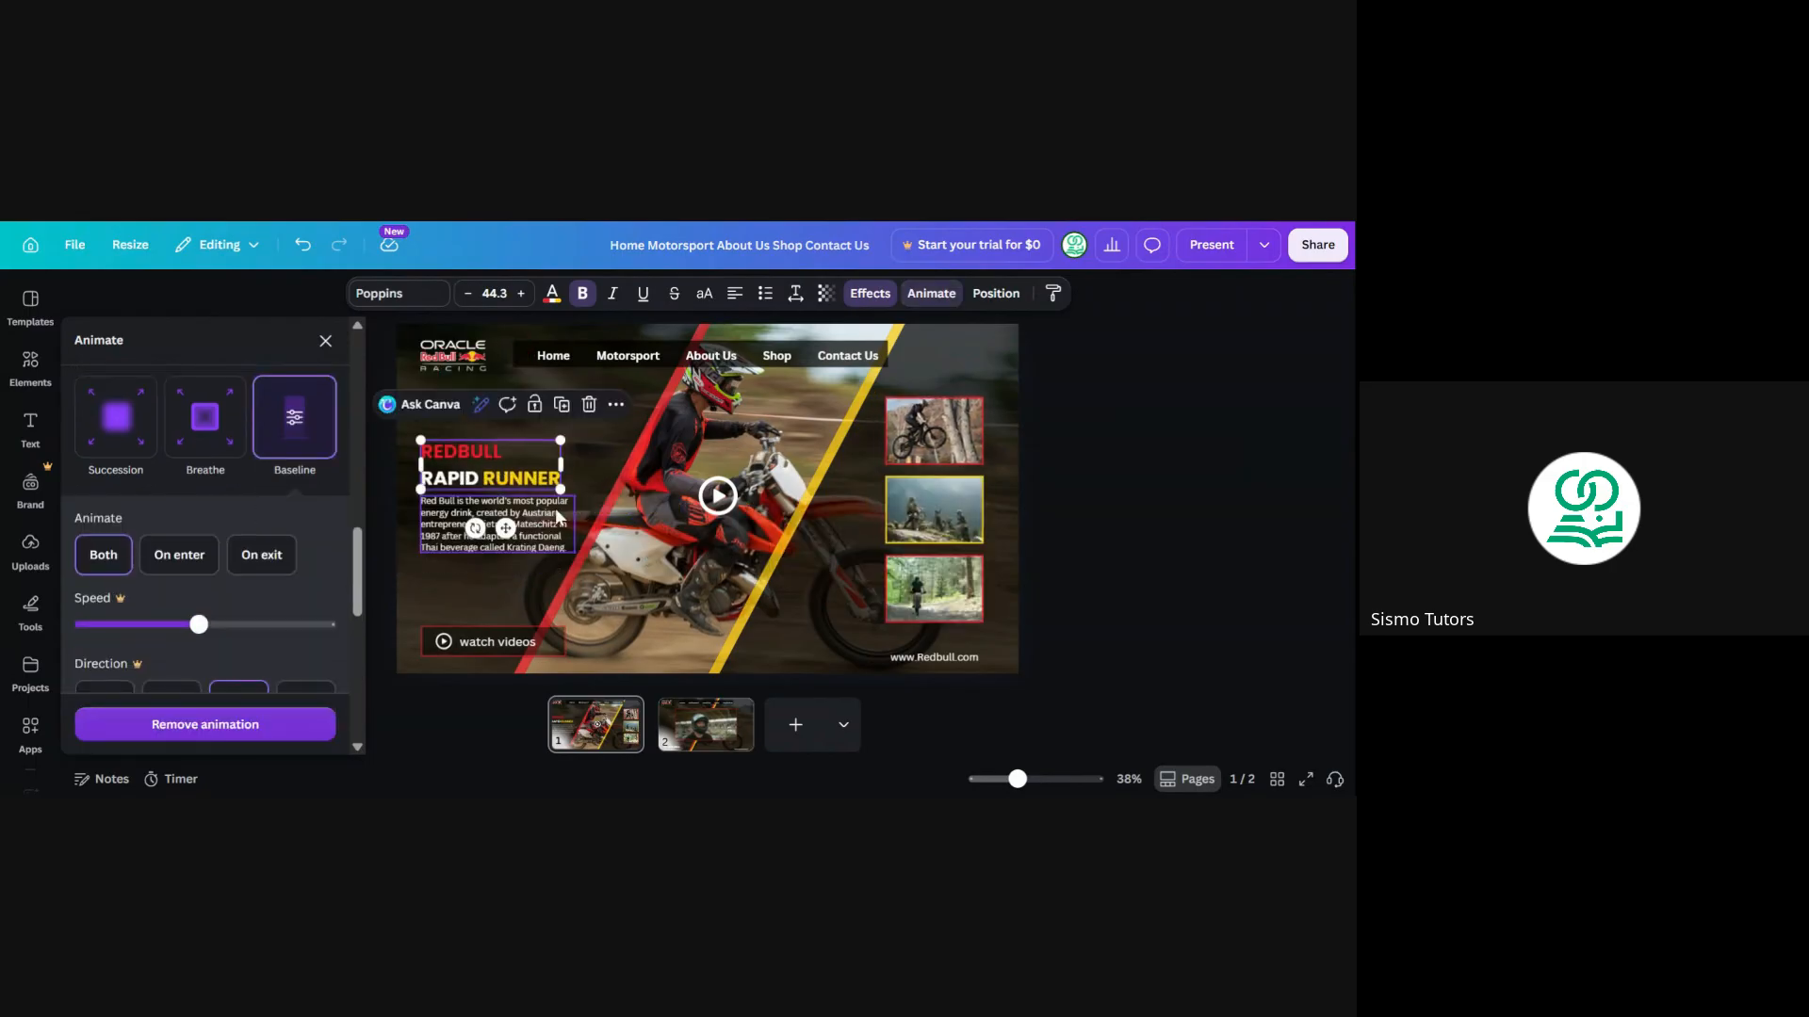
Add the Flicker add-on effect to the round play icon over the motocross rider on page 1
click(718, 496)
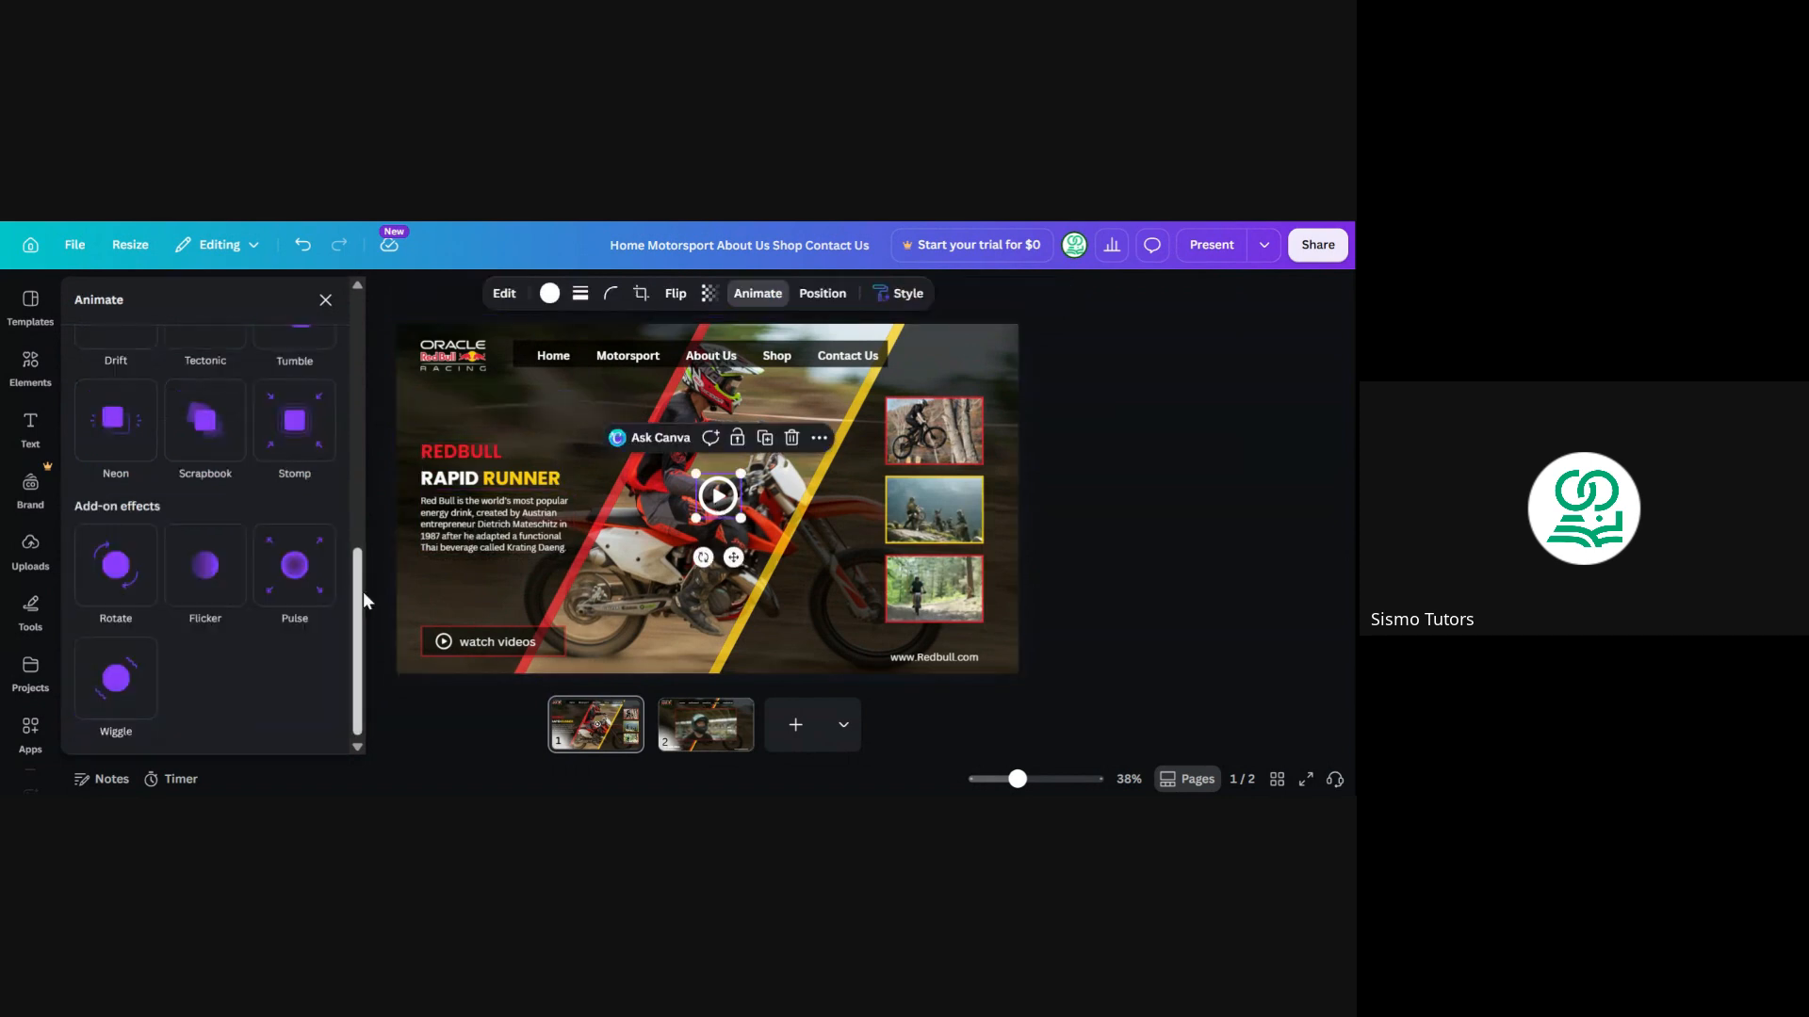
drag(364, 593, 360, 589)
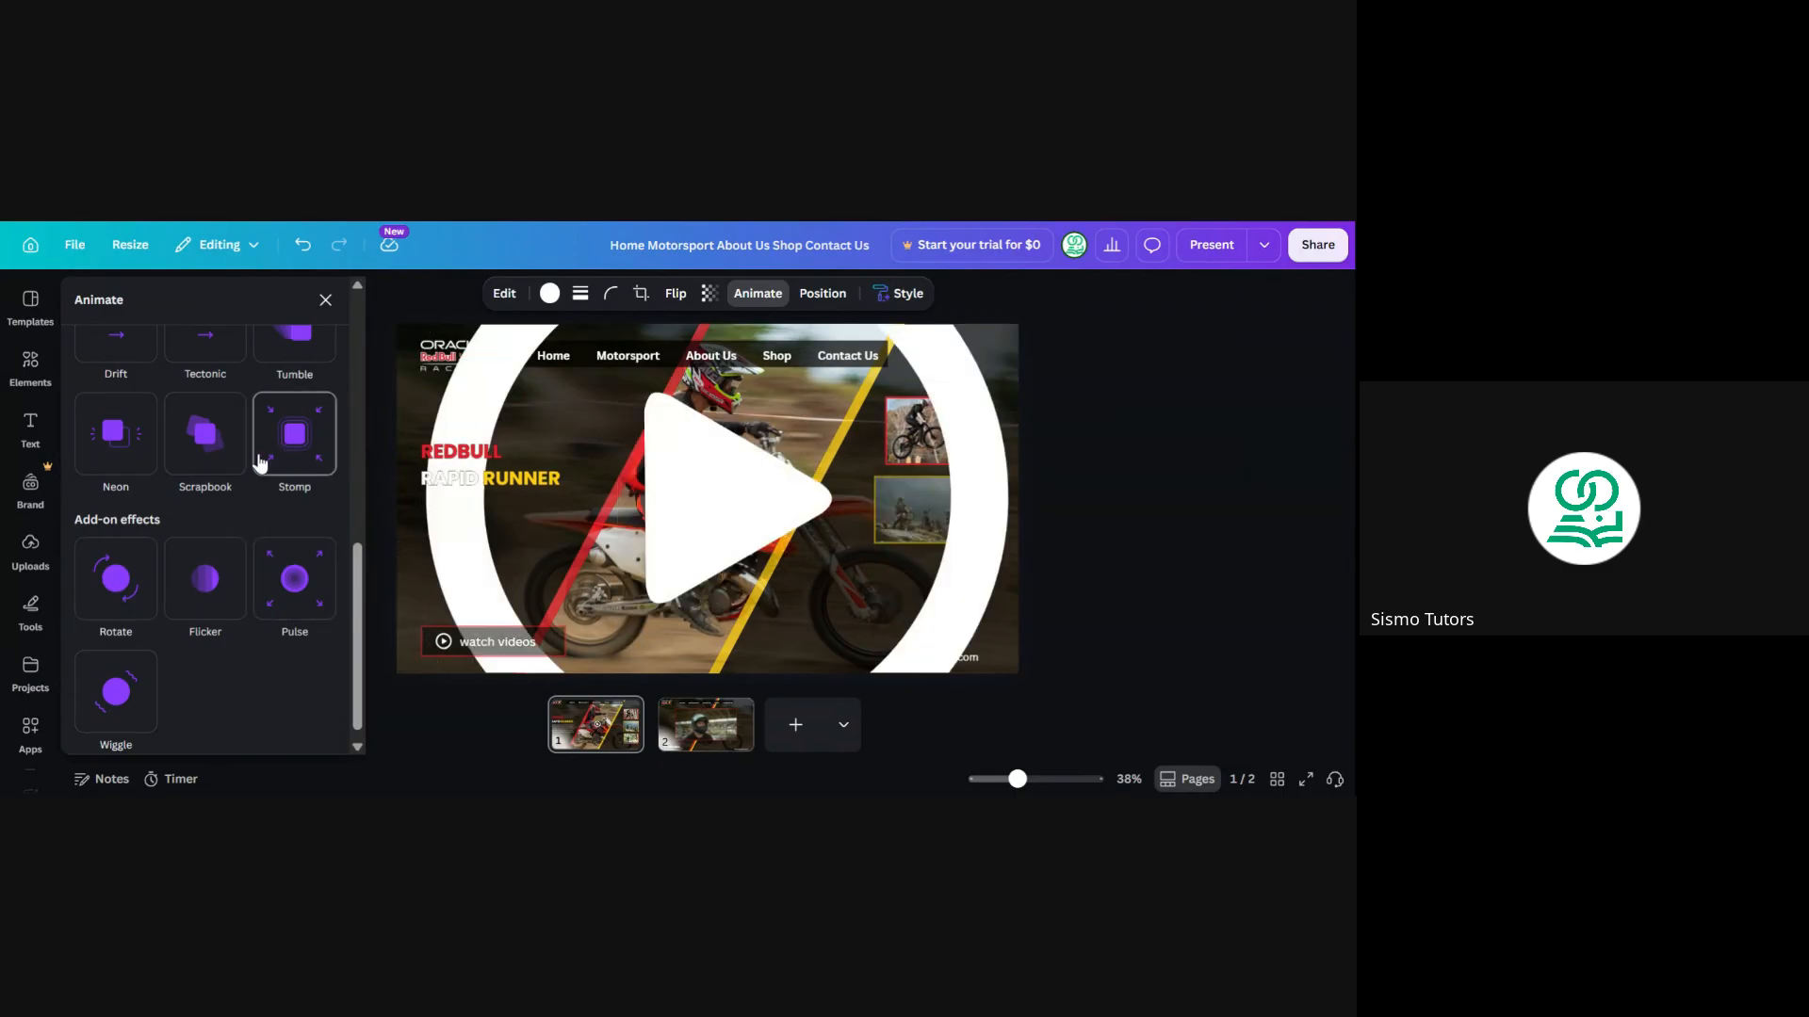
click(209, 604)
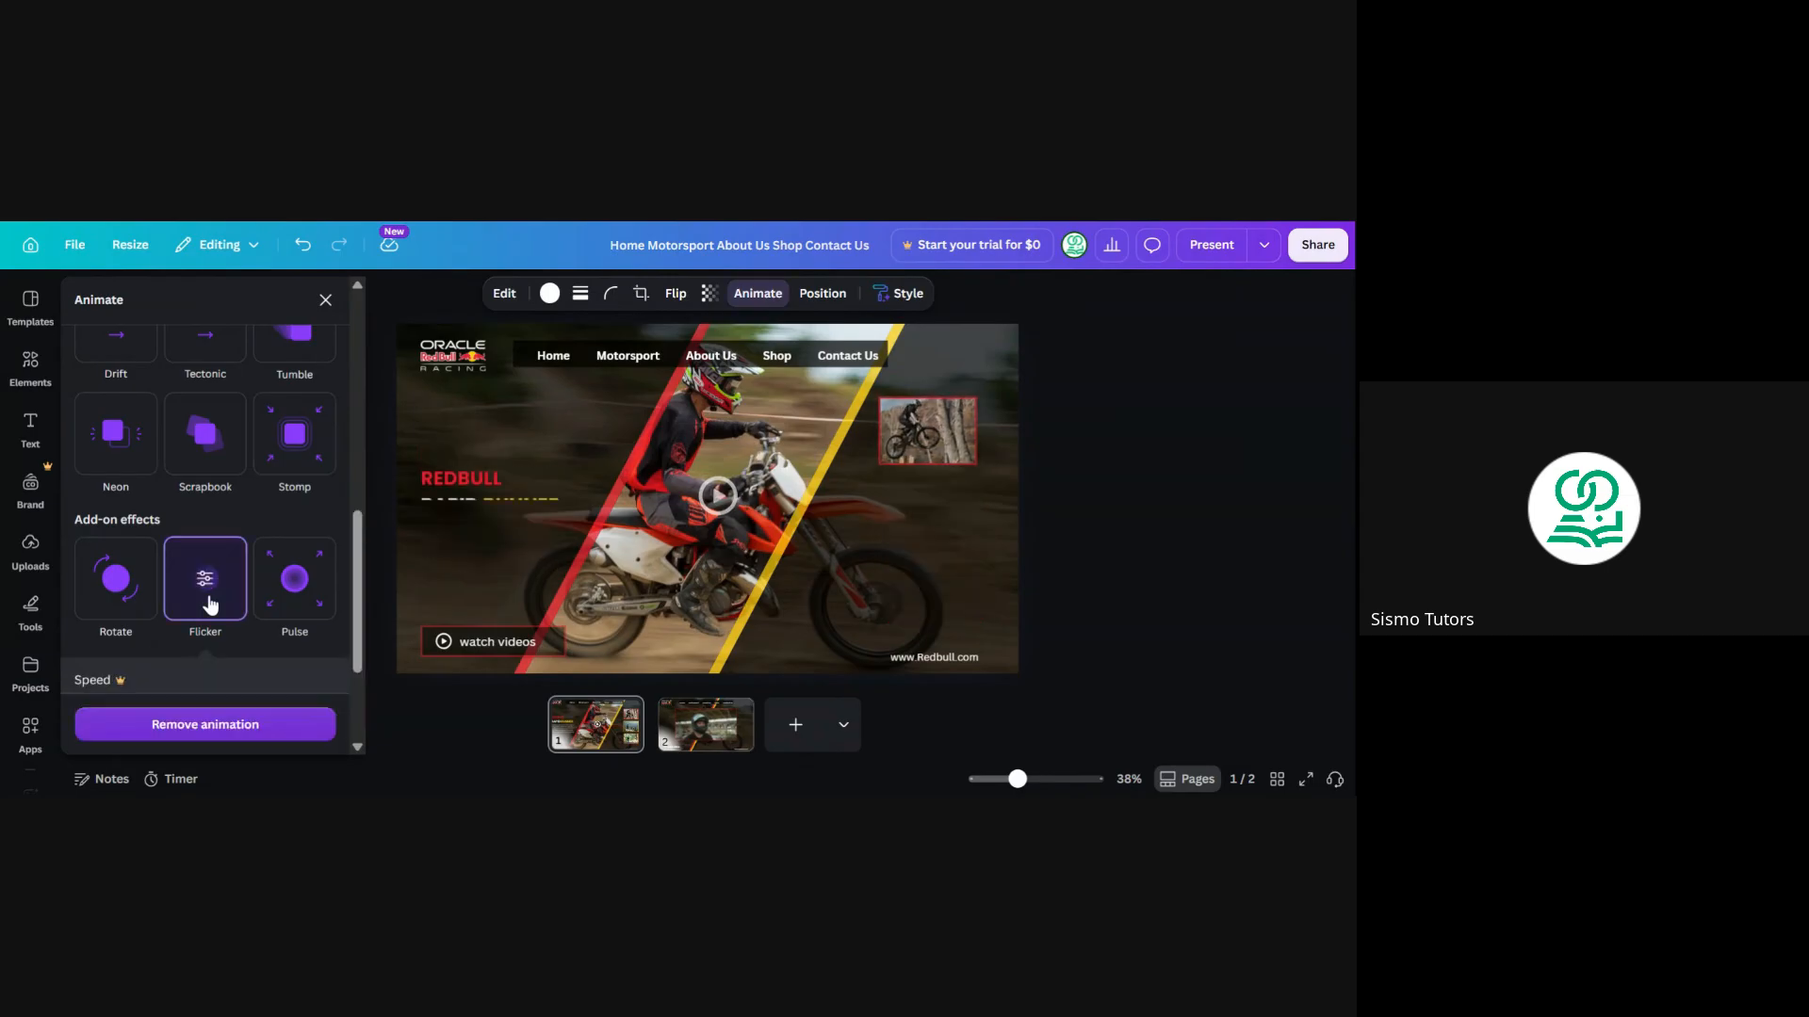
scroll(364, 620, down, 2)
drag(363, 620, 343, 332)
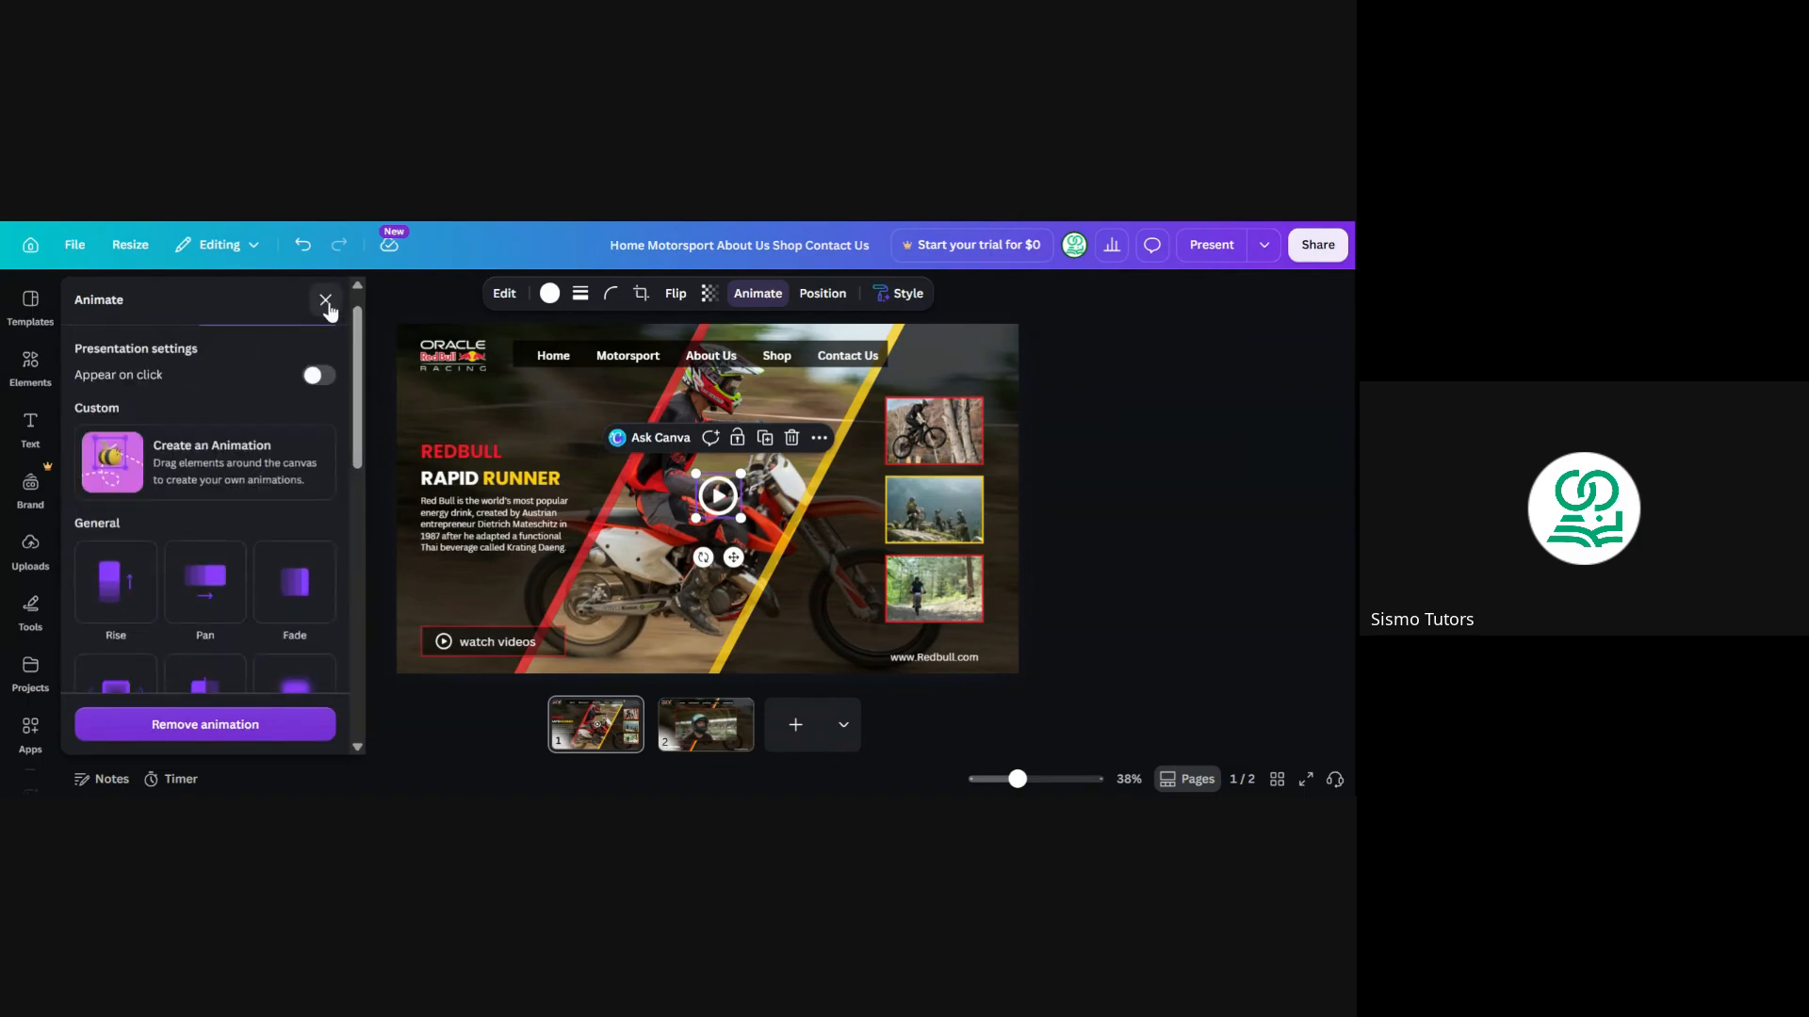
click(326, 302)
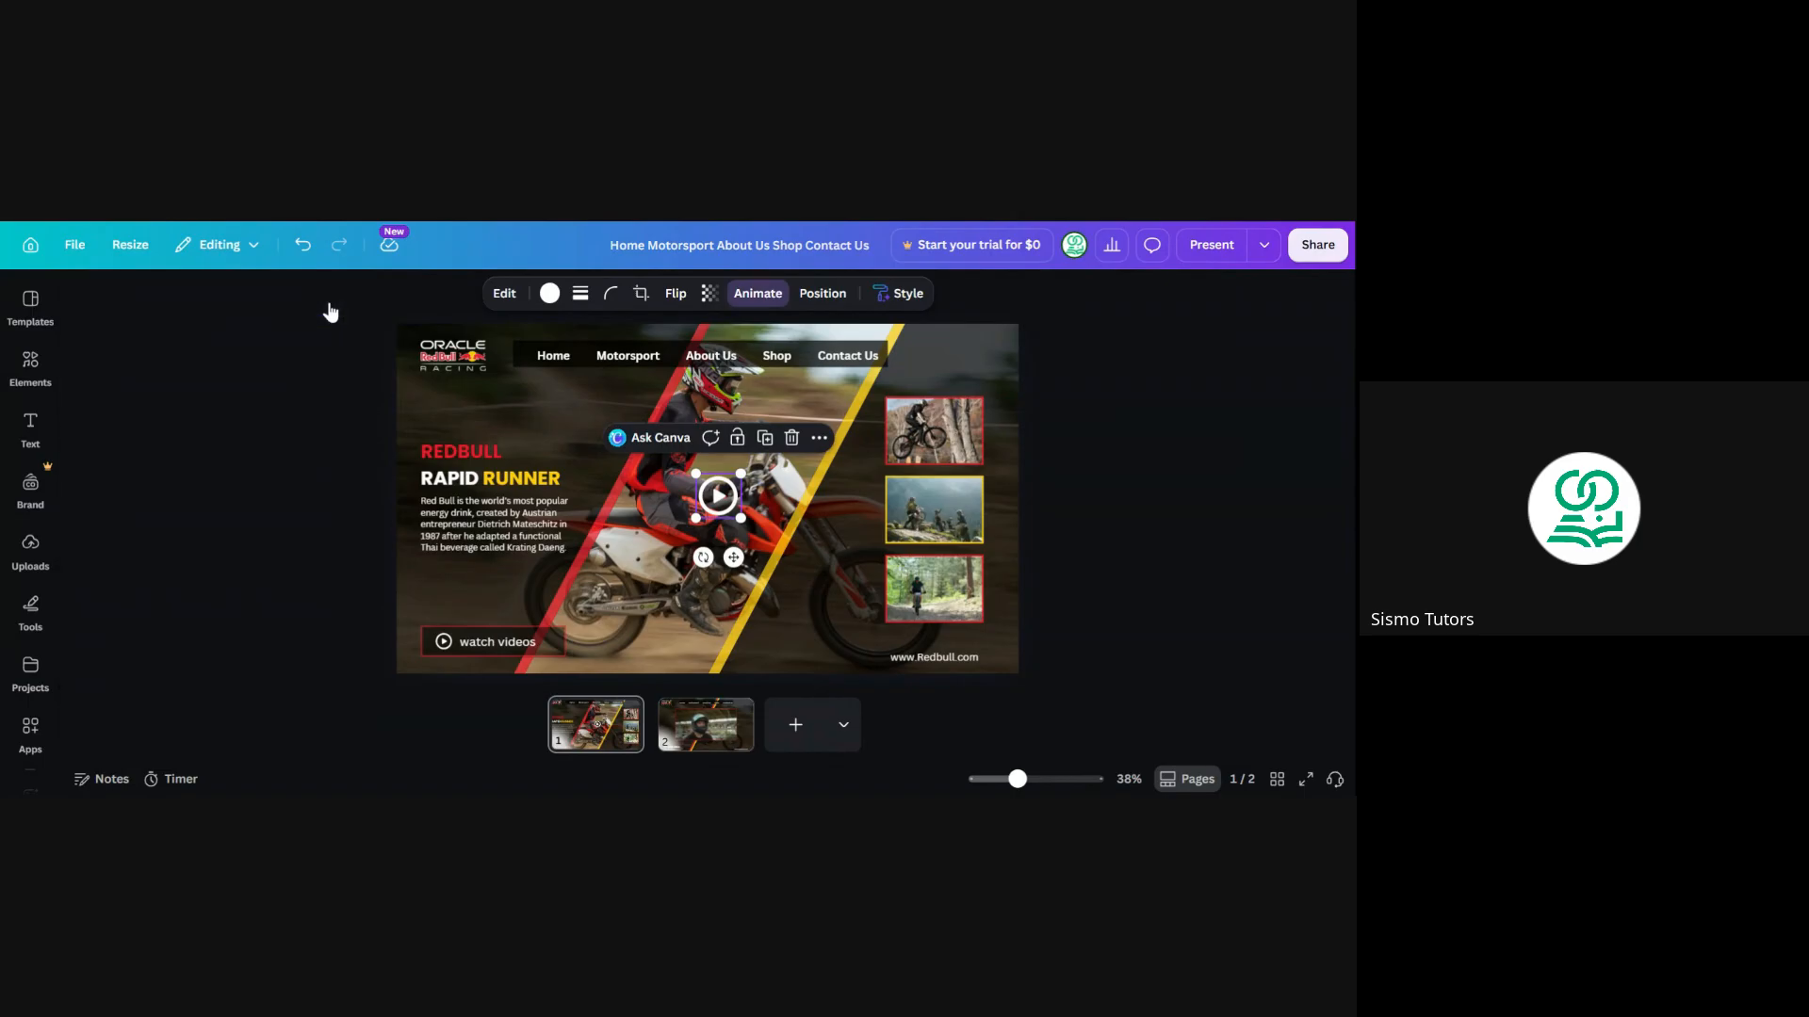
click(319, 473)
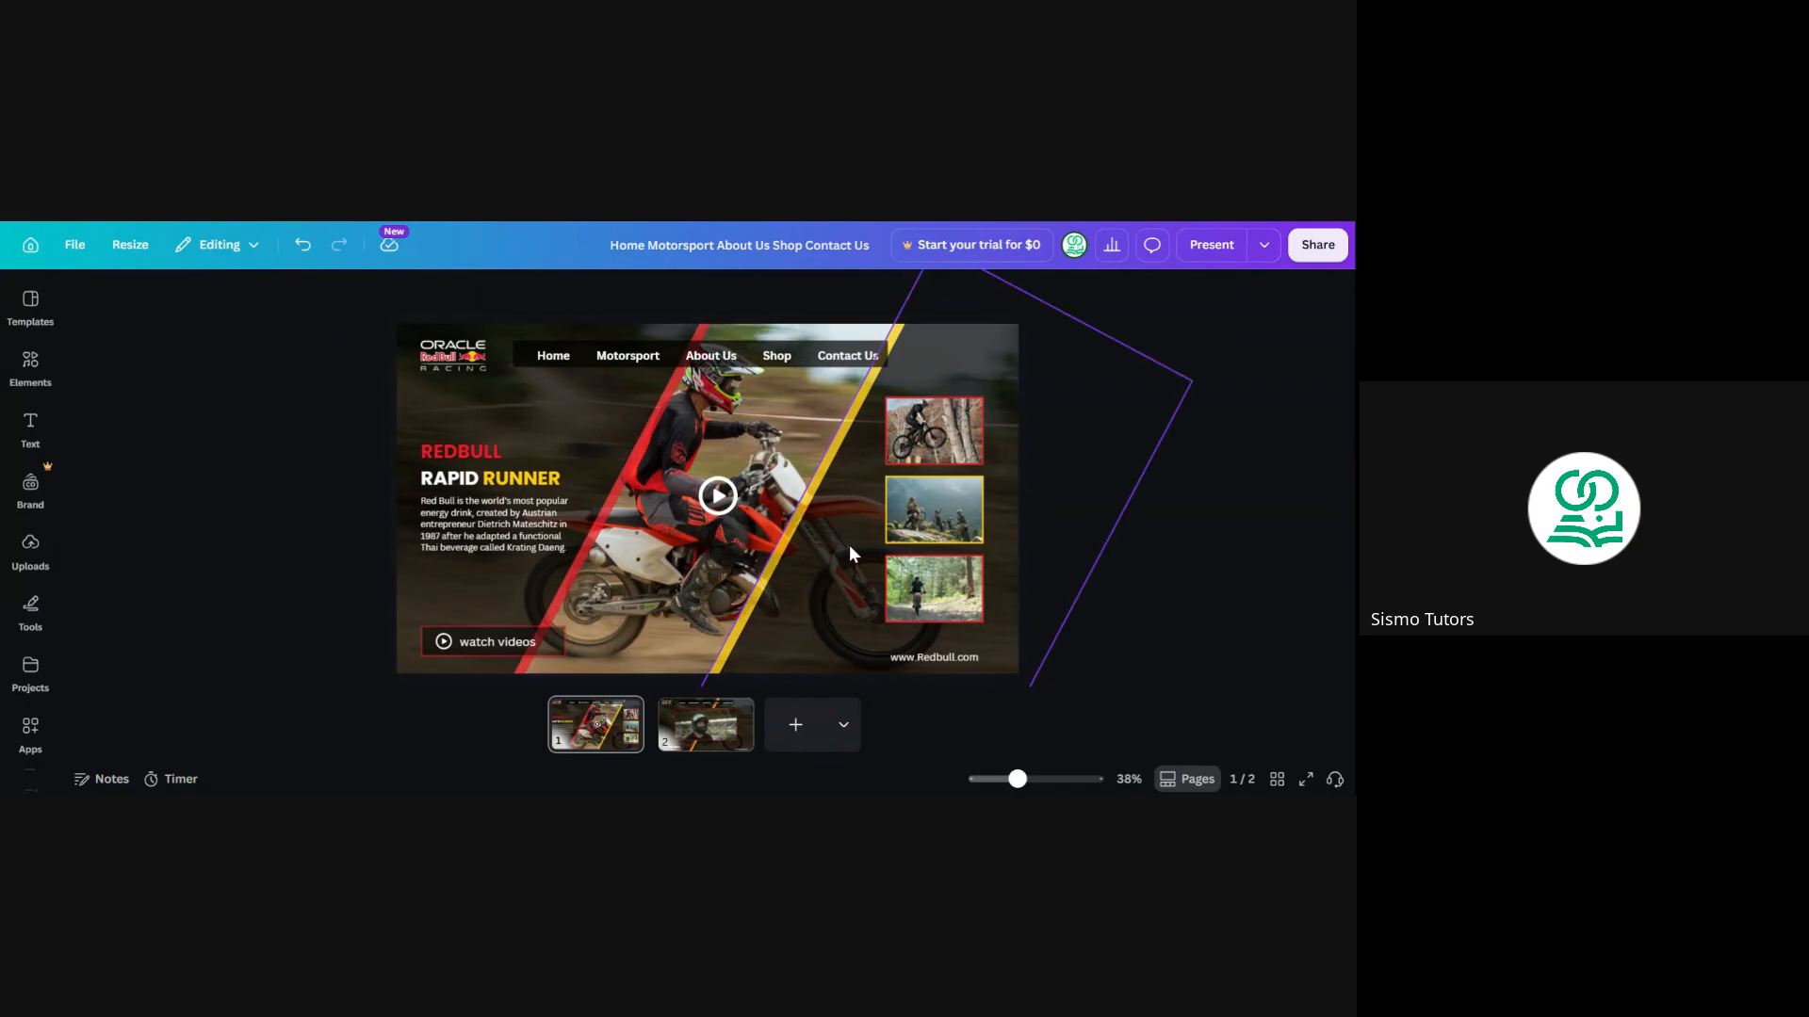
click(818, 596)
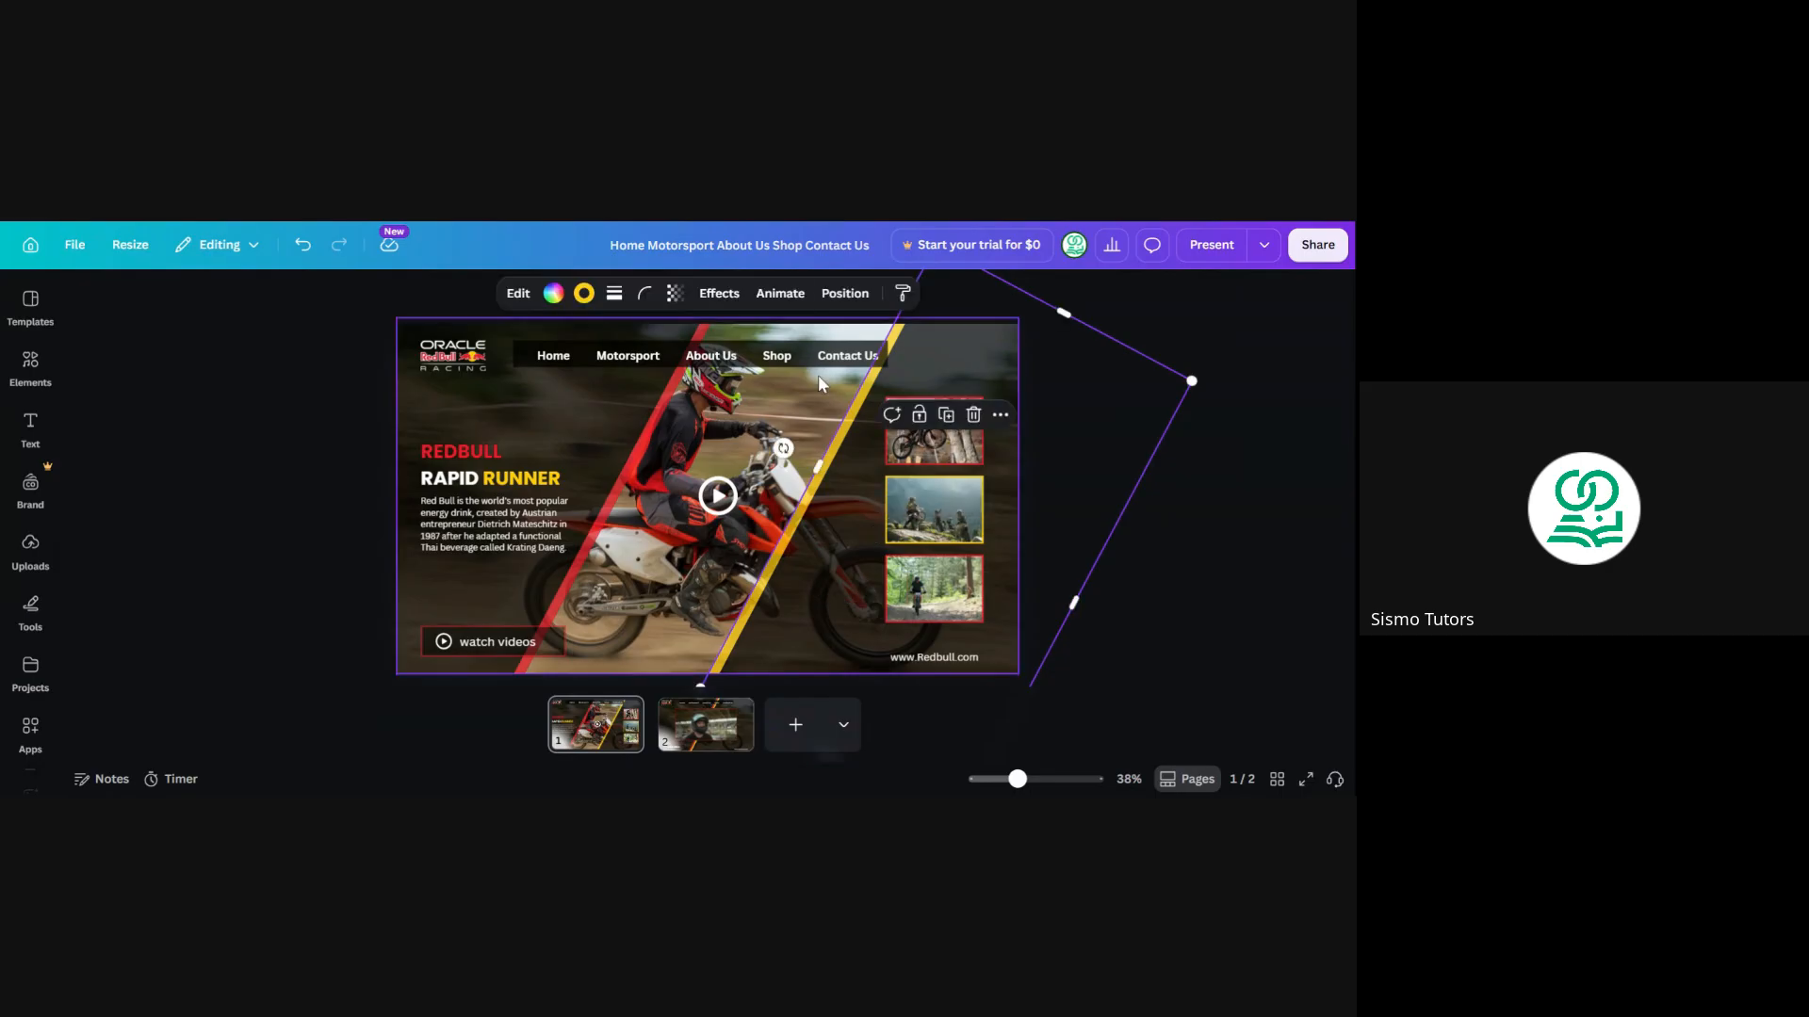
click(798, 306)
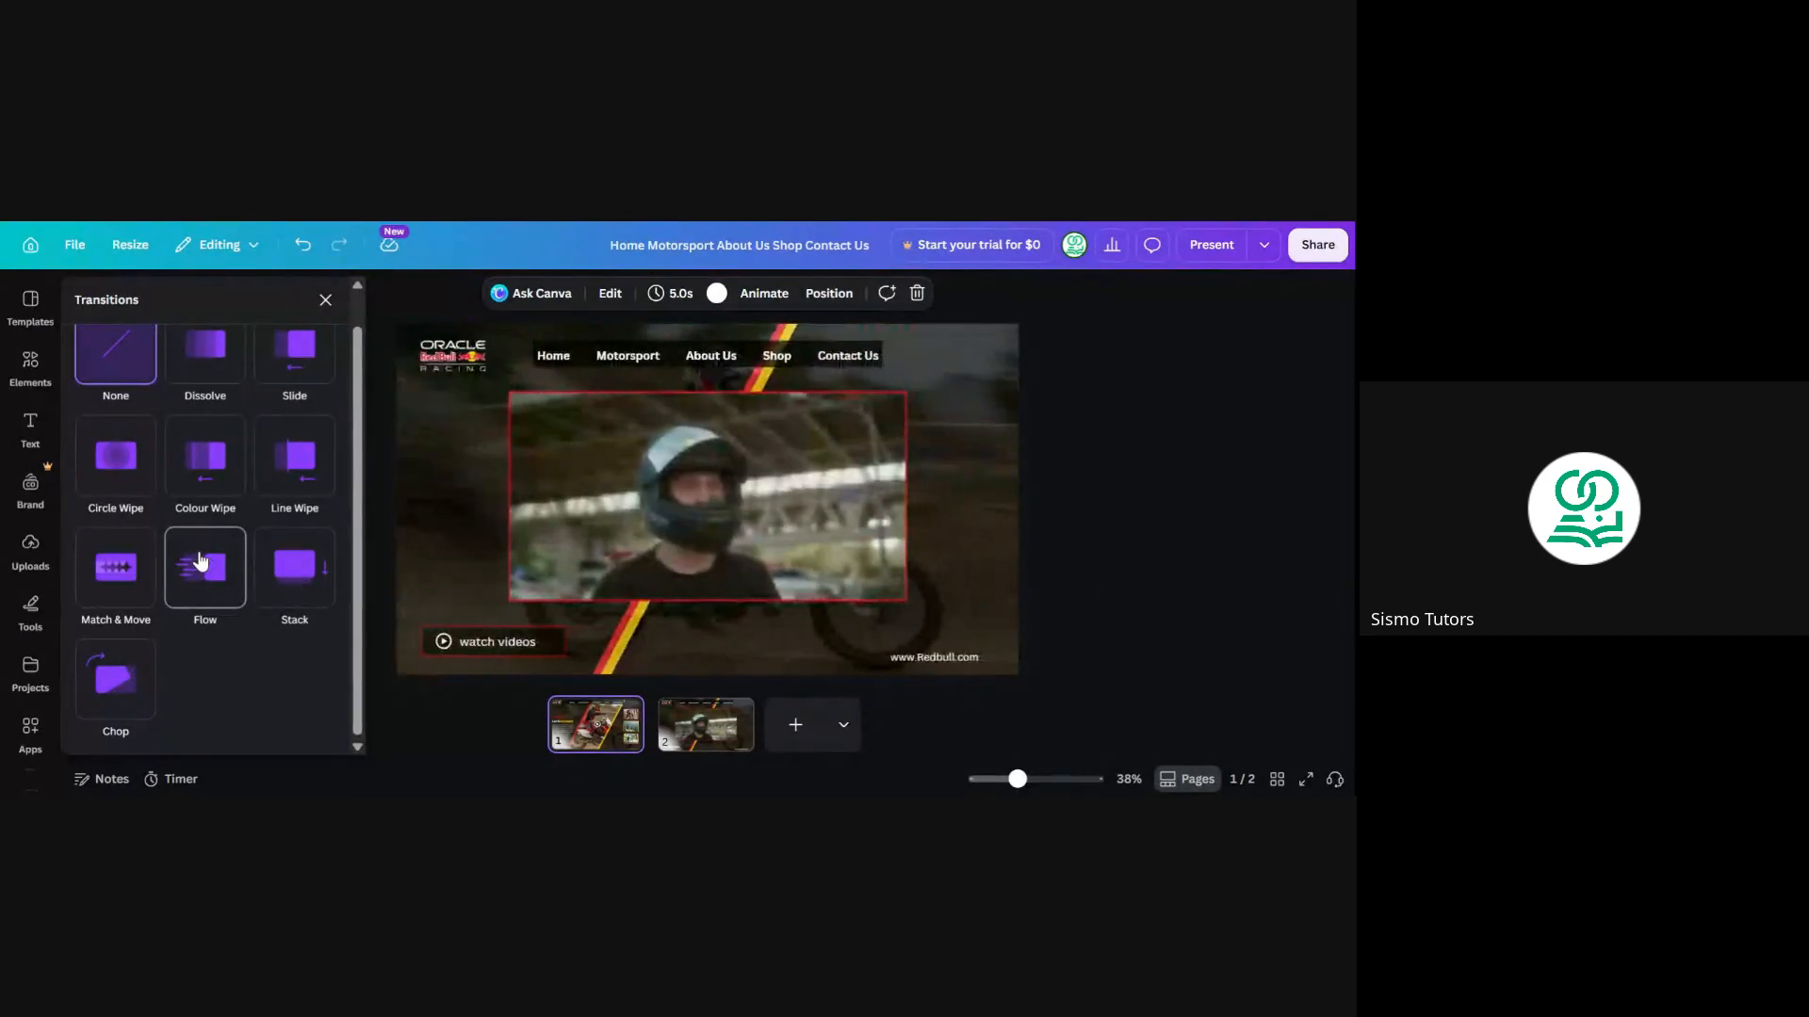
Apply the Match & Move transition between pages 1 and 2 and lengthen its duration
click(124, 579)
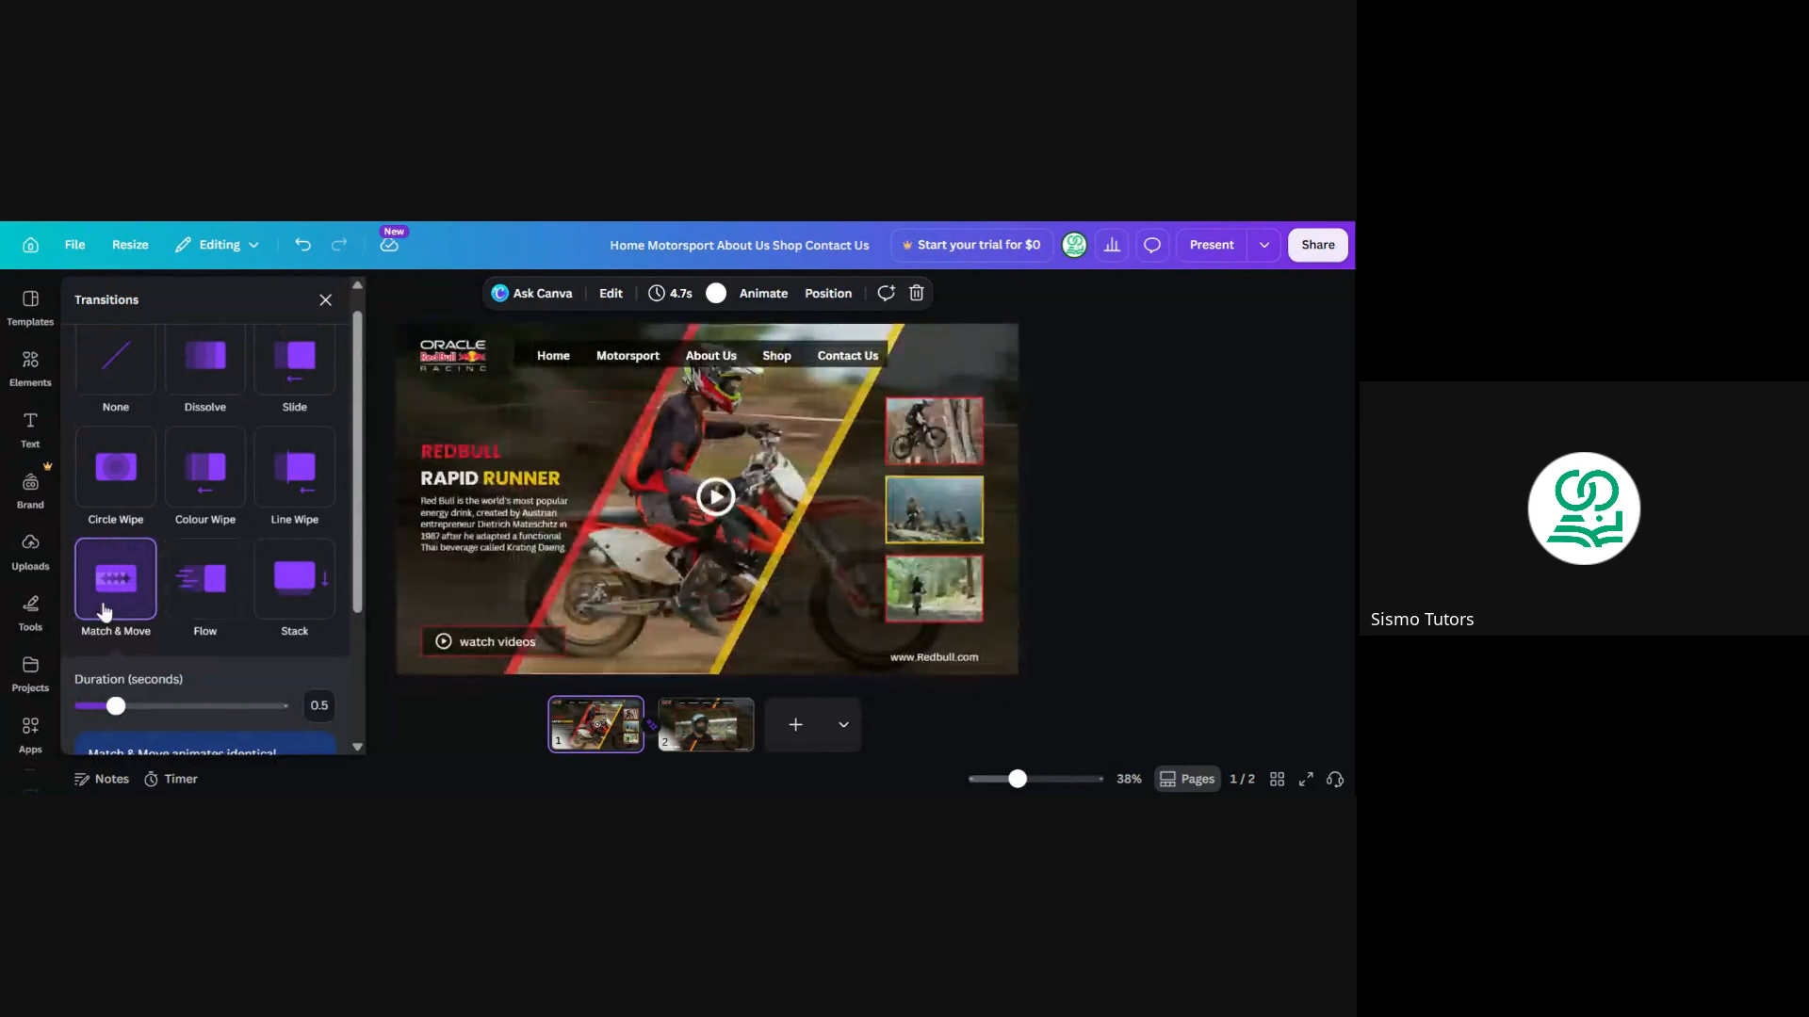
drag(360, 593, 361, 675)
scroll(146, 582, down, 1)
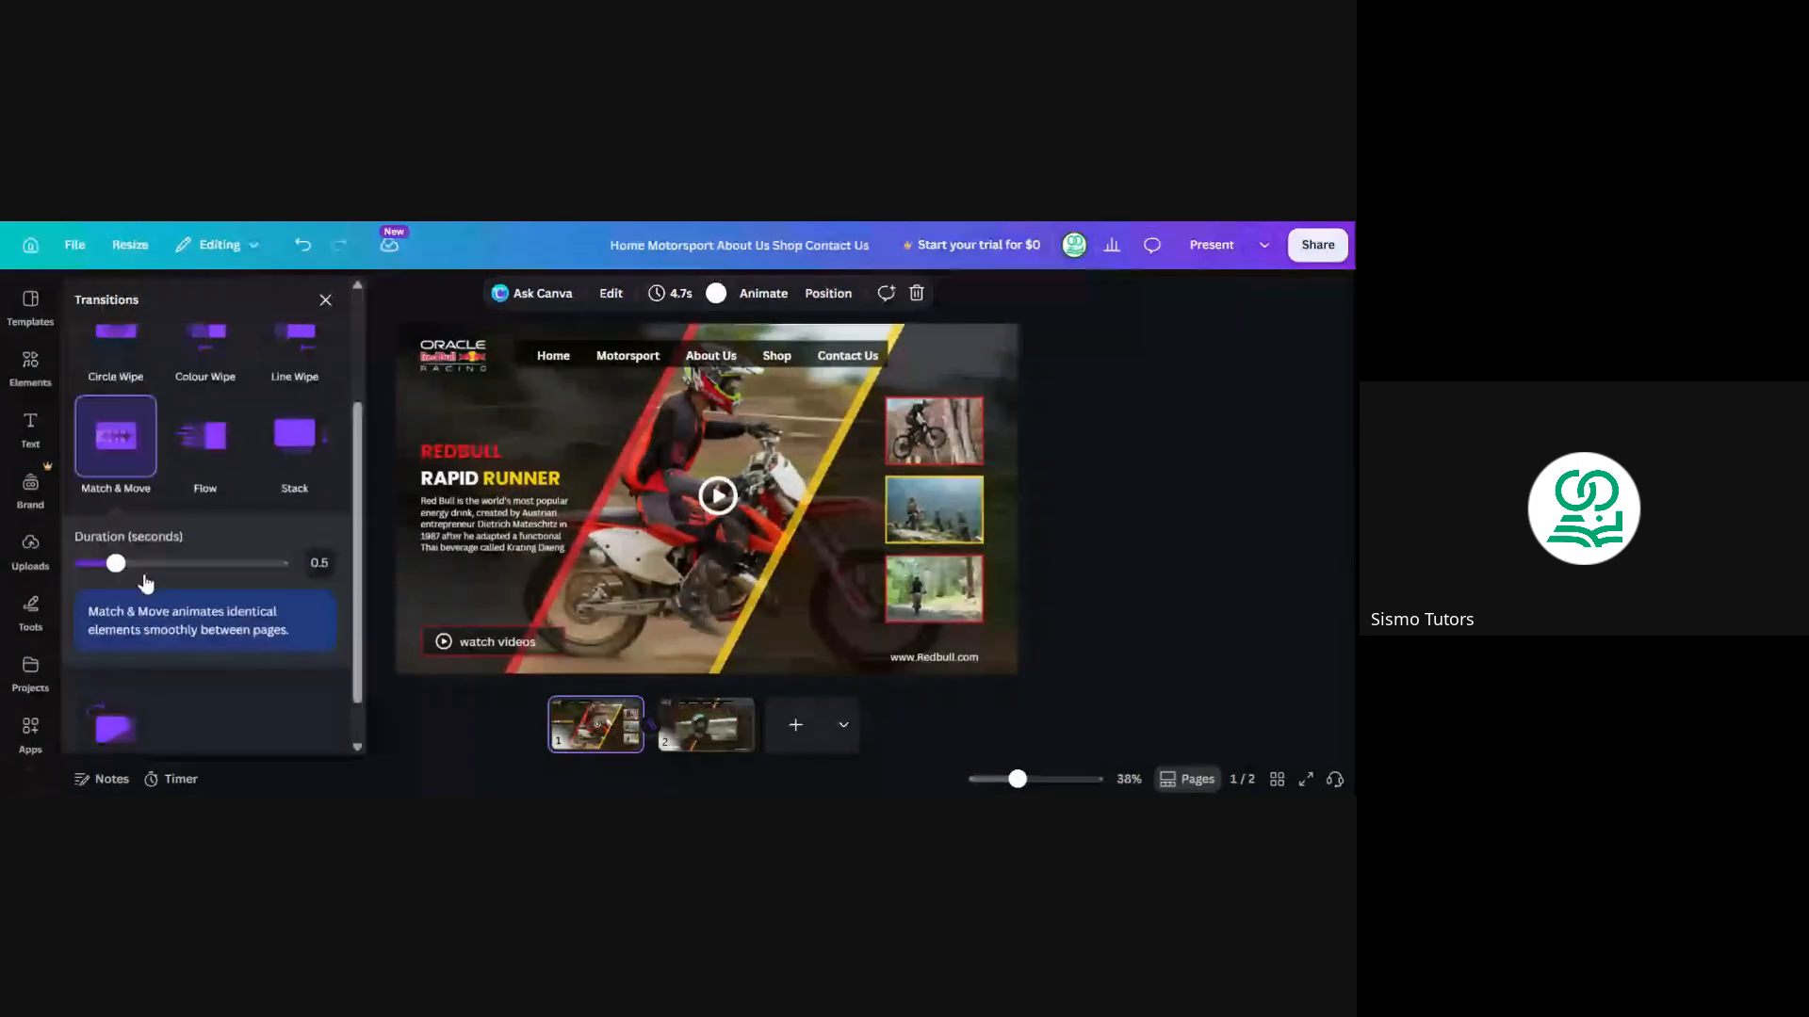
drag(145, 575, 157, 566)
click(381, 452)
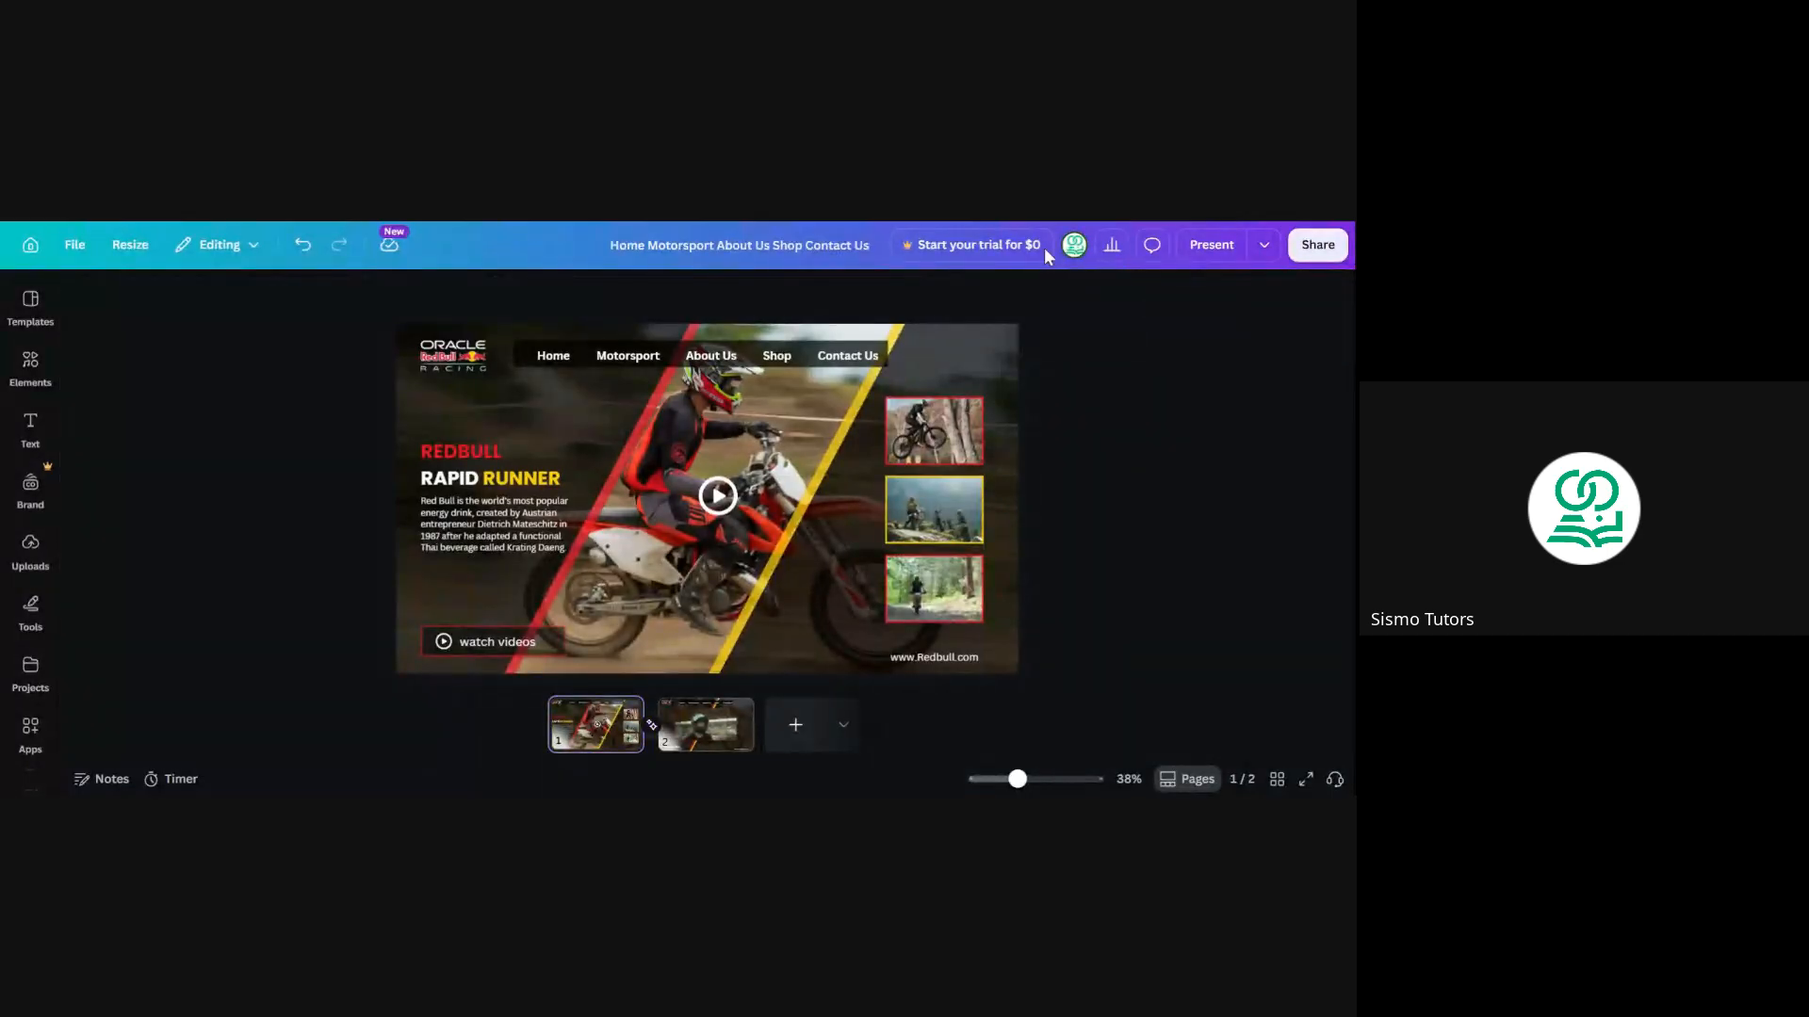
Present the website and move back and forth between the two pages to check the Match & Move transition
click(1212, 245)
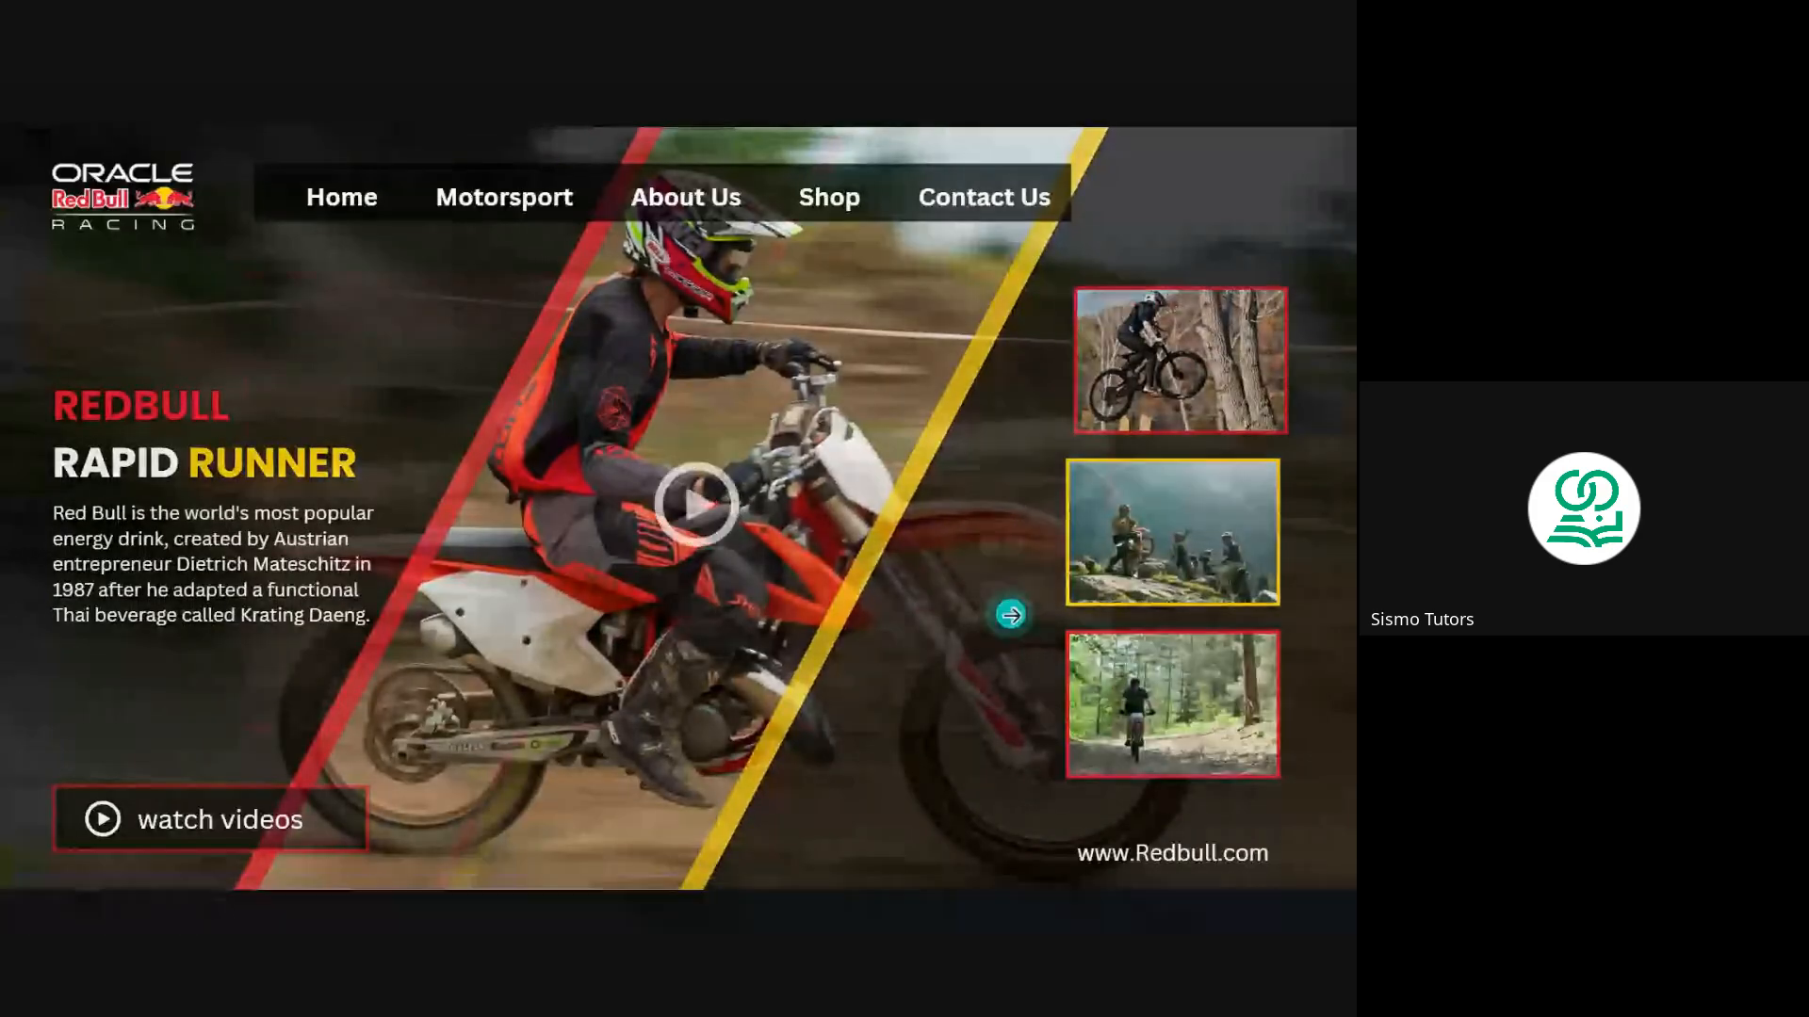
click(1011, 616)
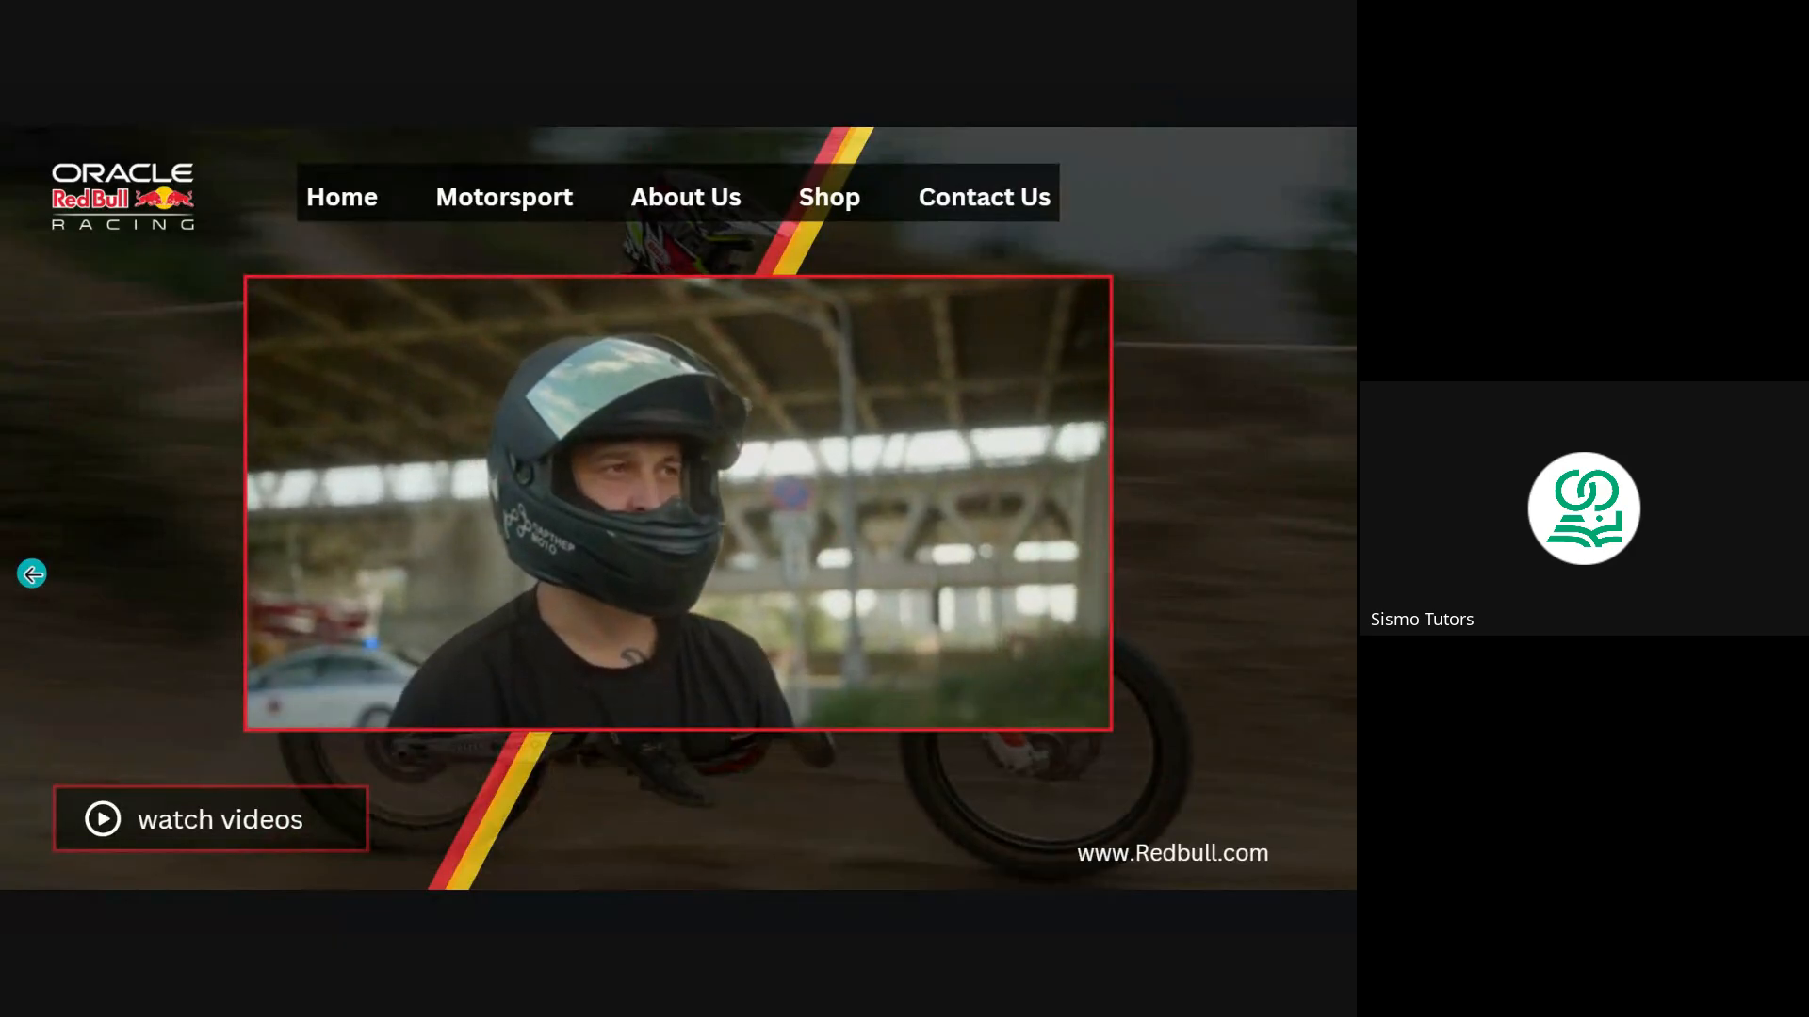
click(32, 573)
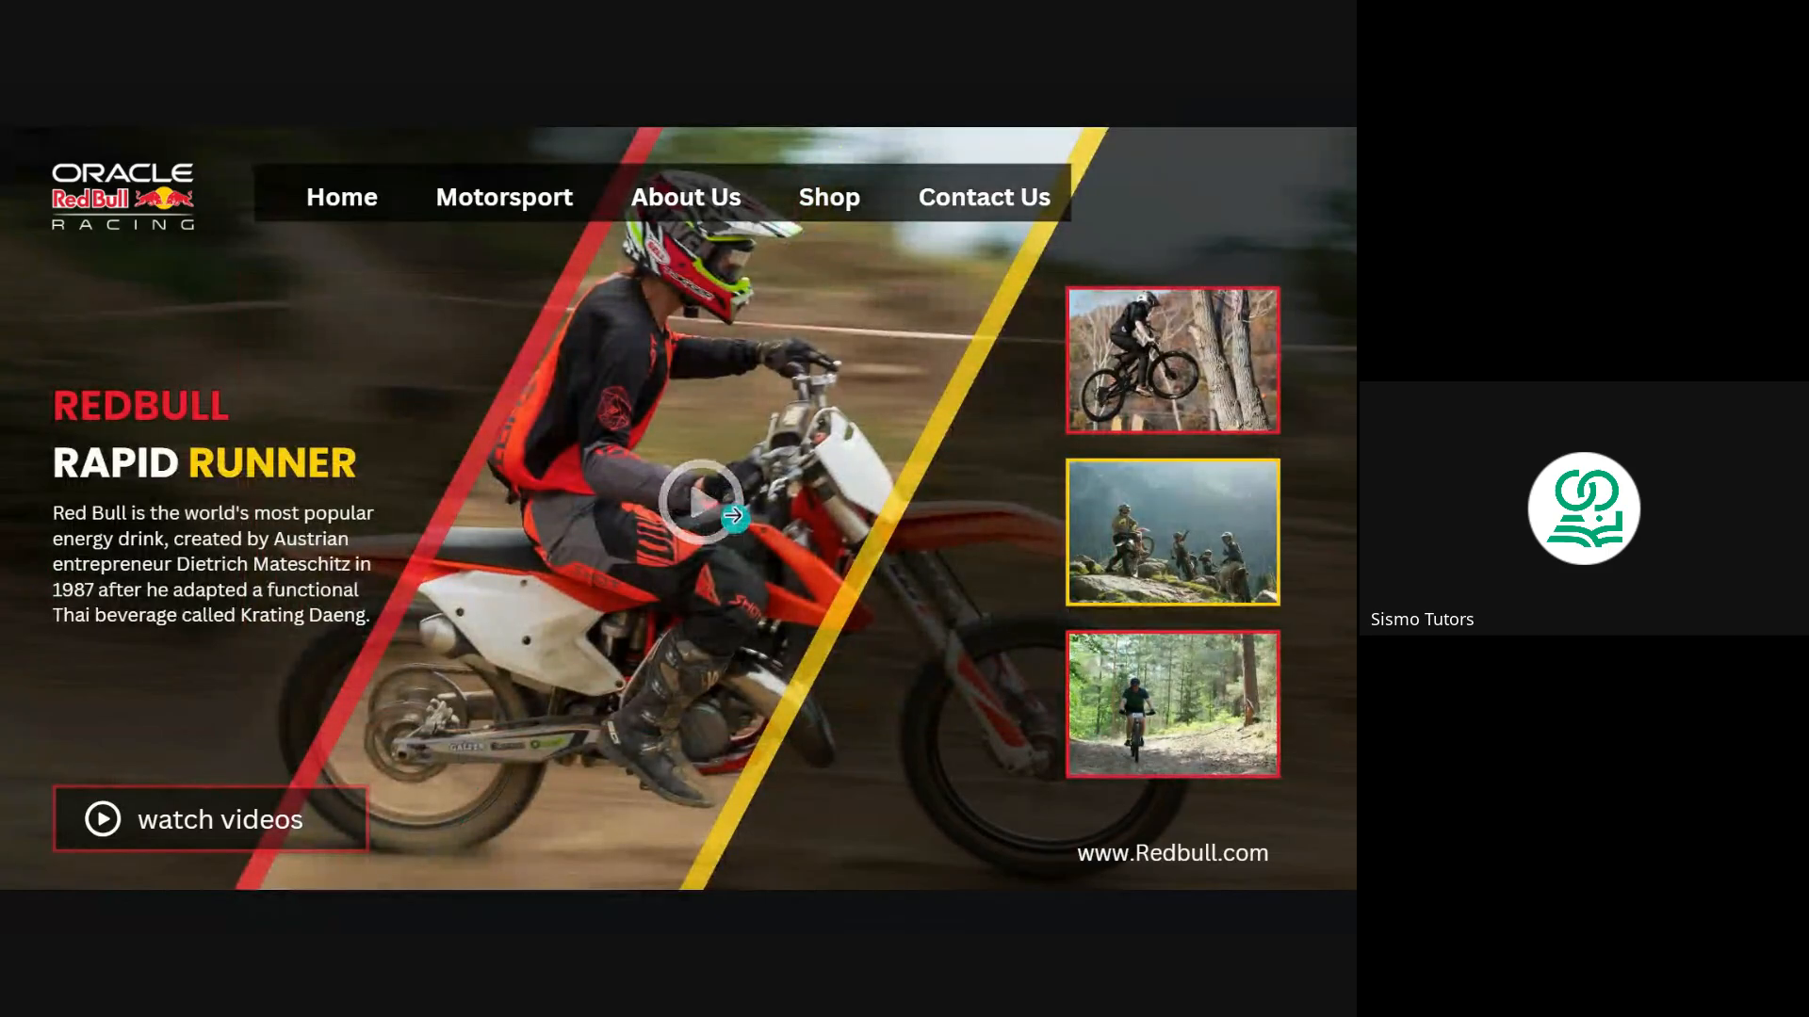
click(716, 507)
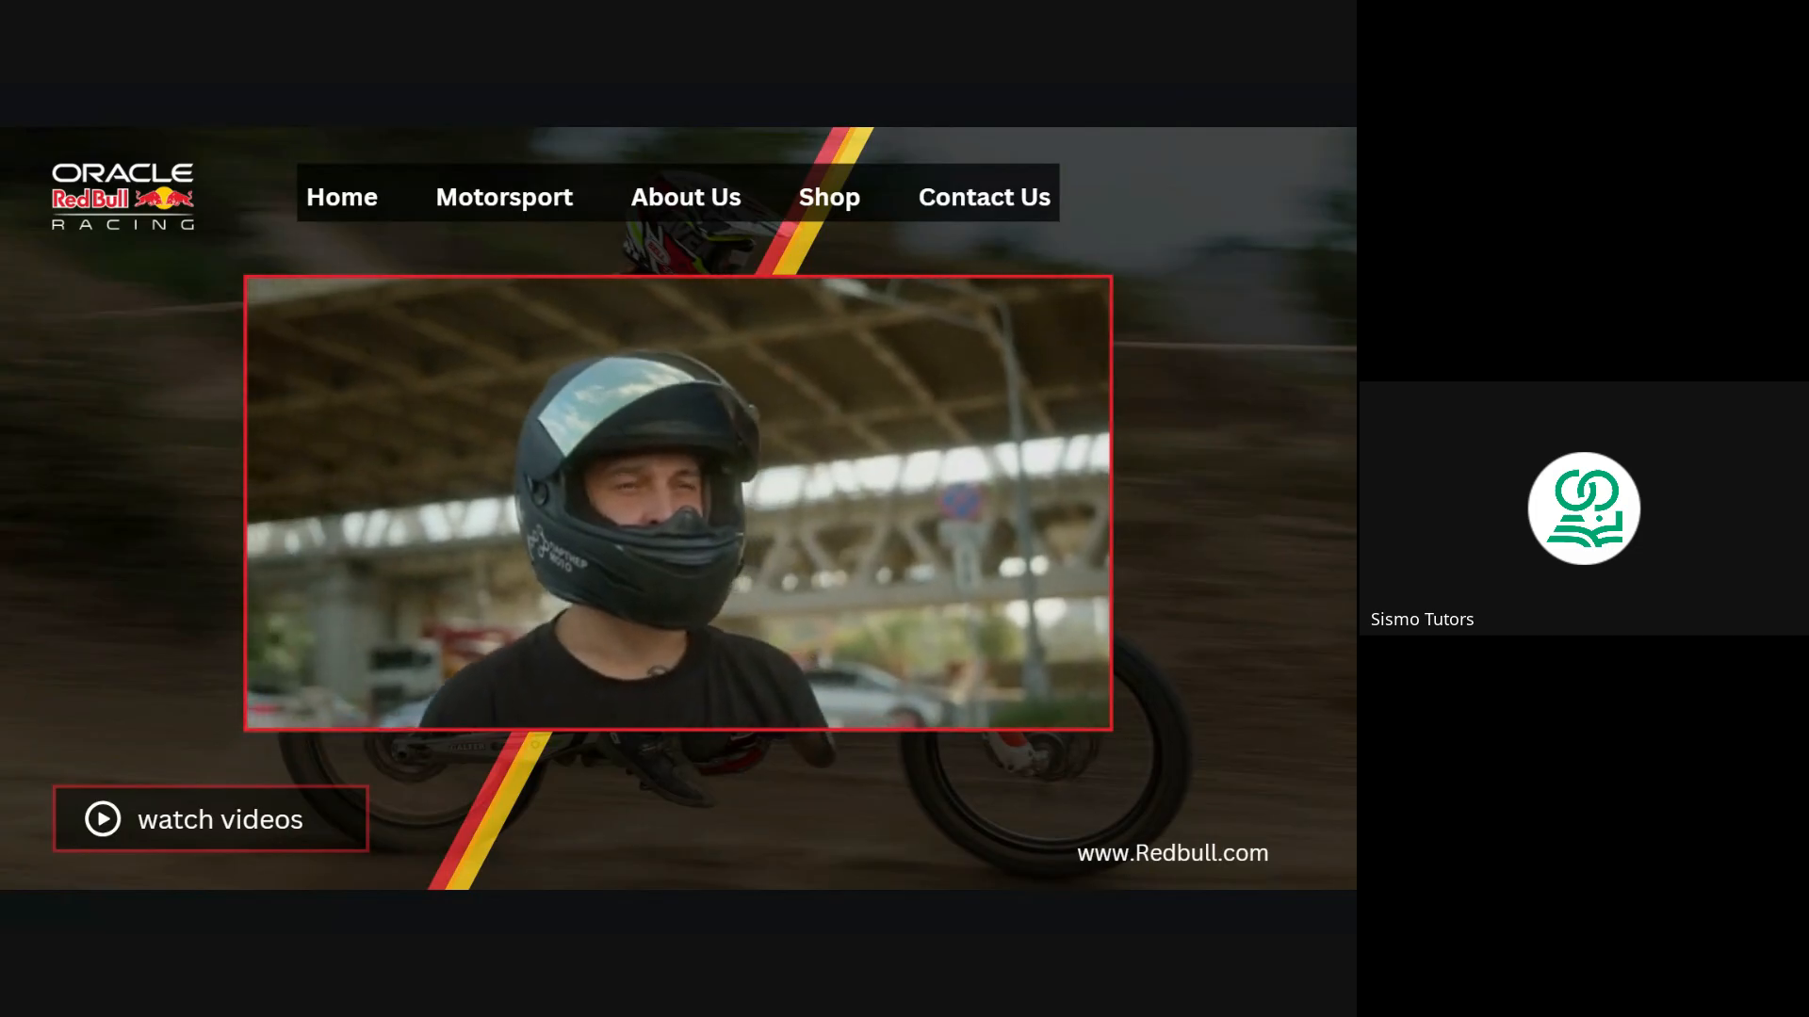
Pause the biker video on page 2 and leave the full-screen presentation
mouse_move(578, 448)
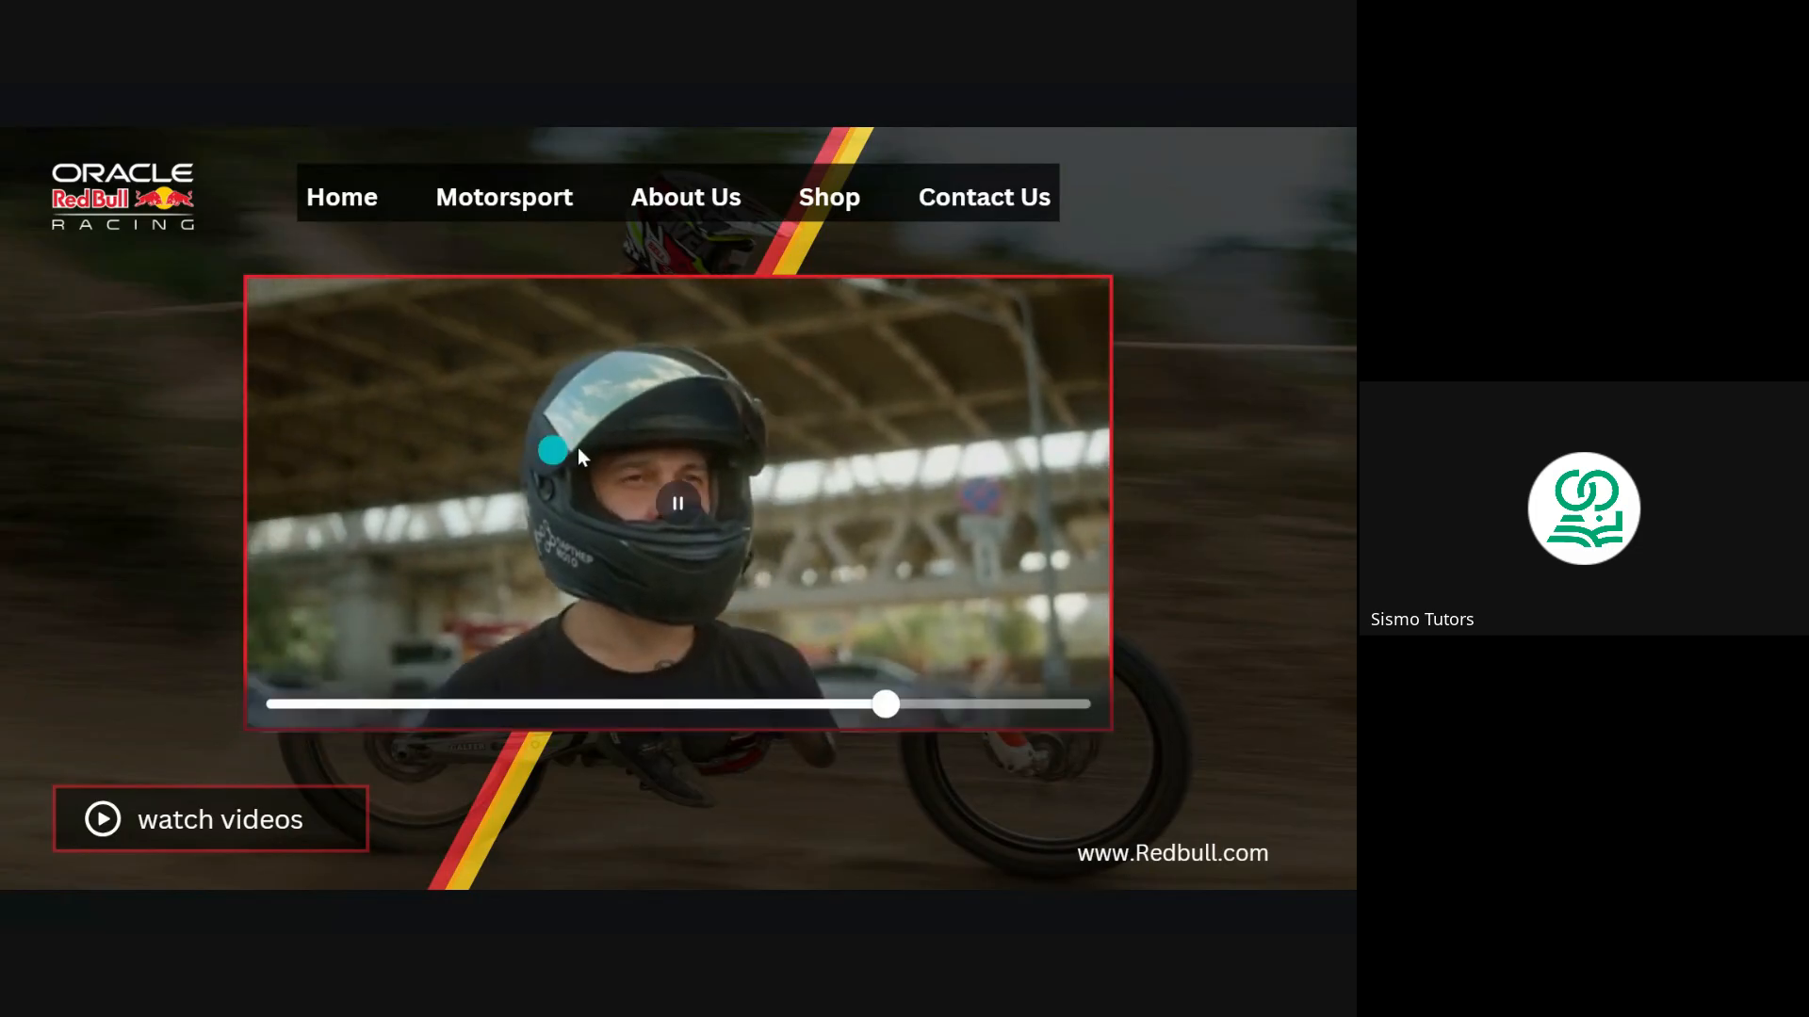
click(670, 506)
key(Escape)
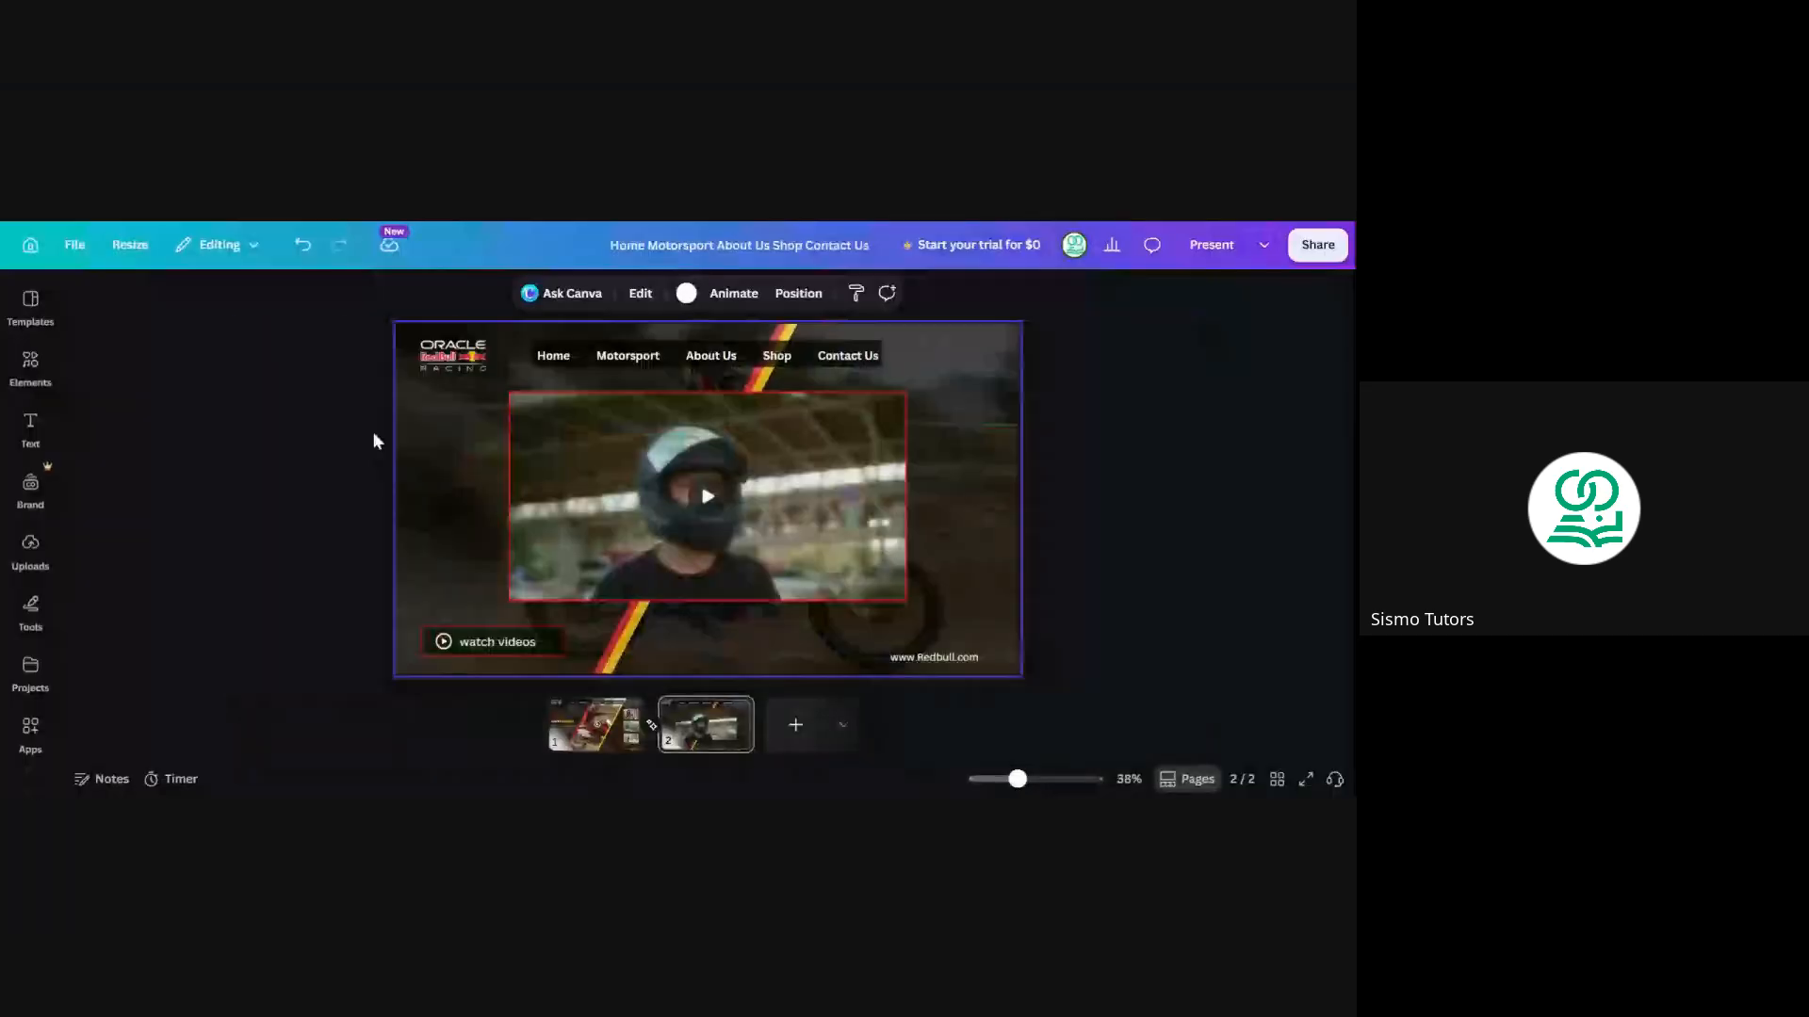
mouse_move(785, 500)
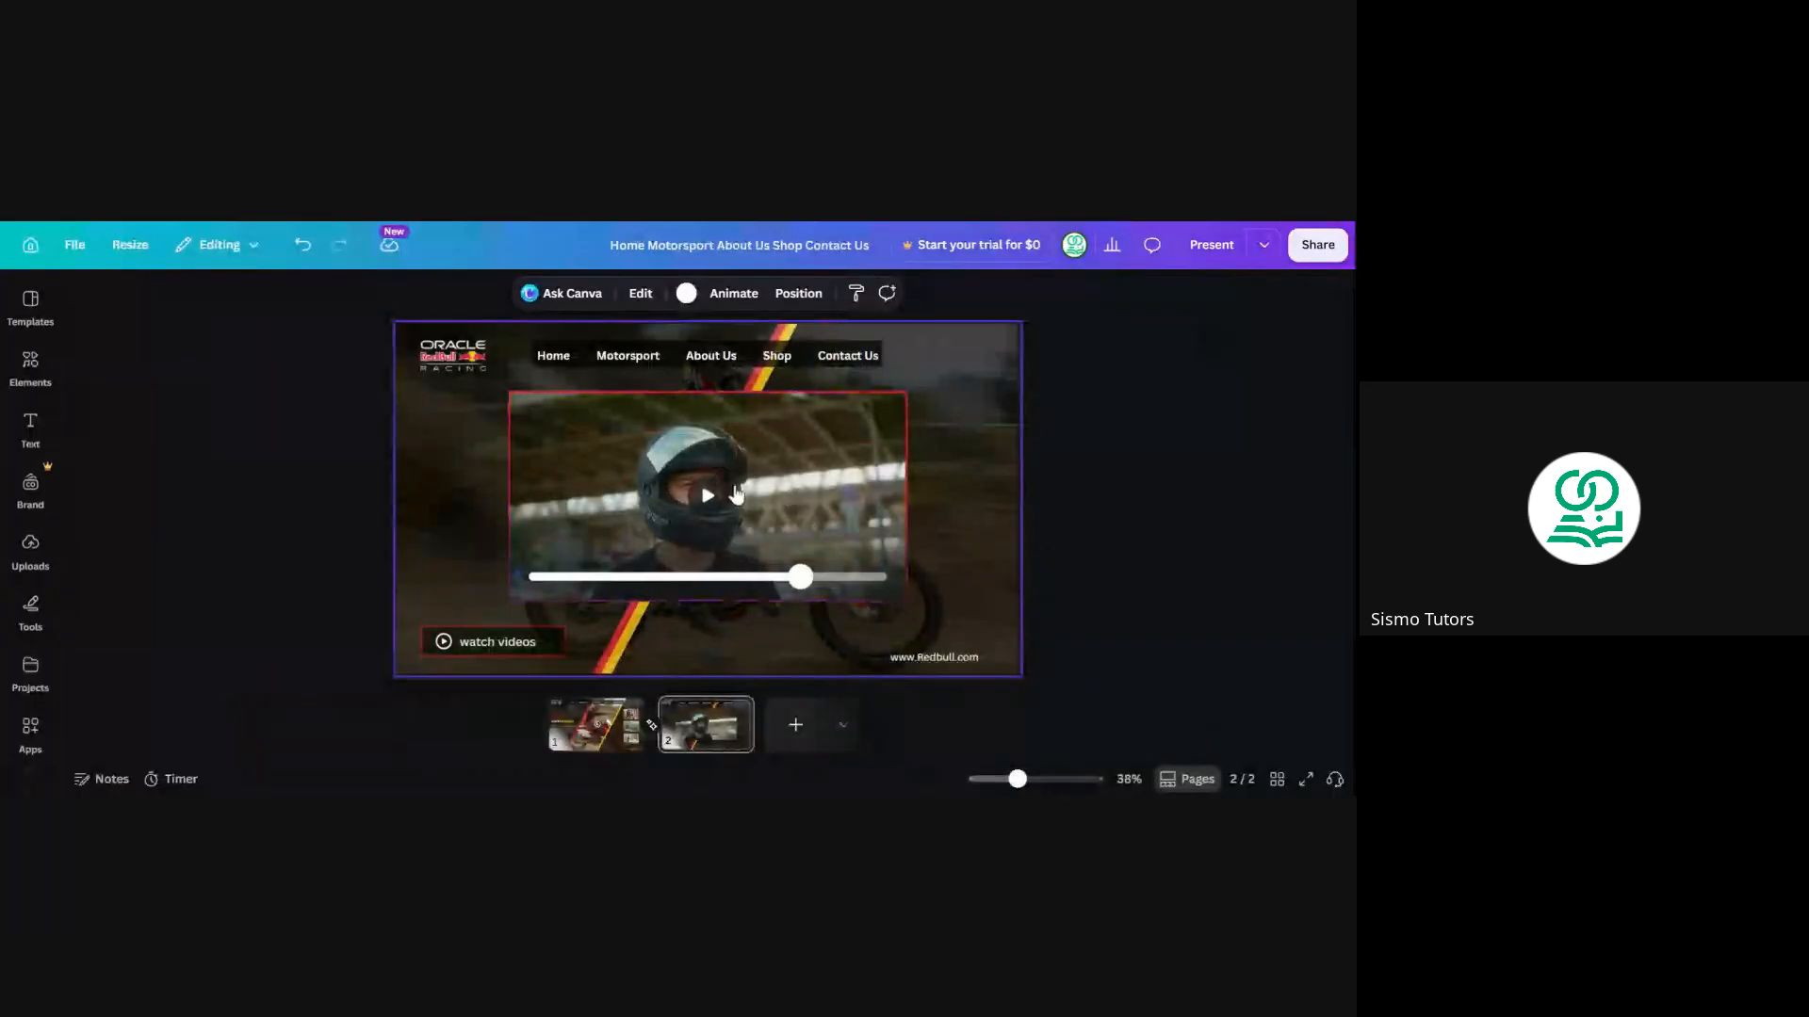
Change the watch videos button label on page 2 to "More videos"
double_click(482, 642)
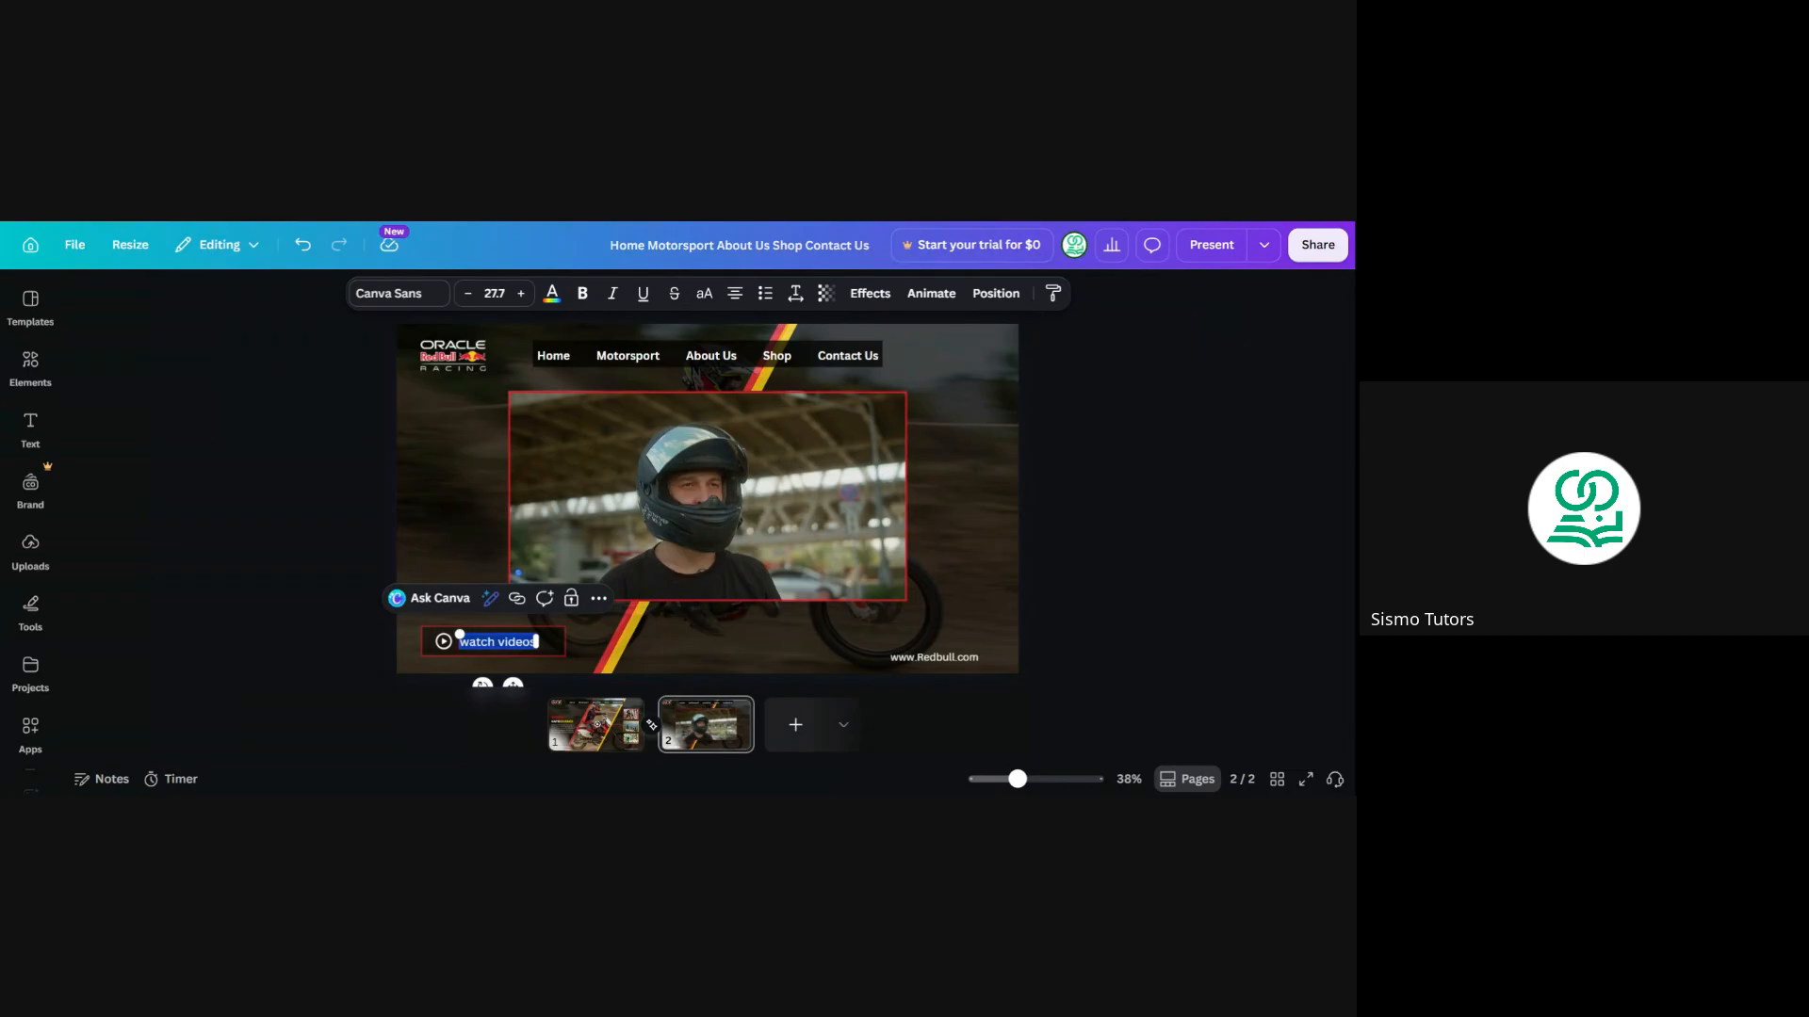
click(523, 642)
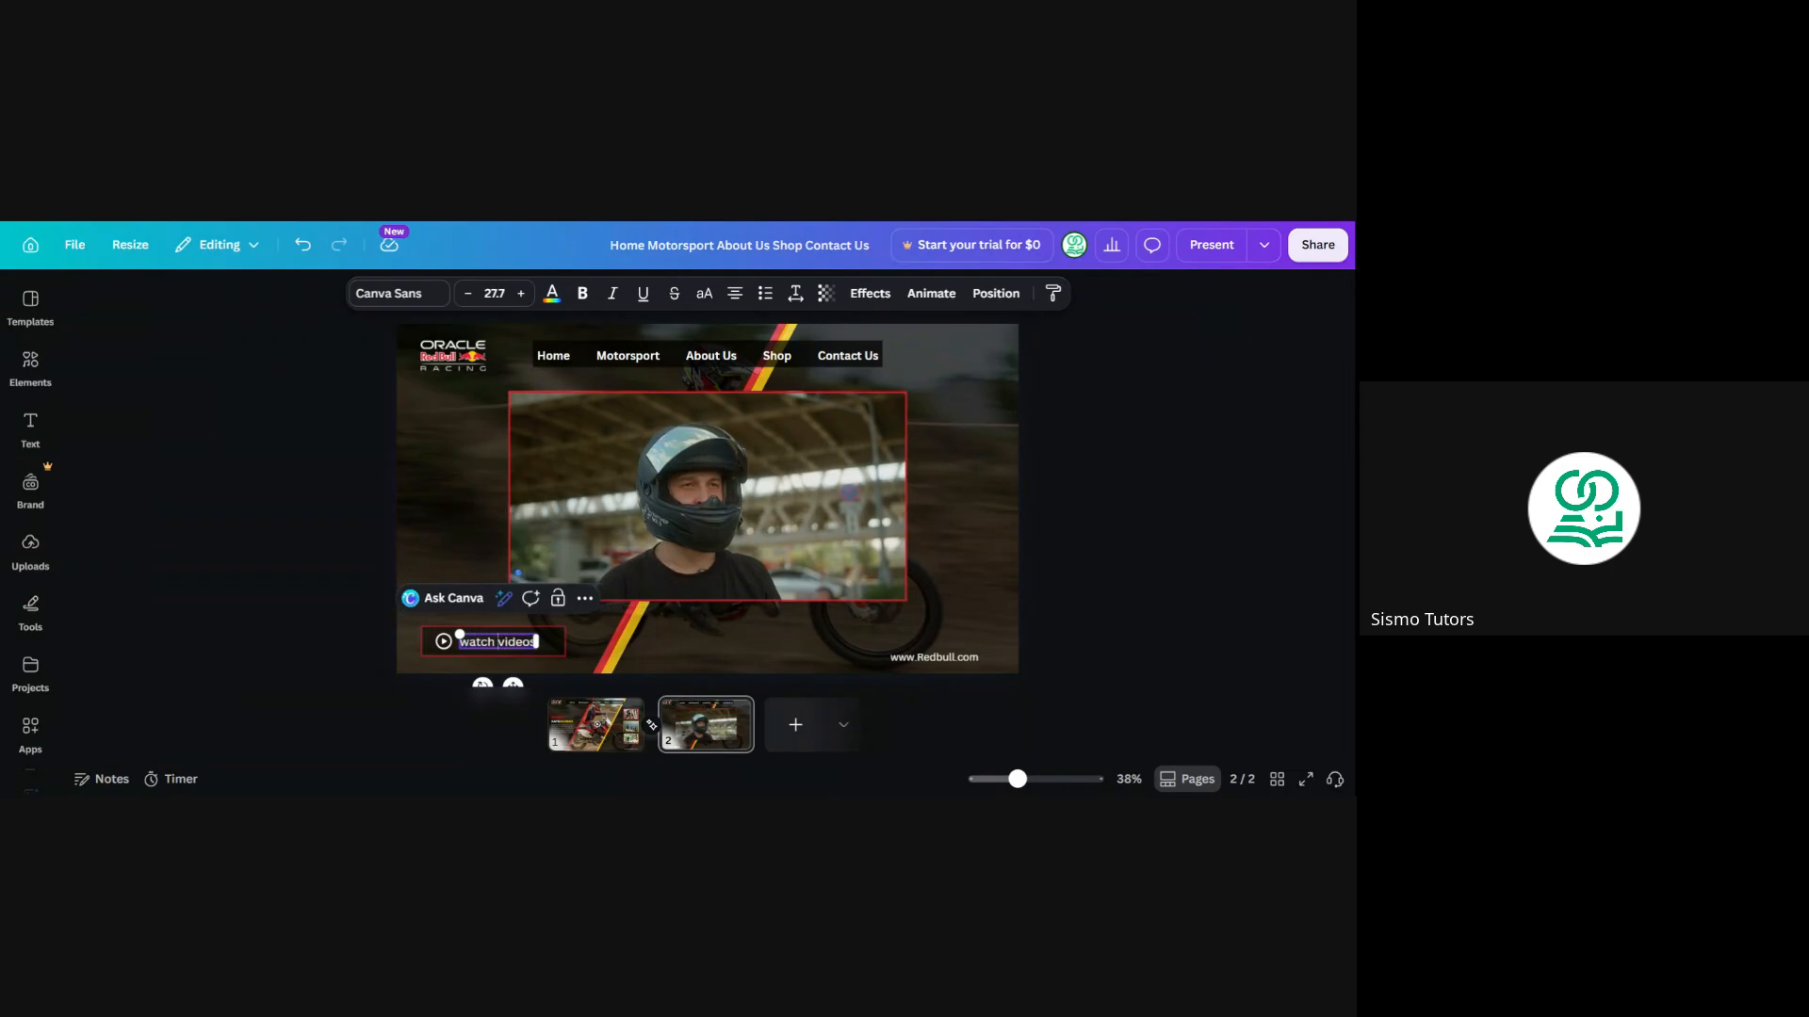
key(BackSpace)
key(BackSpace)
key(BackSpace)
key(BackSpace)
key(BackSpace)
key(BackSpace)
text(More)
click(367, 596)
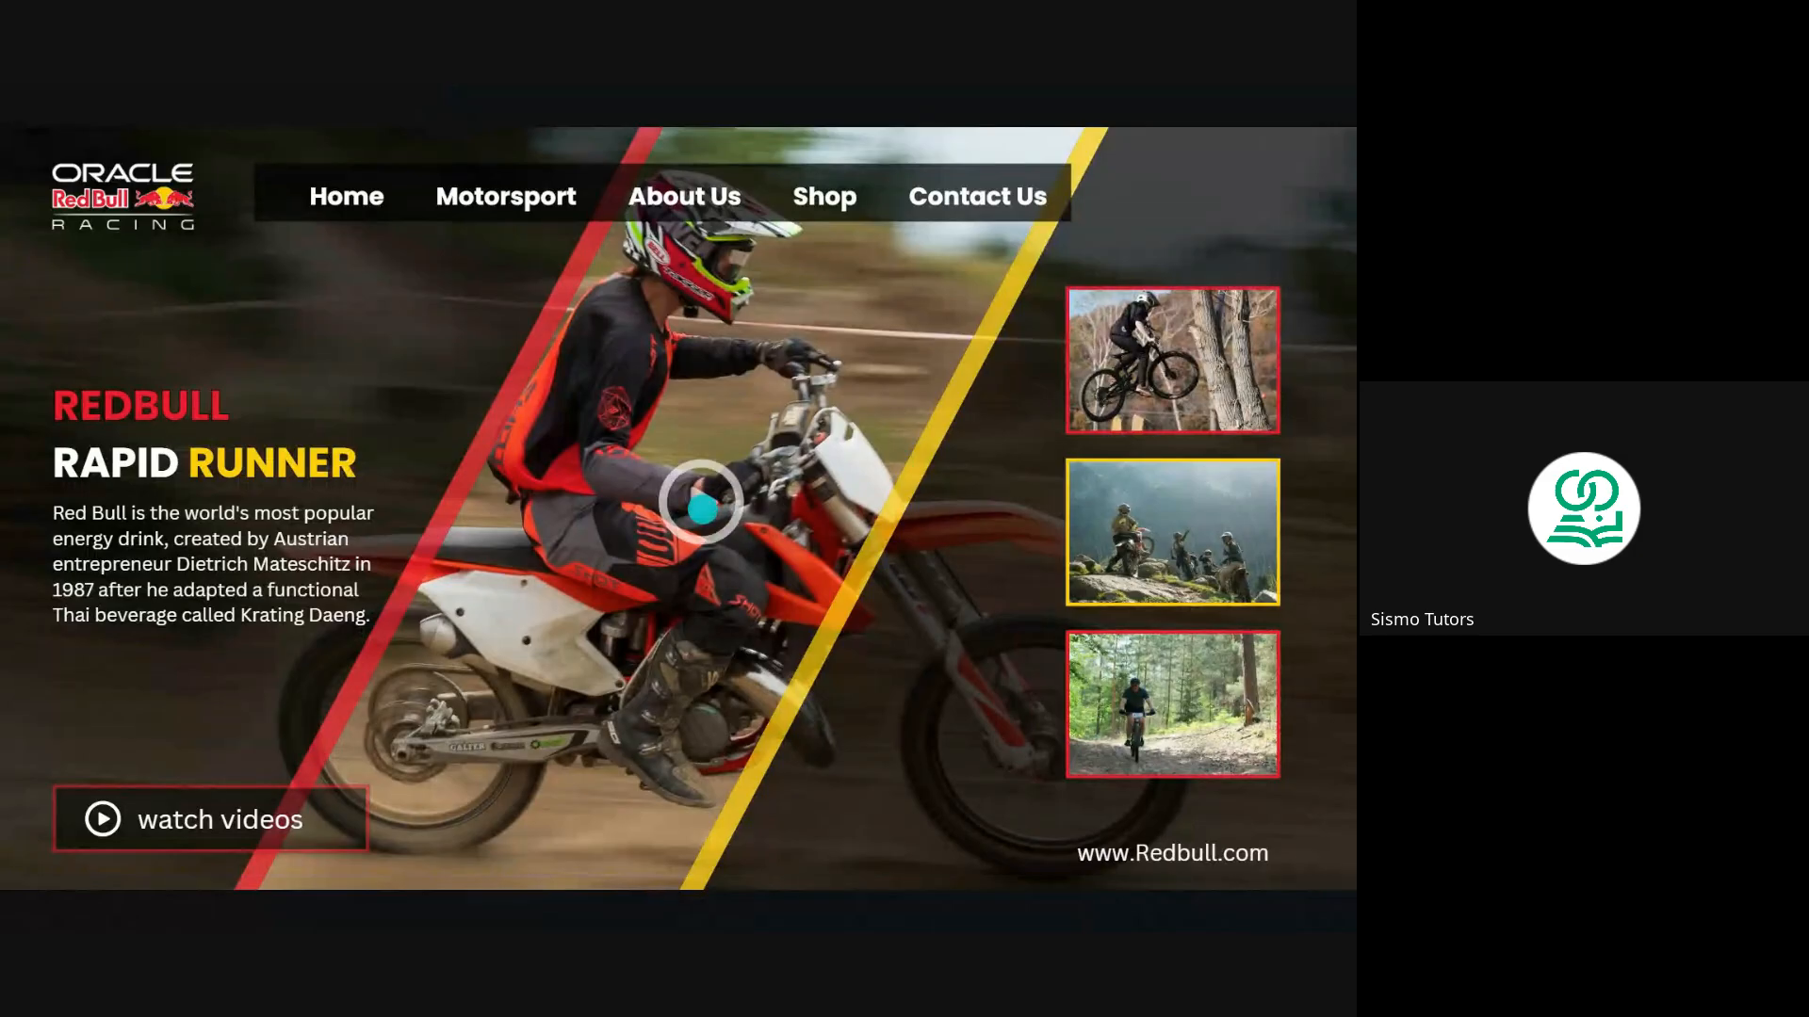
Preview the website full screen, moving back and forth between the landing page and the rounded biker video page, then return to editing
click(703, 509)
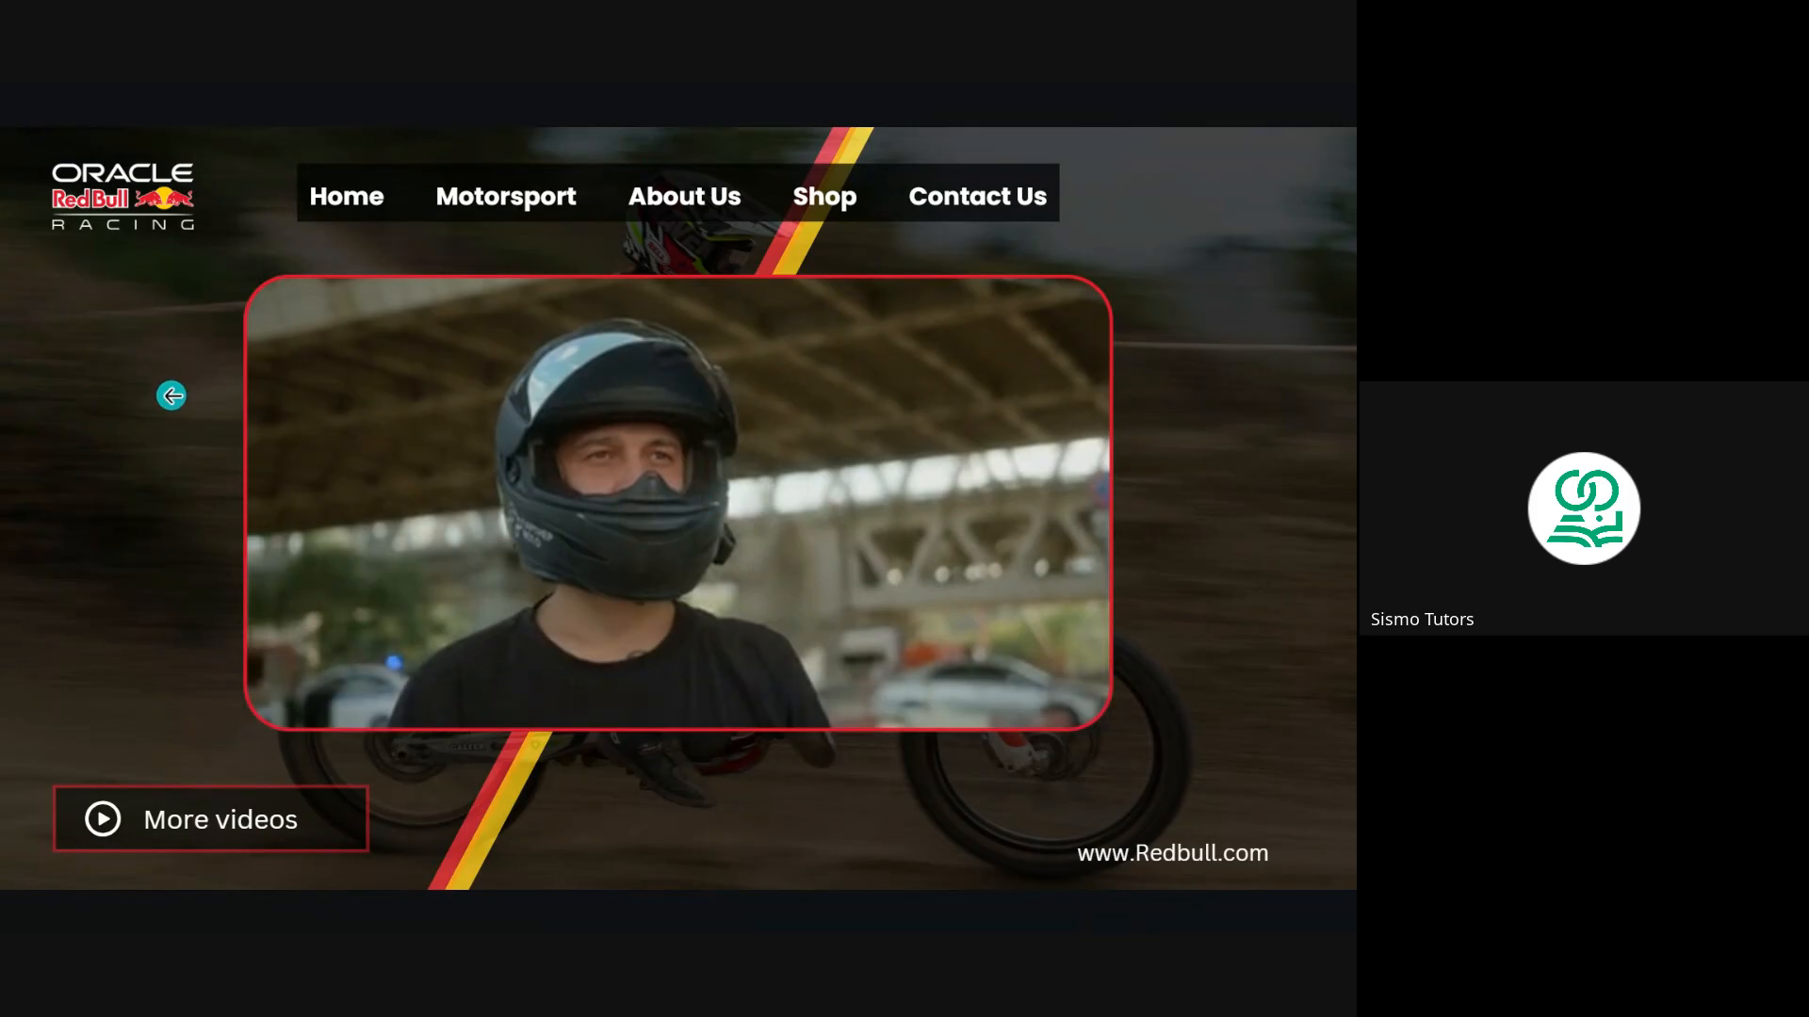
click(171, 396)
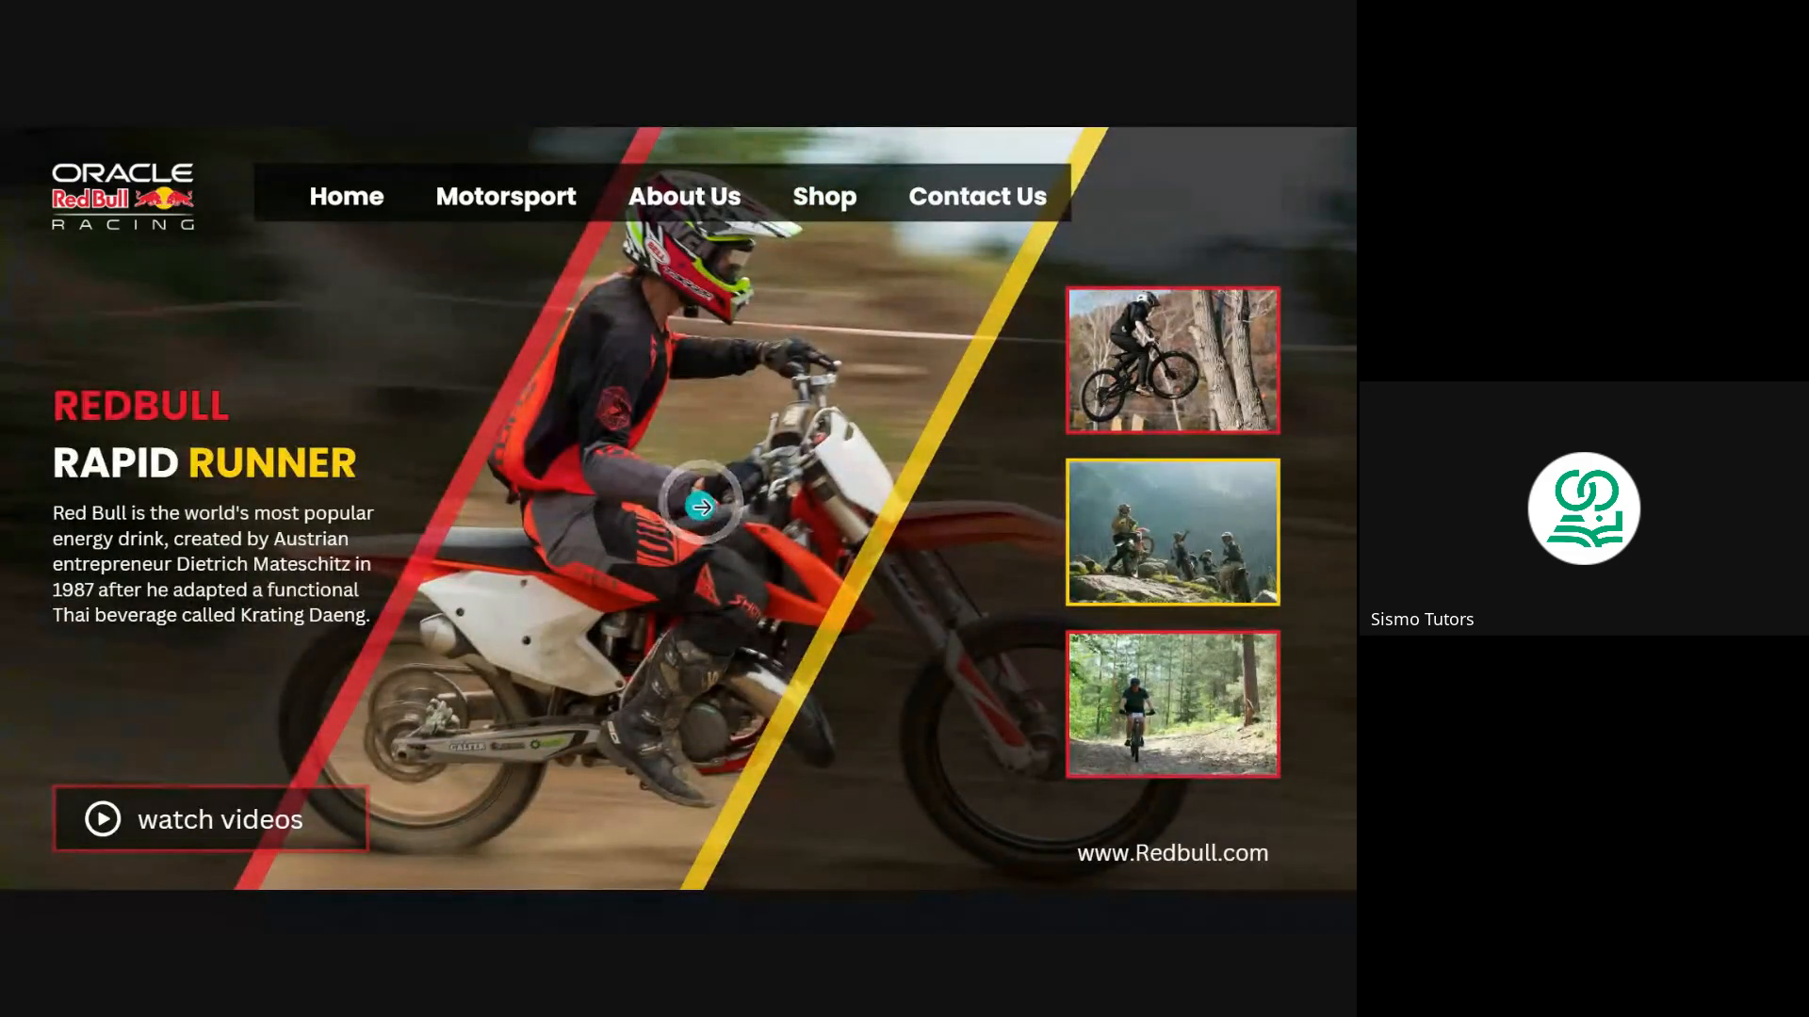
click(700, 506)
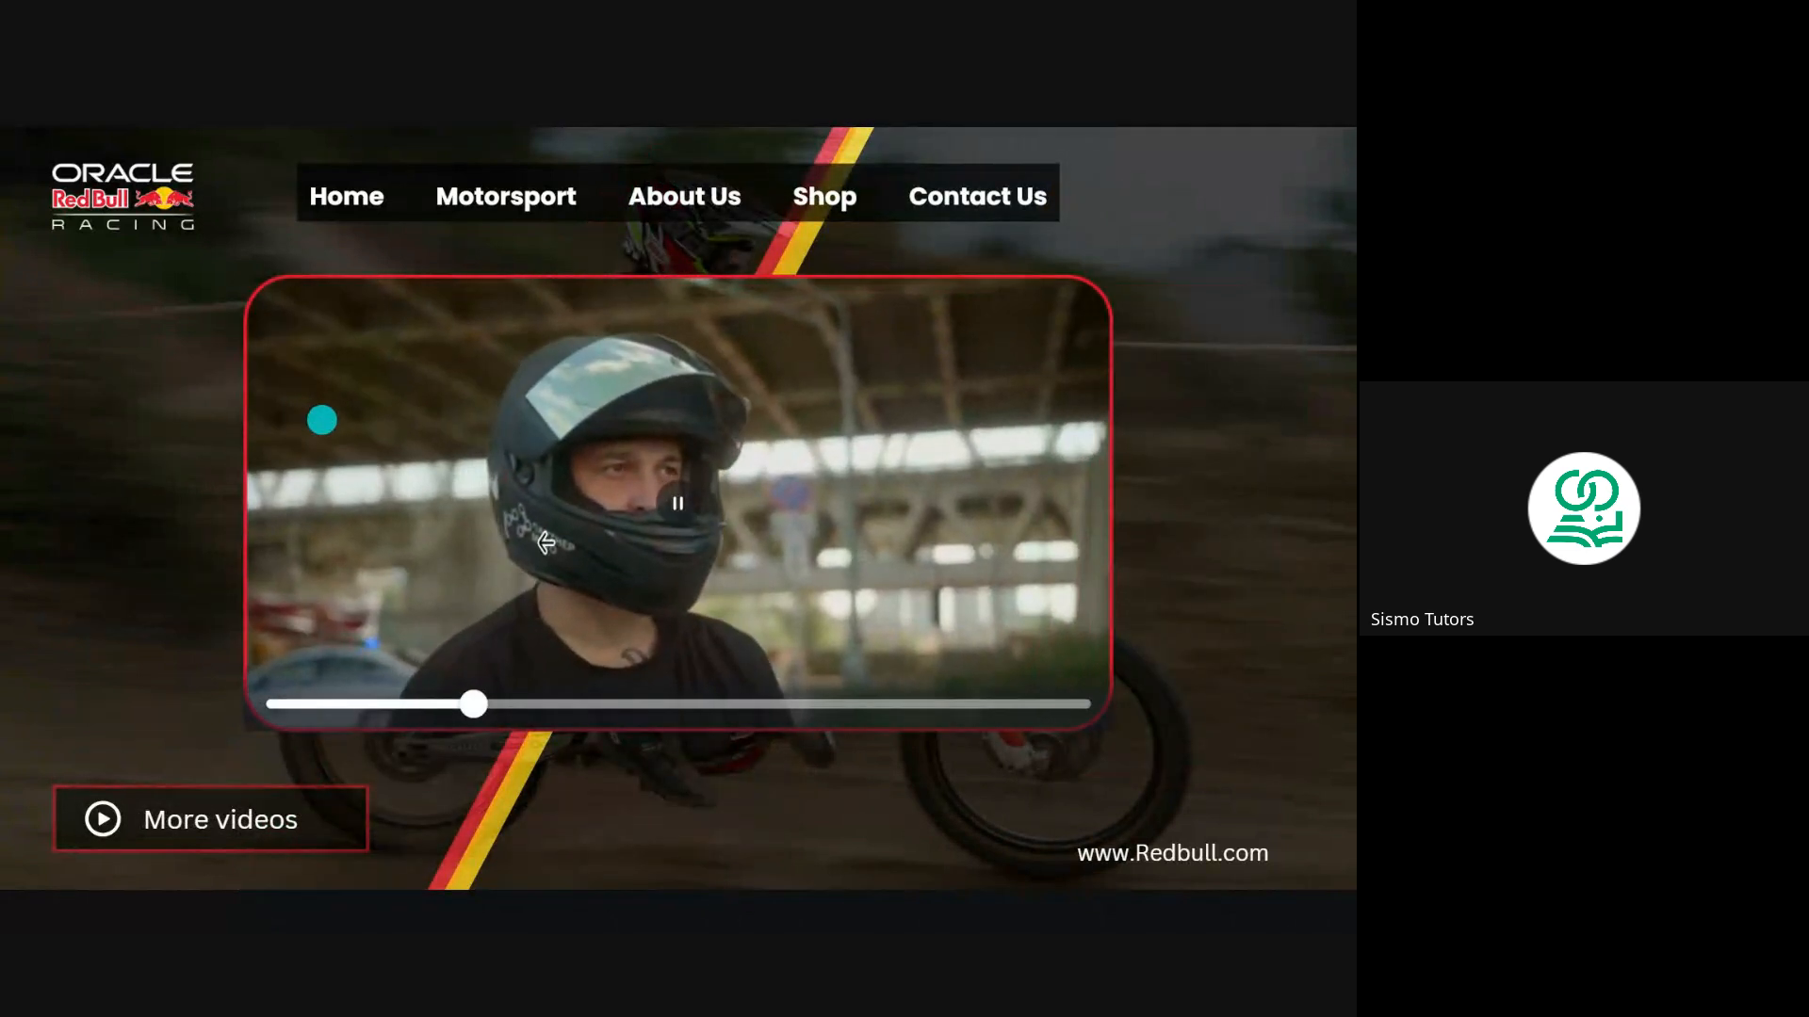
key(Escape)
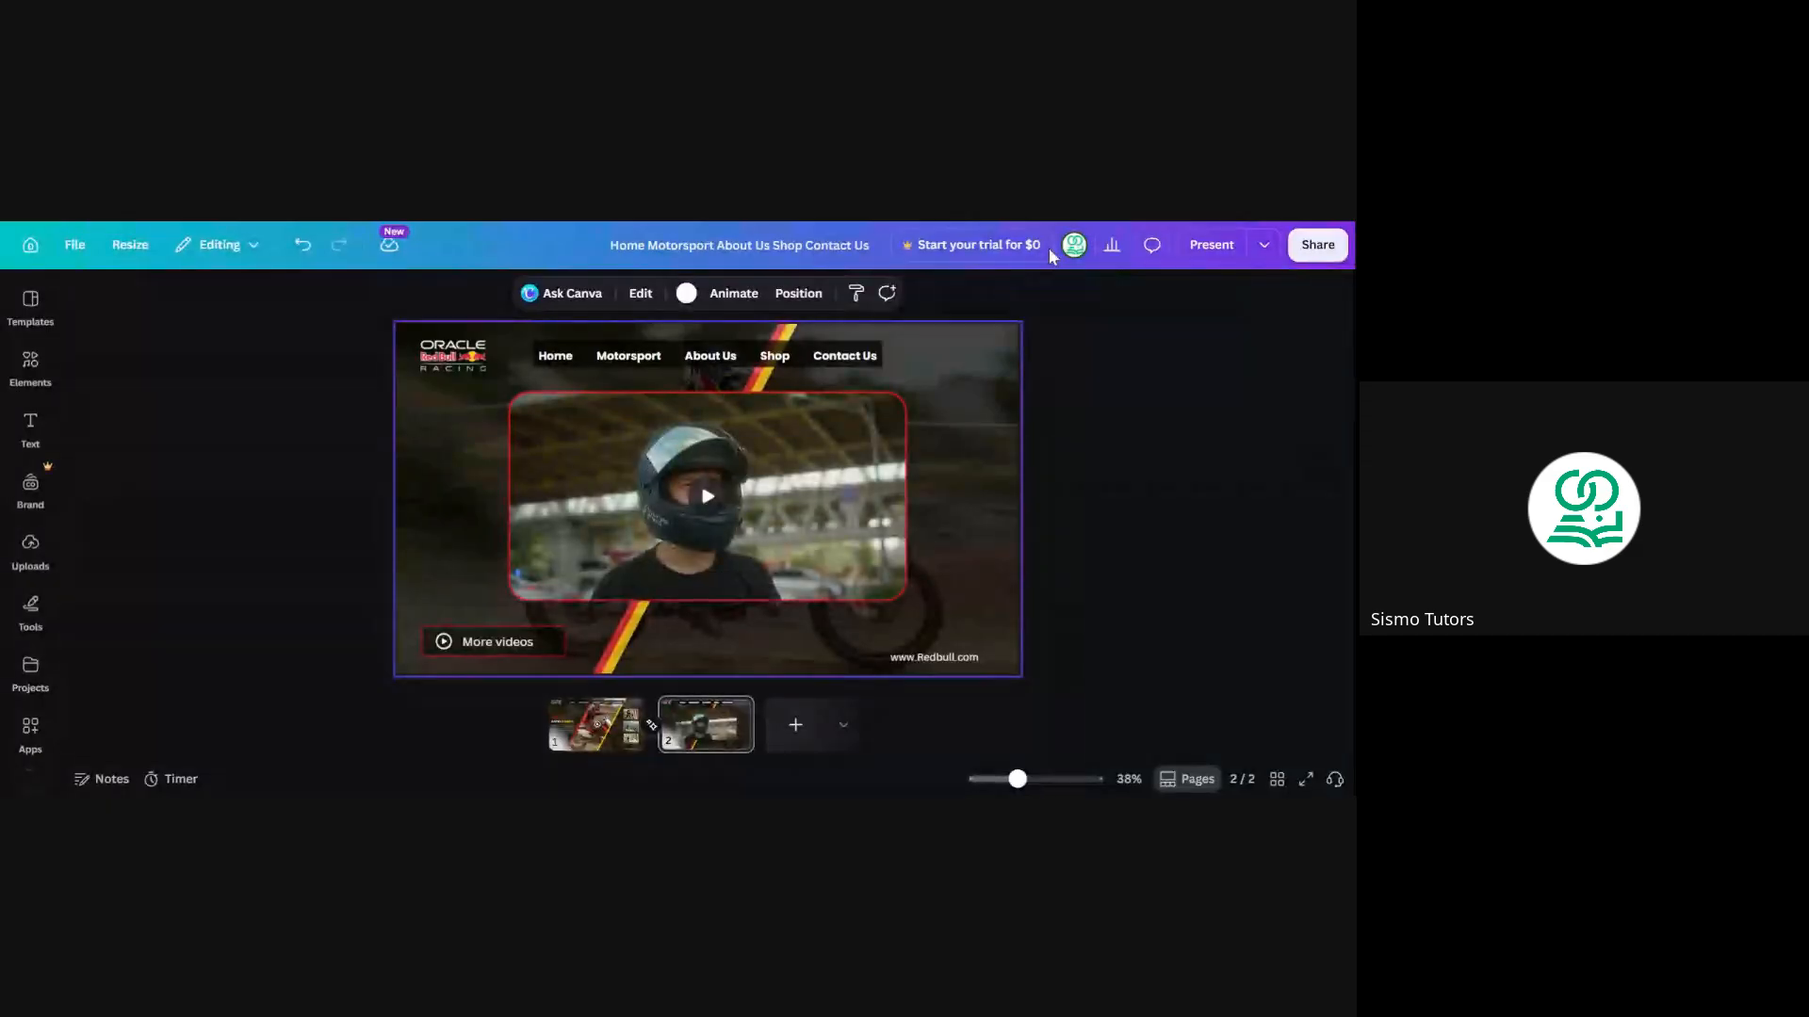
click(1211, 245)
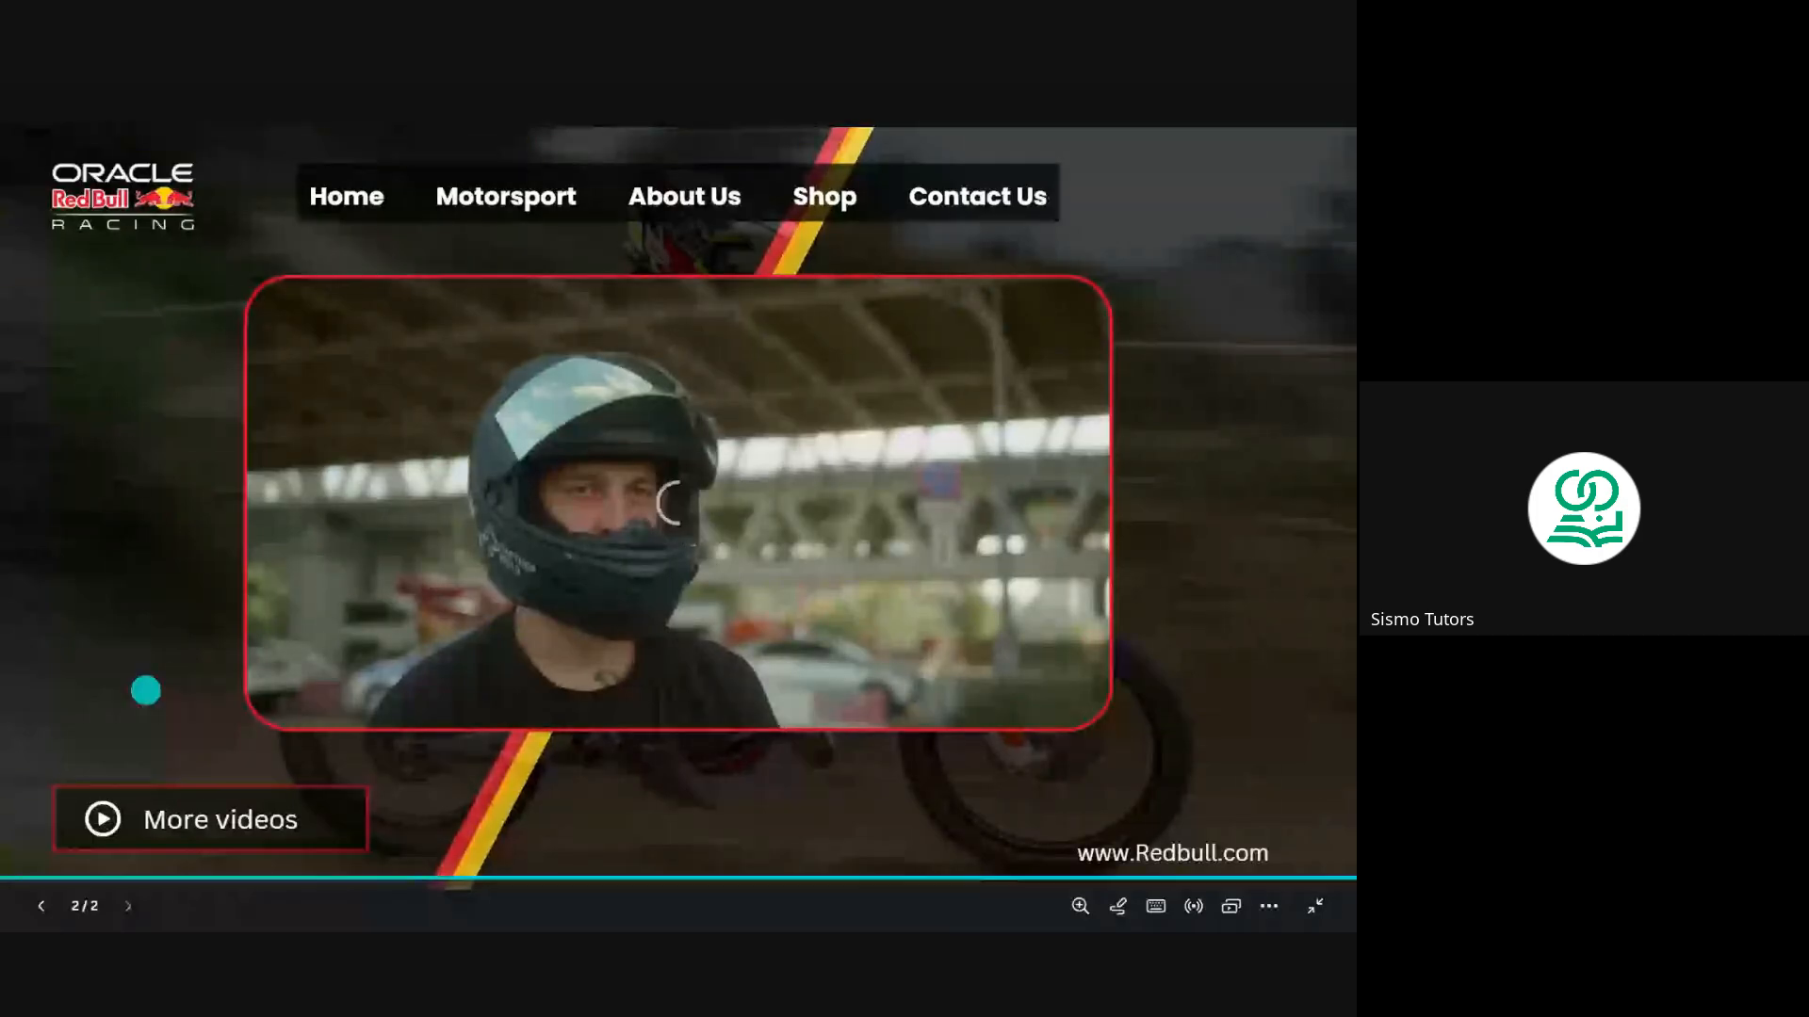
key(Left)
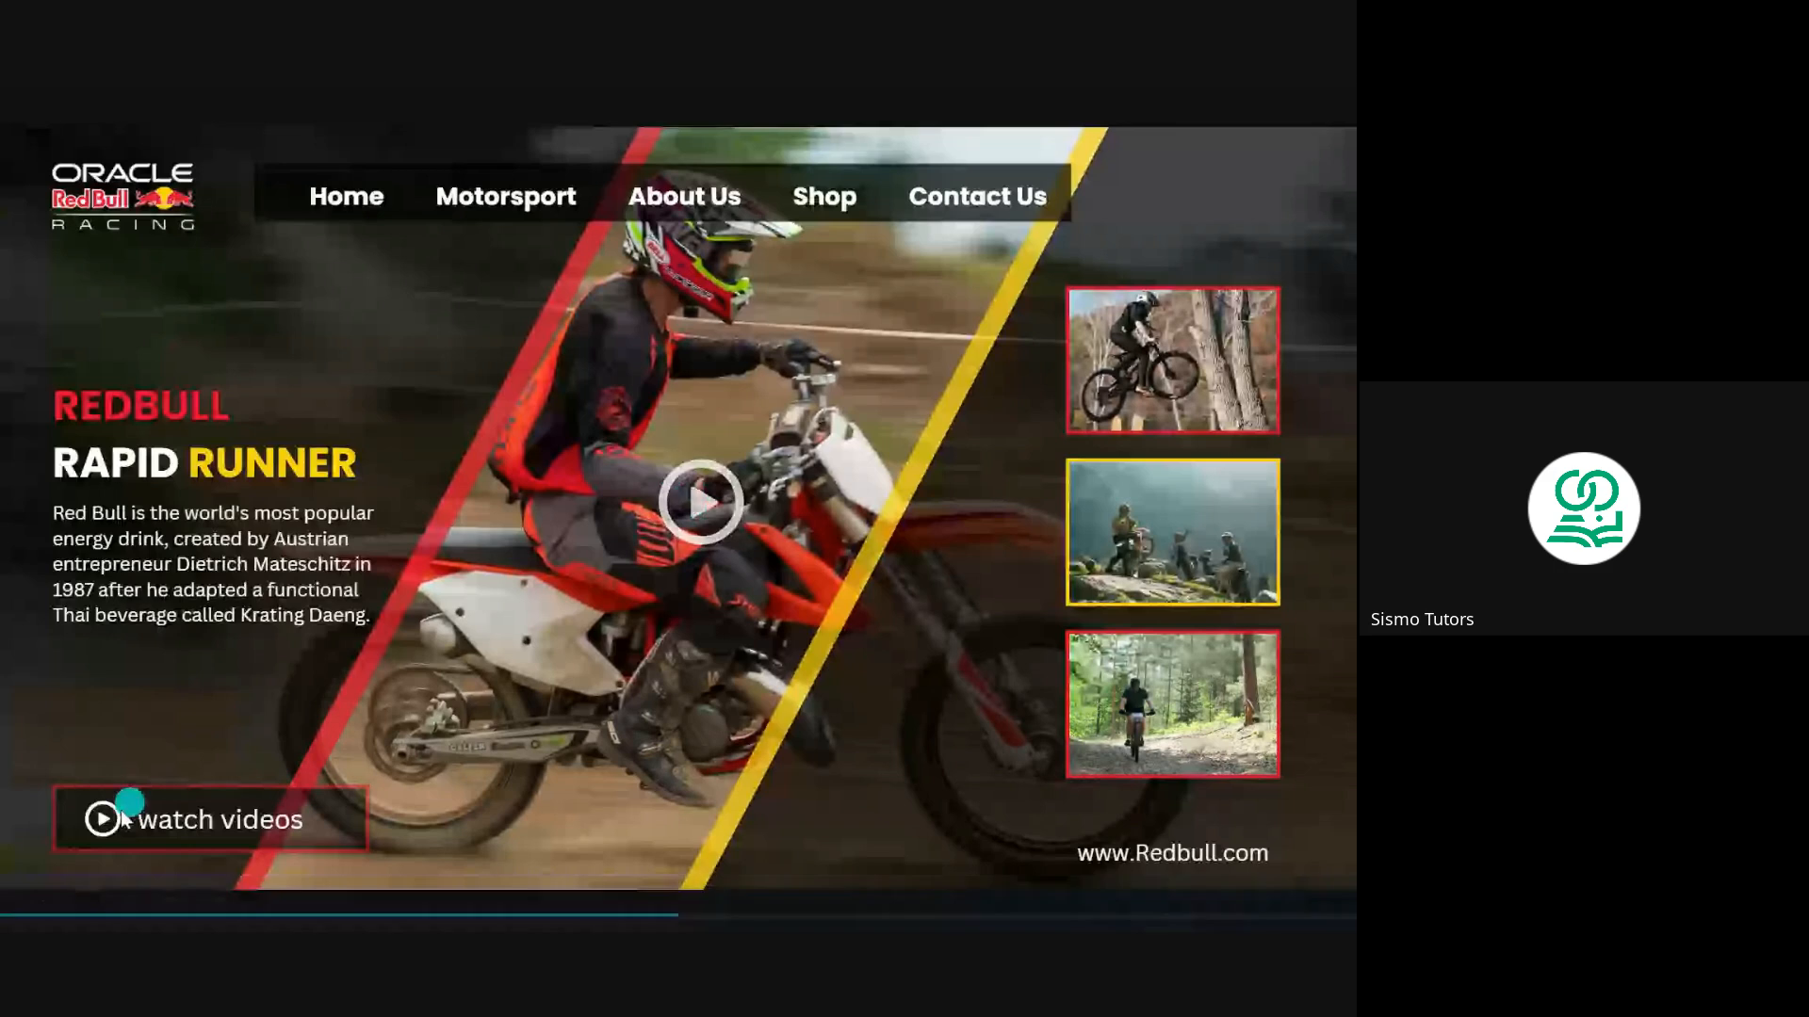
click(707, 509)
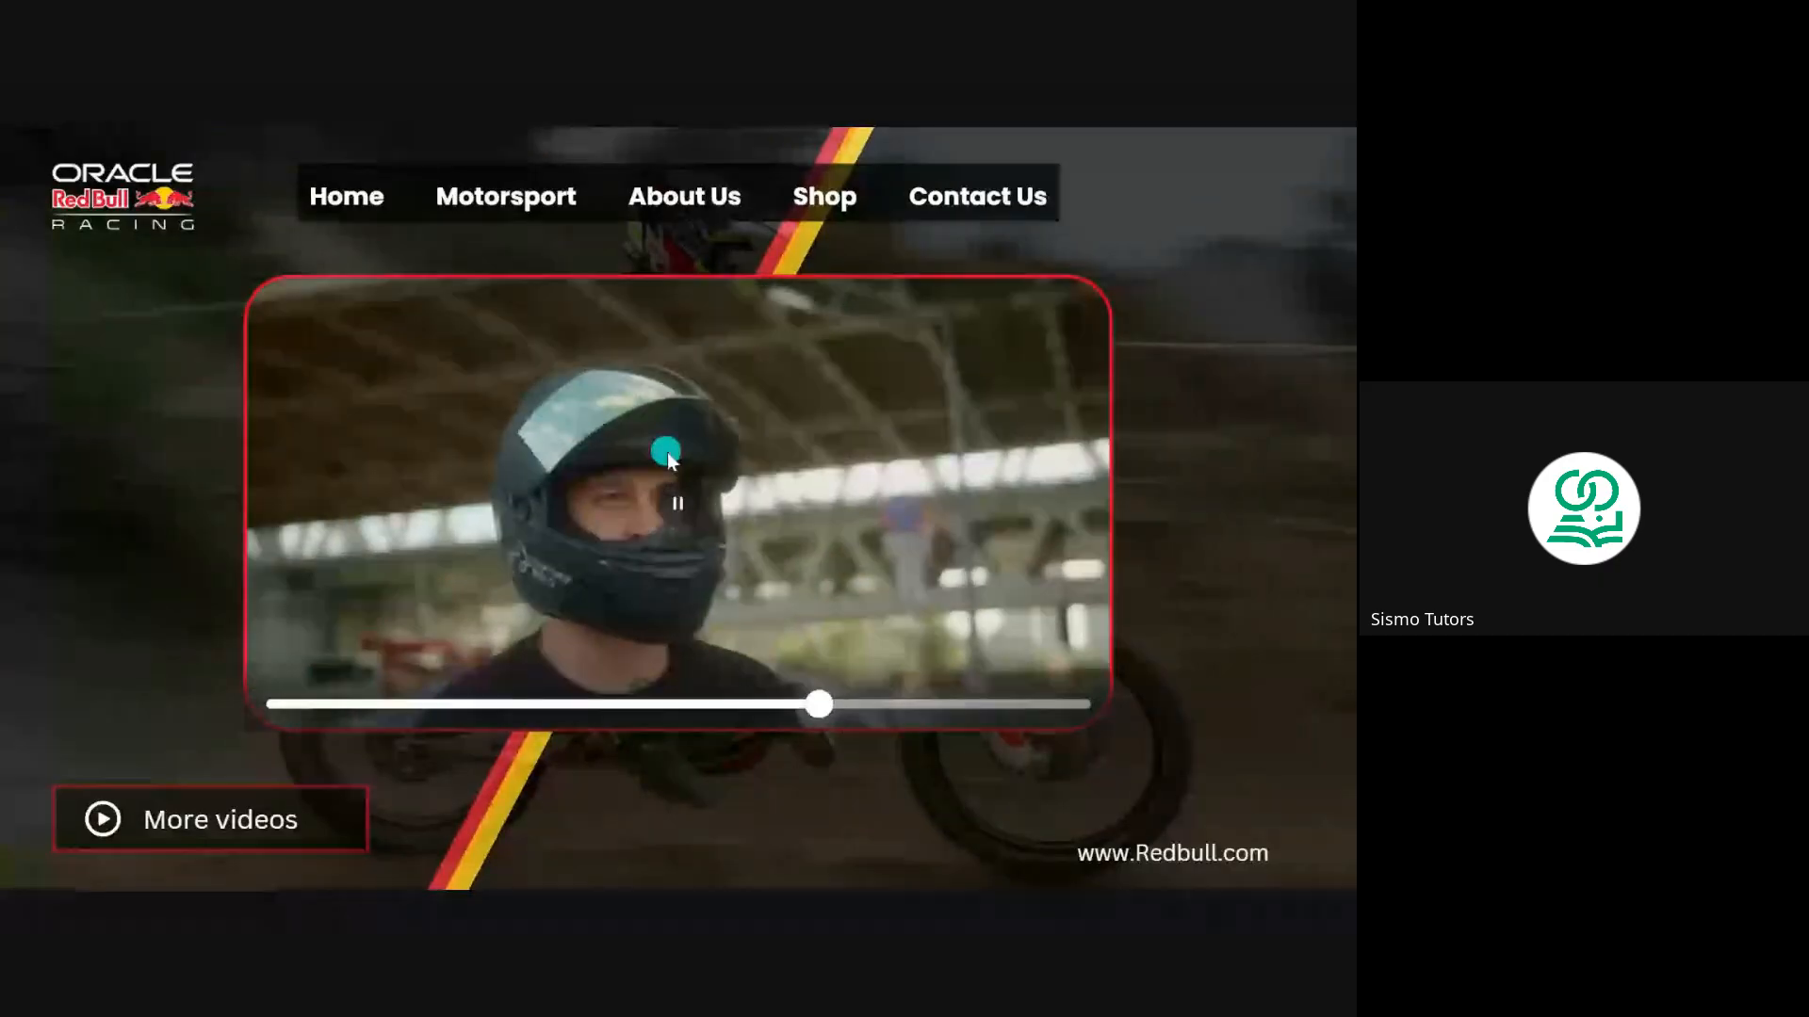
key(Escape)
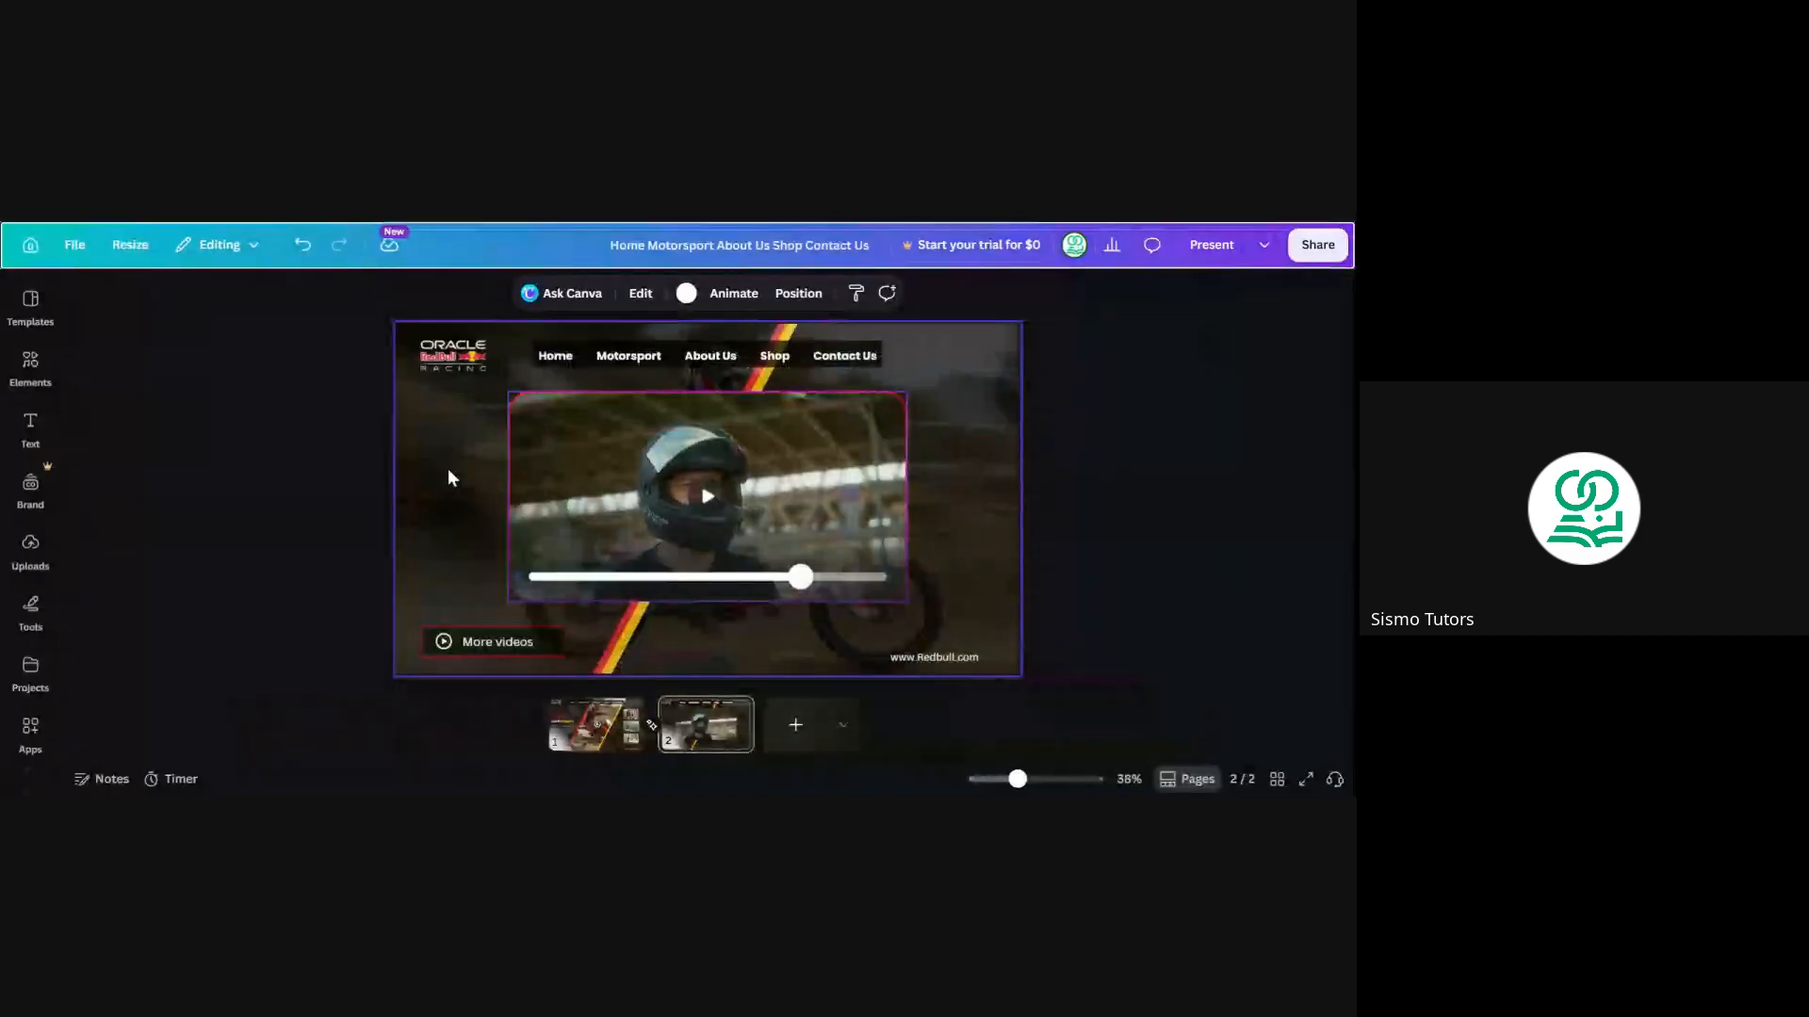
click(358, 441)
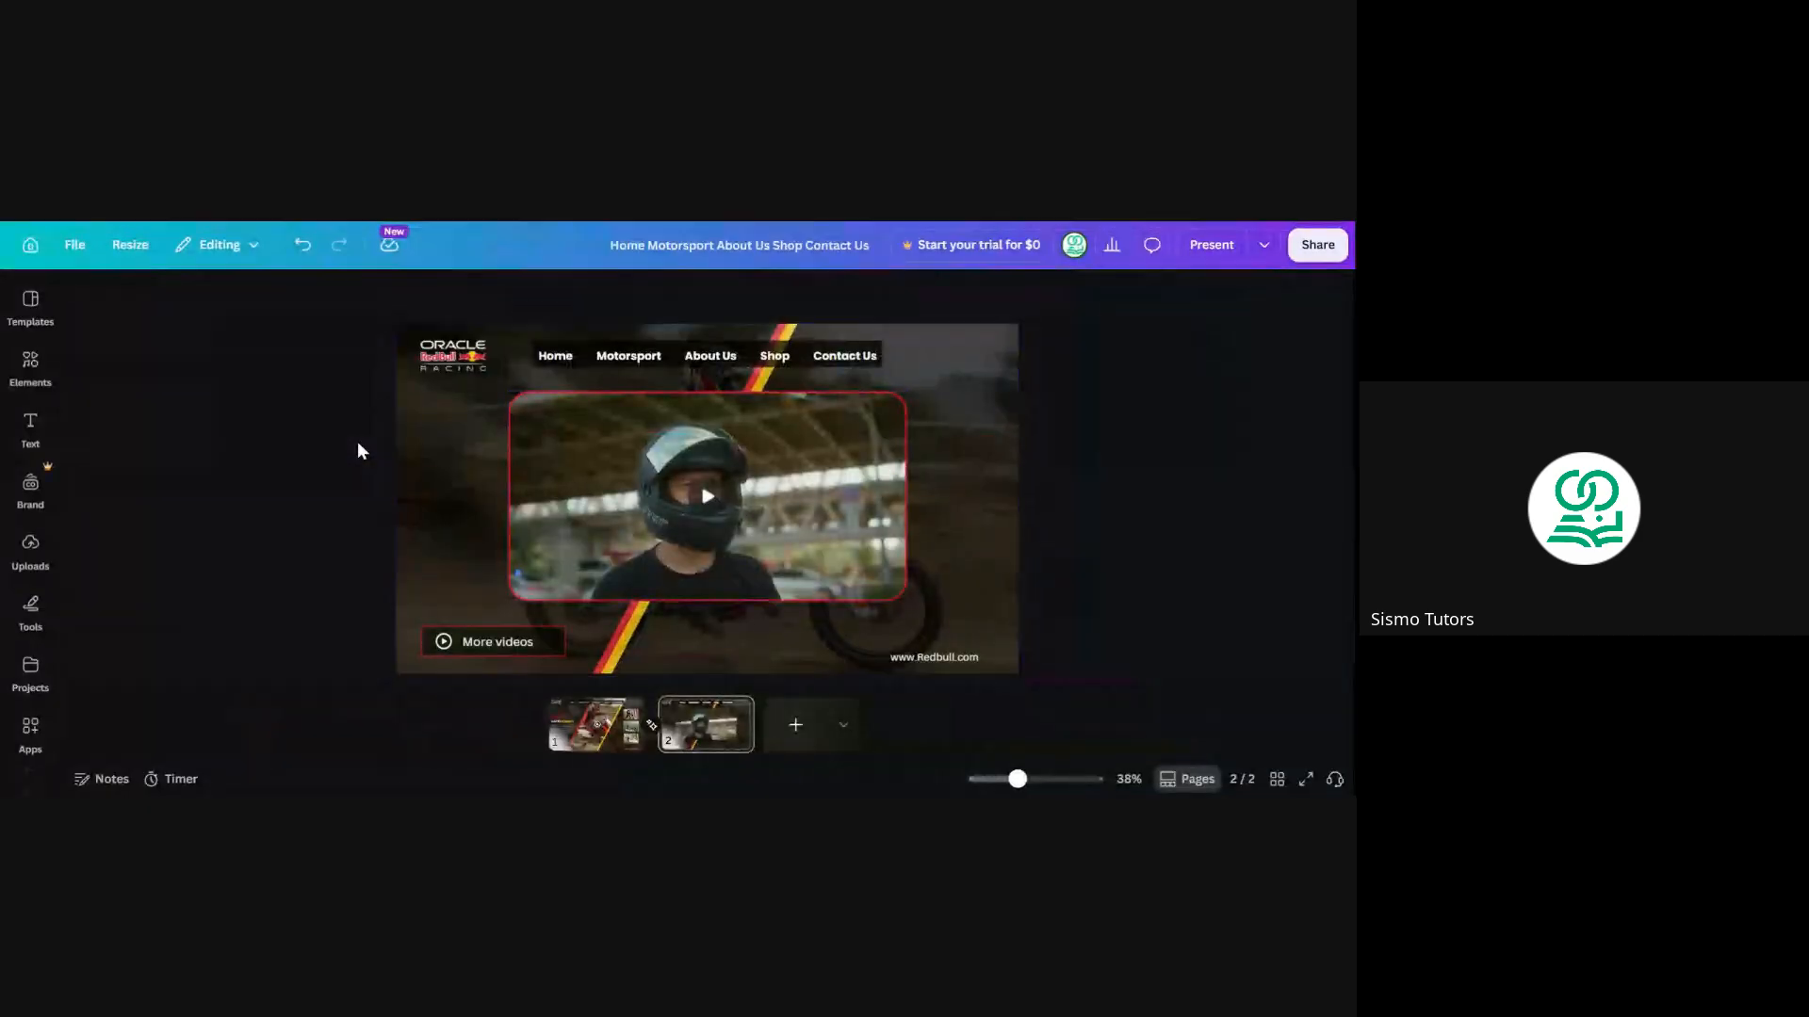
Browse the stock videos found for "mountain biker" for further biking clips
click(31, 375)
scroll(249, 565, down, 3)
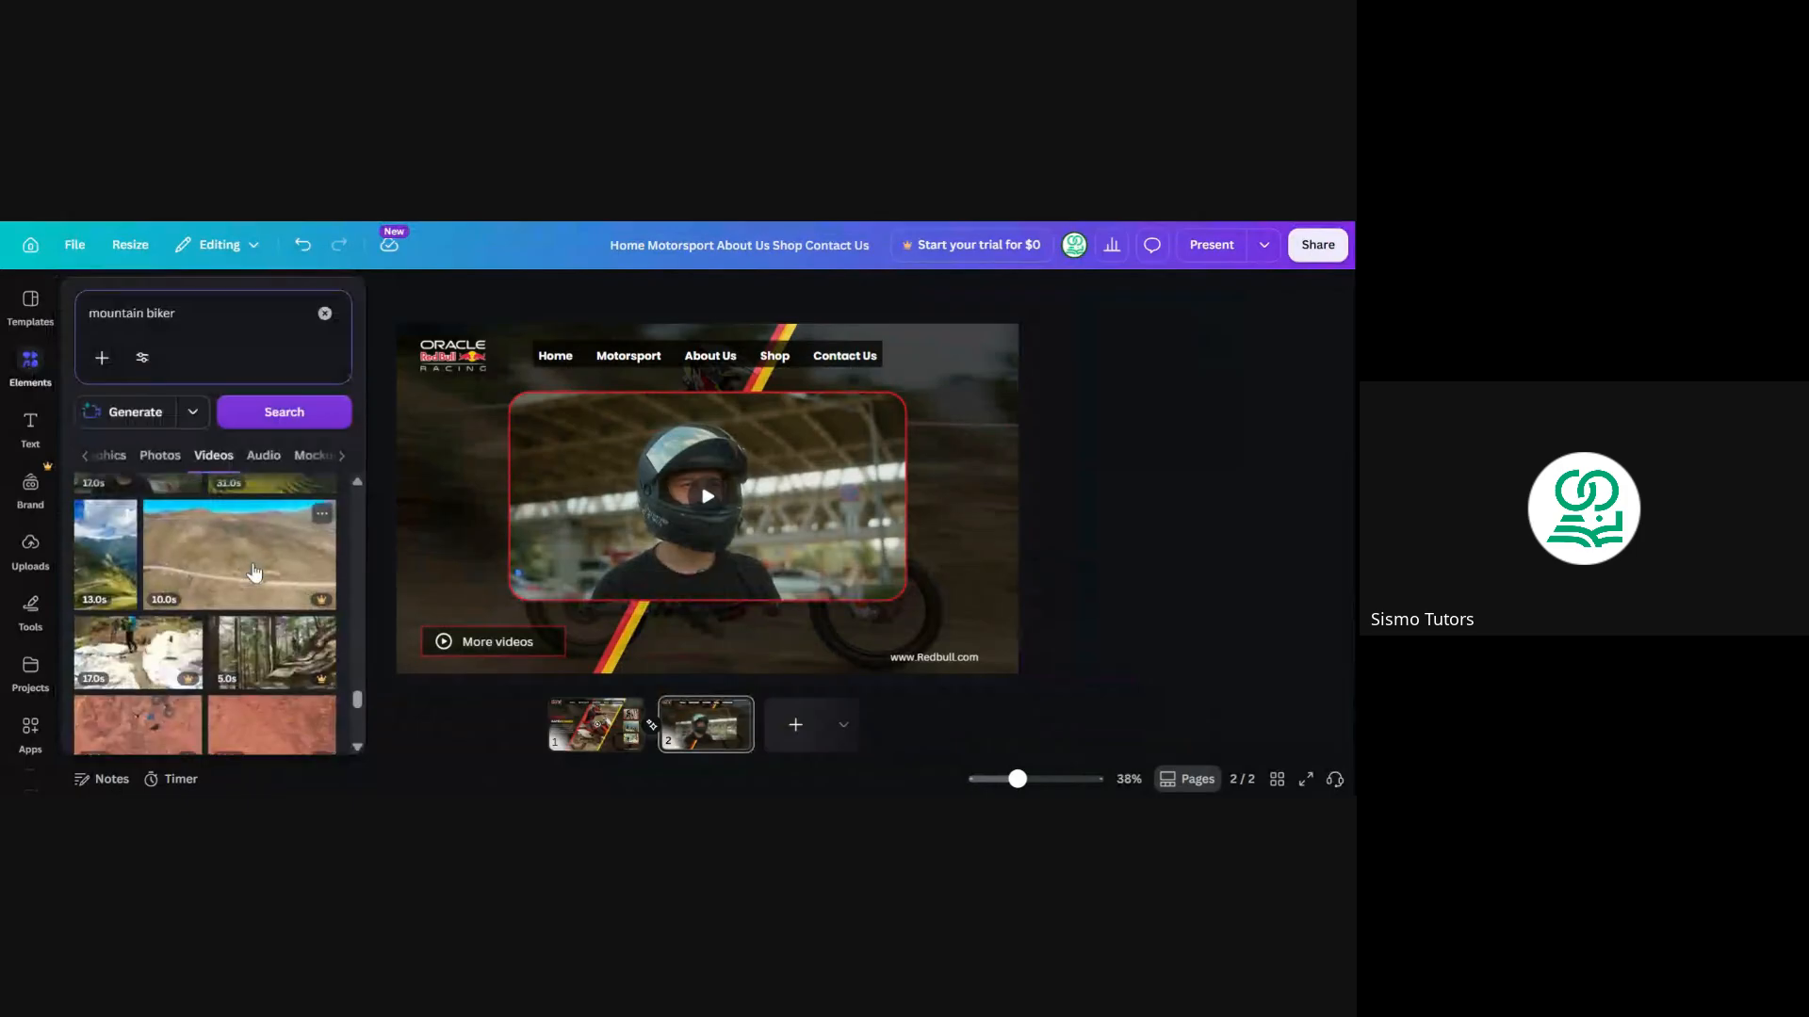
scroll(254, 571, down, 1)
scroll(255, 571, down, 1)
scroll(254, 571, up, 1)
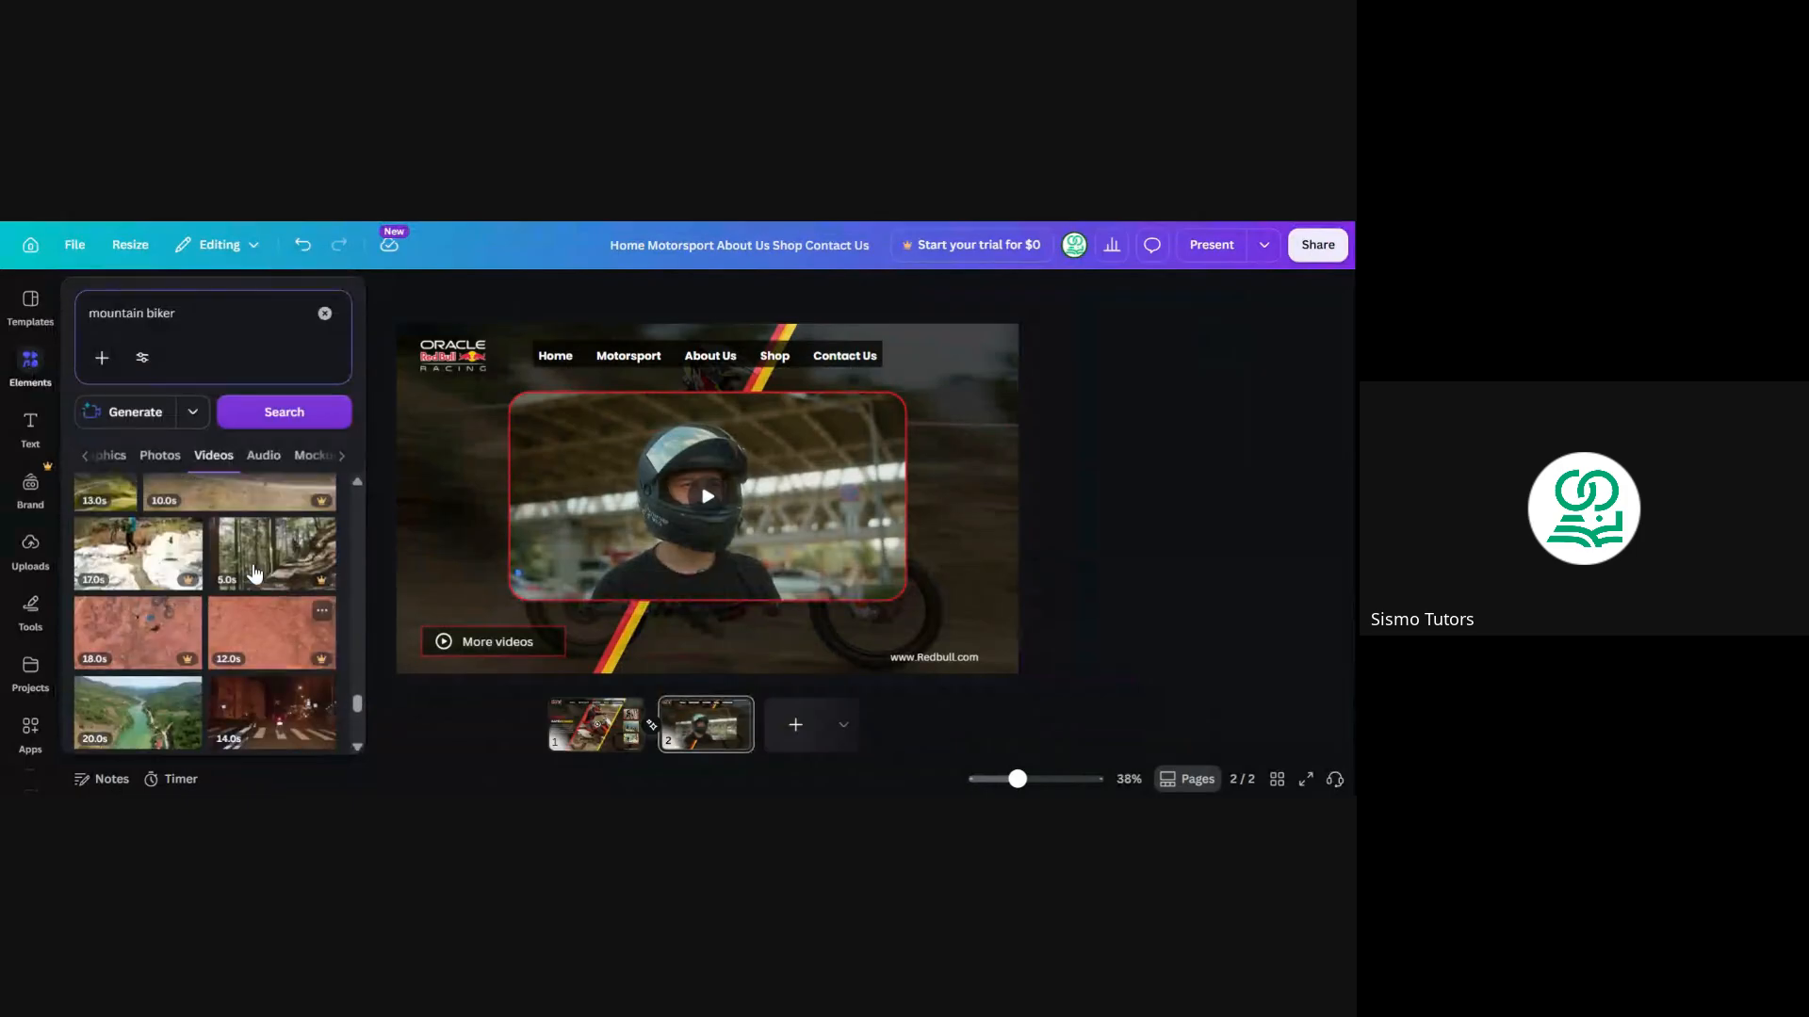
scroll(245, 589, down, 1)
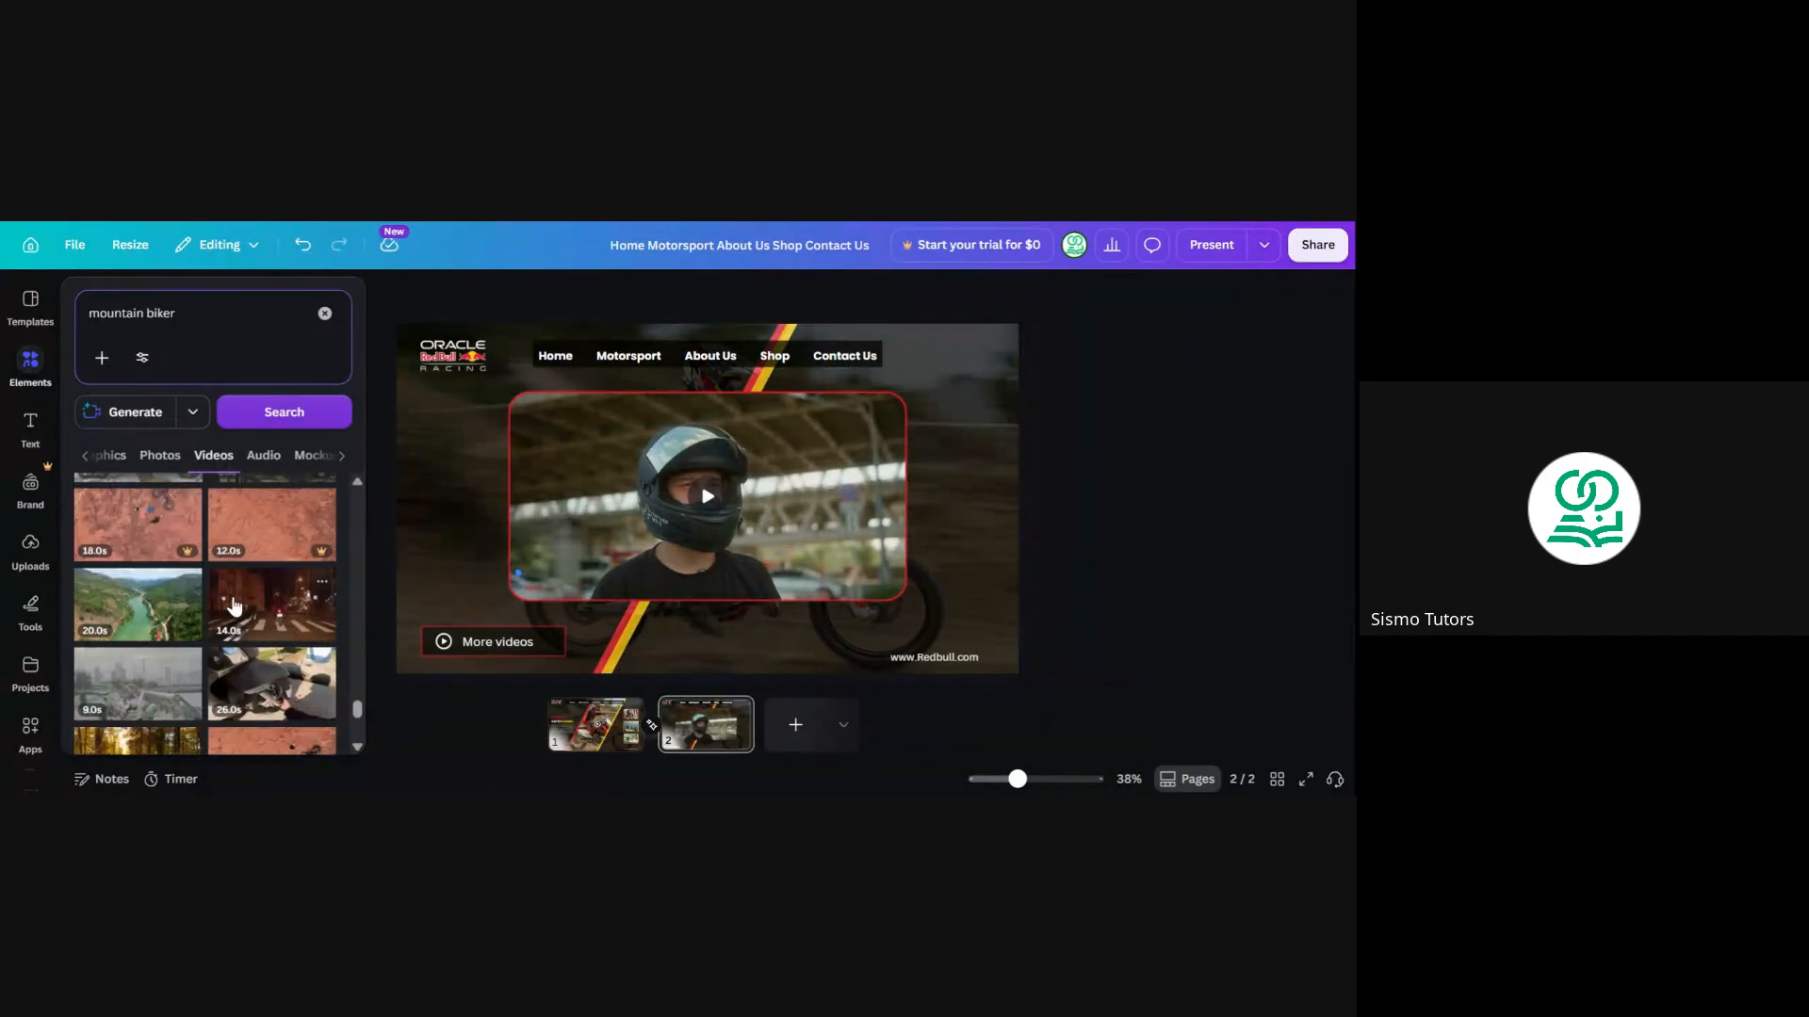
scroll(235, 604, down, 1)
scroll(240, 603, down, 1)
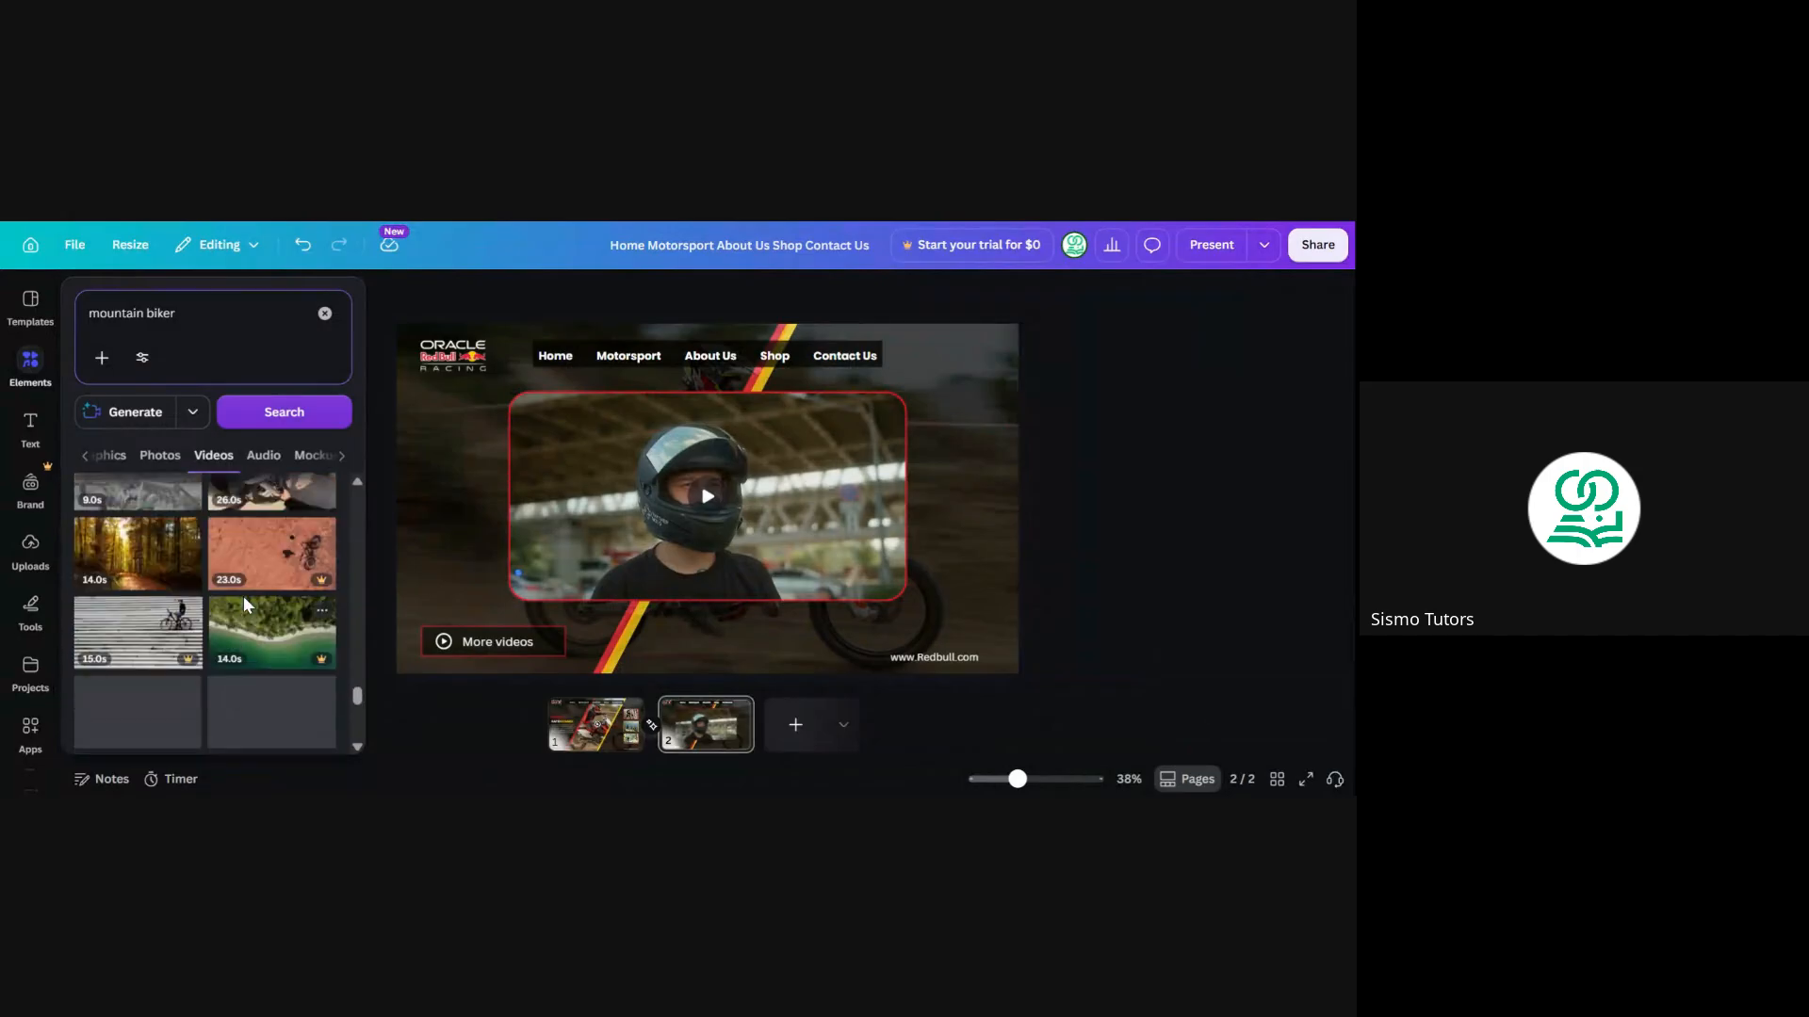
scroll(242, 612, down, 2)
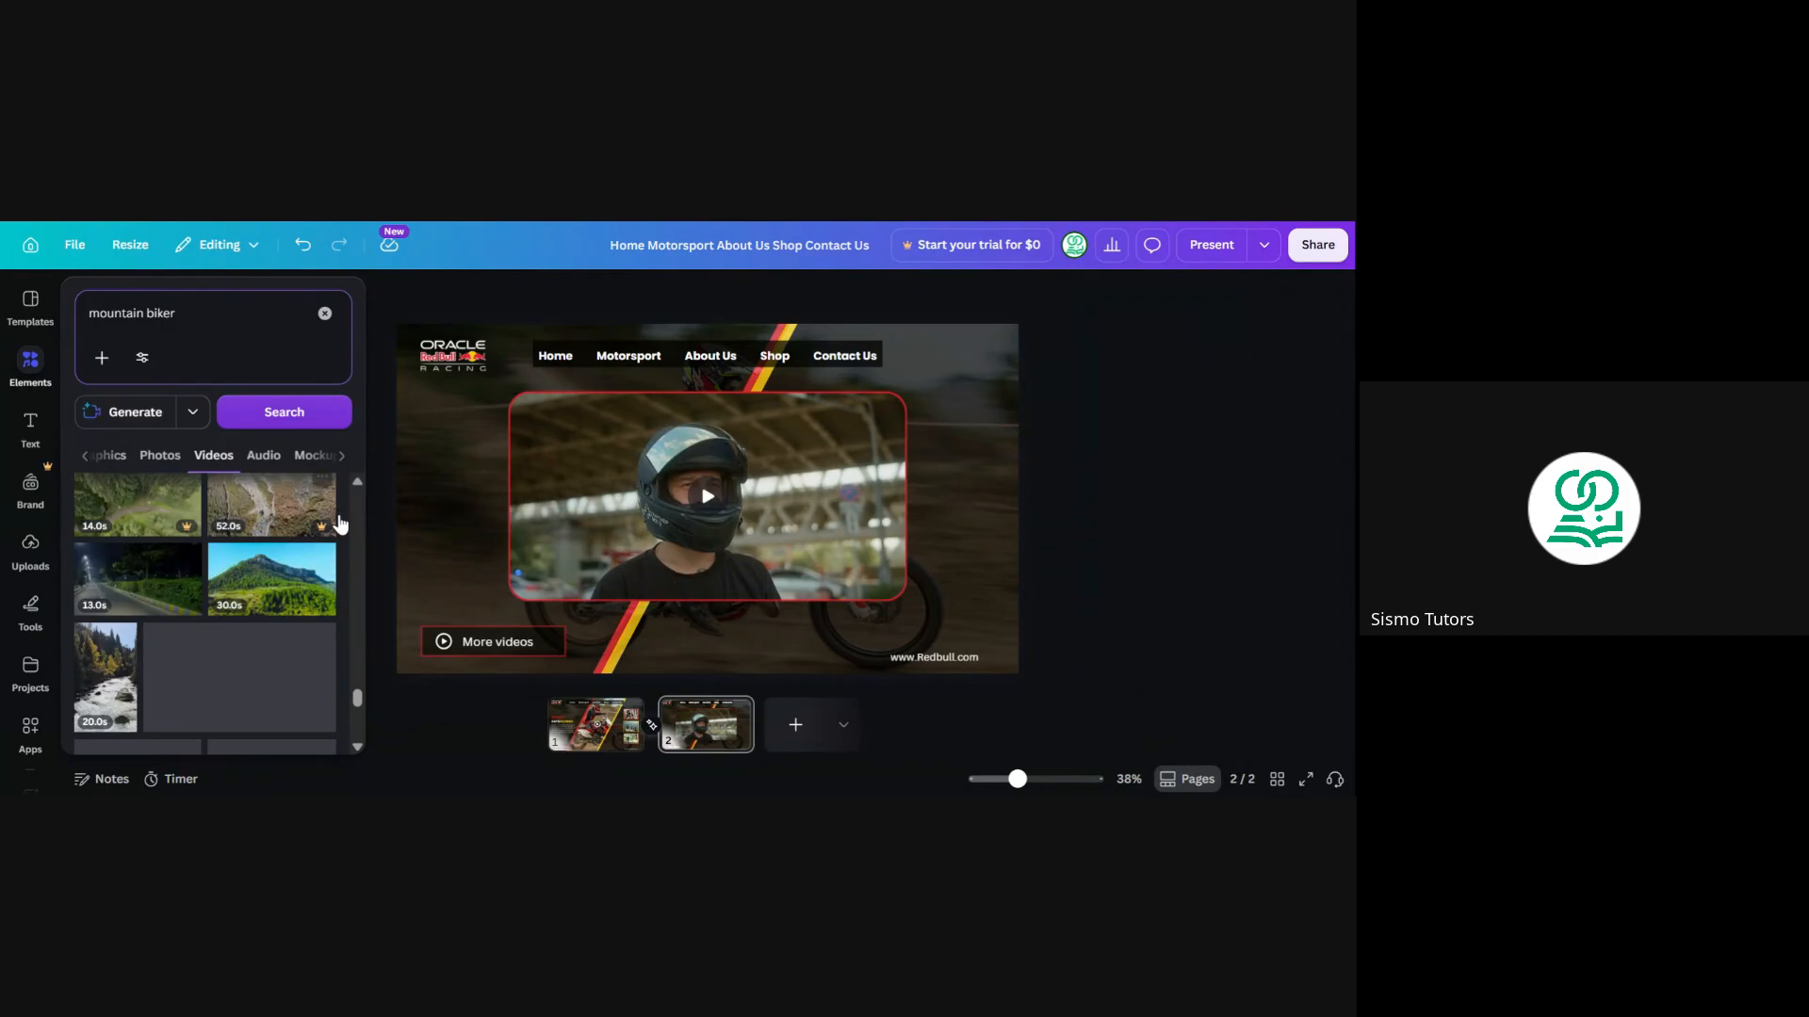
click(389, 552)
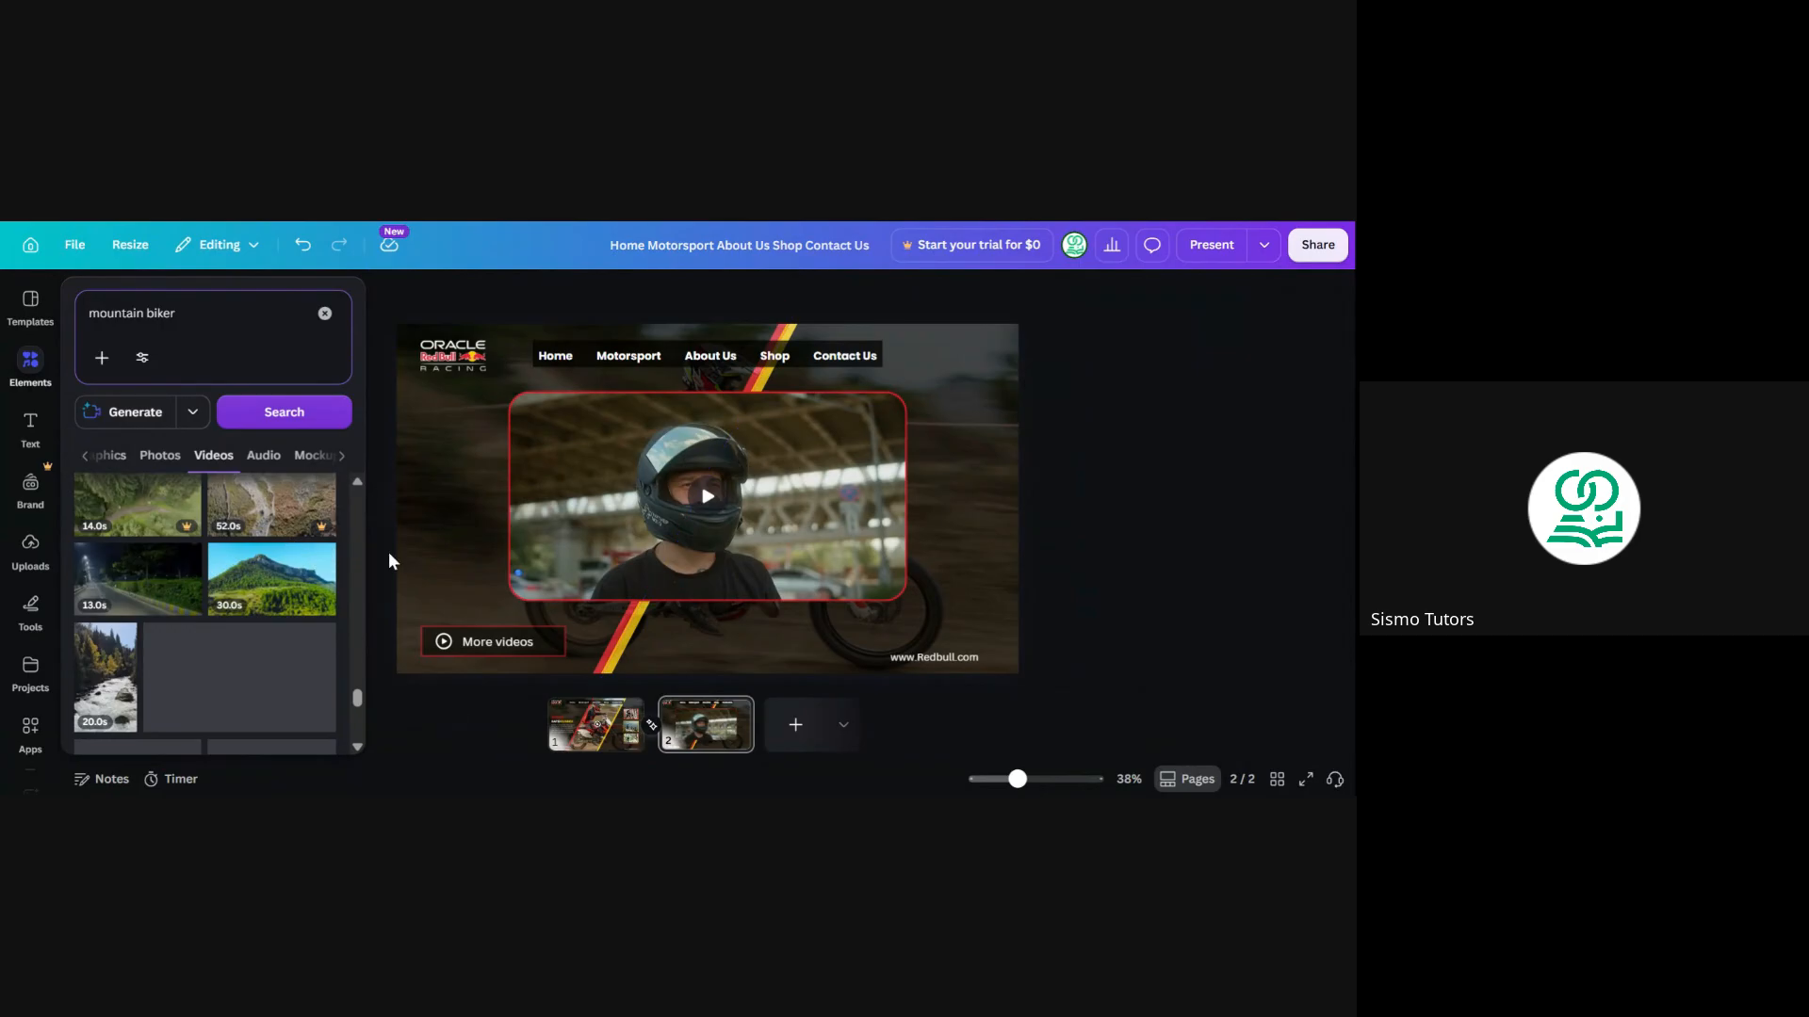
Set the duration of the Match & Move transition between pages 1 and 2 to 2.5 seconds
click(654, 729)
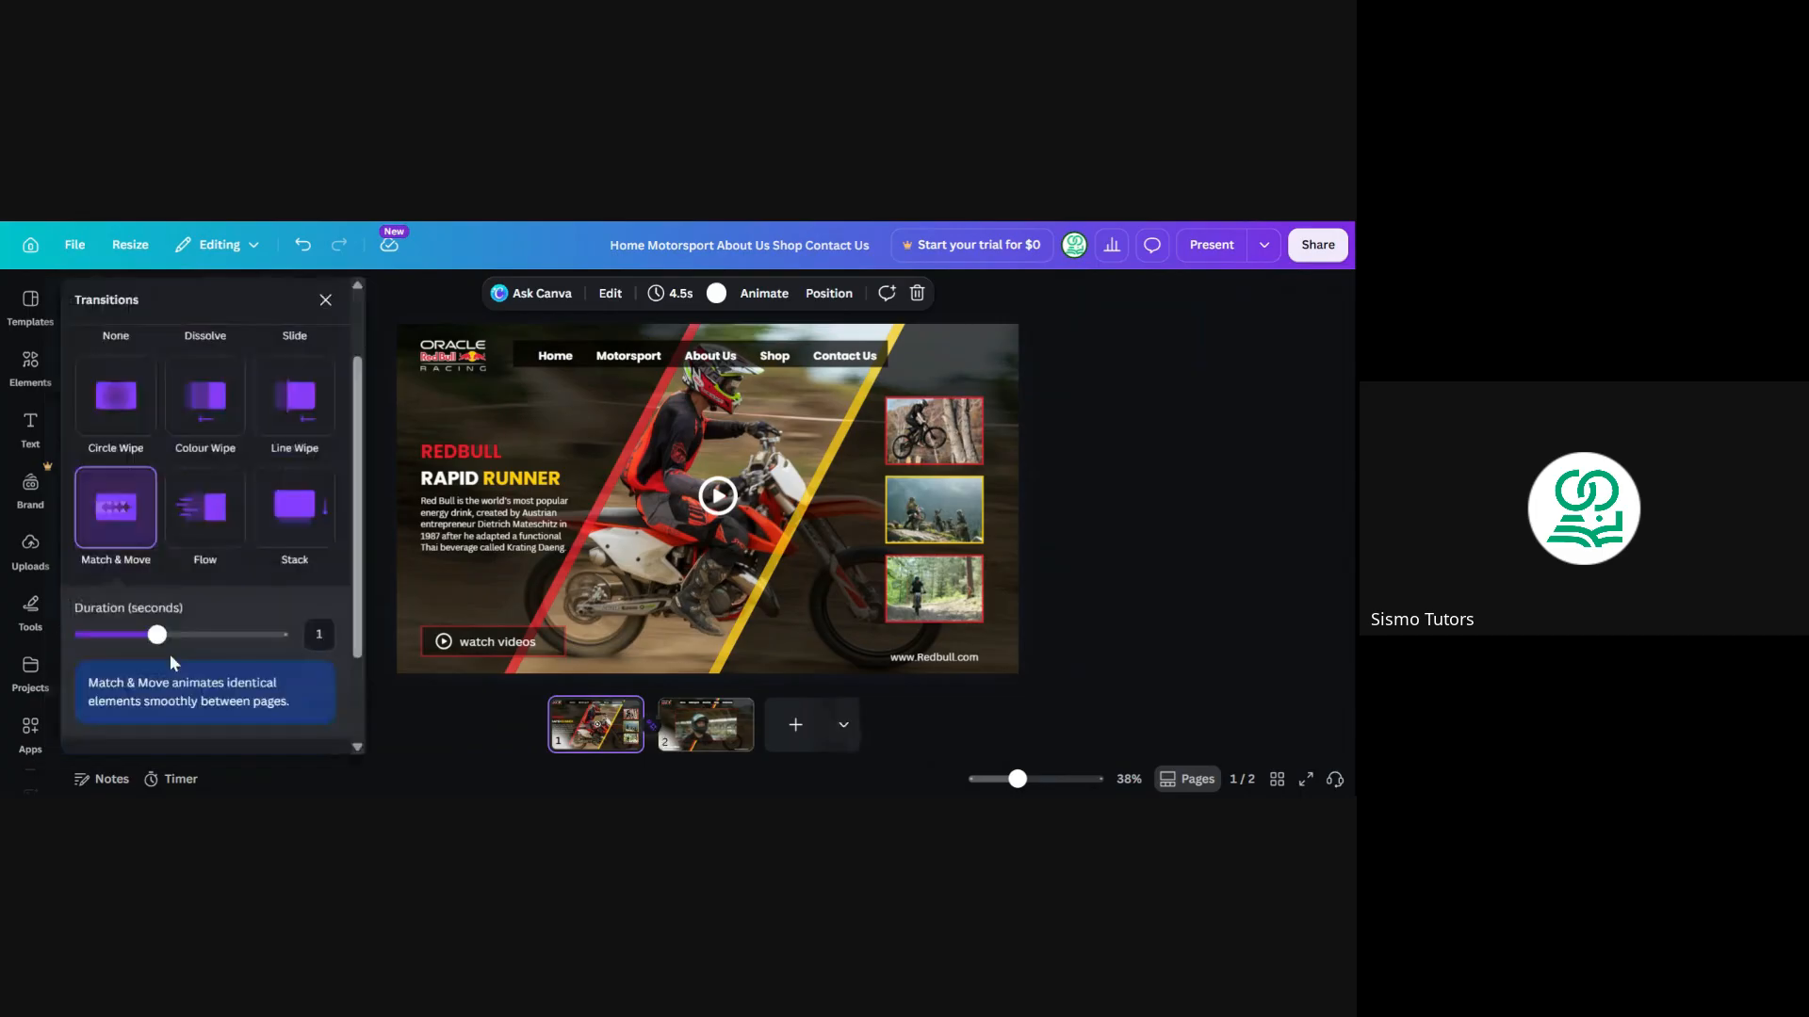
drag(154, 637, 279, 637)
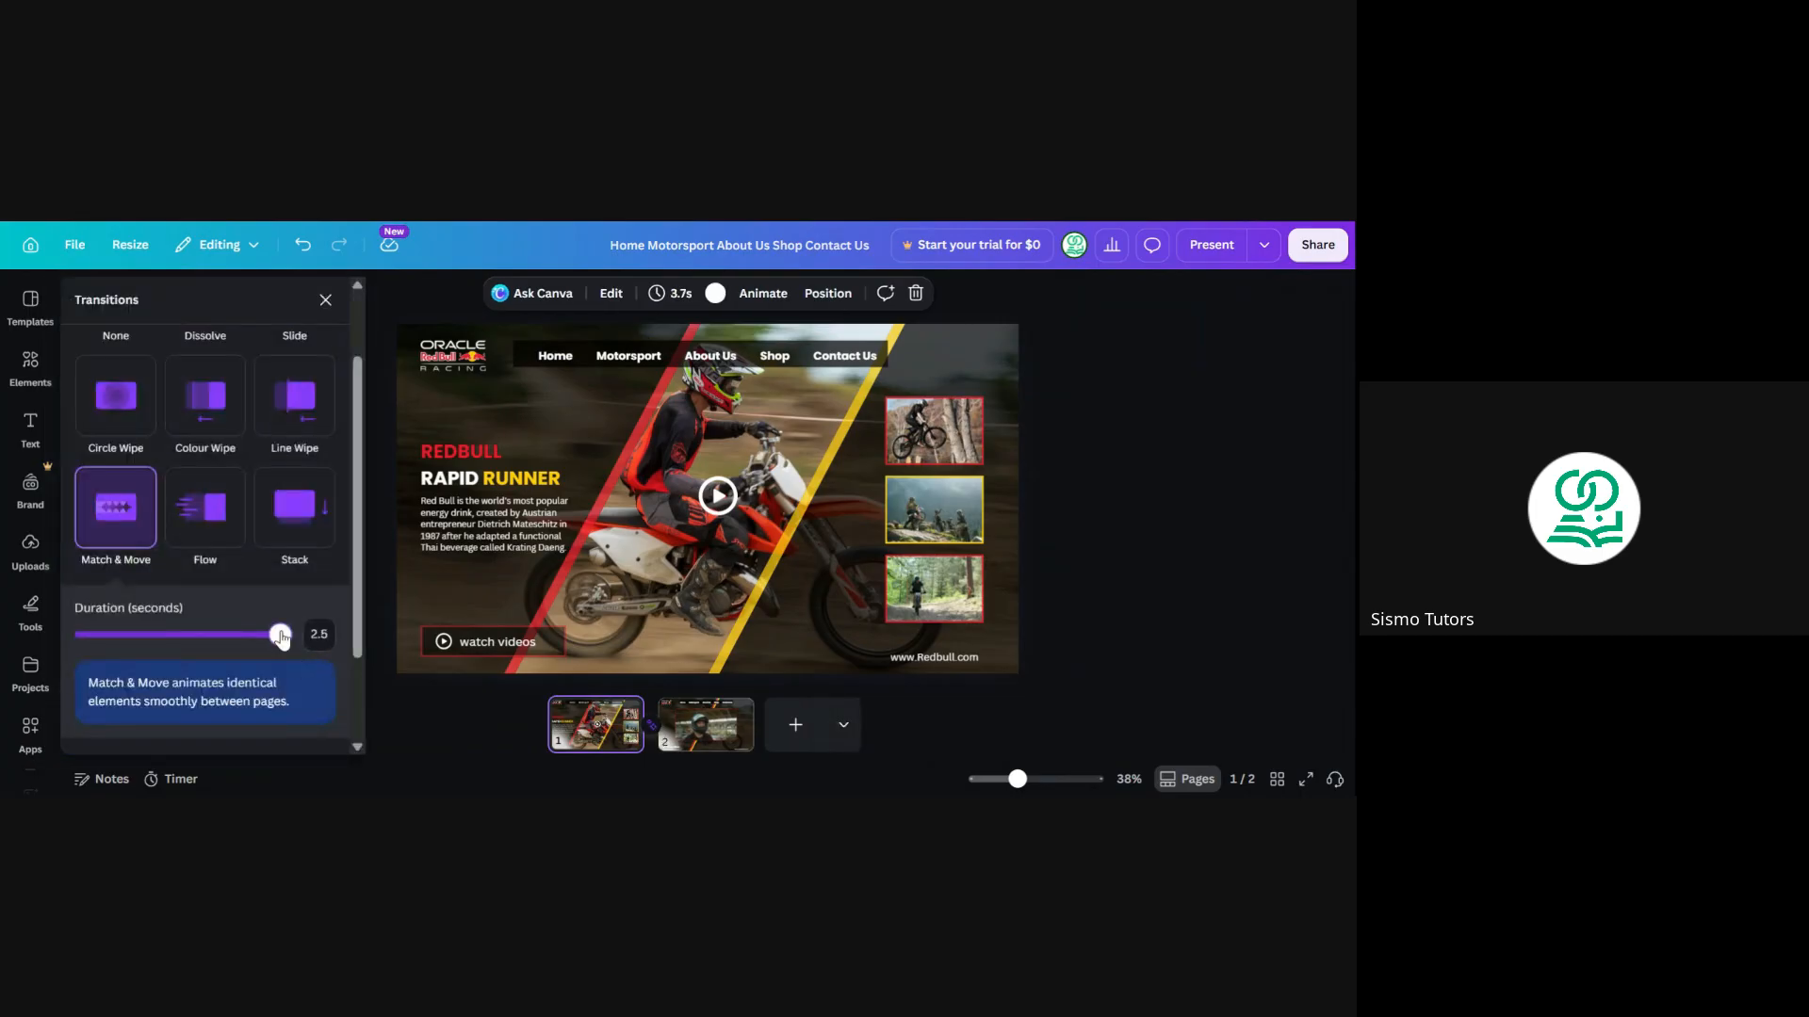
click(325, 300)
Examine more of the "mountain biker" stock videos, looking for a motorcycle riding clip
click(31, 367)
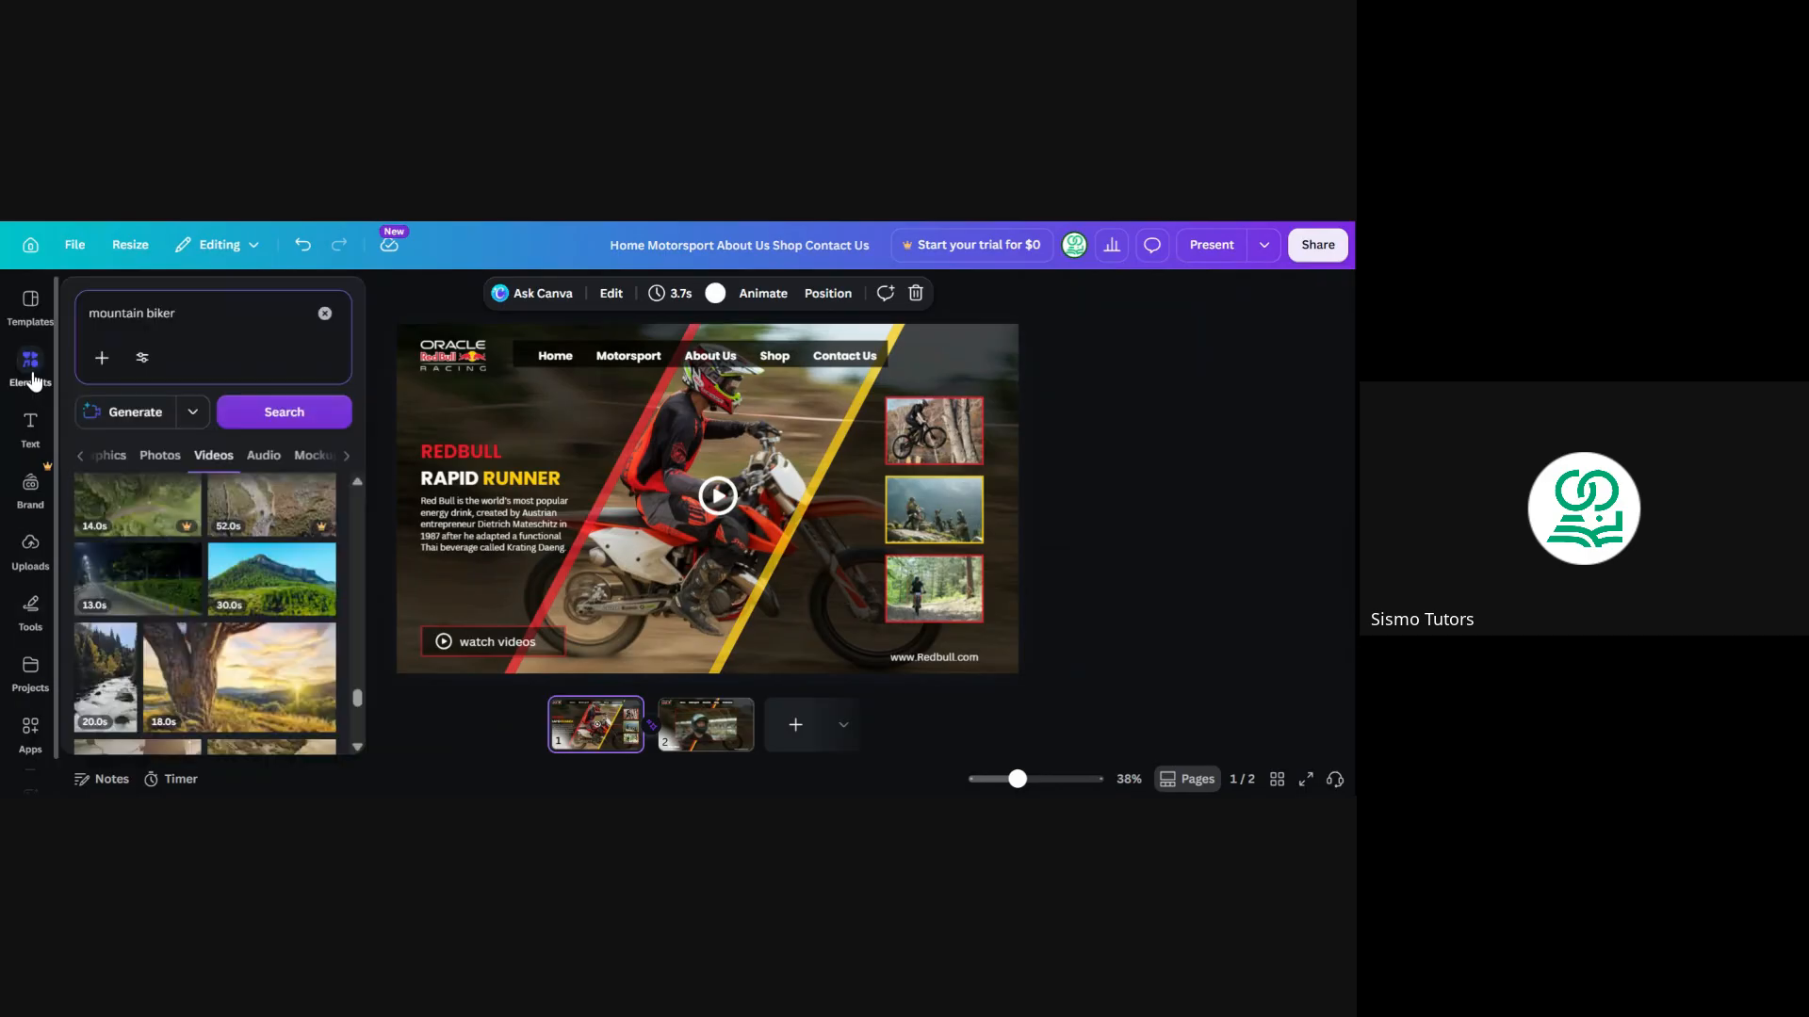
scroll(243, 608, down, 3)
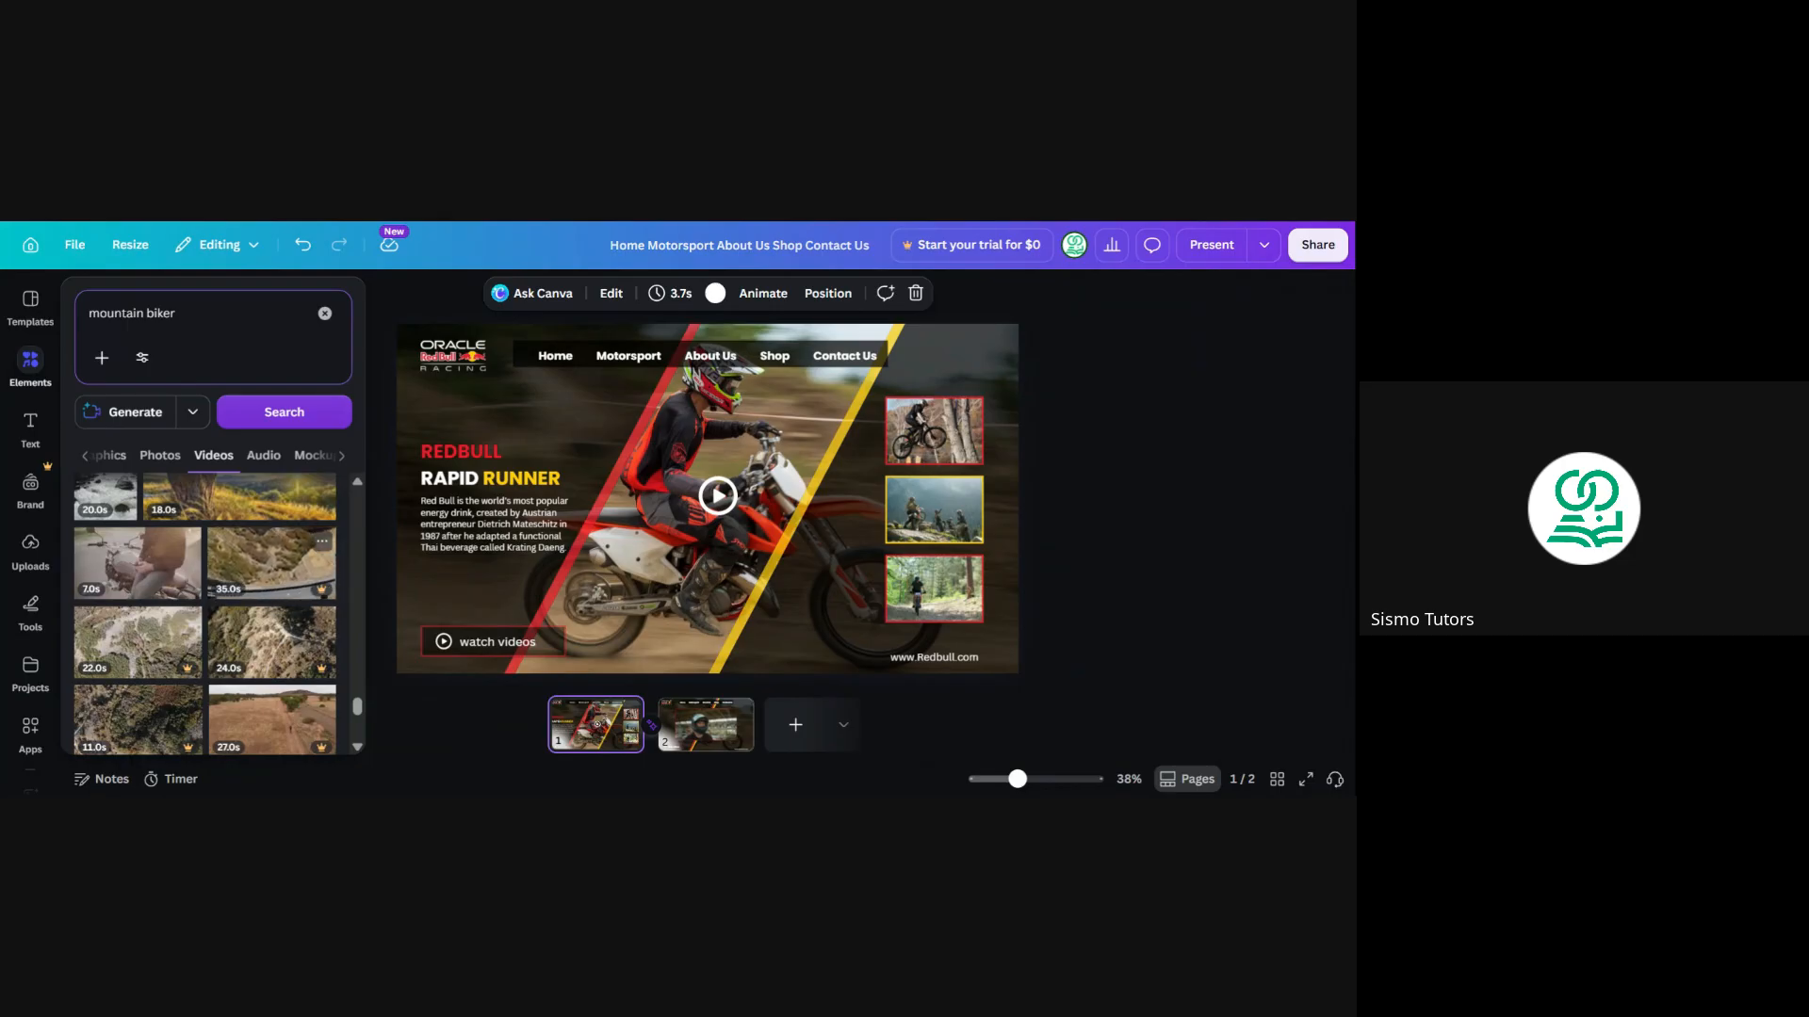
scroll(209, 640, down, 1)
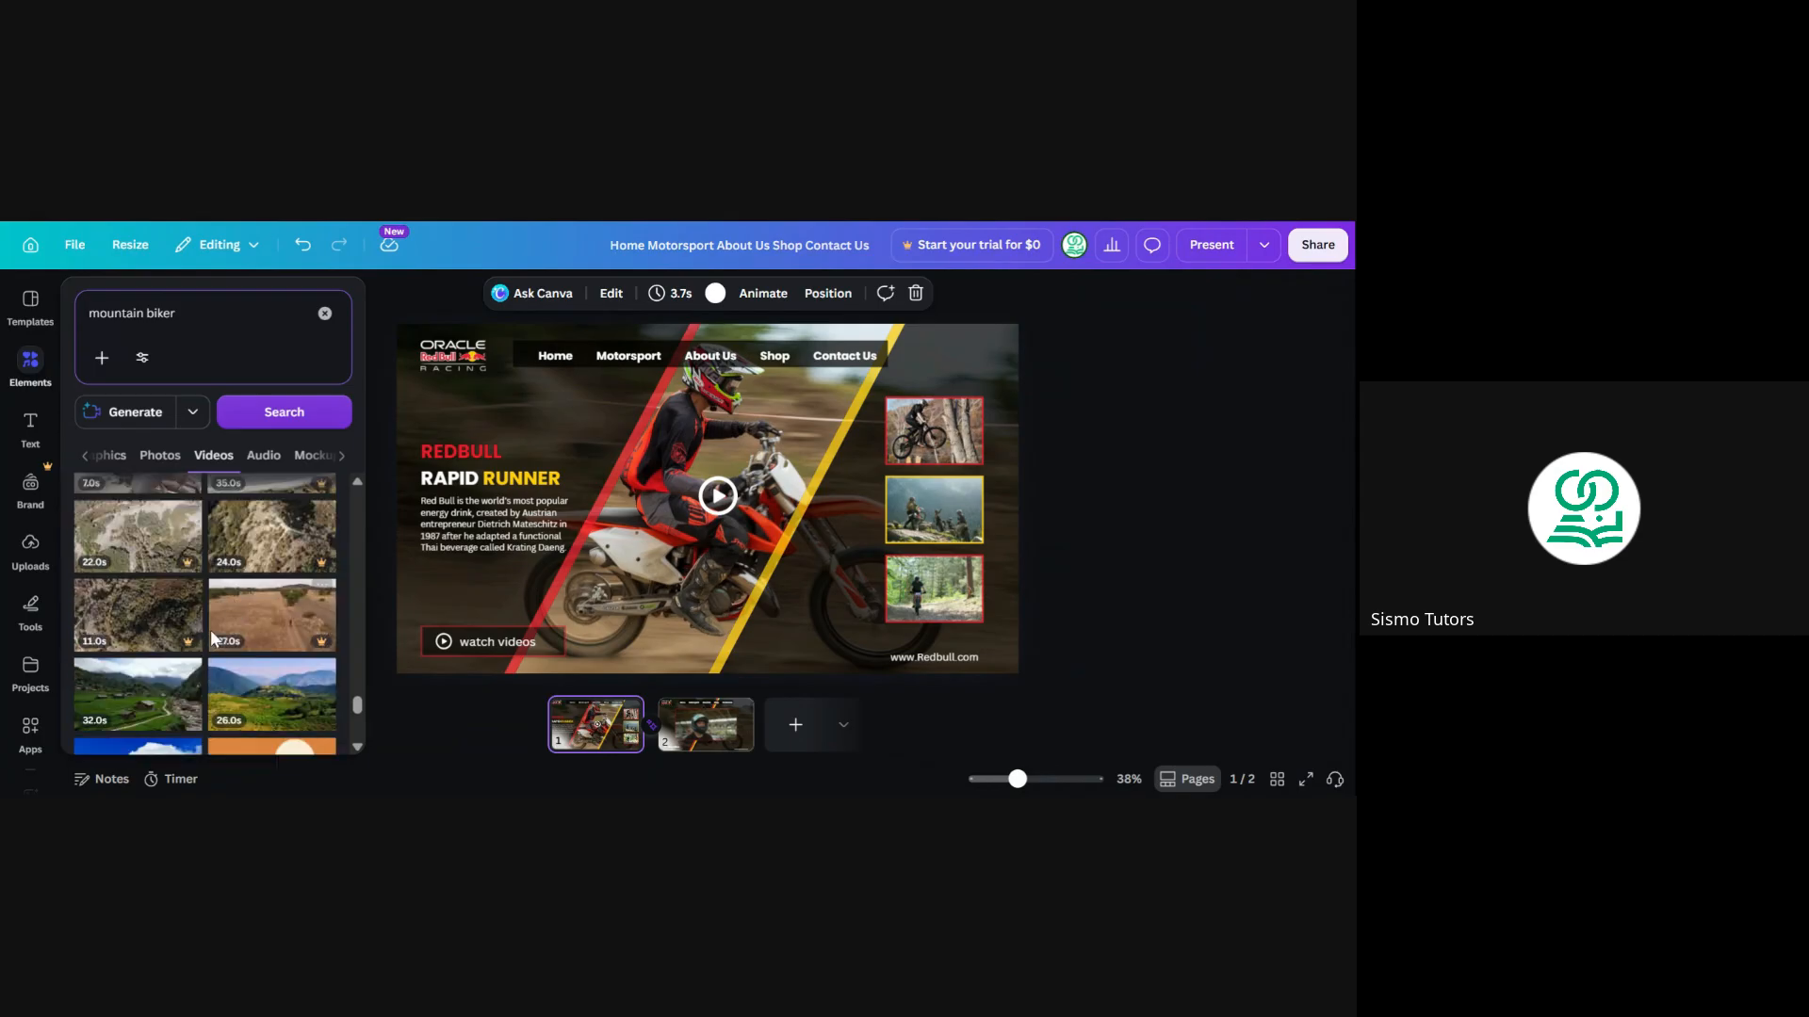
scroll(212, 640, down, 1)
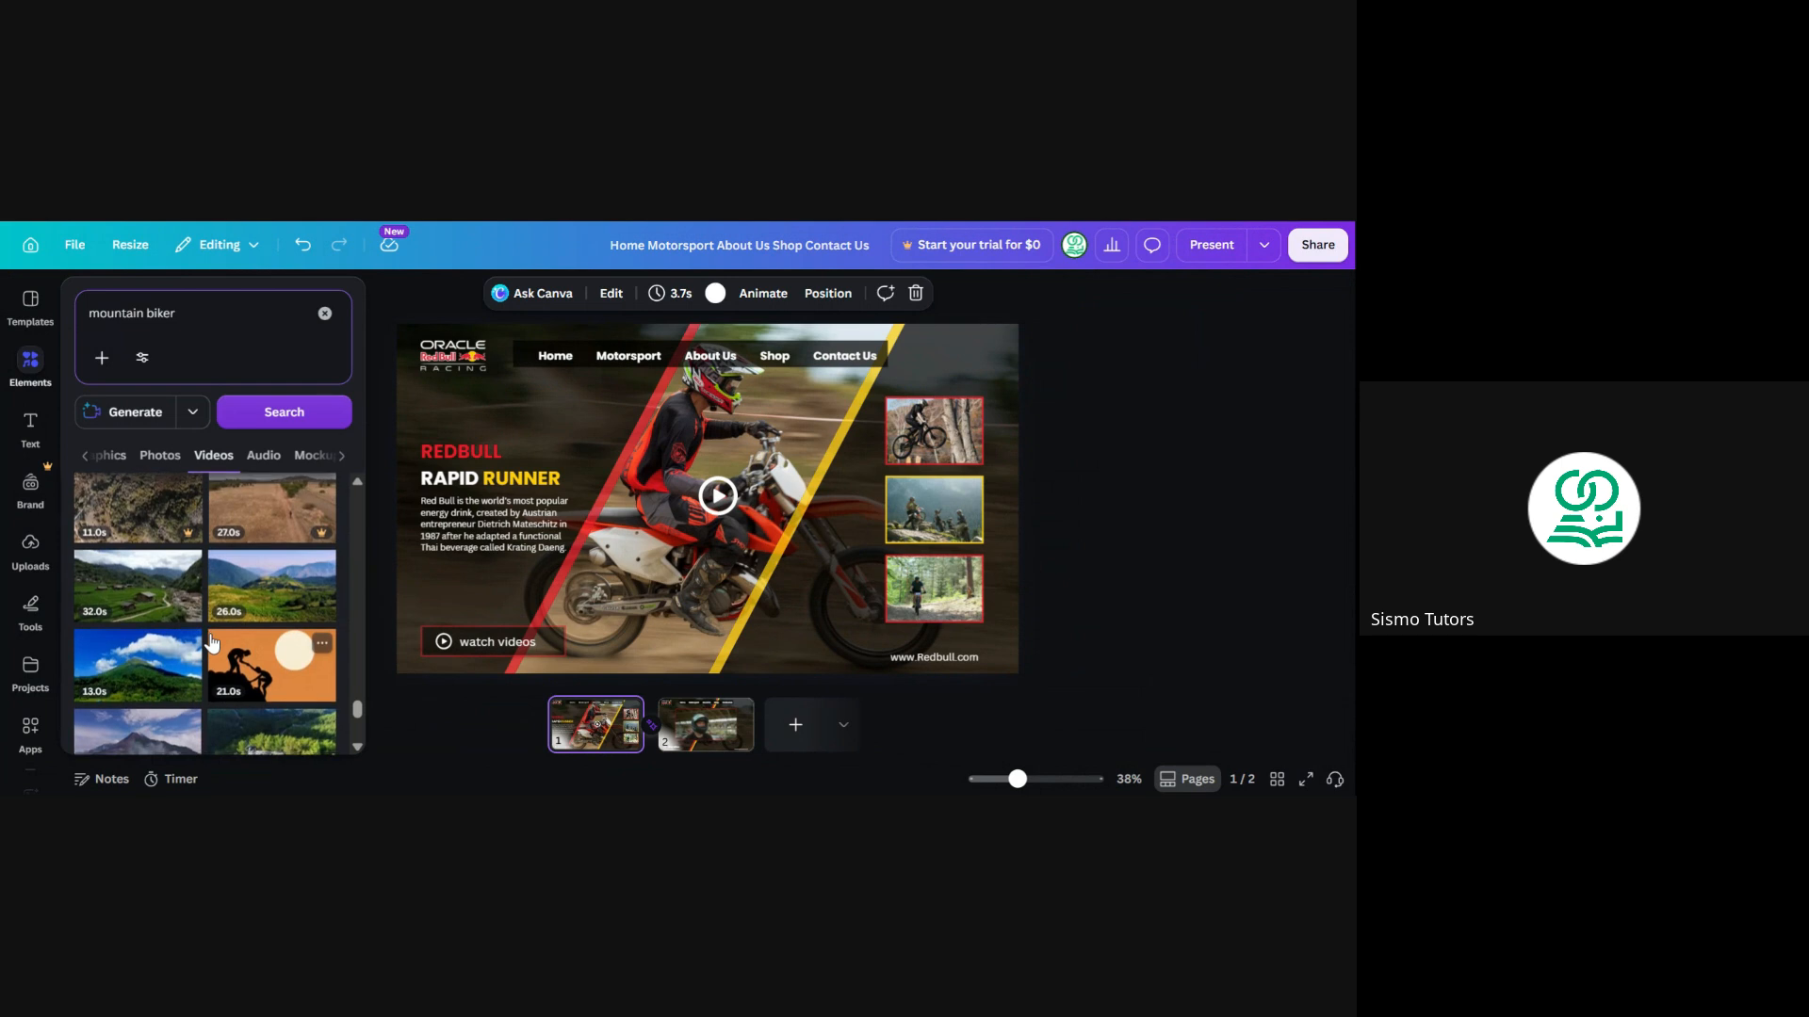
scroll(211, 642, down, 1)
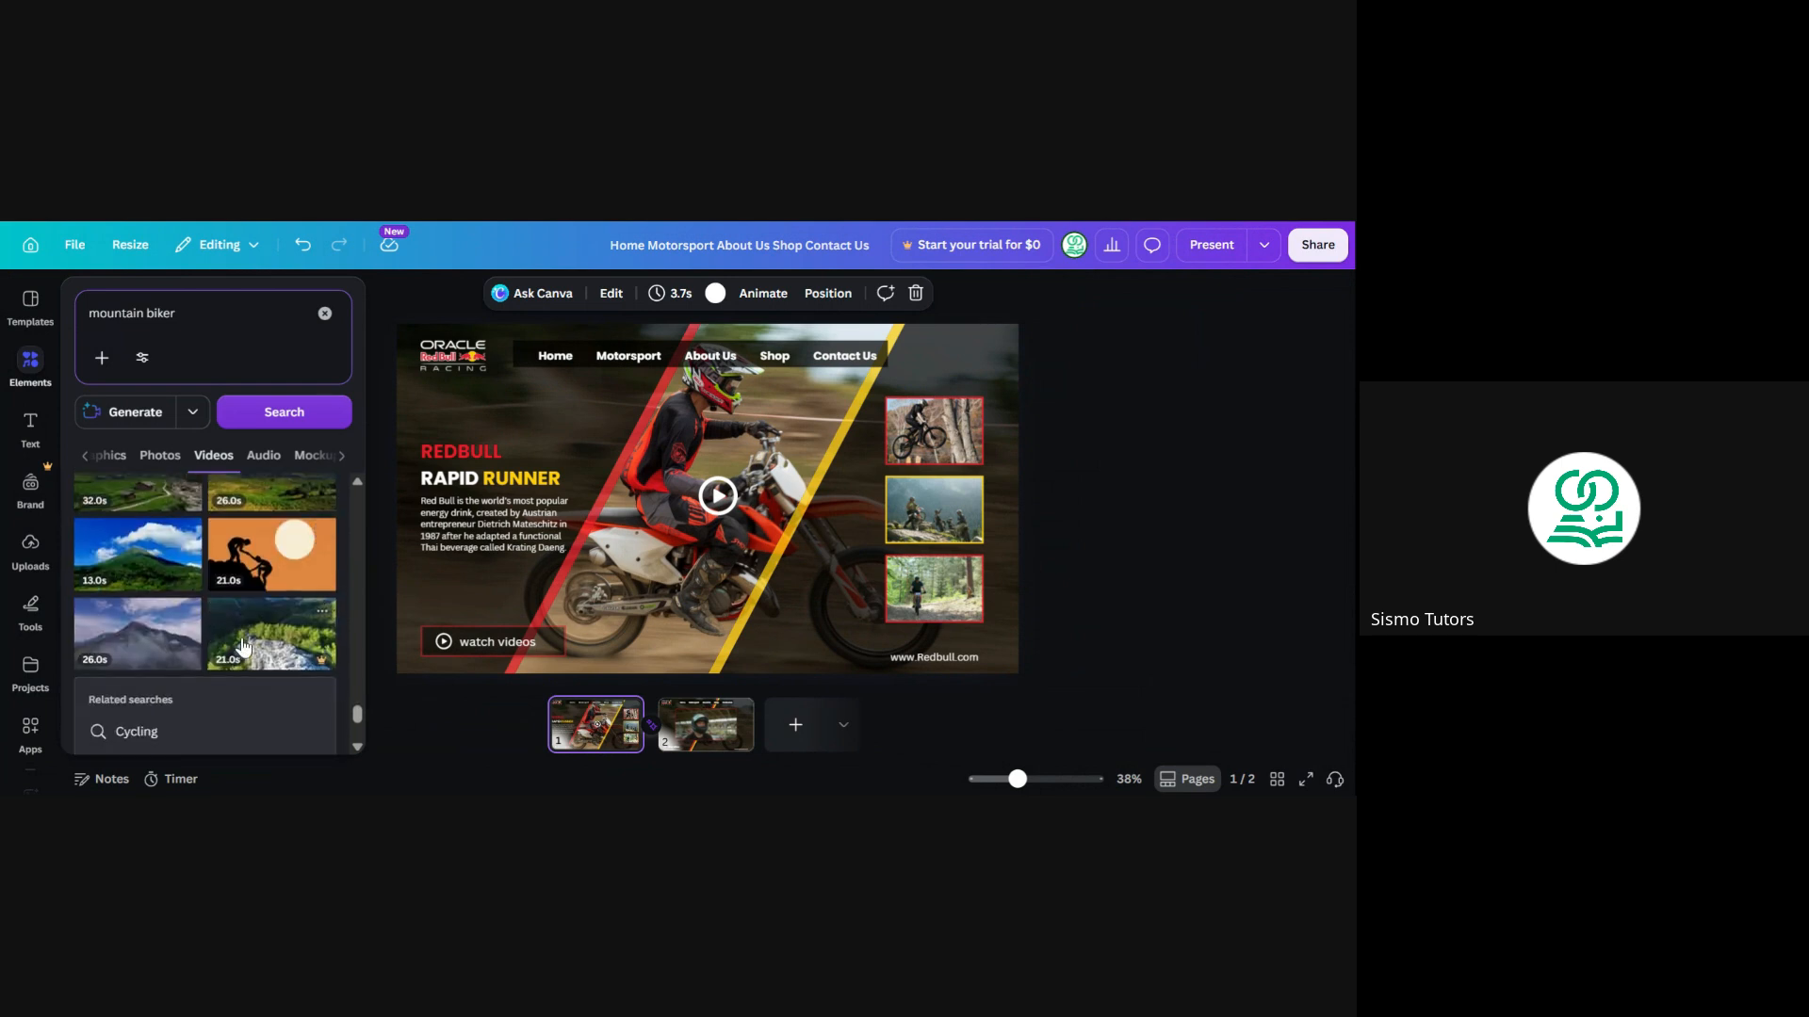
scroll(282, 674, down, 2)
scroll(243, 646, down, 1)
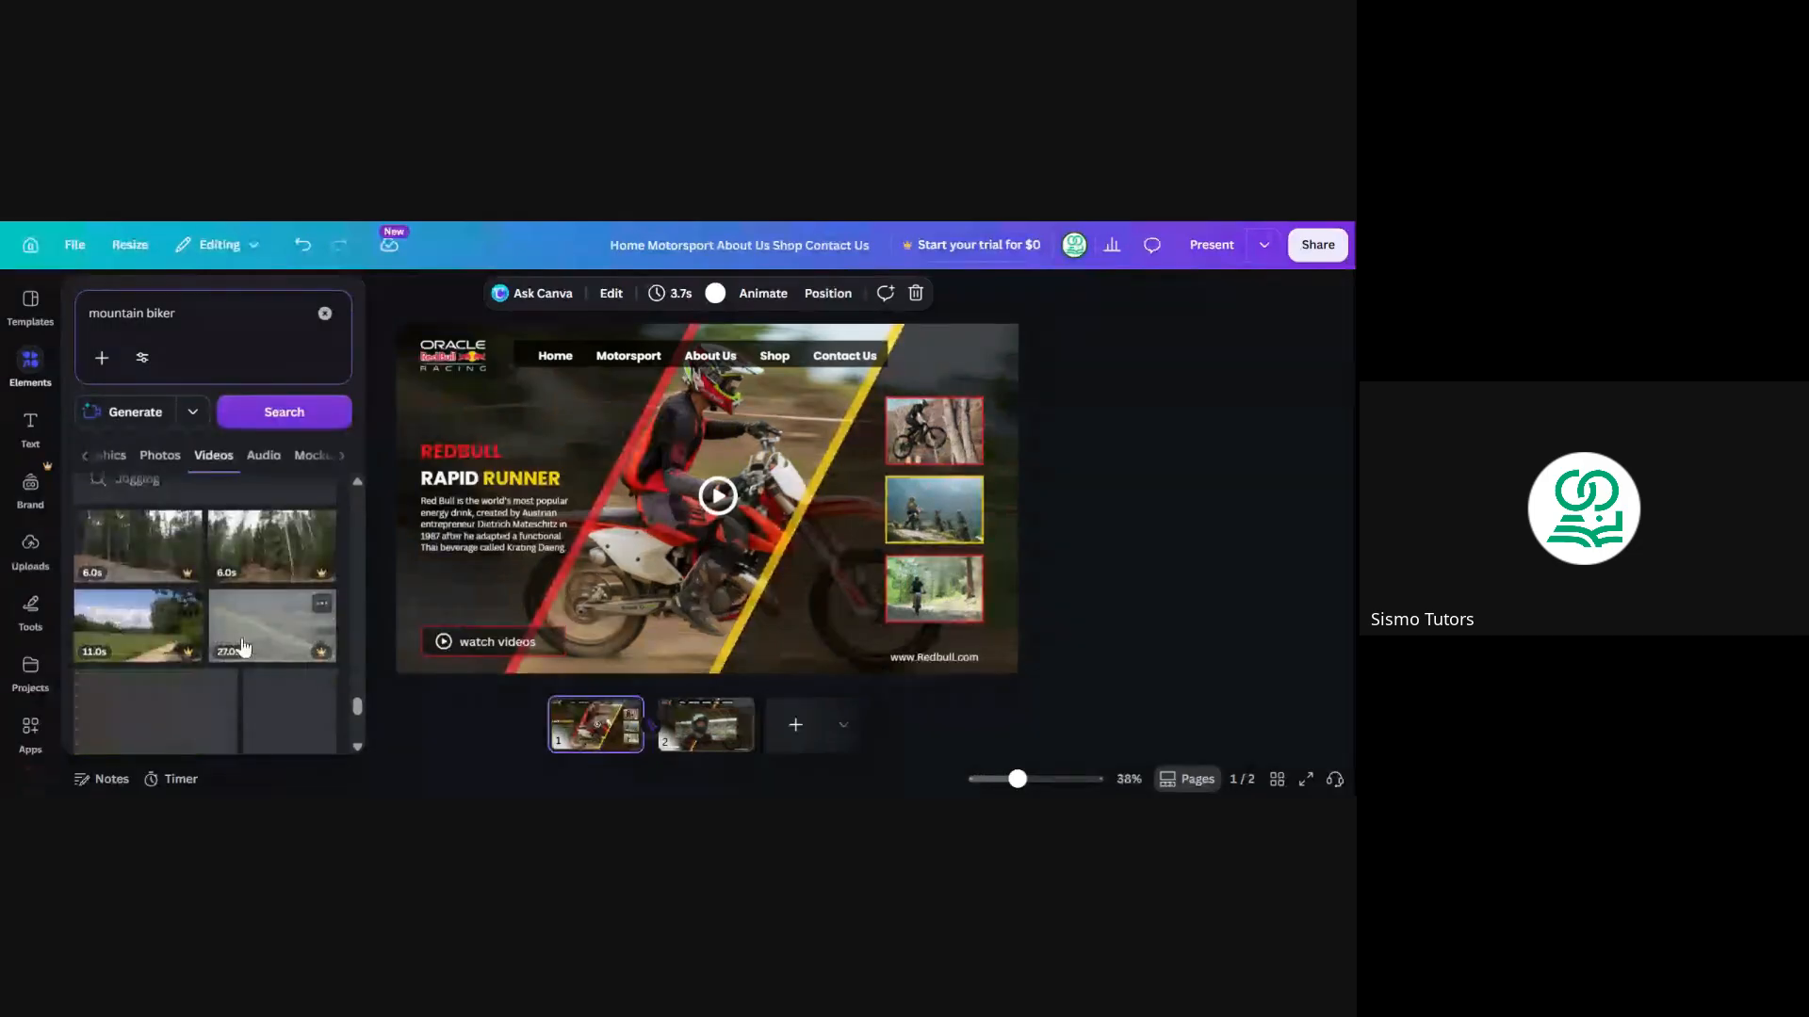
scroll(240, 650, down, 1)
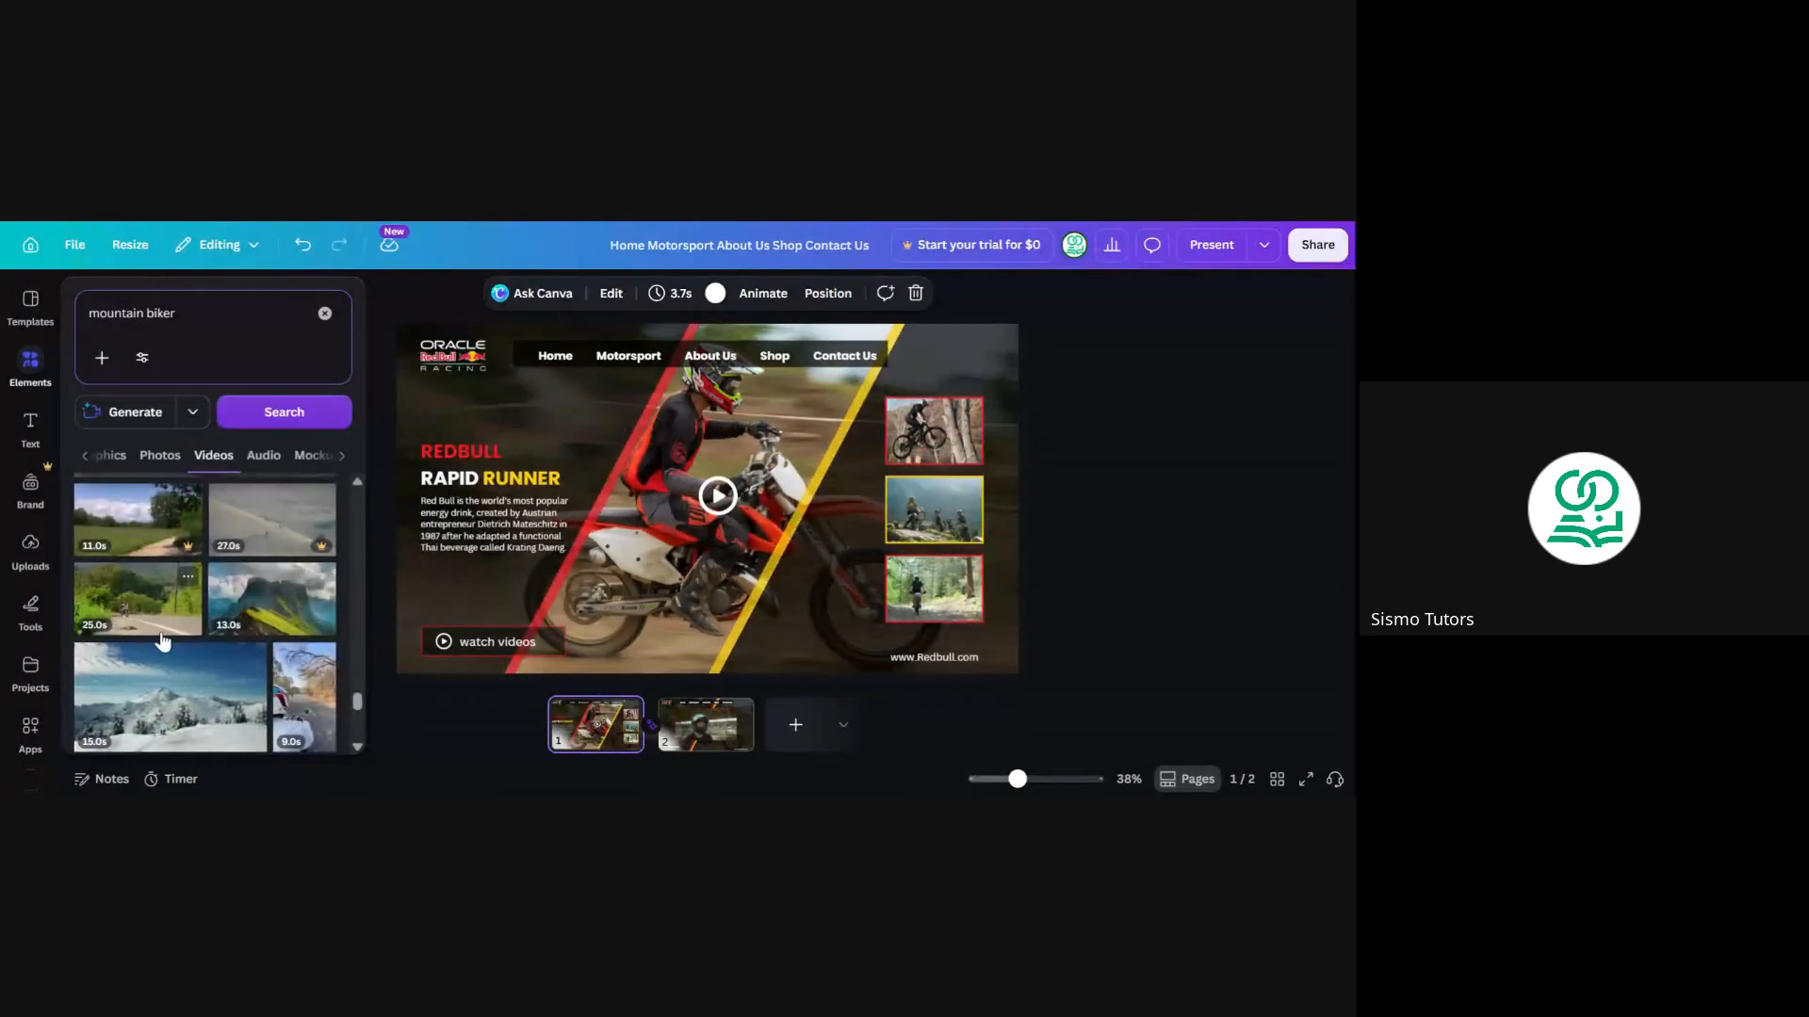
scroll(188, 636, down, 2)
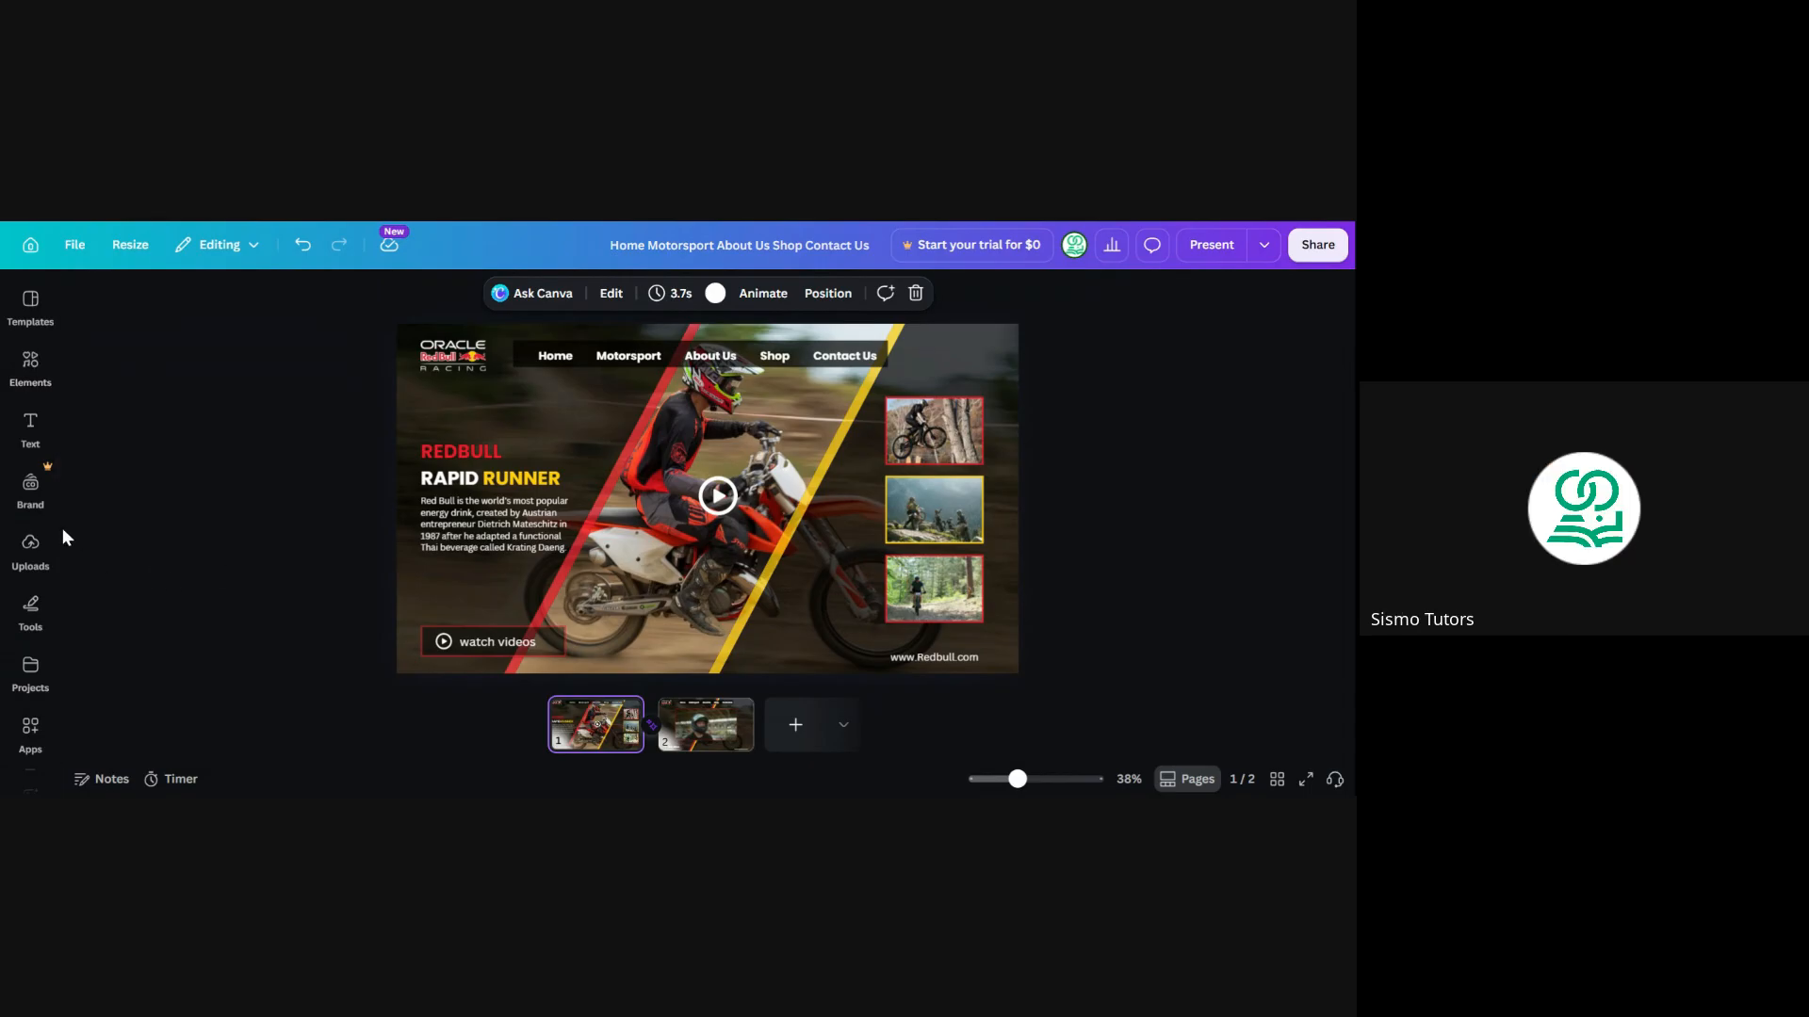
click(19, 370)
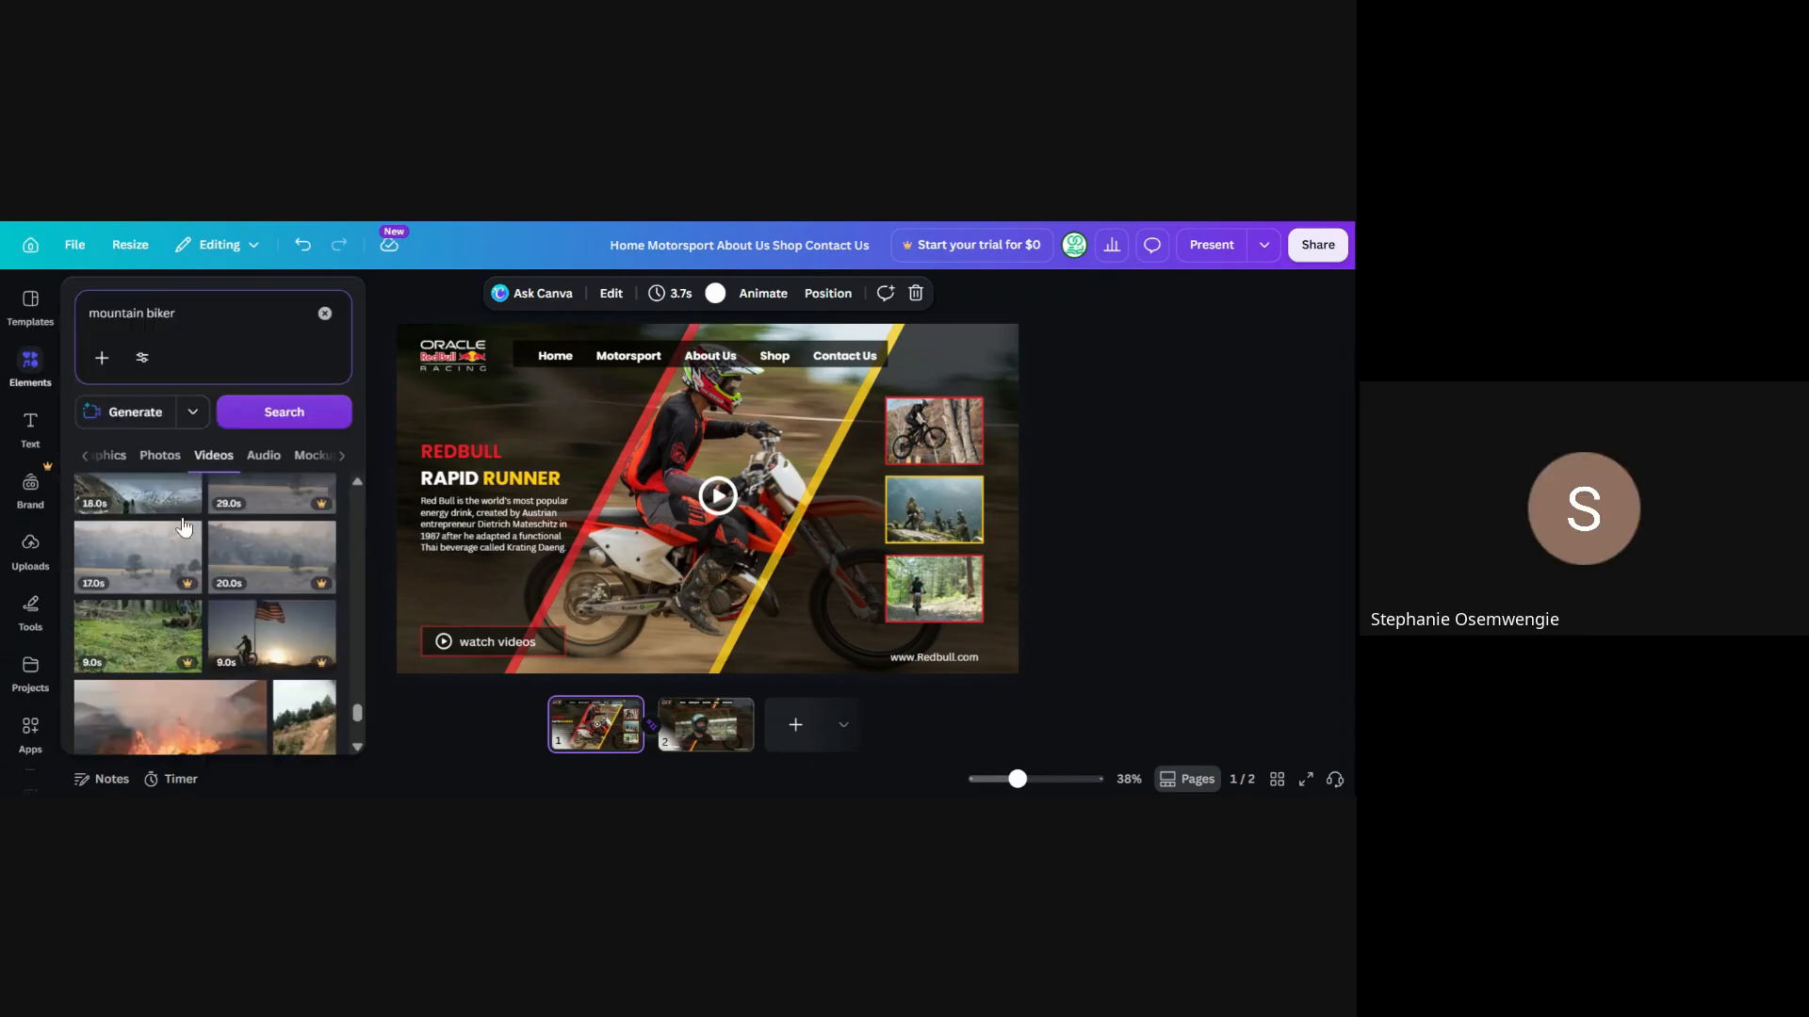
scroll(219, 576, down, 1)
scroll(218, 576, down, 3)
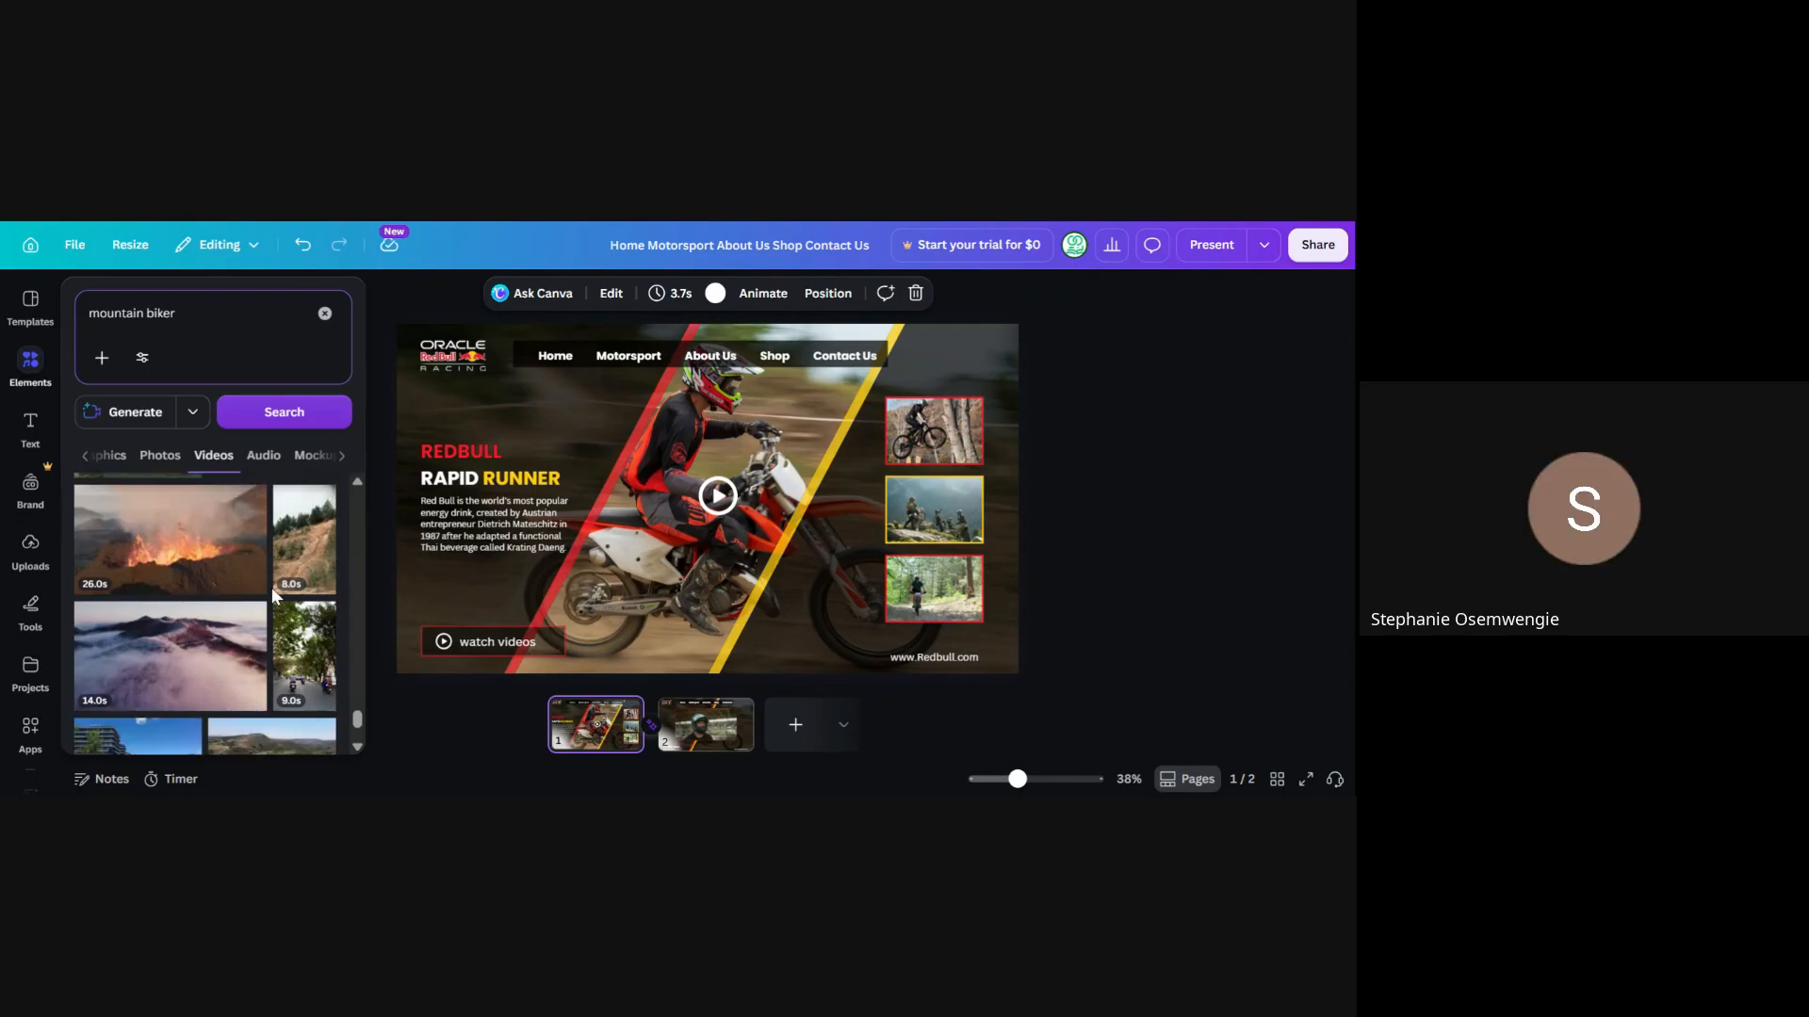
scroll(243, 593, down, 5)
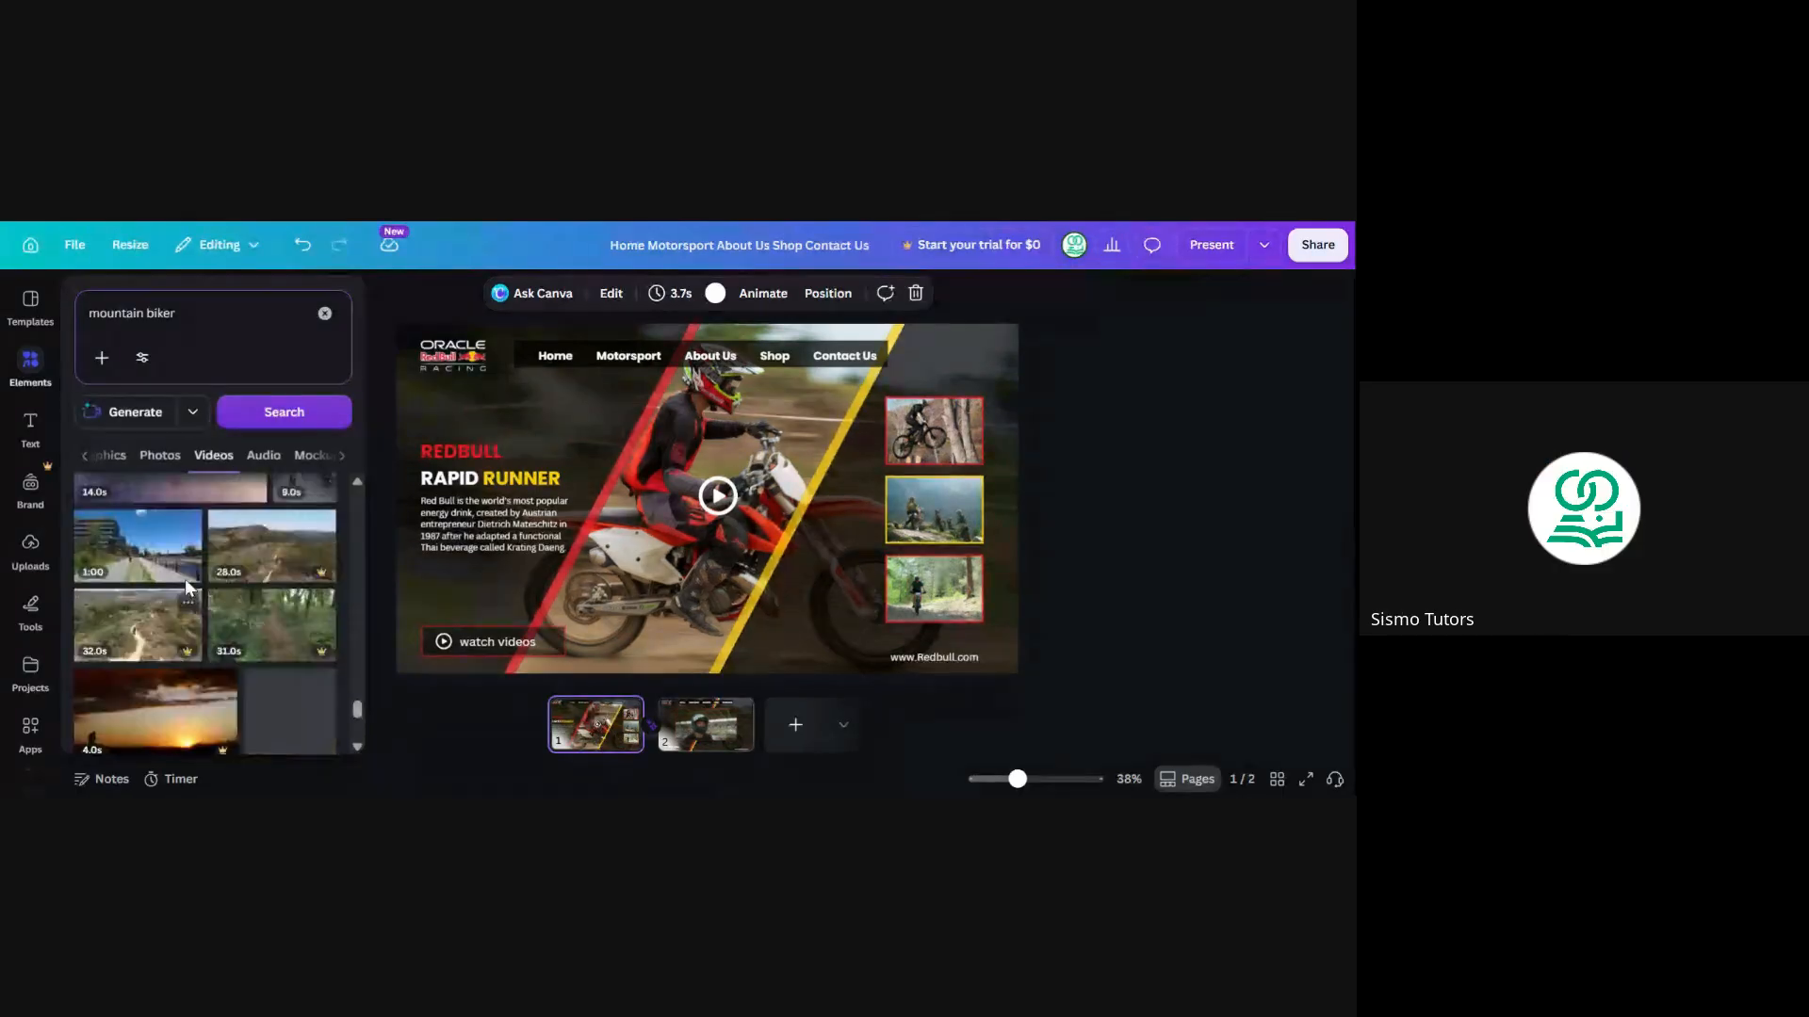
scroll(223, 607, down, 2)
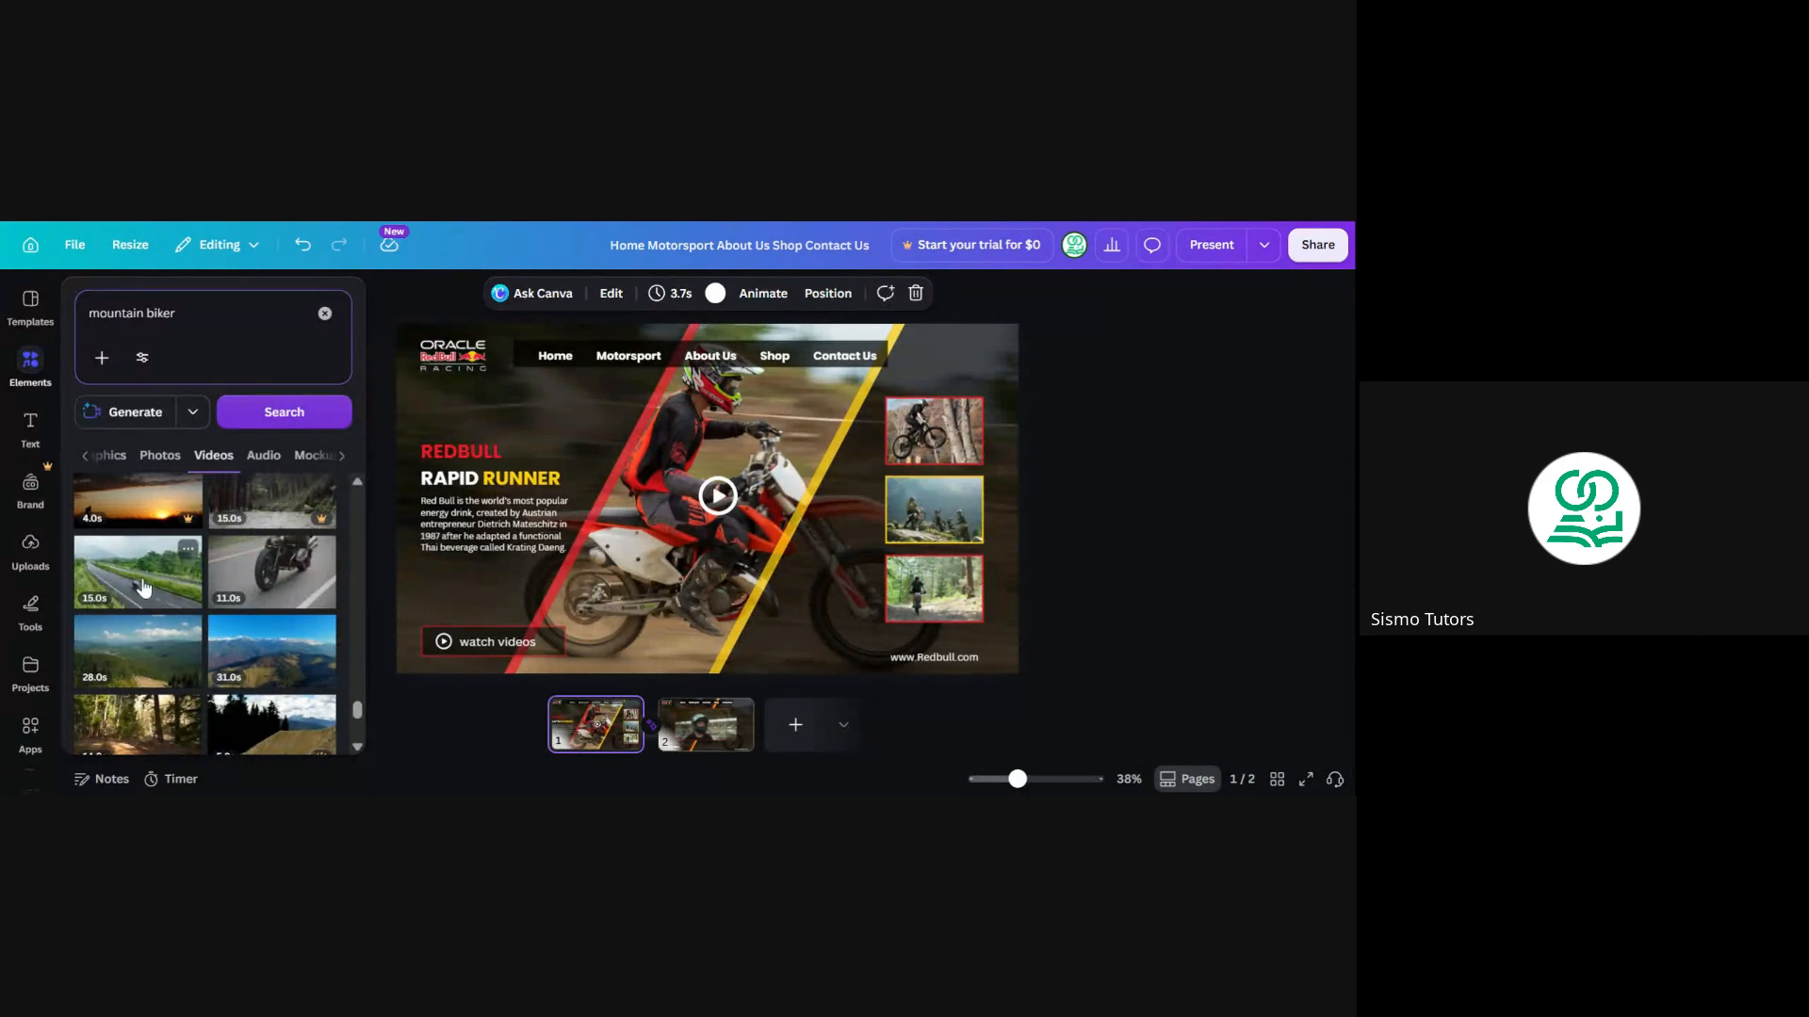
Add the 11-second motorcycle clip to page 2 and place it in the rounded frame in place of the helmeted biker video
click(409, 701)
click(662, 735)
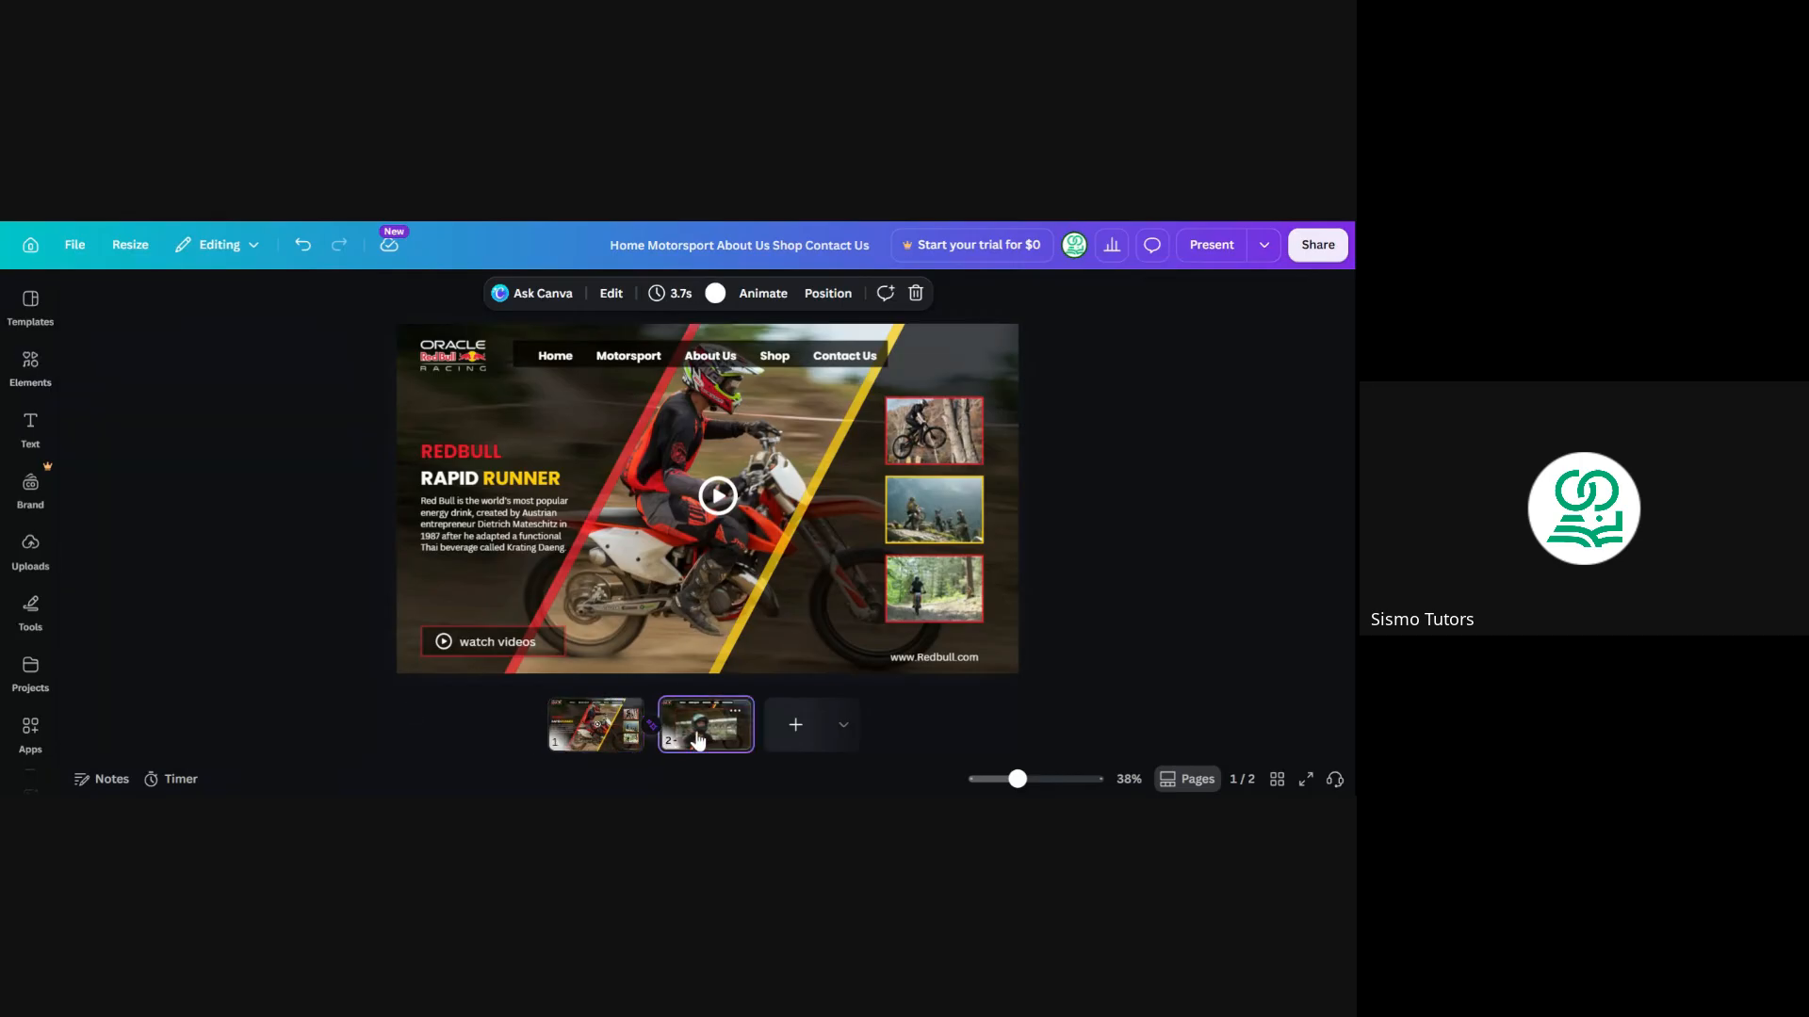
click(26, 373)
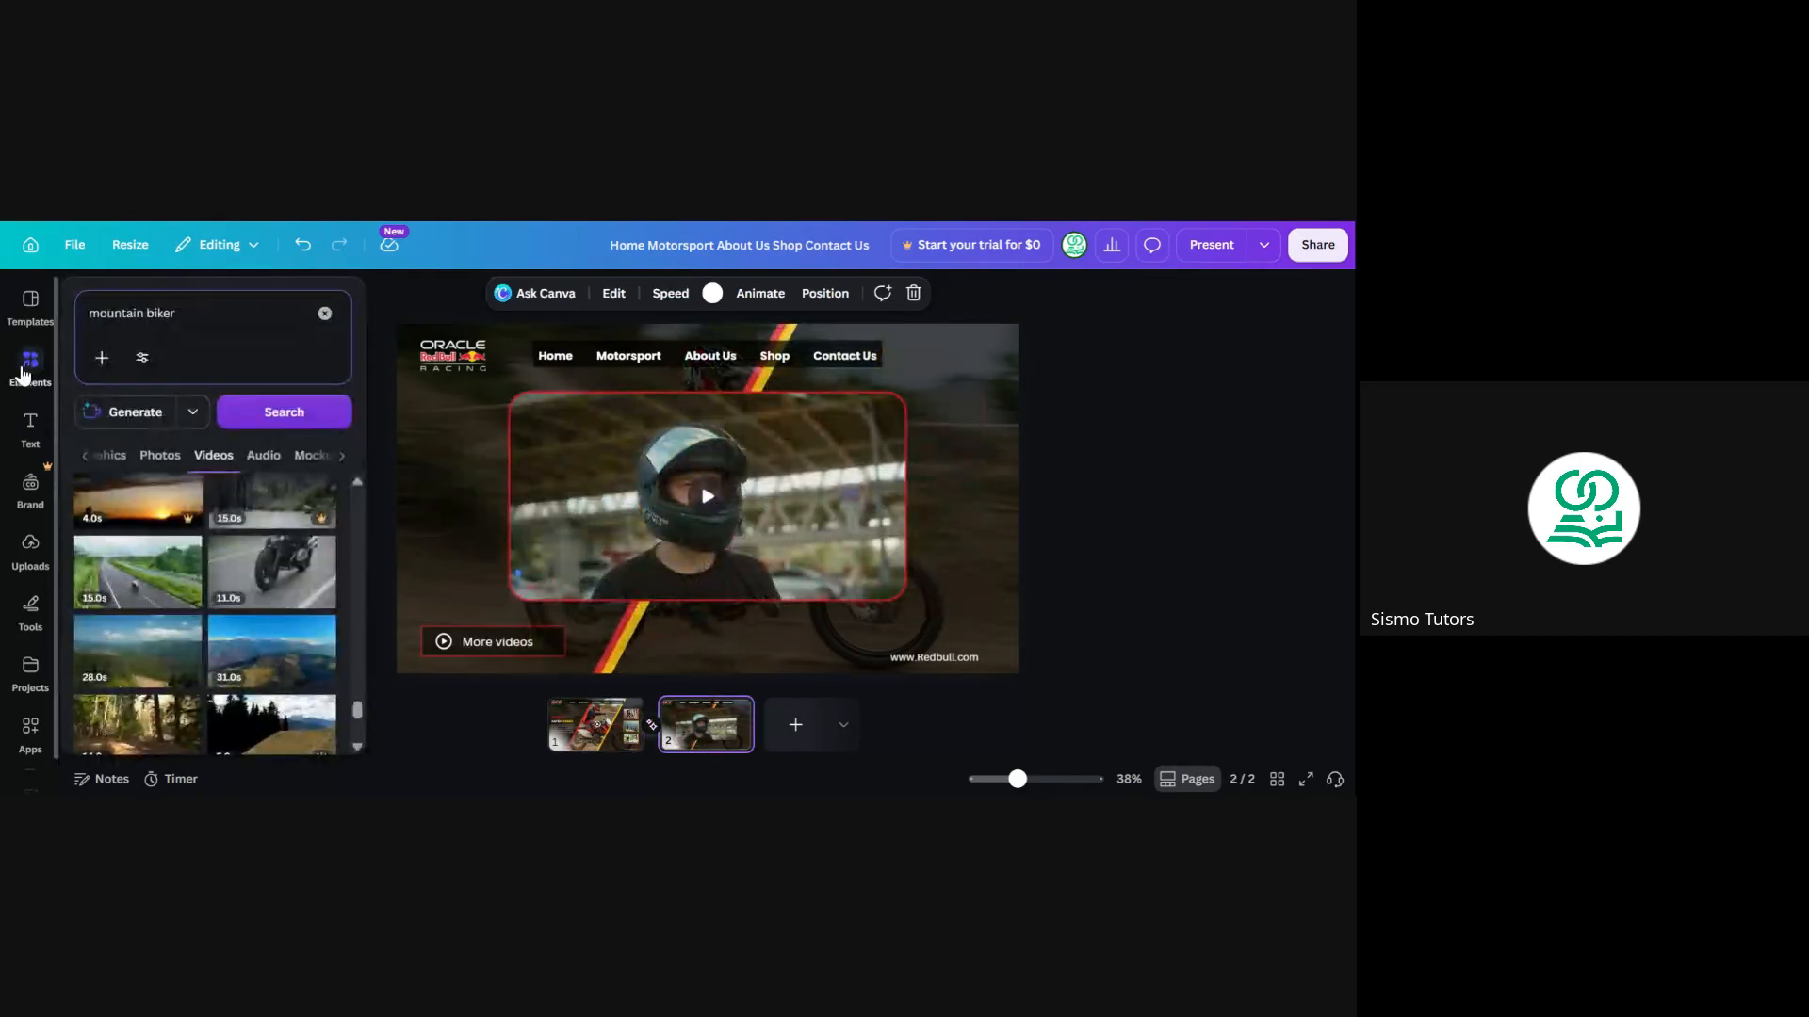
click(267, 587)
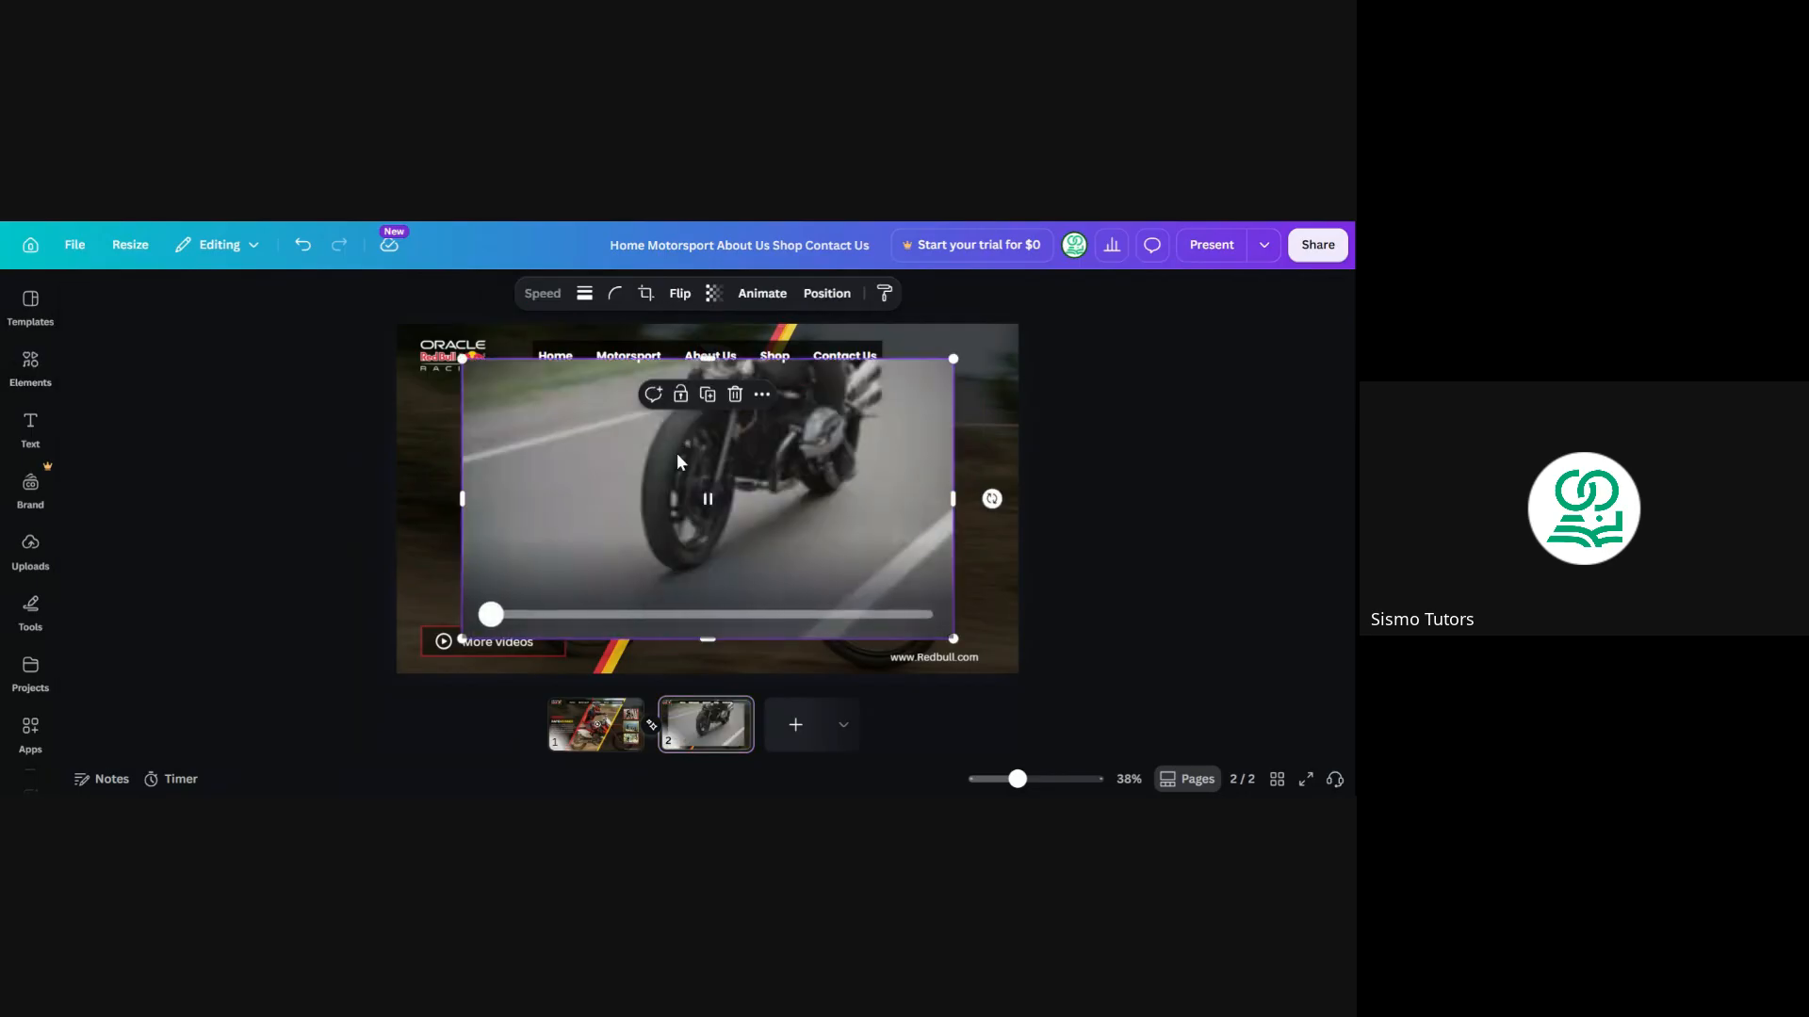
drag(682, 462, 673, 473)
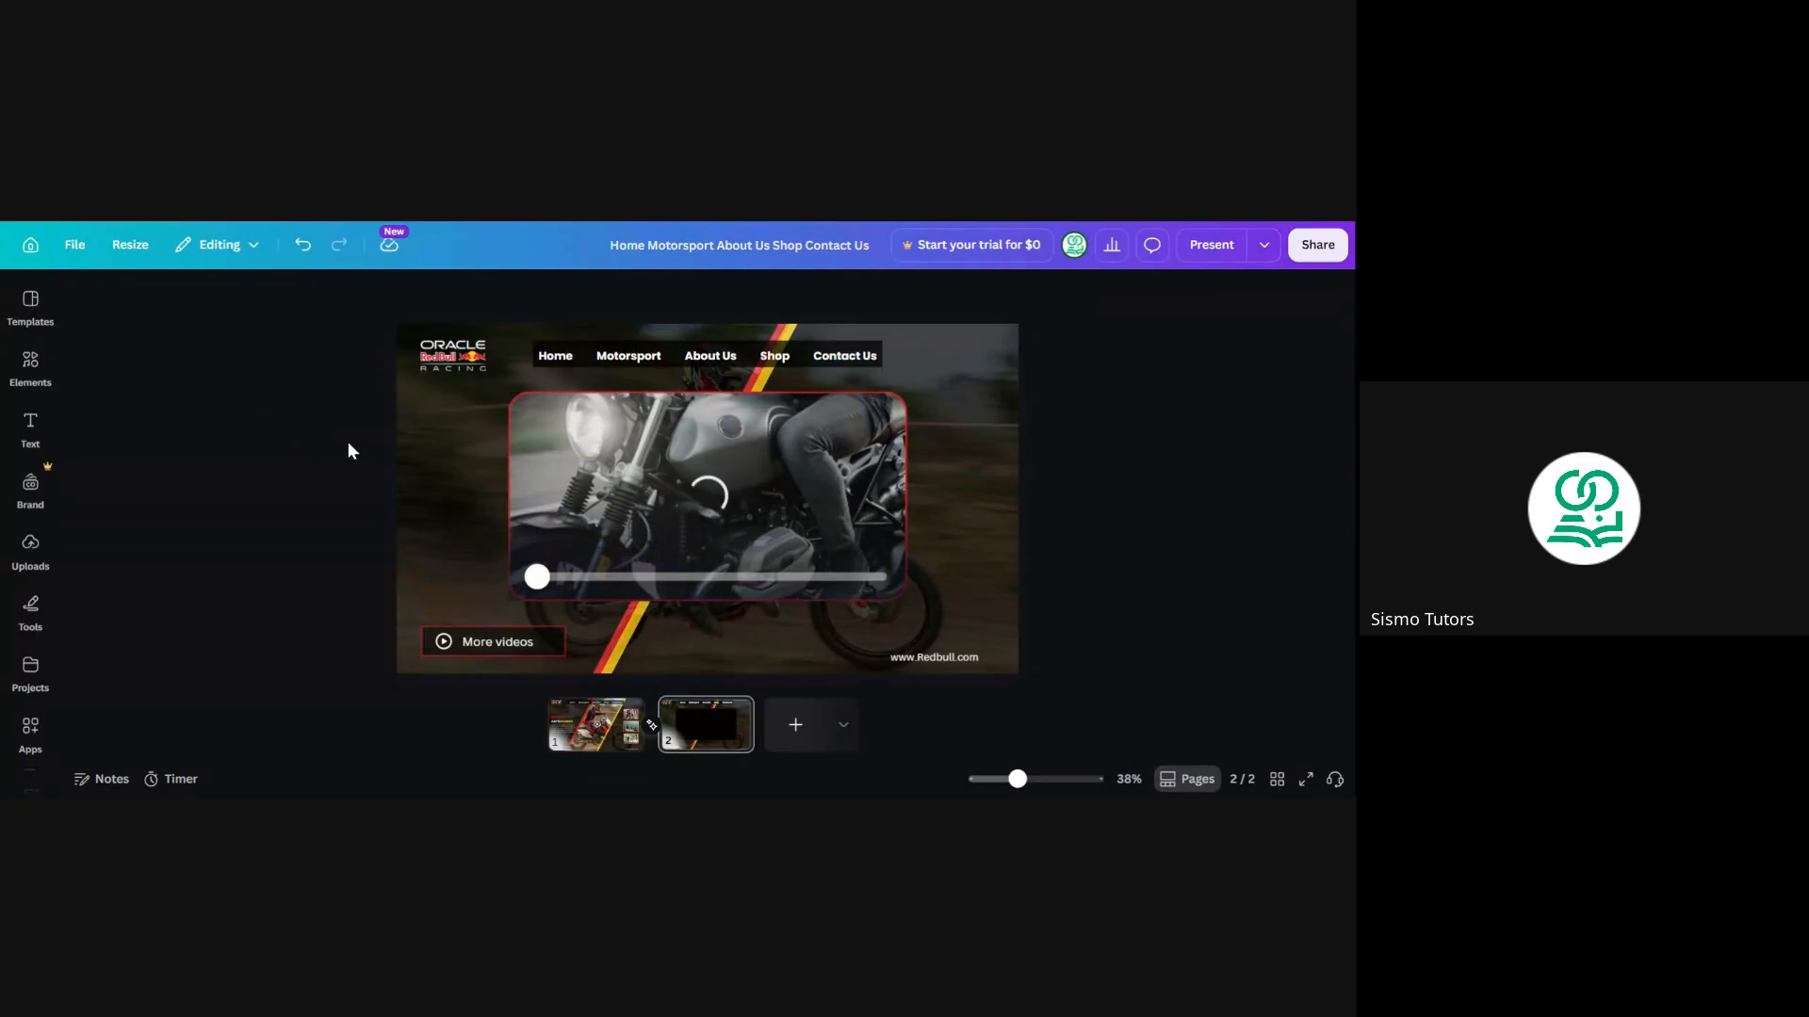
Look further down the "mountain biker" videos for an alternative clip for page 2
click(50, 390)
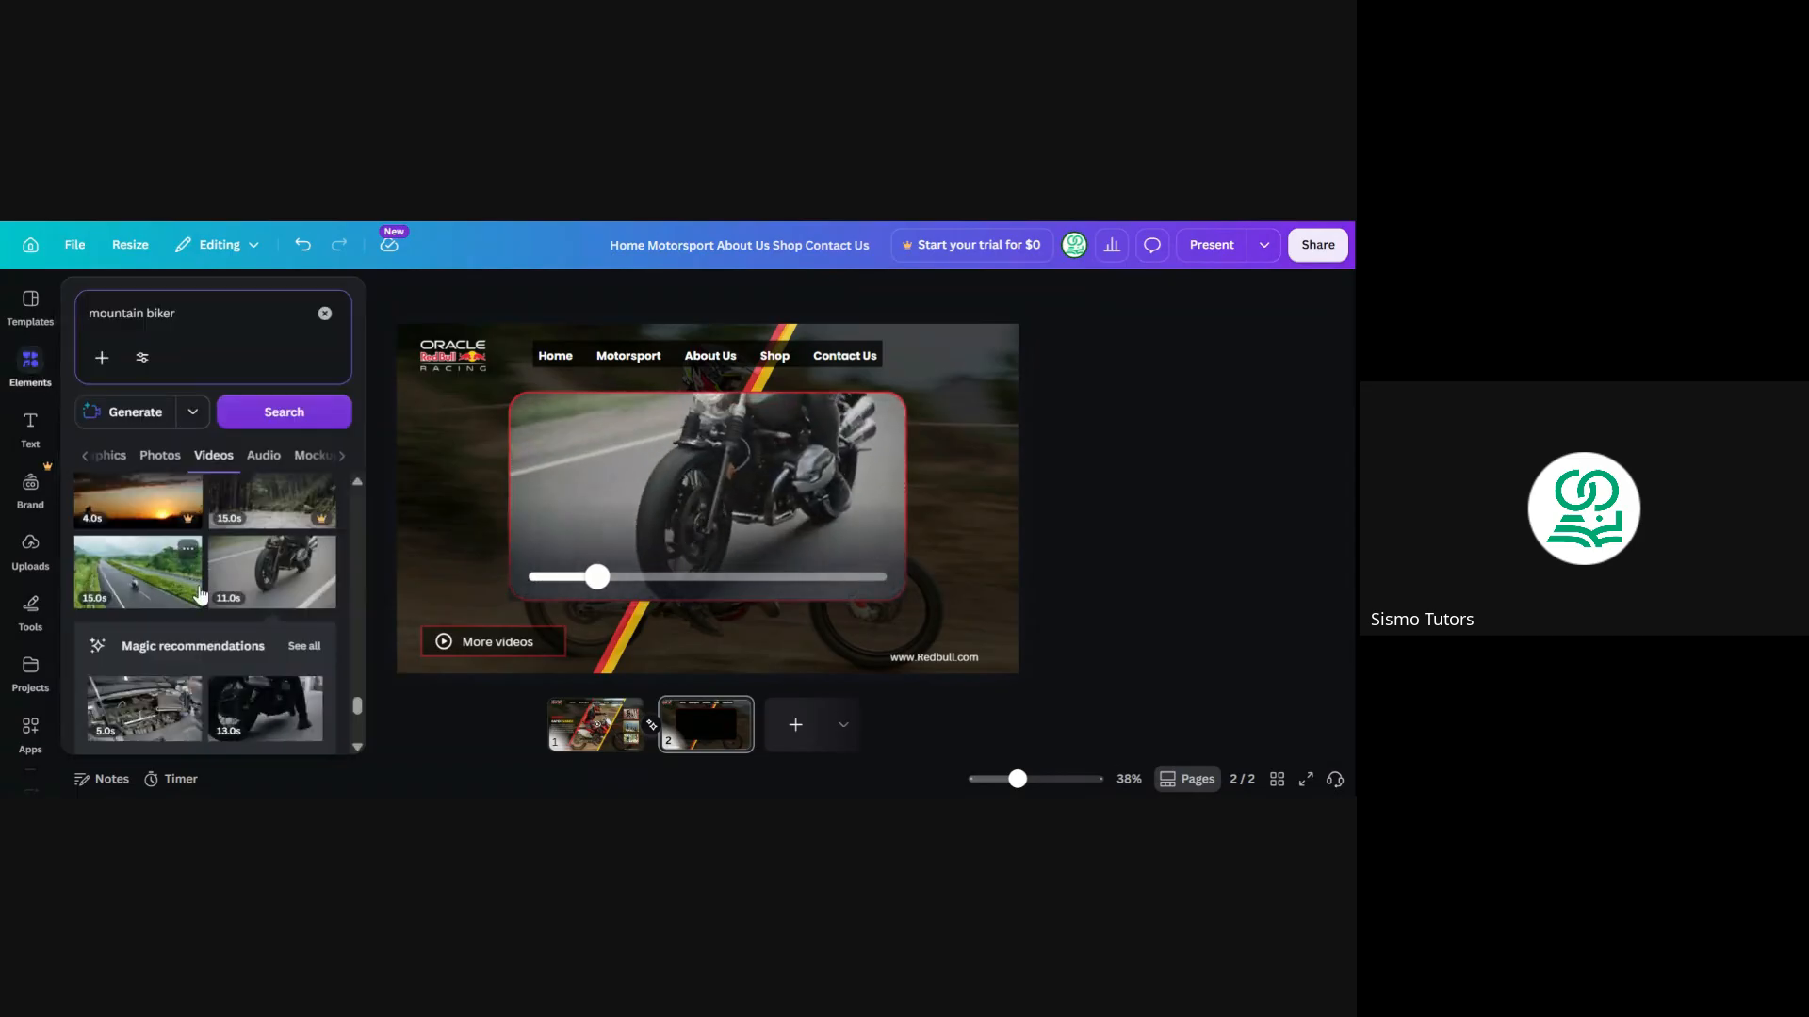
scroll(200, 594, down, 2)
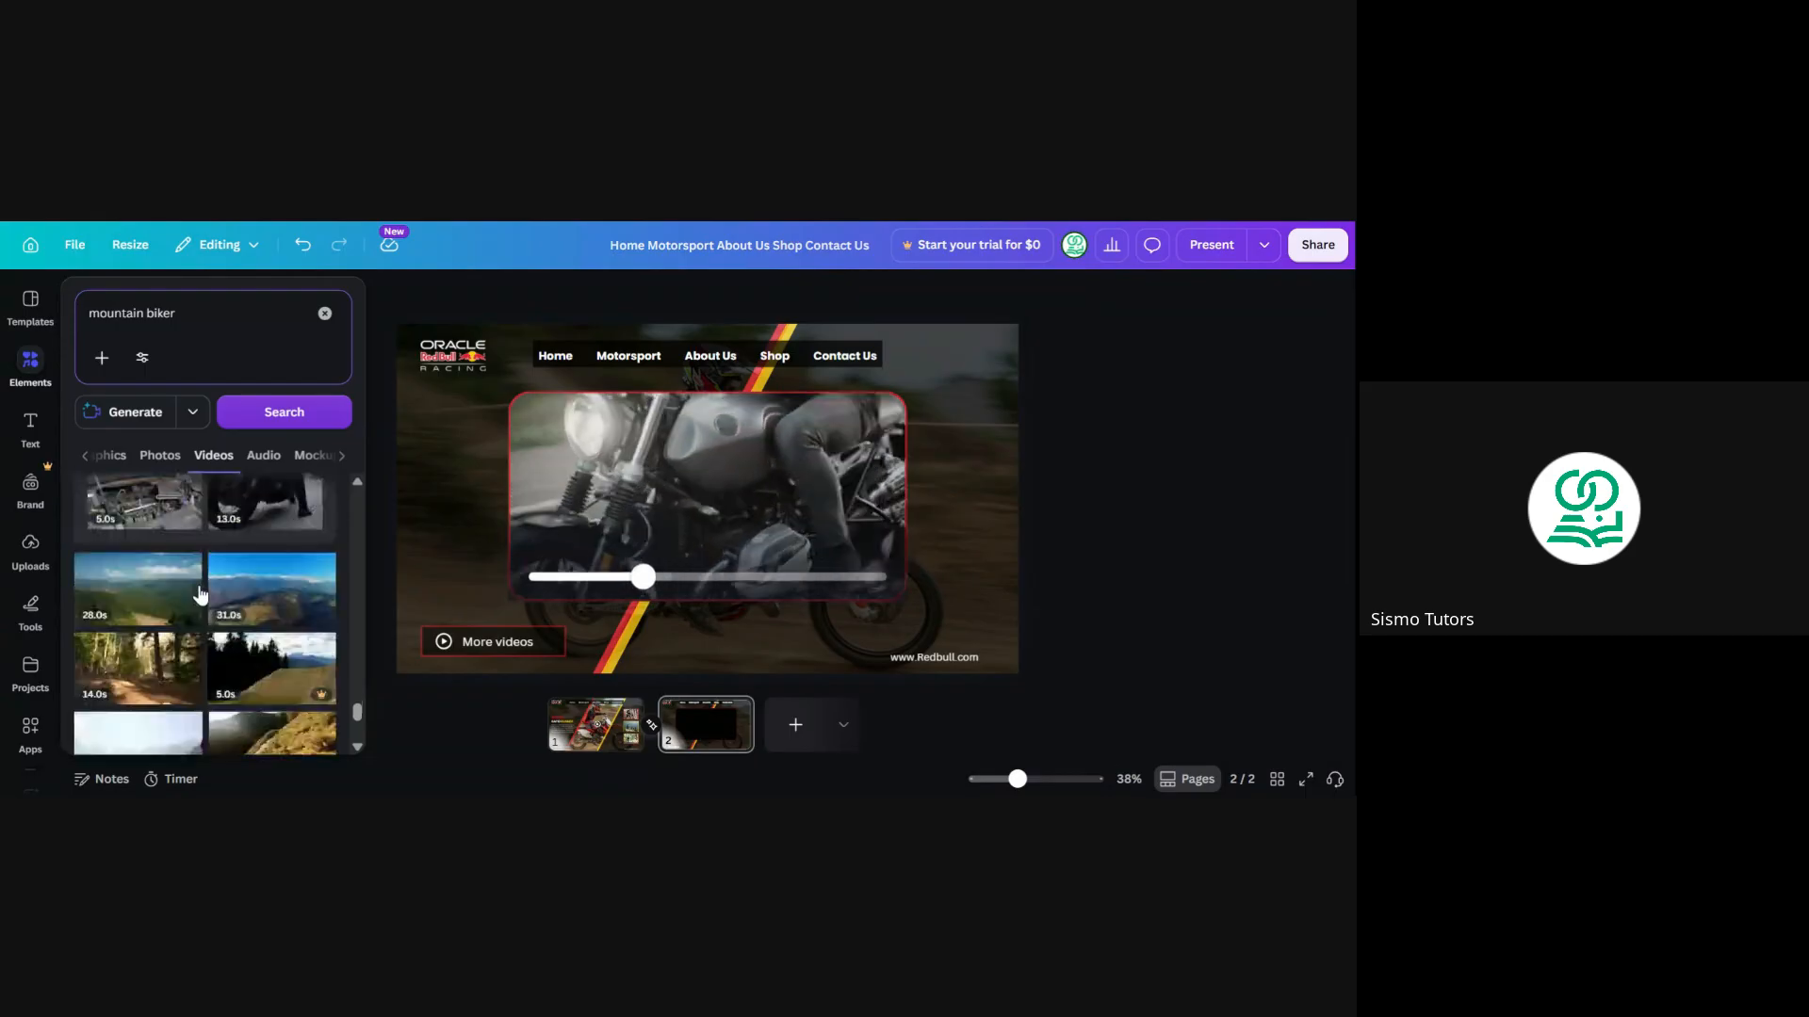
scroll(199, 593, down, 2)
scroll(200, 594, down, 2)
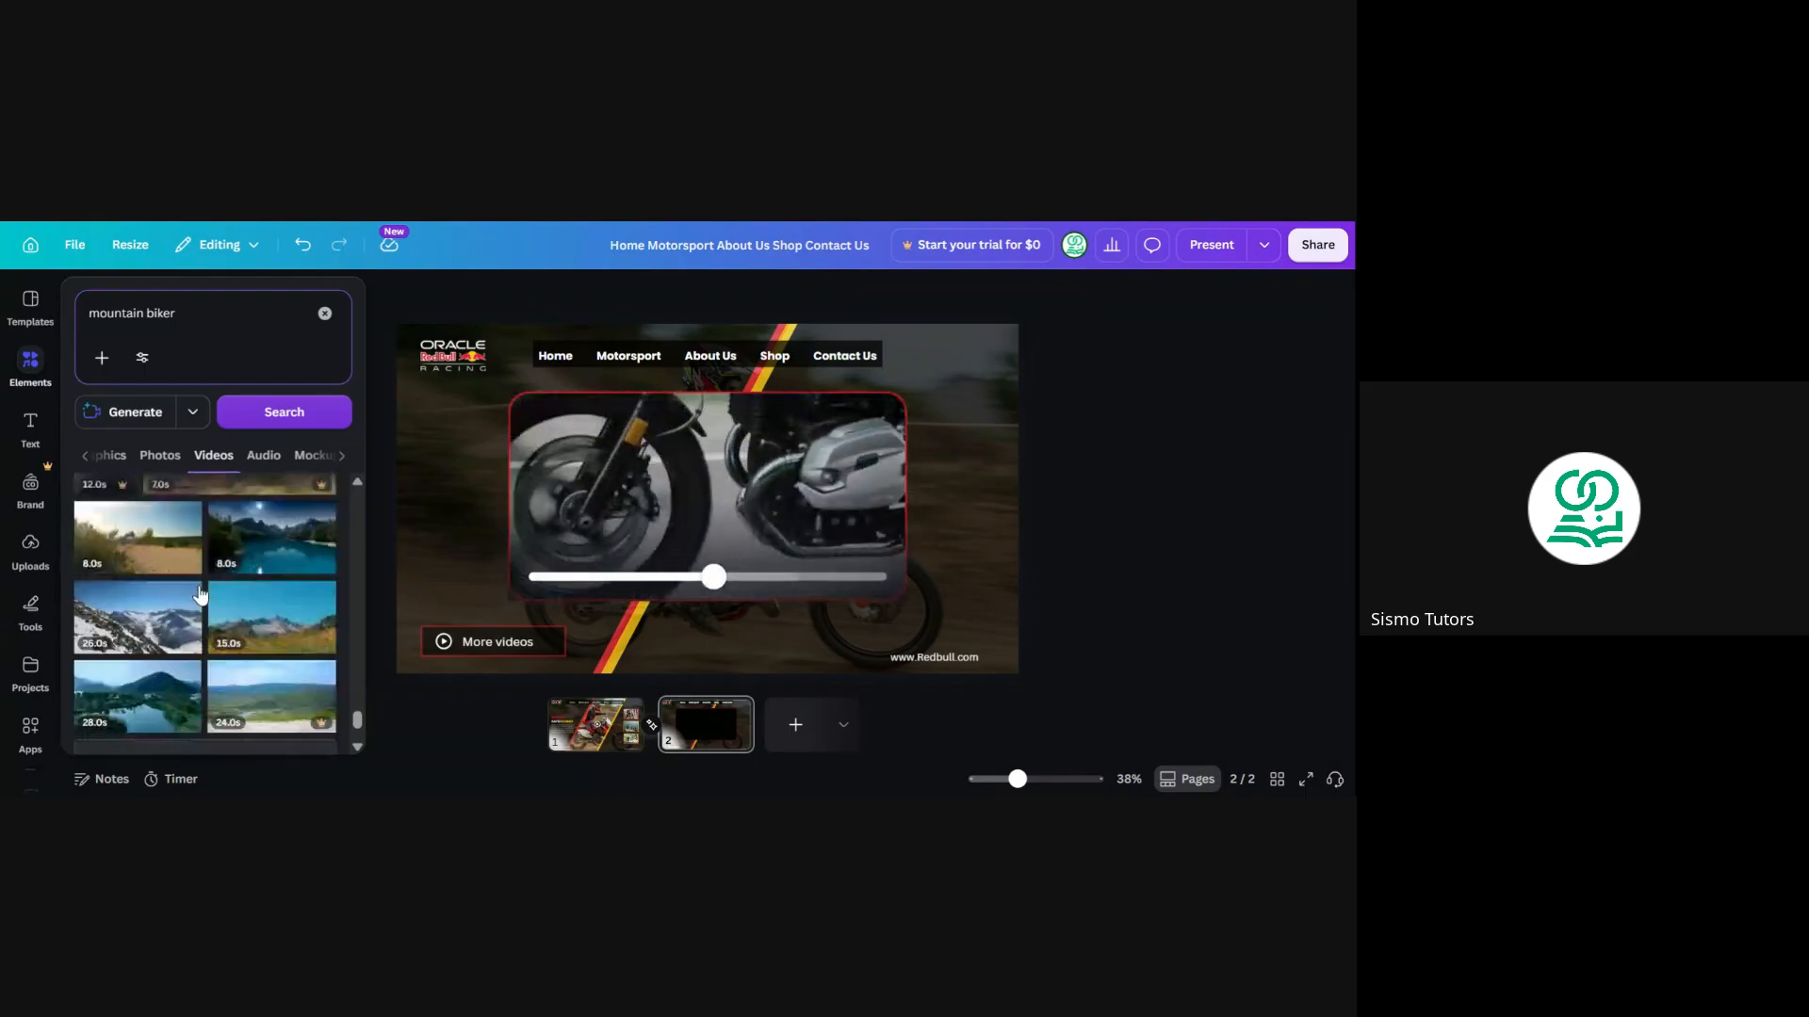
scroll(200, 594, down, 2)
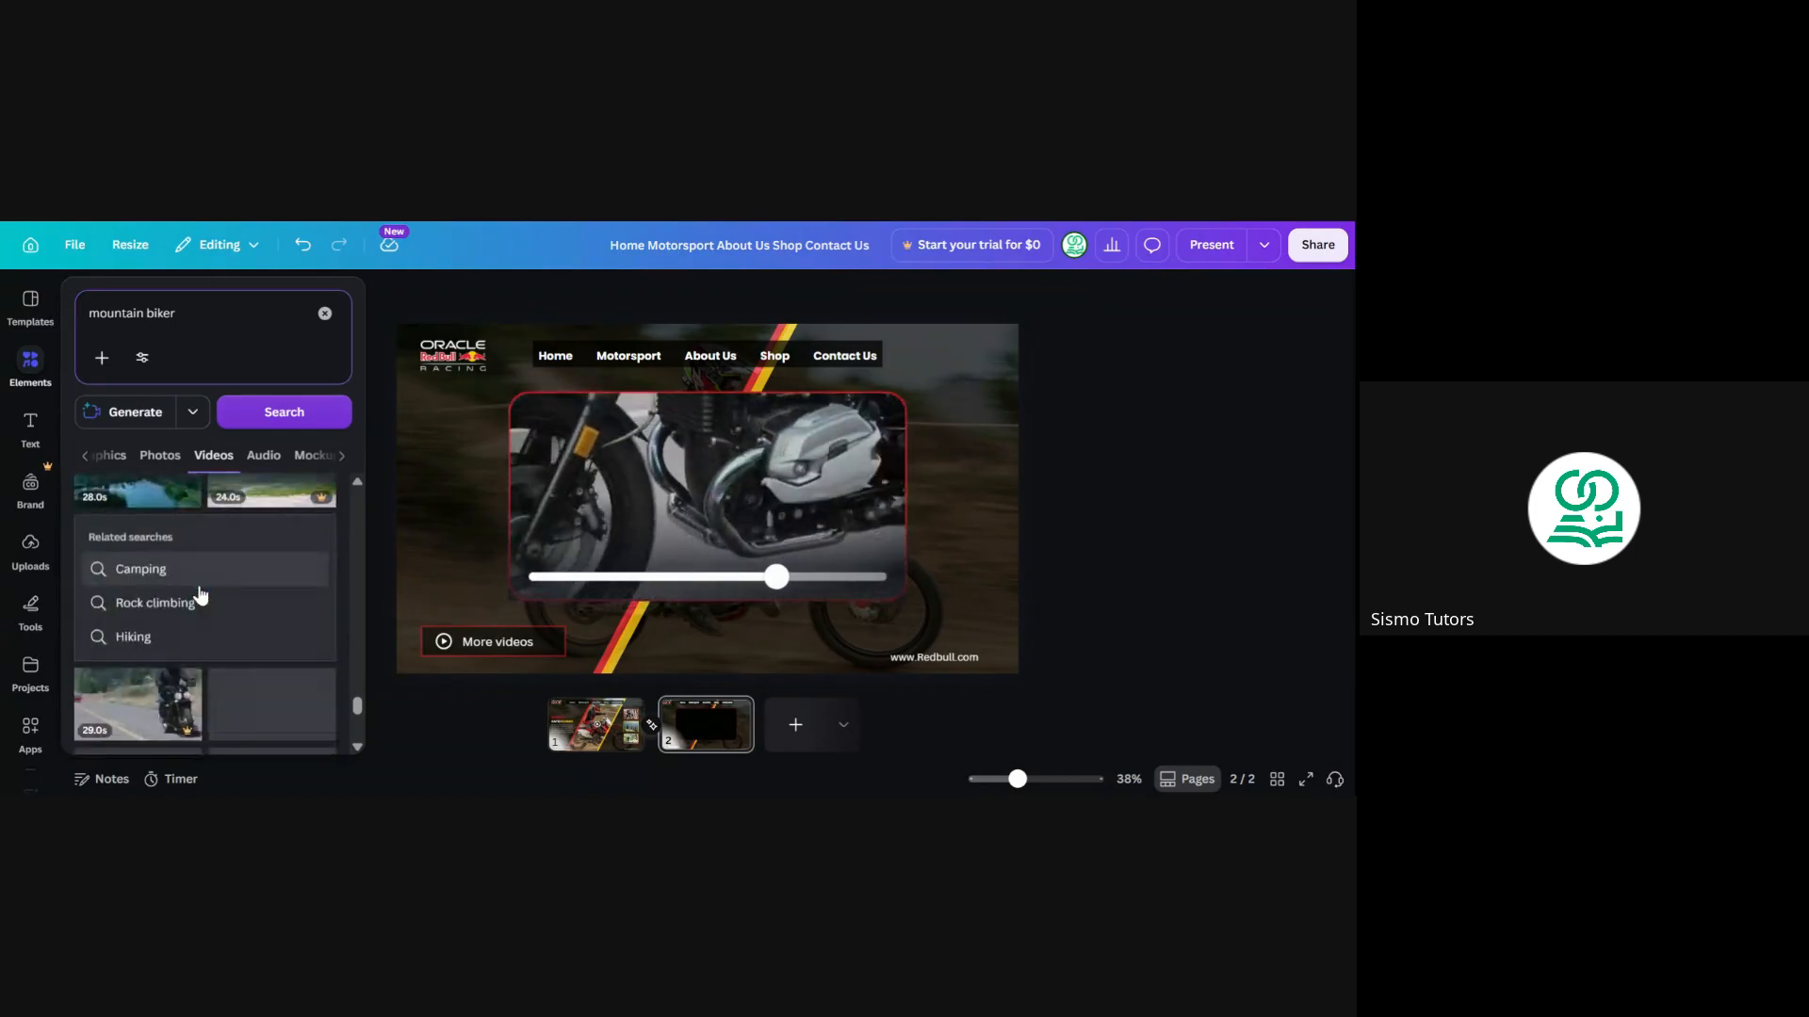
scroll(200, 594, down, 5)
scroll(200, 592, down, 2)
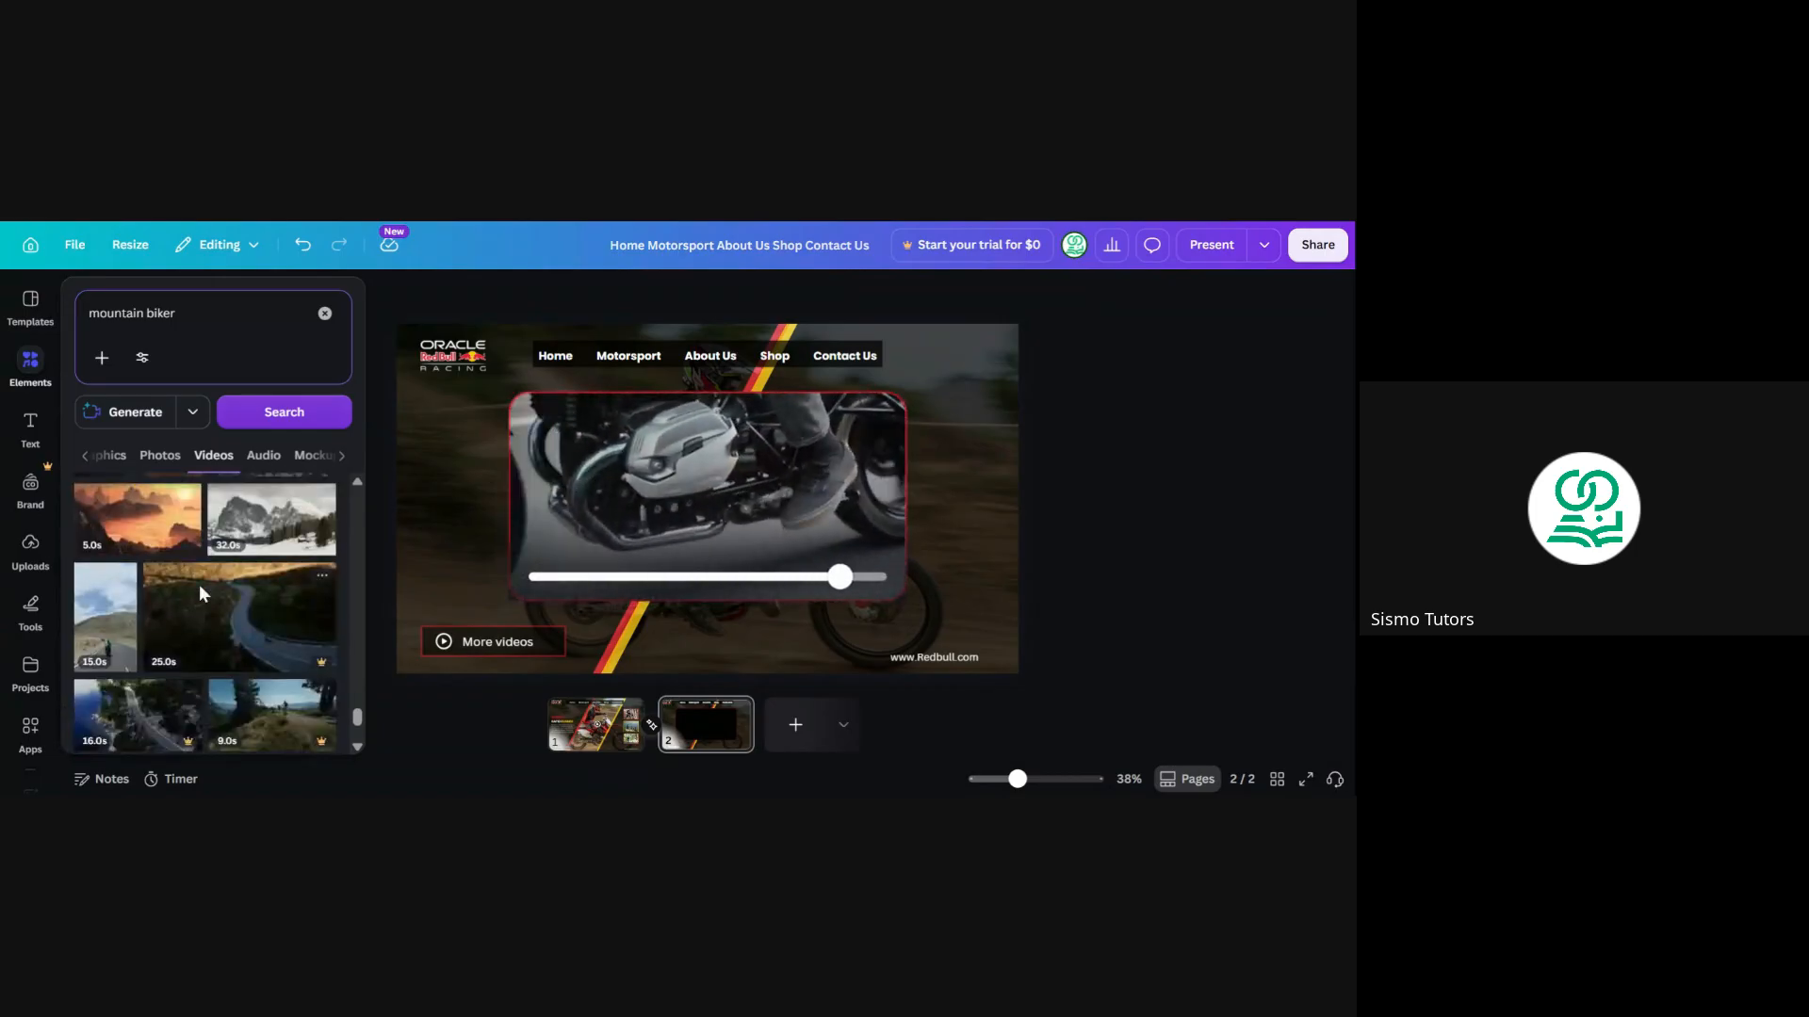
scroll(200, 592, down, 3)
scroll(200, 593, down, 2)
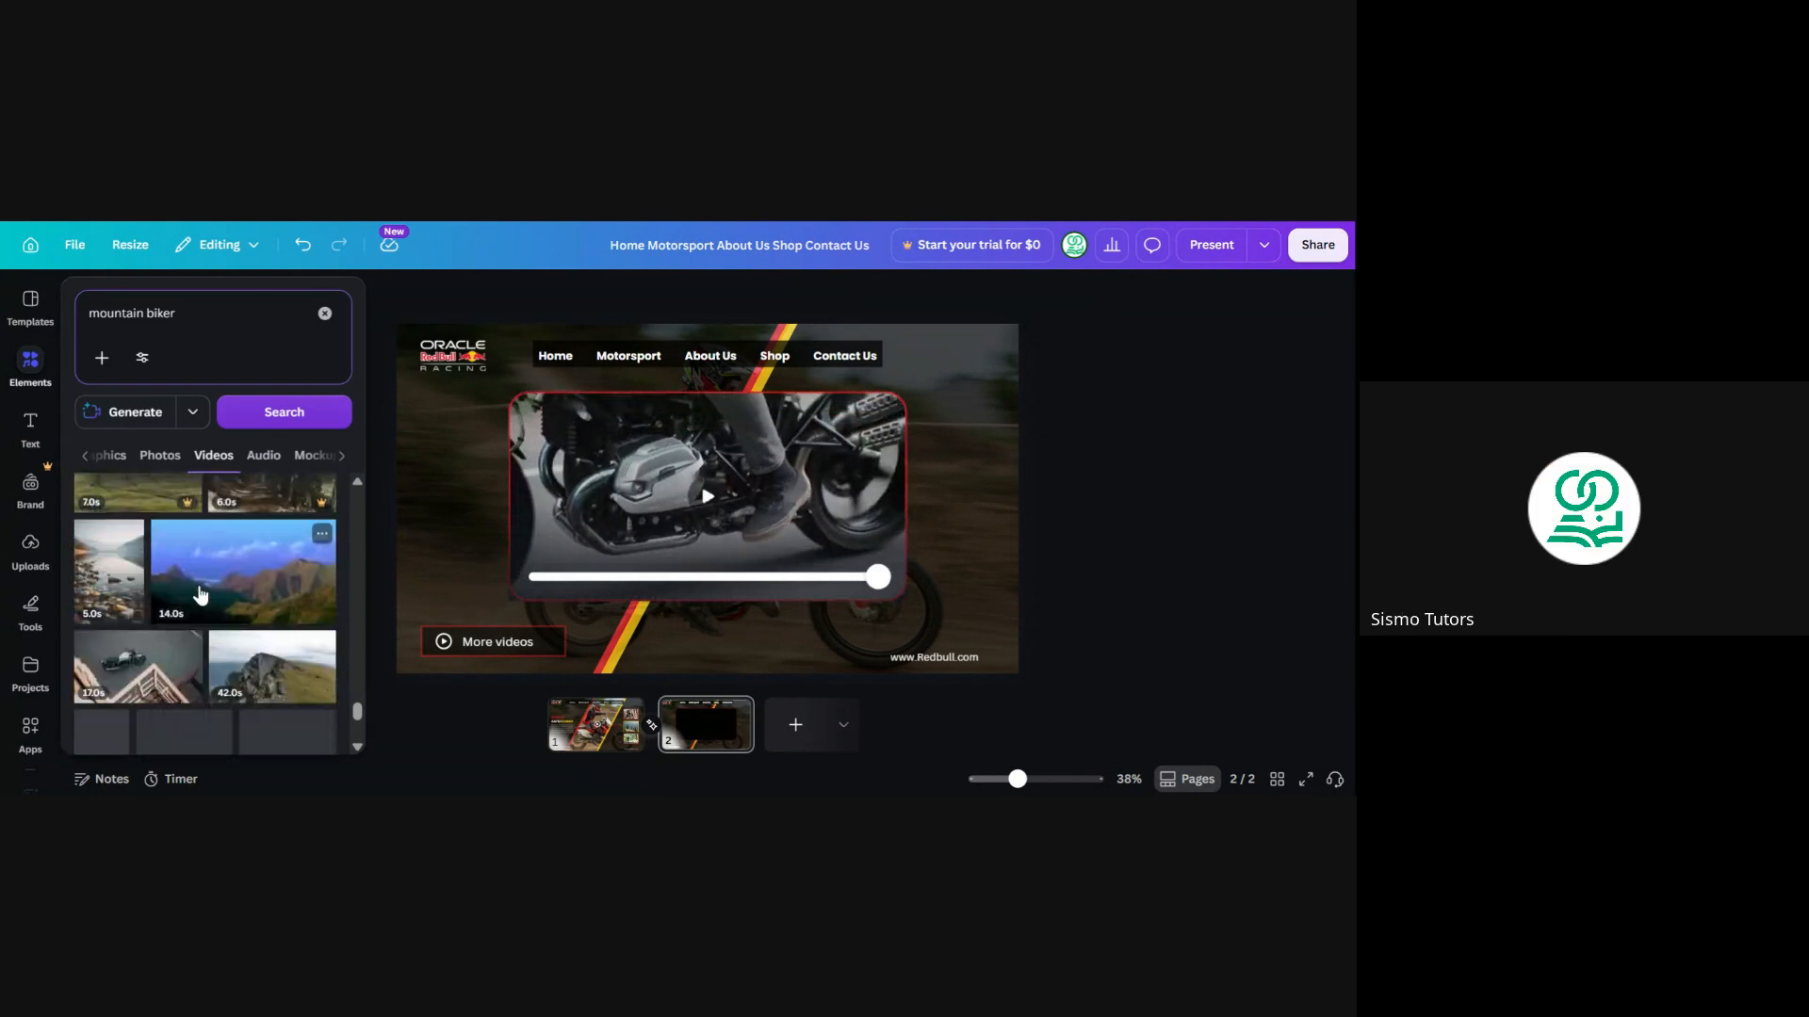
Present the website full screen from page 1, switch between the landing and helmeted biker video pages, then return to editing
click(579, 751)
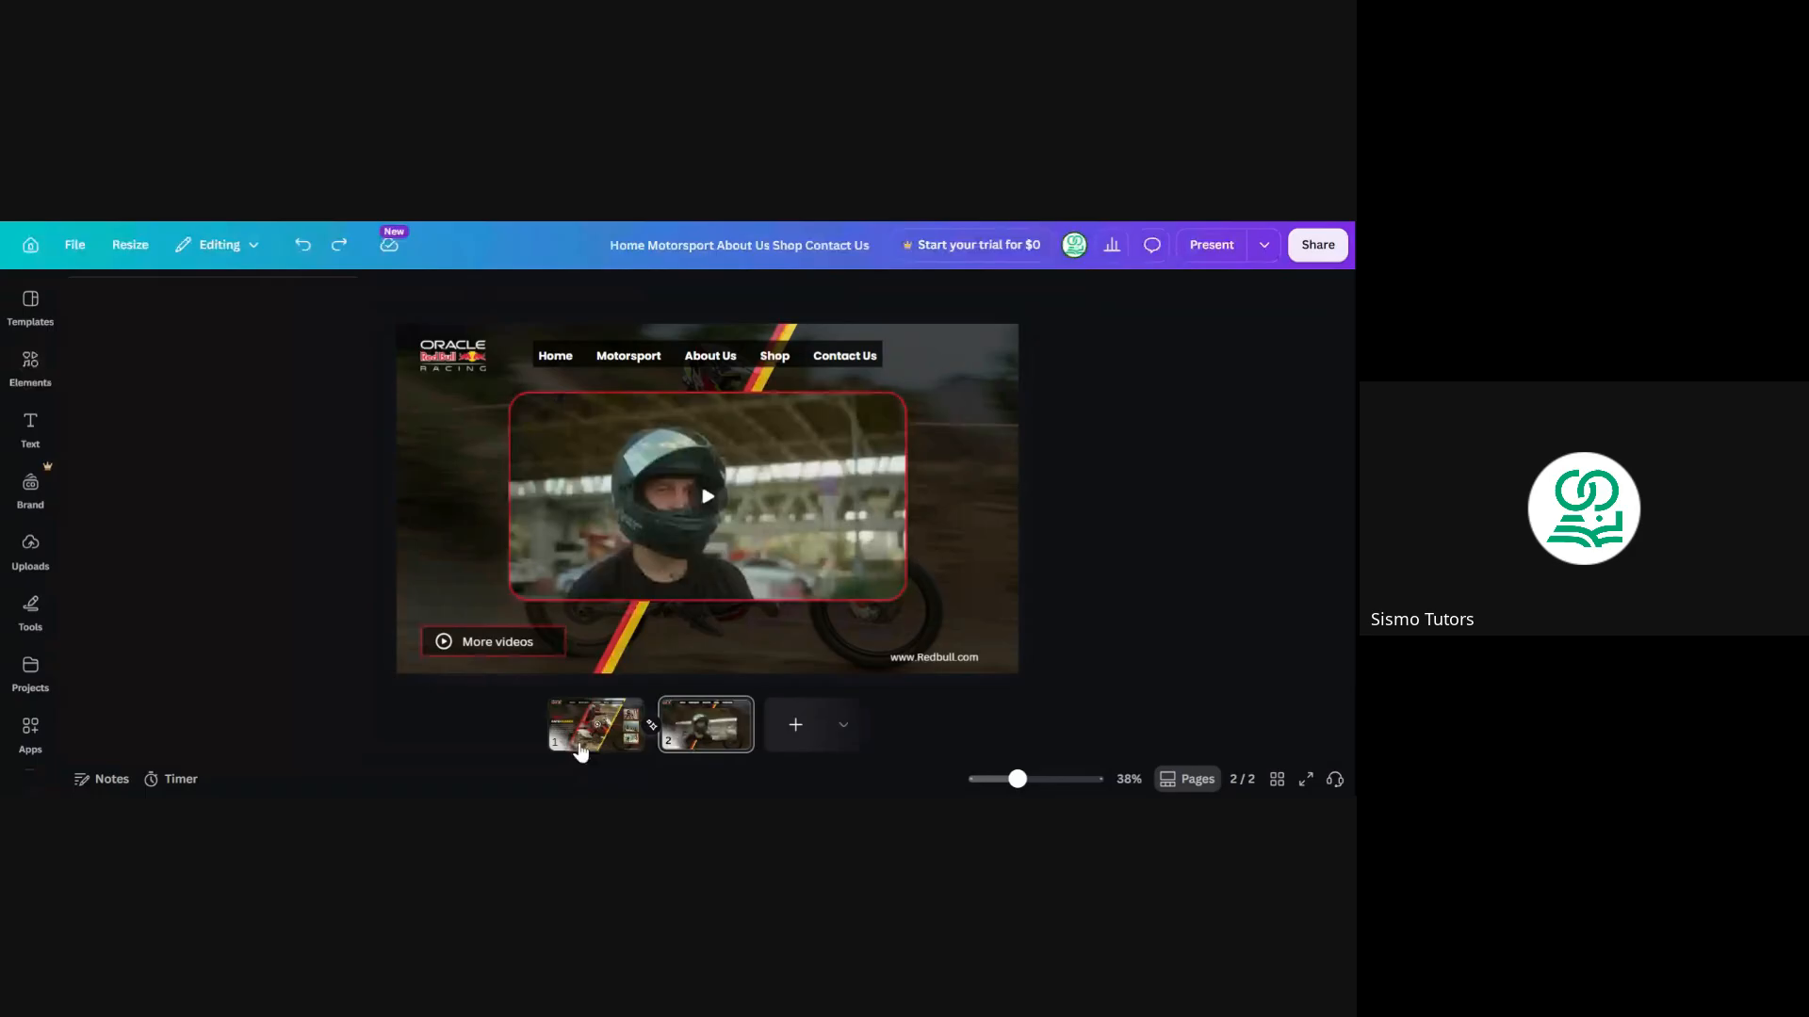
click(579, 746)
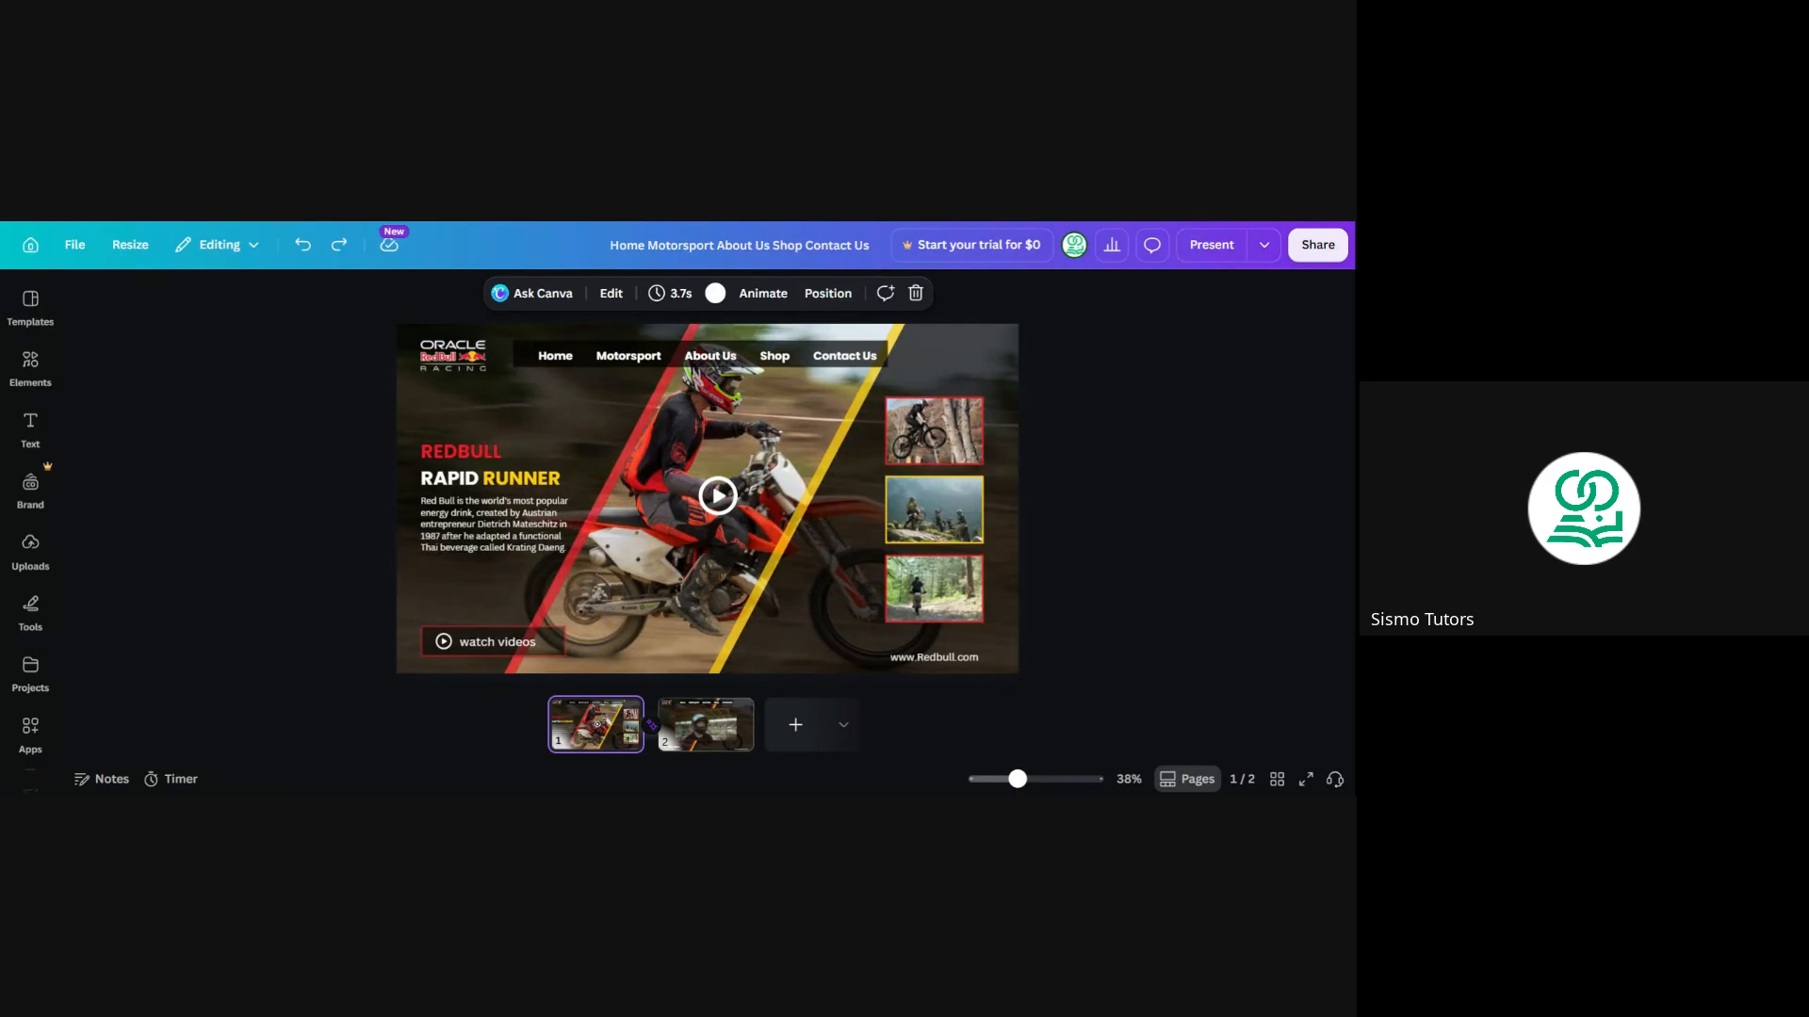
click(1211, 245)
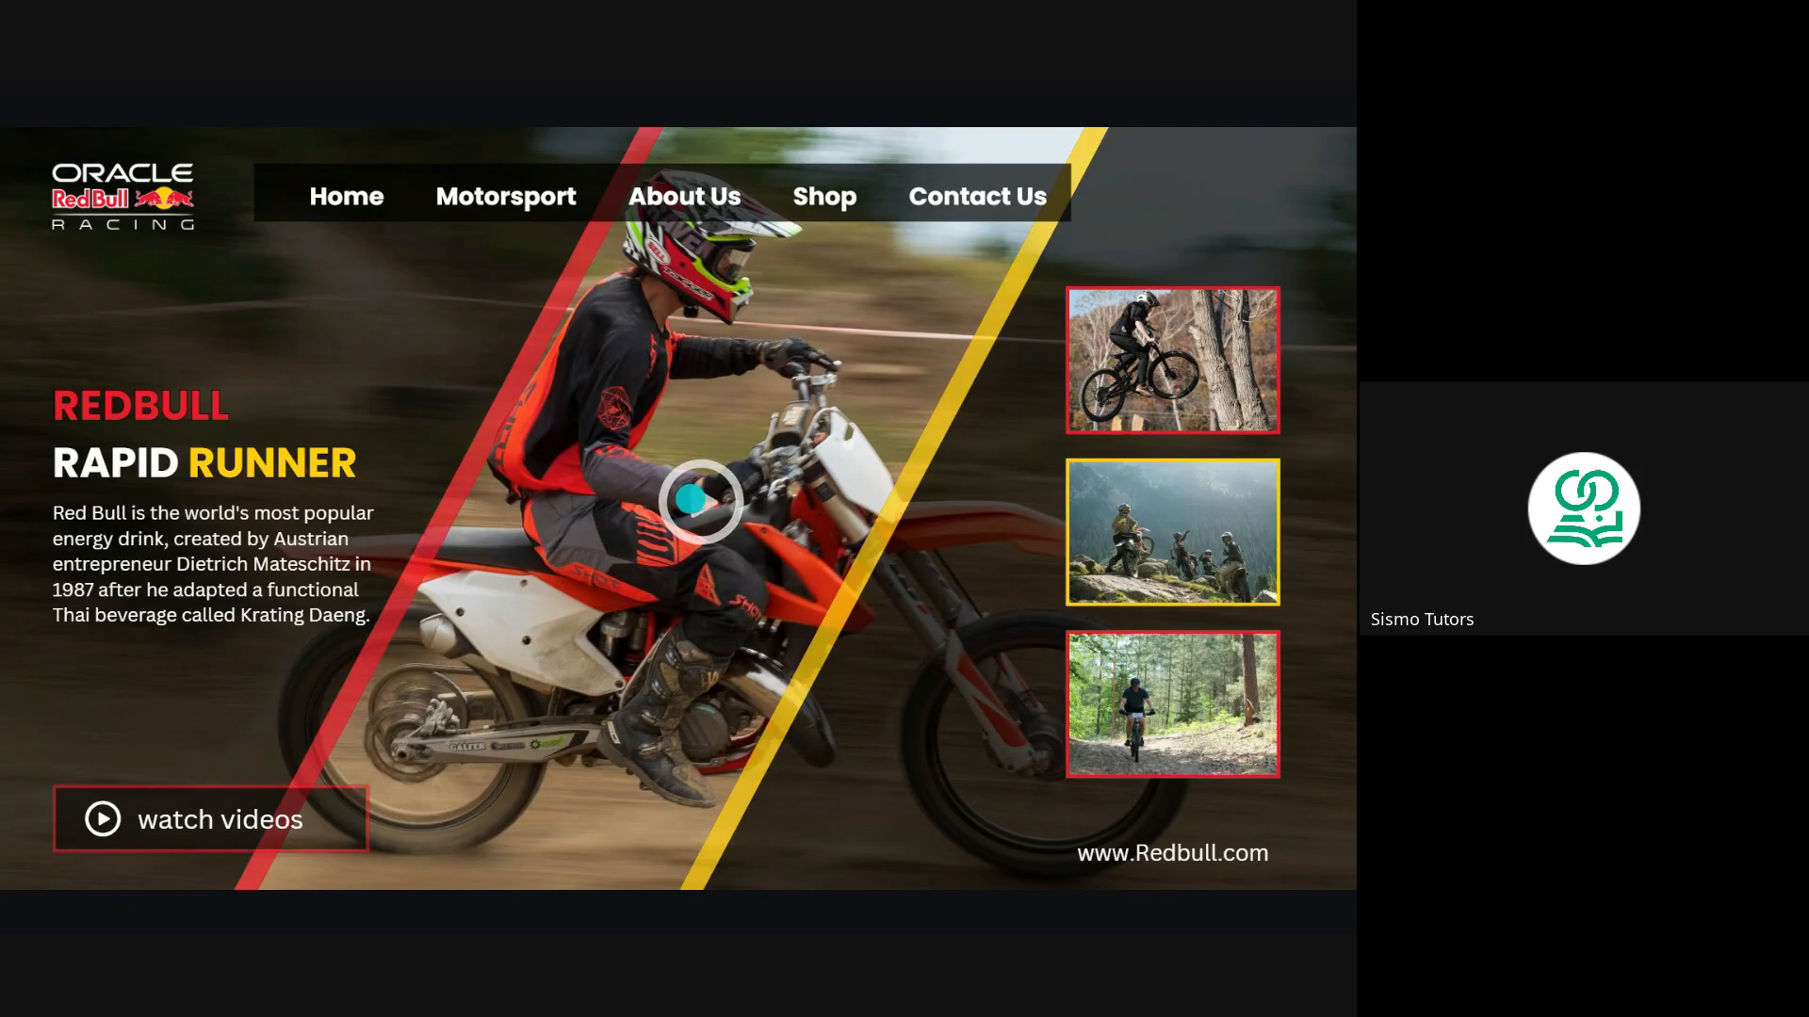
click(694, 501)
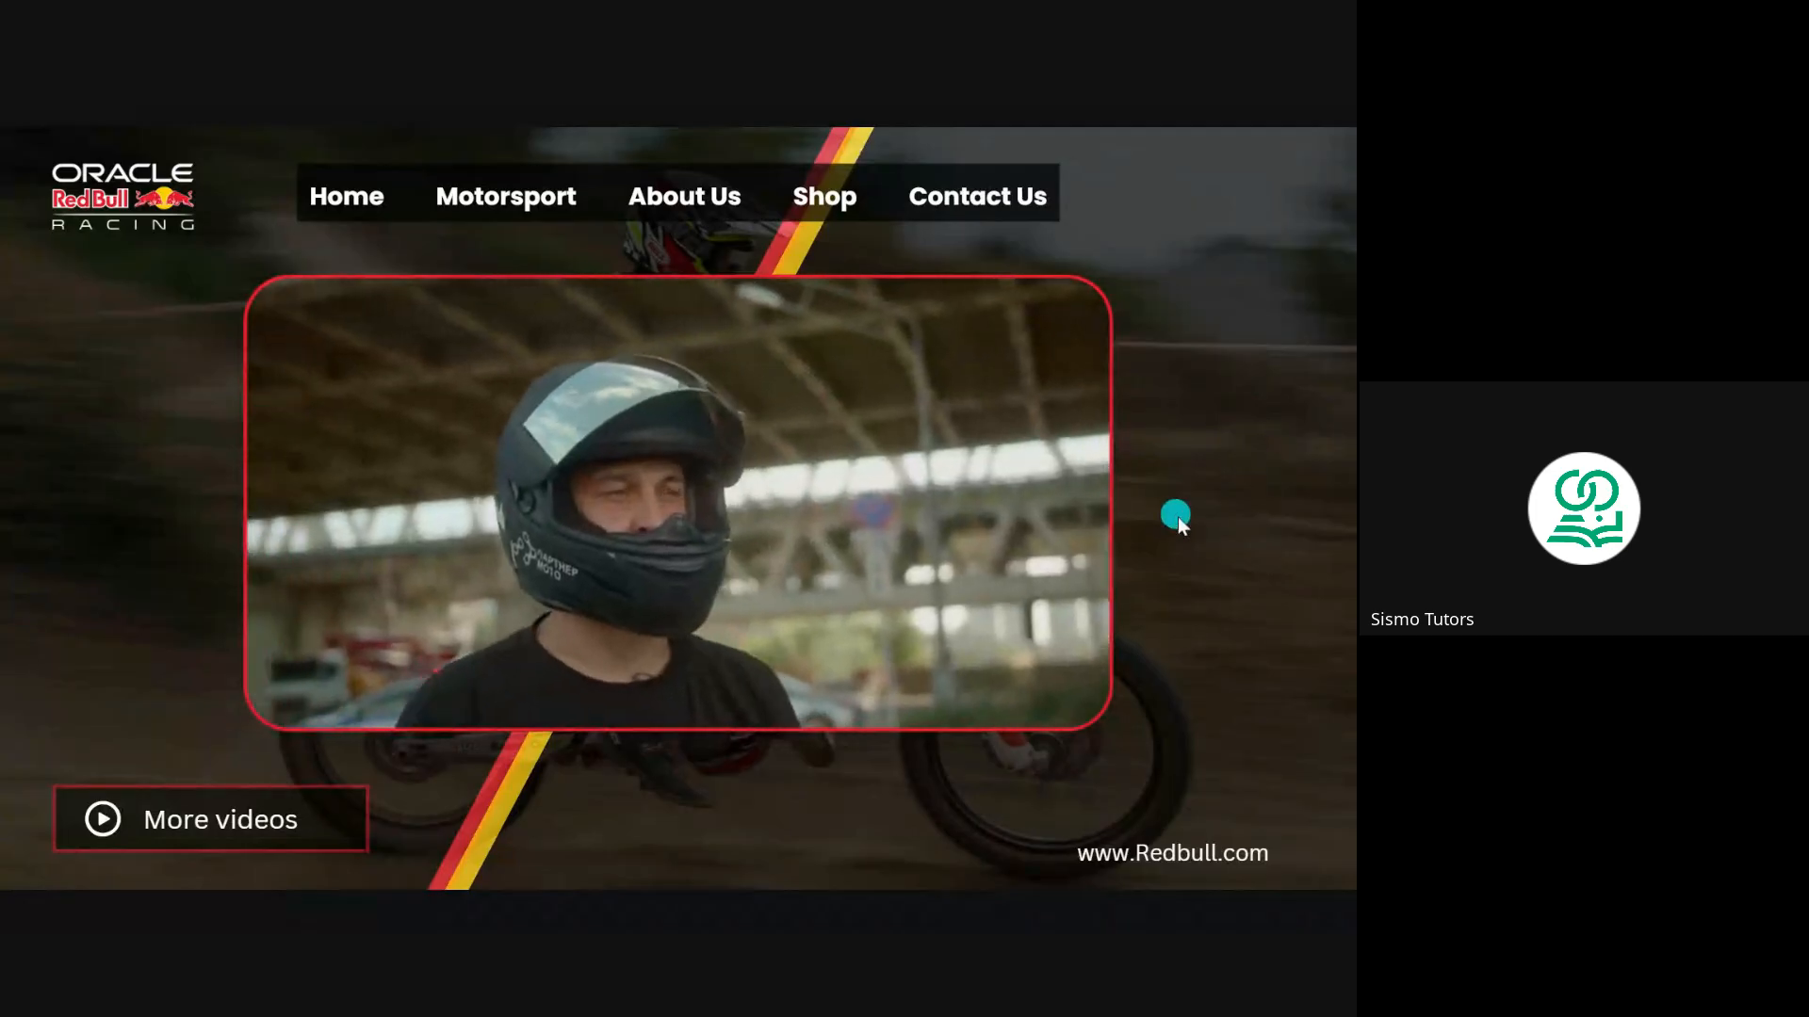
click(165, 581)
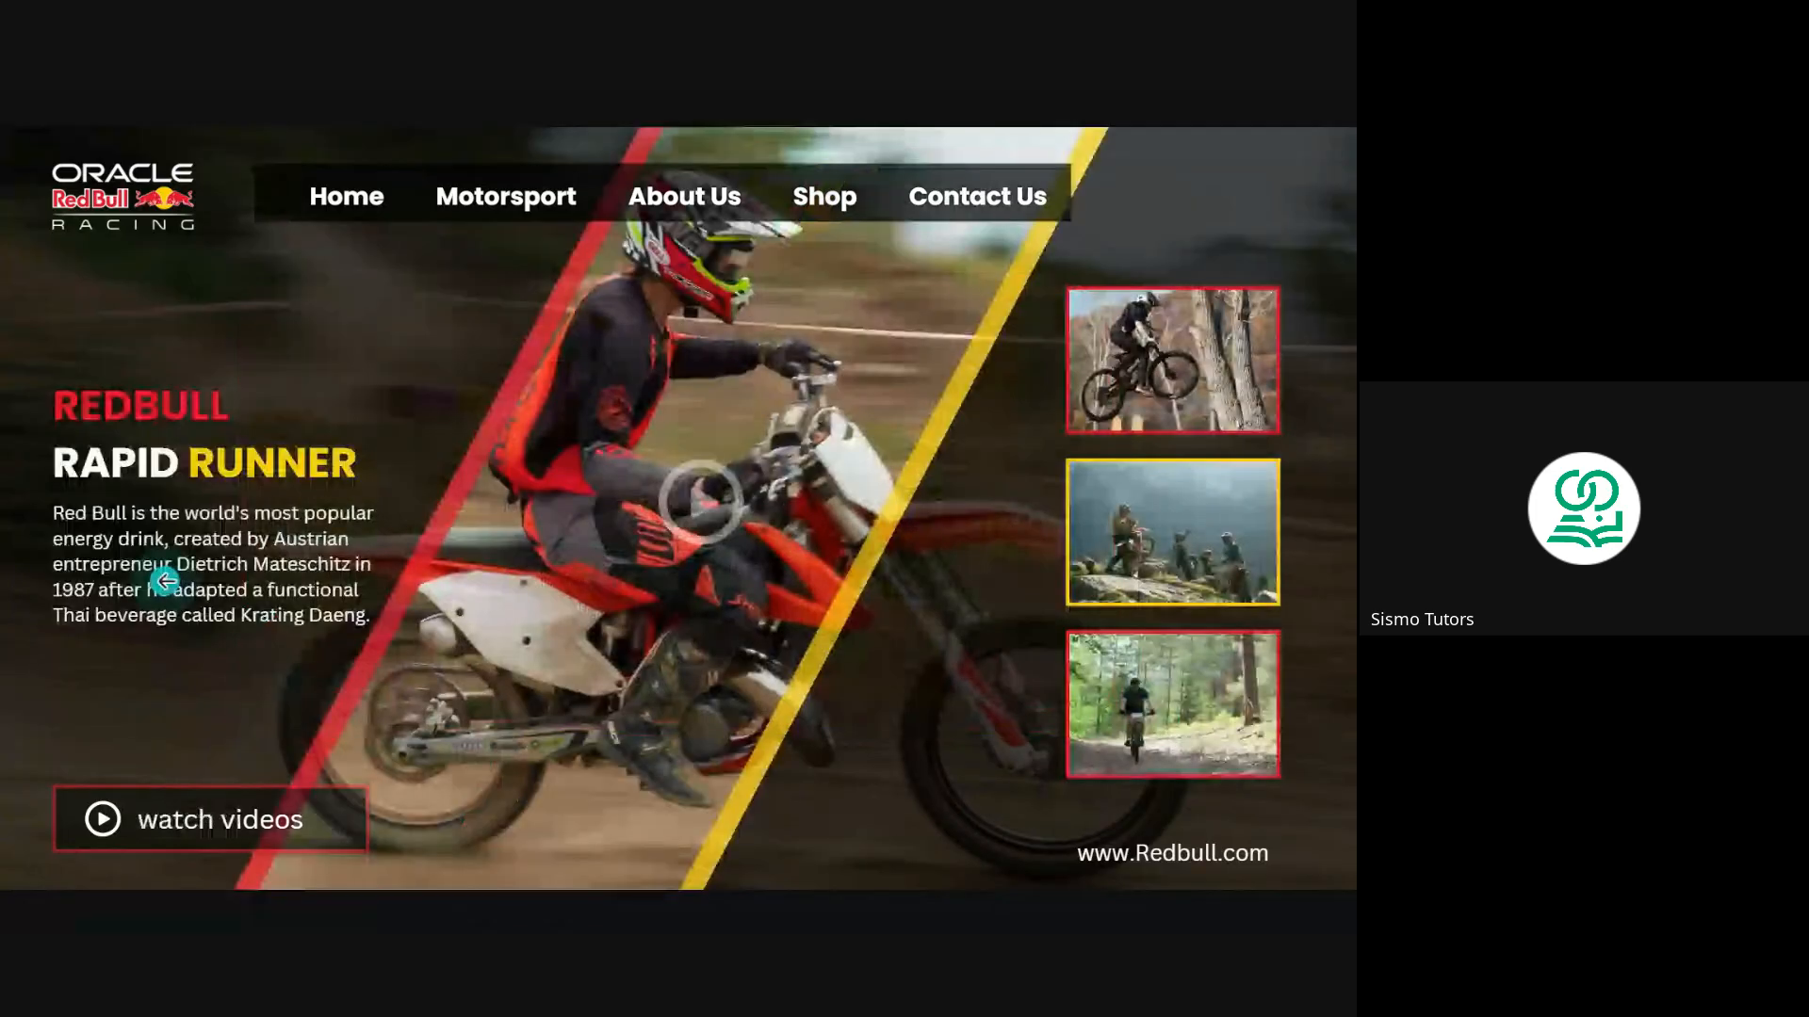
click(713, 520)
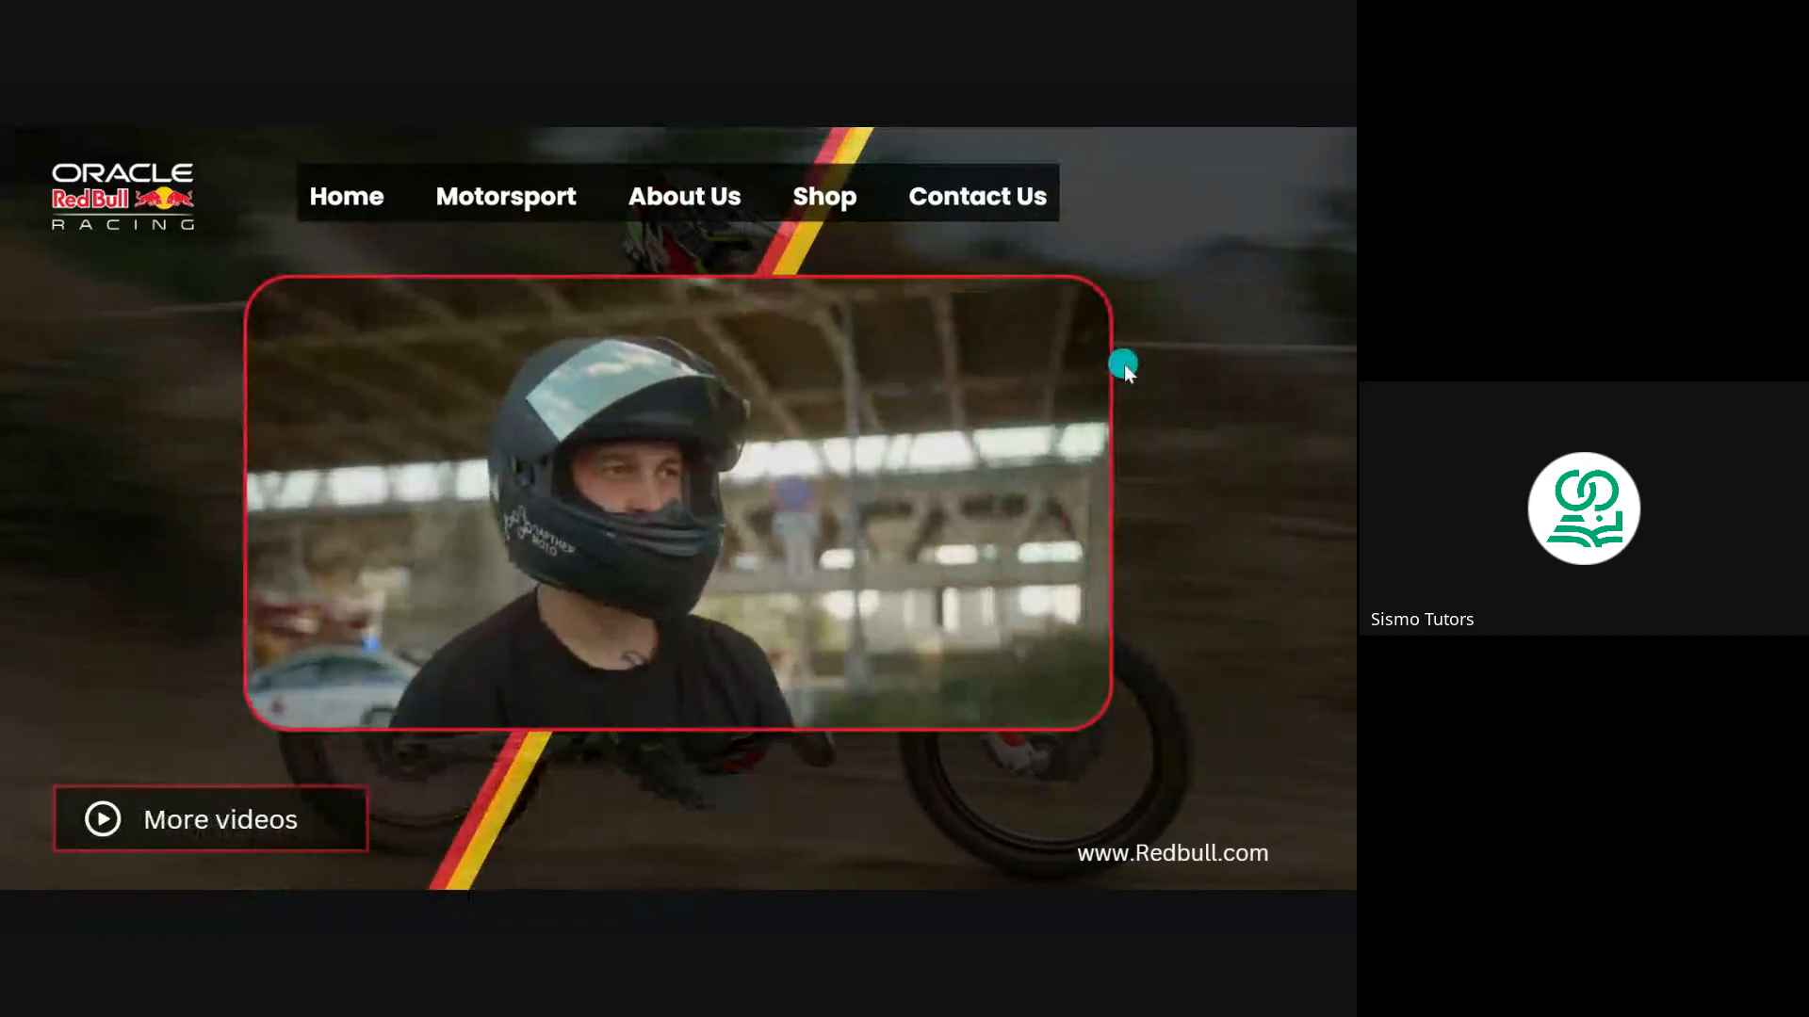
key(Escape)
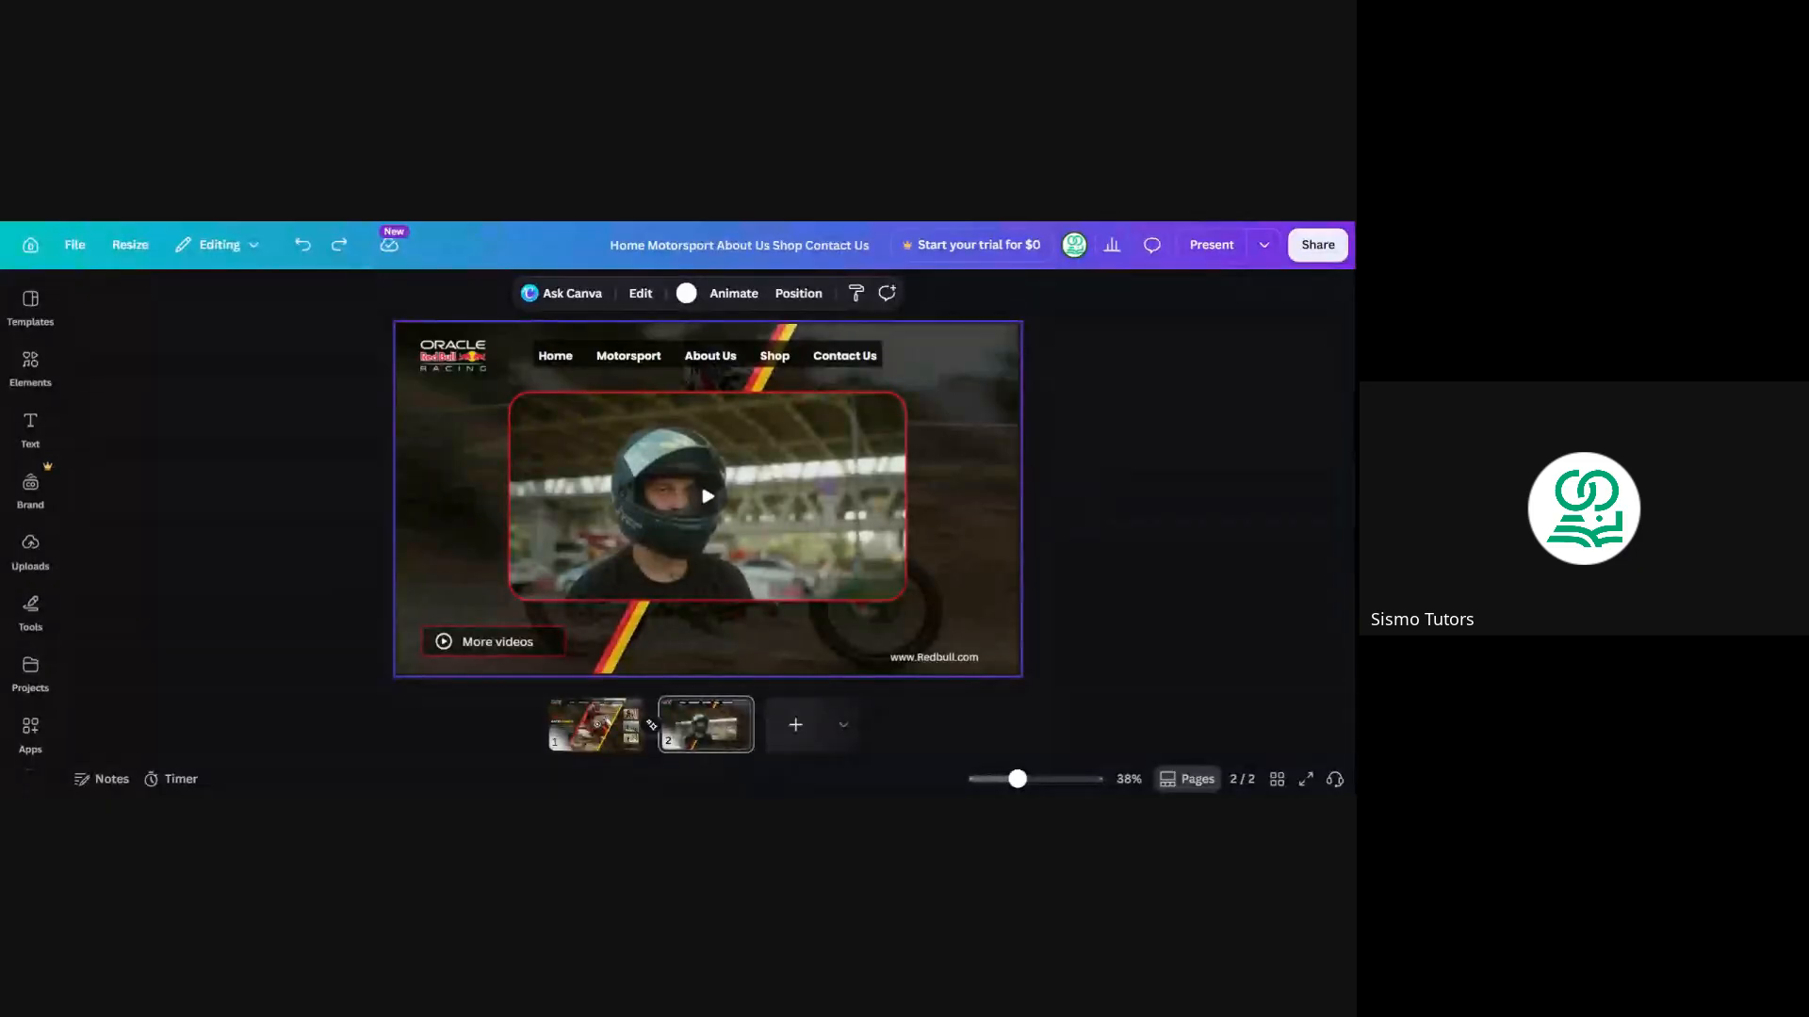
Shift the dark diagonal shape with the yellow border on page 1 slightly to the right
click(606, 739)
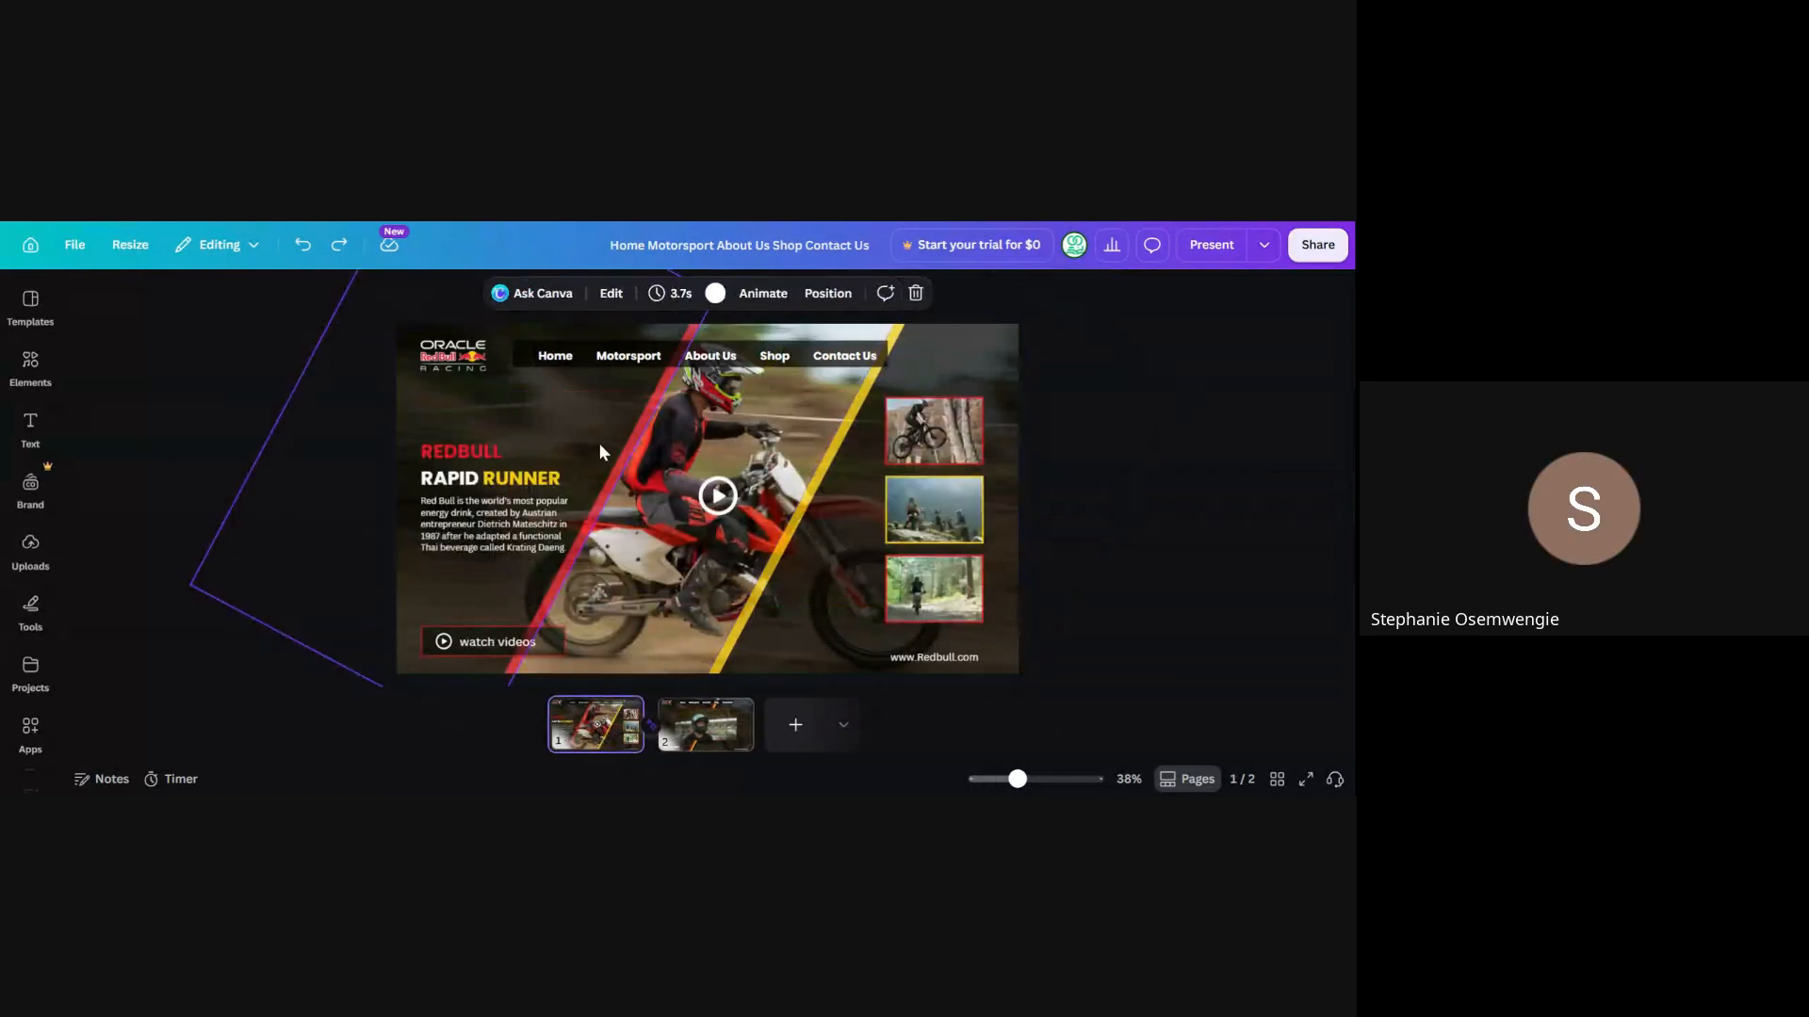
click(822, 520)
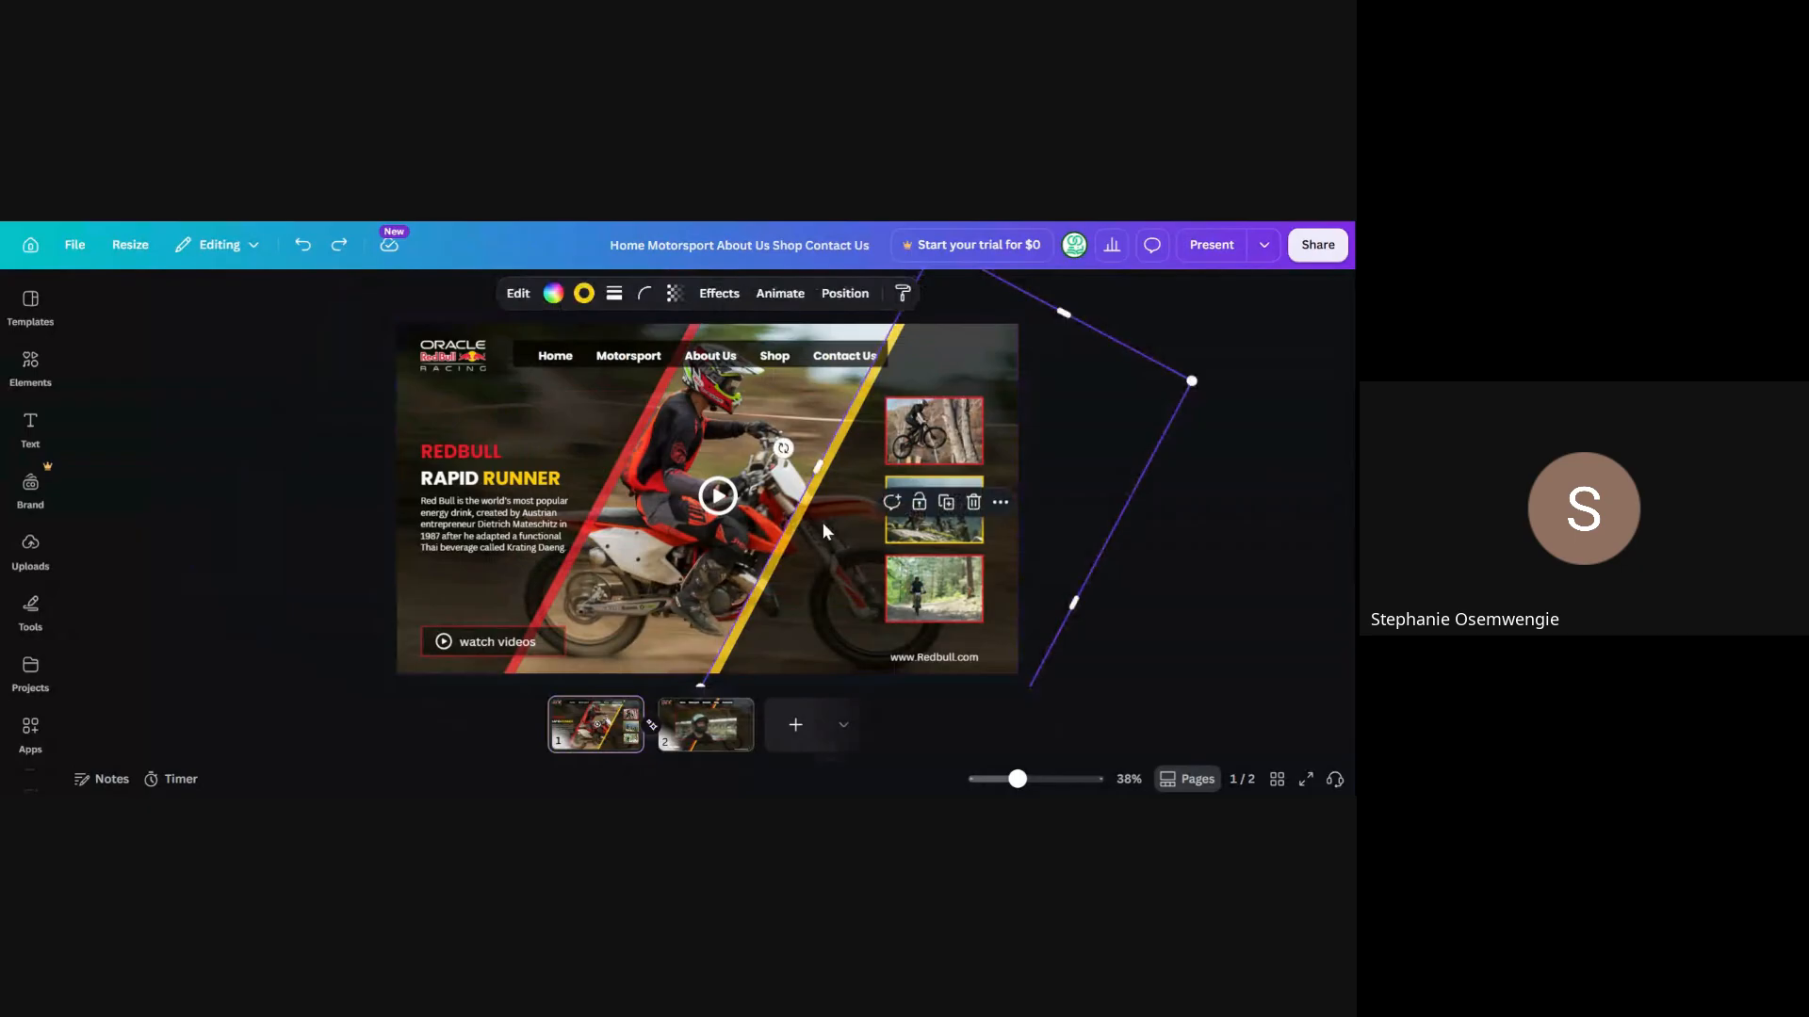
drag(823, 524, 831, 527)
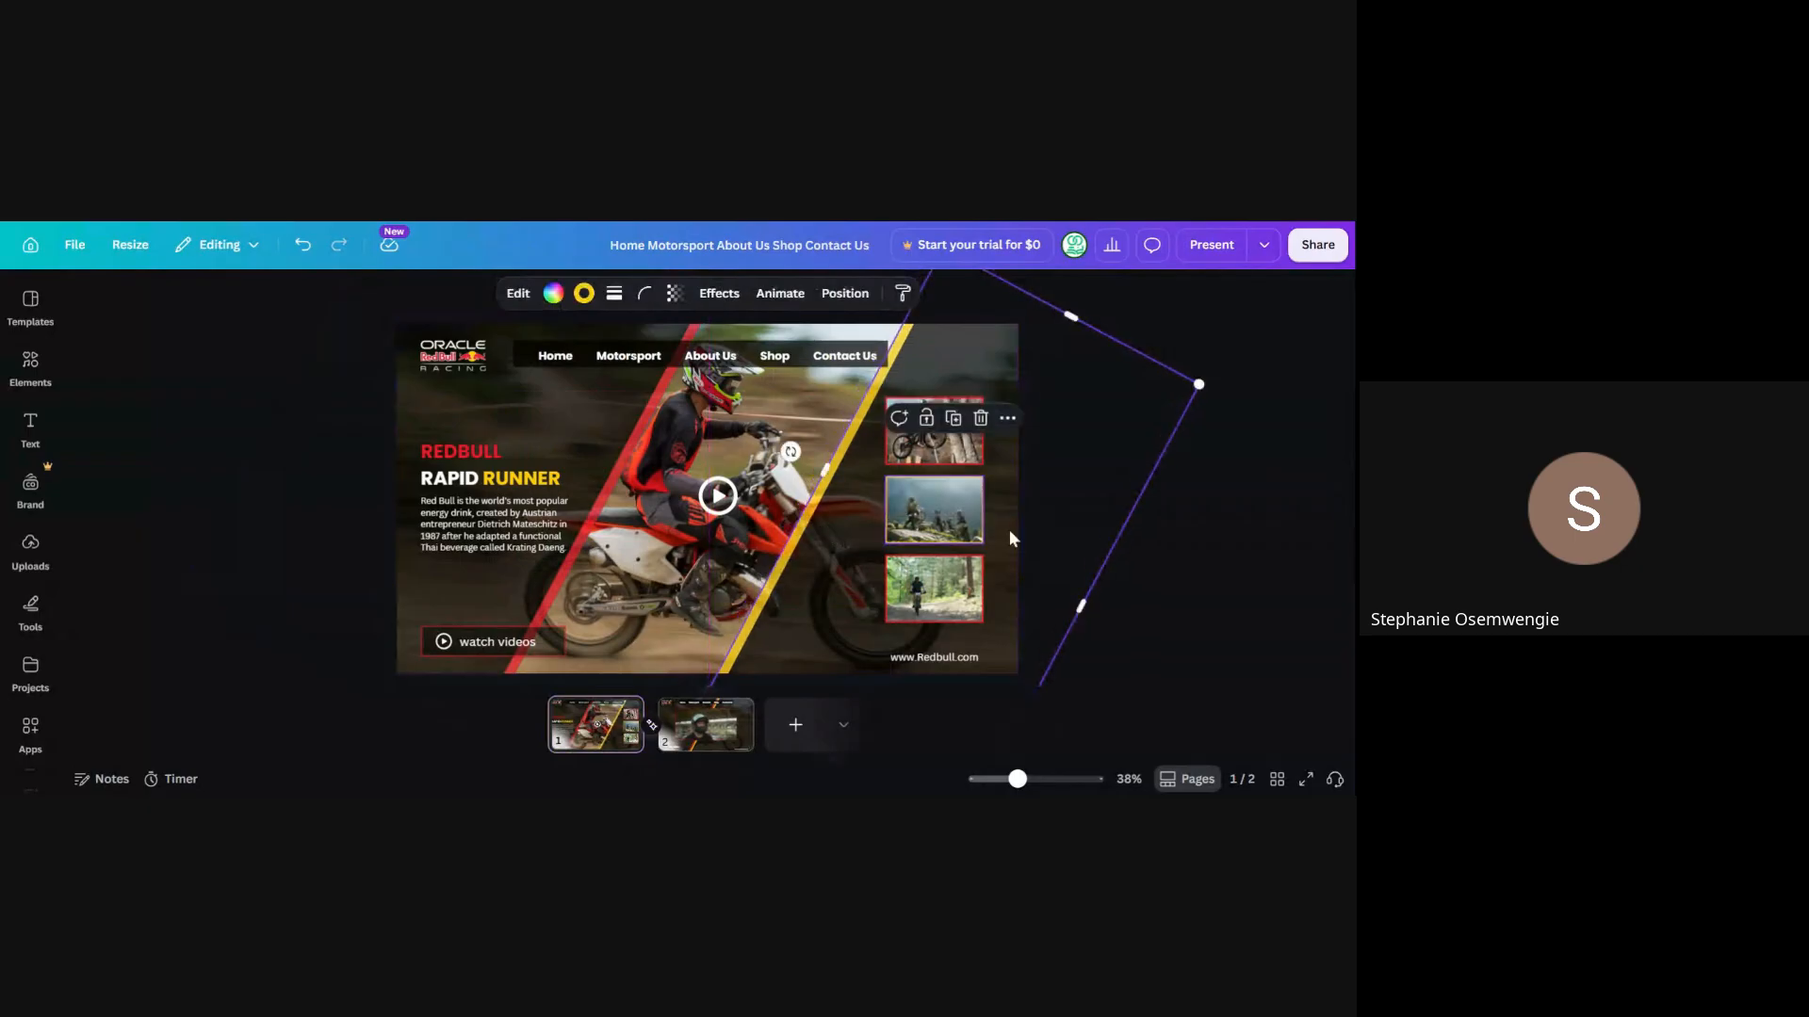
click(1144, 528)
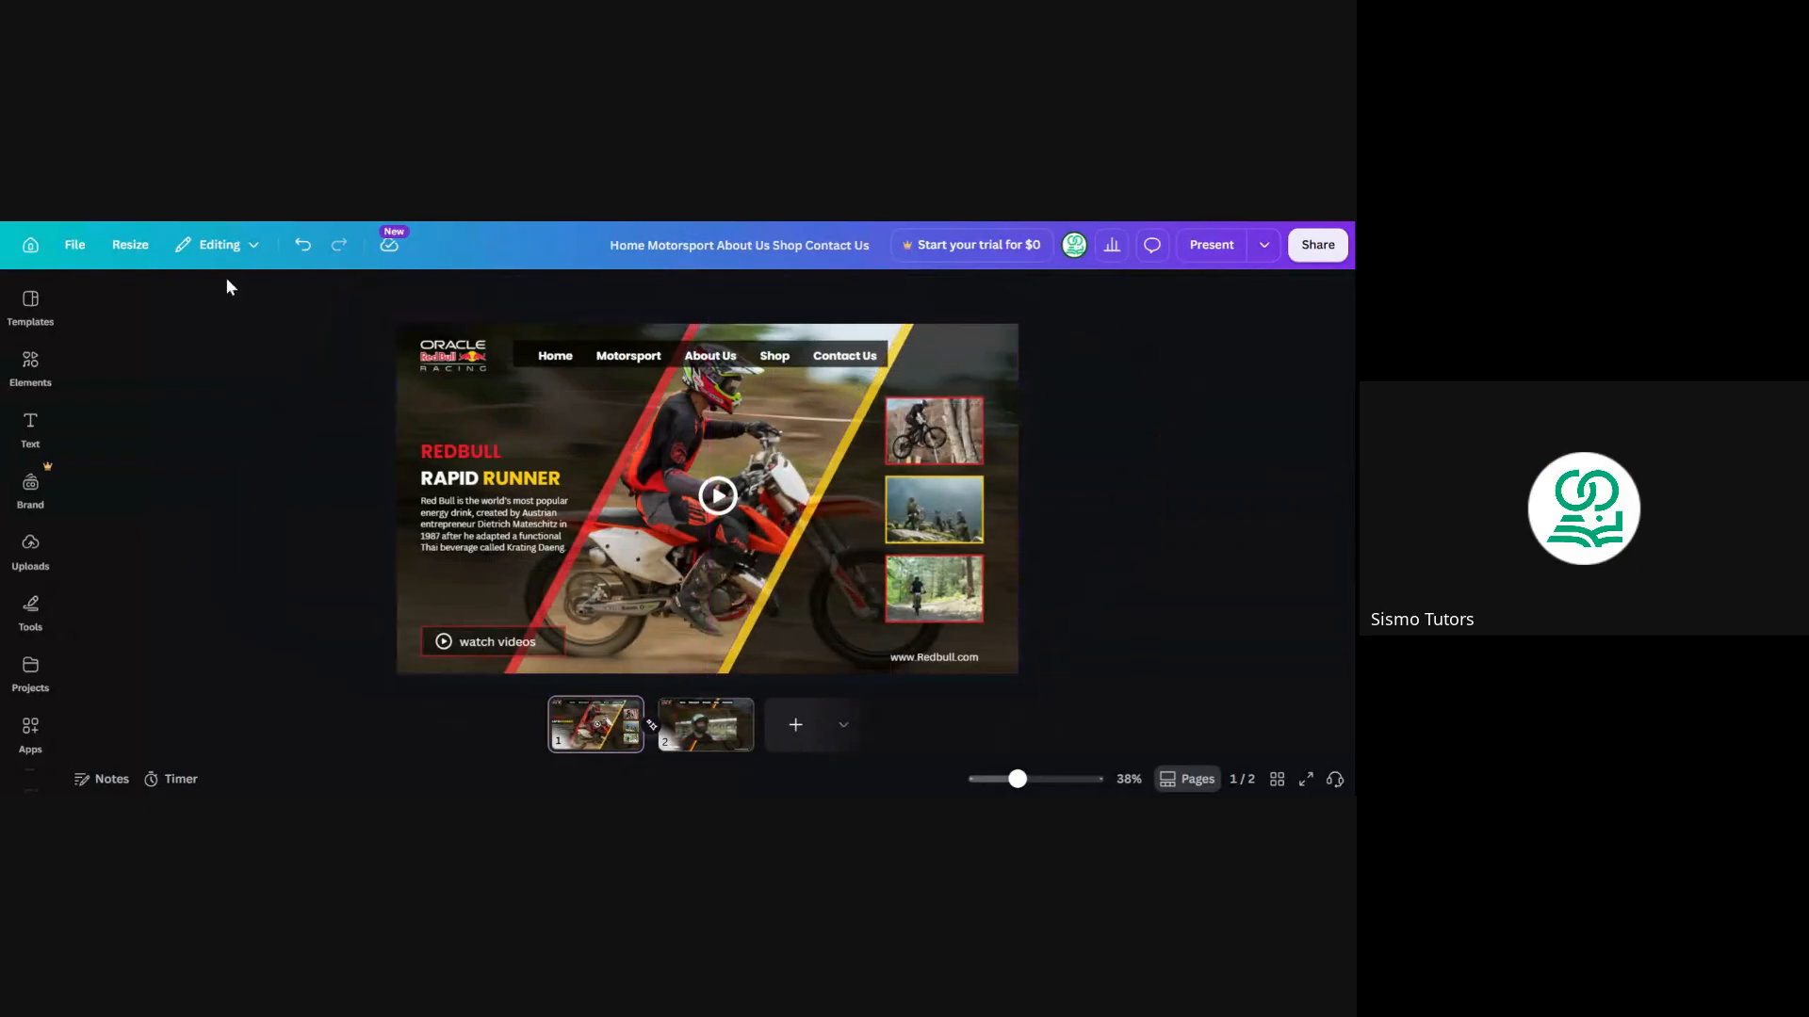
Present the website full screen from page 1, advance to the helmeted biker video page, and return to editing
key(ctrl+alt+p)
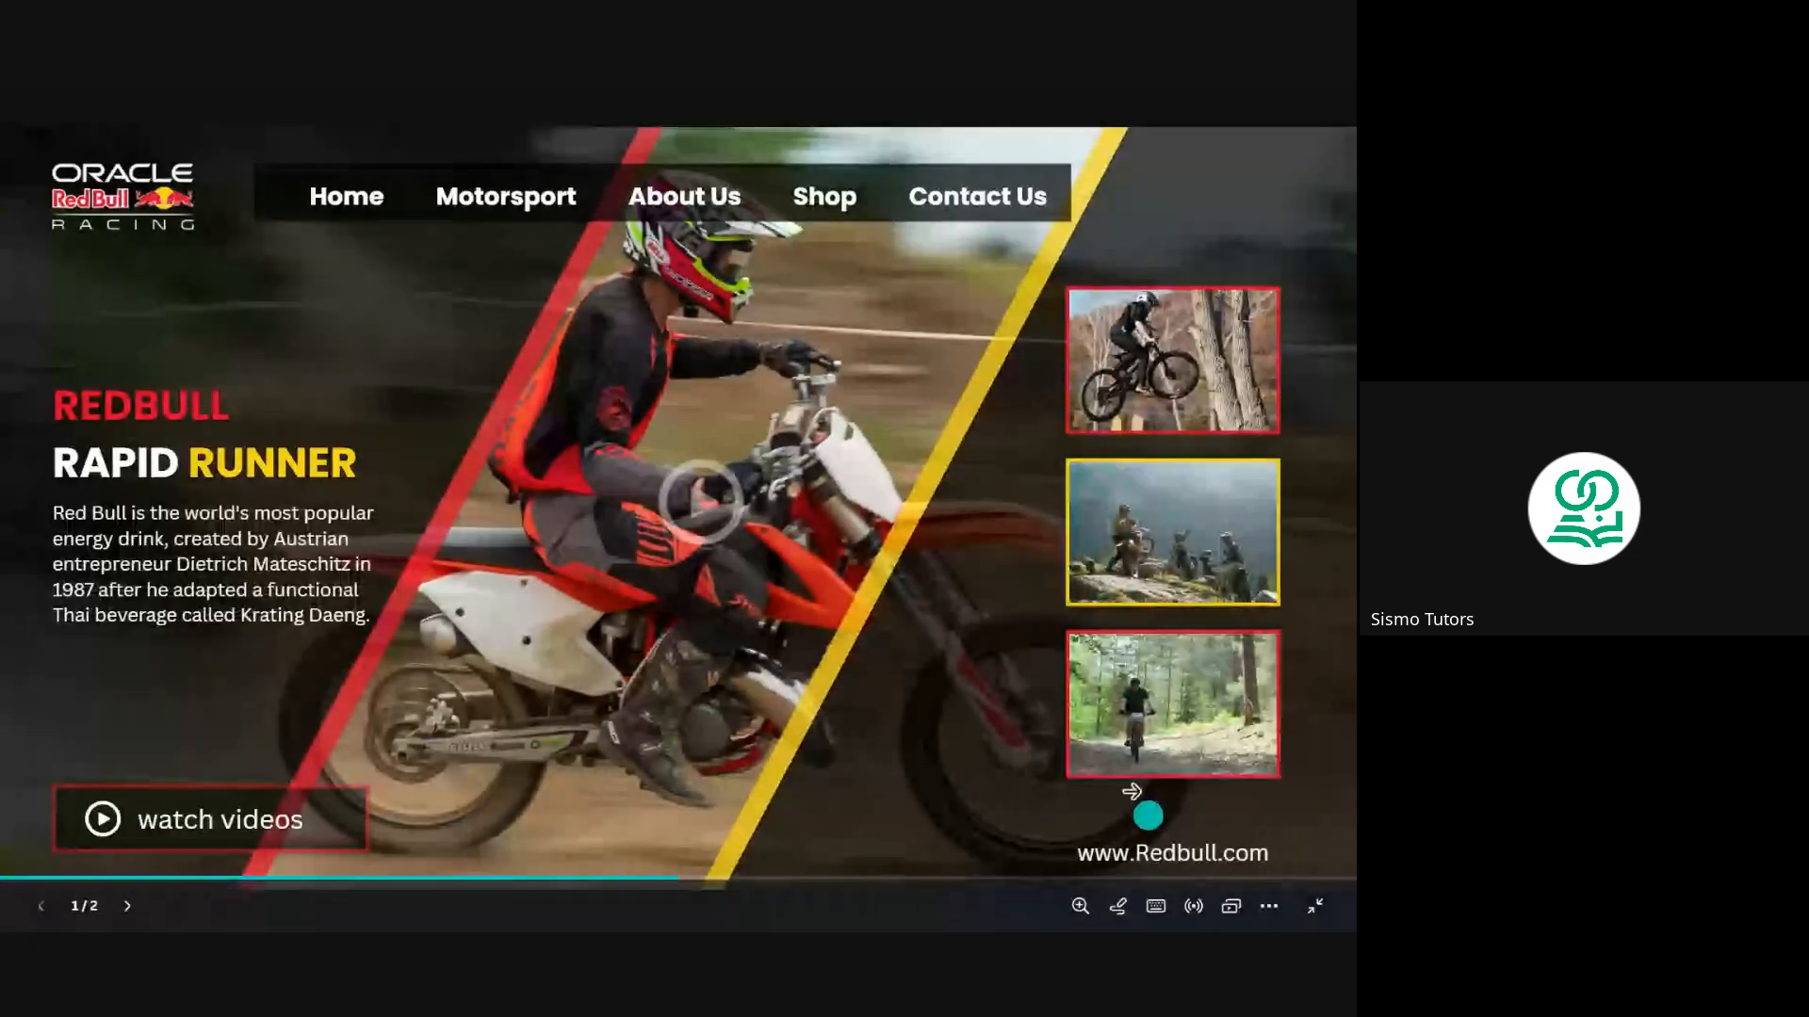
click(697, 513)
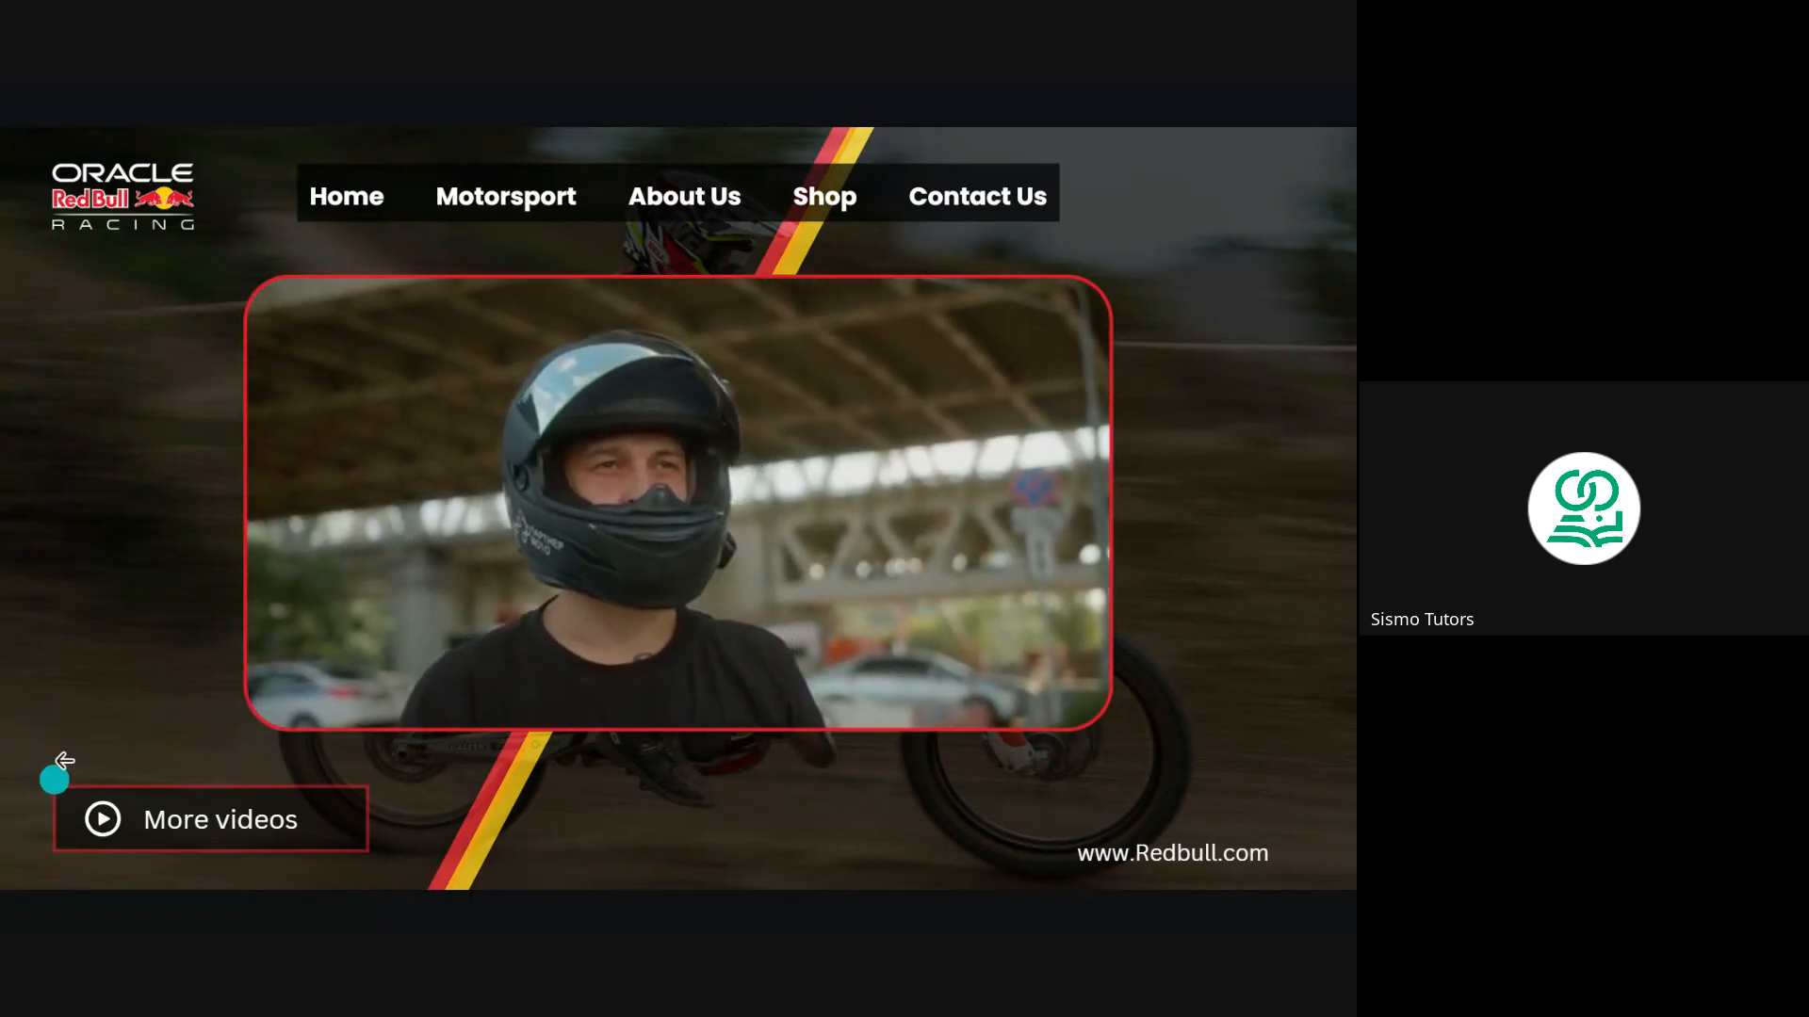
mouse_move(275, 552)
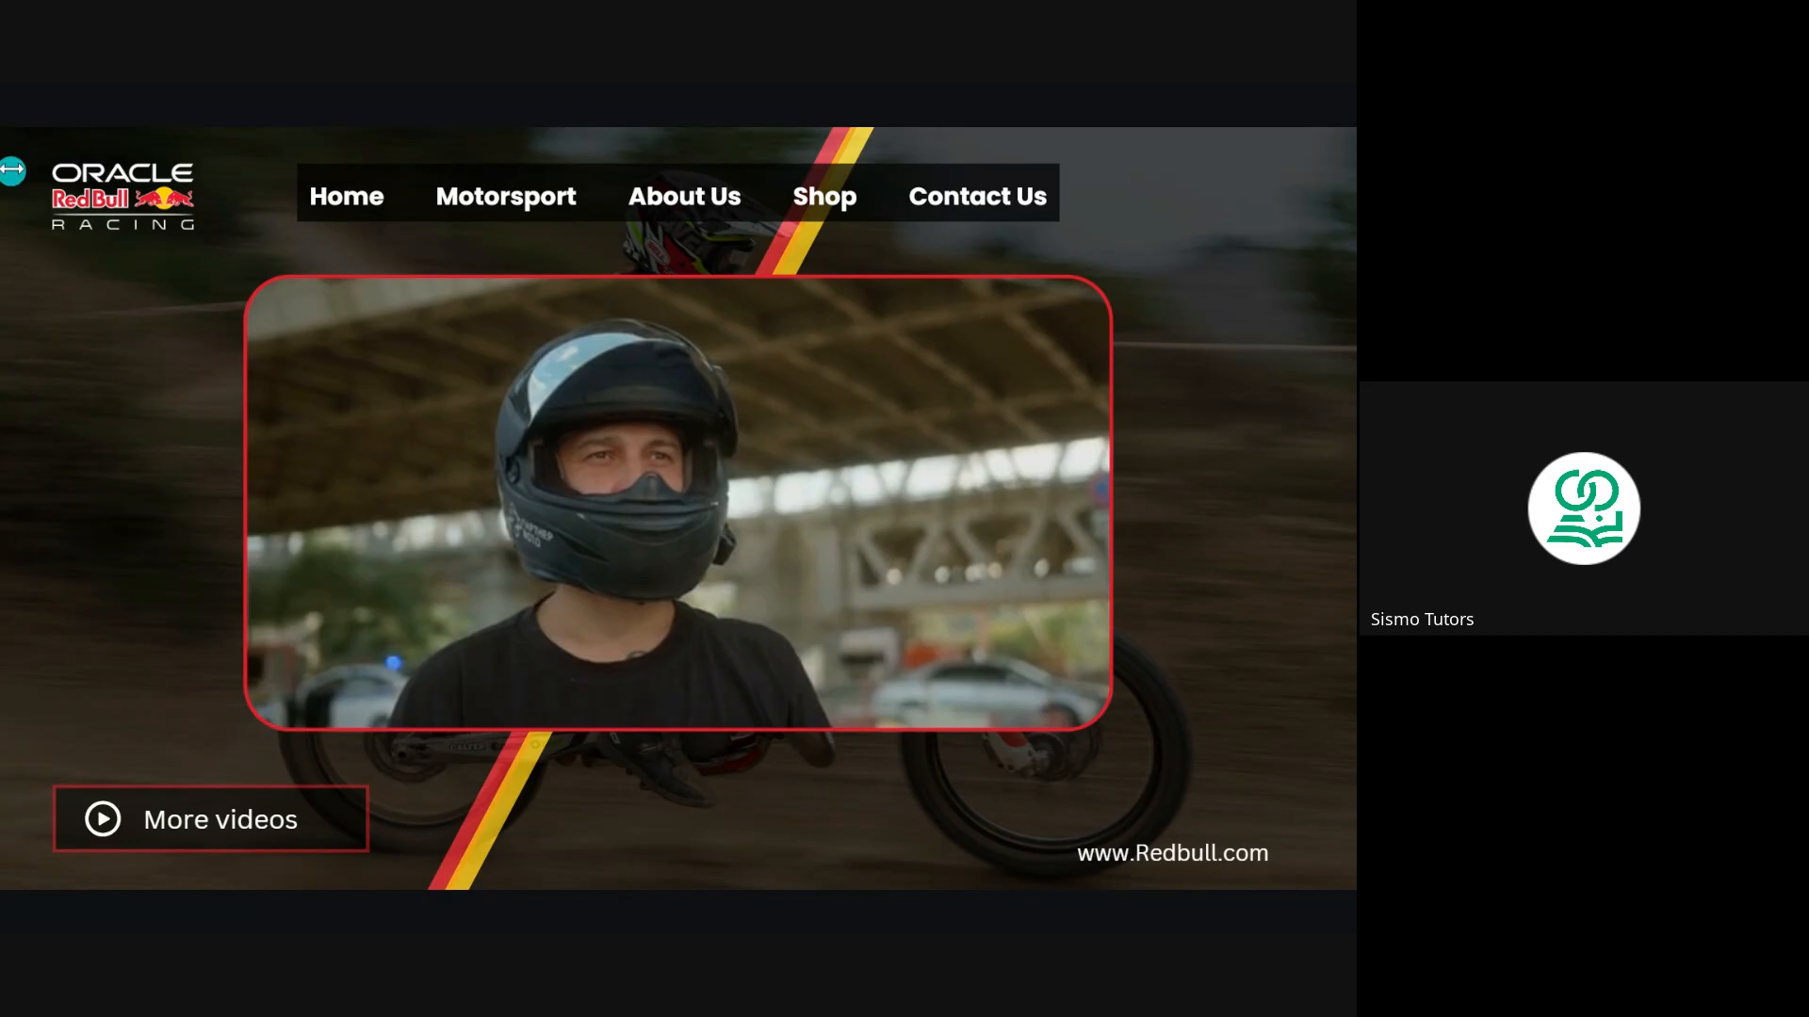
key(Escape)
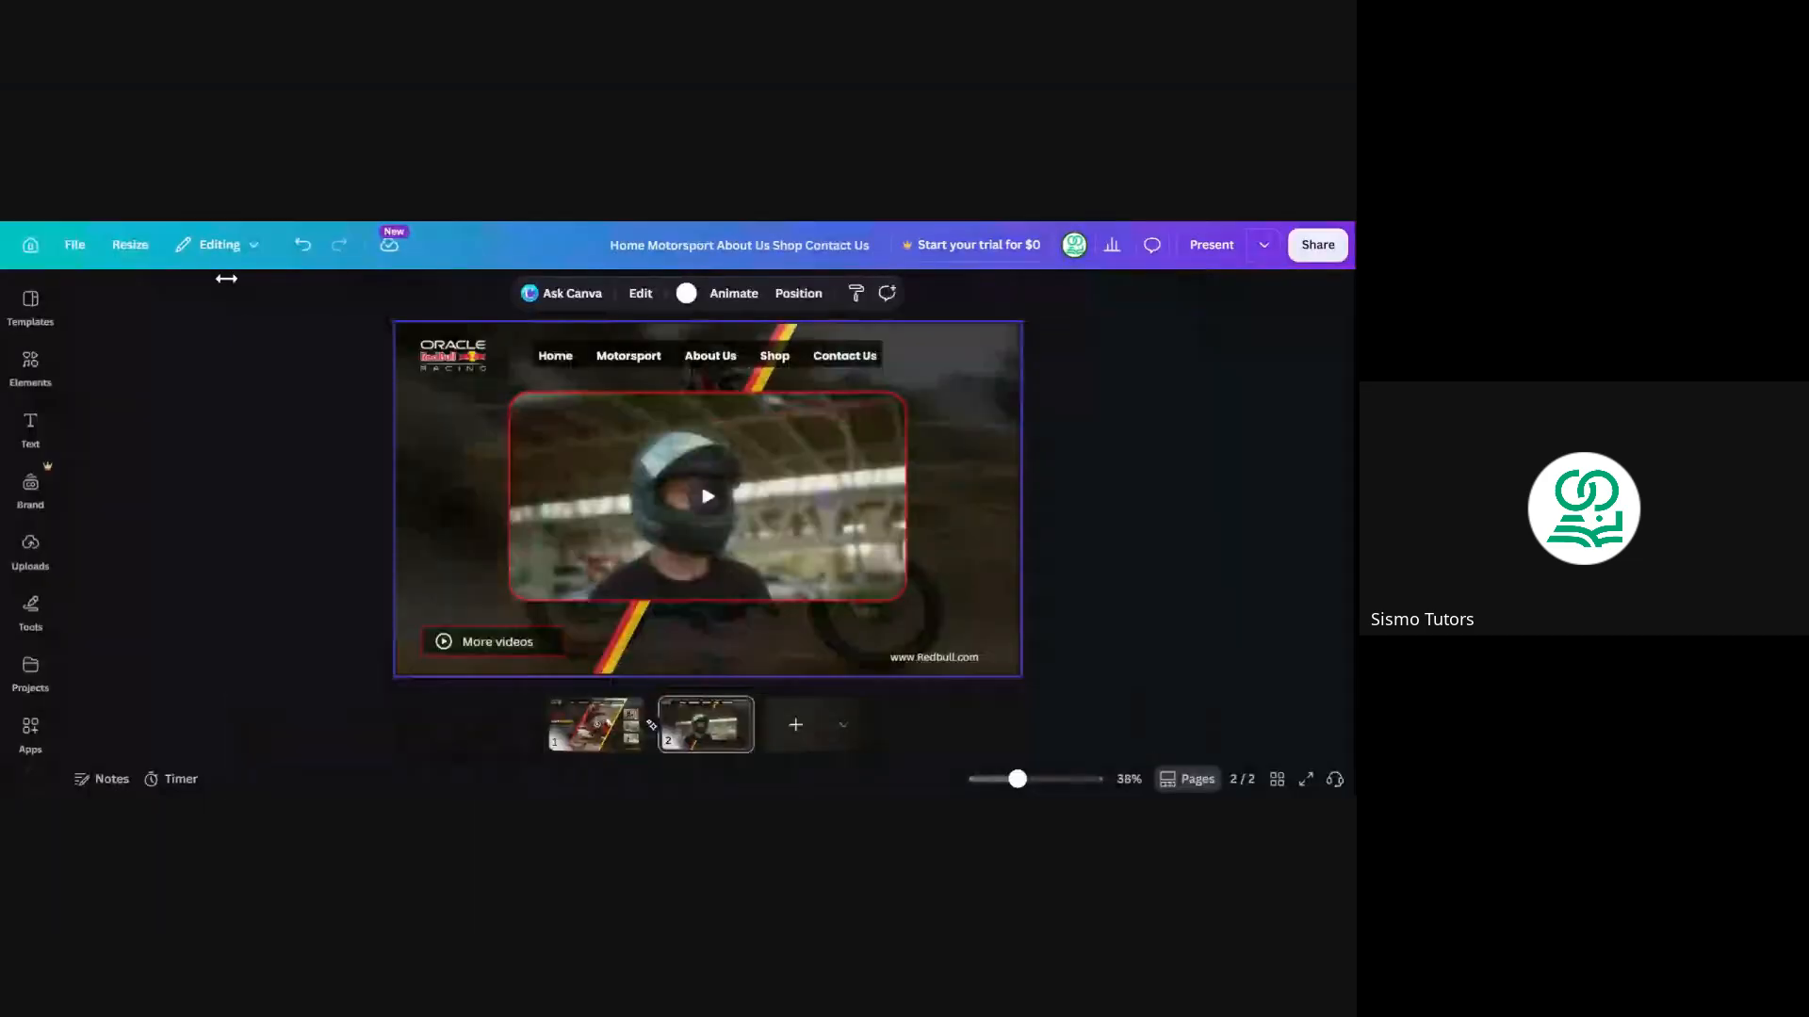
click(308, 450)
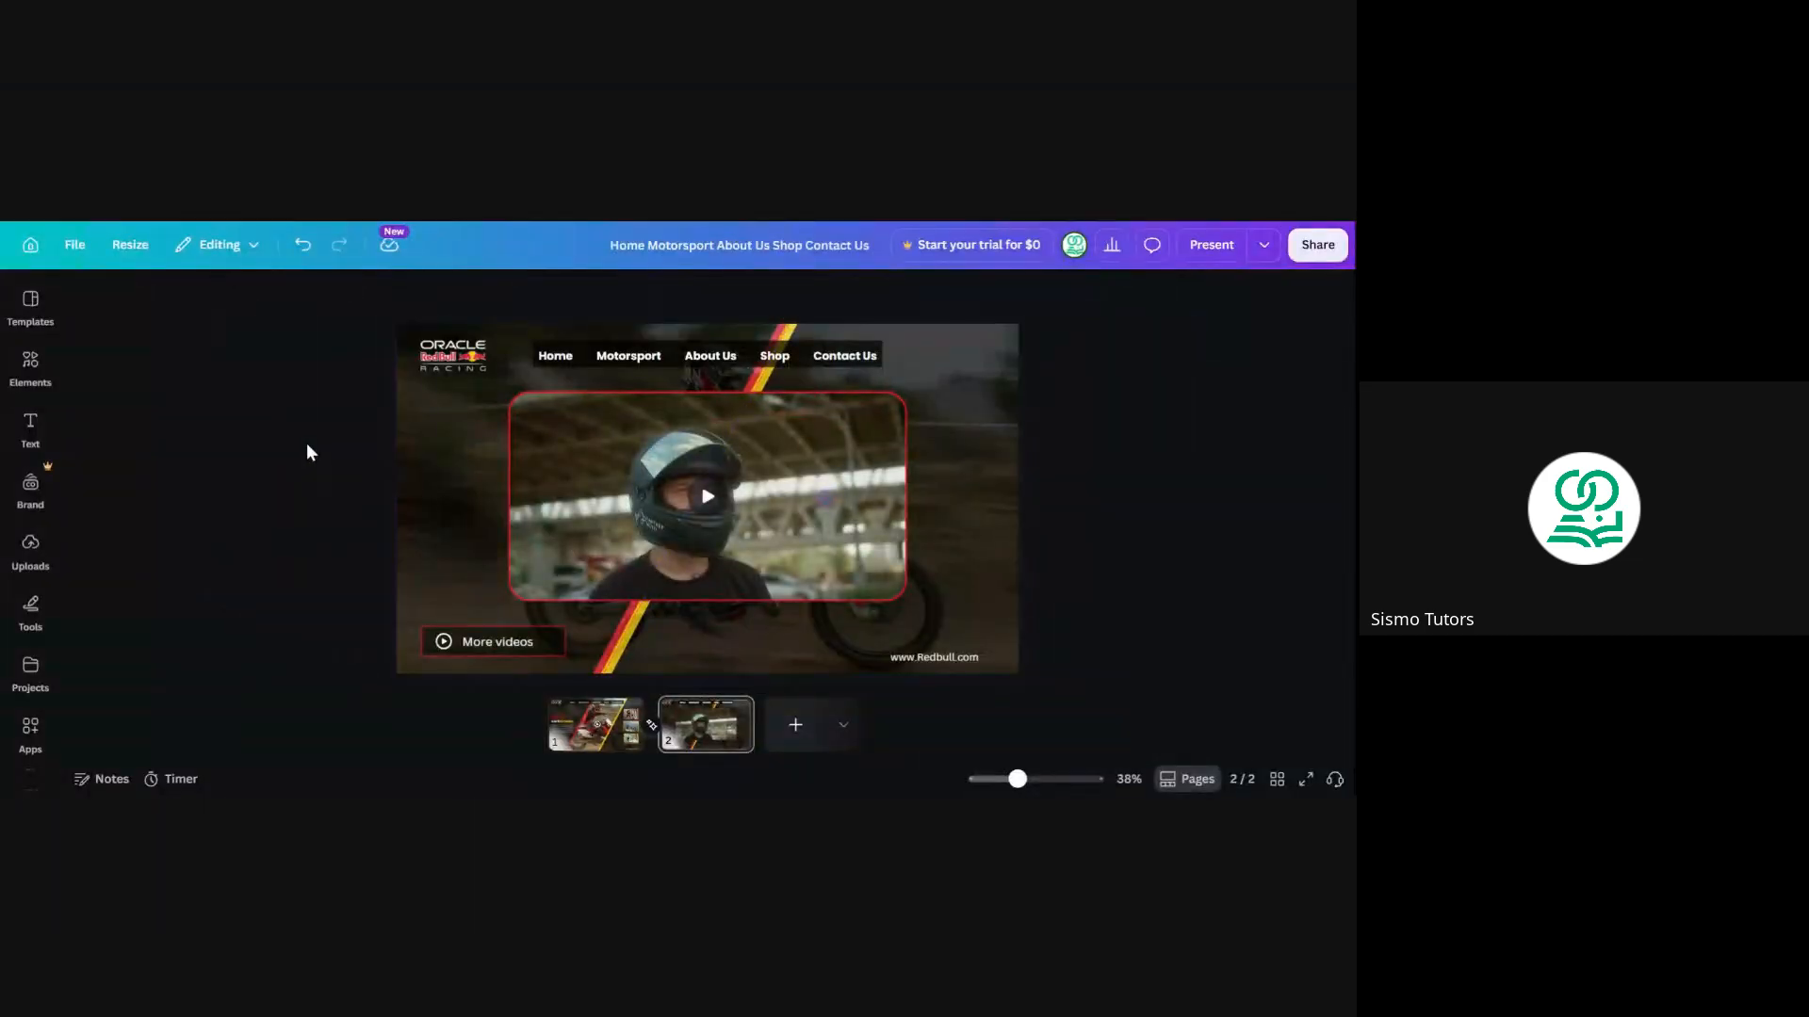
Try to delete the jumping mountain biker image from the uppermost thumbnail frame on page 1
click(595, 724)
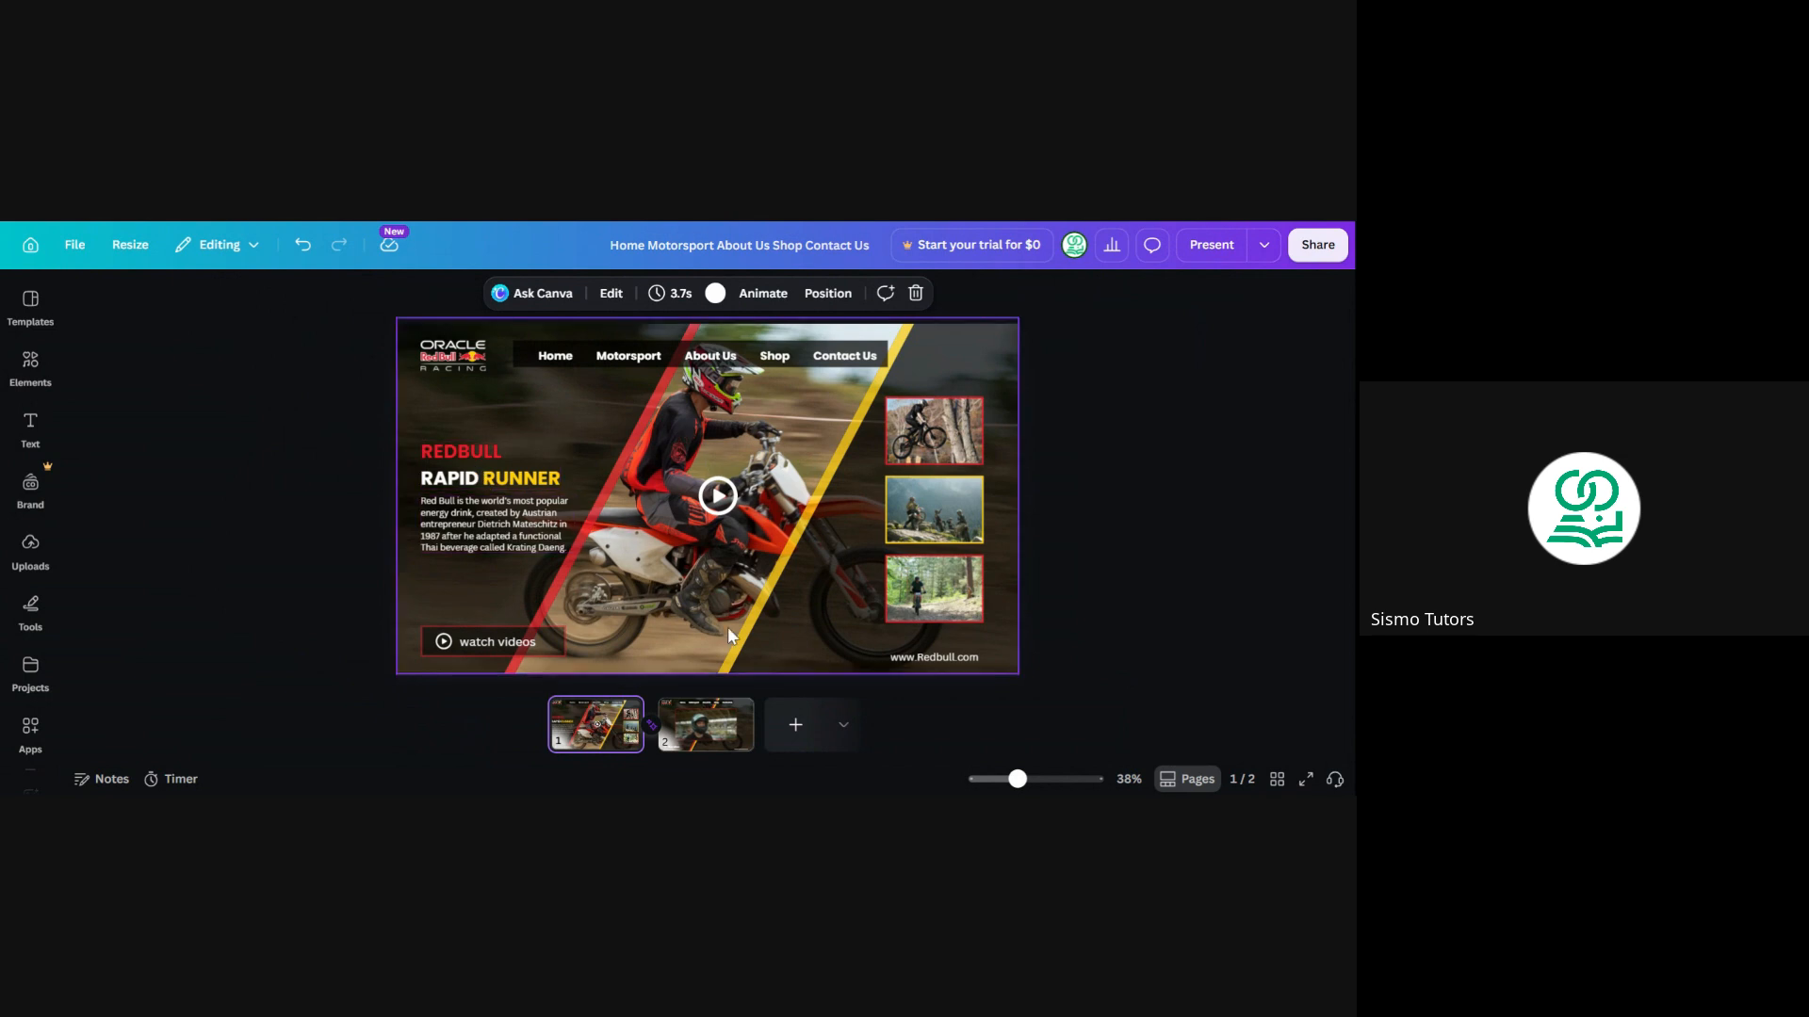
click(945, 437)
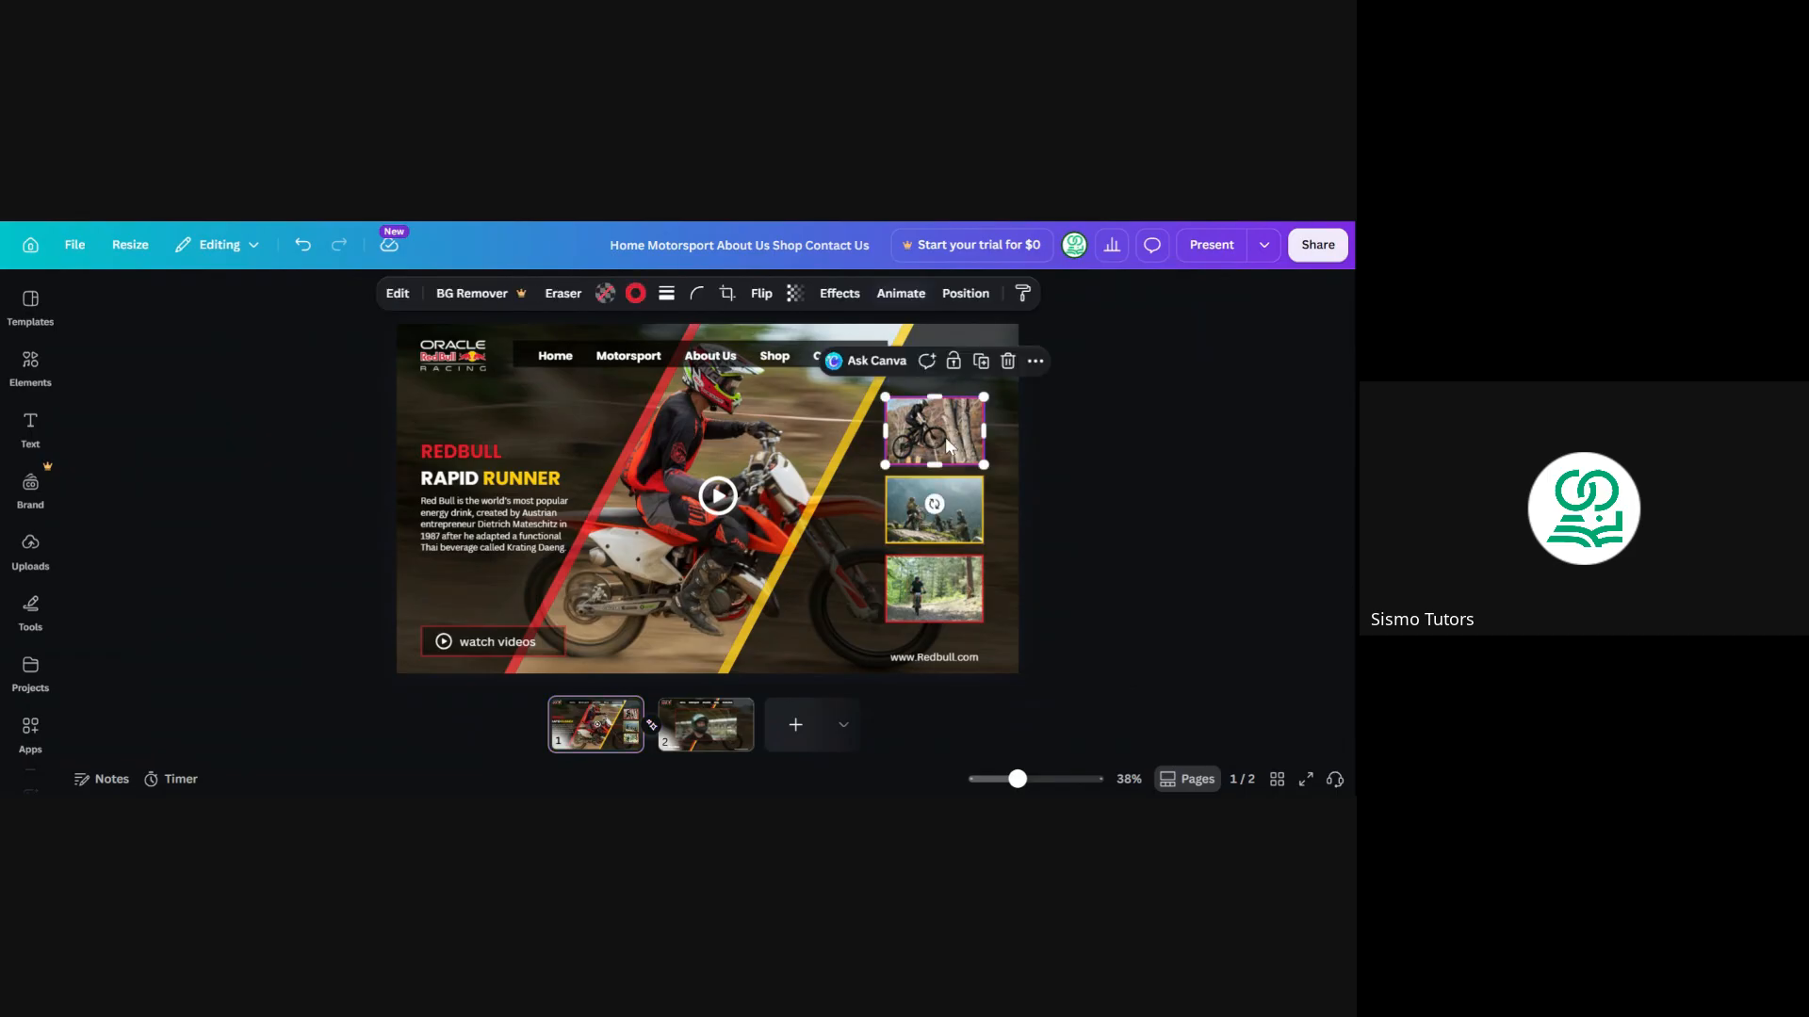
click(958, 512)
click(951, 416)
click(1008, 360)
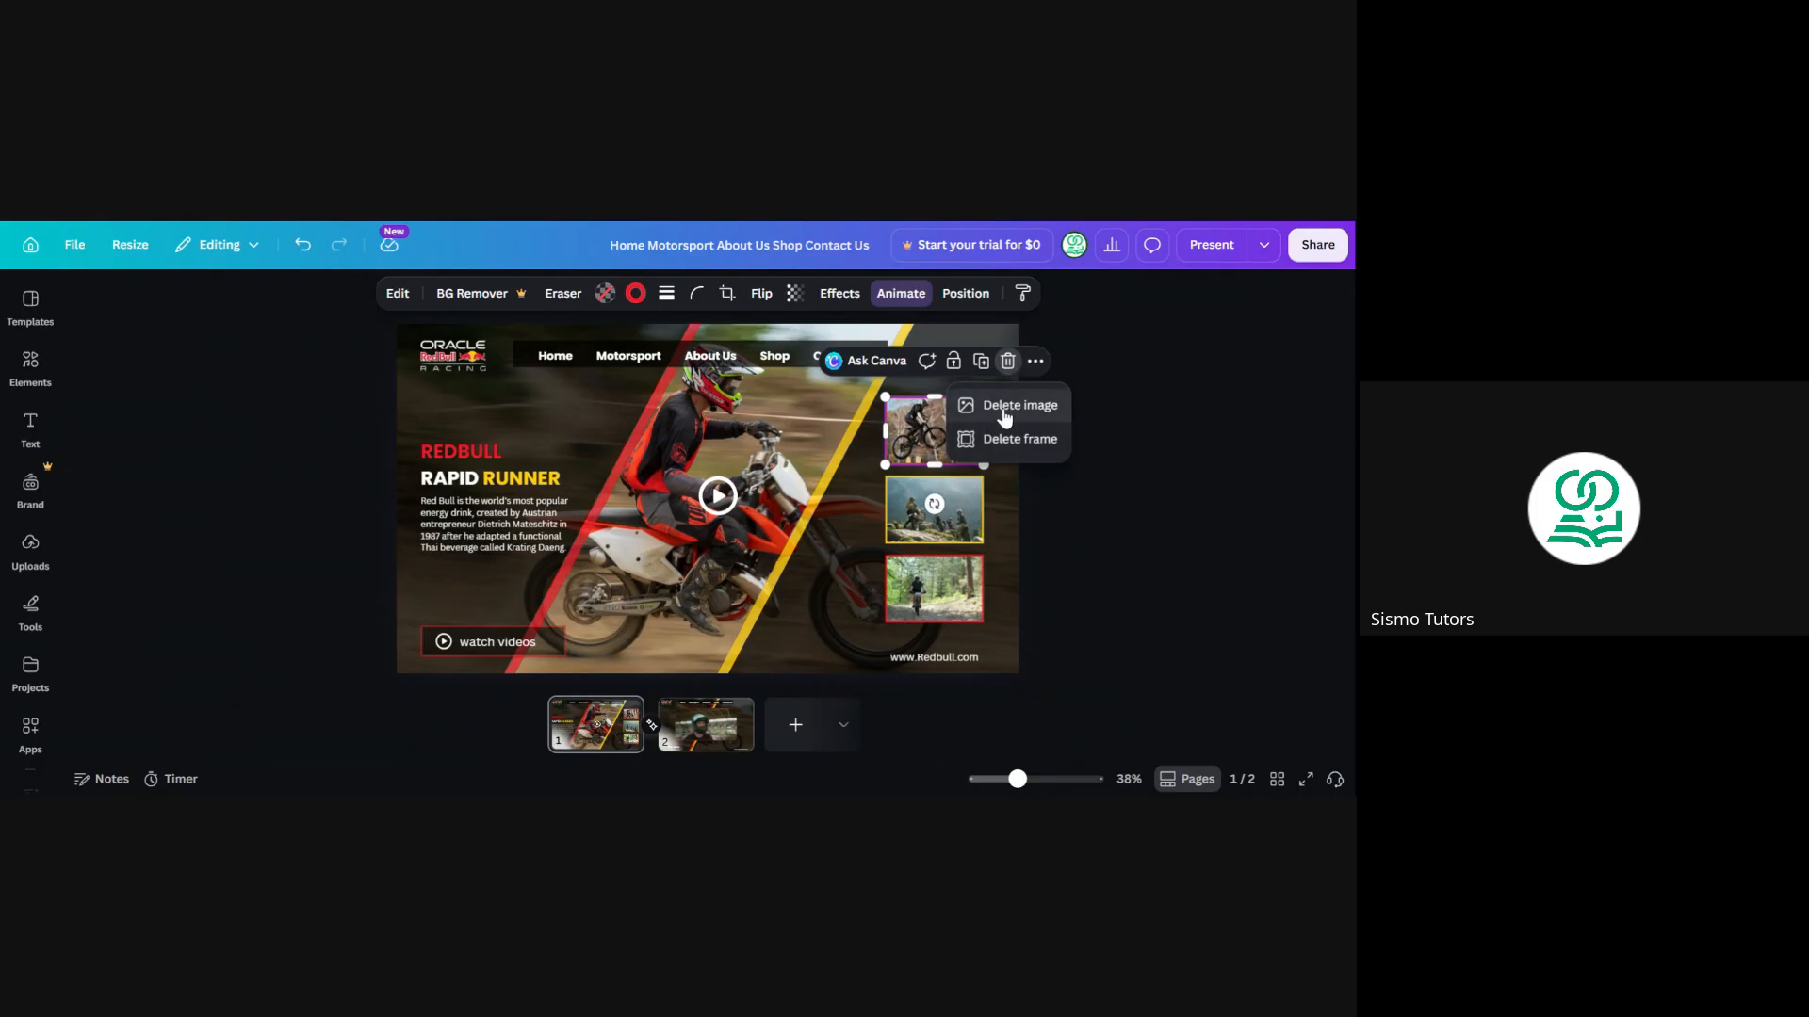
click(1002, 403)
click(1025, 431)
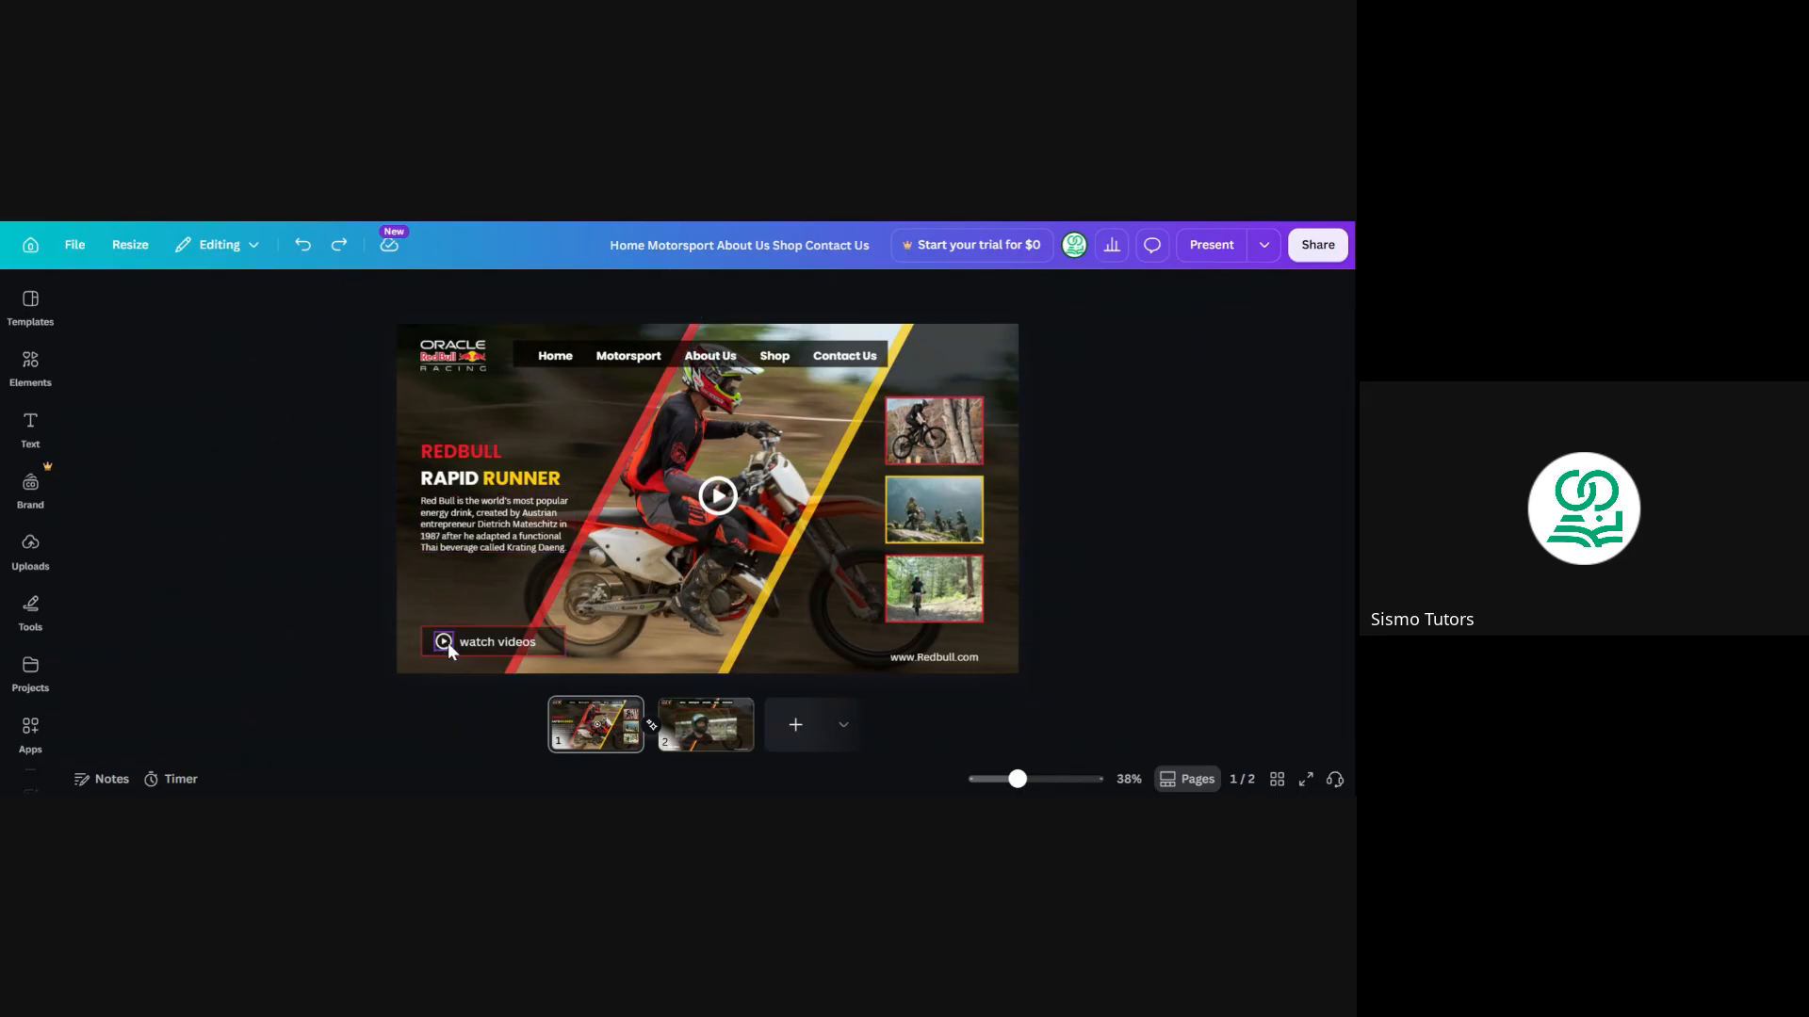
Examine the "watch videos" label and both play icons on page 1, and compare the landing page with page 2
click(497, 641)
click(339, 516)
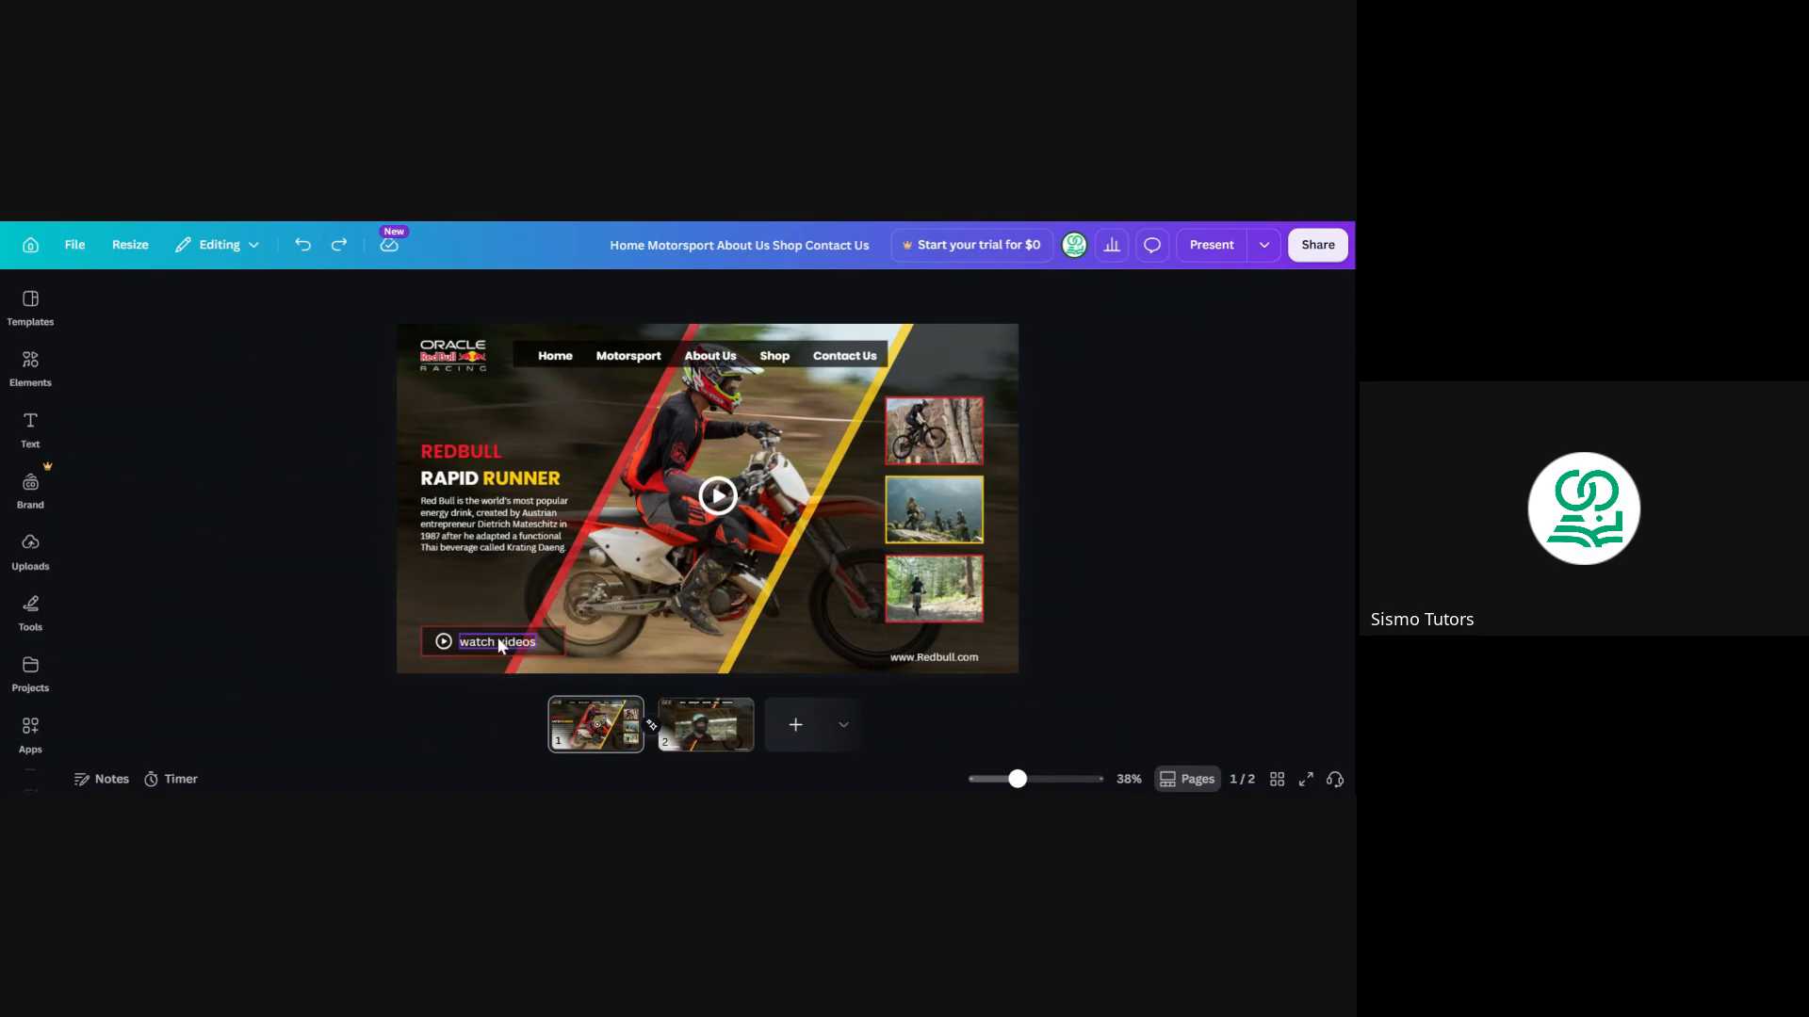
click(444, 642)
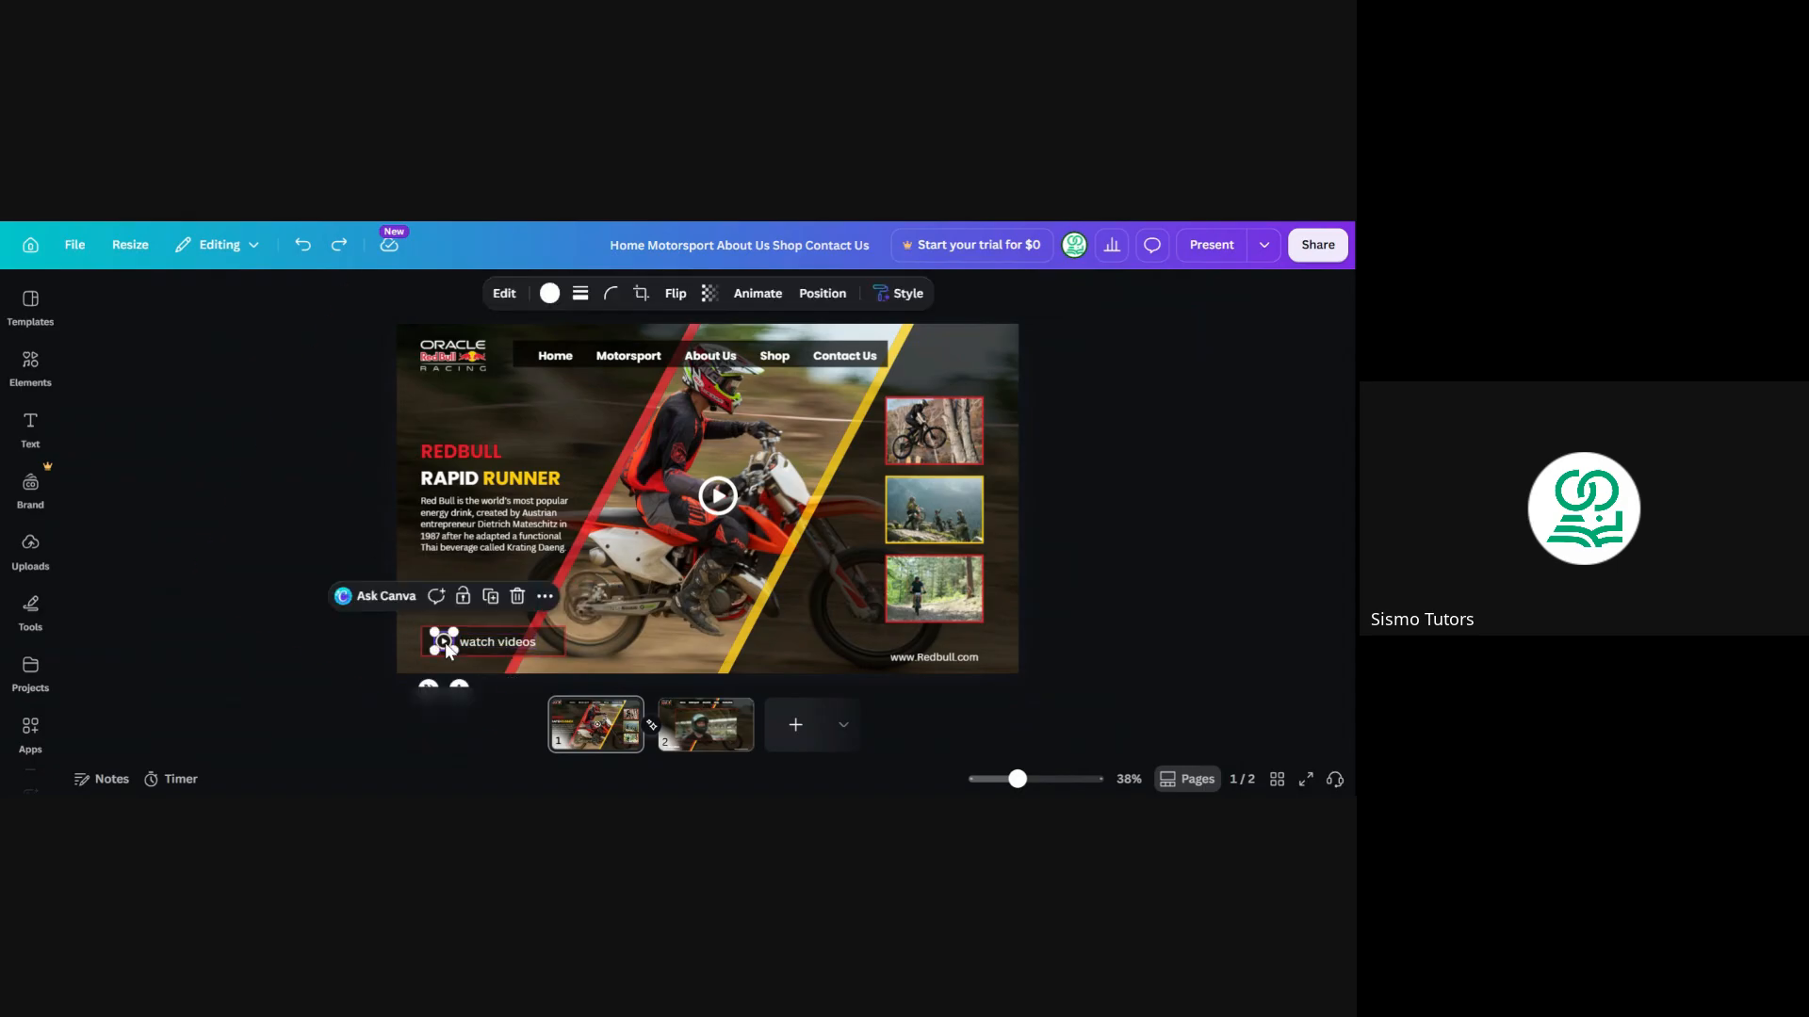
click(716, 497)
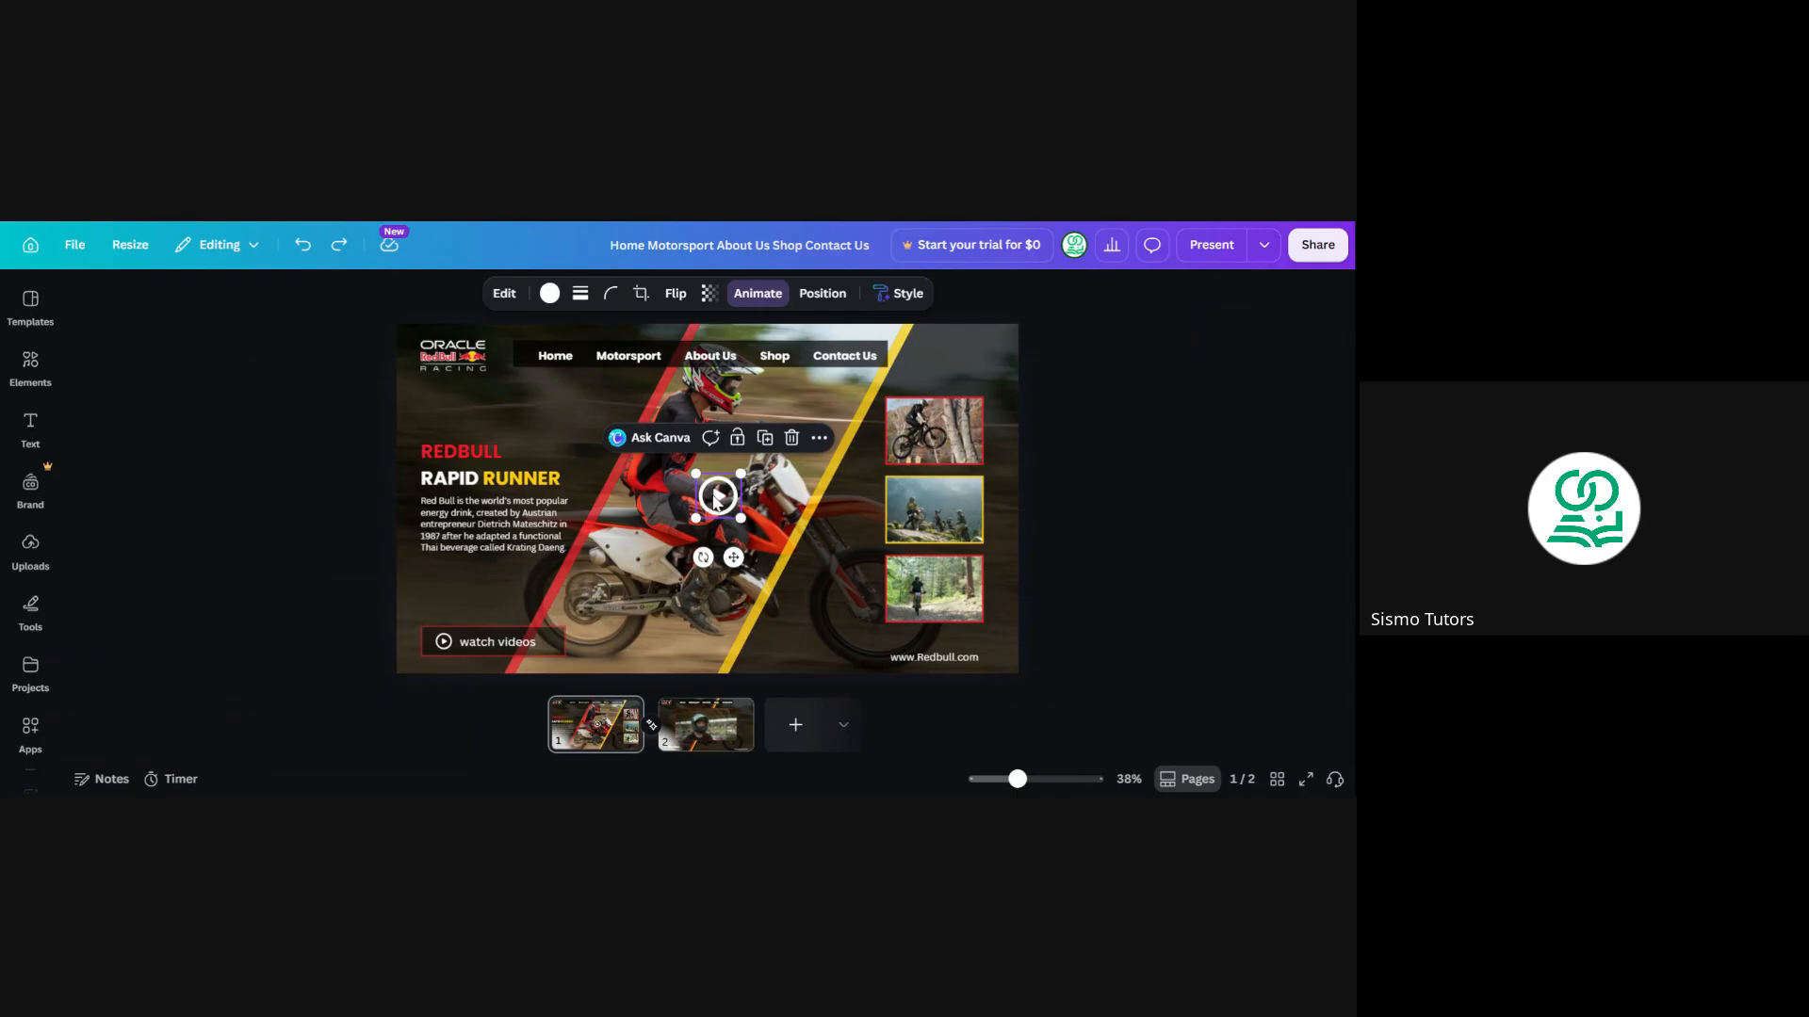
click(375, 462)
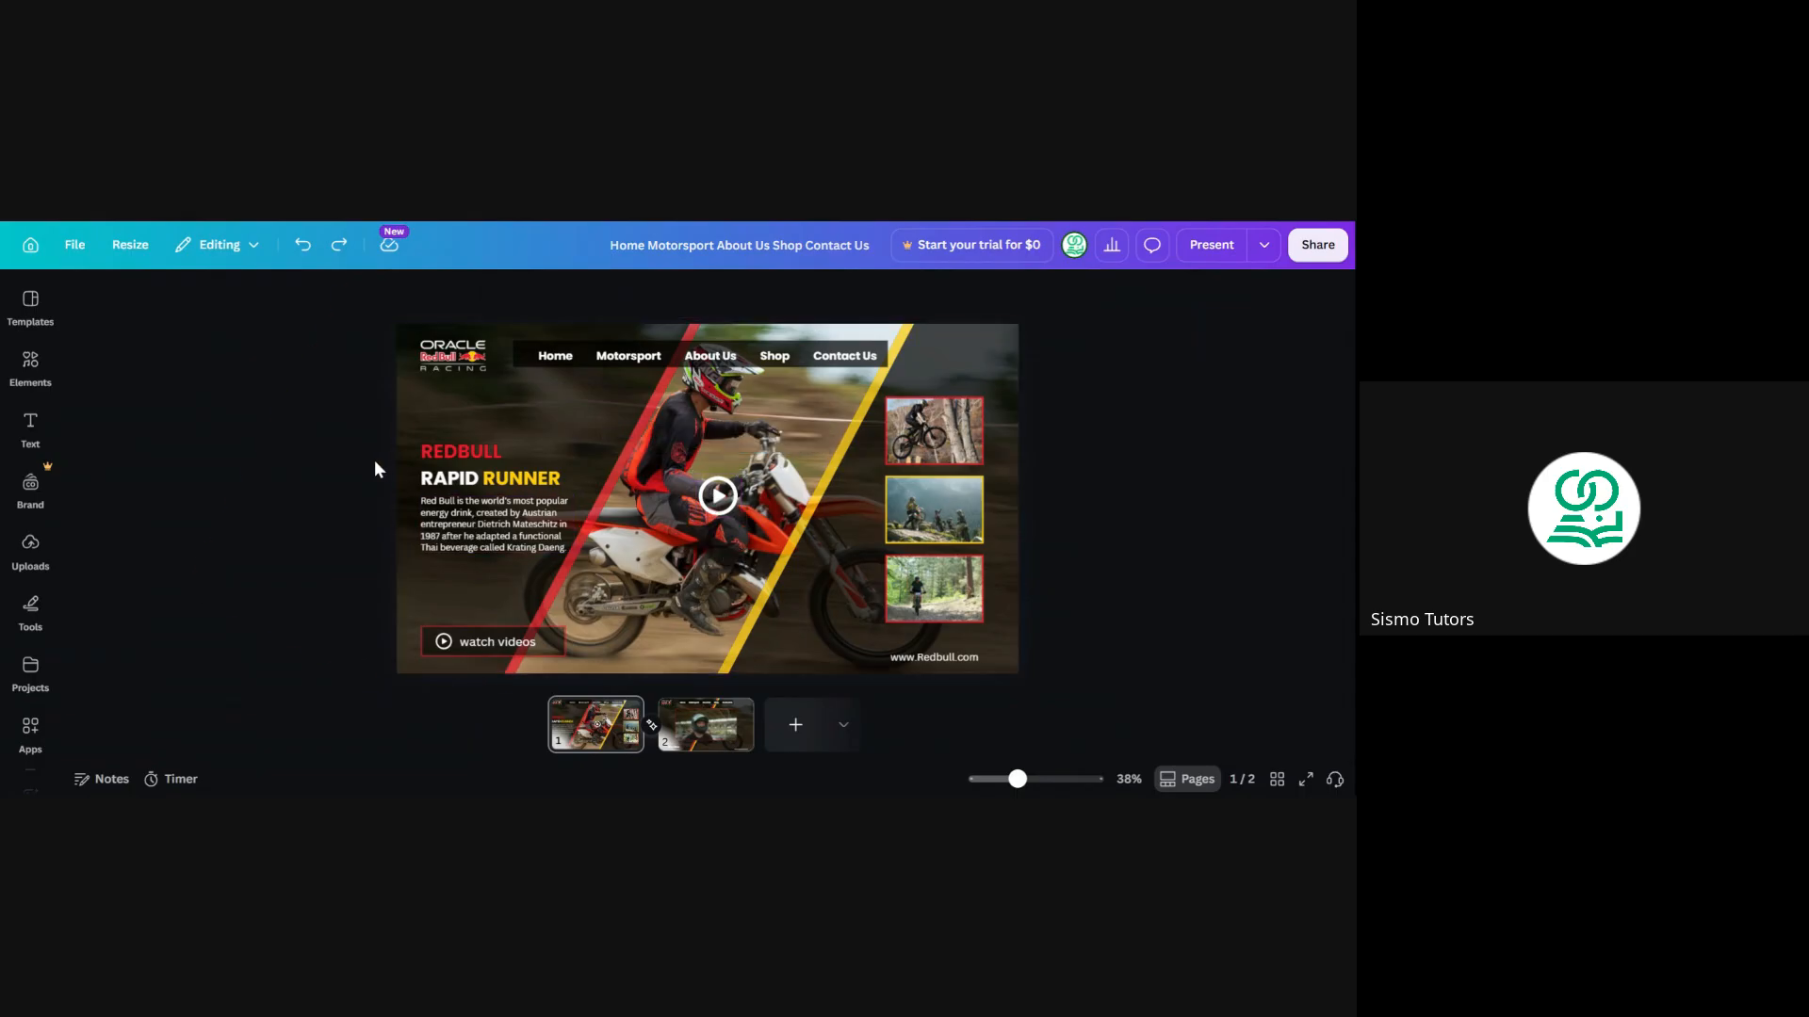
click(694, 736)
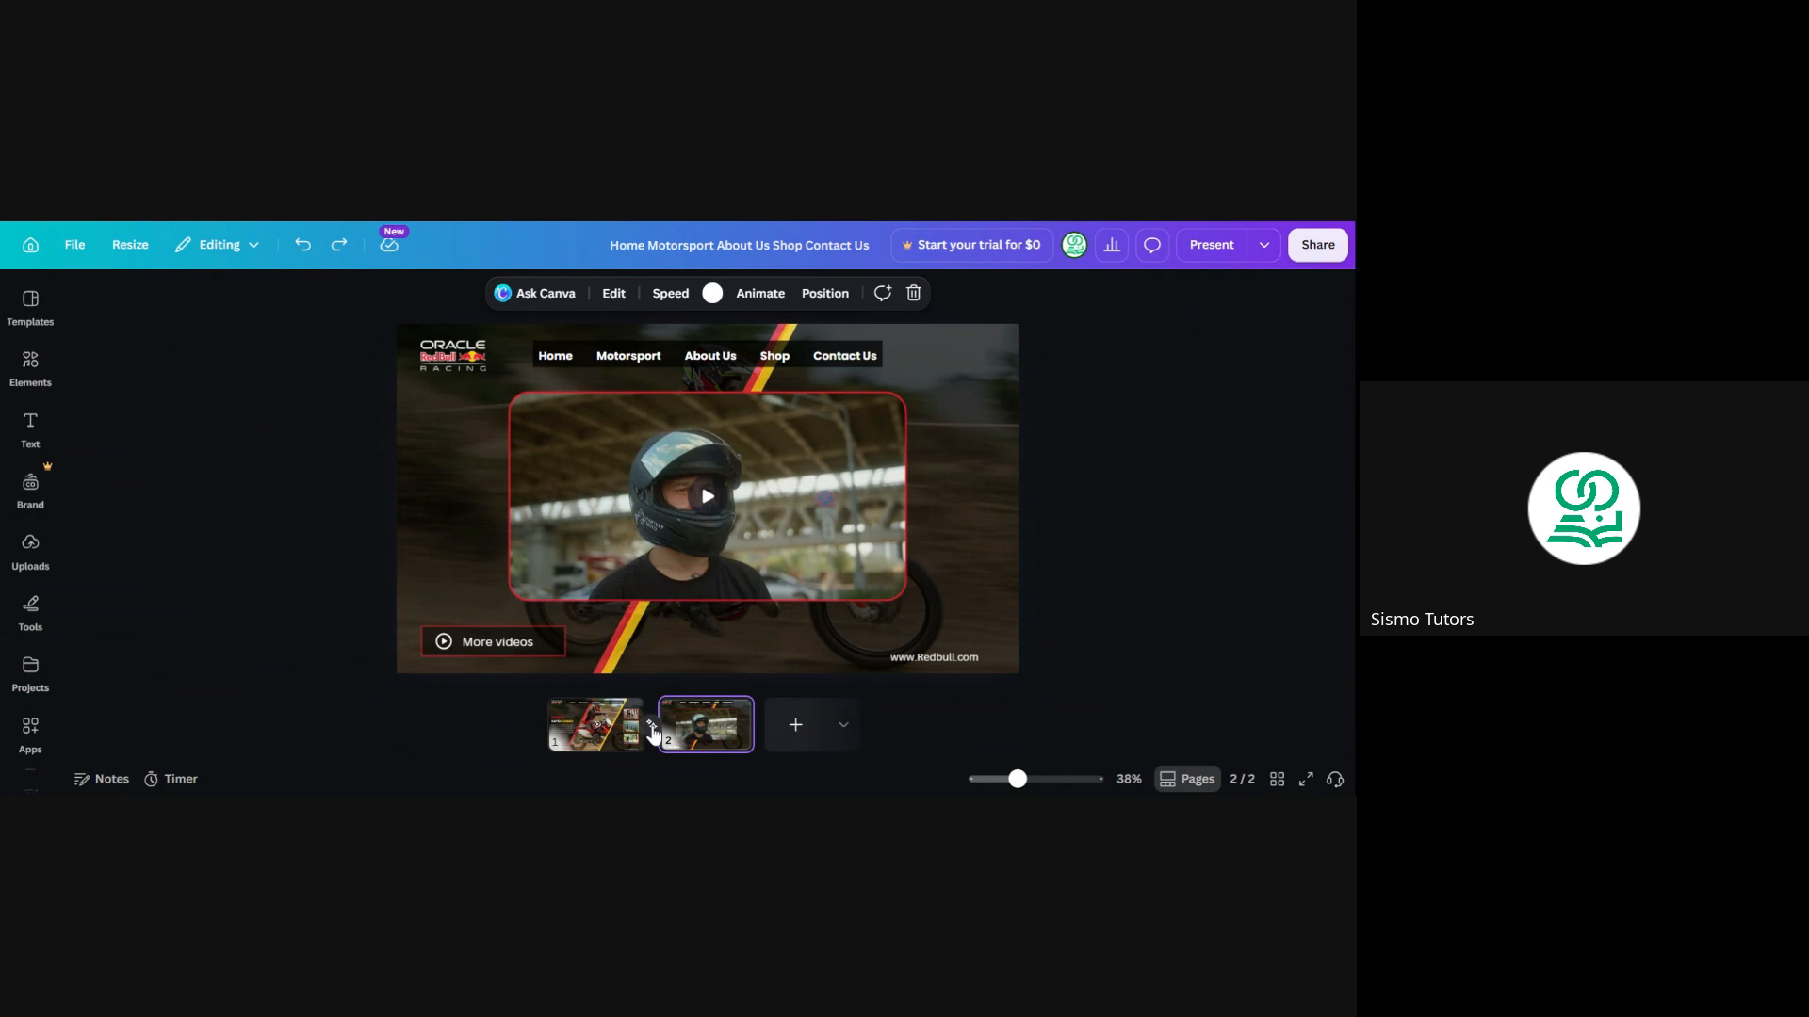
click(569, 718)
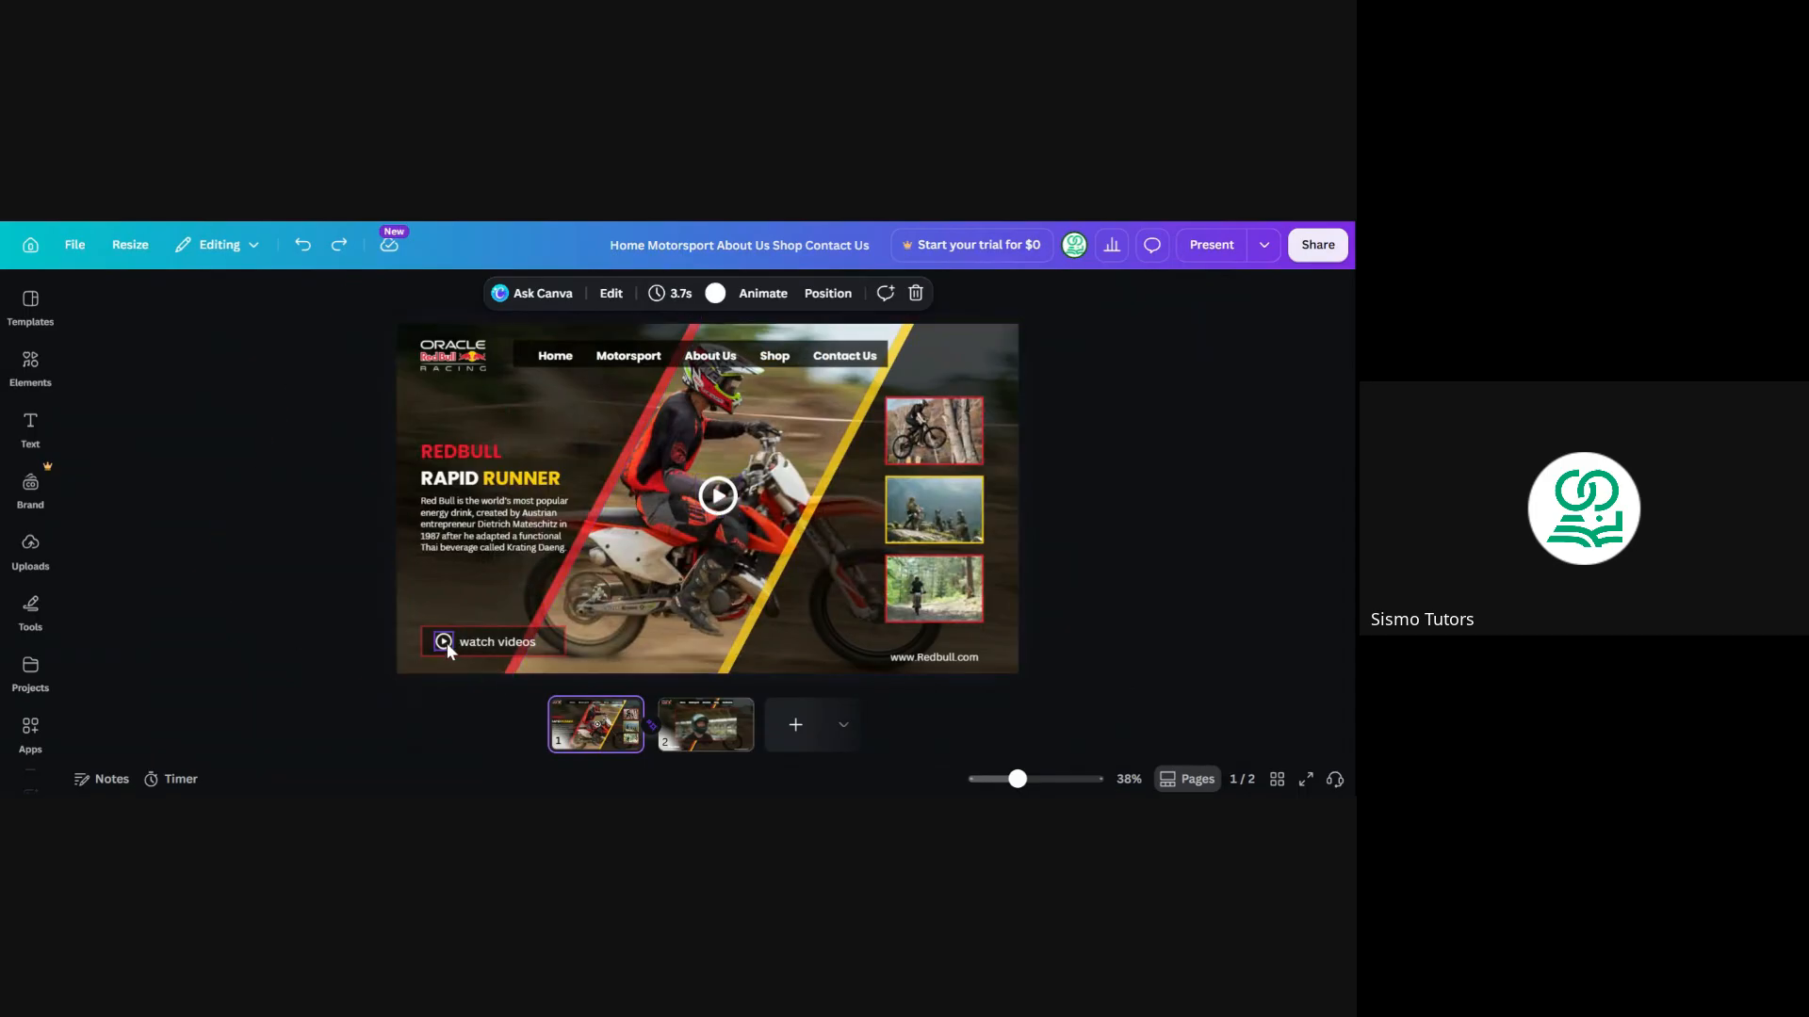
click(898, 713)
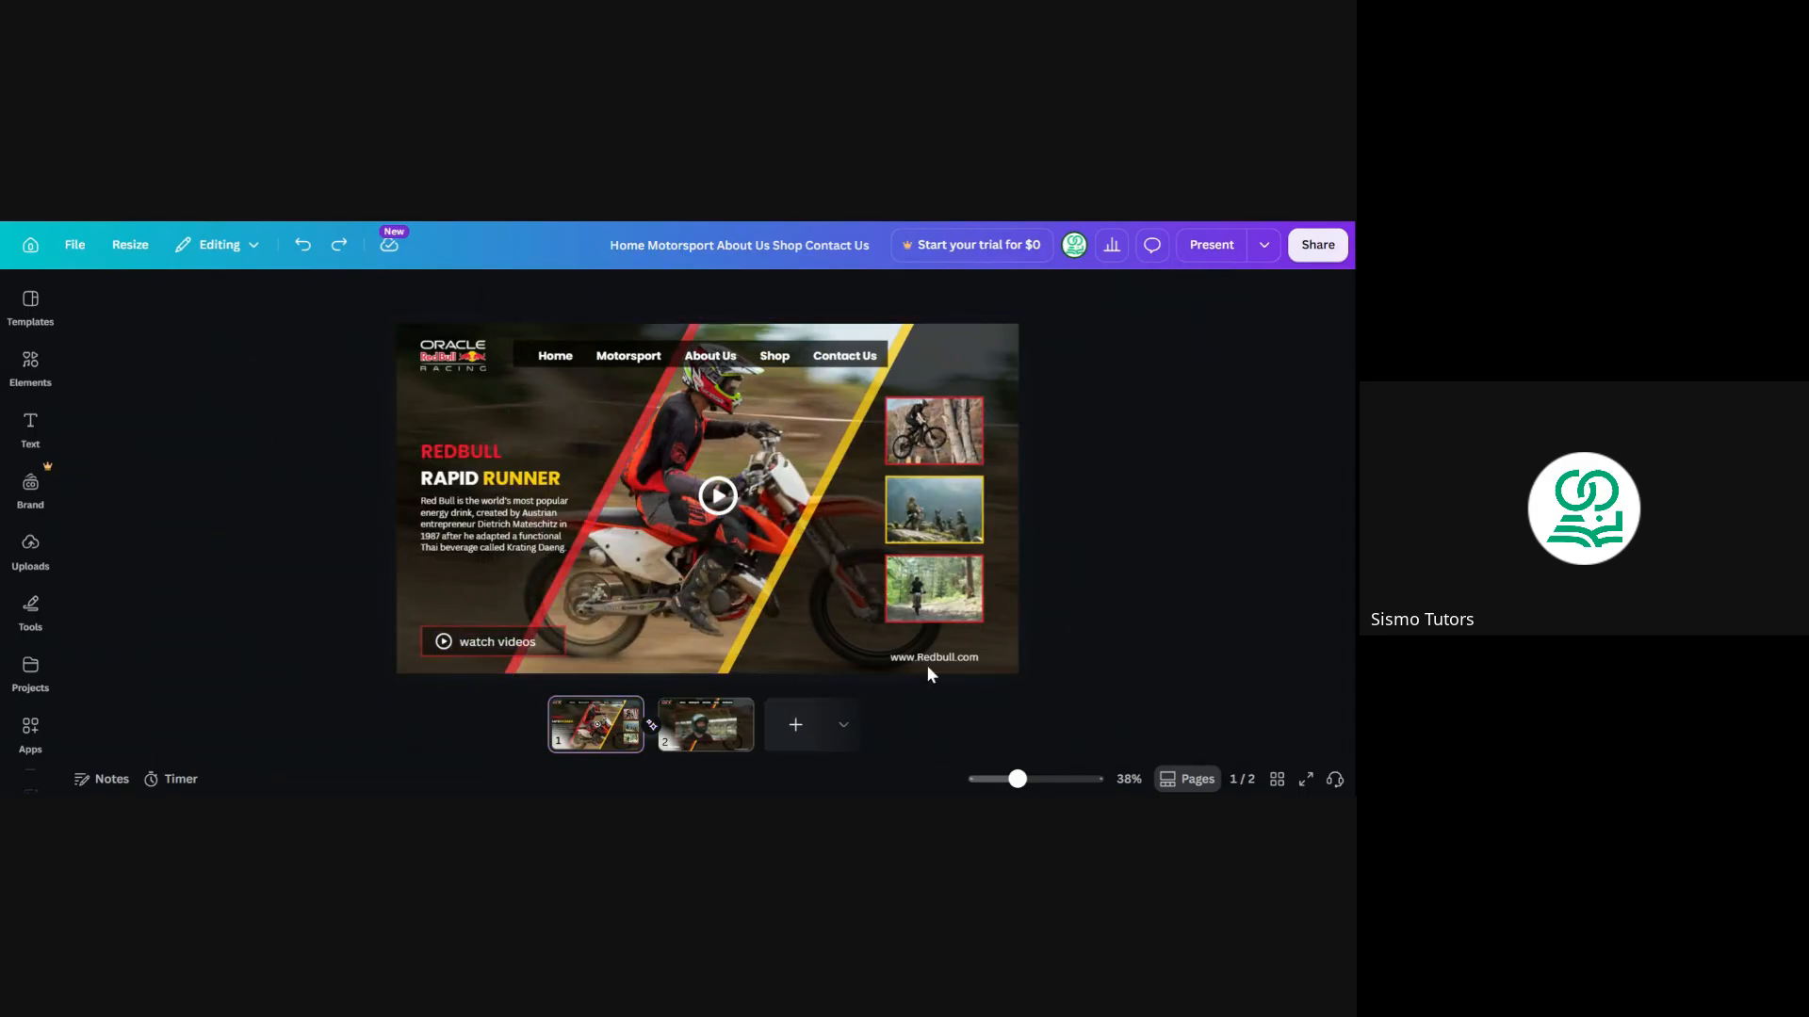
Replay the transition from the landing page to the video page in presentation mode, then exit the presentation
click(1225, 249)
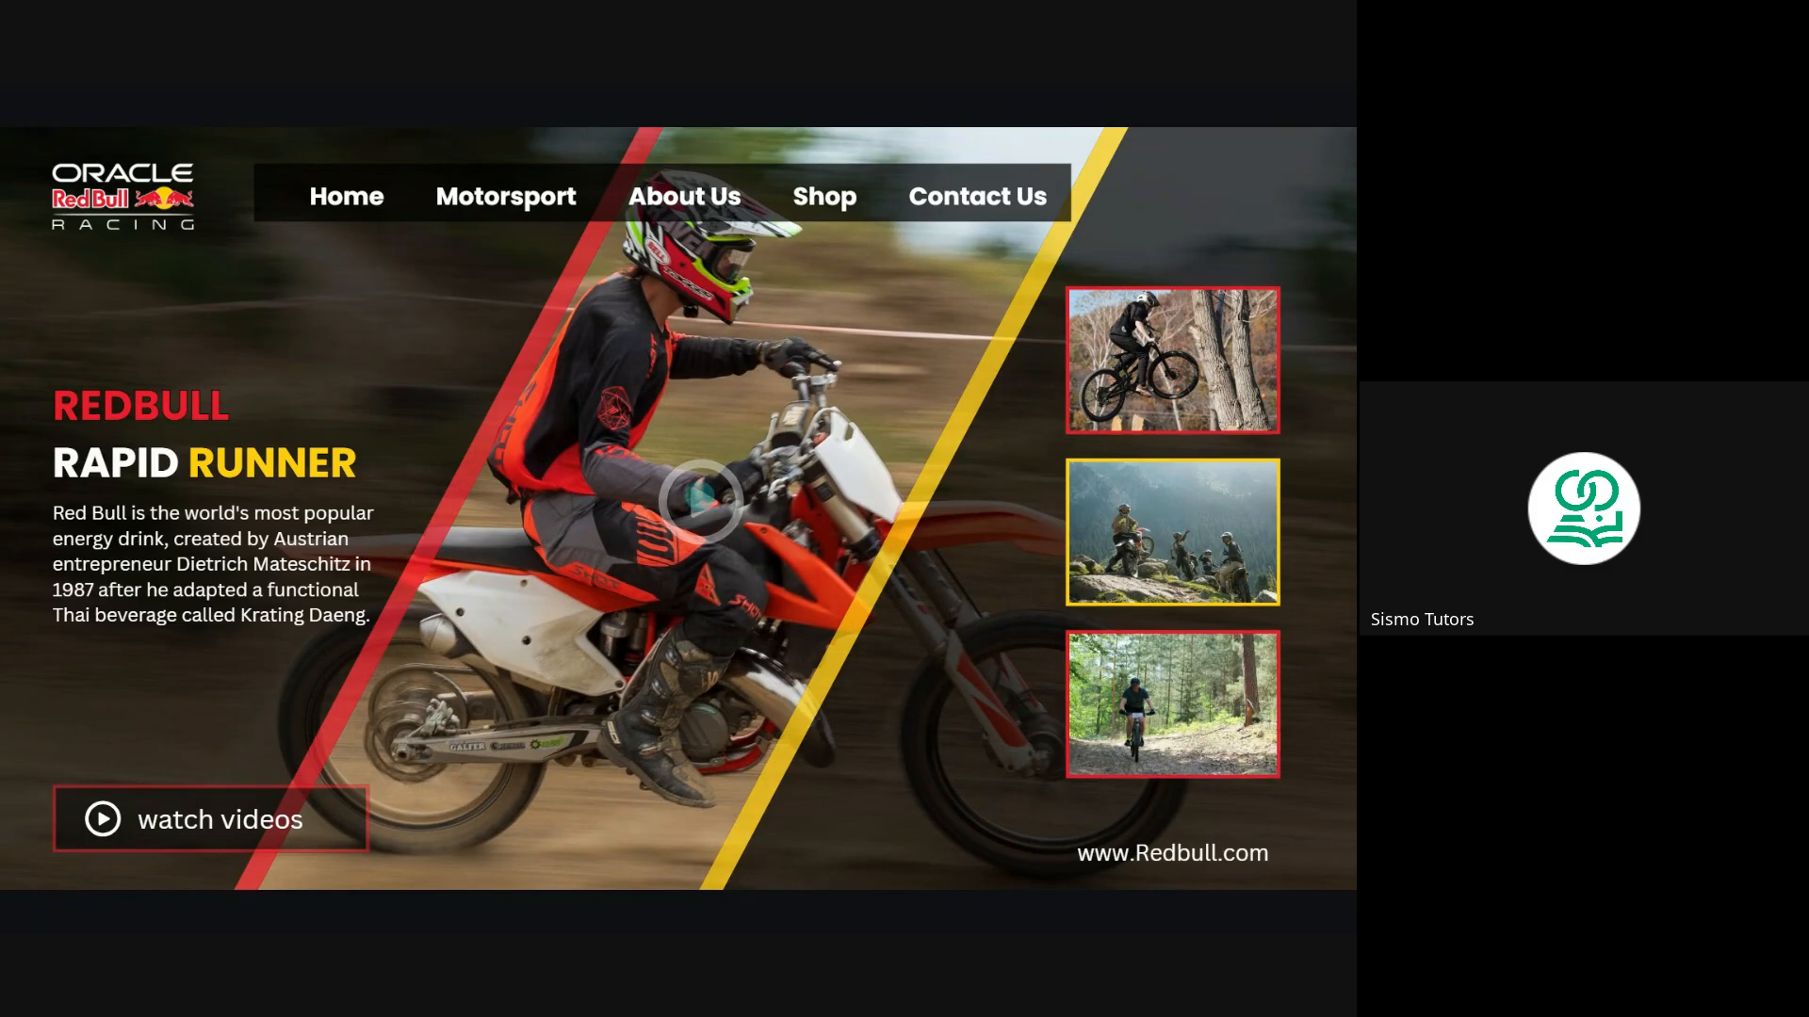
key(Right)
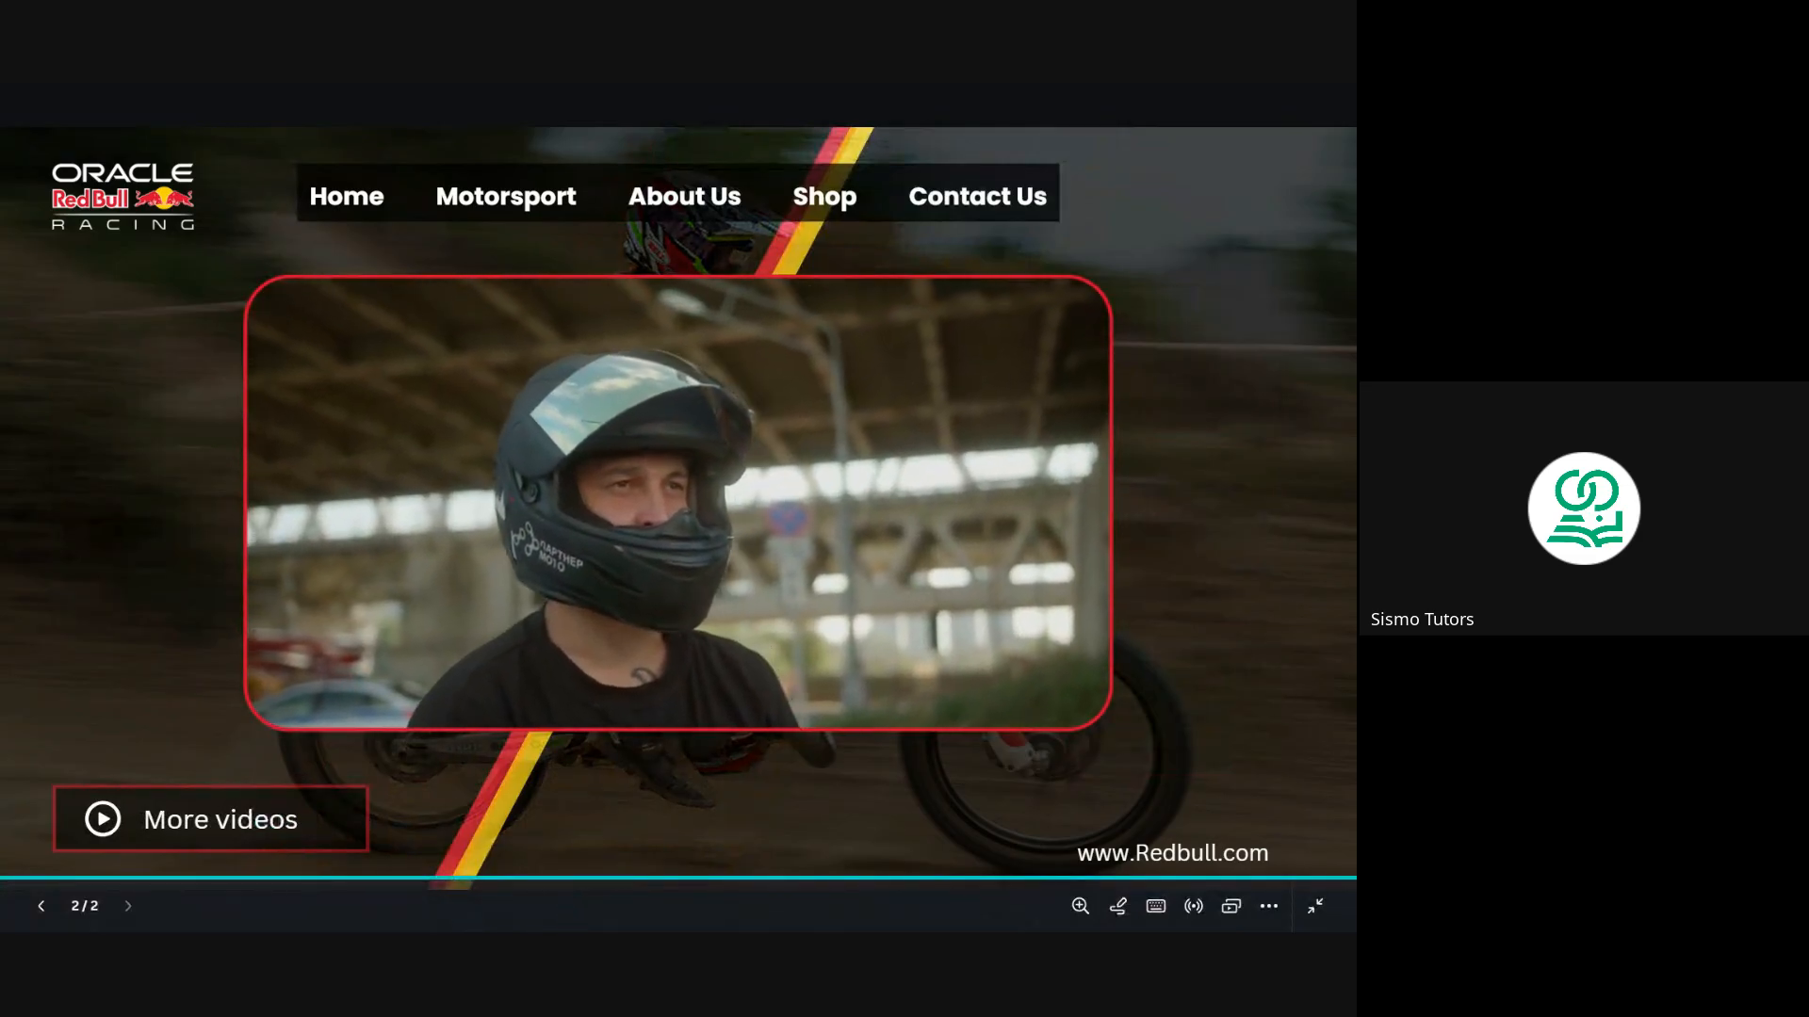
key(Escape)
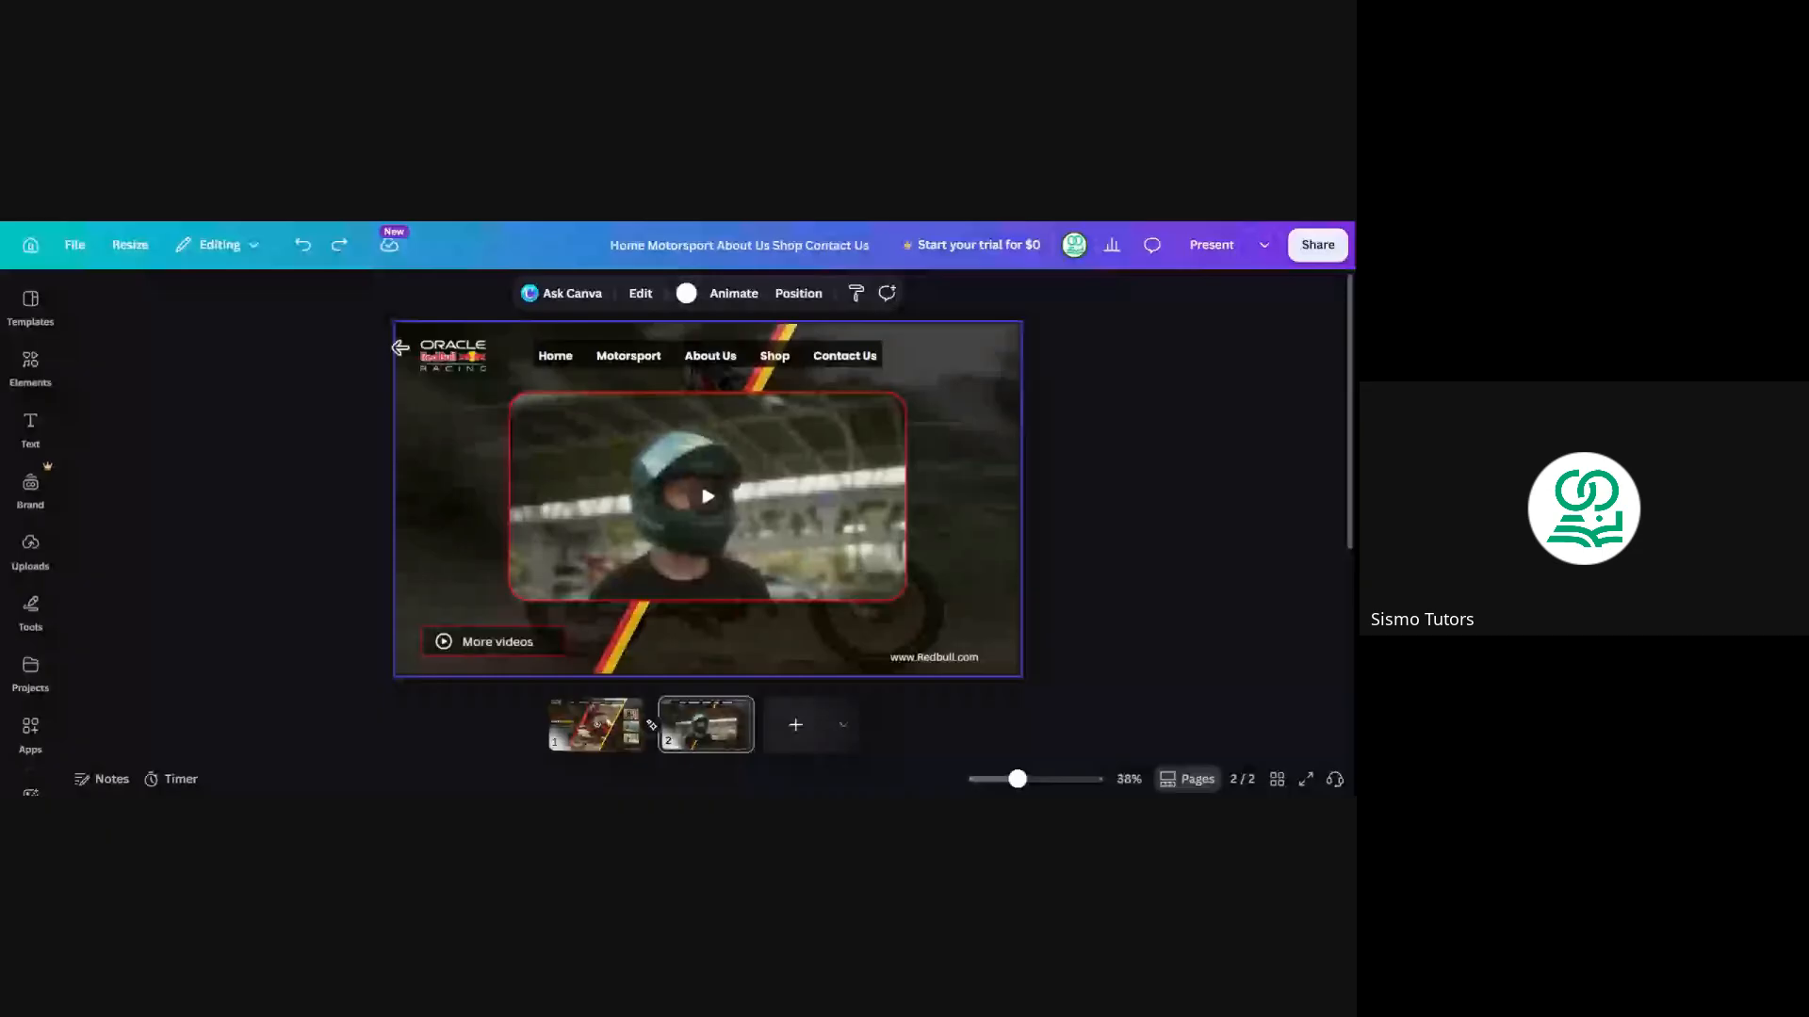
click(128, 340)
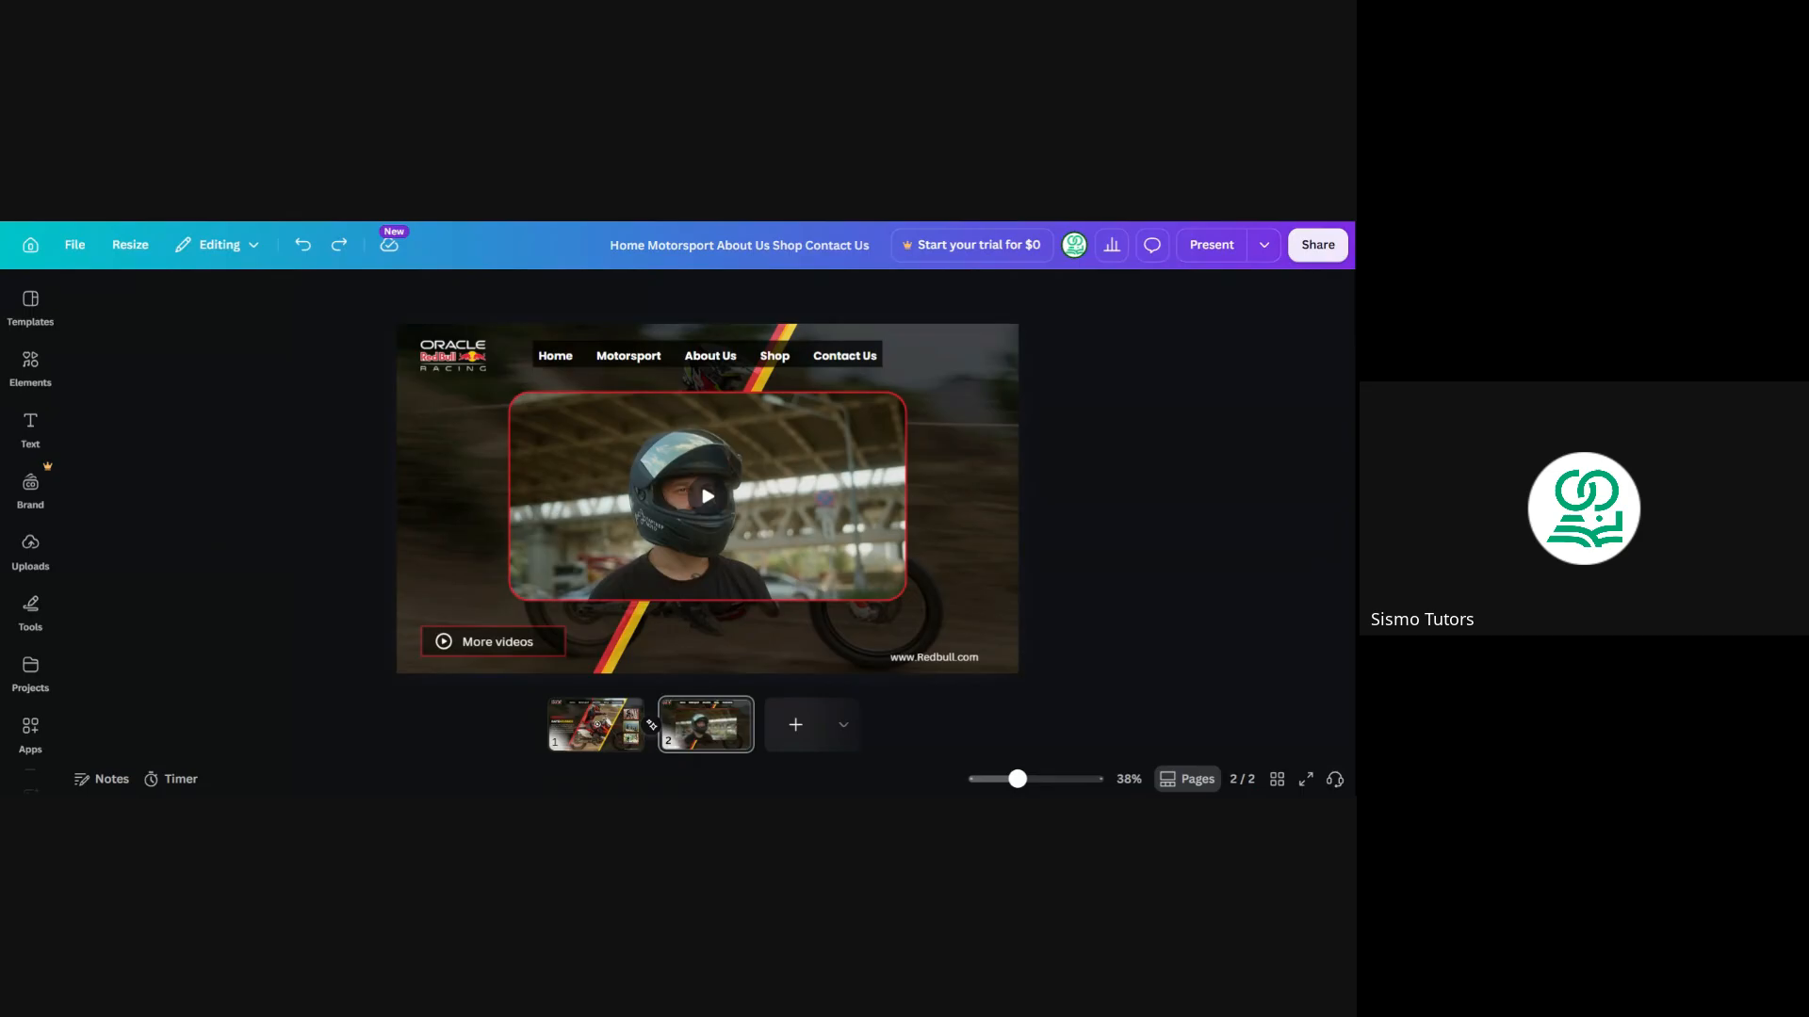
Switch back and forth between pages 1 and 2 to compare the landing and video layouts
click(604, 739)
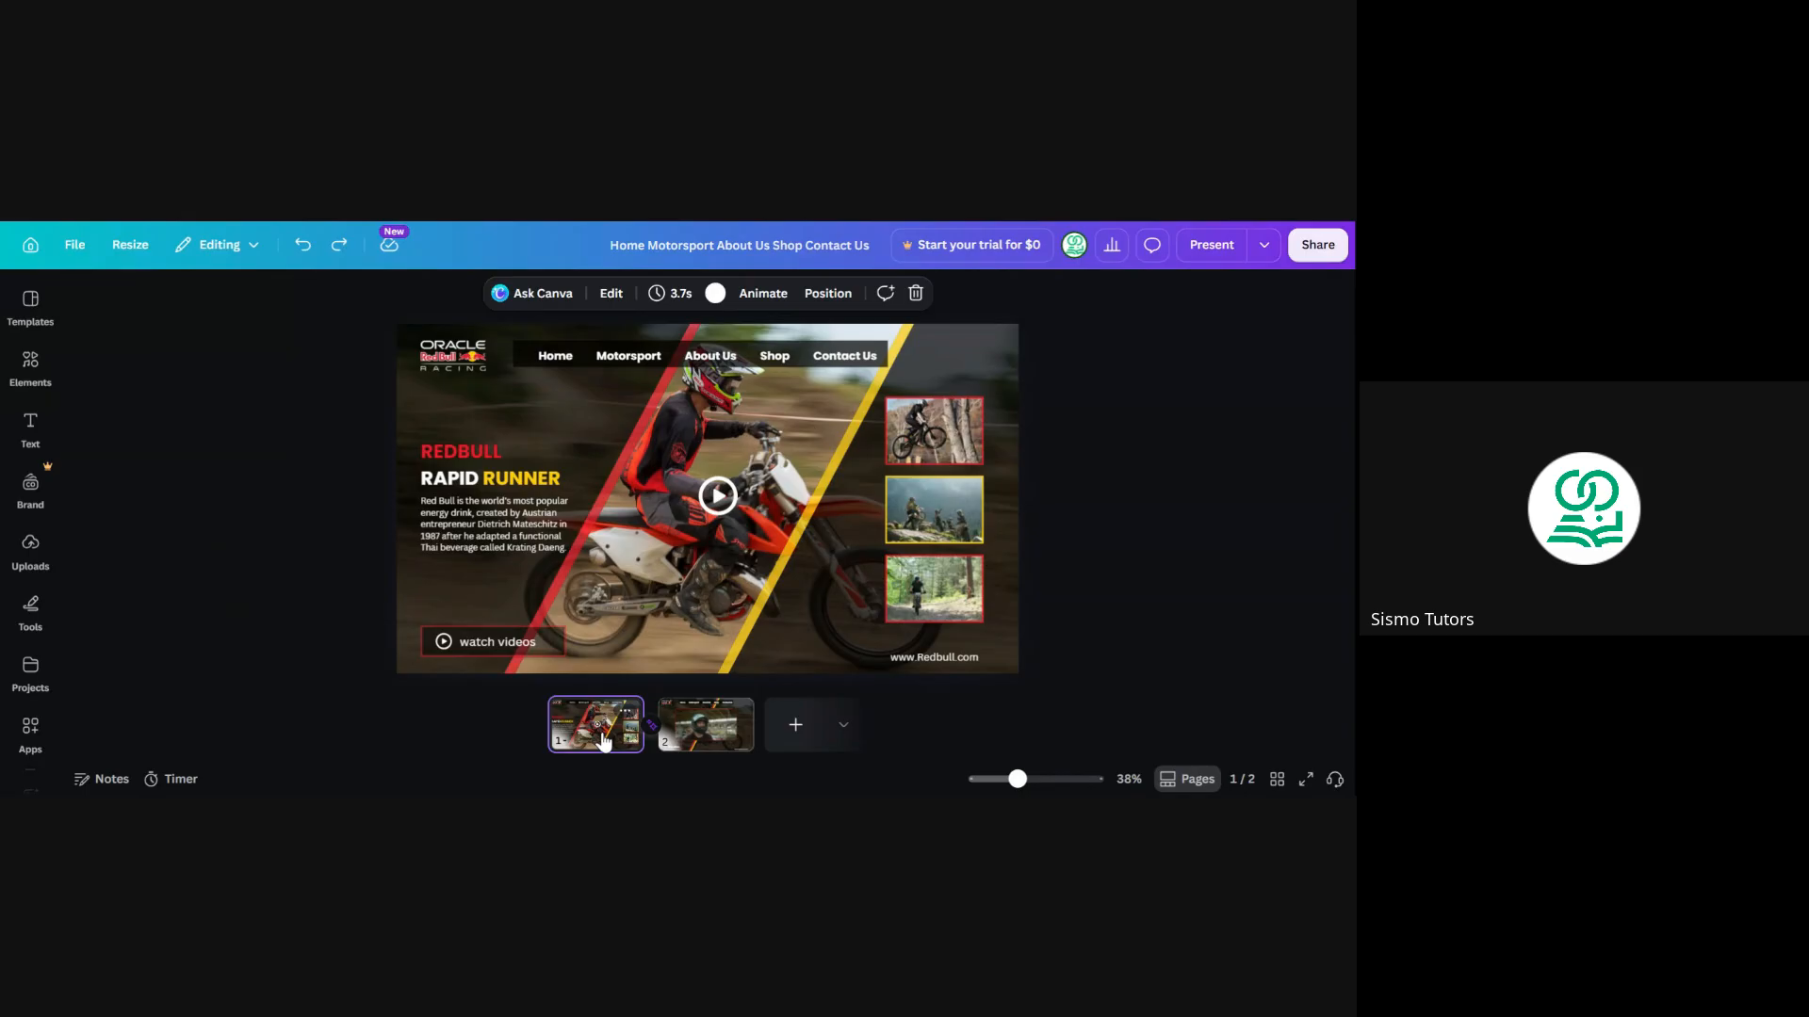
click(686, 744)
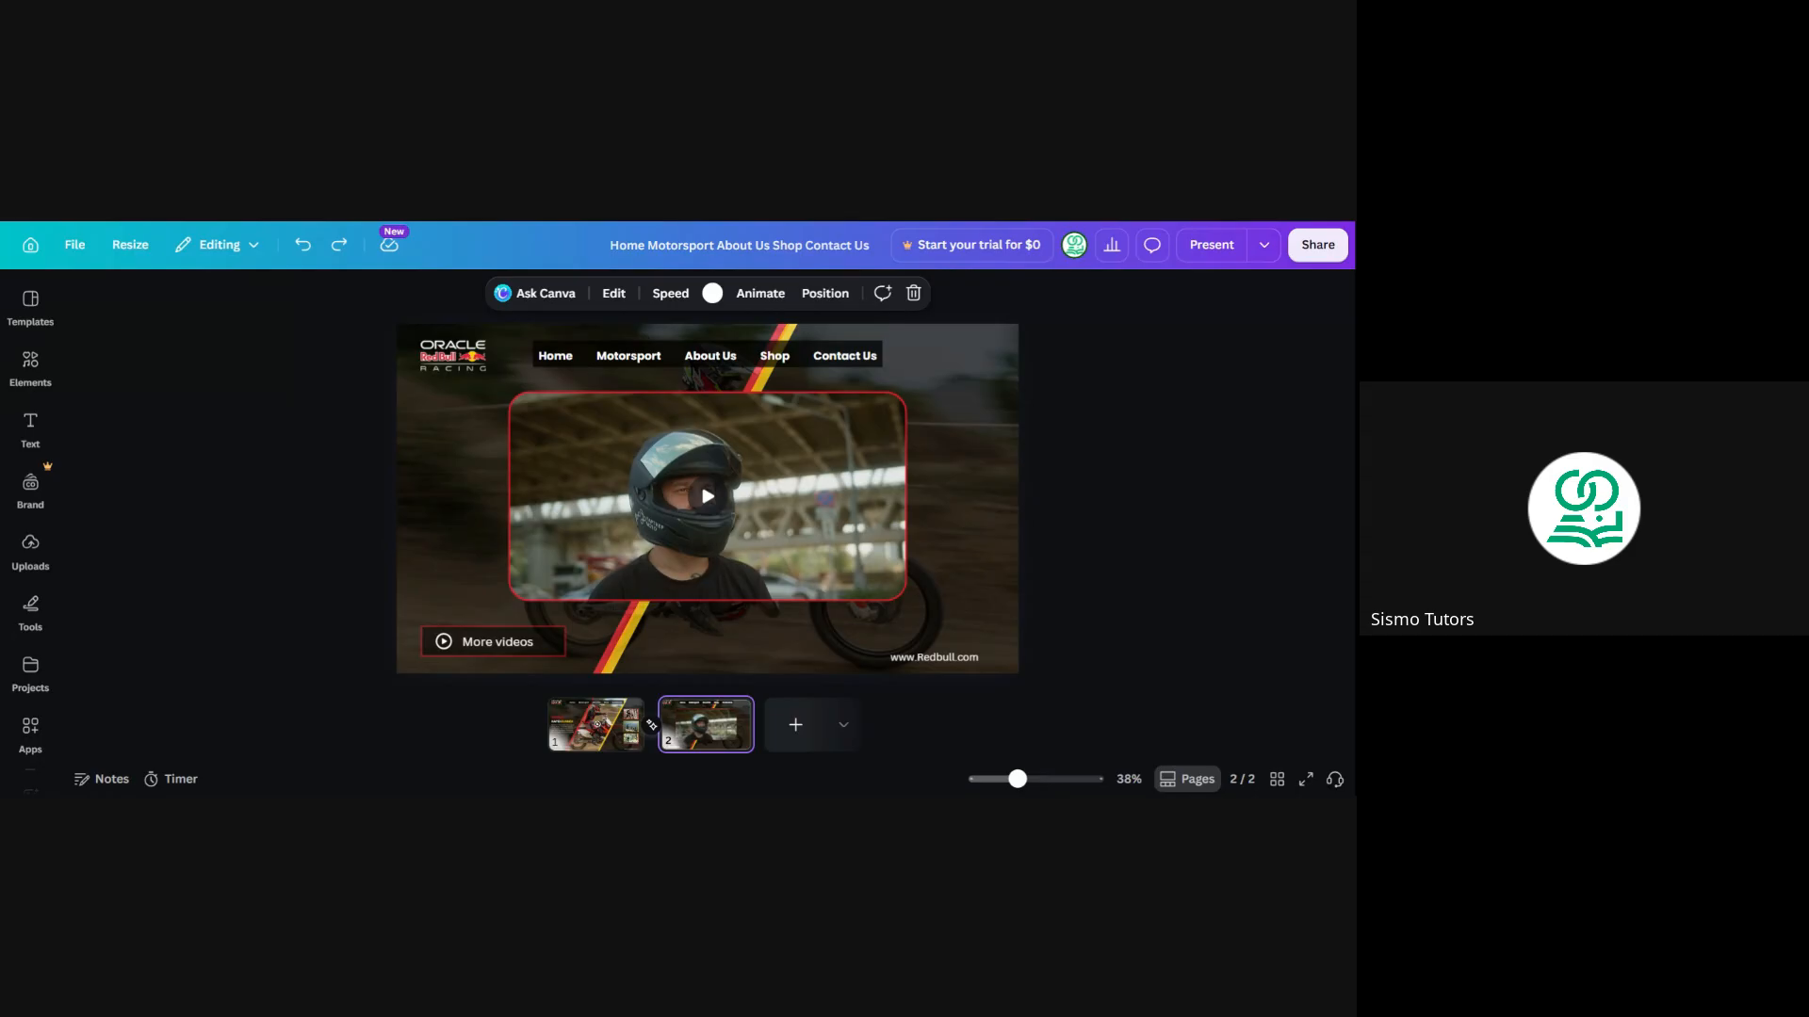
click(598, 725)
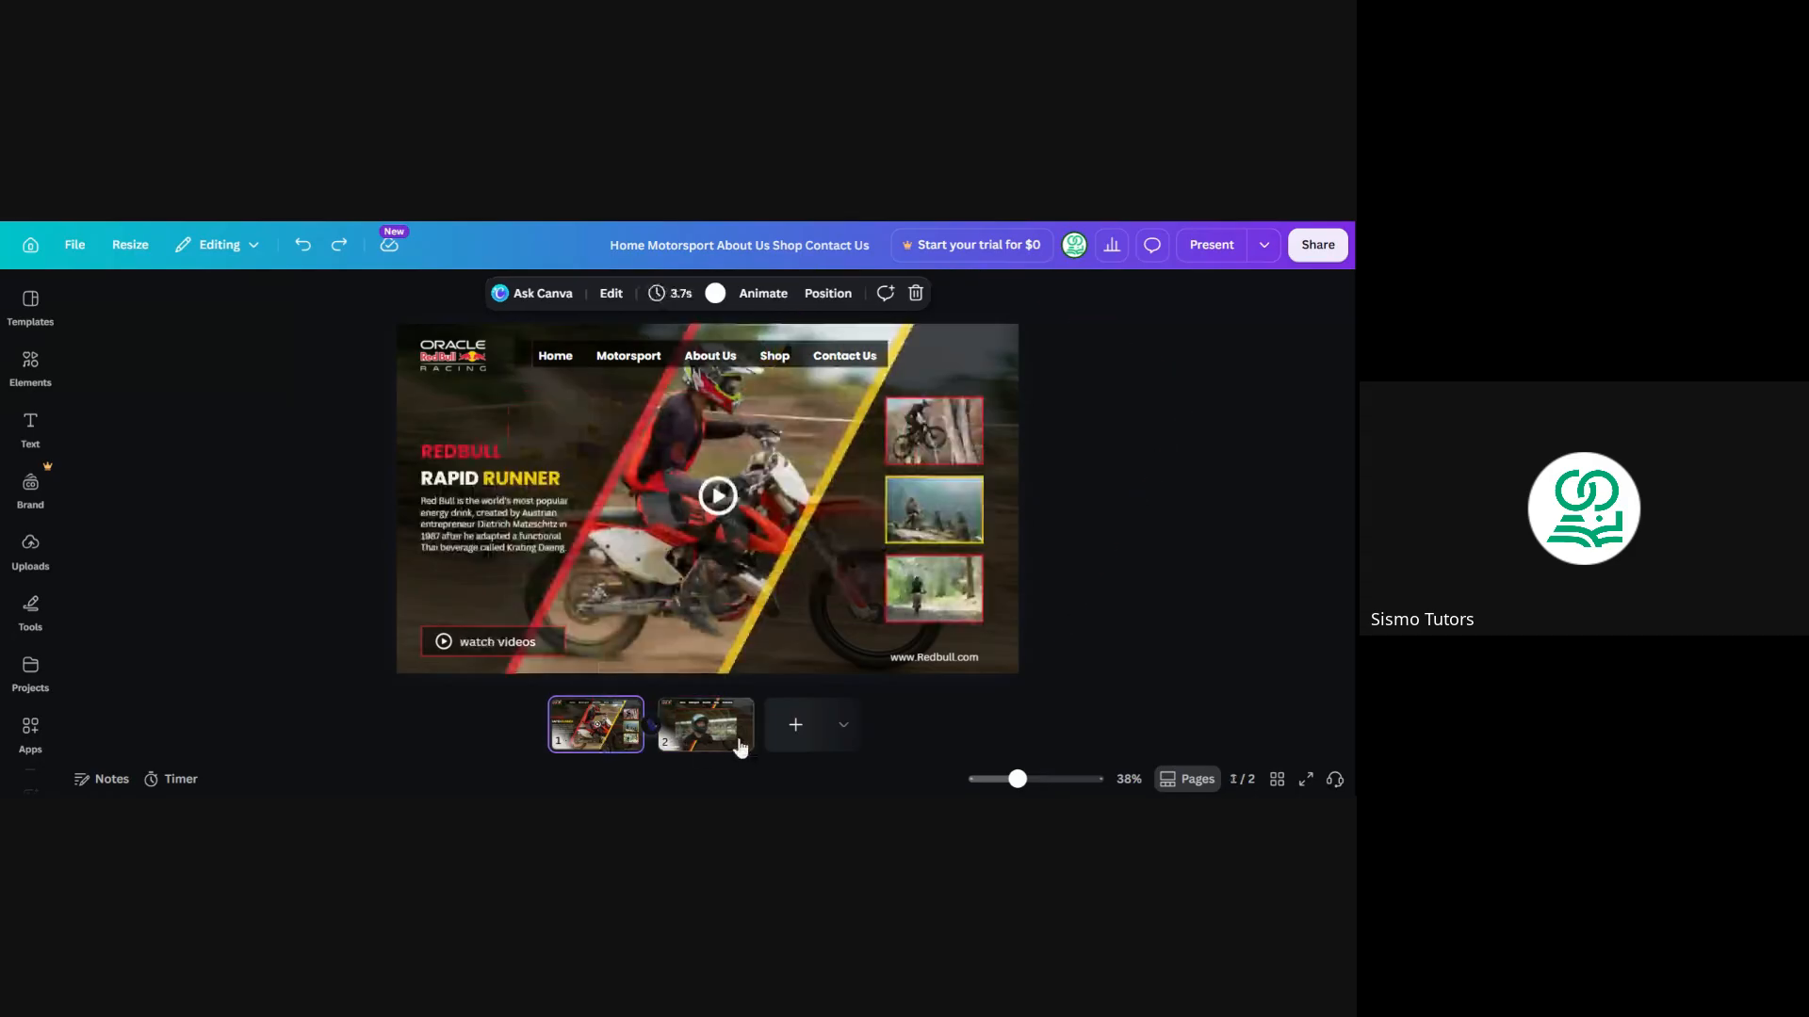
click(597, 744)
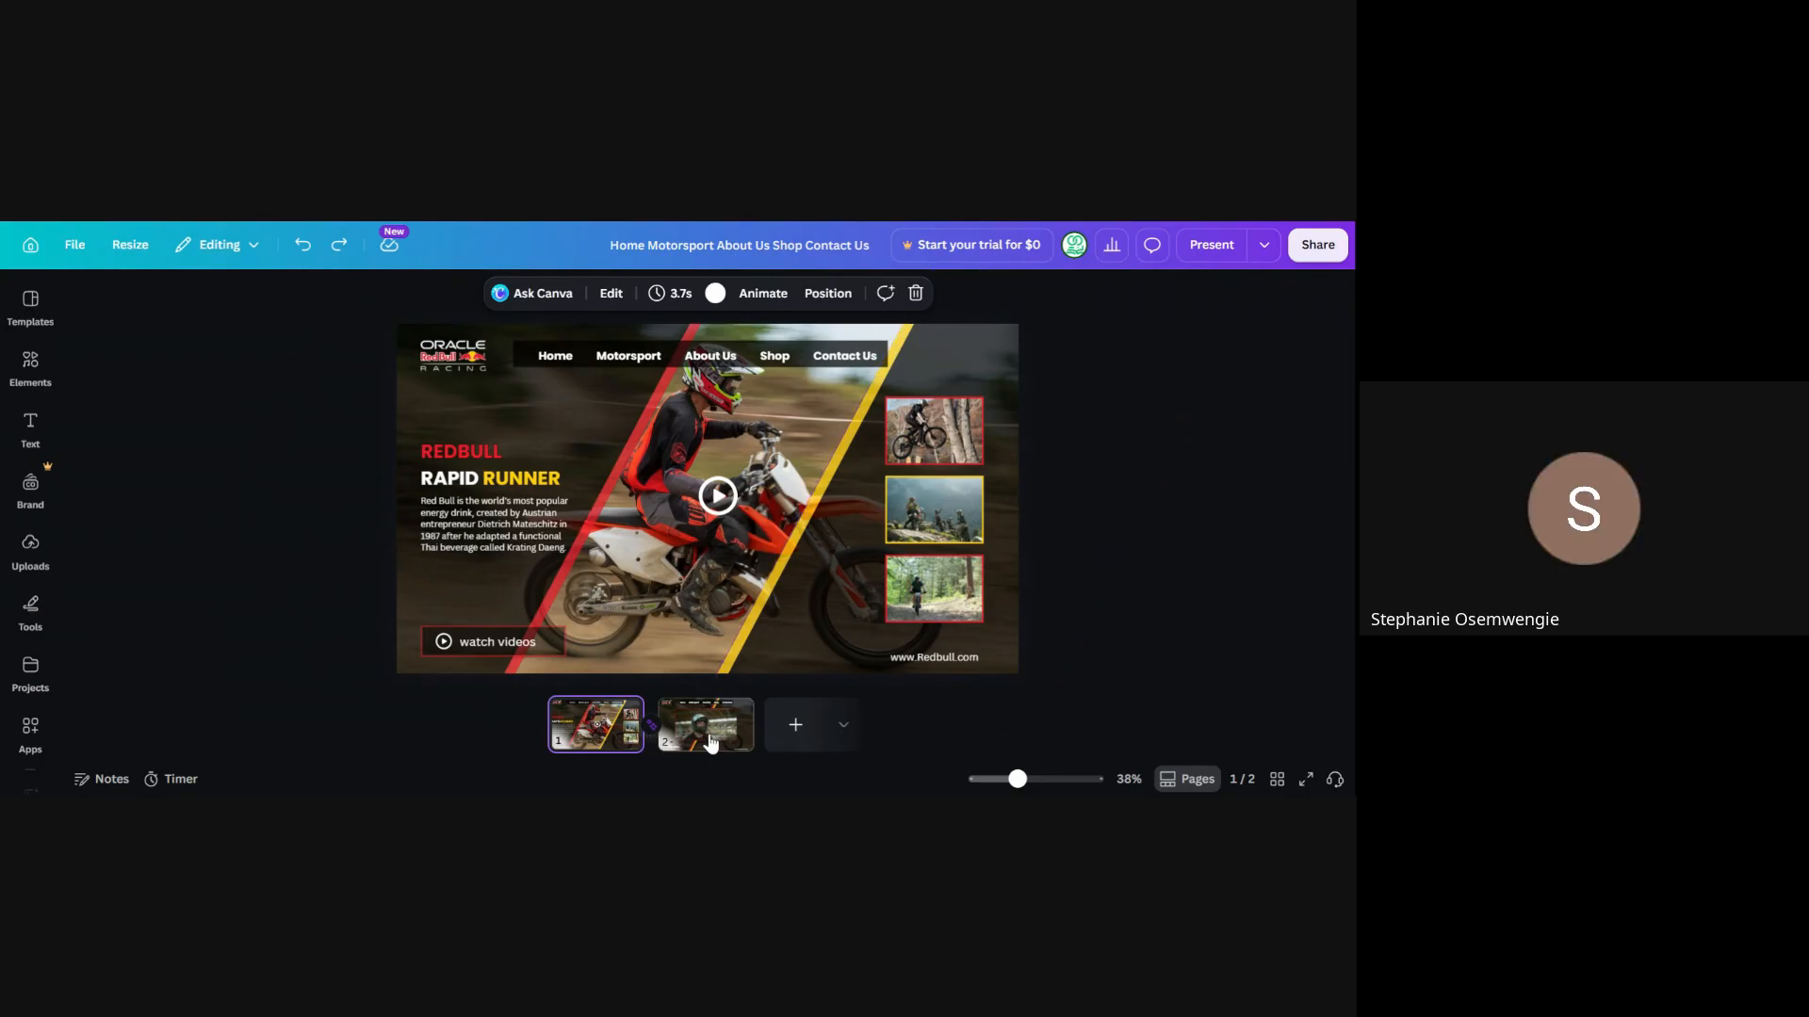
click(711, 742)
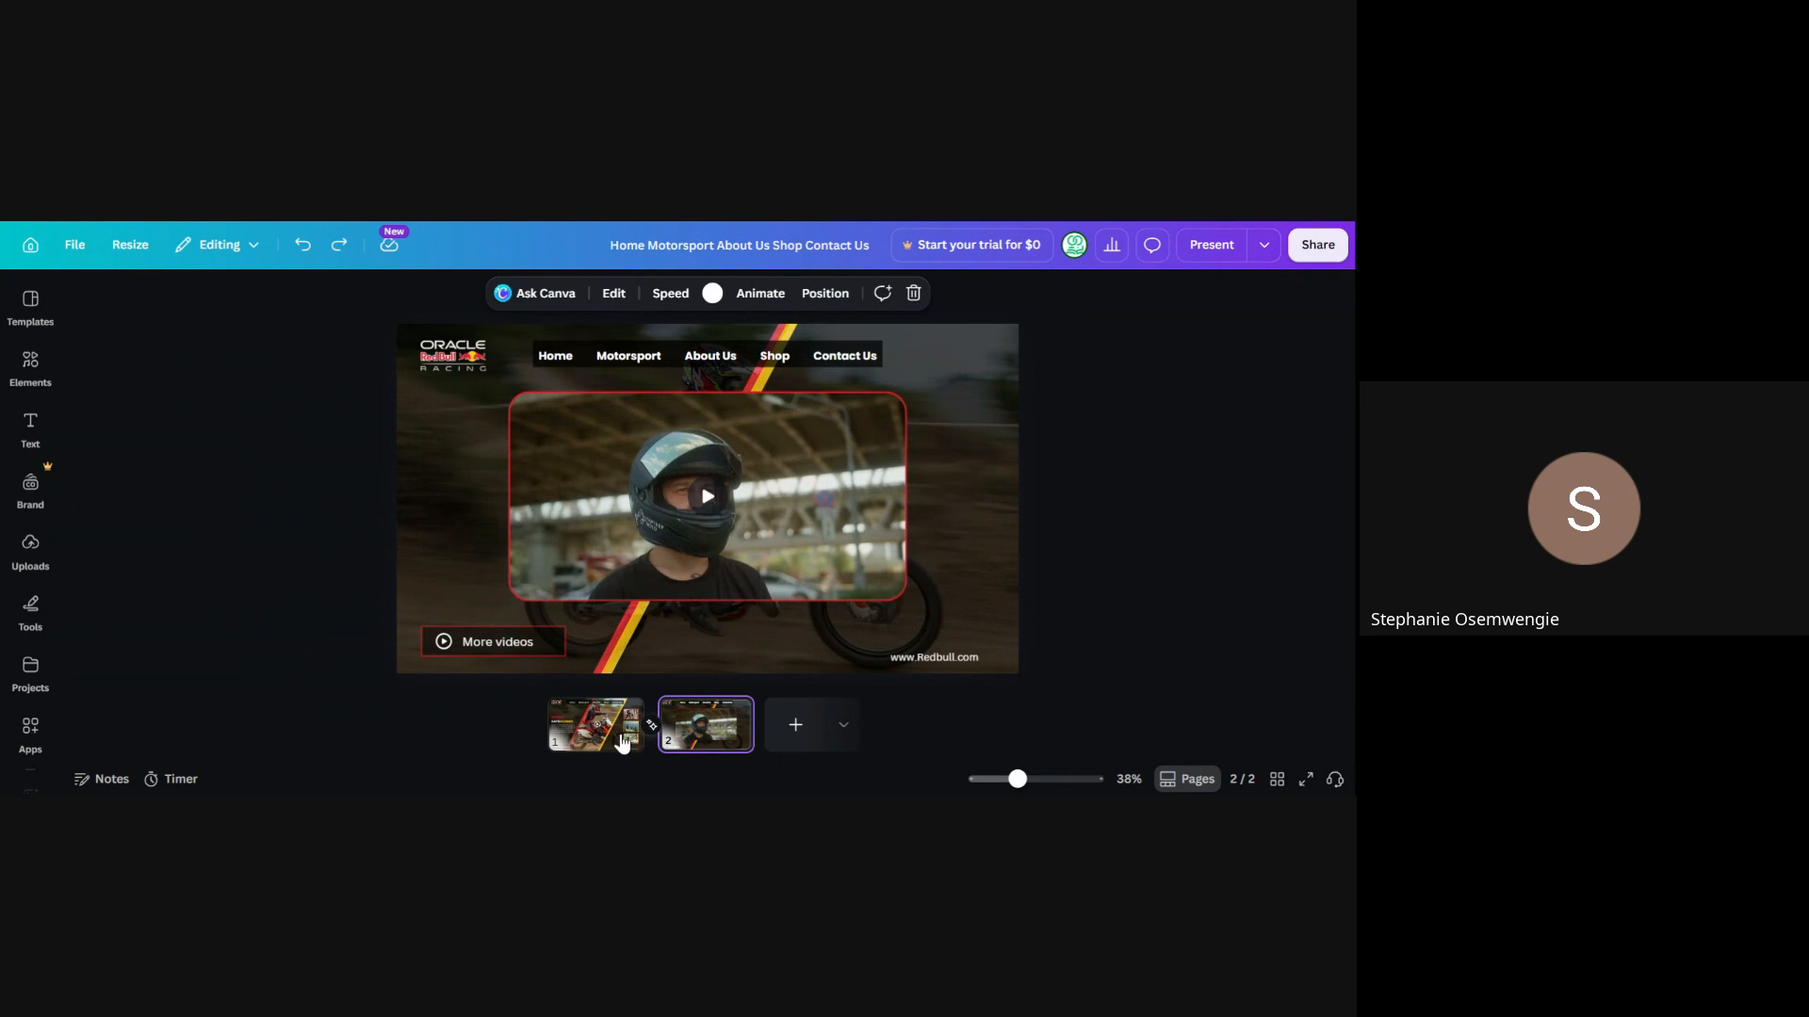
click(607, 740)
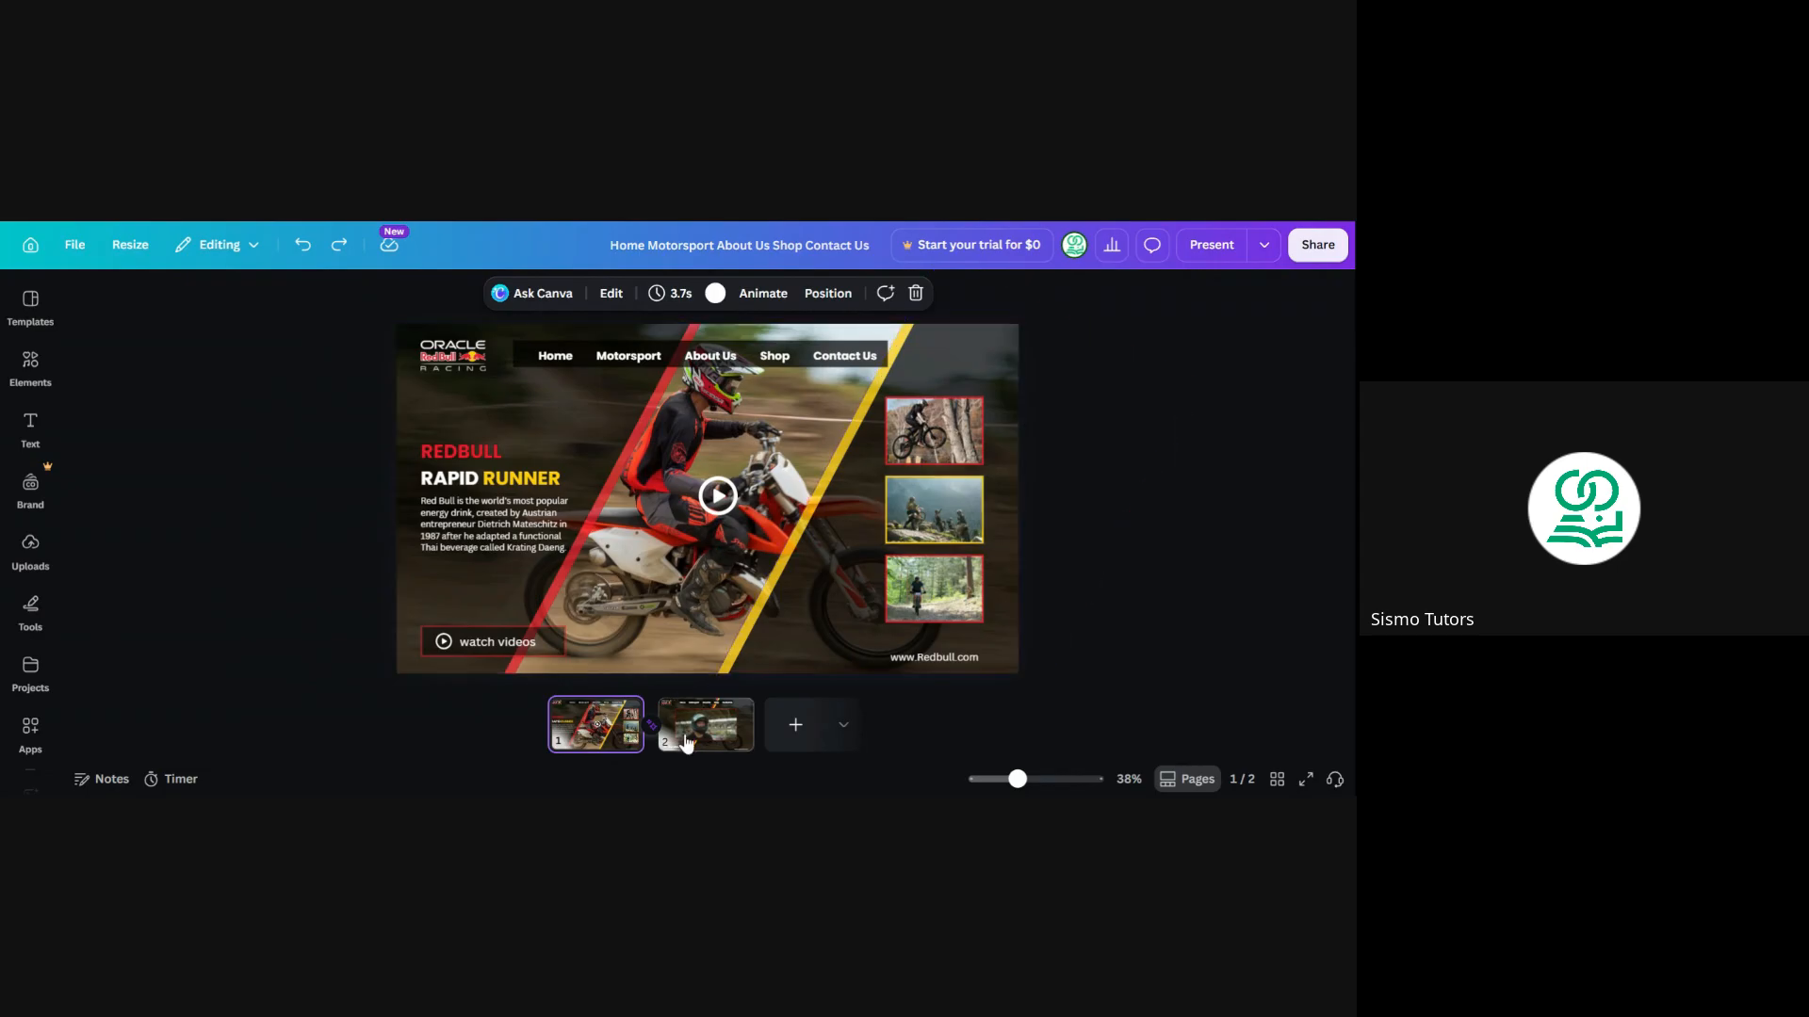
click(685, 744)
click(603, 730)
click(718, 737)
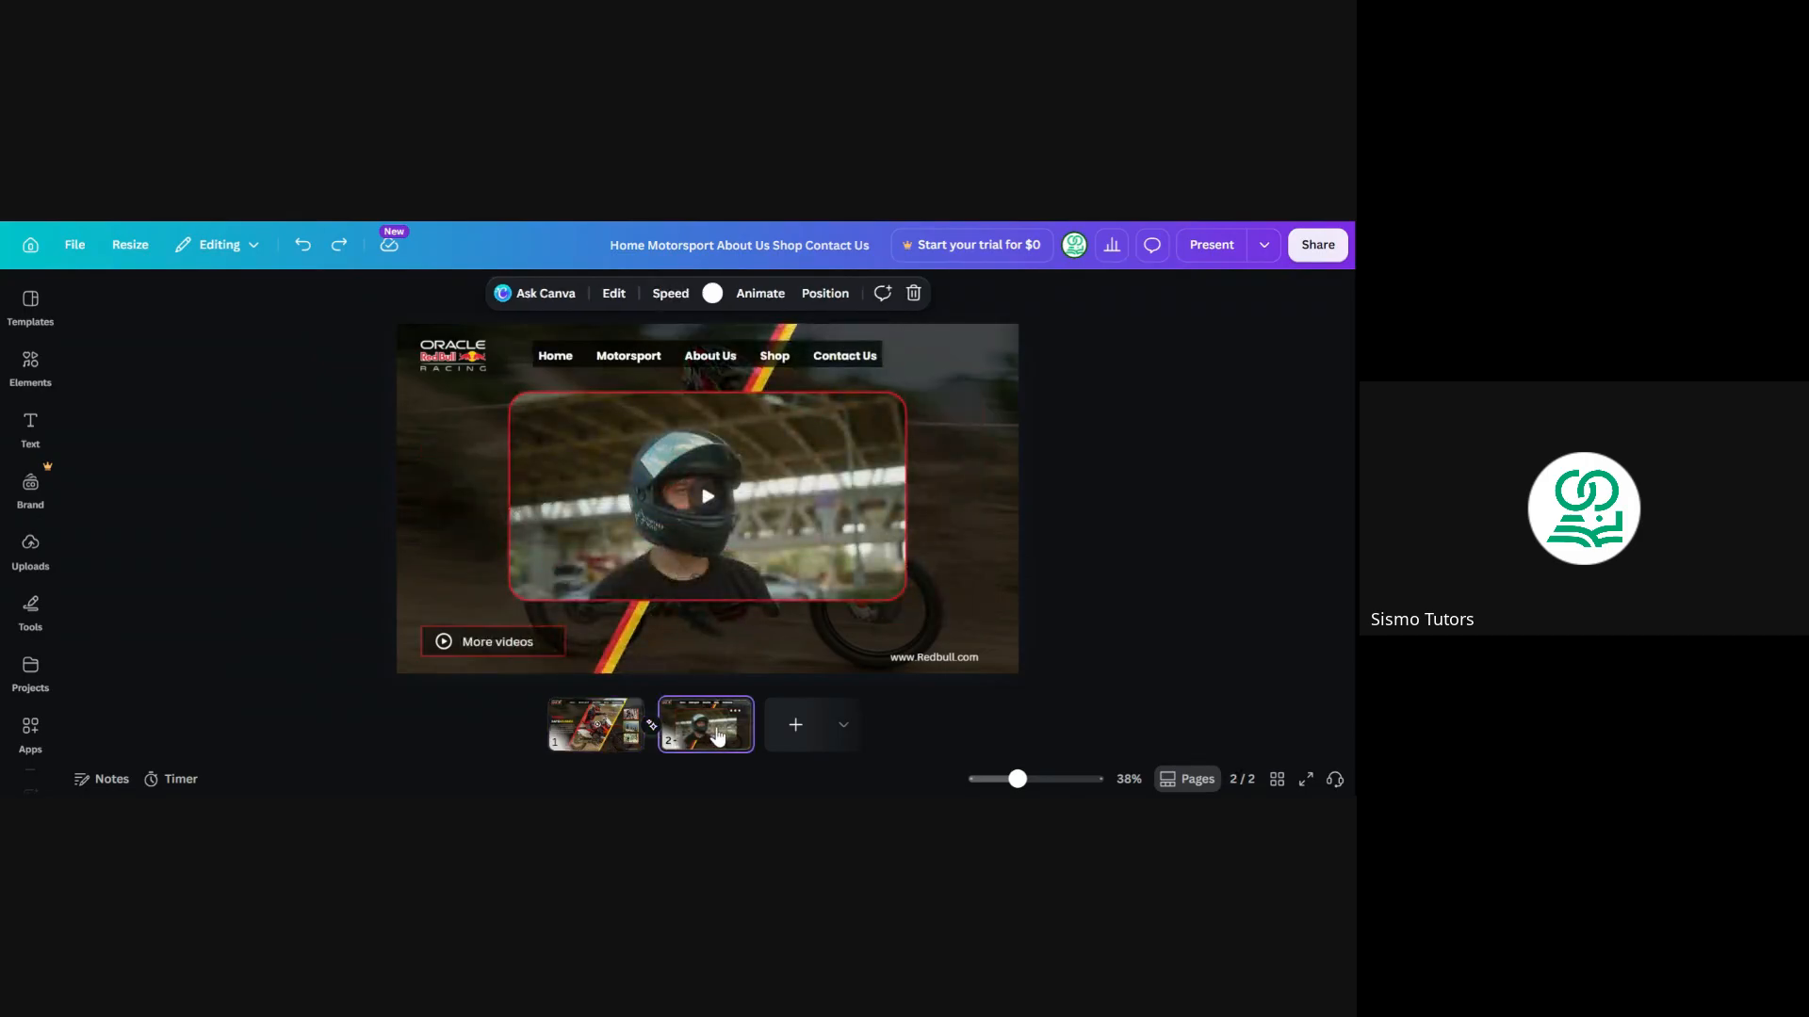
click(598, 740)
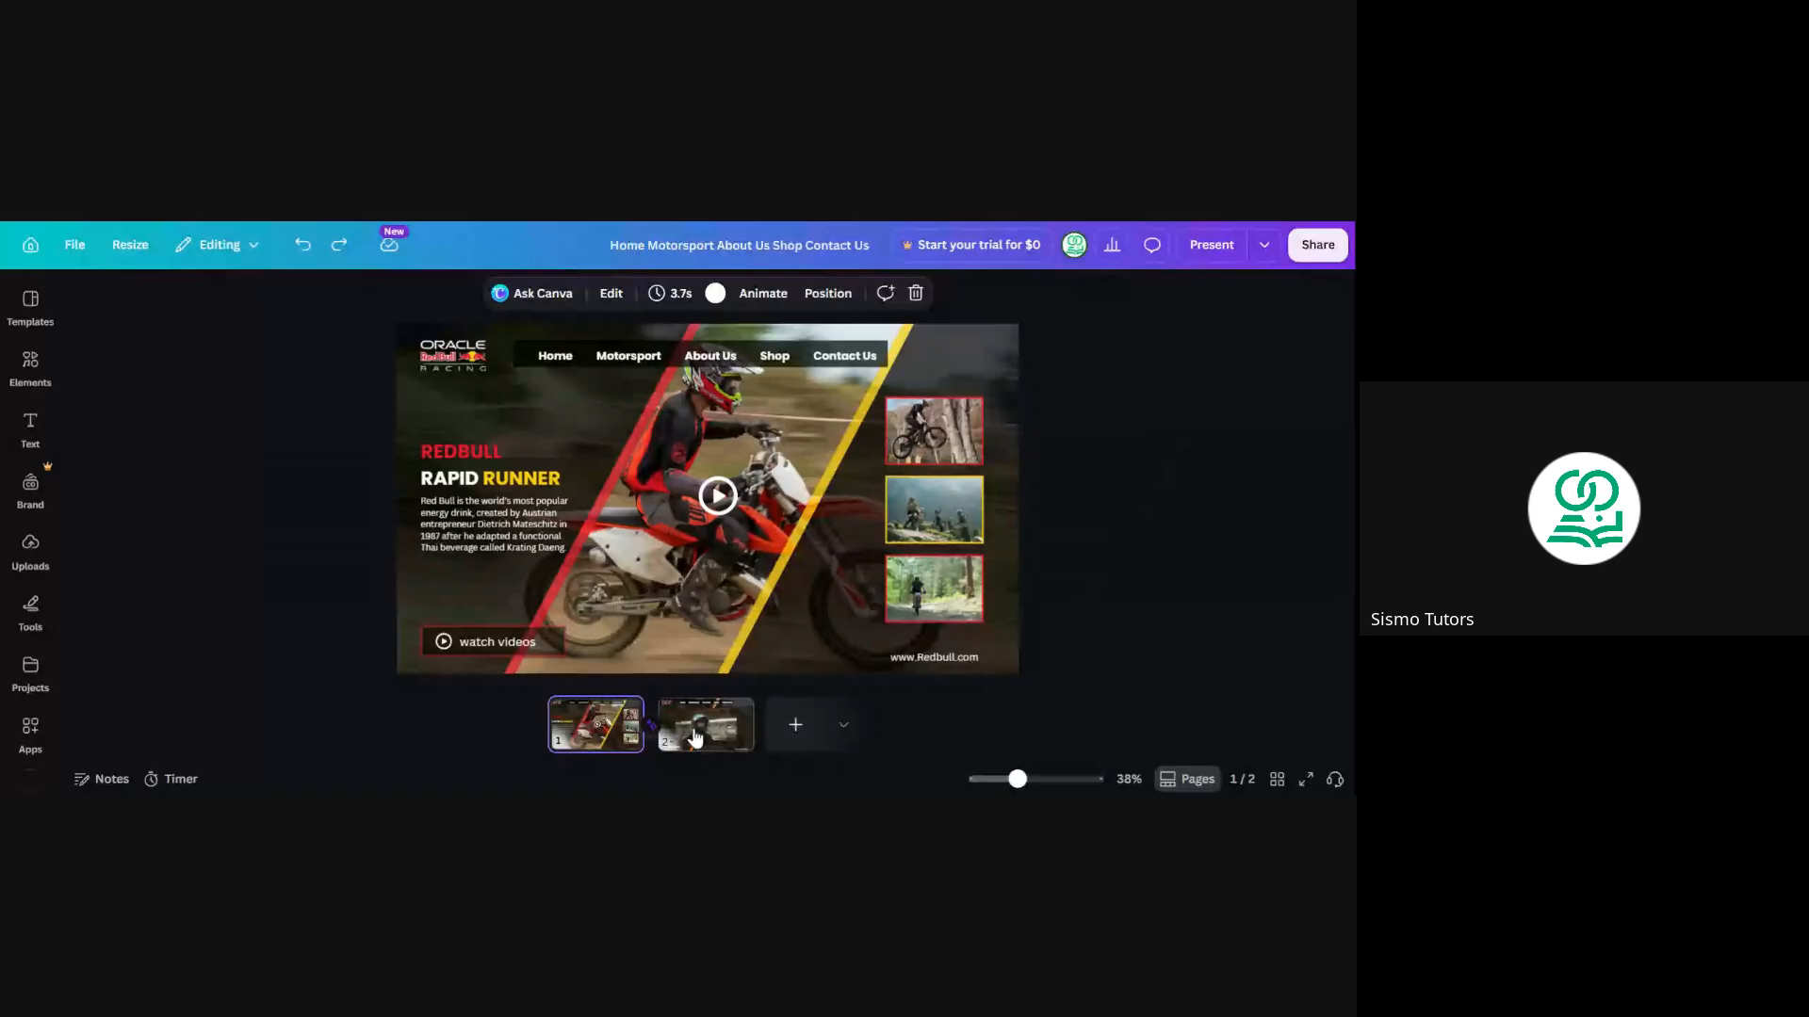
click(695, 738)
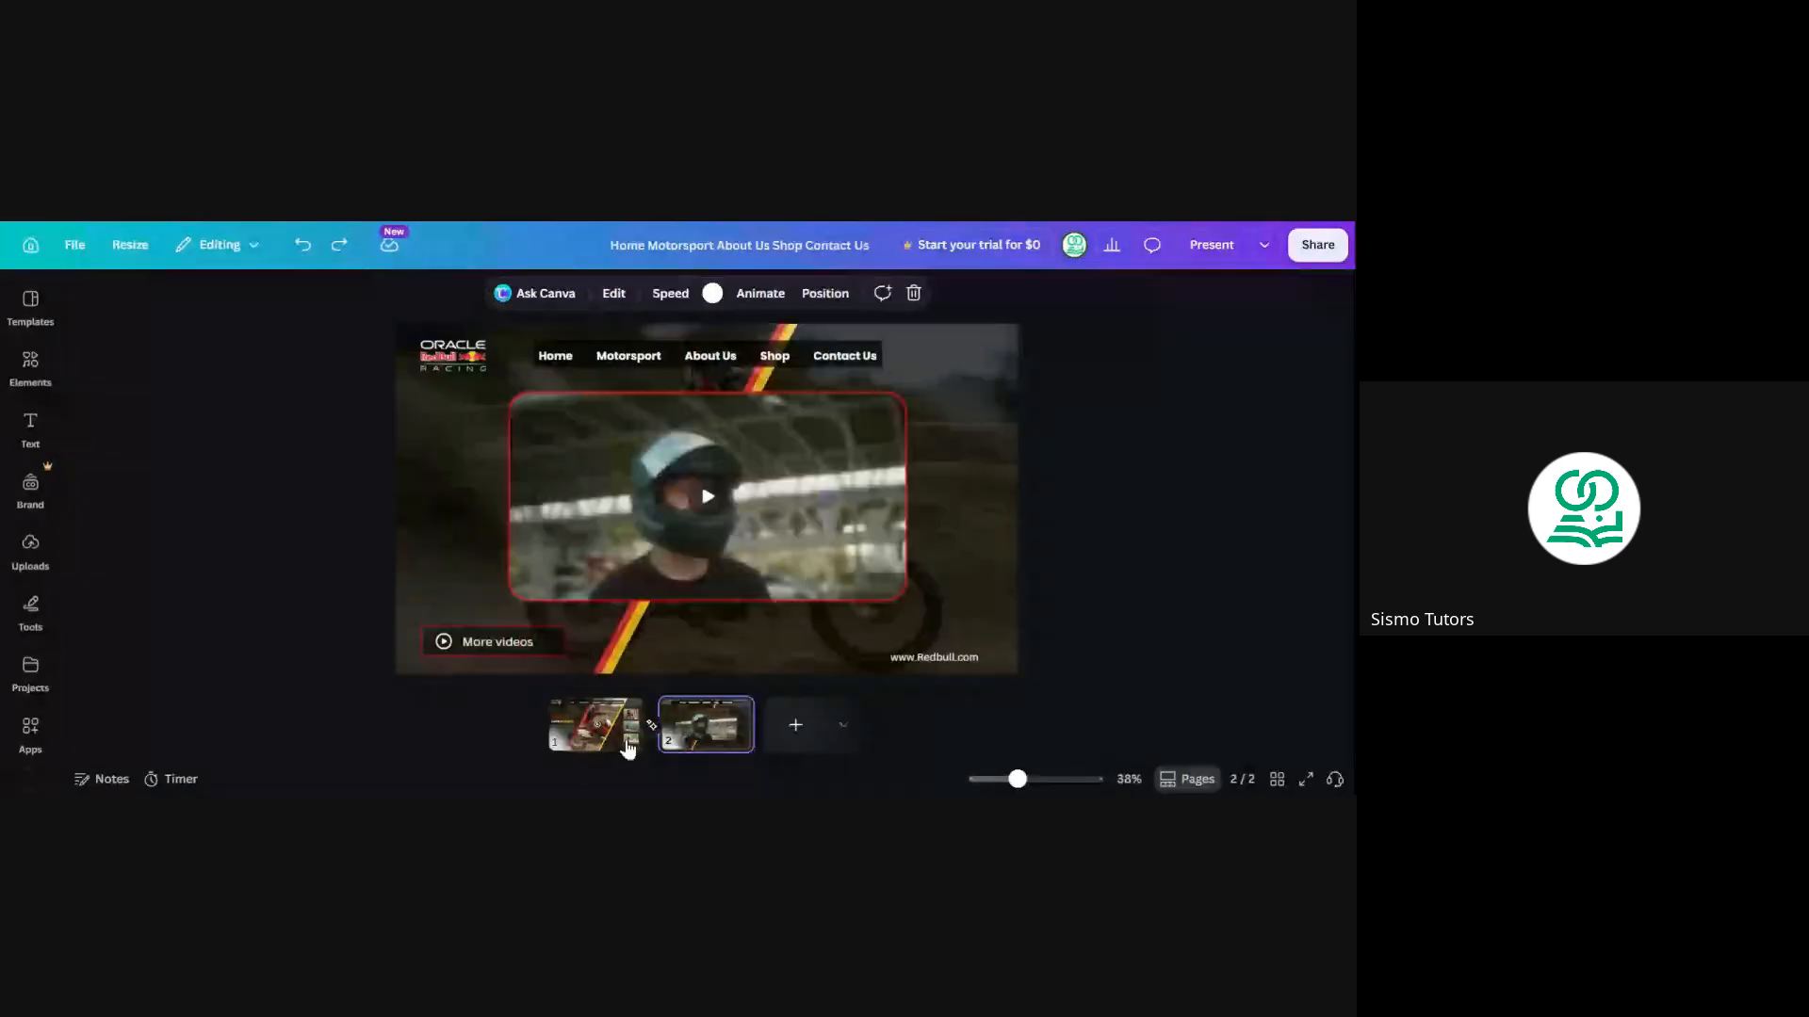
Present from page 1, go forward to the video page and back to the landing page, then leave the presentation
click(628, 747)
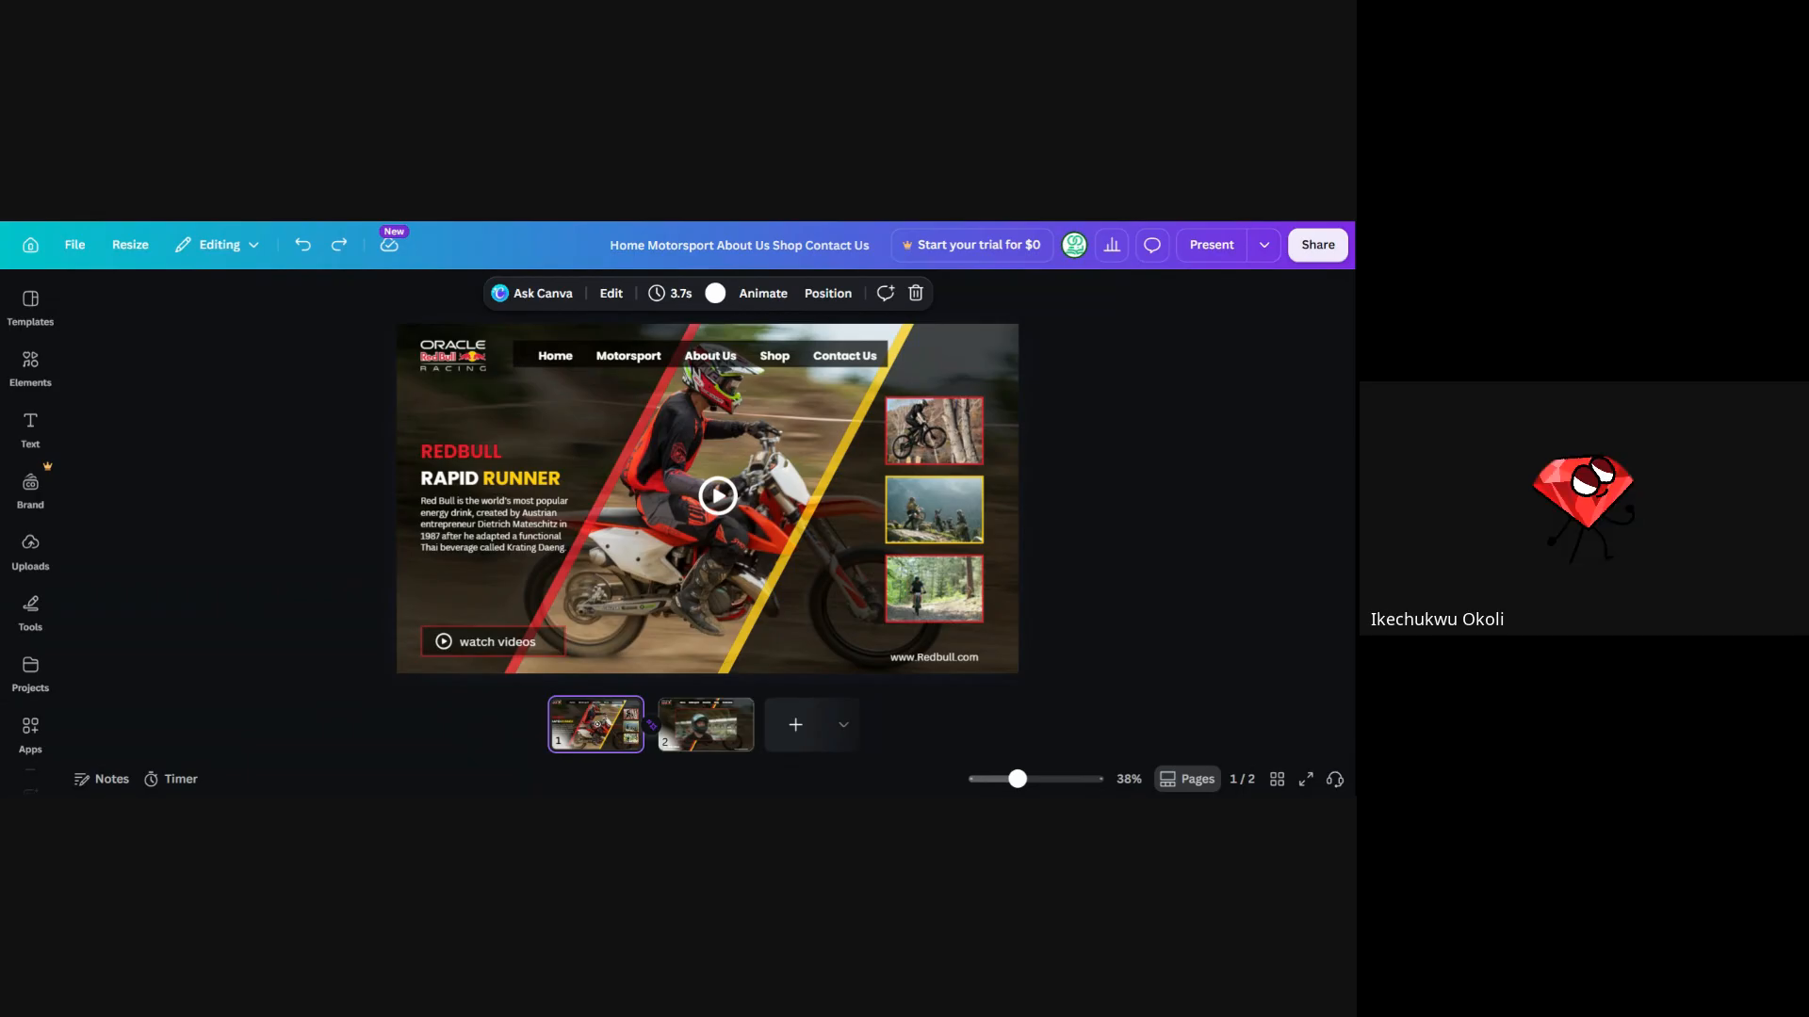
click(1058, 396)
click(1212, 244)
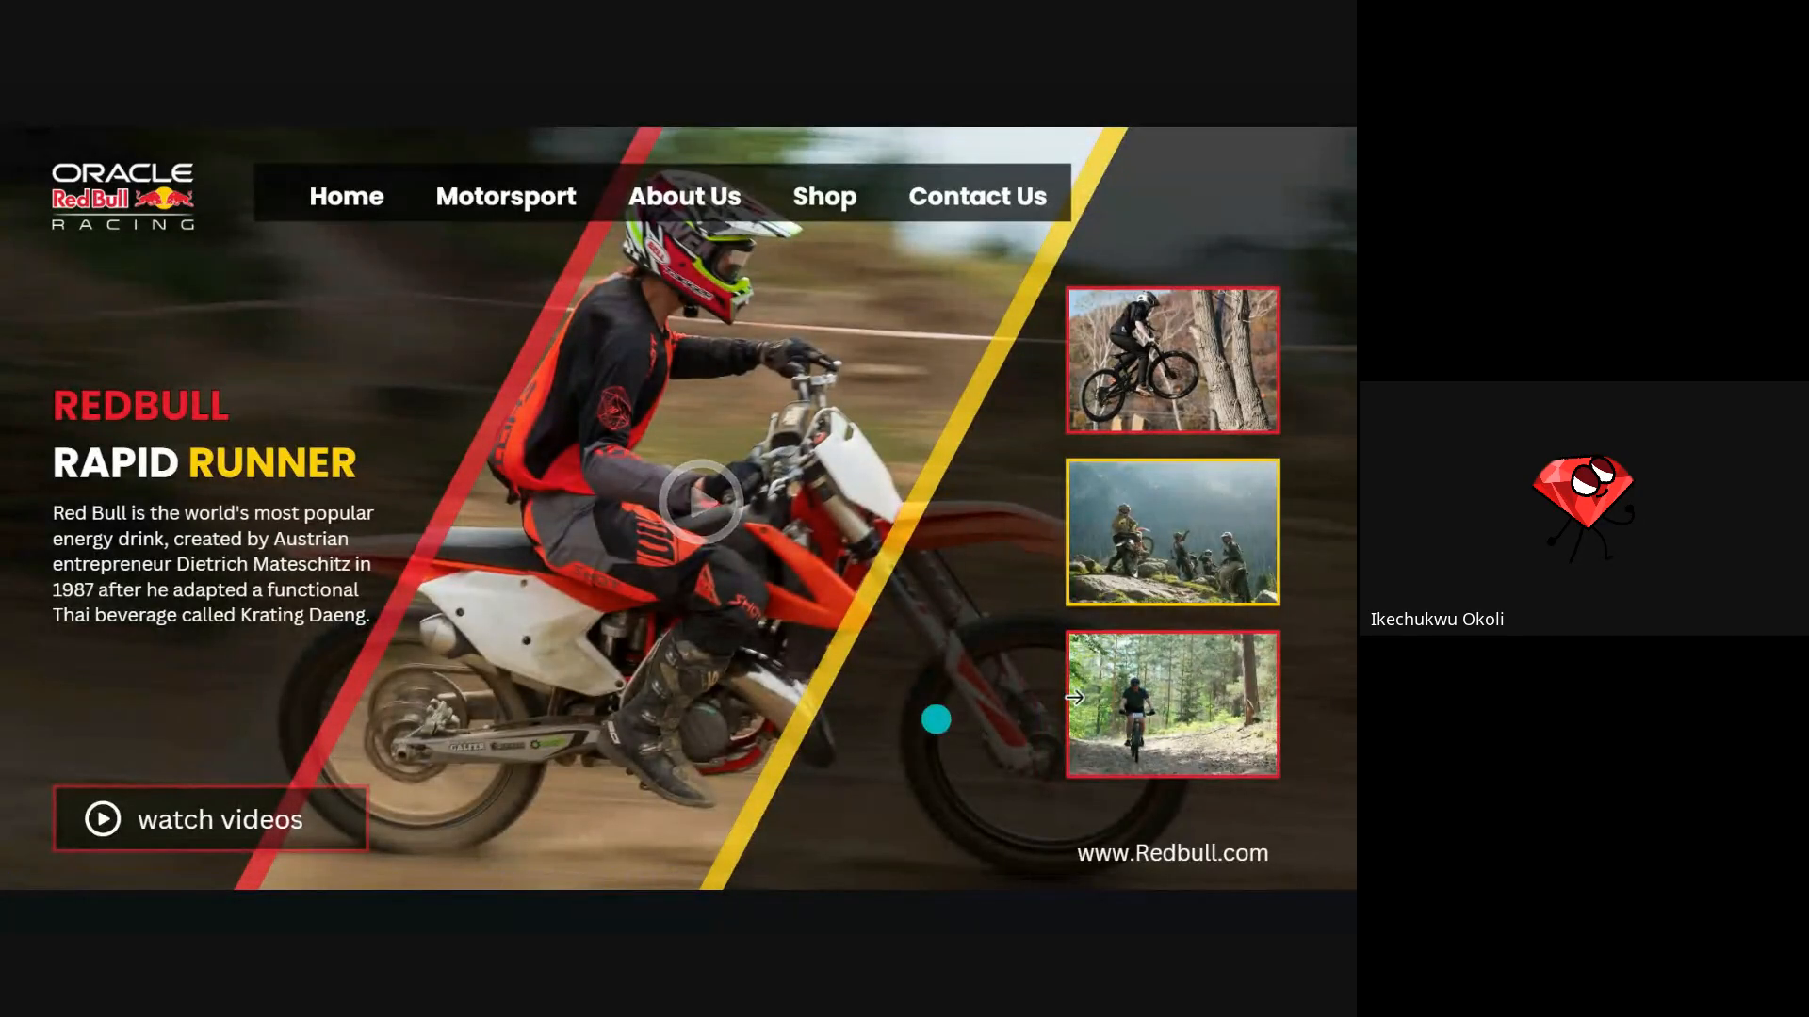
click(1164, 640)
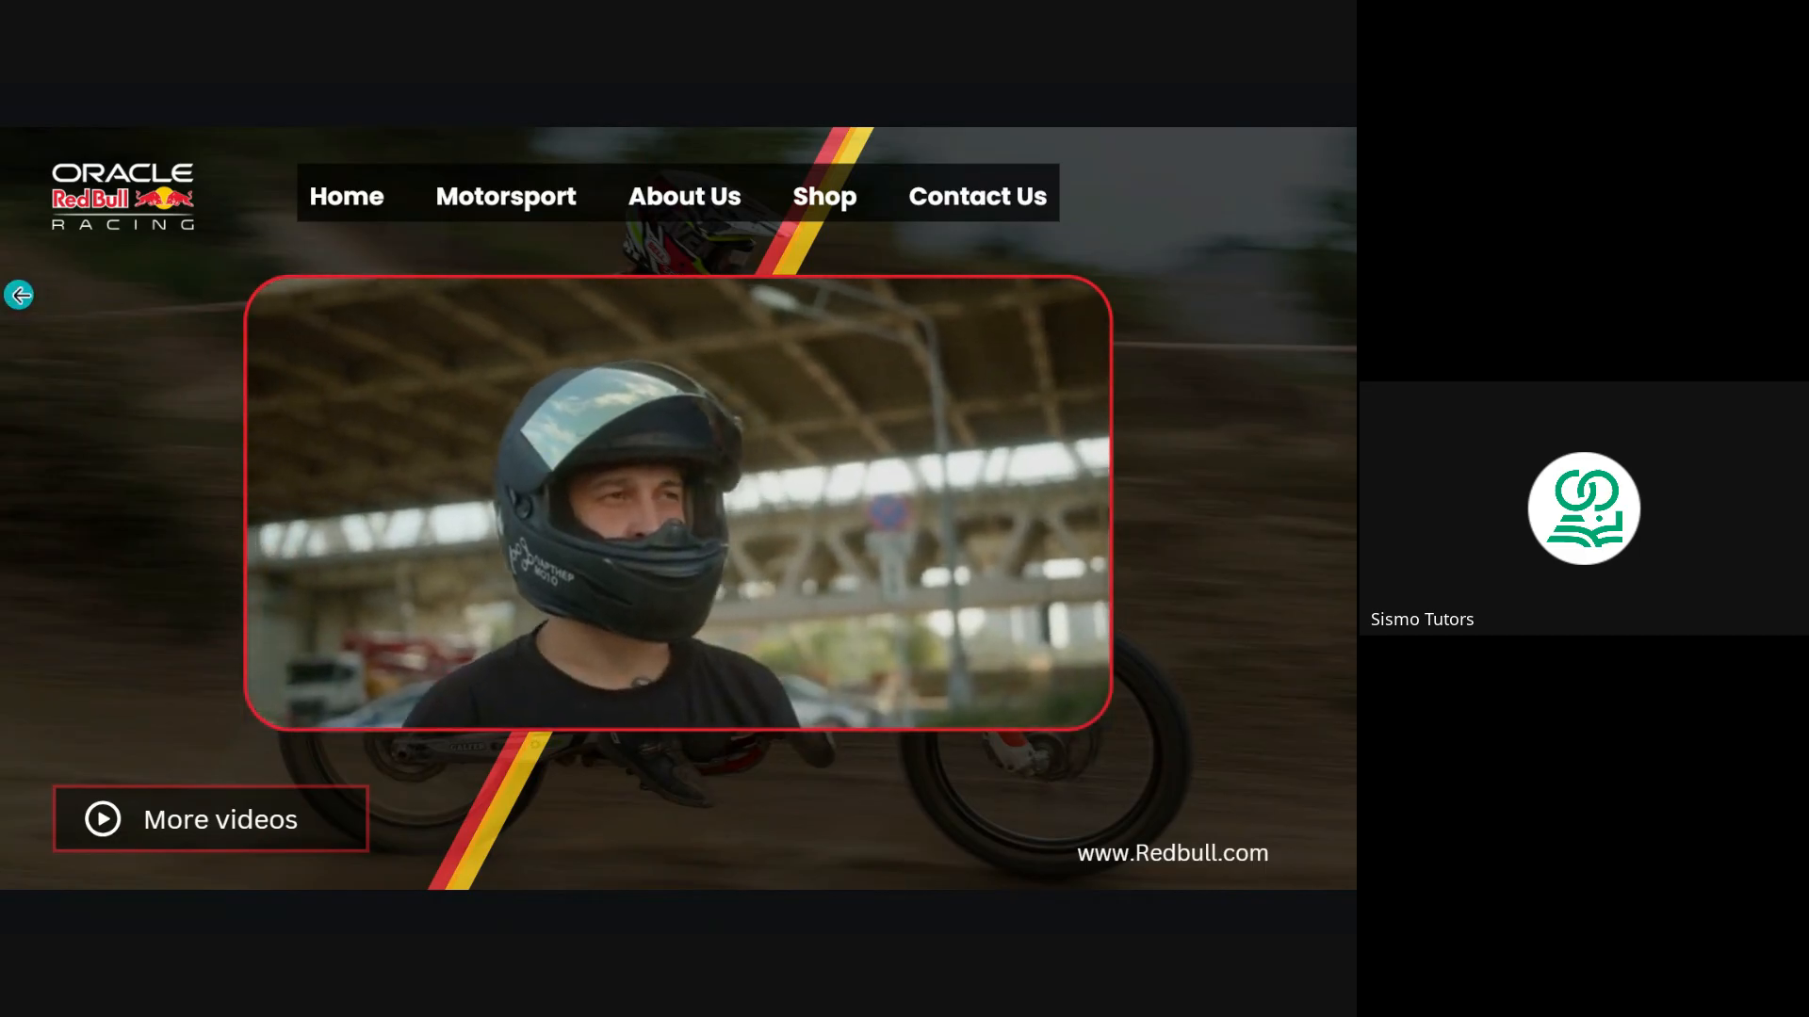
click(19, 294)
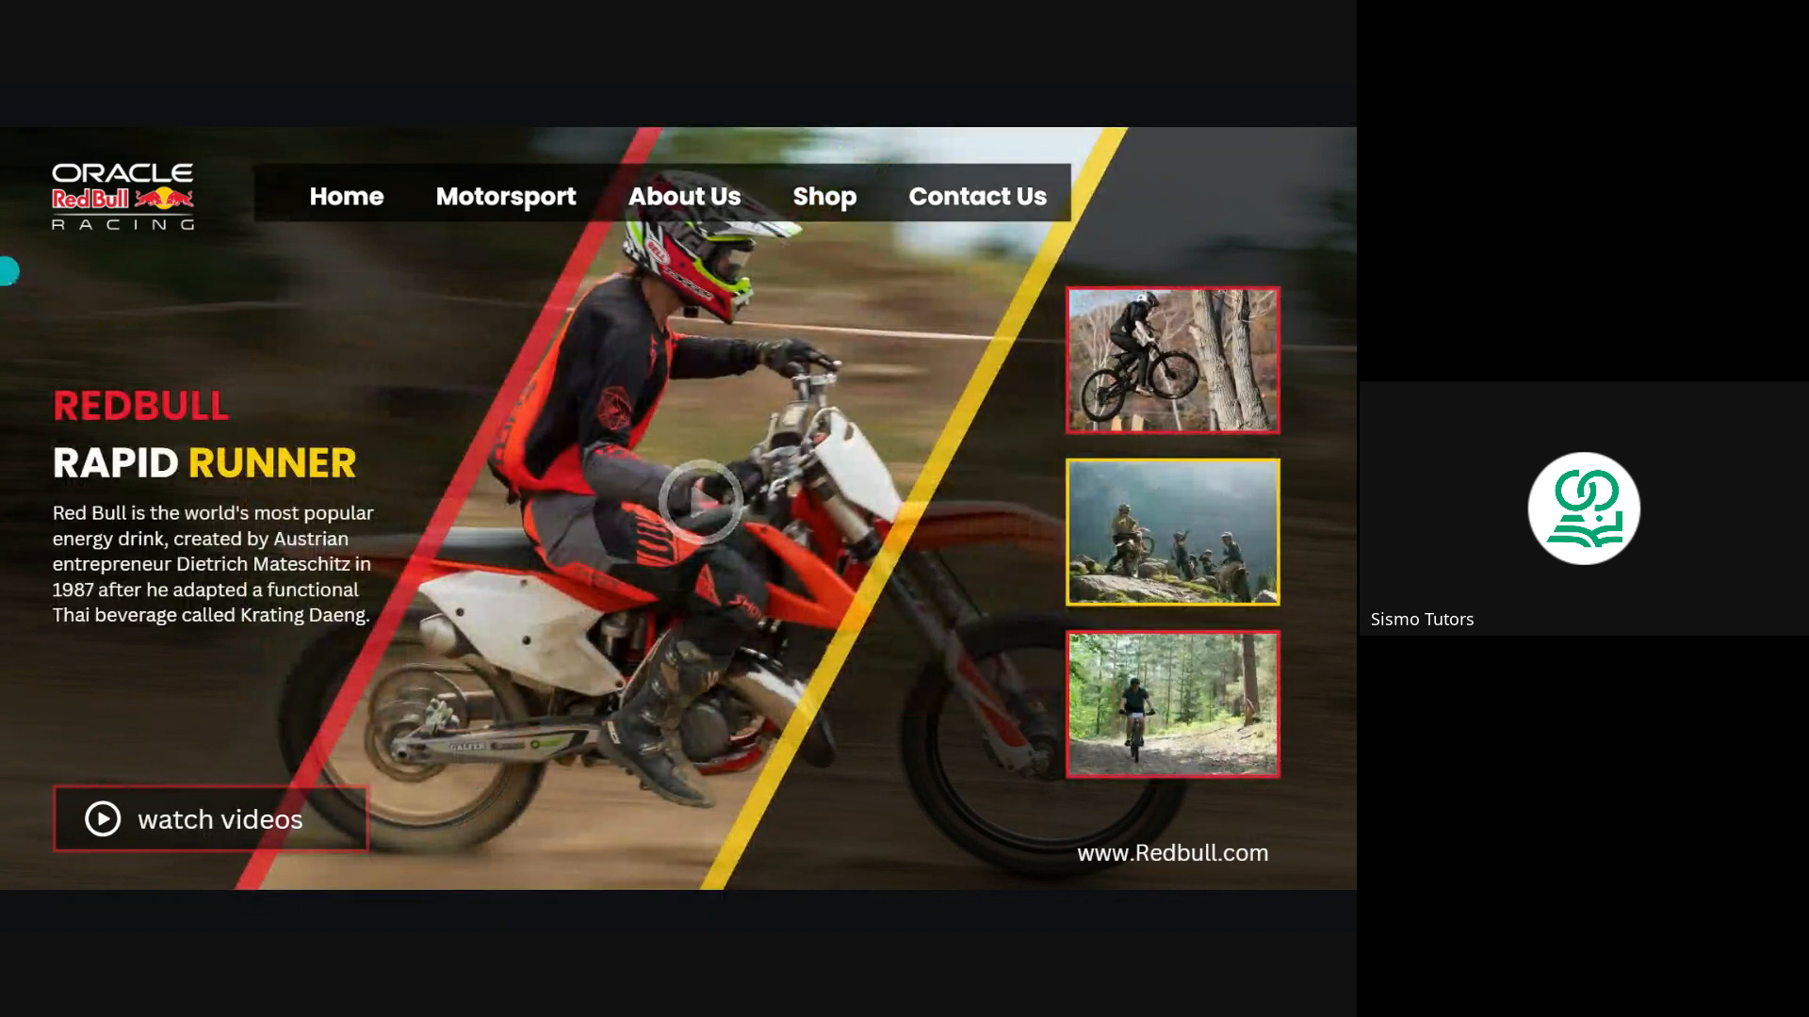
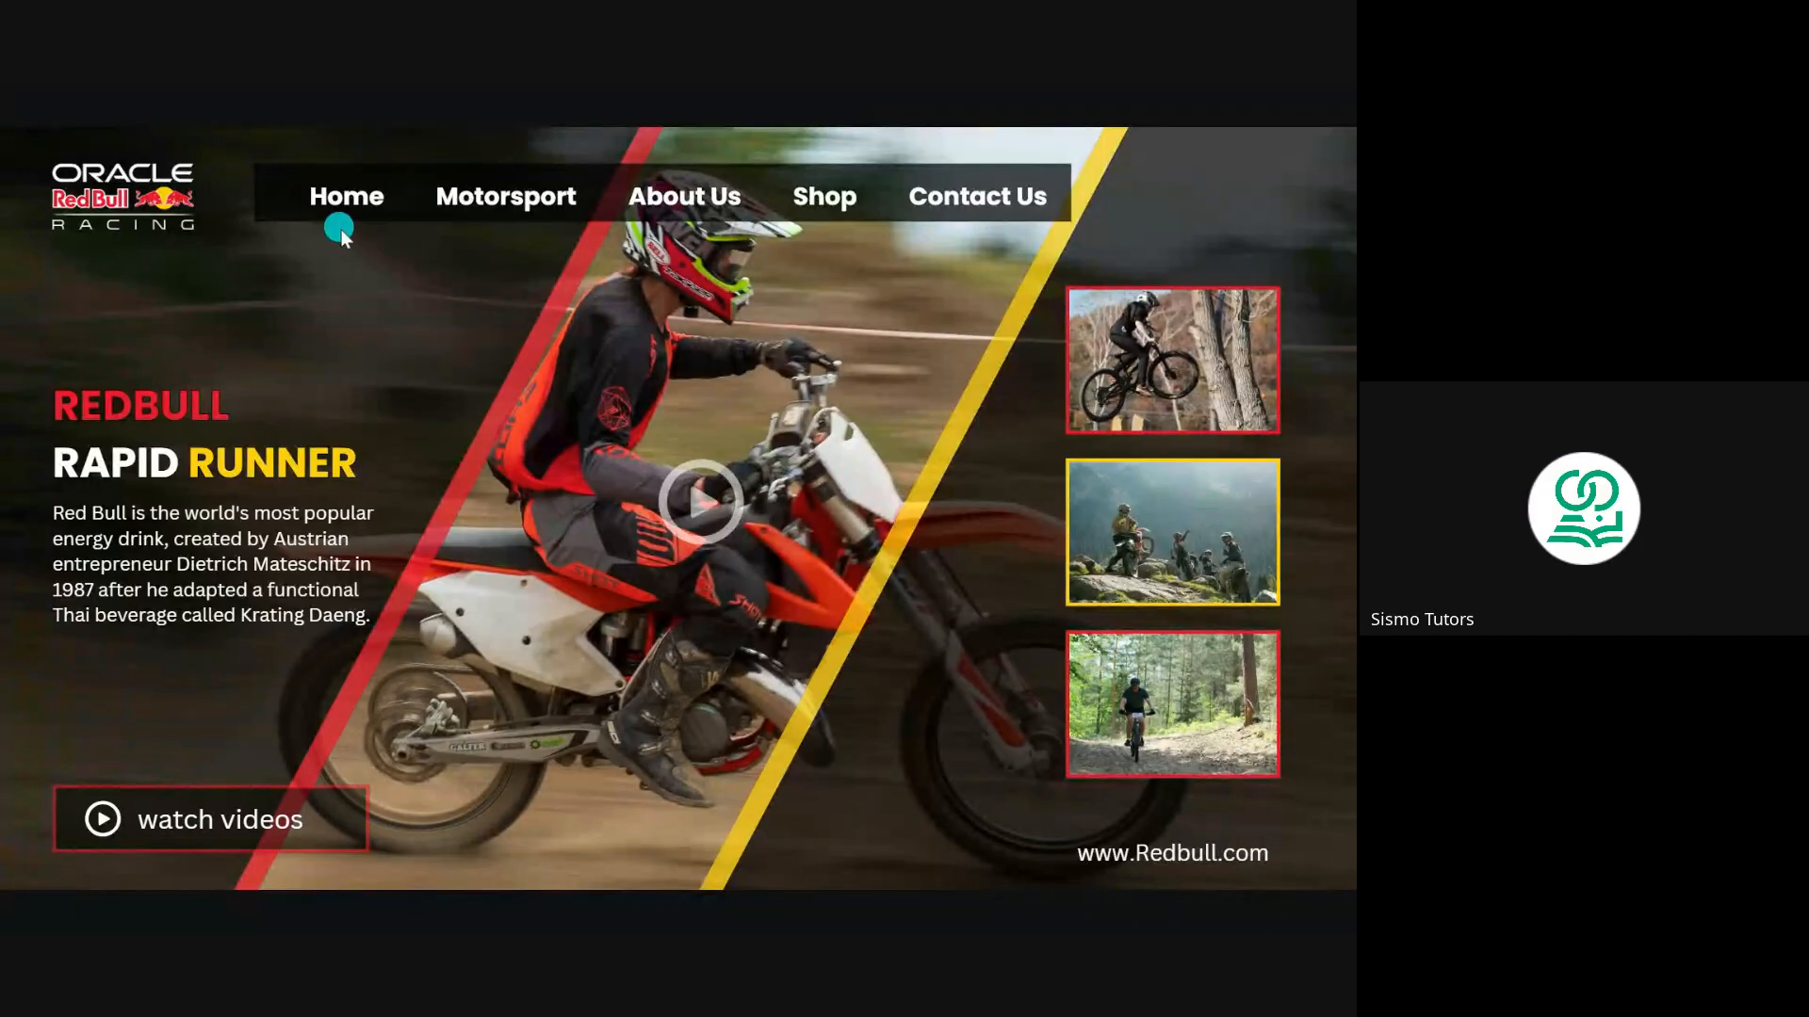
key(Escape)
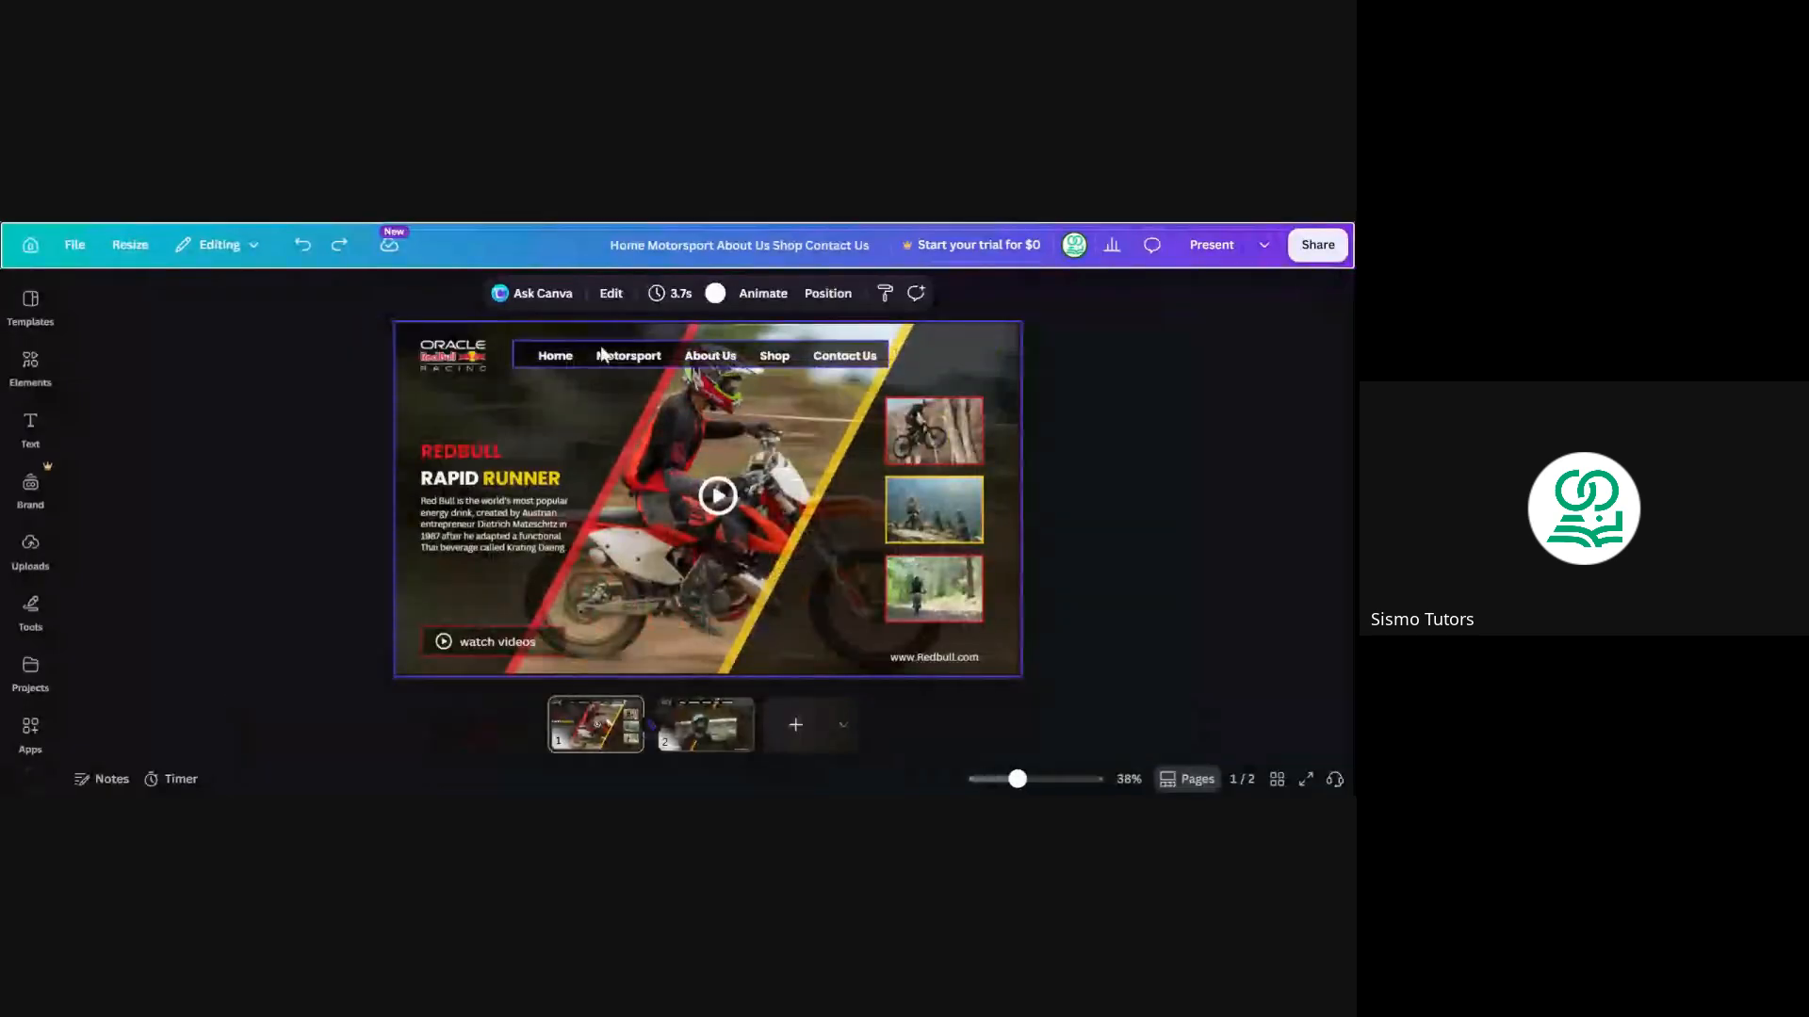
Try to shorten the dark bar behind the navigation menu on page 1
click(601, 355)
mouse_move(513, 354)
mouse_down()
mouse_move(411, 350)
mouse_move(544, 369)
mouse_up()
key(ctrl+z)
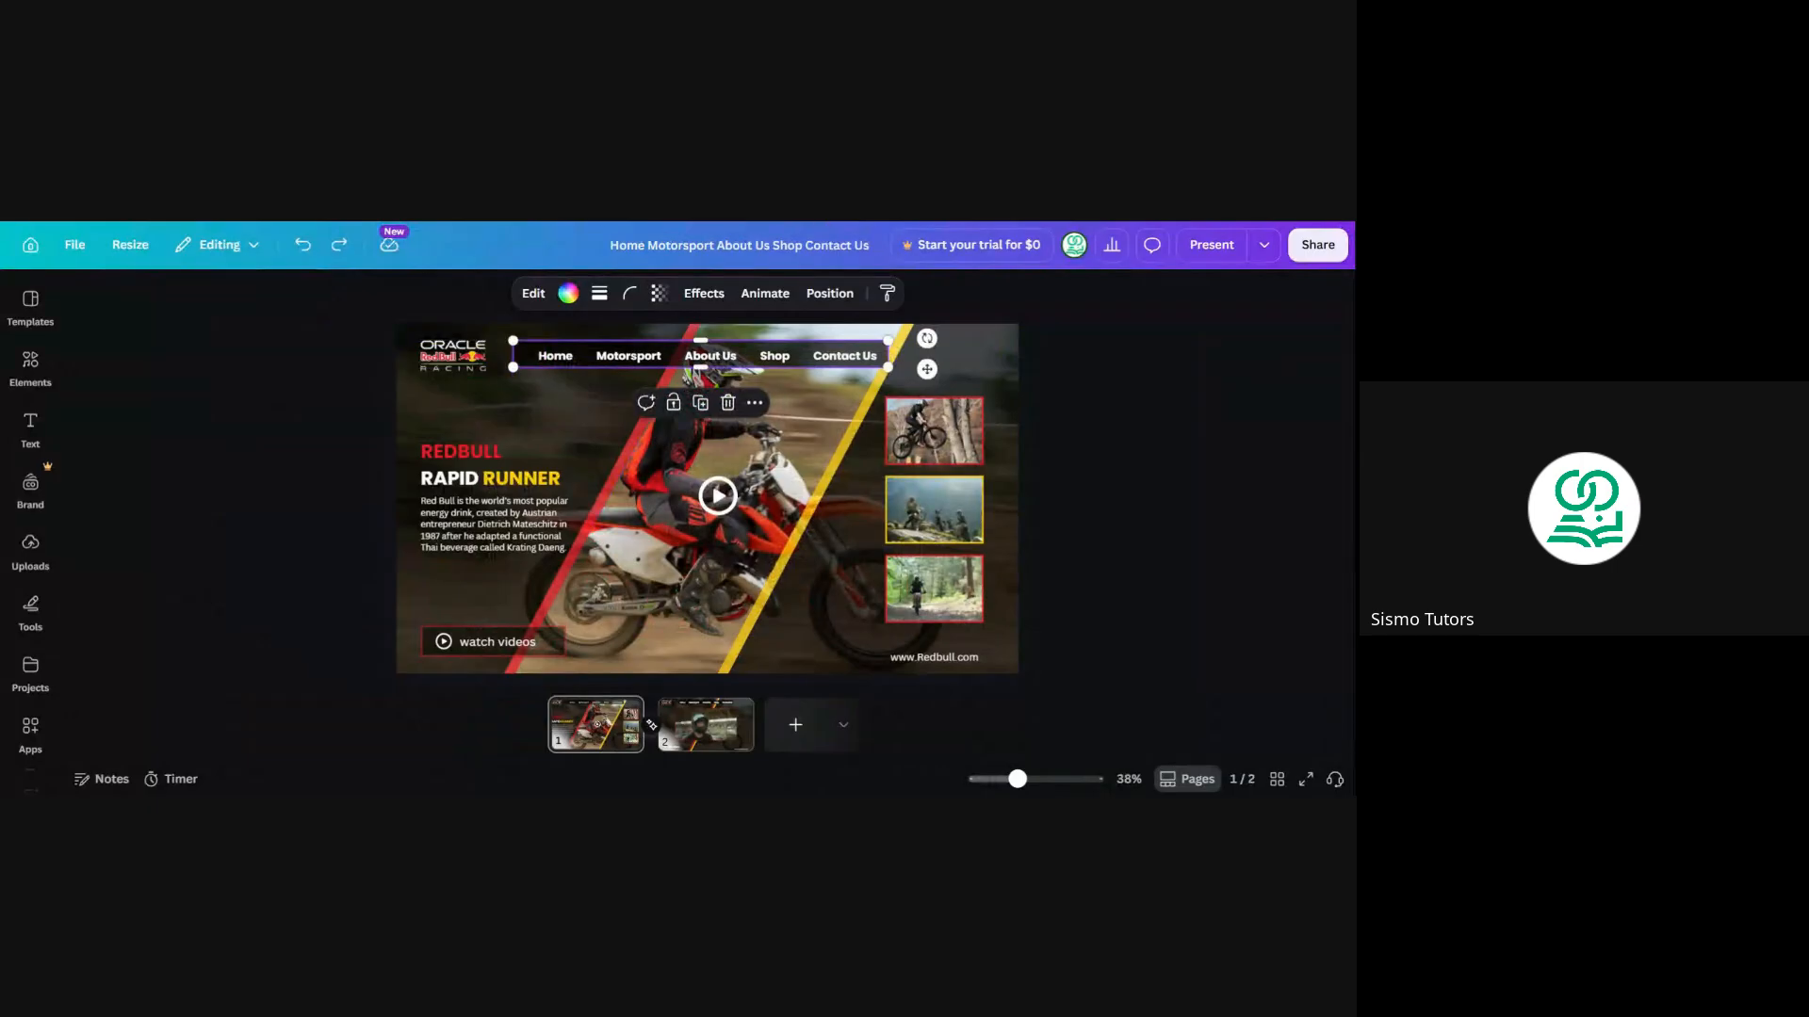
Start the full-screen presentation from page 1 to check the landing page's entrance animation
click(1210, 244)
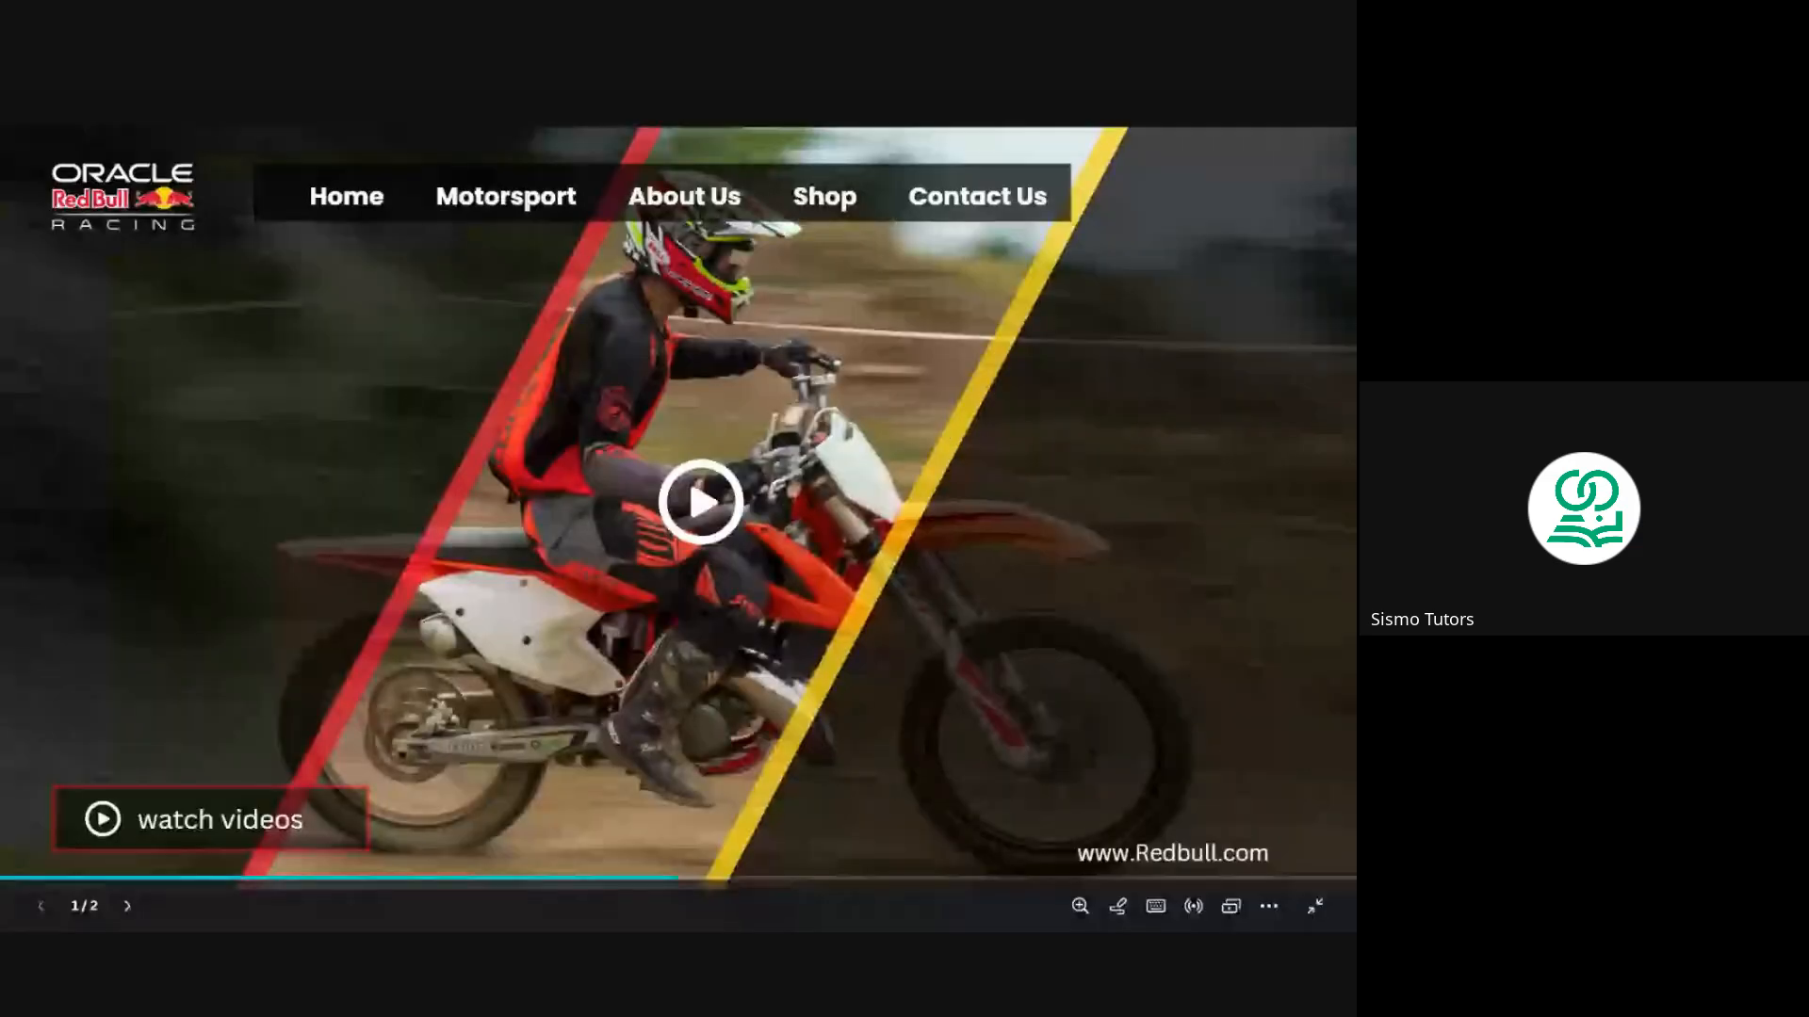